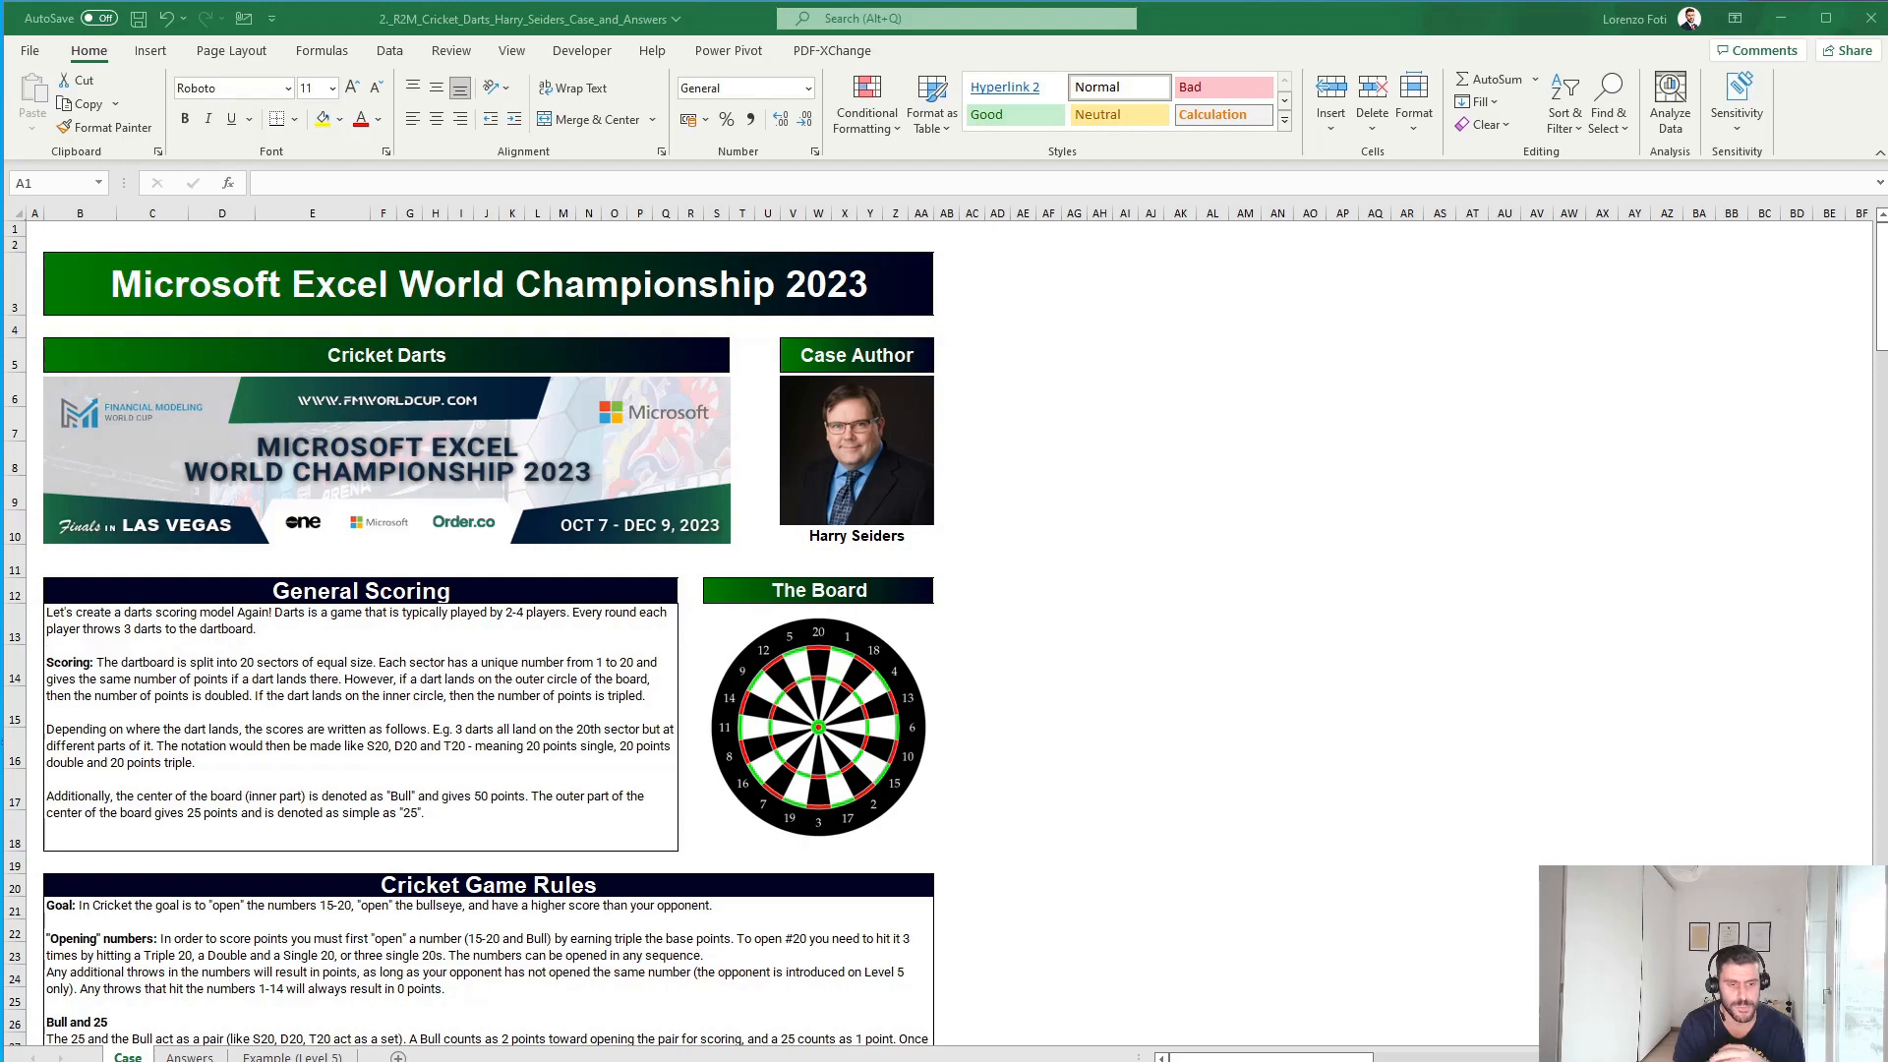
- Read the general scoring section, Cricket game rules, bonus questions and Level 1 questions on the Case sheet
{"action": "left_click", "coordinate": [974, 755]}
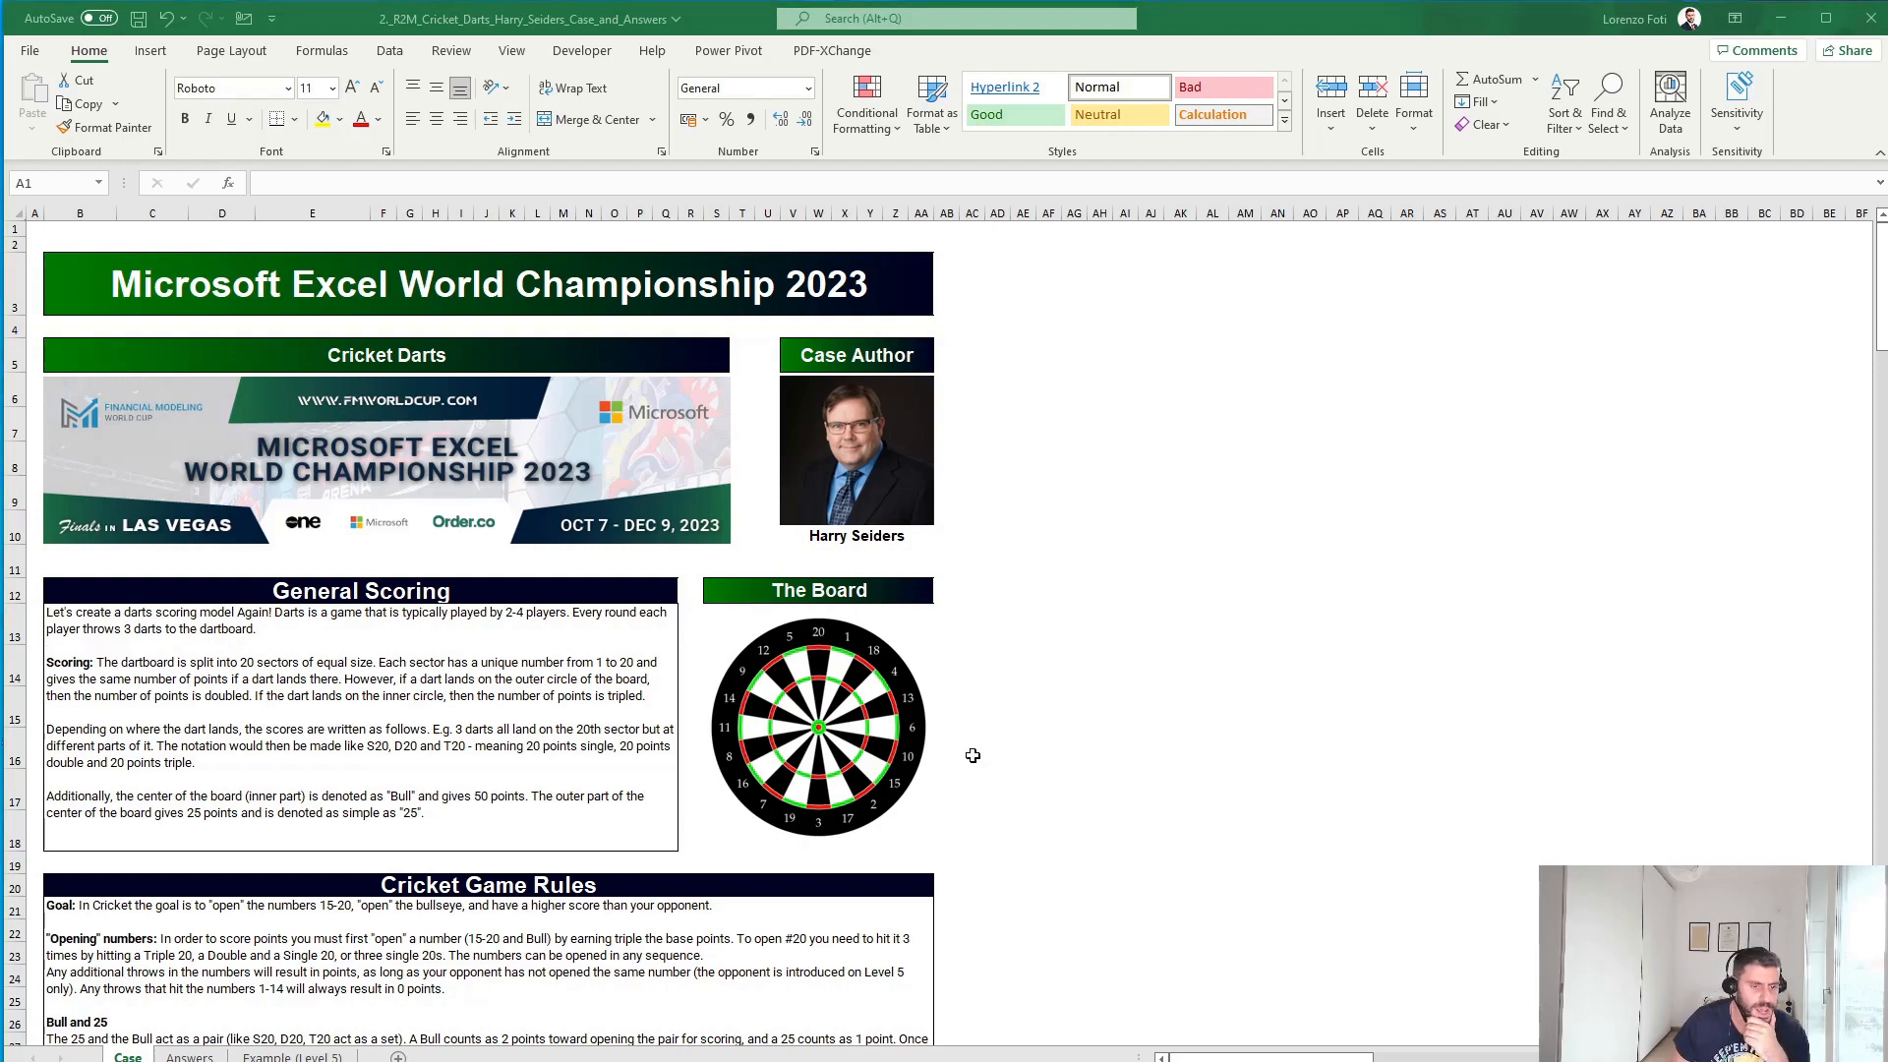
{"action": "scroll", "coordinate": [939, 757], "scroll_direction": "down", "scroll_amount": 5}
{"action": "scroll", "coordinate": [939, 757], "scroll_direction": "up", "scroll_amount": 4}
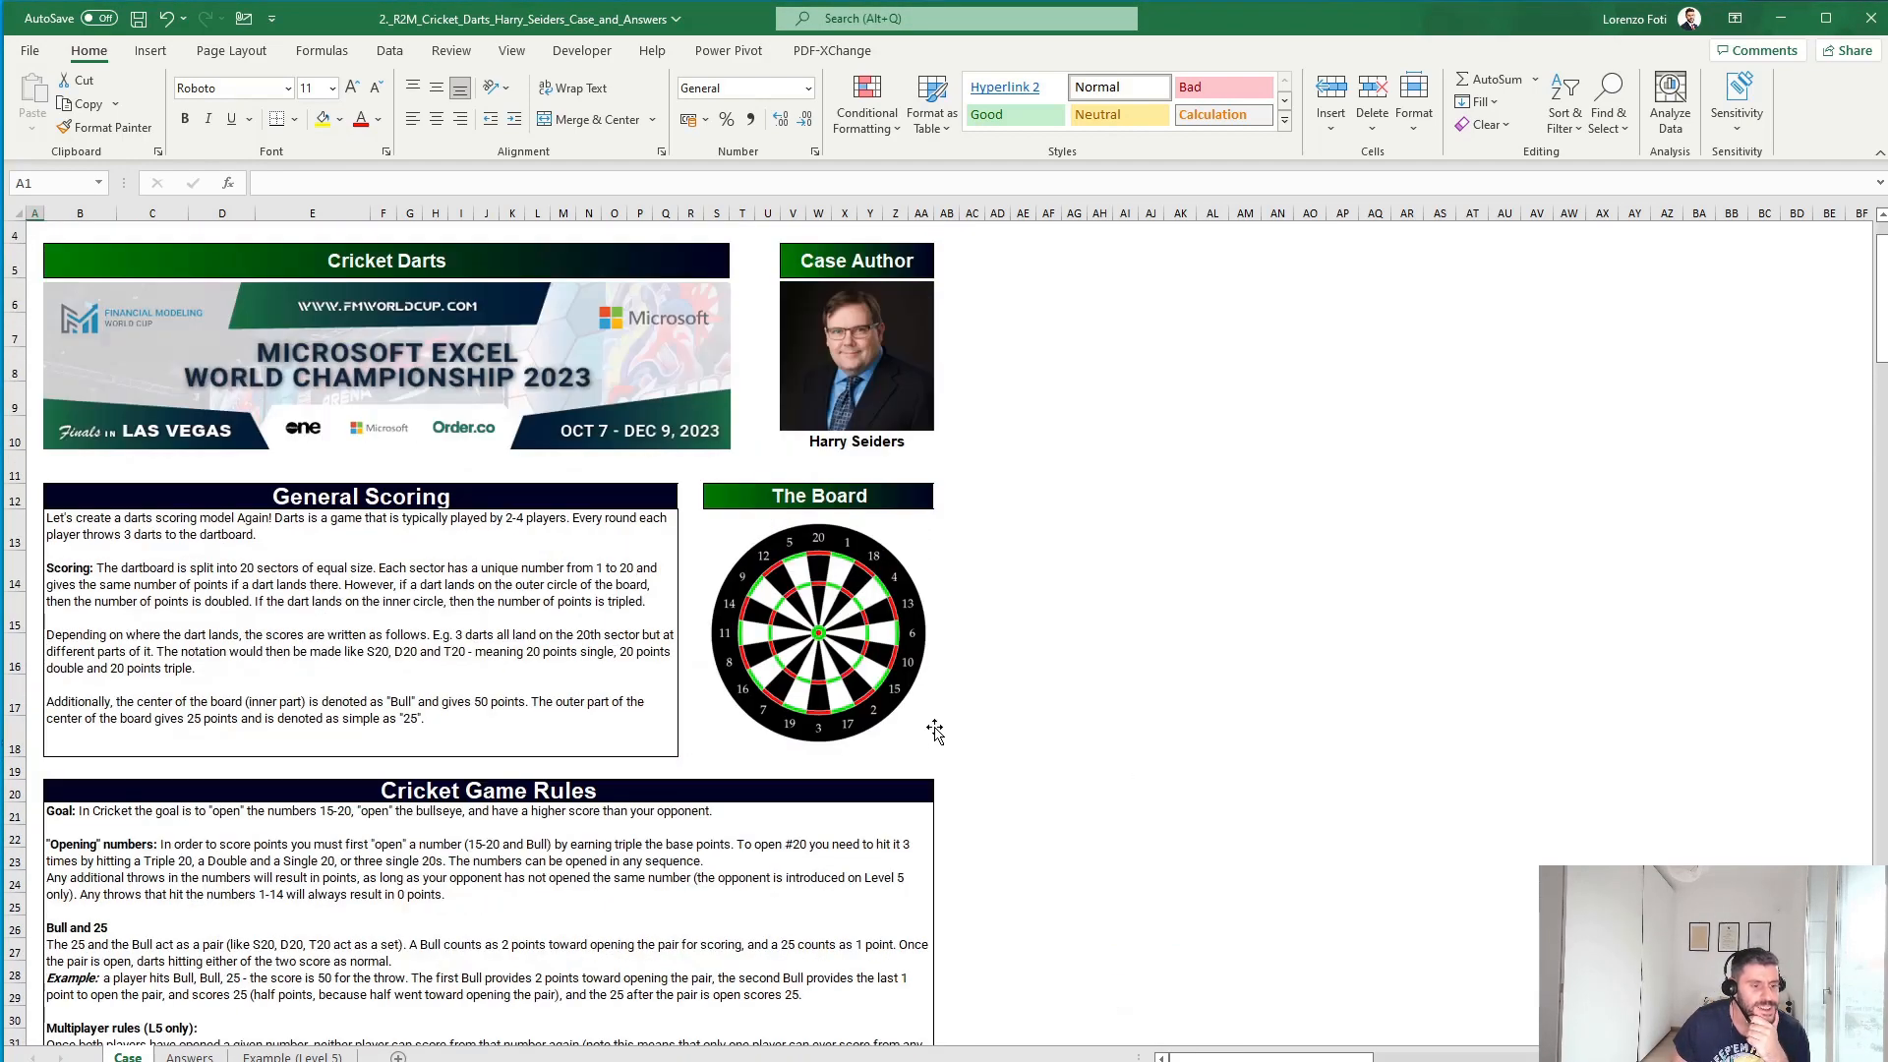
{"action": "scroll", "coordinate": [935, 731], "scroll_direction": "up", "scroll_amount": 1}
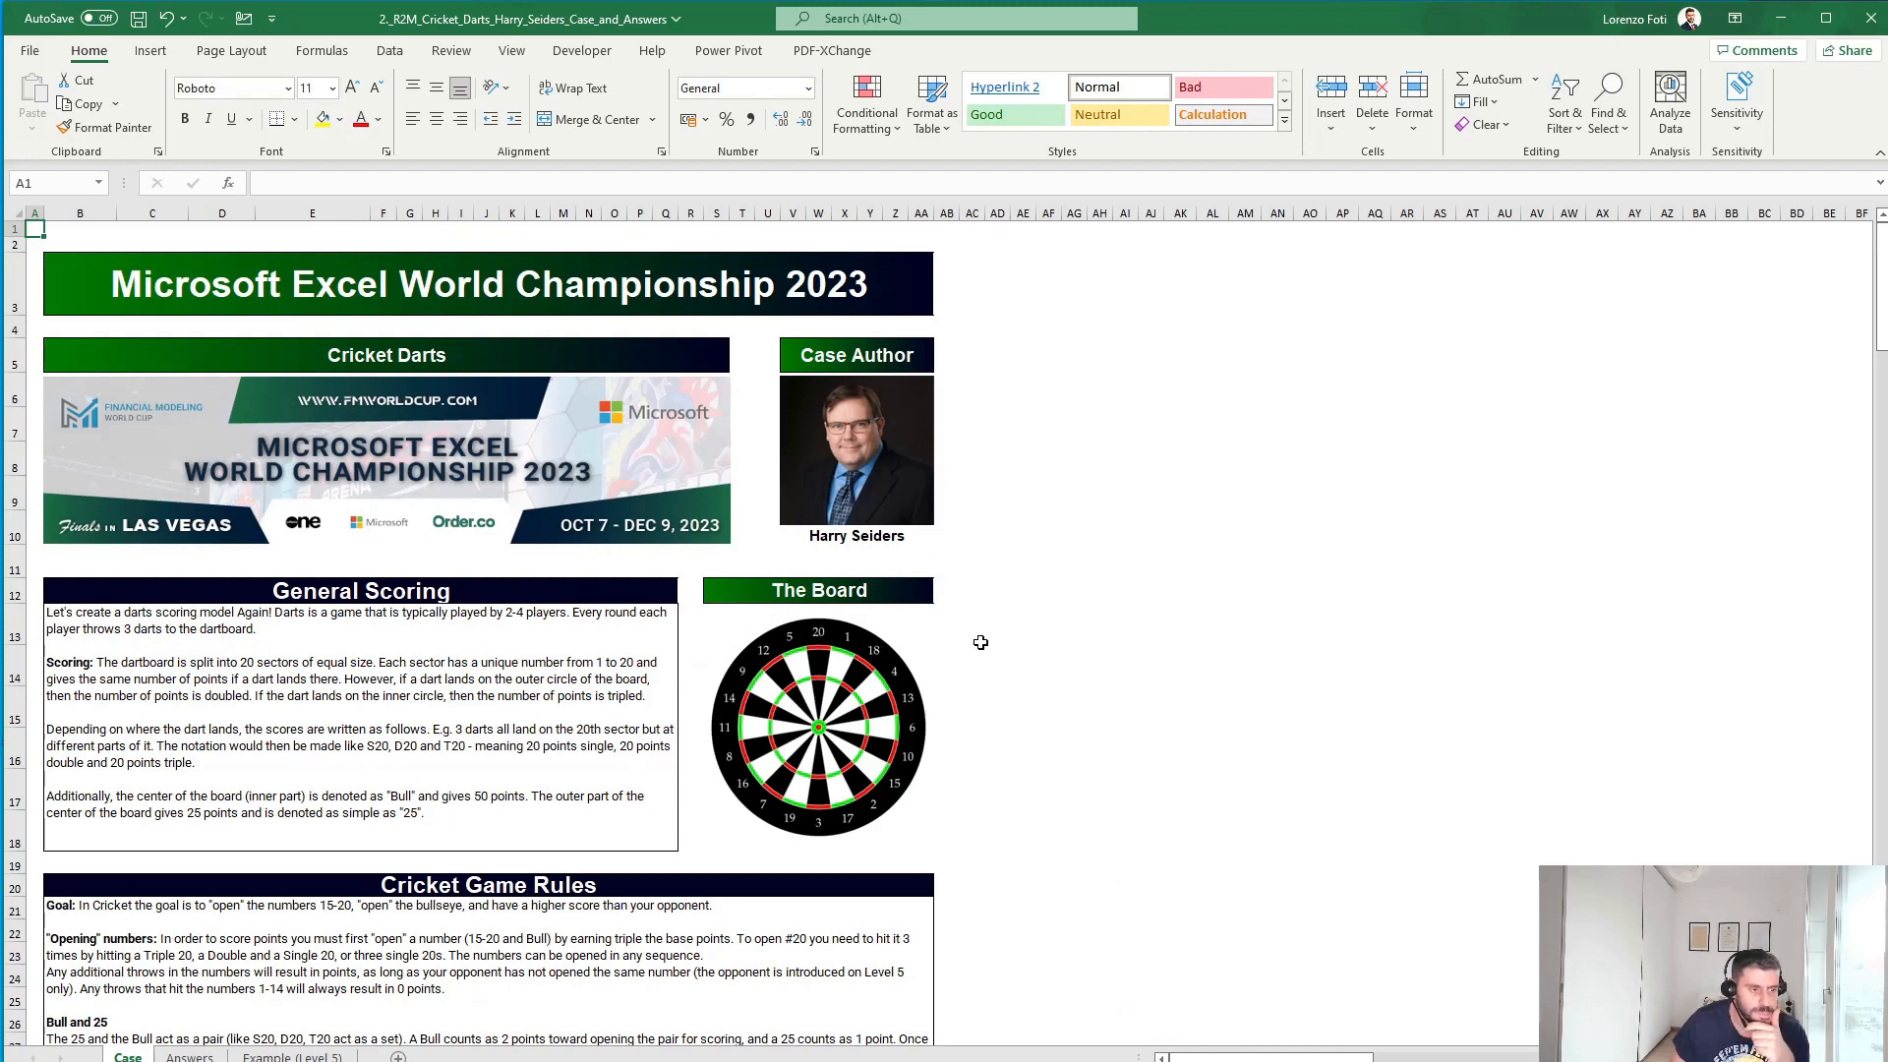
{"action": "scroll", "coordinate": [980, 633], "scroll_direction": "down", "scroll_amount": 3}
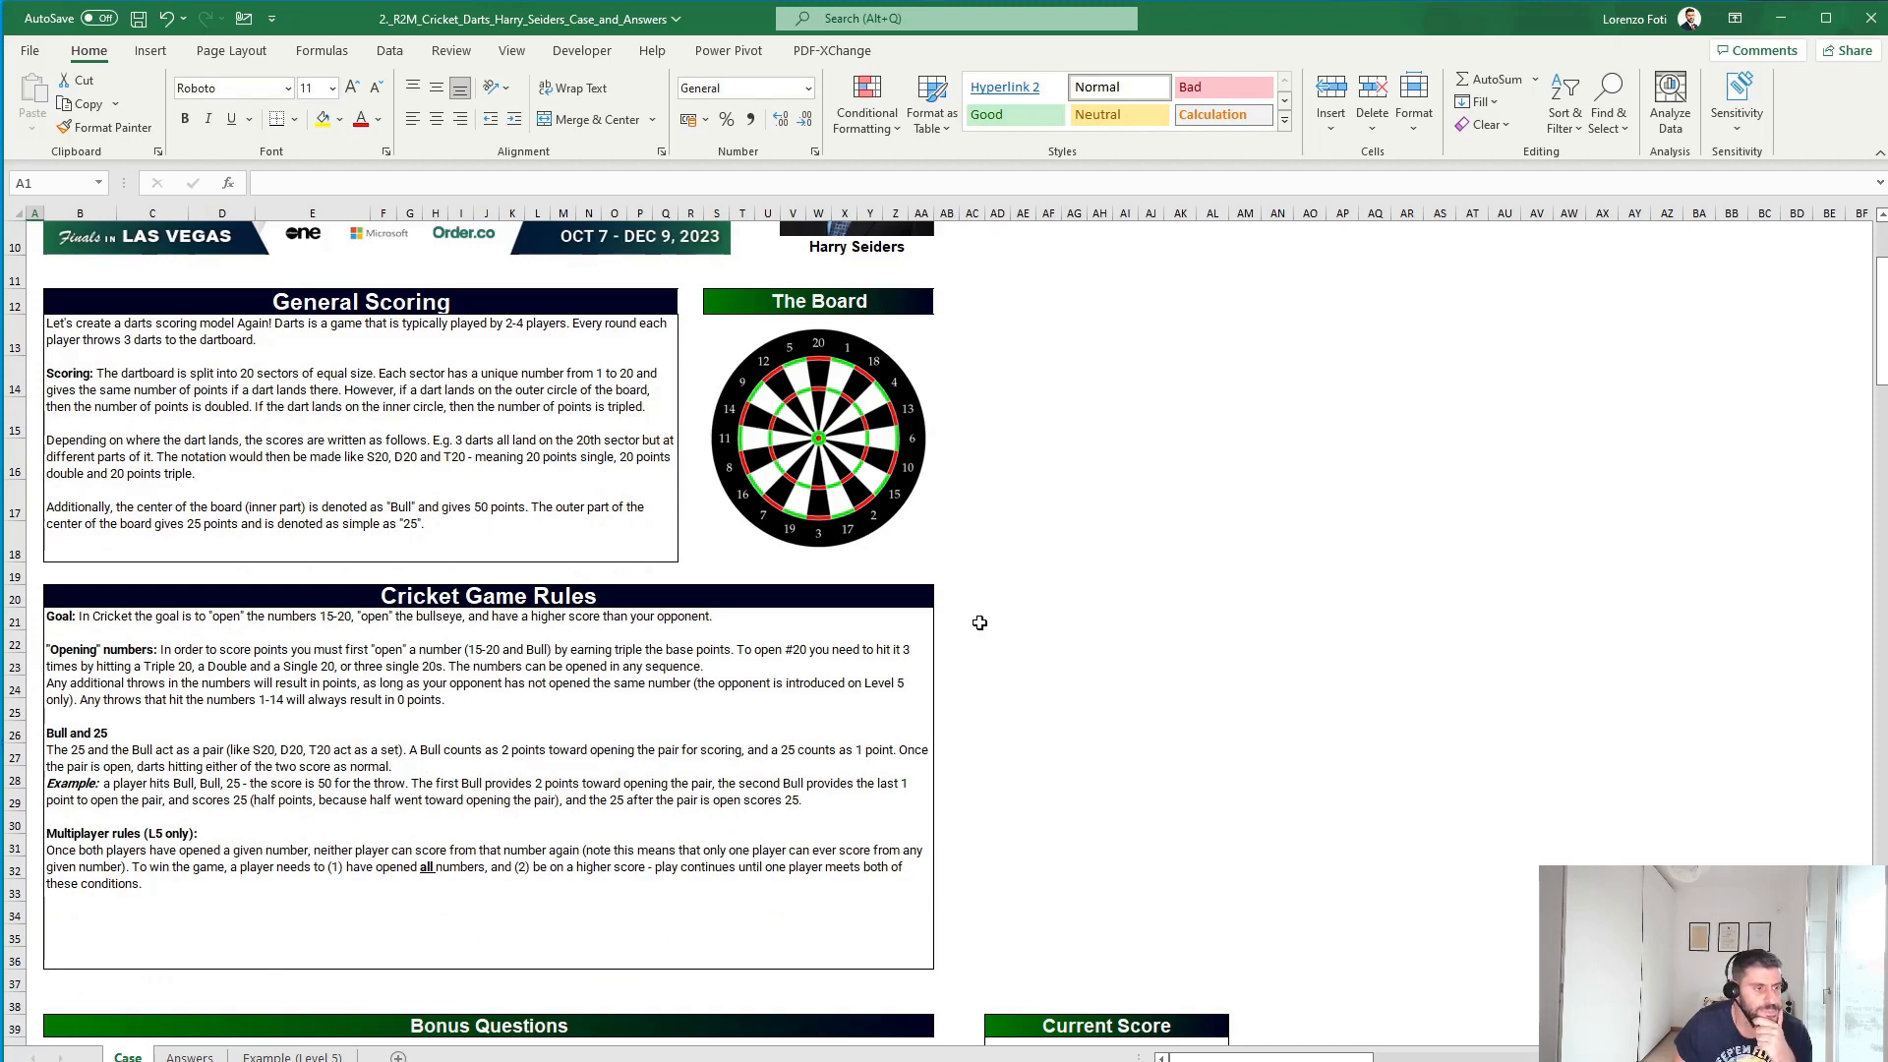
{"action": "scroll", "coordinate": [979, 623], "scroll_direction": "up", "scroll_amount": 1}
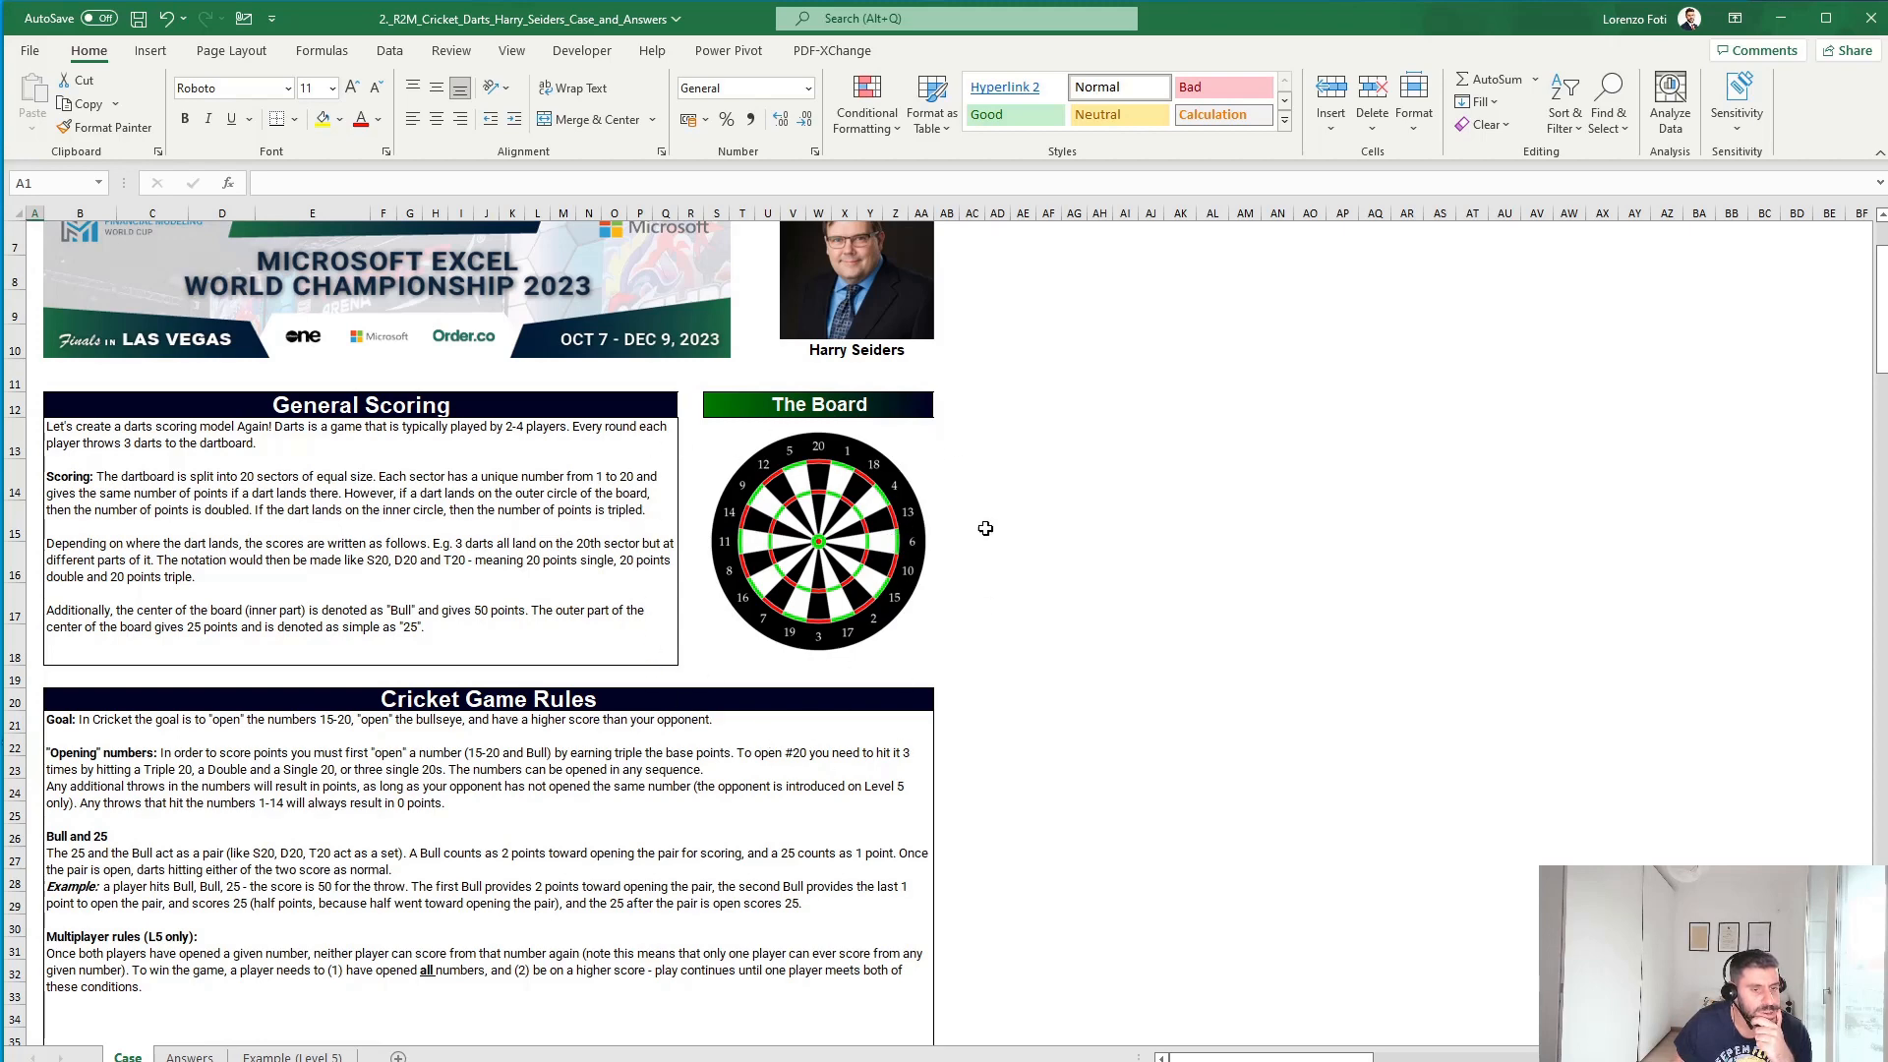
{"action": "scroll", "coordinate": [523, 614], "scroll_direction": "up", "scroll_amount": 2}
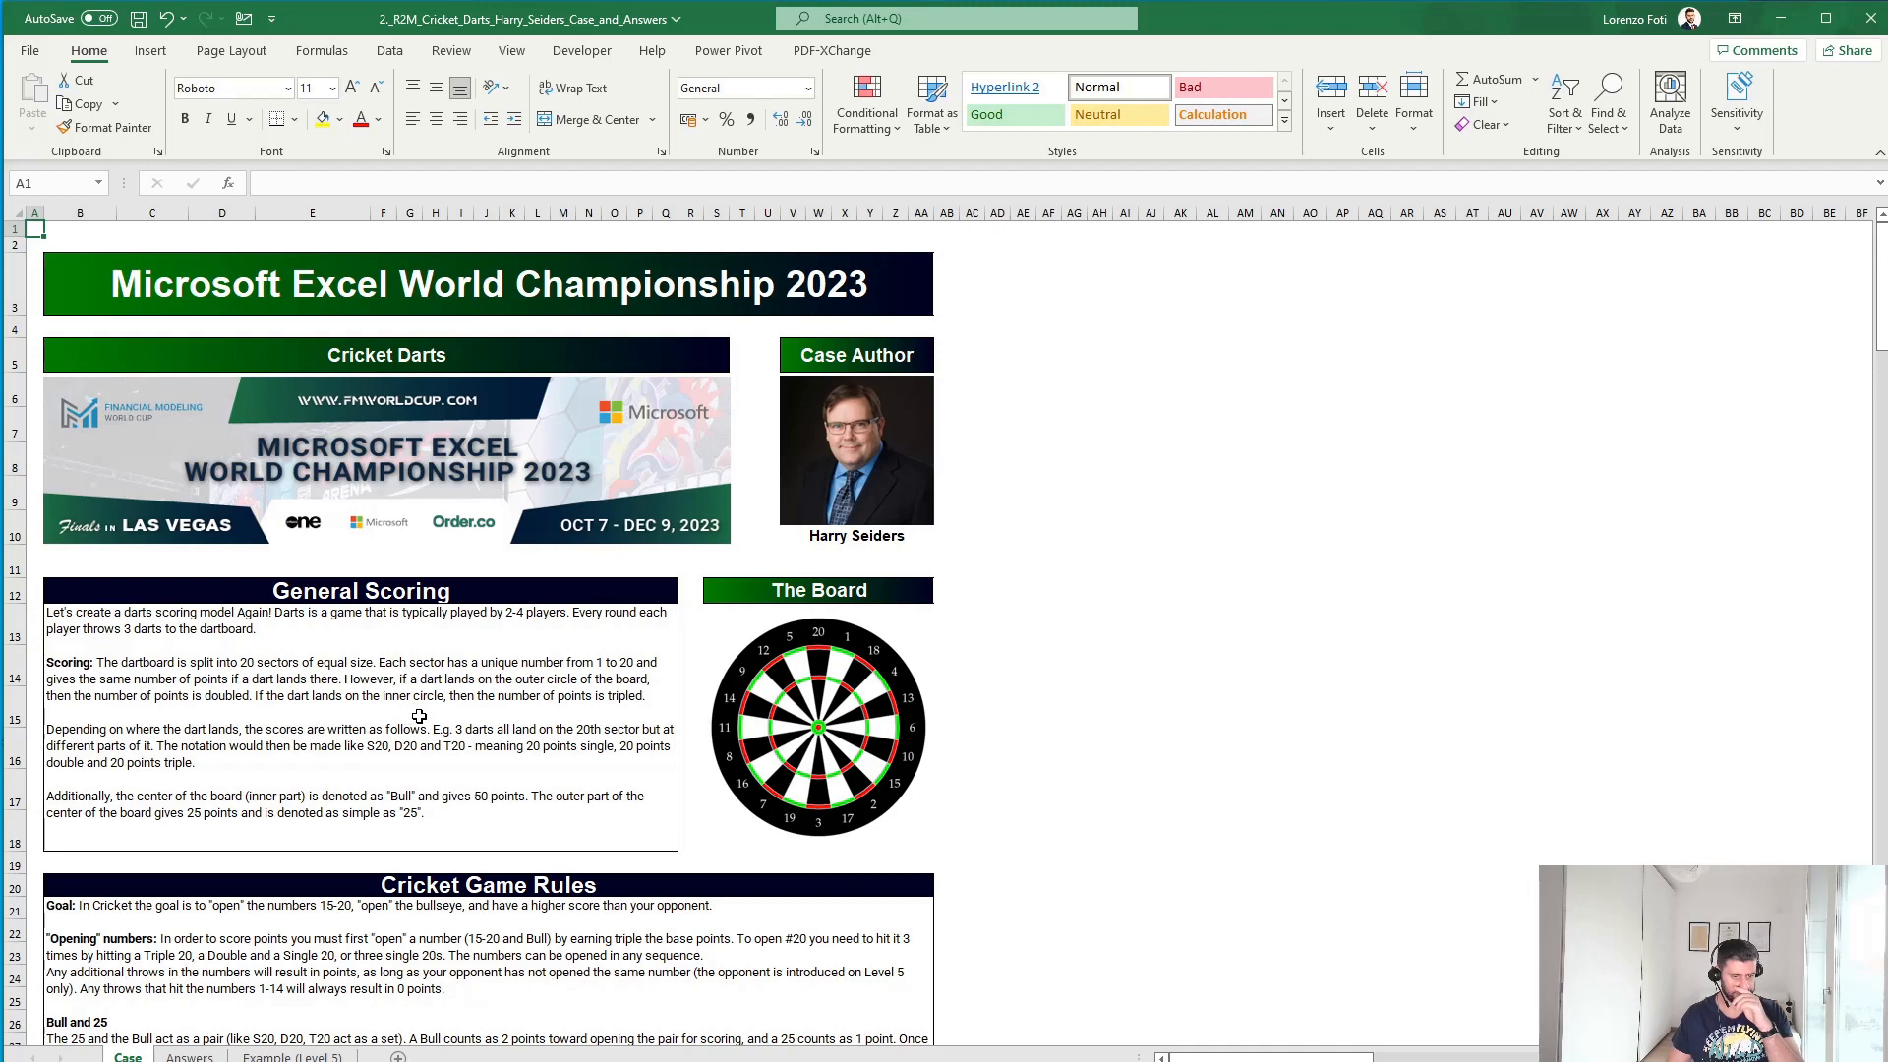
{"action": "scroll", "coordinate": [413, 718], "scroll_direction": "down", "scroll_amount": 2}
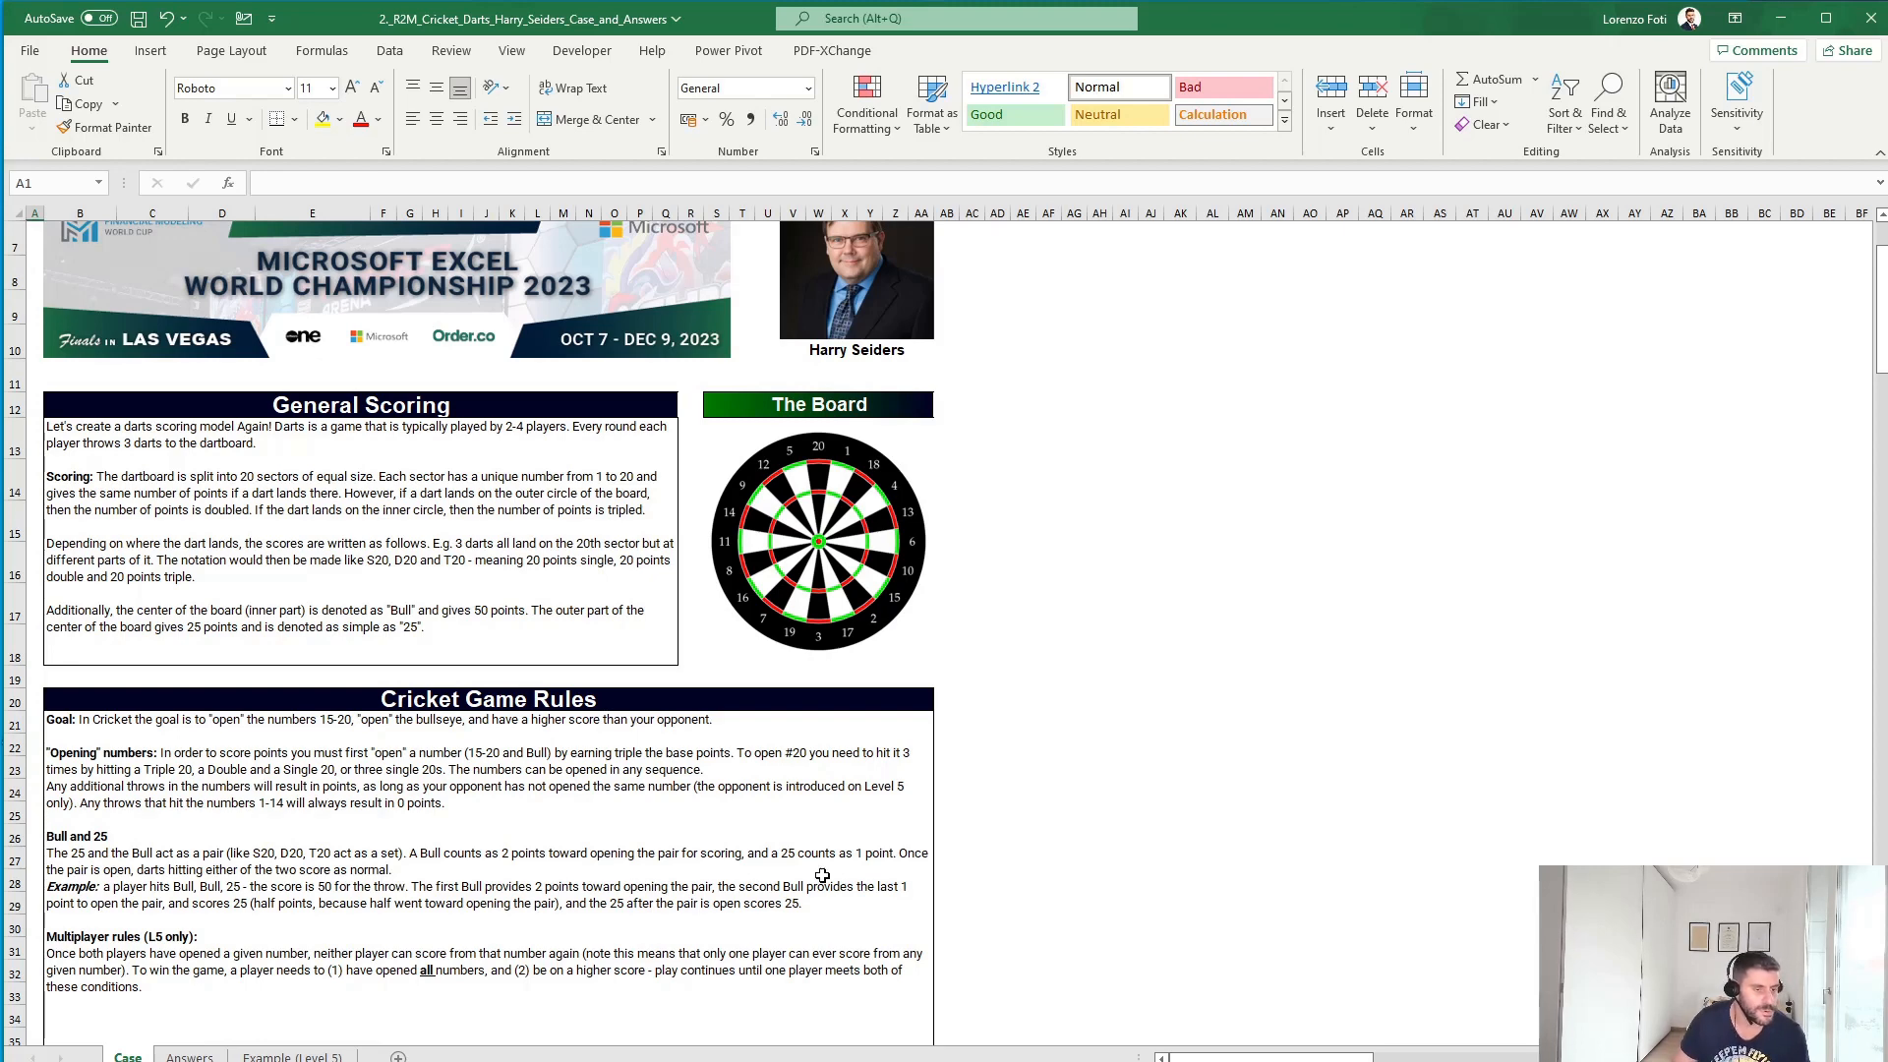
{"action": "scroll", "coordinate": [480, 915], "scroll_direction": "down", "scroll_amount": 3}
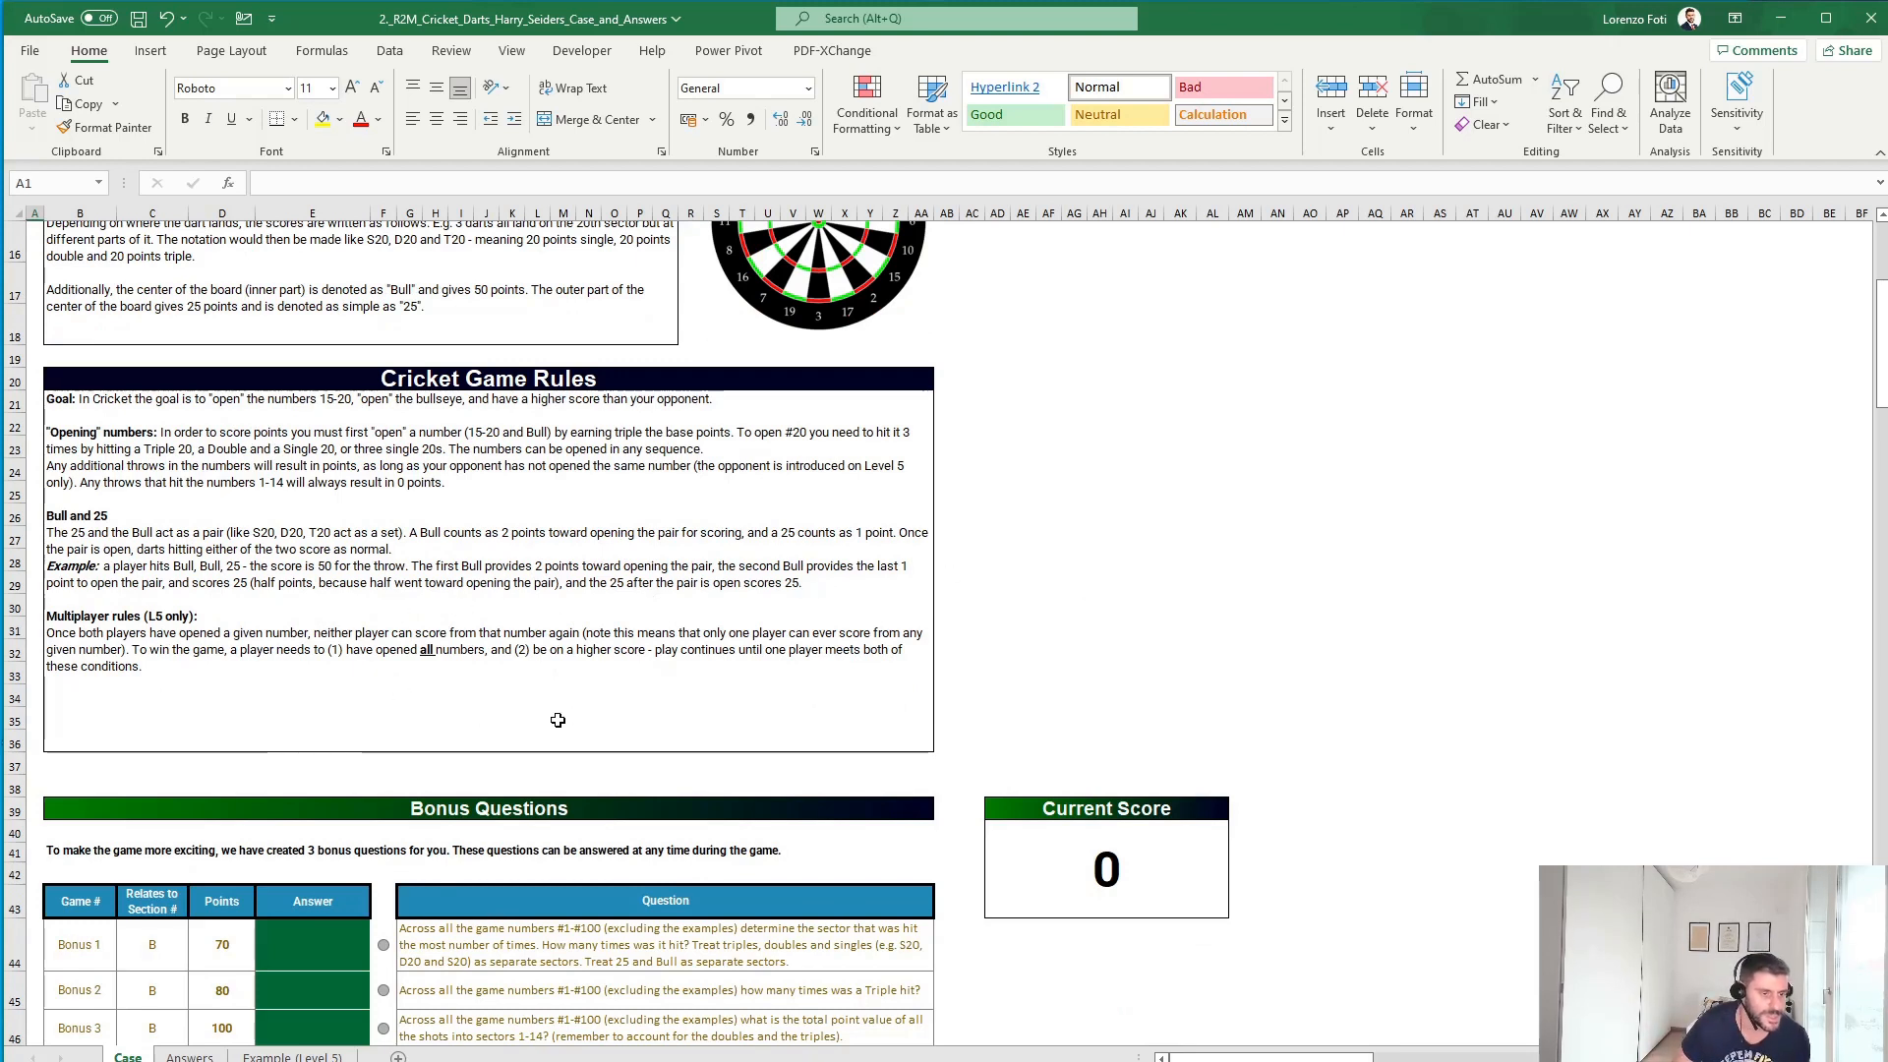
{"action": "scroll", "coordinate": [484, 769], "scroll_direction": "down", "scroll_amount": 5}
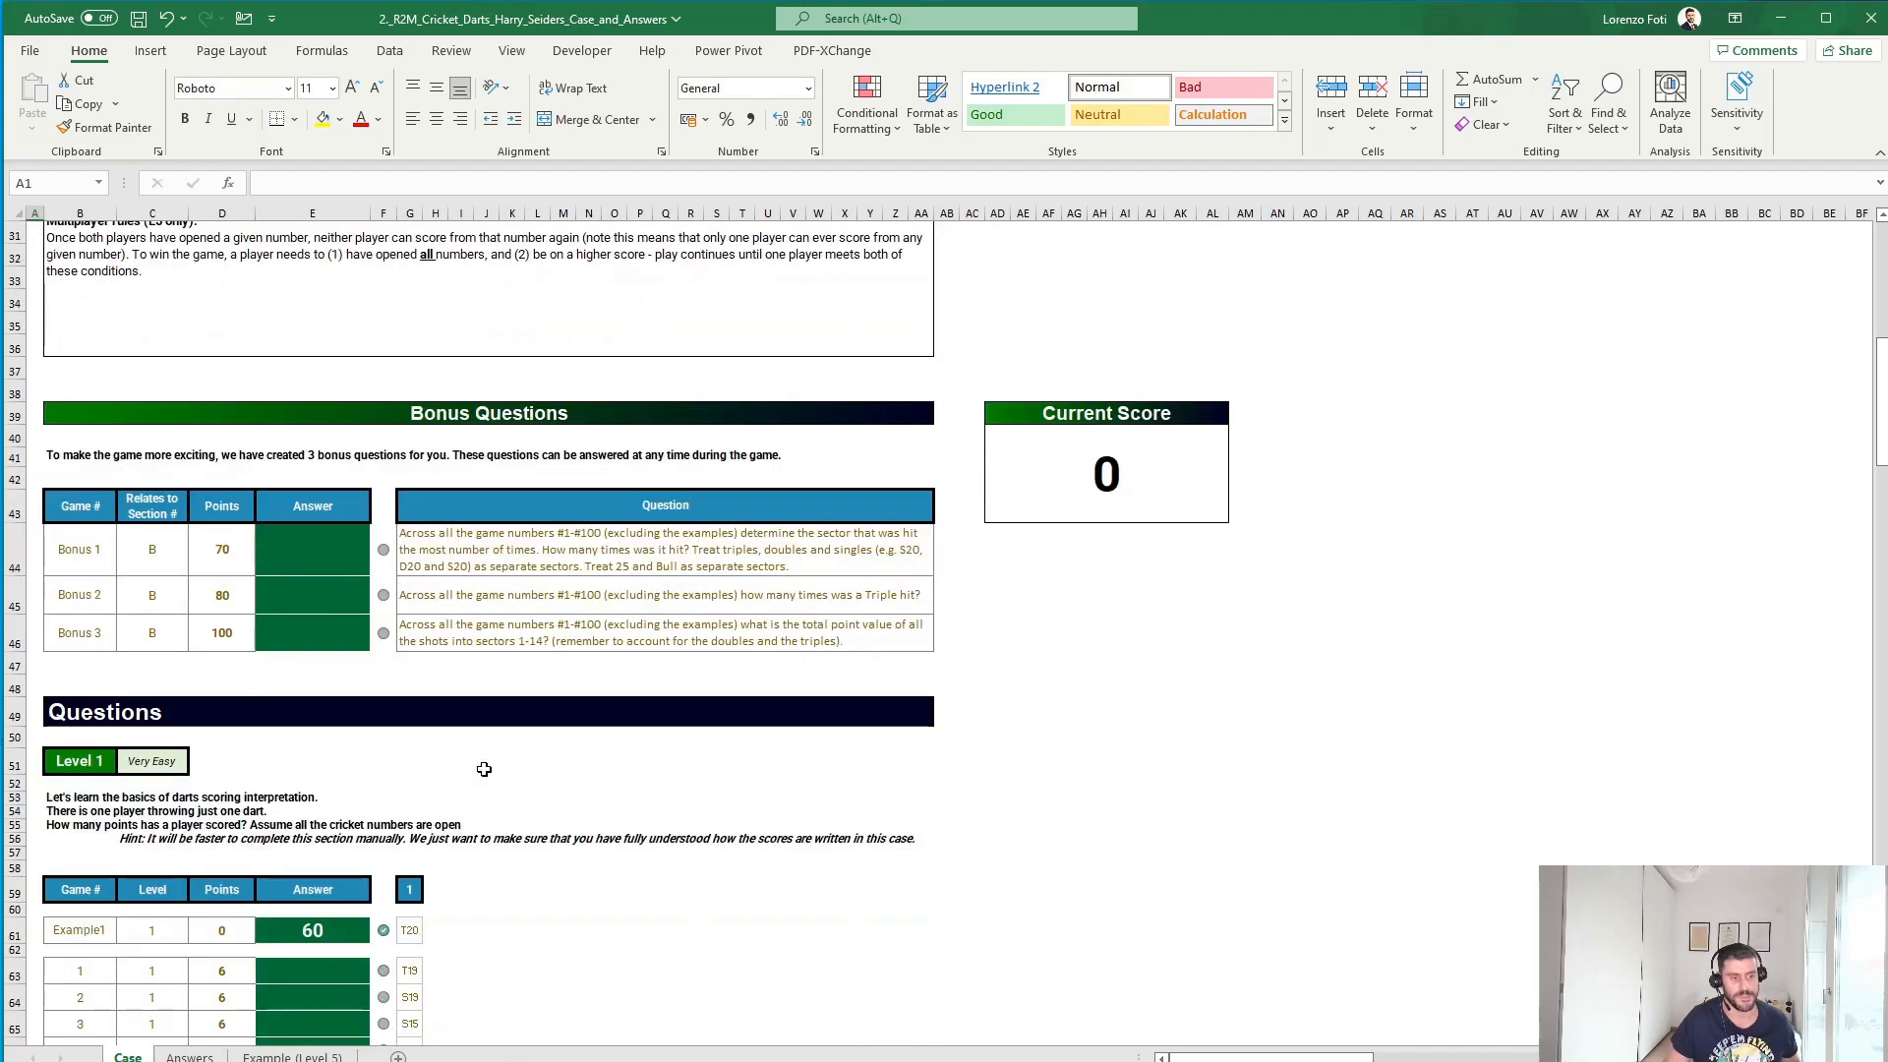
{"action": "scroll", "coordinate": [483, 769], "scroll_direction": "down", "scroll_amount": 3}
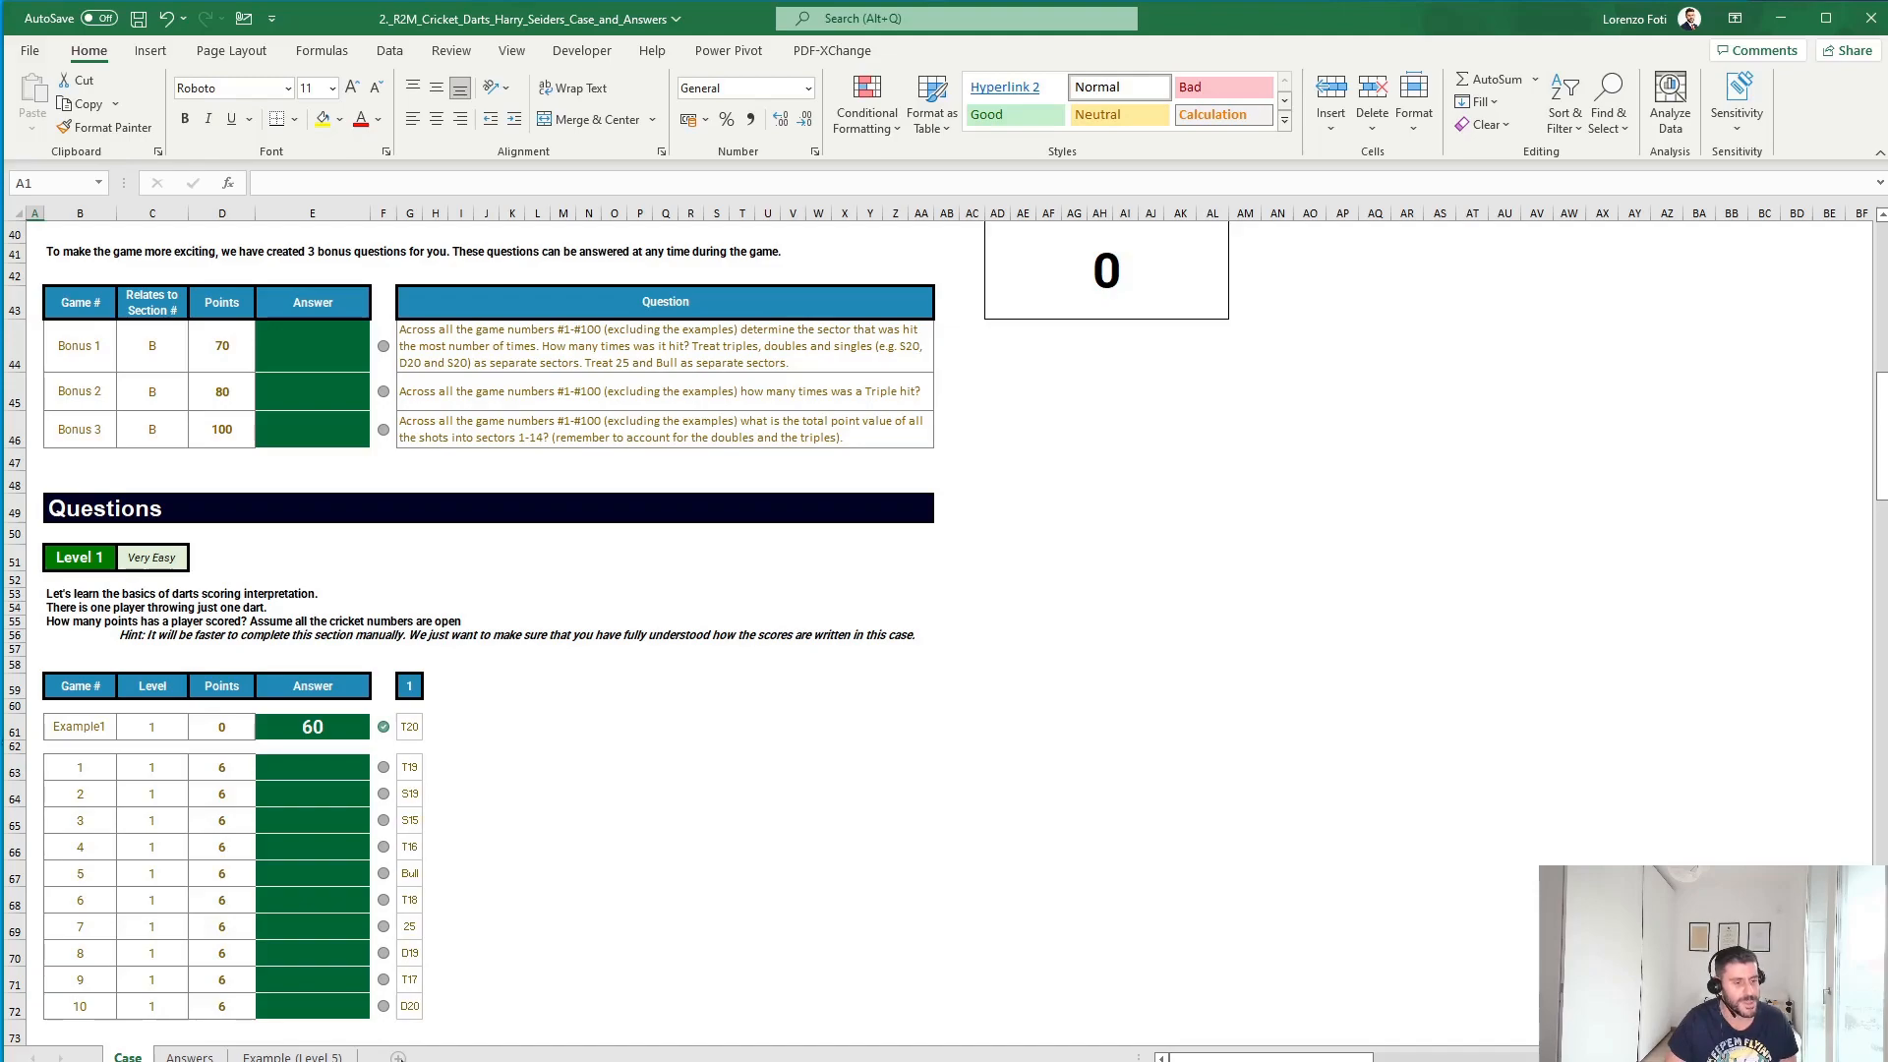
{"action": "scroll", "coordinate": [403, 904], "scroll_direction": "down", "scroll_amount": 6}
{"action": "scroll", "coordinate": [403, 905], "scroll_direction": "up", "scroll_amount": 13}
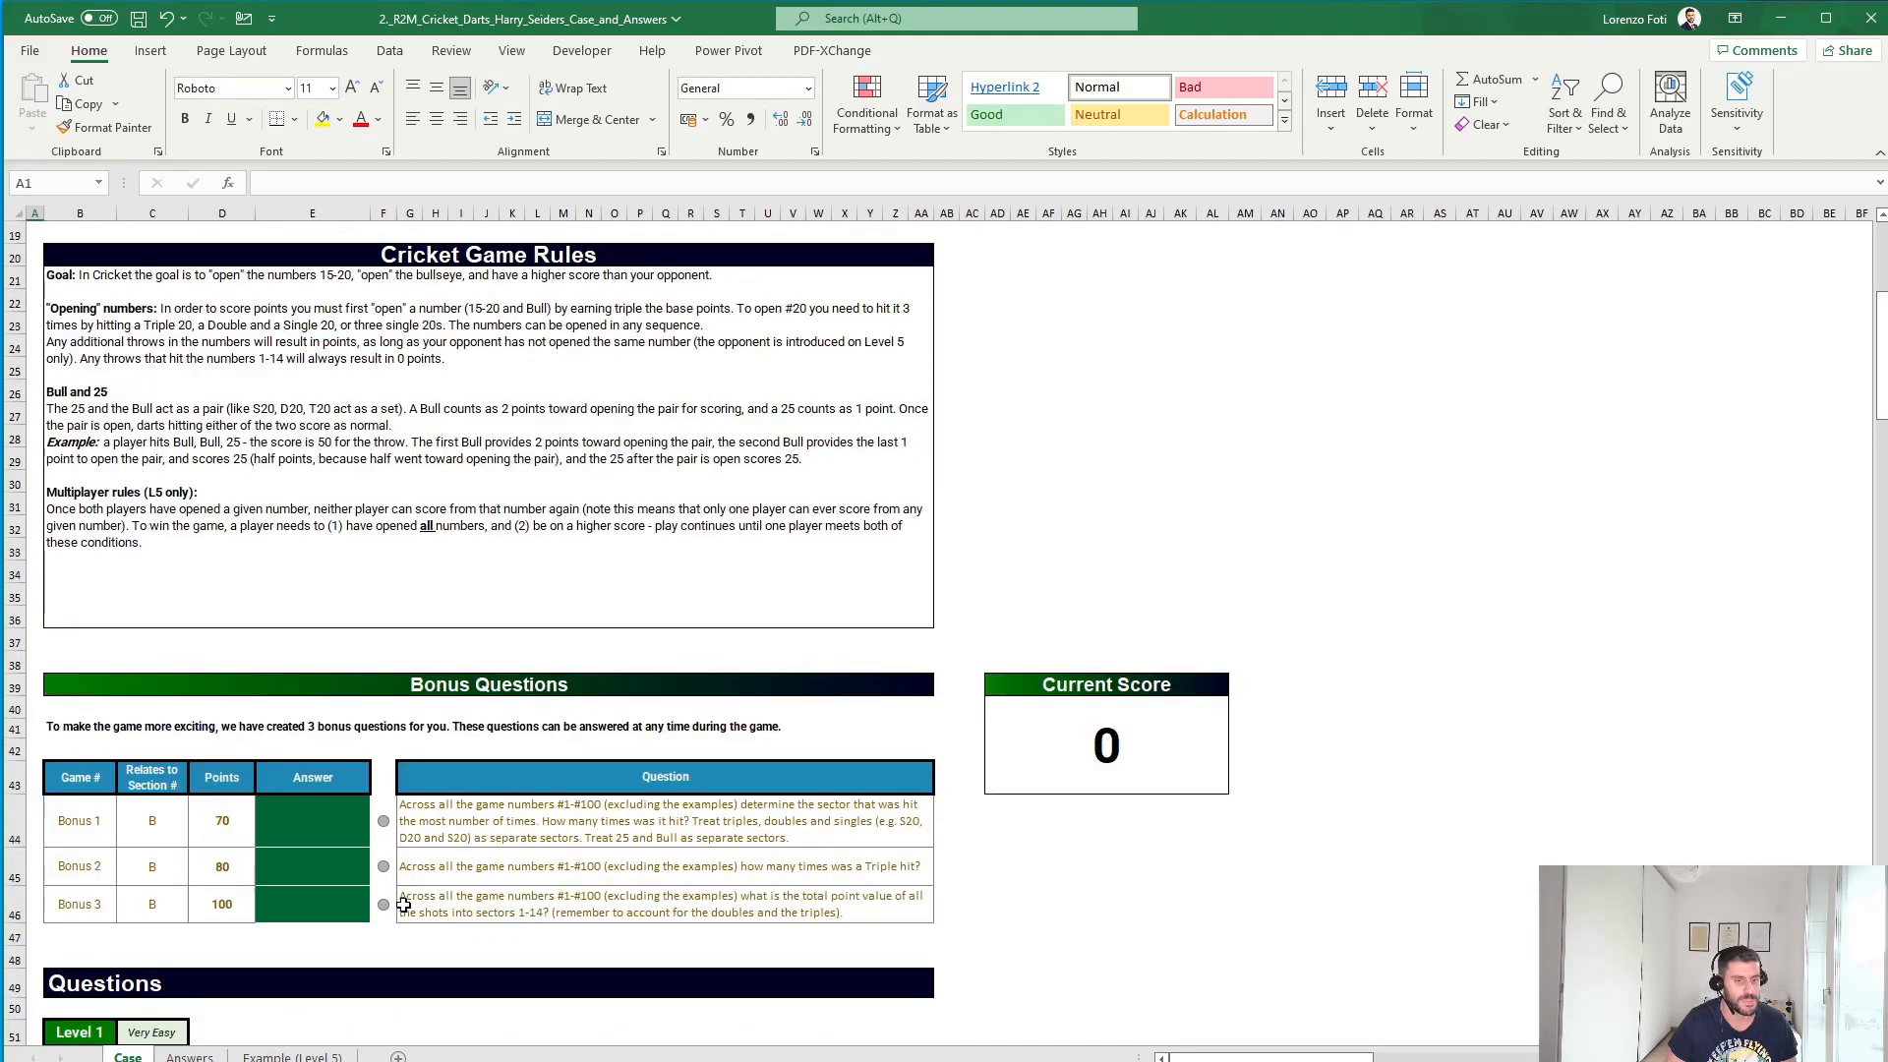
{"action": "scroll", "coordinate": [403, 905], "scroll_direction": "down", "scroll_amount": 1}
- Add a new worksheet after the Case sheet and name it slv
{"action": "left_click", "coordinate": [398, 1058]}
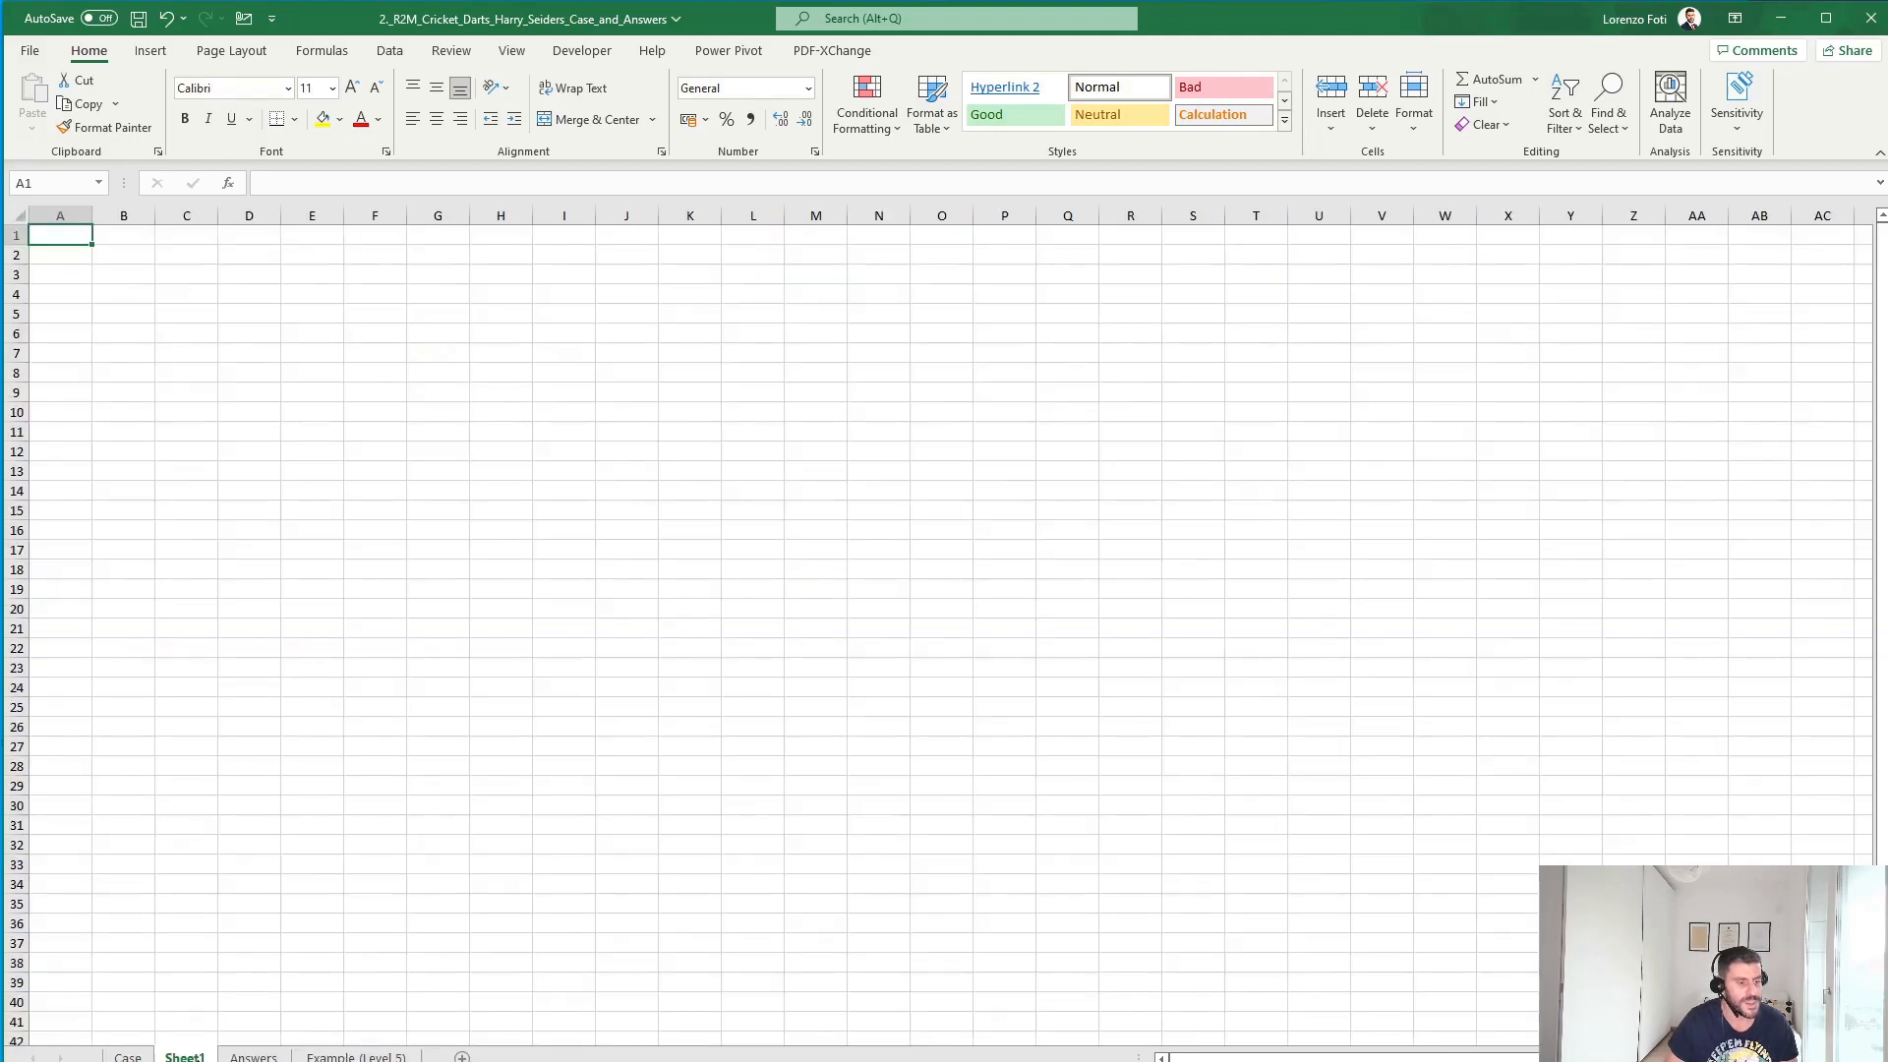
{"action": "double_click", "coordinate": [185, 1058]}
{"action": "type", "text": "slv"}
{"action": "key", "text": "Return"}
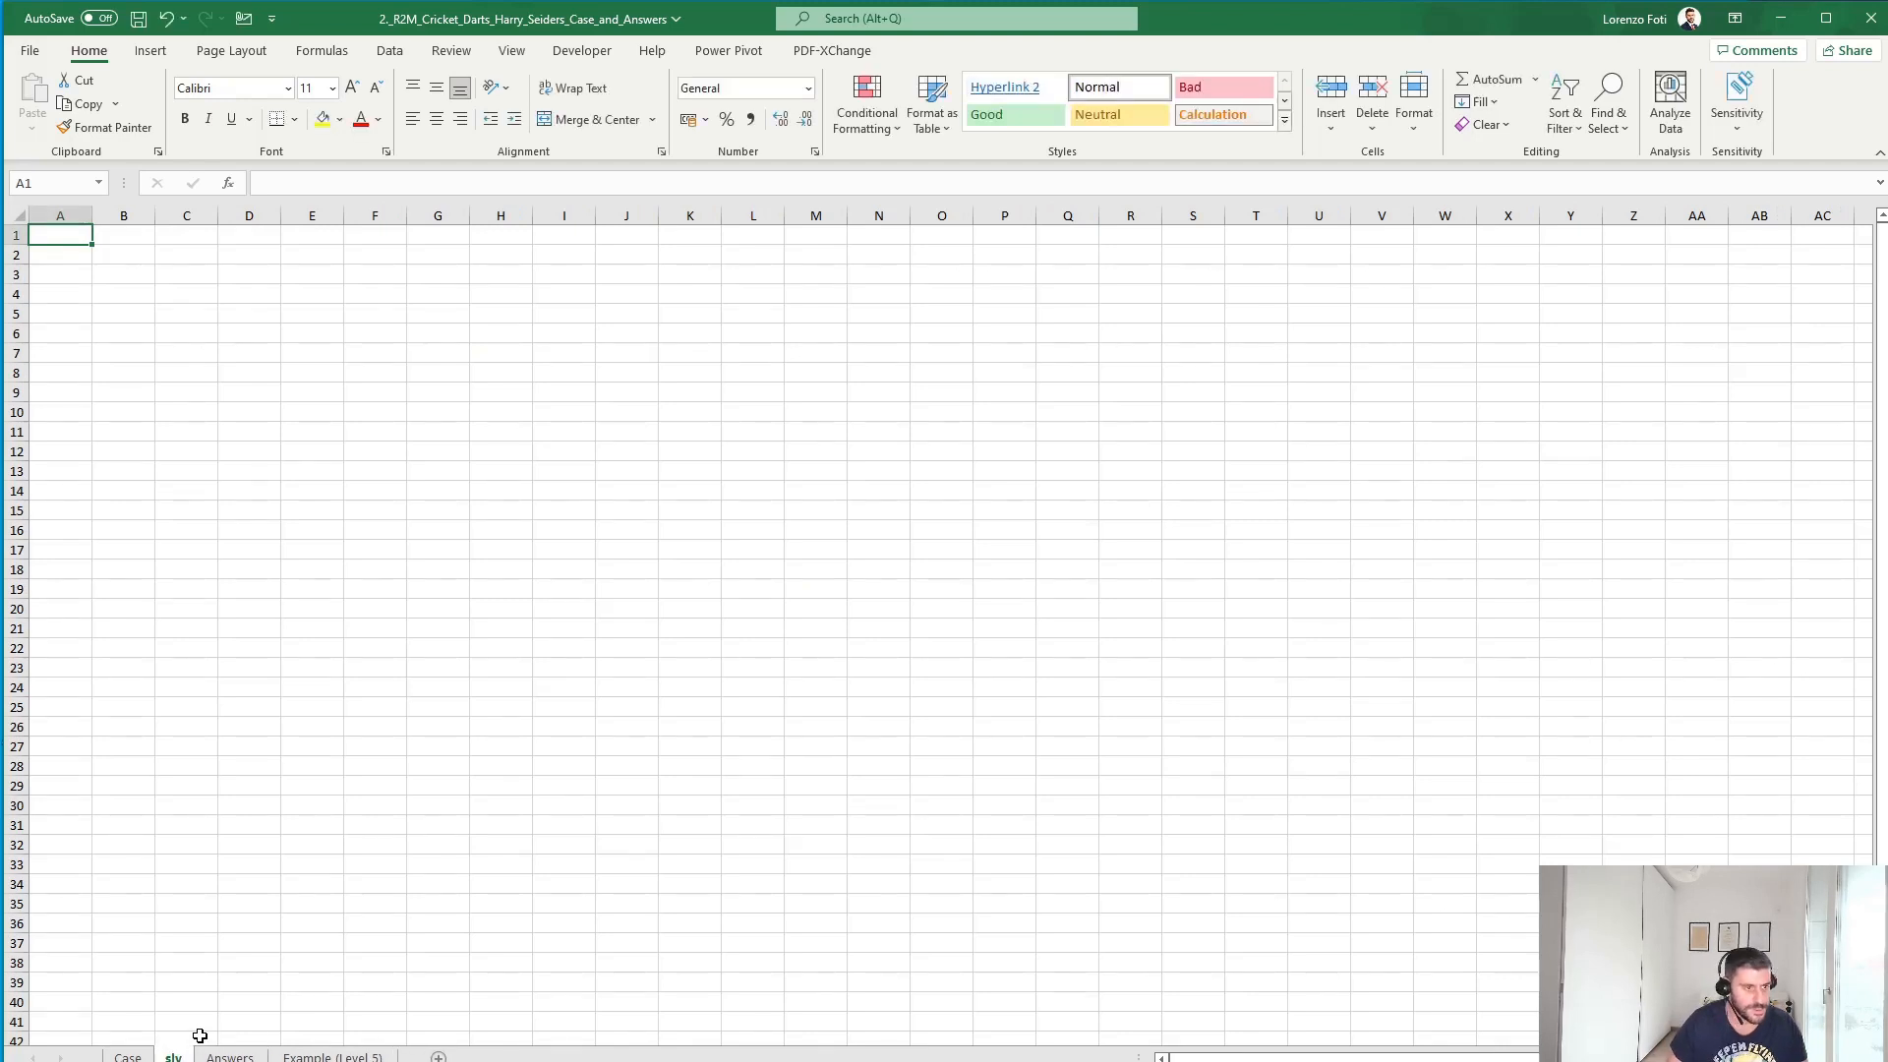
- Enter Example1 in cell G5 of the slv sheet as the game to look up
{"action": "left_click", "coordinate": [425, 313]}
{"action": "type", "text": "Example1"}
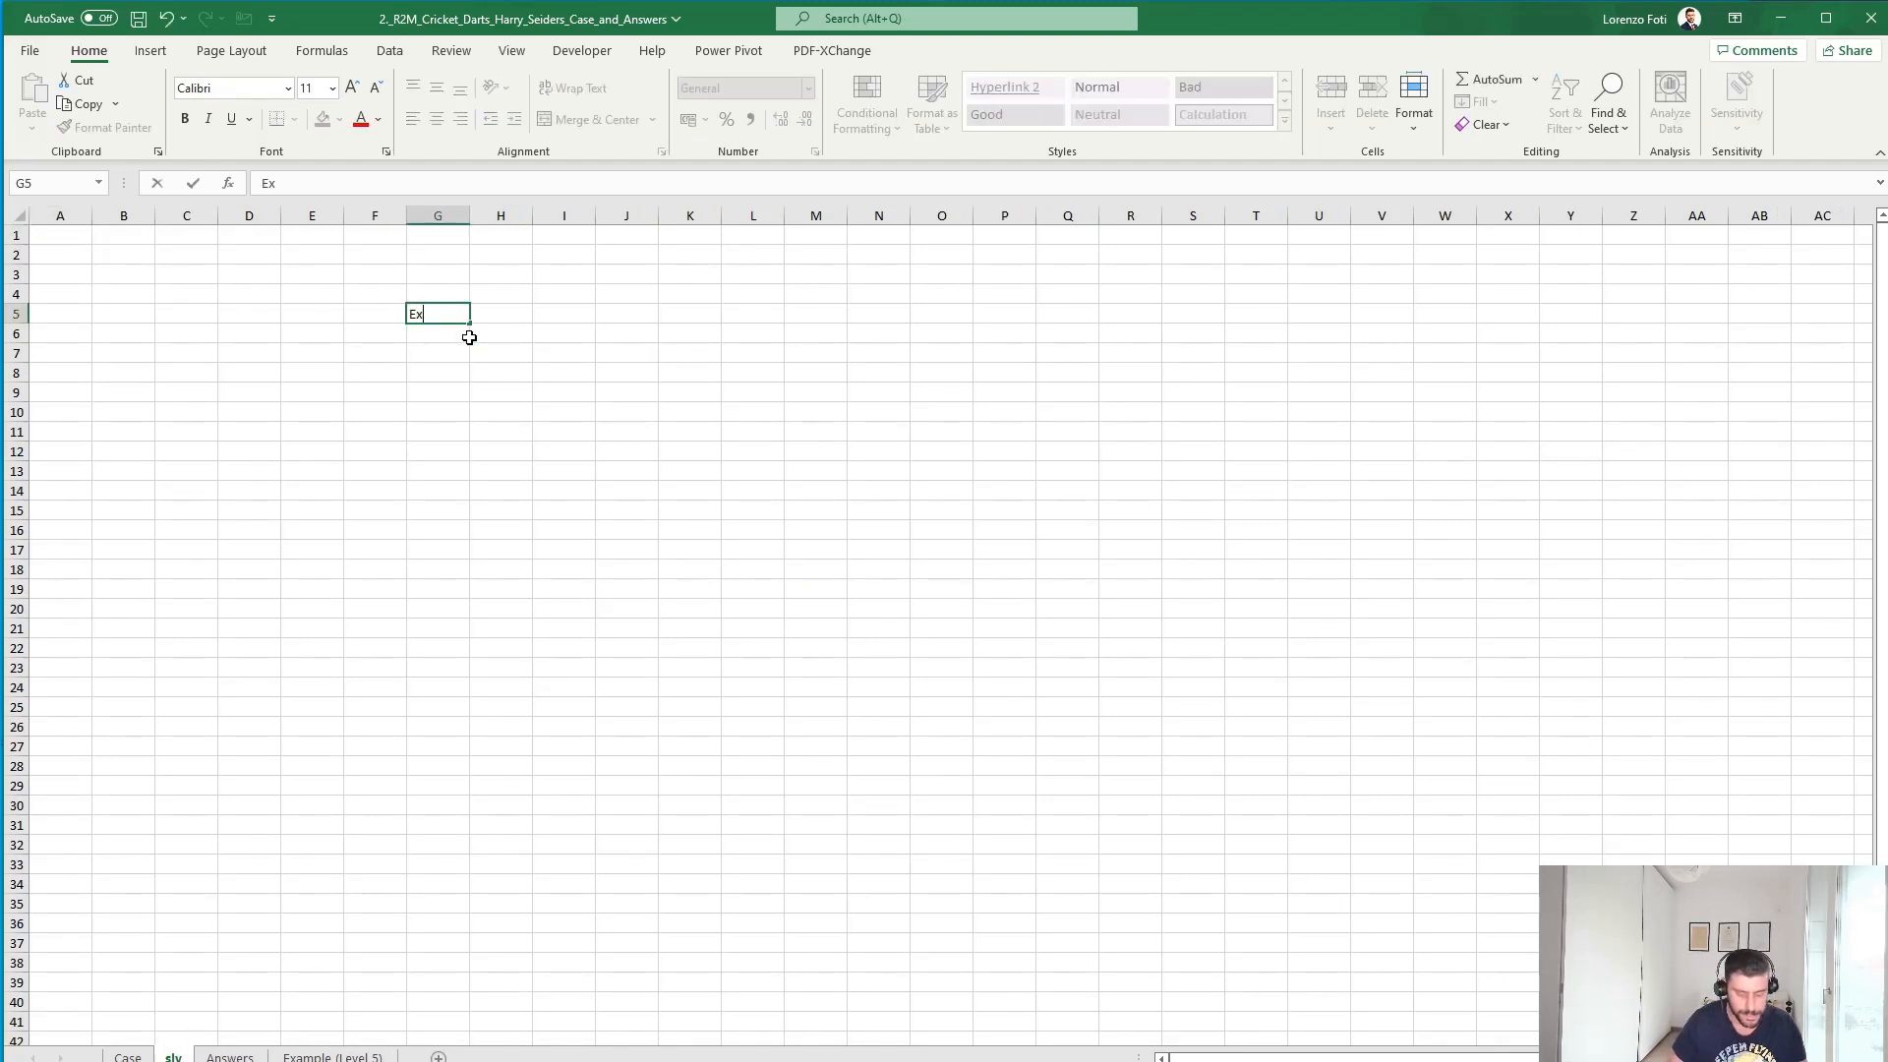
{"action": "key", "text": "Return"}
- Start an XLOOKUP formula in G9 that looks up G5 in column B of the Case sheet
{"action": "key", "text": "Return"}
{"action": "key", "text": "Return"}
{"action": "key", "text": "Down"}
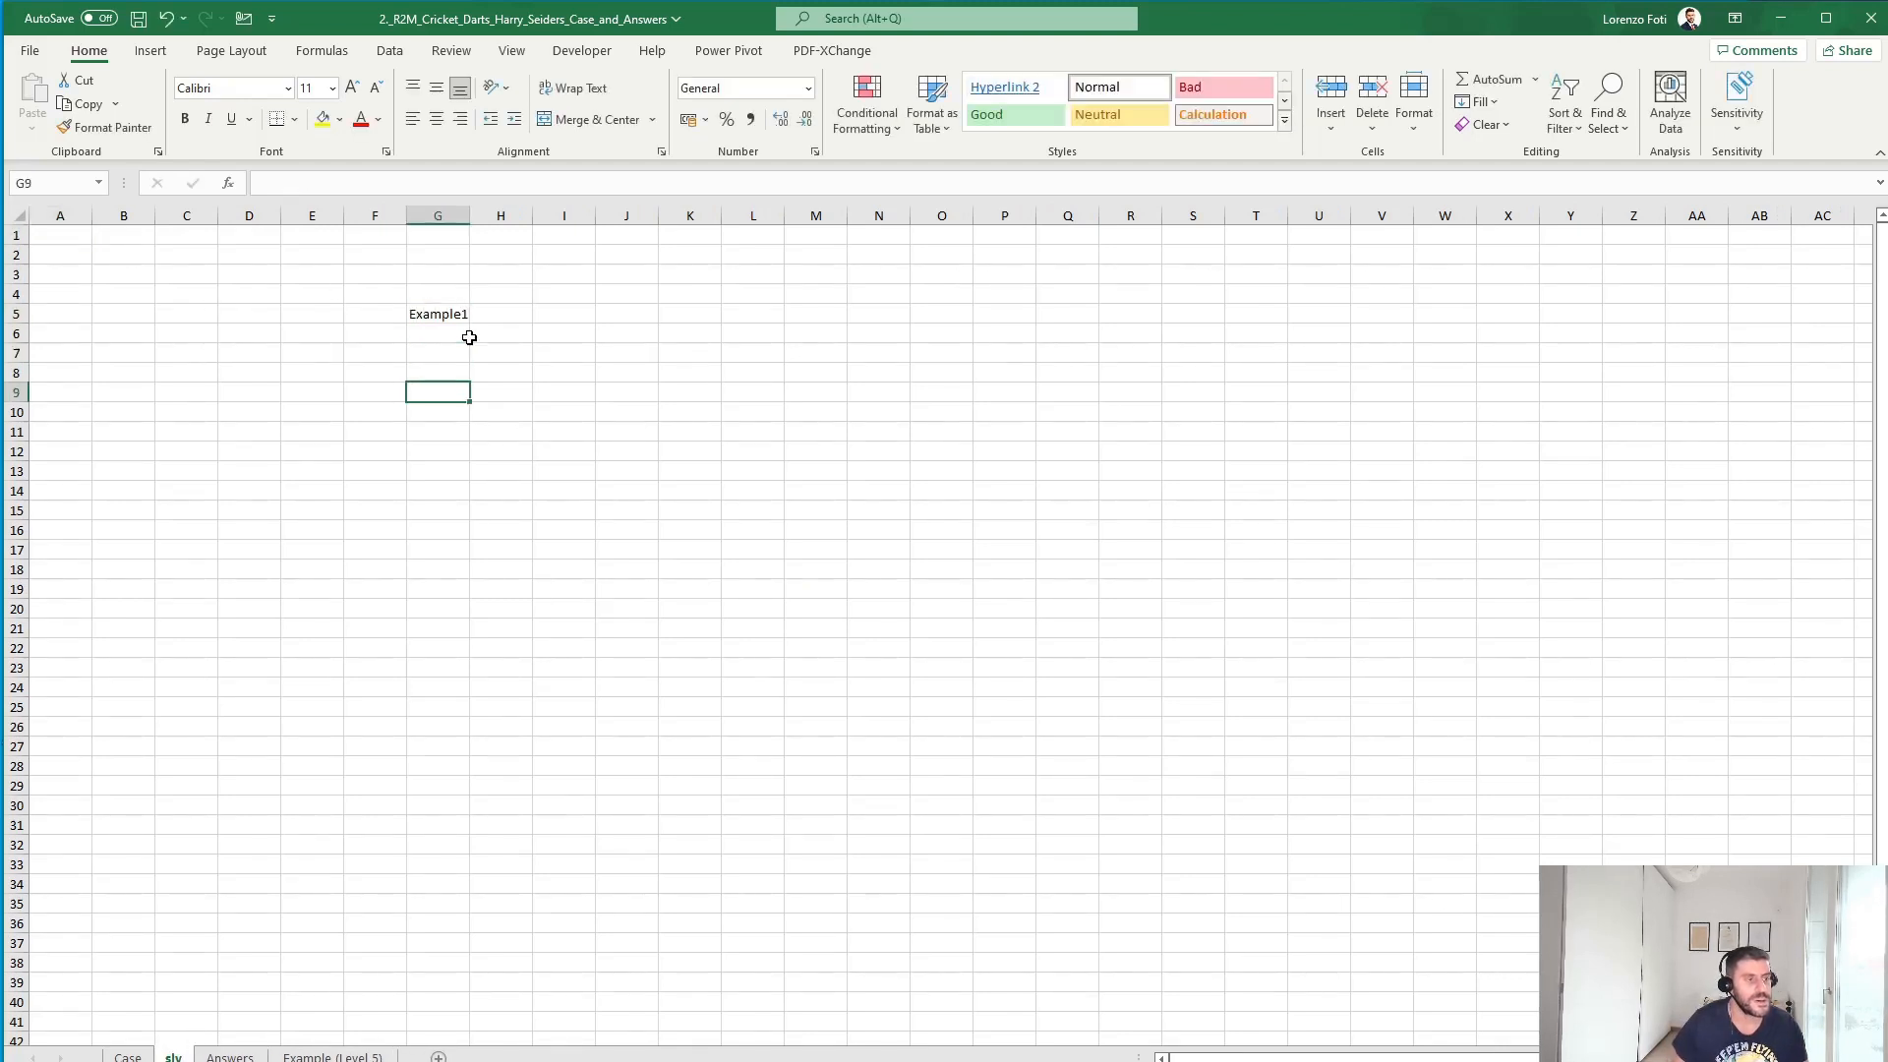
{"action": "type", "text": "+XLOOKUP("}
{"action": "key", "text": "Up"}
{"action": "key", "text": "Up"}
{"action": "key", "text": "Up"}
{"action": "key", "text": "Up"}
{"action": "type", "text": ";"}
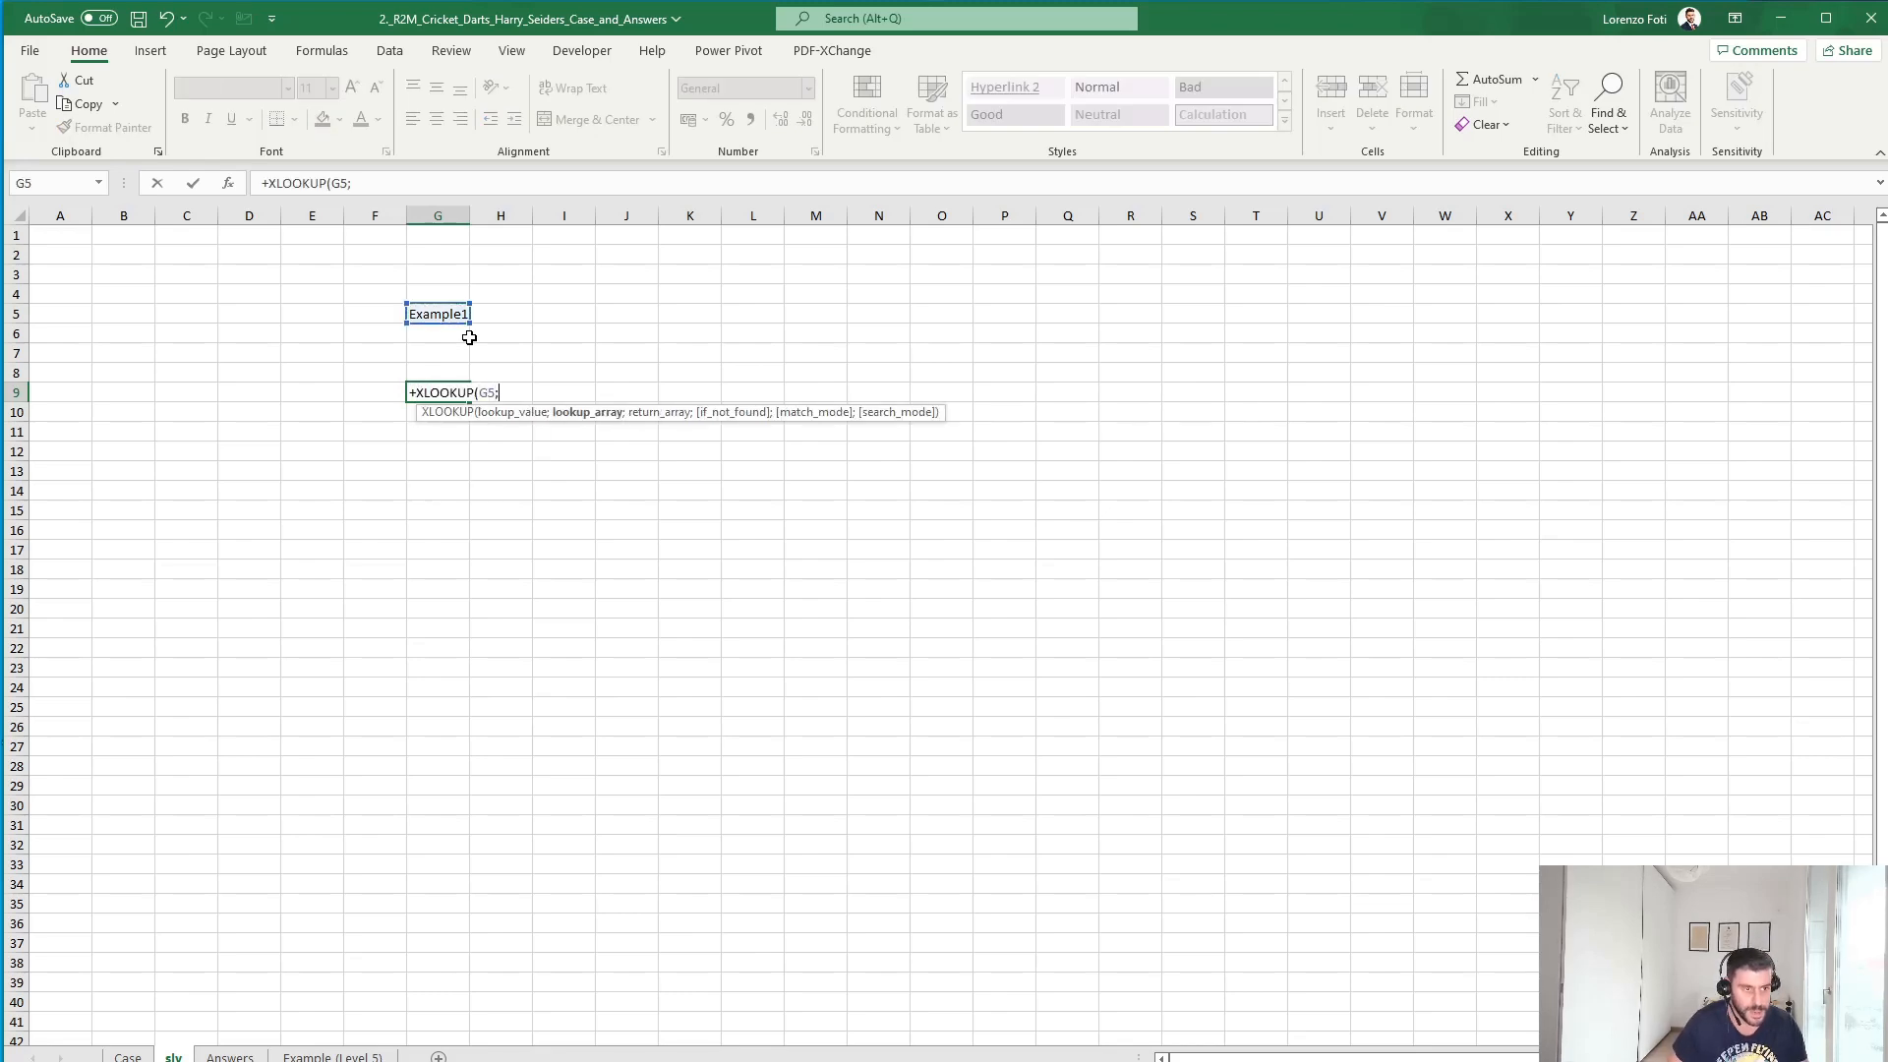
{"action": "left_click", "coordinate": [128, 1056]}
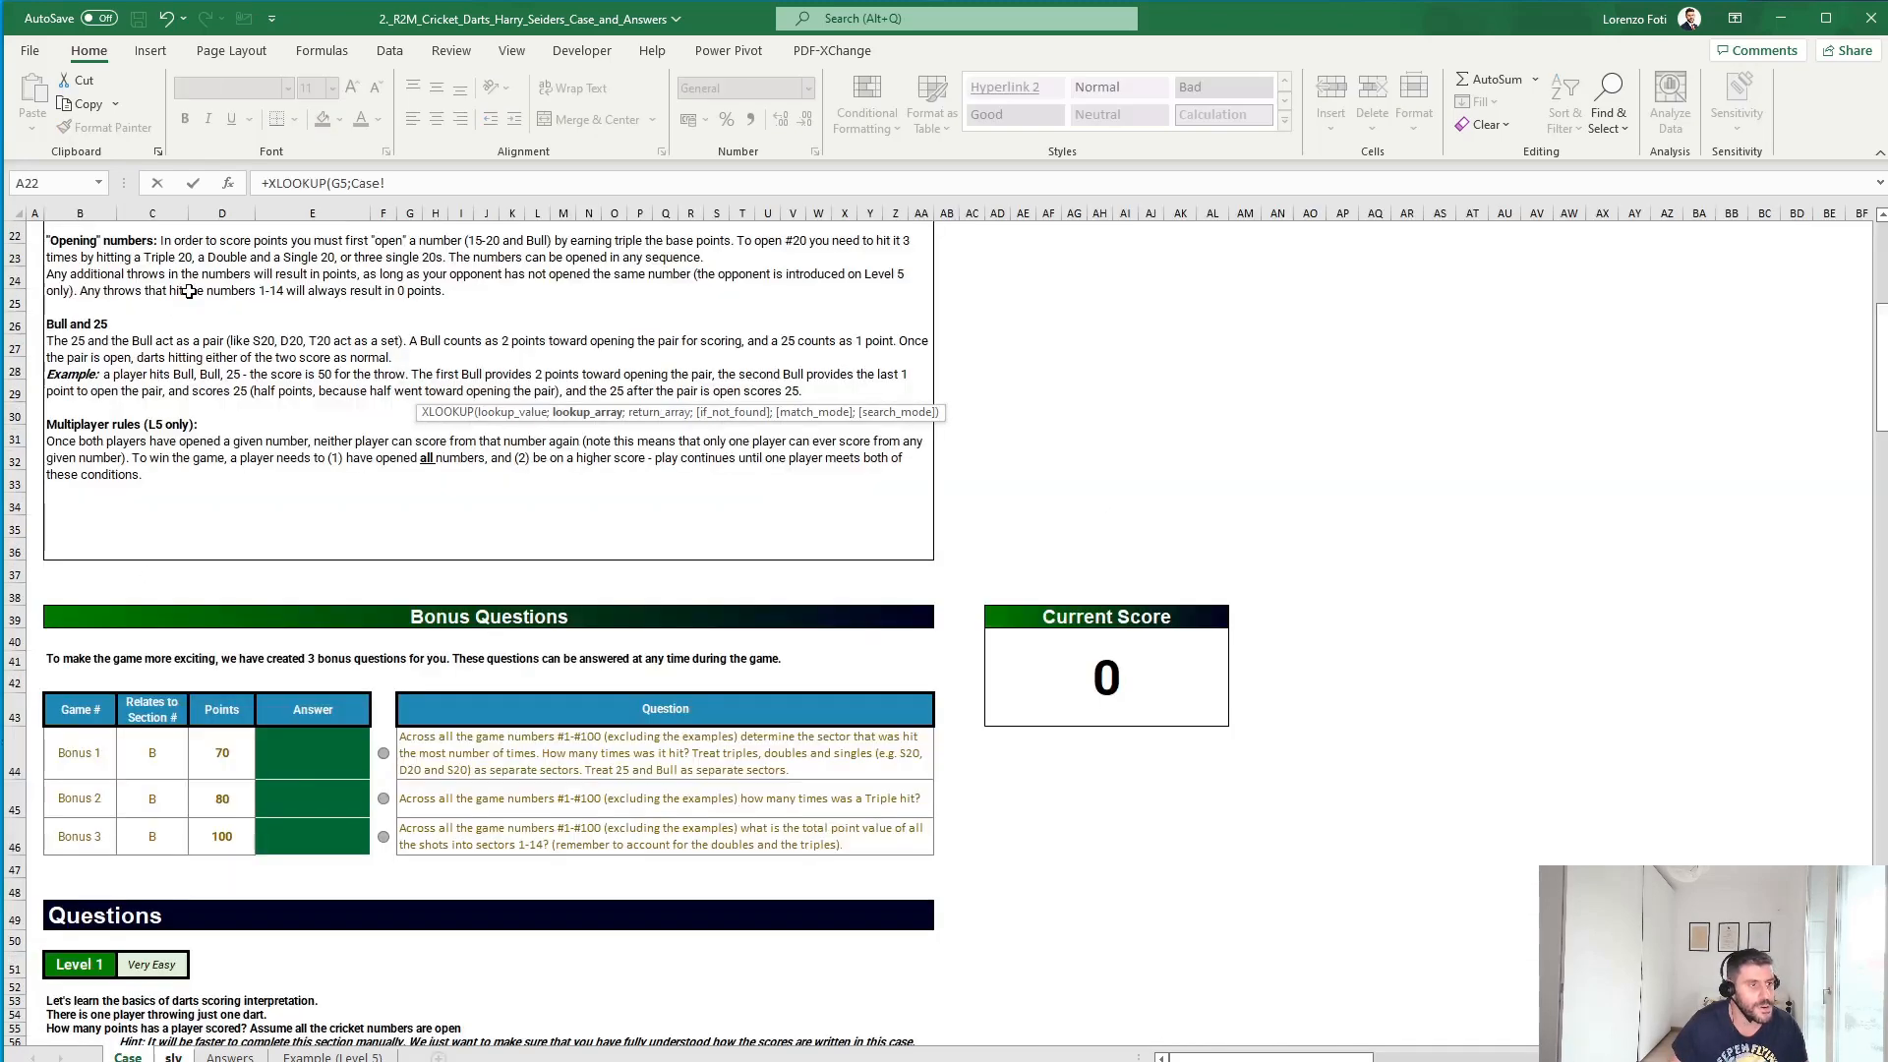
{"action": "left_click", "coordinate": [73, 213]}
{"action": "left_click", "coordinate": [477, 187]}
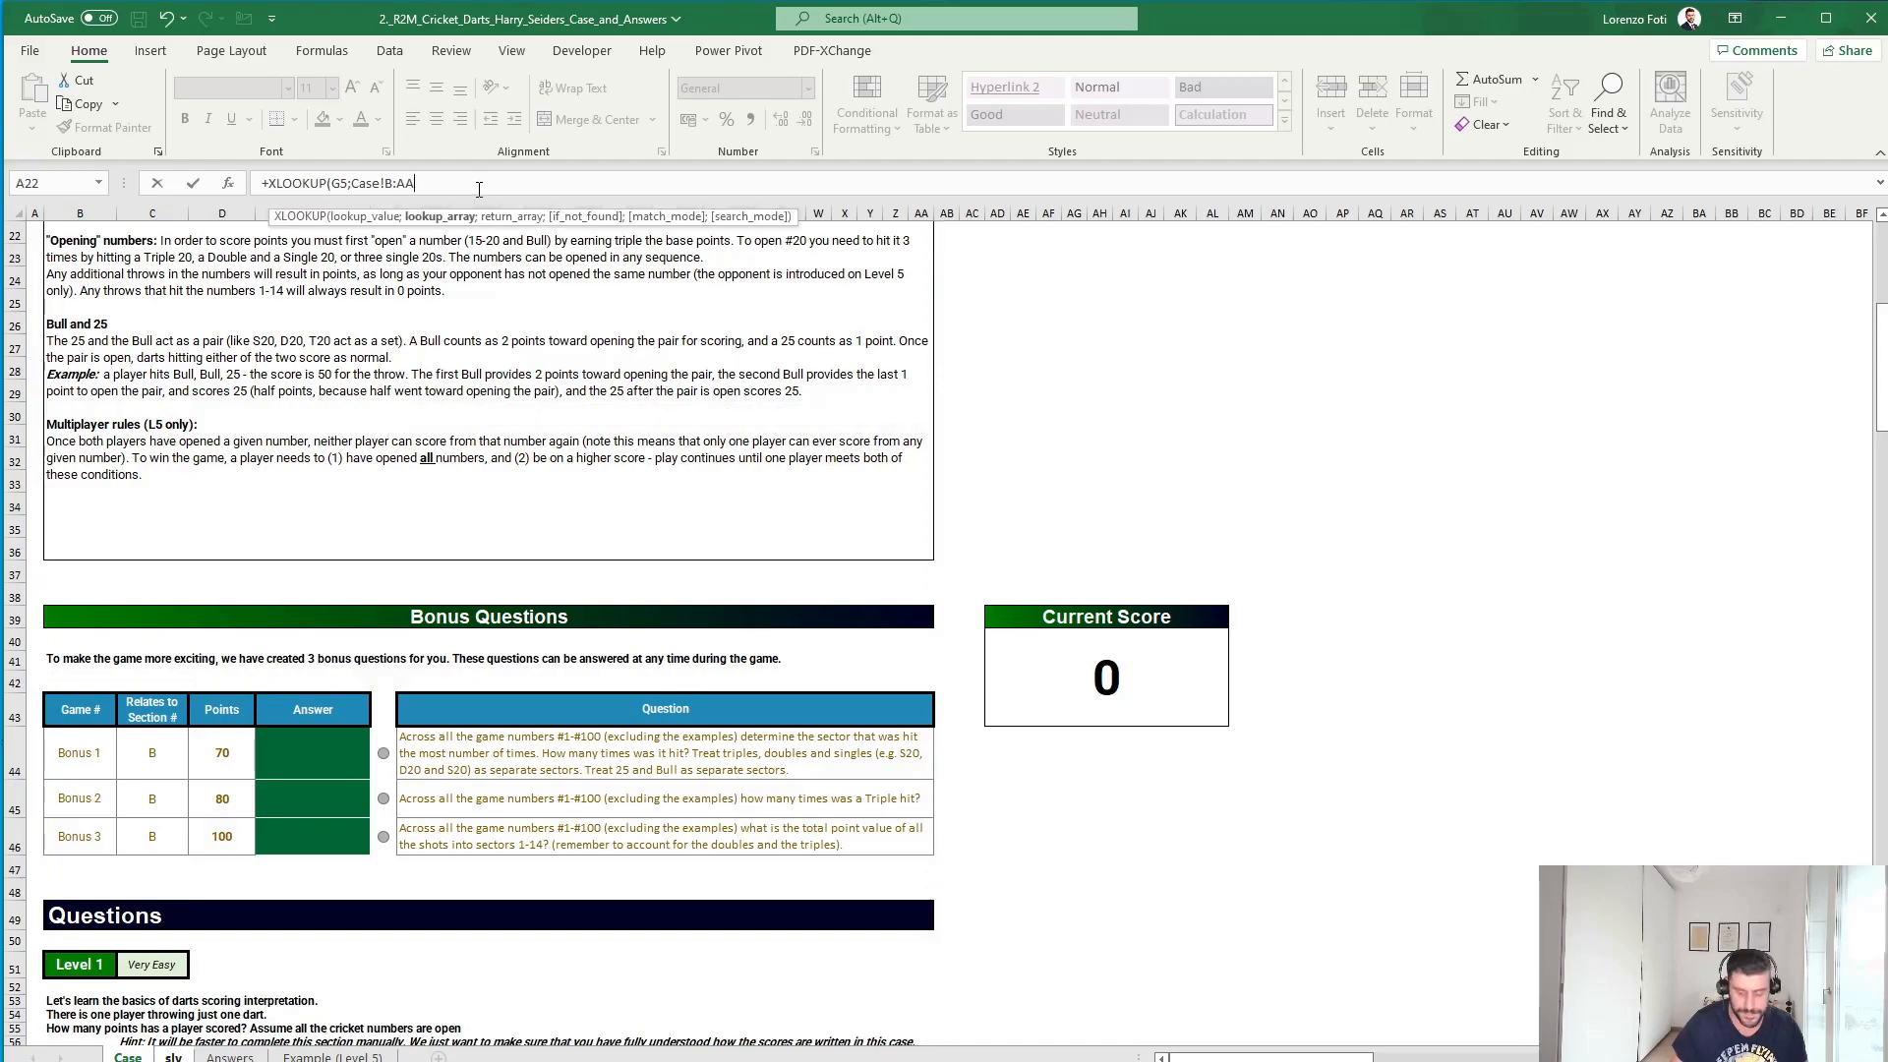
{"action": "key", "text": "BackSpace"}
{"action": "key", "text": "BackSpace"}
{"action": "key", "text": "BackSpace"}
{"action": "type", "text": ":b;"}
- Complete the XLOOKUP formula with the Case sheet's whole columns G:CR as the return array
{"action": "scroll", "coordinate": [492, 283], "scroll_direction": "down", "scroll_amount": 2}
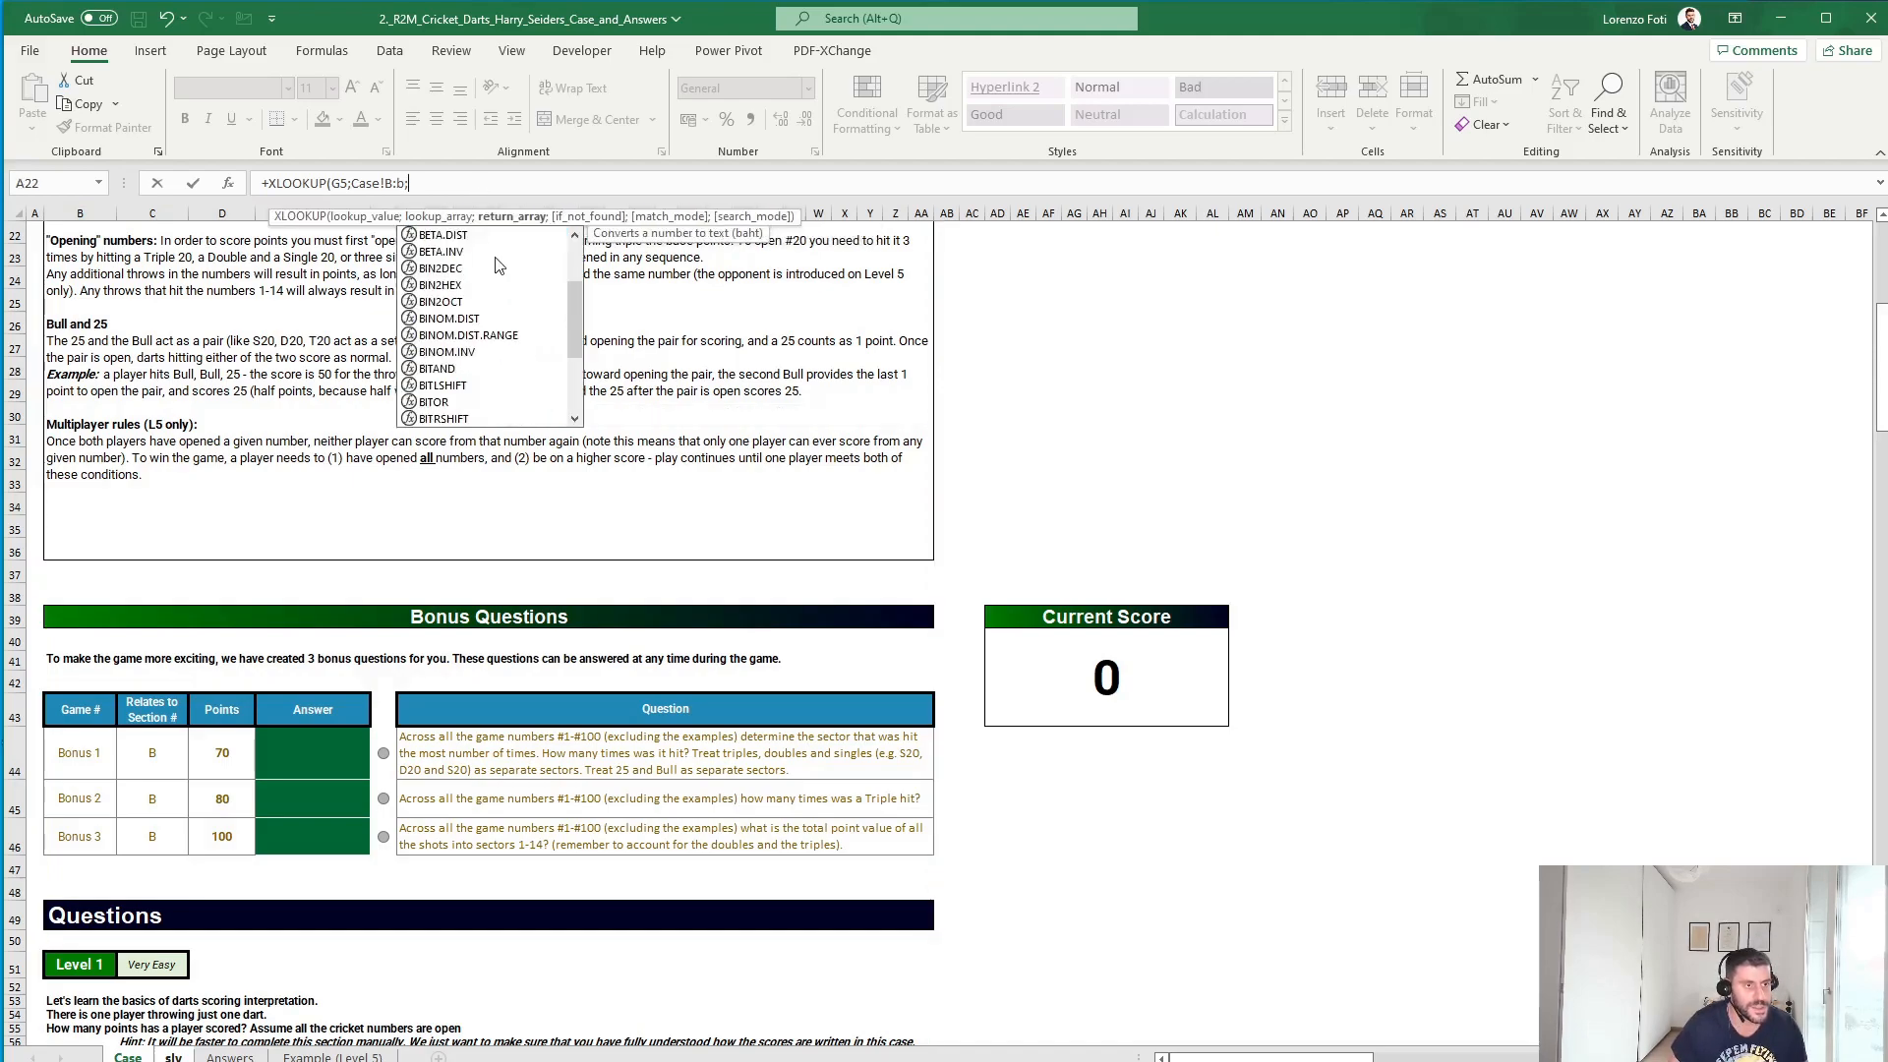
{"action": "scroll", "coordinate": [487, 931], "scroll_direction": "down", "scroll_amount": 14}
{"action": "scroll", "coordinate": [487, 931], "scroll_direction": "down", "scroll_amount": 20}
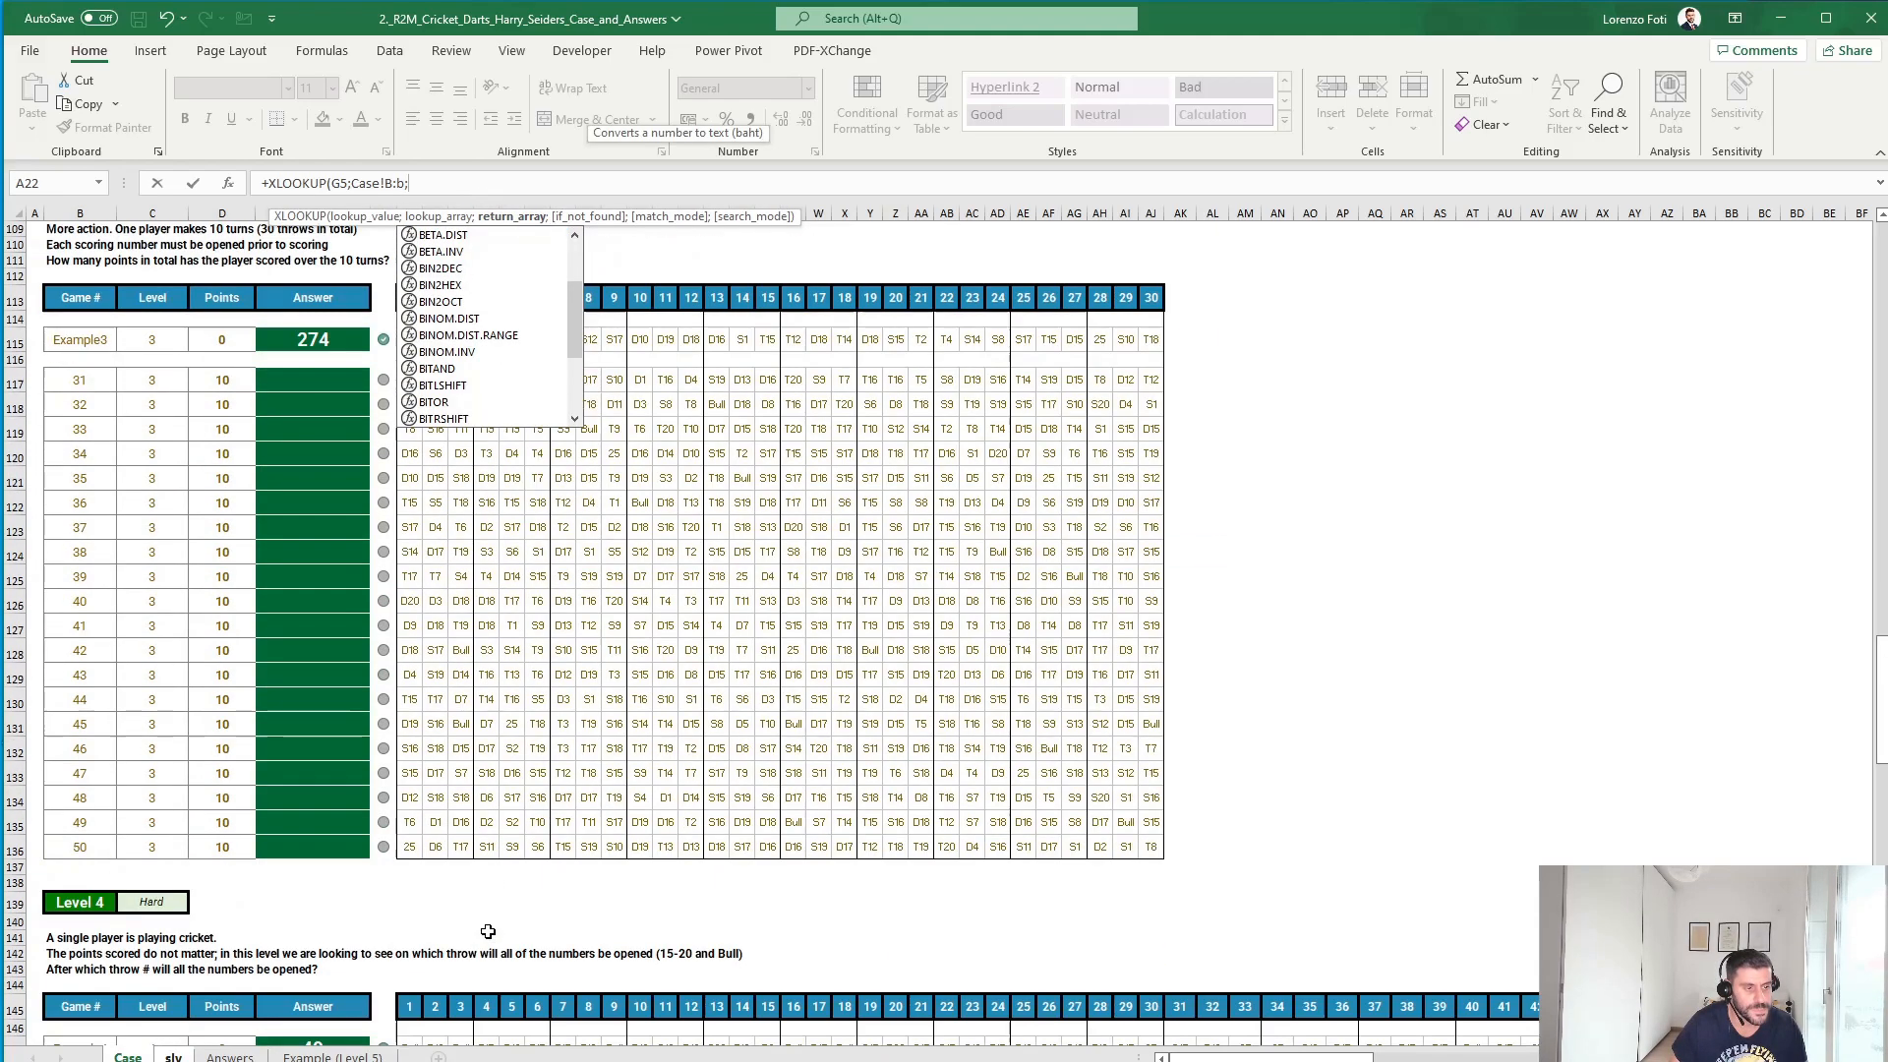
{"action": "scroll", "coordinate": [432, 588], "scroll_direction": "up", "scroll_amount": 4}
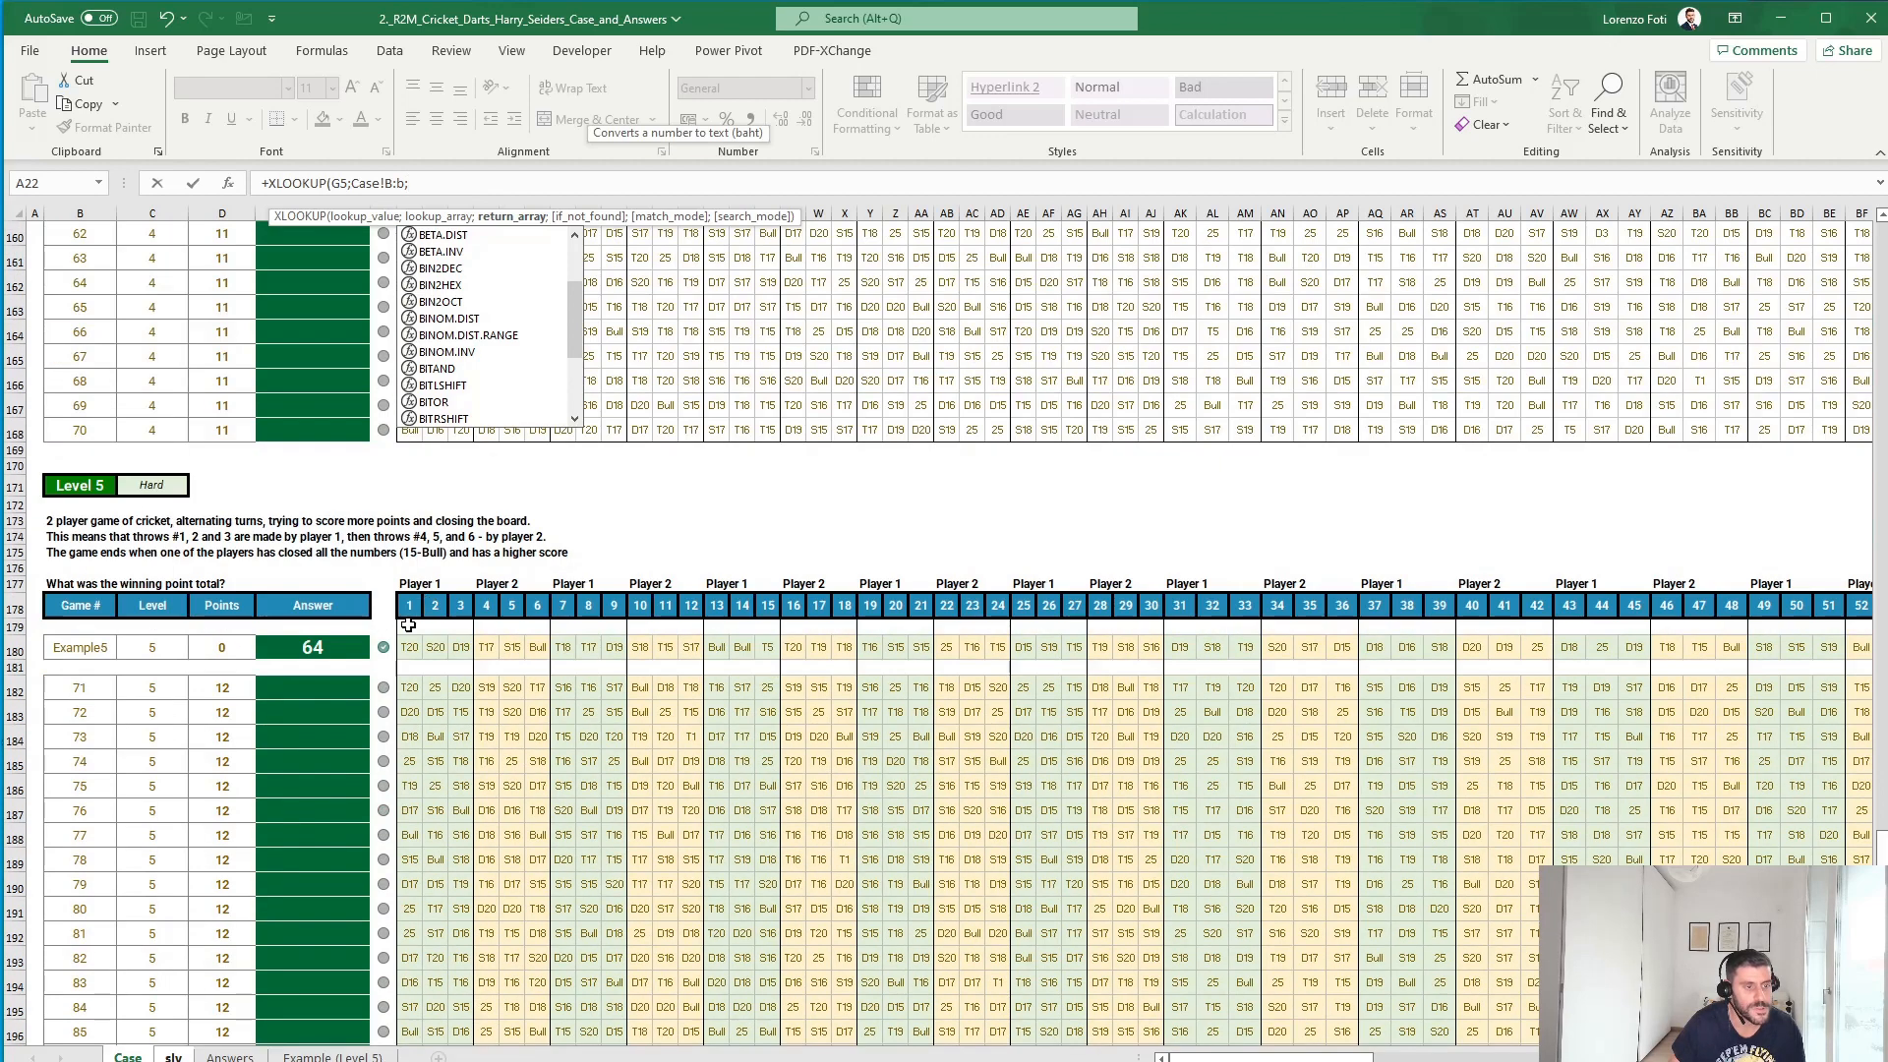
{"action": "left_click", "coordinate": [413, 641]}
{"action": "key", "text": "ctrl+shift+Right"}
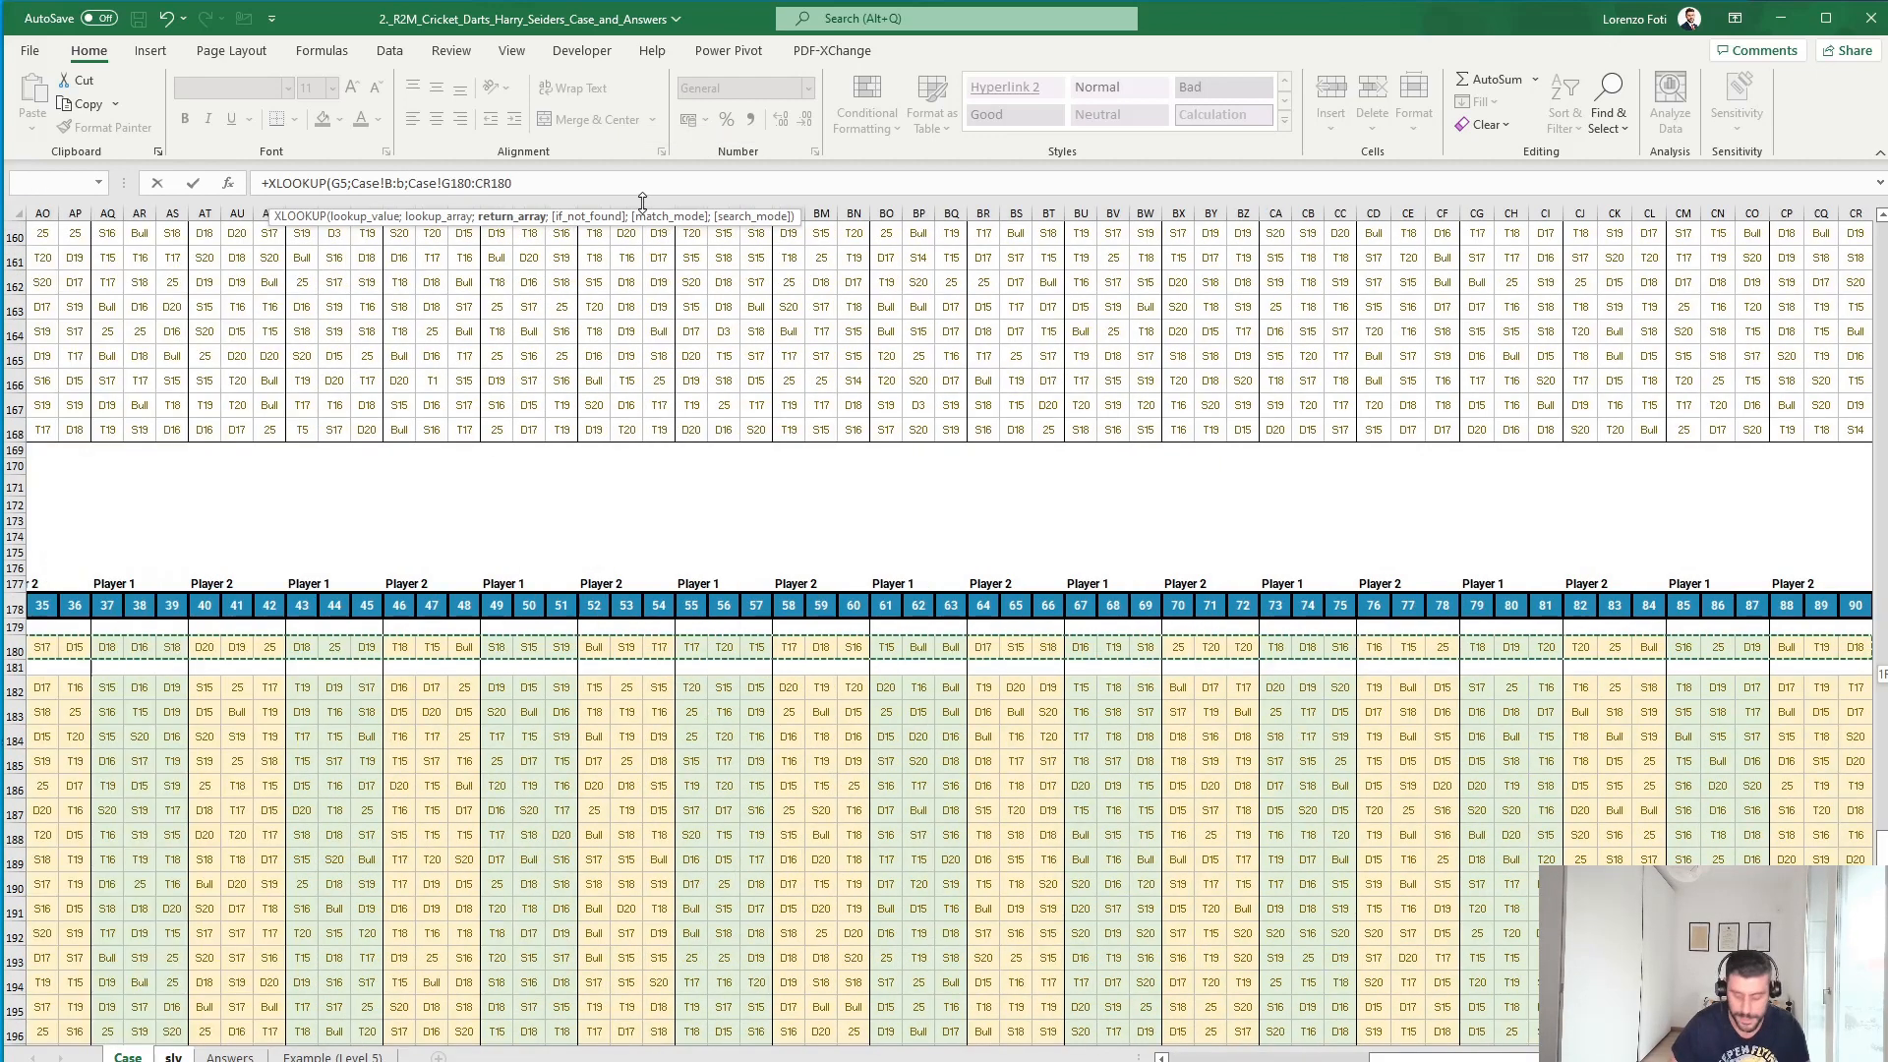
{"action": "key", "text": "BackSpace"}
{"action": "key", "text": "BackSpace"}
{"action": "key", "text": "BackSpace"}
{"action": "left_click", "coordinate": [478, 183]}
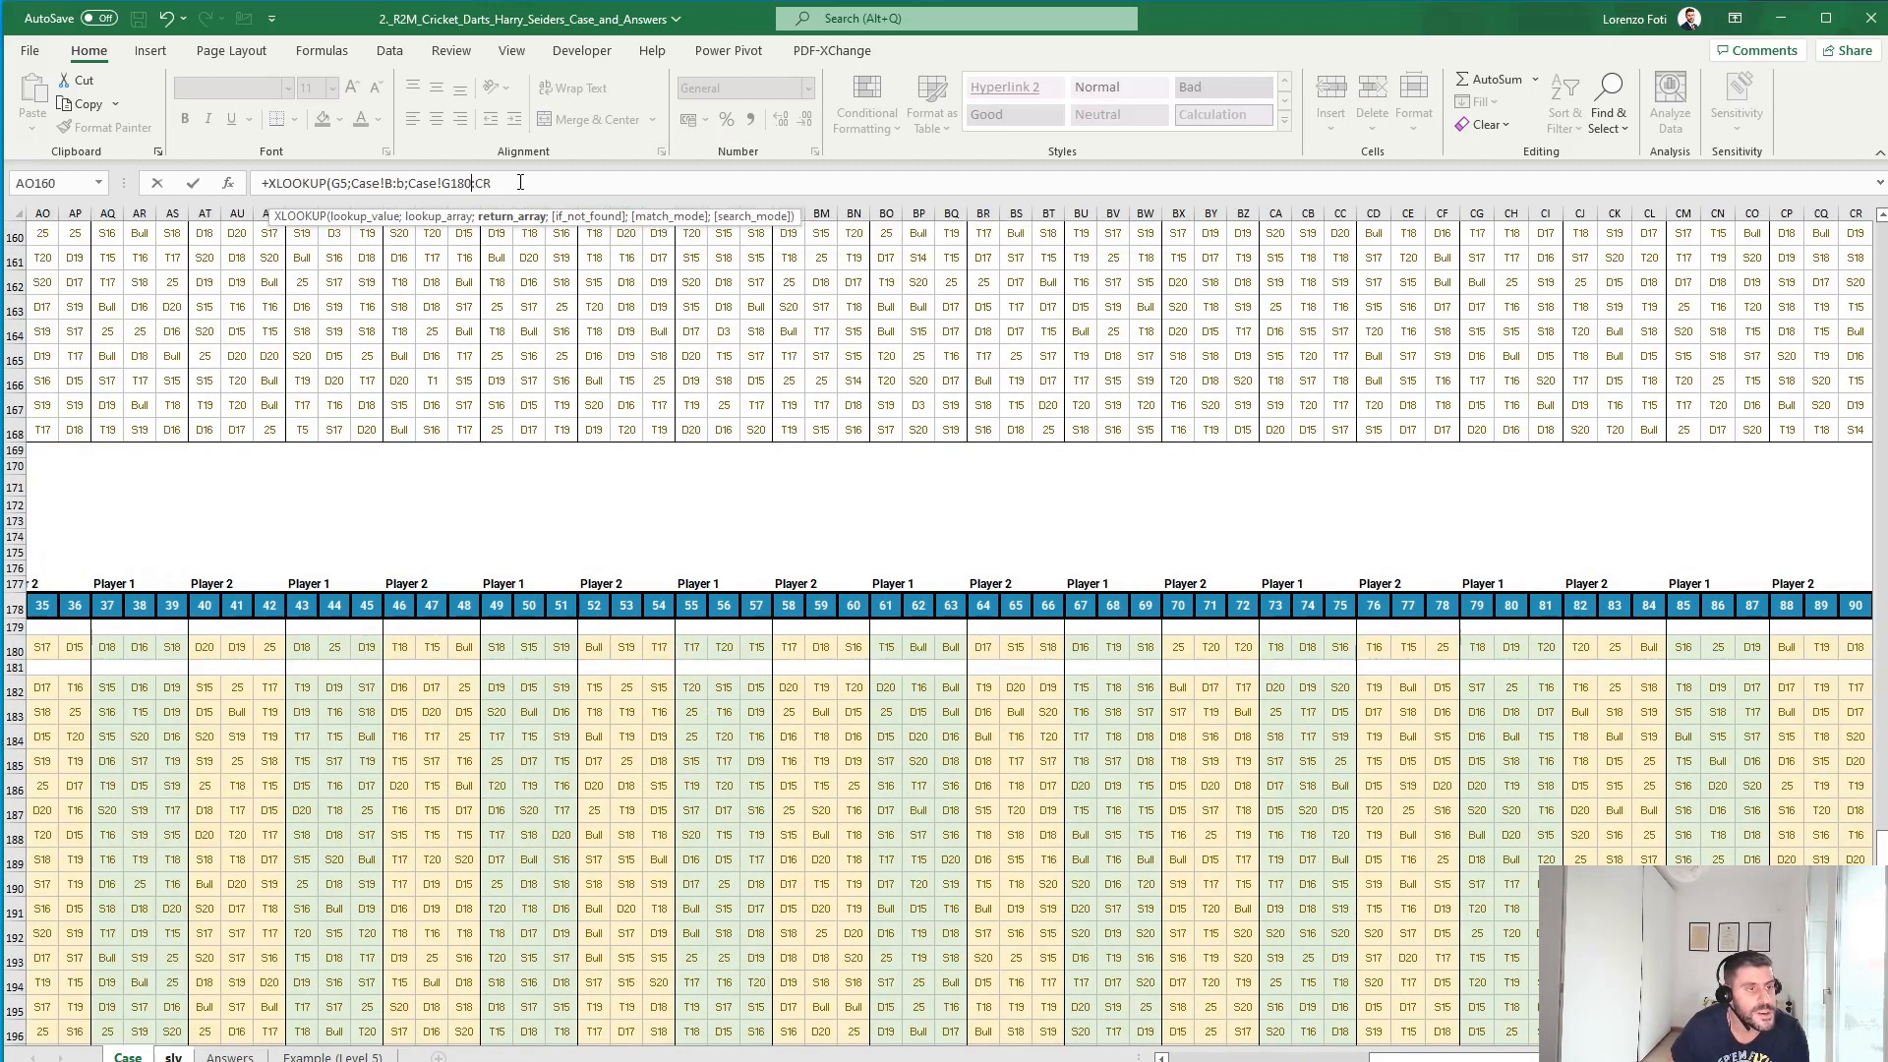
{"action": "key", "text": "BackSpace"}
{"action": "key", "text": "BackSpace"}
{"action": "key", "text": "BackSpace"}
{"action": "key", "text": "Return"}
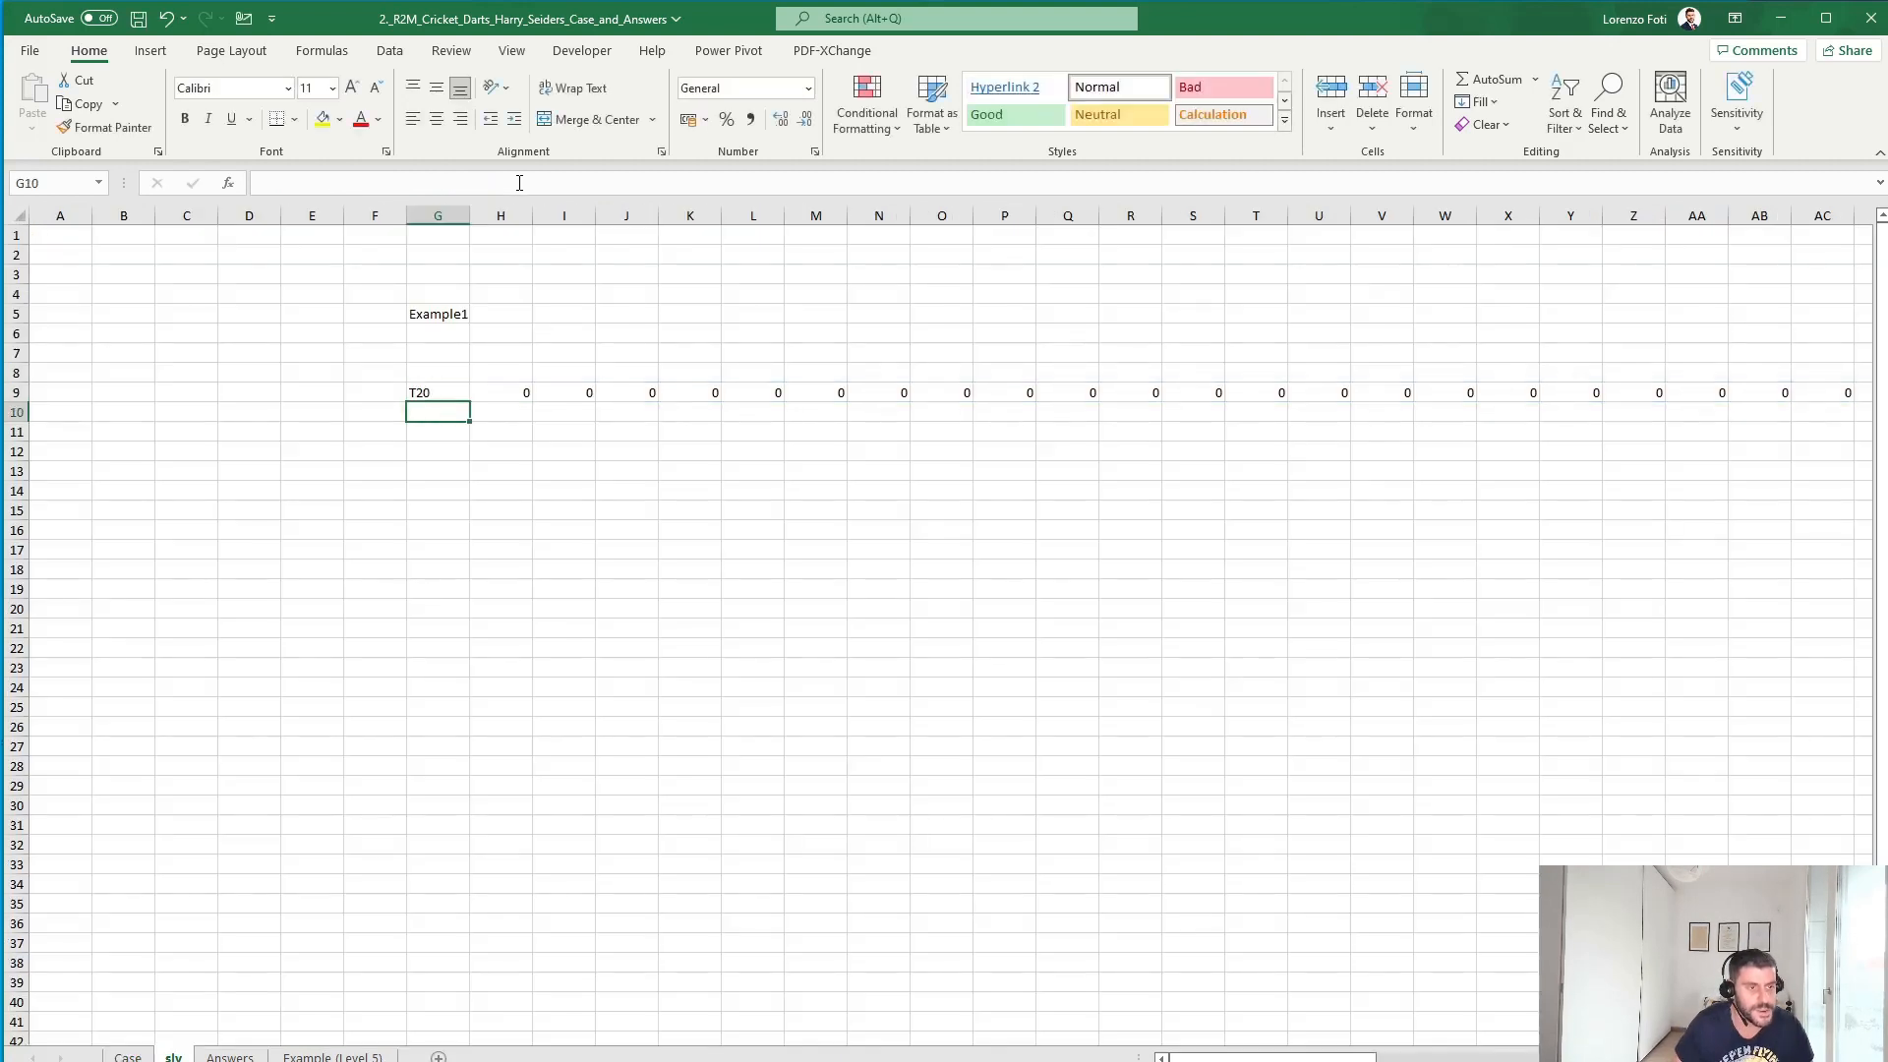
{"action": "key", "text": "Down"}
{"action": "key", "text": "Down"}
{"action": "key", "text": "Down"}
{"action": "key", "text": "Down"}
{"action": "key", "text": "Down"}
{"action": "key", "text": "Down"}
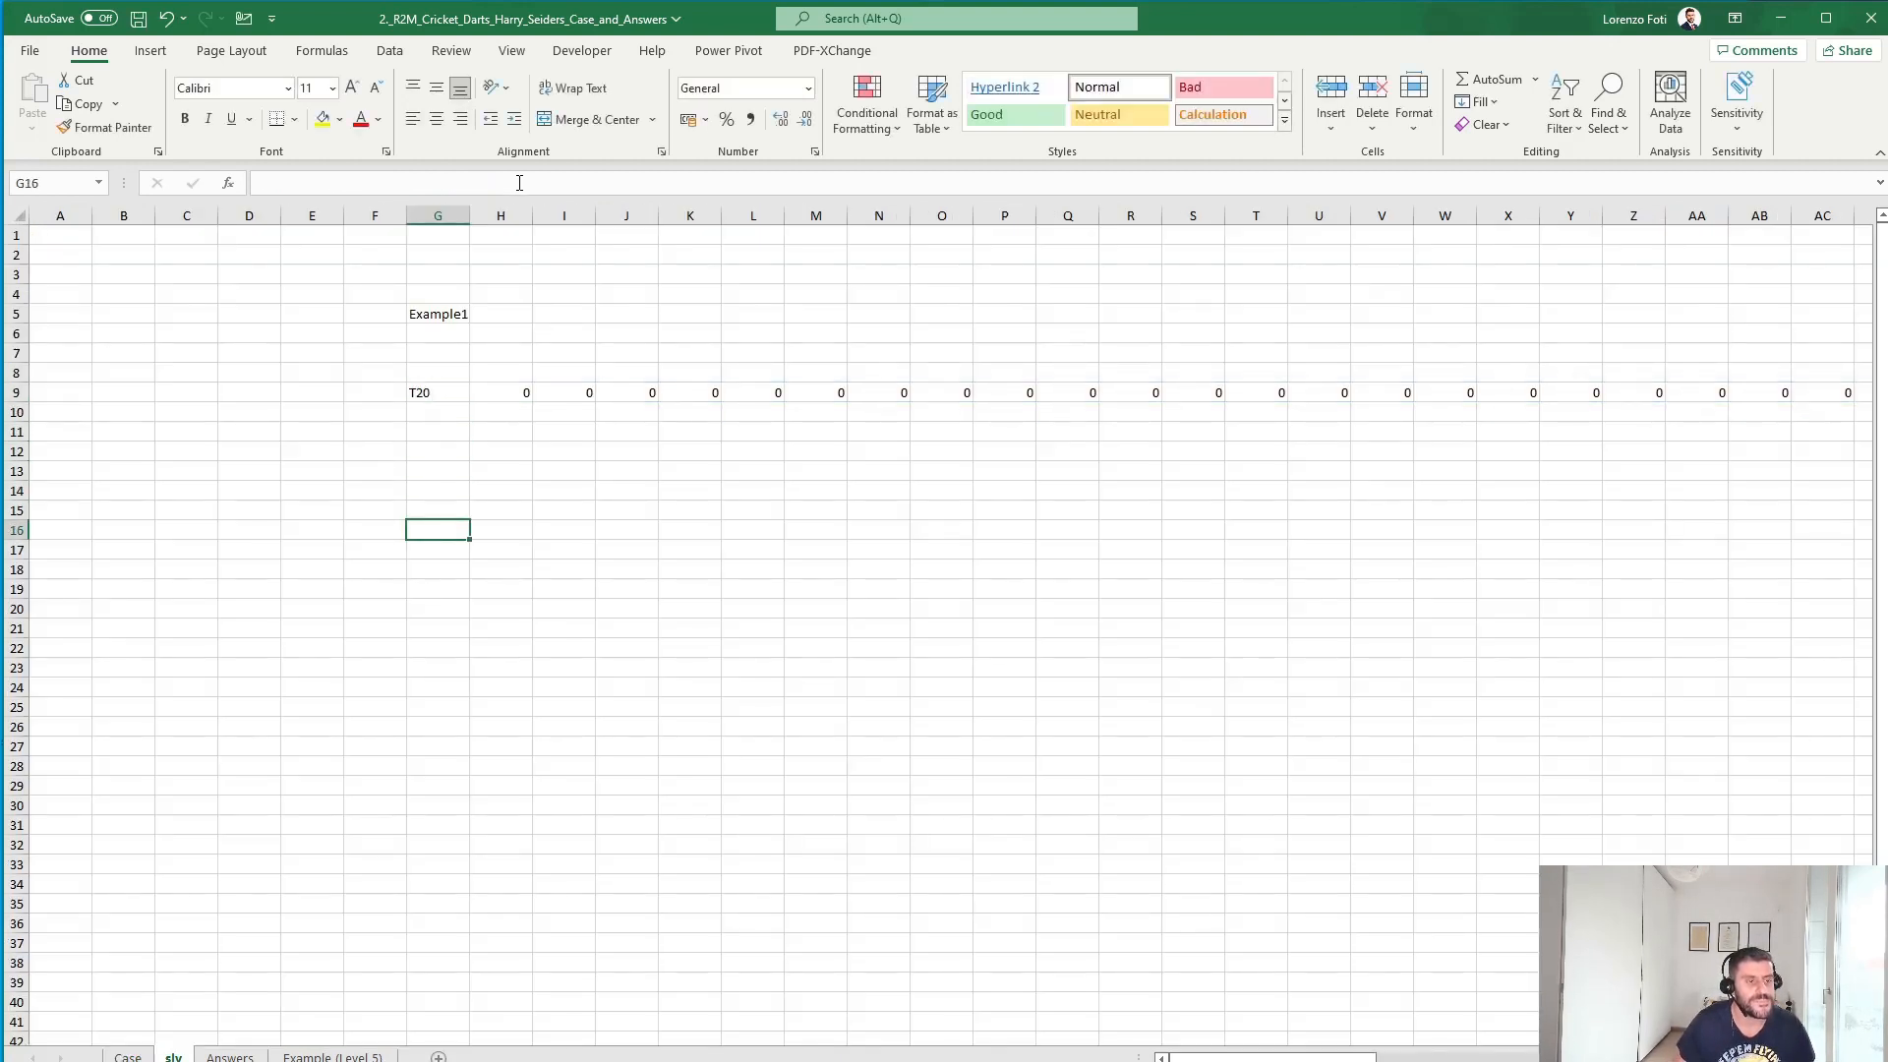
{"action": "type", "text": "+"}
{"action": "key", "text": "Escape"}
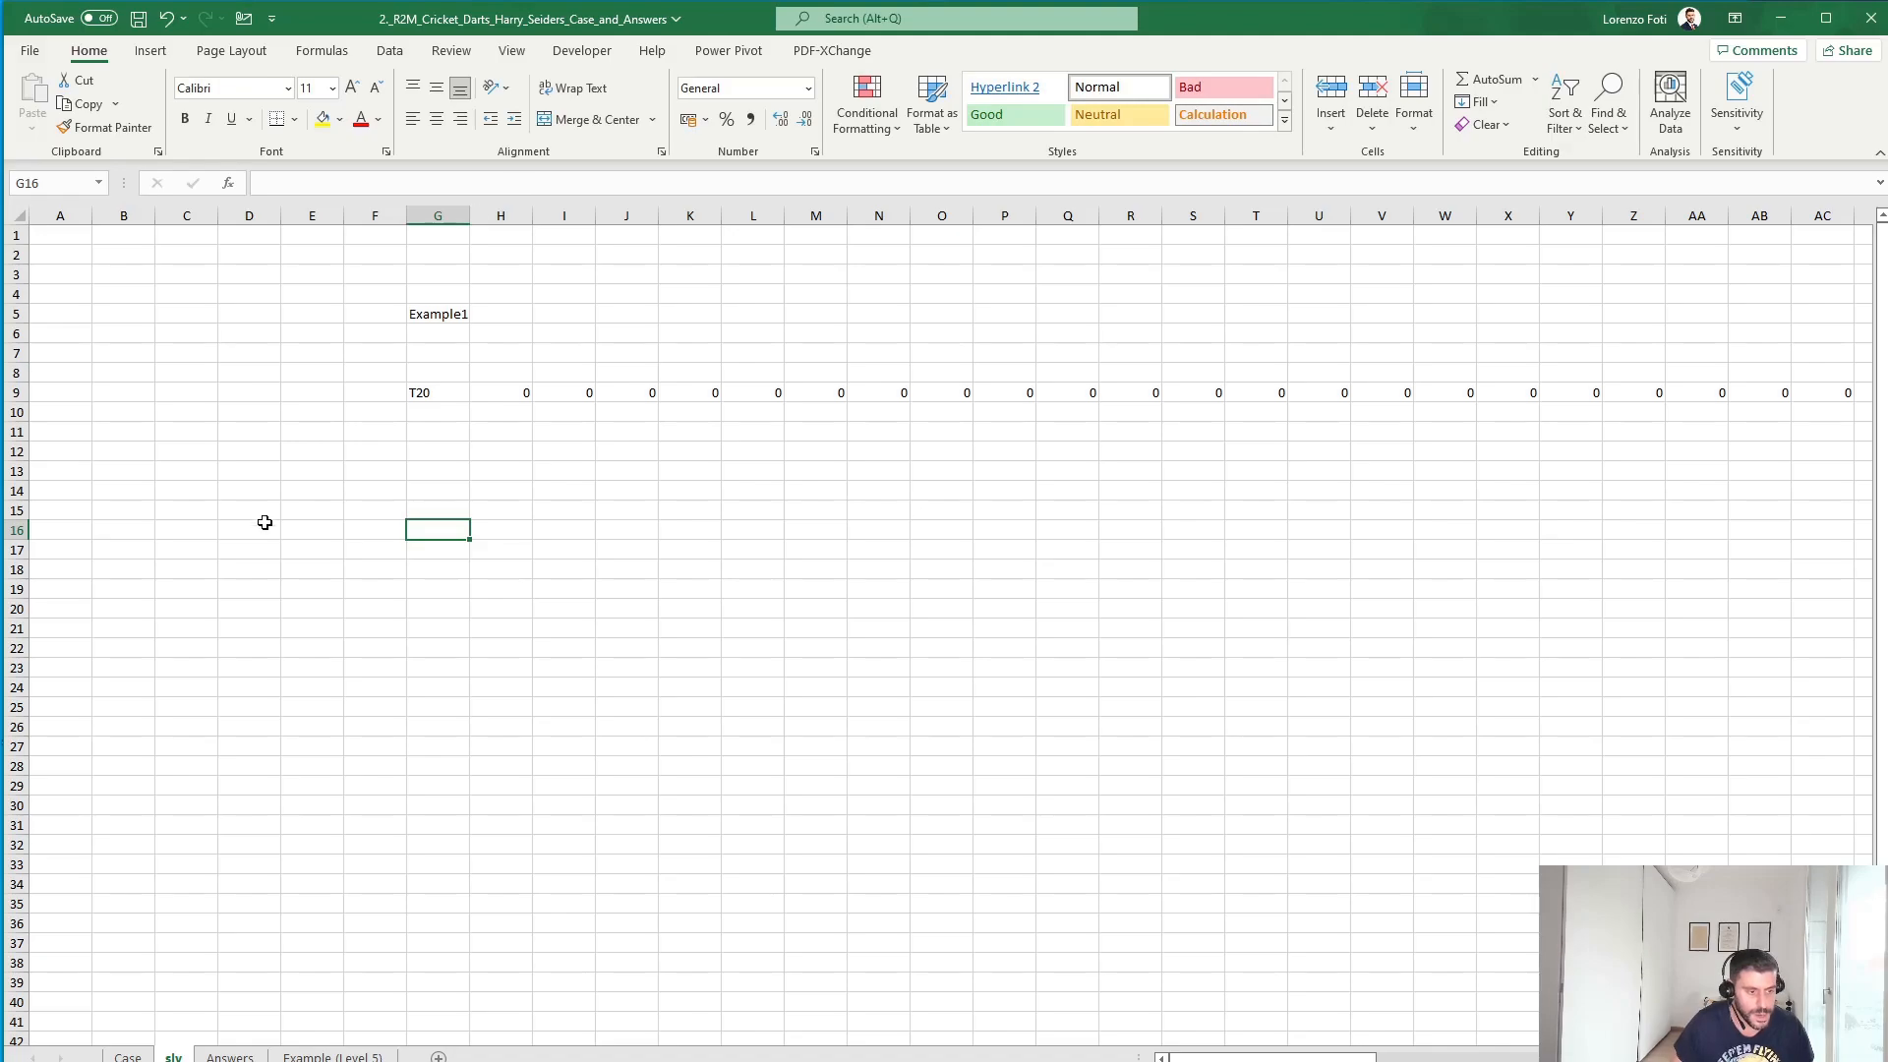
- Examine the Level 1 to Level 4 questions and throw tables on the Case sheet, including the three-throw turns of game 31
{"action": "left_click", "coordinate": [147, 1055]}
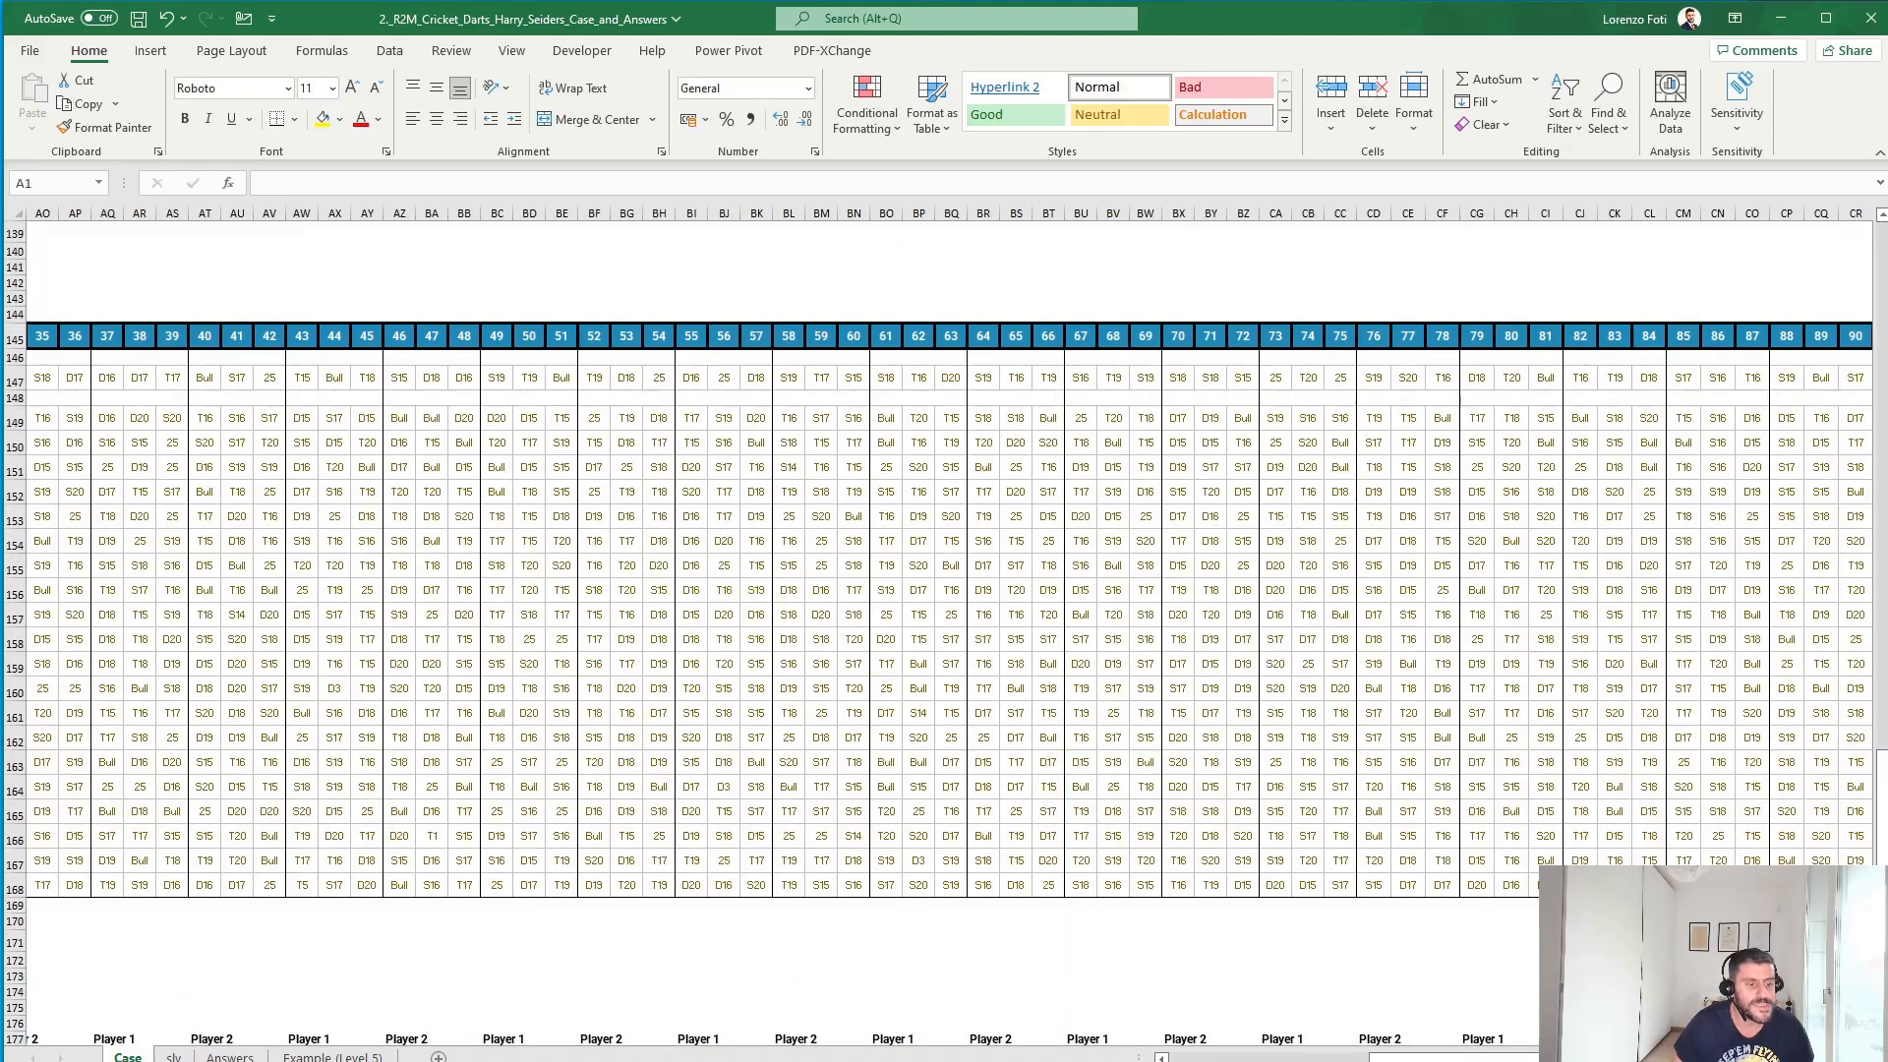
{"action": "left_click", "coordinate": [1298, 1058]}
{"action": "scroll", "coordinate": [800, 977], "scroll_direction": "up", "scroll_amount": 20}
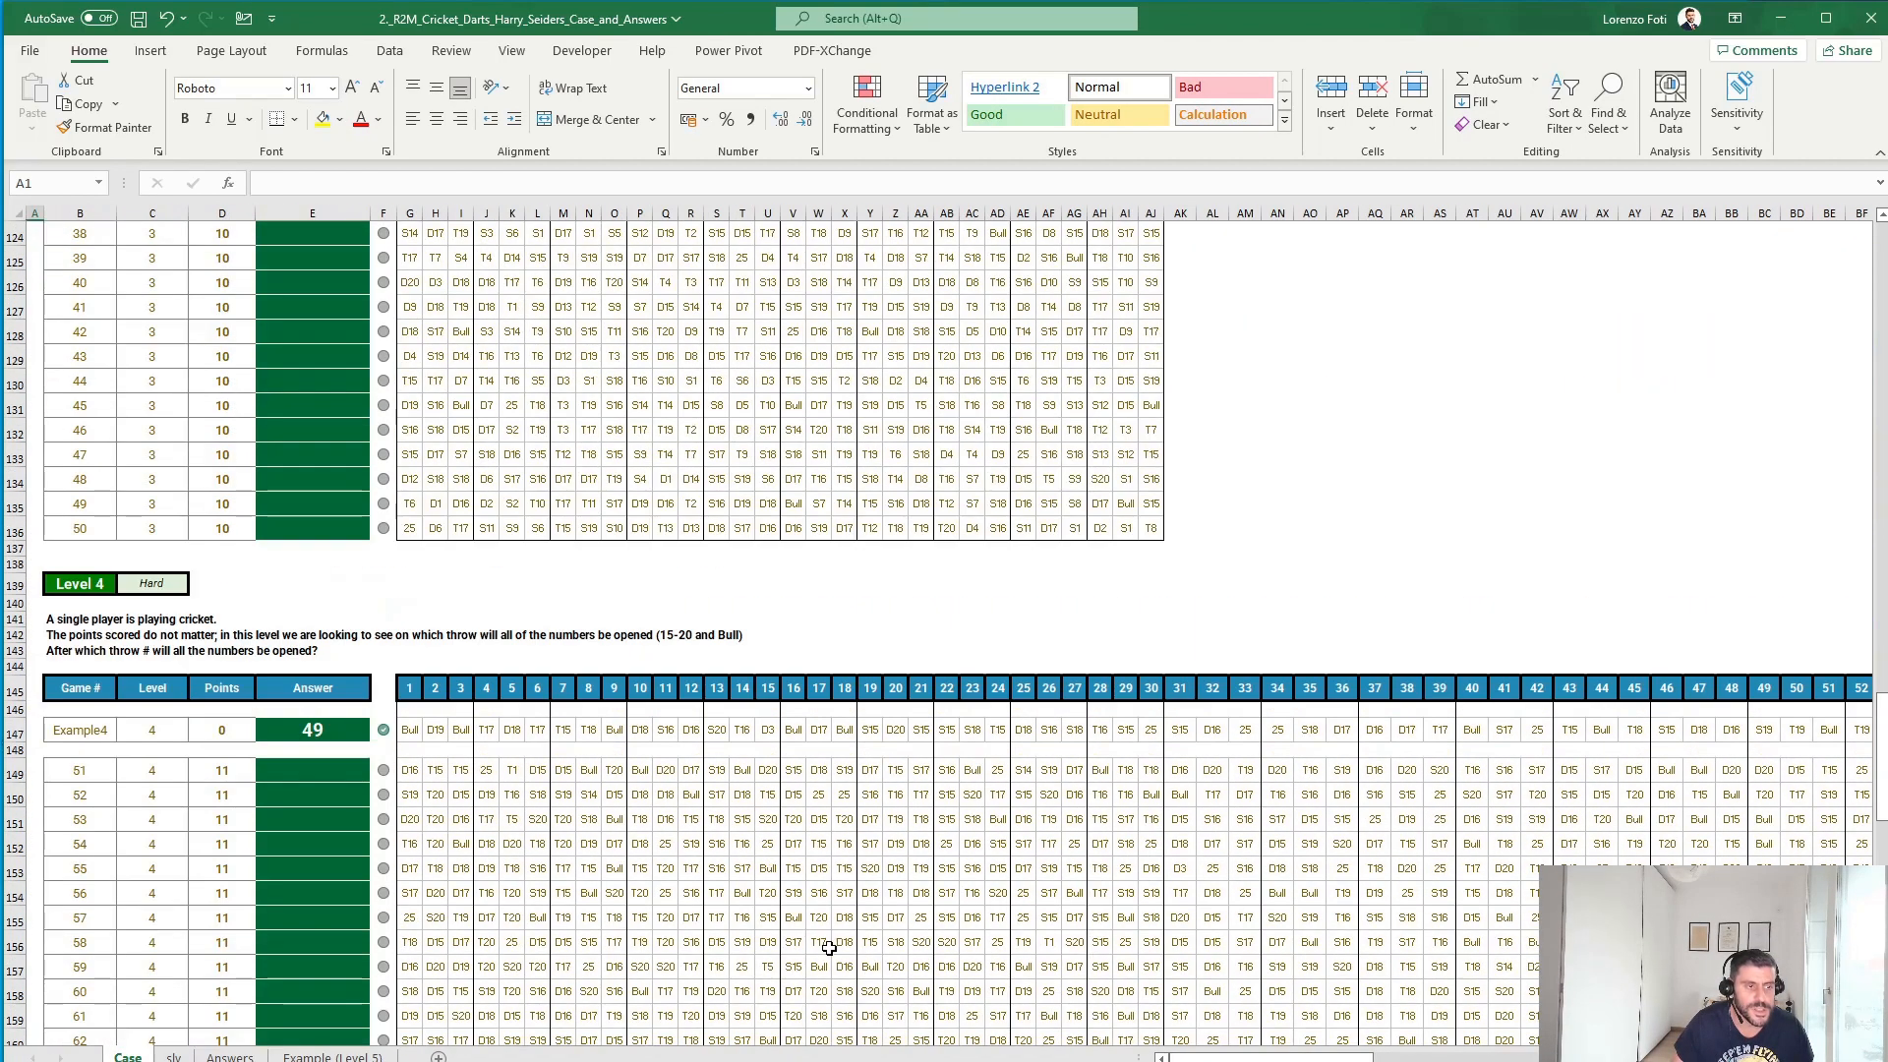
{"action": "scroll", "coordinate": [787, 977], "scroll_direction": "up", "scroll_amount": 9}
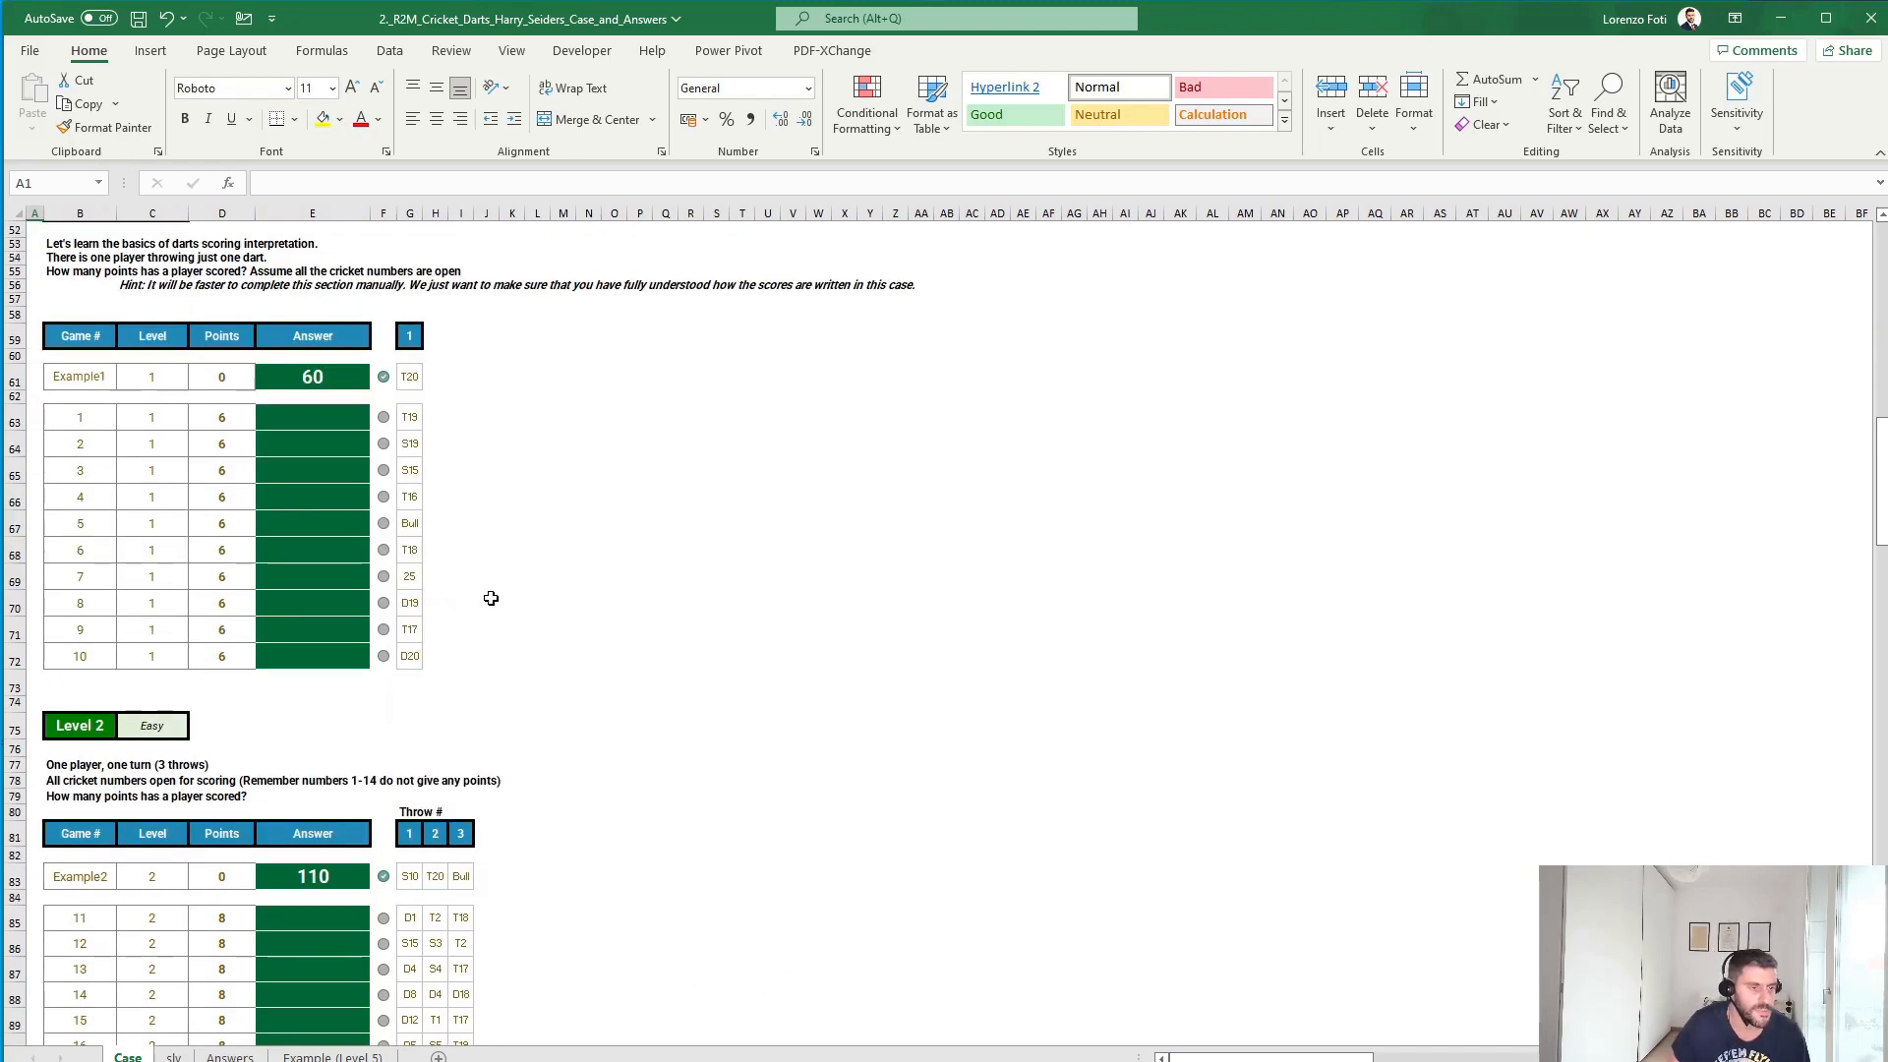
{"action": "scroll", "coordinate": [490, 595], "scroll_direction": "down", "scroll_amount": 19}
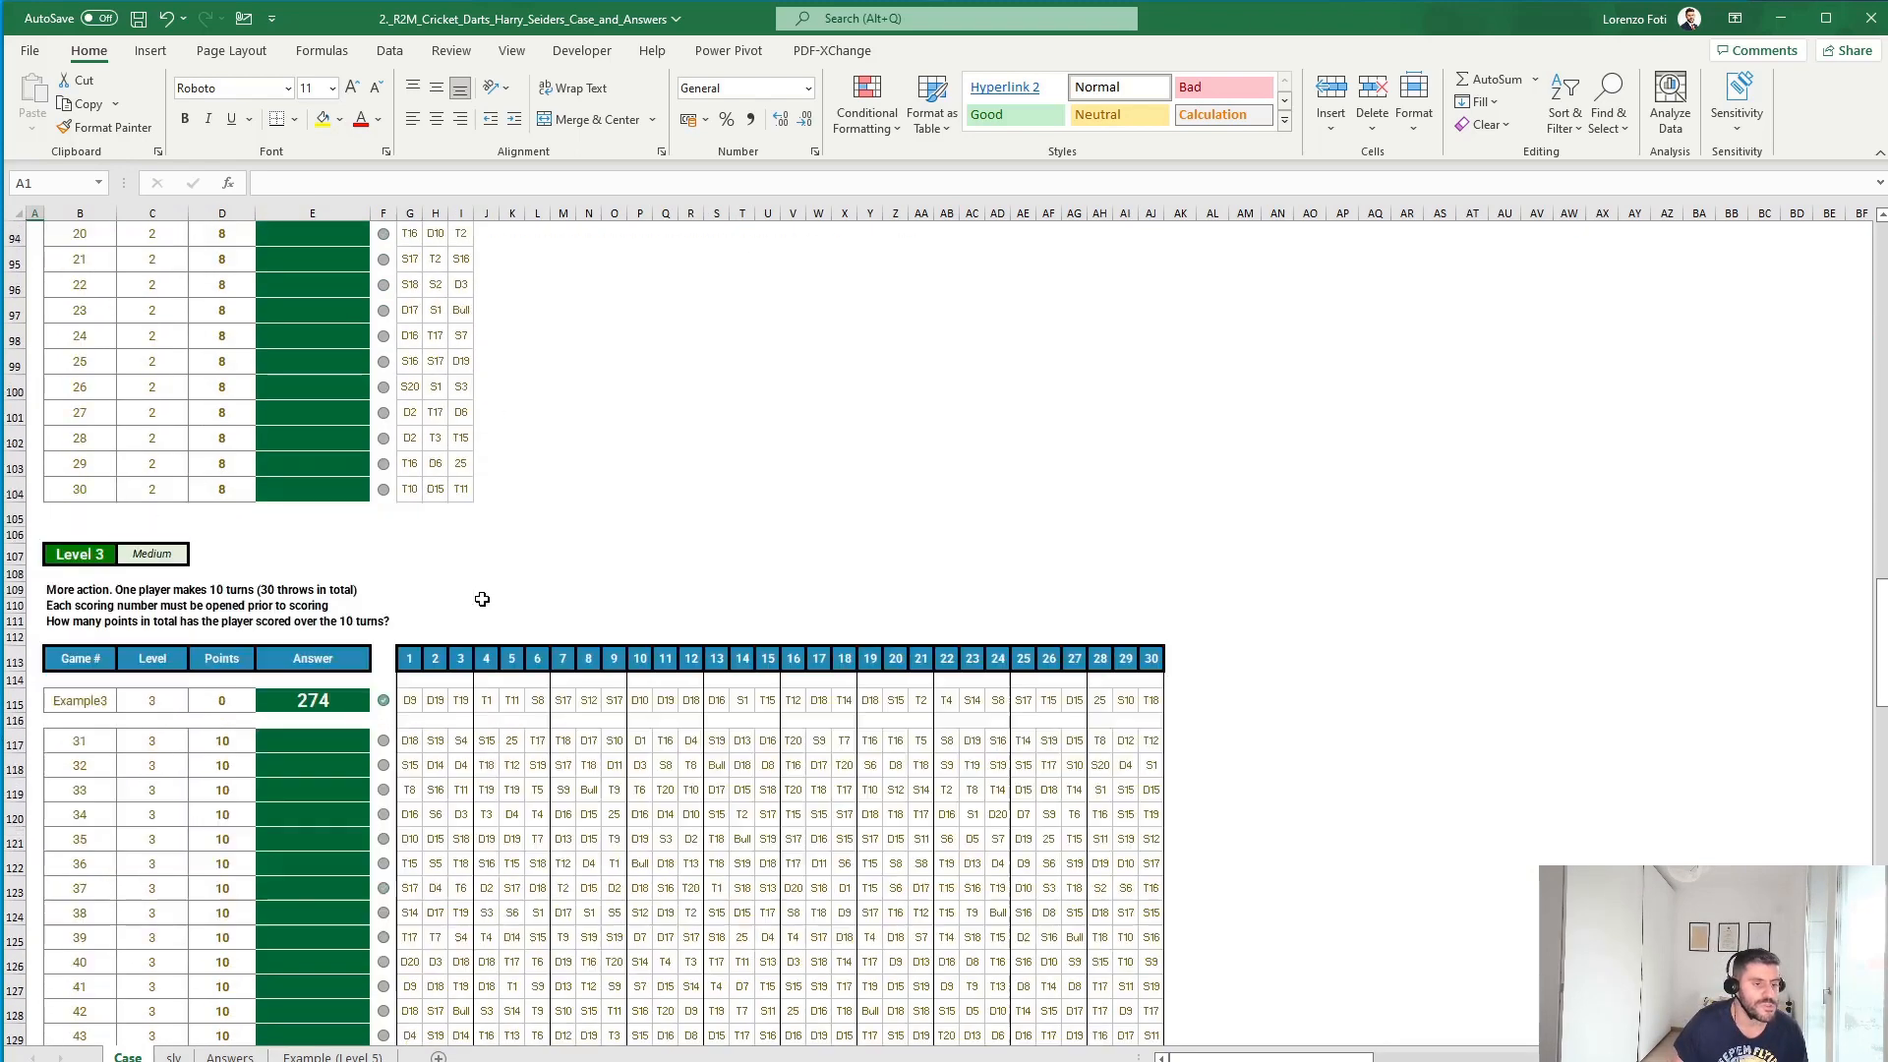
{"action": "left_click_drag", "start_coordinate": [410, 382], "coordinate": [462, 380]}
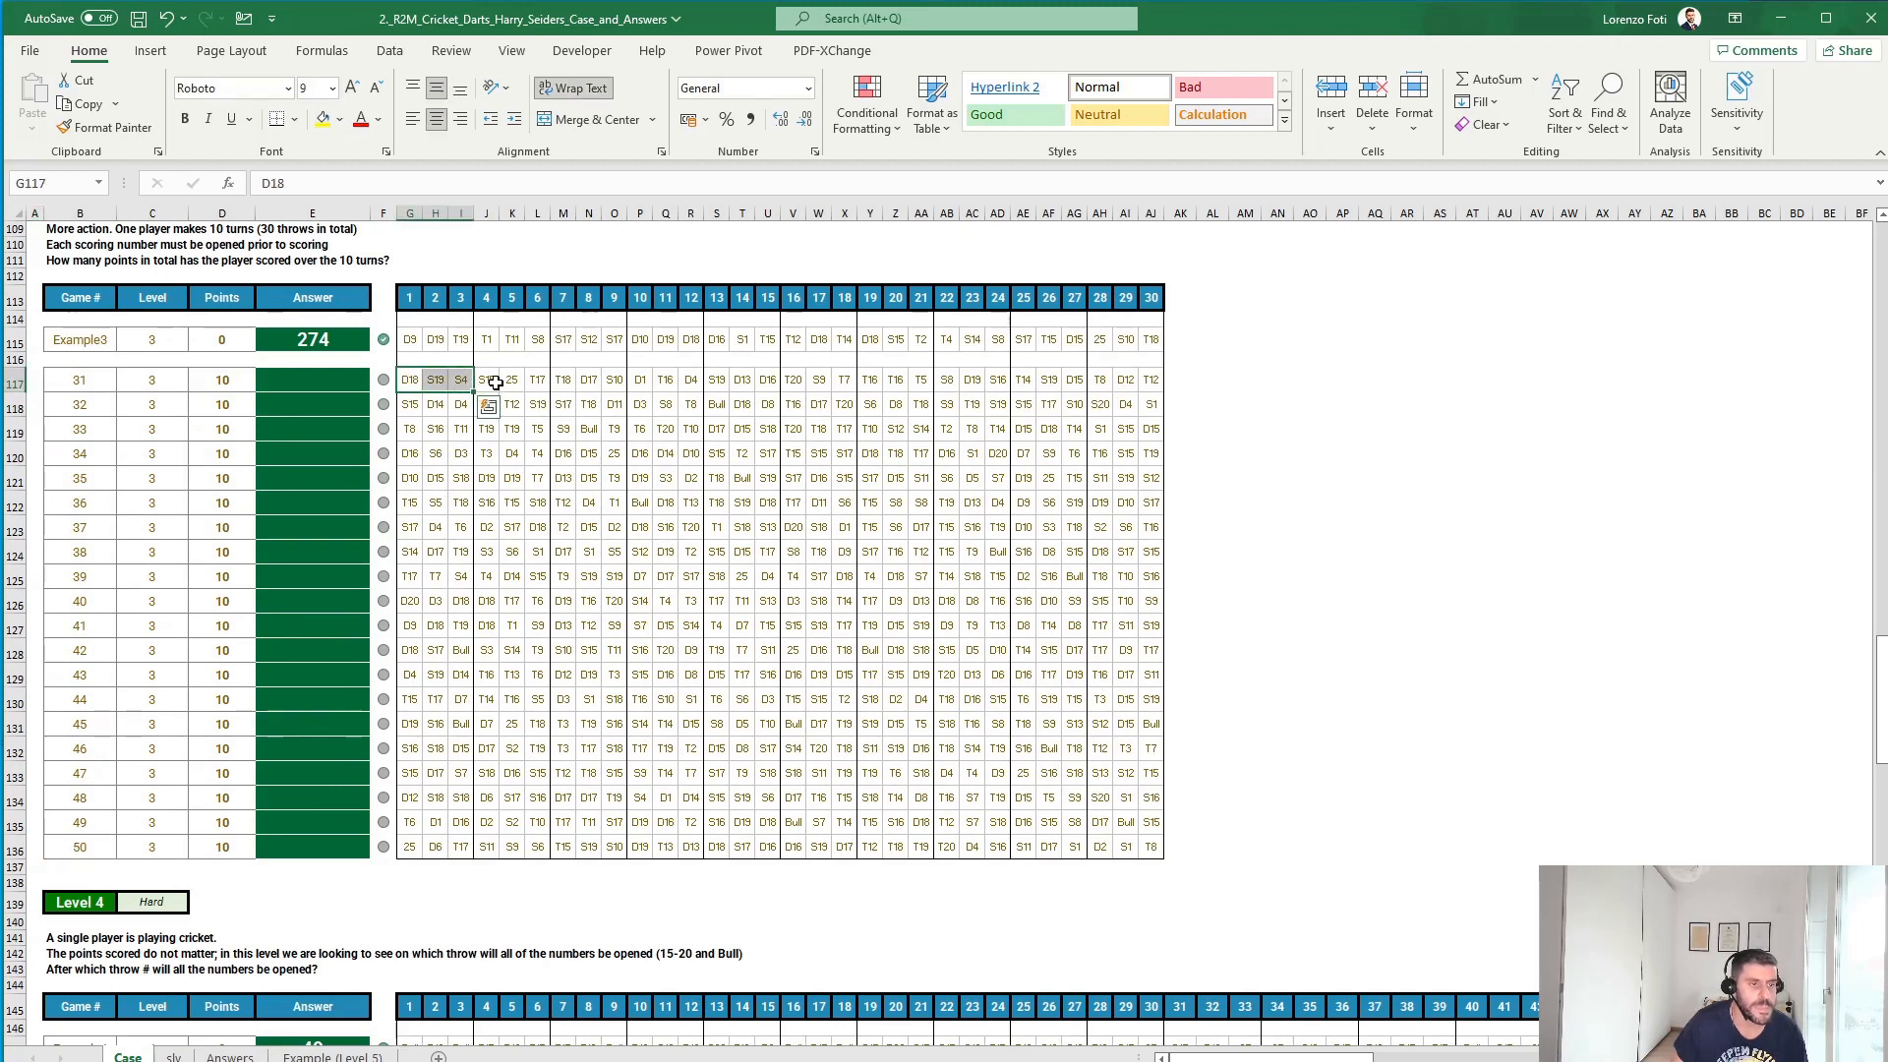
{"action": "left_click_drag", "start_coordinate": [488, 380], "coordinate": [530, 380]}
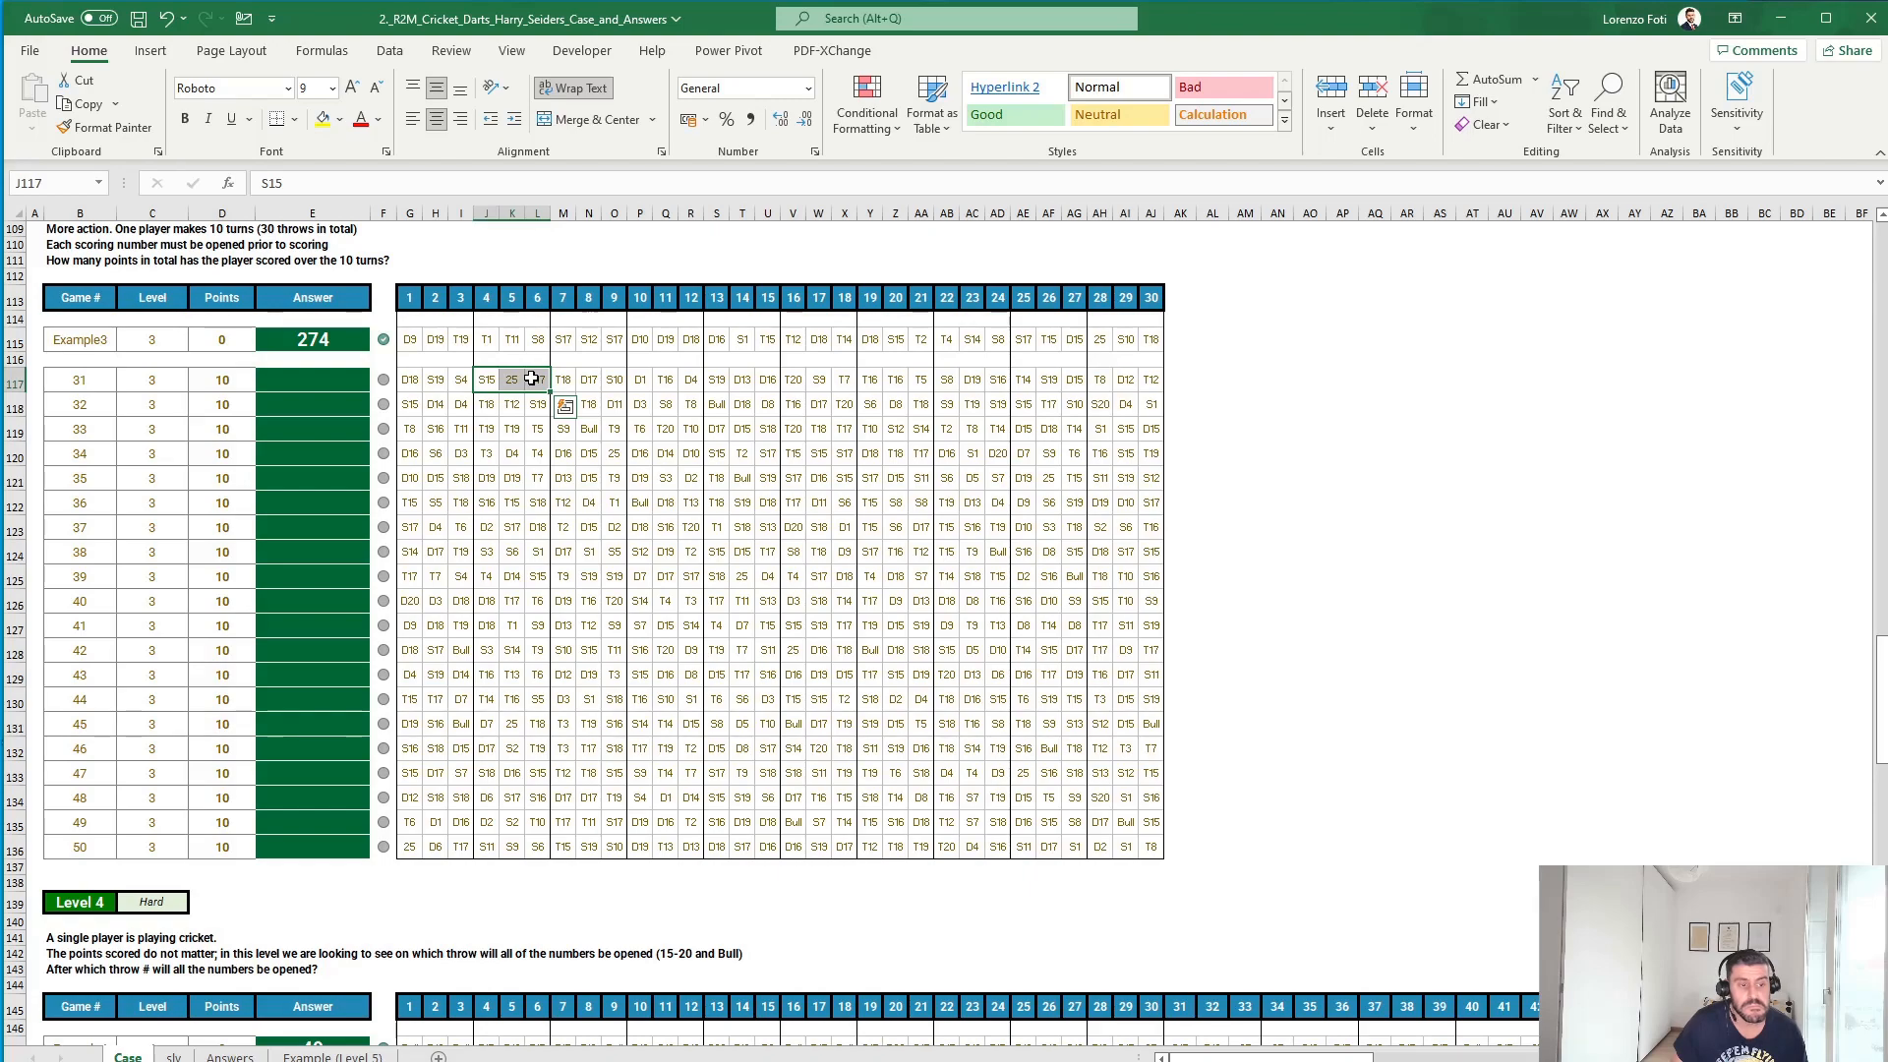
{"action": "scroll", "coordinate": [696, 842], "scroll_direction": "down", "scroll_amount": 4}
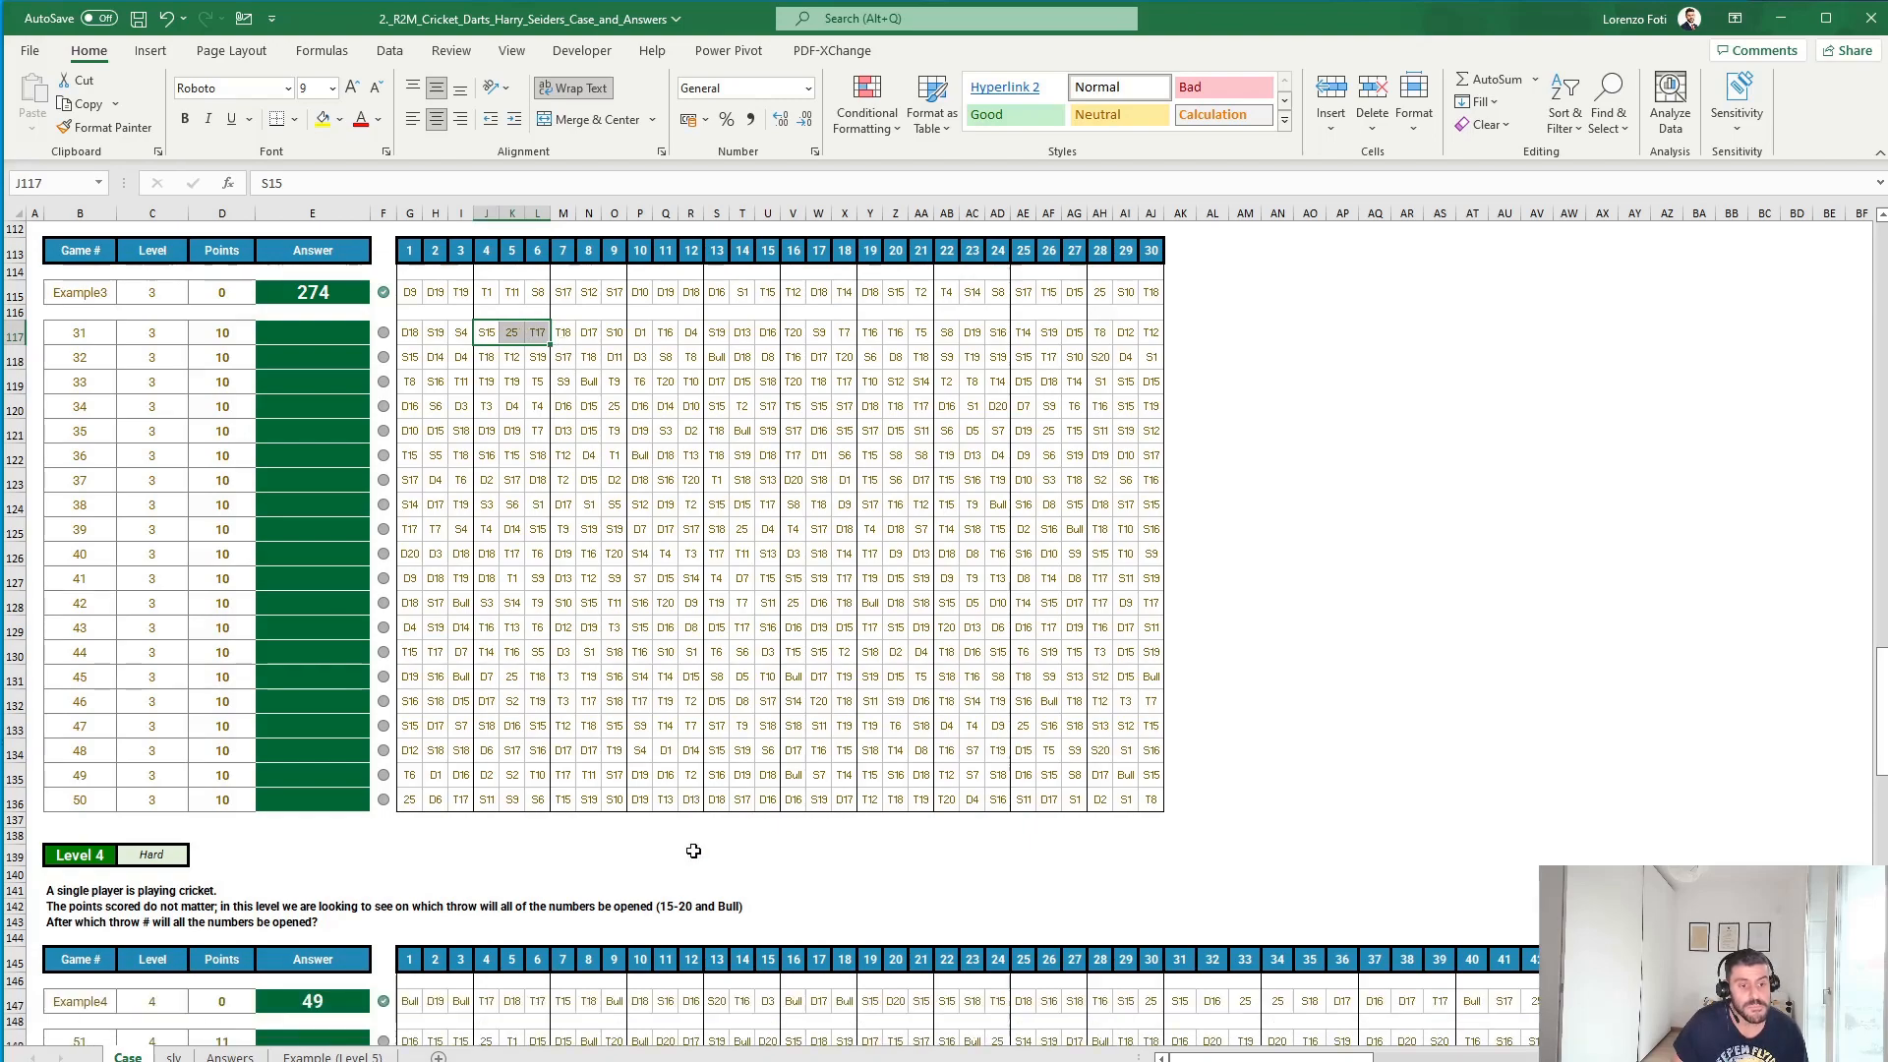
{"action": "scroll", "coordinate": [696, 846], "scroll_direction": "up", "scroll_amount": 13}
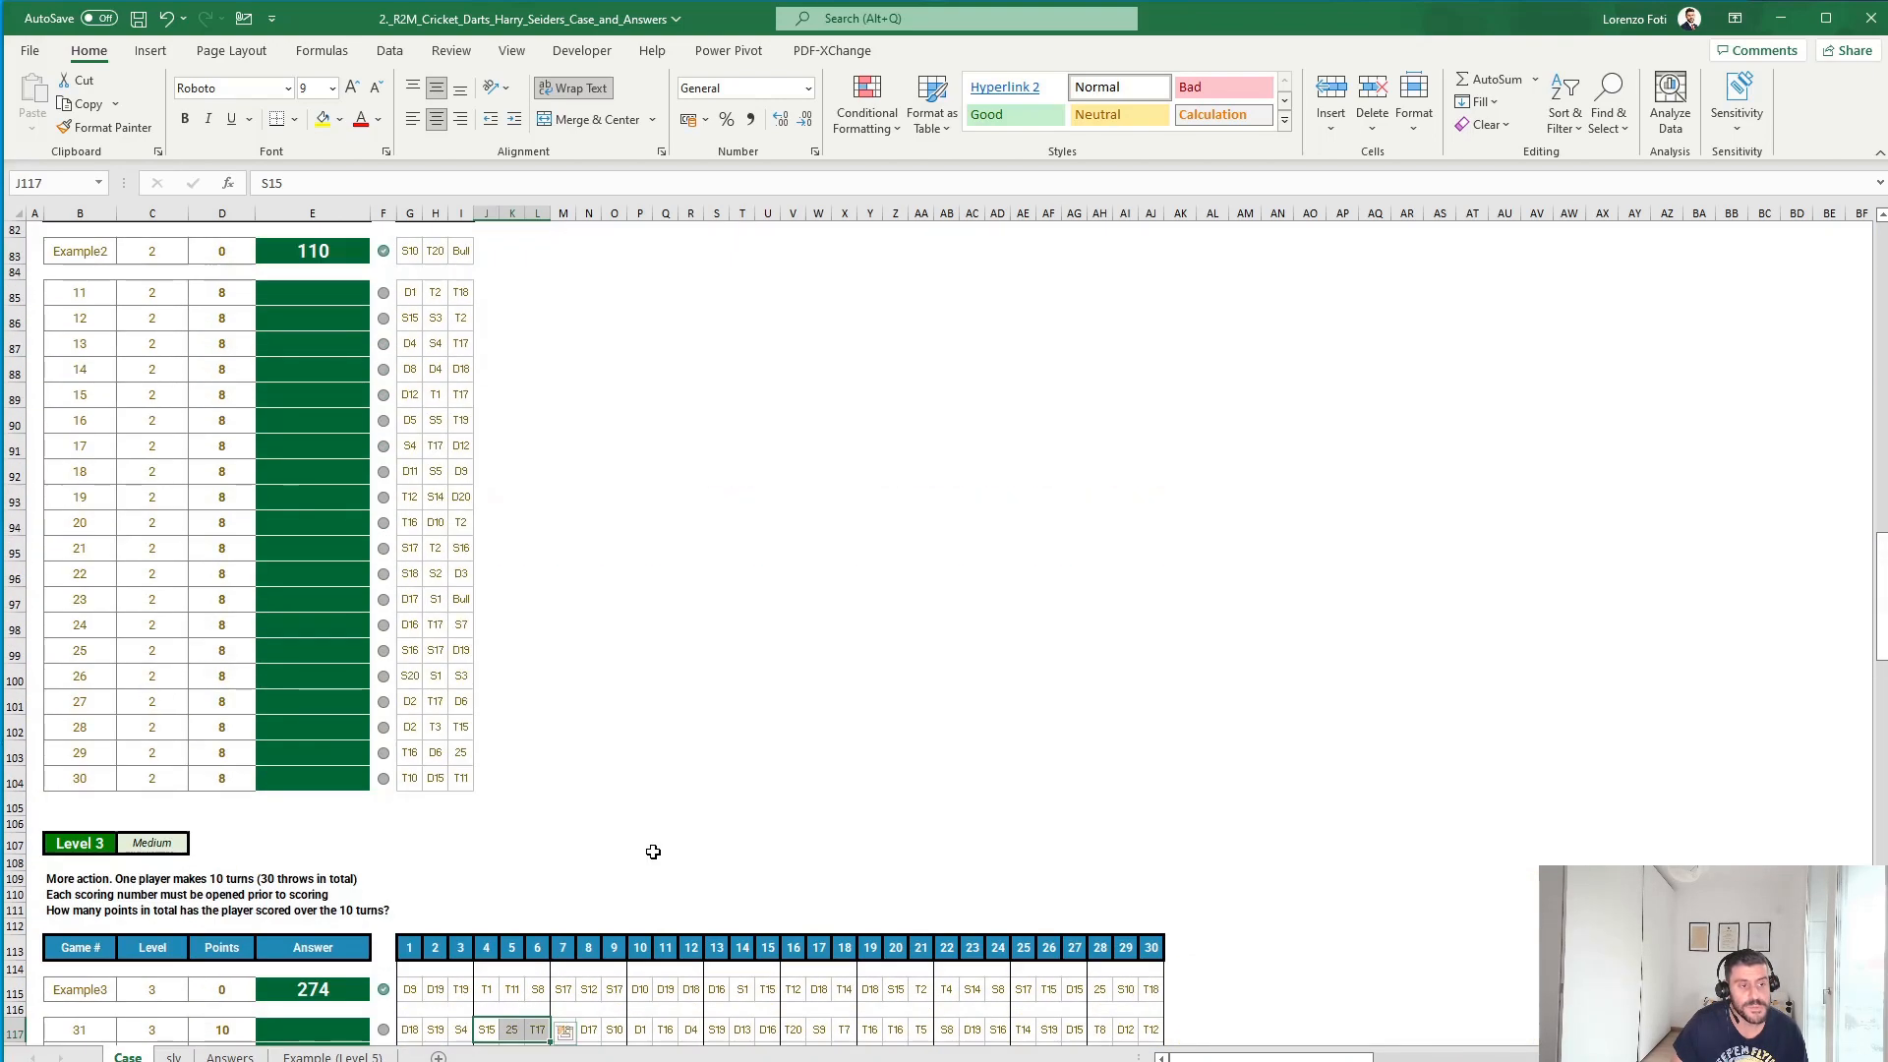
{"action": "scroll", "coordinate": [633, 856], "scroll_direction": "down", "scroll_amount": 20}
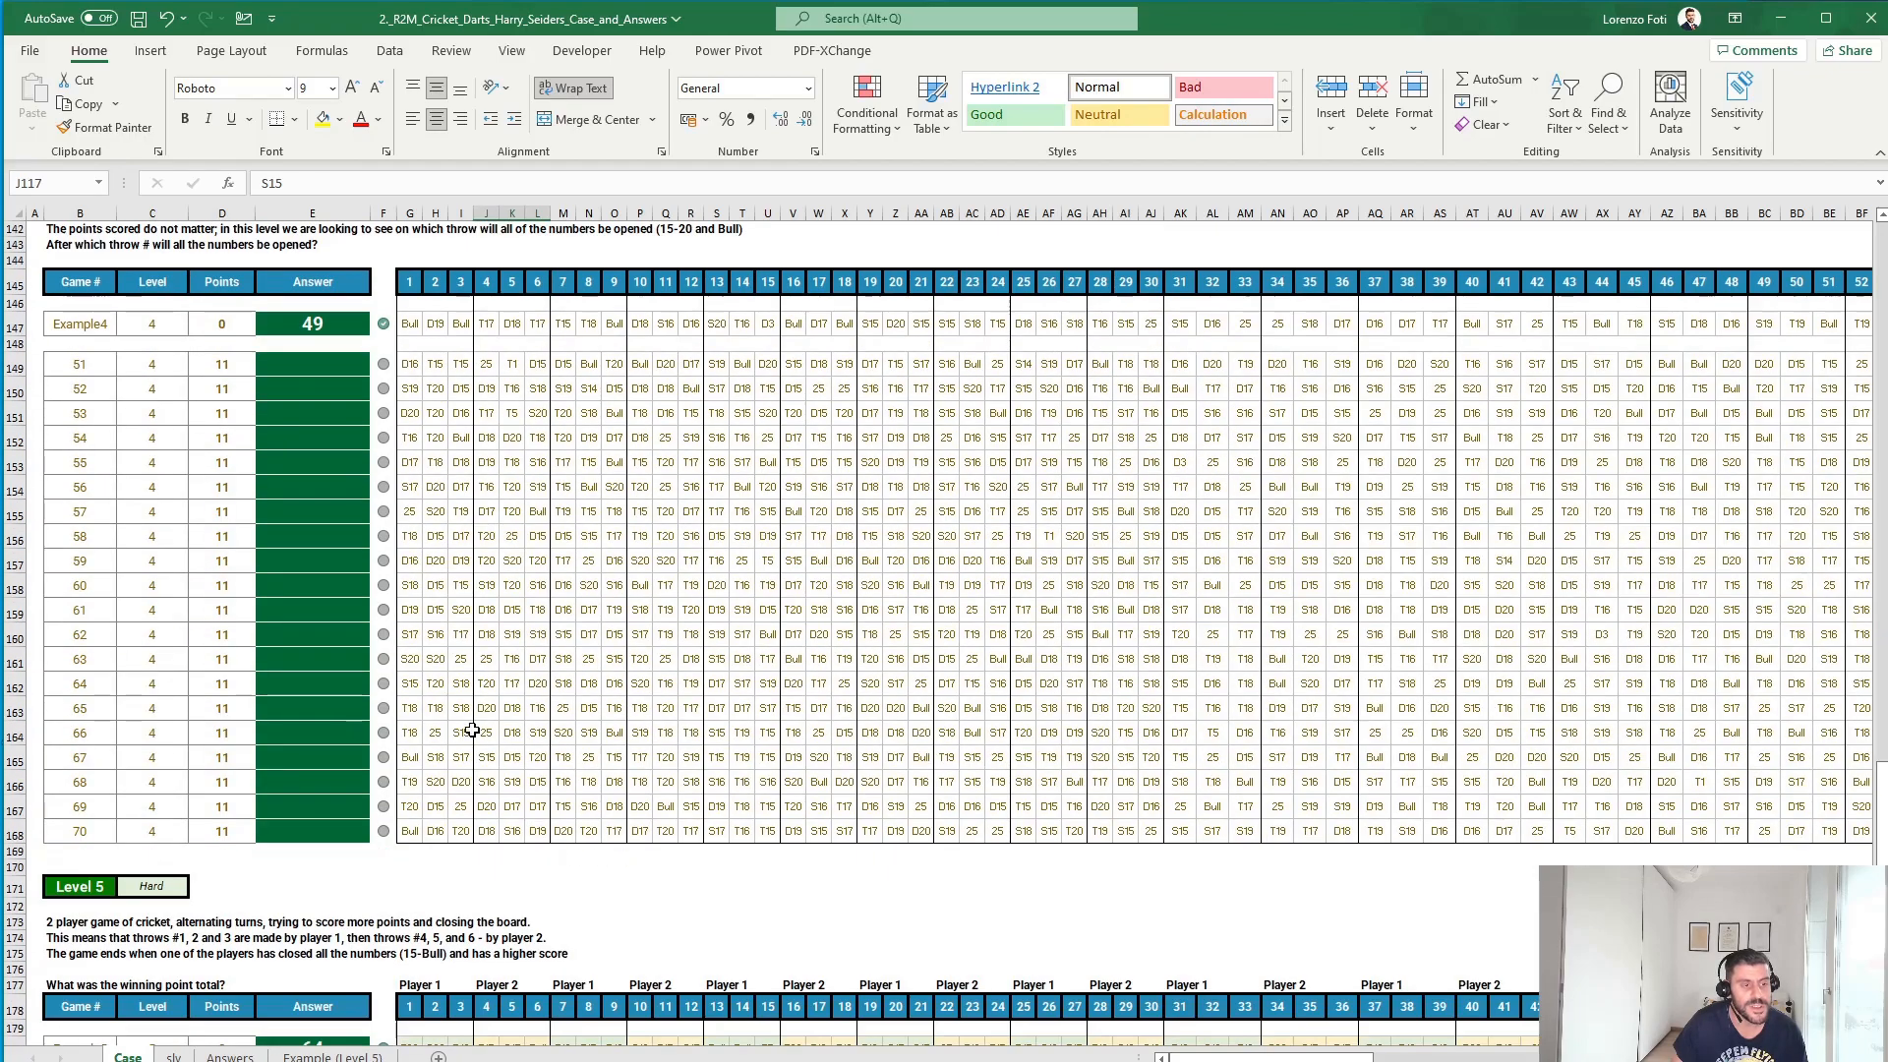
- Examine the first three throws of game 51 in Level 4 and game 71 in Level 5 on the Case sheet
{"action": "left_click_drag", "start_coordinate": [425, 362], "coordinate": [464, 364]}
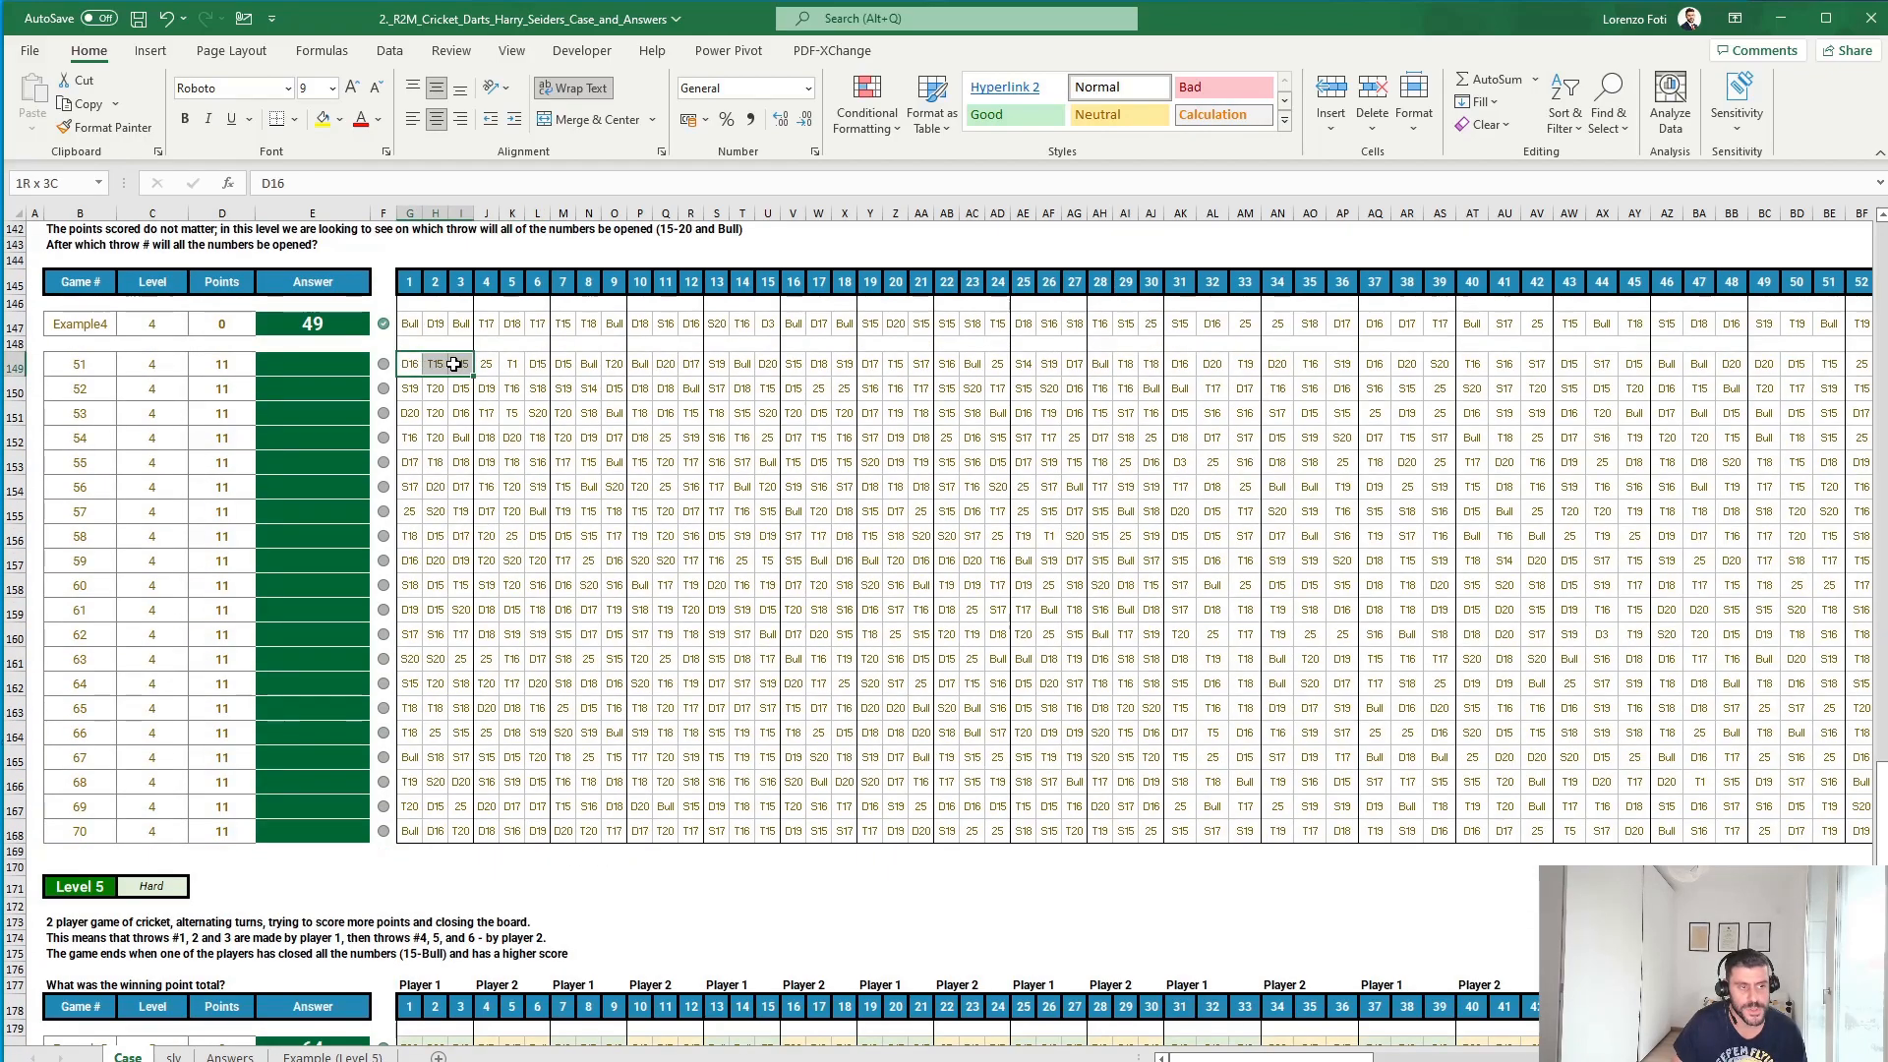
{"action": "scroll", "coordinate": [484, 393], "scroll_direction": "down", "scroll_amount": 7}
{"action": "left_click_drag", "start_coordinate": [410, 614], "coordinate": [464, 612]}
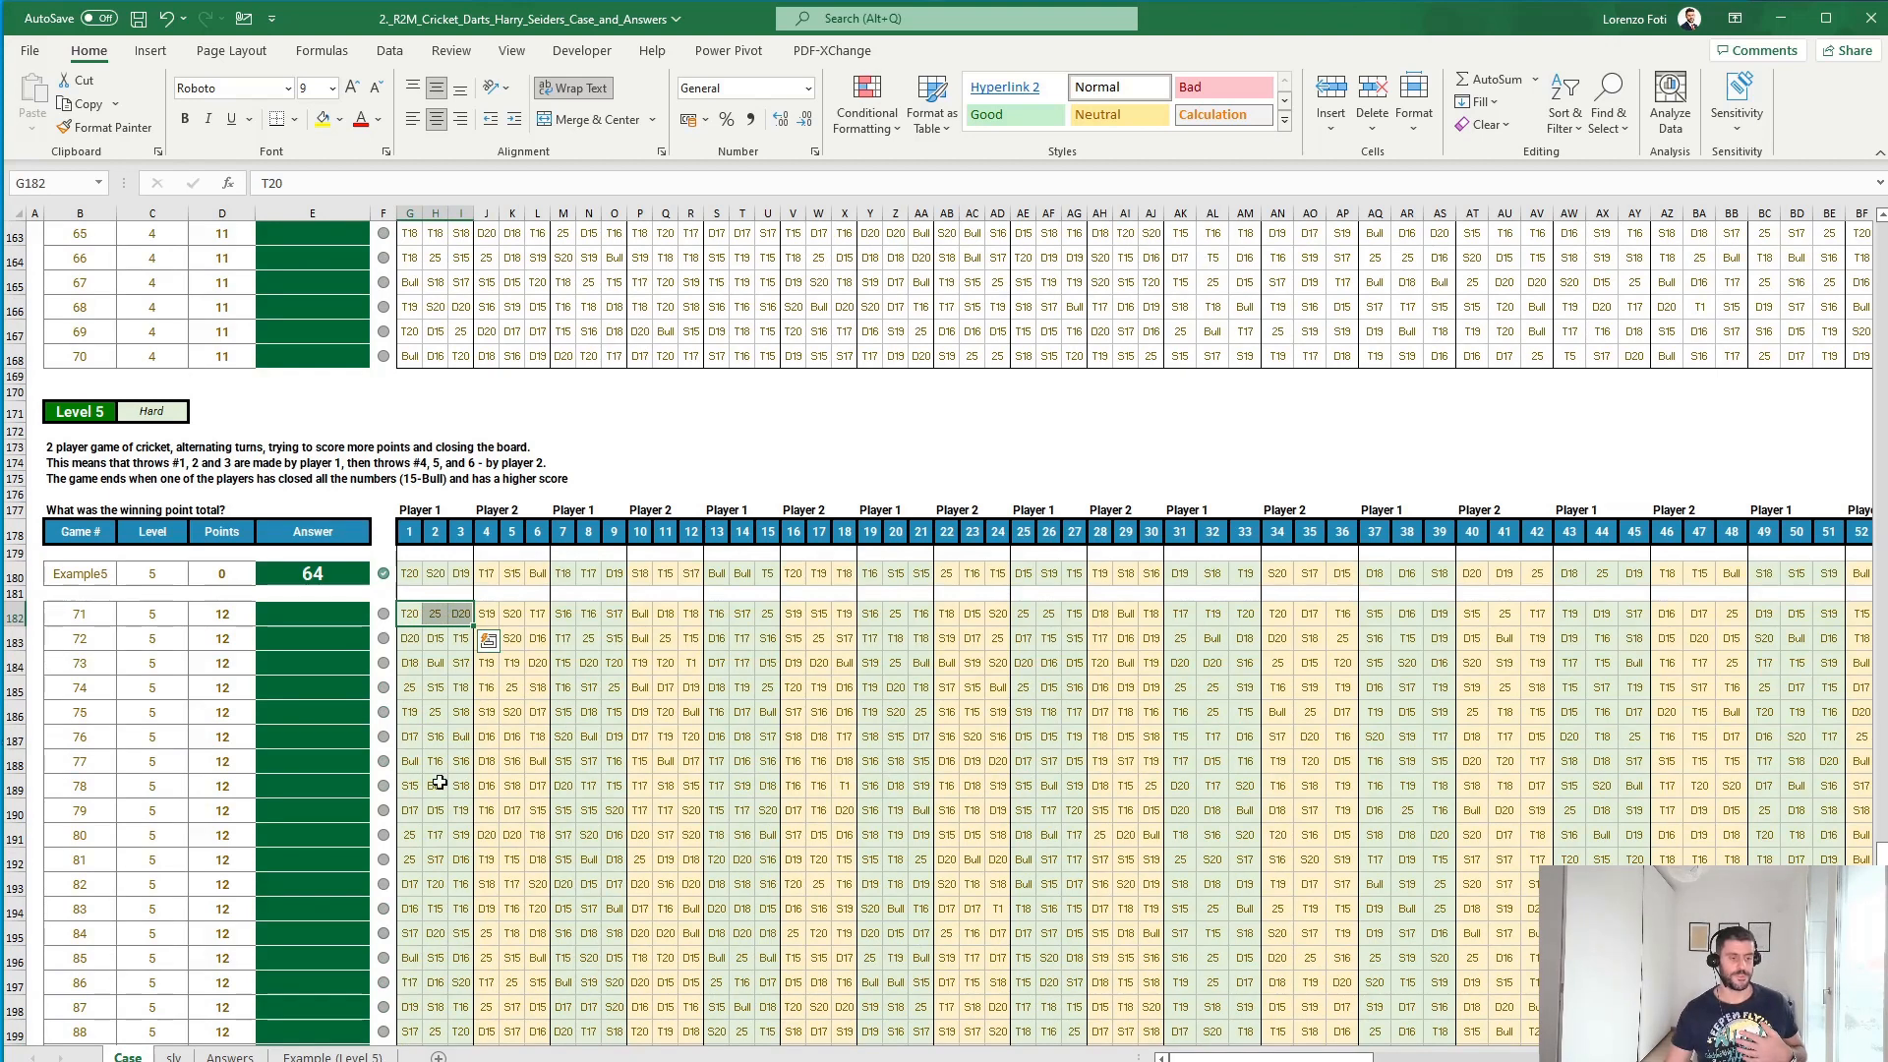
- Enter a TRANSPOSE formula in G16 of the slv sheet that turns the spilled throws of G9# into a column
{"action": "left_click", "coordinate": [173, 1057]}
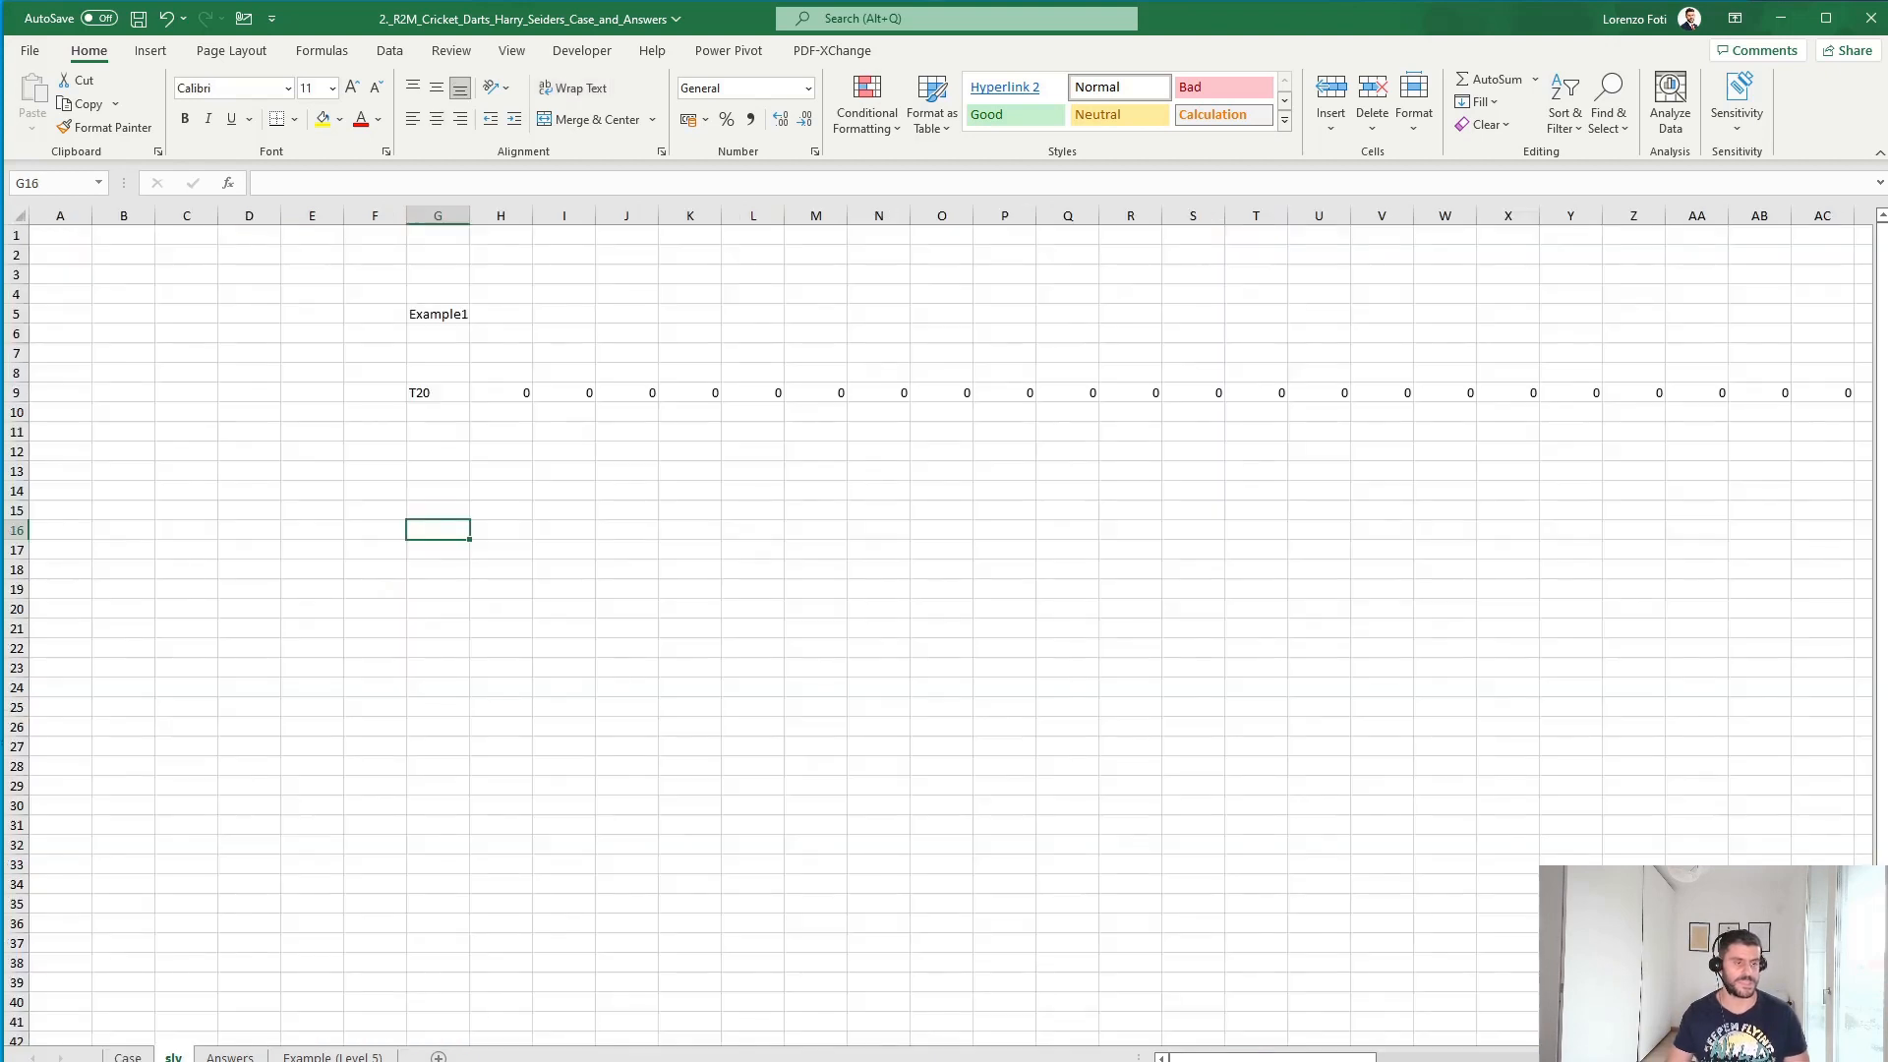
{"action": "type", "text": "+tra"}
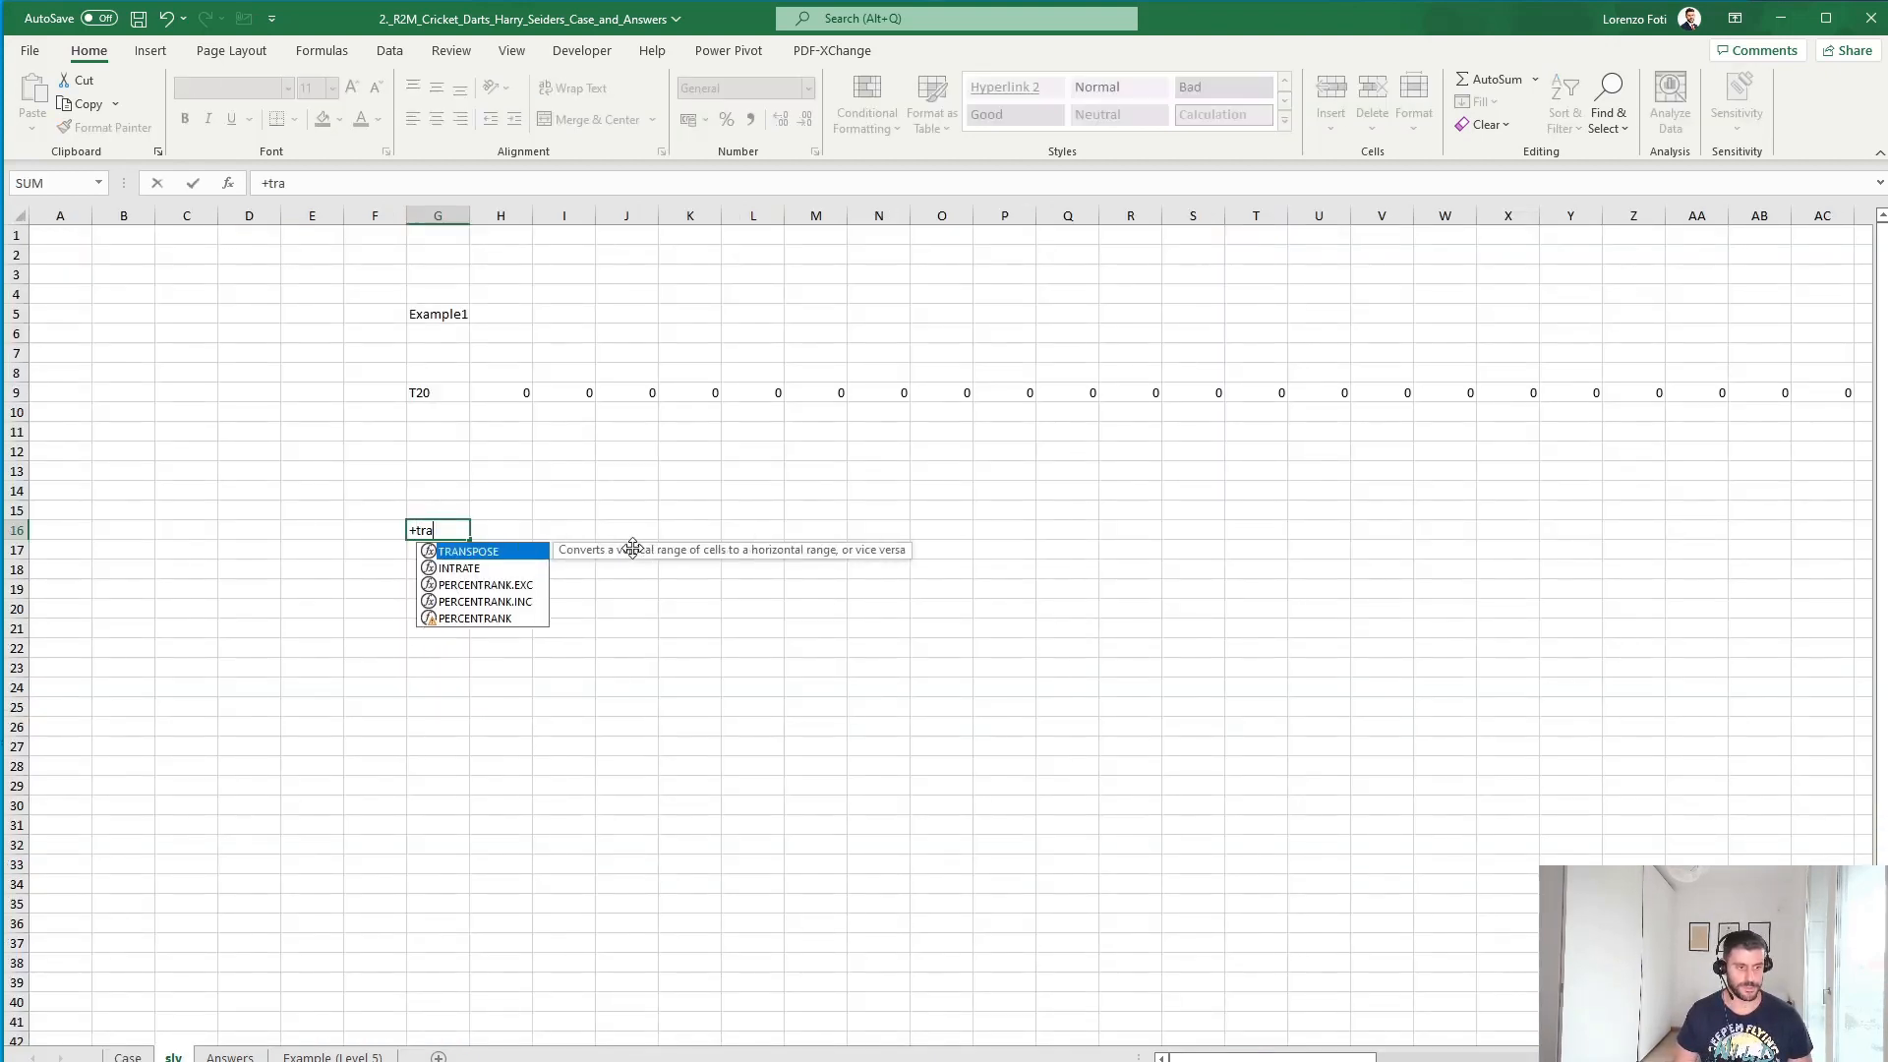
{"action": "key", "text": "Tab"}
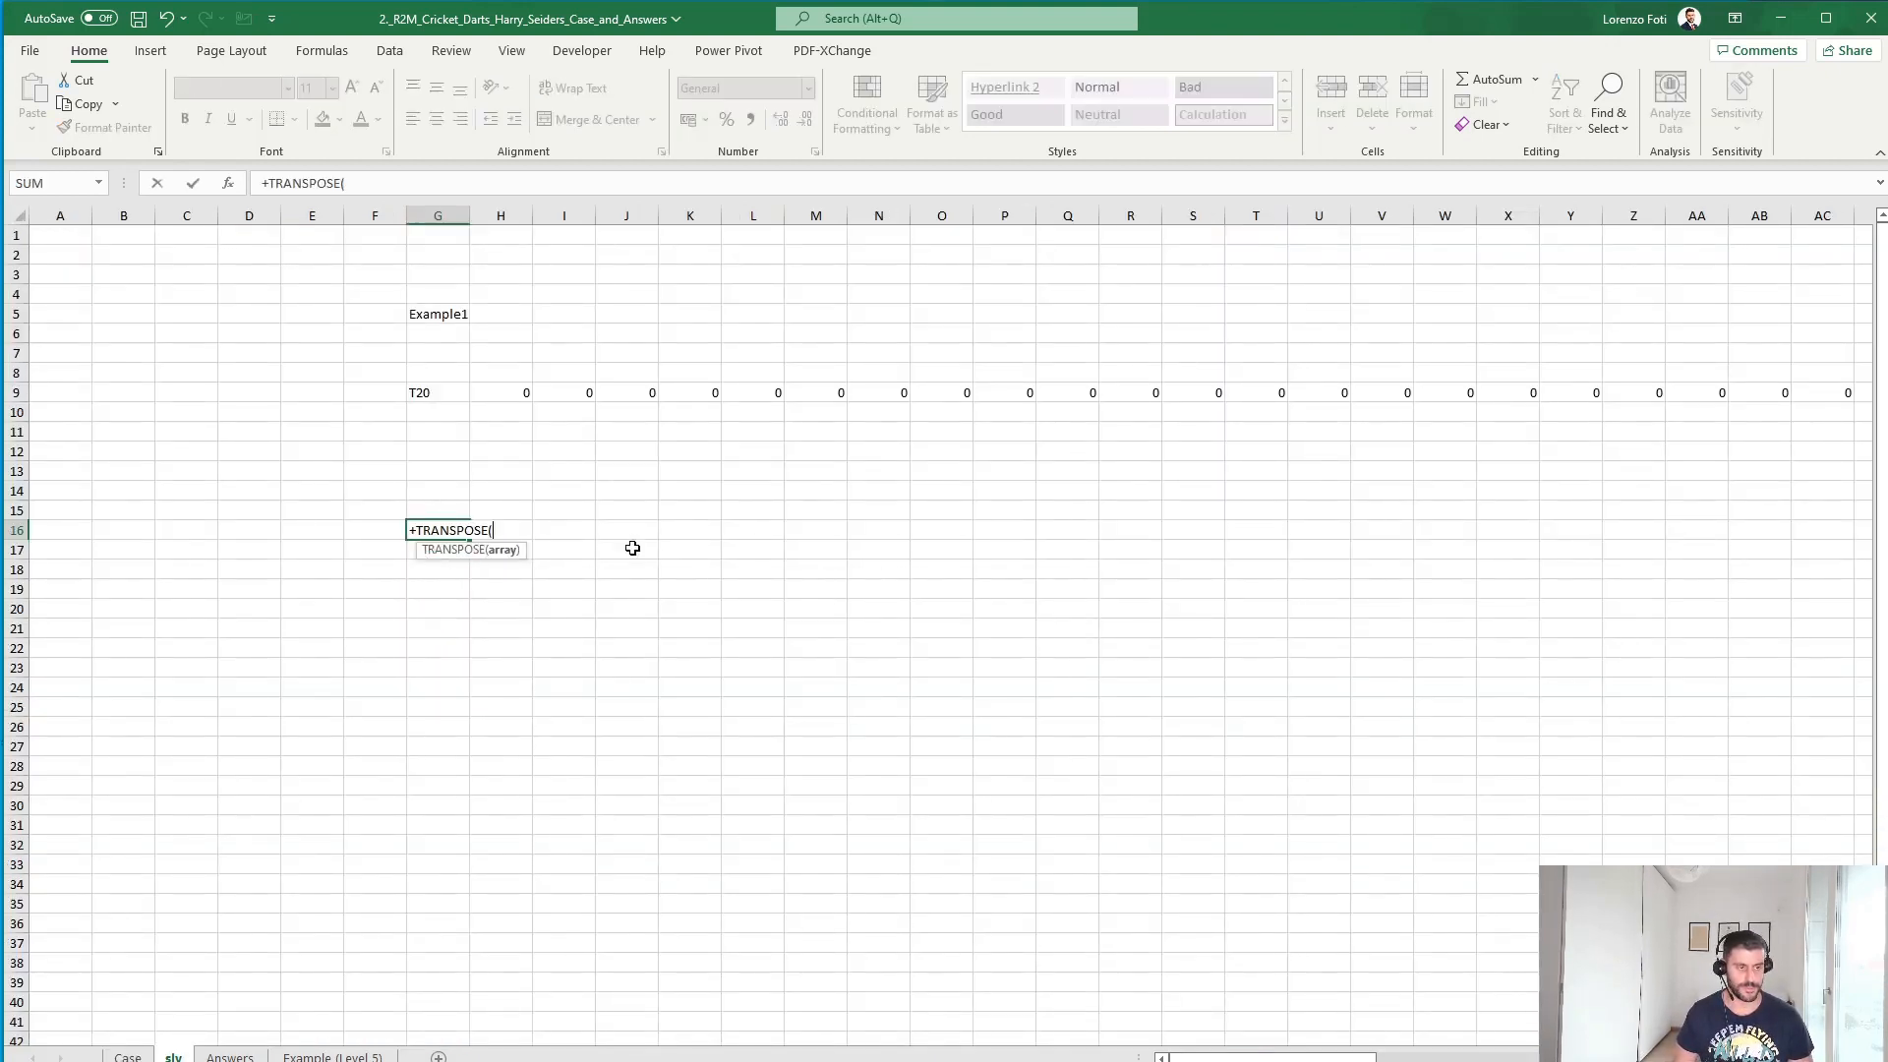
{"action": "key", "text": "Up"}
{"action": "key", "text": "Up"}
{"action": "key", "text": "Up"}
{"action": "key", "text": "Up"}
{"action": "key", "text": "Up"}
{"action": "key", "text": "Up"}
{"action": "key", "text": "Up"}
{"action": "key", "text": "ctrl+shift+Right"}
{"action": "key", "text": "Return"}
{"action": "key", "text": "Left"}
{"action": "key", "text": "Left"}
{"action": "key", "text": "Left"}
{"action": "key", "text": "Left"}
{"action": "key", "text": "Left"}
{"action": "key", "text": "Left"}
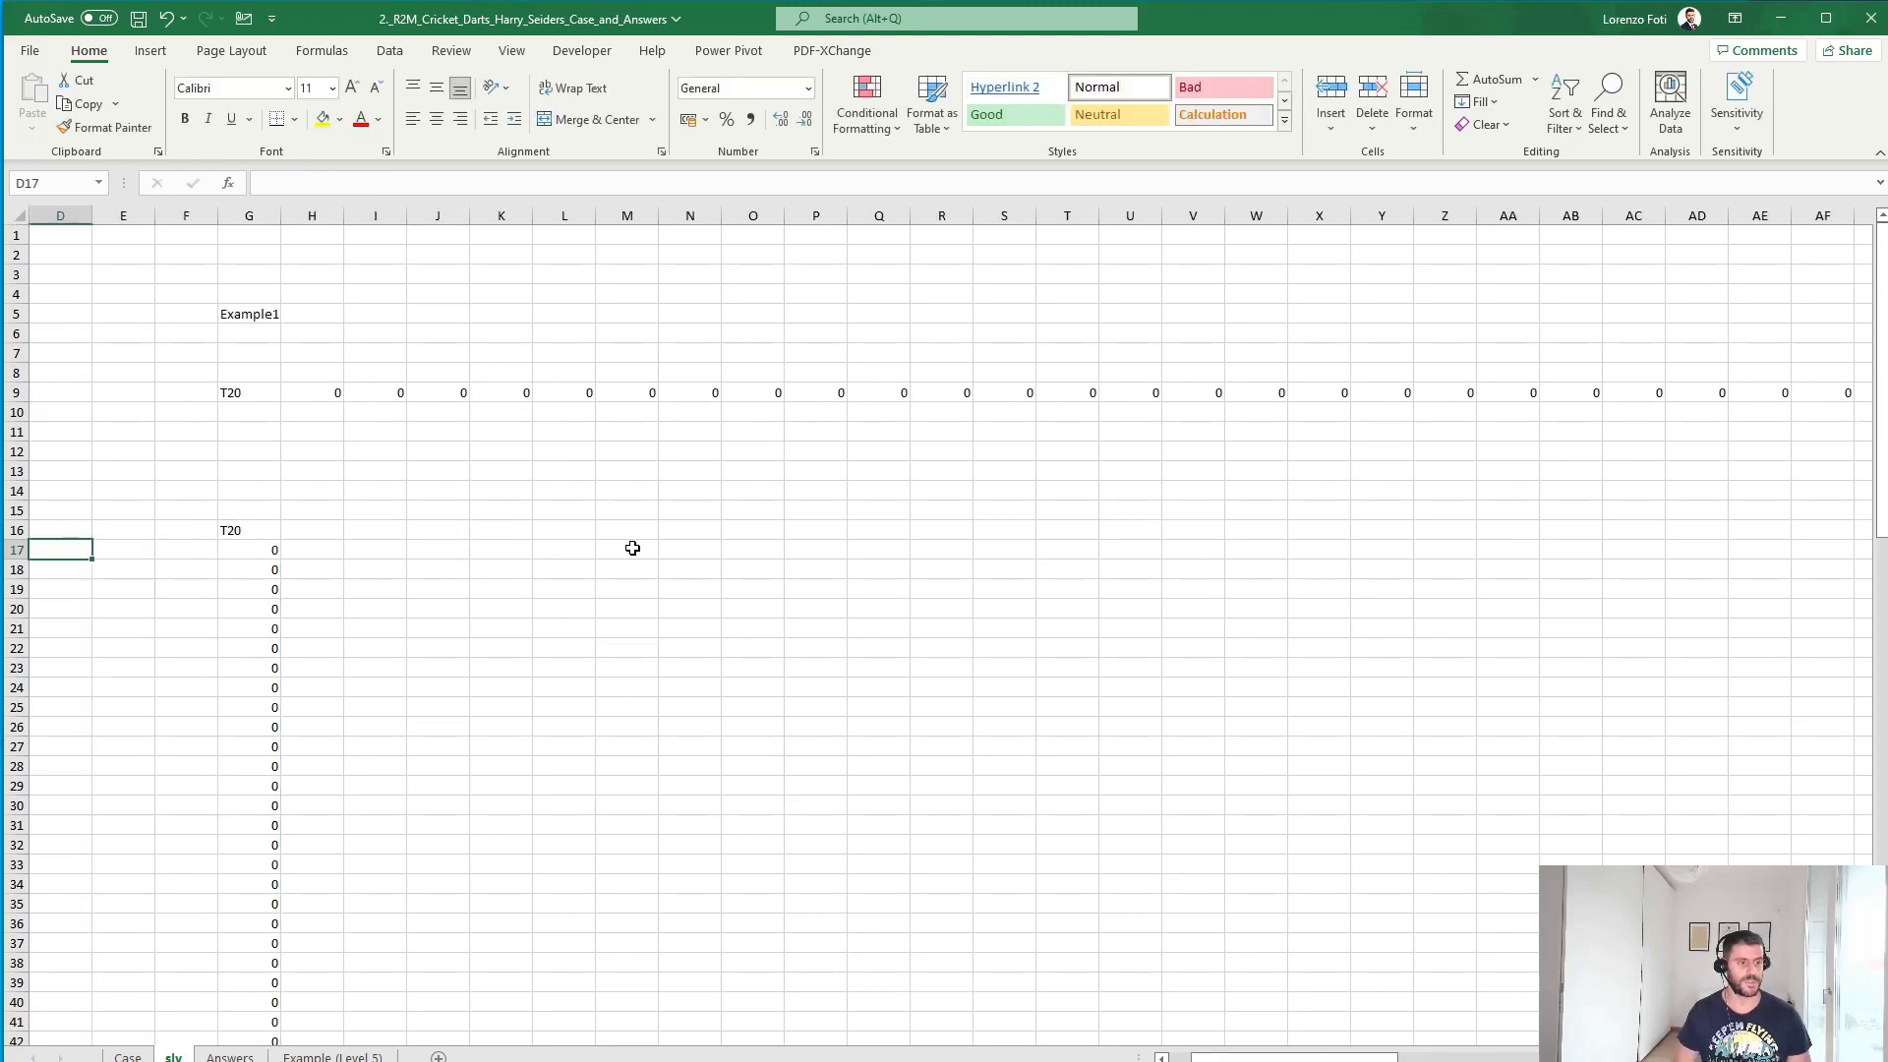
{"action": "key", "text": "Right"}
{"action": "key", "text": "Right"}
{"action": "key", "text": "Right"}
{"action": "key", "text": "Right"}
{"action": "key", "text": "Up"}
{"action": "key", "text": "Right"}
{"action": "key", "text": "Right"}
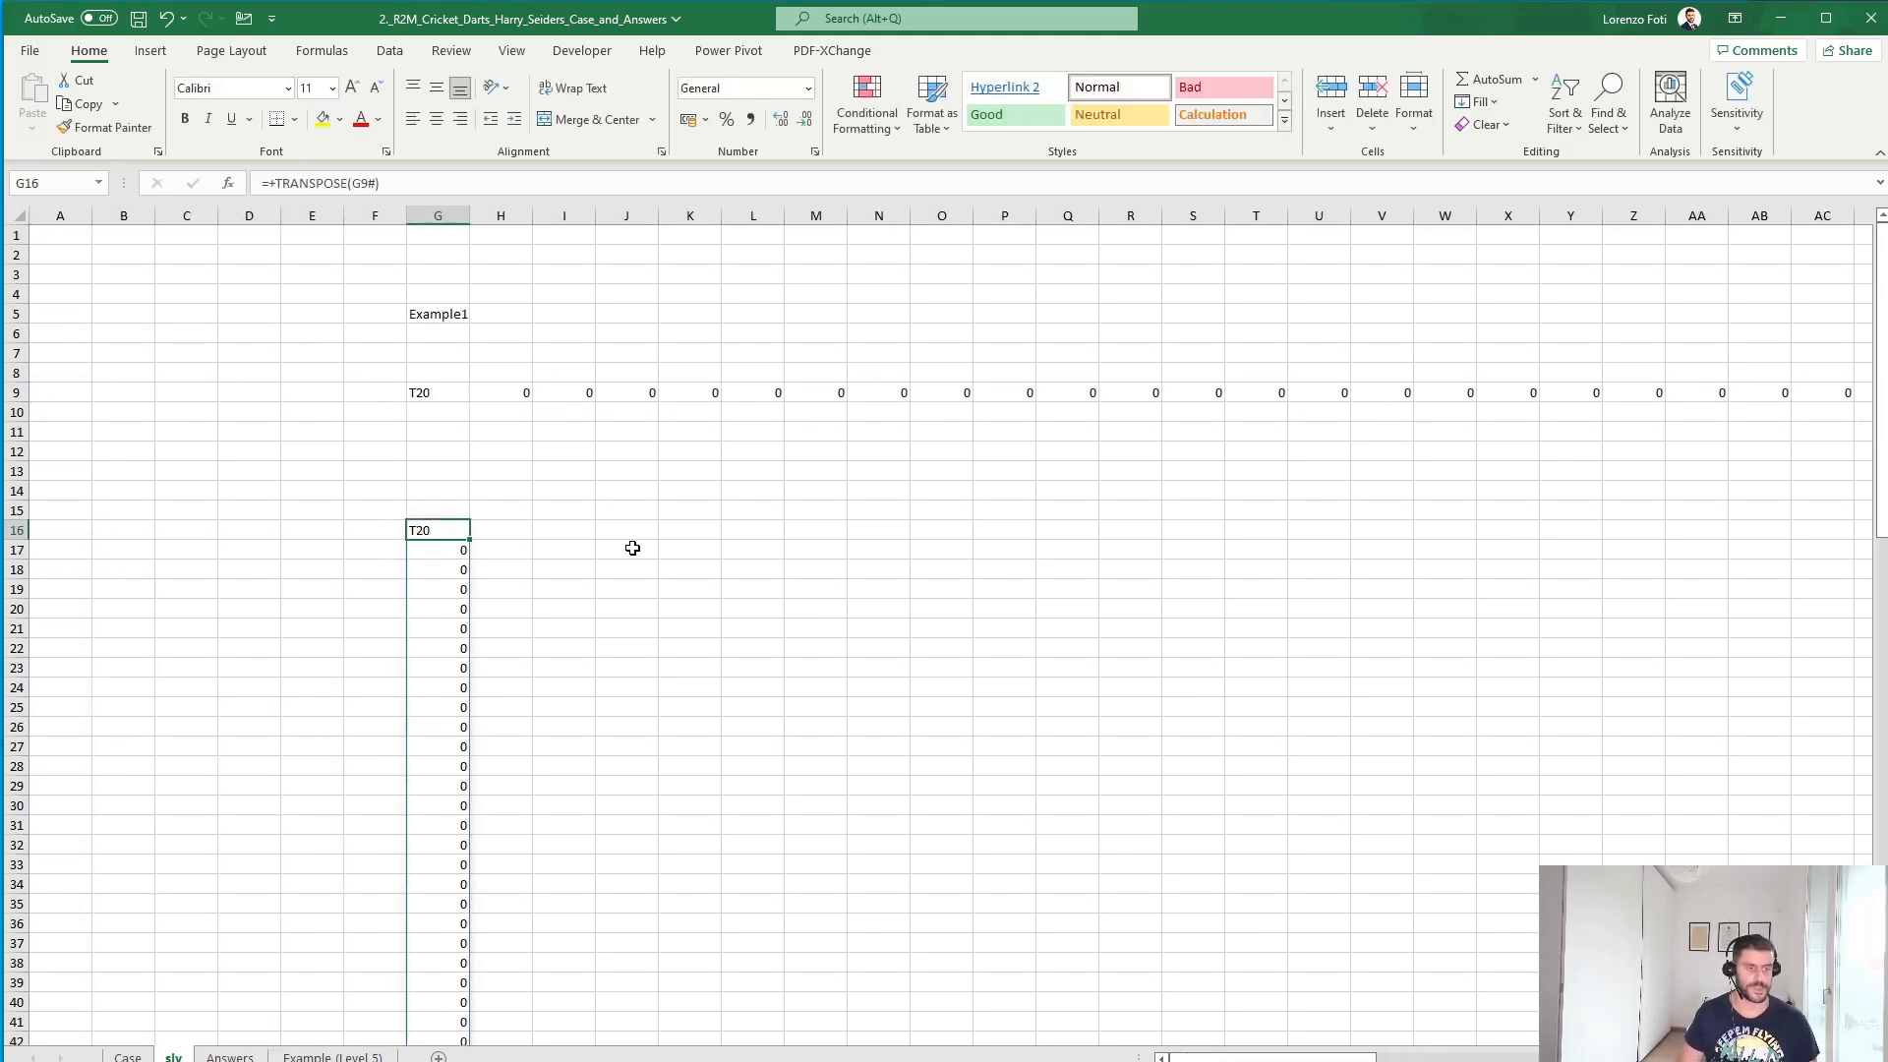
- Review how the throws are written in the Level 1 table of the Case sheet, and return to H16 of the slv sheet
{"action": "key", "text": "Right"}
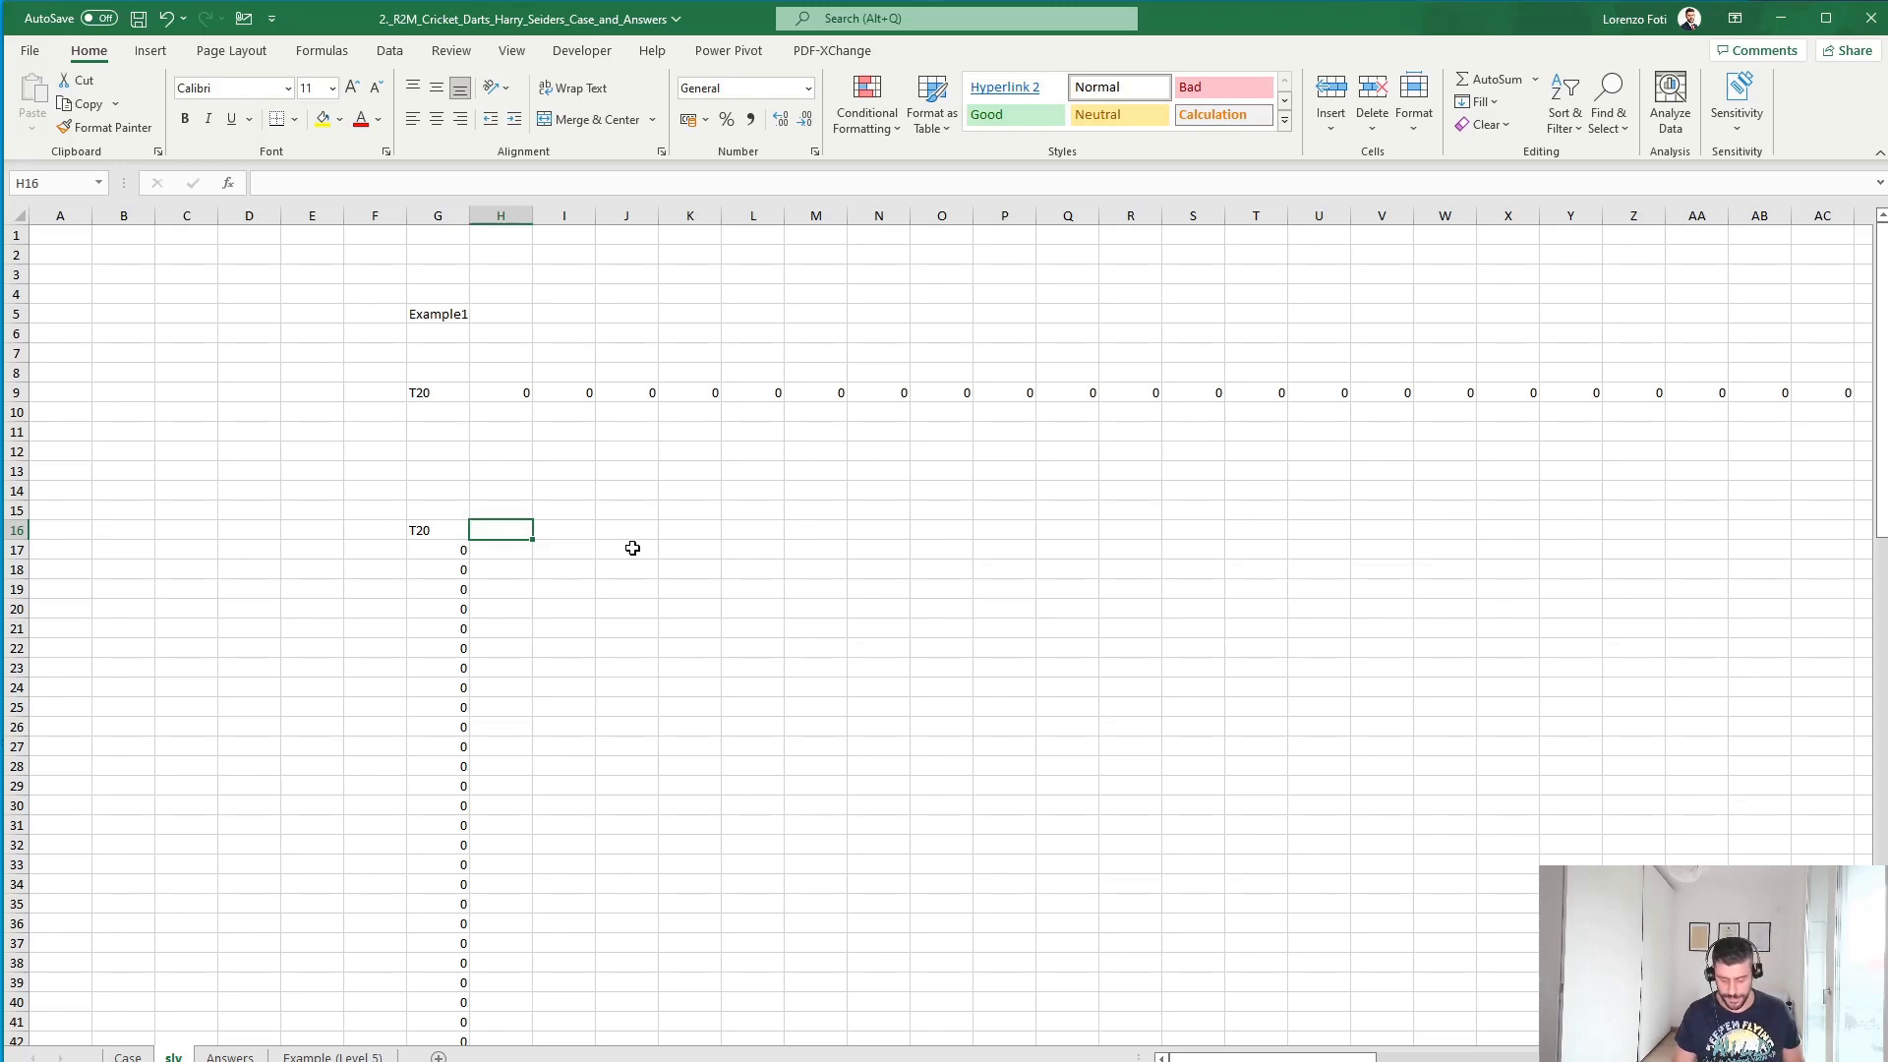
{"action": "left_click", "coordinate": [128, 1057]}
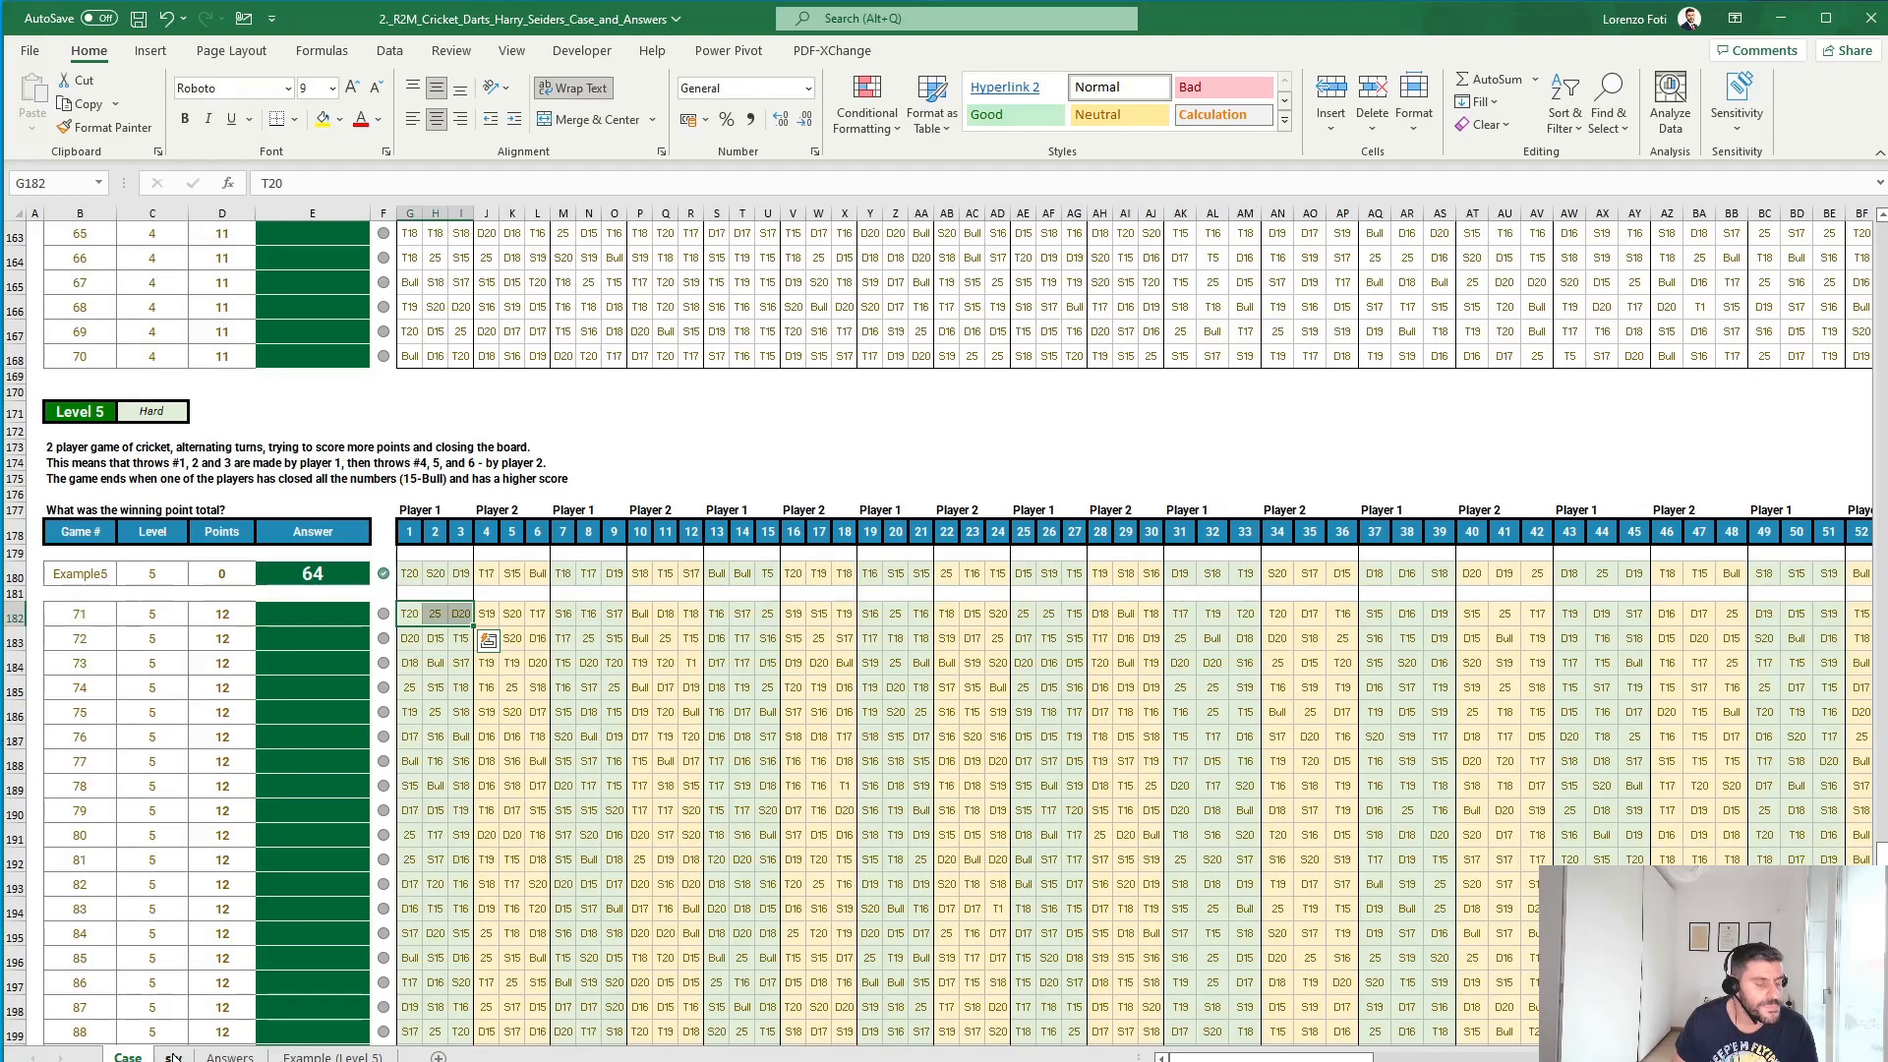
{"action": "scroll", "coordinate": [173, 1039], "scroll_direction": "up", "scroll_amount": 20}
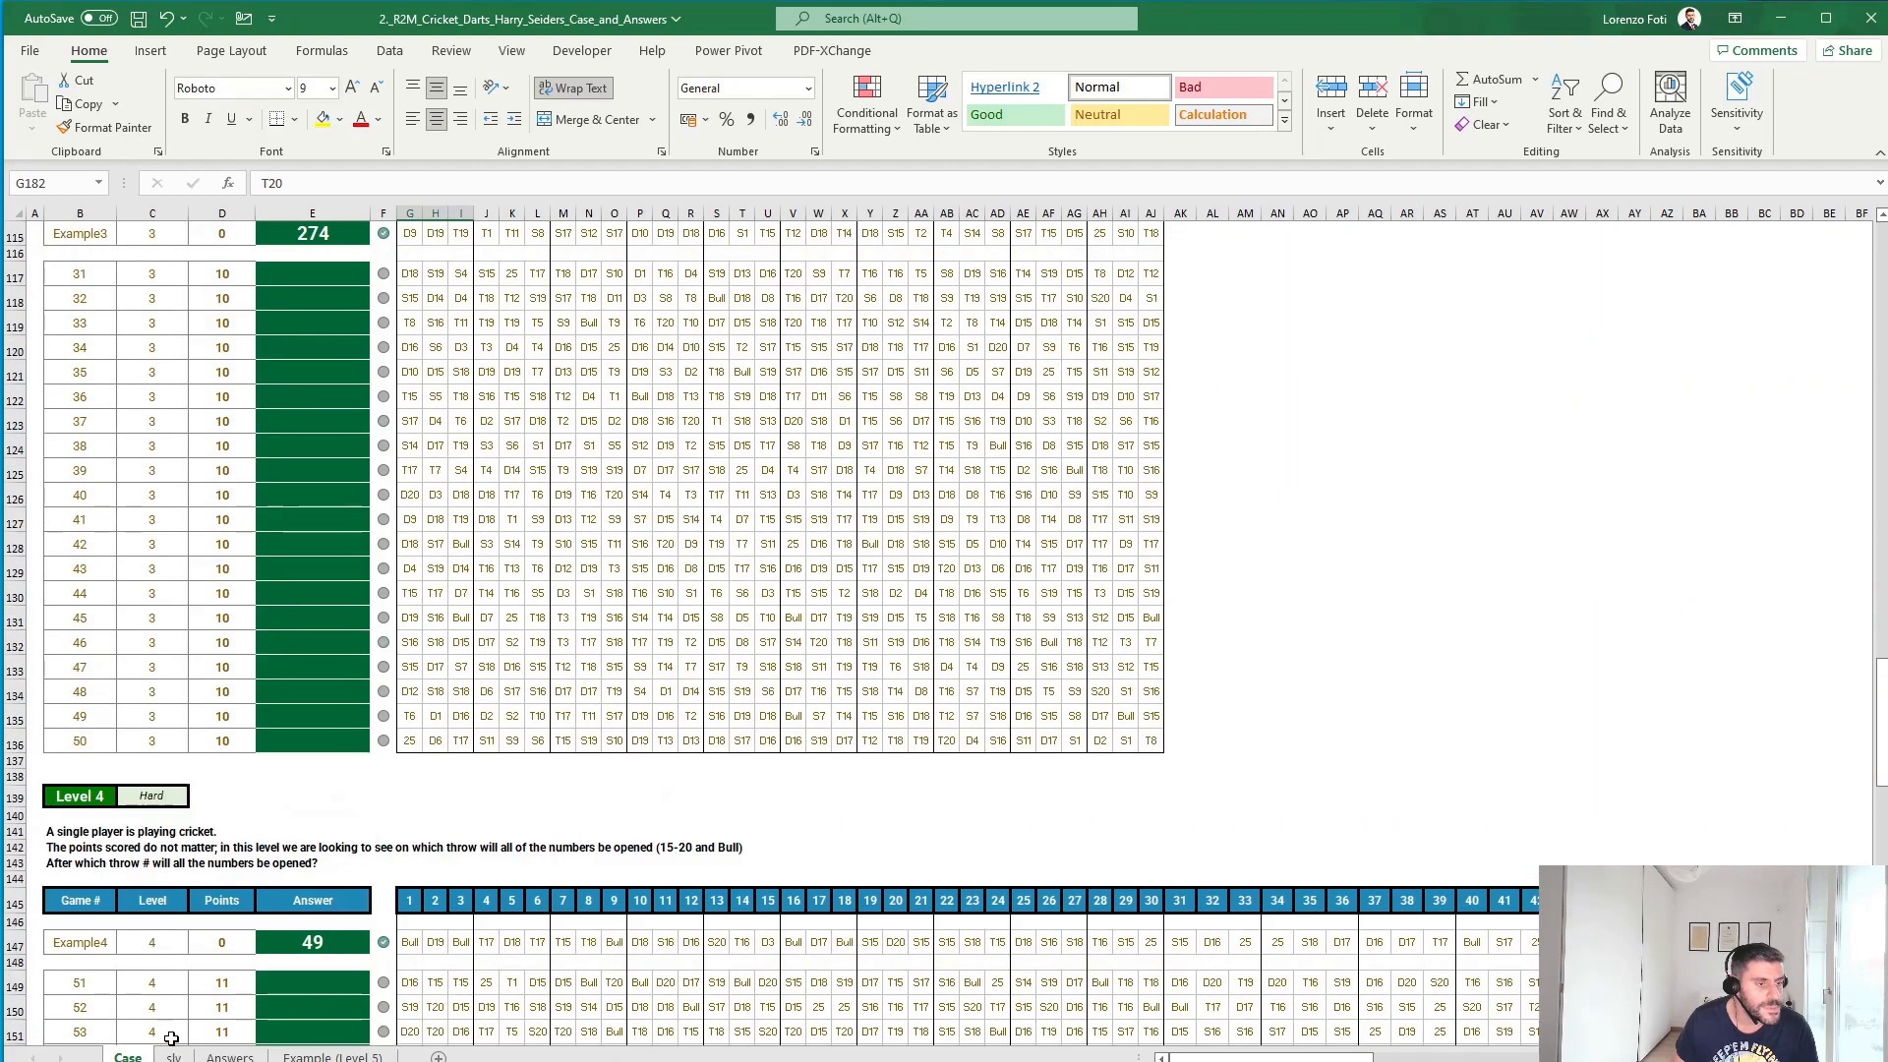
{"action": "scroll", "coordinate": [173, 1039], "scroll_direction": "up", "scroll_amount": 6}
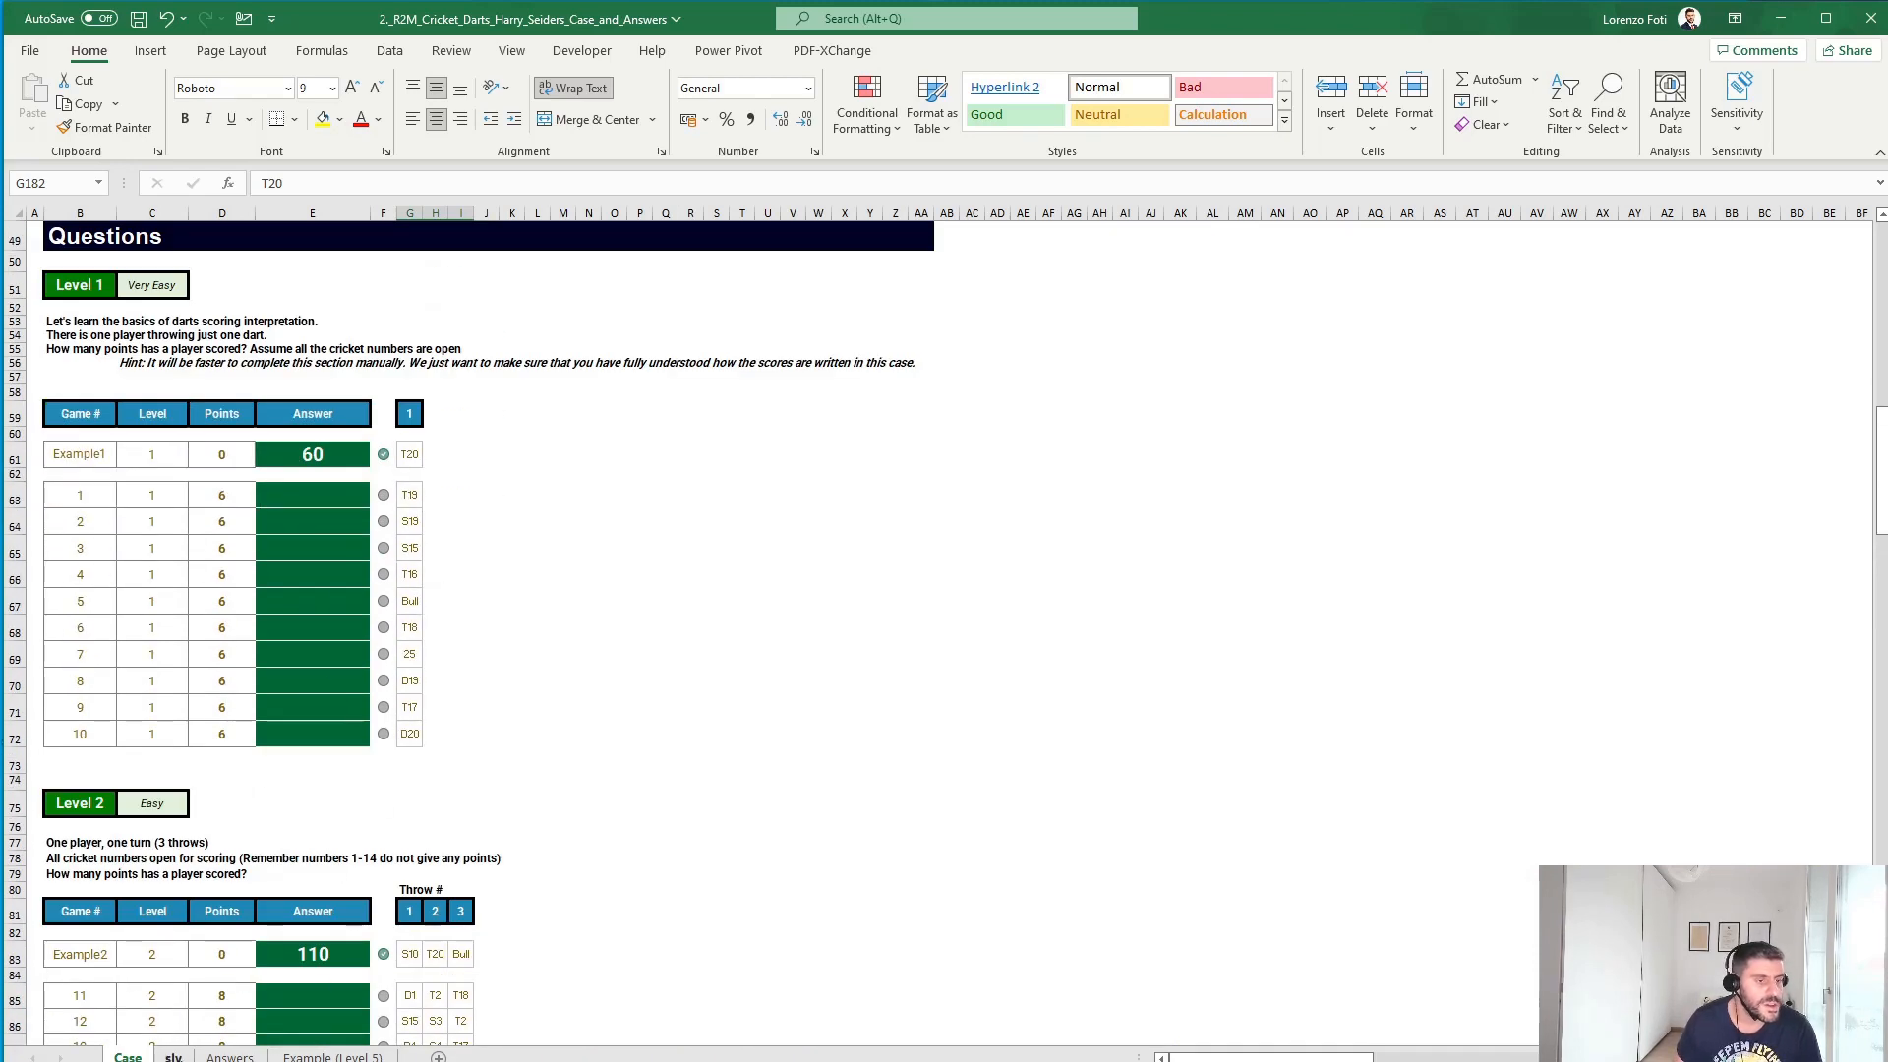
{"action": "left_click", "coordinate": [173, 1057]}
{"action": "type", "text": "+"}
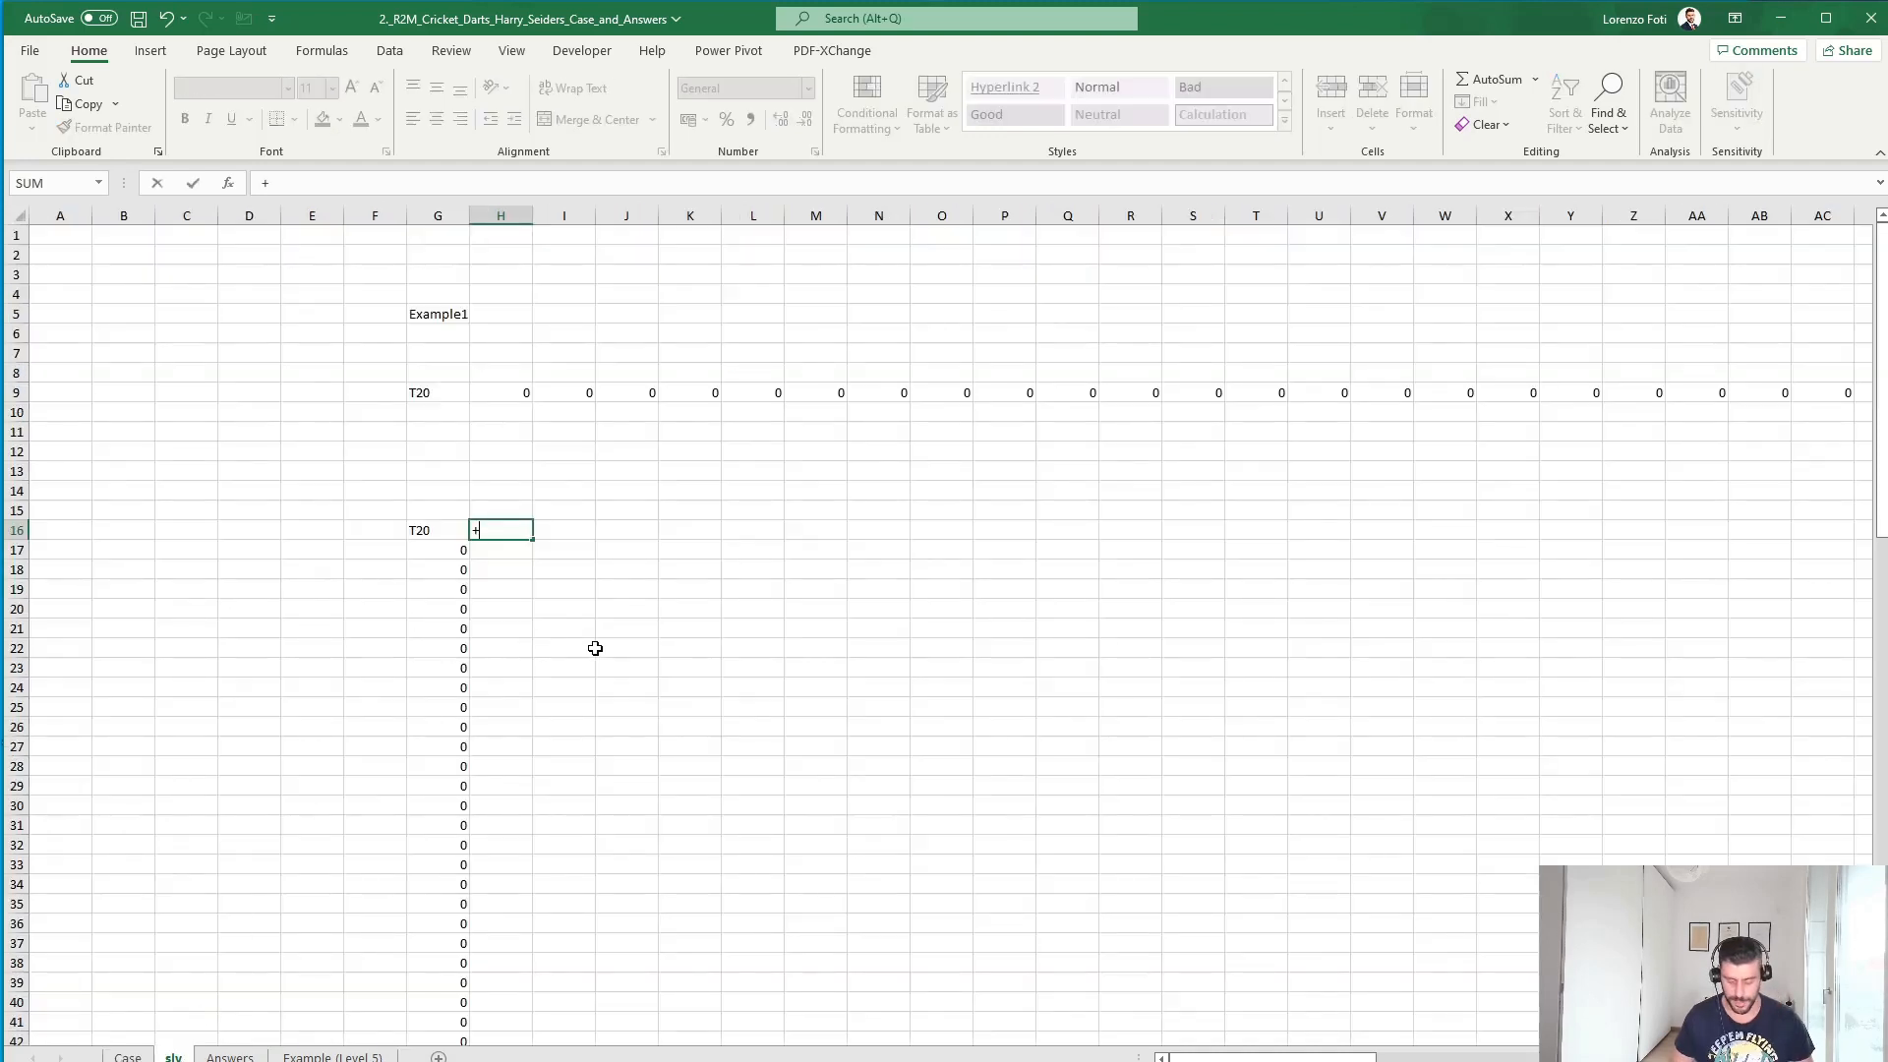
{"action": "type", "text": "ifs("}
{"action": "key", "text": "Left"}
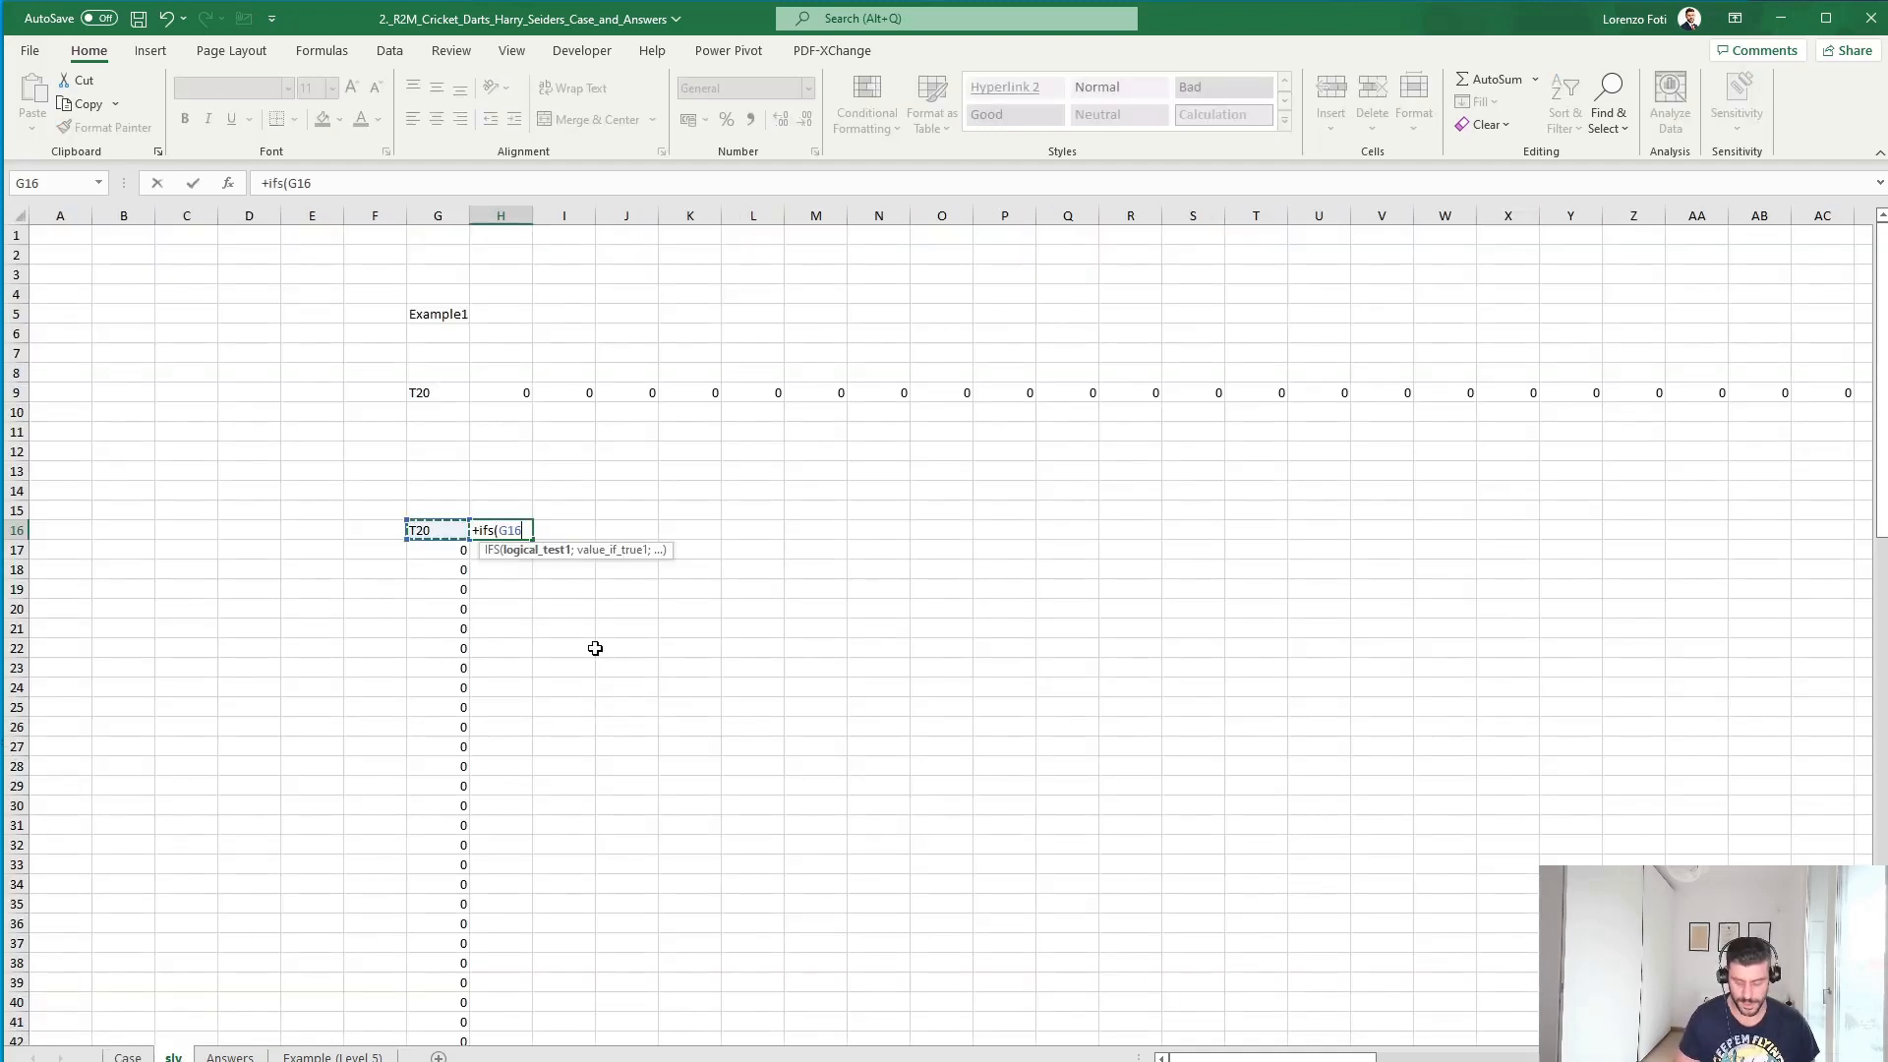
{"action": "type", "text": "=\"Bull\";50;"}
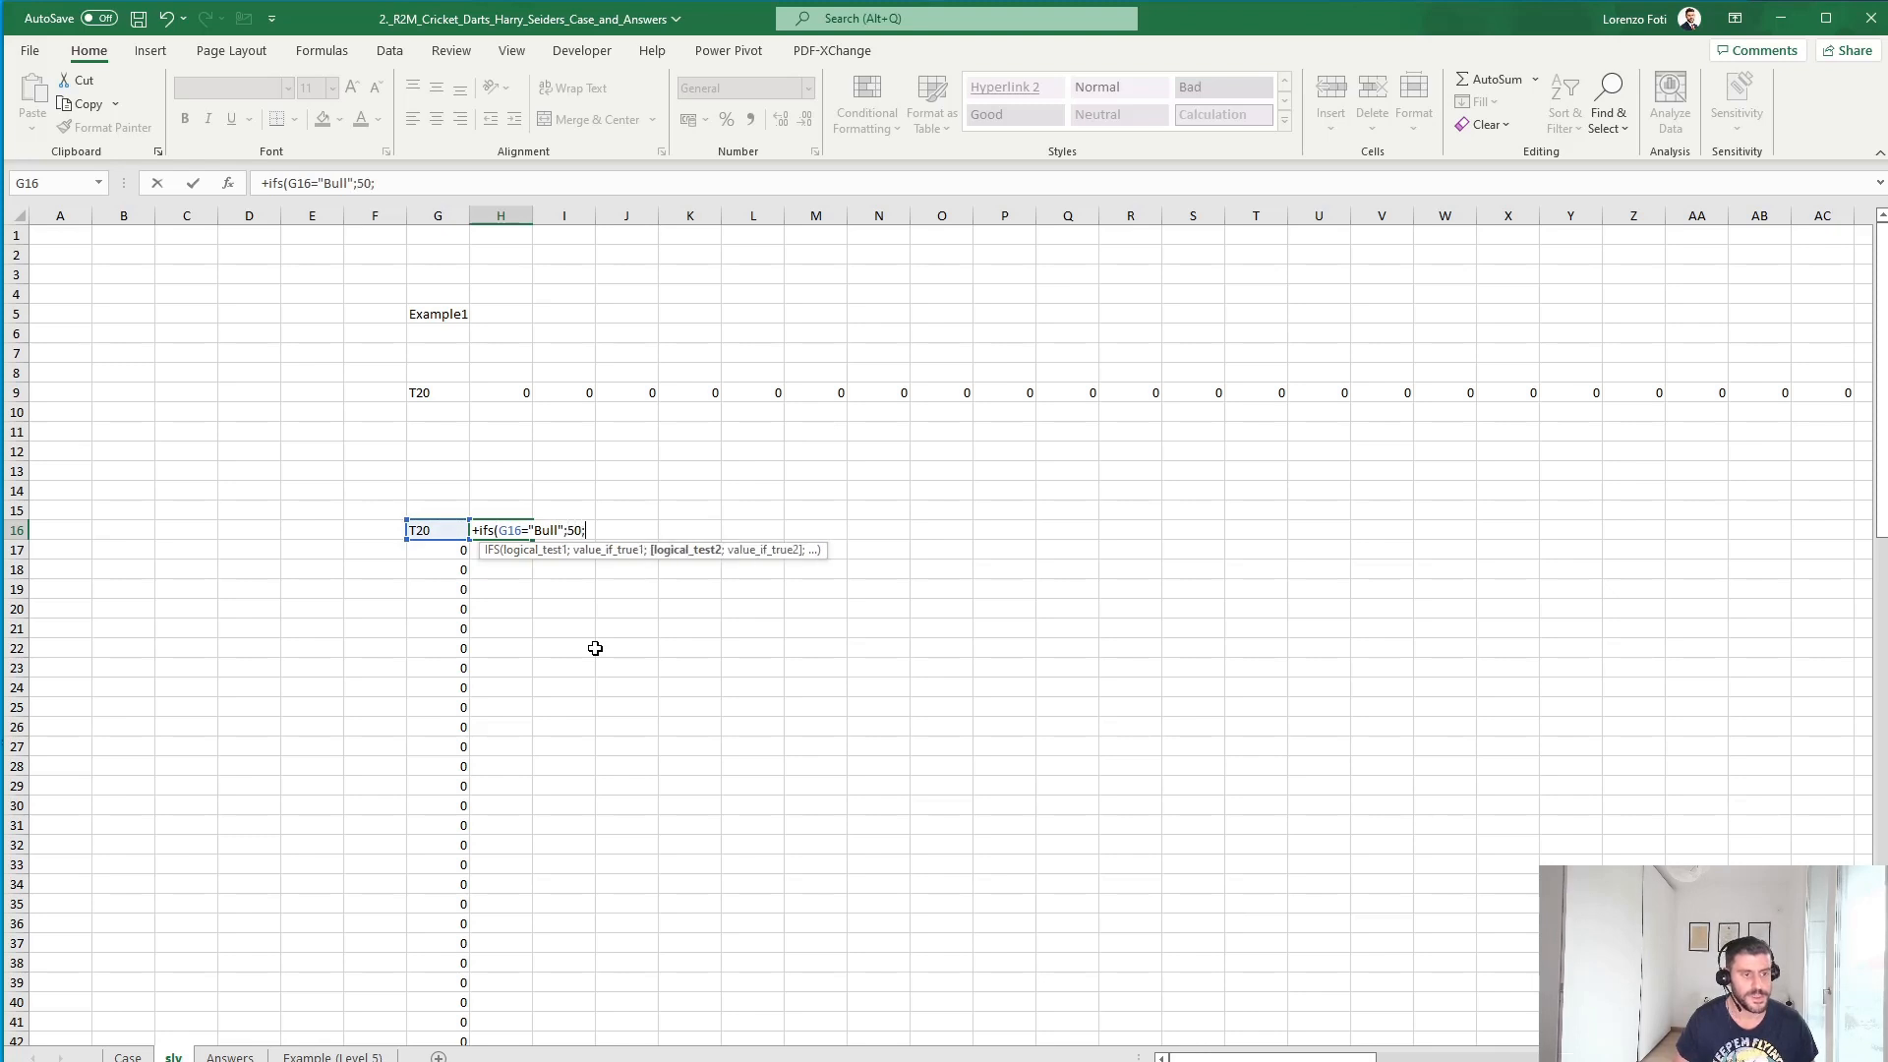
{"action": "key", "text": "Left"}
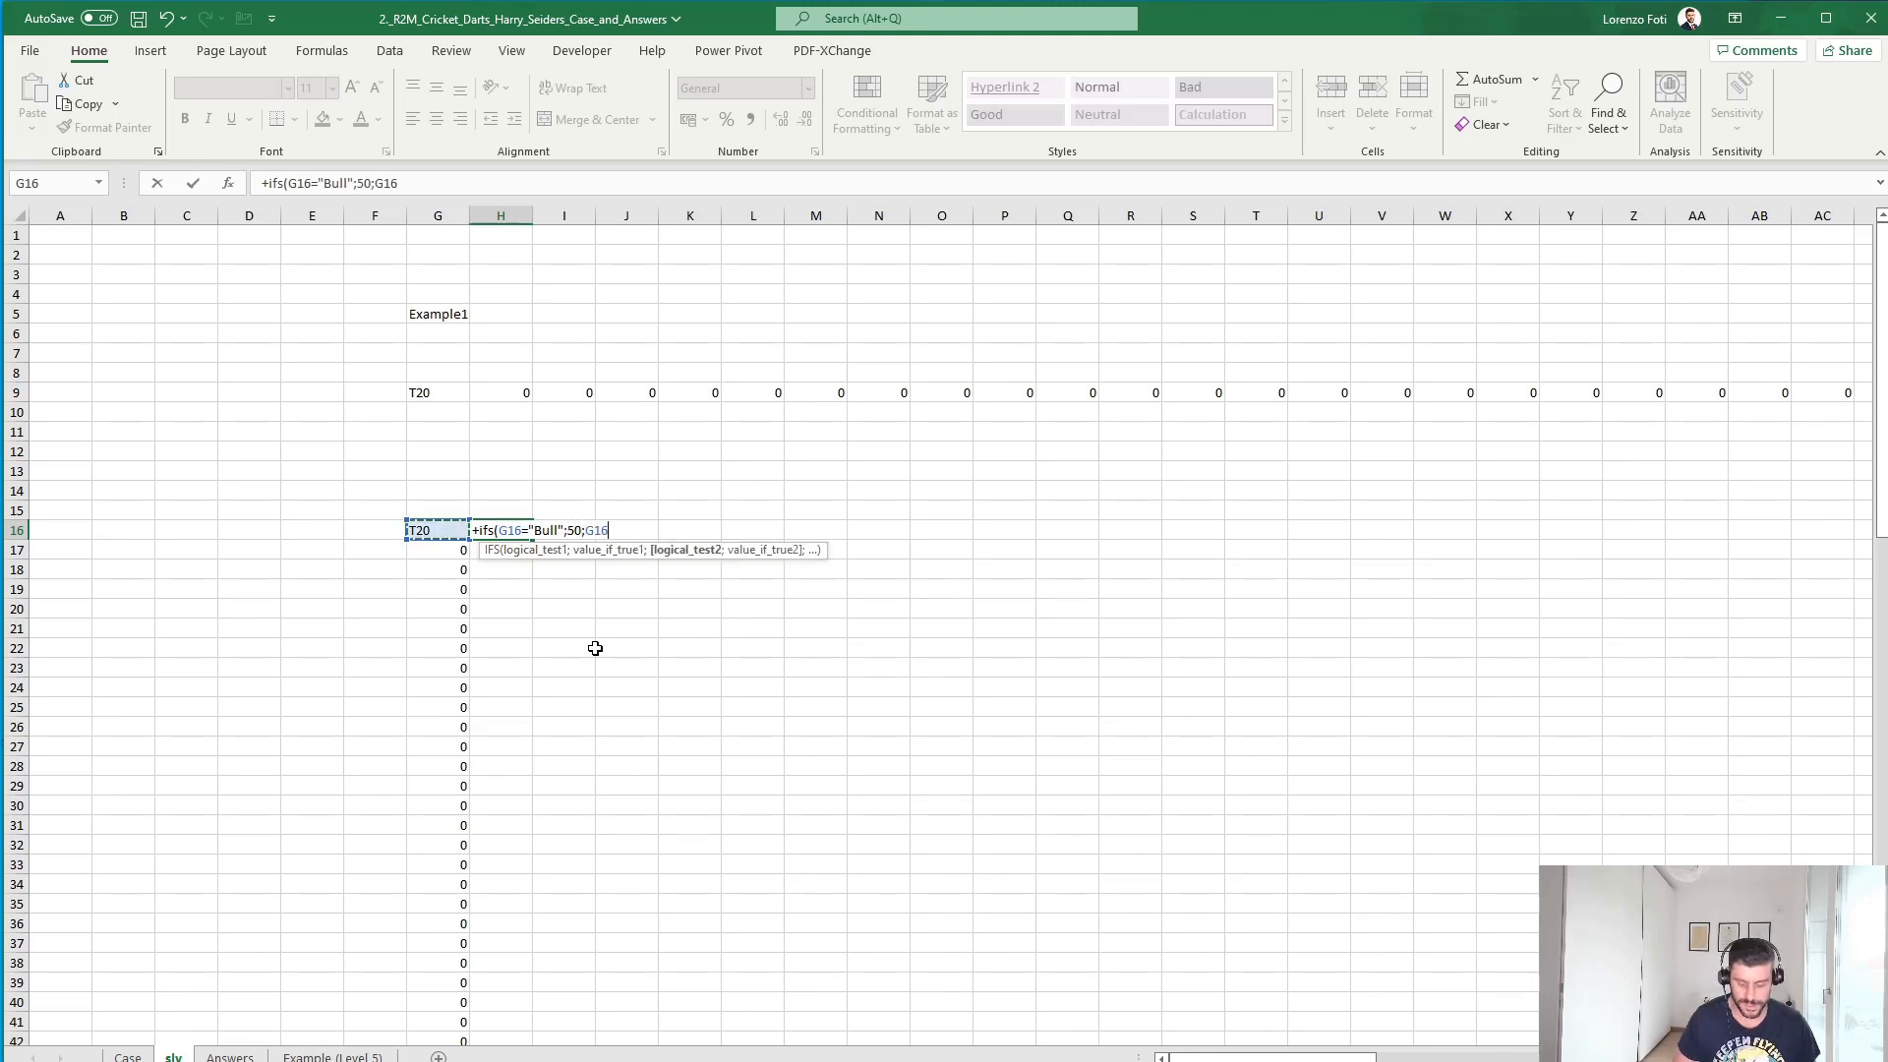
{"action": "type", "text": "=\"25"}
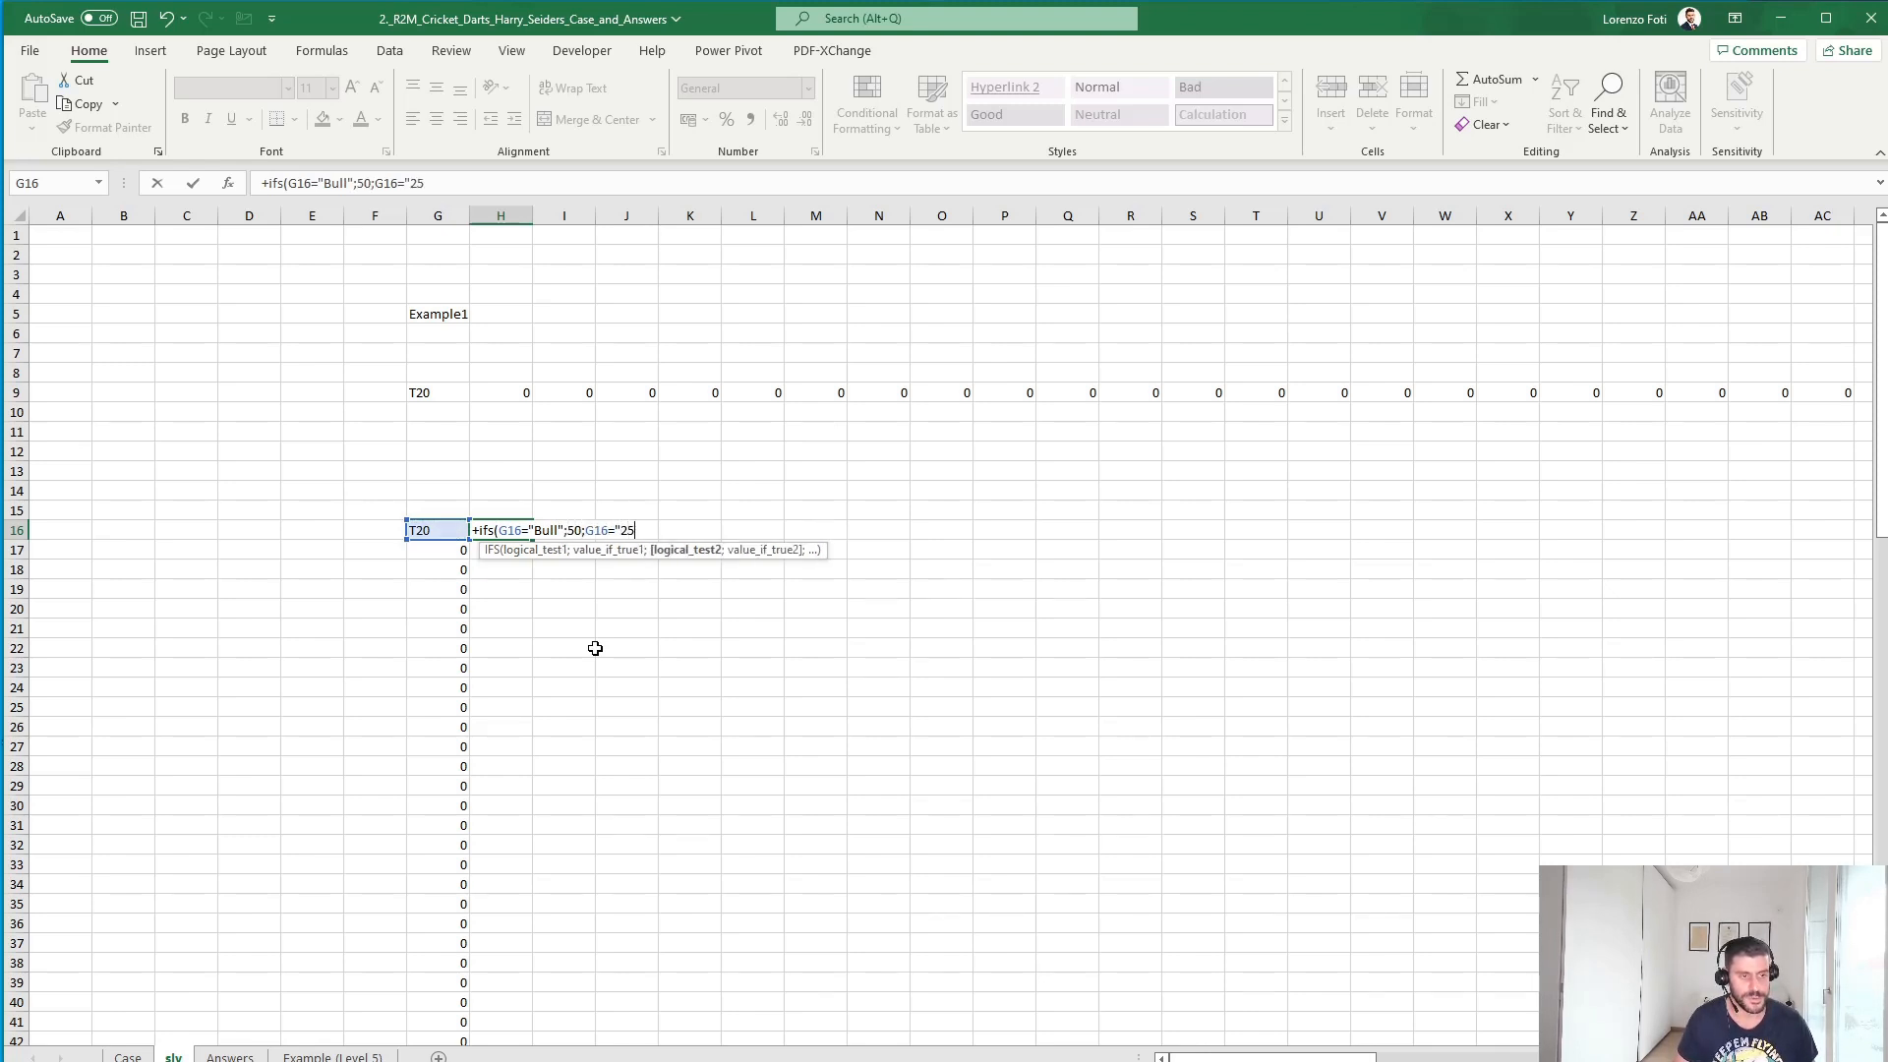
{"action": "key", "text": "BackSpace"}
{"action": "key", "text": "BackSpace"}
{"action": "key", "text": "BackSpace"}
{"action": "type", "text": "25;"}
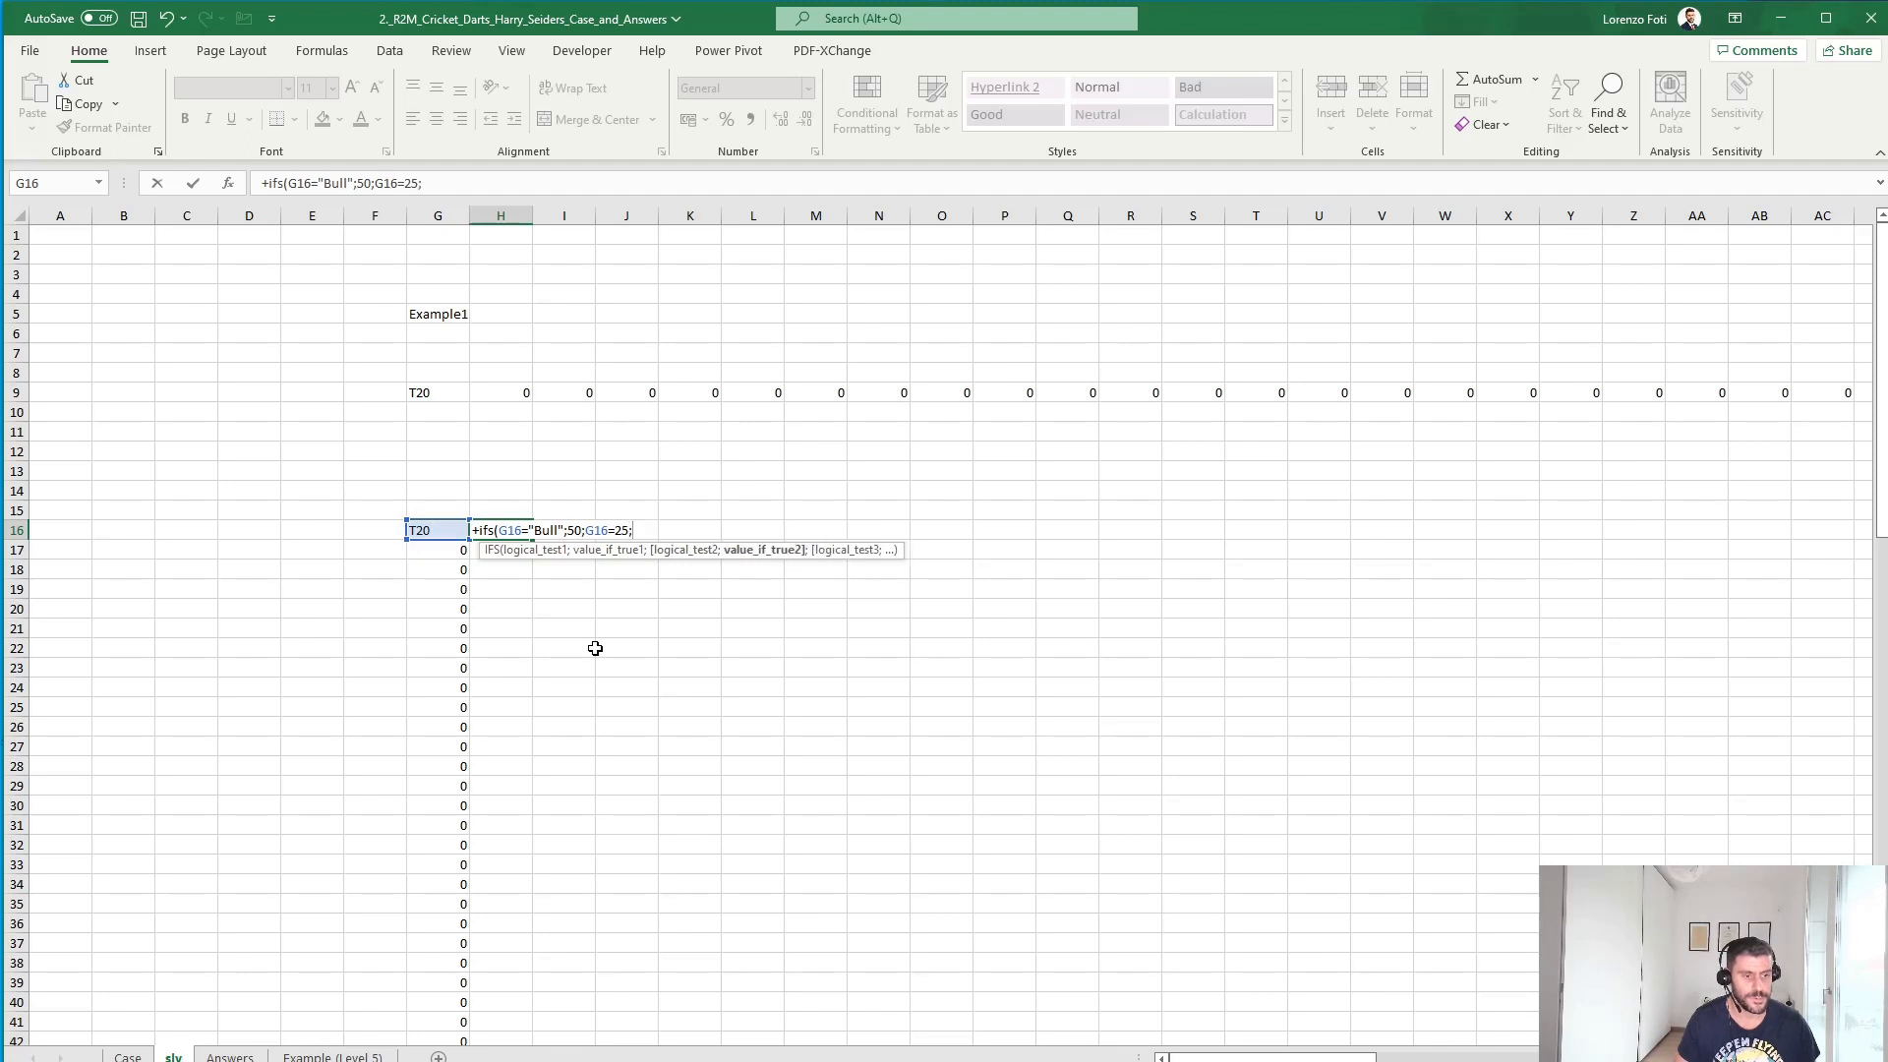
{"action": "type", "text": "25;"}
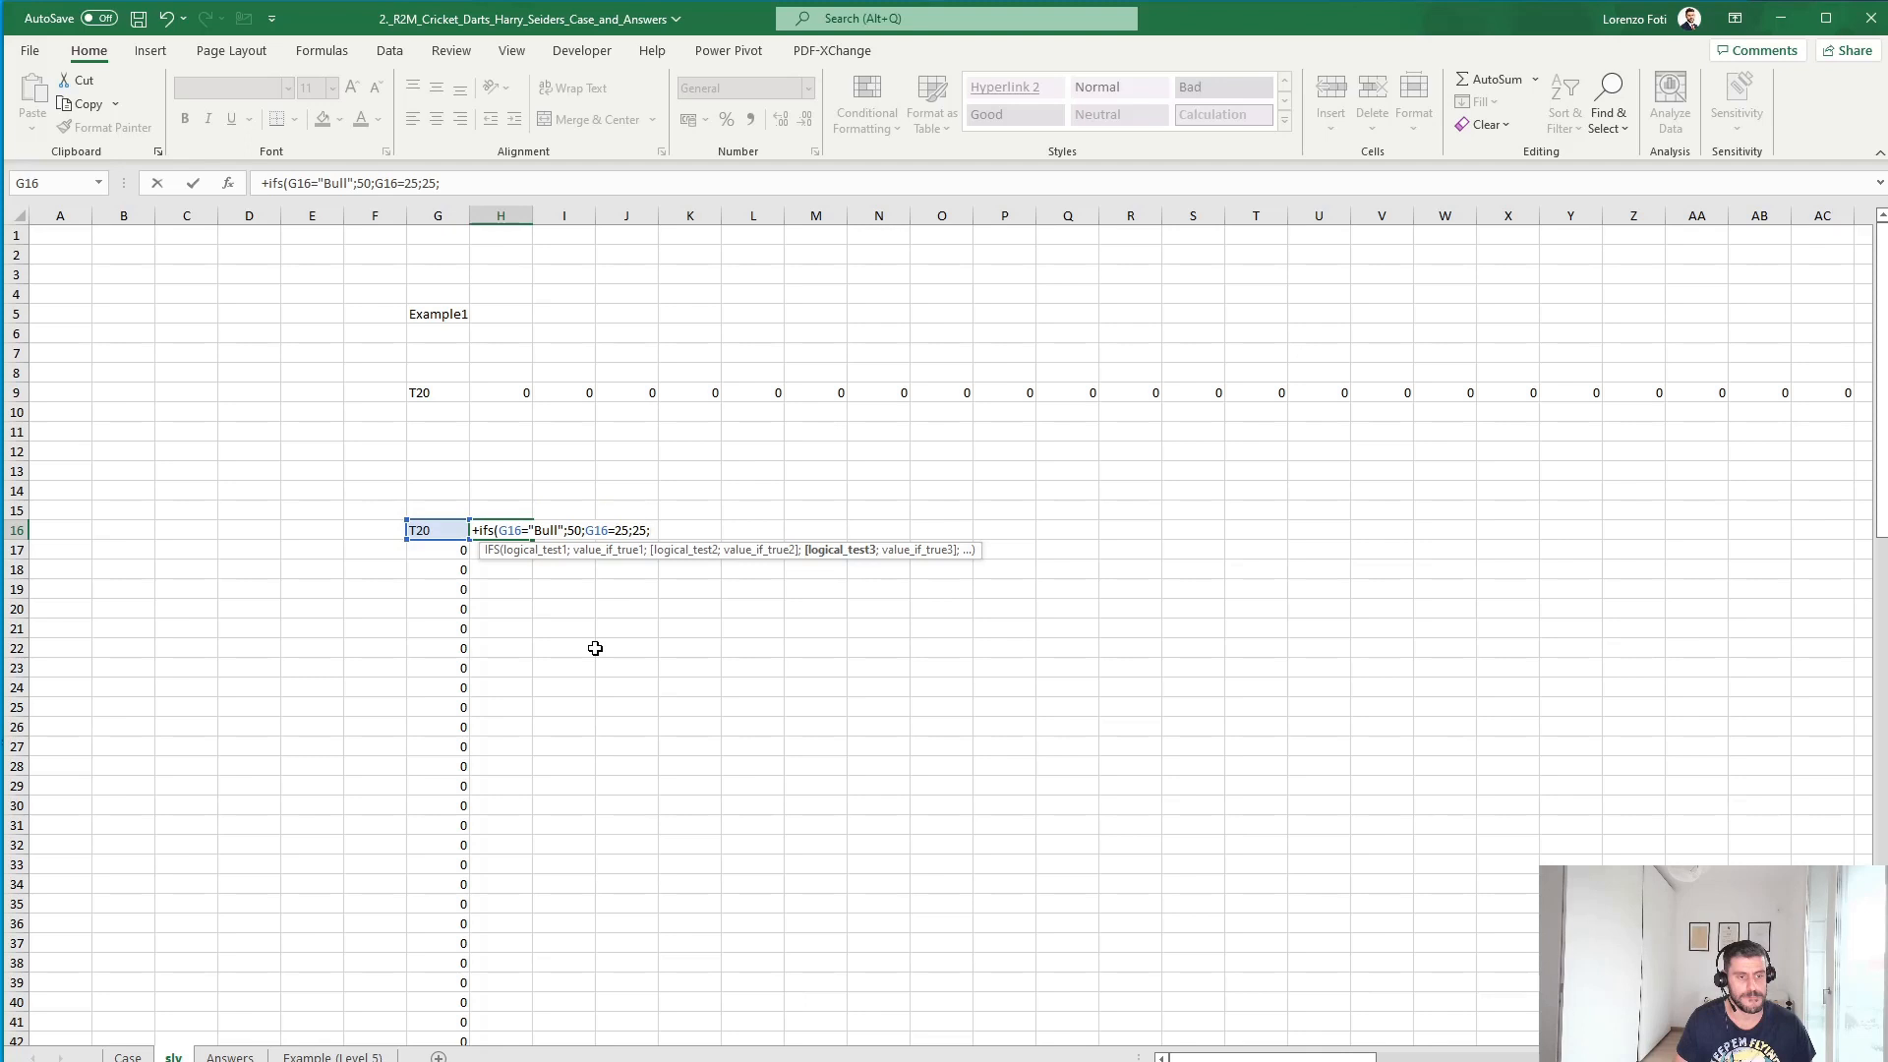
{"action": "key", "text": "BackSpace"}
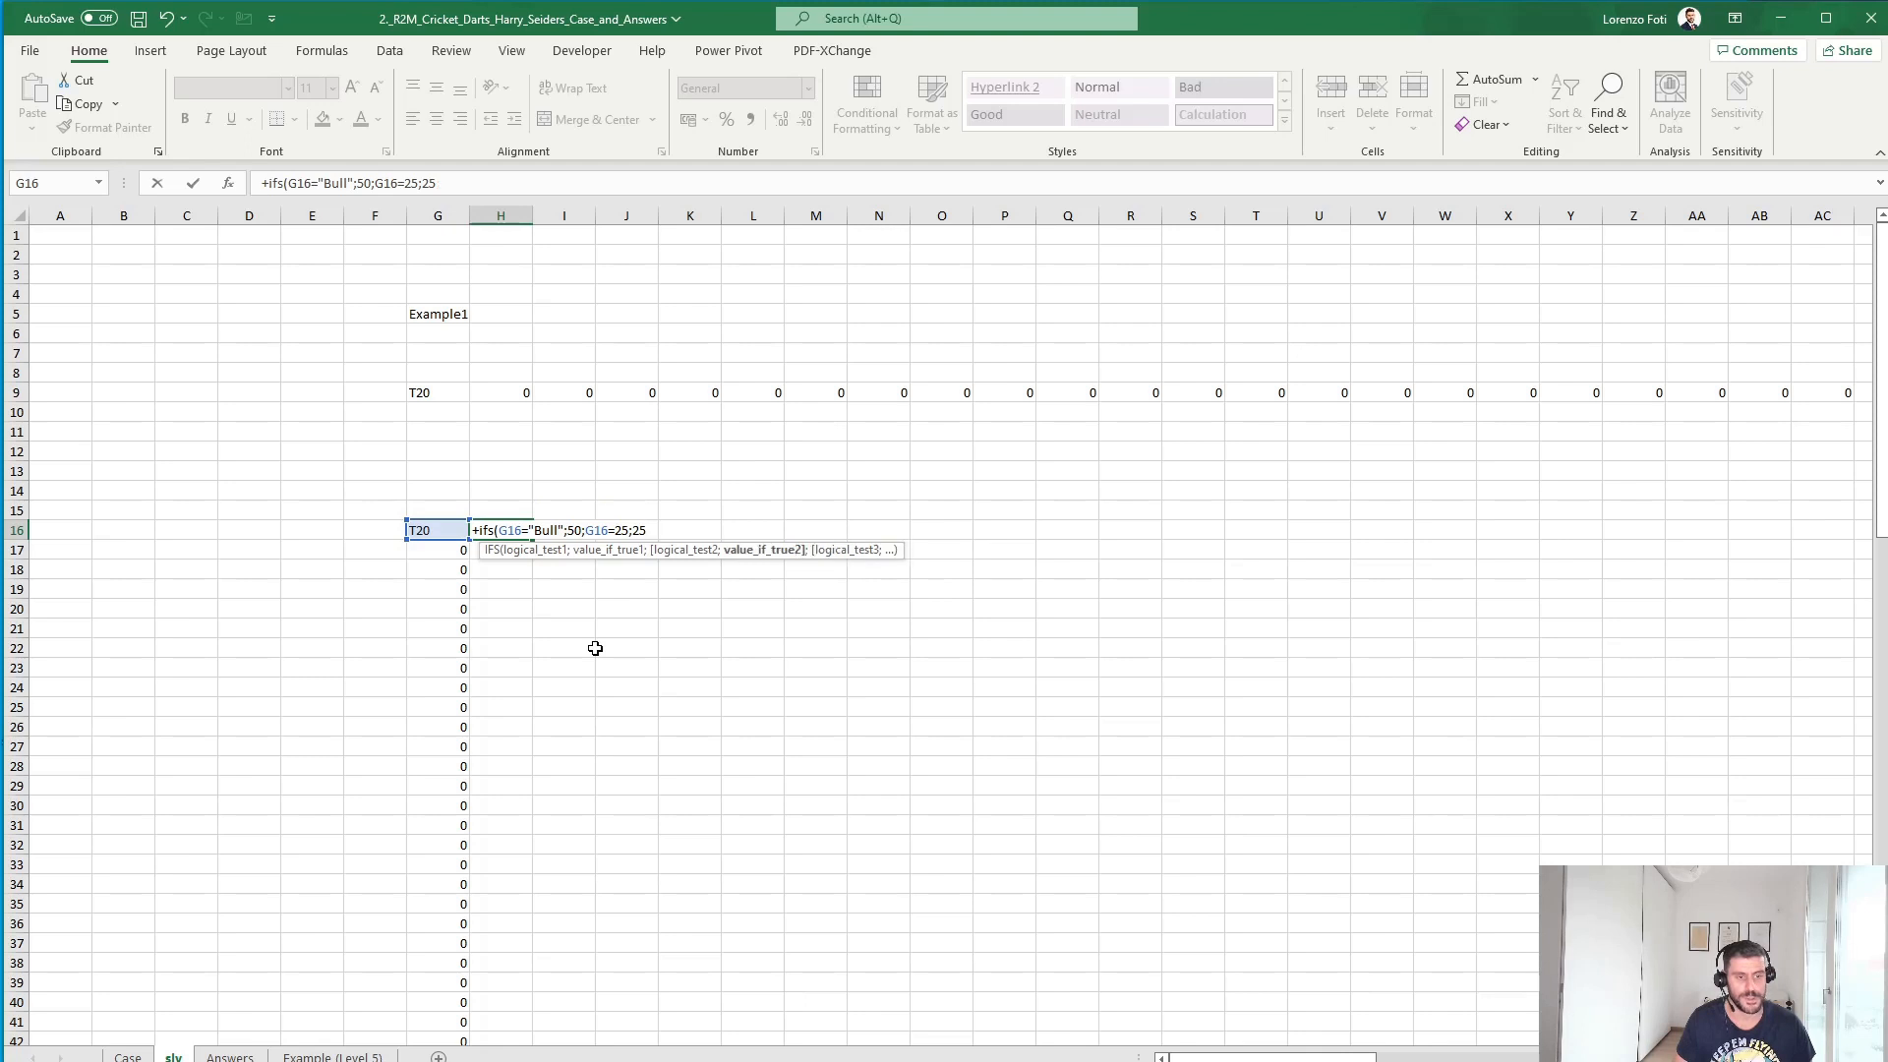
{"action": "key", "text": "Escape"}
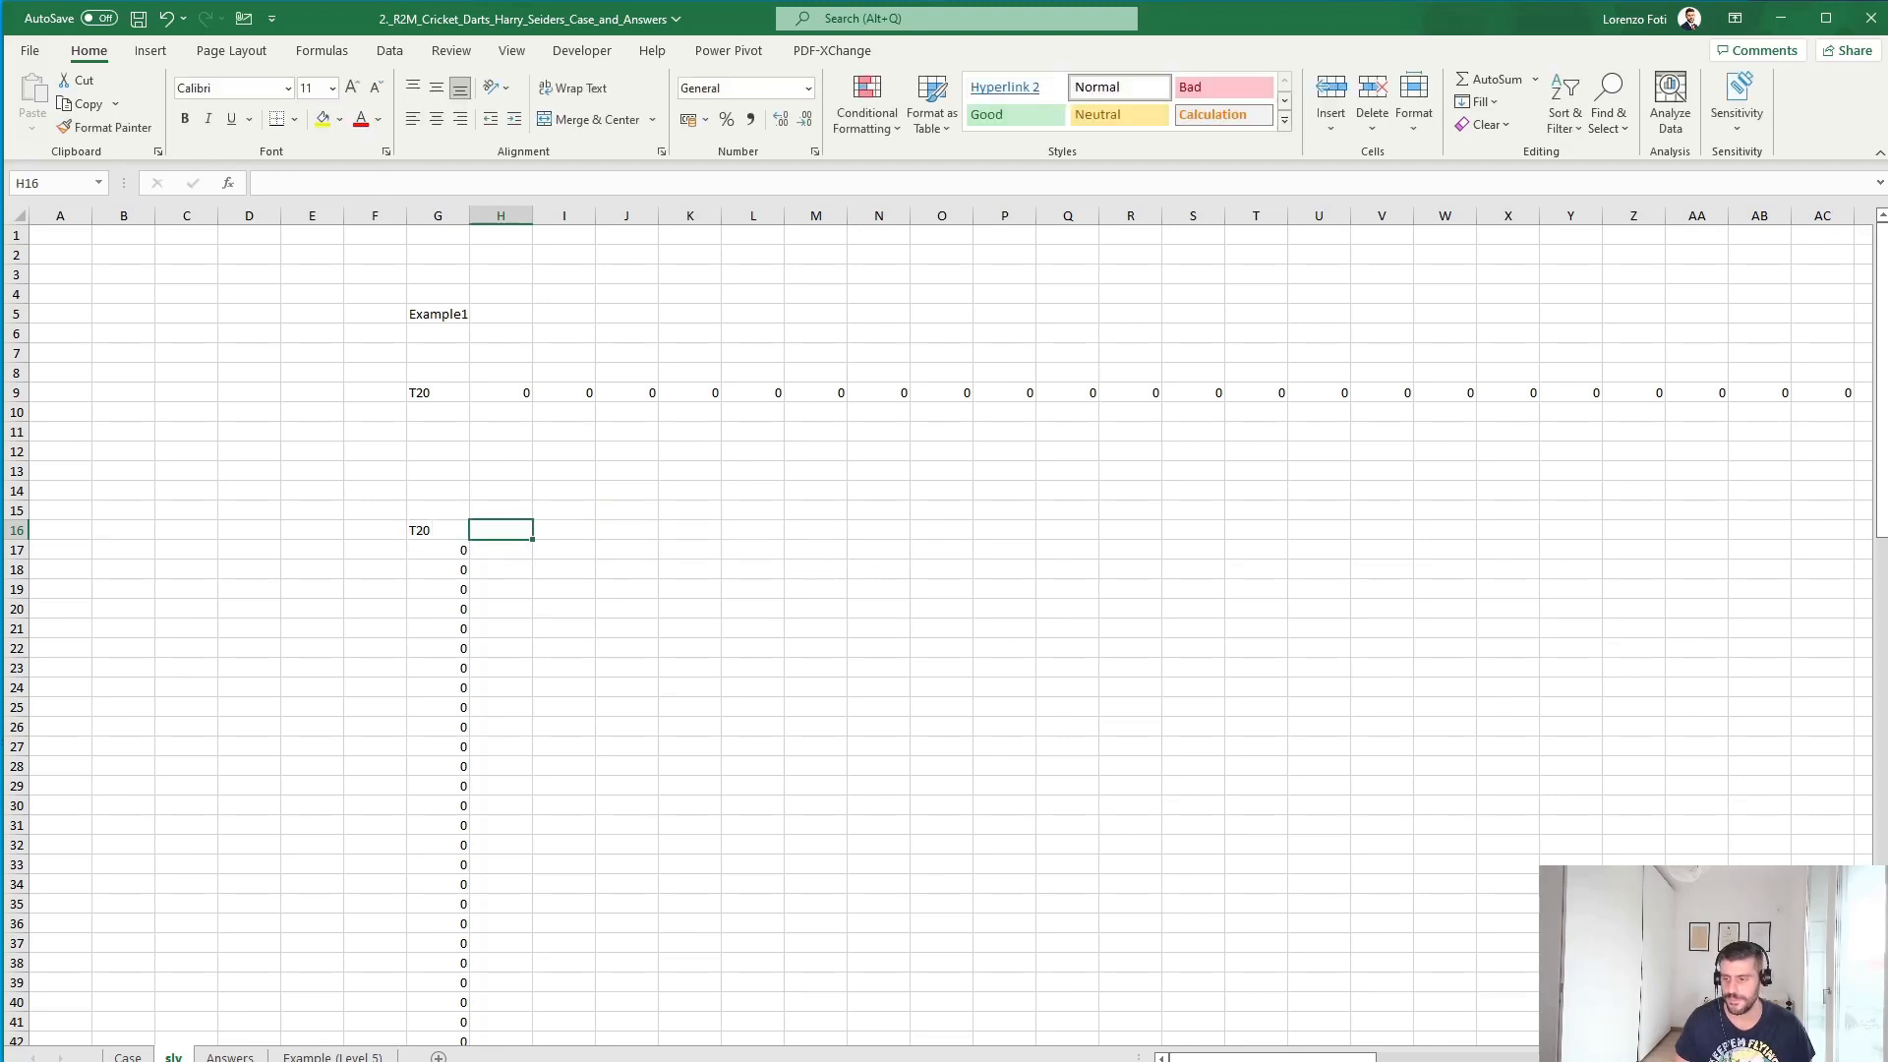
- Save the workbook, and start an IFS formula in H16 returning 50 when G16 is "Bull" and 25 when G16 is 25
{"action": "key", "text": "ctrl+s"}
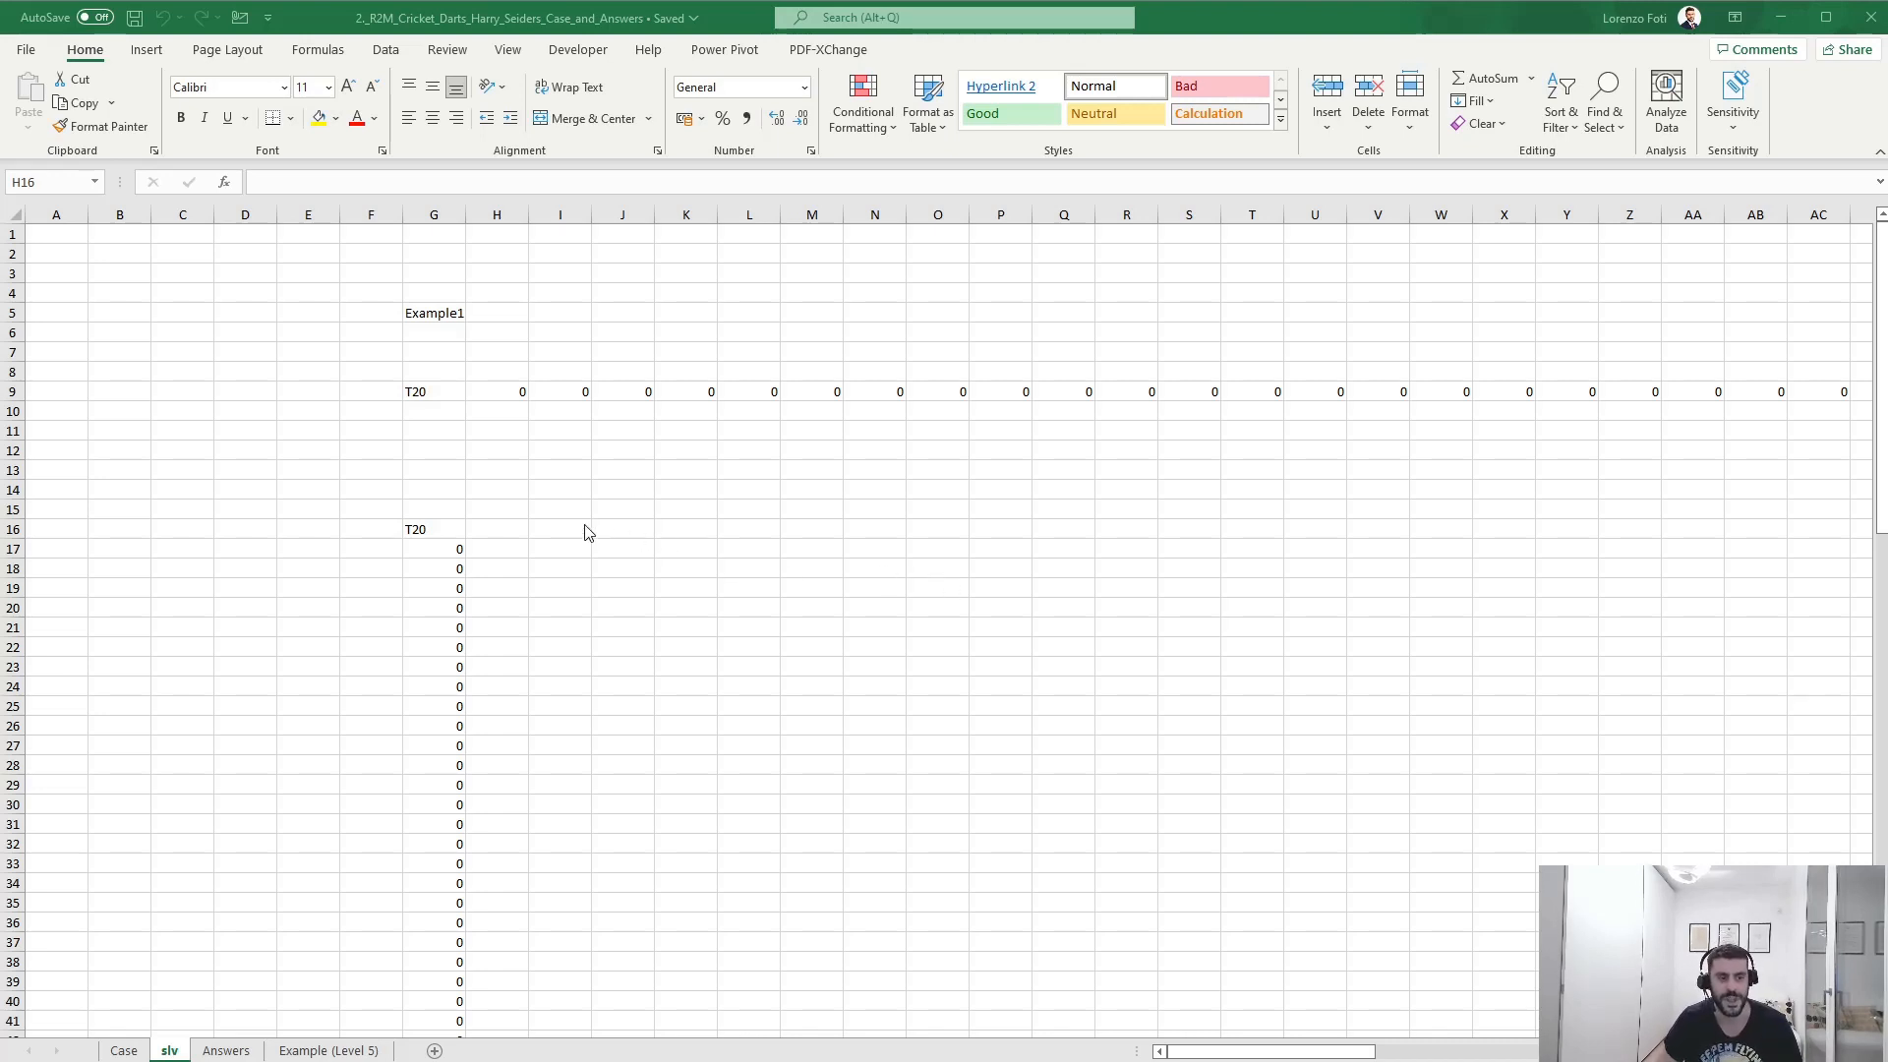
{"action": "left_click", "coordinate": [484, 538]}
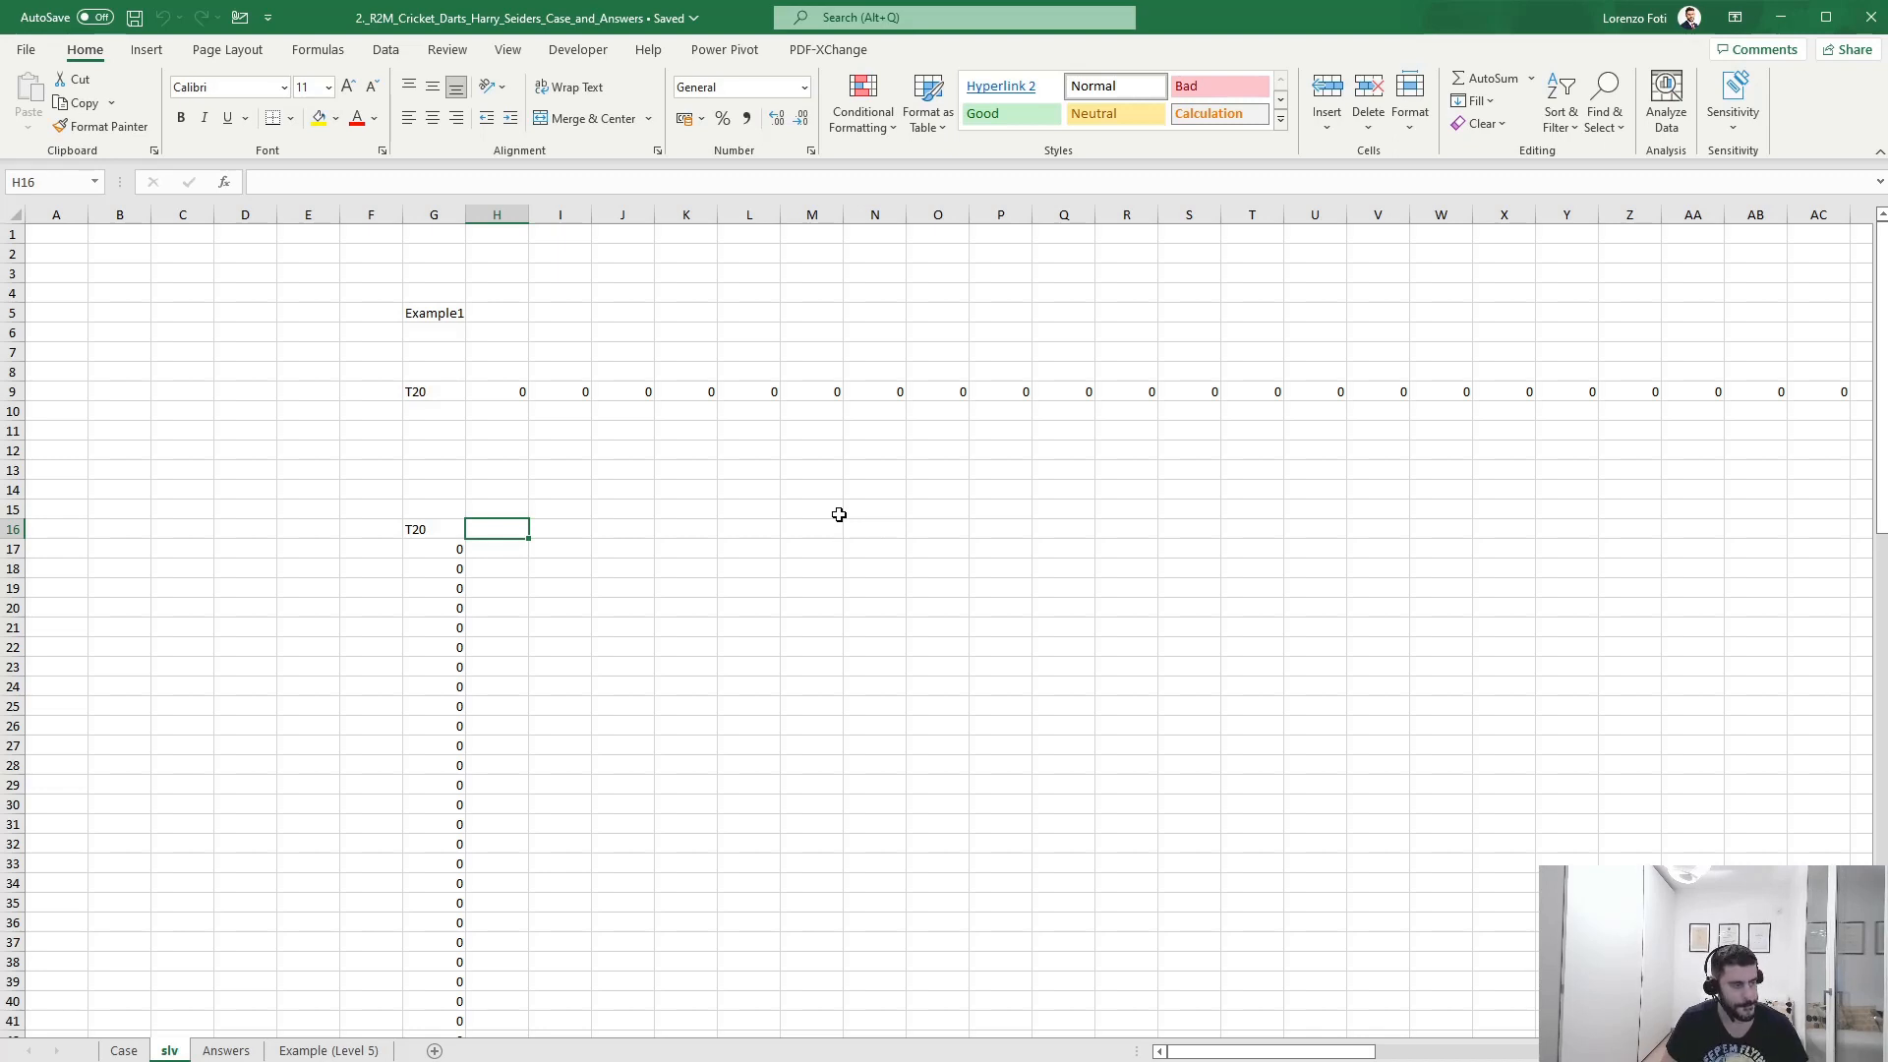
{"action": "type", "text": "ifs("}
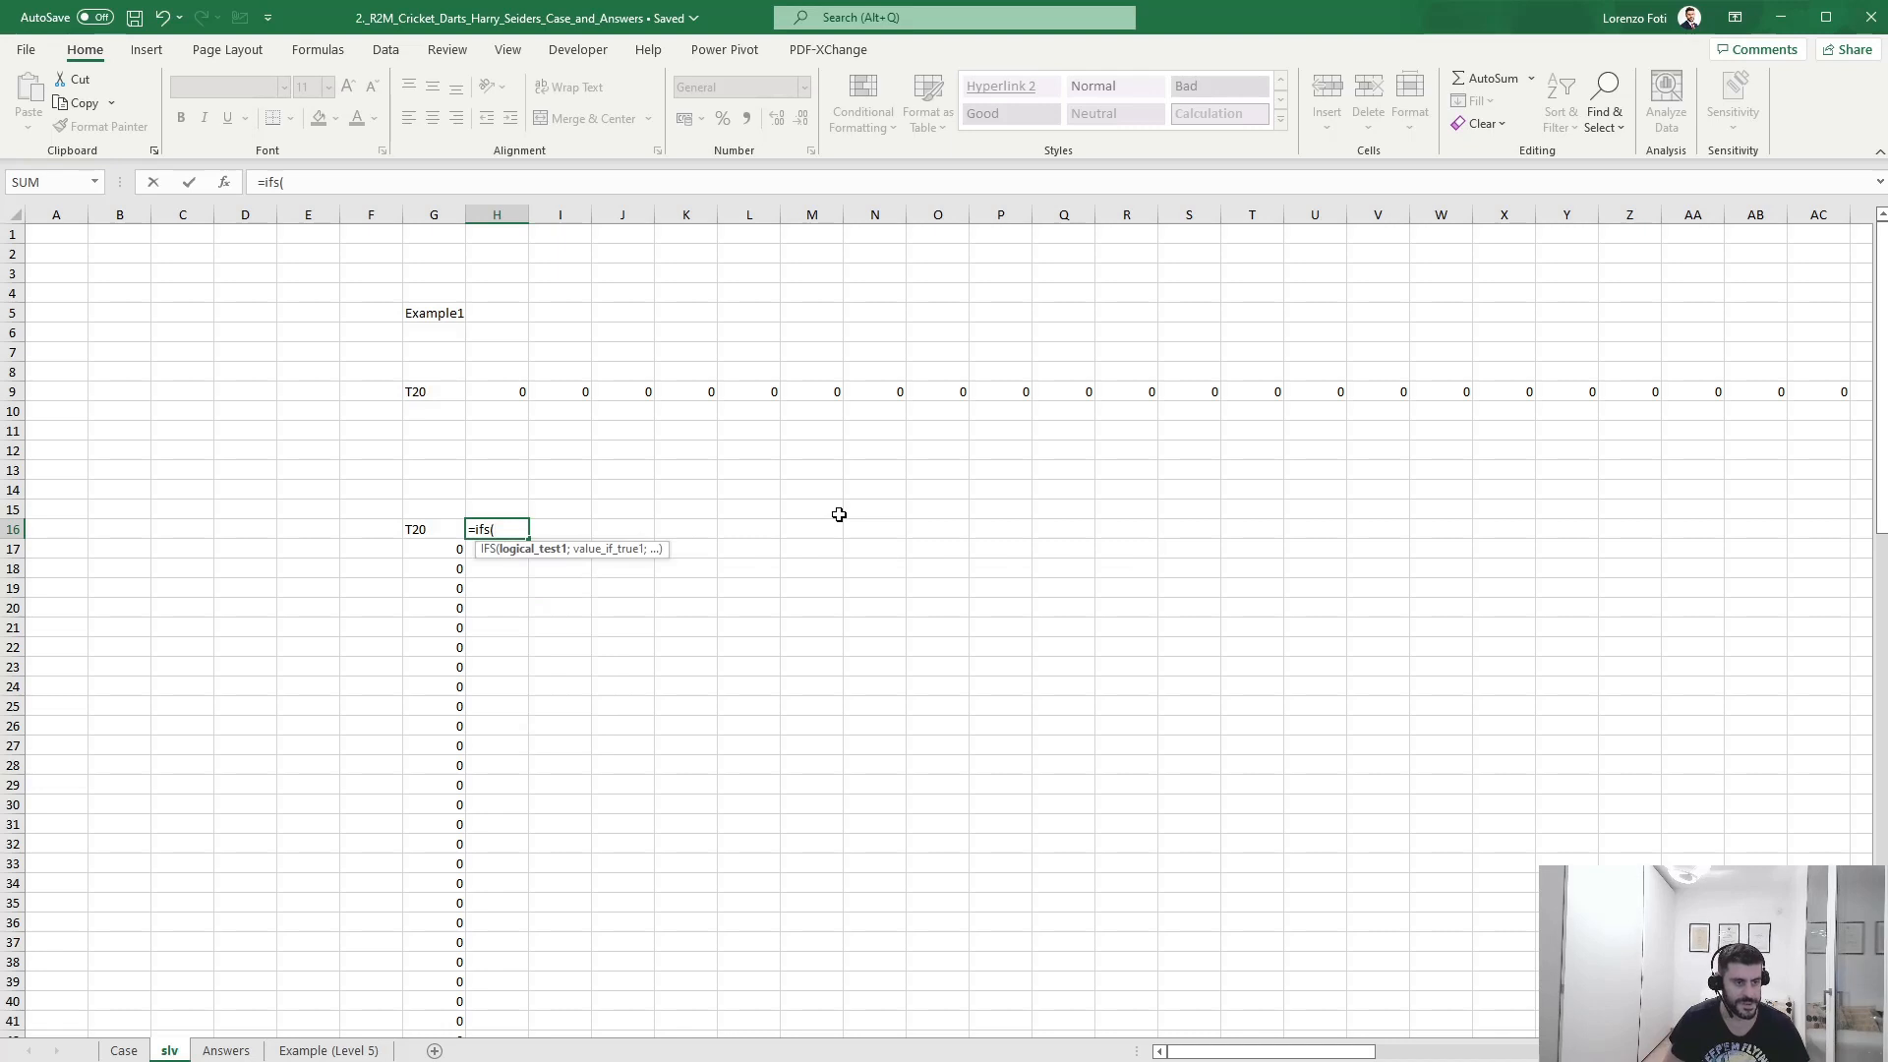
{"action": "key", "text": "Left"}
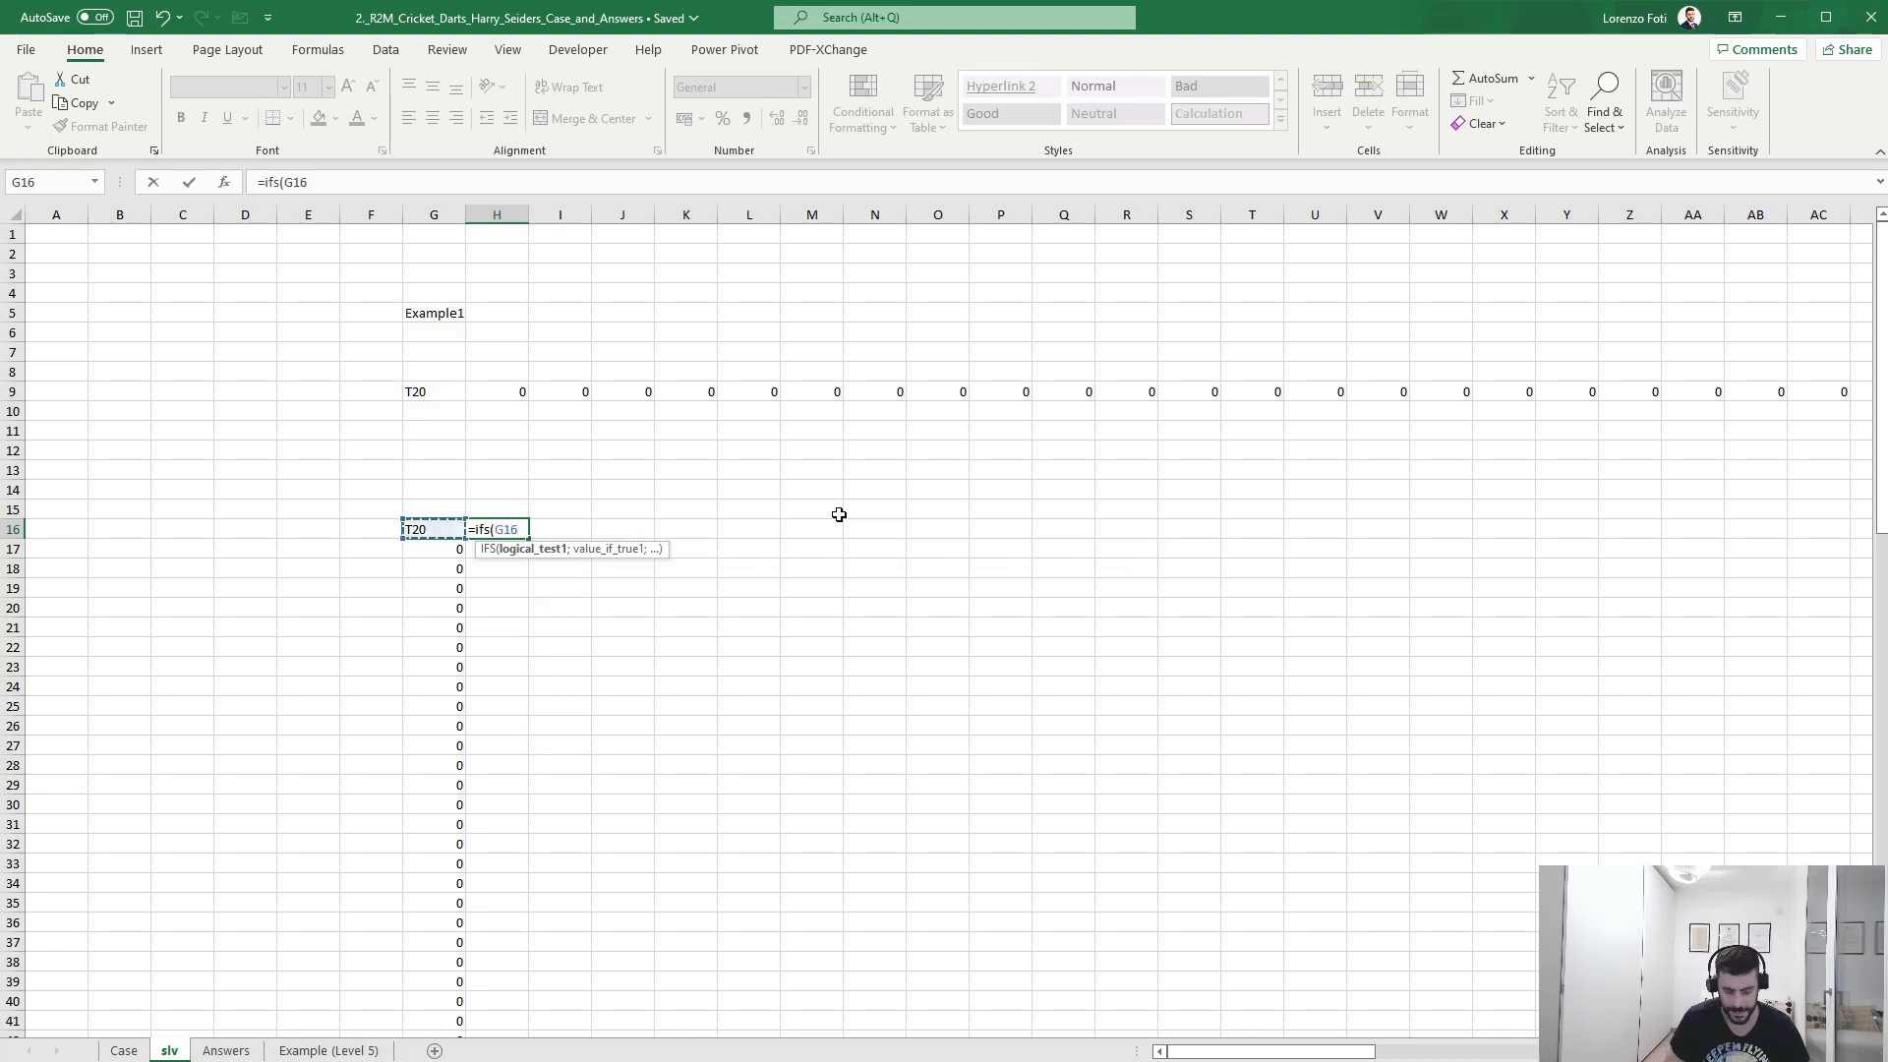
{"action": "type", "text": "=\""}
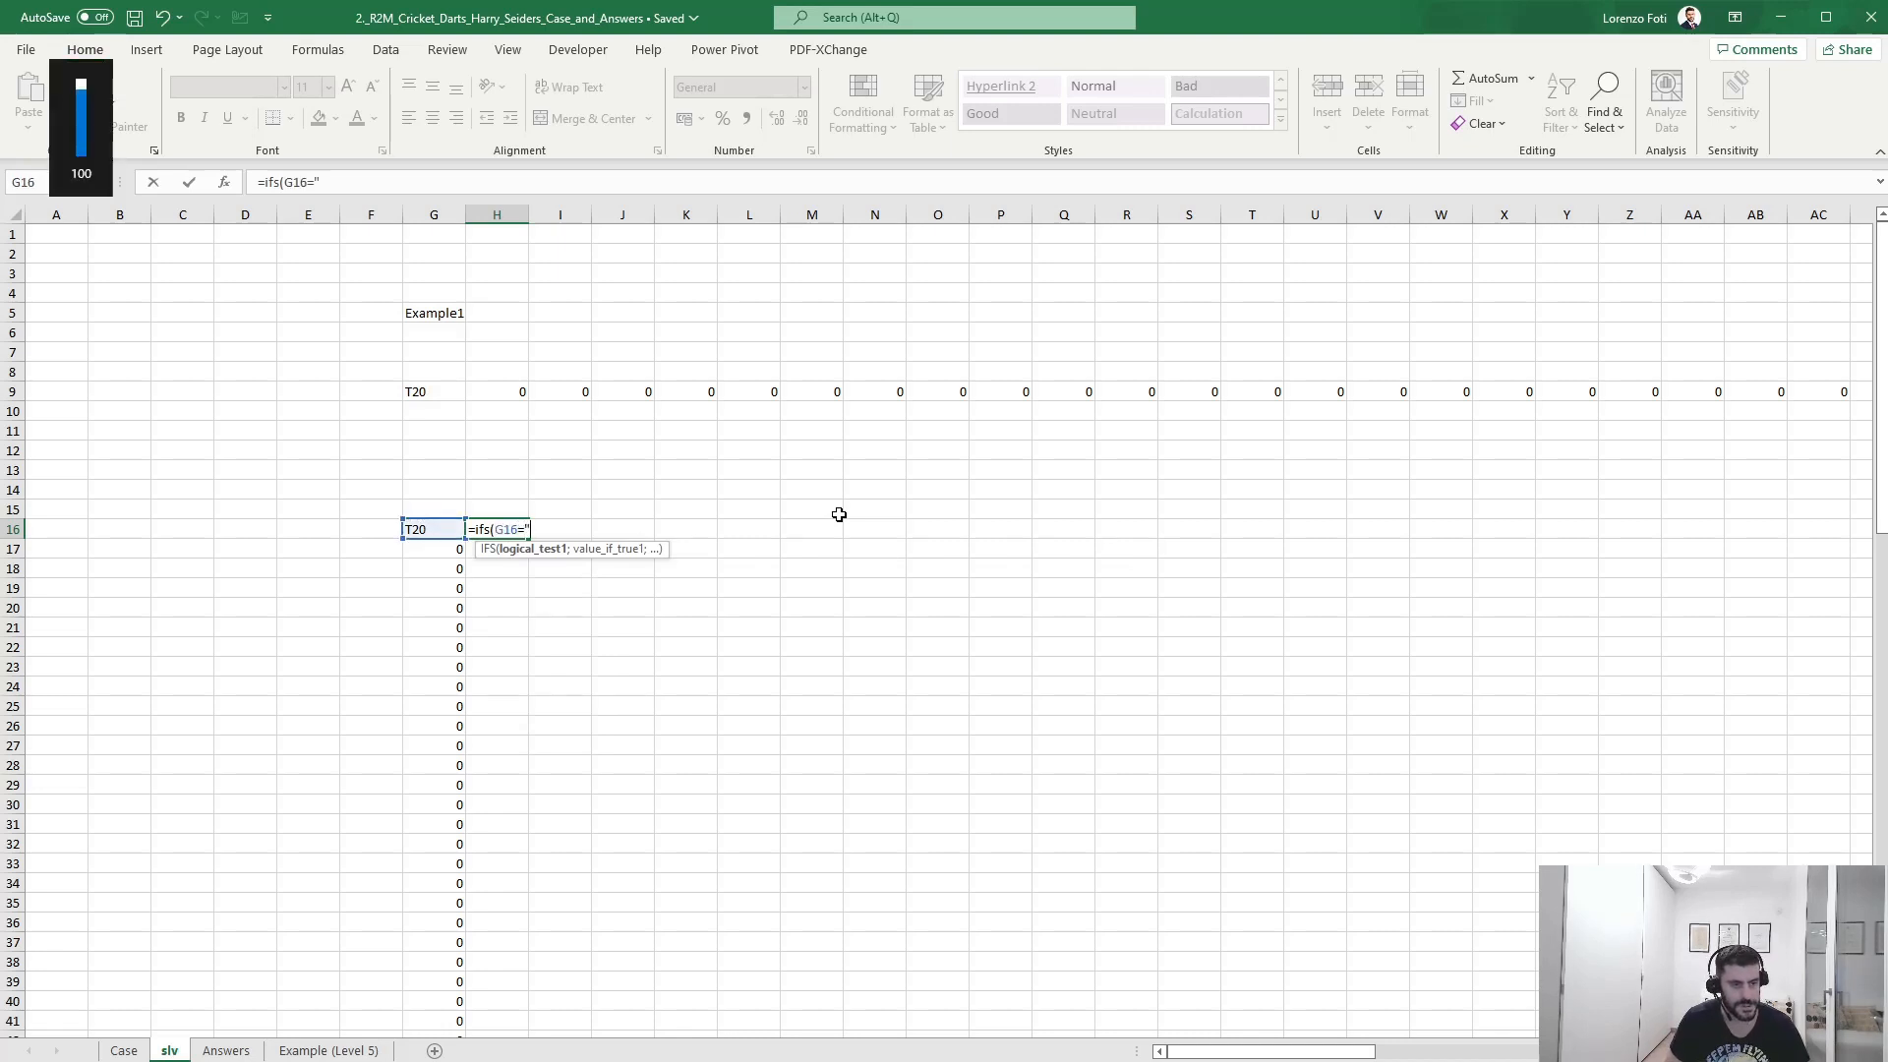
{"action": "type", "text": "Bu"}
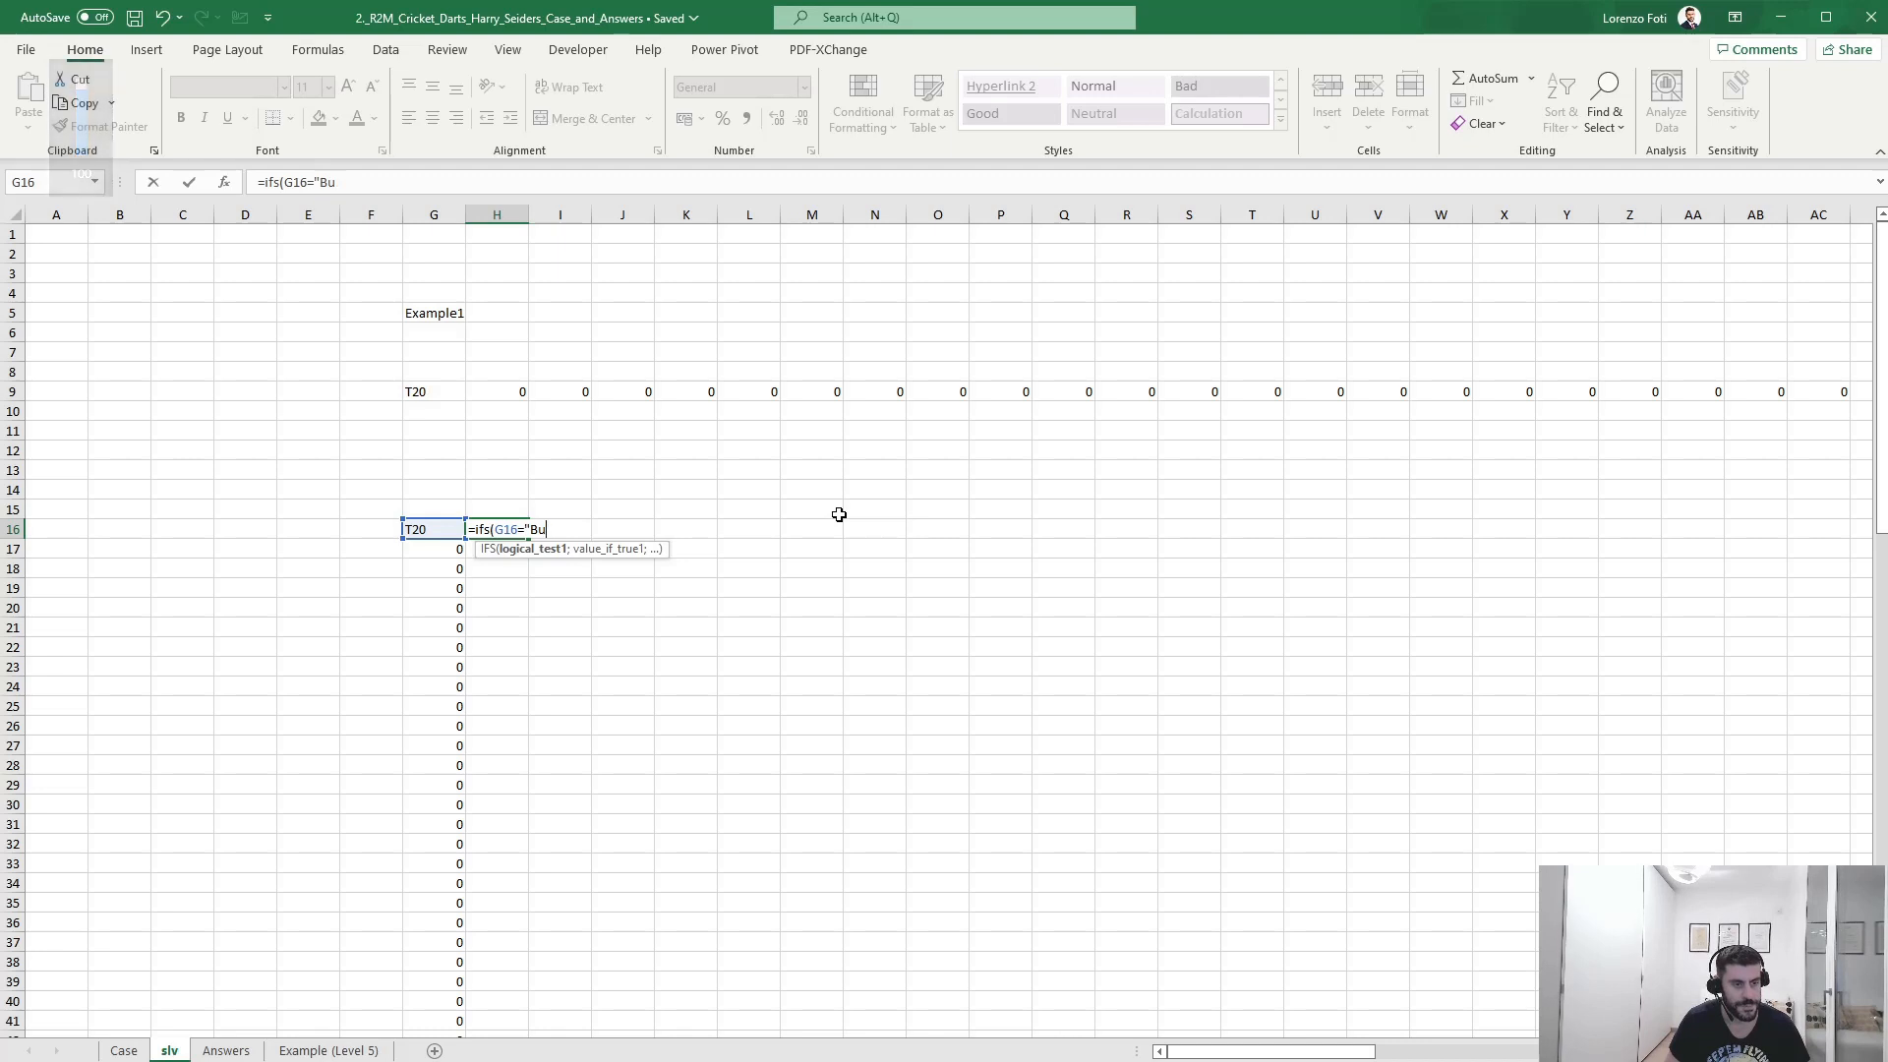
{"action": "type", "text": "ll\";"}
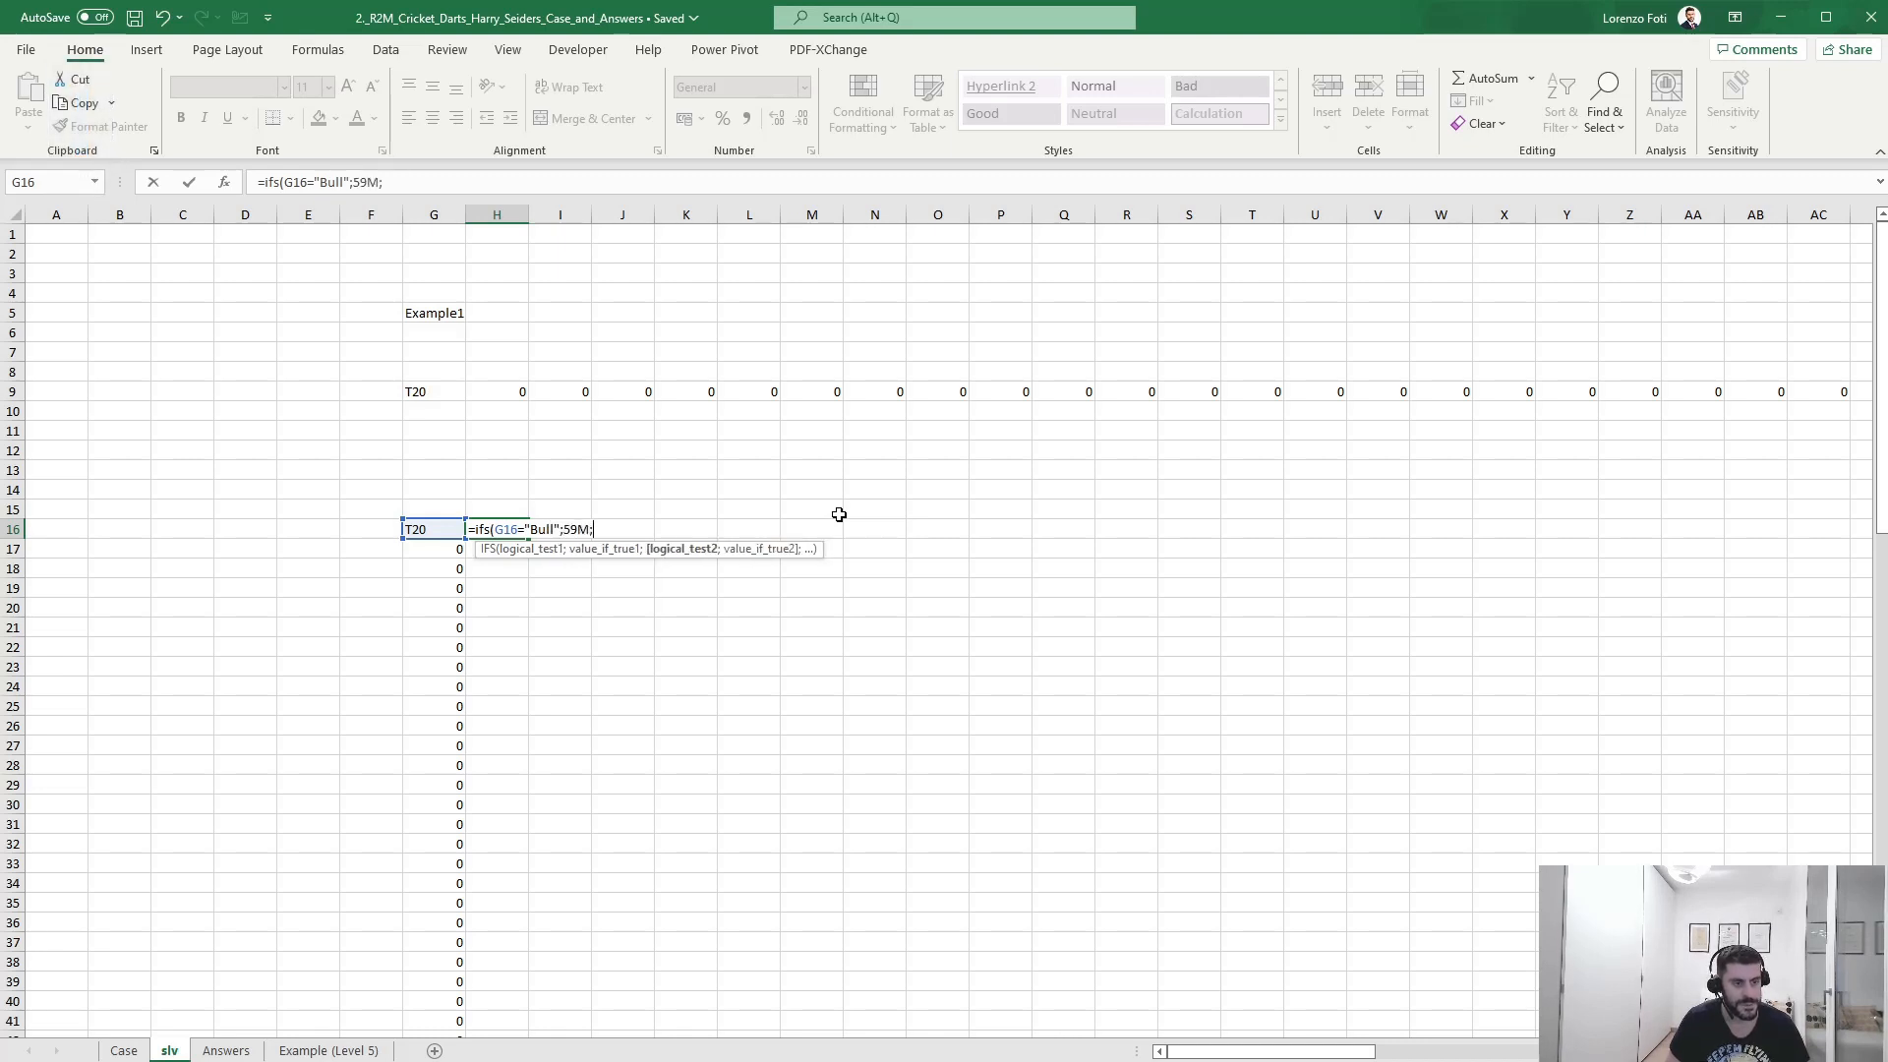
{"action": "type", "text": "50;G16="}
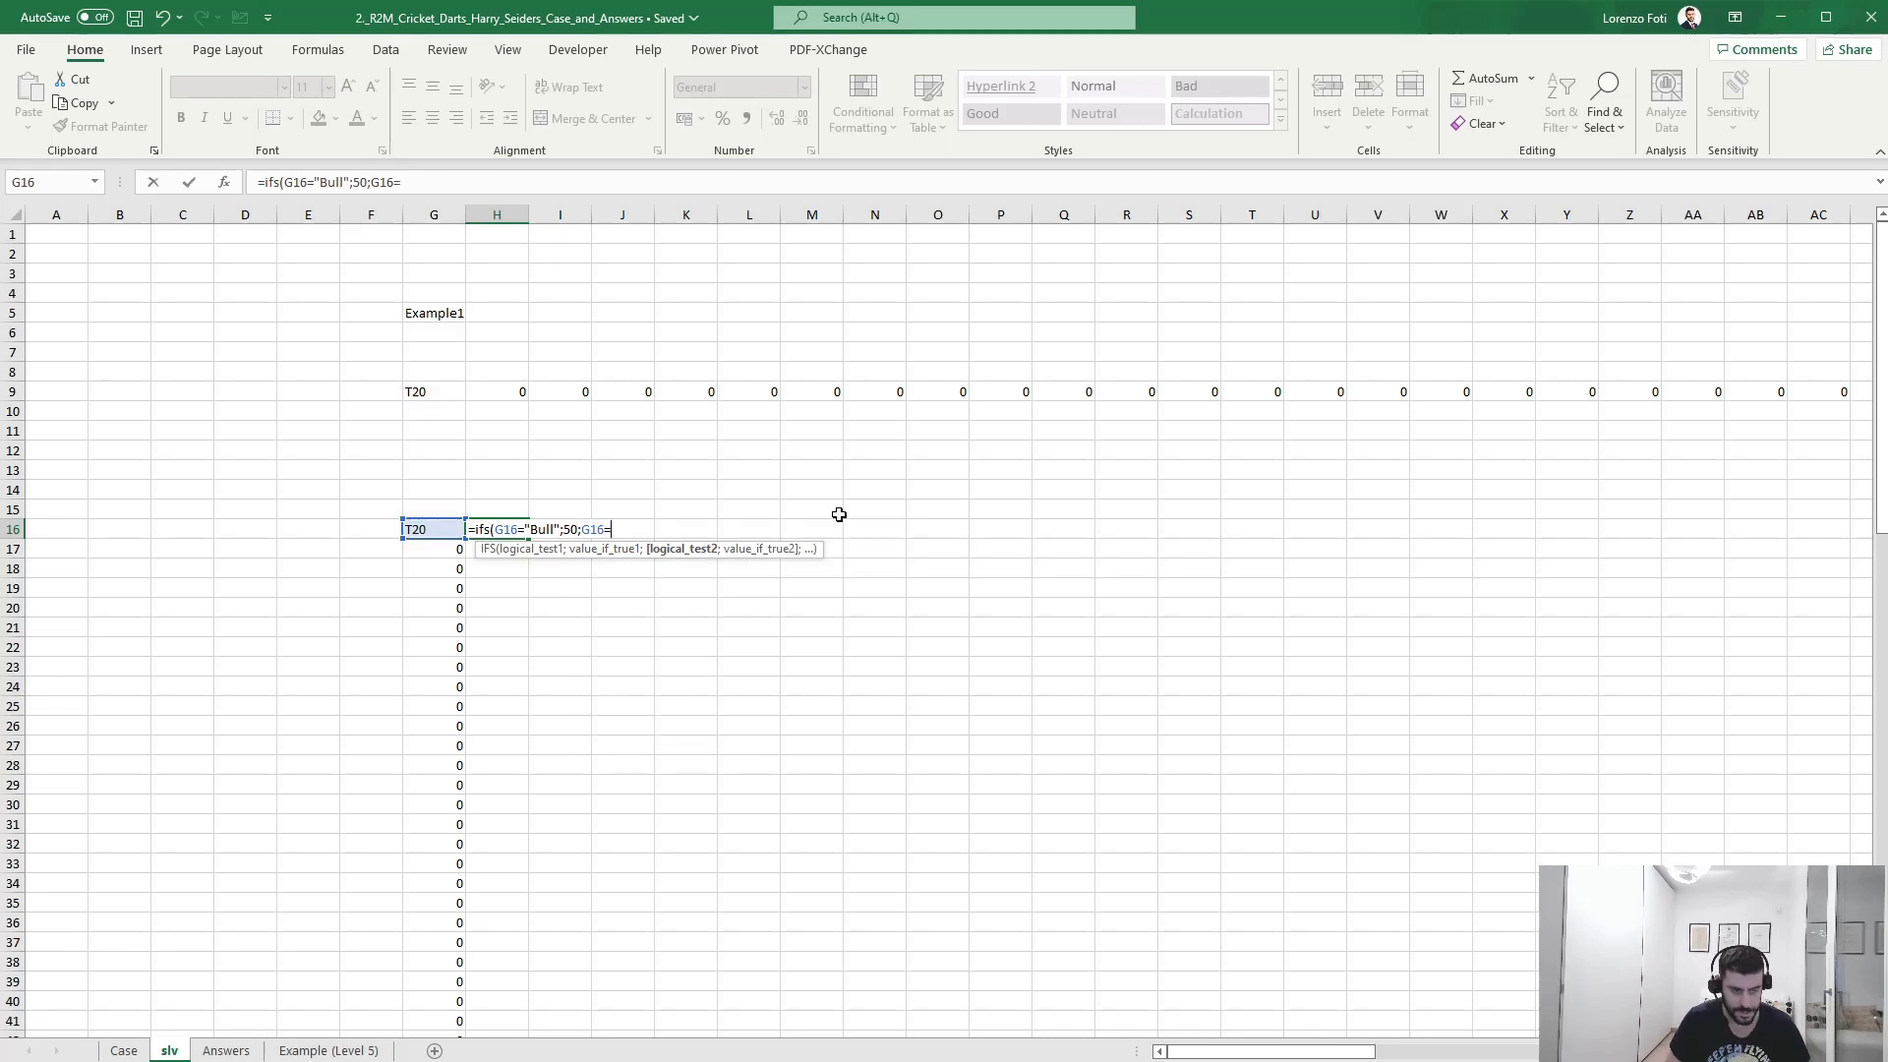
{"action": "type", "text": "25"}
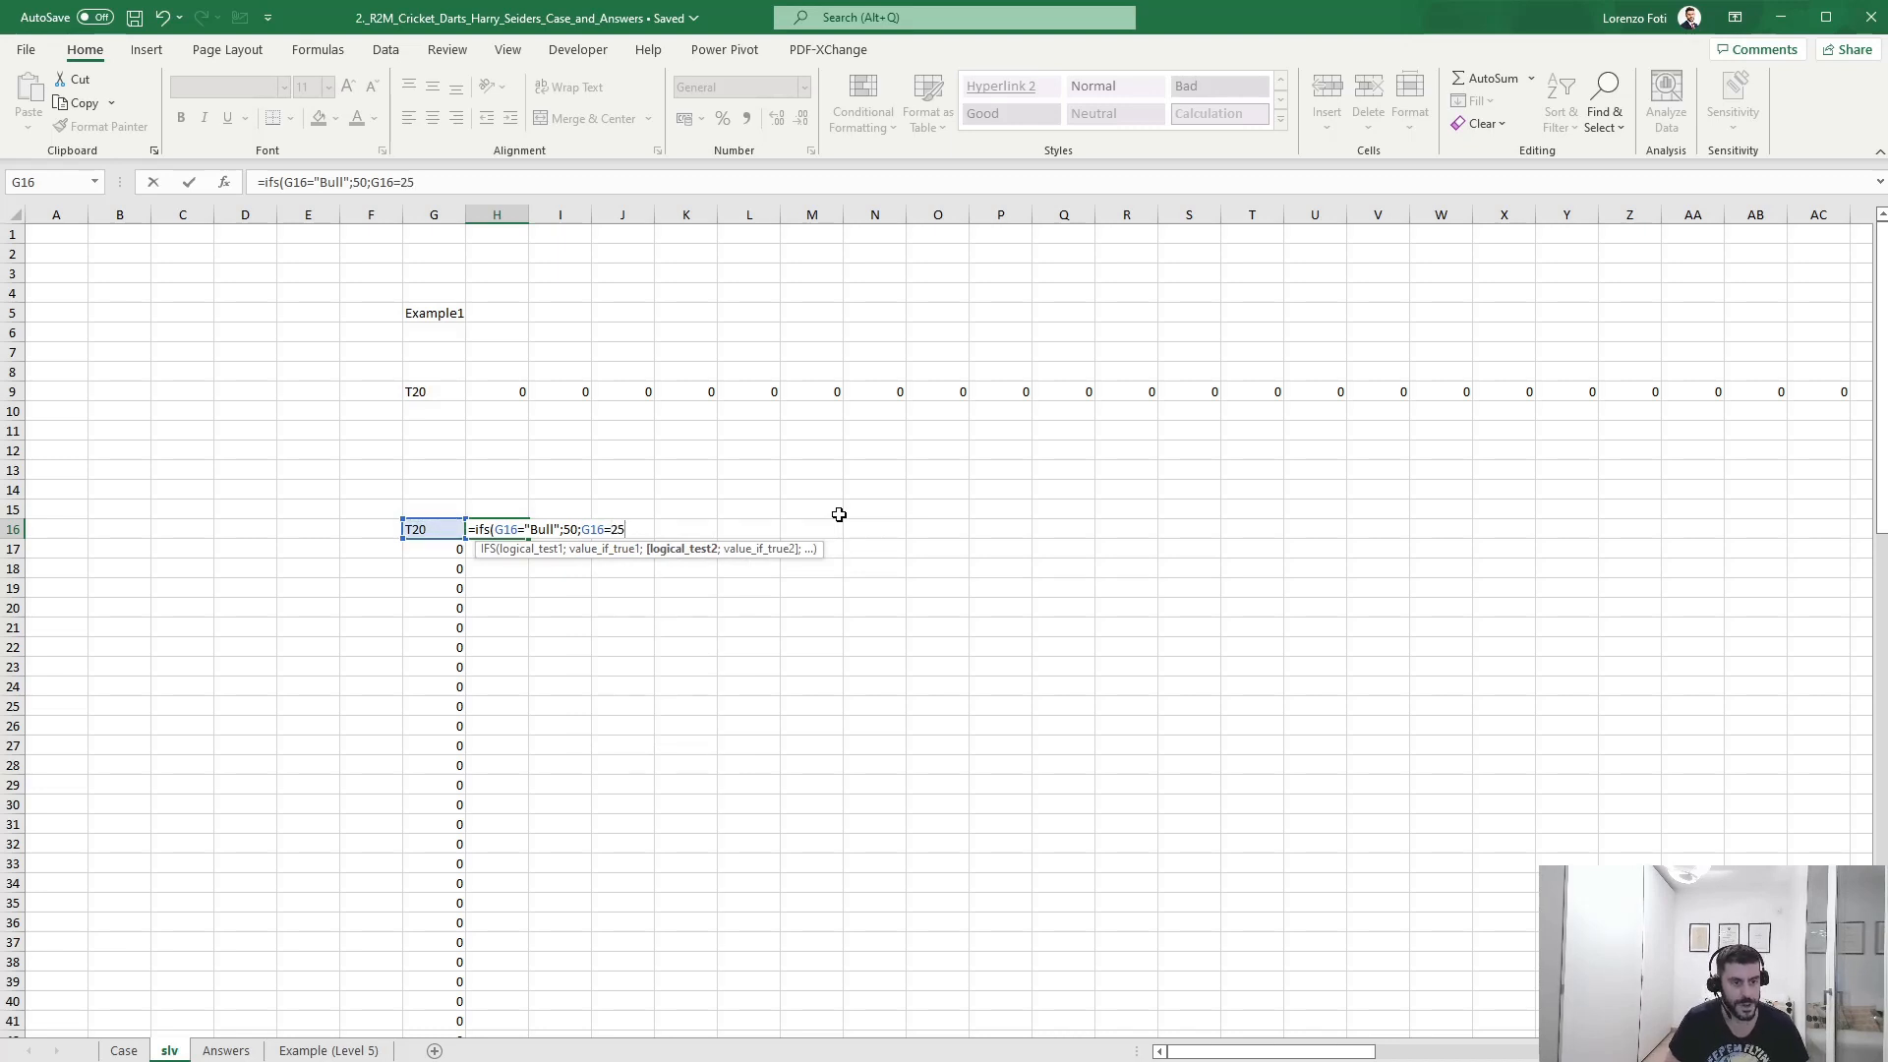
{"action": "type", "text": ","}
{"action": "key", "text": "BackSpace"}
{"action": "type", "text": ";25;"}
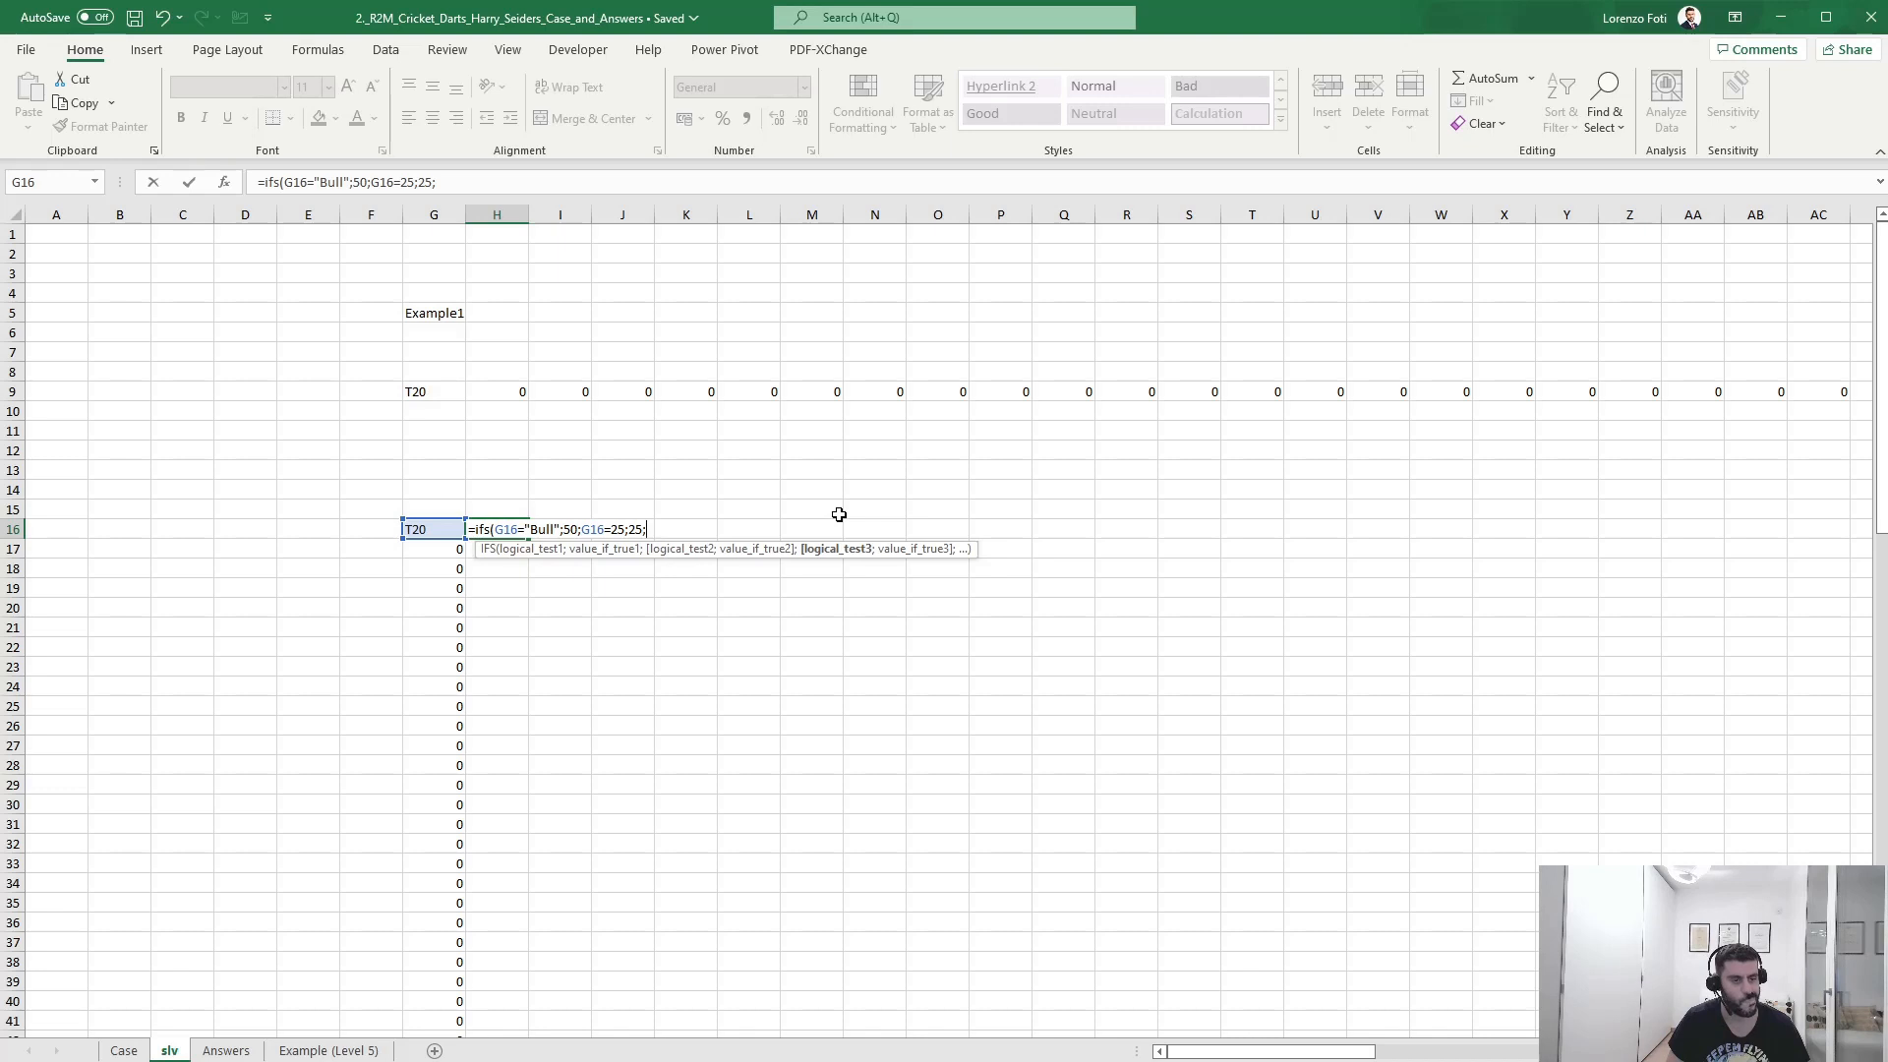
- Continue the H16 formula with a double-negated SUBSTITUTE that replaces LEFT(G16) in G16 with an empty string
{"action": "type", "text": "--su"}
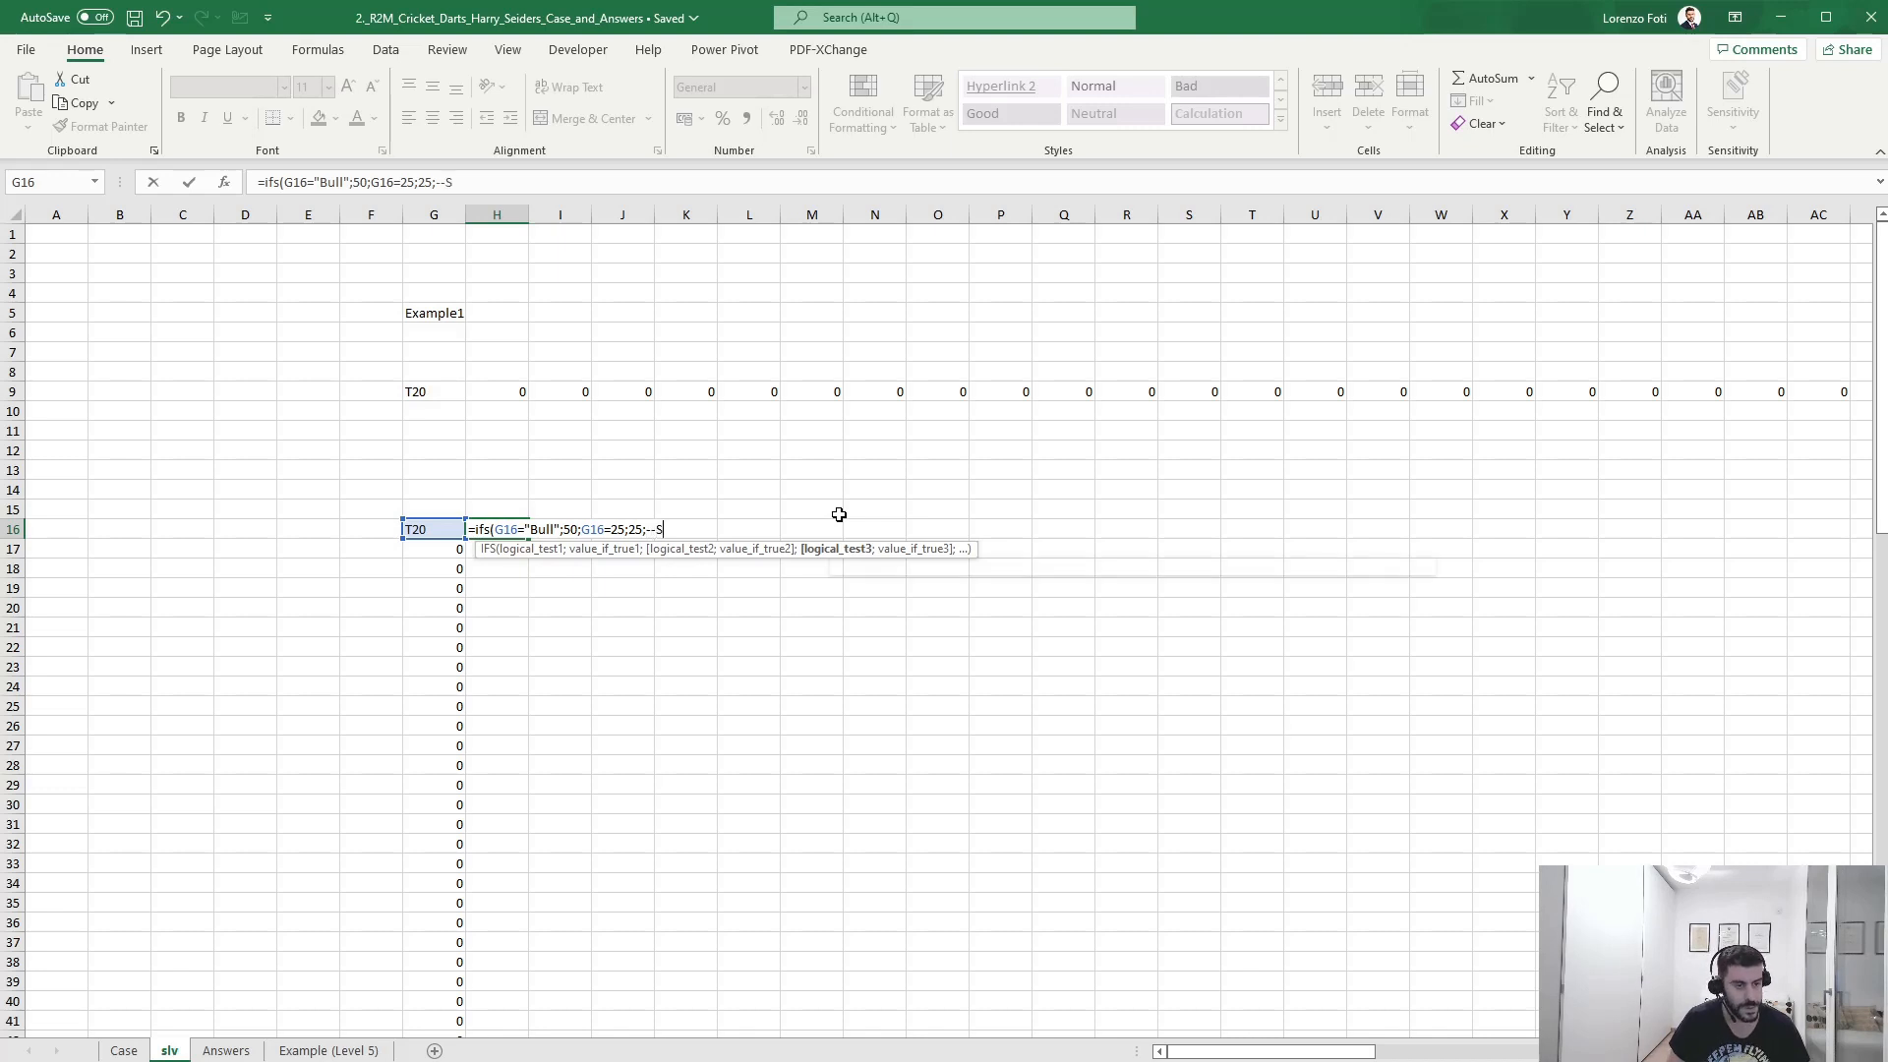
{"action": "key", "text": "Tab"}
{"action": "key", "text": "Left"}
{"action": "type", "text": ";"}
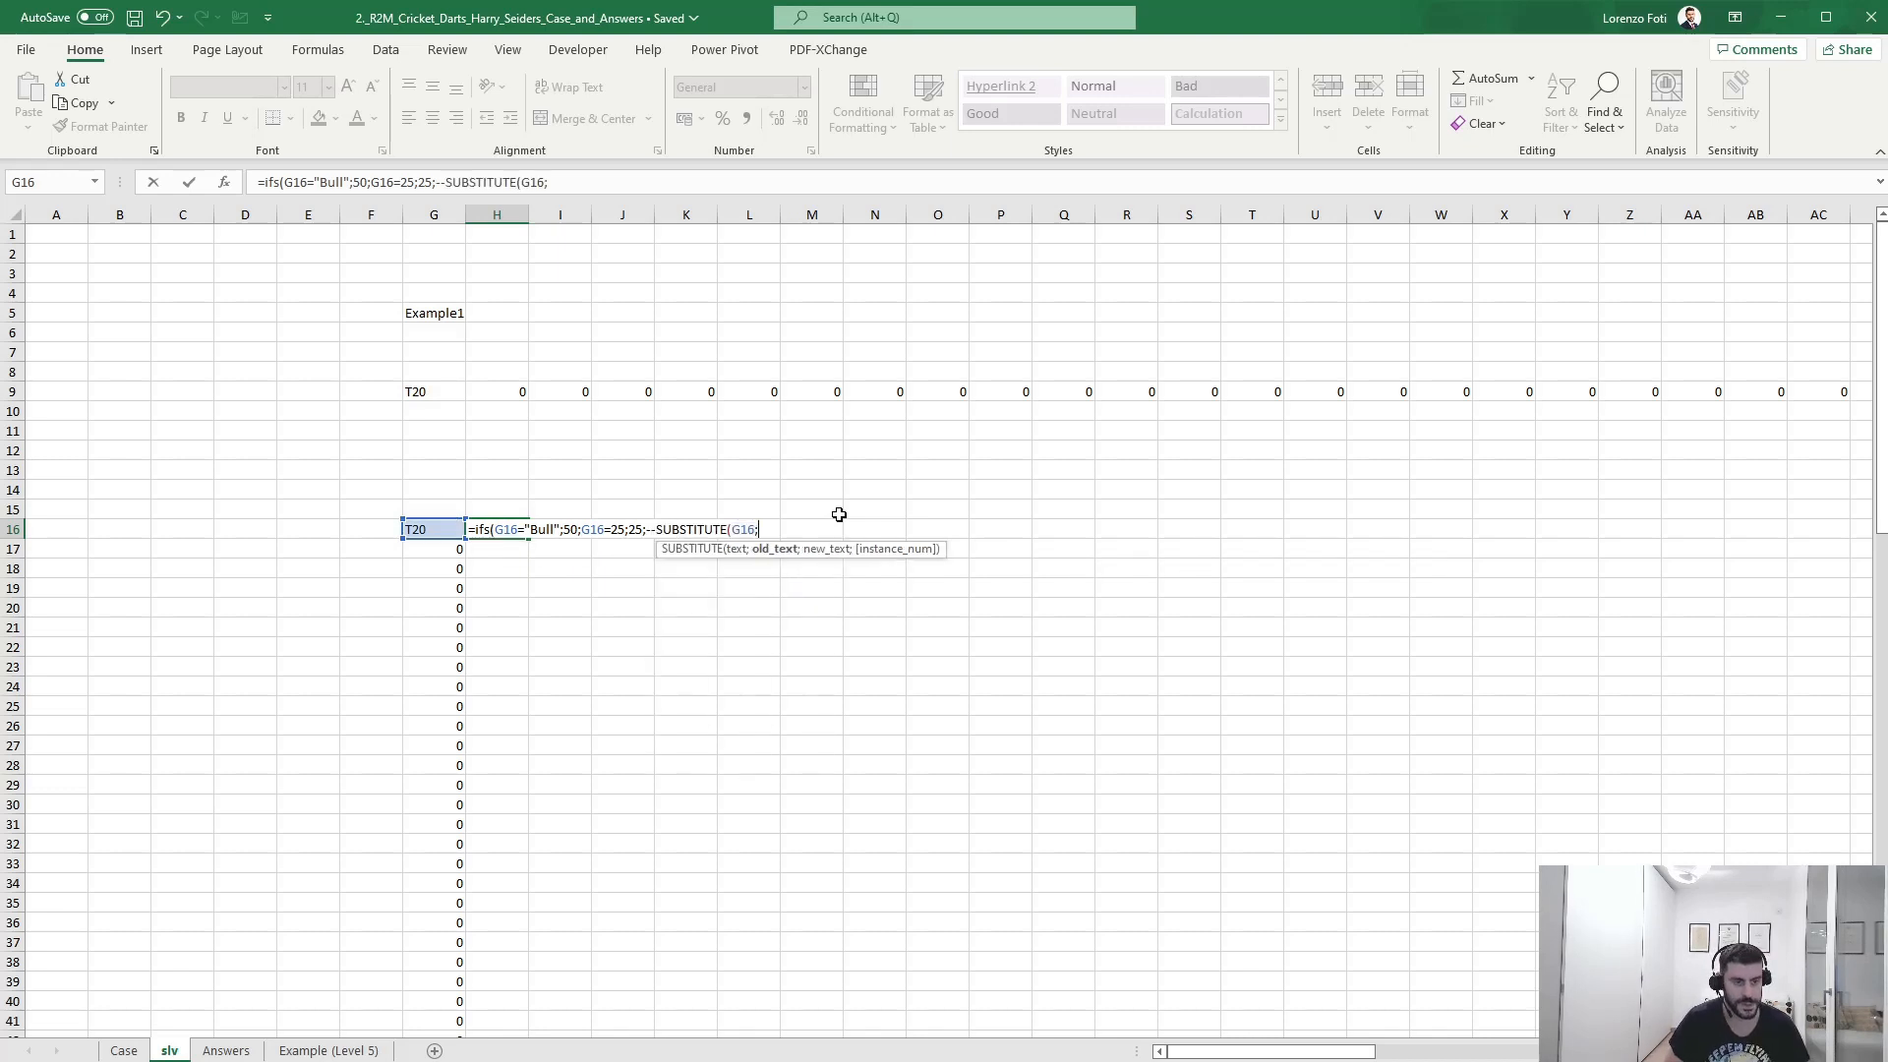
{"action": "type", "text": "\"LEF"}
{"action": "key", "text": "BackSpace"}
{"action": "key", "text": "BackSpace"}
{"action": "key", "text": "BackSpace"}
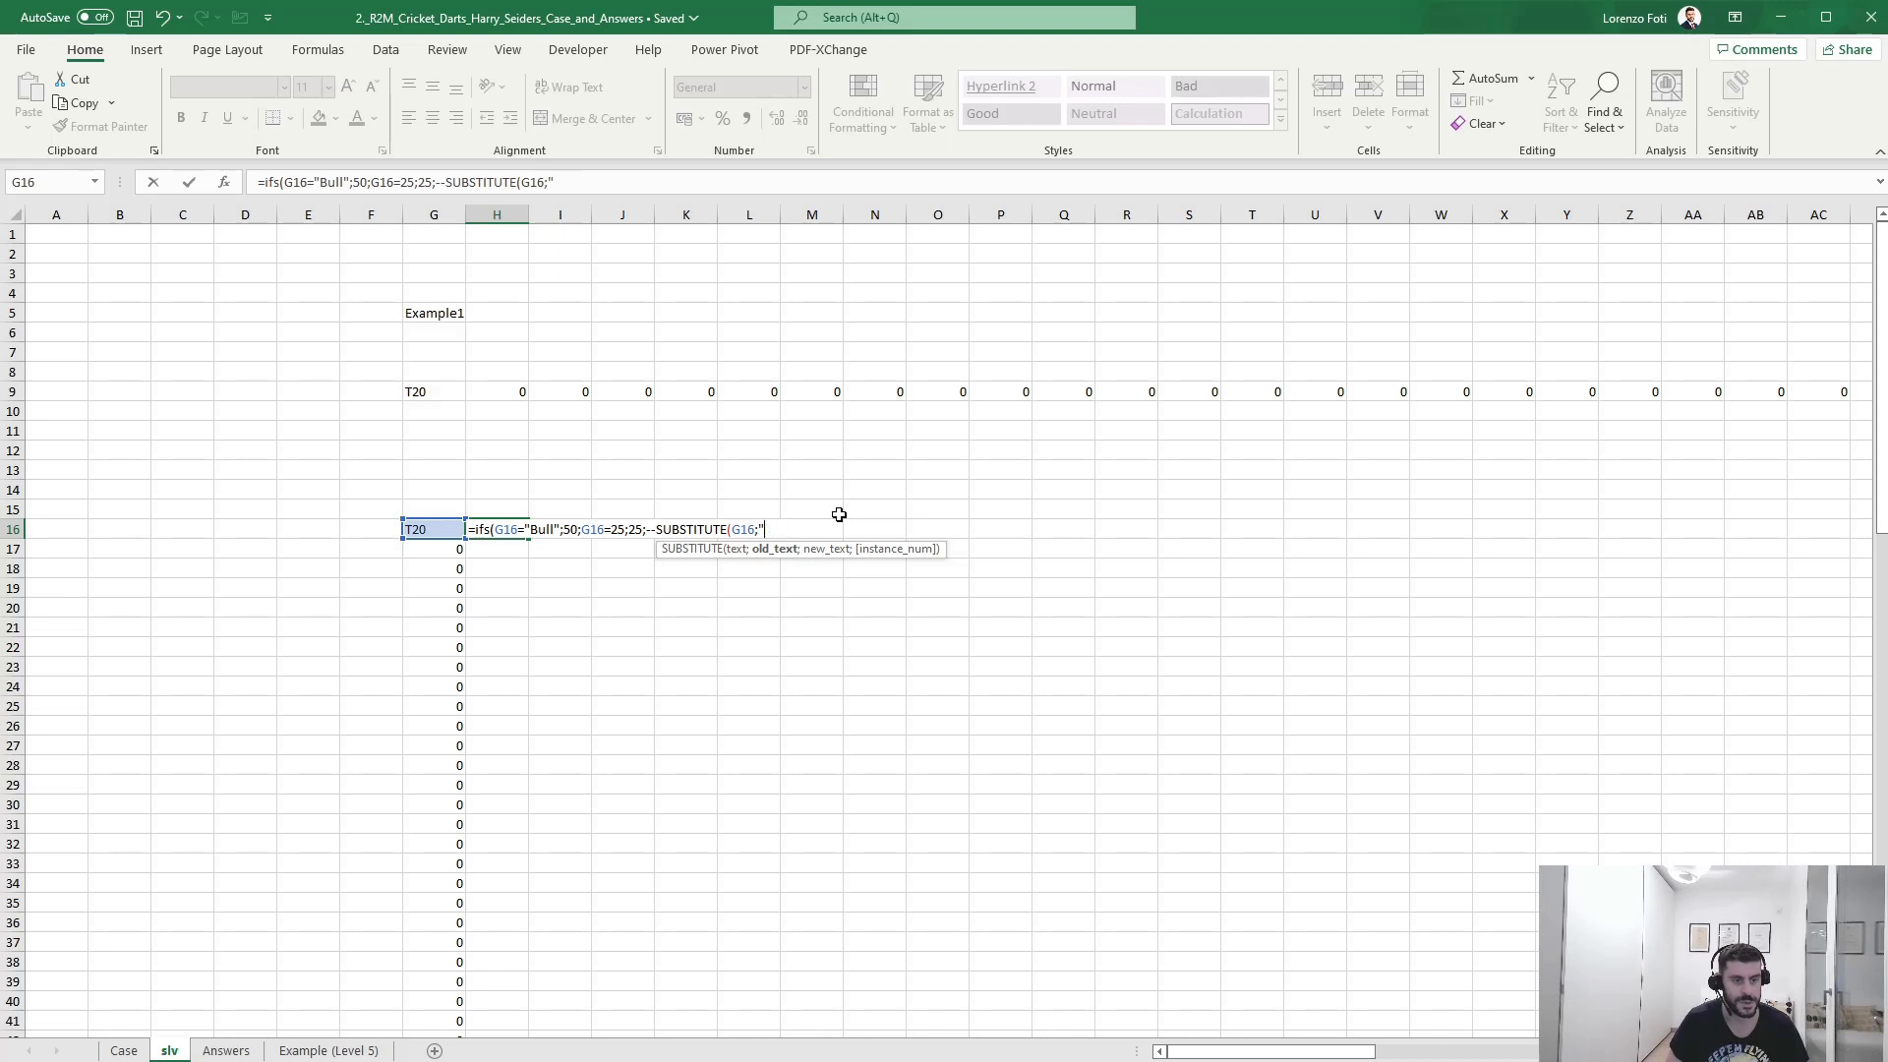
{"action": "type", "text": "left("}
{"action": "key", "text": "Left"}
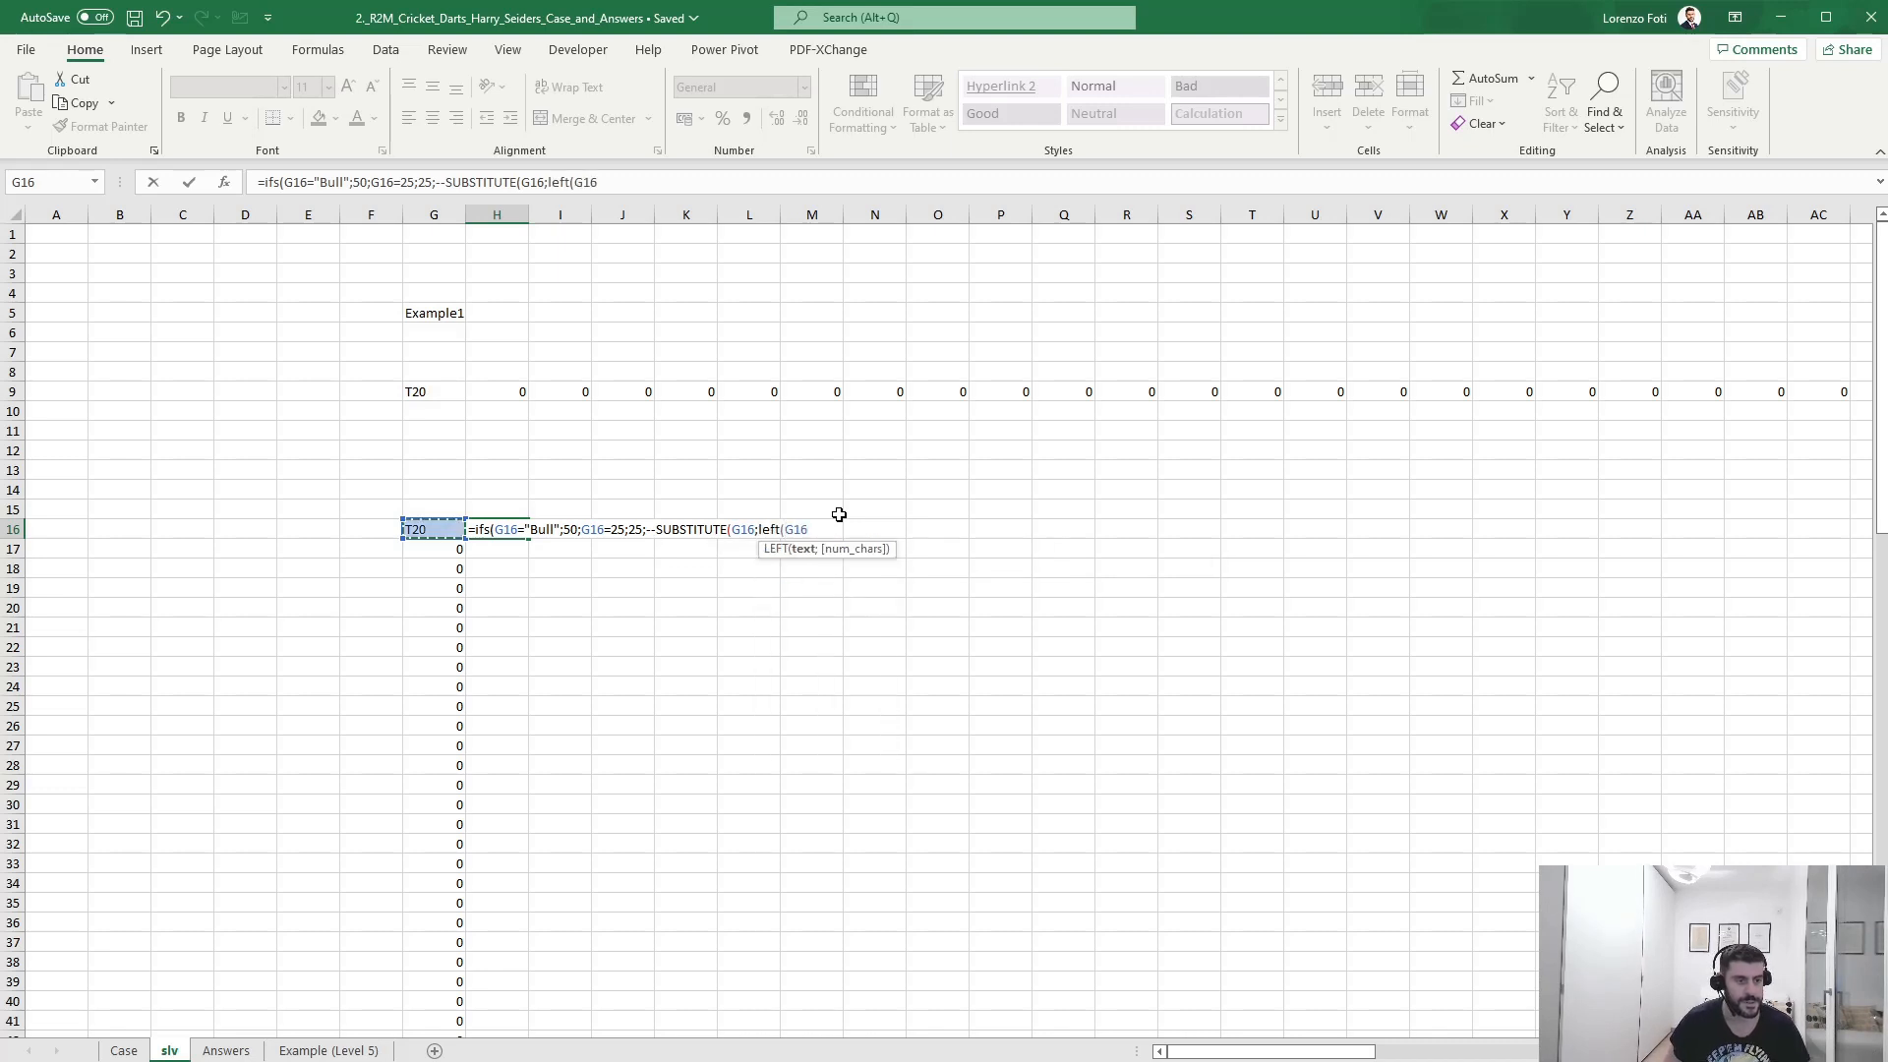
{"action": "type", "text": ");\"\")"}
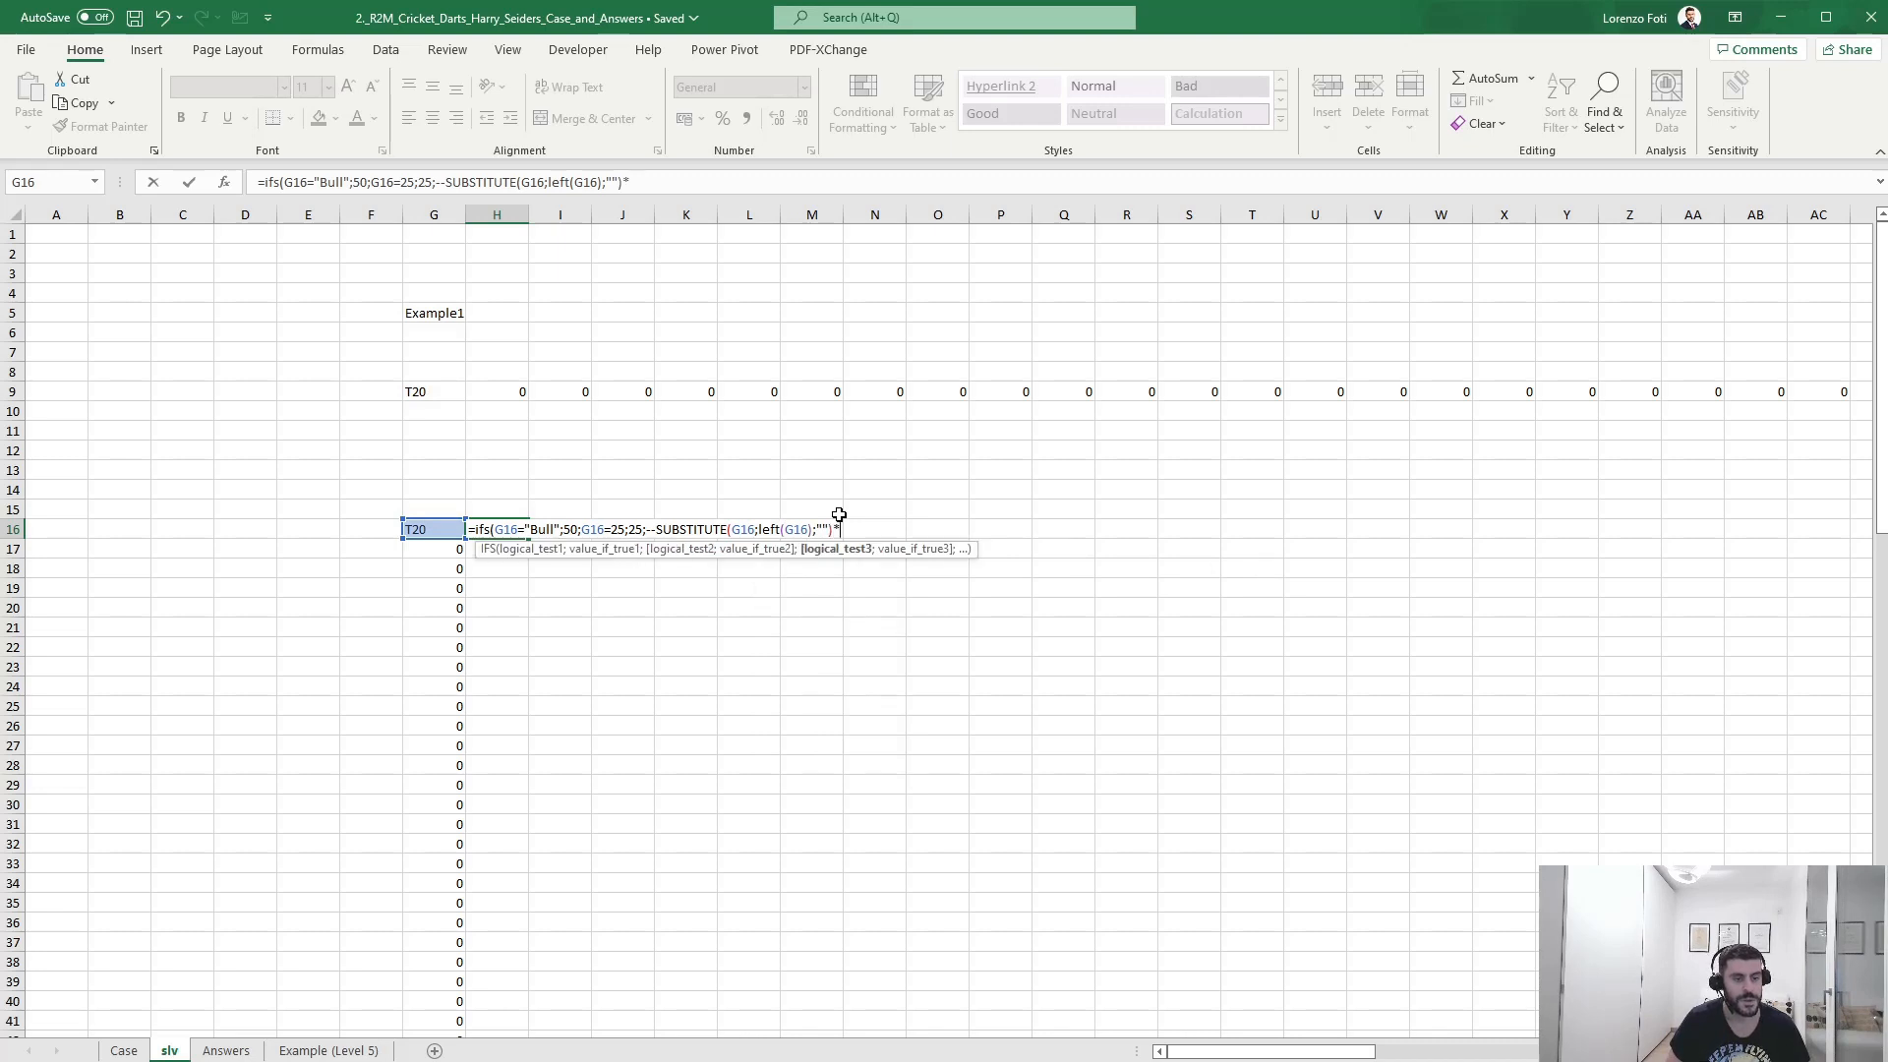
- Multiply the SUBSTITUTE result by a nested IFS returning 1 when LEFT(G16) is "S" and 2 when it is "D"
{"action": "type", "text": "*ifs("}
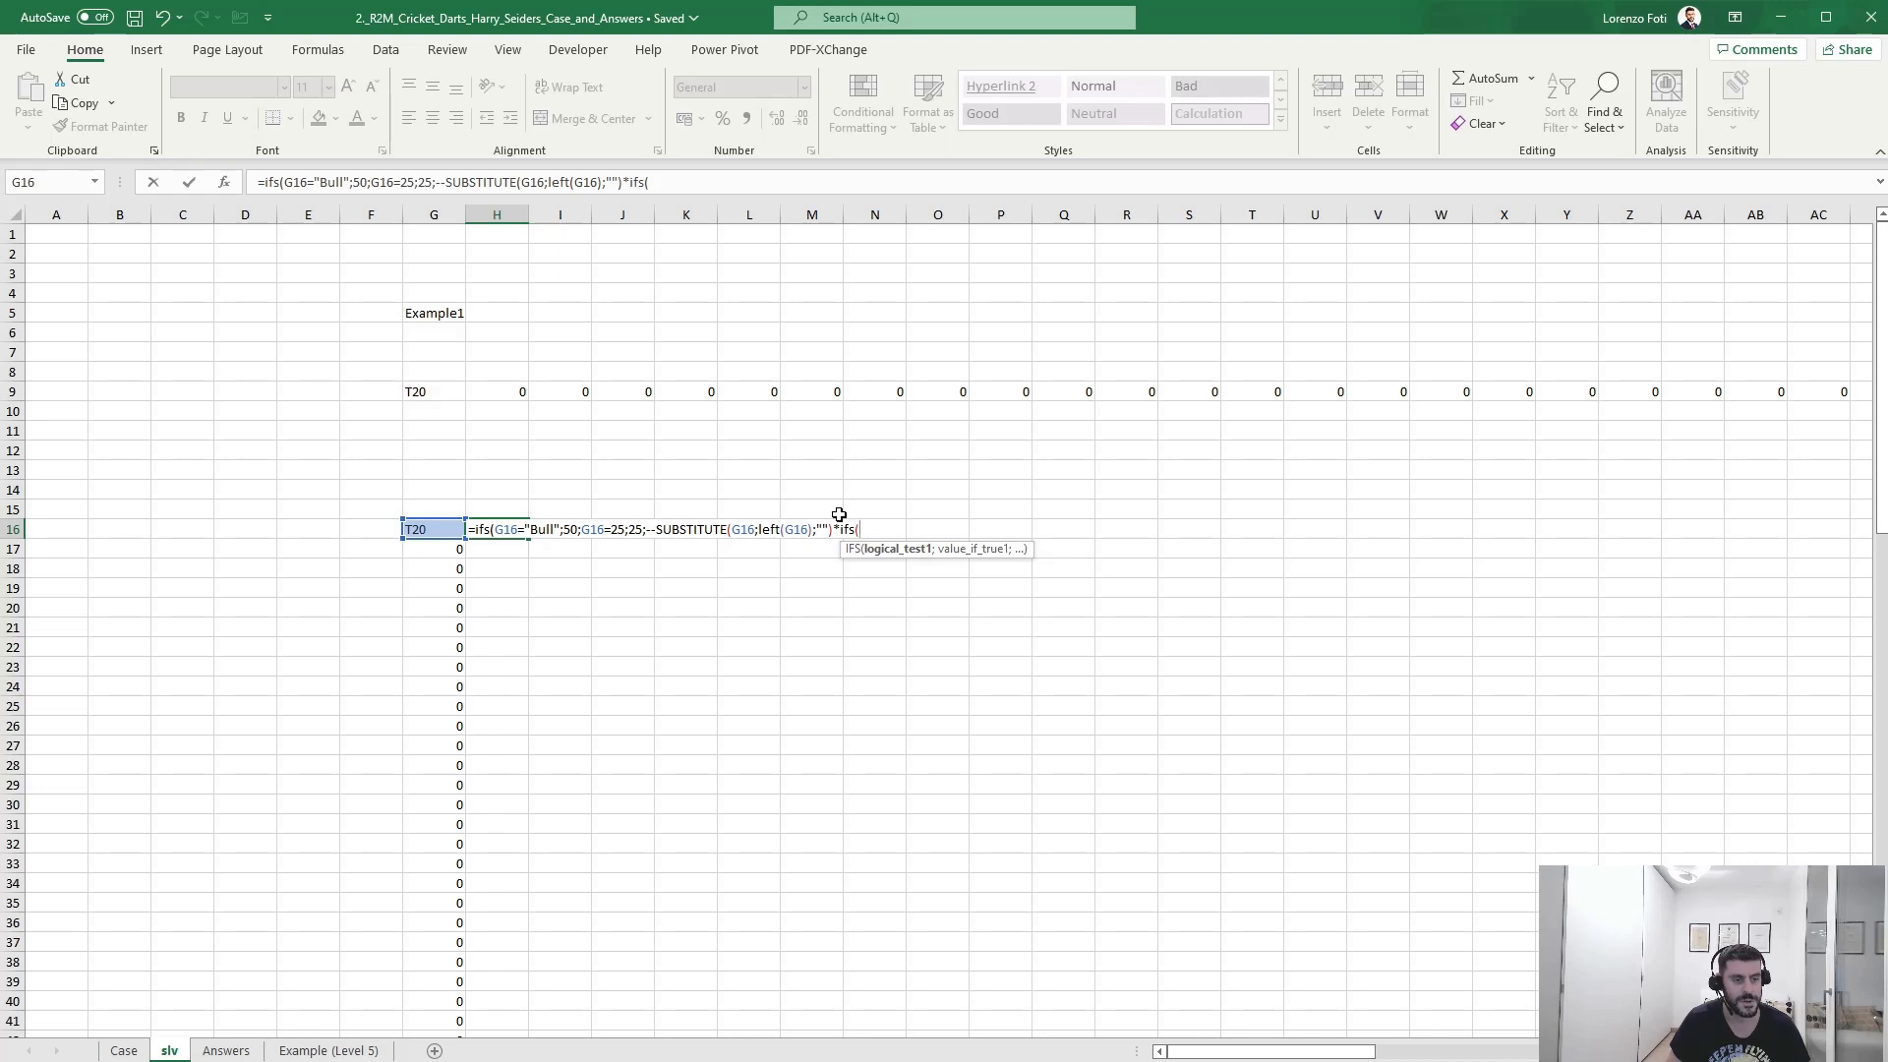
{"action": "type", "text": "left("}
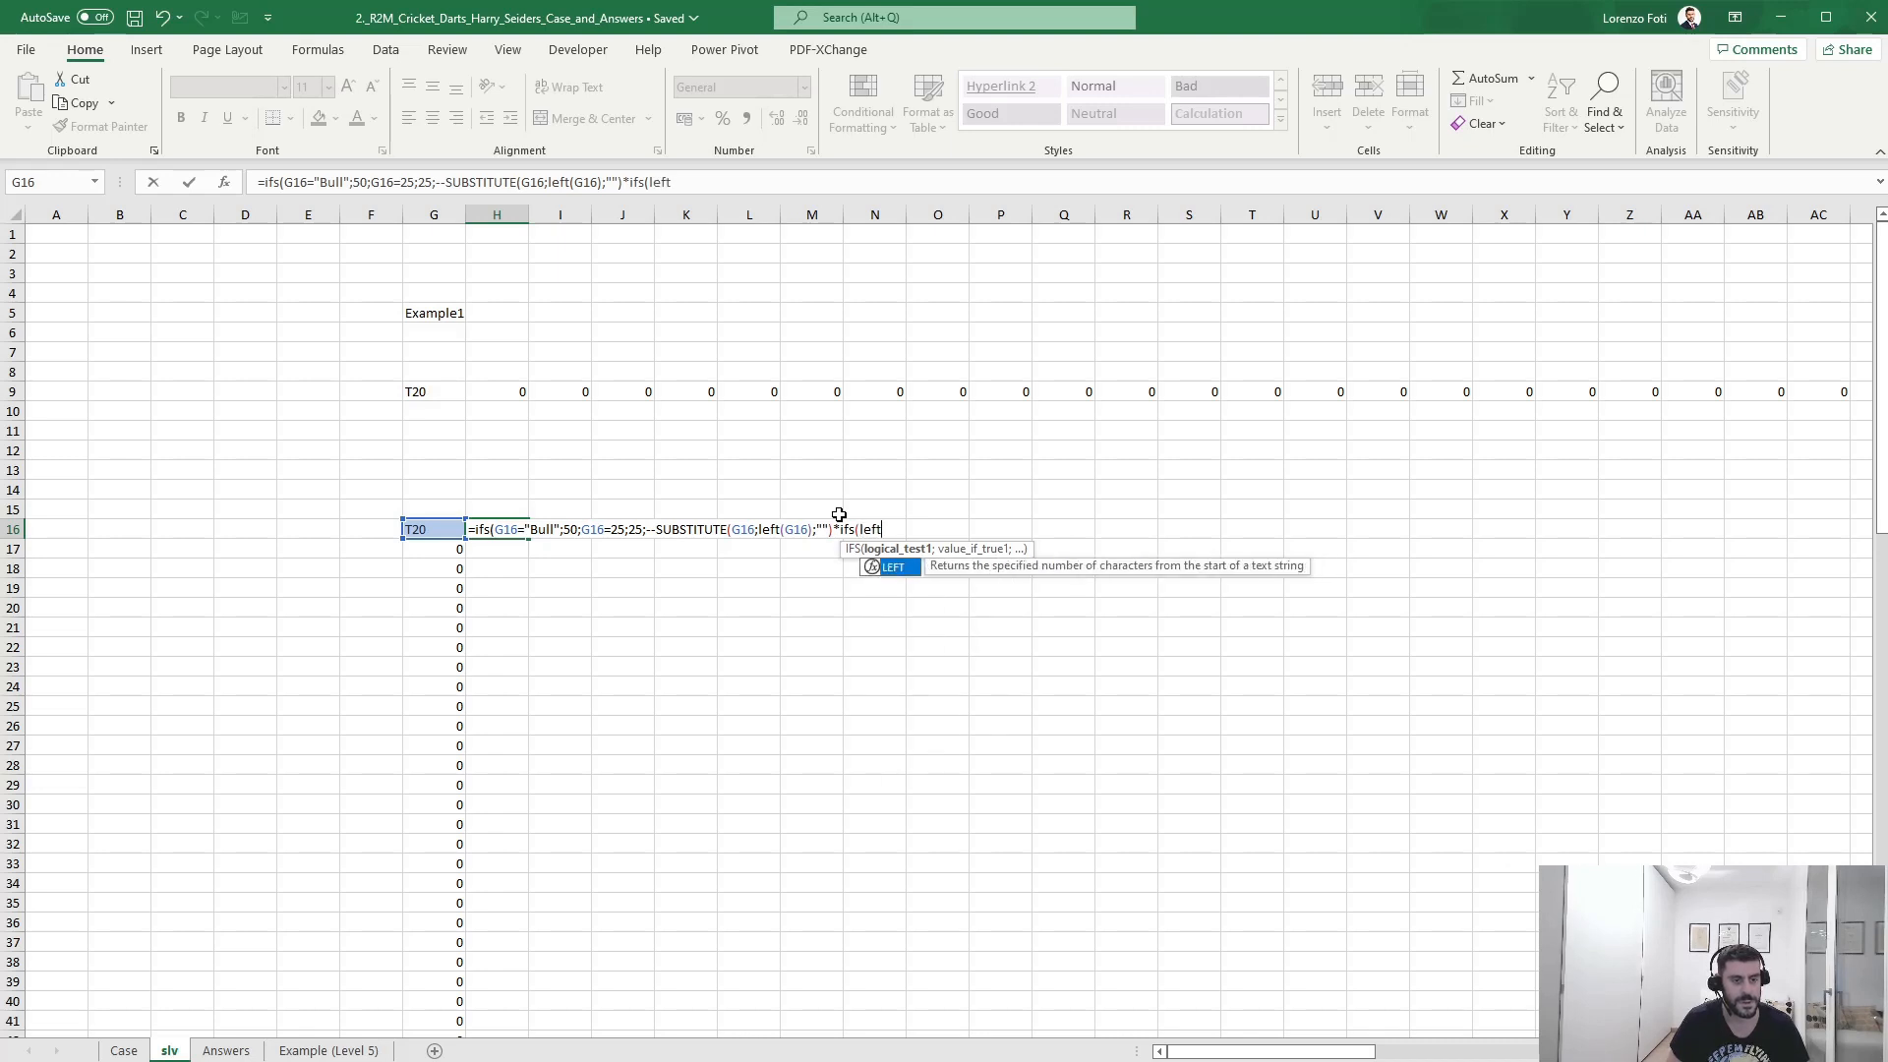
{"action": "key", "text": "Left"}
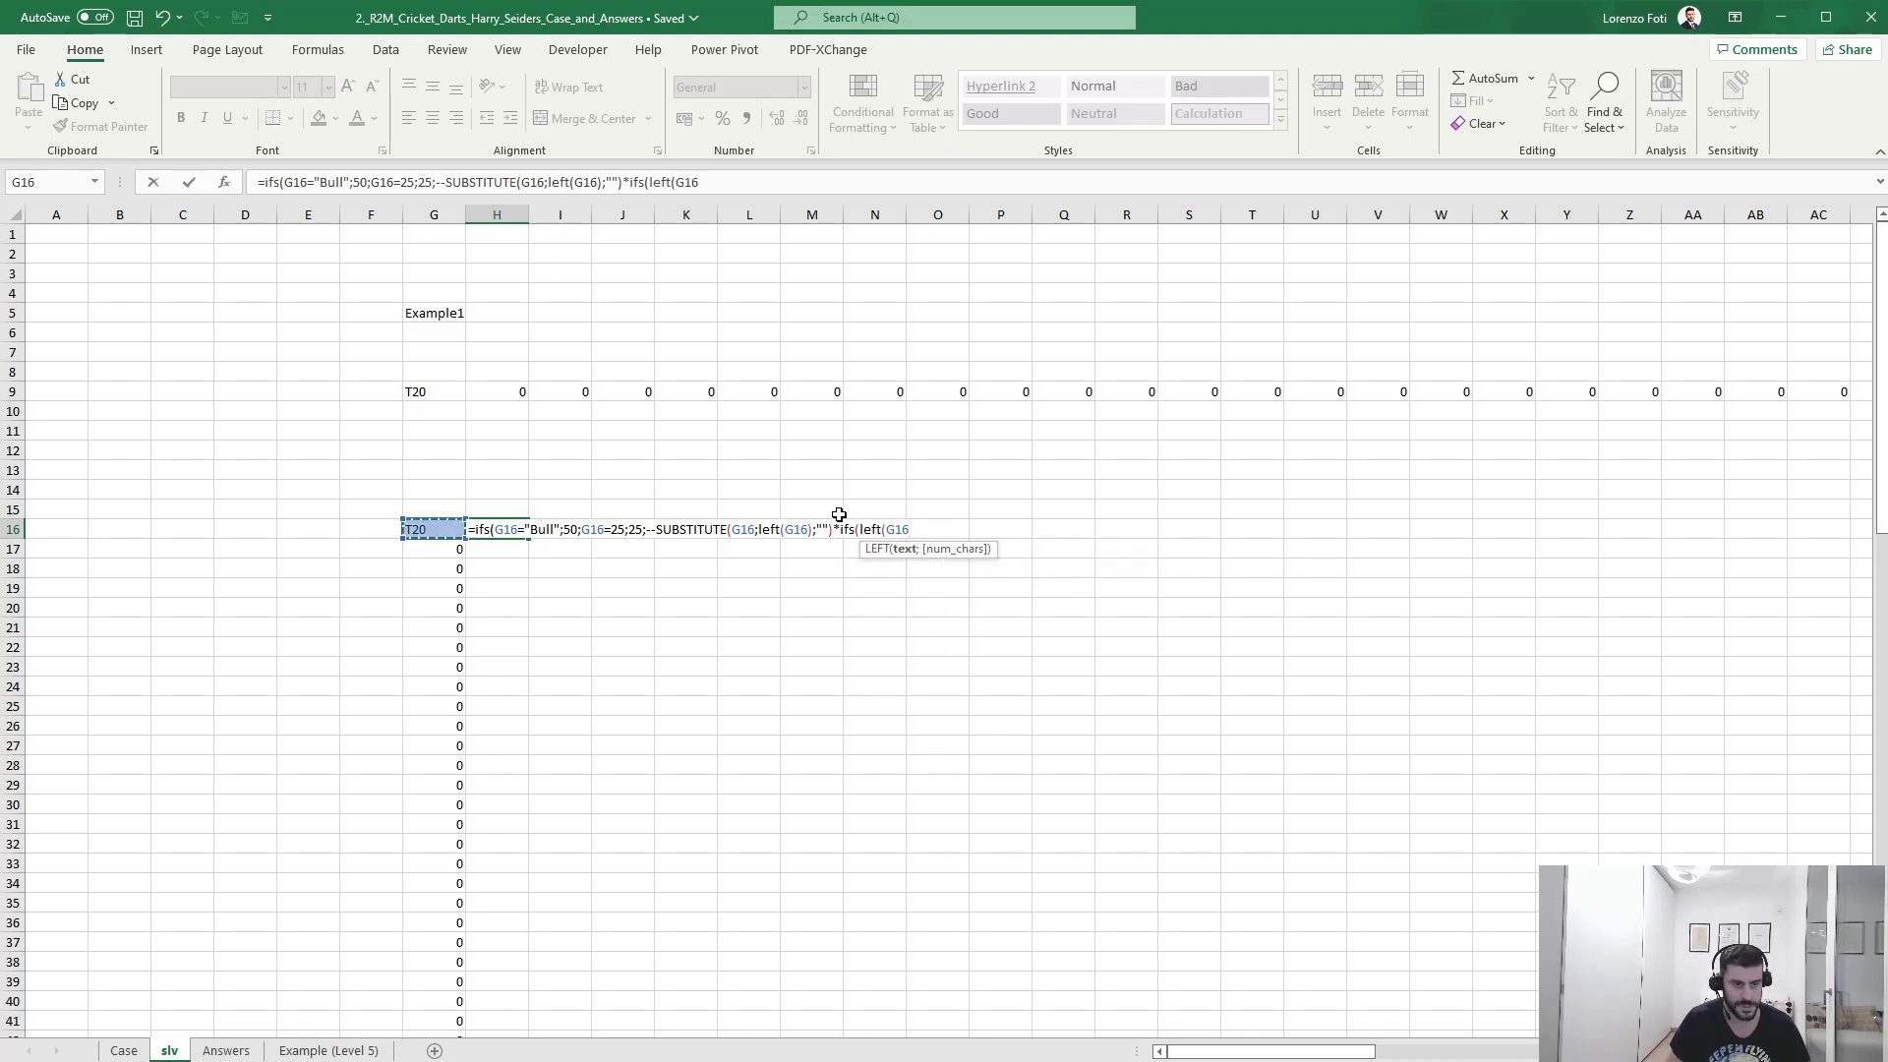
{"action": "type", "text": ")?\""}
{"action": "key", "text": "BackSpace"}
{"action": "key", "text": "BackSpace"}
{"action": "type", "text": "=\"S\";1"}
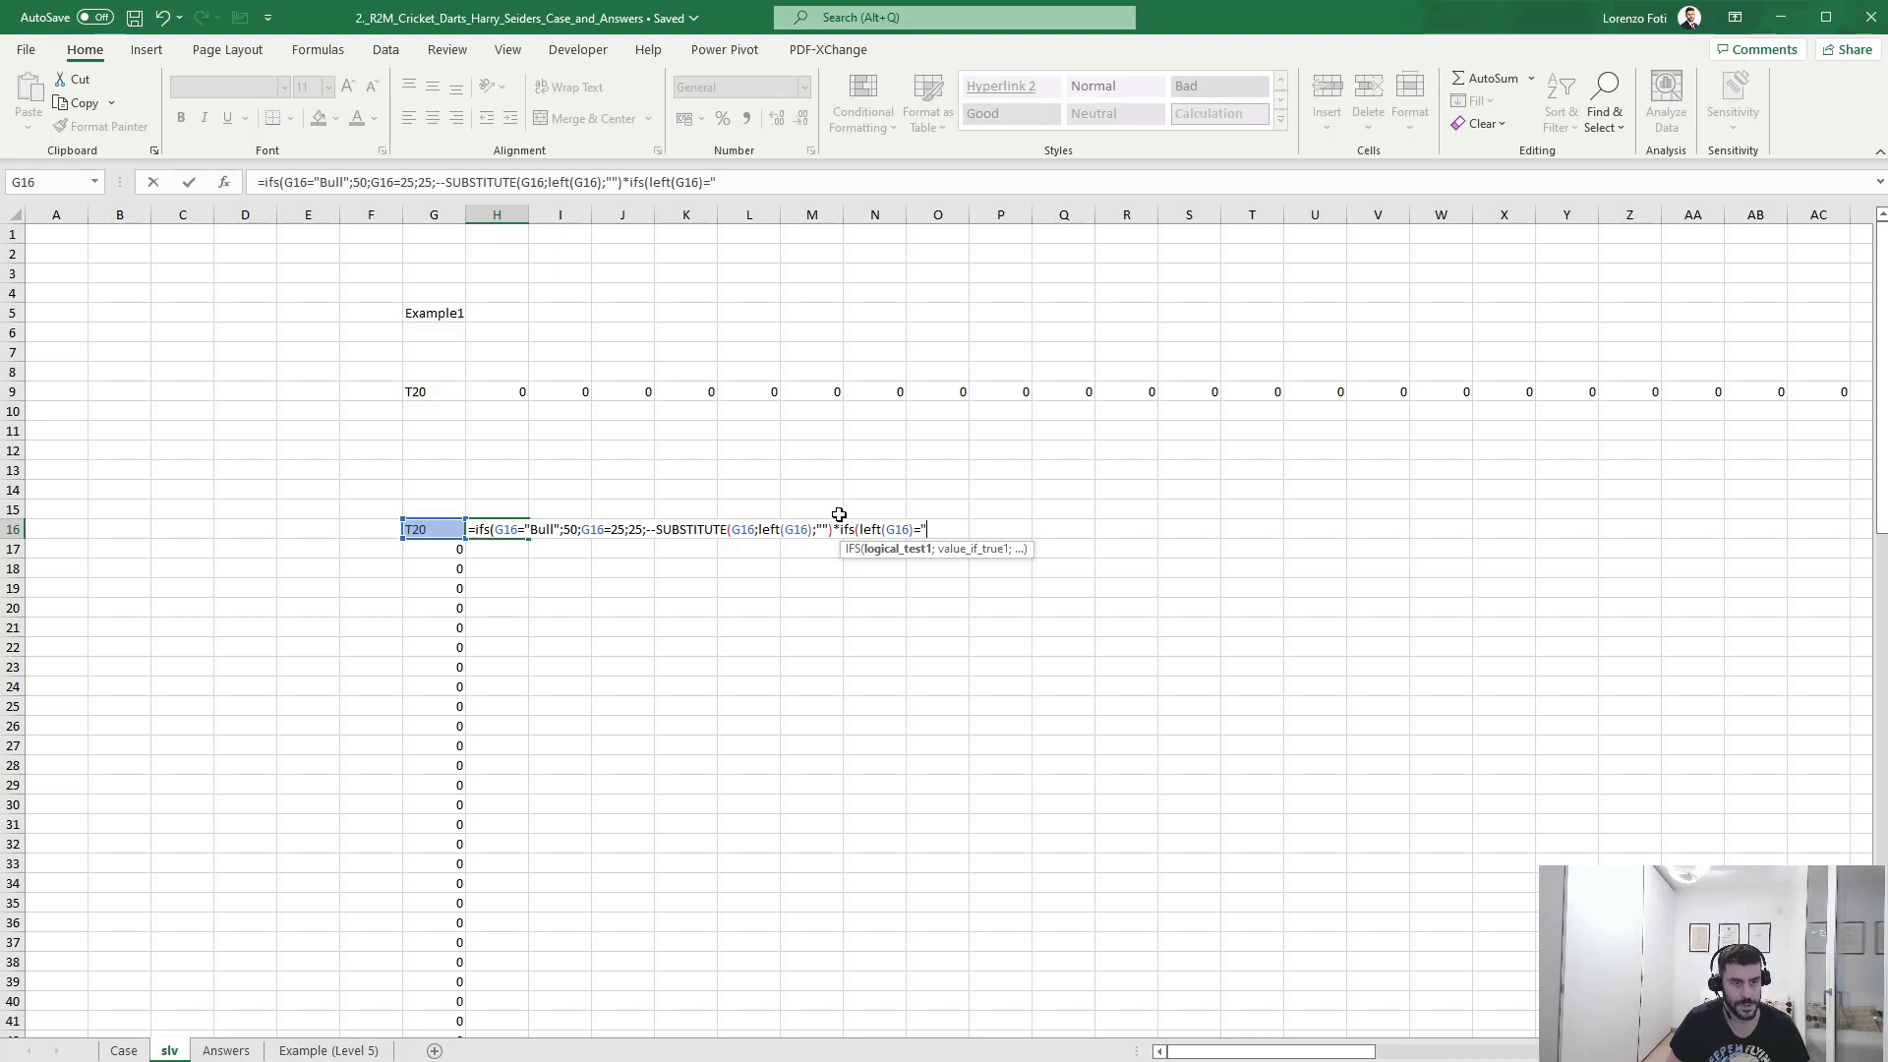
{"action": "type", "text": ";"}
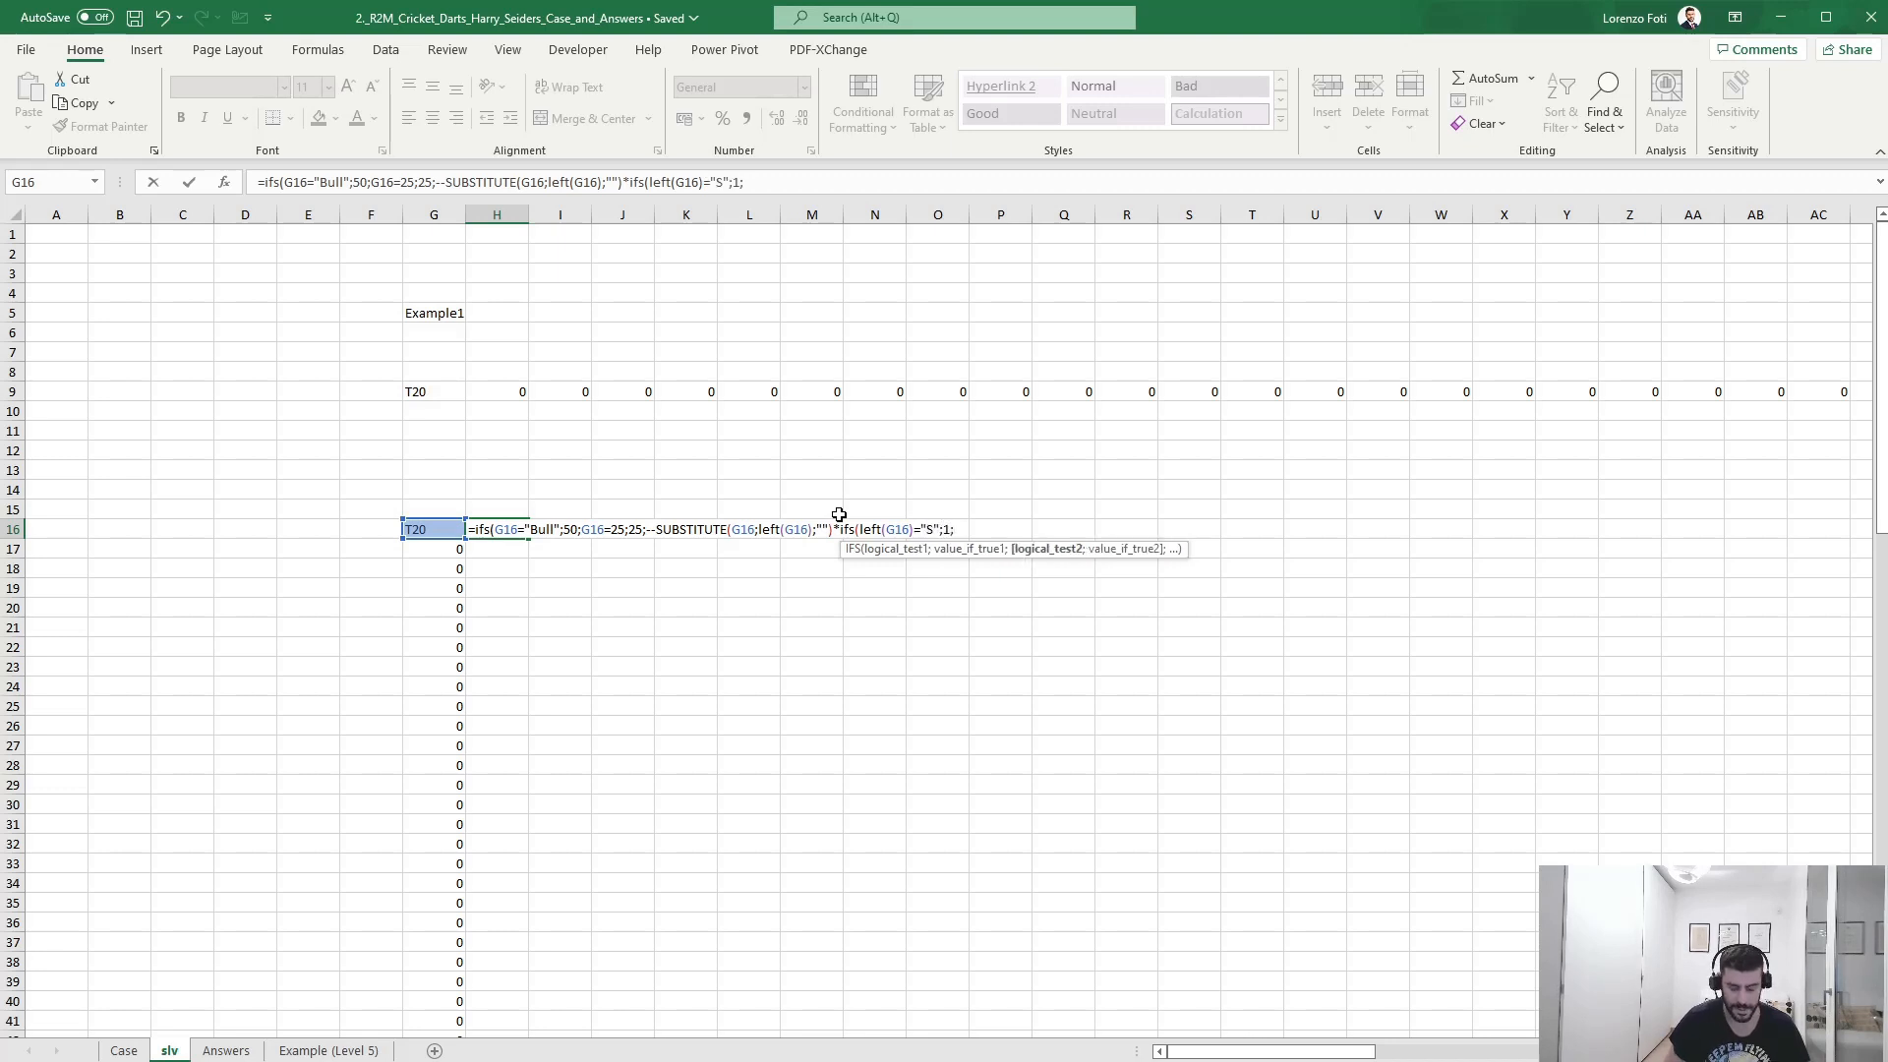
{"action": "type", "text": "left("}
{"action": "key", "text": "Left"}
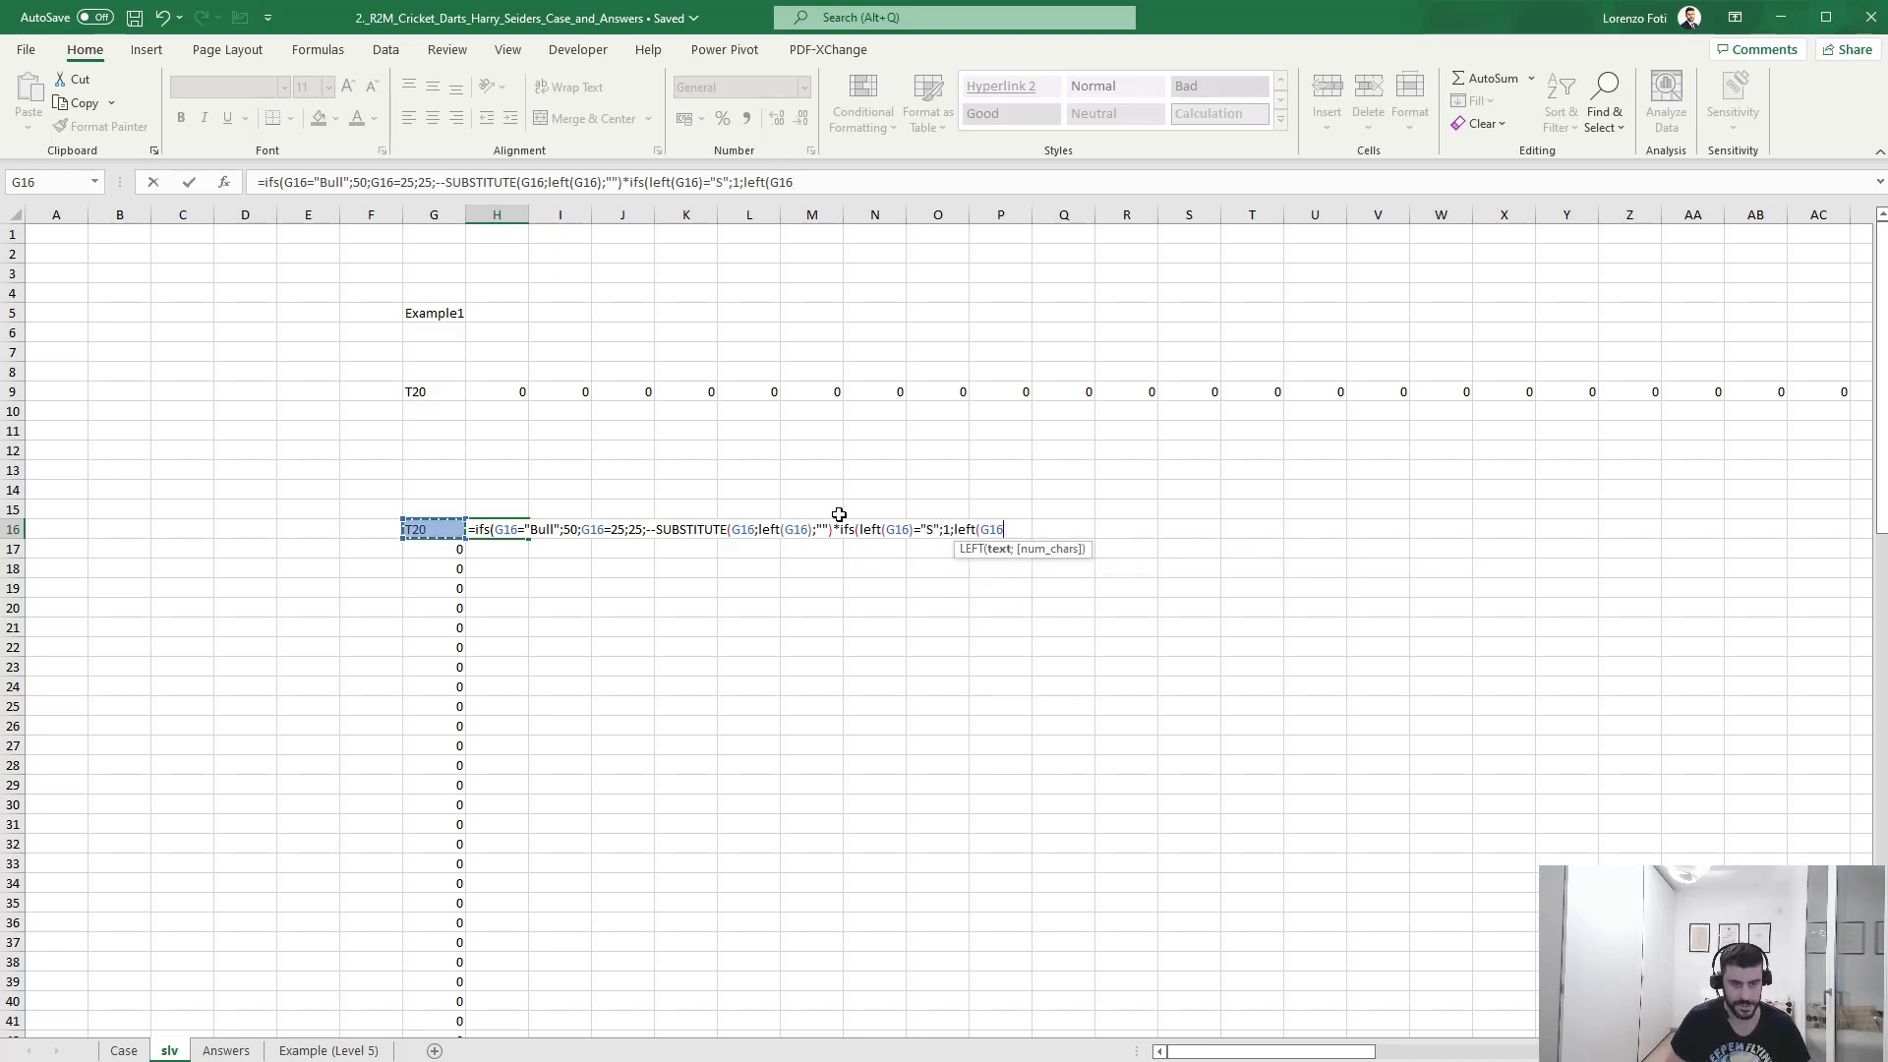
{"action": "type", "text": ")="}
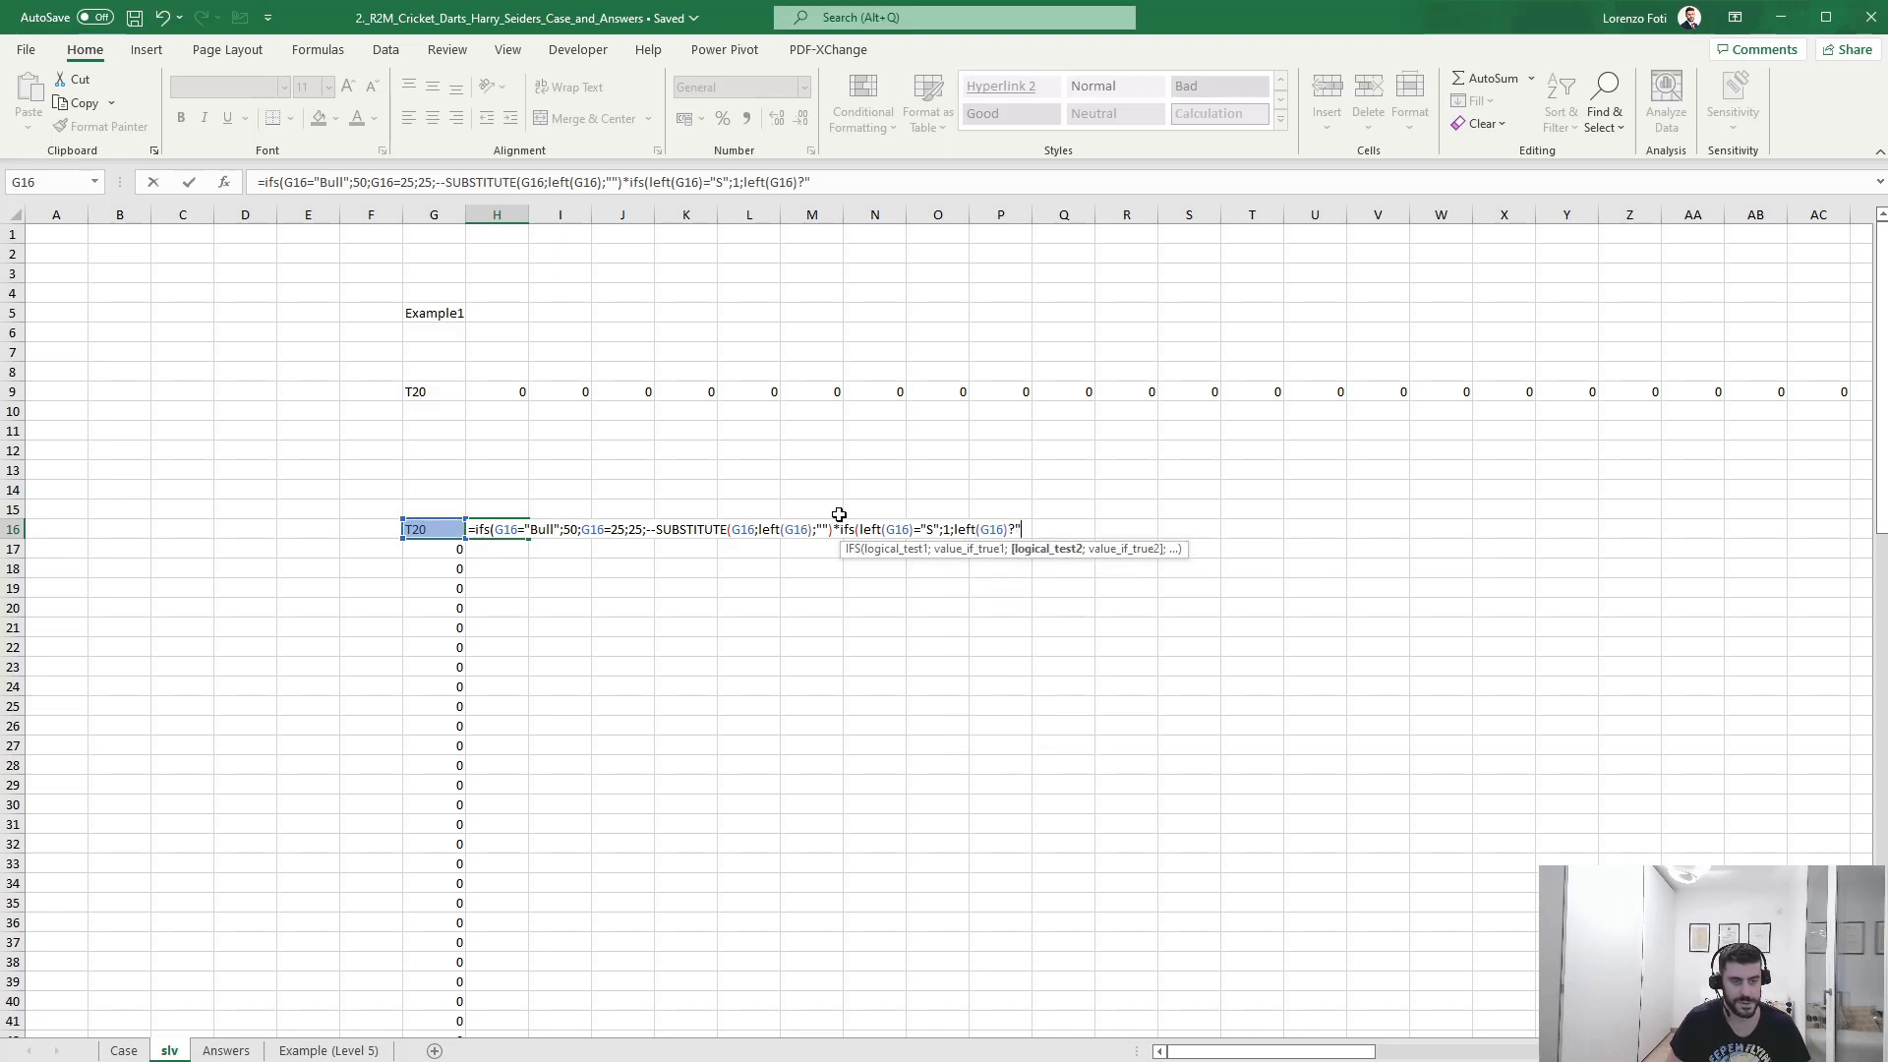
{"action": "type", "text": "\"D\";2;"}
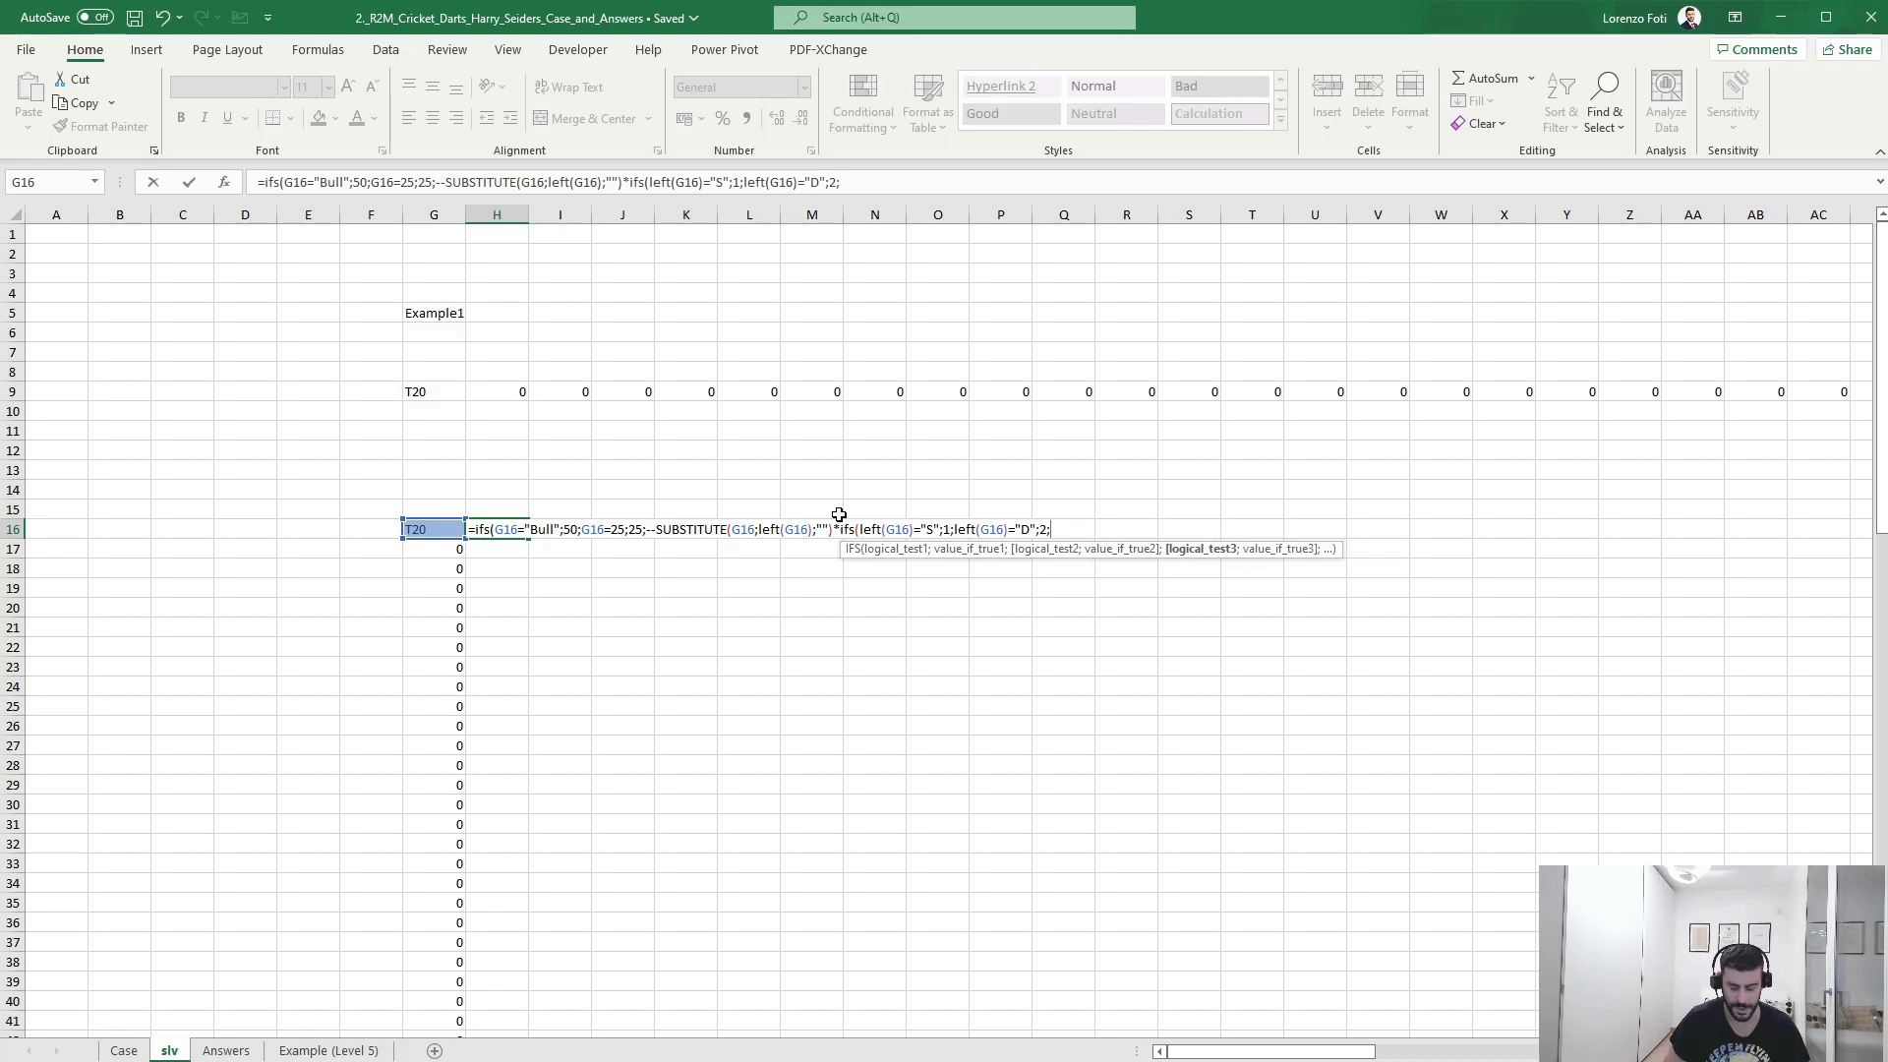
- Add a third condition to the nested IFS returning 3 when LEFT(G16) is "T", and close both IFS functions
{"action": "type", "text": "left8"}
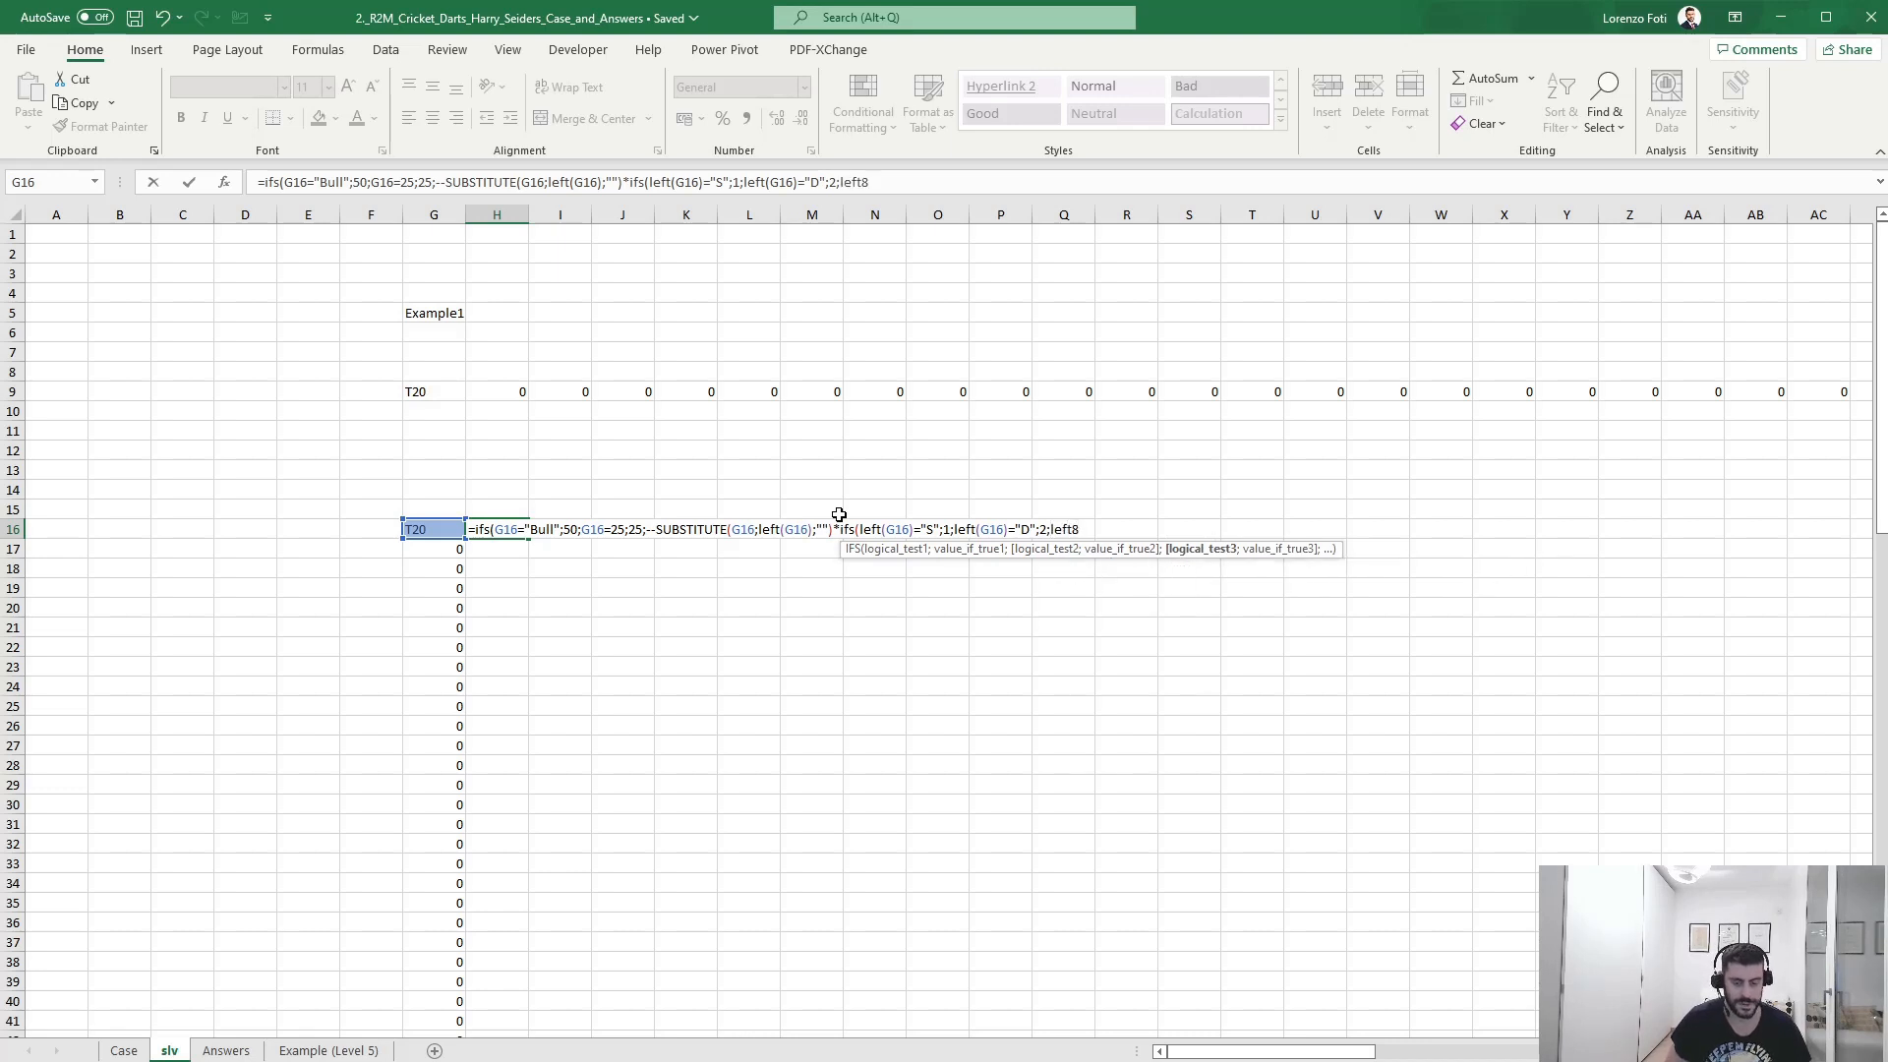
{"action": "key", "text": "BackSpace"}
{"action": "type", "text": "("}
{"action": "key", "text": "Left"}
{"action": "type", "text": ")"}
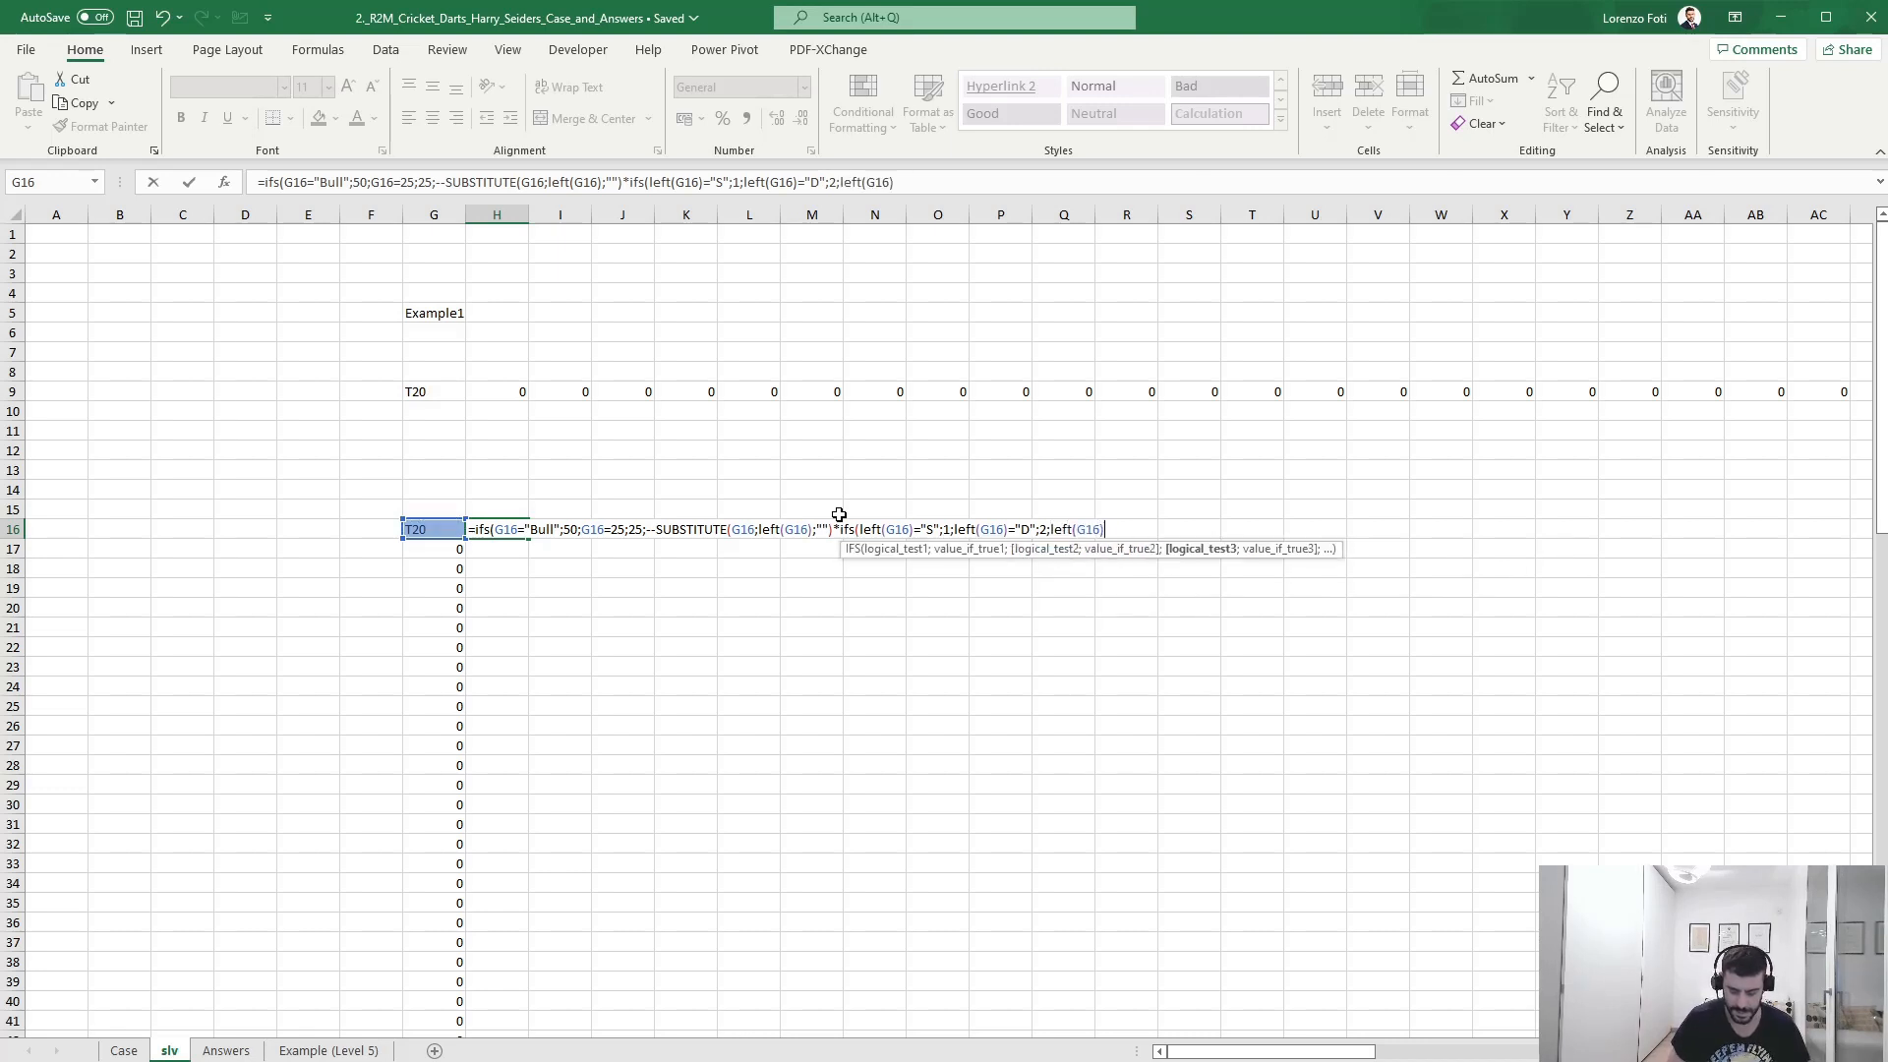
{"action": "type", "text": "="}
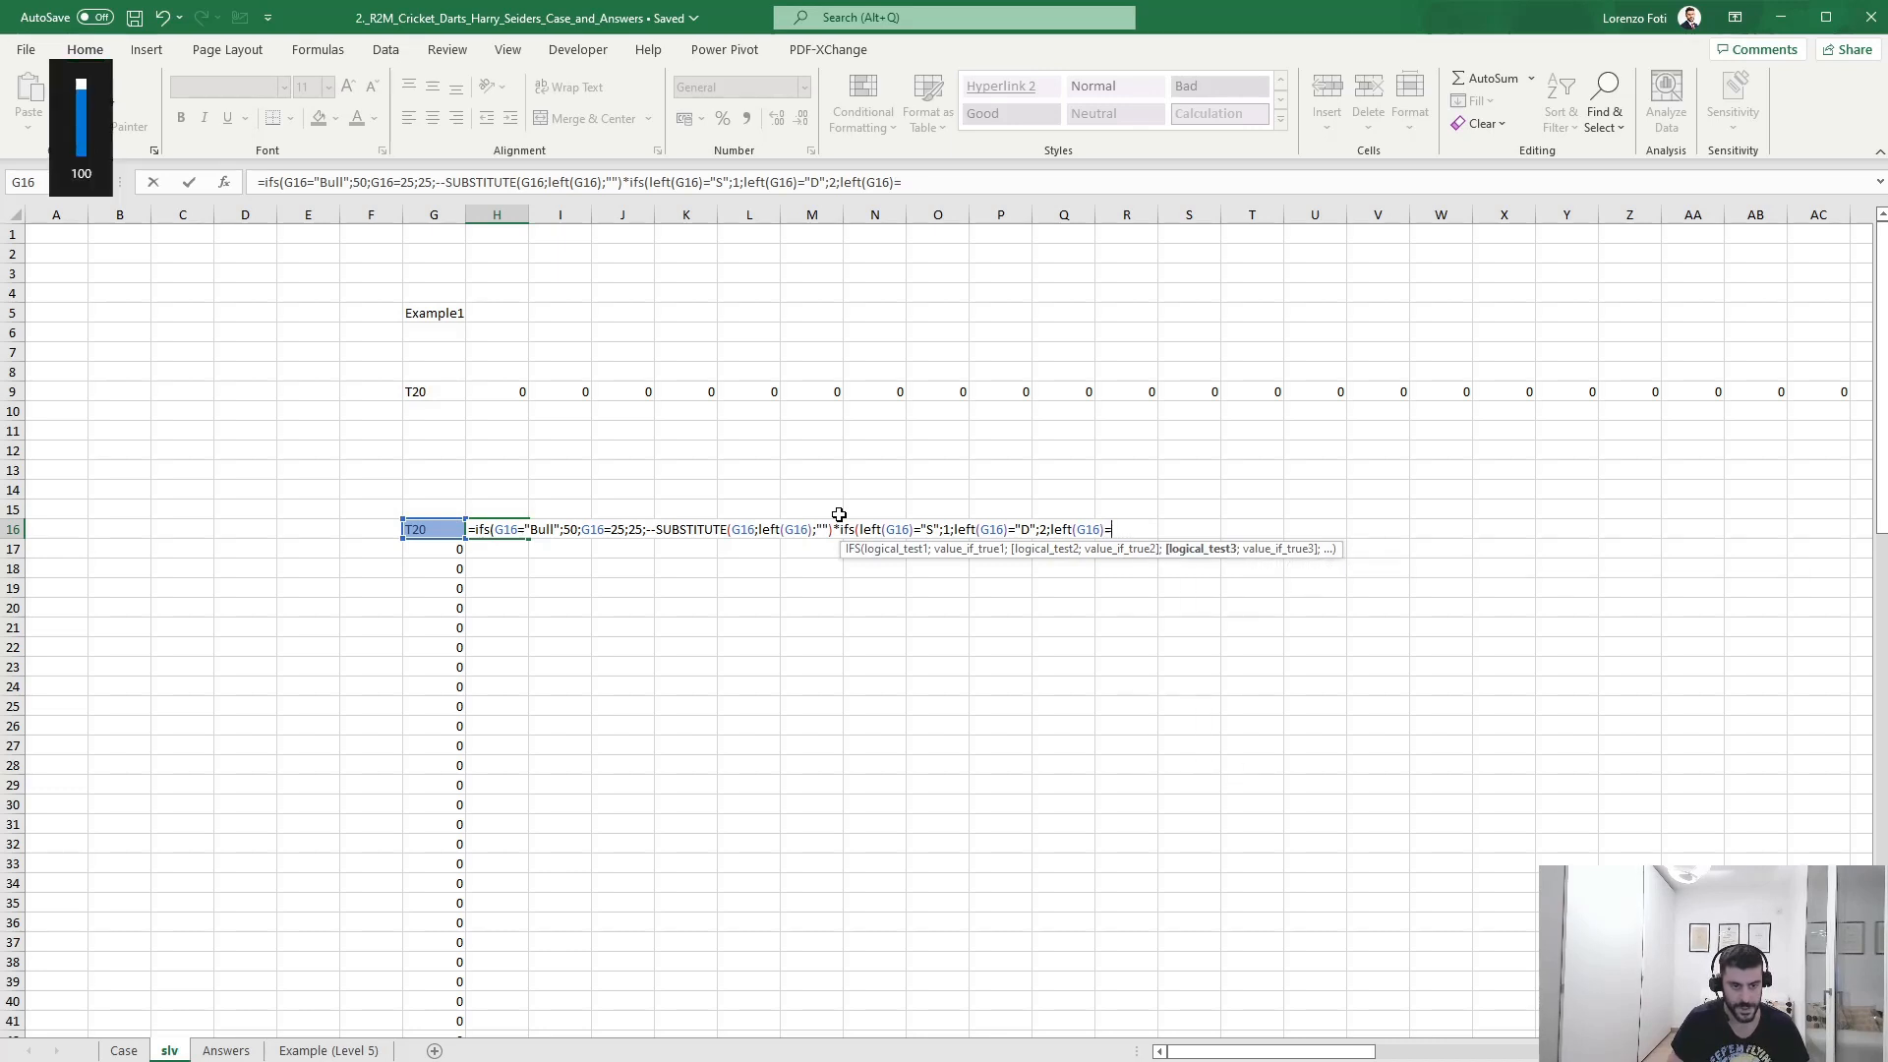
{"action": "type", "text": "\"T=\"T\";3)"}
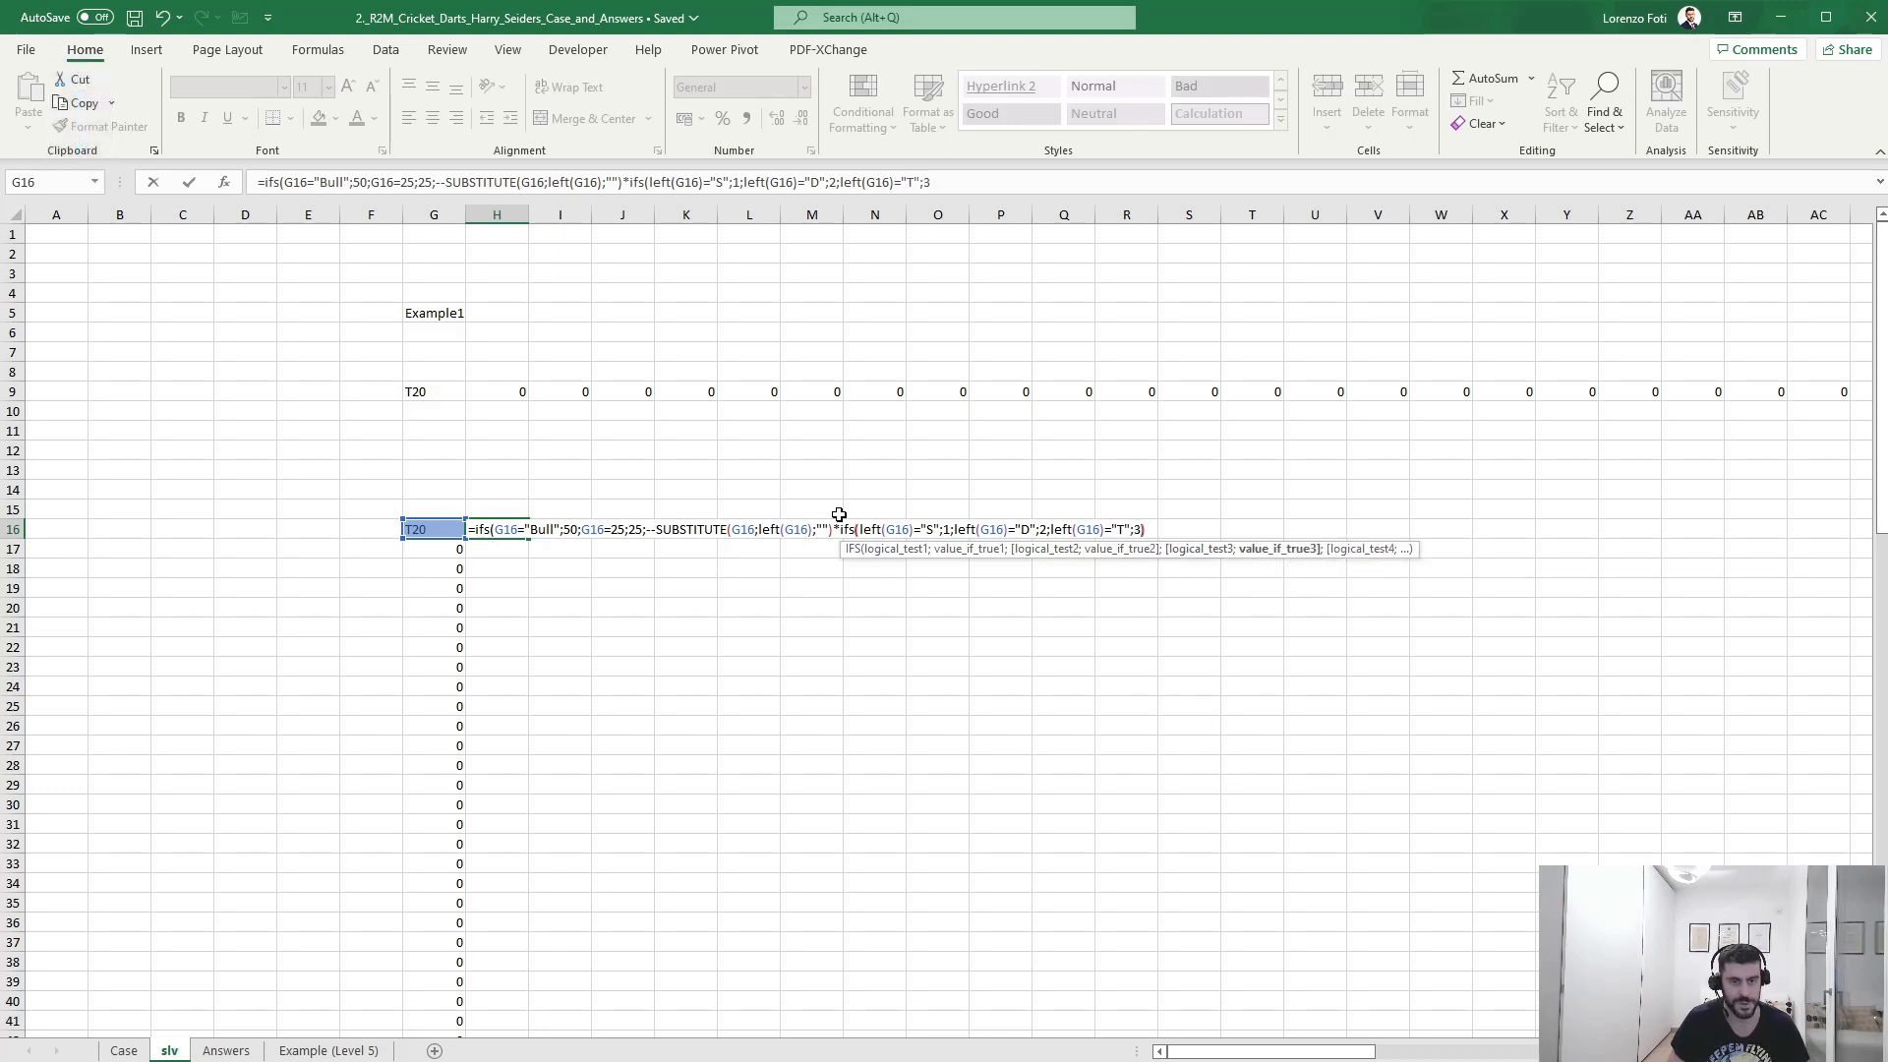
{"action": "type", "text": ")"}
{"action": "key", "text": "Return"}
{"action": "key", "text": "Return"}
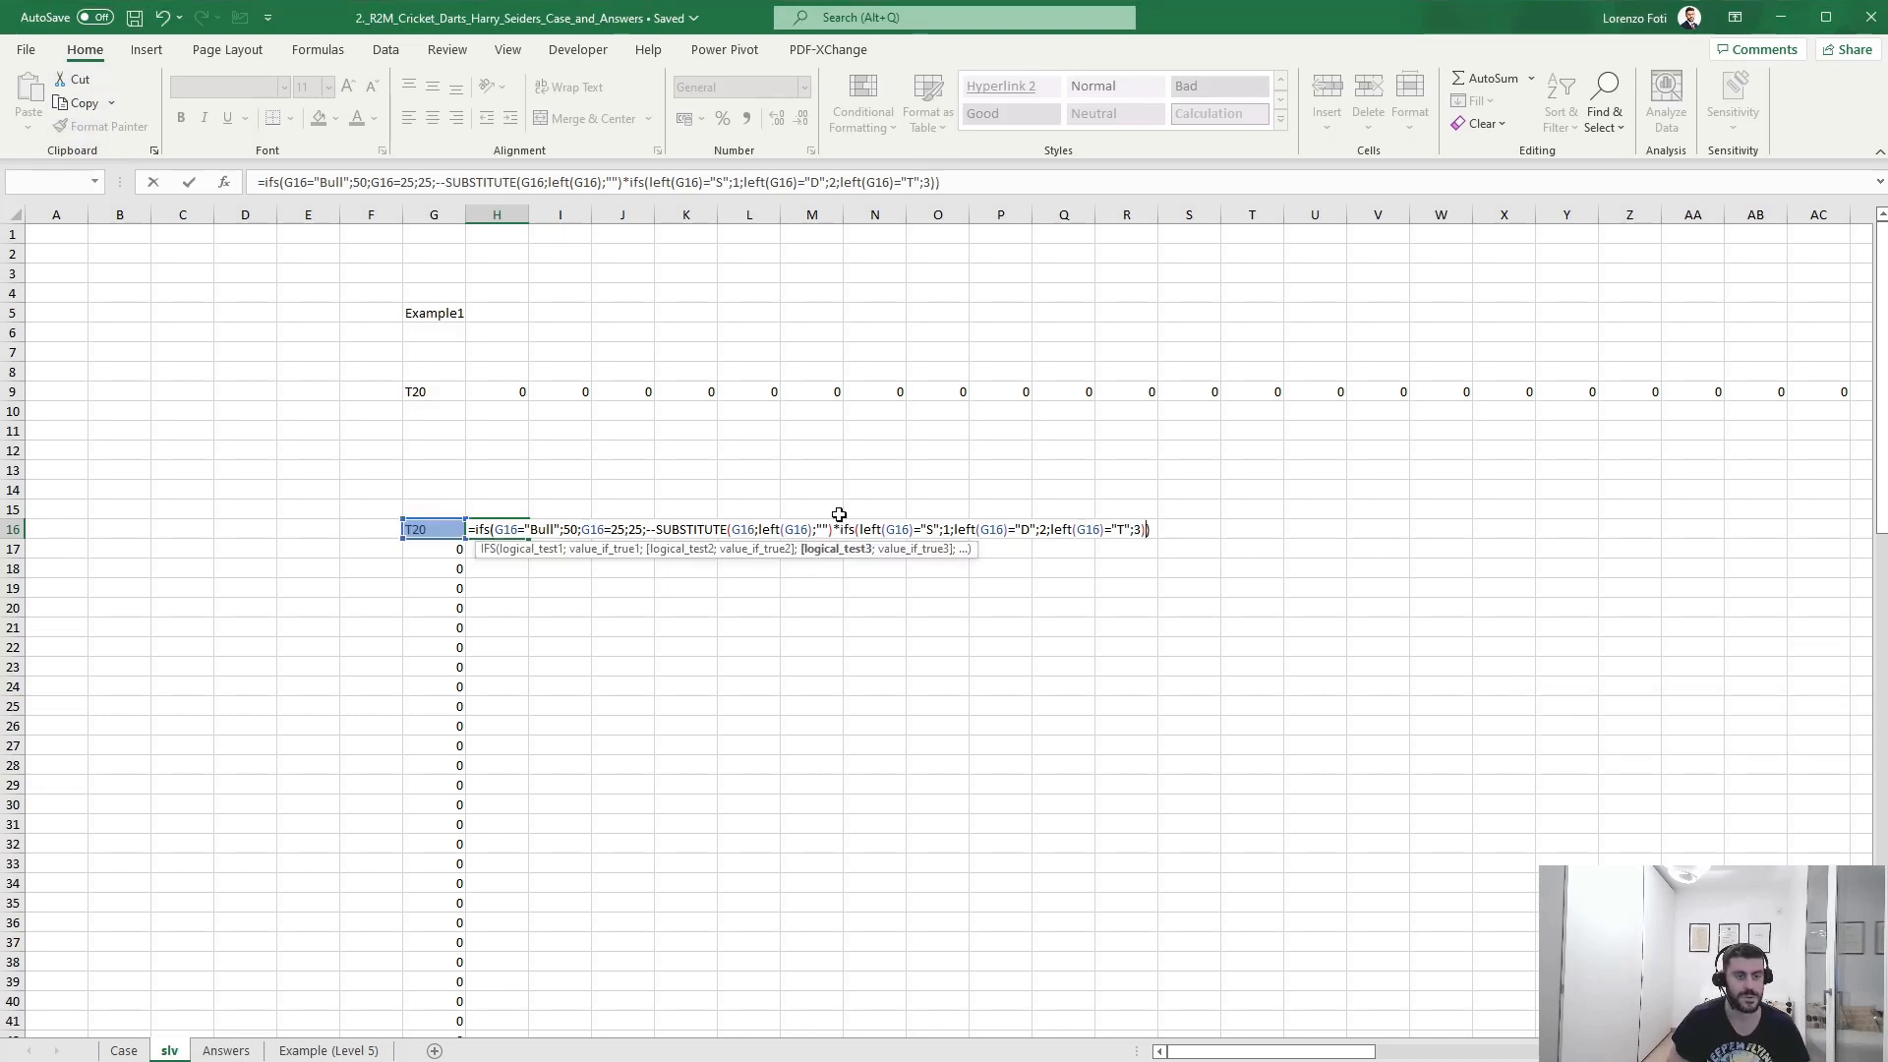
- Insert TRUE as the third test of the outer IFS before the SUBSTITUTE expression, and commit the H16 formula
{"action": "left_click", "coordinate": [380, 182]}
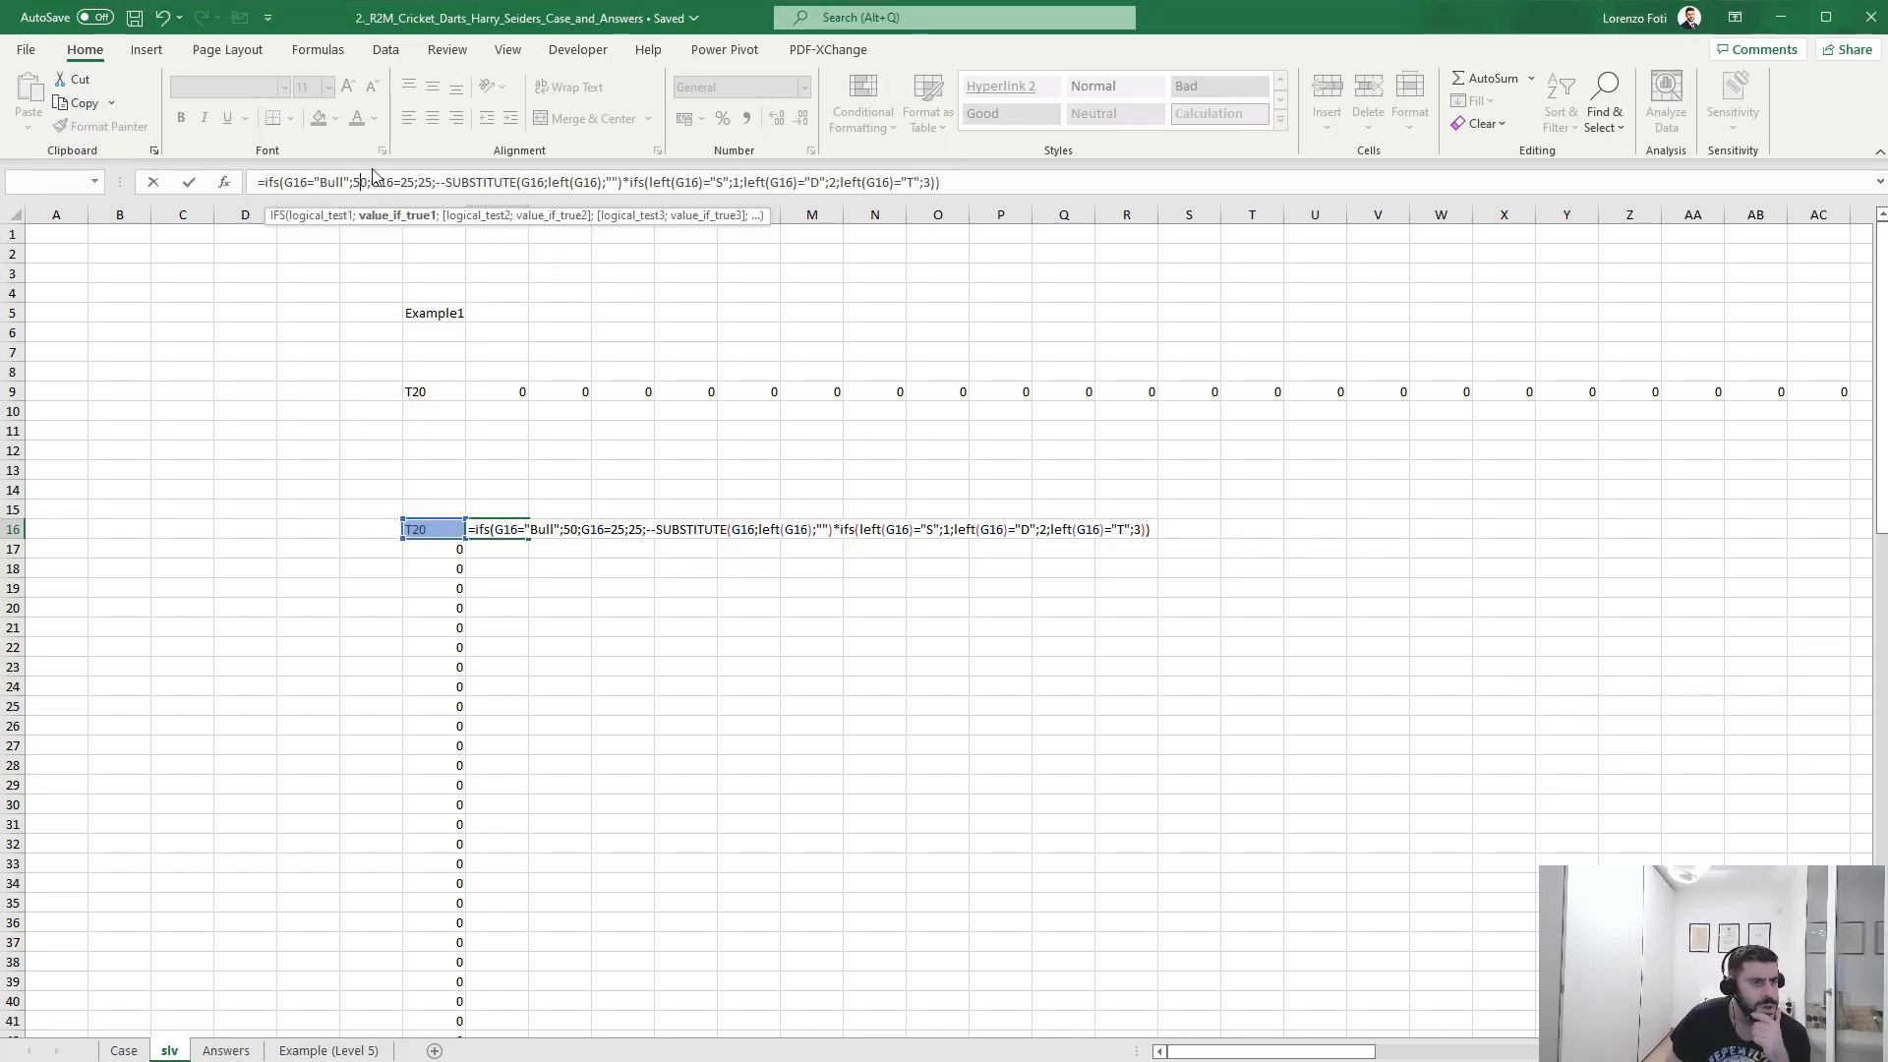
{"action": "left_click", "coordinate": [388, 183]}
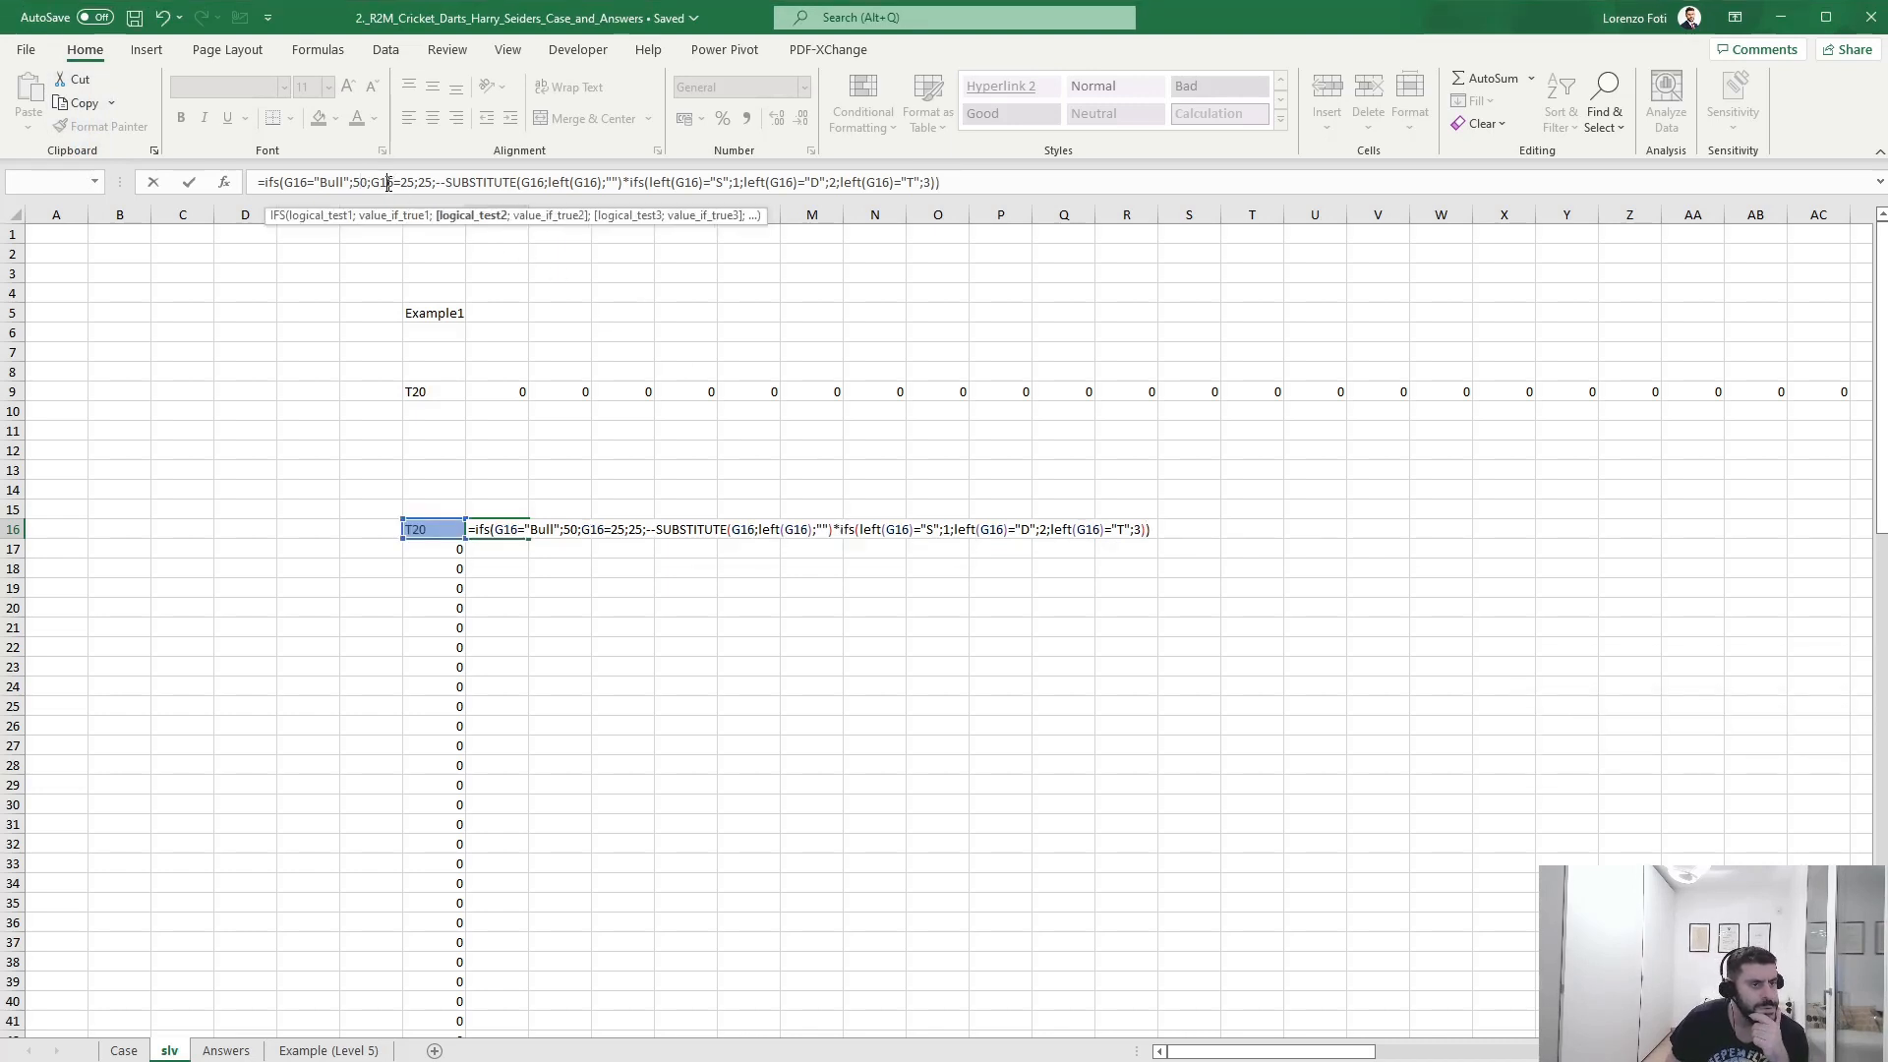
{"action": "left_click", "coordinate": [429, 182]}
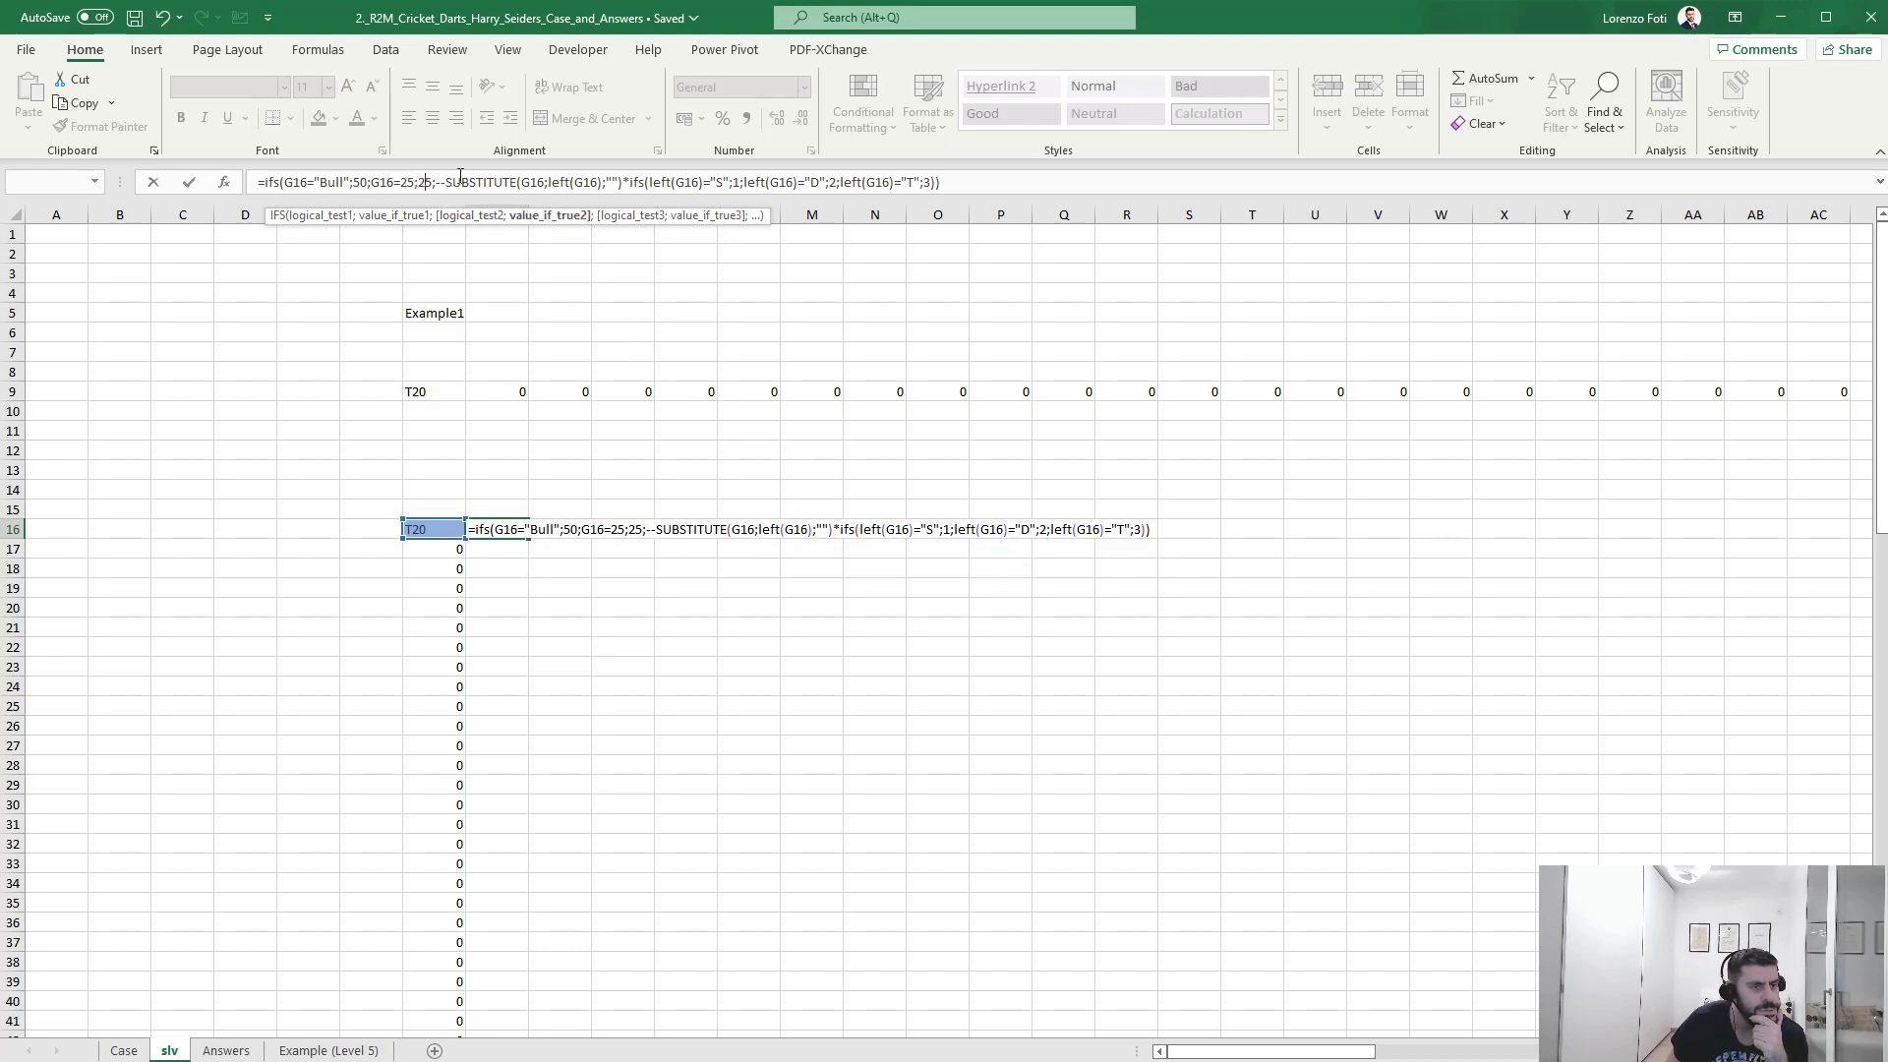
{"action": "left_click", "coordinate": [439, 182]}
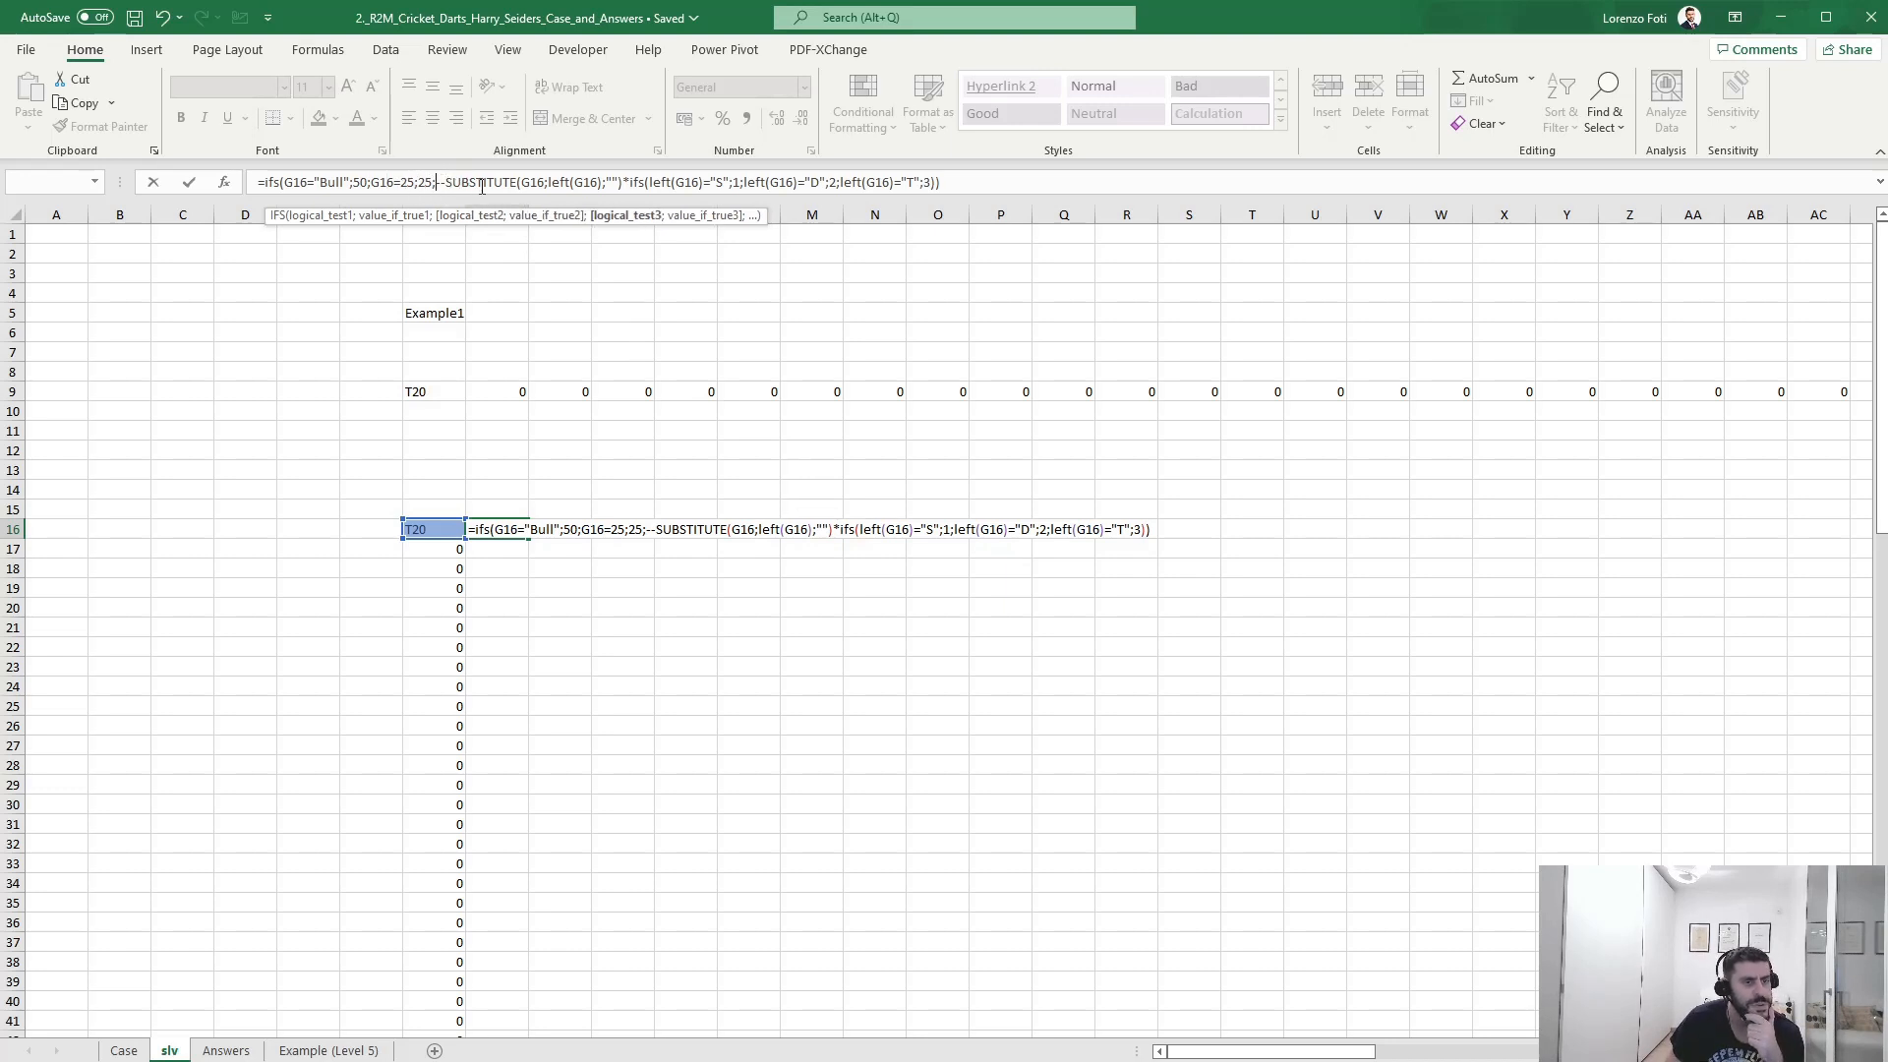
{"action": "type", "text": "tu"}
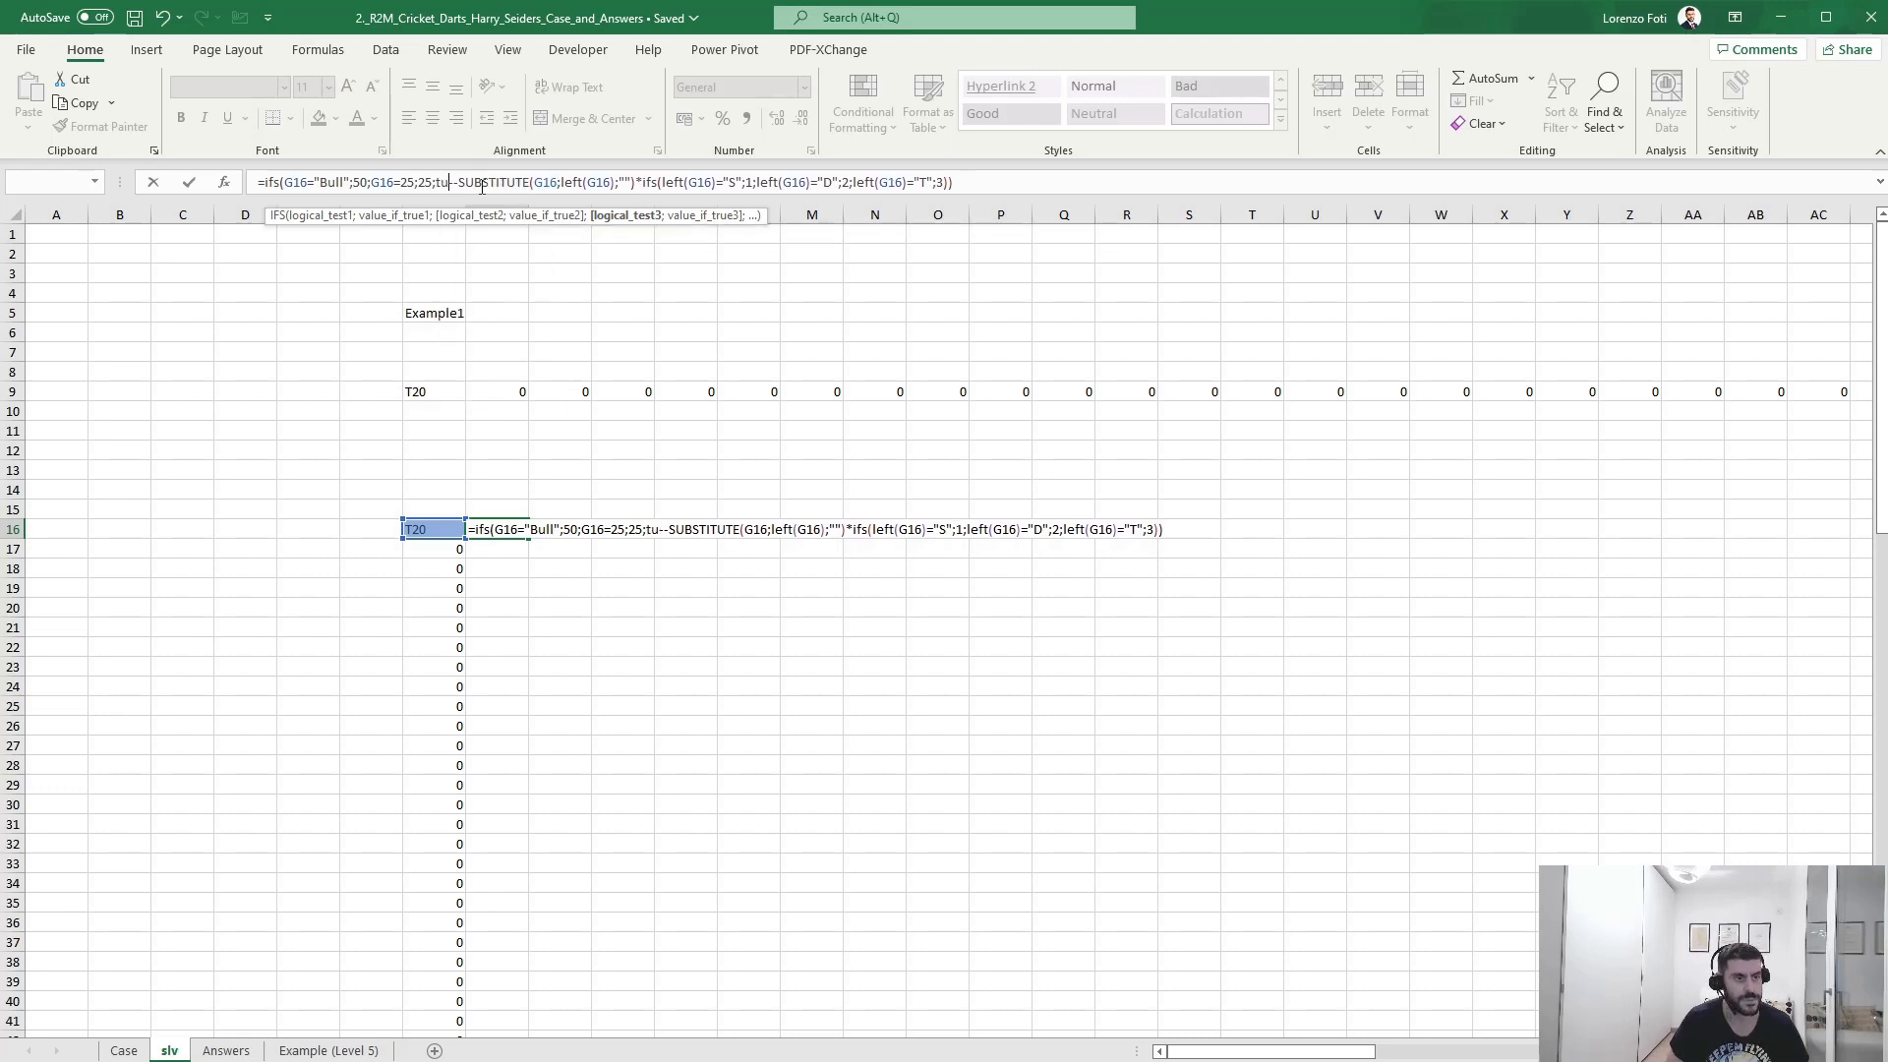
{"action": "key", "text": "BackSpace"}
{"action": "type", "text": "rue;"}
{"action": "key", "text": "Return"}
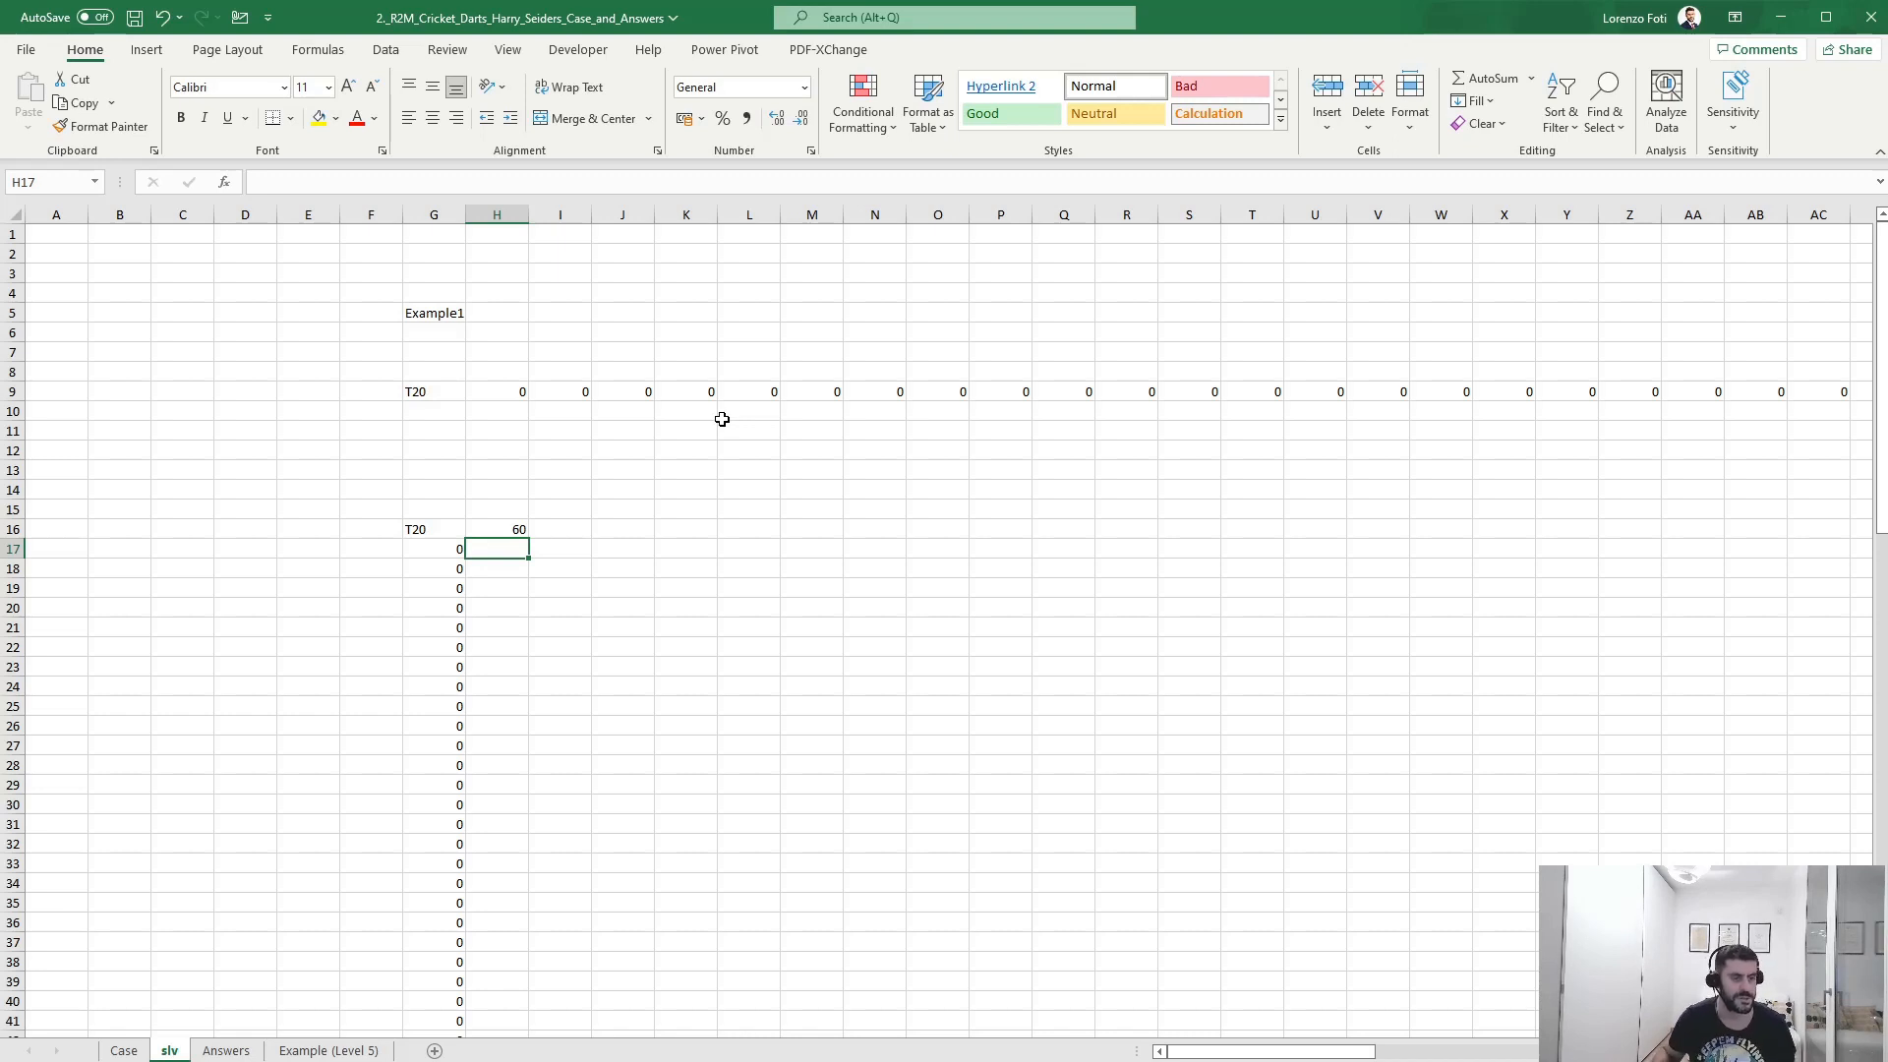
- Check the Level 1 questions on the Case sheet, and link C11 of the slv sheet to the score in H16
{"action": "left_click", "coordinate": [120, 1046]}
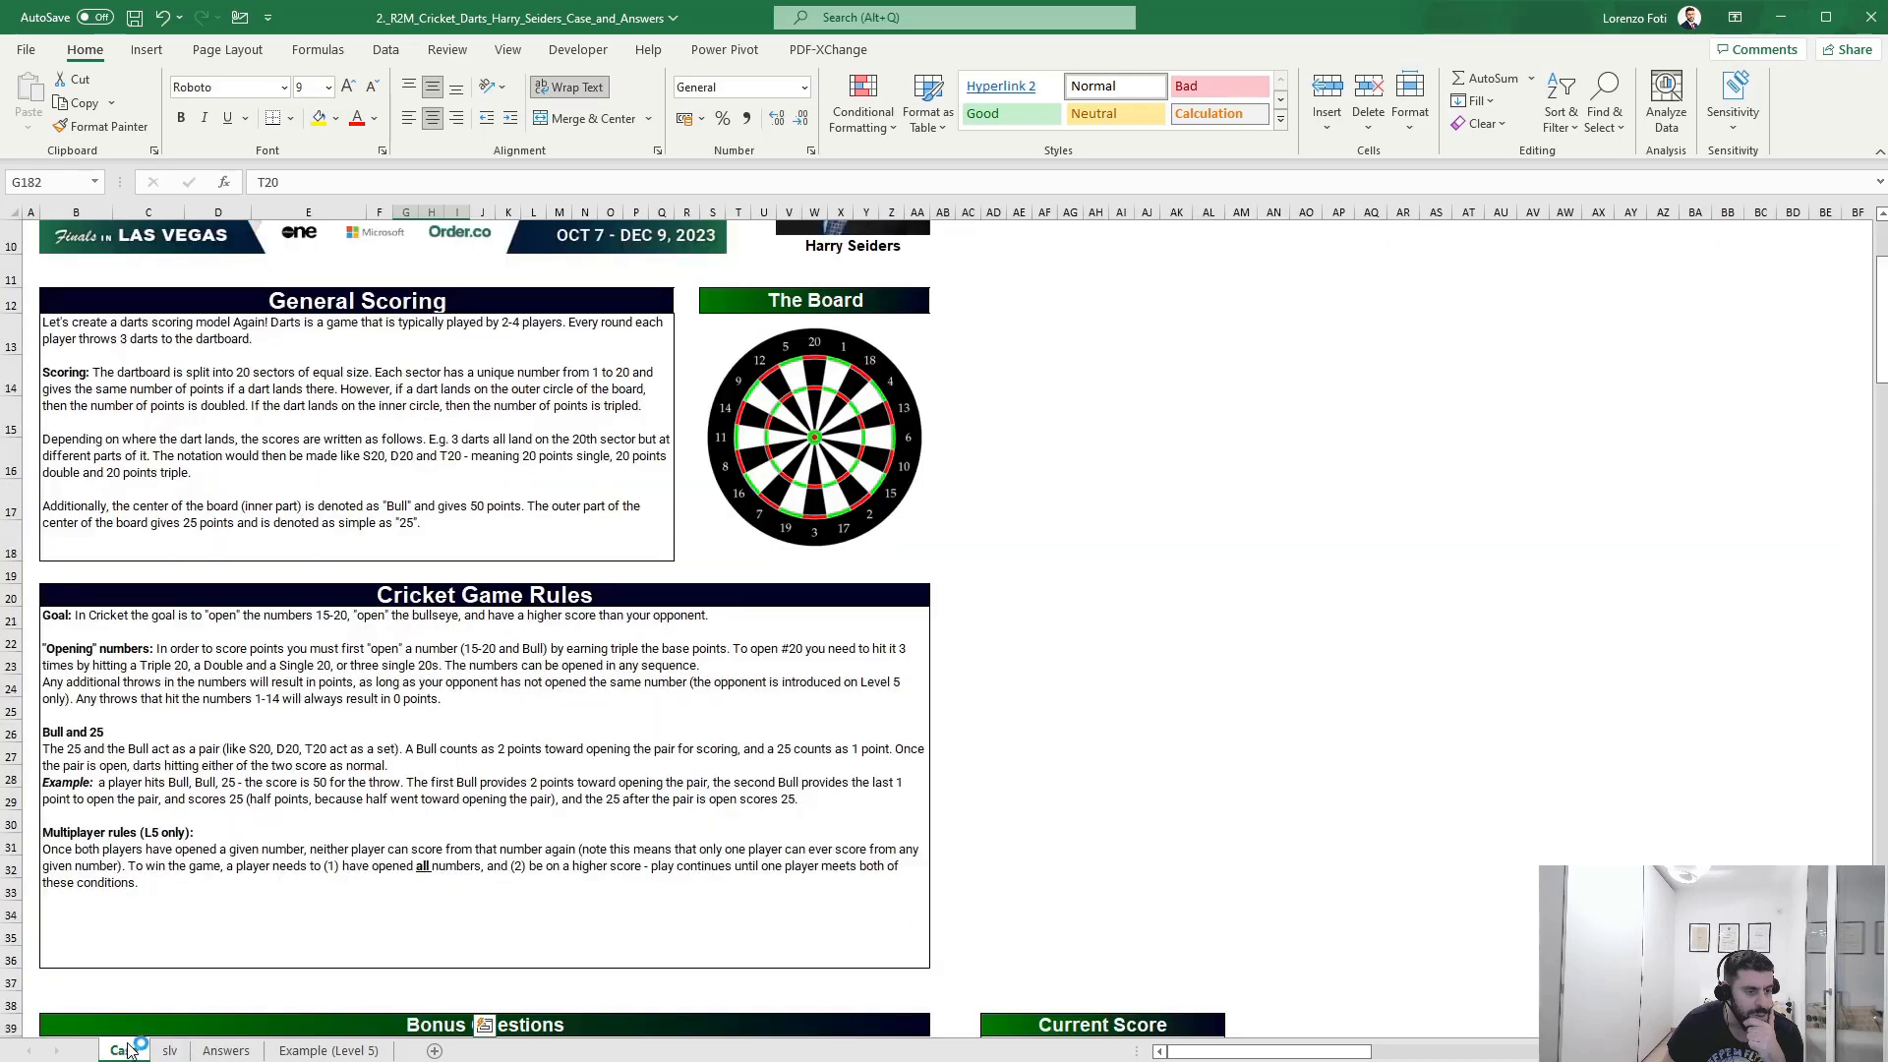
{"action": "scroll", "coordinate": [246, 934], "scroll_direction": "down", "scroll_amount": 12}
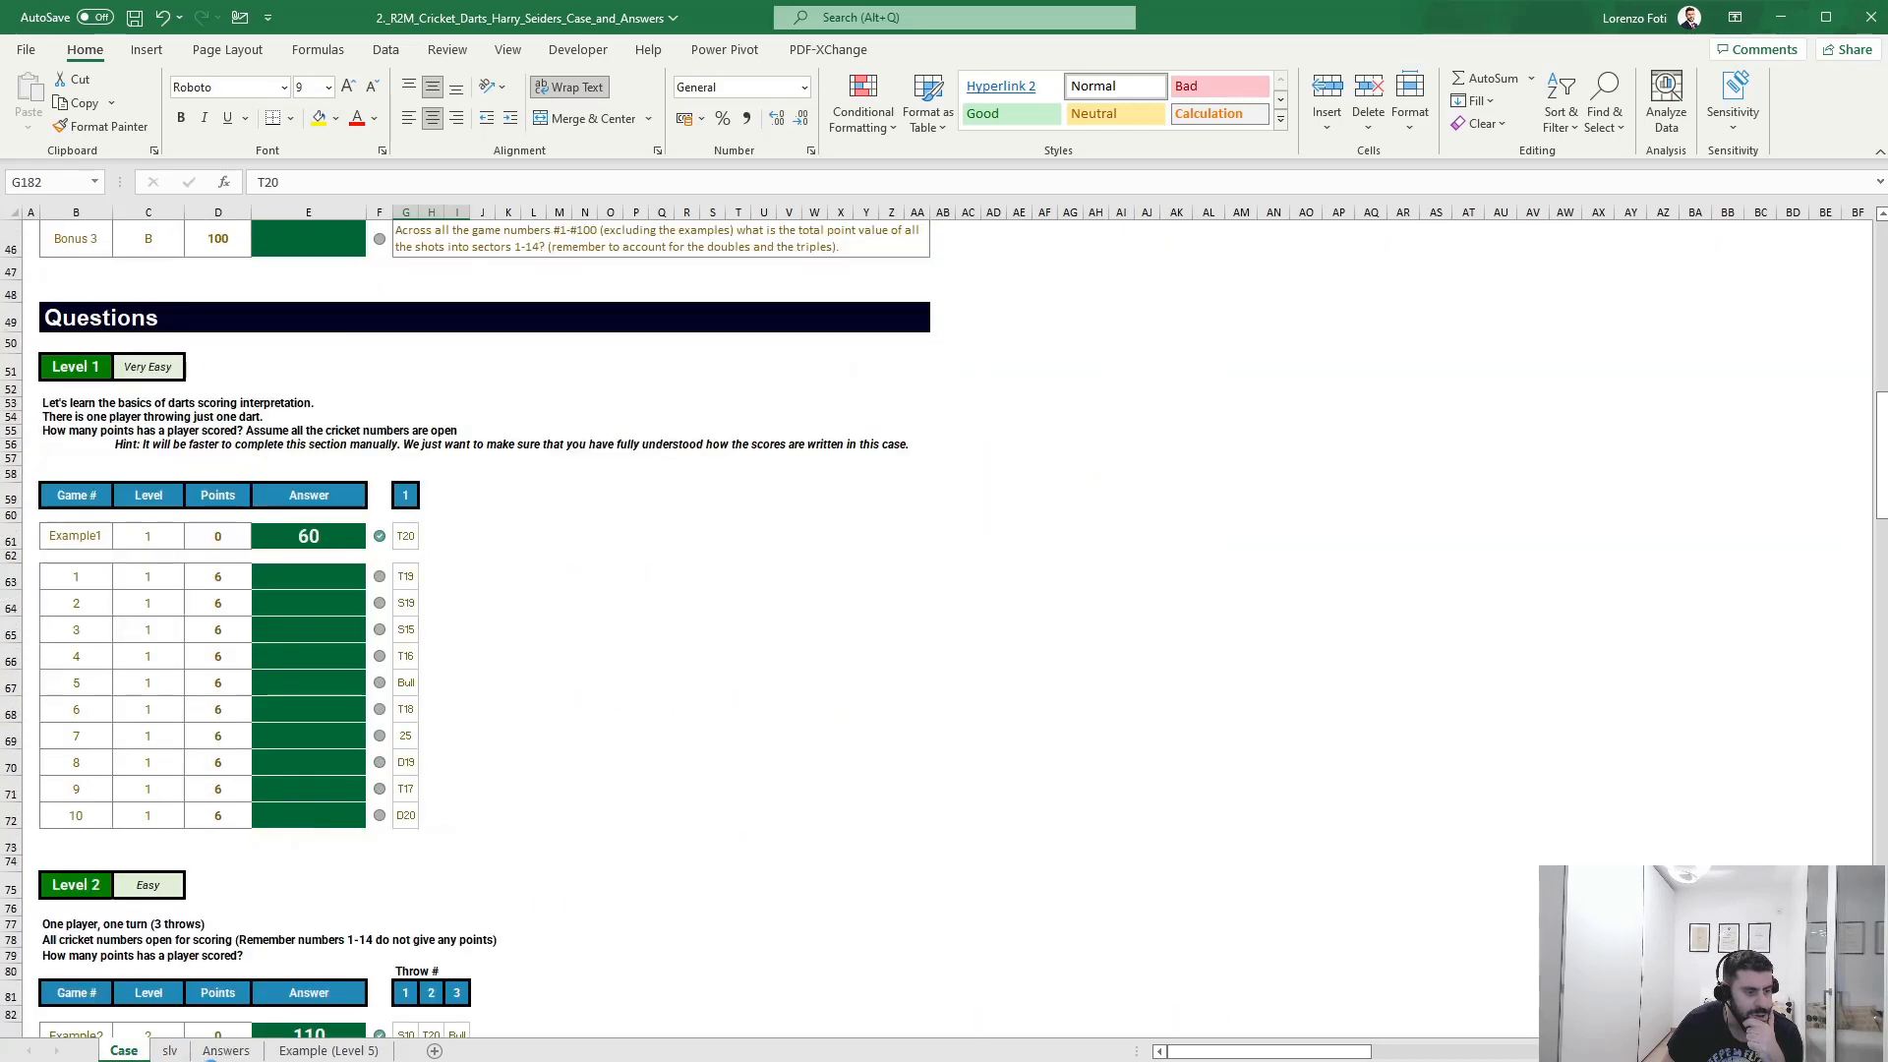
{"action": "left_click", "coordinate": [173, 1050]}
{"action": "left_click", "coordinate": [168, 433]}
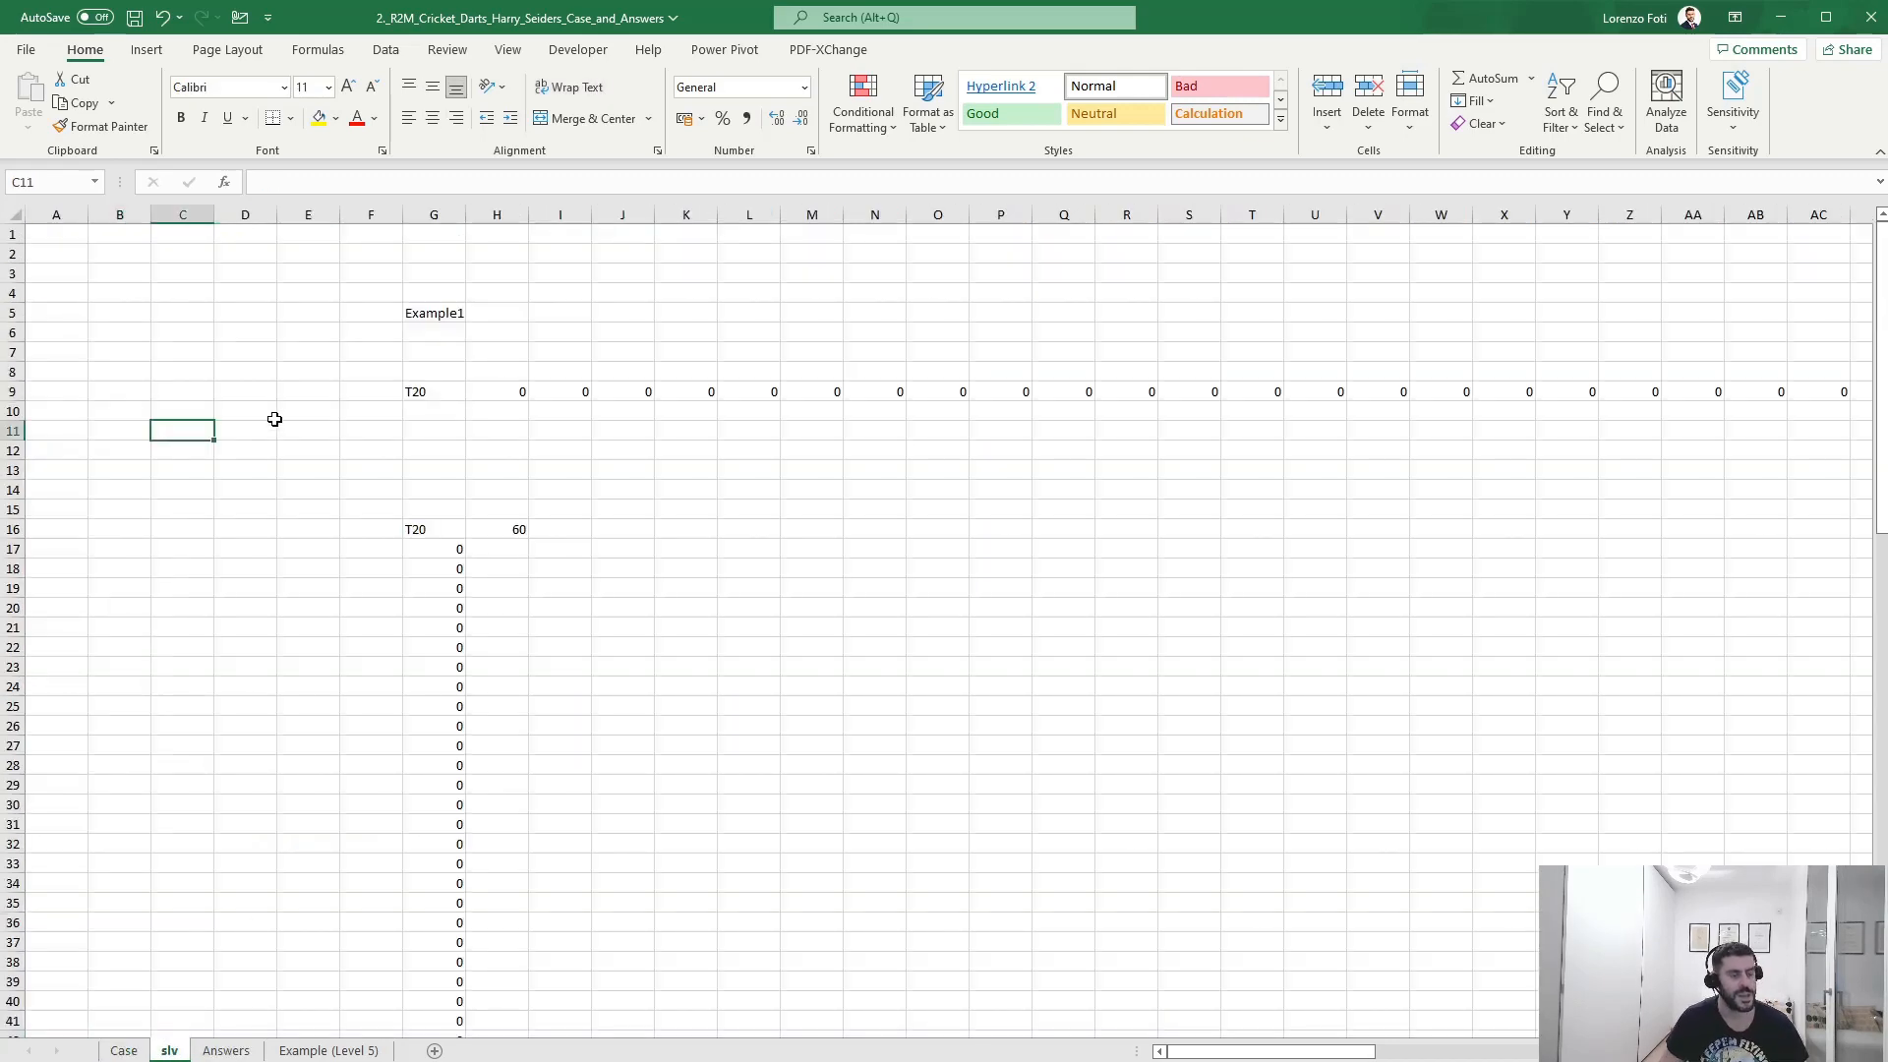
{"action": "type", "text": "+"}
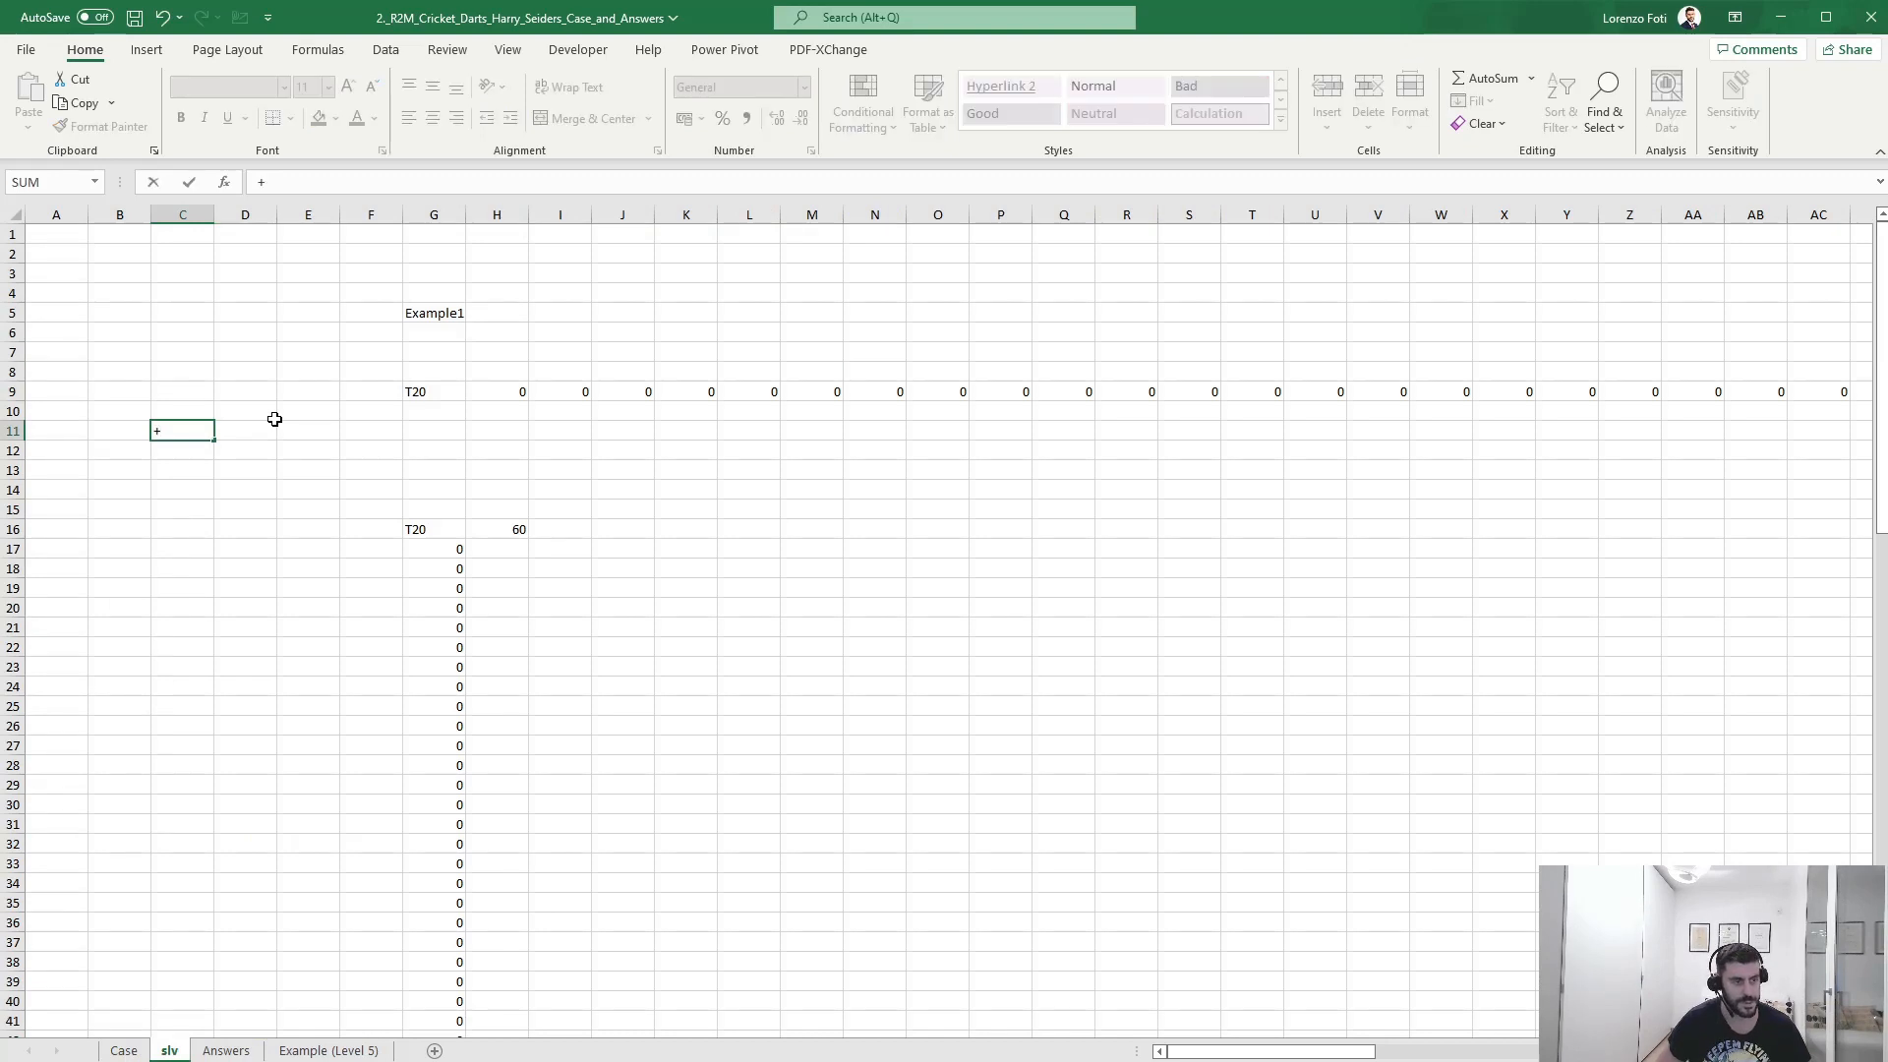
{"action": "key", "text": "Right"}
{"action": "key", "text": "Right"}
{"action": "key", "text": "Down"}
{"action": "key", "text": "Down"}
{"action": "key", "text": "Down"}
{"action": "key", "text": "Down"}
{"action": "key", "text": "Down"}
{"action": "key", "text": "Right"}
{"action": "key", "text": "Right"}
{"action": "key", "text": "Right"}
{"action": "key", "text": "Return"}
- Enter a SEQUENCE formula with 100 rows in B12 to list the game numbers
{"action": "key", "text": "Left"}
{"action": "type", "text": "+s"}
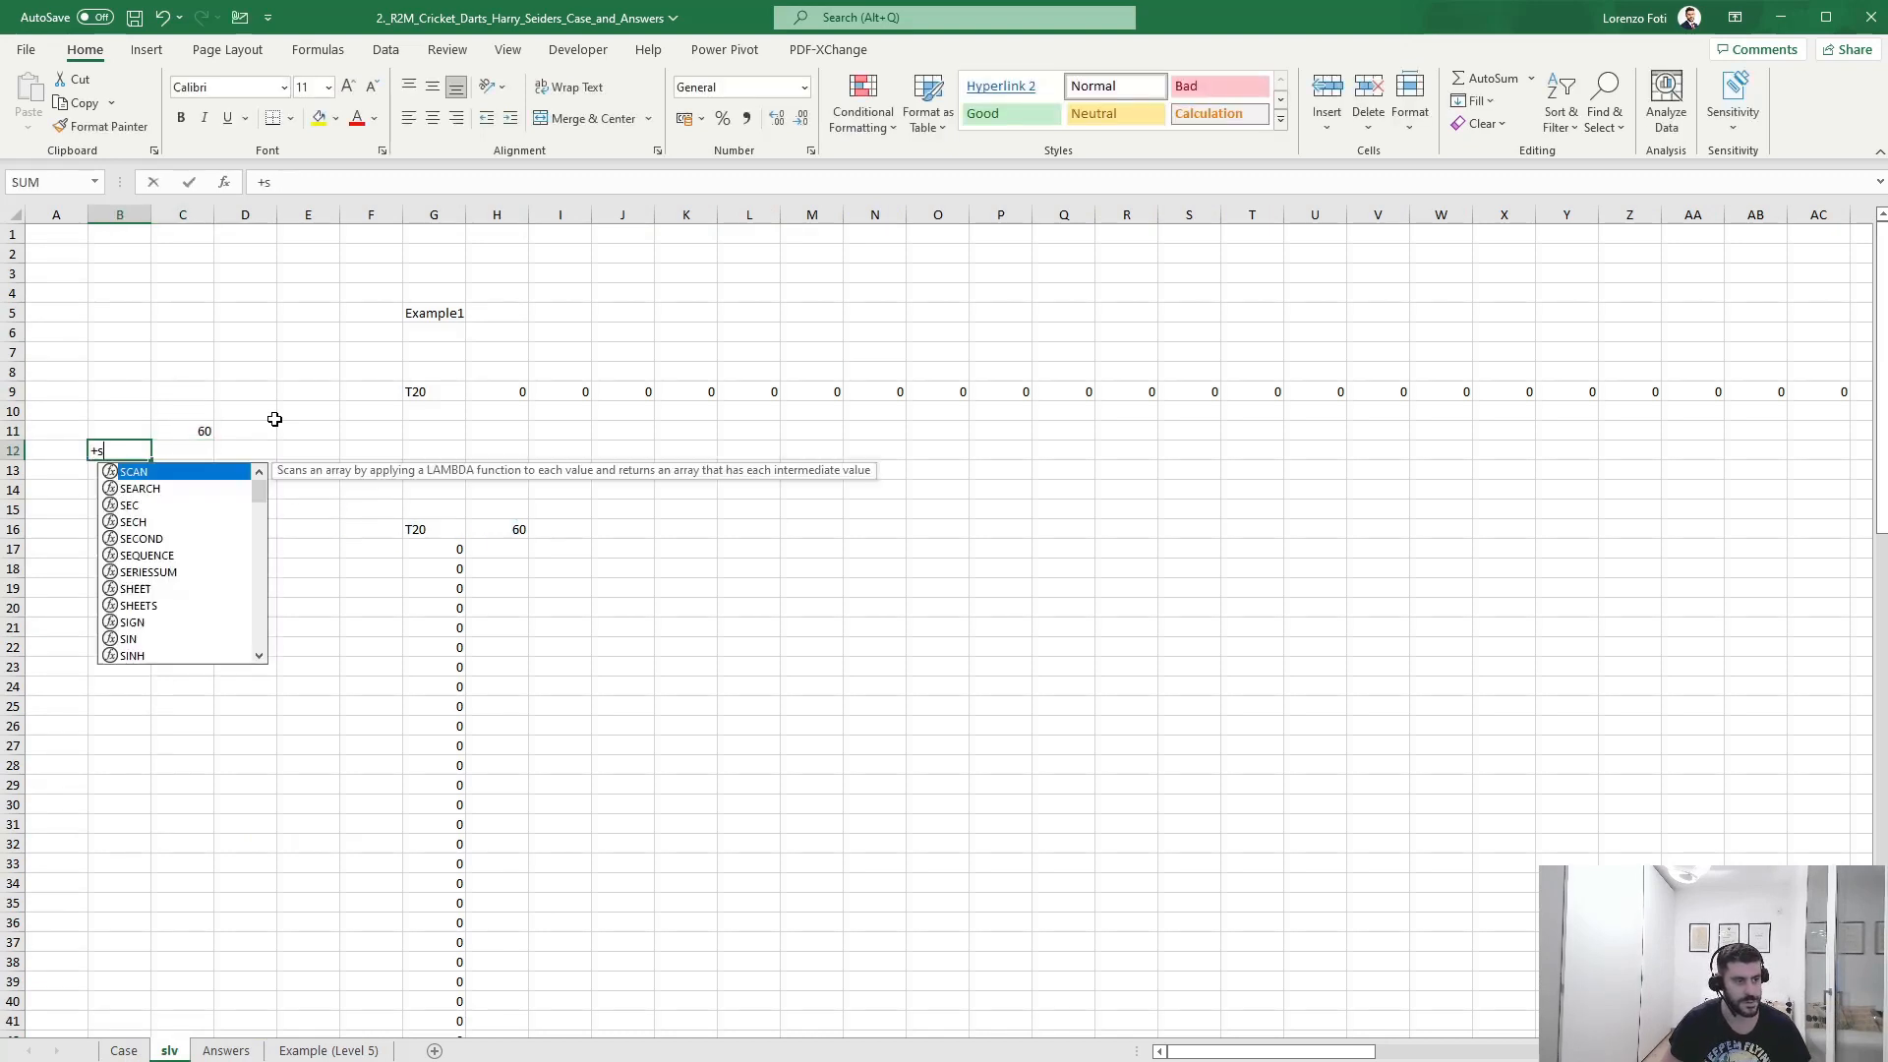
{"action": "type", "text": "eq"}
{"action": "key", "text": "Tab"}
{"action": "type", "text": "10"}
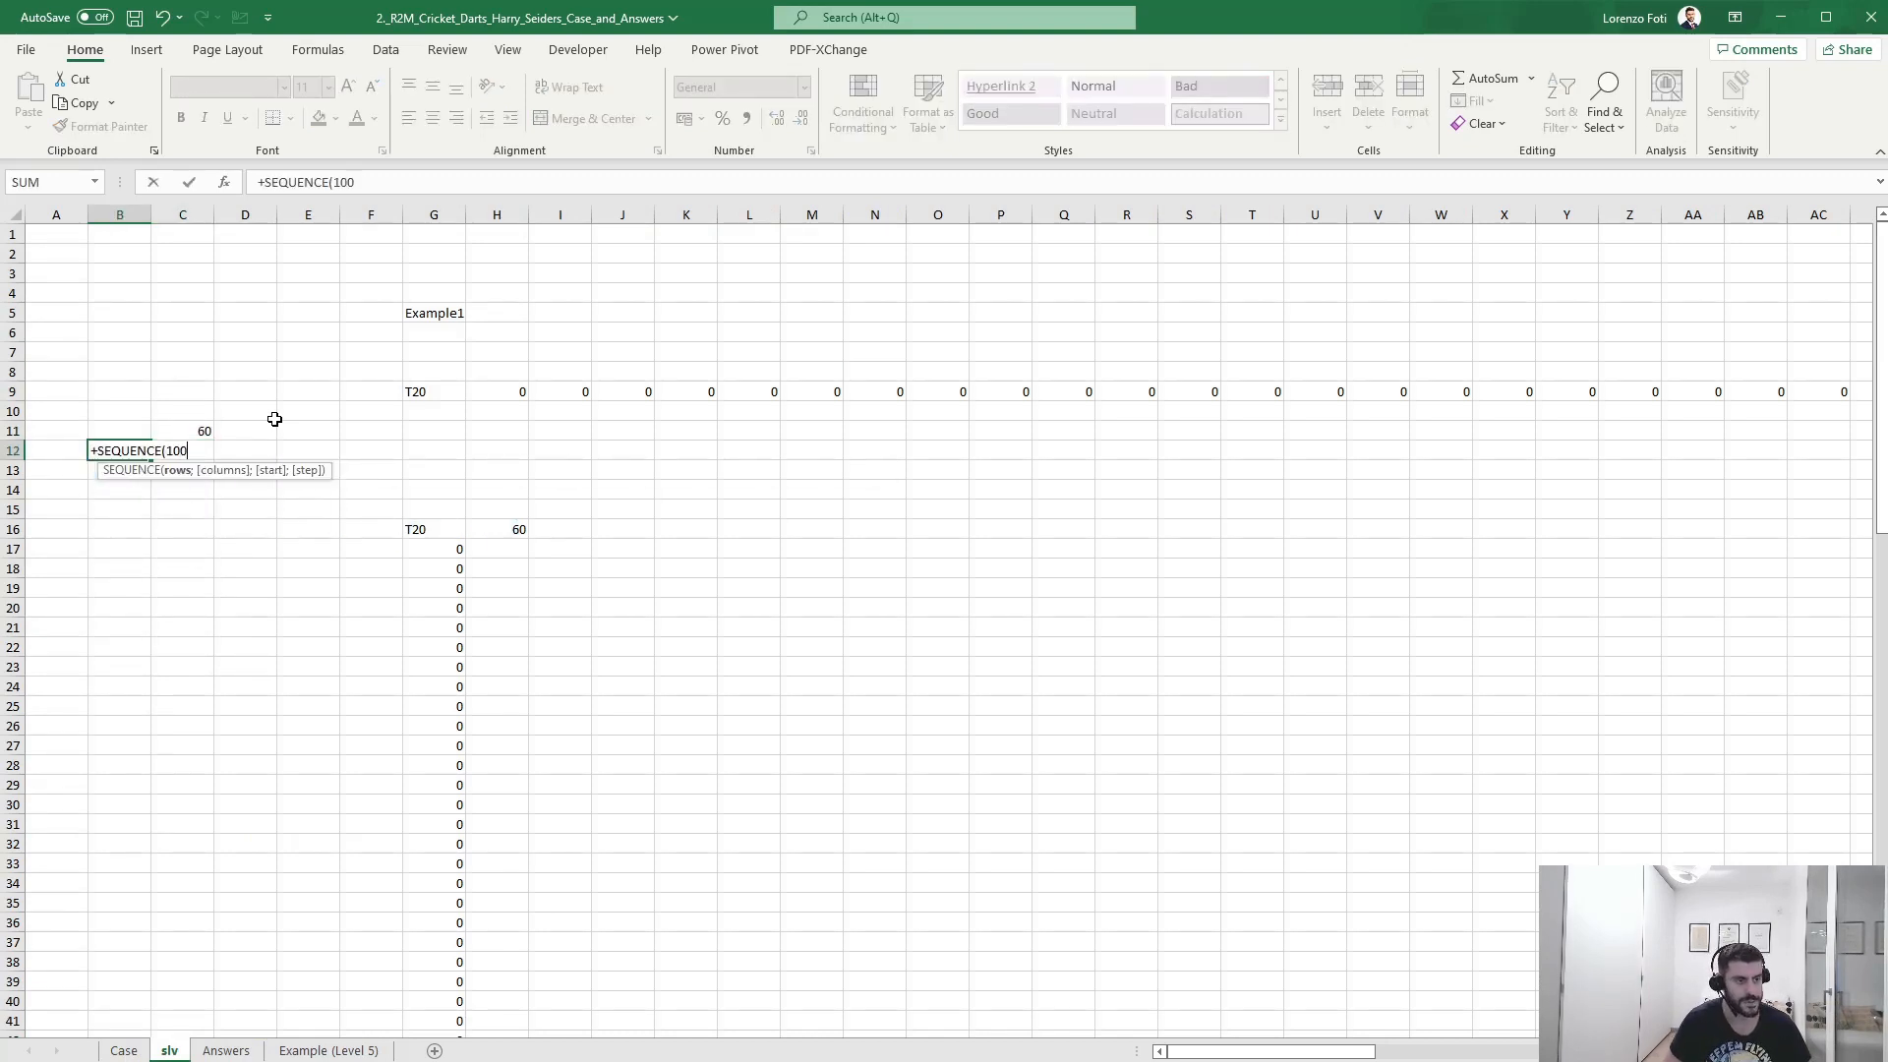
{"action": "type", "text": "0"}
{"action": "key", "text": "Return"}
- Create a what-if data table over B11:C111 with G5 as the column input cell
{"action": "key", "text": "Up"}
{"action": "key", "text": "shift+Right"}
{"action": "key", "text": "ctrl+shift+Down"}
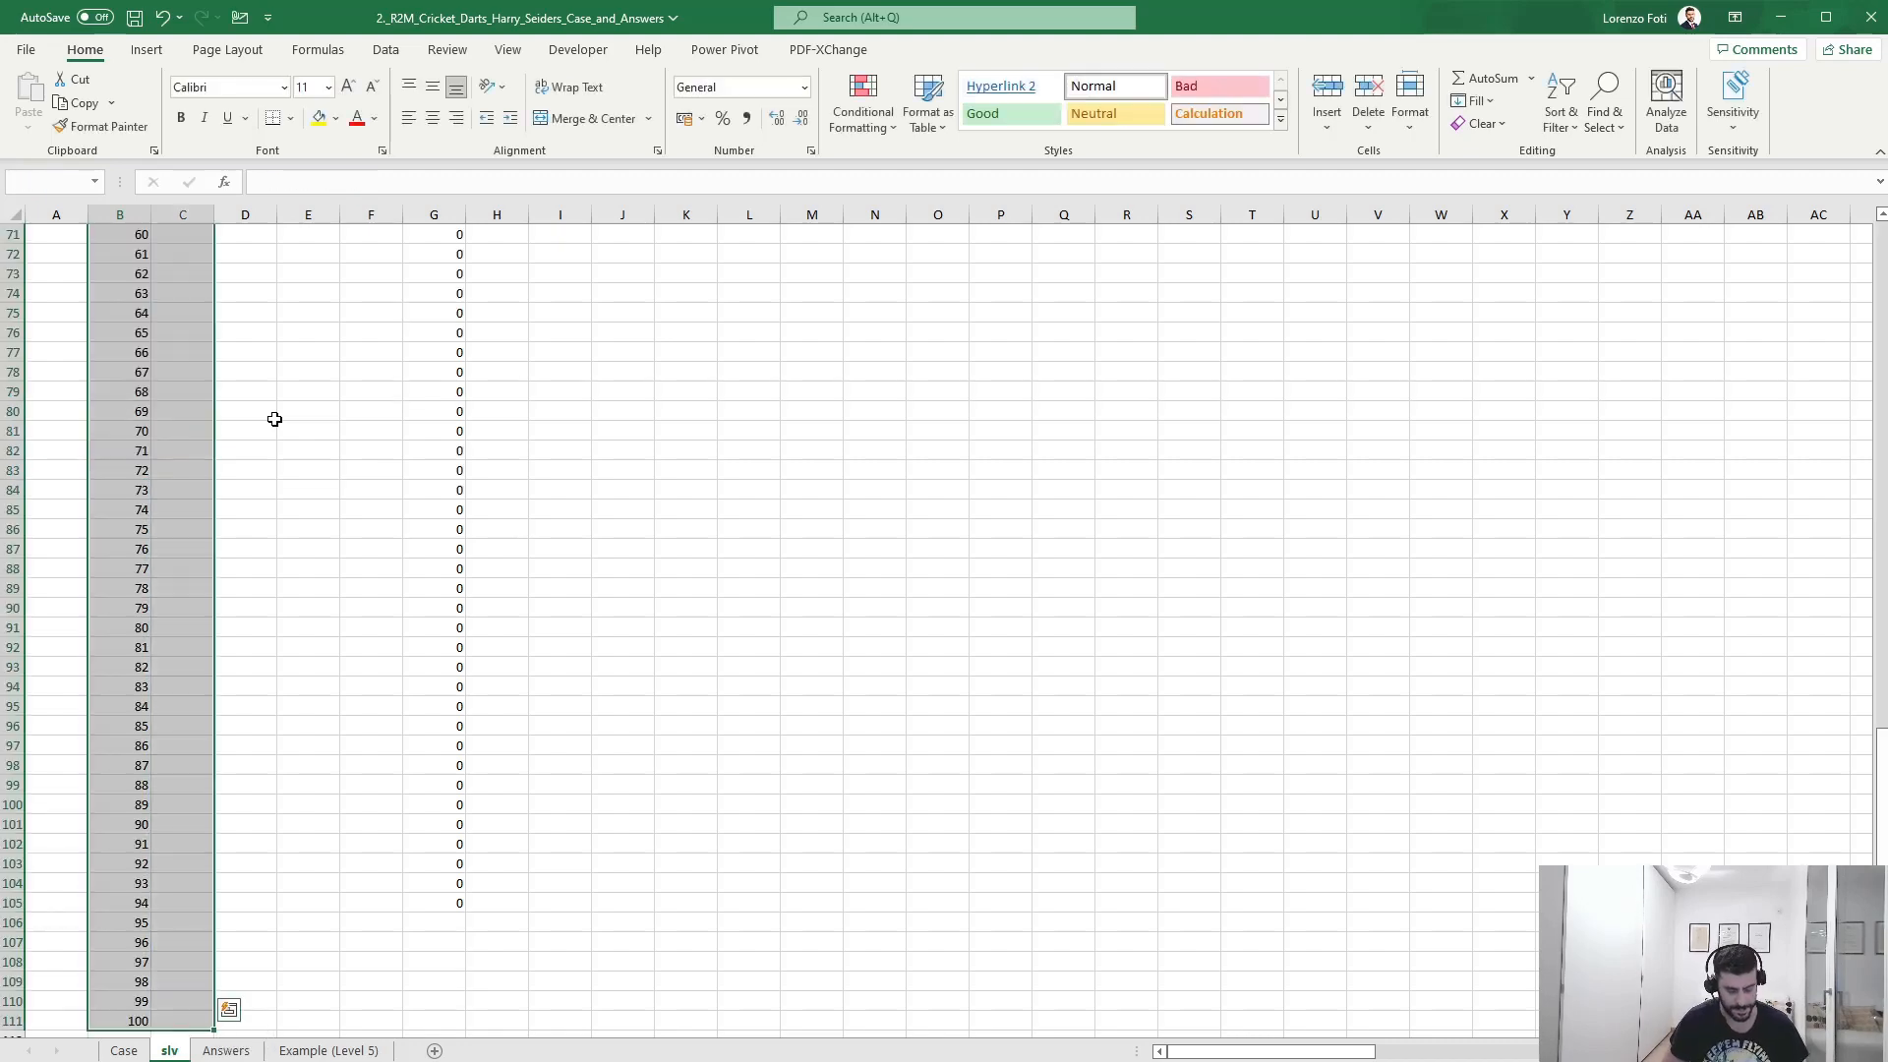
{"action": "key", "text": "alt+a"}
{"action": "key", "text": "w"}
{"action": "key", "text": "t"}
{"action": "key", "text": "Tab"}
{"action": "left_click", "coordinate": [444, 313]}
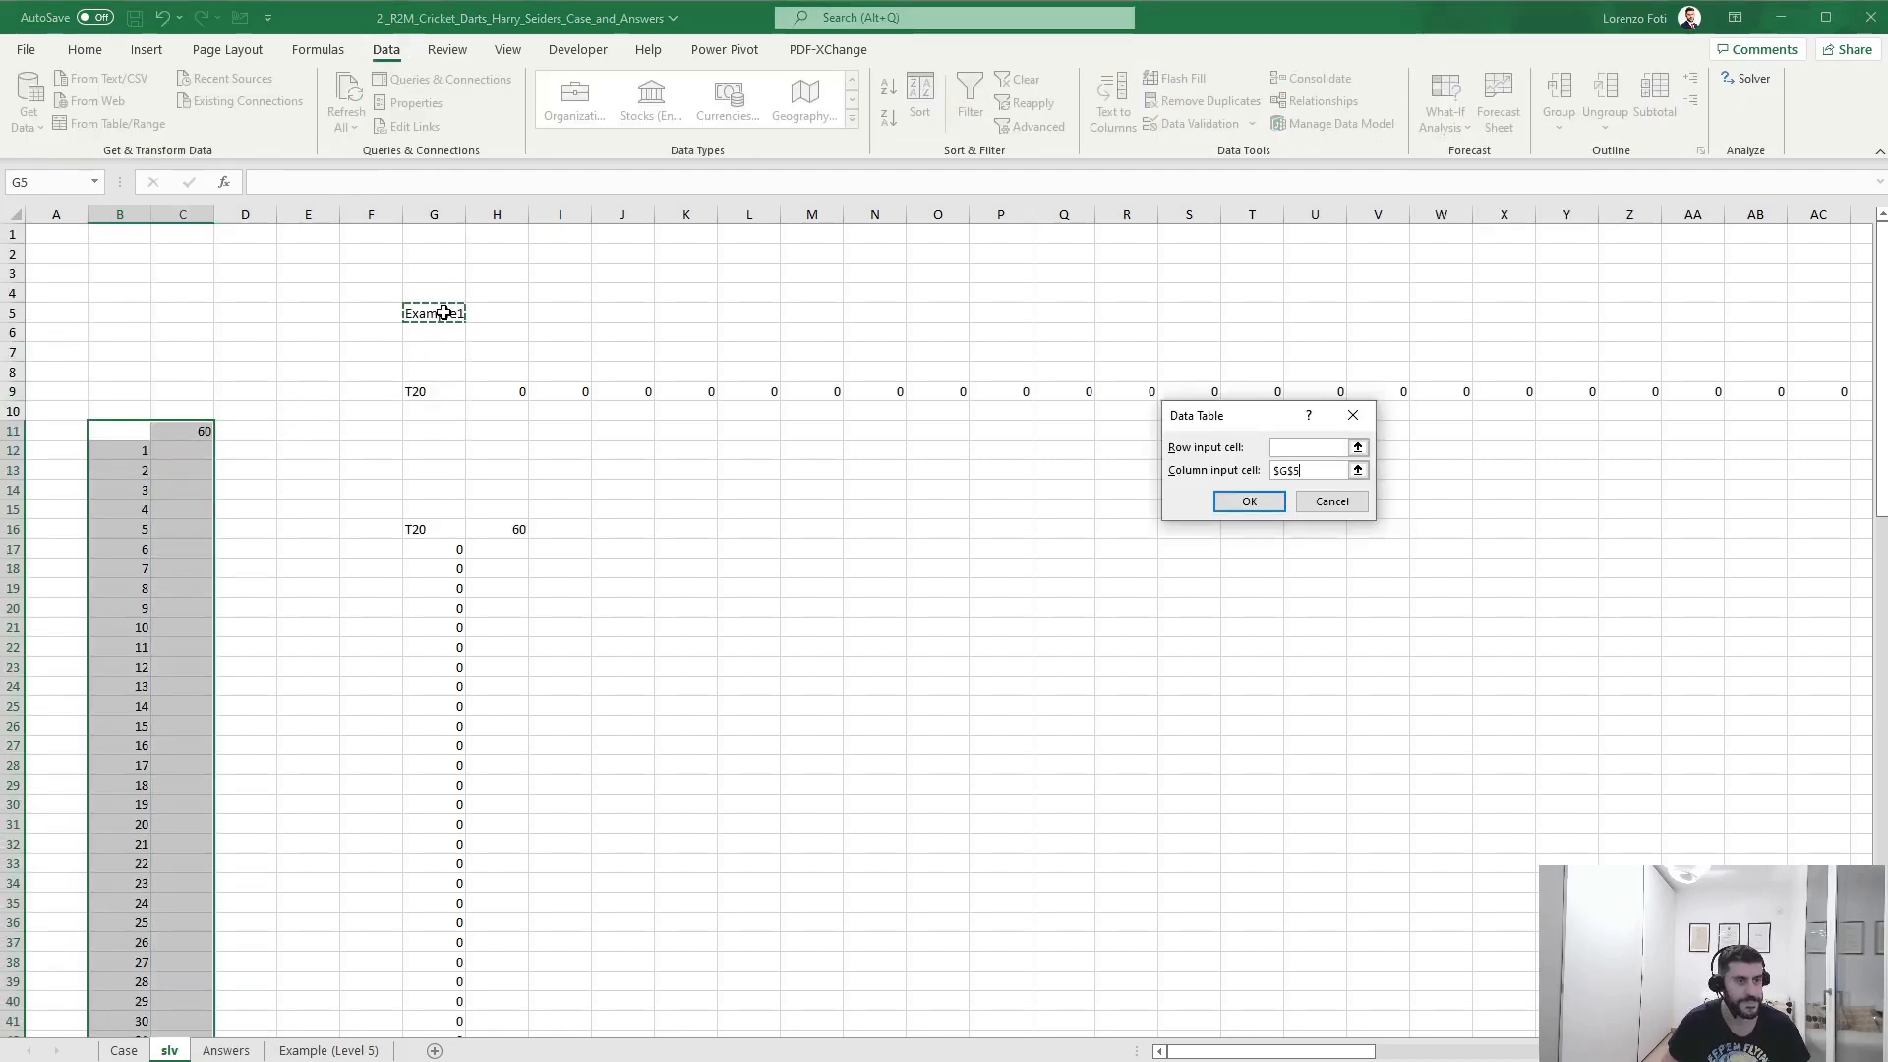
{"action": "key", "text": "Return"}
{"action": "key", "text": "alt+m"}
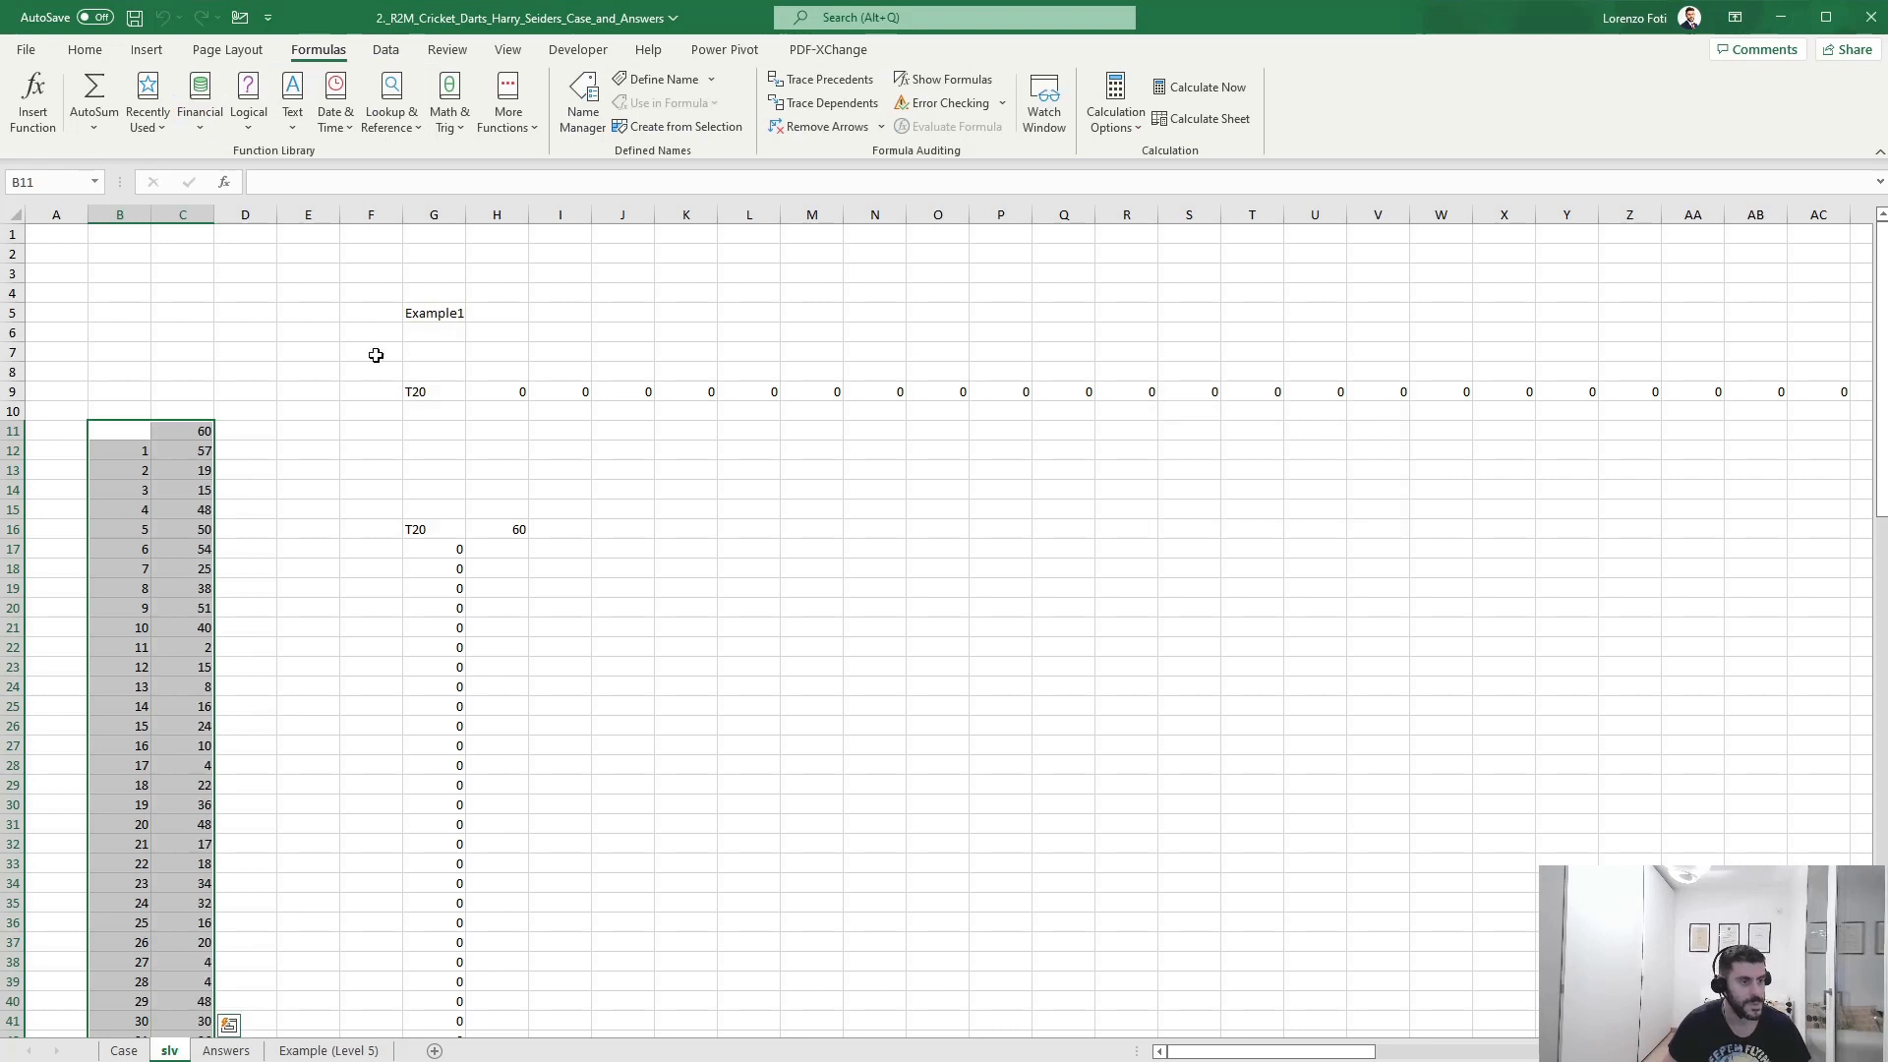
- Copy the game 1–10 scores from C12:C21 of the slv sheet and paste them as values into the Level 1 answers starting at E63 on Case
{"action": "left_click_drag", "start_coordinate": [173, 449], "coordinate": [183, 634]}
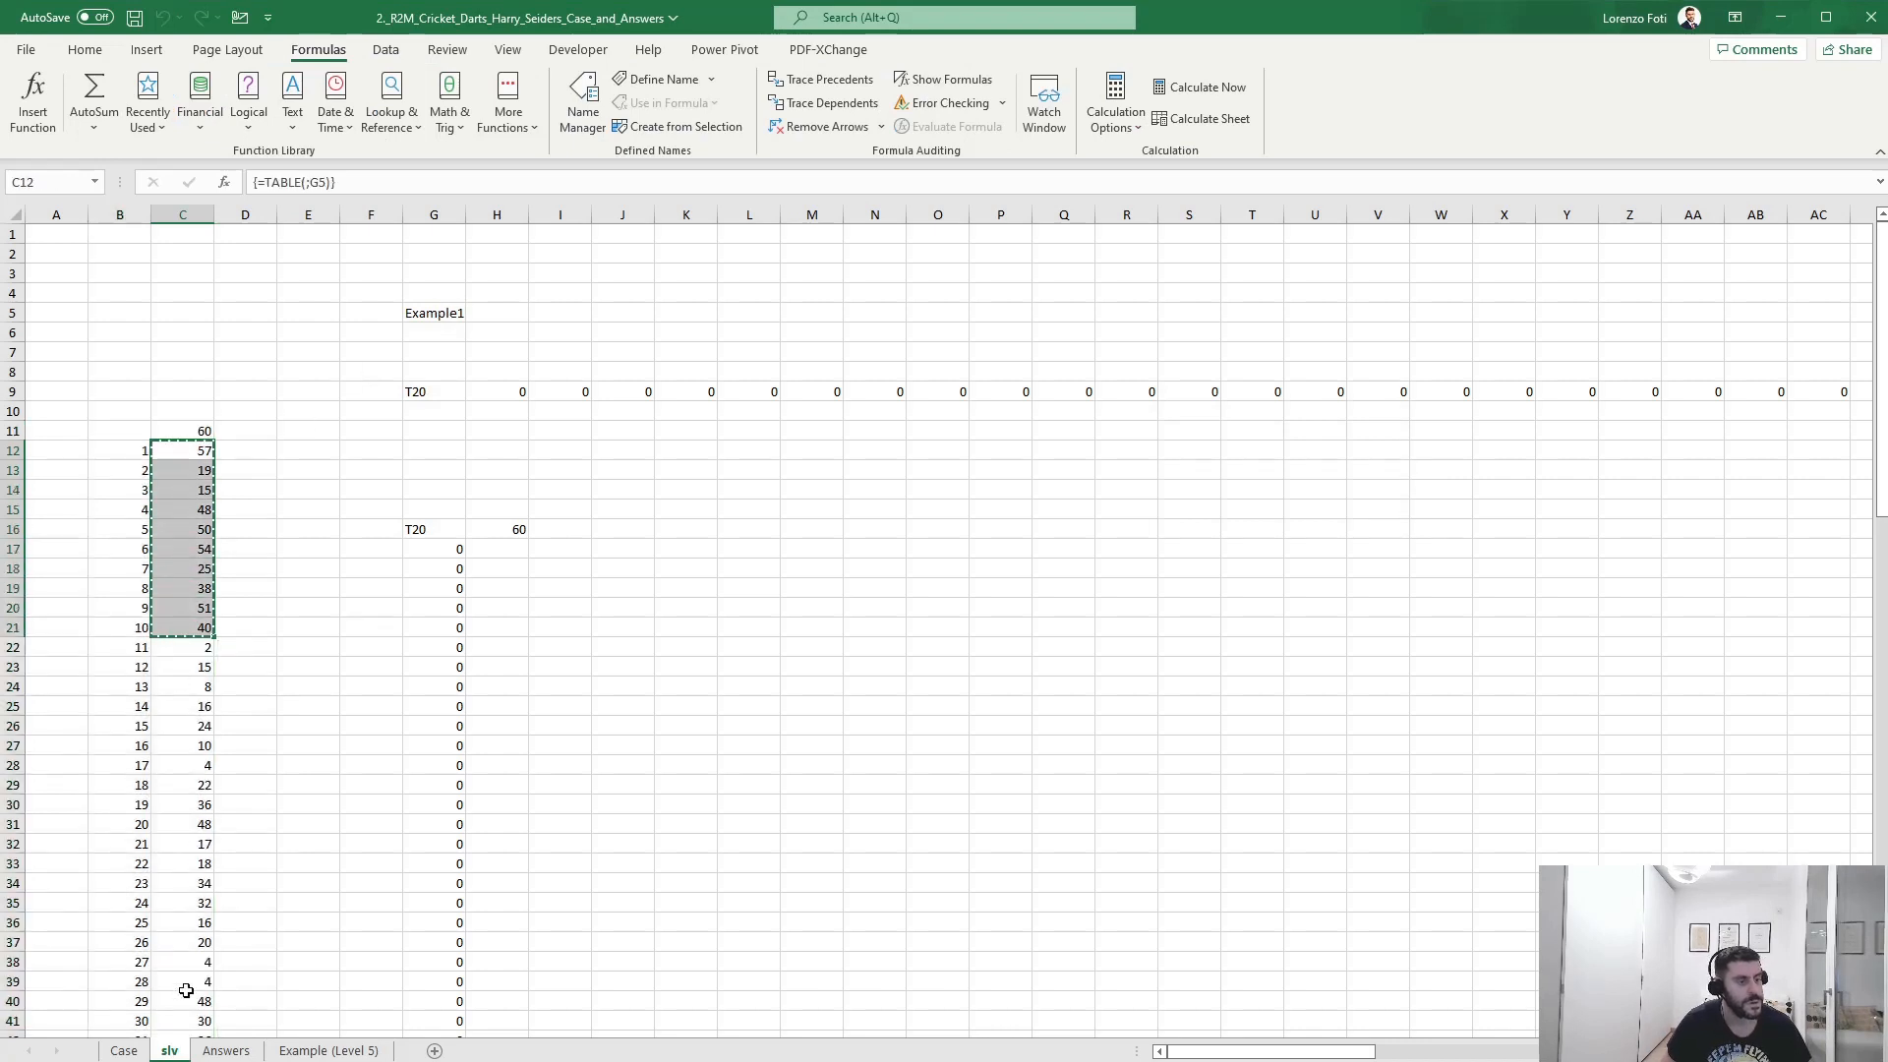
{"action": "left_click", "coordinate": [124, 1050]}
{"action": "left_click", "coordinate": [319, 576]}
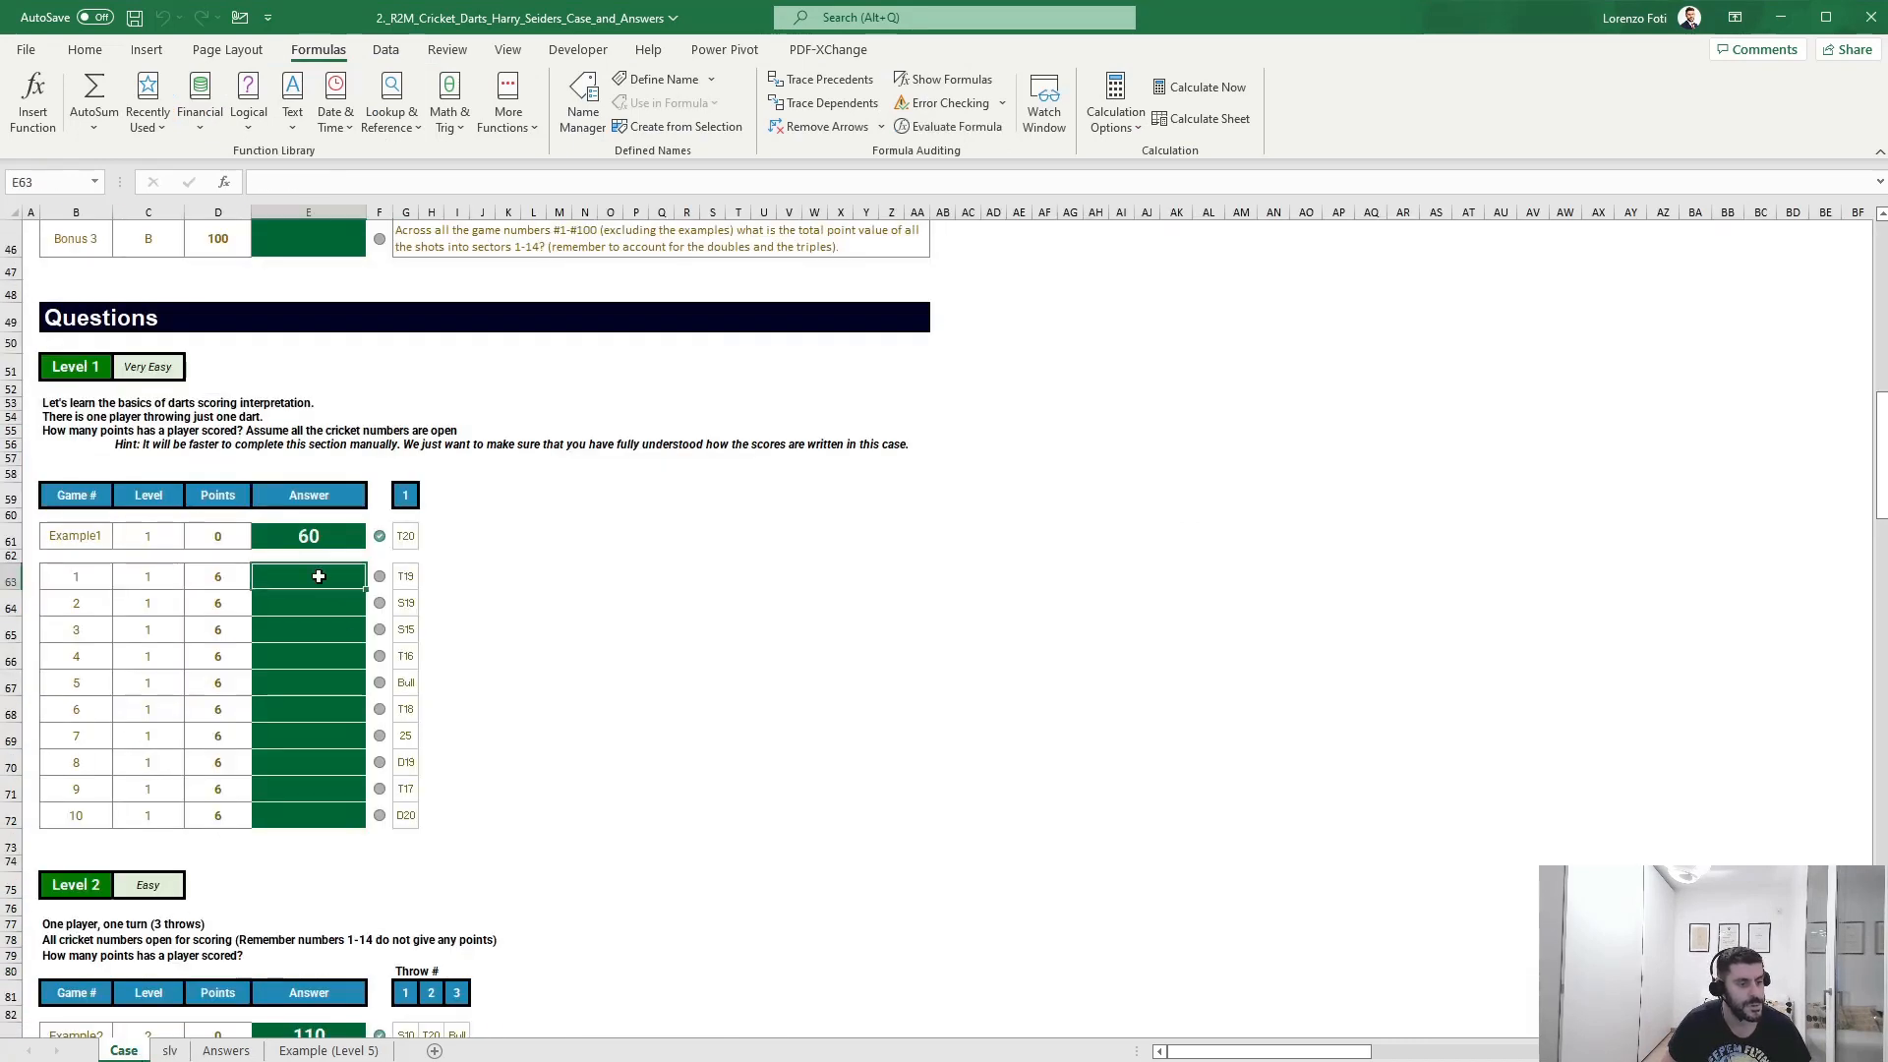
{"action": "key", "text": "alt+h"}
{"action": "key", "text": "v"}
{"action": "key", "text": "v"}
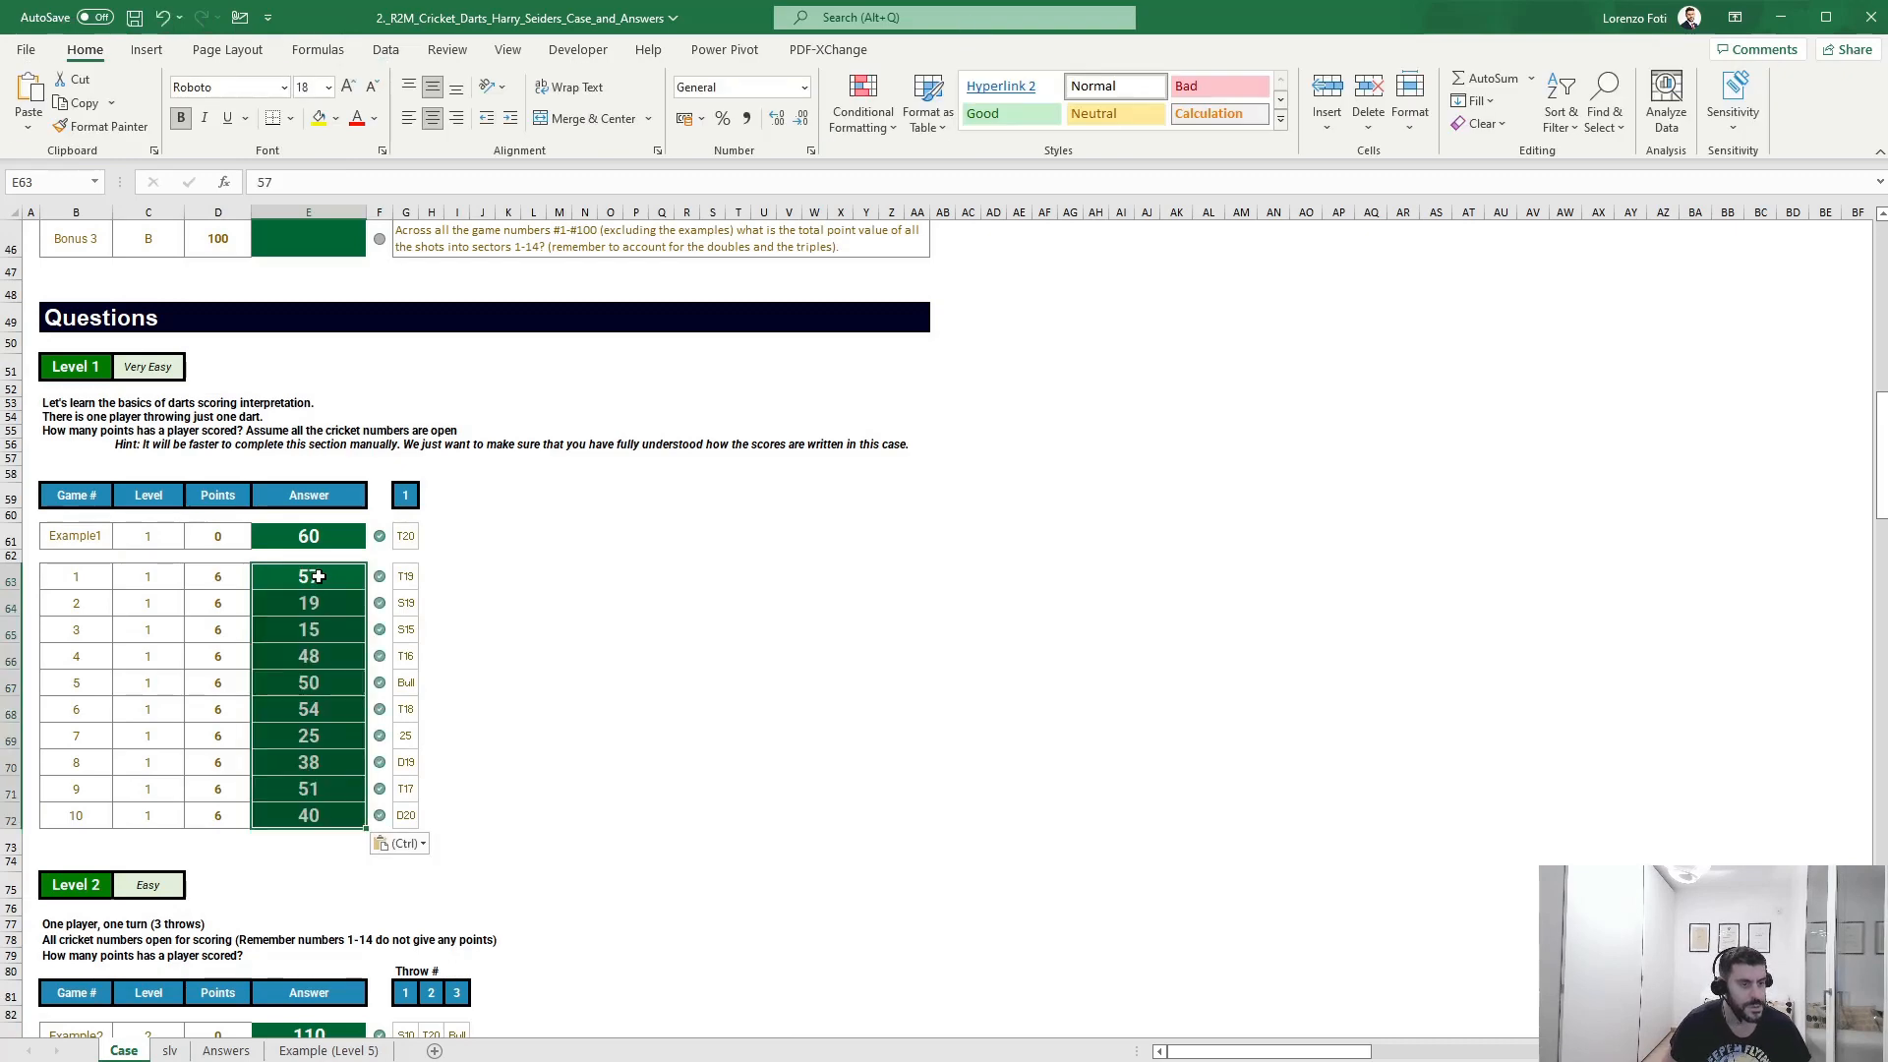
{"action": "key", "text": "Down"}
- Review the Level 2 questions on the Case sheet, and set G5 of the slv sheet to Example2
{"action": "scroll", "coordinate": [284, 732], "scroll_direction": "down", "scroll_amount": 9}
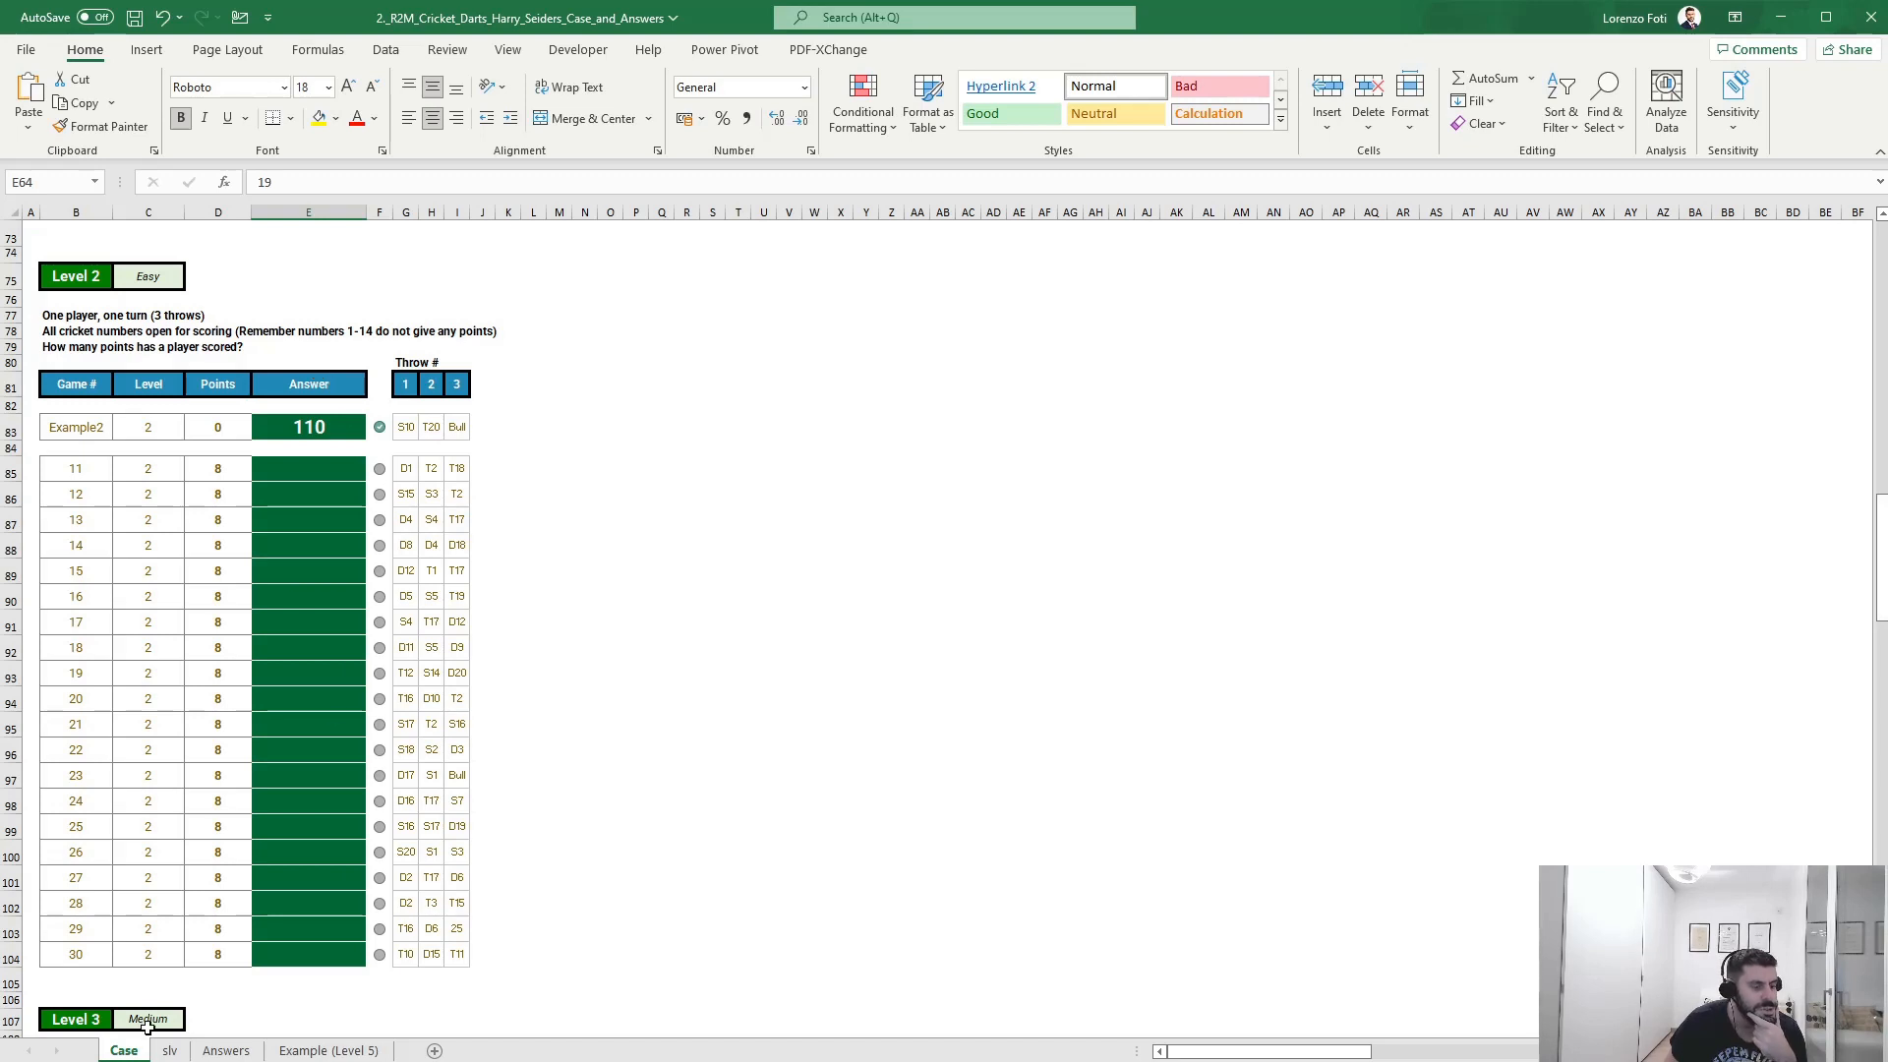
{"action": "scroll", "coordinate": [325, 486], "scroll_direction": "up", "scroll_amount": 5}
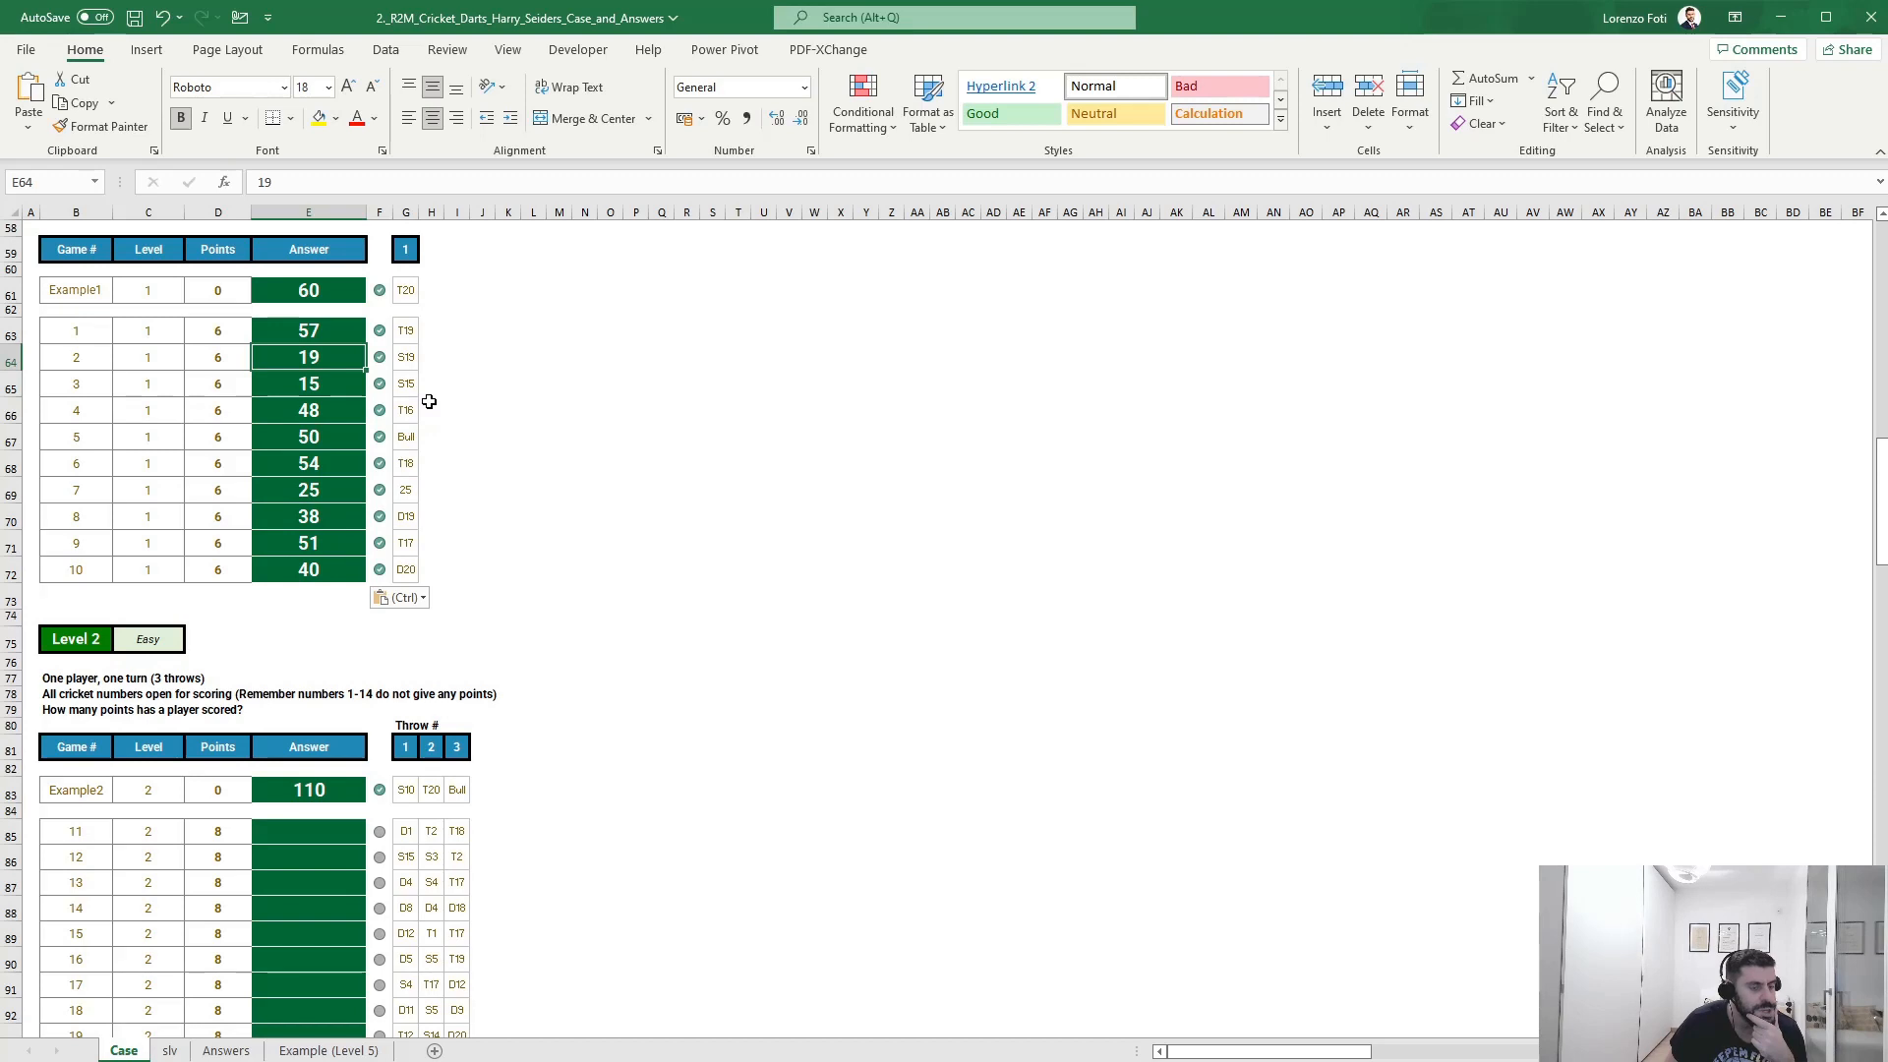
{"action": "scroll", "coordinate": [428, 401], "scroll_direction": "up", "scroll_amount": 2}
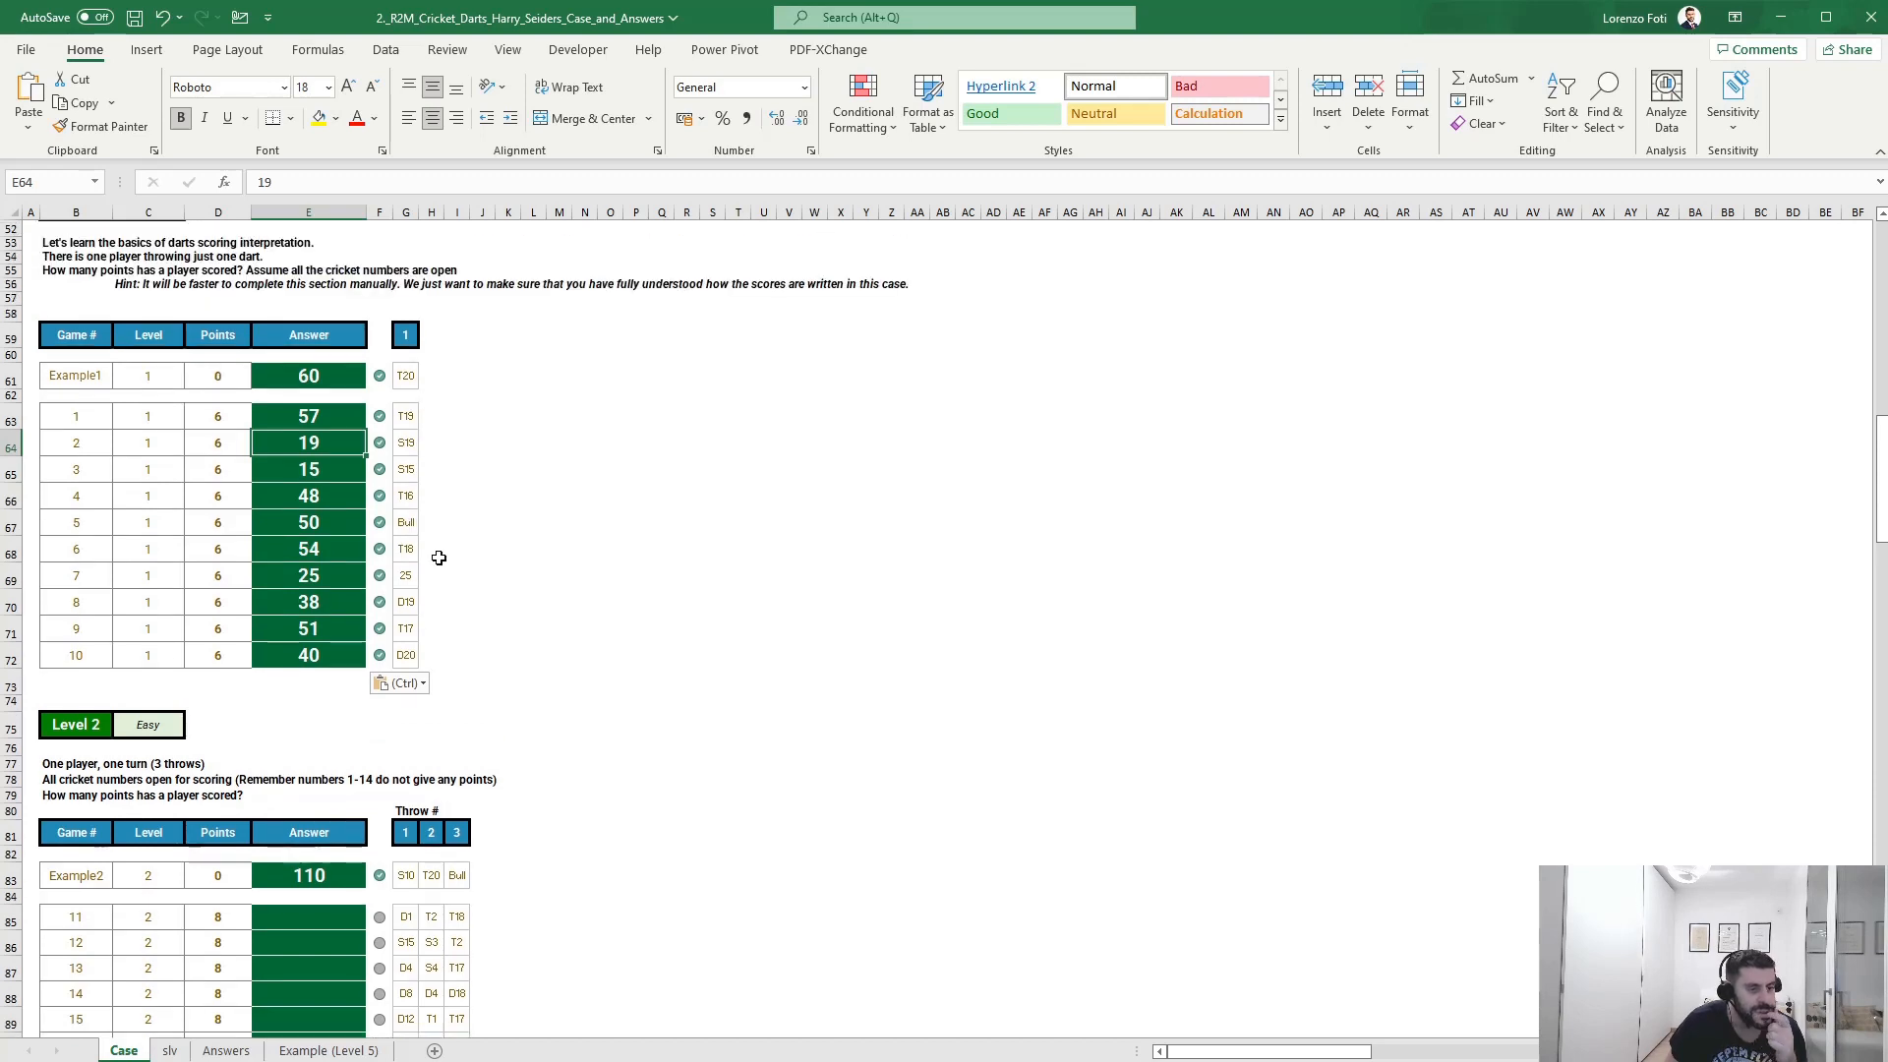
{"action": "scroll", "coordinate": [489, 771], "scroll_direction": "down", "scroll_amount": 4}
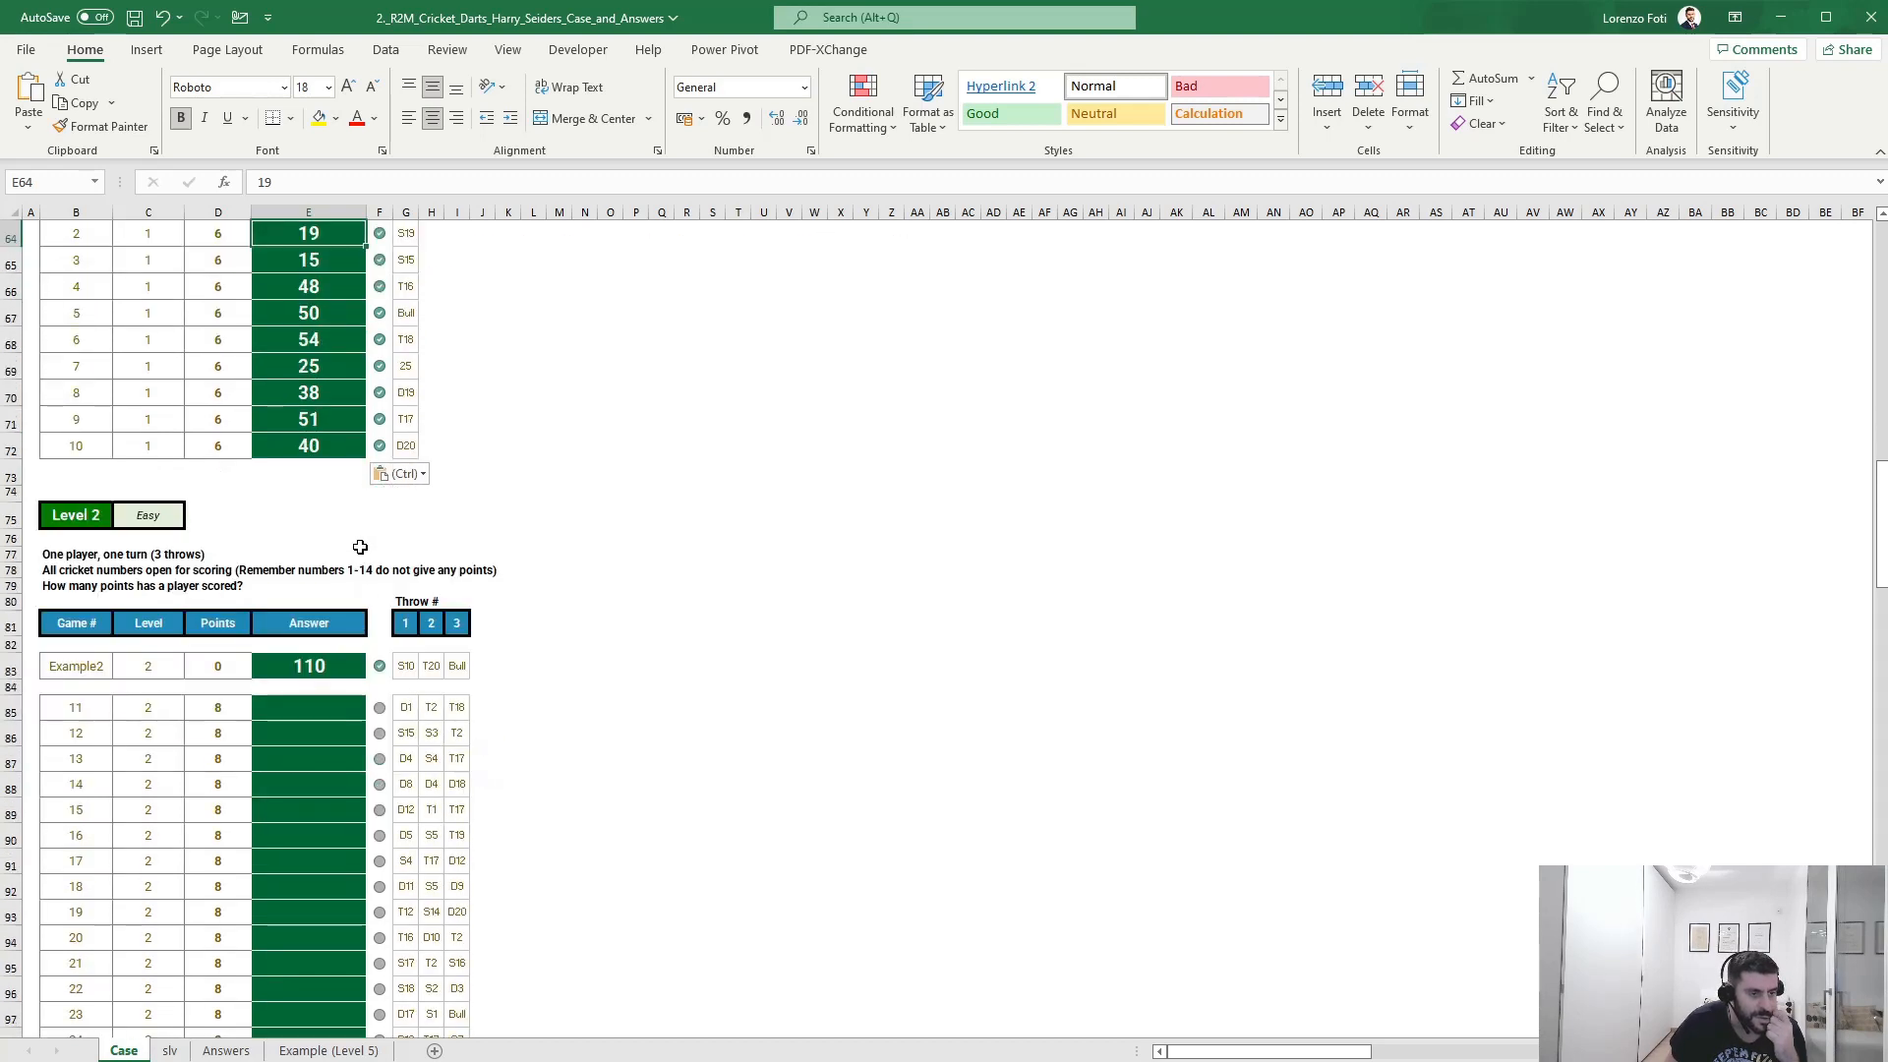
{"action": "left_click", "coordinate": [168, 1051]}
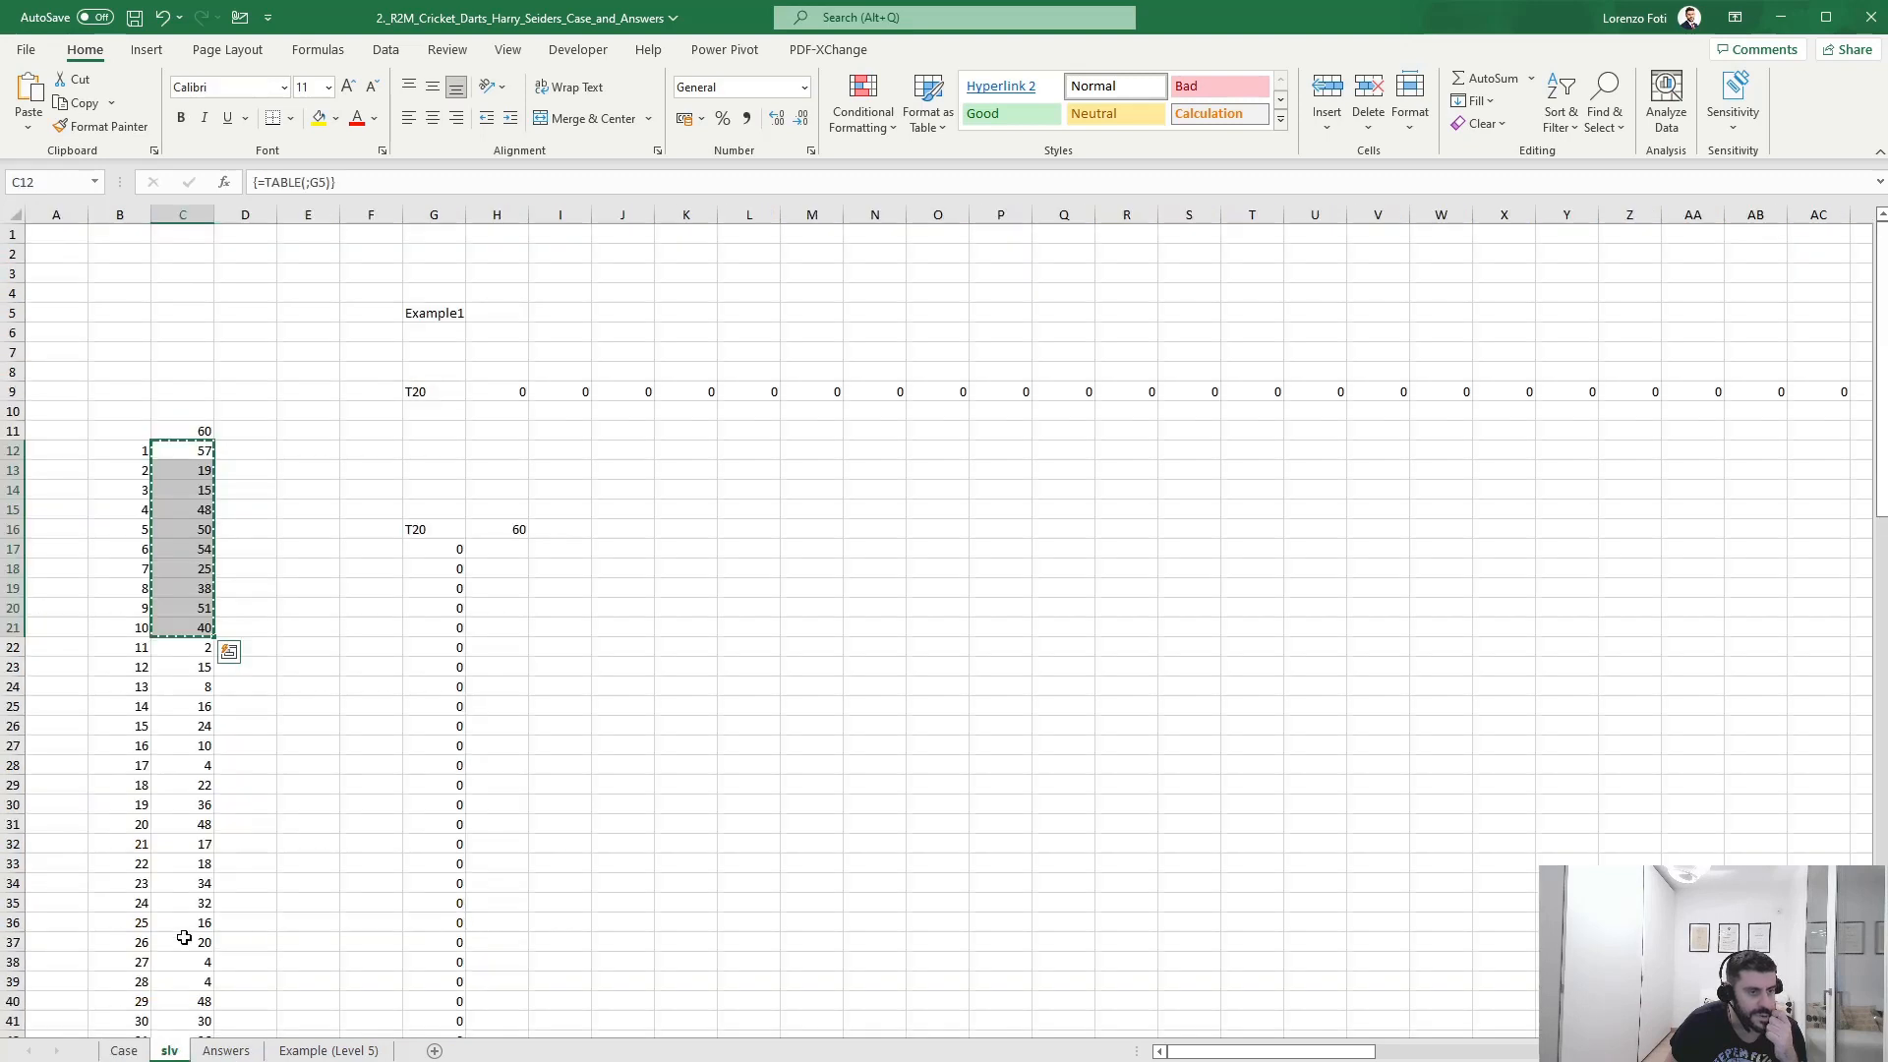
{"action": "key", "text": "Escape"}
{"action": "key", "text": "Escape"}
{"action": "left_click", "coordinate": [440, 309]}
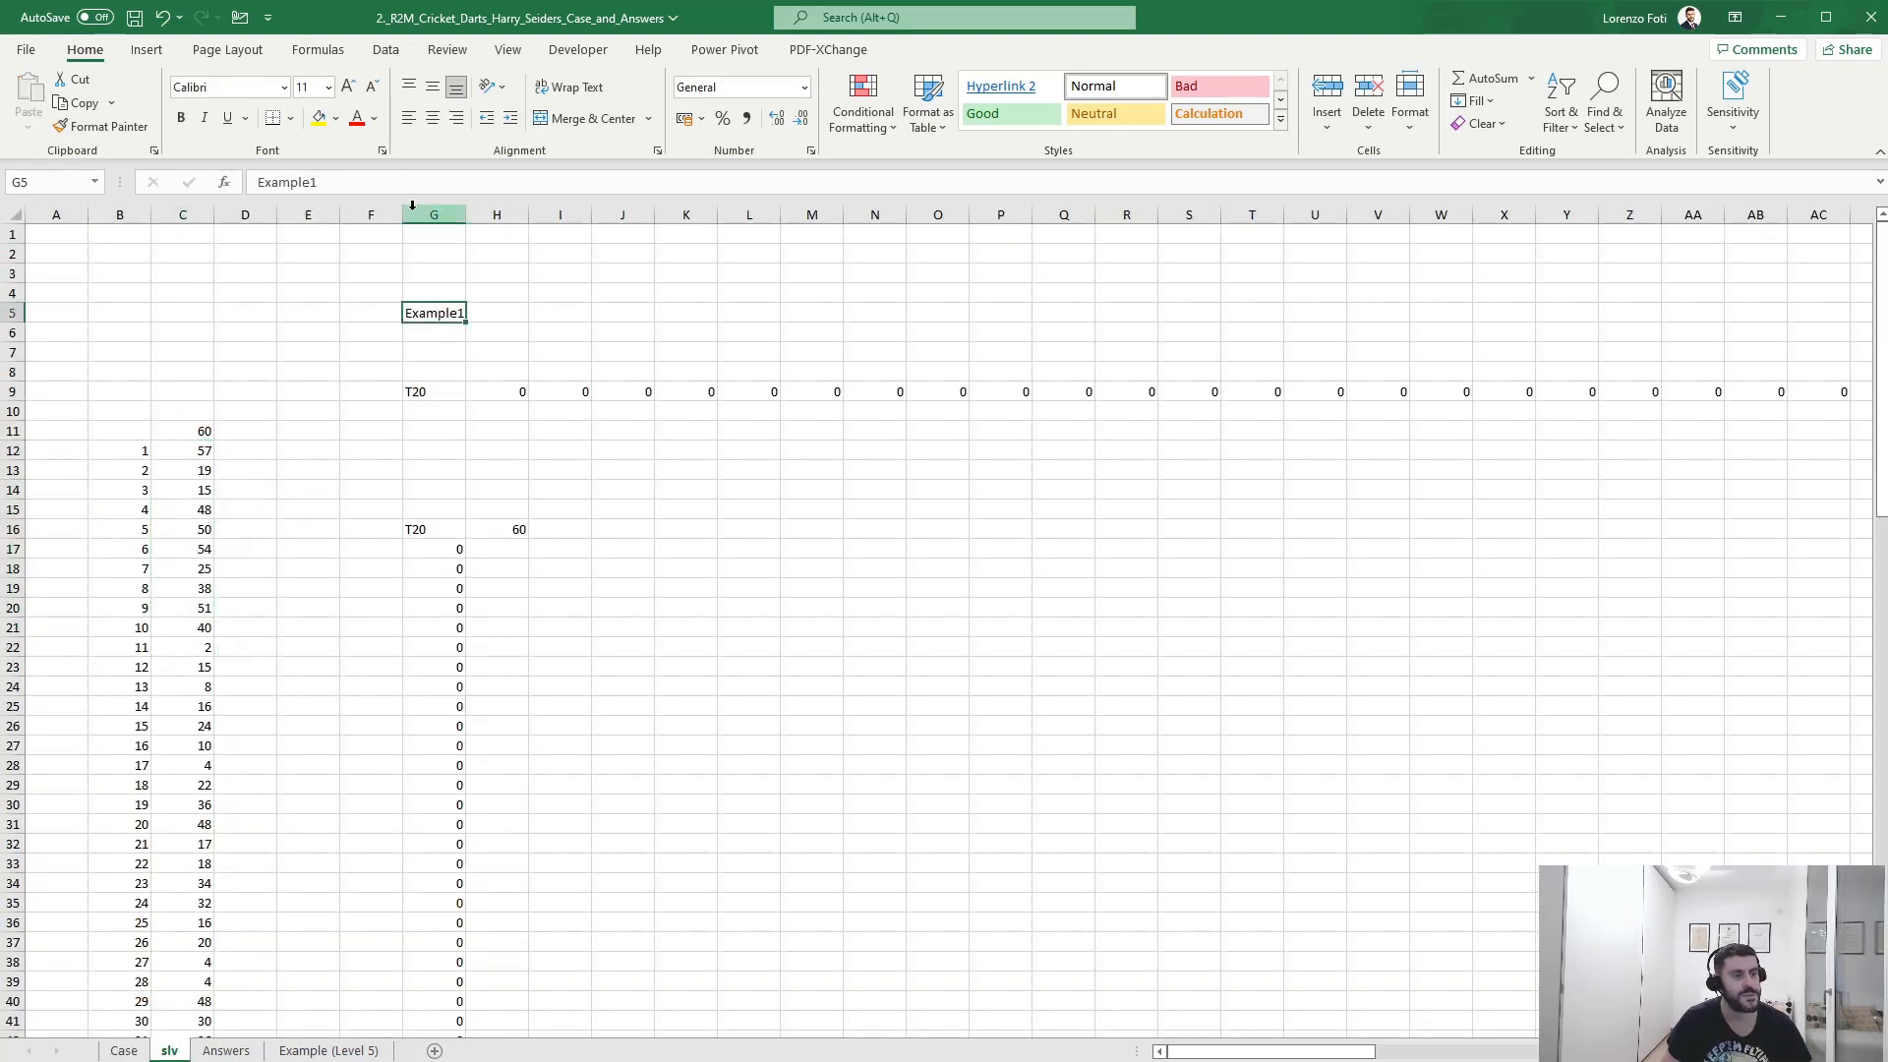
{"action": "left_click", "coordinate": [405, 182]}
{"action": "key", "text": "Return"}
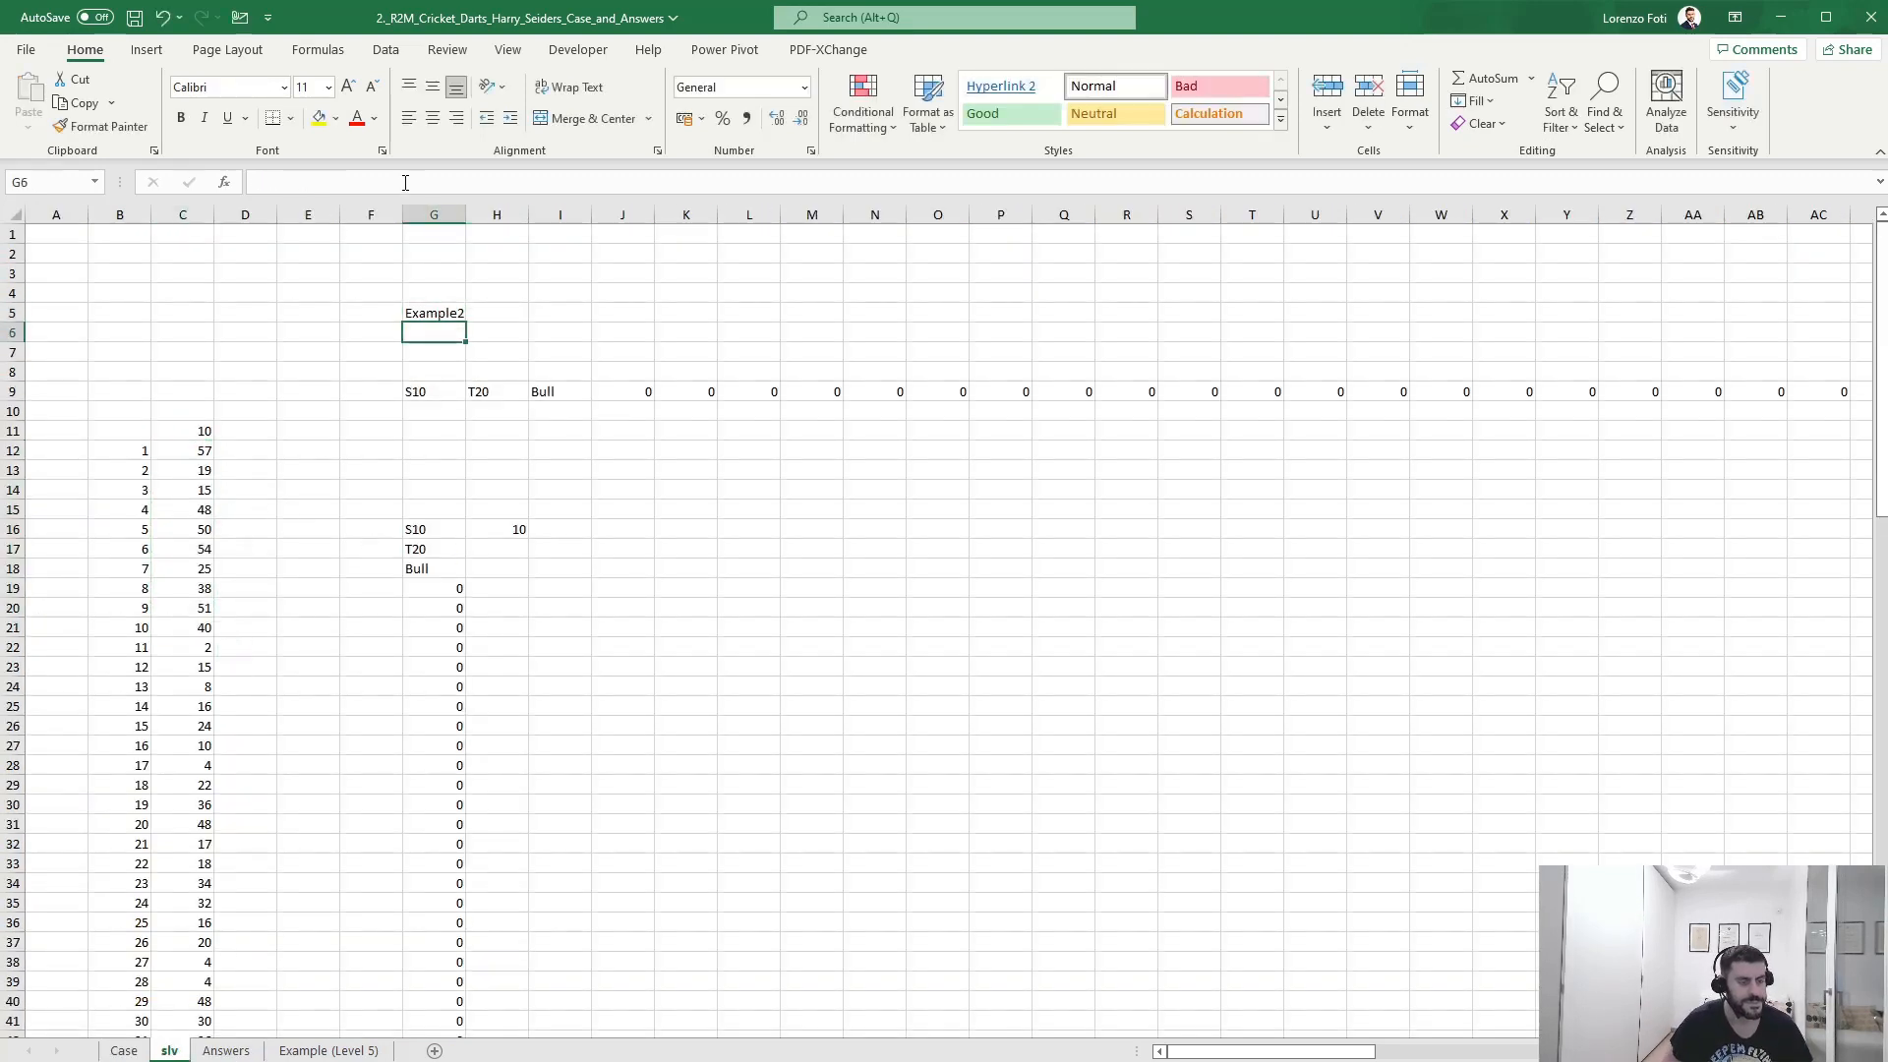
- Fill the H16 score formula down to H18 so each of the three throws is scored, leaving H19 empty
{"action": "left_click", "coordinate": [505, 527]}
{"action": "left_click_drag", "start_coordinate": [529, 539], "coordinate": [522, 591]}
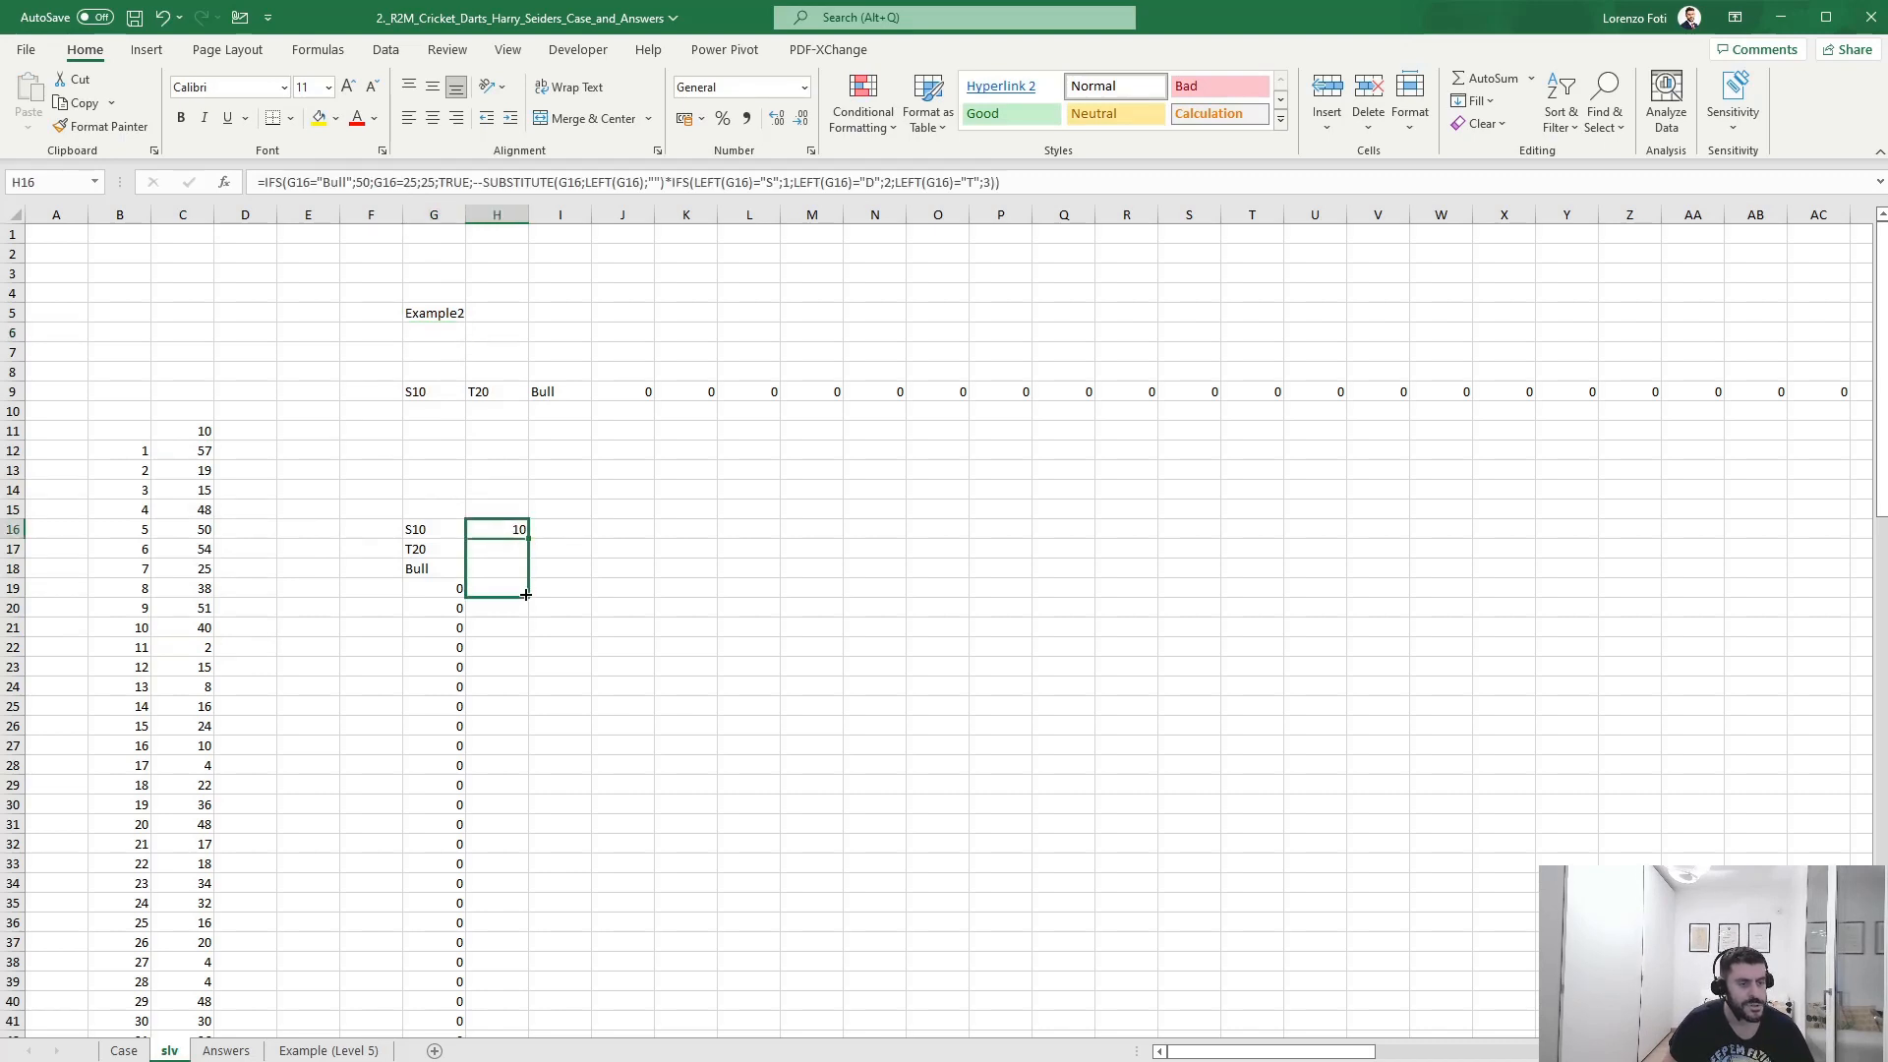
{"action": "left_click", "coordinate": [522, 591]}
{"action": "key", "text": "Delete"}
{"action": "key", "text": "Up"}
{"action": "key", "text": "Up"}
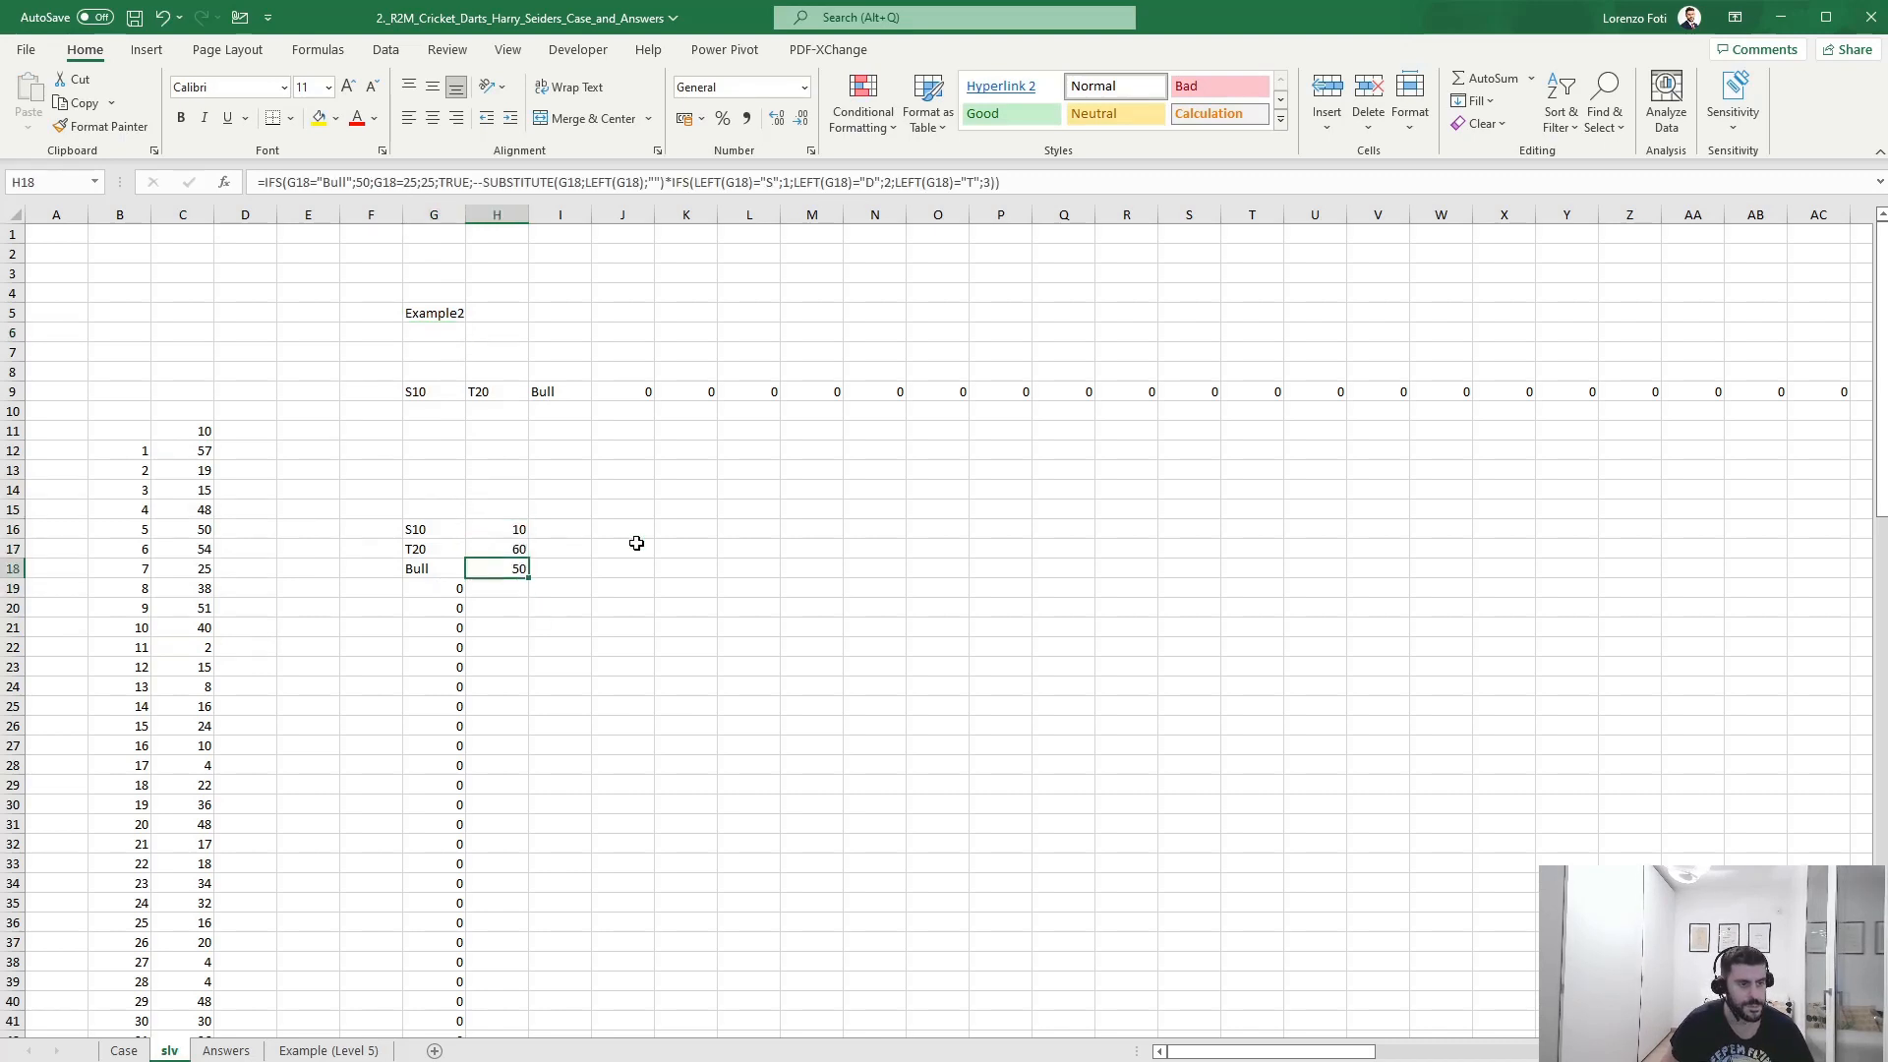
{"action": "key", "text": "Up"}
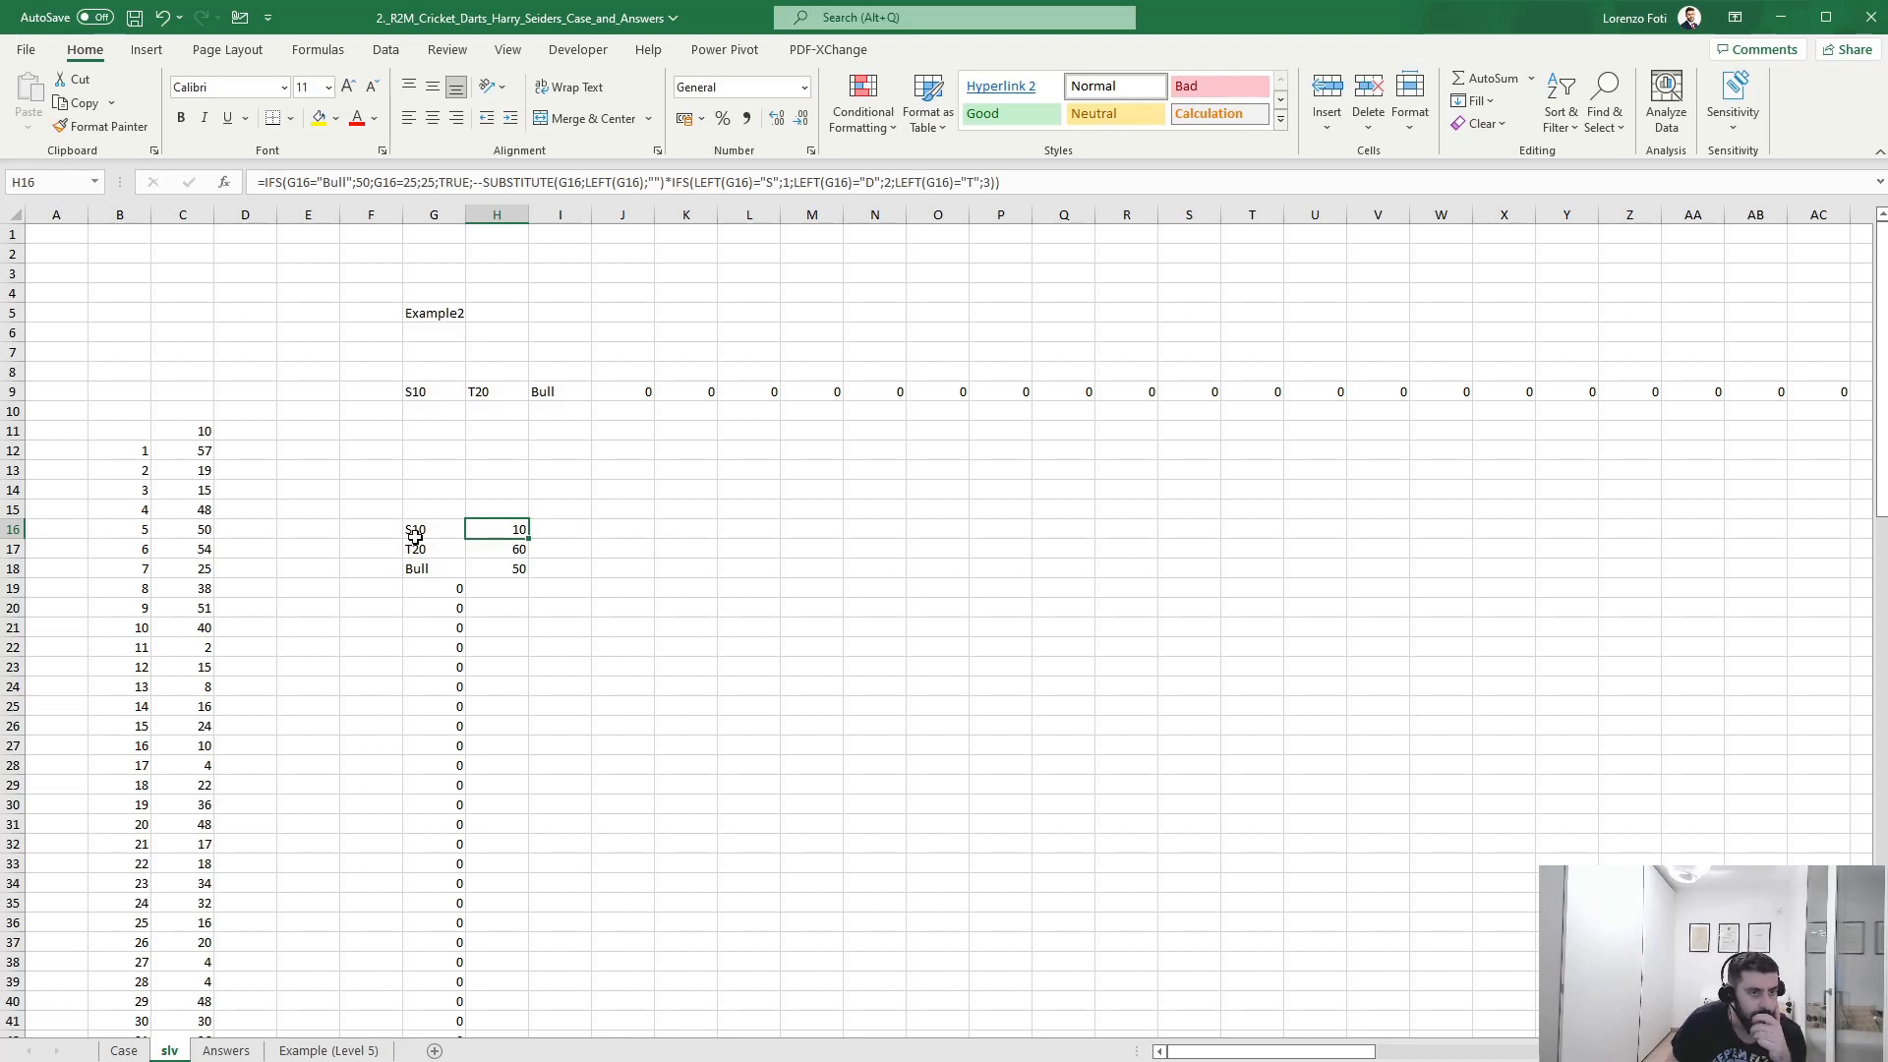
- Start an IF formula in I16 with an AND test that G16 is neither "Bull" nor 25
{"action": "left_click", "coordinate": [568, 528]}
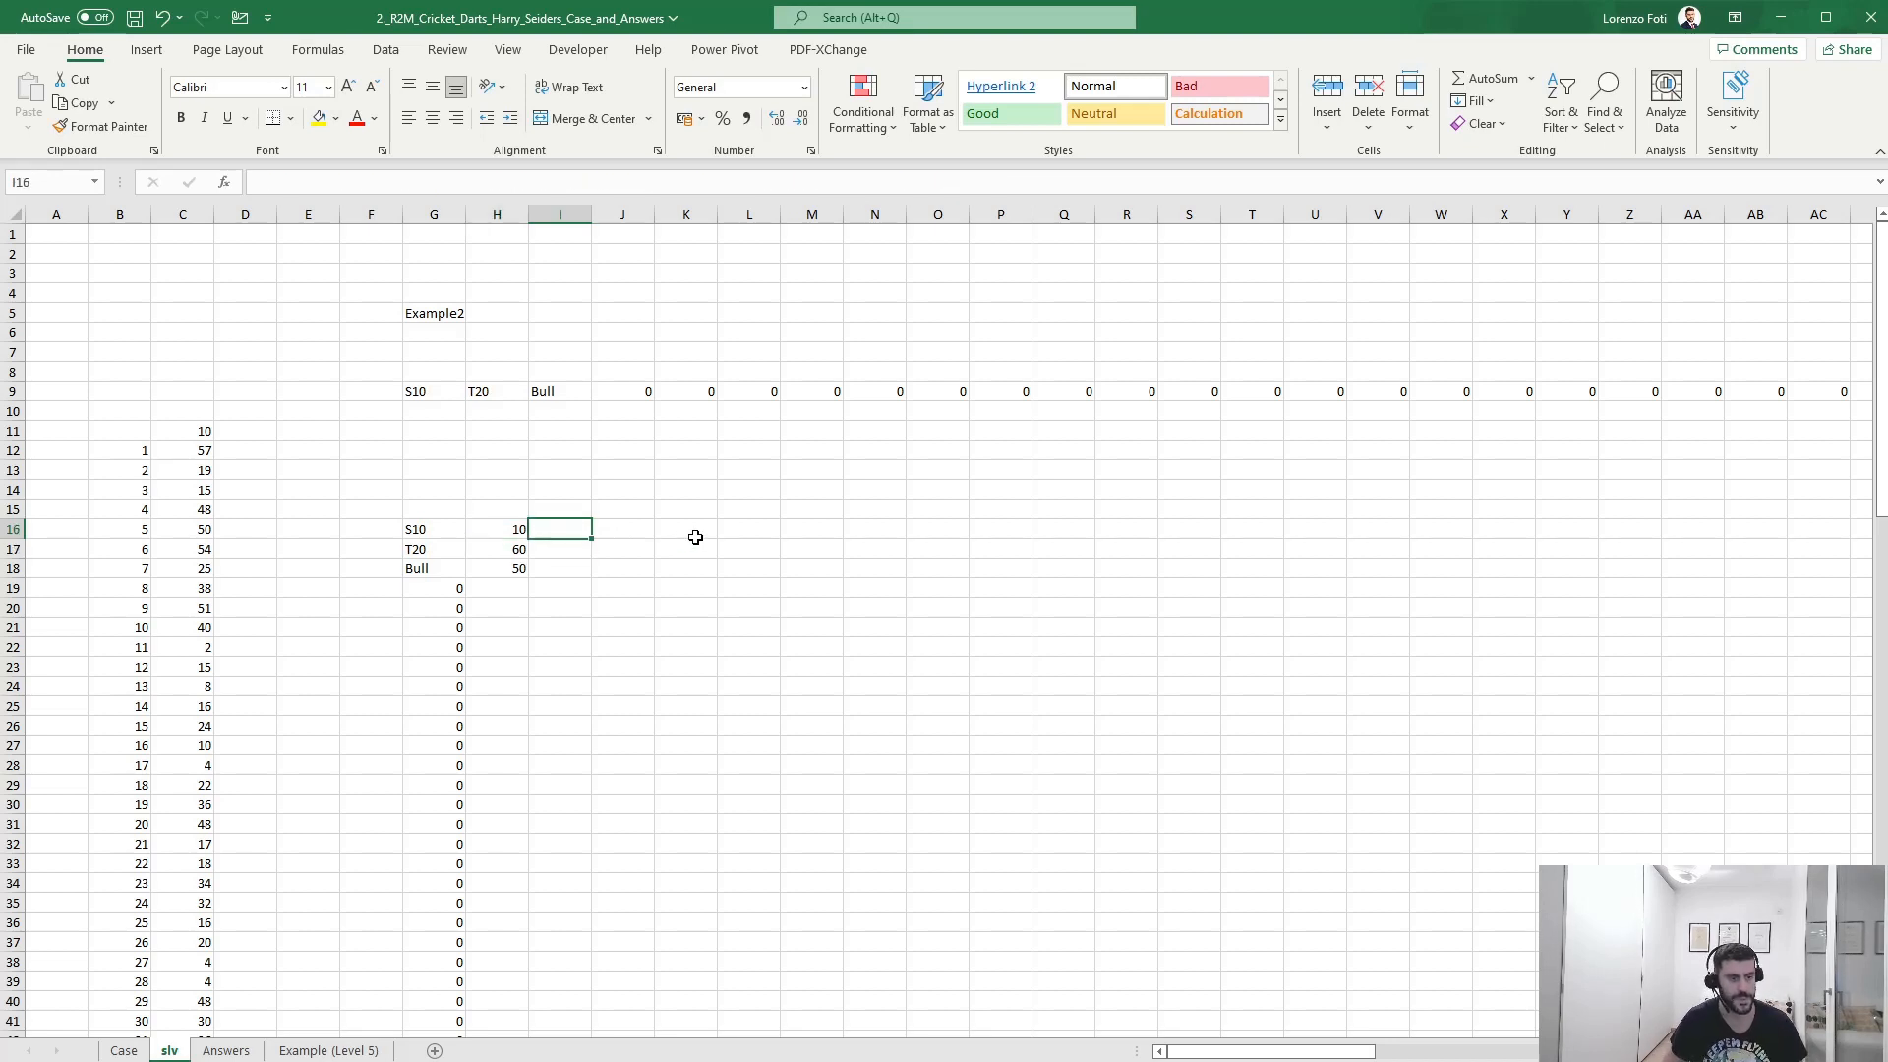
{"action": "type", "text": "+"}
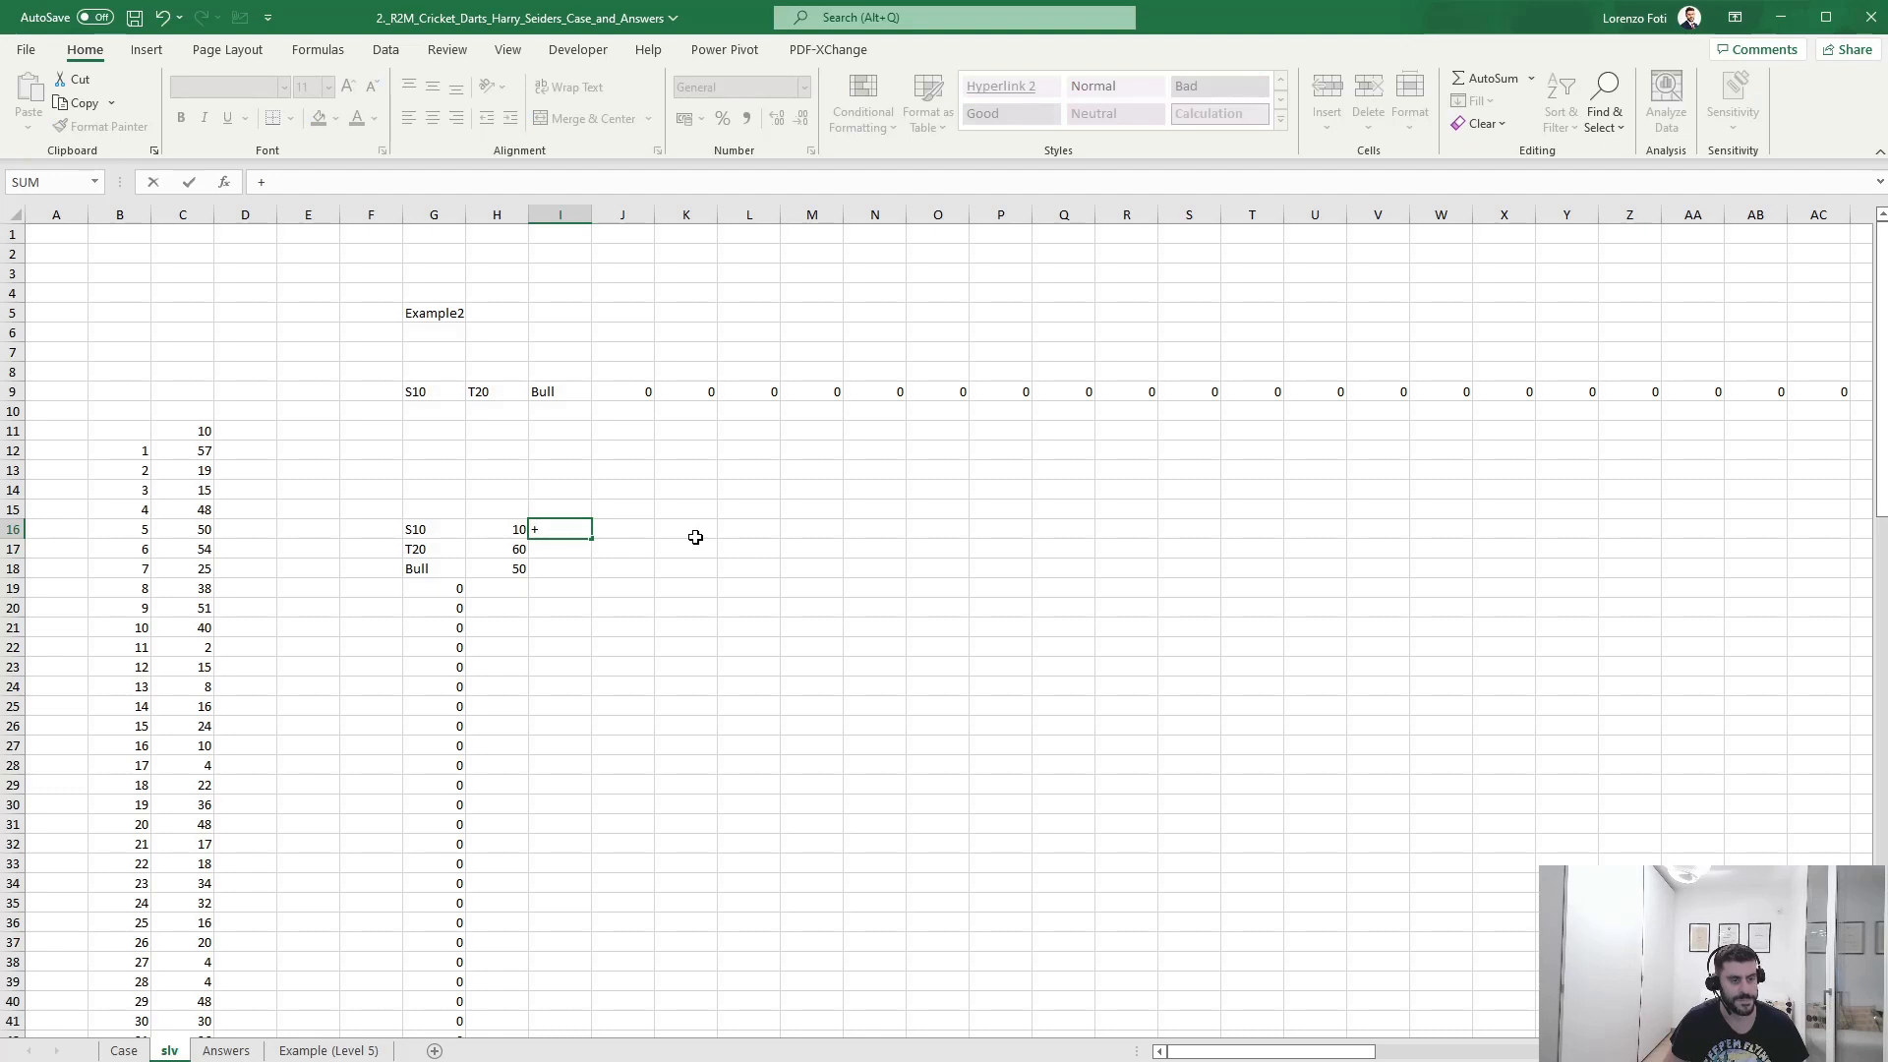
{"action": "type", "text": "if("}
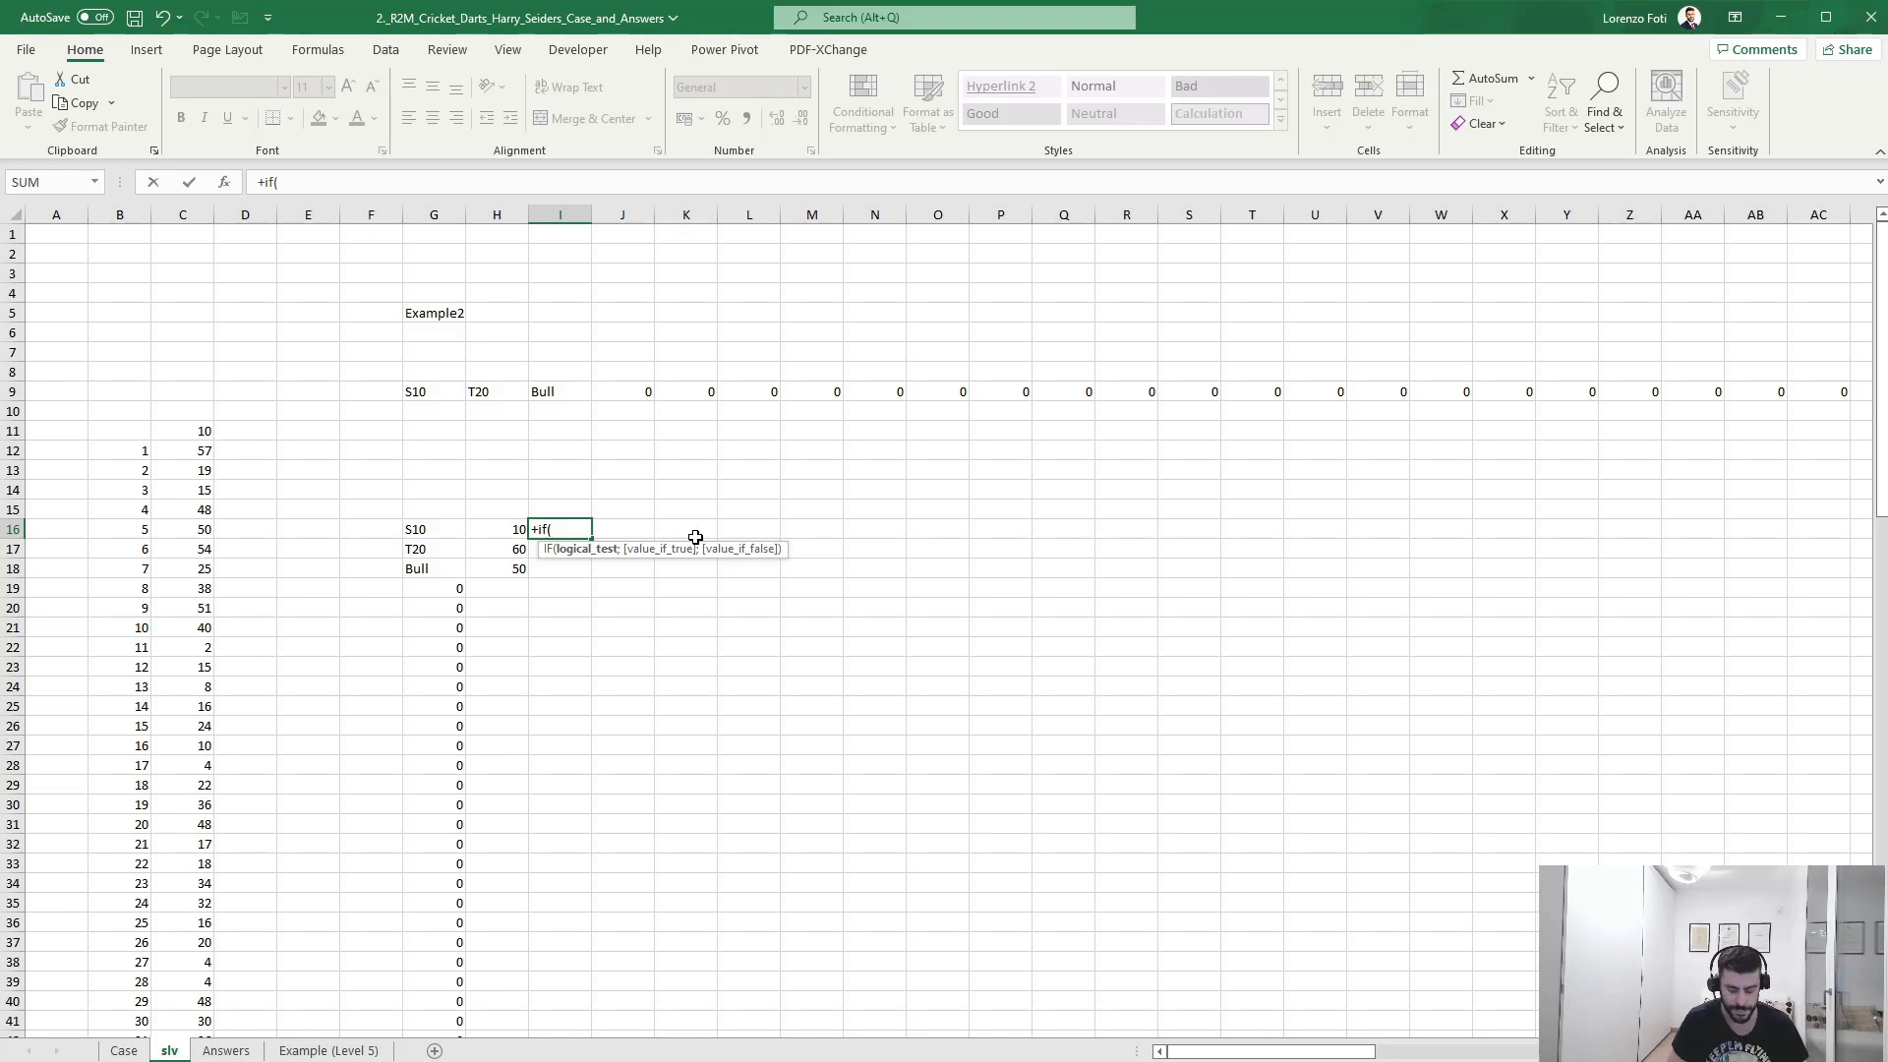
{"action": "type", "text": "and("}
{"action": "key", "text": "Left"}
{"action": "key", "text": "Left"}
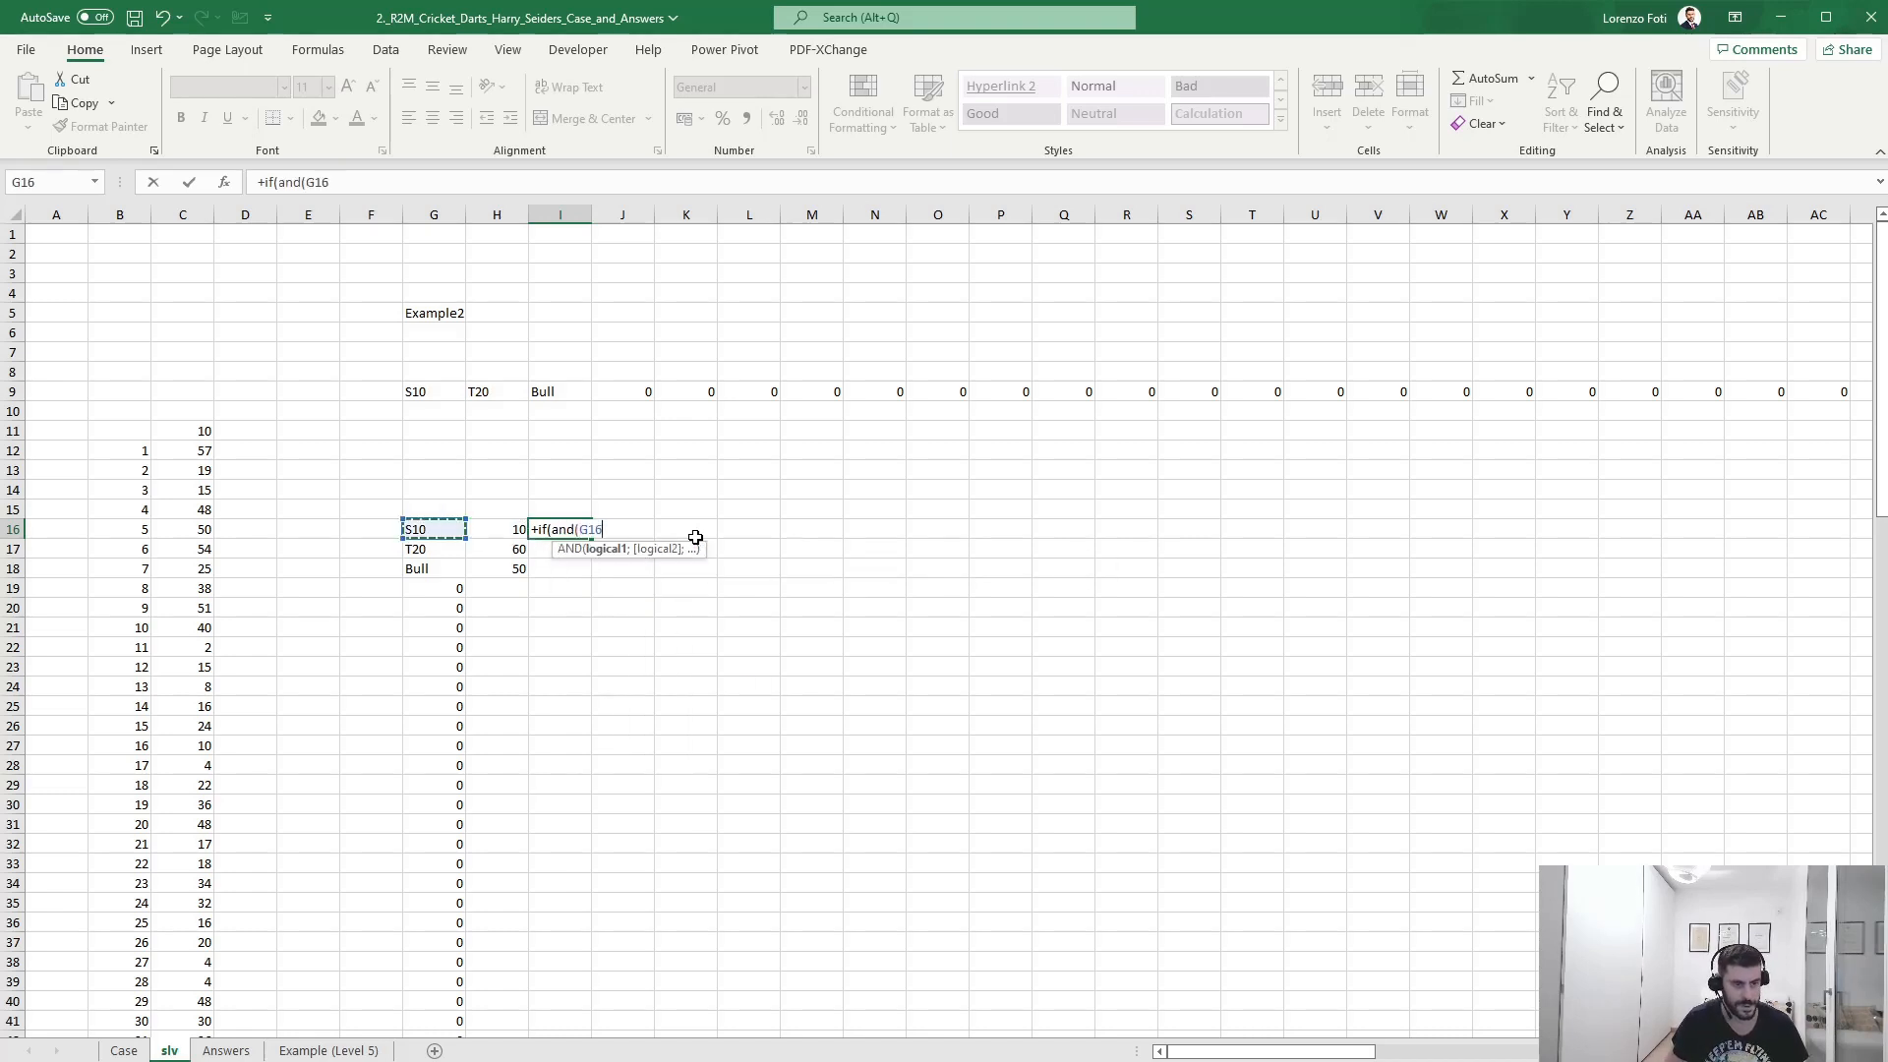
{"action": "type", "text": "<>\"Bull\";"}
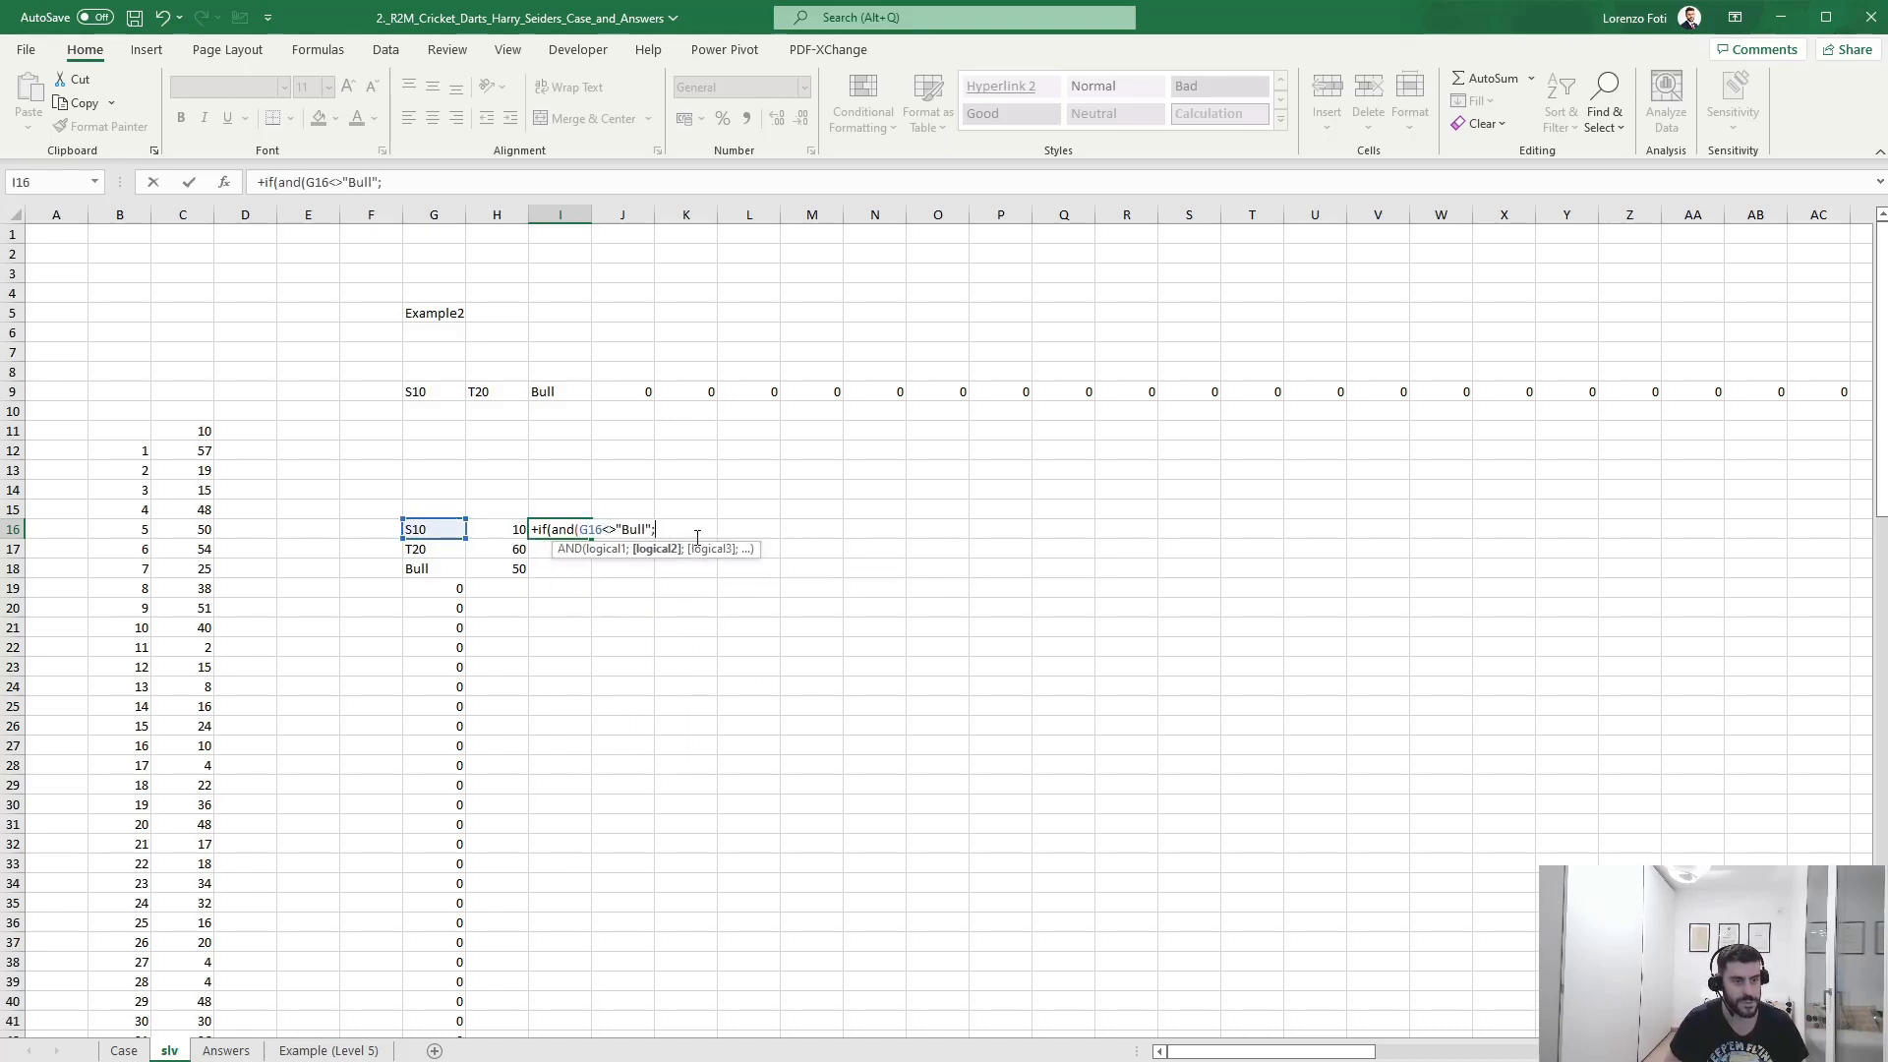
{"action": "key", "text": "Left"}
{"action": "key", "text": "Left"}
{"action": "type", "text": "<"}
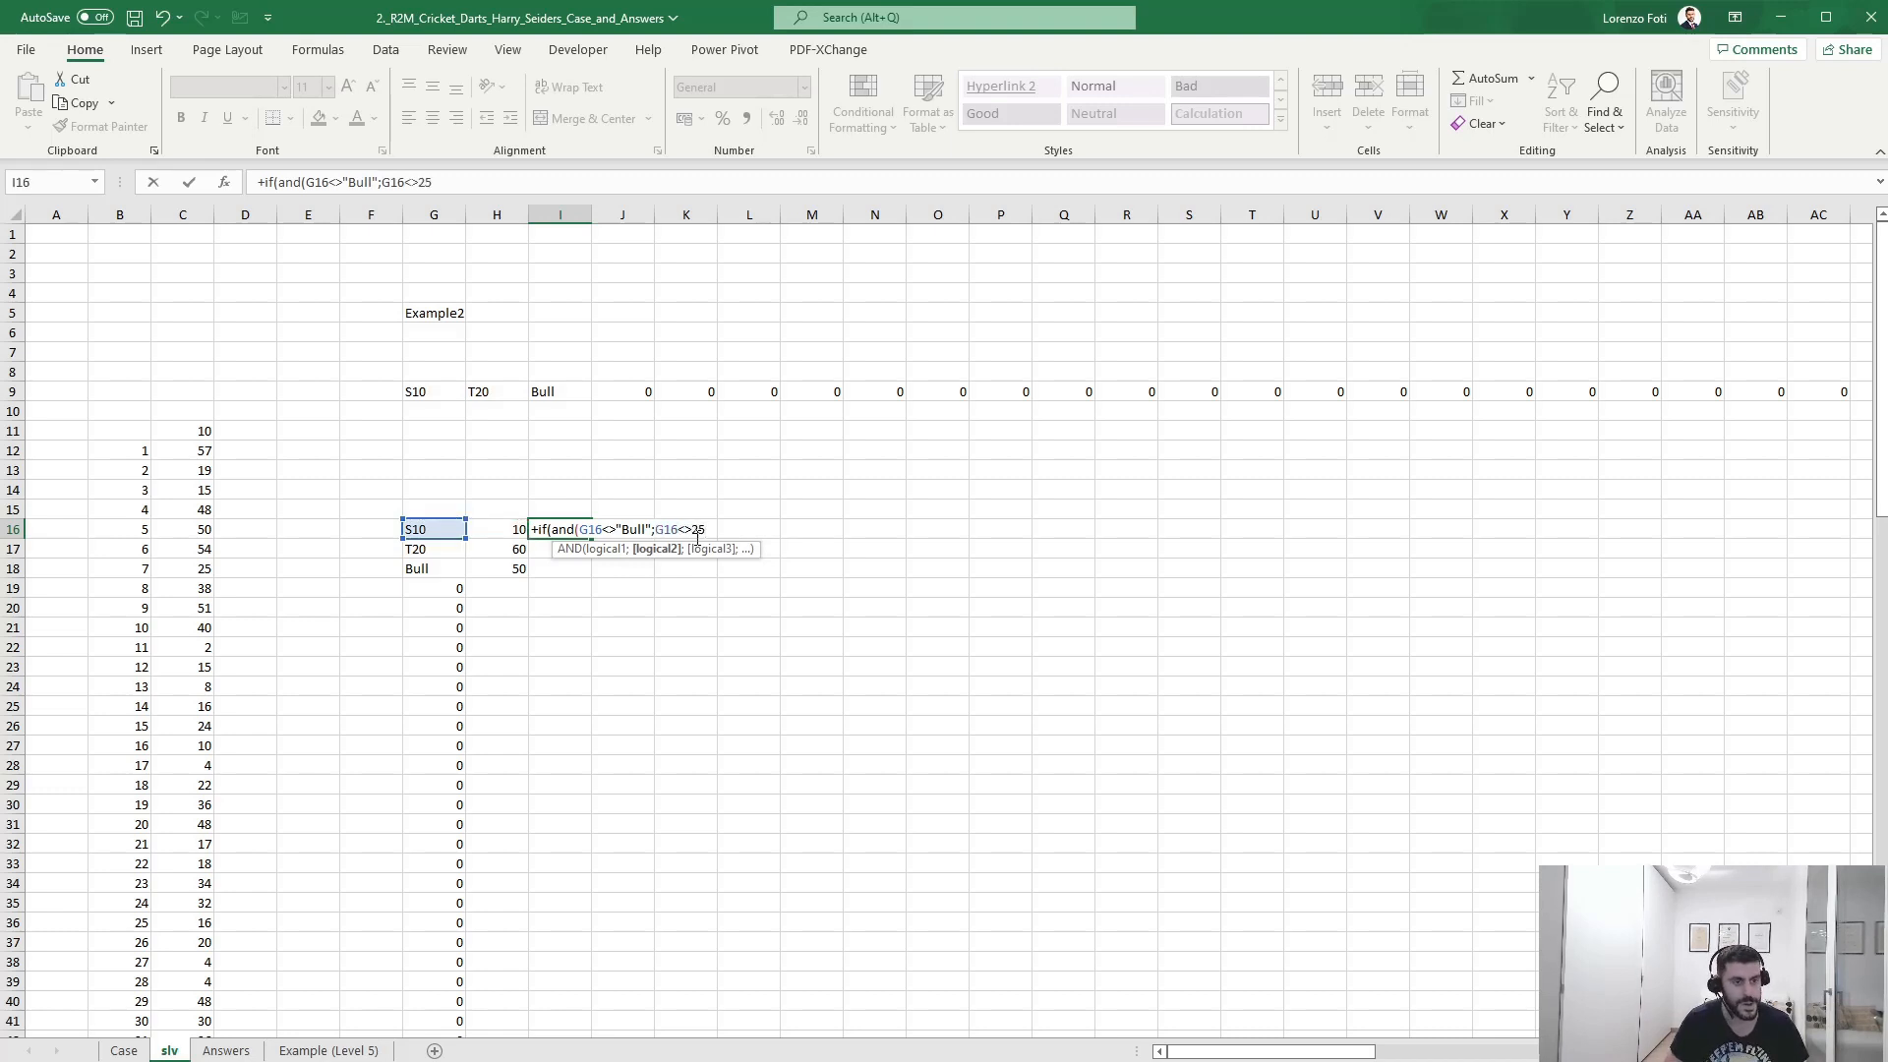
{"action": "type", "text": ">25);"}
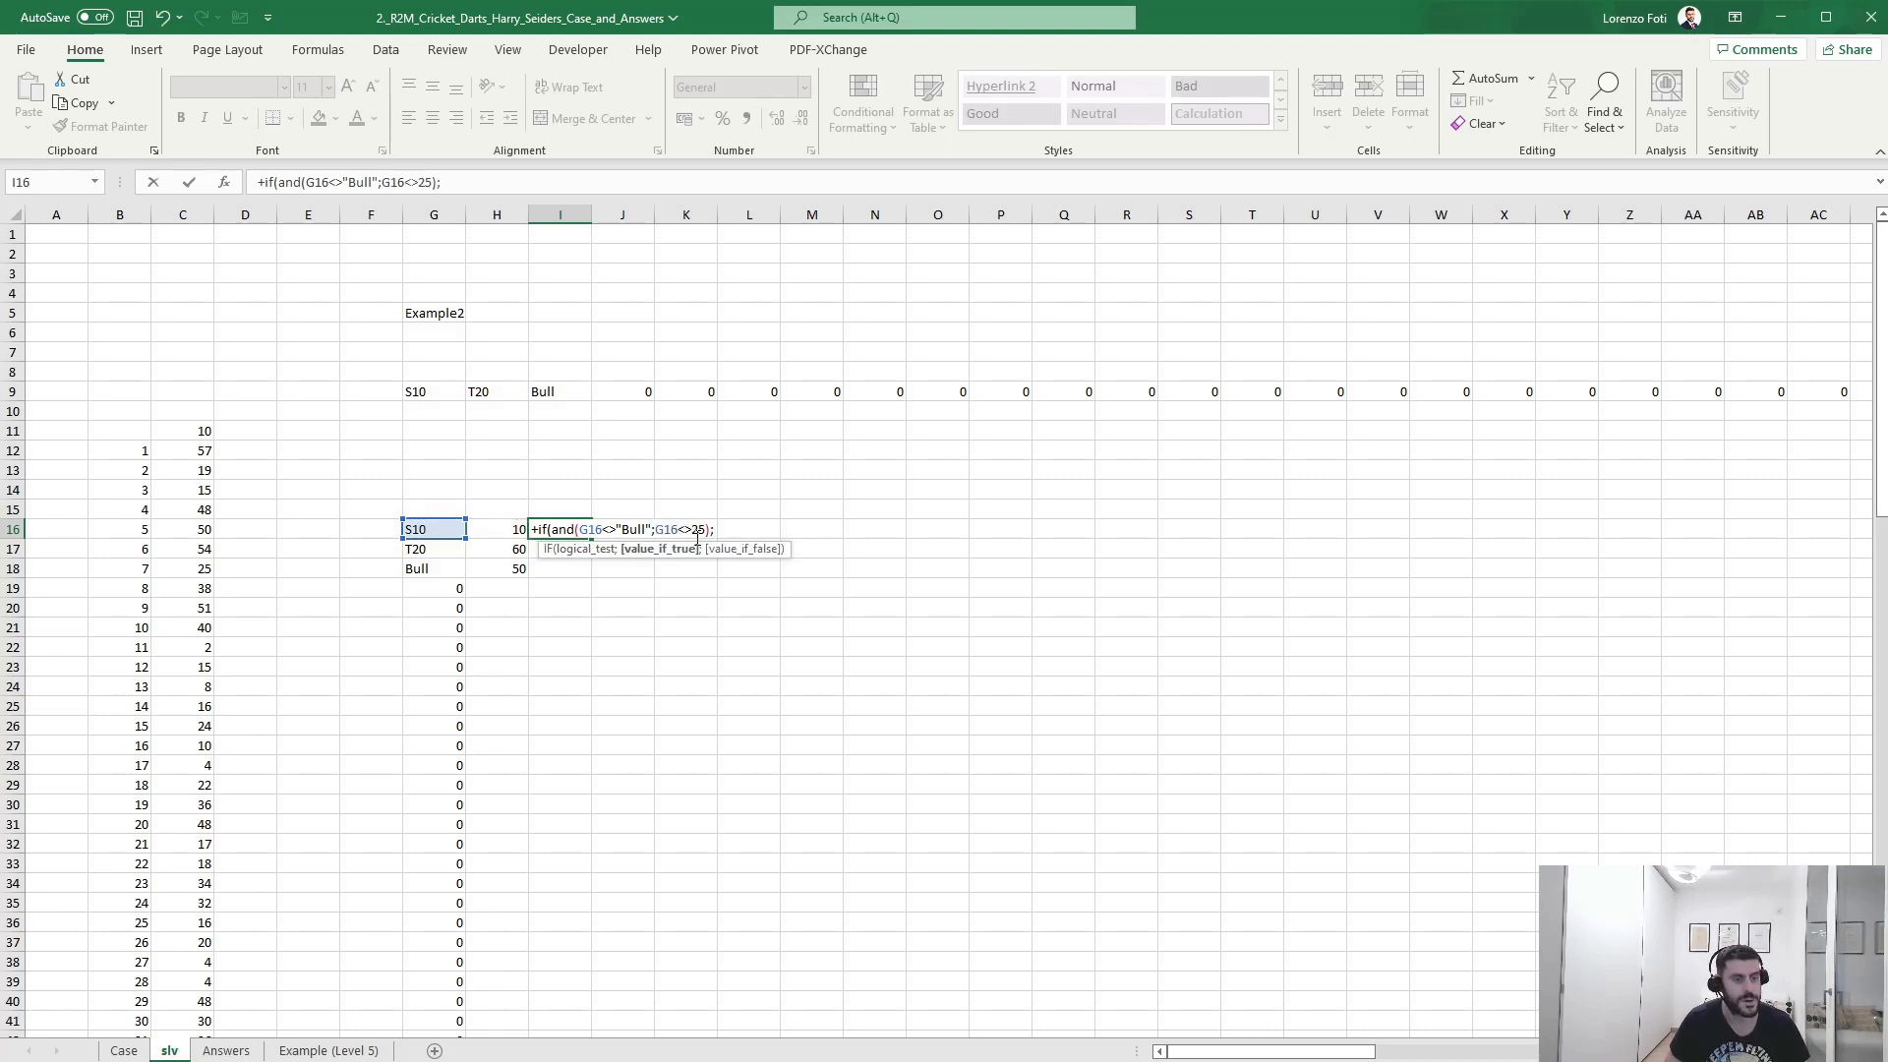
- Add a nested IF to the I16 formula whose test begins with --SUBSTITUTE(G16;LEFT(G16);"")
{"action": "type", "text": "if(--"}
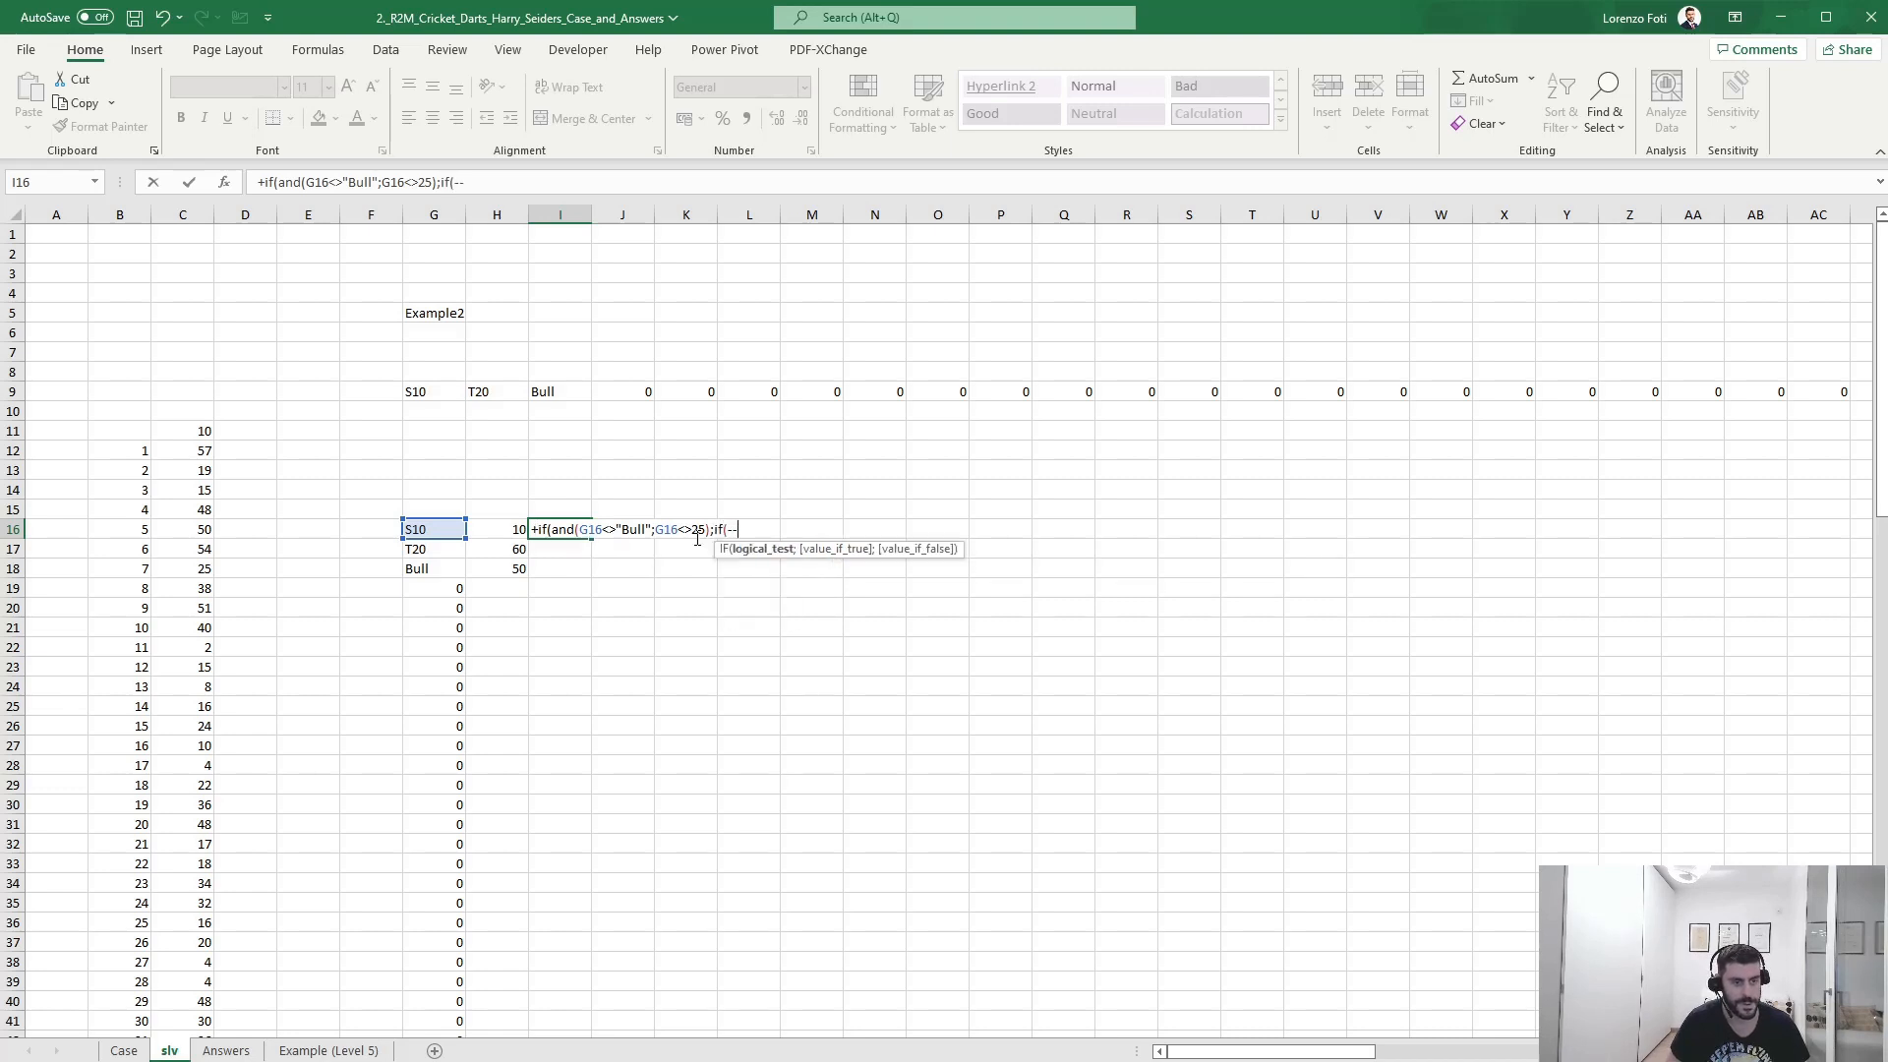
{"action": "type", "text": "sub"}
{"action": "key", "text": "Tab"}
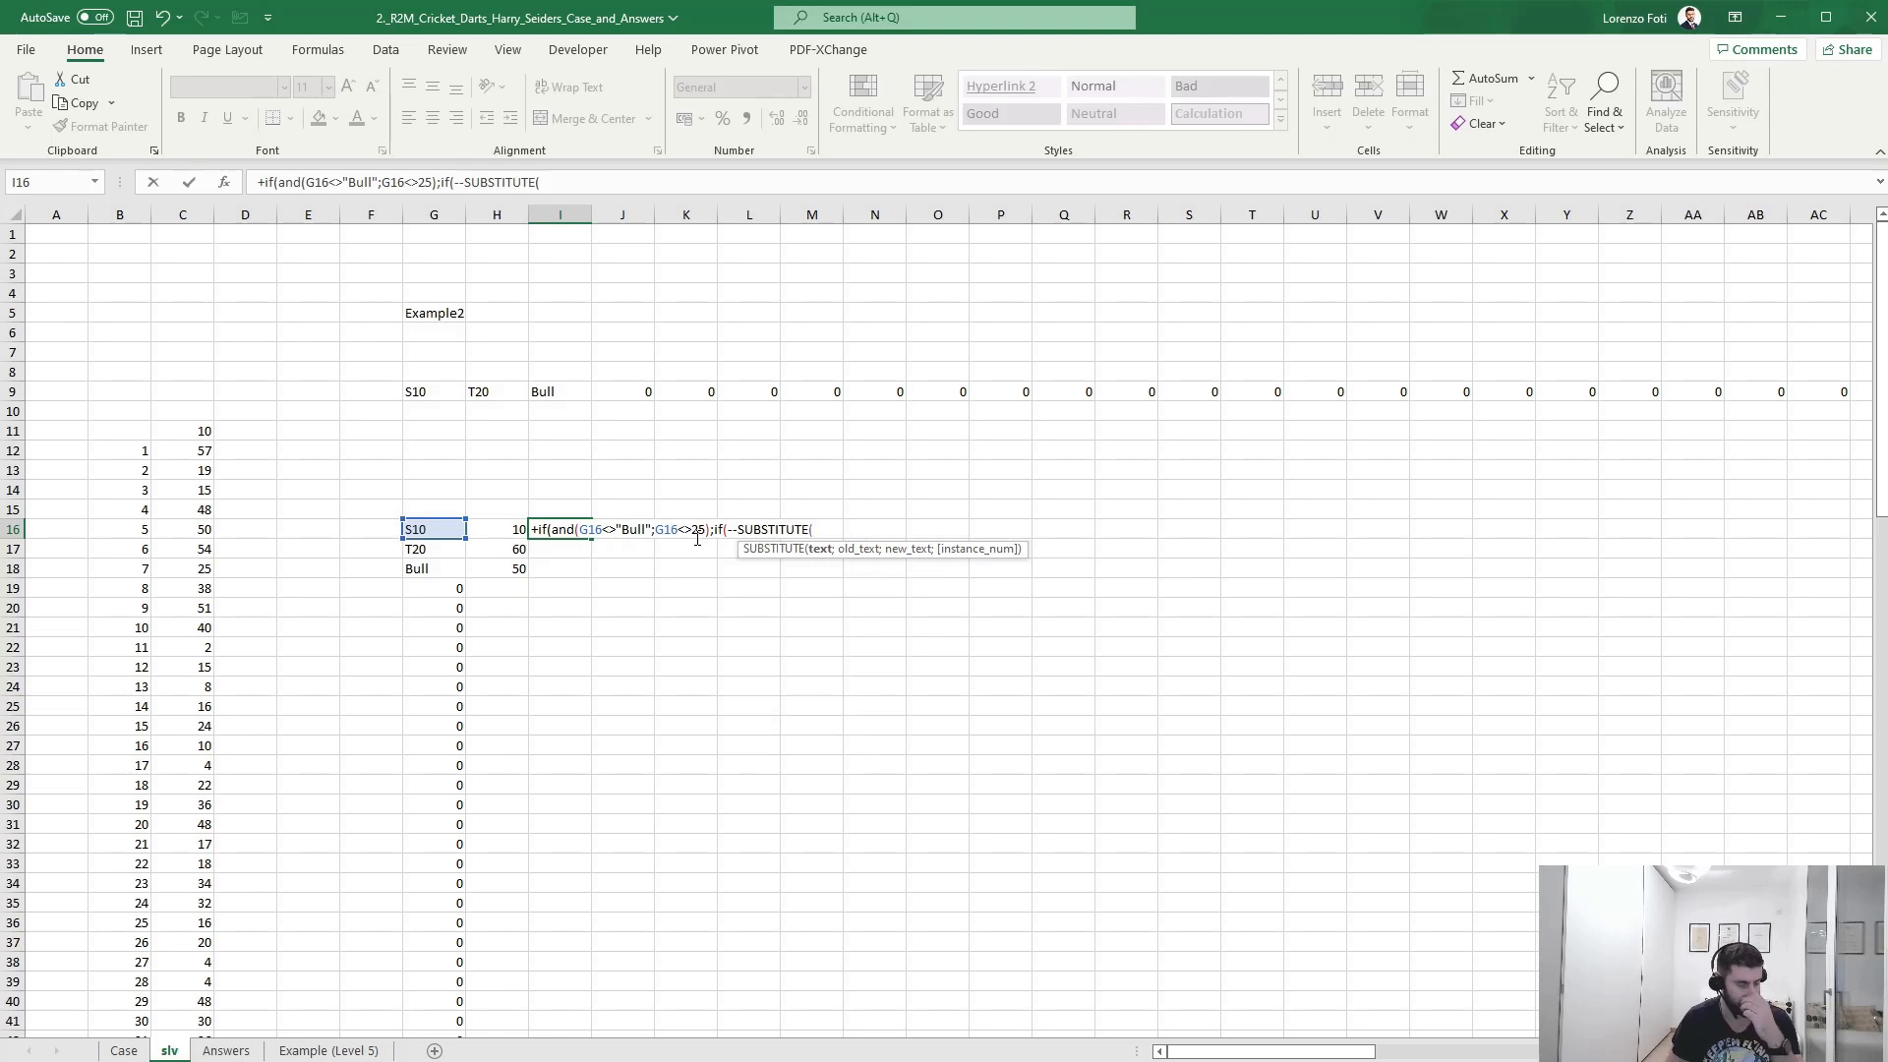
{"action": "key", "text": "Left"}
{"action": "key", "text": "Left"}
{"action": "type", "text": ";left("}
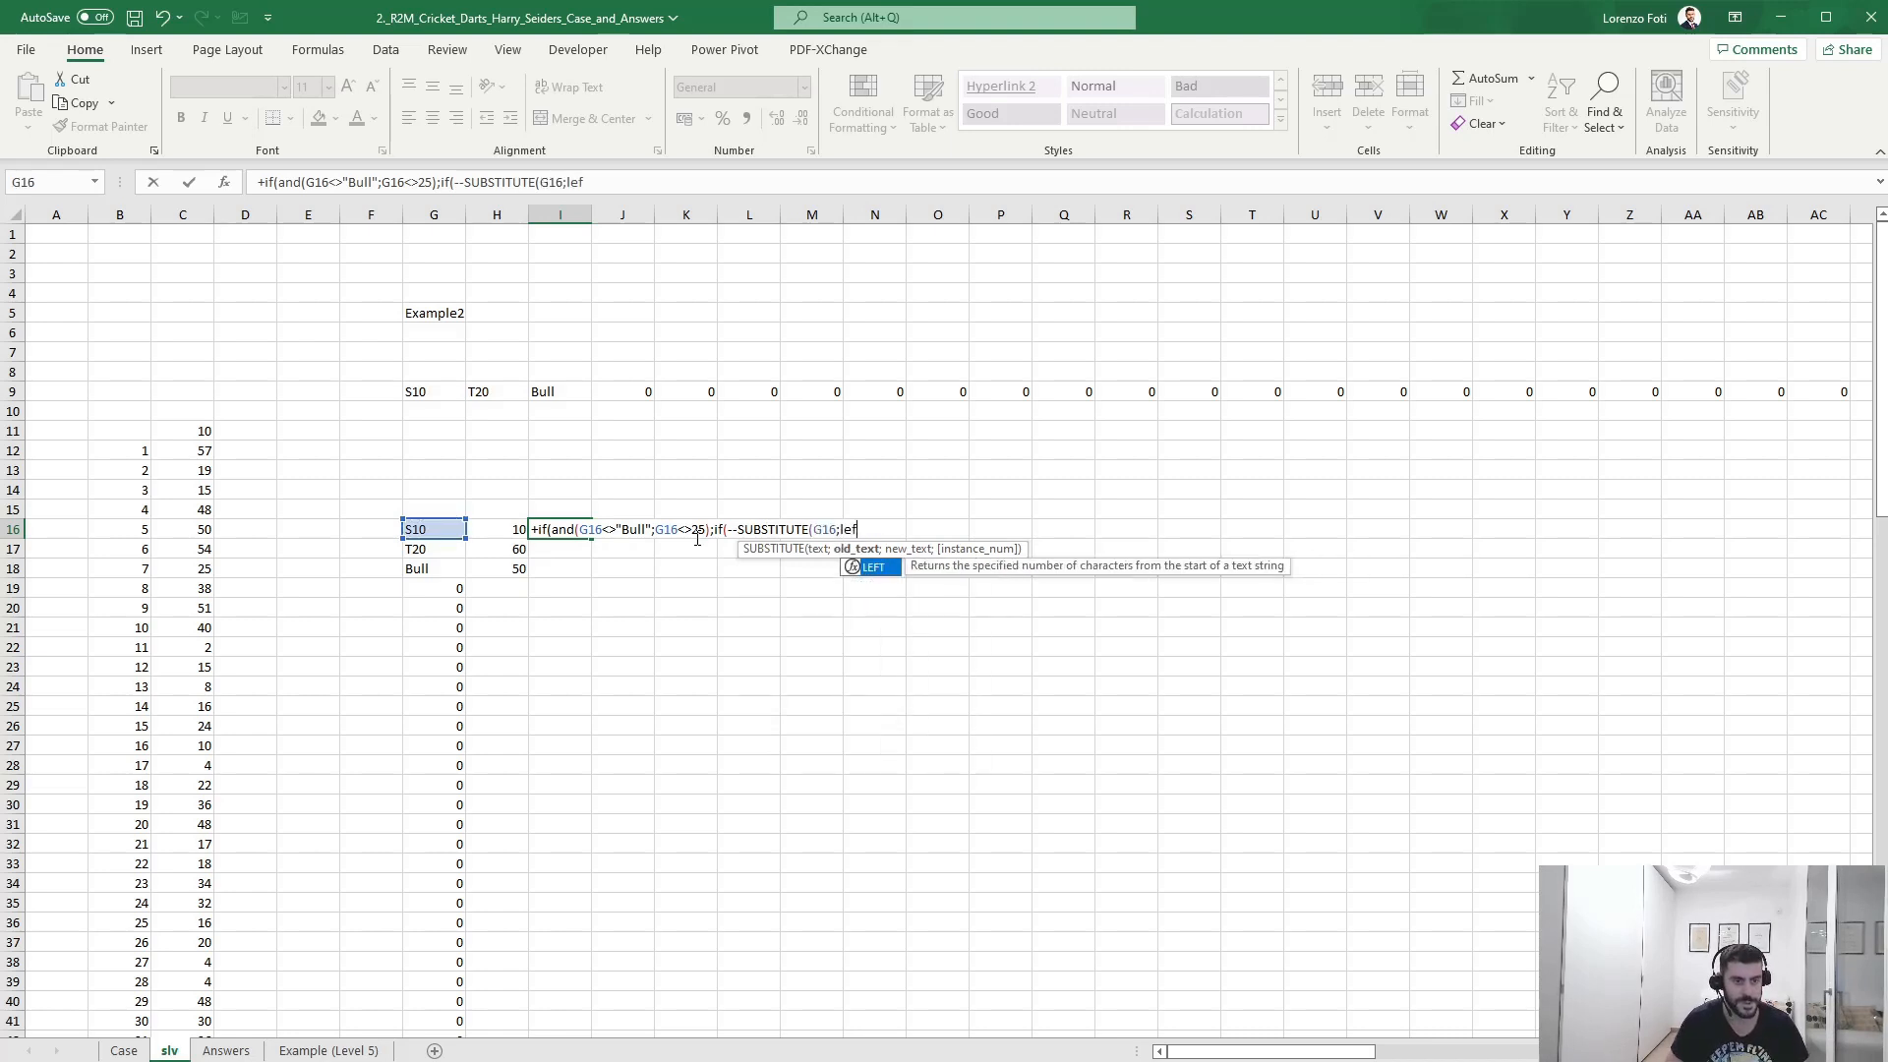
{"action": "key", "text": "Left"}
{"action": "key", "text": "Left"}
{"action": "type", "text": ");"}
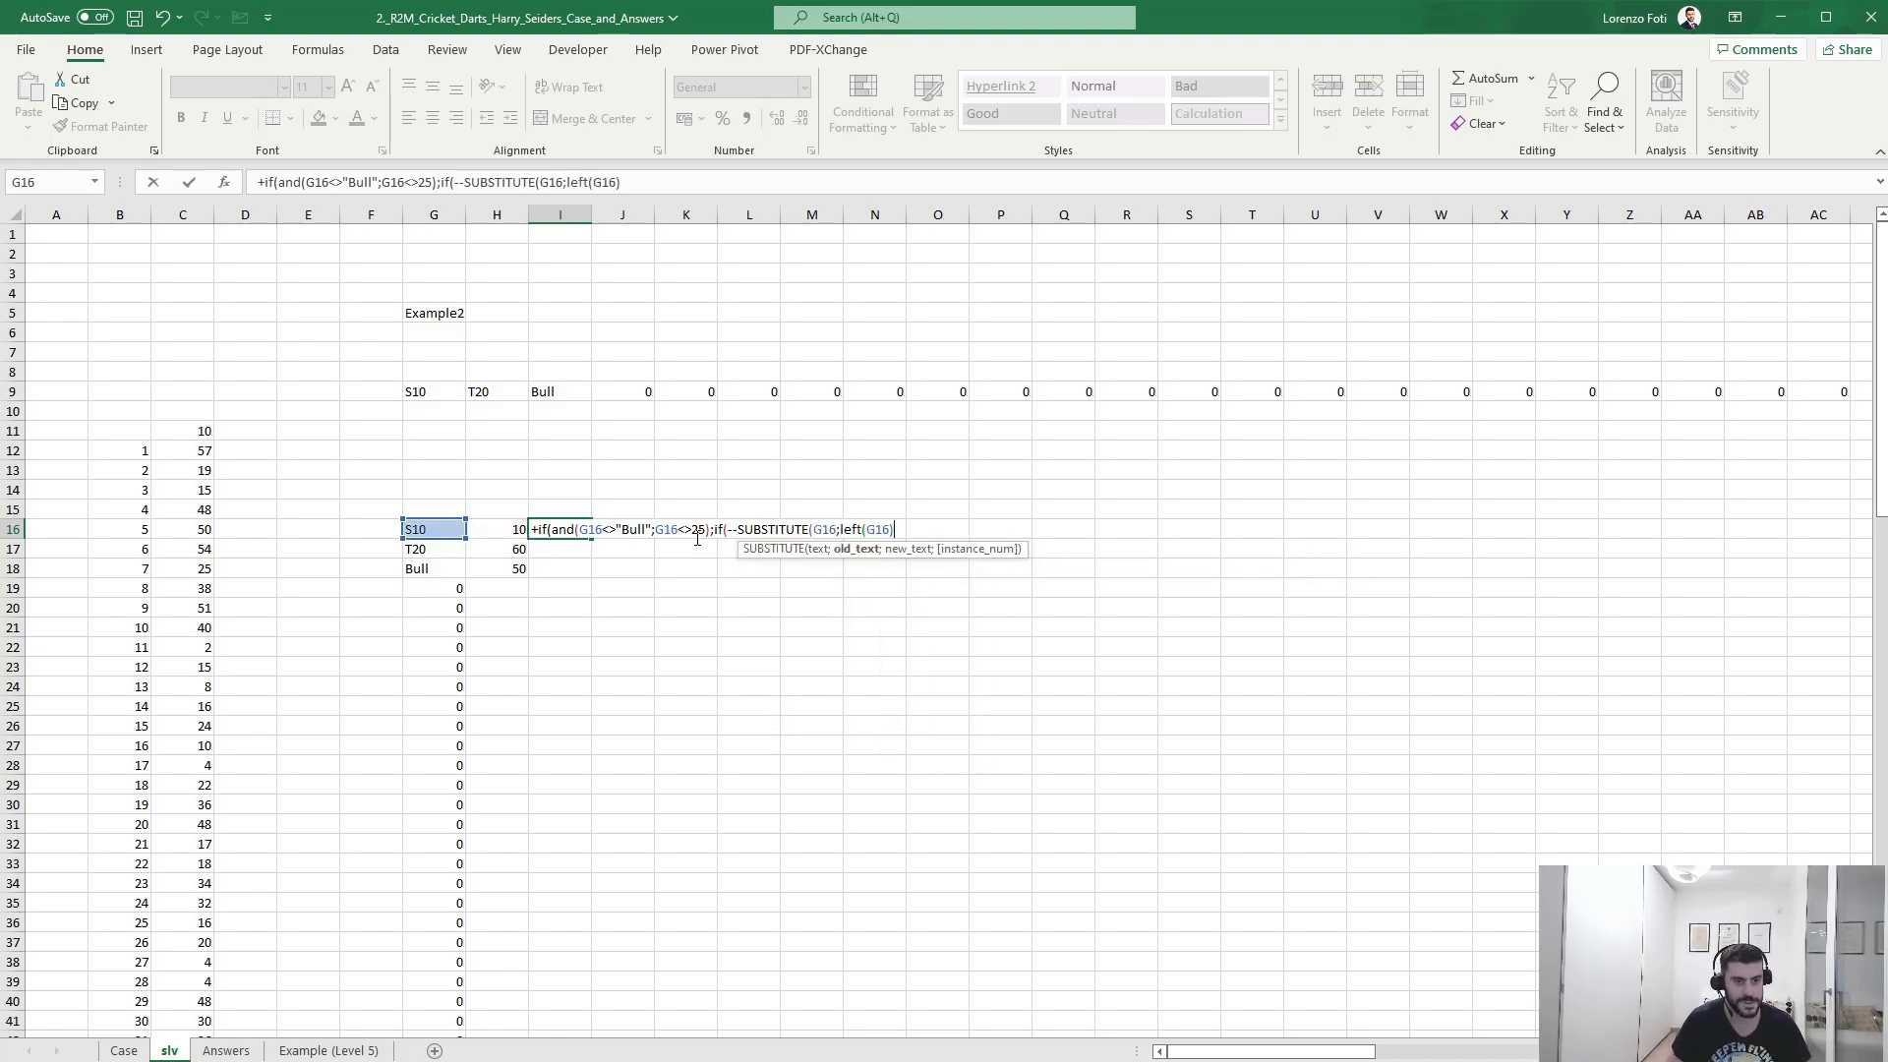
{"action": "type", "text": "\"\")"}
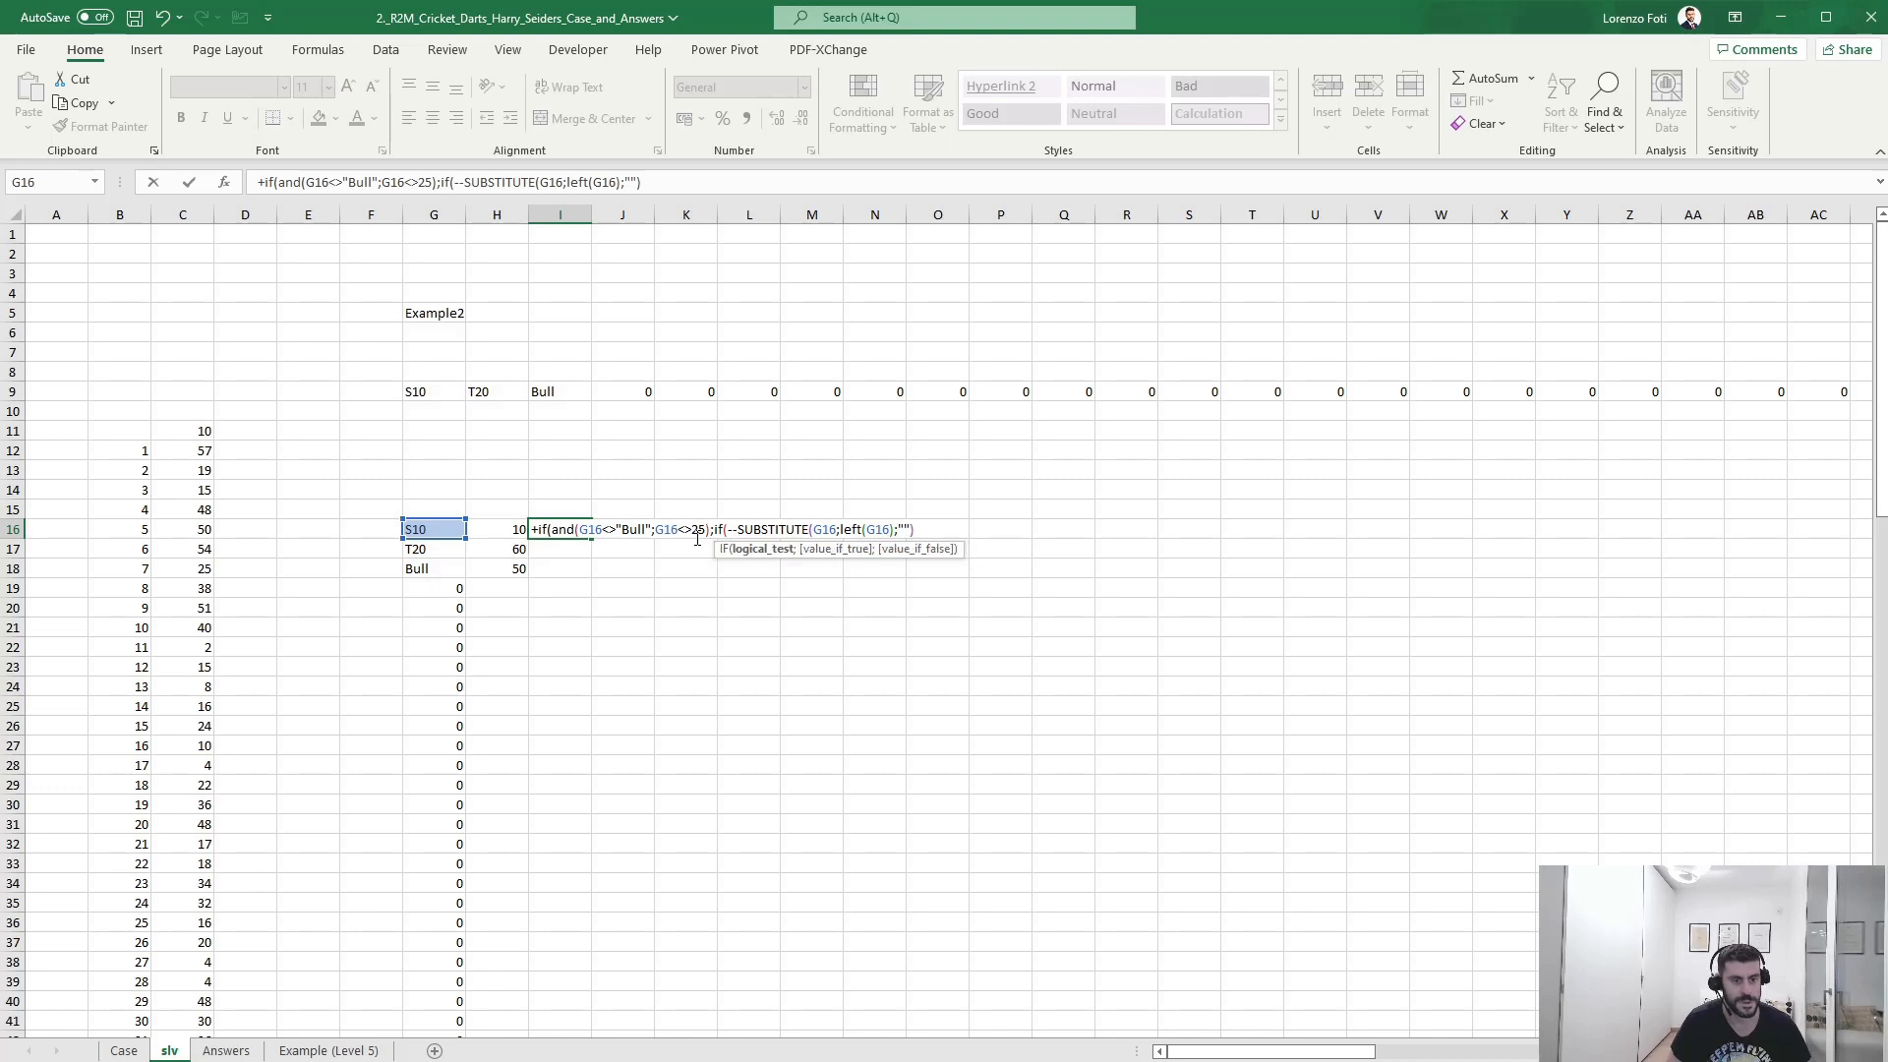
- Complete the nested IF to return 0 for numbers <=14 and H16 otherwise, and commit the I16 formula
{"action": "type", "text": "<=15"}
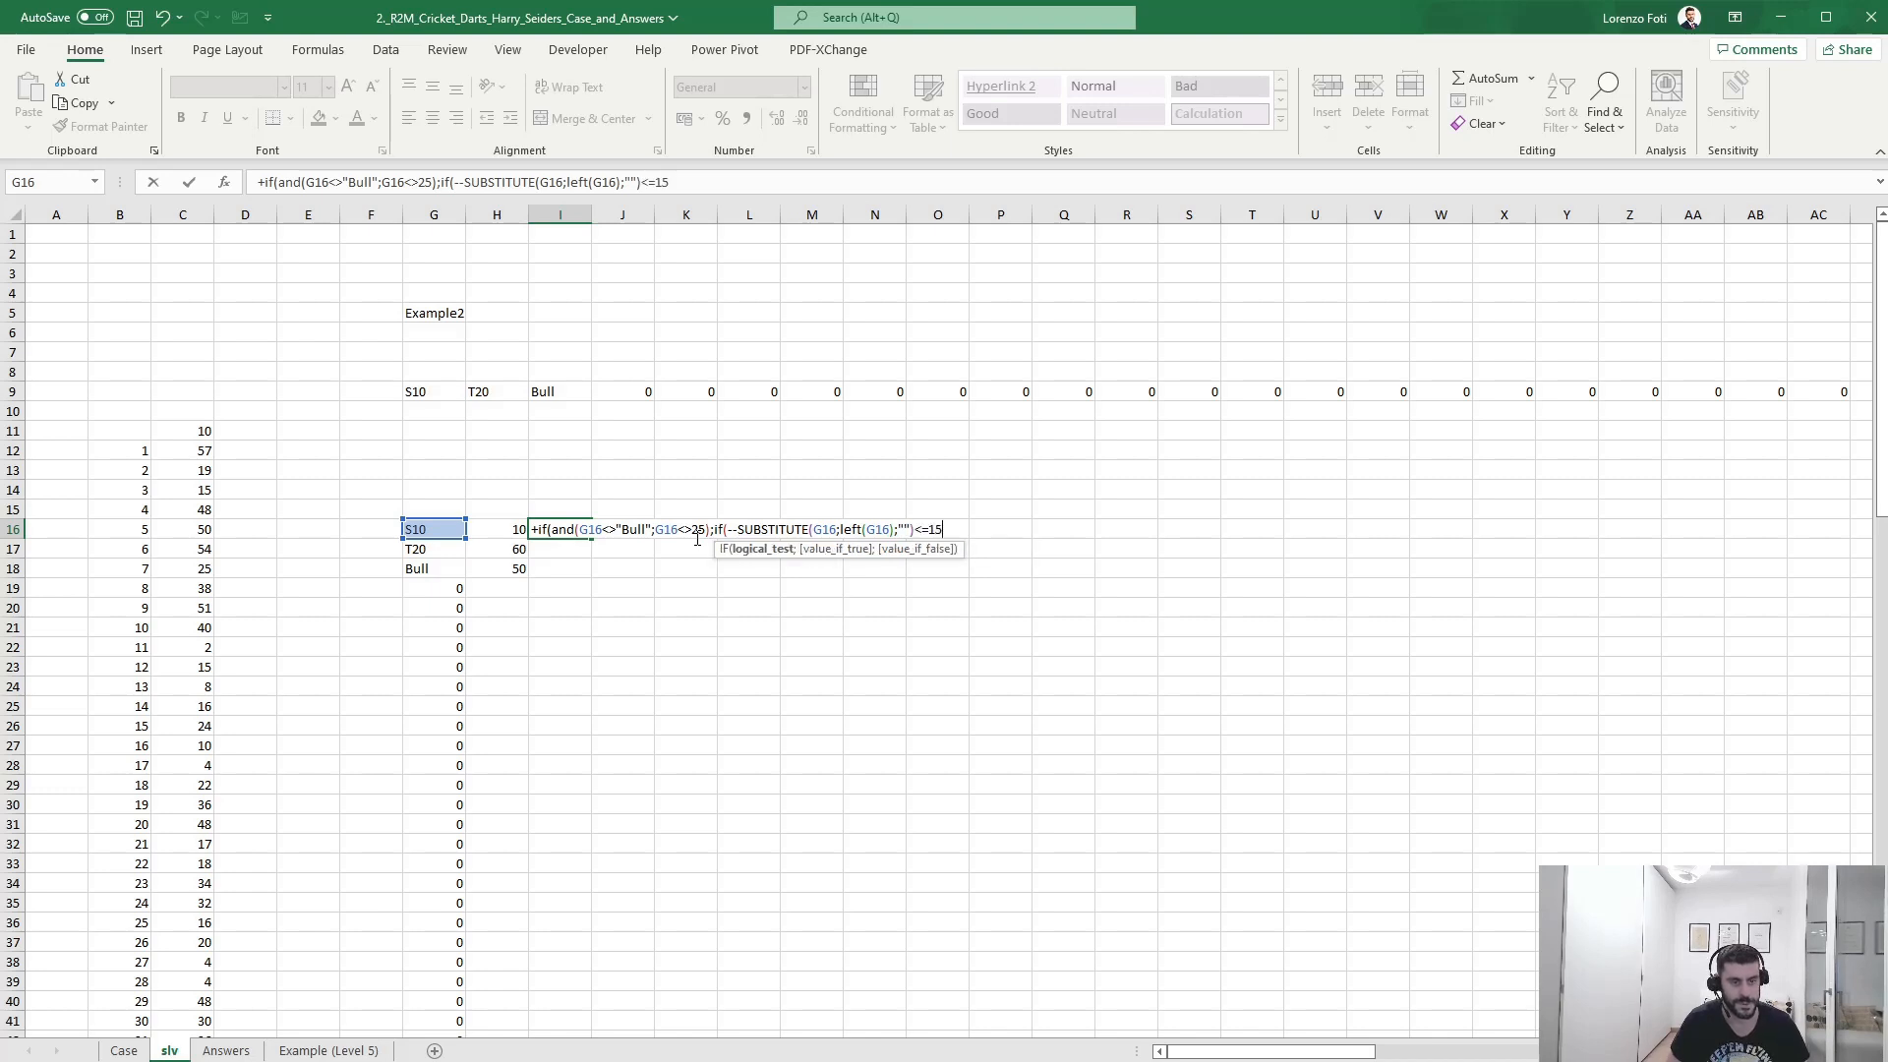
{"action": "key", "text": "BackSpace"}
{"action": "type", "text": "4;0;"}
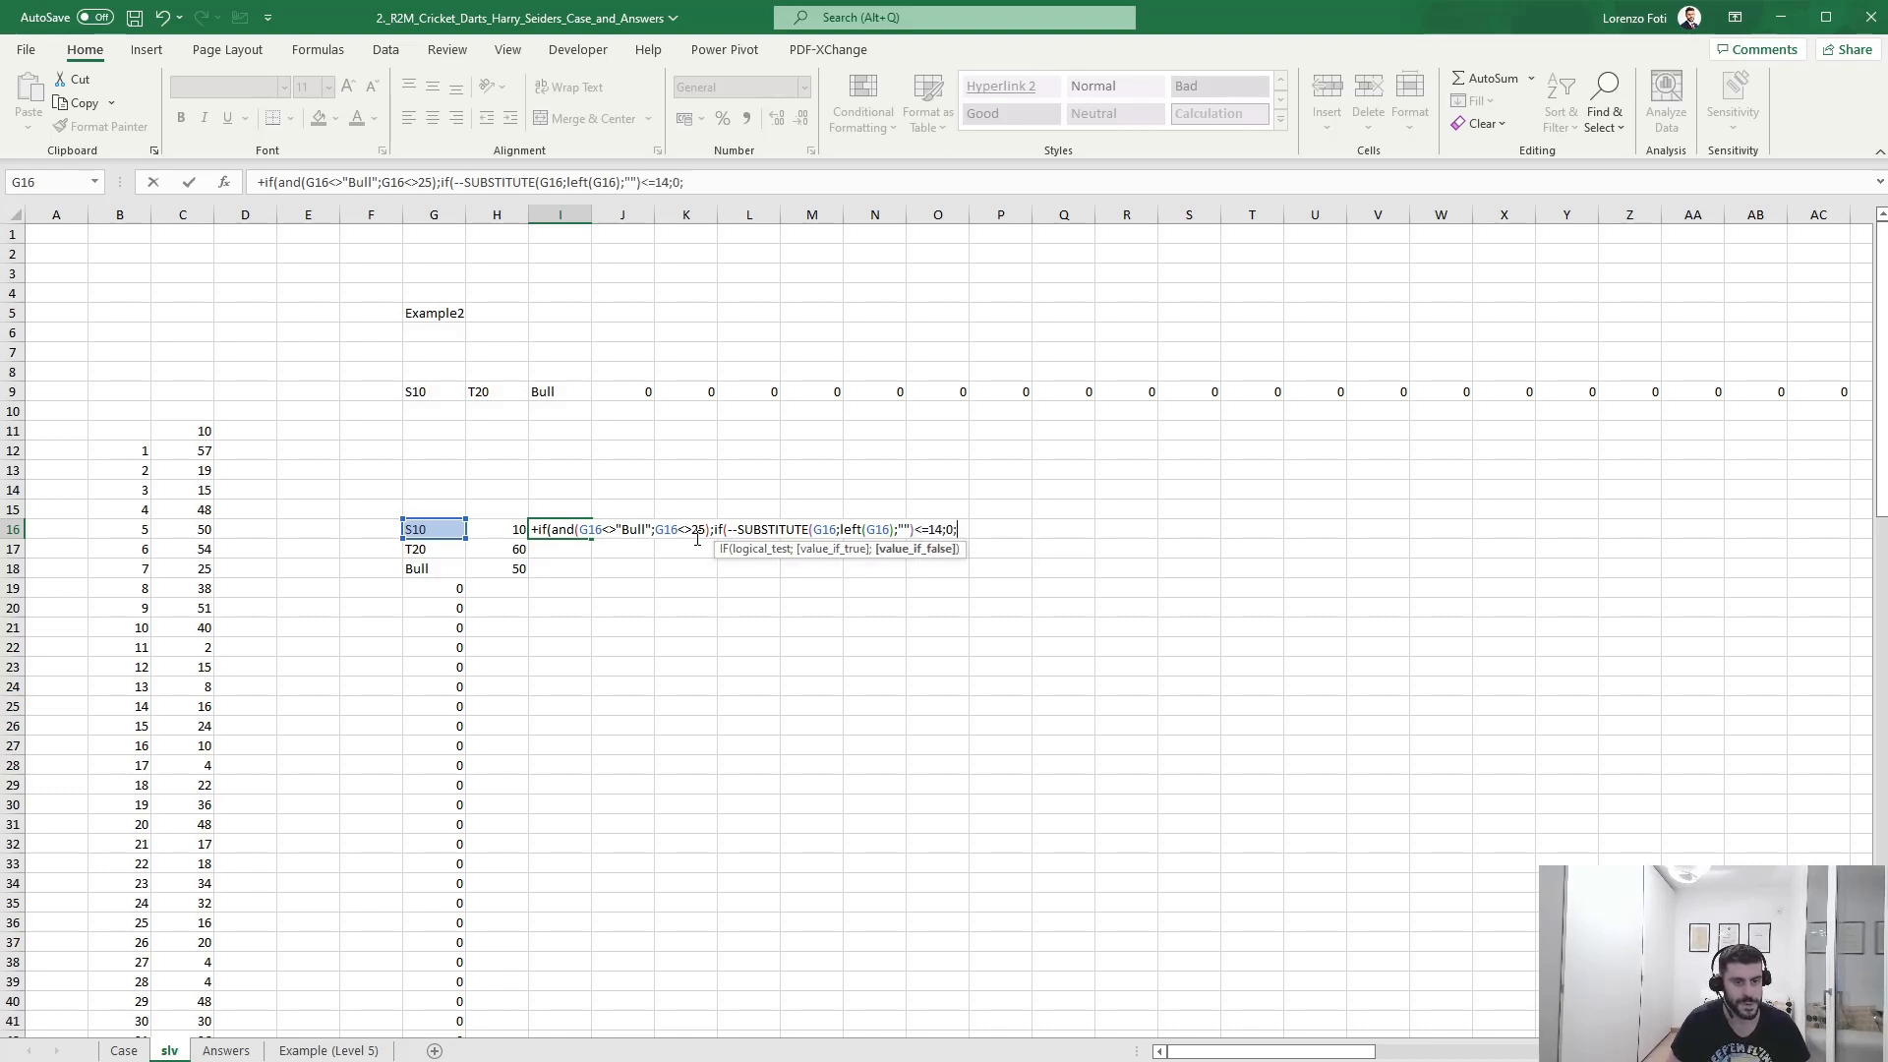
{"action": "key", "text": "Left"}
{"action": "key", "text": "Return"}
{"action": "key", "text": "Return"}
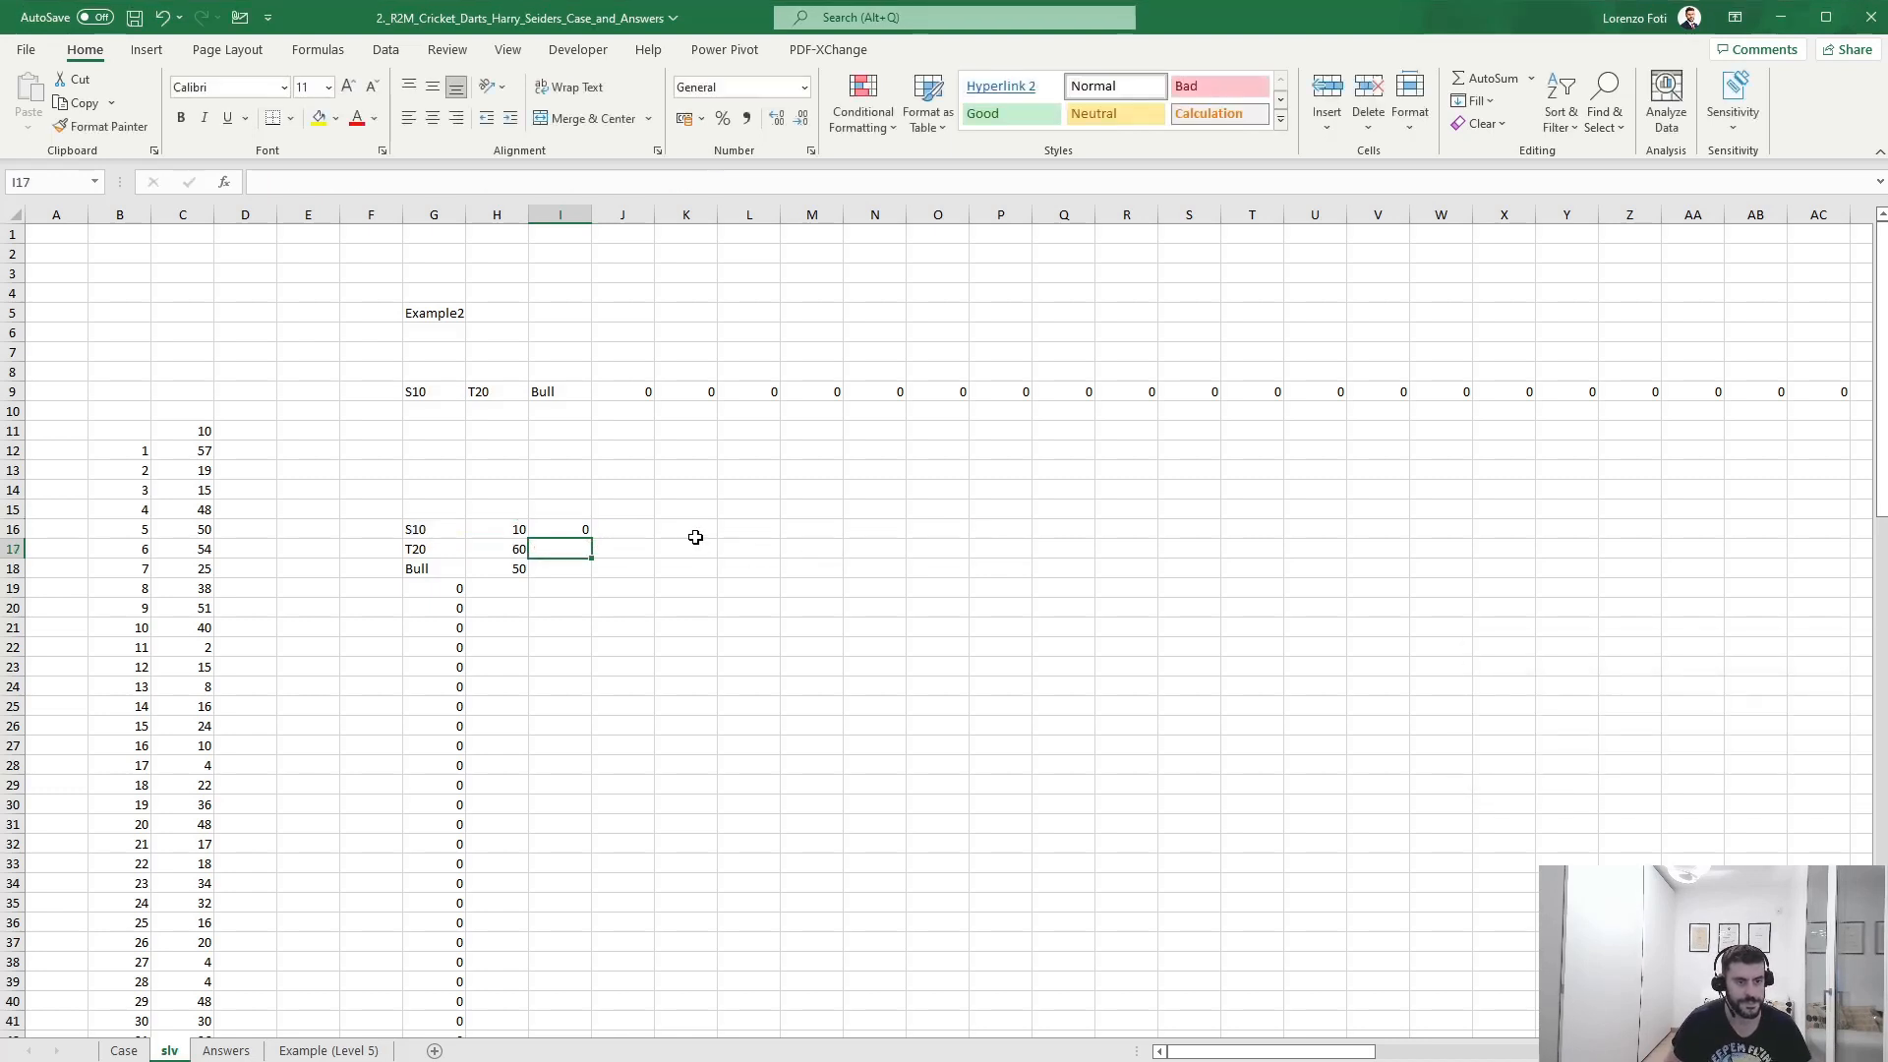
- Fill the I16 formula down into I17 and I18
{"action": "key", "text": "ctrl+d"}
{"action": "key", "text": "Down"}
{"action": "key", "text": "ctrl+d"}
{"action": "key", "text": "ctrl+Up"}
{"action": "key", "text": "ctrl+Down"}
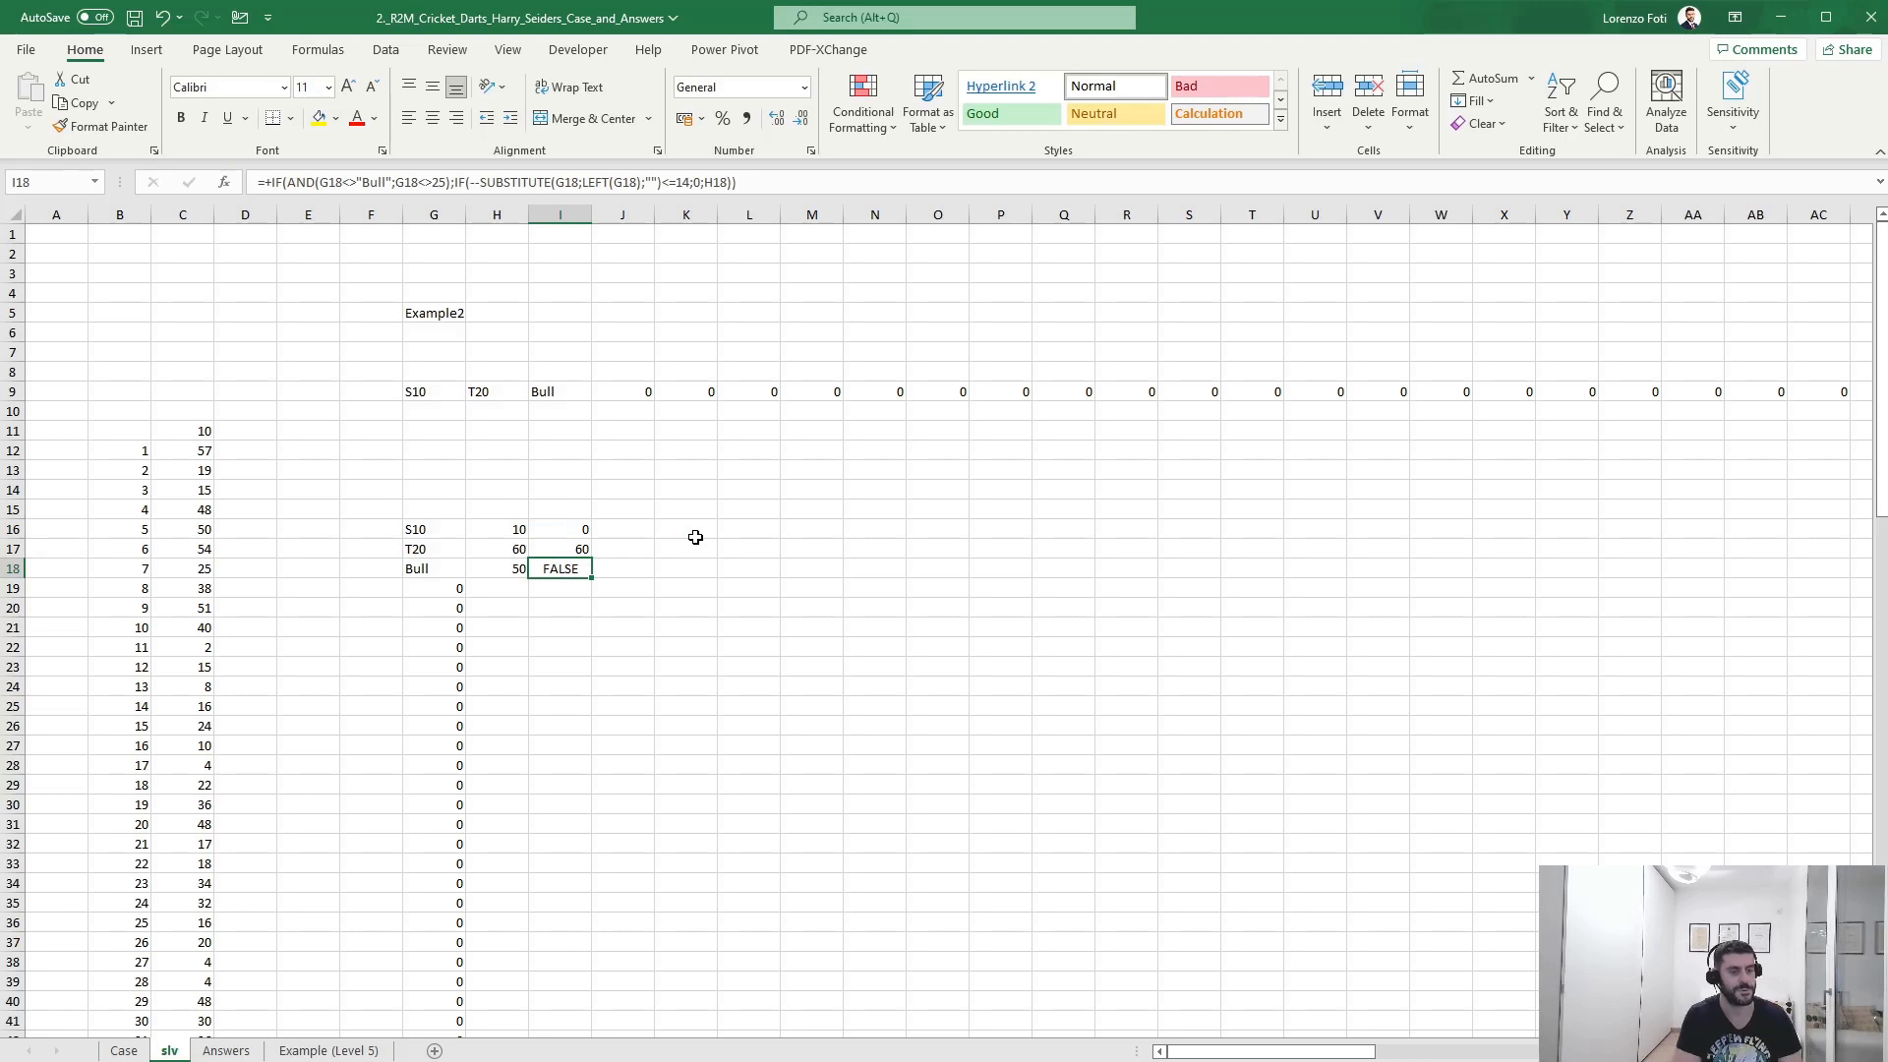
- Check the formulas in column I, and add H18 as the value-if-false of the outer IF in I18
{"action": "key", "text": "ctrl+Up"}
{"action": "key", "text": "ctrl+Left"}
{"action": "key", "text": "ctrl+Right"}
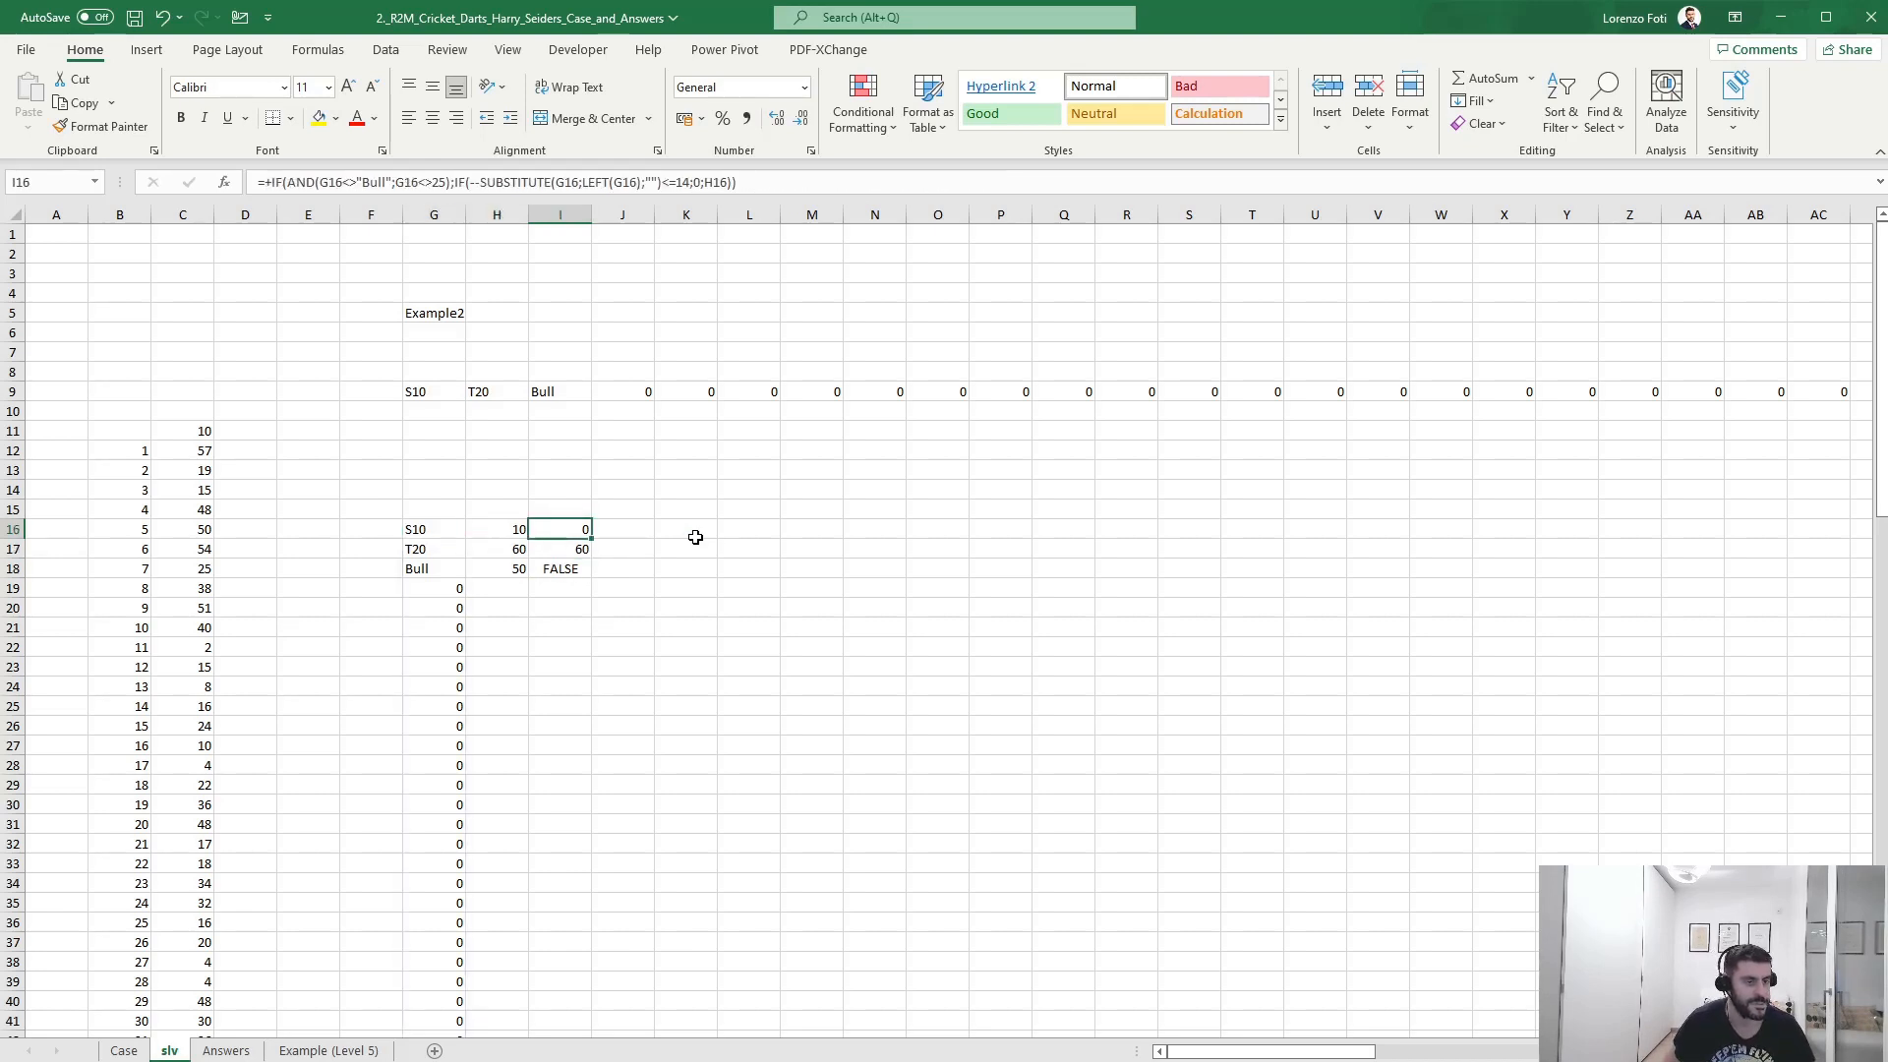
{"action": "key", "text": "Down"}
{"action": "key", "text": "Down"}
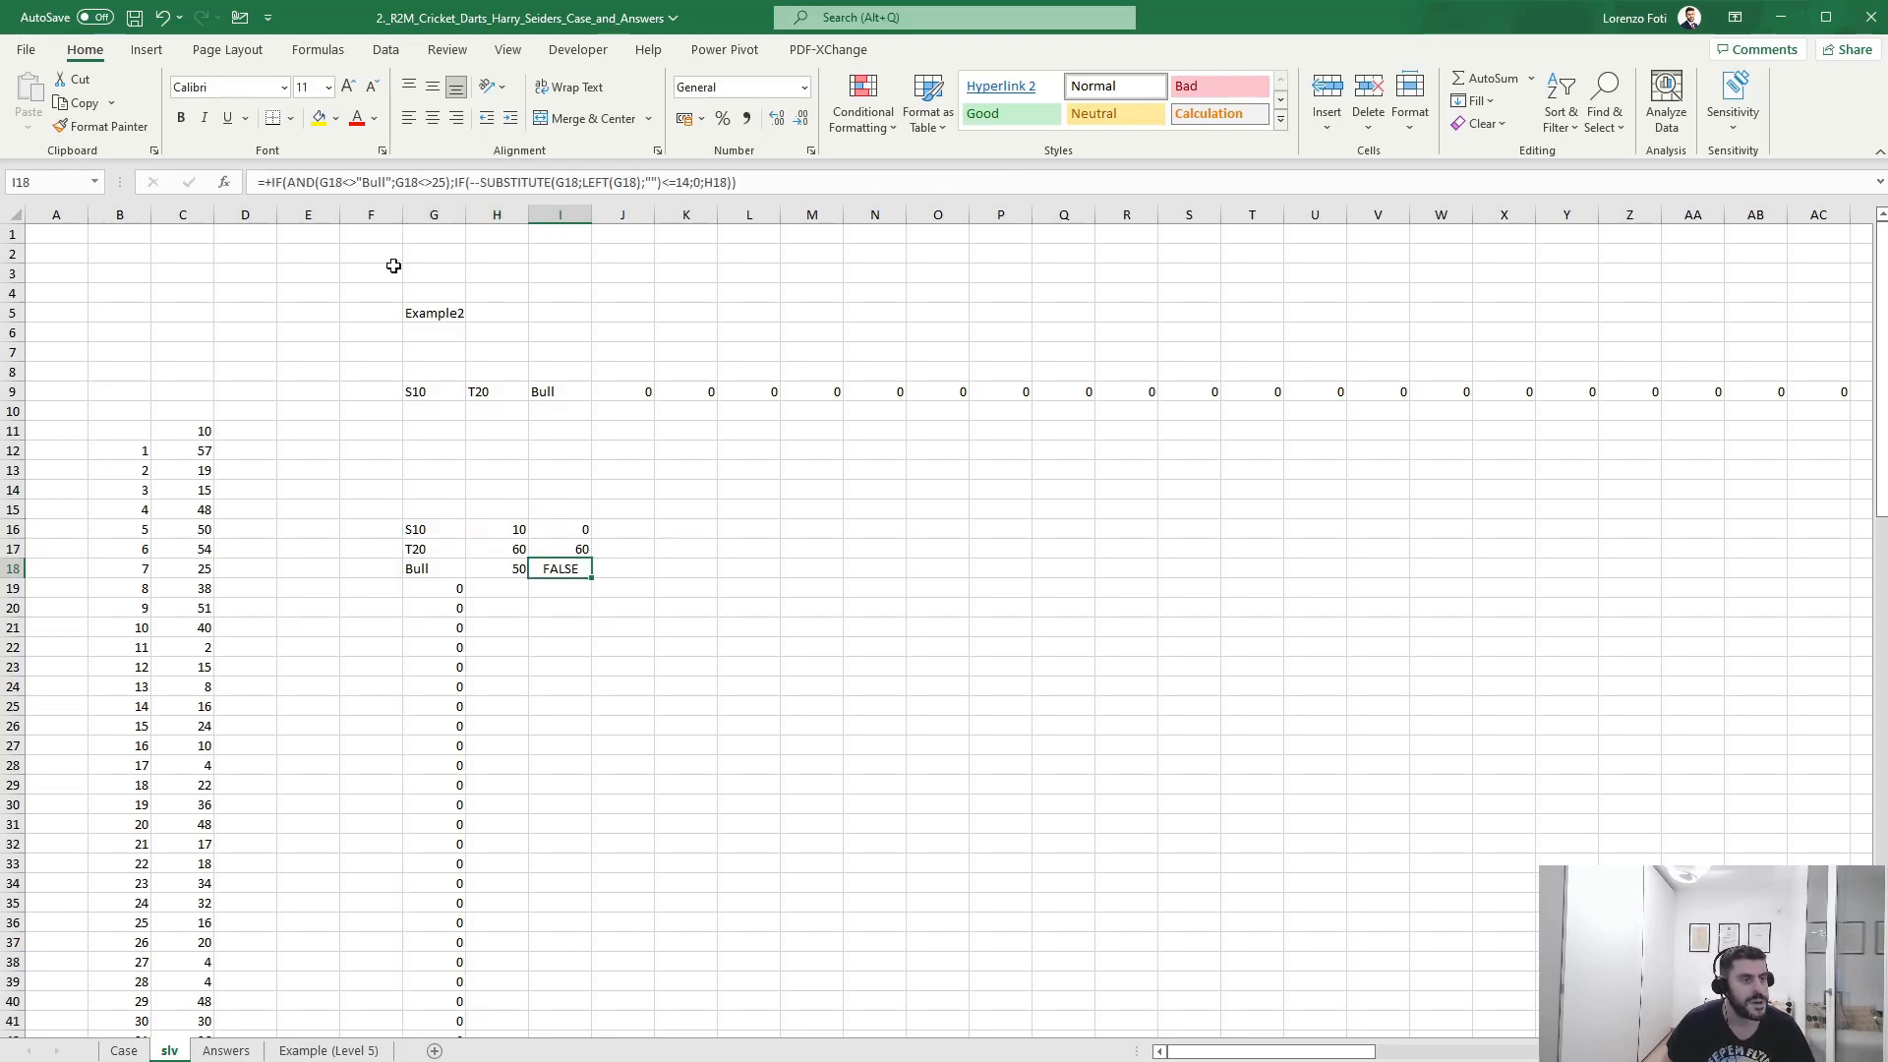
{"action": "left_click", "coordinate": [465, 183]}
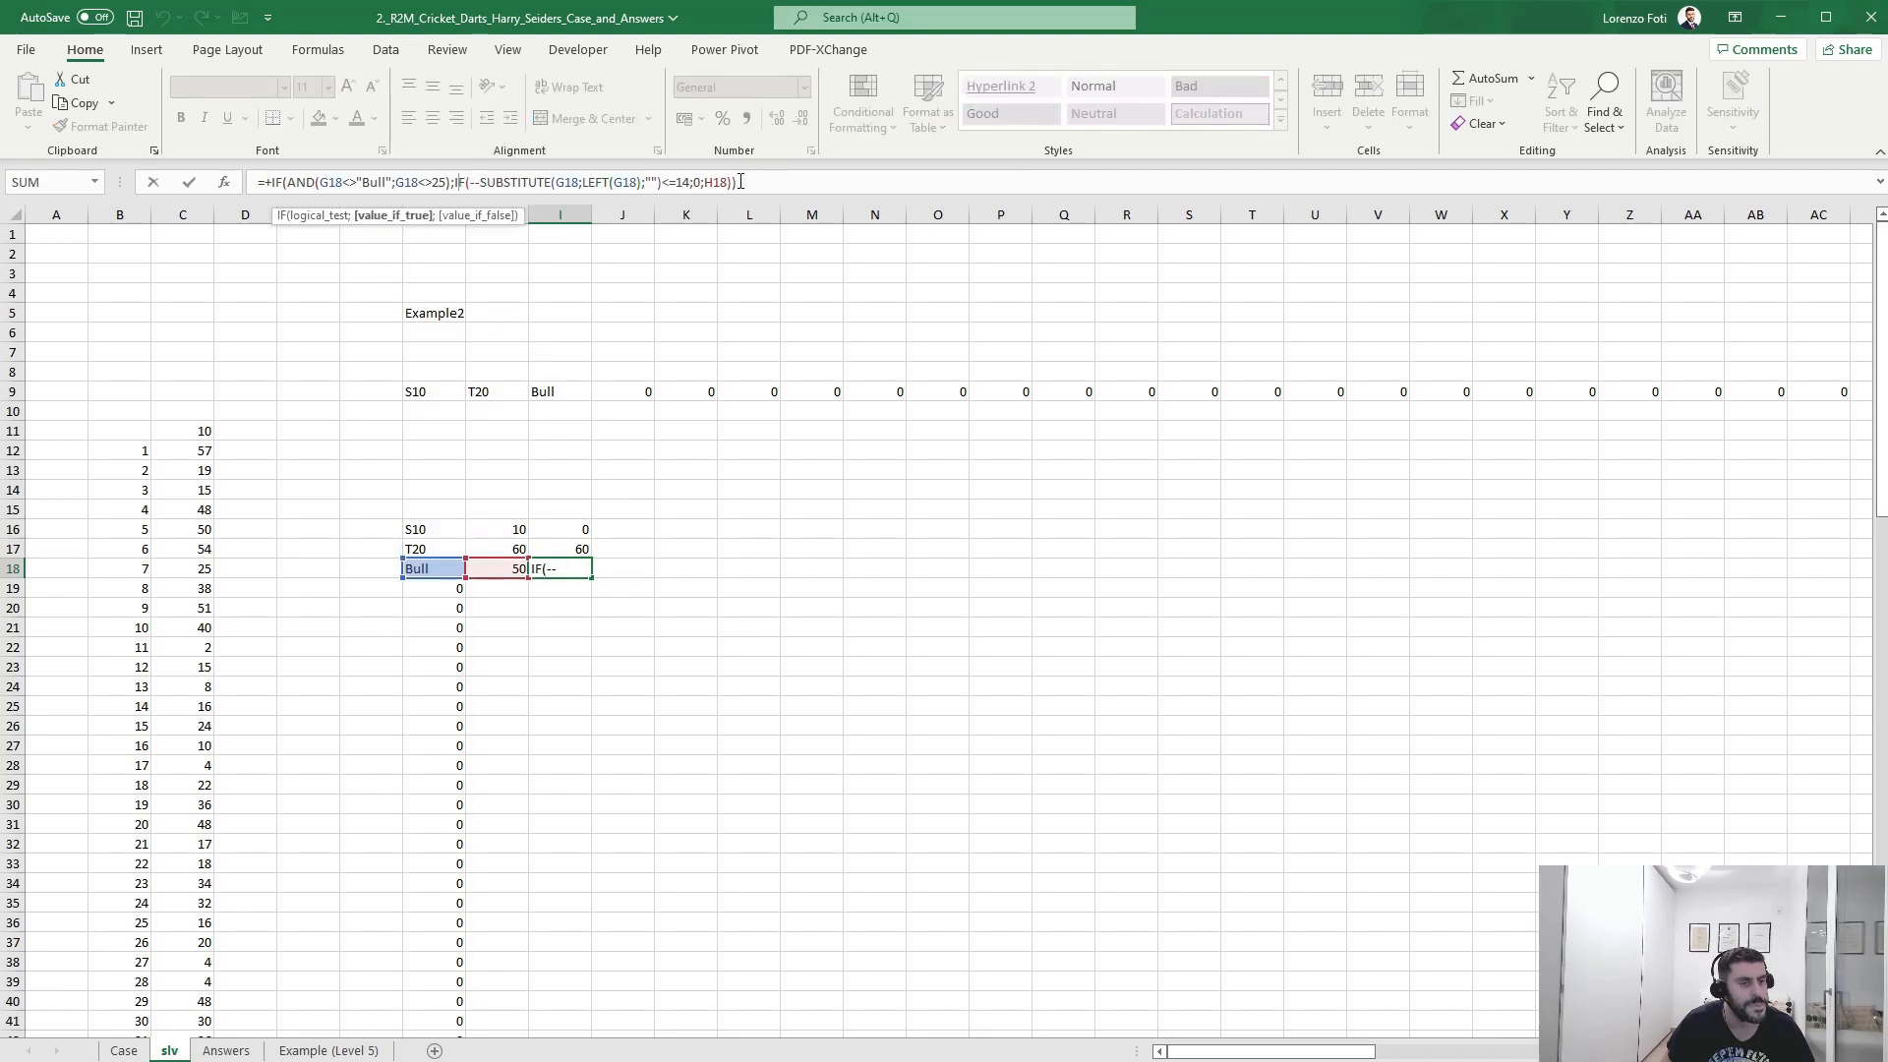
{"action": "left_click", "coordinate": [732, 182]}
{"action": "type", "text": ";"}
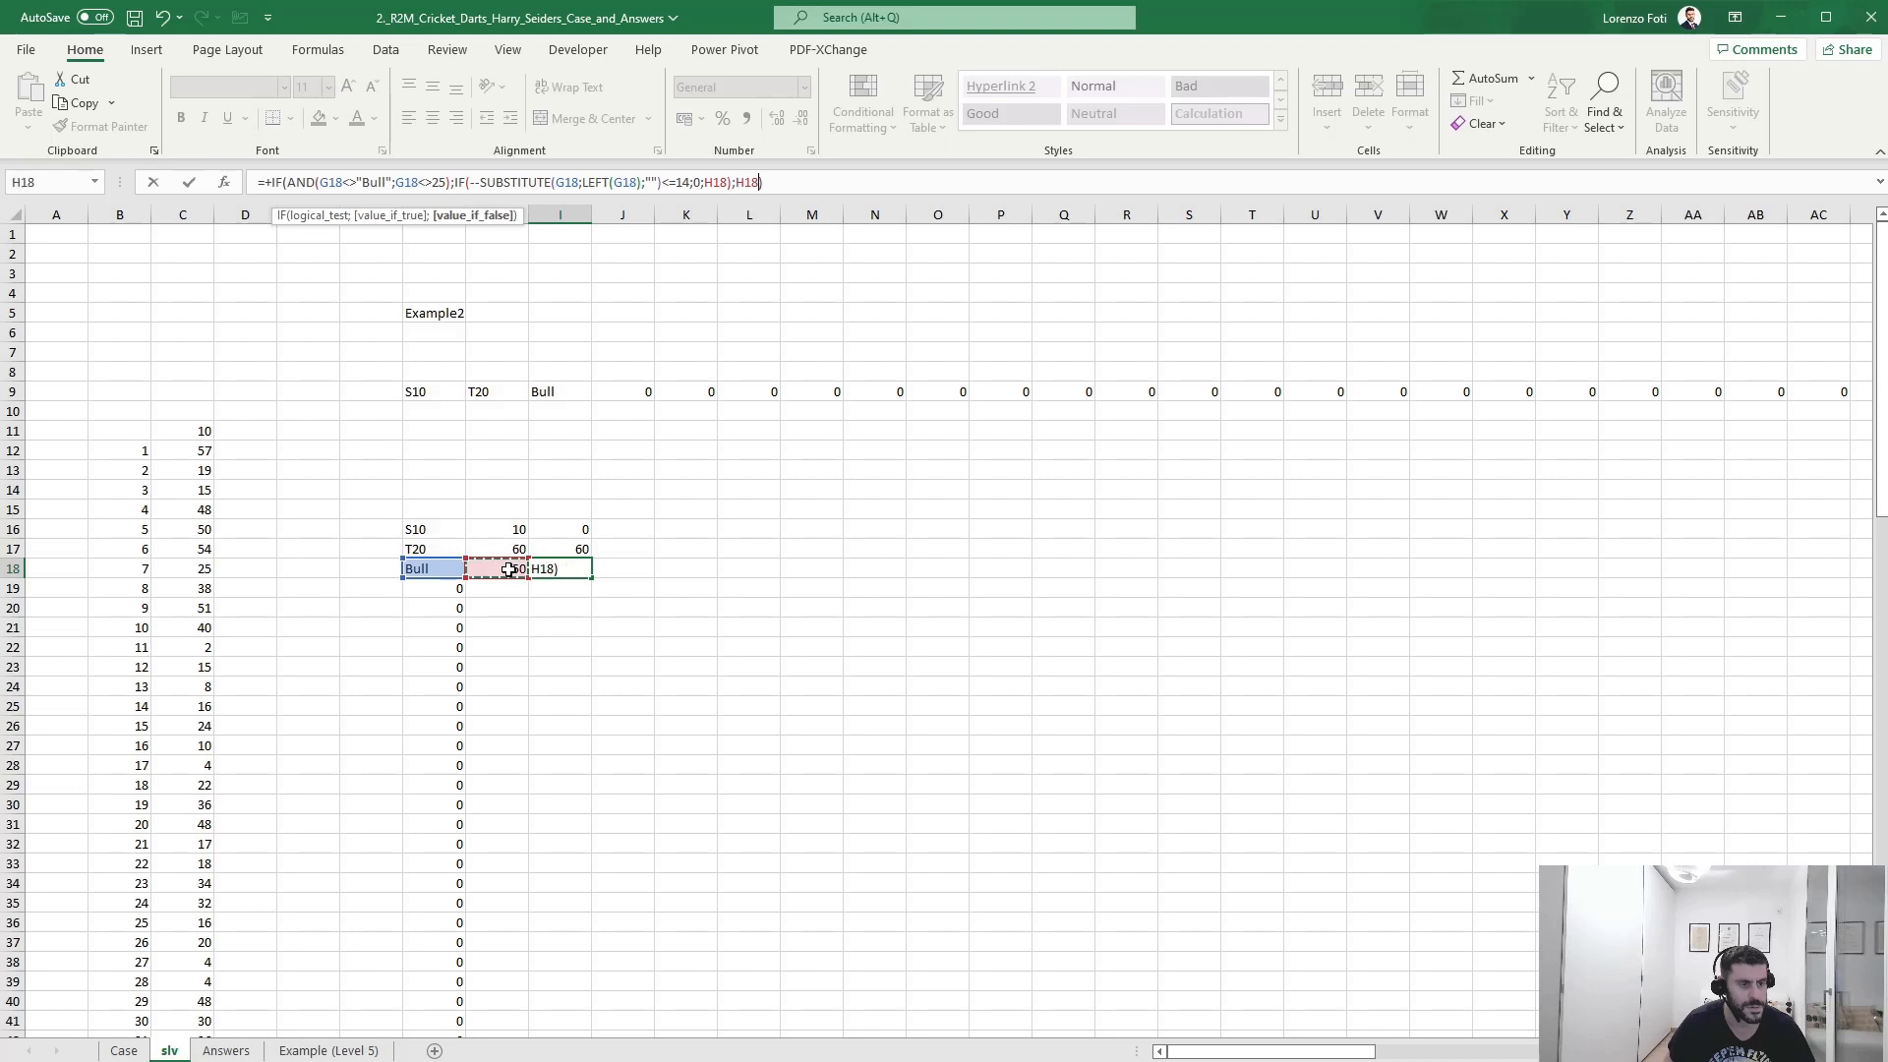
{"action": "key", "text": "Return"}
- Copy the corrected I18 formula into I16 and I17
{"action": "key", "text": "Up"}
{"action": "key", "text": "ctrl+c"}
{"action": "key", "text": "Up"}
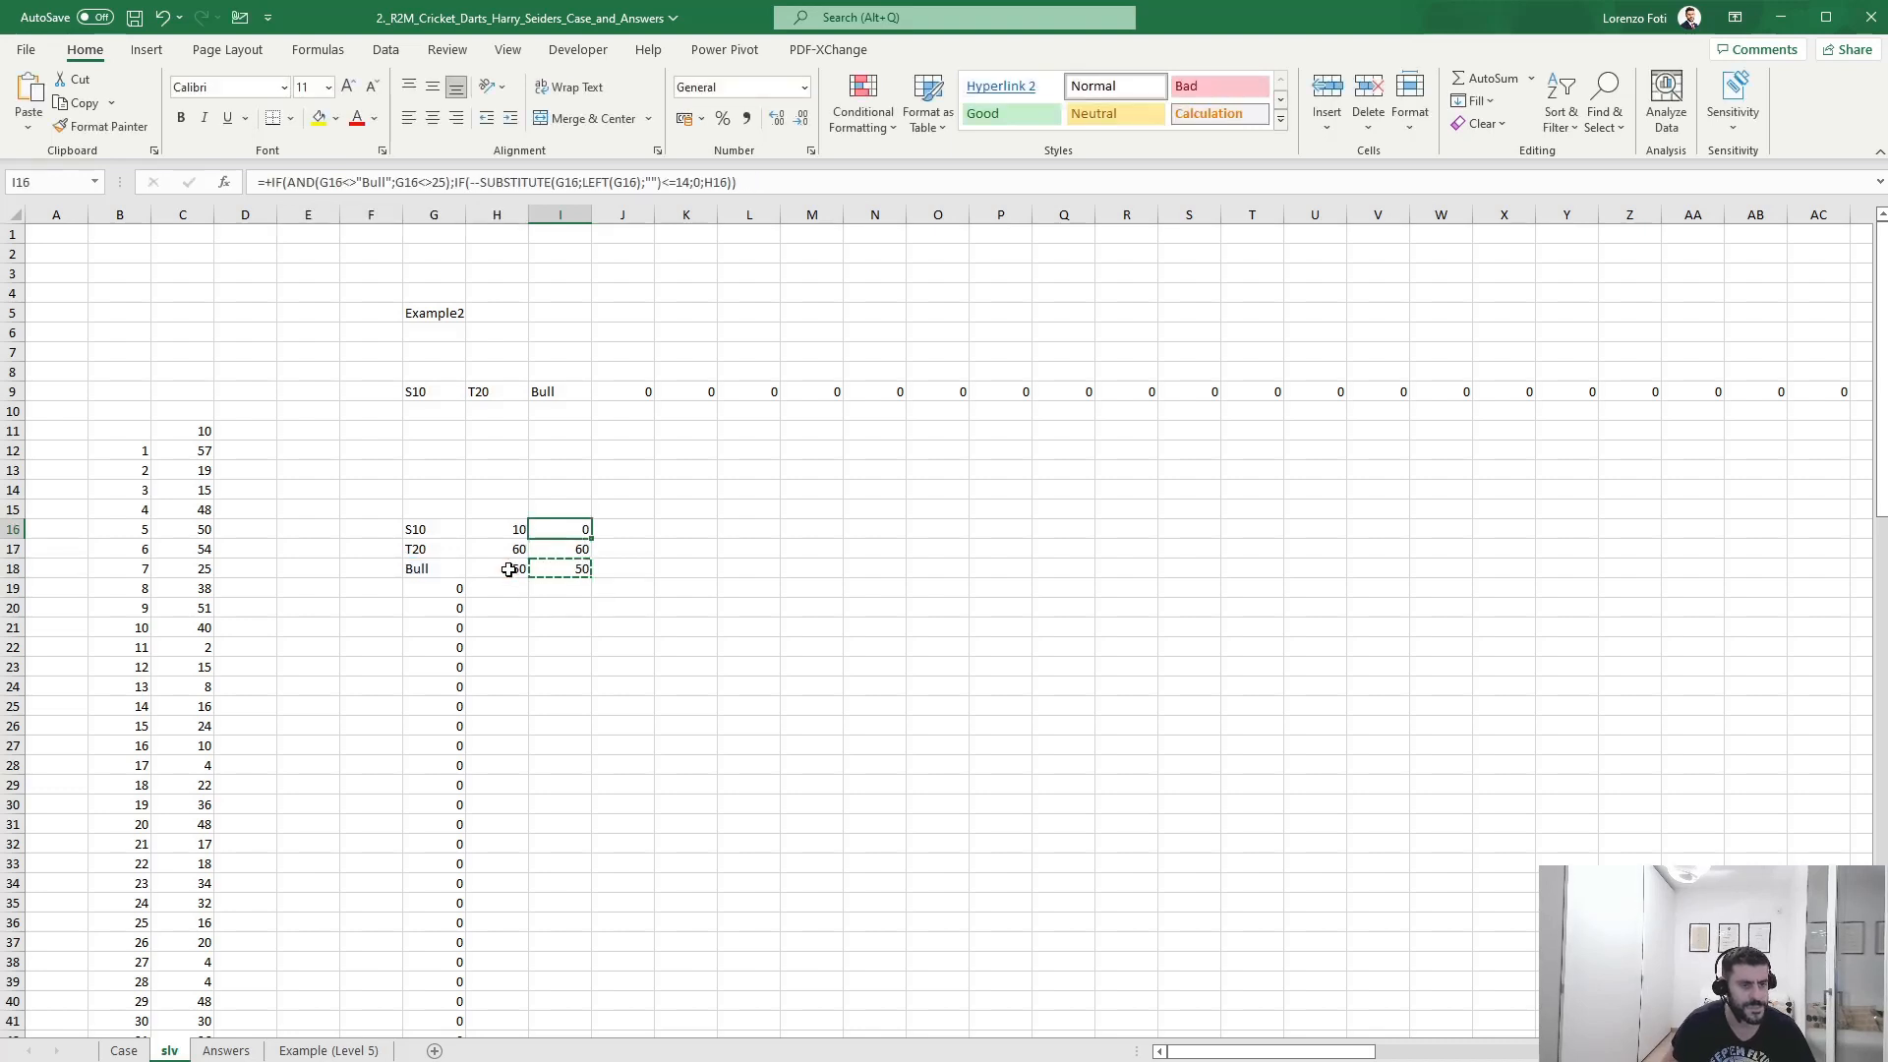
{"action": "key", "text": "ctrl+v"}
{"action": "key", "text": "Escape"}
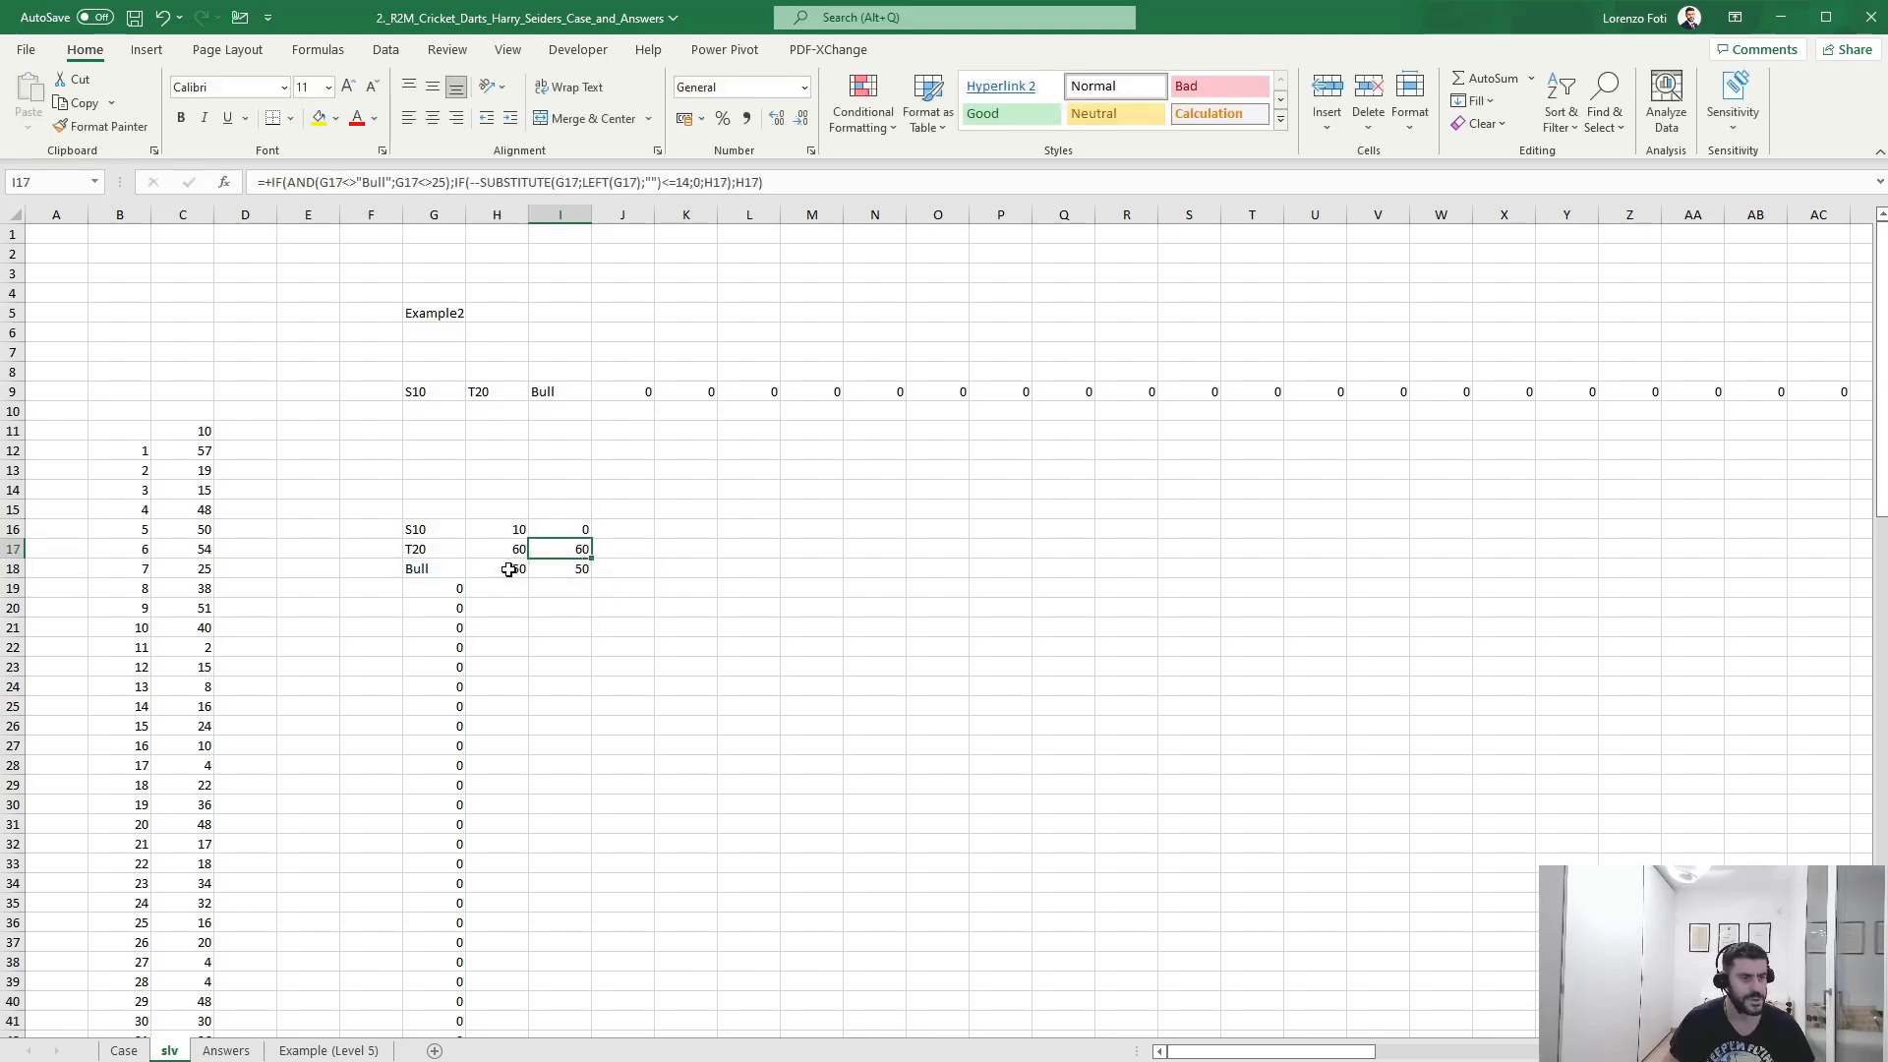
- Set C11 to the sum of I16:I18 and recalculate the workbook so the data table updates
{"action": "left_click", "coordinate": [202, 433]}
{"action": "type", "text": "+sum"}
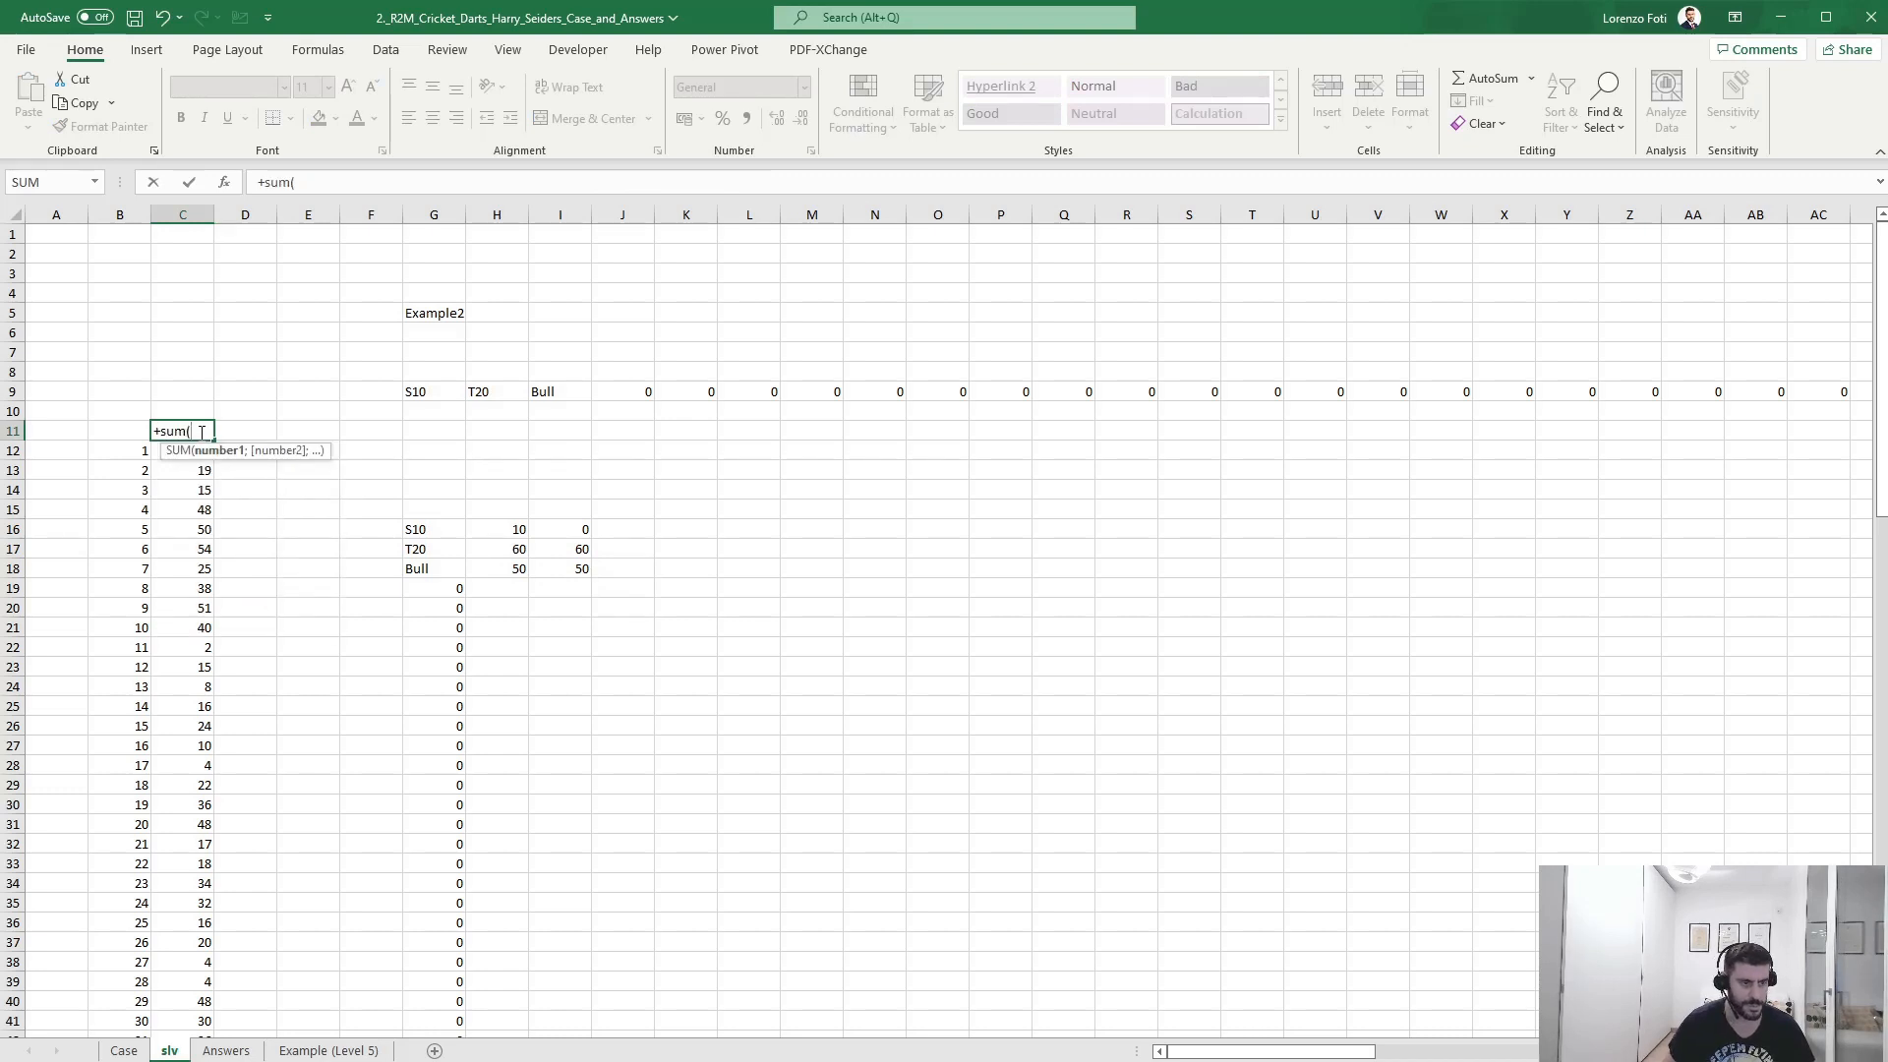
{"action": "type", "text": "("}
{"action": "left_click_drag", "start_coordinate": [585, 531], "coordinate": [575, 563]}
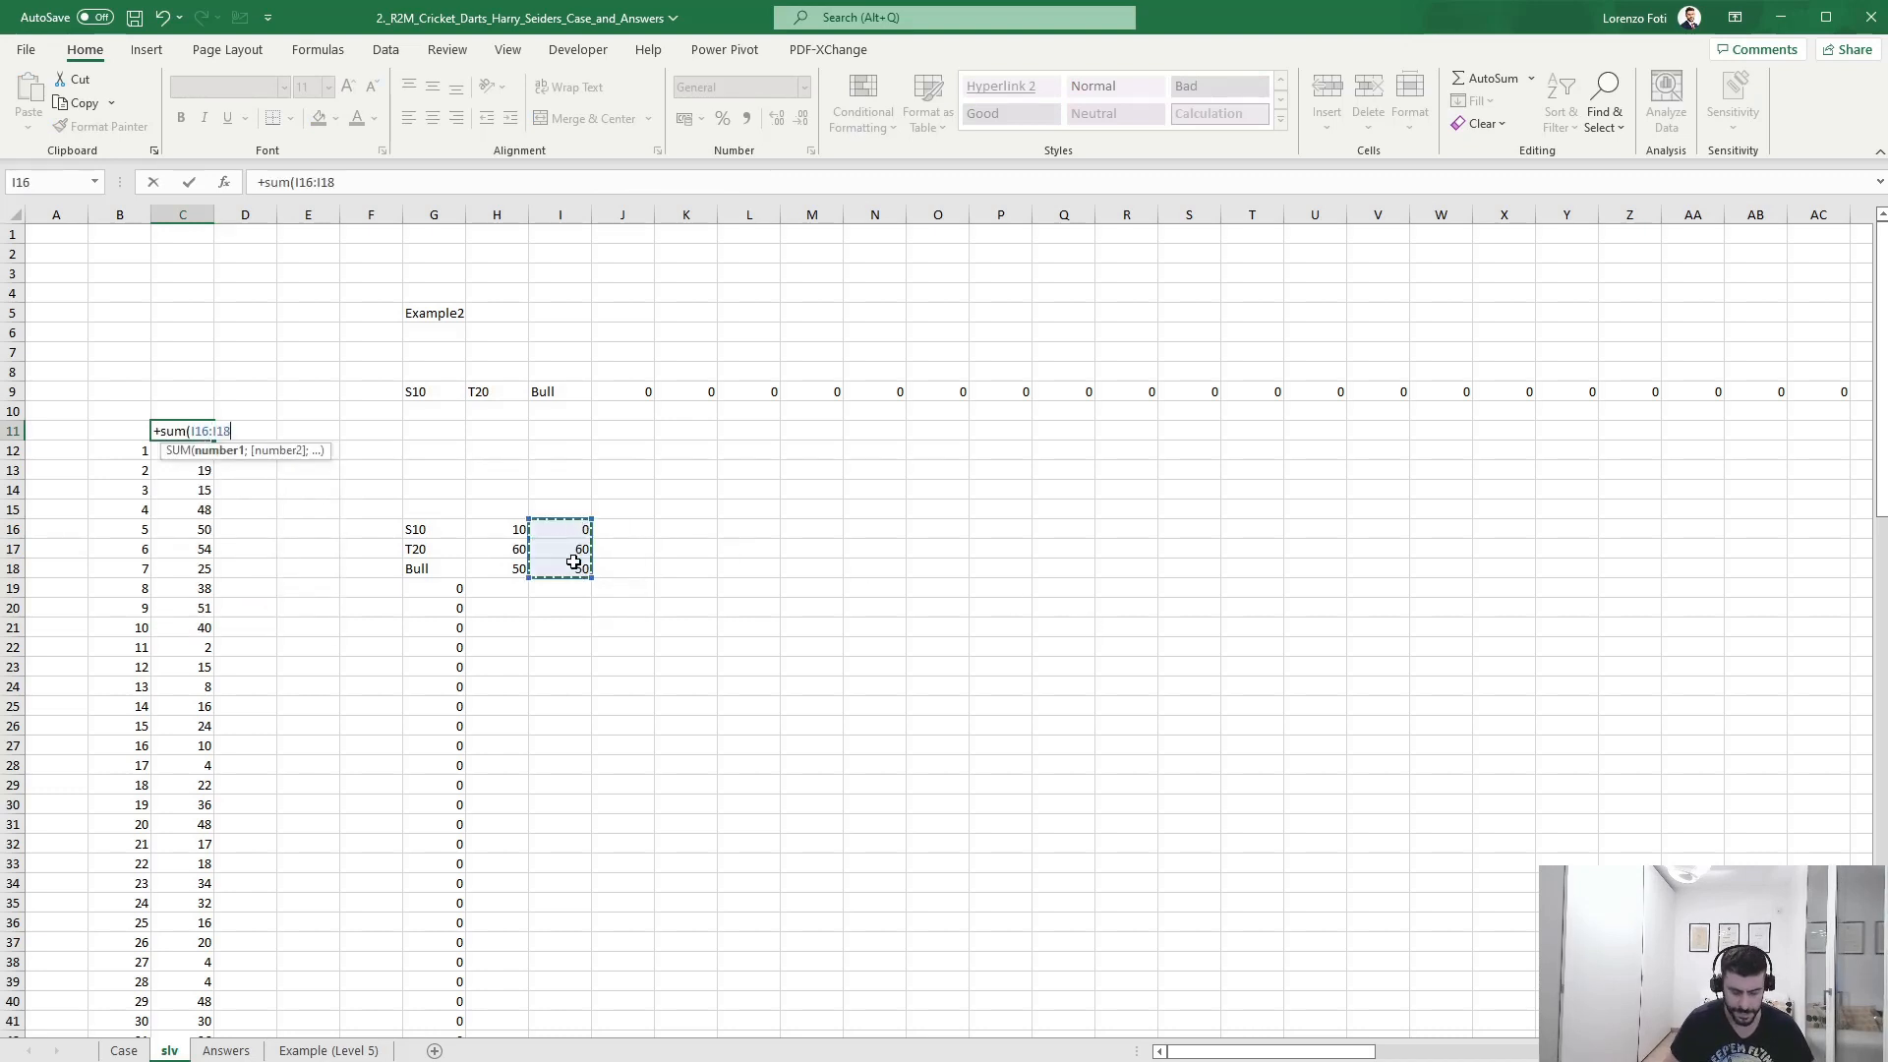
{"action": "key", "text": "Return"}
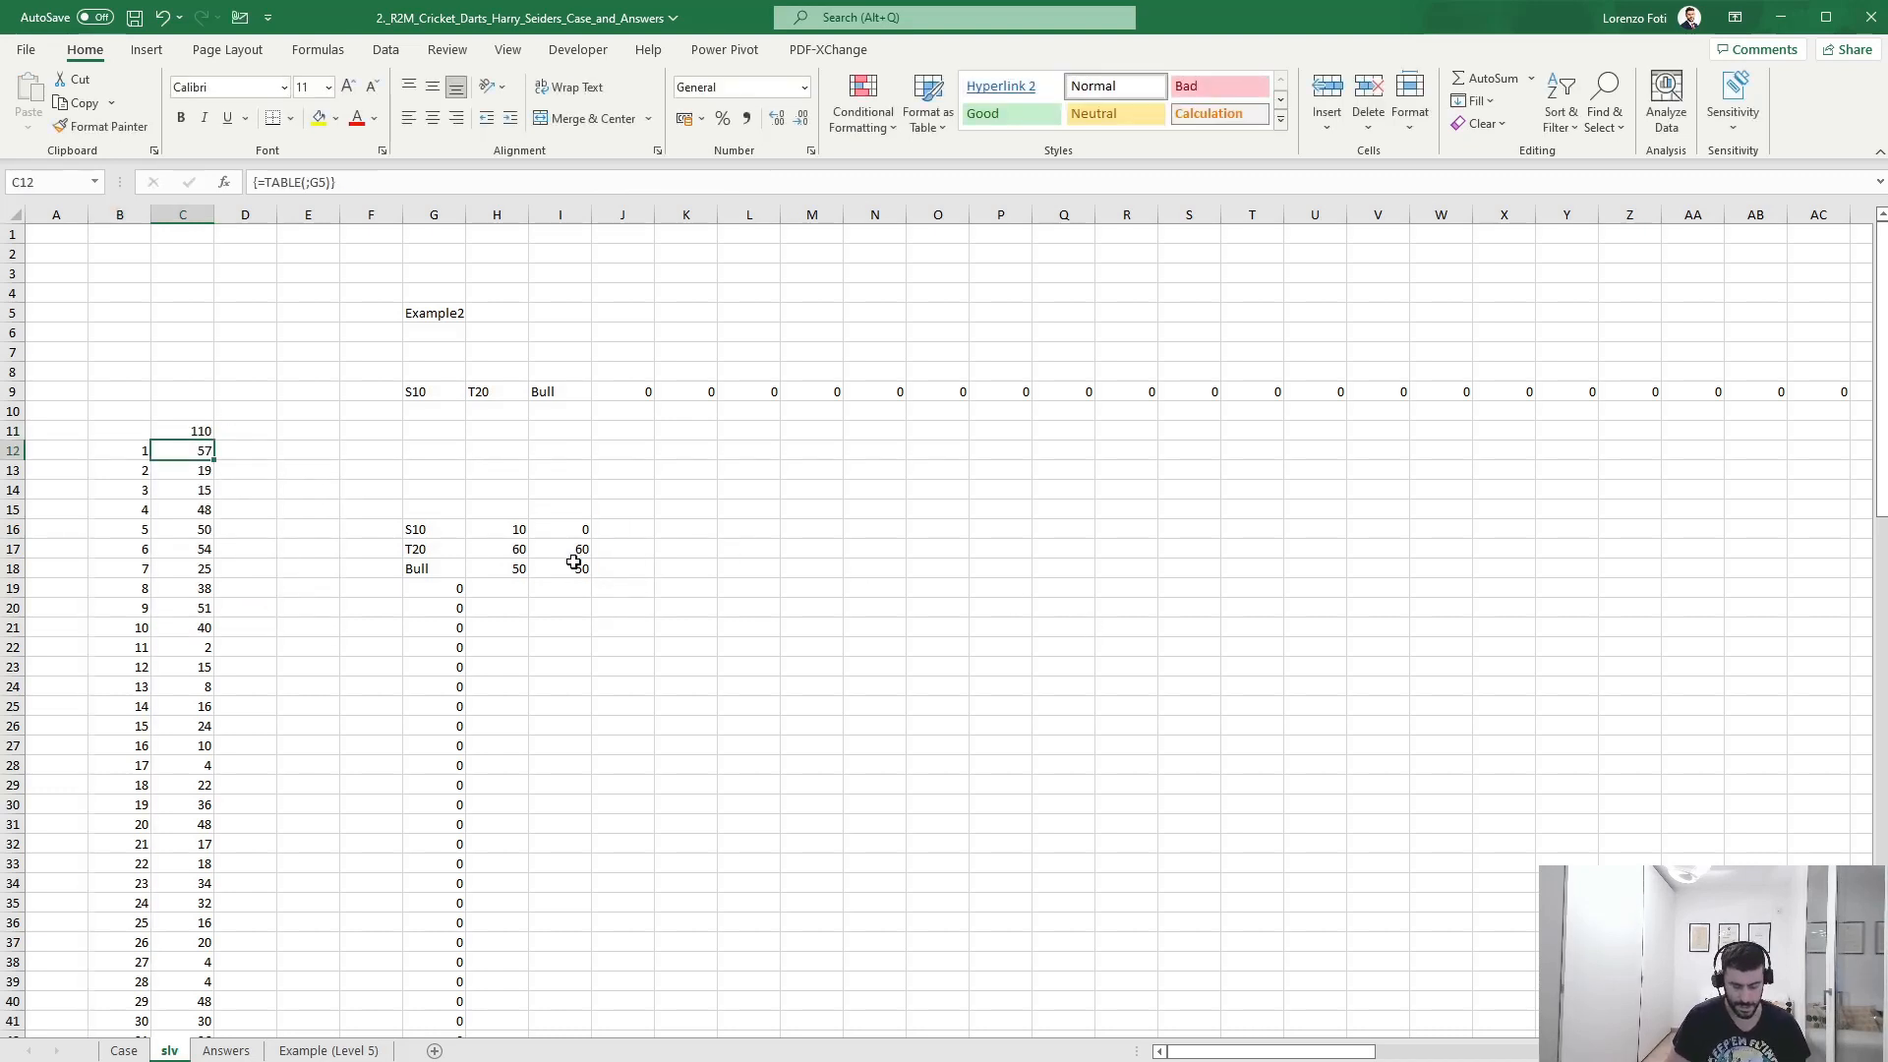
{"action": "key", "text": "alt+m"}
{"action": "key", "text": "b"}
- Copy the data table results for games 11 to 30 and paste them as values into the Case sheet's Level 2 answers
{"action": "scroll", "coordinate": [430, 695], "scroll_direction": "down", "scroll_amount": 5}
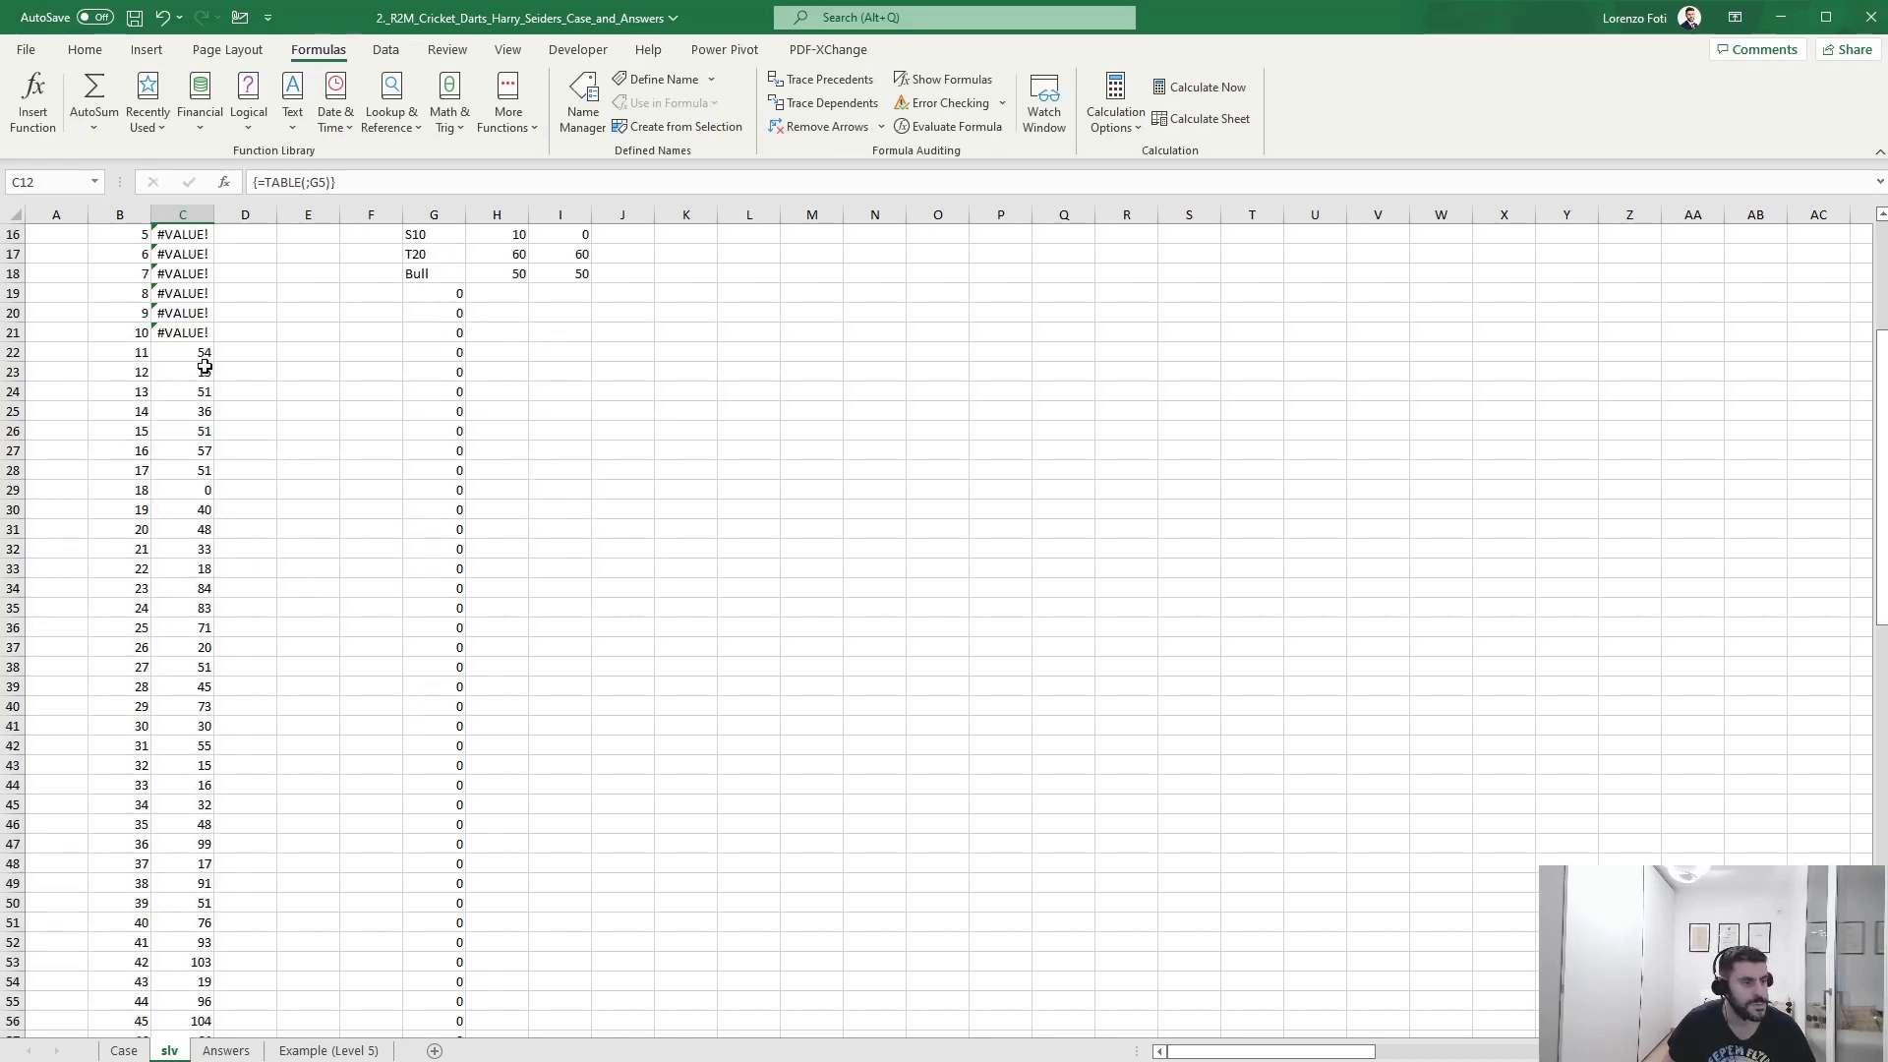
{"action": "left_click_drag", "start_coordinate": [204, 354], "coordinate": [192, 727]}
{"action": "key", "text": "ctrl+c"}
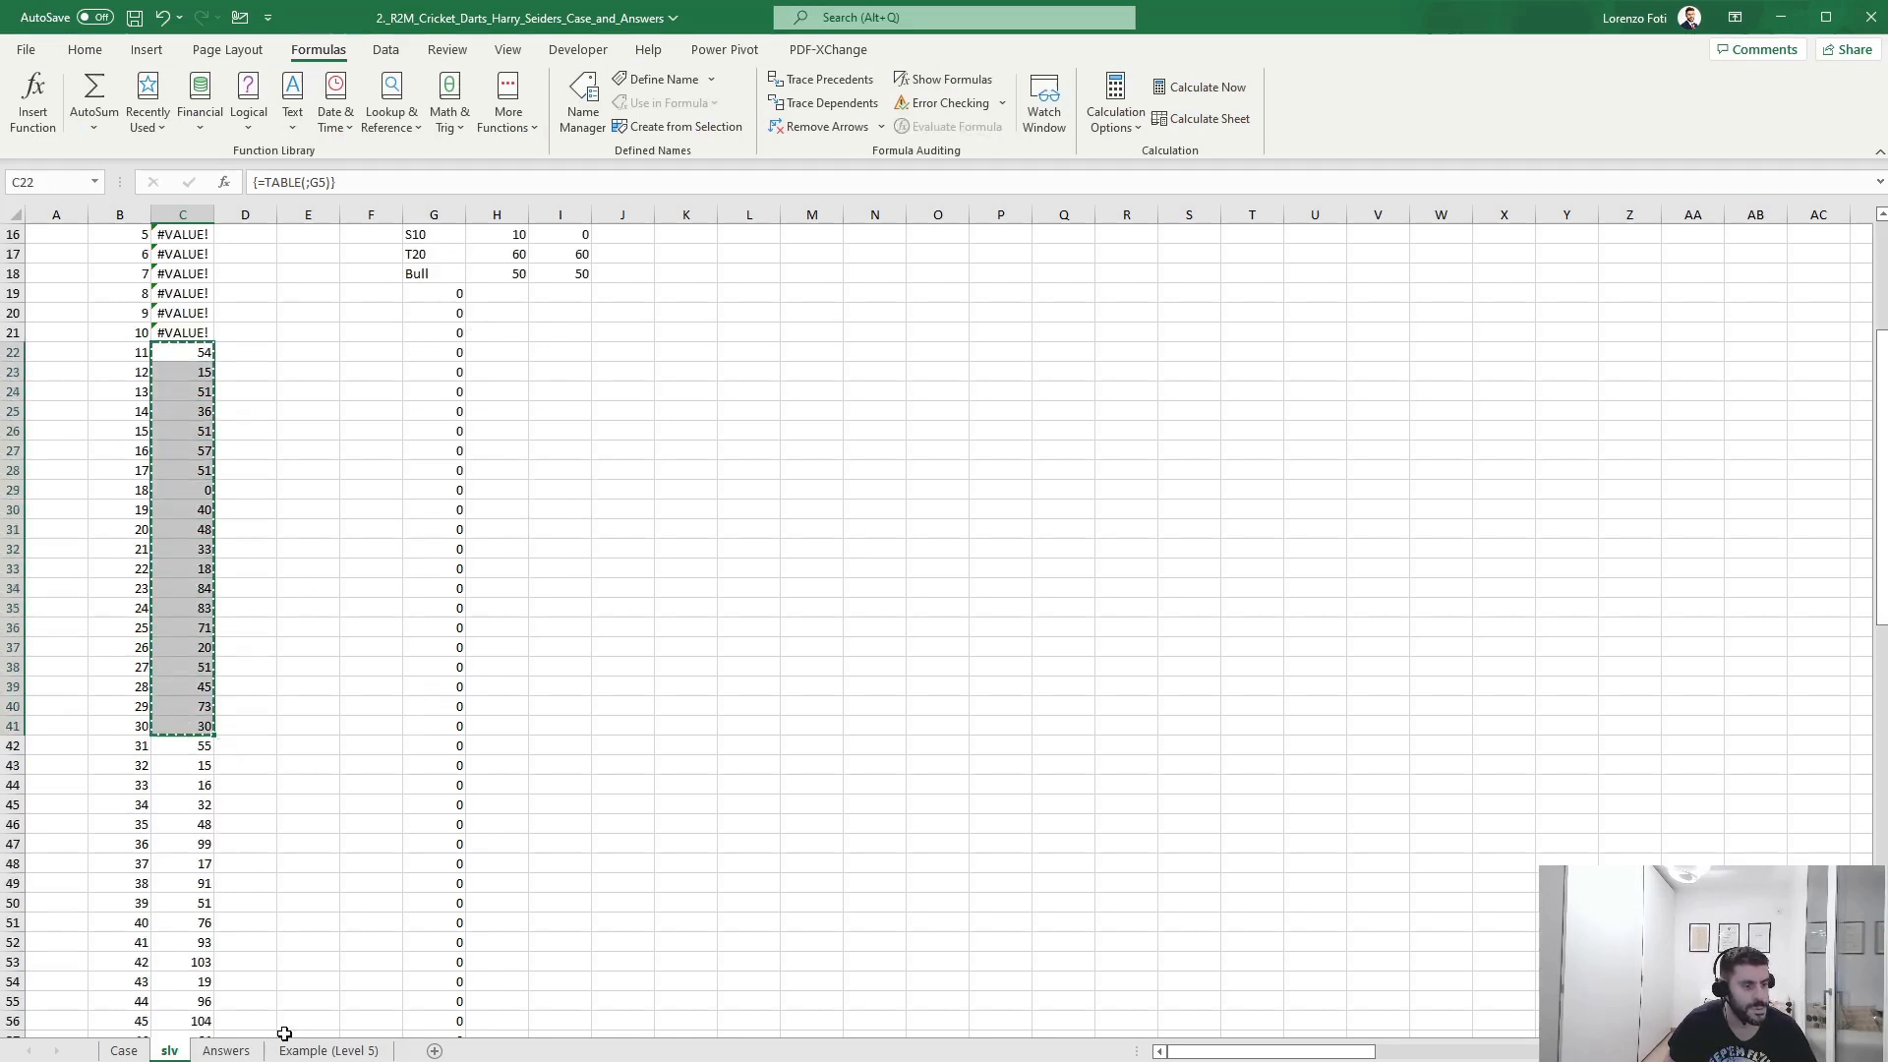
{"action": "left_click", "coordinate": [124, 1050]}
{"action": "left_click", "coordinate": [282, 708]}
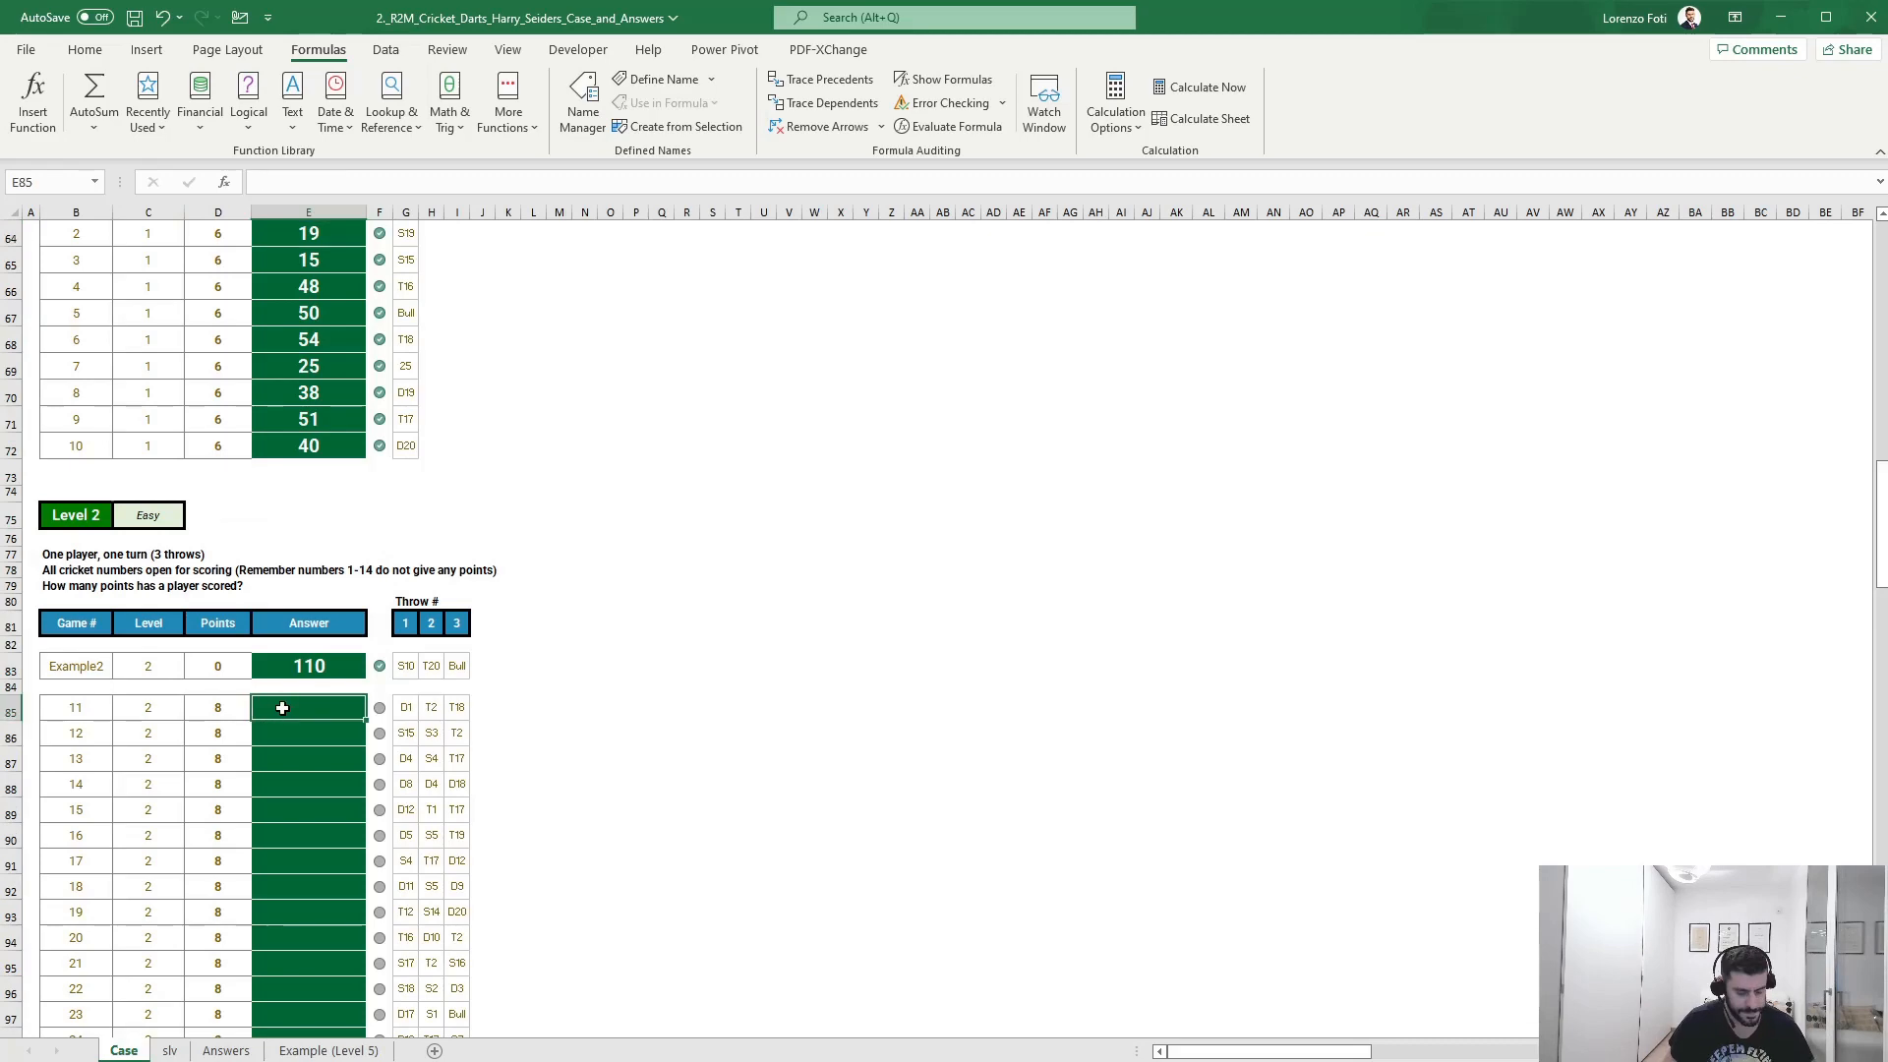
{"action": "key", "text": "alt+h"}
{"action": "key", "text": "v"}
{"action": "key", "text": "v"}
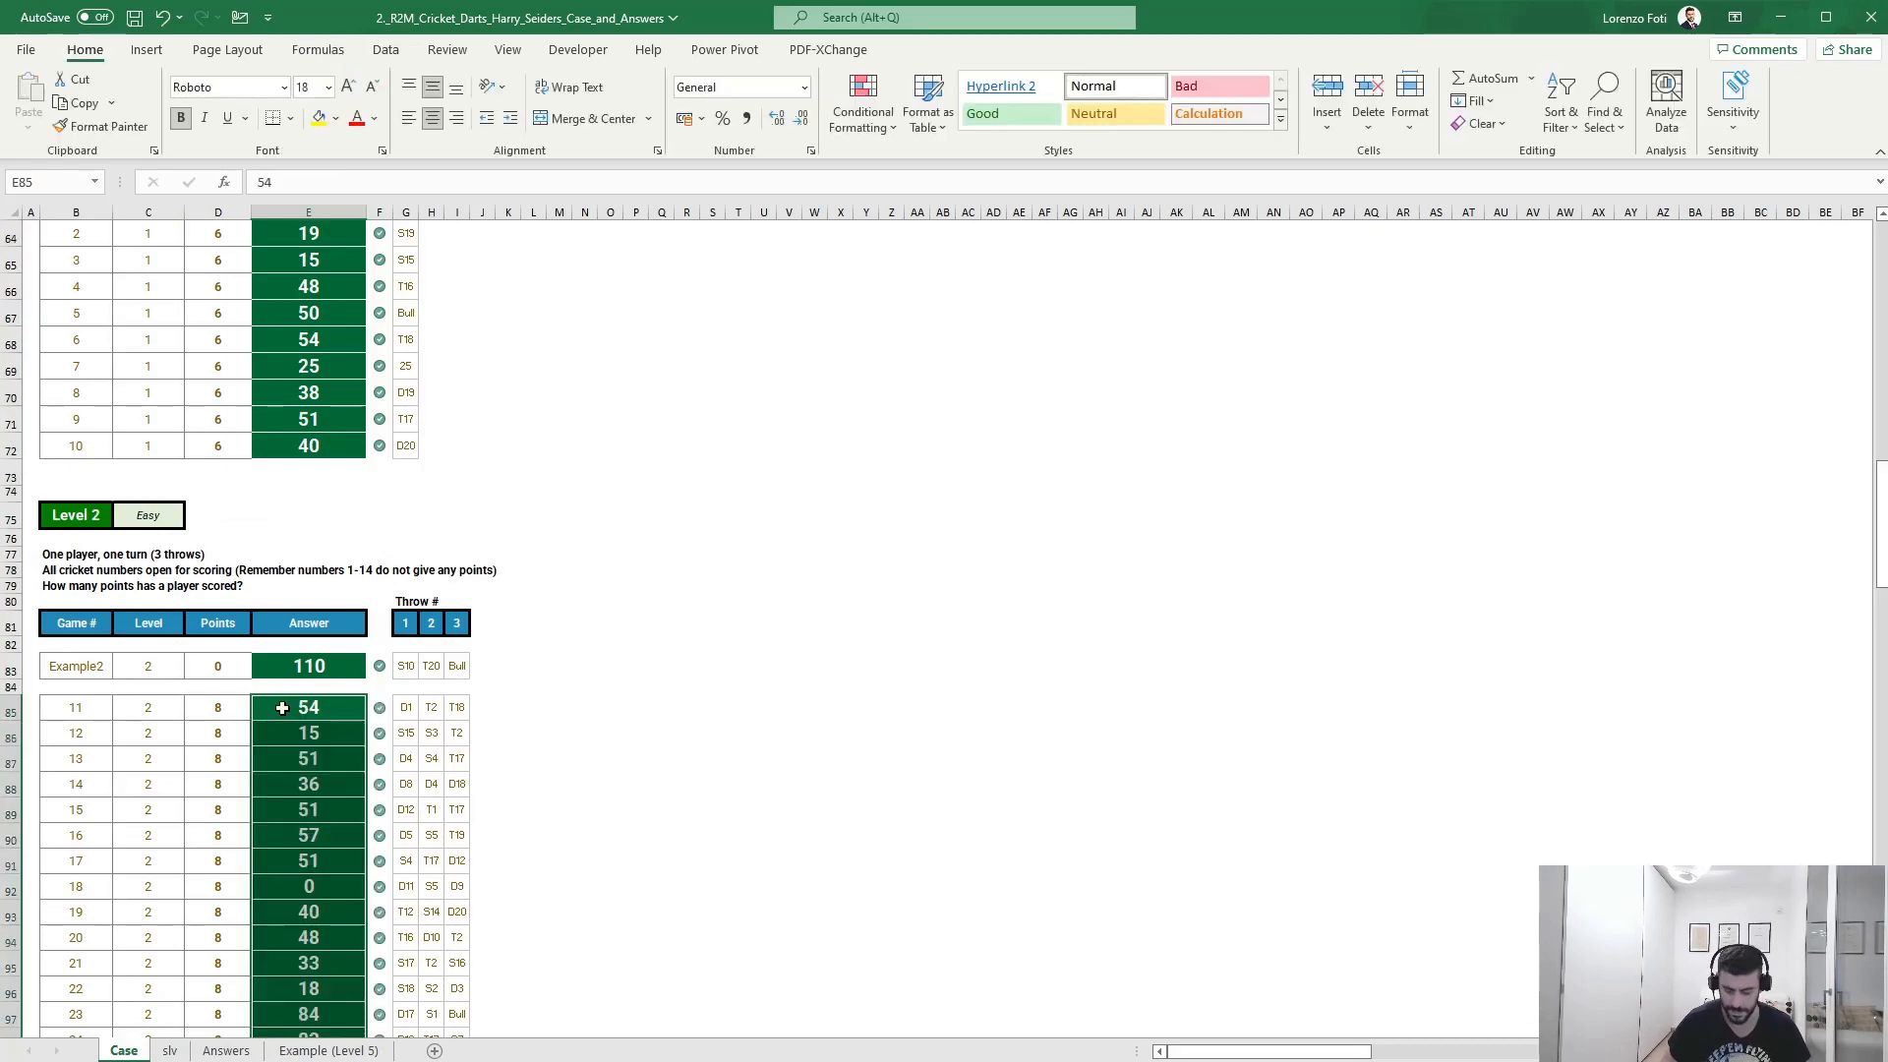
- Check the pasted Level 2 answers through game 30 and the Current Score on the Case sheet
{"action": "left_click", "coordinate": [282, 708]}
{"action": "key", "text": "ctrl+Down"}
{"action": "scroll", "coordinate": [683, 658], "scroll_direction": "down", "scroll_amount": 6}
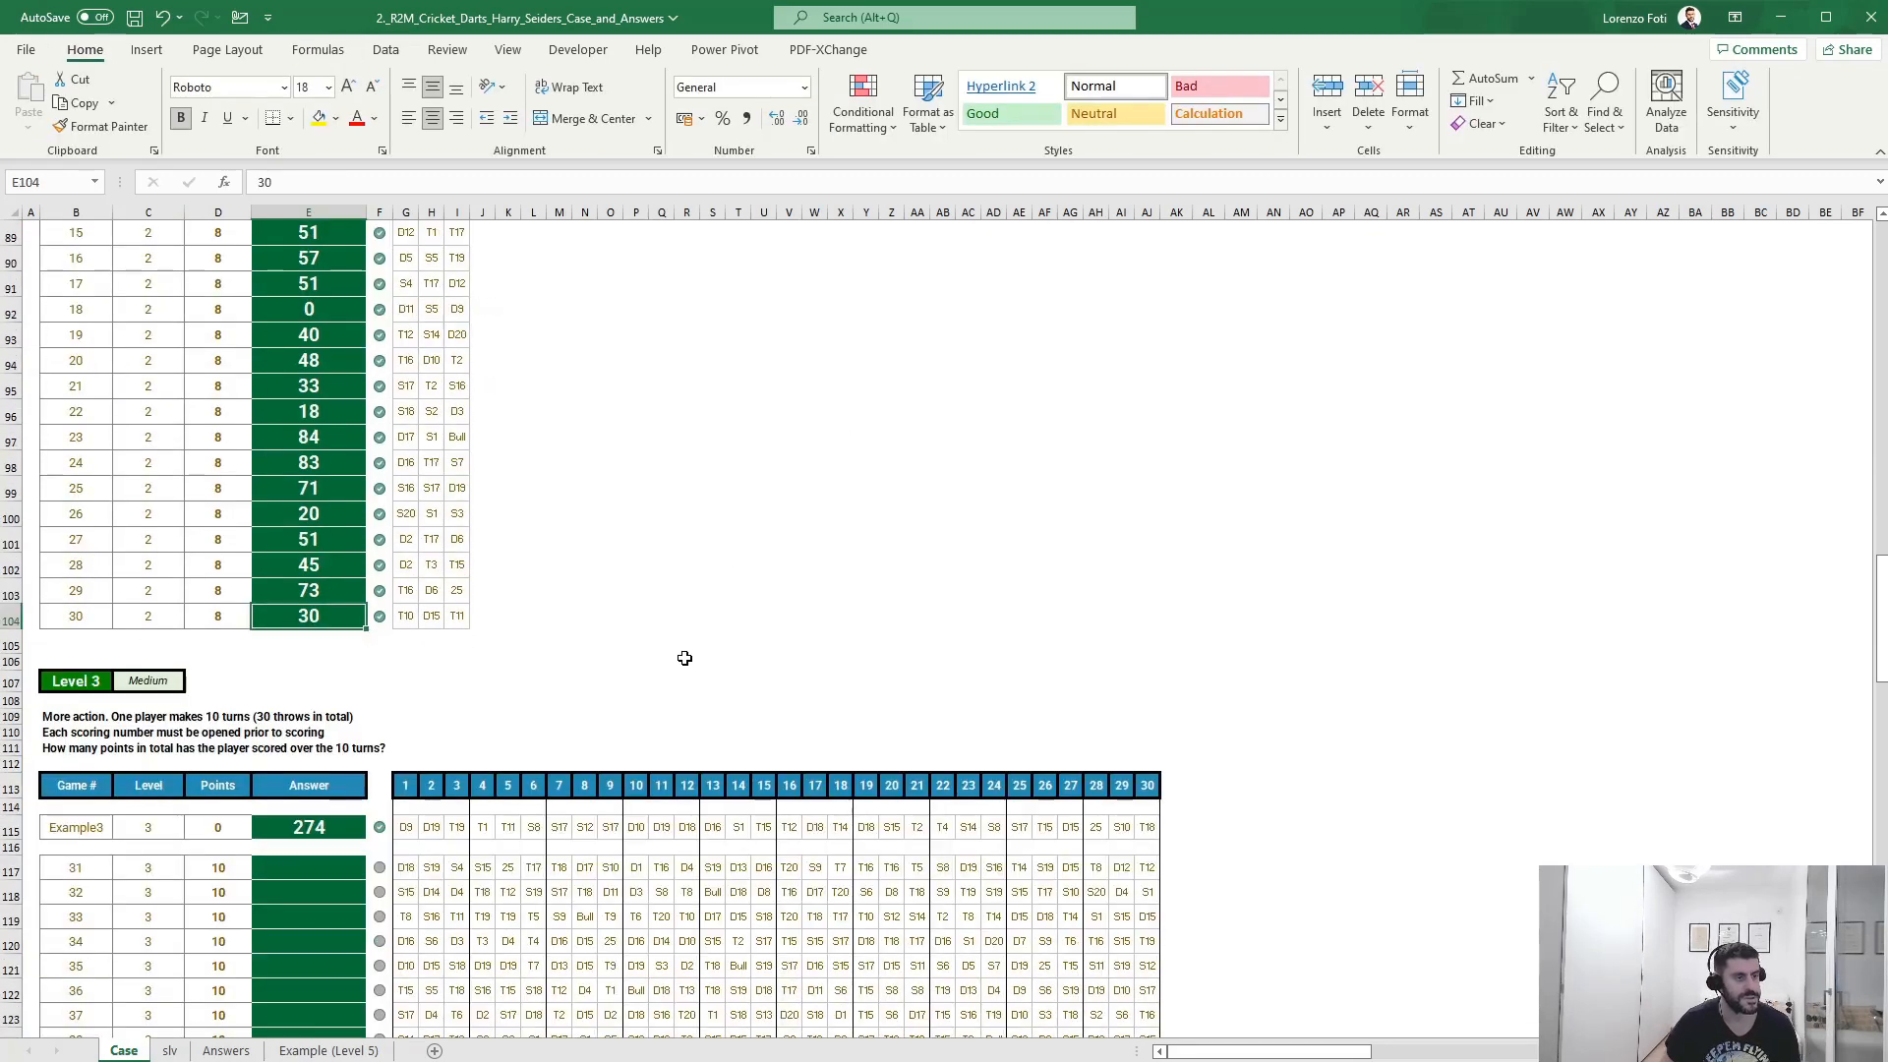
{"action": "scroll", "coordinate": [551, 702], "scroll_direction": "up", "scroll_amount": 6}
{"action": "scroll", "coordinate": [552, 702], "scroll_direction": "up", "scroll_amount": 18}
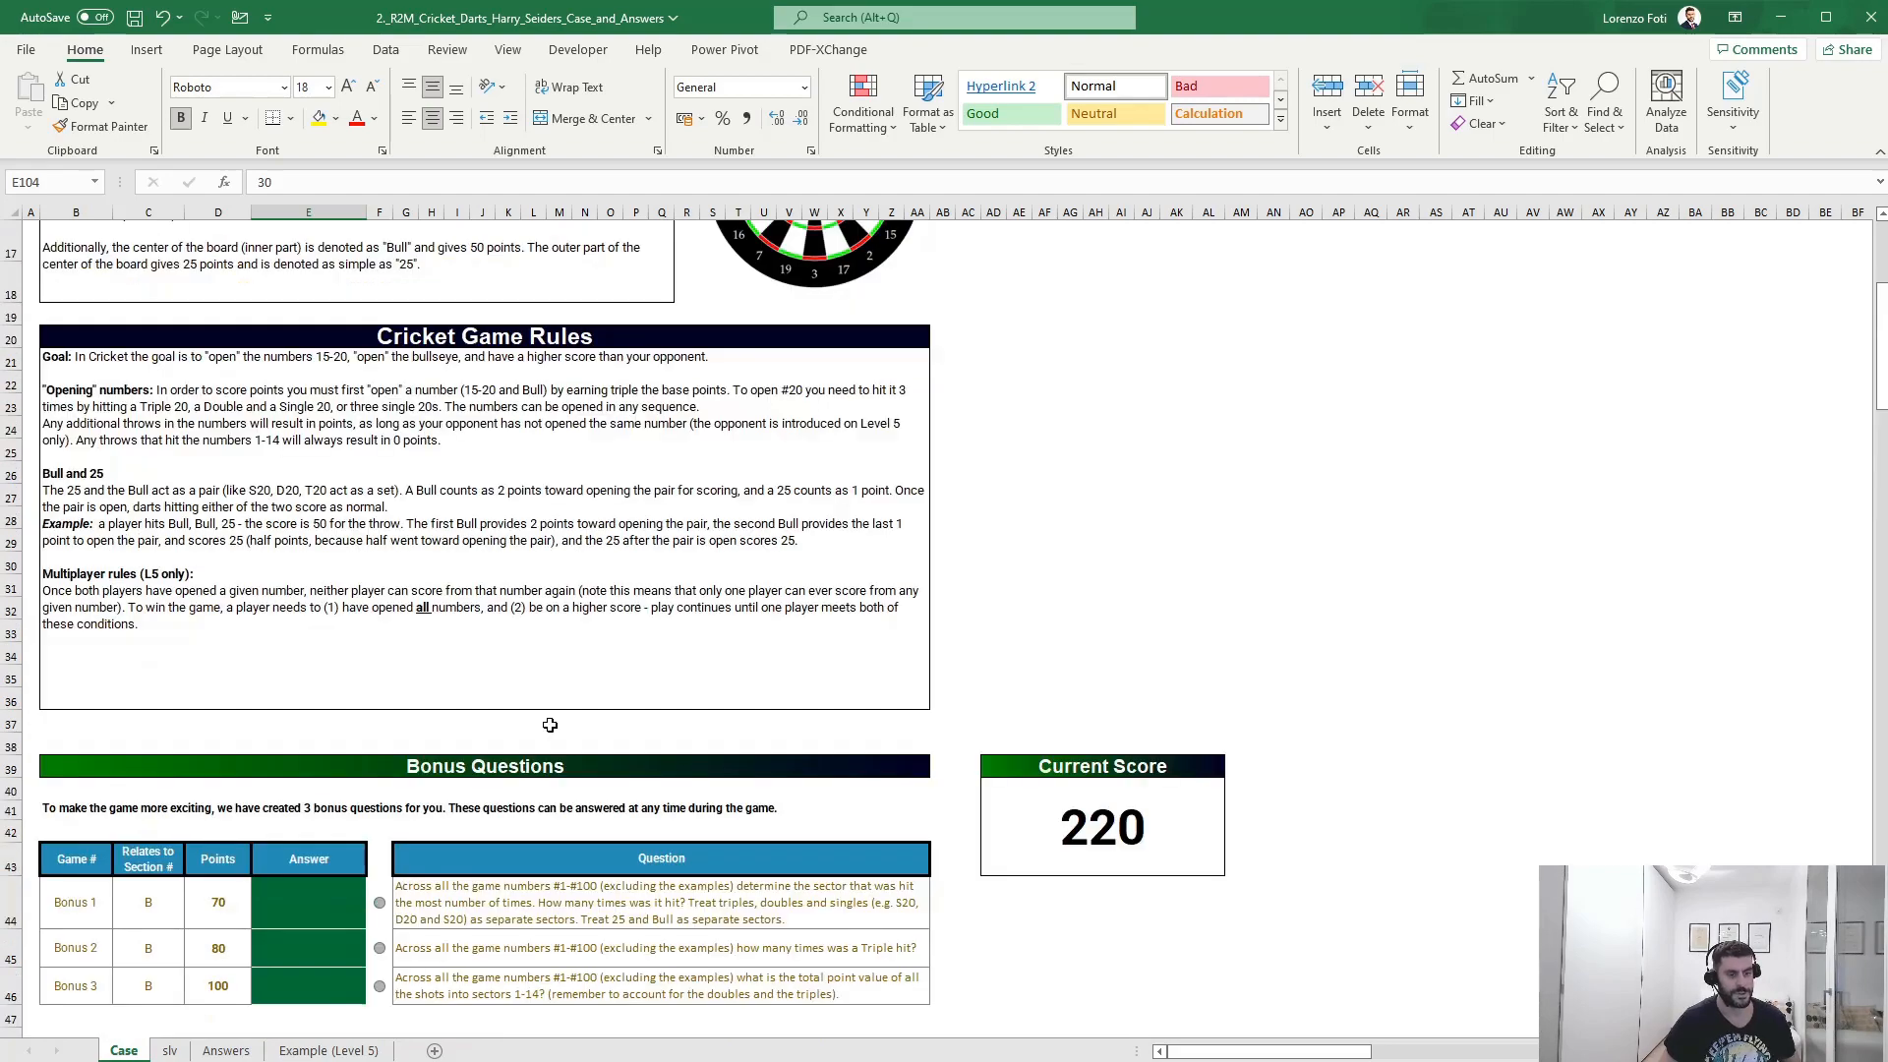
{"action": "scroll", "coordinate": [550, 728], "scroll_direction": "down", "scroll_amount": 20}
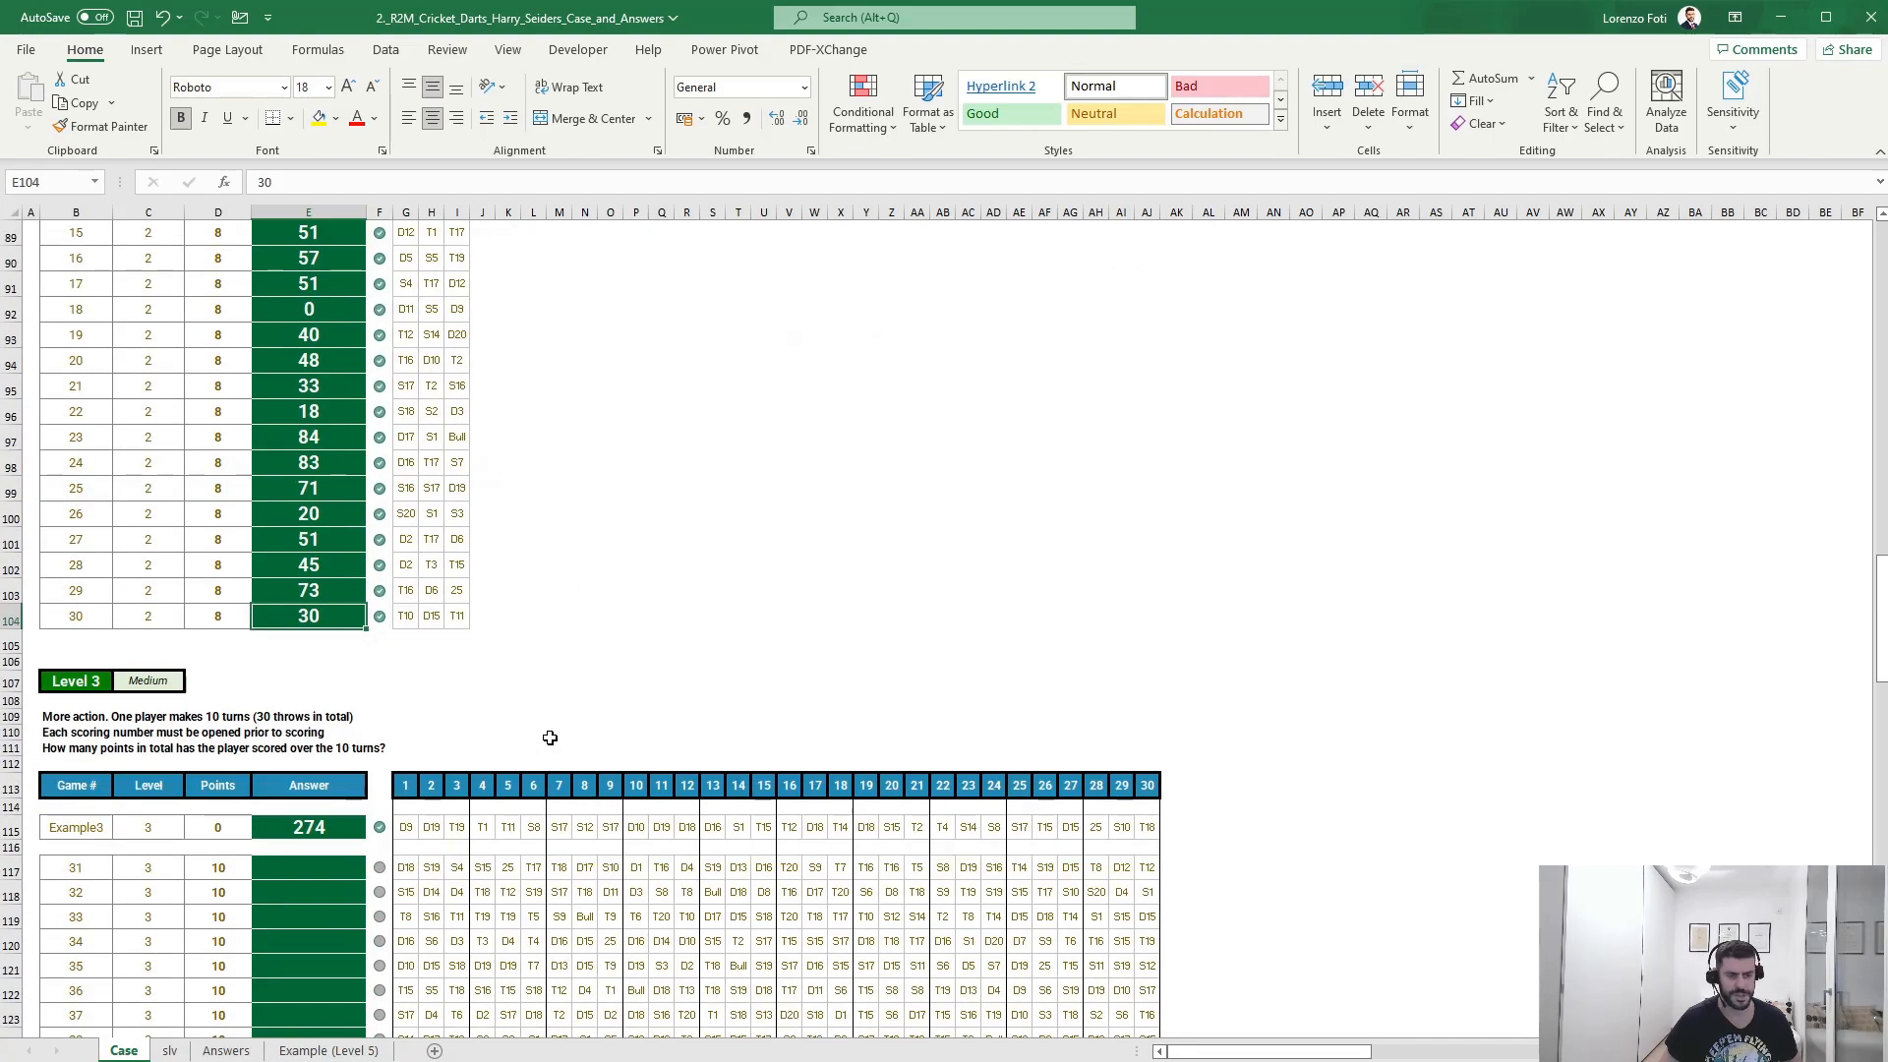
- Examine the Level 3 instructions and its throws by turn, along with the Level 4 question about opening all numbers
{"action": "scroll", "coordinate": [549, 738], "scroll_direction": "down", "scroll_amount": 5}
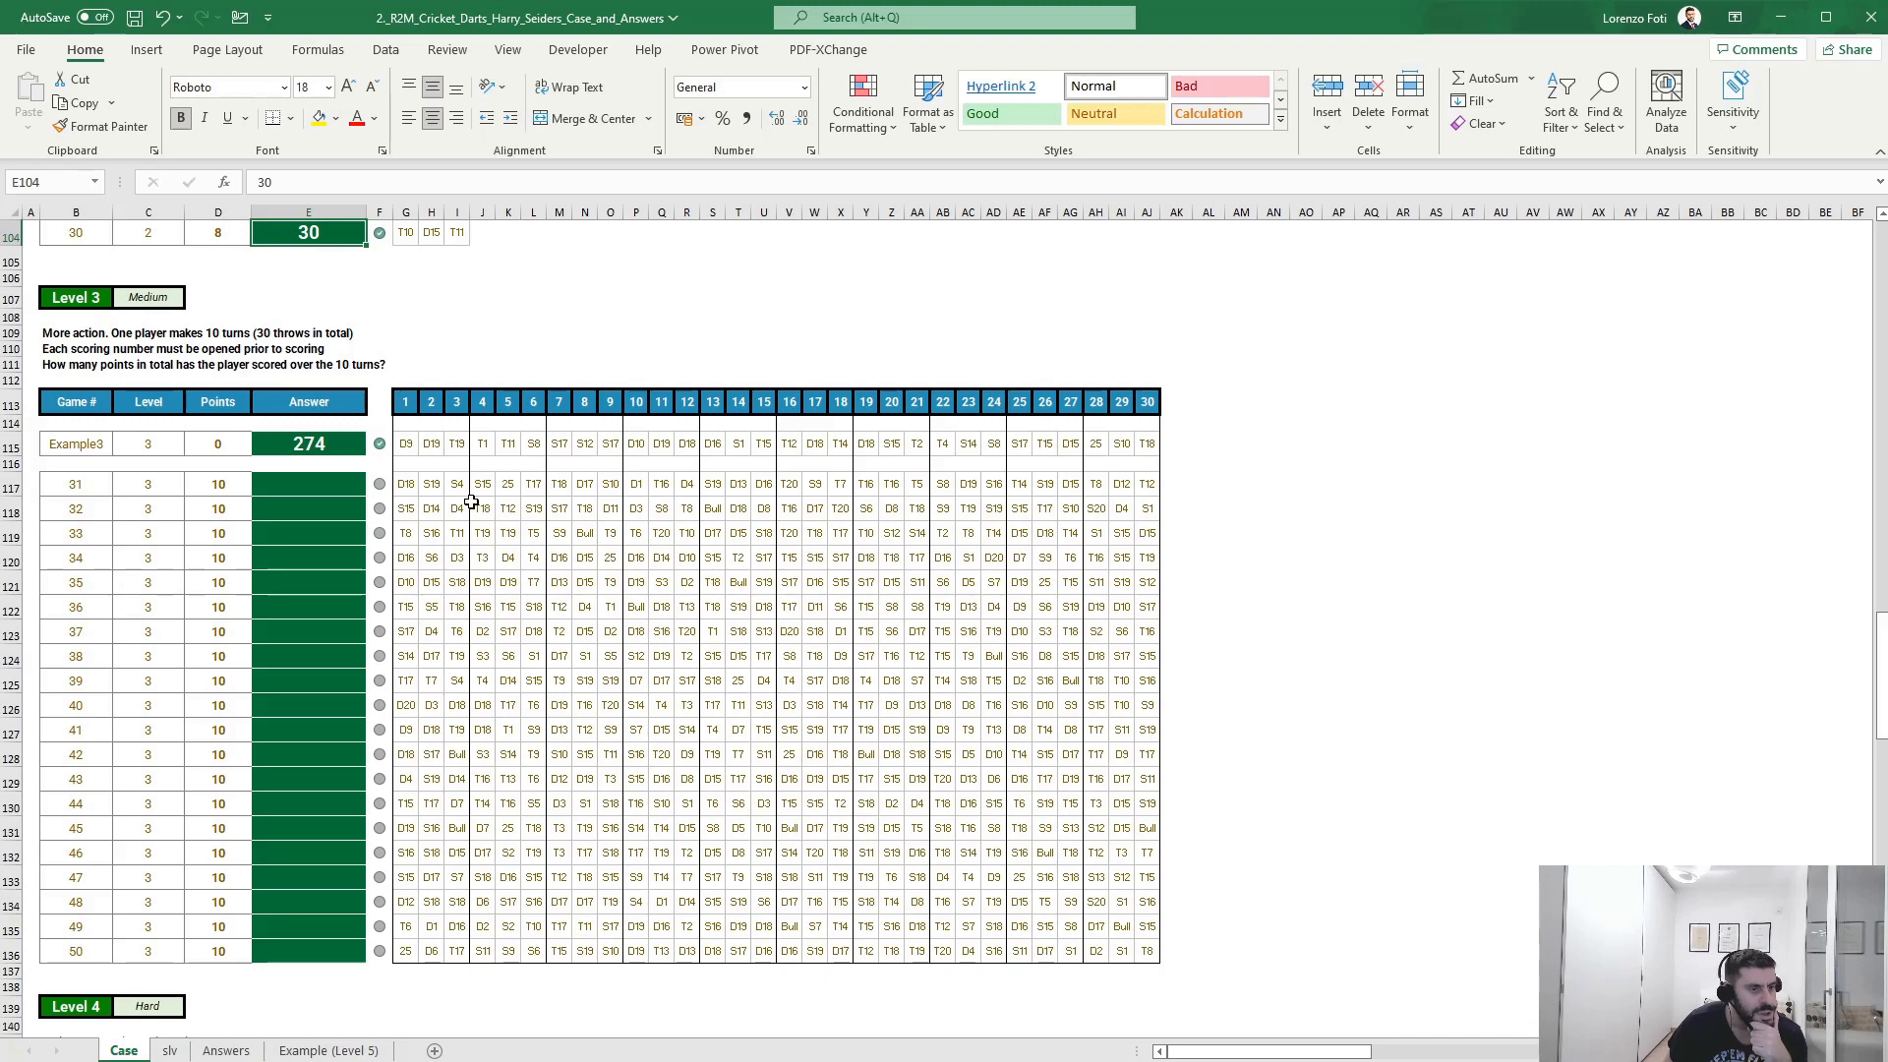
{"action": "left_click_drag", "start_coordinate": [406, 444], "coordinate": [688, 443]}
{"action": "left_click", "coordinate": [429, 584]}
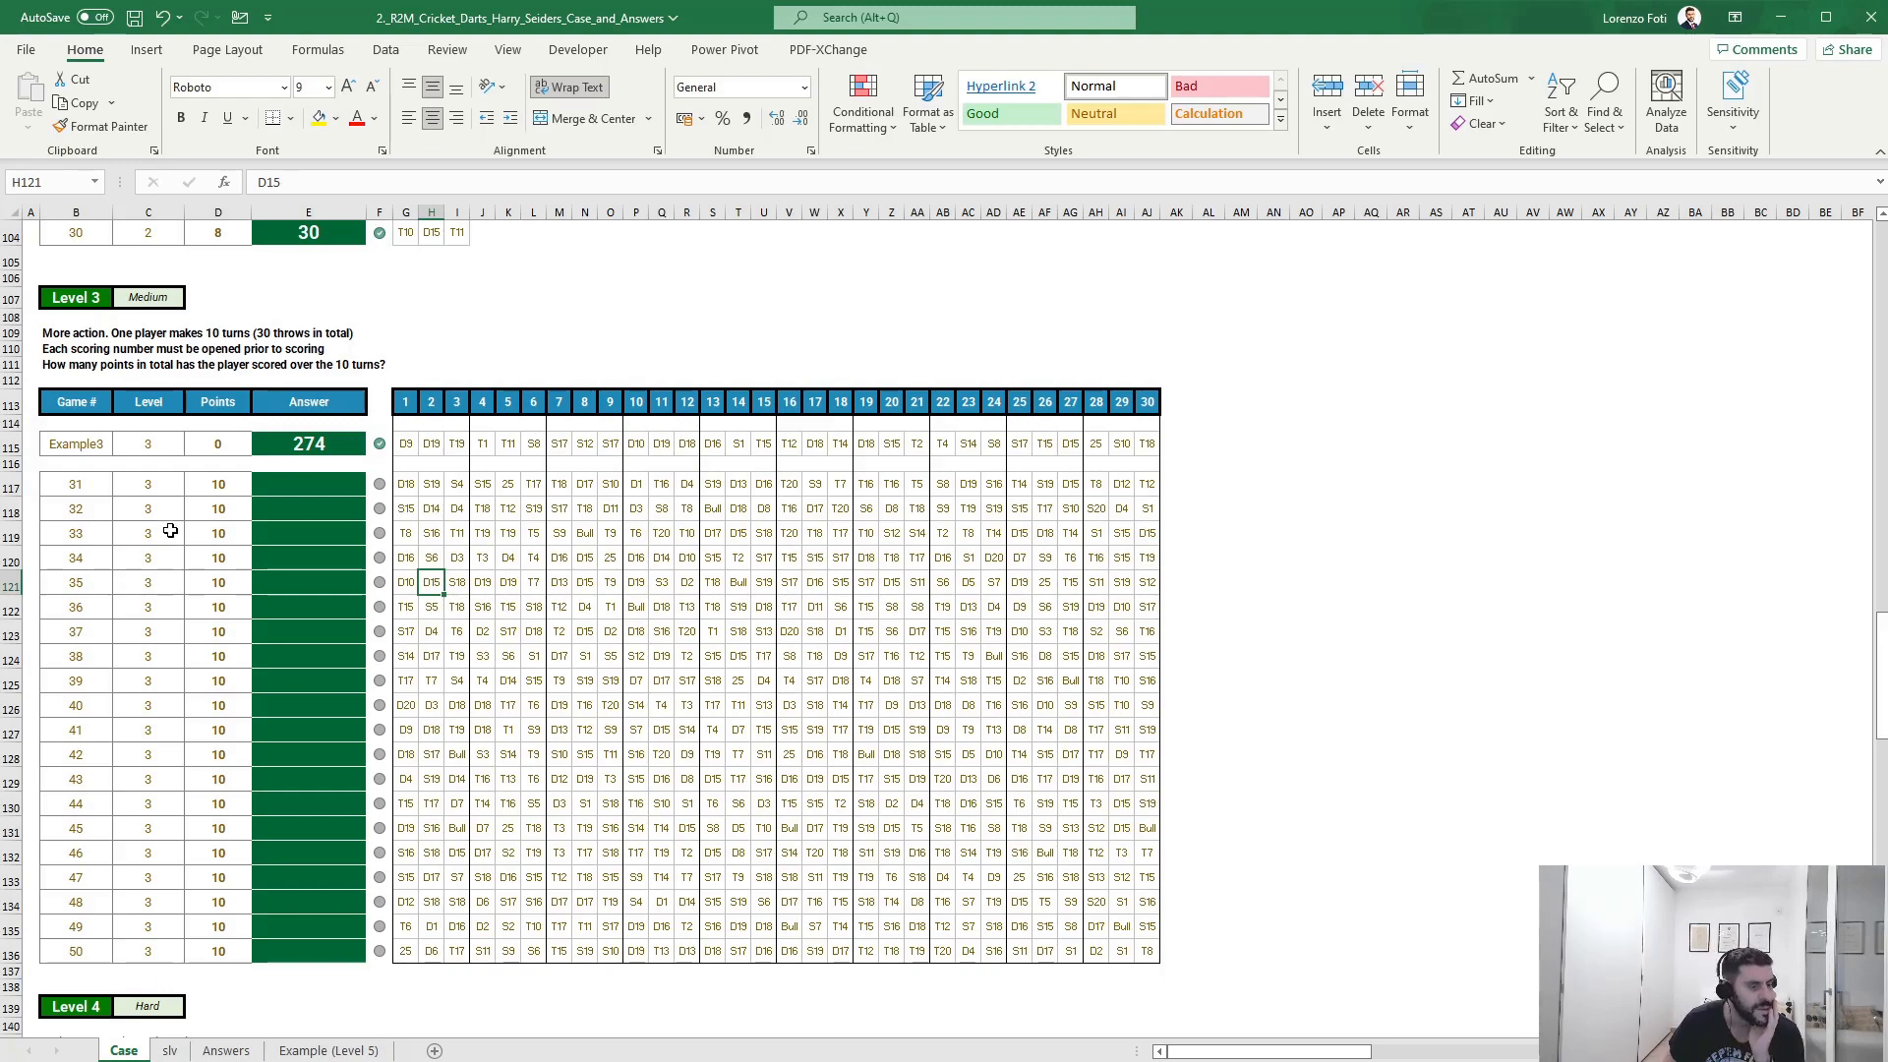
{"action": "scroll", "coordinate": [293, 717], "scroll_direction": "down", "scroll_amount": 6}
{"action": "scroll", "coordinate": [203, 675], "scroll_direction": "down", "scroll_amount": 5}
{"action": "scroll", "coordinate": [177, 661], "scroll_direction": "up", "scroll_amount": 2}
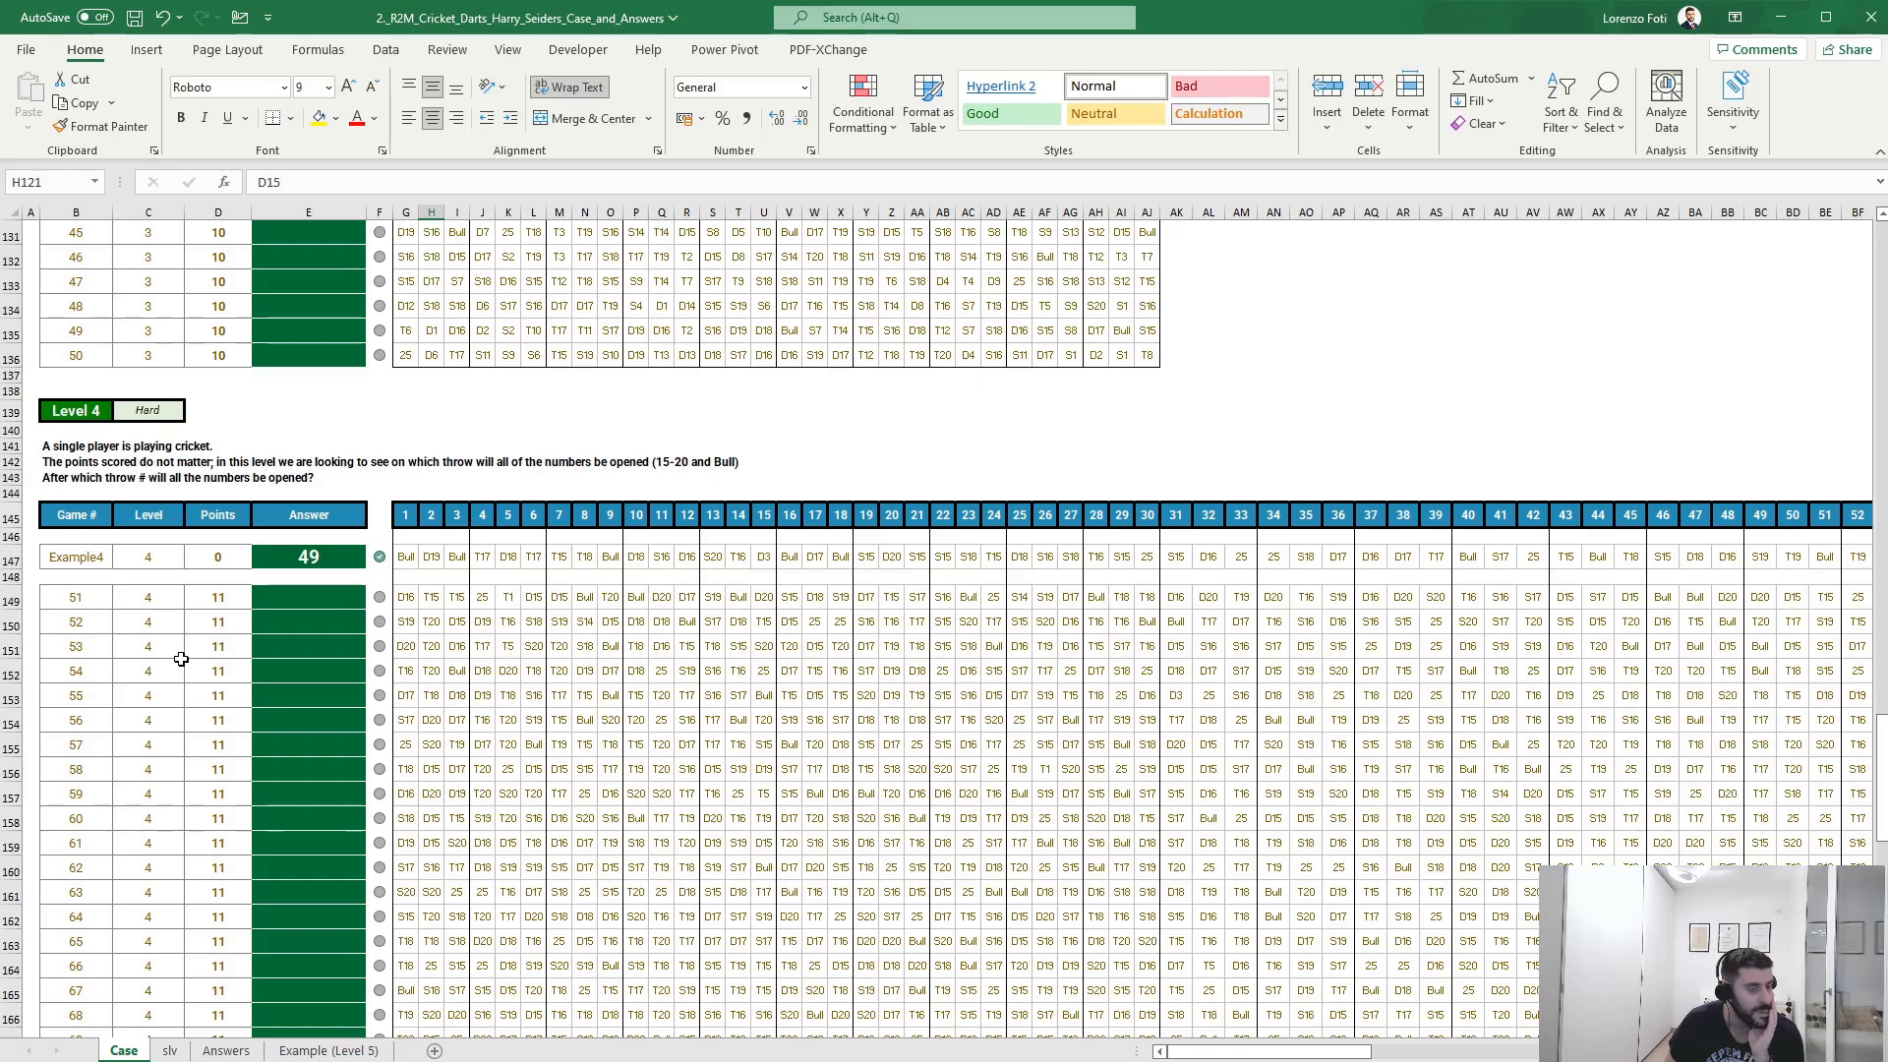
{"action": "scroll", "coordinate": [158, 638], "scroll_direction": "up", "scroll_amount": 1}
{"action": "scroll", "coordinate": [158, 638], "scroll_direction": "up", "scroll_amount": 11}
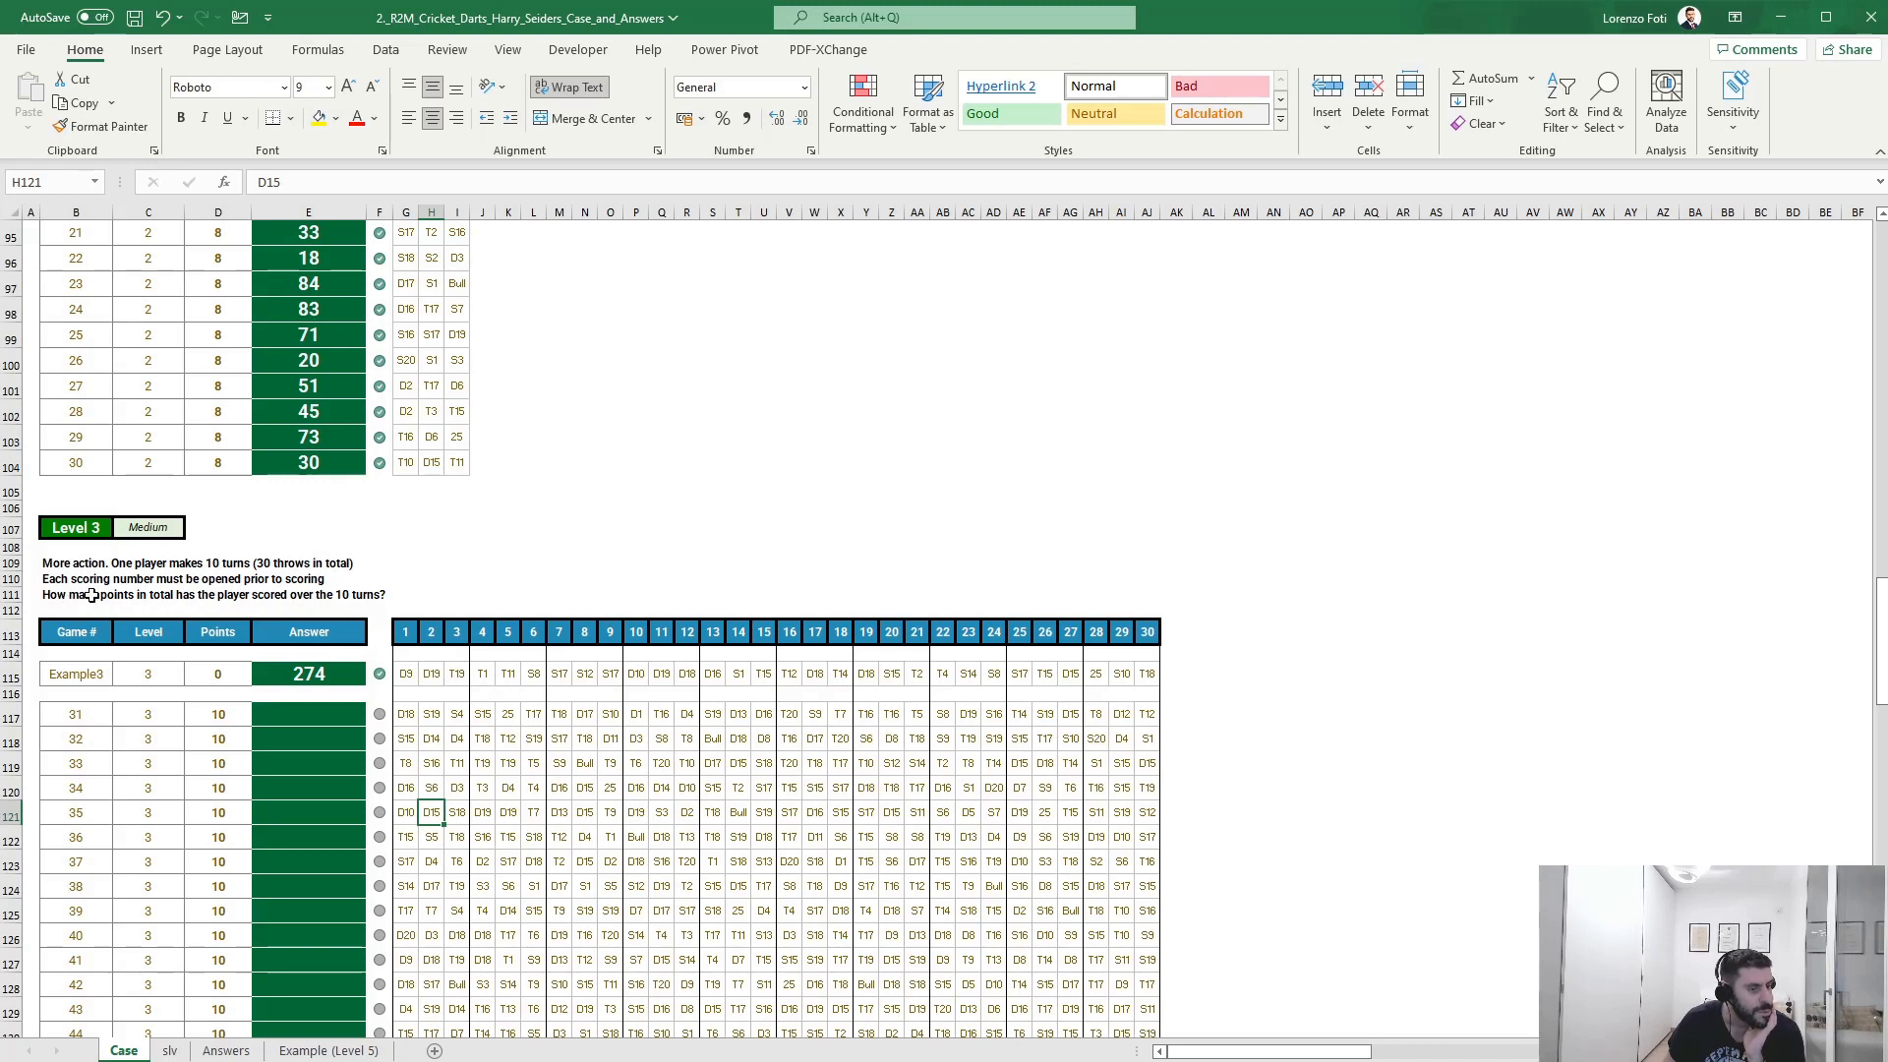
{"action": "left_click_drag", "start_coordinate": [394, 707], "coordinate": [680, 713]}
{"action": "scroll", "coordinate": [679, 713], "scroll_direction": "down", "scroll_amount": 12}
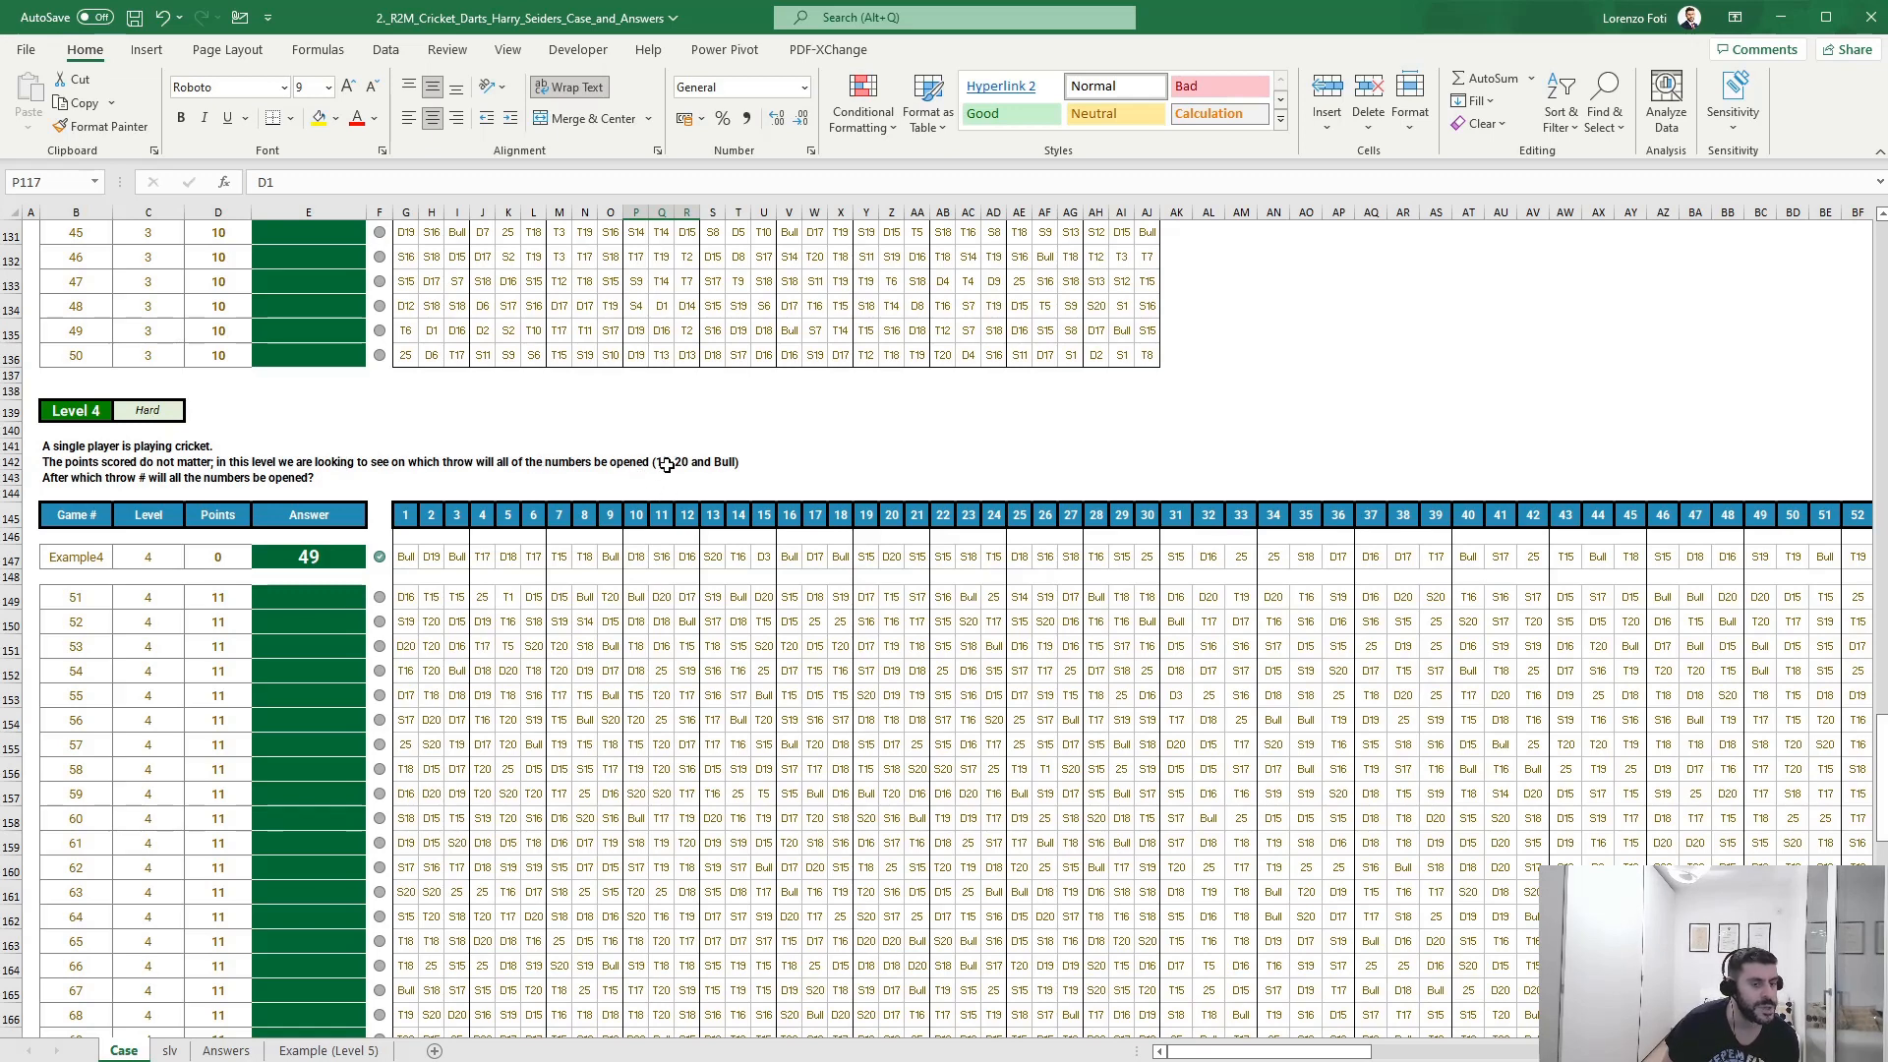
- Compare the Level 3 and Level 4 sections, including their difficulty ratings and point values per game
{"action": "scroll", "coordinate": [516, 663], "scroll_direction": "up", "scroll_amount": 4}
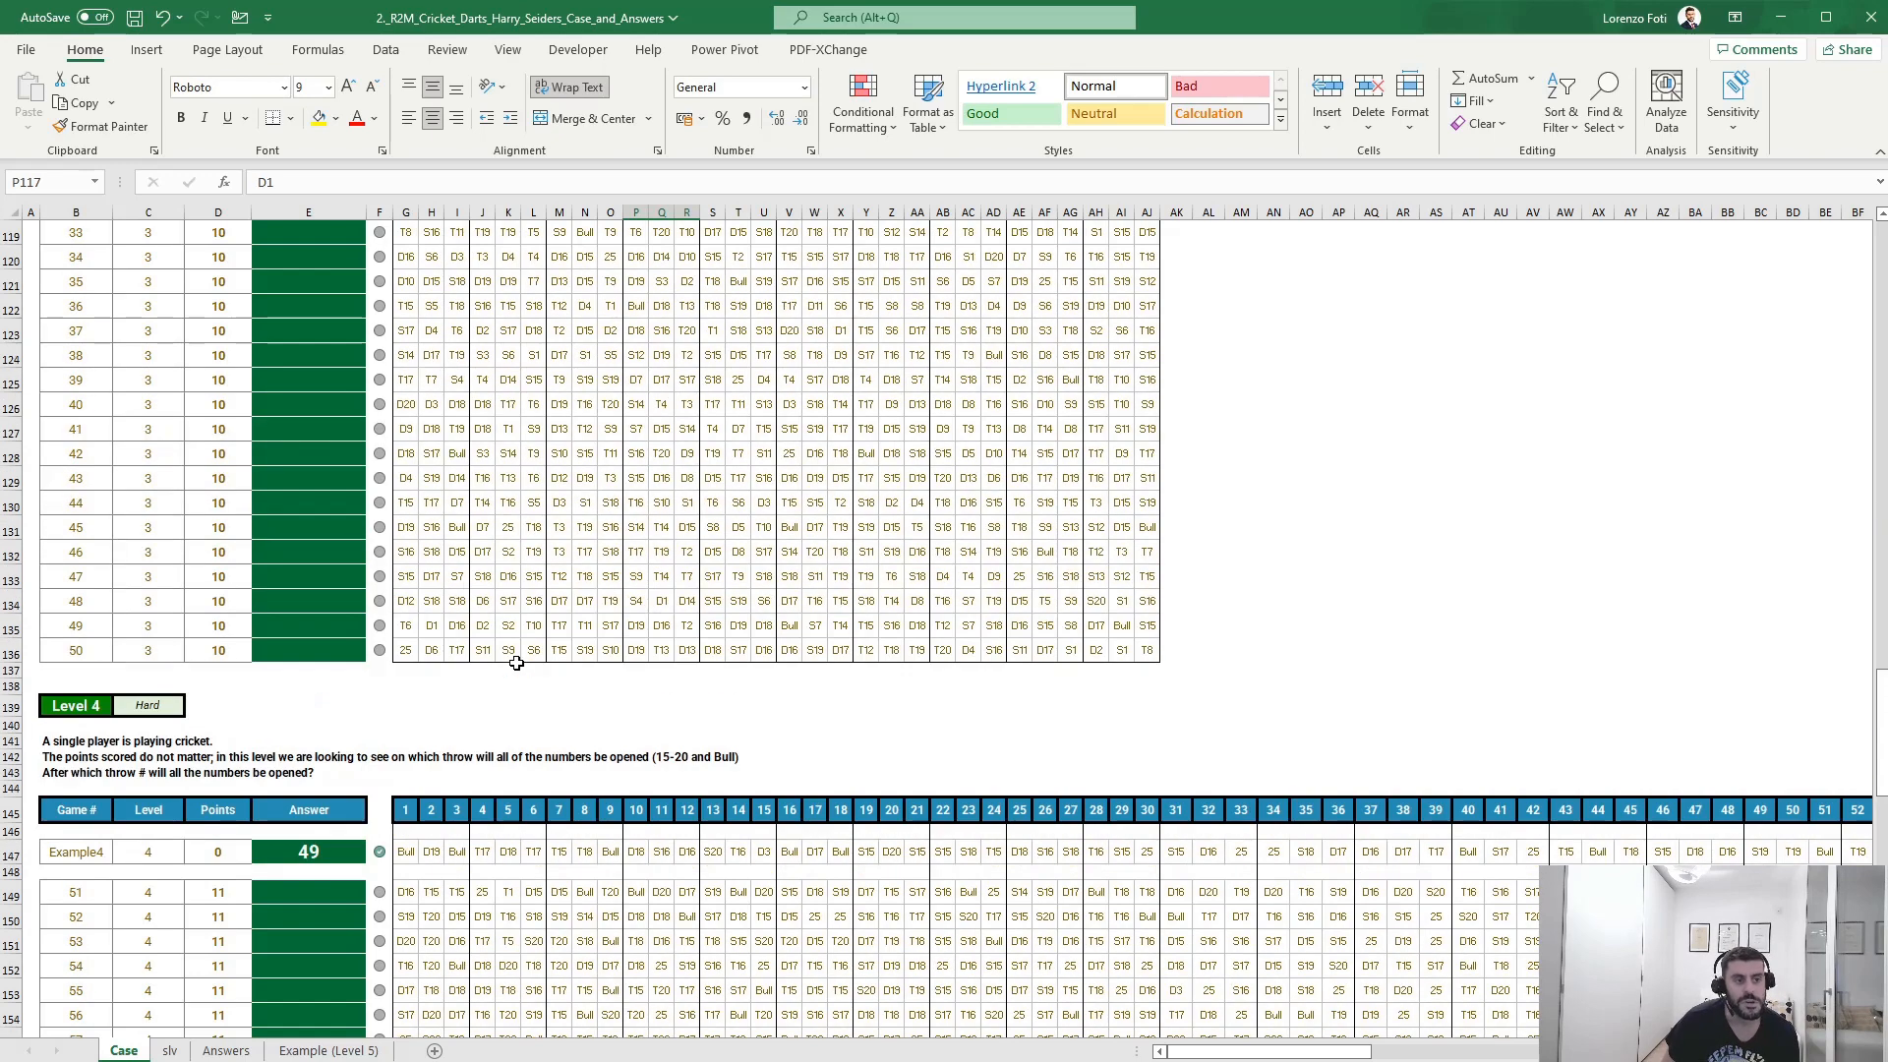
{"action": "scroll", "coordinate": [511, 662], "scroll_direction": "up", "scroll_amount": 3}
{"action": "scroll", "coordinate": [387, 658], "scroll_direction": "up", "scroll_amount": 2}
{"action": "scroll", "coordinate": [226, 629], "scroll_direction": "down", "scroll_amount": 2}
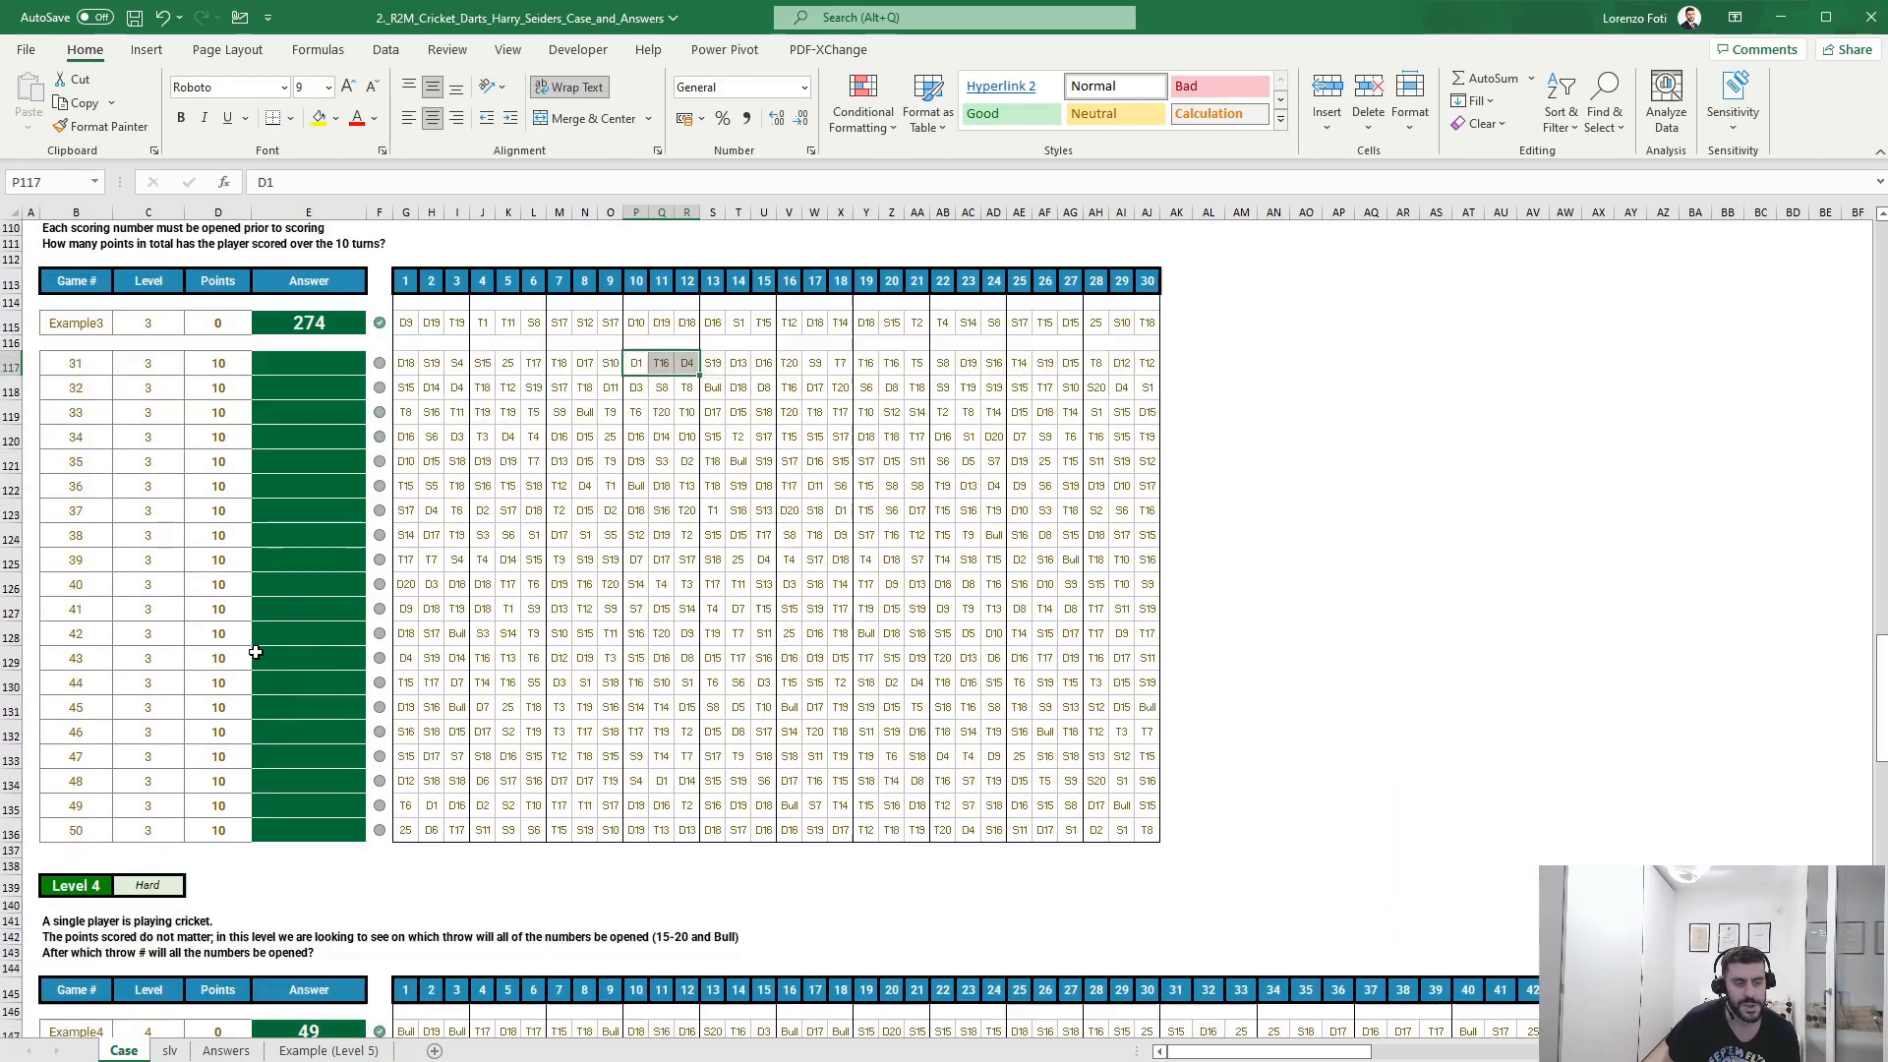
{"action": "scroll", "coordinate": [254, 652], "scroll_direction": "up", "scroll_amount": 5}
{"action": "left_click", "coordinate": [148, 527]}
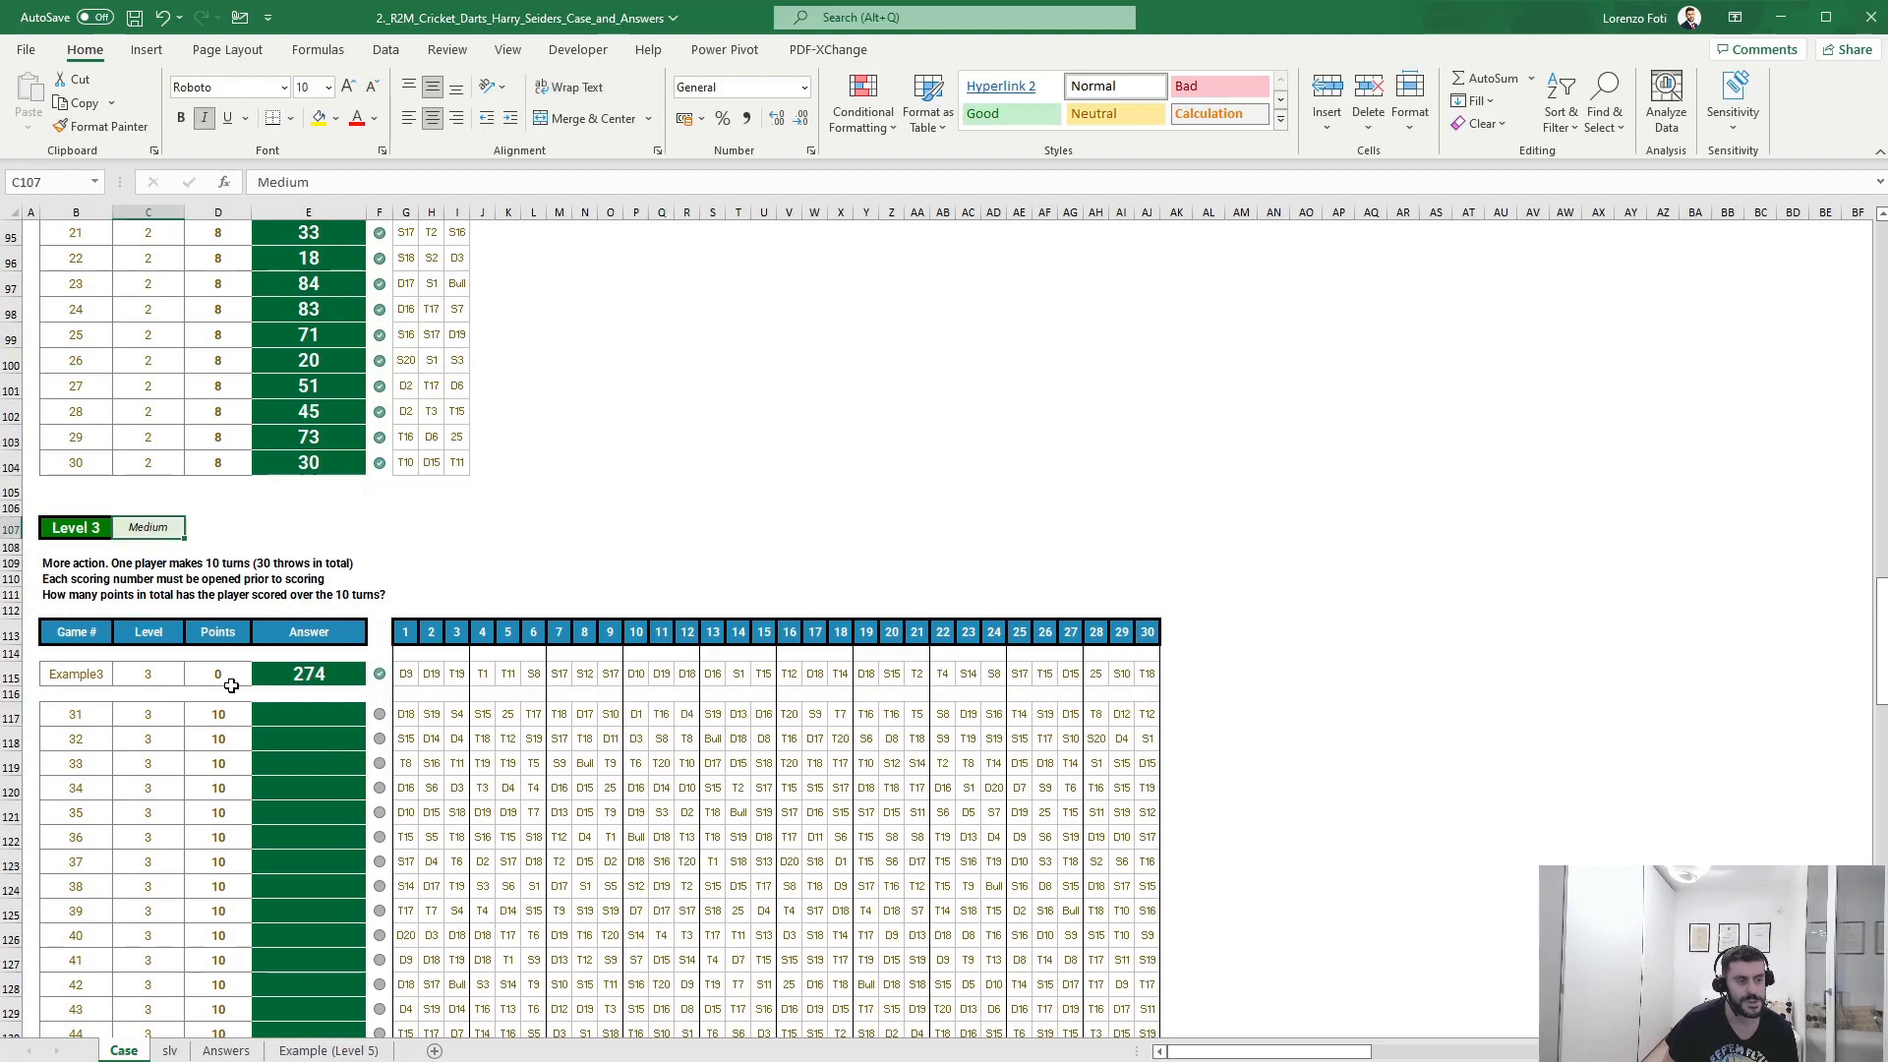
{"action": "scroll", "coordinate": [231, 686], "scroll_direction": "down", "scroll_amount": 7}
{"action": "left_click", "coordinate": [149, 767]}
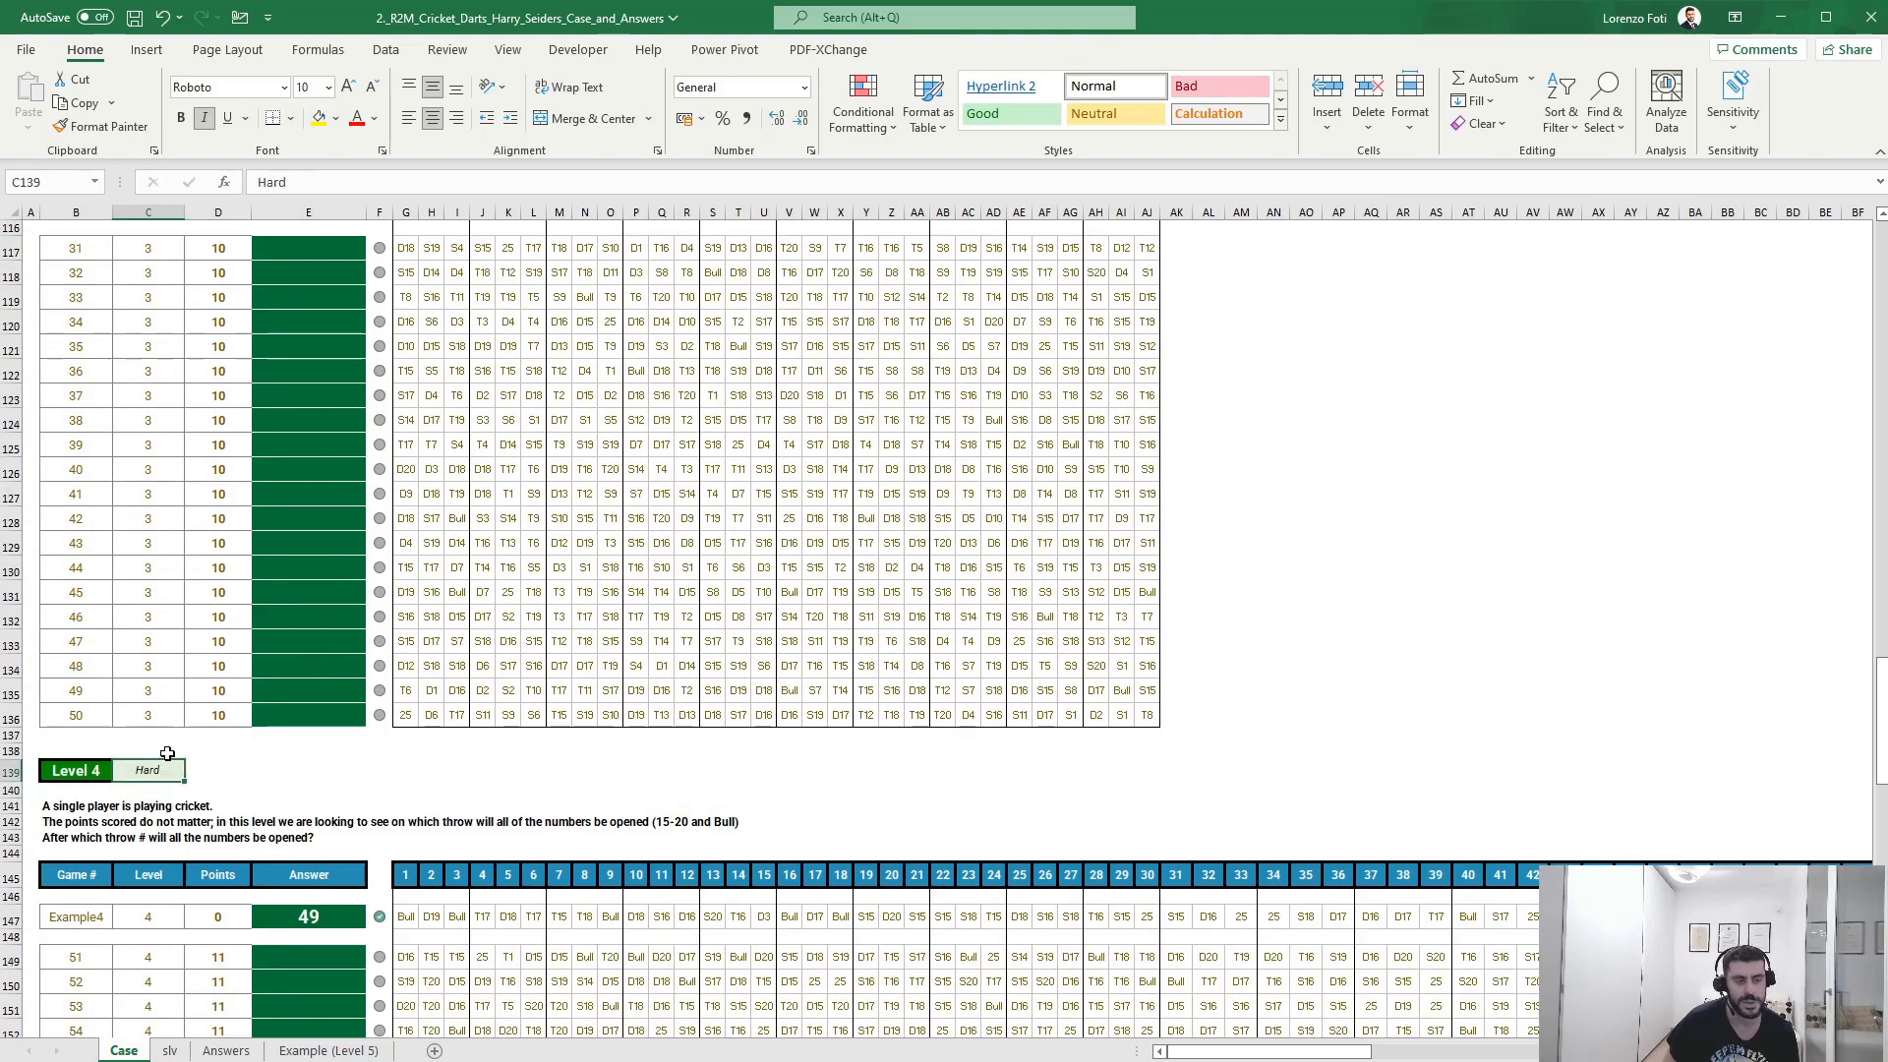
{"action": "scroll", "coordinate": [167, 753], "scroll_direction": "up", "scroll_amount": 3}
{"action": "scroll", "coordinate": [167, 749], "scroll_direction": "up", "scroll_amount": 2}
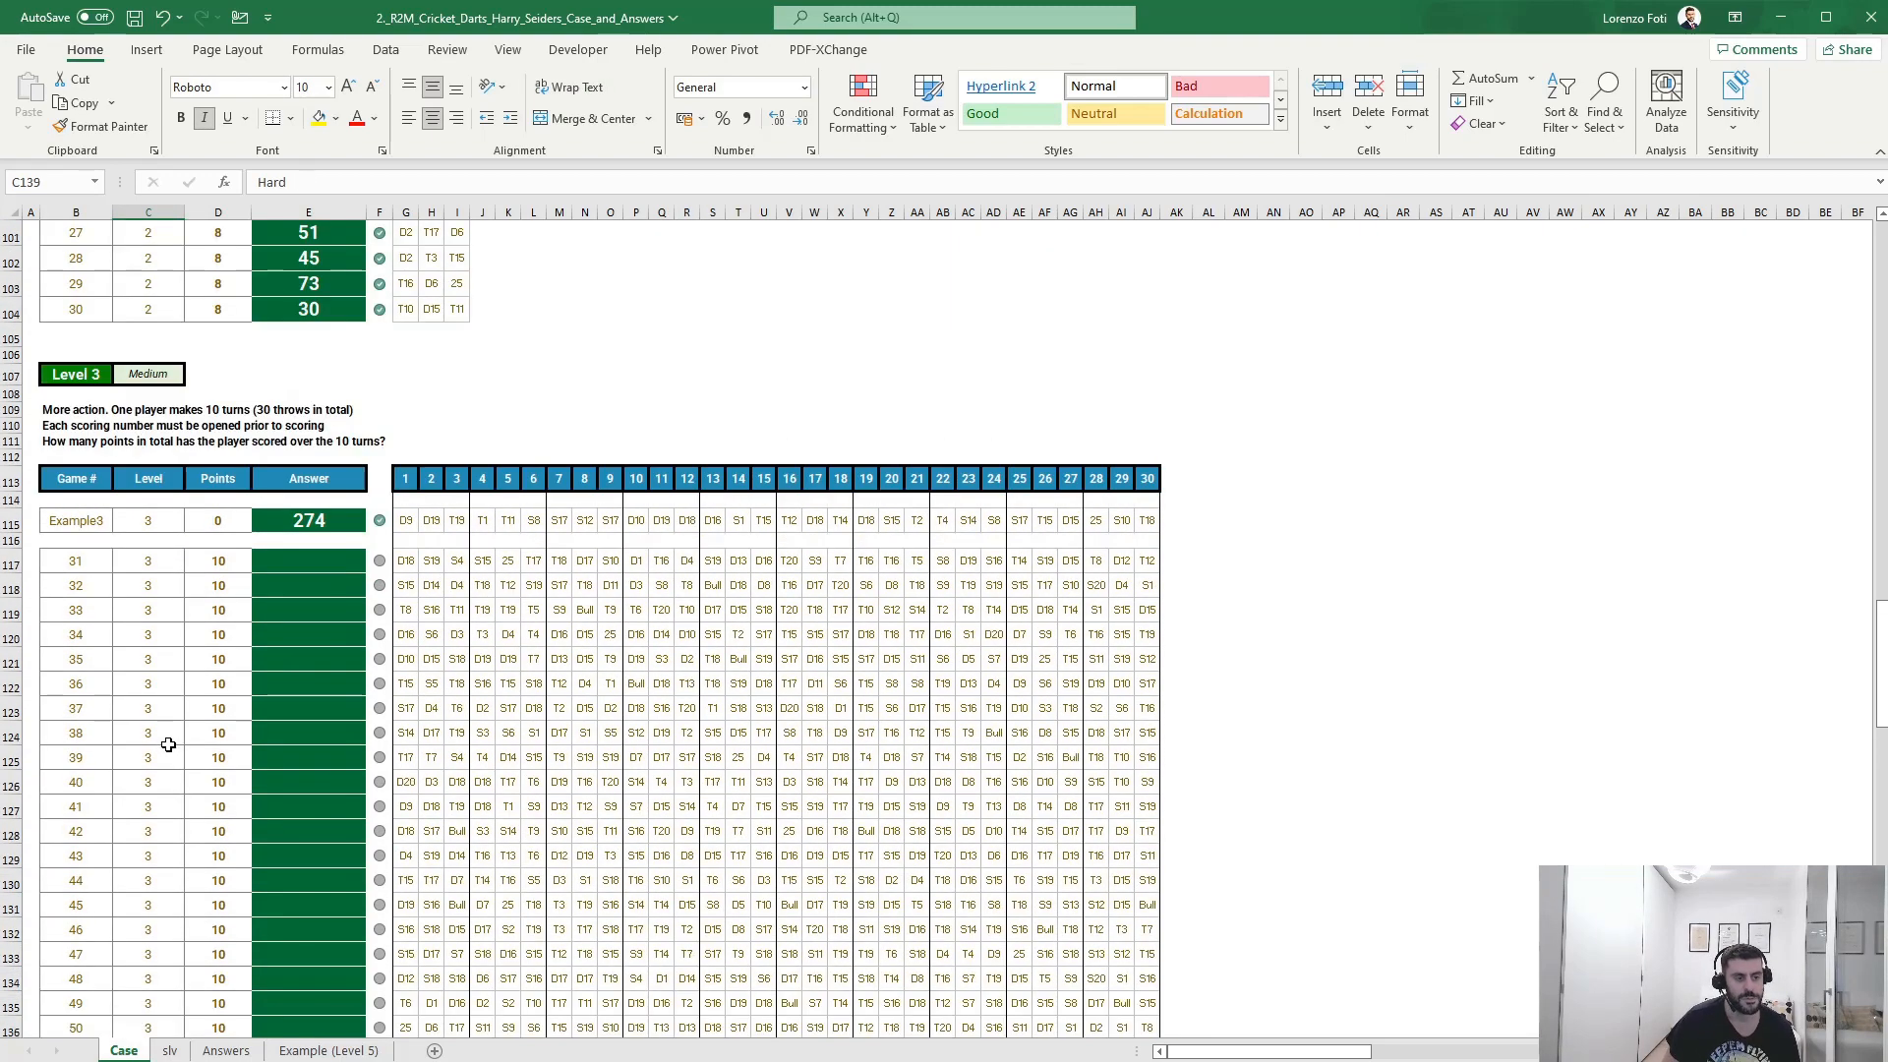
{"action": "scroll", "coordinate": [168, 745], "scroll_direction": "down", "scroll_amount": 1}
- Change the game selector in G5 of the slv sheet to Example3
{"action": "left_click", "coordinate": [170, 1051]}
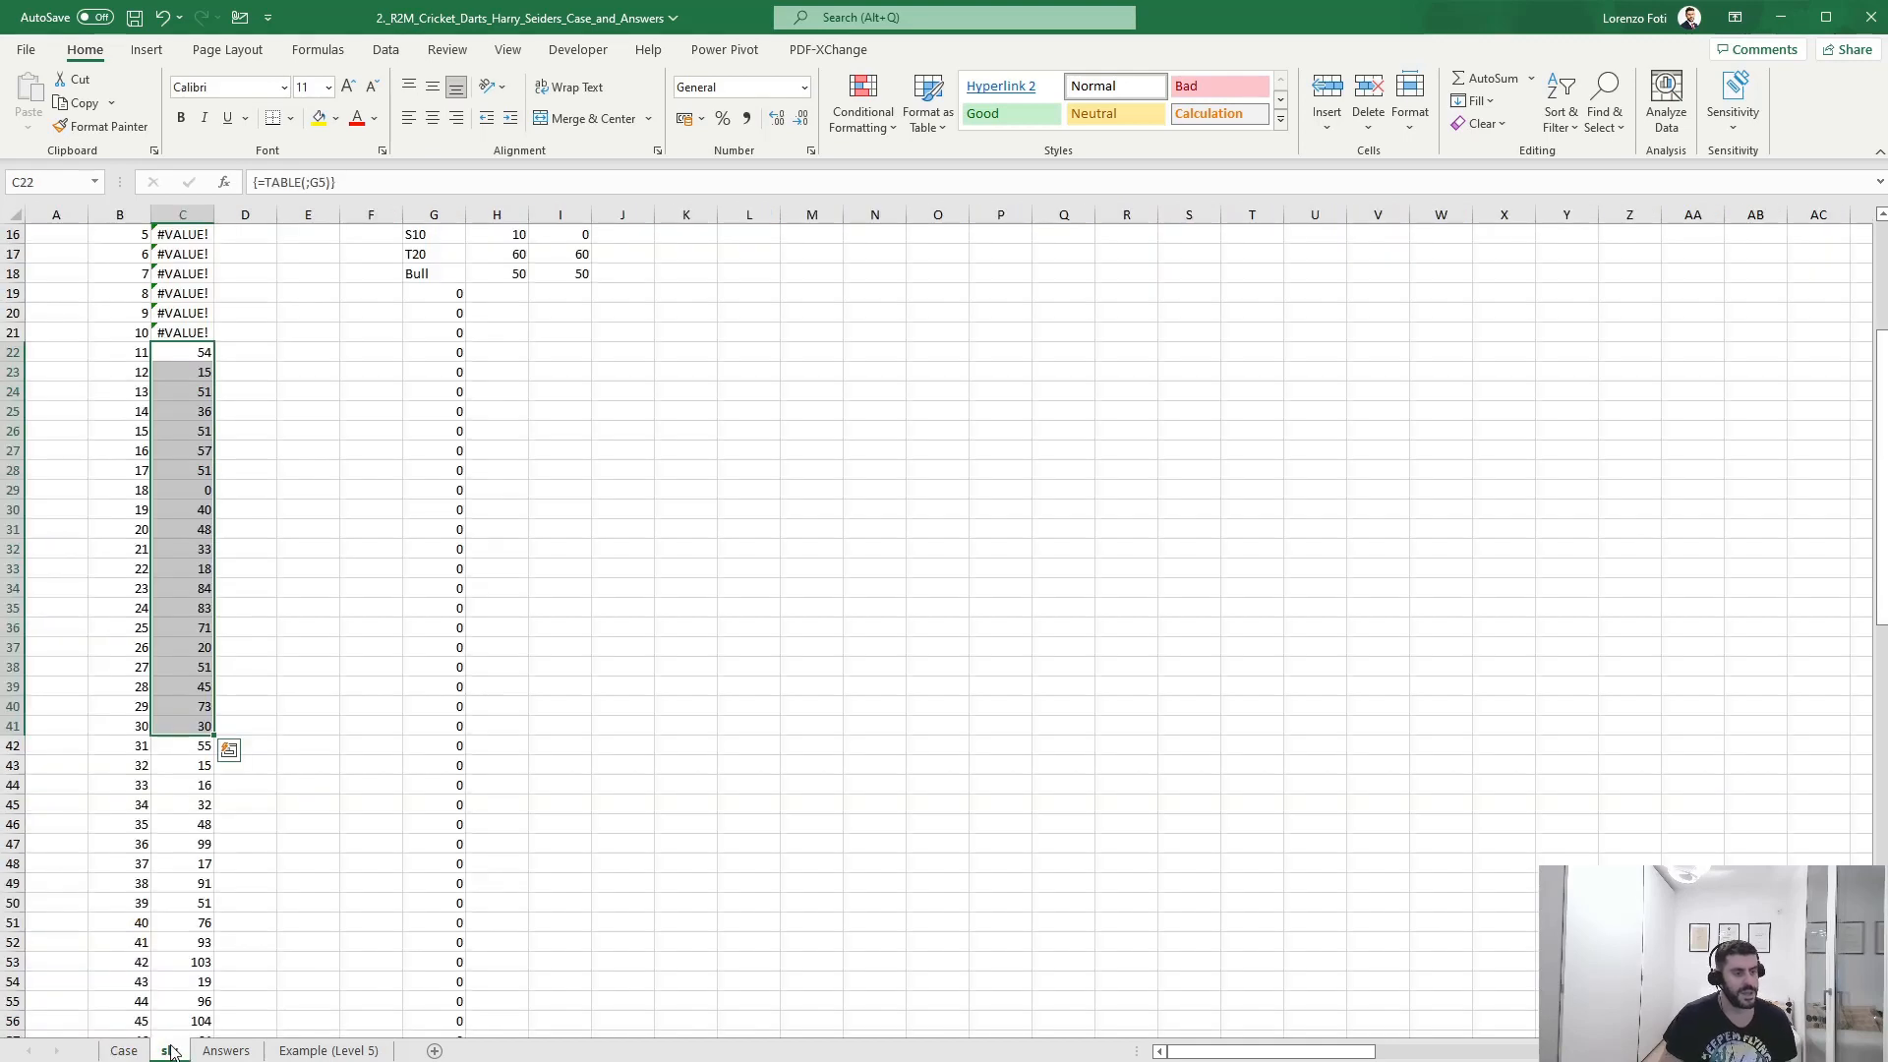
{"action": "scroll", "coordinate": [319, 846], "scroll_direction": "up", "scroll_amount": 5}
{"action": "left_click", "coordinate": [433, 311]}
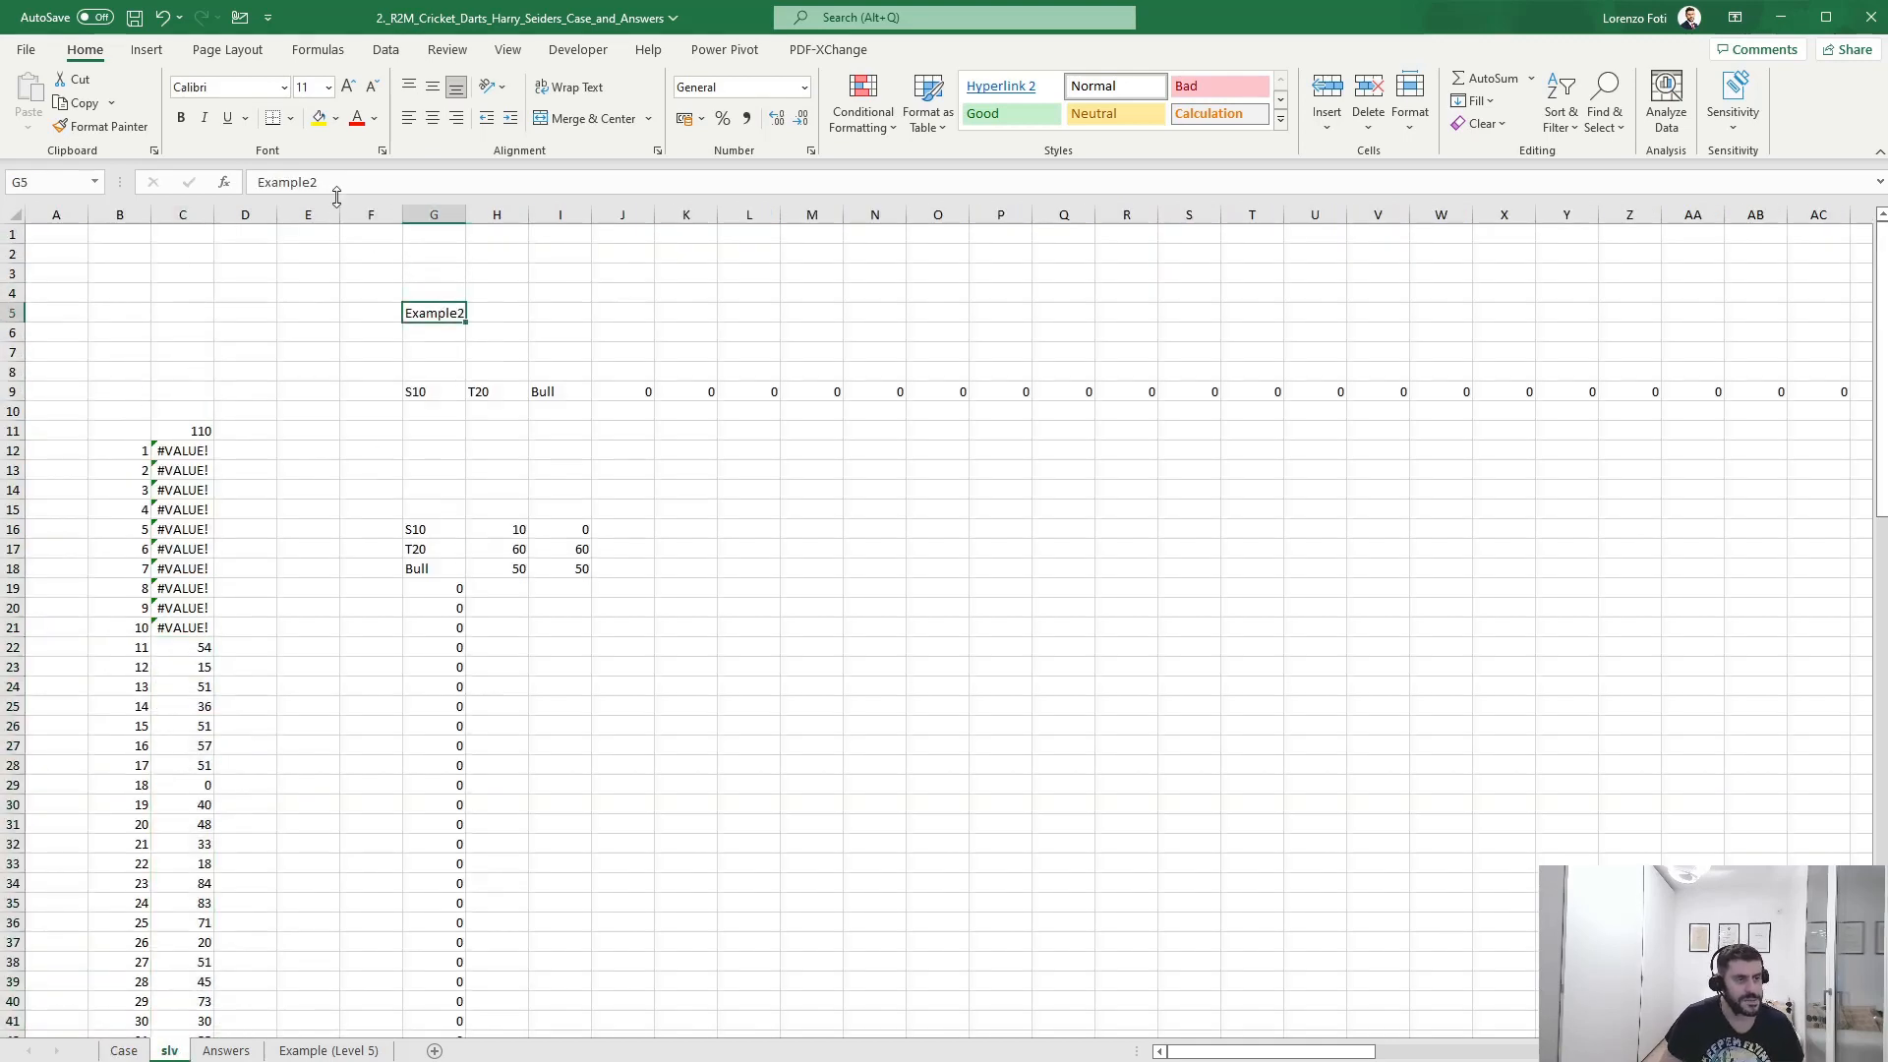
{"action": "type", "text": "Example3"}
{"action": "key", "text": "Return"}
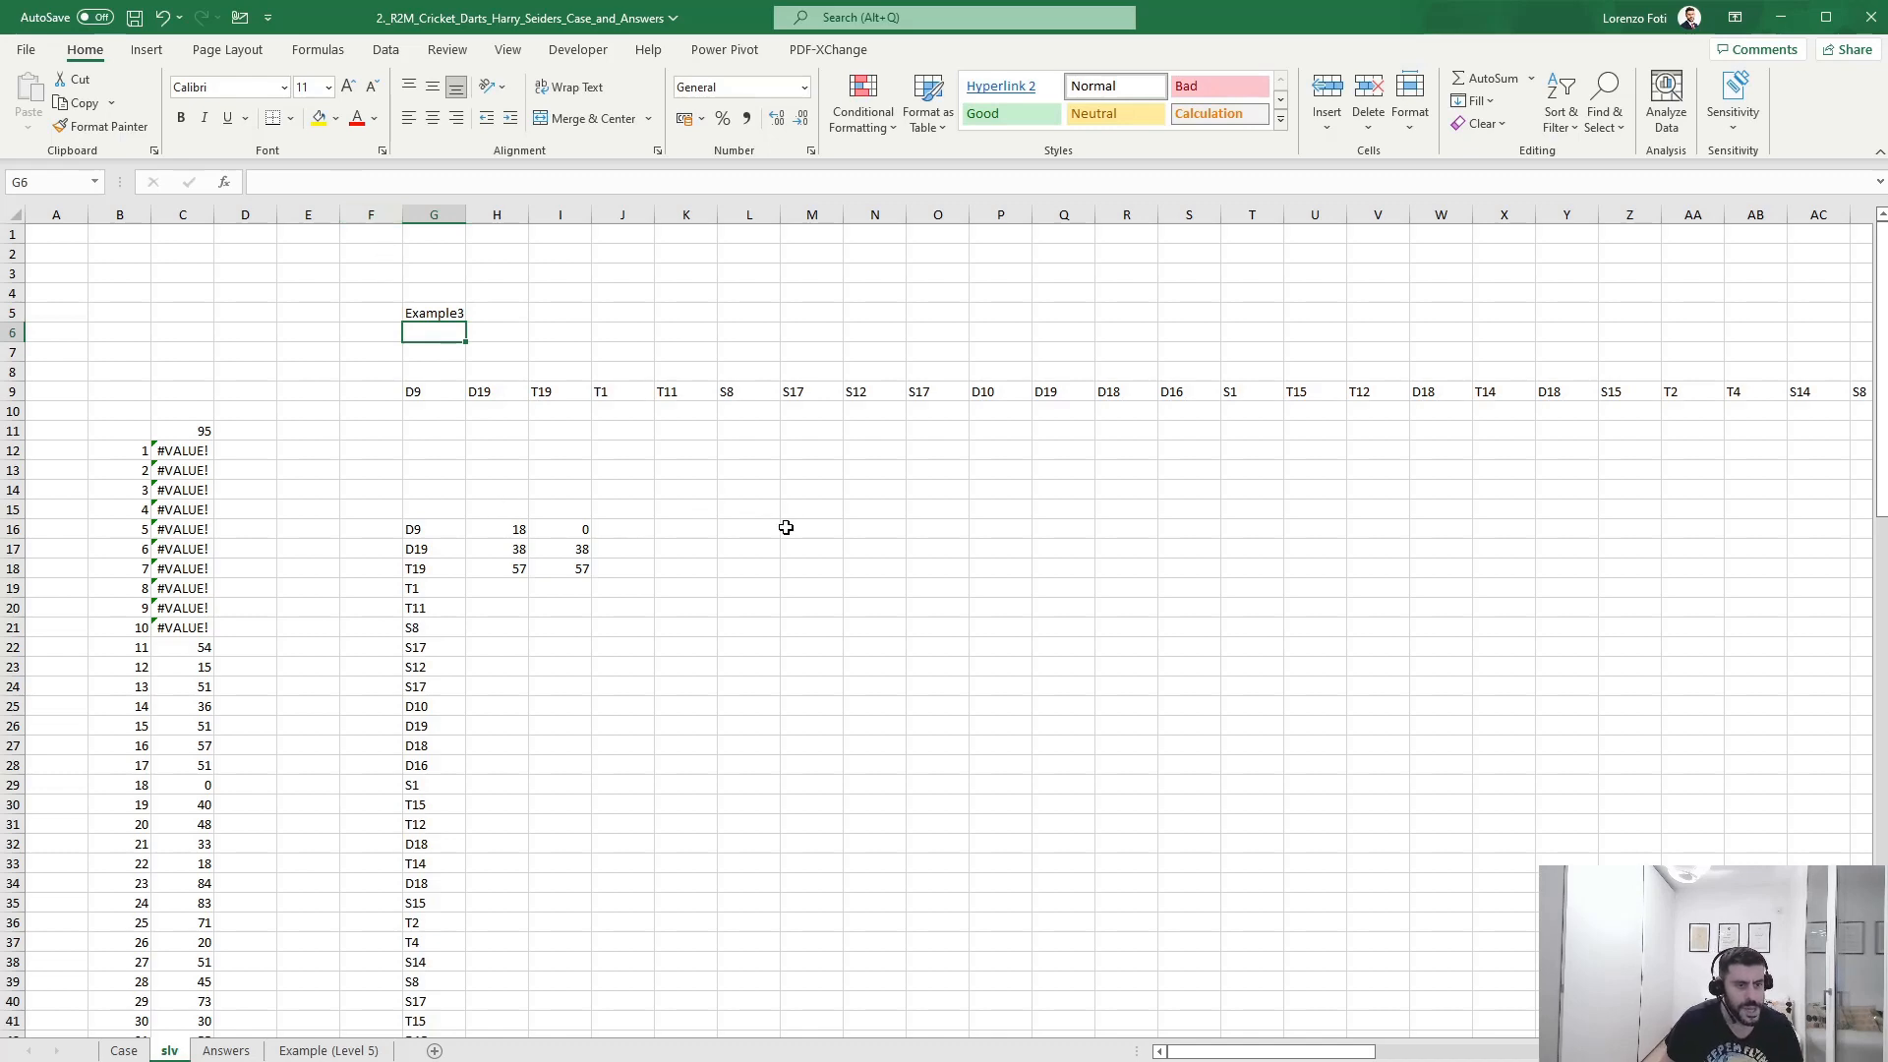
- Review the Cricket Game Rules on opening numbers, and enter a five-column SEQUENCE starting at 20 in N15 of the slv sheet
{"action": "left_click", "coordinate": [123, 1050]}
{"action": "scroll", "coordinate": [317, 851], "scroll_direction": "up", "scroll_amount": 15}
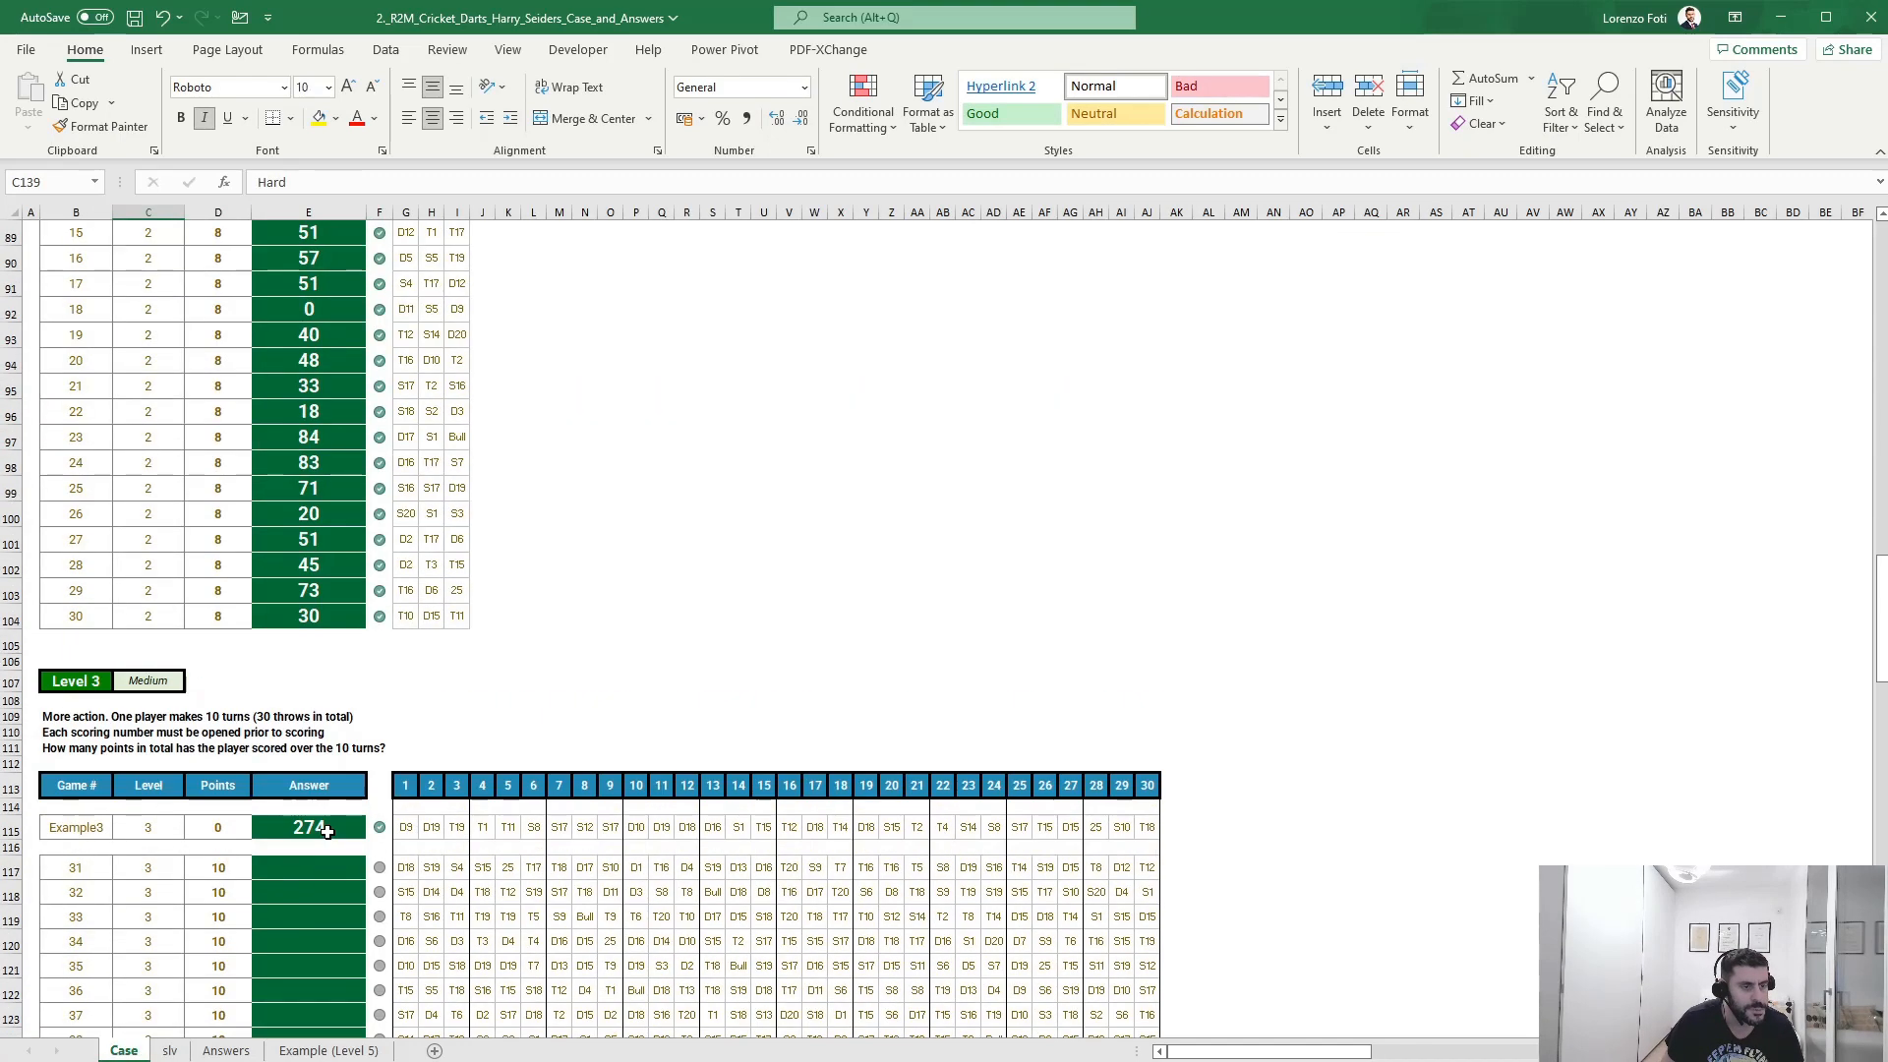
{"action": "scroll", "coordinate": [317, 850], "scroll_direction": "up", "scroll_amount": 14}
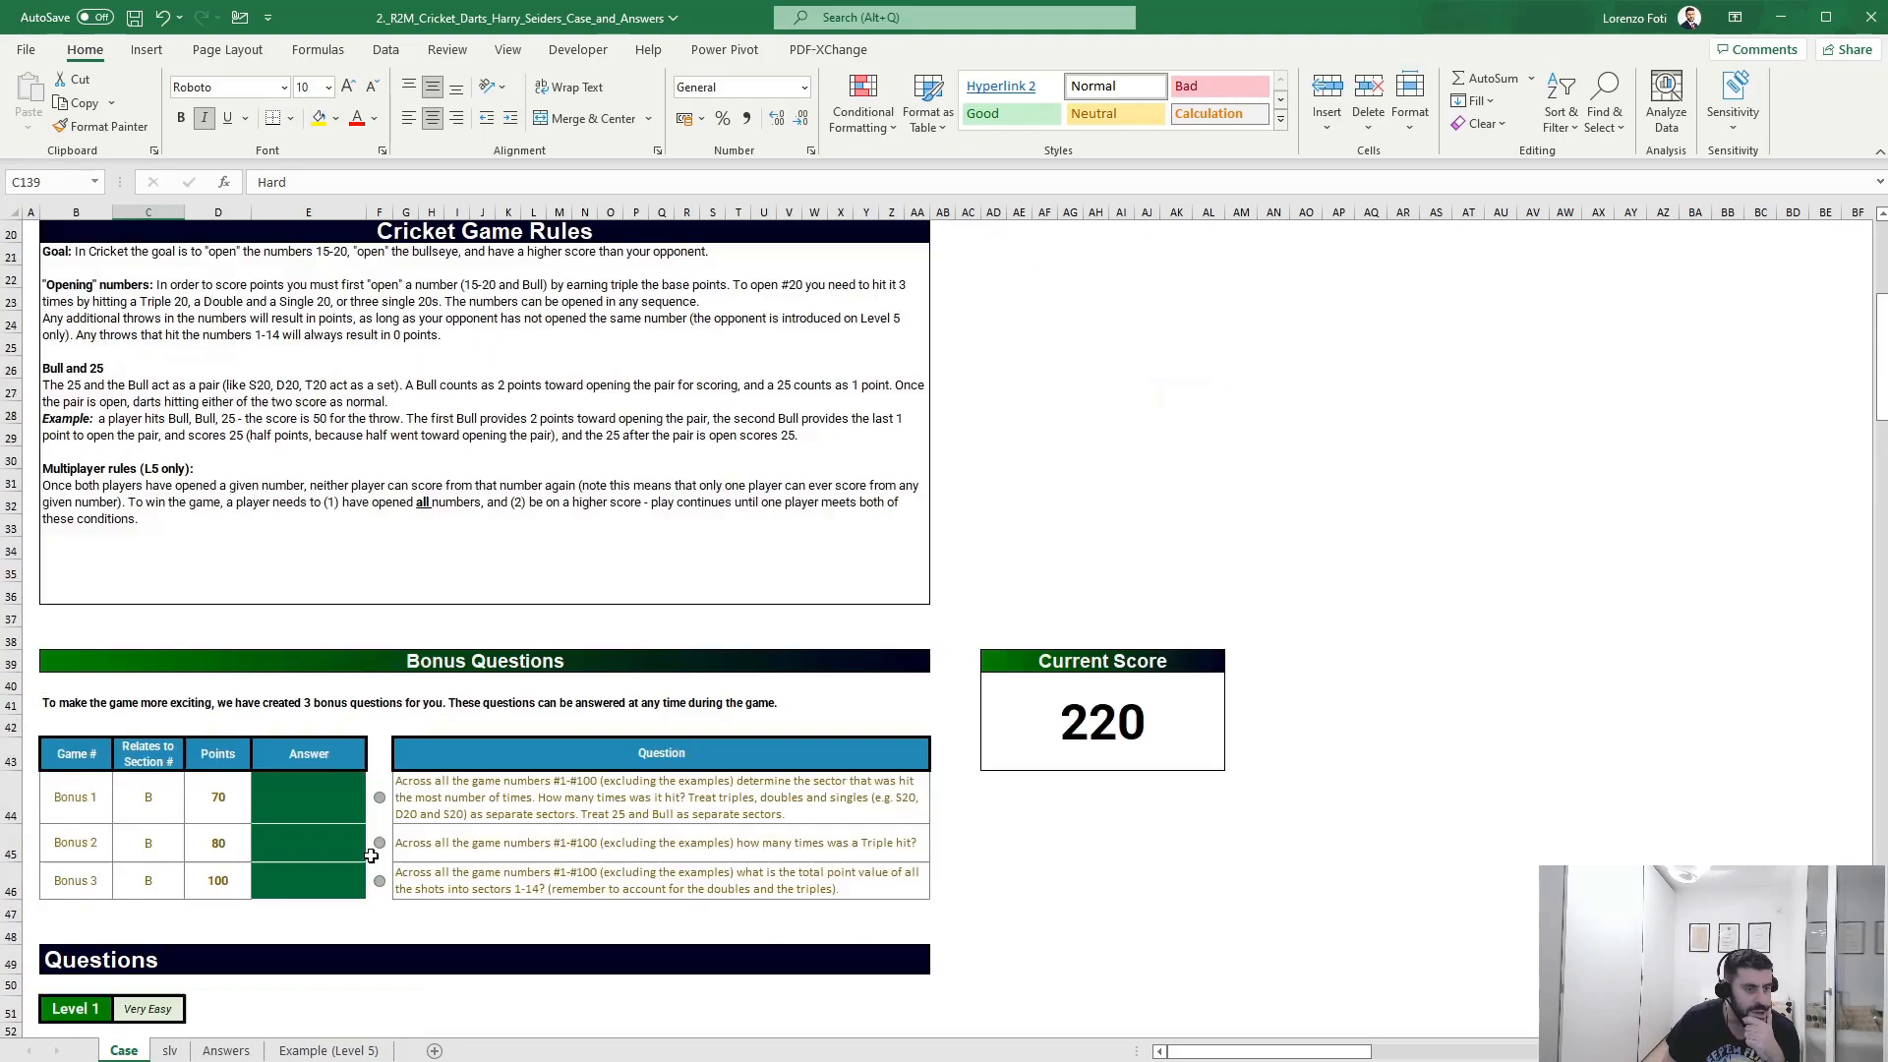
{"action": "scroll", "coordinate": [369, 855], "scroll_direction": "up", "scroll_amount": 1}
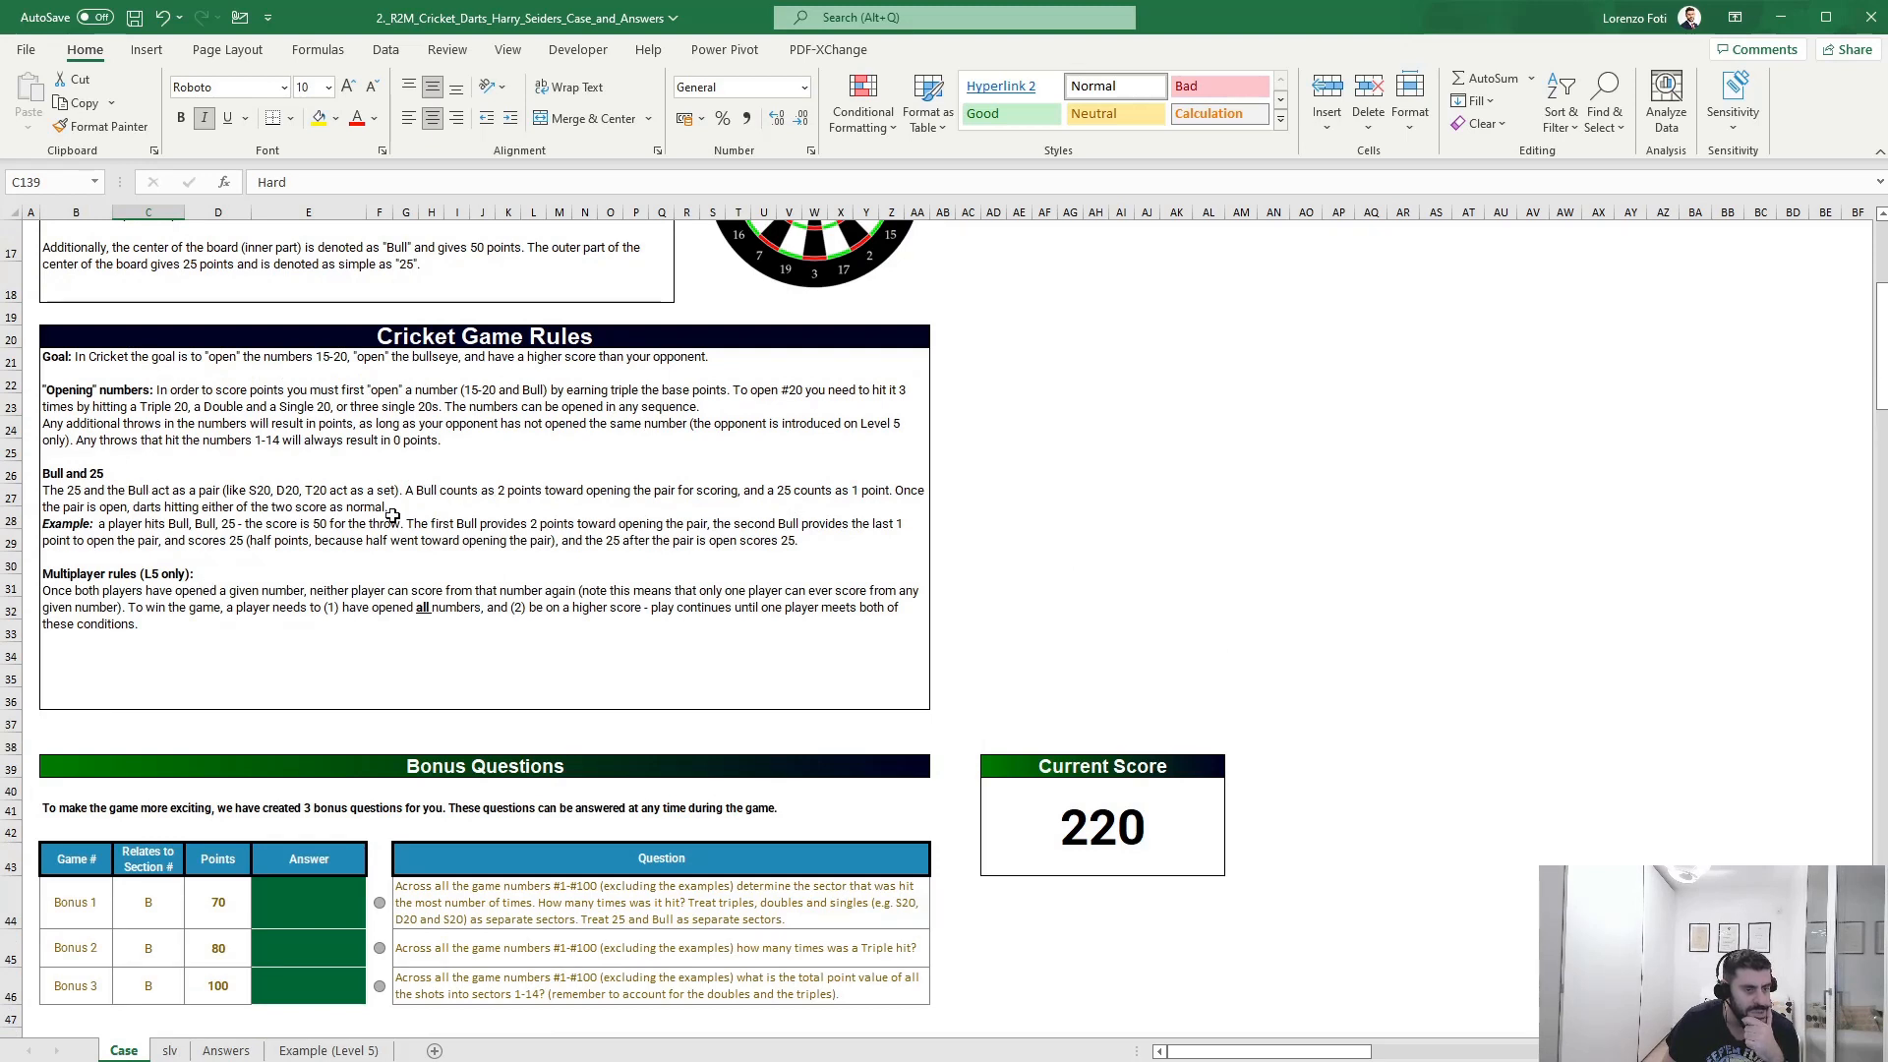
{"action": "left_click", "coordinate": [169, 1051]}
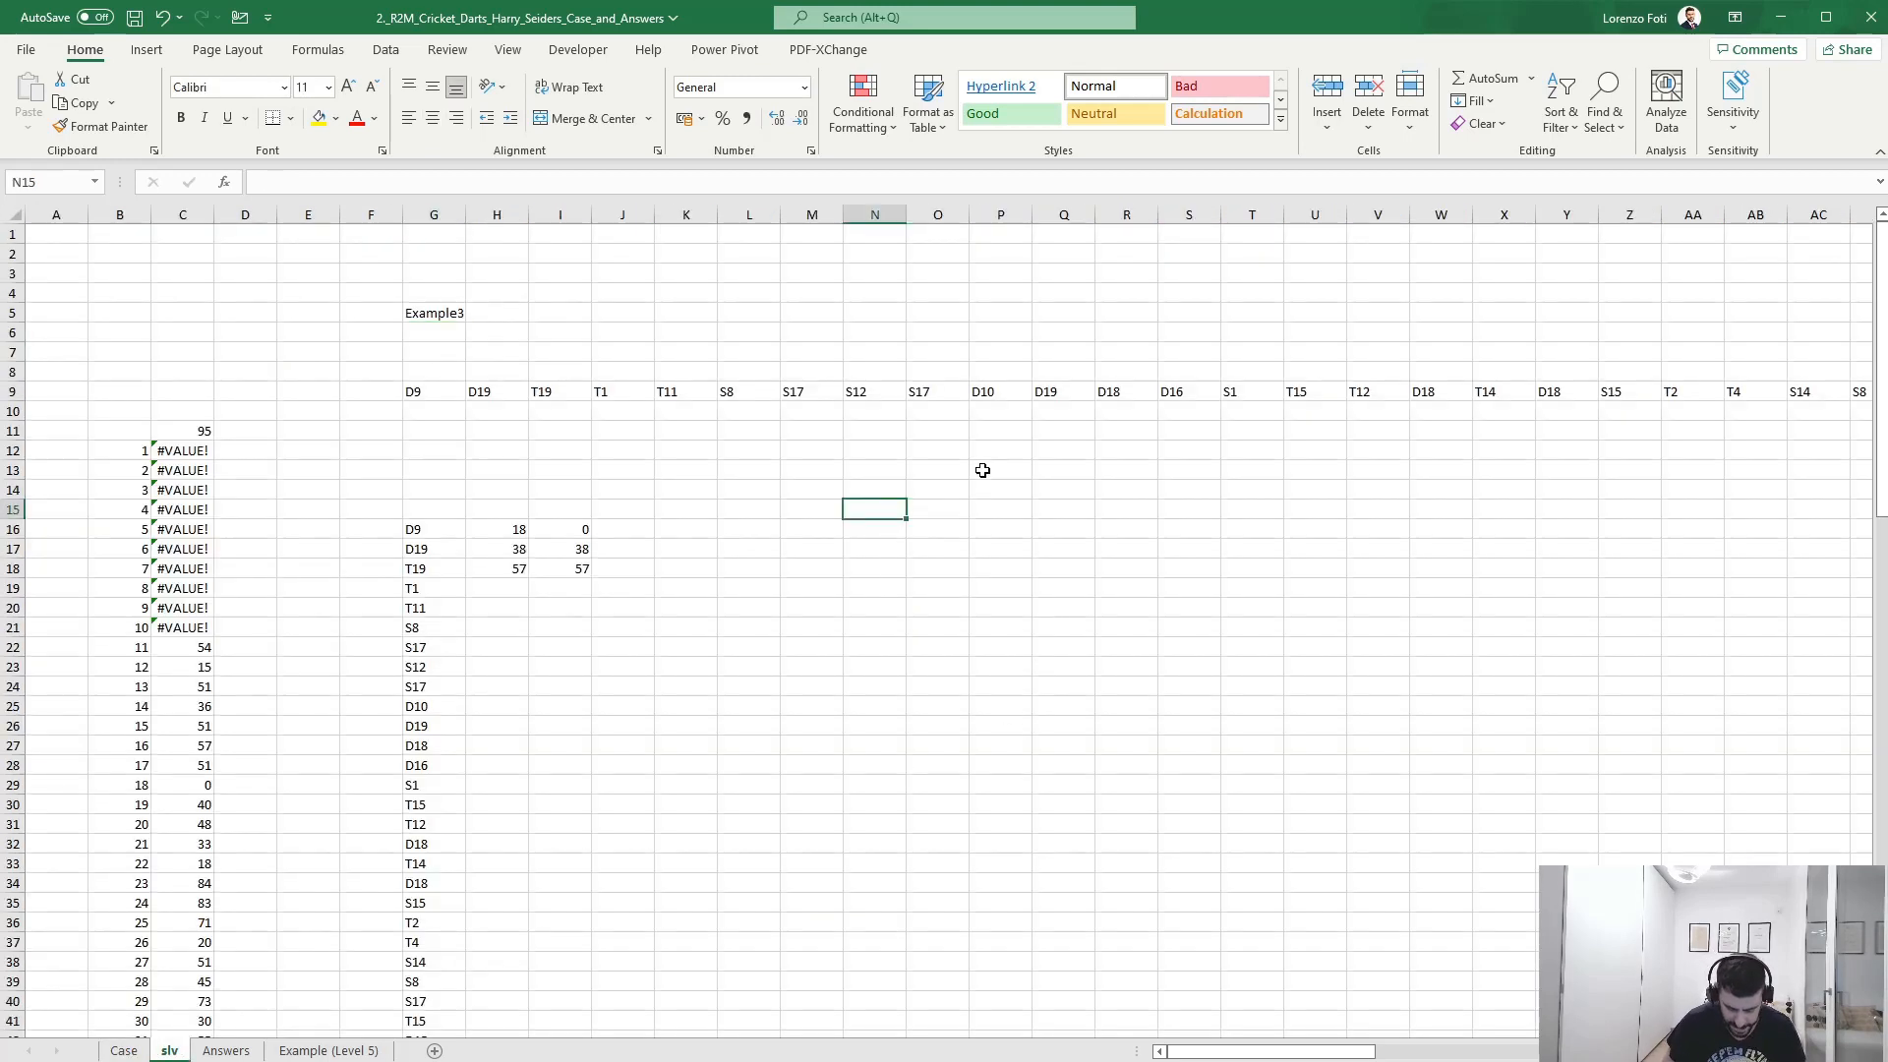
{"action": "type", "text": "+SEQUENCE("}
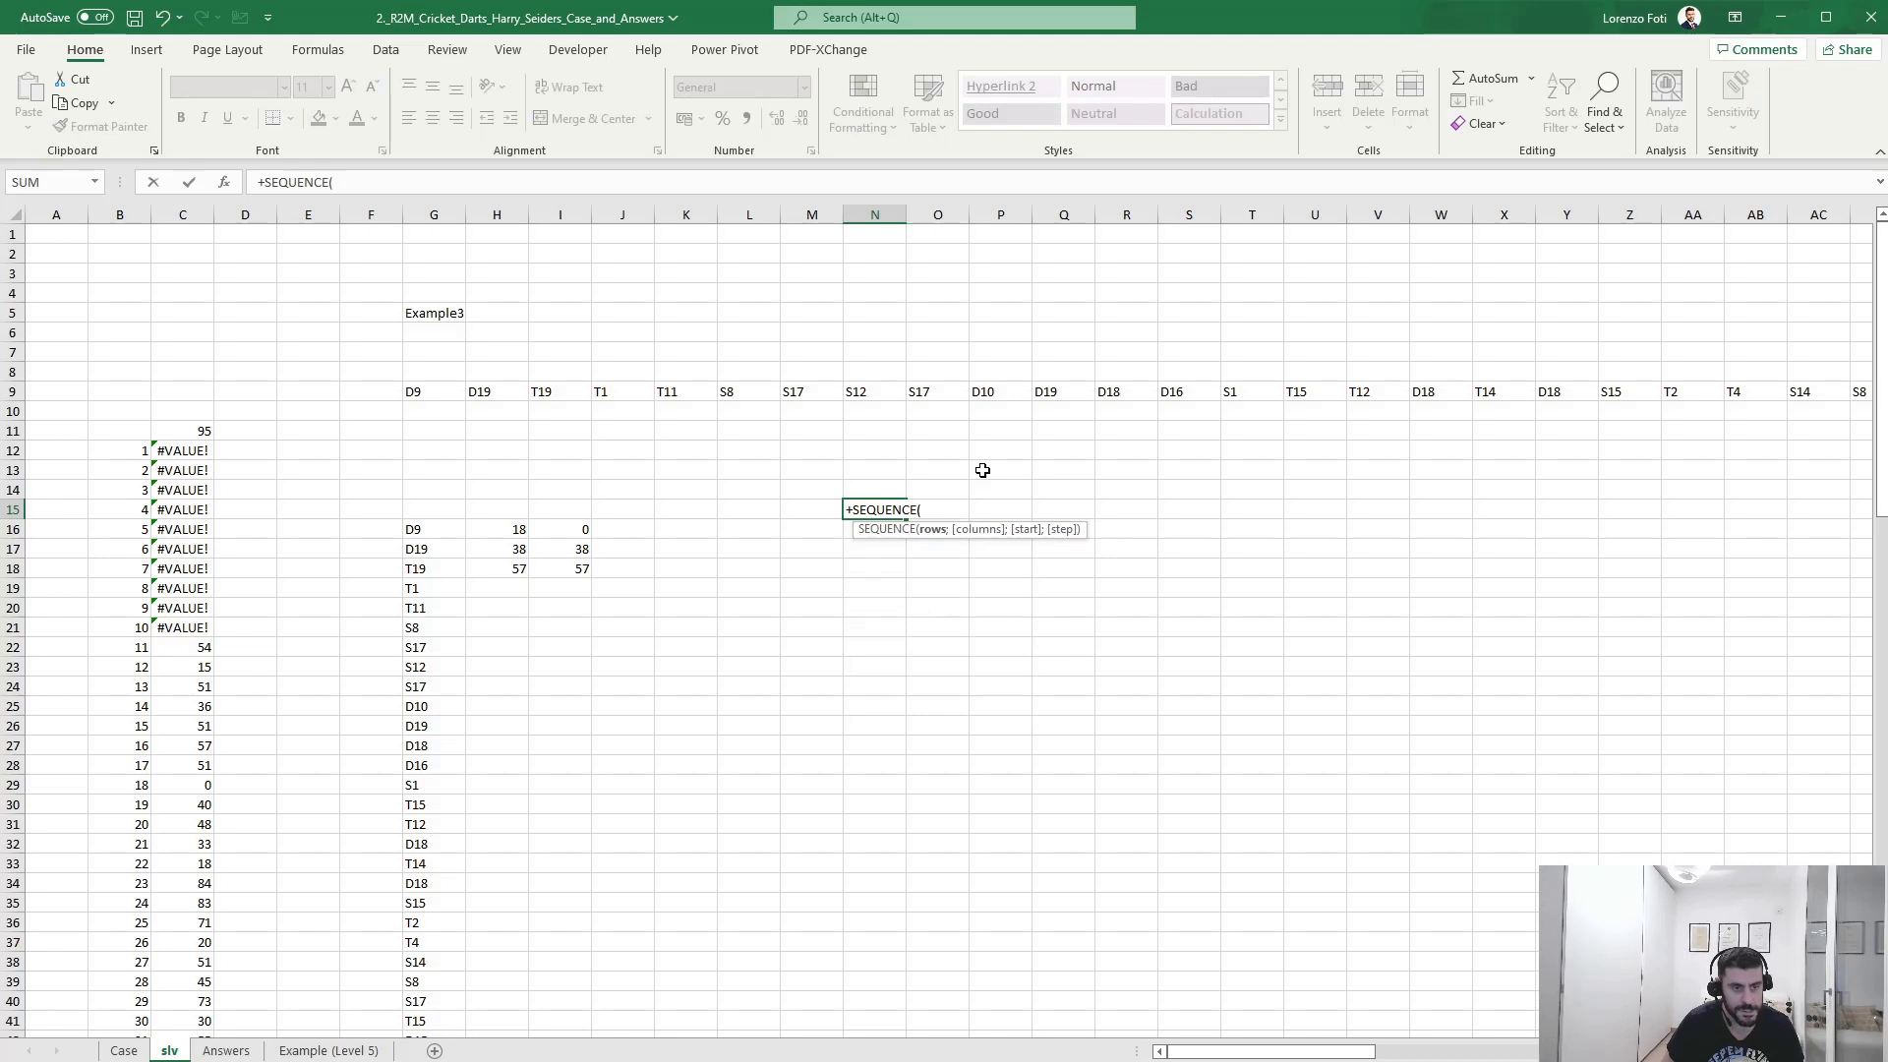
{"action": "type", "text": ";"}
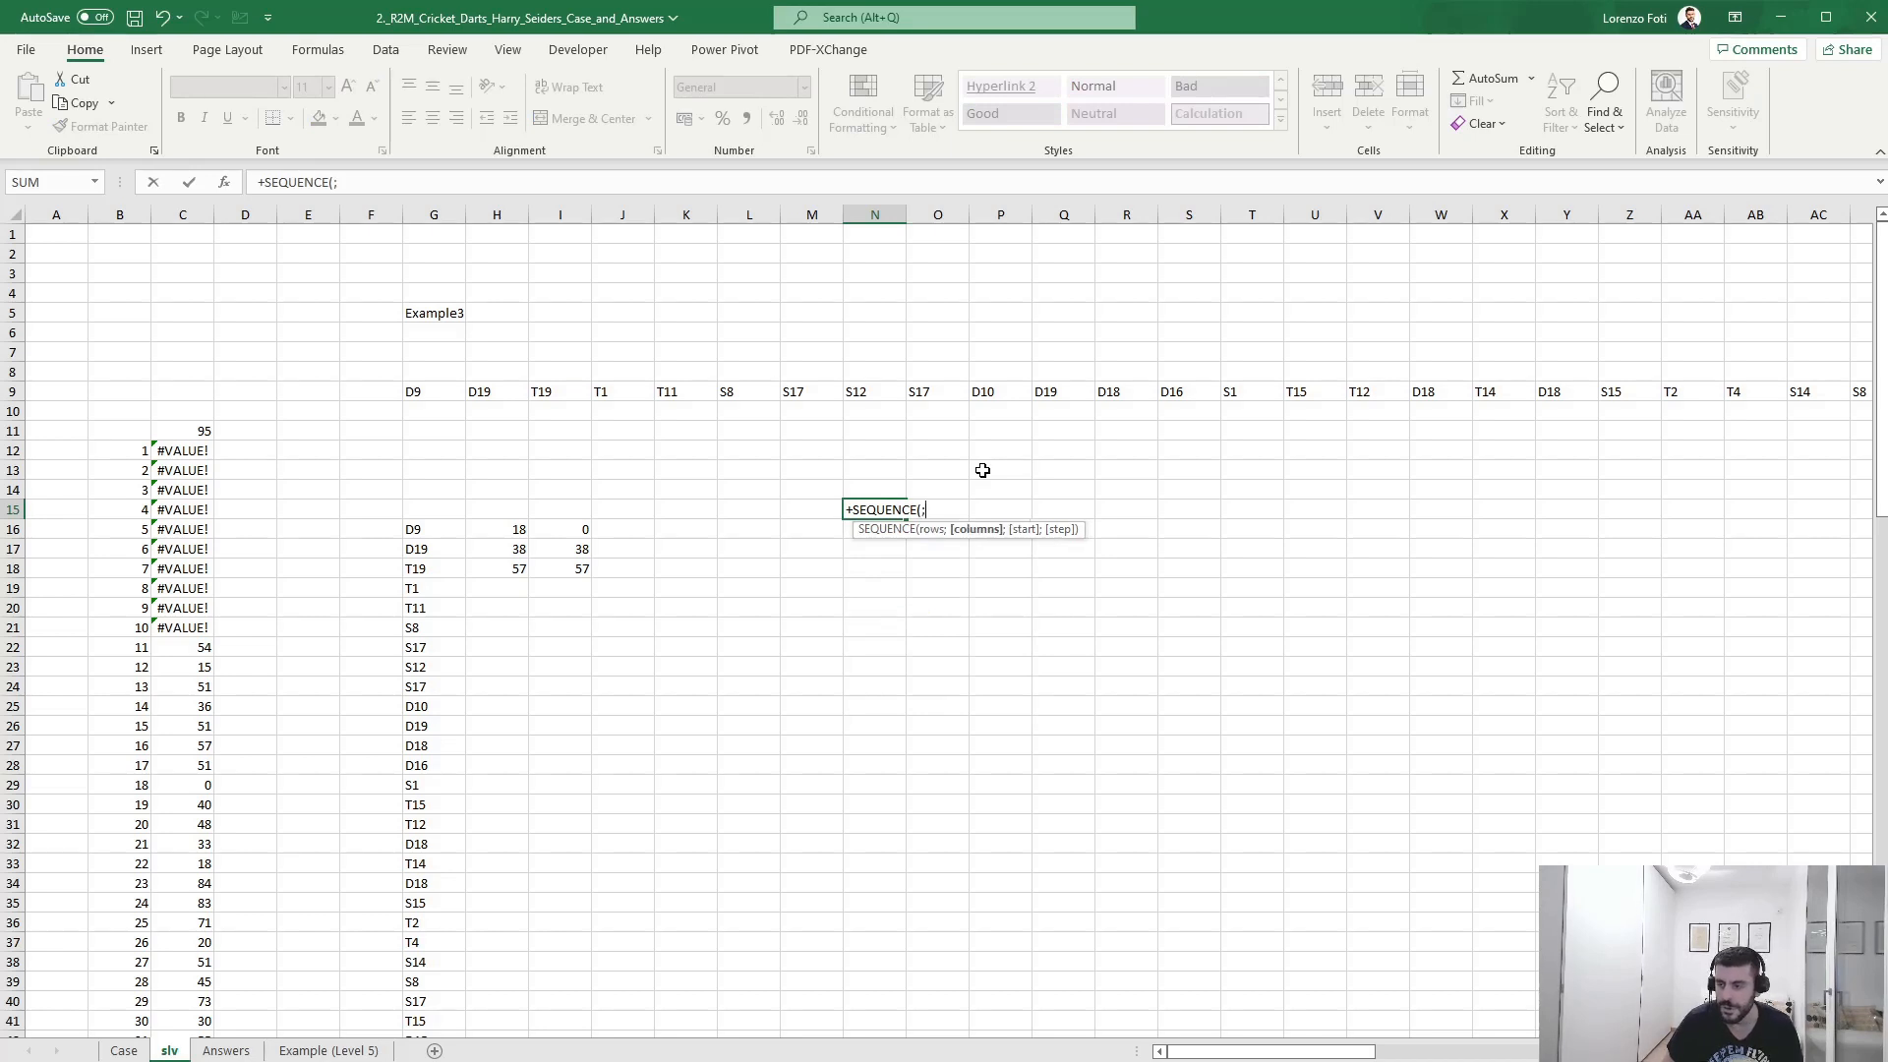
{"action": "type", "text": "5"}
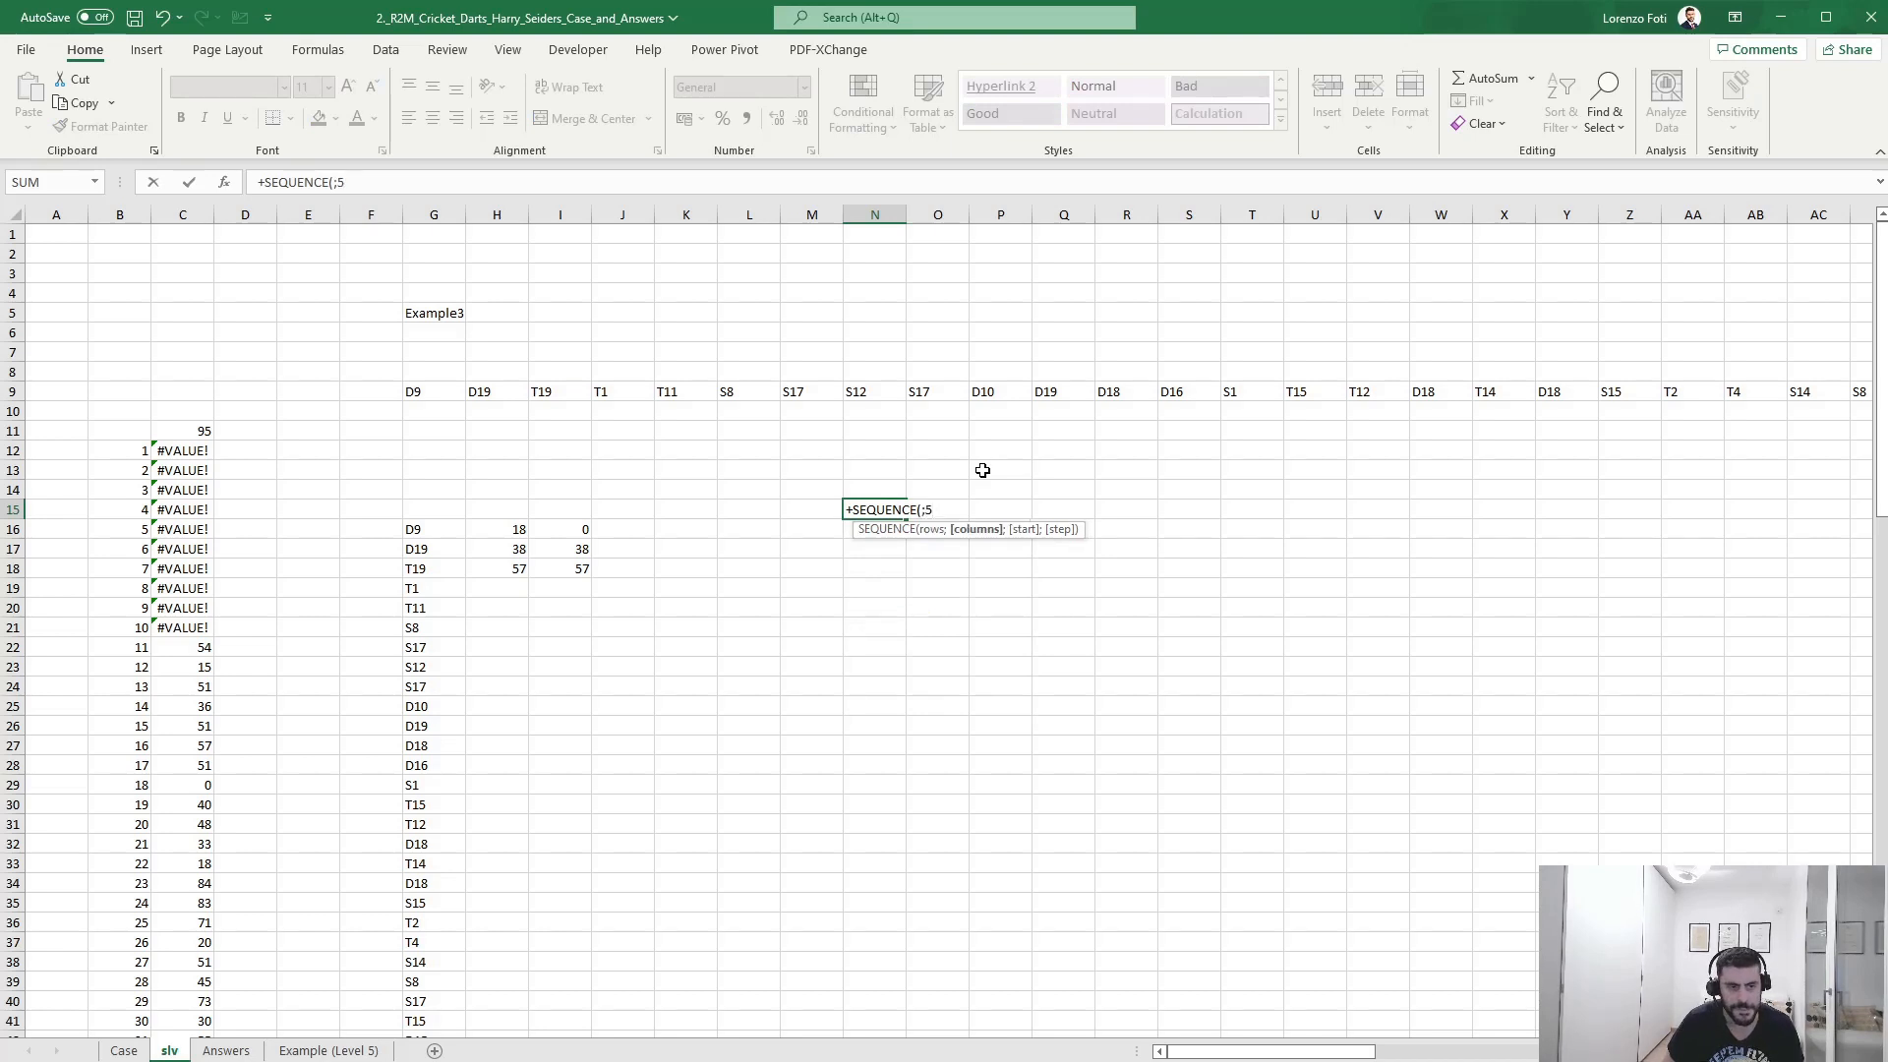
{"action": "type", "text": ";20"}
{"action": "key", "text": "Return"}
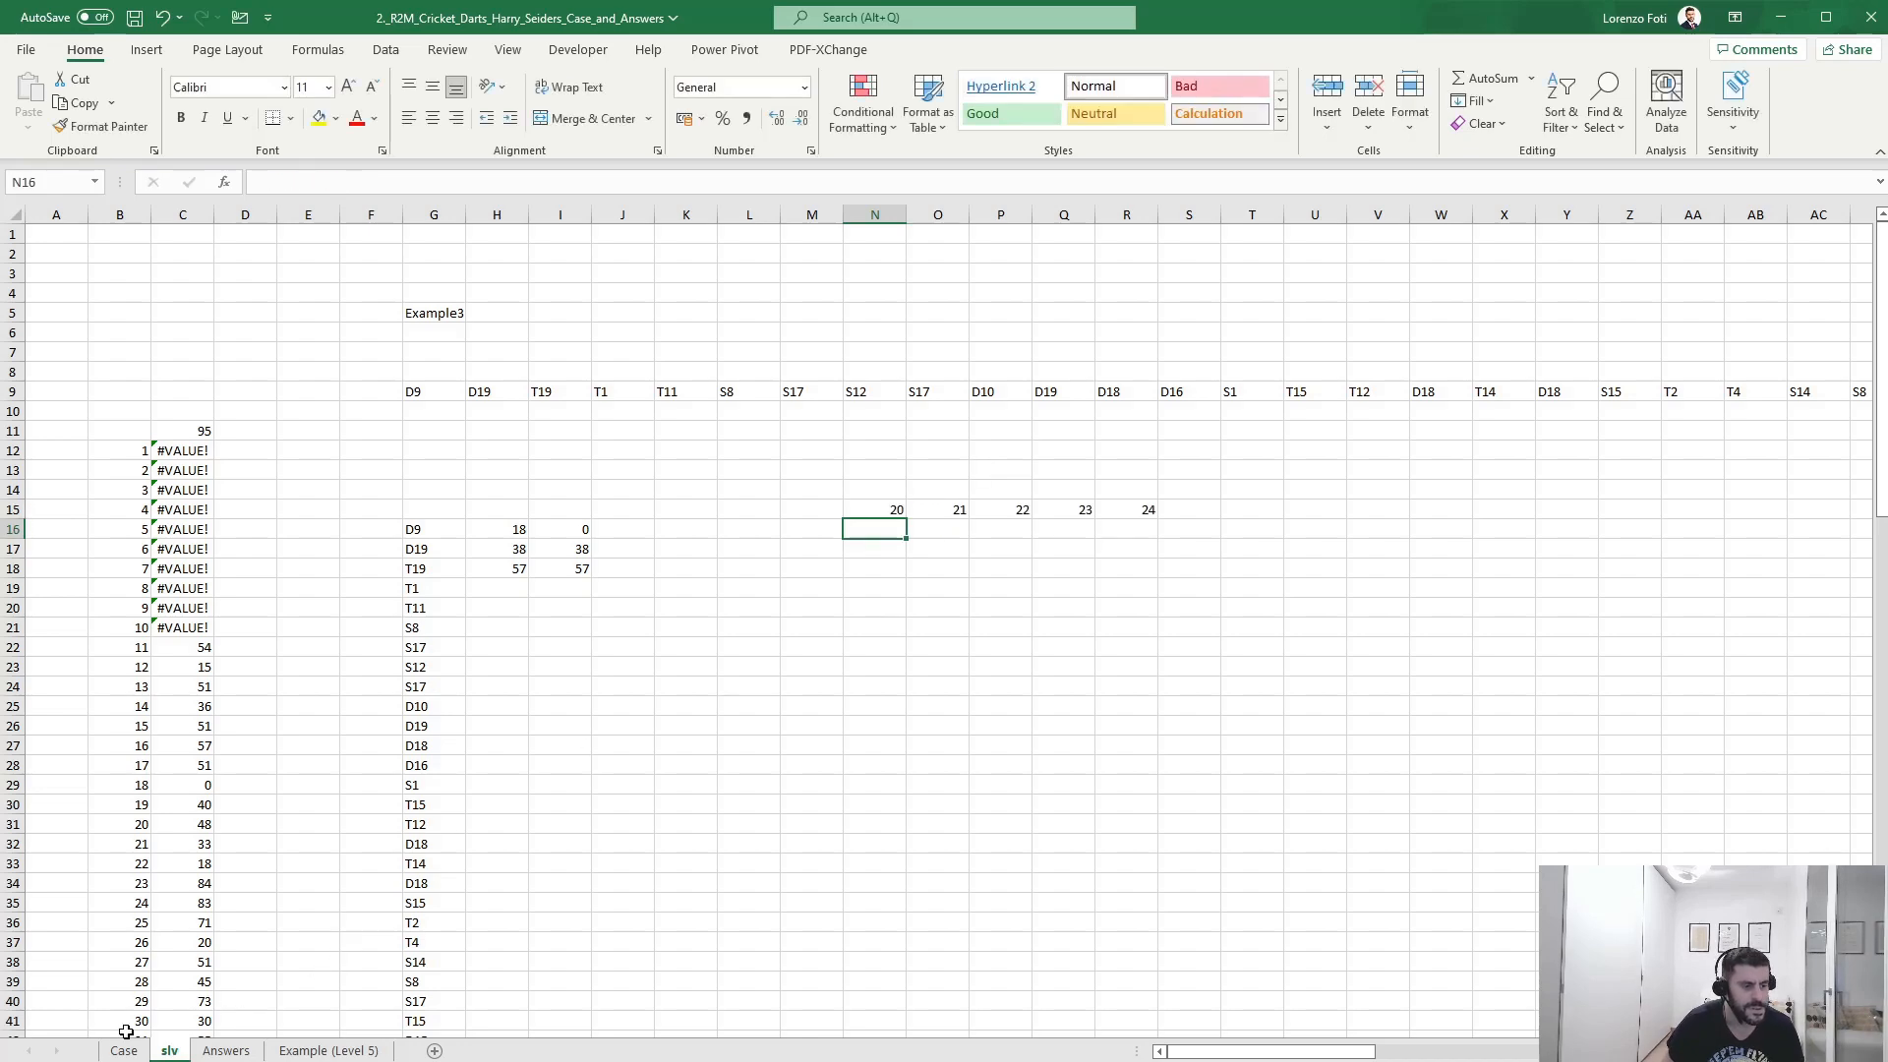
- Check the board and scoring rules on the Case sheet, and change the start of the N15 SEQUENCE to 15
{"action": "left_click", "coordinate": [124, 1049]}
{"action": "scroll", "coordinate": [776, 665], "scroll_direction": "up", "scroll_amount": 4}
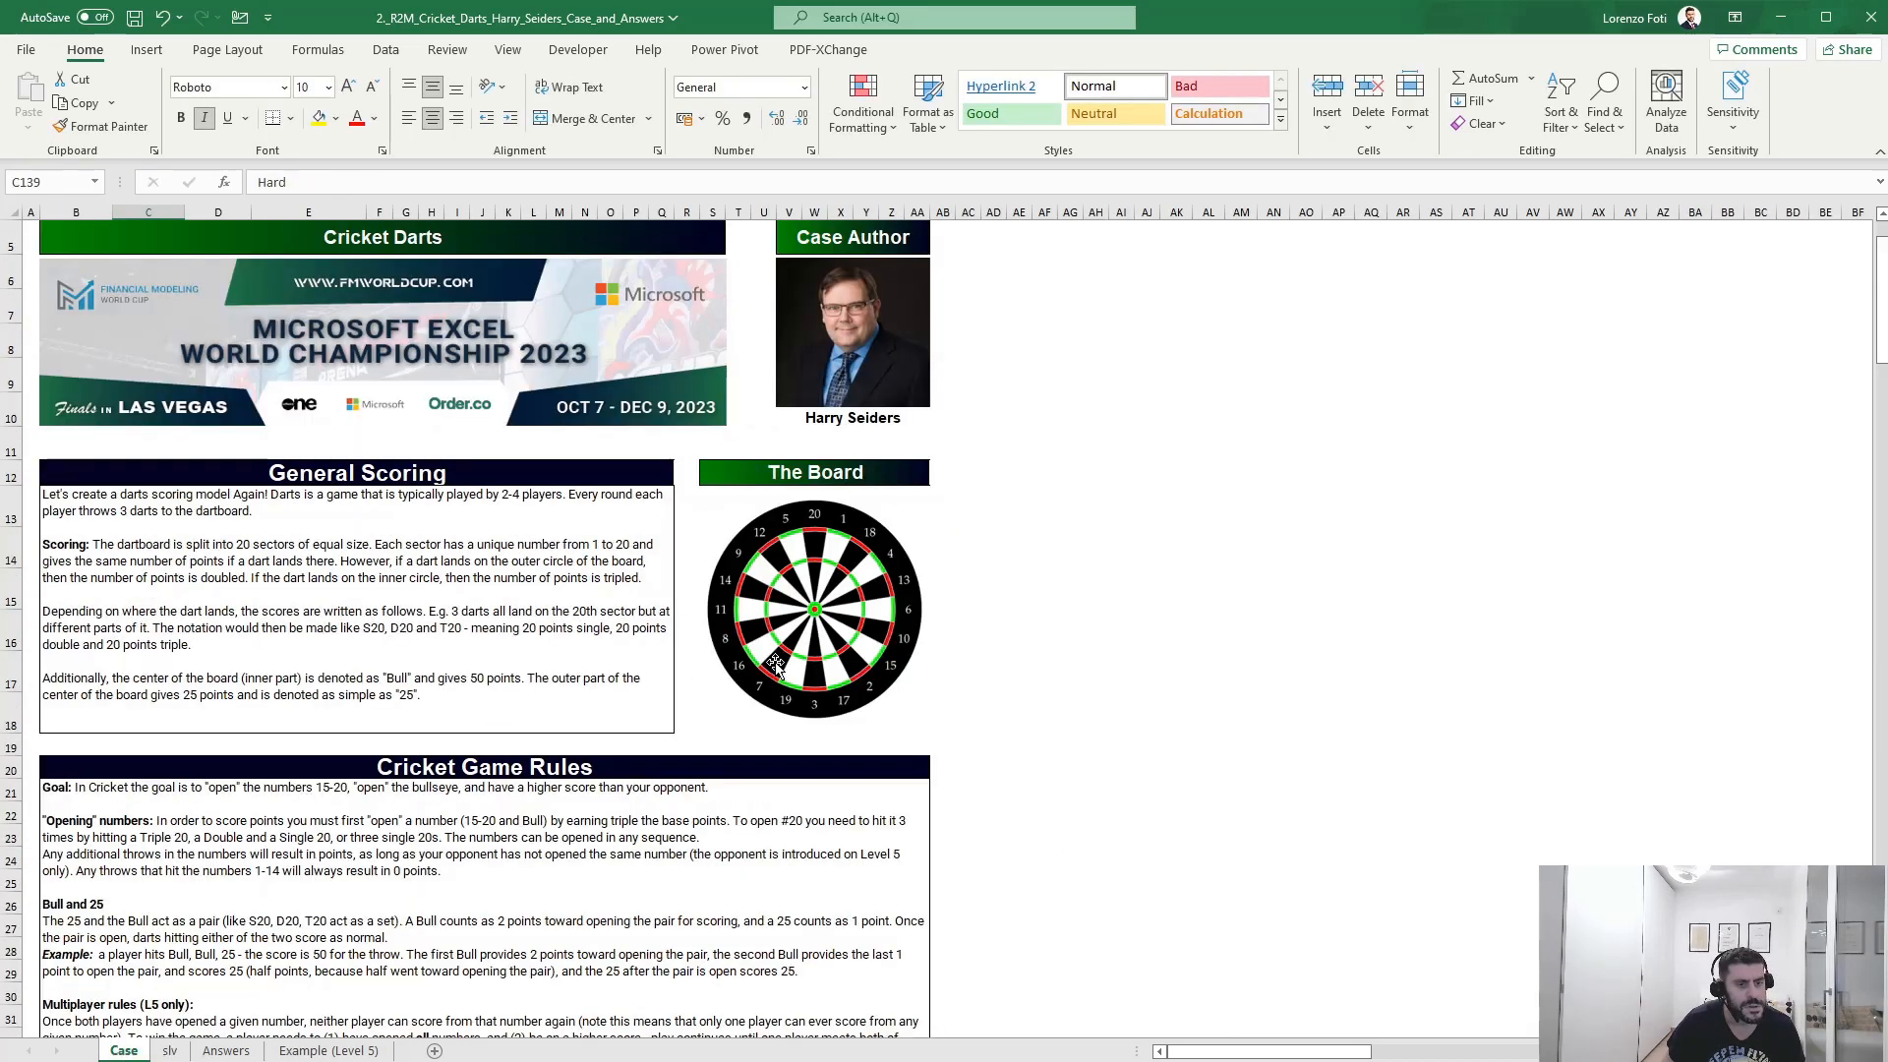
{"action": "left_click", "coordinate": [167, 1050]}
{"action": "left_click", "coordinate": [885, 506]}
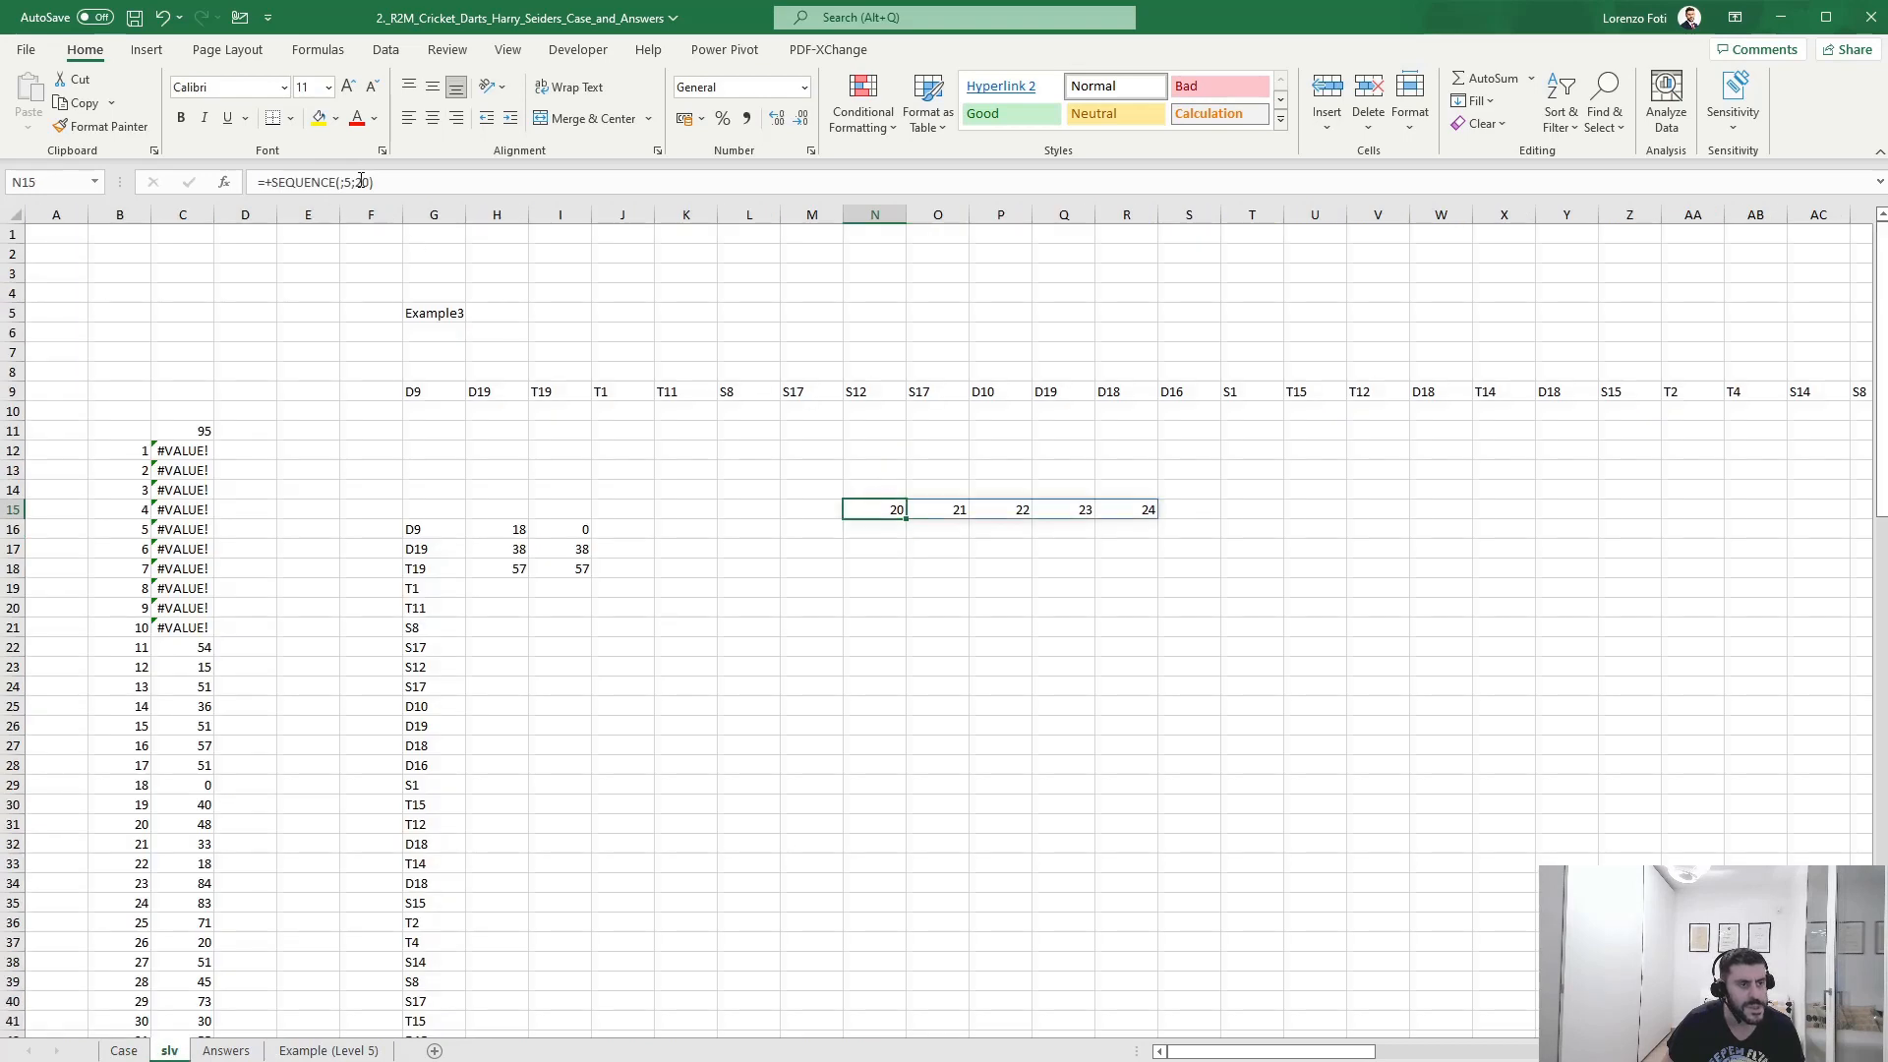
{"action": "double_click", "coordinate": [361, 182]}
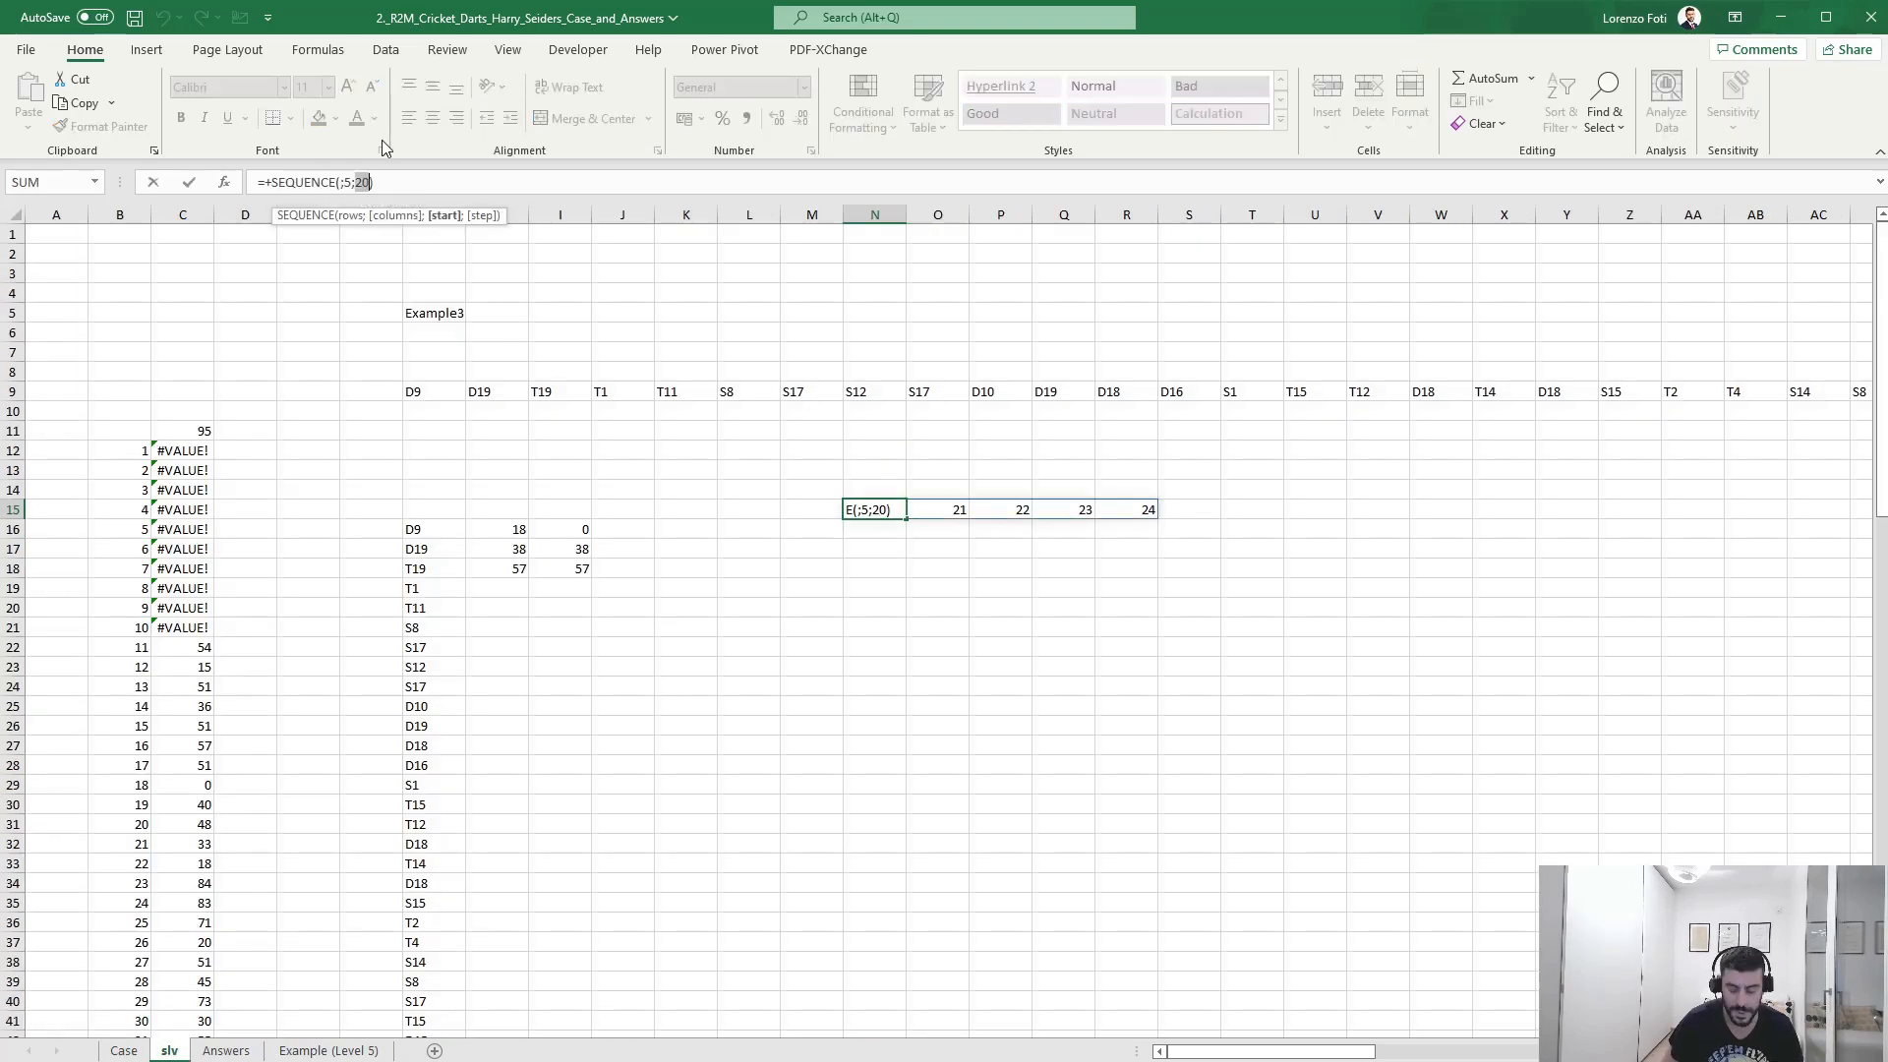
{"action": "type", "text": "15"}
{"action": "key", "text": "Return"}
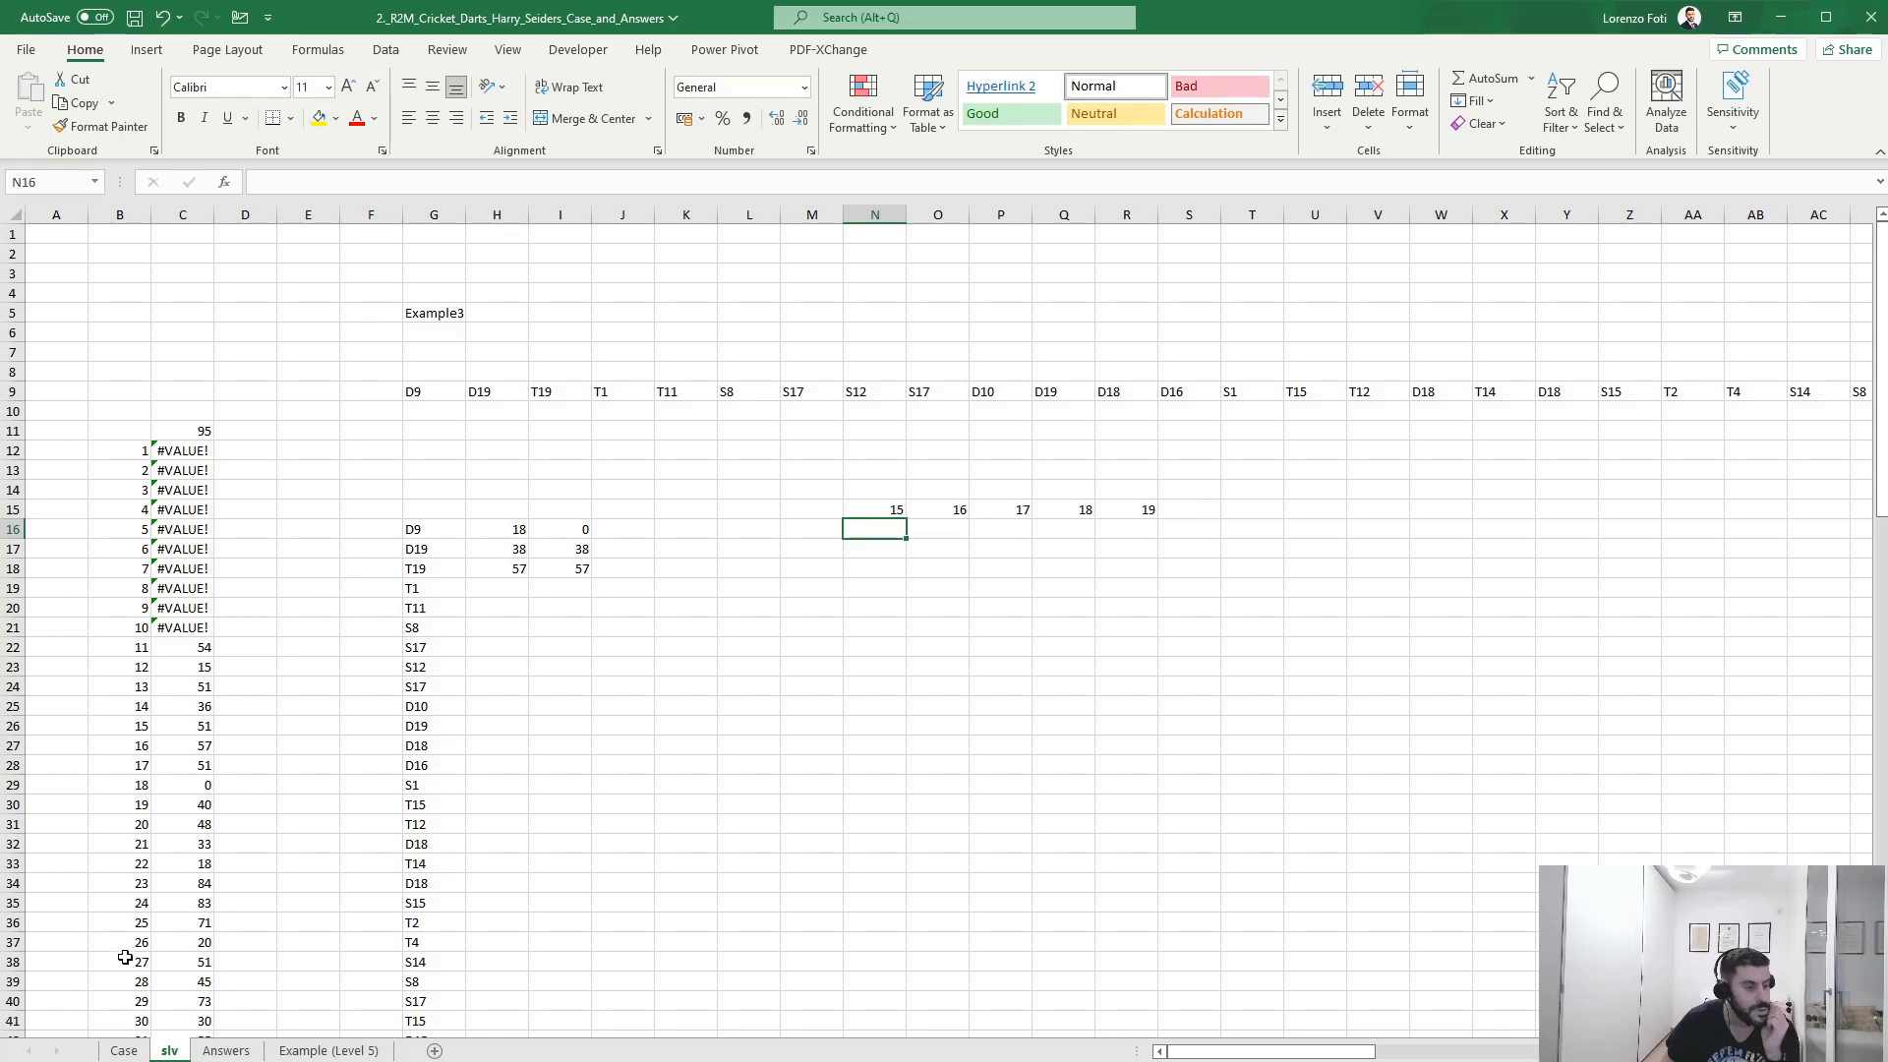
- Check the dartboard on the Case sheet, and extend the N15 SEQUENCE on the slv sheet to 6 columns
{"action": "left_click", "coordinate": [123, 1050]}
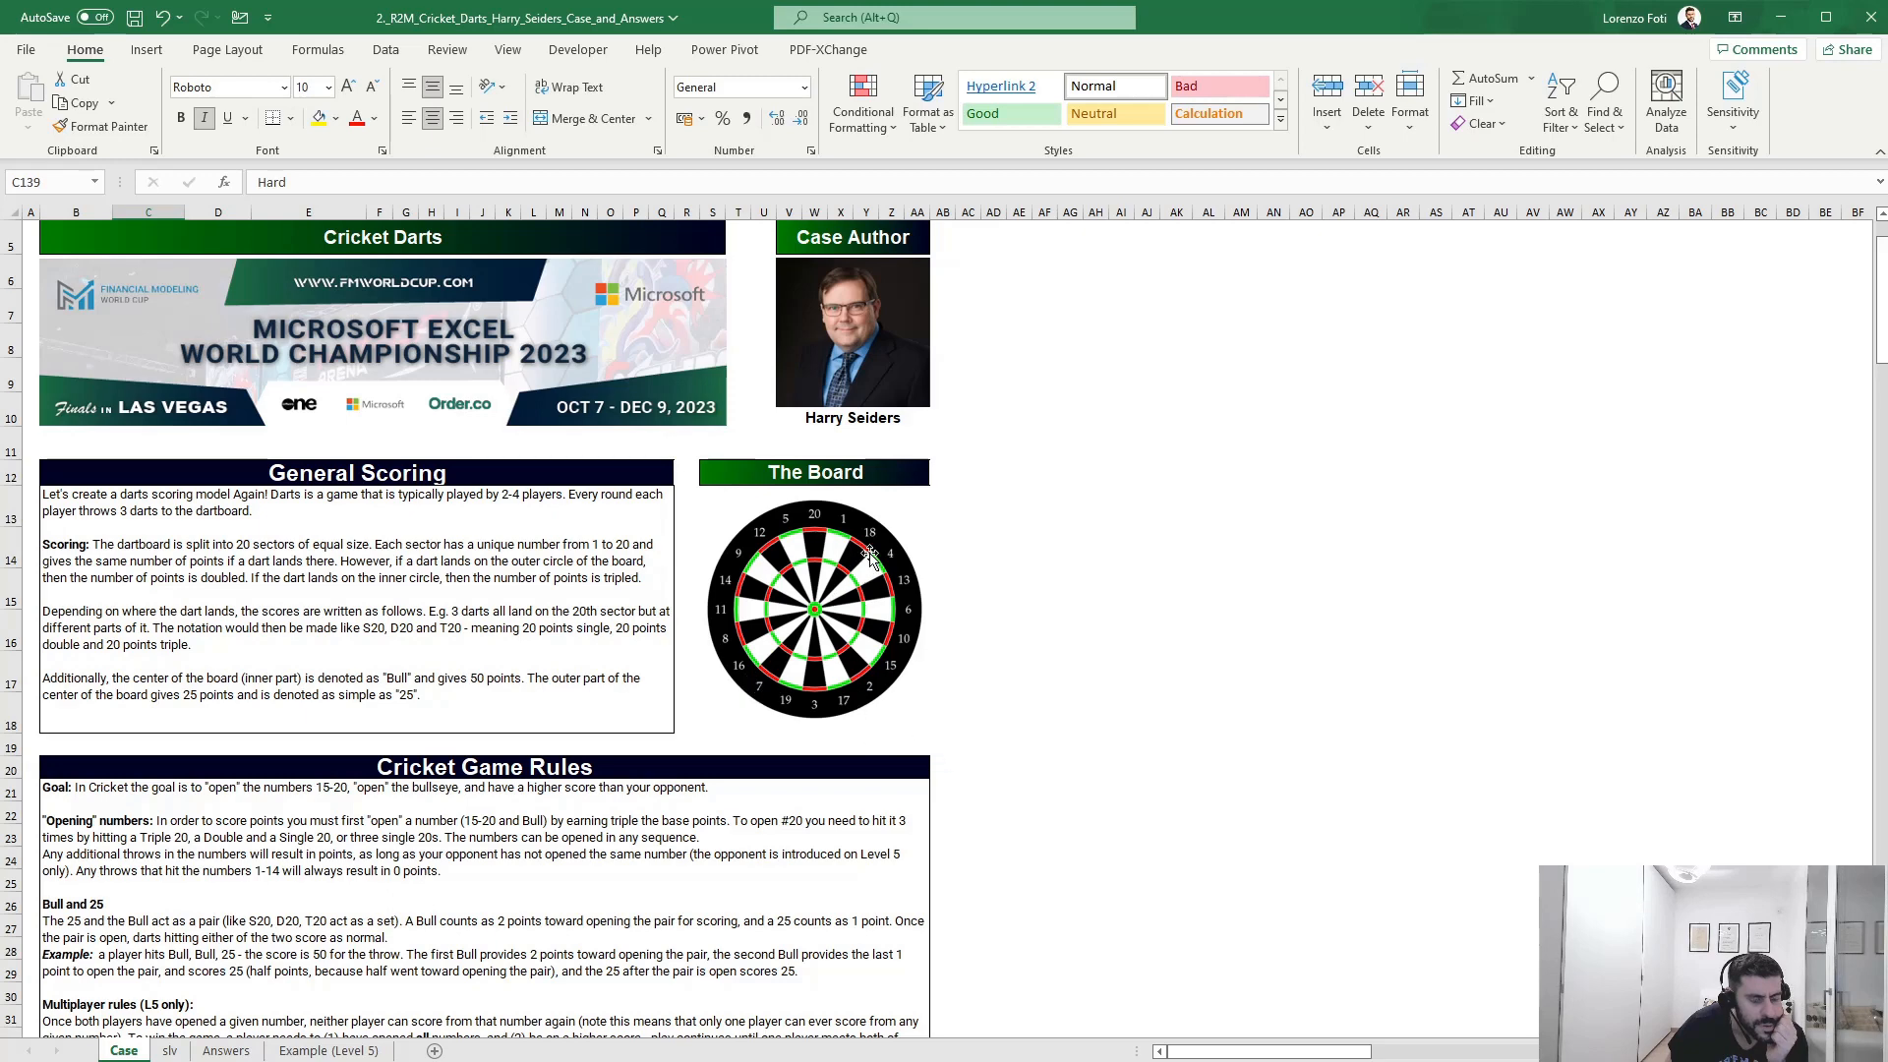
{"action": "left_click", "coordinate": [169, 1050]}
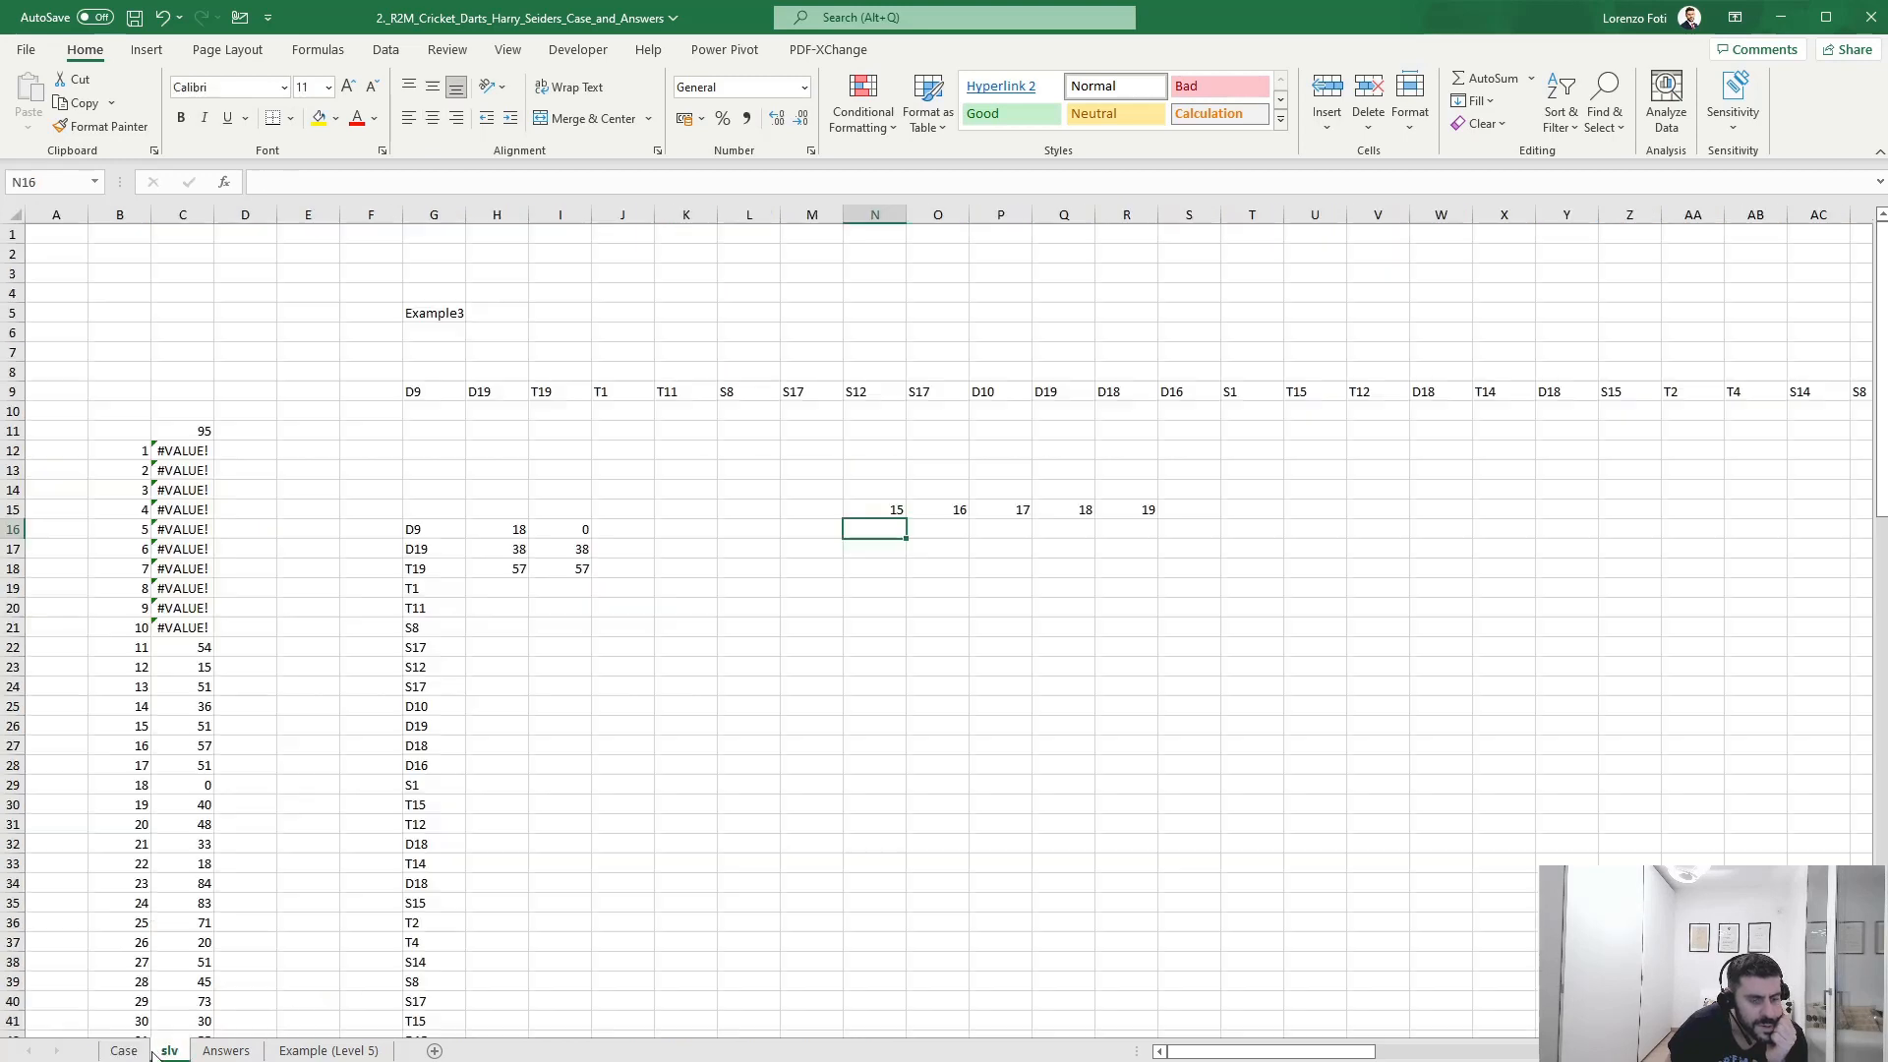
{"action": "left_click", "coordinate": [892, 504]}
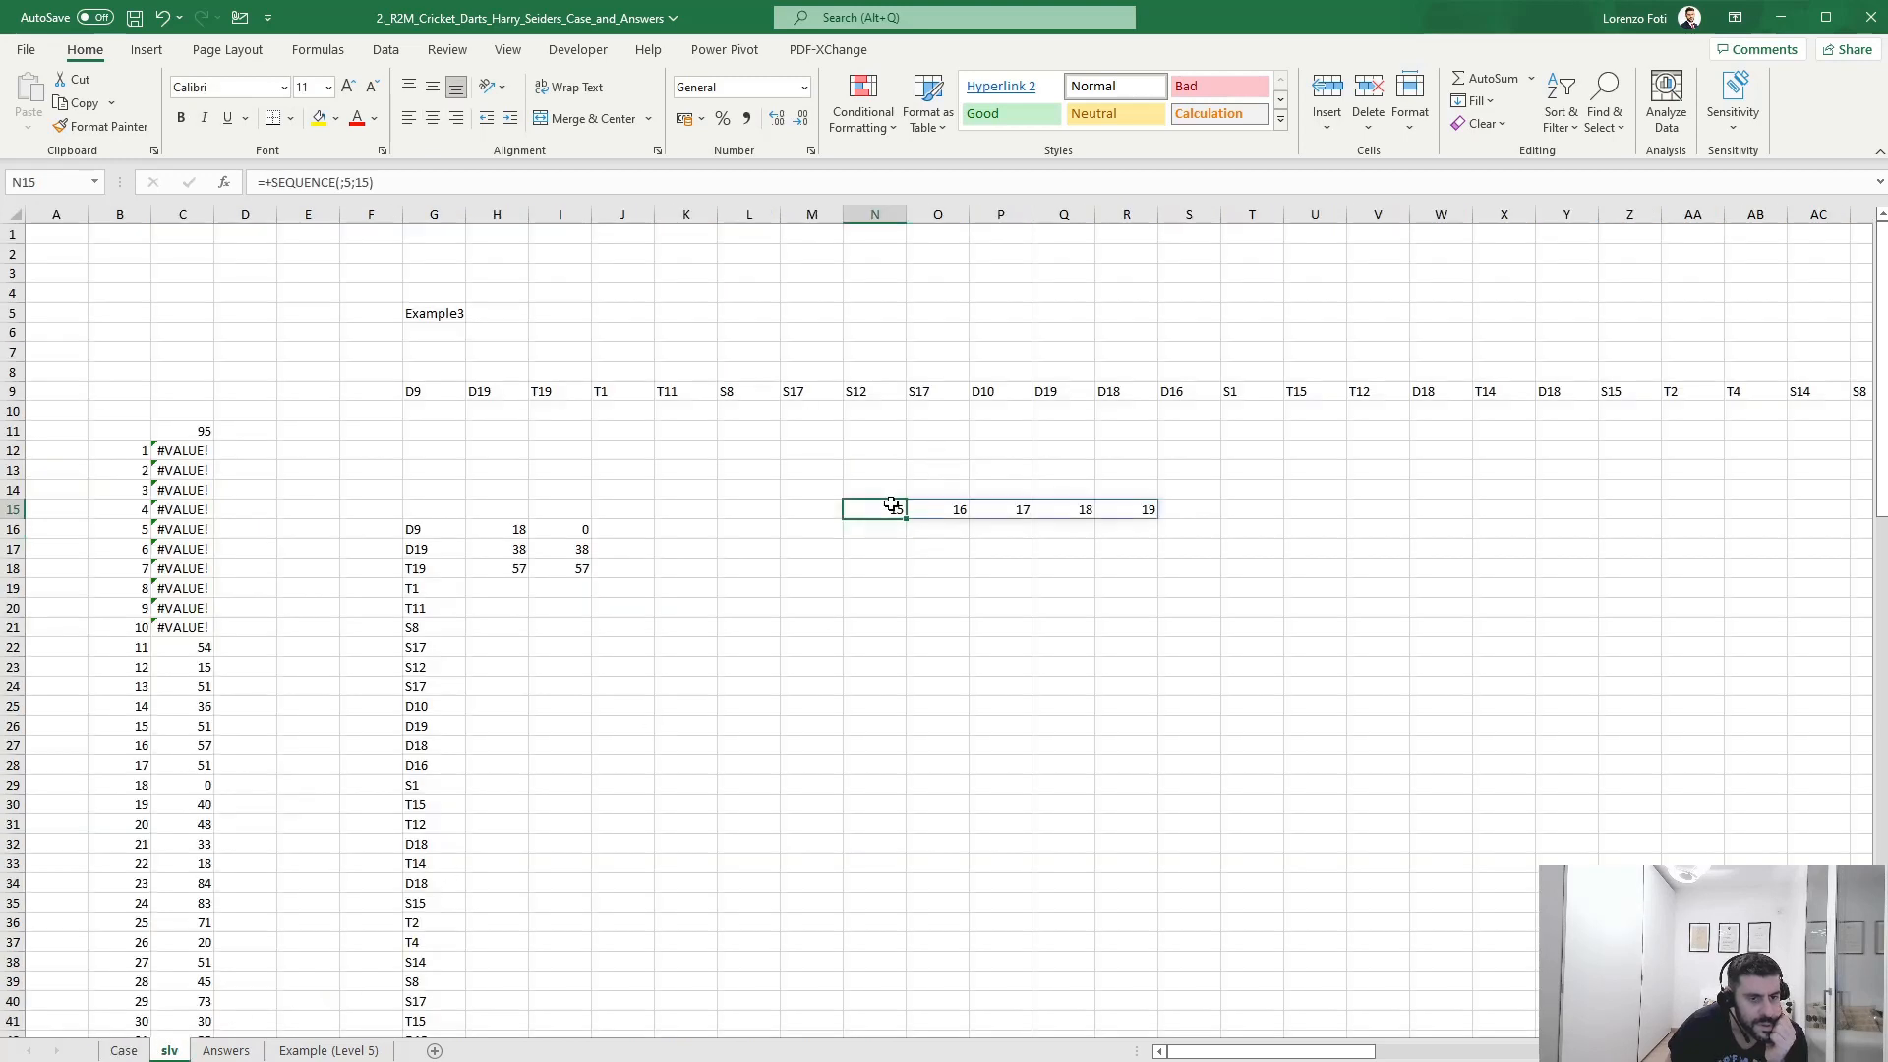
{"action": "left_click", "coordinate": [351, 181]}
{"action": "key", "text": "BackSpace"}
{"action": "type", "text": "6"}
{"action": "key", "text": "Return"}
{"action": "key", "text": "Up"}
- Add the headers Bull in T15 and 25 in U15, following the sequence of numbers
{"action": "key", "text": "ctrl+Right"}
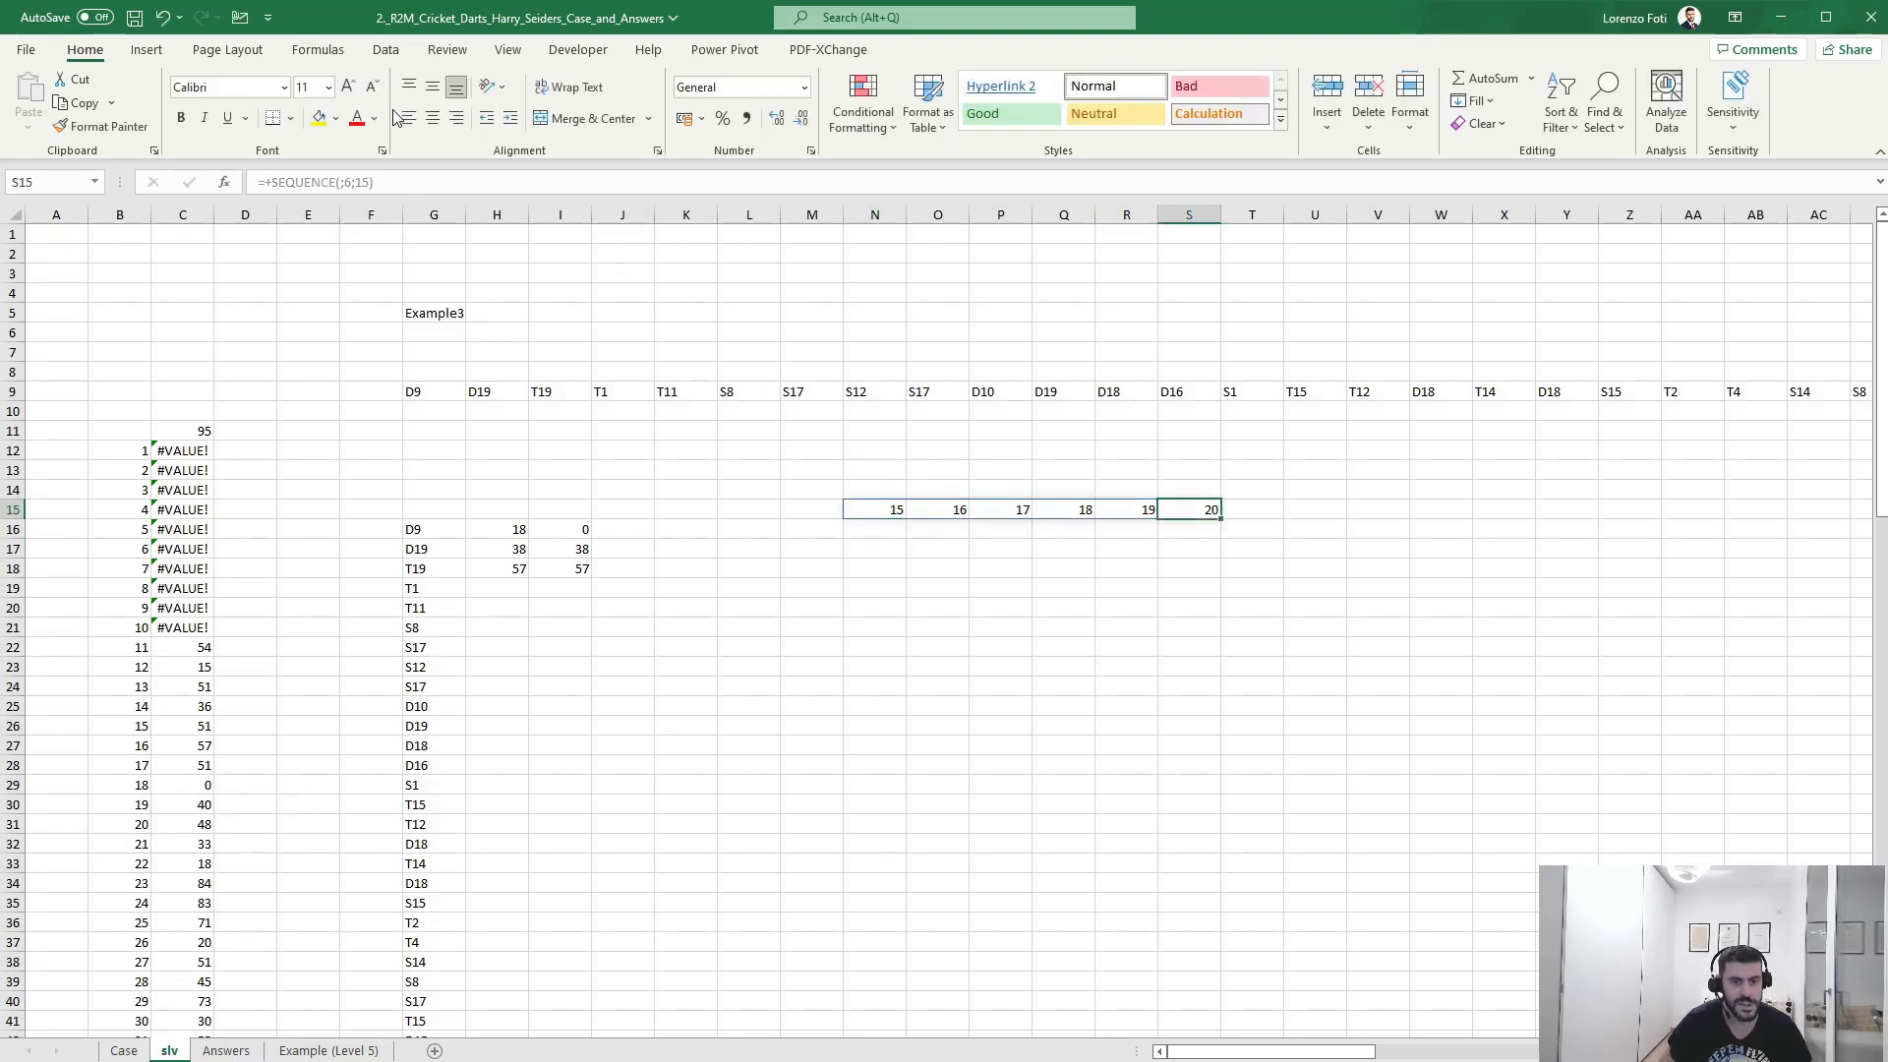
{"action": "key", "text": "Right"}
{"action": "type", "text": "Bull"}
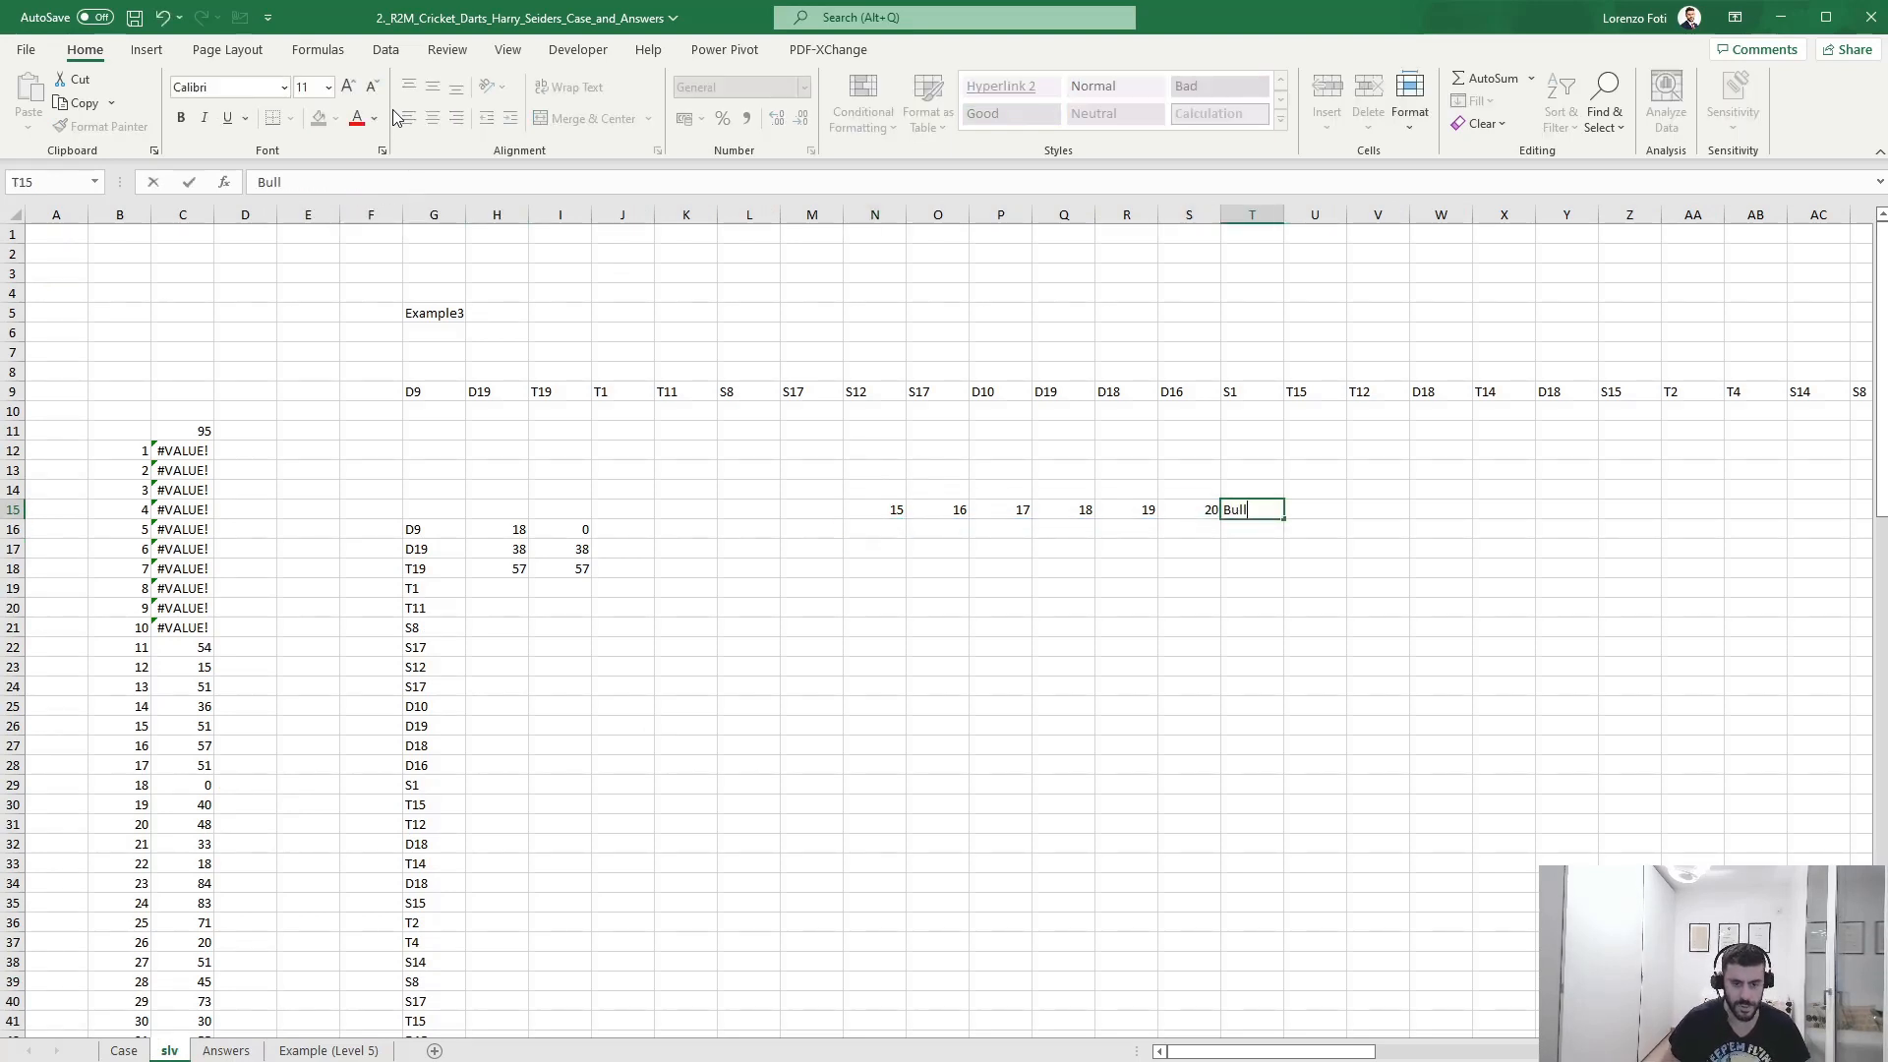
{"action": "key", "text": "Tab"}
{"action": "type", "text": "25"}
{"action": "key", "text": "Tab"}
- Start a formula in N16 with a COUNTIFS on G16 that matches "S" joined to the row-locked header N$15
{"action": "key", "text": "Left"}
{"action": "key", "text": "Left"}
{"action": "key", "text": "Left"}
{"action": "key", "text": "Left"}
{"action": "key", "text": "Left"}
{"action": "key", "text": "Left"}
{"action": "key", "text": "Left"}
{"action": "key", "text": "Left"}
{"action": "key", "text": "Left"}
{"action": "key", "text": "Left"}
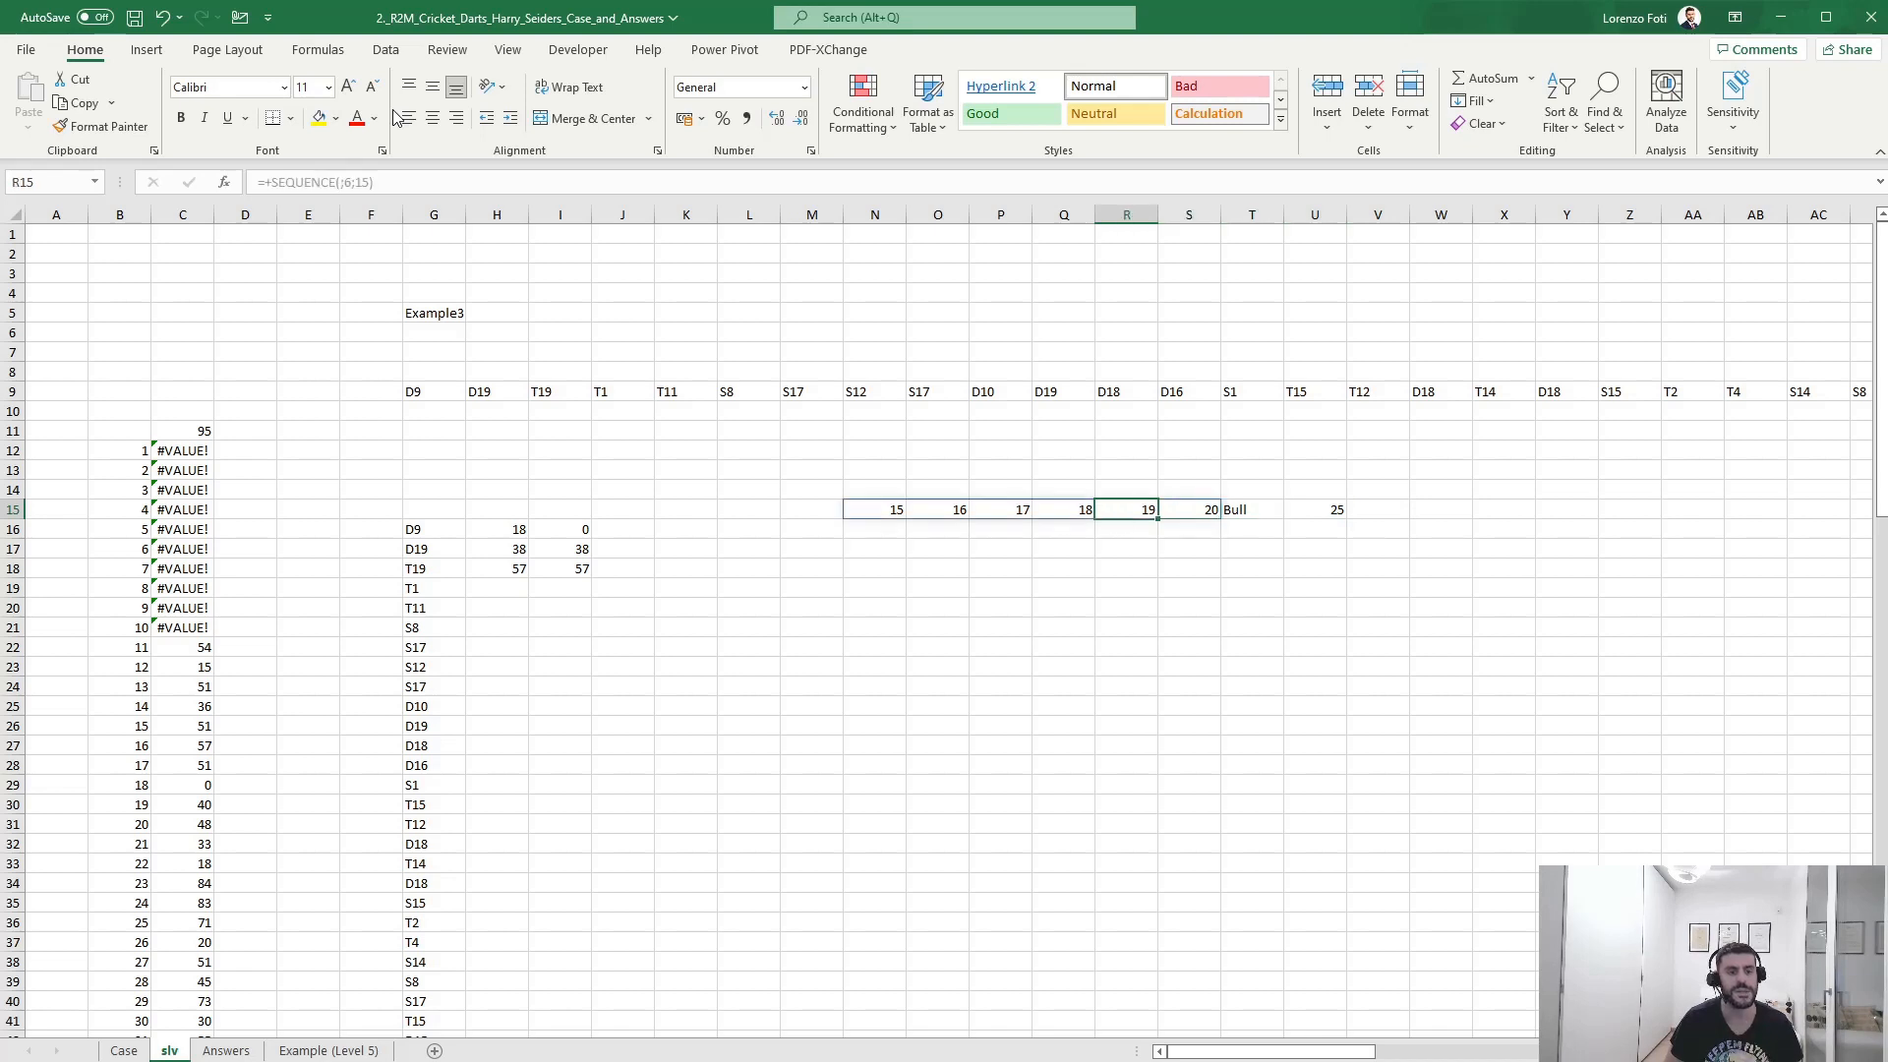
{"action": "key", "text": "Right"}
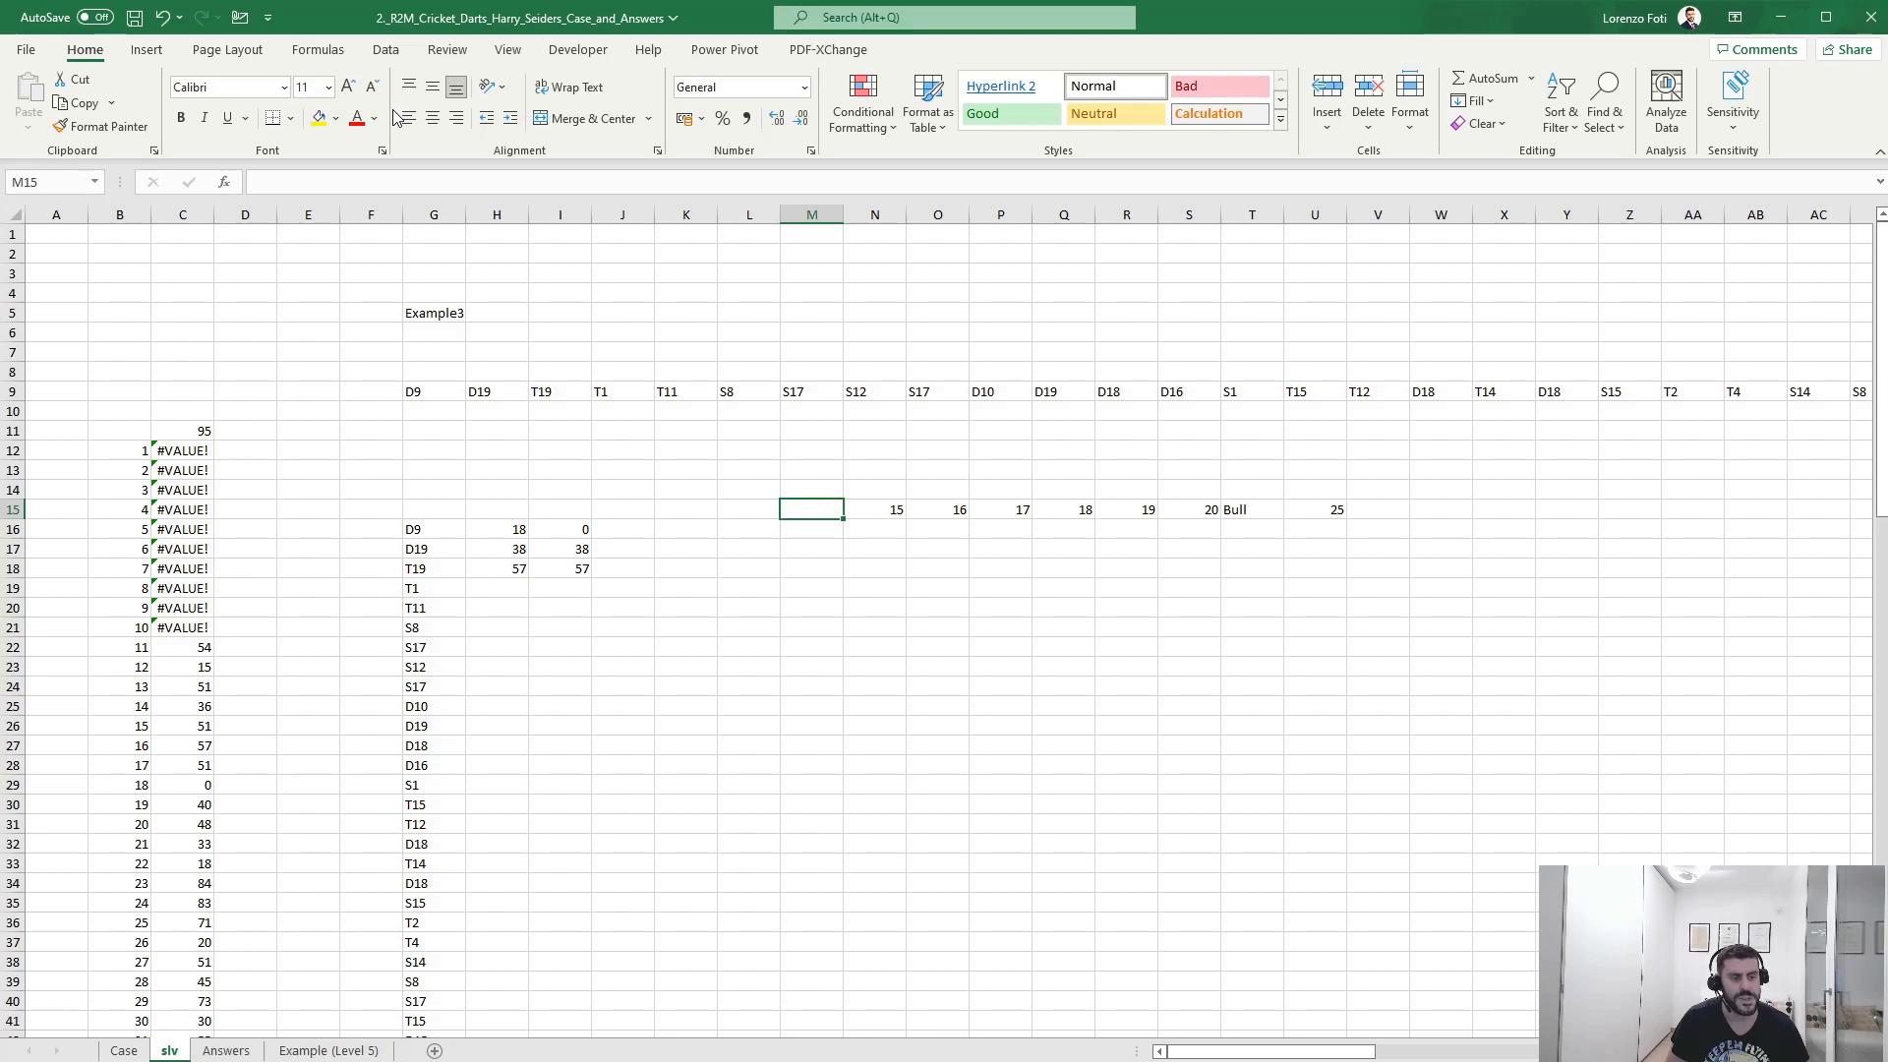
{"action": "key", "text": "Right"}
{"action": "key", "text": "Down"}
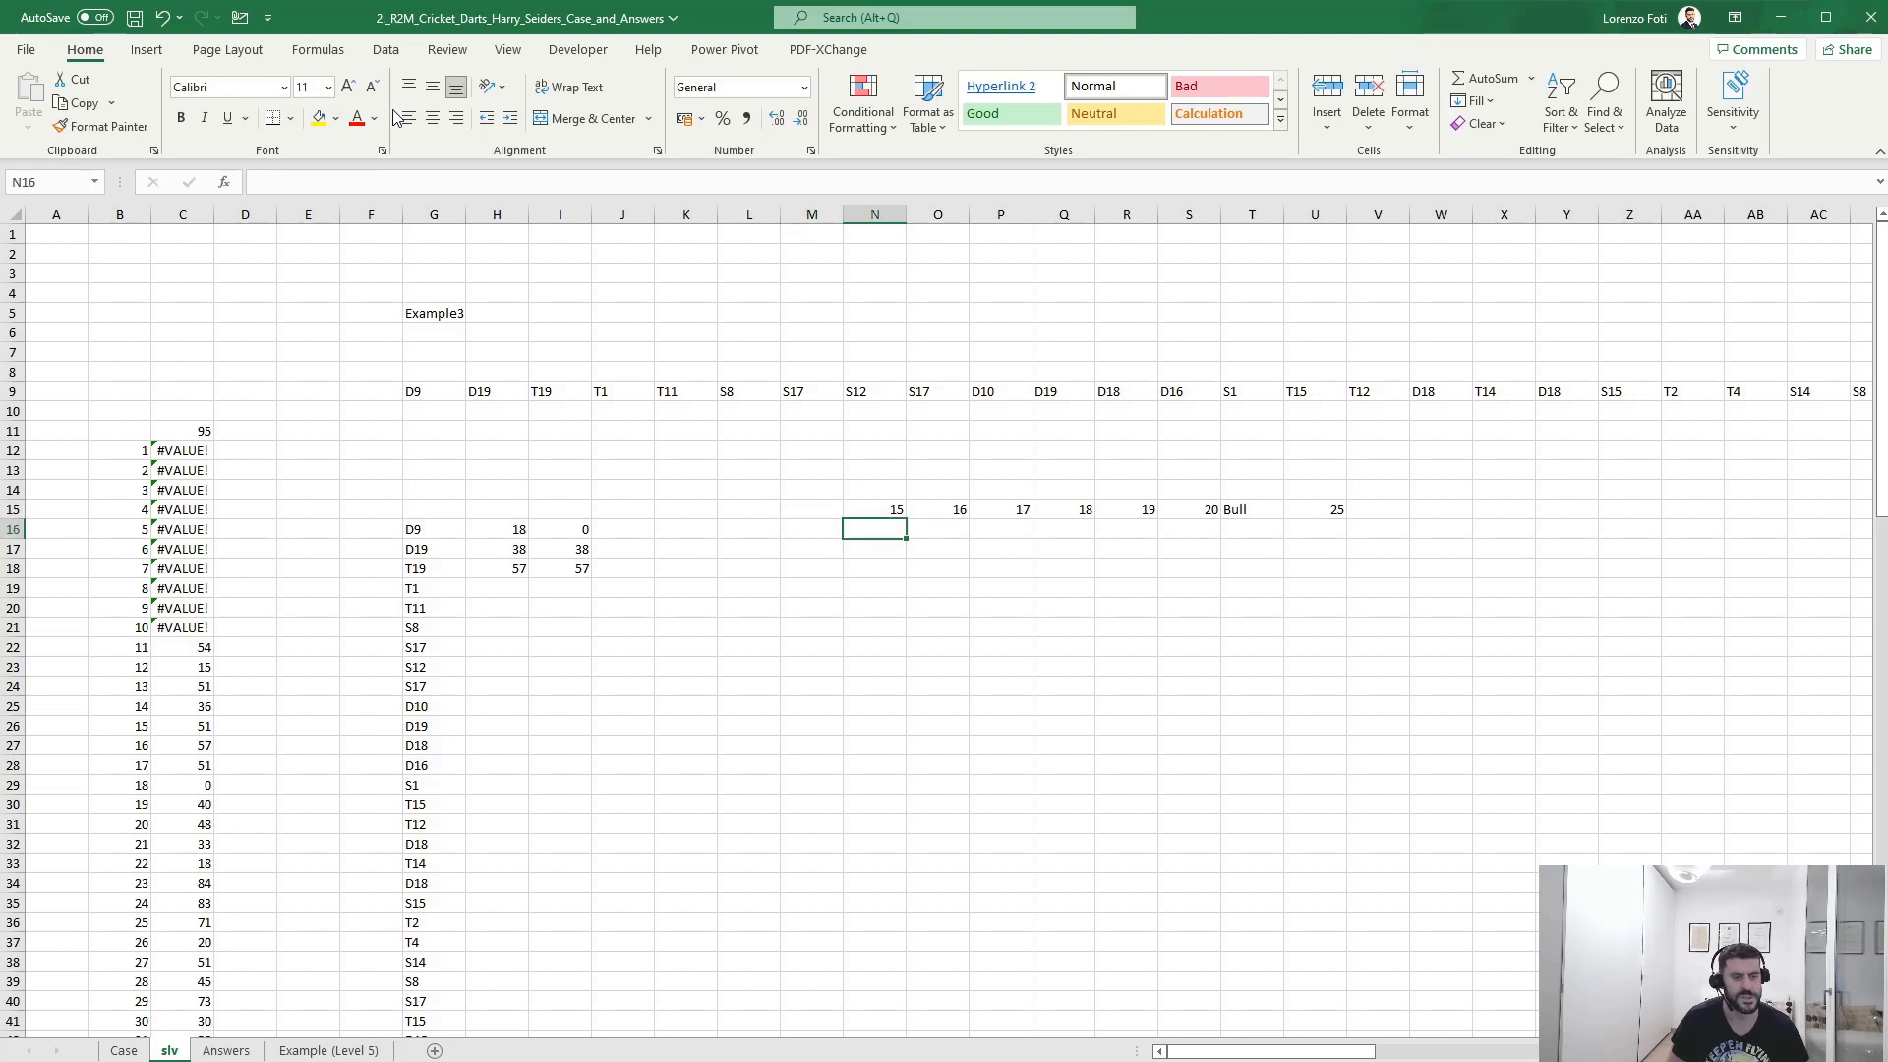
{"action": "type", "text": "+"}
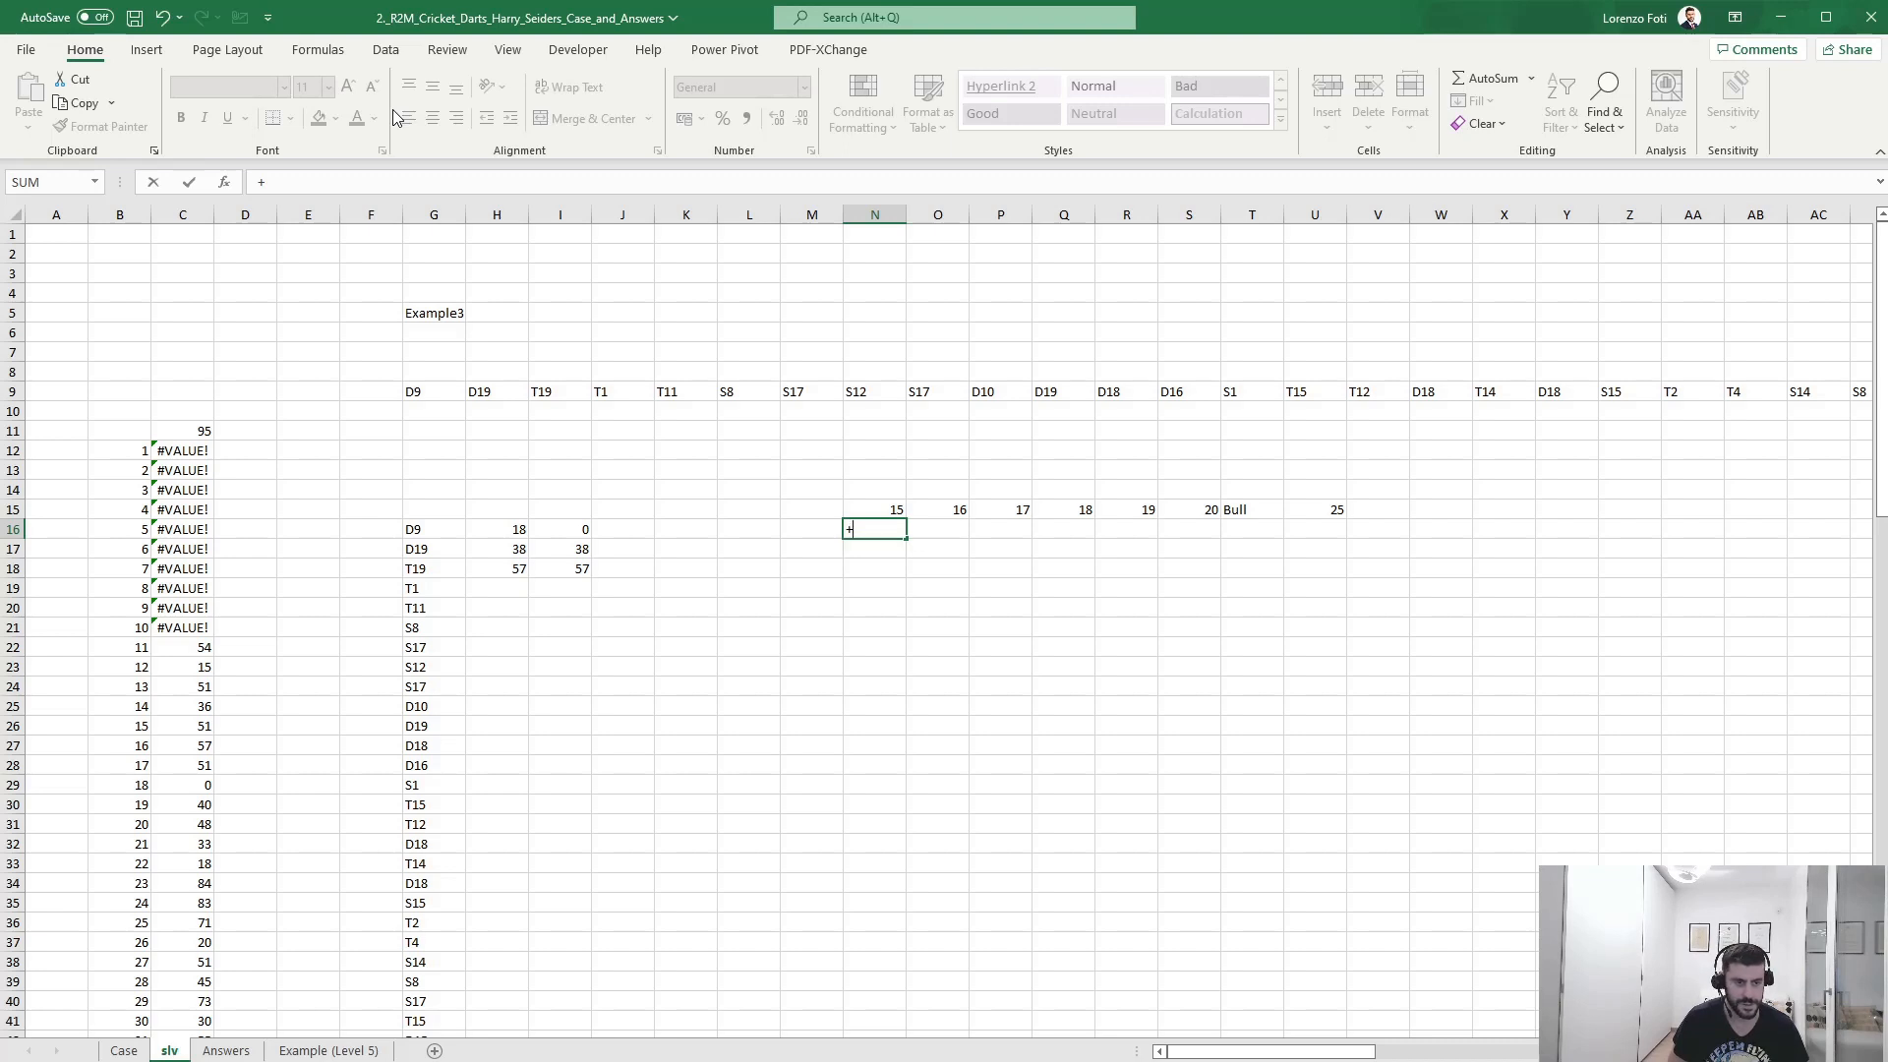
{"action": "type", "text": "co"}
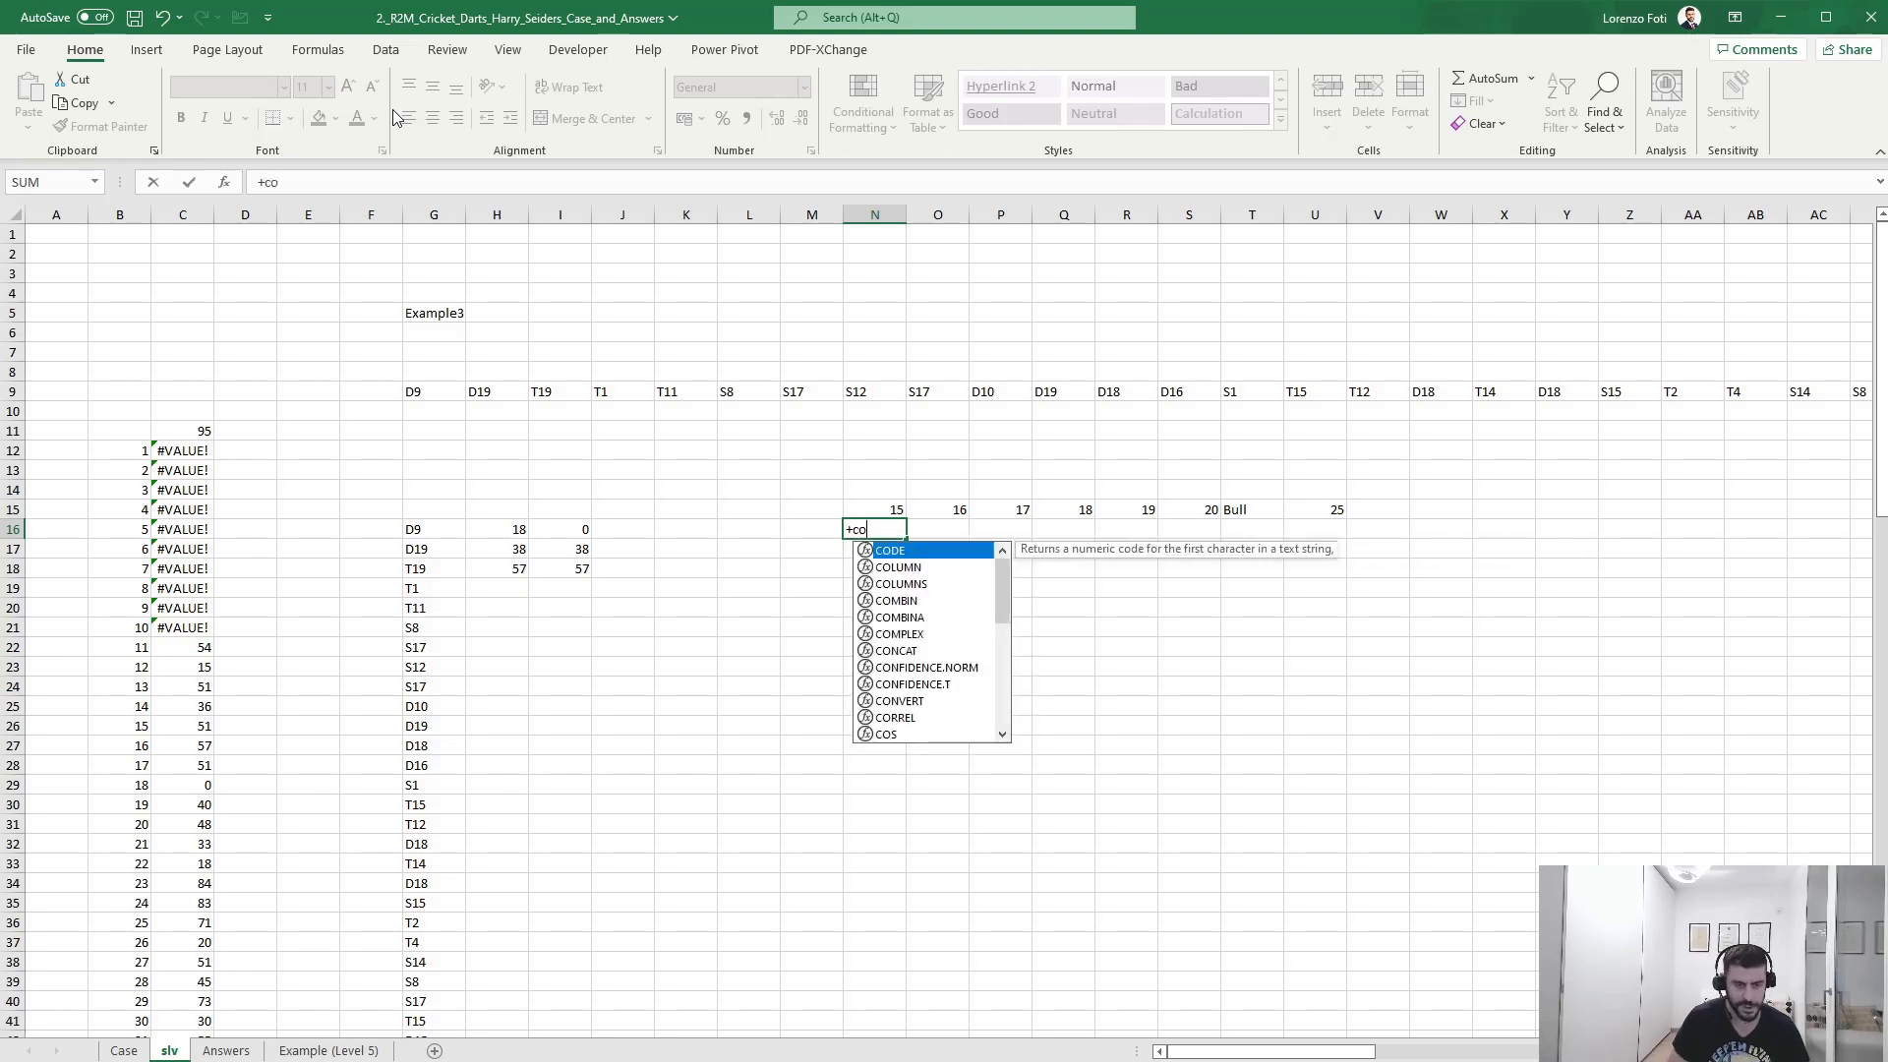
{"action": "type", "text": "untifs("}
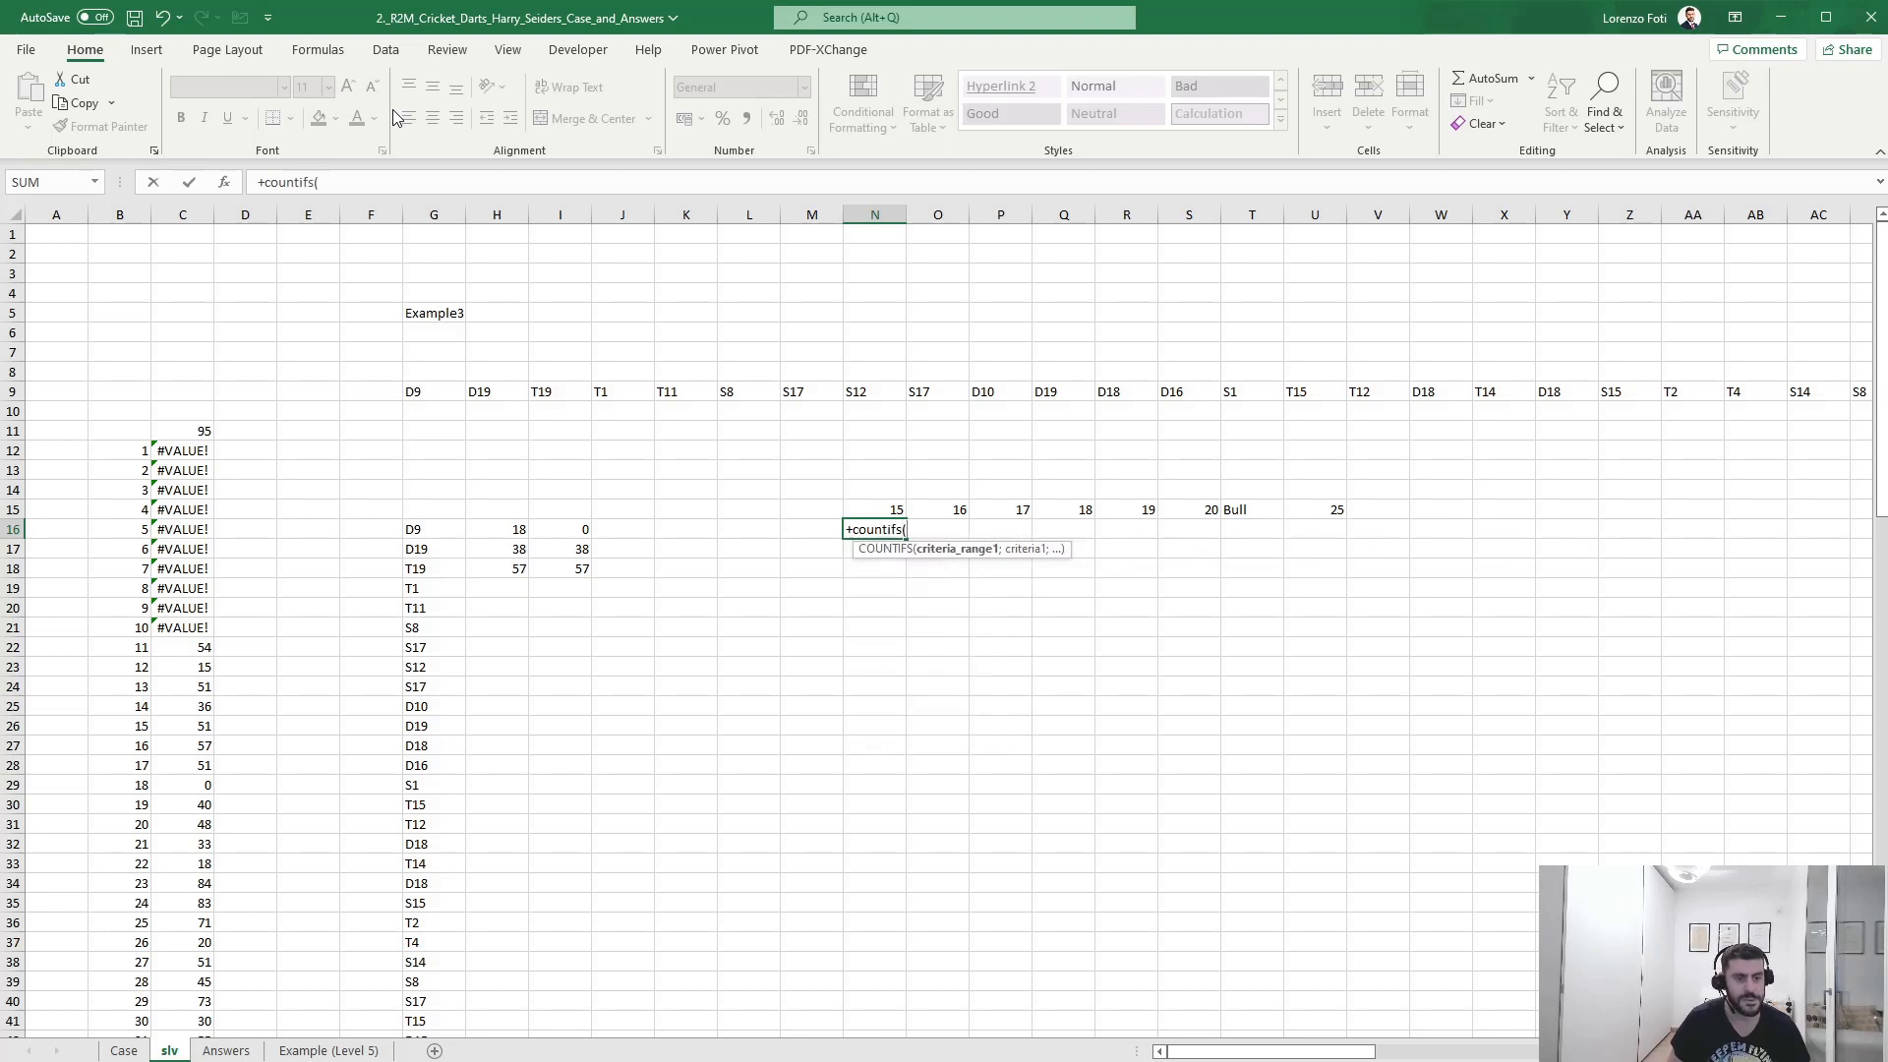
{"action": "key", "text": "Left"}
{"action": "key", "text": "Left"}
{"action": "key", "text": "Left"}
{"action": "key", "text": "Left"}
{"action": "key", "text": "Left"}
{"action": "key", "text": "Left"}
{"action": "key", "text": "Left"}
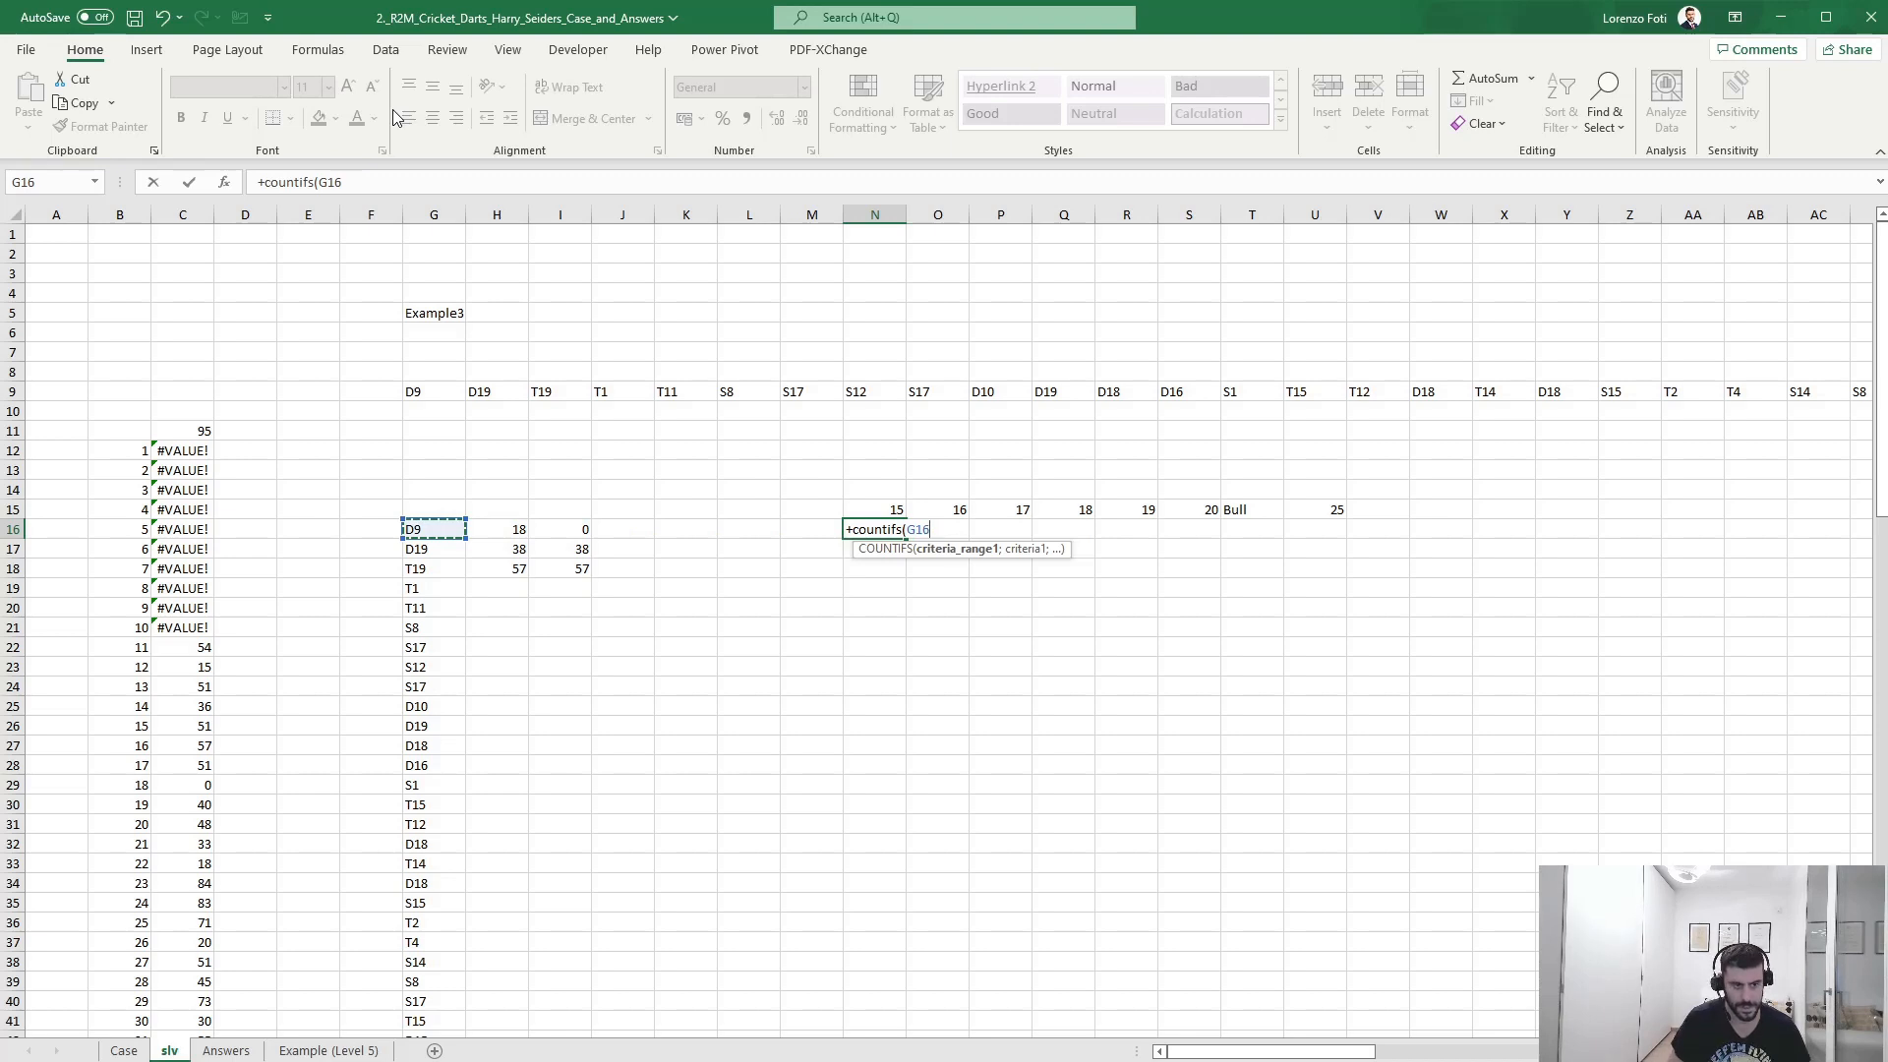
{"action": "type", "text": ";"}
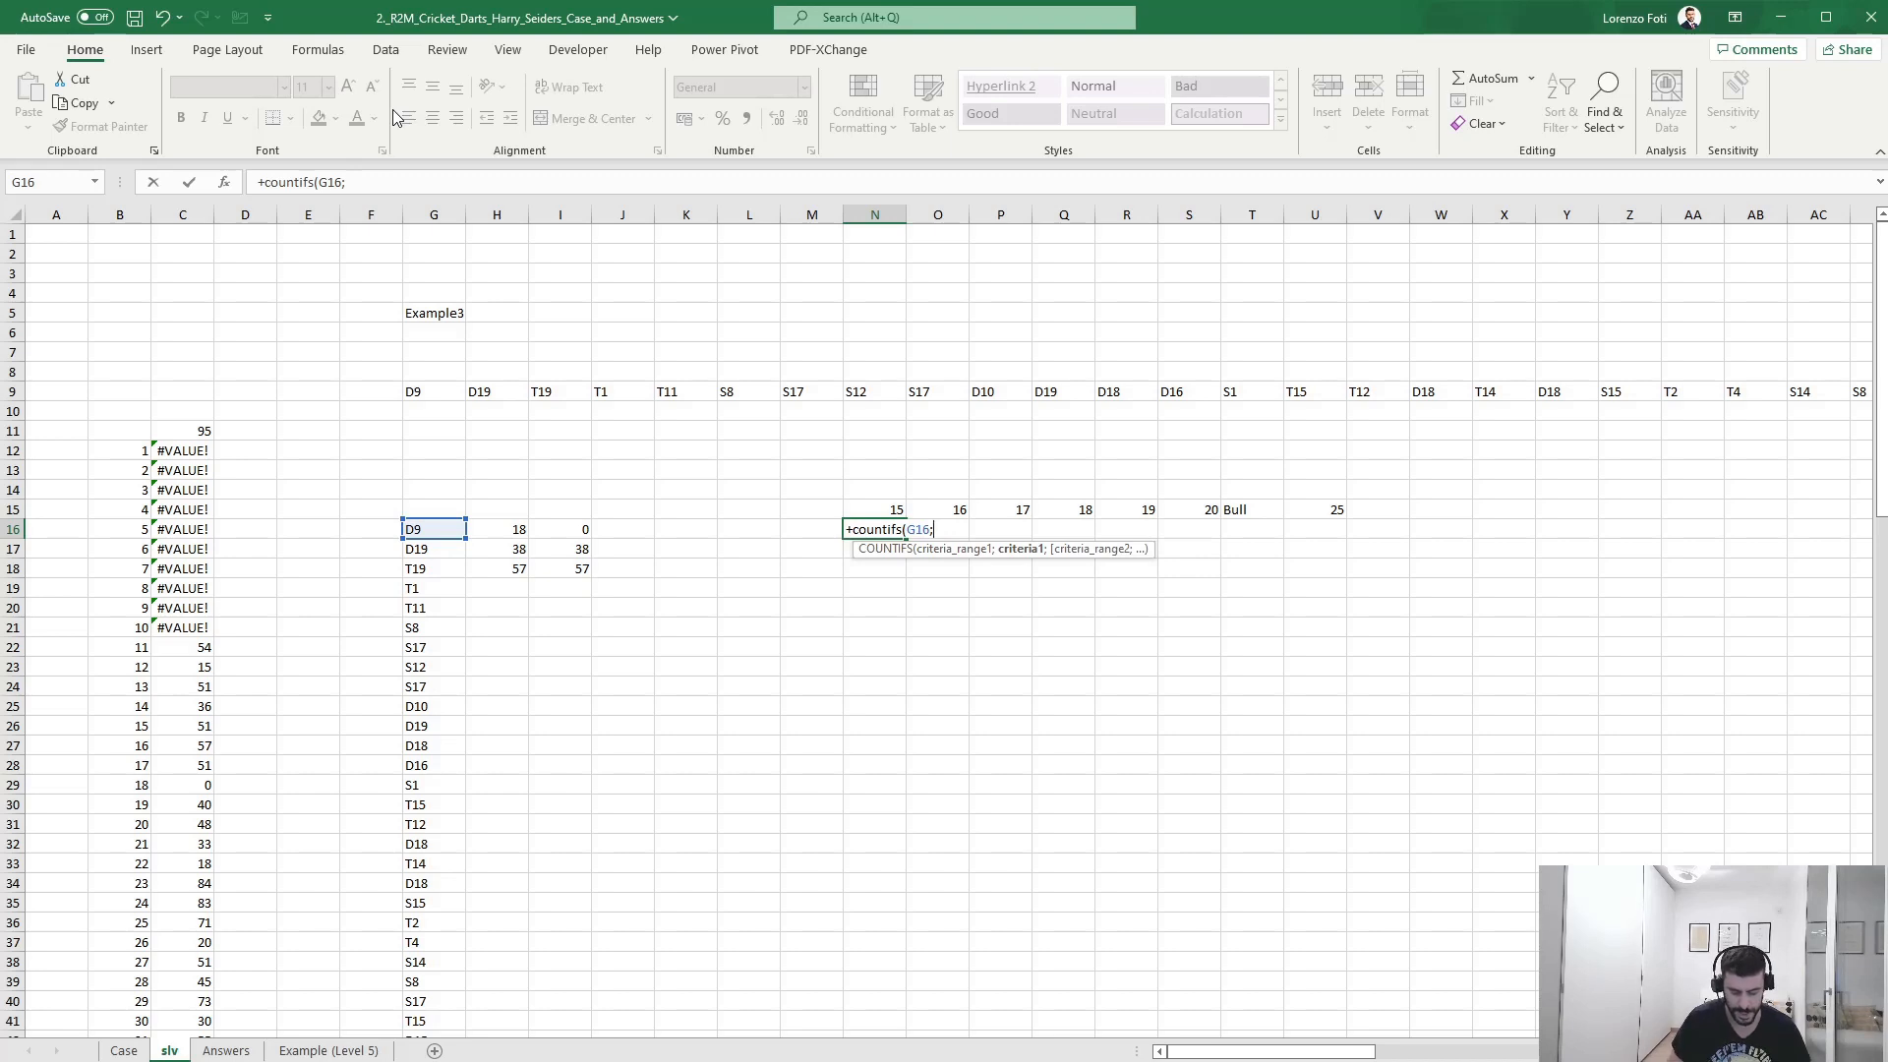
{"action": "type", "text": "\"S\""}
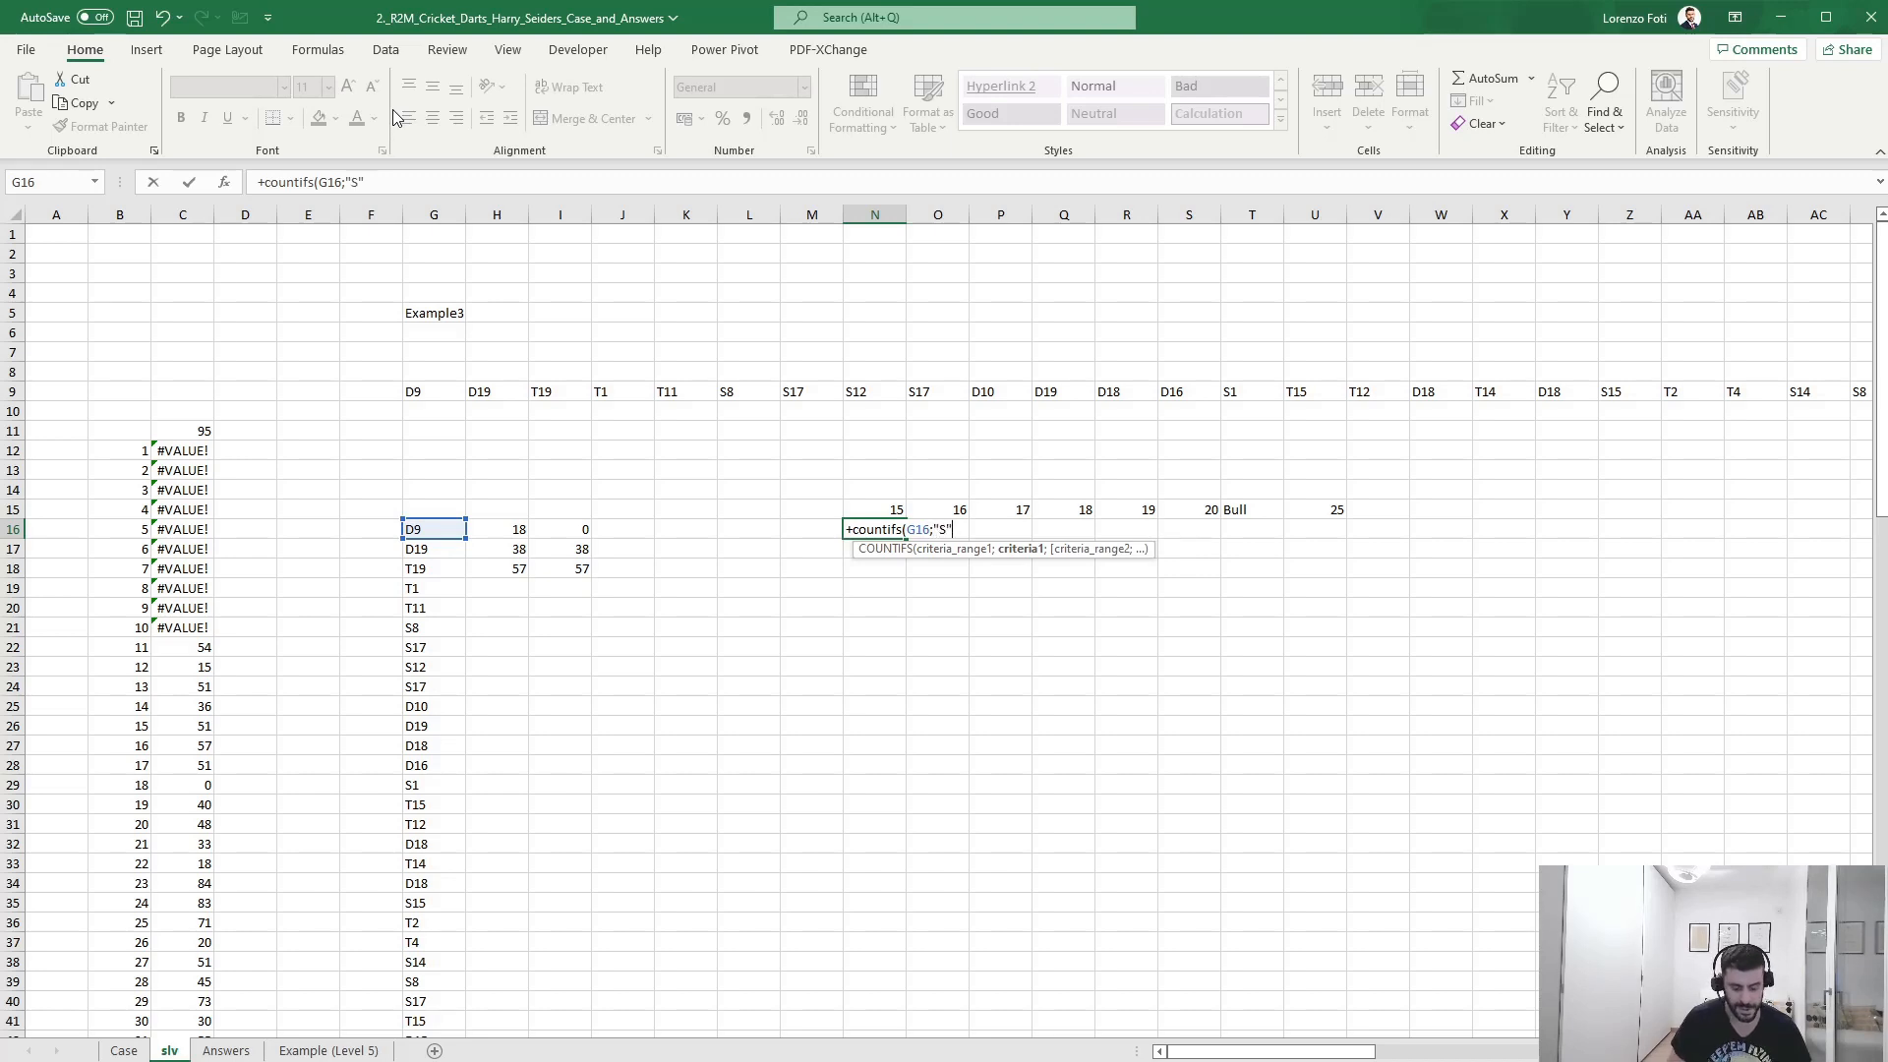
{"action": "type", "text": "&"}
{"action": "key", "text": "Up"}
{"action": "key", "text": "F4"}
{"action": "key", "text": "F4"}
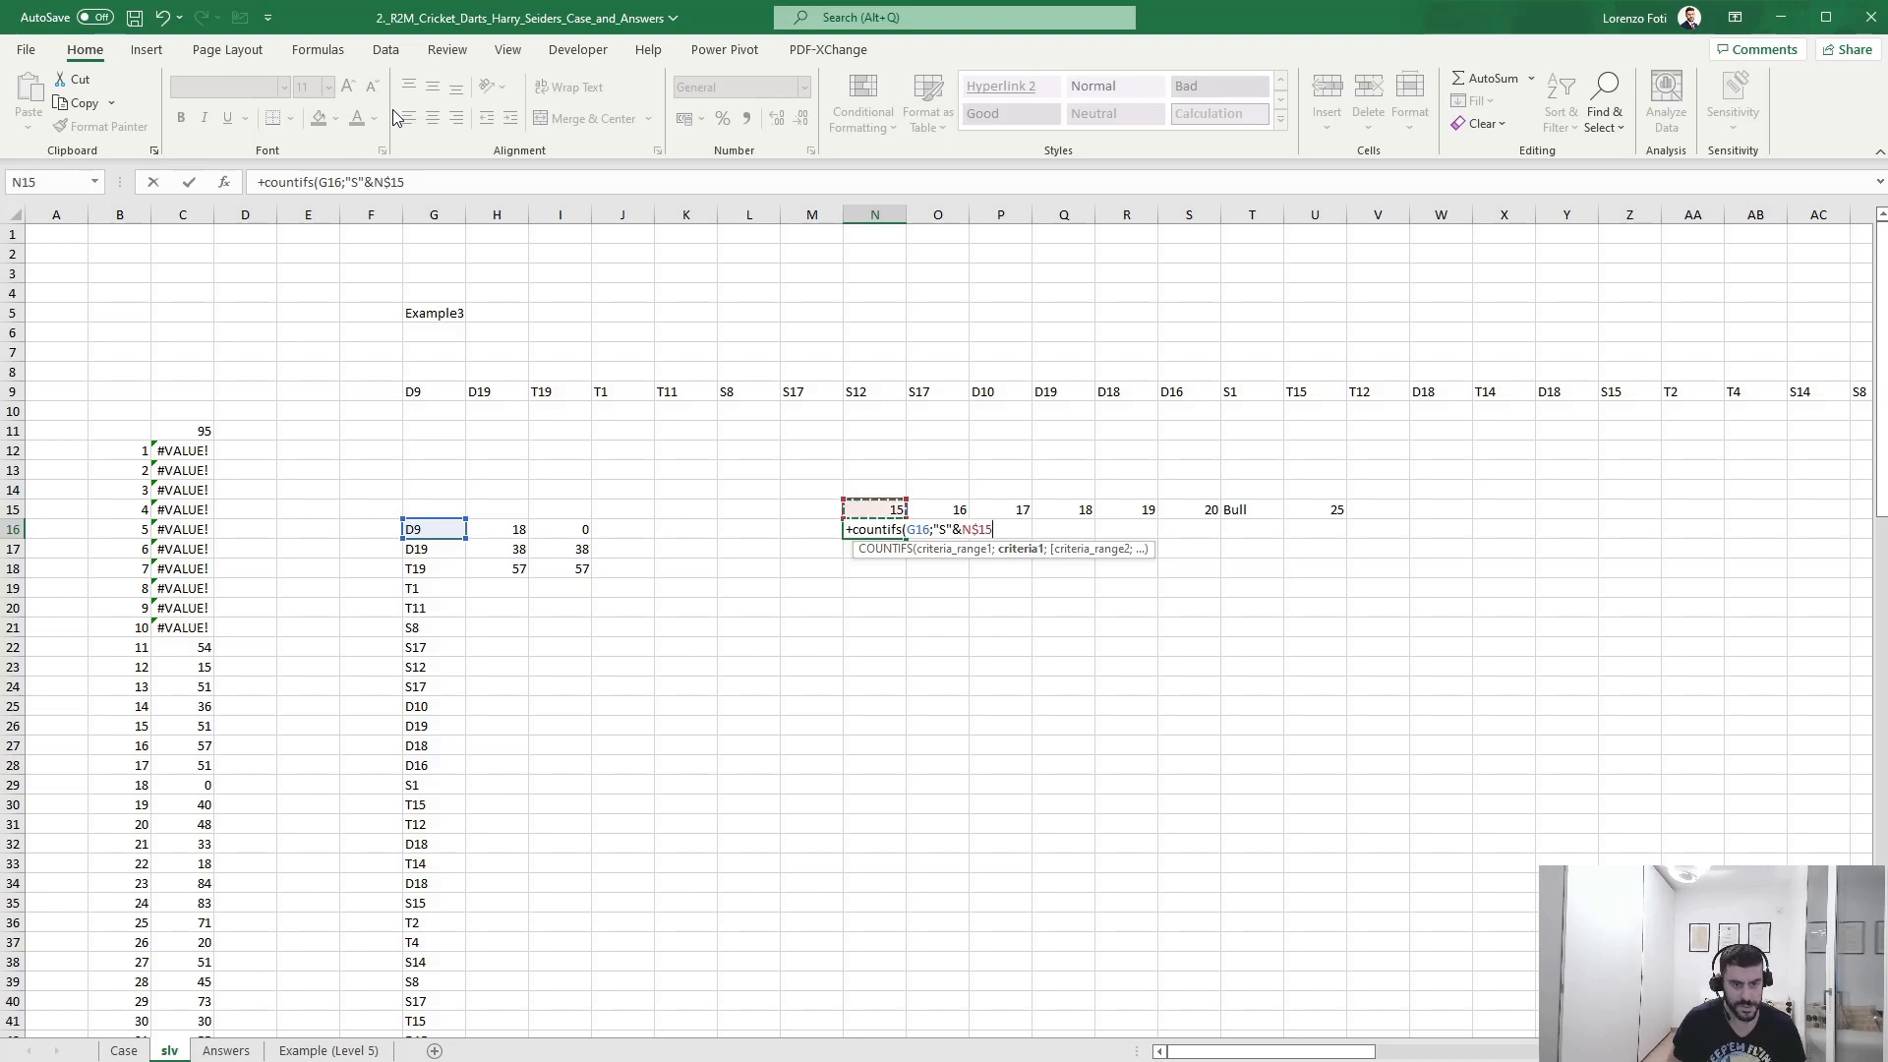
{"action": "type", "text": ")+"}
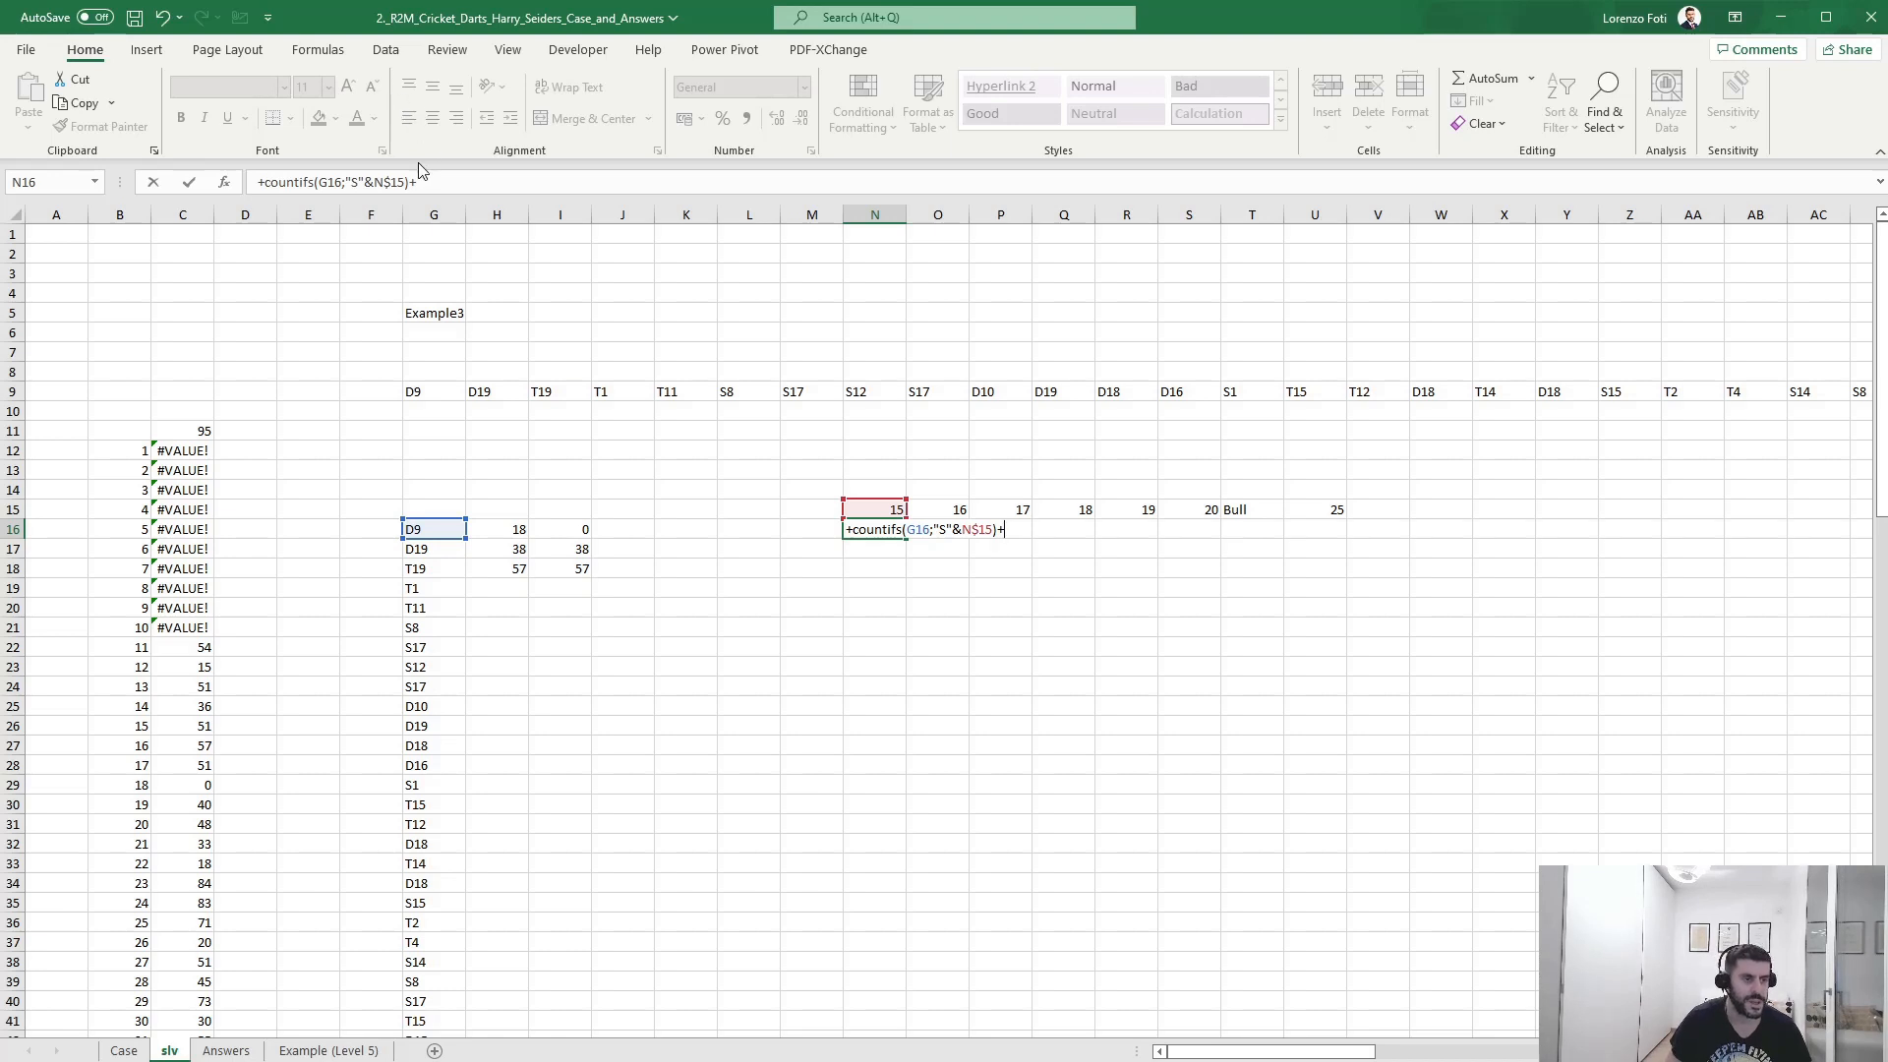
- Add a second COUNTIFS term to the N16 formula that matches "D" plus the header number, multiplied by 2
{"action": "left_click_drag", "start_coordinate": [409, 183], "coordinate": [264, 186]}
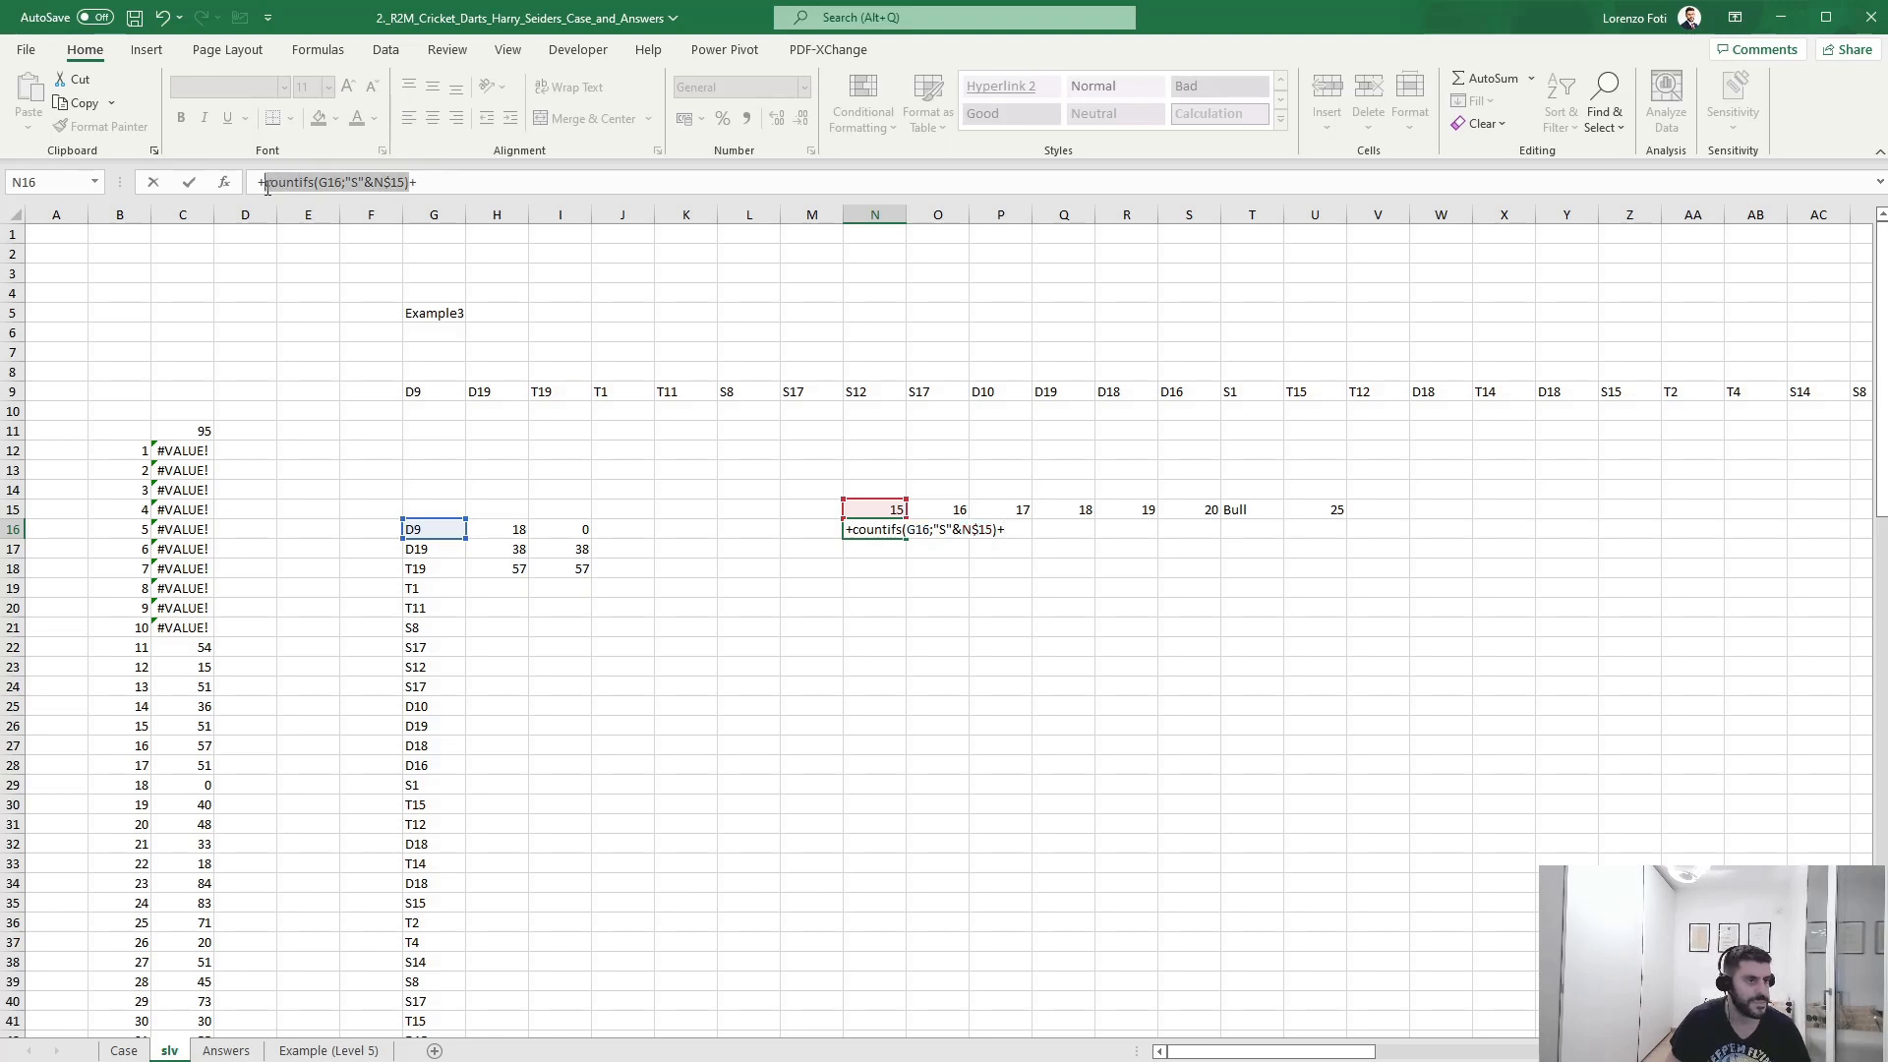
{"action": "key", "text": "ctrl+c"}
{"action": "left_click", "coordinate": [502, 183]}
{"action": "key", "text": "ctrl+v"}
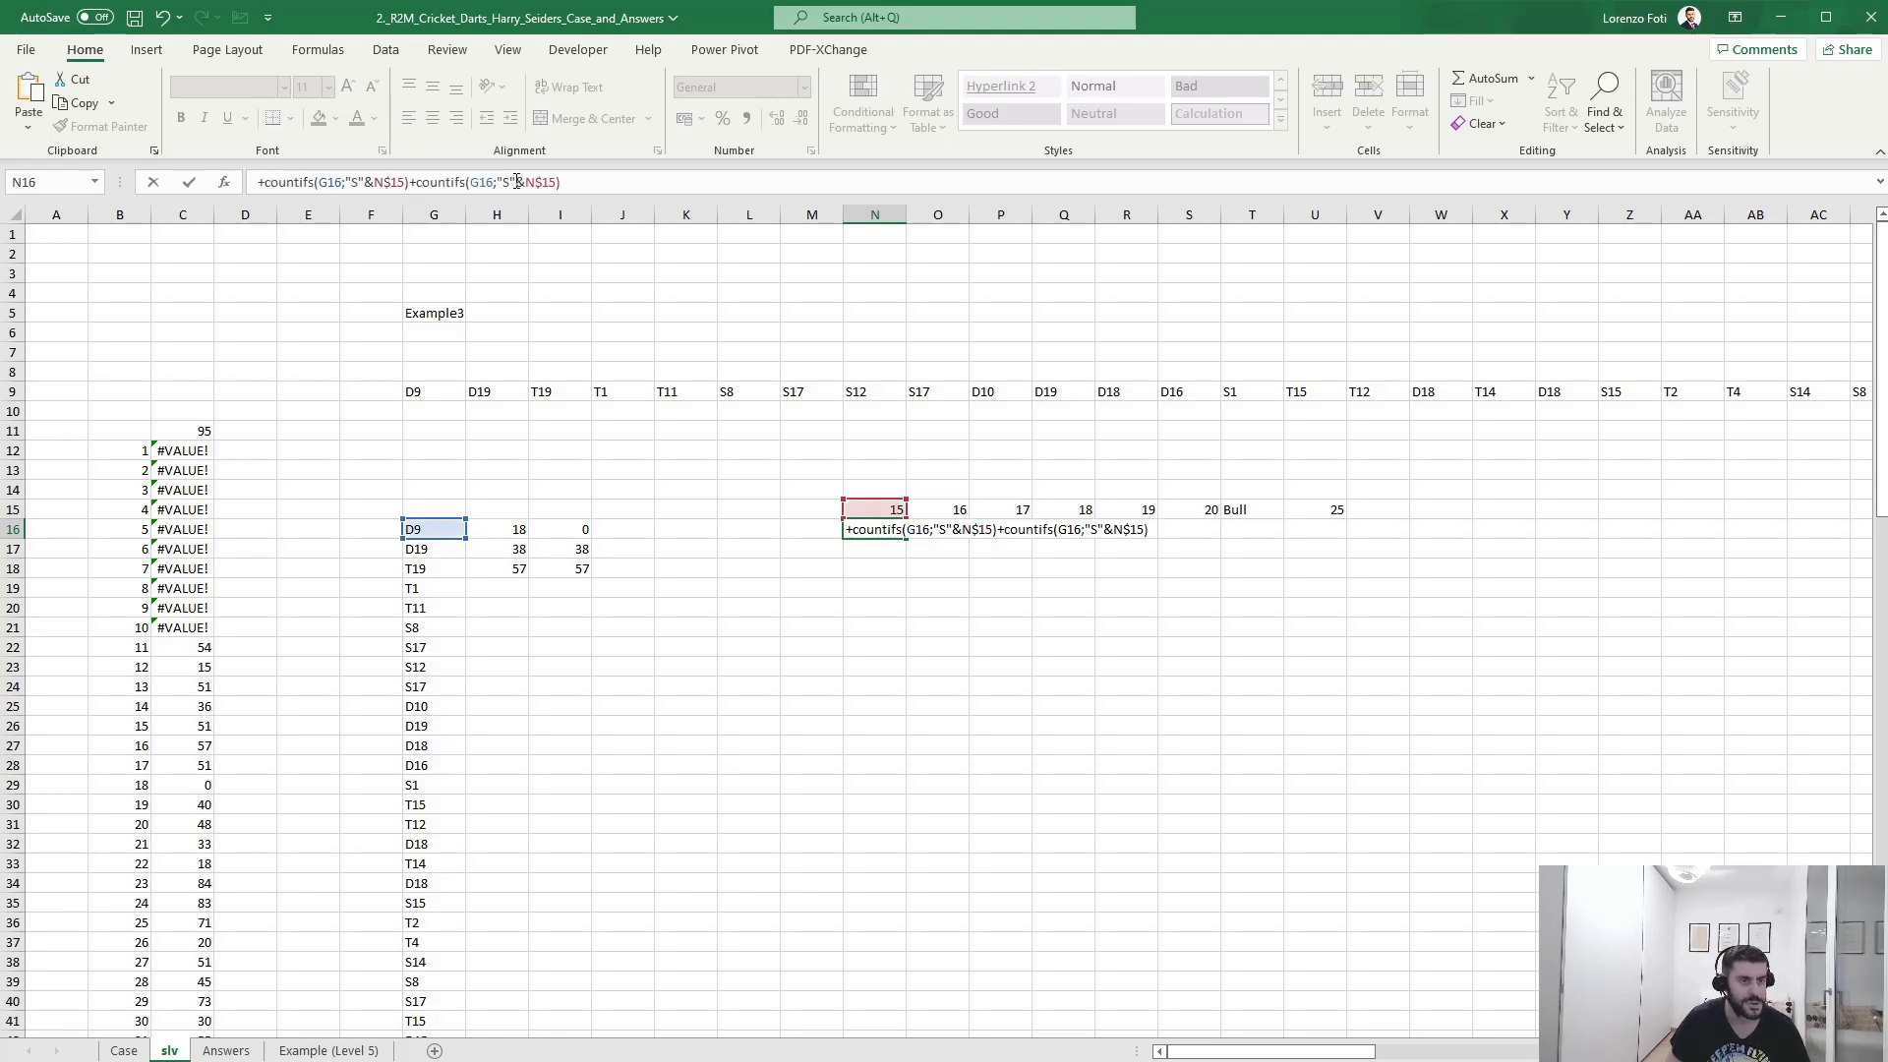
{"action": "double_click", "coordinate": [508, 183]}
{"action": "type", "text": "D"}
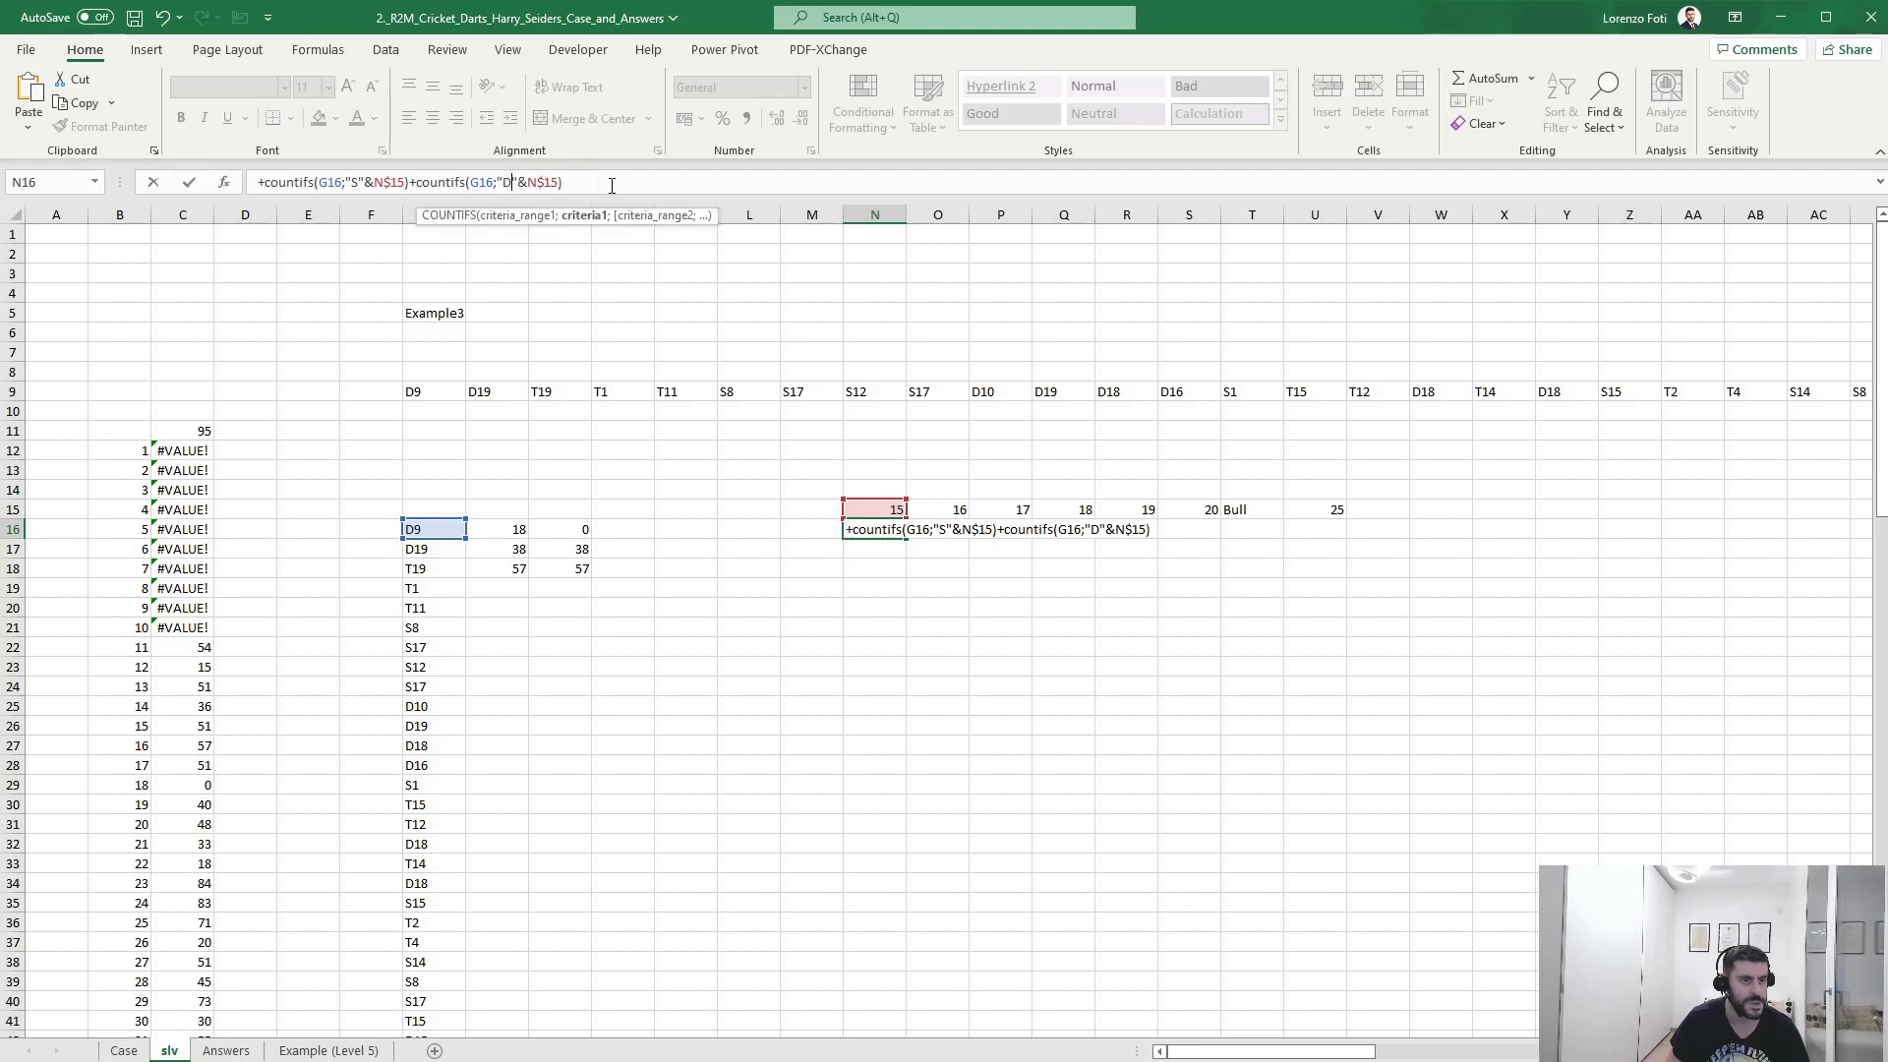
{"action": "left_click", "coordinate": [611, 183]}
{"action": "type", "text": "*2"}
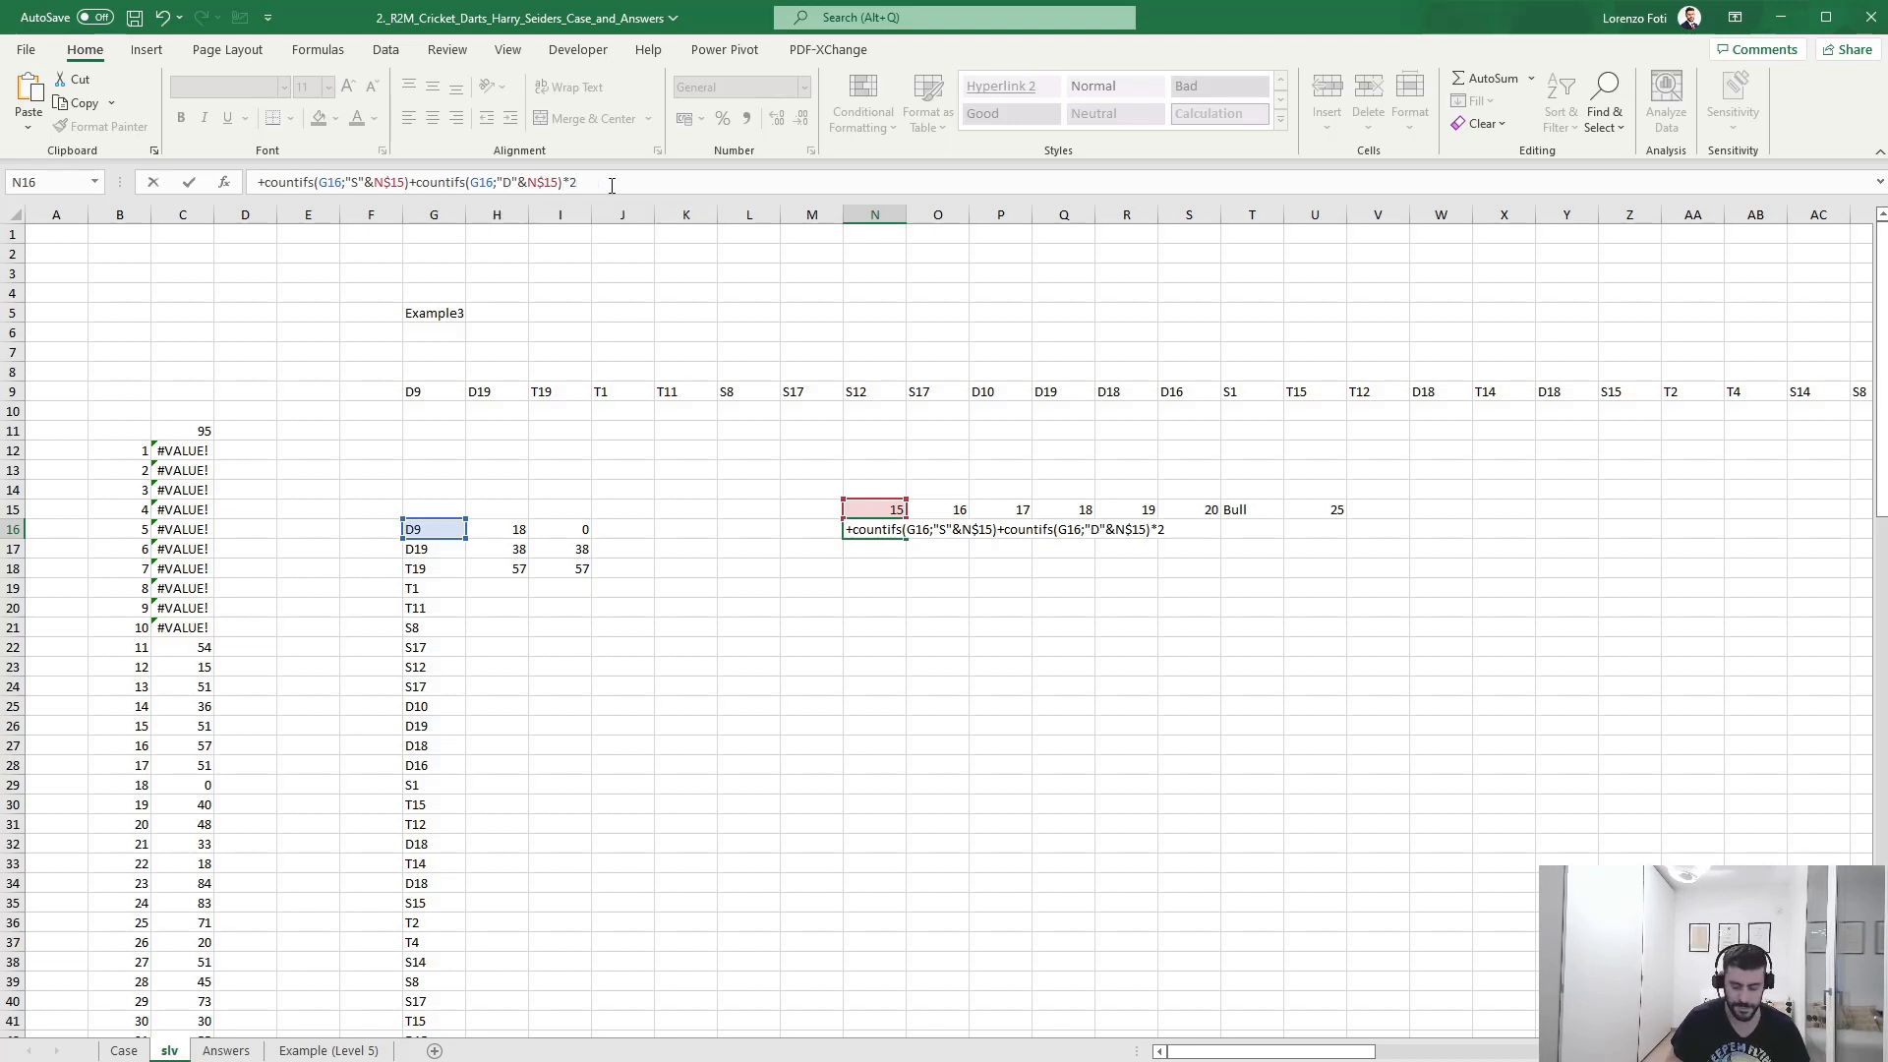
- Add a third COUNTIFS term to the N16 formula that matches "T" plus the header number, multiplied by 3
{"action": "type", "text": "+"}
{"action": "key", "text": "ctrl+v"}
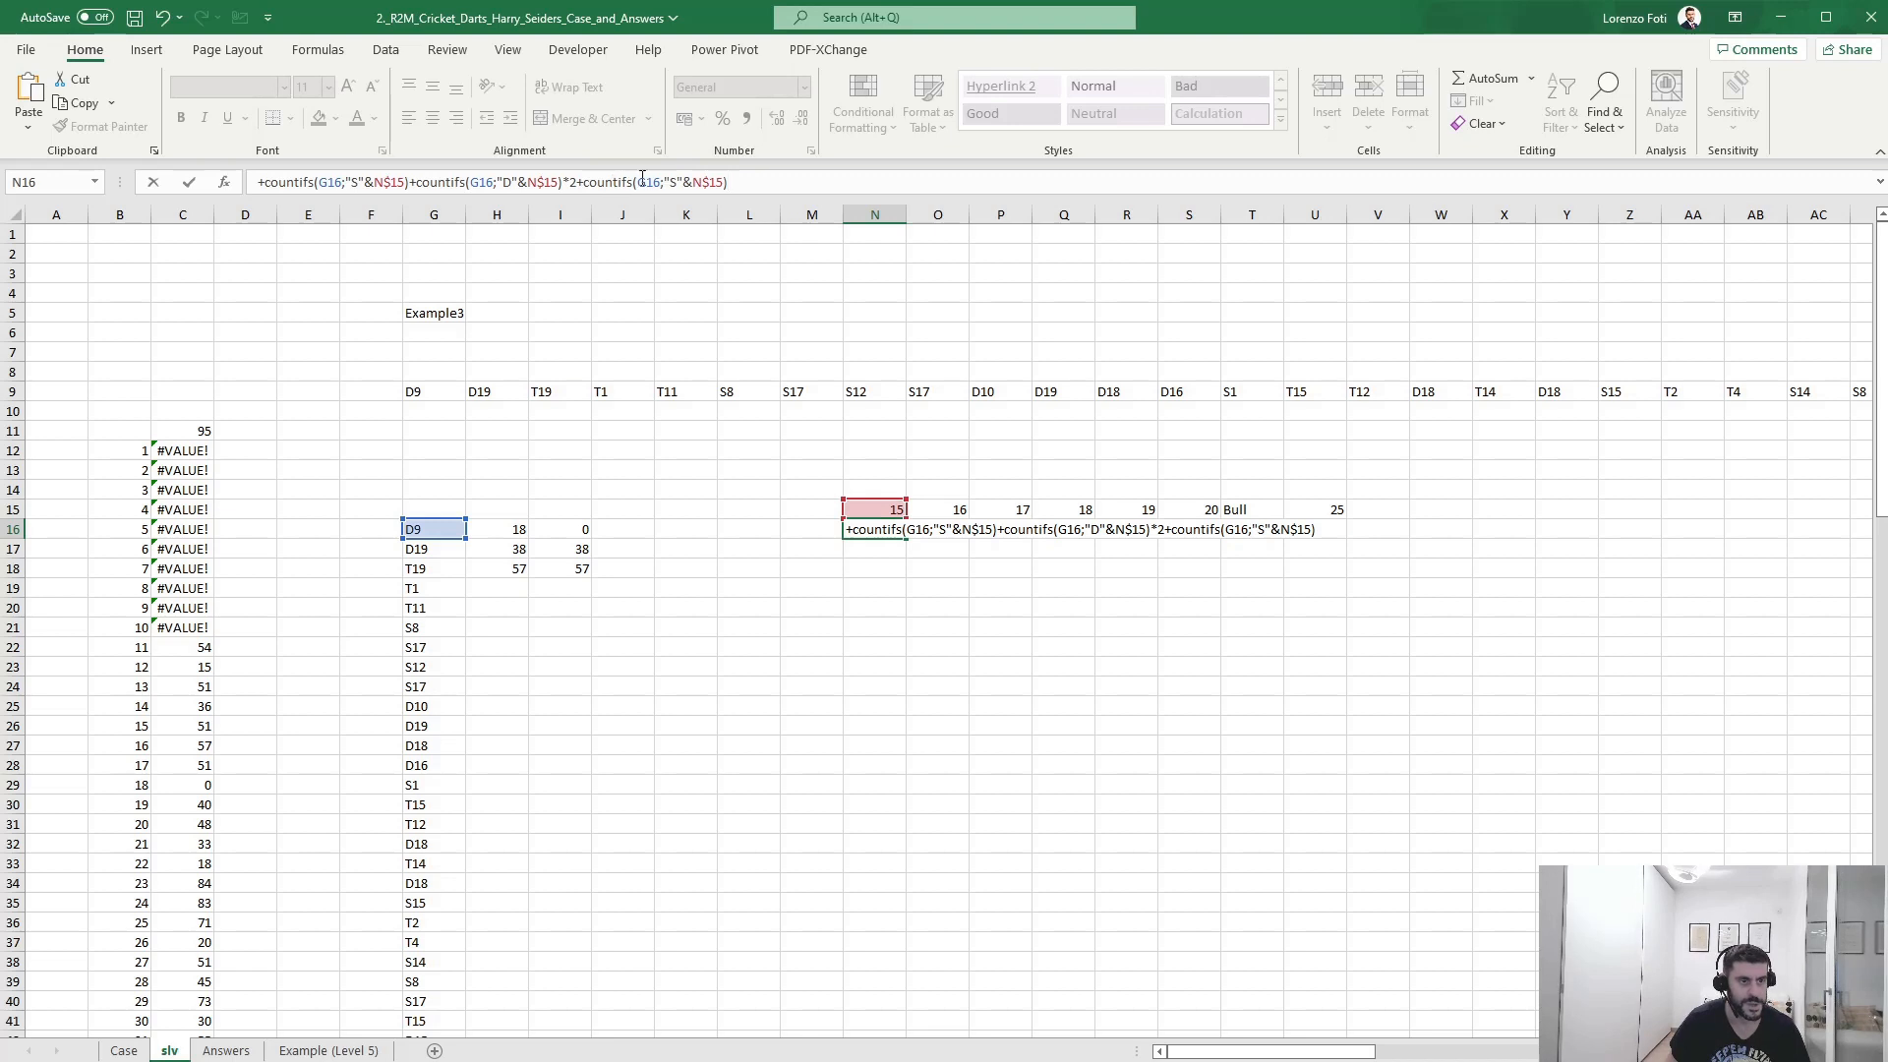
{"action": "double_click", "coordinate": [673, 182]}
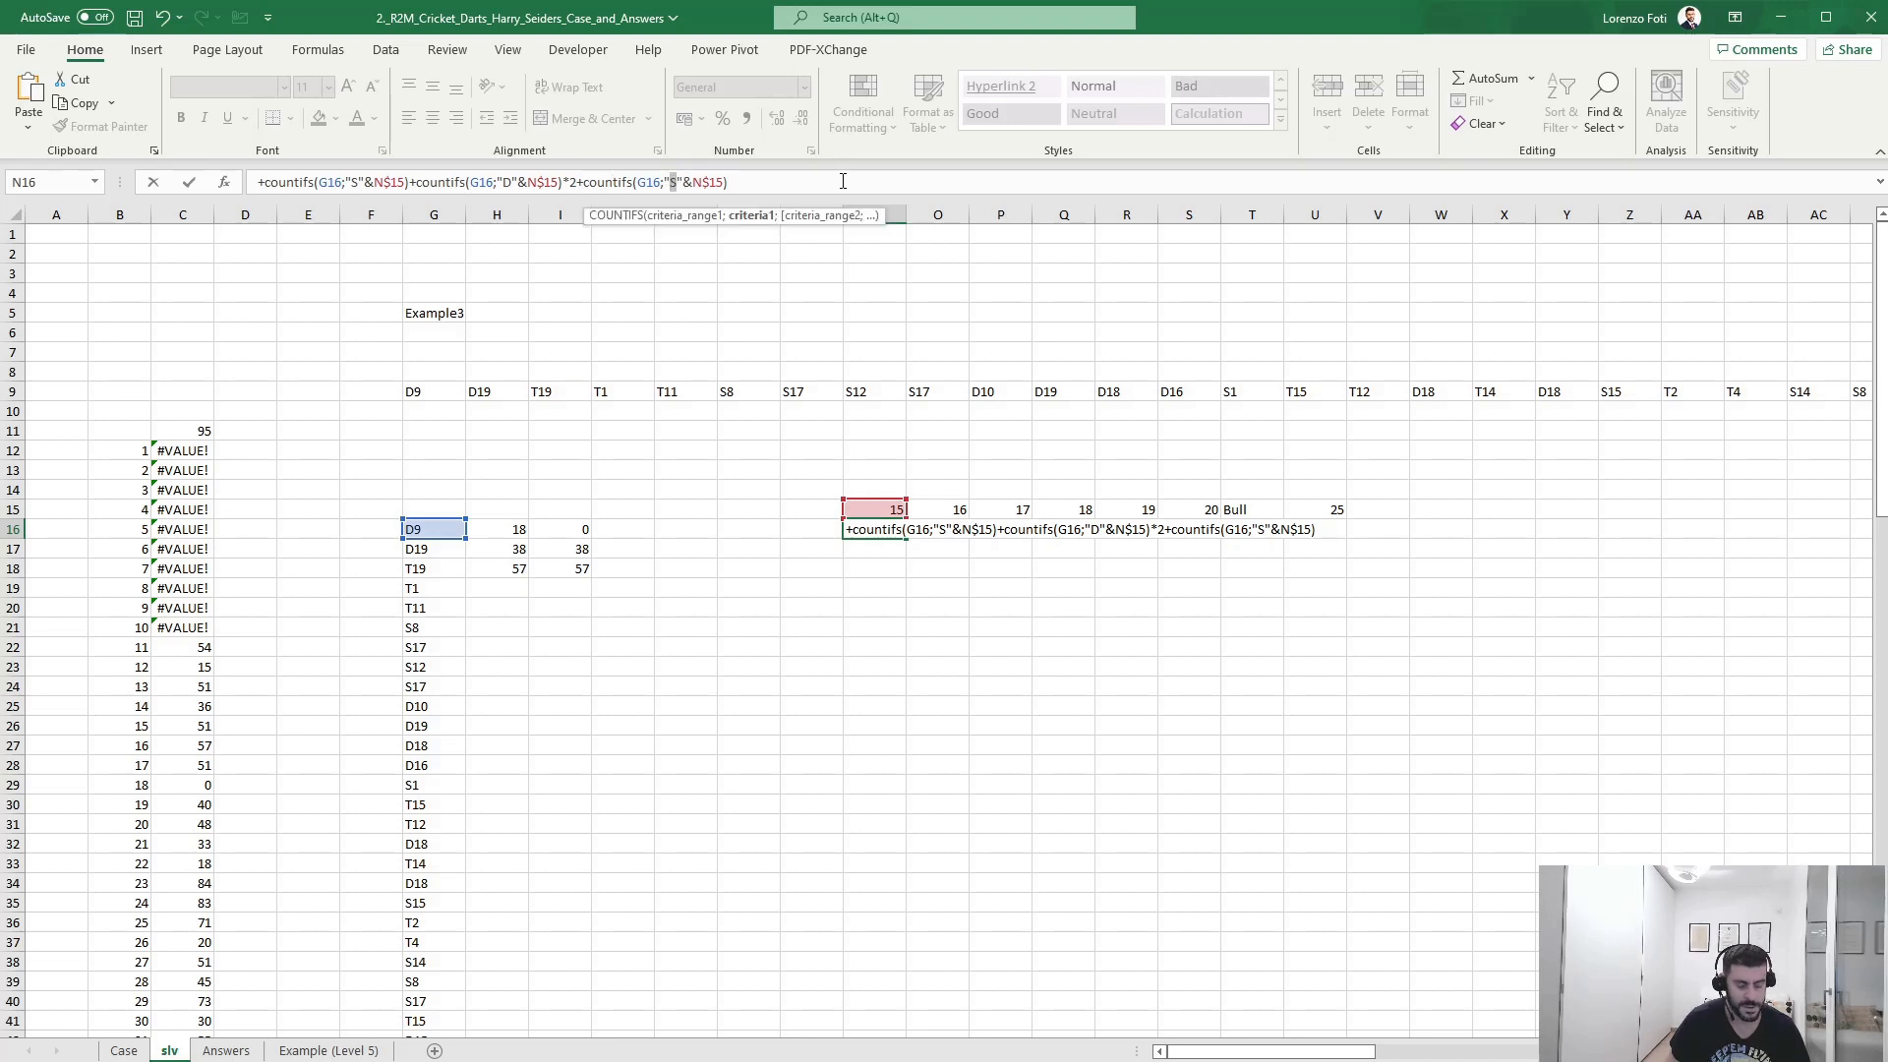
{"action": "type", "text": "T"}
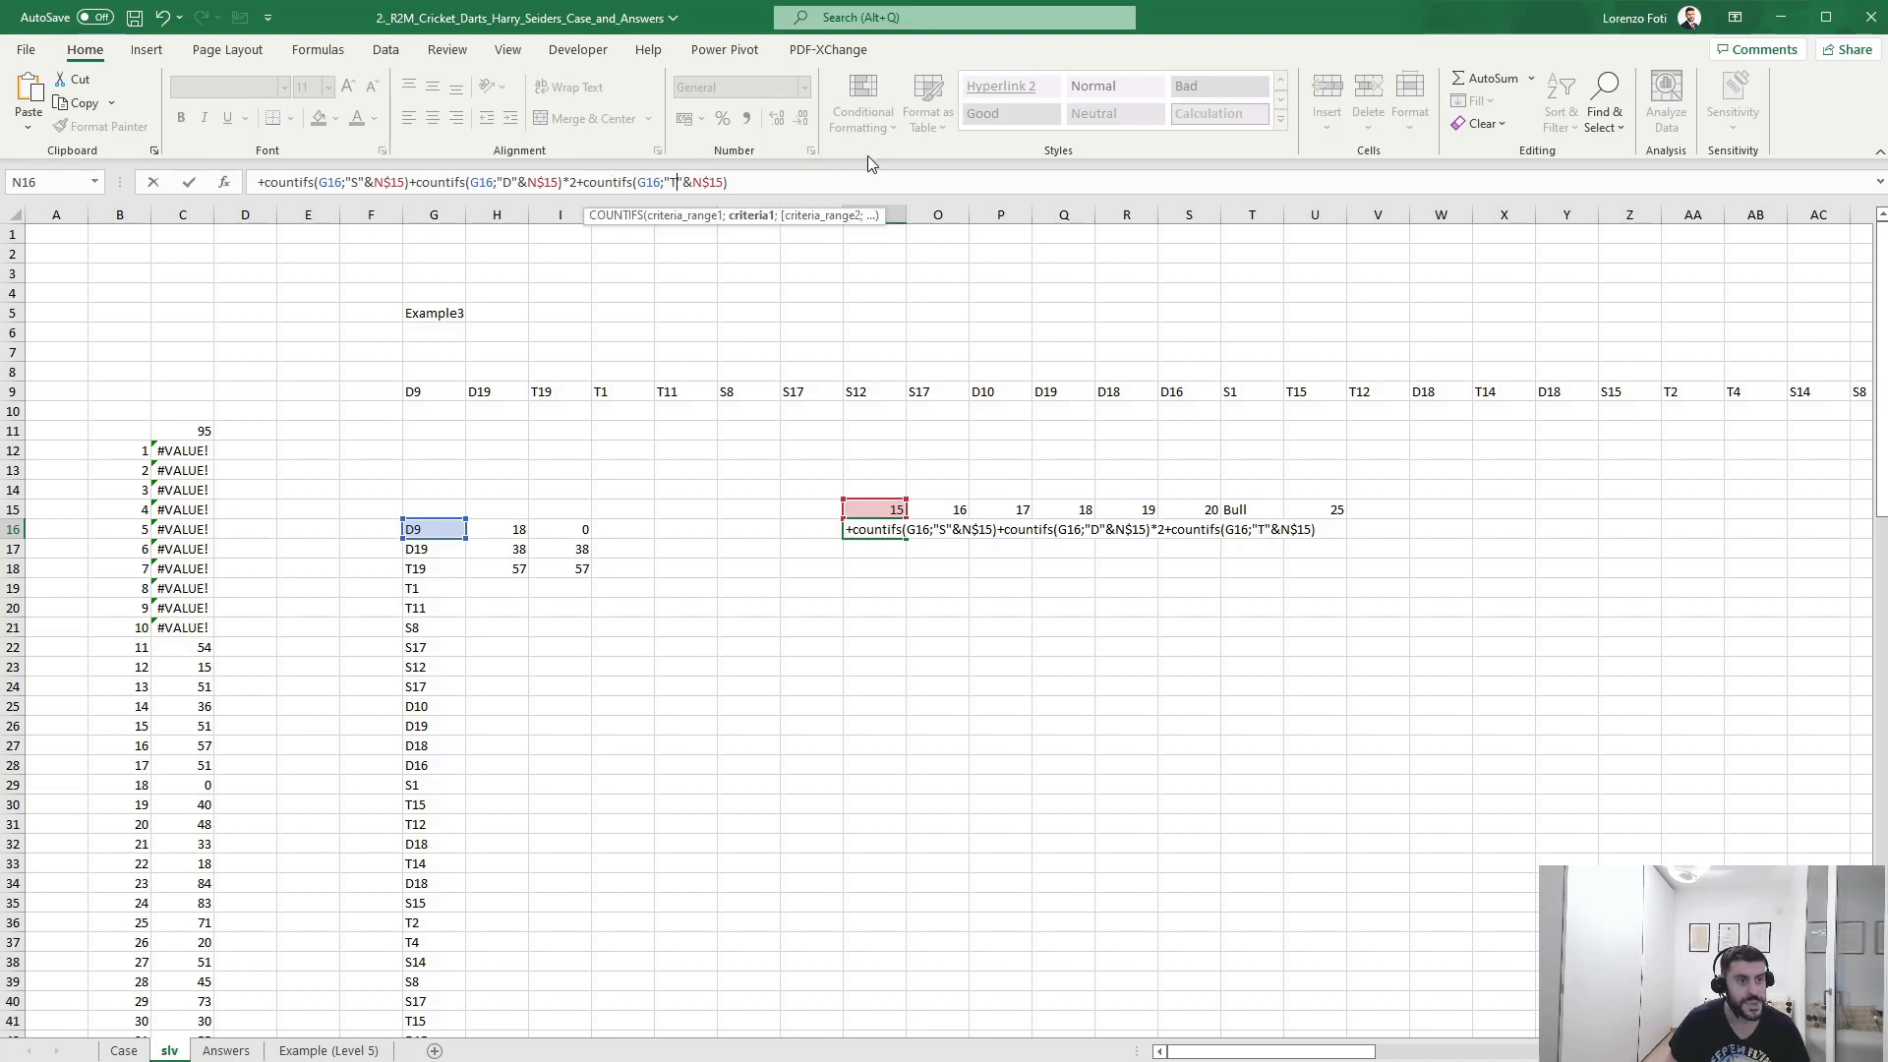
{"action": "left_click", "coordinate": [785, 180]}
{"action": "type", "text": "*3"}
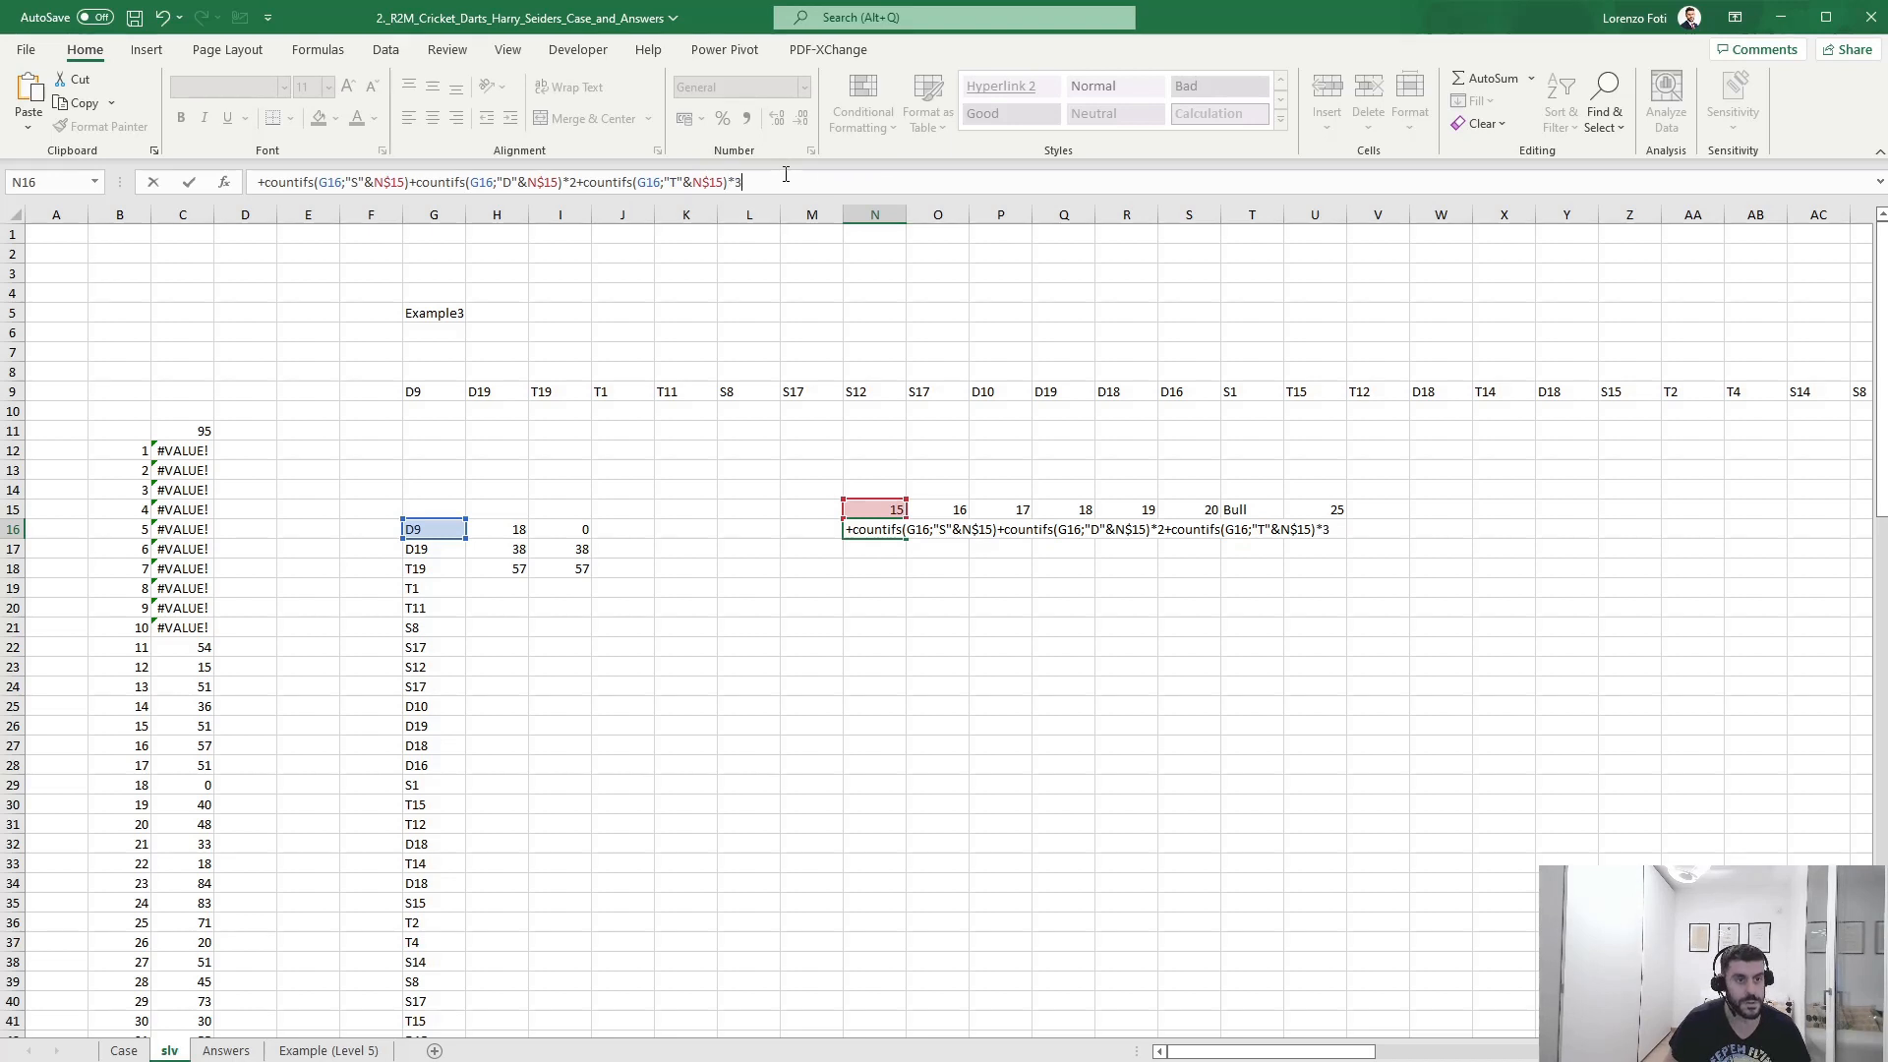
- Lock column G as $G16 in all three COUNTIFS terms and enter the N16 formula
{"action": "left_click", "coordinate": [324, 183]}
{"action": "type", "text": "$"}
{"action": "left_click", "coordinate": [477, 182]}
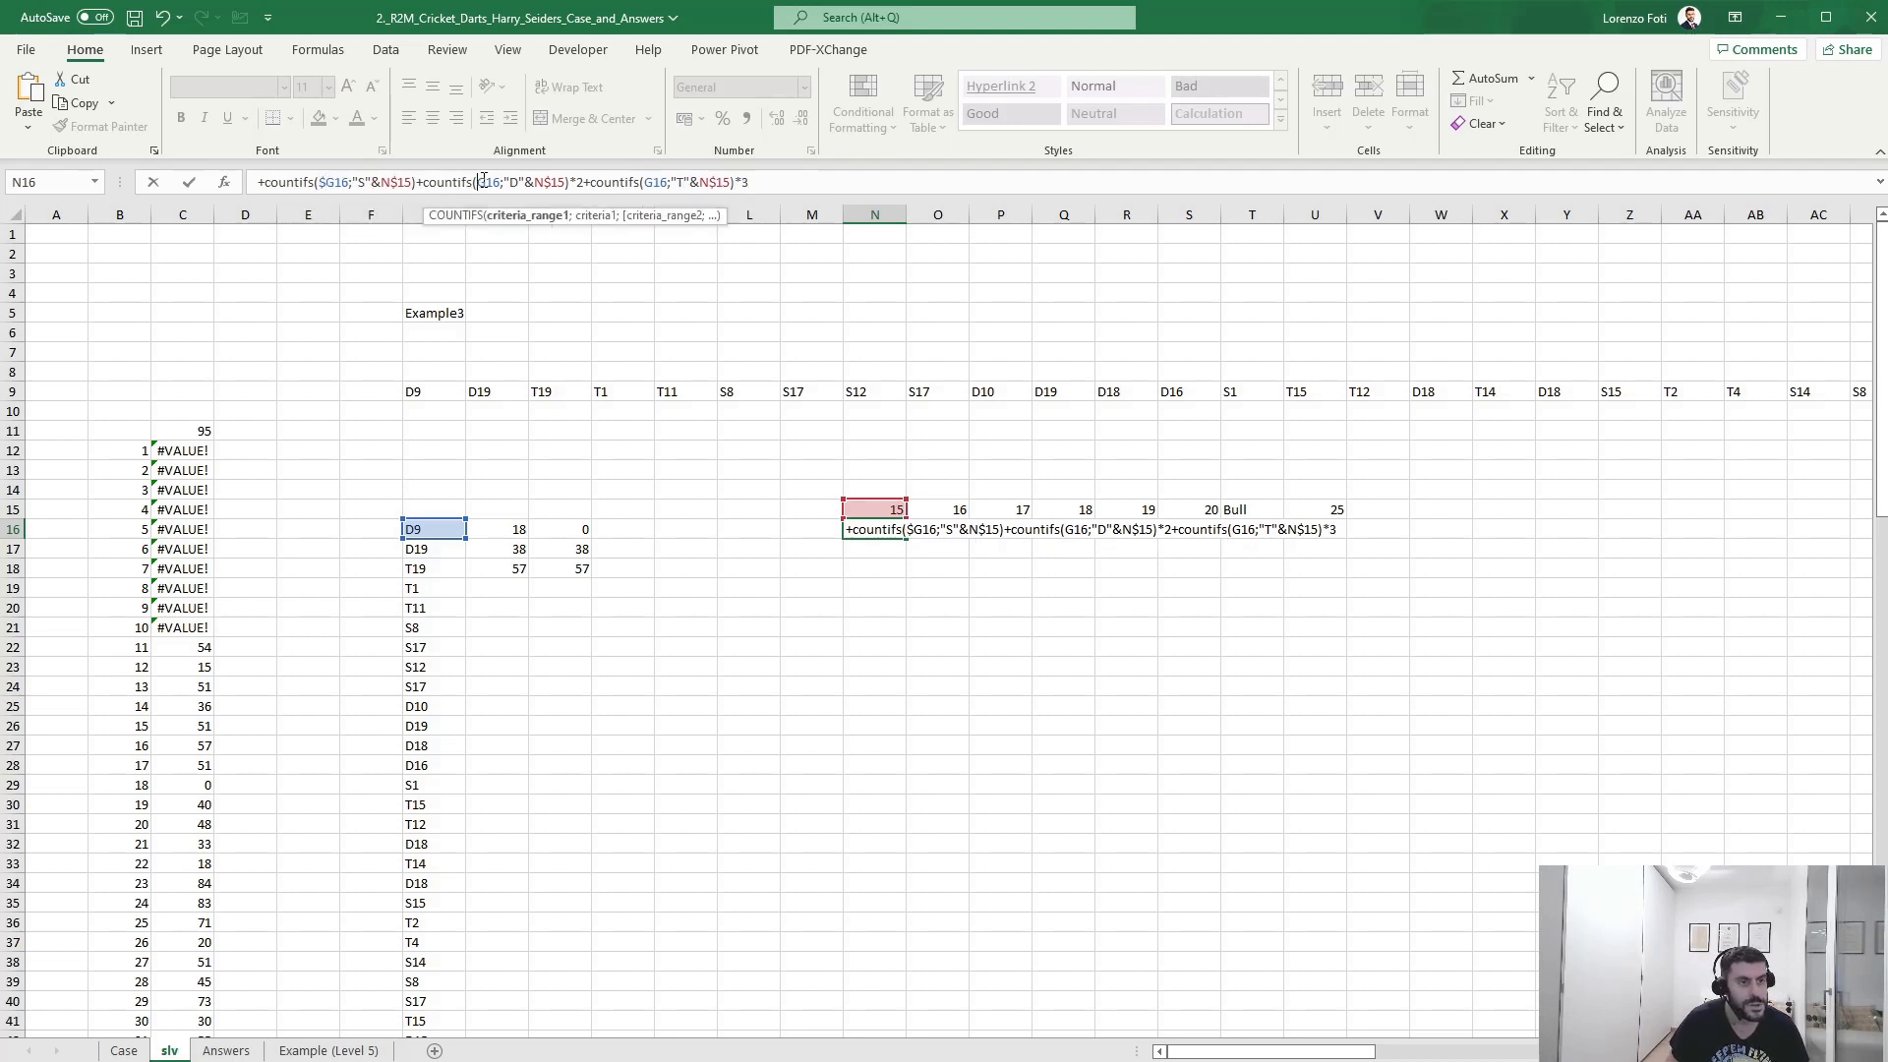
{"action": "type", "text": "$"}
{"action": "left_click", "coordinate": [650, 182]}
{"action": "type", "text": "$"}
{"action": "key", "text": "Return"}
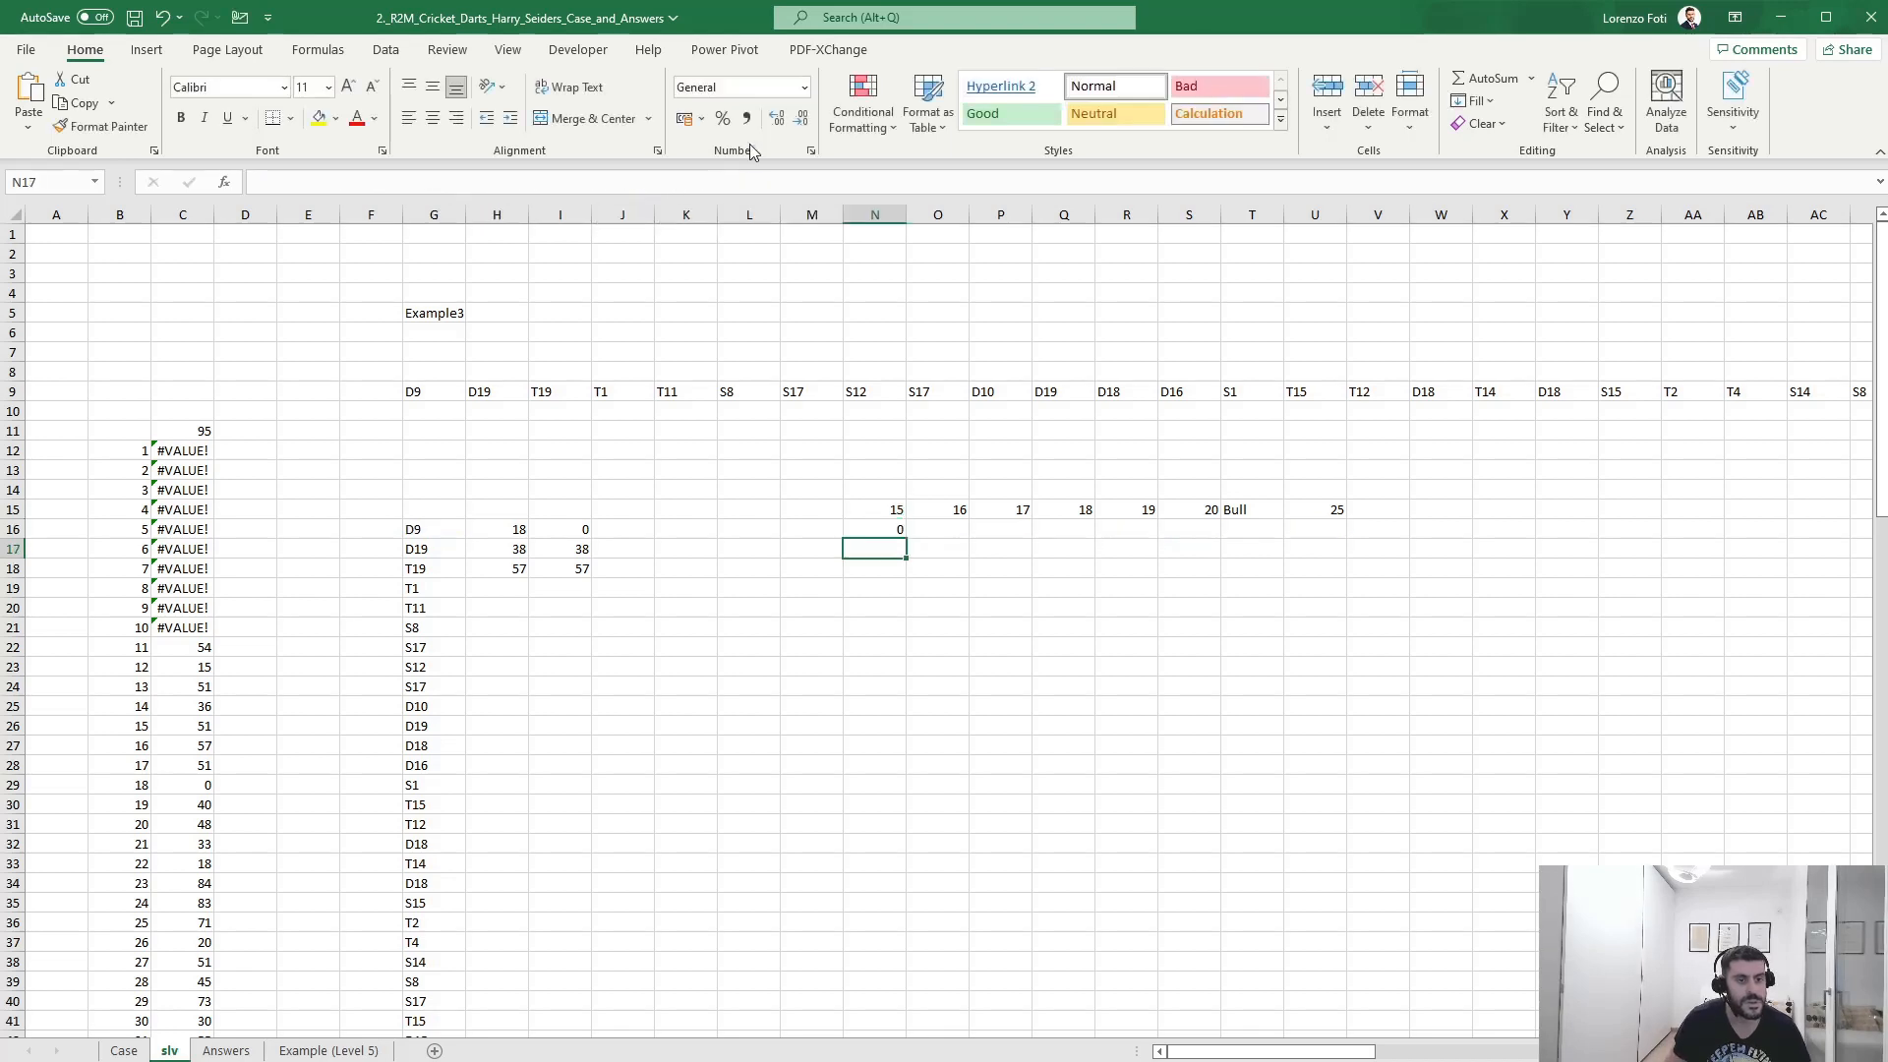
- Copy the N16 hit-count formula across row 16 through U16, under every header including Bull and 25
{"action": "key", "text": "Up"}
{"action": "key", "text": "Right"}
{"action": "key", "text": "ctrl+r"}
{"action": "key", "text": "Right"}
{"action": "key", "text": "ctrl+r"}
{"action": "key", "text": "Right"}
{"action": "key", "text": "ctrl+r"}
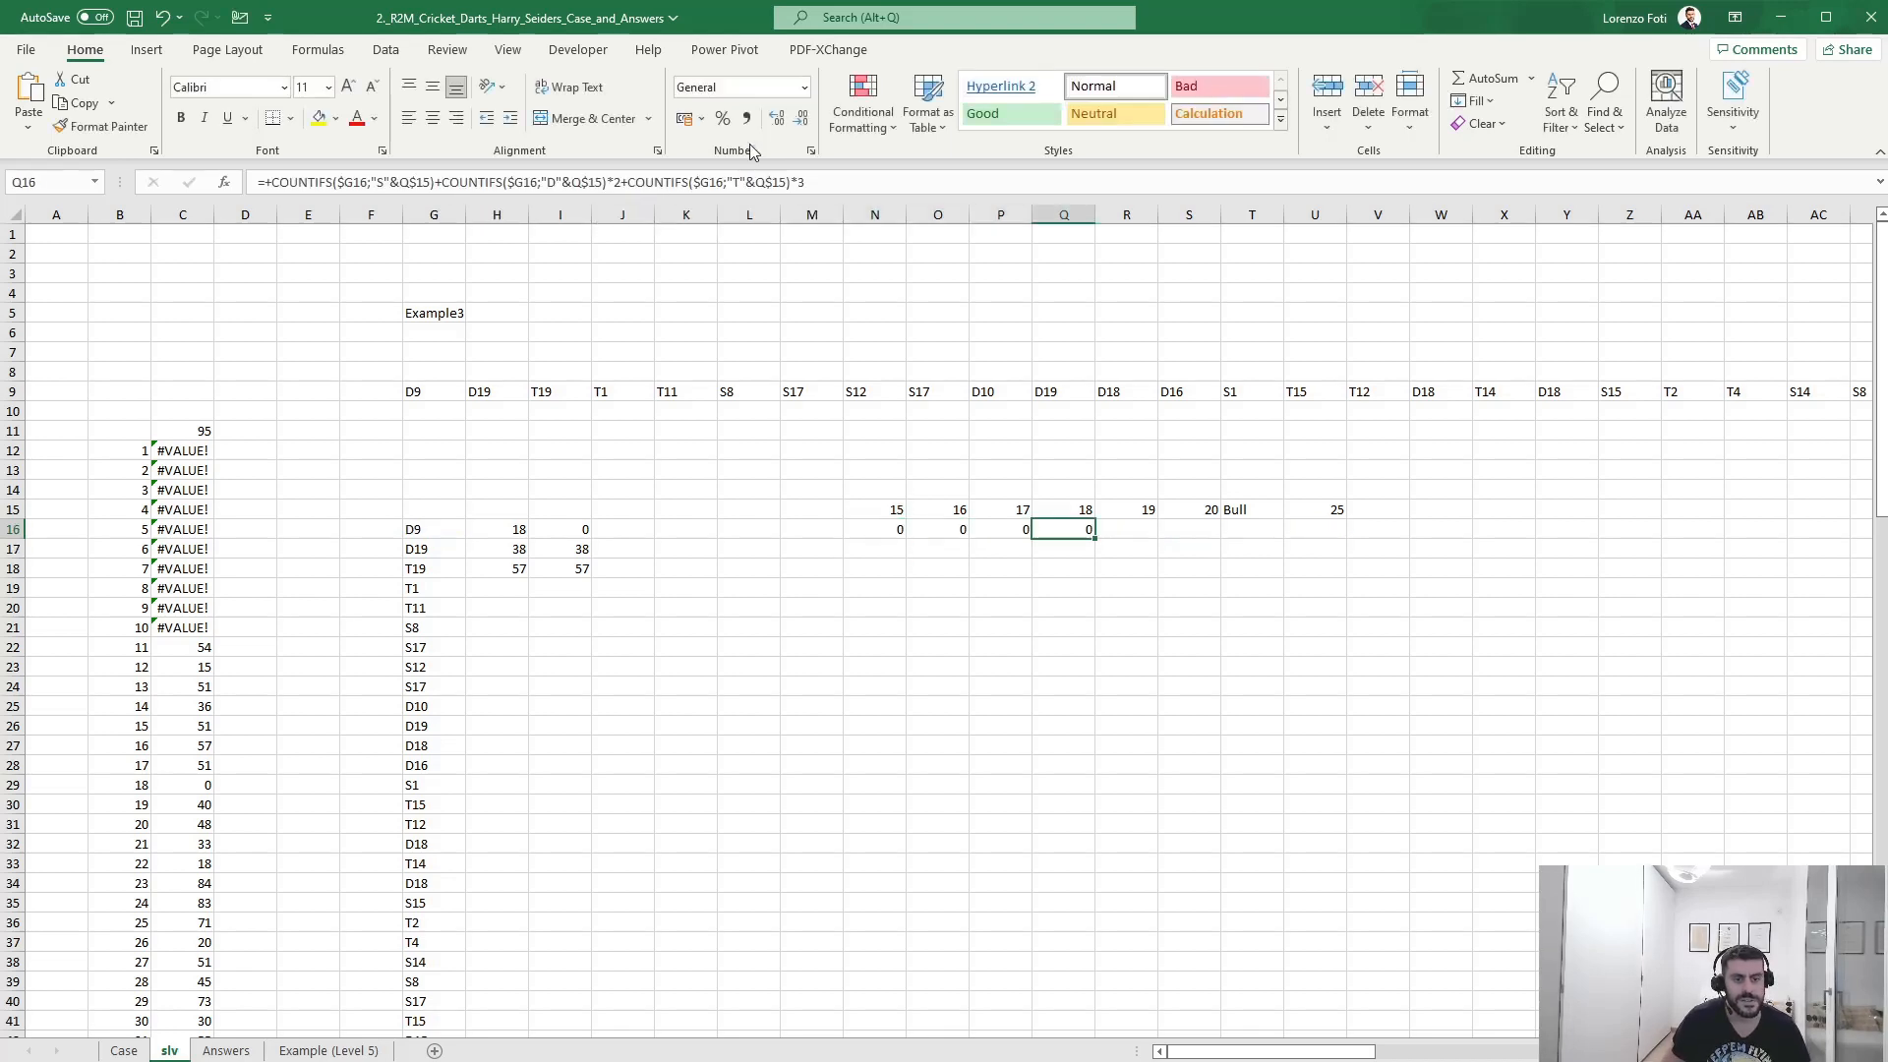
{"action": "key", "text": "Right"}
{"action": "key", "text": "ctrl+r"}
{"action": "key", "text": "Right"}
{"action": "key", "text": "ctrl+r"}
{"action": "key", "text": "Right"}
{"action": "key", "text": "ctrl+r"}
{"action": "key", "text": "Right"}
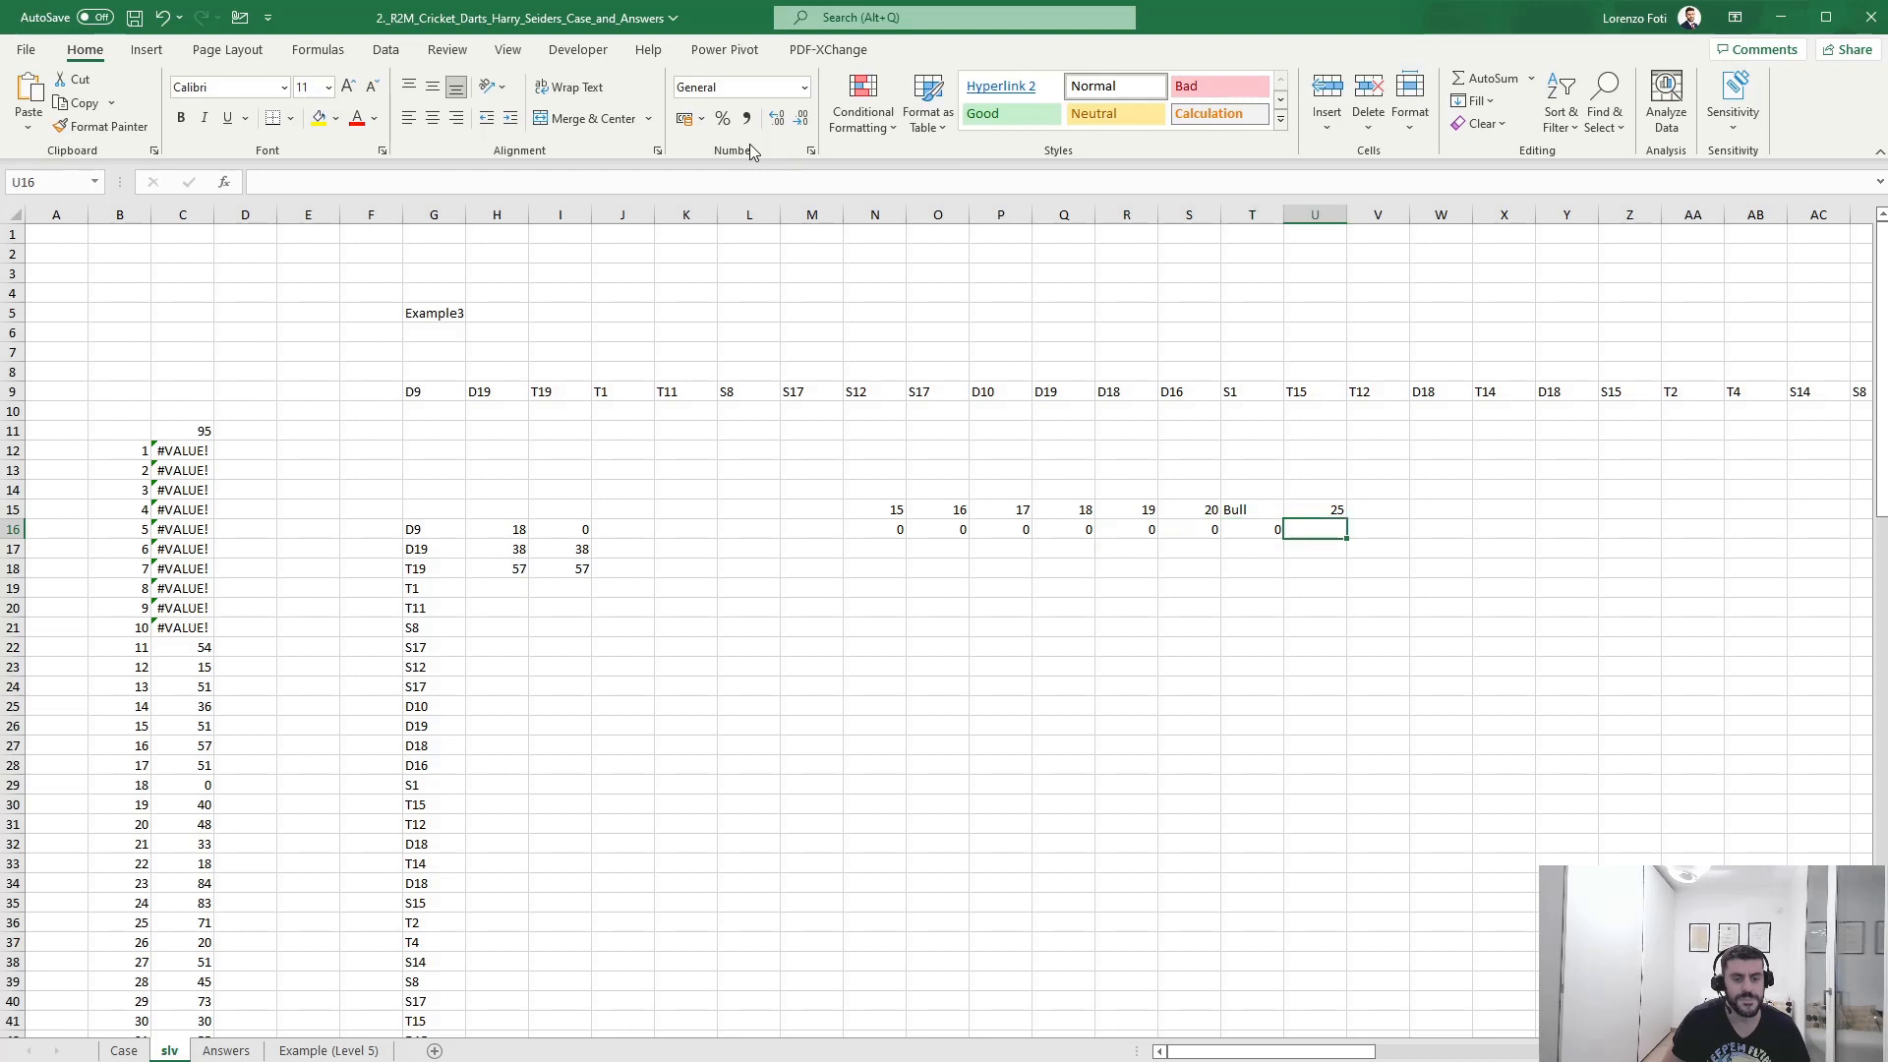
{"action": "key", "text": "ctrl+r"}
- Copy the hit-count formula for number 19 down one row into R17 to test it on the second throw
{"action": "key", "text": "Left"}
{"action": "key", "text": "Left"}
{"action": "key", "text": "Left"}
{"action": "key", "text": "Left"}
{"action": "key", "text": "Left"}
{"action": "key", "text": "Left"}
{"action": "key", "text": "Left"}
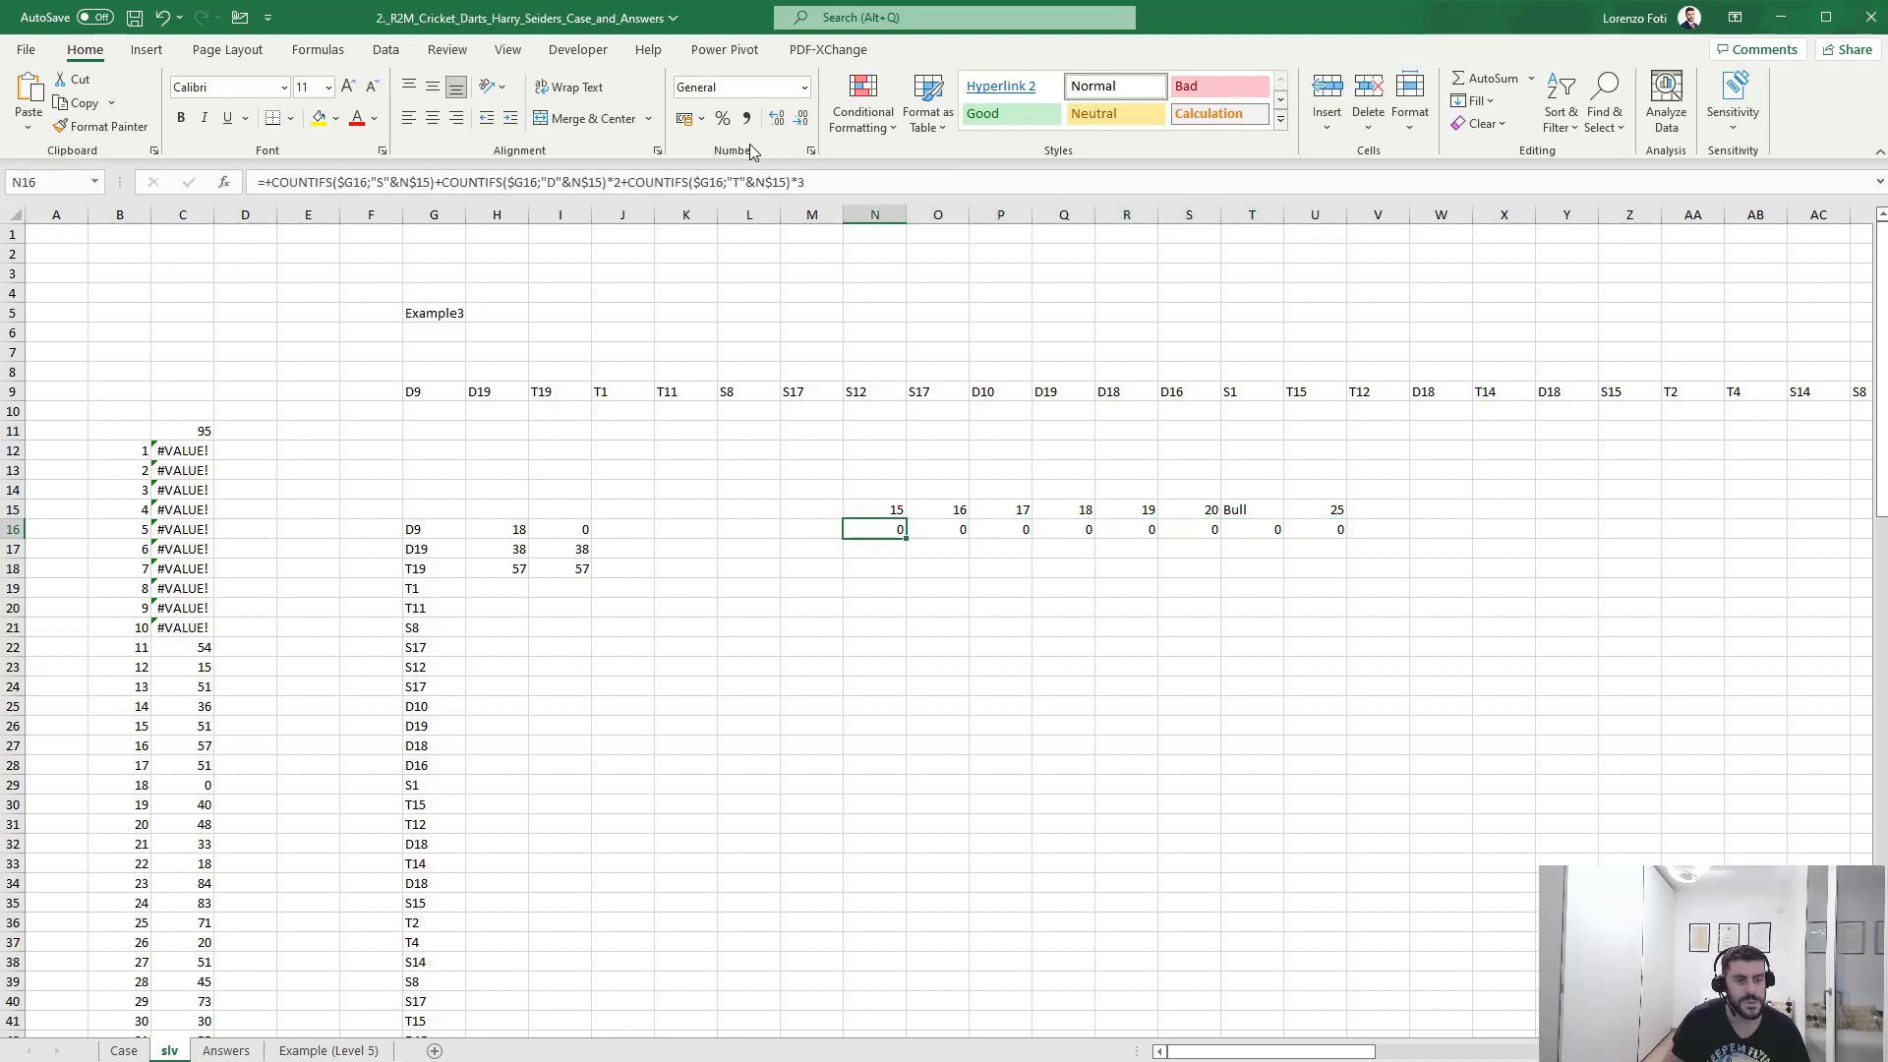
{"action": "key", "text": "Right"}
{"action": "key", "text": "Right"}
{"action": "key", "text": "Right"}
{"action": "key", "text": "Right"}
{"action": "key", "text": "Down"}
{"action": "key", "text": "ctrl+d"}
- Inspect the R17 formula and the cells it references to verify the count for the D19 throw
{"action": "key", "text": "Left"}
{"action": "key", "text": "Left"}
{"action": "key", "text": "Left"}
{"action": "key", "text": "Left"}
{"action": "key", "text": "Left"}
{"action": "key", "text": "Left"}
{"action": "key", "text": "Left"}
{"action": "key", "text": "Left"}
{"action": "key", "text": "Left"}
{"action": "key", "text": "Left"}
{"action": "key", "text": "Left"}
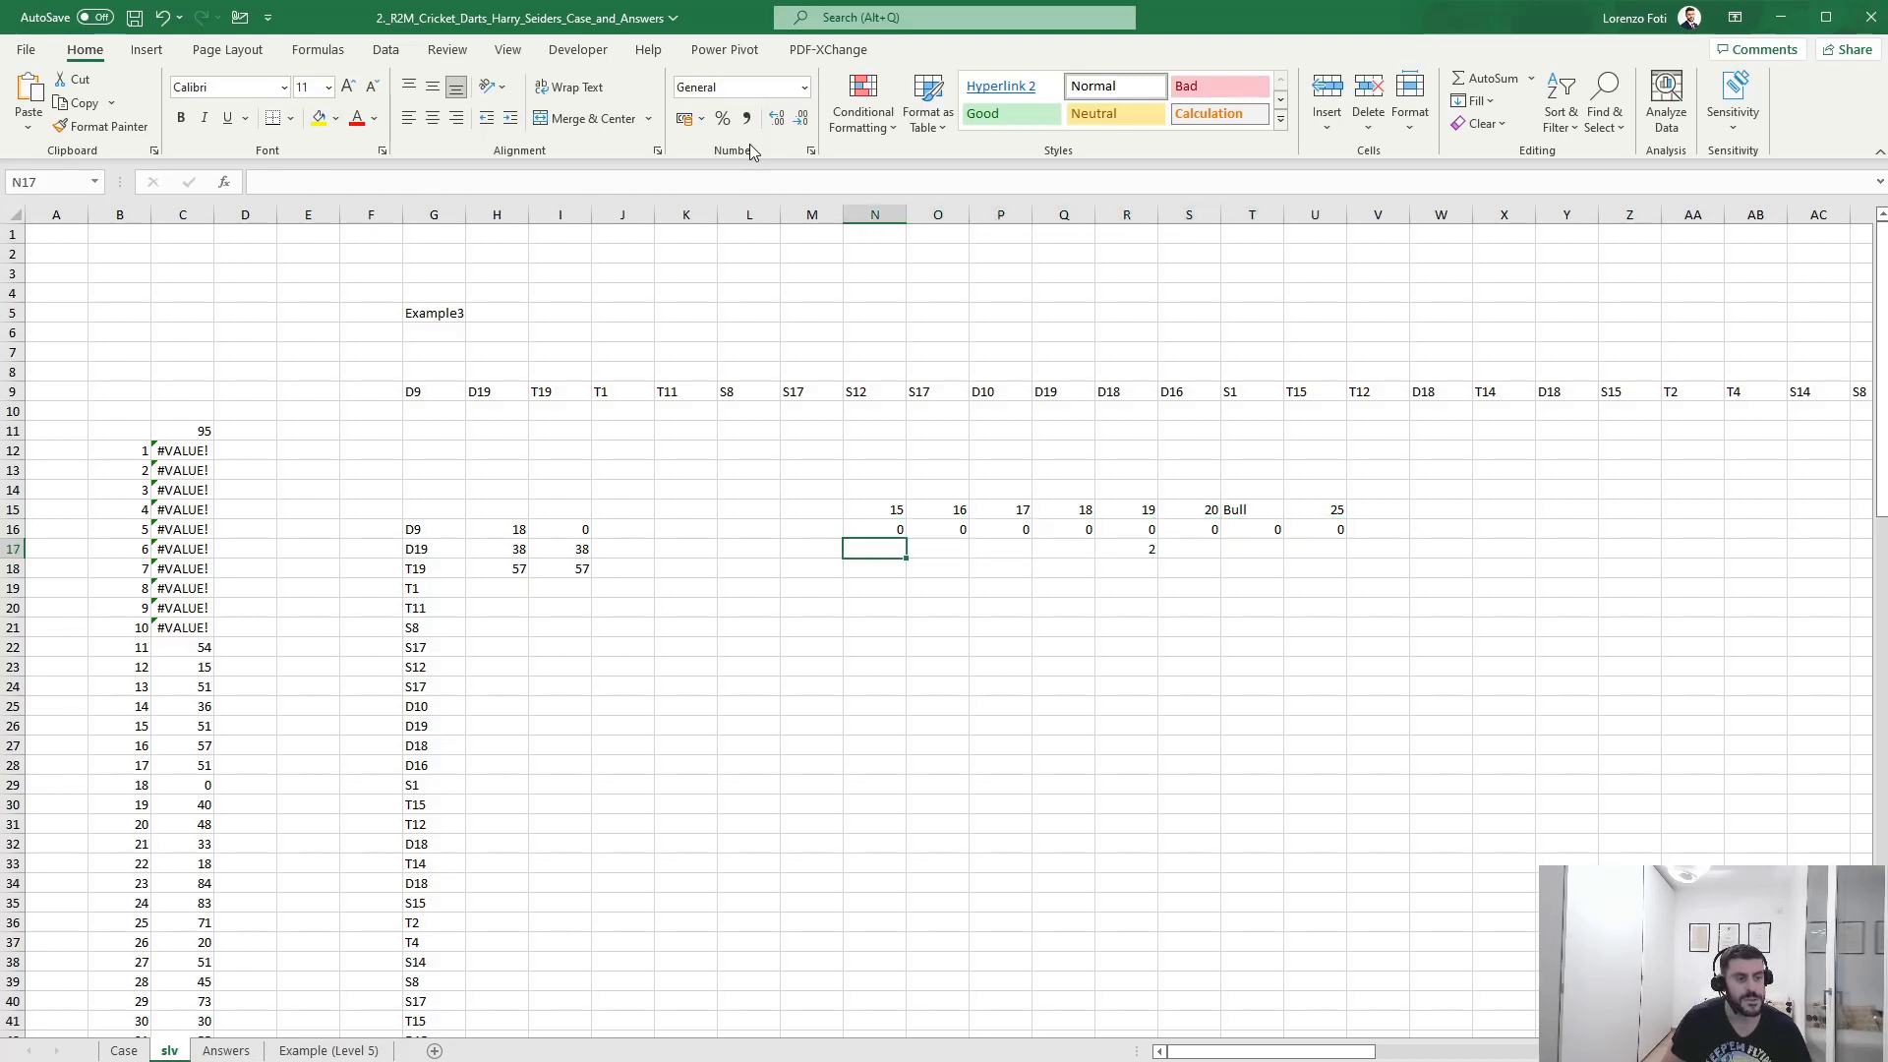
{"action": "key", "text": "Right"}
{"action": "key", "text": "ctrl+Right"}
{"action": "key", "text": "ctrl+Right"}
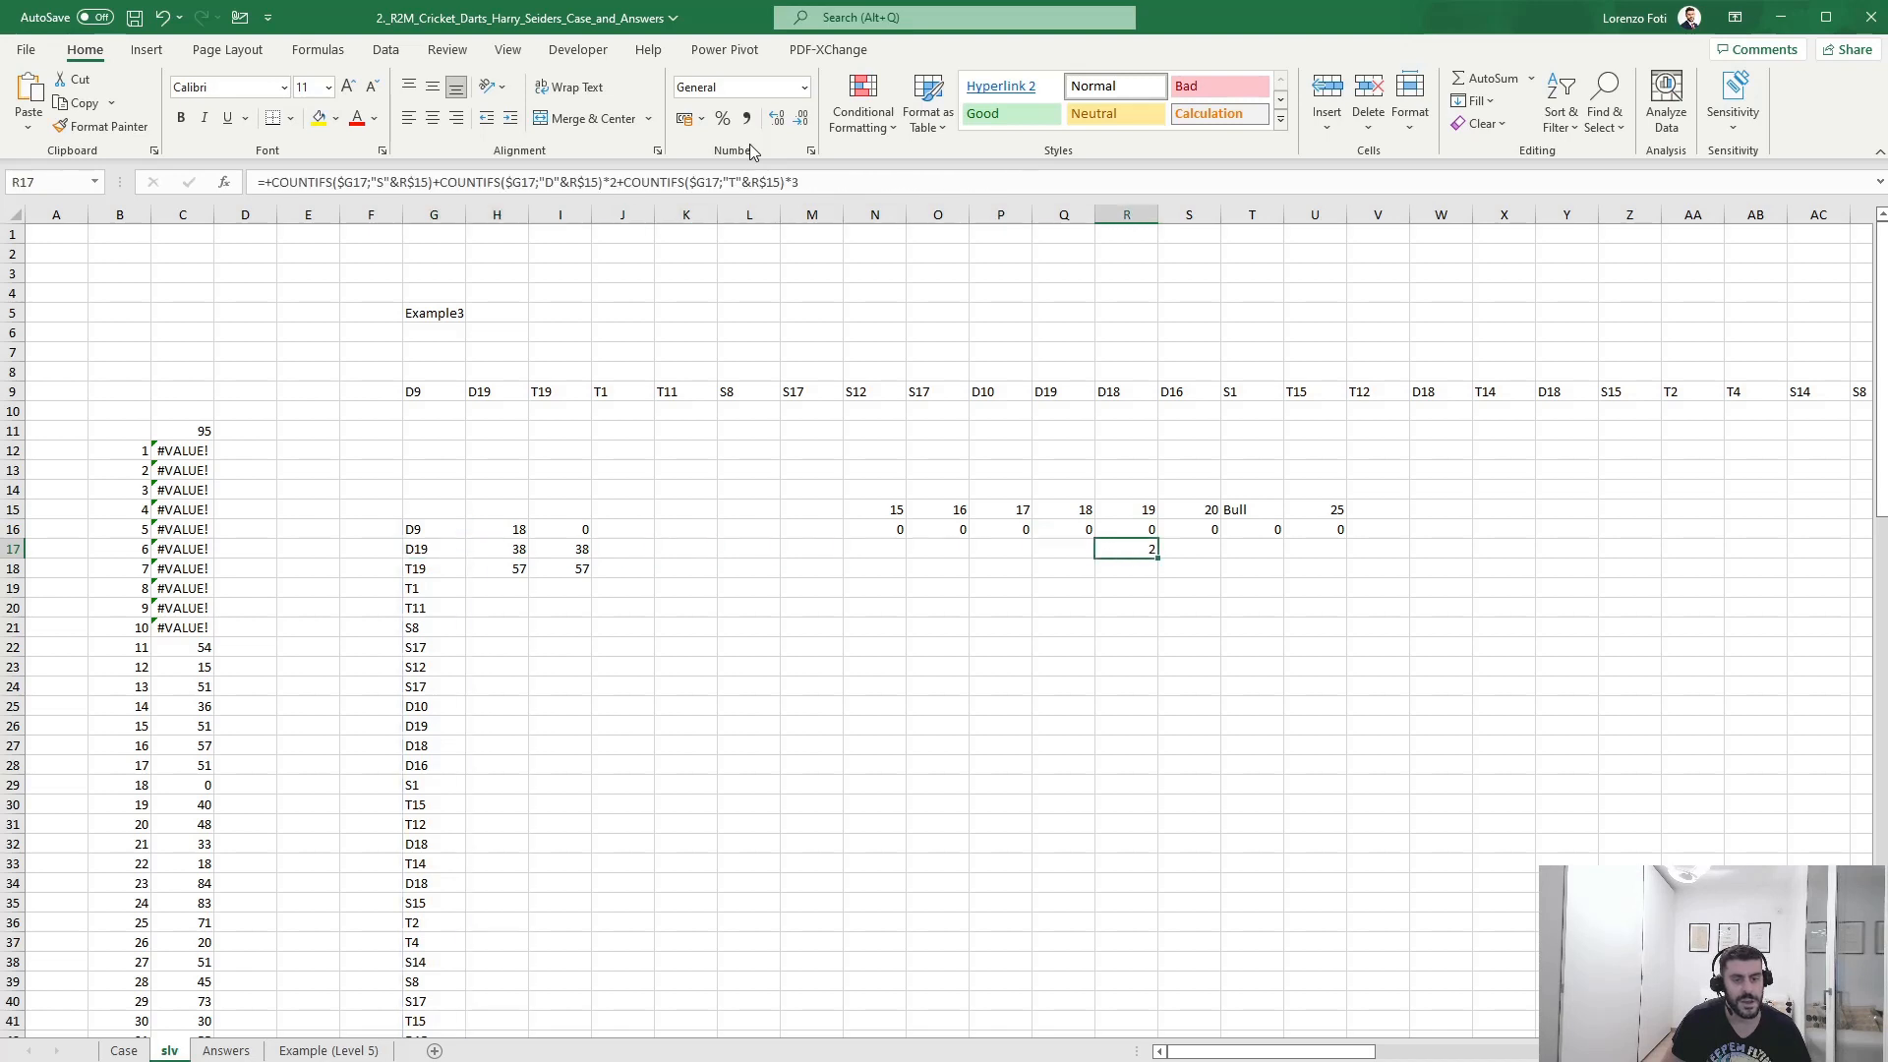
{"action": "left_click", "coordinate": [463, 179]}
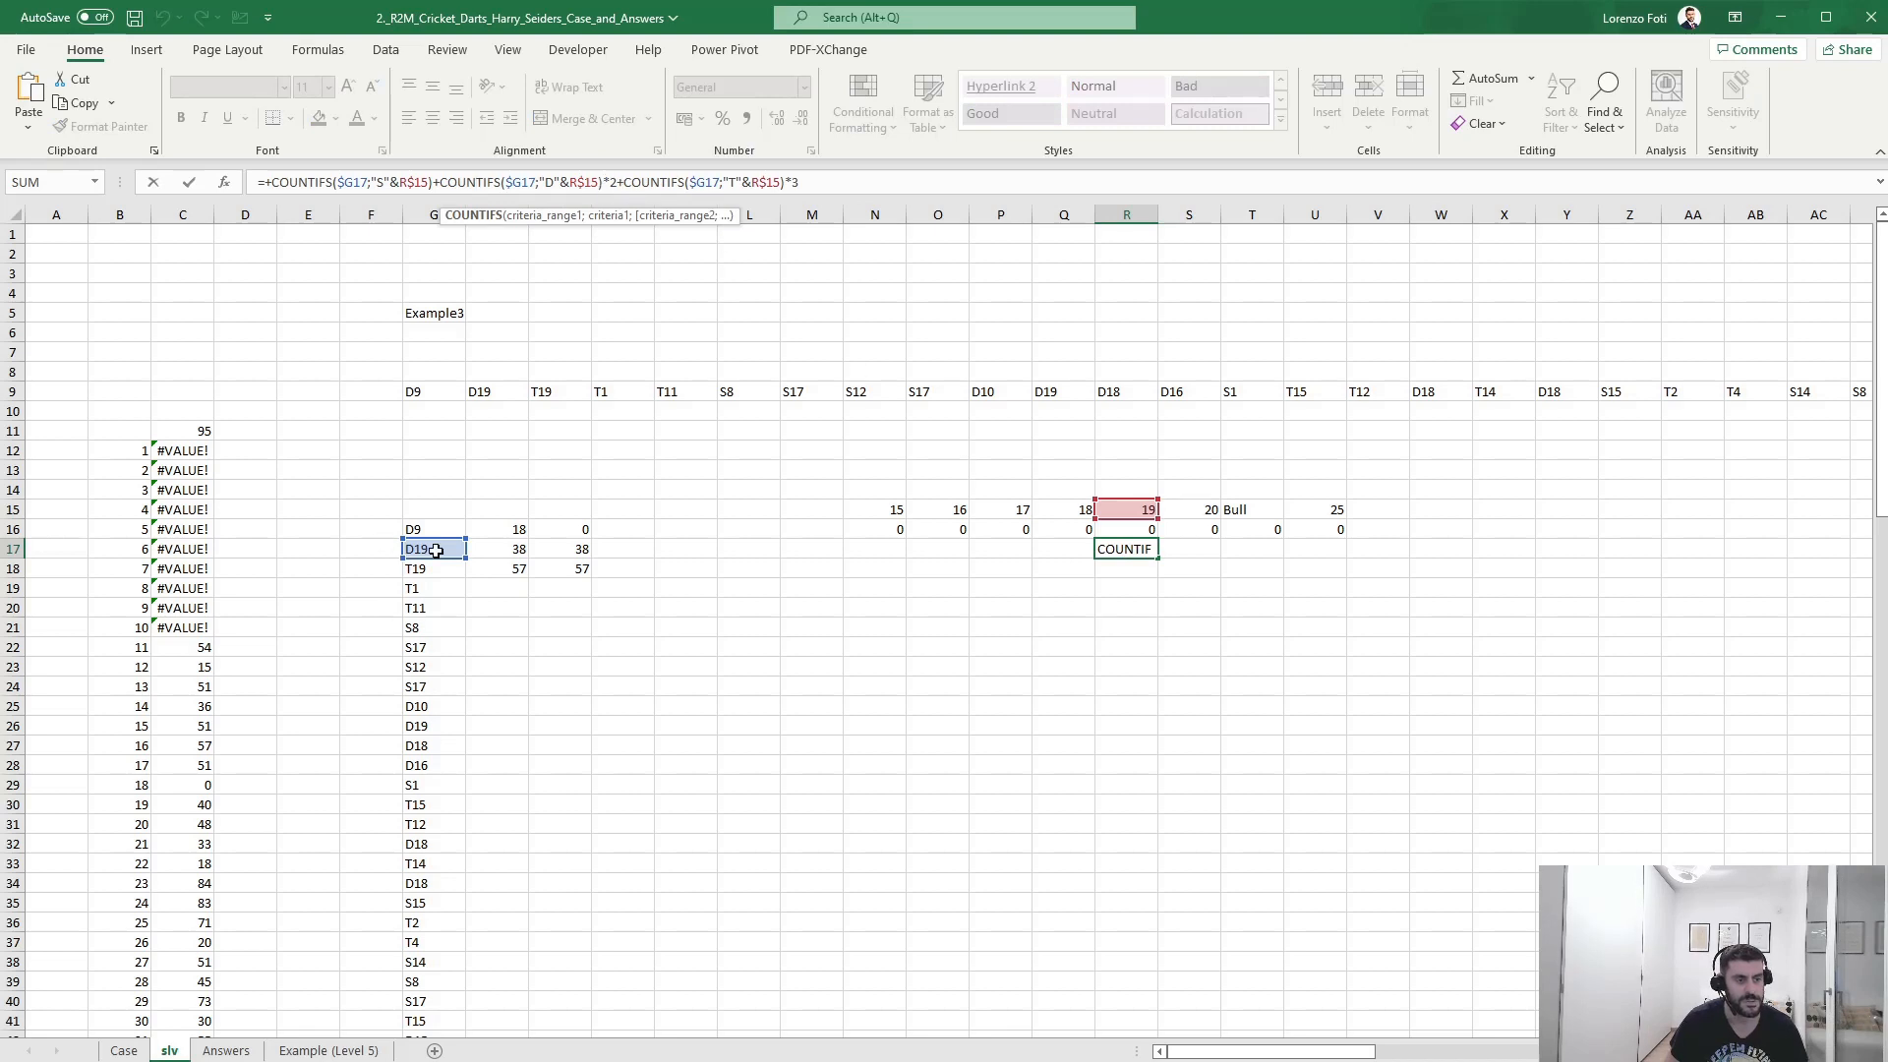
{"action": "key", "text": "ctrl+Return"}
- Reduce the Bull hit-count formula in T16 to a single double-value term, =+COUNTIFS($G16;T$15)*2
{"action": "left_click", "coordinate": [1260, 529]}
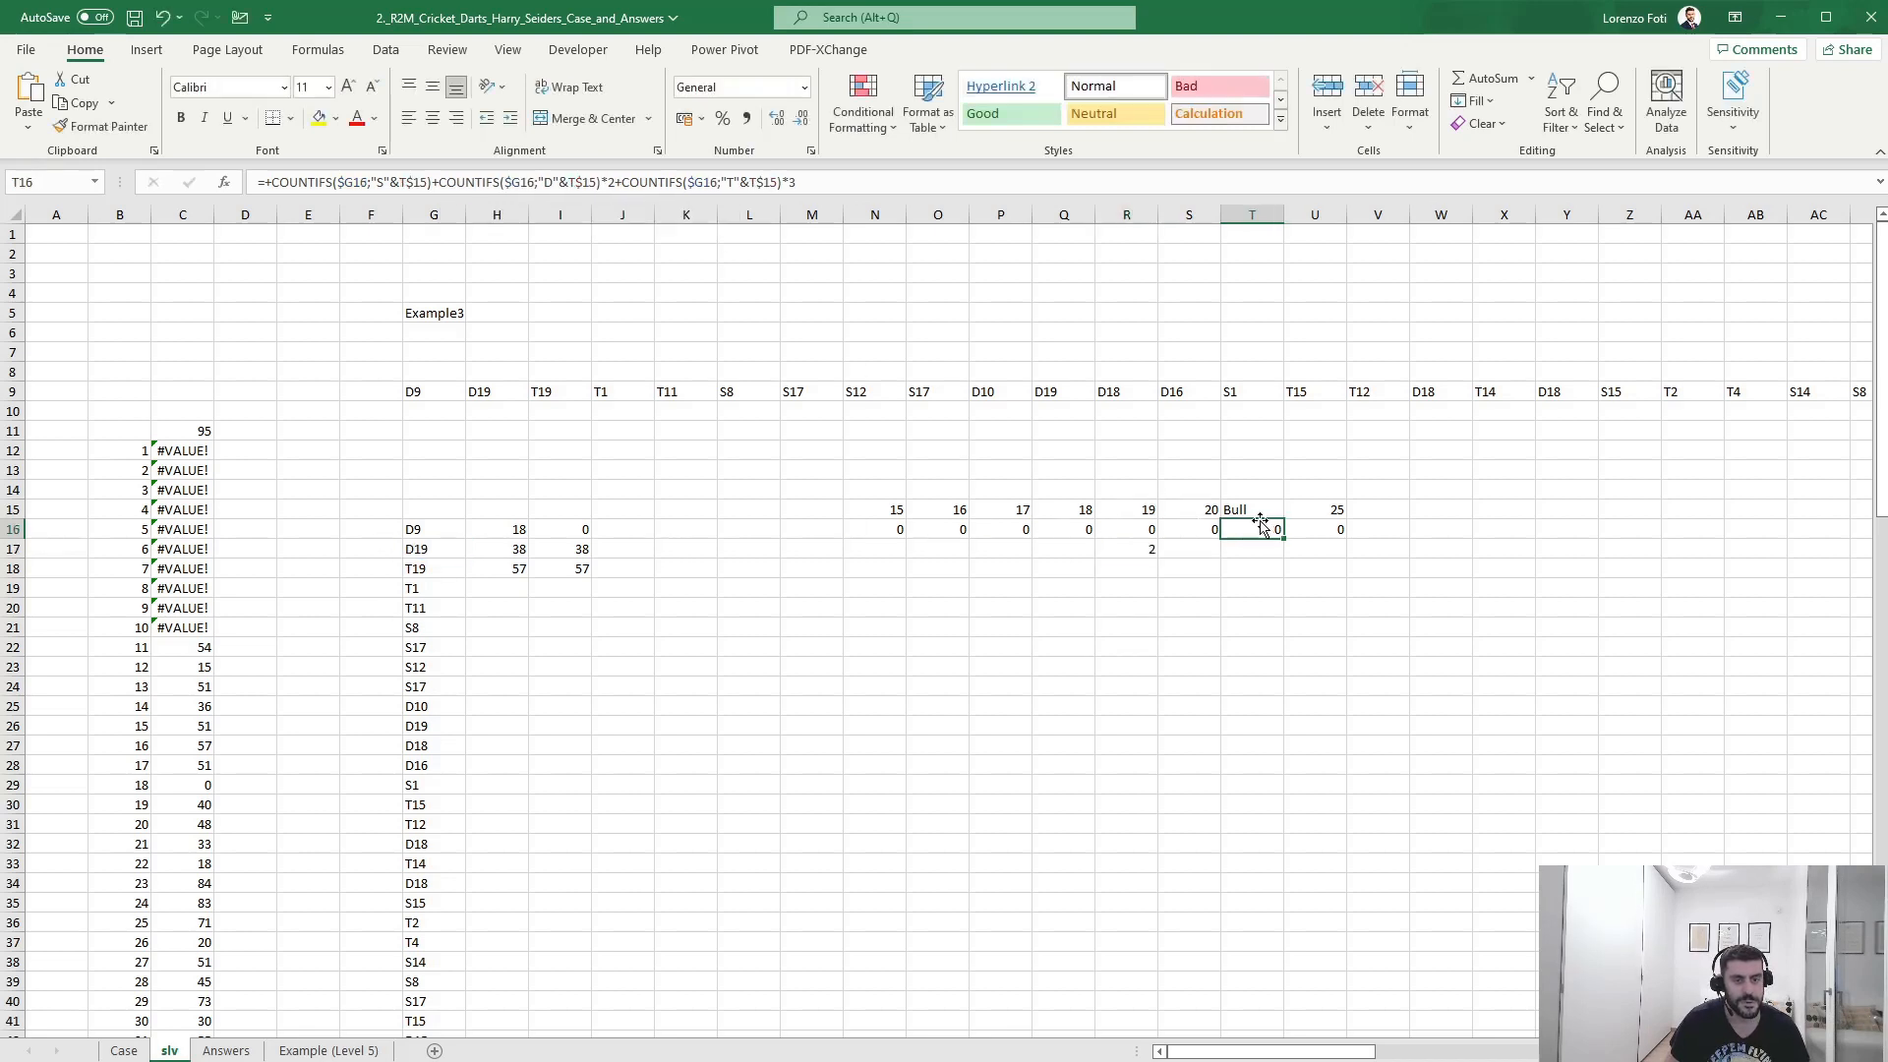
{"action": "left_click", "coordinate": [608, 183]}
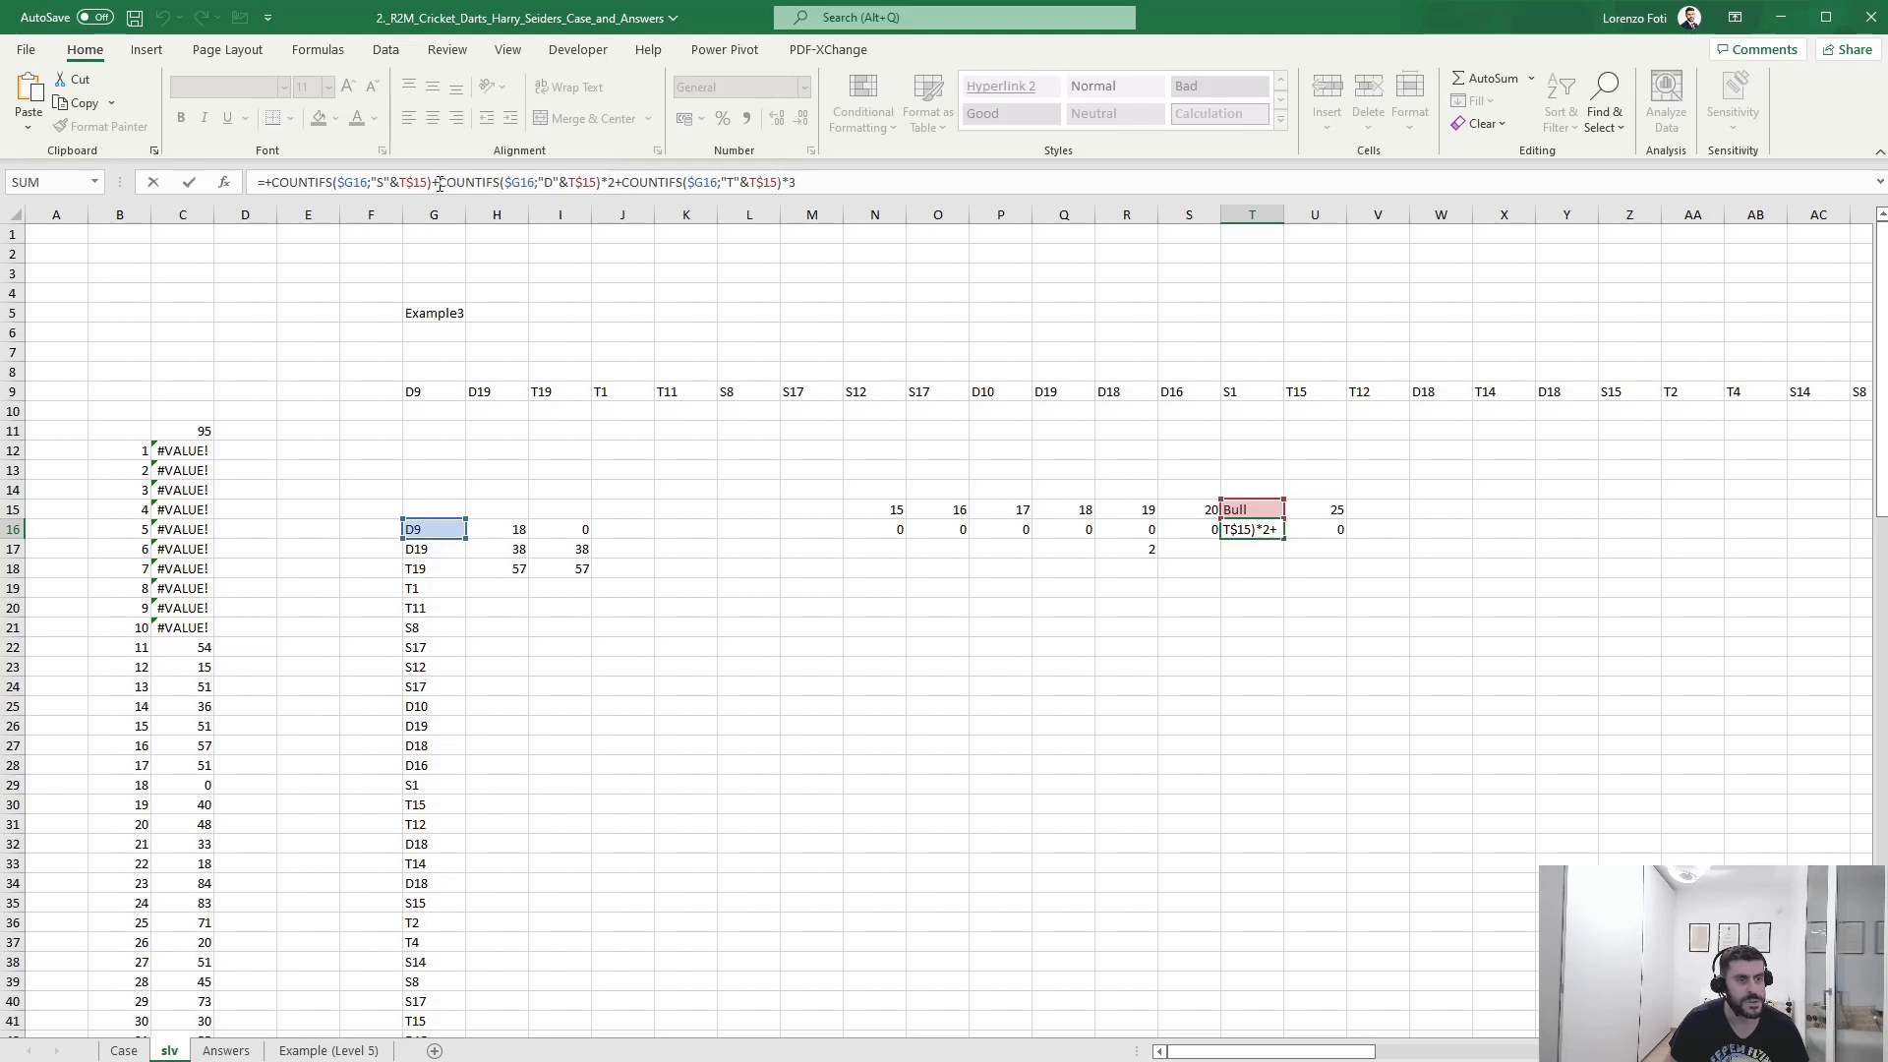
{"action": "left_click_drag", "start_coordinate": [440, 185], "coordinate": [956, 189]}
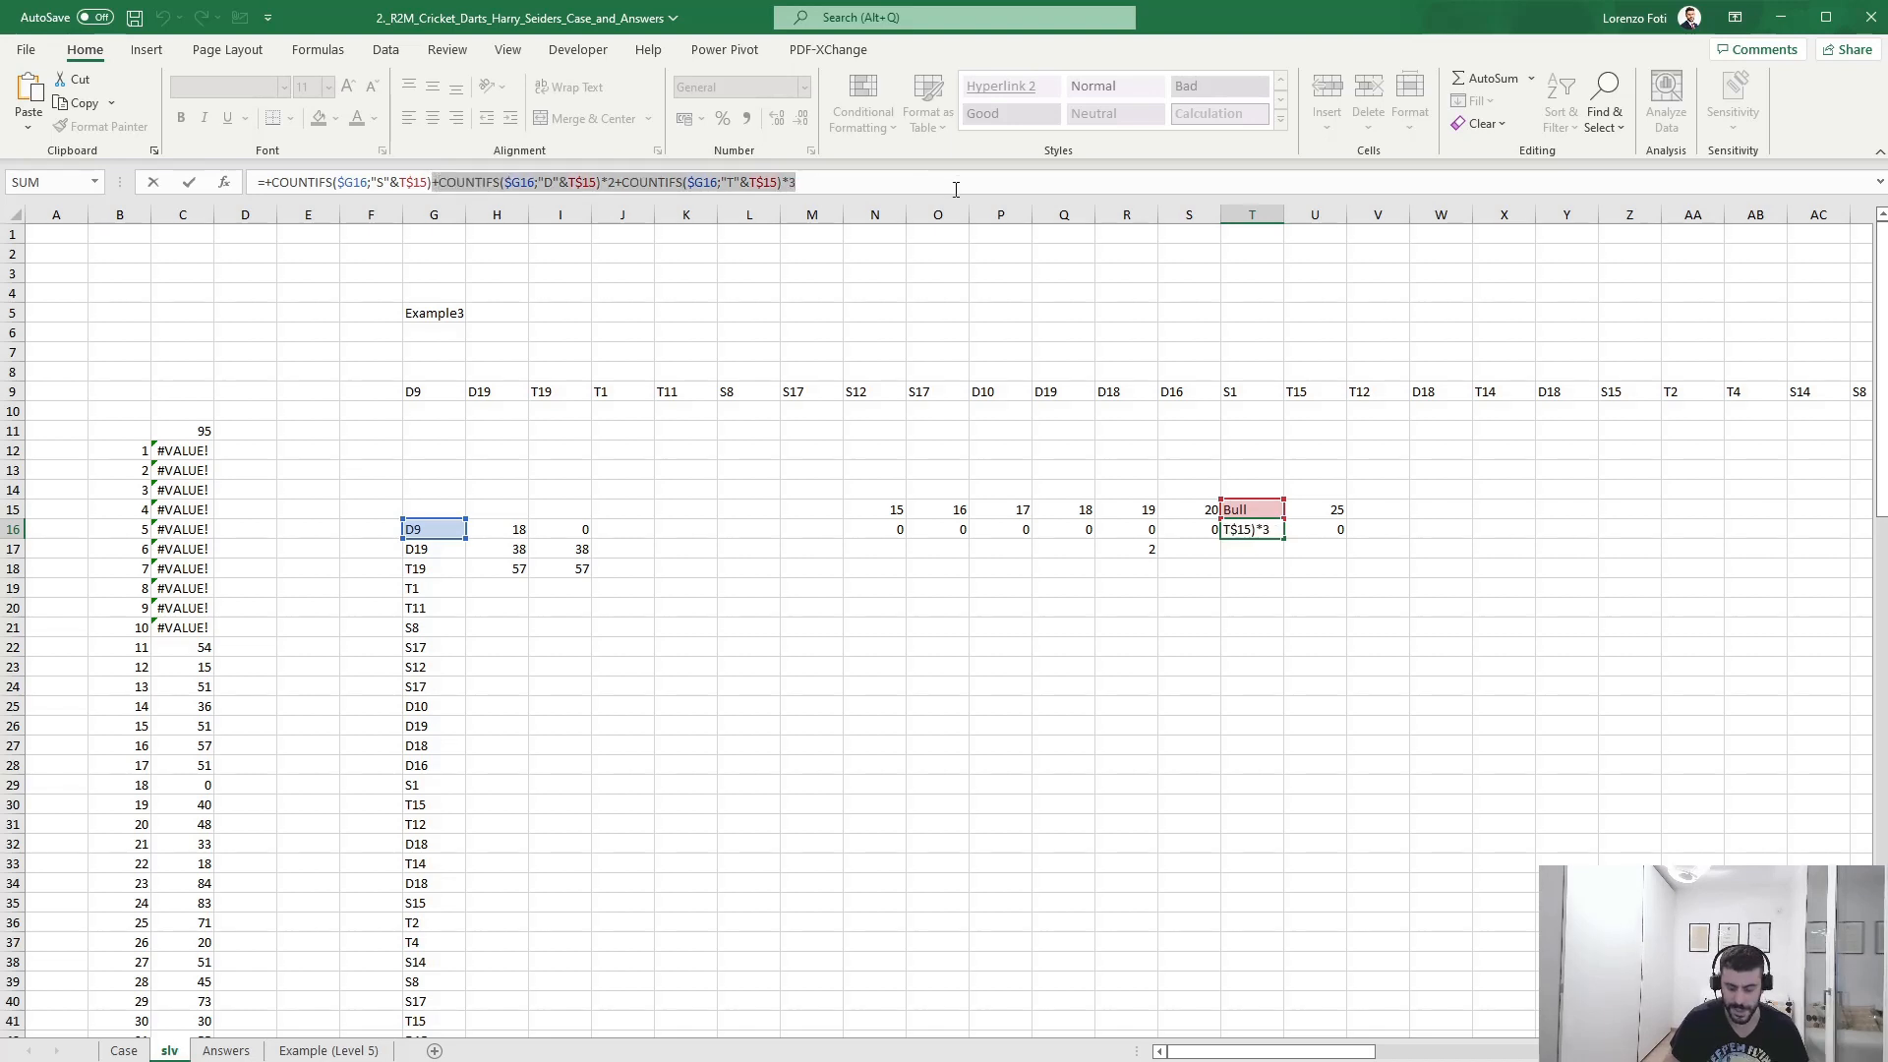
{"action": "key", "text": "BackSpace"}
{"action": "left_click", "coordinate": [372, 182]}
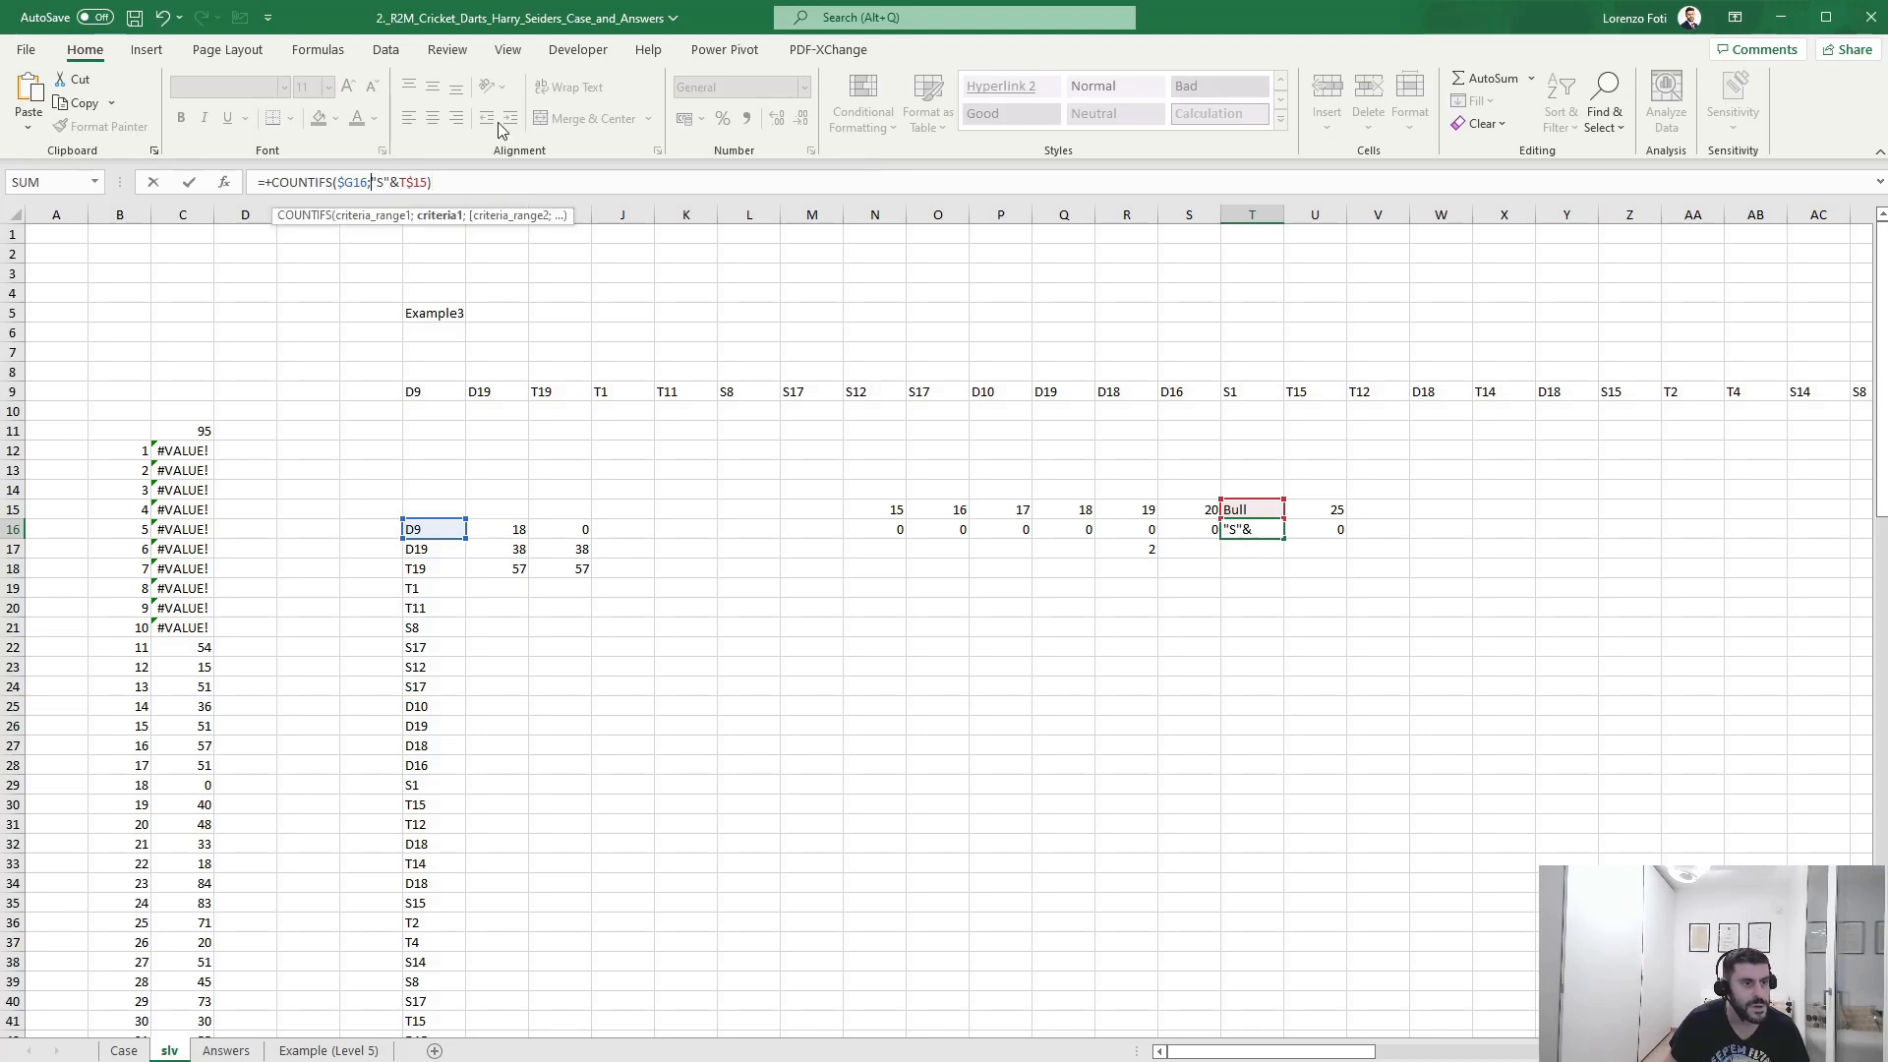
{"action": "key", "text": "Delete"}
{"action": "key", "text": "Delete"}
{"action": "key", "text": "Delete"}
{"action": "key", "text": "Delete"}
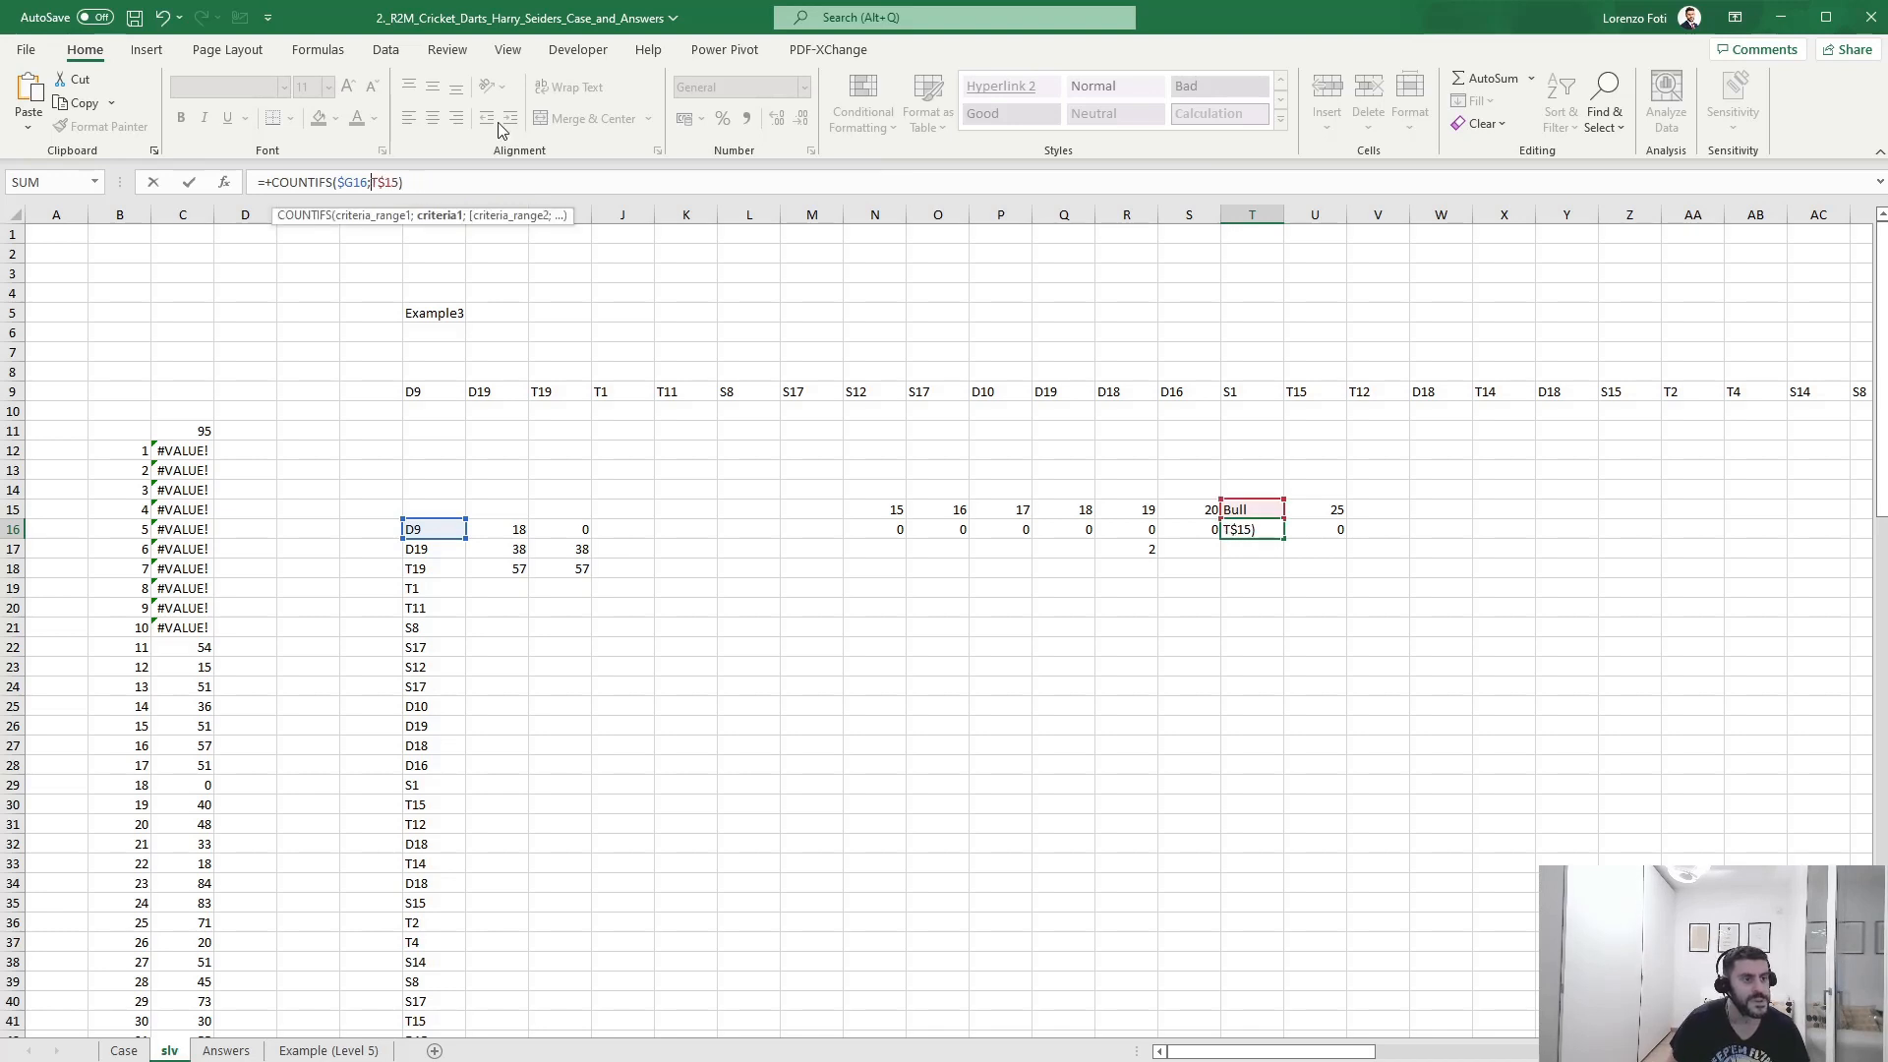
{"action": "left_click", "coordinate": [459, 183]}
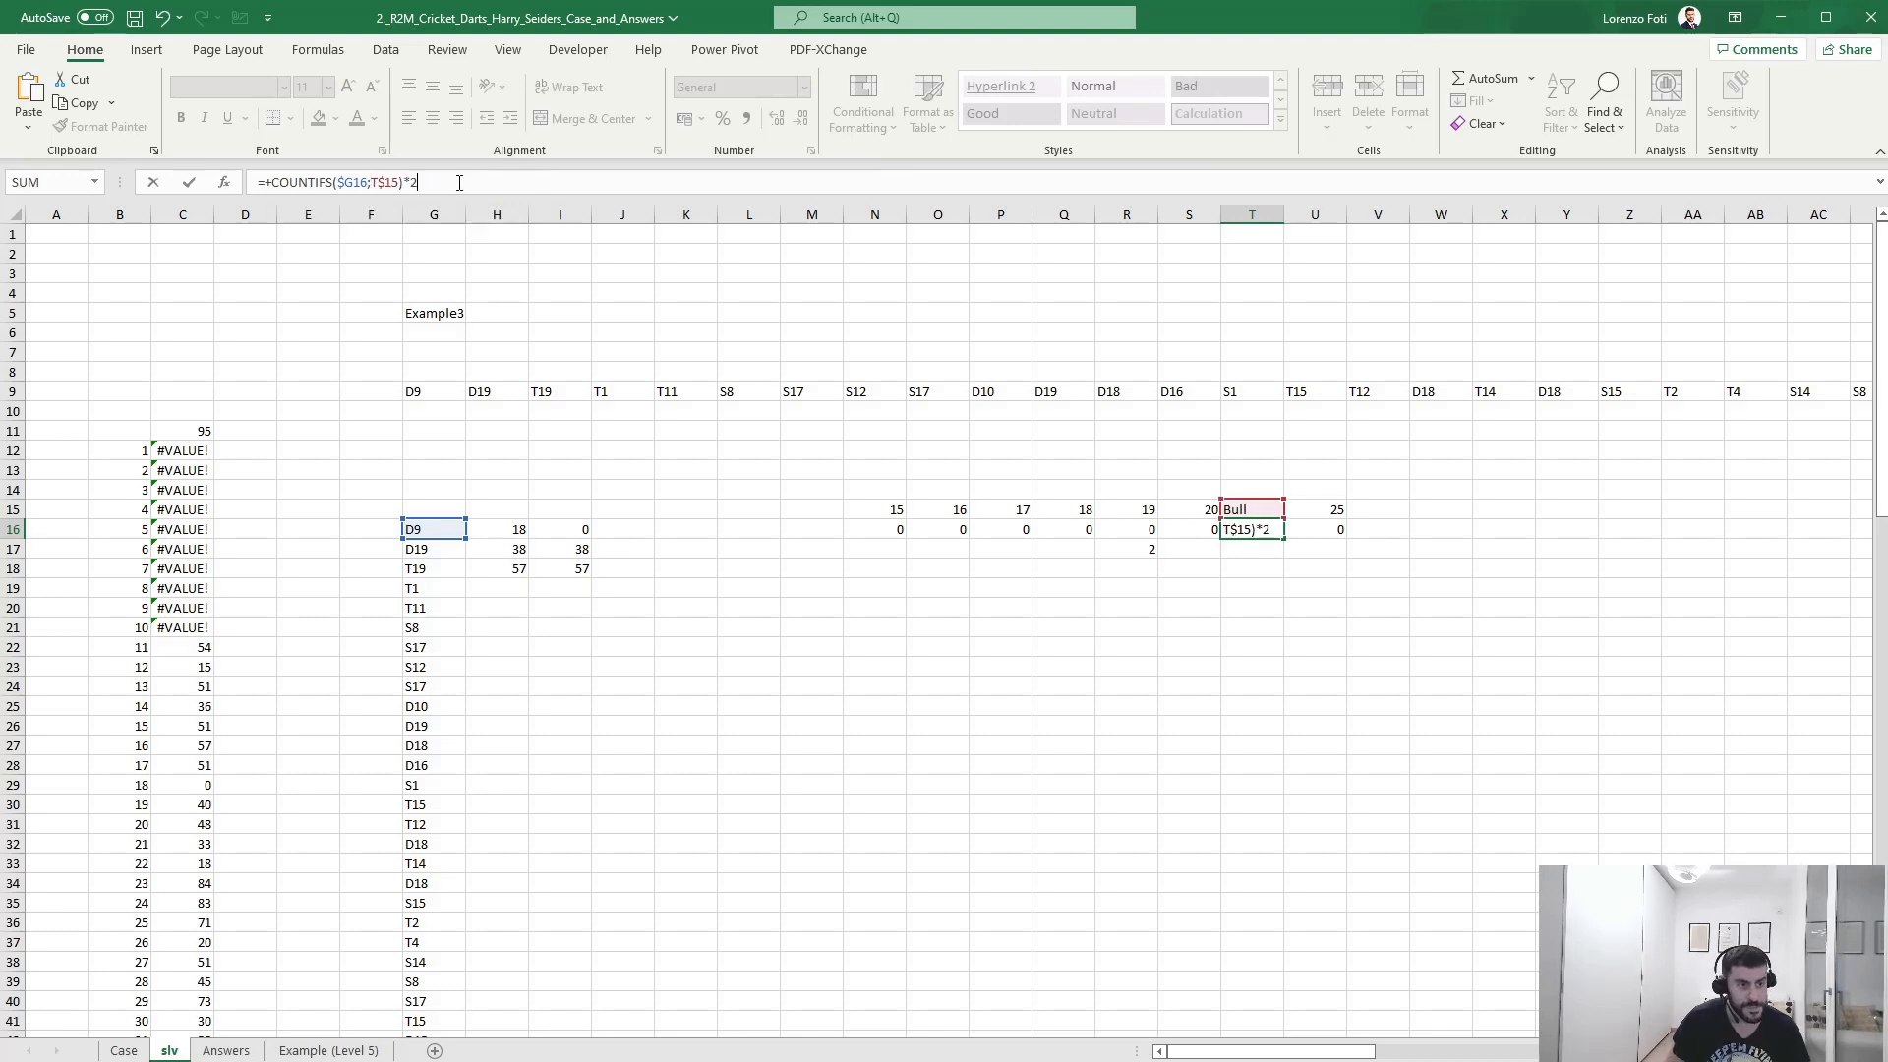
{"action": "key", "text": "ctrl+Return"}
- Reuse the Bull formula under the 25 header and drop its multiplier so U16 reads =+COUNTIFS($G16;U$15)
{"action": "key", "text": "Right"}
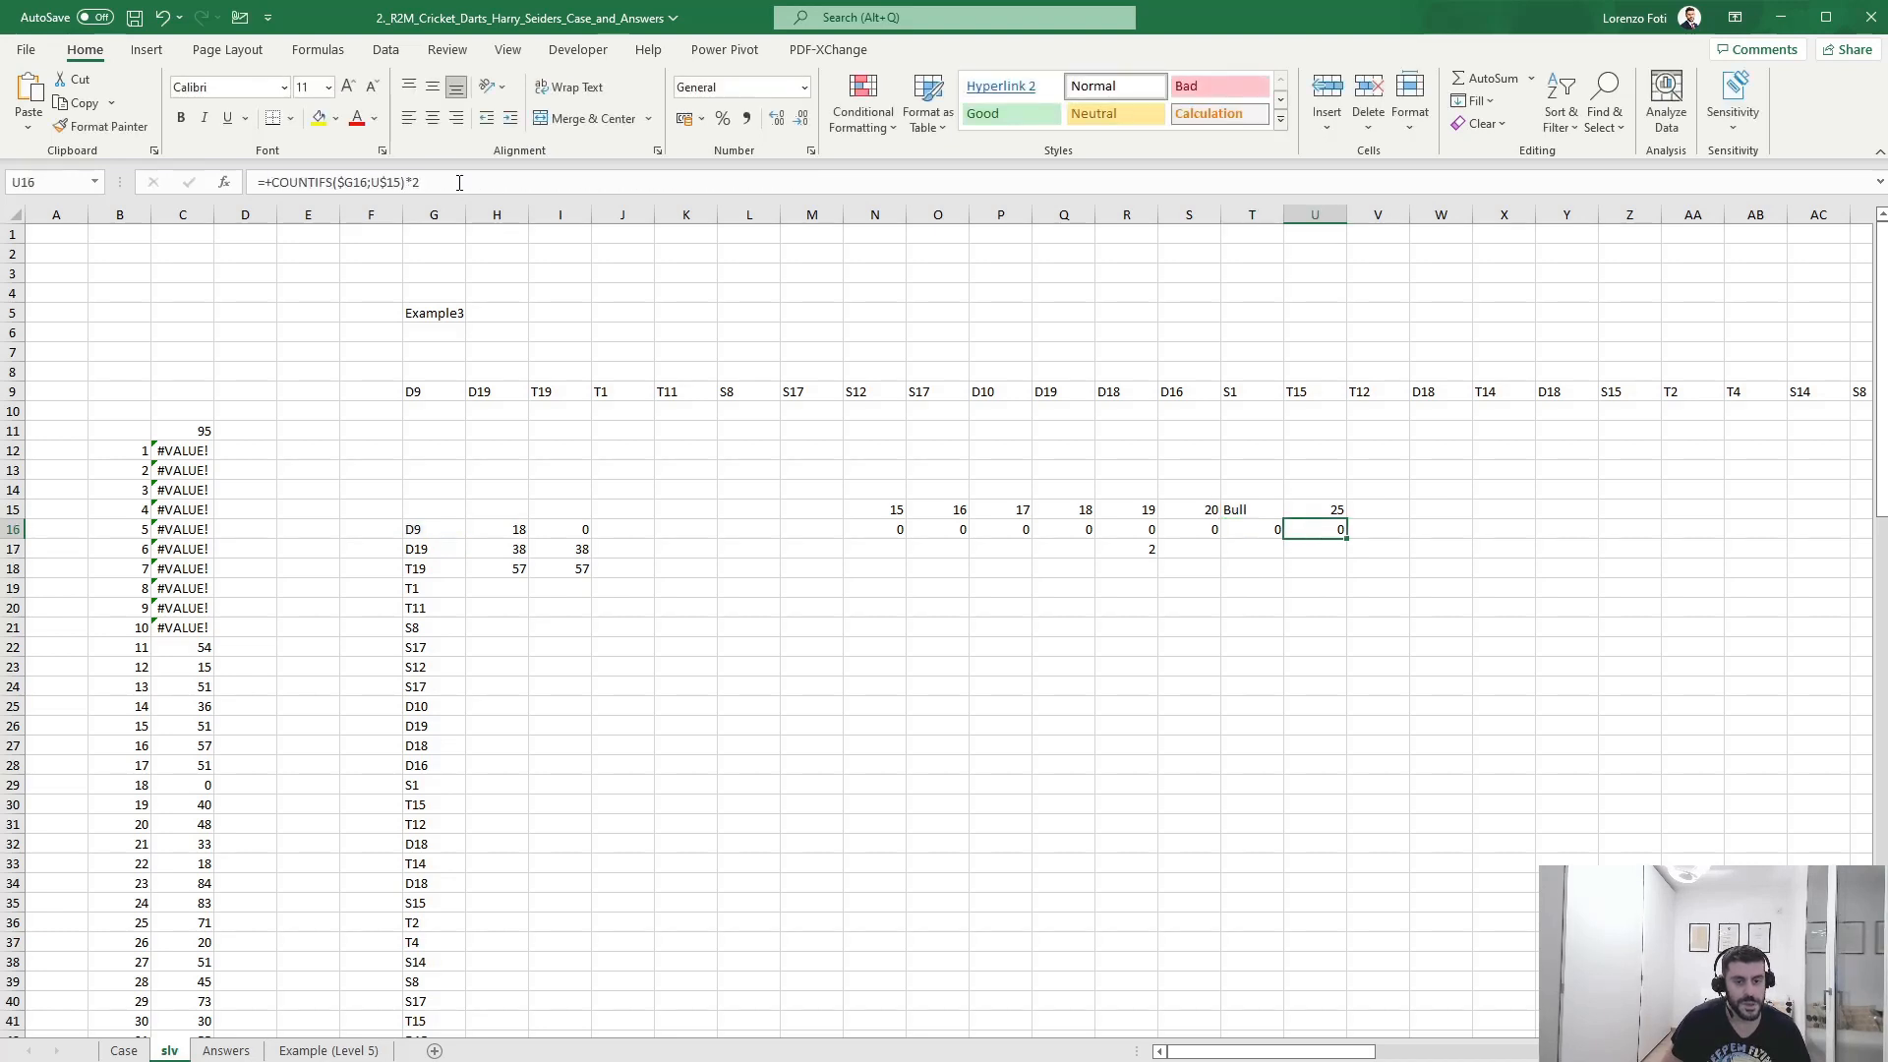
{"action": "left_click", "coordinate": [459, 183]}
{"action": "key", "text": "BackSpace"}
{"action": "key", "text": "BackSpace"}
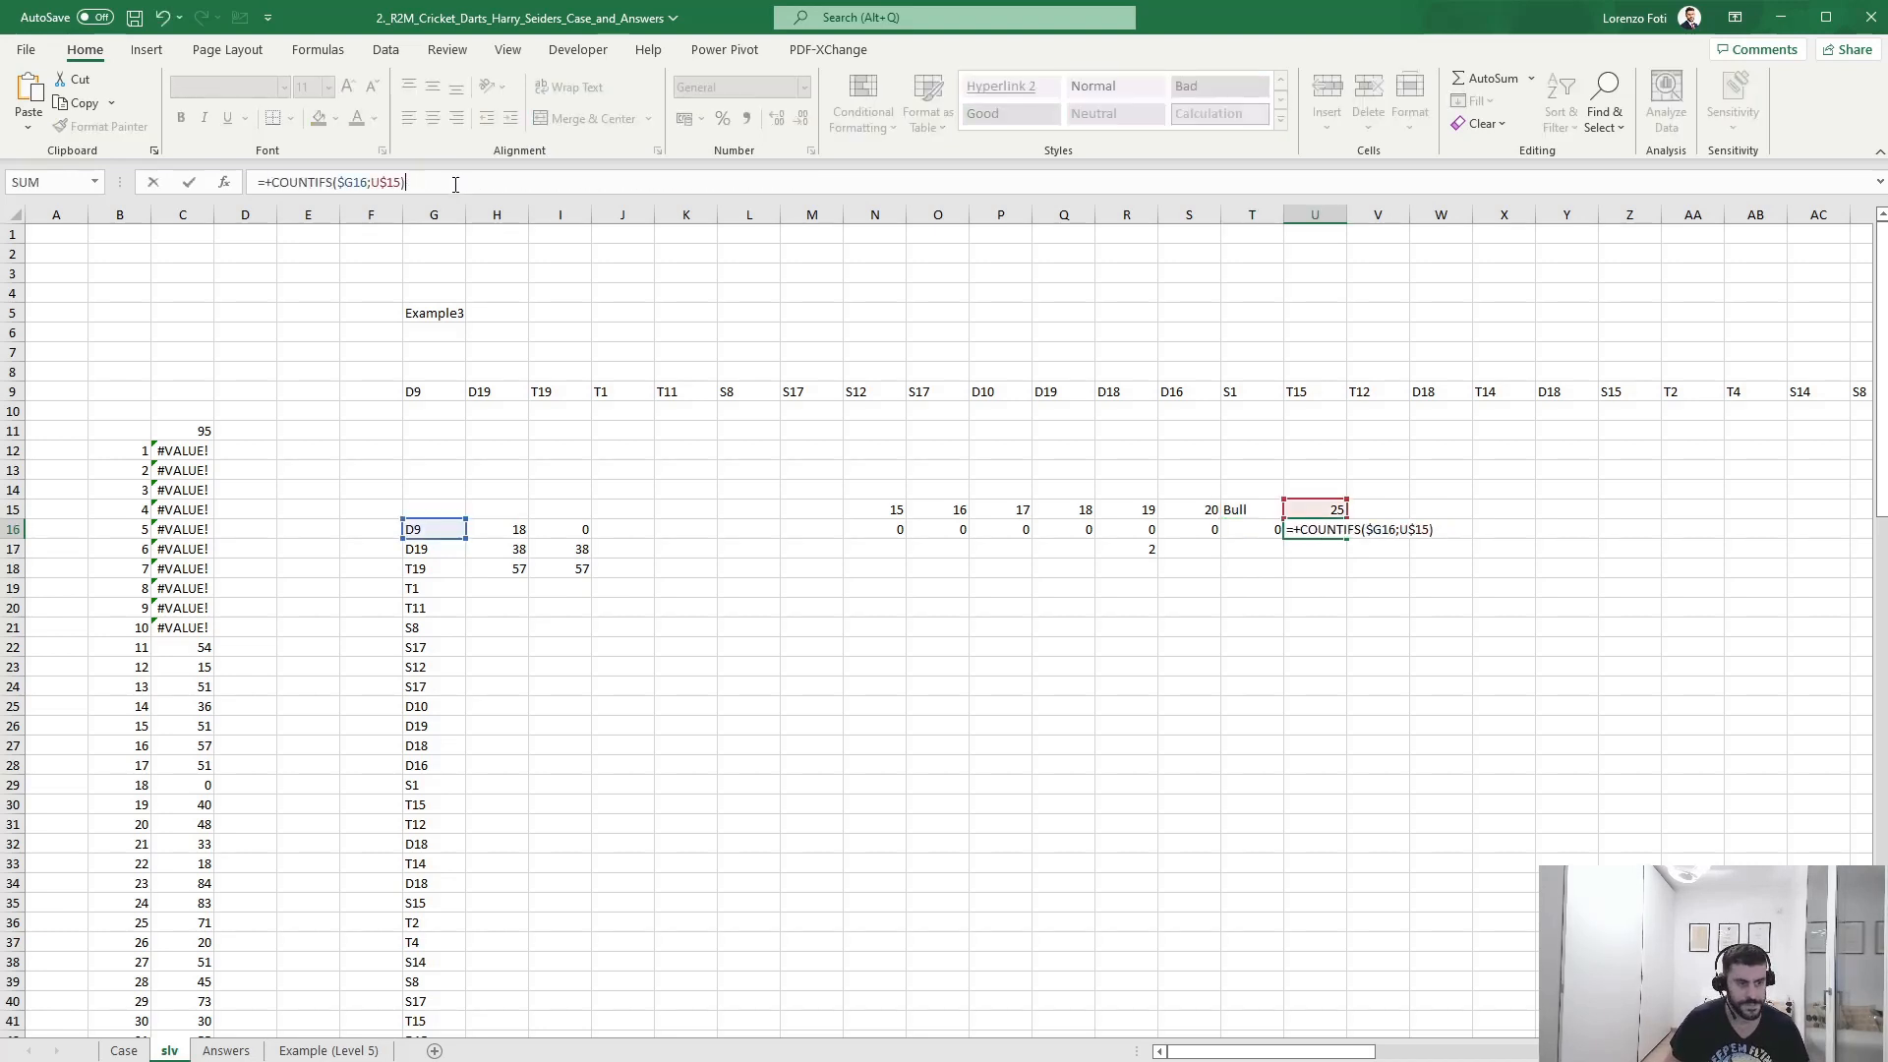
{"action": "key", "text": "ctrl+Return"}
- Copy the hit-count formulas in N16:U16 down to row 45, alongside every throw in the Example3 list
{"action": "key", "text": "ctrl+shift+Left"}
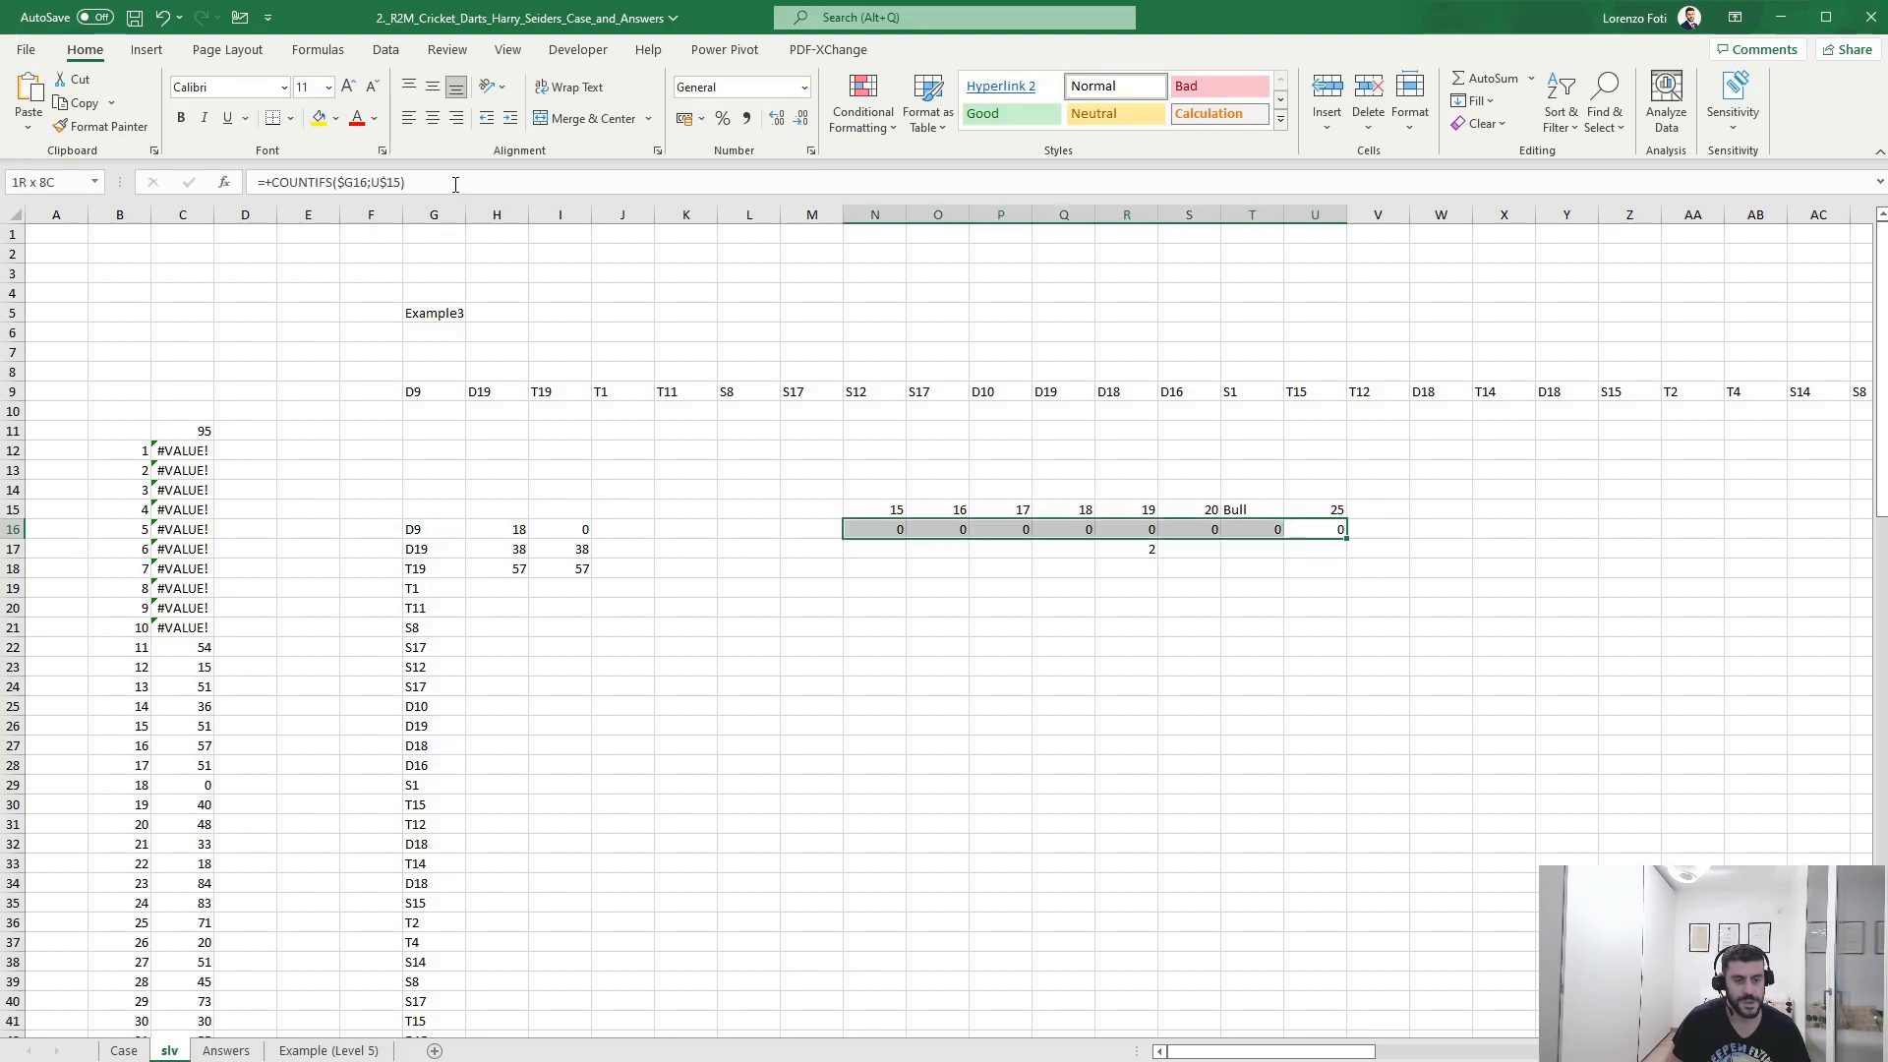
{"action": "key", "text": "ctrl+c"}
{"action": "key", "text": "Down"}
{"action": "key", "text": "Left"}
{"action": "key", "text": "Left"}
{"action": "key", "text": "Left"}
{"action": "key", "text": "Left"}
{"action": "key", "text": "Left"}
{"action": "key", "text": "Left"}
{"action": "key", "text": "Left"}
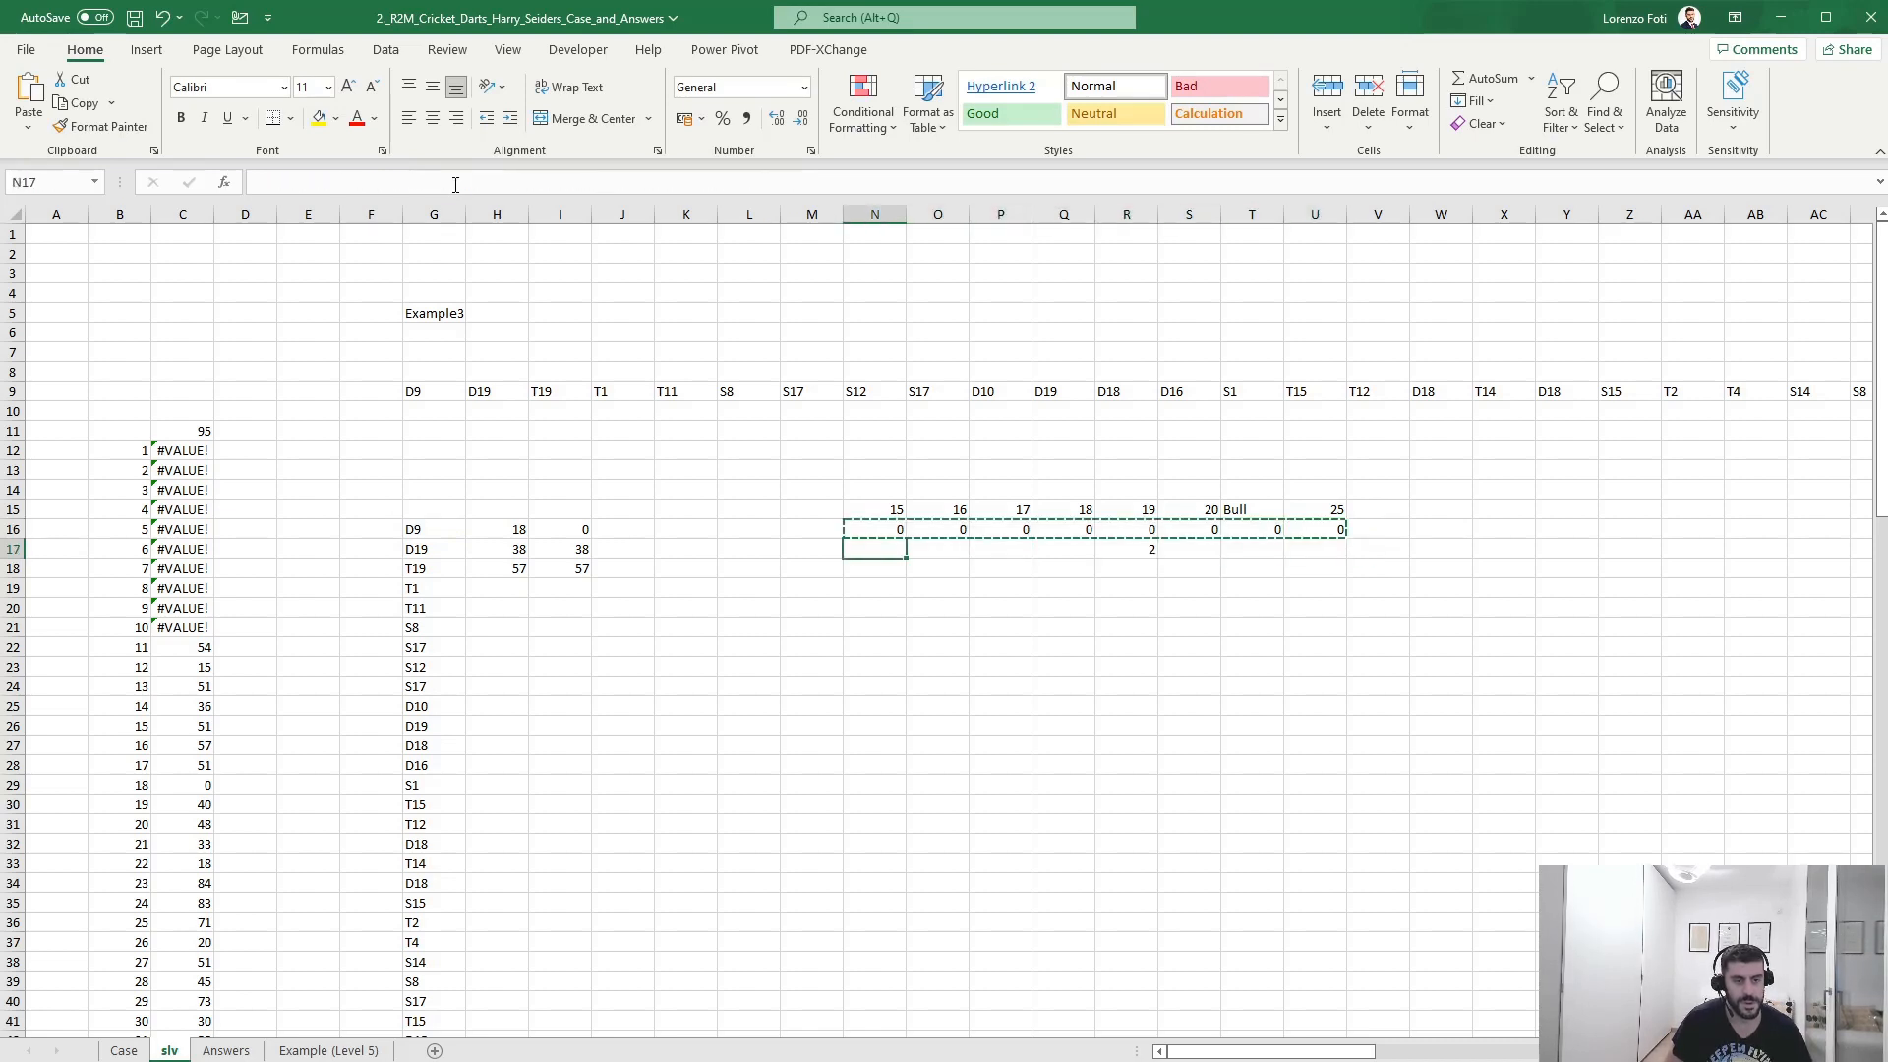
{"action": "key", "text": "shift+Down"}
{"action": "key", "text": "shift+Down"}
{"action": "key", "text": "shift+Down"}
{"action": "key", "text": "shift+Down"}
{"action": "key", "text": "shift+Down"}
{"action": "key", "text": "shift+Down"}
{"action": "key", "text": "shift+Down"}
{"action": "key", "text": "shift+Down"}
{"action": "key", "text": "shift+Down"}
{"action": "key", "text": "shift+Down"}
{"action": "key", "text": "shift+Down"}
{"action": "key", "text": "shift+Down"}
{"action": "key", "text": "shift+Down"}
{"action": "key", "text": "shift+Down"}
{"action": "key", "text": "shift+Down"}
{"action": "key", "text": "shift+Down"}
{"action": "key", "text": "shift+Down"}
{"action": "key", "text": "shift+Down"}
{"action": "key", "text": "shift+Down"}
{"action": "key", "text": "shift+Down"}
{"action": "key", "text": "shift+Down"}
{"action": "key", "text": "shift+Down"}
{"action": "key", "text": "shift+Down"}
{"action": "key", "text": "shift+Down"}
{"action": "key", "text": "shift+Down"}
{"action": "key", "text": "shift+Down"}
{"action": "key", "text": "shift+Down"}
{"action": "key", "text": "shift+Down"}
{"action": "key", "text": "shift+Down"}
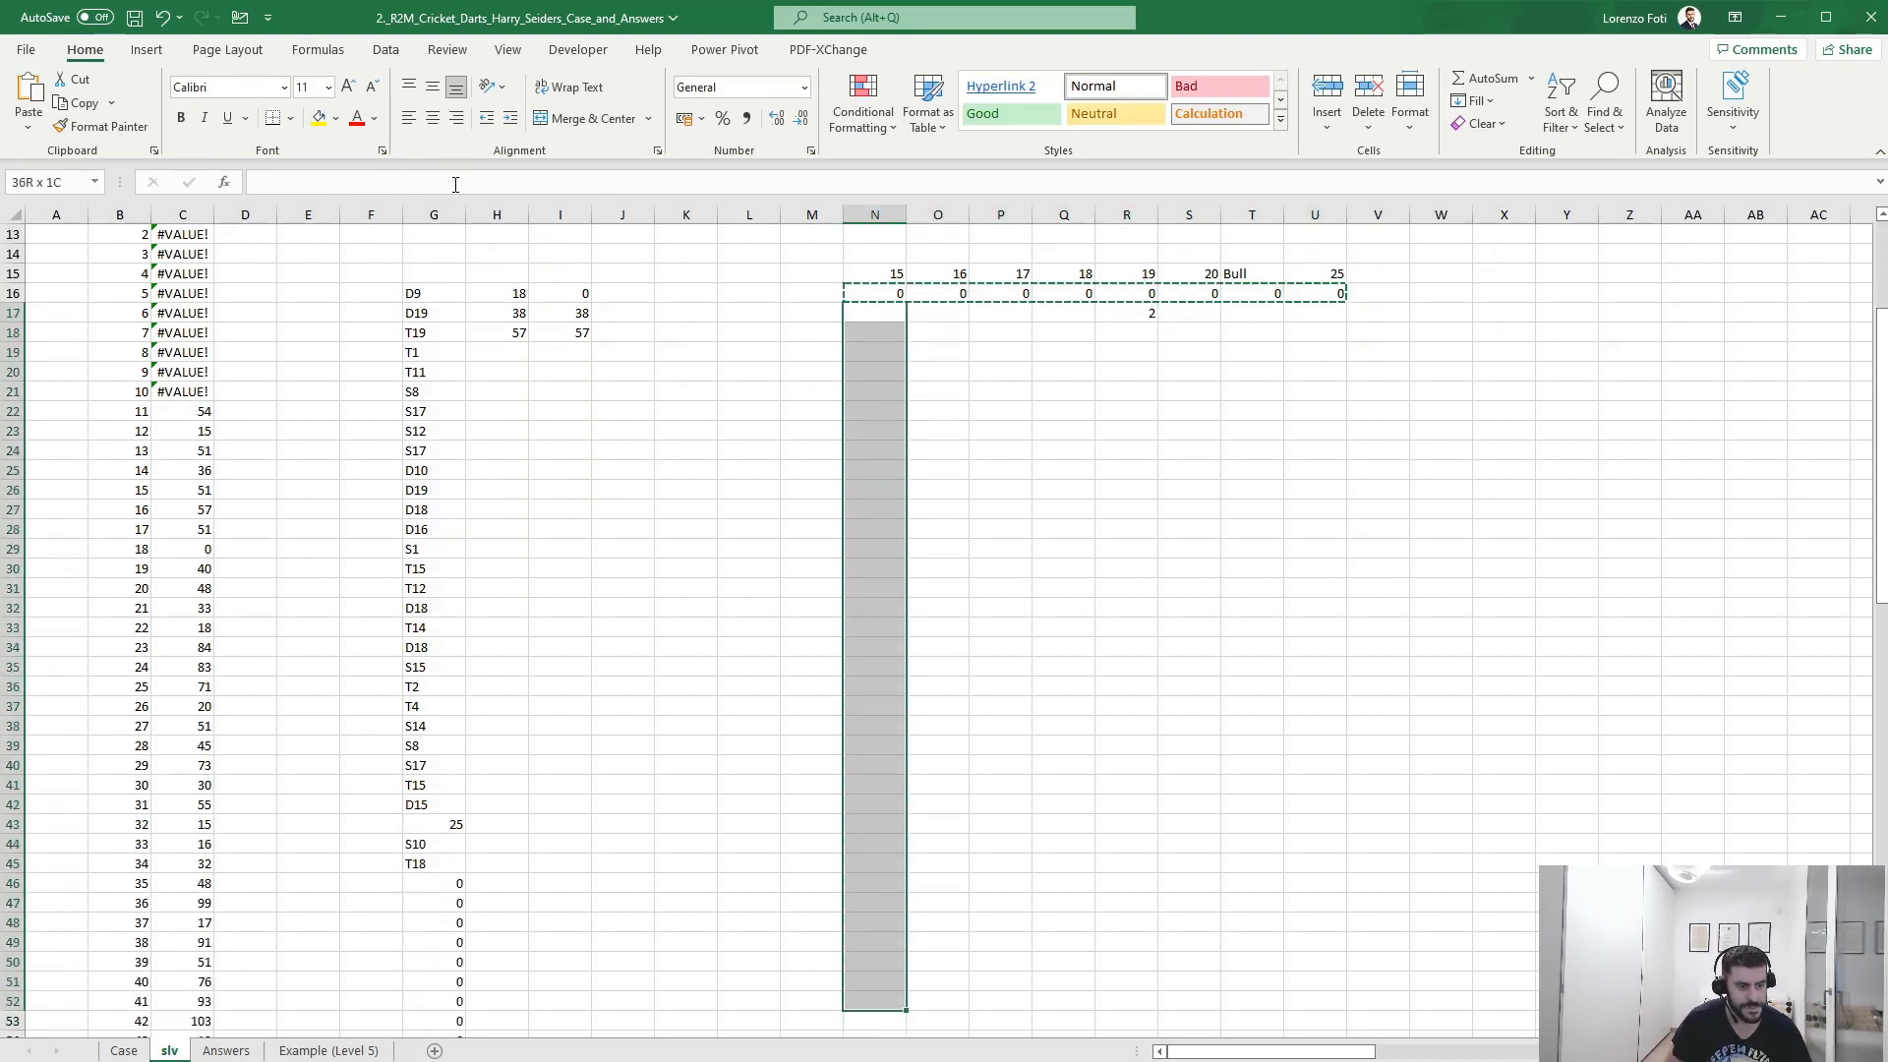
{"action": "key", "text": "shift+Up"}
{"action": "key", "text": "shift+Up"}
{"action": "key", "text": "shift+Up"}
{"action": "key", "text": "shift+Up"}
{"action": "key", "text": "shift+Up"}
{"action": "key", "text": "shift+Up"}
{"action": "key", "text": "shift+Up"}
{"action": "key", "text": "shift+Up"}
{"action": "key", "text": "shift+Up"}
{"action": "key", "text": "shift+Down"}
{"action": "key", "text": "ctrl+v"}
{"action": "key", "text": "Escape"}
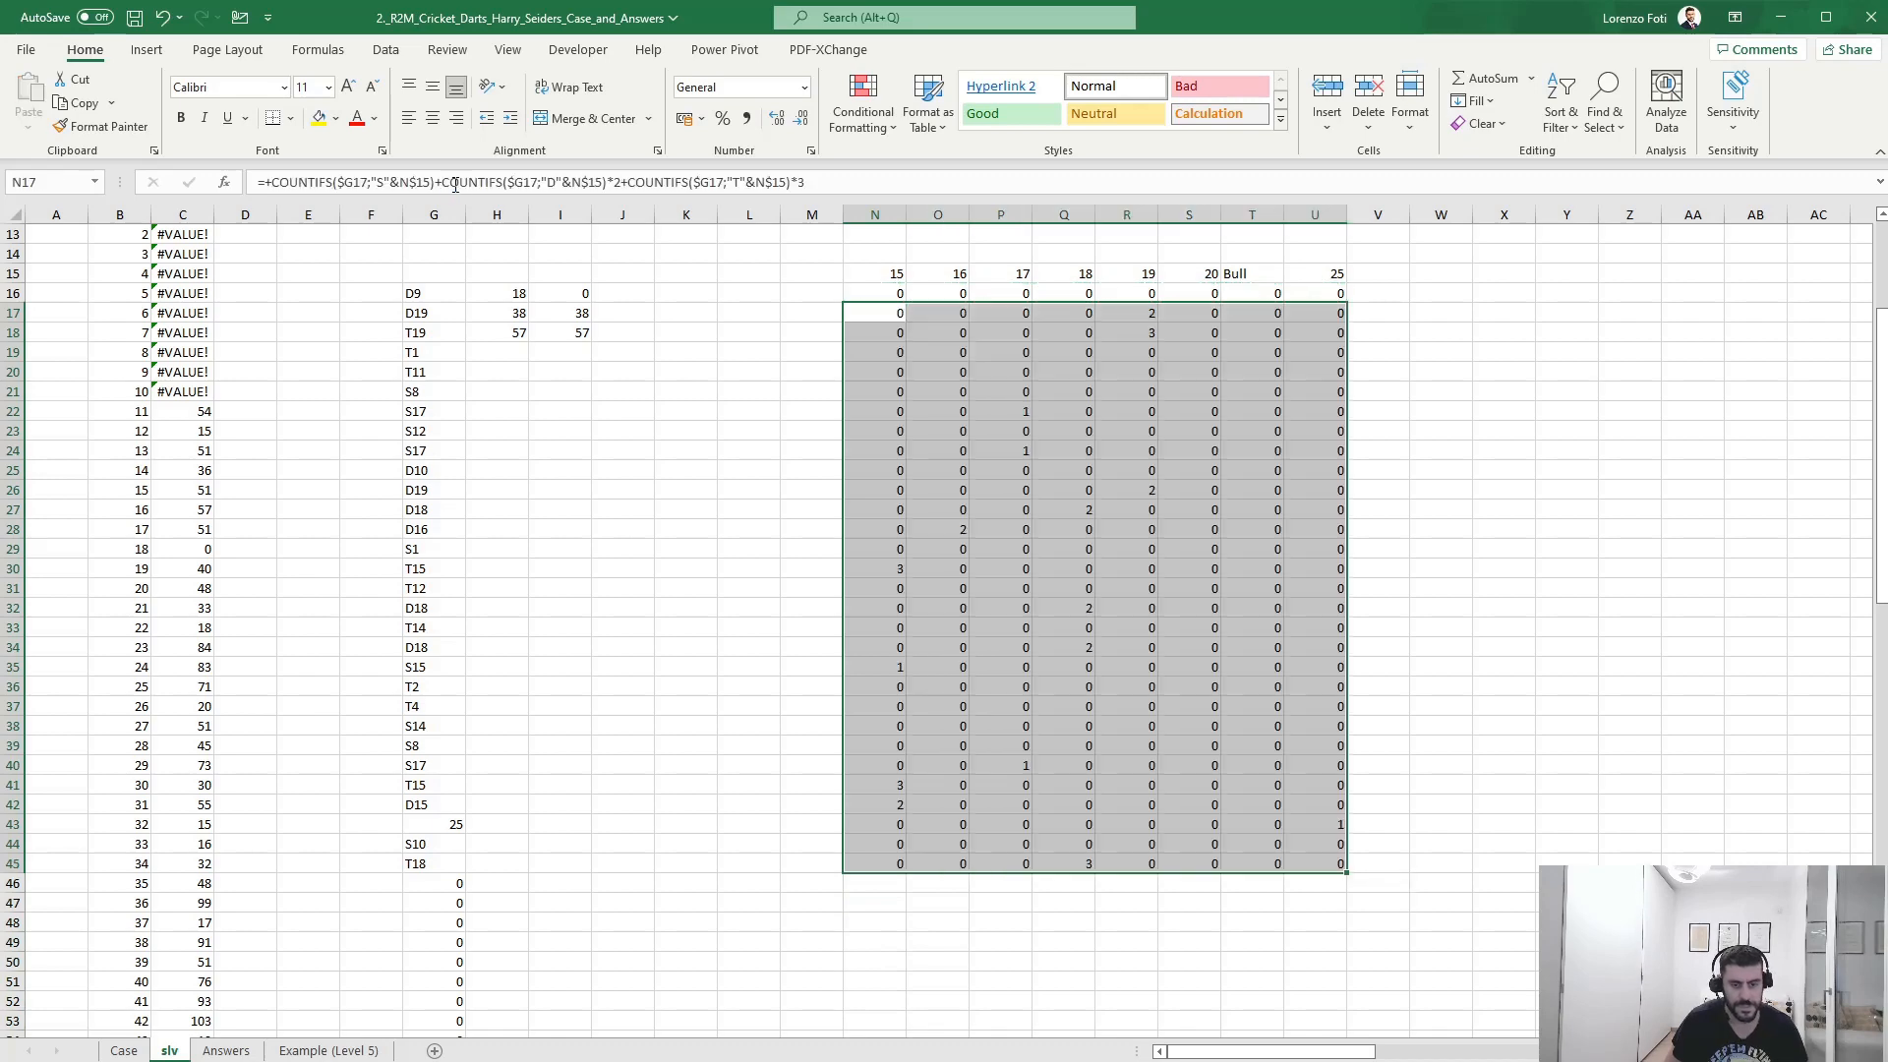
- Center-align the contents of all cells on the slv sheet horizontally
{"action": "key", "text": "Up"}
{"action": "key", "text": "Up"}
{"action": "key", "text": "Right"}
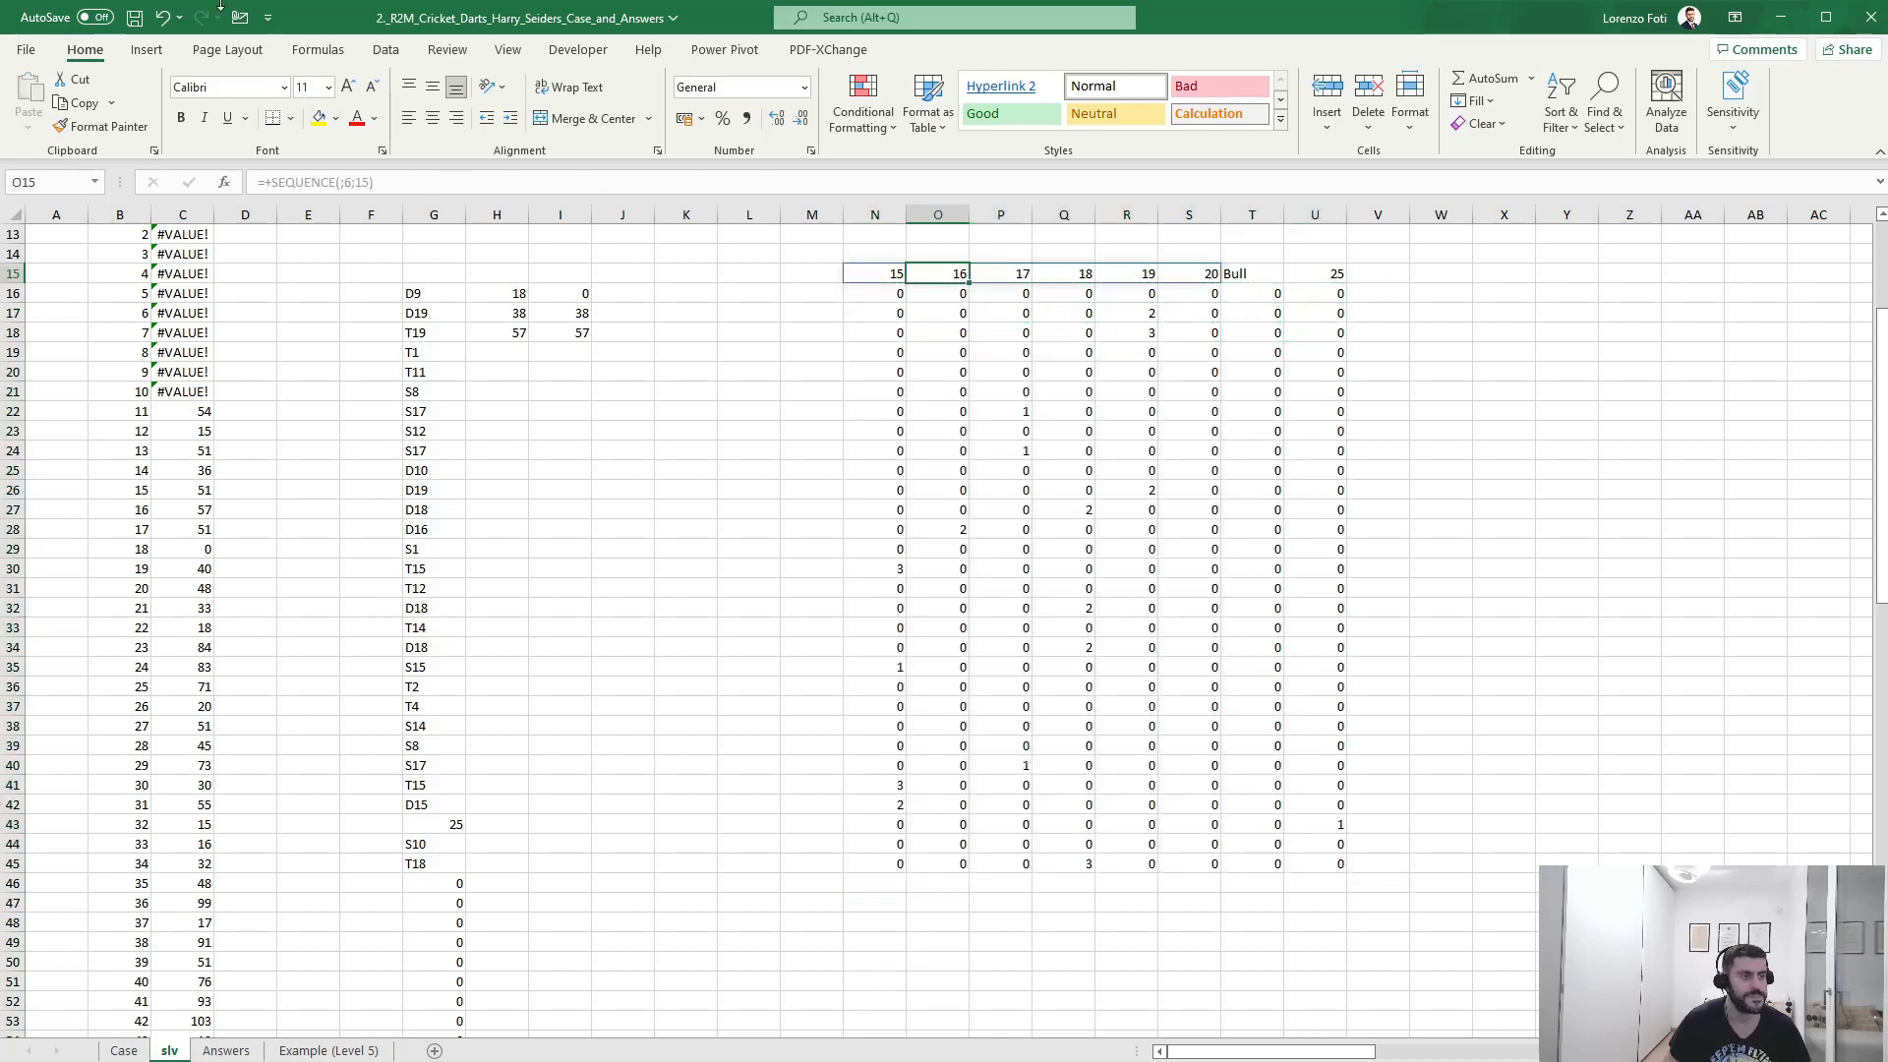
{"action": "left_click", "coordinate": [12, 215]}
{"action": "left_click", "coordinate": [432, 118]}
{"action": "left_click", "coordinate": [703, 551]}
{"action": "scroll", "coordinate": [702, 551], "scroll_direction": "up", "scroll_amount": 4}
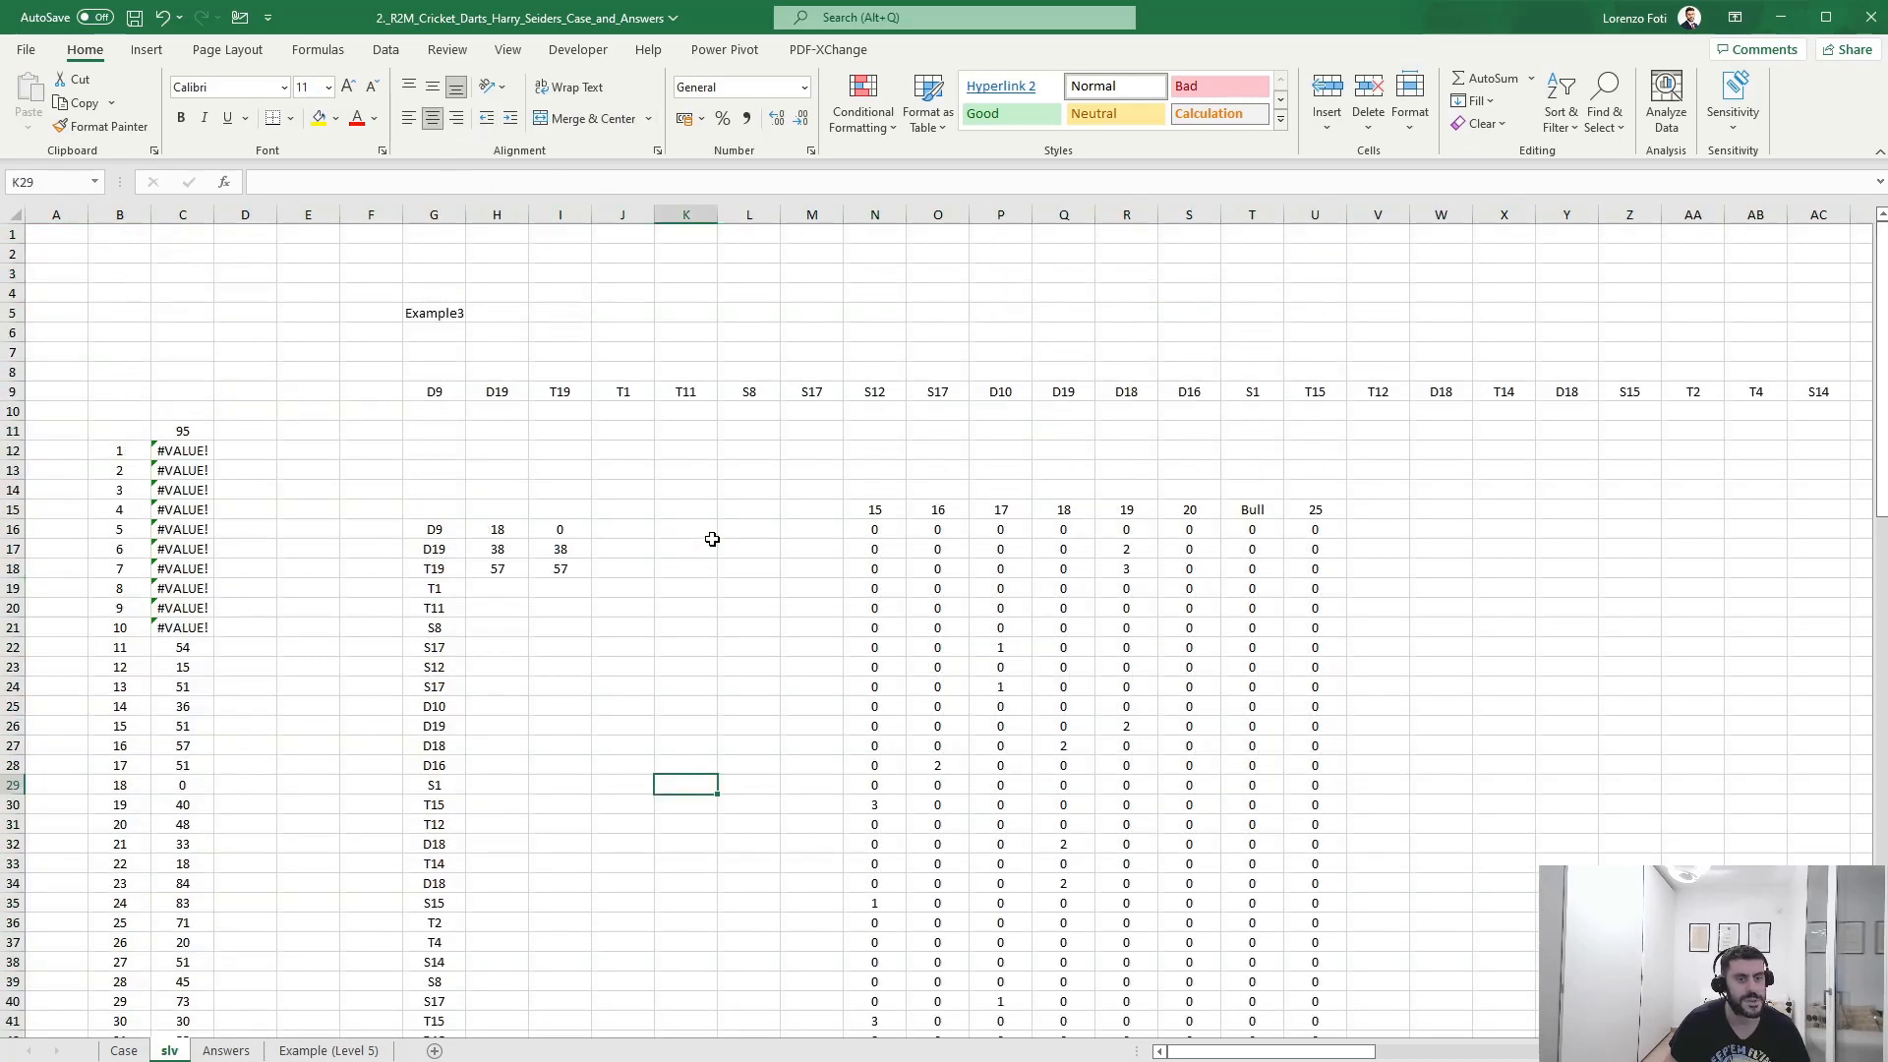
- Narrow all columns of the slv sheet uniformly so more of them fit in view
{"action": "left_click", "coordinate": [12, 216]}
{"action": "left_click_drag", "start_coordinate": [88, 214], "coordinate": [62, 219]}
{"action": "left_click", "coordinate": [913, 665]}
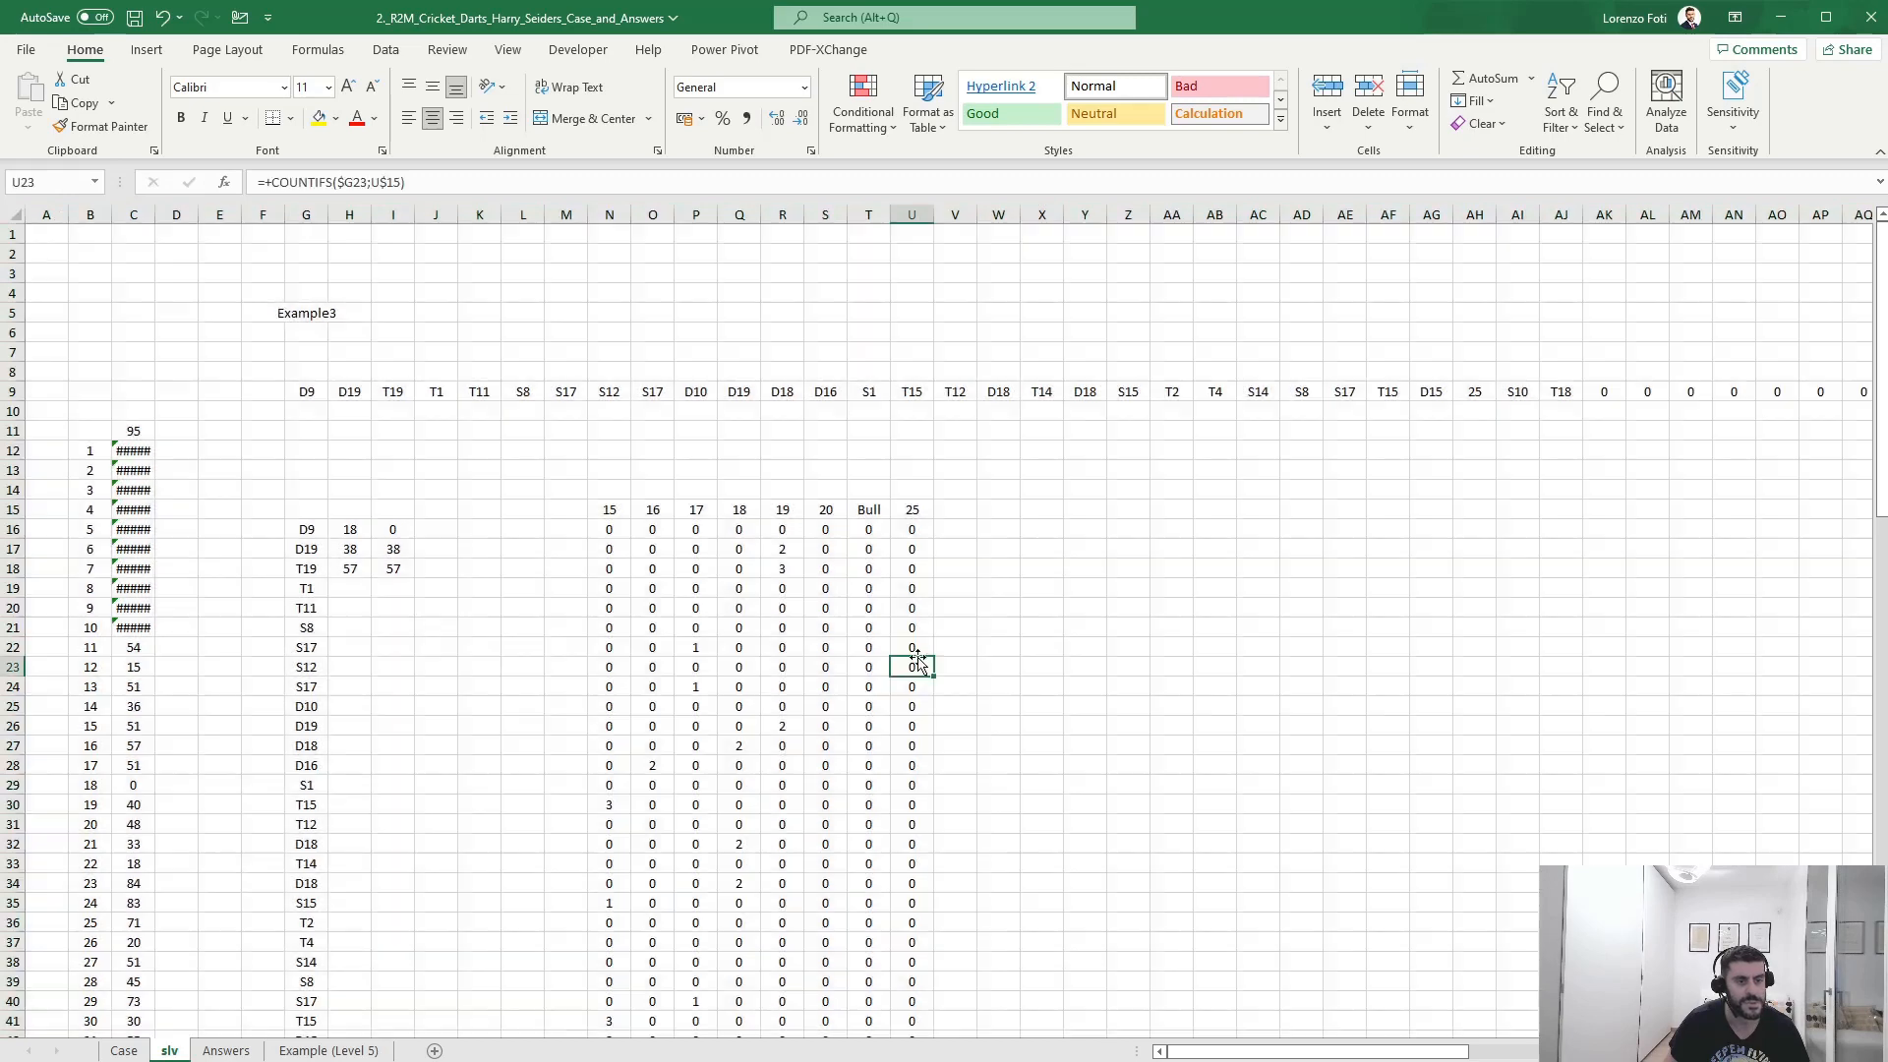
- Make the number headers 15 through 25 in N15:U15 bold
{"action": "left_click", "coordinate": [609, 510]}
{"action": "key", "text": "ctrl+shift+Right"}
{"action": "key", "text": "ctrl+b"}
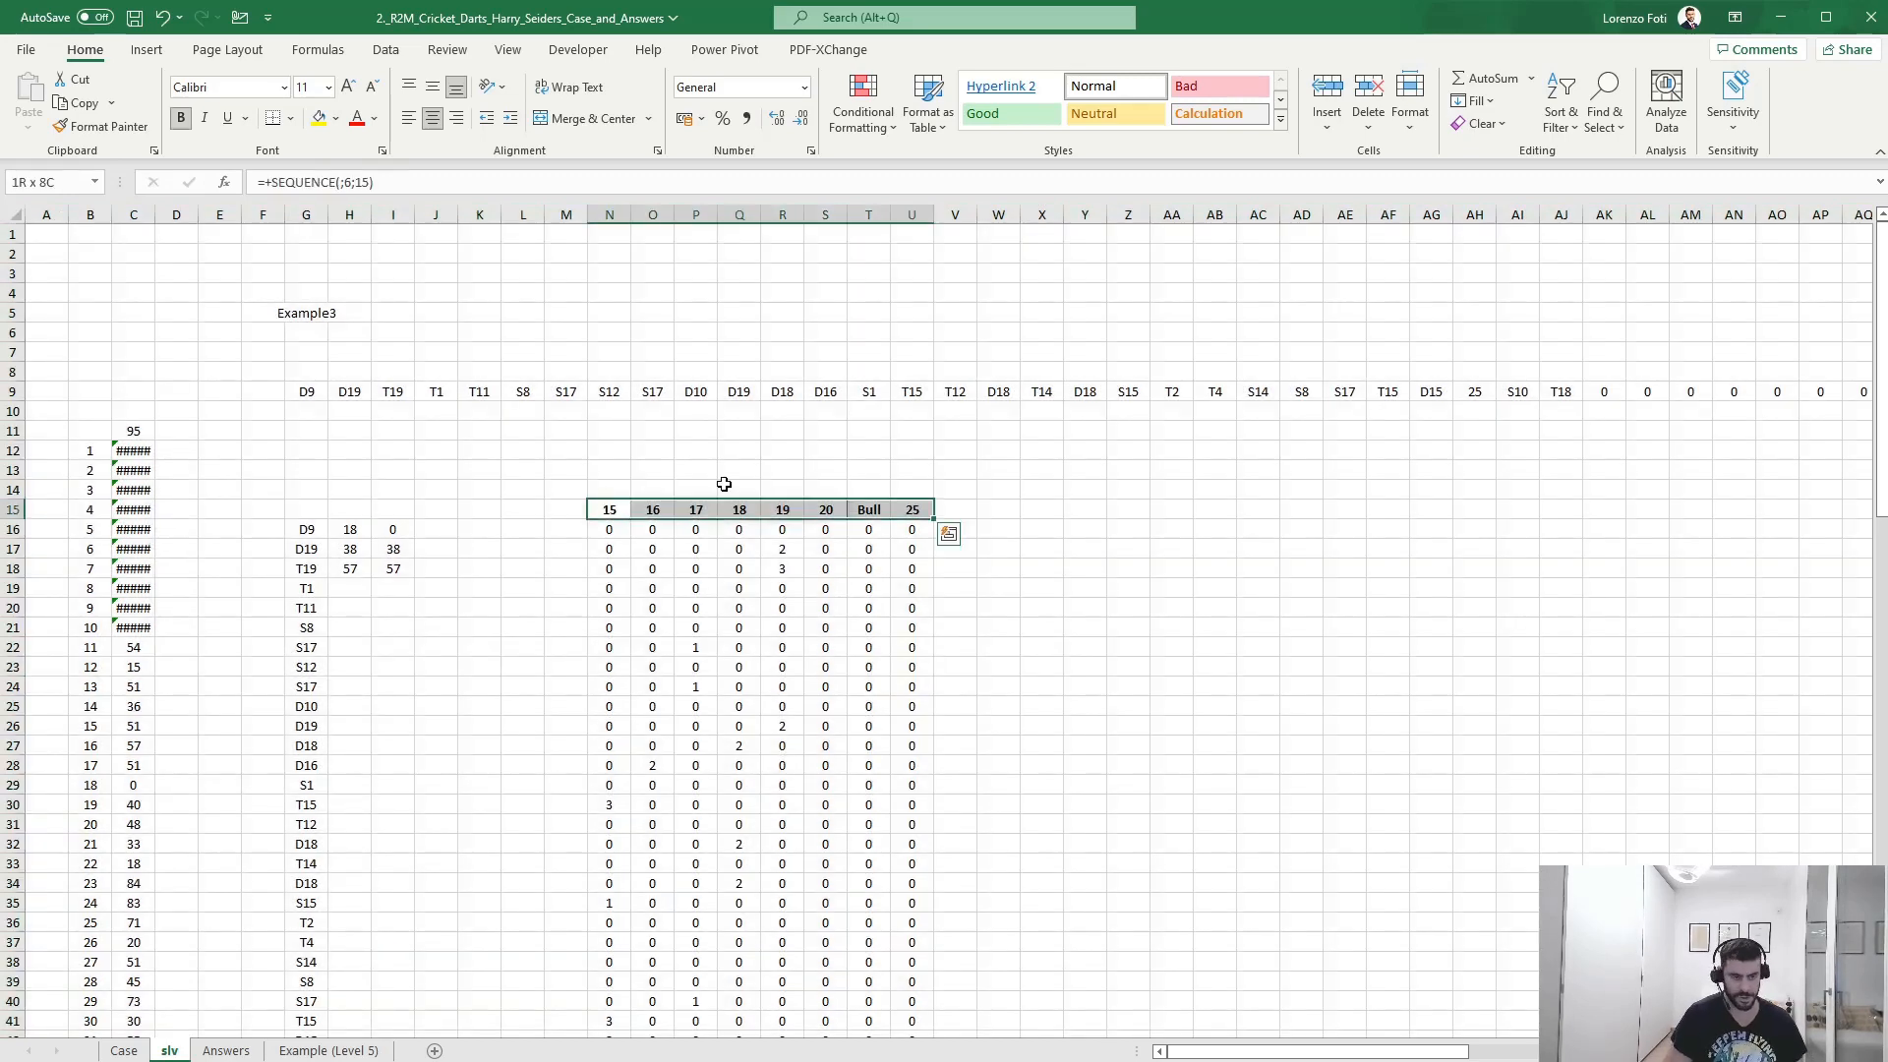
- Copy the headers in N15:U15 to X15:AE15 to start a second table beside the hit counts
{"action": "key", "text": "Right"}
{"action": "key", "text": "Right"}
{"action": "key", "text": "Right"}
{"action": "key", "text": "Right"}
{"action": "key", "text": "Right"}
{"action": "key", "text": "Right"}
{"action": "key", "text": "Right"}
{"action": "key", "text": "Right"}
{"action": "key", "text": "Right"}
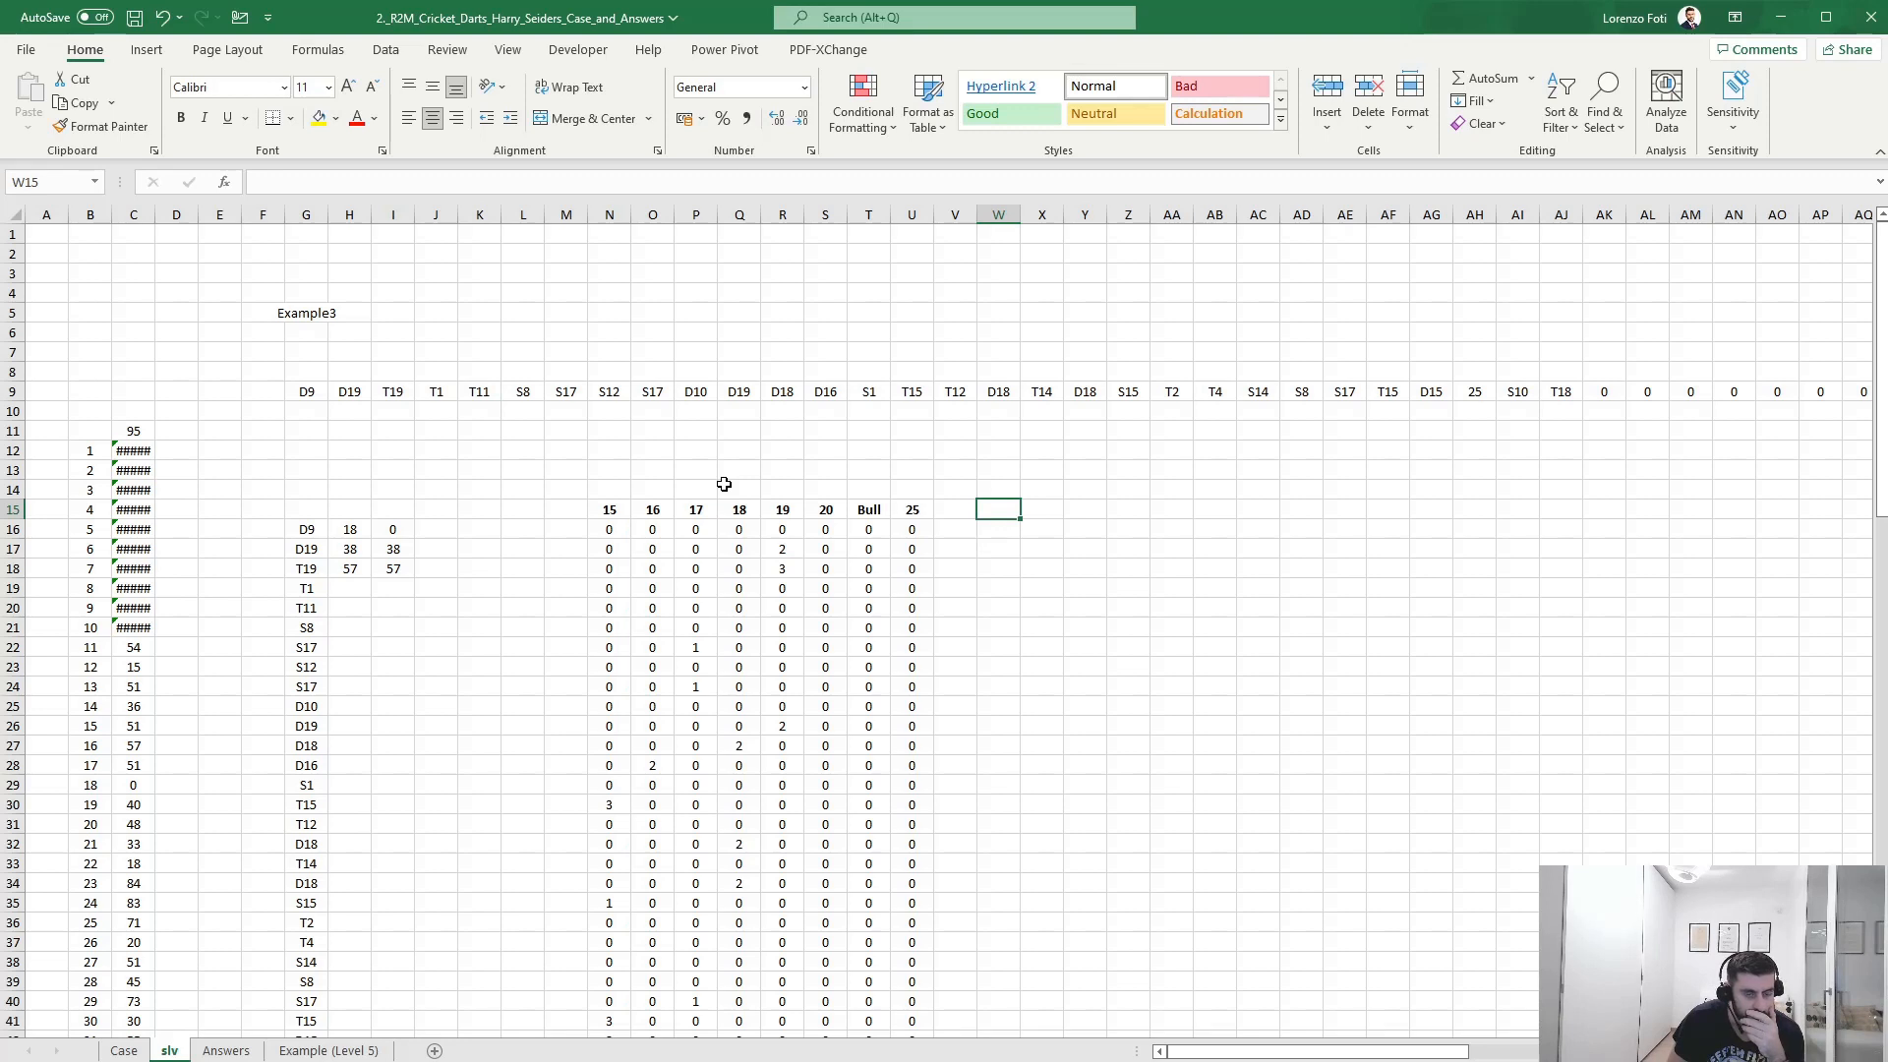
{"action": "key", "text": "Left"}
{"action": "key", "text": "Left"}
{"action": "key", "text": "Left"}
{"action": "key", "text": "ctrl+Left"}
{"action": "key", "text": "ctrl+shift+Right"}
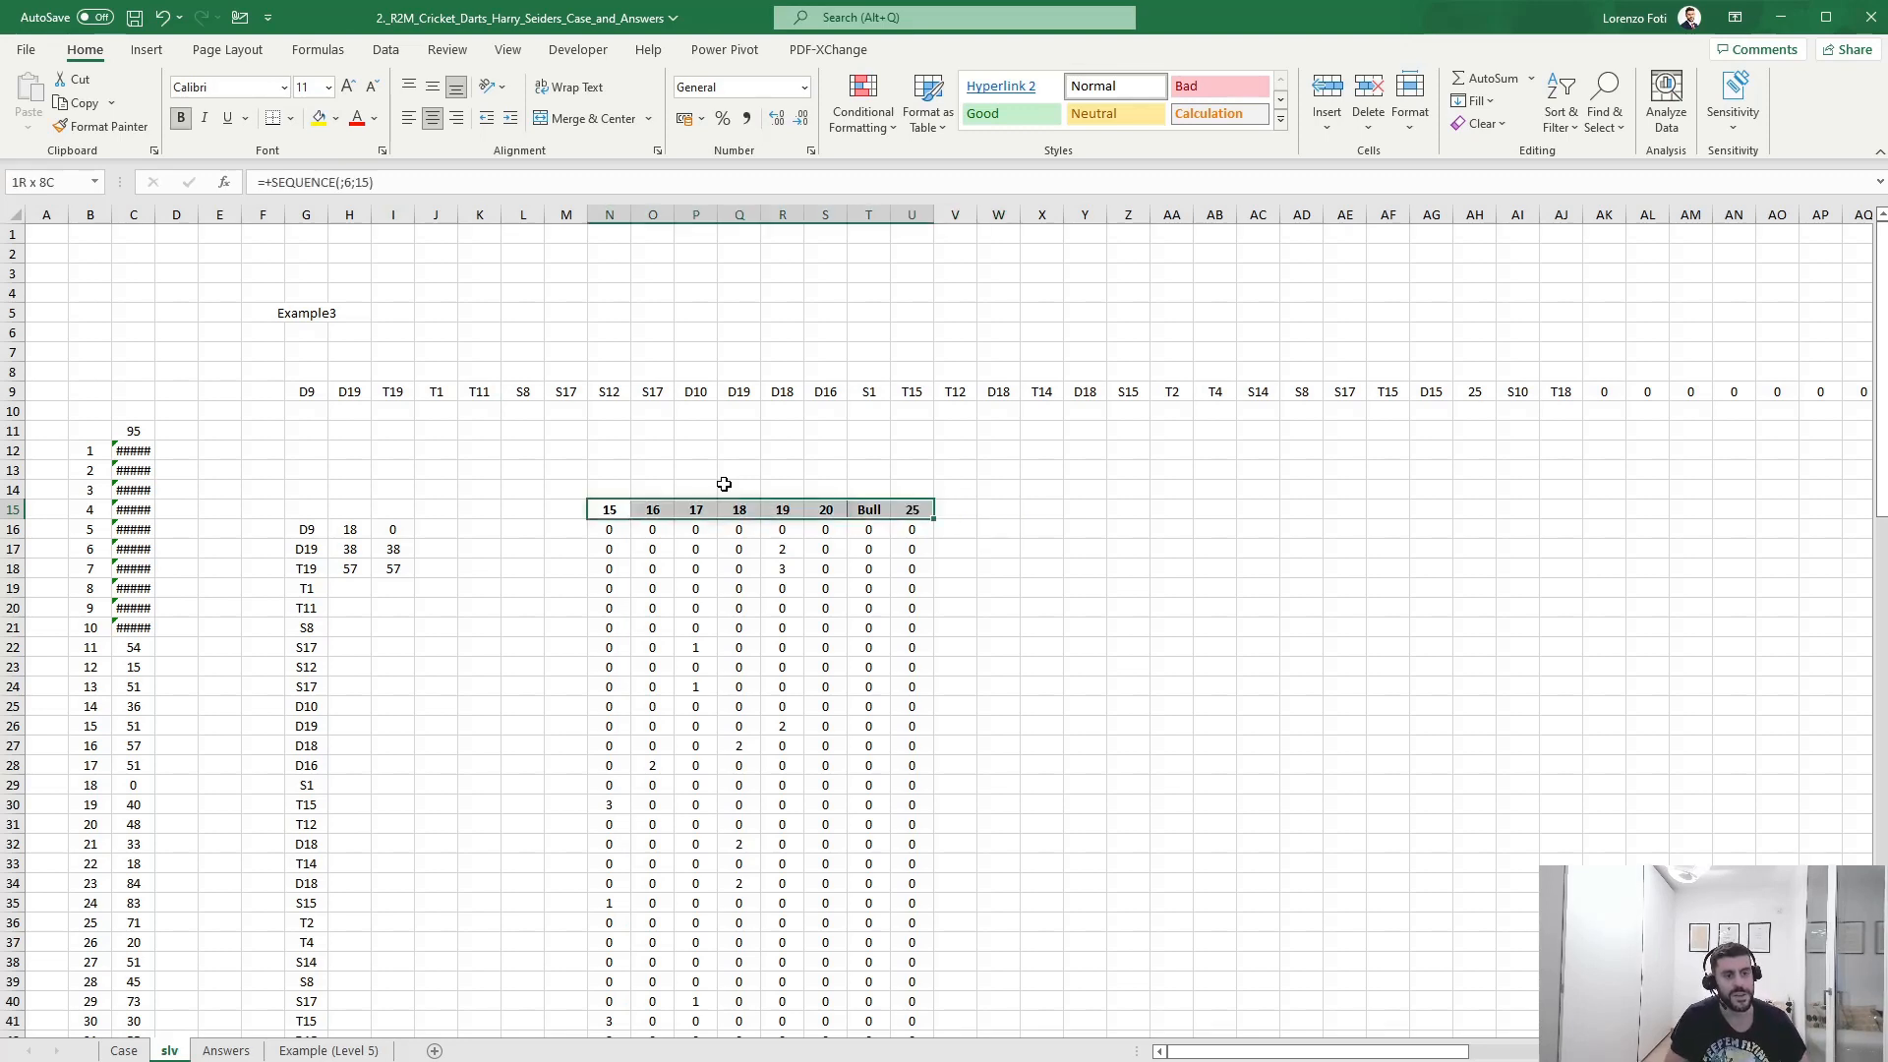
{"action": "key", "text": "ctrl+c"}
{"action": "key", "text": "Right"}
{"action": "key", "text": "Right"}
{"action": "key", "text": "Right"}
{"action": "key", "text": "Right"}
{"action": "key", "text": "Right"}
{"action": "key", "text": "Right"}
{"action": "key", "text": "Right"}
{"action": "key", "text": "Right"}
{"action": "key", "text": "Right"}
{"action": "key", "text": "Right"}
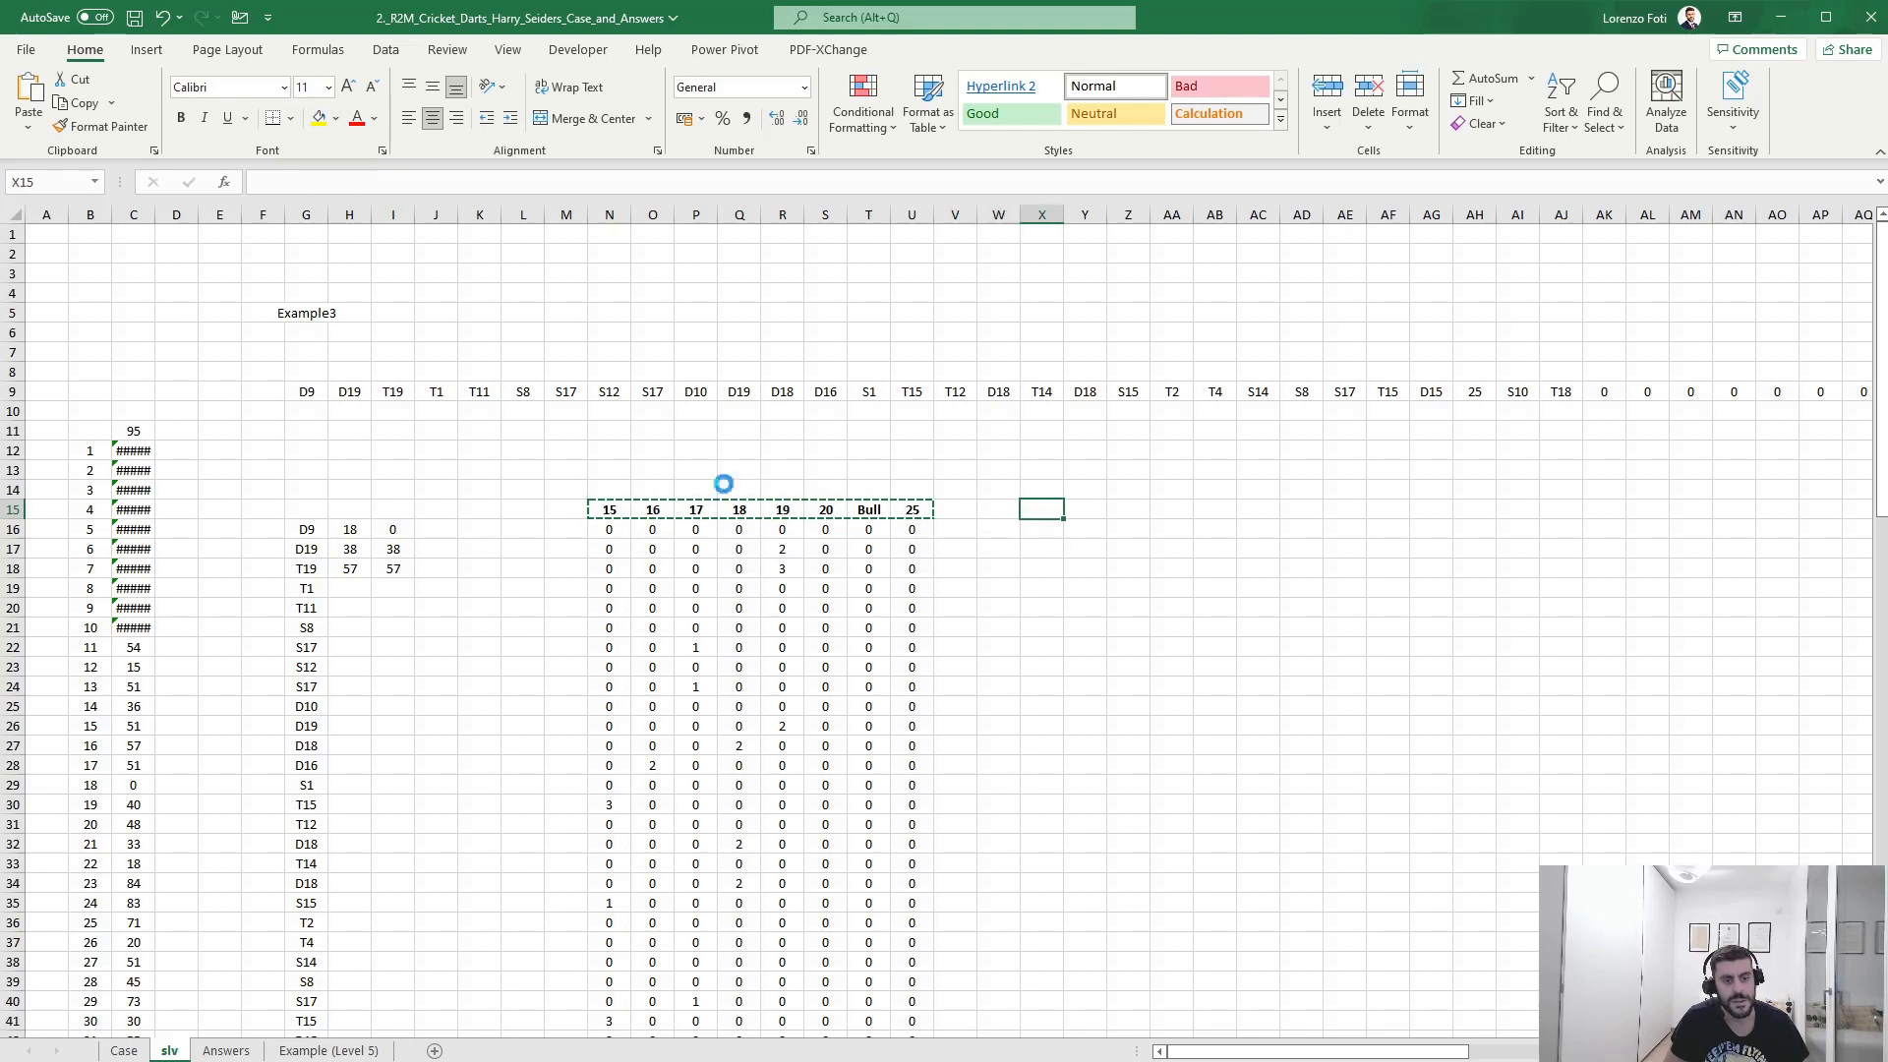
{"action": "key", "text": "Return"}
- Enter =+N16:U16 in X16 to bring the first throw's hits into the second table
{"action": "key", "text": "Down"}
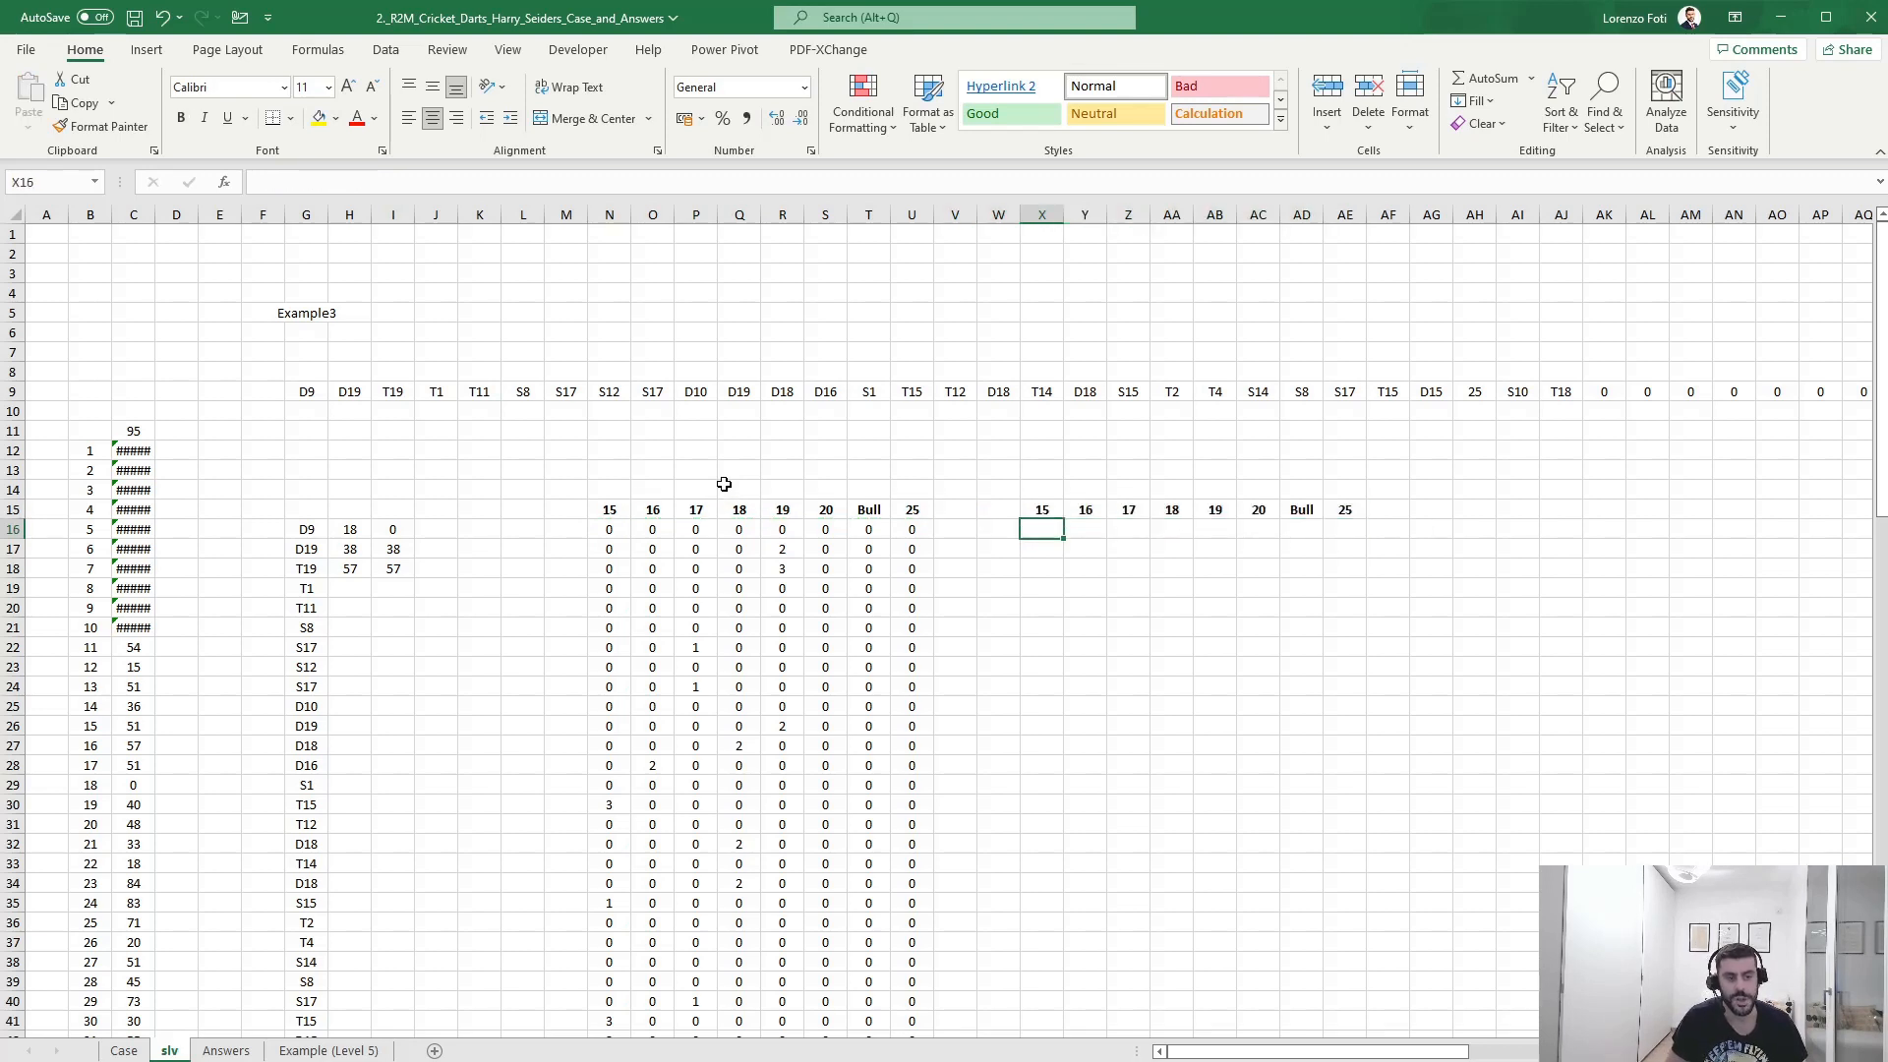
{"action": "type", "text": "+"}
{"action": "key", "text": "Left"}
{"action": "key", "text": "Left"}
{"action": "key", "text": "Left"}
{"action": "key", "text": "Left"}
{"action": "key", "text": "ctrl+Left"}
{"action": "key", "text": "ctrl+shift+Right"}
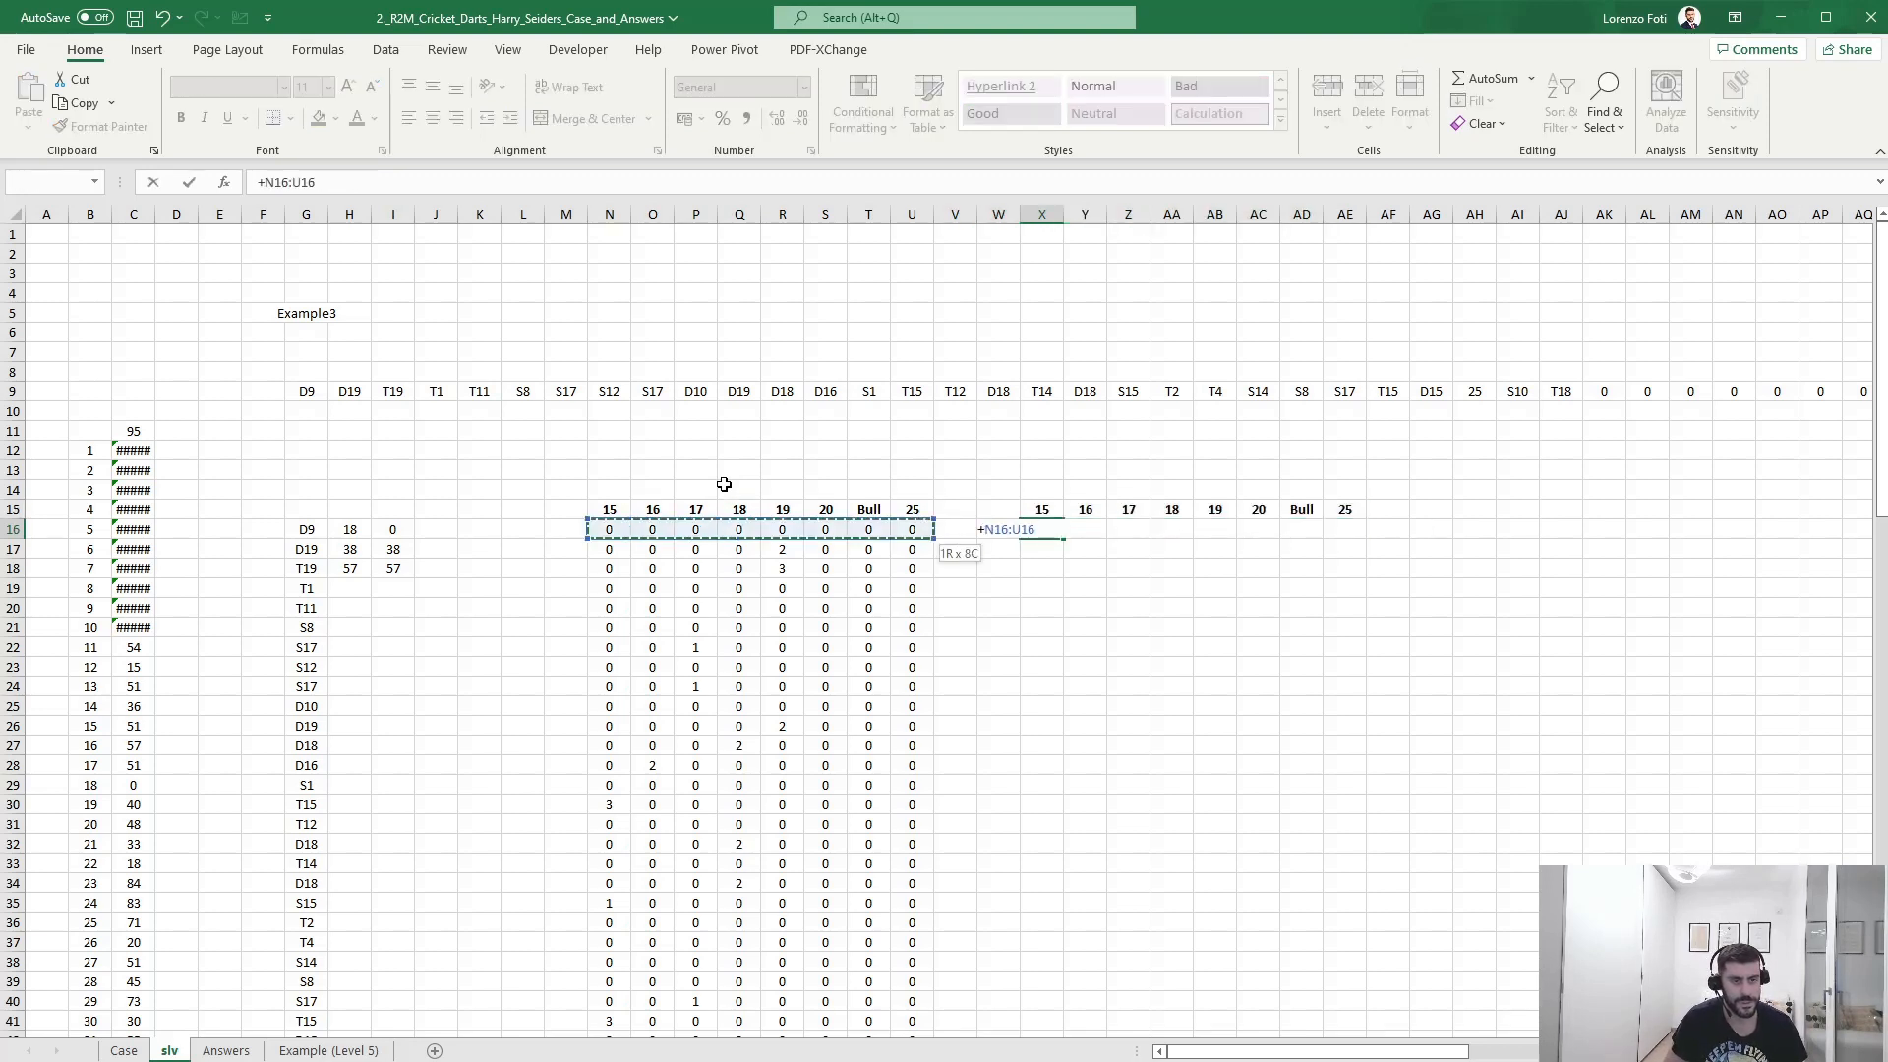
{"action": "key", "text": "Return"}
- Enter a running-total formula in X17 that adds X16# to the second throw's hits in N17:U17
{"action": "type", "text": "+"}
{"action": "key", "text": "Up"}
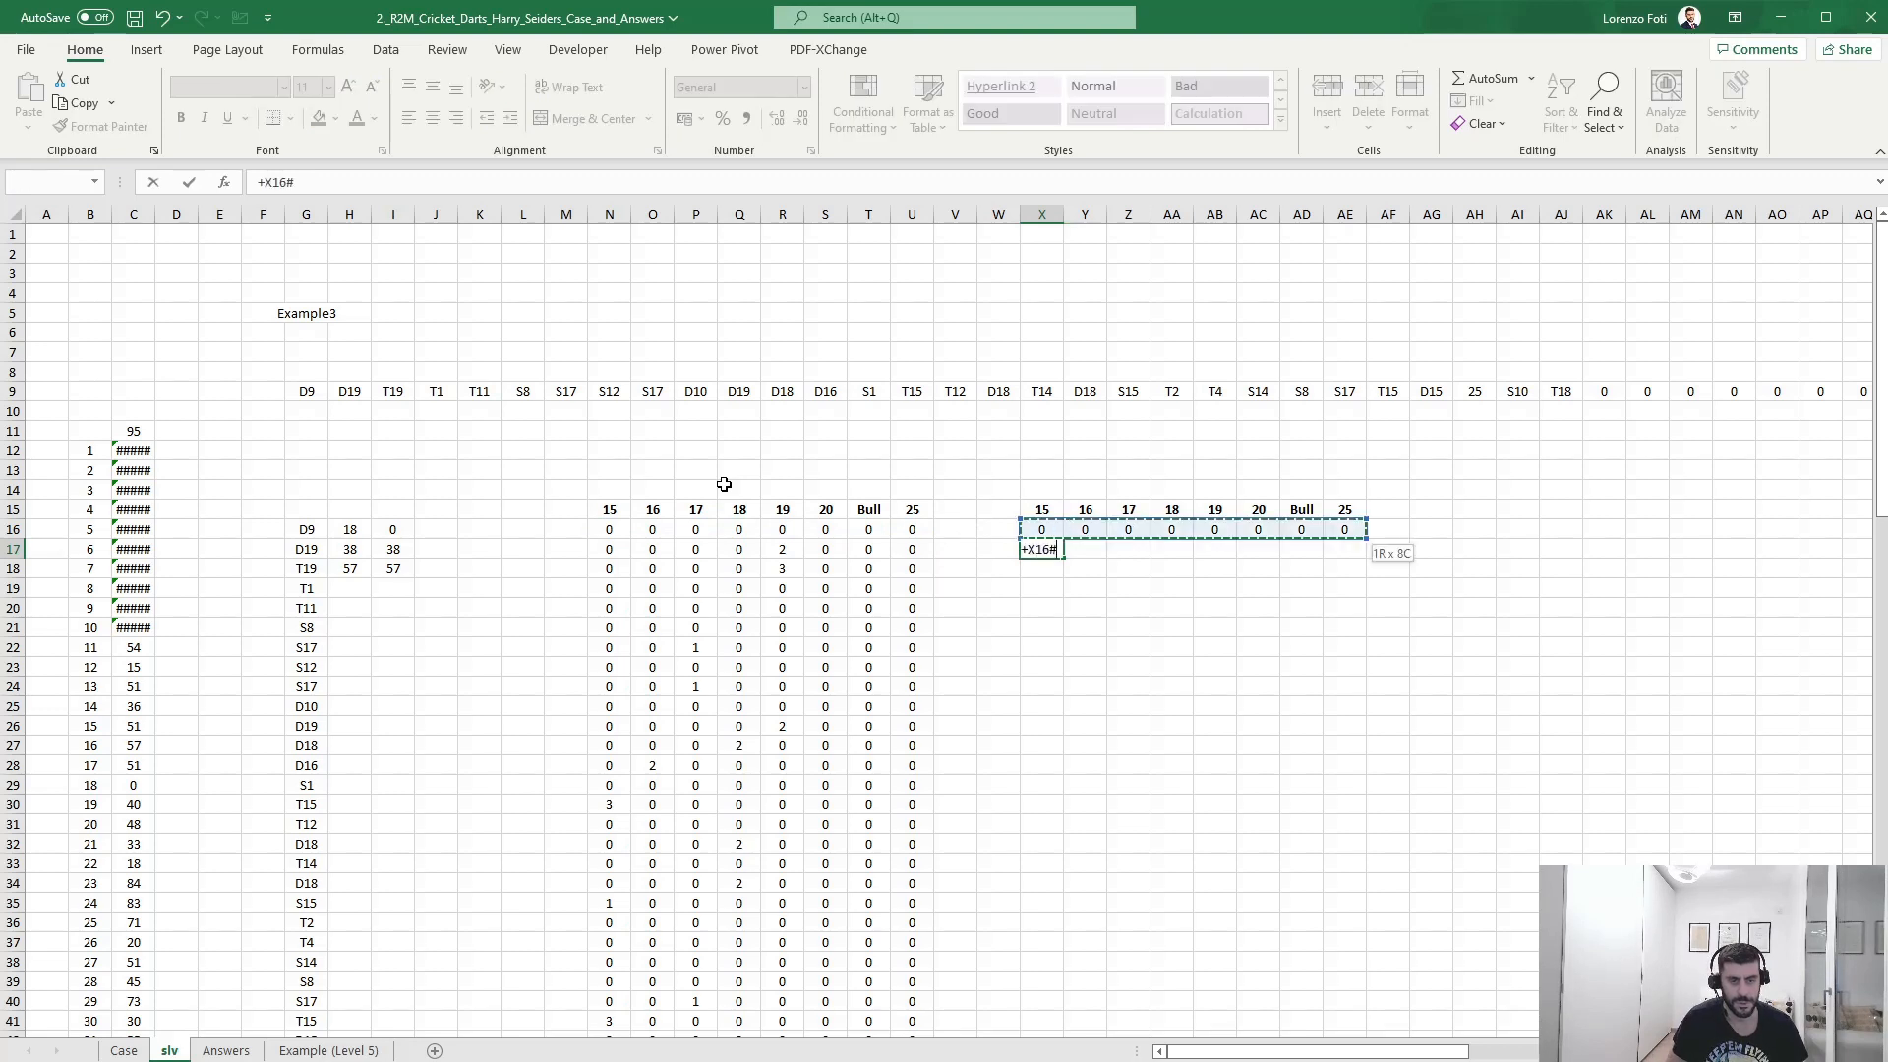
{"action": "type", "text": "#+"}
{"action": "key", "text": "Left"}
{"action": "key", "text": "Left"}
{"action": "key", "text": "Left"}
{"action": "key", "text": "Left"}
{"action": "key", "text": "ctrl+Left"}
{"action": "key", "text": "ctrl+shift+Right"}
{"action": "key", "text": "Return"}
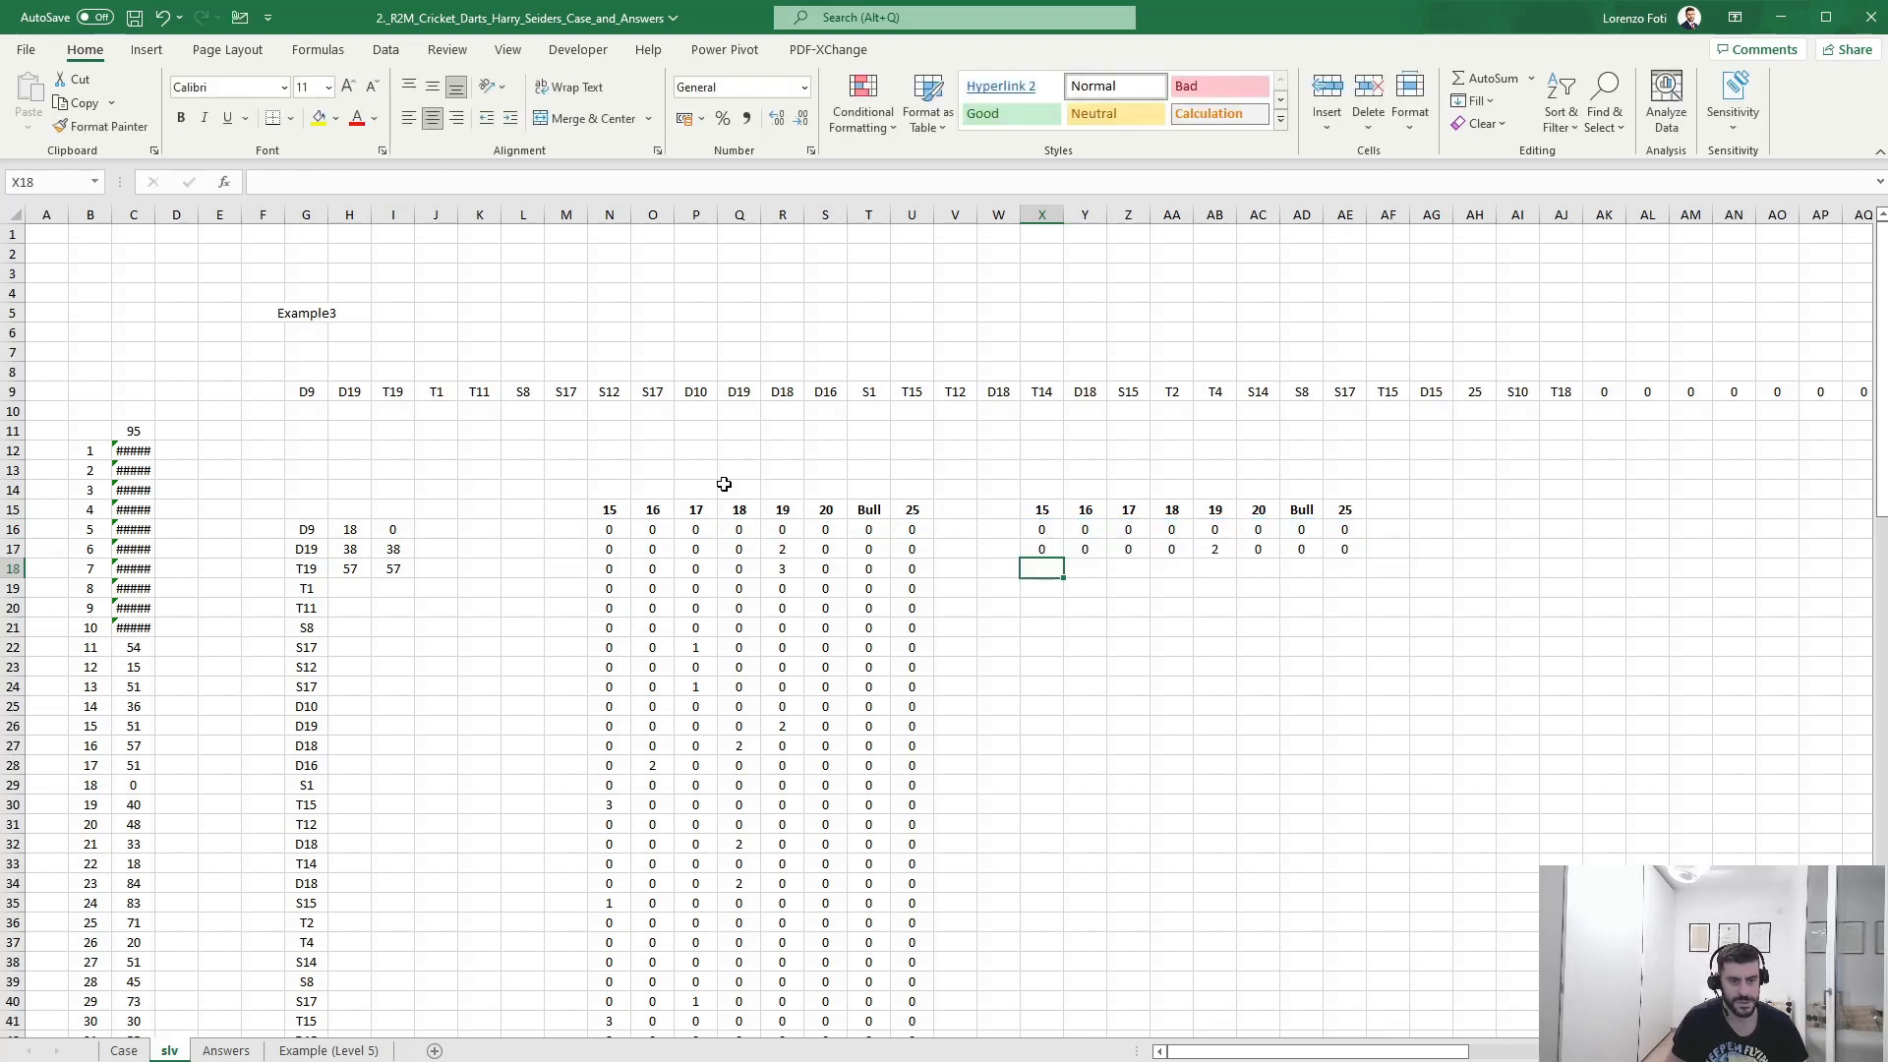
- Copy the running-total formula from X17 down to X45, covering all remaining throws
{"action": "key", "text": "Up"}
{"action": "key", "text": "ctrl+c"}
{"action": "key", "text": "ctrl+Left"}
{"action": "key", "text": "ctrl+Down"}
{"action": "key", "text": "Right"}
{"action": "key", "text": "Right"}
{"action": "key", "text": "Right"}
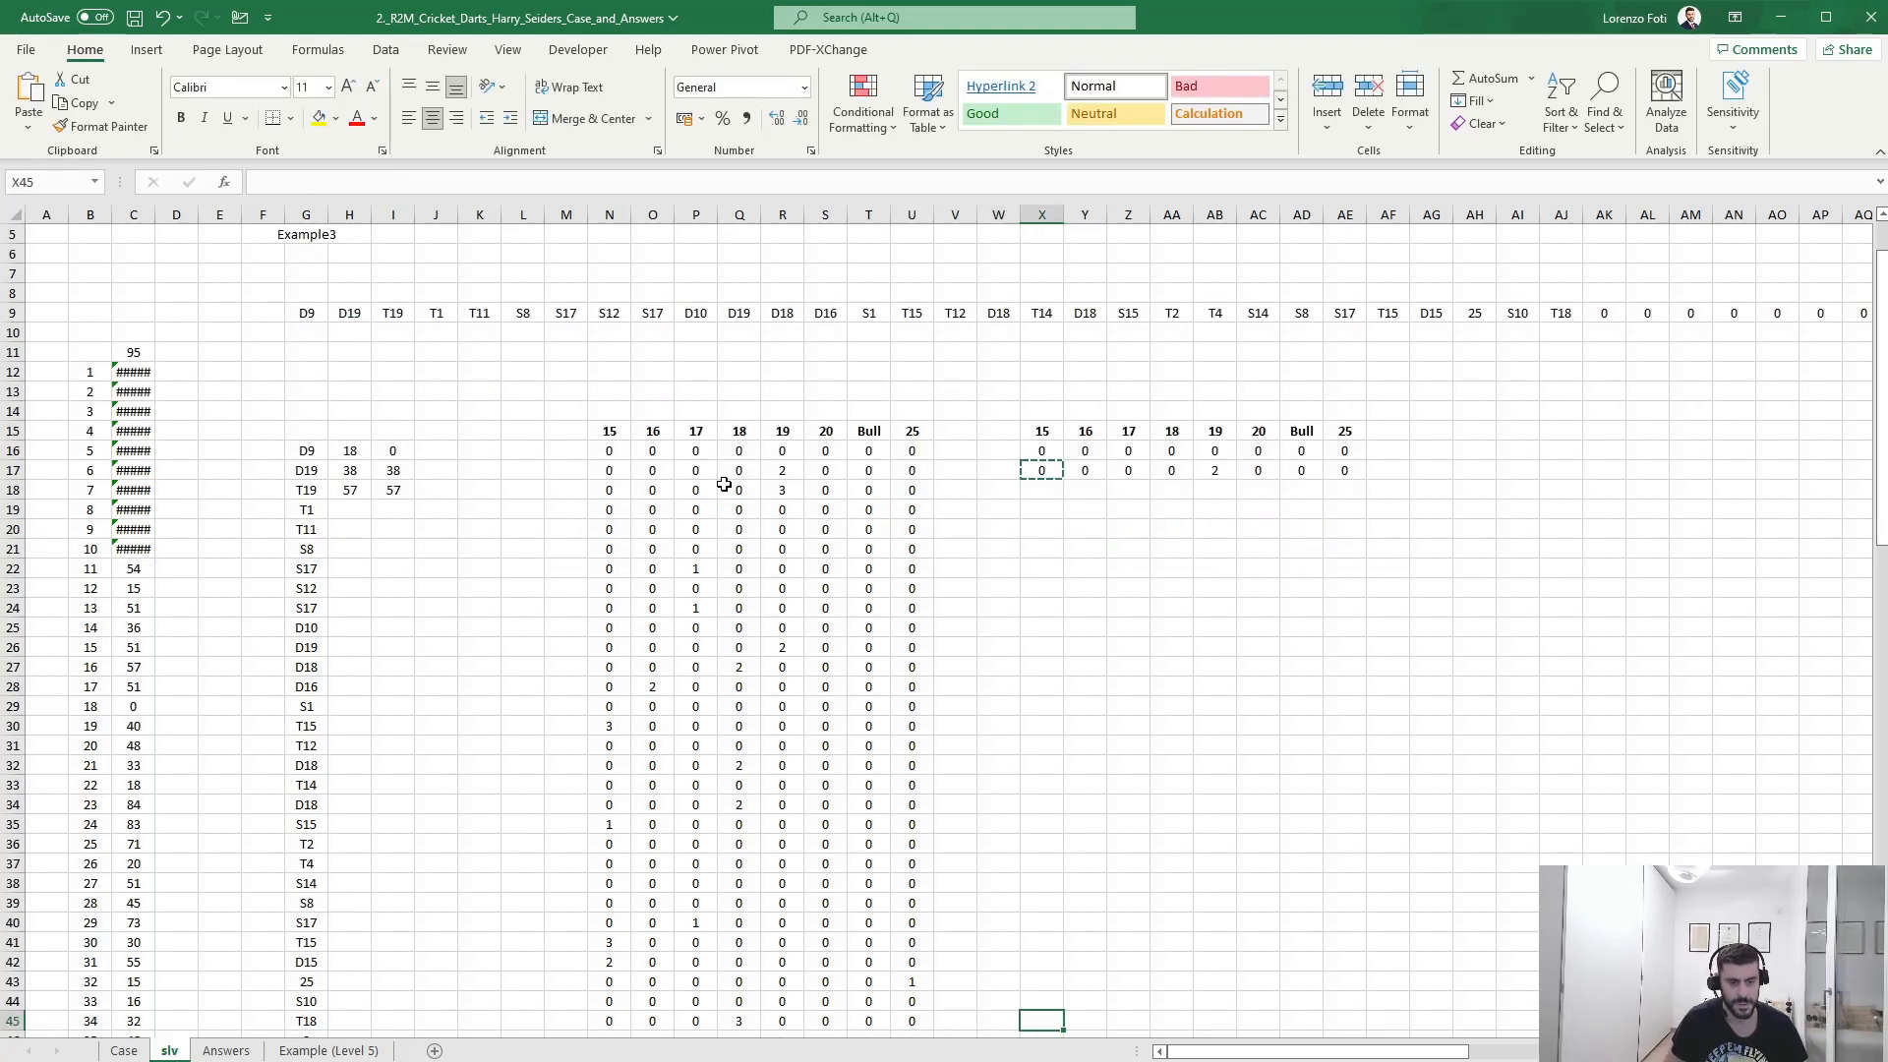
{"action": "key", "text": "ctrl+shift+Up"}
{"action": "key", "text": "ctrl+v"}
{"action": "key", "text": "Escape"}
{"action": "key", "text": "ctrl+Up"}
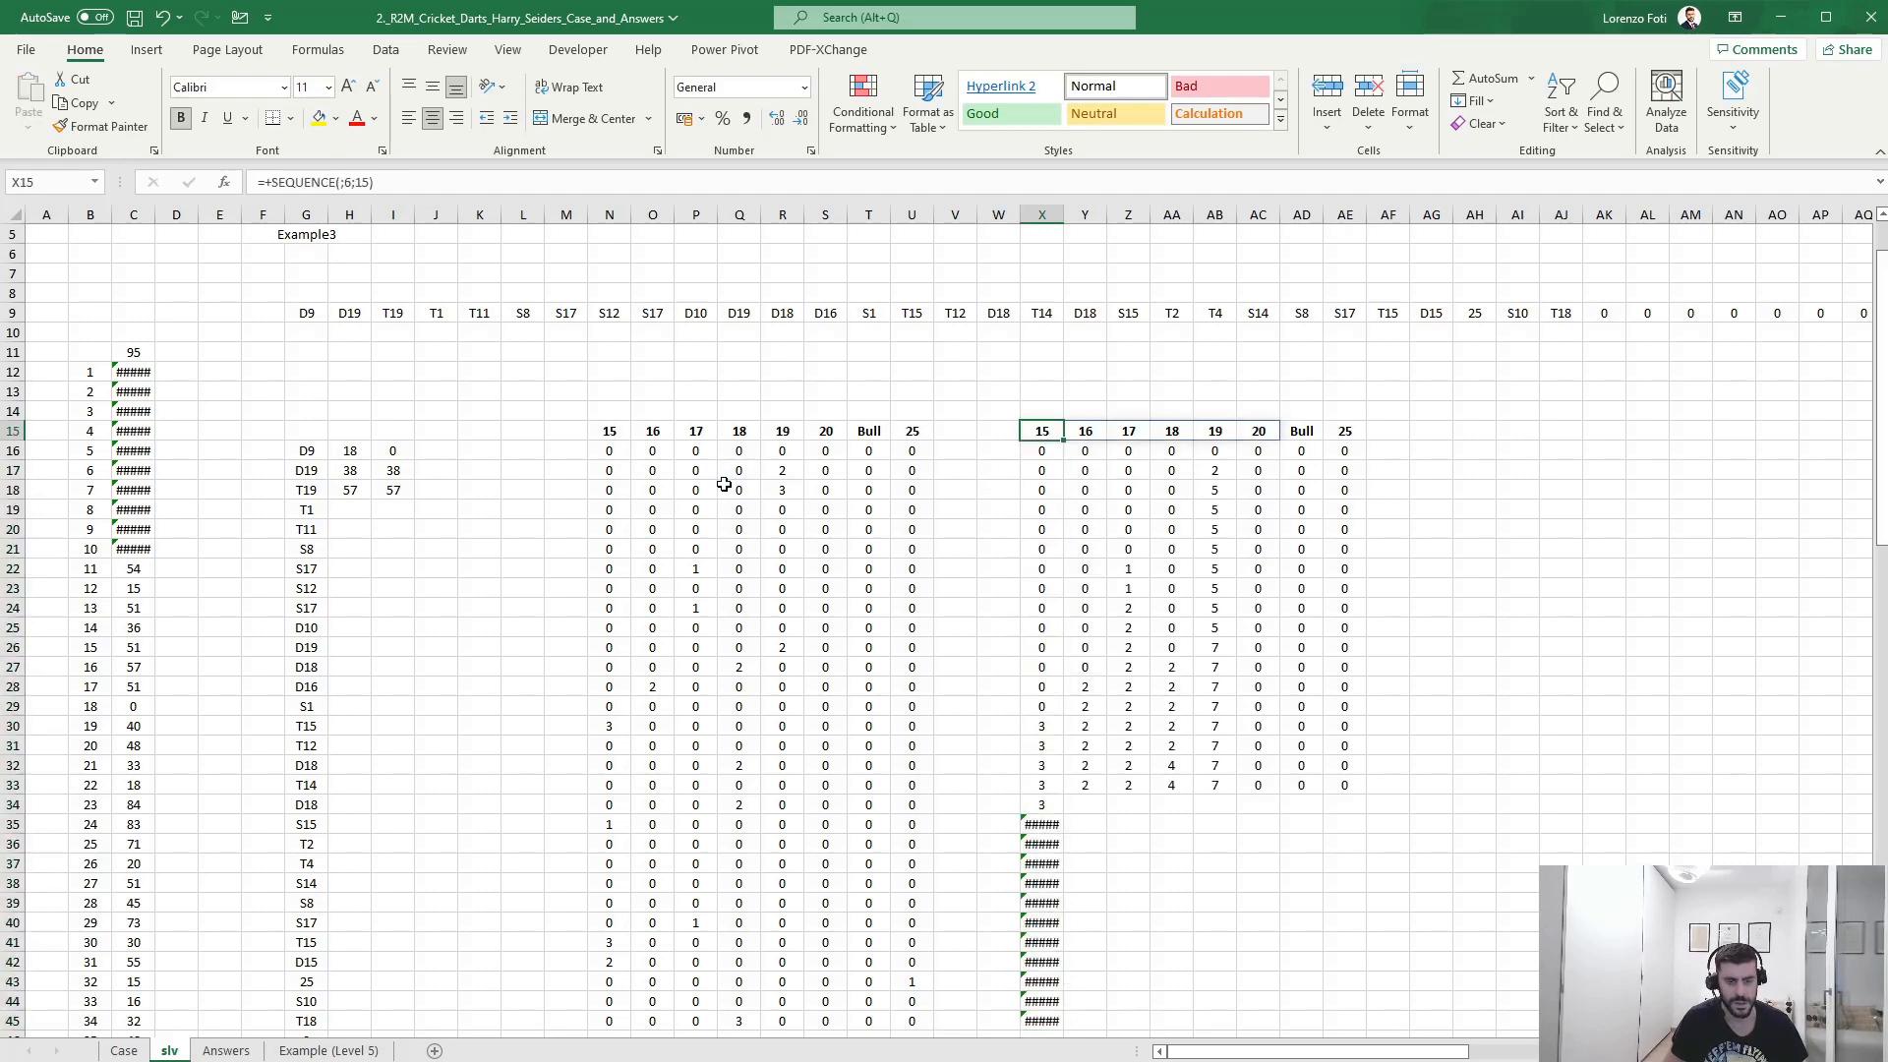
{"action": "key", "text": "Up"}
{"action": "key", "text": "Right"}
{"action": "key", "text": "Right"}
{"action": "key", "text": "ctrl+Up"}
{"action": "key", "text": "ctrl+Up"}
{"action": "key", "text": "Down"}
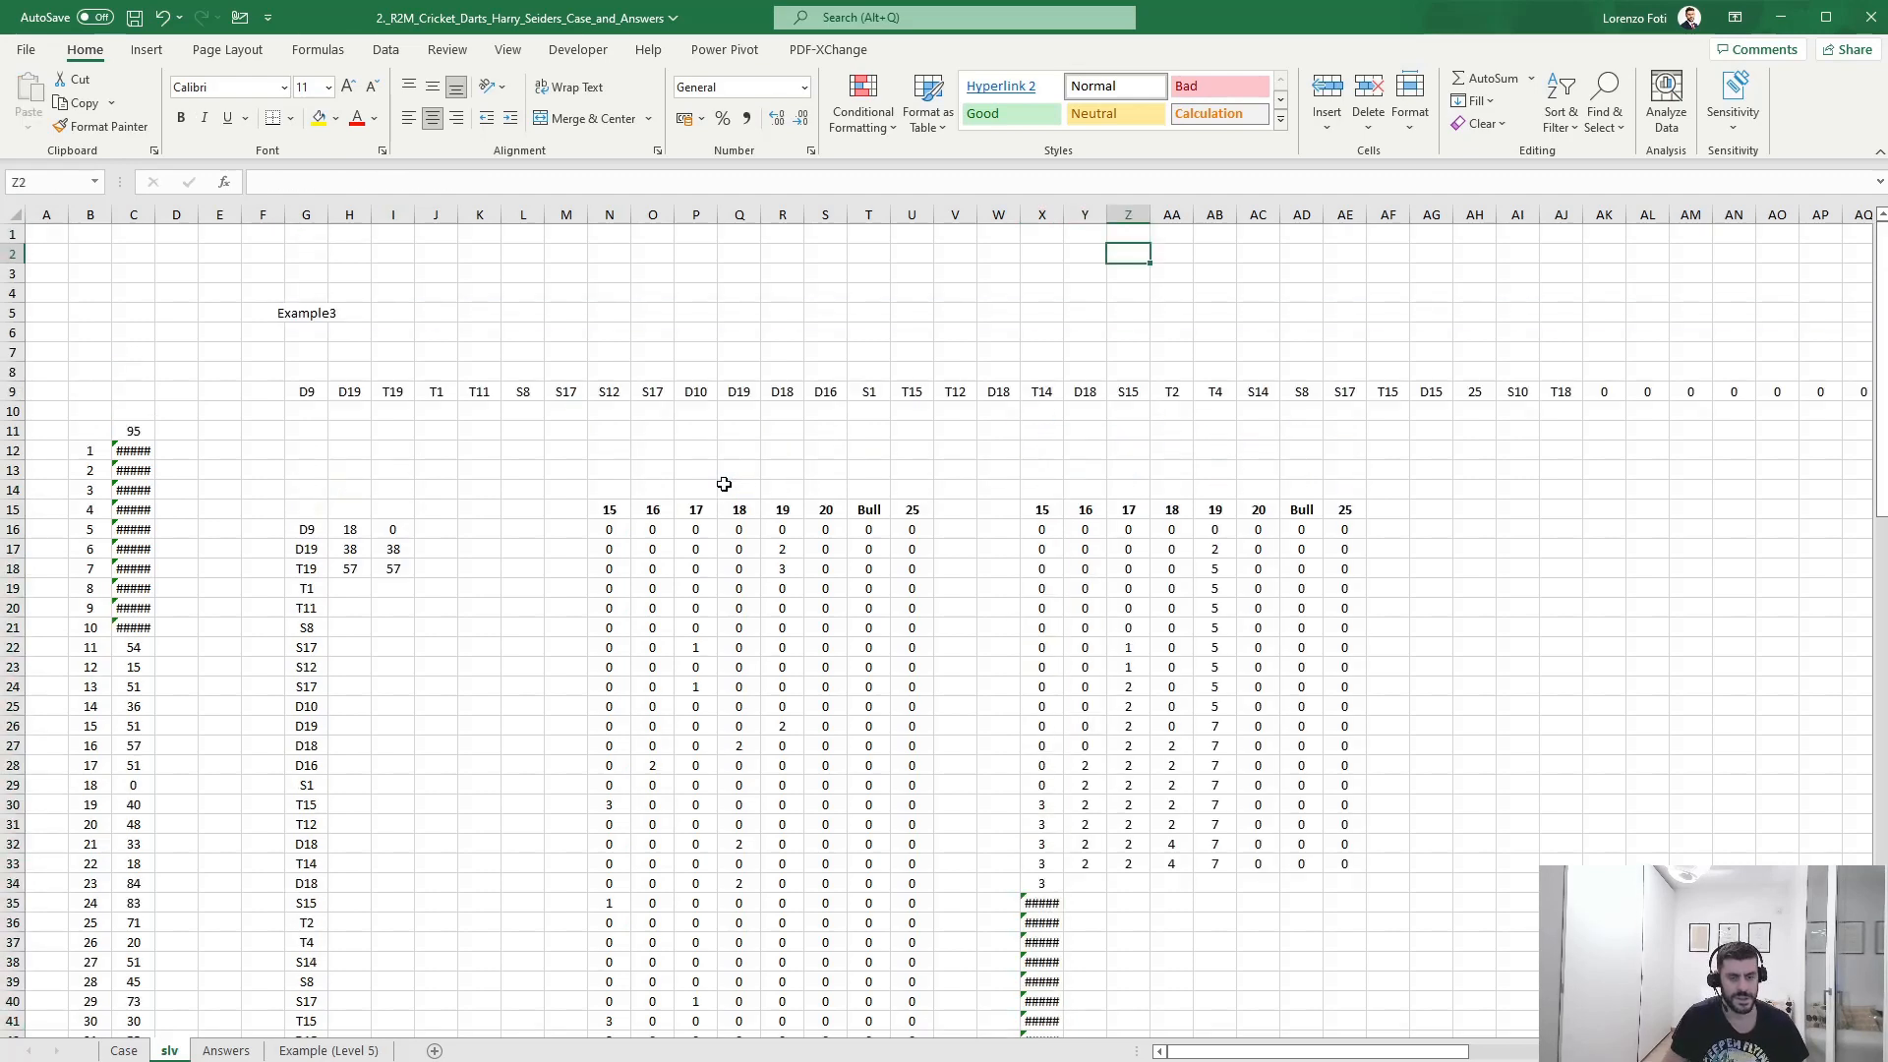
{"action": "key", "text": "Down"}
{"action": "key", "text": "Down"}
{"action": "key", "text": "Down"}
{"action": "key", "text": "Down"}
{"action": "key", "text": "Down"}
{"action": "key", "text": "Down"}
{"action": "key", "text": "Down"}
{"action": "key", "text": "Down"}
{"action": "key", "text": "Down"}
{"action": "key", "text": "Down"}
{"action": "key", "text": "Down"}
{"action": "key", "text": "Down"}
{"action": "key", "text": "Down"}
{"action": "key", "text": "Down"}
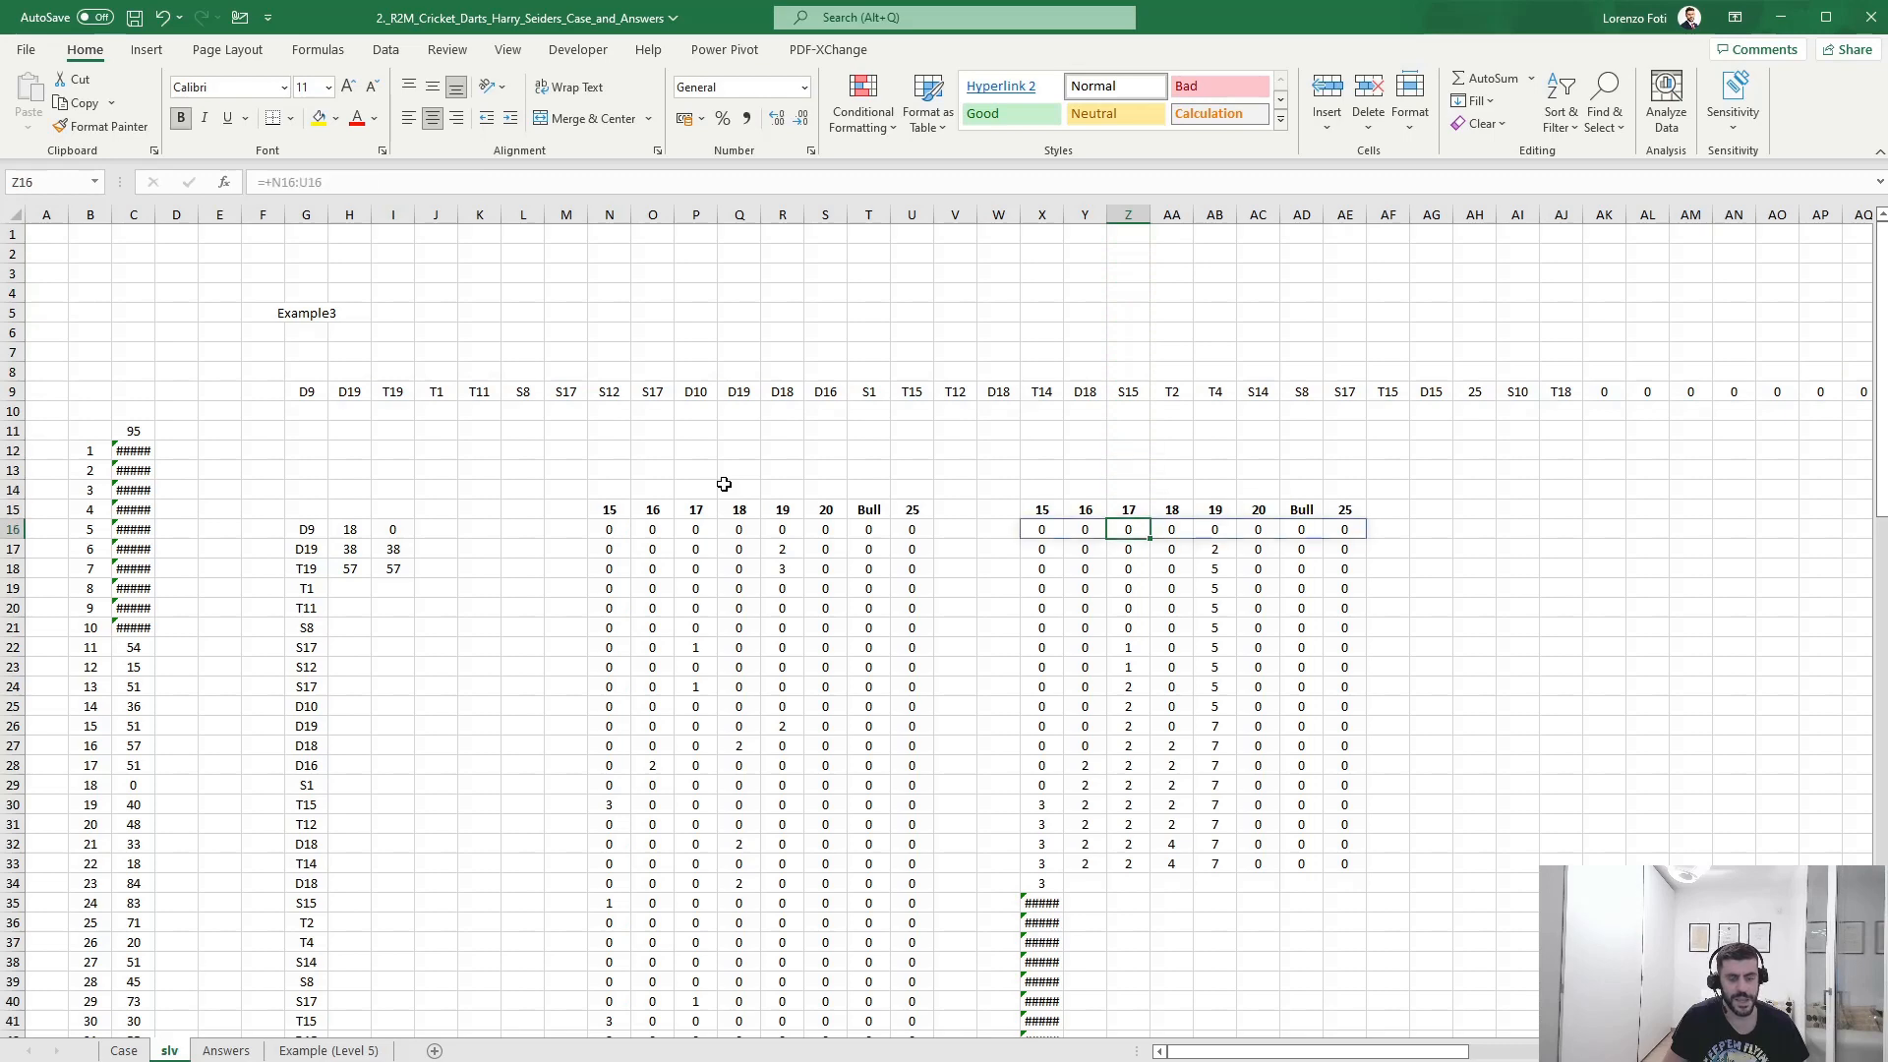
- Review the cumulative hits in the second table across all numbers and down to the last throw
{"action": "key", "text": "Right"}
{"action": "key", "text": "Right"}
{"action": "key", "text": "Right"}
{"action": "key", "text": "Right"}
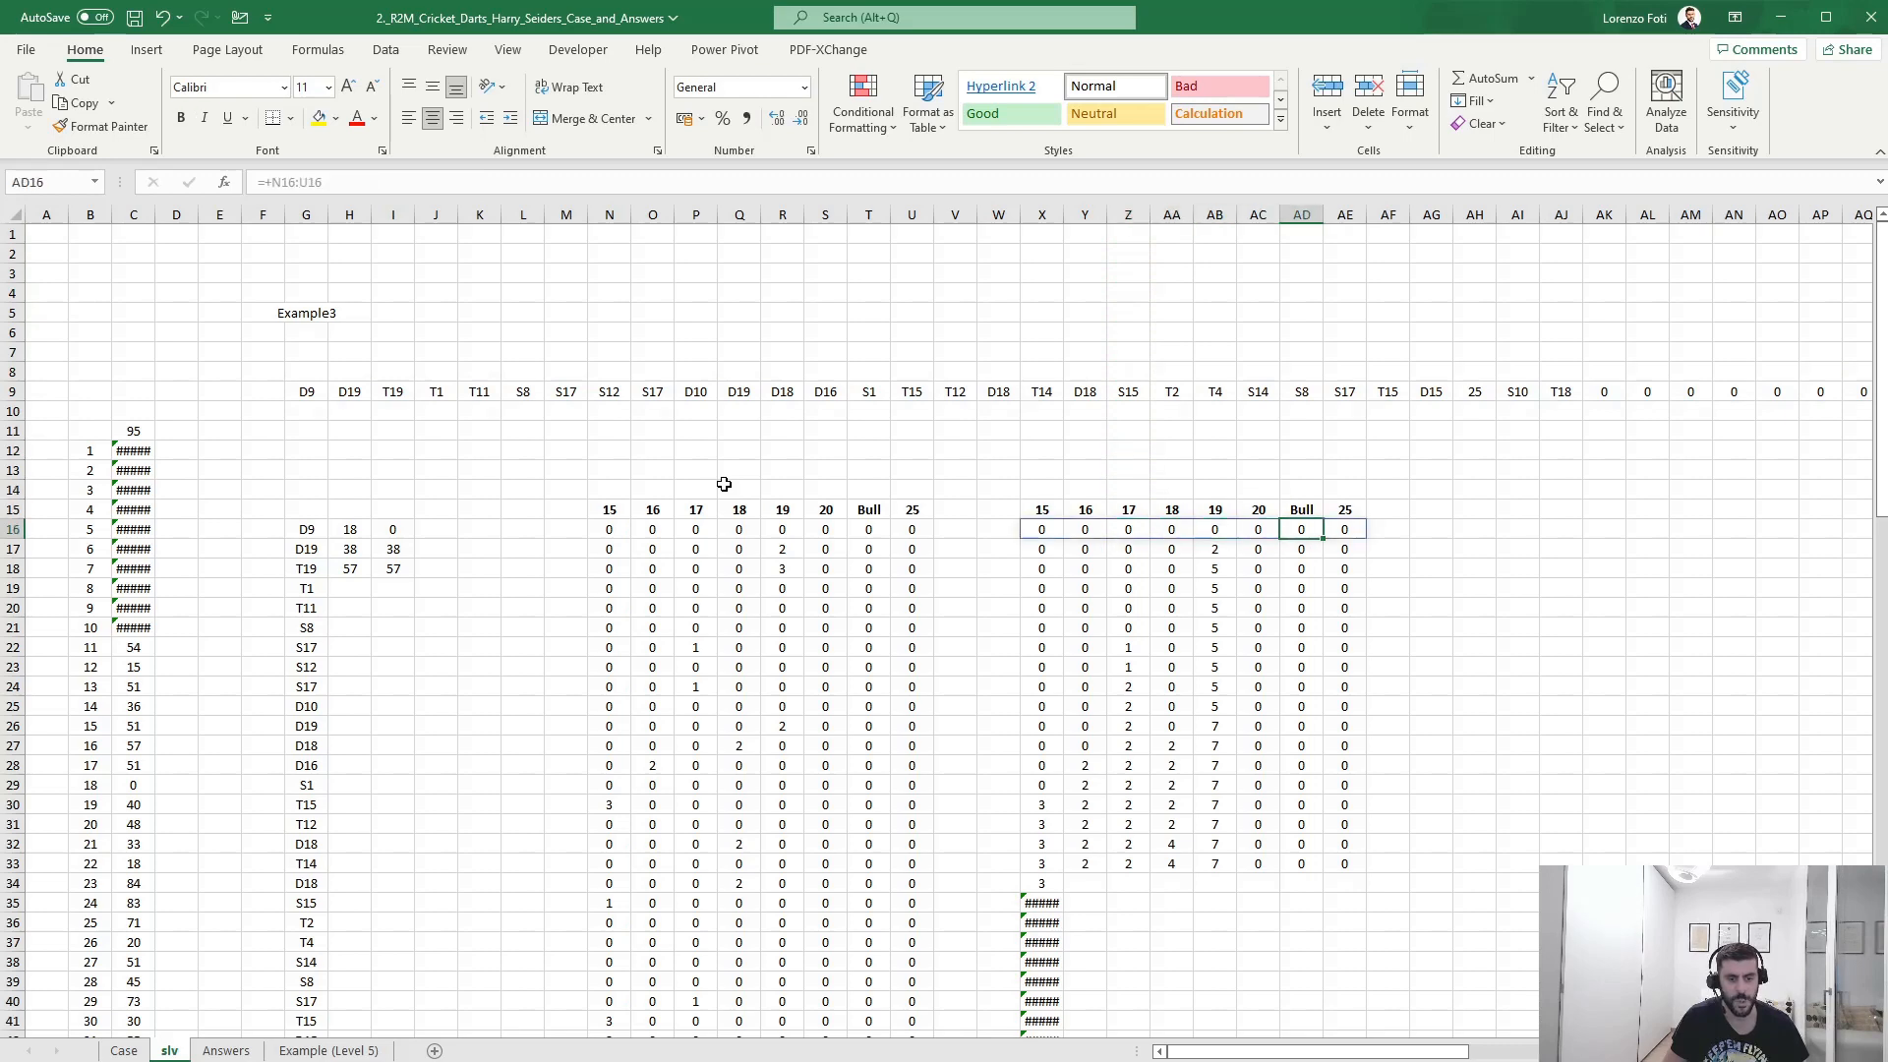
{"action": "scroll", "coordinate": [727, 915], "scroll_direction": "down", "scroll_amount": 3}
{"action": "left_click", "coordinate": [1042, 726]}
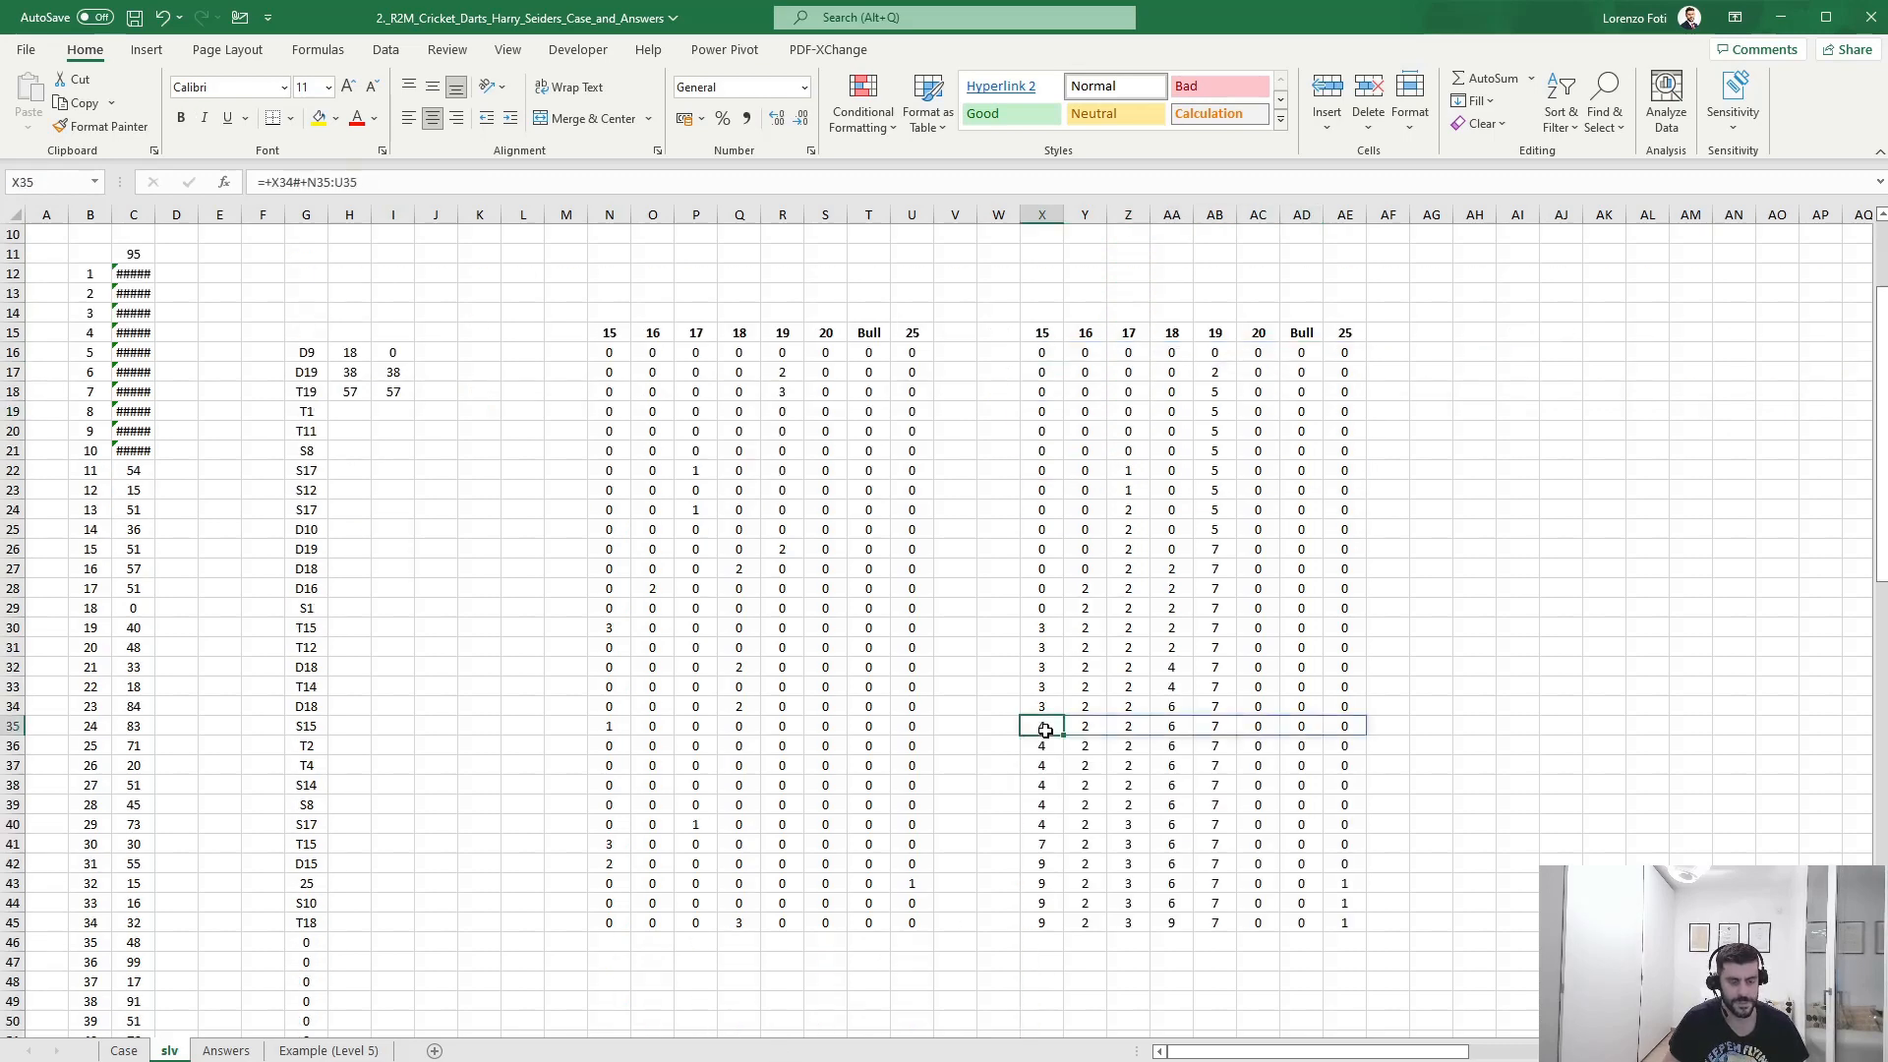
{"action": "left_click", "coordinate": [1399, 604]}
{"action": "scroll", "coordinate": [1399, 603], "scroll_direction": "up", "scroll_amount": 3}
- Copy the headers in X15:AE15 to AH15:AO15 to start a third table beside the cumulative hits
{"action": "left_click", "coordinate": [1061, 517]}
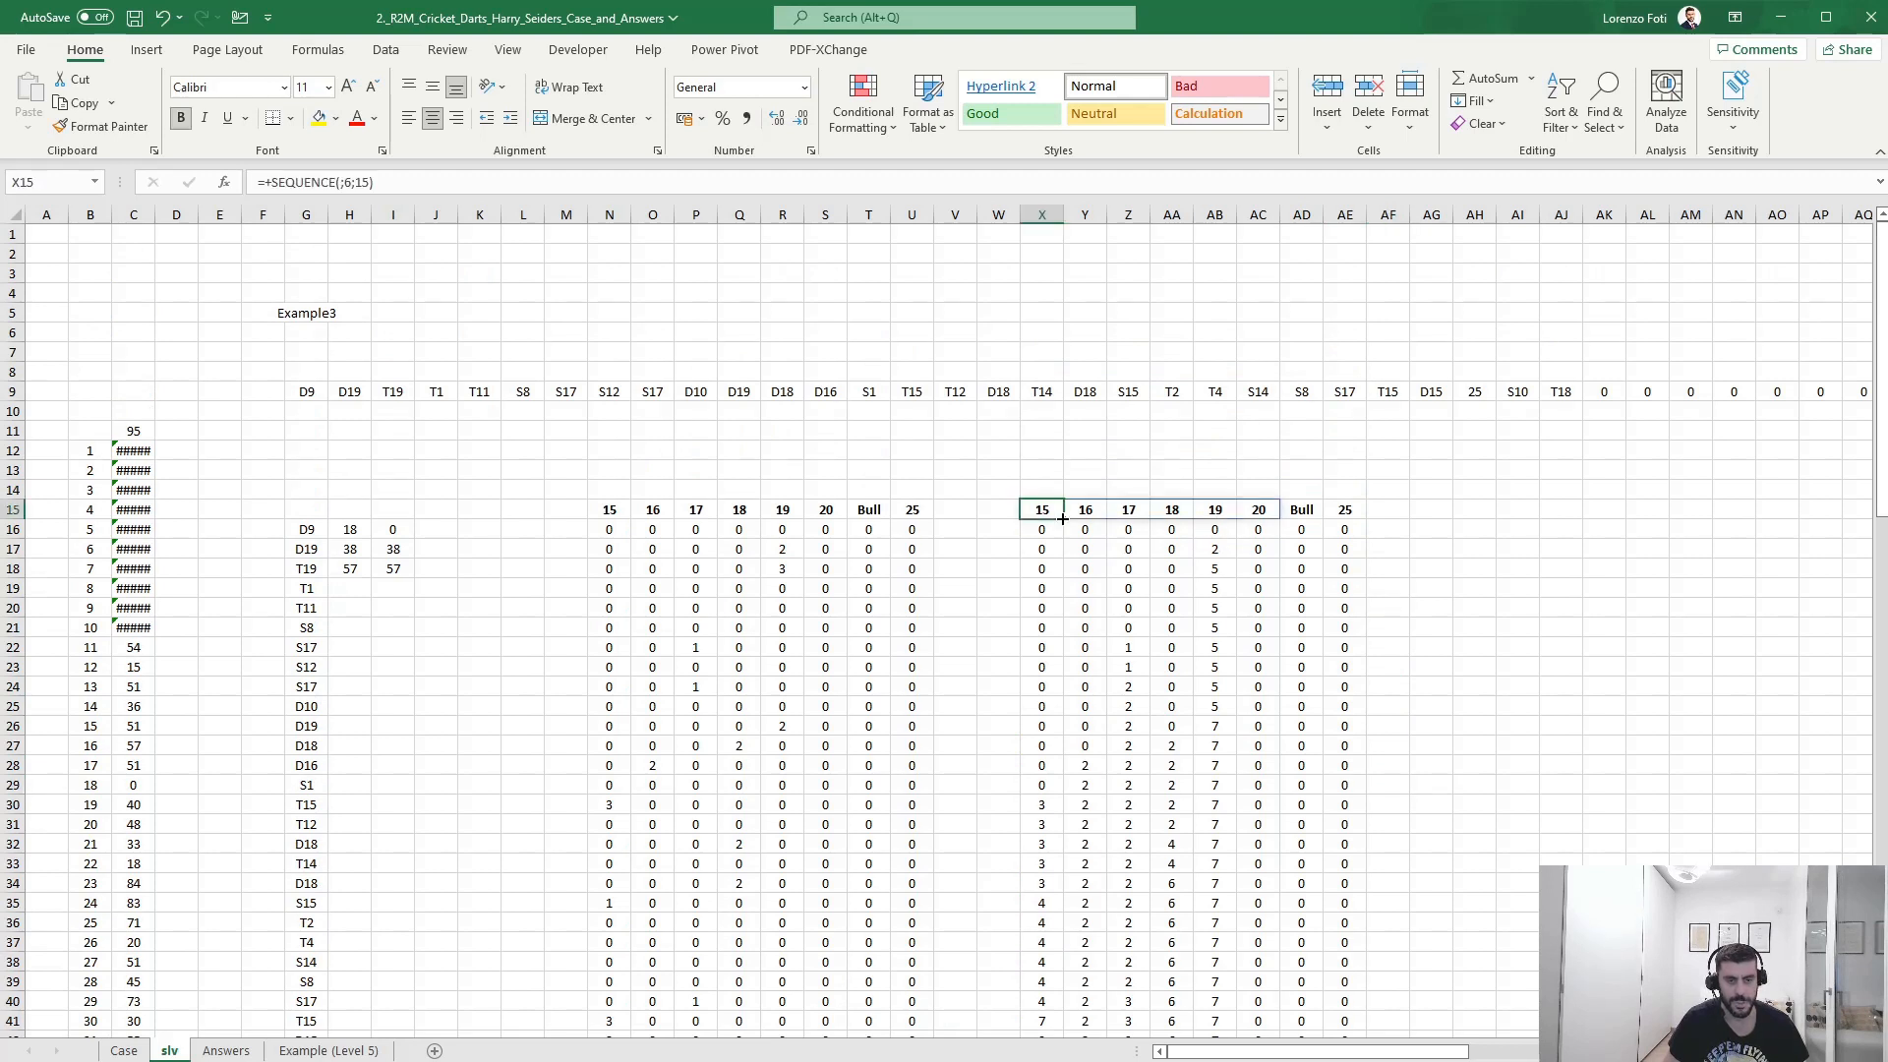
{"action": "key", "text": "ctrl+shift+Right"}
{"action": "key", "text": "ctrl+c"}
{"action": "key", "text": "Right"}
{"action": "key", "text": "Right"}
{"action": "key", "text": "Right"}
{"action": "key", "text": "Right"}
{"action": "key", "text": "Right"}
{"action": "key", "text": "Right"}
{"action": "key", "text": "Right"}
{"action": "key", "text": "Right"}
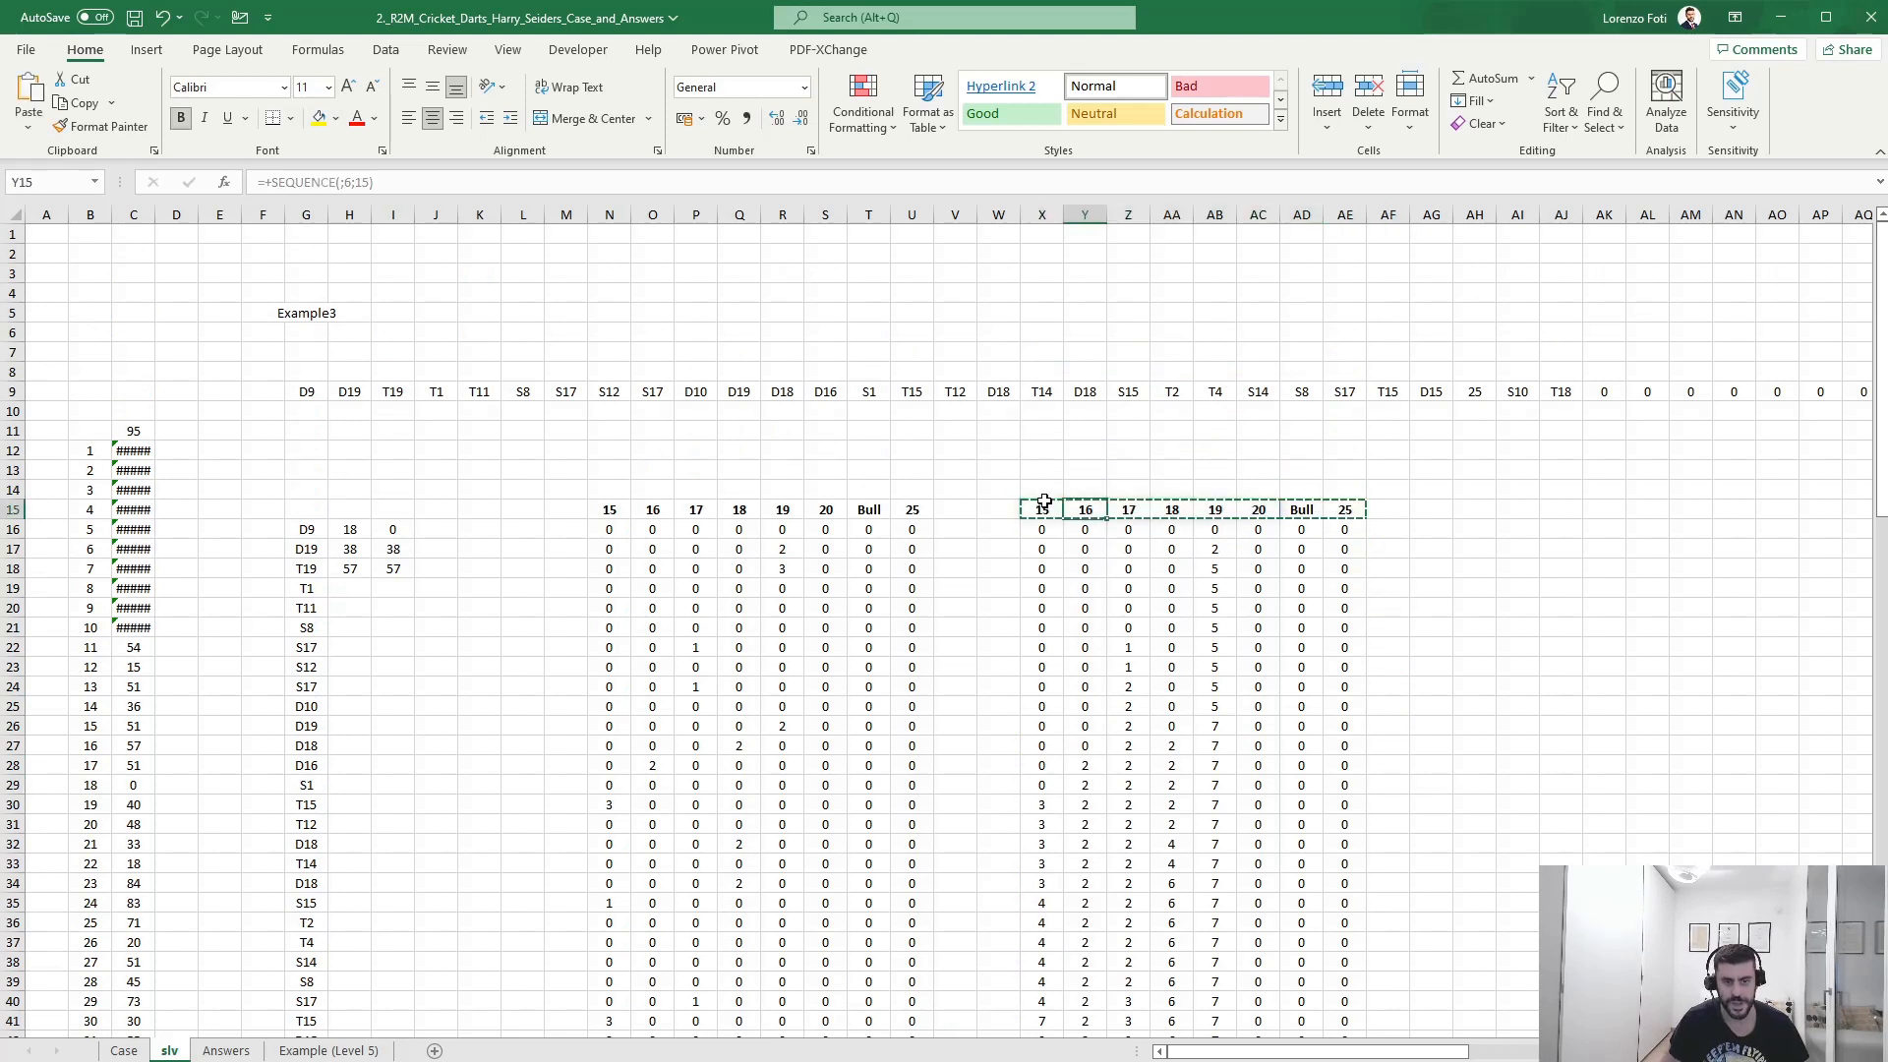
{"action": "key", "text": "Right"}
{"action": "key", "text": "Right"}
{"action": "key", "text": "ctrl+v"}
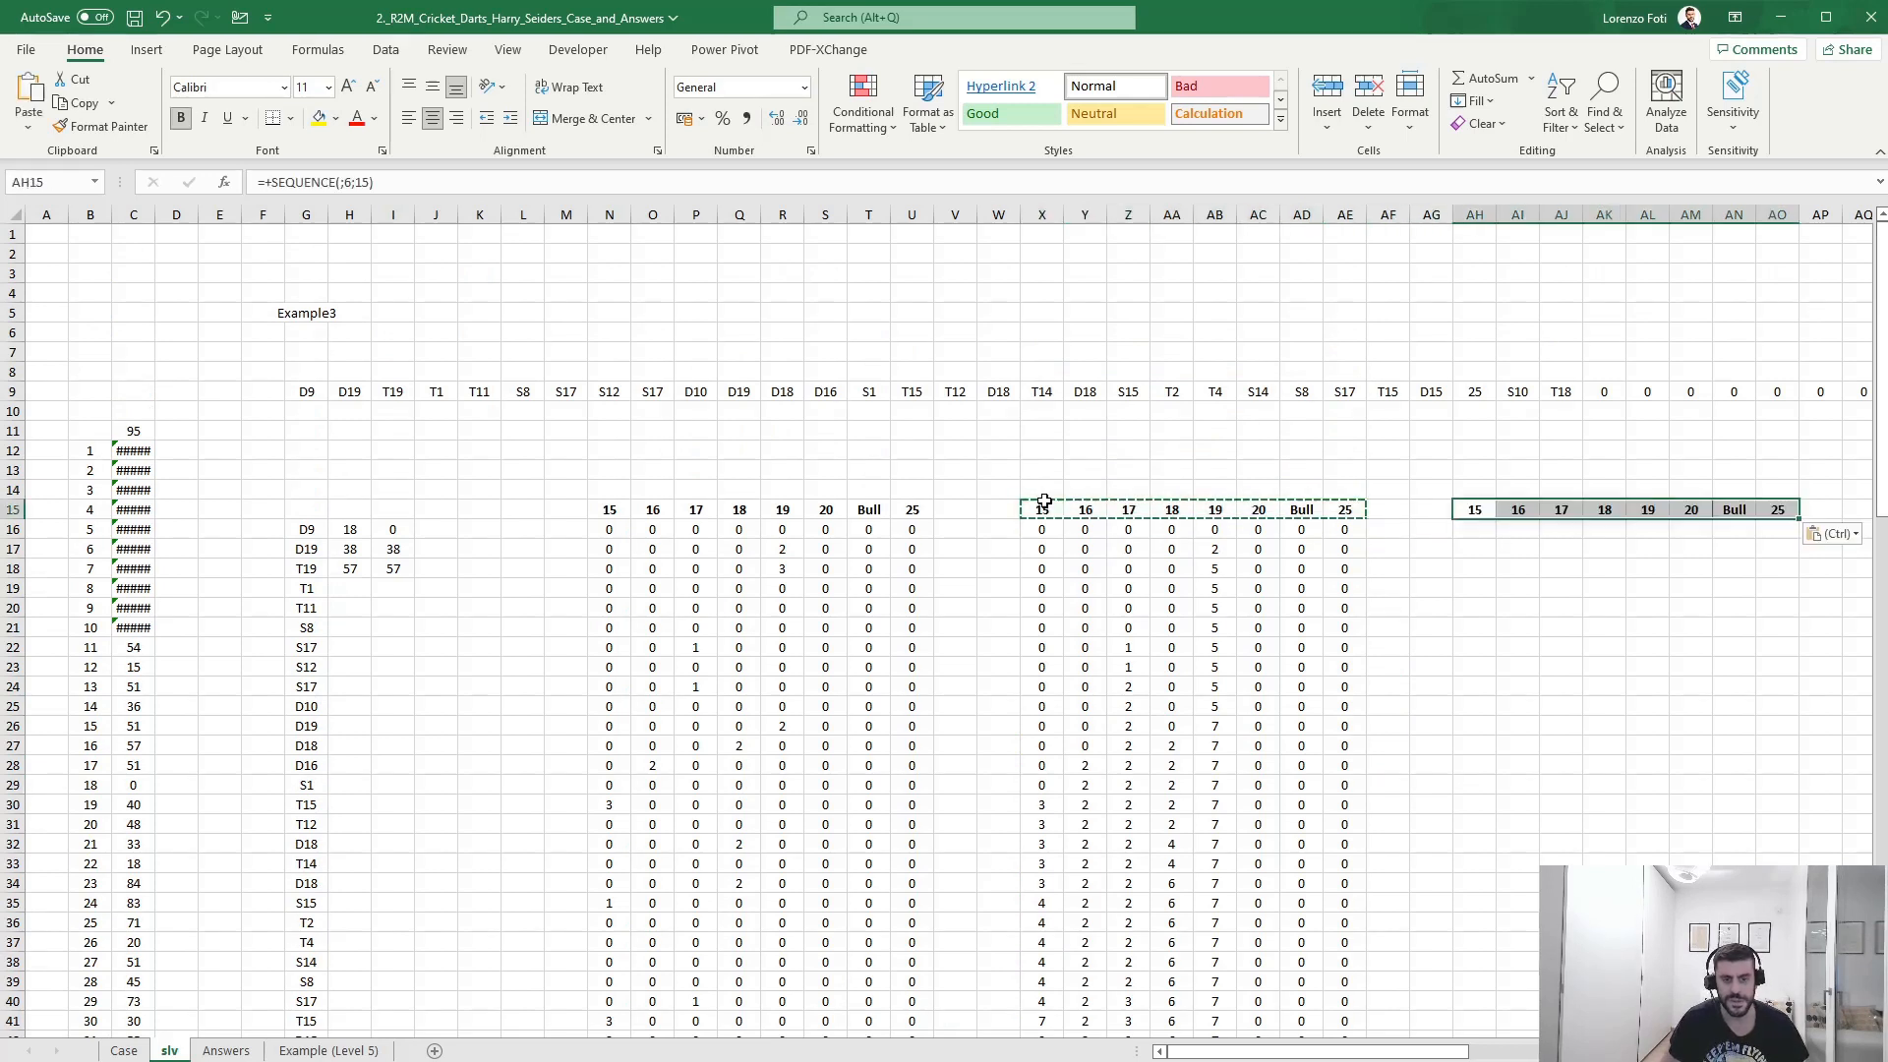
- Enter +IF(X16#>=3;1;0) in AH16 to flag which numbers are open after the first throw
{"action": "key", "text": "Return"}
{"action": "type", "text": "+"}
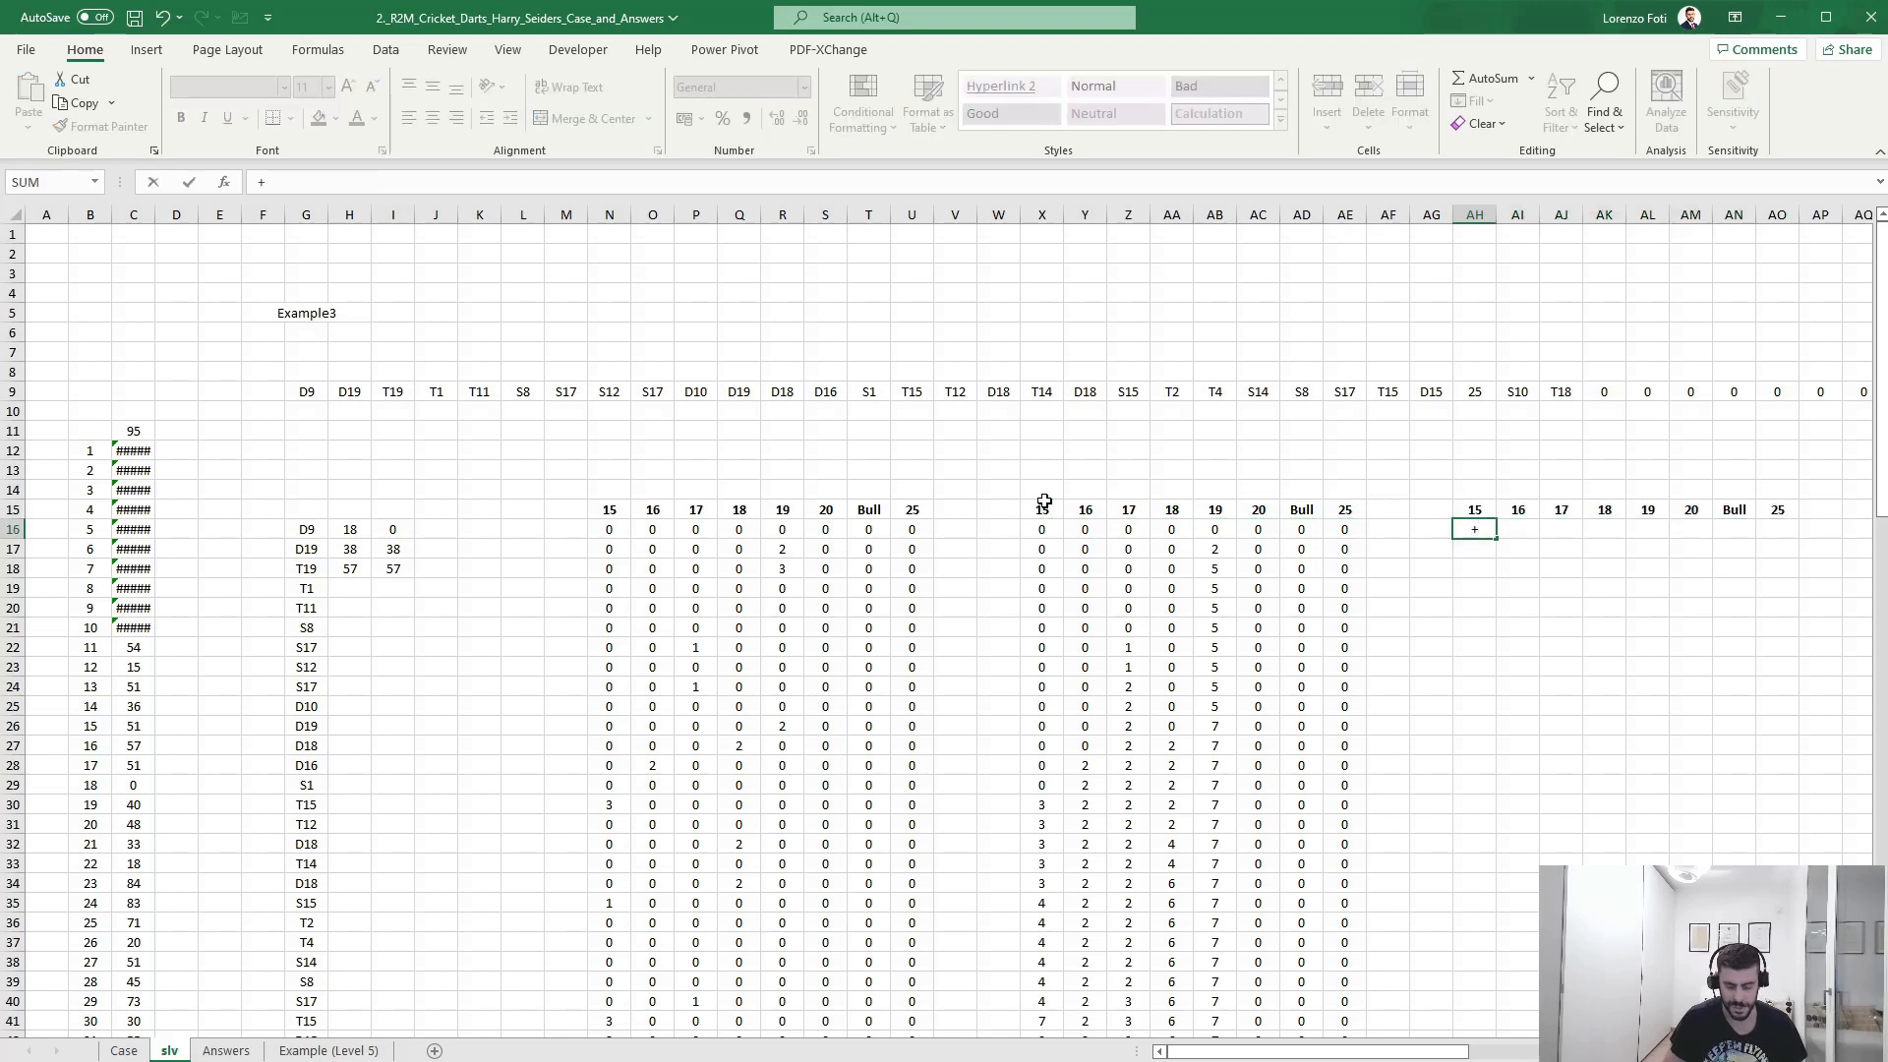
{"action": "type", "text": "if("}
{"action": "key", "text": "Left"}
{"action": "key", "text": "Left"}
{"action": "key", "text": "Left"}
{"action": "key", "text": "Left"}
{"action": "key", "text": "Left"}
{"action": "key", "text": "Left"}
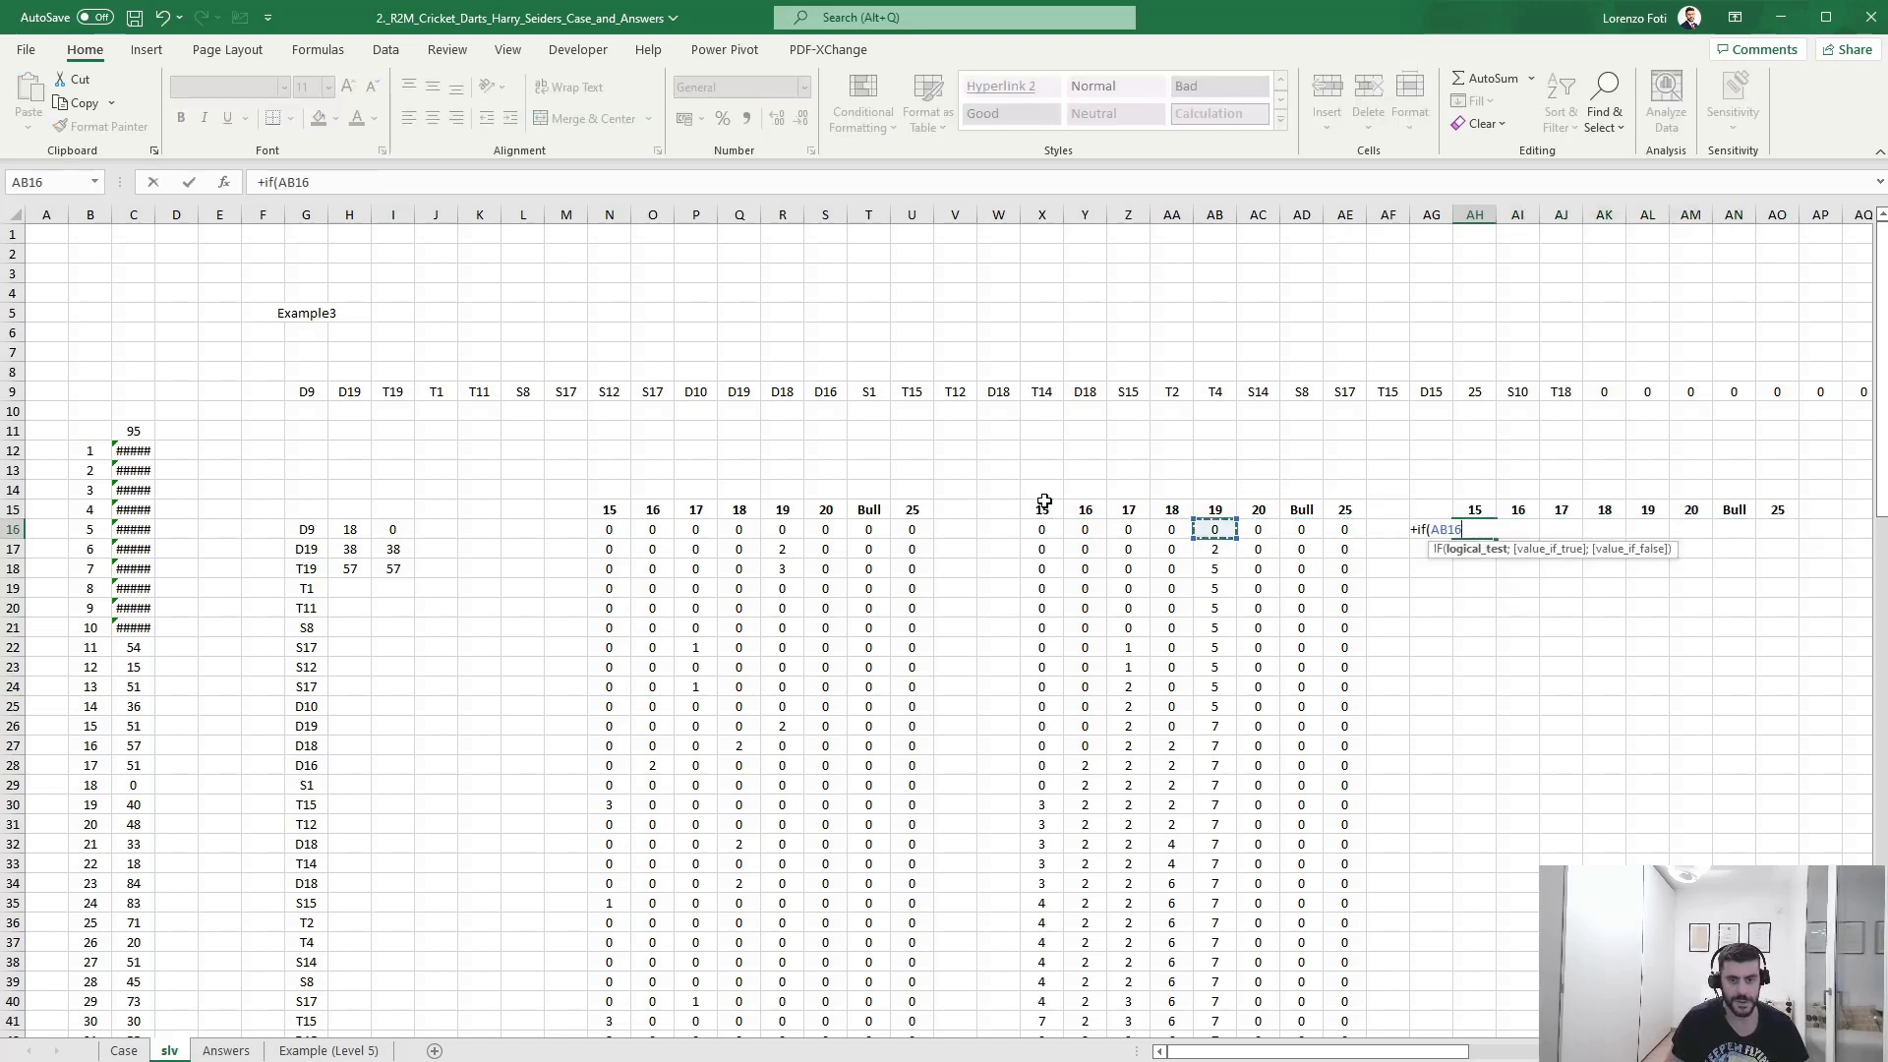
{"action": "key", "text": "Left"}
{"action": "key", "text": "Left"}
{"action": "key", "text": "Left"}
{"action": "key", "text": "Left"}
{"action": "key", "text": "ctrl+shift+Right"}
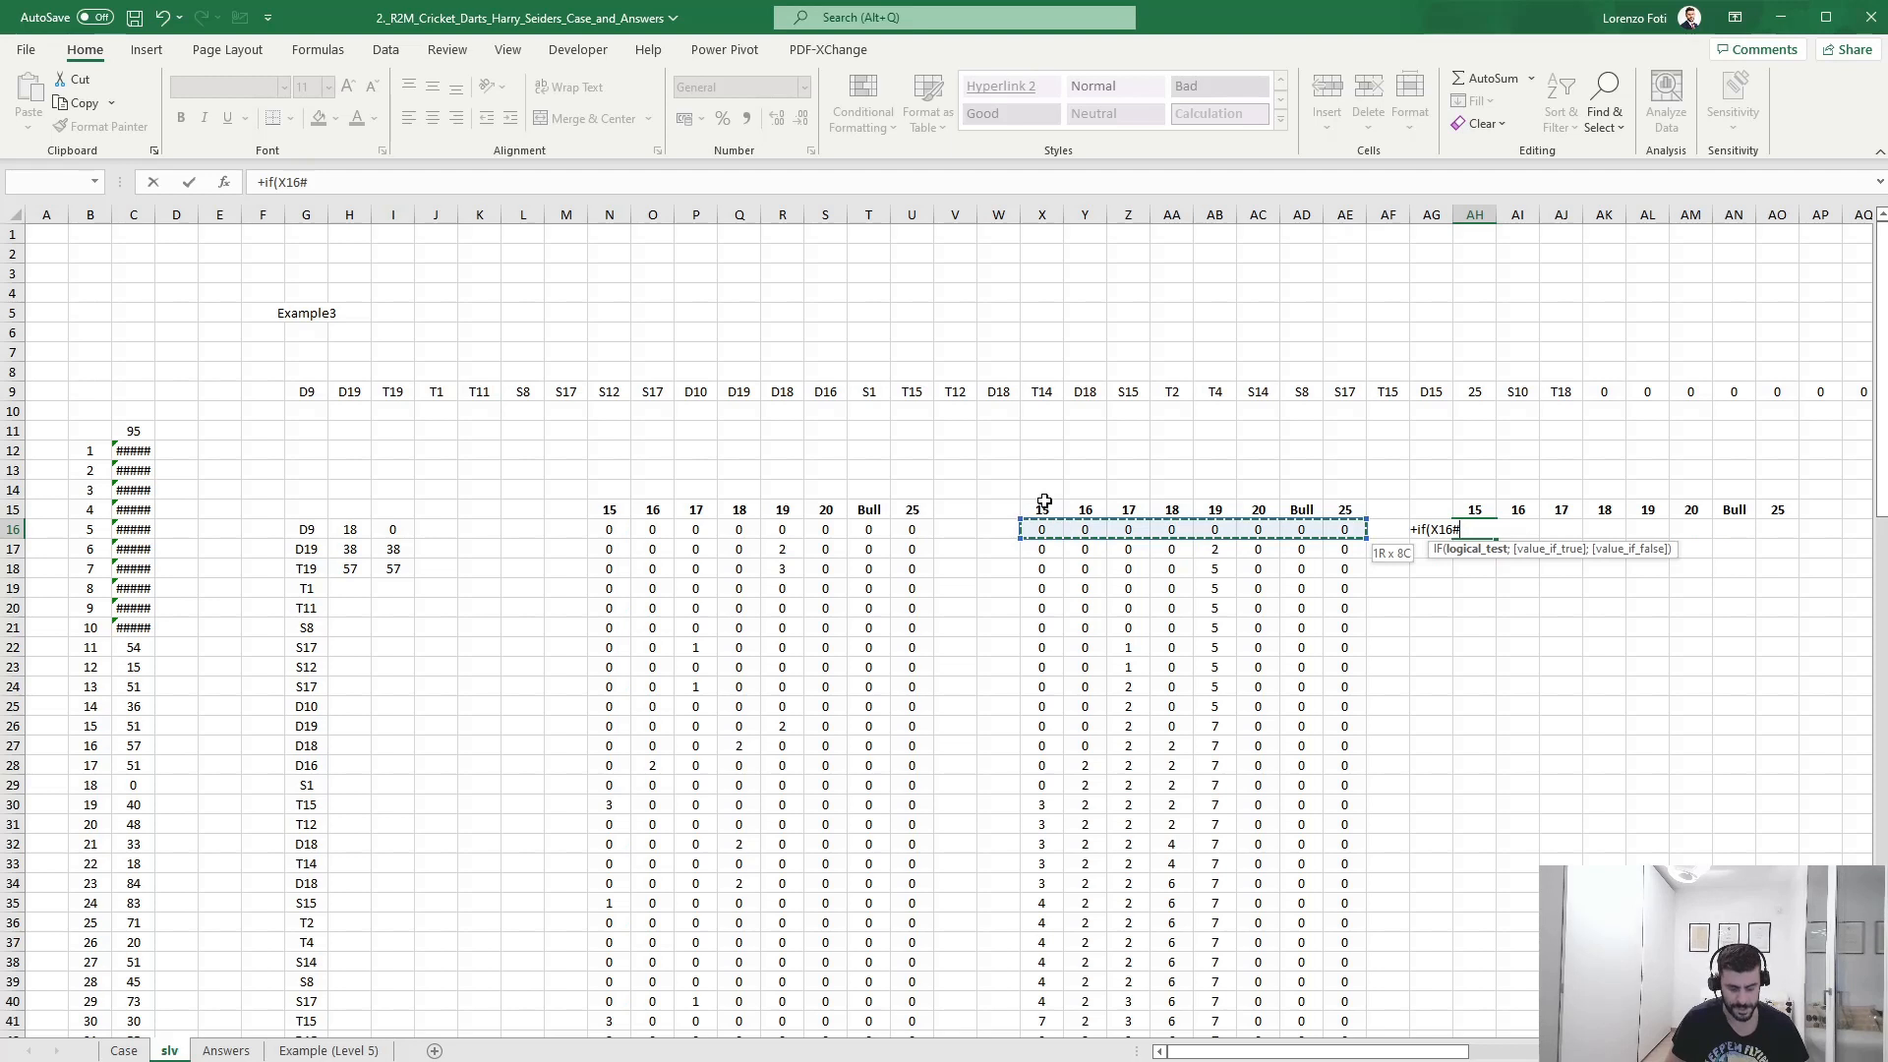
{"action": "type", "text": ">="}
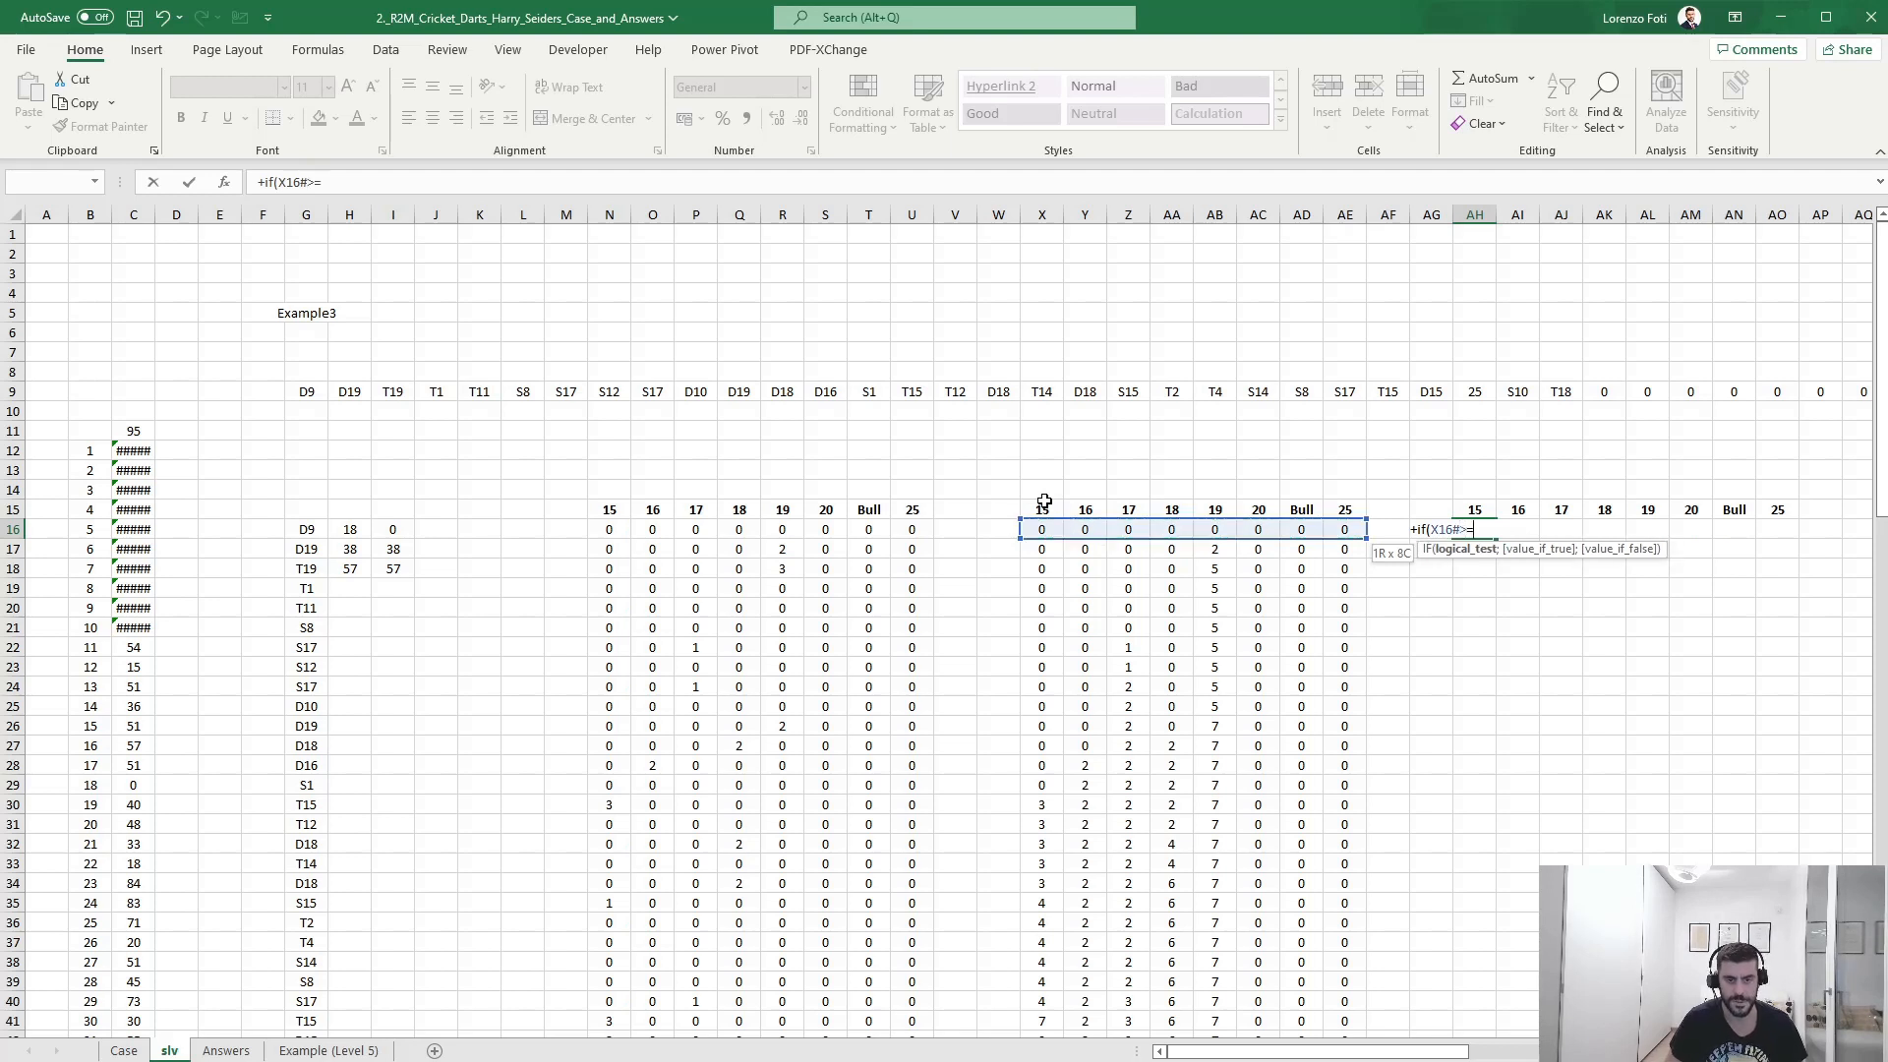
{"action": "type", "text": "3;1;0)"}
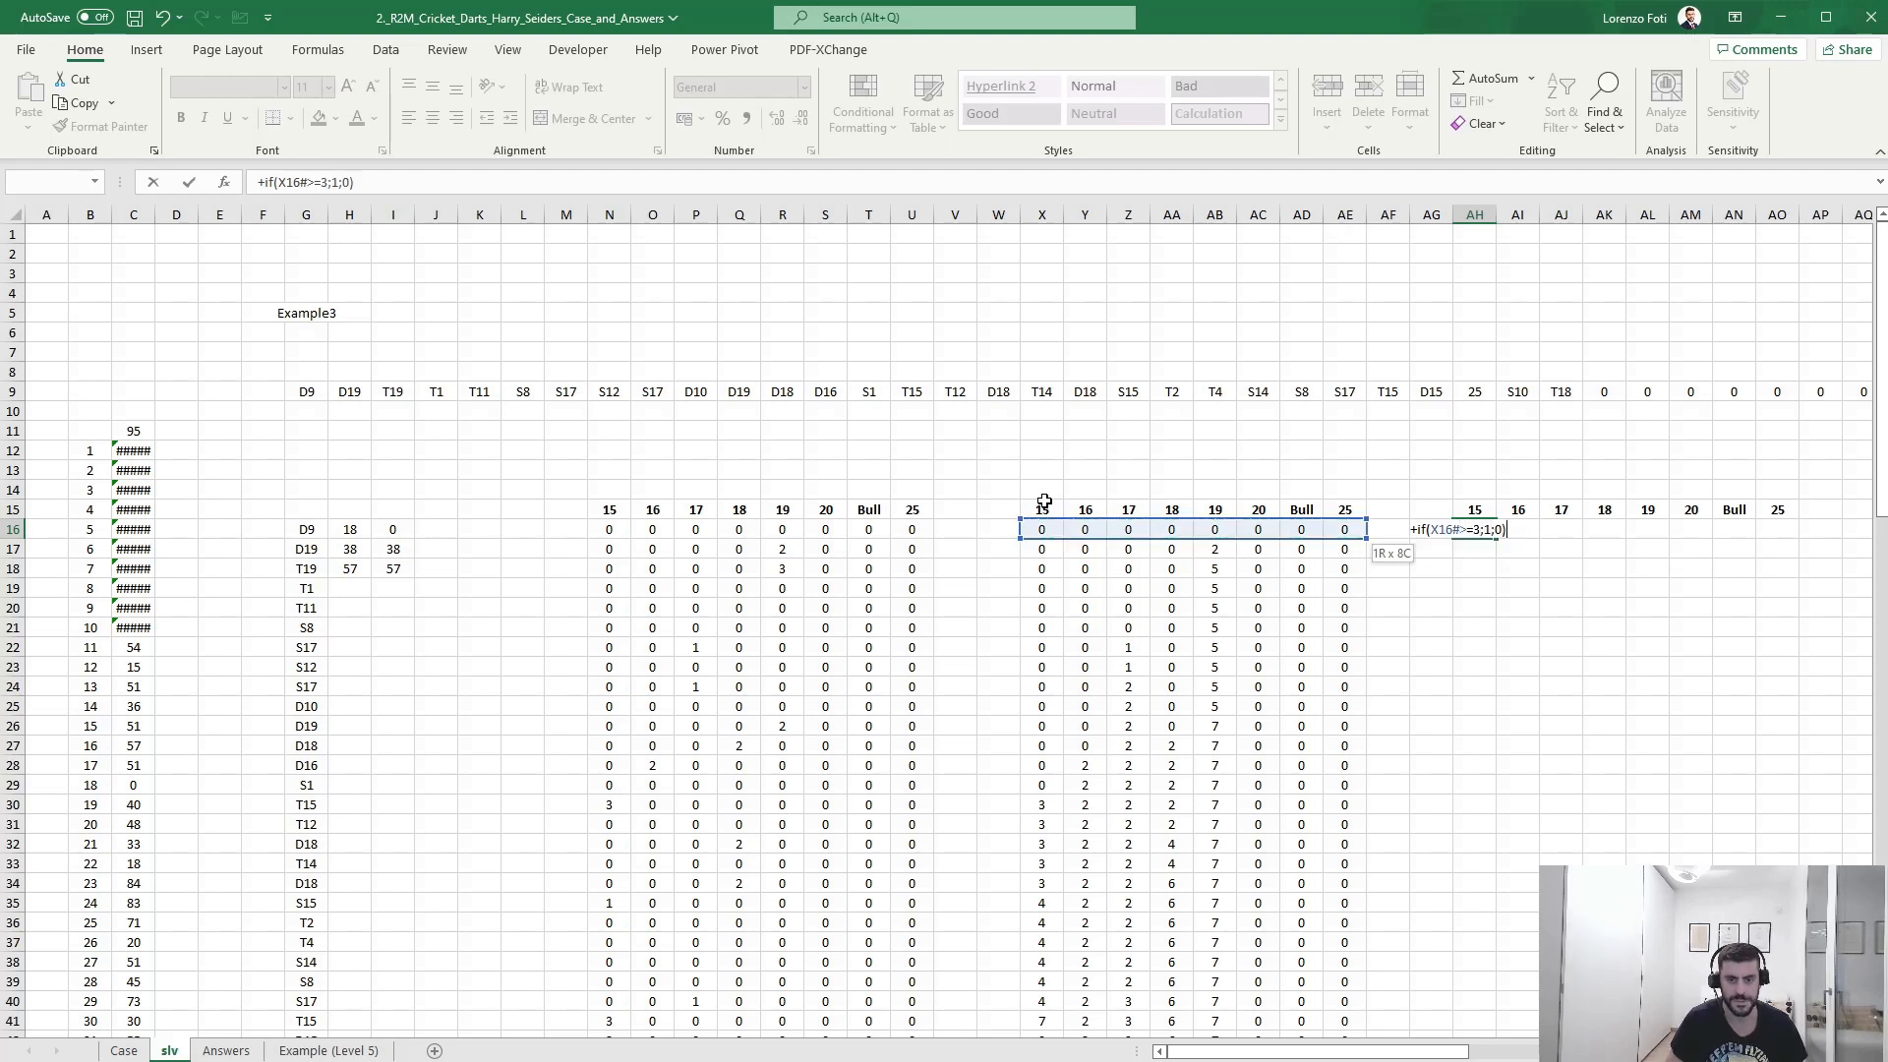
{"action": "key", "text": "Return"}
- Copy the open-number flag formula from AH16 down to AH45, covering all throws
{"action": "key", "text": "Up"}
{"action": "key", "text": "ctrl+c"}
{"action": "key", "text": "ctrl+Left"}
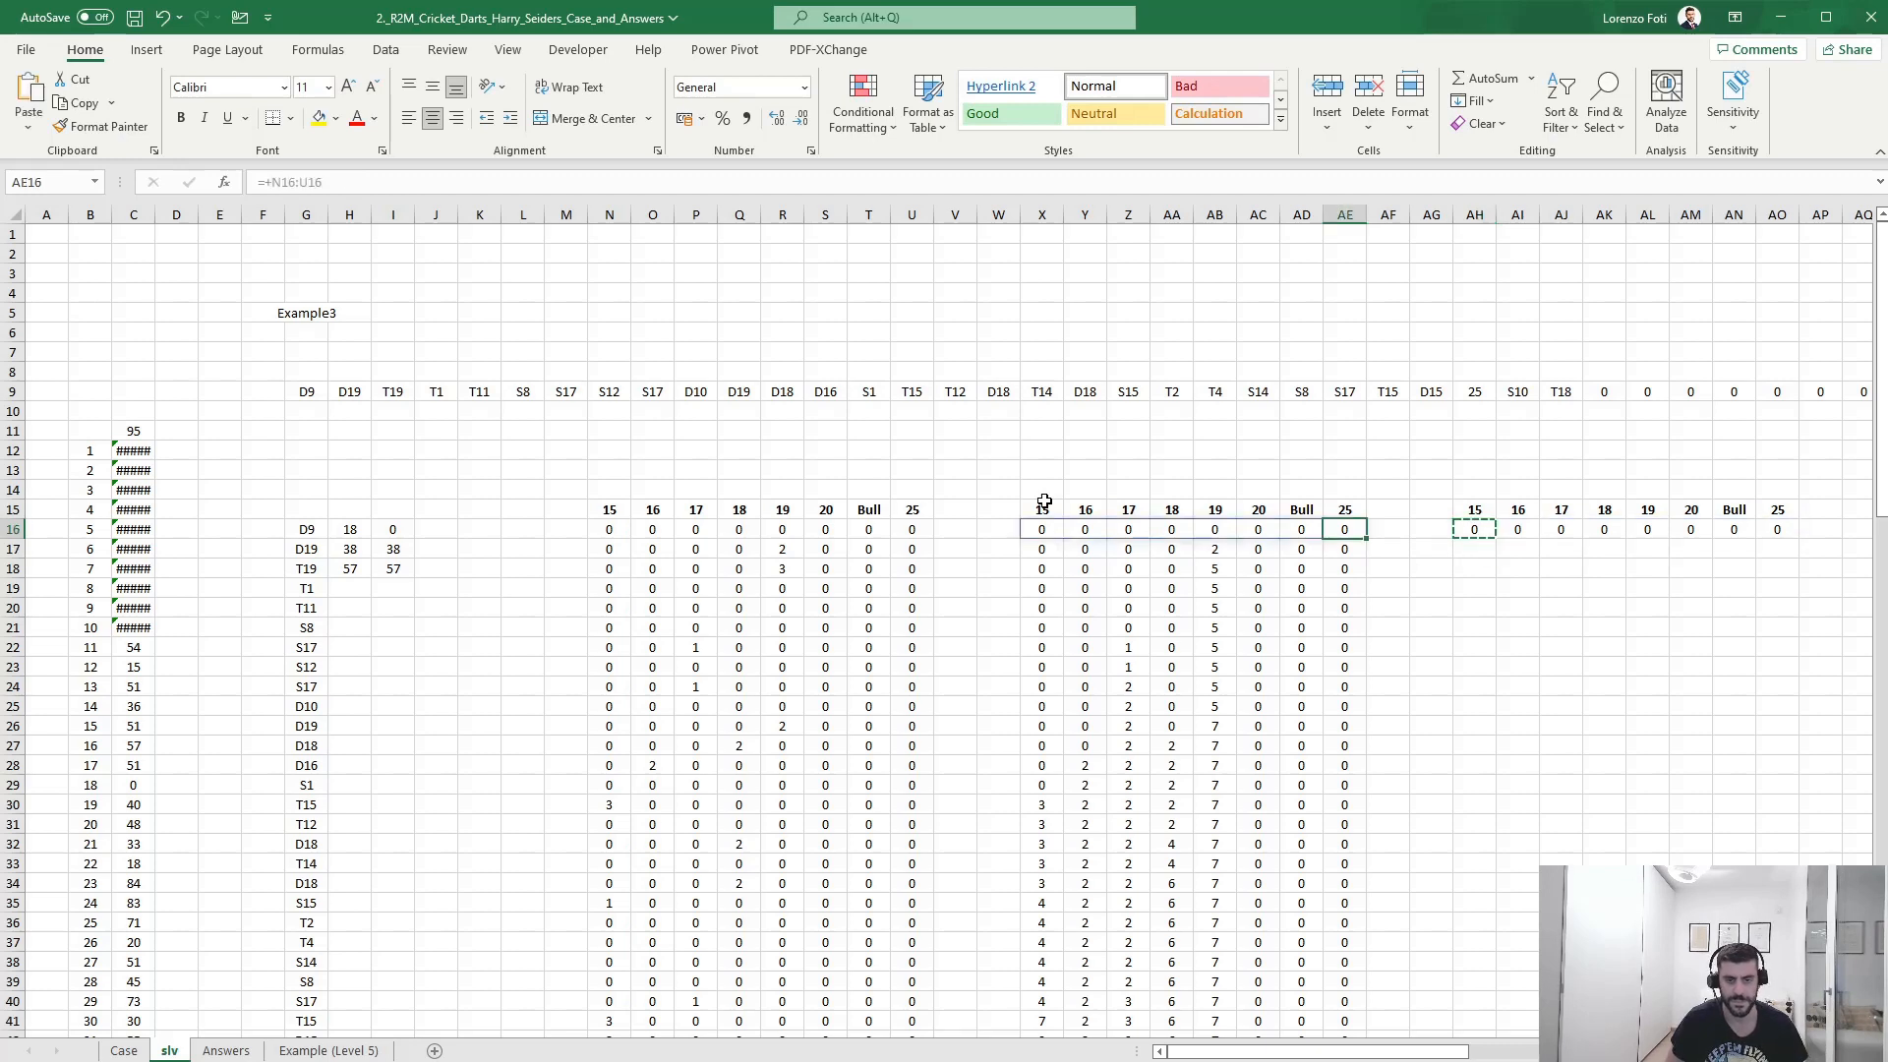
{"action": "key", "text": "ctrl+Down"}
{"action": "key", "text": "Right"}
{"action": "key", "text": "Right"}
{"action": "key", "text": "Right"}
{"action": "key", "text": "ctrl+shift+Up"}
{"action": "key", "text": "ctrl+v"}
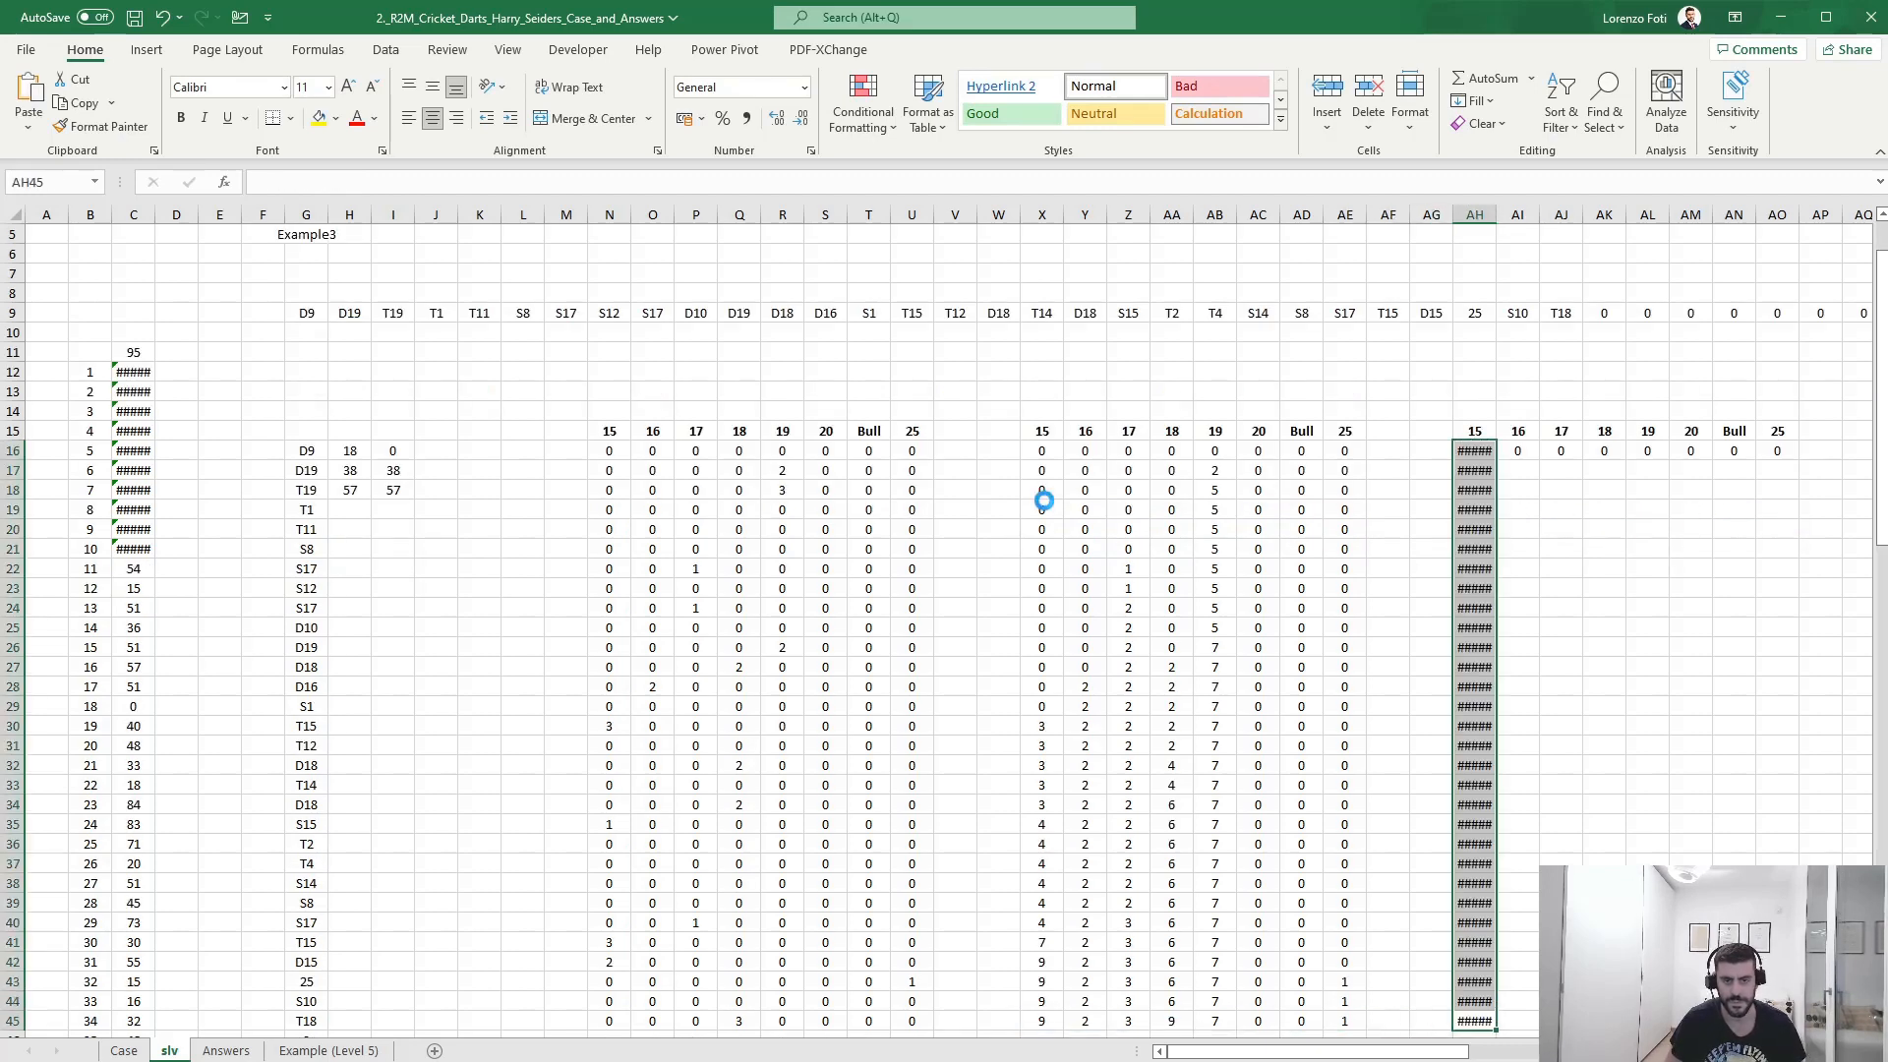
{"action": "key", "text": "Escape"}
{"action": "key", "text": "ctrl+Up"}
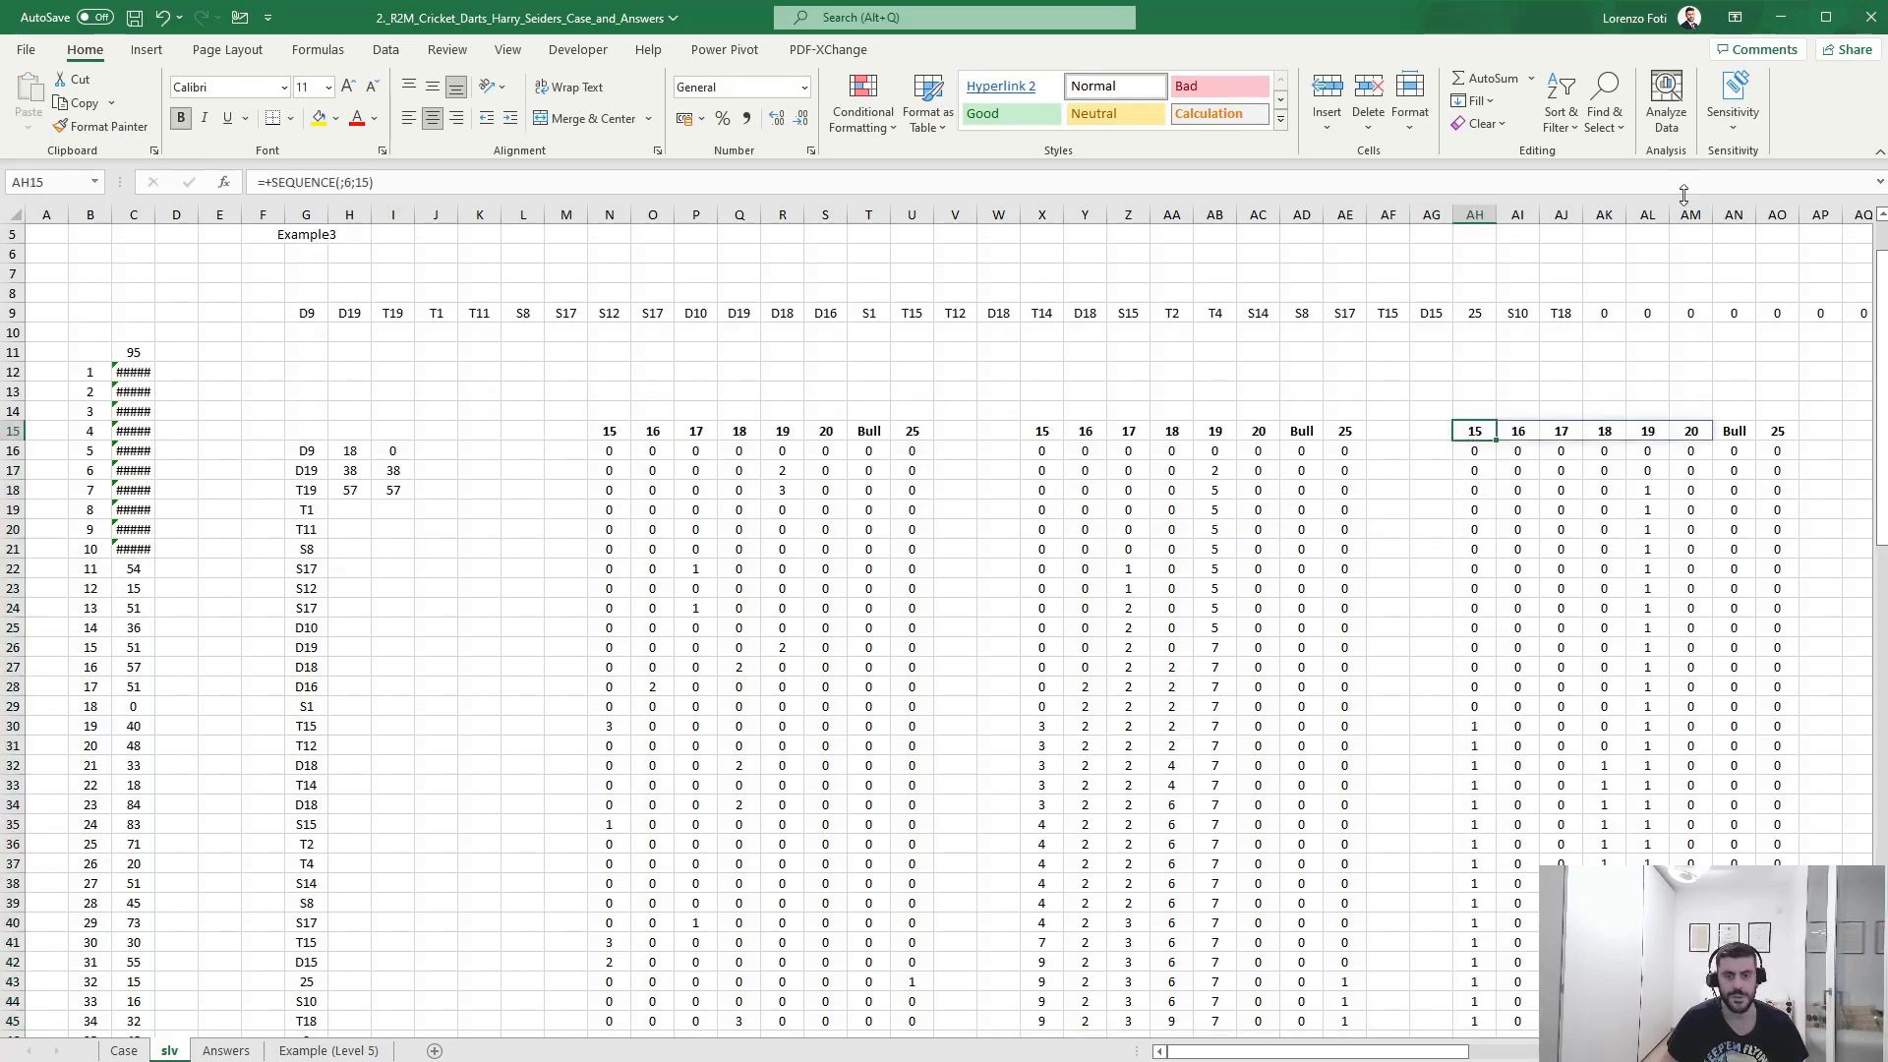
- Compare the T19 throw in row 18 with its hit count and its flag in the open-number table
{"action": "left_click", "coordinate": [780, 490]}
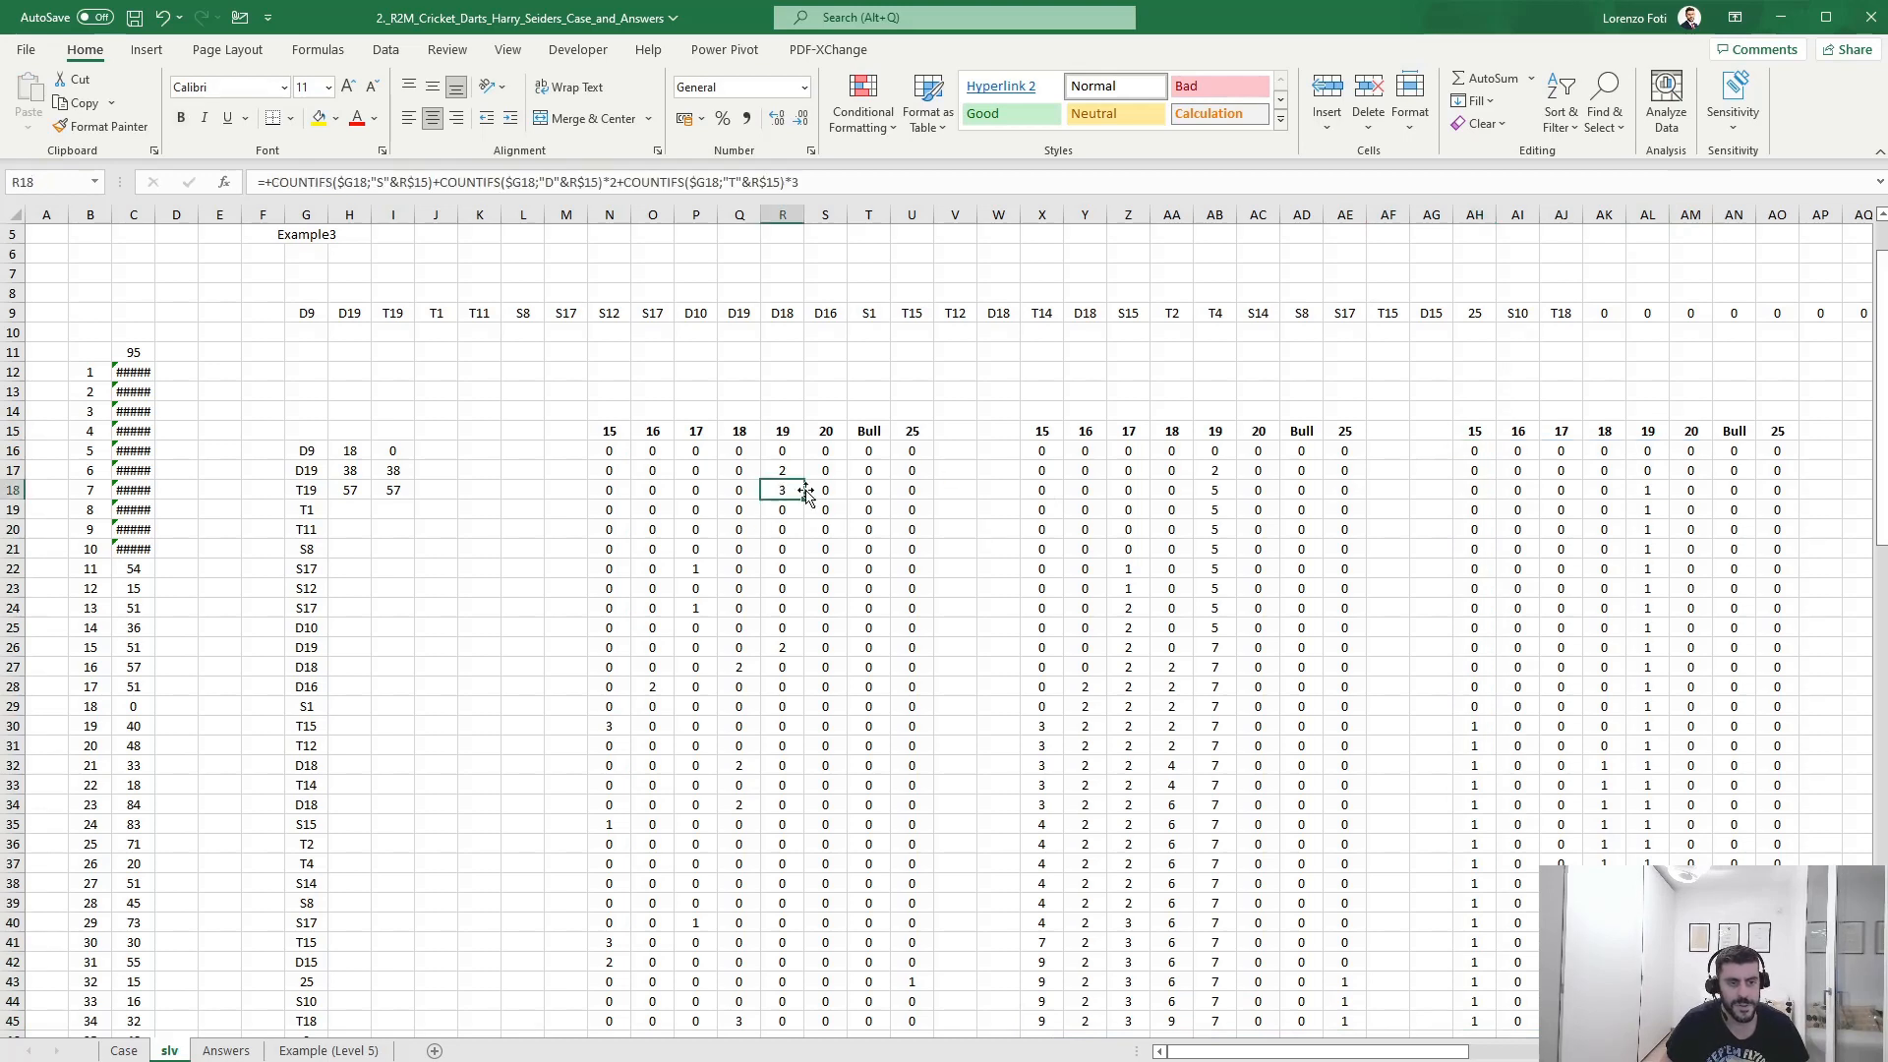
{"action": "left_click", "coordinate": [1650, 492]}
{"action": "key", "text": "shift+space"}
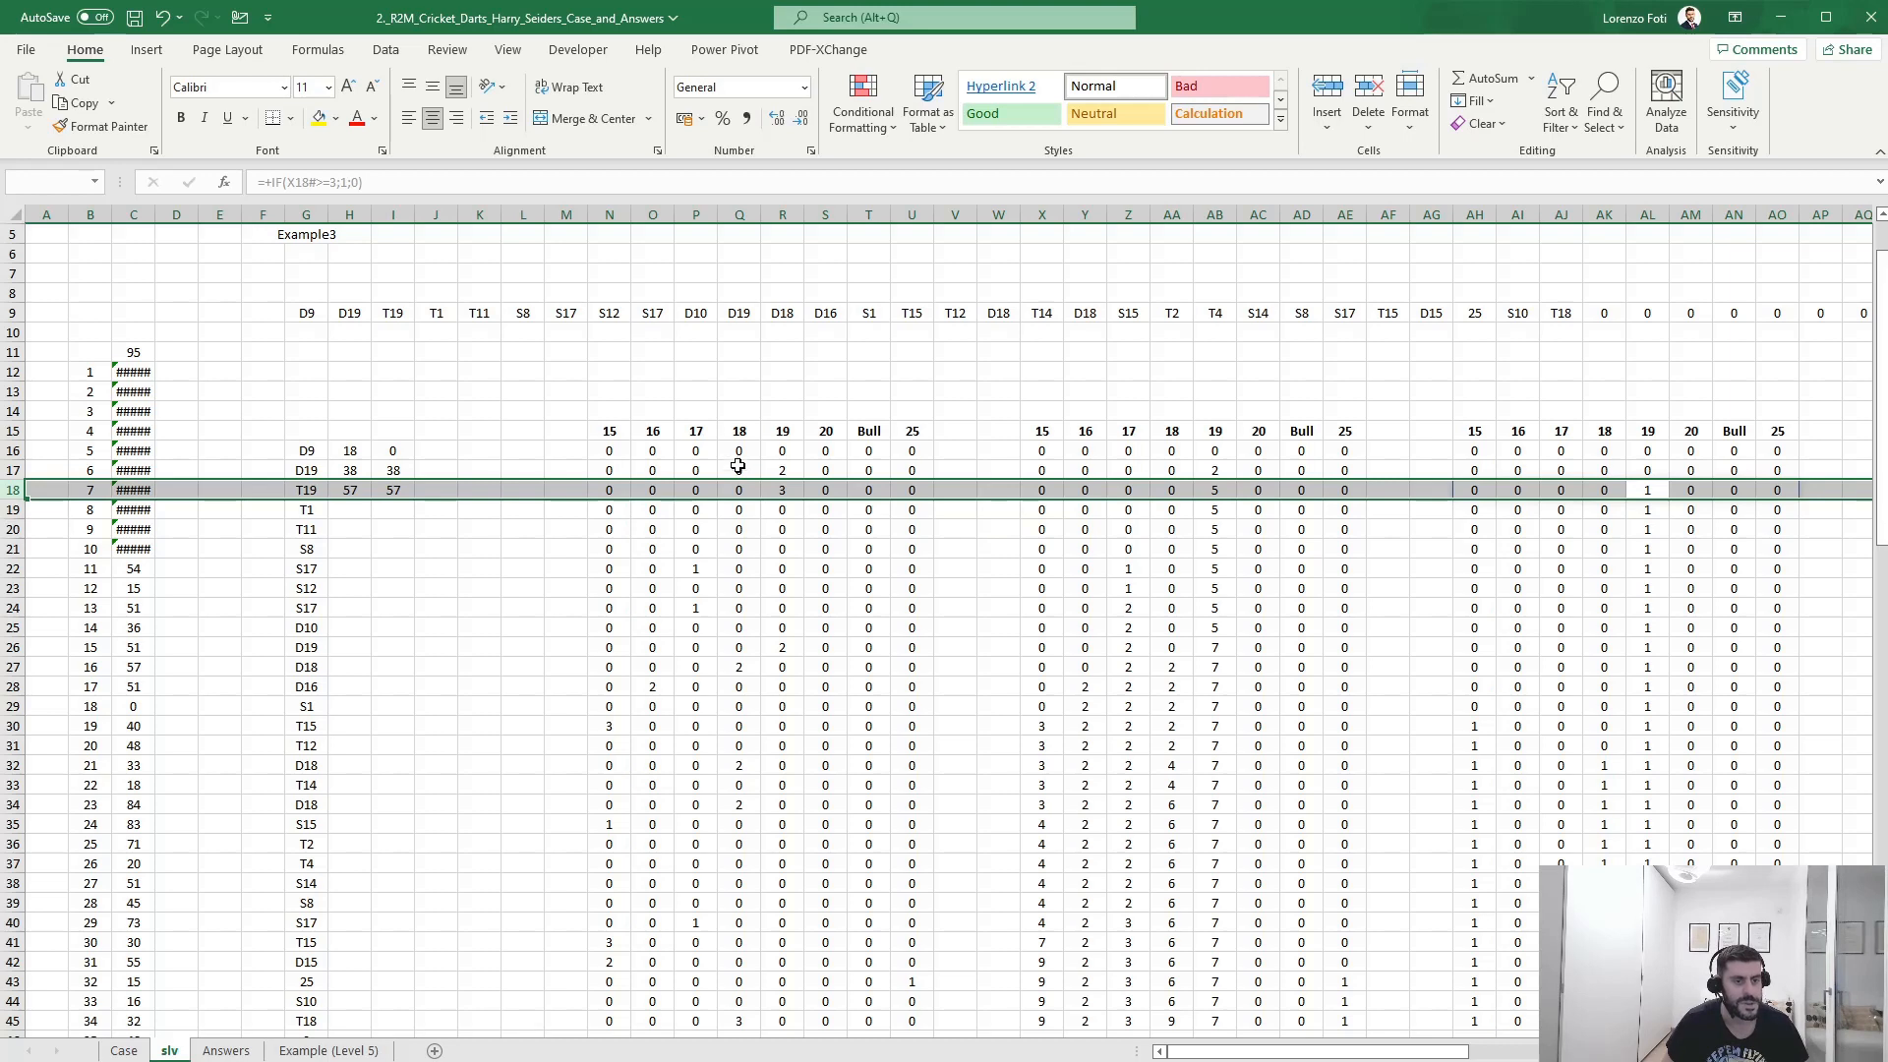
{"action": "left_click", "coordinate": [783, 489]}
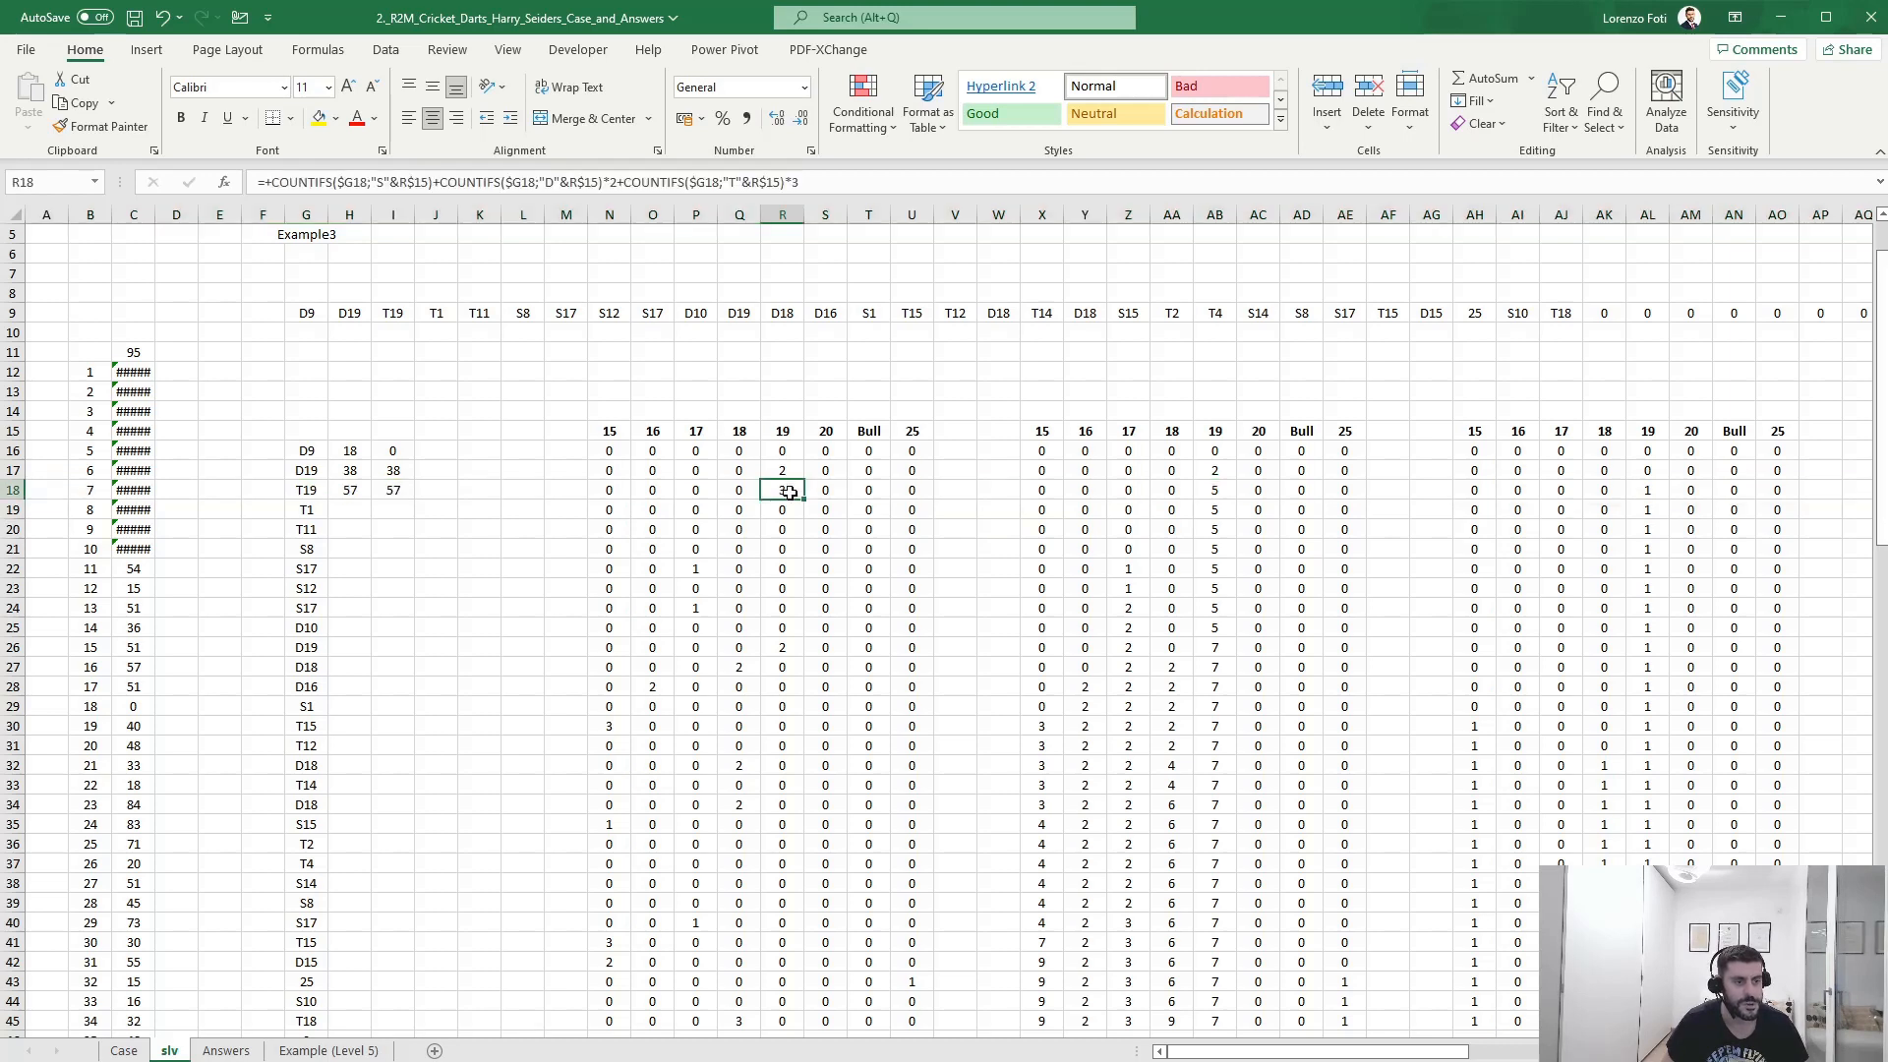
{"action": "left_click", "coordinate": [300, 489]}
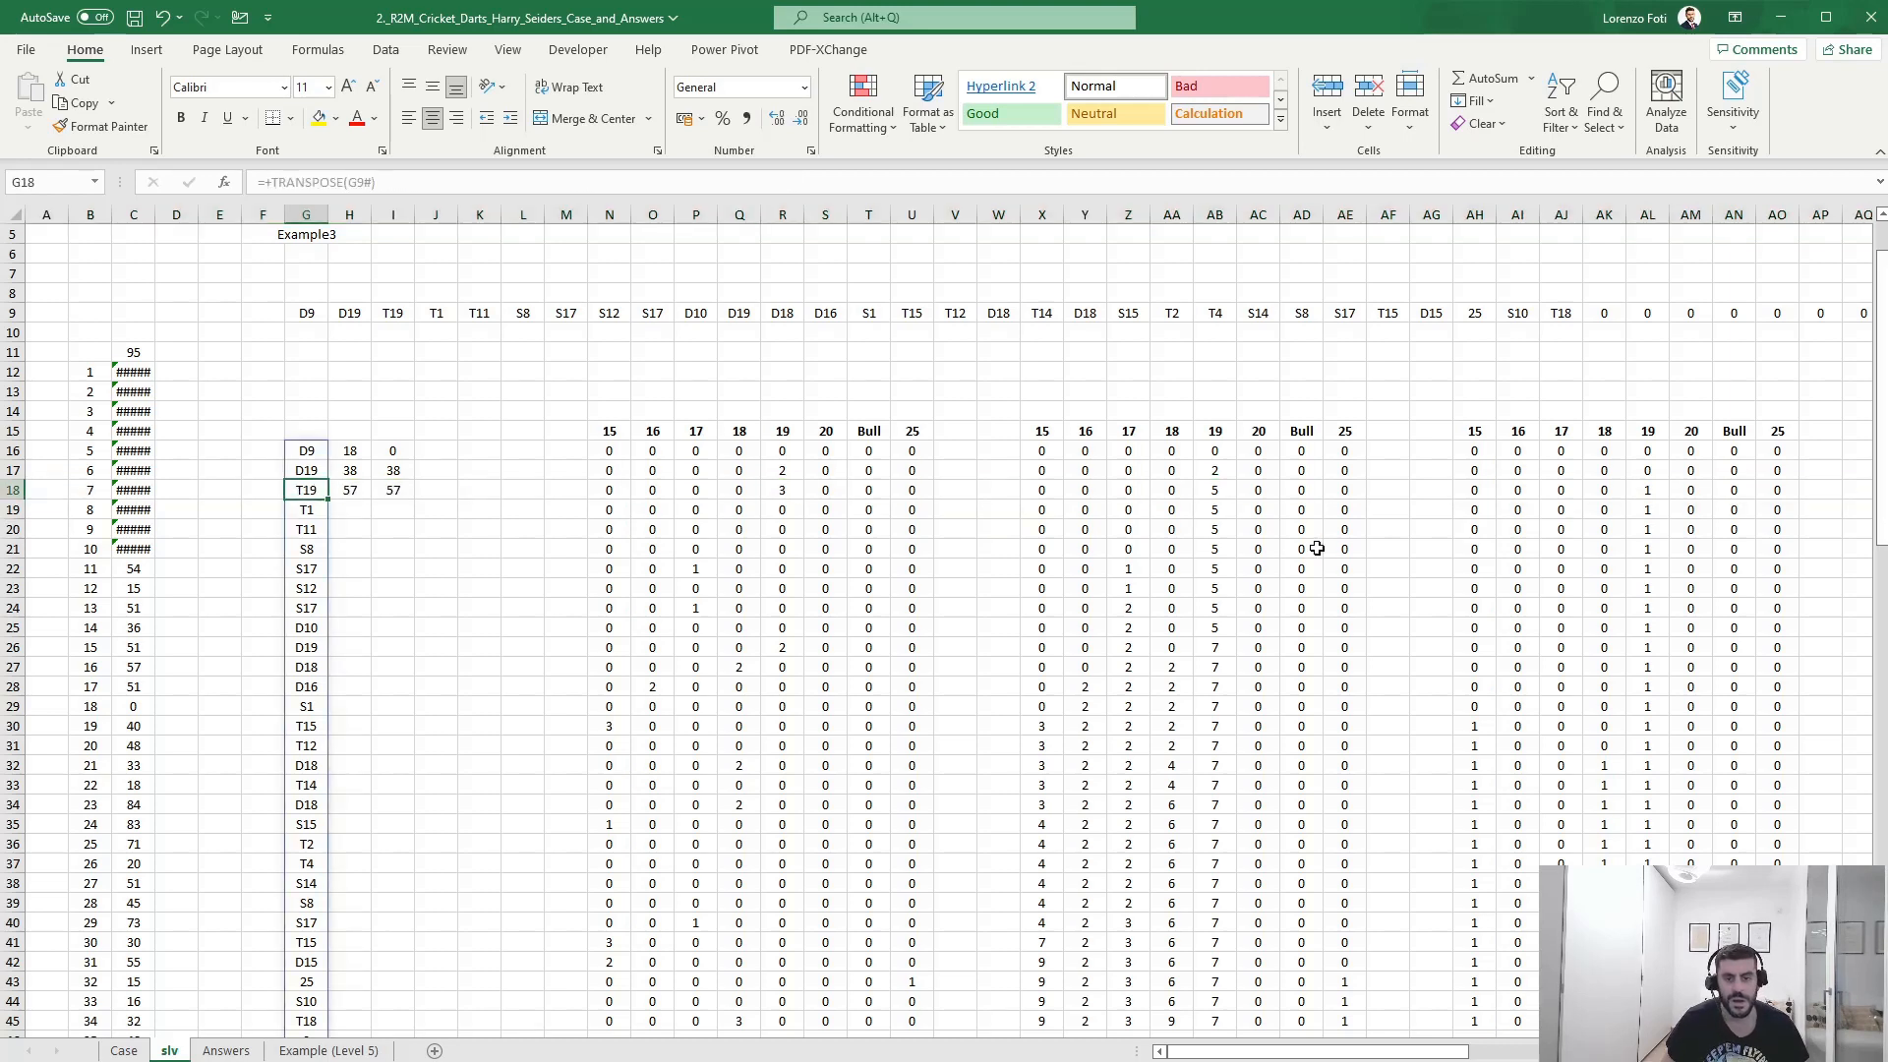
{"action": "left_click", "coordinate": [1816, 490]}
{"action": "scroll", "coordinate": [1800, 497], "scroll_direction": "up", "scroll_amount": 2}
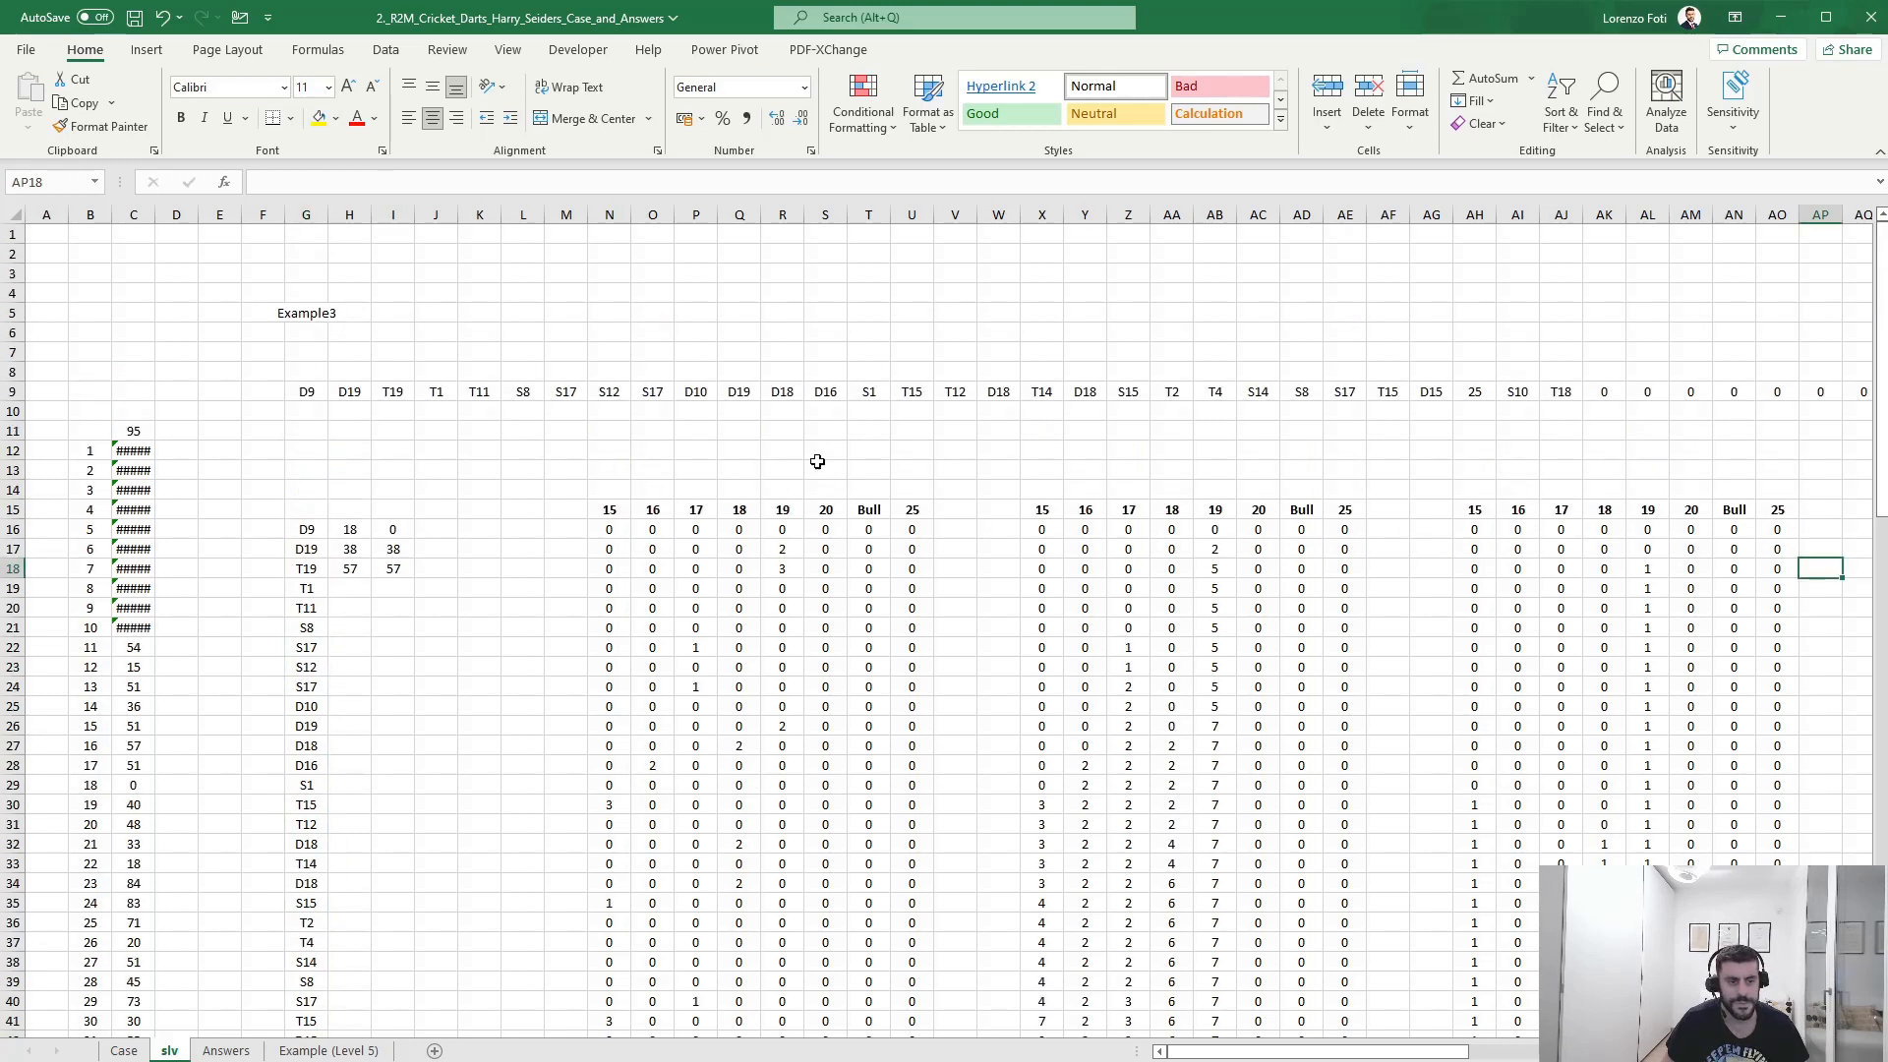
- Narrow the columns from N onward across all the tables
{"action": "left_click_drag", "start_coordinate": [609, 210], "coordinate": [1778, 213]}
{"action": "left_click_drag", "start_coordinate": [1236, 210], "coordinate": [1229, 211]}
{"action": "left_click", "coordinate": [844, 568]}
{"action": "left_click_drag", "start_coordinate": [474, 621], "coordinate": [91, 667]}
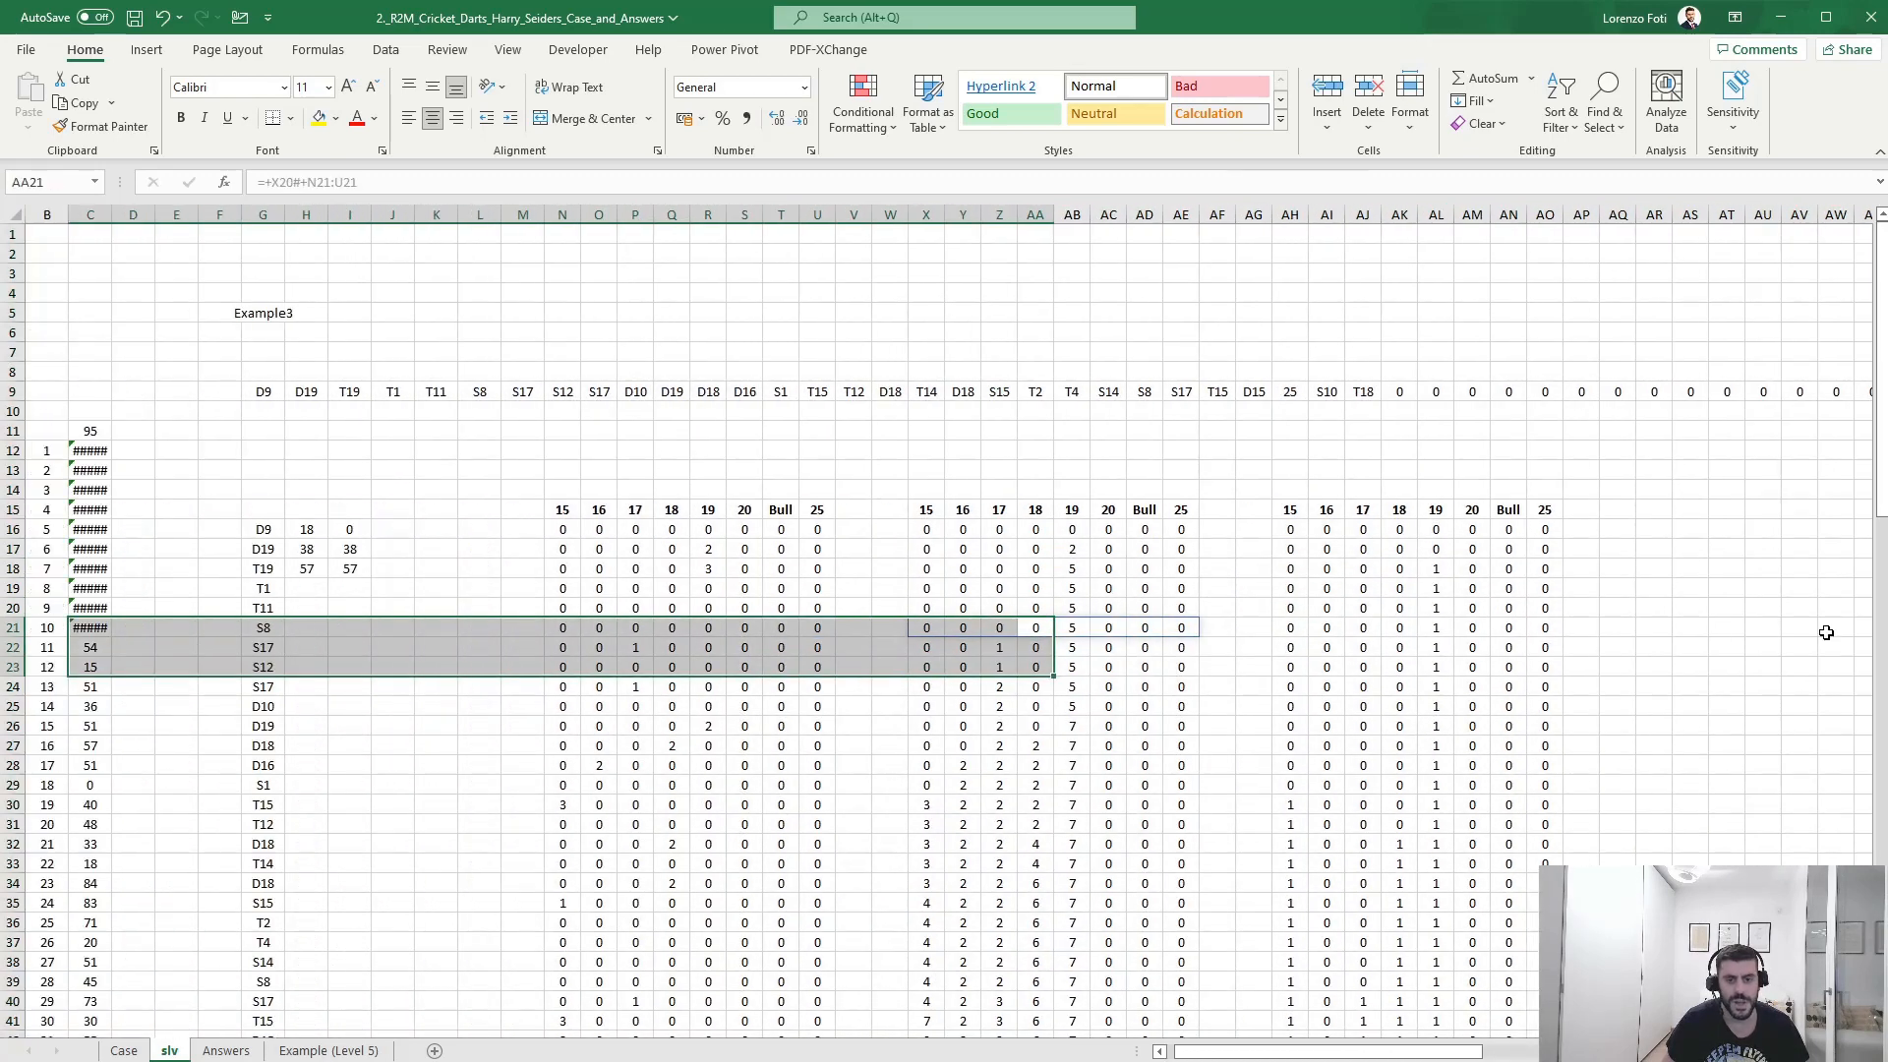
{"action": "left_click", "coordinate": [1656, 509]}
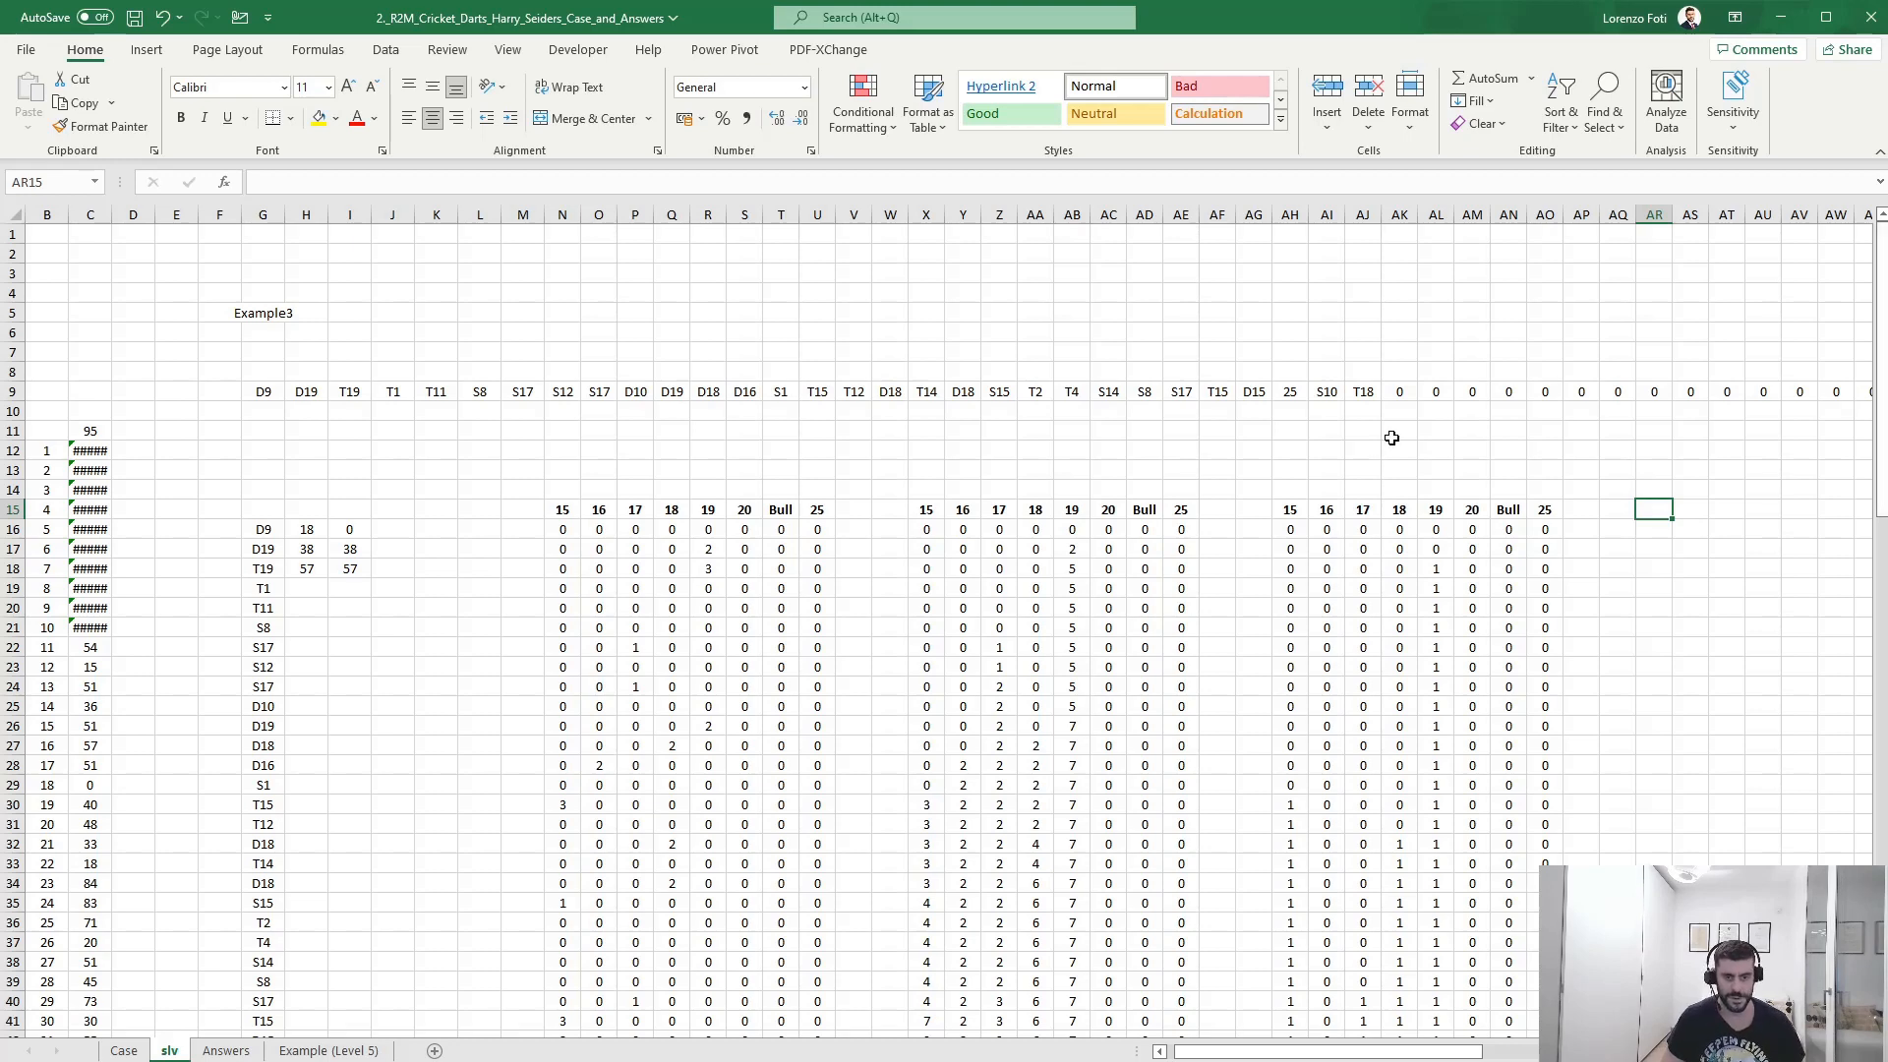
- Copy the headers in AH15:AO15 to AR15:AY15 to start a fourth table
{"action": "left_click", "coordinate": [1289, 507]}
{"action": "key", "text": "ctrl+shift+Right"}
{"action": "key", "text": "ctrl+c"}
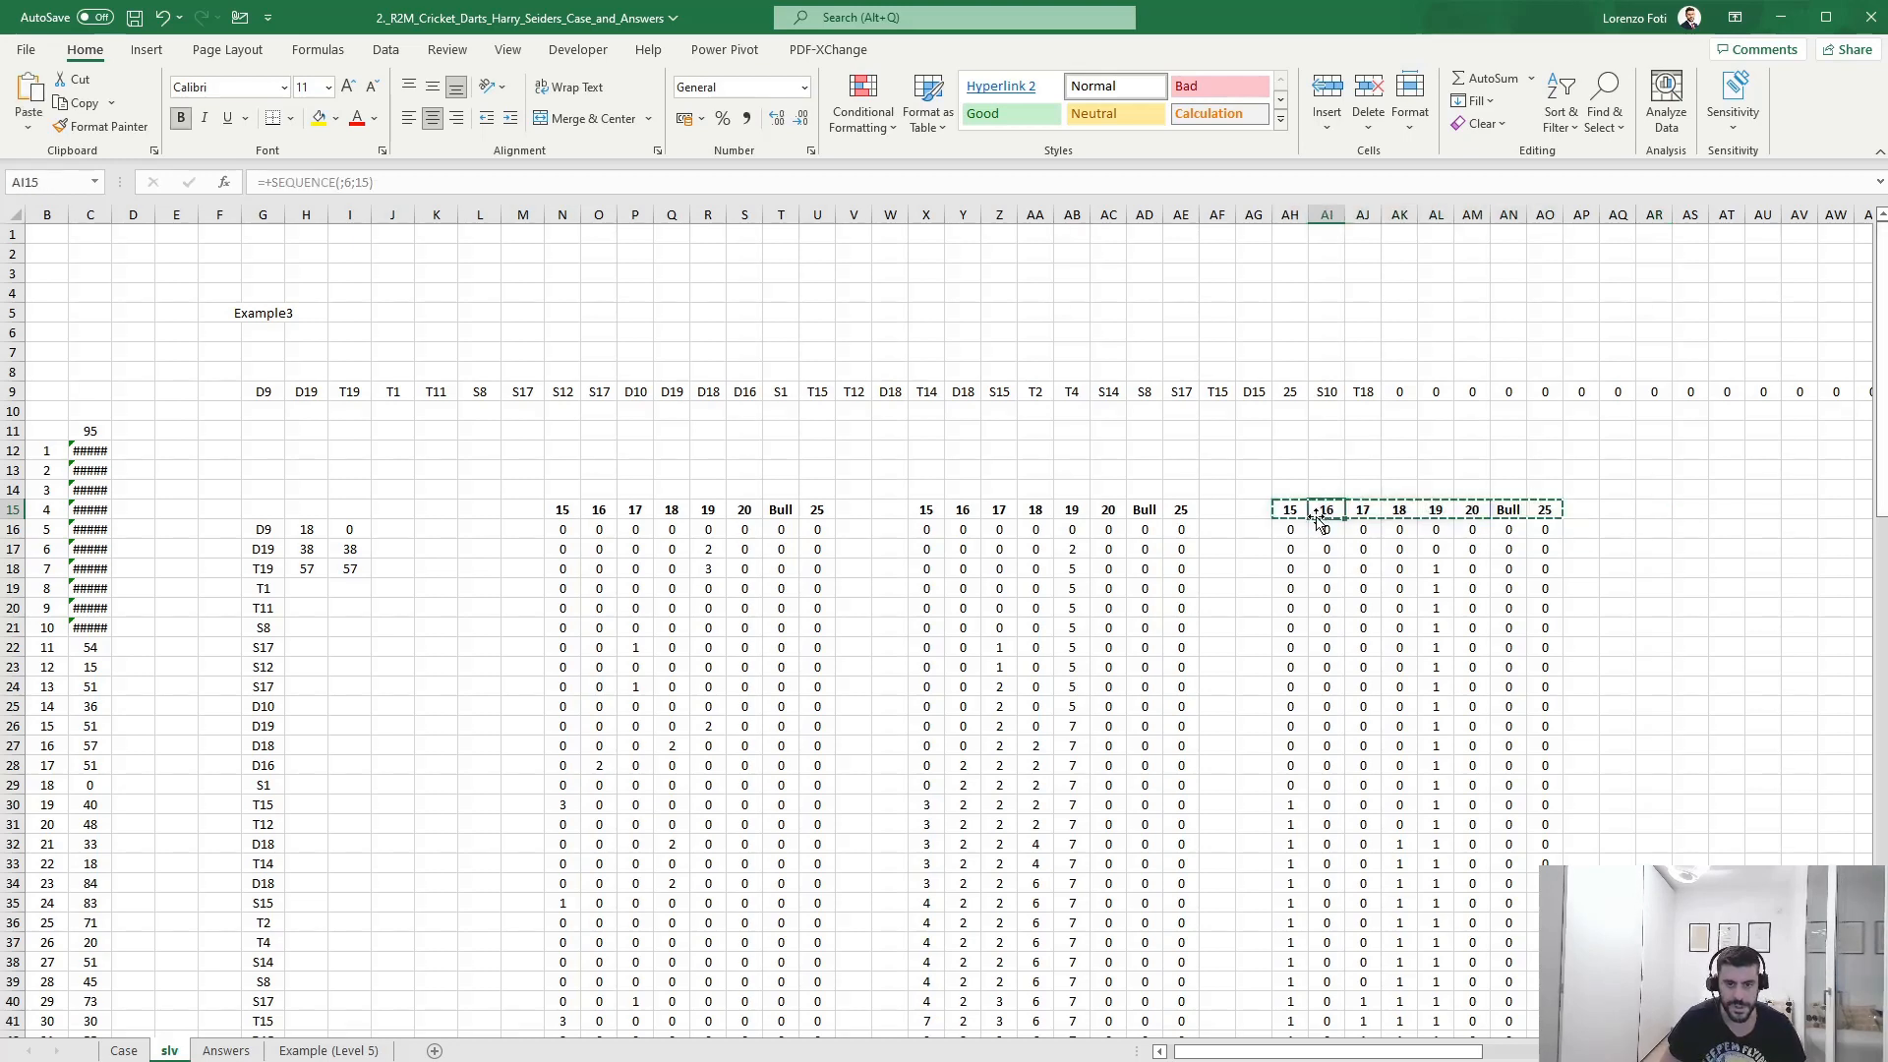
{"action": "key", "text": "Right"}
{"action": "key", "text": "Right"}
{"action": "key", "text": "Right"}
{"action": "key", "text": "Right"}
{"action": "key", "text": "Right"}
{"action": "key", "text": "Right"}
{"action": "key", "text": "Right"}
{"action": "key", "text": "Right"}
{"action": "key", "text": "Right"}
{"action": "key", "text": "Right"}
{"action": "key", "text": "ctrl+v"}
{"action": "key", "text": "Right"}
{"action": "key", "text": "Right"}
{"action": "key", "text": "Right"}
{"action": "key", "text": "Right"}
{"action": "key", "text": "Right"}
{"action": "key", "text": "Right"}
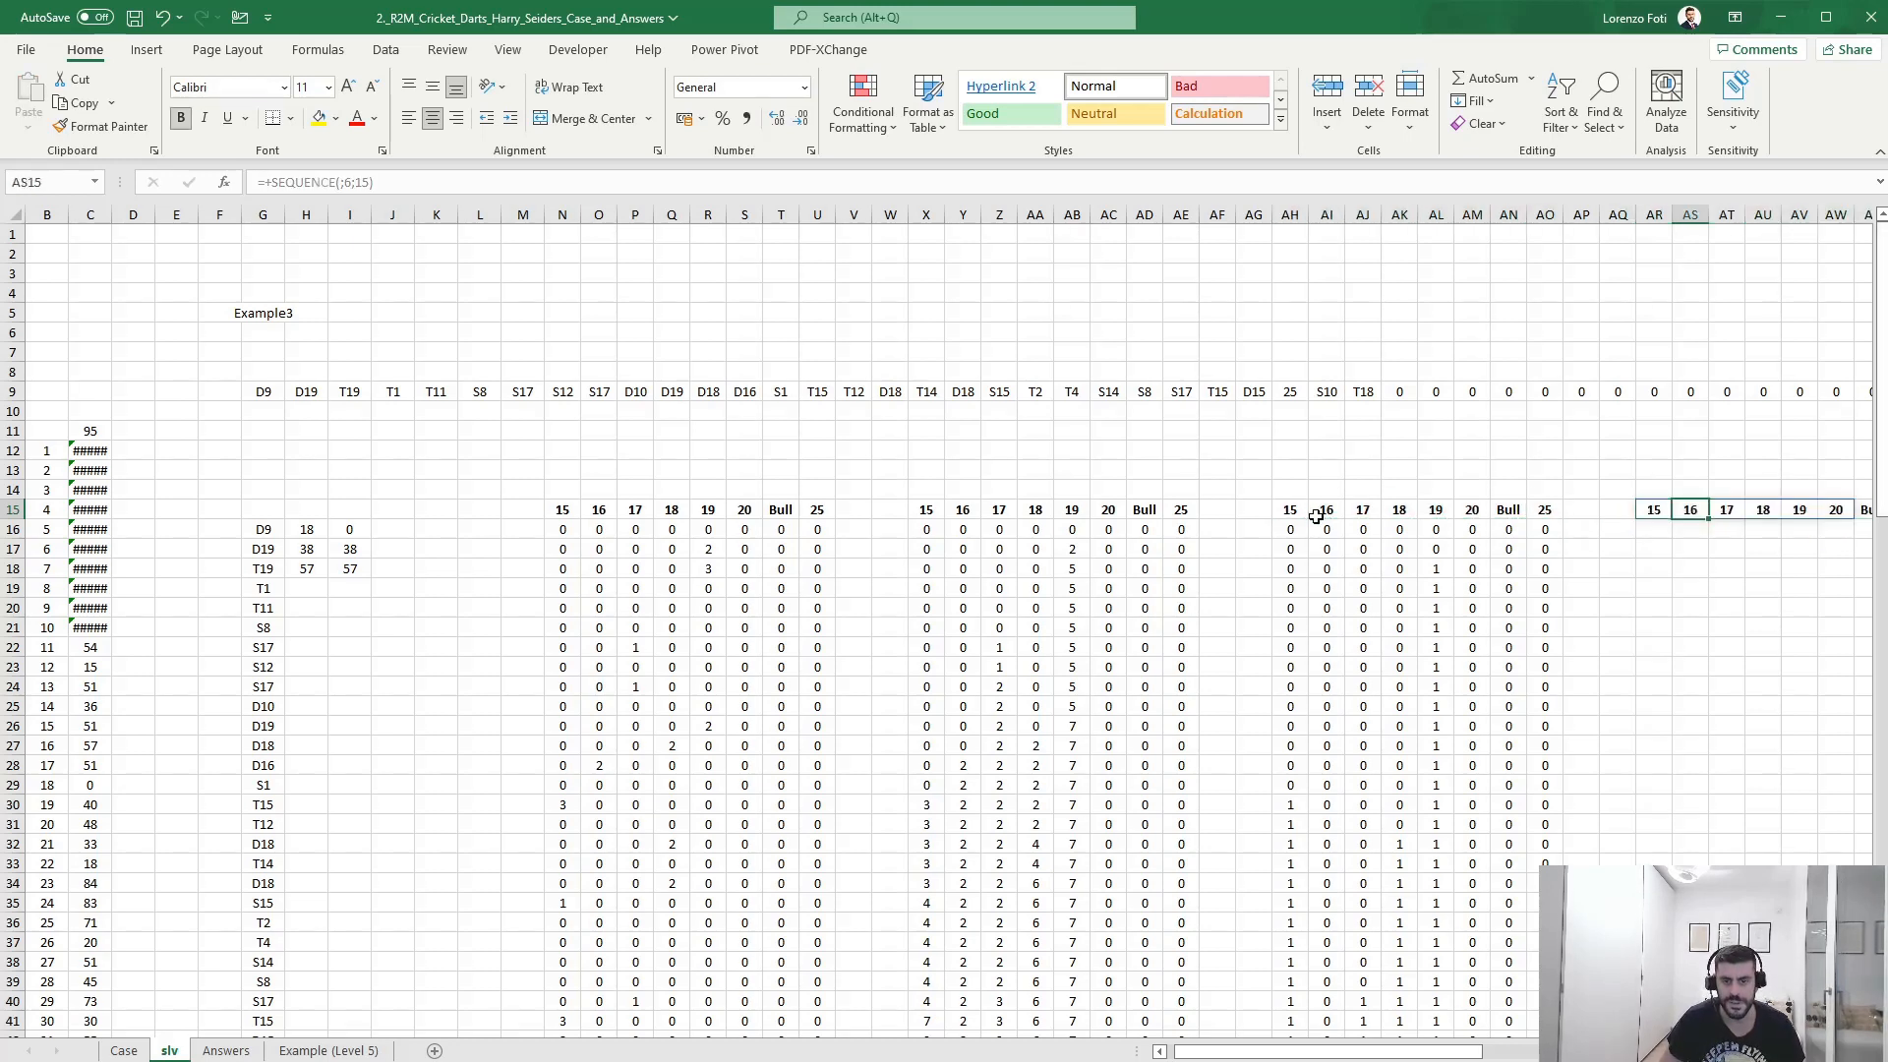
{"action": "key", "text": "Left"}
{"action": "key", "text": "Left"}
{"action": "key", "text": "Left"}
{"action": "key", "text": "Left"}
{"action": "key", "text": "Left"}
{"action": "key", "text": "Left"}
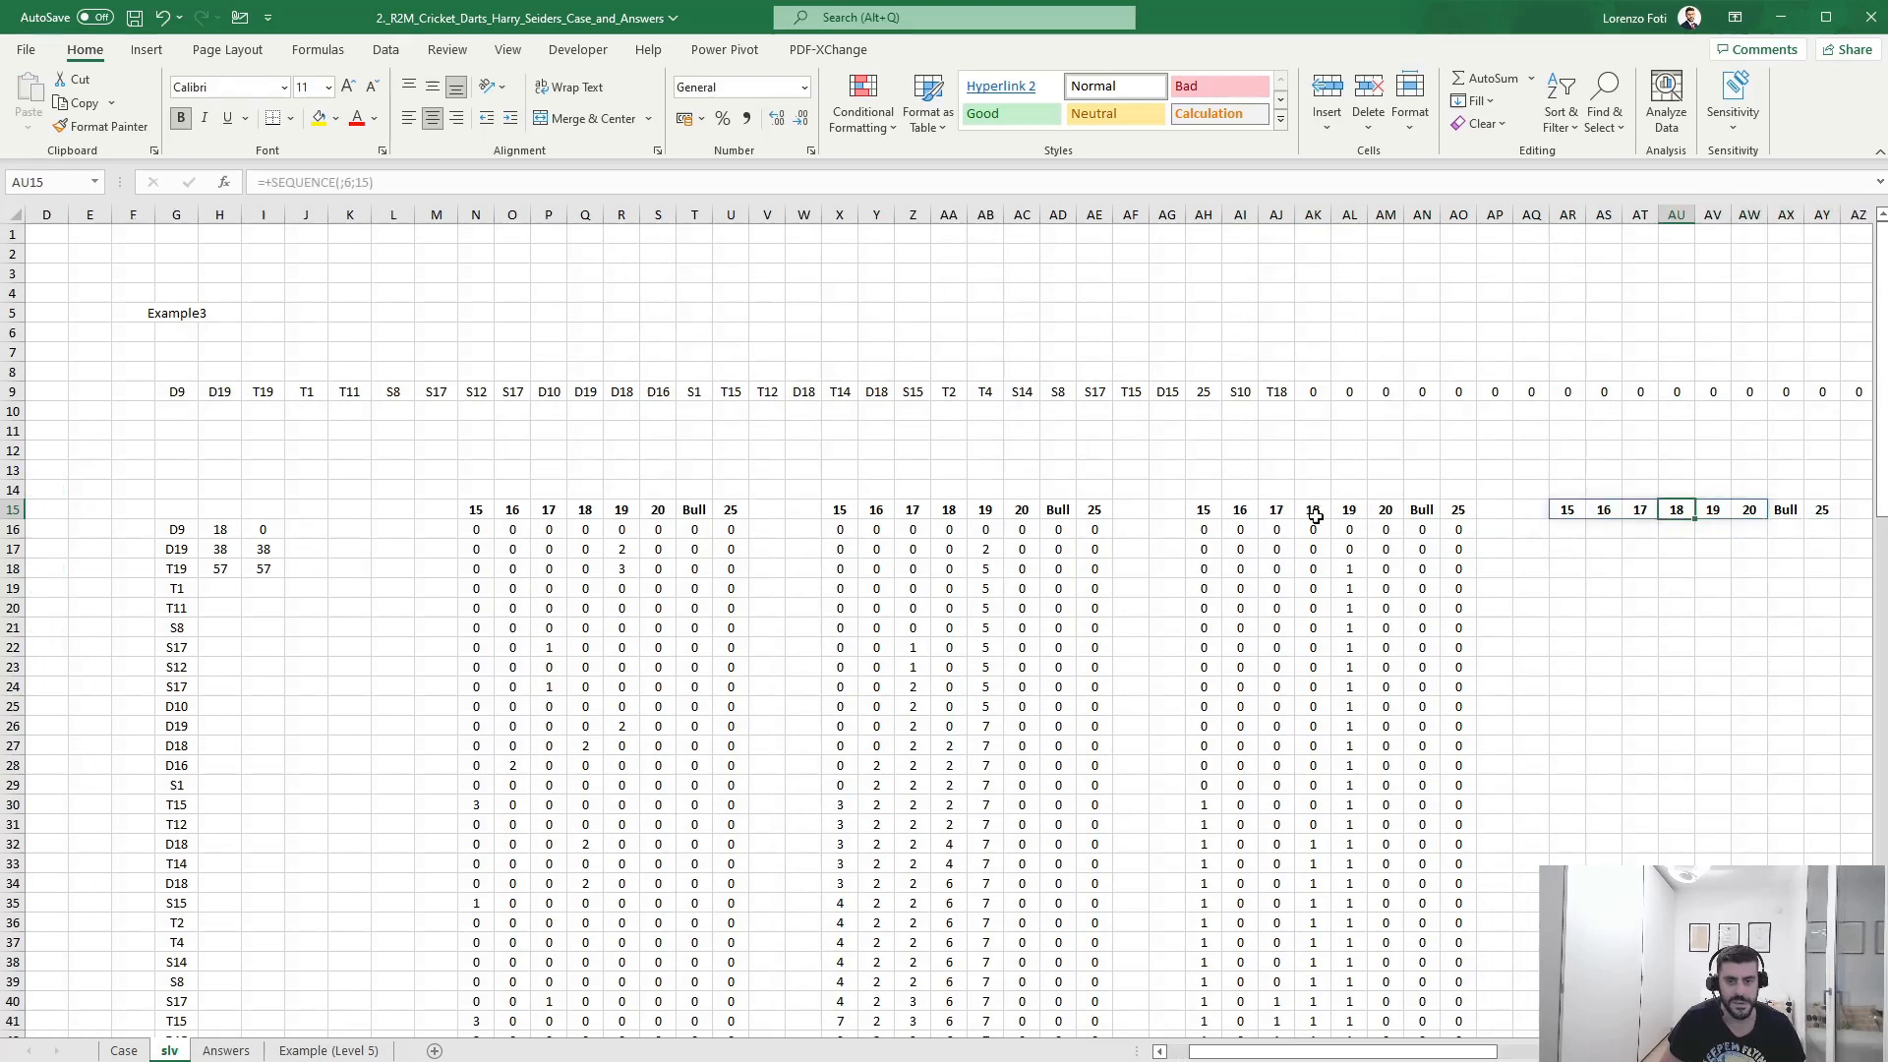
{"action": "key", "text": "Down"}
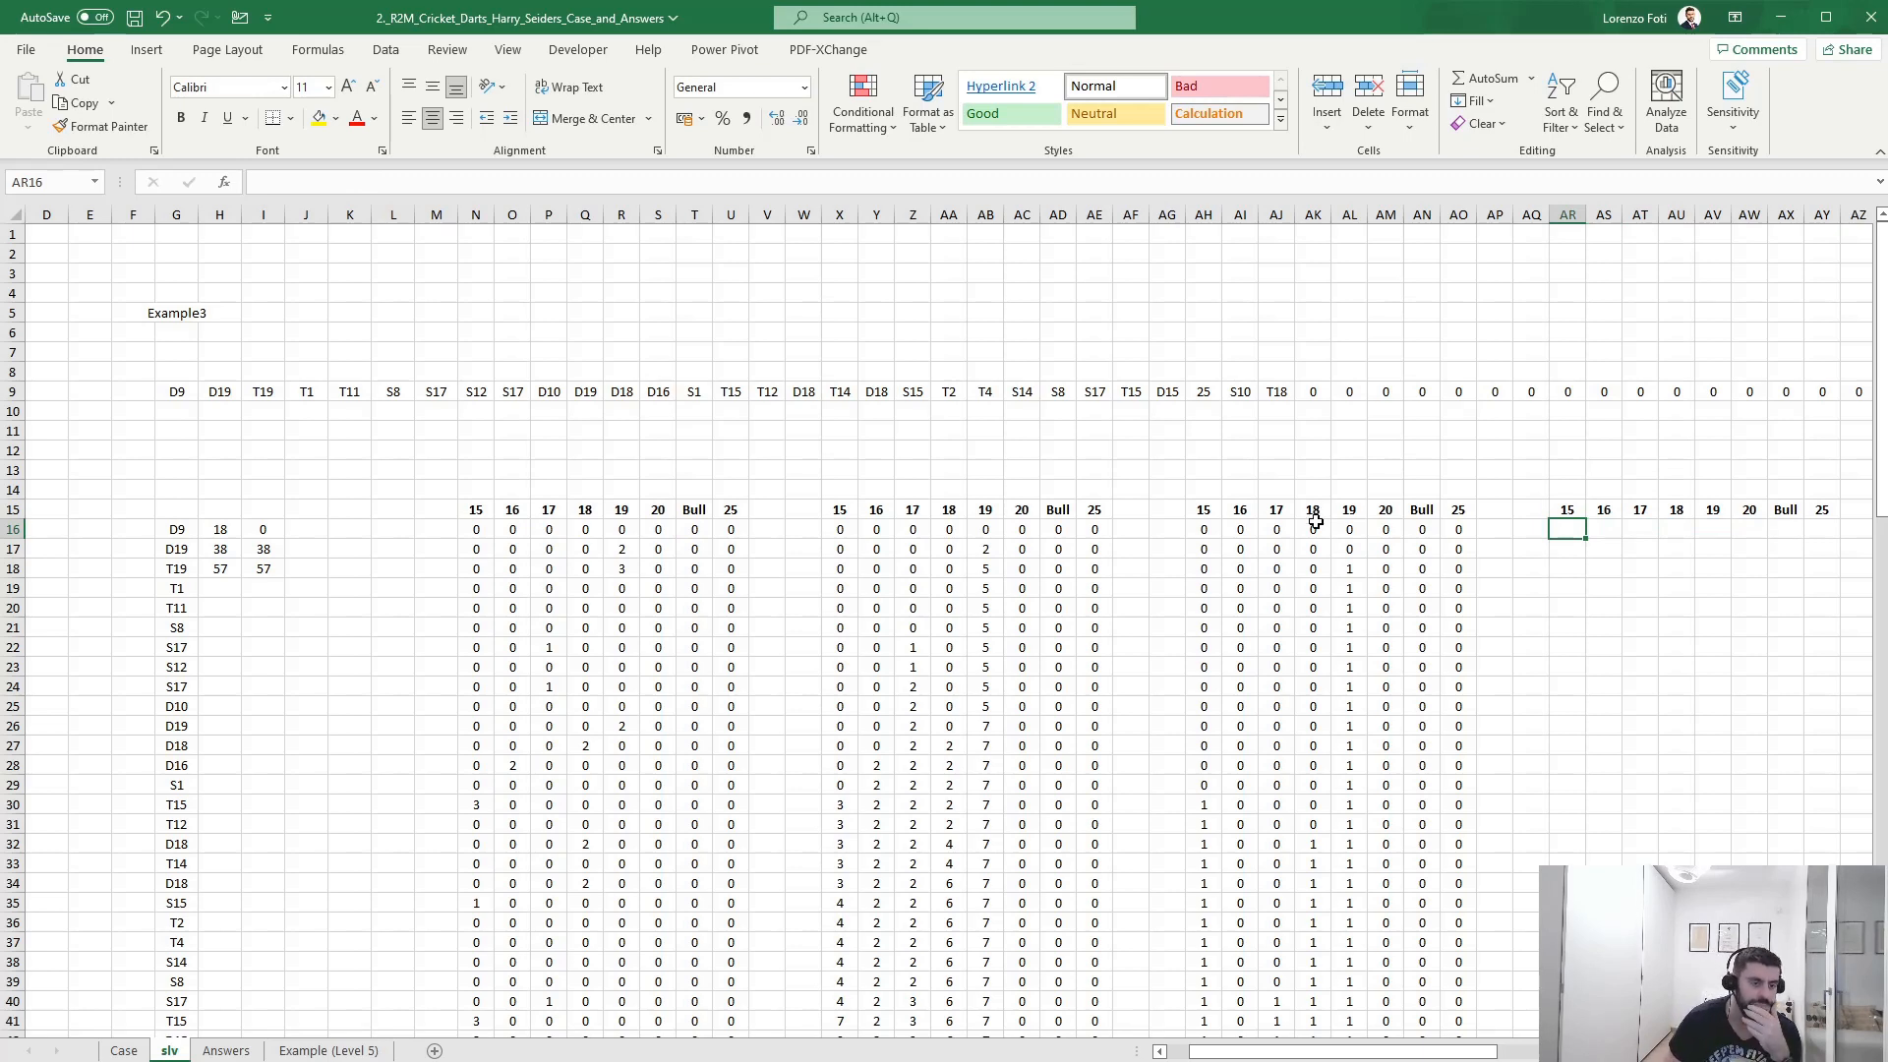
- Compare the per-throw hit counts with the open-number flags, checking the 19 column around rows 17 to 19 and the 17 hit in row 22
{"action": "left_click_drag", "start_coordinate": [476, 529], "coordinate": [727, 710]}
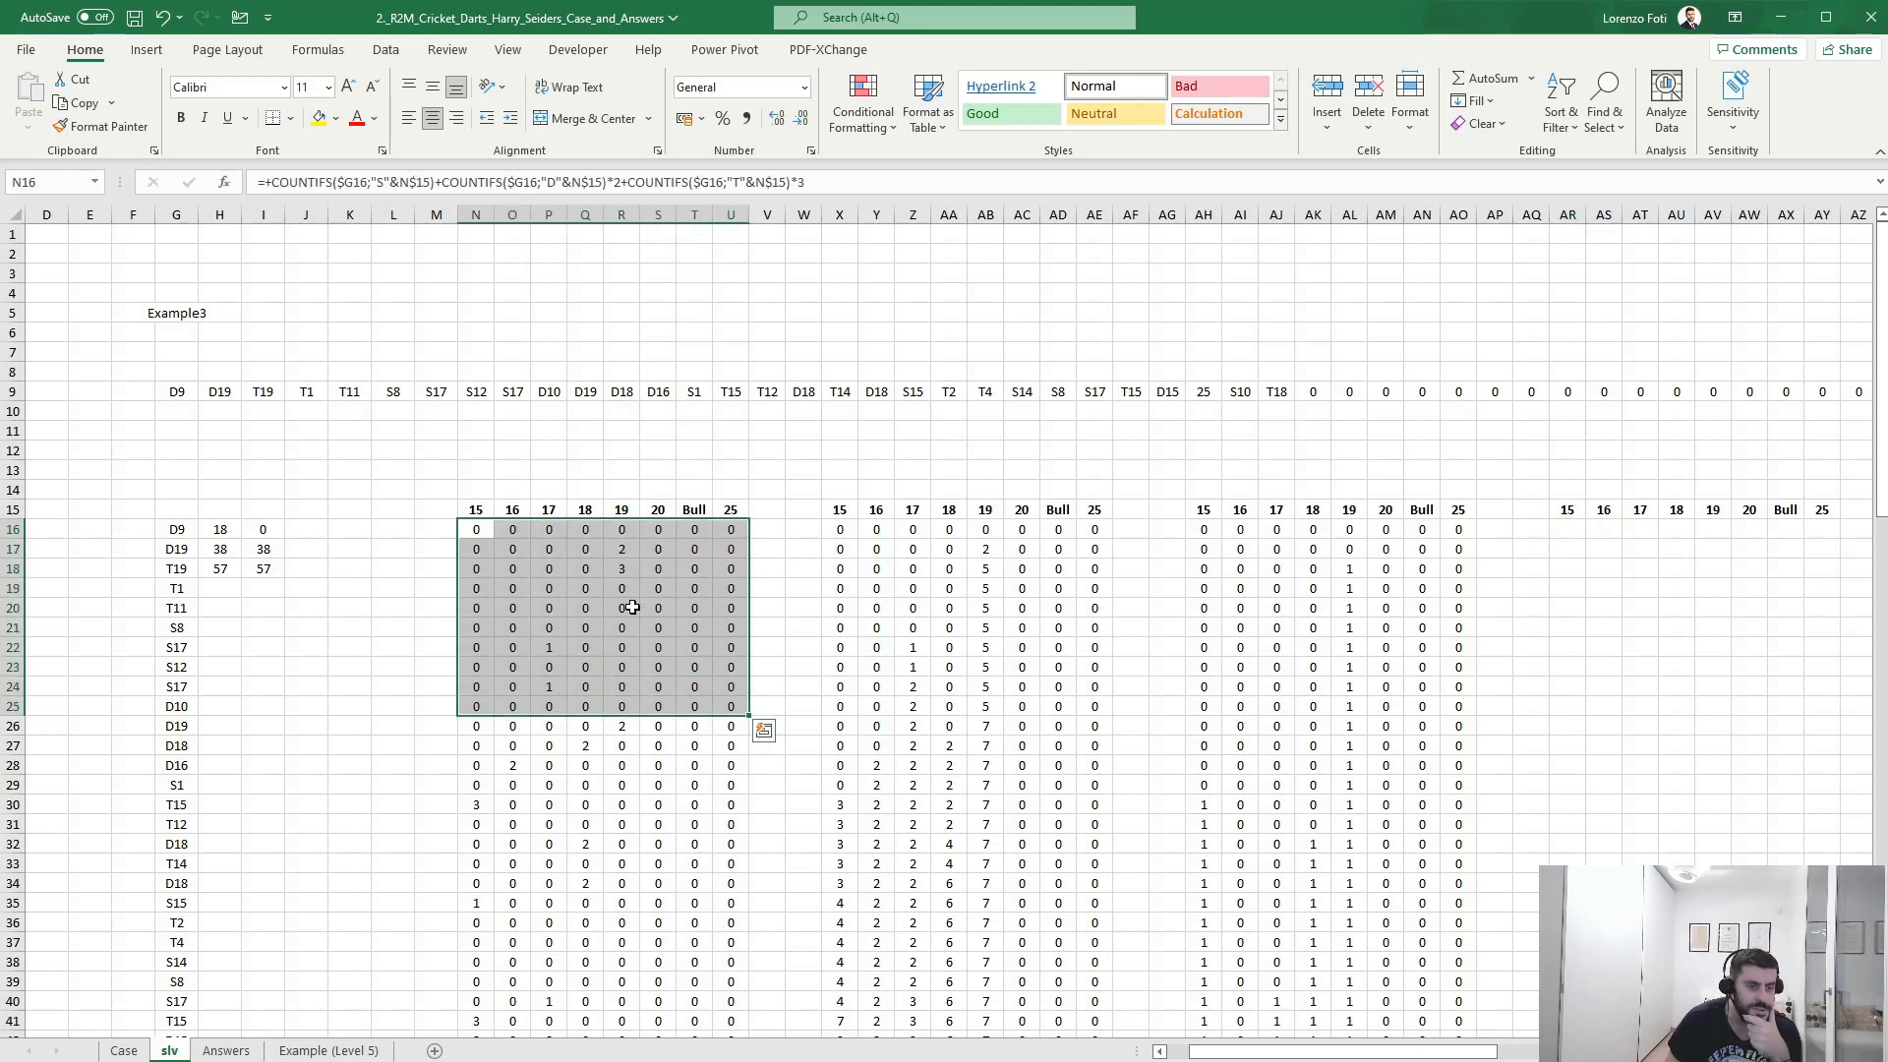
{"action": "left_click", "coordinate": [625, 568]}
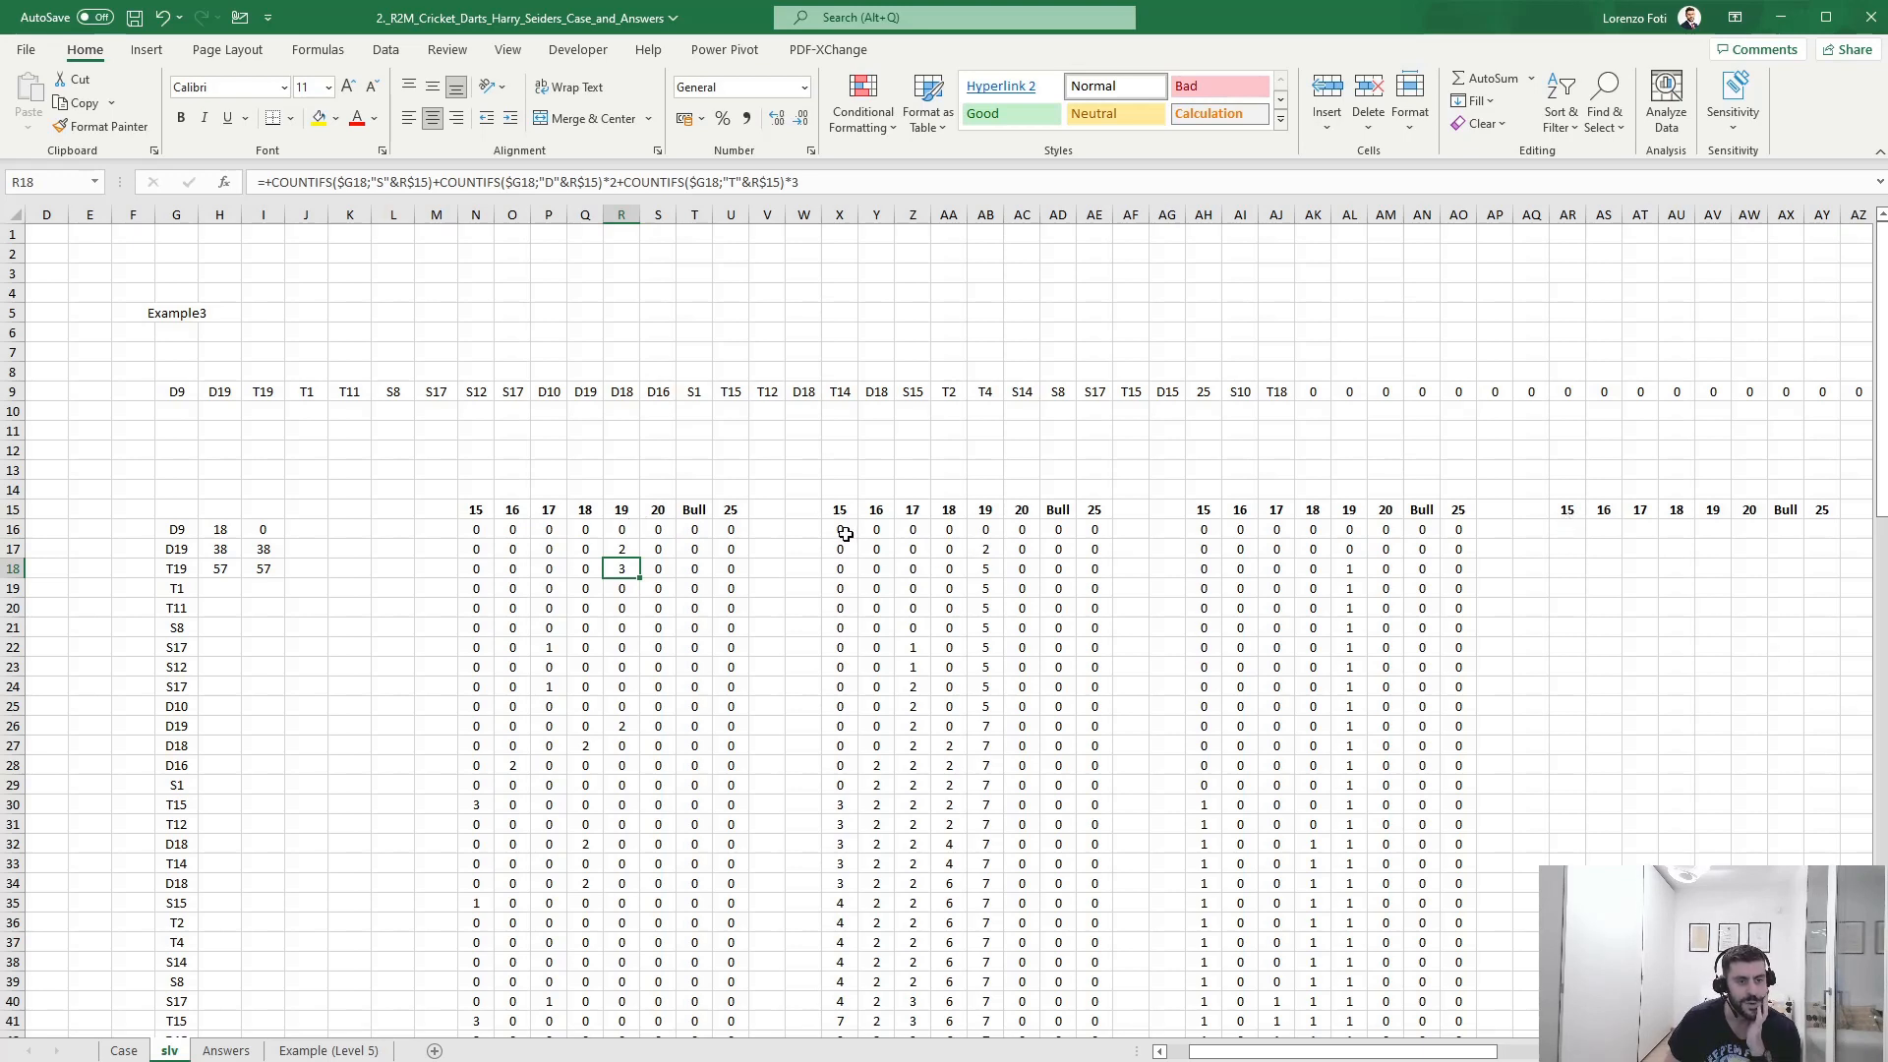
{"action": "left_click_drag", "start_coordinate": [1202, 531], "coordinate": [1457, 529]}
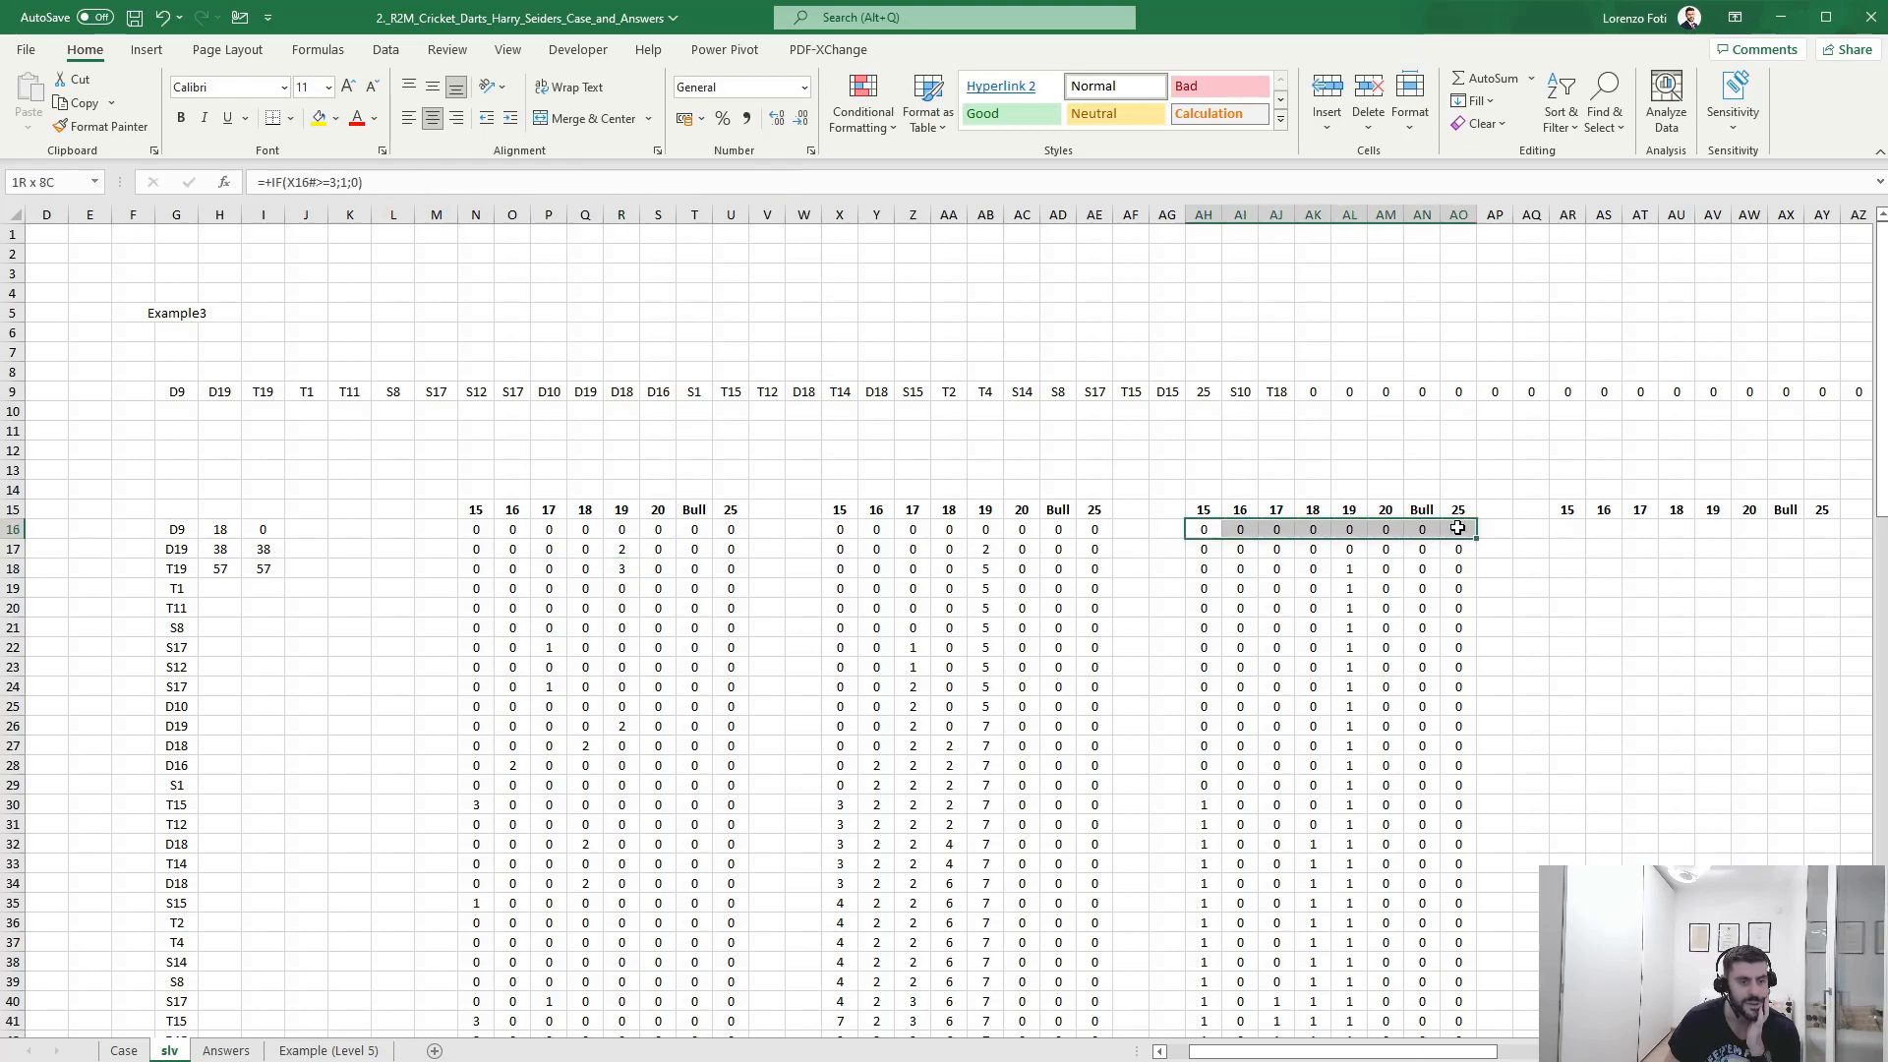
{"action": "left_click", "coordinate": [624, 547]}
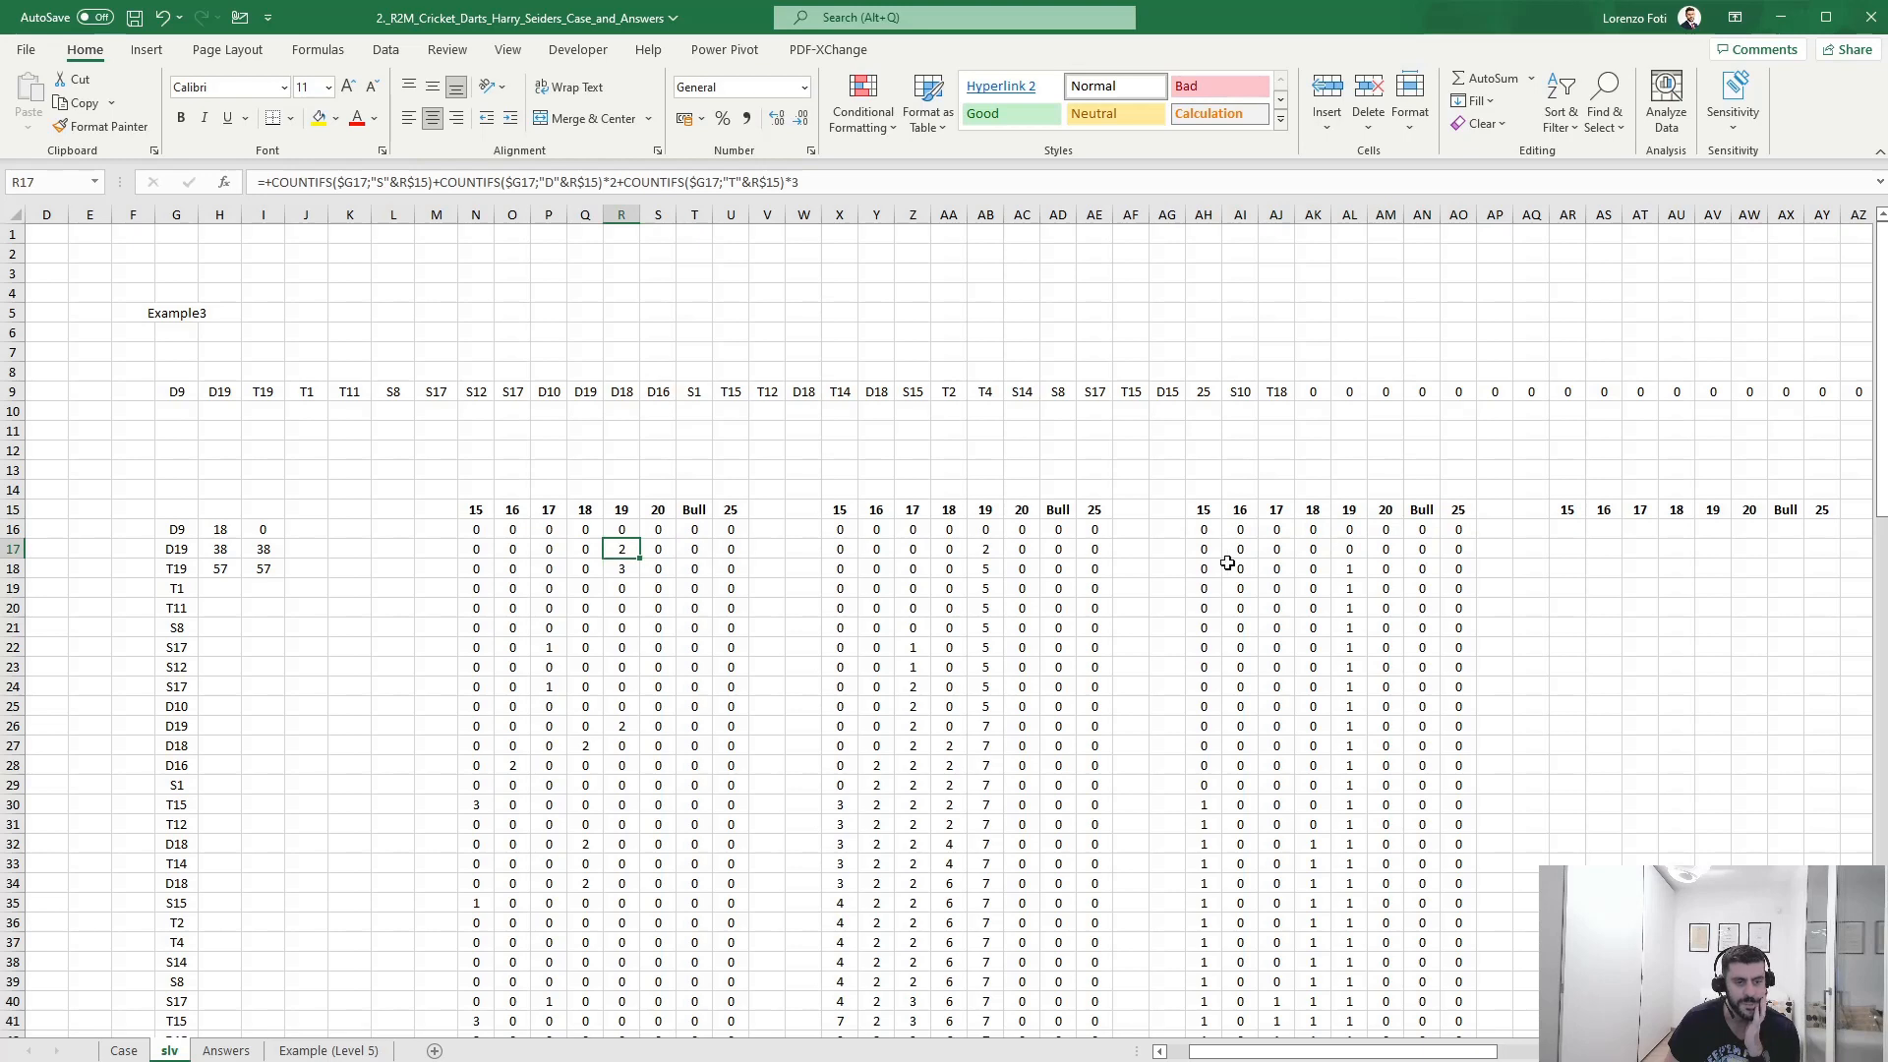
{"action": "left_click", "coordinate": [1357, 590]}
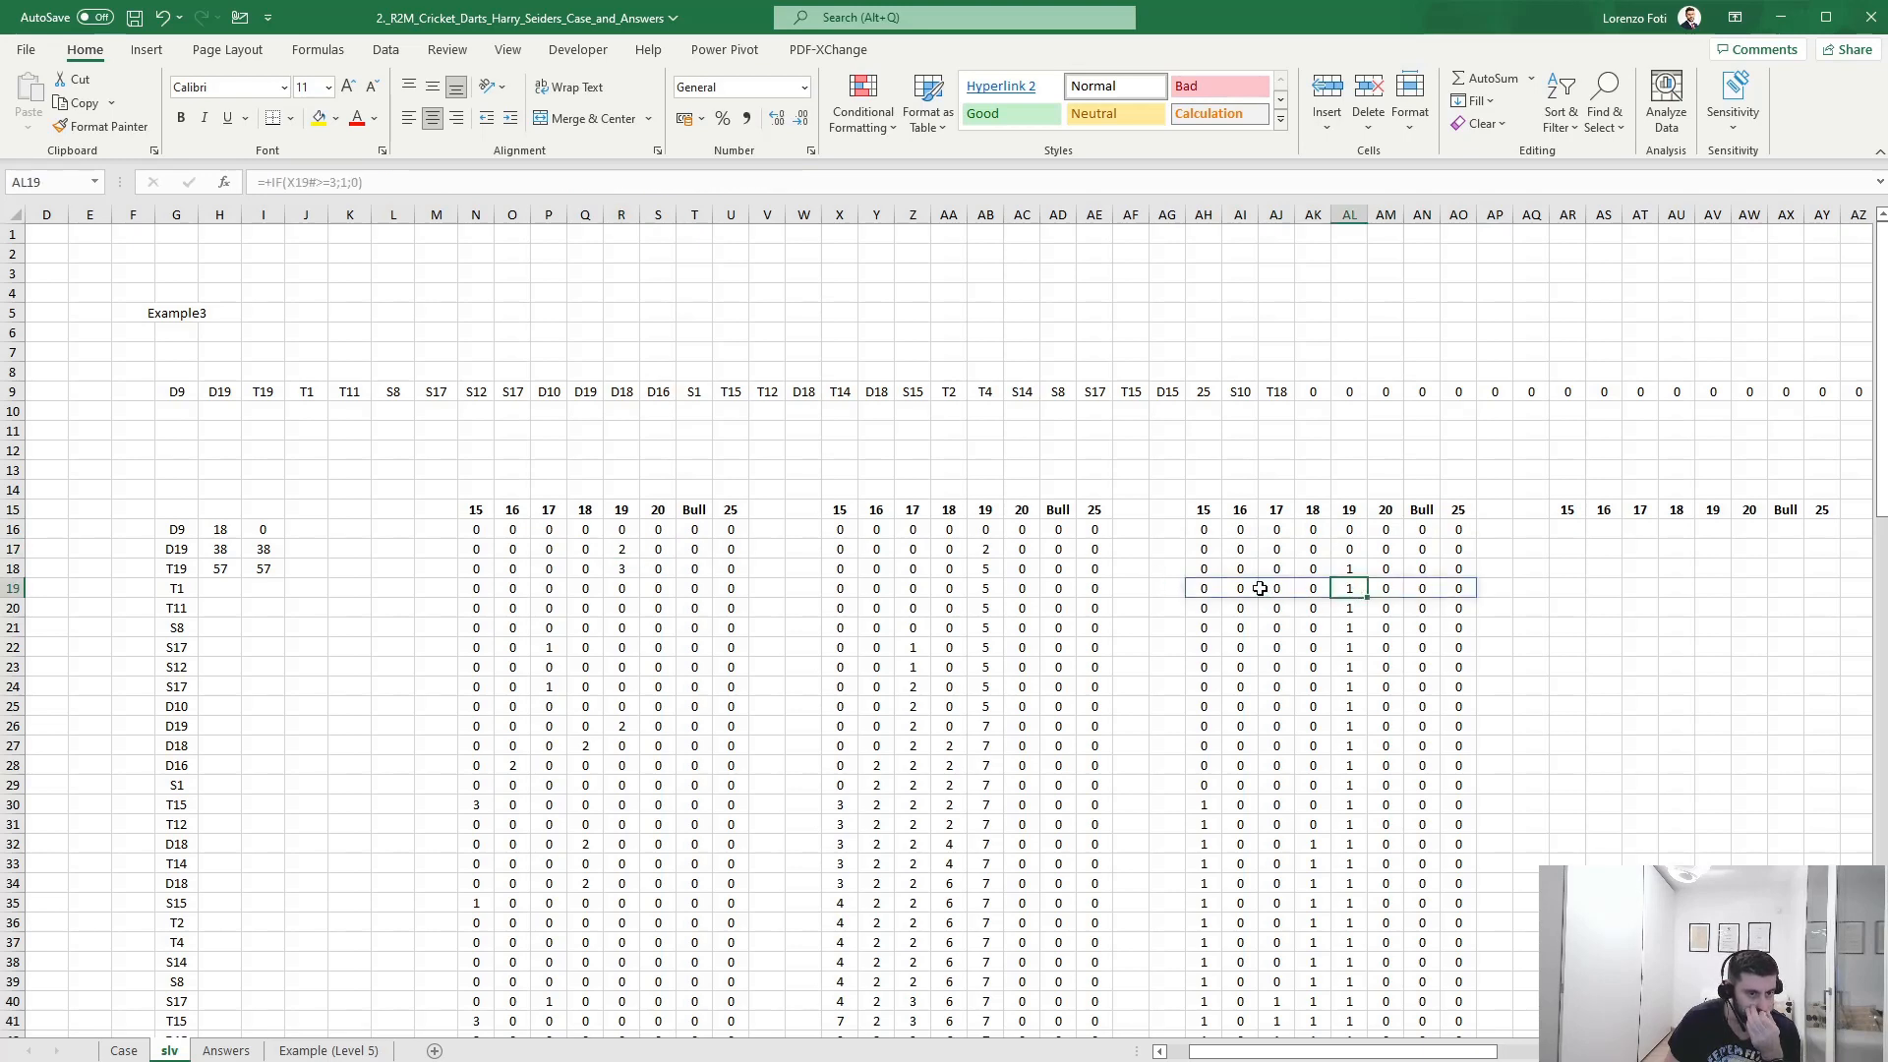
{"action": "left_click", "coordinate": [555, 651]}
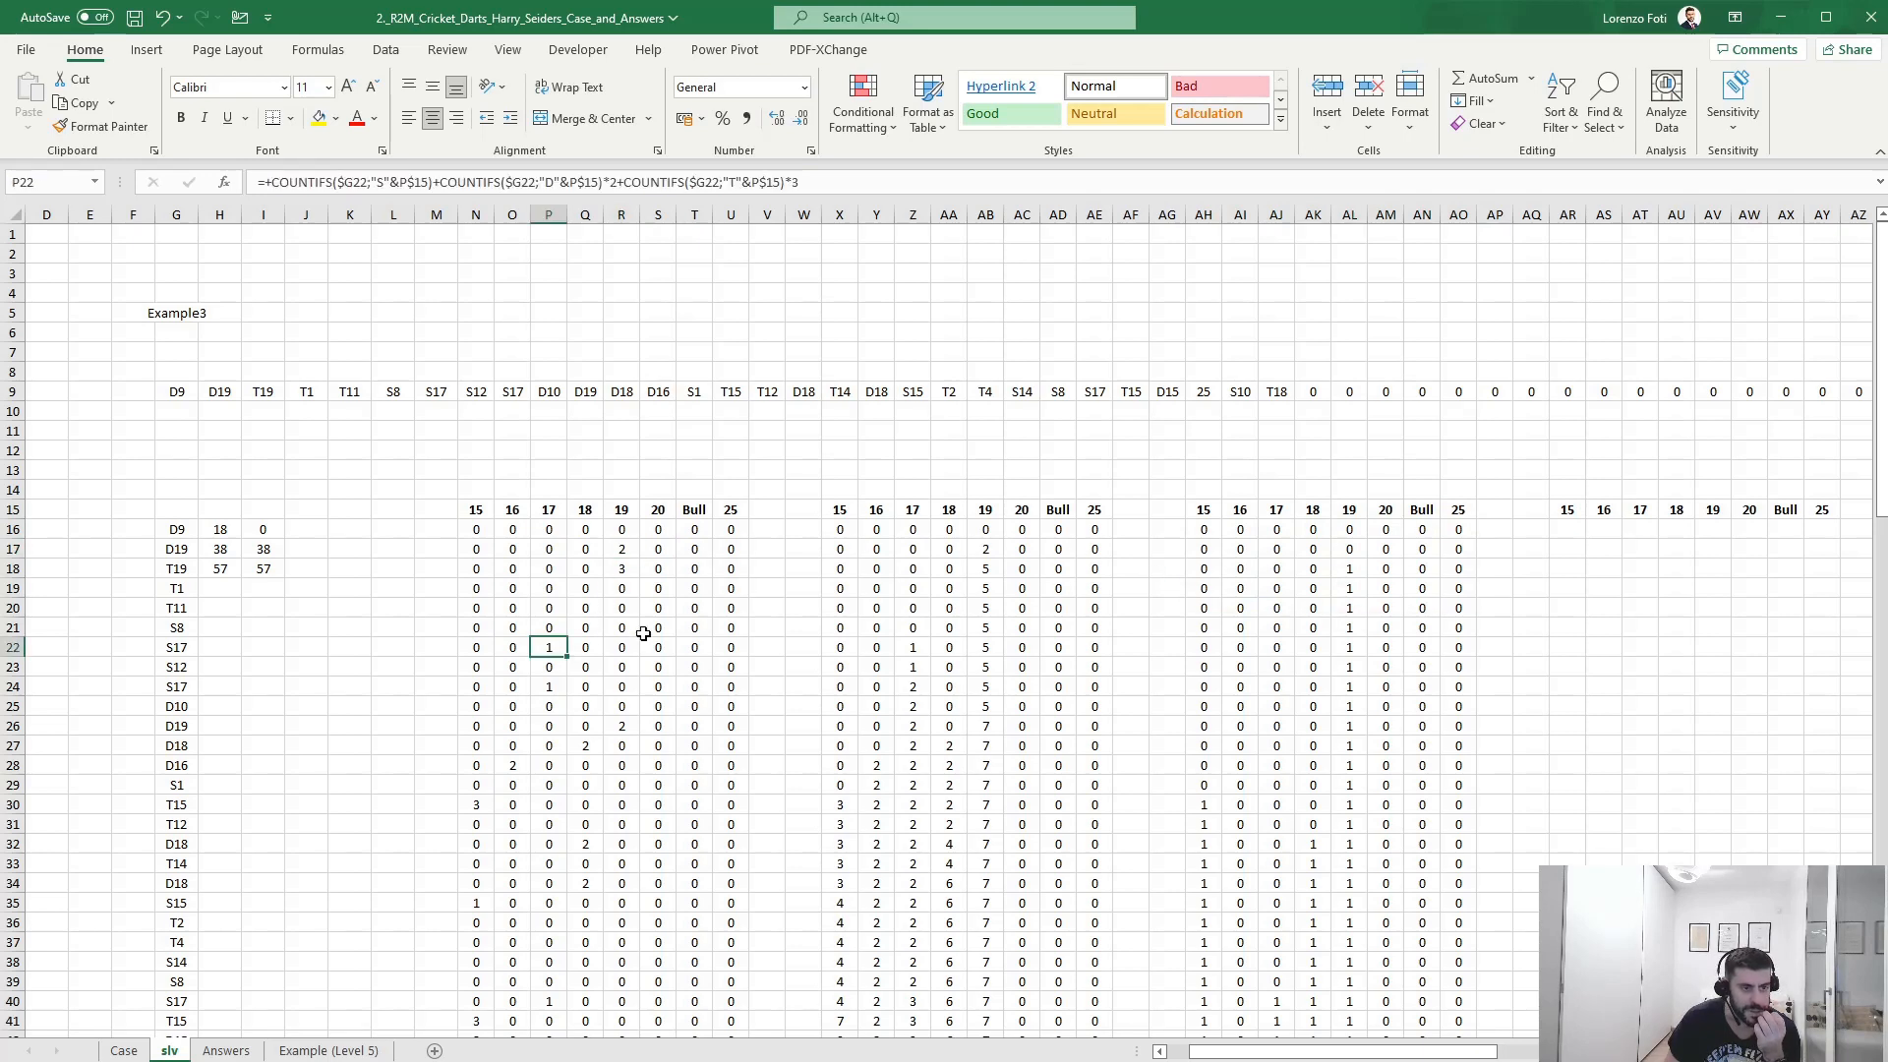
{"action": "left_click", "coordinate": [1351, 590]}
{"action": "left_click", "coordinate": [1349, 571]}
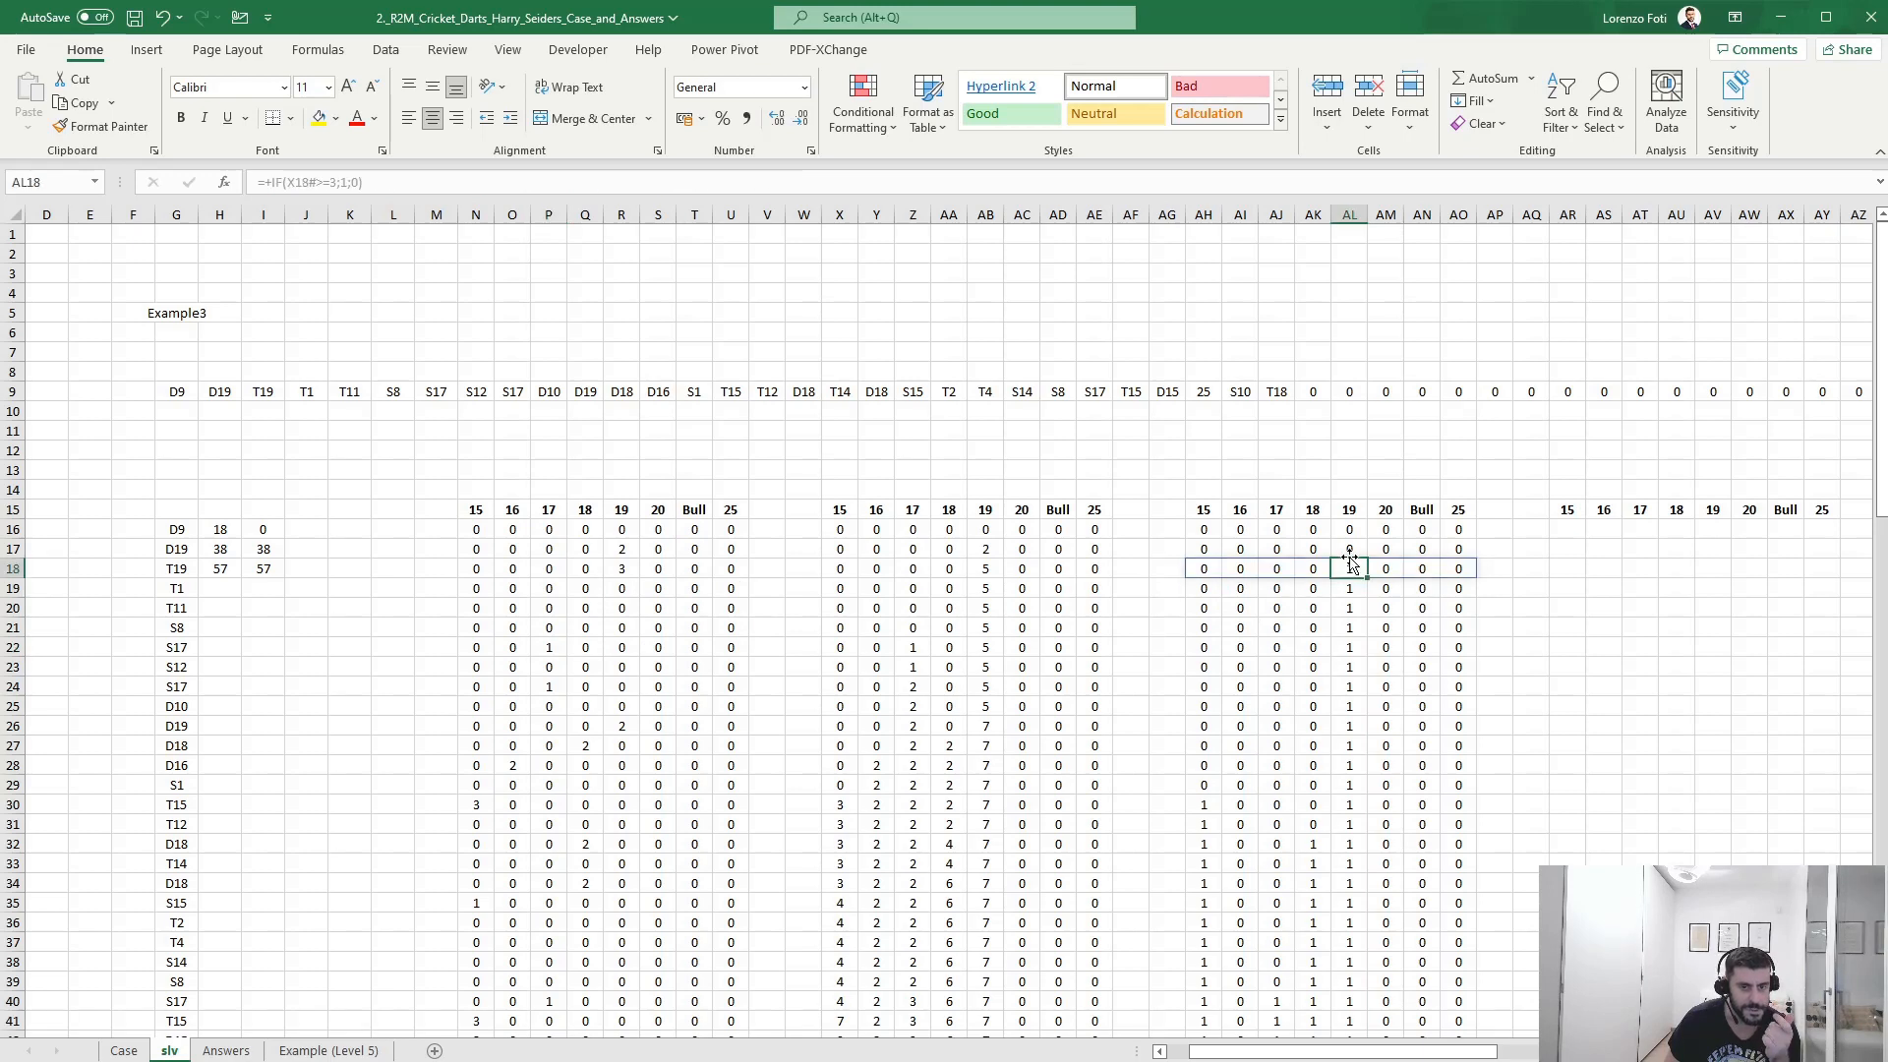
{"action": "left_click", "coordinate": [623, 570]}
{"action": "left_click", "coordinate": [1349, 593]}
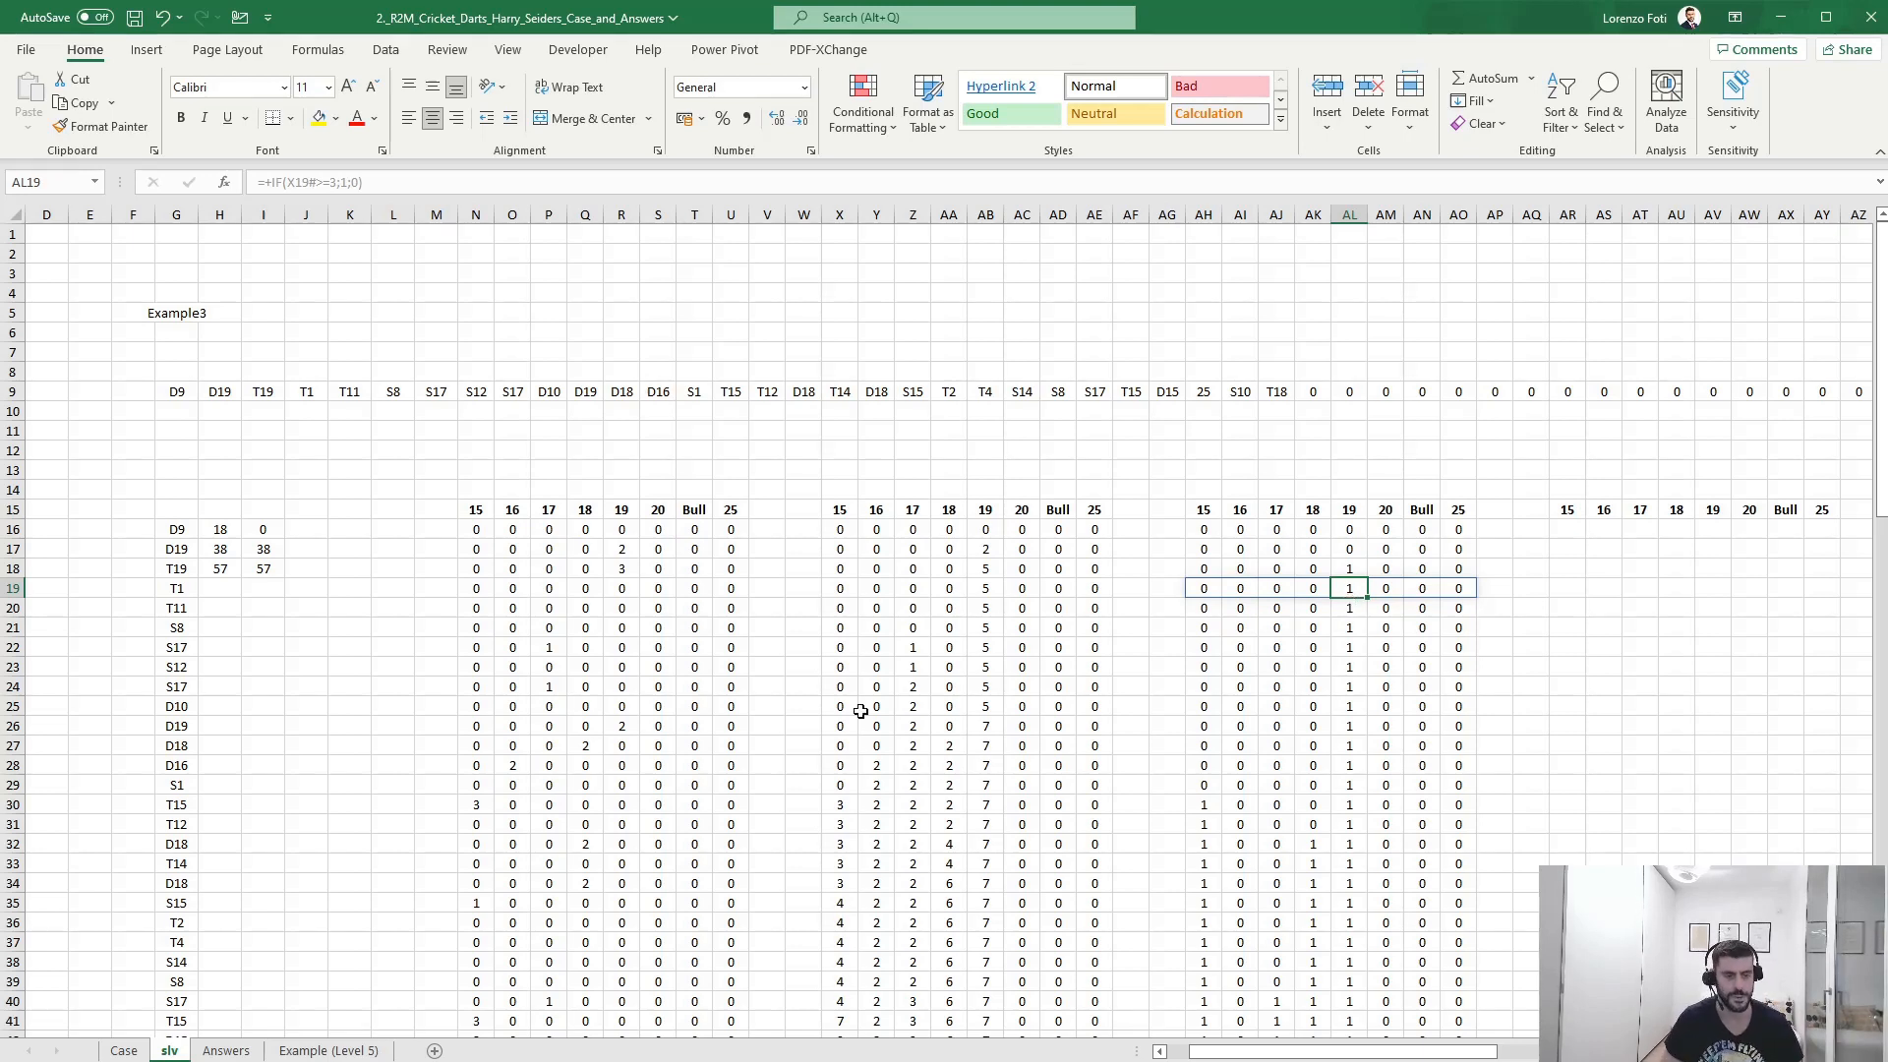
{"action": "left_click", "coordinate": [559, 646]}
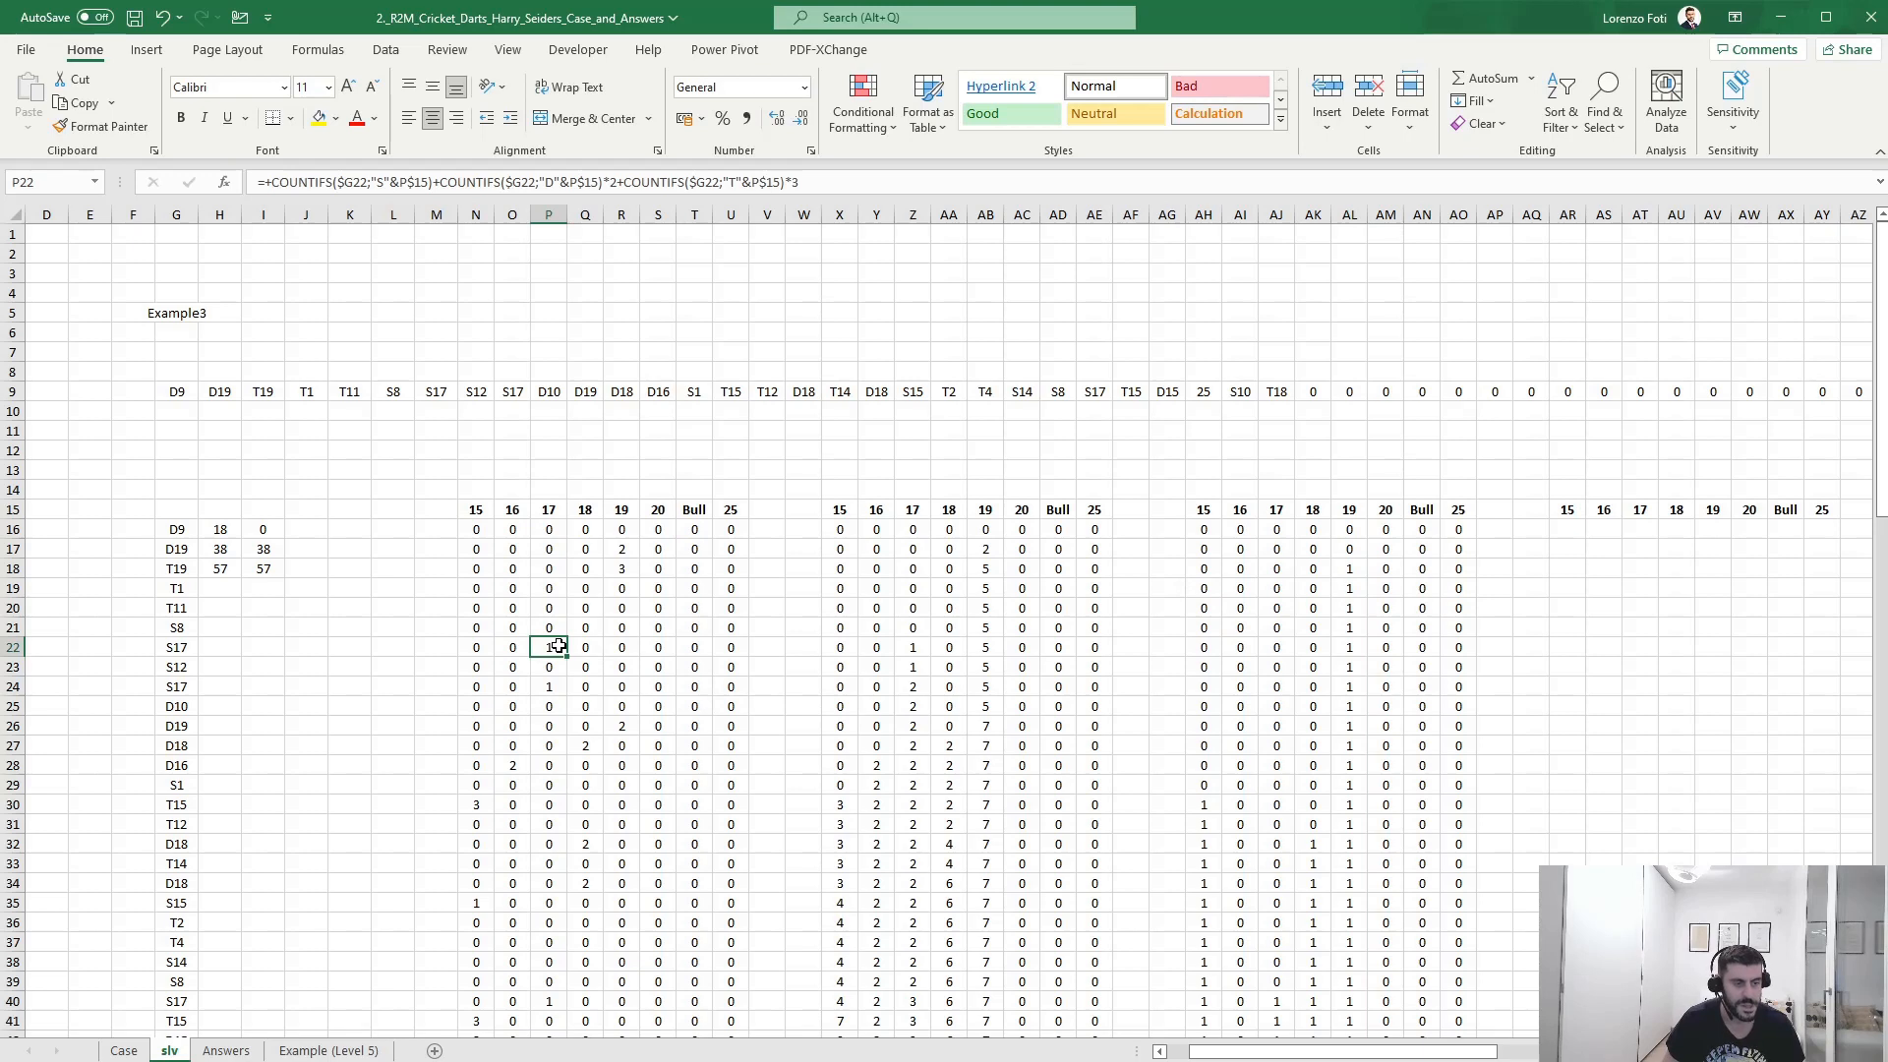
- Start an IFS formula in AR16 that returns 0 when the open-number flag AH16 equals 0
{"action": "left_click", "coordinate": [1569, 531]}
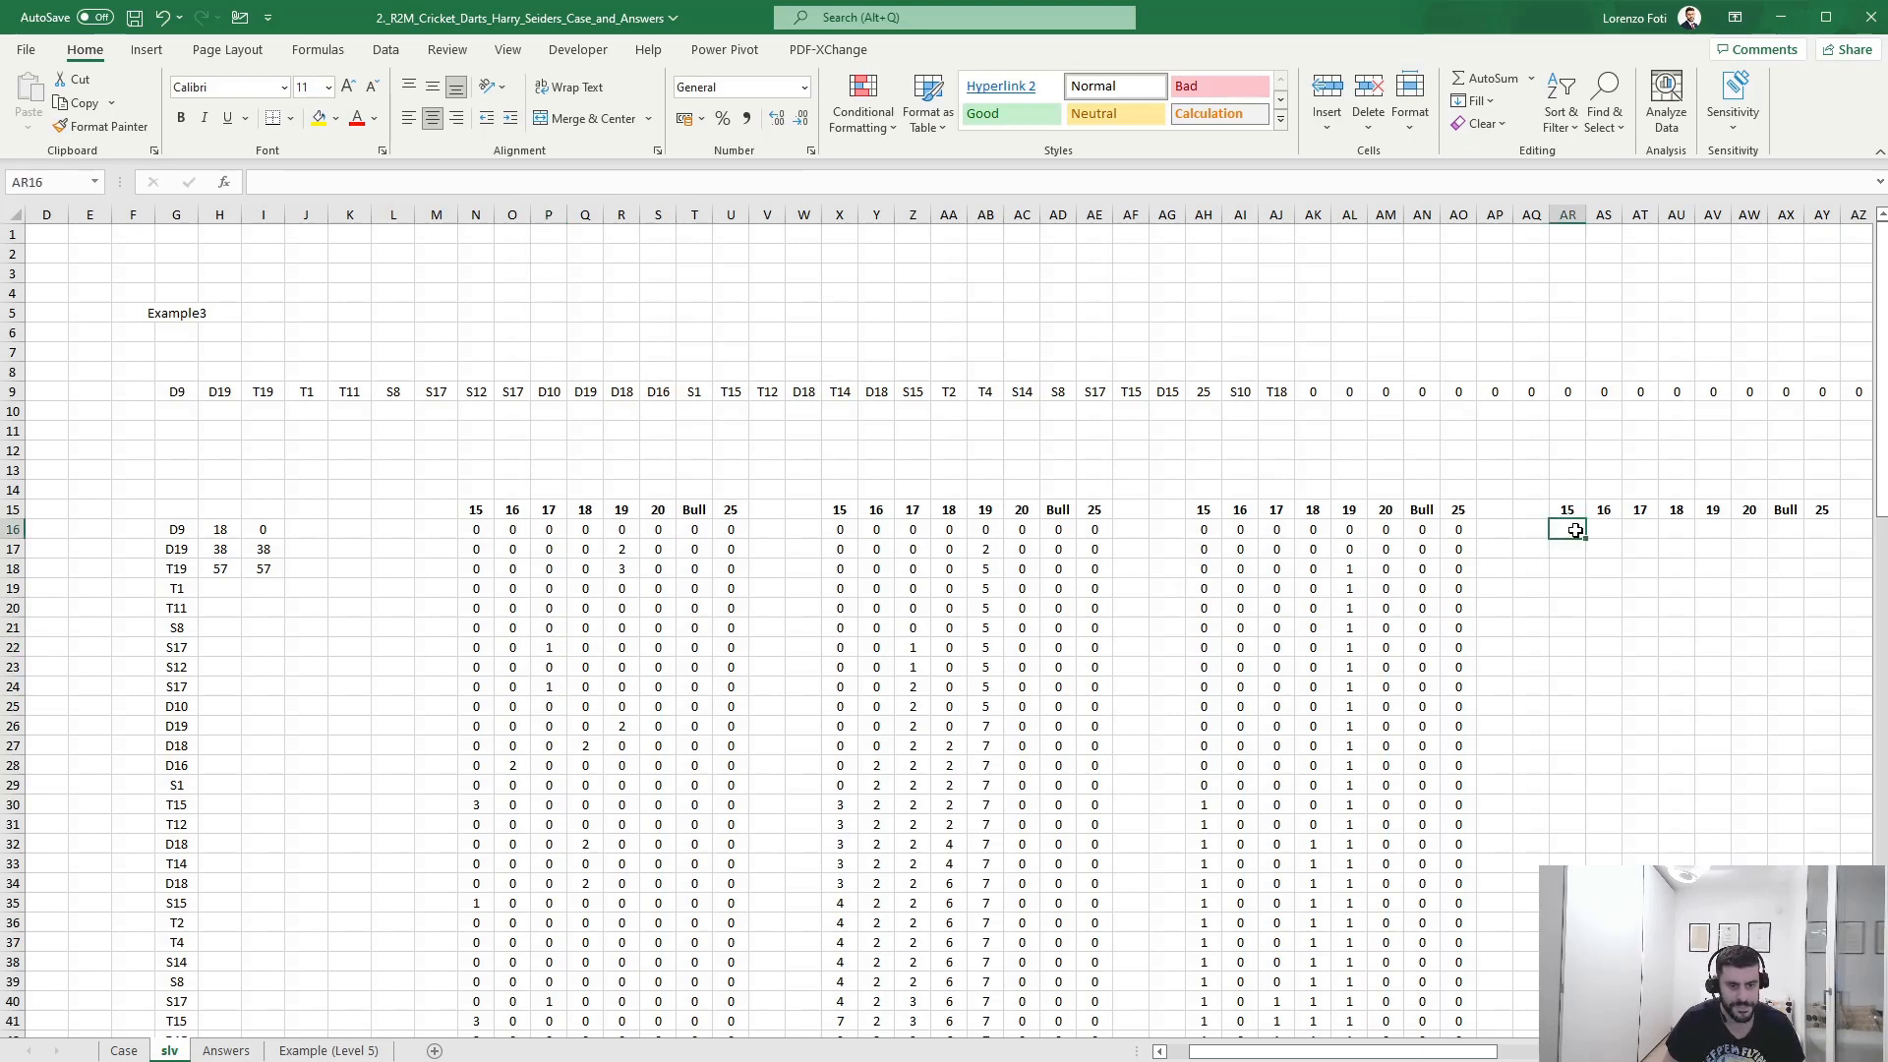
{"action": "type", "text": "+"}
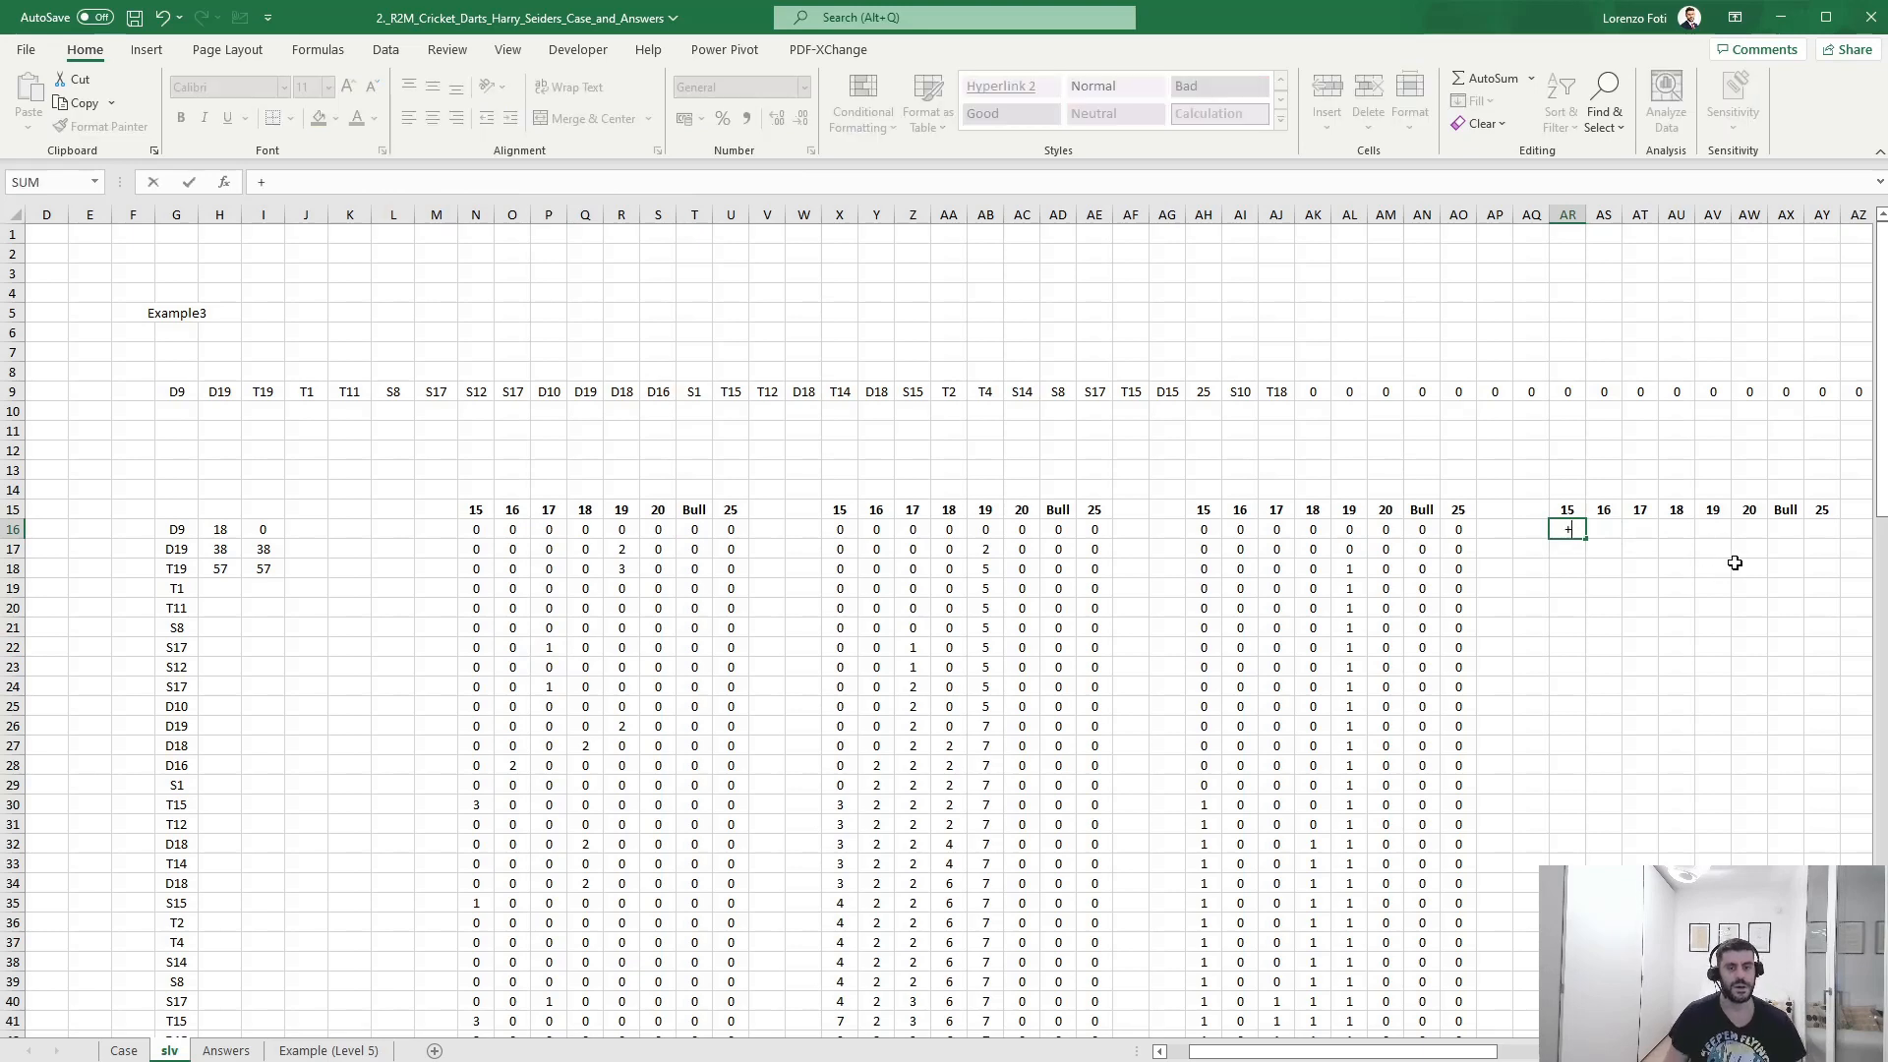
{"action": "type", "text": "if("}
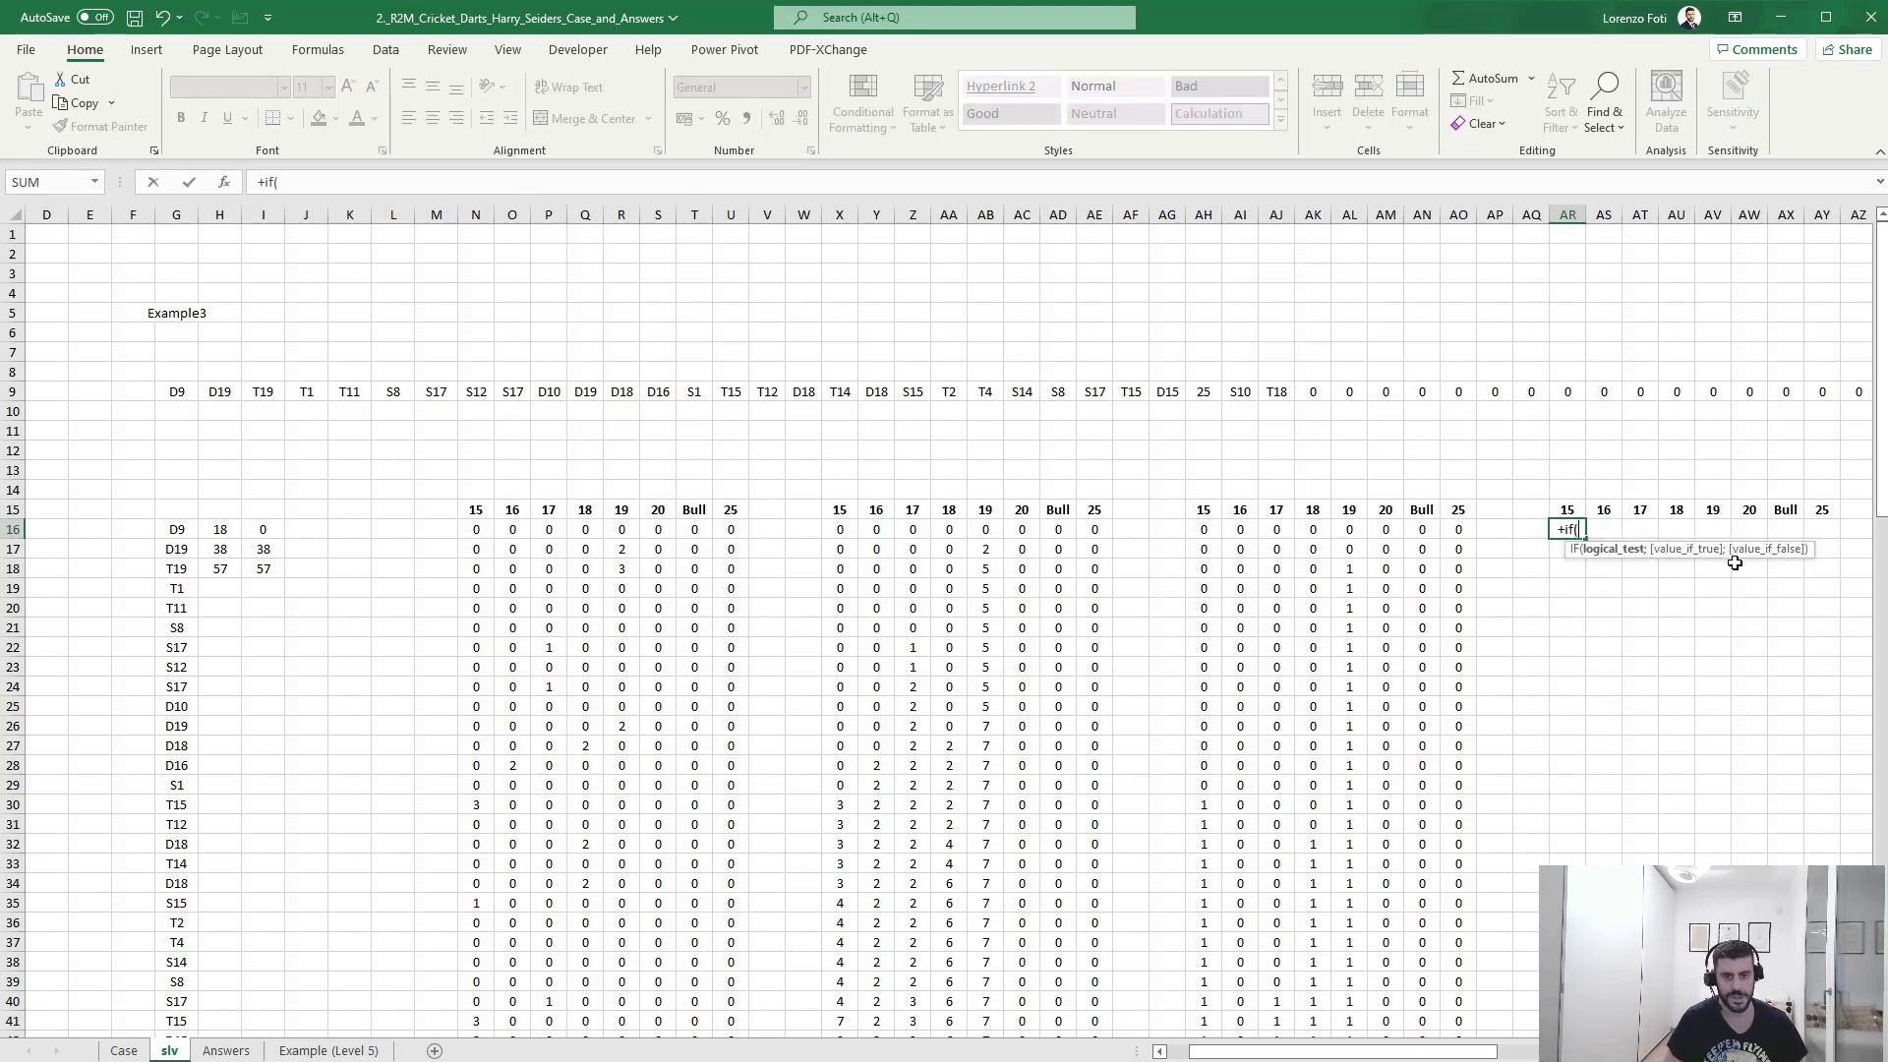
{"action": "key", "text": "Left"}
{"action": "key", "text": "Left"}
{"action": "key", "text": "Left"}
{"action": "key", "text": "Left"}
{"action": "key", "text": "Left"}
{"action": "key", "text": "Left"}
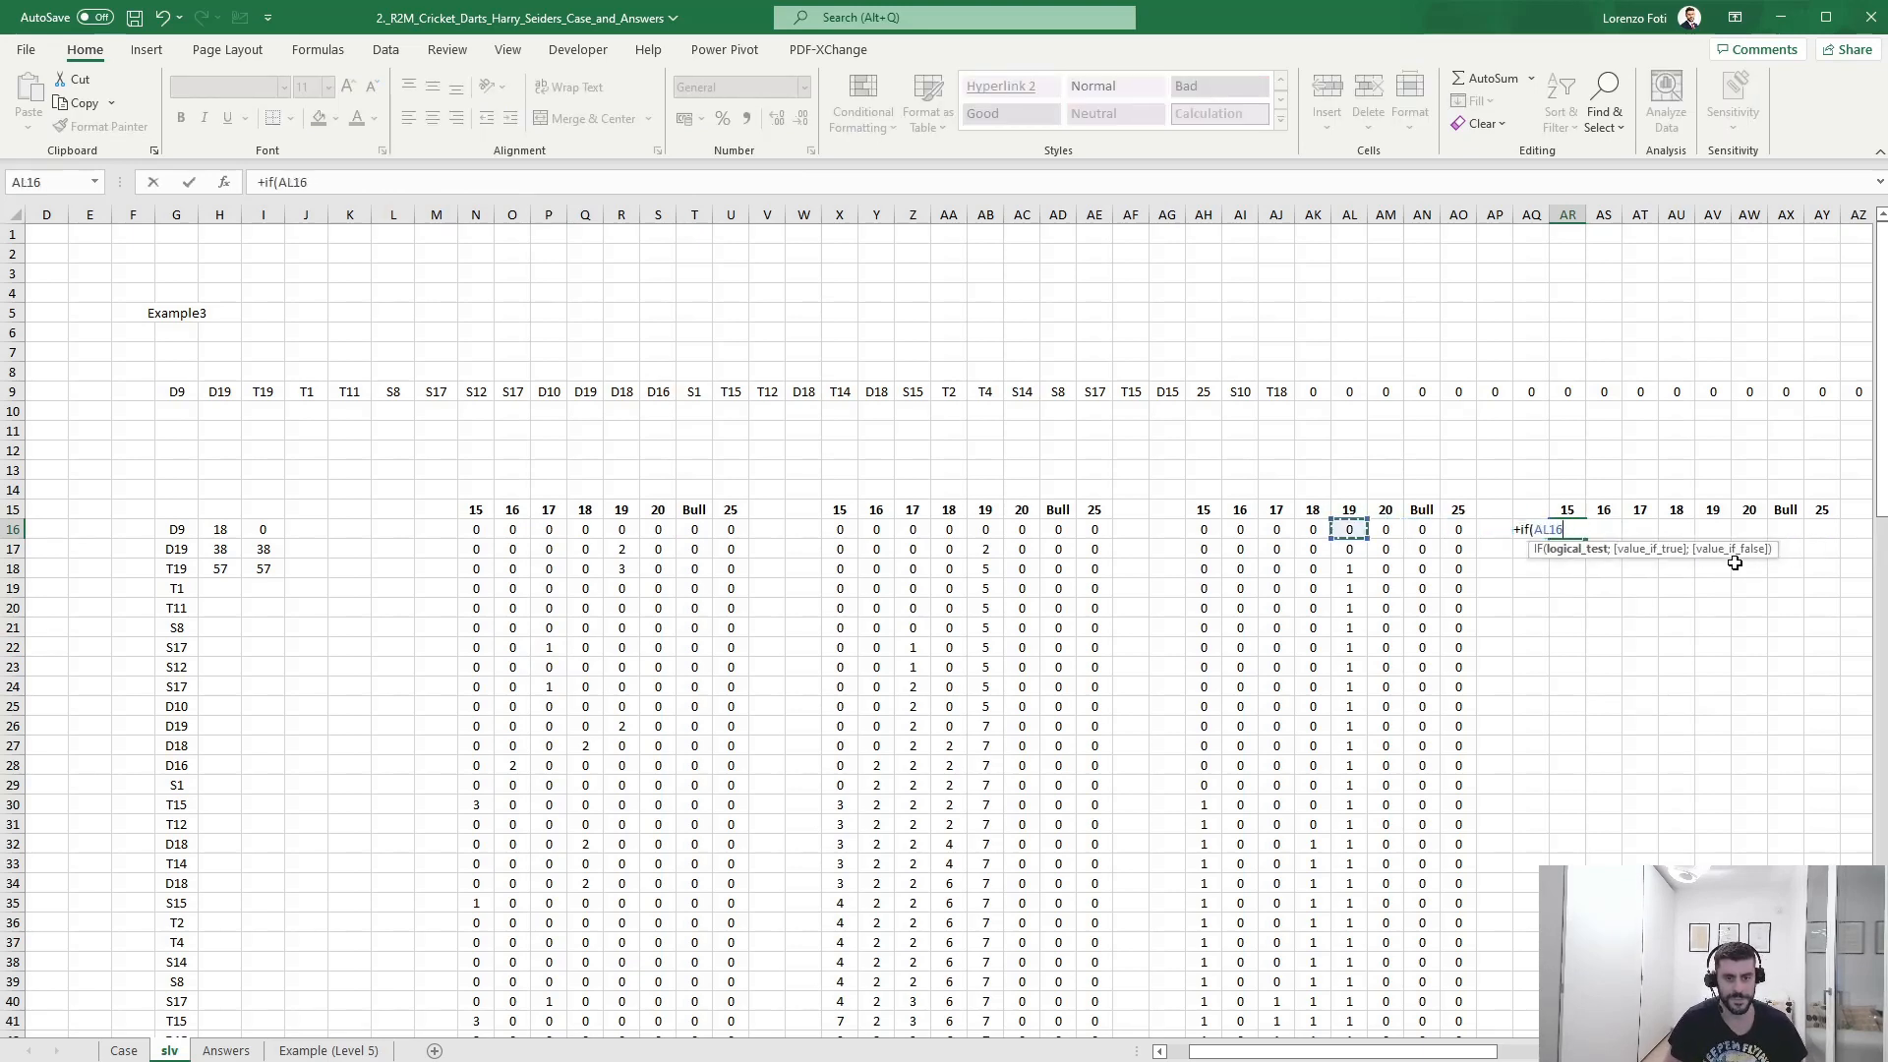
{"action": "key", "text": "BackSpace"}
{"action": "key", "text": "BackSpace"}
{"action": "key", "text": "BackSpace"}
{"action": "key", "text": "BackSpace"}
{"action": "key", "text": "BackSpace"}
{"action": "type", "text": "s"}
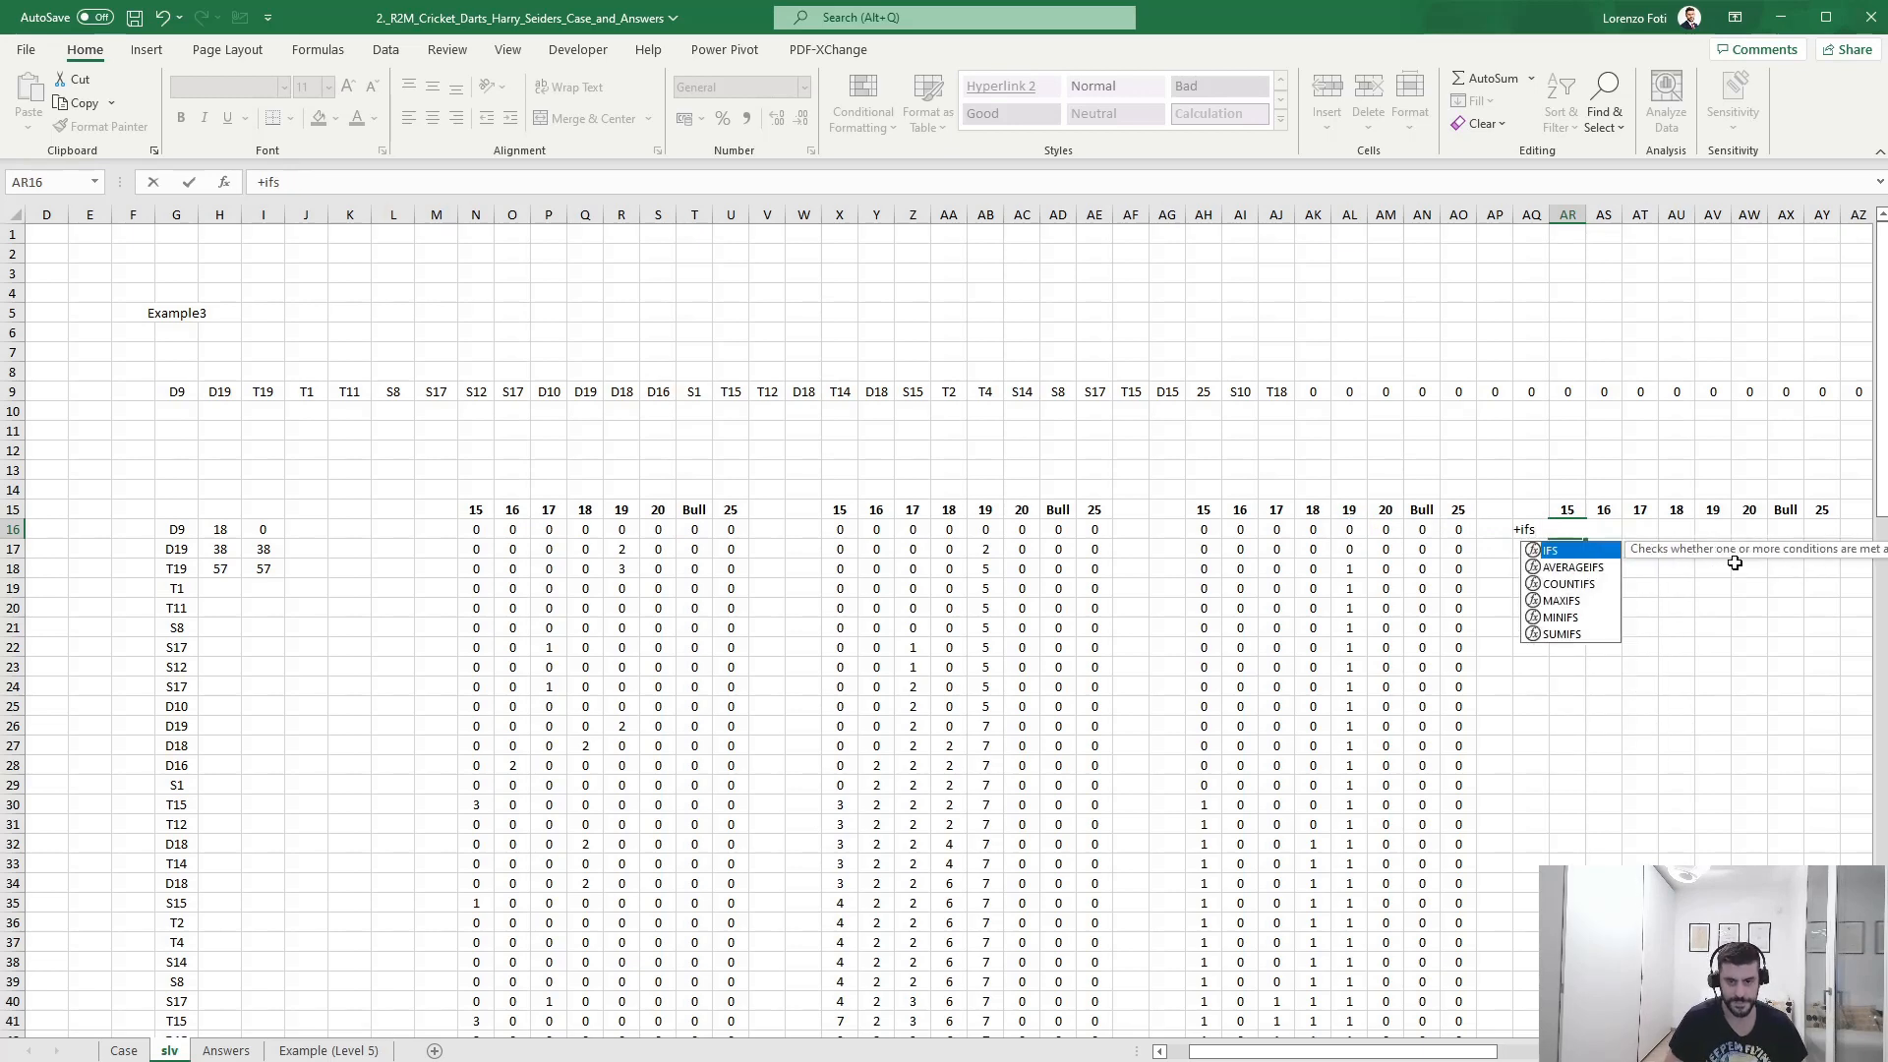
{"action": "type", "text": "("}
{"action": "key", "text": "Left"}
{"action": "key", "text": "Left"}
{"action": "key", "text": "Left"}
{"action": "key", "text": "Left"}
{"action": "key", "text": "Left"}
{"action": "key", "text": "Left"}
{"action": "key", "text": "Left"}
{"action": "key", "text": "Left"}
{"action": "key", "text": "Left"}
{"action": "key", "text": "Left"}
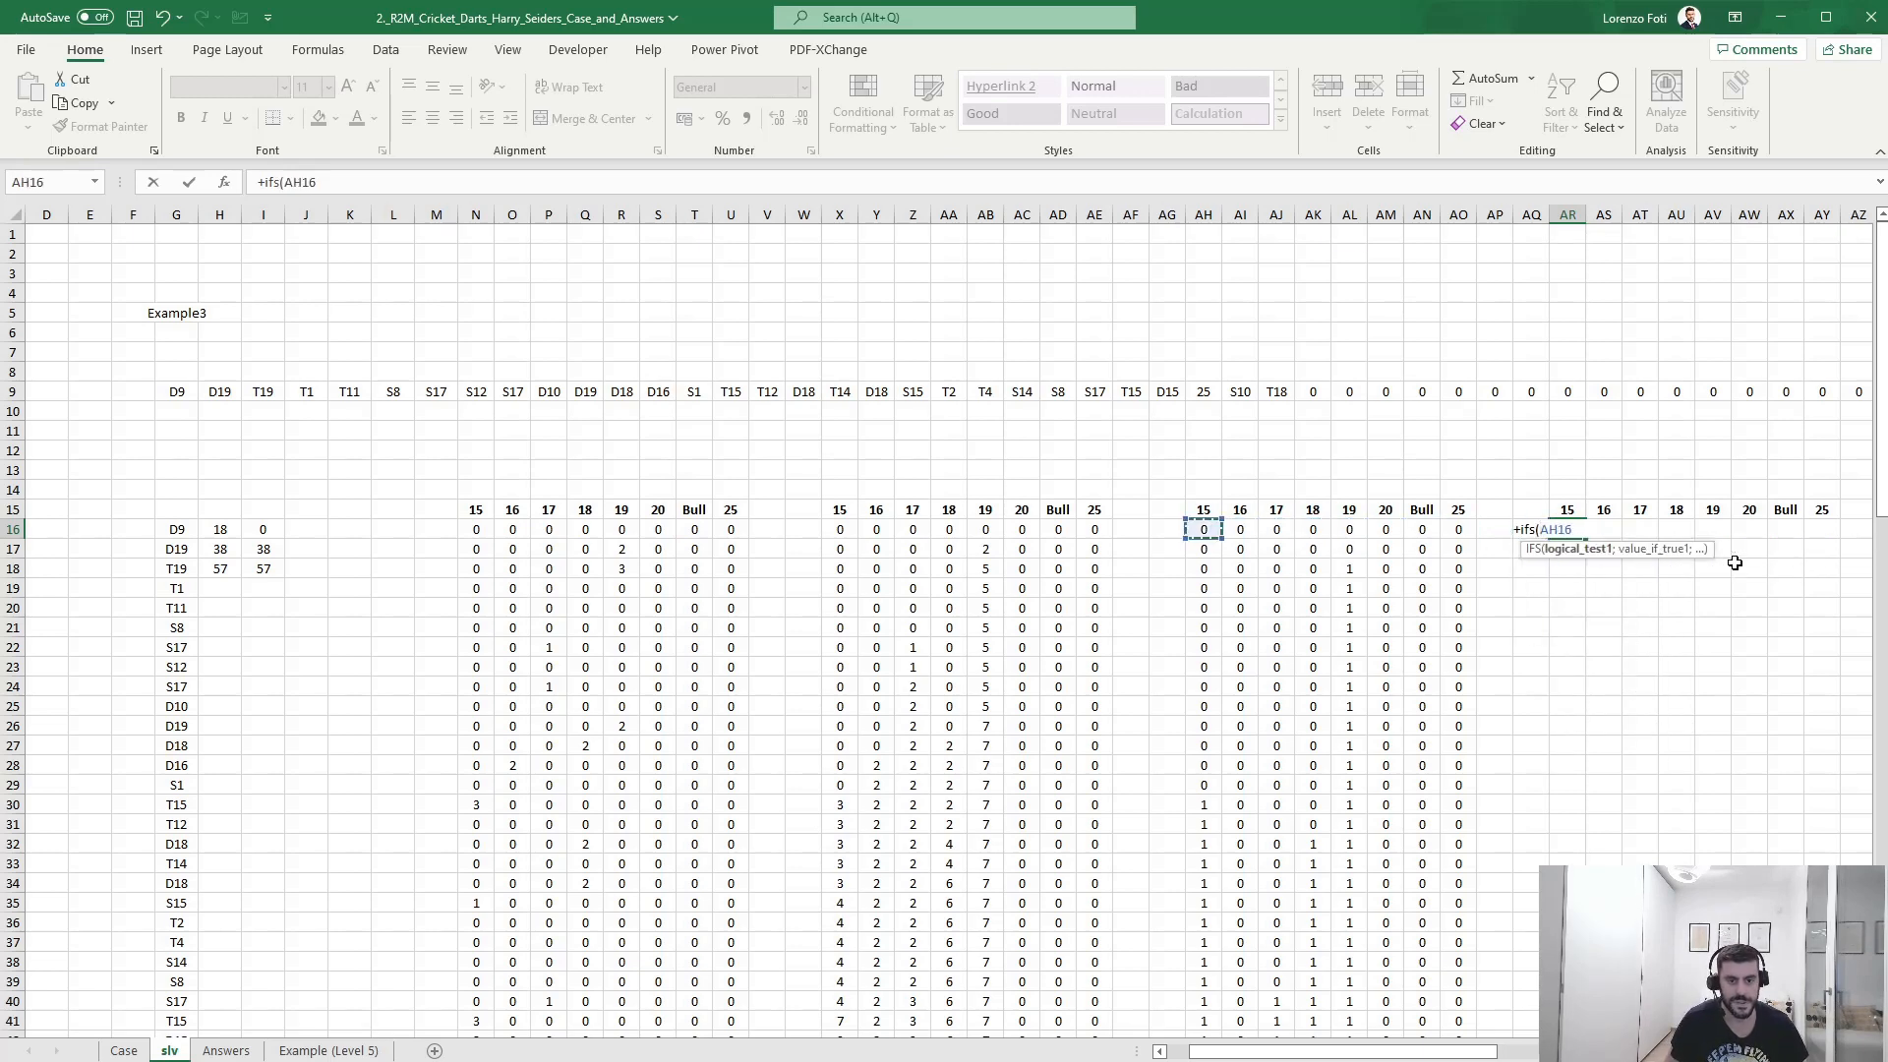
{"action": "type", "text": "=0;"}
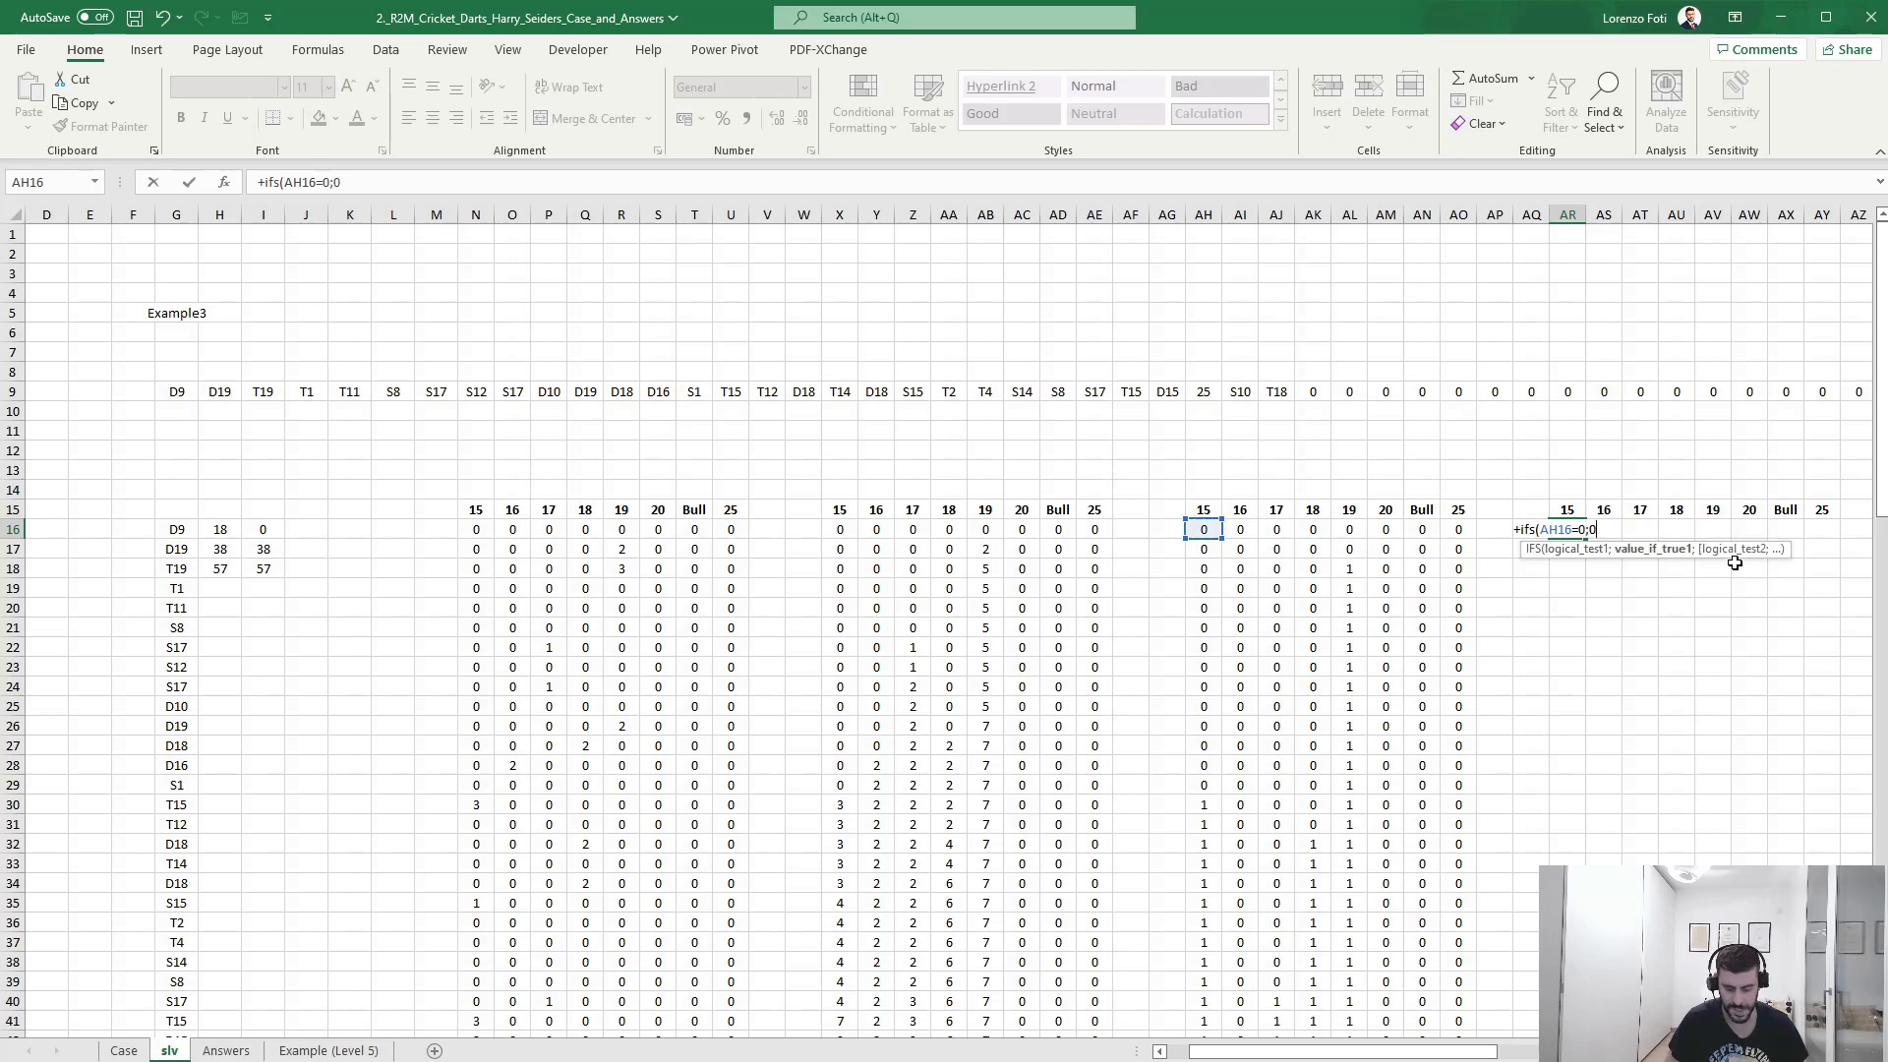
{"action": "type", "text": "0;"}
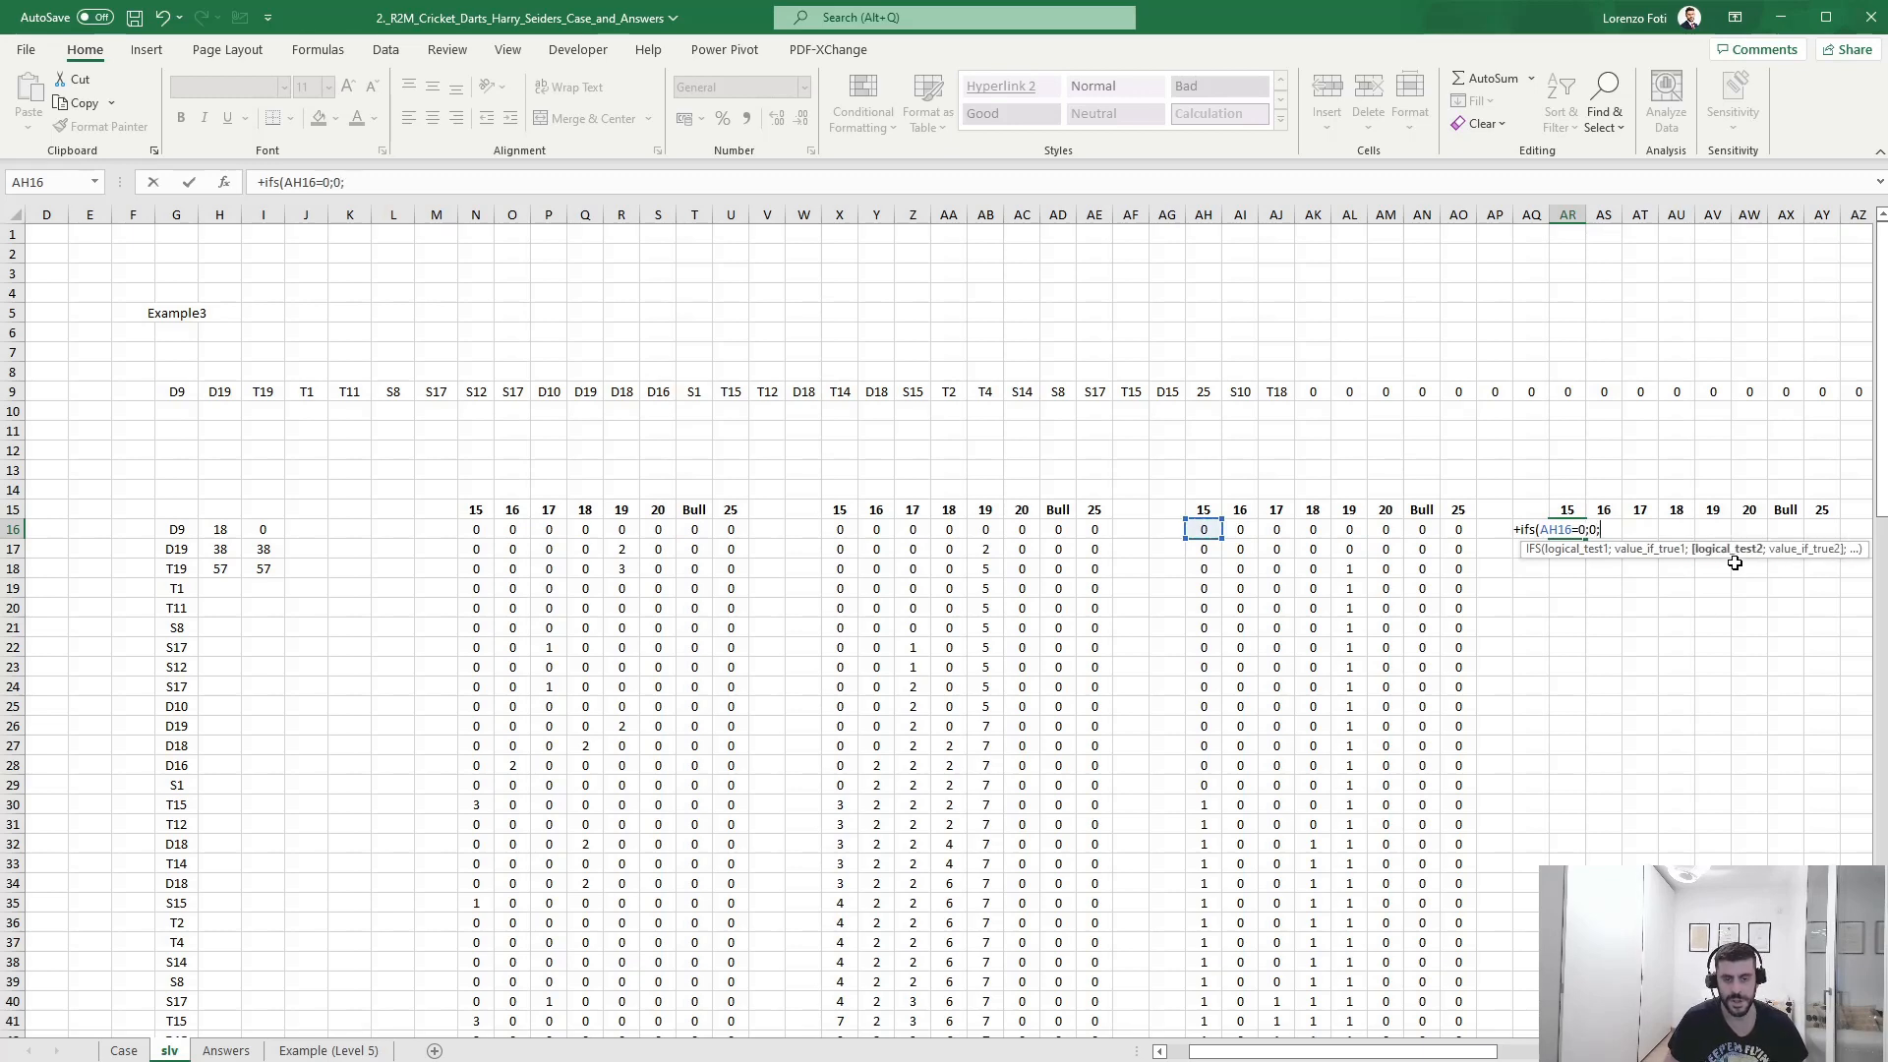
- Add a second IFS condition to the AR16 formula, AND(AH16=1;AH15=1), for a number that was already open
{"action": "type", "text": "and("}
{"action": "key", "text": "Left"}
{"action": "key", "text": "Left"}
{"action": "key", "text": "Left"}
{"action": "key", "text": "Left"}
{"action": "key", "text": "Left"}
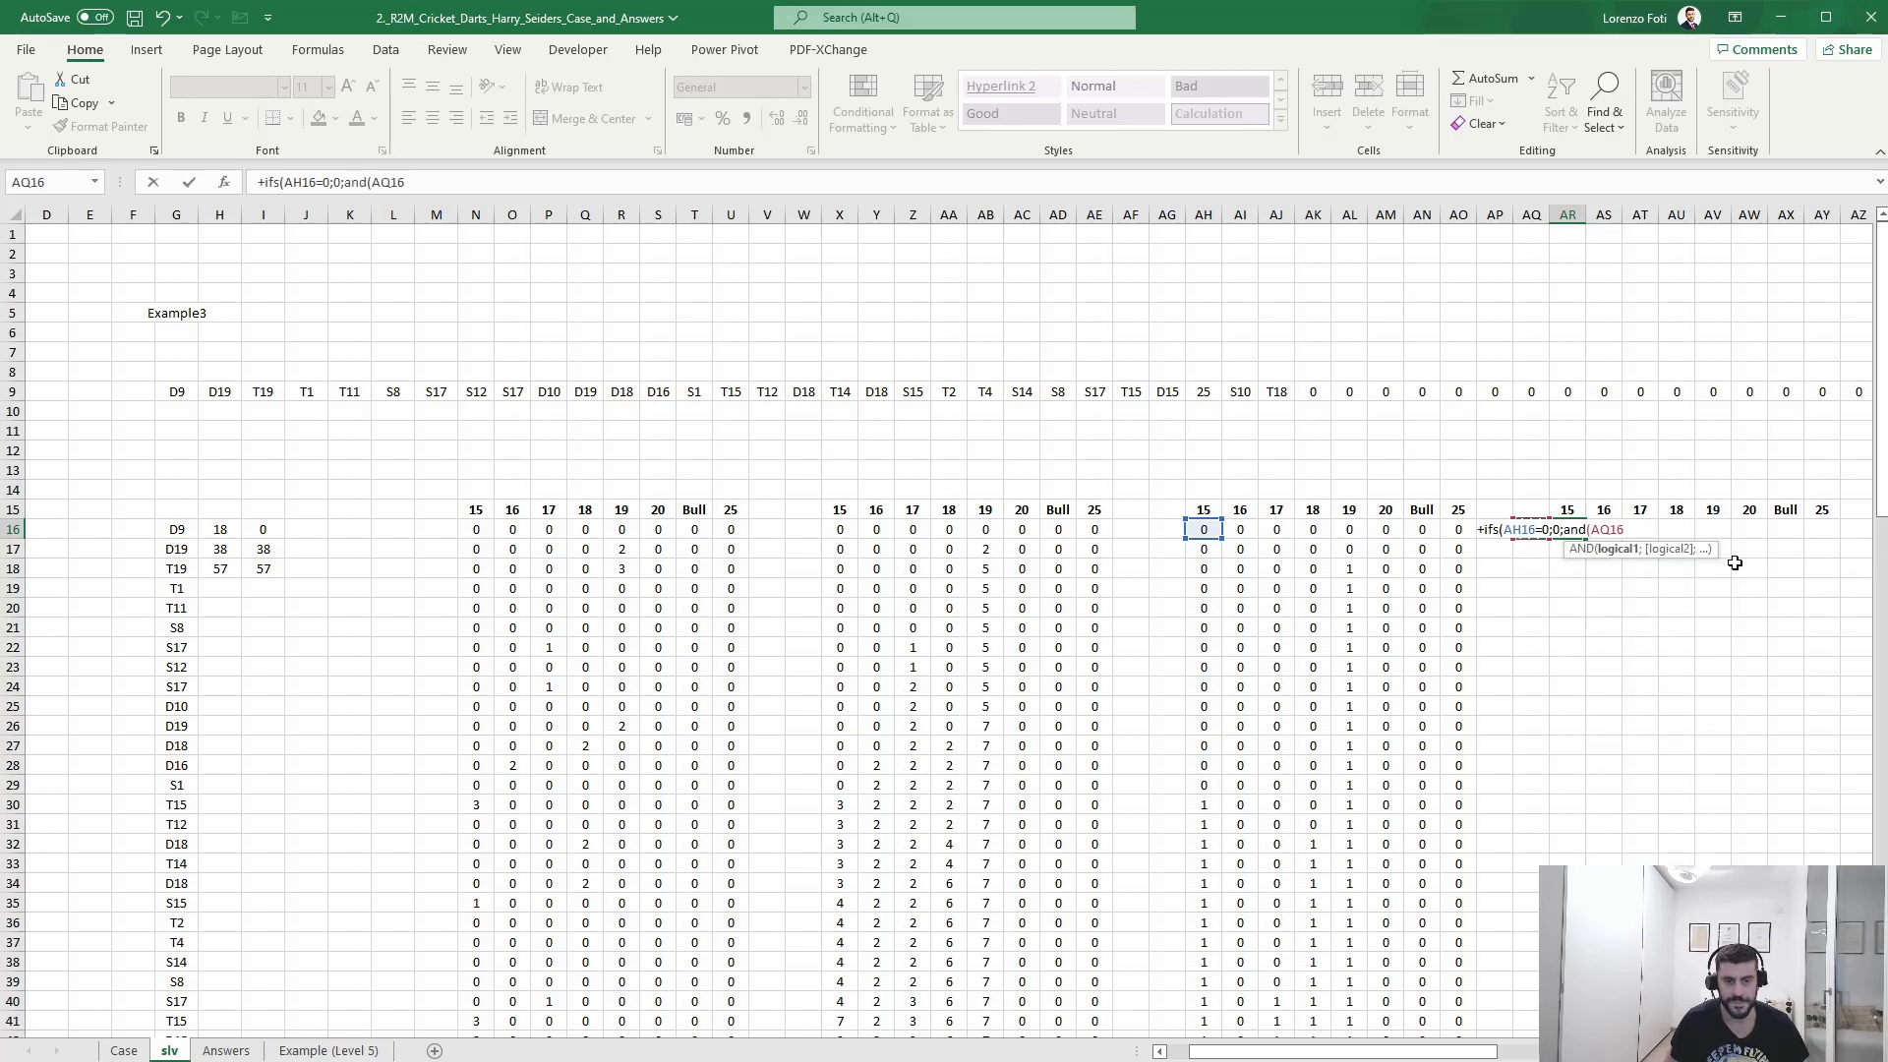
{"action": "key", "text": "Left"}
{"action": "key", "text": "Left"}
{"action": "key", "text": "Left"}
{"action": "key", "text": "Left"}
{"action": "key", "text": "Left"}
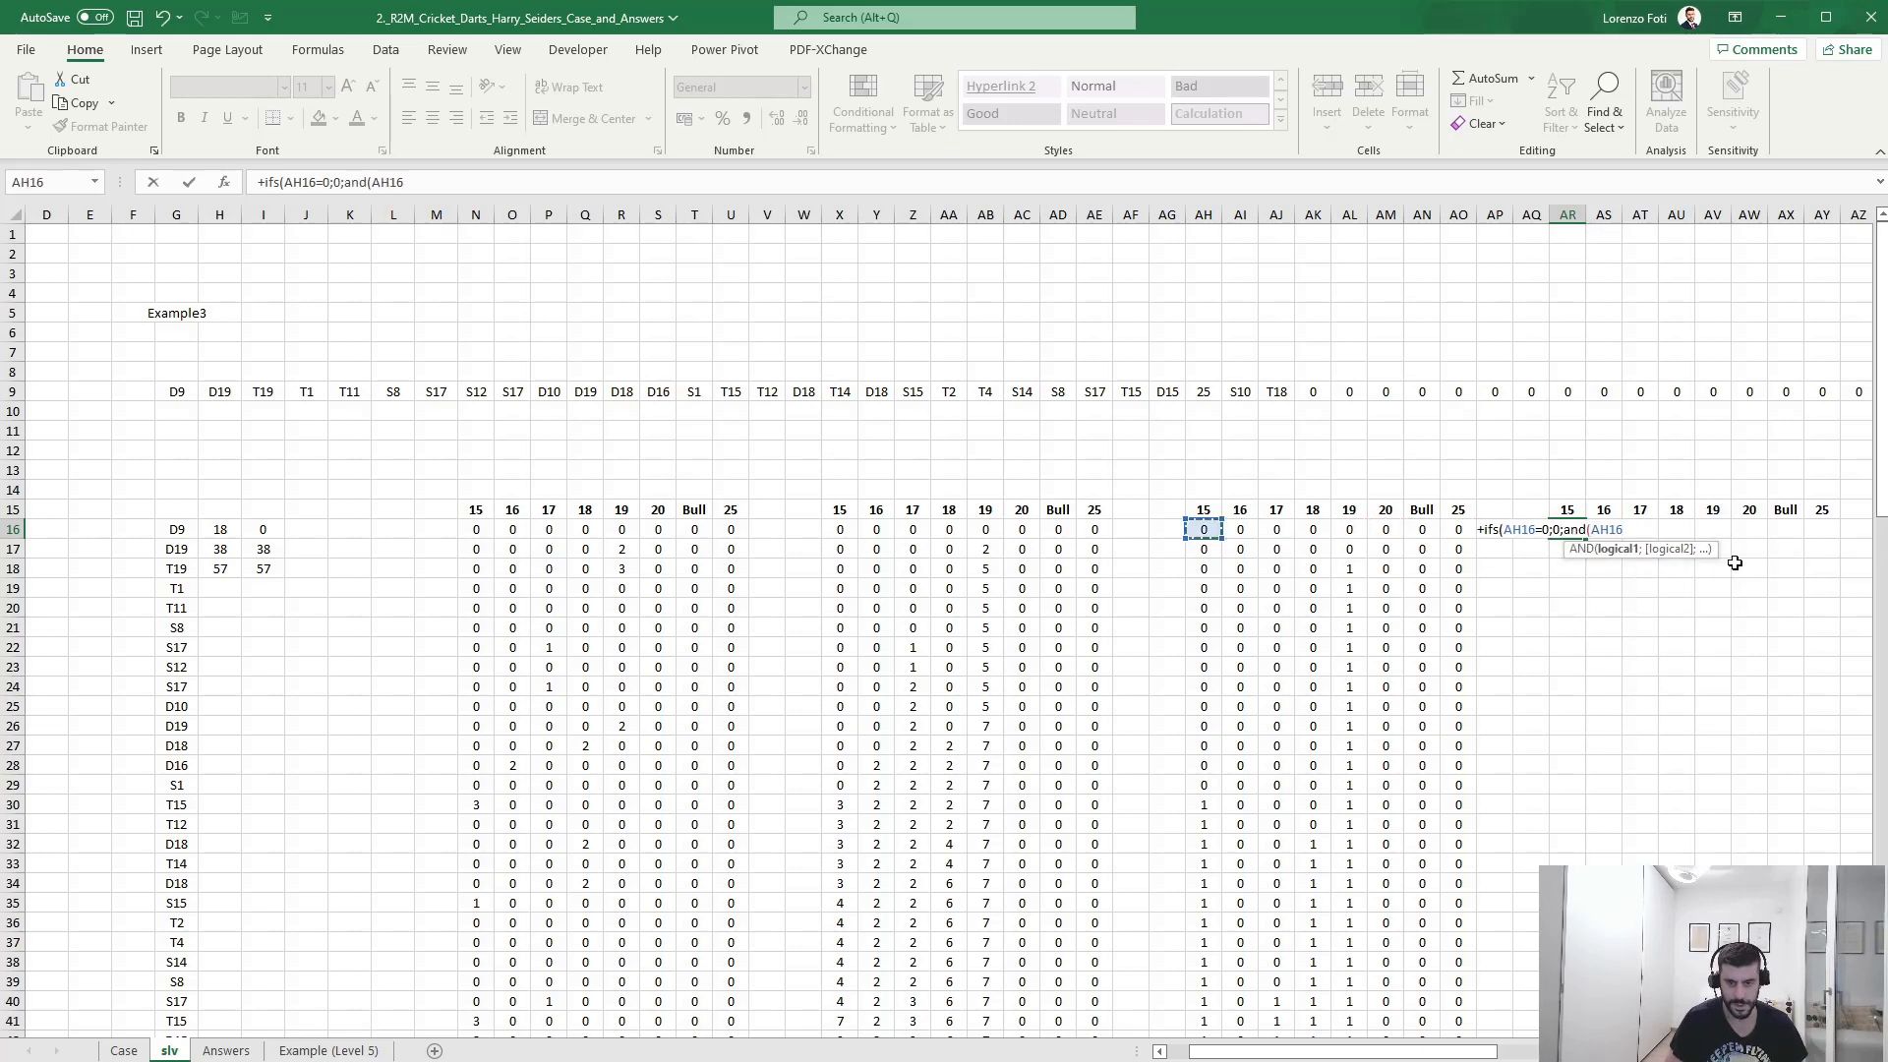
{"action": "type", "text": "=1;"}
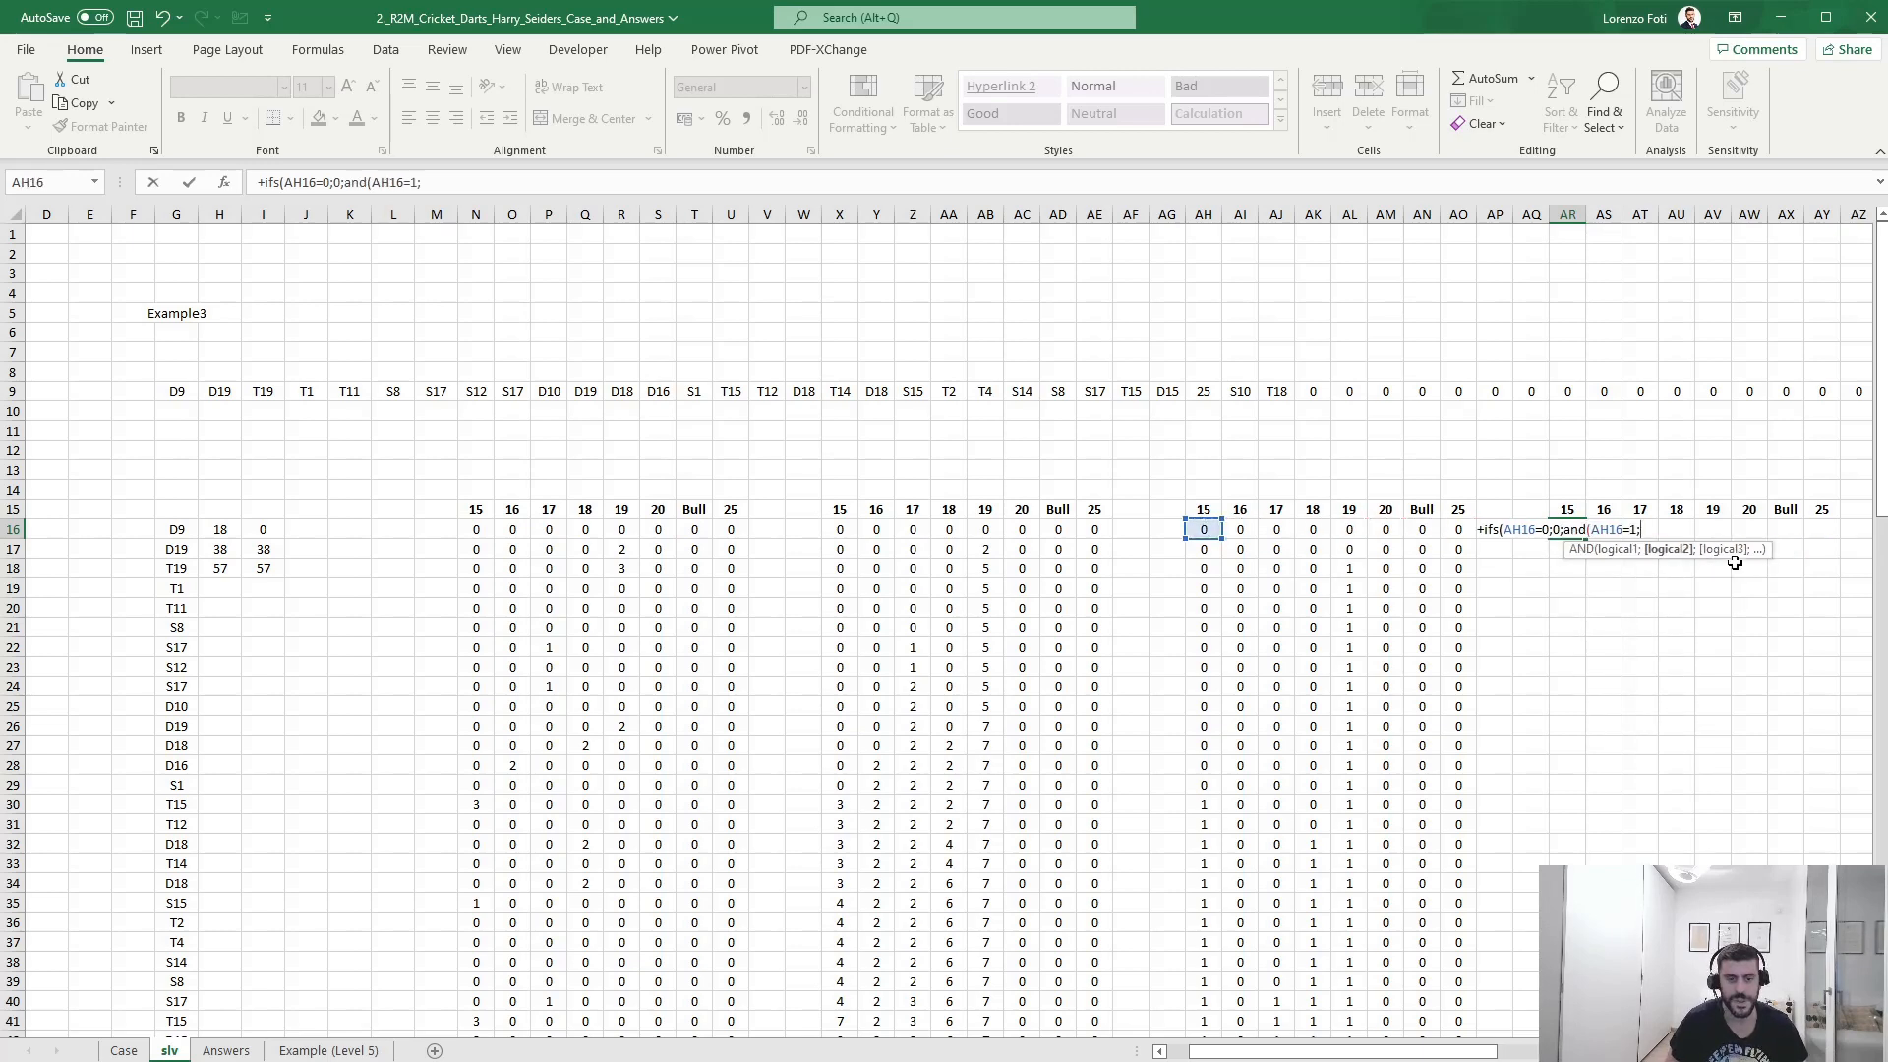
{"action": "key", "text": "Left"}
{"action": "key", "text": "Left"}
{"action": "key", "text": "Left"}
{"action": "key", "text": "Left"}
{"action": "key", "text": "Left"}
{"action": "key", "text": "Left"}
{"action": "key", "text": "Left"}
{"action": "key", "text": "Left"}
{"action": "key", "text": "Left"}
{"action": "key", "text": "Left"}
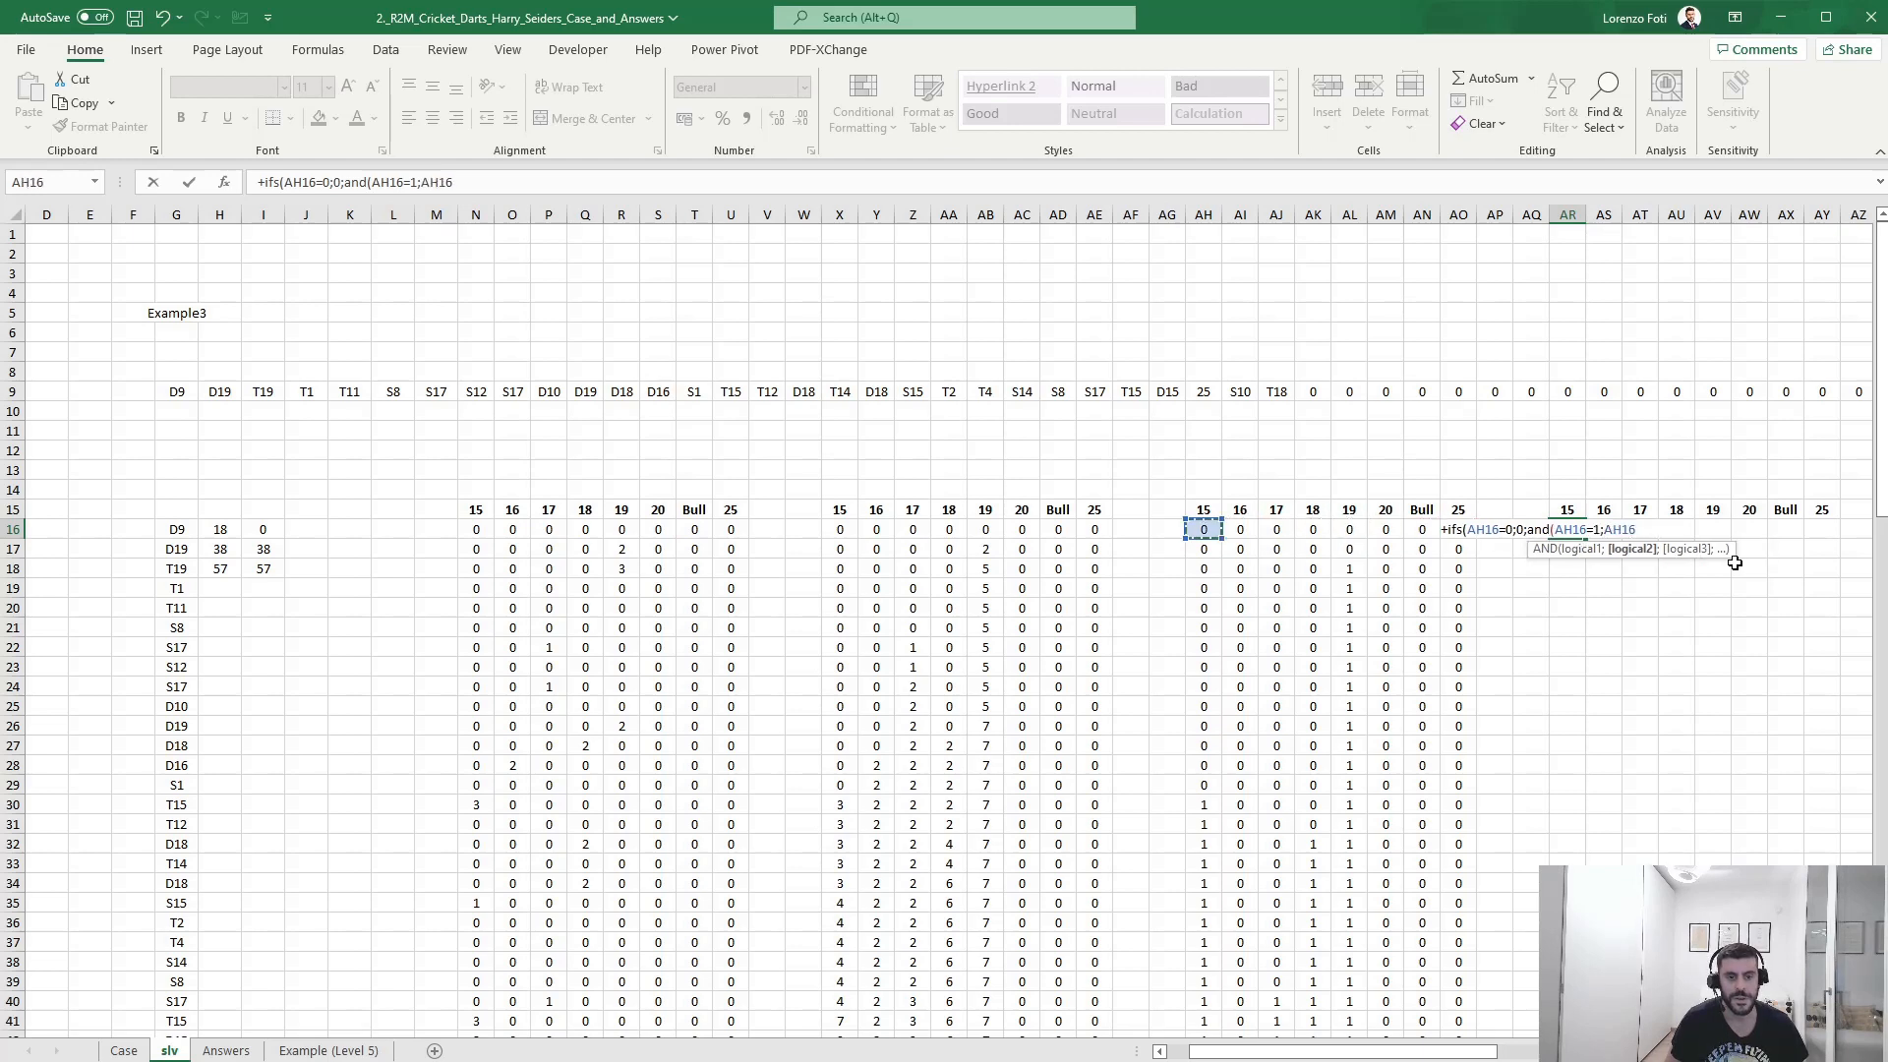
{"action": "key", "text": "Up"}
{"action": "type", "text": "=1"}
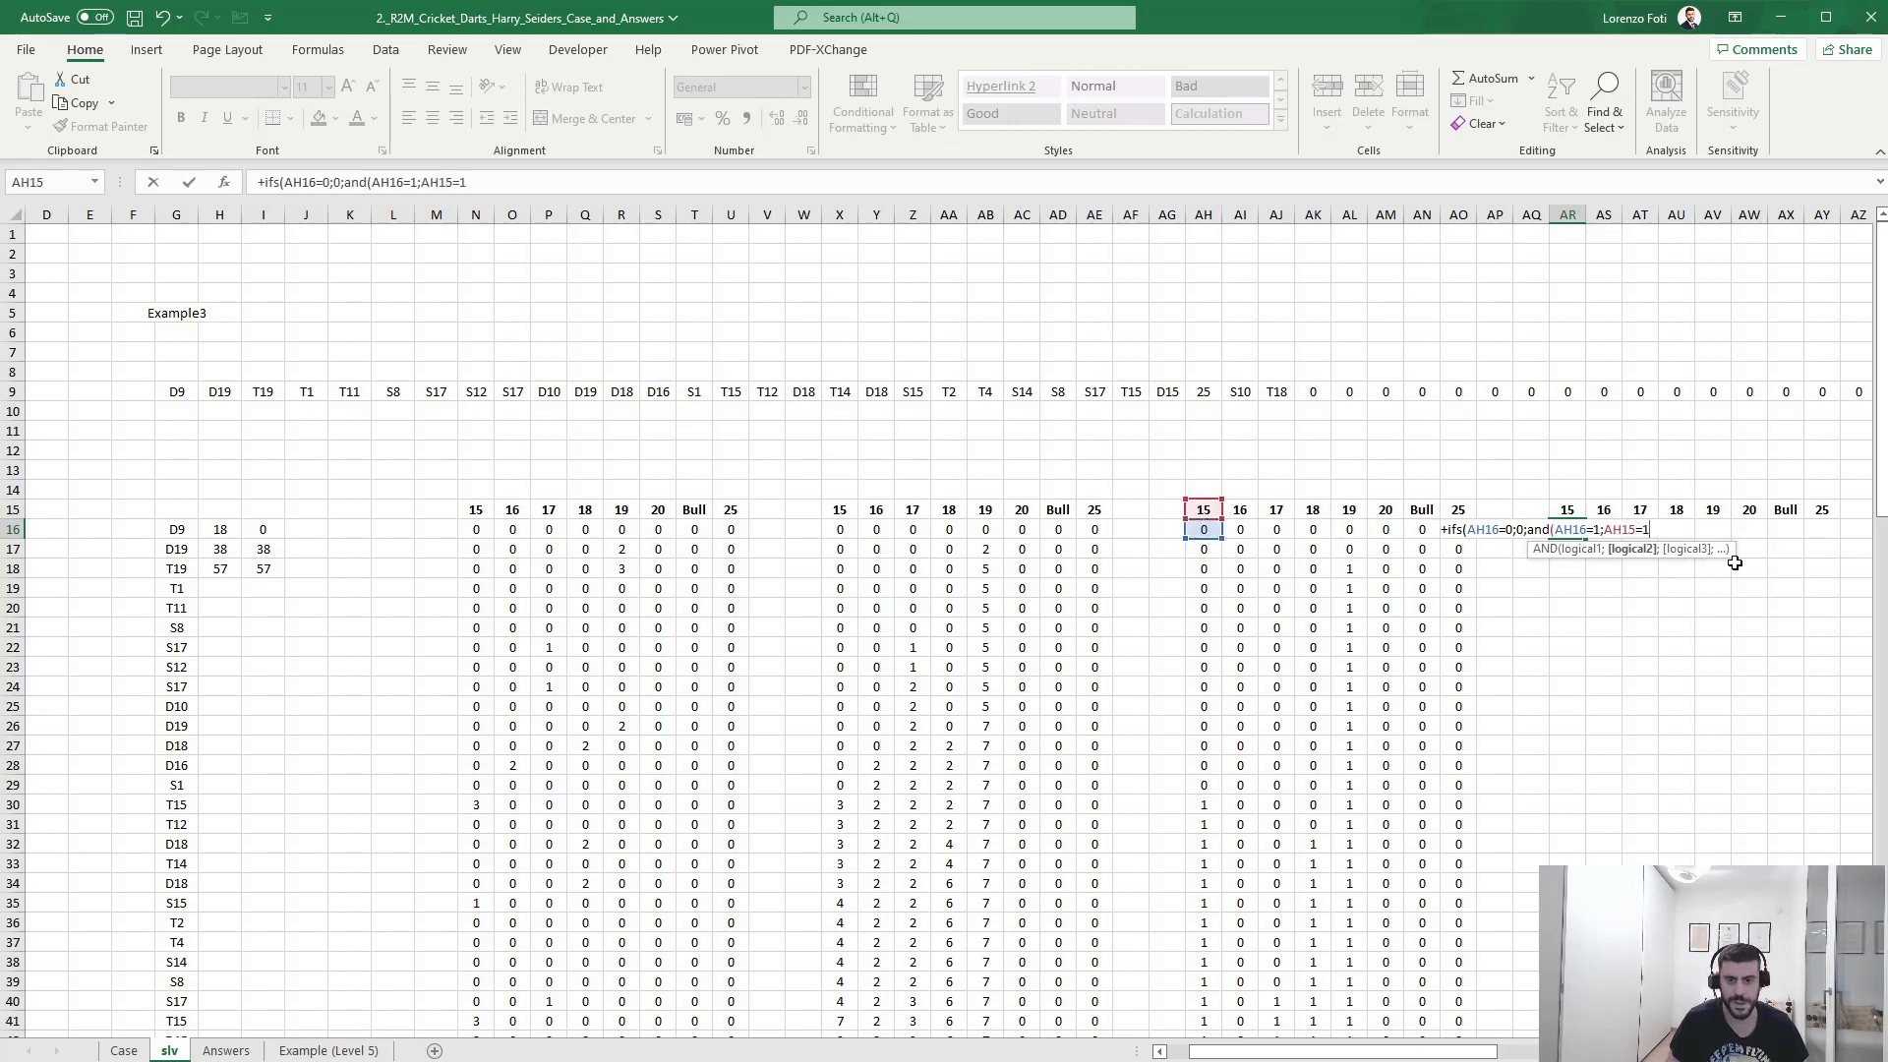
{"action": "type", "text": ");"}
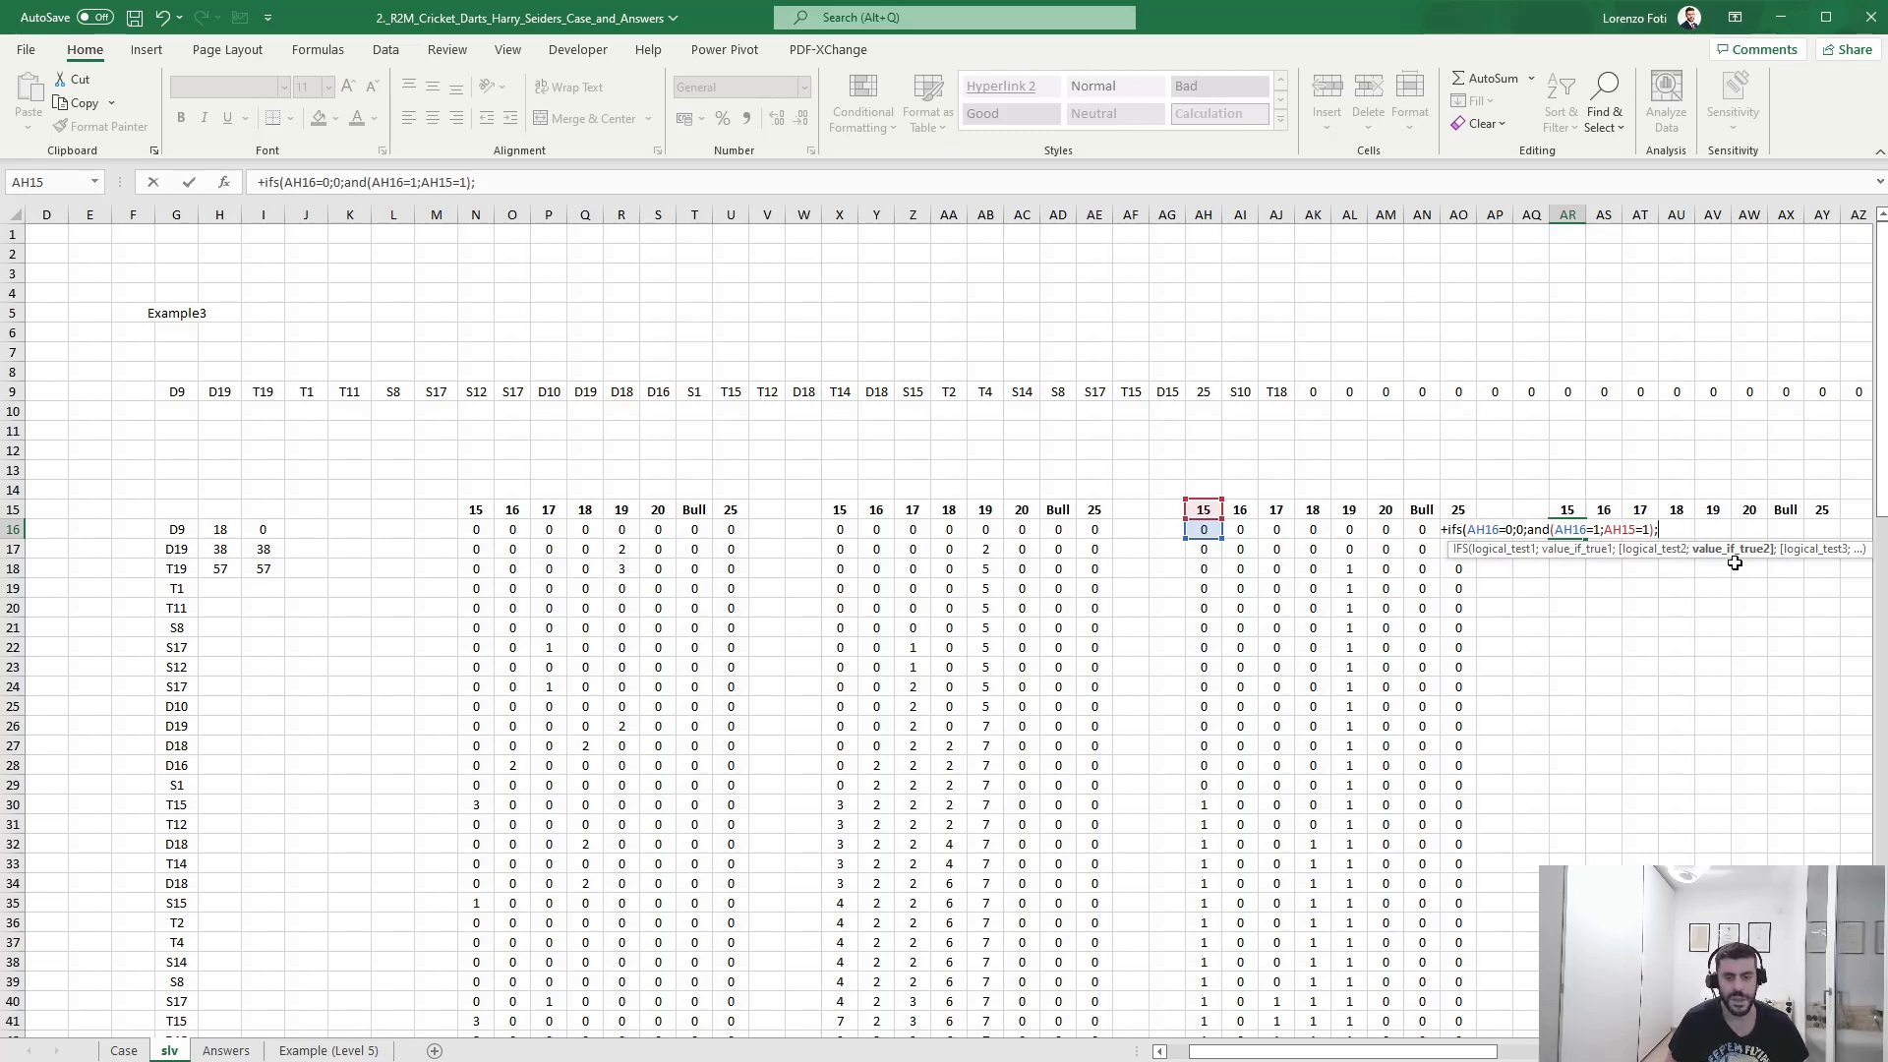
- Make the second condition return the throw's hits times the header number, N16*AR$15, with the header row locked
{"action": "key", "text": "Left"}
{"action": "key", "text": "Left"}
{"action": "key", "text": "Left"}
{"action": "key", "text": "Left"}
{"action": "key", "text": "Left"}
{"action": "key", "text": "Left"}
{"action": "key", "text": "Left"}
{"action": "key", "text": "Left"}
{"action": "key", "text": "Left"}
{"action": "key", "text": "Left"}
{"action": "key", "text": "Left"}
{"action": "key", "text": "Left"}
{"action": "key", "text": "Left"}
{"action": "key", "text": "Left"}
{"action": "key", "text": "Left"}
{"action": "key", "text": "Left"}
{"action": "key", "text": "Left"}
{"action": "key", "text": "Left"}
{"action": "key", "text": "Left"}
{"action": "key", "text": "Left"}
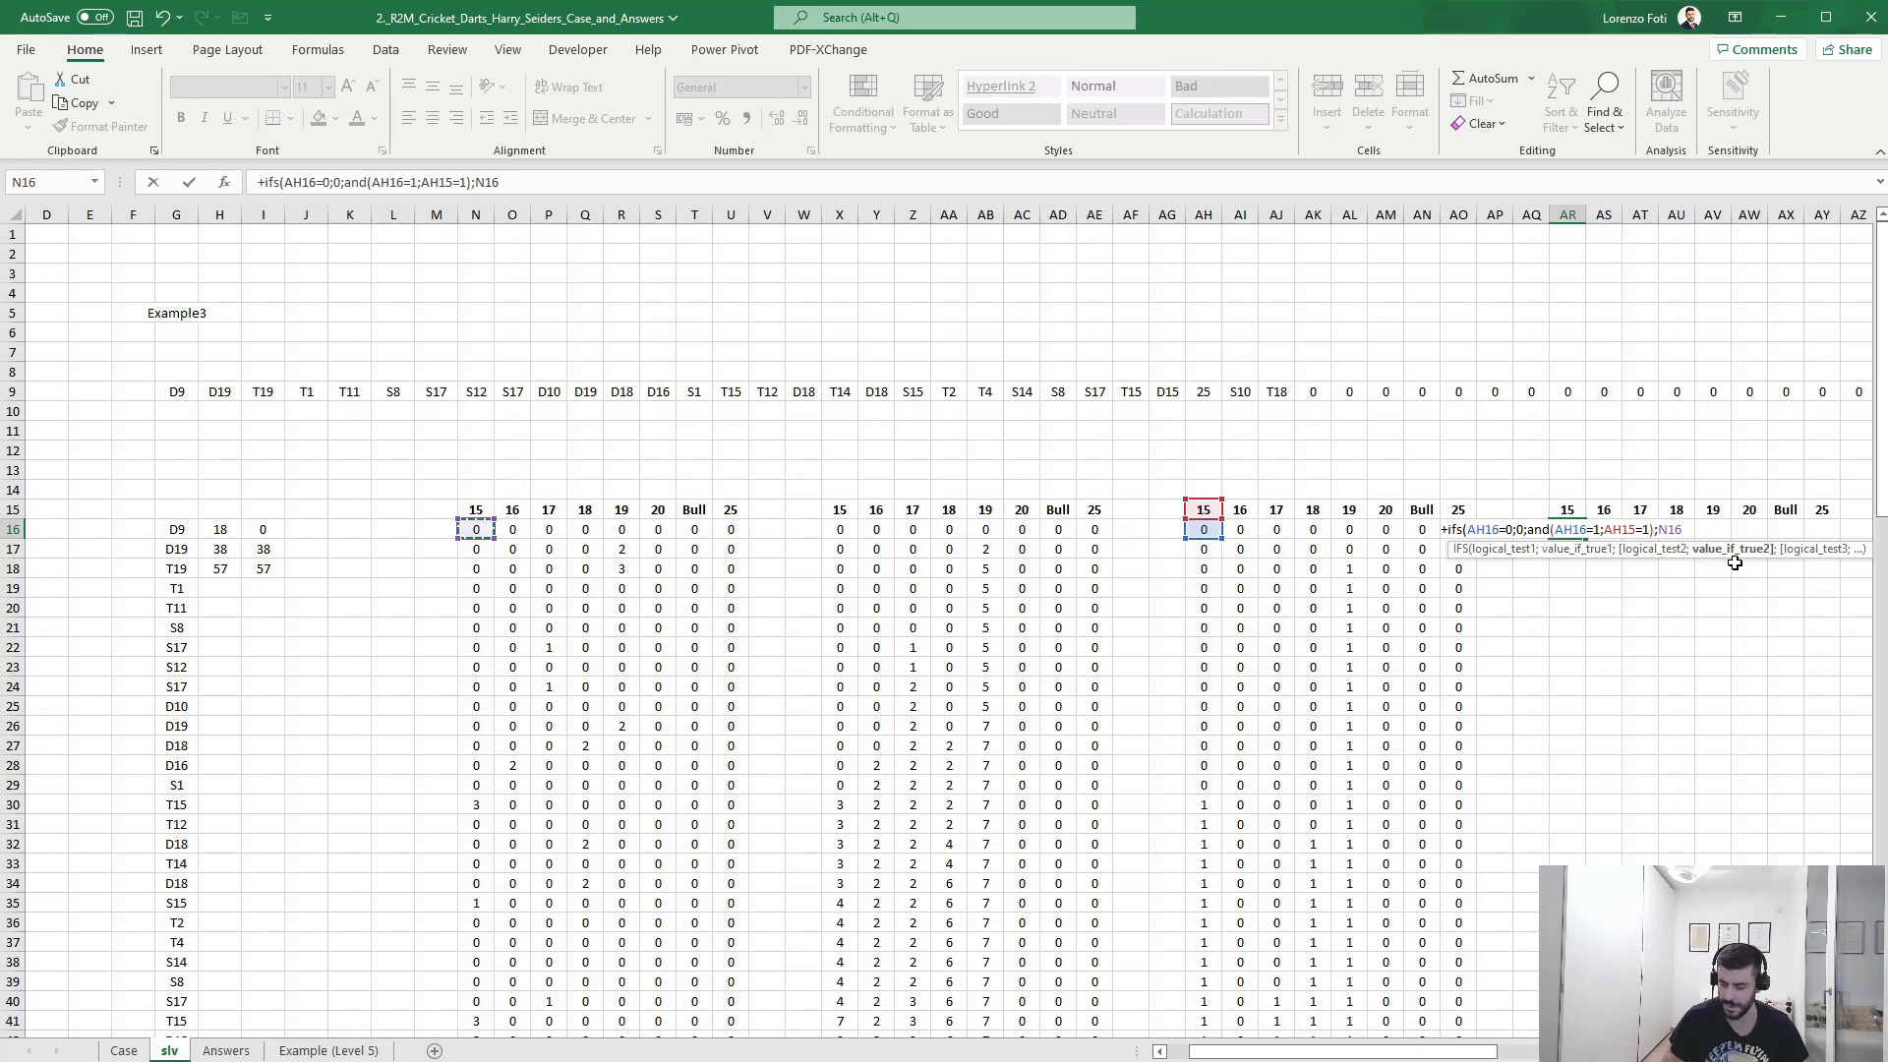
{"action": "type", "text": "*"}
{"action": "key", "text": "Up"}
{"action": "key", "text": "F4"}
{"action": "key", "text": "F4"}
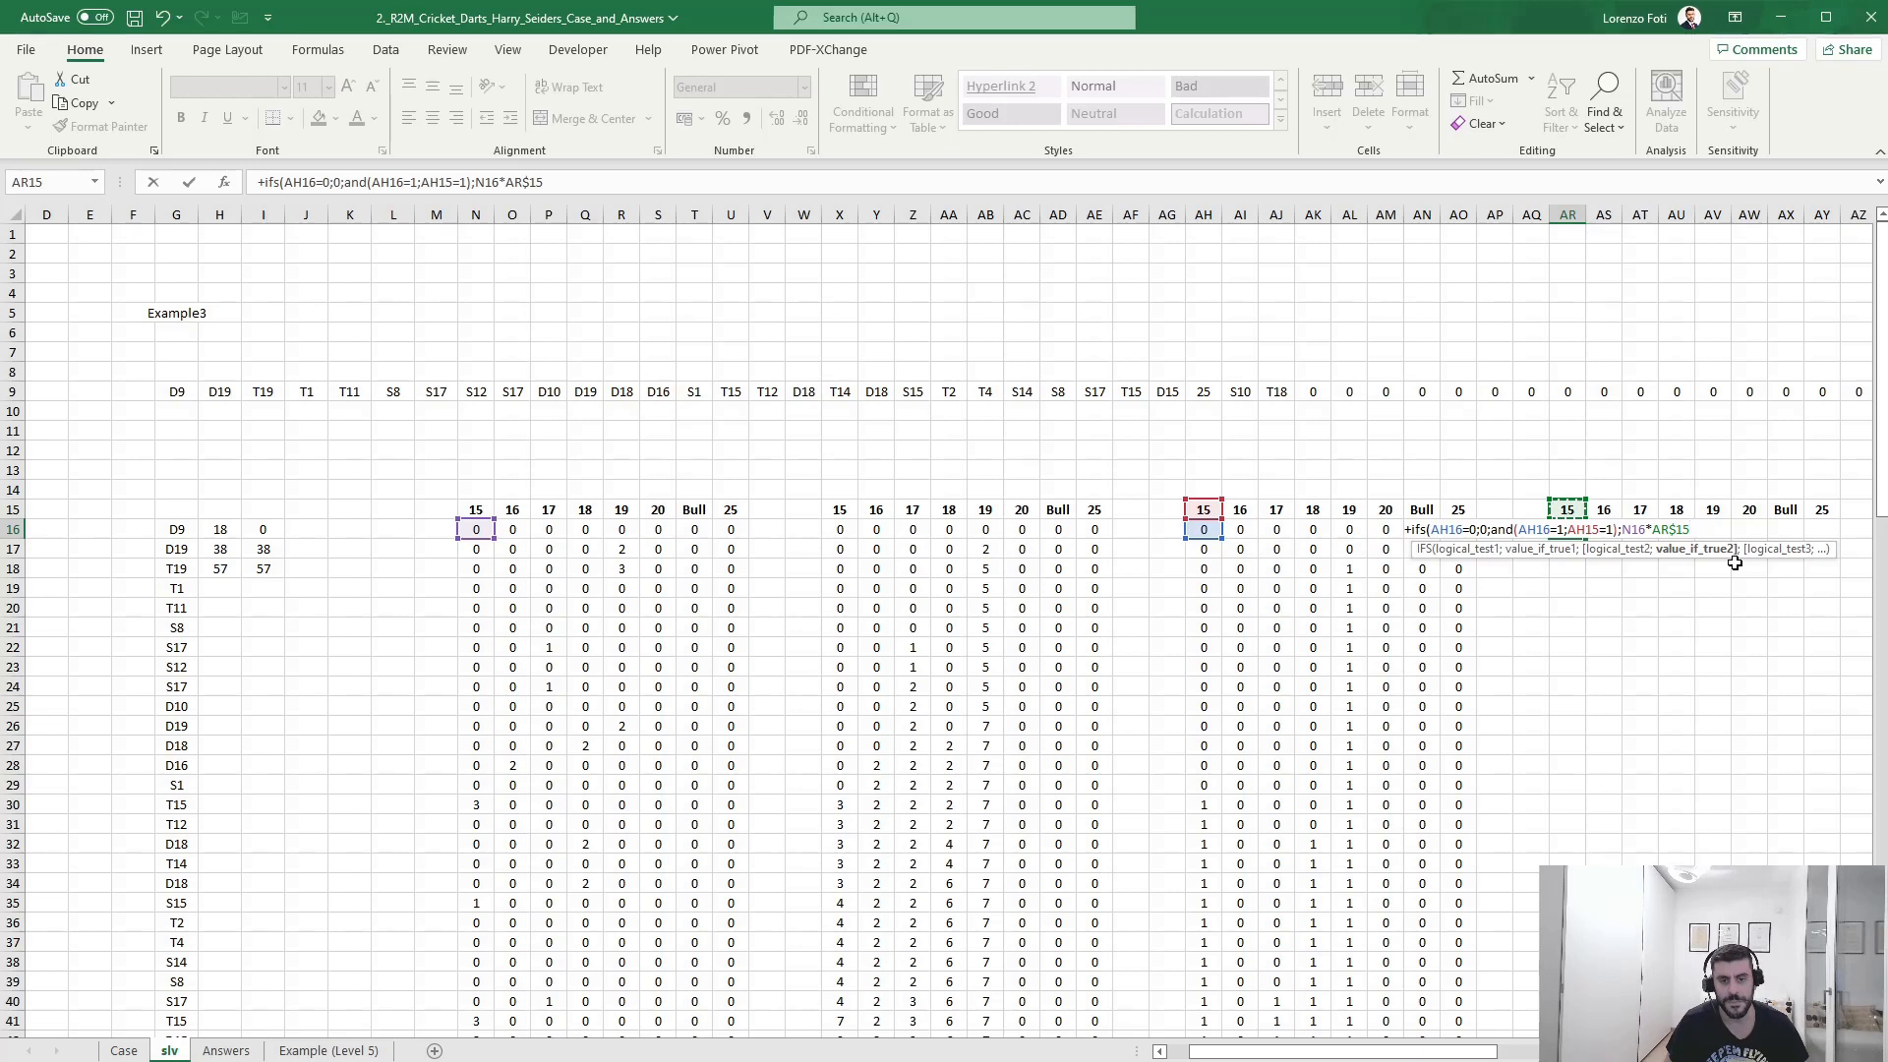
- Add a third IFS condition to the AR16 formula, AND(AH16=1;AH15=0), for the throw that opens the number
{"action": "type", "text": ";and("}
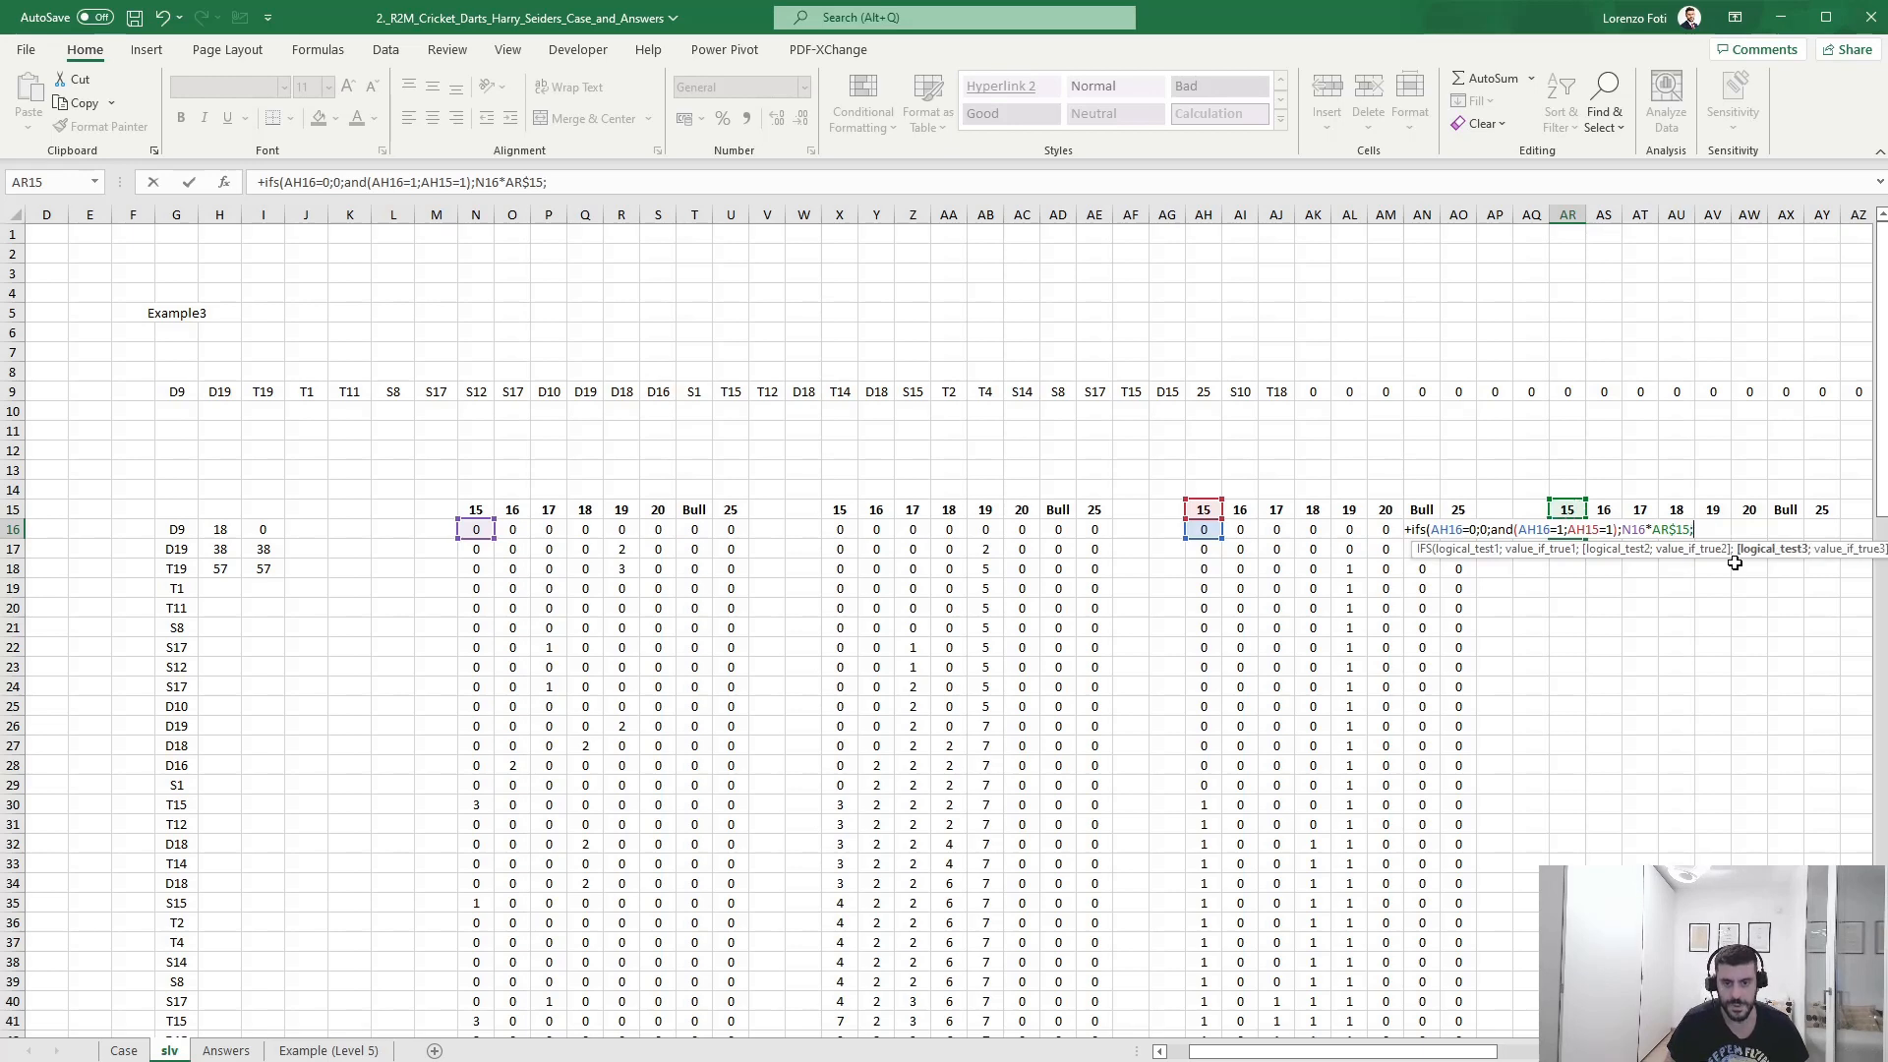
{"action": "key", "text": "Left"}
{"action": "key", "text": "Left"}
{"action": "key", "text": "Left"}
{"action": "key", "text": "Left"}
{"action": "key", "text": "Left"}
{"action": "key", "text": "Left"}
{"action": "key", "text": "Left"}
{"action": "key", "text": "Left"}
{"action": "key", "text": "Left"}
{"action": "key", "text": "Left"}
{"action": "key", "text": "Left"}
{"action": "key", "text": "Left"}
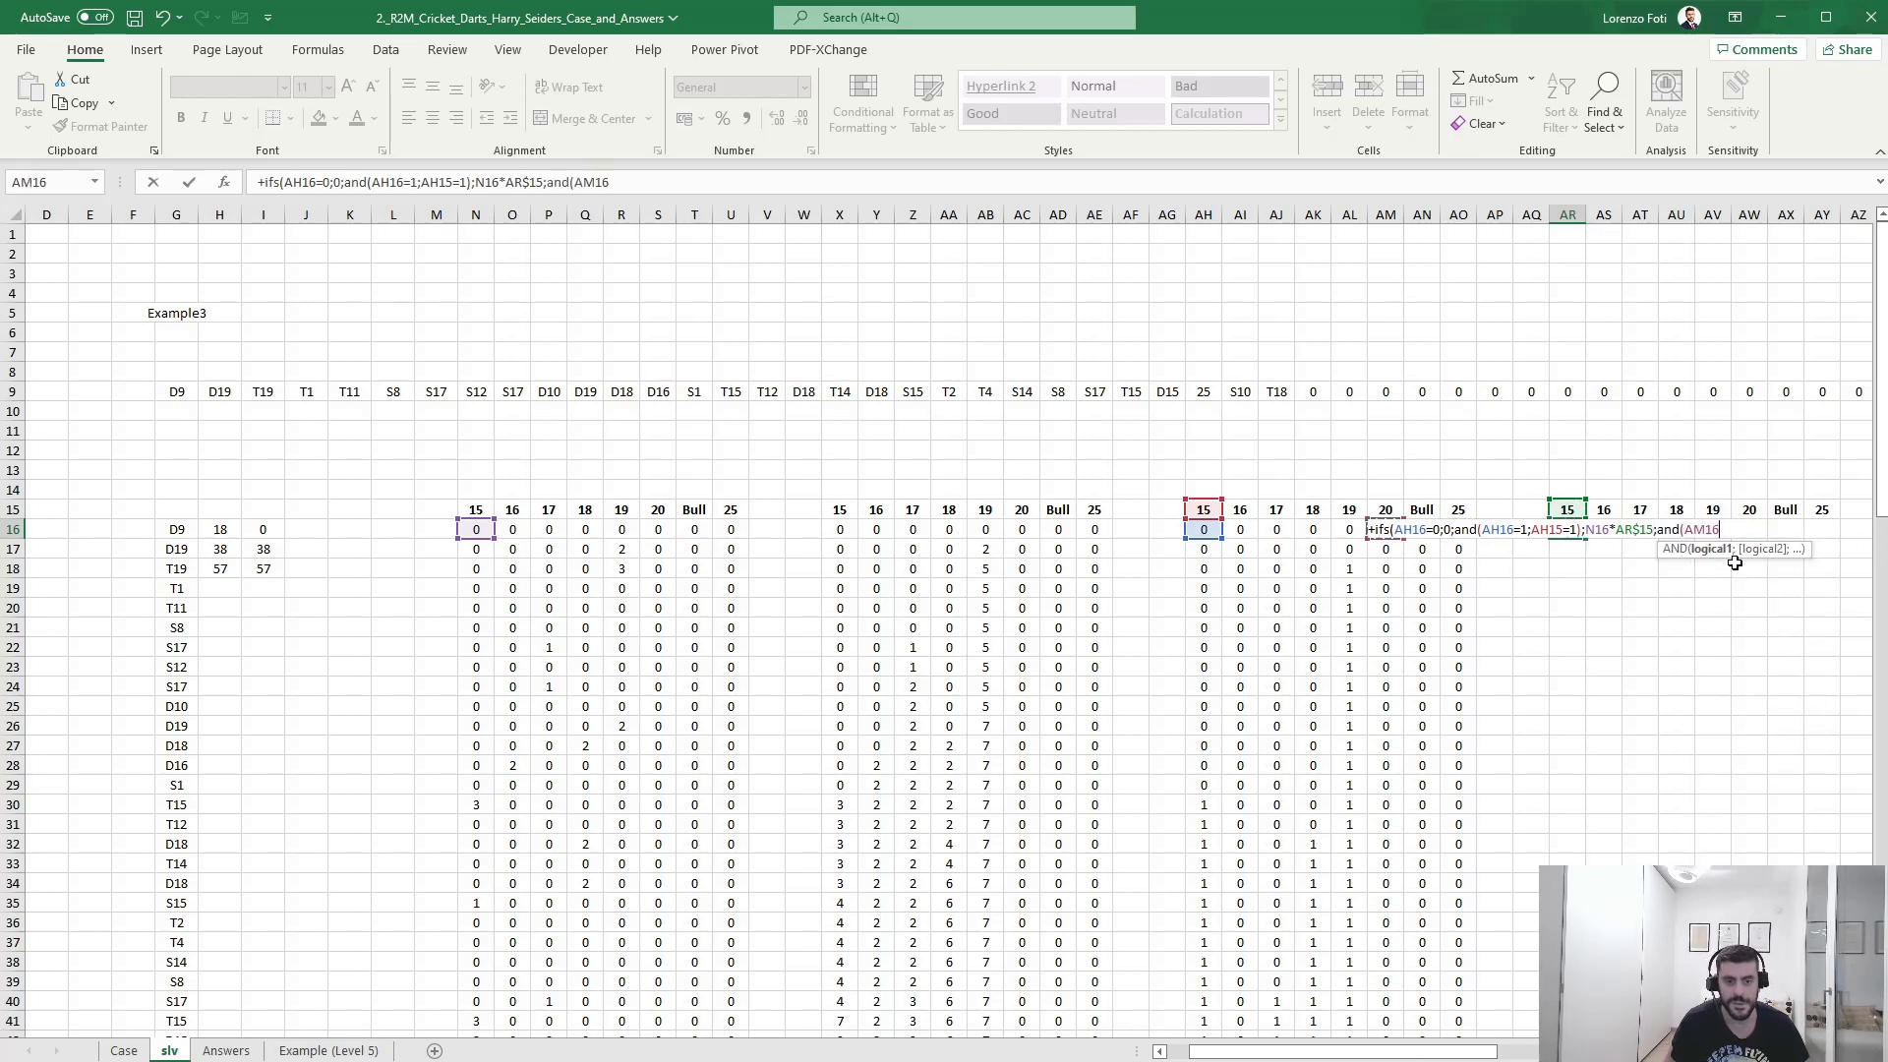
{"action": "key", "text": "Right"}
{"action": "key", "text": "Right"}
{"action": "type", "text": "=1"}
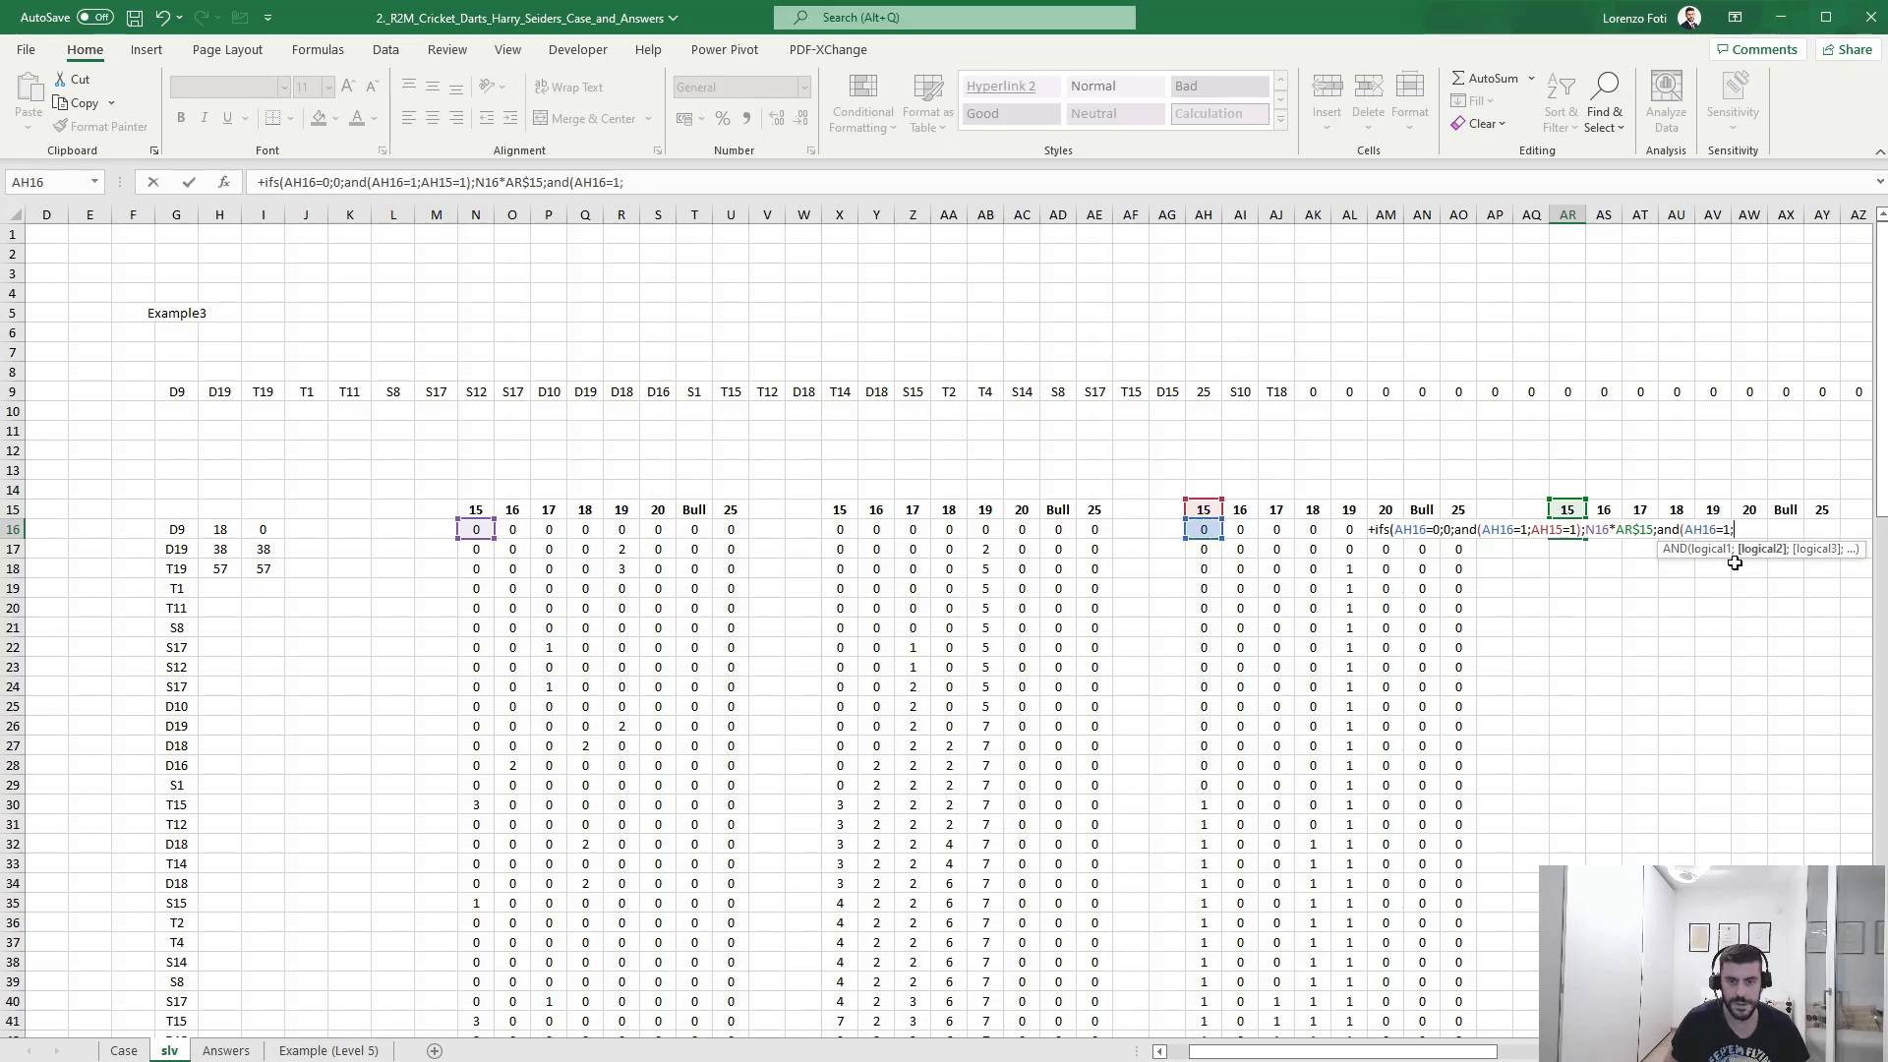
{"action": "type", "text": ";"}
{"action": "key", "text": "Left"}
{"action": "key", "text": "Left"}
{"action": "key", "text": "Left"}
{"action": "key", "text": "Left"}
{"action": "key", "text": "Left"}
{"action": "key", "text": "Left"}
{"action": "key", "text": "Left"}
{"action": "key", "text": "Left"}
{"action": "key", "text": "Left"}
{"action": "key", "text": "Left"}
{"action": "key", "text": "Up"}
{"action": "type", "text": "=0"}
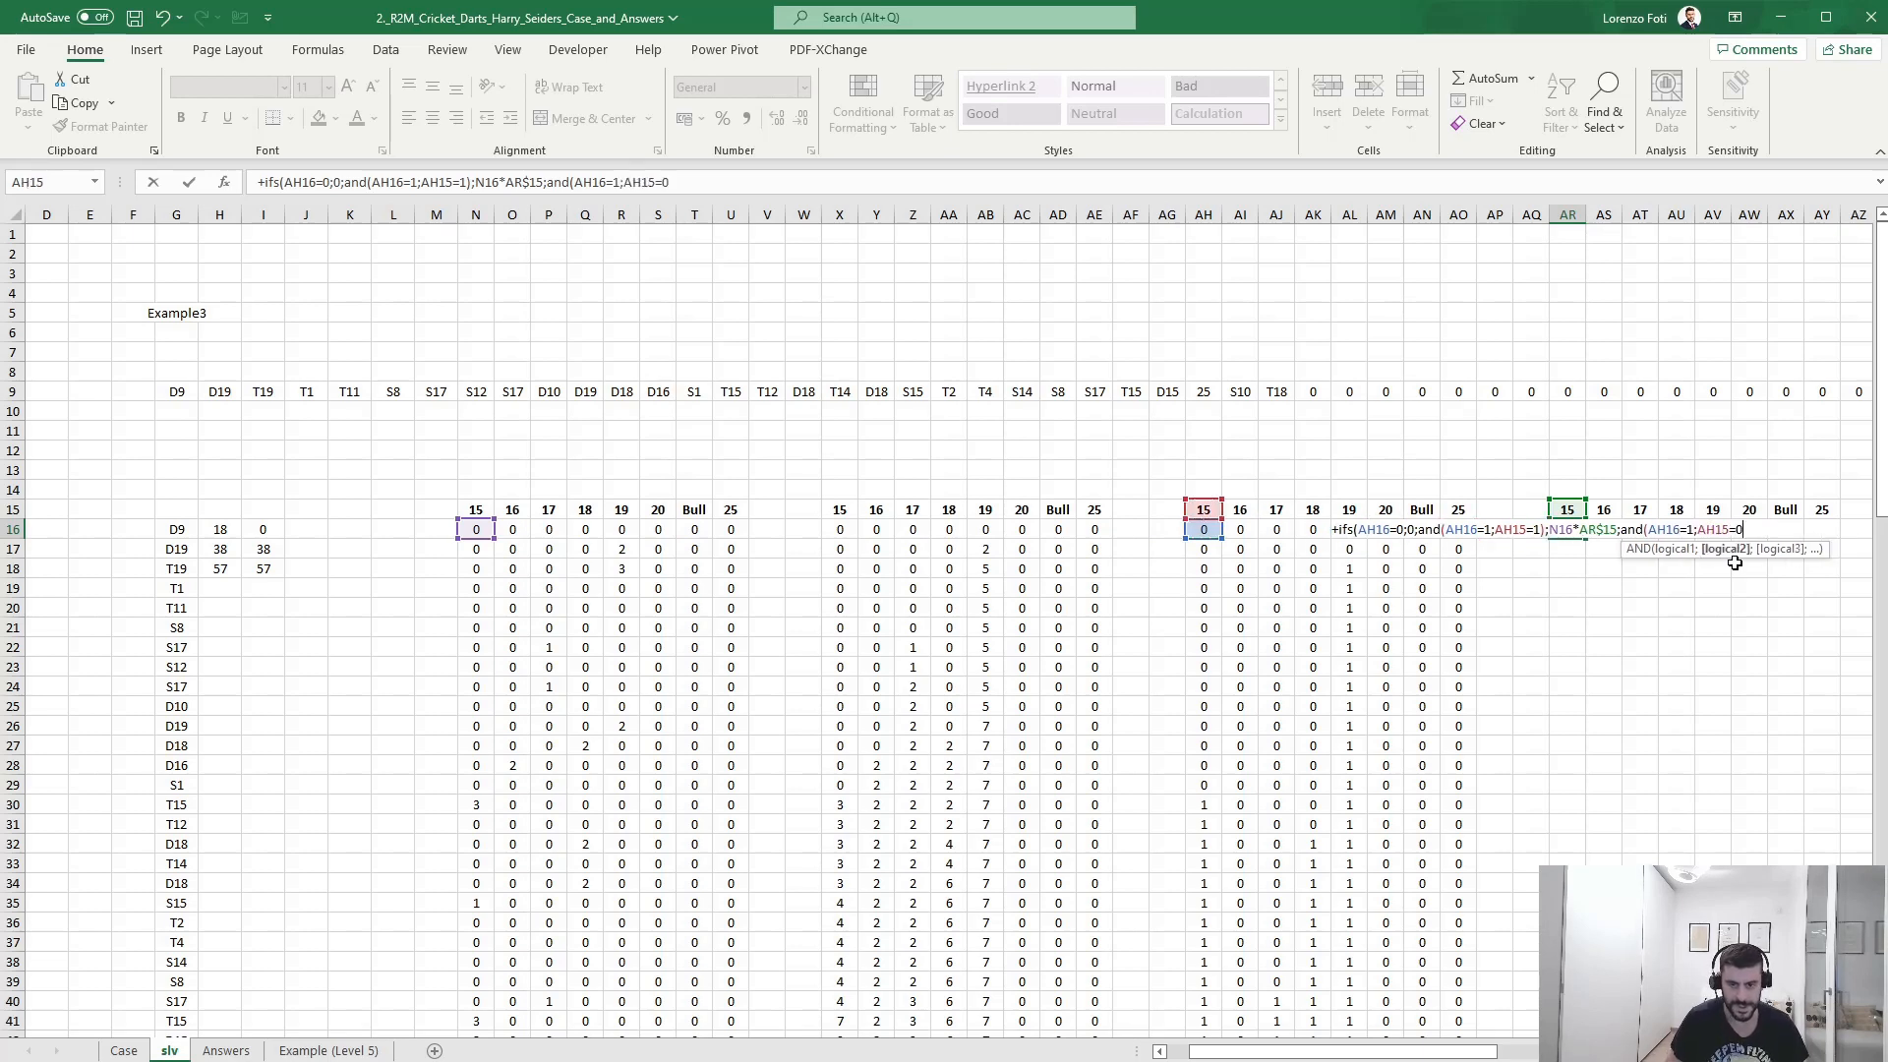
{"action": "type", "text": ");"}
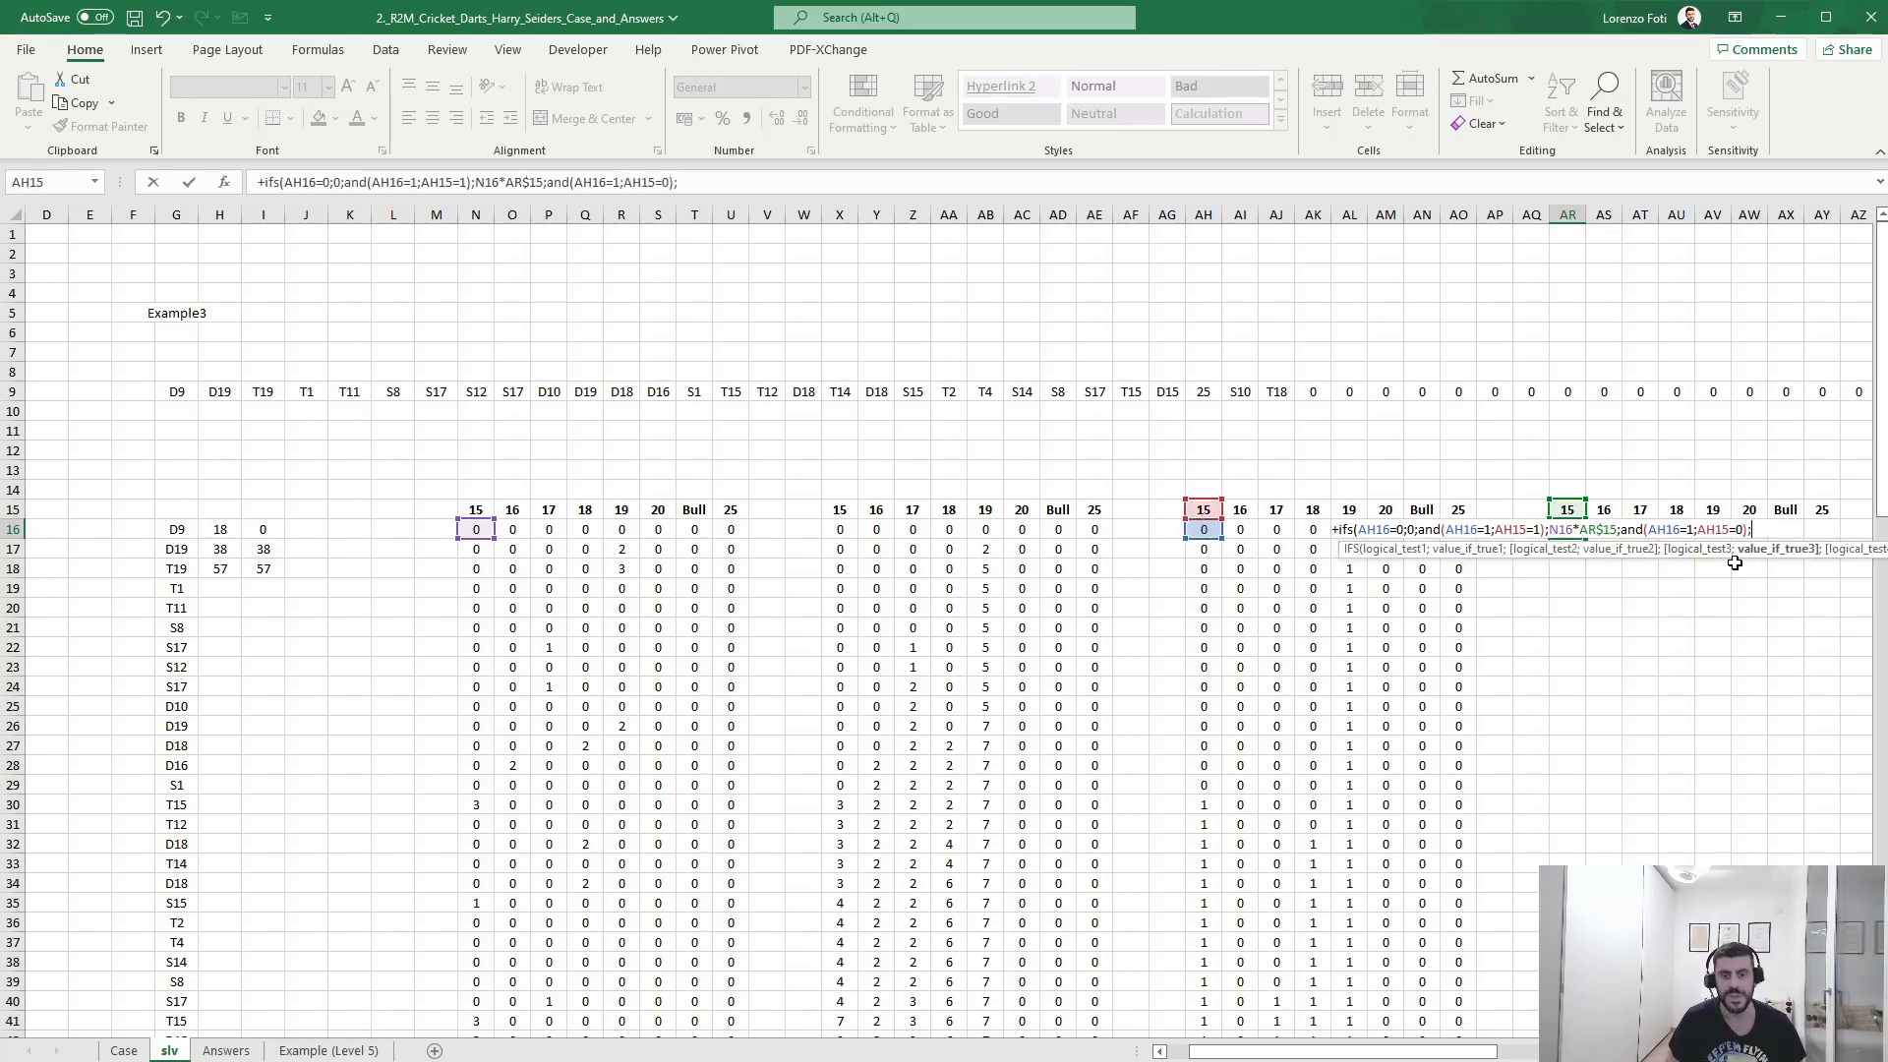
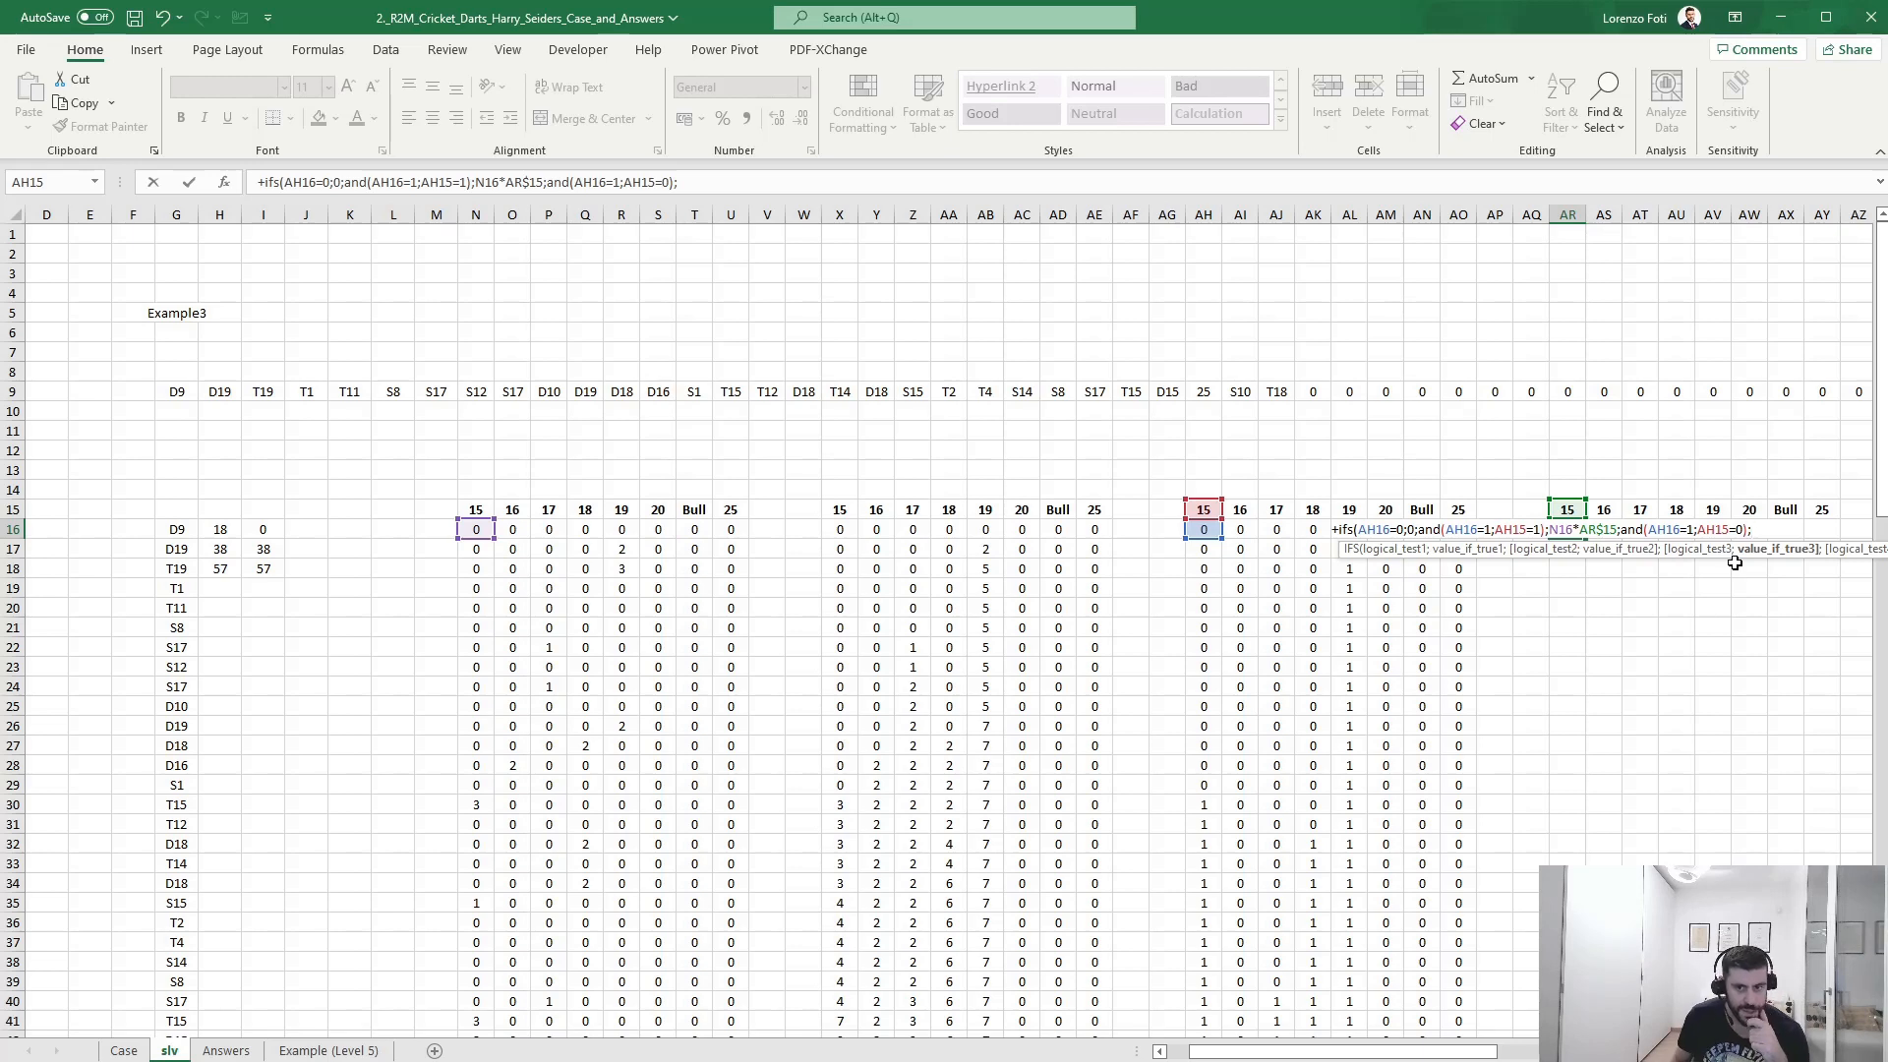
- Make the third condition return SUM(N15:N16)-3*AR$15, with the header row locked
{"action": "type", "text": "sum(AB16"}
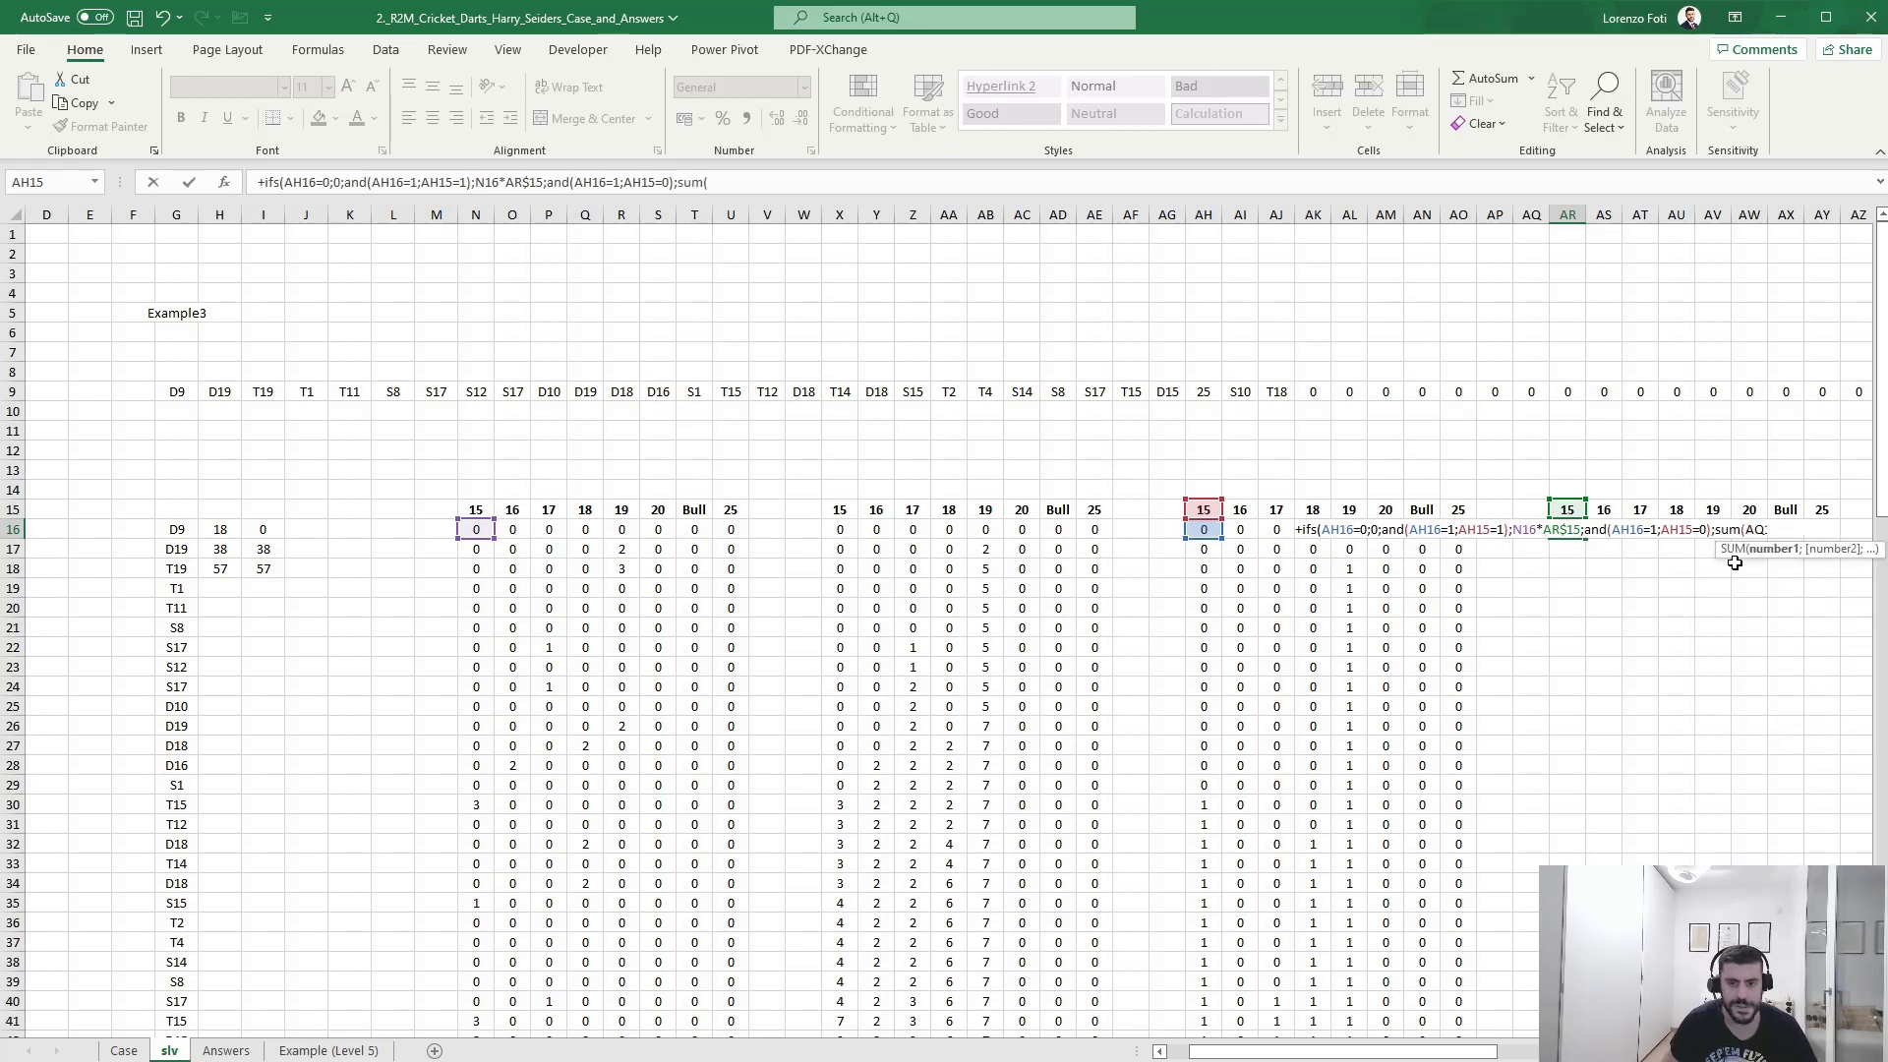
{"action": "key", "text": "ctrl+Left"}
{"action": "key", "text": "ctrl+Left"}
{"action": "key", "text": "ctrl+Left"}
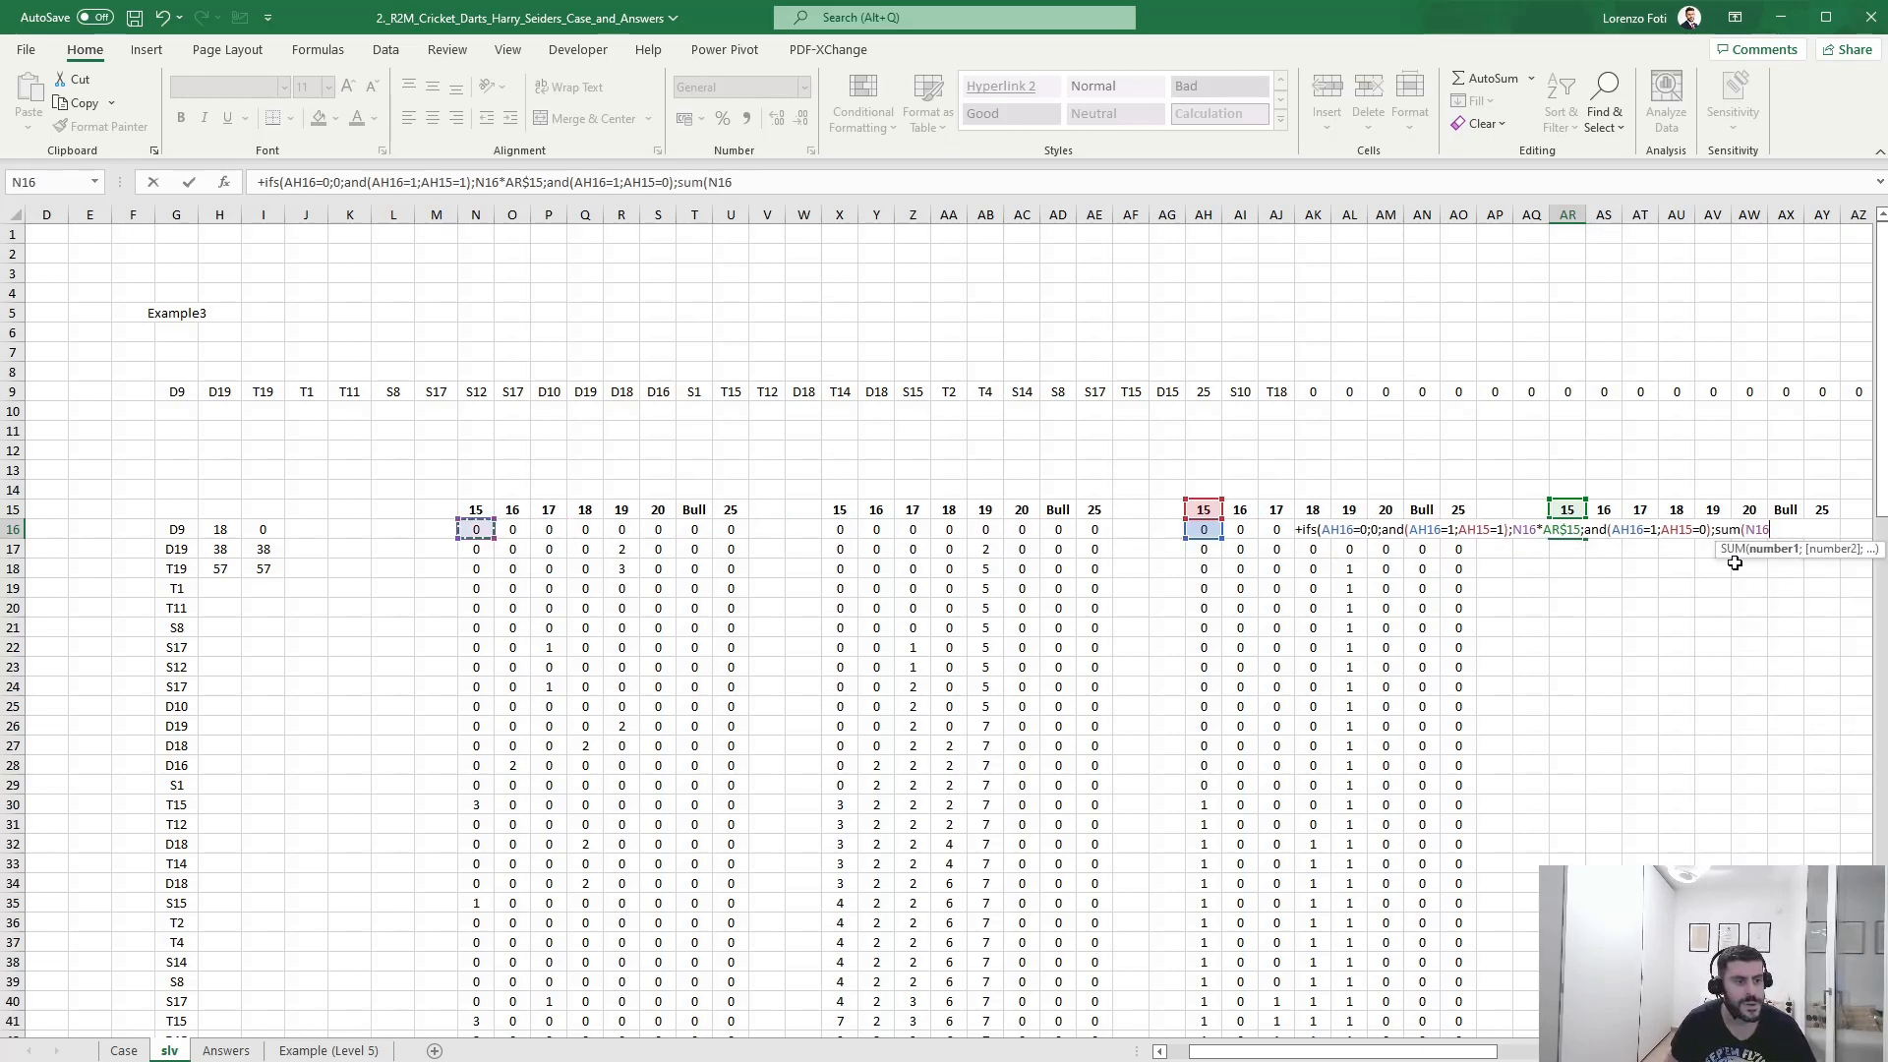
{"action": "key", "text": "shift+Up"}
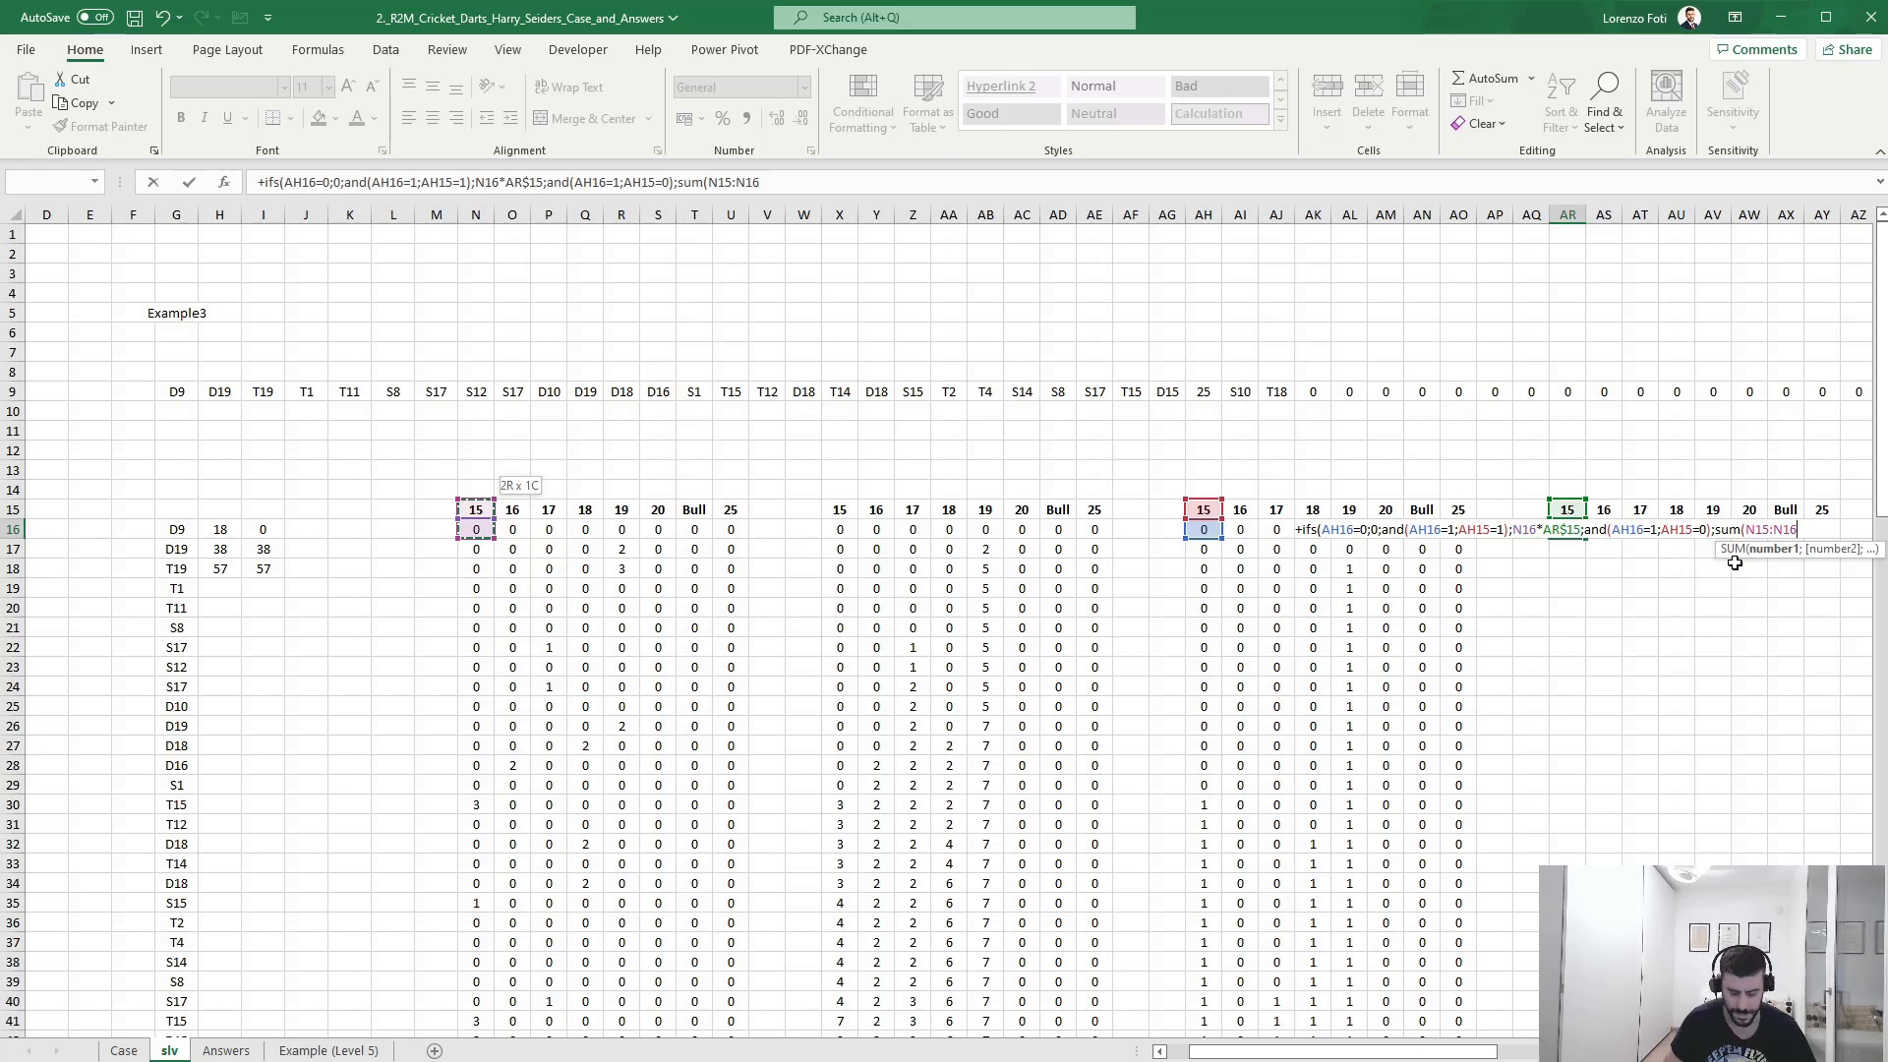
{"action": "type", "text": ")-3"}
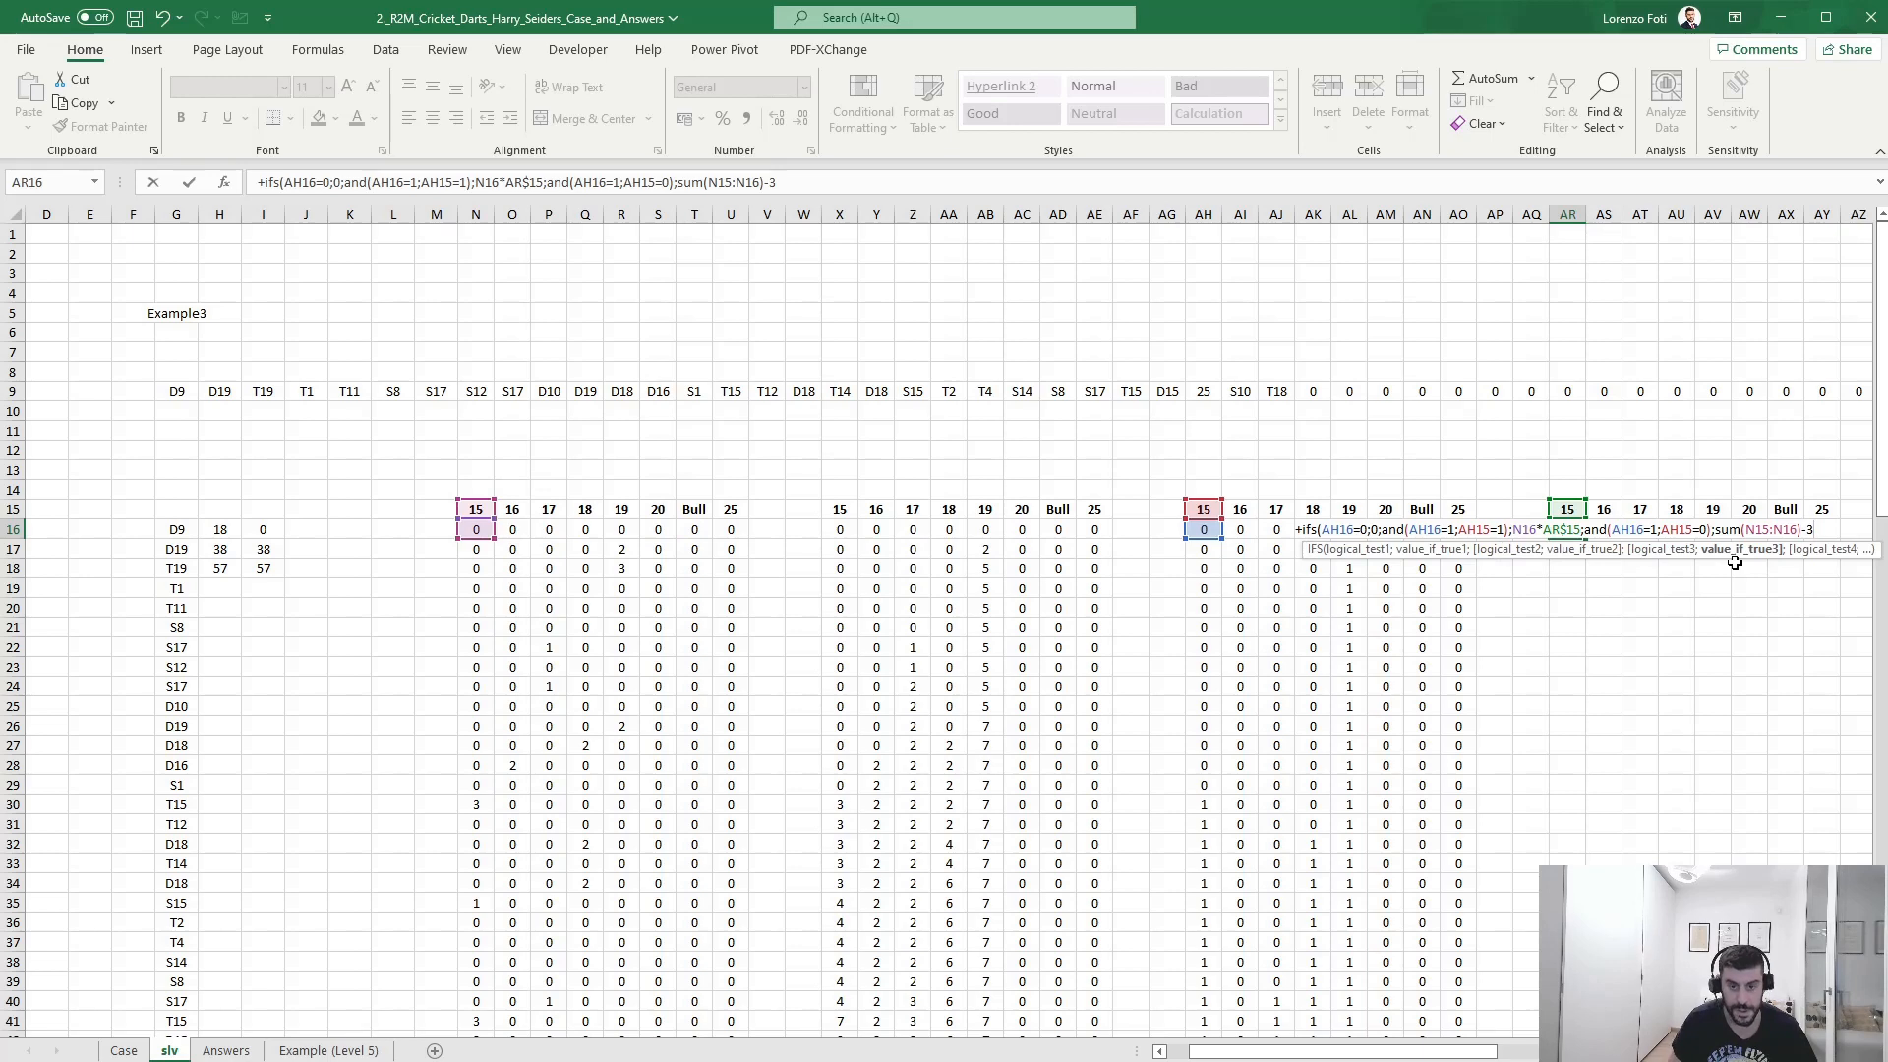
{"action": "type", "text": "*"}
{"action": "left_click", "coordinate": [1568, 508]}
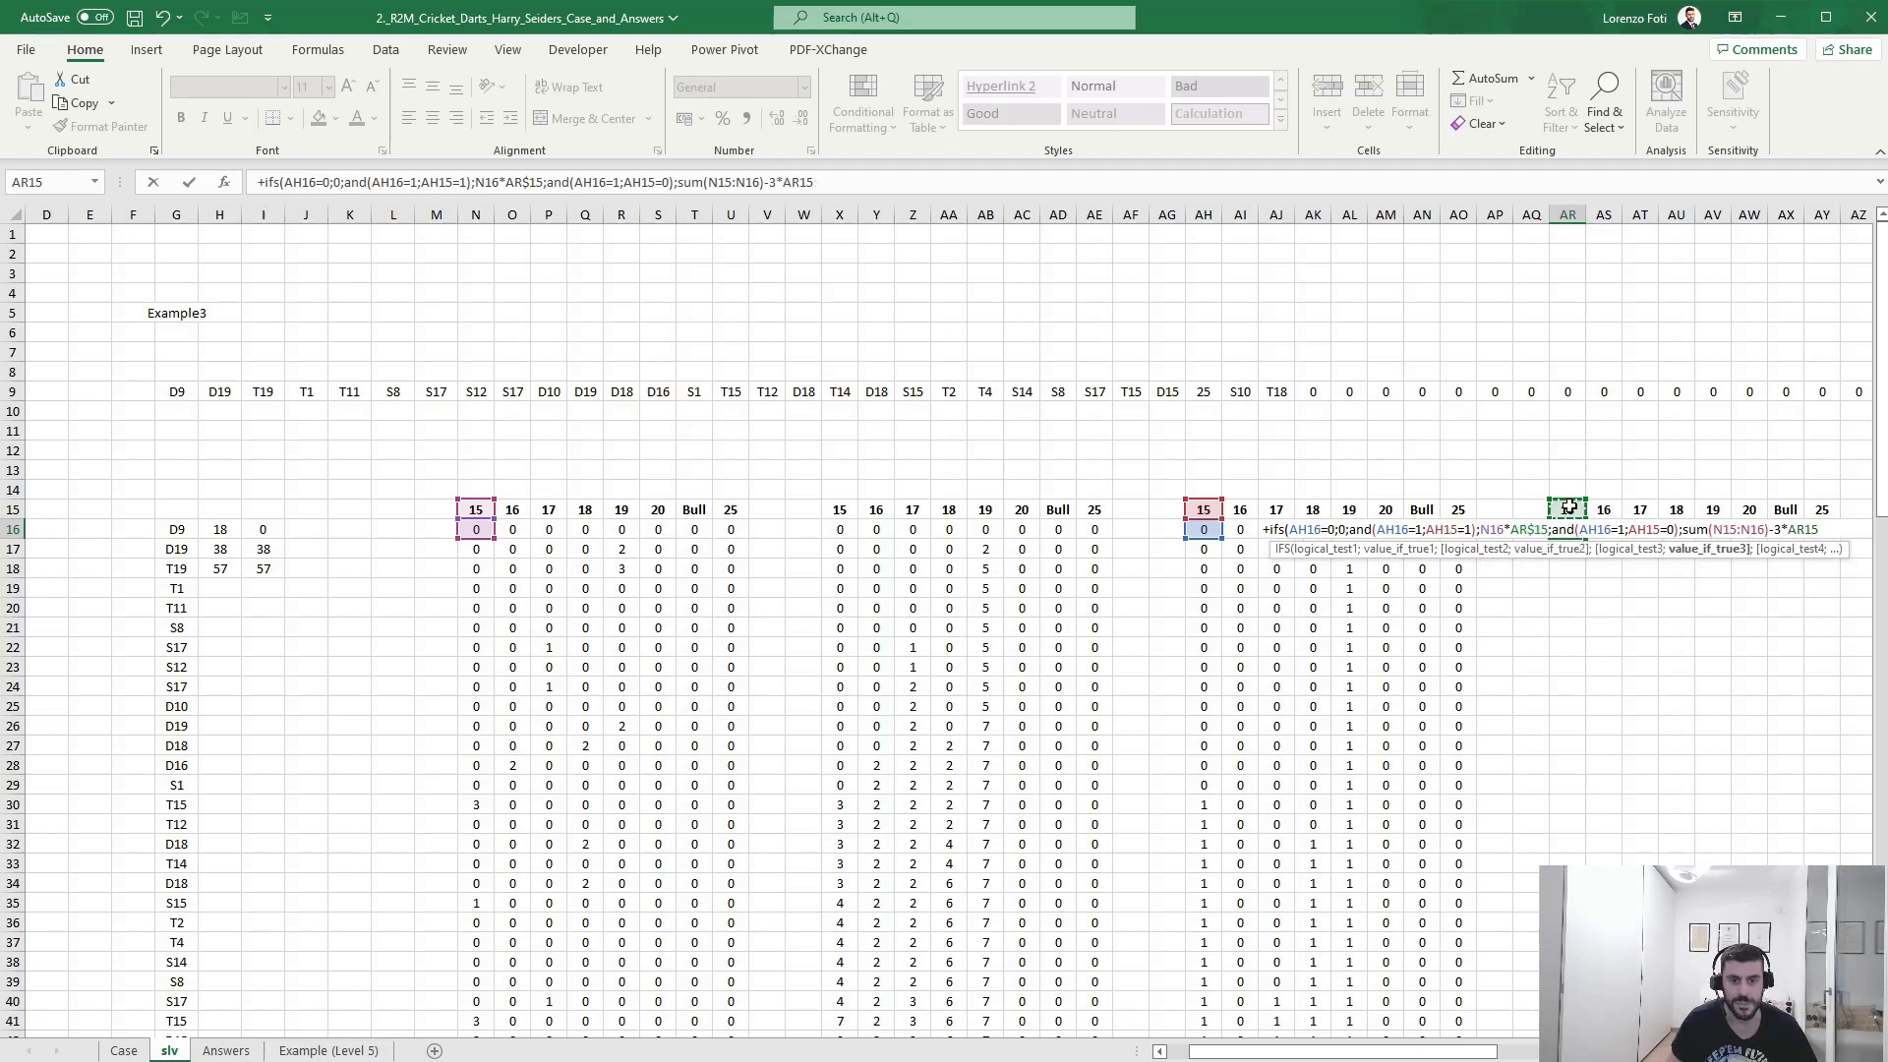
{"action": "key", "text": "F4"}
{"action": "key", "text": "F4"}
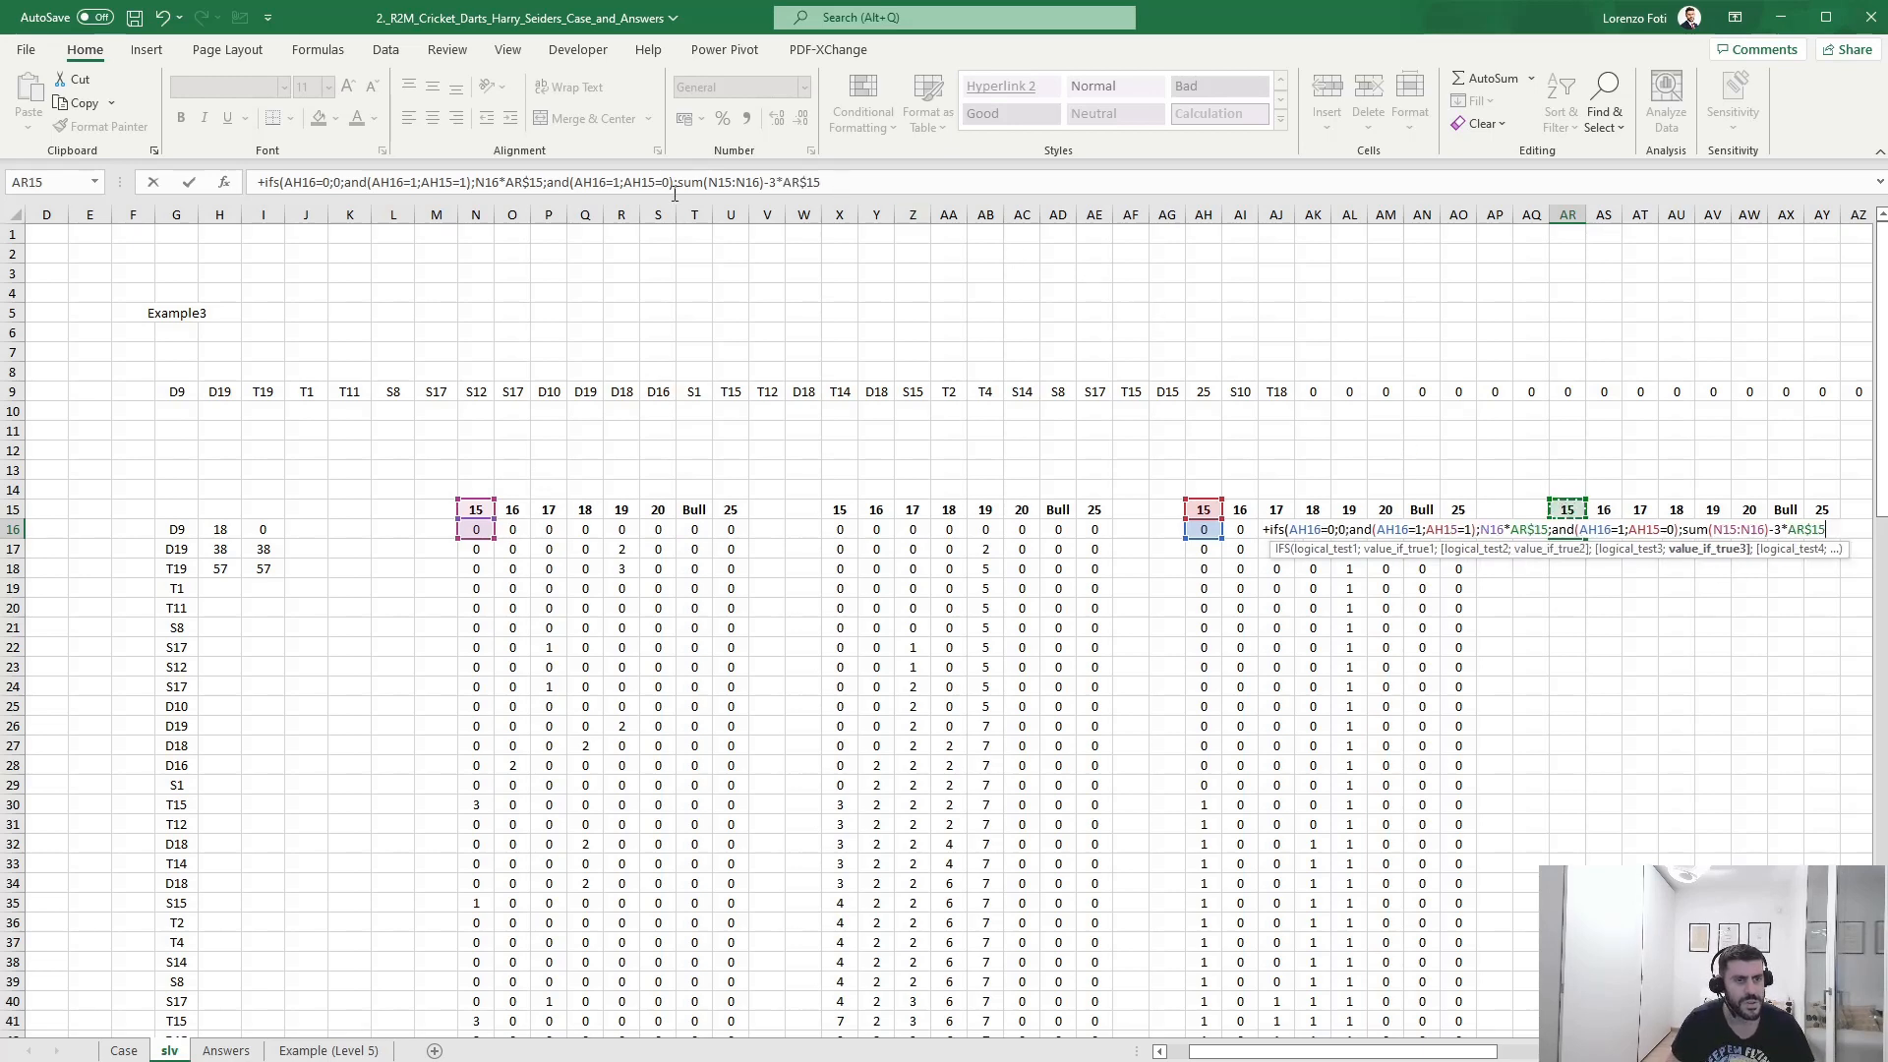
- Lock the start row of the sum range as N$15:N16, then close and enter the AR16 formula
{"action": "left_click", "coordinate": [716, 182]}
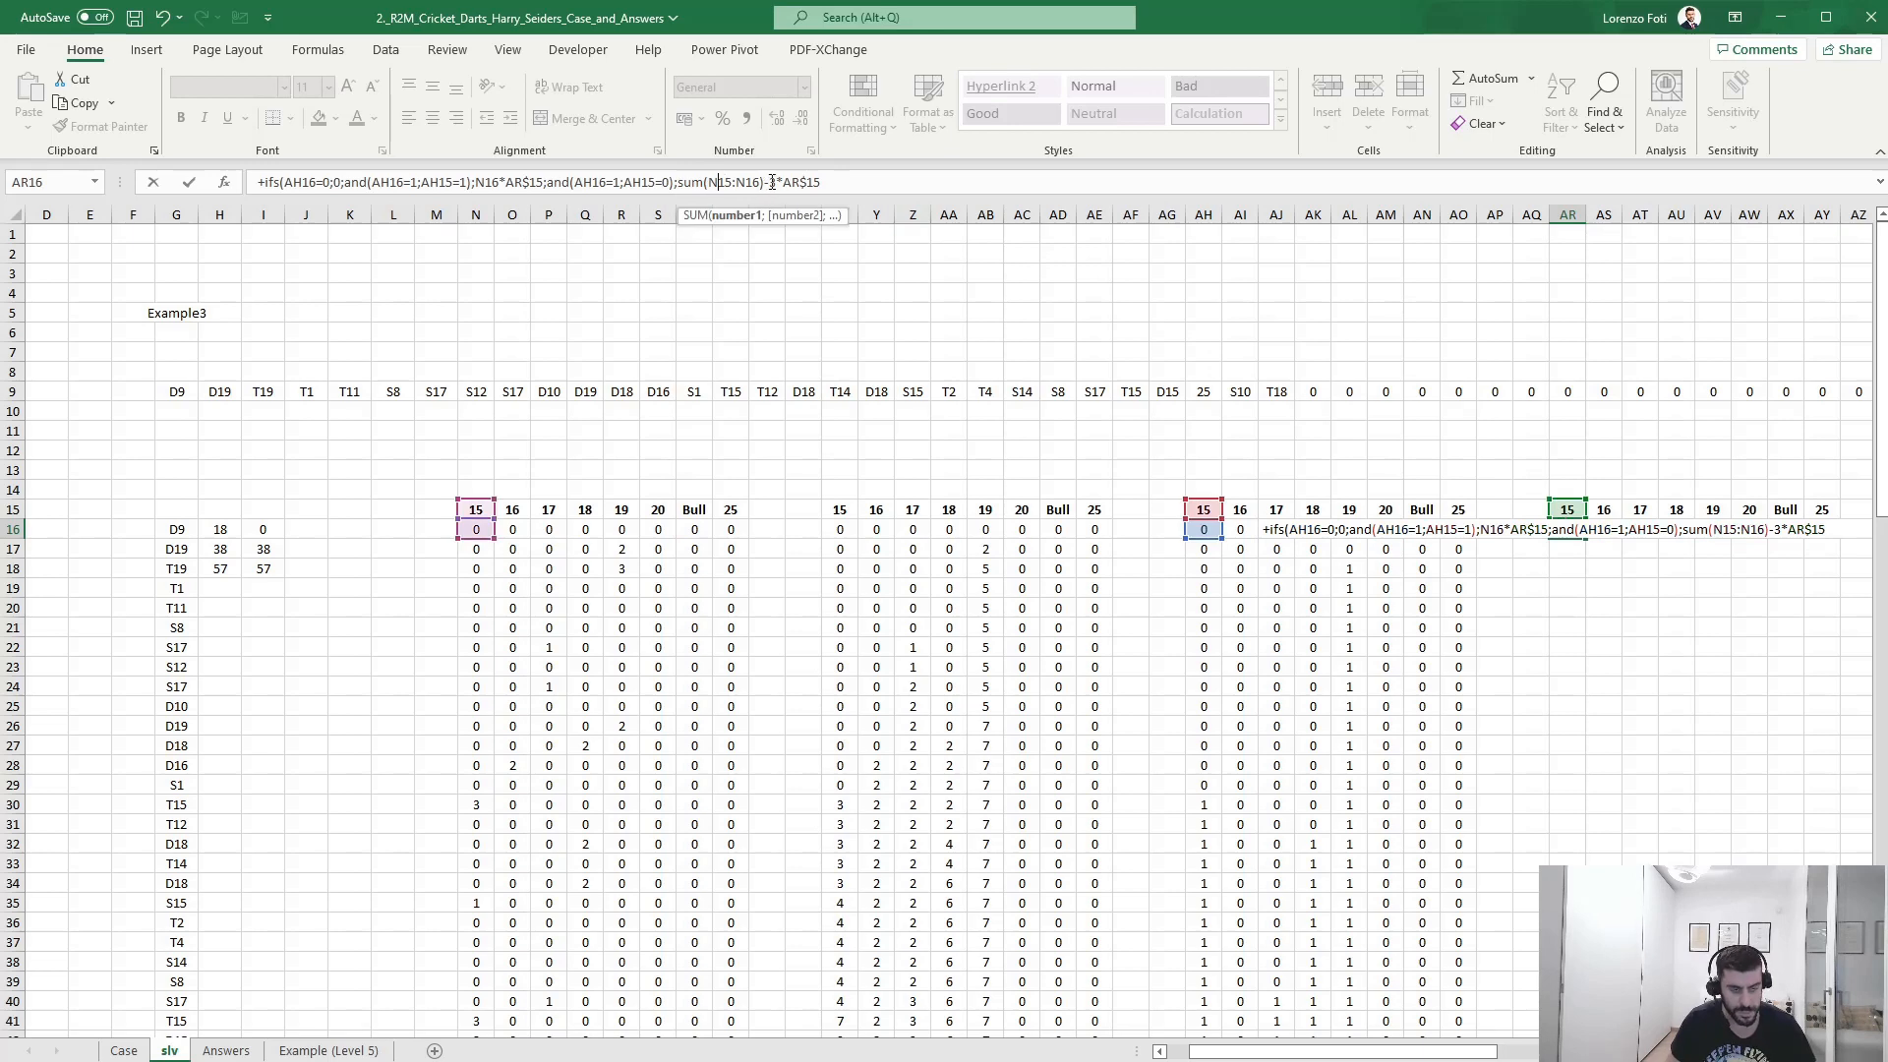
{"action": "type", "text": "$"}
{"action": "left_click", "coordinate": [720, 182]}
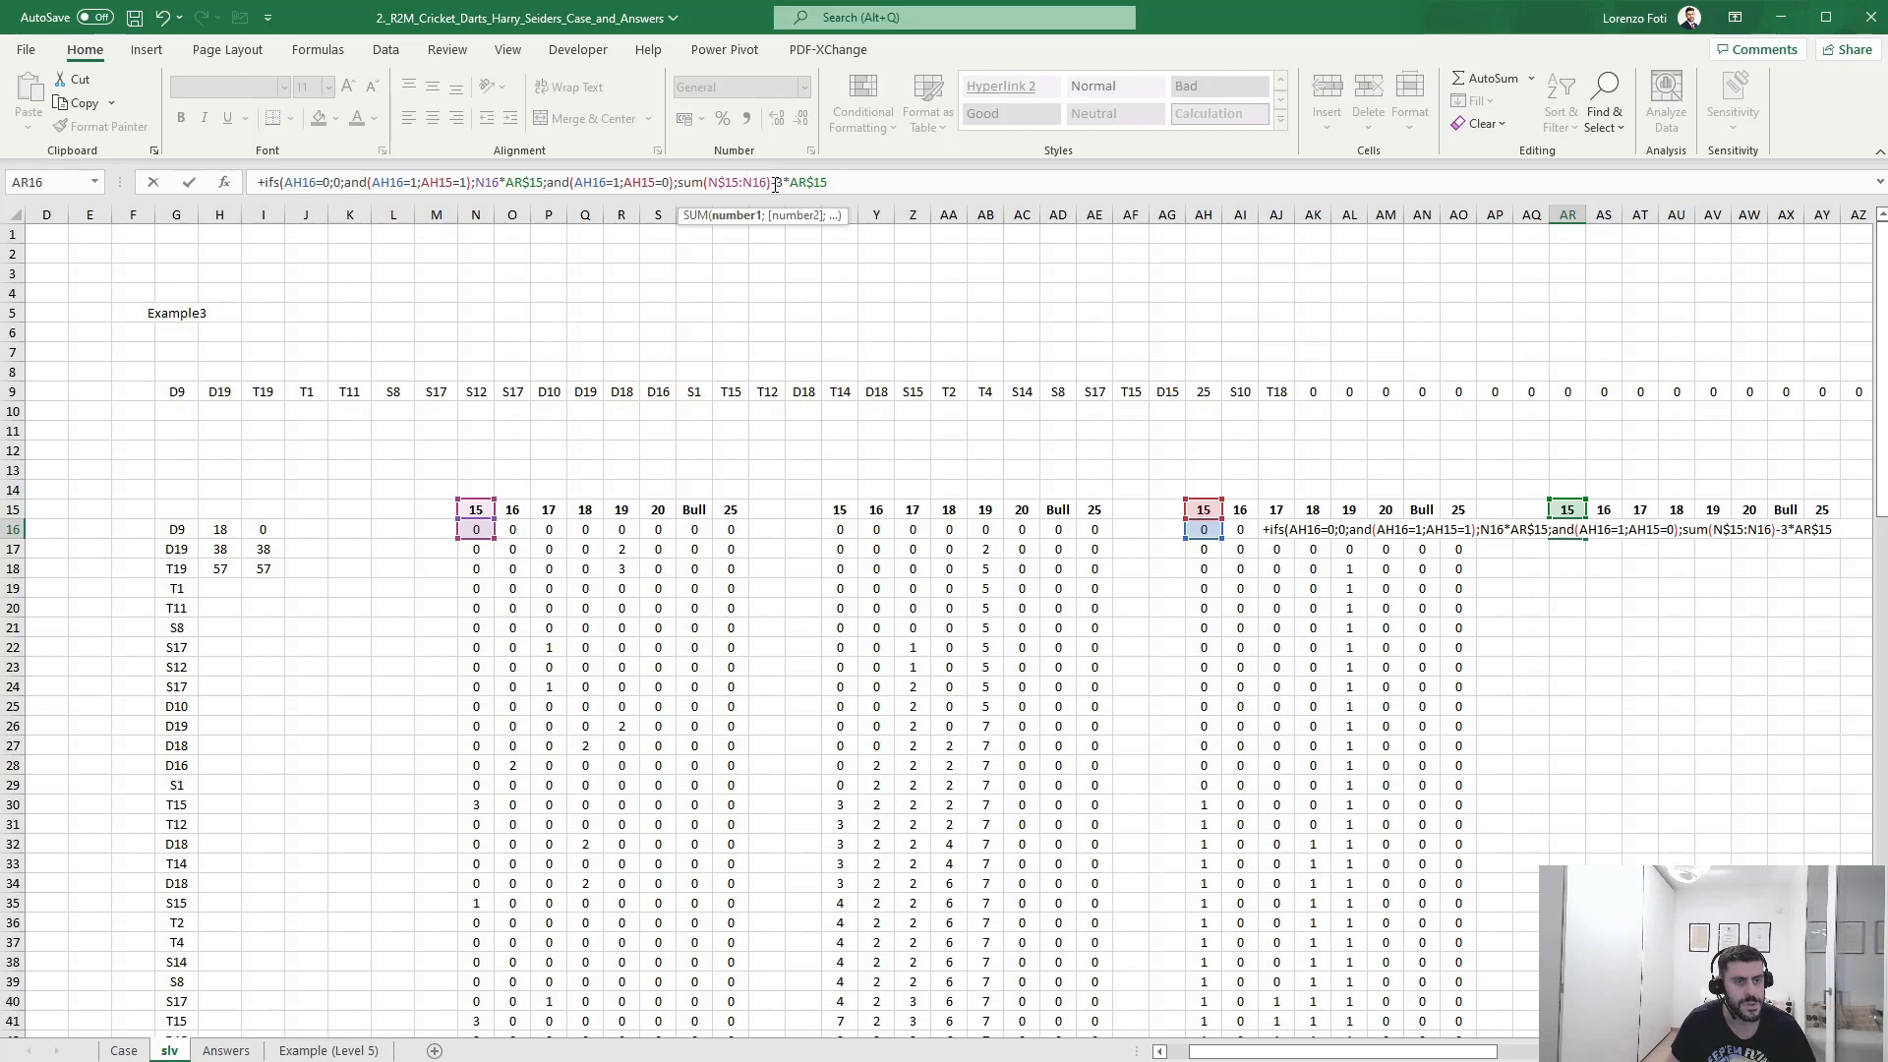
{"action": "left_click", "coordinate": [852, 182]}
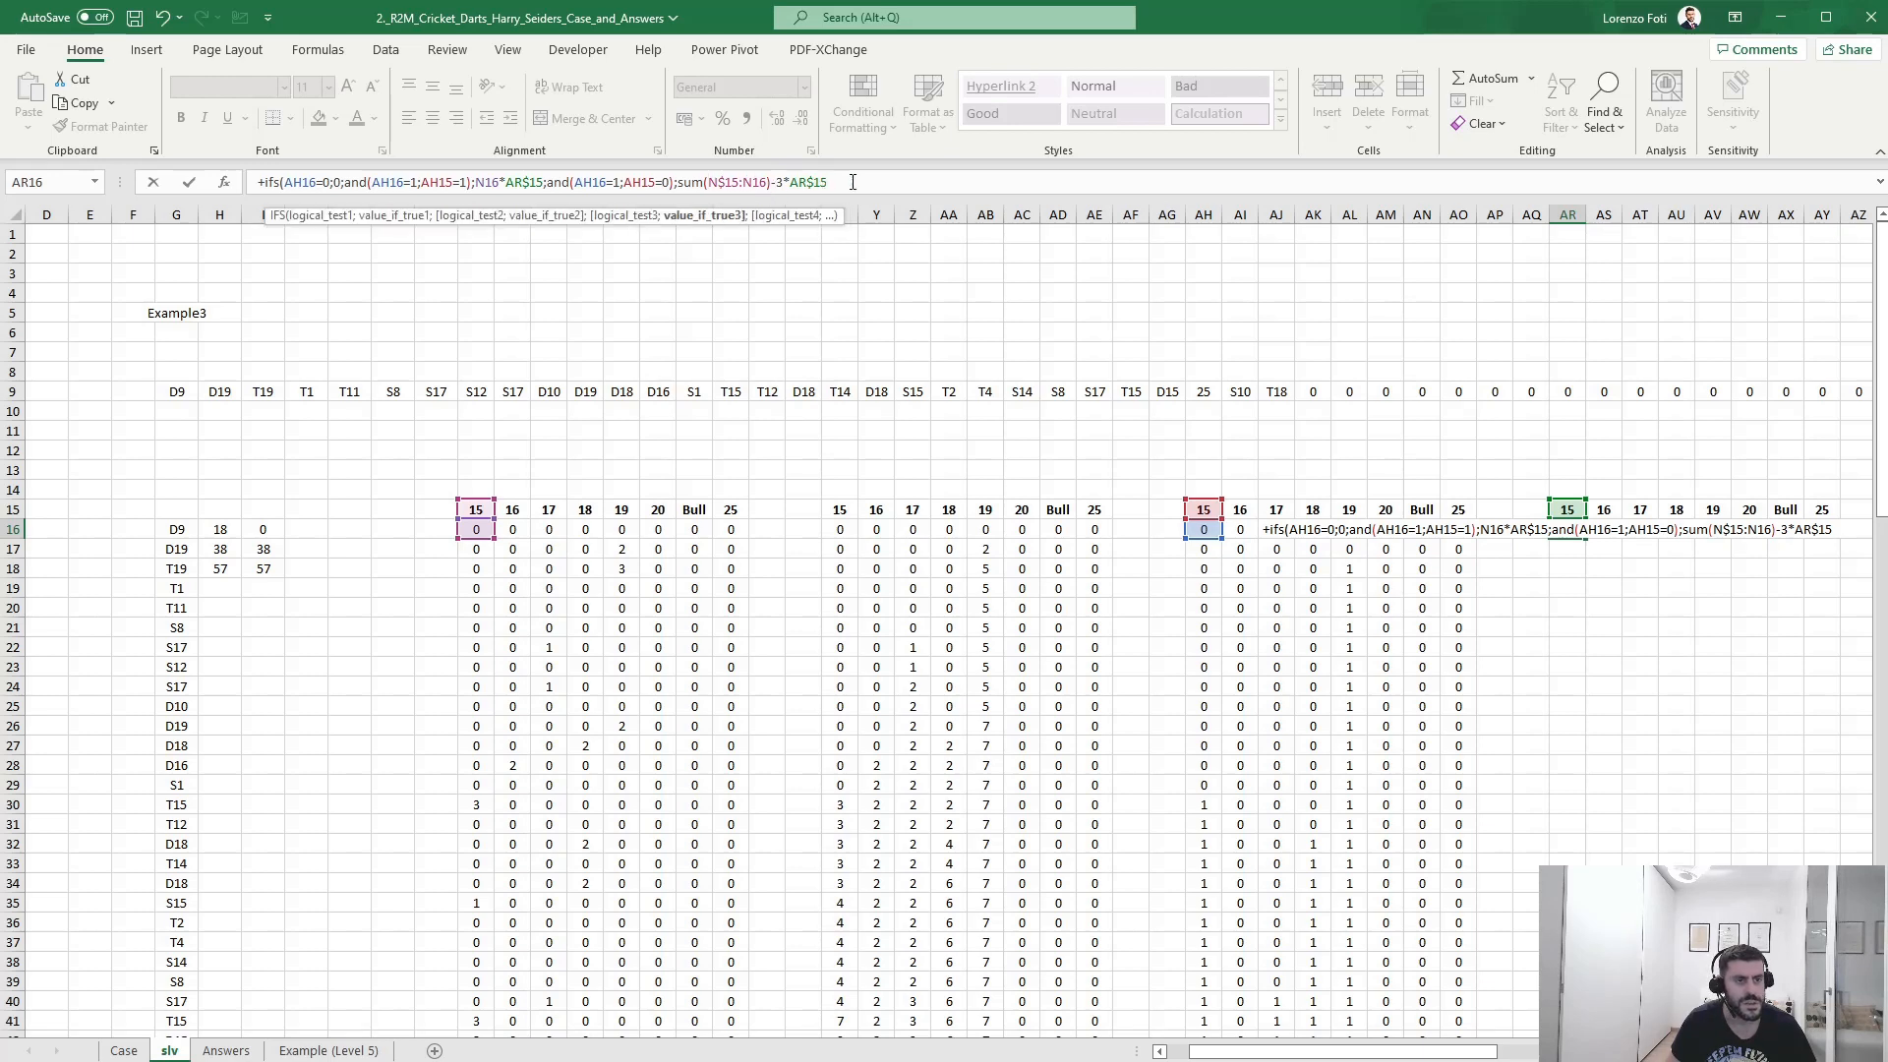
{"action": "type", "text": ")"}
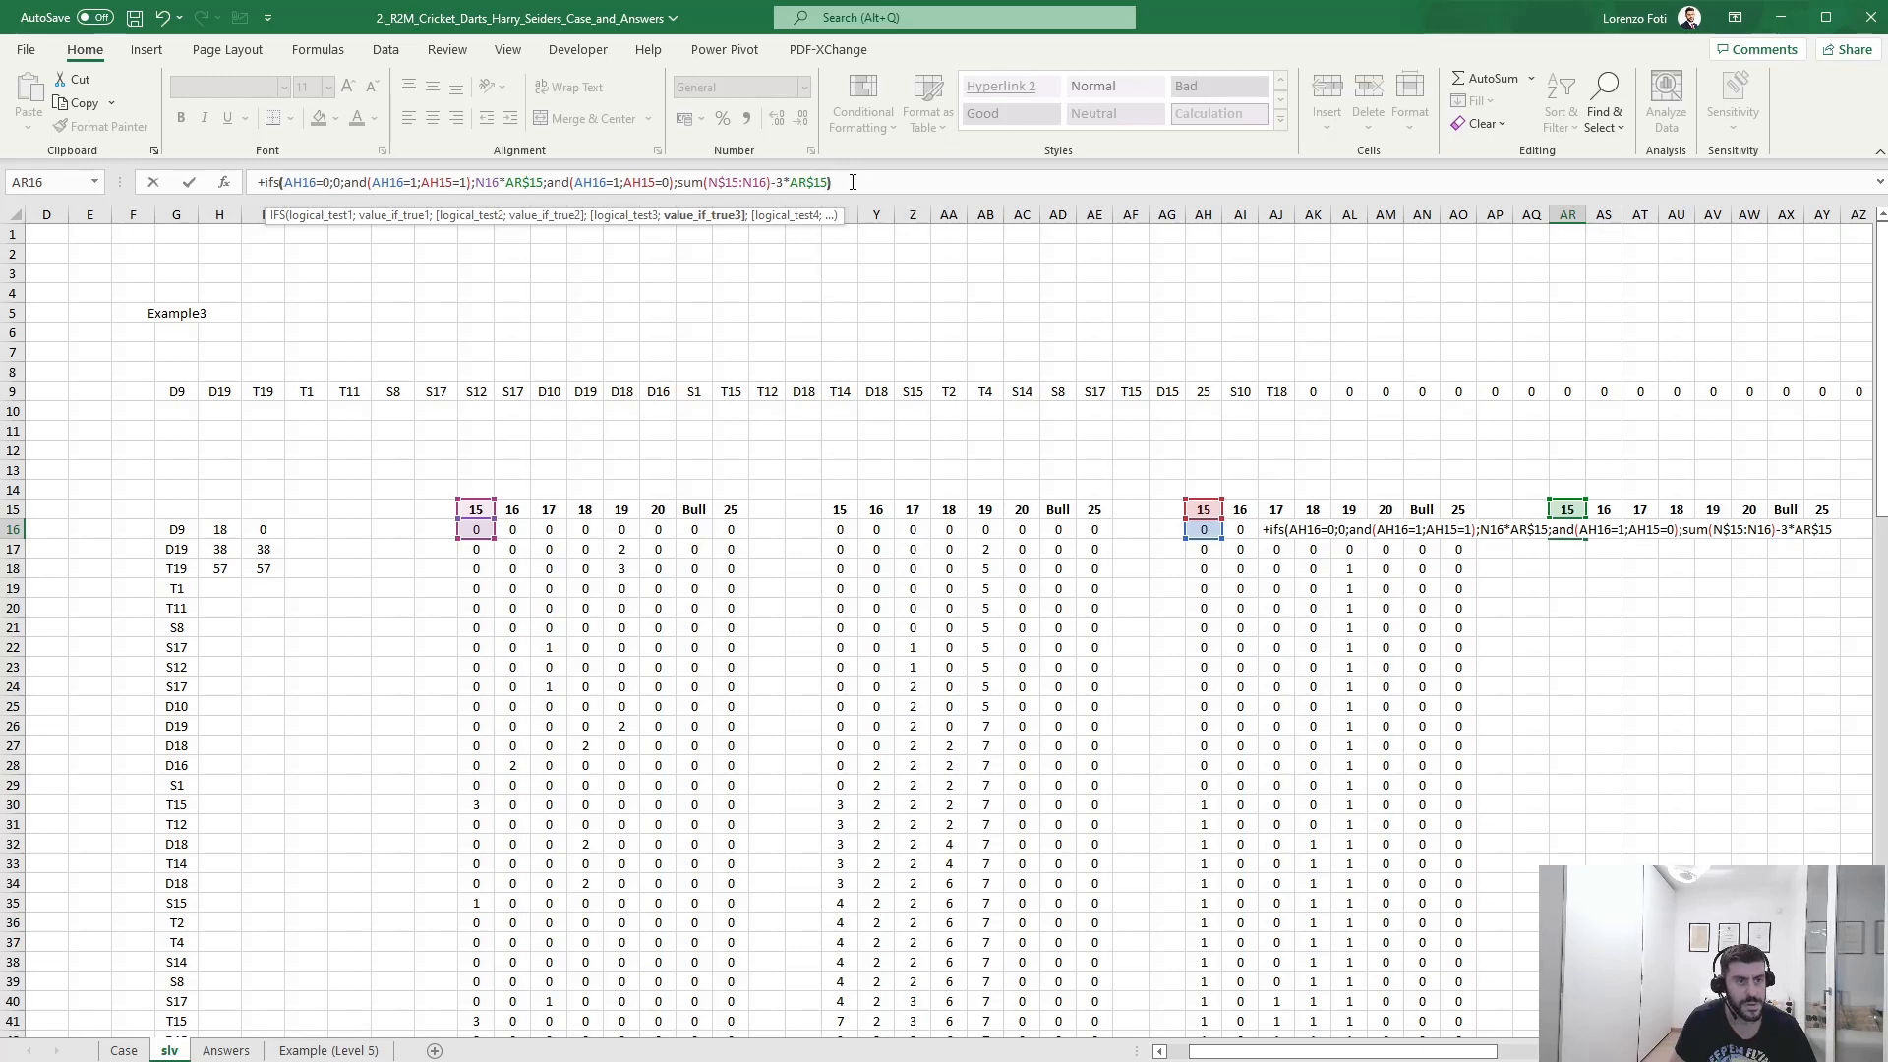
{"action": "key", "text": "Return"}
- Copy the AR16 scoring formula across the 15 to 20 columns and down all thirty throws, filling AR16:AW45
{"action": "key", "text": "Up"}
{"action": "key", "text": "ctrl+c"}
{"action": "key", "text": "shift+Right"}
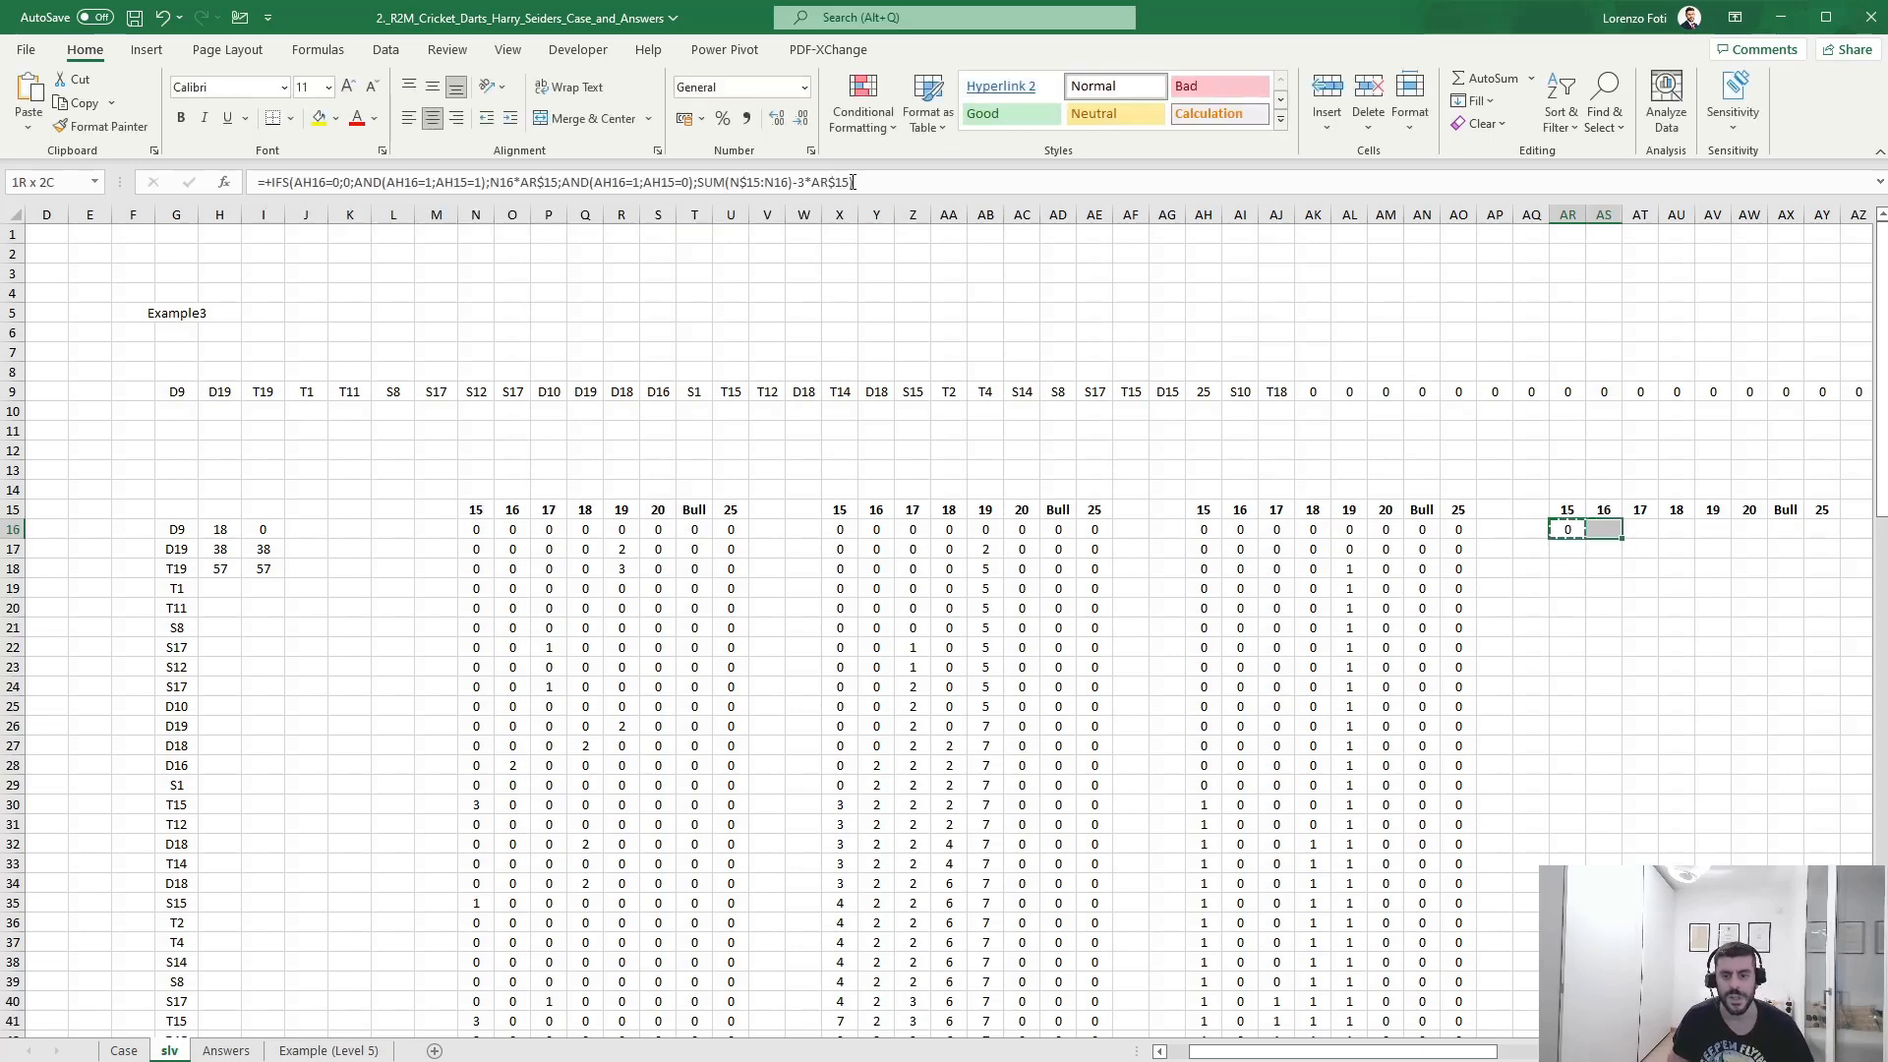
{"action": "key", "text": "shift+Right"}
{"action": "key", "text": "shift+Right"}
{"action": "key", "text": "shift+Right"}
{"action": "key", "text": "shift+Right"}
{"action": "key", "text": "shift+Right"}
{"action": "key", "text": "shift+Left"}
{"action": "key", "text": "shift+Down"}
{"action": "key", "text": "shift+Down"}
{"action": "key", "text": "shift+Down"}
{"action": "key", "text": "shift+Down"}
{"action": "key", "text": "shift+Down"}
{"action": "key", "text": "shift+Down"}
{"action": "key", "text": "shift+Down"}
{"action": "key", "text": "shift+Down"}
{"action": "key", "text": "shift+Down"}
{"action": "key", "text": "shift+Down"}
{"action": "key", "text": "shift+Down"}
{"action": "key", "text": "shift+Down"}
{"action": "key", "text": "shift+Down"}
{"action": "key", "text": "shift+Down"}
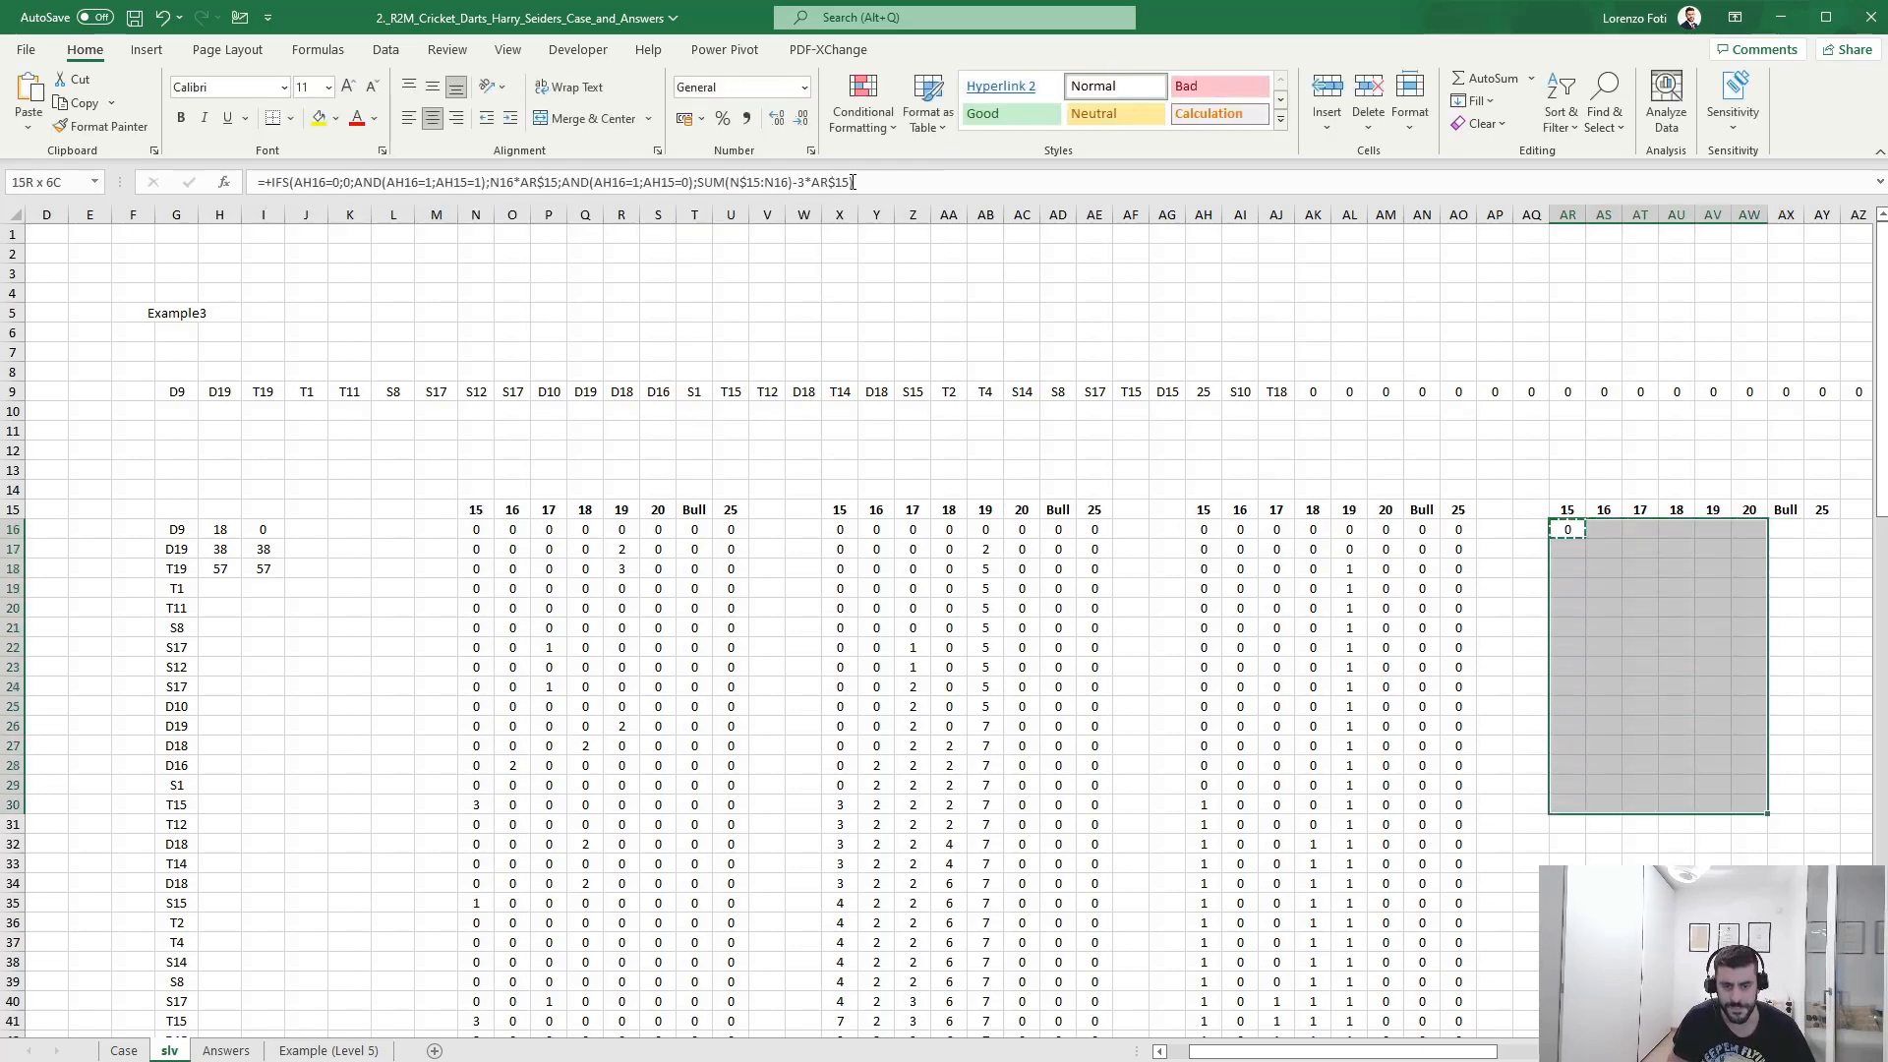
{"action": "key", "text": "shift+Down"}
{"action": "key", "text": "shift+Down"}
{"action": "key", "text": "shift+Down"}
{"action": "key", "text": "shift+Down"}
{"action": "key", "text": "shift+Down"}
{"action": "key", "text": "shift+Down"}
{"action": "key", "text": "shift+Down"}
{"action": "key", "text": "shift+Down"}
{"action": "key", "text": "shift+Down"}
{"action": "key", "text": "shift+Down"}
{"action": "key", "text": "shift+Down"}
{"action": "key", "text": "shift+Down"}
{"action": "key", "text": "shift+Down"}
{"action": "key", "text": "shift+Down"}
{"action": "key", "text": "shift+Down"}
{"action": "key", "text": "shift+Down"}
{"action": "key", "text": "shift+Down"}
{"action": "key", "text": "shift+Down"}
{"action": "key", "text": "shift+Down"}
{"action": "key", "text": "shift+Down"}
{"action": "key", "text": "shift+Up"}
{"action": "key", "text": "shift+Up"}
{"action": "key", "text": "shift+Up"}
{"action": "key", "text": "shift+Up"}
{"action": "key", "text": "shift+Up"}
{"action": "key", "text": "ctrl+v"}
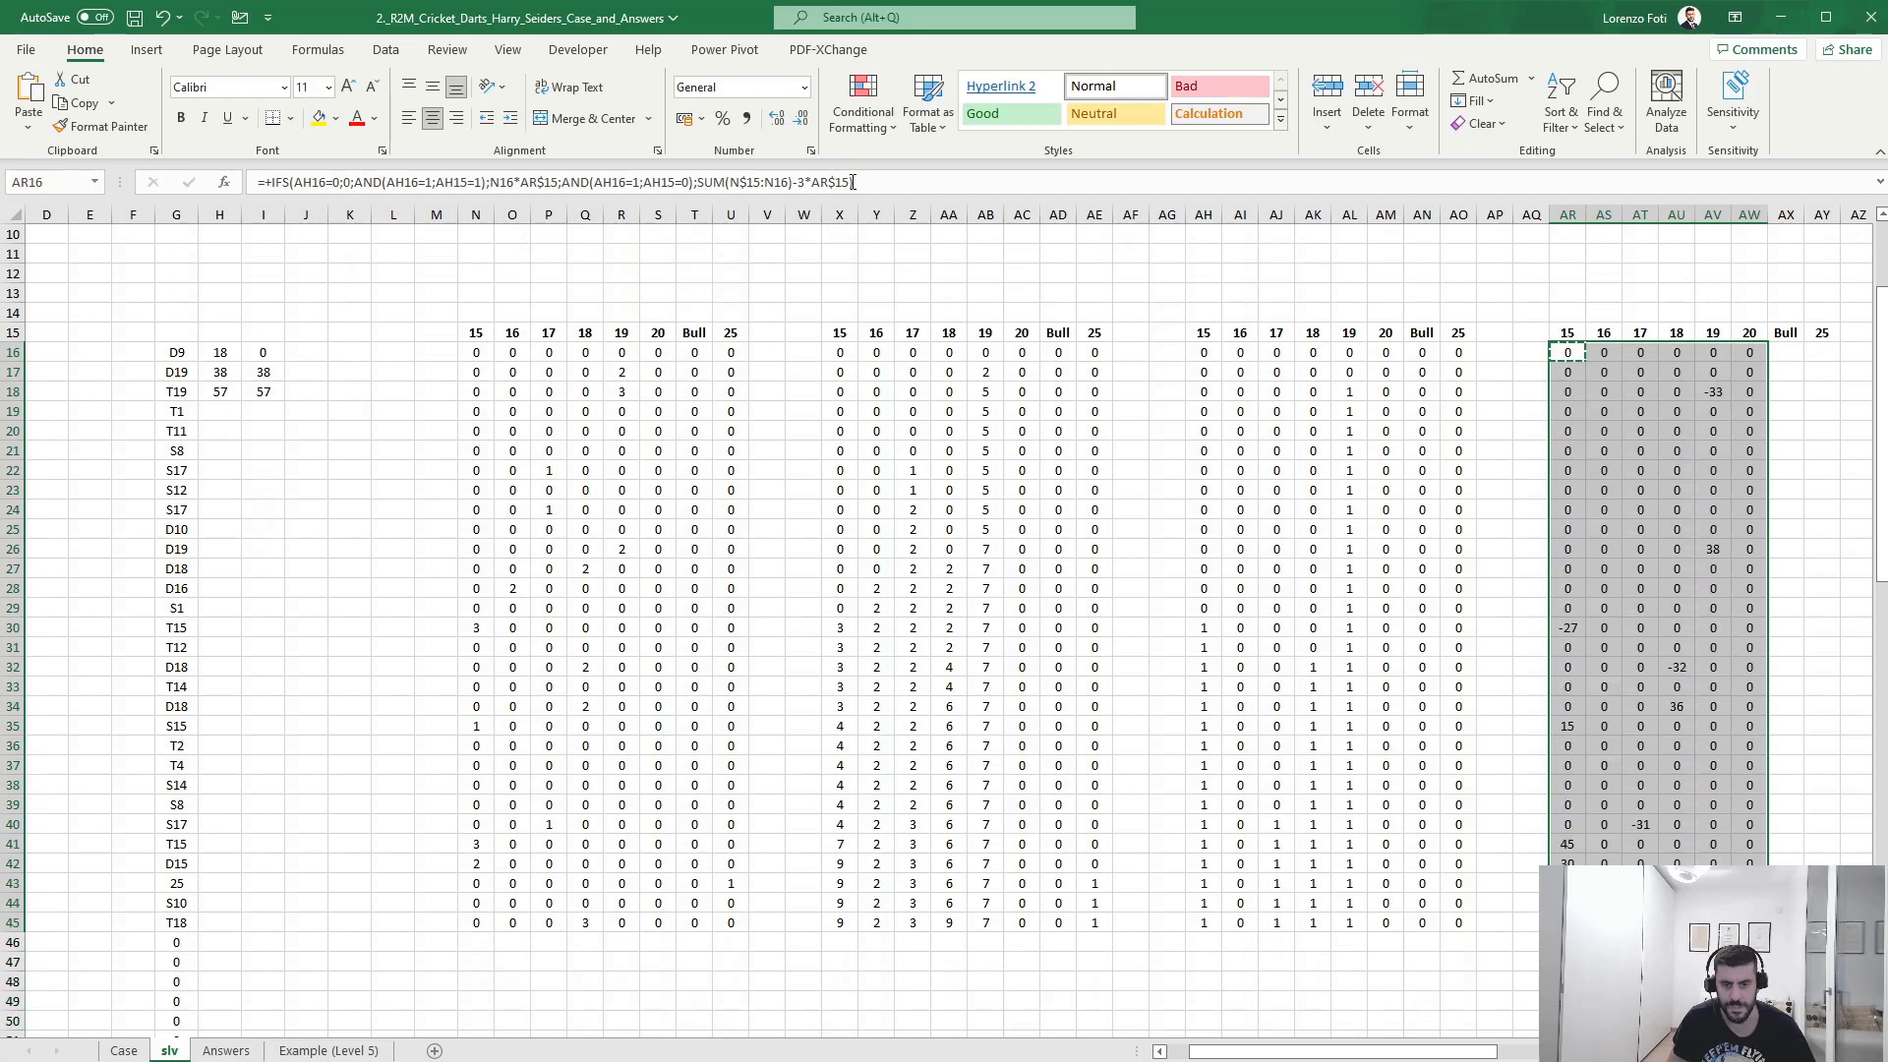
{"action": "key", "text": "Escape"}
- Inspect the formula in AV18, the T19 throw under the 19 column, and the cells it references
{"action": "key", "text": "ctrl+Up"}
{"action": "key", "text": "ctrl+Up"}
{"action": "key", "text": "ctrl+Up"}
{"action": "key", "text": "Down"}
{"action": "key", "text": "Down"}
{"action": "key", "text": "Down"}
{"action": "key", "text": "Down"}
{"action": "key", "text": "Down"}
{"action": "key", "text": "Down"}
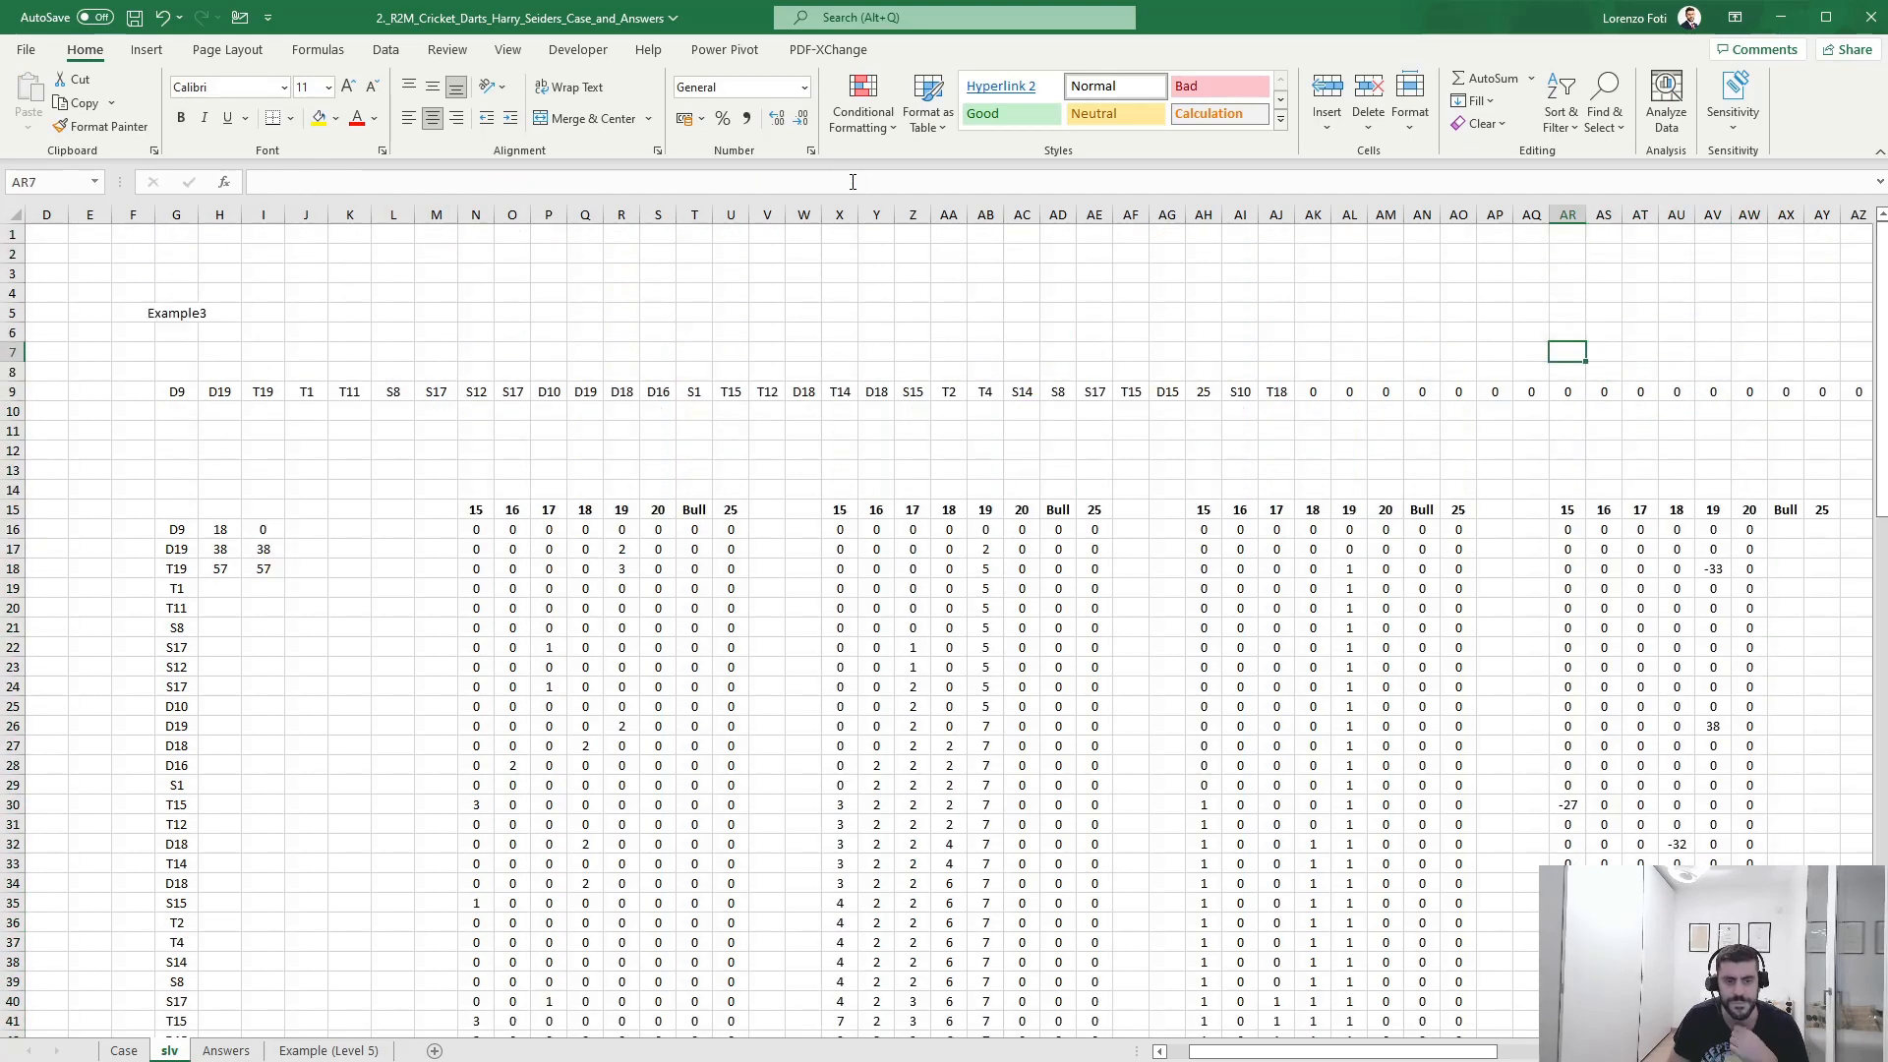
{"action": "key", "text": "Down"}
{"action": "key", "text": "Down"}
{"action": "key", "text": "Down"}
{"action": "key", "text": "Down"}
{"action": "key", "text": "Down"}
{"action": "key", "text": "Down"}
{"action": "key", "text": "Down"}
{"action": "key", "text": "Down"}
{"action": "key", "text": "Down"}
{"action": "key", "text": "Down"}
{"action": "key", "text": "Down"}
{"action": "key", "text": "Right"}
{"action": "key", "text": "Right"}
{"action": "key", "text": "Right"}
{"action": "key", "text": "Right"}
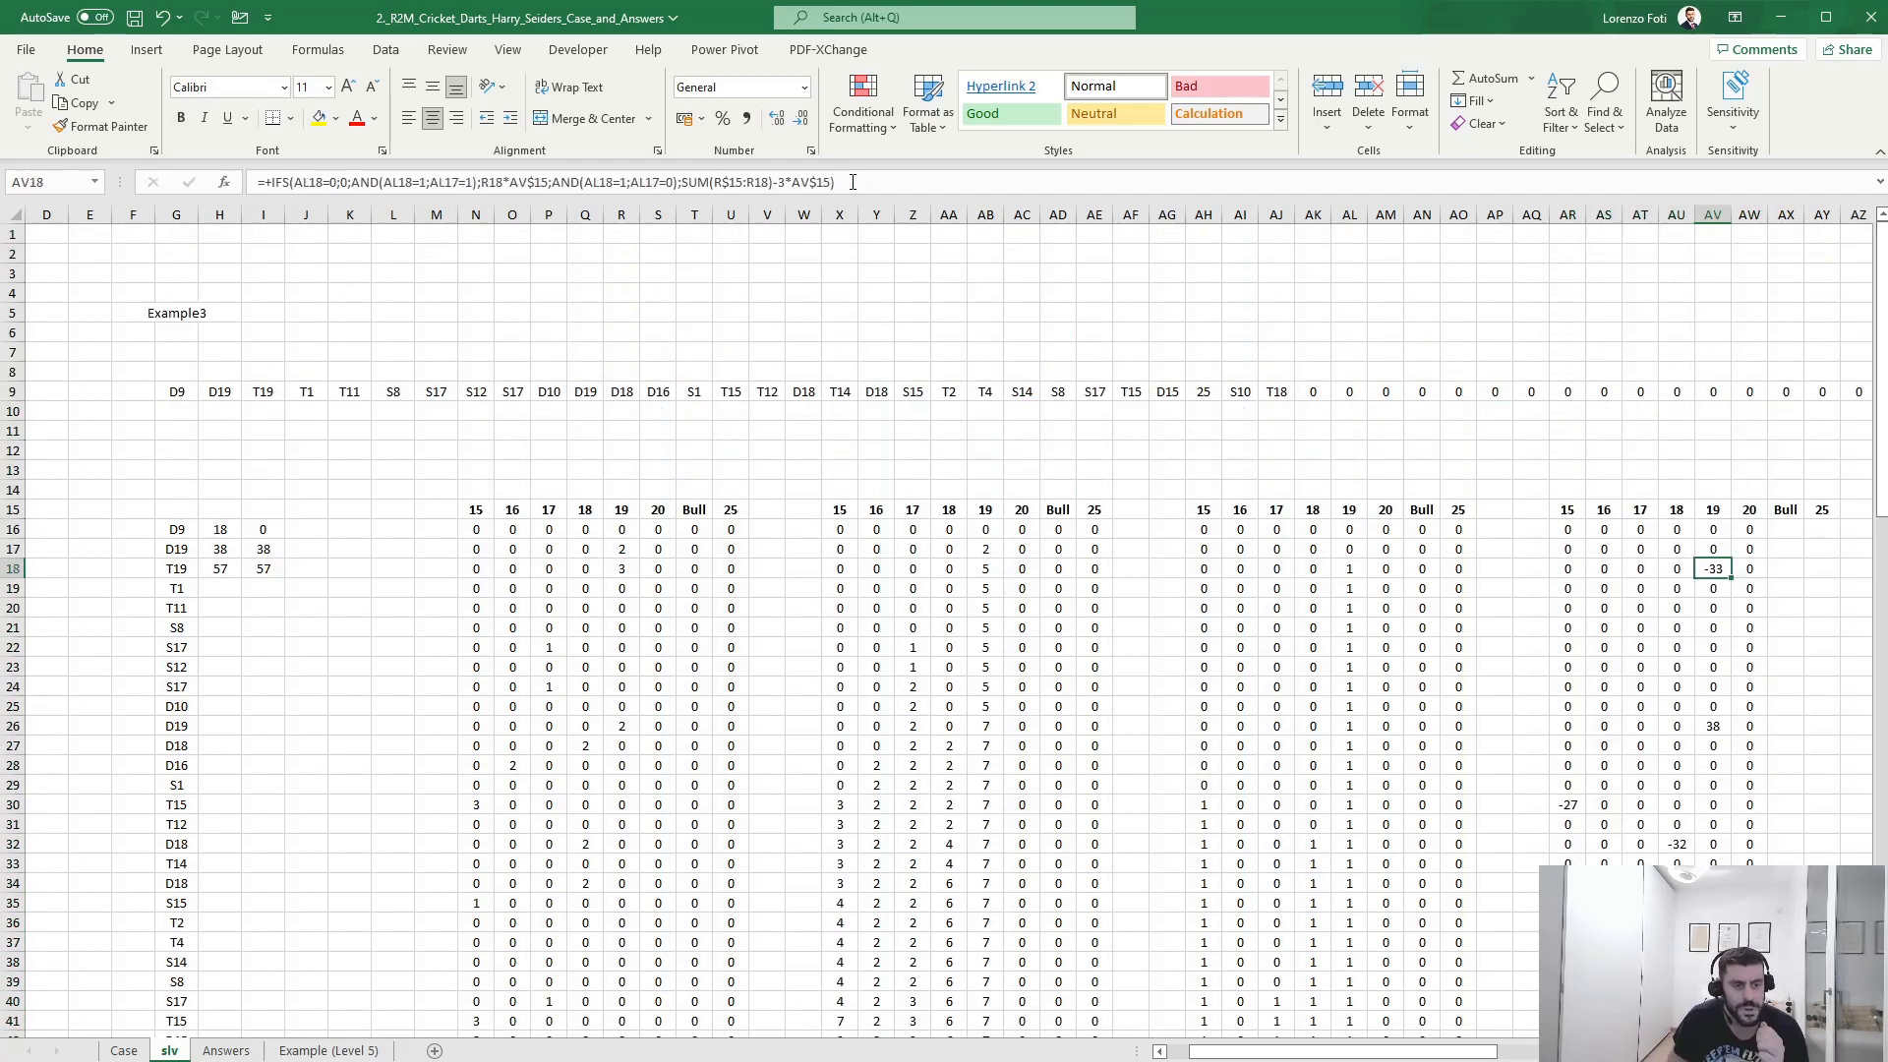
{"action": "key", "text": "F2"}
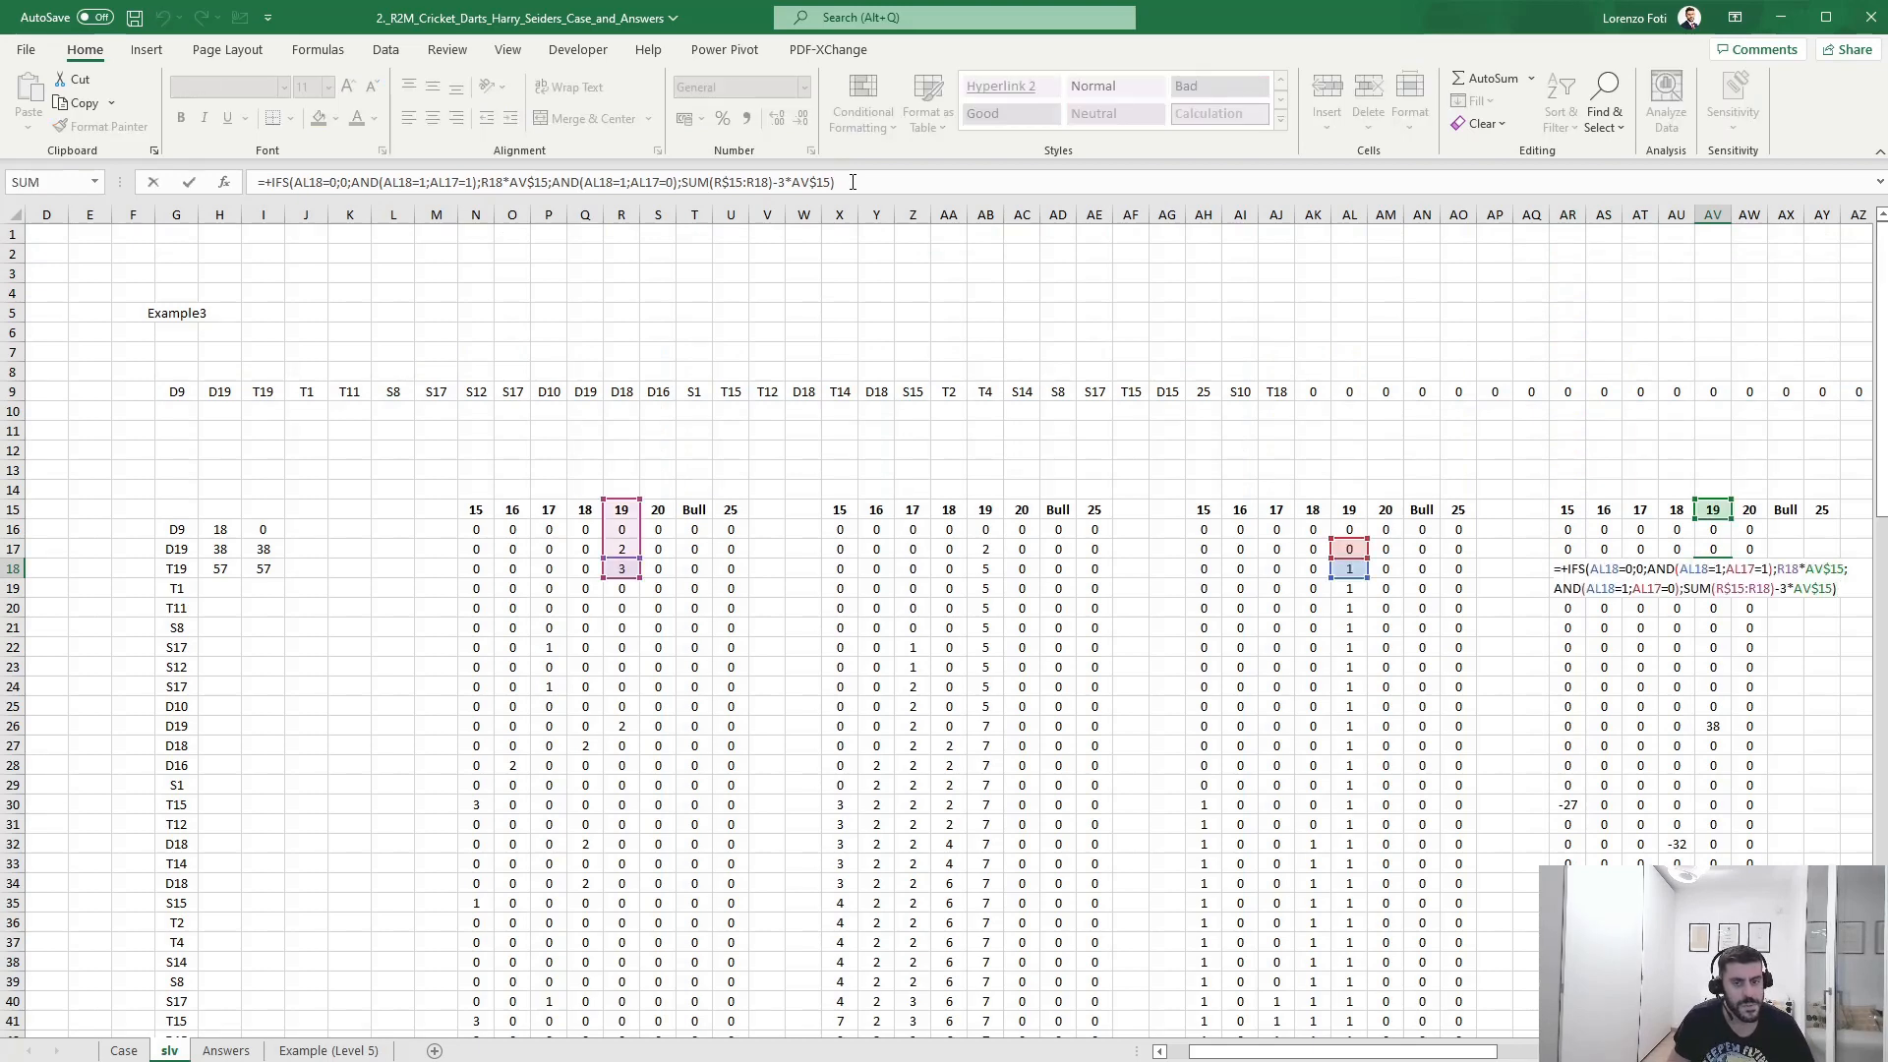
{"action": "key", "text": "Escape"}
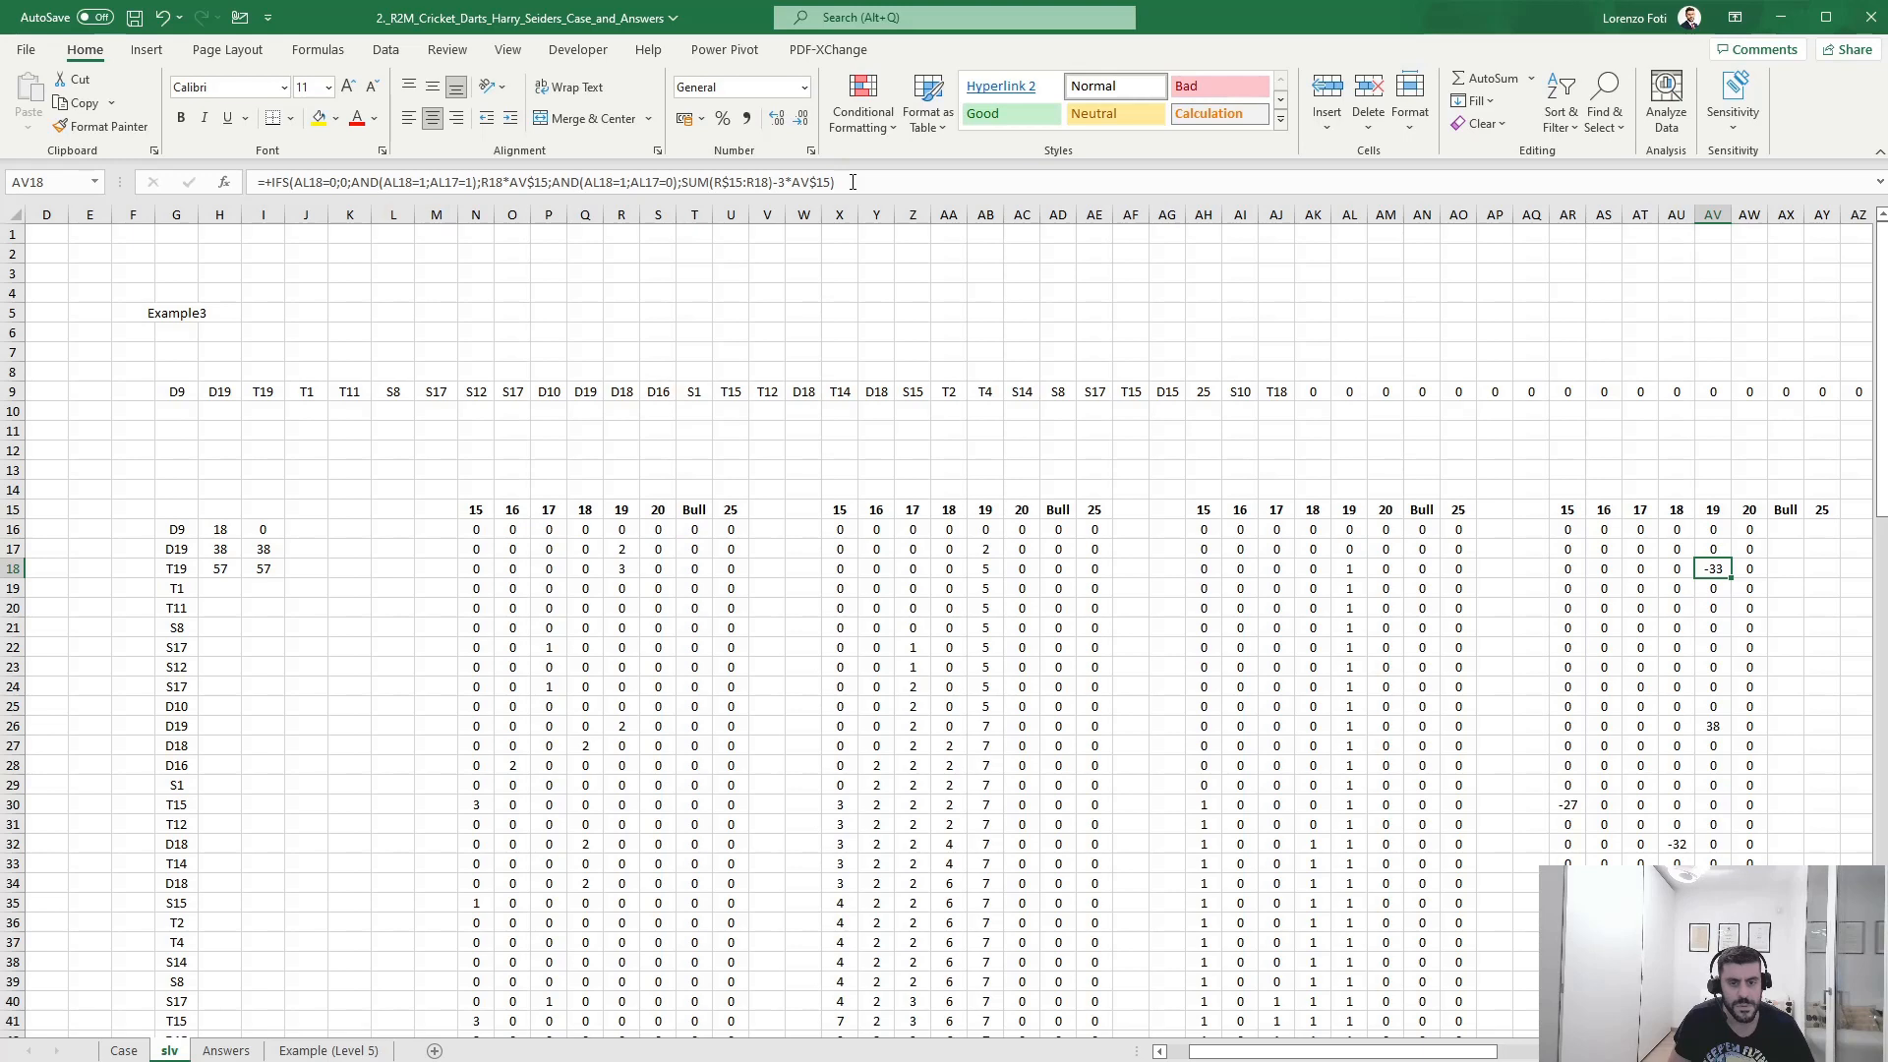
- Step through the AV18 formula with Evaluate Formula to examine each condition and the SUM(R$15:R18)-3*AV$15 result
{"action": "left_click", "coordinate": [283, 56]}
{"action": "left_click", "coordinate": [977, 129]}
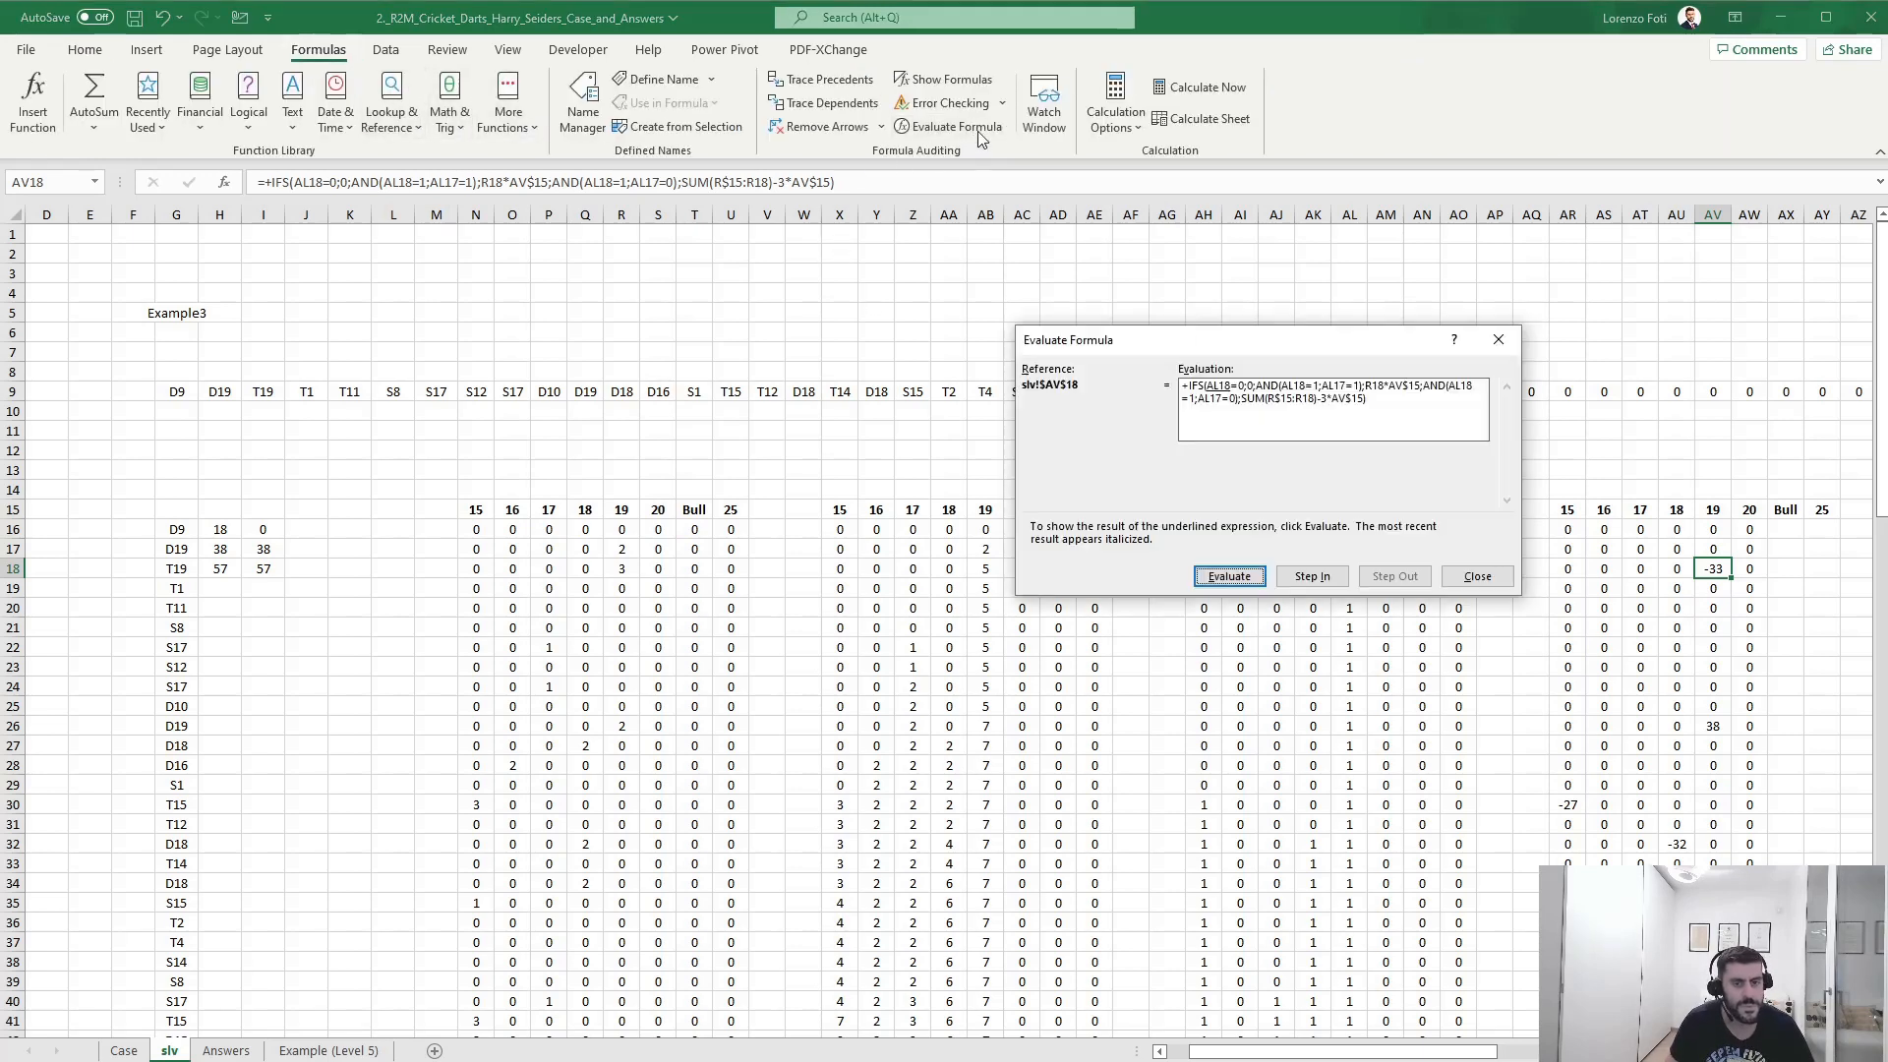
{"action": "left_click", "coordinate": [1229, 577]}
{"action": "left_click", "coordinate": [1229, 576]}
{"action": "left_click", "coordinate": [1229, 576]}
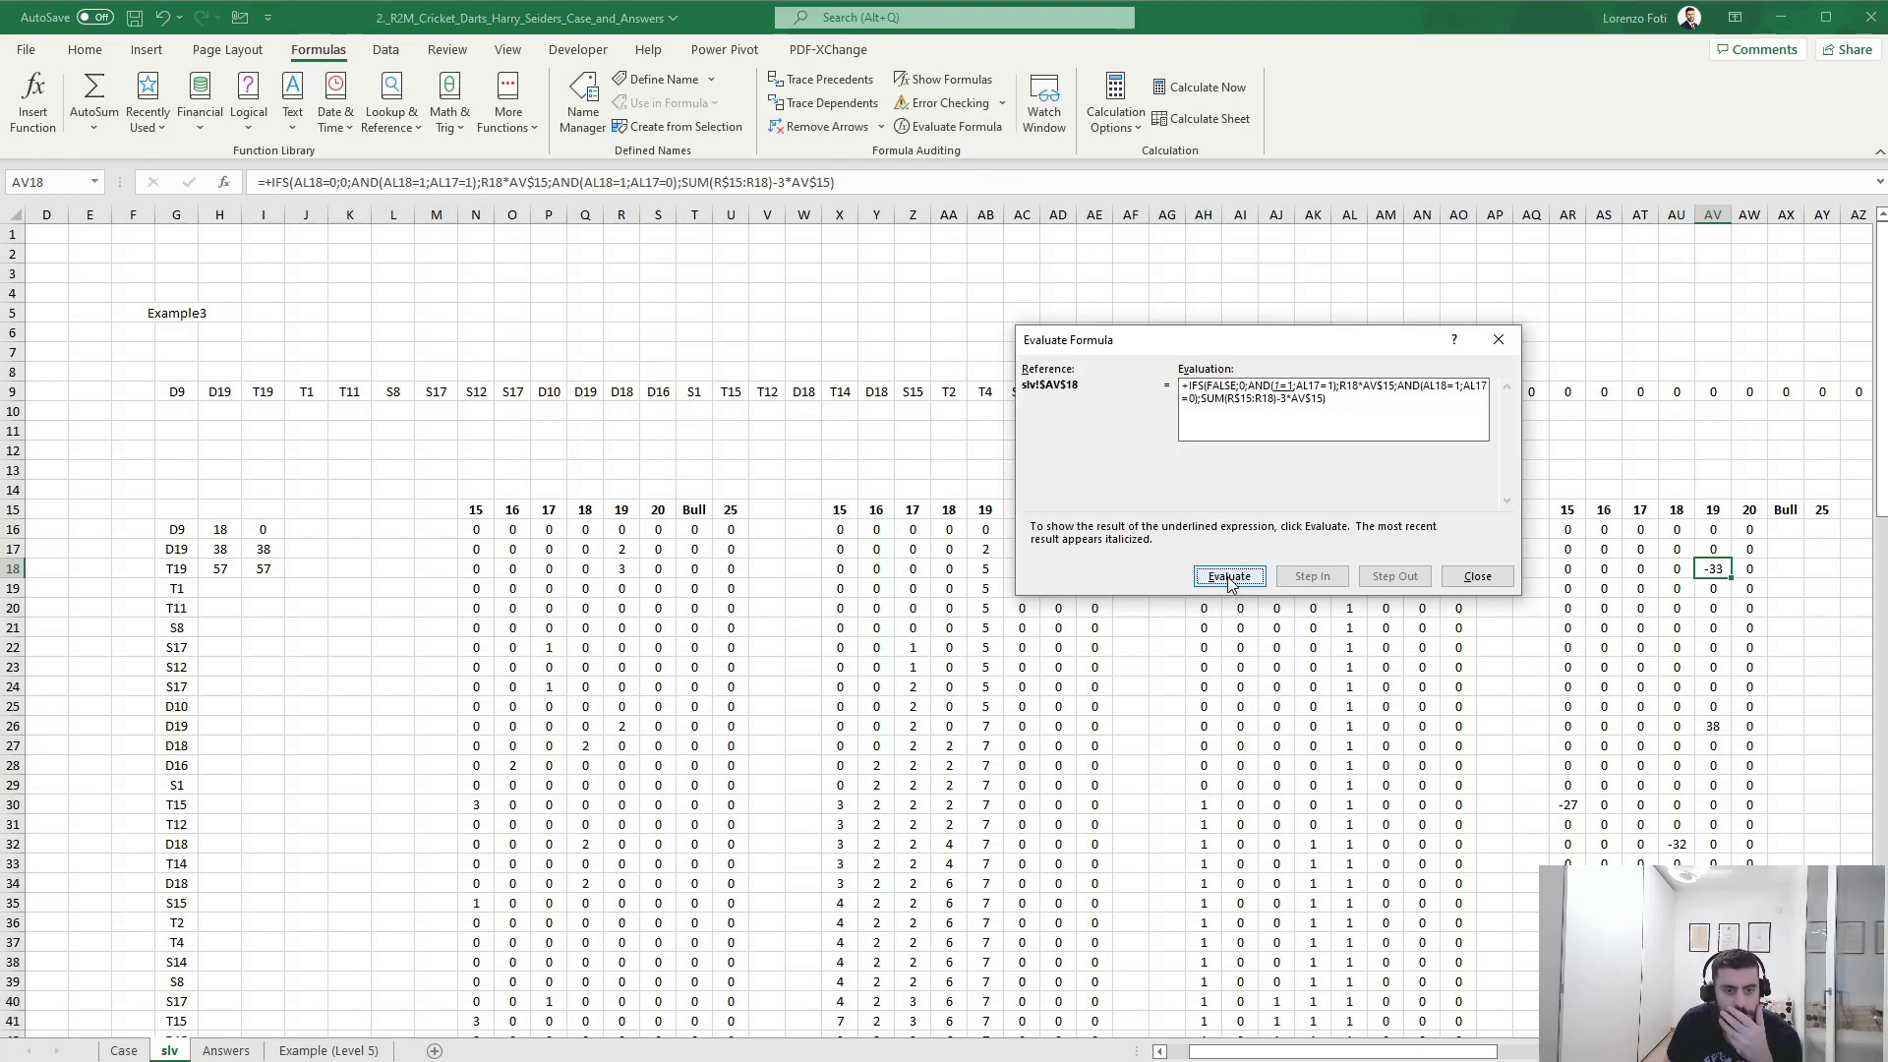
{"action": "left_click", "coordinate": [1230, 581]}
{"action": "left_click", "coordinate": [1231, 580]}
{"action": "left_click", "coordinate": [1233, 580]}
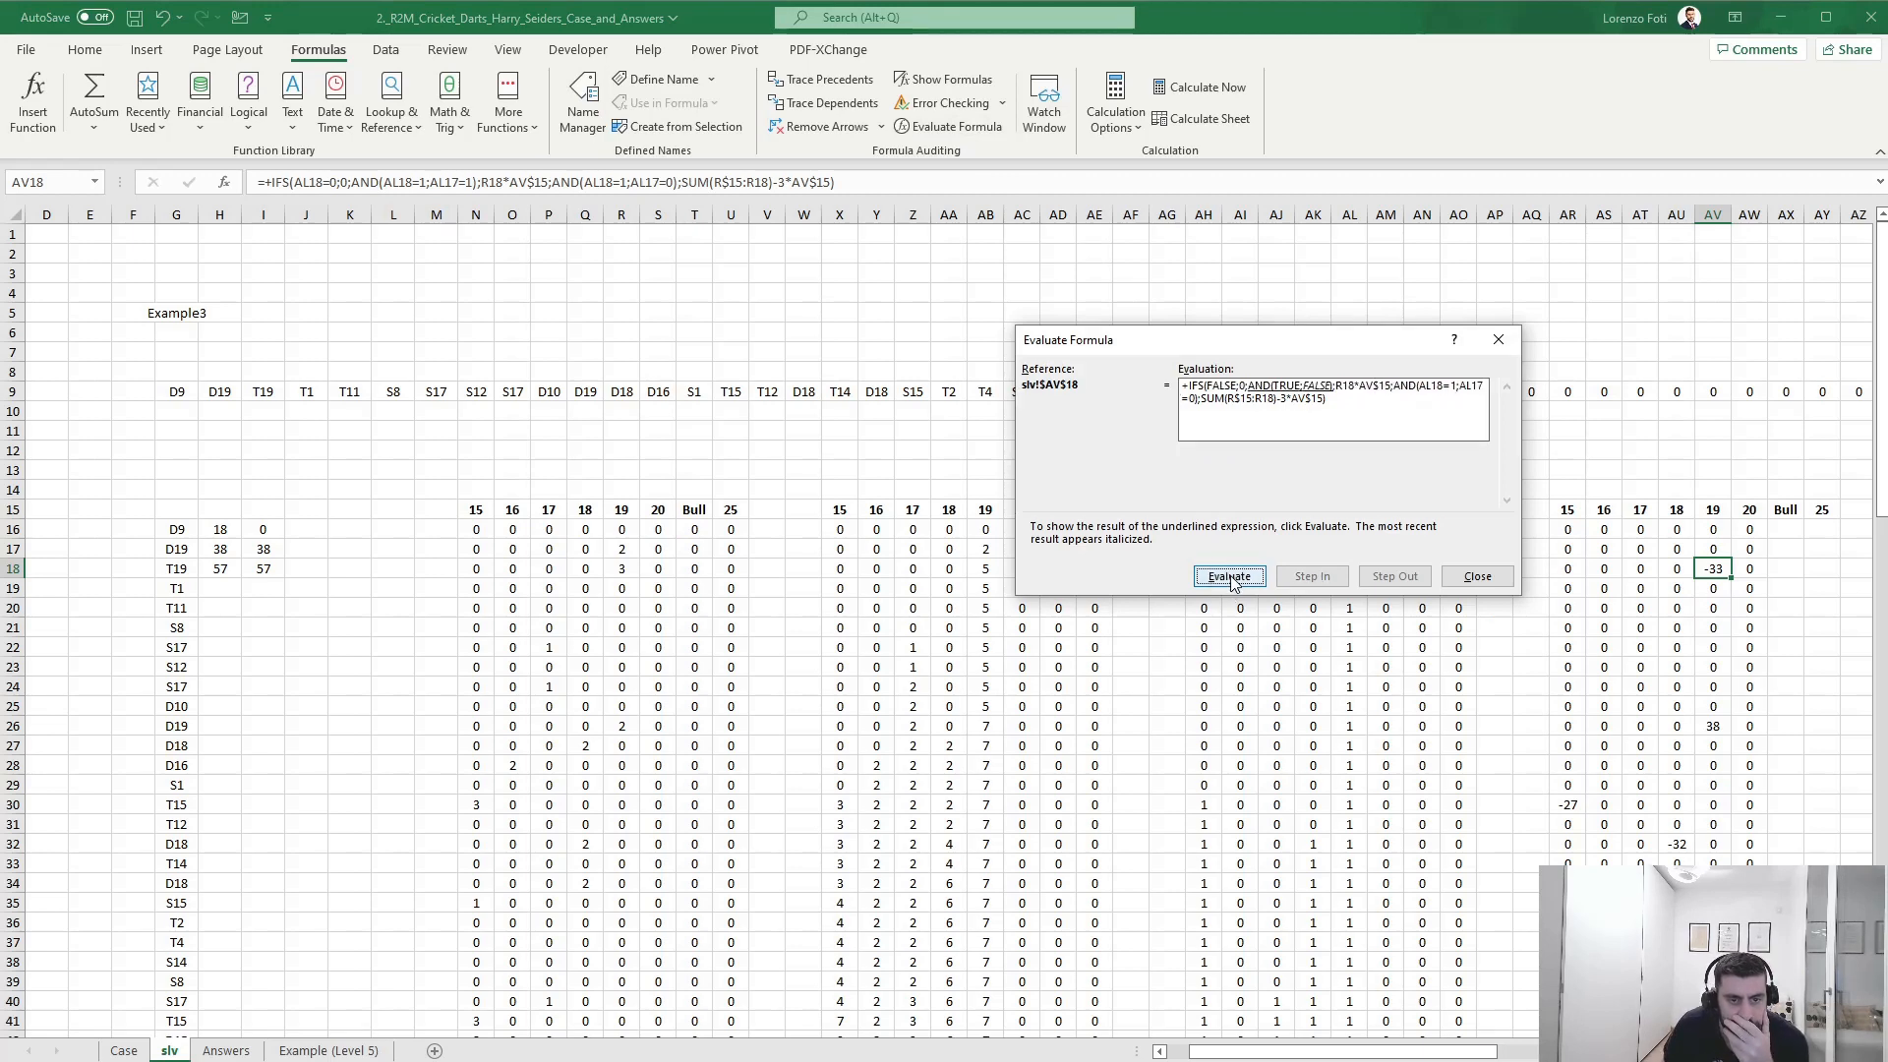
{"action": "left_click", "coordinate": [1233, 580]}
{"action": "left_click", "coordinate": [1233, 580]}
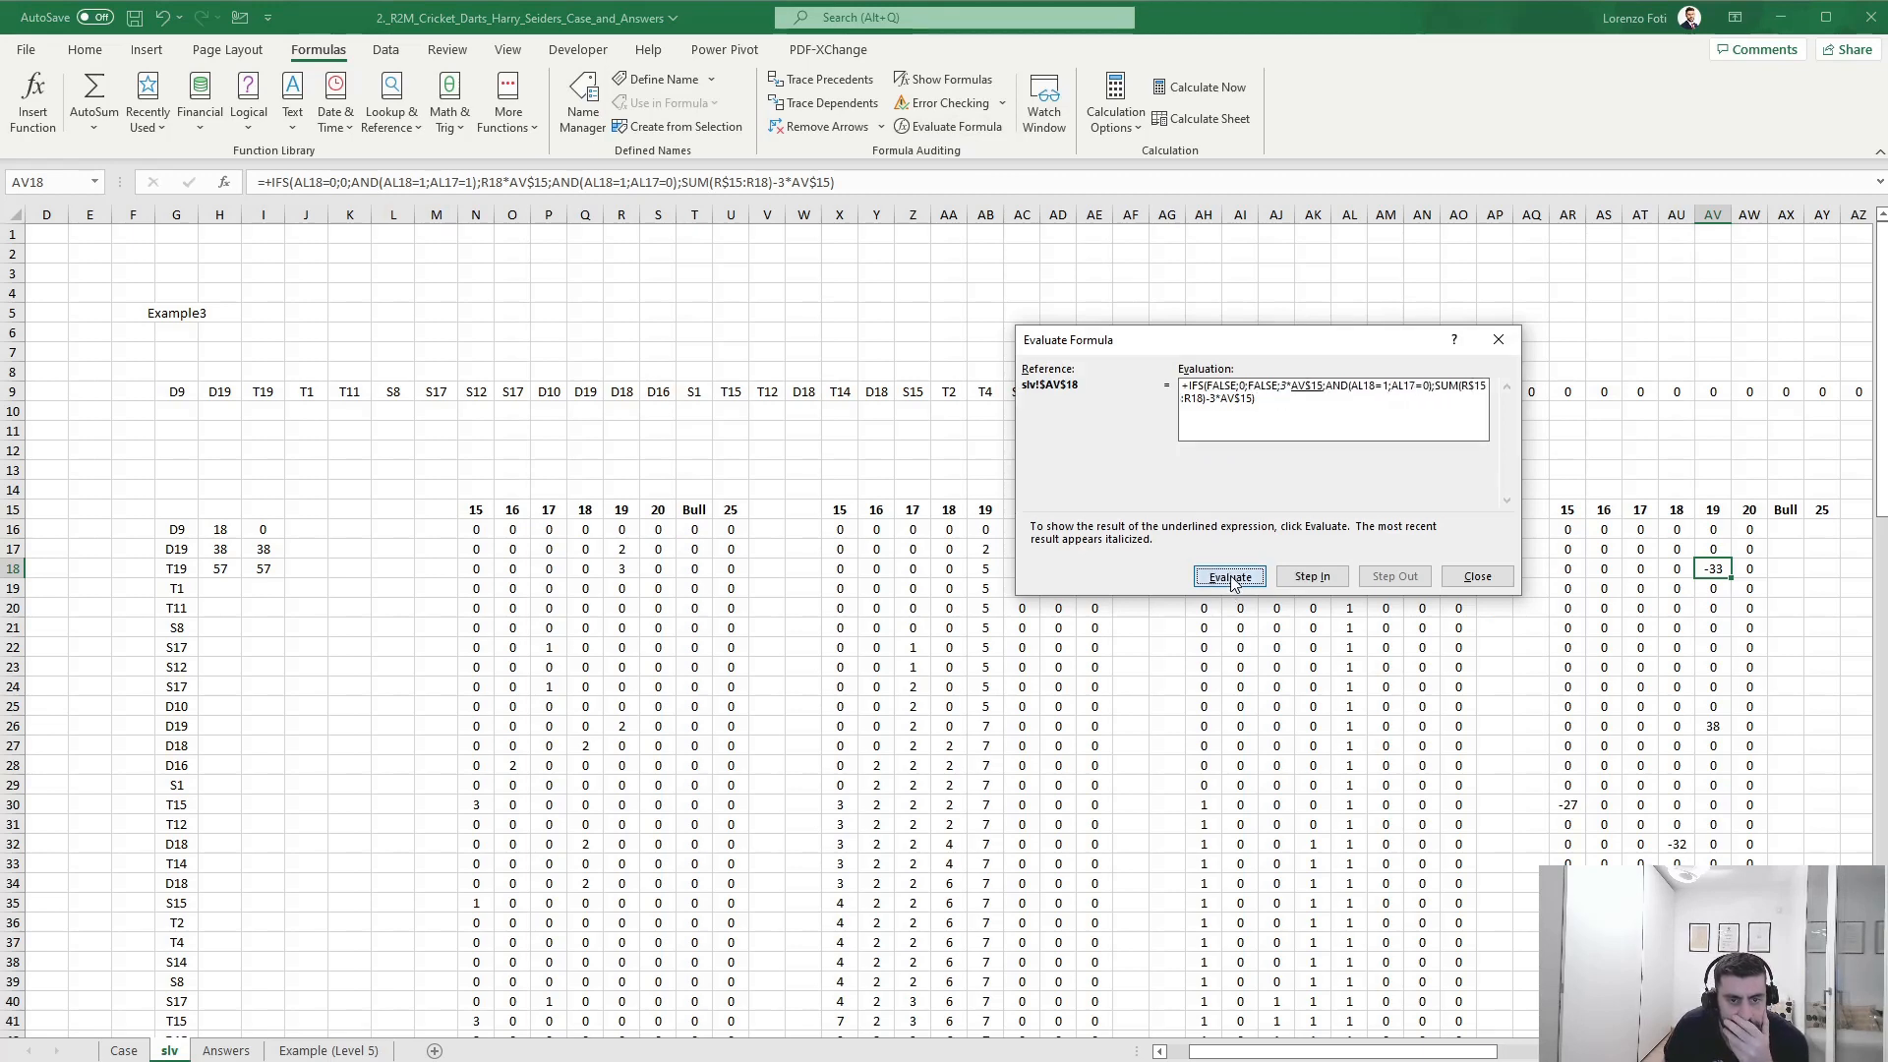
{"action": "left_click", "coordinate": [1233, 580]}
{"action": "left_click", "coordinate": [1233, 580]}
{"action": "left_click", "coordinate": [1233, 581]}
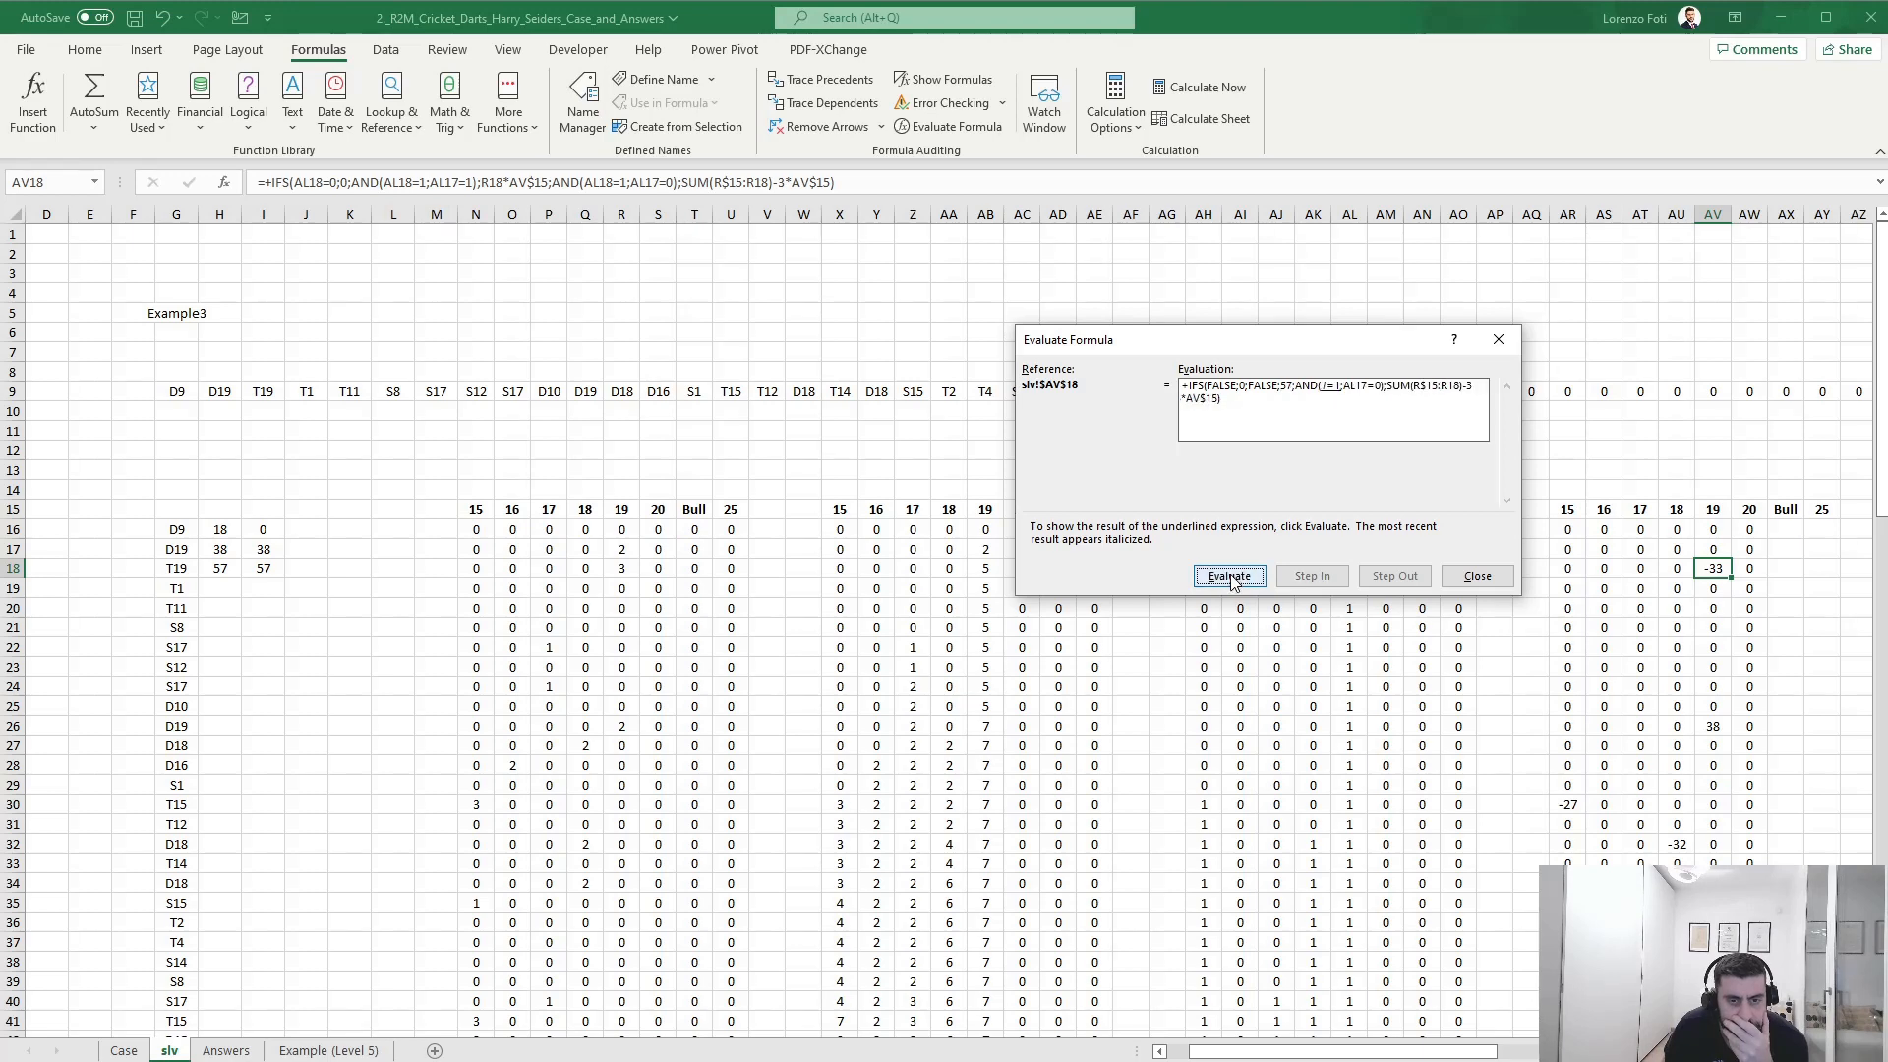
{"action": "left_click", "coordinate": [1233, 581]}
{"action": "left_click", "coordinate": [1232, 579]}
{"action": "left_click", "coordinate": [1232, 578]}
{"action": "left_click", "coordinate": [1233, 578]}
{"action": "left_click", "coordinate": [1232, 578]}
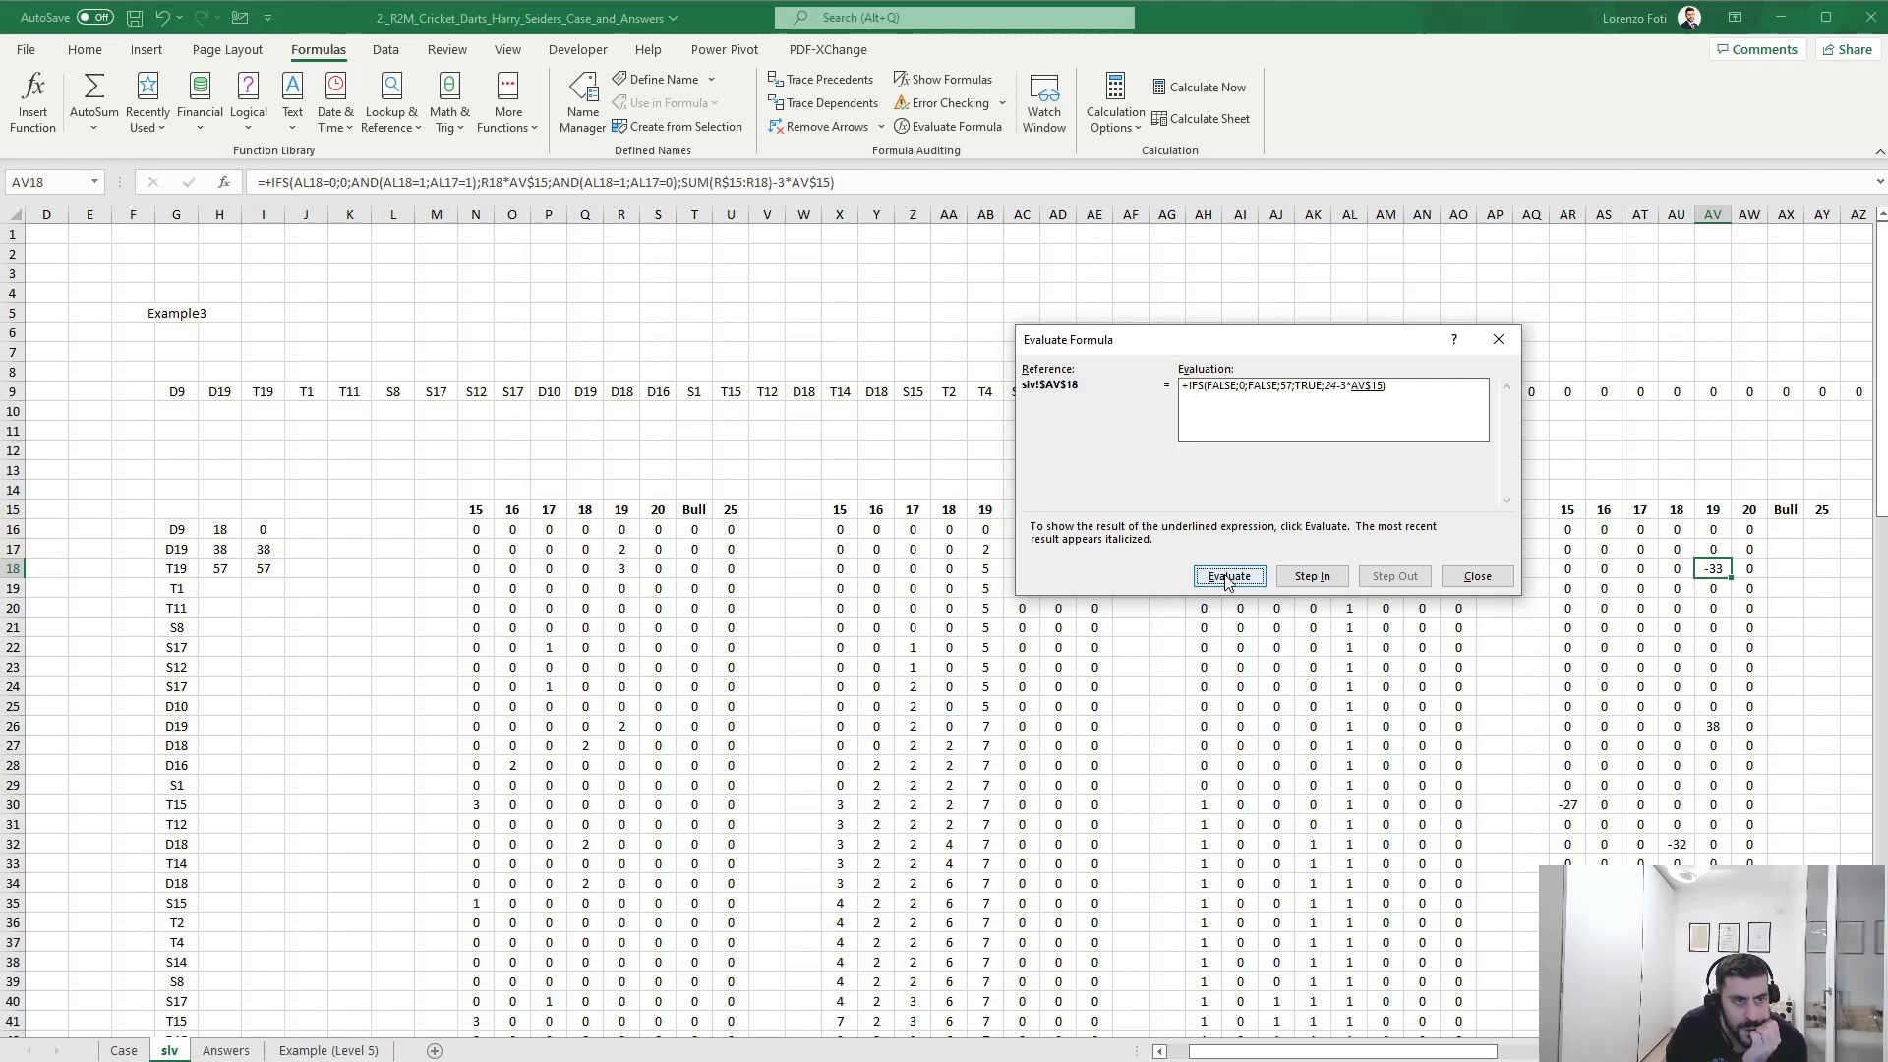
{"action": "left_click", "coordinate": [1472, 571]}
{"action": "left_click", "coordinate": [784, 183]}
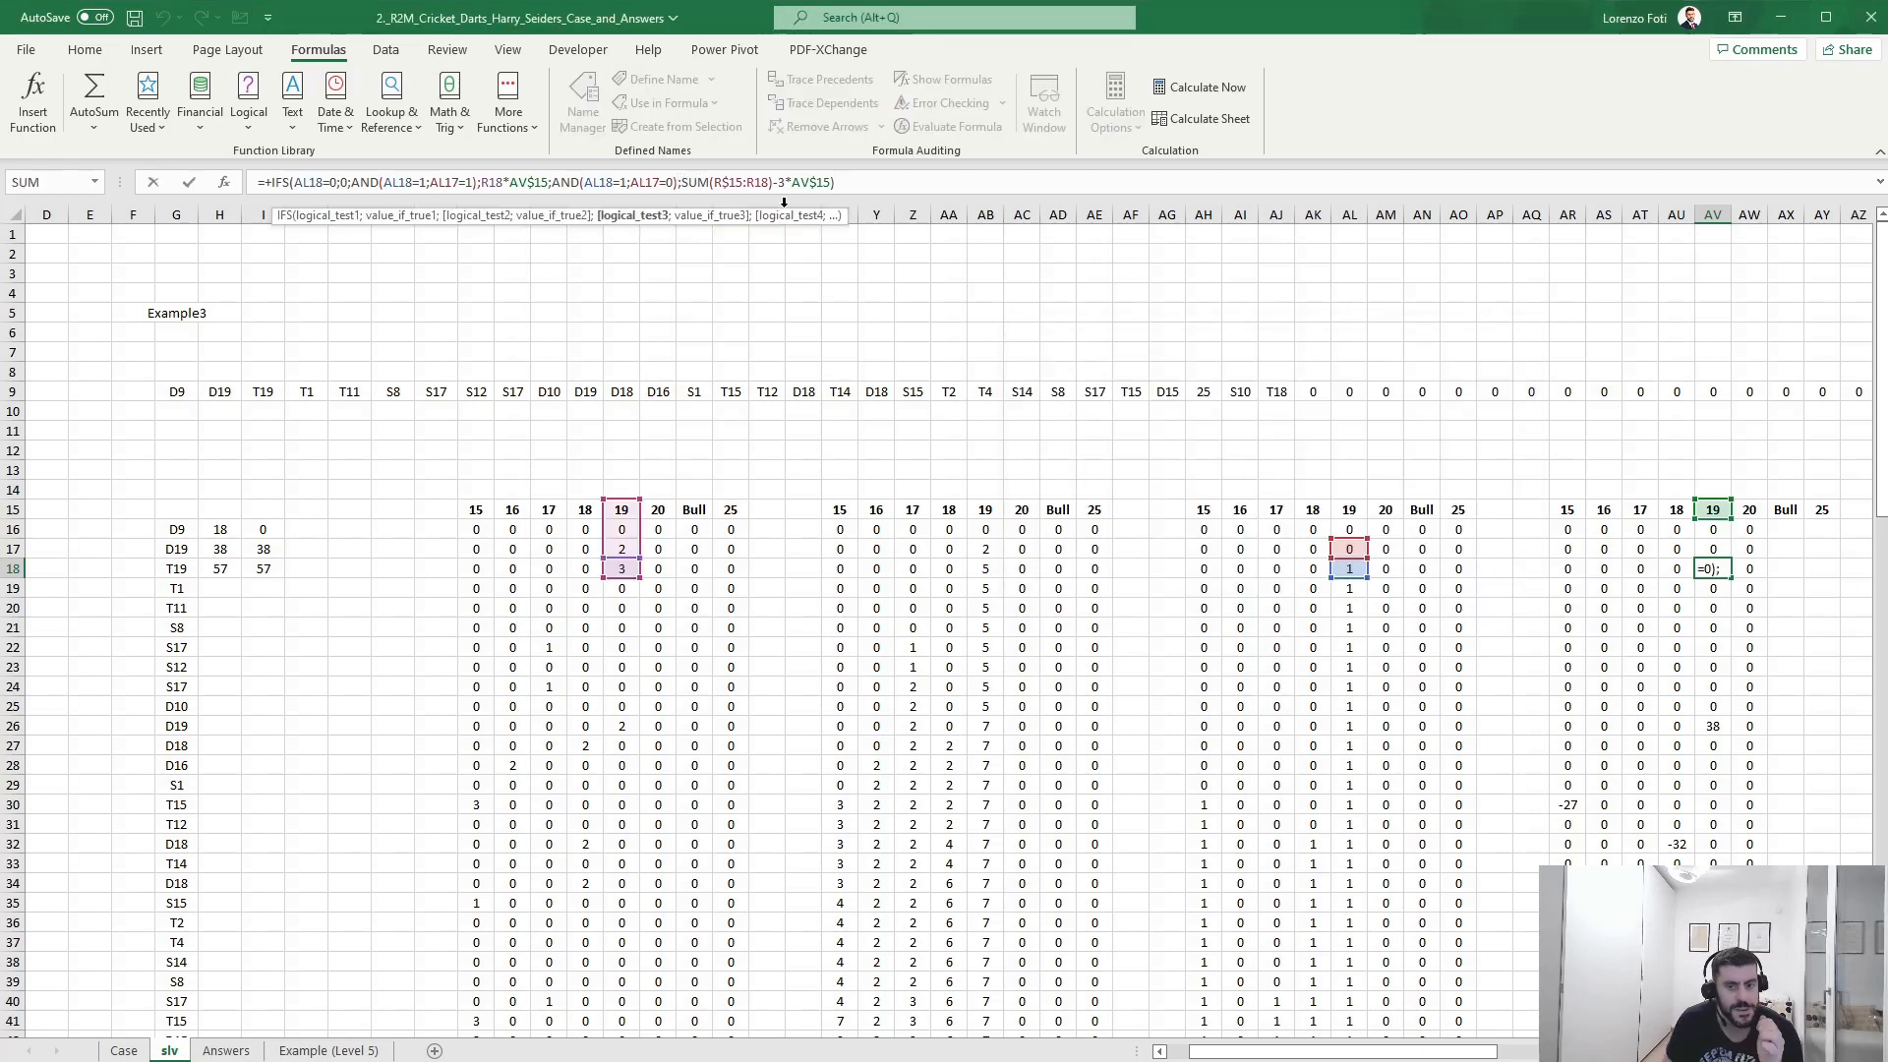
{"action": "key", "text": "Escape"}
- Group the subtraction in the AR16 formula's third result so it reads (SUM(N$15:N16)-3)*AR$15
{"action": "left_click", "coordinate": [1570, 530]}
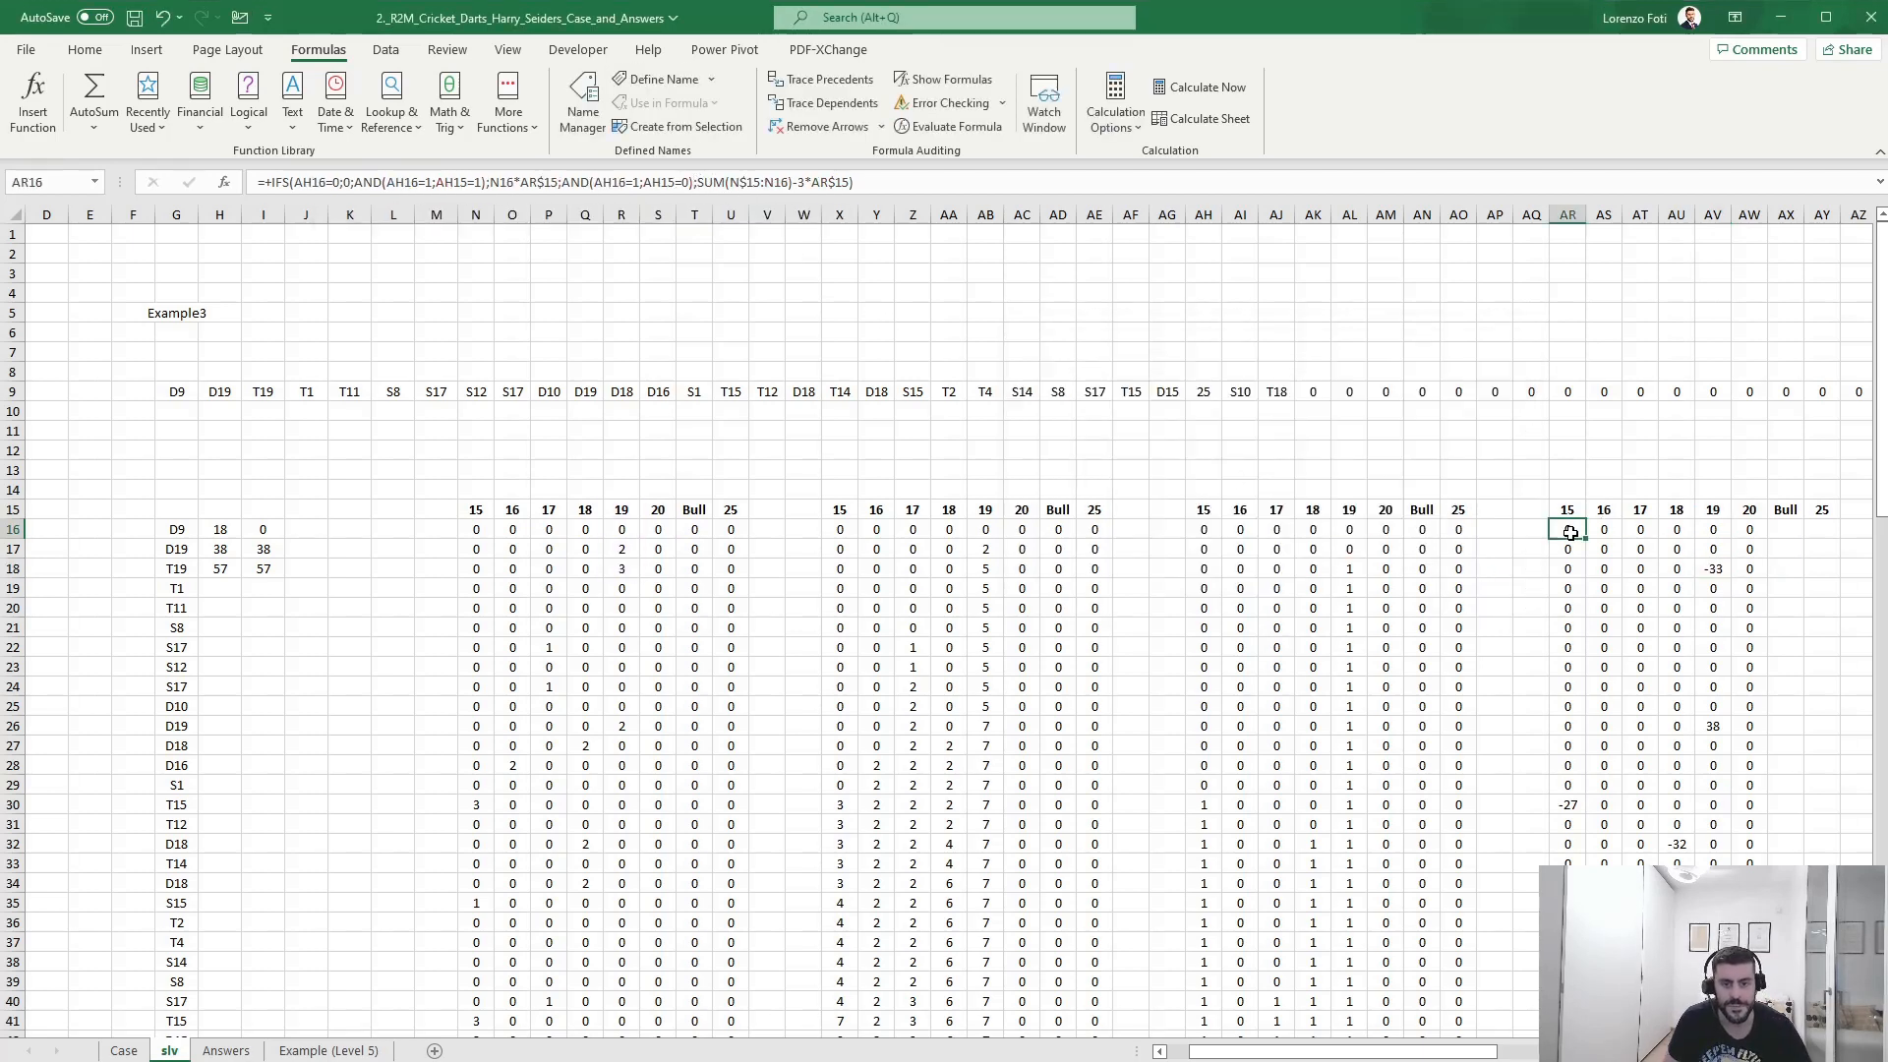
{"action": "left_click", "coordinate": [696, 182]}
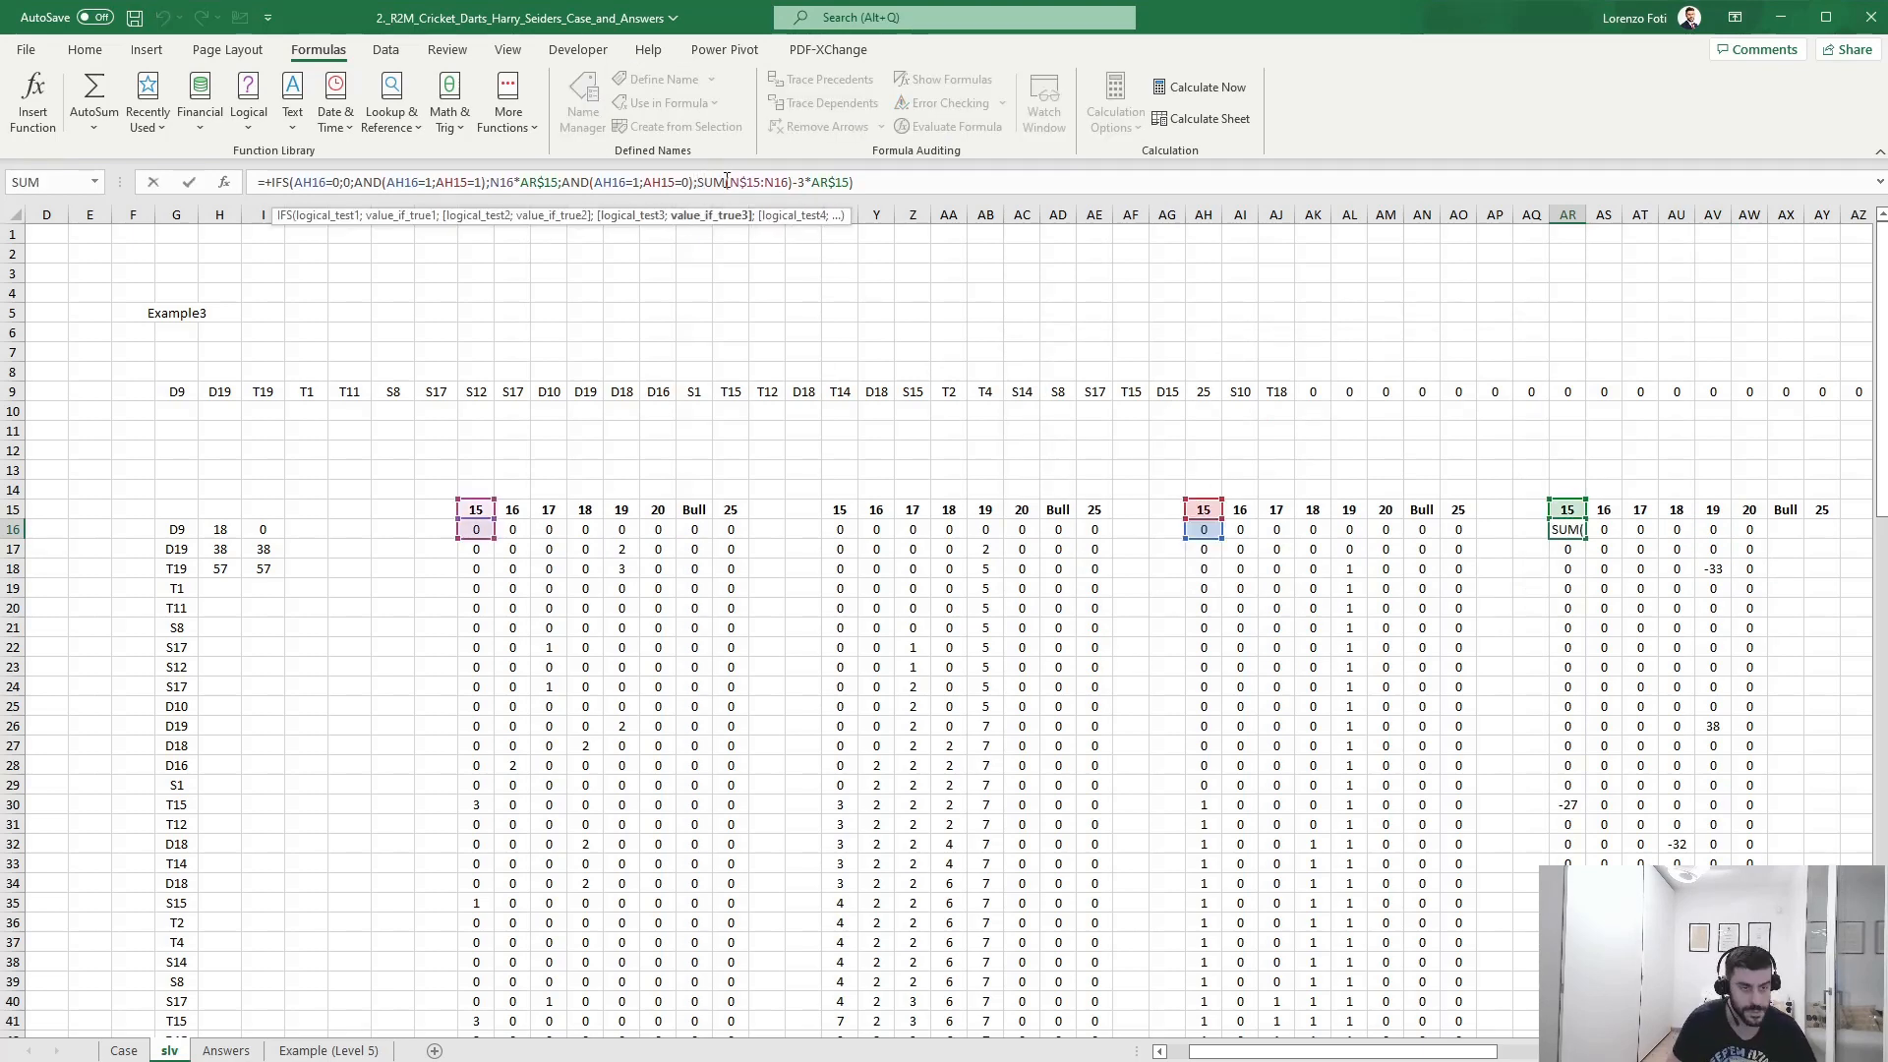
{"action": "type", "text": "("}
{"action": "key", "text": "Right"}
{"action": "key", "text": "Right"}
{"action": "key", "text": "Right"}
{"action": "key", "text": "Right"}
{"action": "key", "text": "Right"}
{"action": "key", "text": "Right"}
{"action": "key", "text": "Right"}
{"action": "key", "text": "Right"}
{"action": "key", "text": "Right"}
{"action": "key", "text": "Right"}
{"action": "key", "text": "Right"}
{"action": "key", "text": "Right"}
{"action": "key", "text": "Right"}
{"action": "key", "text": "Right"}
{"action": "key", "text": "Right"}
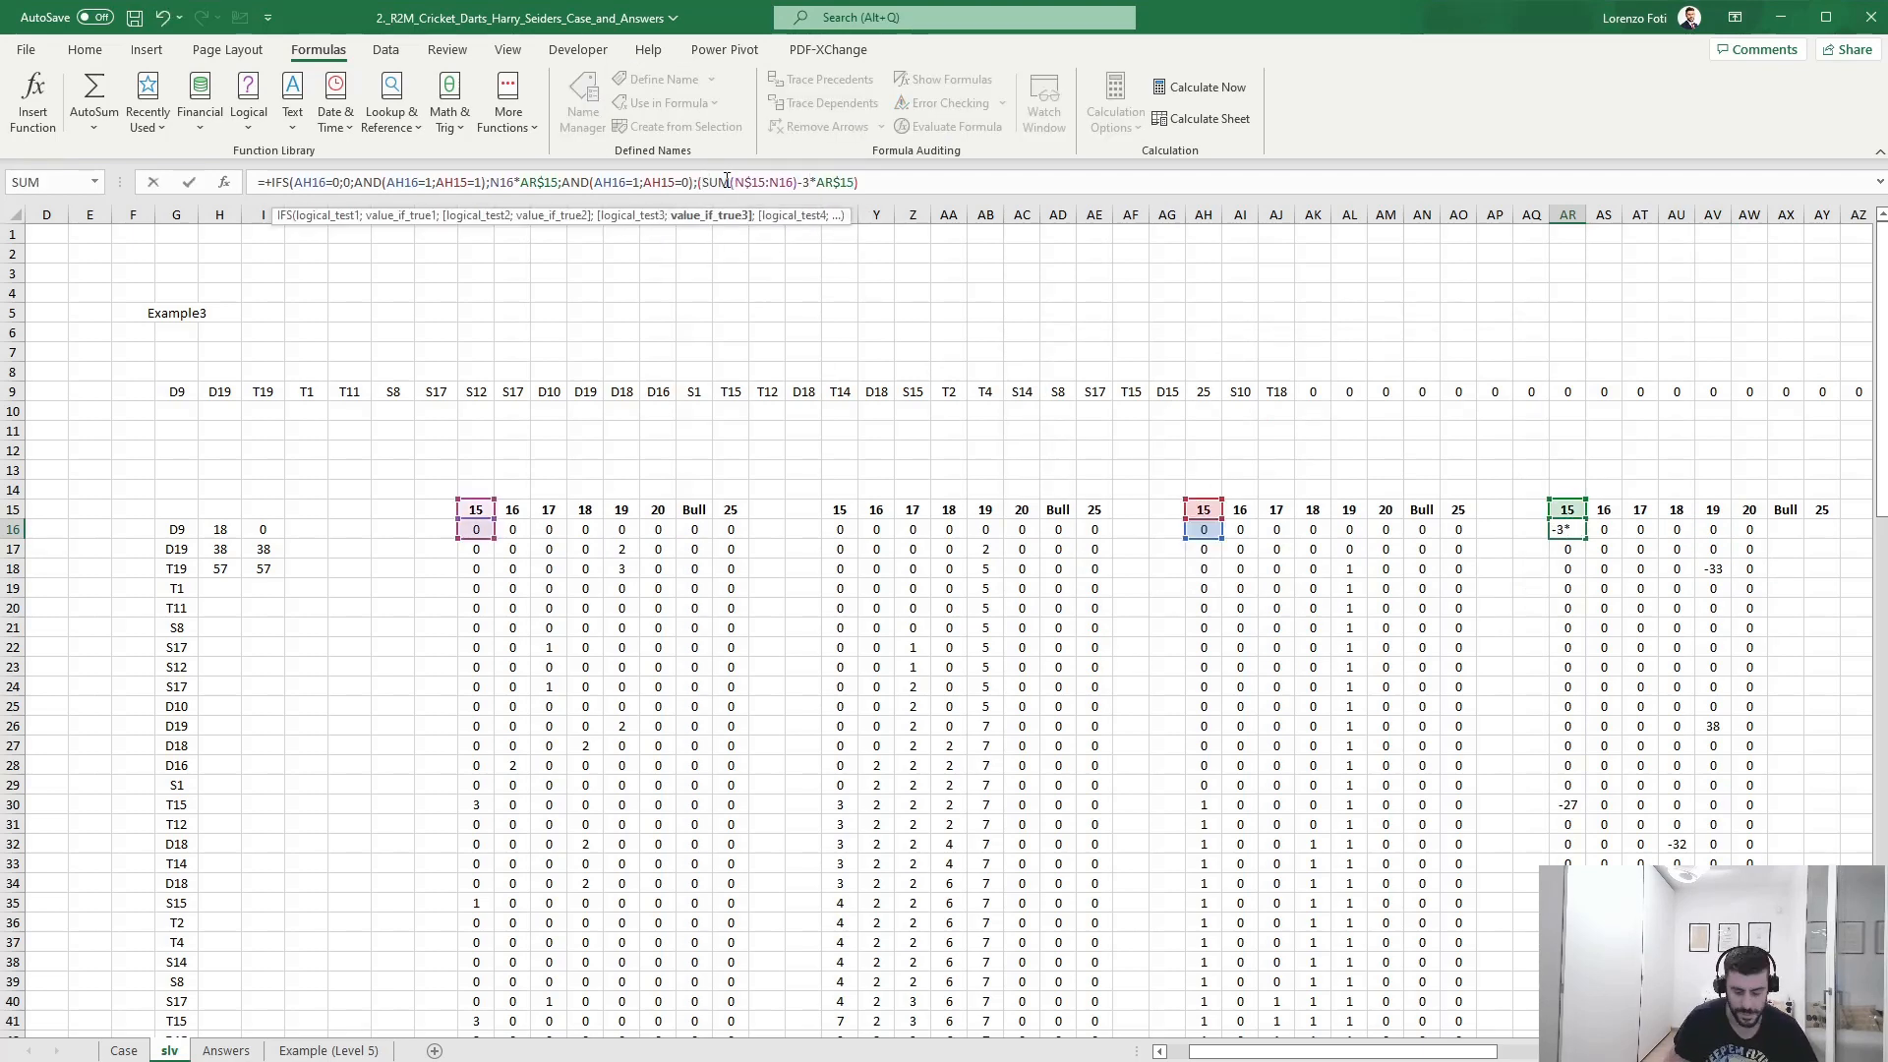
{"action": "type", "text": ")"}
{"action": "key", "text": "Return"}
- Fill the regrouped AR16 formula over the whole scoring range AR16:AW45
{"action": "key", "text": "Up"}
{"action": "key", "text": "ctrl+c"}
{"action": "key", "text": "ctrl+shift+Right"}
{"action": "key", "text": "ctrl+shift+Down"}
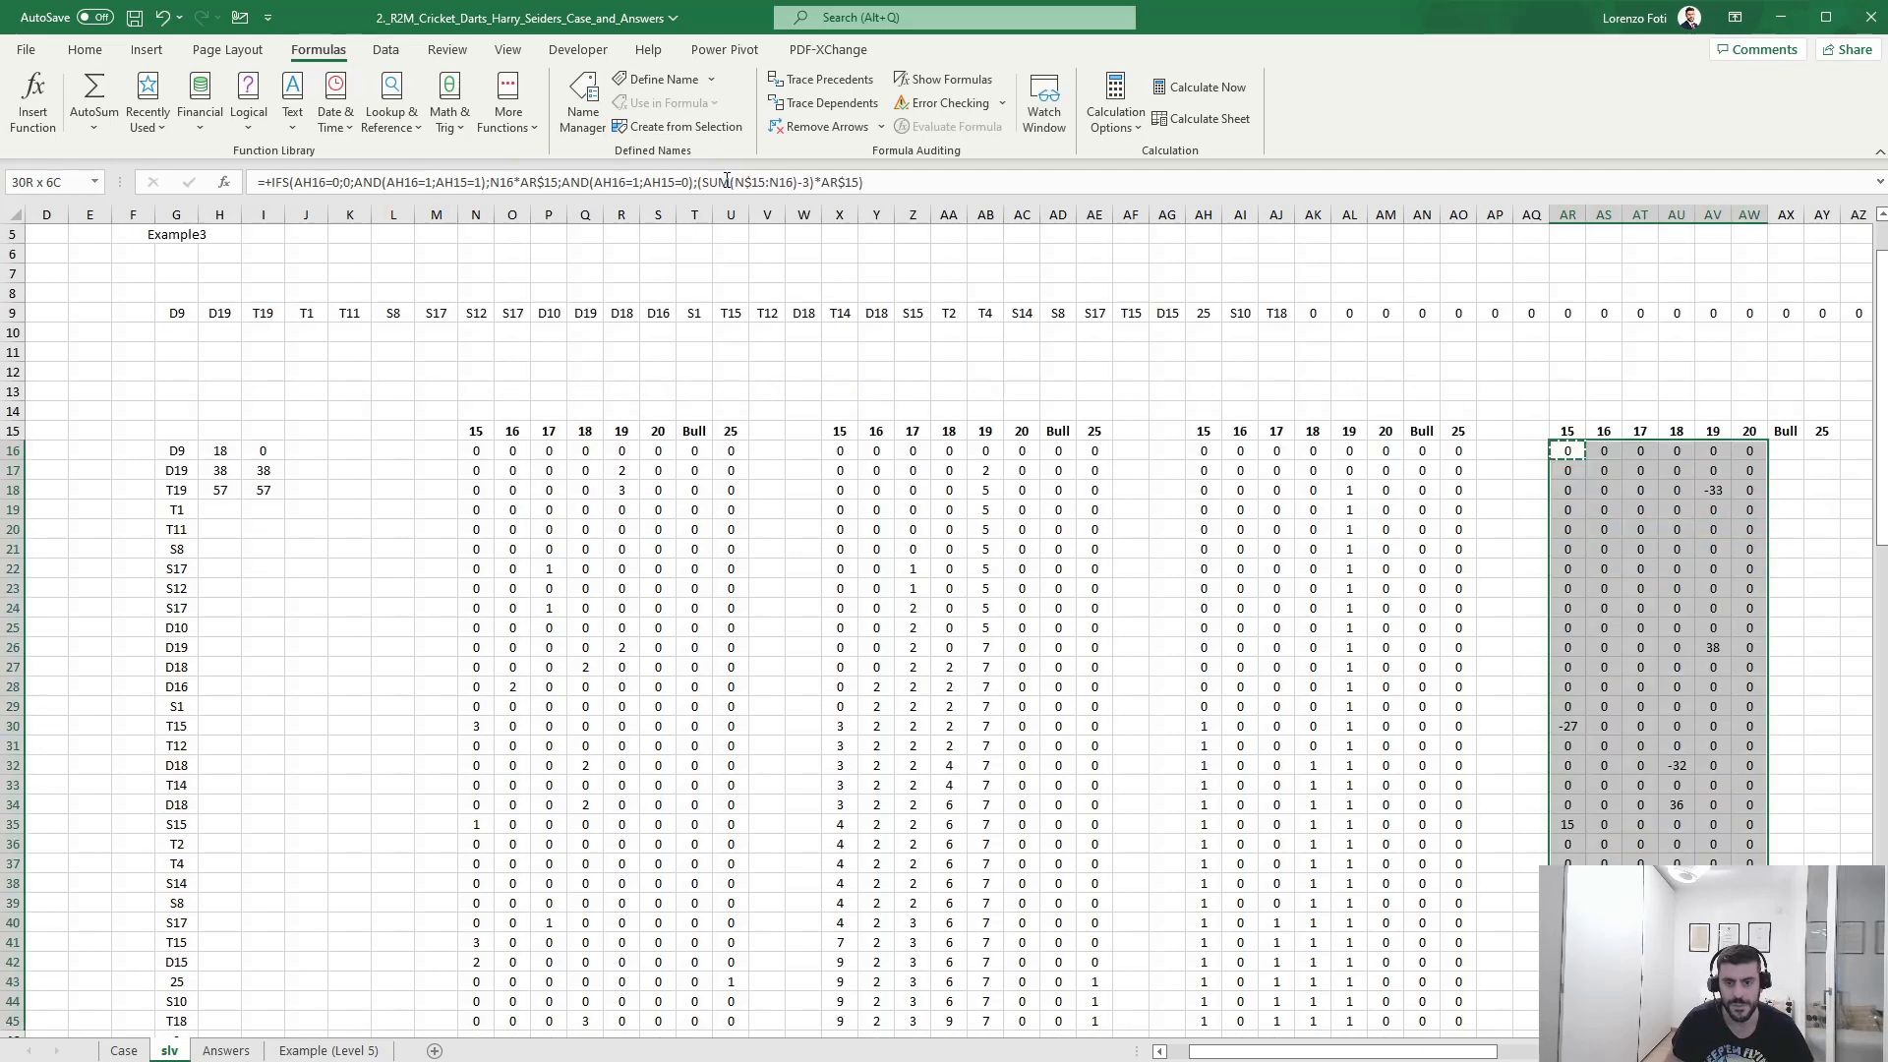
{"action": "key", "text": "Return"}
- Examine the range summed by the AV18 formula for the T19 throw
{"action": "key", "text": "Right"}
{"action": "key", "text": "Right"}
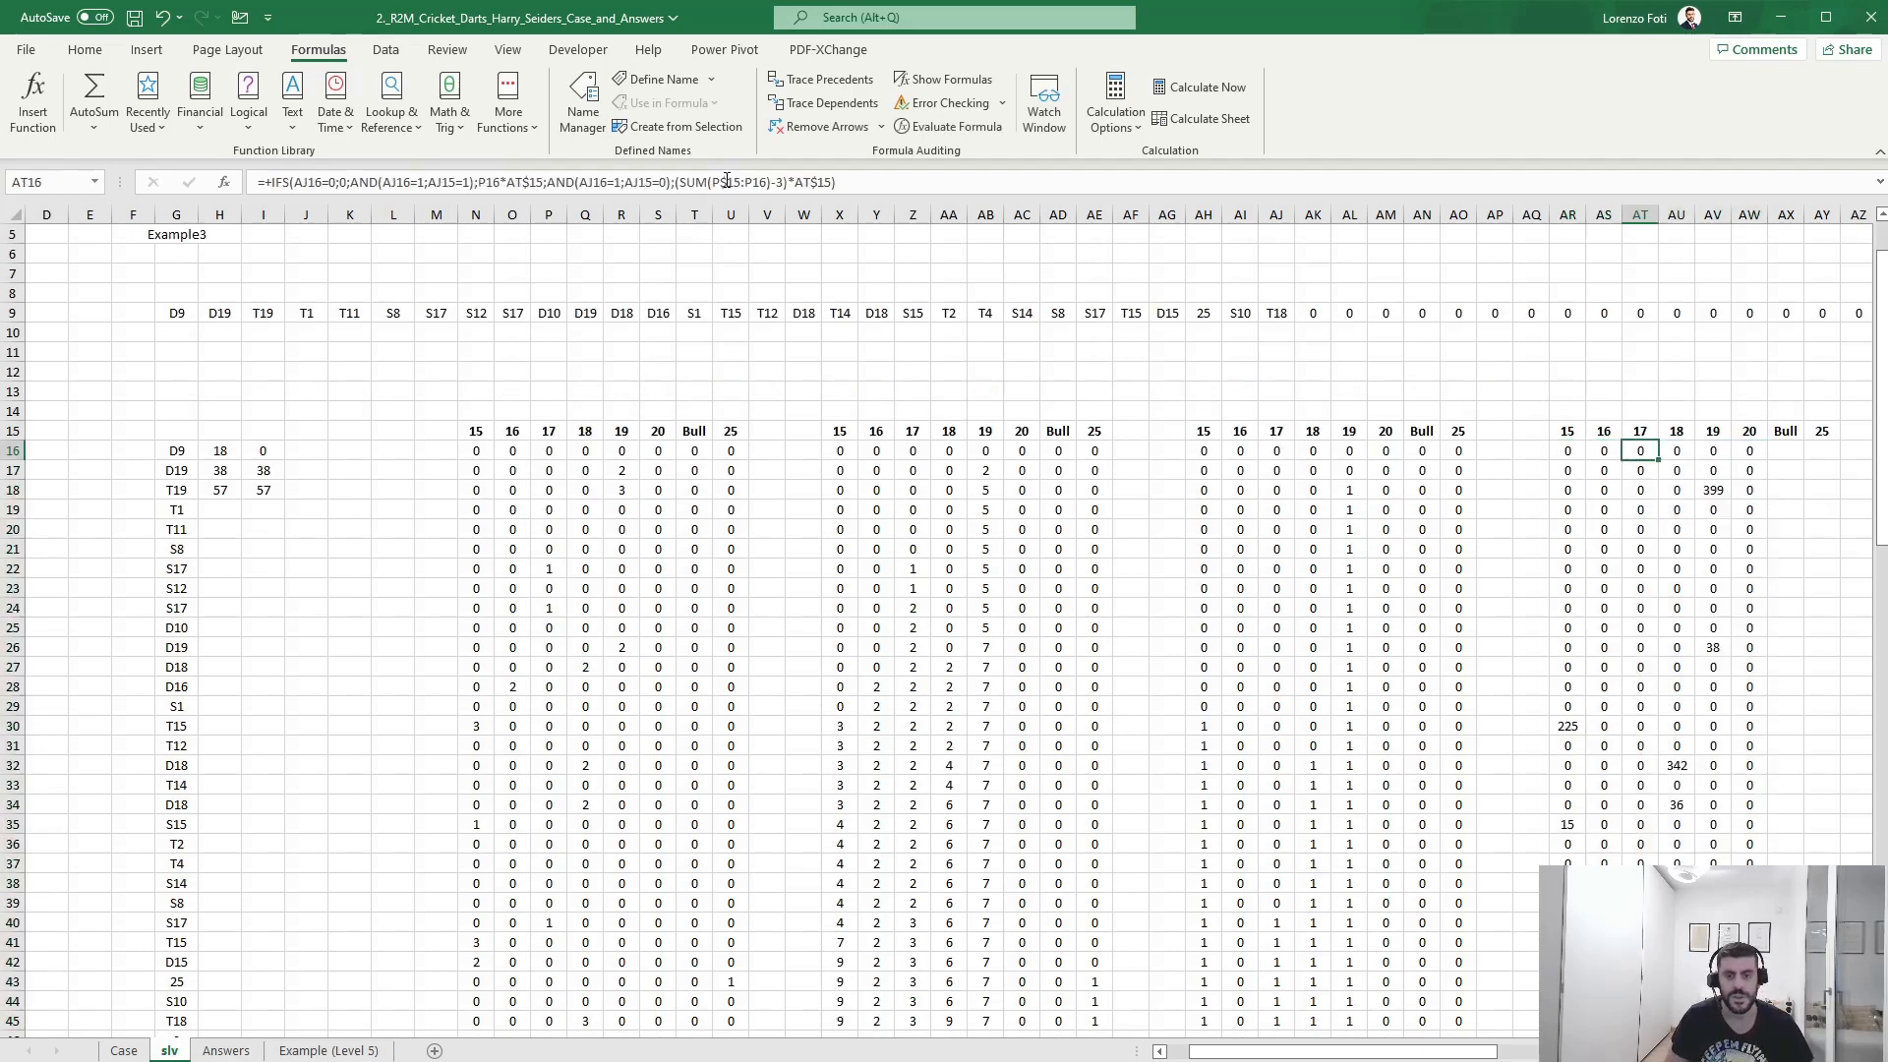
{"action": "key", "text": "Right"}
{"action": "key", "text": "Down"}
{"action": "key", "text": "Down"}
{"action": "key", "text": "Right"}
{"action": "key", "text": "F2"}
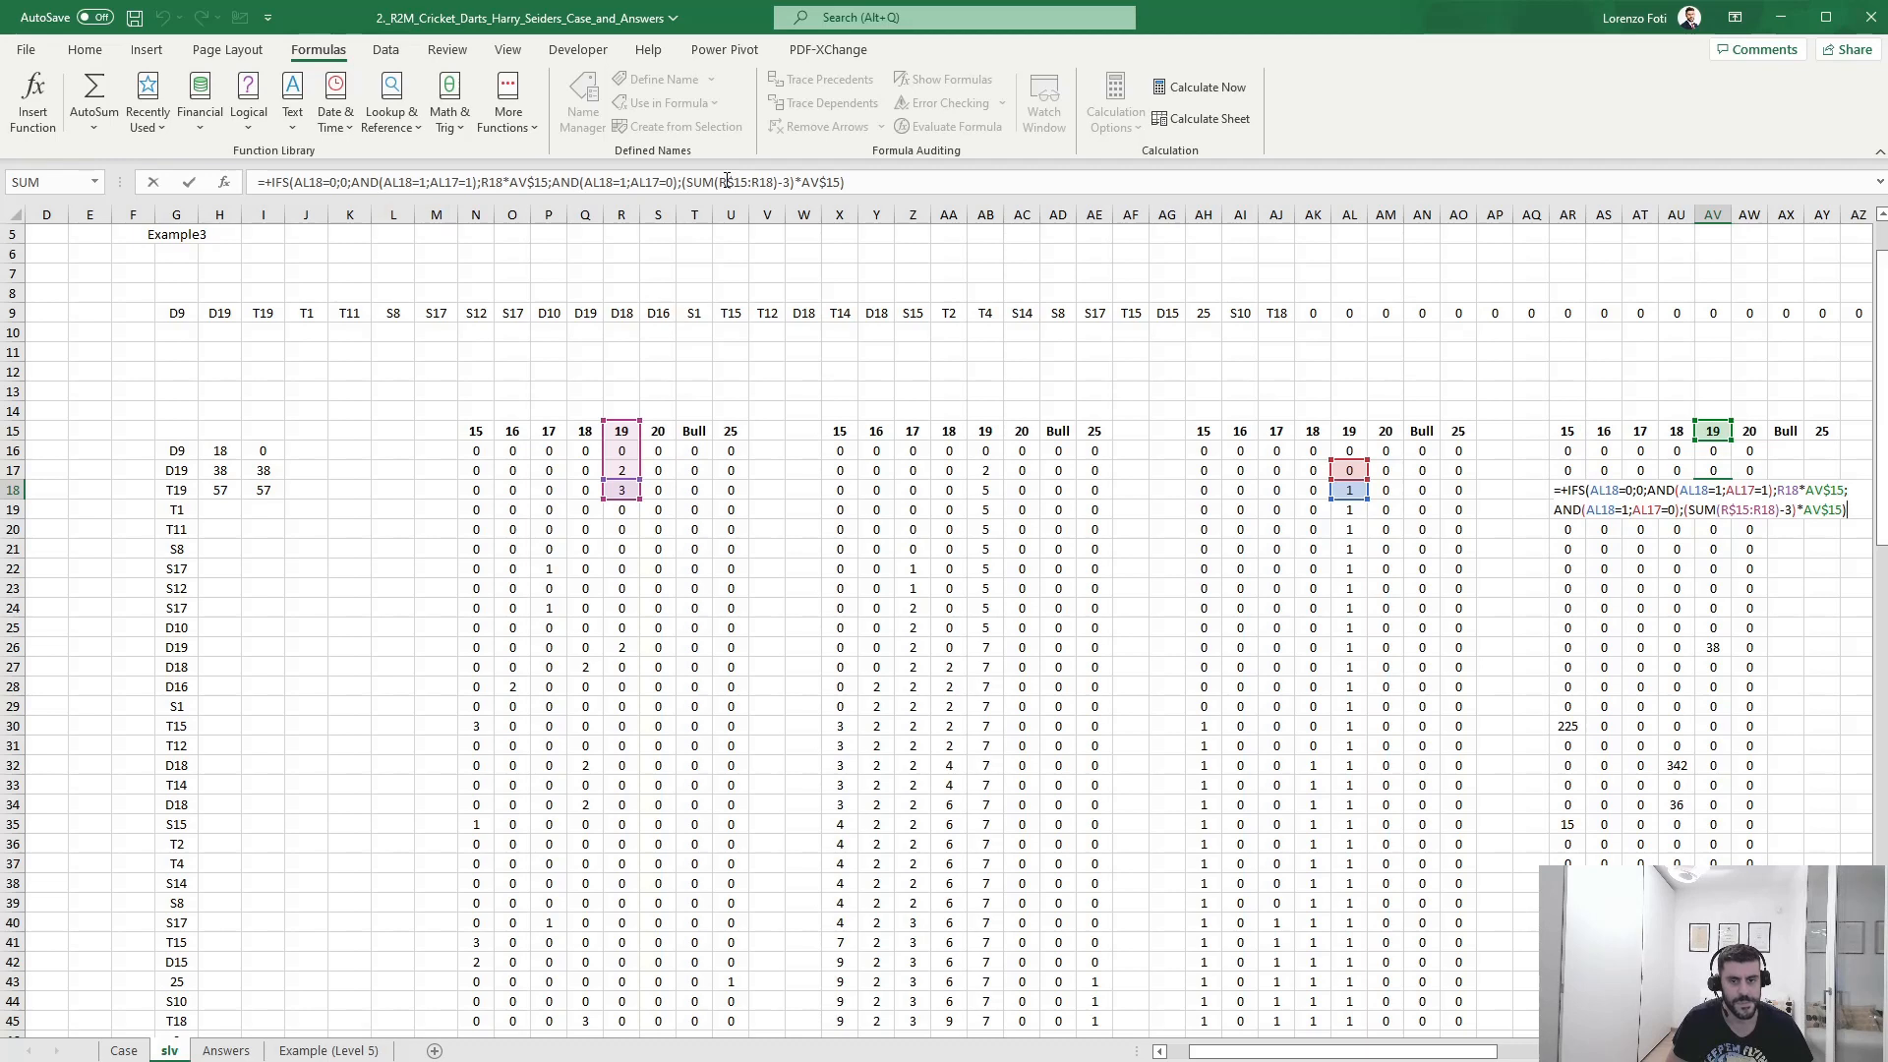
{"action": "key", "text": "Escape"}
- Start the sum in AR16 below the header row, changing its range to N$16:N16
{"action": "key", "text": "Up"}
{"action": "key", "text": "Up"}
{"action": "key", "text": "Left"}
{"action": "key", "text": "Left"}
{"action": "key", "text": "Left"}
{"action": "key", "text": "Left"}
{"action": "key", "text": "F2"}
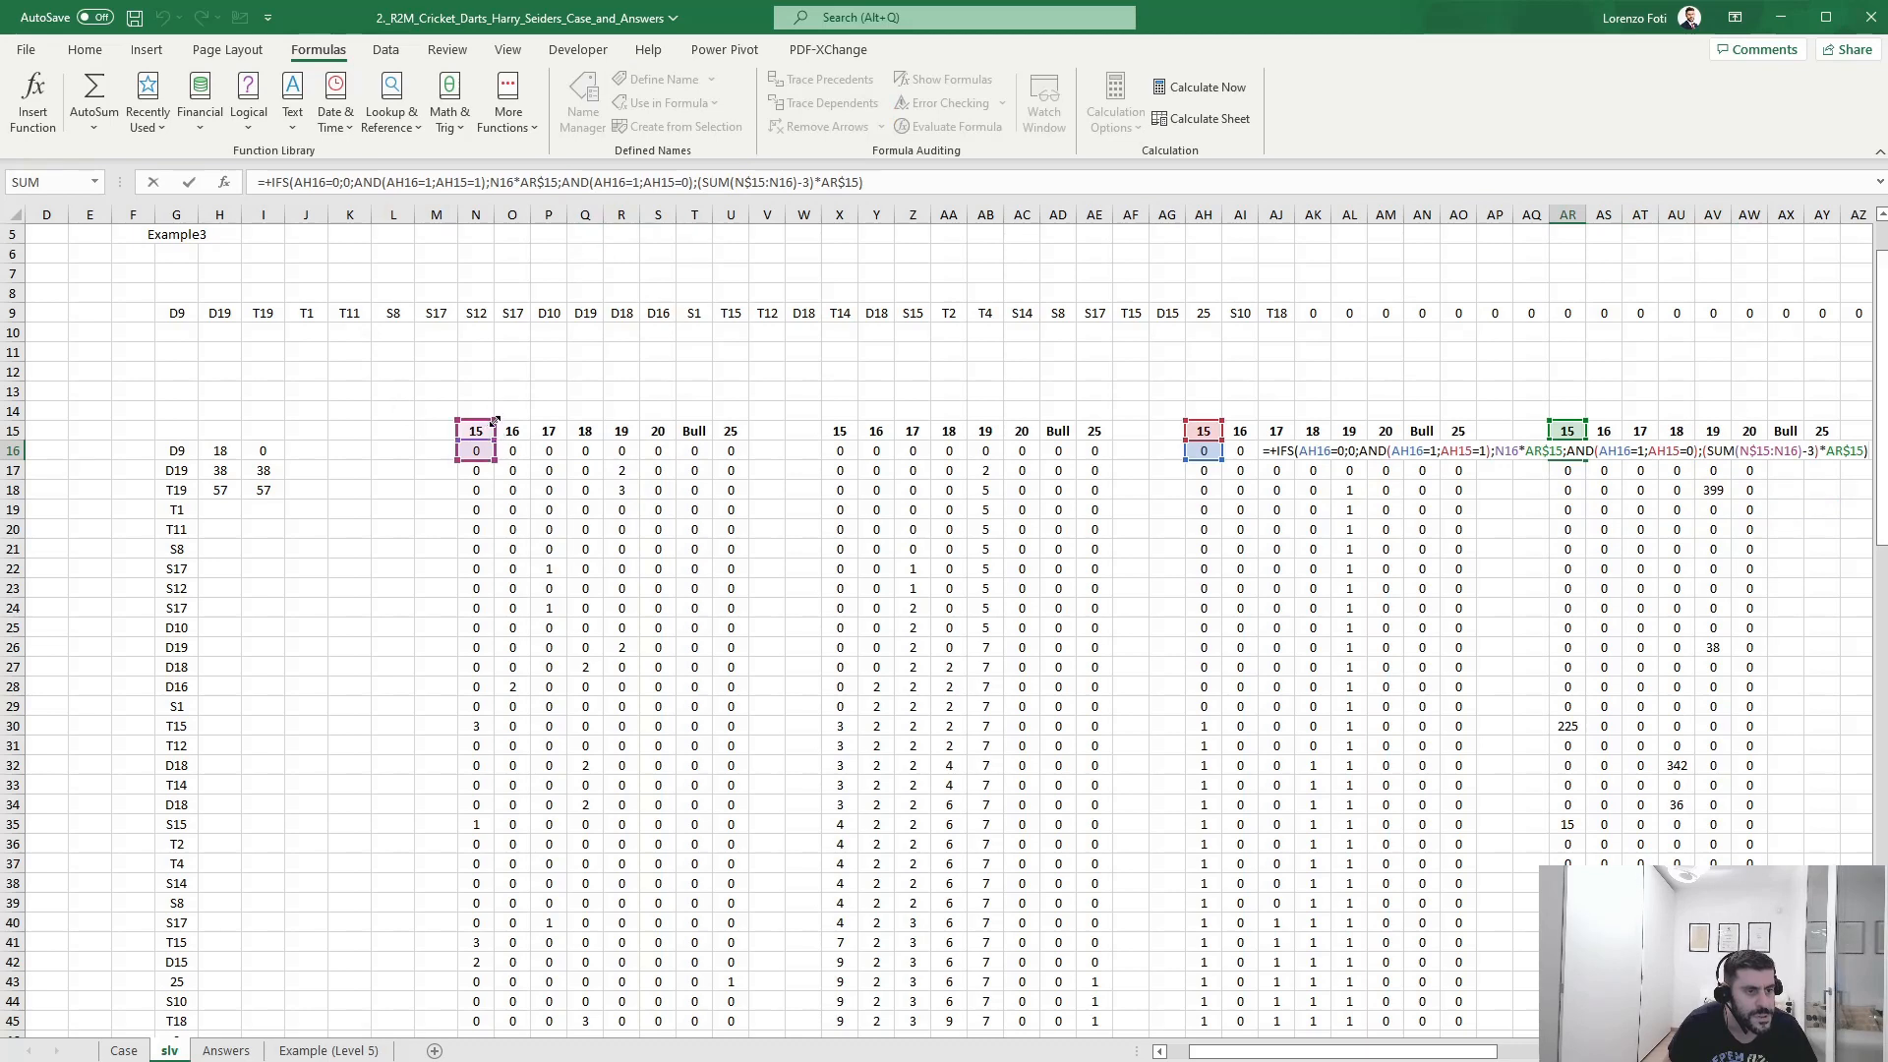
{"action": "left_click_drag", "start_coordinate": [494, 421], "coordinate": [495, 444]}
{"action": "key", "text": "ctrl+Return"}
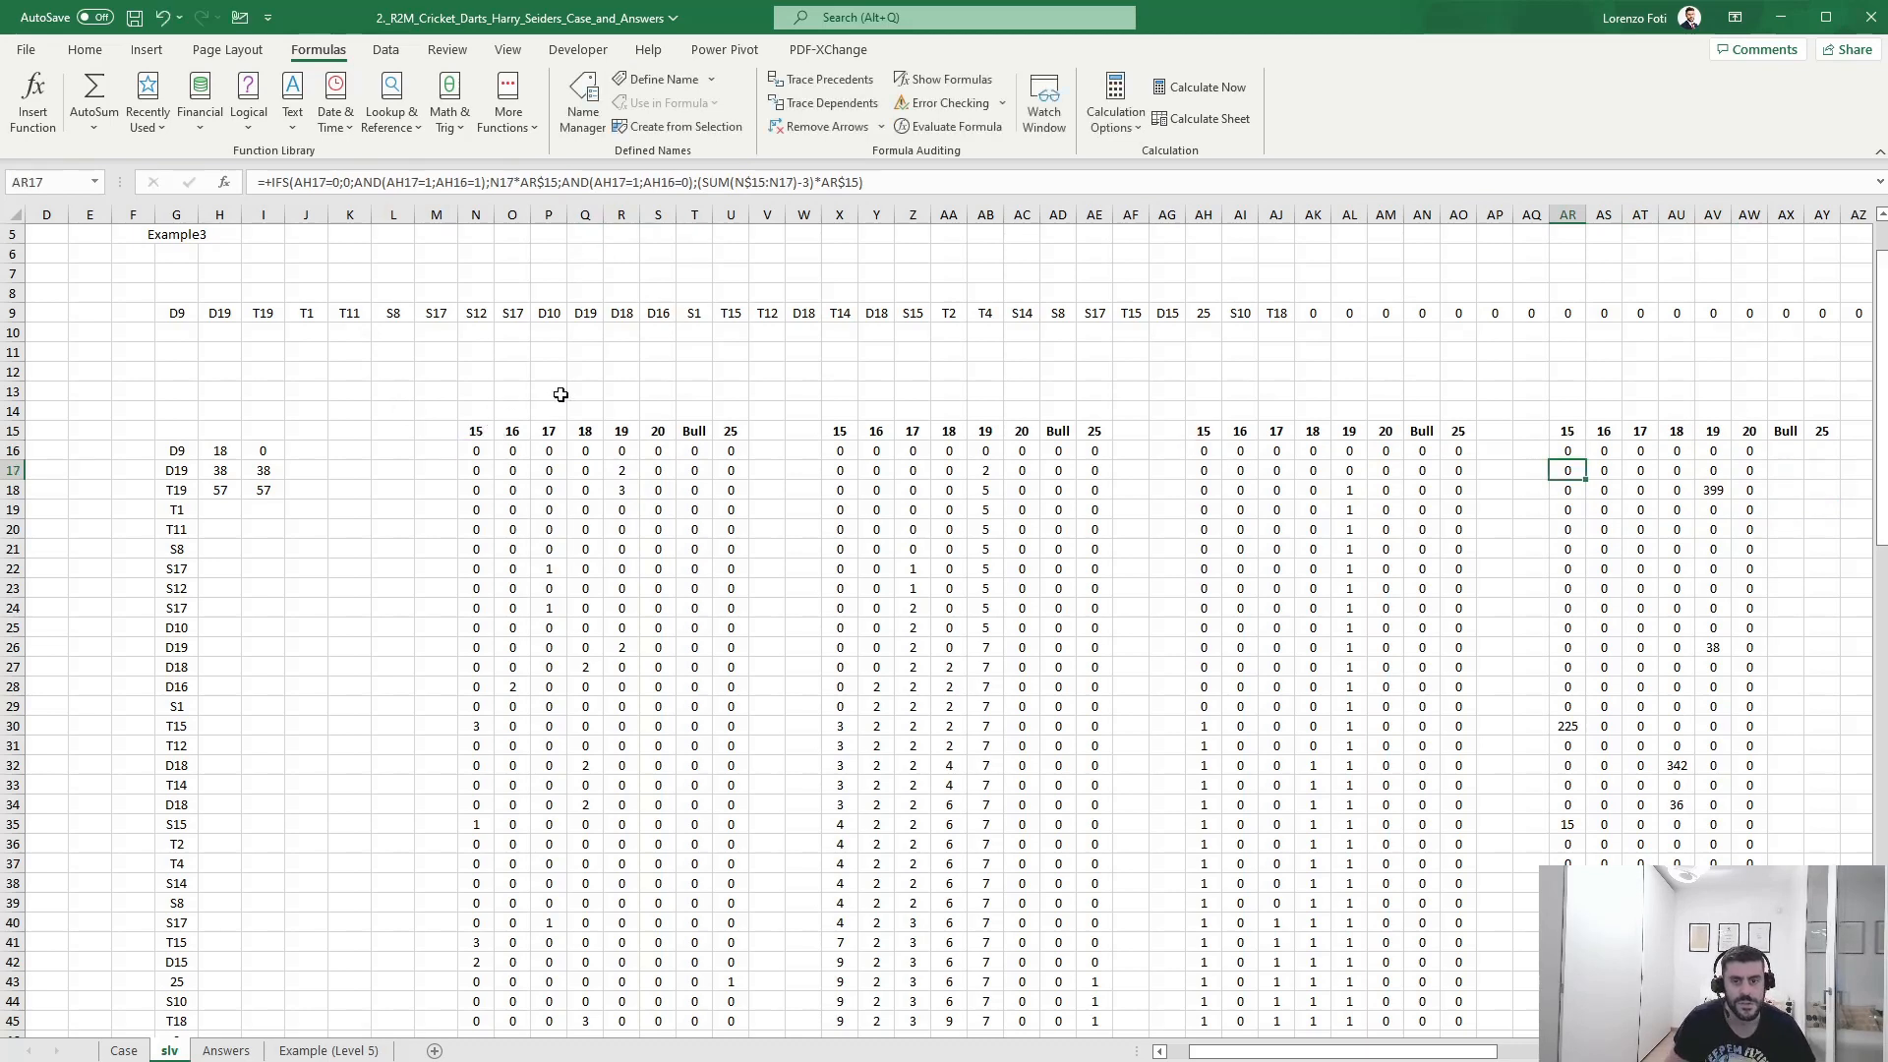
- Copy the AR16 formula with the shortened sum range over AR16:AW45
{"action": "key", "text": "ctrl+c"}
{"action": "key", "text": "ctrl+shift+Right"}
{"action": "key", "text": "ctrl+shift+Down"}
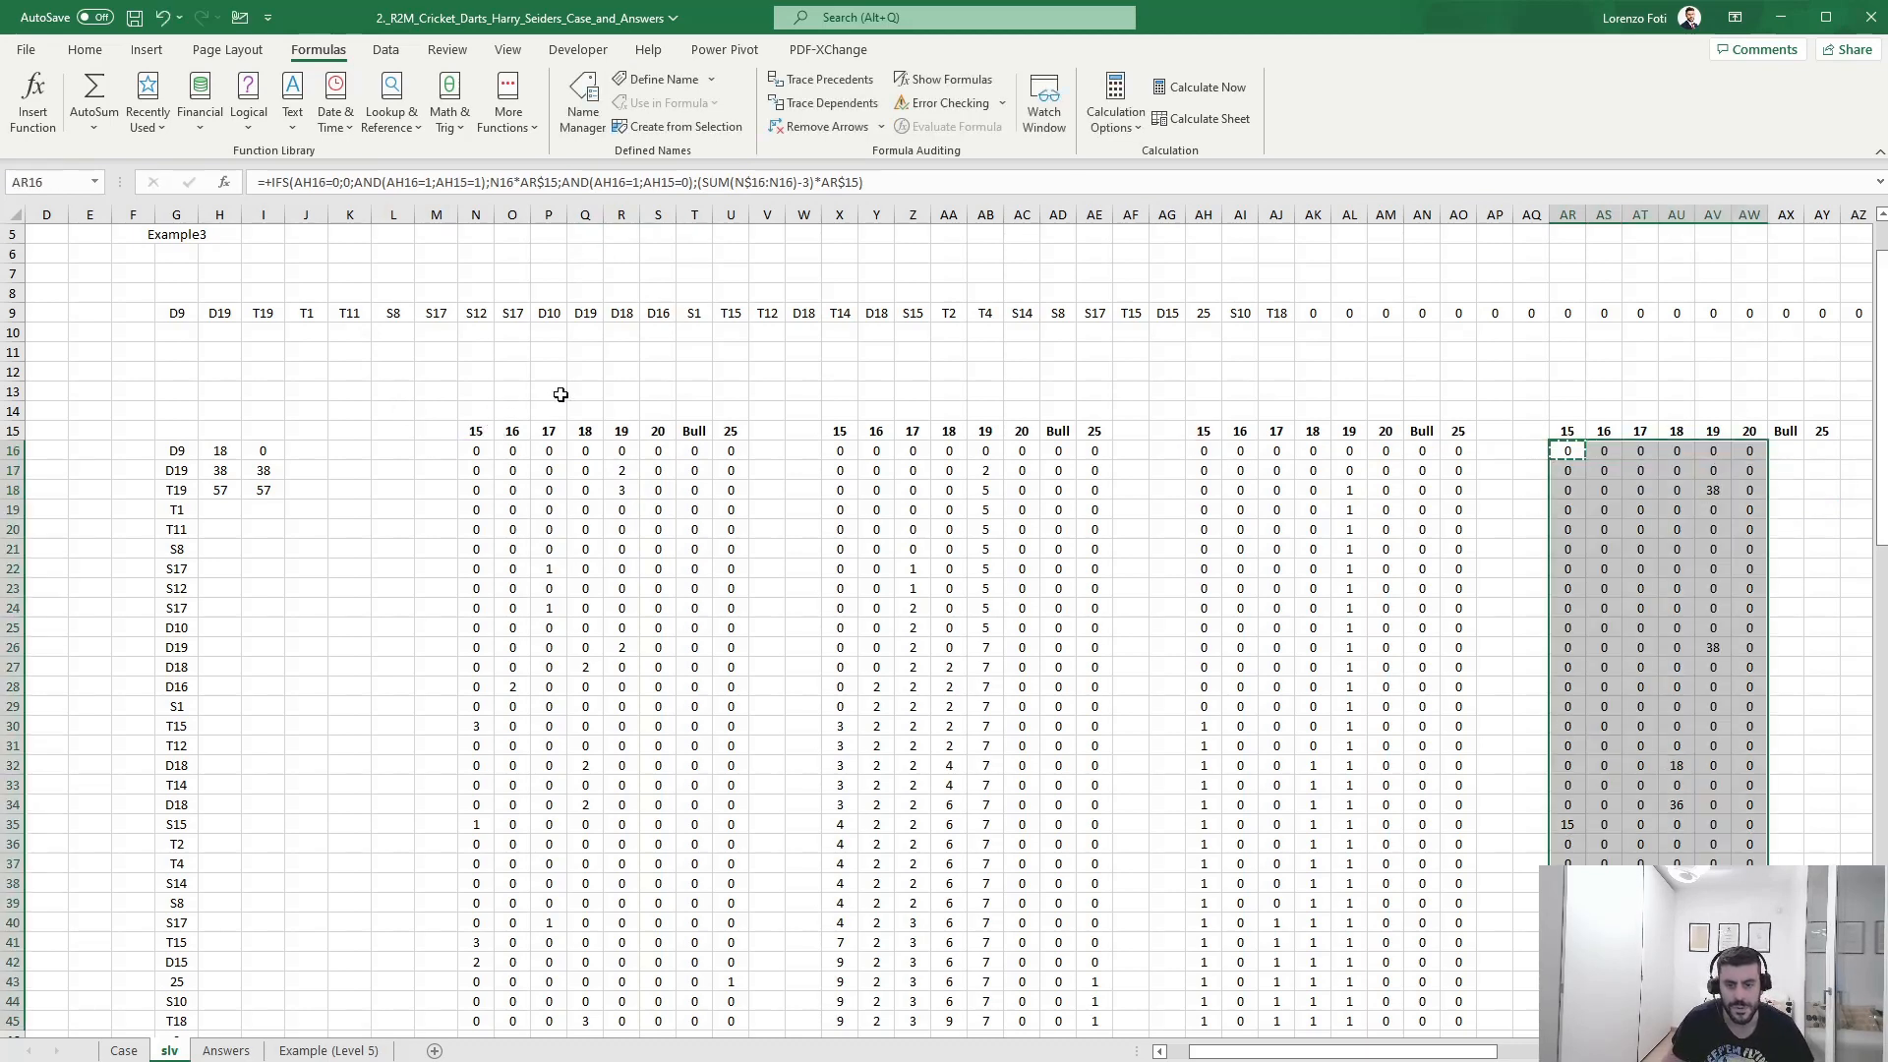
{"action": "key", "text": "ctrl+v"}
{"action": "key", "text": "Up"}
{"action": "key", "text": "Down"}
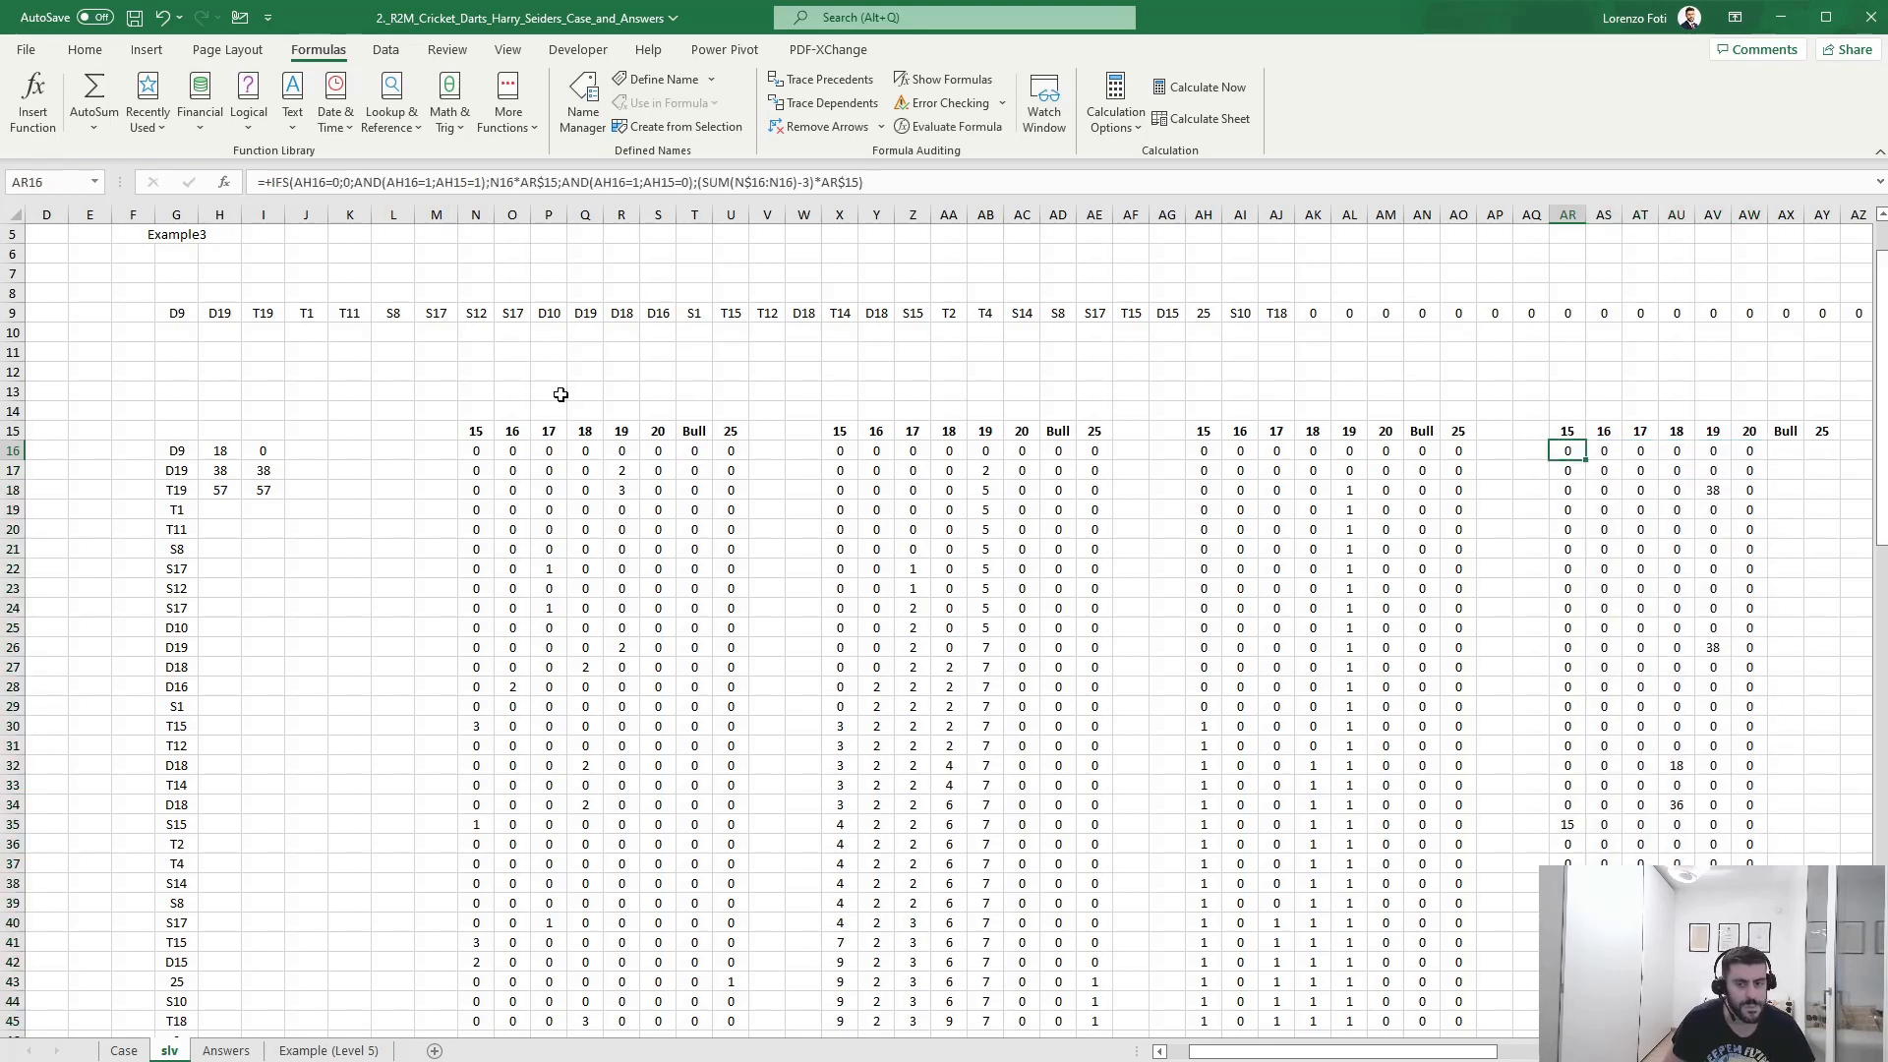
- Compare the total of the AR16:AW45 scores with the Example3 answer on the Case sheet, then return to slv
{"action": "key", "text": "ctrl+shift+Down"}
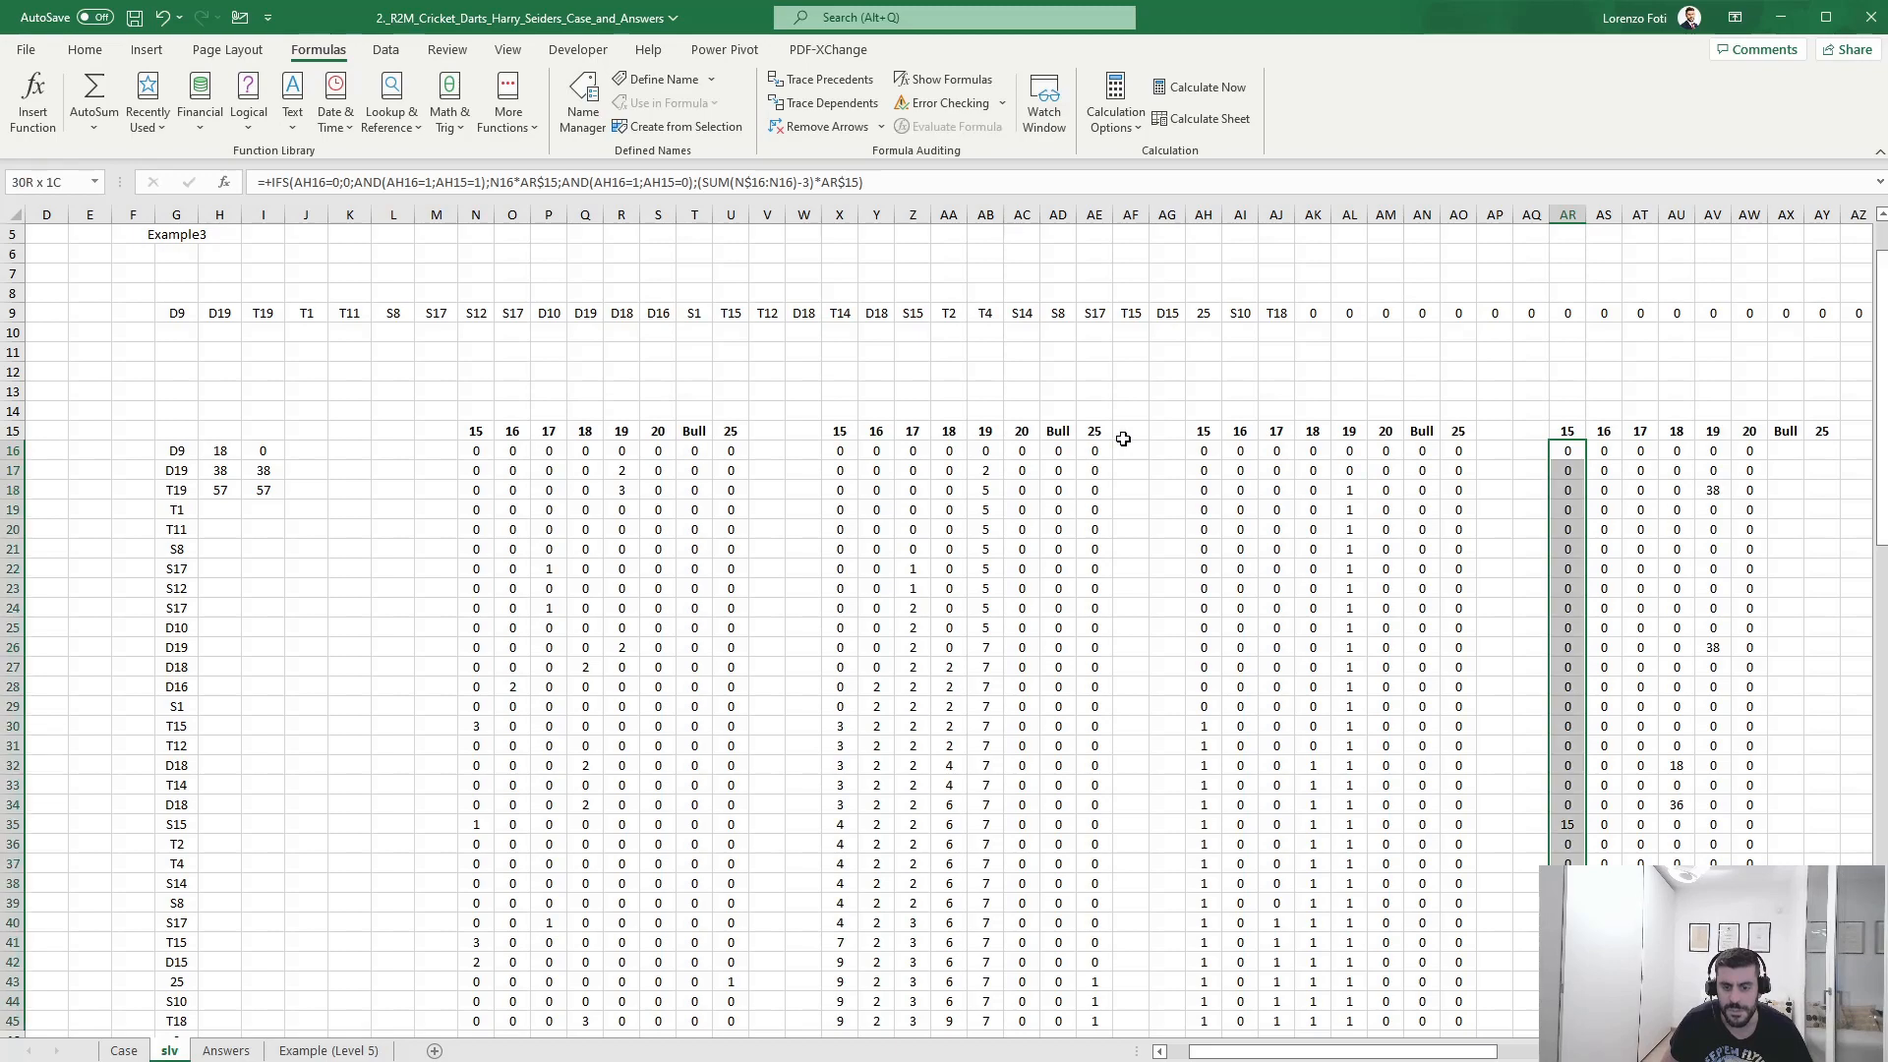
{"action": "key", "text": "ctrl+shift+Right"}
{"action": "left_click", "coordinate": [123, 1050]}
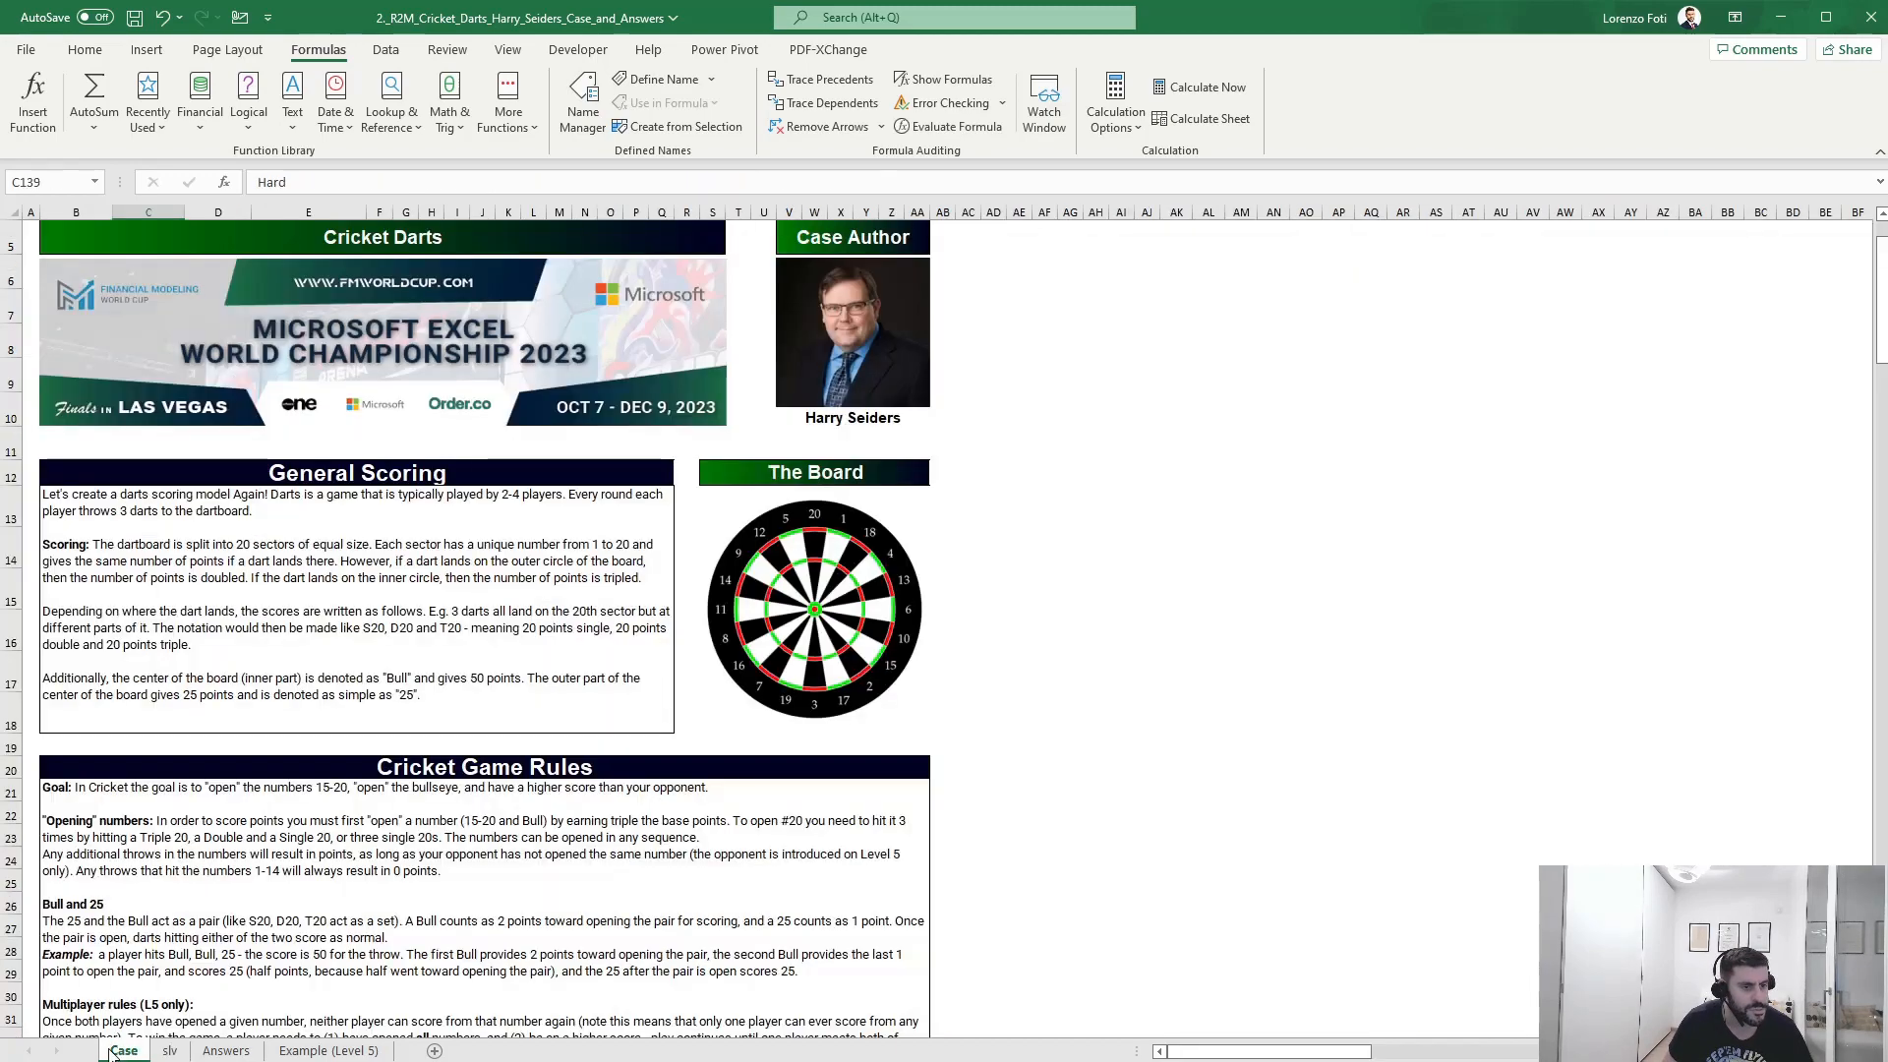
{"action": "scroll", "coordinate": [300, 906], "scroll_direction": "down", "scroll_amount": 20}
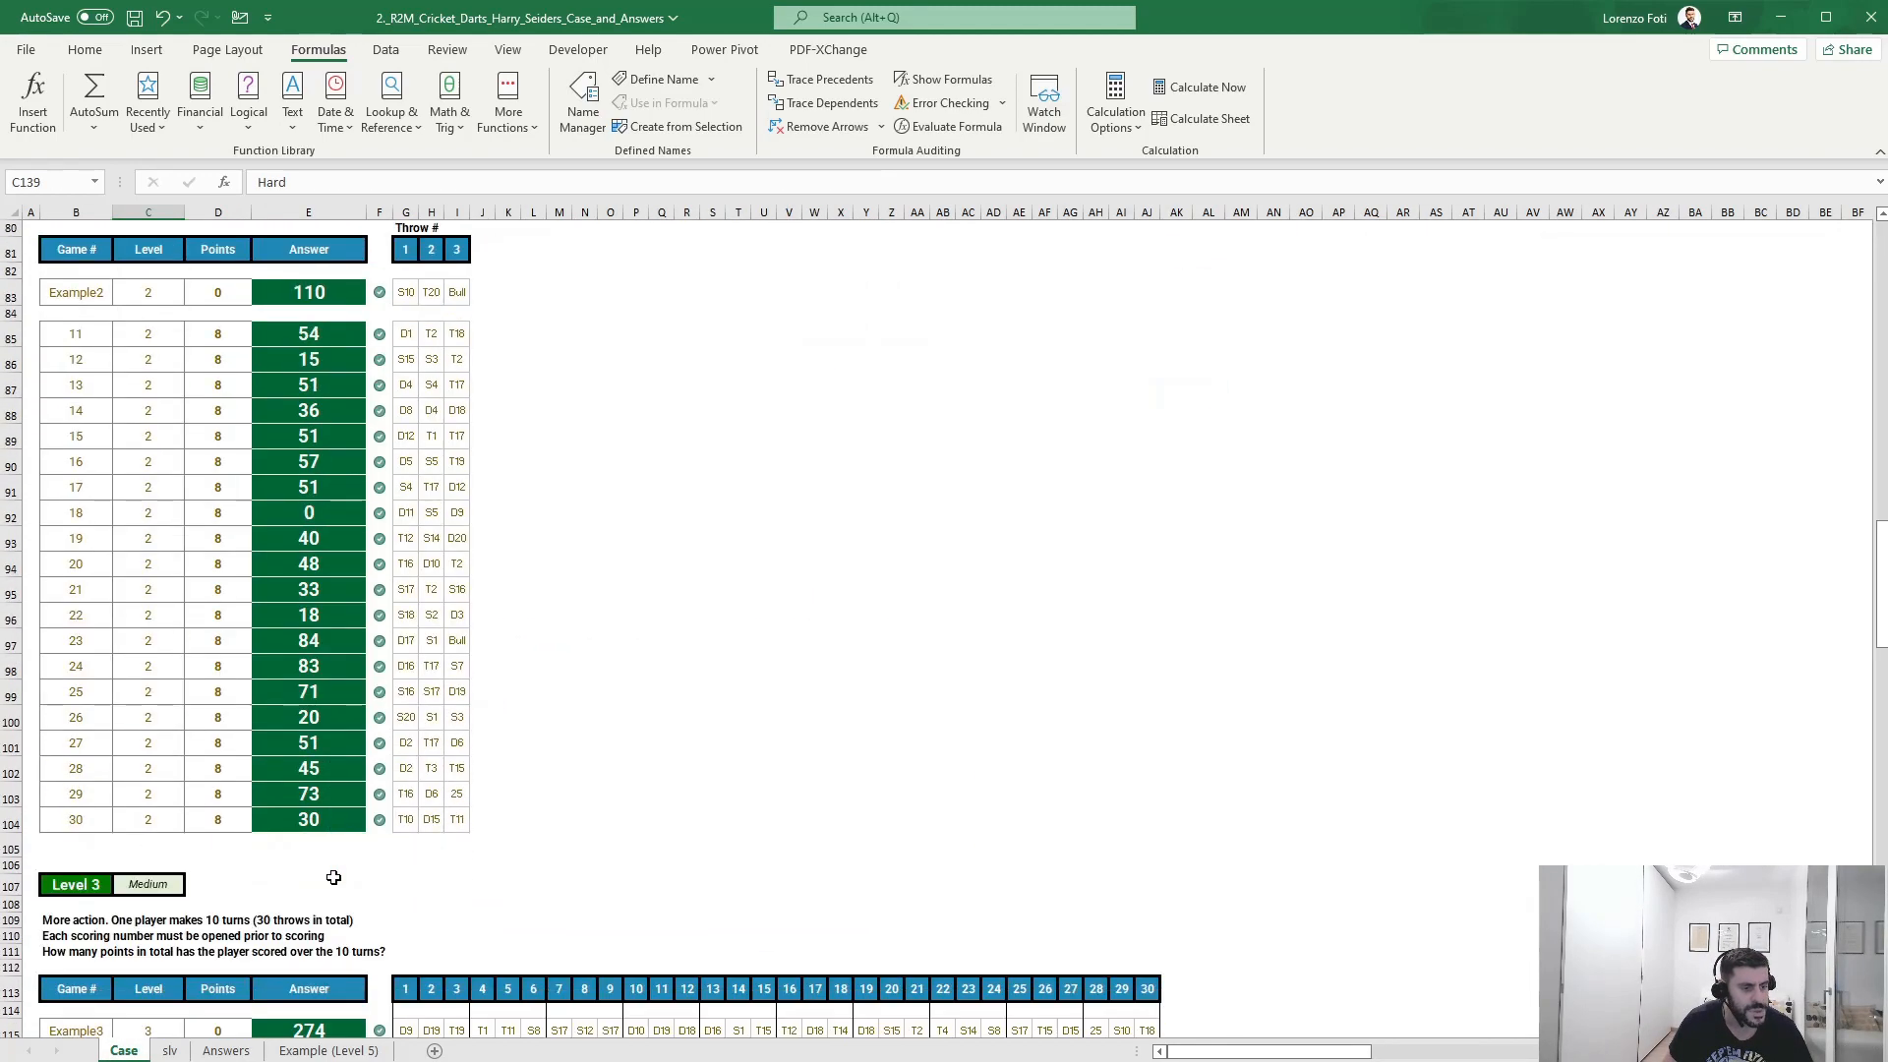
{"action": "left_click", "coordinate": [308, 522]}
{"action": "left_click", "coordinate": [170, 1051]}
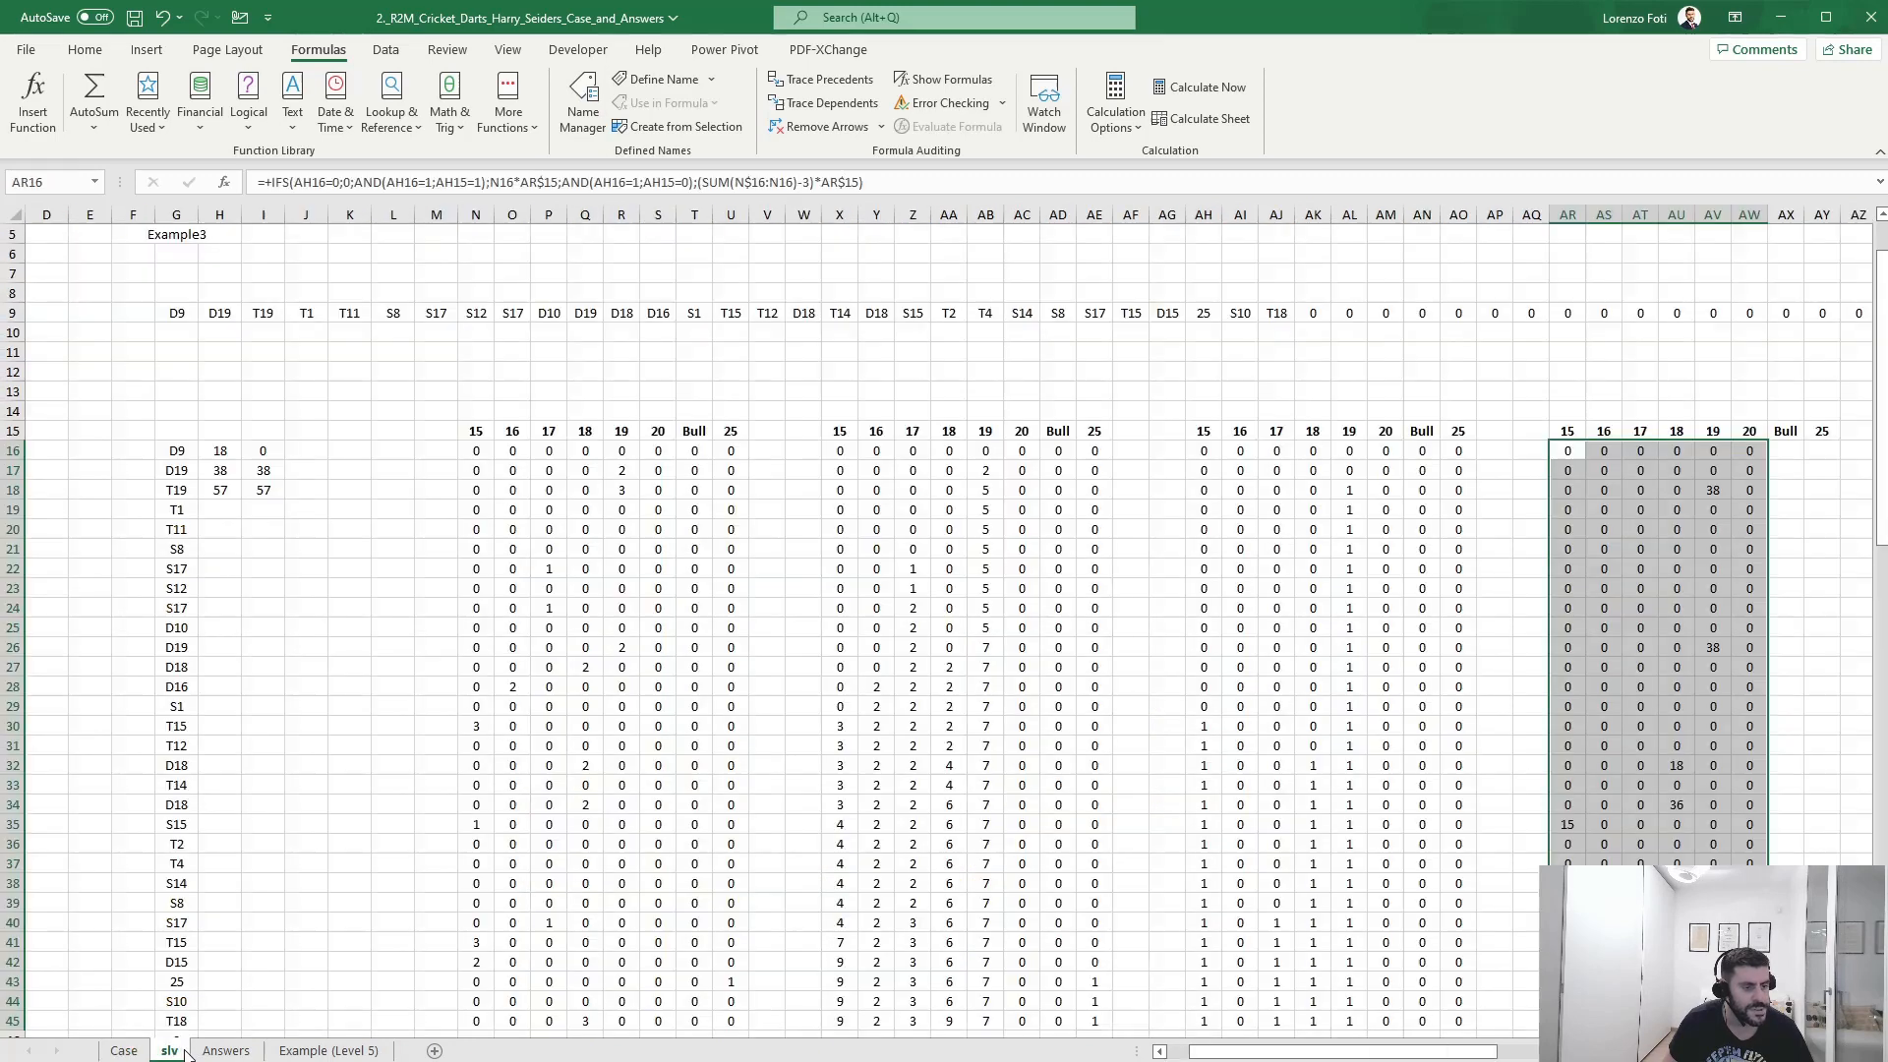
- Examine row 43 with the 25 throw and the open-number flag formula behind AH16 and the Bull column
{"action": "scroll", "coordinate": [317, 951], "scroll_direction": "down", "scroll_amount": 3}
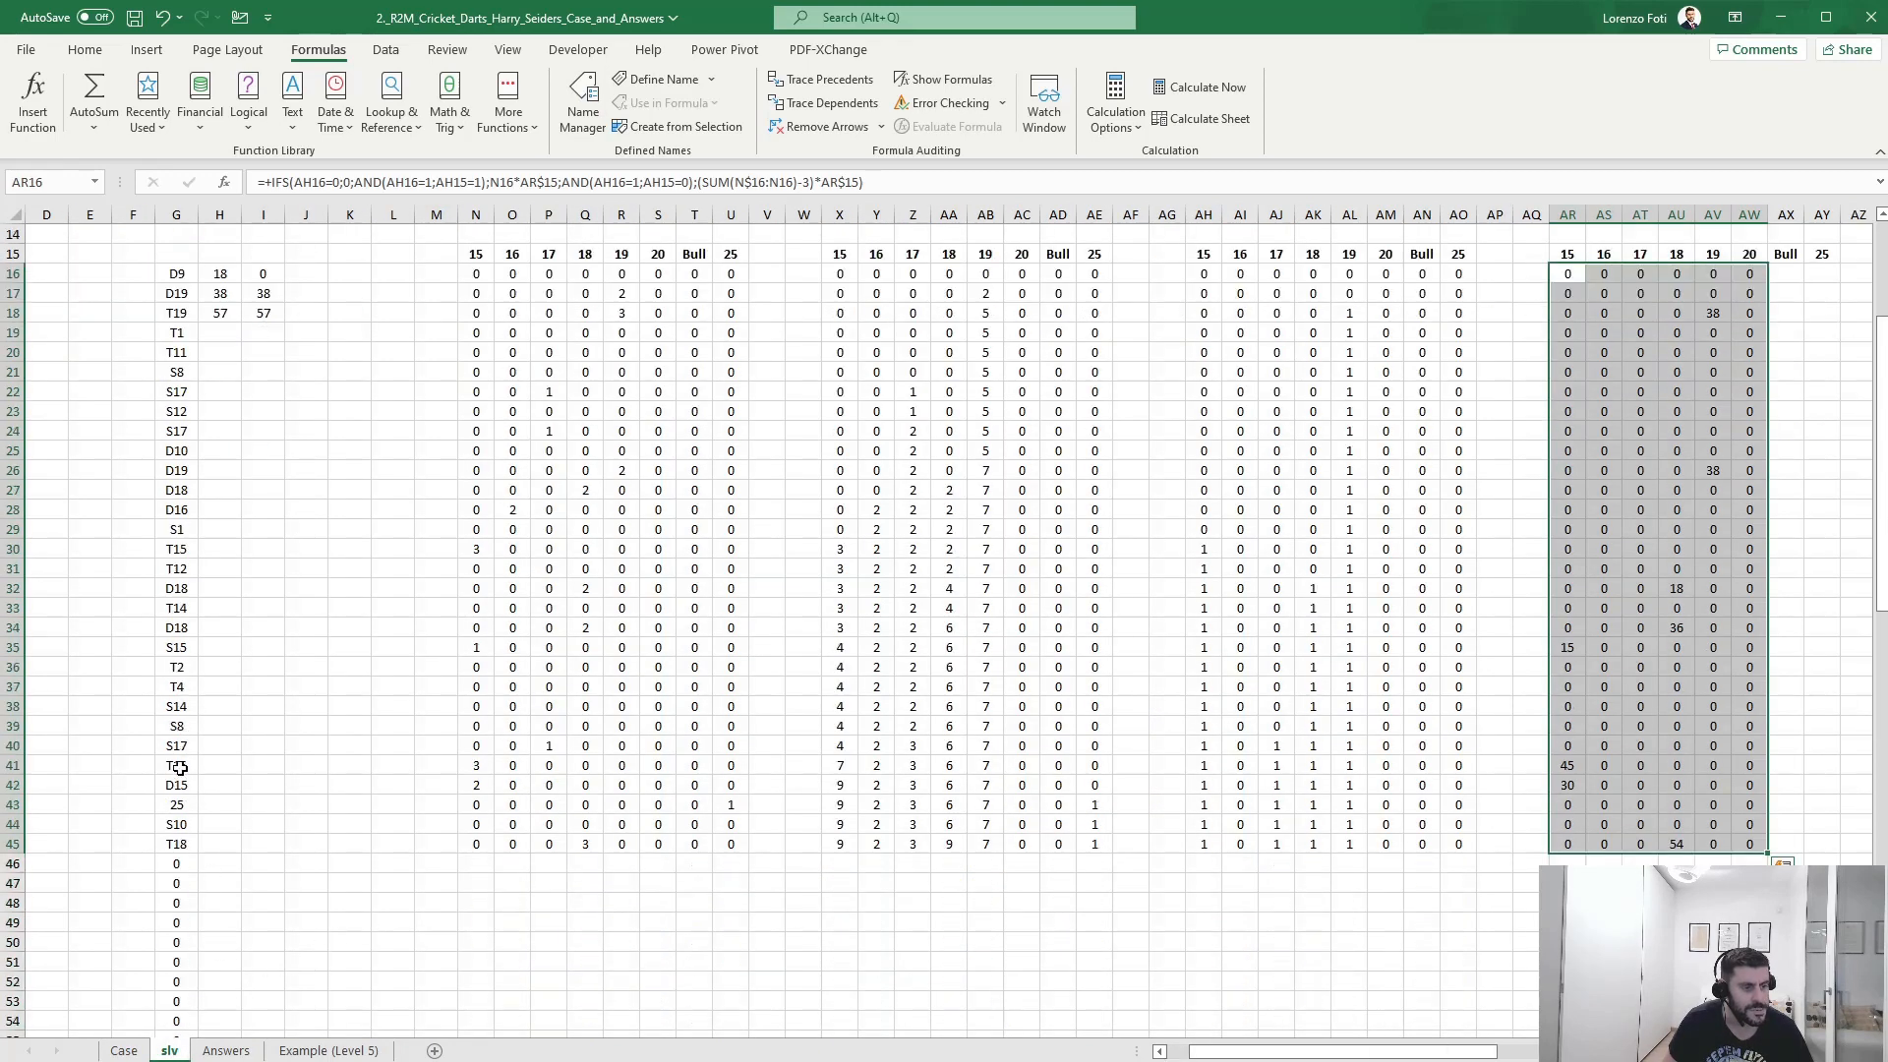
{"action": "left_click", "coordinate": [180, 801]}
{"action": "key", "text": "shift+space"}
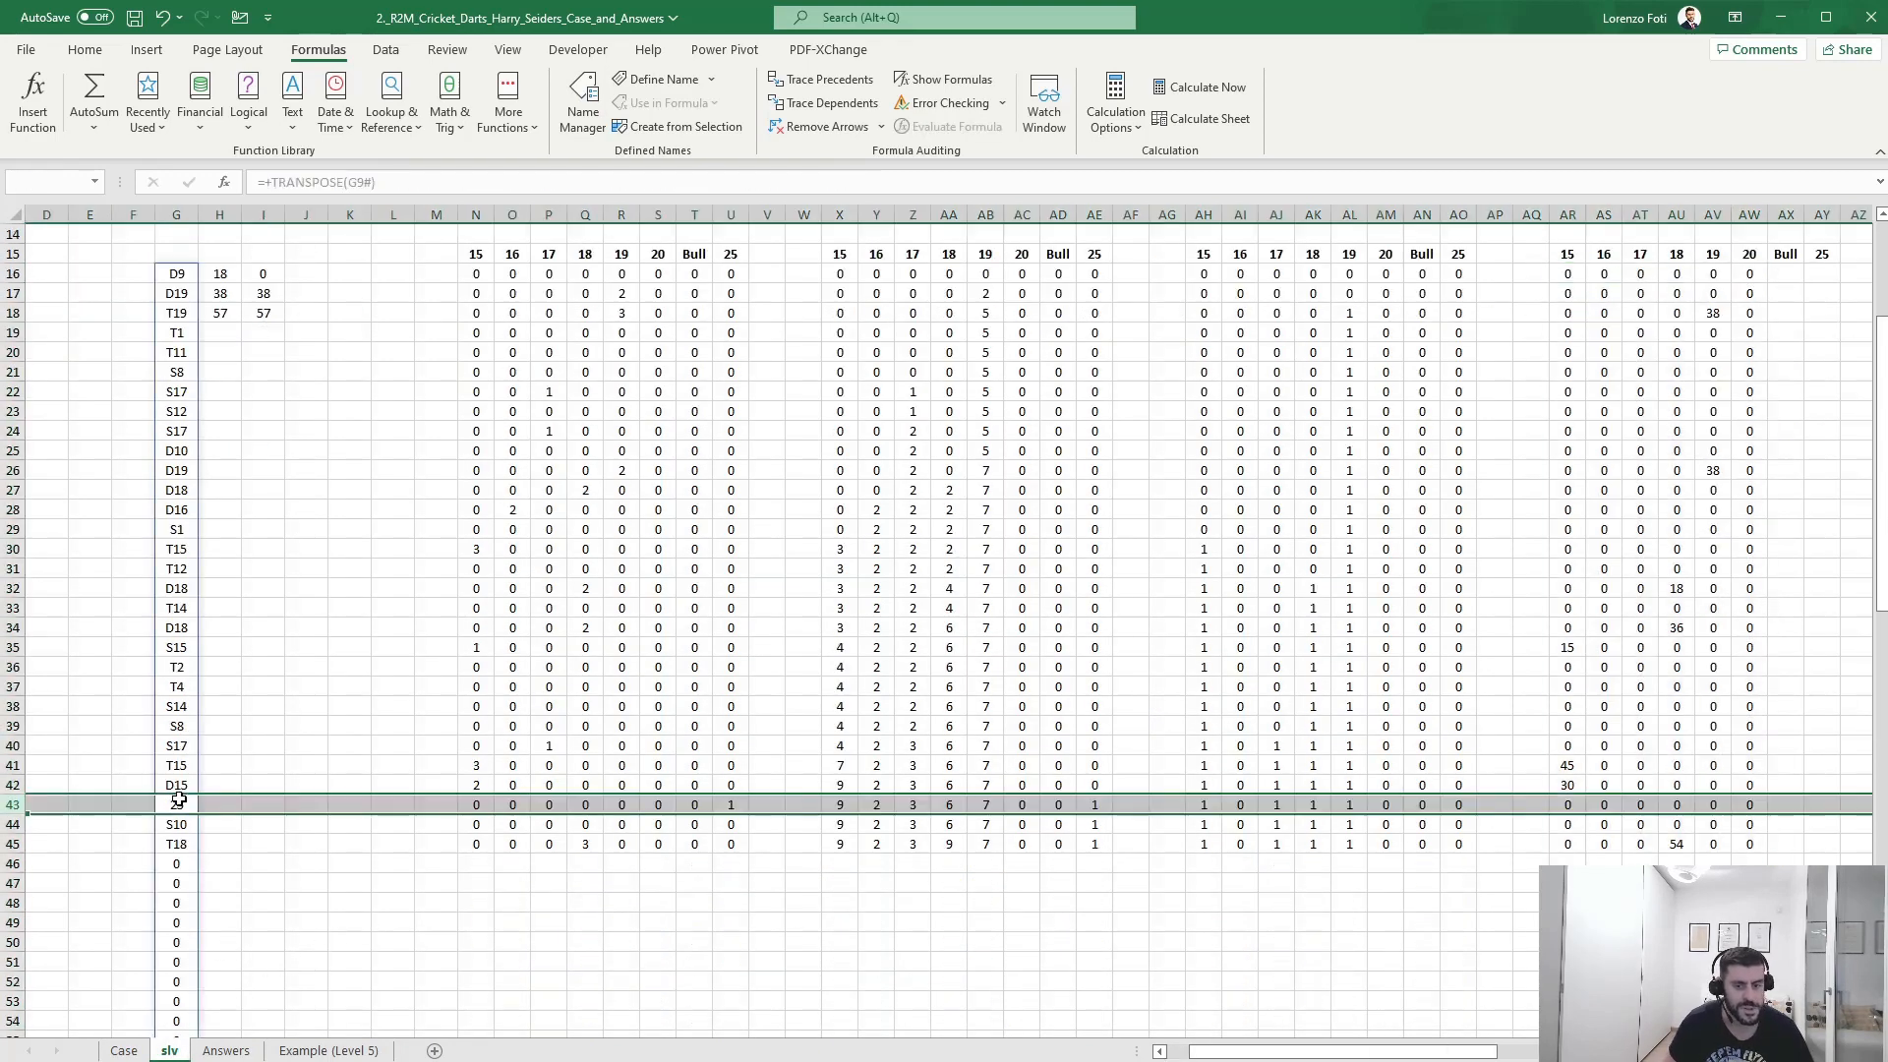
{"action": "scroll", "coordinate": [1583, 629], "scroll_direction": "up", "scroll_amount": 5}
{"action": "left_click", "coordinate": [1428, 529]}
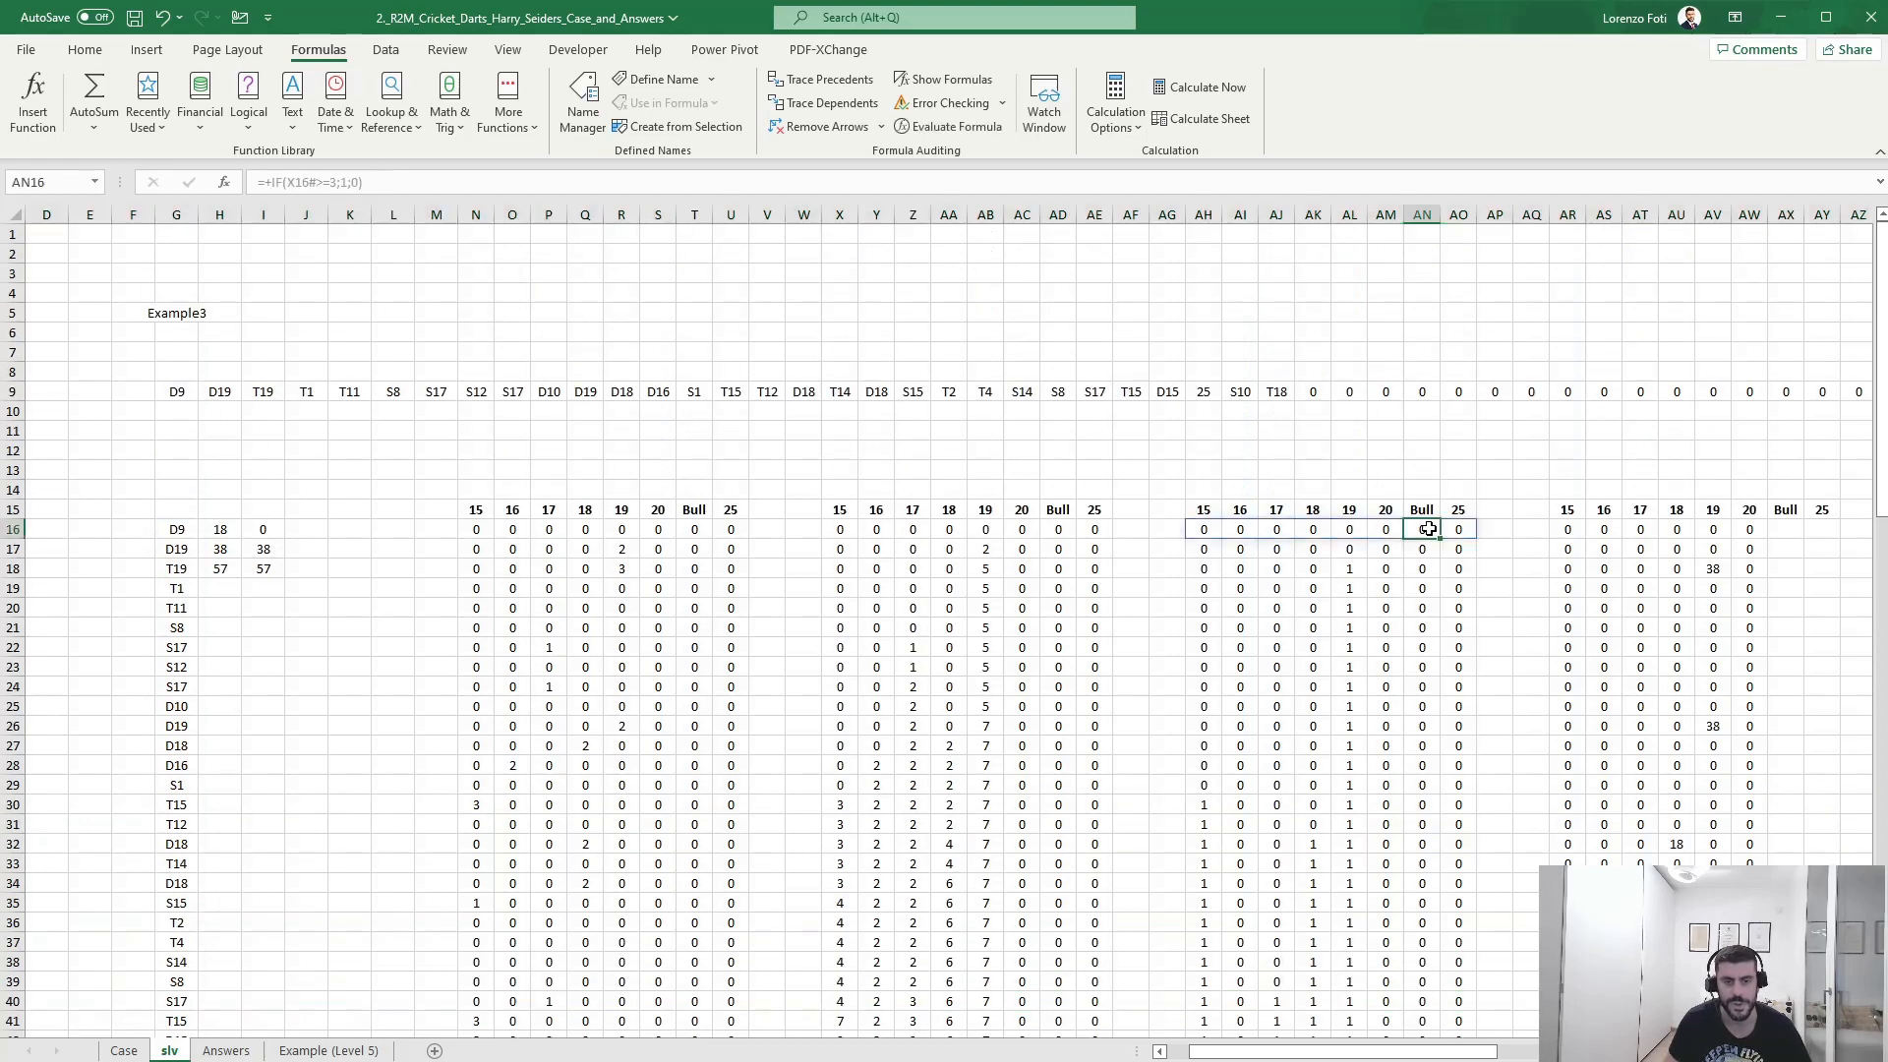
{"action": "left_click", "coordinate": [1175, 590]}
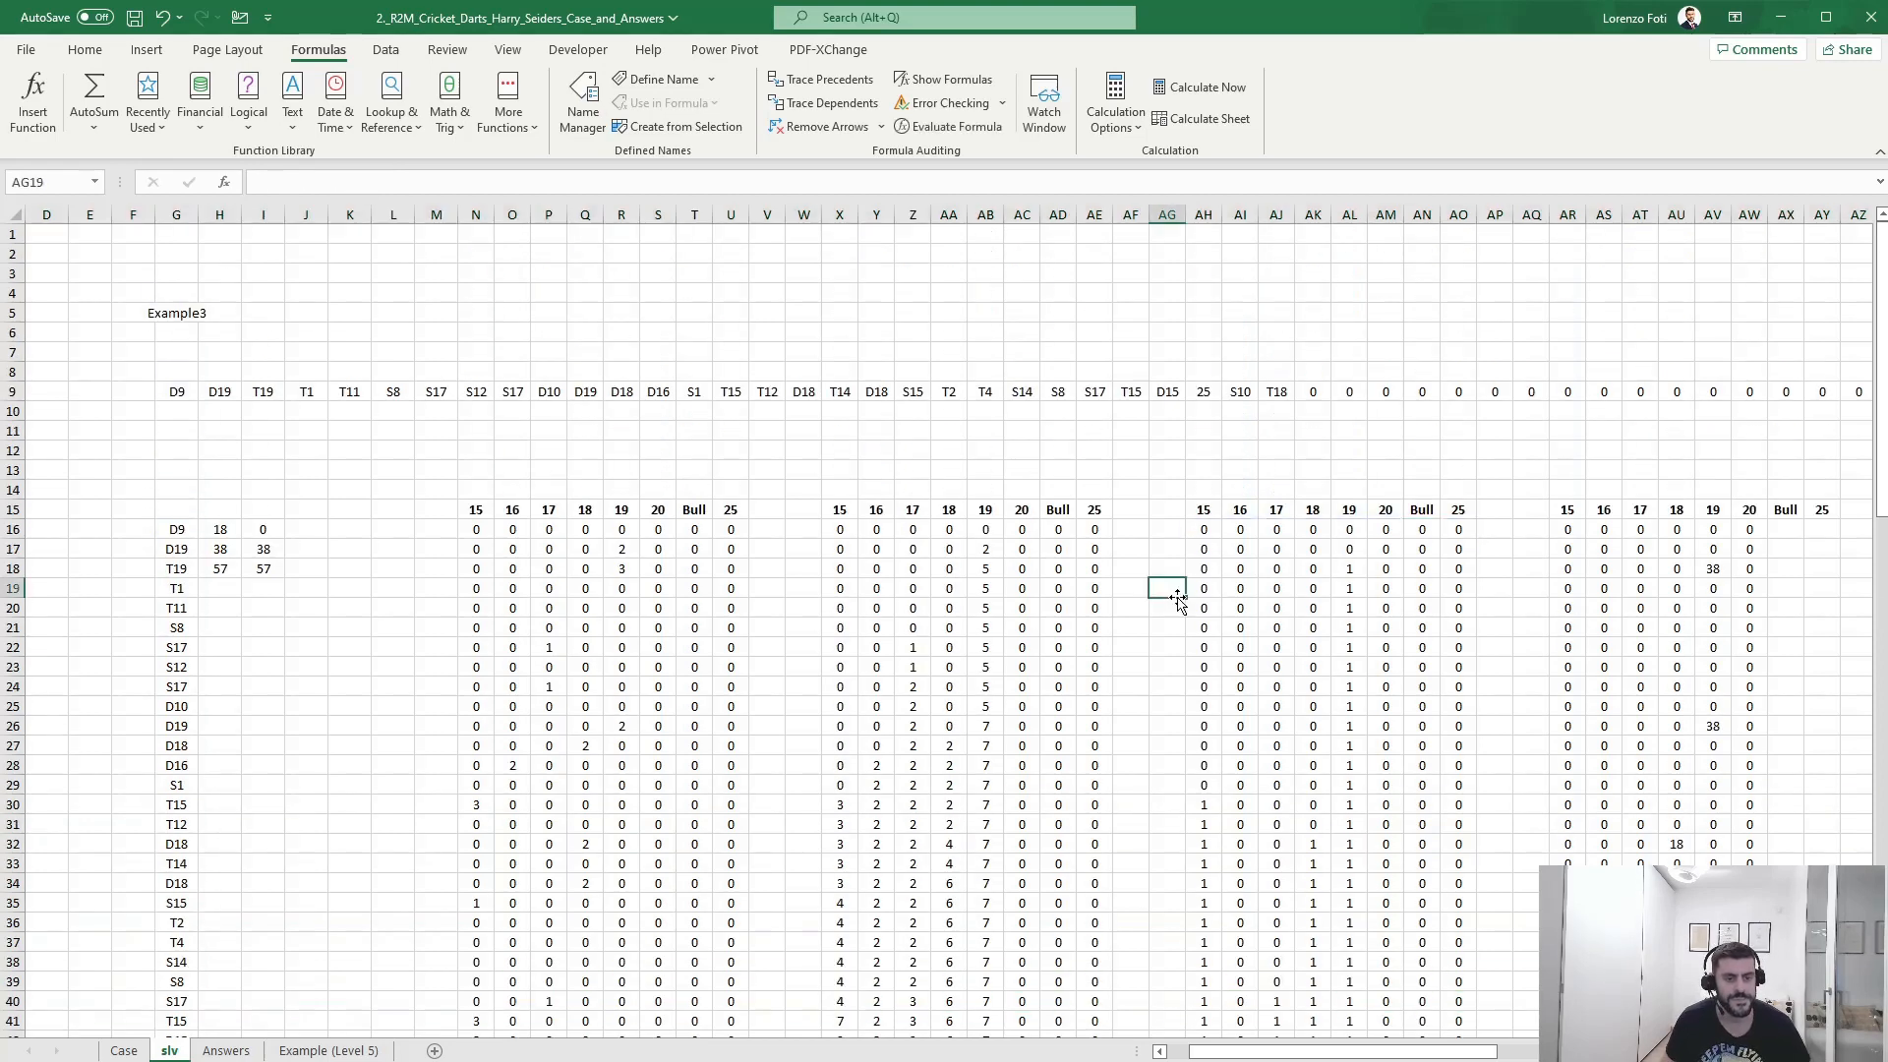
{"action": "left_click", "coordinate": [1198, 533]}
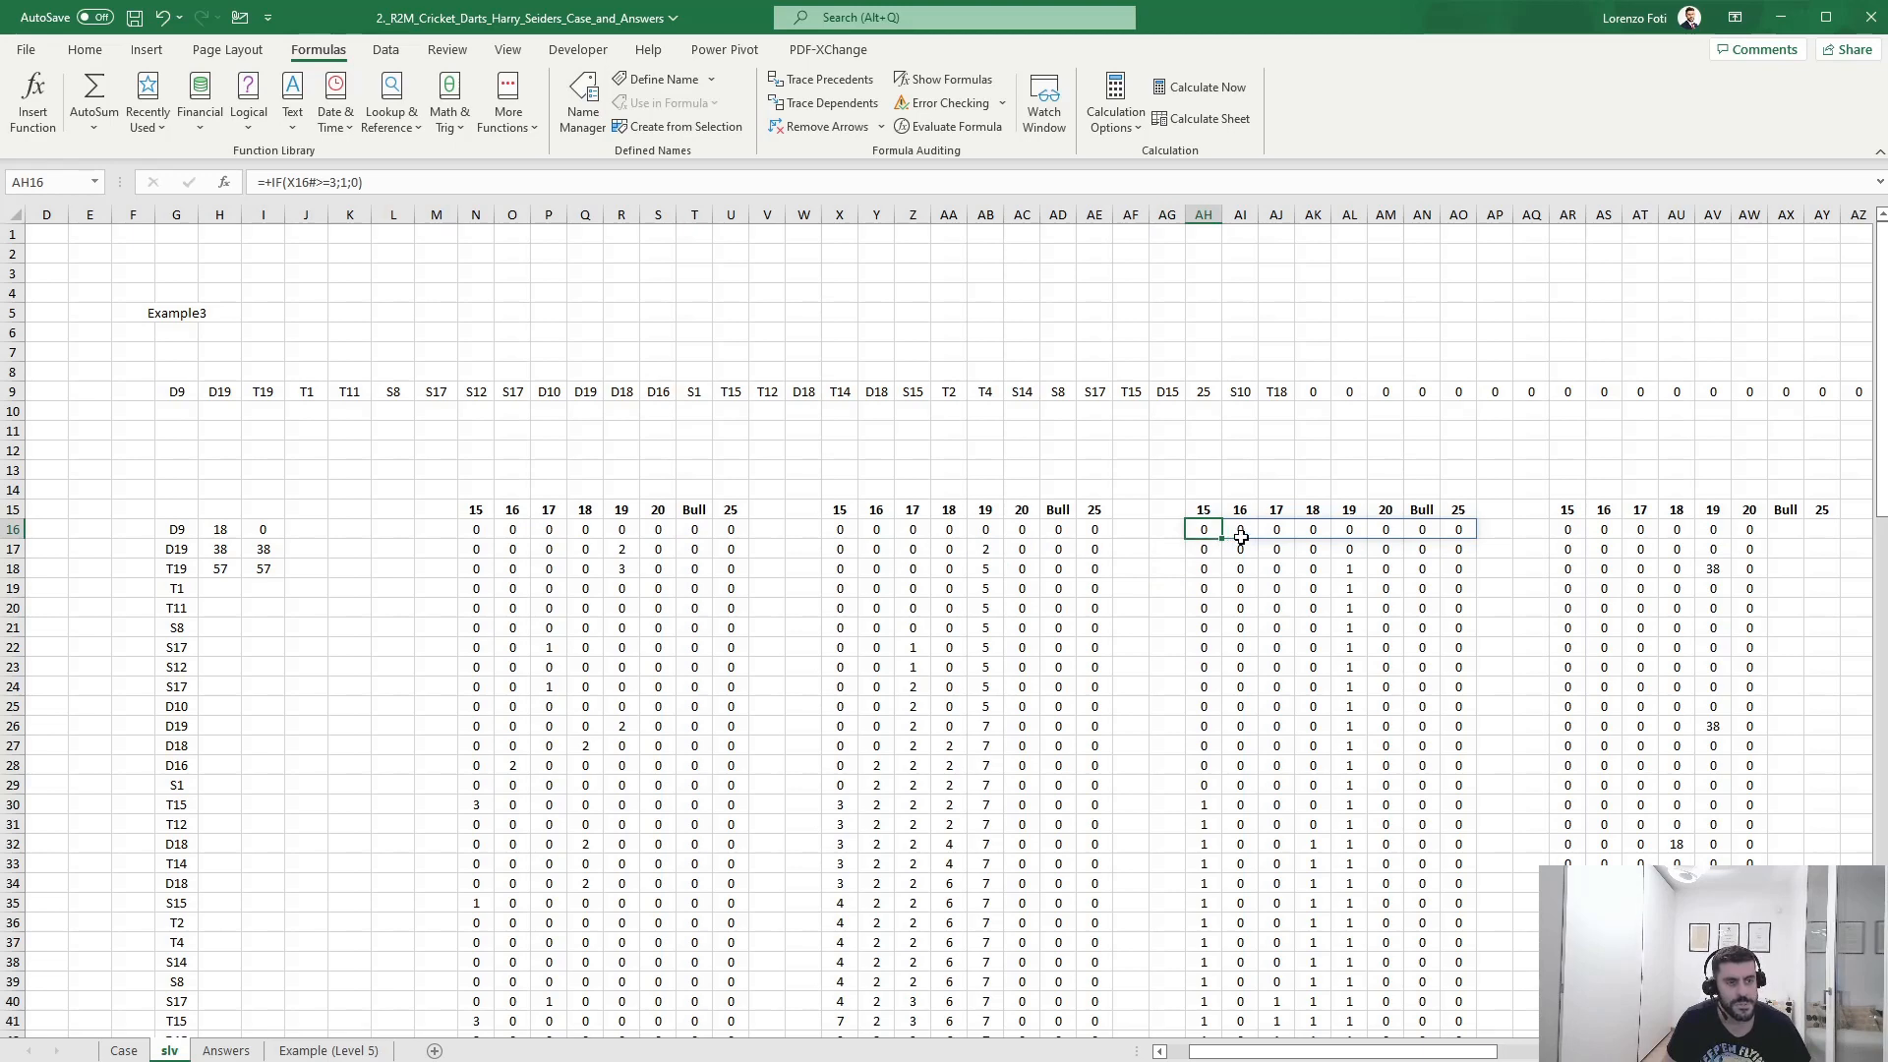
- Limit the AH16 open-number flag formula to the range X16:AC16 and copy it down over AH17:AH45
{"action": "left_click", "coordinate": [363, 185]}
{"action": "left_click_drag", "start_coordinate": [1114, 539], "coordinate": [1025, 536]}
{"action": "key", "text": "Return"}
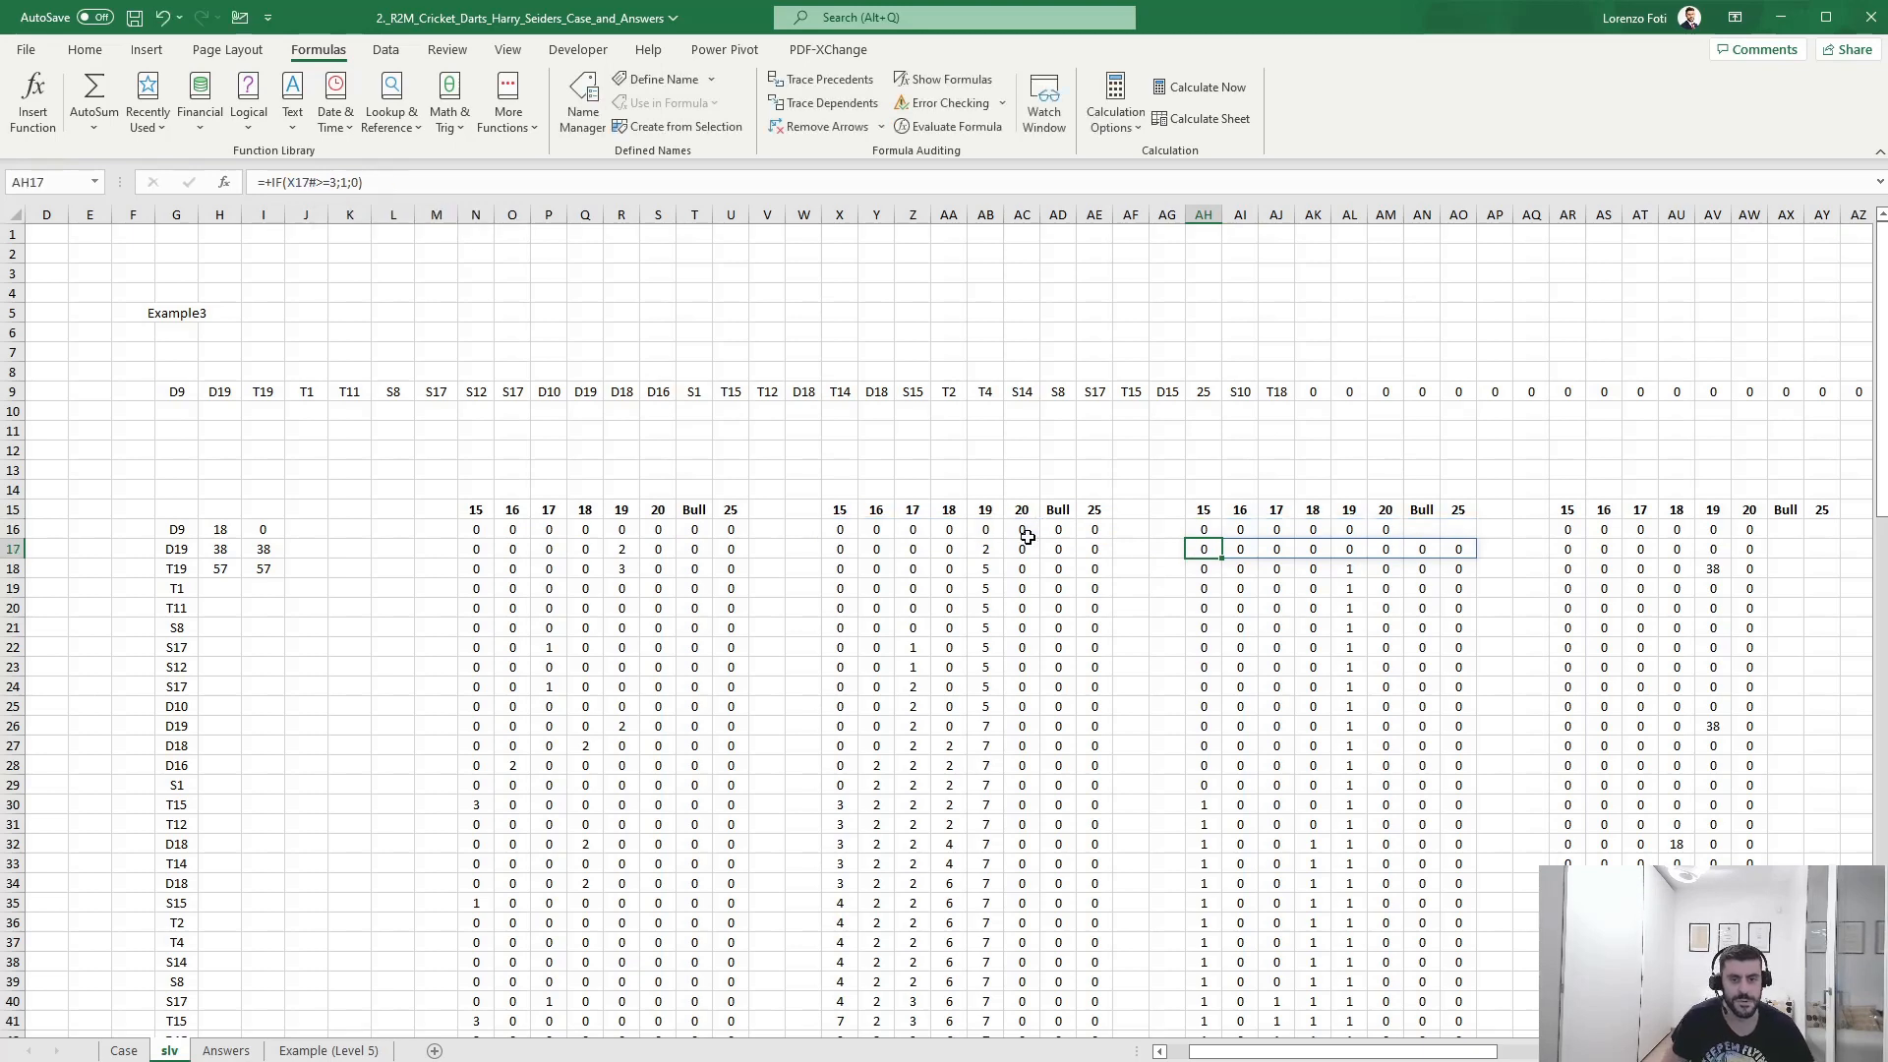
{"action": "key", "text": "ctrl+c"}
{"action": "key", "text": "Down"}
{"action": "key", "text": "ctrl+shift+Down"}
{"action": "key", "text": "Return"}
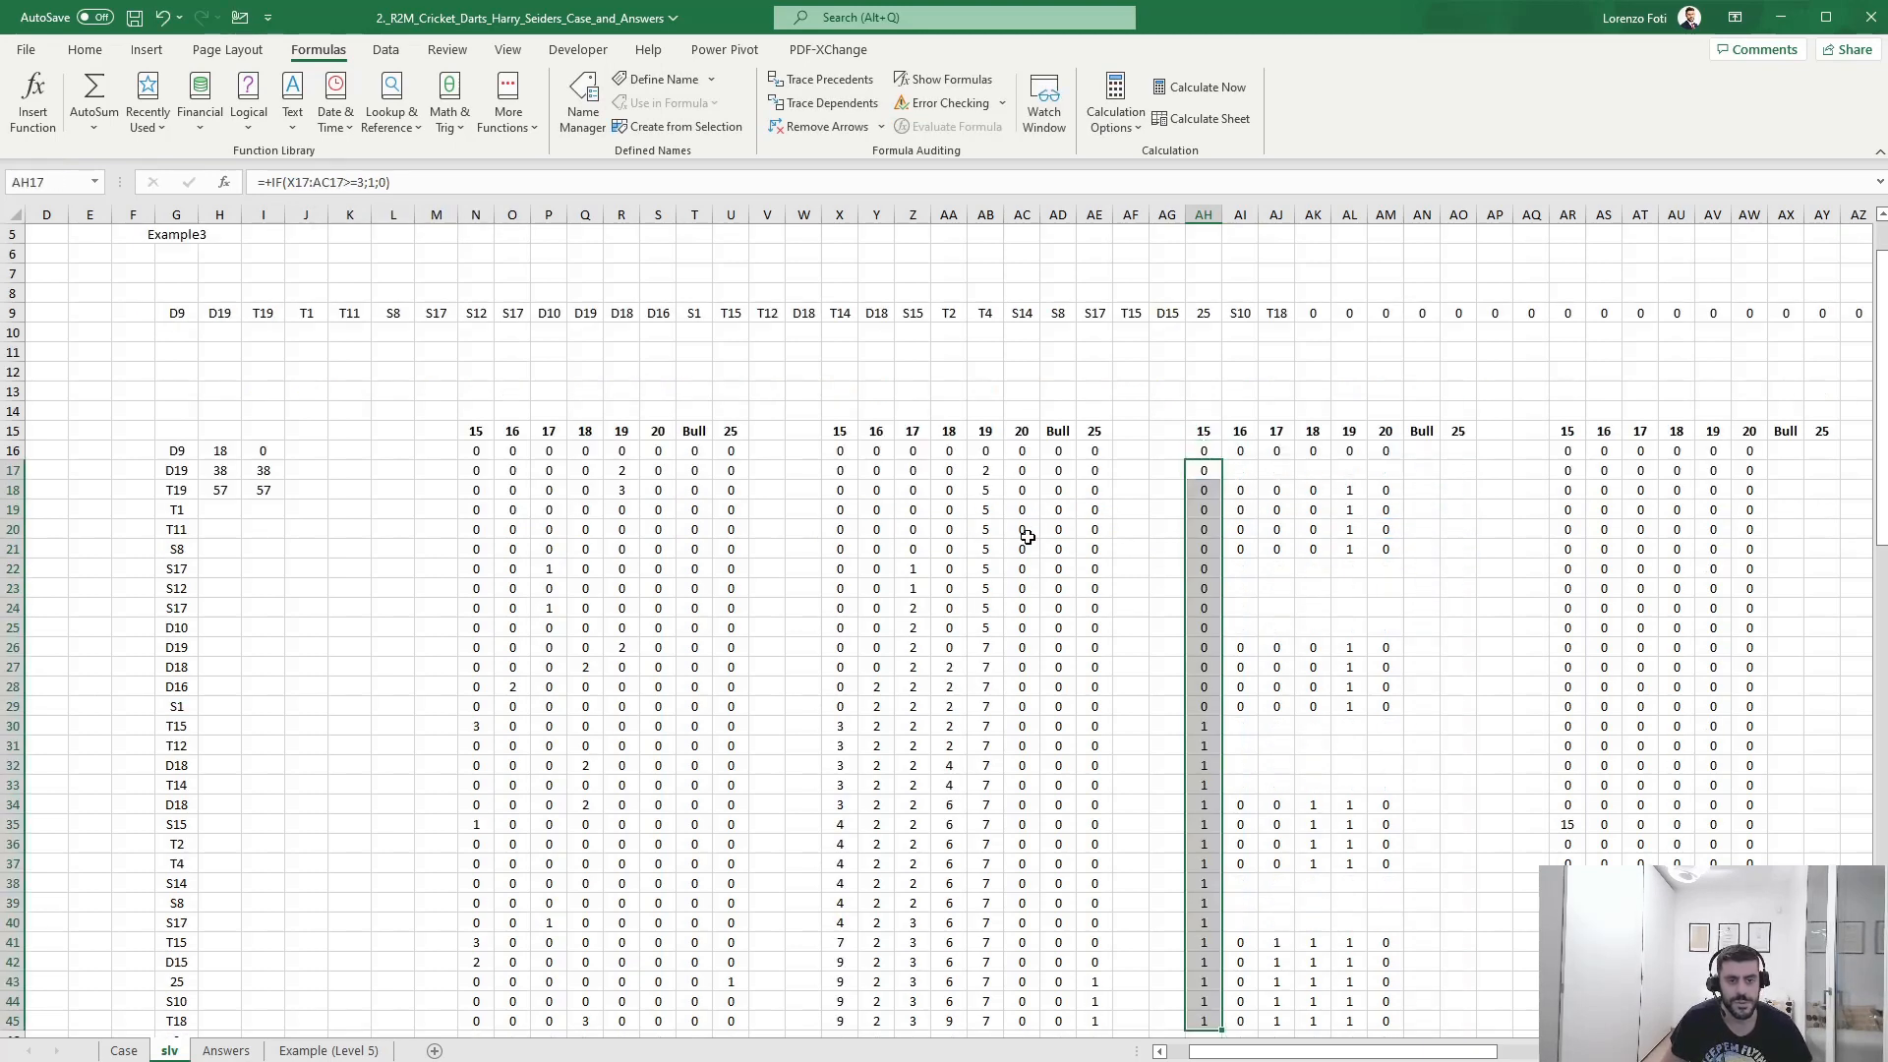
- Enter =+IF(AD16+AE16>=3;1;0) in AN16 so the Bull flag counts Bull and 25 hits as a pair
{"action": "key", "text": "Up"}
{"action": "key", "text": "Right"}
{"action": "key", "text": "Right"}
{"action": "key", "text": "Right"}
{"action": "key", "text": "Right"}
{"action": "key", "text": "Right"}
{"action": "key", "text": "Right"}
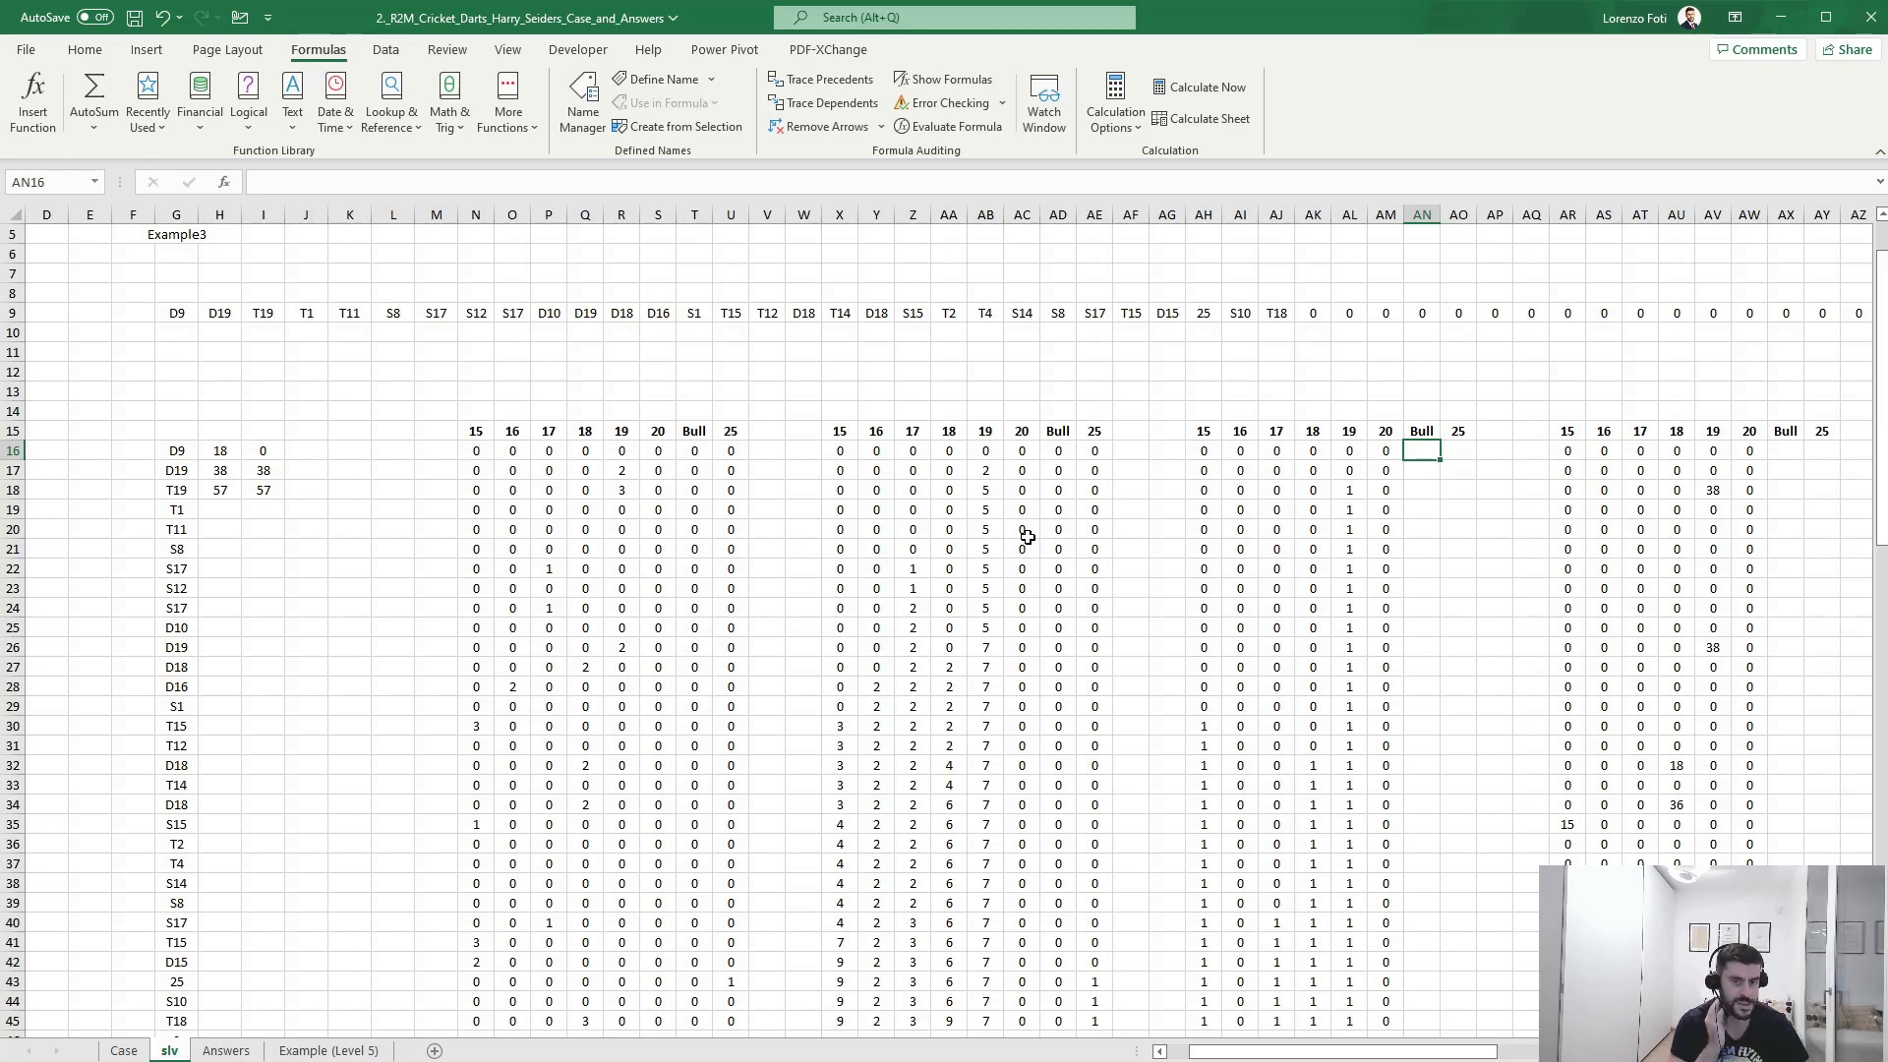
{"action": "key", "text": "Left"}
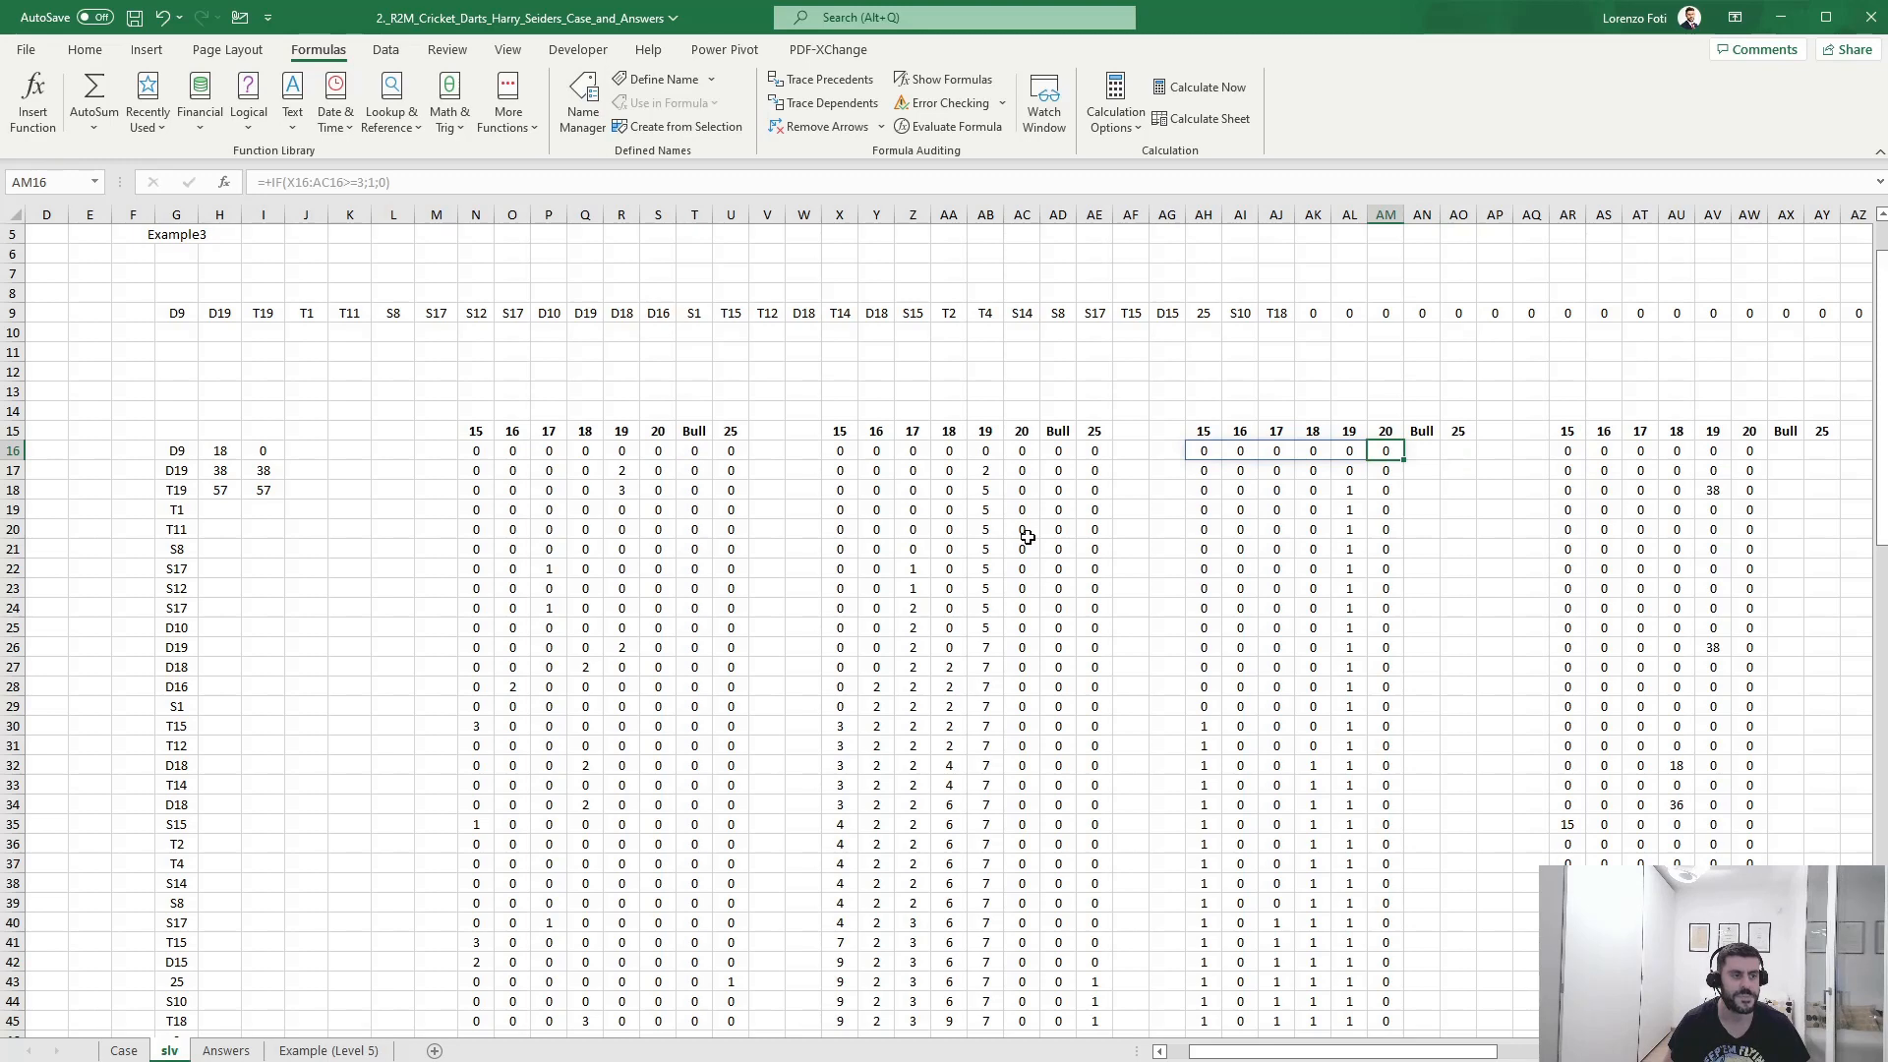
{"action": "key", "text": "Right"}
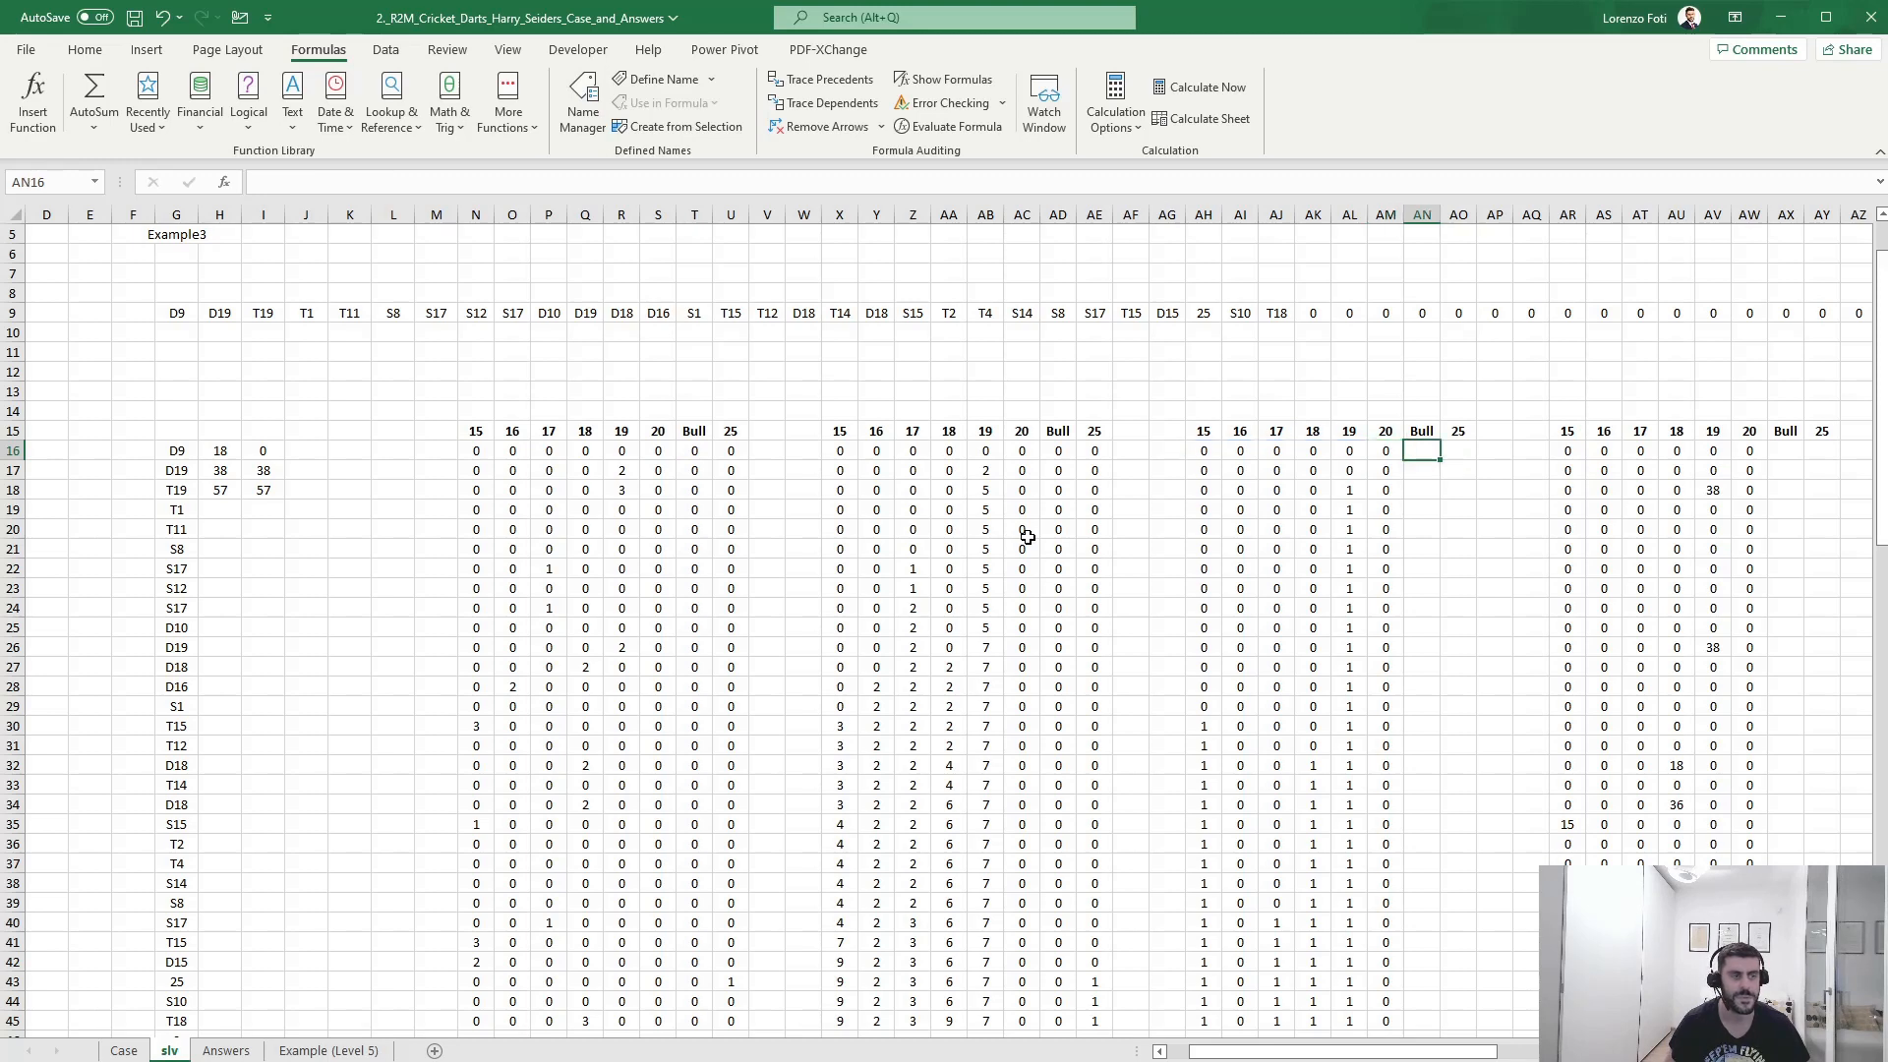
{"action": "type", "text": "+if("}
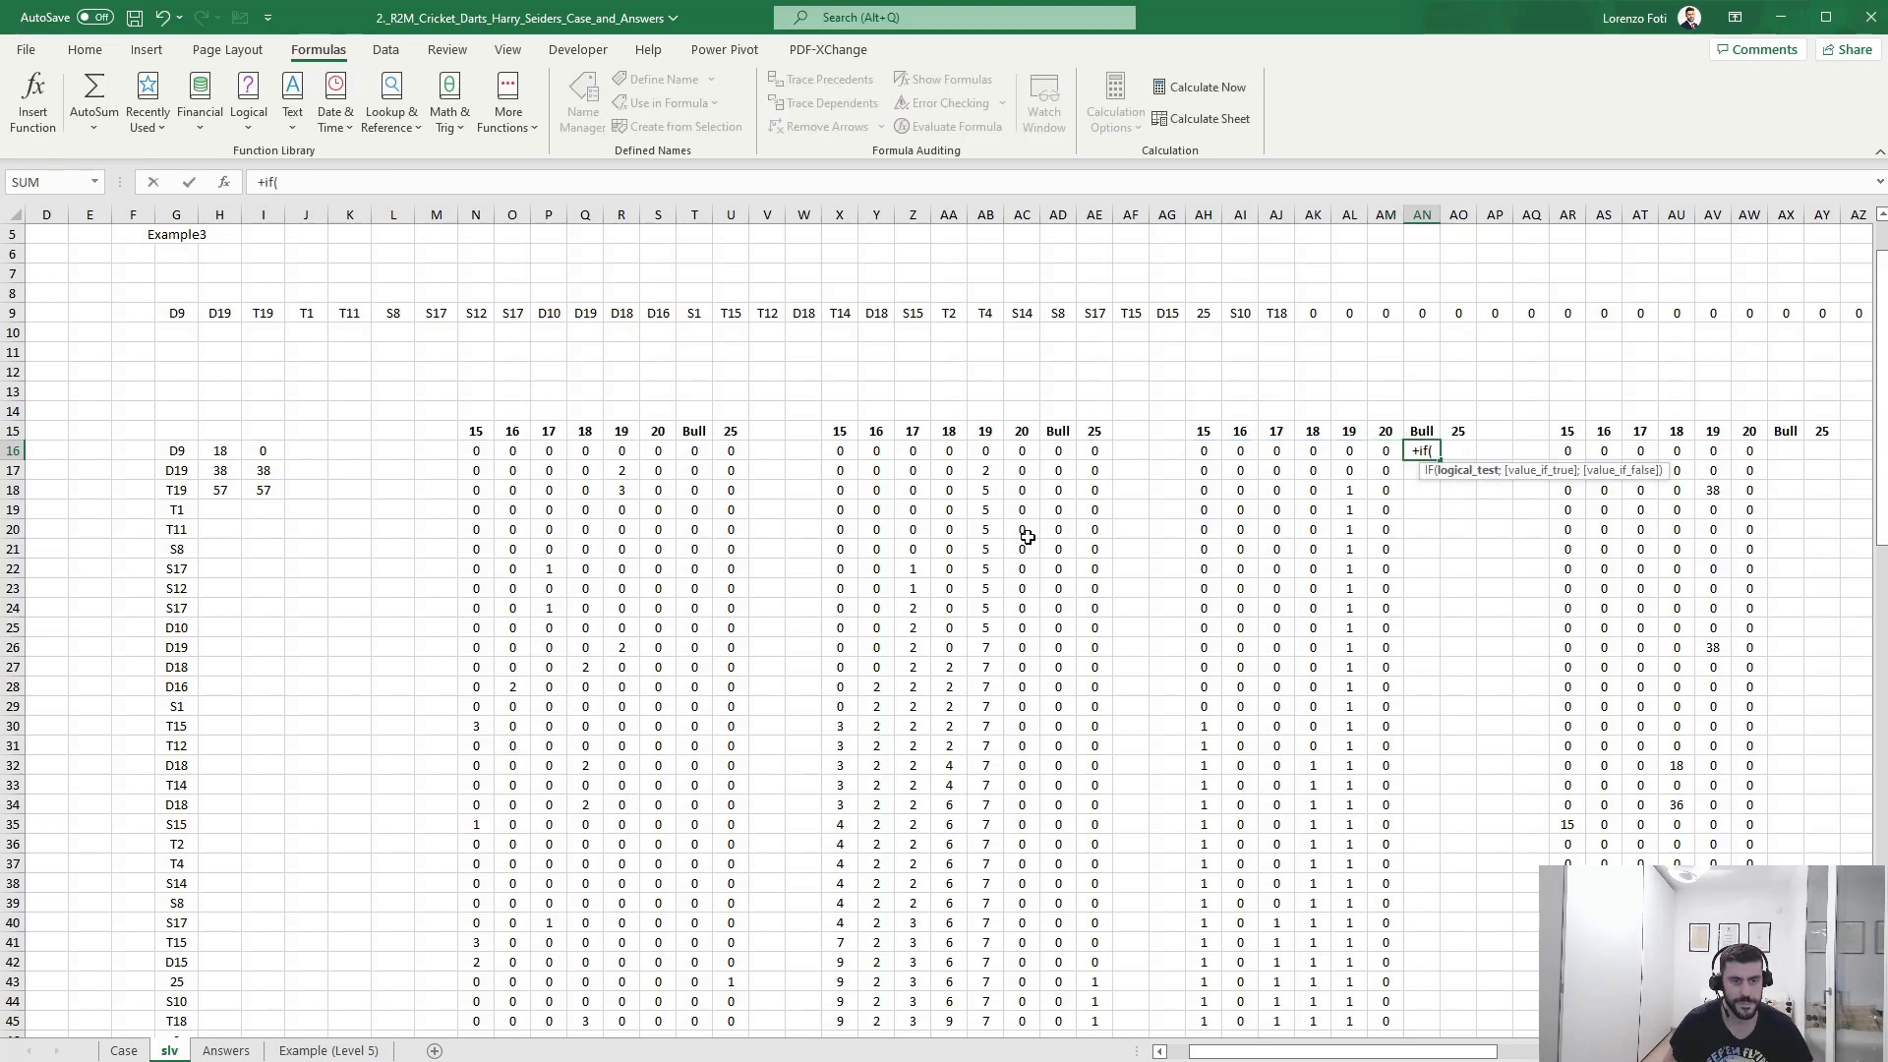
{"action": "key", "text": "Left"}
{"action": "key", "text": "Left"}
{"action": "key", "text": "Left"}
{"action": "key", "text": "Left"}
{"action": "key", "text": "Left"}
{"action": "key", "text": "Left"}
{"action": "key", "text": "Left"}
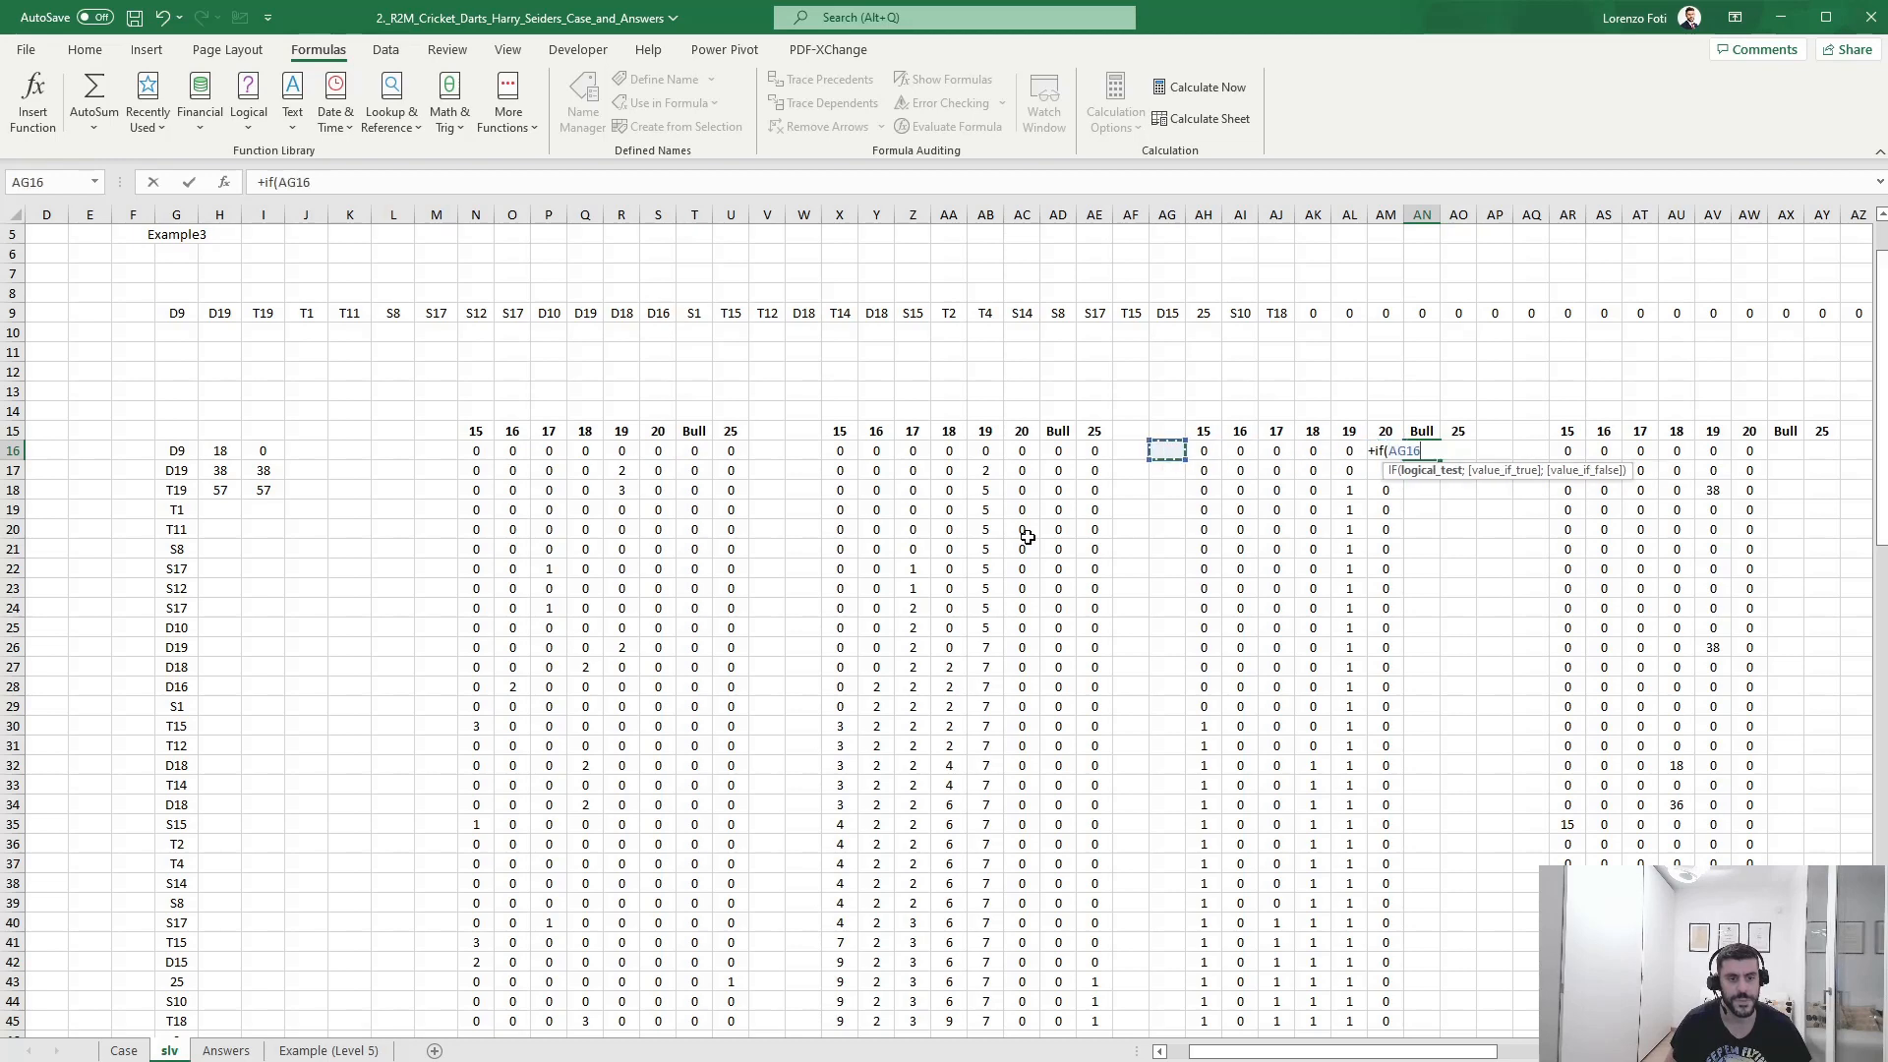
{"action": "key", "text": "Left"}
{"action": "key", "text": "Left"}
{"action": "key", "text": "Left"}
{"action": "type", "text": "+"}
{"action": "key", "text": "Left"}
{"action": "key", "text": "Left"}
{"action": "key", "text": "Left"}
{"action": "key", "text": "Left"}
{"action": "key", "text": "Left"}
{"action": "key", "text": "Left"}
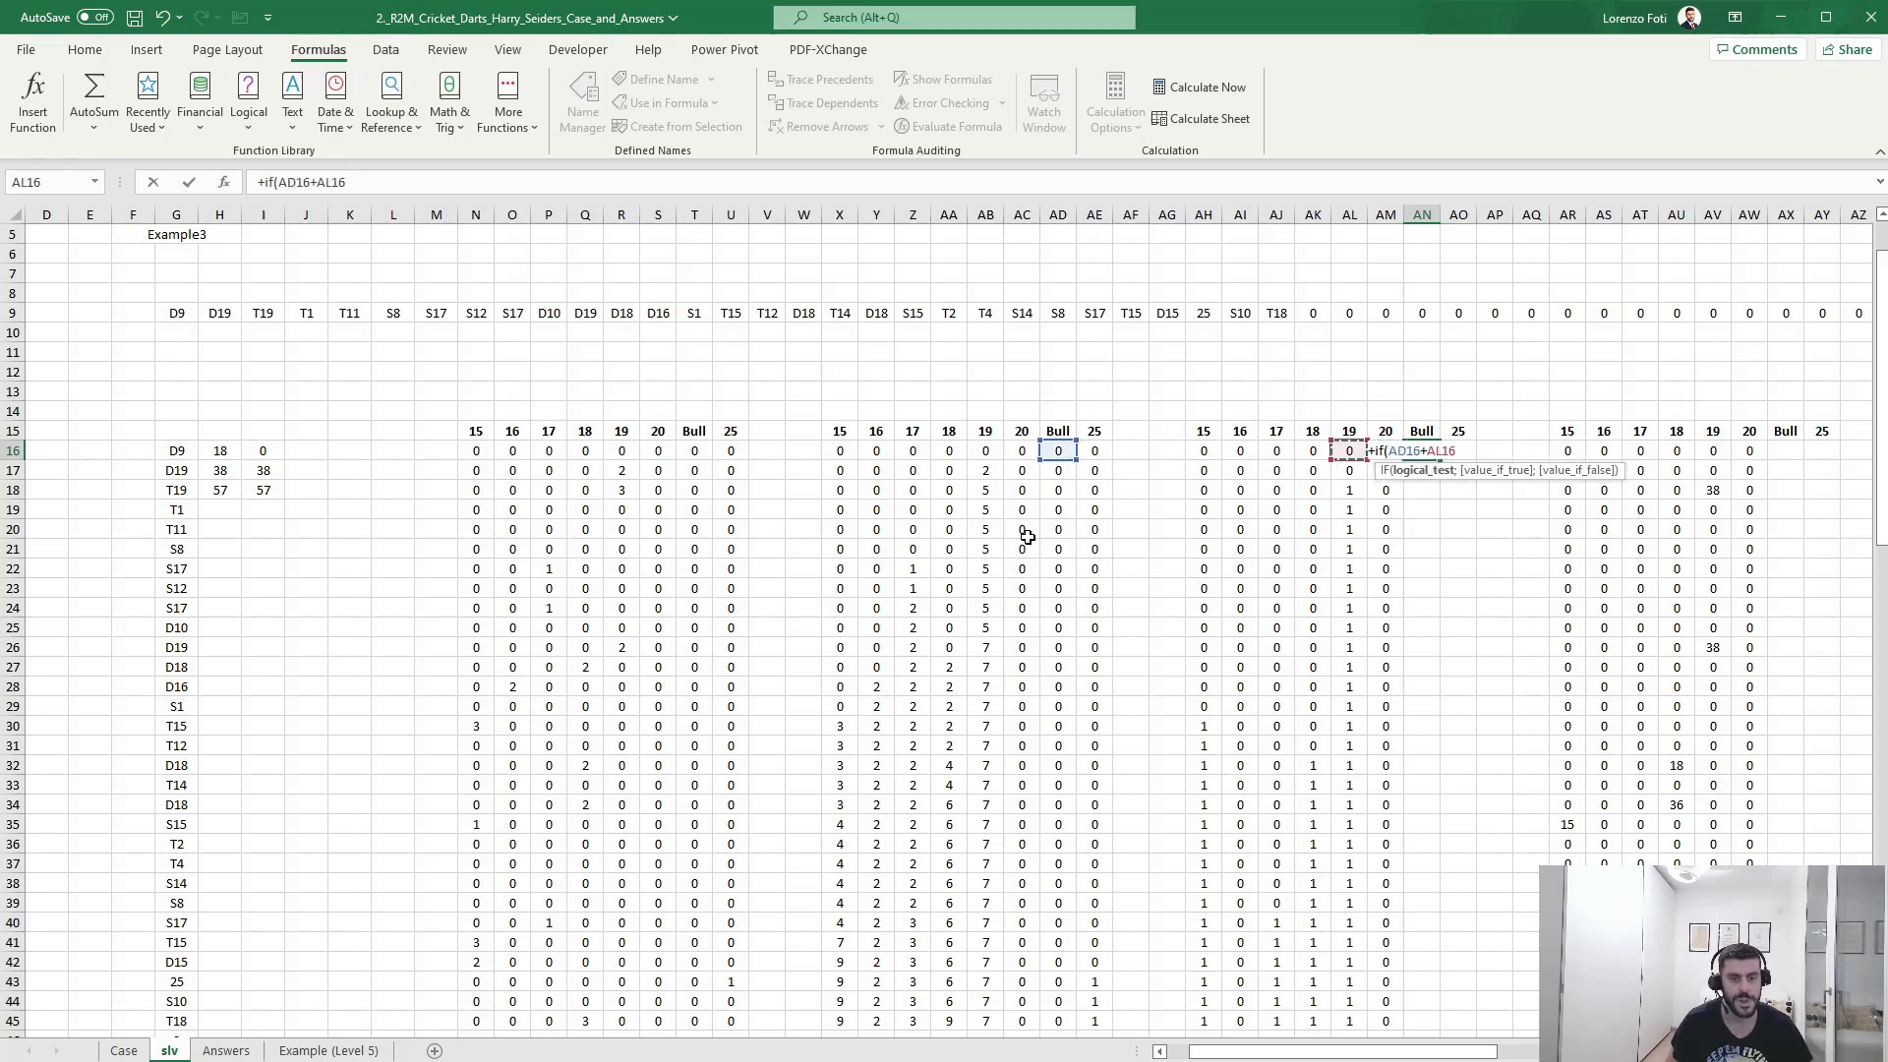
{"action": "key", "text": "Left"}
{"action": "key", "text": "Left"}
{"action": "key", "text": "Left"}
{"action": "type", "text": ">"}
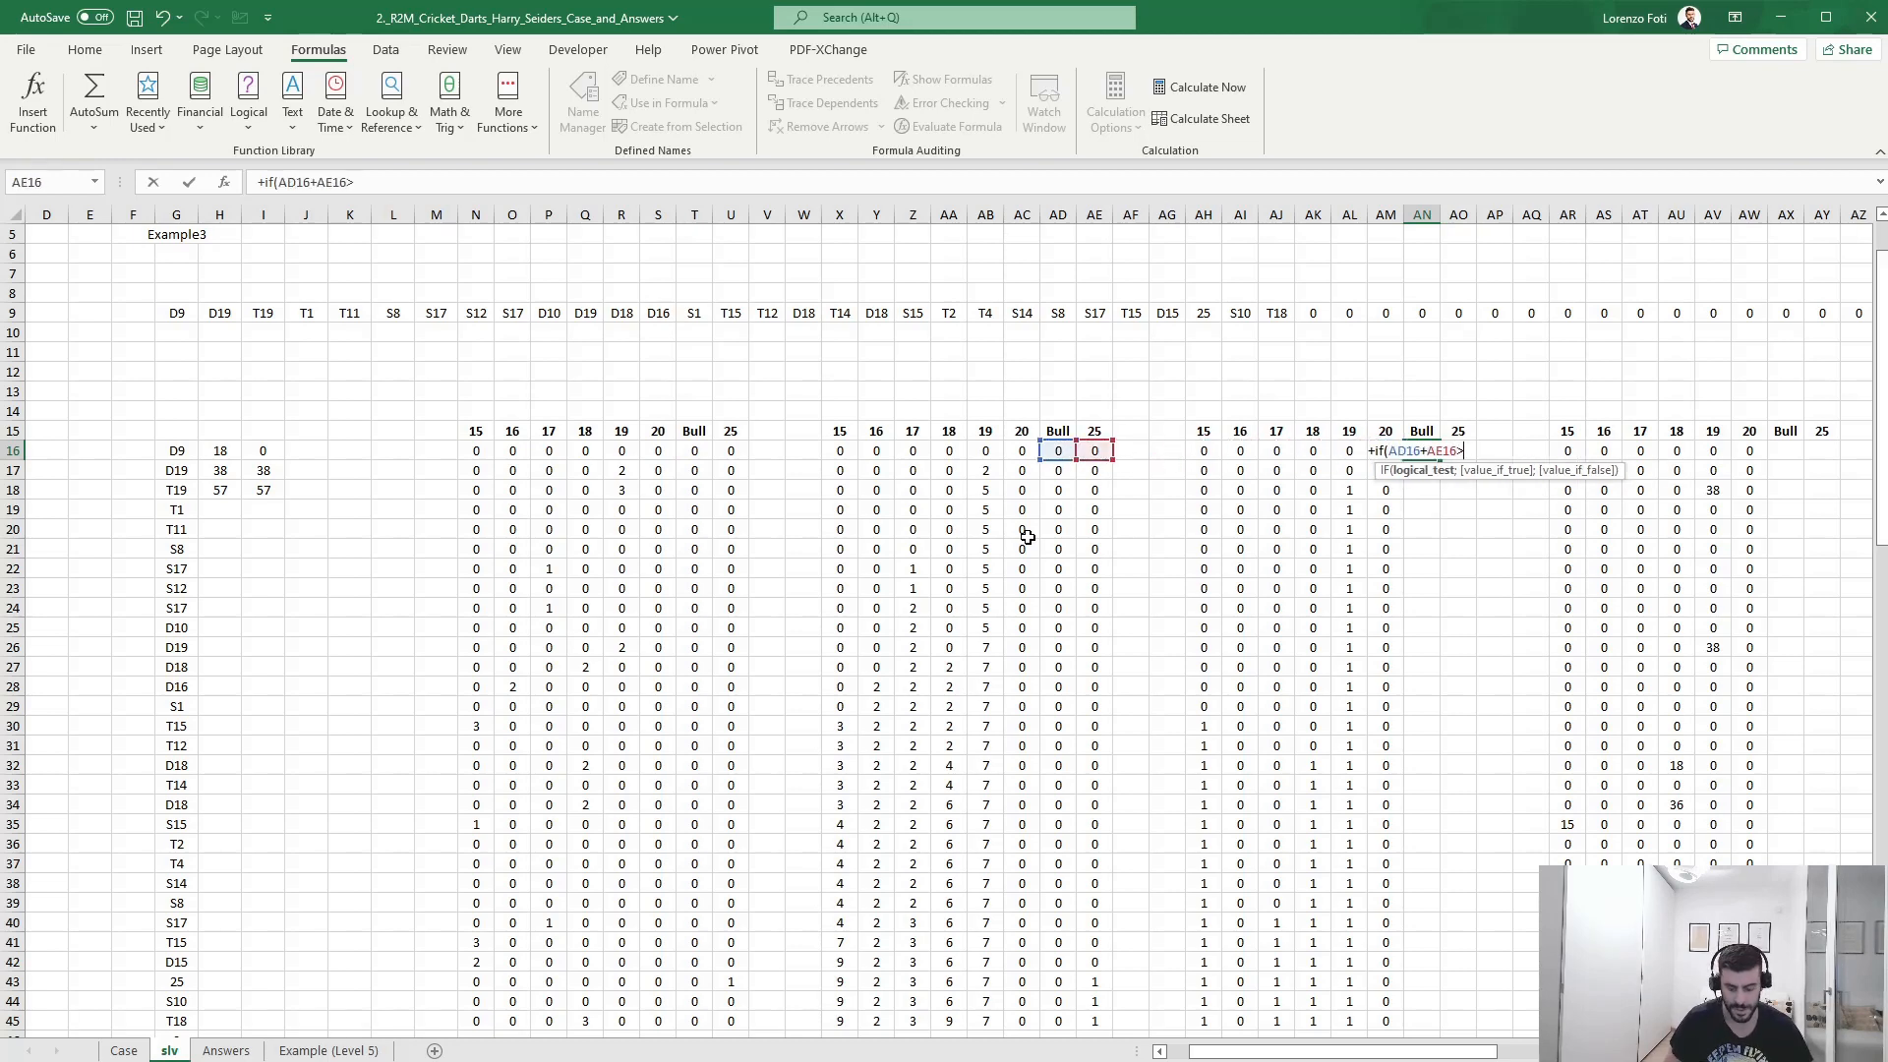
{"action": "type", "text": "=3;1;0)"}
{"action": "key", "text": "Return"}
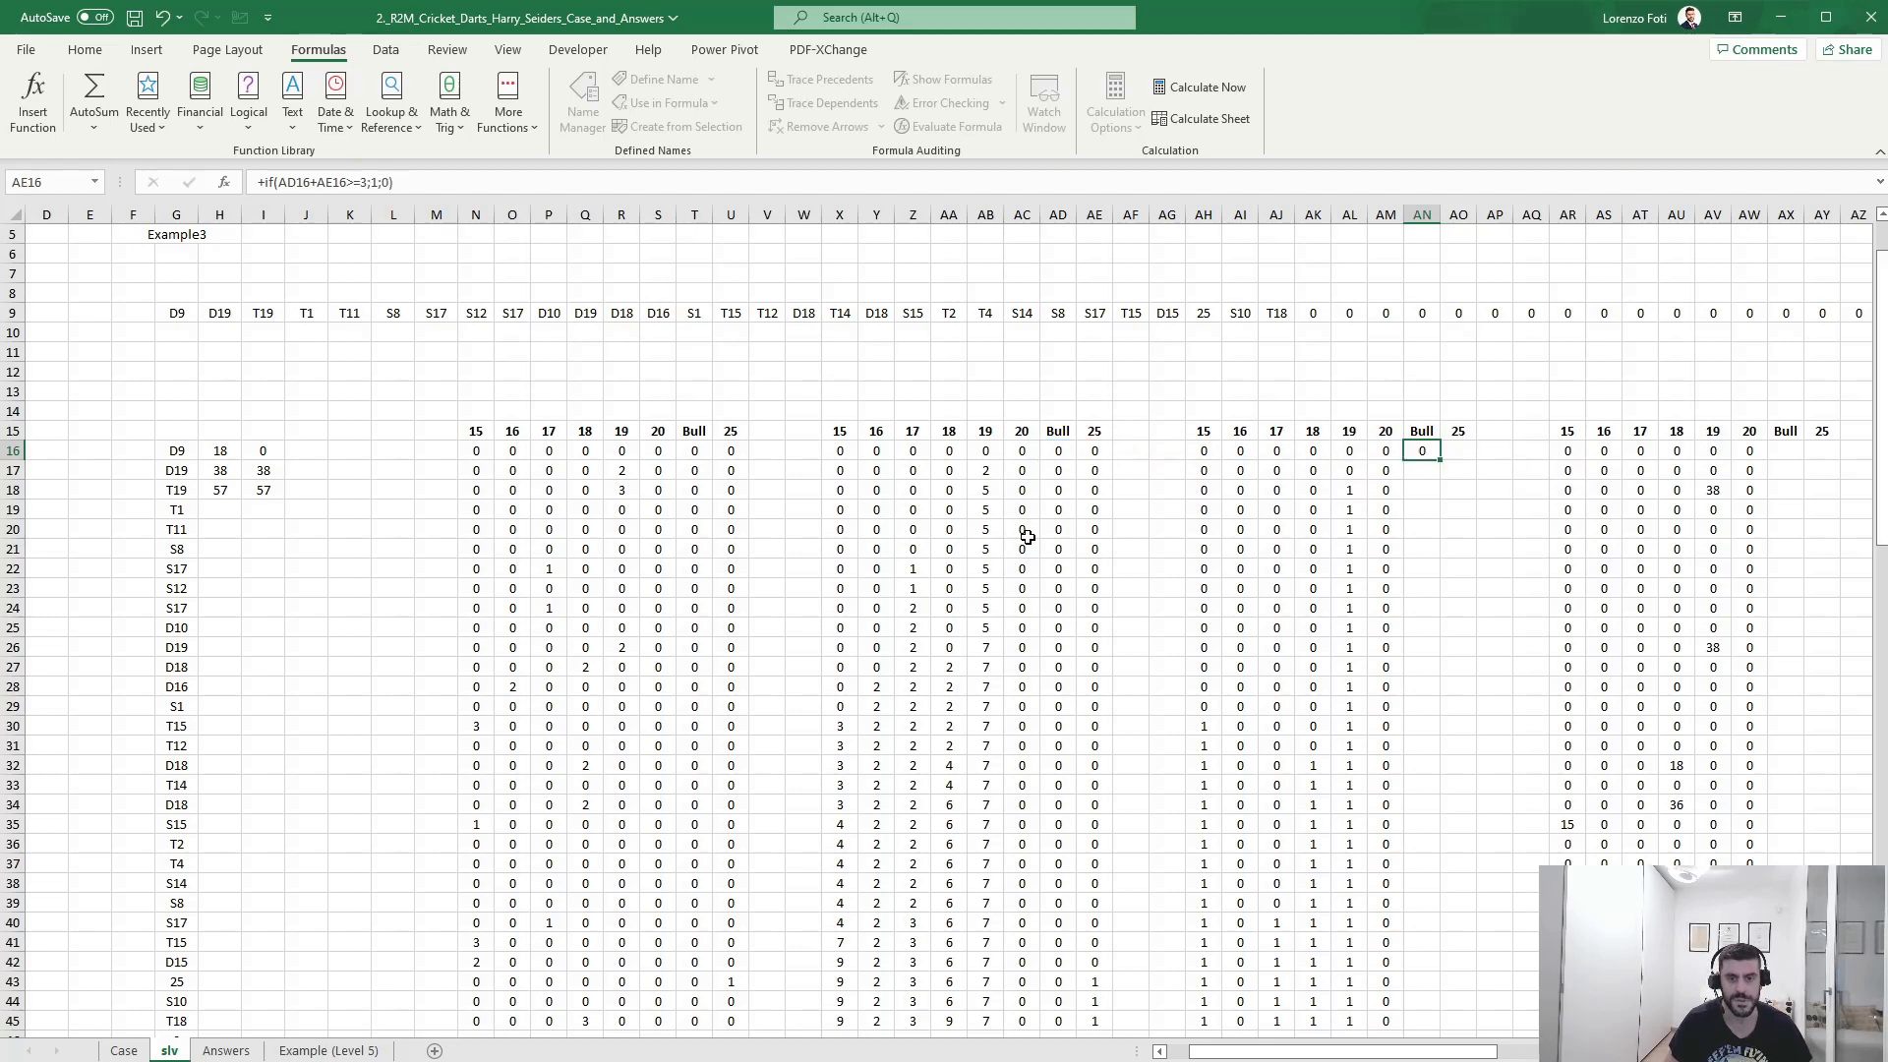
- Copy the AN16 Bull flag formula over AN16:AN45 and check the cell references in AN44
{"action": "key", "text": "Up"}
{"action": "key", "text": "ctrl+c"}
{"action": "key", "text": "Left"}
{"action": "key", "text": "ctrl+Down"}
{"action": "key", "text": "Right"}
{"action": "key", "text": "ctrl+shift+Up"}
{"action": "key", "text": "ctrl+v"}
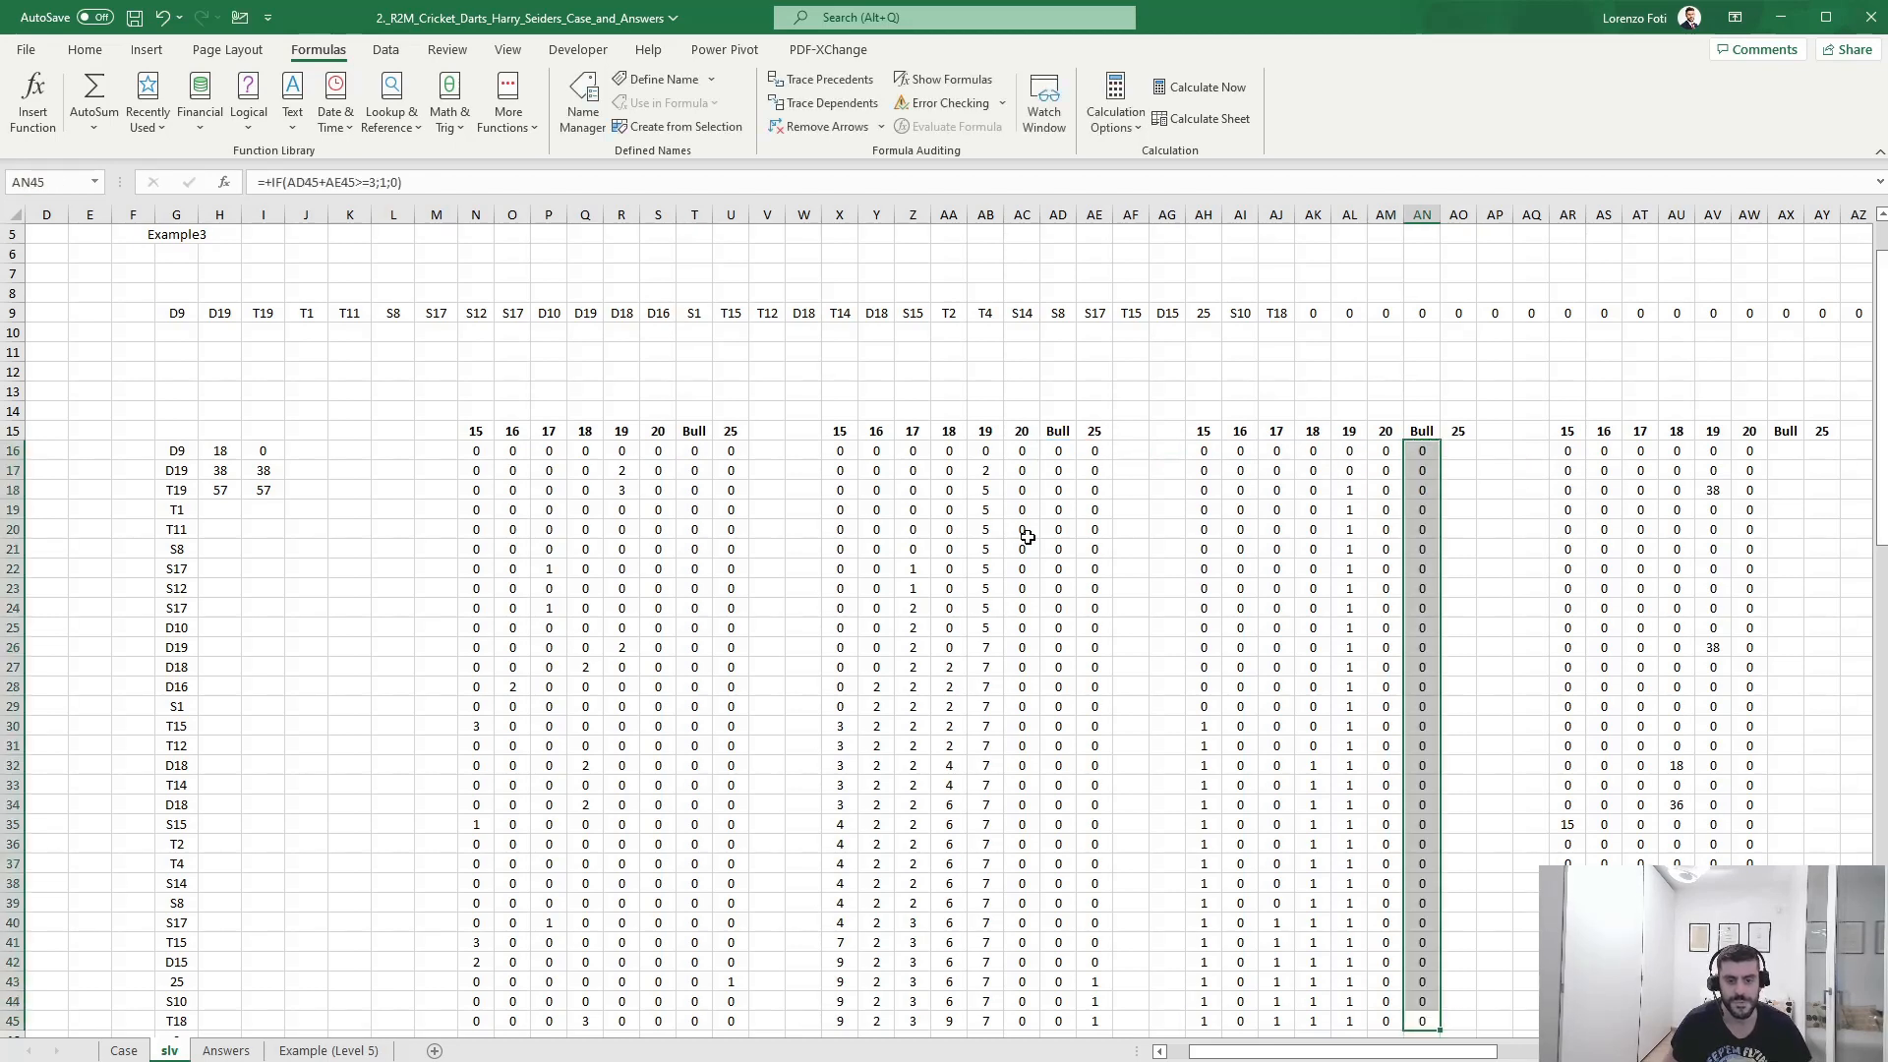
{"action": "key", "text": "Up"}
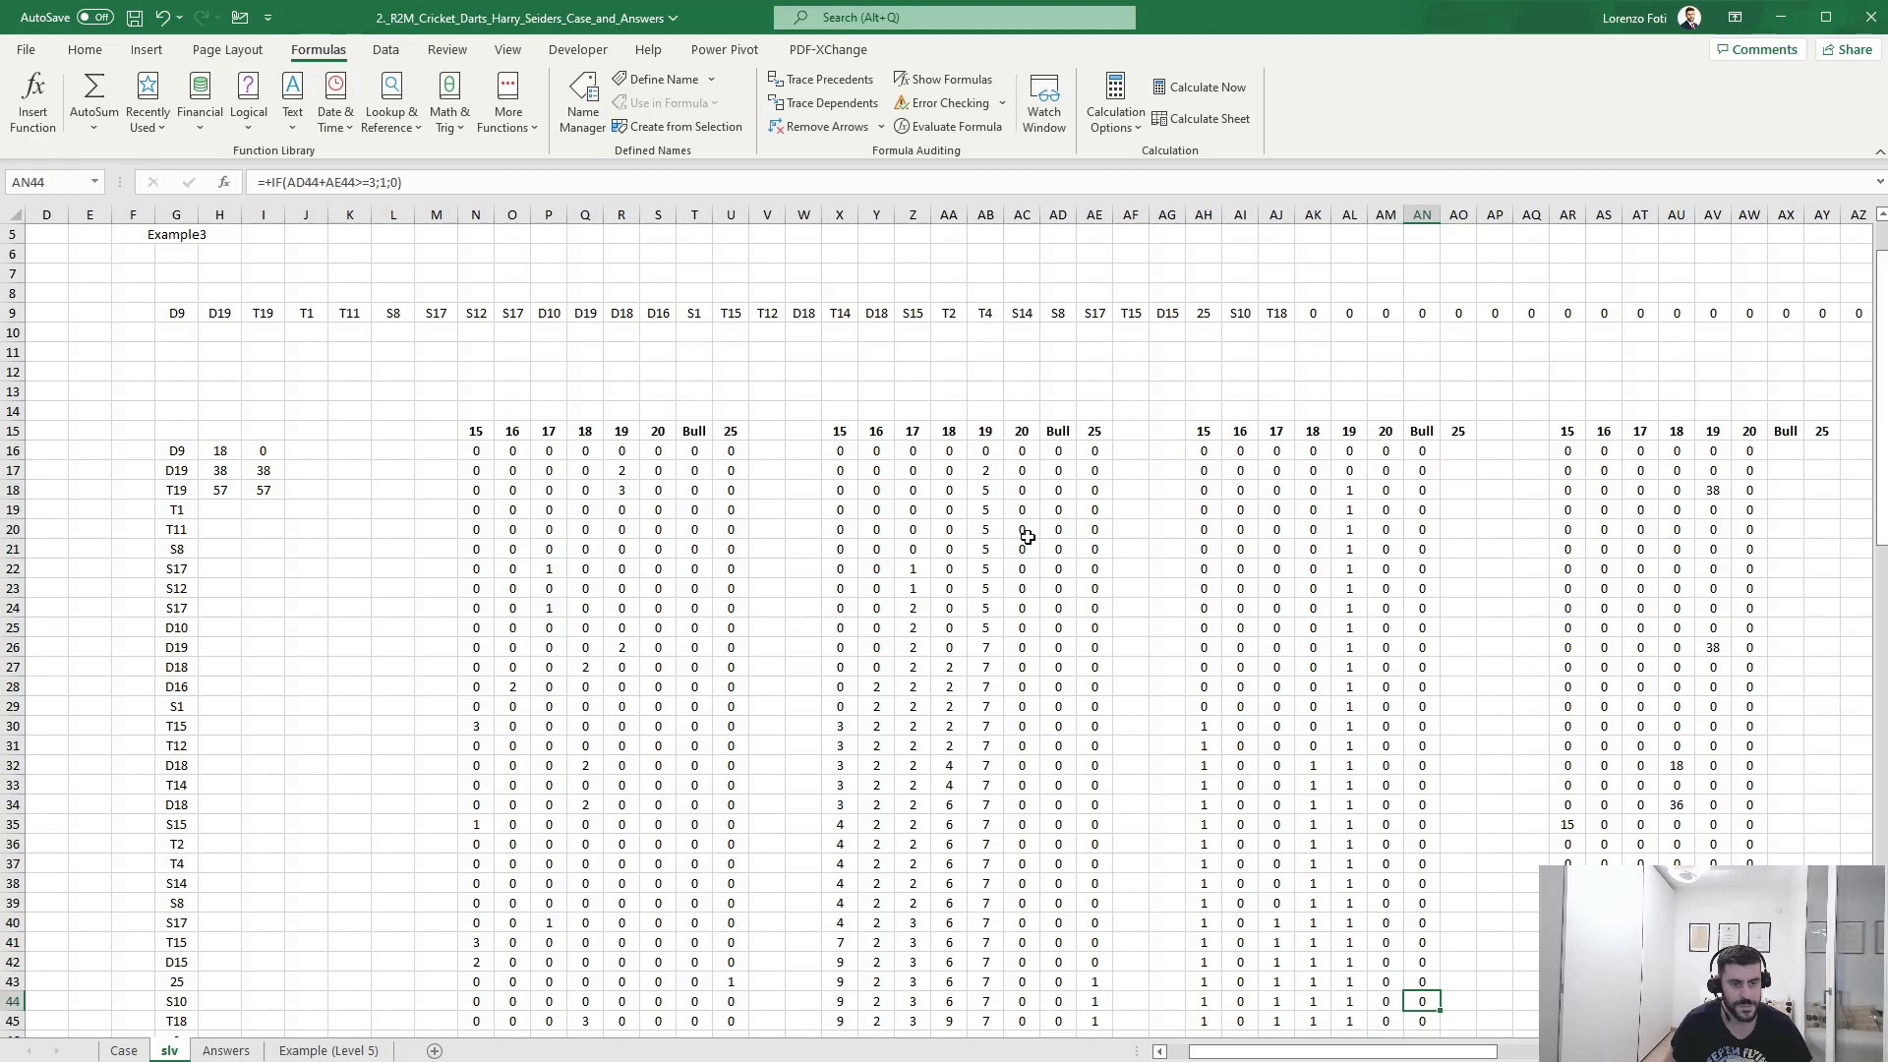
{"action": "key", "text": "F2"}
{"action": "key", "text": "Escape"}
- Fill the scoring formula from AW16 into AX16, the first row of the score table's Bull column
{"action": "key", "text": "Up"}
{"action": "key", "text": "Right"}
{"action": "key", "text": "Right"}
{"action": "key", "text": "Right"}
{"action": "key", "text": "Right"}
{"action": "key", "text": "Right"}
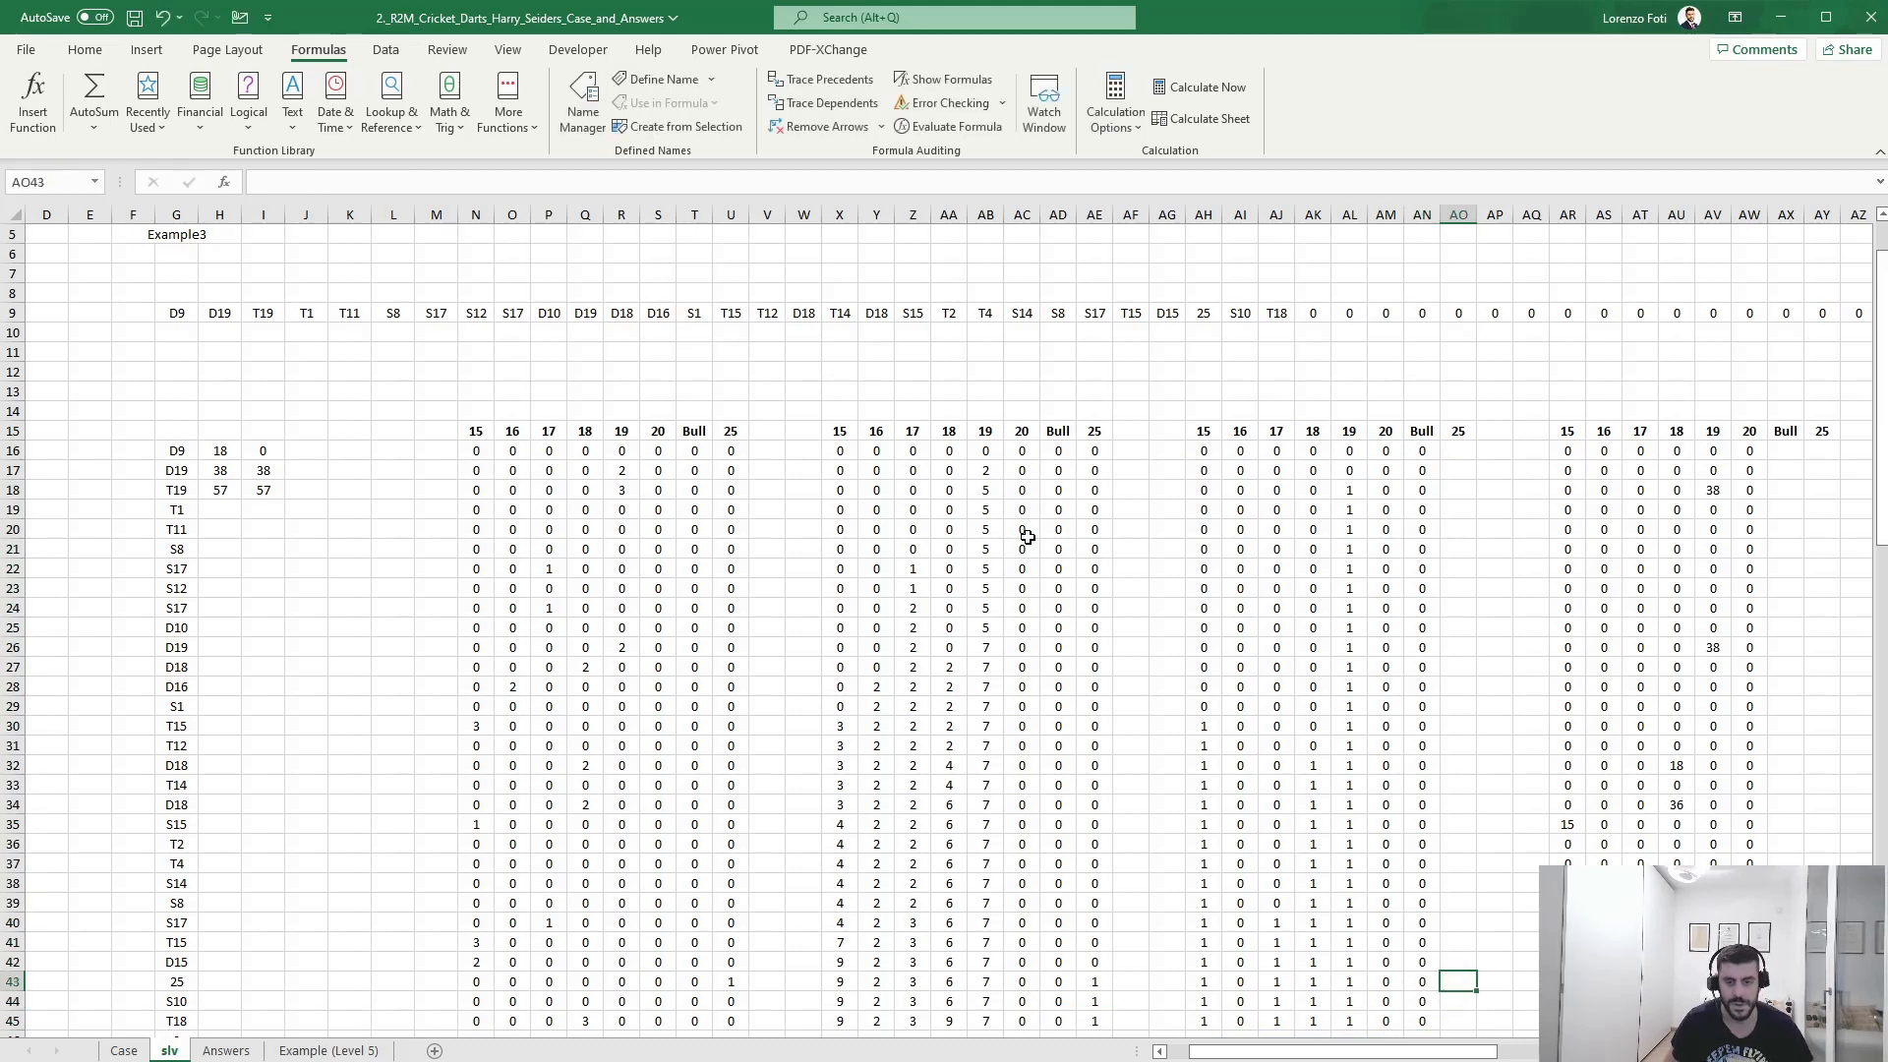
{"action": "key", "text": "Right"}
{"action": "key", "text": "Right"}
{"action": "key", "text": "Right"}
{"action": "key", "text": "Right"}
{"action": "key", "text": "ctrl+Up"}
{"action": "key", "text": "Right"}
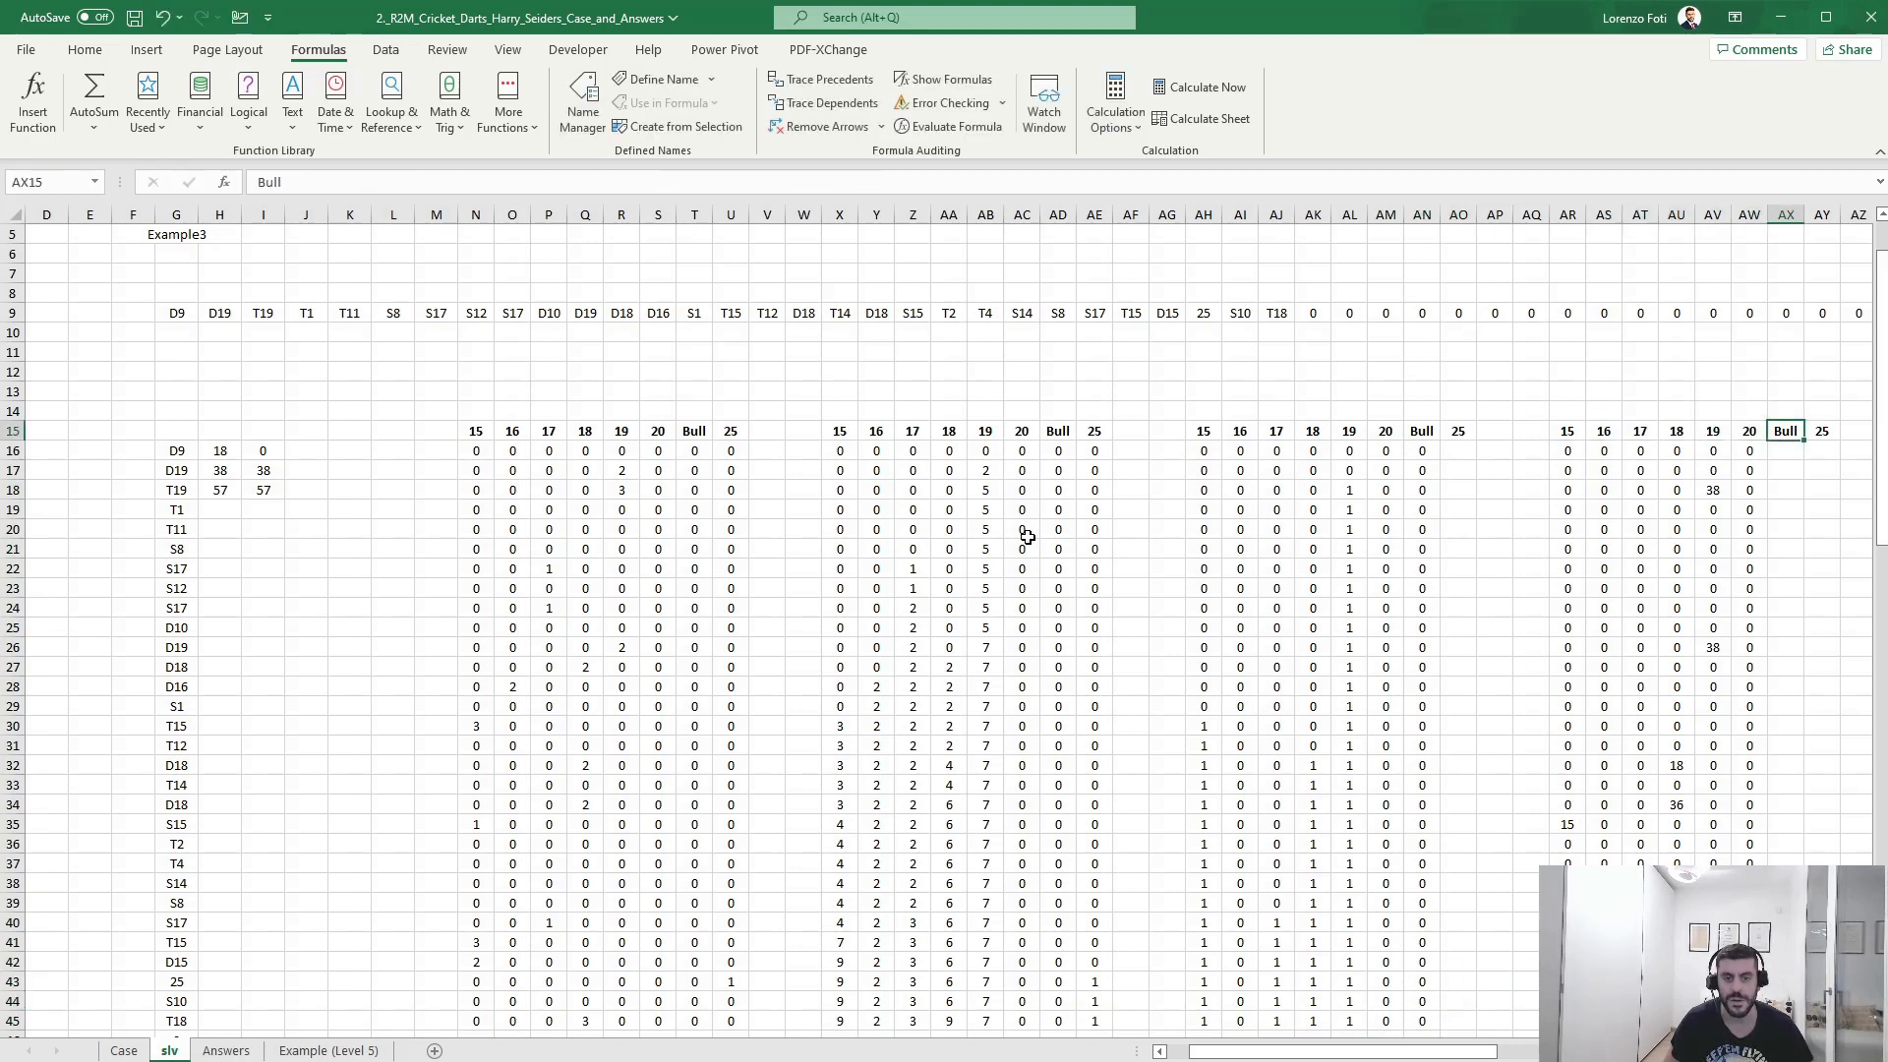
{"action": "key", "text": "Down"}
{"action": "key", "text": "Left"}
{"action": "key", "text": "Right"}
{"action": "key", "text": "ctrl+r"}
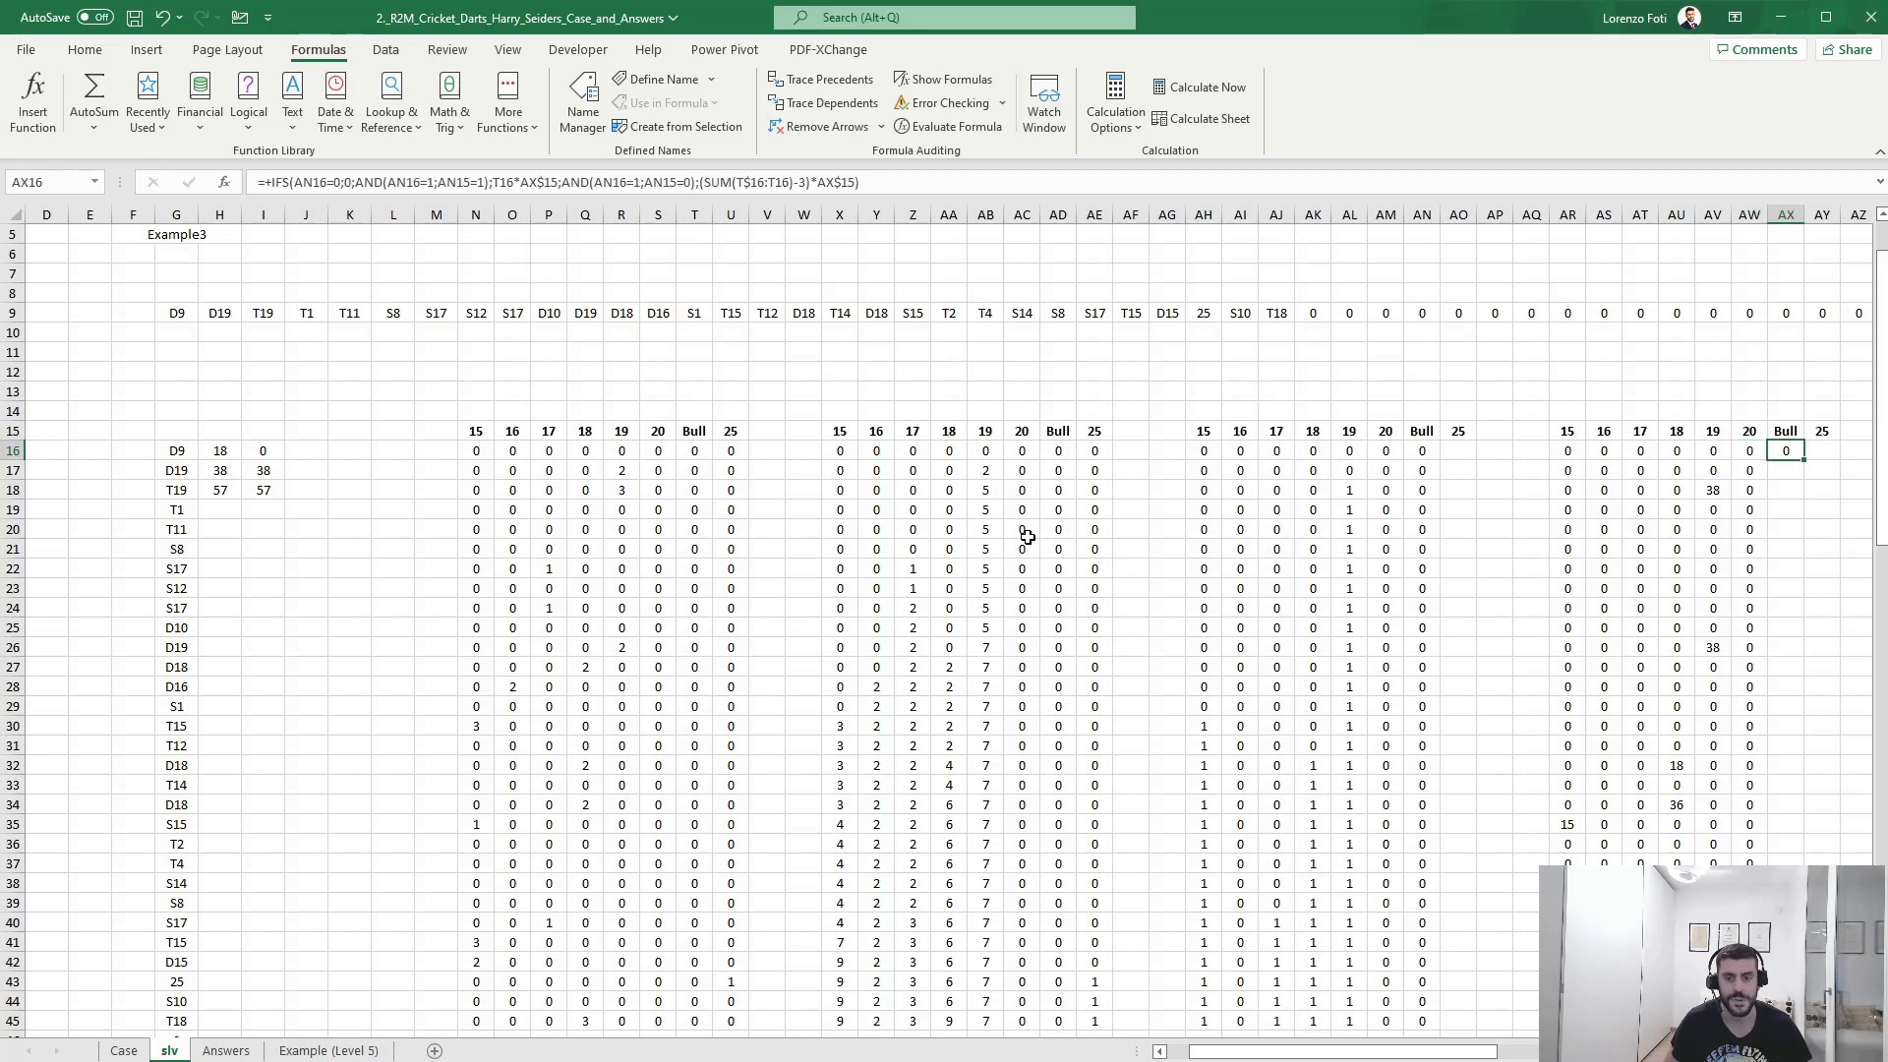
- Examine the AX$15 multiplier in the AX16 formula and the Bull and 25 rules on the Case sheet, then return to slv
{"action": "key", "text": "F2"}
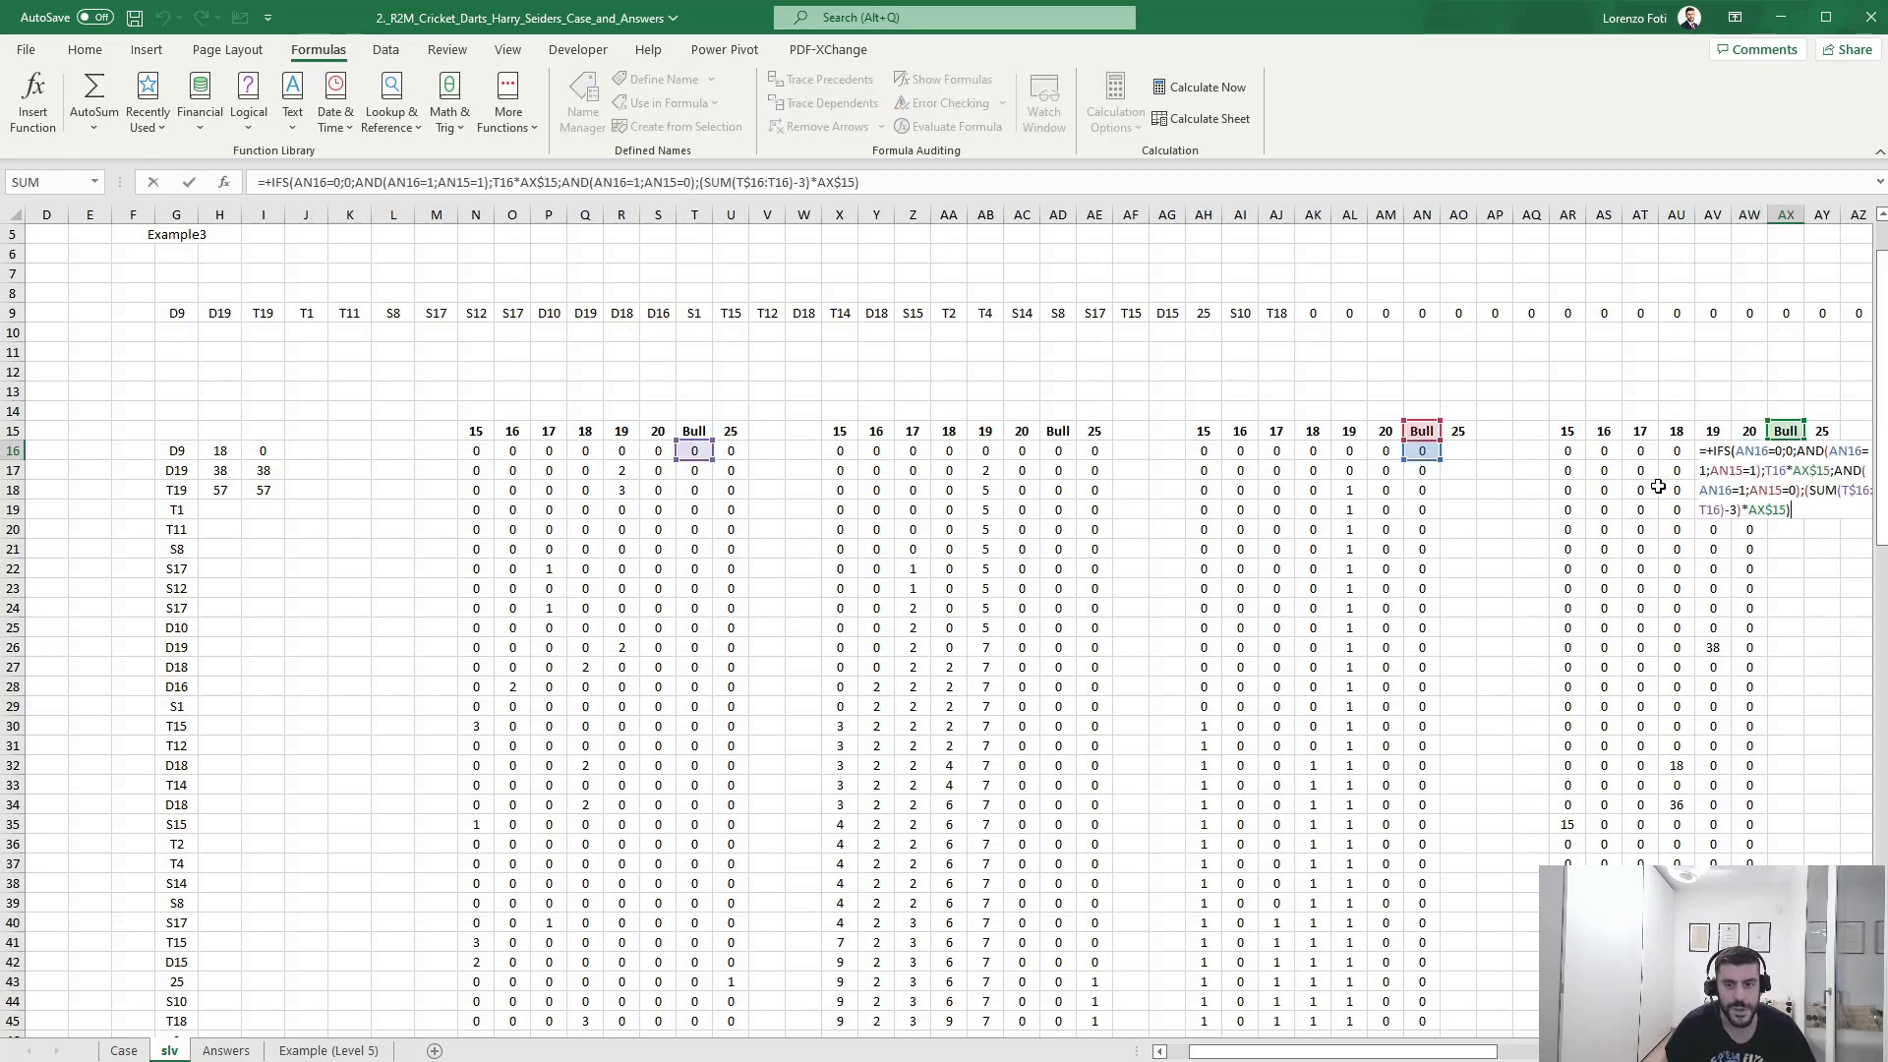
{"action": "double_click", "coordinate": [547, 182]}
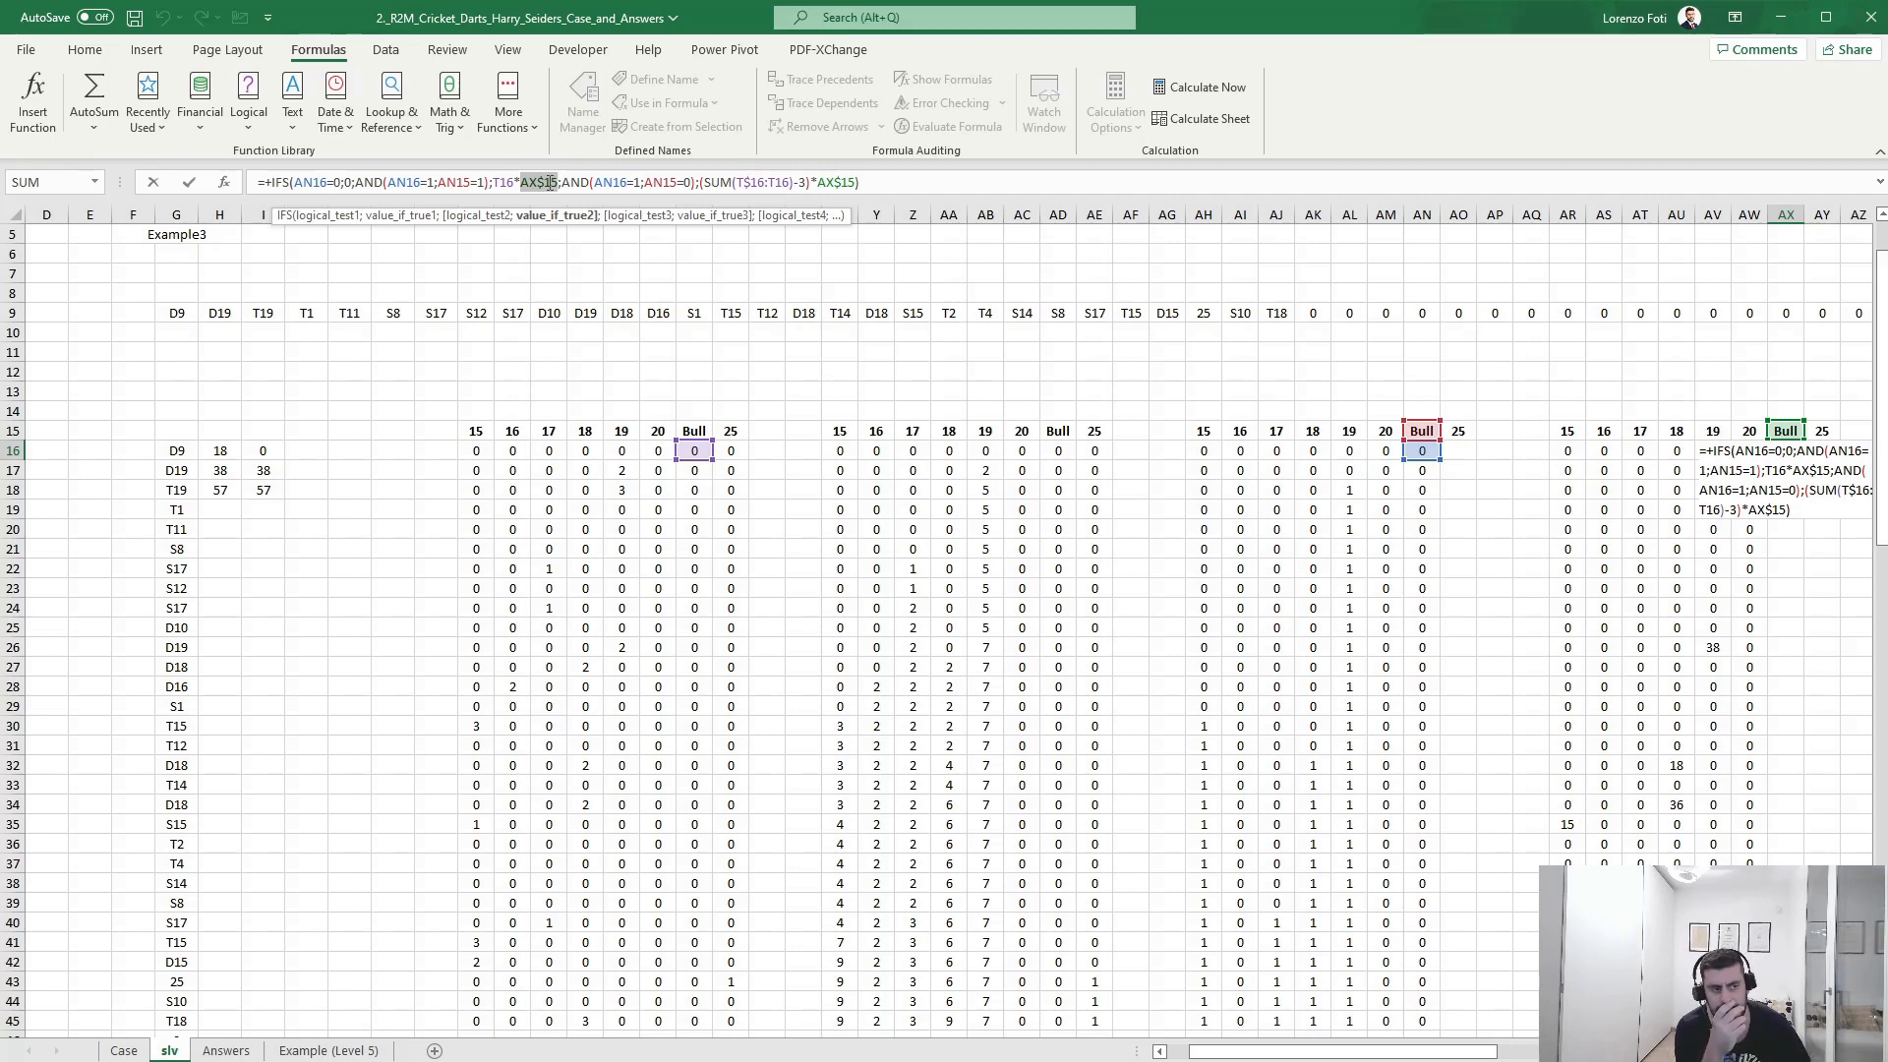
{"action": "key", "text": "Escape"}
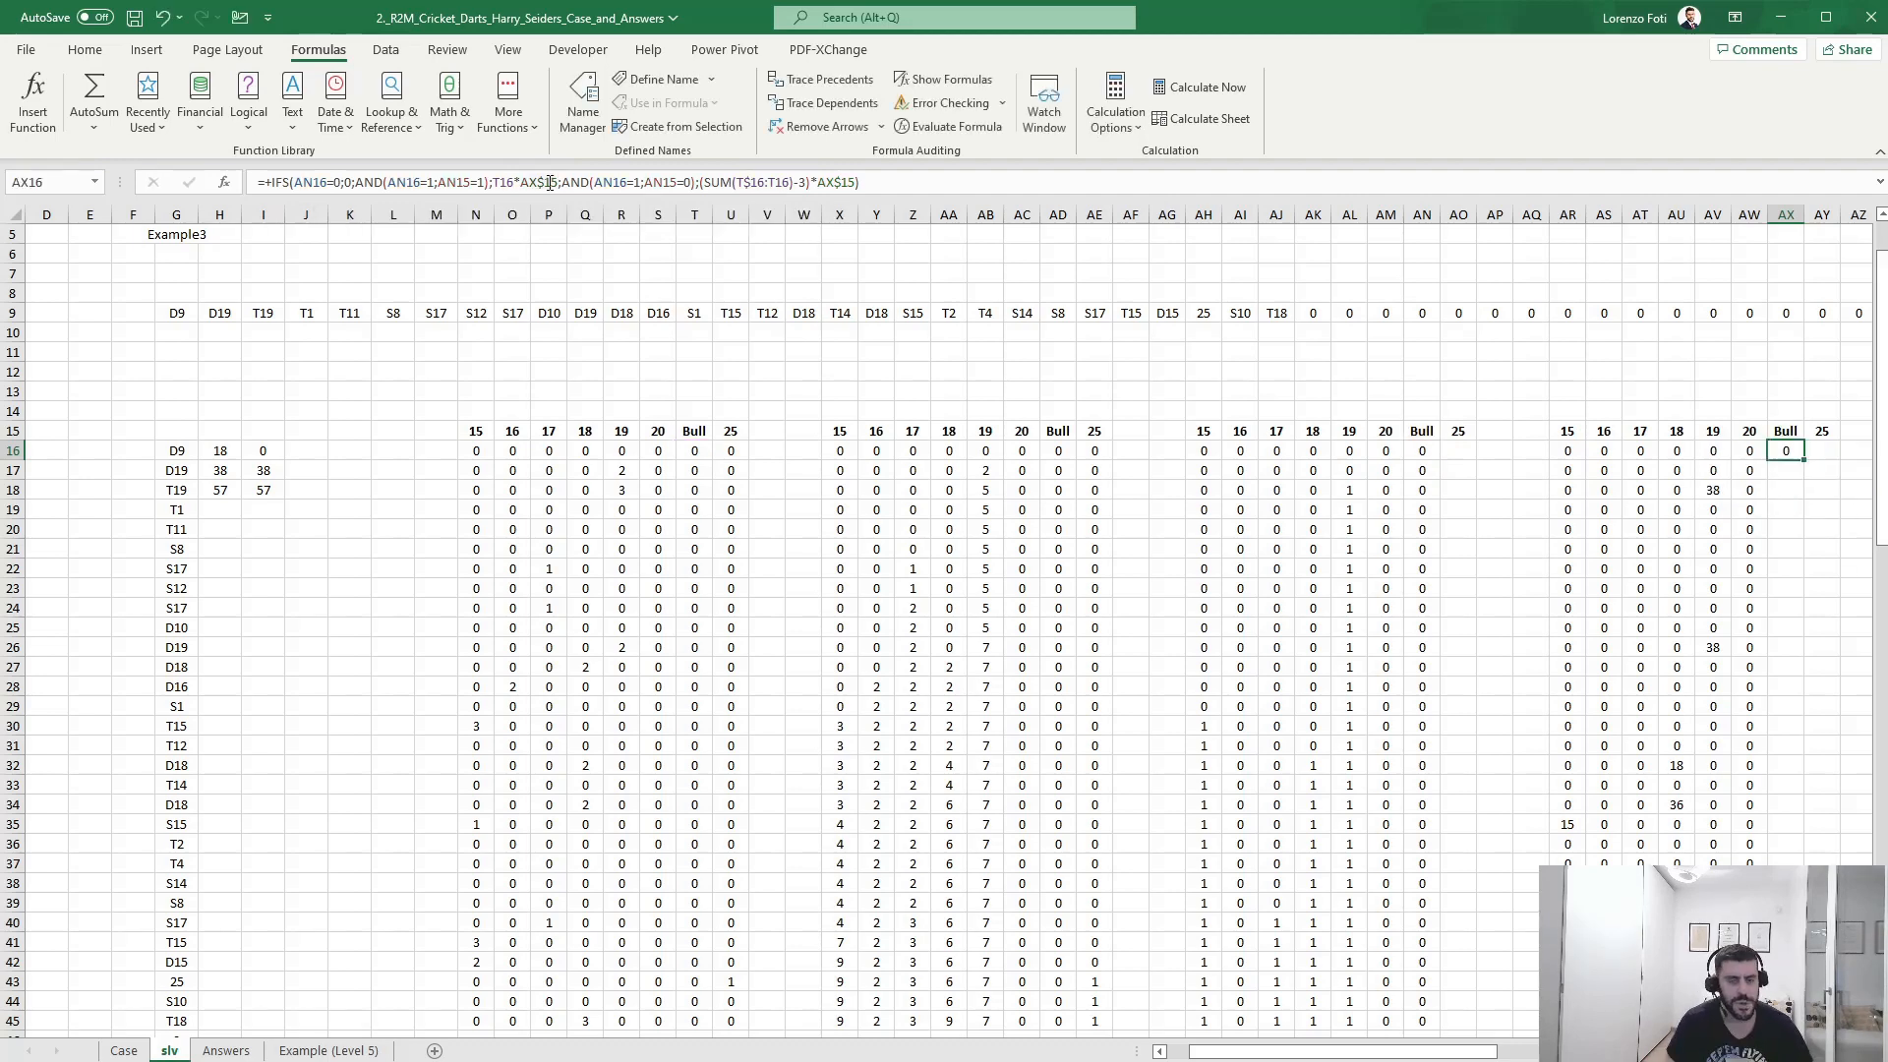
{"action": "key", "text": "ctrl+Page_Up"}
{"action": "scroll", "coordinate": [318, 738], "scroll_direction": "up", "scroll_amount": 20}
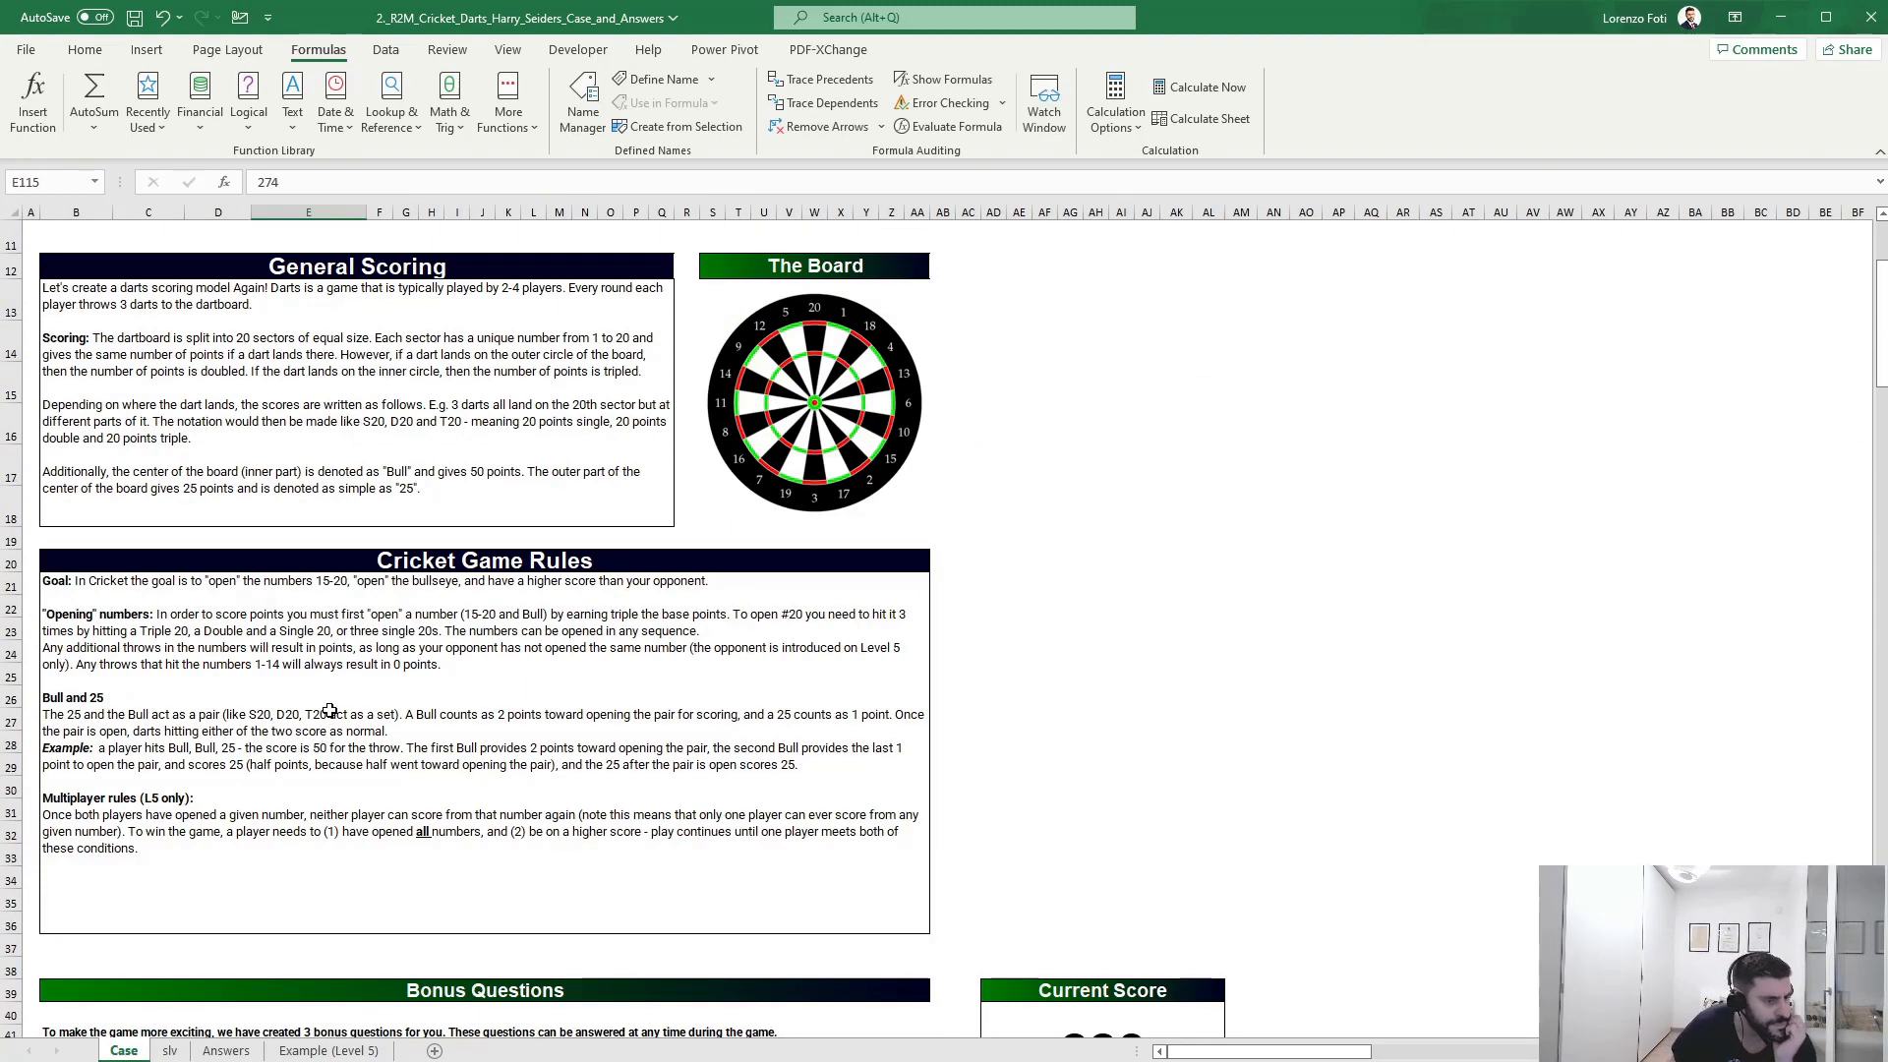
{"action": "scroll", "coordinate": [334, 702], "scroll_direction": "down", "scroll_amount": 1}
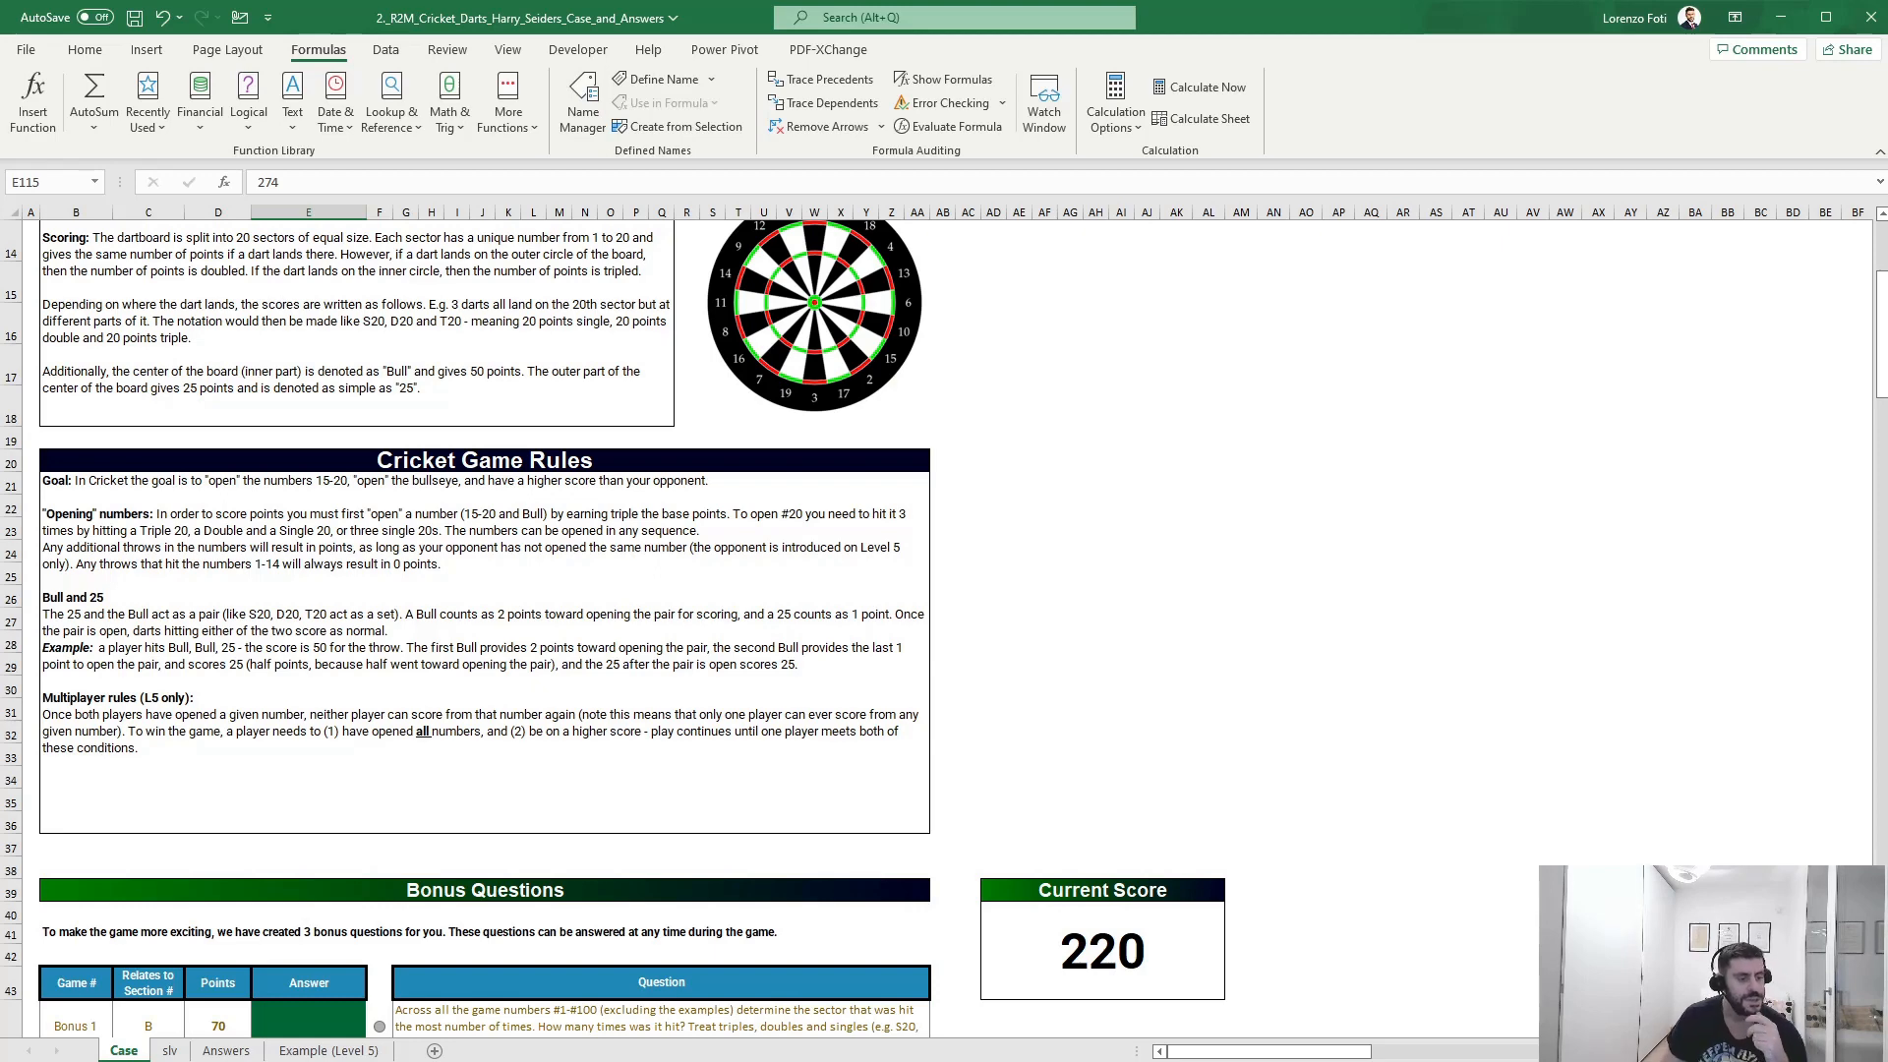
{"action": "left_click", "coordinate": [169, 1050]}
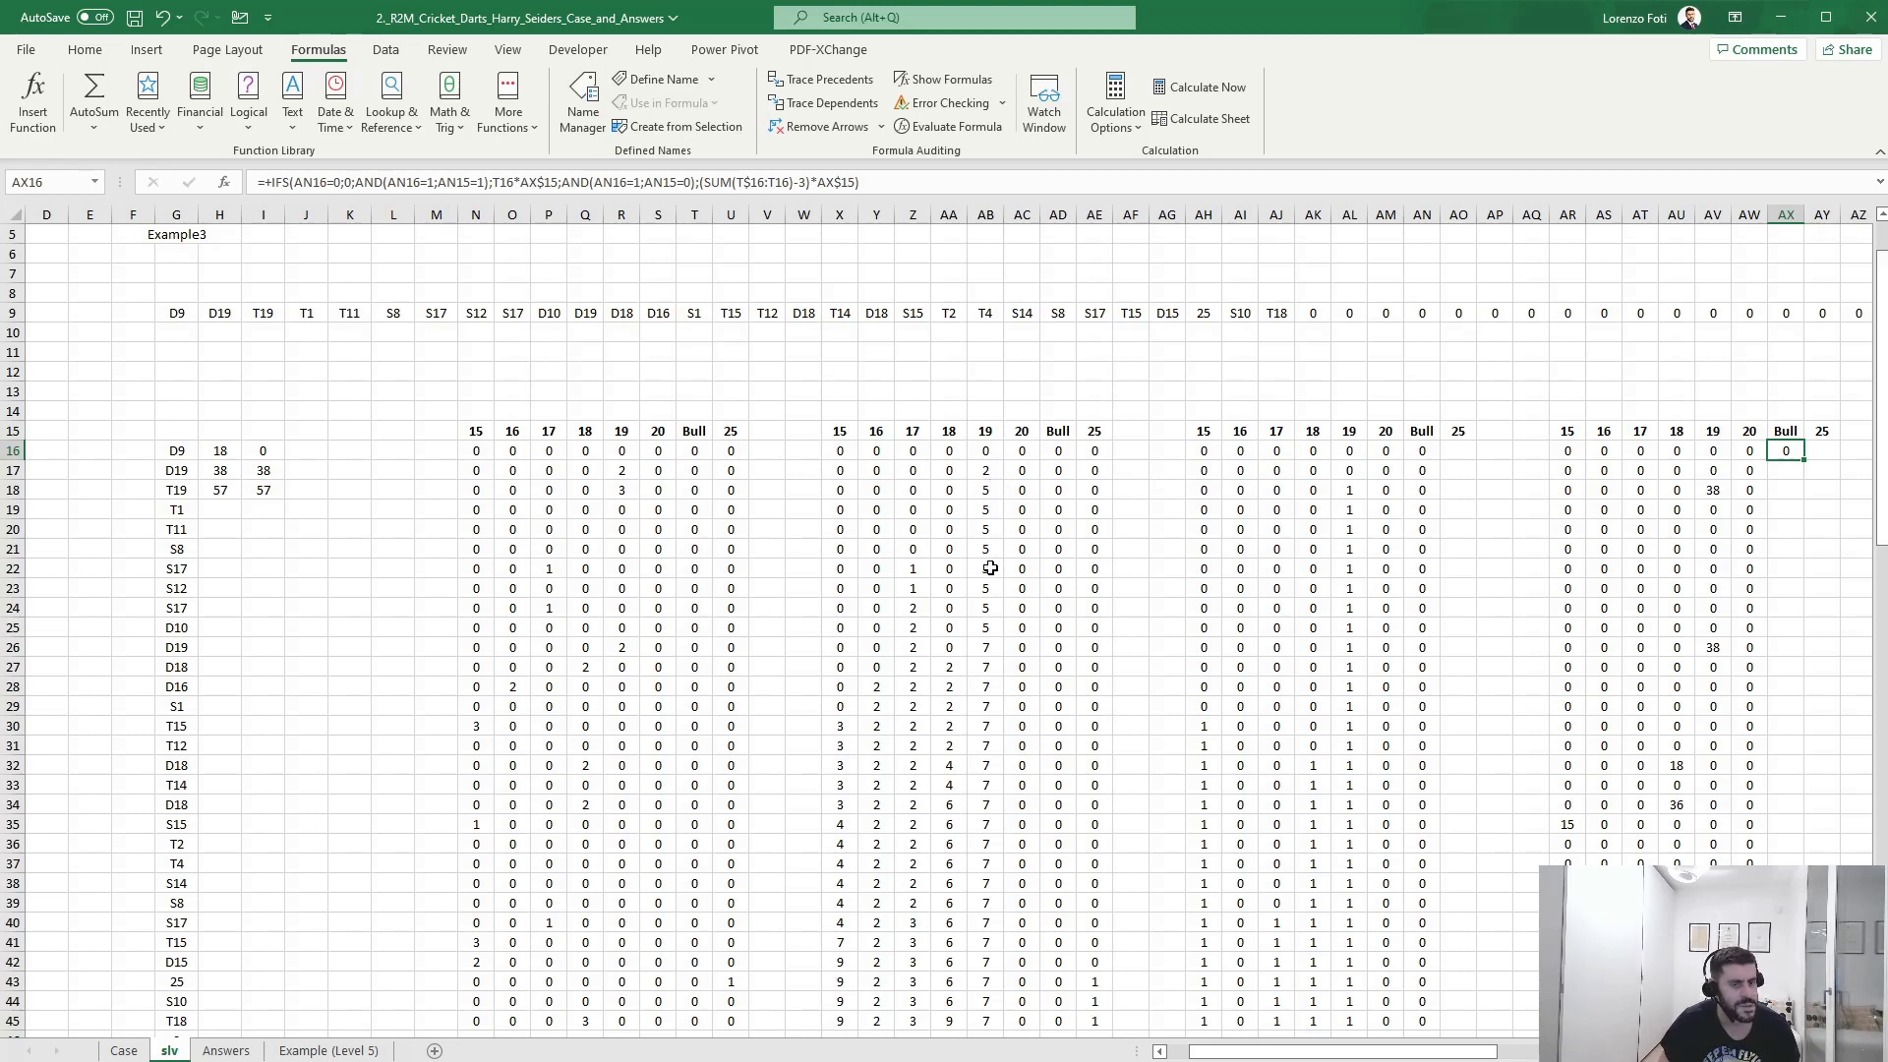
- Review the scoring formula in AV18, the game rules on the Case sheet and the Bull hit-count formula in T16
{"action": "left_click", "coordinate": [1713, 489]}
{"action": "left_click", "coordinate": [567, 185]}
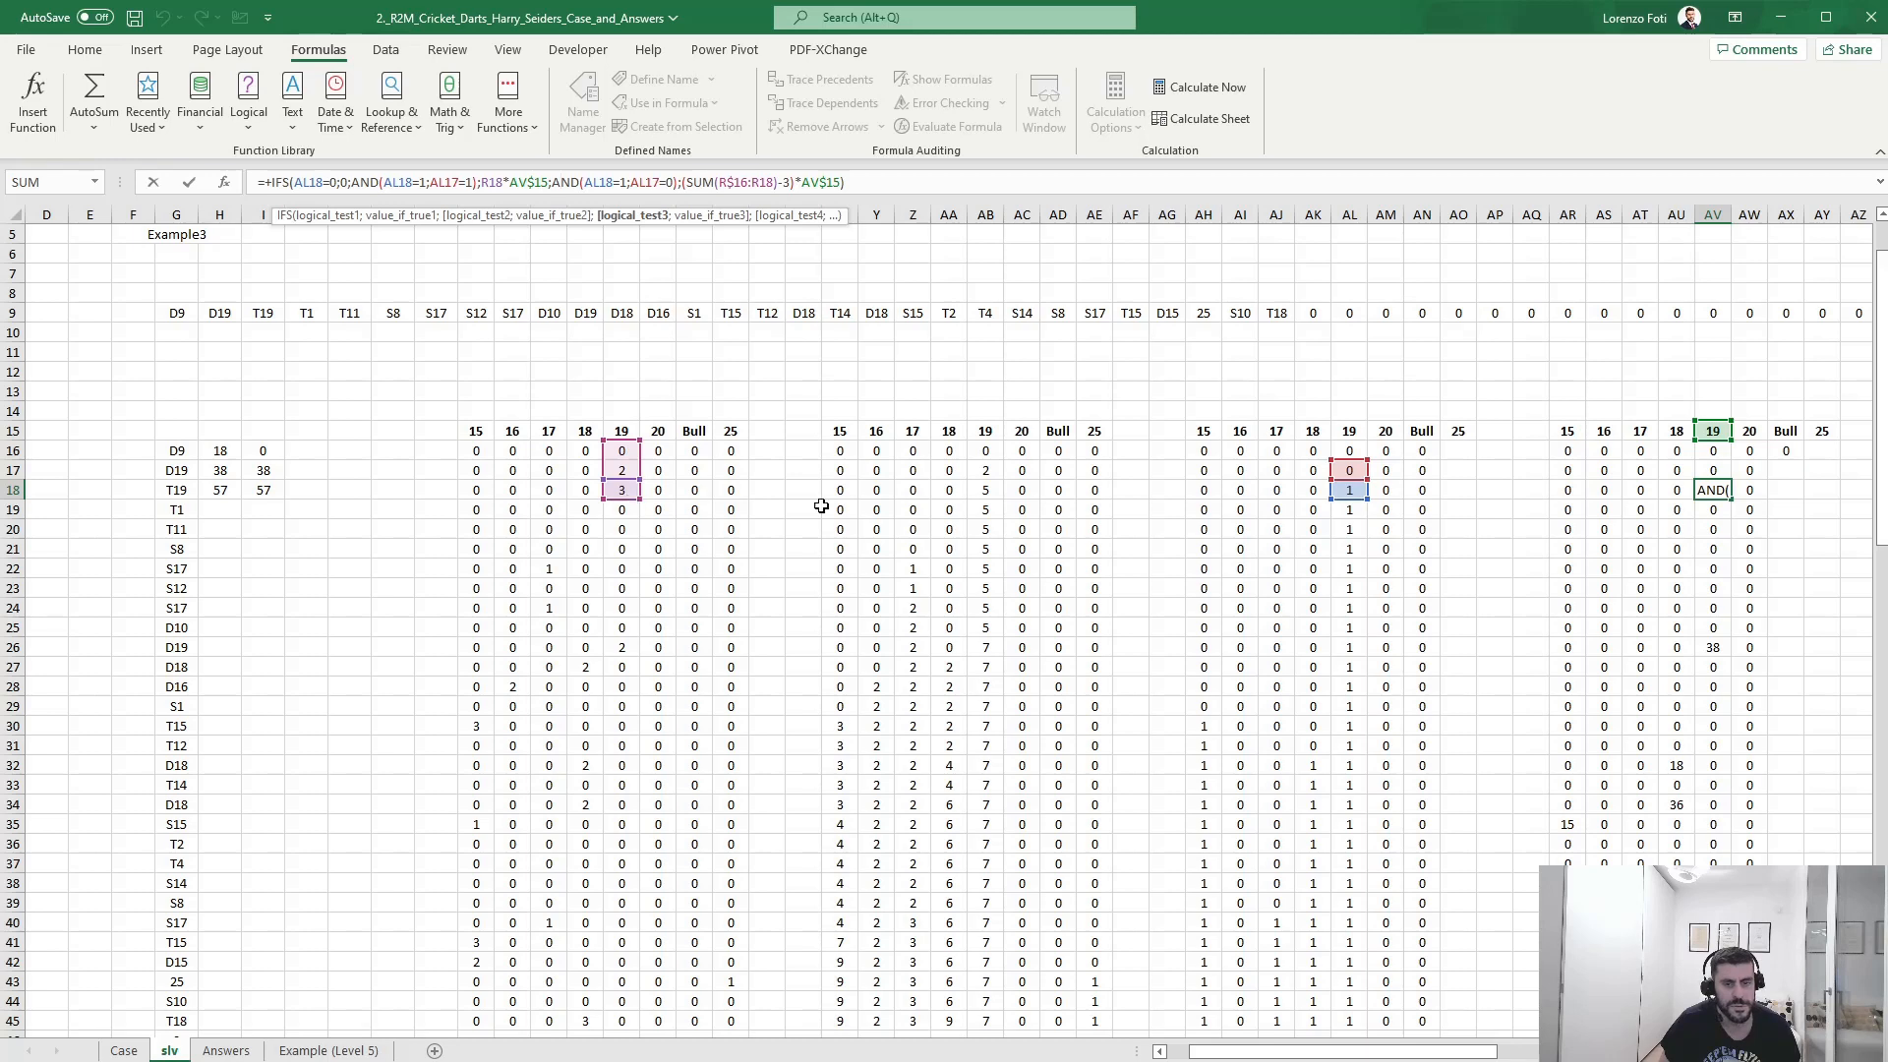
{"action": "key", "text": "Escape"}
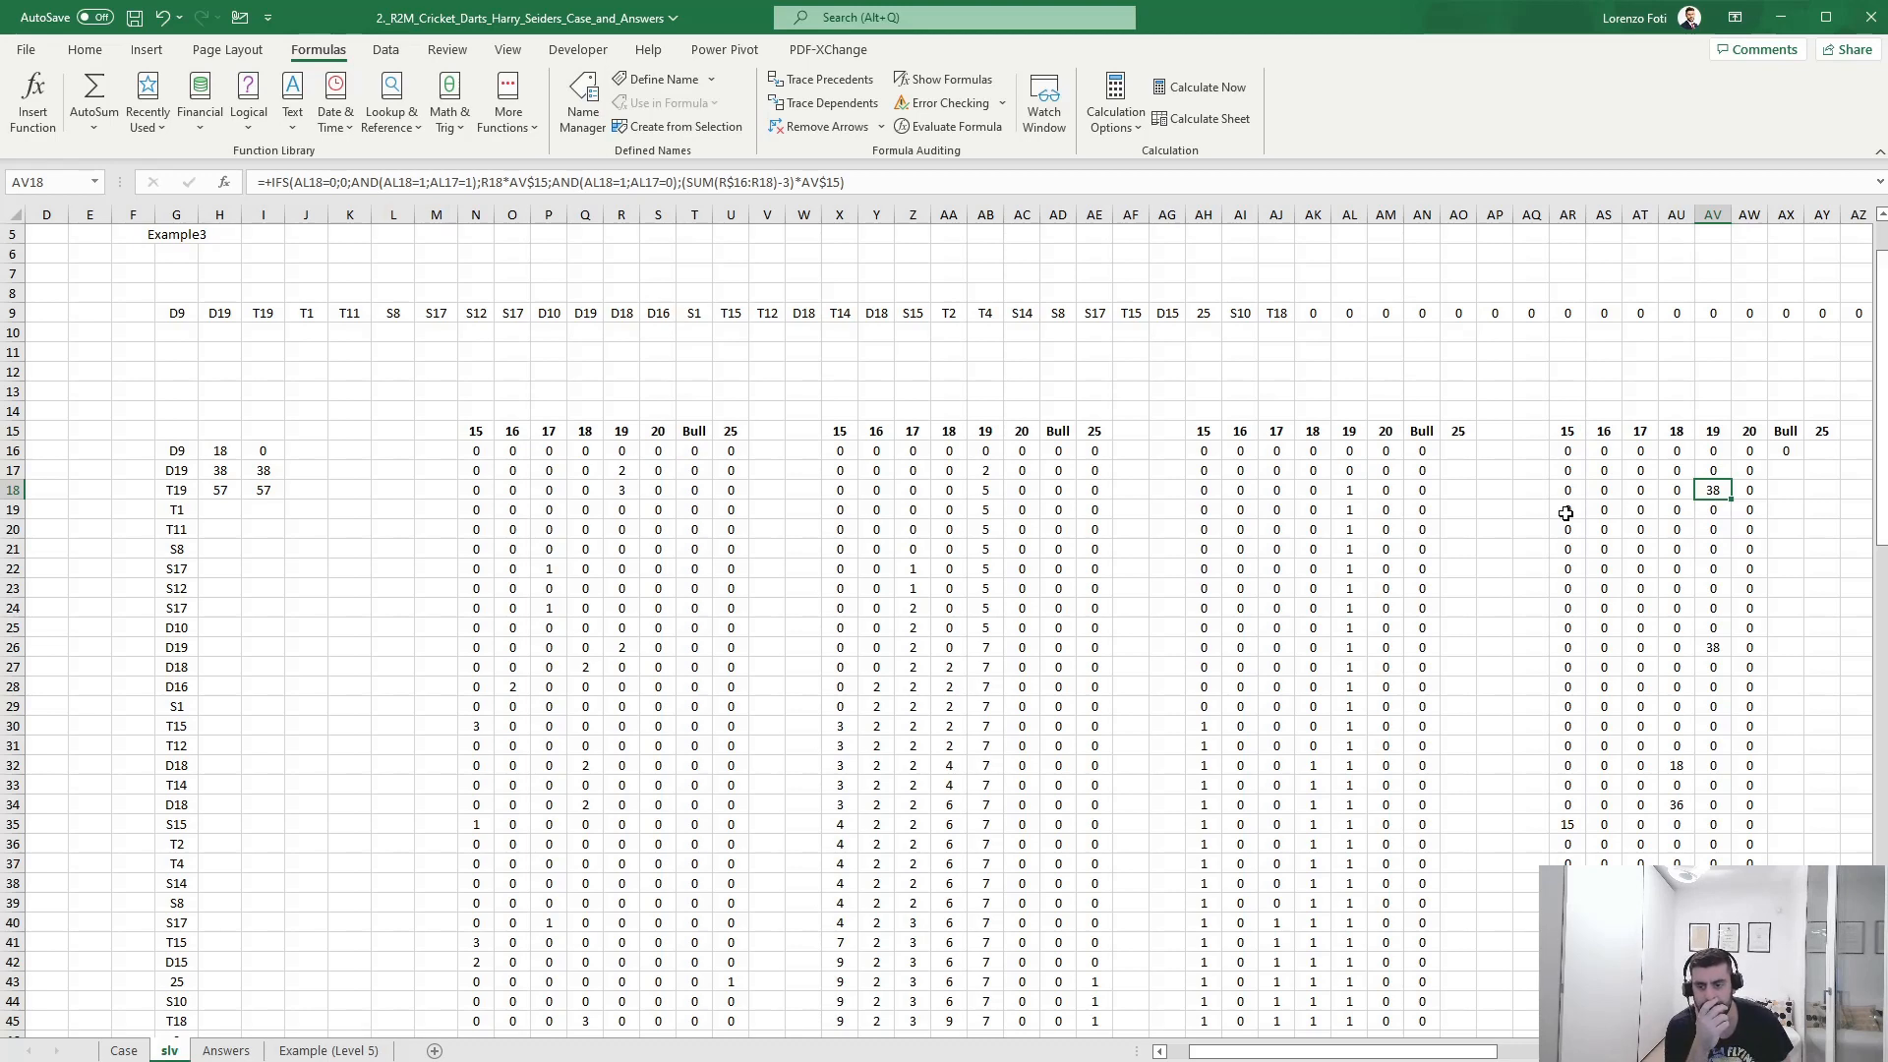
{"action": "left_click", "coordinate": [124, 1050]}
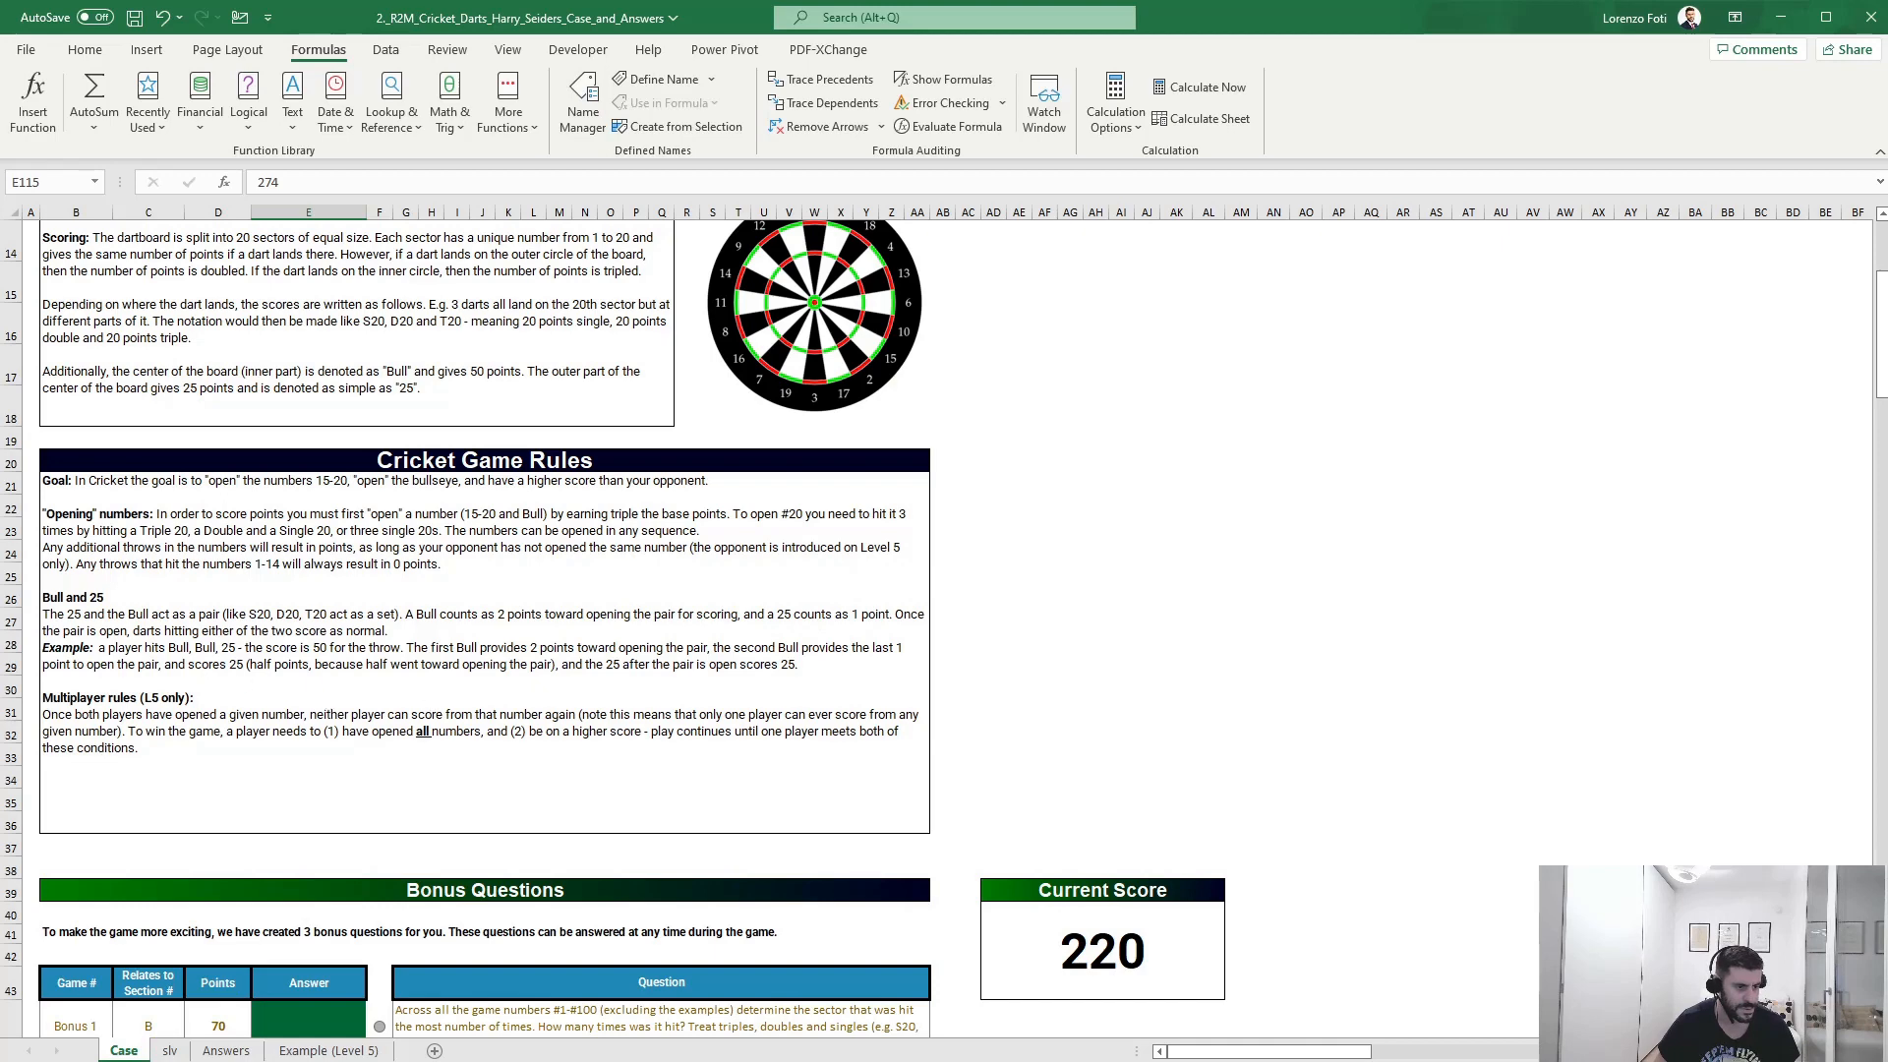
{"action": "left_click", "coordinate": [170, 1050]}
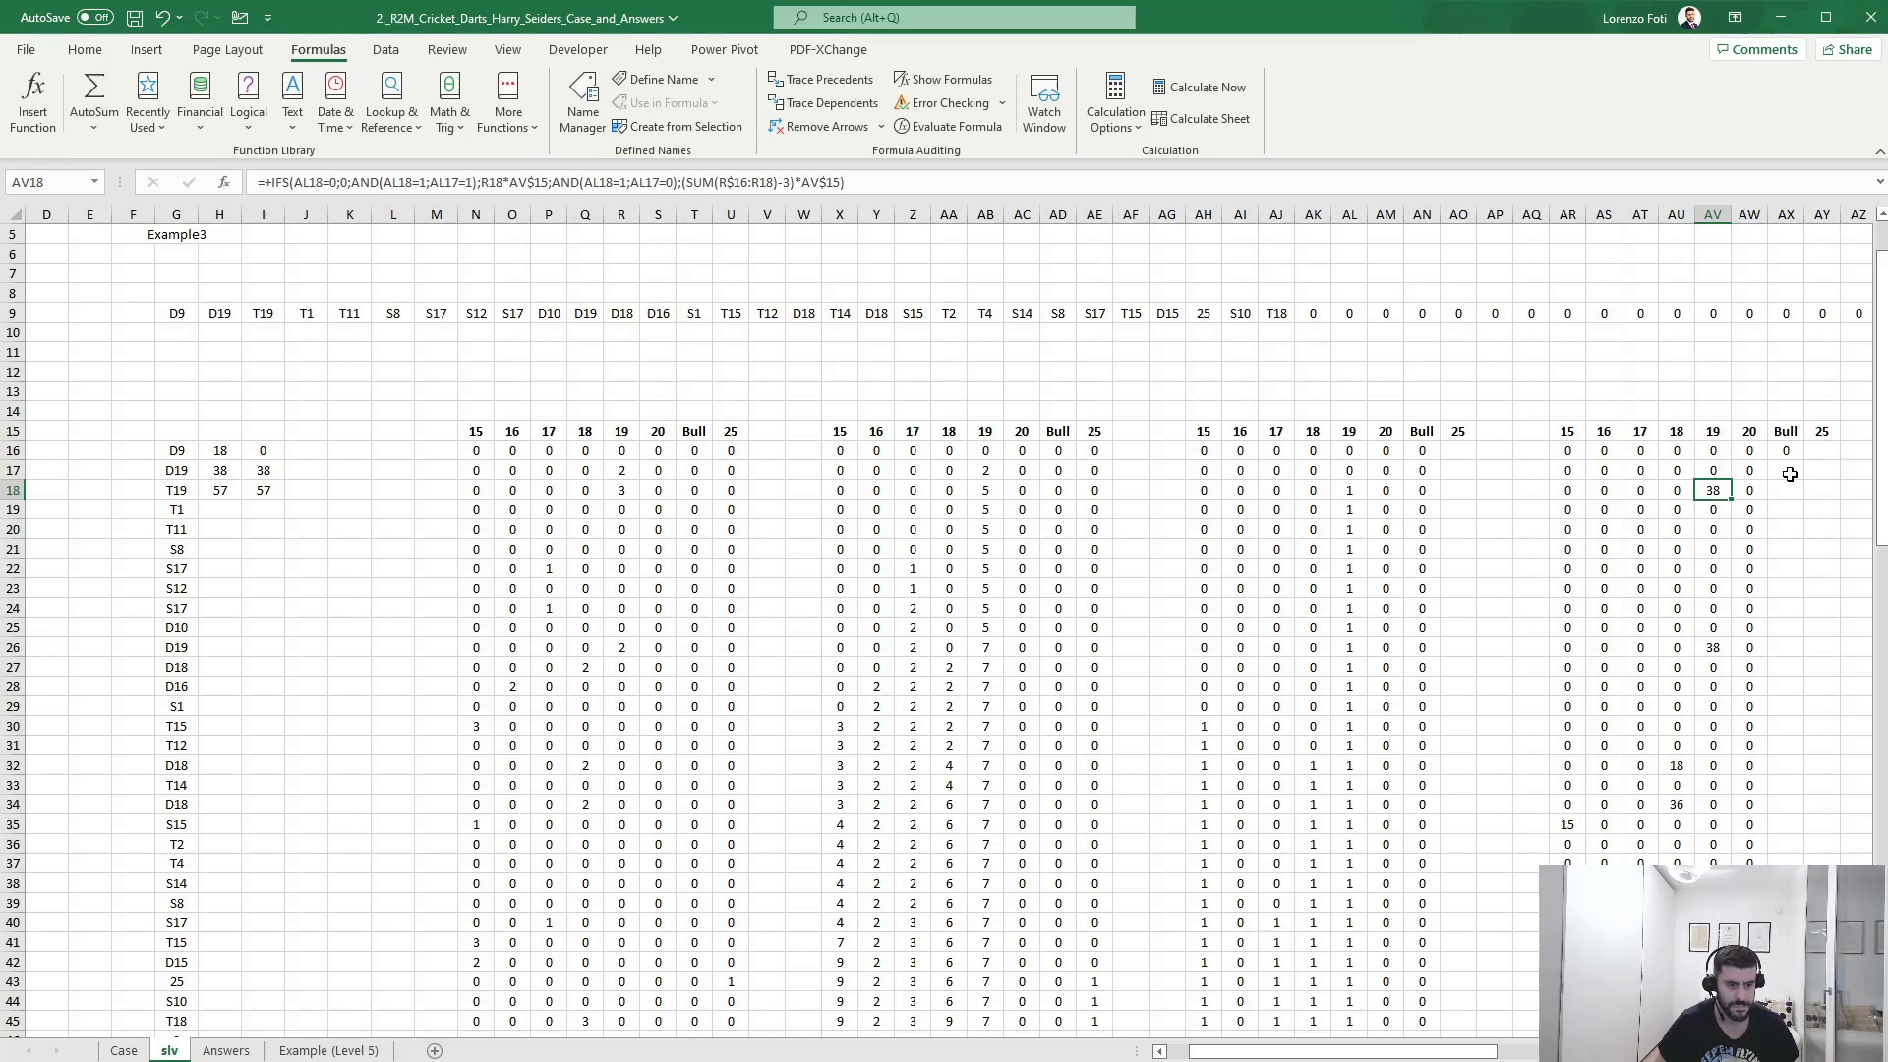
{"action": "left_click", "coordinate": [697, 453]}
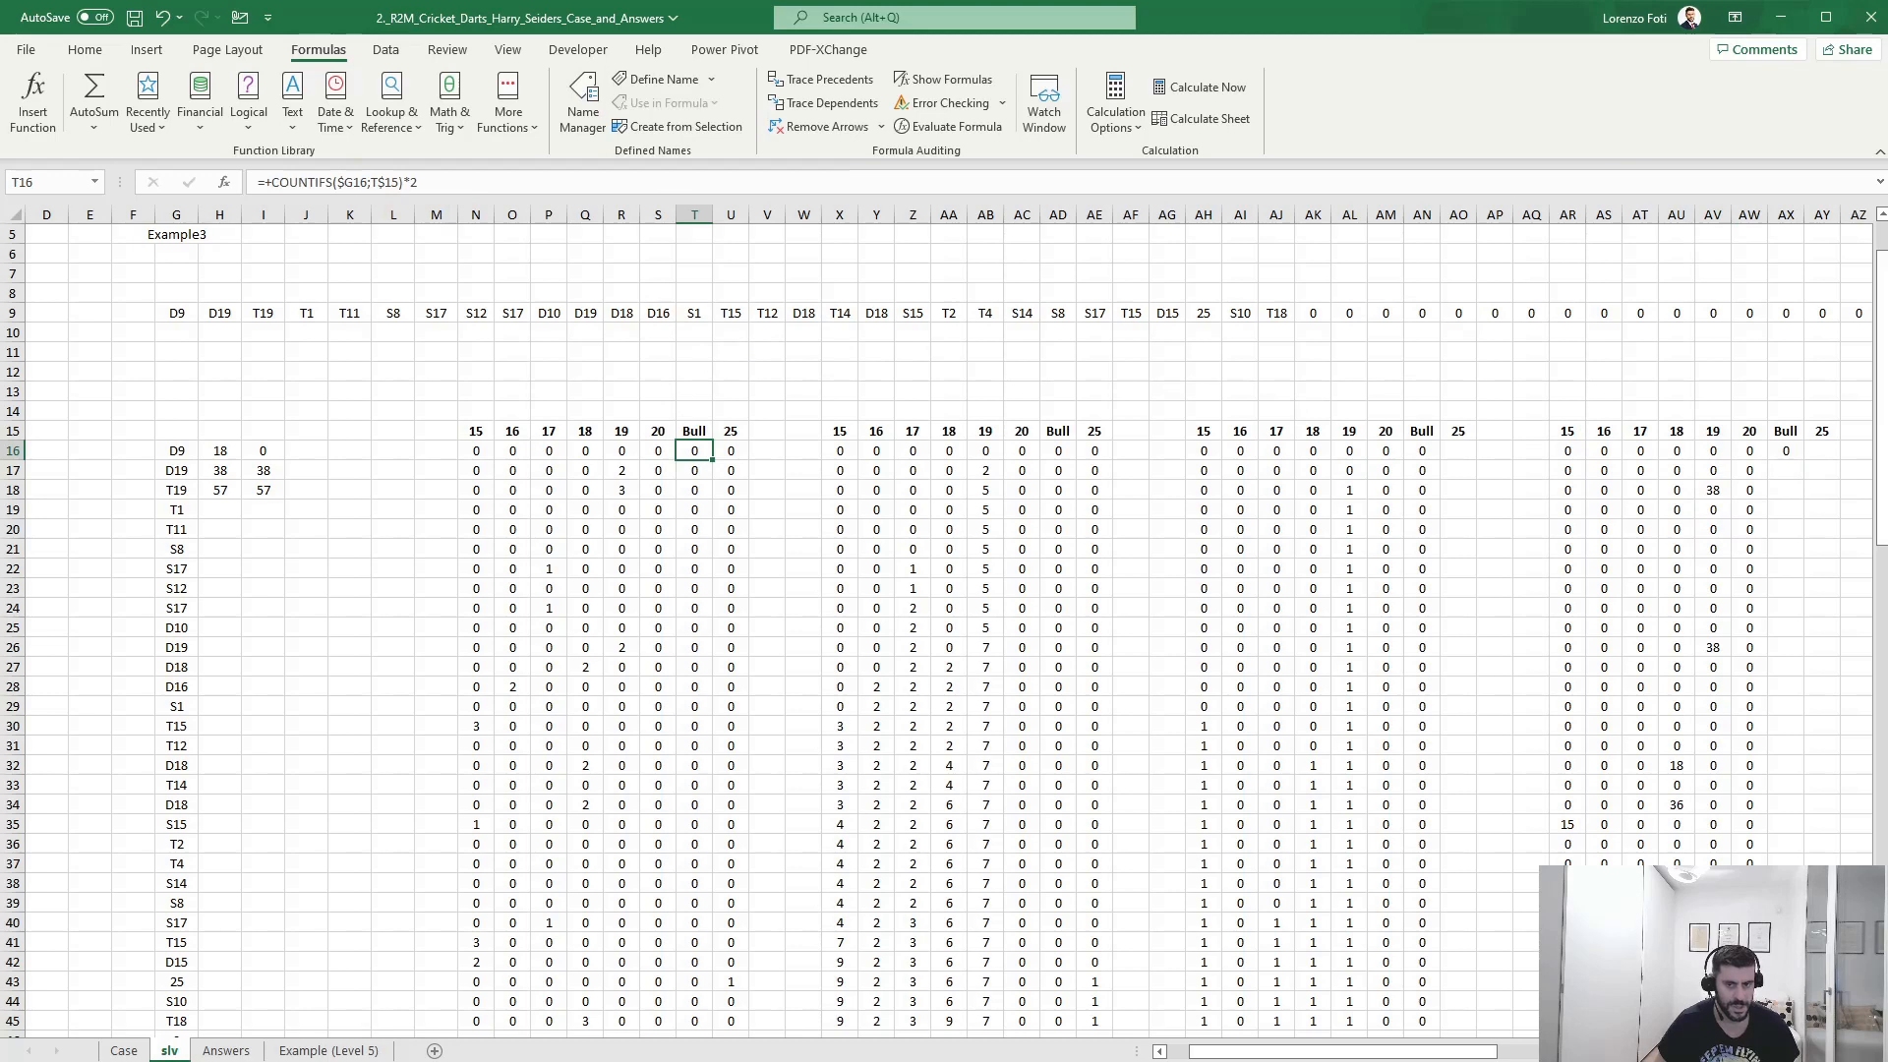
- Replace T16*AX$15 in the AX16 formula with a nested IF whose test starts with the Bull hit count T16
{"action": "left_click", "coordinate": [1785, 450]}
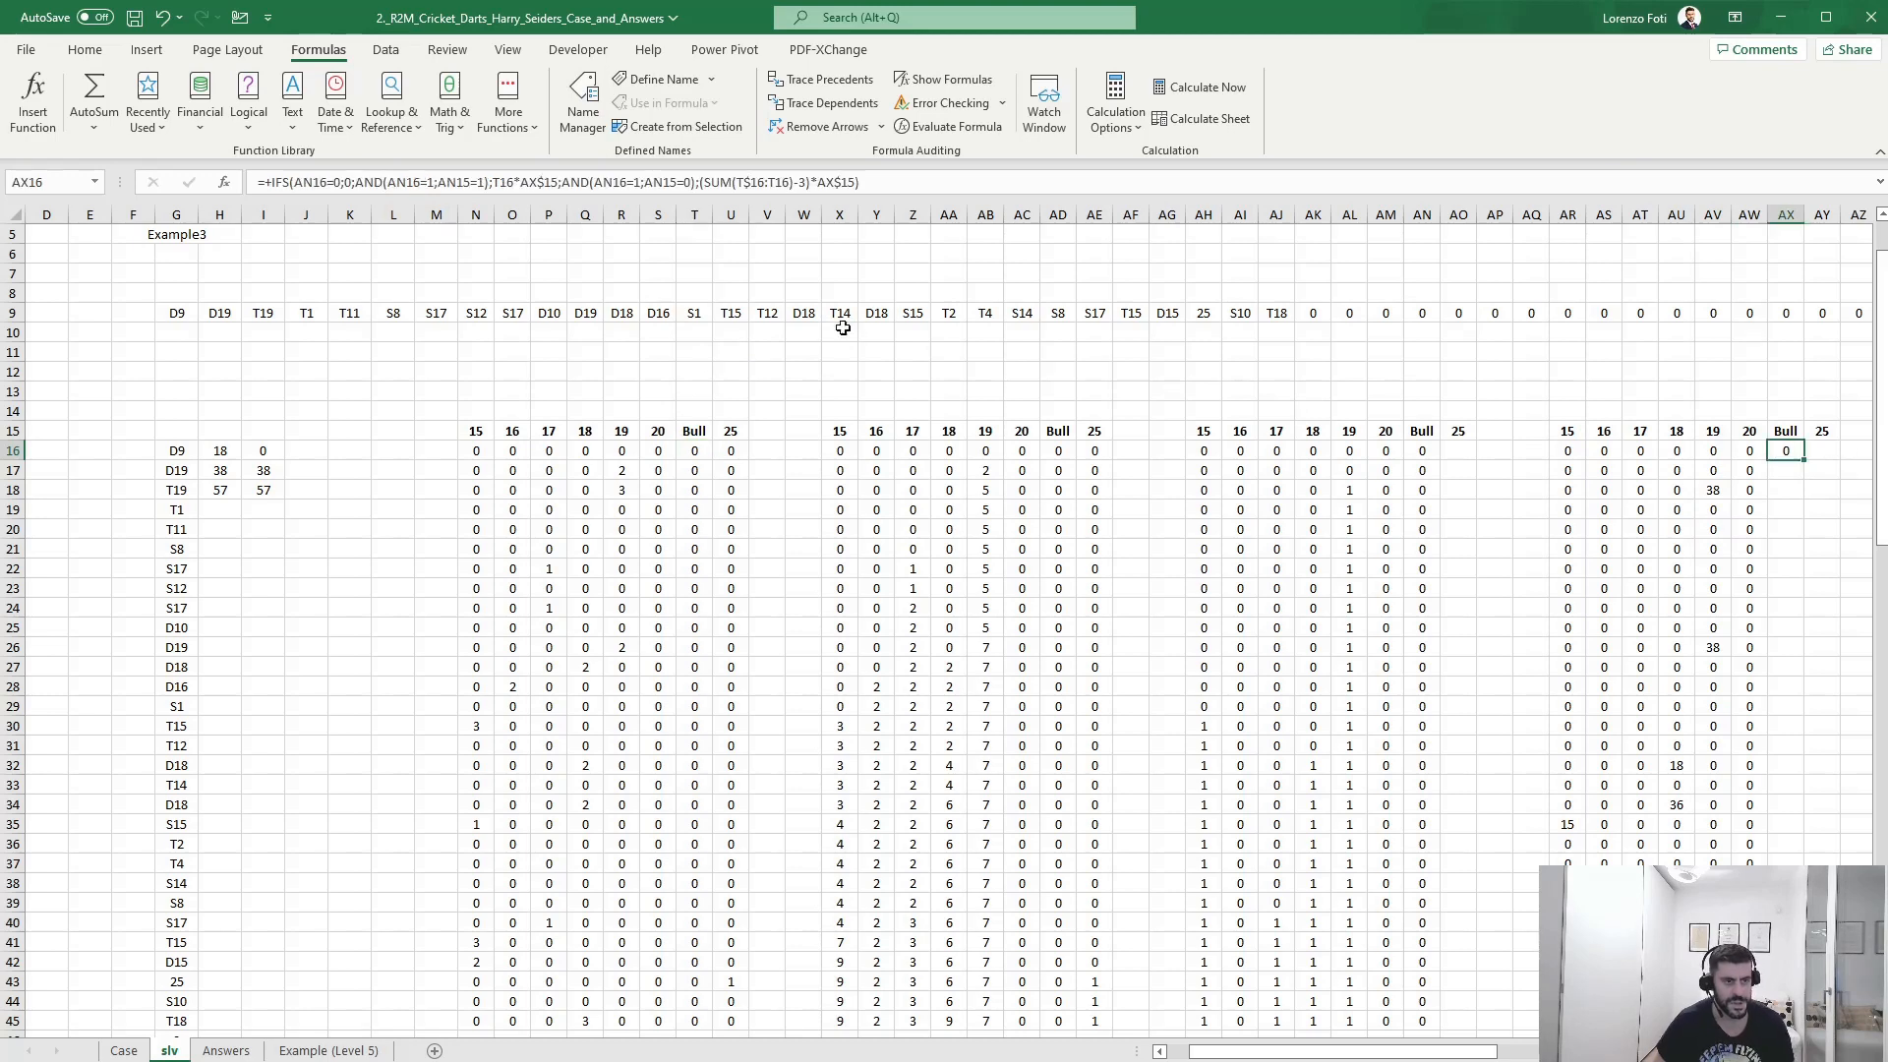
{"action": "left_click", "coordinate": [618, 180]}
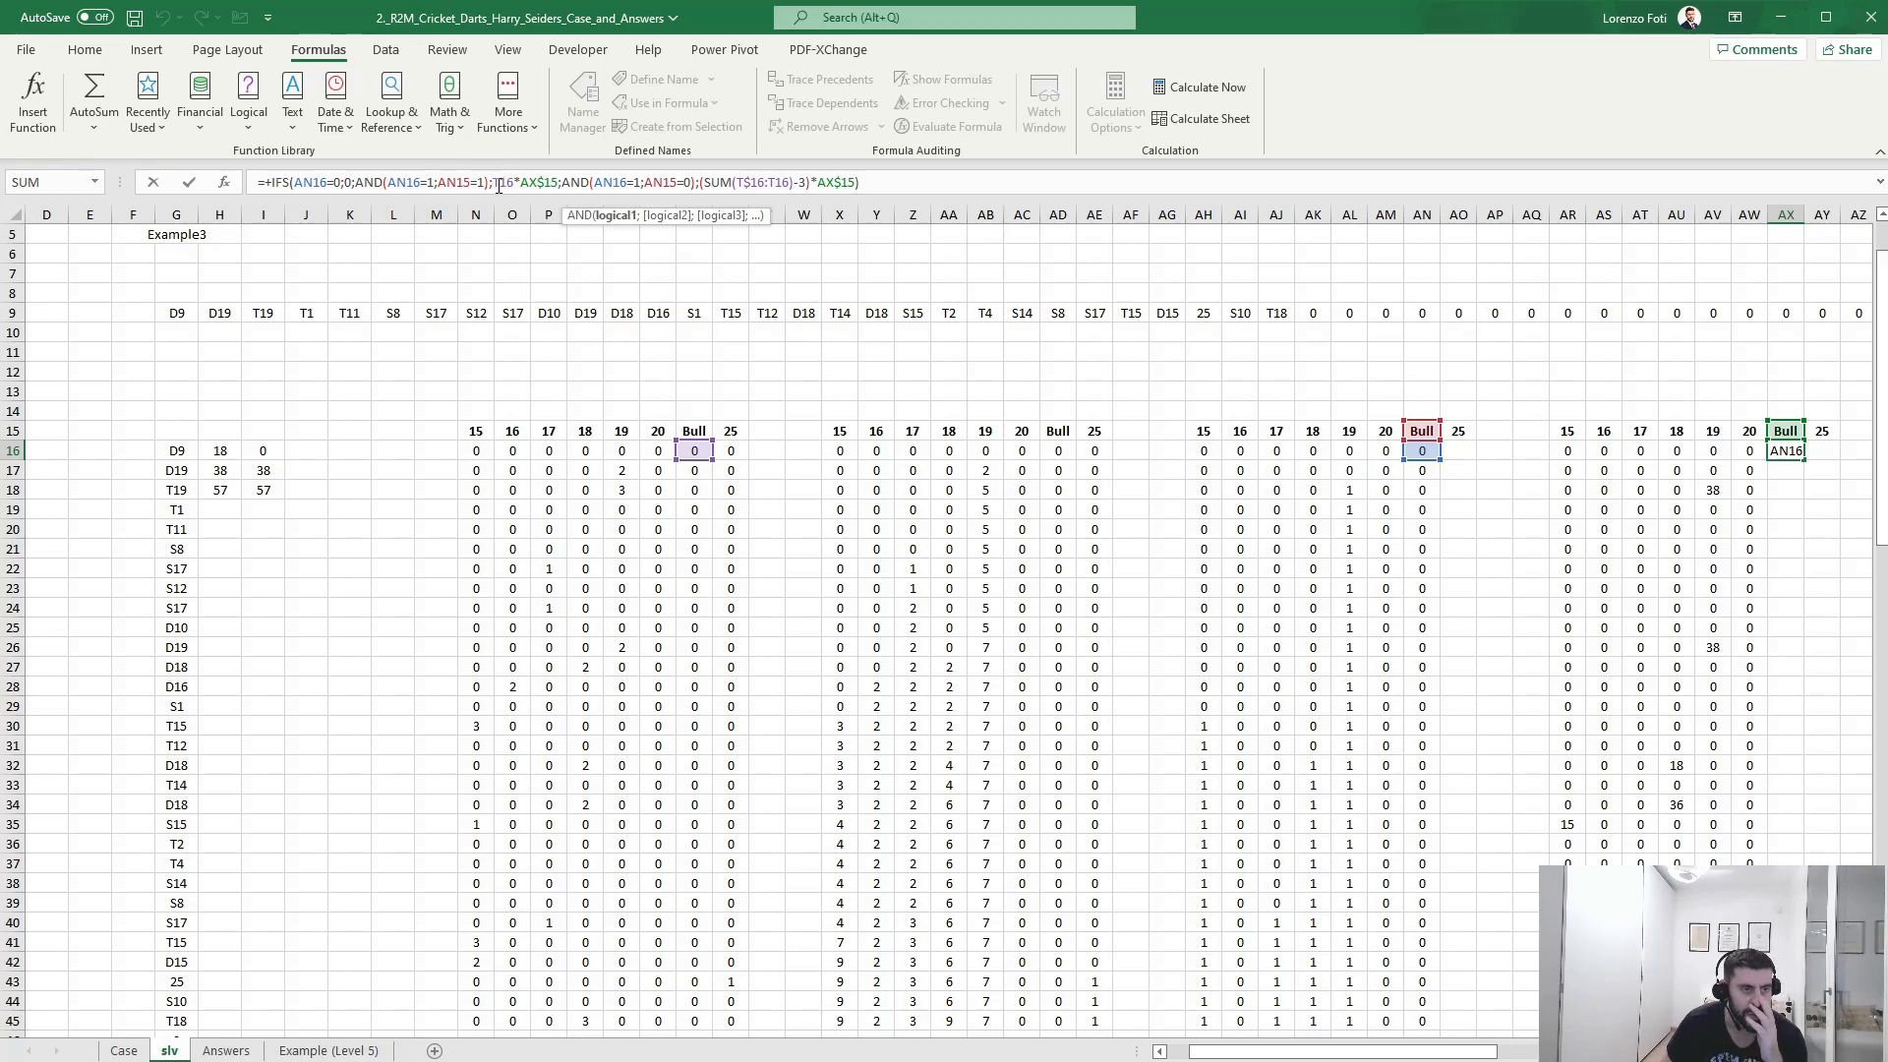
{"action": "left_click_drag", "start_coordinate": [494, 183], "coordinate": [559, 183]}
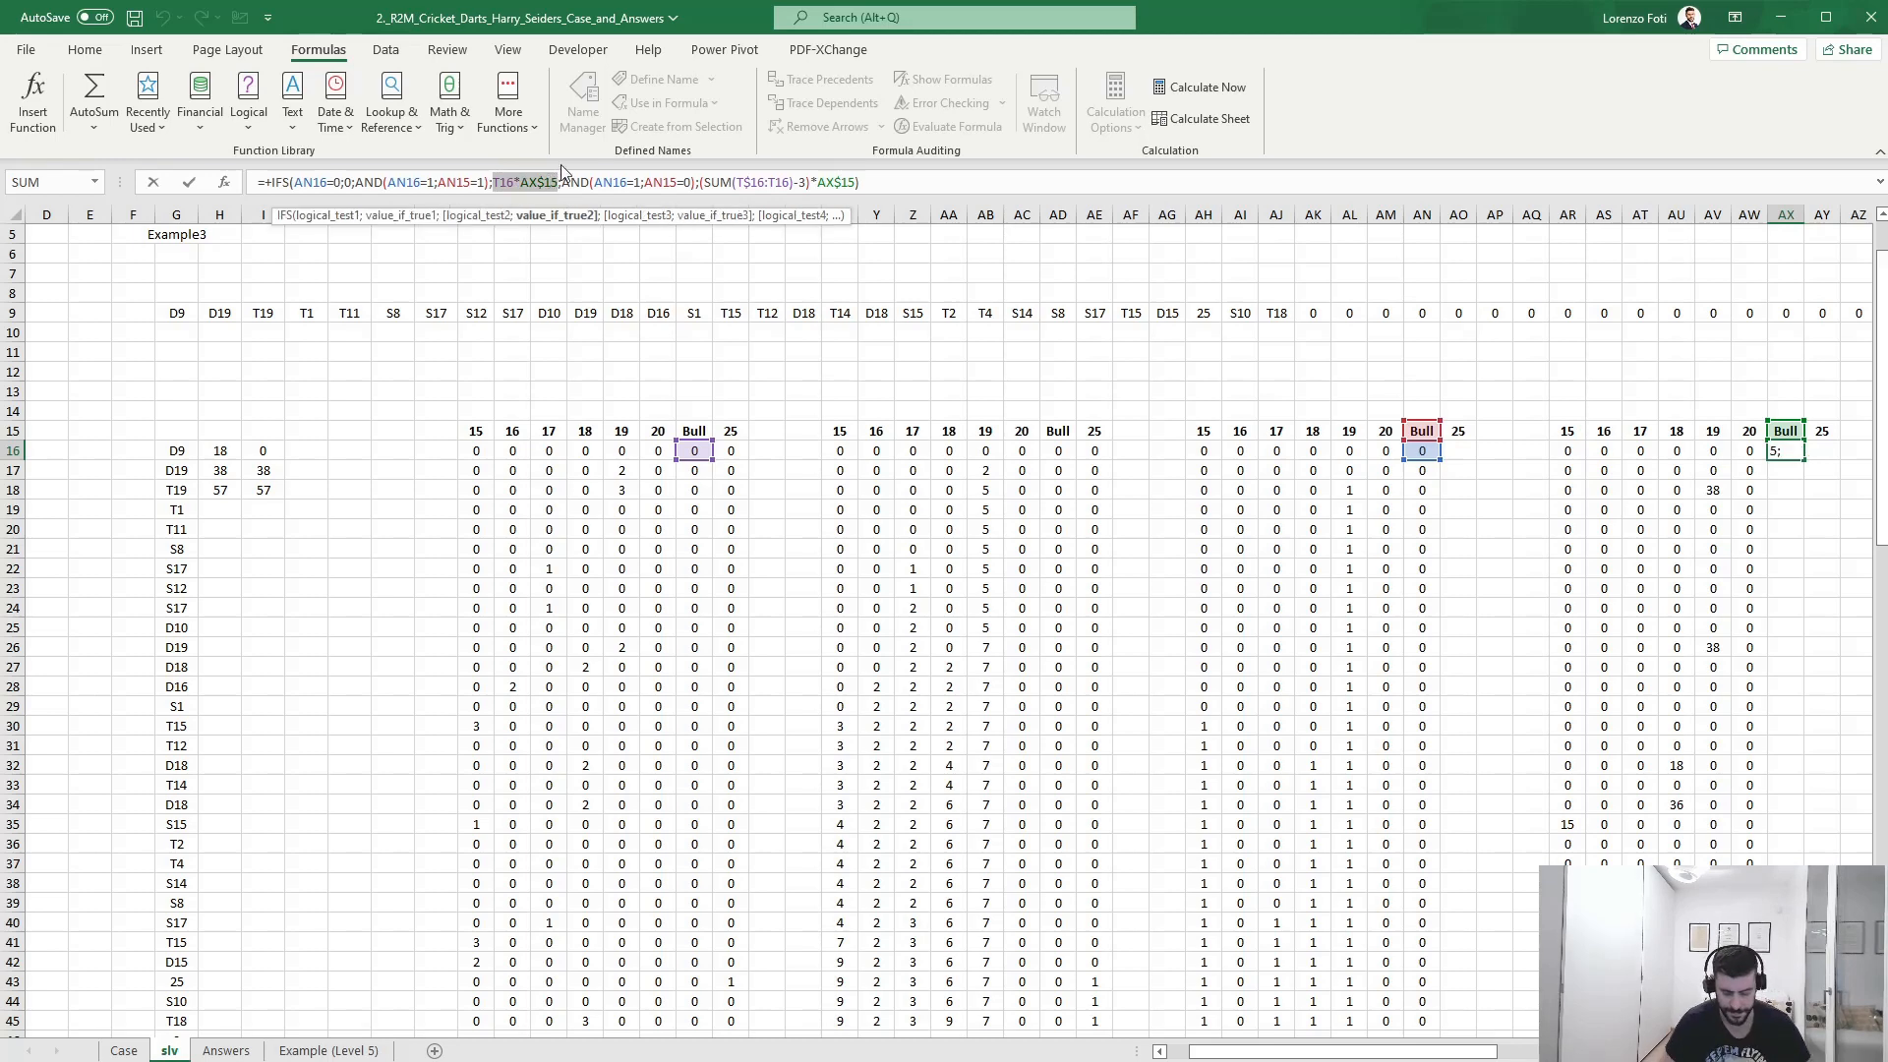
{"action": "type", "text": "if("}
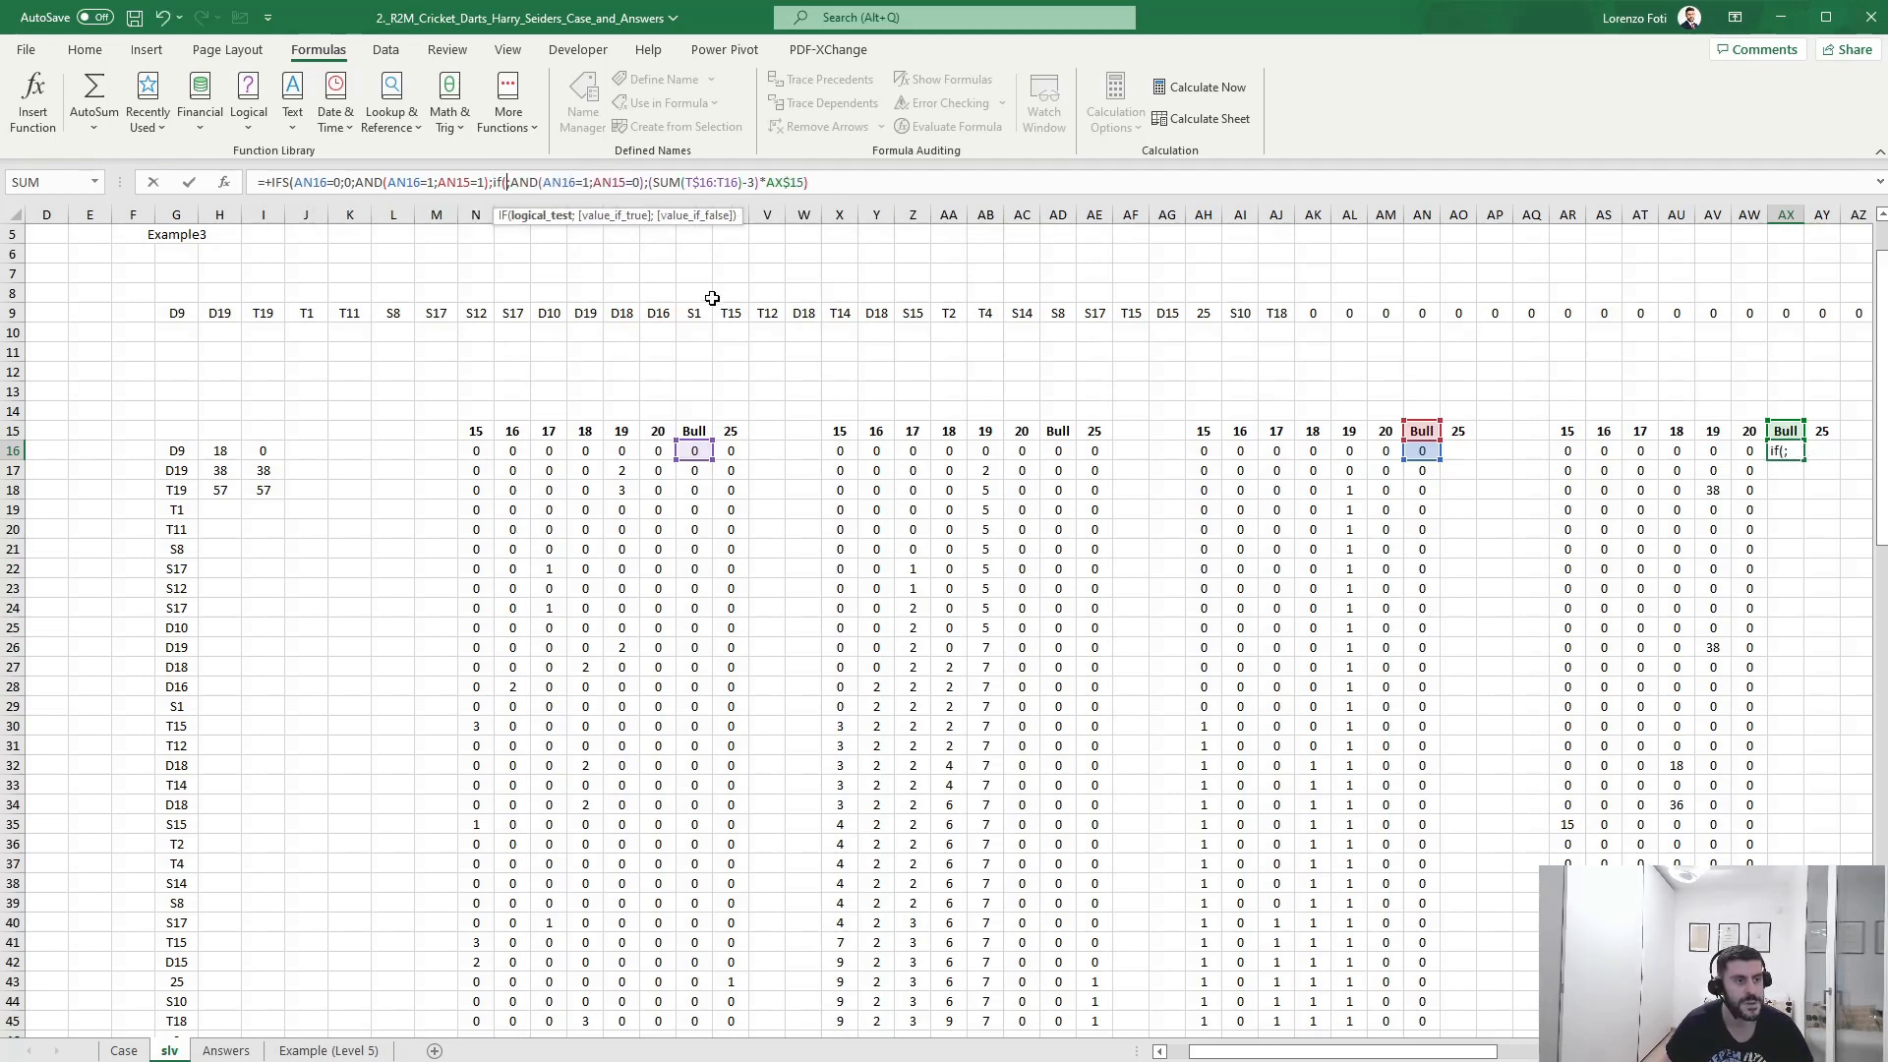
{"action": "left_click", "coordinate": [693, 449]}
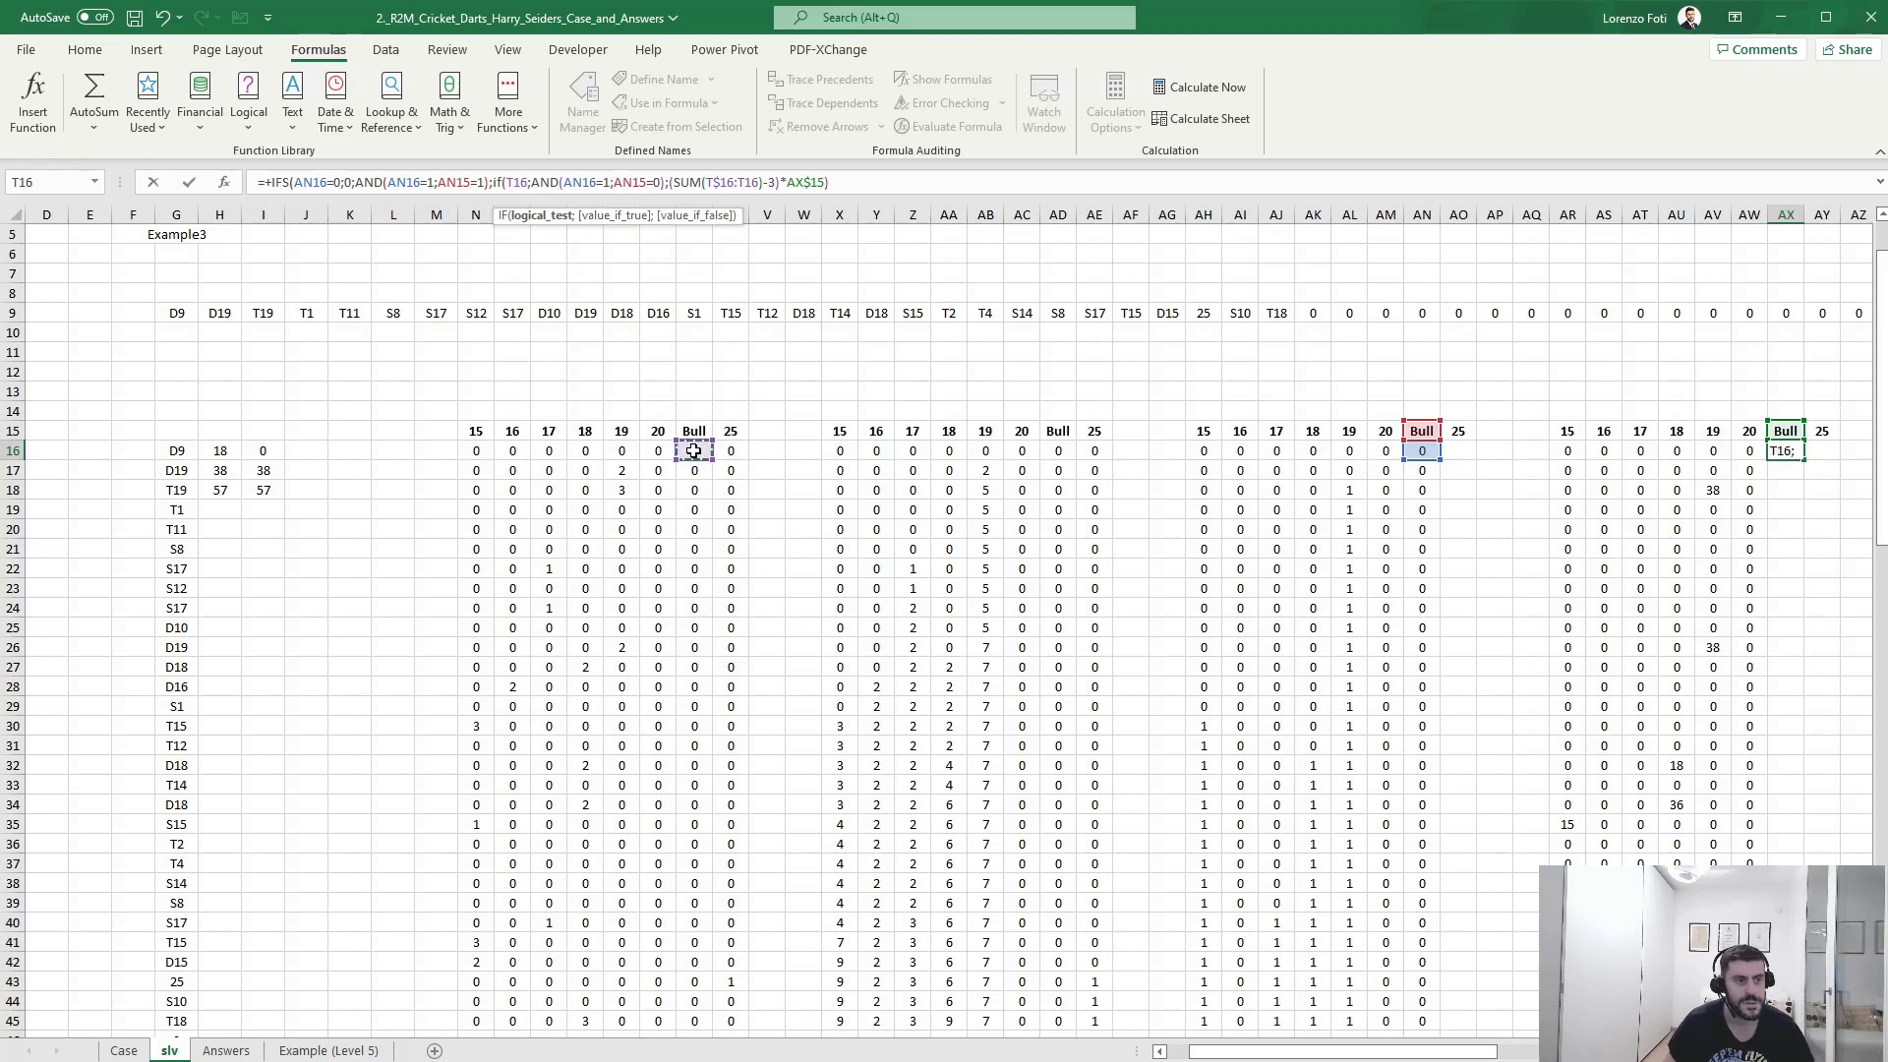
- In AX16's formula, complete the nested IF as IF(T16>0;50;0) for the row where the Bull pair first opens
{"action": "type", "text": ">"}
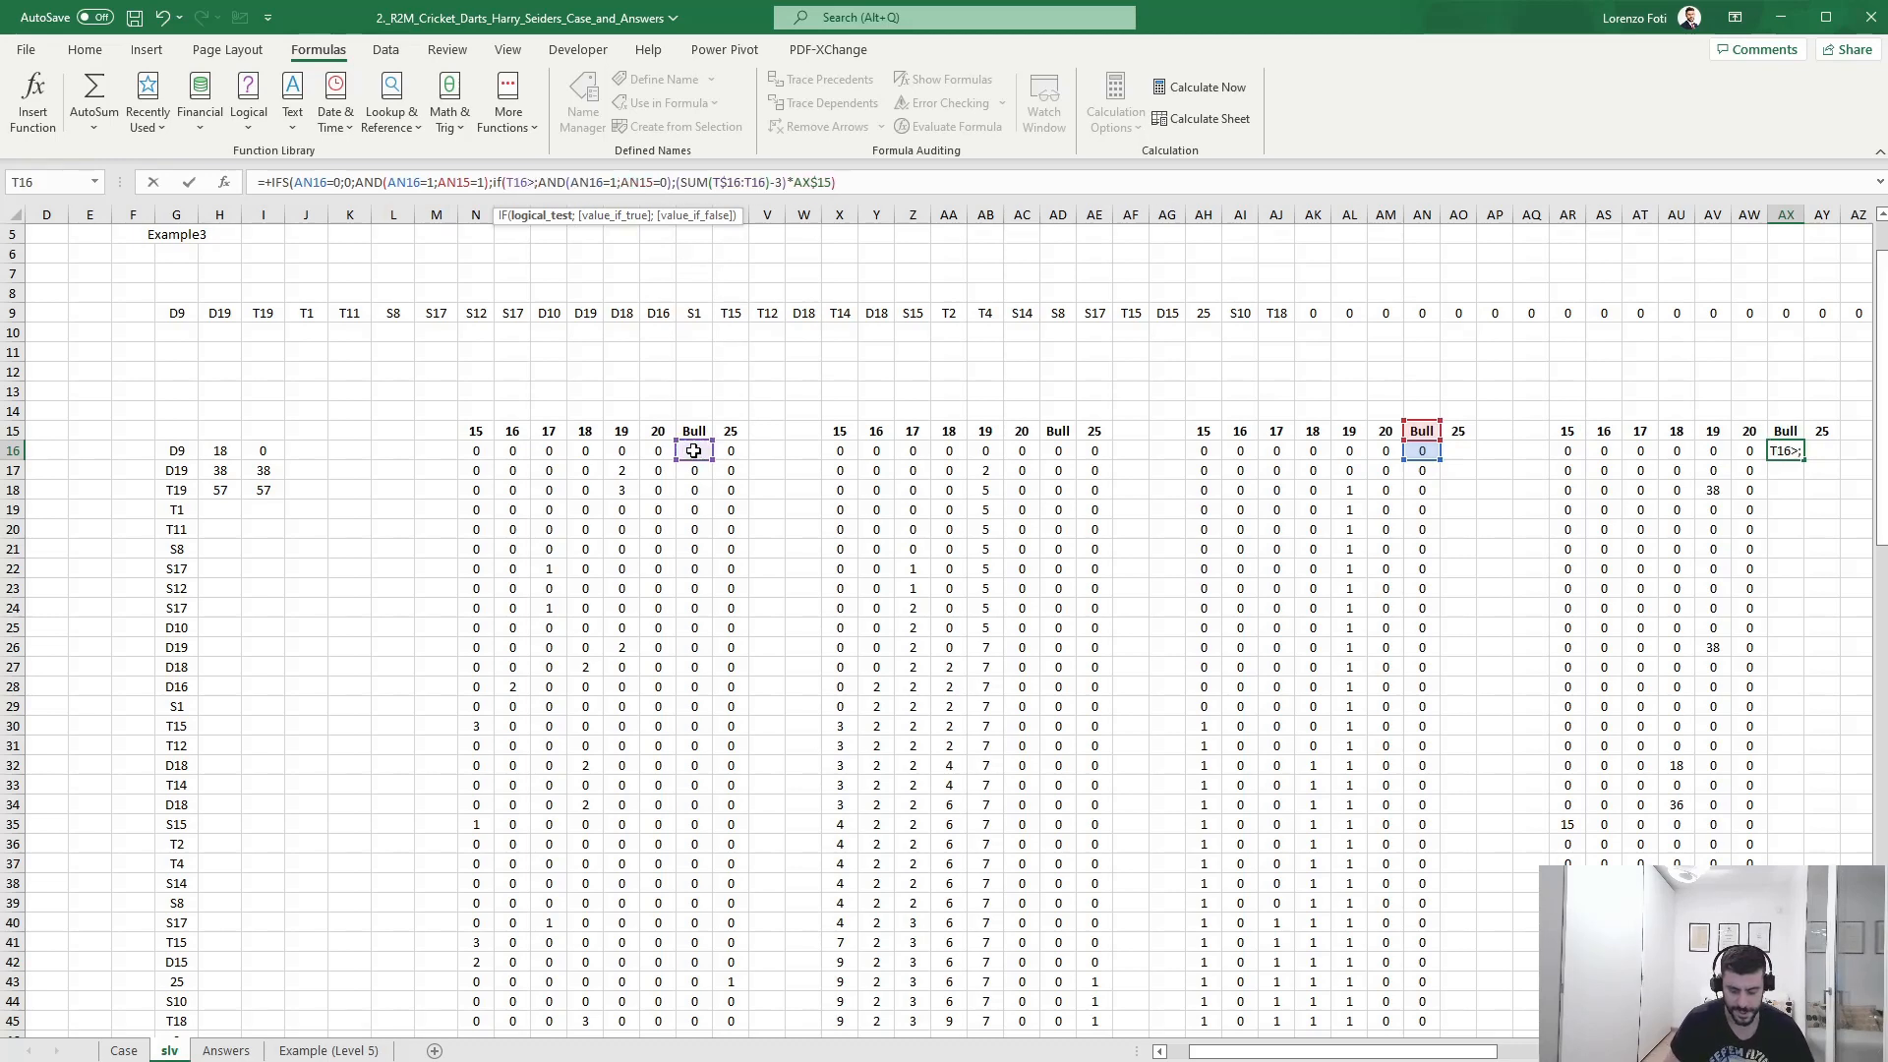
{"action": "type", "text": "0);"}
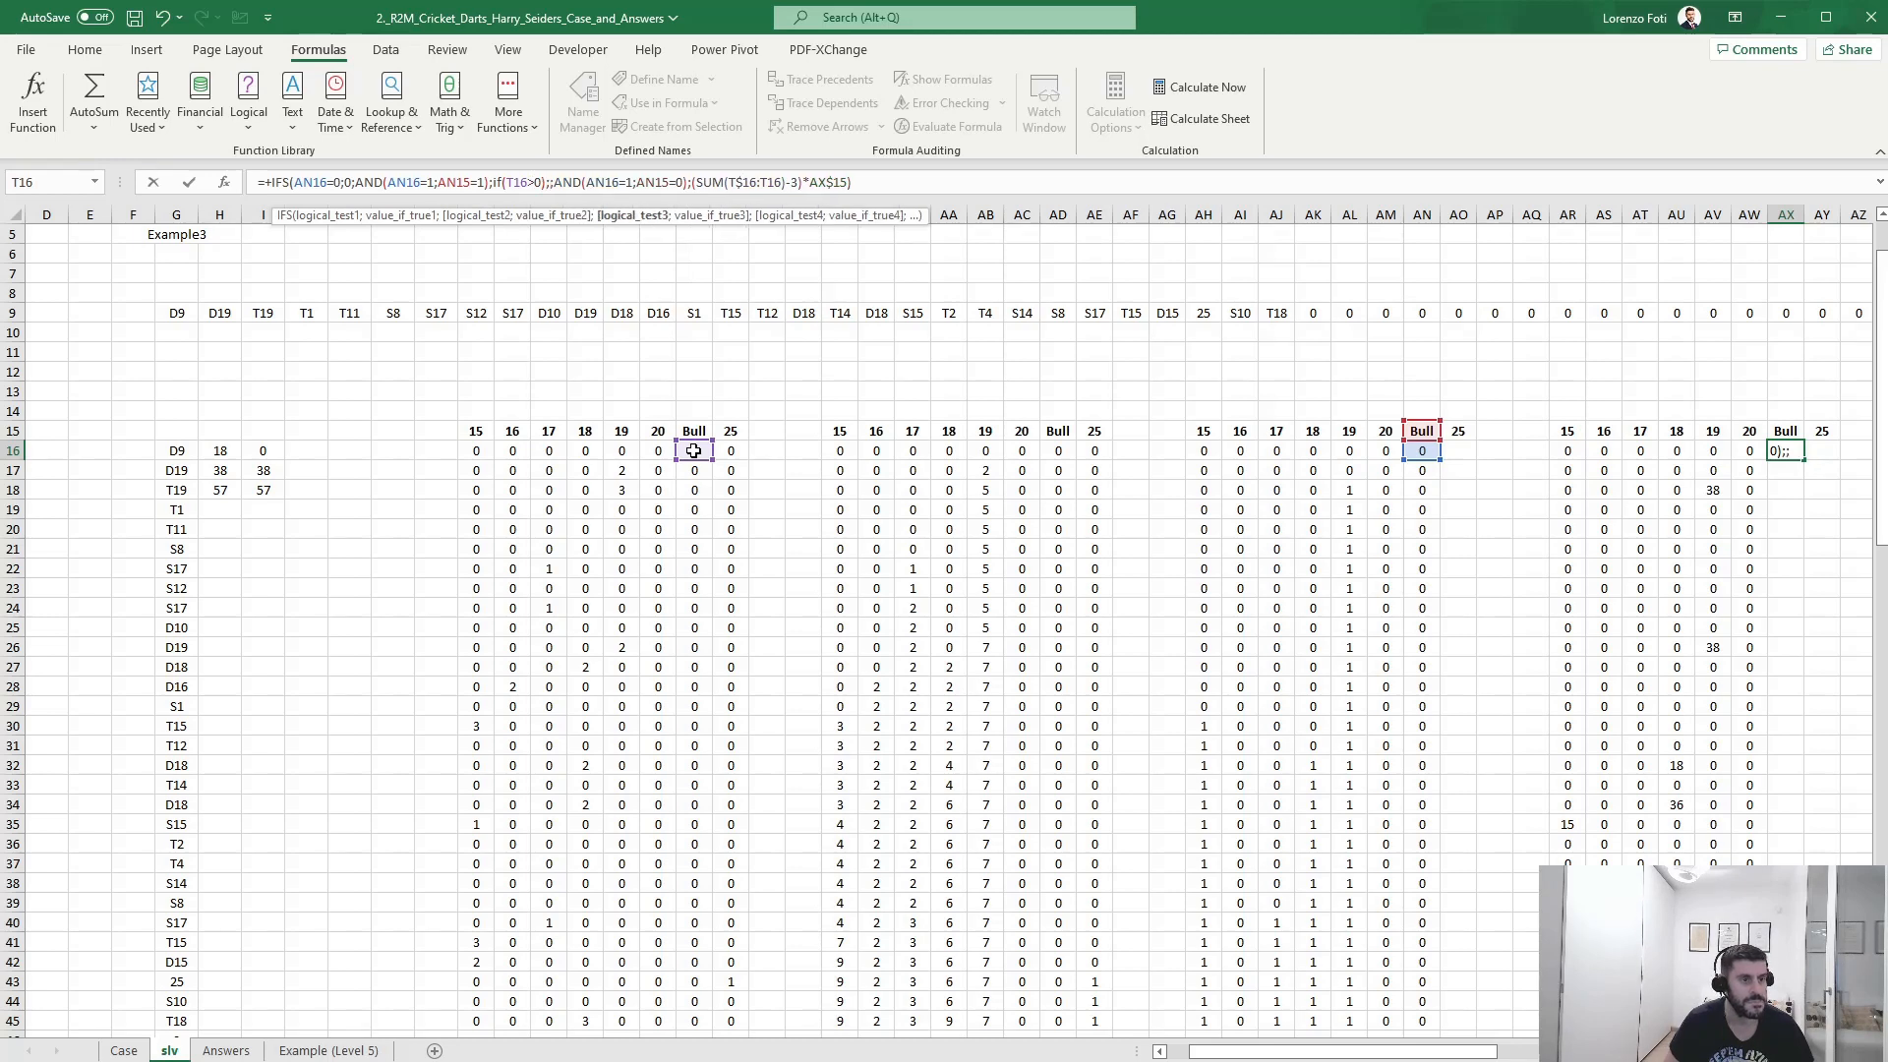
{"action": "key", "text": "BackSpace"}
{"action": "key", "text": "BackSpace"}
{"action": "type", "text": ";50;0)"}
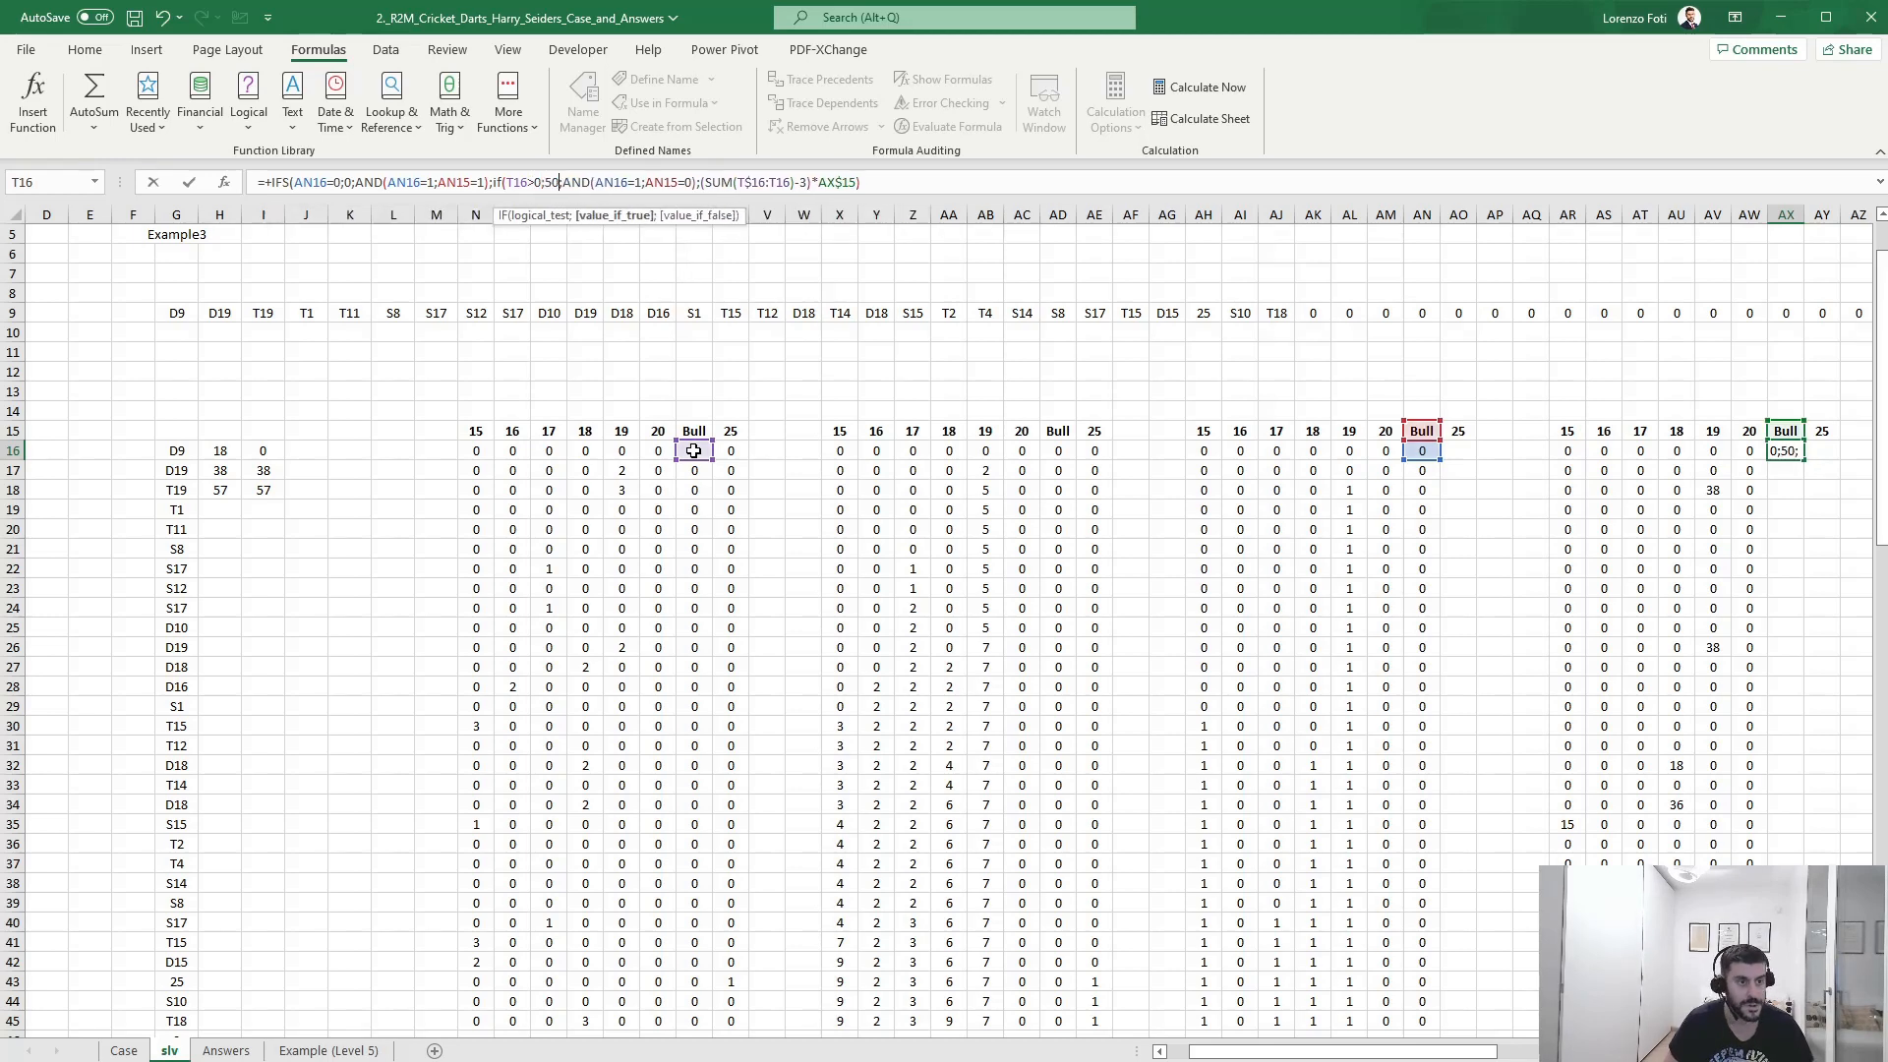
{"action": "left_click", "coordinate": [730, 182]}
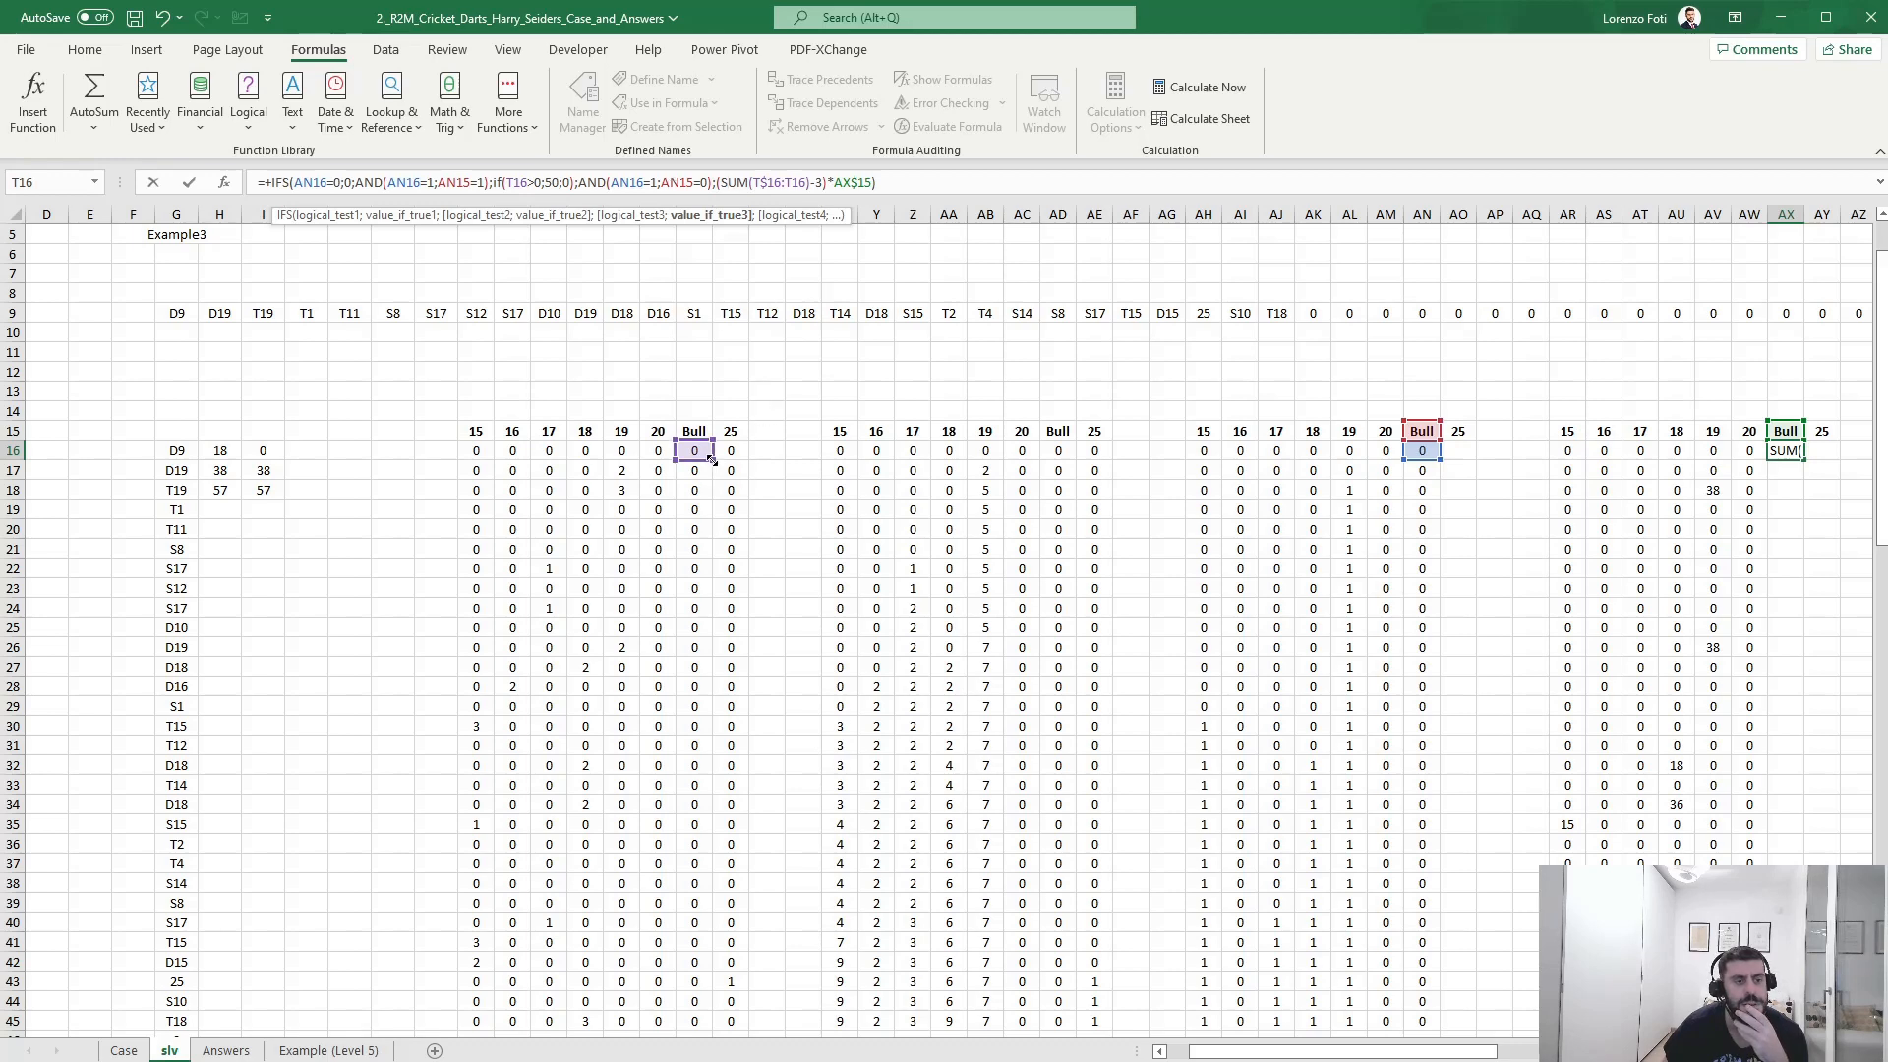
{"action": "left_click_drag", "start_coordinate": [712, 459], "coordinate": [735, 455]}
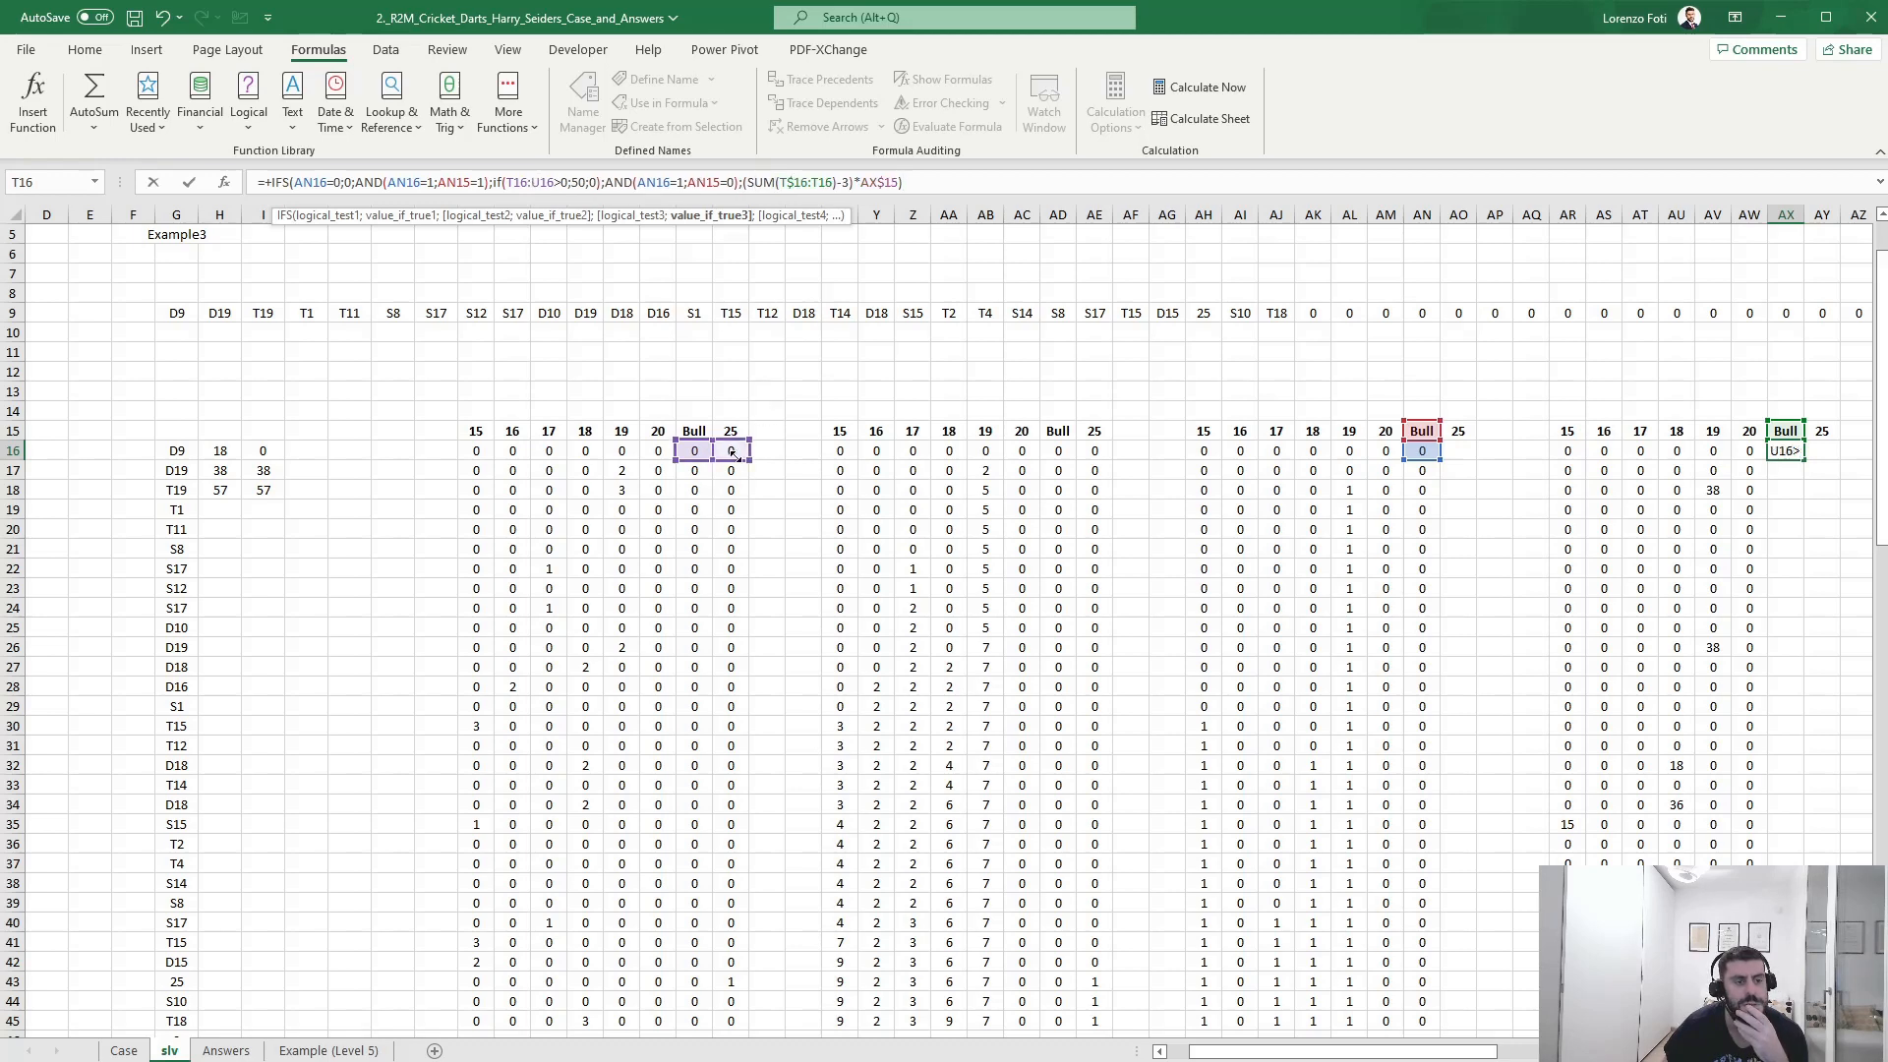
{"action": "left_click", "coordinate": [792, 184]}
{"action": "type", "text": "$"}
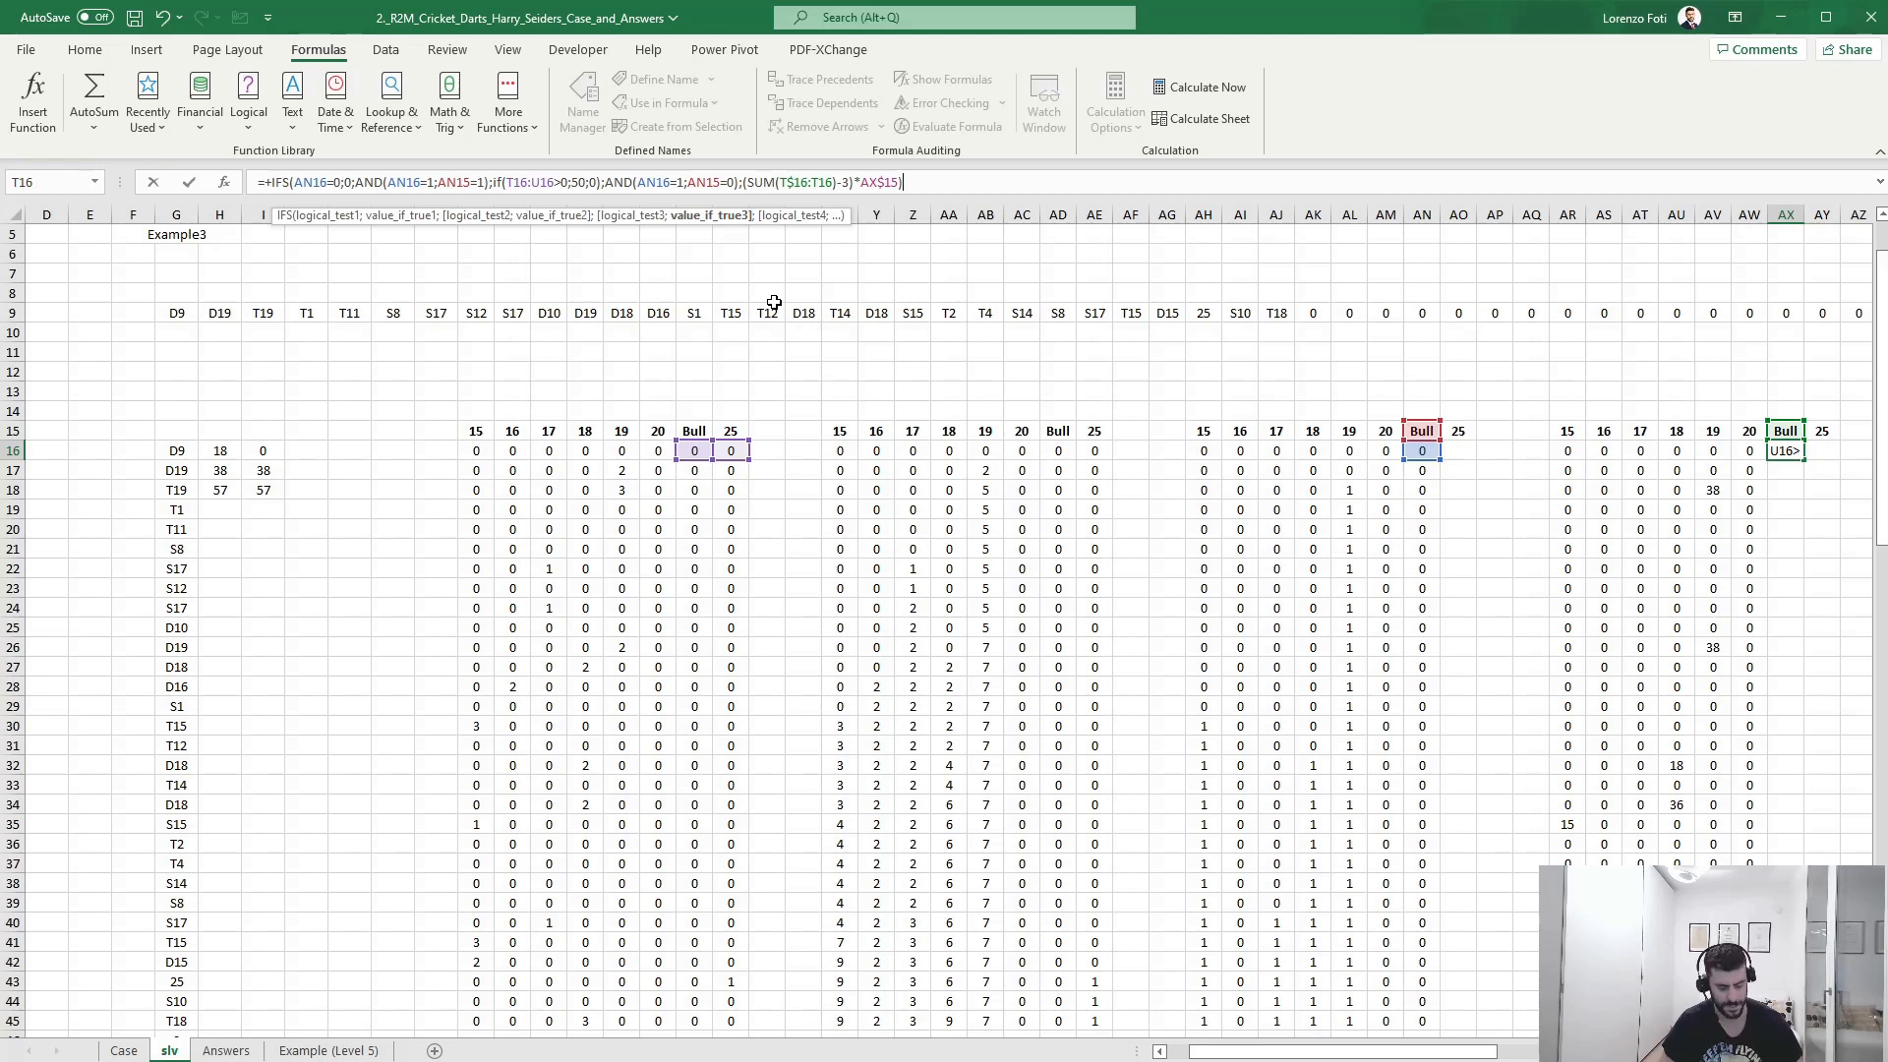
{"action": "key", "text": "ctrl+z"}
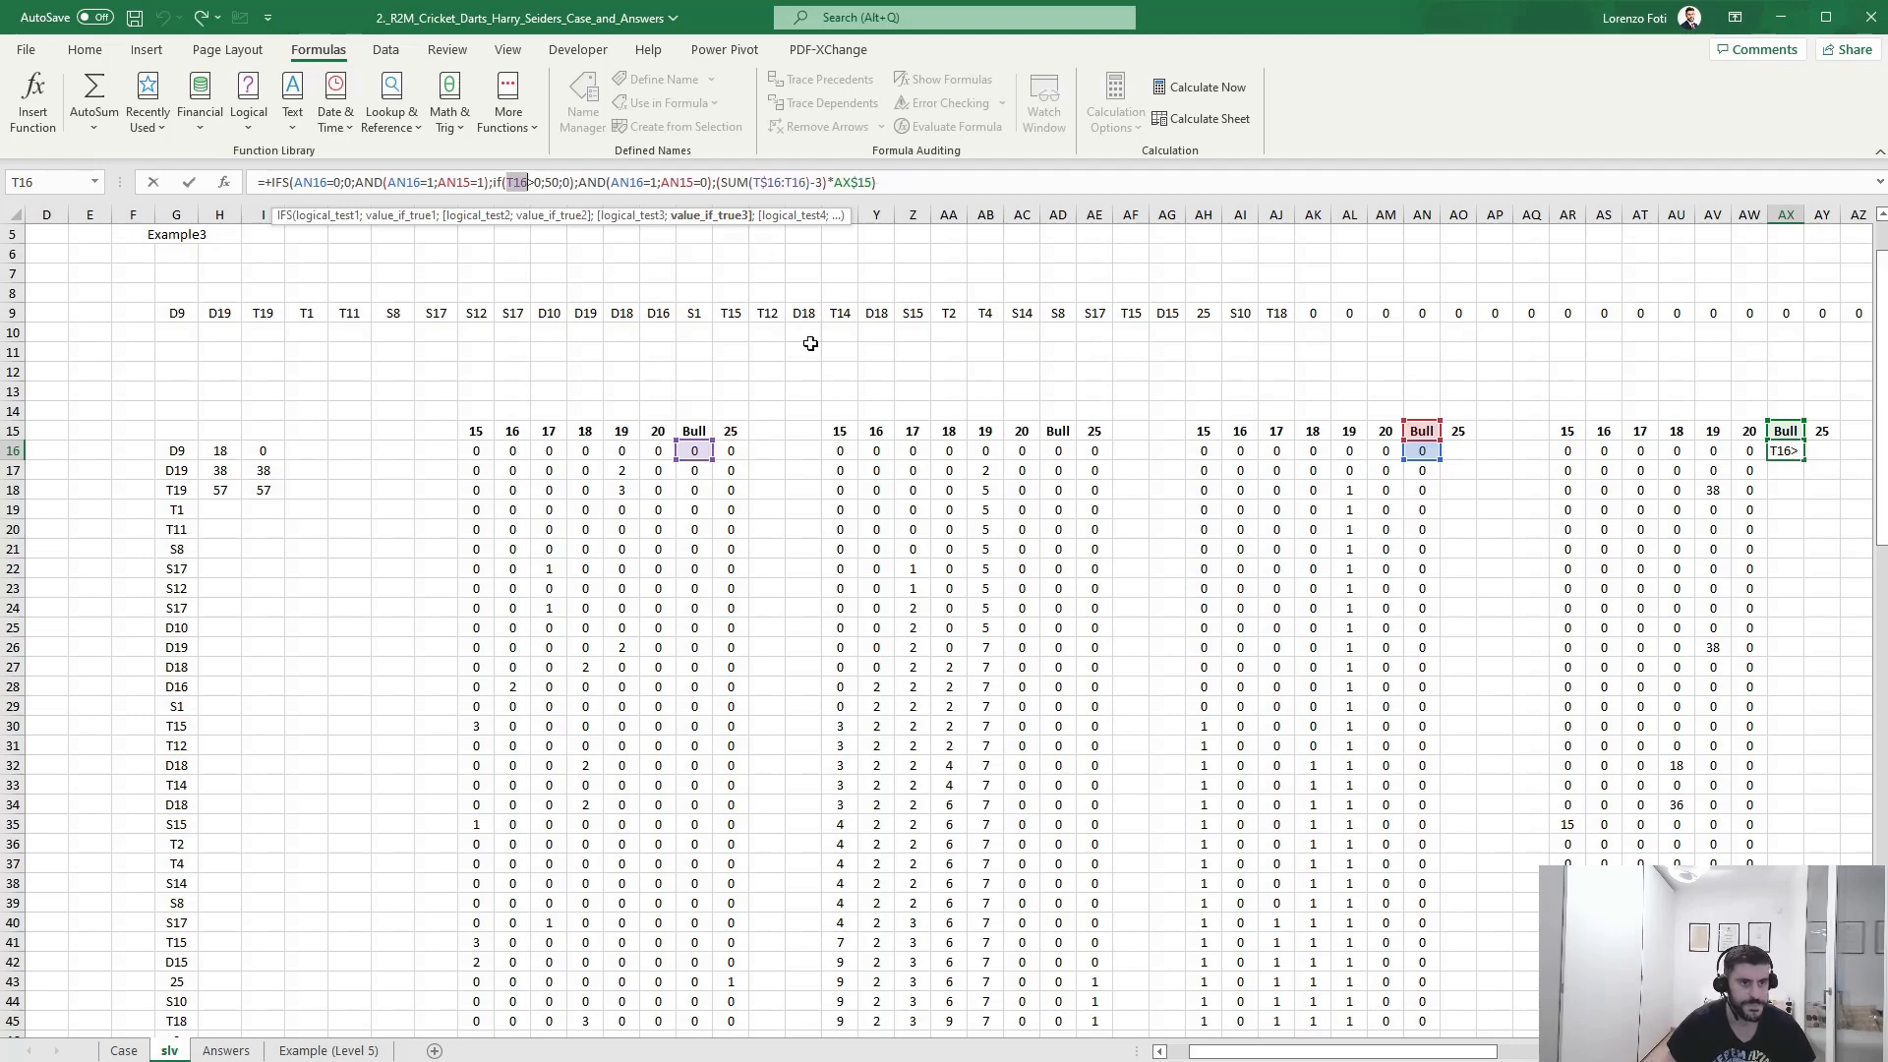
- Change the SUM range in AX16's formula to $T$16:$U16 so it covers both the Bull and 25 columns
{"action": "left_click", "coordinate": [776, 183]}
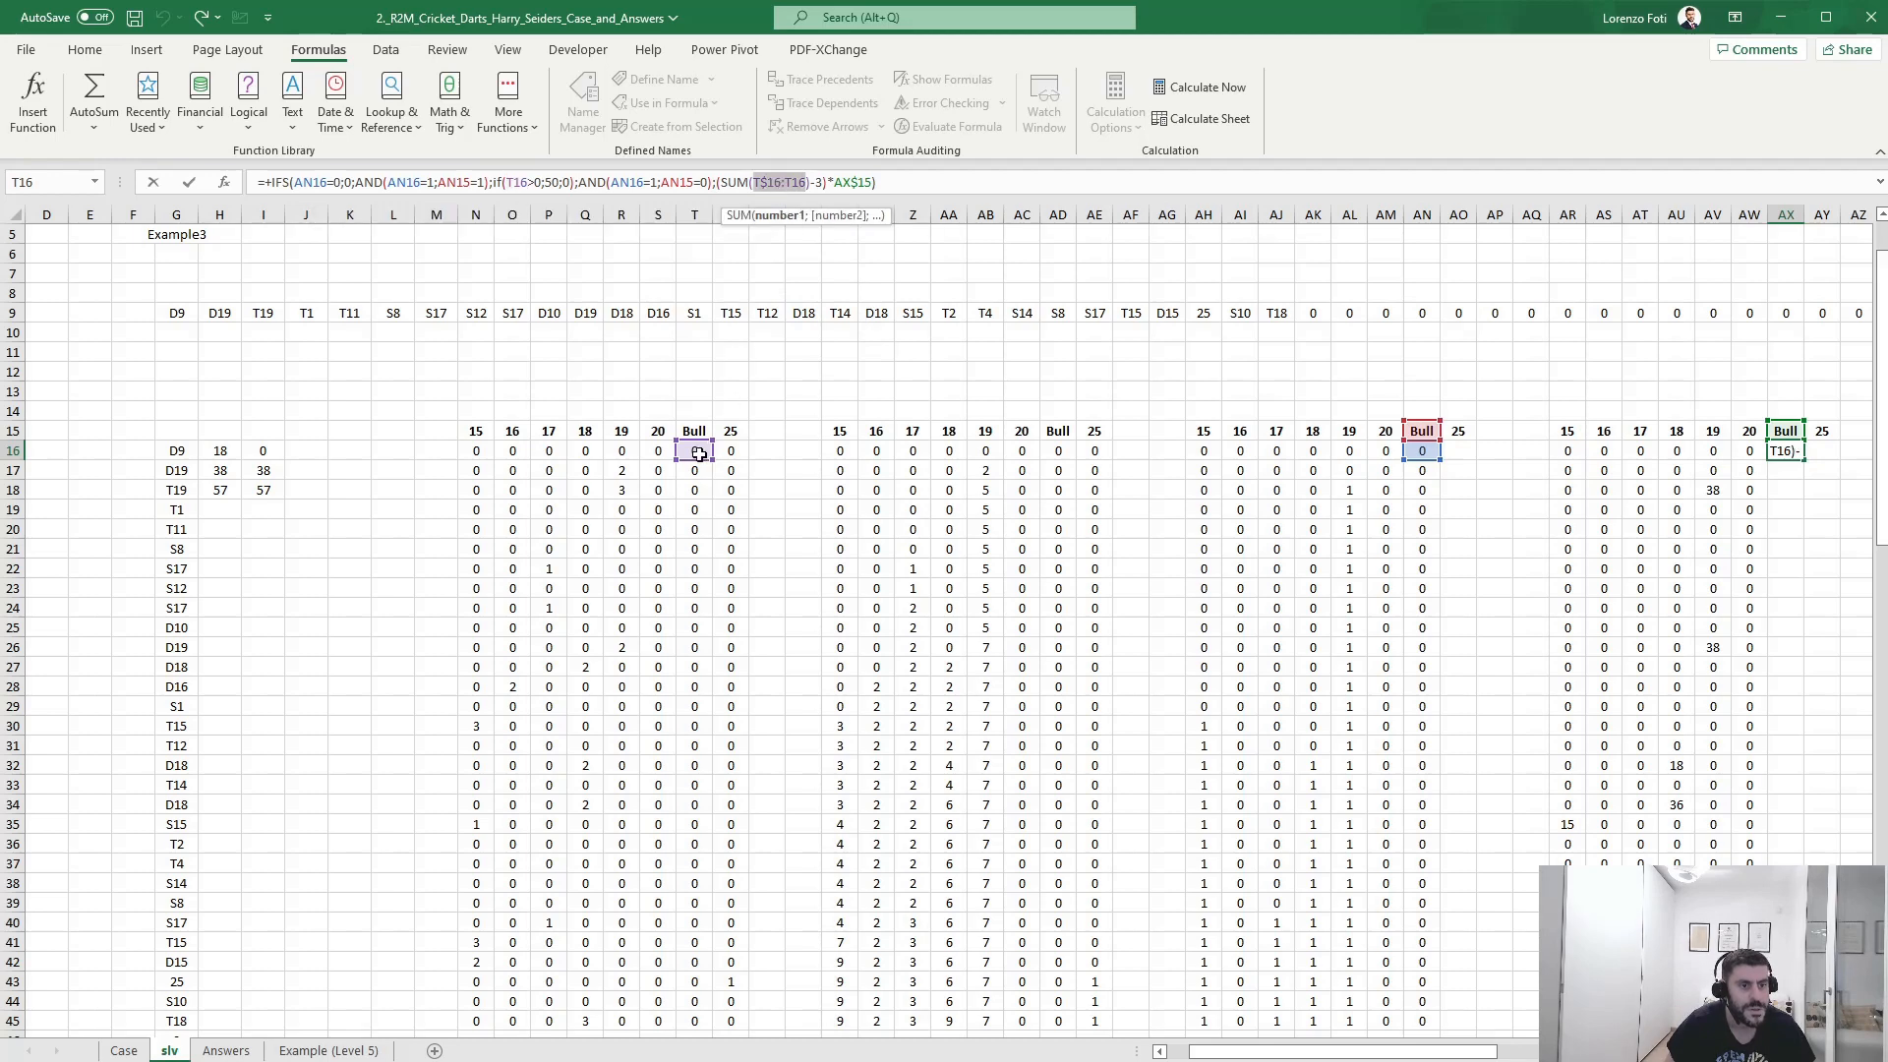
{"action": "left_click_drag", "start_coordinate": [694, 452], "coordinate": [728, 453]}
{"action": "left_click", "coordinate": [763, 182]}
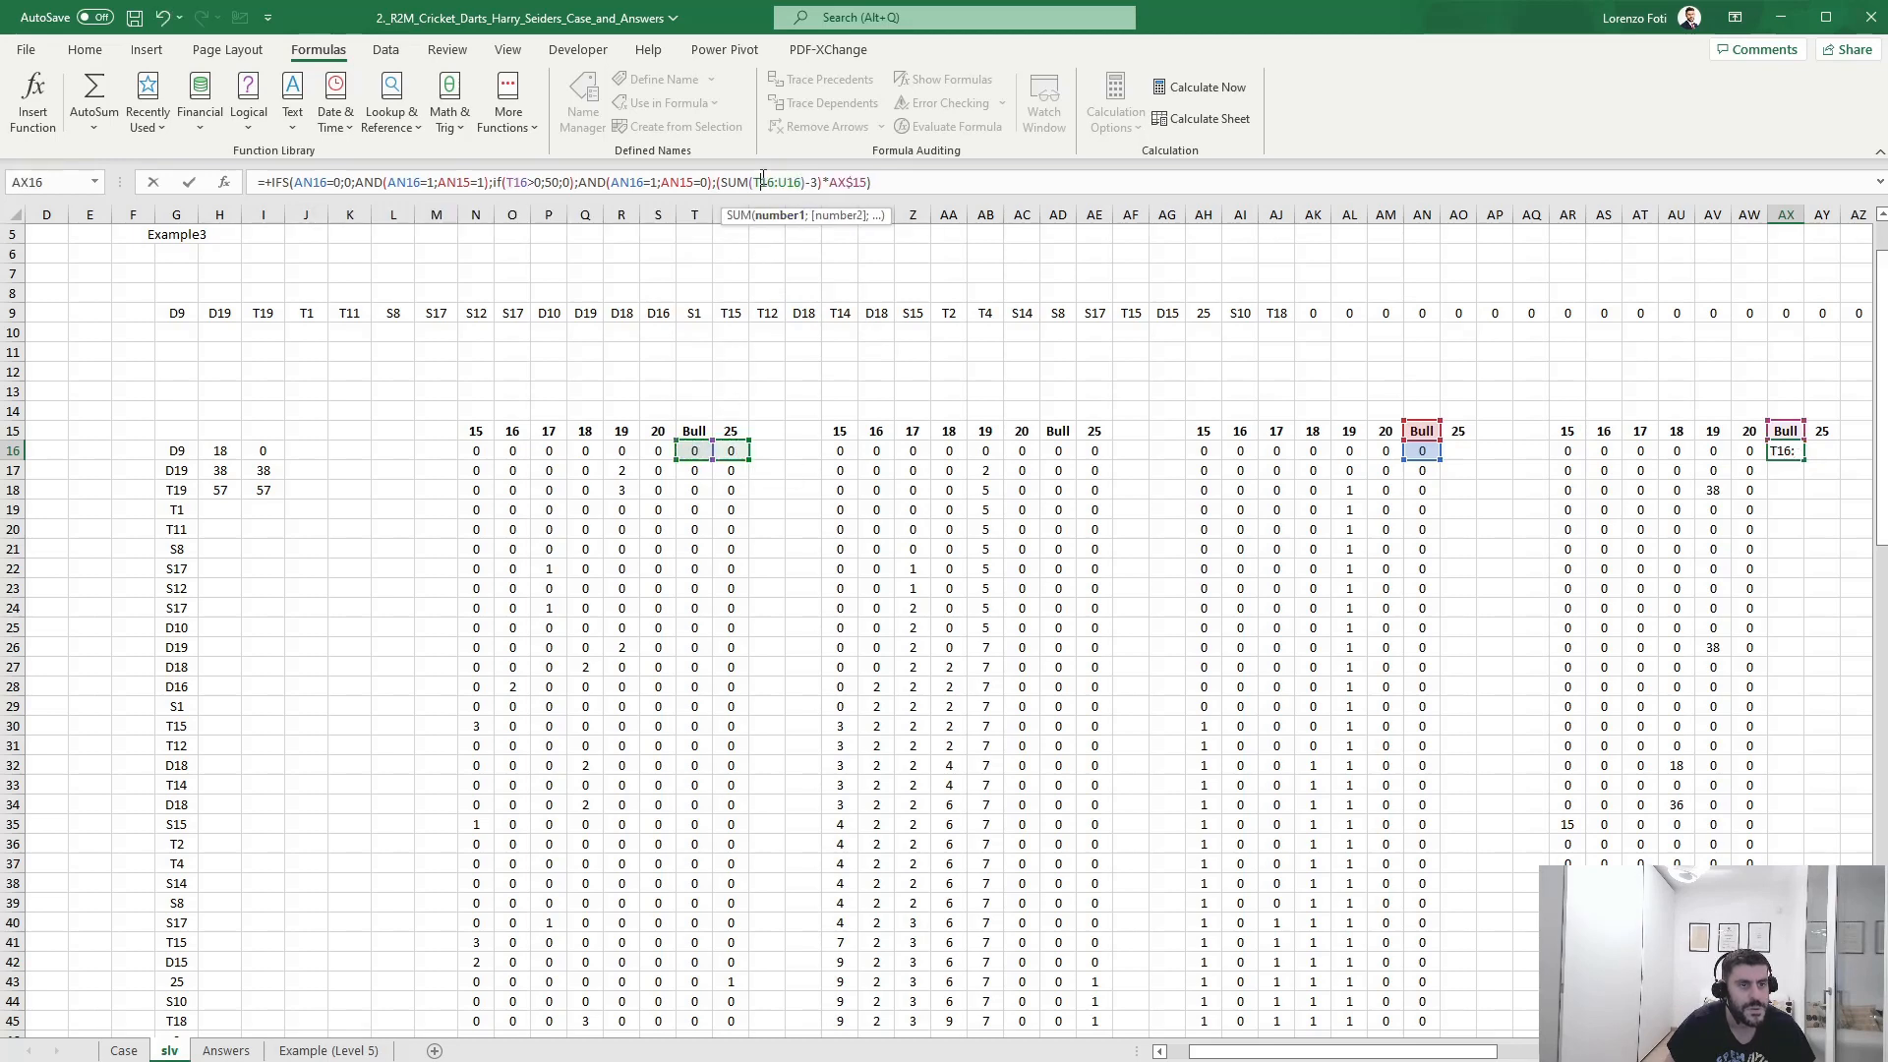
{"action": "type", "text": "$T"}
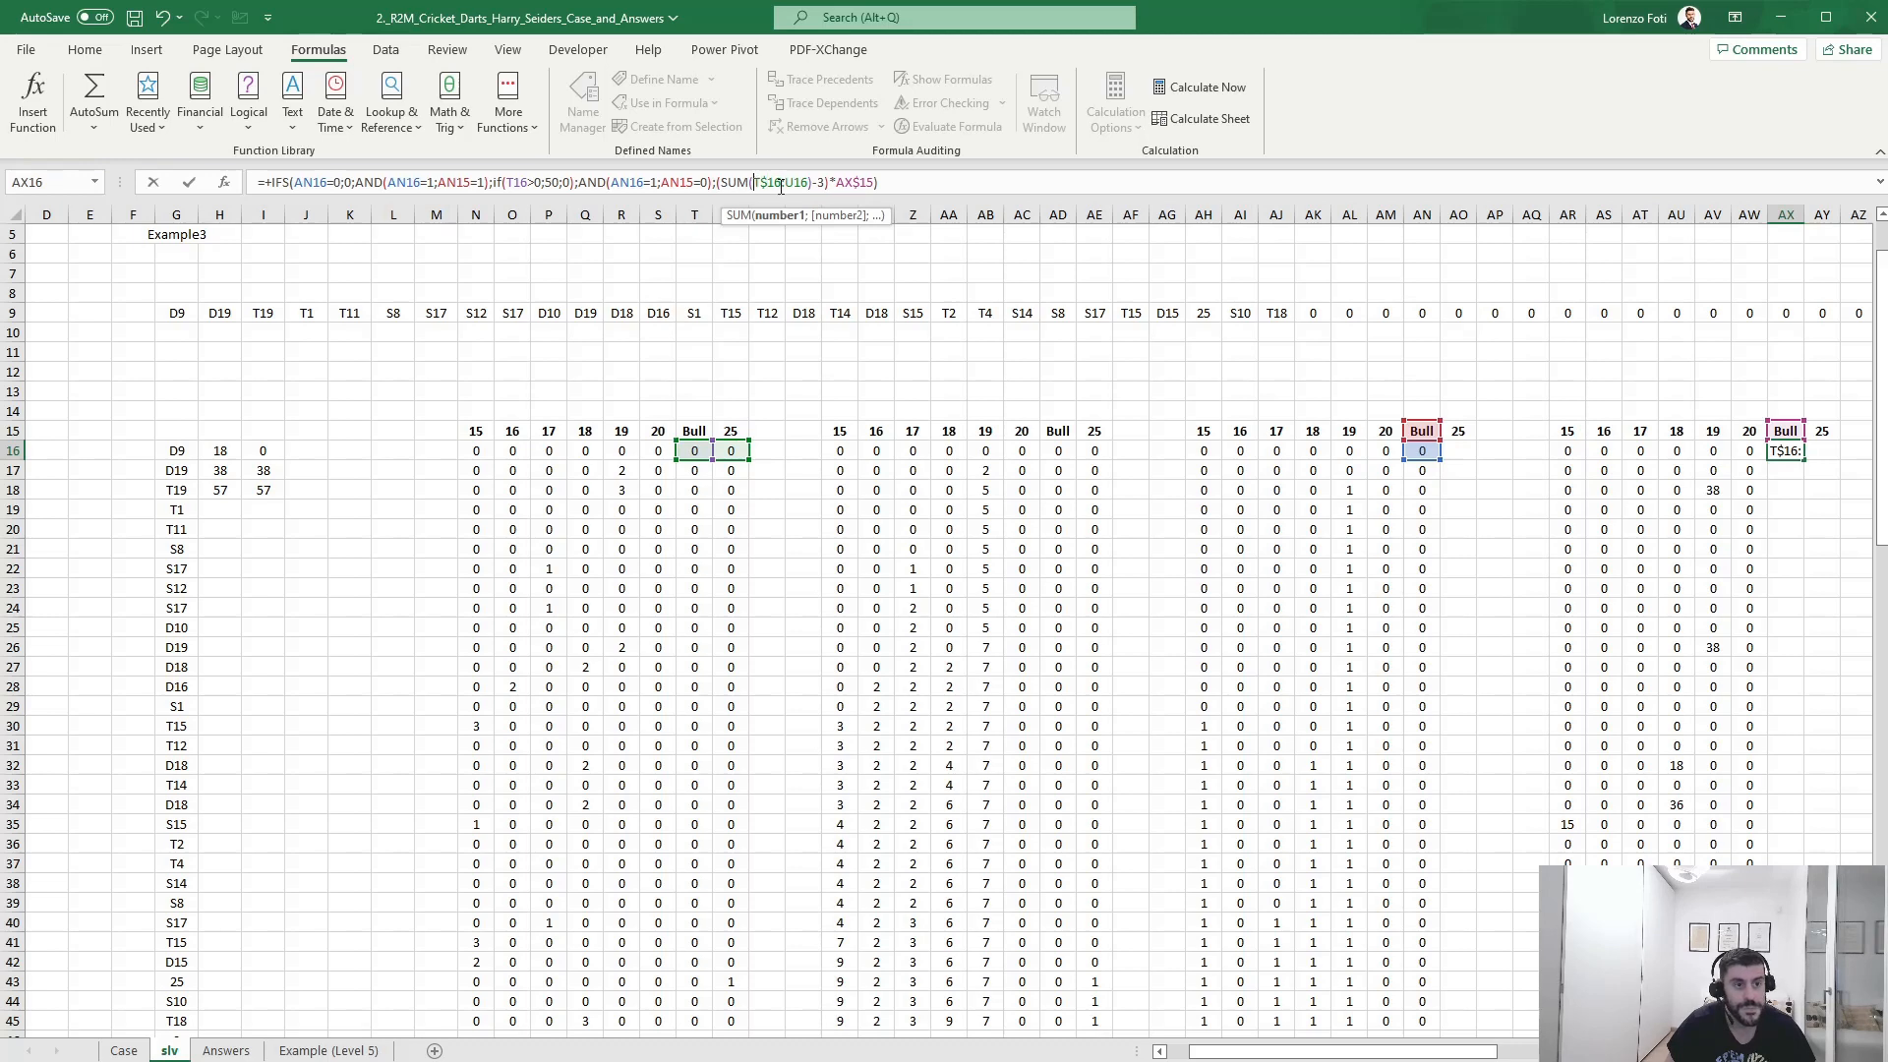
{"action": "type", "text": "$"}
{"action": "left_click", "coordinate": [794, 183]}
{"action": "type", "text": "$"}
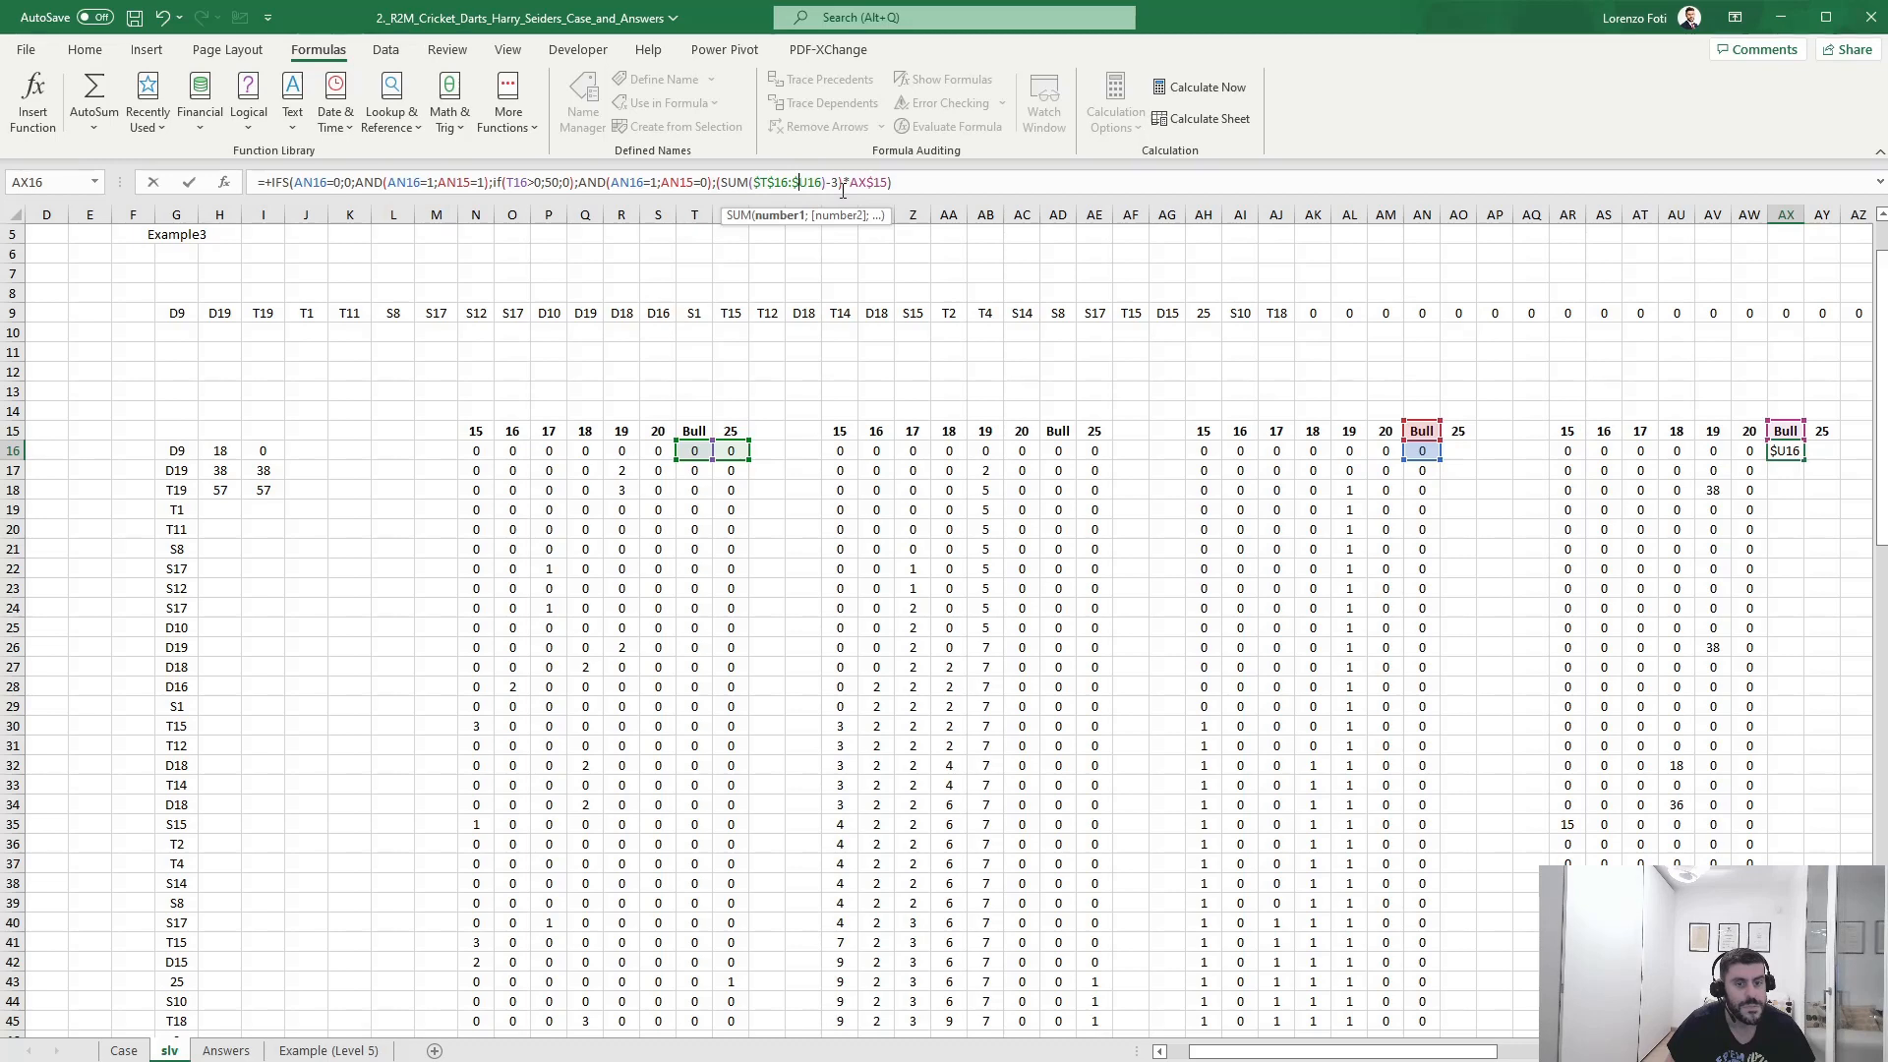
- Lock the column of every AN16 and AN15 reference in AX16's formula as $AN16 and $AN15
{"action": "left_click", "coordinate": [295, 183]}
{"action": "type", "text": "$"}
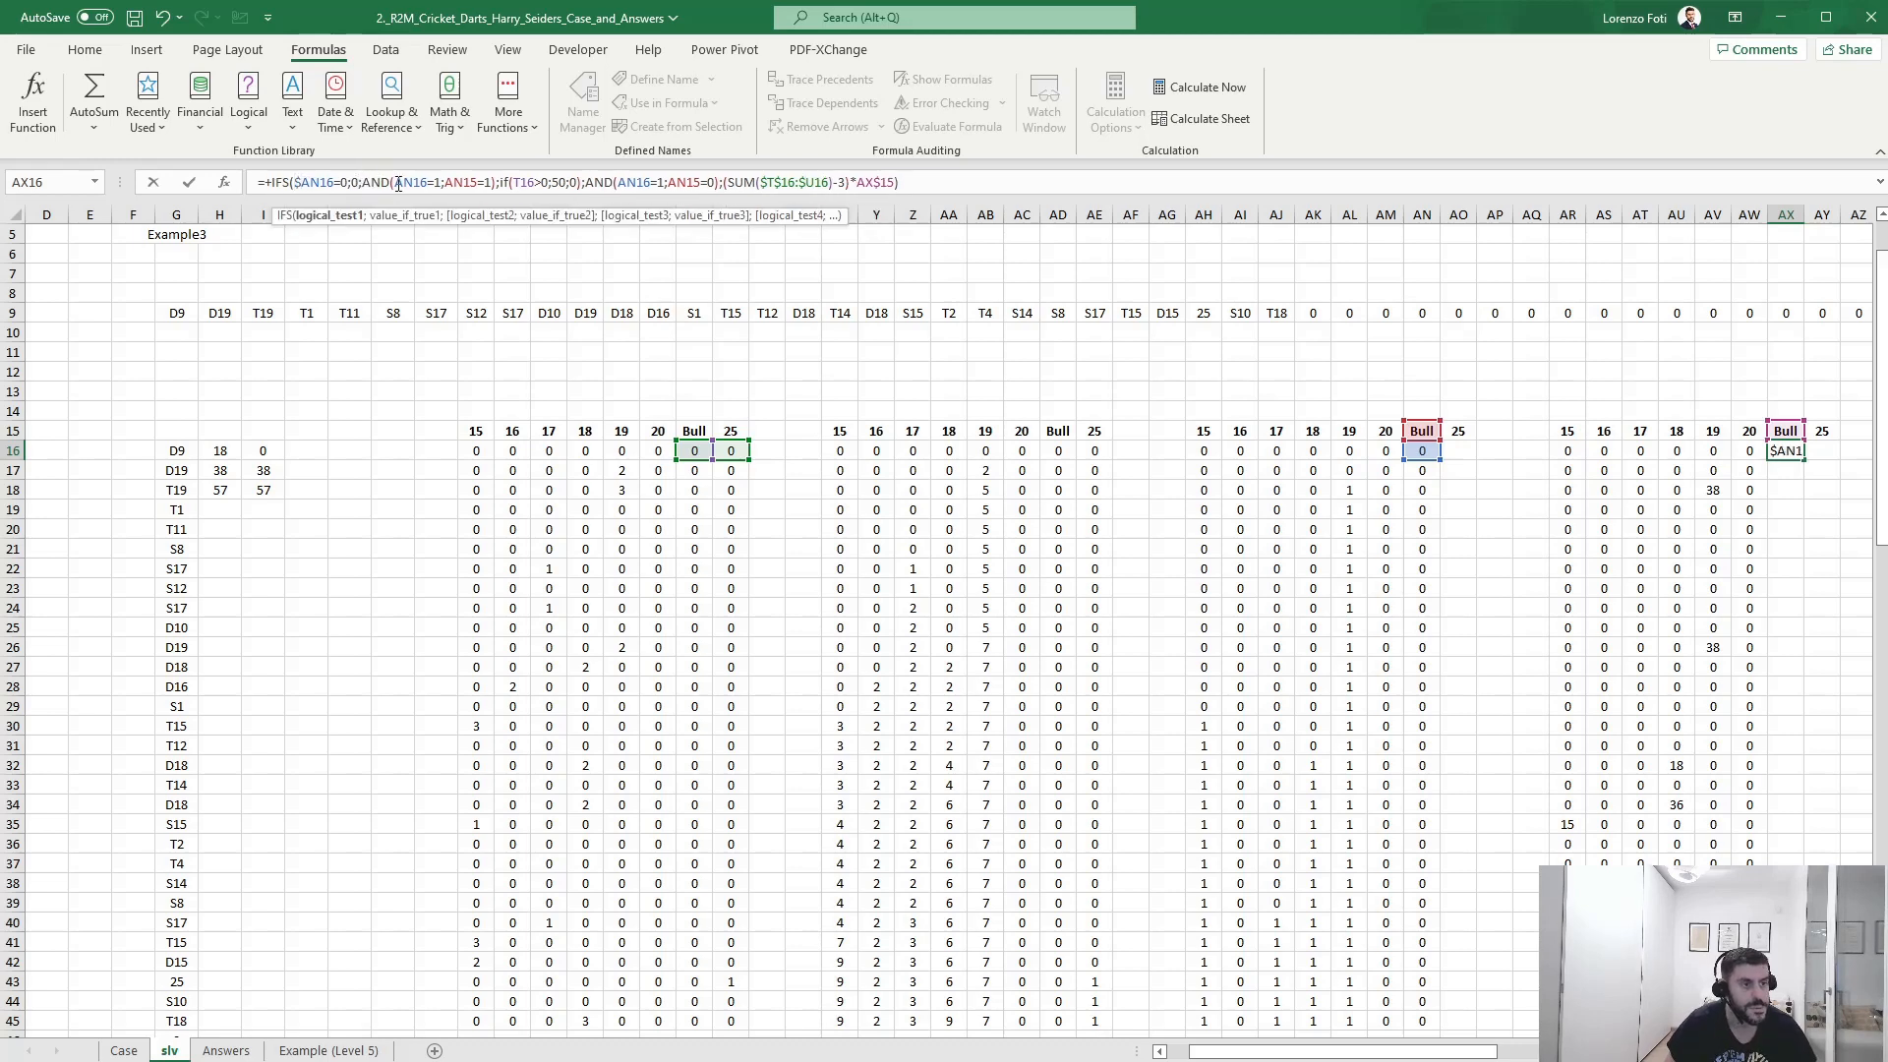
{"action": "left_click", "coordinate": [398, 183]}
{"action": "type", "text": "$"}
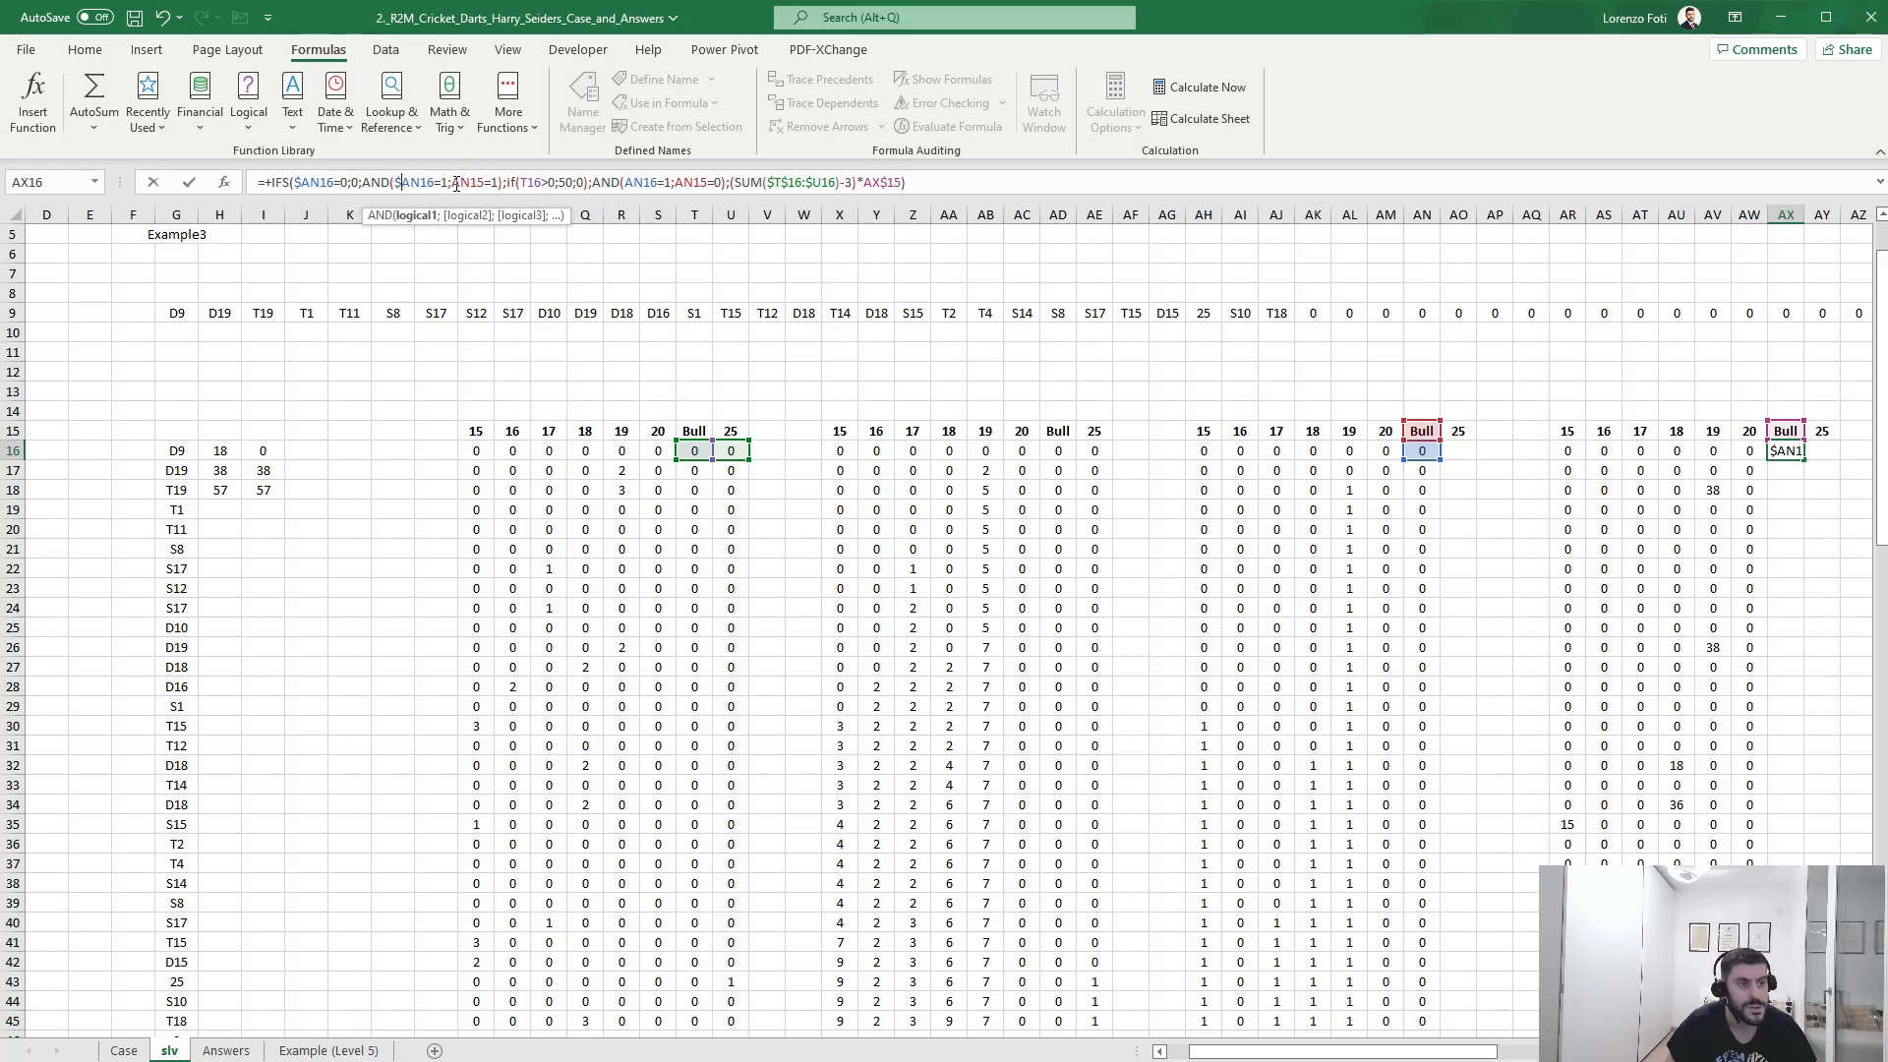
{"action": "left_click", "coordinate": [455, 183]}
{"action": "type", "text": "$"}
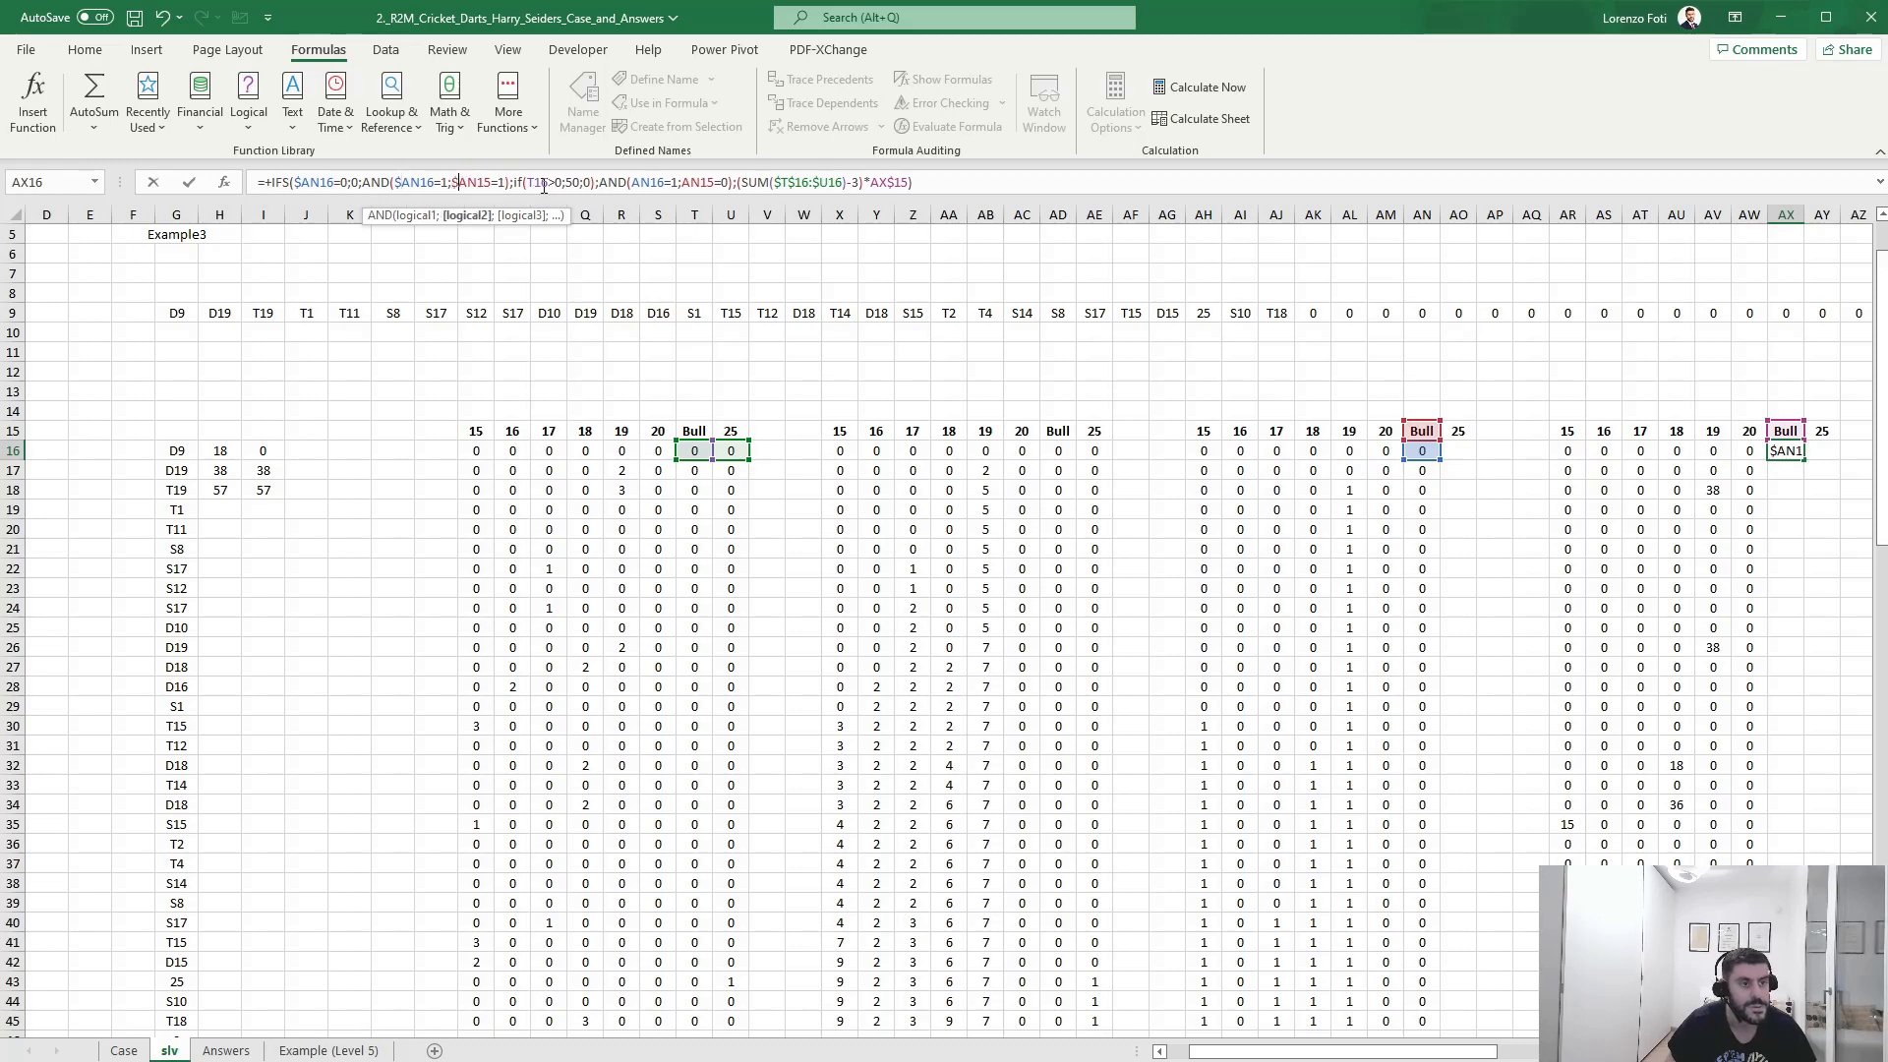
{"action": "left_click", "coordinate": [632, 182]}
{"action": "type", "text": "$"}
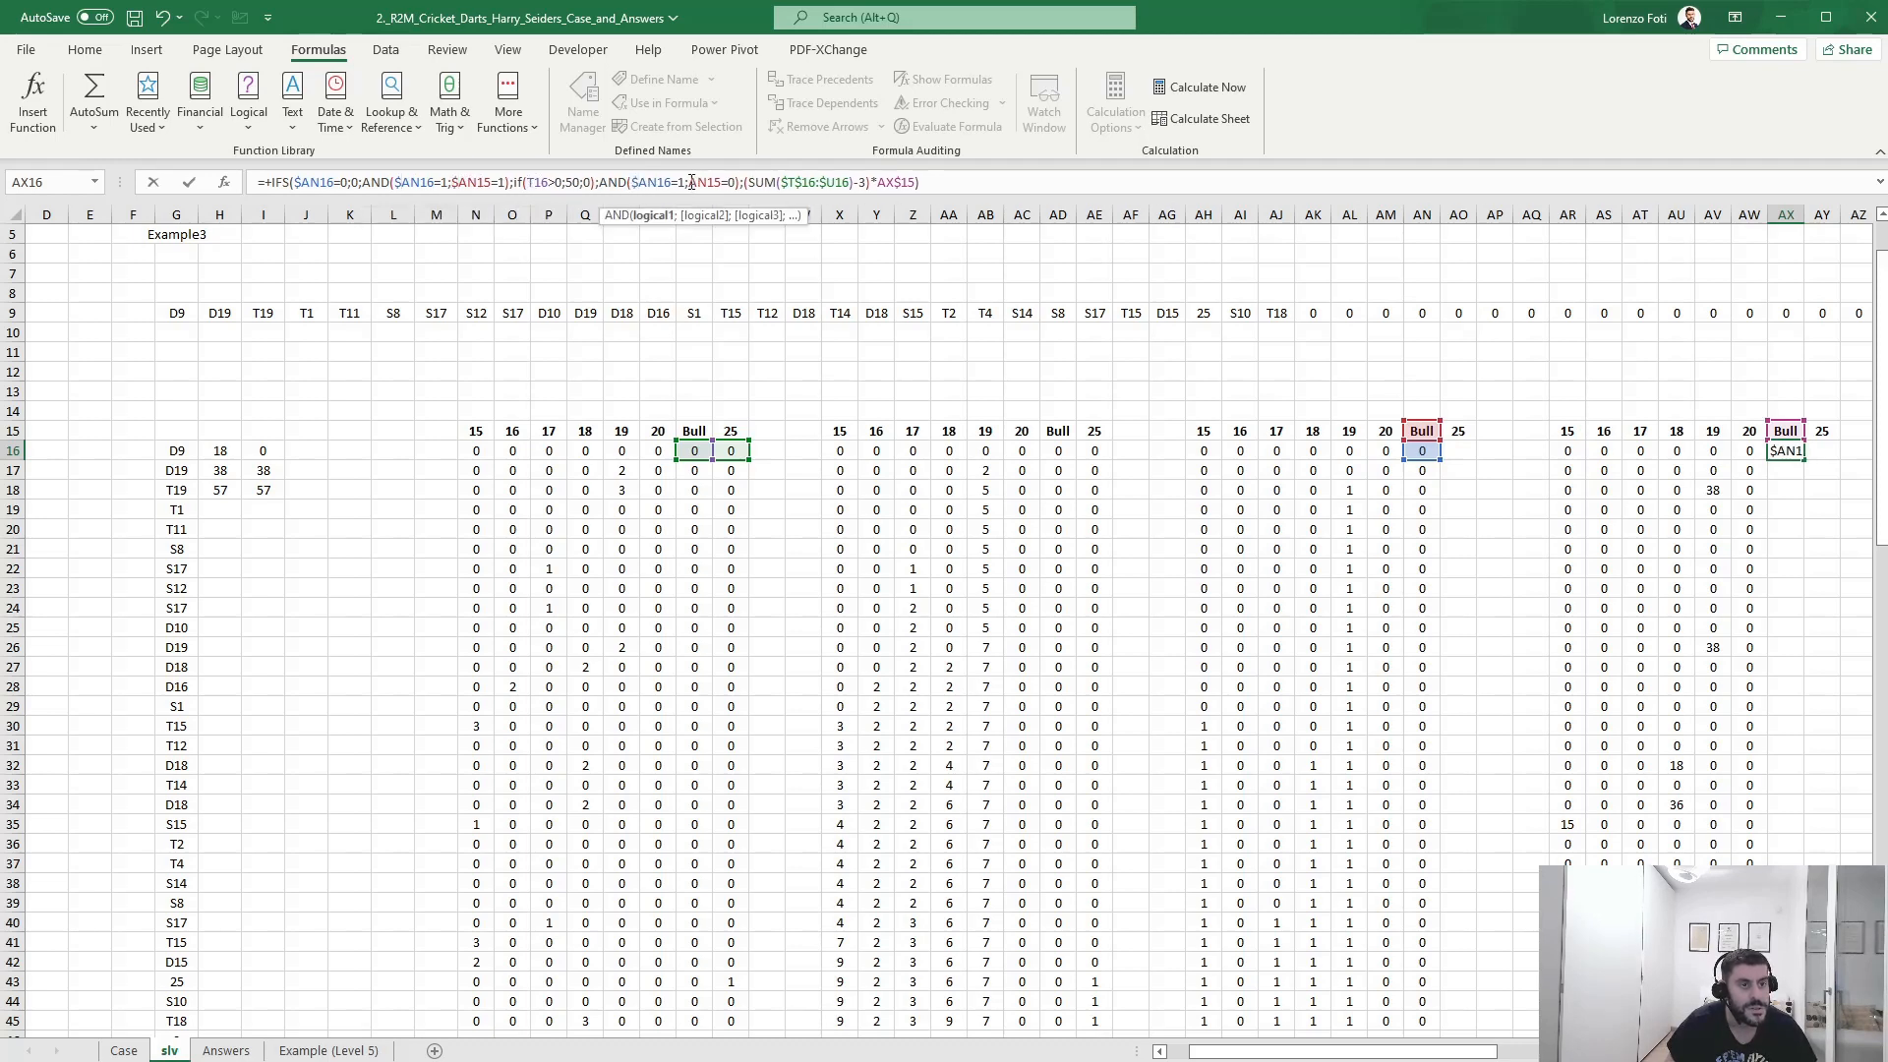
{"action": "left_click", "coordinate": [691, 183]}
{"action": "type", "text": "$"}
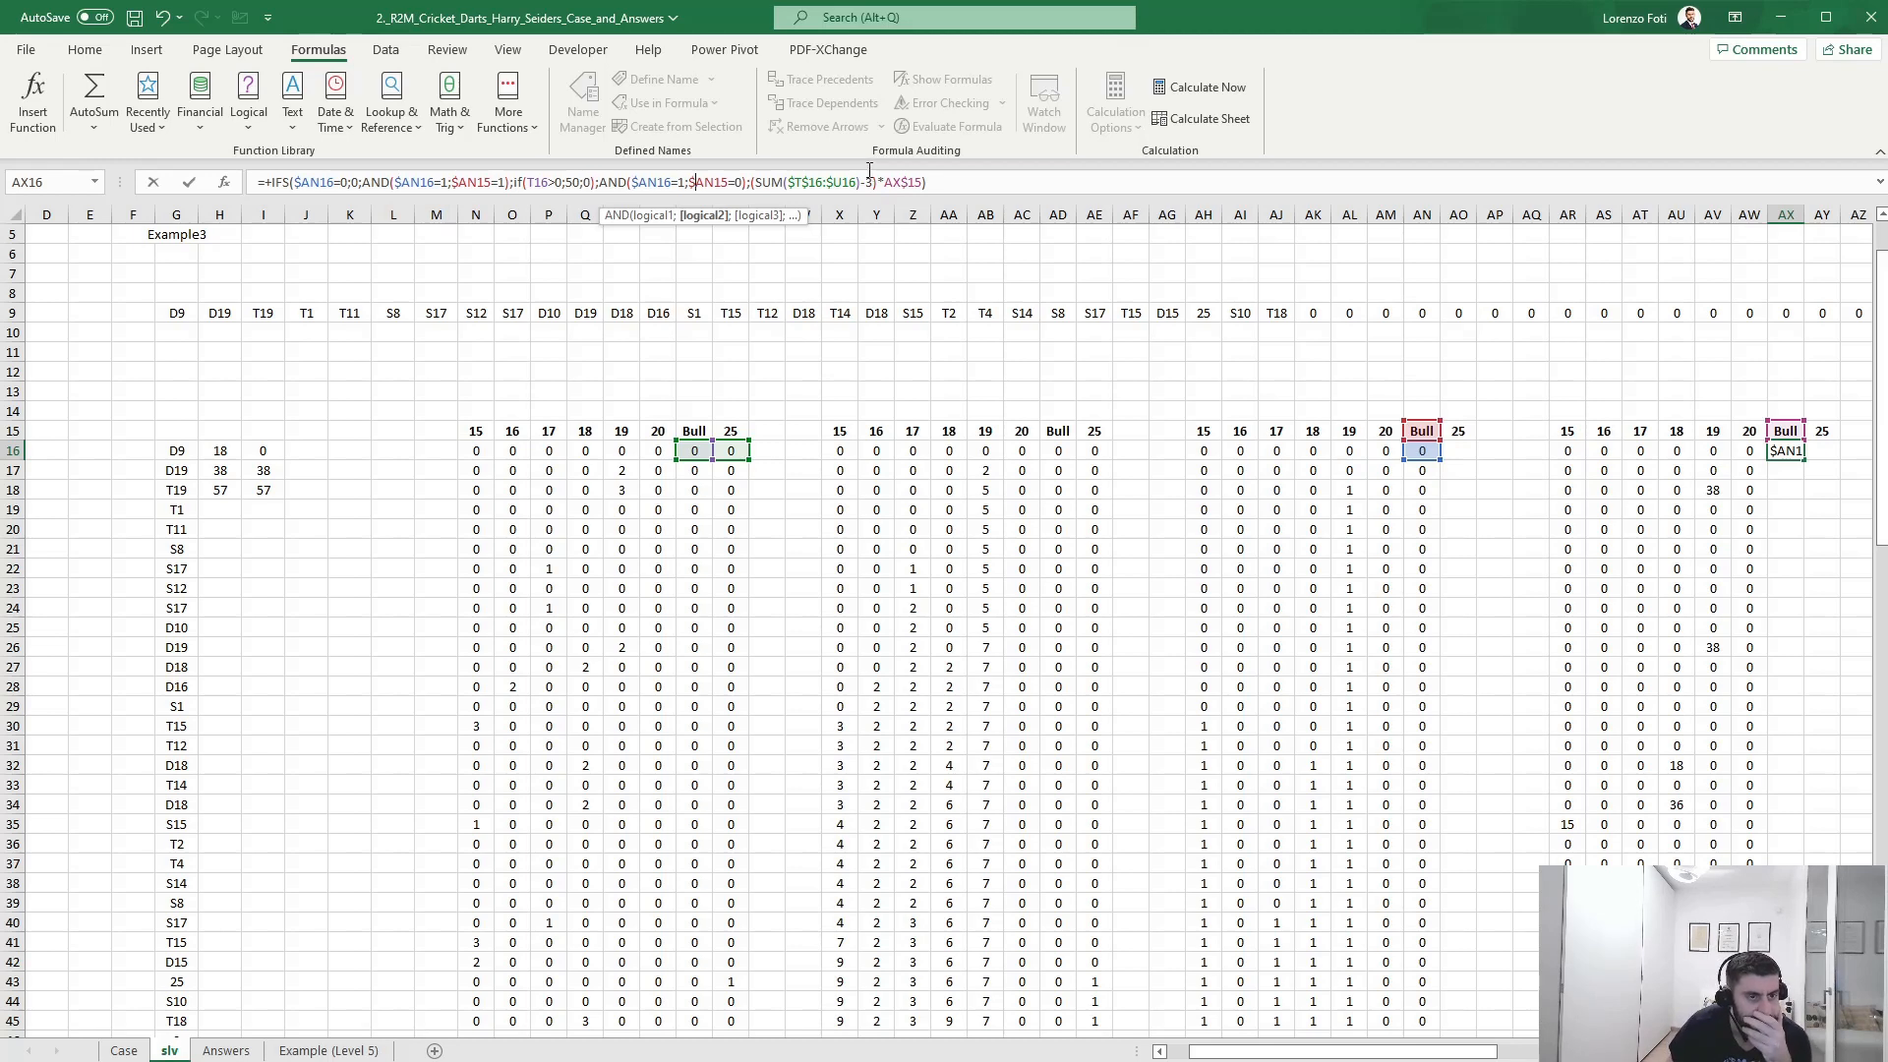
- Insert an IF before the SUM in the final IFS result and remove the extra opening parenthesis
{"action": "left_click", "coordinate": [753, 184]}
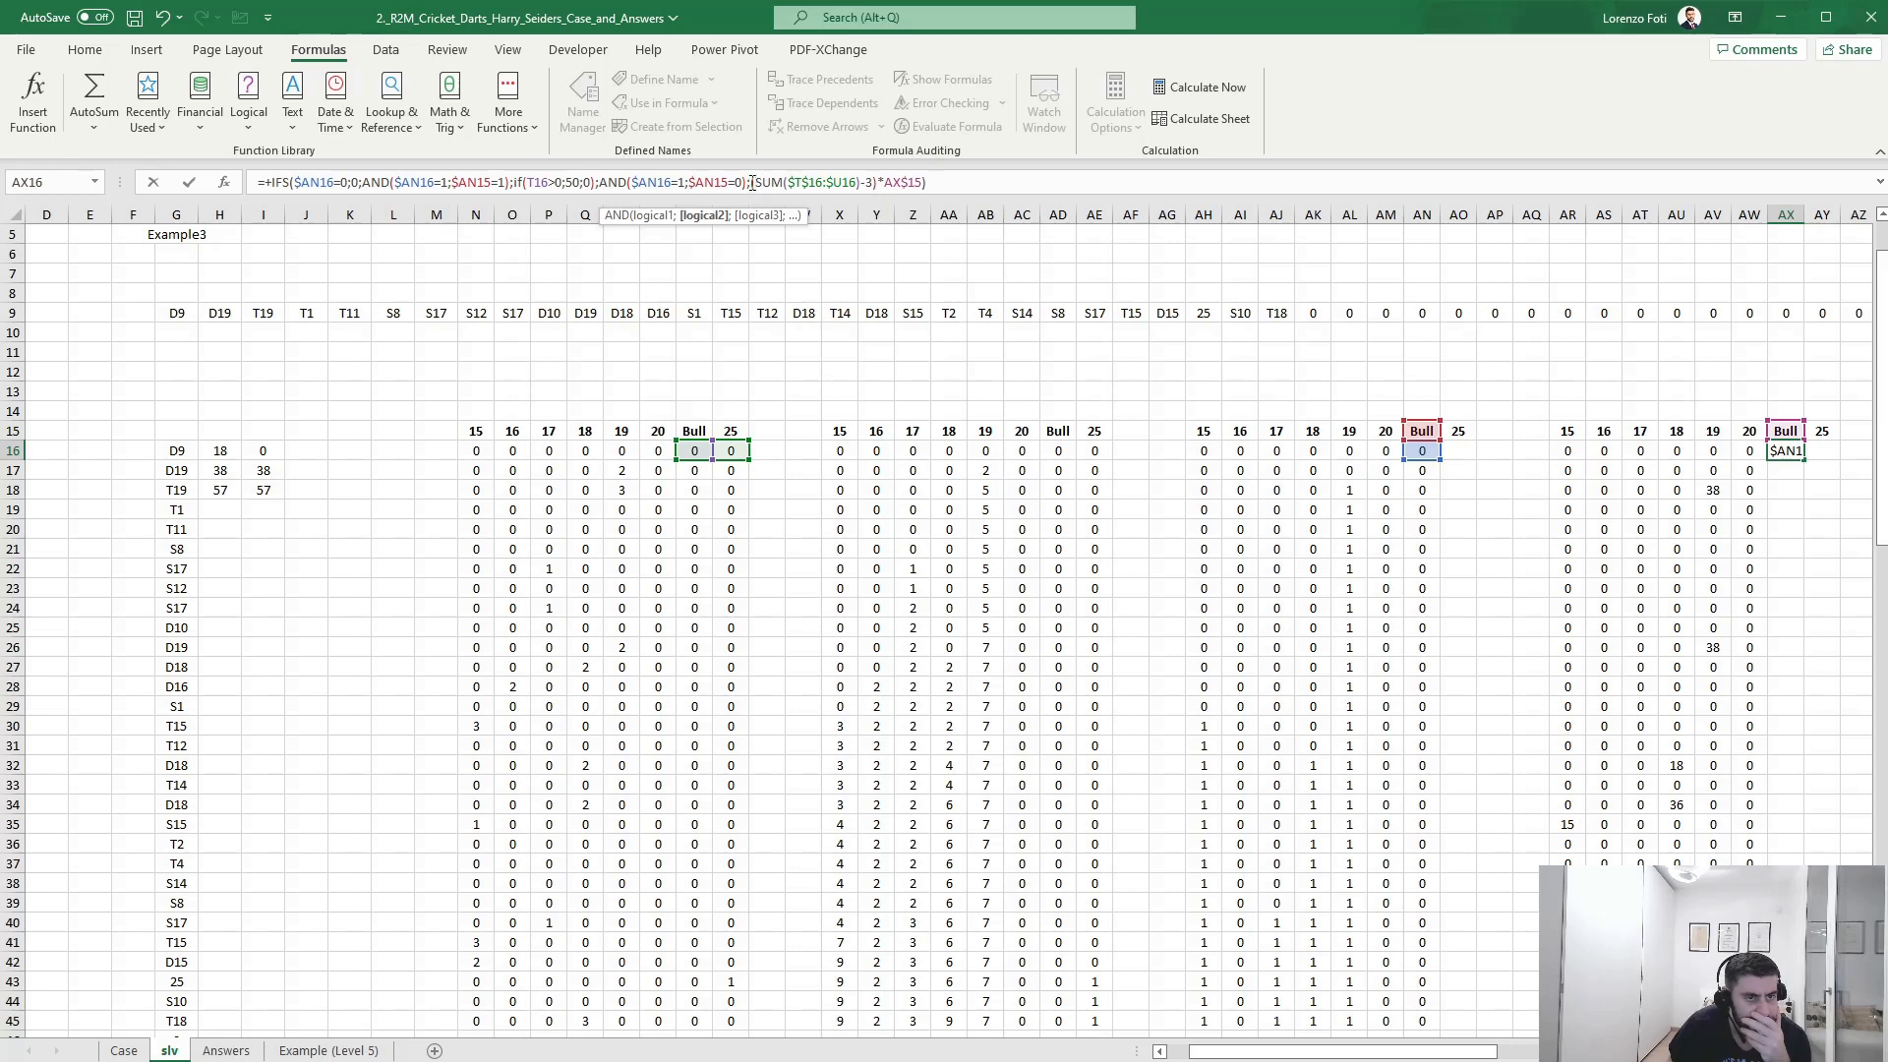
{"action": "type", "text": "("}
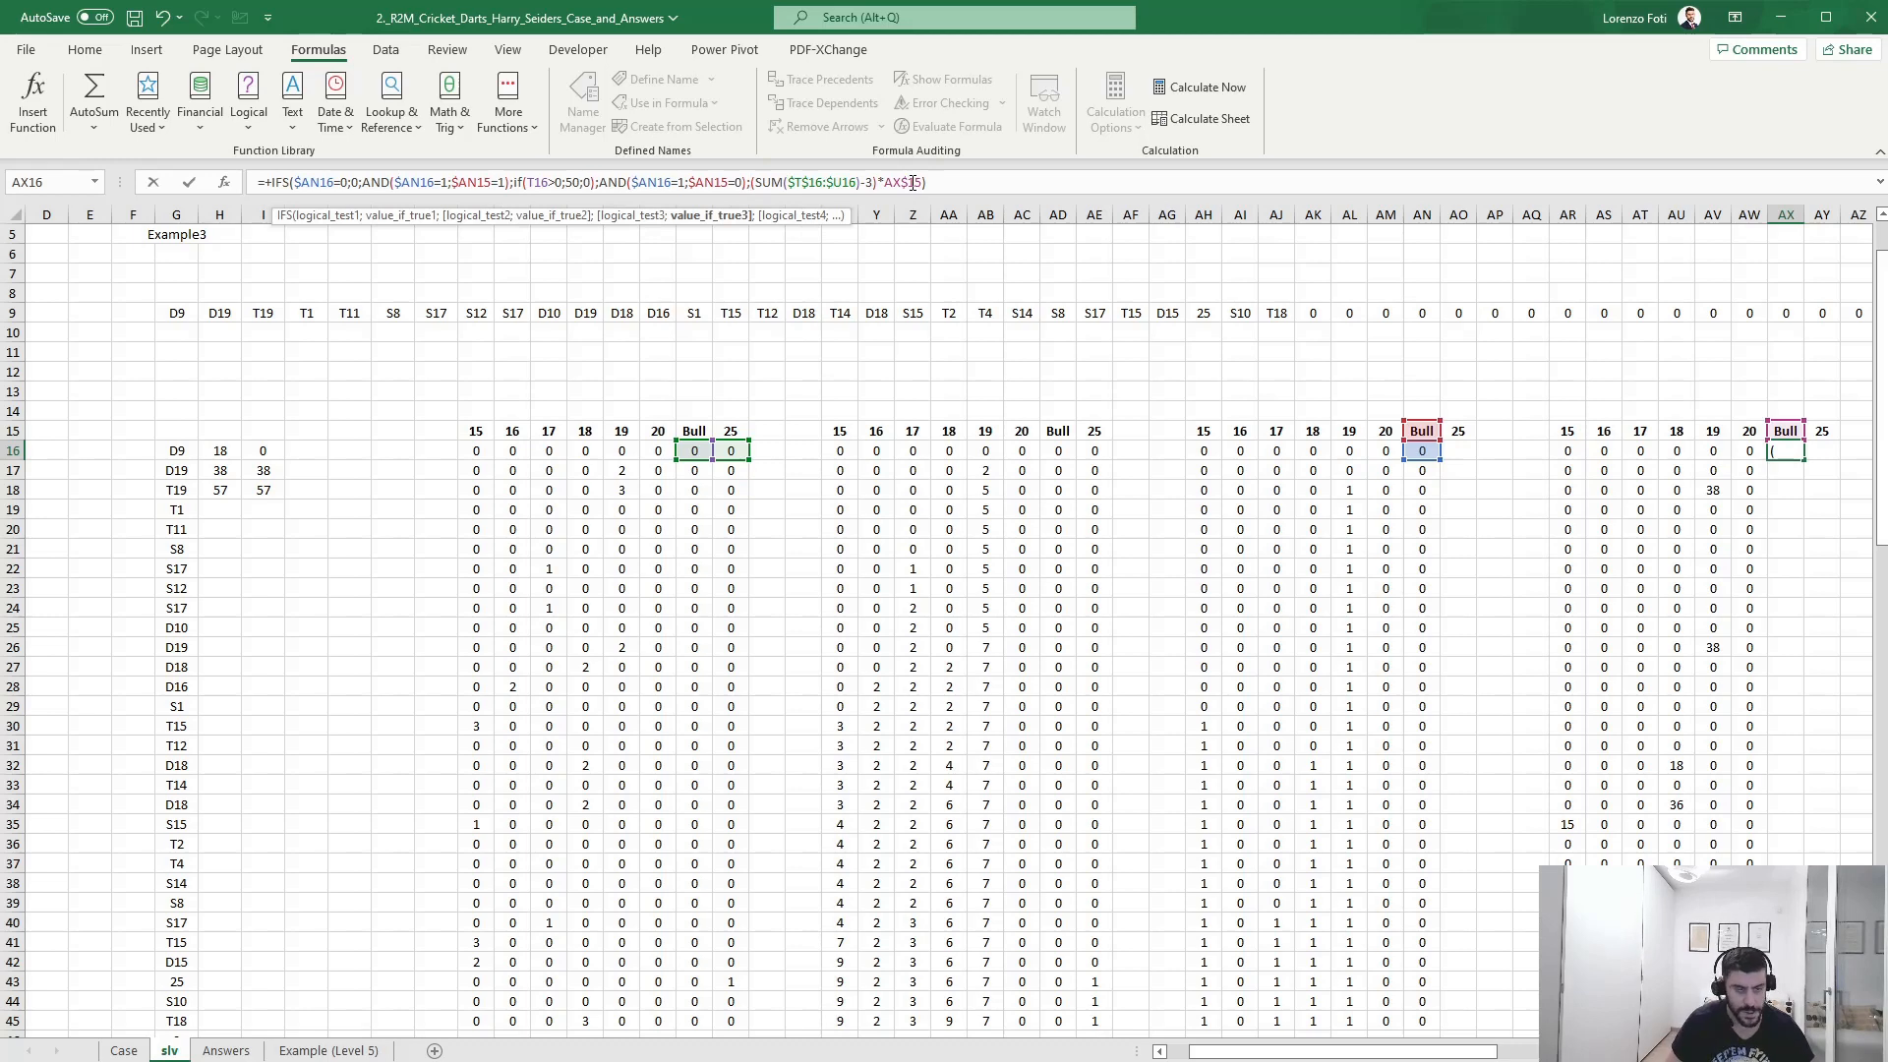
{"action": "key", "text": "Left"}
{"action": "type", "text": "if("}
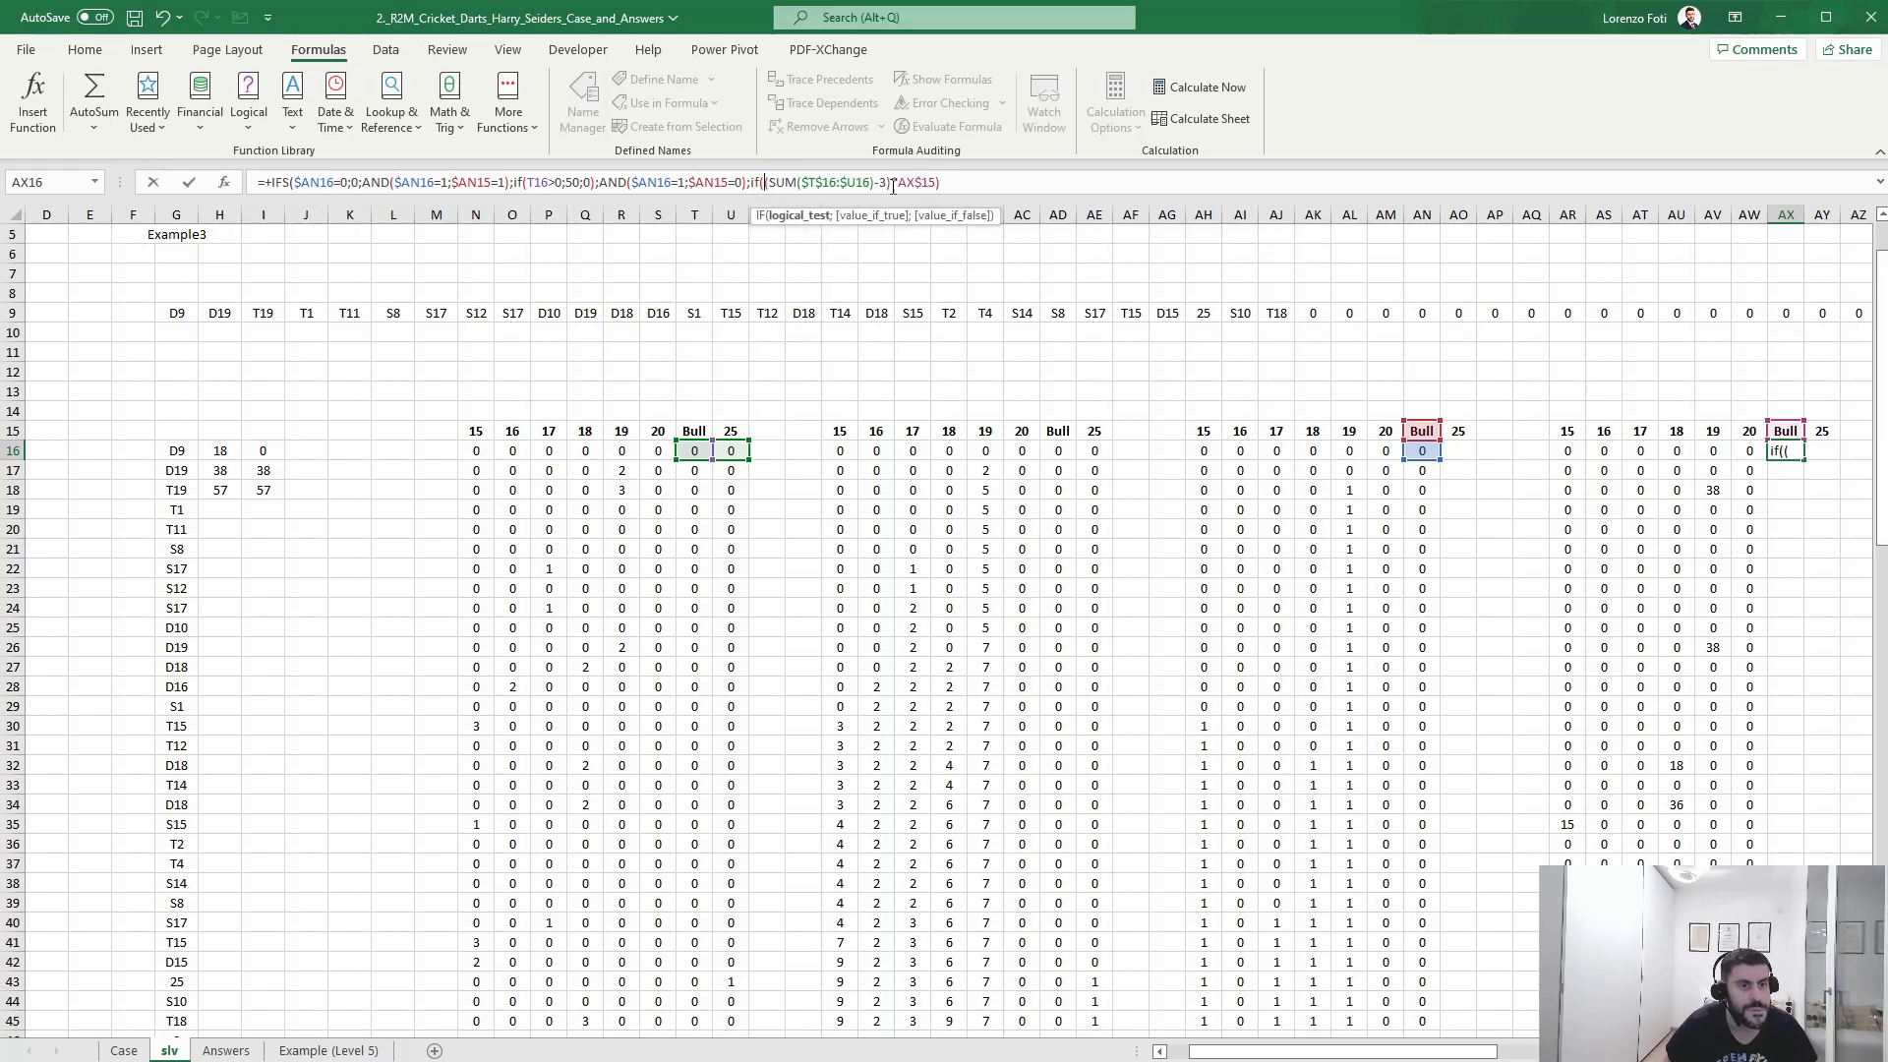
{"action": "left_click", "coordinate": [894, 183]}
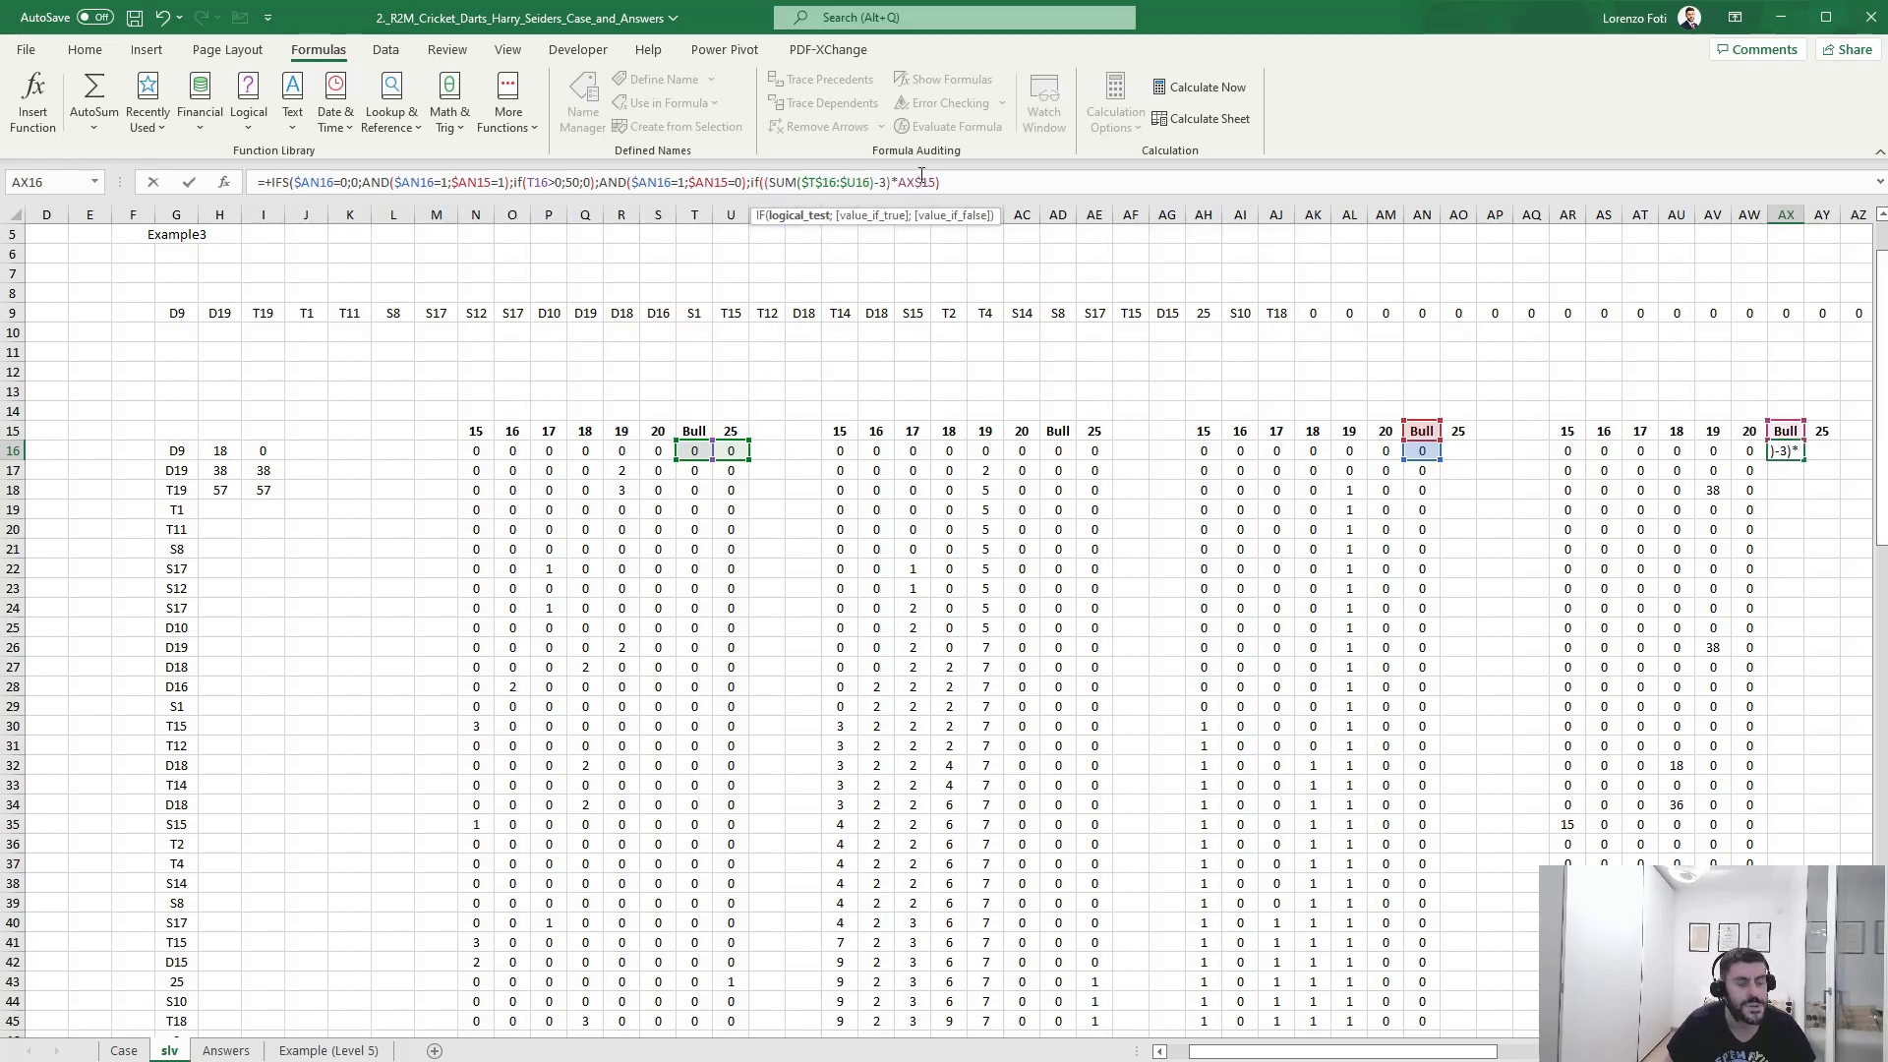
{"action": "left_click", "coordinate": [772, 184]}
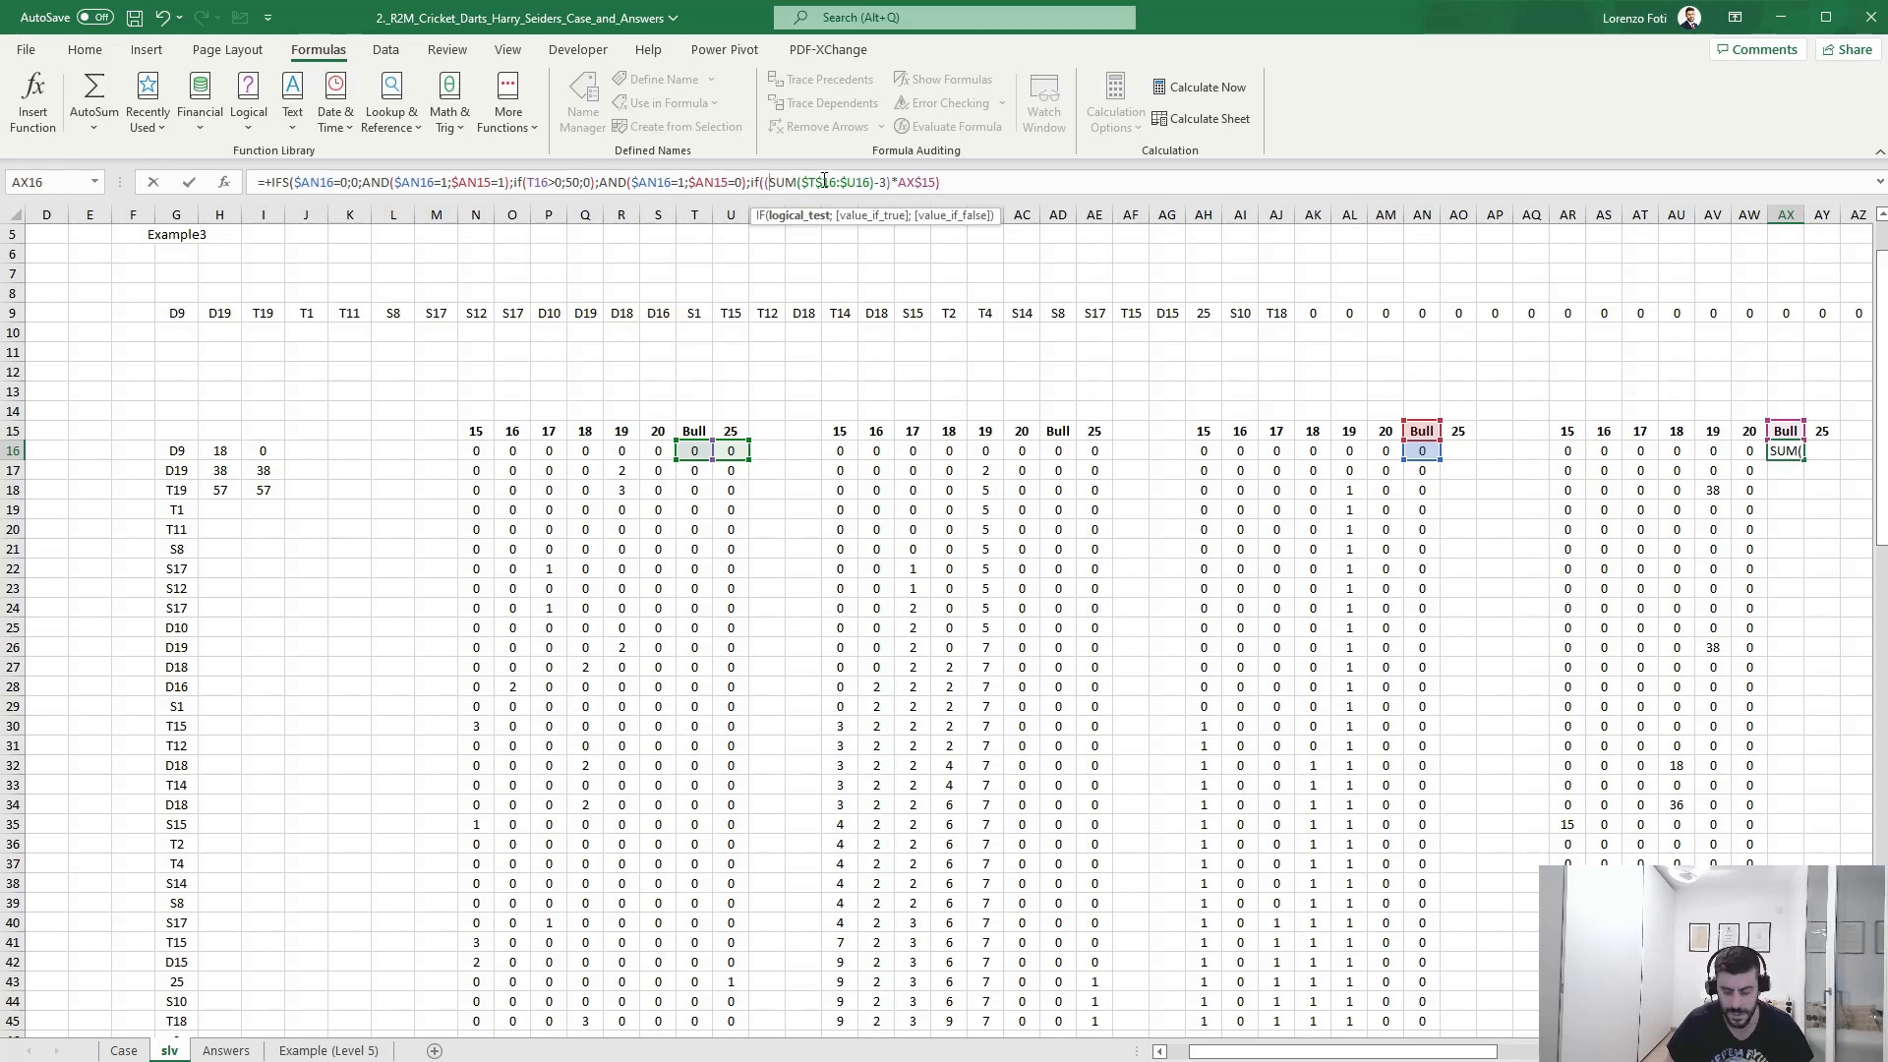
{"action": "key", "text": "BackSpace"}
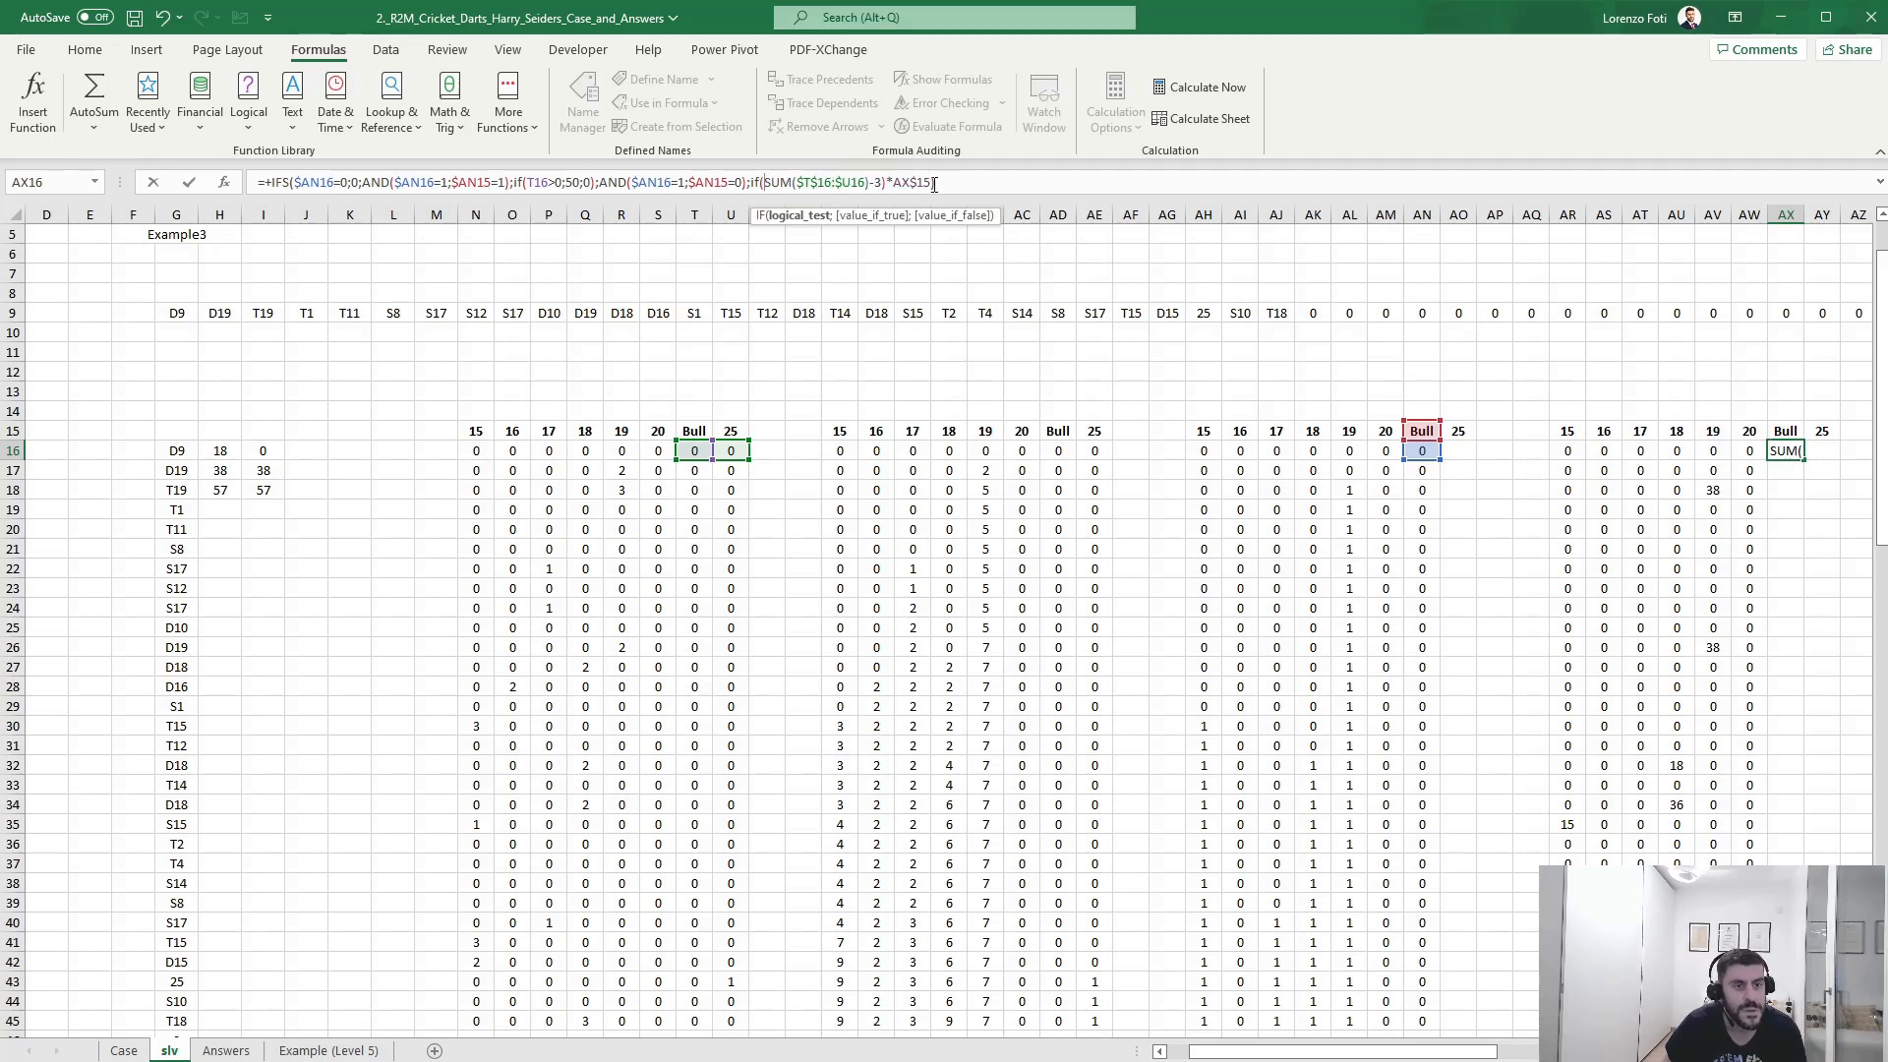
- Remove the *AX$15 multiplication and the closing parentheses after -3 at the end of the formula
{"action": "left_click", "coordinate": [941, 183]}
{"action": "key", "text": "BackSpace"}
{"action": "key", "text": "BackSpace"}
{"action": "key", "text": "BackSpace"}
{"action": "key", "text": "BackSpace"}
{"action": "key", "text": "BackSpace"}
{"action": "key", "text": "BackSpace"}
{"action": "key", "text": "BackSpace"}
{"action": "key", "text": "BackSpace"}
- Complete the last IF with the test =2 and results 50 and 25, enter it in AX16 and copy it to AY16
{"action": "type", "text": "="}
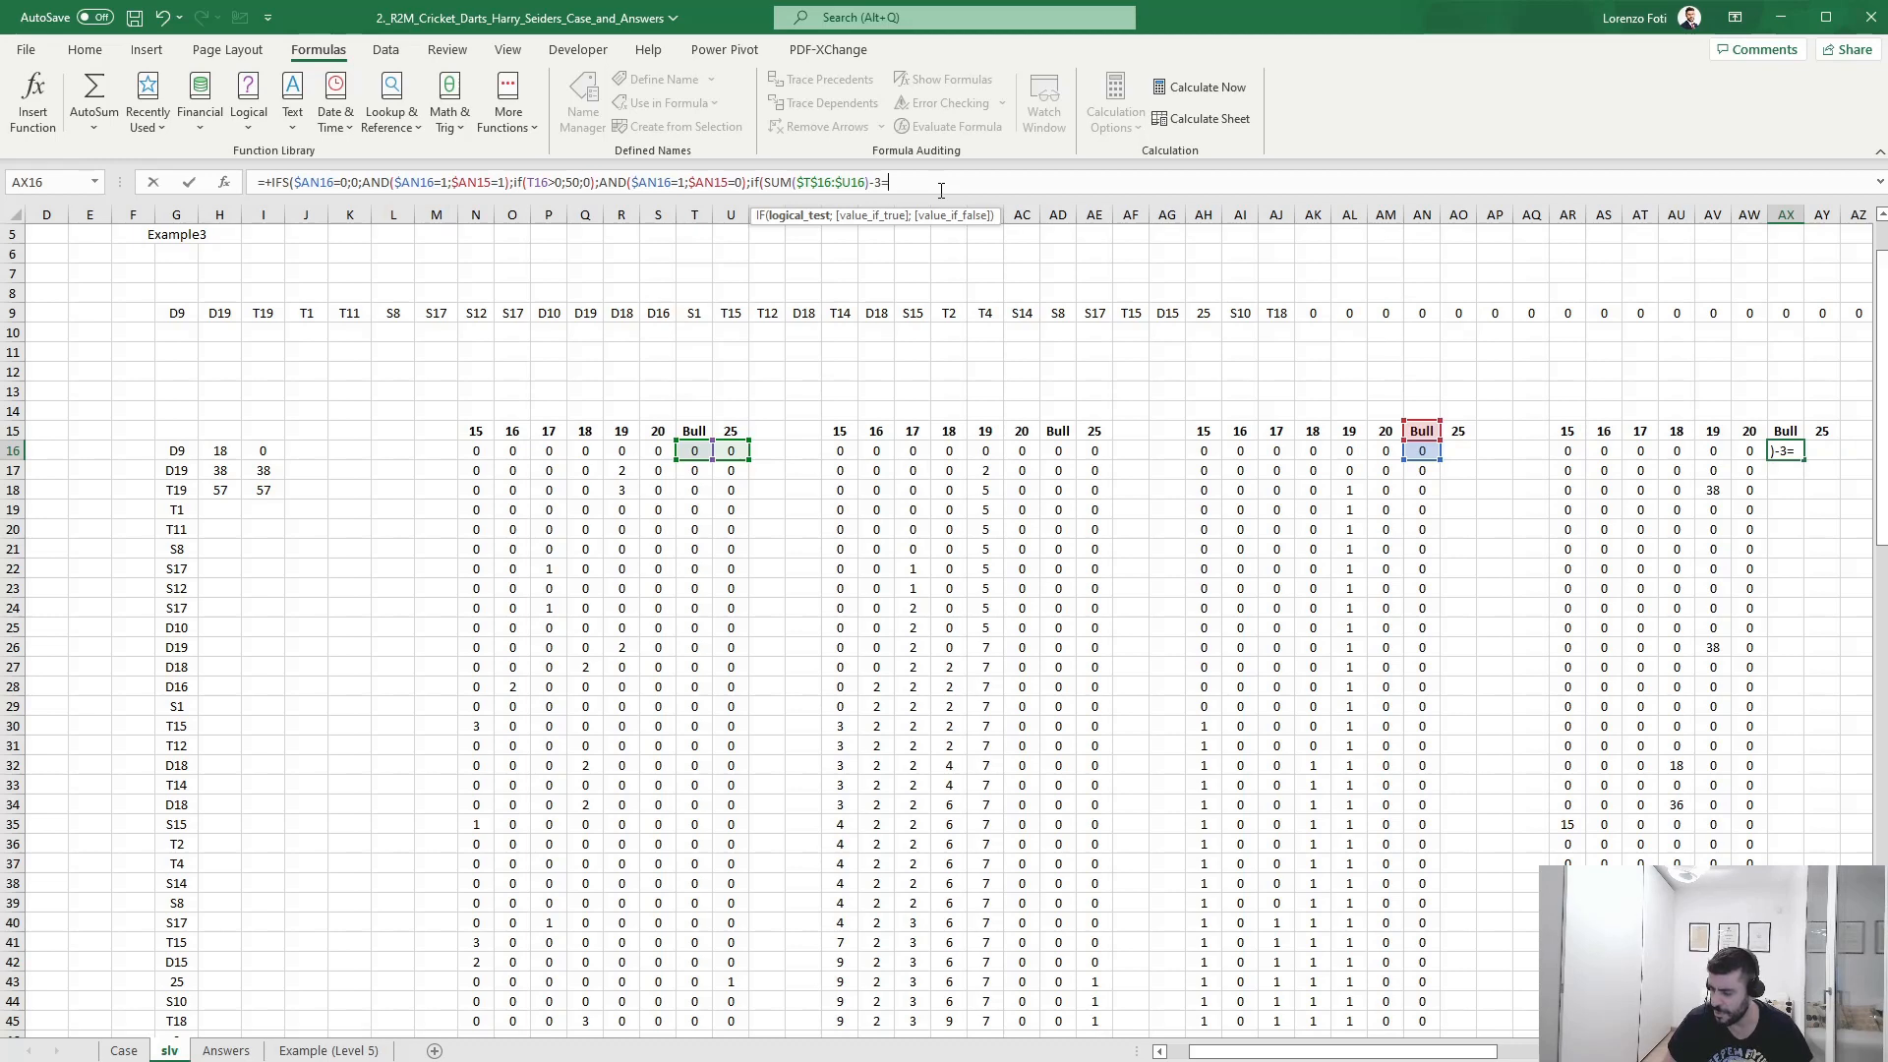
{"action": "type", "text": "2;"}
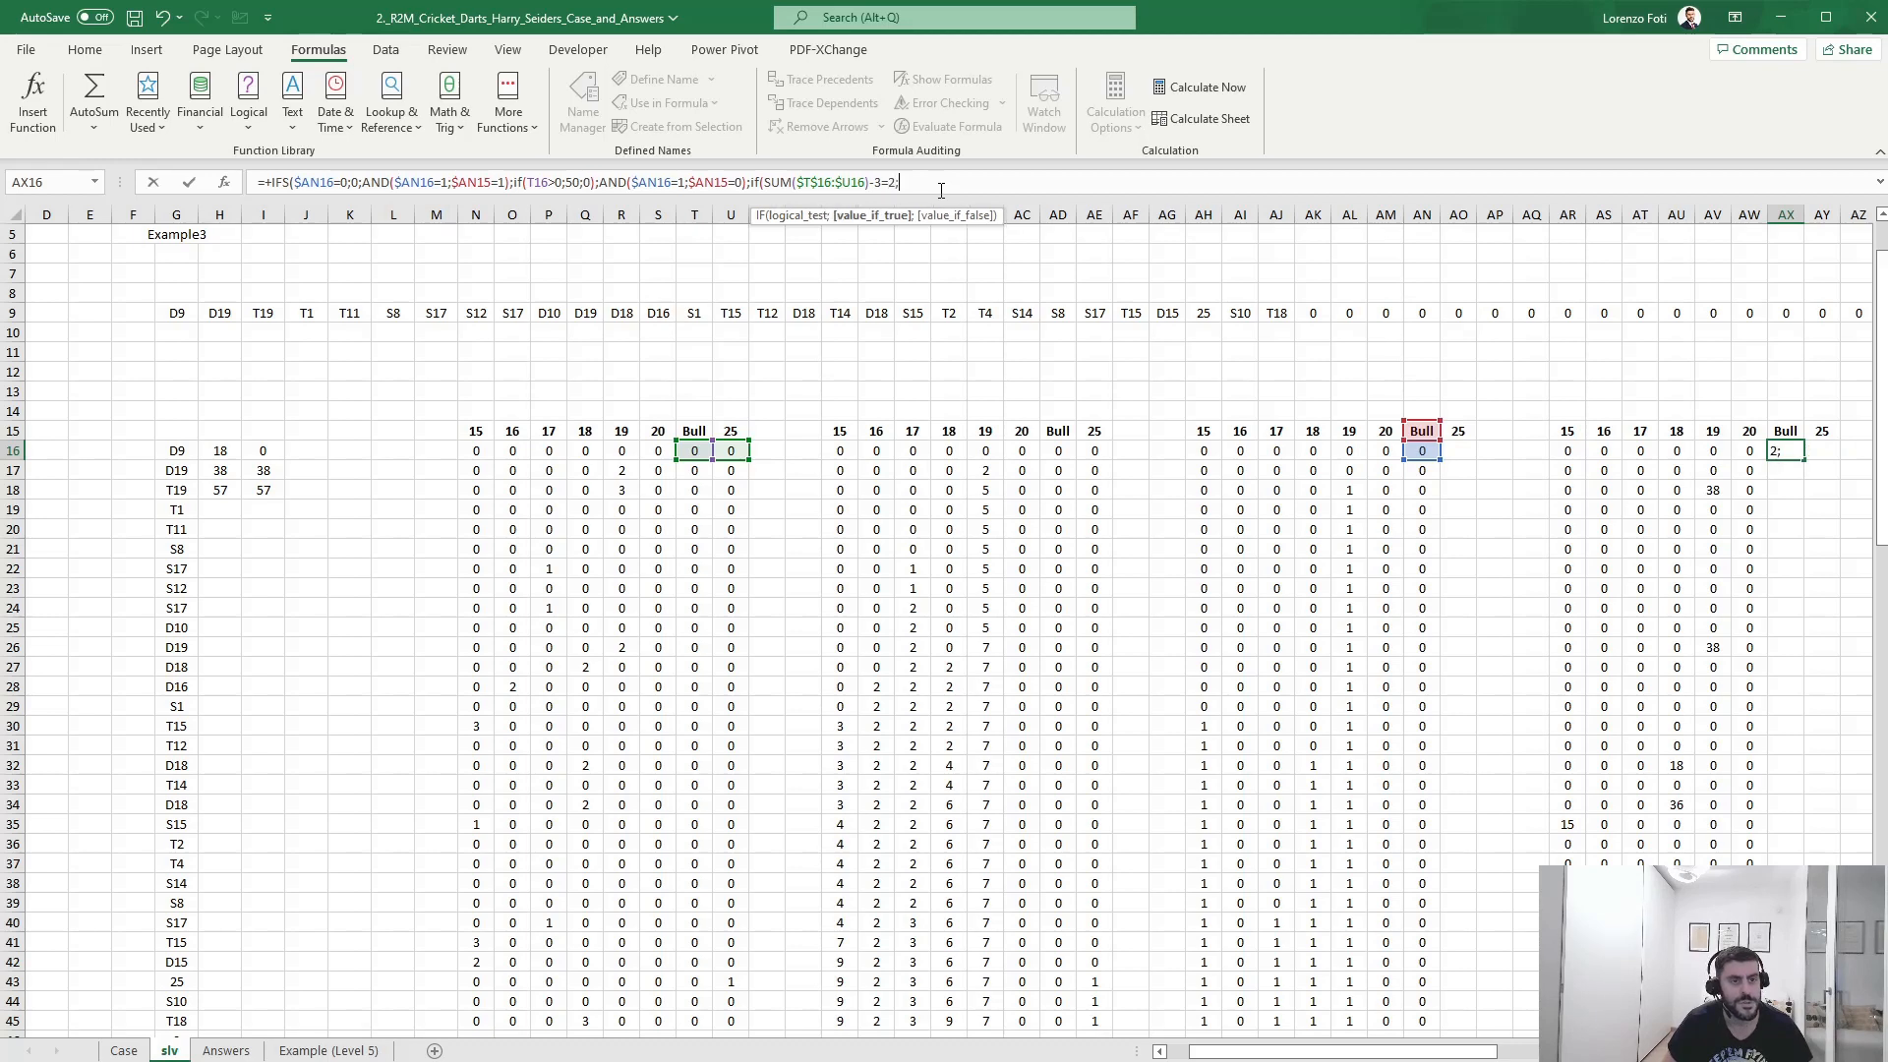
{"action": "type", "text": "50;25"}
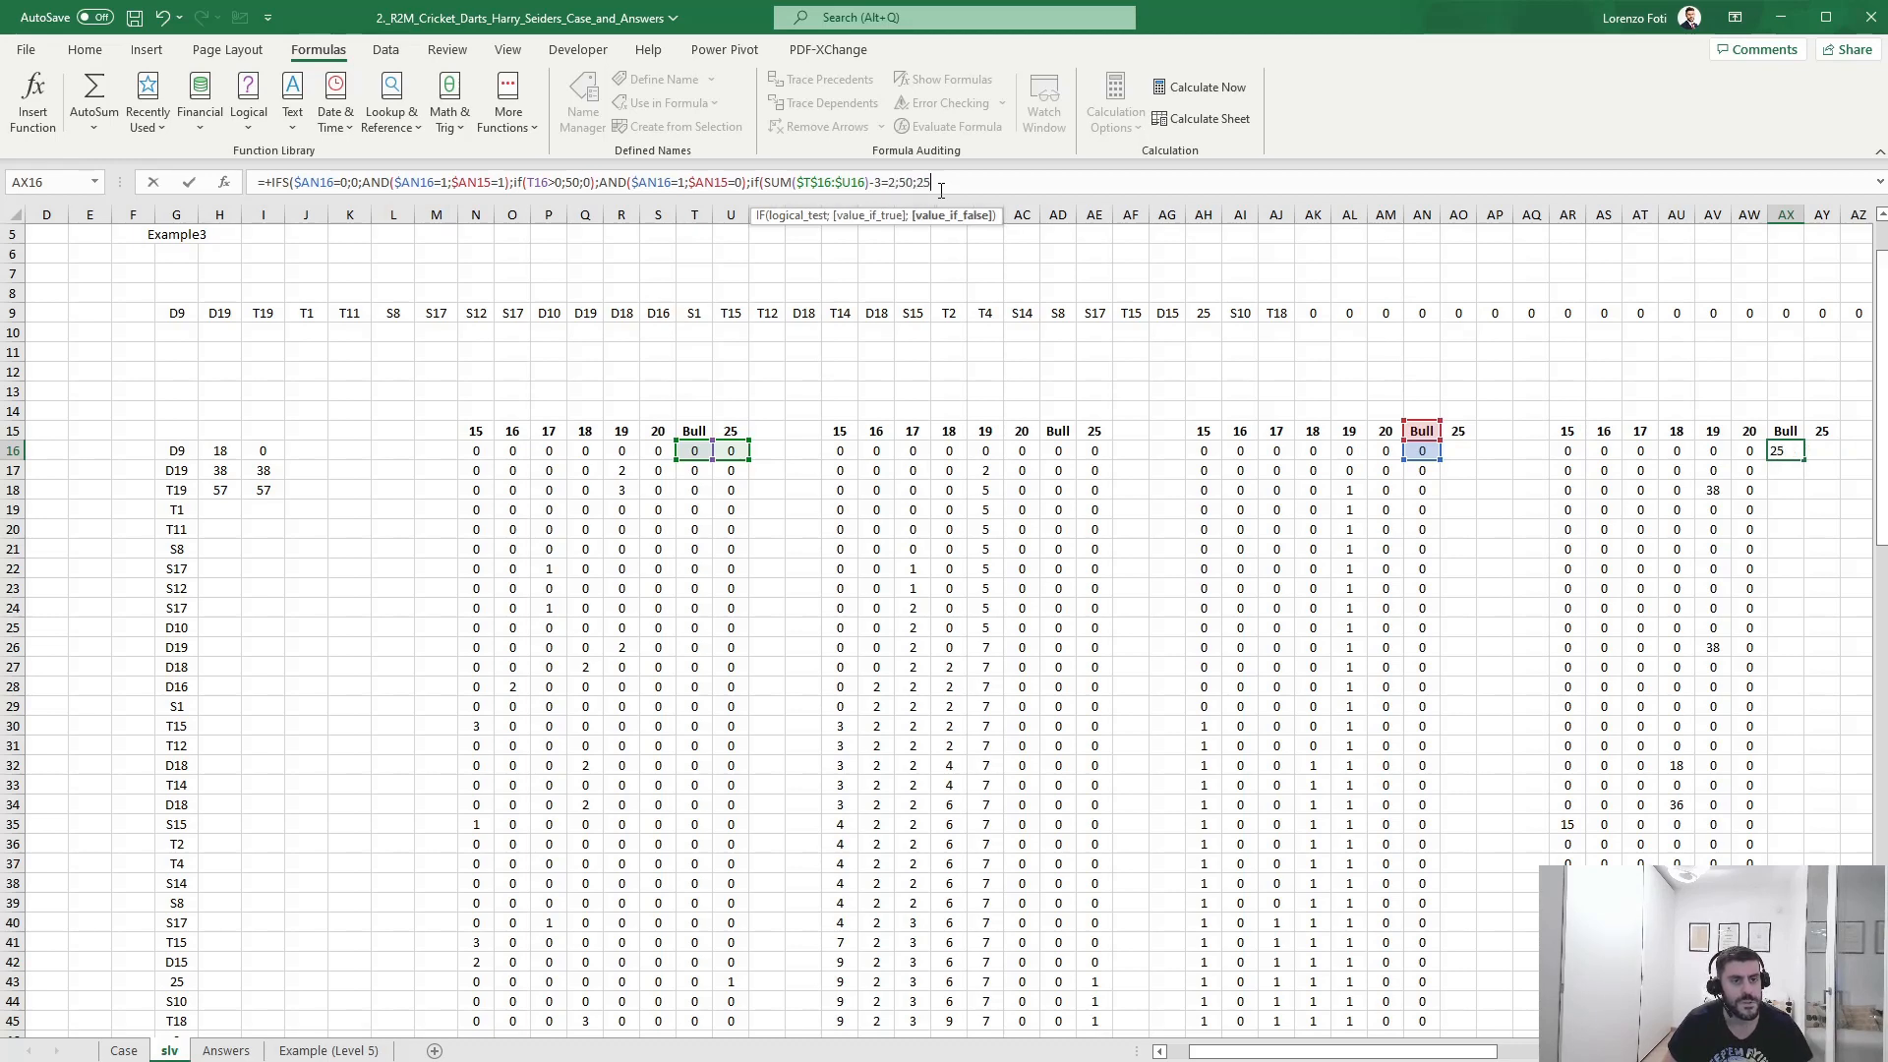
{"action": "type", "text": ")"}
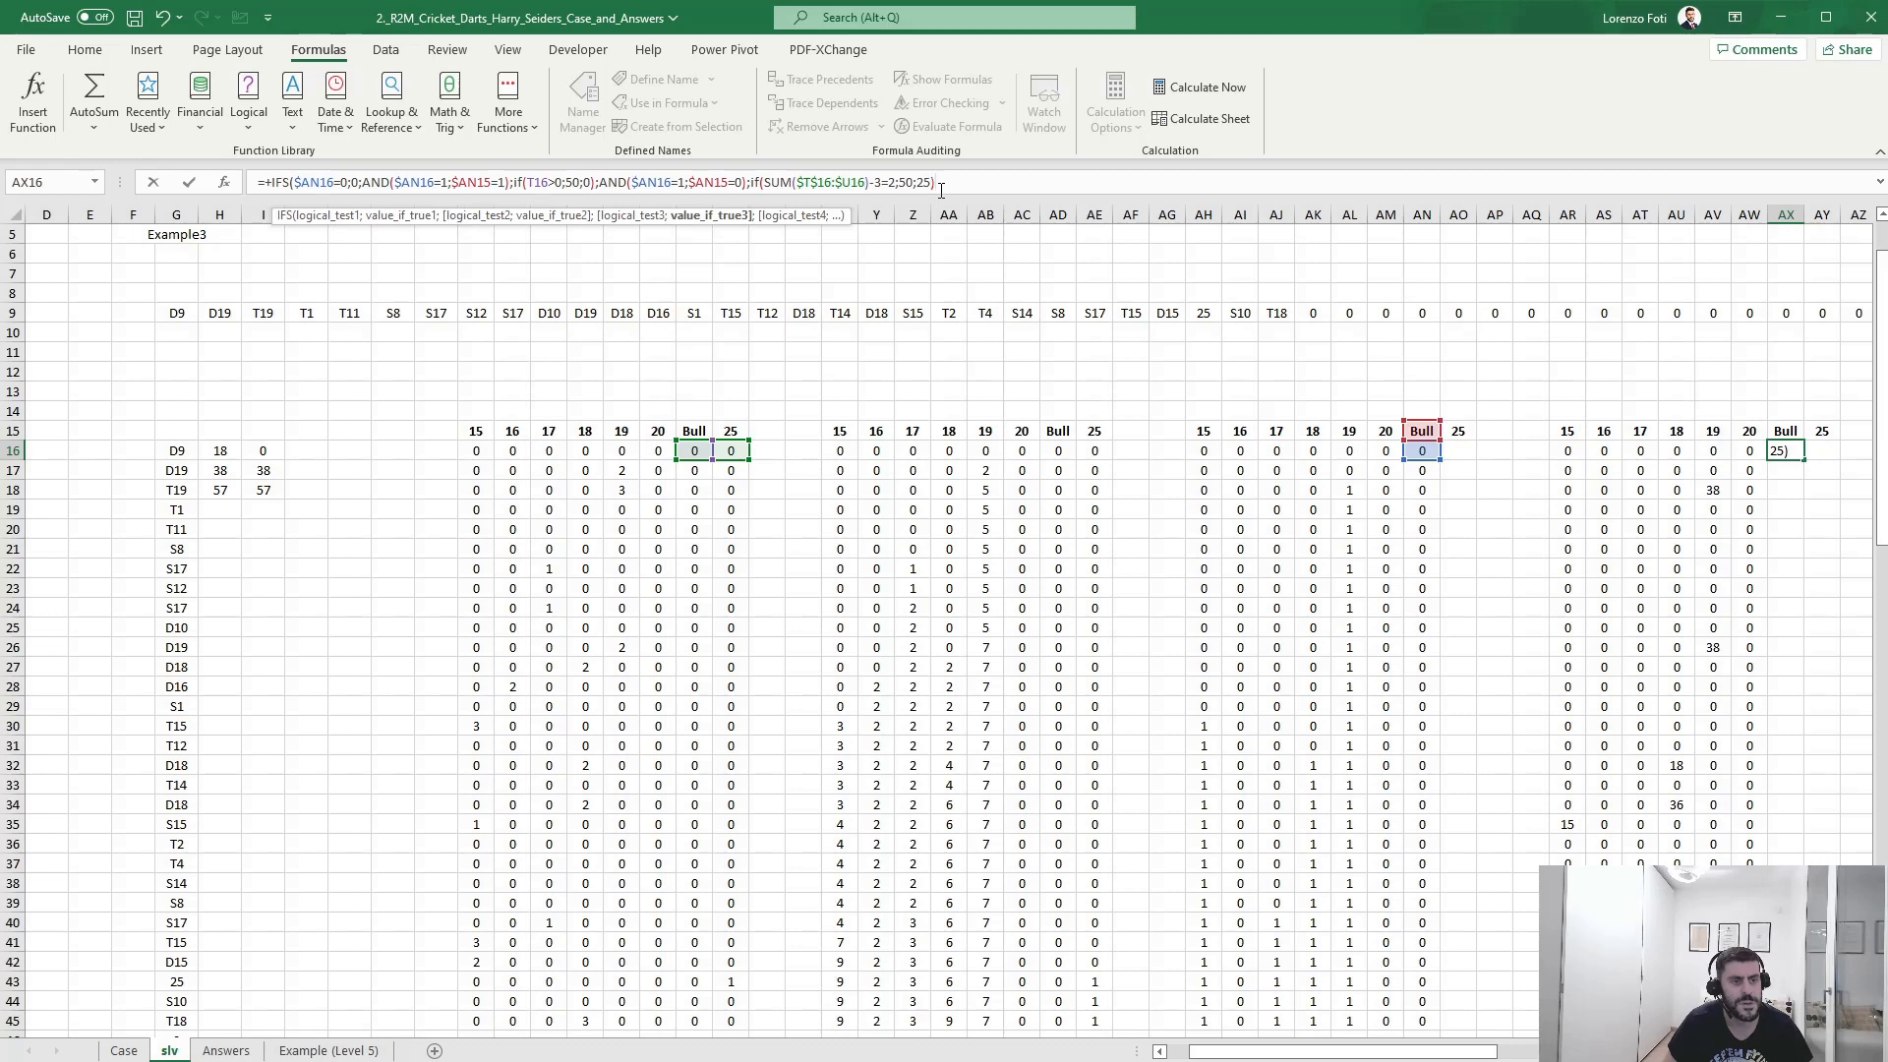
{"action": "type", "text": ")"}
{"action": "key", "text": "Tab"}
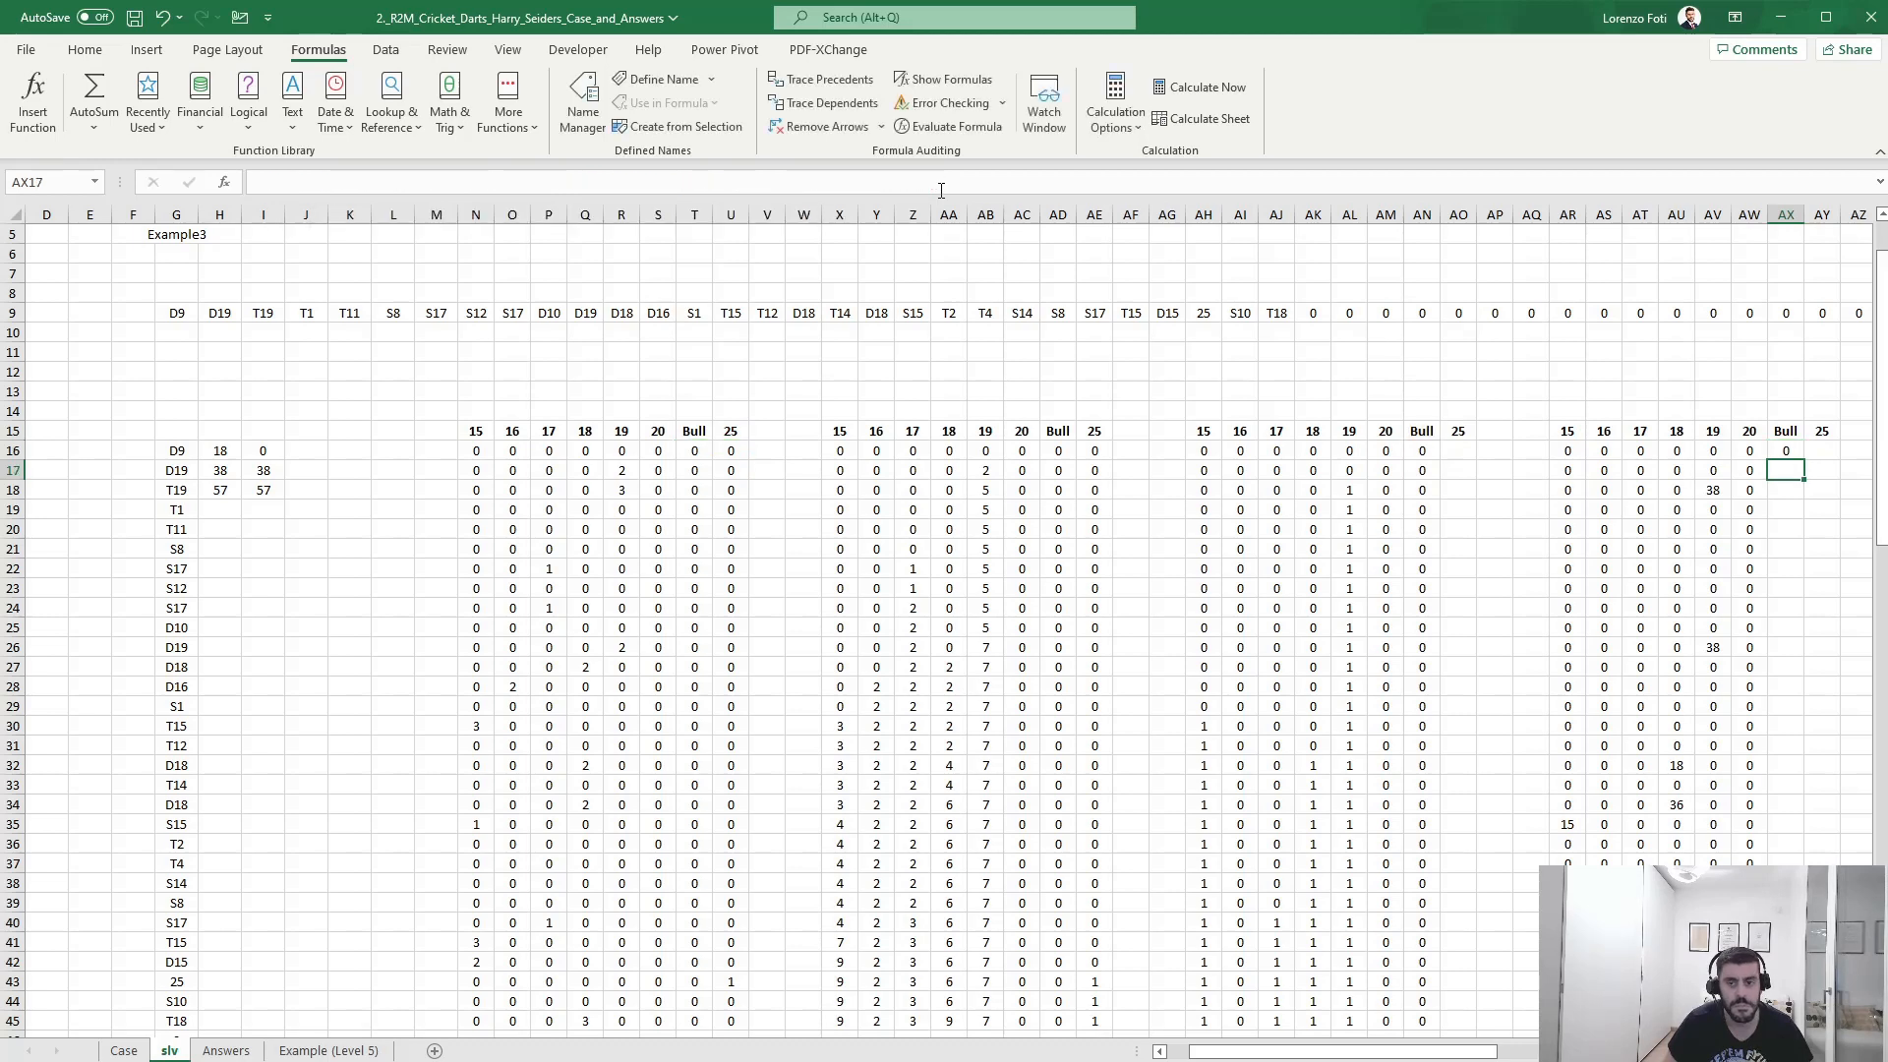
{"action": "key", "text": "Left"}
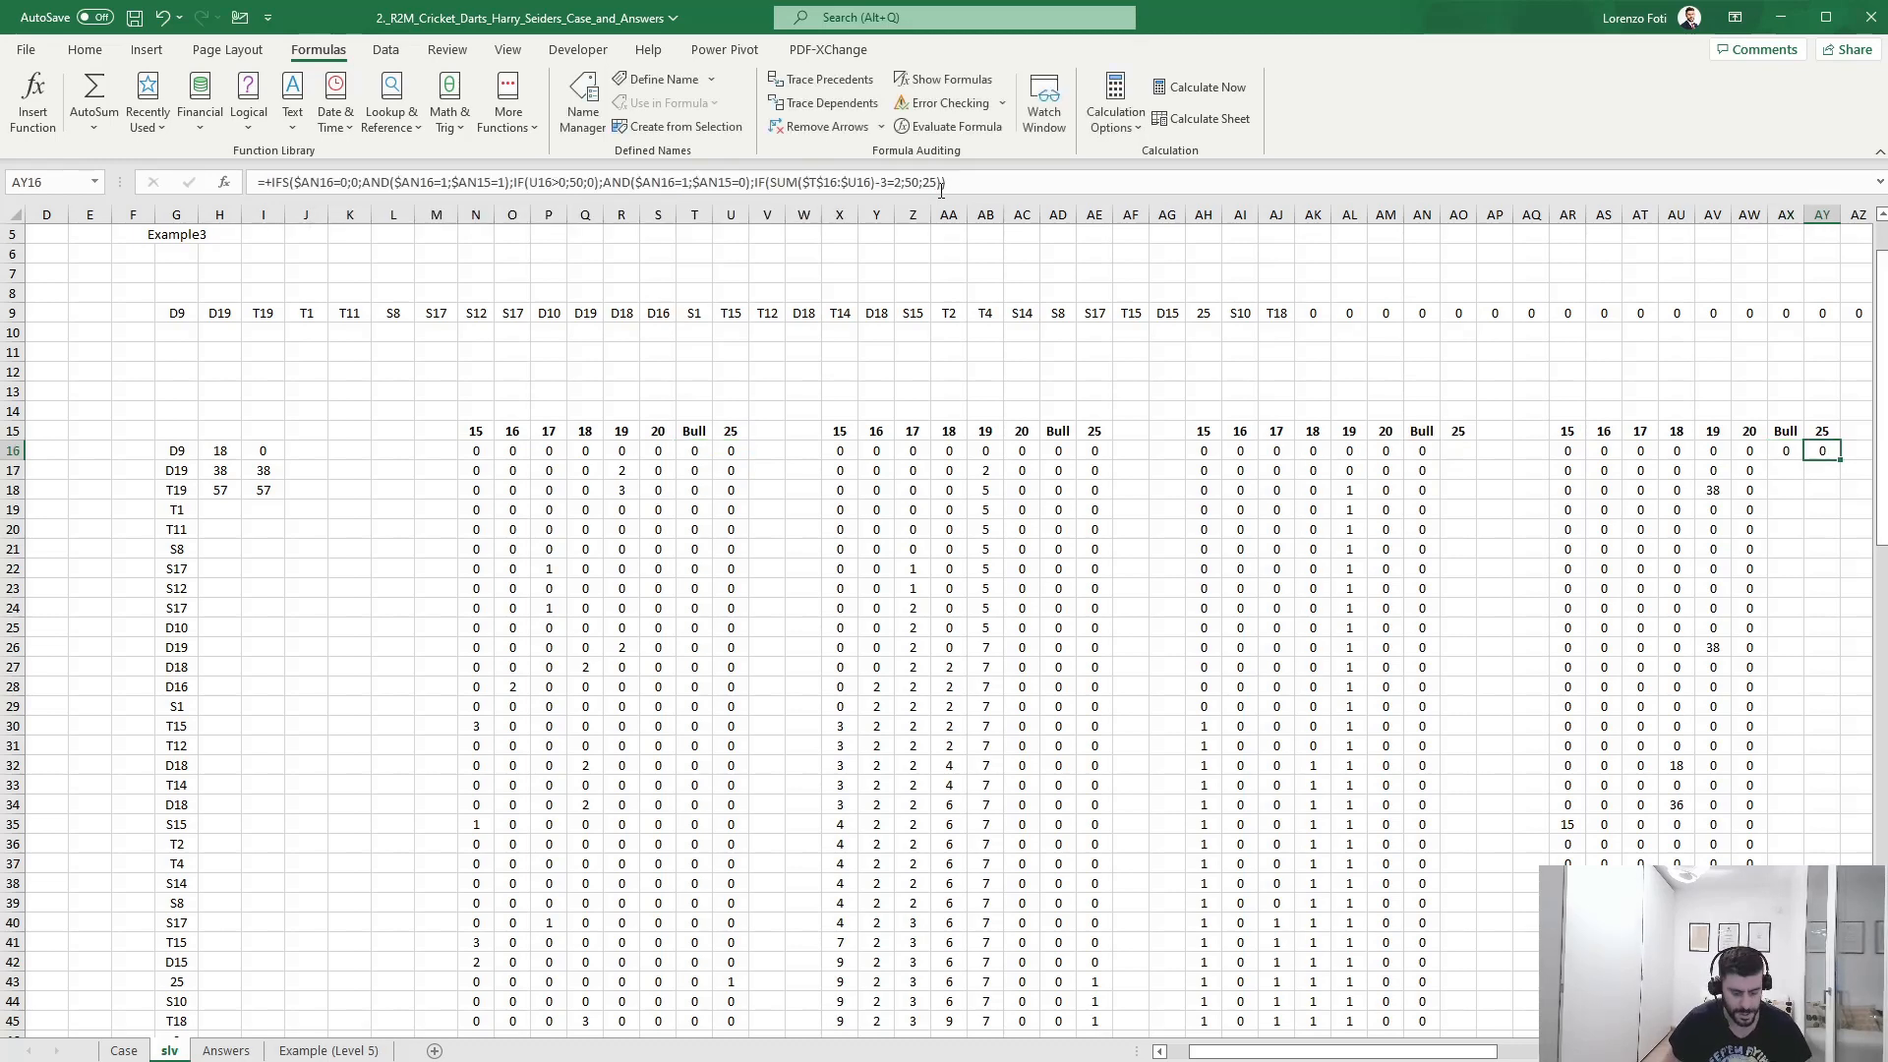
- Inspect the cell references of the formula in AY16 and review the Bull and 25 rules on the Case sheet
{"action": "key", "text": "F2"}
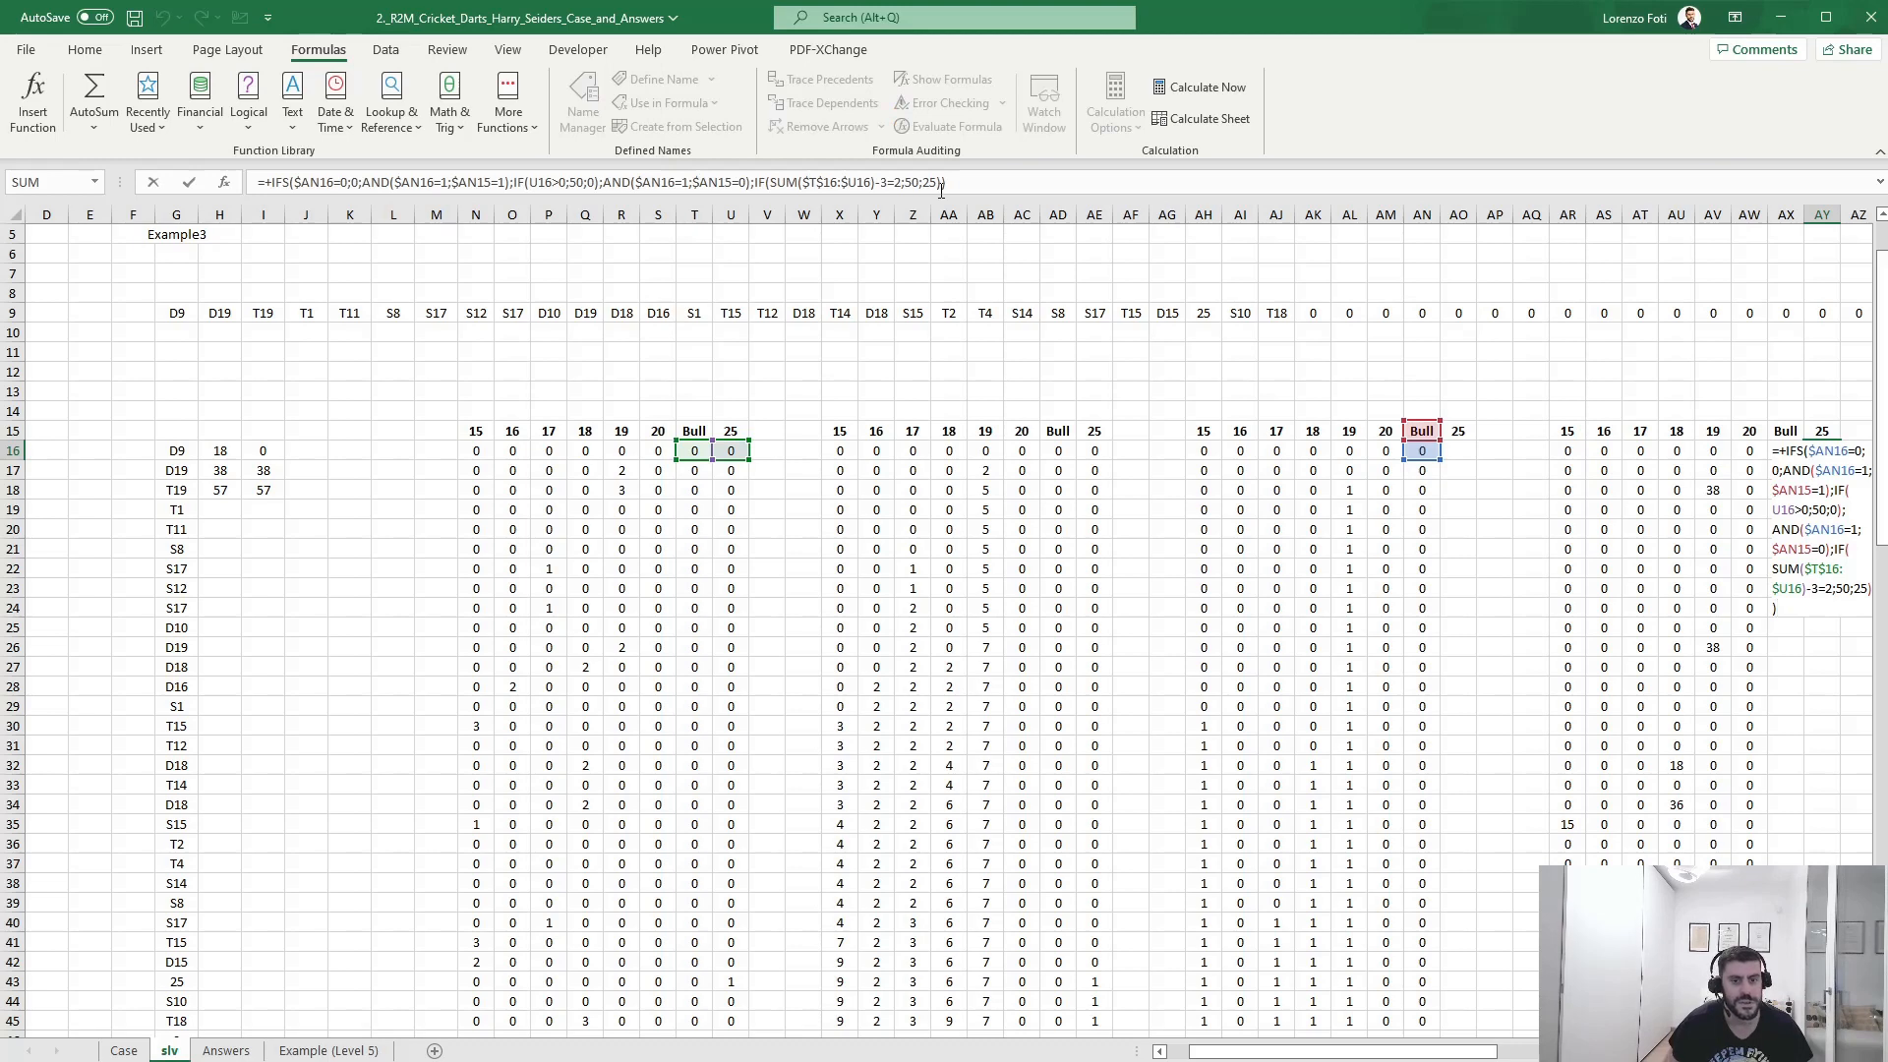
{"action": "left_click", "coordinate": [941, 185]}
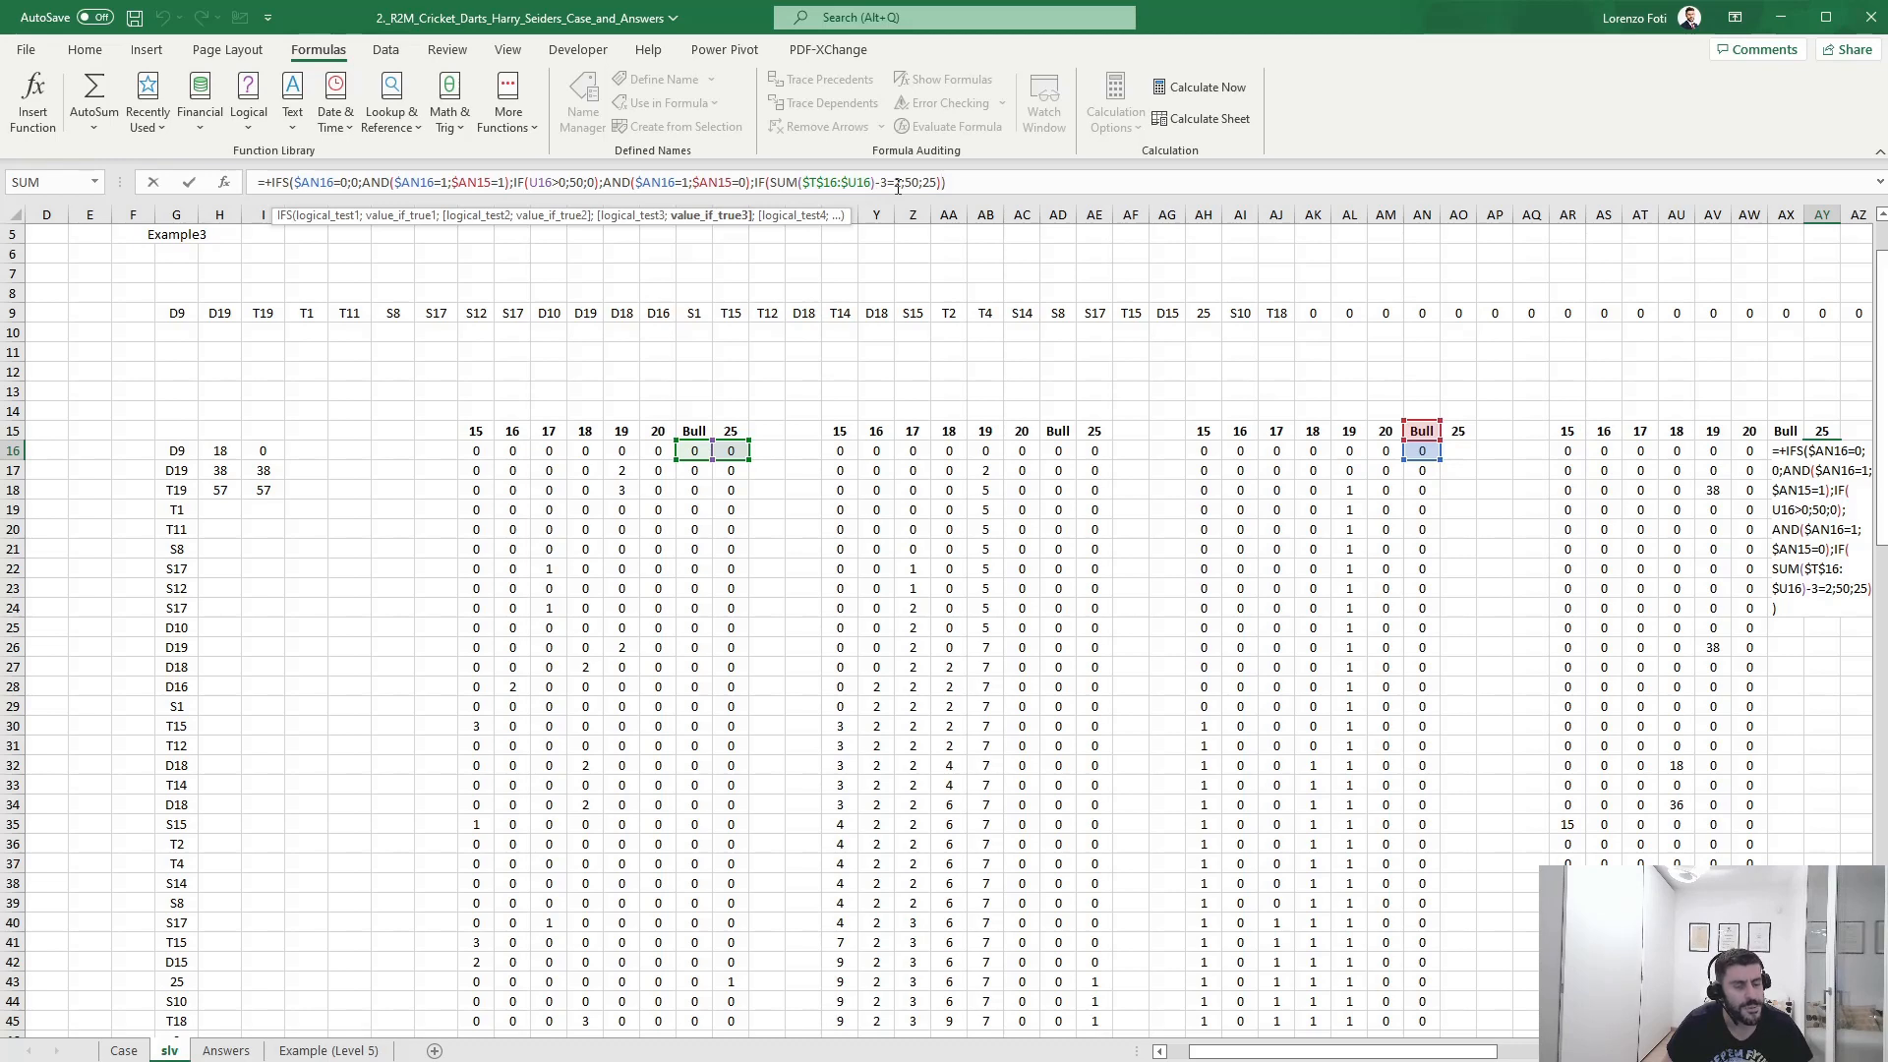
{"action": "key", "text": "Return"}
{"action": "left_click", "coordinate": [124, 1051]}
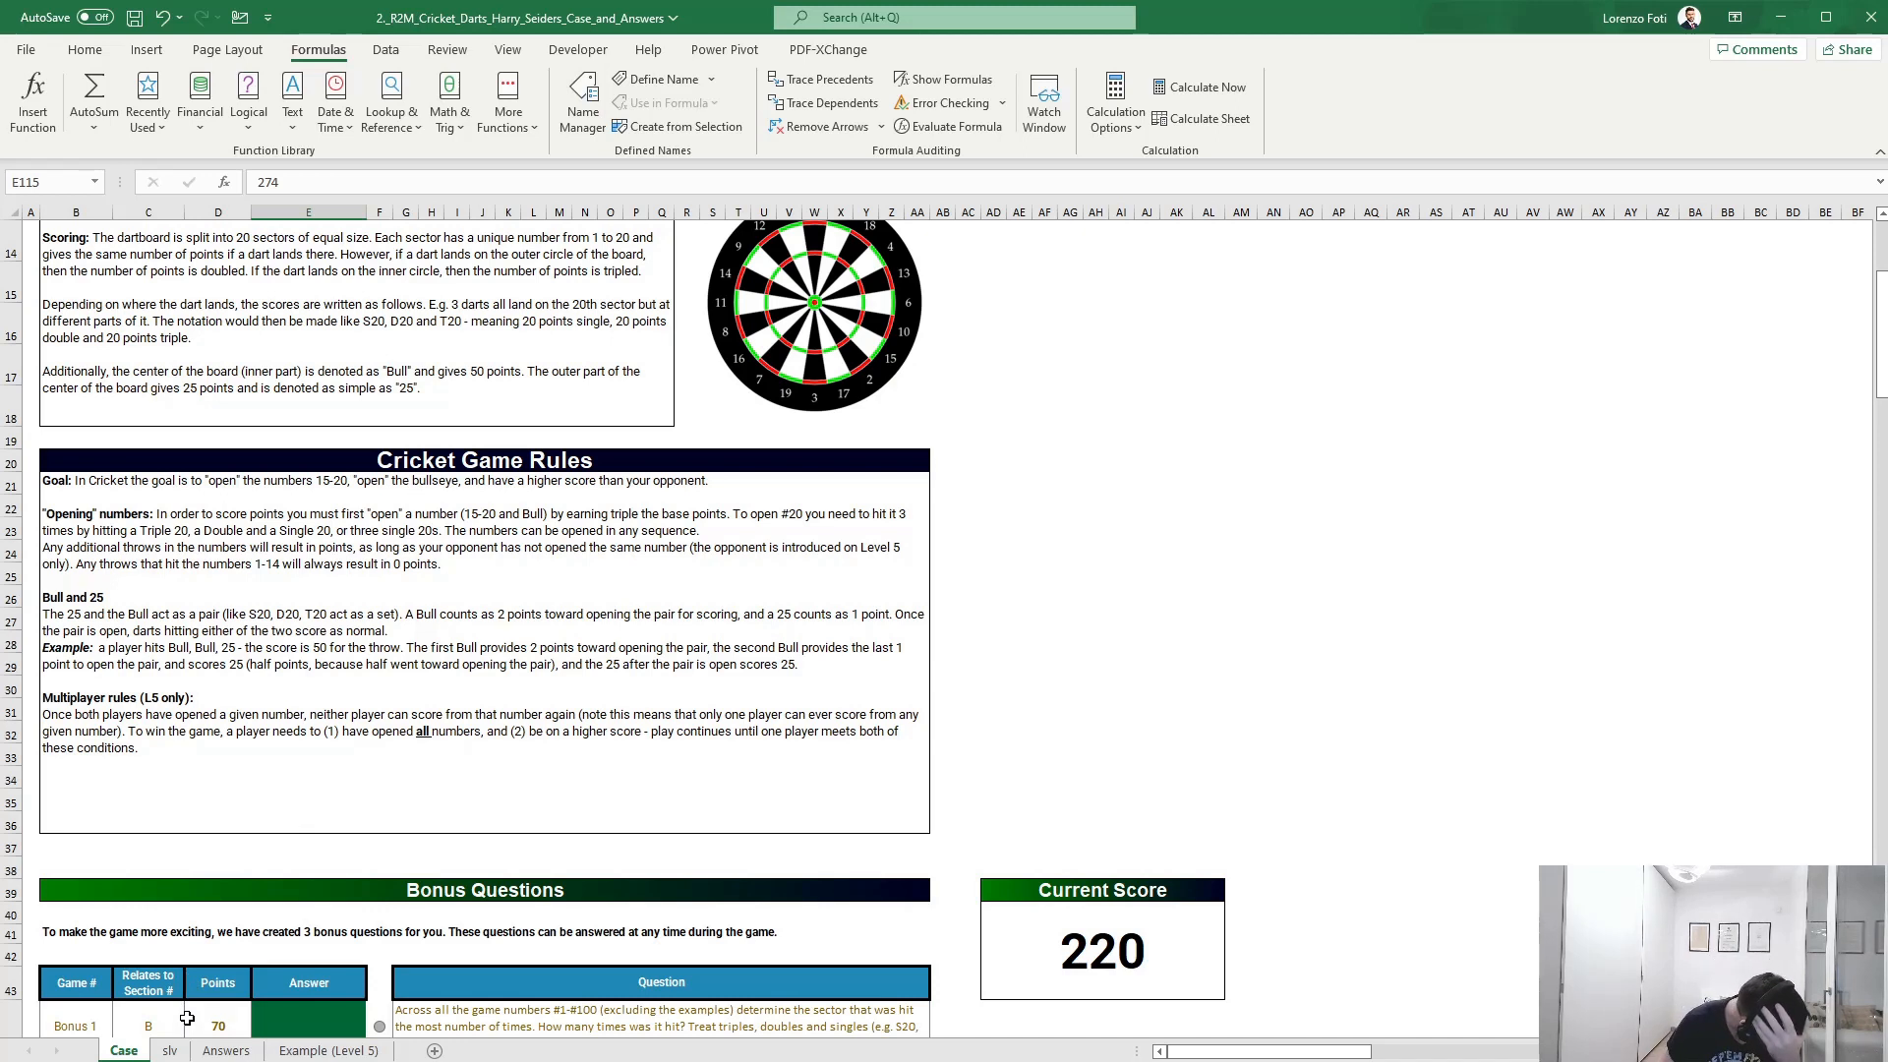
{"action": "left_click", "coordinate": [165, 1051]}
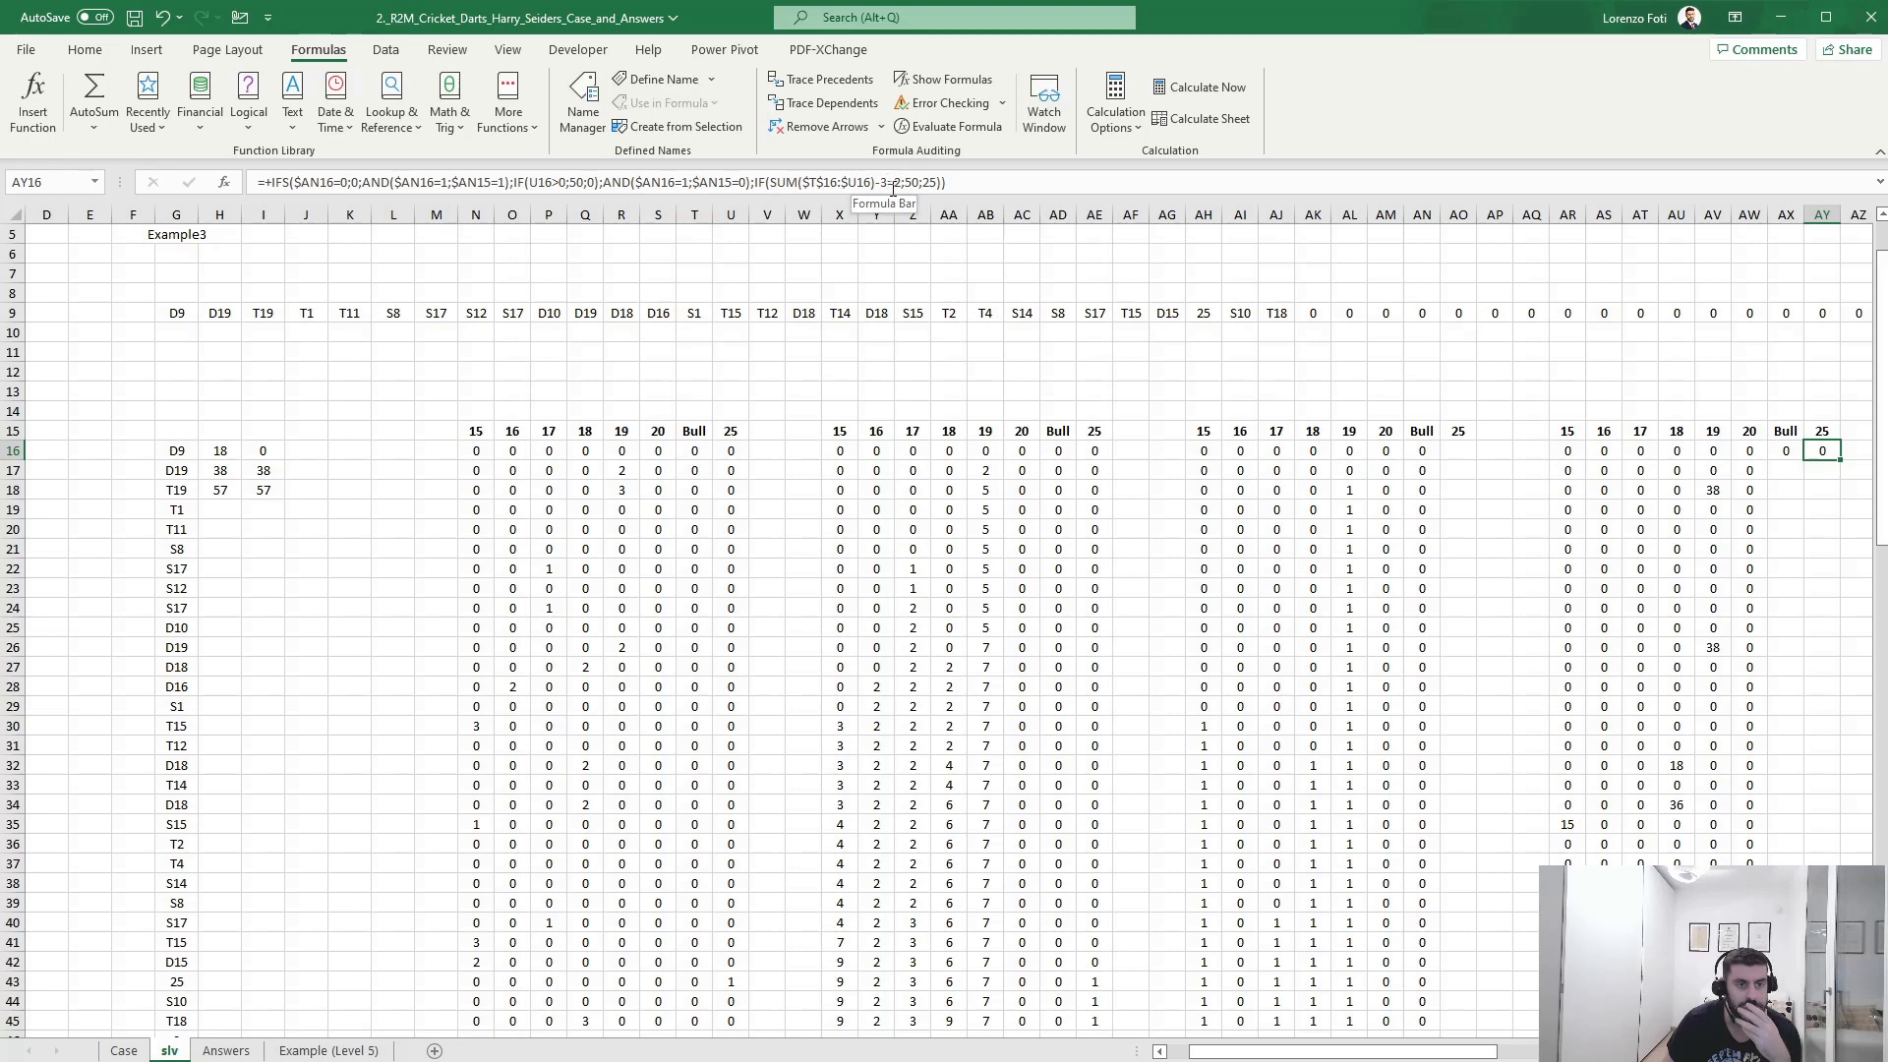
- Replace the final IF in the AY16 formula with (SUM($T$16:$U16)-3)*25, removing the =2;50;25 part, and enter it
{"action": "left_click", "coordinate": [779, 186]}
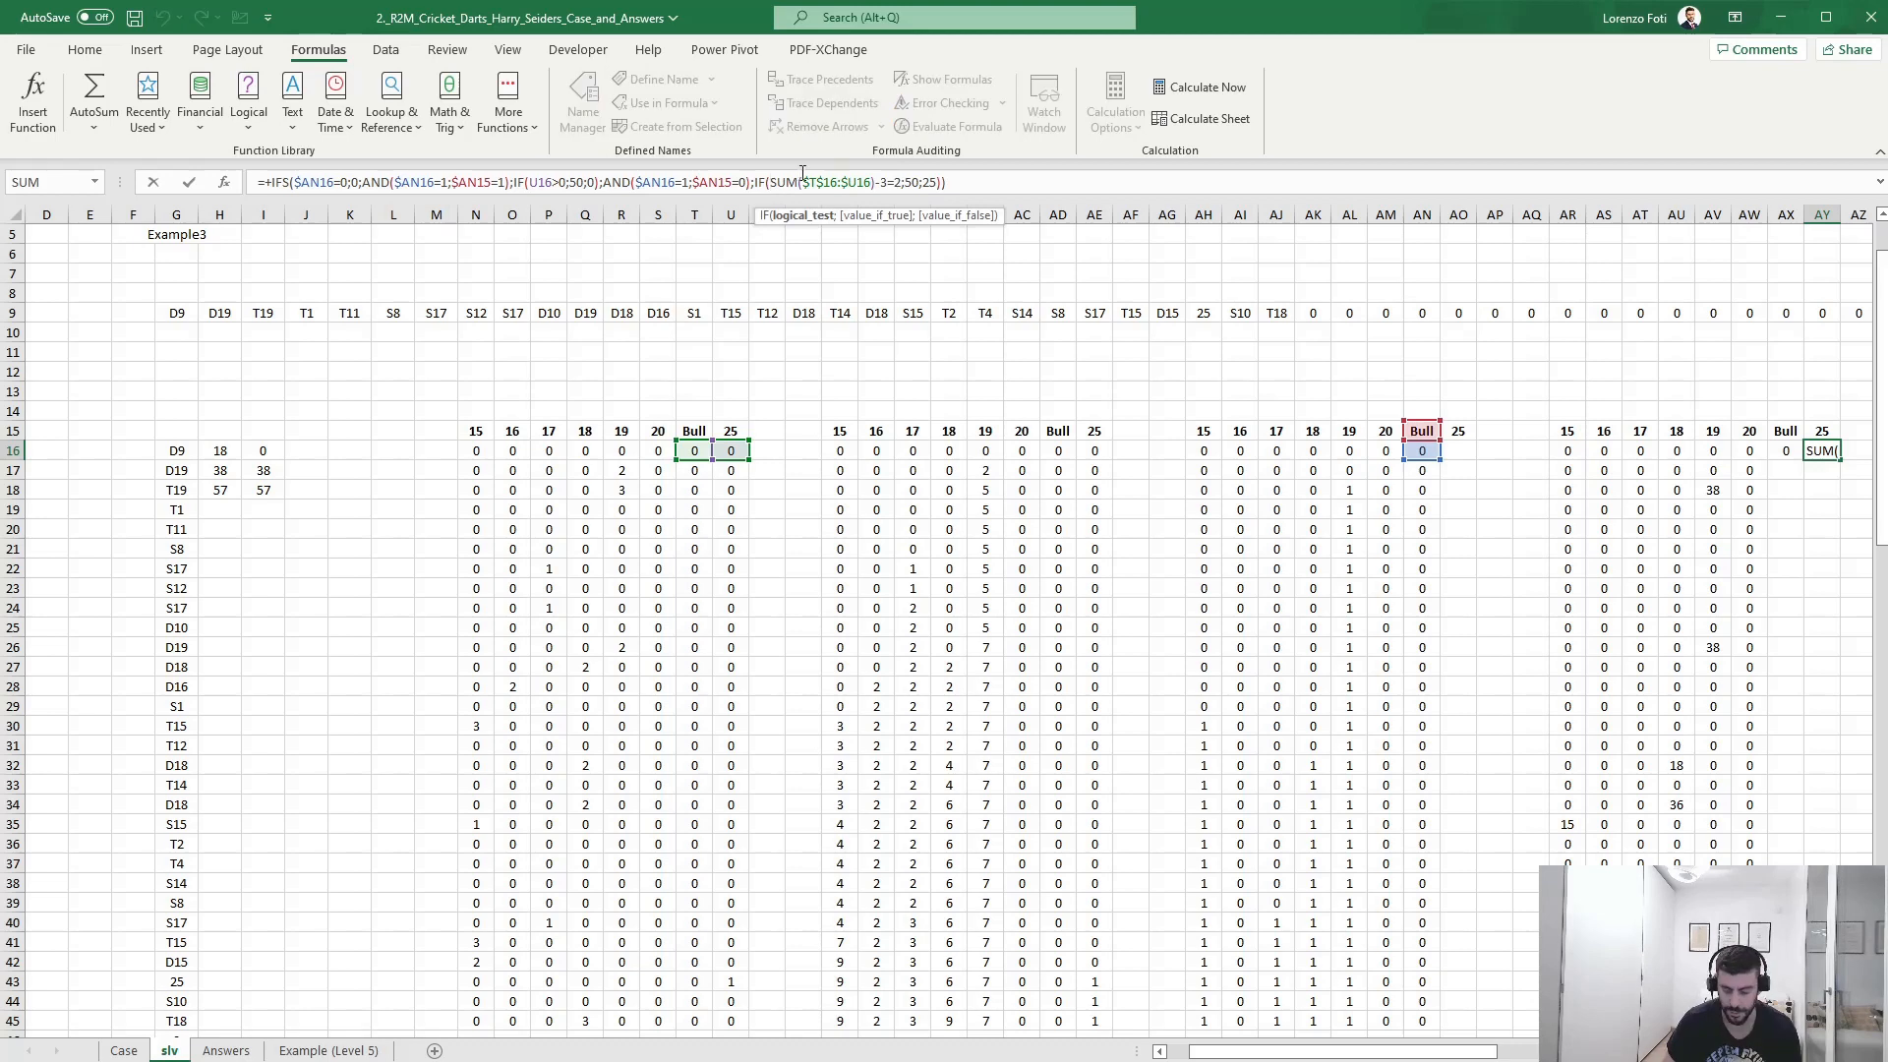
{"action": "key", "text": "BackSpace"}
{"action": "key", "text": "BackSpace"}
{"action": "key", "text": "BackSpace"}
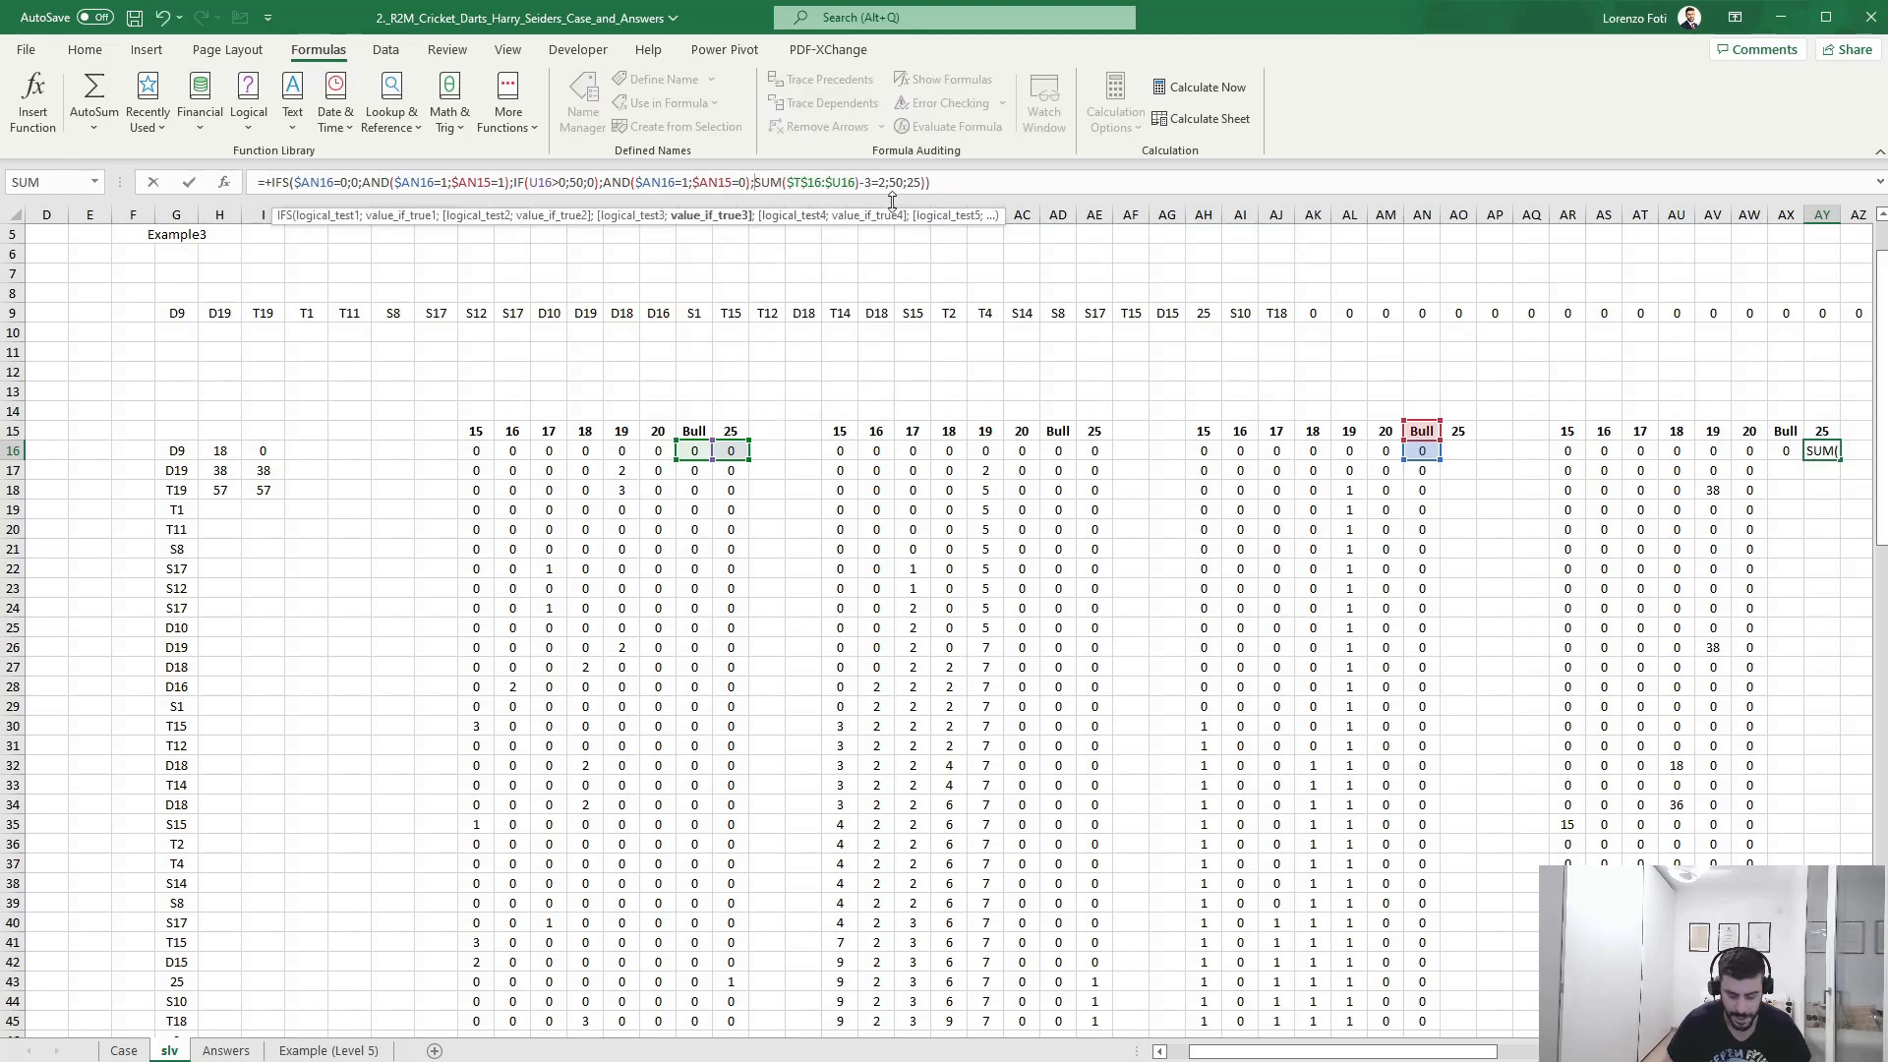
{"action": "type", "text": "("}
{"action": "left_click", "coordinate": [880, 184]}
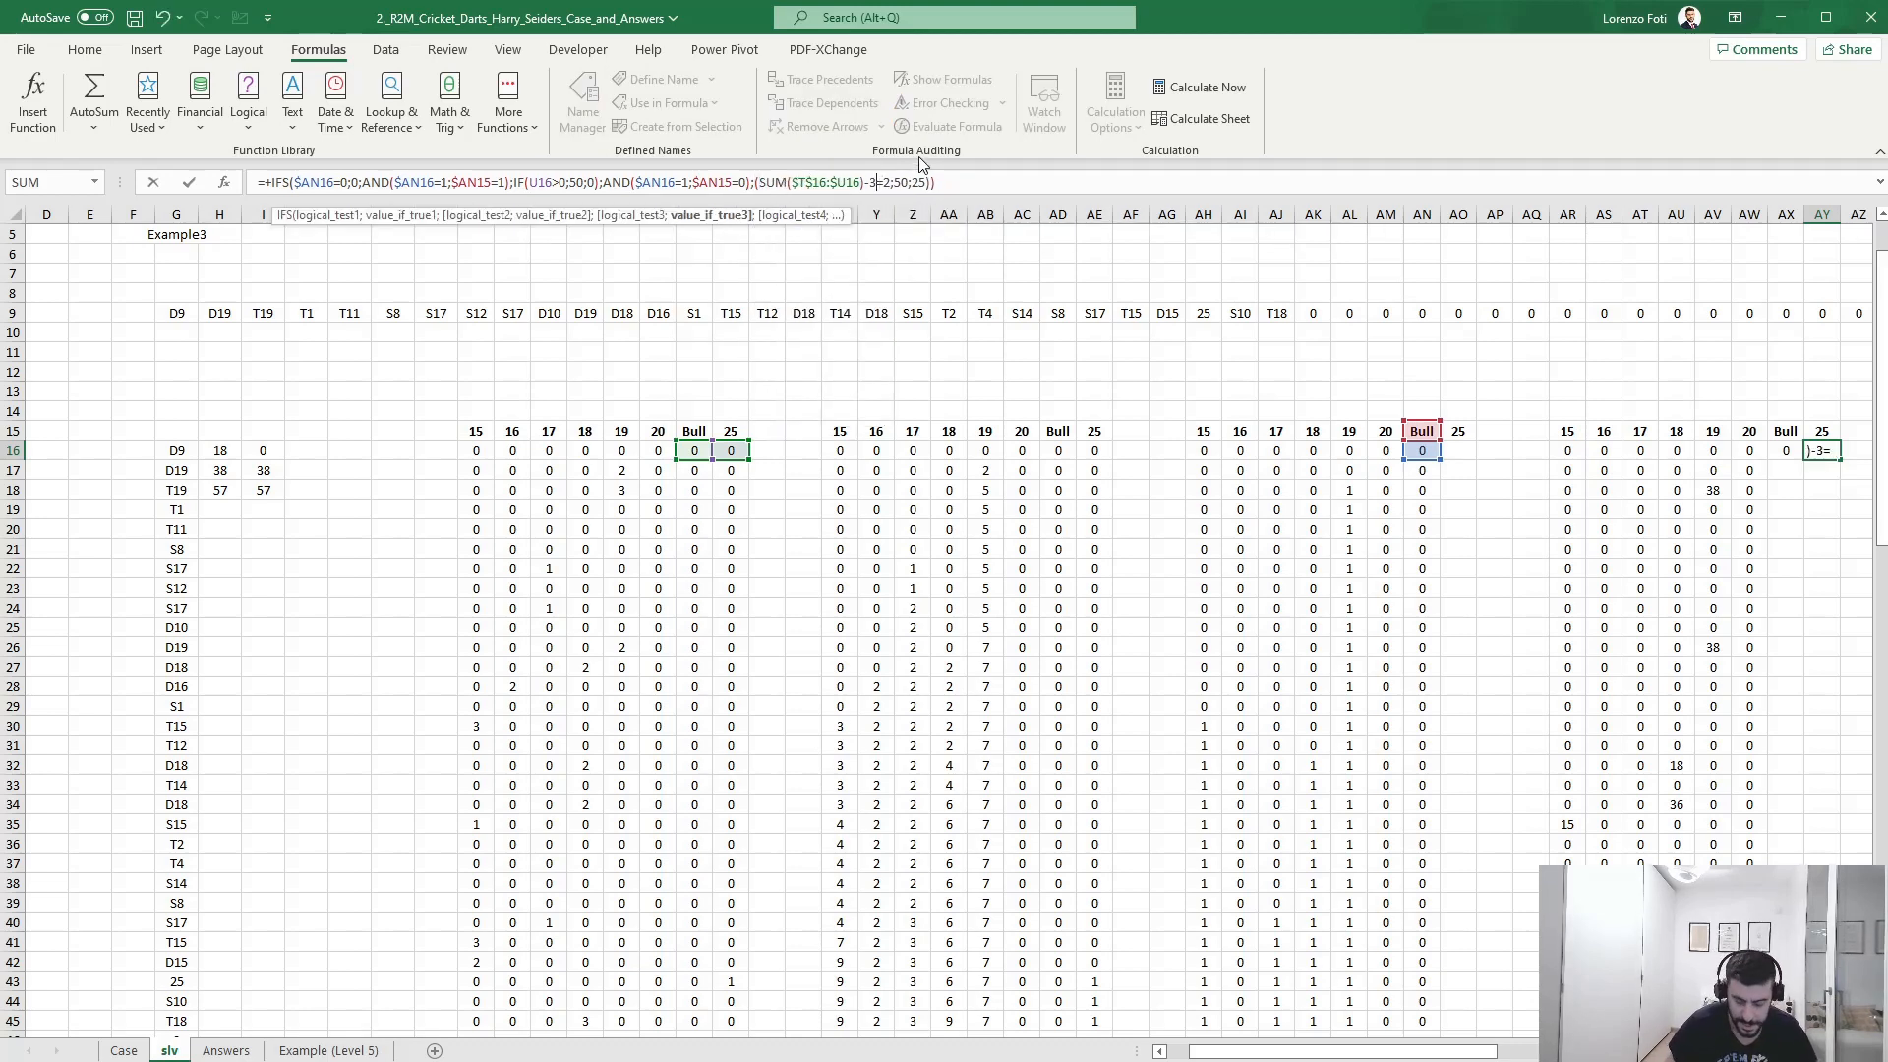
{"action": "type", "text": ")*25"}
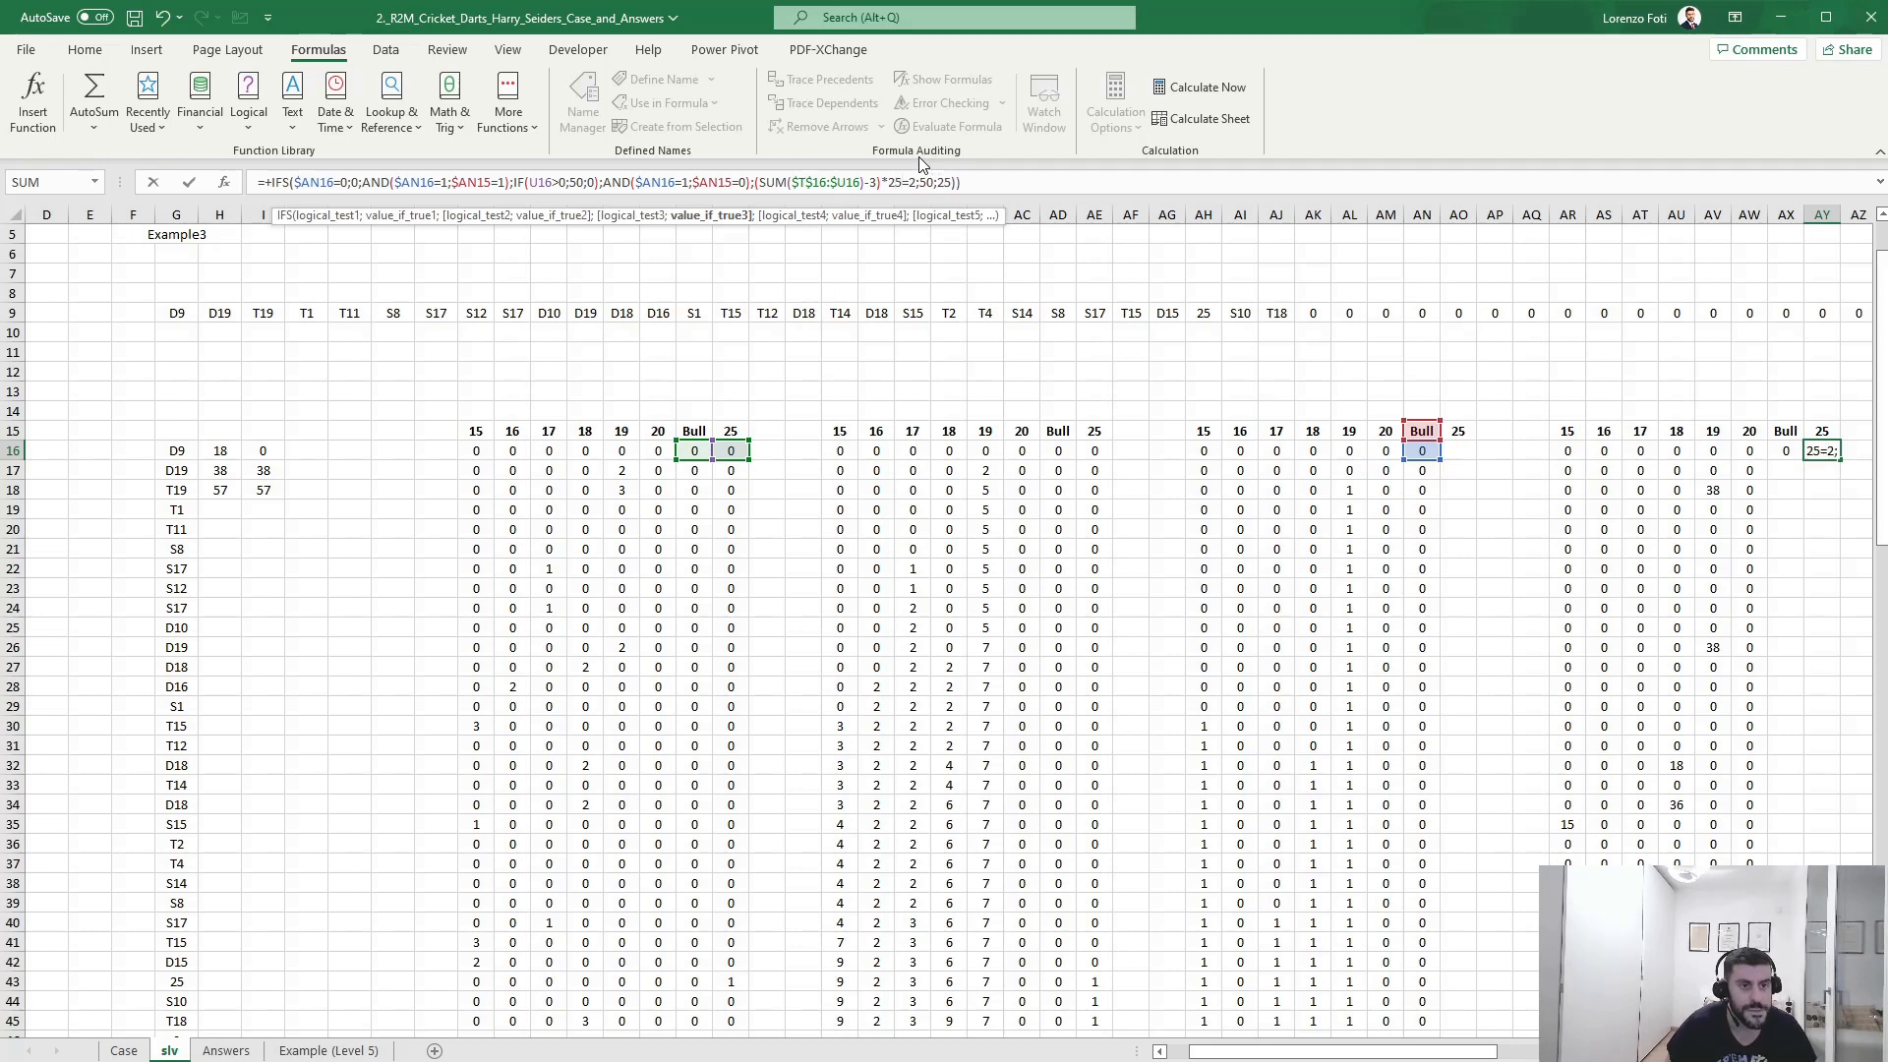
{"action": "left_click_drag", "start_coordinate": [902, 184], "coordinate": [952, 184]}
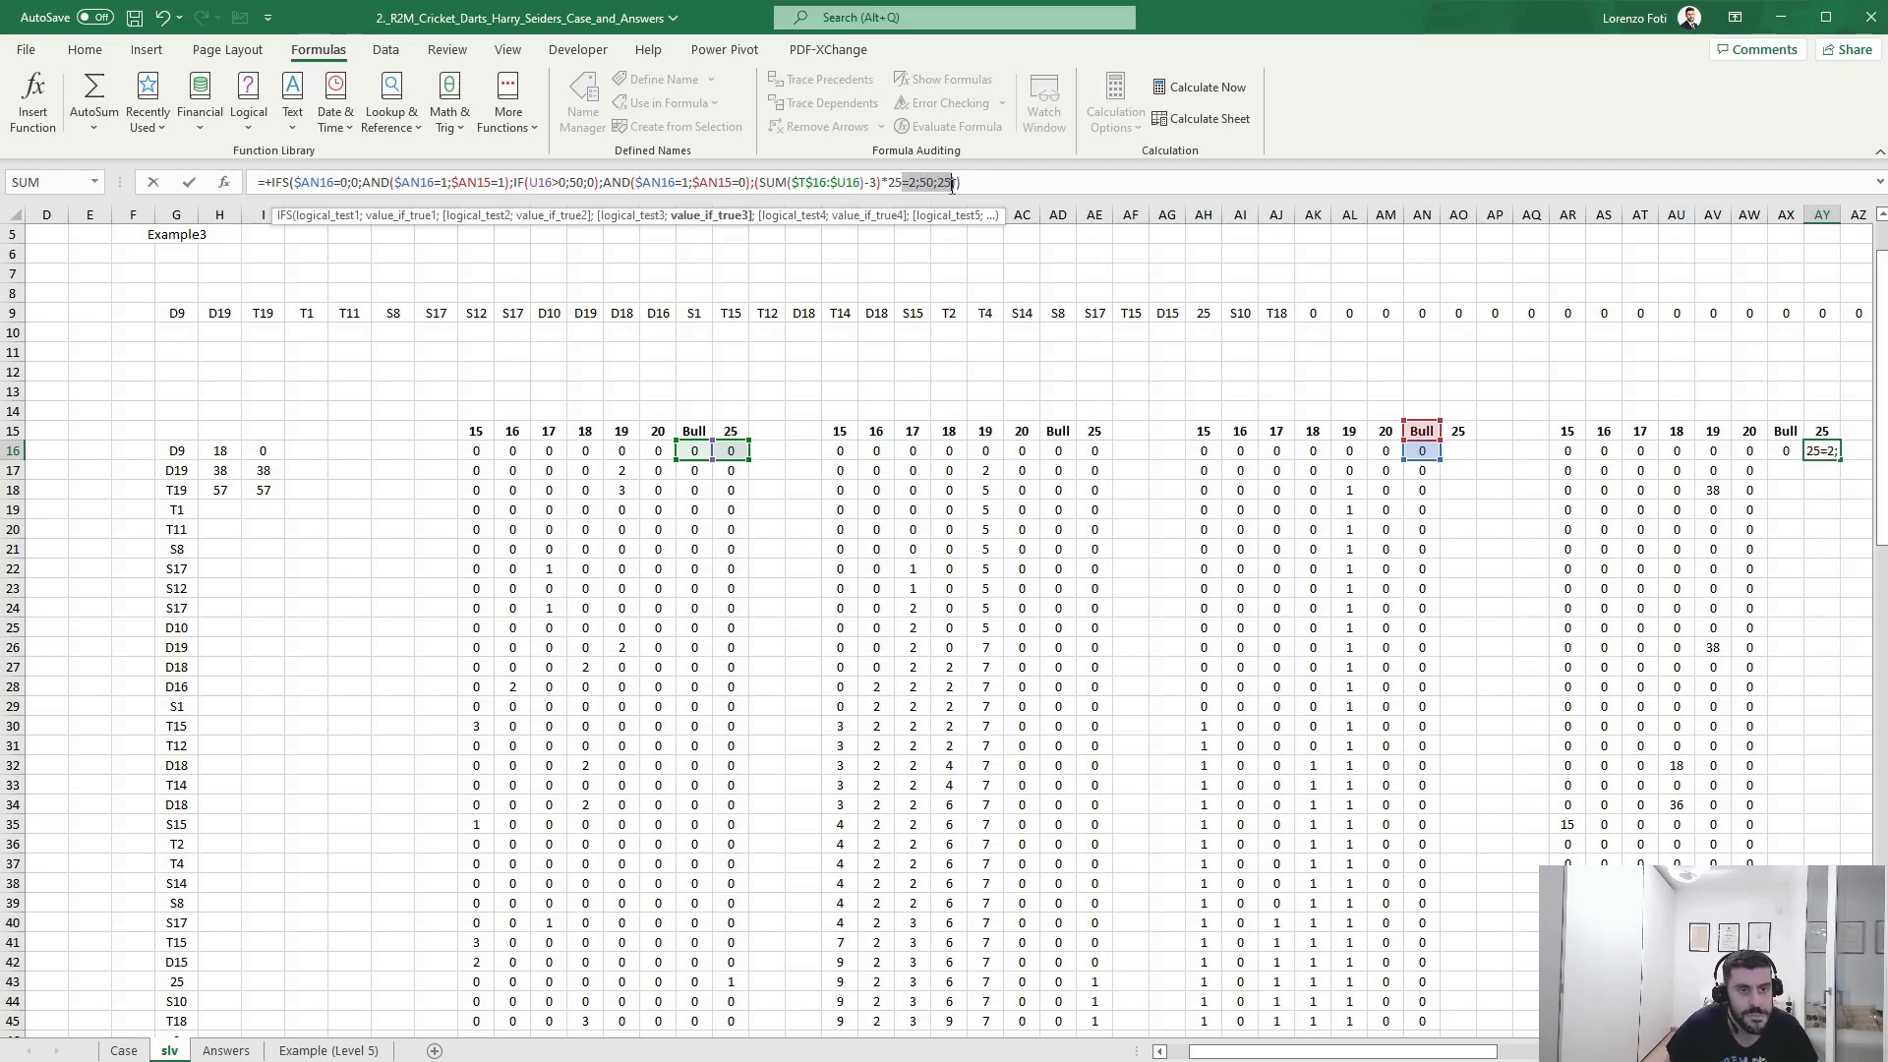
{"action": "key", "text": "Delete"}
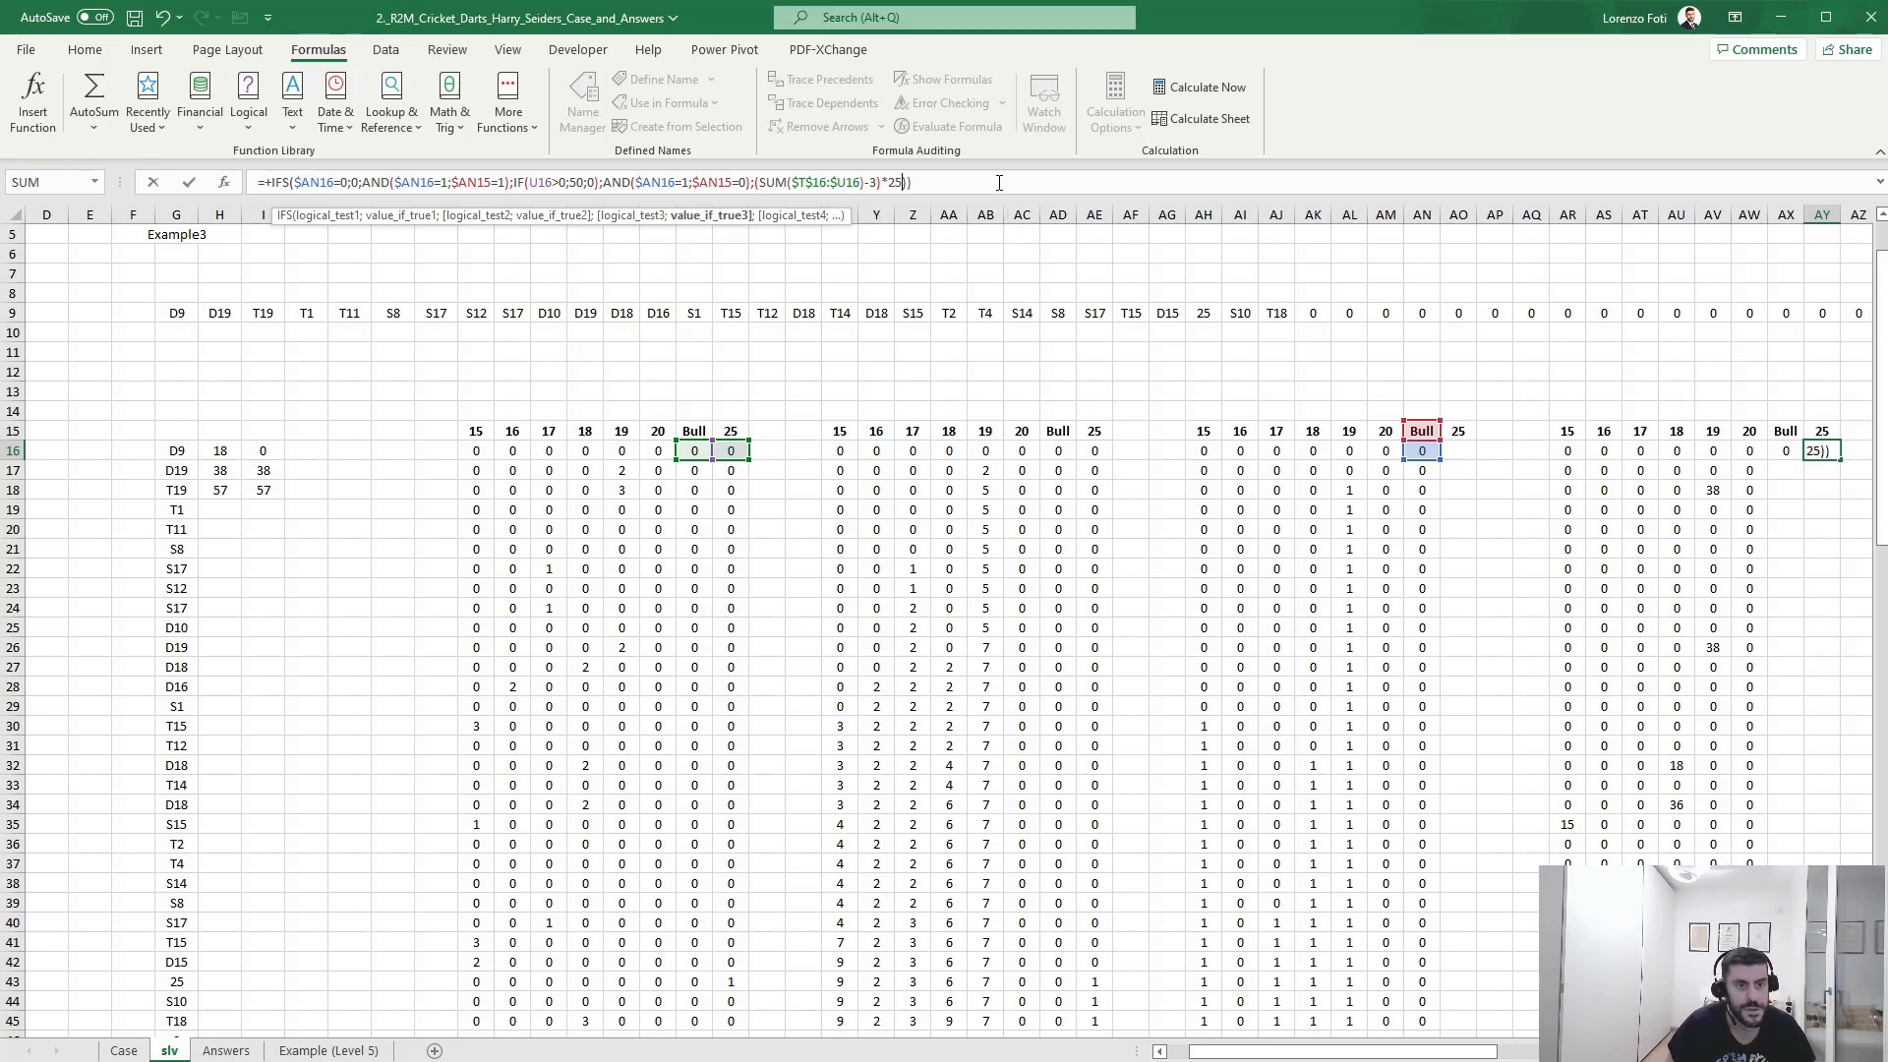
{"action": "key", "text": "Return"}
{"action": "key", "text": "Up"}
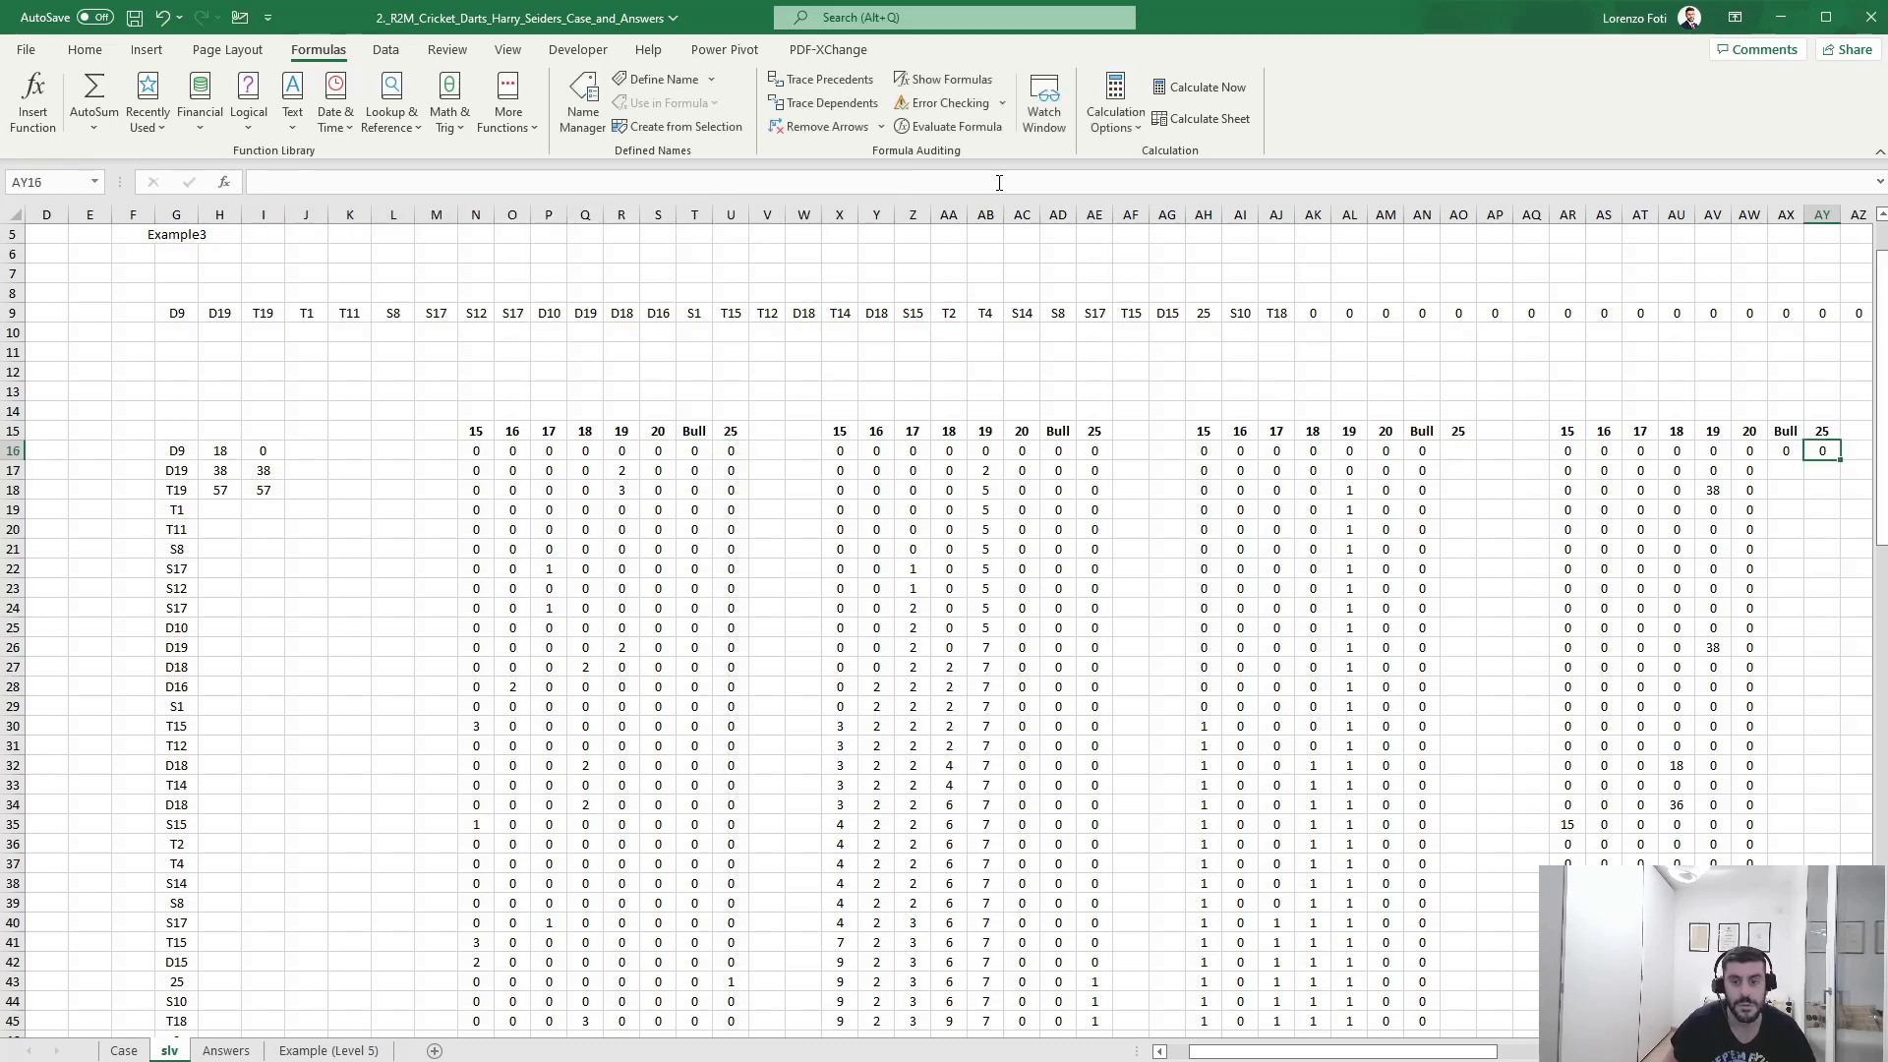
- Copy the Bull and 25 scoring formulas from AX16:AY16 down through row 45
{"action": "key", "text": "Left"}
{"action": "key", "text": "shift+Right"}
{"action": "key", "text": "ctrl+c"}
{"action": "key", "text": "Left"}
{"action": "key", "text": "ctrl+Down"}
{"action": "key", "text": "Right"}
{"action": "key", "text": "ctrl+shift+Up"}
{"action": "key", "text": "ctrl+v"}
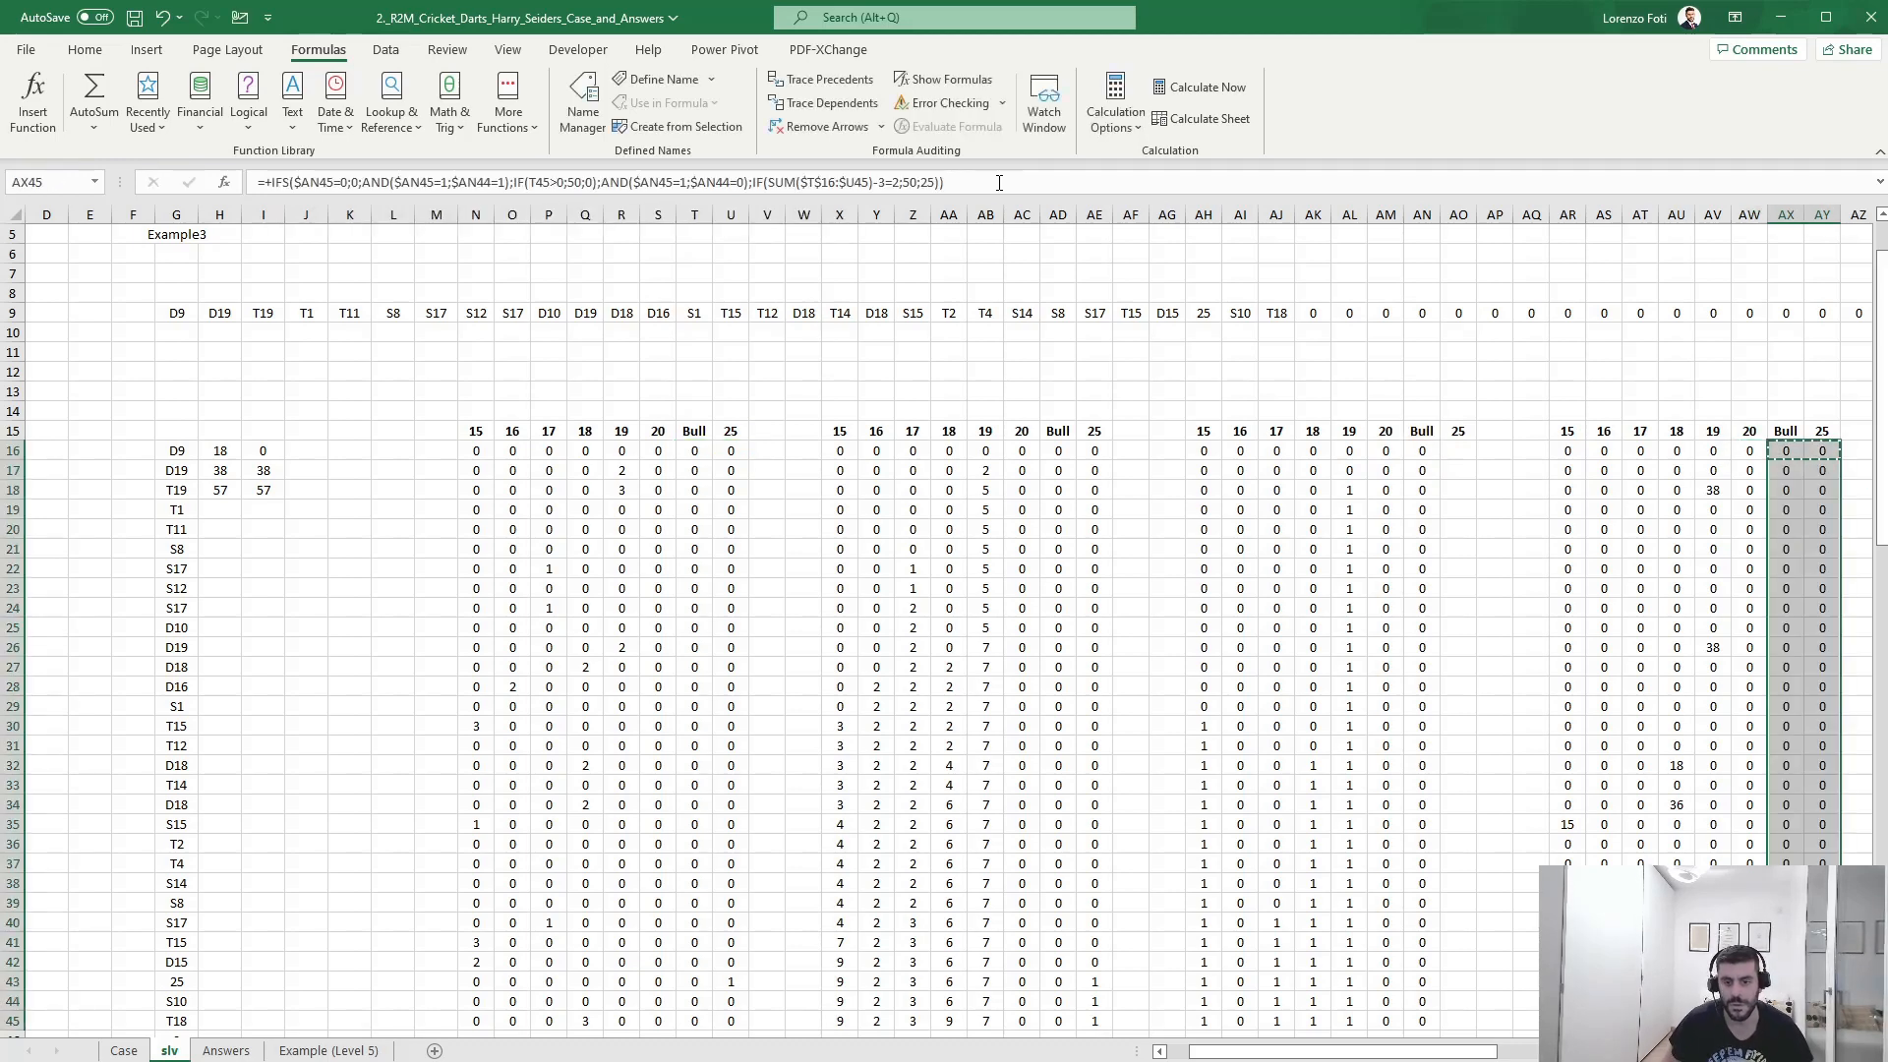
{"action": "key", "text": "Escape"}
- Inspect the cell references of the copied formulas in AY43 and AX43
{"action": "key", "text": "Up"}
{"action": "key", "text": "Up"}
{"action": "key", "text": "Right"}
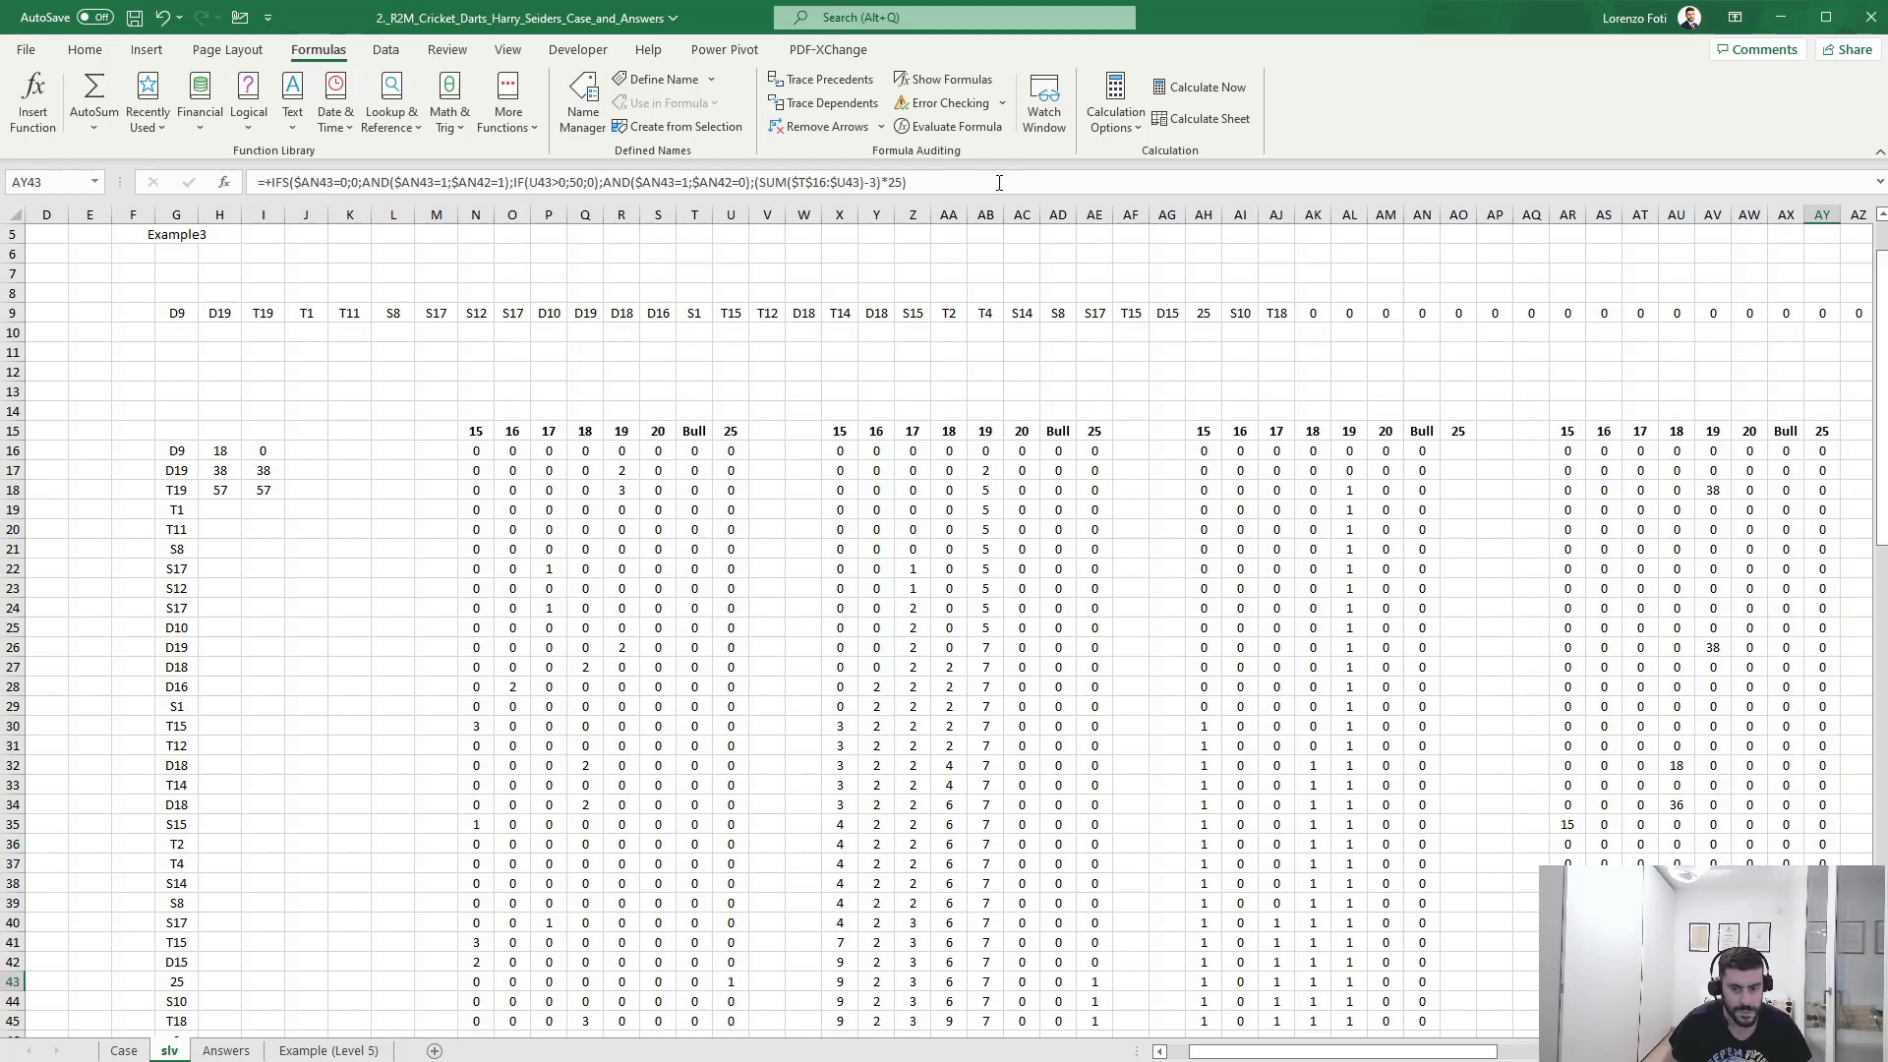
{"action": "key", "text": "F2"}
{"action": "key", "text": "Escape"}
{"action": "key", "text": "Left"}
{"action": "key", "text": "F2"}
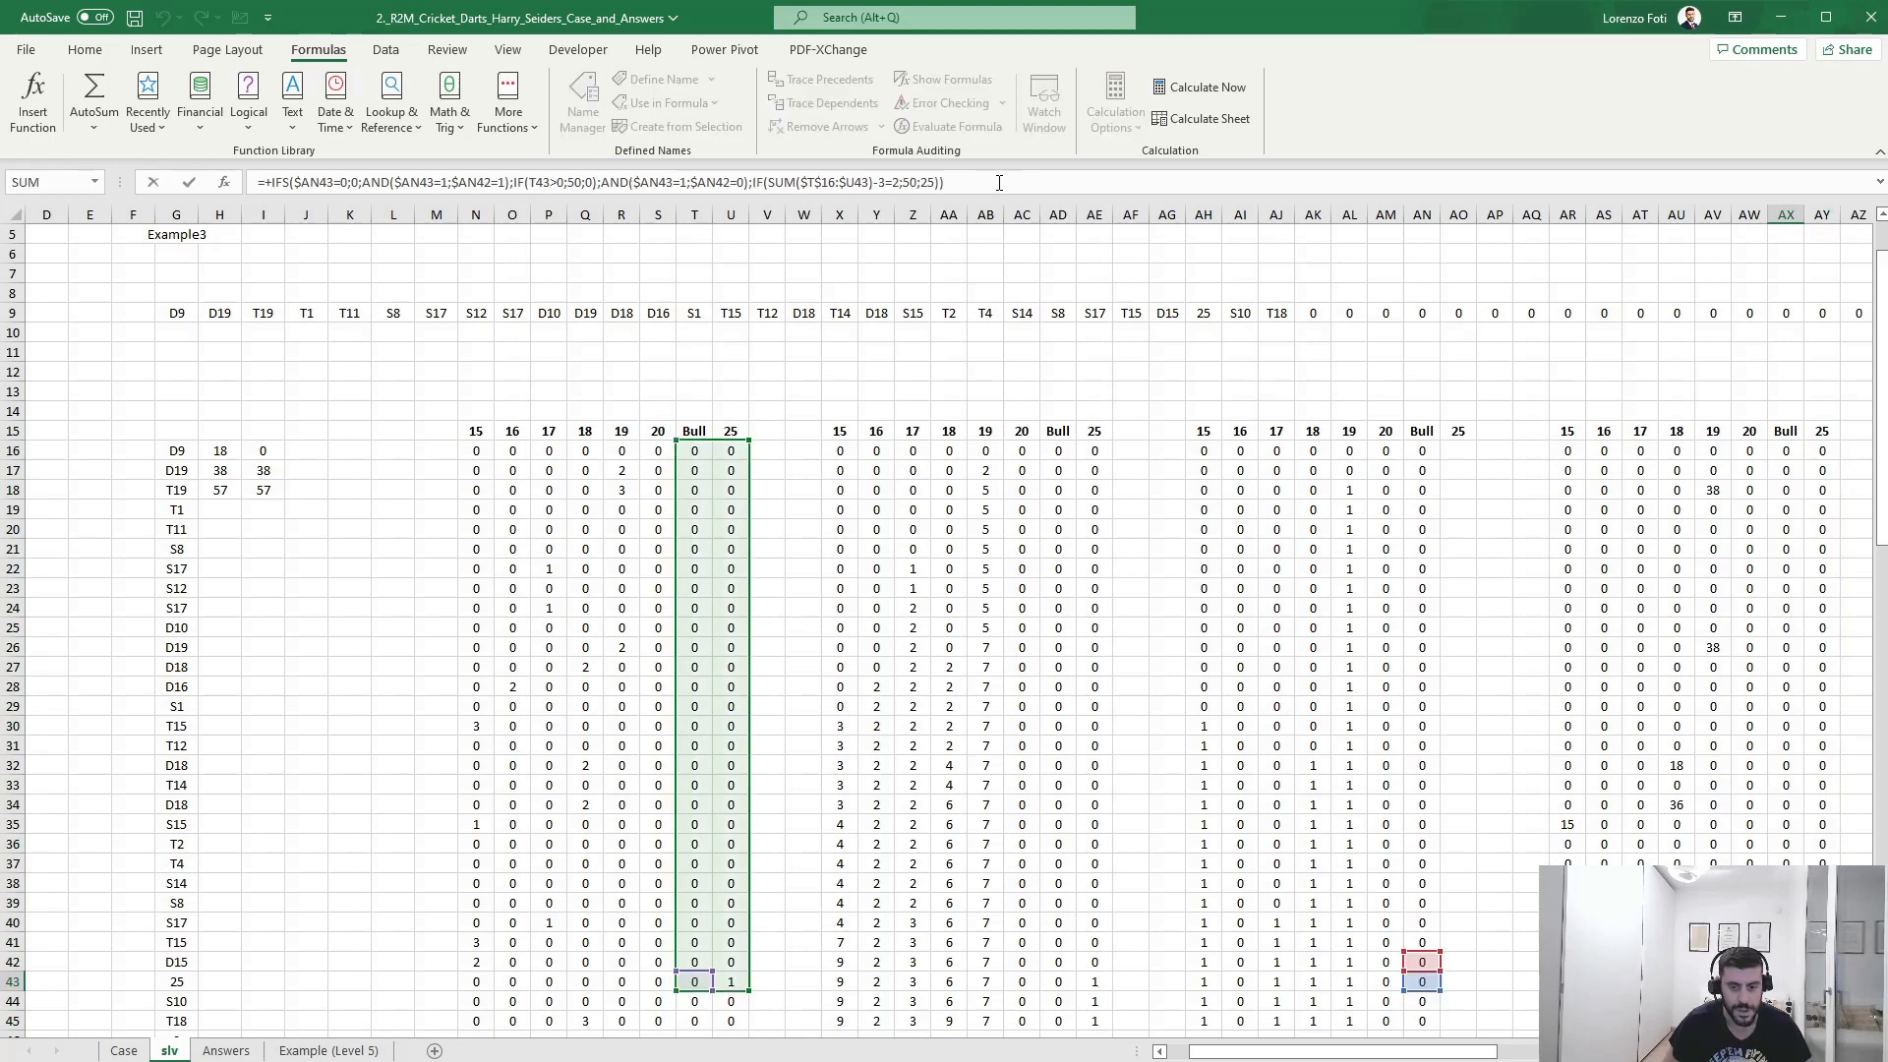
{"action": "key", "text": "Escape"}
{"action": "key", "text": "Left"}
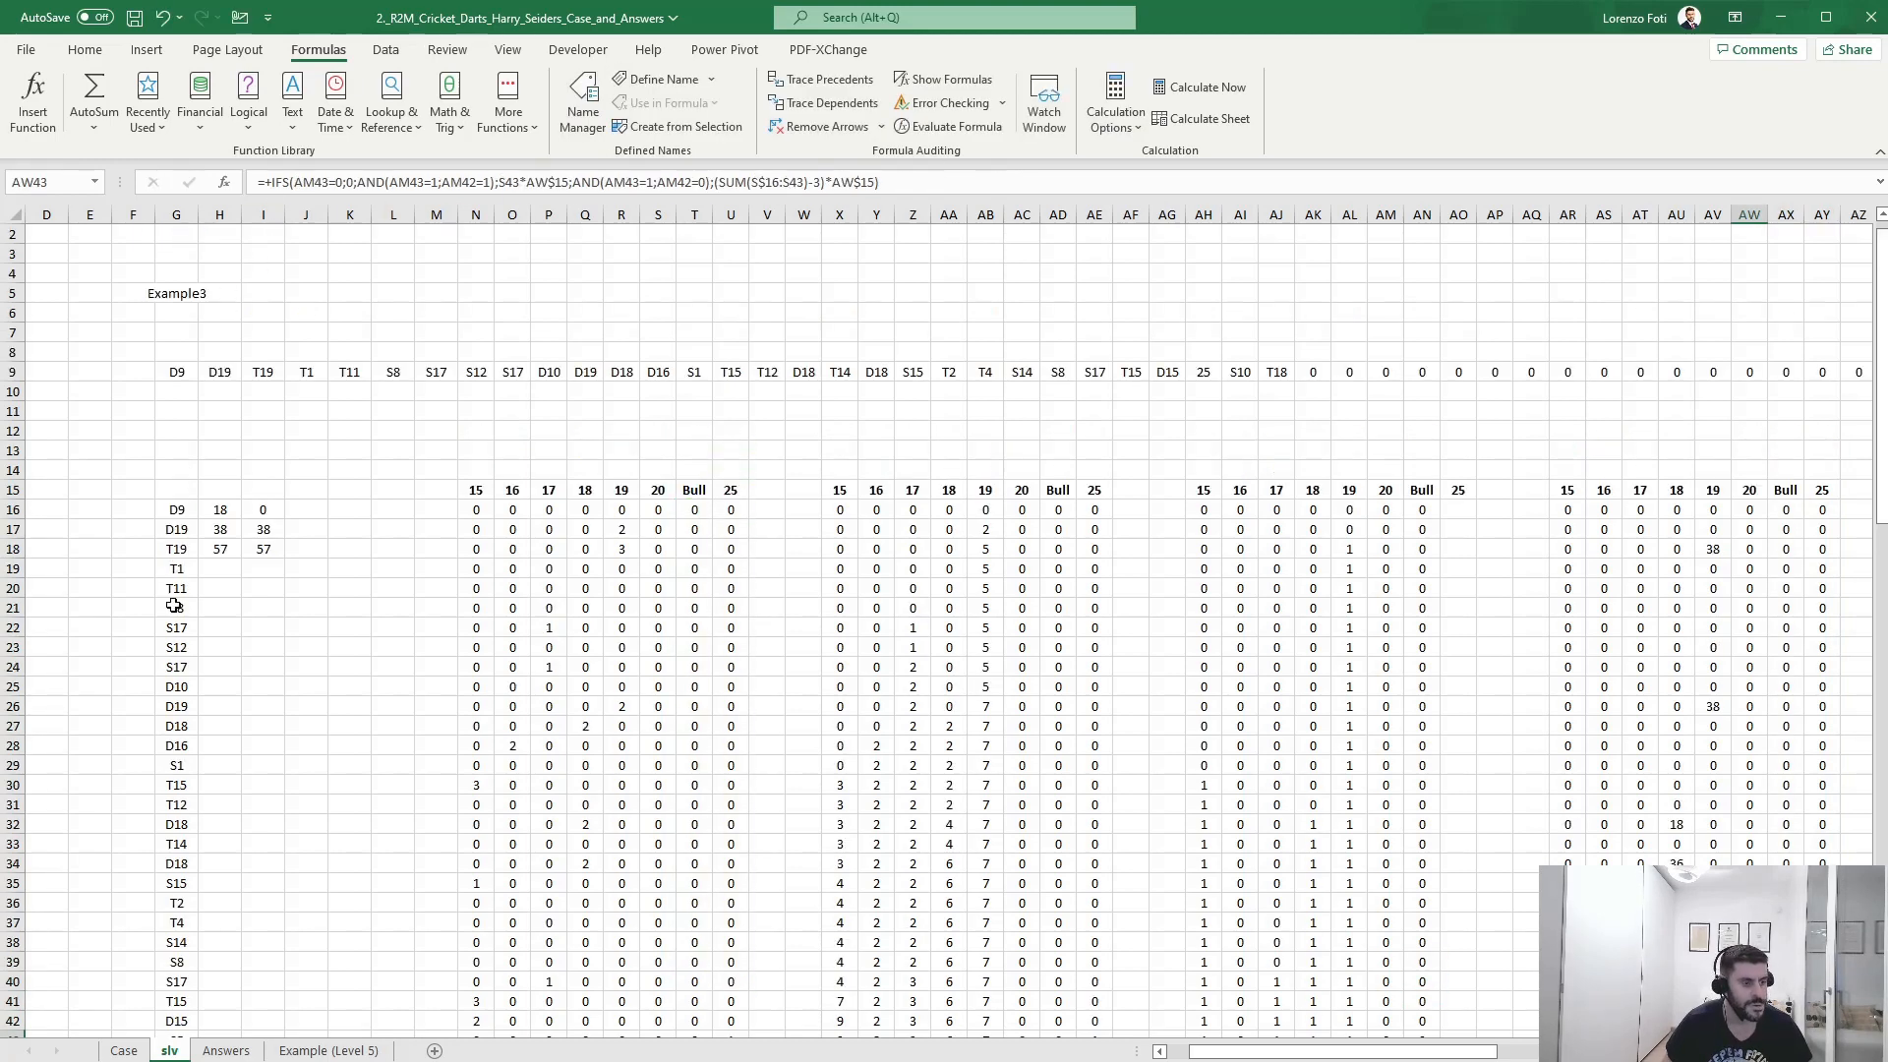
- Examine the Level 3 throws of games 32 and 35 on the Case sheet for Bull and 25 throws
{"action": "left_click", "coordinate": [123, 1050]}
{"action": "scroll", "coordinate": [687, 830], "scroll_direction": "down", "scroll_amount": 20}
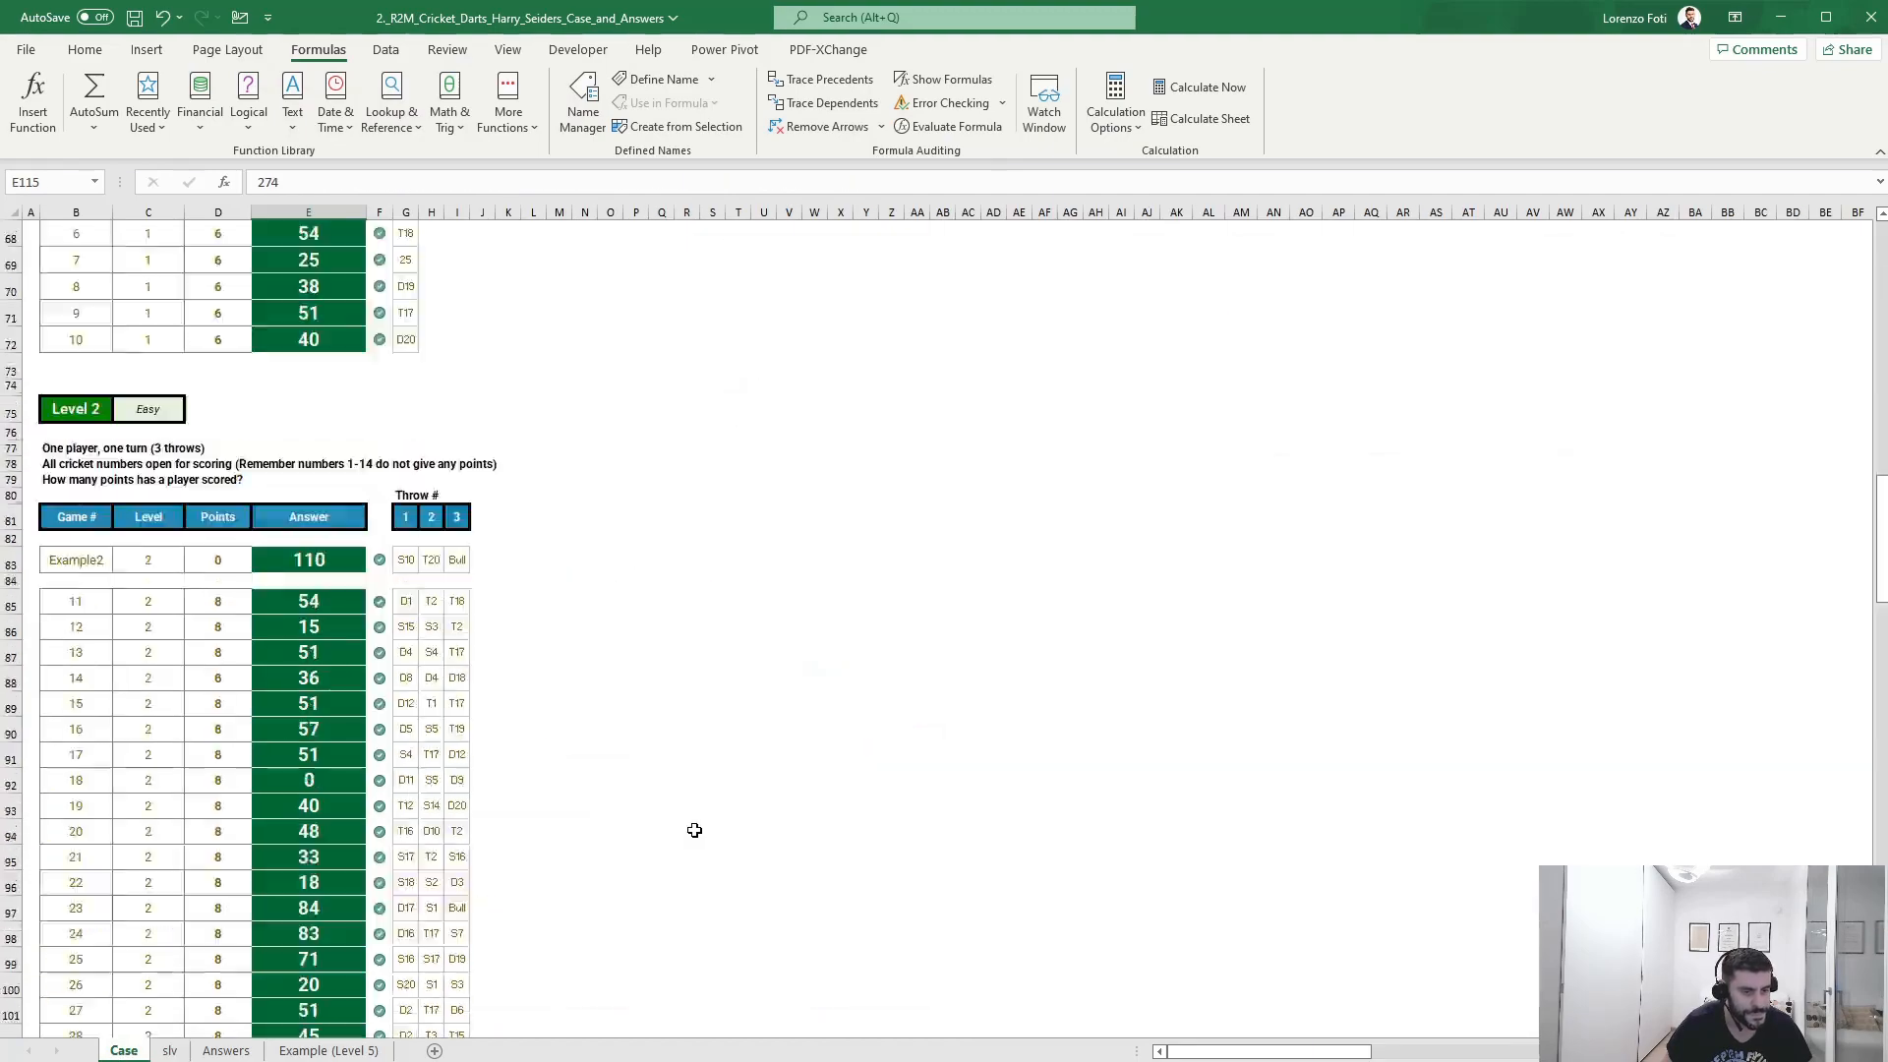
{"action": "scroll", "coordinate": [694, 831], "scroll_direction": "up", "scroll_amount": 5}
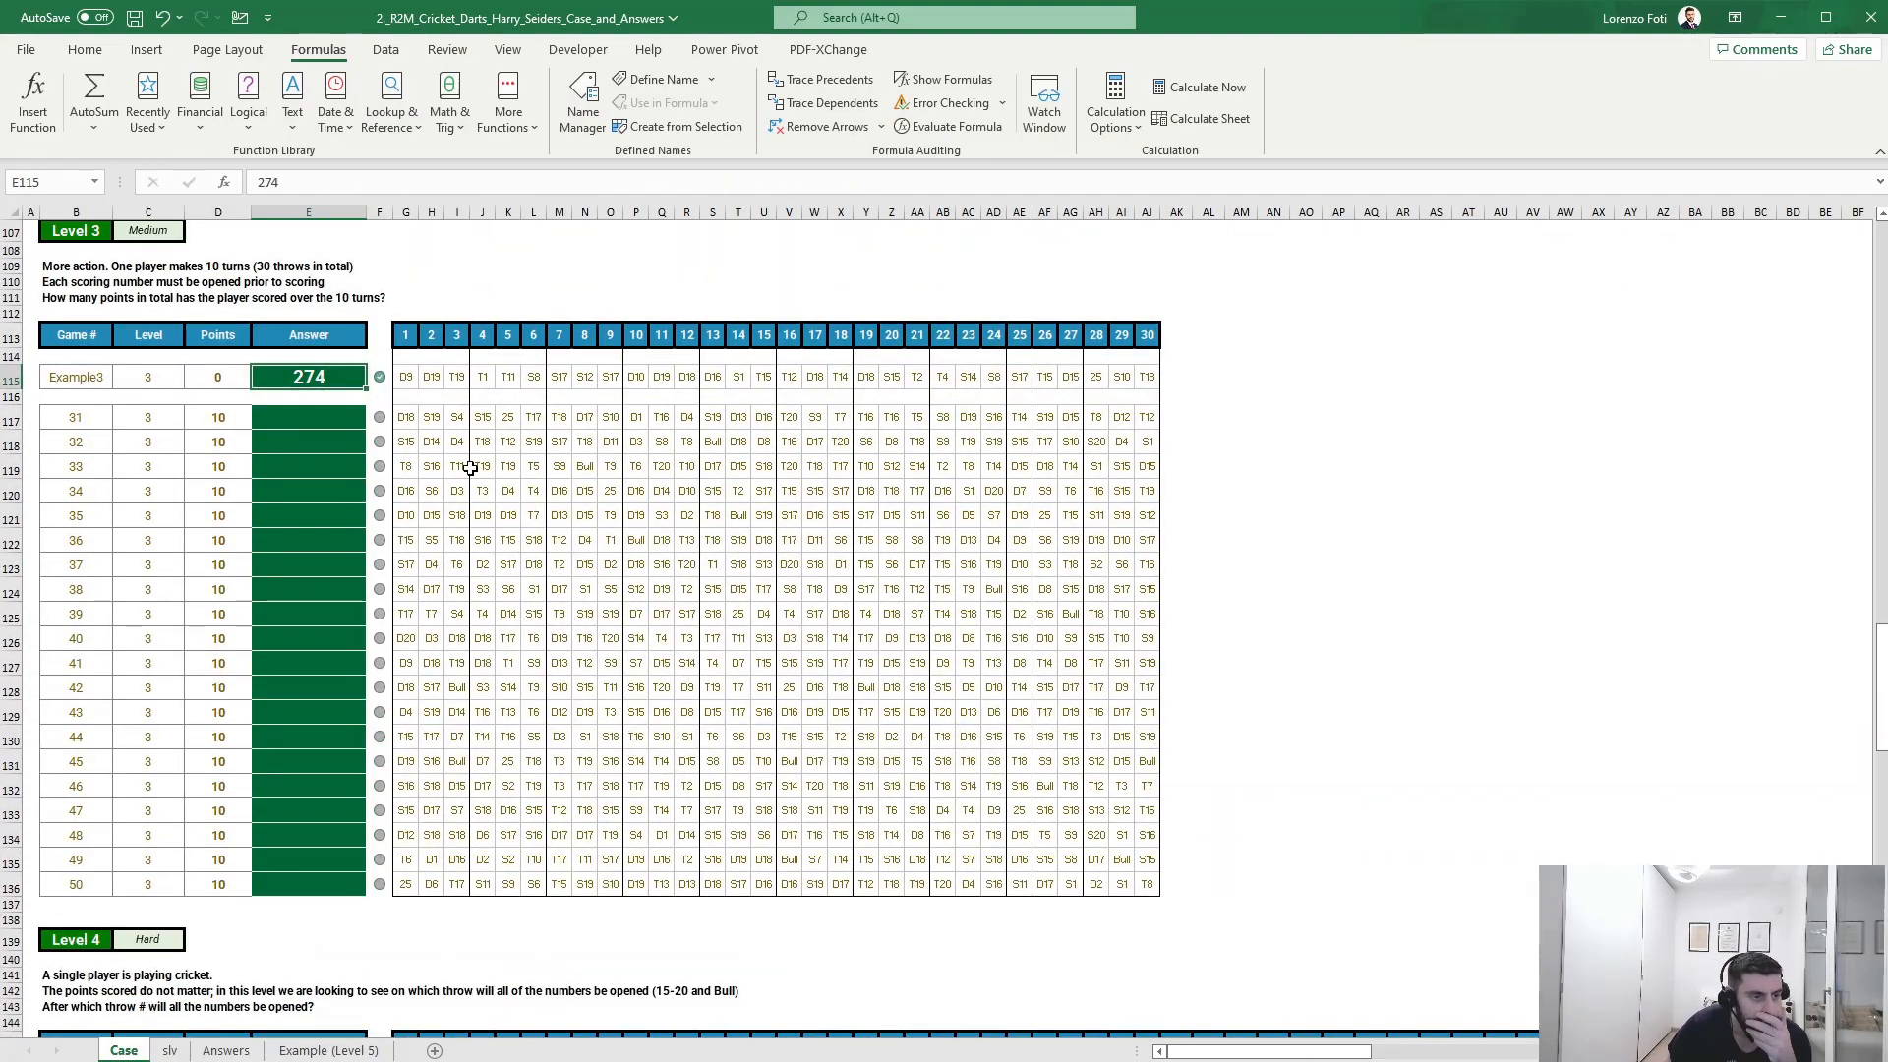
{"action": "left_click_drag", "start_coordinate": [405, 445], "coordinate": [711, 440]}
{"action": "left_click", "coordinate": [712, 441]}
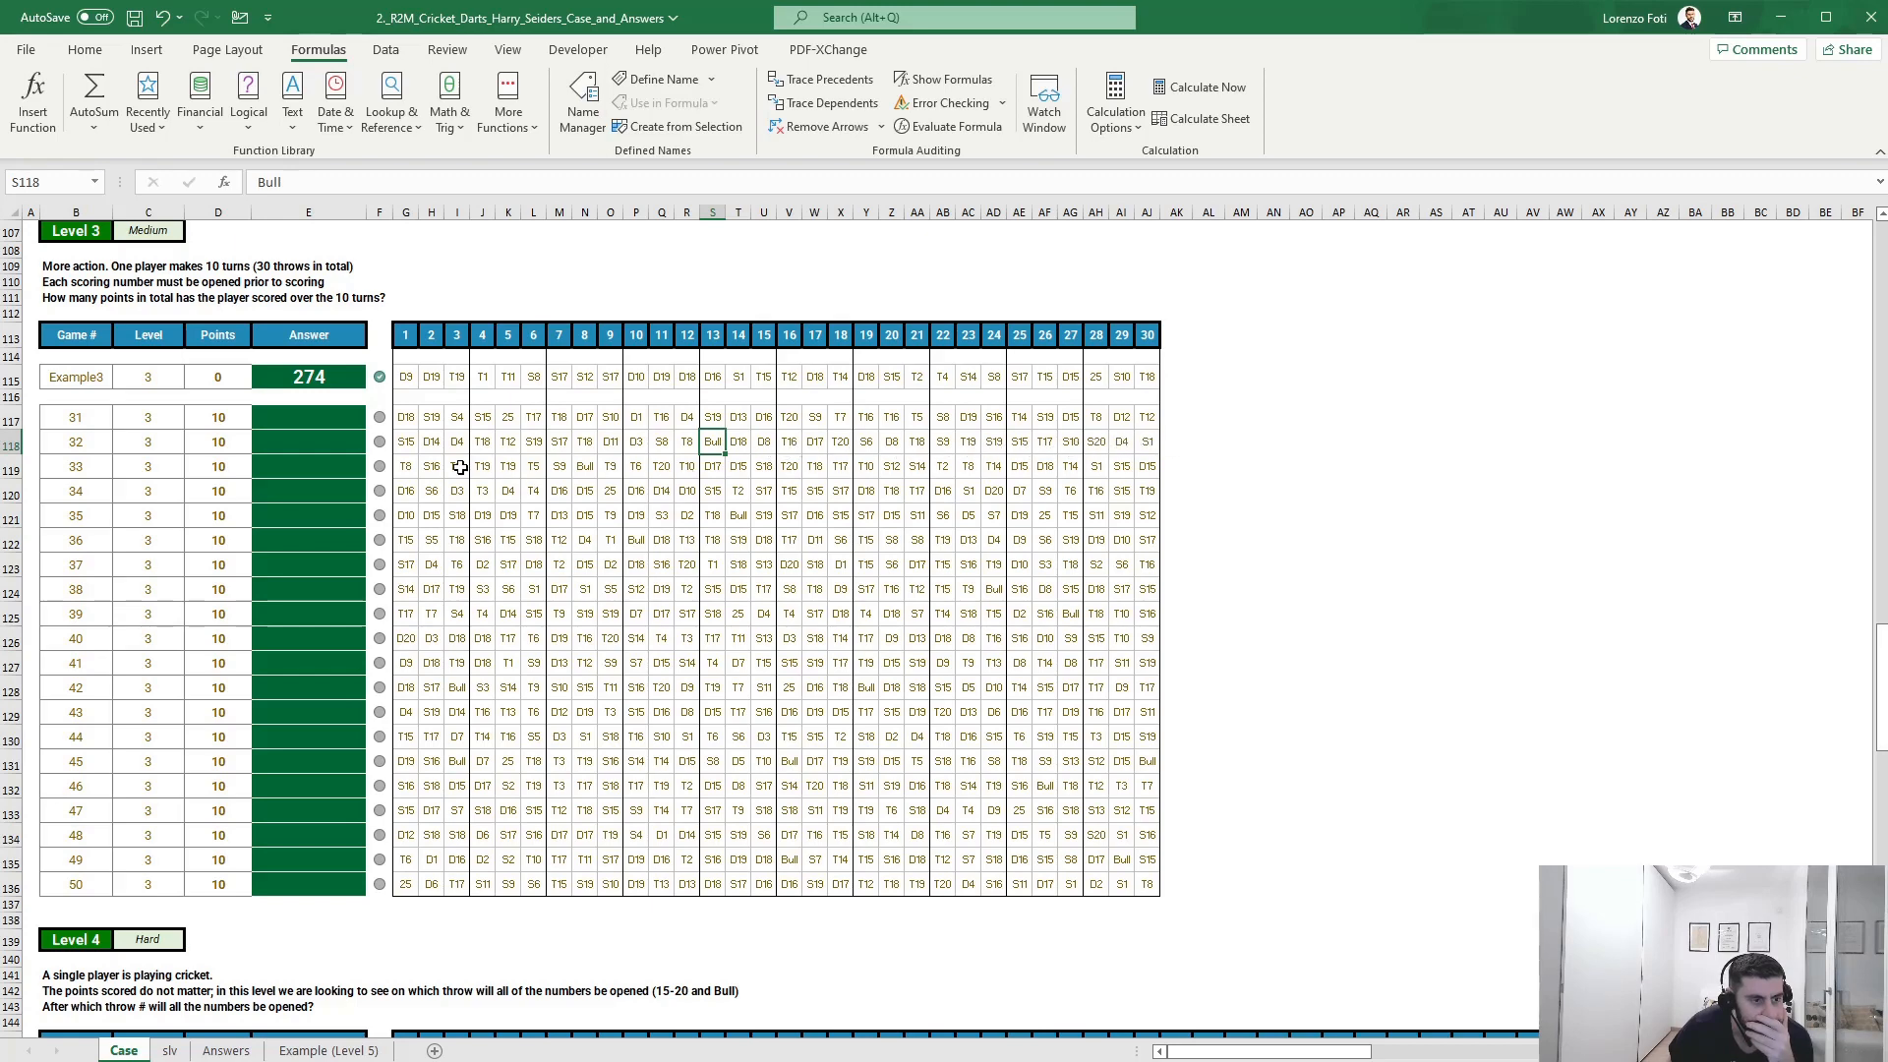
{"action": "left_click", "coordinate": [736, 513]}
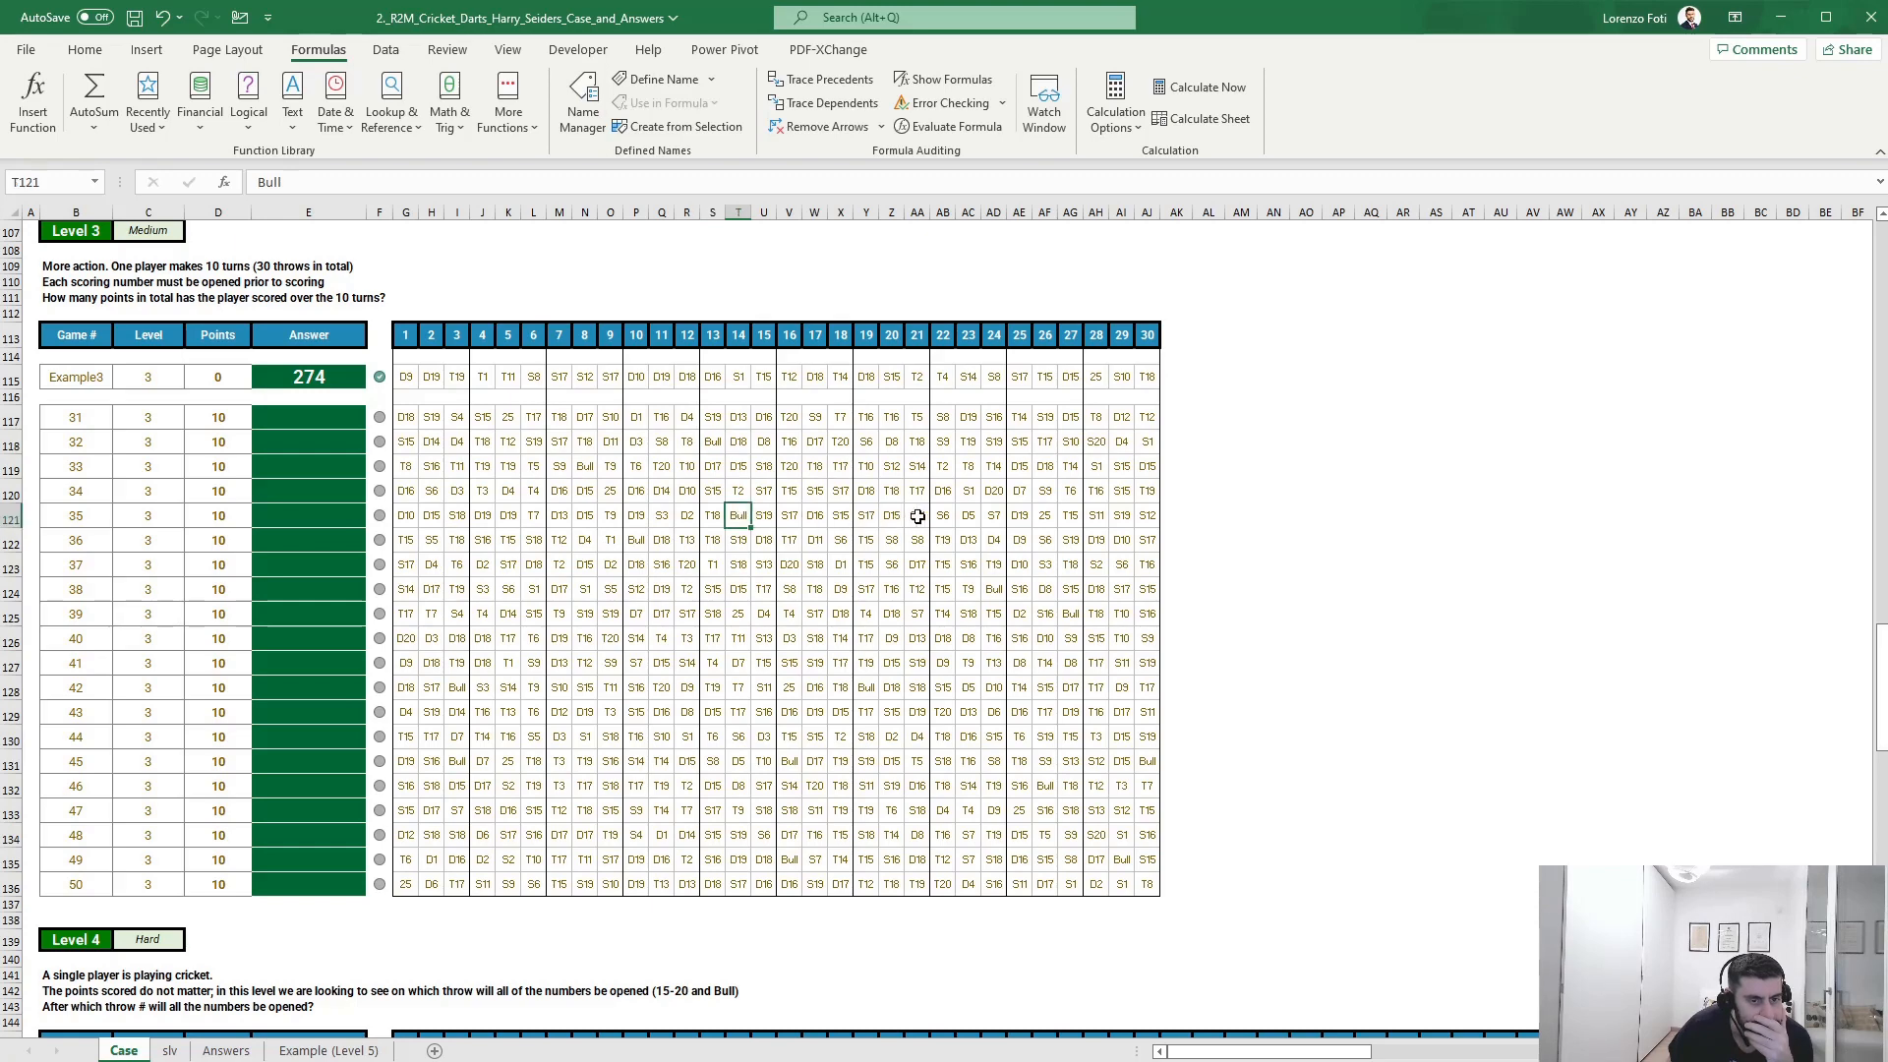
{"action": "left_click", "coordinate": [1051, 520]}
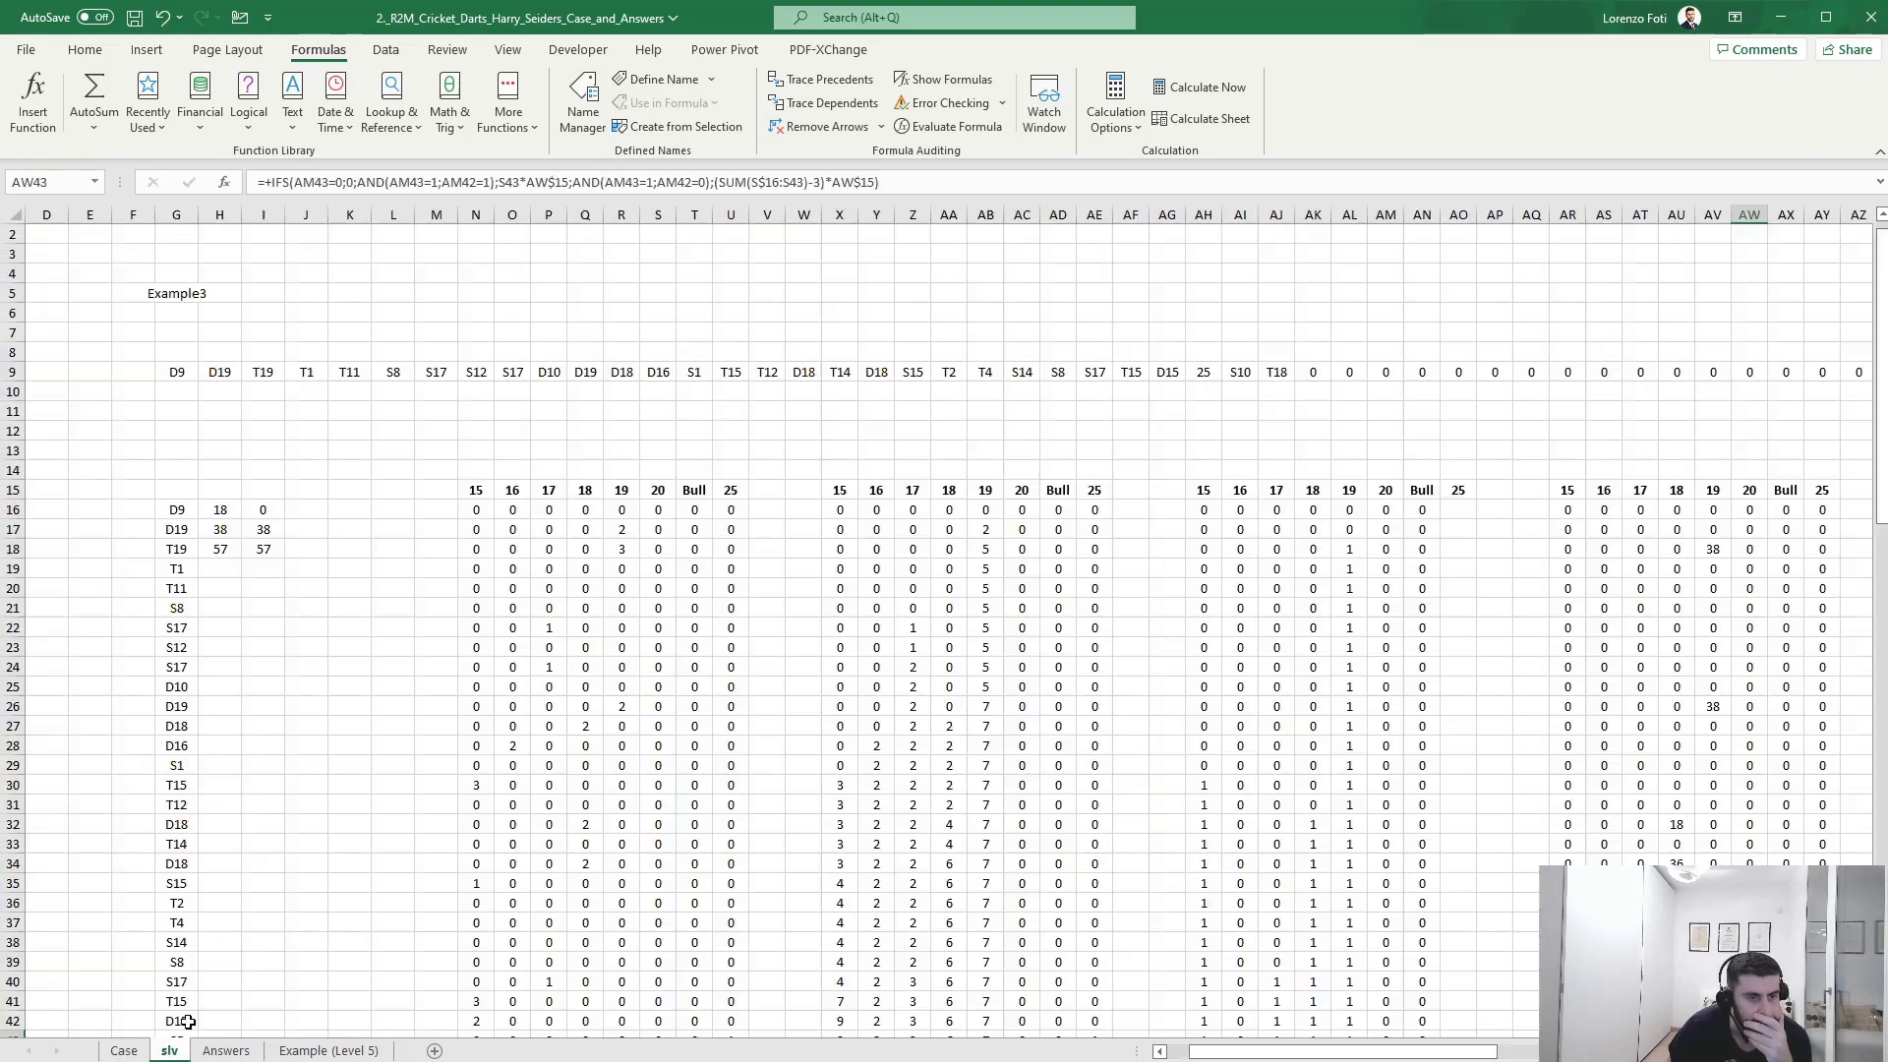
- Set the game selector in cell G5 of the slv sheet to 35
{"action": "left_click", "coordinate": [169, 1050]}
{"action": "left_click", "coordinate": [175, 307]}
{"action": "type", "text": "35"}
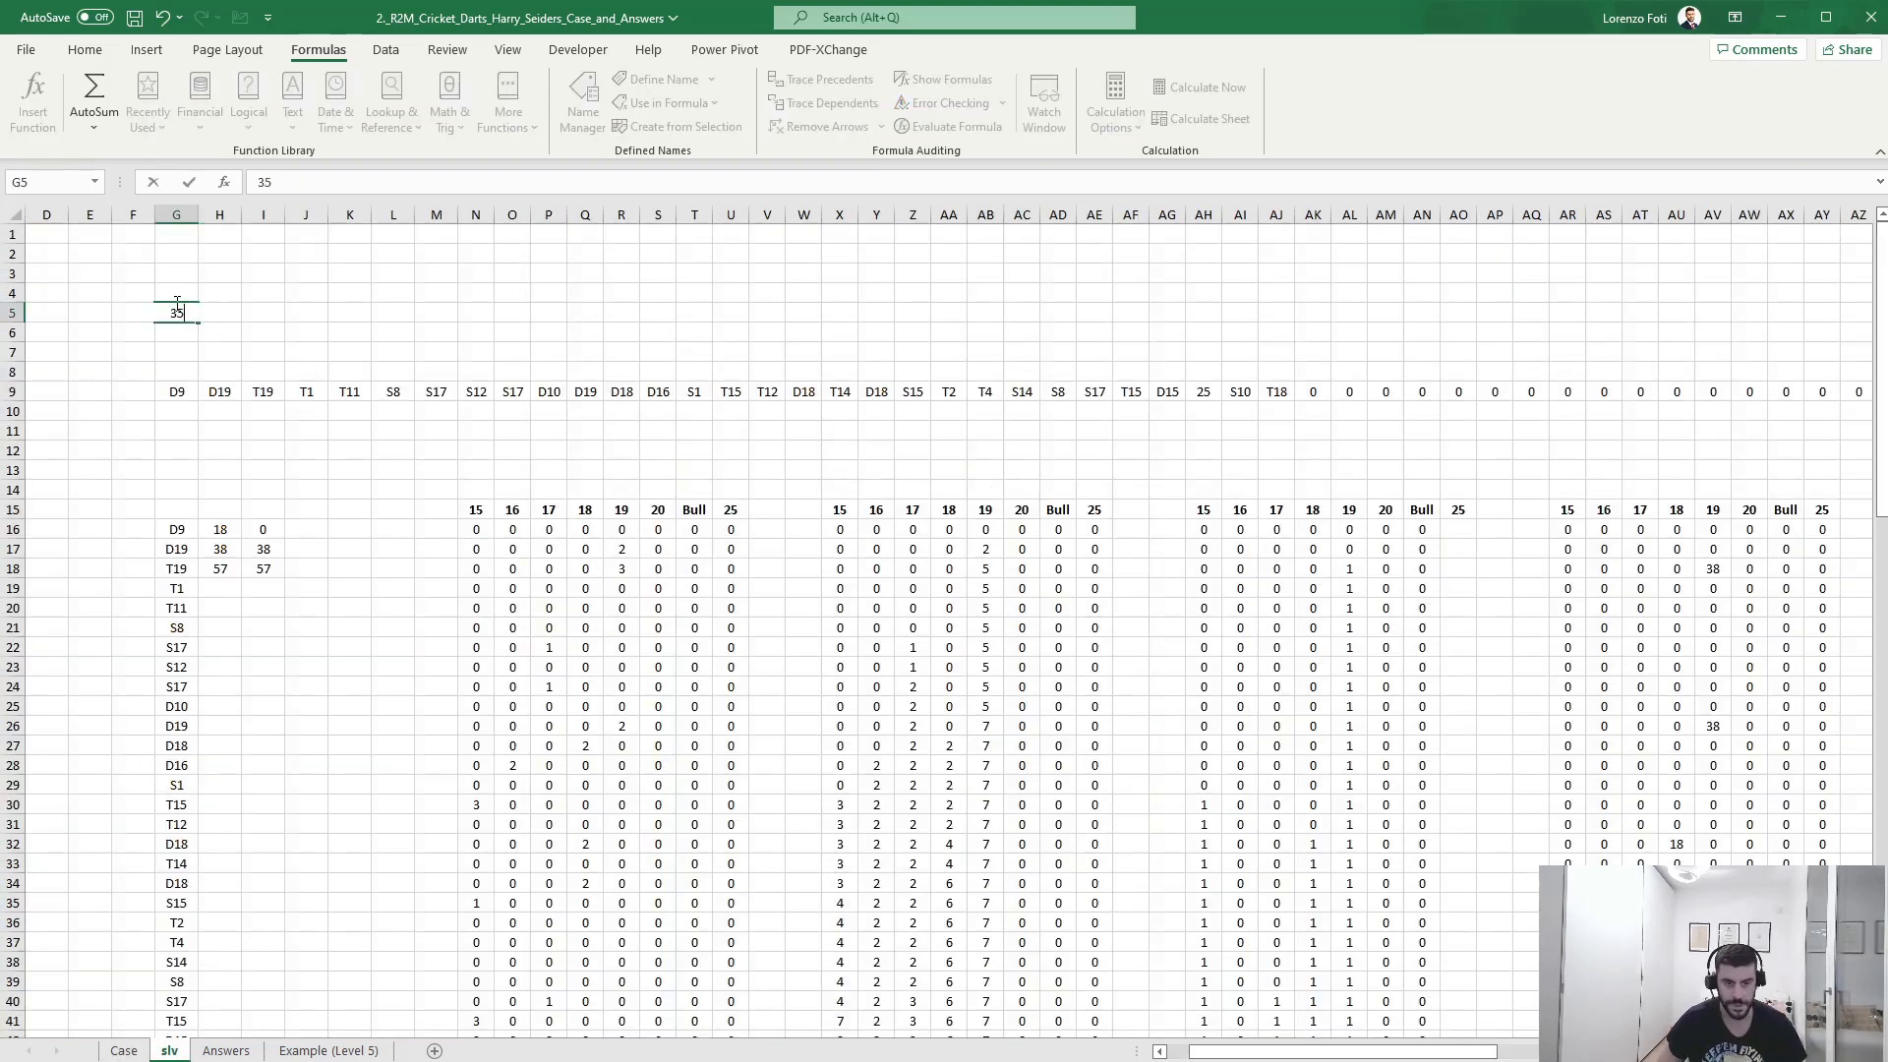
{"action": "key", "text": "Return"}
{"action": "scroll", "coordinate": [1222, 684], "scroll_direction": "down", "scroll_amount": 2}
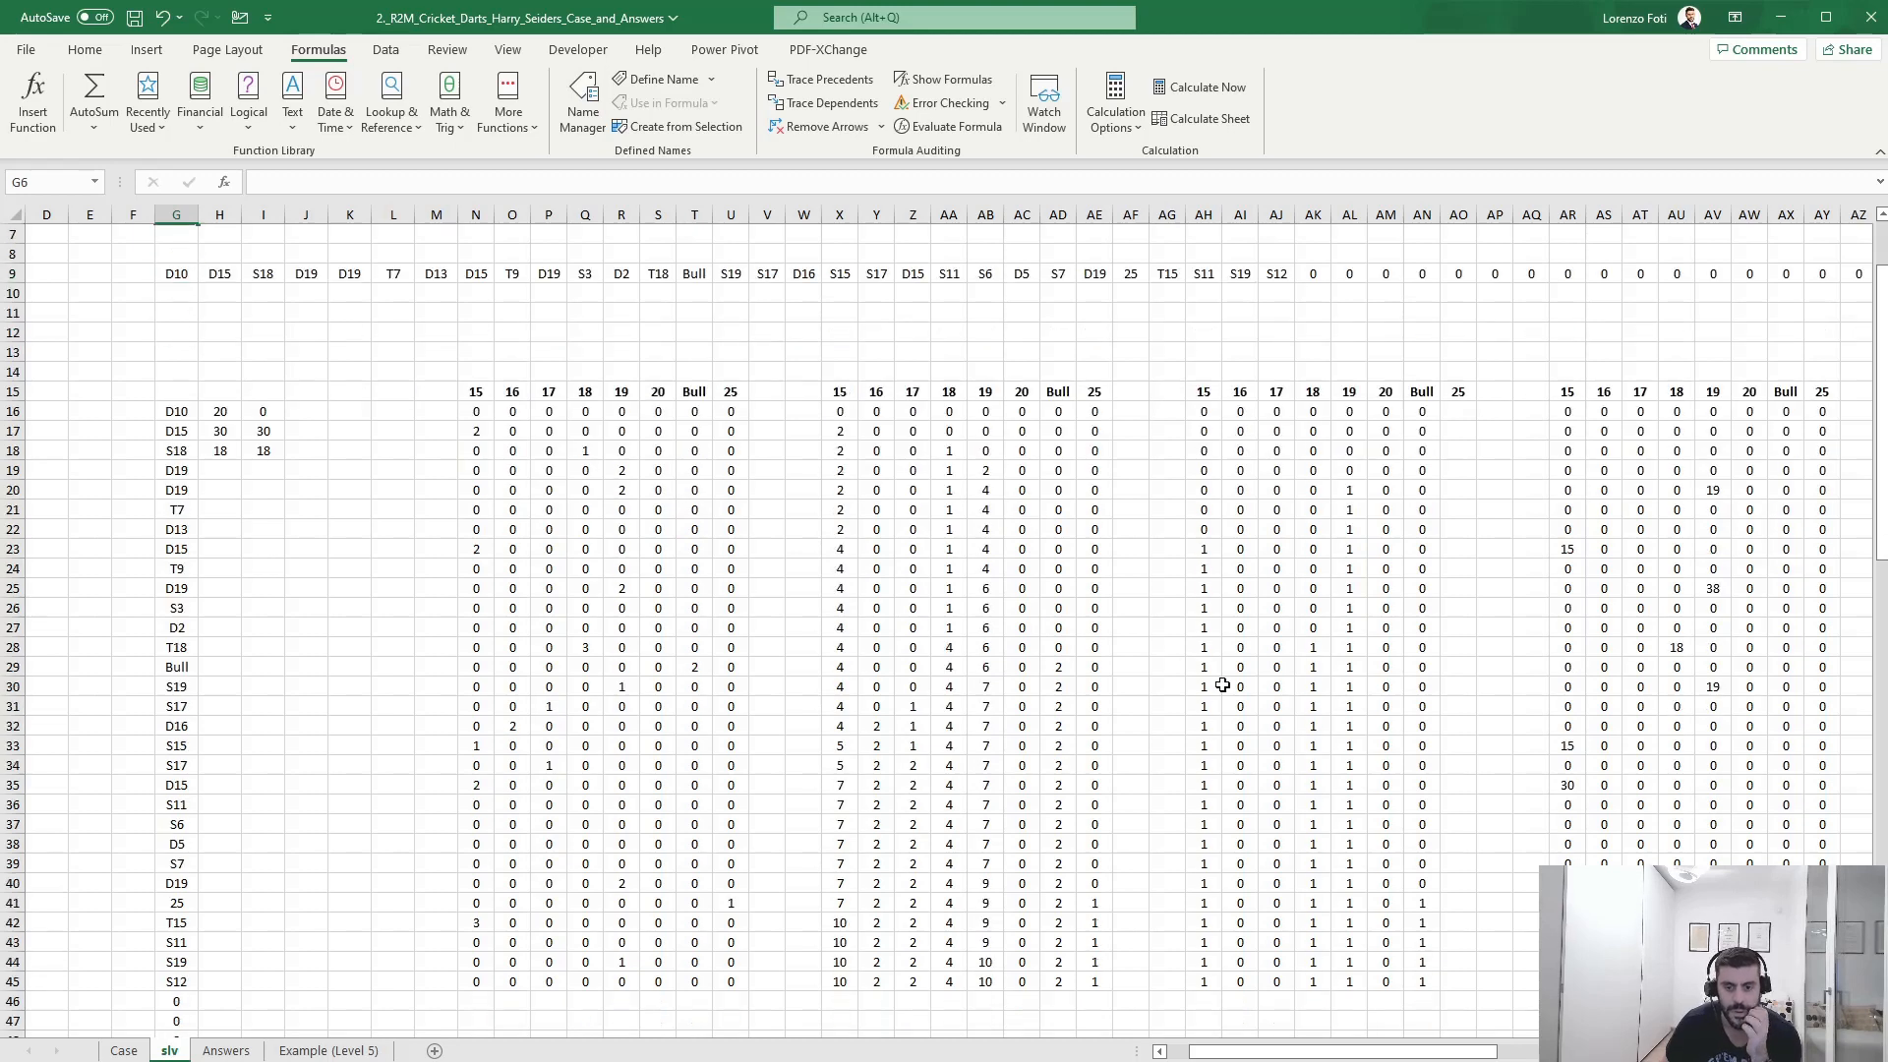
- Inspect the cell references of the Bull and 25 scoring formulas in AX41 and AY41
{"action": "left_click", "coordinate": [1785, 903]}
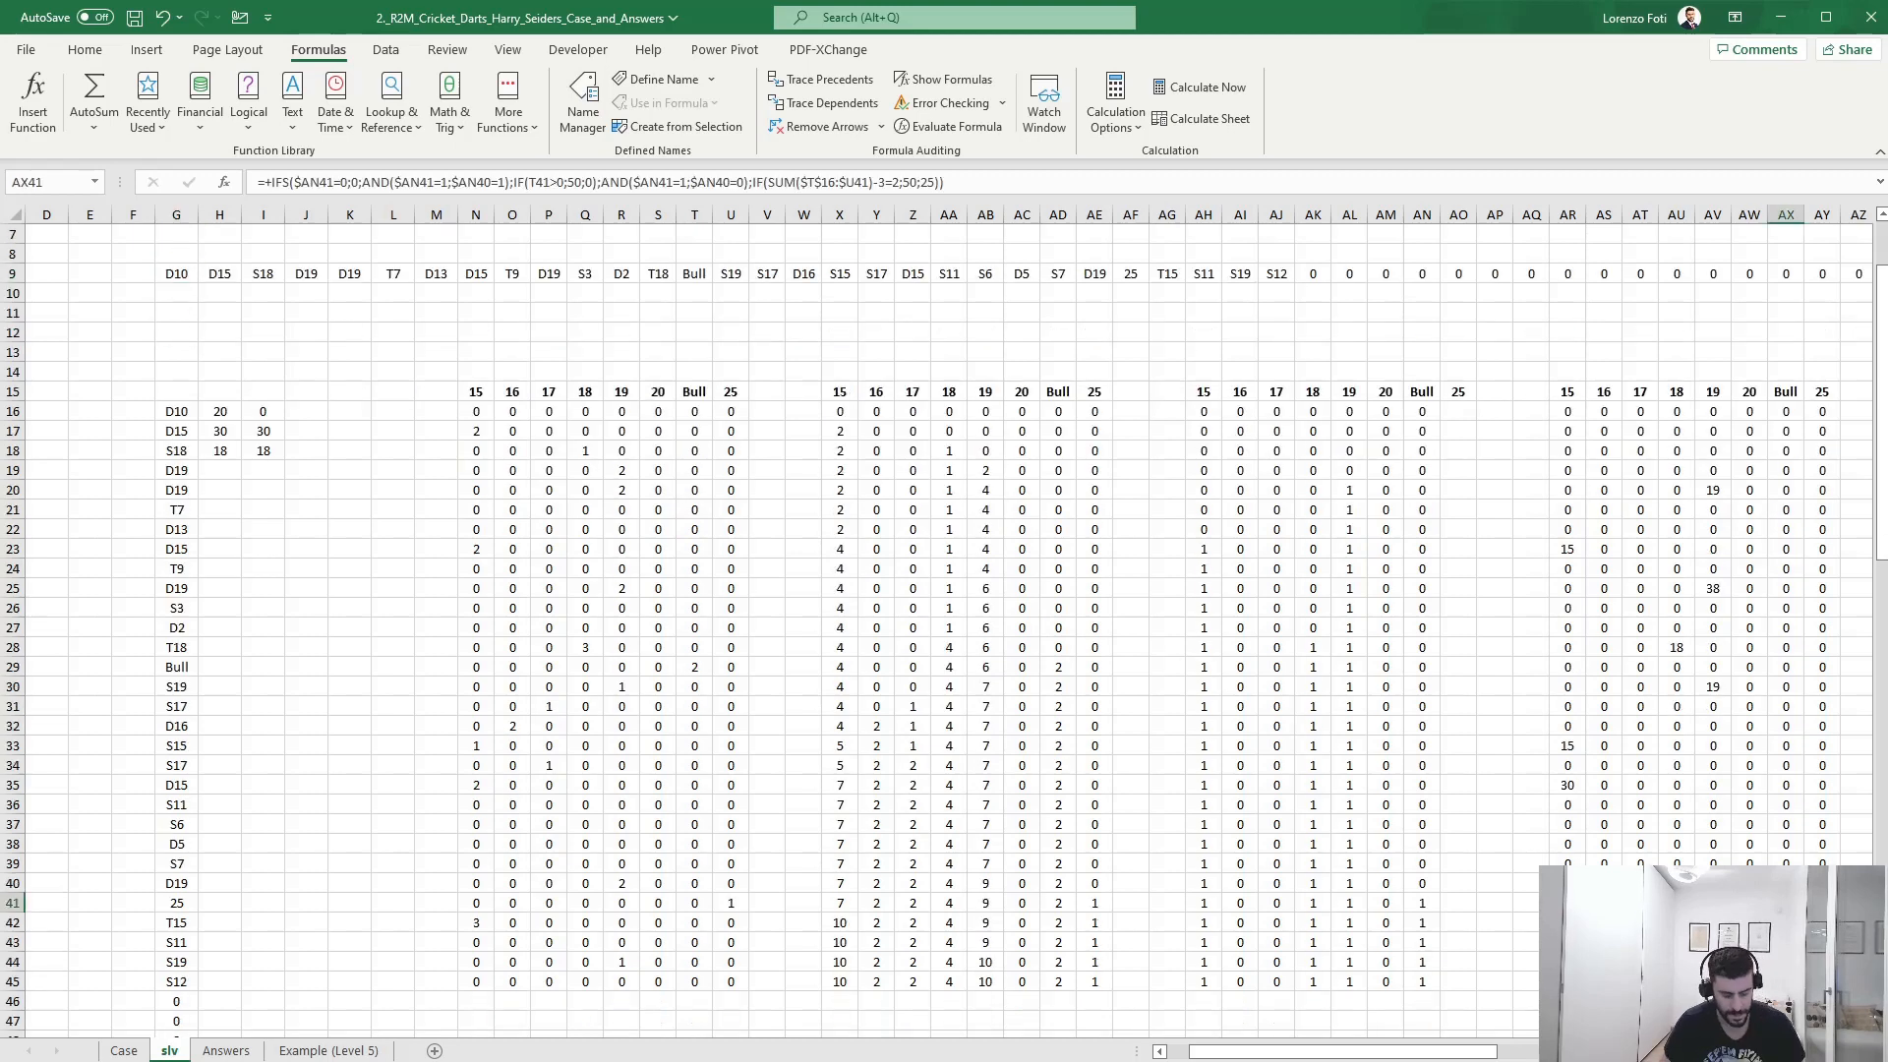
{"action": "key", "text": "F2"}
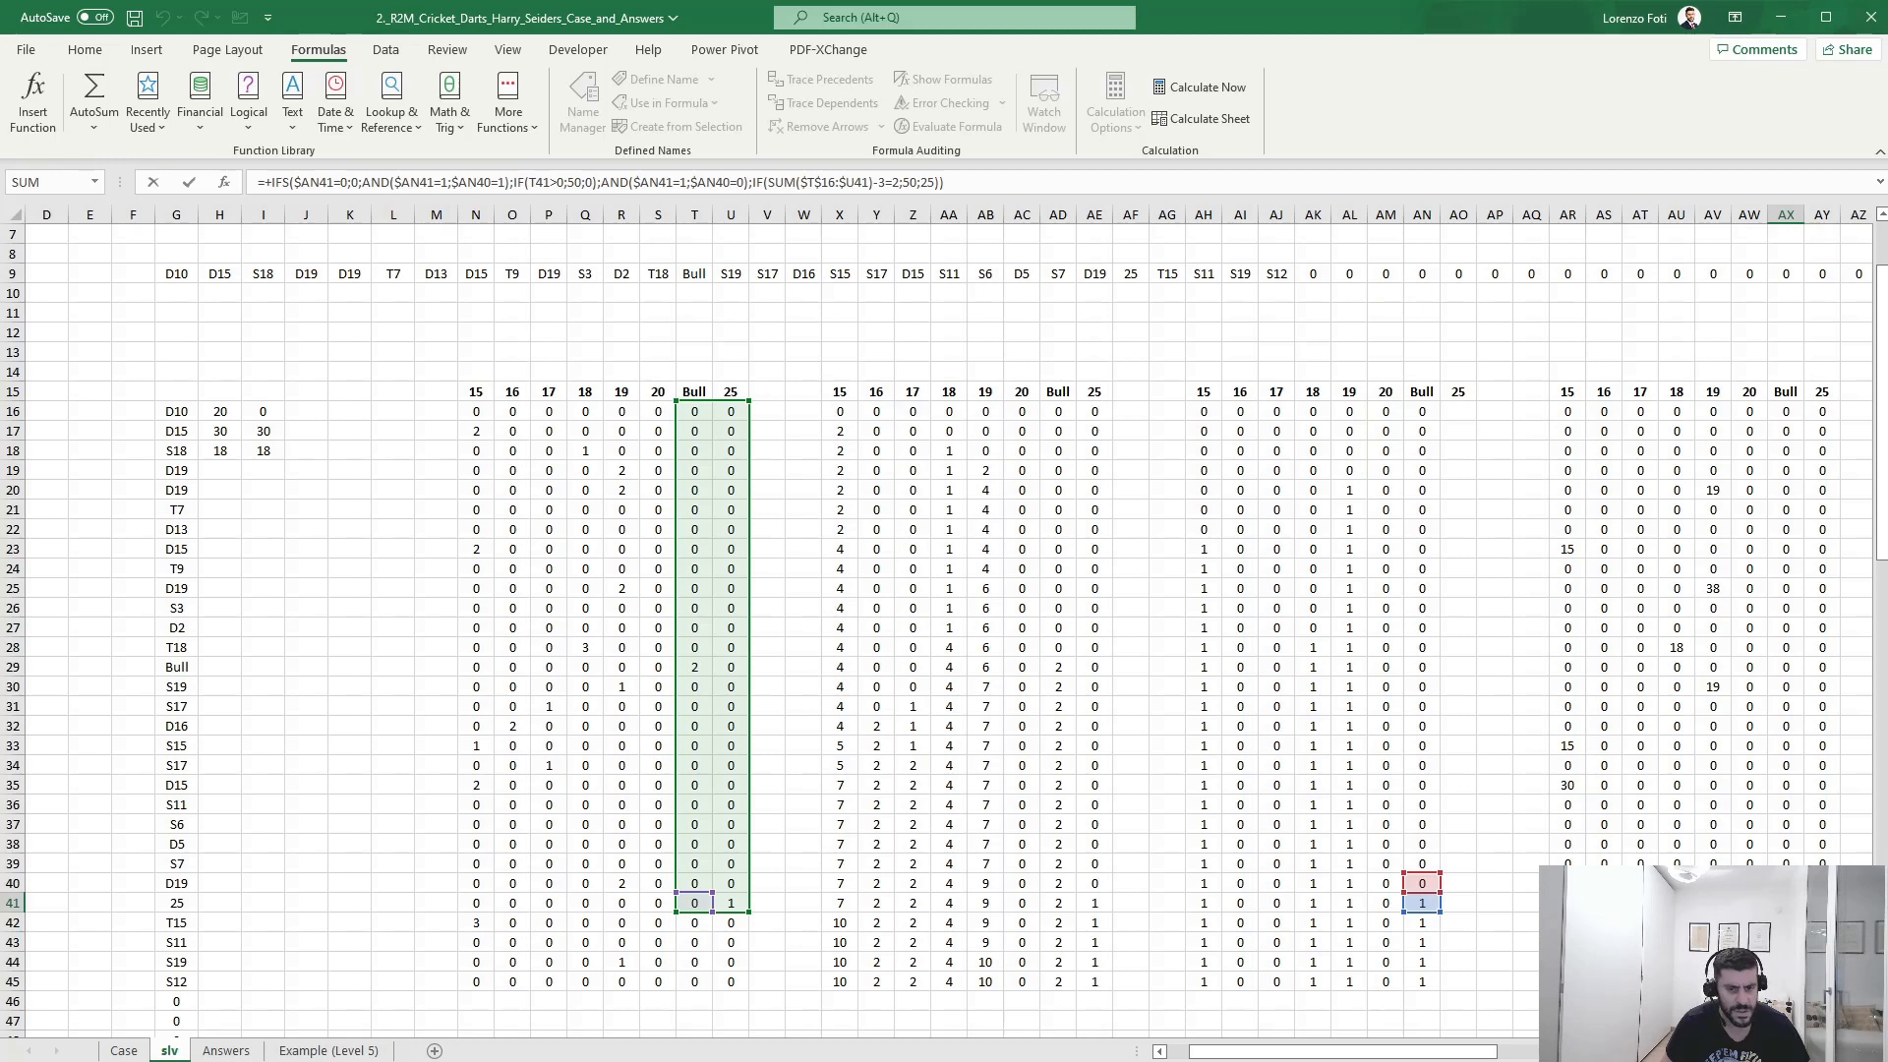
{"action": "key", "text": "Escape"}
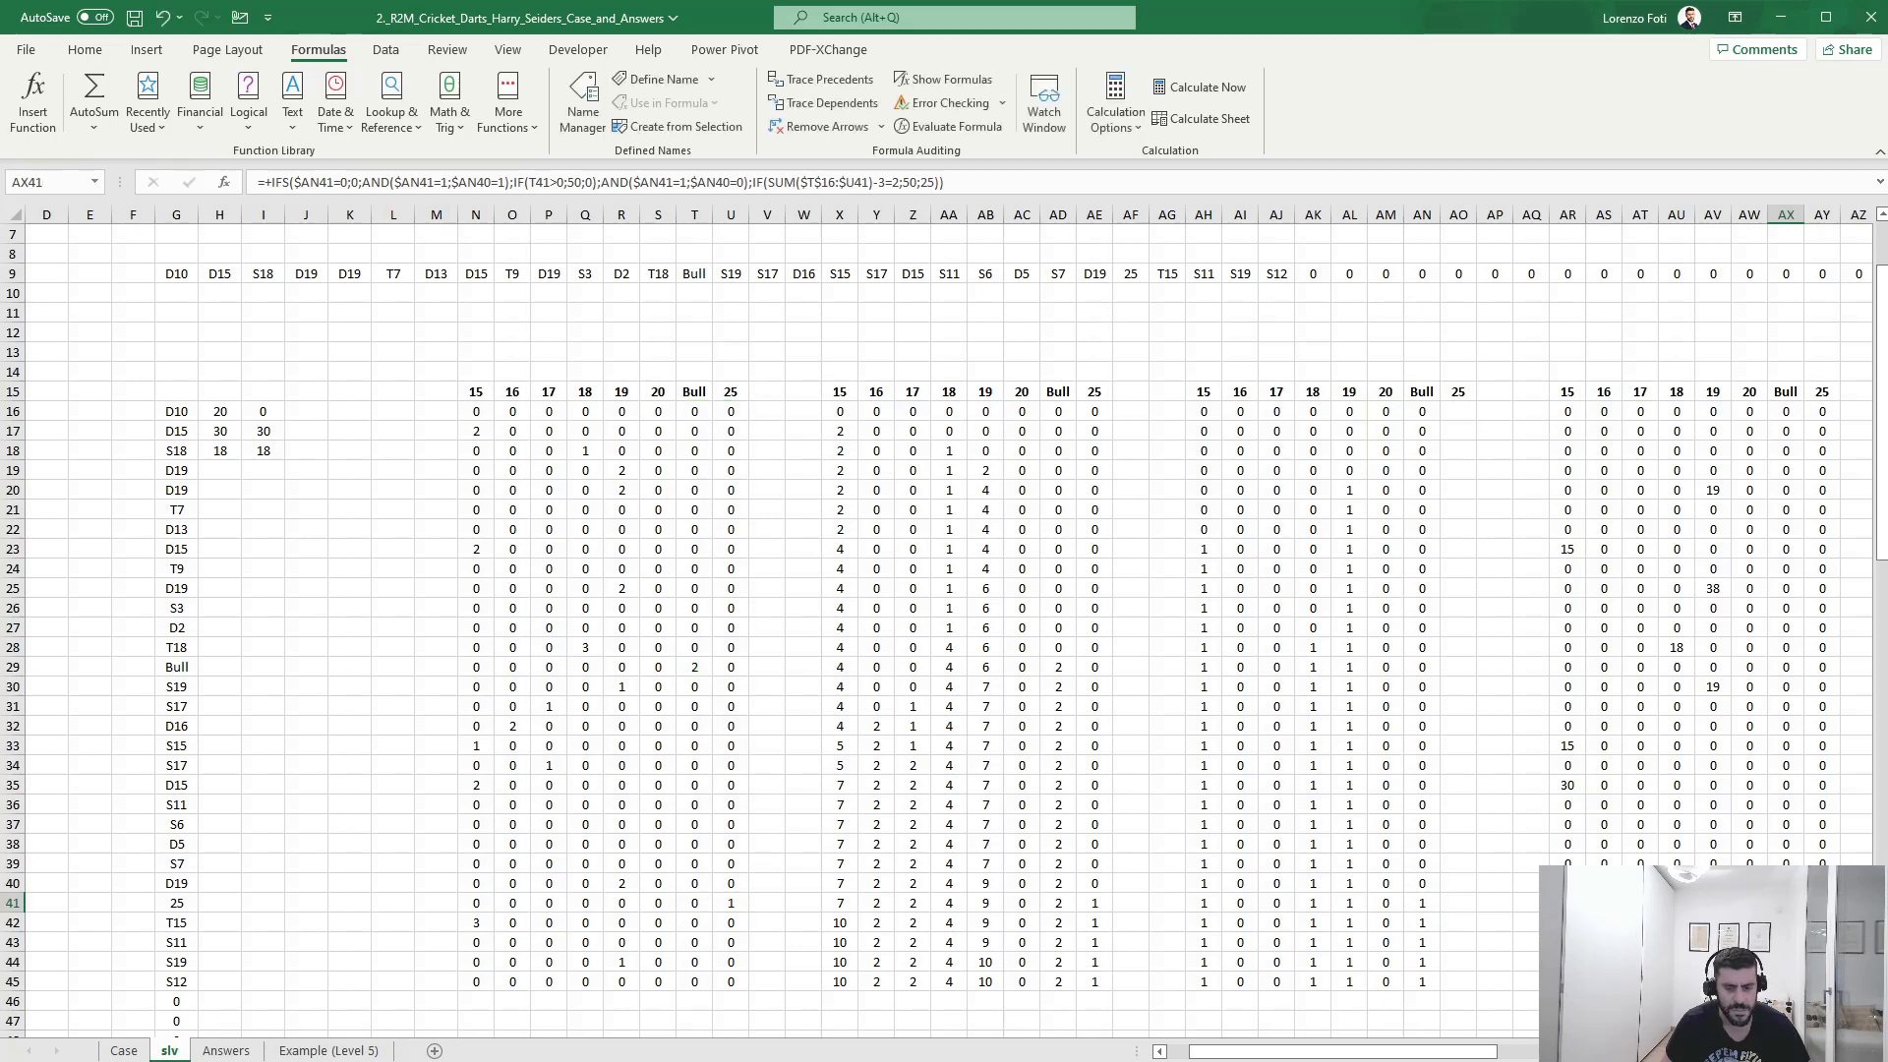
{"action": "key", "text": "F2"}
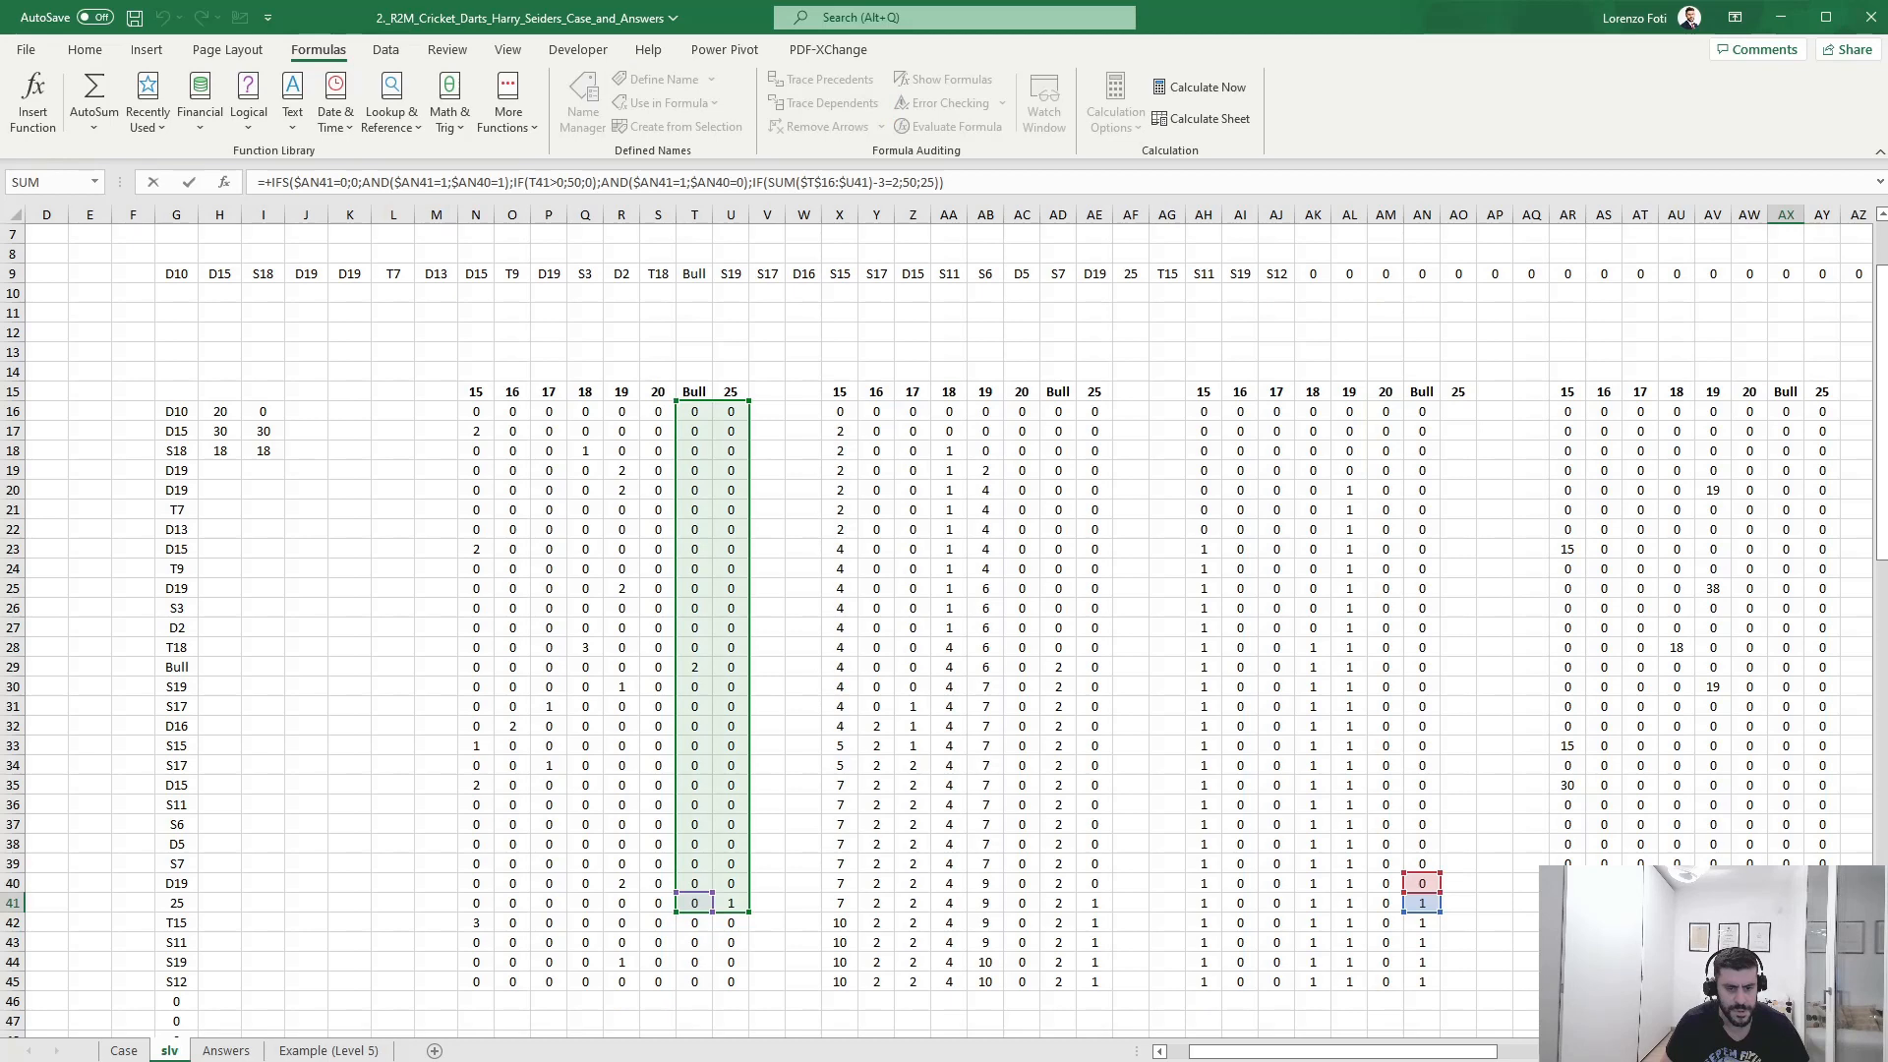
{"action": "key", "text": "Escape"}
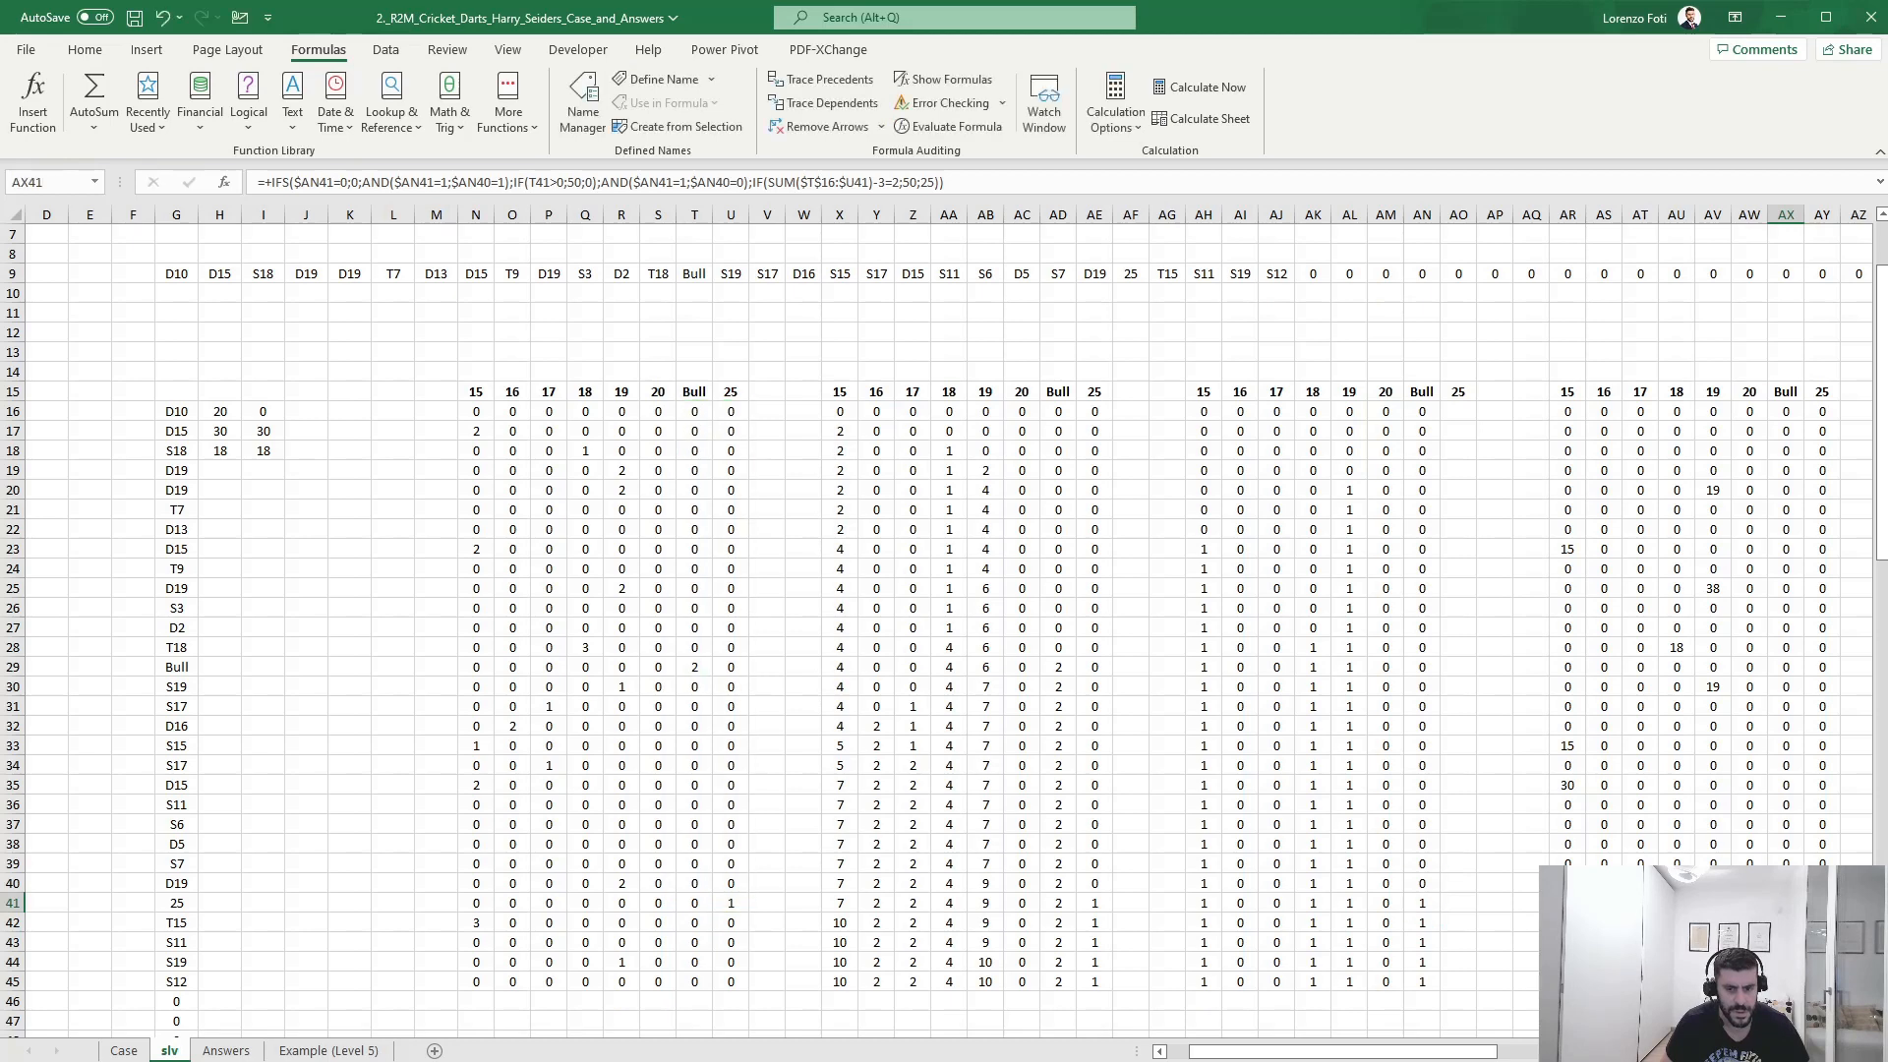
{"action": "key", "text": "shift+space"}
{"action": "key", "text": "shift+BackSpace"}
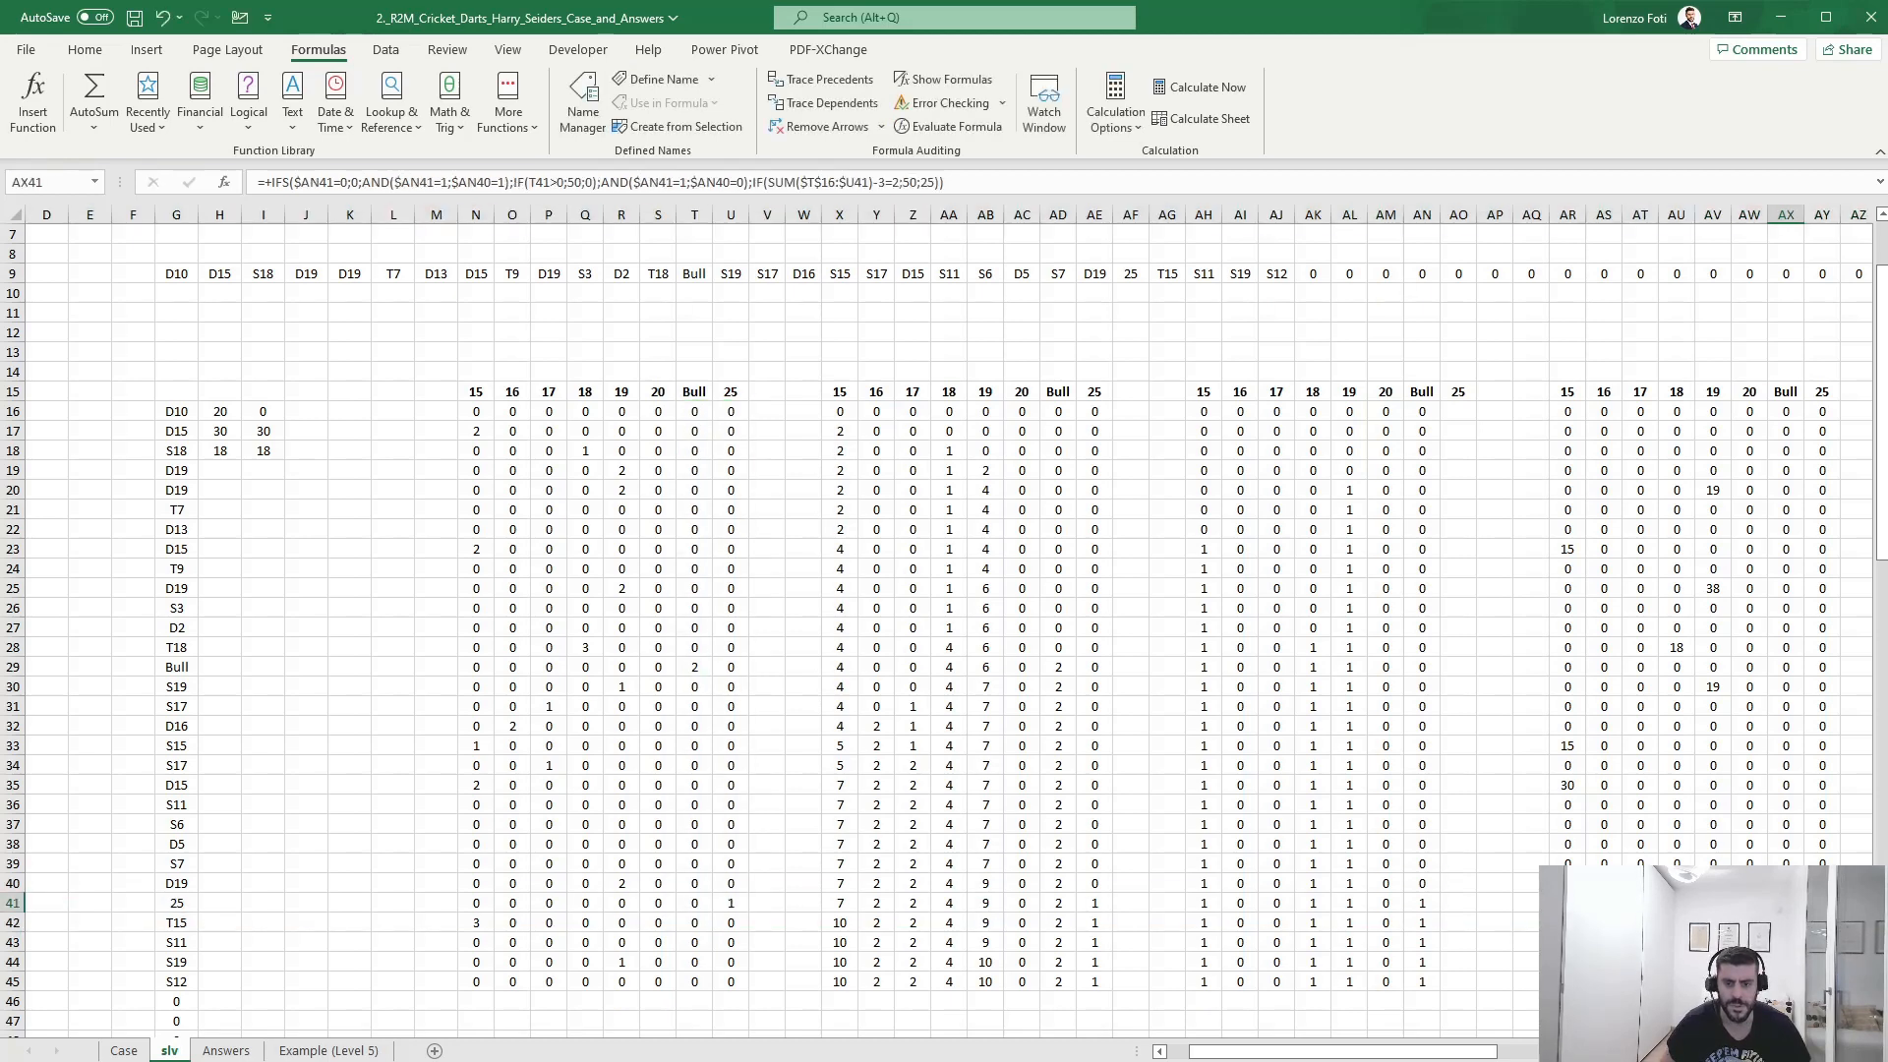
{"action": "key", "text": "Right"}
{"action": "key", "text": "F2"}
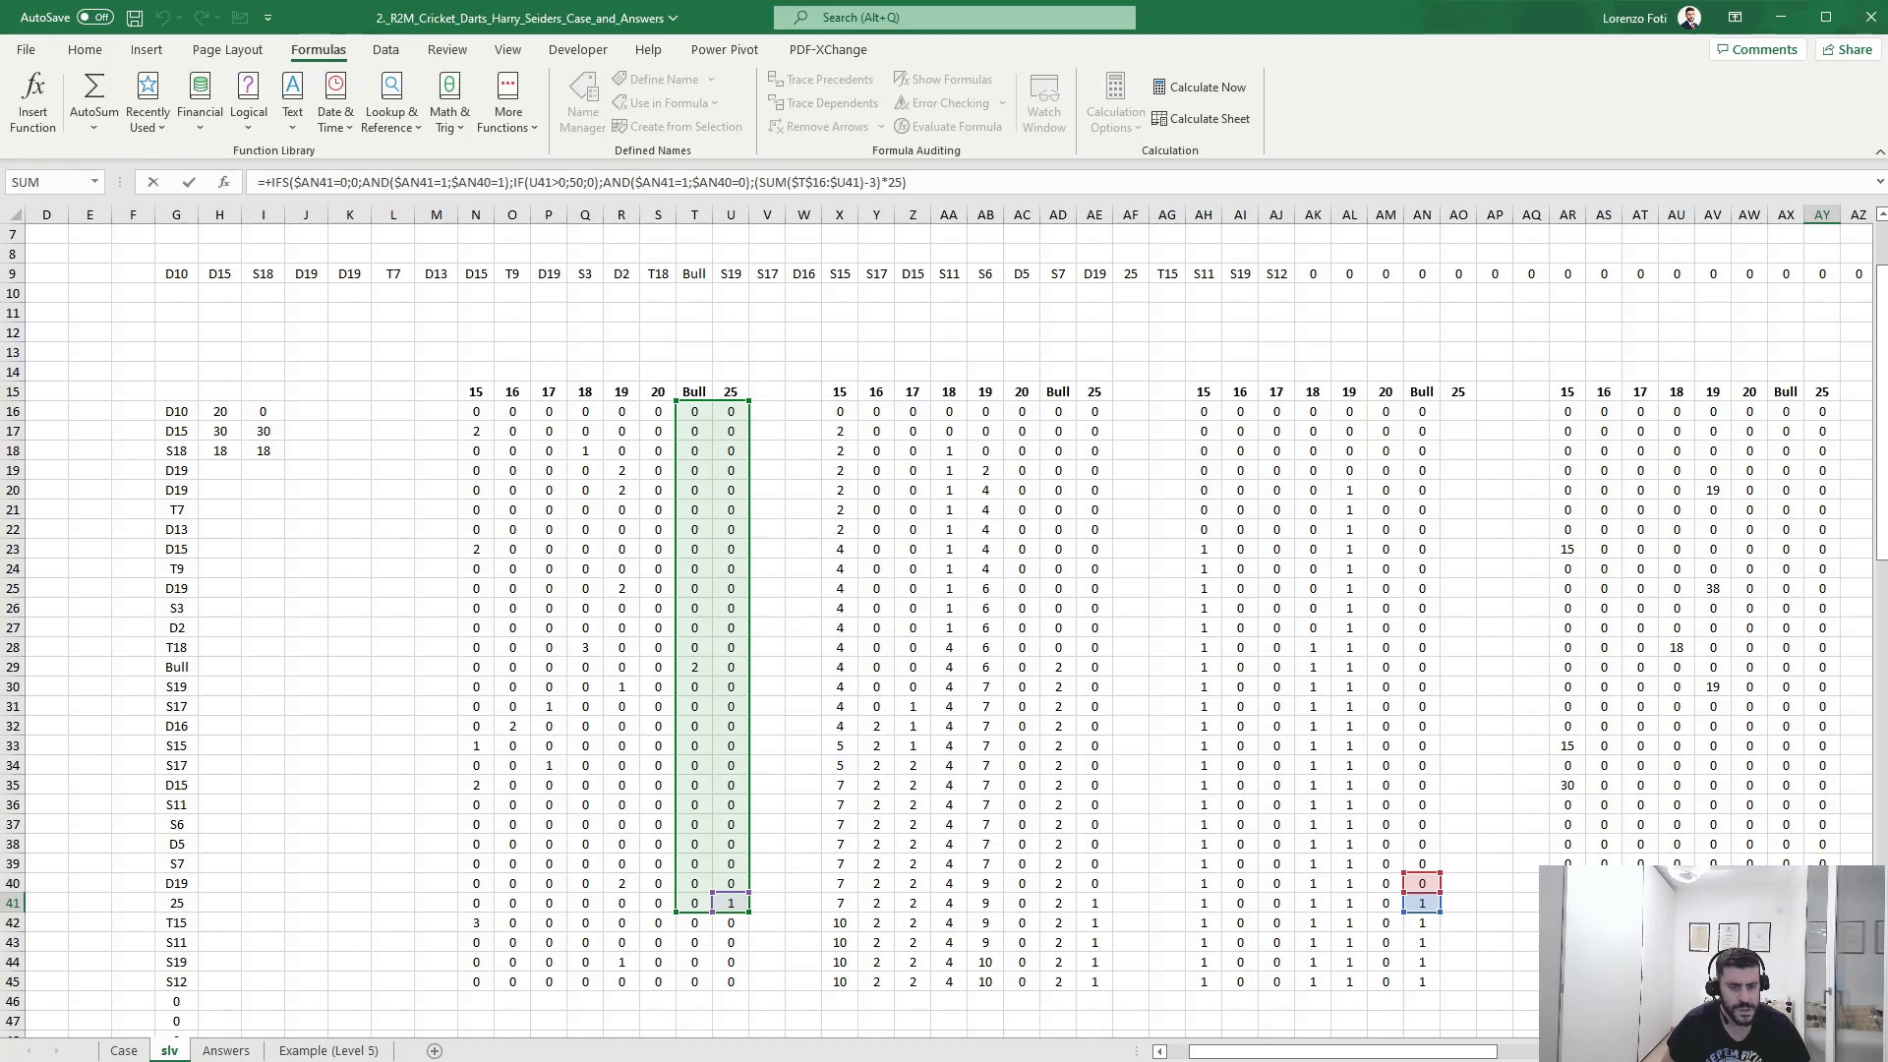
{"action": "key", "text": "Escape"}
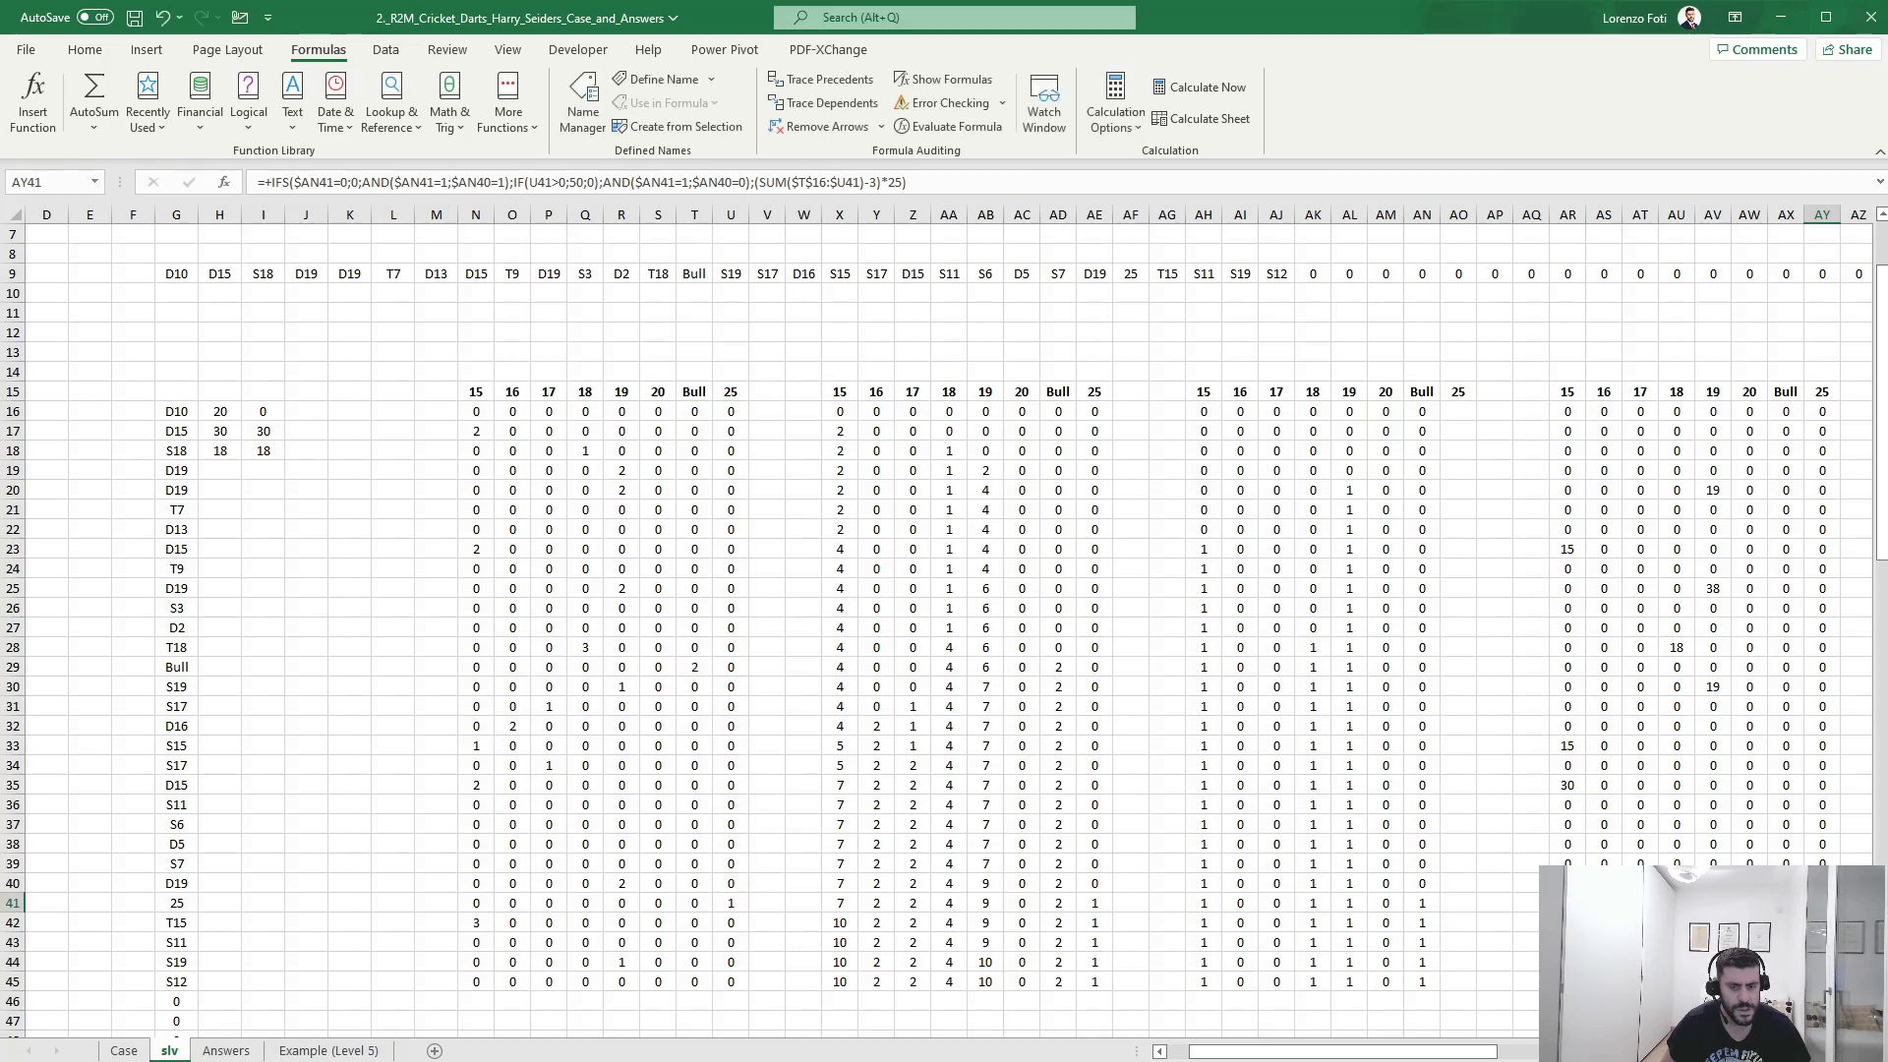
- Evaluate the AY41 formula step by step up to the multiplication by 25, and close the evaluation
{"action": "left_click", "coordinate": [962, 127]}
{"action": "left_click", "coordinate": [1231, 576]}
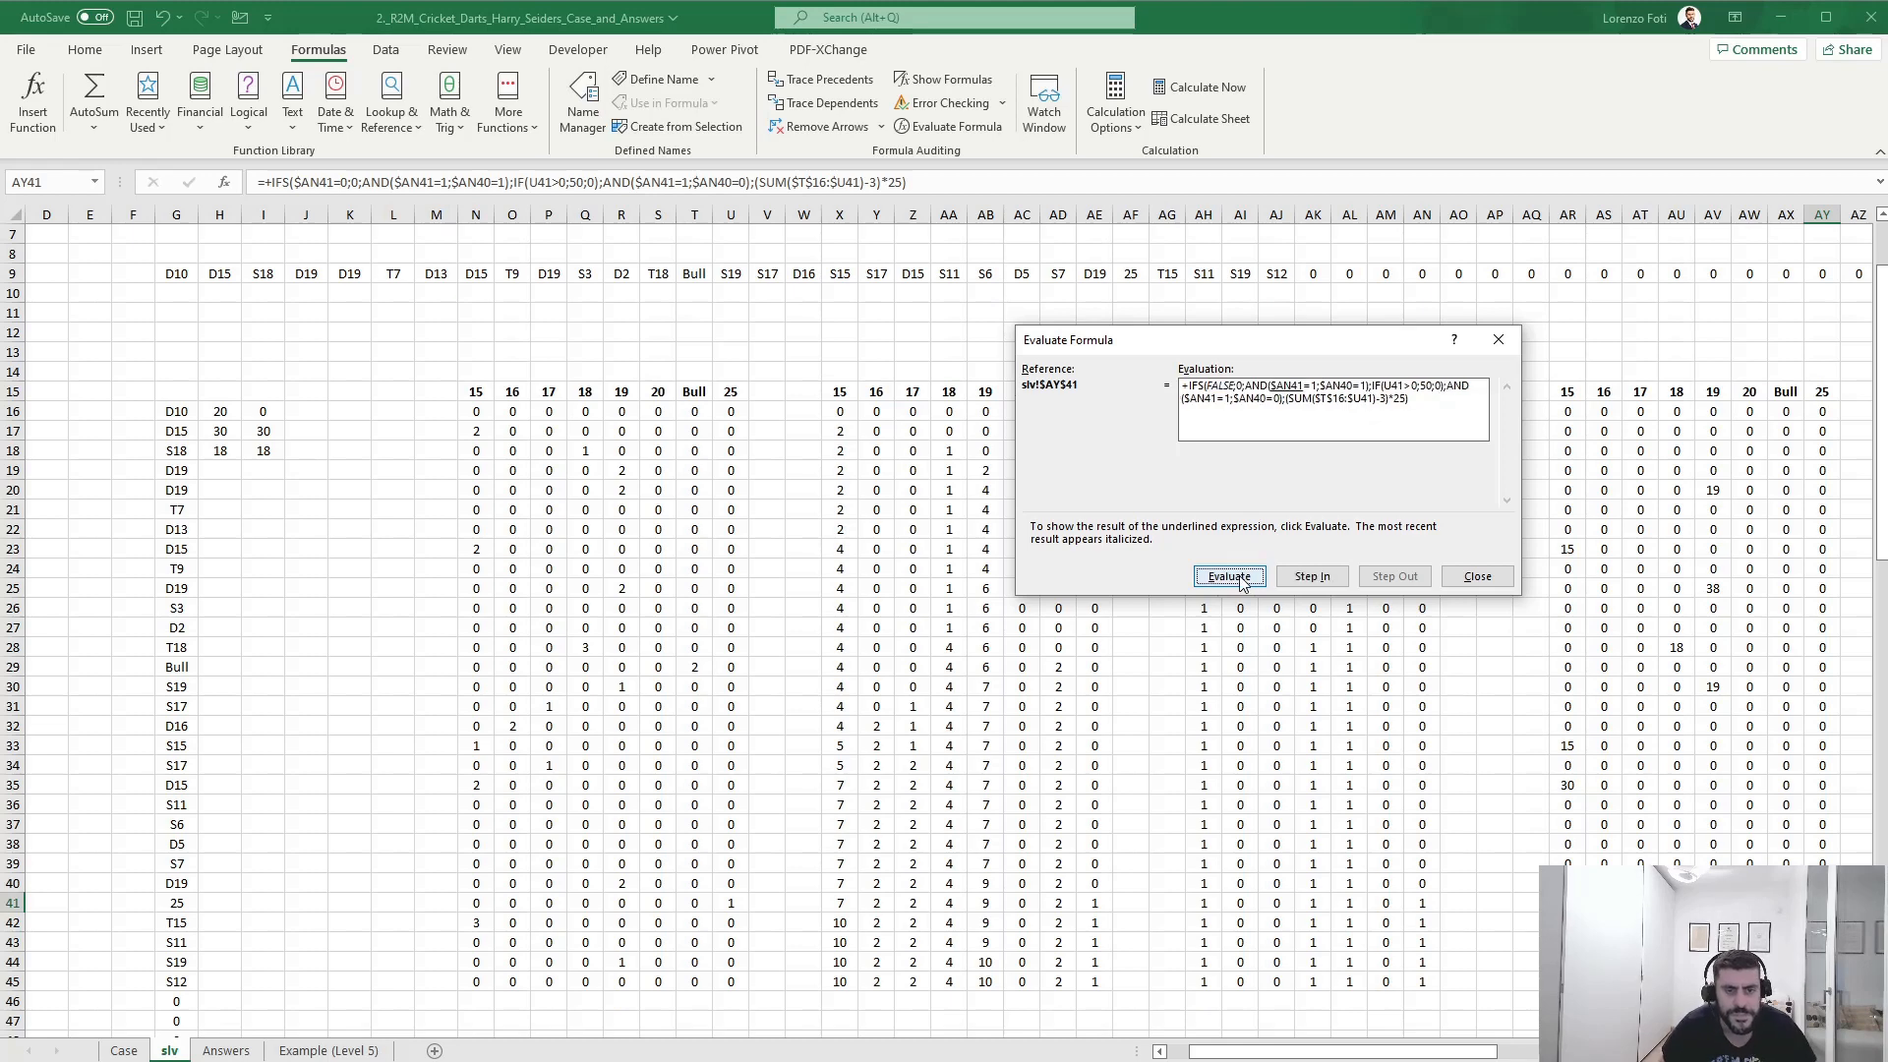
{"action": "left_click", "coordinate": [1241, 578]}
{"action": "left_click", "coordinate": [1243, 578]}
{"action": "left_click", "coordinate": [1245, 578]}
{"action": "left_click", "coordinate": [1246, 578]}
{"action": "left_click", "coordinate": [1248, 576]}
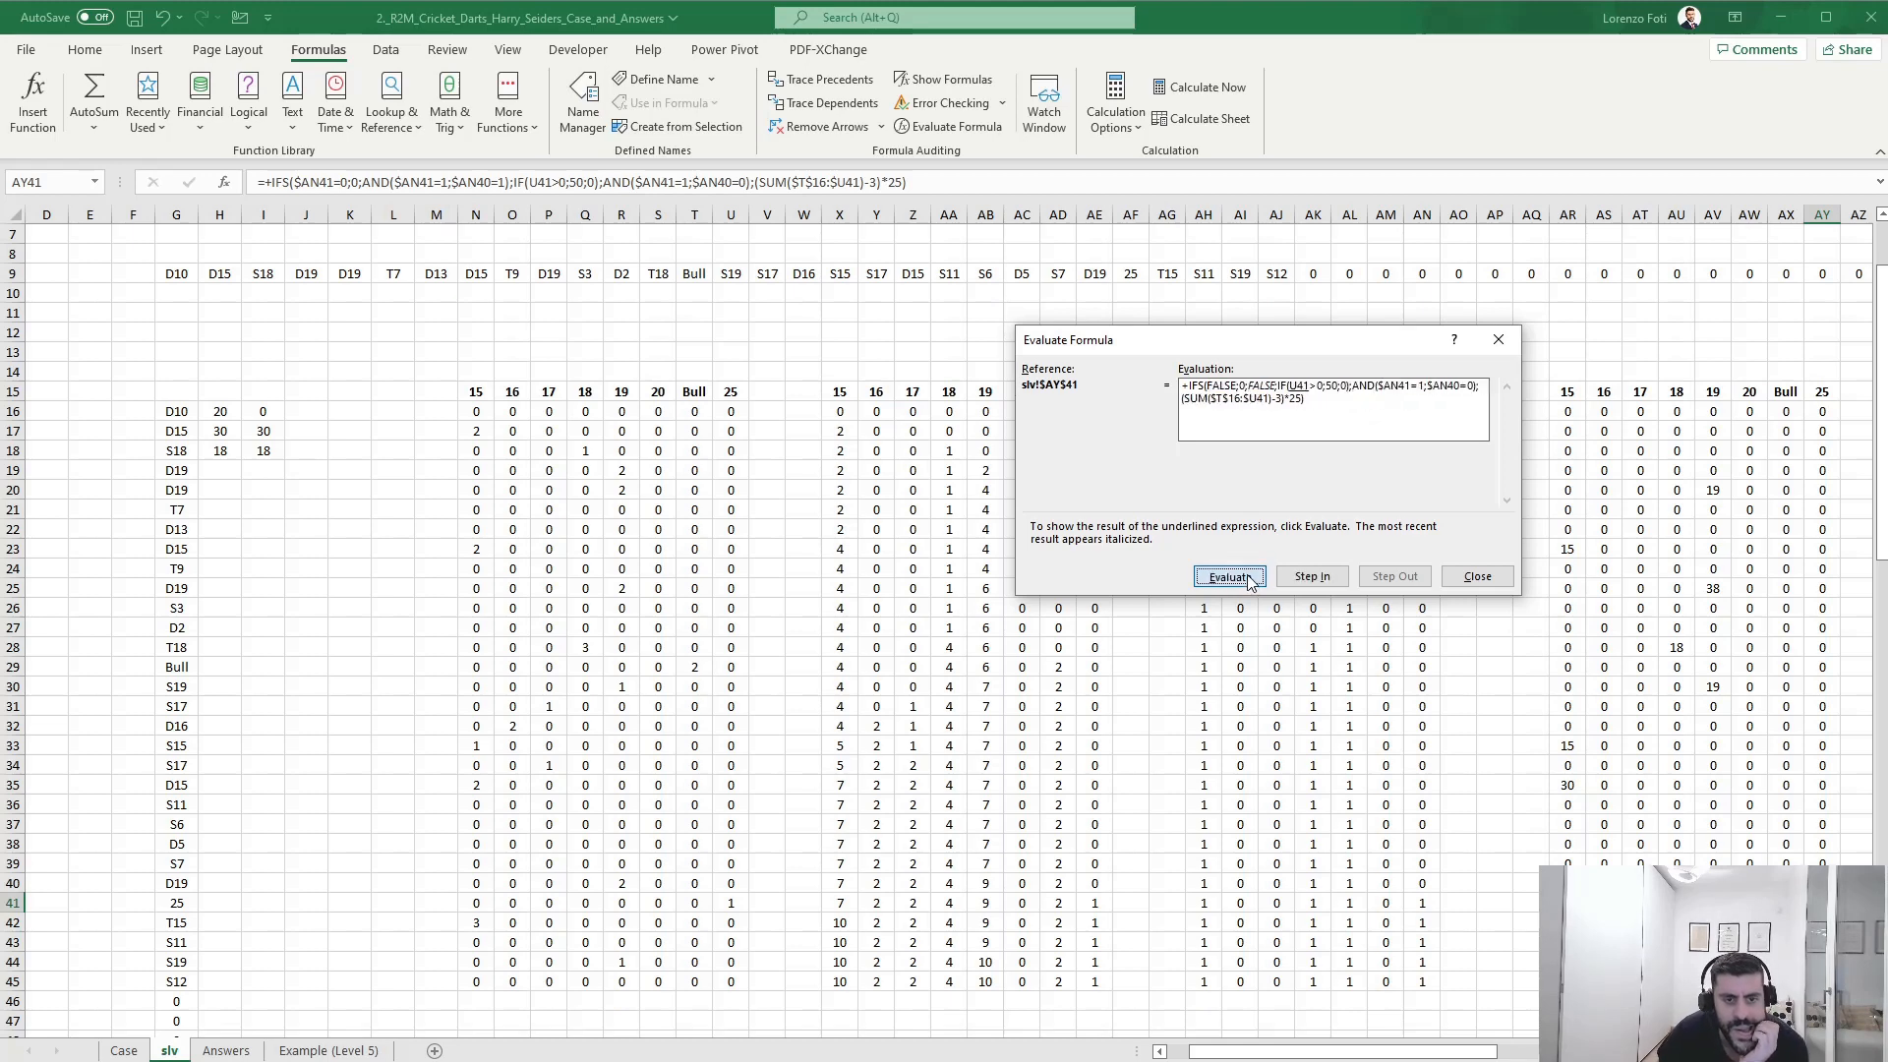
{"action": "left_click", "coordinate": [1248, 577]}
{"action": "left_click", "coordinate": [1248, 577]}
{"action": "left_click", "coordinate": [1248, 577]}
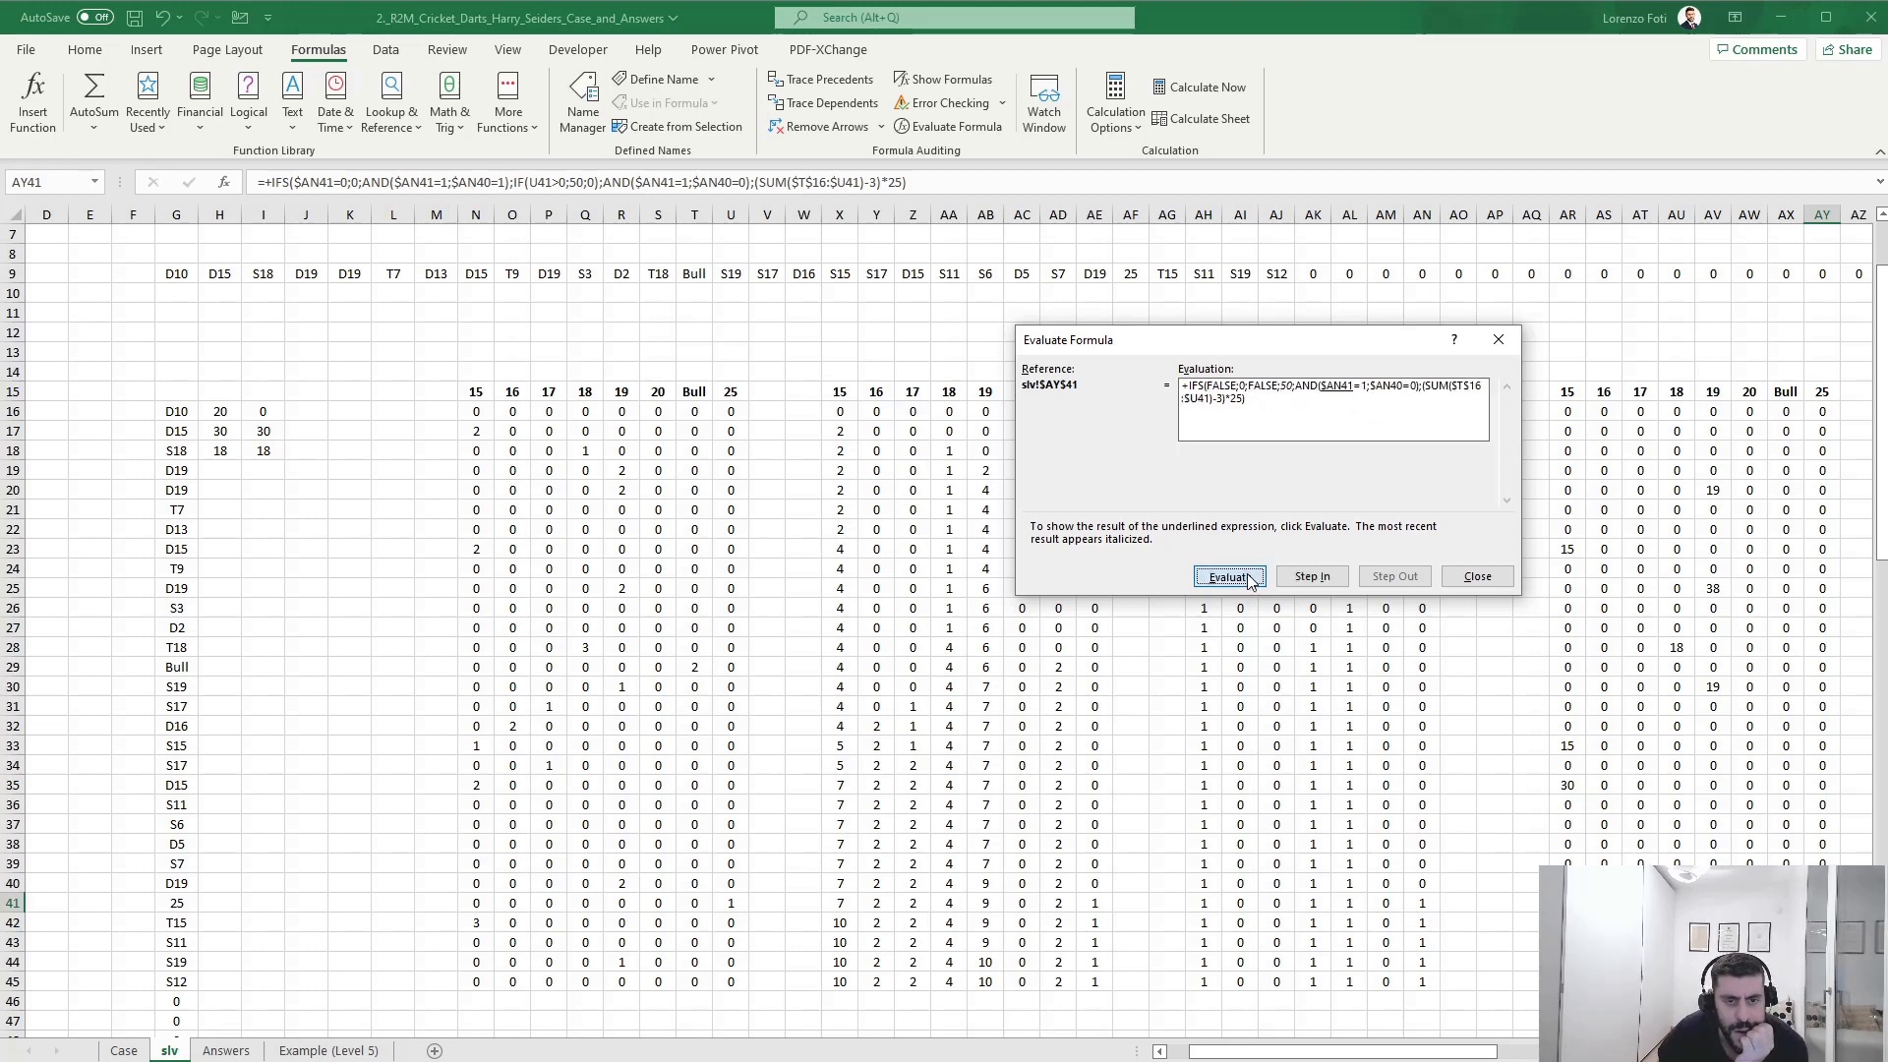
{"action": "left_click", "coordinate": [1248, 577]}
{"action": "left_click", "coordinate": [1248, 578]}
{"action": "left_click", "coordinate": [1248, 578]}
{"action": "left_click", "coordinate": [1248, 577]}
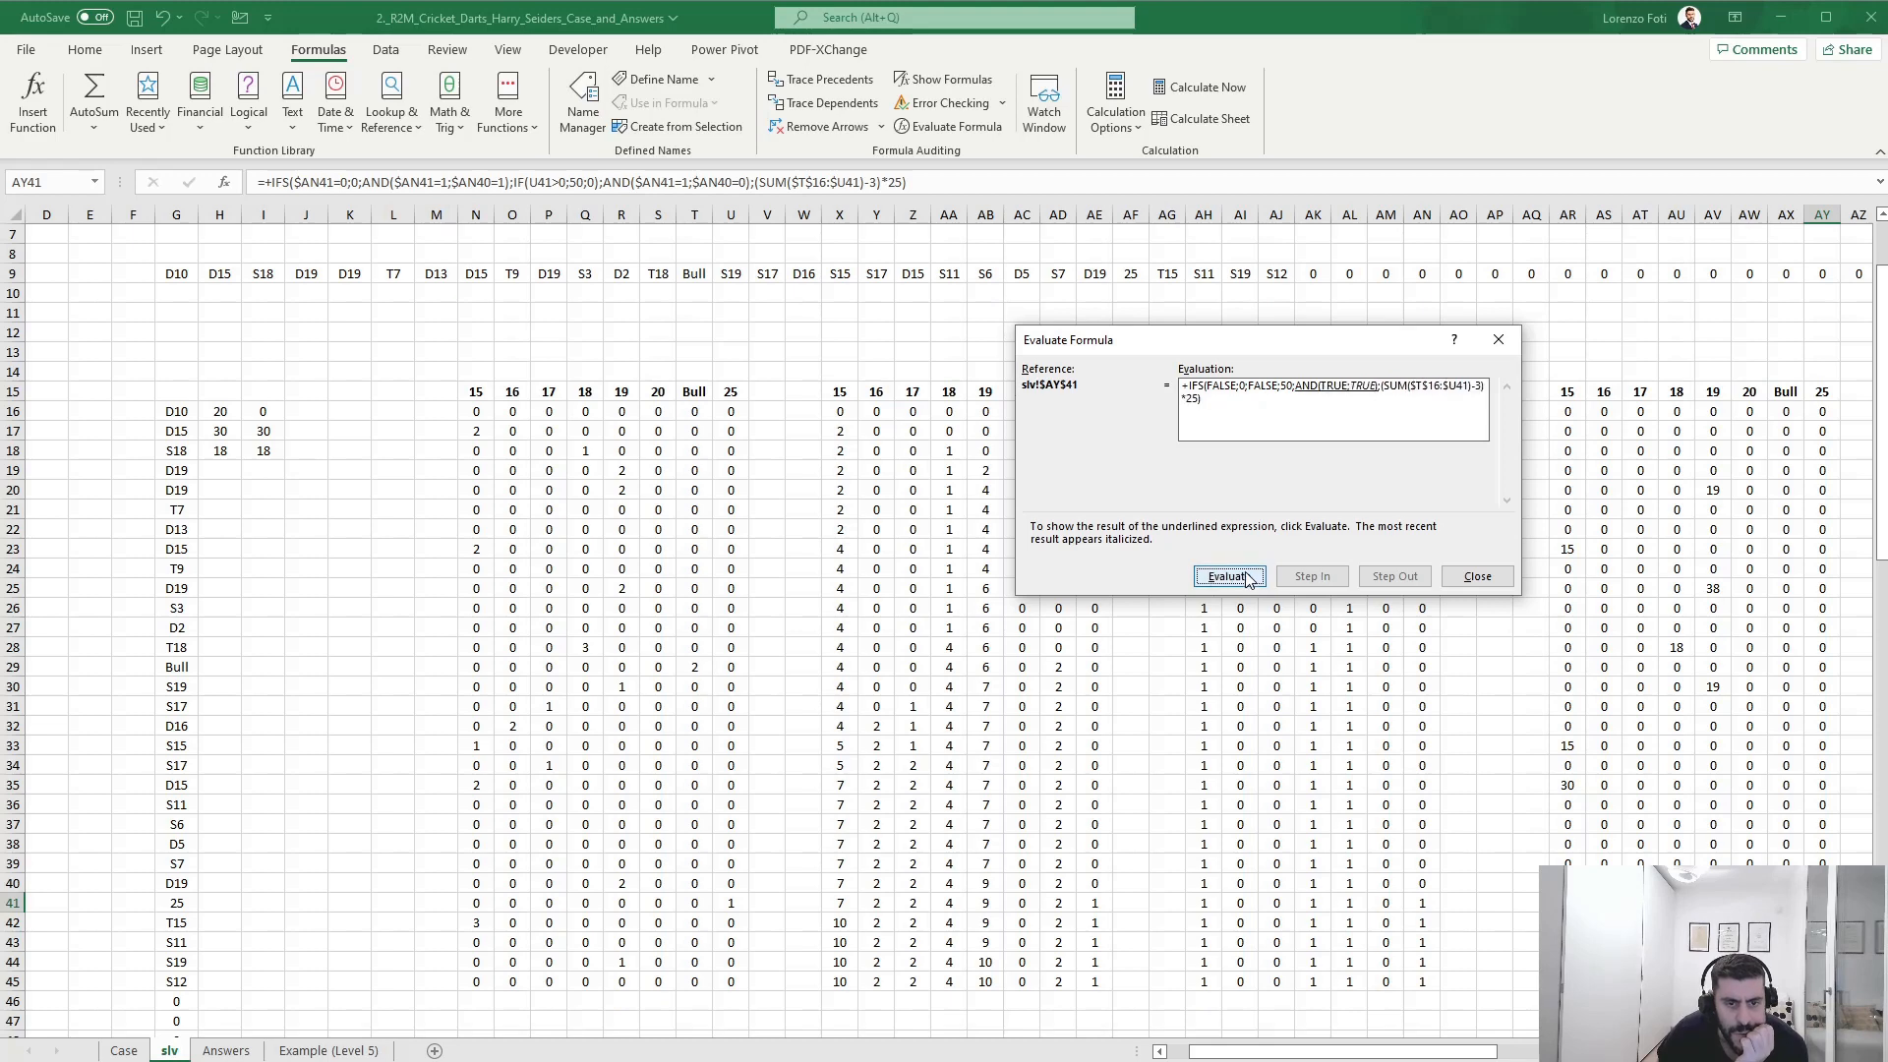
{"action": "left_click", "coordinate": [1248, 577]}
{"action": "left_click", "coordinate": [1248, 577]}
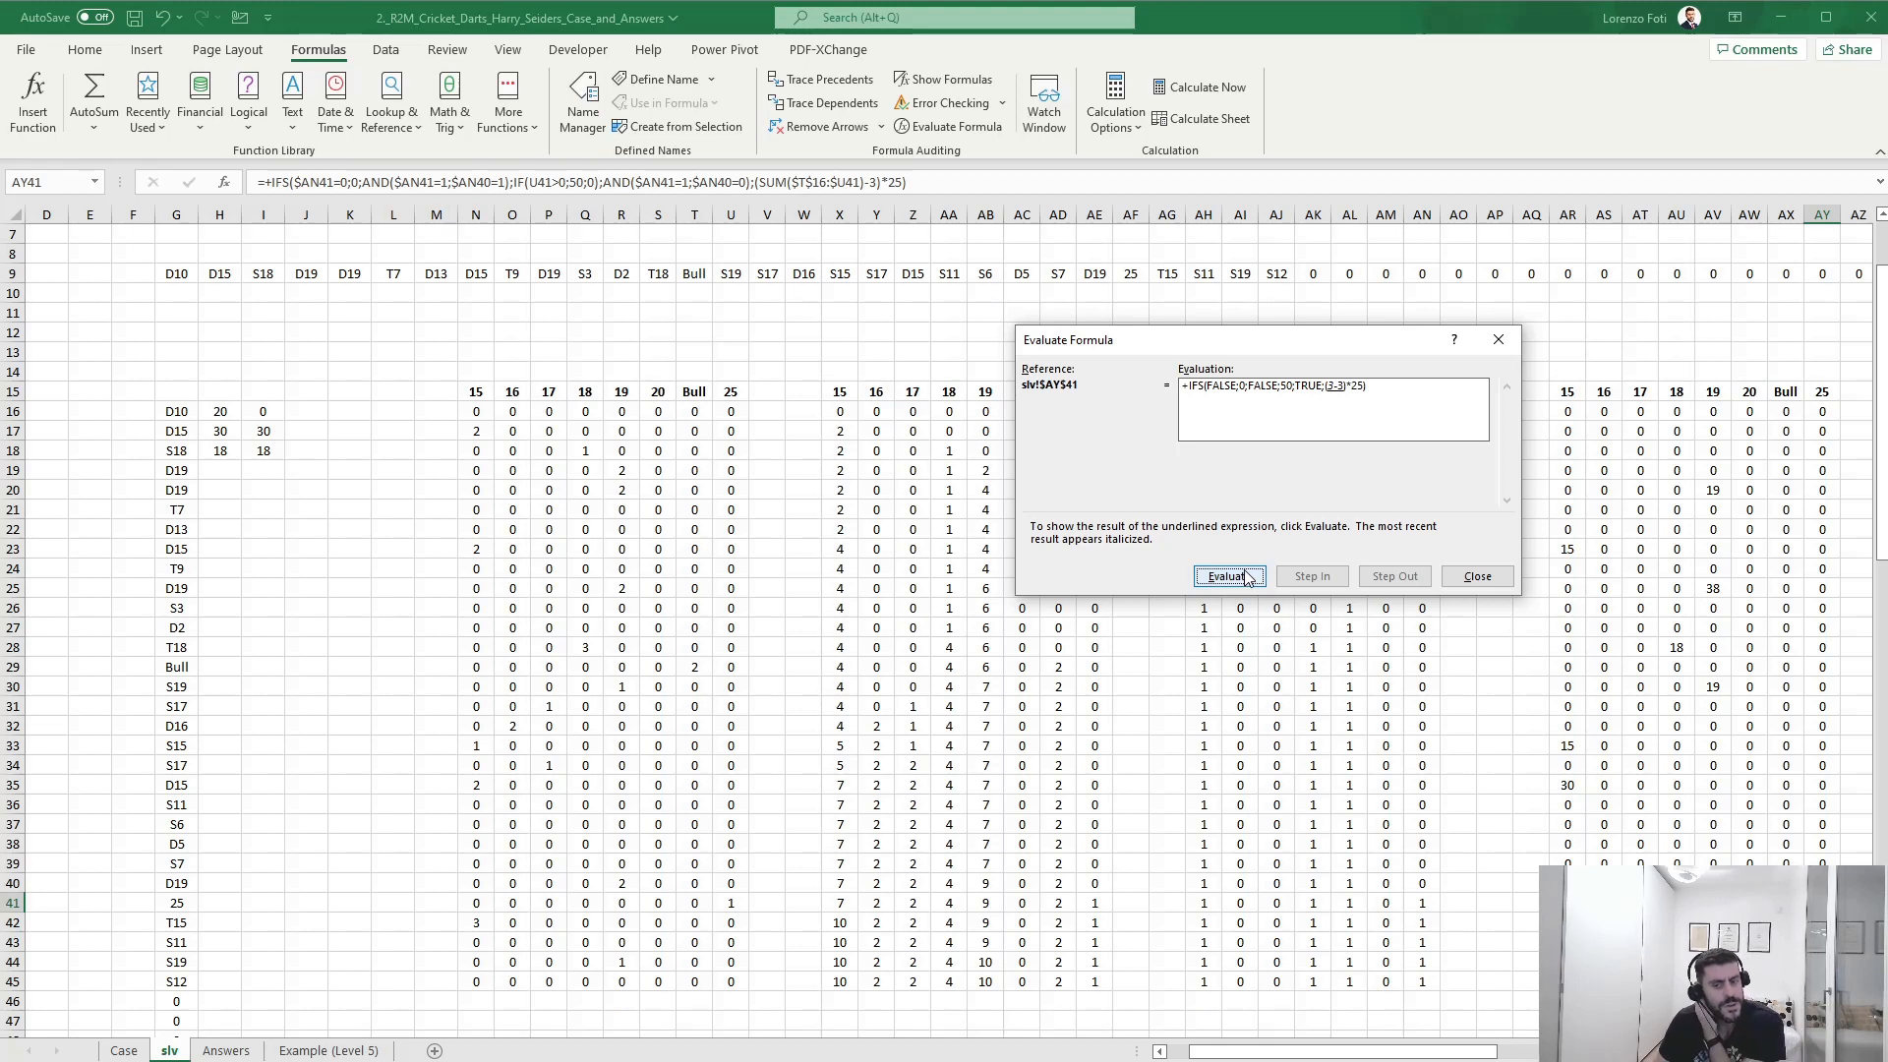
{"action": "left_click", "coordinate": [1248, 578]}
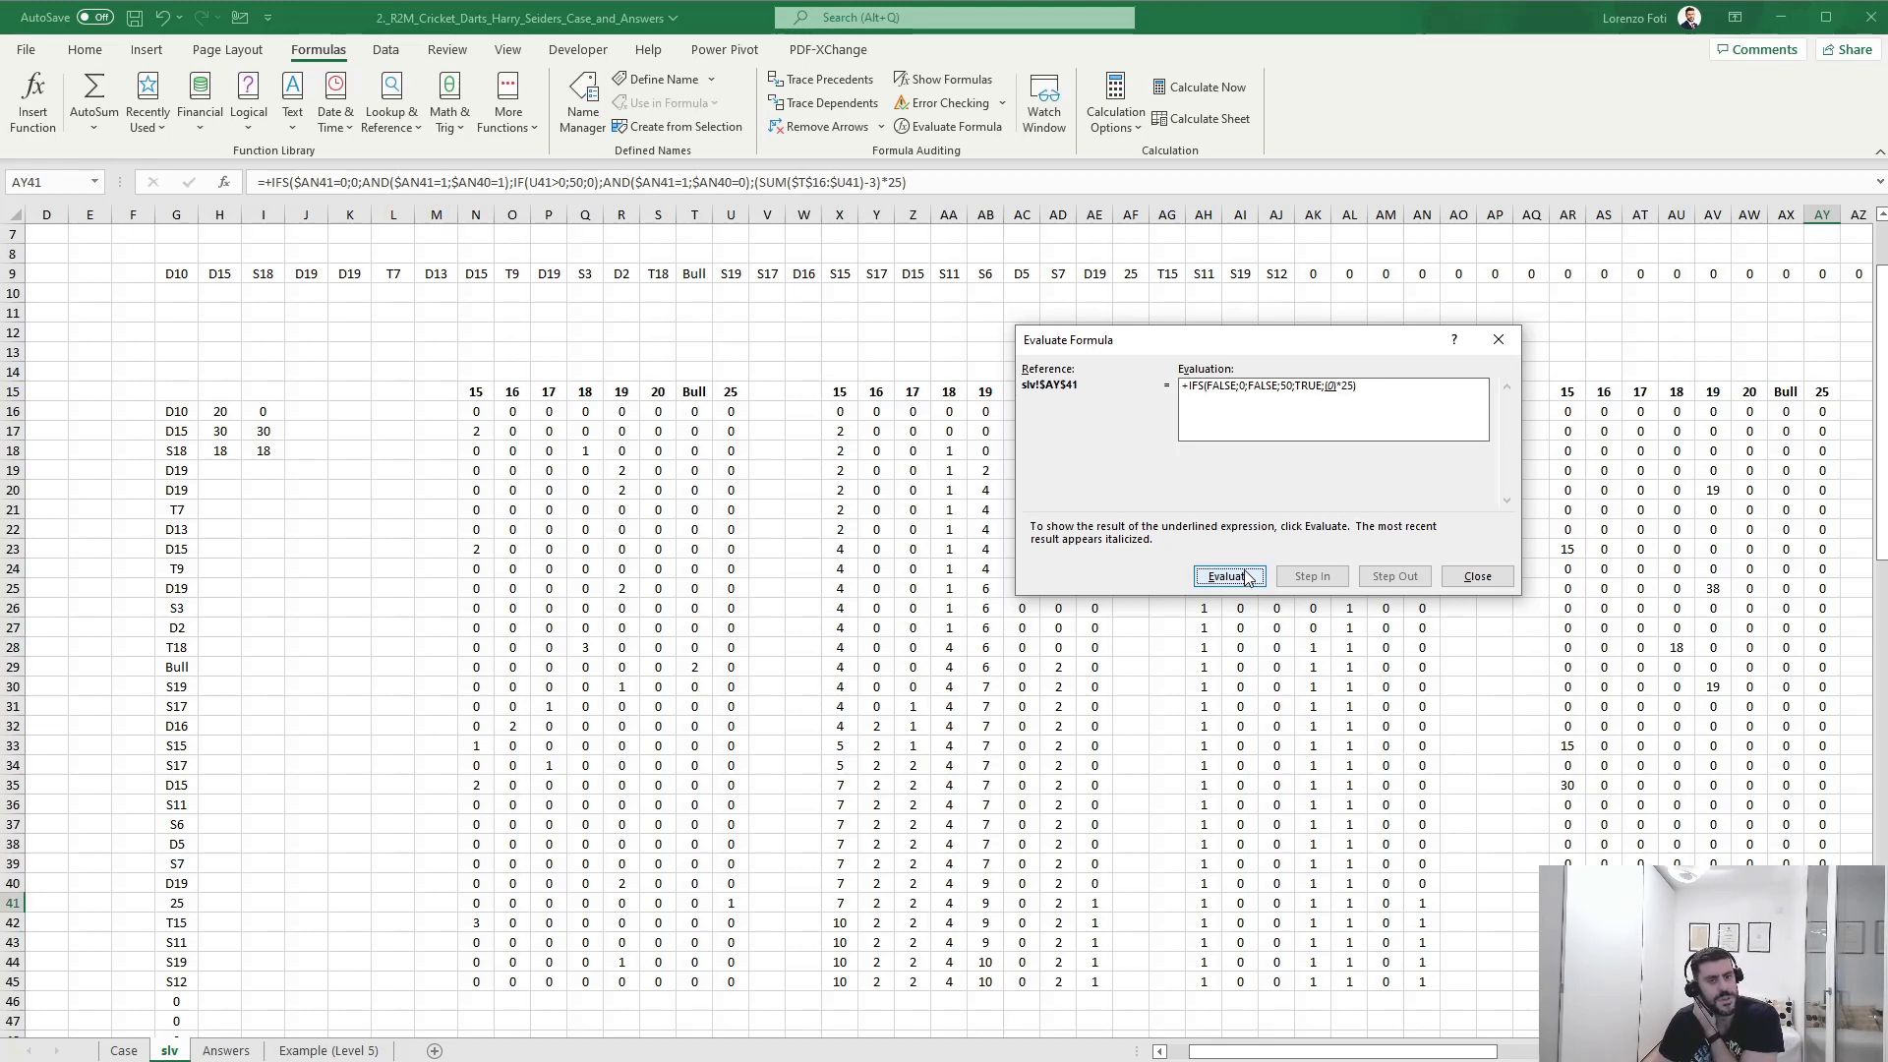
{"action": "left_click", "coordinate": [1230, 577]}
{"action": "left_click", "coordinate": [1499, 580]}
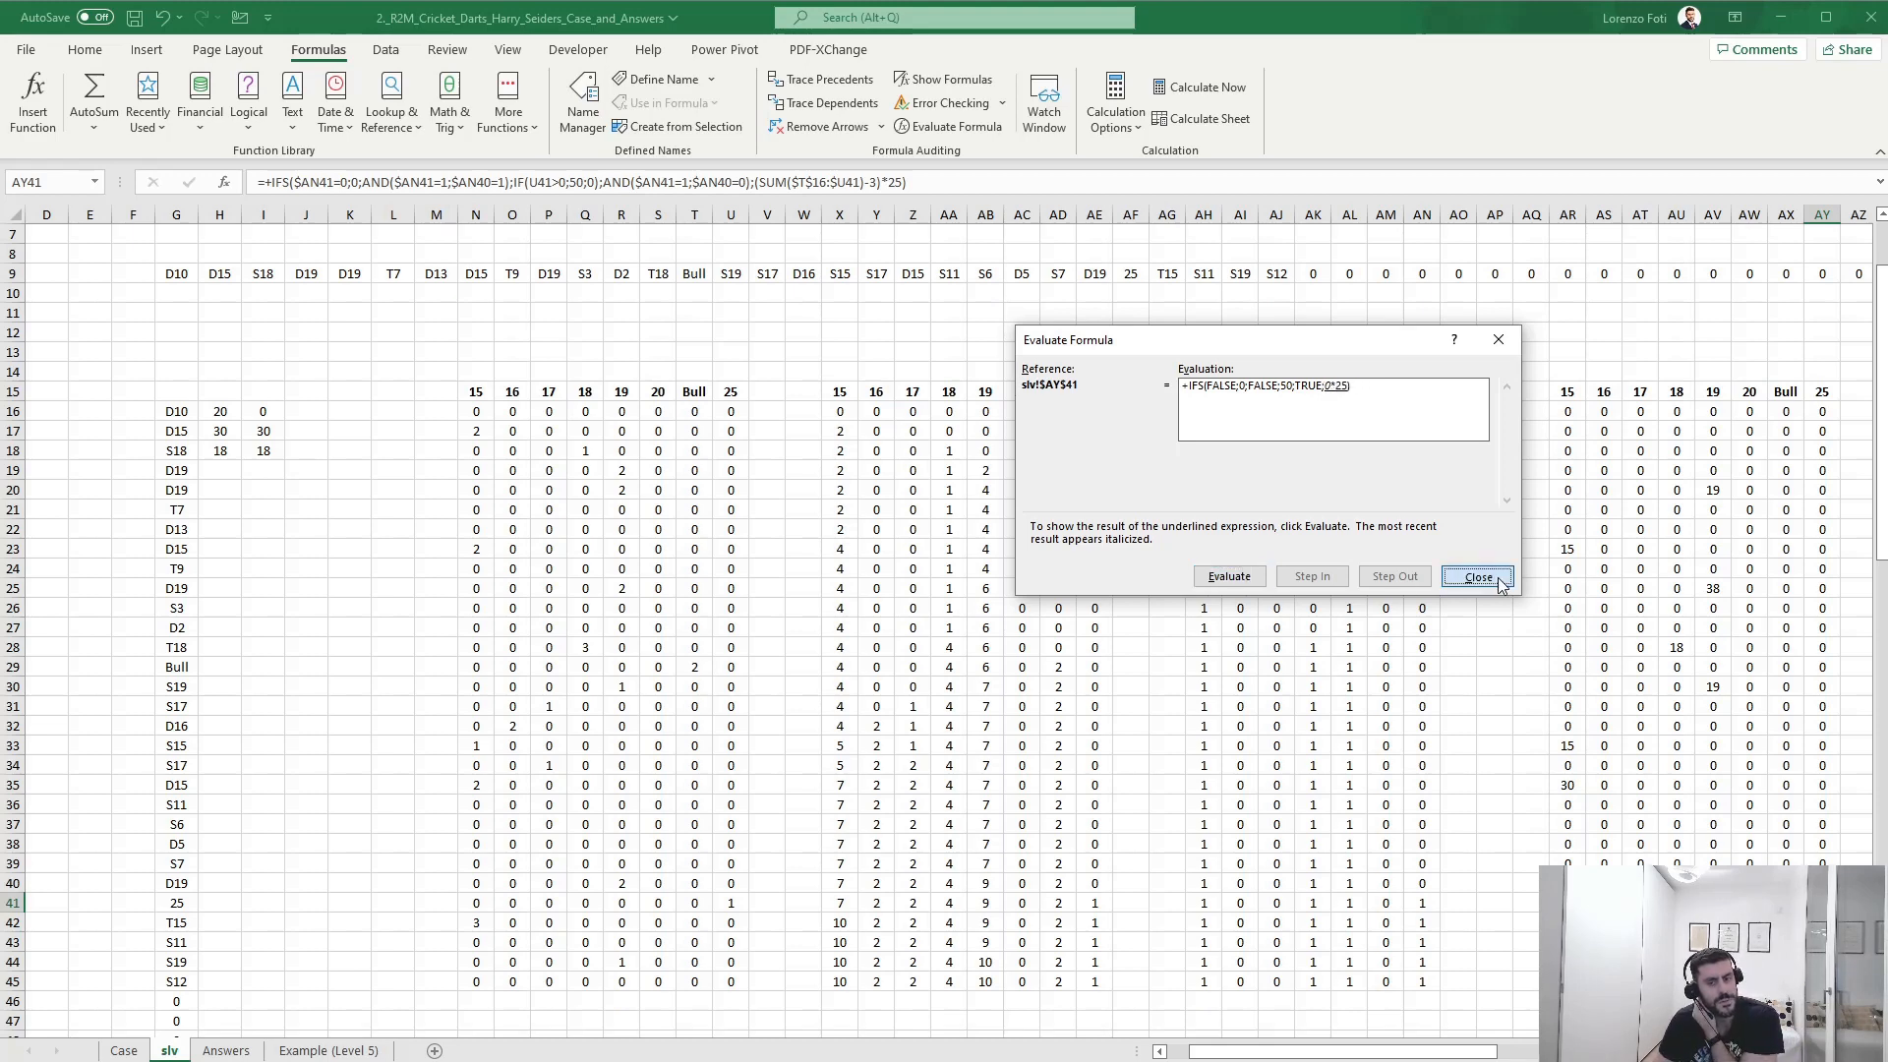
- Evaluate the Bull scoring formula in AX41 step by step through its nested SUM condition, and close the evaluation
{"action": "key", "text": "Left"}
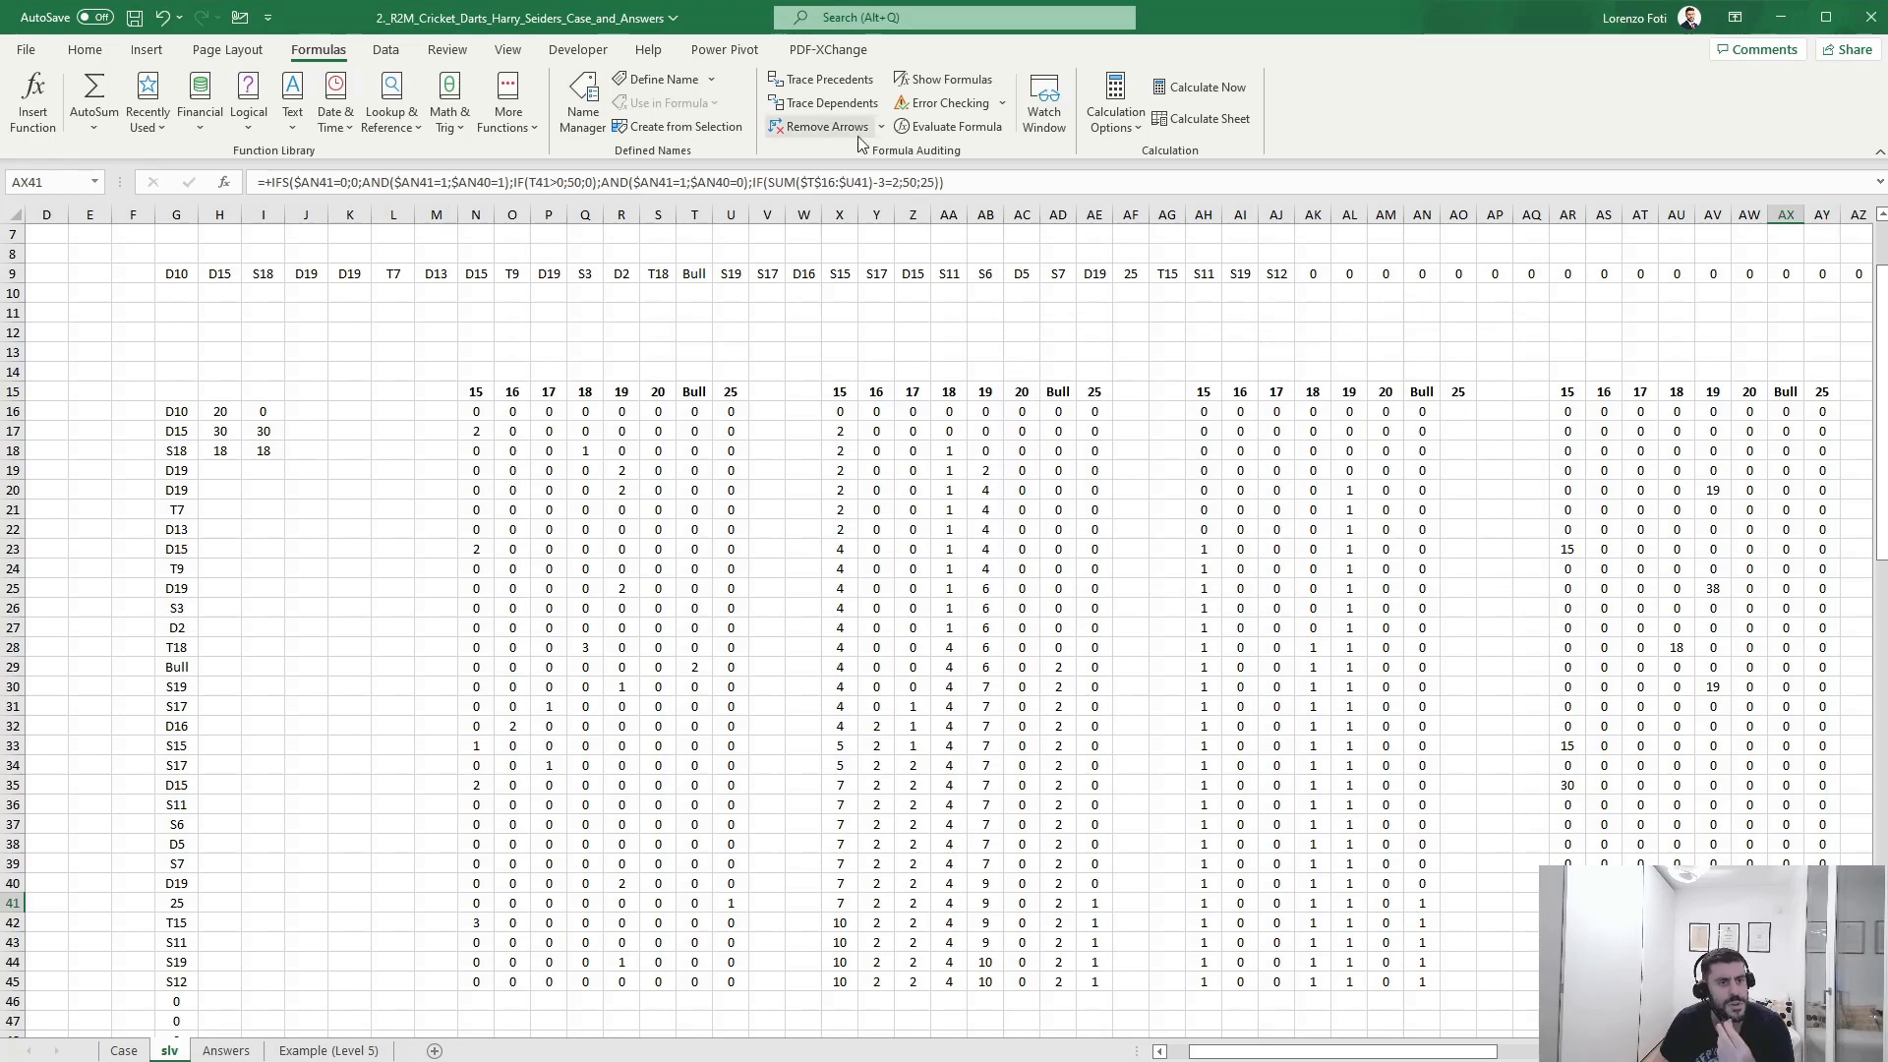
{"action": "left_click", "coordinate": [953, 128]}
{"action": "left_click", "coordinate": [1237, 578]}
{"action": "left_click", "coordinate": [1237, 578]}
{"action": "left_click", "coordinate": [1239, 579]}
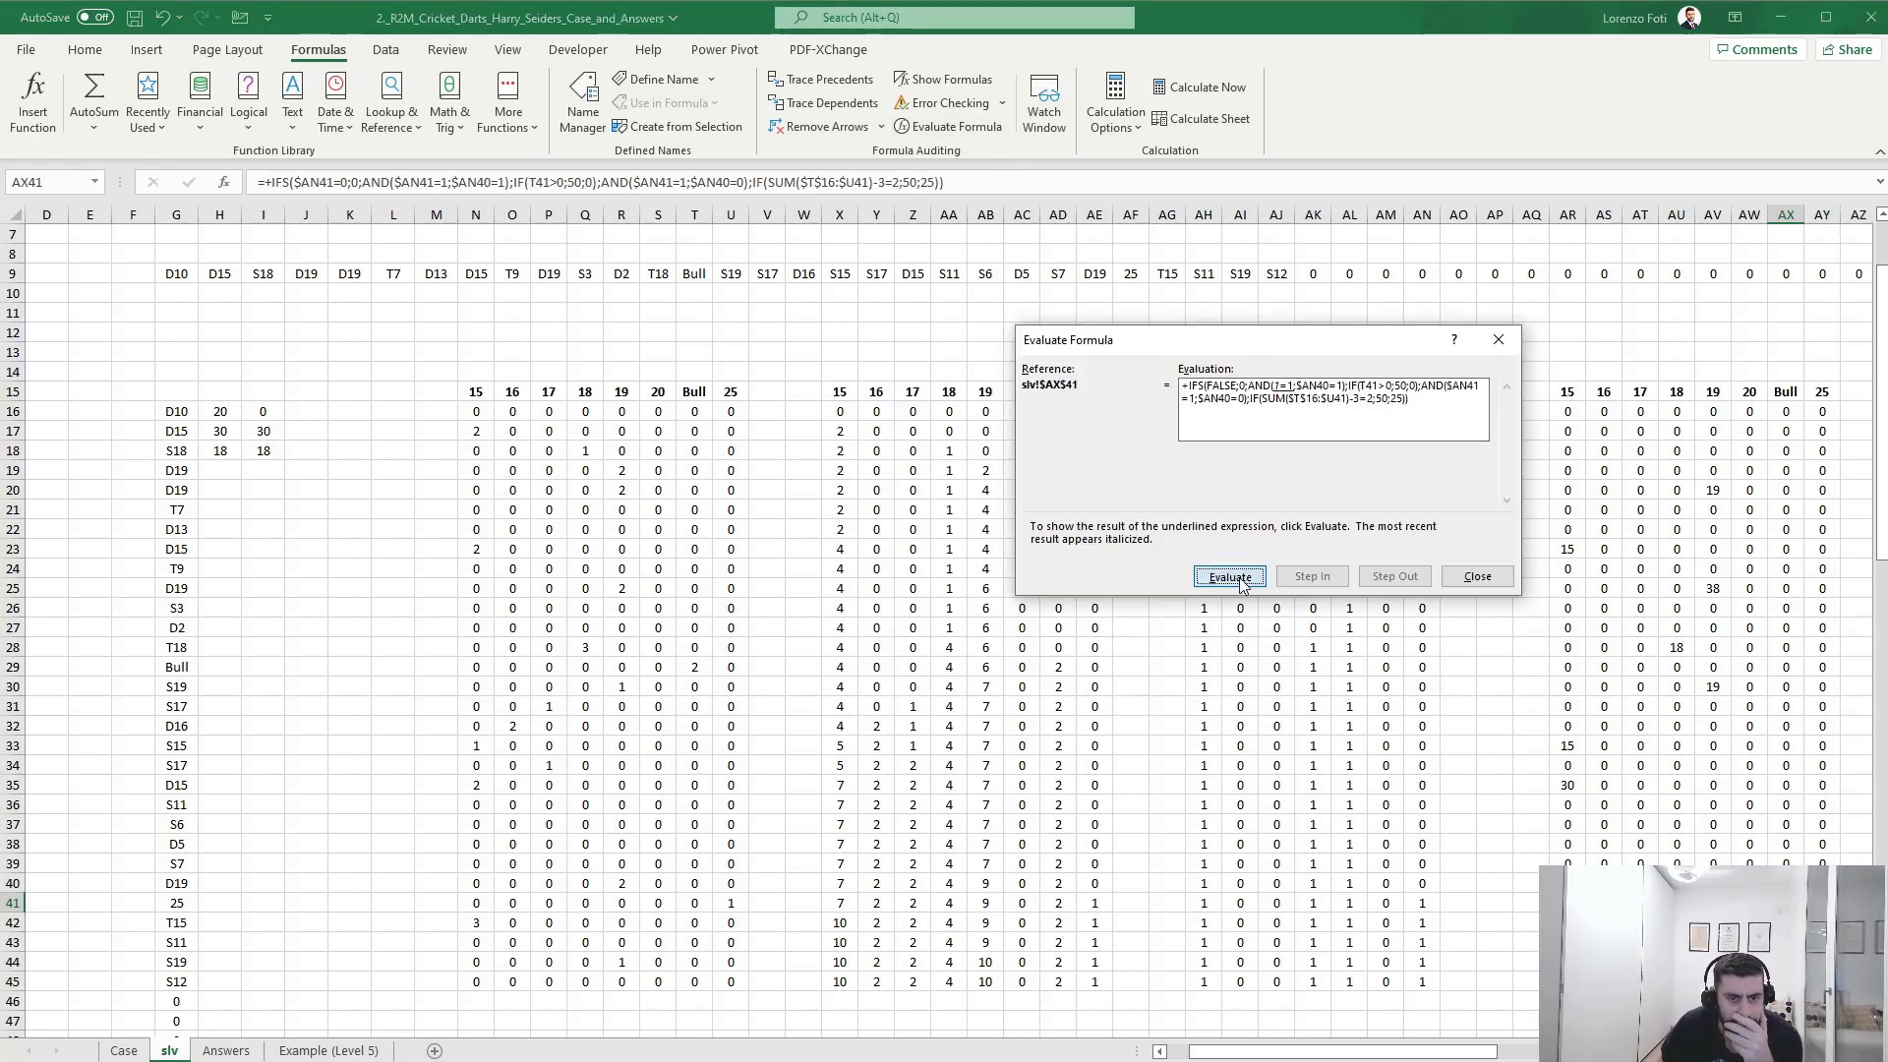
{"action": "left_click", "coordinate": [1240, 579]}
{"action": "left_click", "coordinate": [1241, 579]}
{"action": "left_click", "coordinate": [1241, 580]}
{"action": "left_click", "coordinate": [1241, 580]}
{"action": "left_click", "coordinate": [1241, 580]}
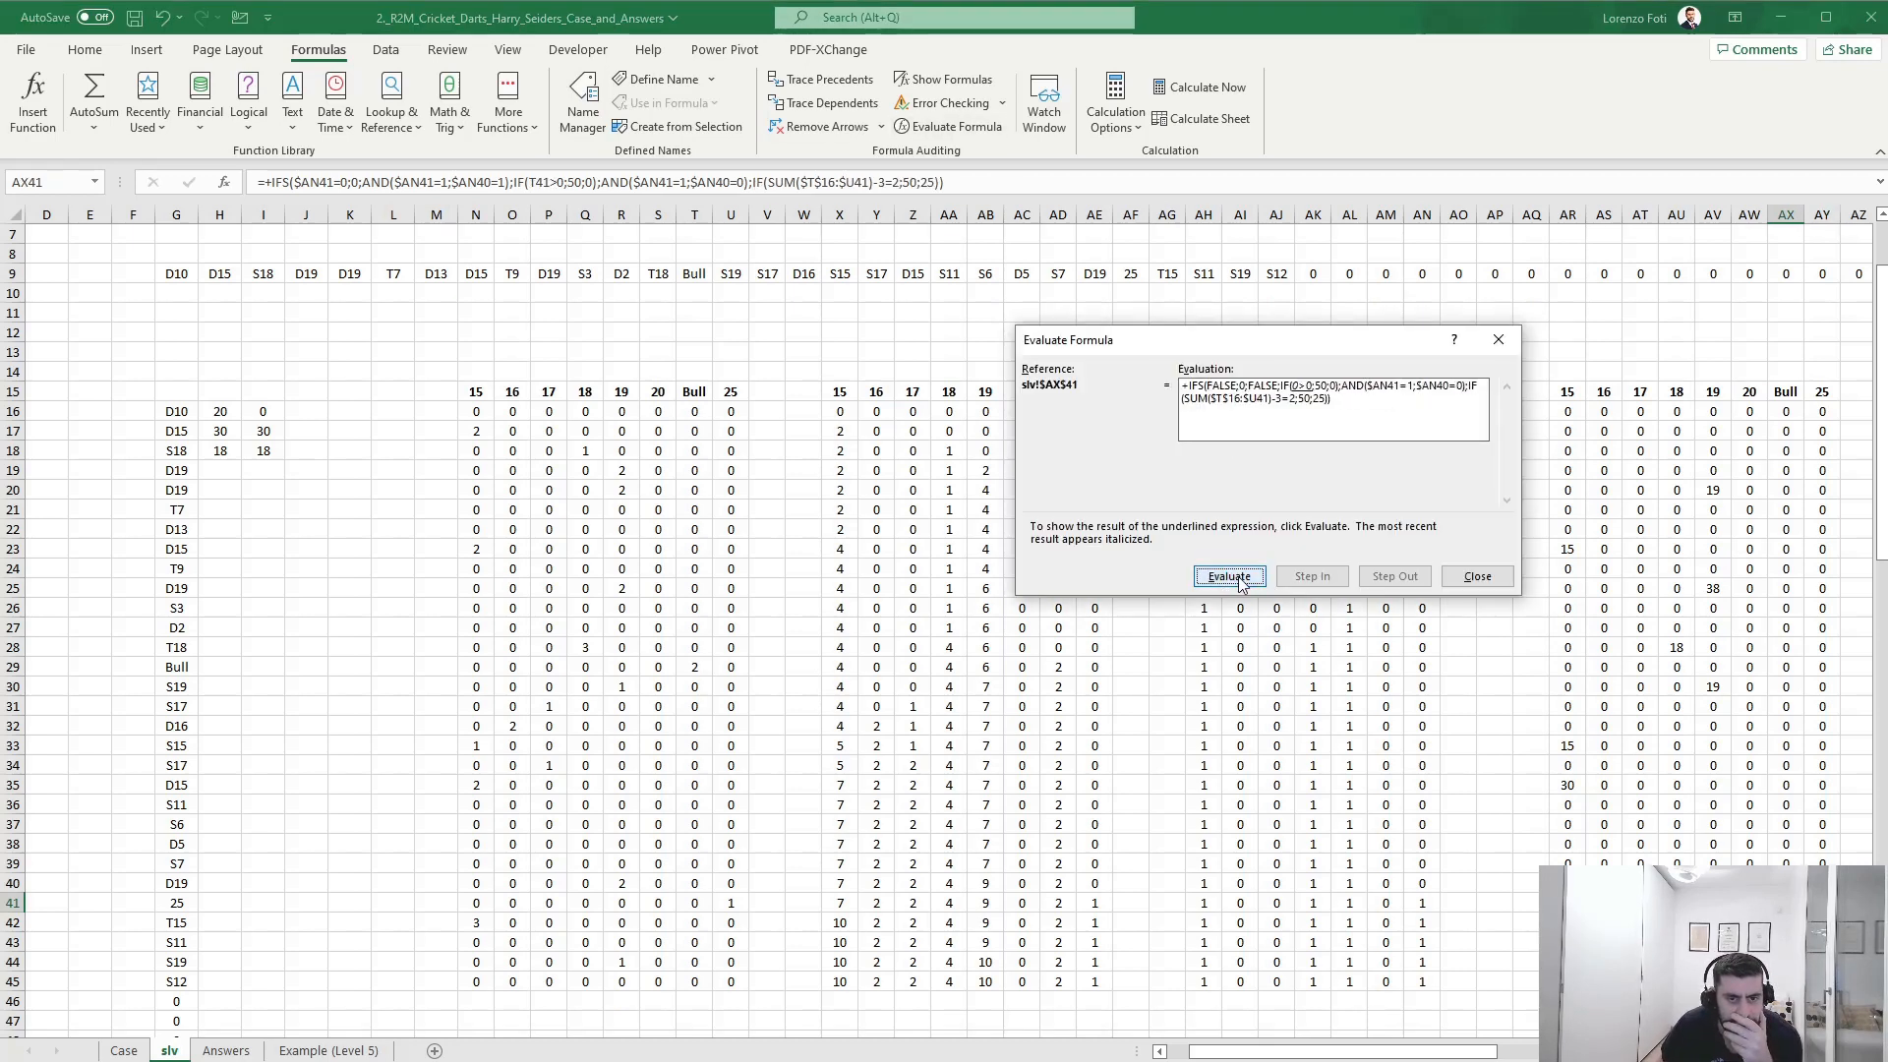
{"action": "left_click", "coordinate": [1241, 579]}
{"action": "left_click", "coordinate": [1241, 579]}
{"action": "left_click", "coordinate": [1241, 579]}
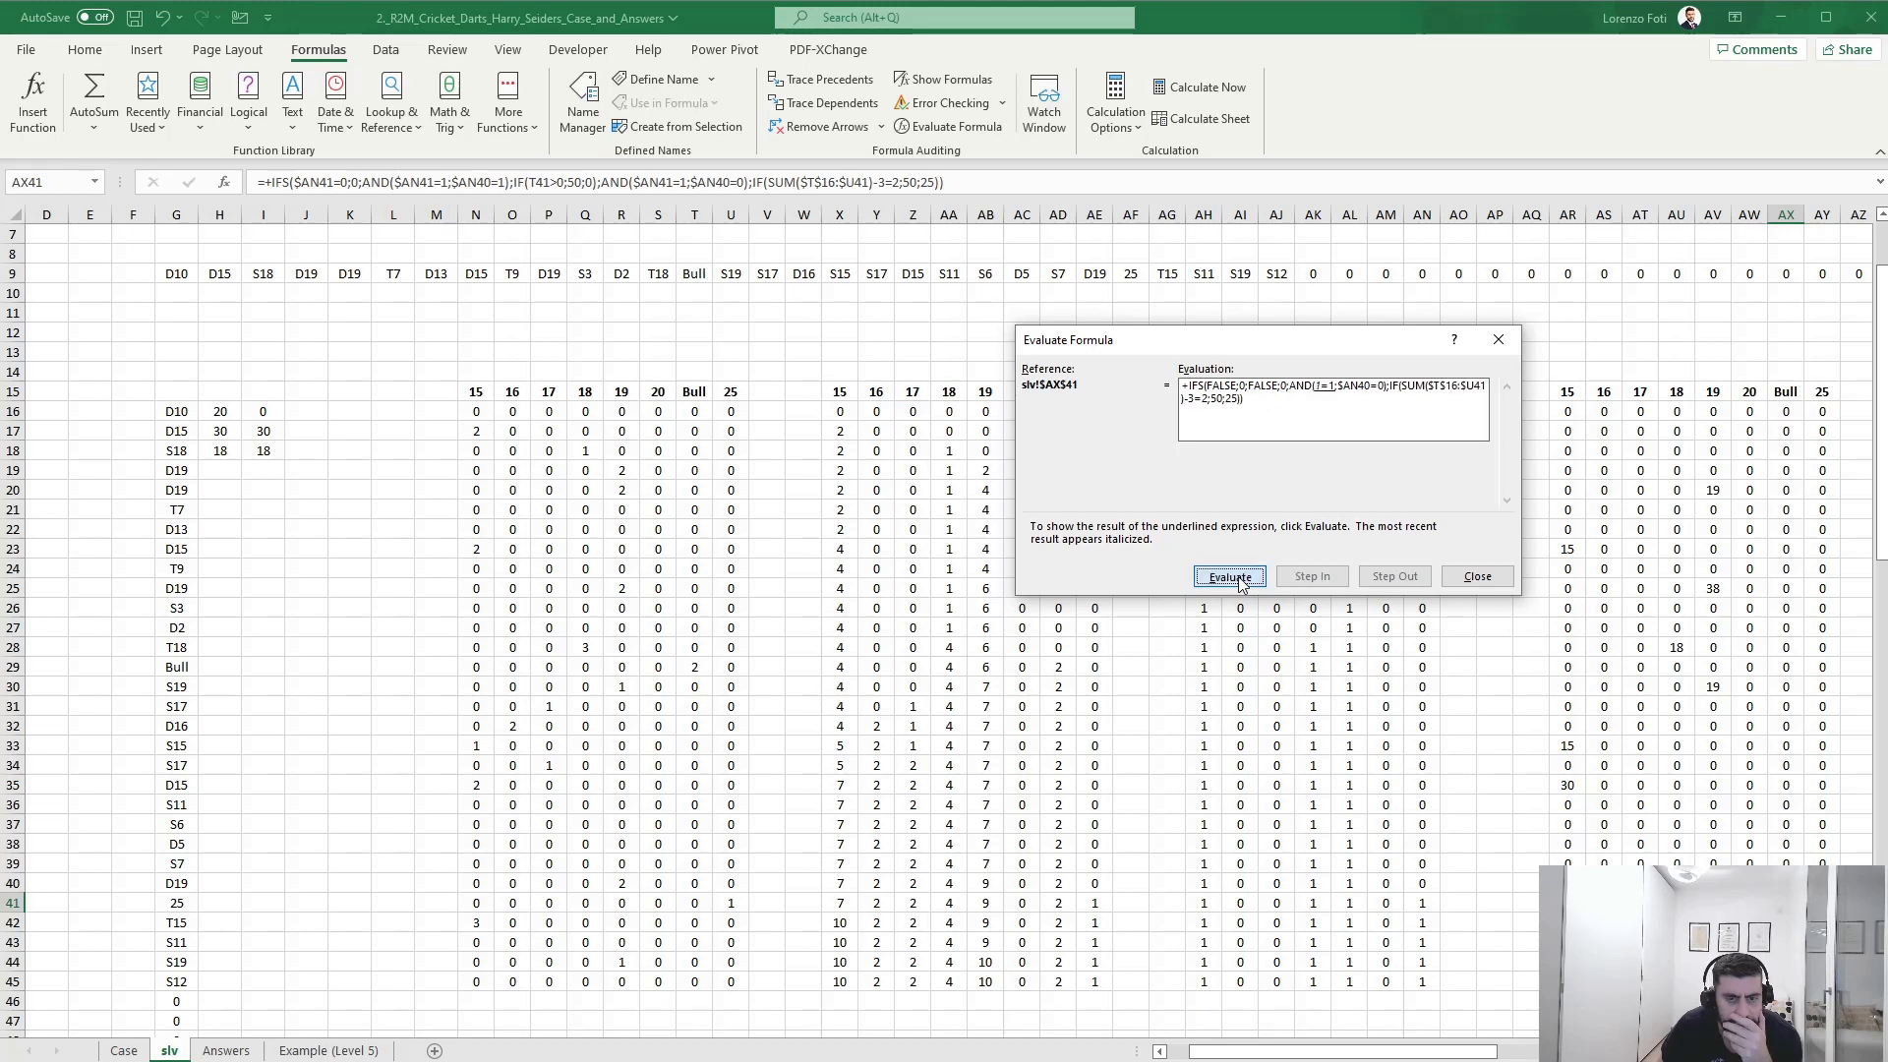
{"action": "left_click", "coordinate": [1241, 579]}
{"action": "left_click", "coordinate": [1240, 579]}
{"action": "left_click", "coordinate": [1241, 579]}
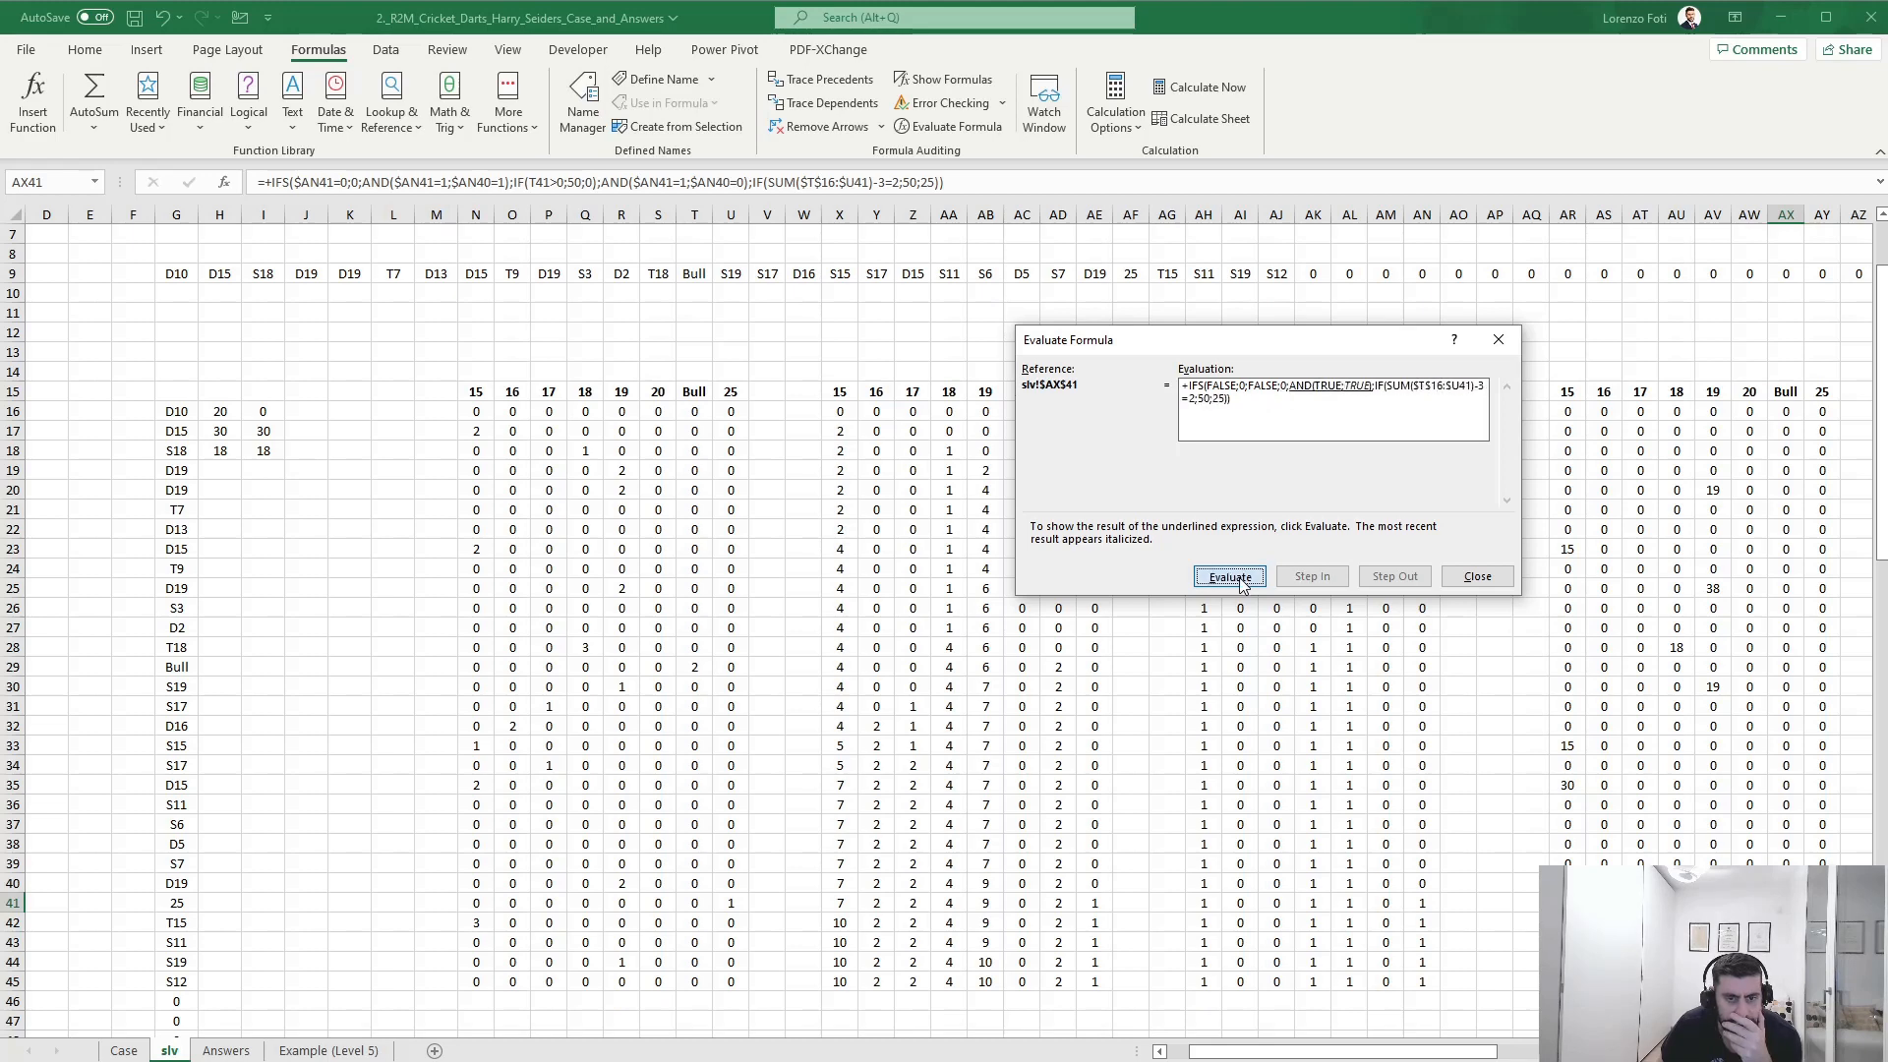
{"action": "left_click", "coordinate": [1241, 579]}
{"action": "left_click", "coordinate": [1241, 579]}
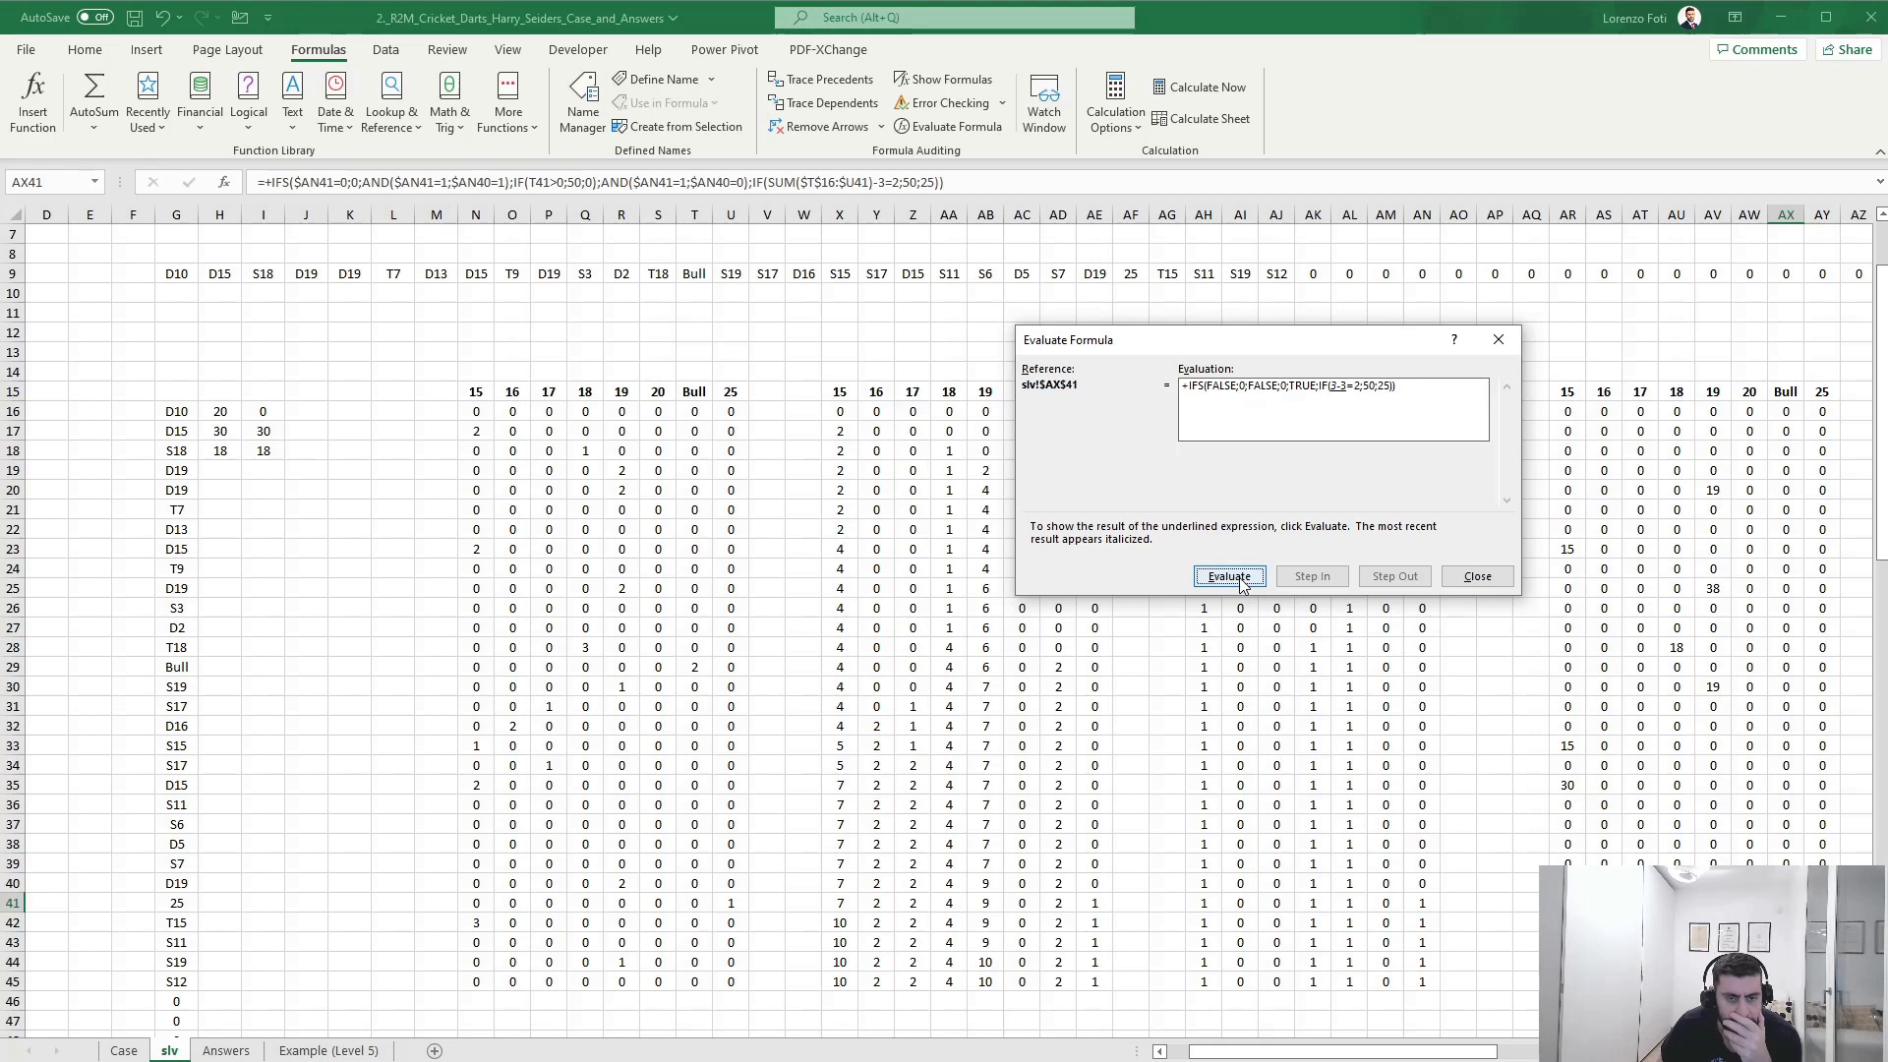
{"action": "left_click", "coordinate": [1241, 579]}
{"action": "left_click", "coordinate": [1241, 579]}
{"action": "left_click", "coordinate": [1477, 576]}
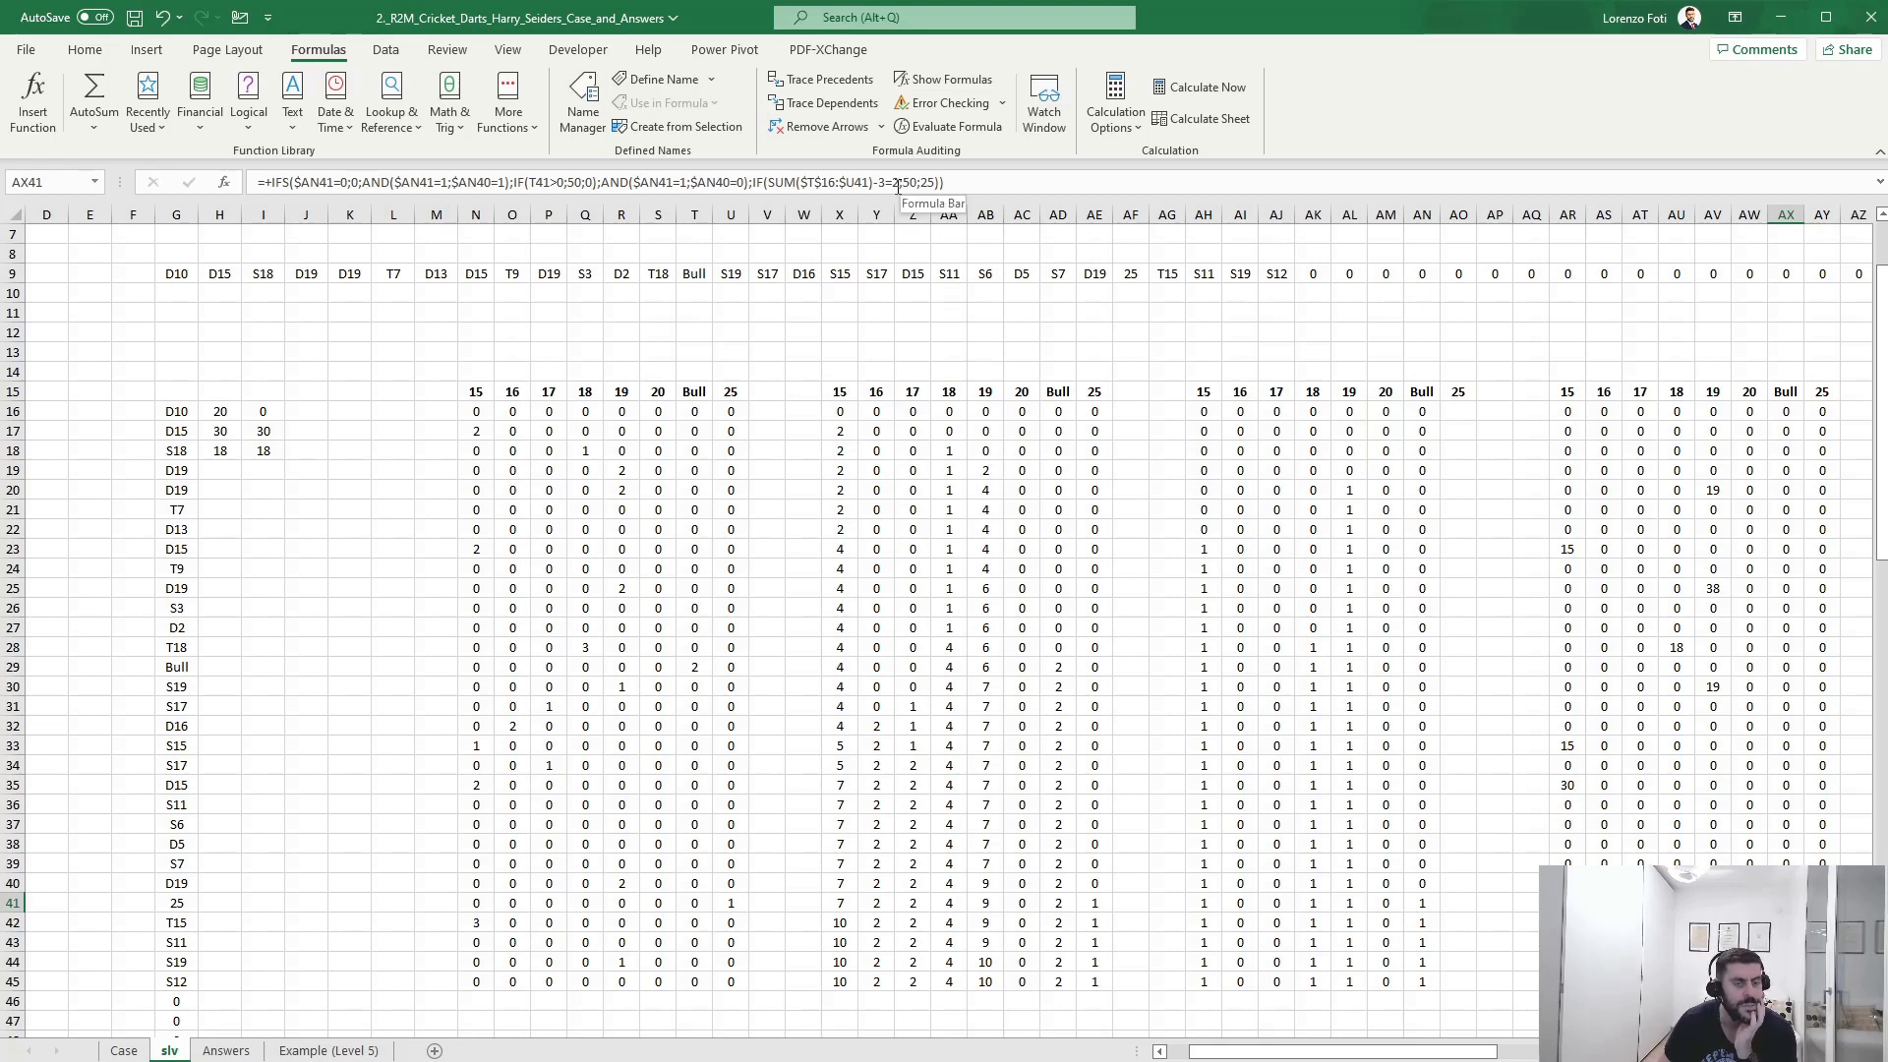
- Change the nested IF in AX41 to an IFS returning 50 when SUM($T$16:$U41)-3 equals 2, 25 when it equals 1, and otherwise 0
{"action": "left_click", "coordinate": [765, 183]}
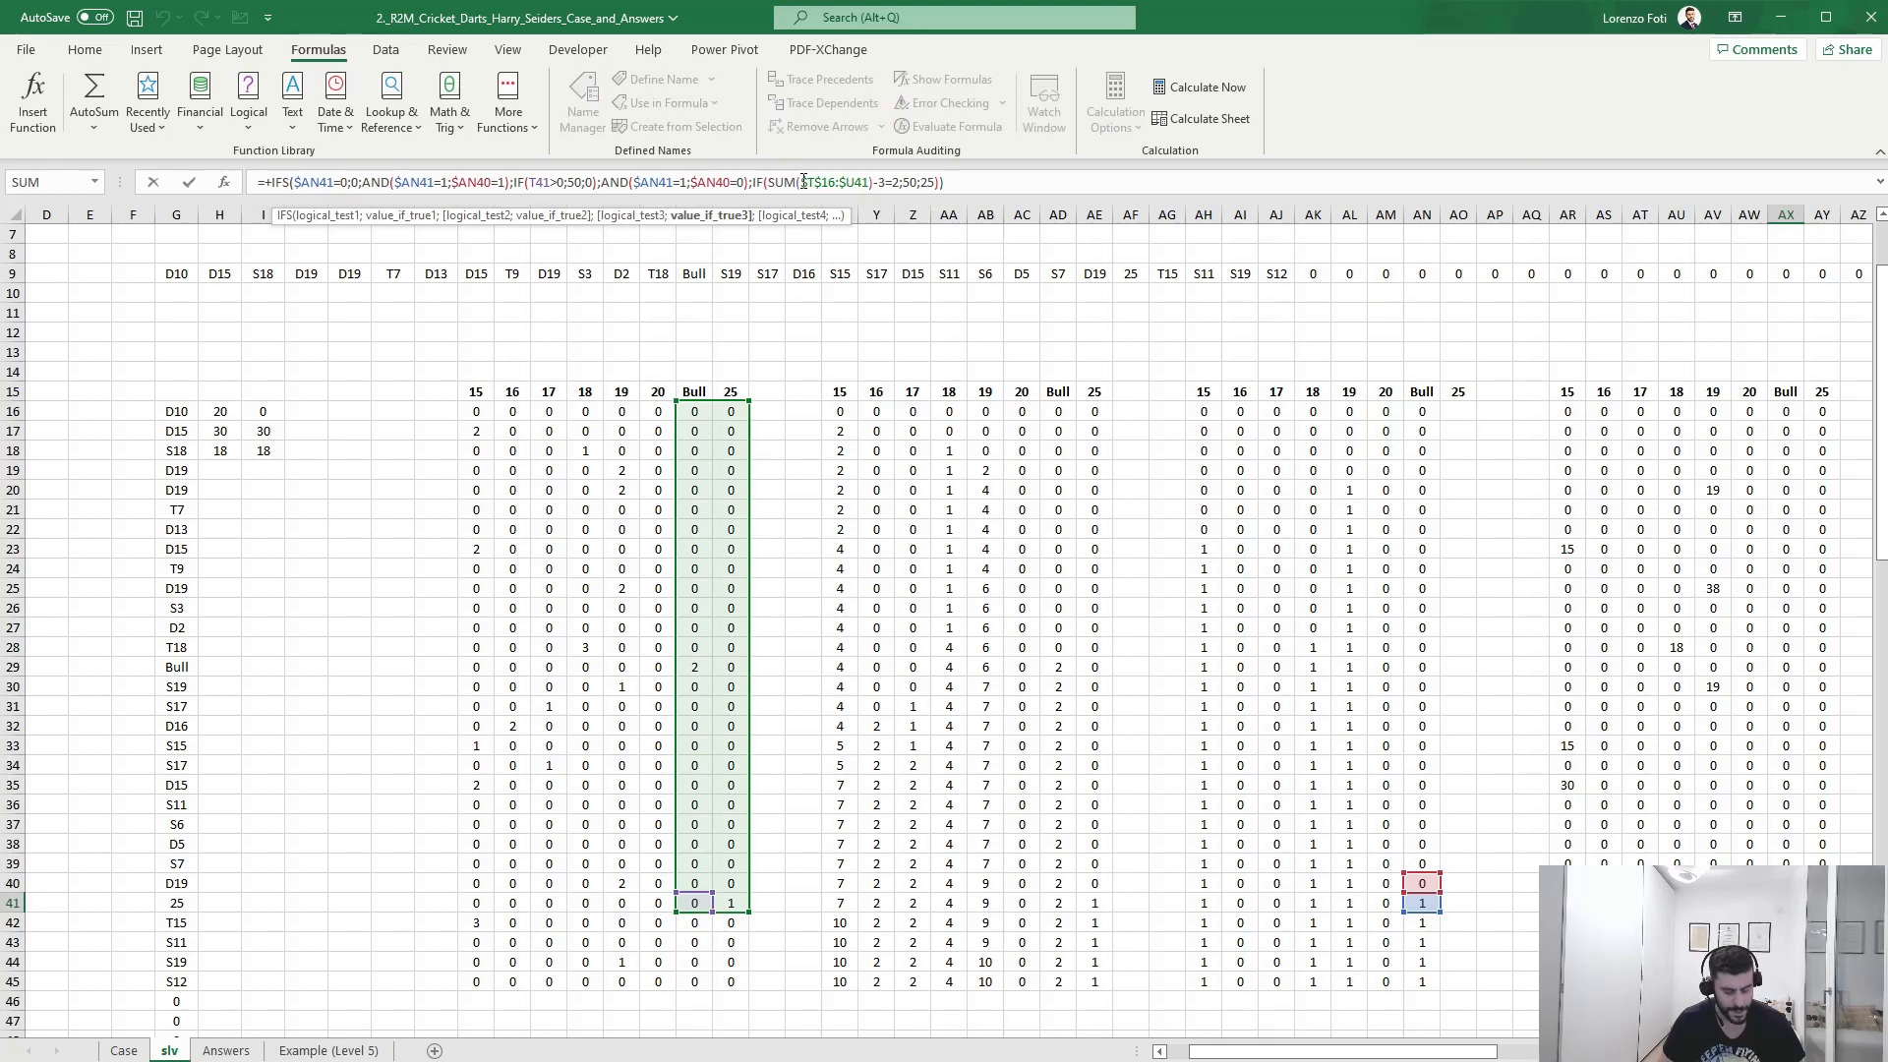
{"action": "type", "text": "s"}
{"action": "left_click", "coordinate": [901, 182]}
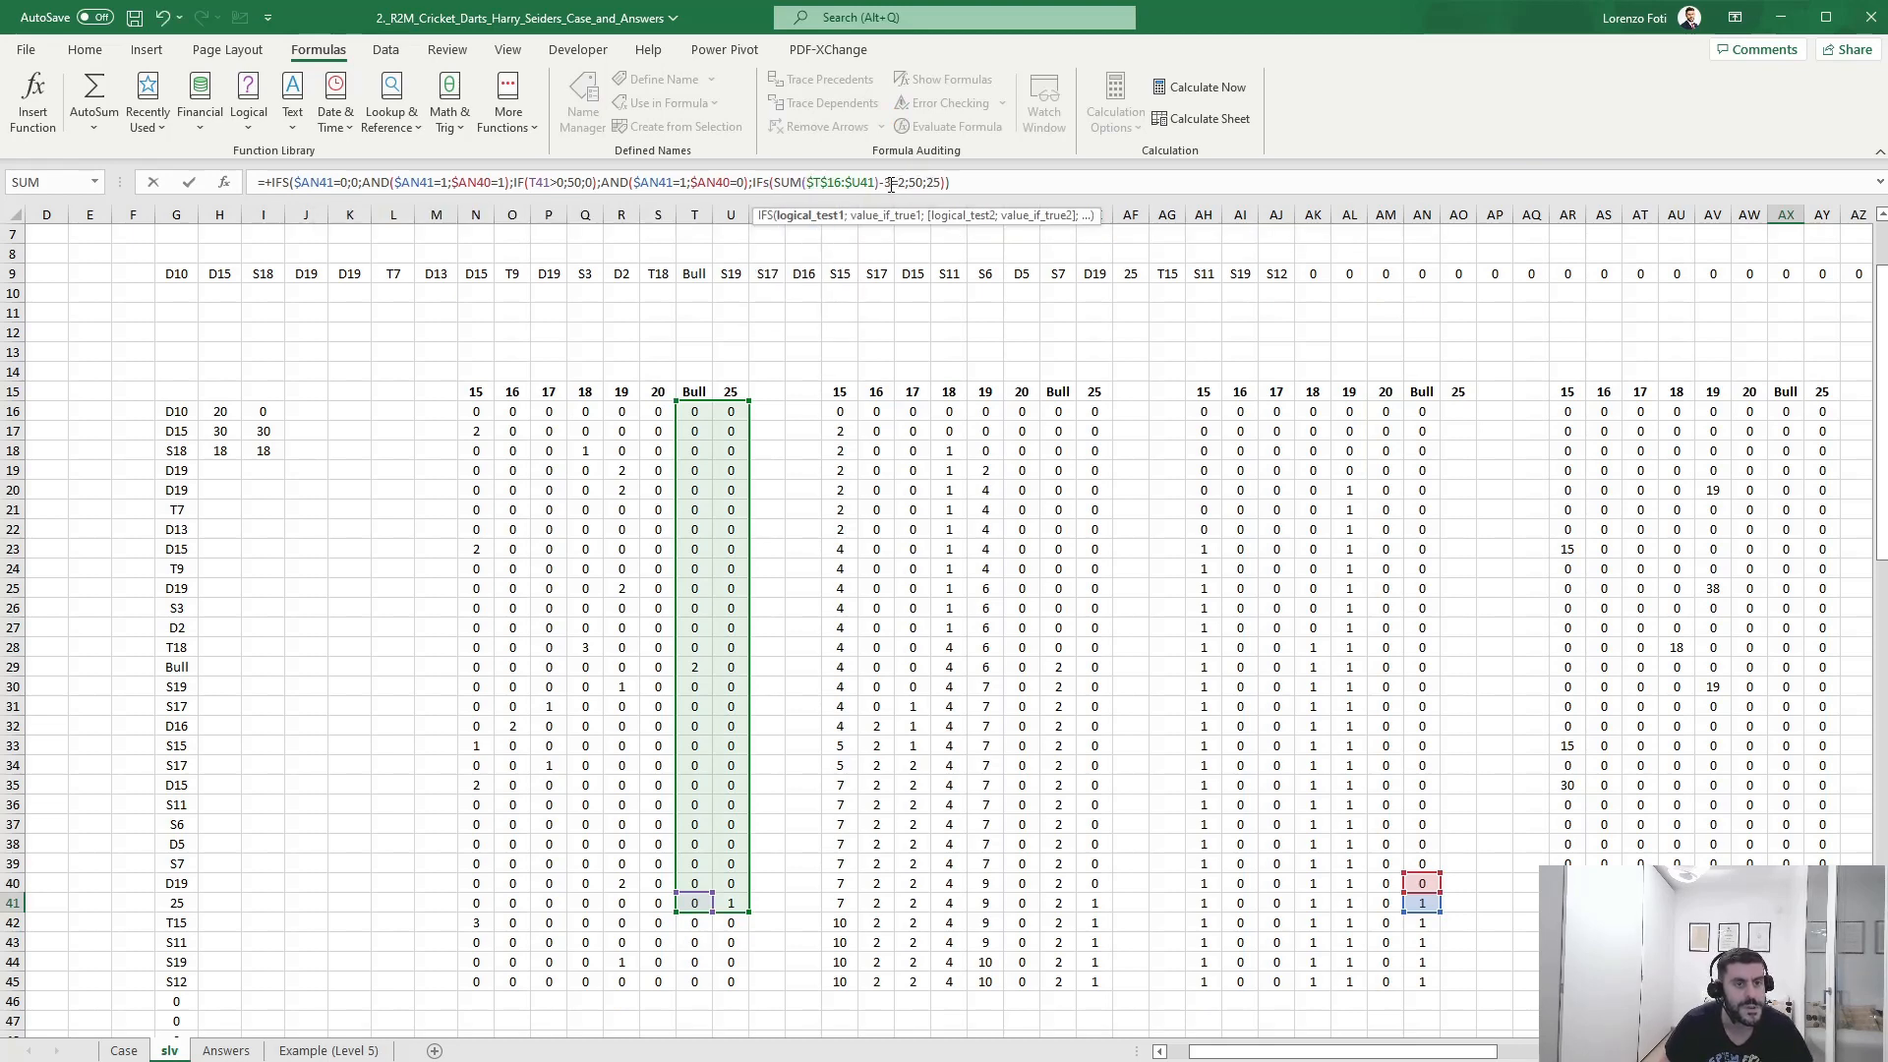
{"action": "left_click_drag", "start_coordinate": [890, 182], "coordinate": [773, 182]}
{"action": "key", "text": "ctrl+c"}
{"action": "left_click", "coordinate": [928, 183]}
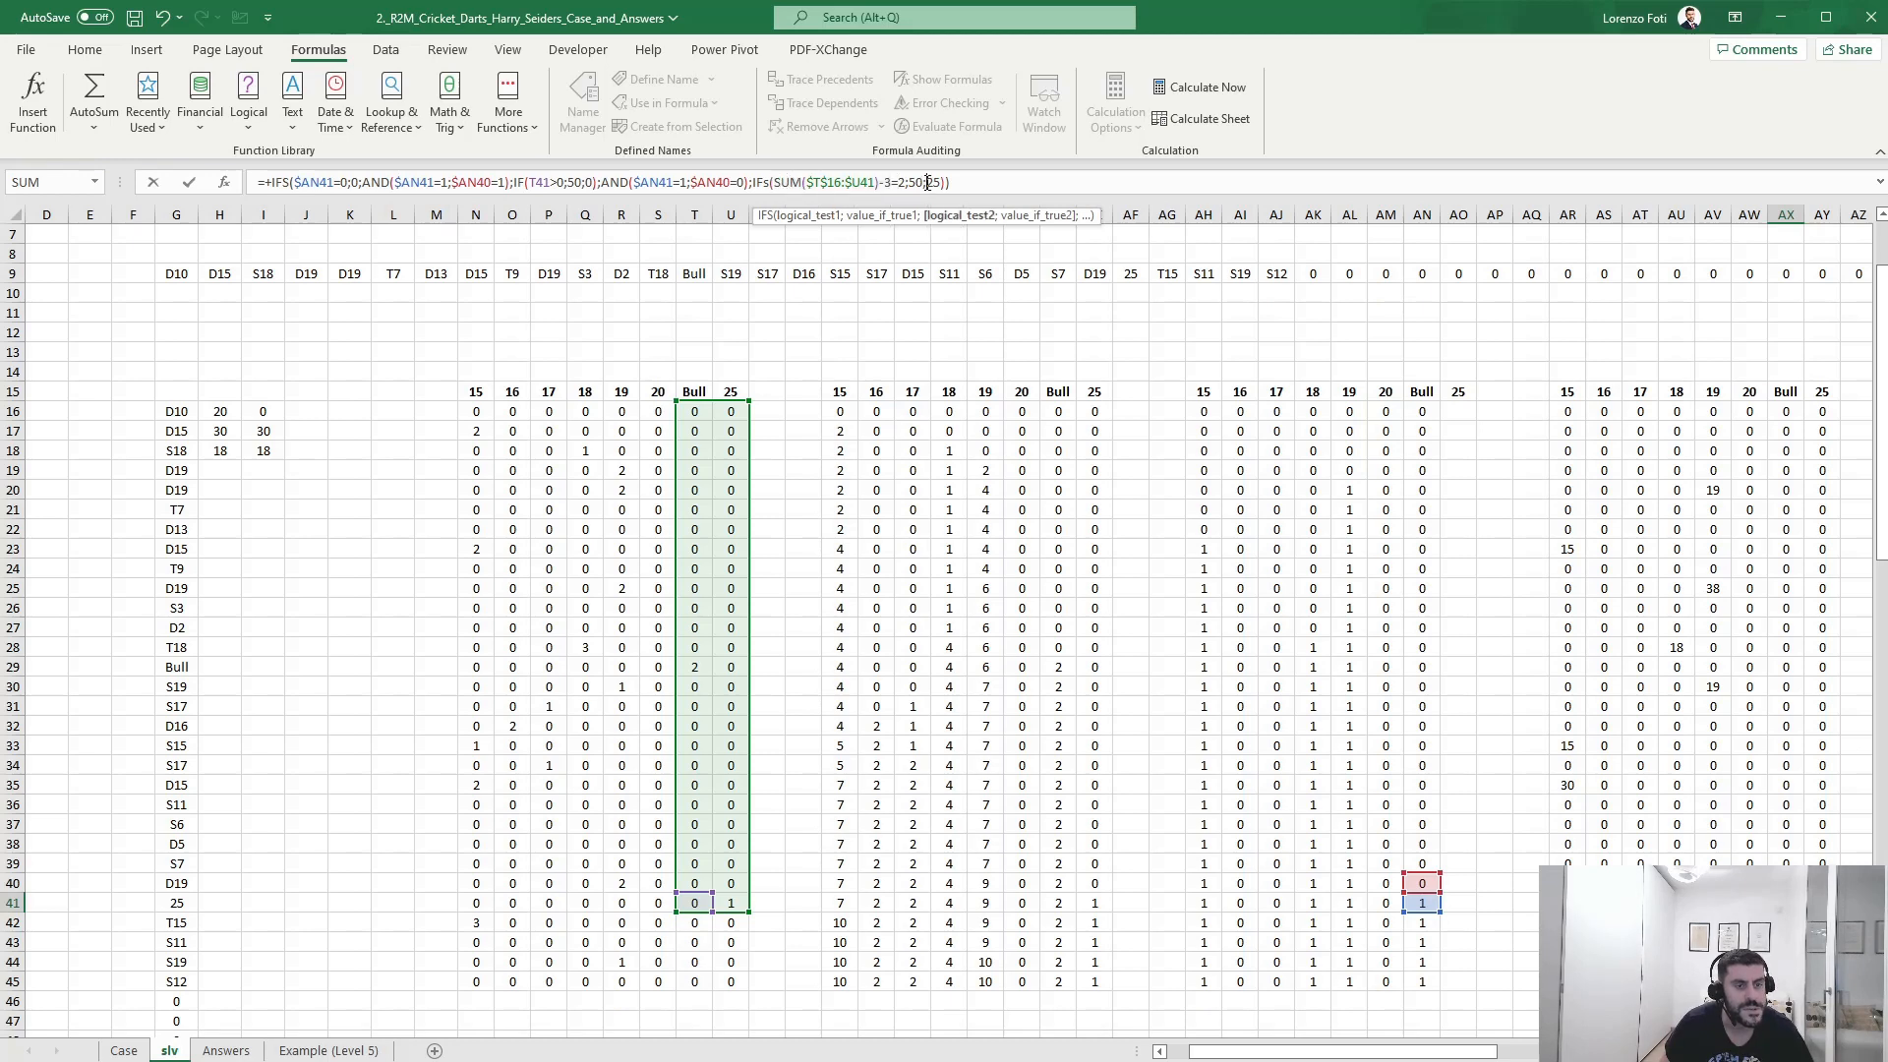
{"action": "key", "text": "ctrl+v"}
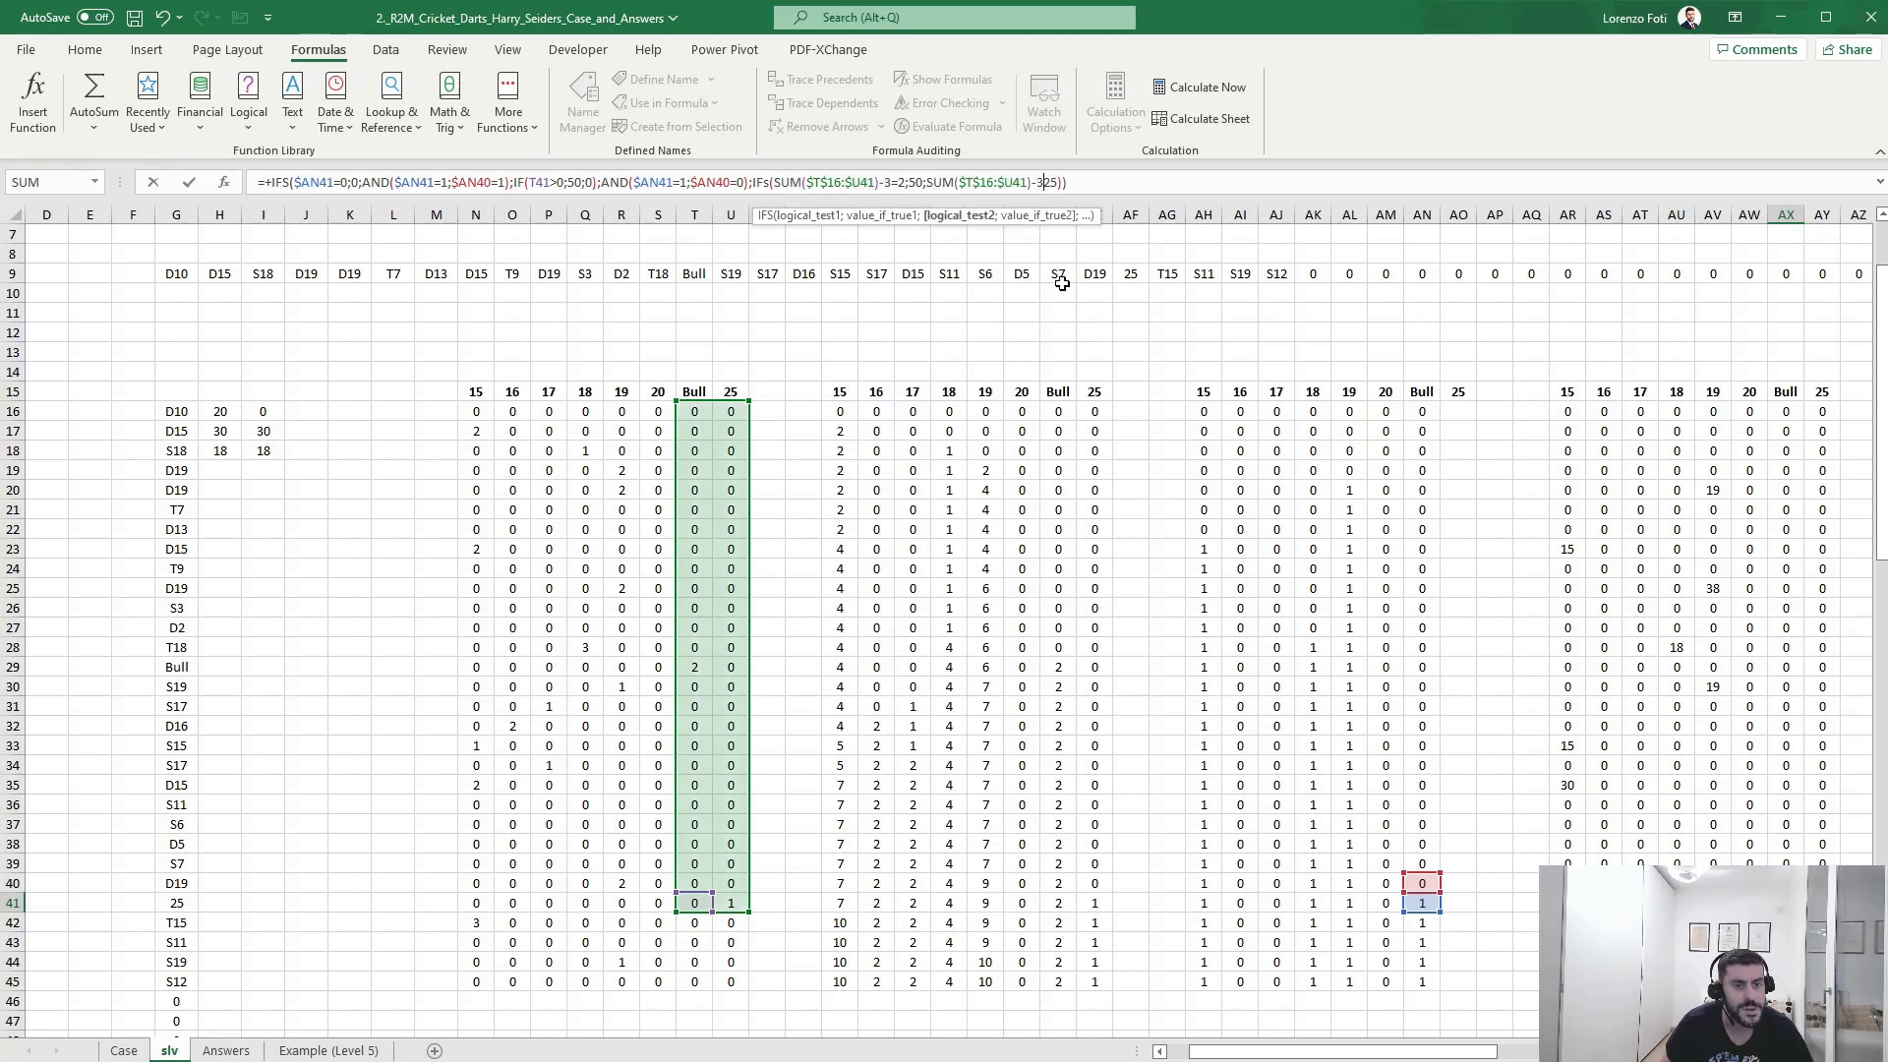
{"action": "type", "text": "=1"}
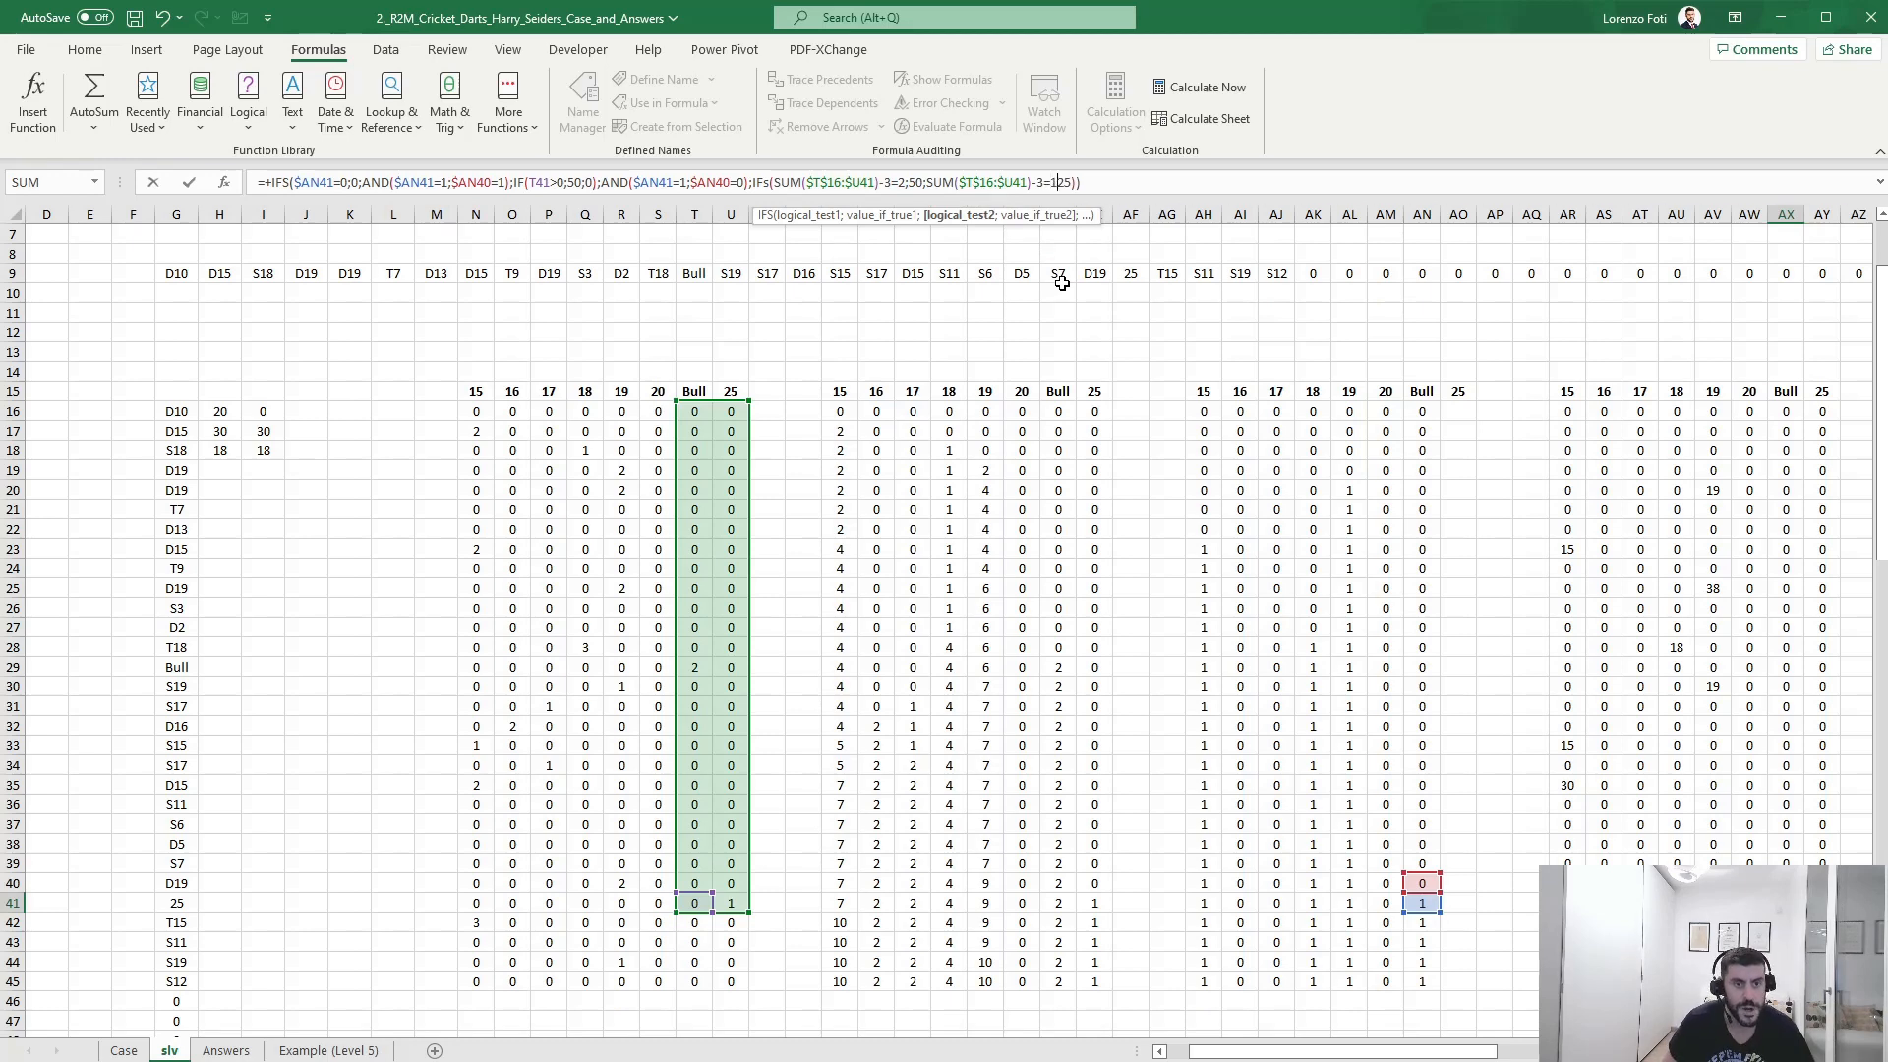
{"action": "type", "text": ";"}
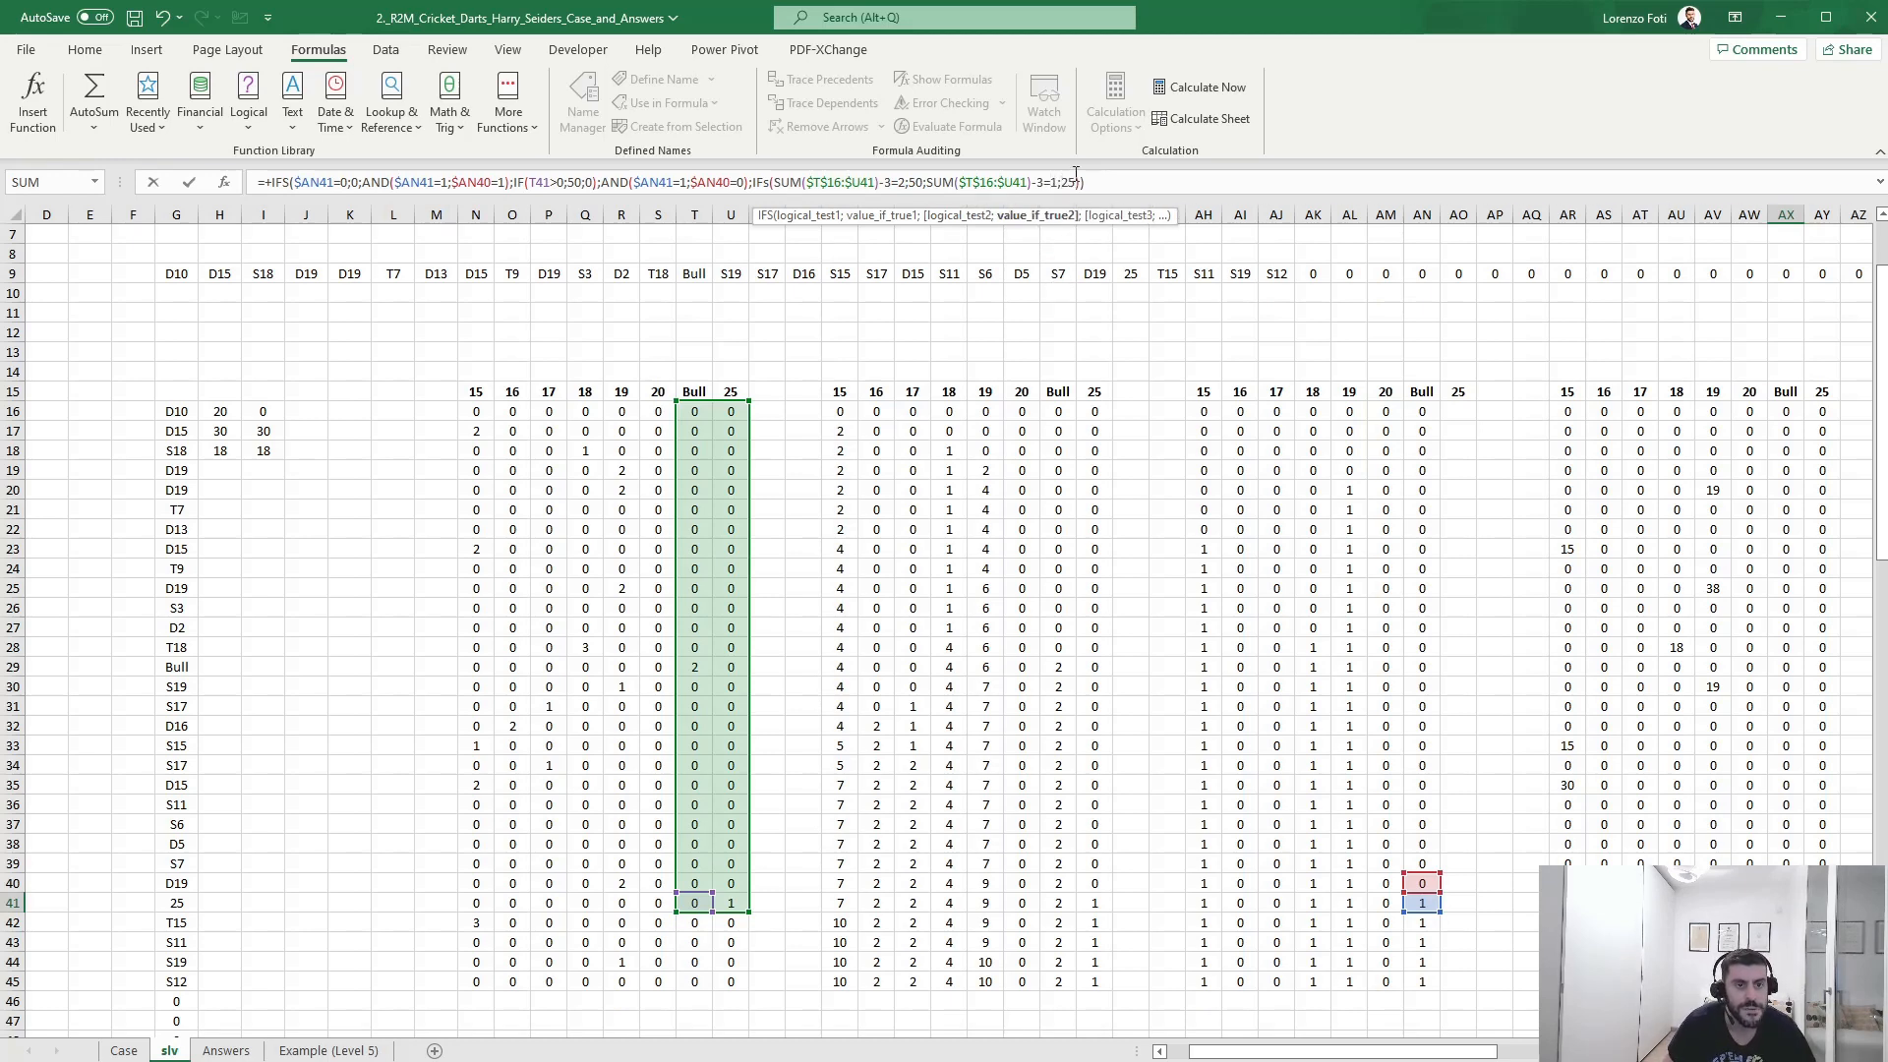
{"action": "type", "text": ";true;"}
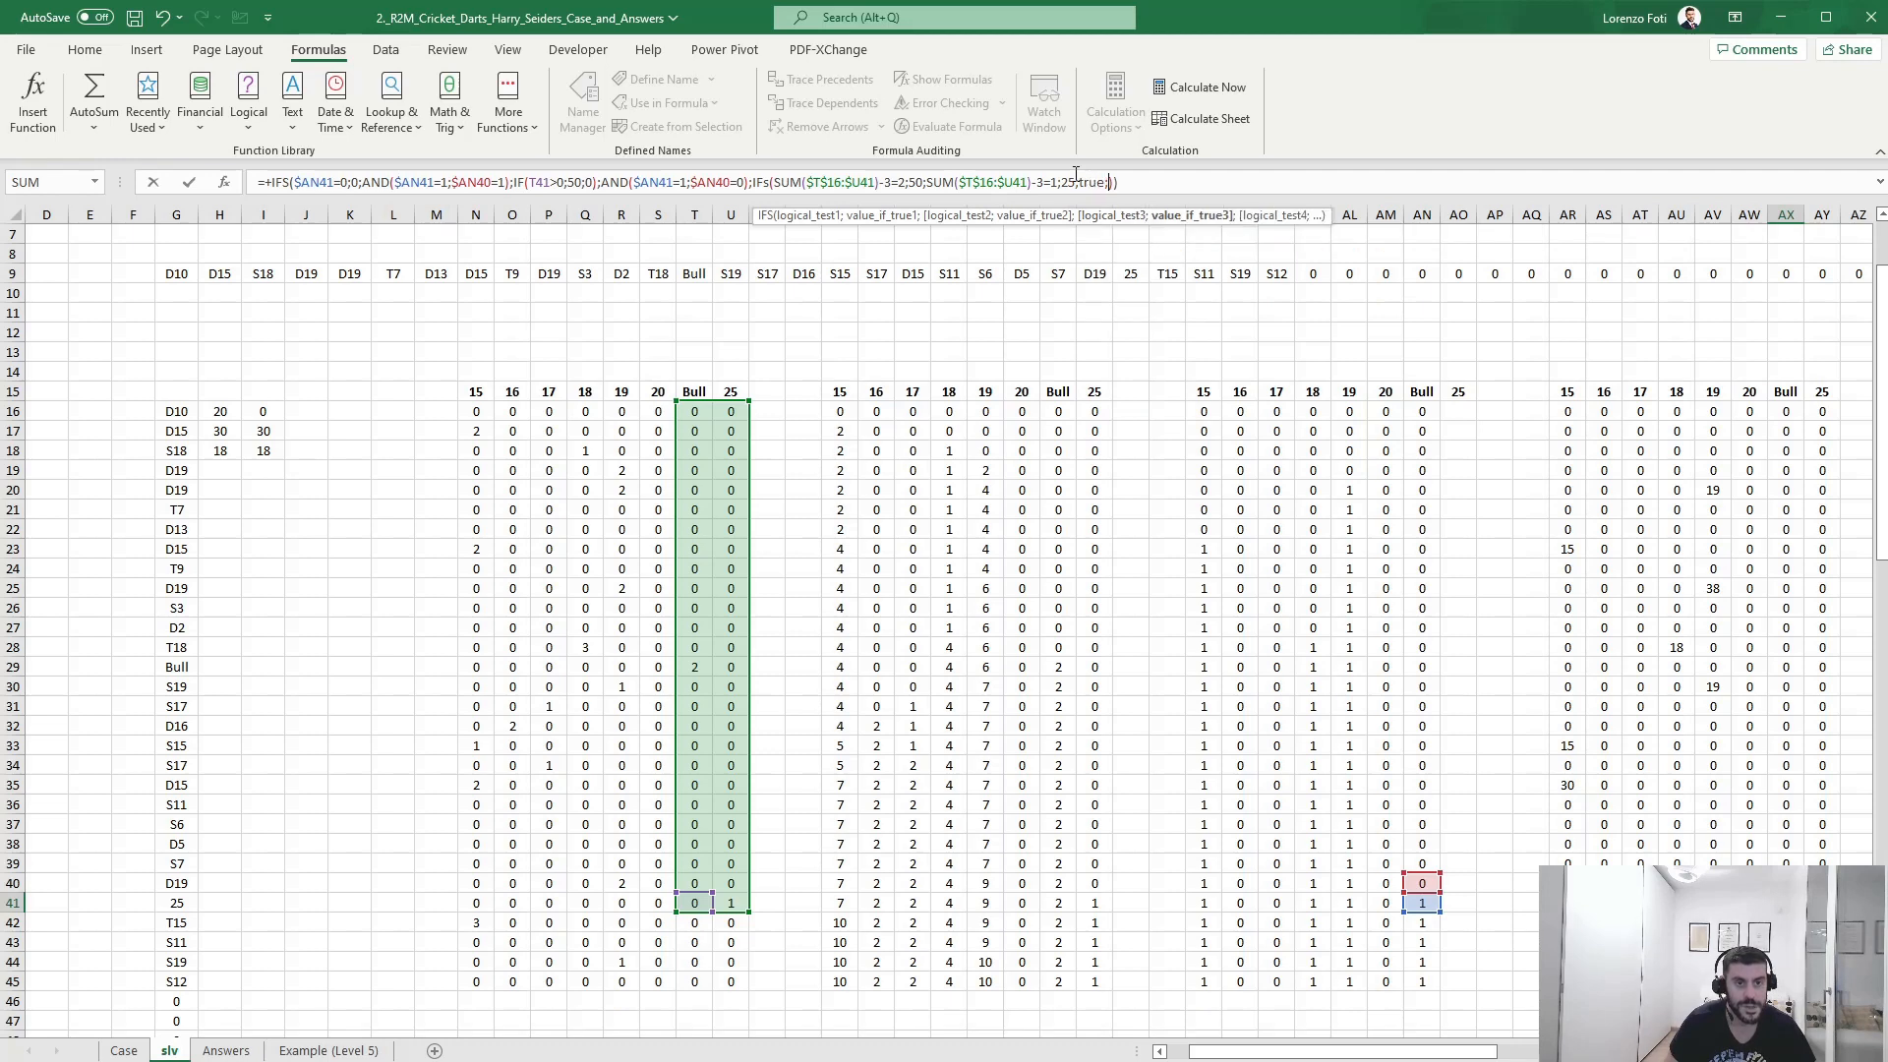
{"action": "type", "text": "0"}
{"action": "key", "text": "Return"}
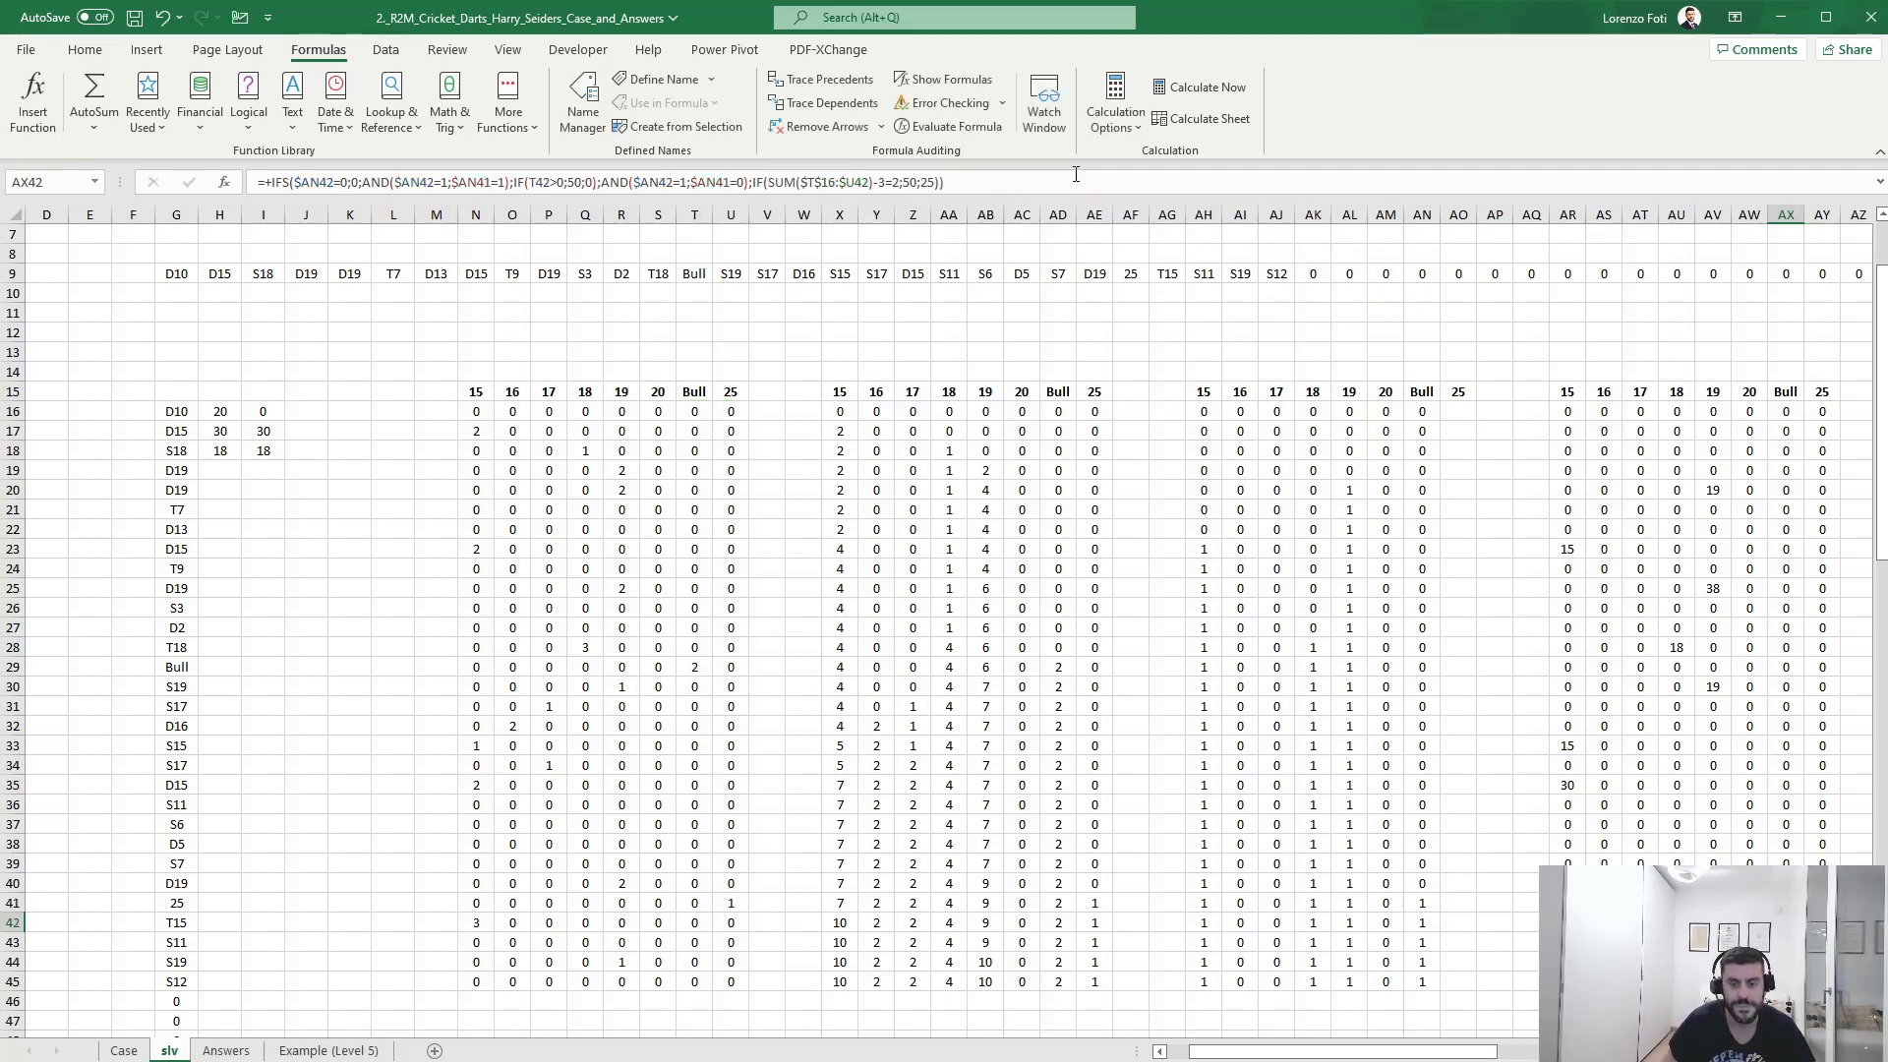
- Apply the revised nested IFS formula to the whole Bull scoring column from AX16 down
{"action": "key", "text": "ctrl+Up"}
{"action": "key", "text": "Down"}
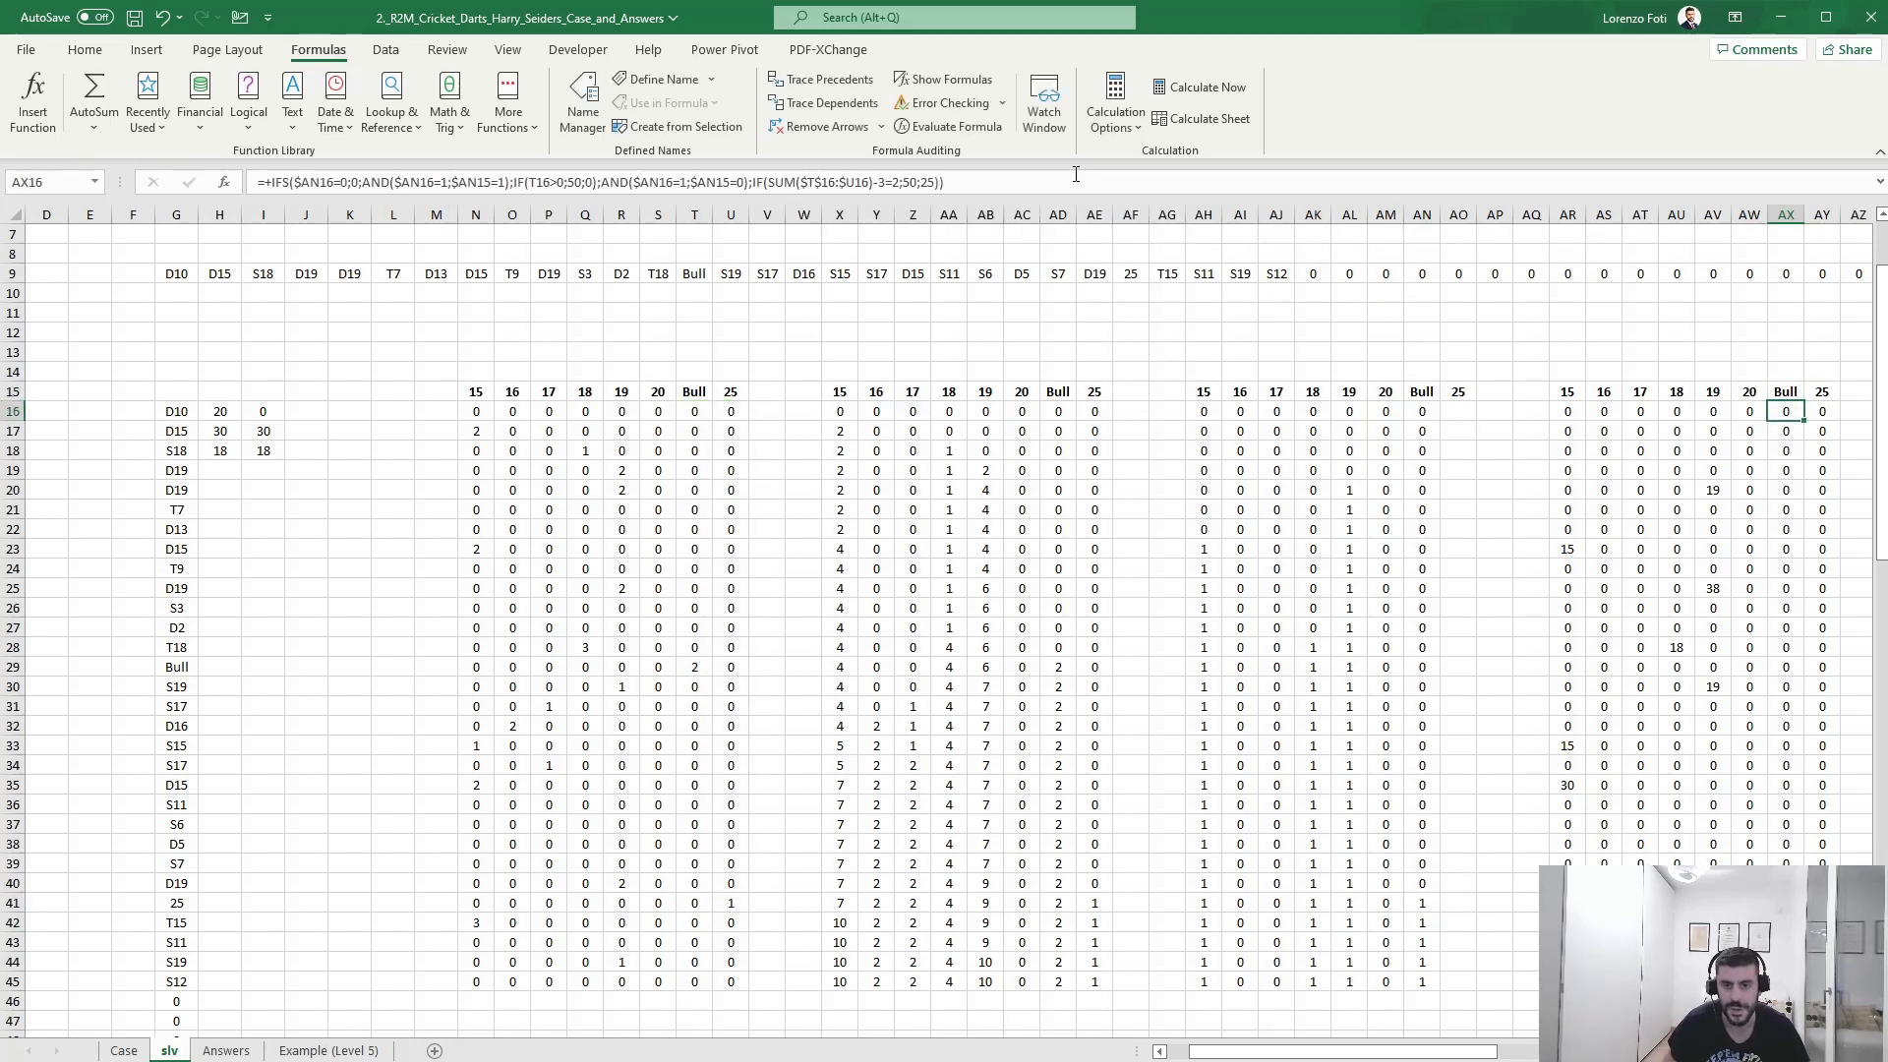
{"action": "key", "text": "ctrl+shift+Down"}
{"action": "type", "text": "=+IFS($AN16=0;0;AND($AN16=1;$AN15=1);IF(T16>0;50;0);AND($AN16=1;$AN15=0);IFS(SUM($T$16:$U16)-3=2;50;SUM($T$16:$U16)-3=1;25;TRUE;0))"}
{"action": "key", "text": "Up"}
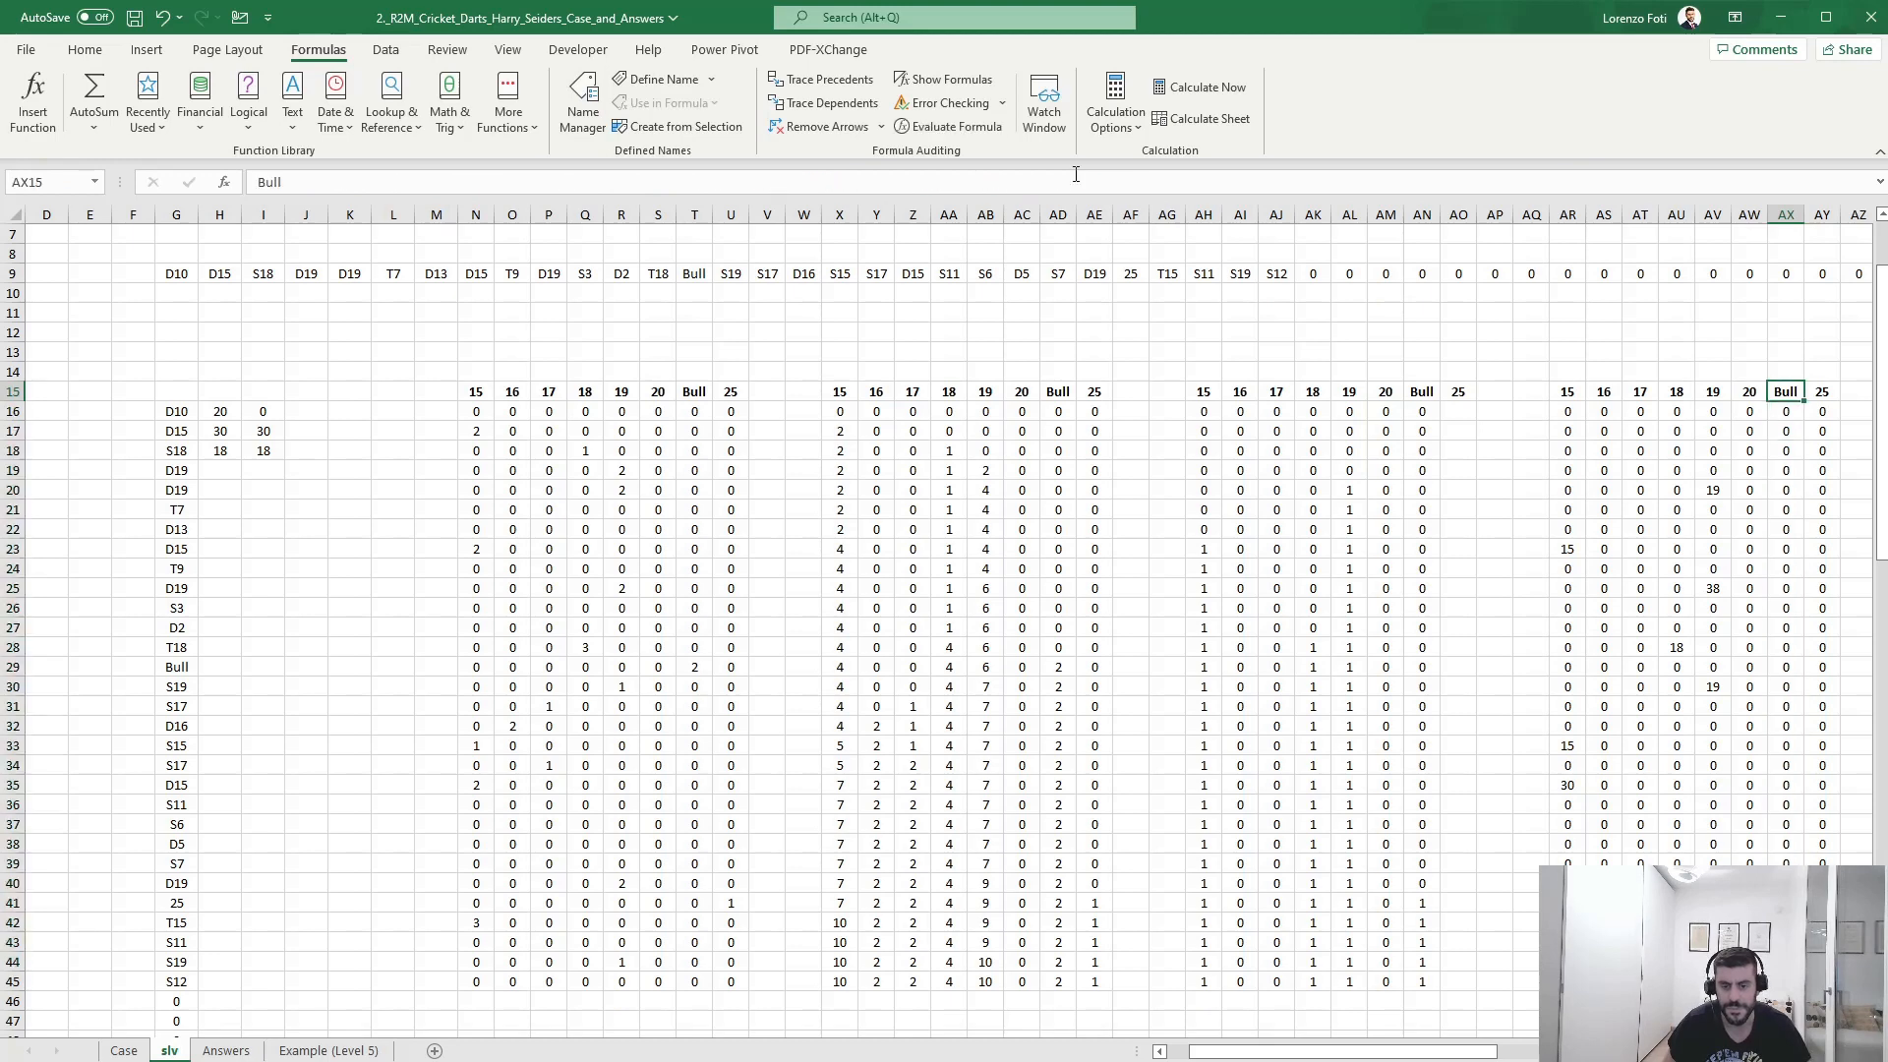
{"action": "key", "text": "Down"}
- Check the Level 3 games on the Case sheet for Bull throws, and set the game selector in G5 of the slv sheet to 45
{"action": "key", "text": "ctrl+Page_Up"}
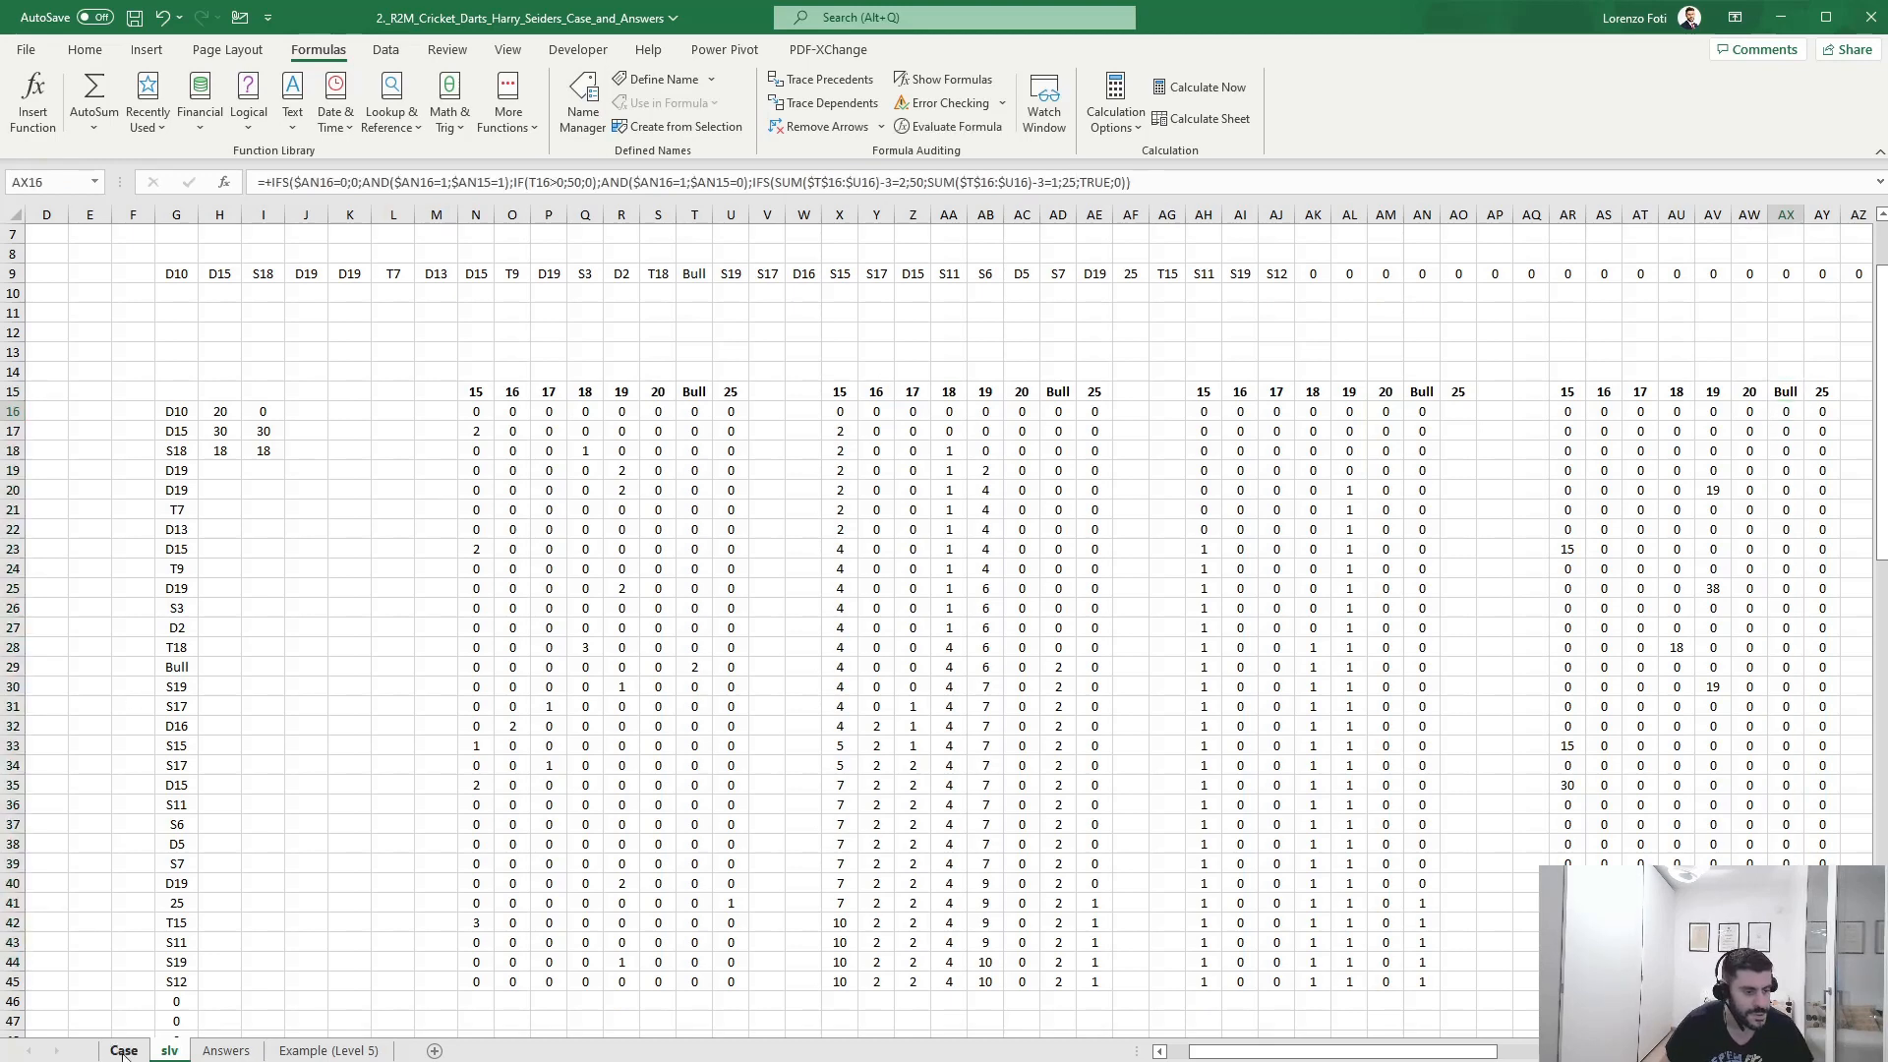
{"action": "left_click", "coordinate": [992, 590]}
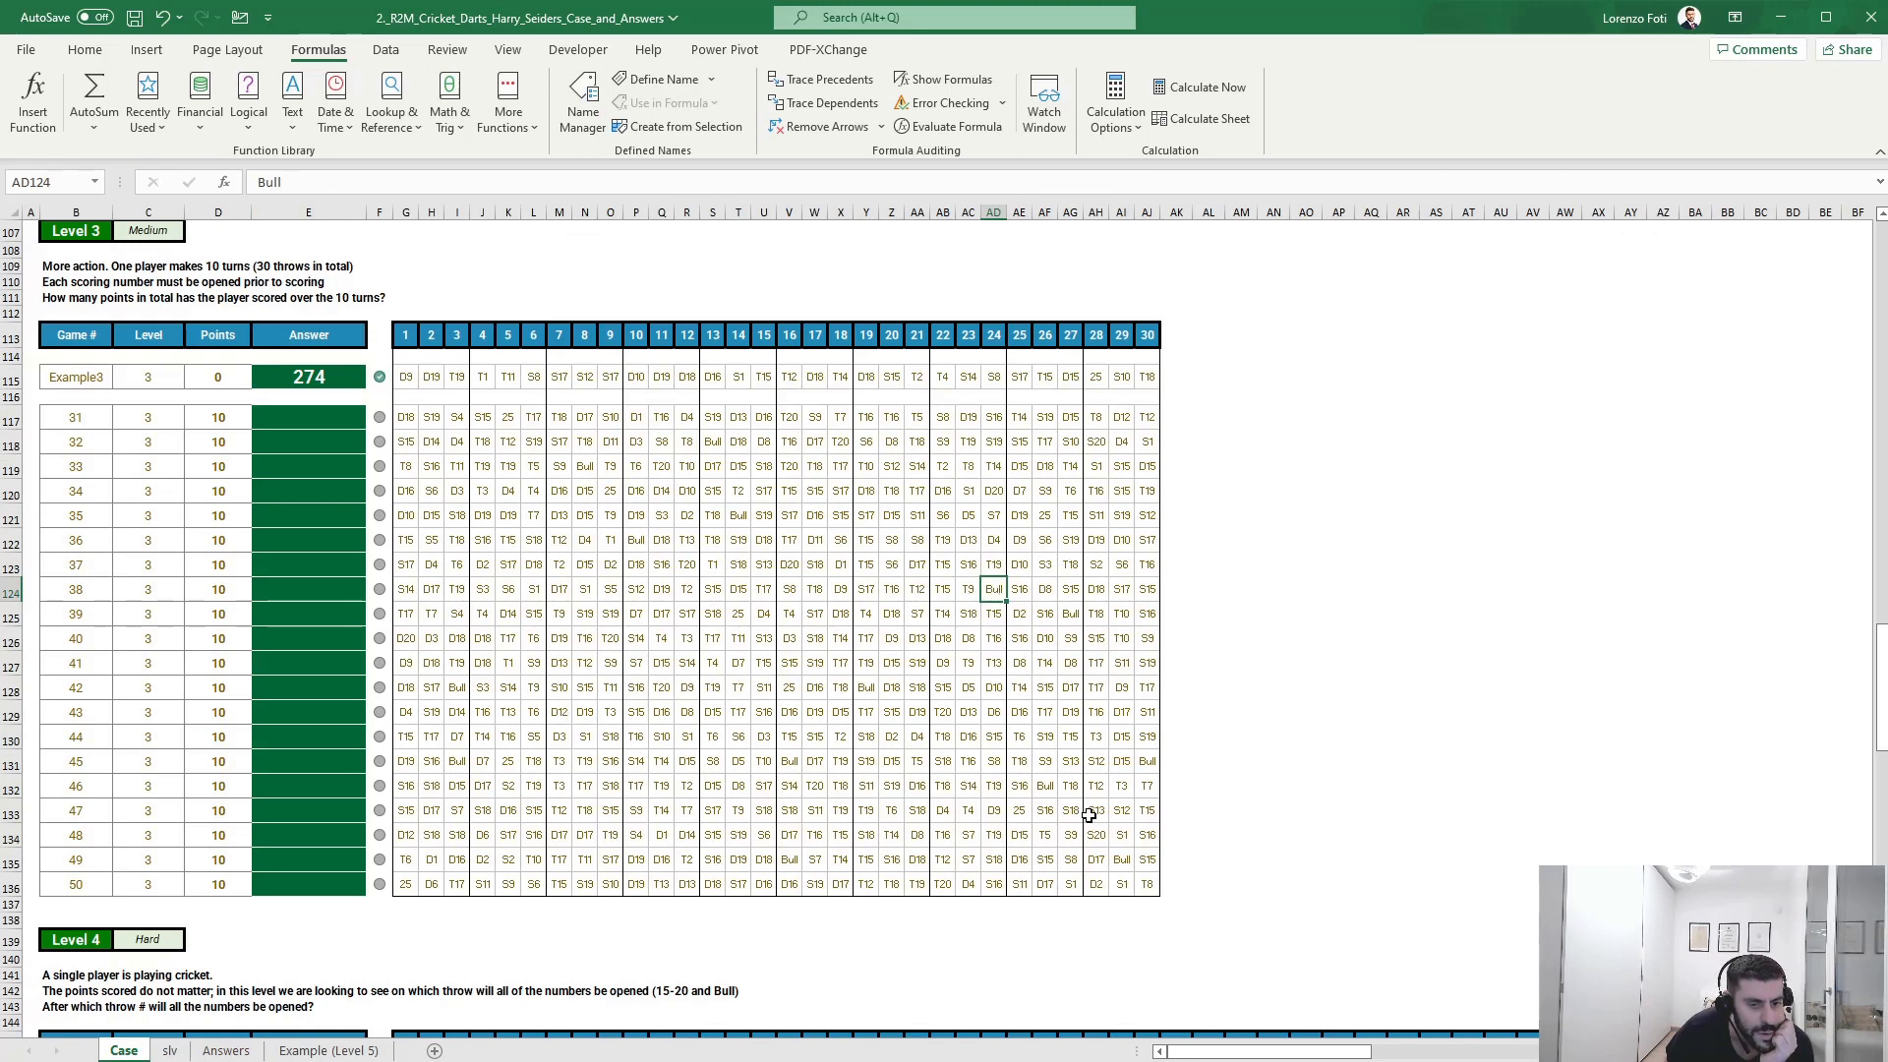
{"action": "left_click", "coordinate": [1046, 787]}
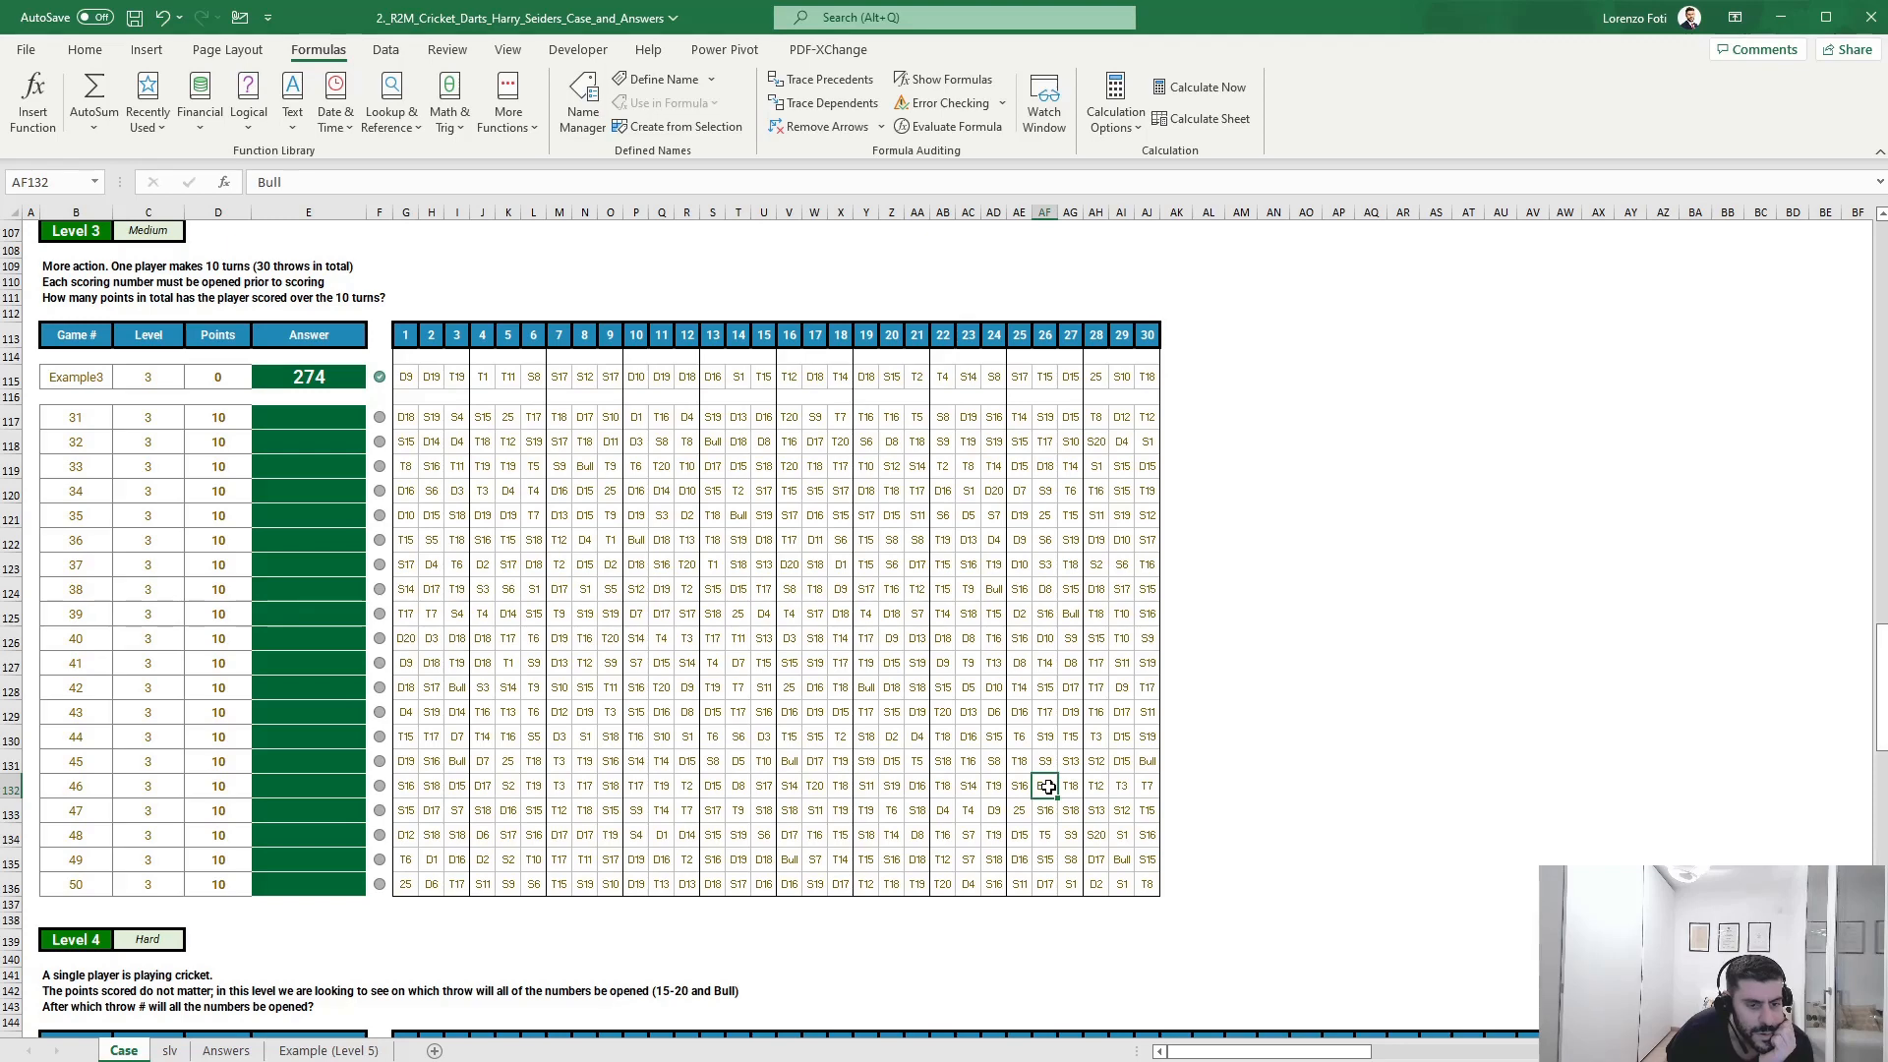
{"action": "left_click_drag", "start_coordinate": [1143, 761], "coordinate": [430, 763]}
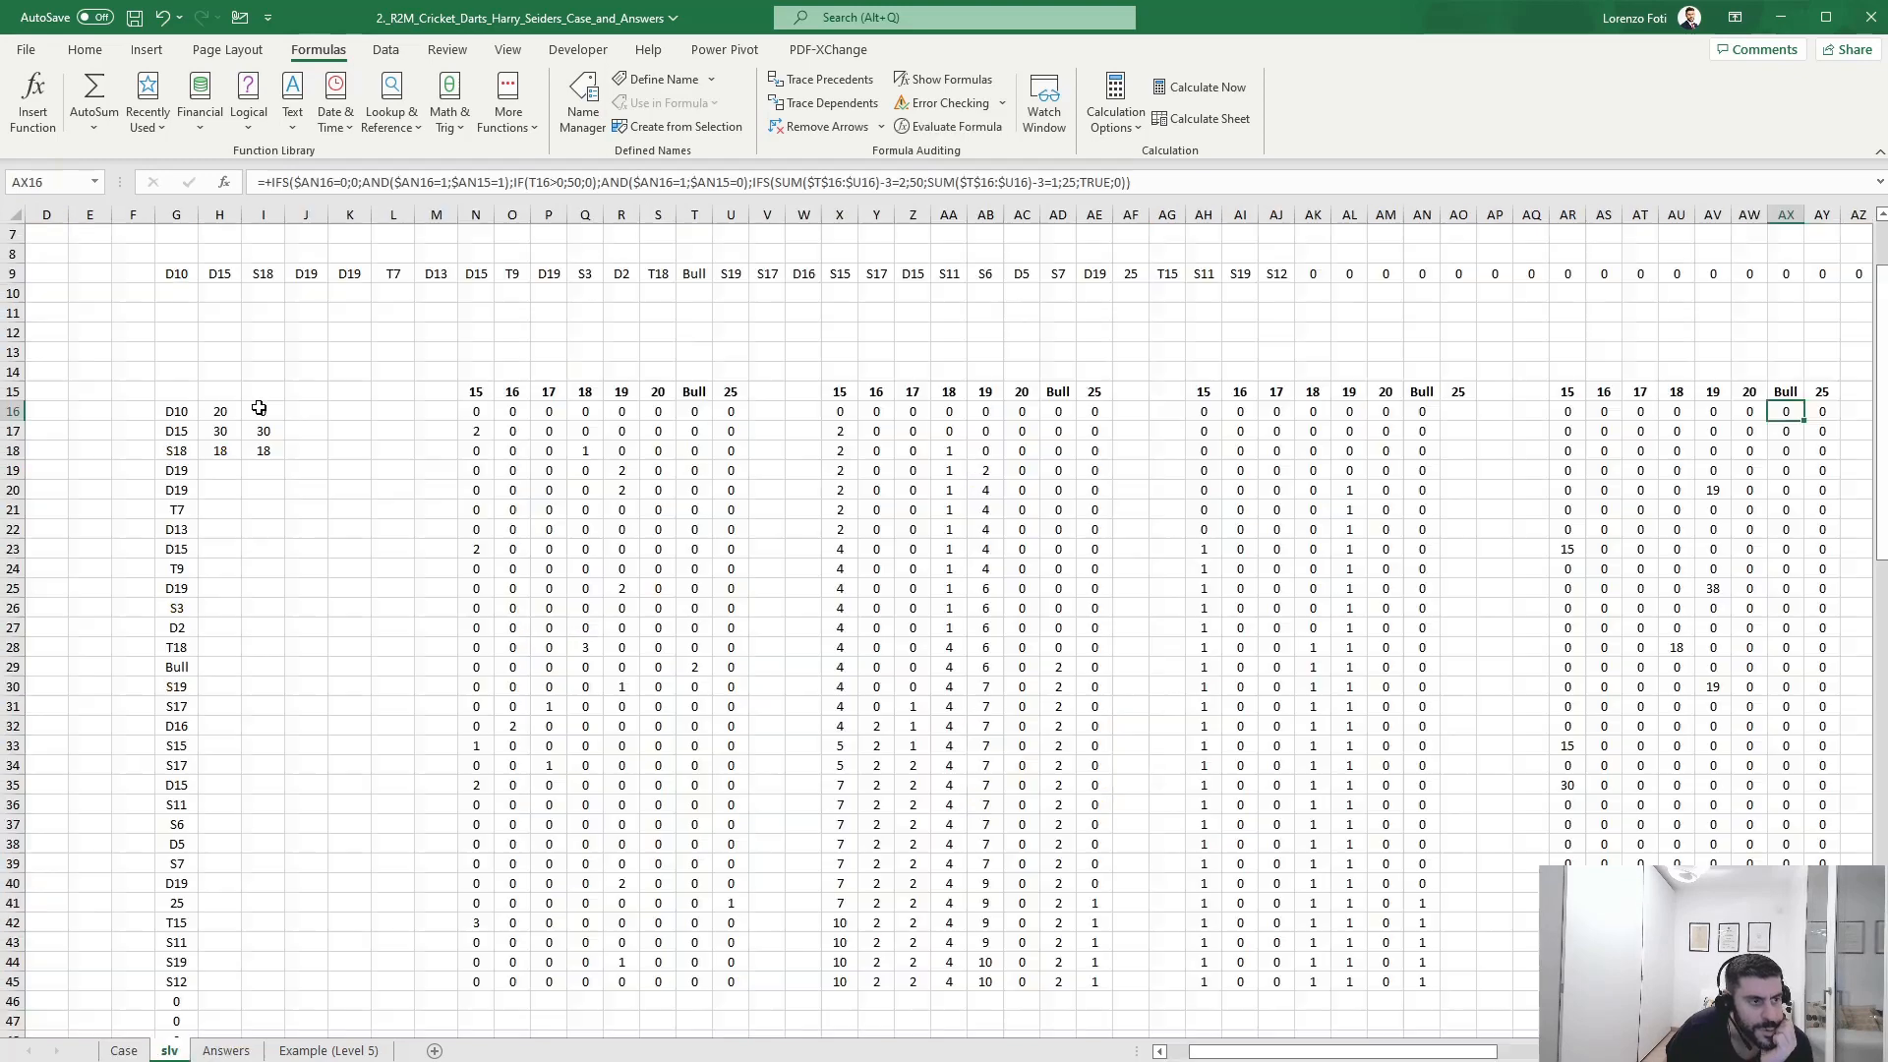
{"action": "left_click", "coordinate": [169, 1050]}
{"action": "scroll", "coordinate": [225, 286], "scroll_direction": "up", "scroll_amount": 1}
{"action": "left_click", "coordinate": [169, 305]}
{"action": "type", "text": "45"}
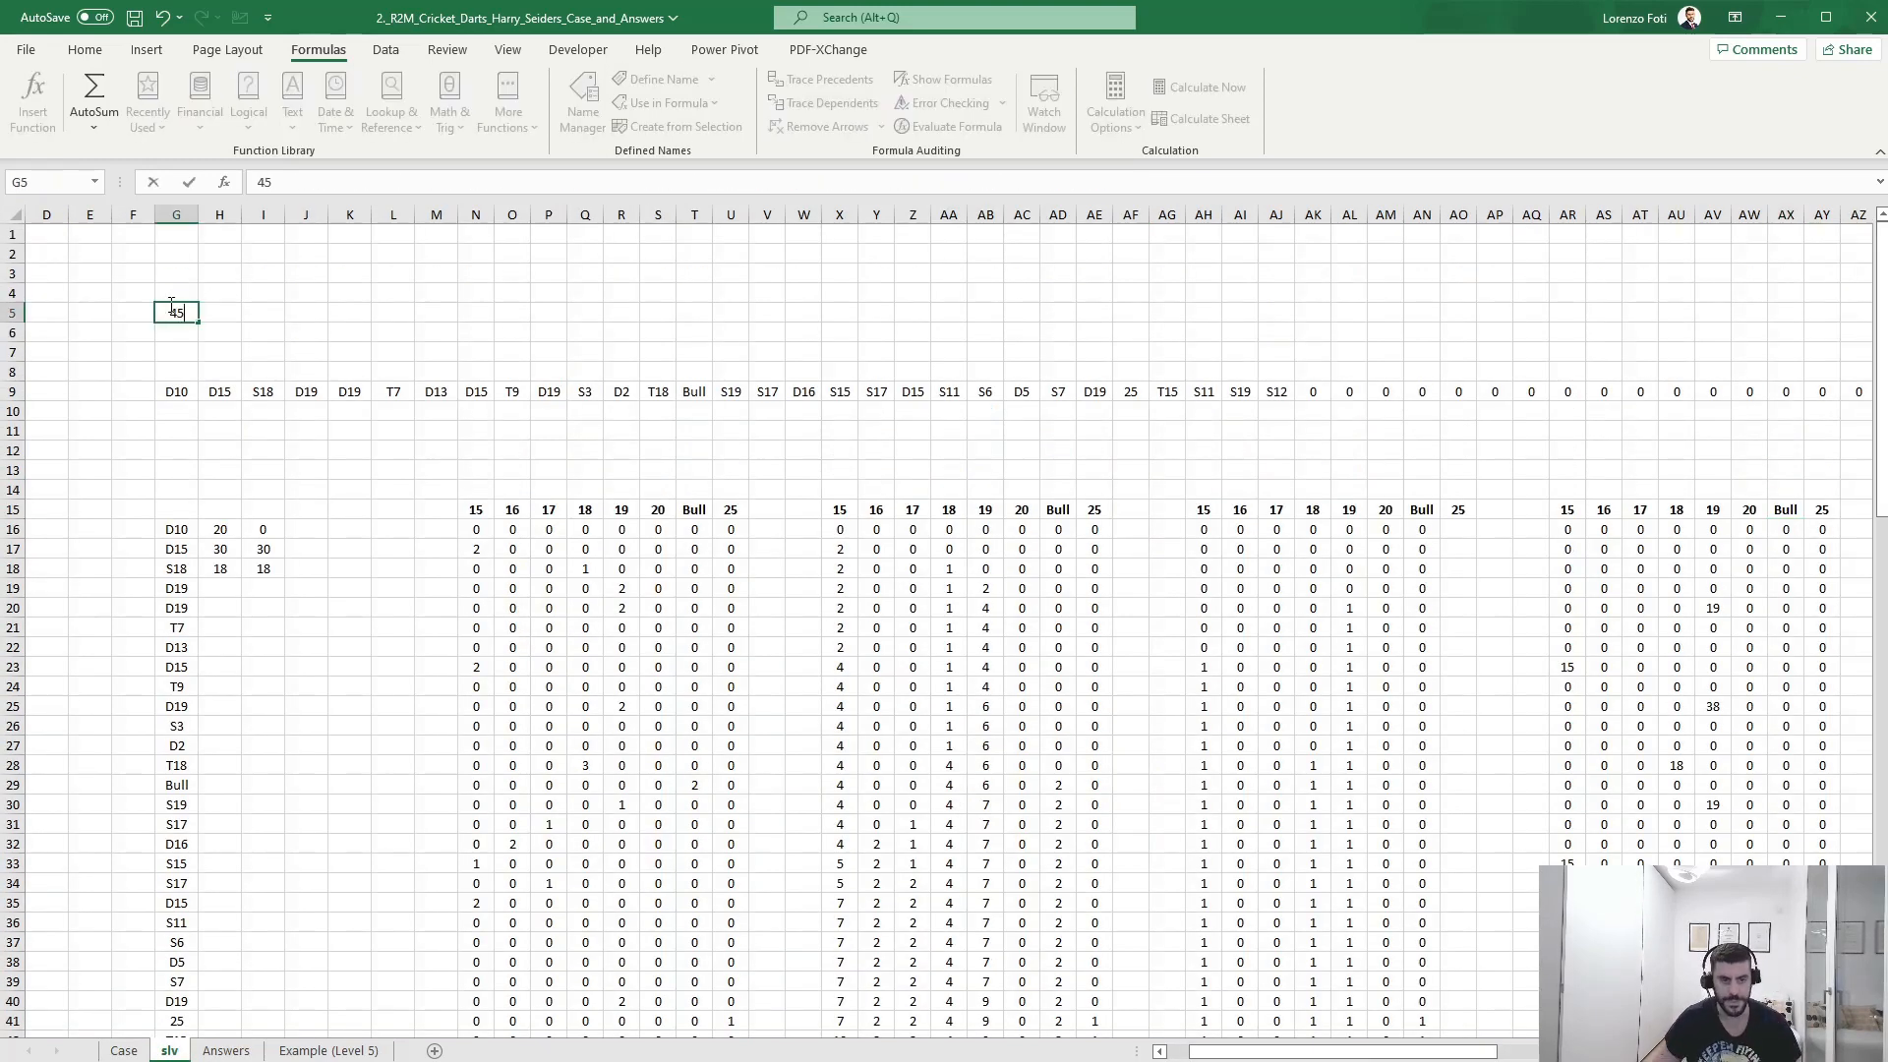
{"action": "key", "text": "Return"}
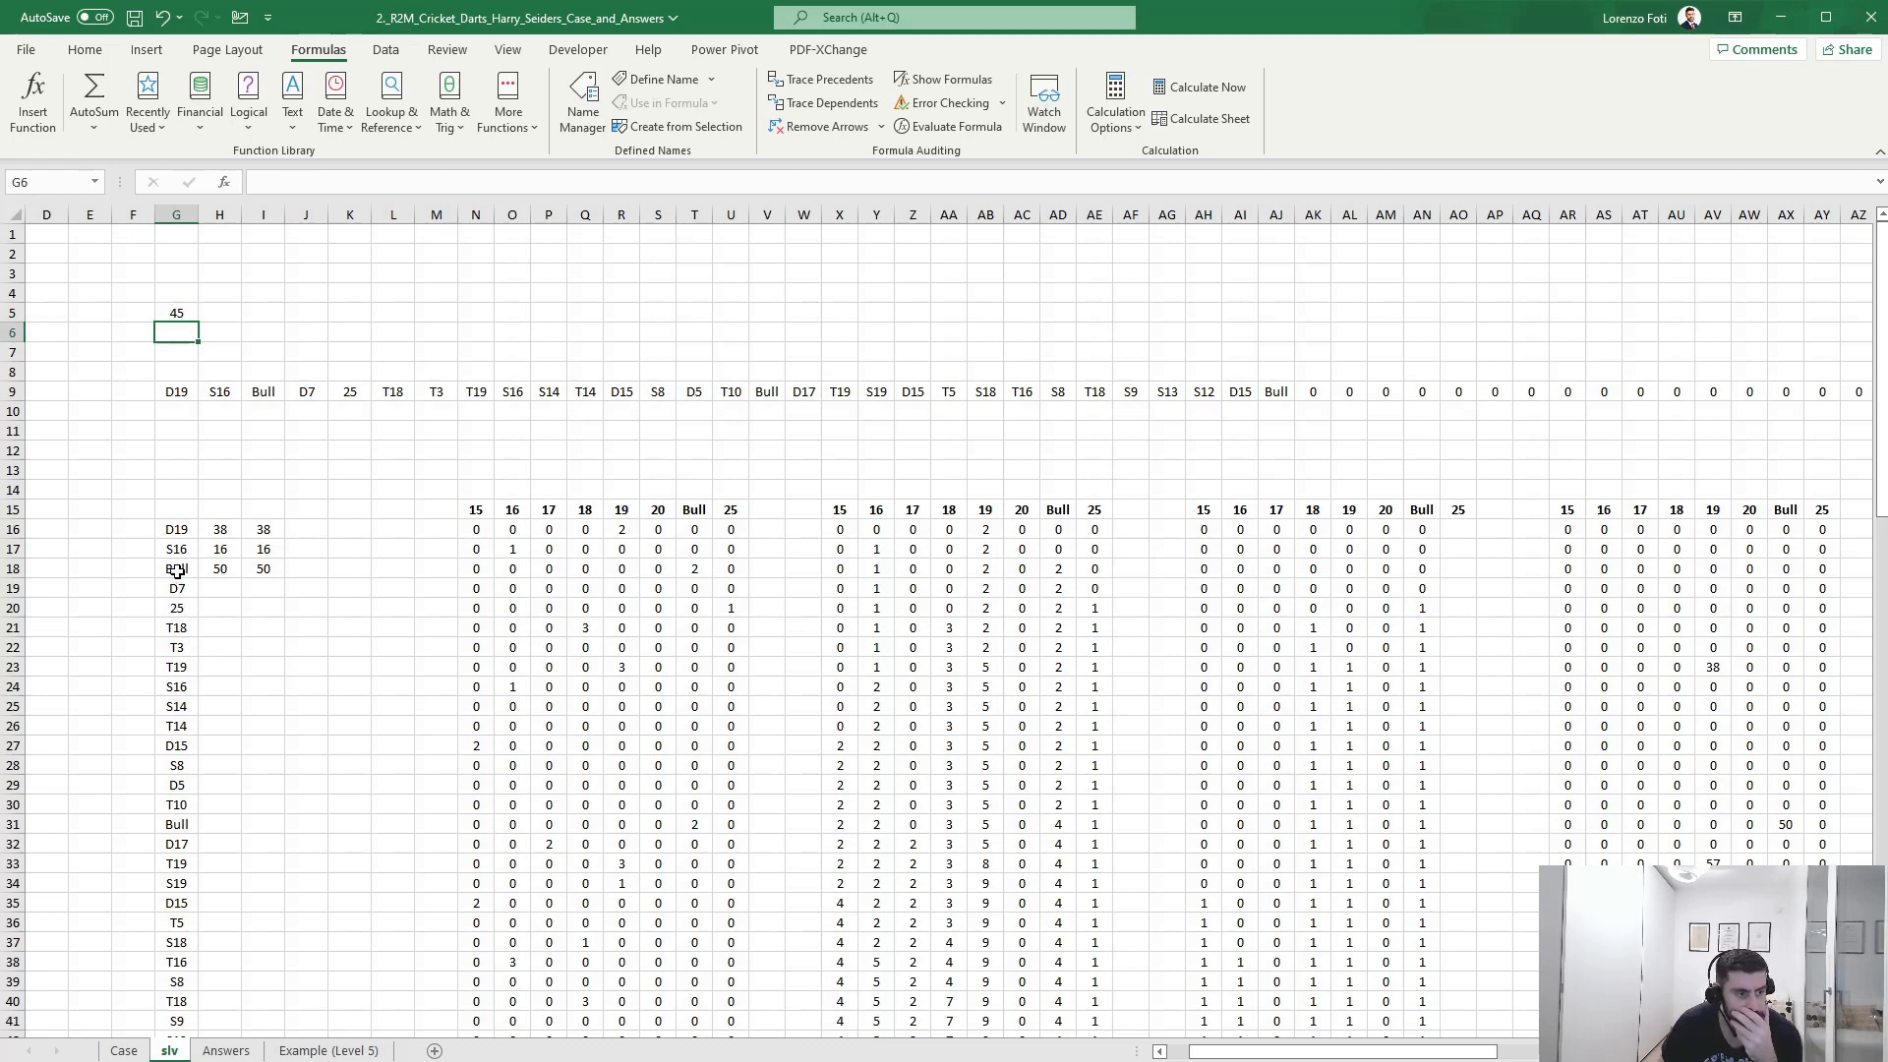
- Trace game 45's Bull and 25 throws in rows 18, 20 and 31 across the hit-count and scoring columns
{"action": "left_click_drag", "start_coordinate": [177, 569], "coordinate": [693, 568]}
{"action": "left_click", "coordinate": [700, 568]}
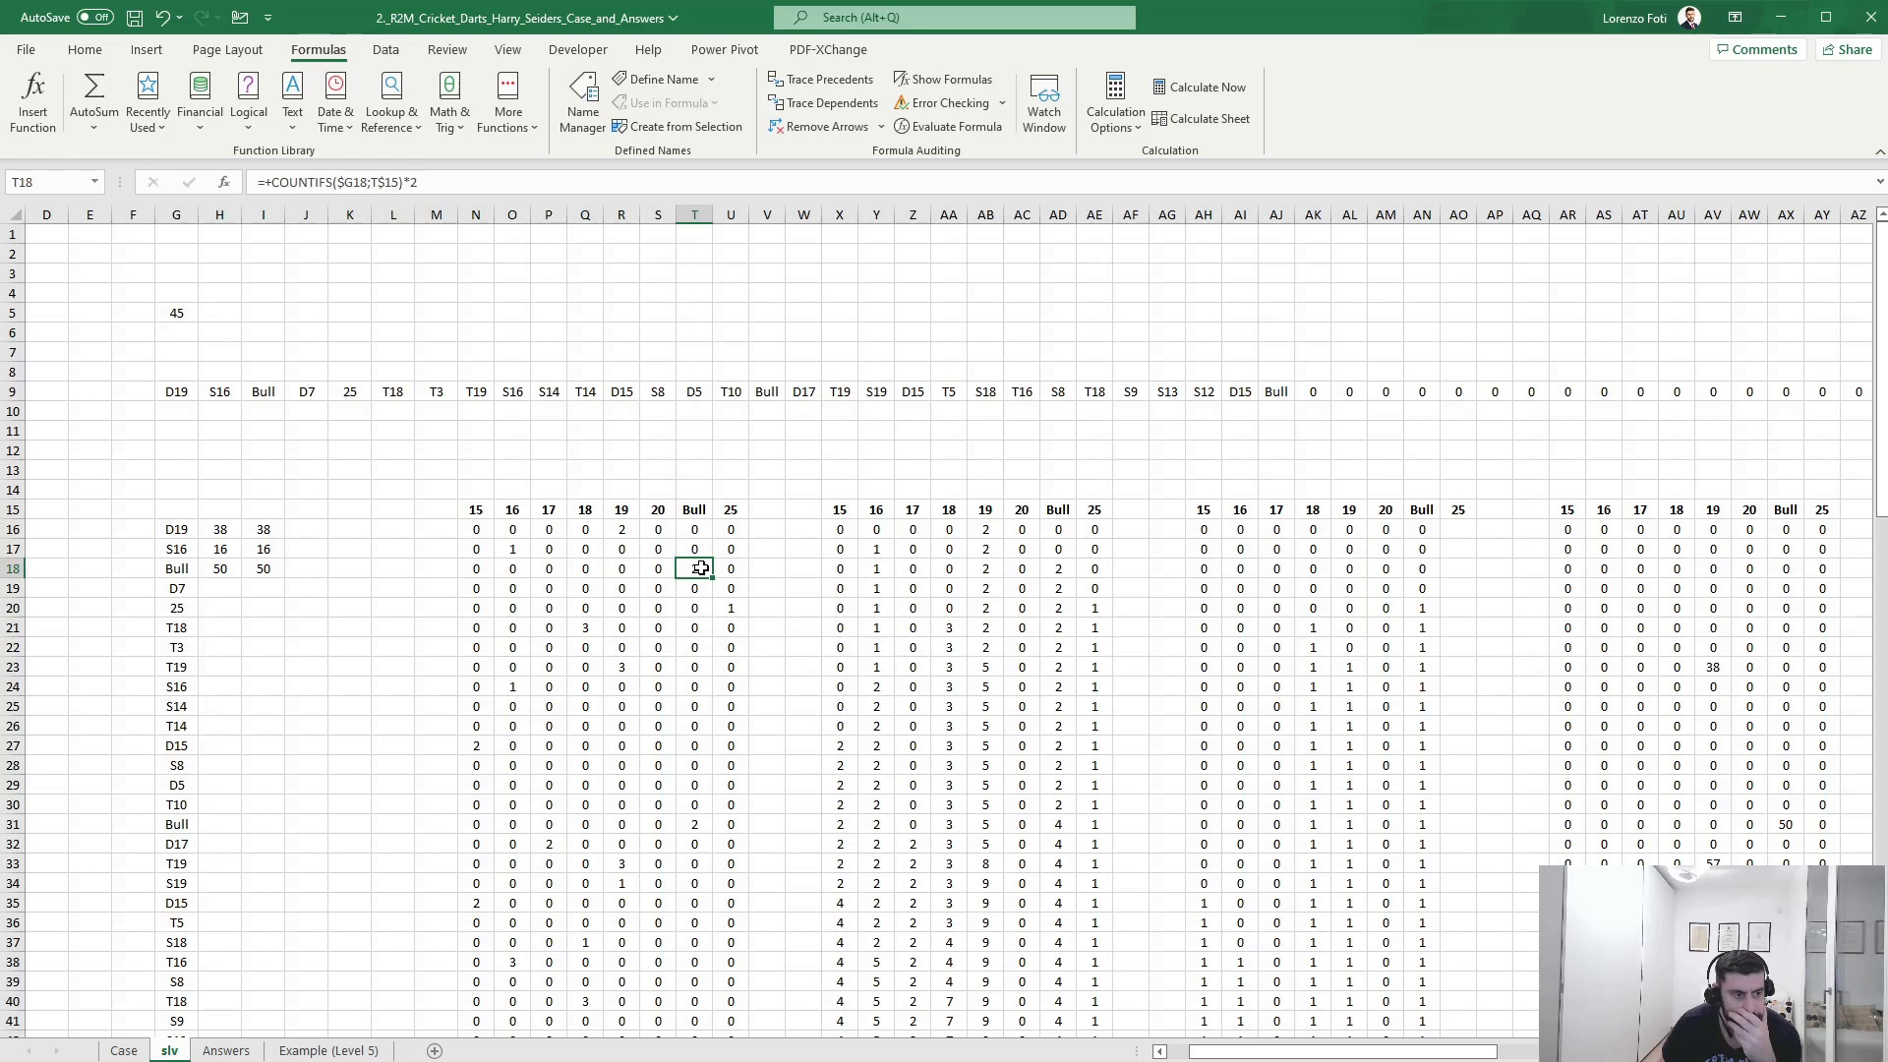
{"action": "left_click_drag", "start_coordinate": [159, 820], "coordinate": [1781, 825]}
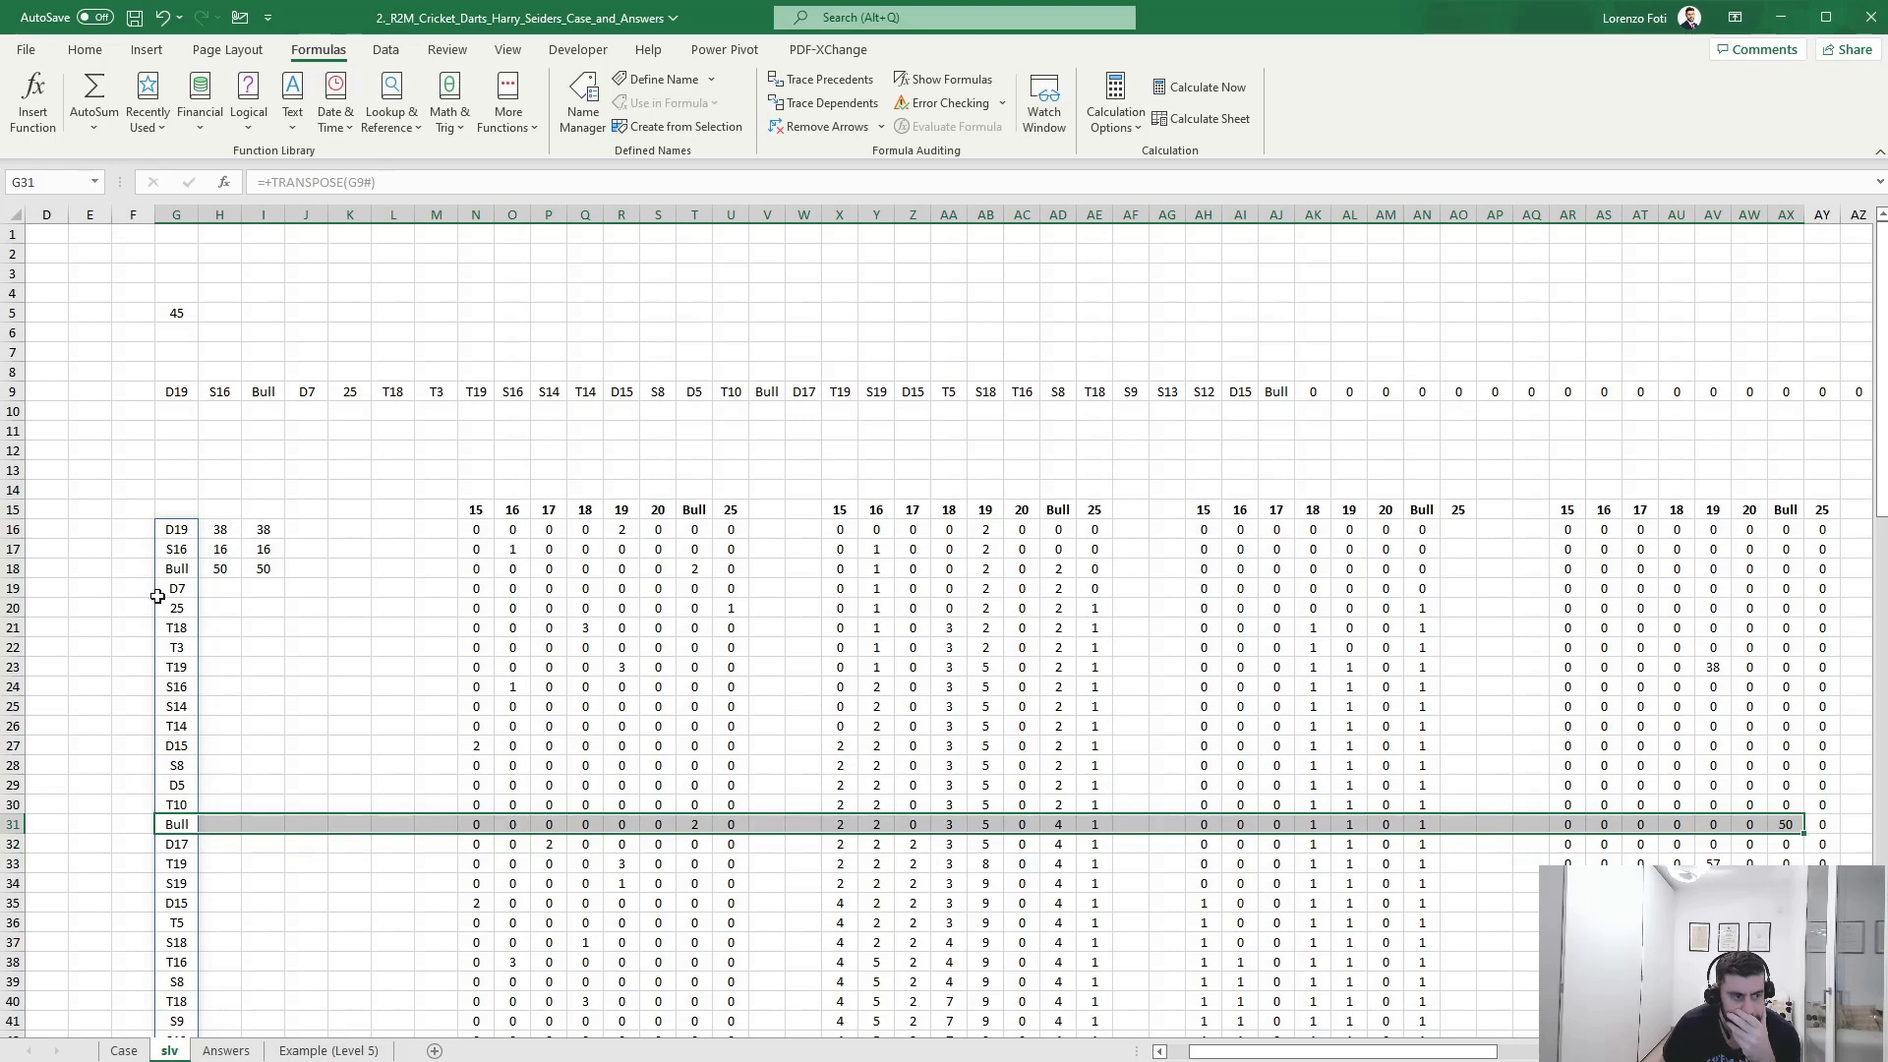
{"action": "left_click_drag", "start_coordinate": [175, 607], "coordinate": [730, 607]}
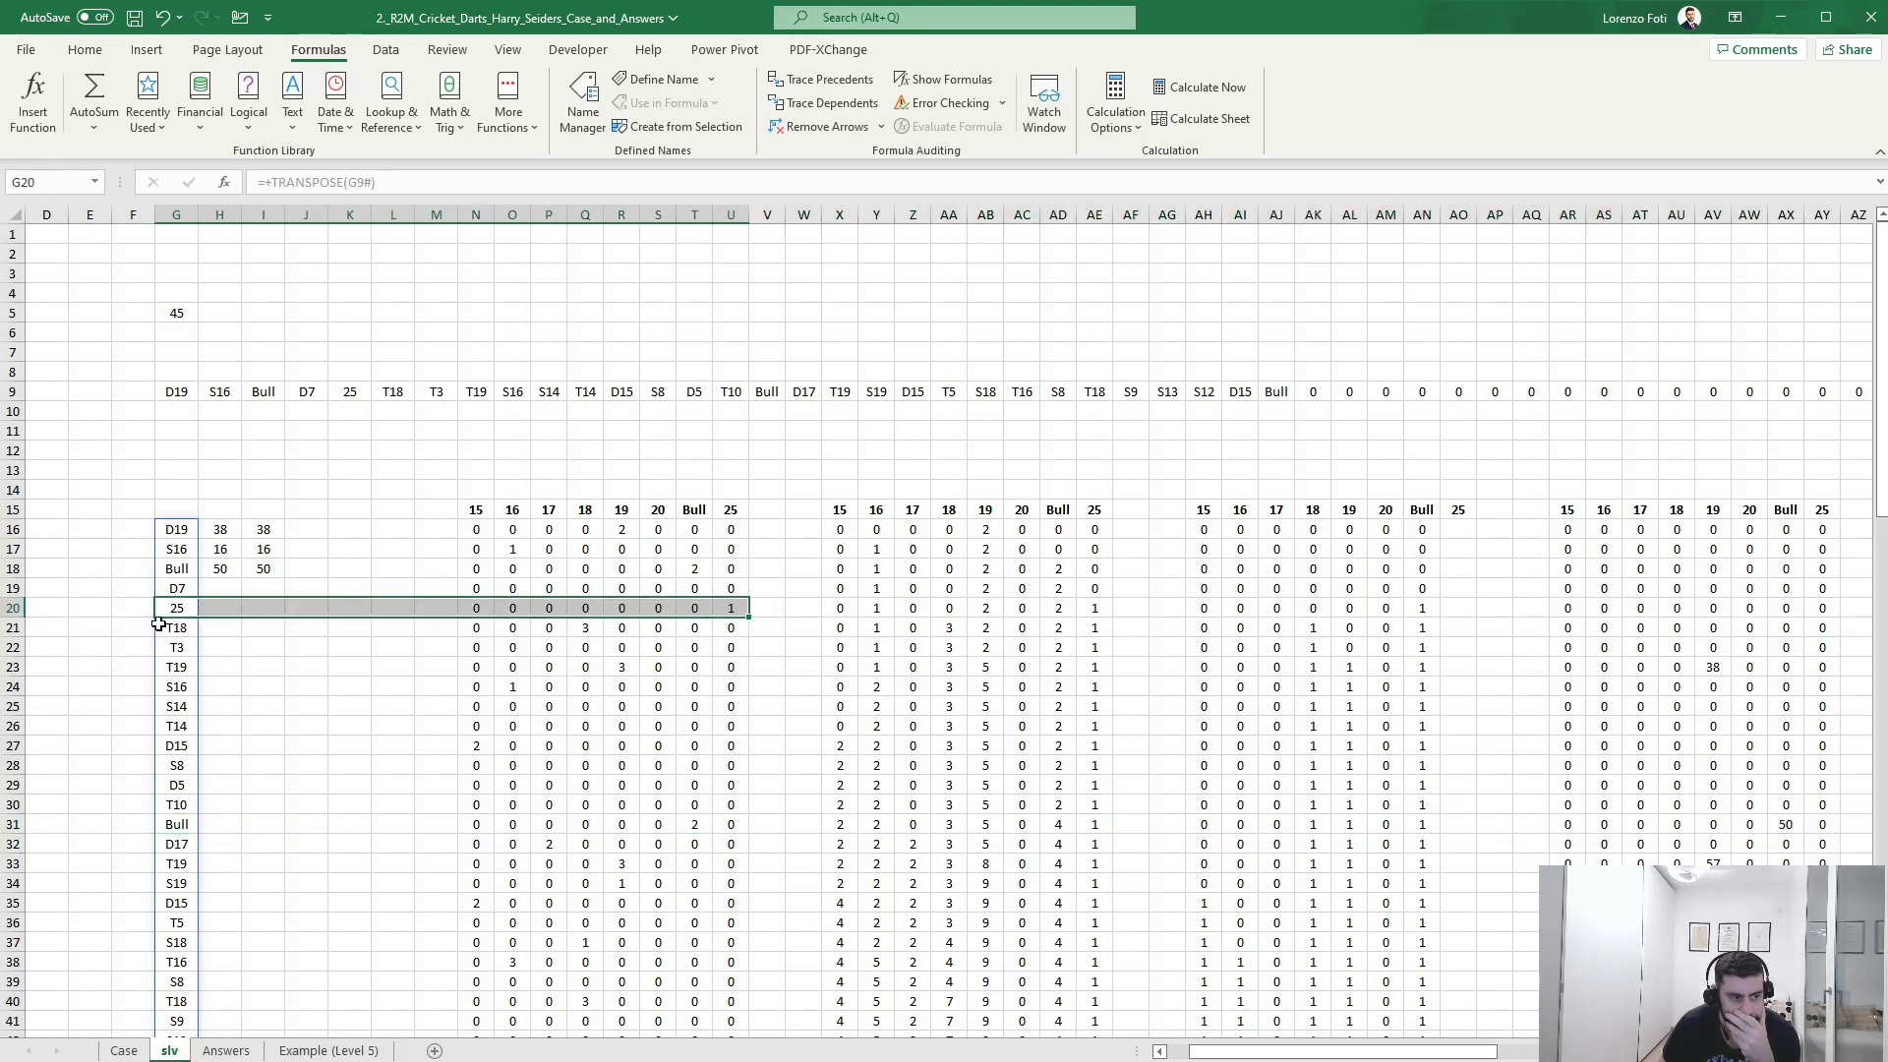
{"action": "left_click_drag", "start_coordinate": [176, 824], "coordinate": [1757, 822]}
{"action": "left_click", "coordinate": [1783, 824]}
{"action": "left_click", "coordinate": [345, 569]}
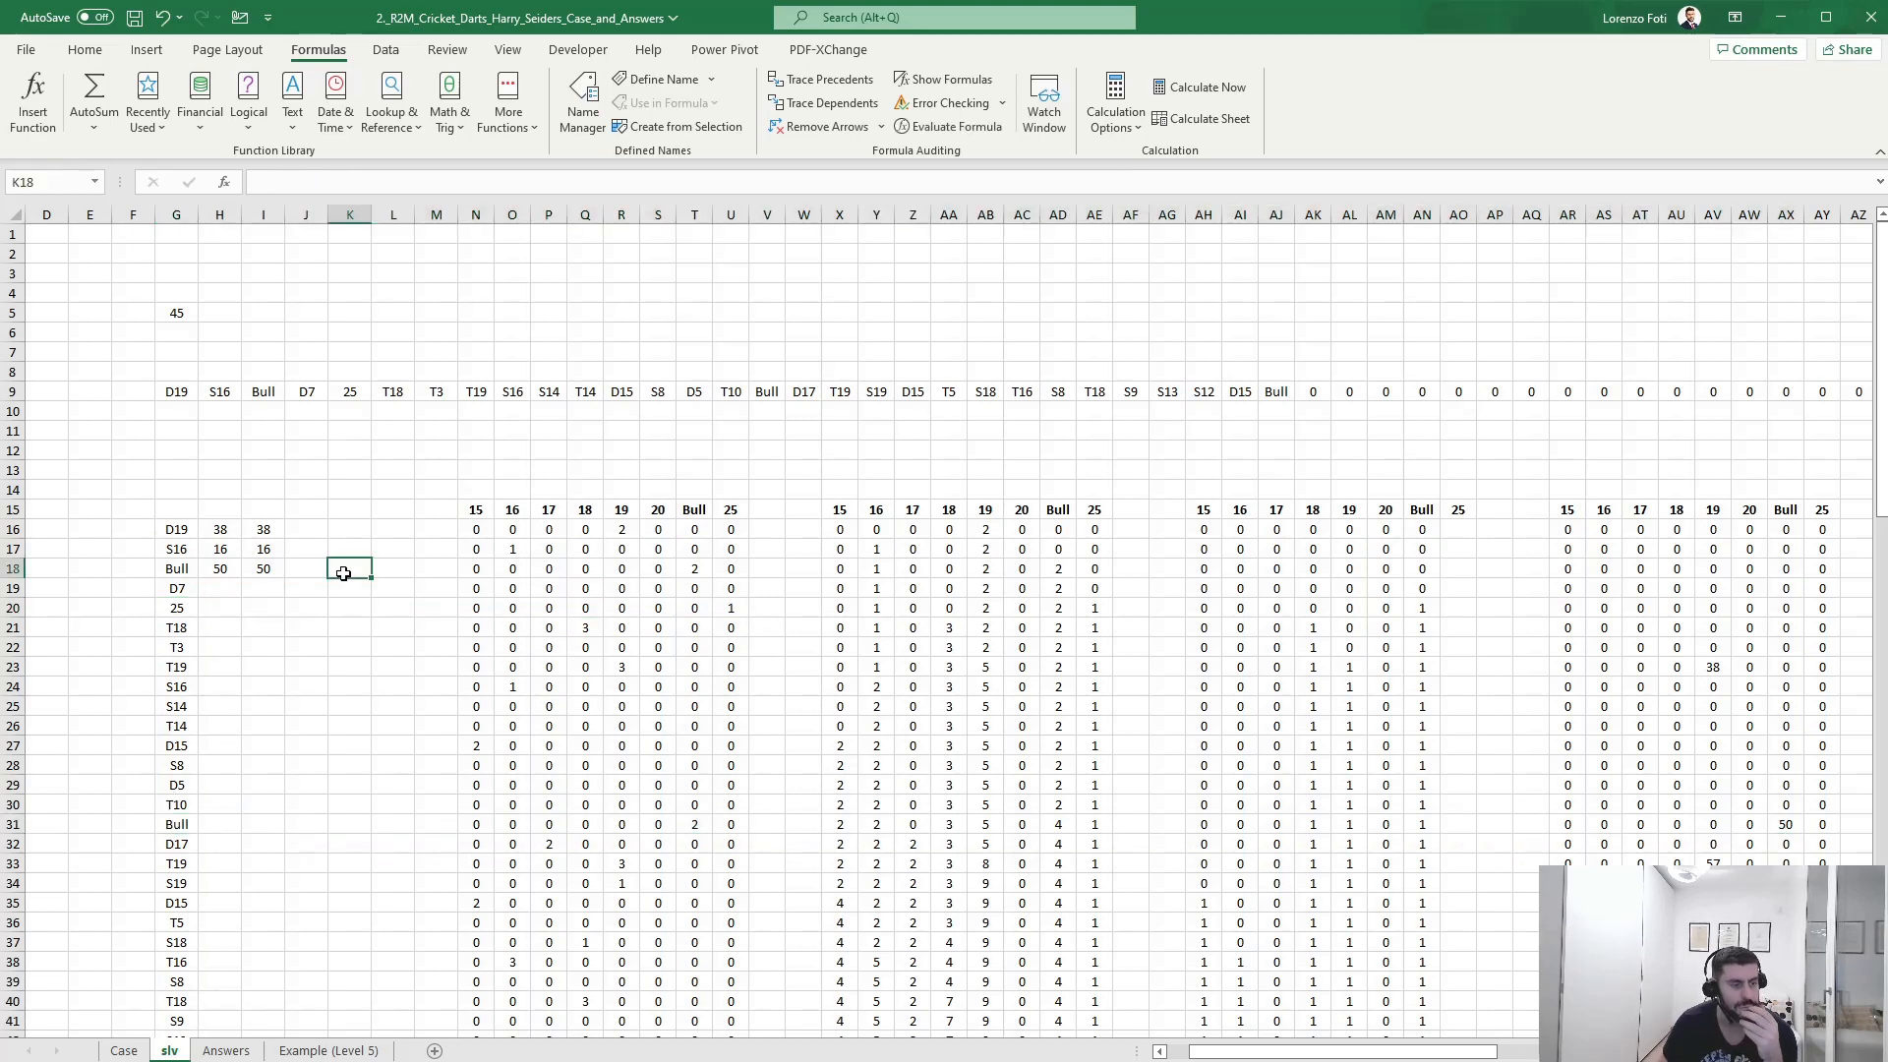
- Replace the formula in C11 with a SUM of the whole scoring block AR16:AY45, and return to cell A1
{"action": "left_click_drag", "start_coordinate": [176, 588], "coordinate": [89, 588]}
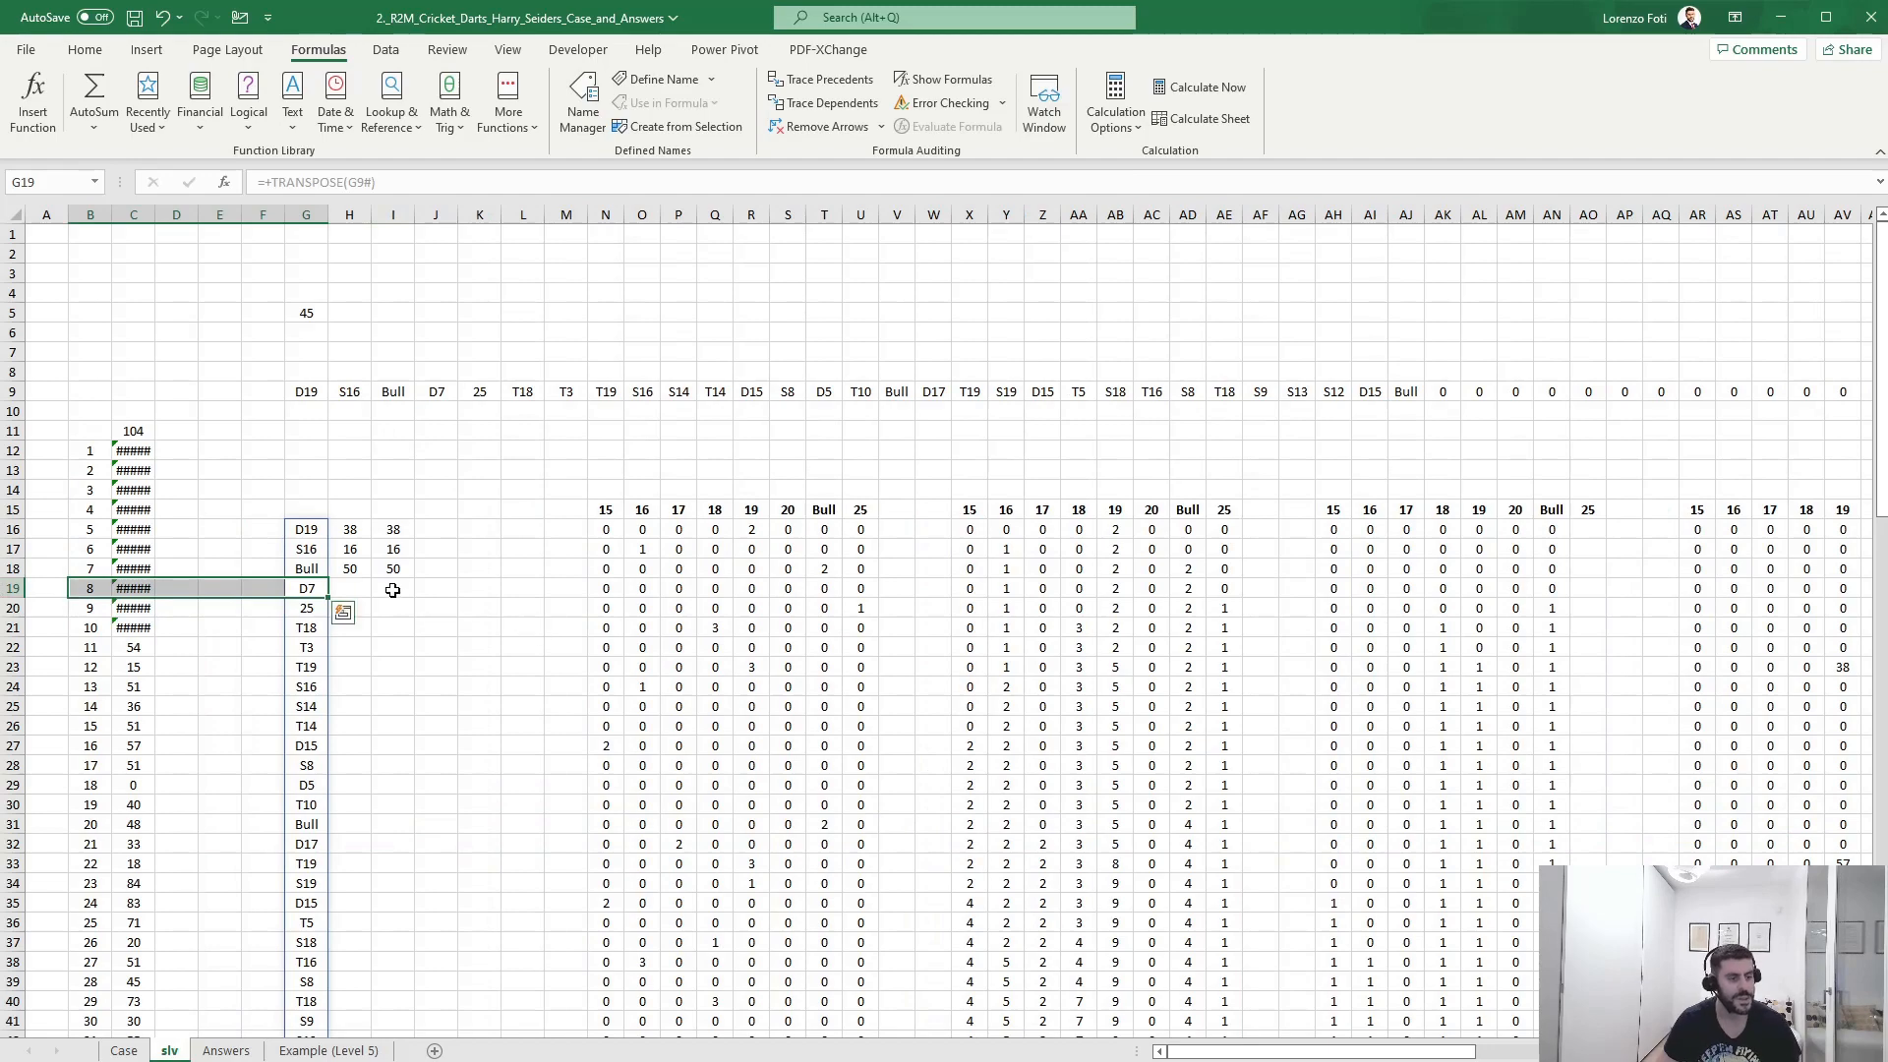
{"action": "scroll", "coordinate": [390, 585], "scroll_direction": "down", "scroll_amount": 5}
{"action": "scroll", "coordinate": [390, 586], "scroll_direction": "up", "scroll_amount": 5}
{"action": "left_click_drag", "start_coordinate": [1296, 741], "coordinate": [1799, 688]}
{"action": "left_click", "coordinate": [1457, 624]}
{"action": "left_click_drag", "start_coordinate": [589, 706], "coordinate": [5, 781]}
{"action": "left_click_drag", "start_coordinate": [95, 489], "coordinate": [21, 480]}
{"action": "left_click", "coordinate": [86, 433]}
{"action": "type", "text": "+sum/("}
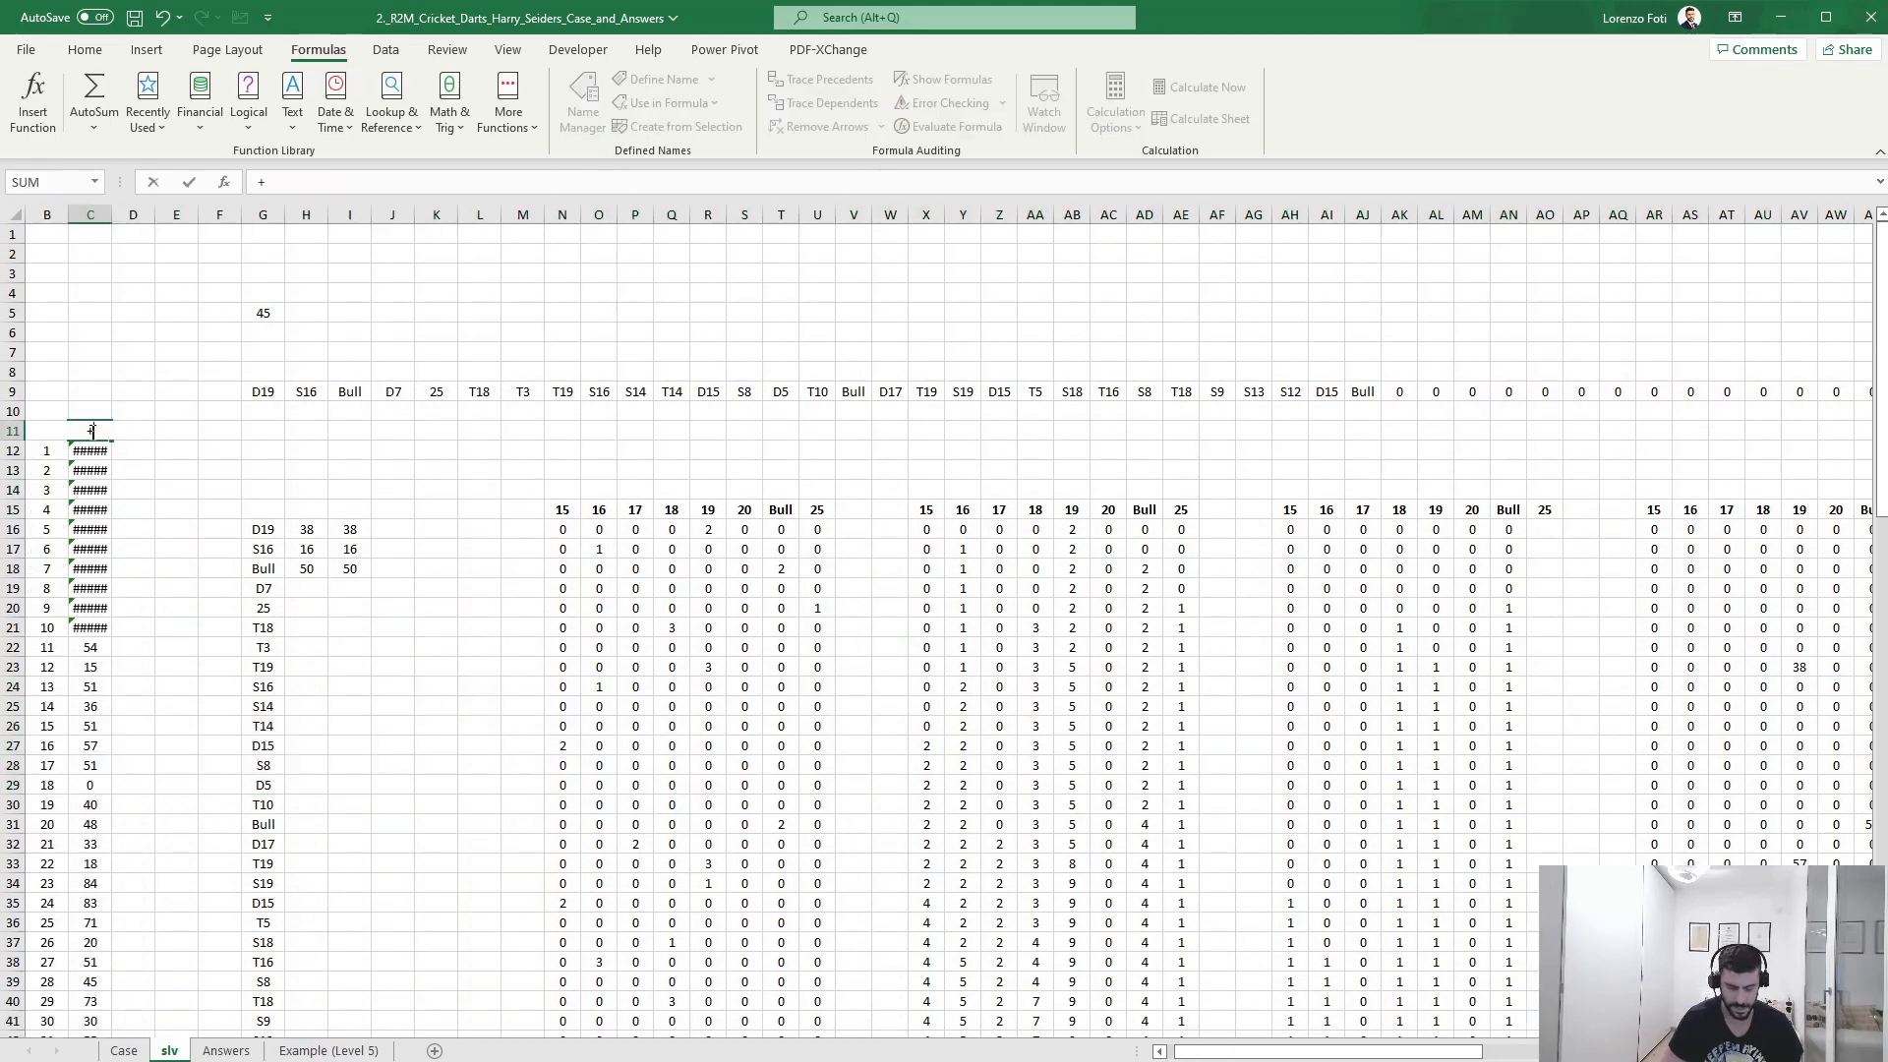
{"action": "key", "text": "BackSpace"}
{"action": "key", "text": "BackSpace"}
{"action": "type", "text": "("}
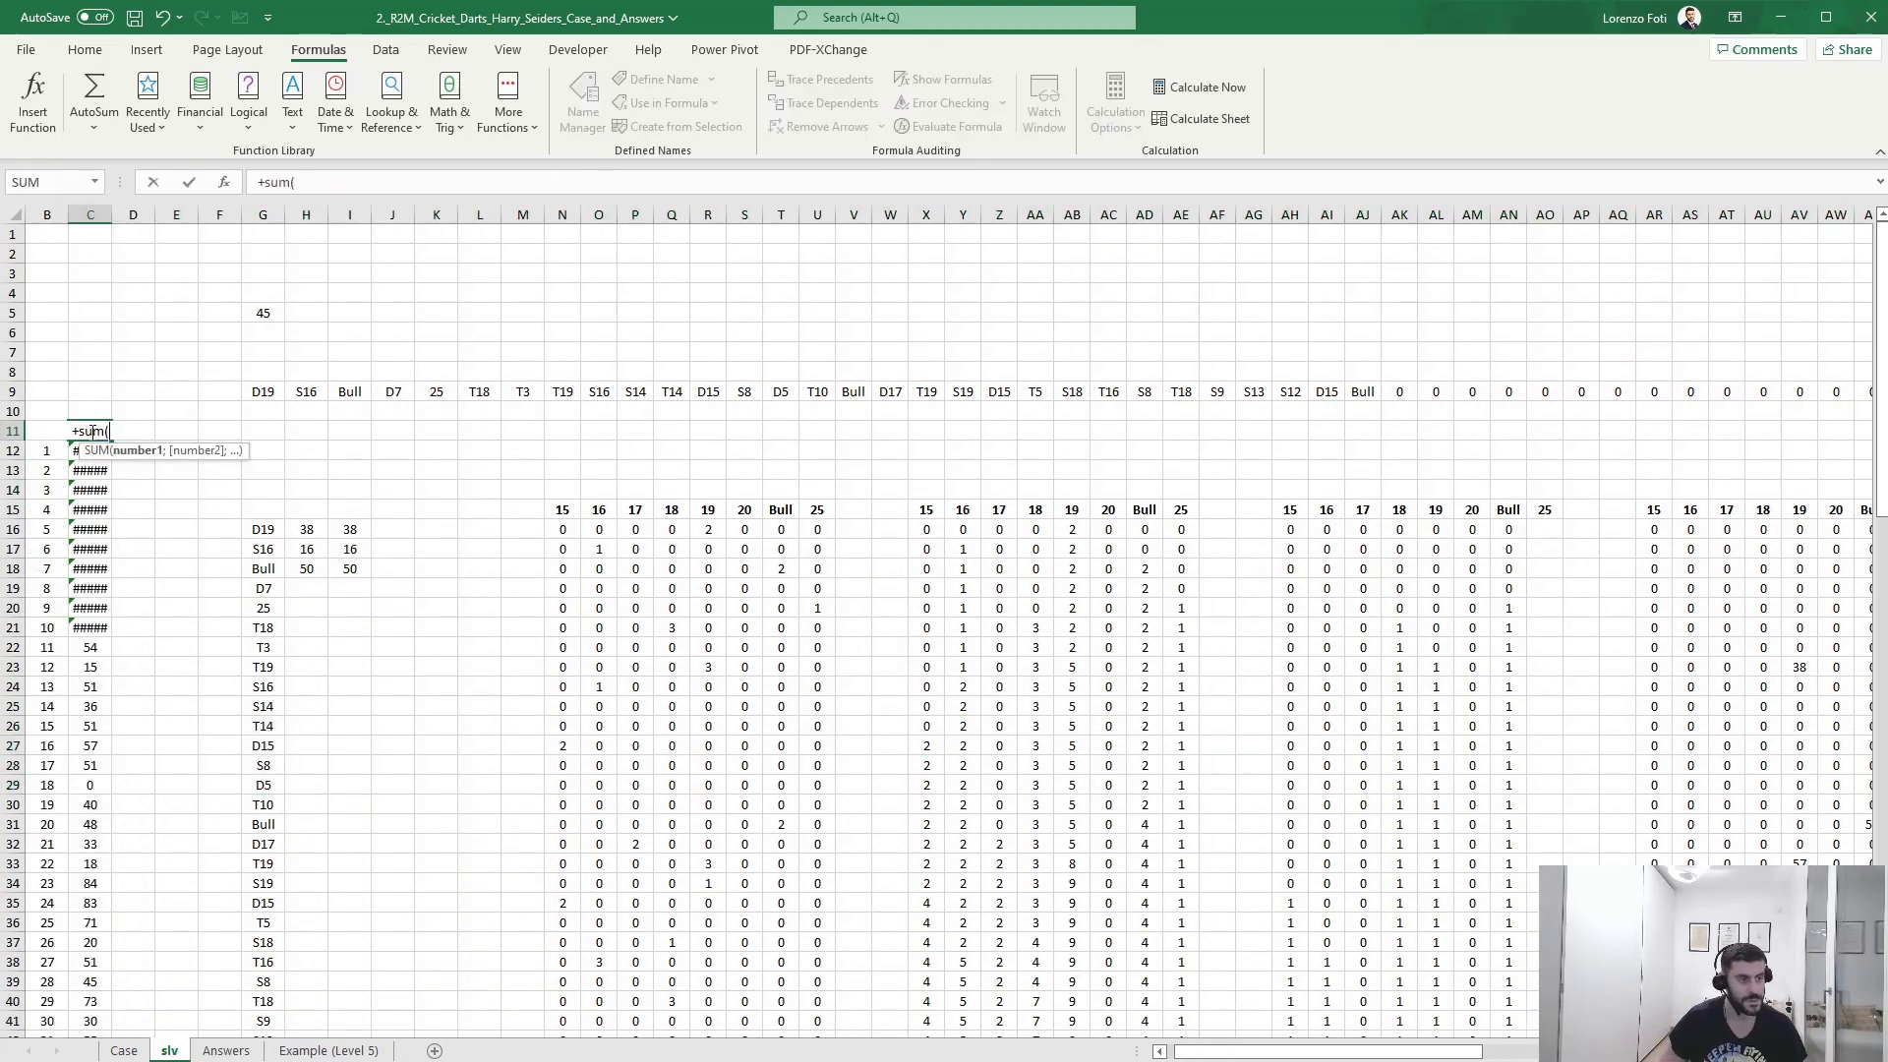
{"action": "key", "text": "Down"}
{"action": "key", "text": "Right"}
{"action": "key", "text": "Right"}
{"action": "key", "text": "Right"}
{"action": "key", "text": "Down"}
{"action": "key", "text": "Right"}
{"action": "key", "text": "Down"}
{"action": "key", "text": "Right"}
{"action": "key", "text": "Down"}
{"action": "key", "text": "Right"}
{"action": "key", "text": "Down"}
{"action": "key", "text": "Right"}
{"action": "key", "text": "Down"}
{"action": "key", "text": "Right"}
{"action": "key", "text": "Right"}
{"action": "key", "text": "Right"}
{"action": "key", "text": "Right"}
{"action": "key", "text": "Right"}
{"action": "key", "text": "Right"}
{"action": "key", "text": "Right"}
{"action": "key", "text": "Right"}
{"action": "key", "text": "Right"}
{"action": "key", "text": "Right"}
{"action": "key", "text": "Right"}
{"action": "key", "text": "Right"}
{"action": "key", "text": "Right"}
{"action": "key", "text": "Right"}
{"action": "key", "text": "Right"}
{"action": "key", "text": "Right"}
{"action": "key", "text": "Right"}
{"action": "key", "text": "Right"}
{"action": "key", "text": "Right"}
{"action": "key", "text": "Right"}
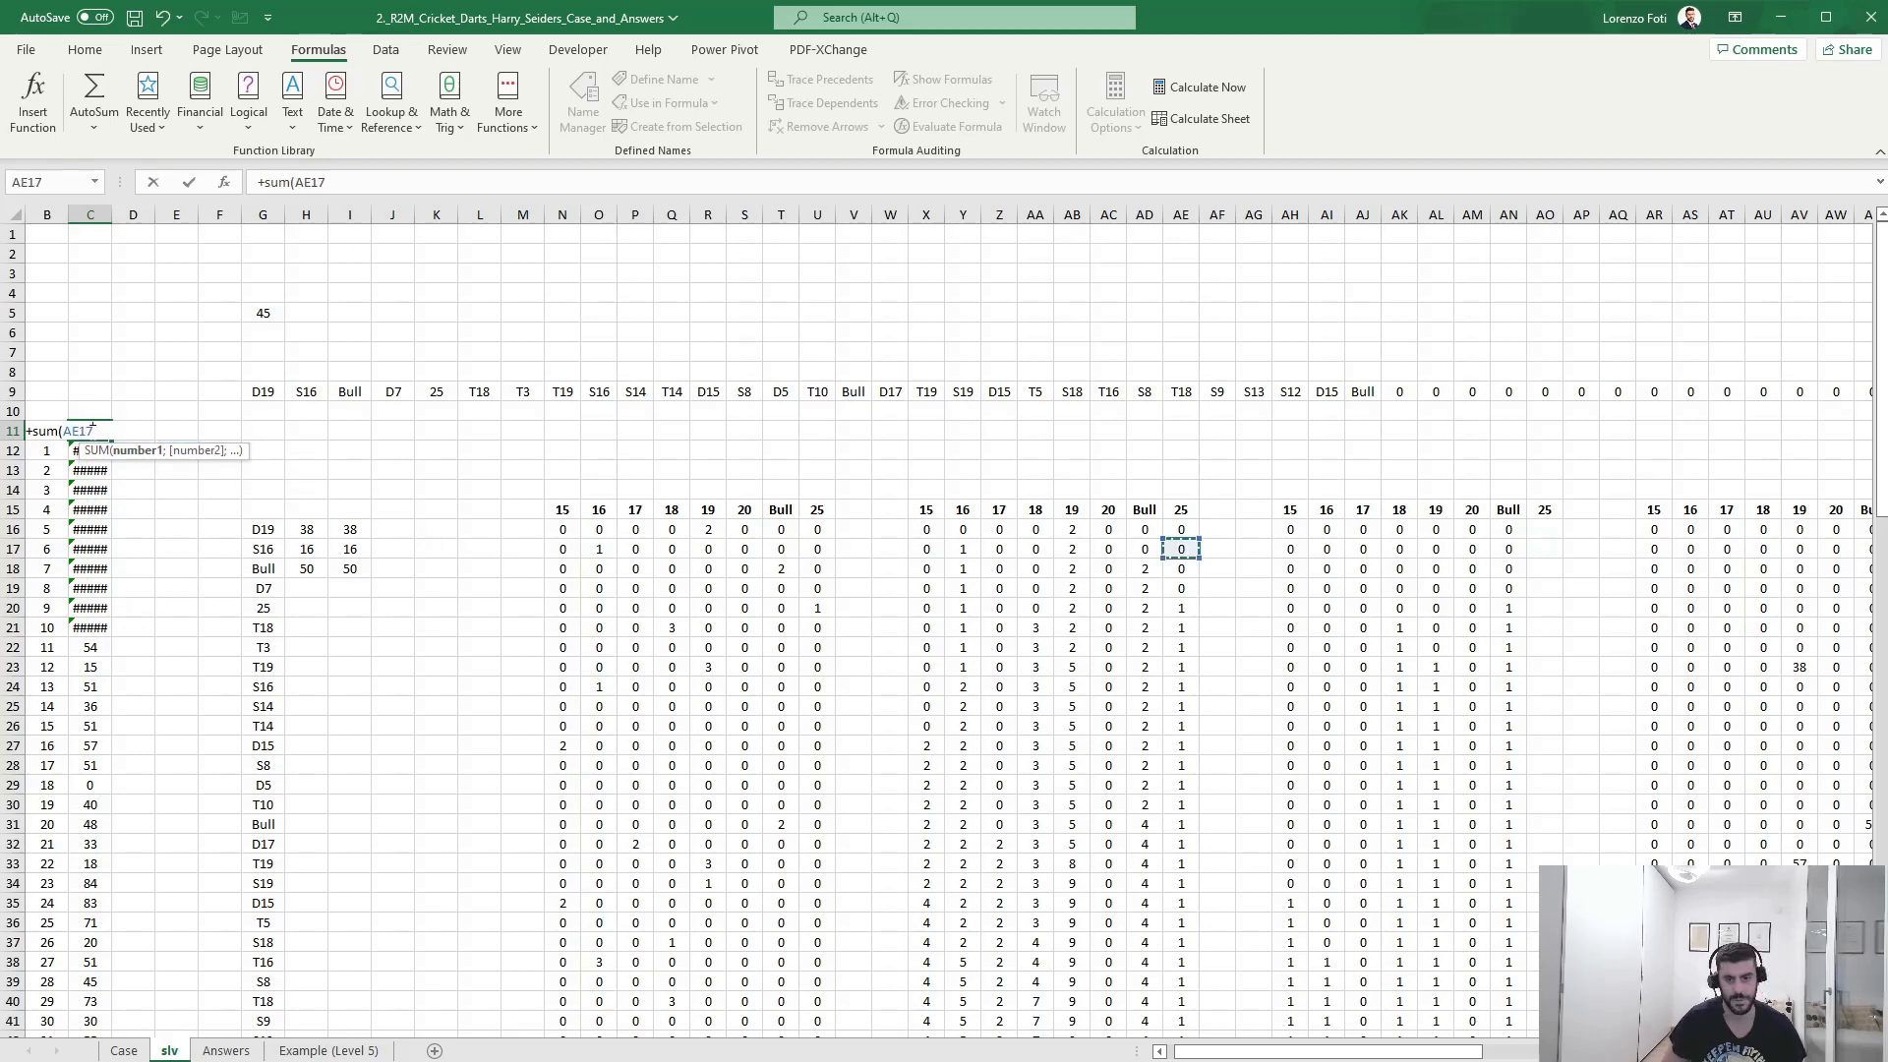
{"action": "key", "text": "ctrl+Right"}
{"action": "key", "text": "ctrl+Right"}
{"action": "key", "text": "ctrl+Left"}
{"action": "key", "text": "Left"}
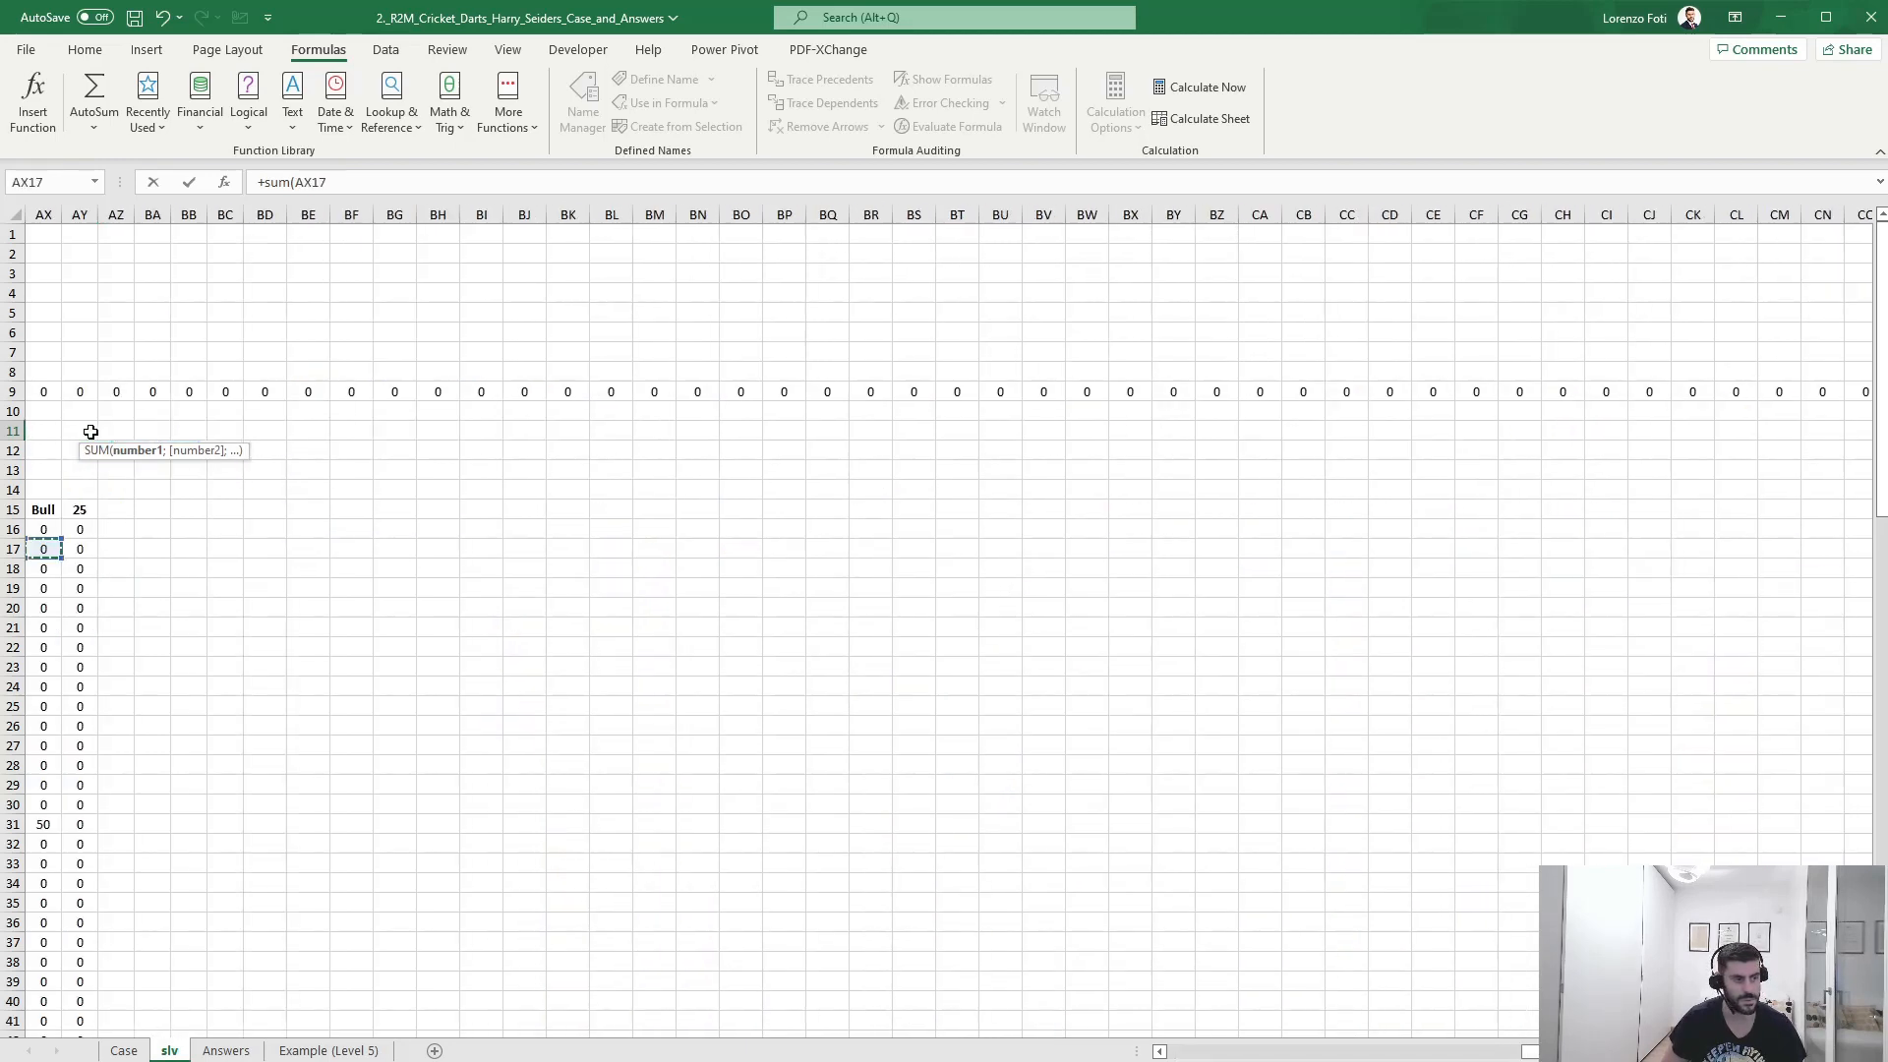
{"action": "key", "text": "Up"}
{"action": "key", "text": "Left"}
{"action": "key", "text": "Left"}
{"action": "key", "text": "Left"}
{"action": "key", "text": "Left"}
{"action": "key", "text": "Left"}
{"action": "key", "text": "Left"}
{"action": "key", "text": "Left"}
{"action": "key", "text": "Left"}
{"action": "key", "text": "Left"}
{"action": "key", "text": "Right"}
{"action": "key", "text": "Right"}
{"action": "key", "text": "Right"}
{"action": "key", "text": "Right"}
{"action": "key", "text": "ctrl+shift+Right"}
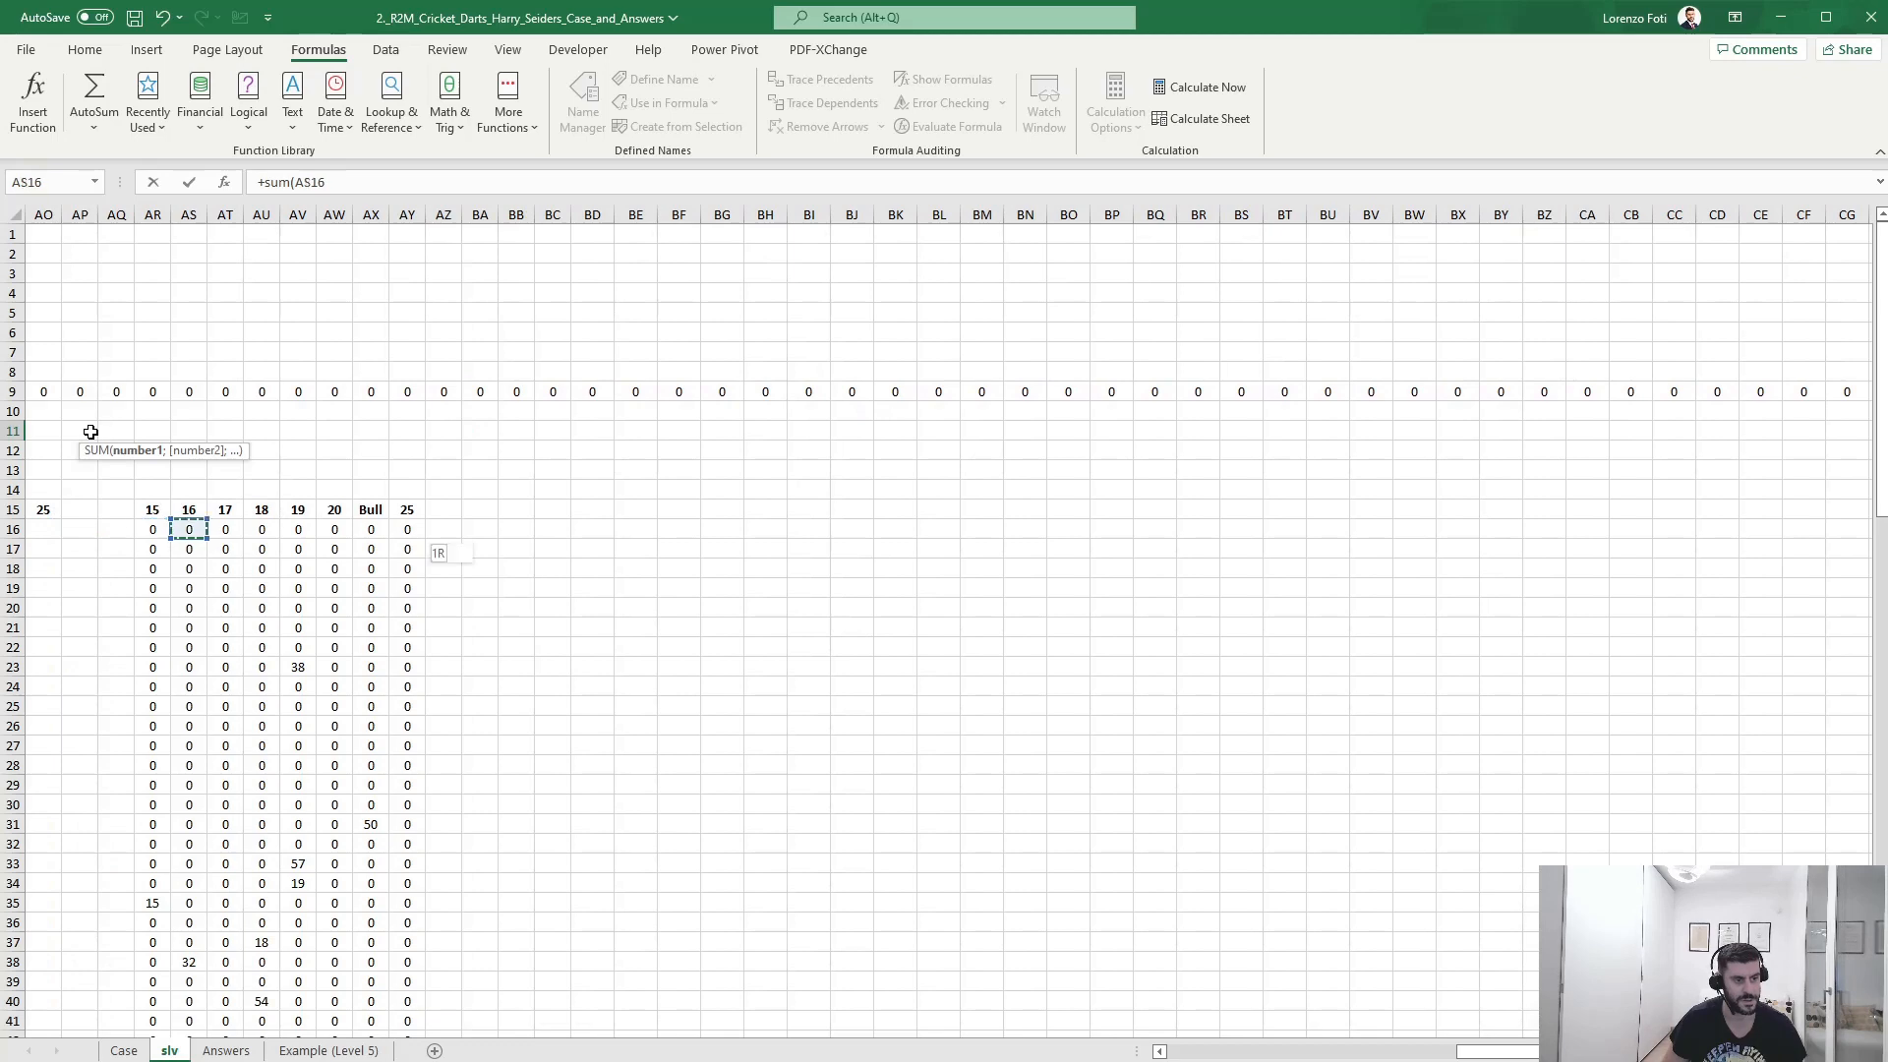
{"action": "key", "text": "ctrl+shift+Down"}
{"action": "key", "text": "Left"}
{"action": "key", "text": "ctrl+shift+Right"}
{"action": "key", "text": "ctrl+shift+Down"}
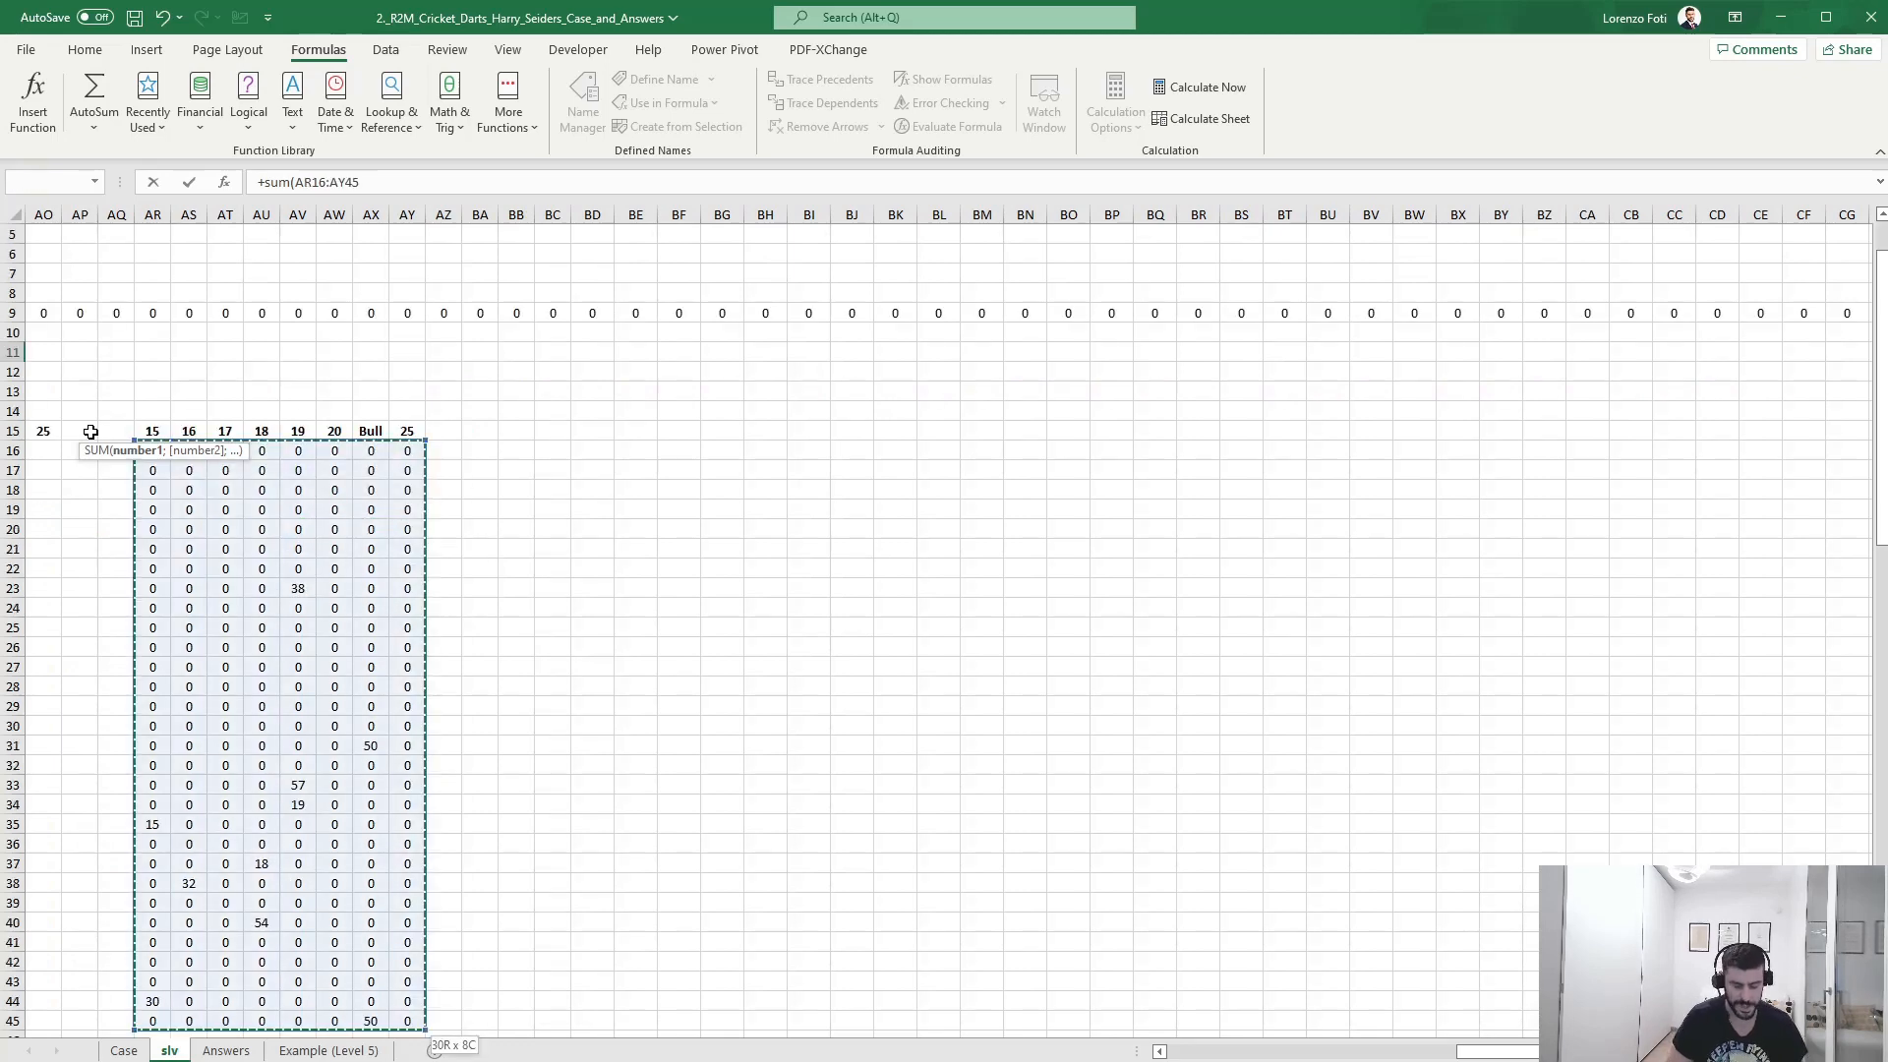
{"action": "key", "text": "Return"}
{"action": "key", "text": "ctrl+Home"}
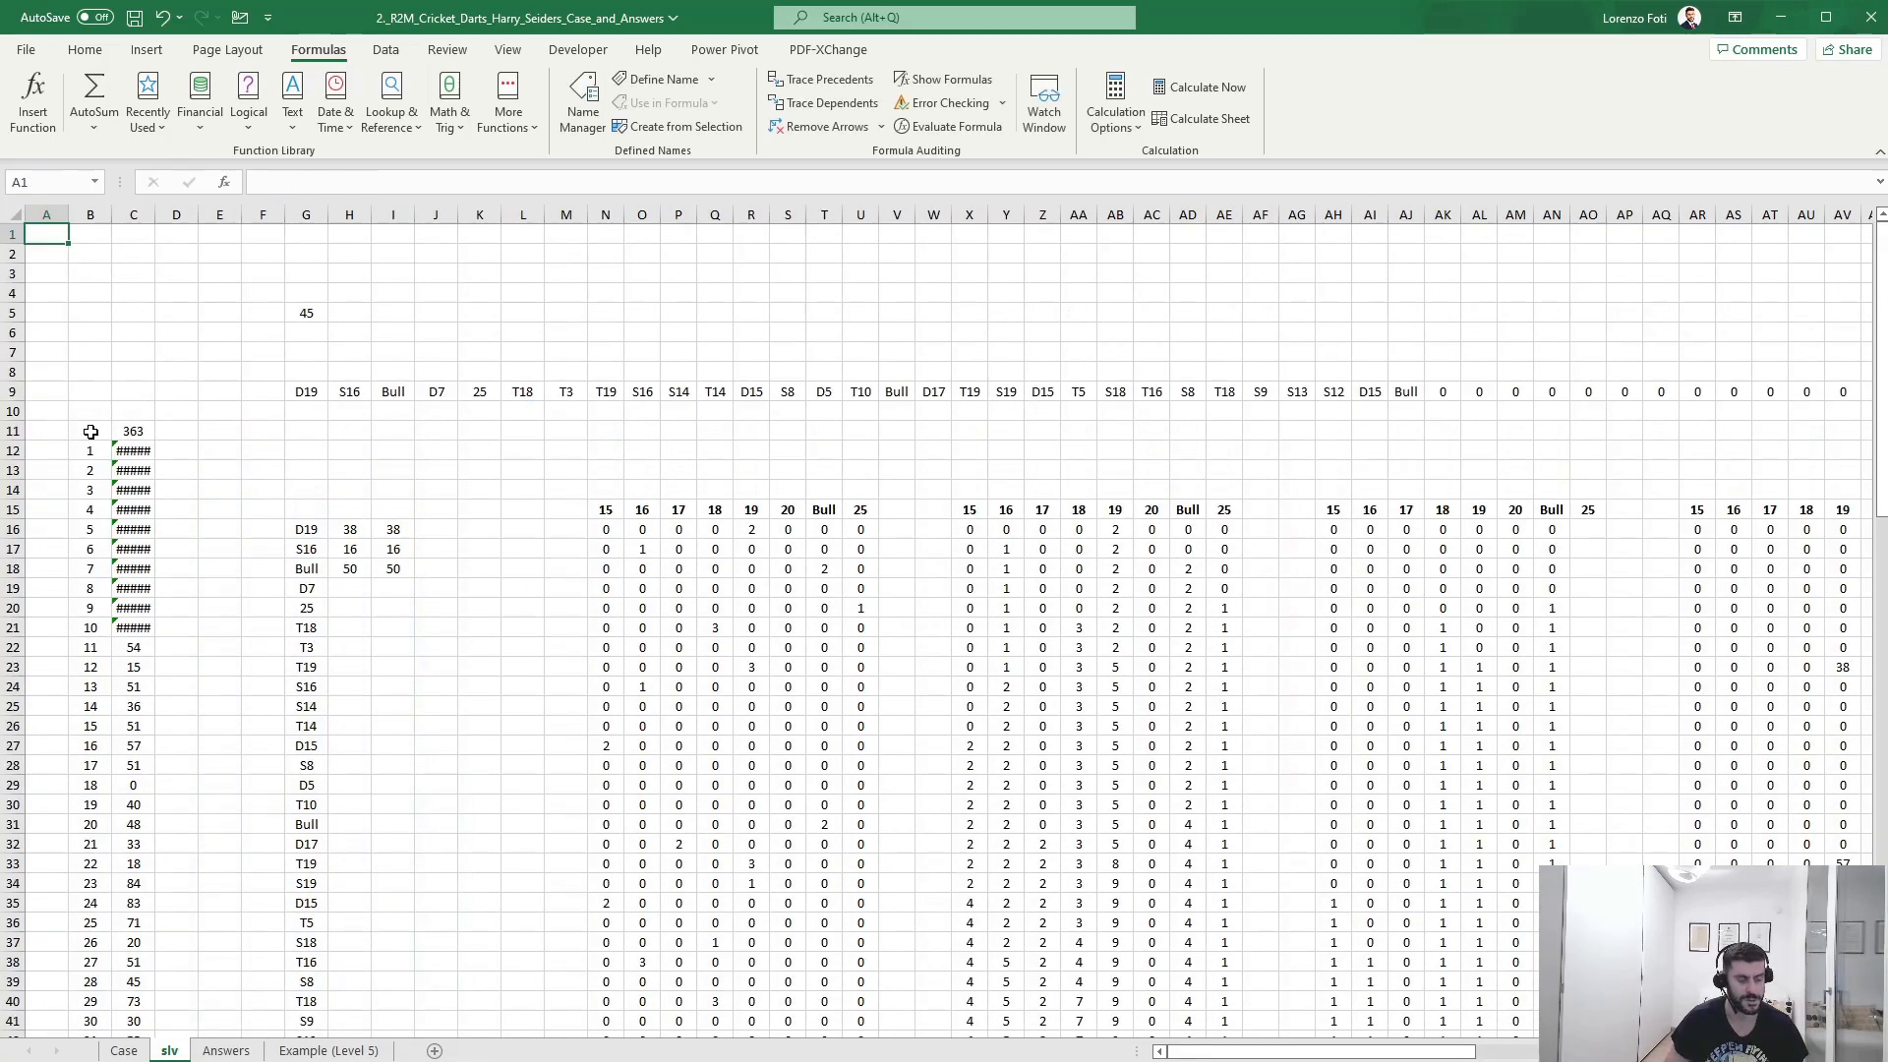
- Set the game selector in G5 to Example3 and compare the C11 total with the Example3 answer on the Case sheet
{"action": "left_click", "coordinate": [306, 311]}
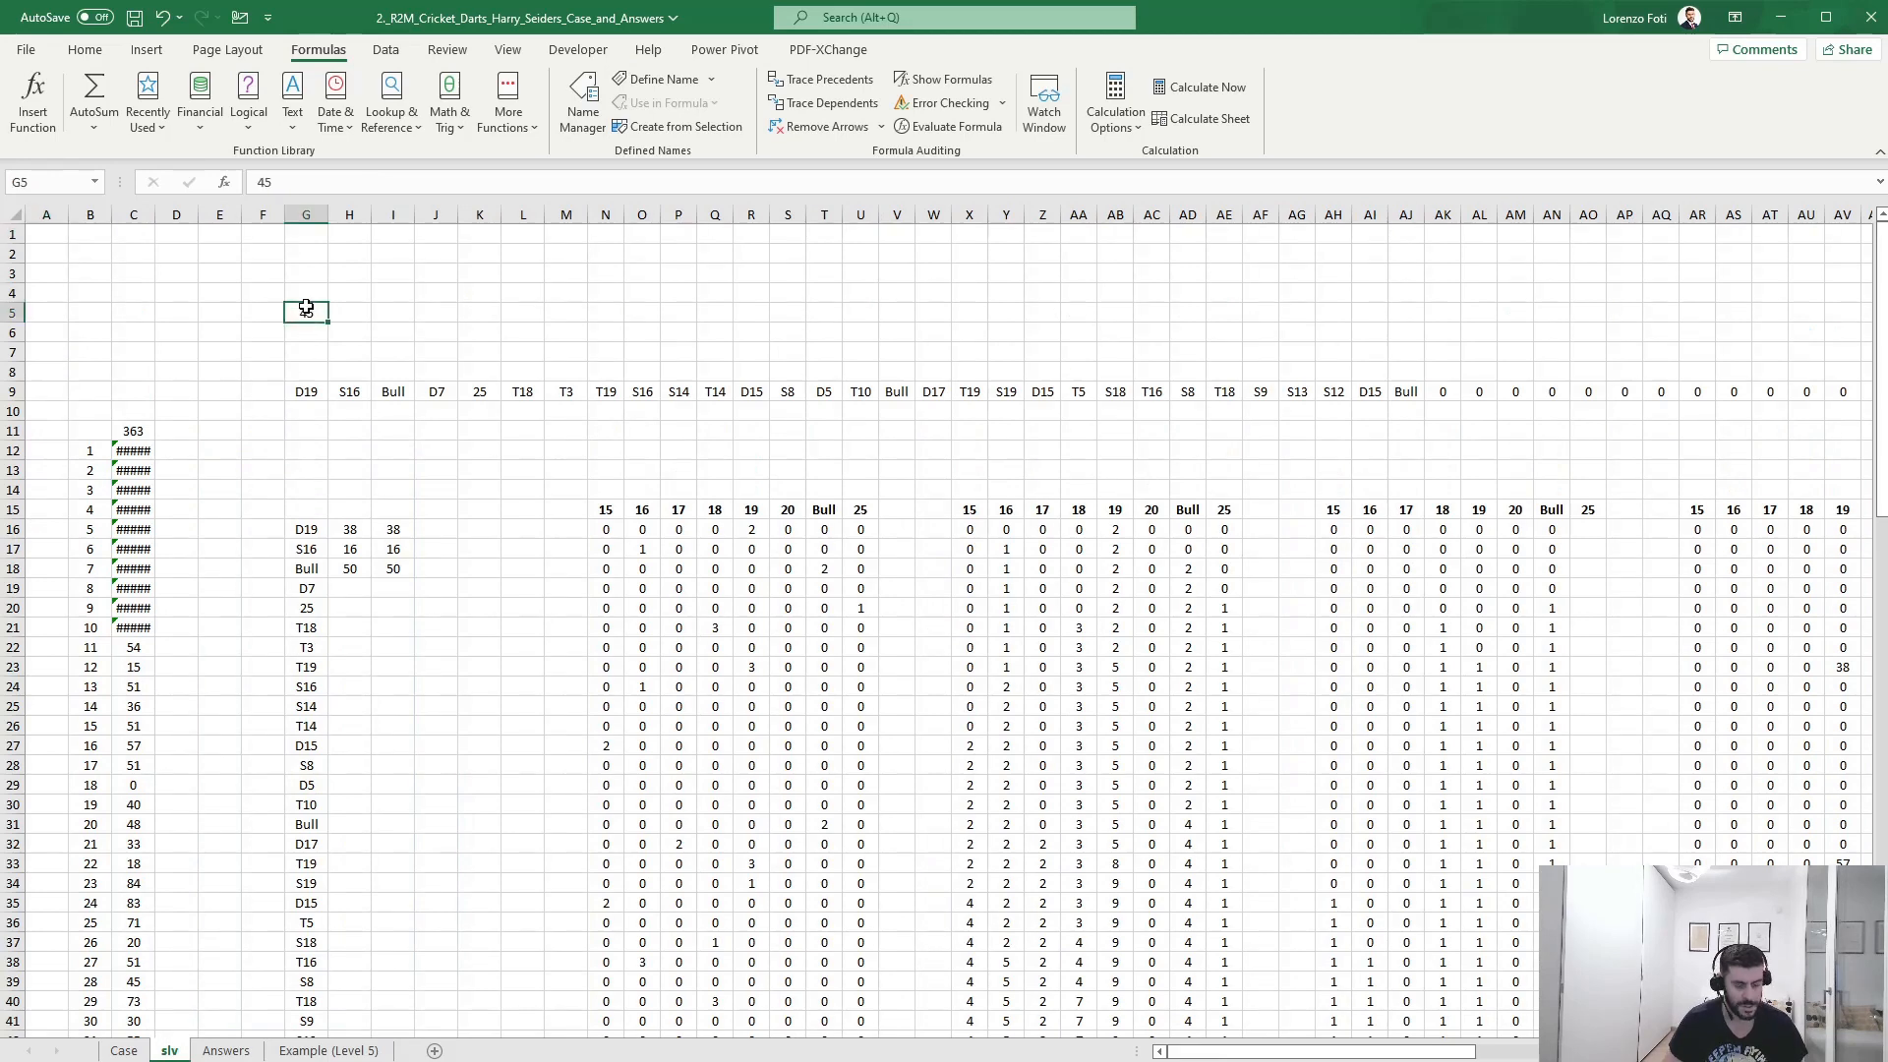
{"action": "type", "text": "Example3"}
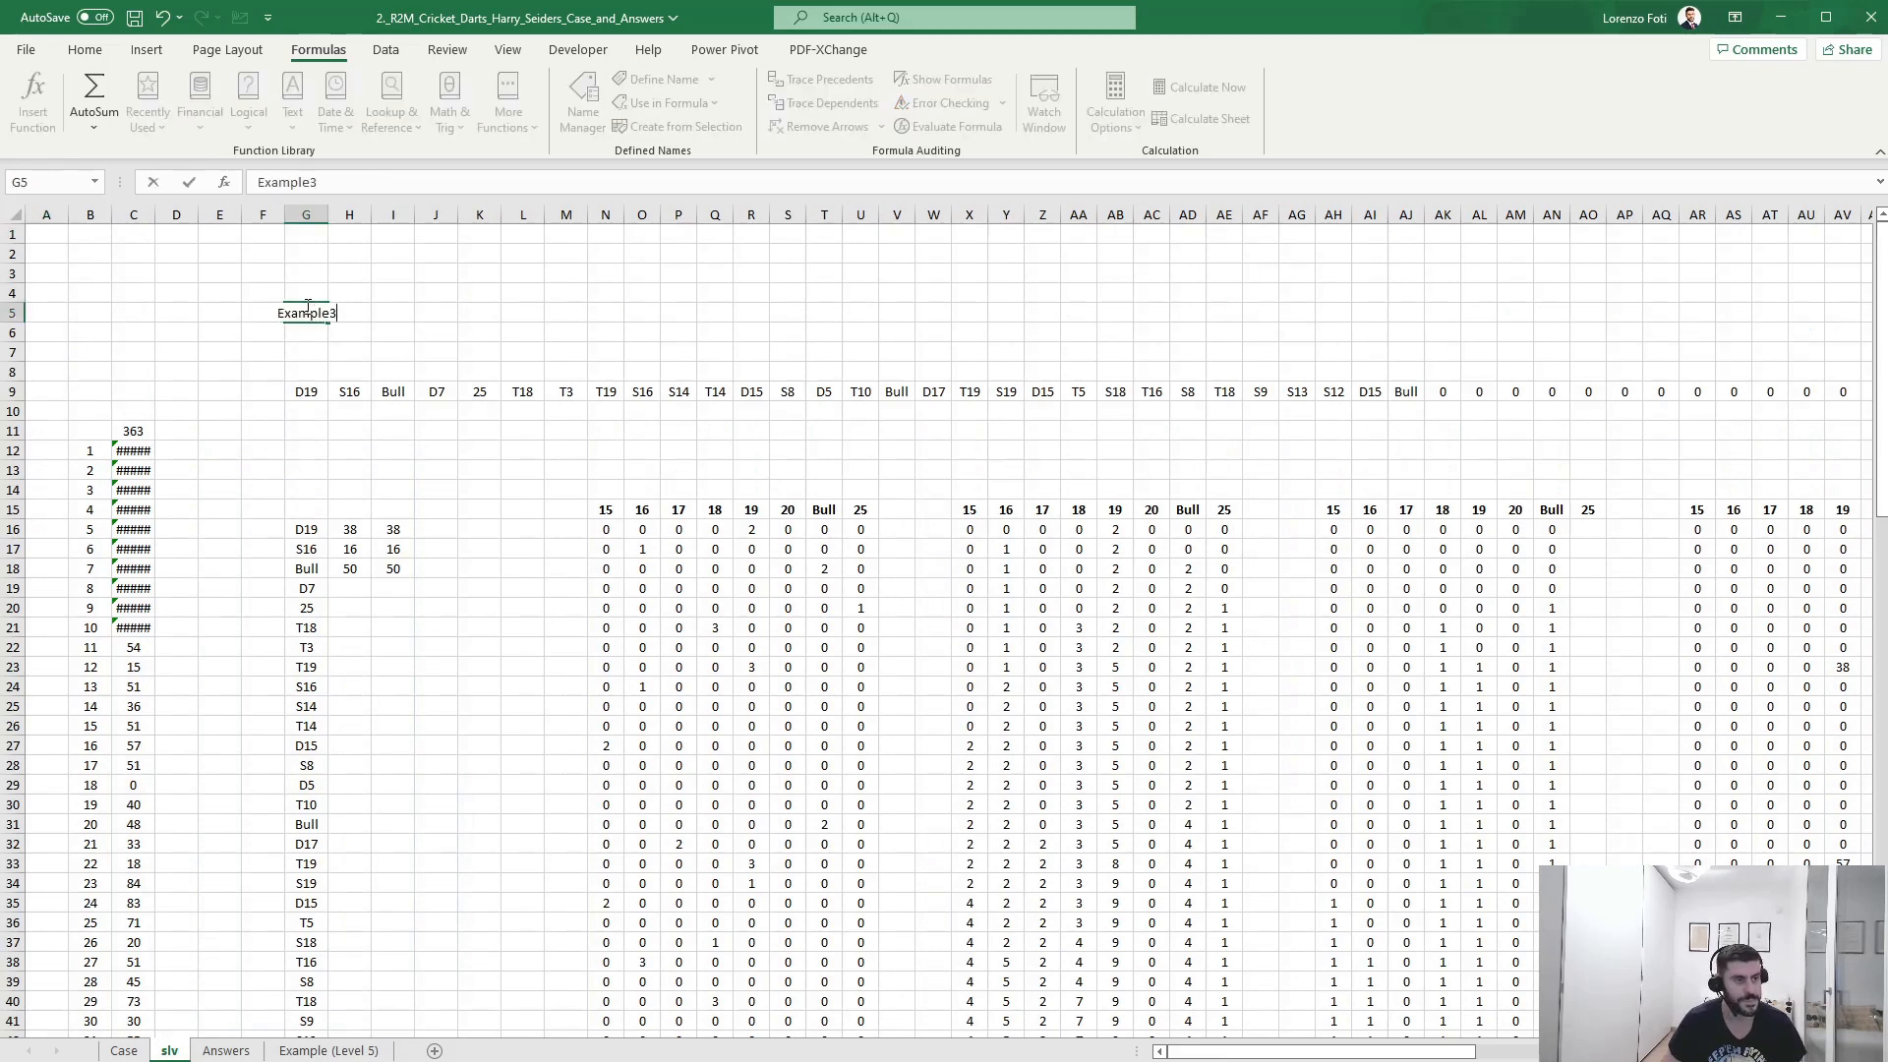
{"action": "key", "text": "Return"}
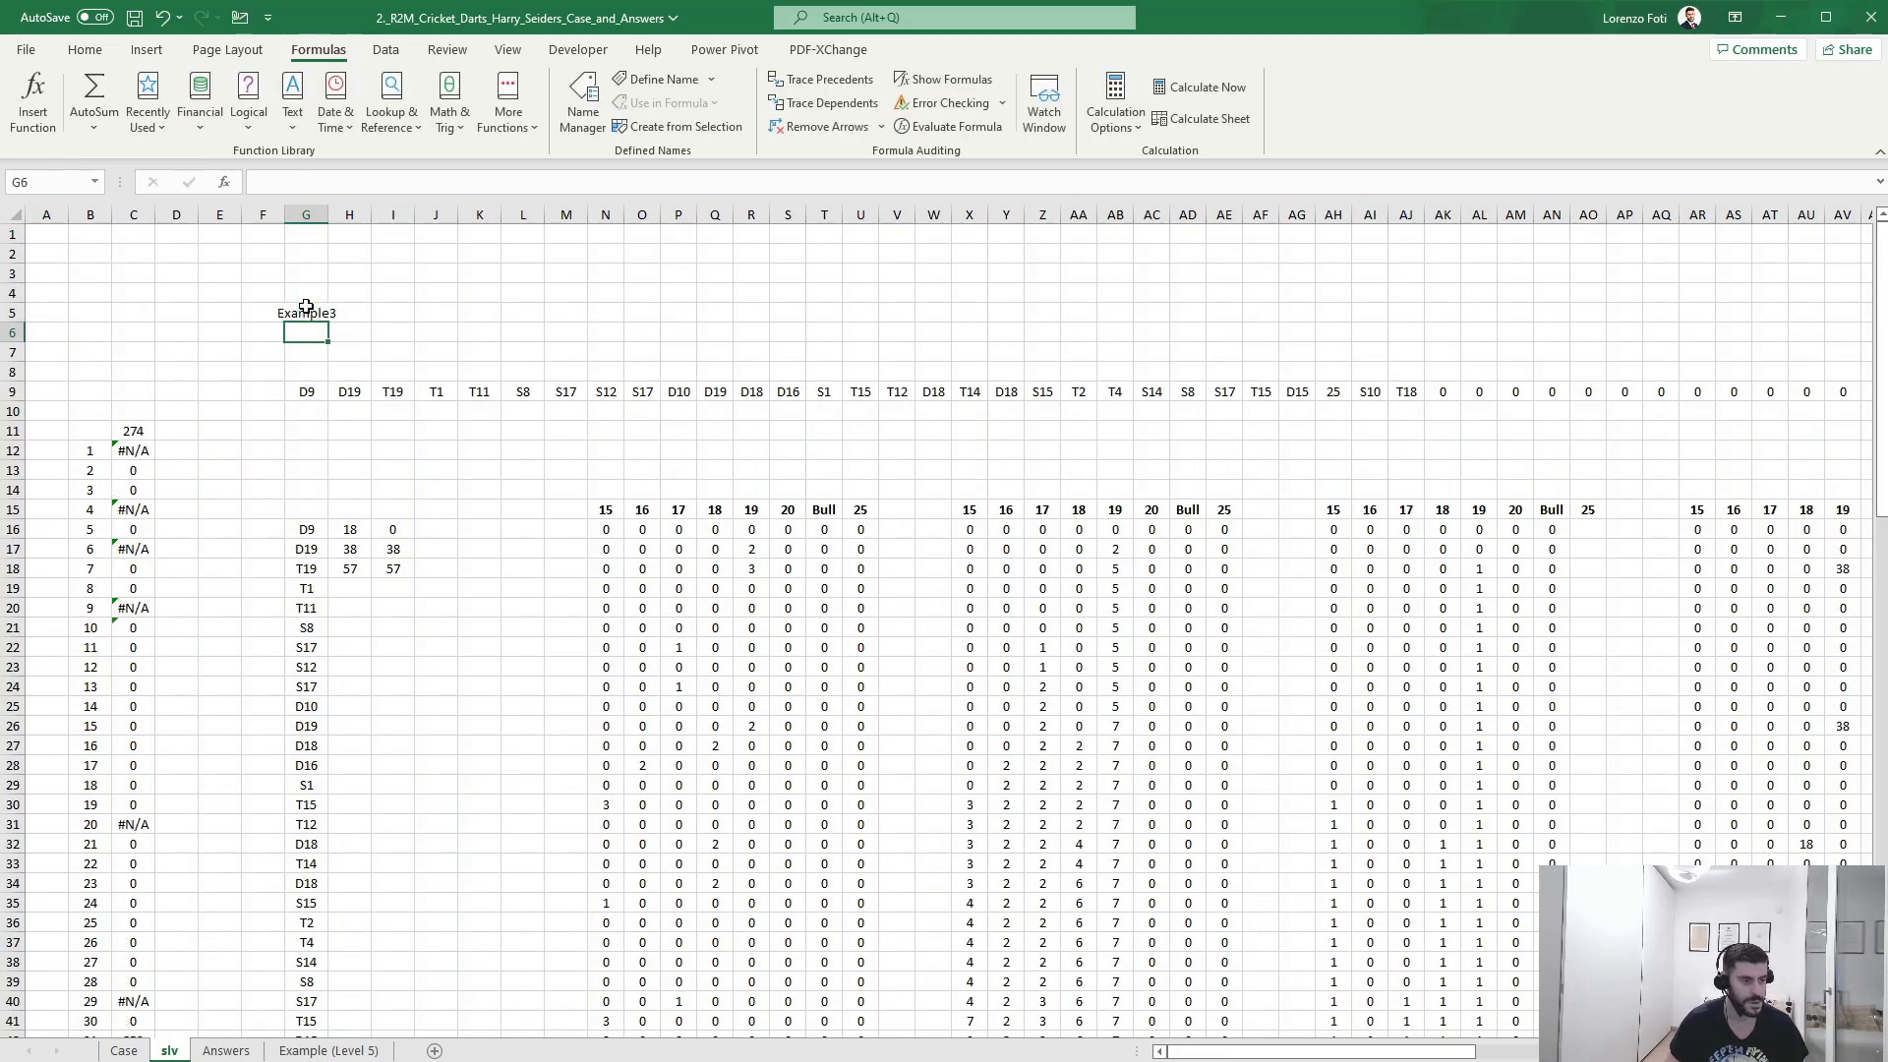
{"action": "scroll", "coordinate": [245, 713], "scroll_direction": "down", "scroll_amount": 12}
{"action": "scroll", "coordinate": [245, 718], "scroll_direction": "up", "scroll_amount": 2}
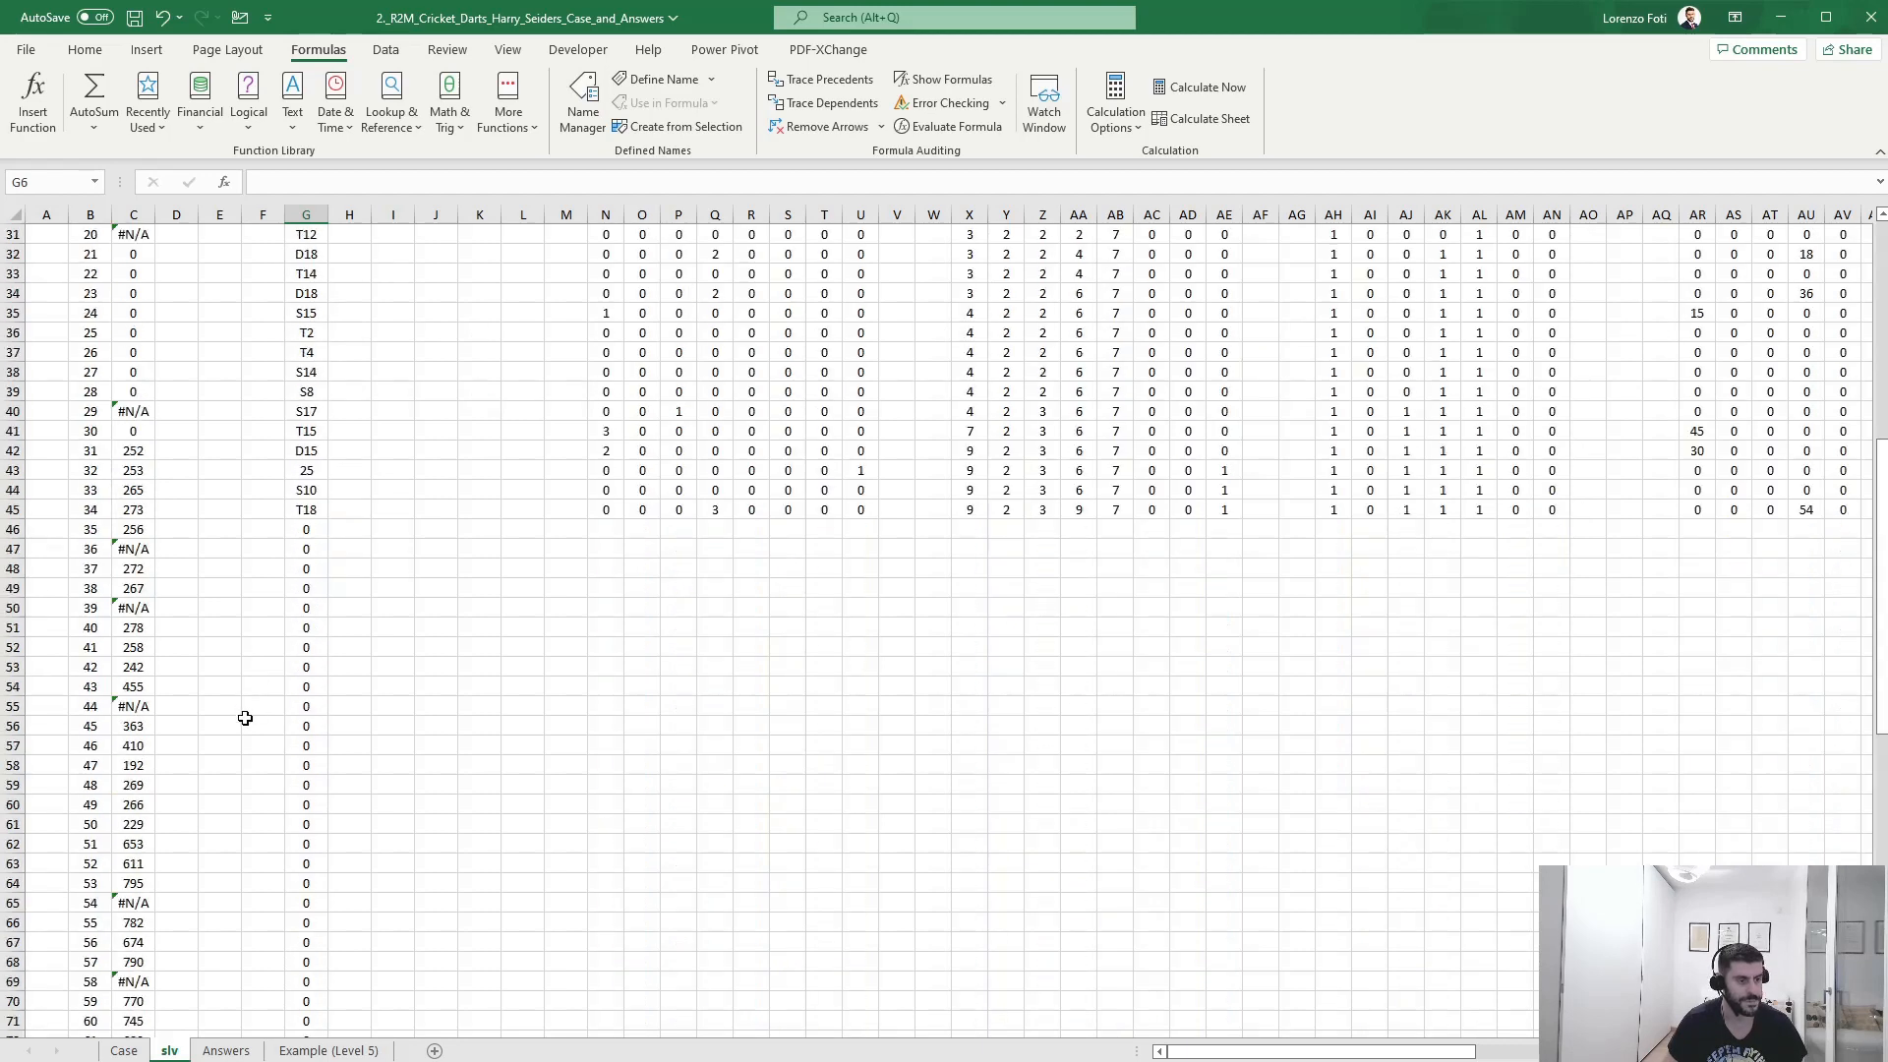
{"action": "left_click", "coordinate": [124, 1050]}
{"action": "left_click", "coordinate": [300, 418]}
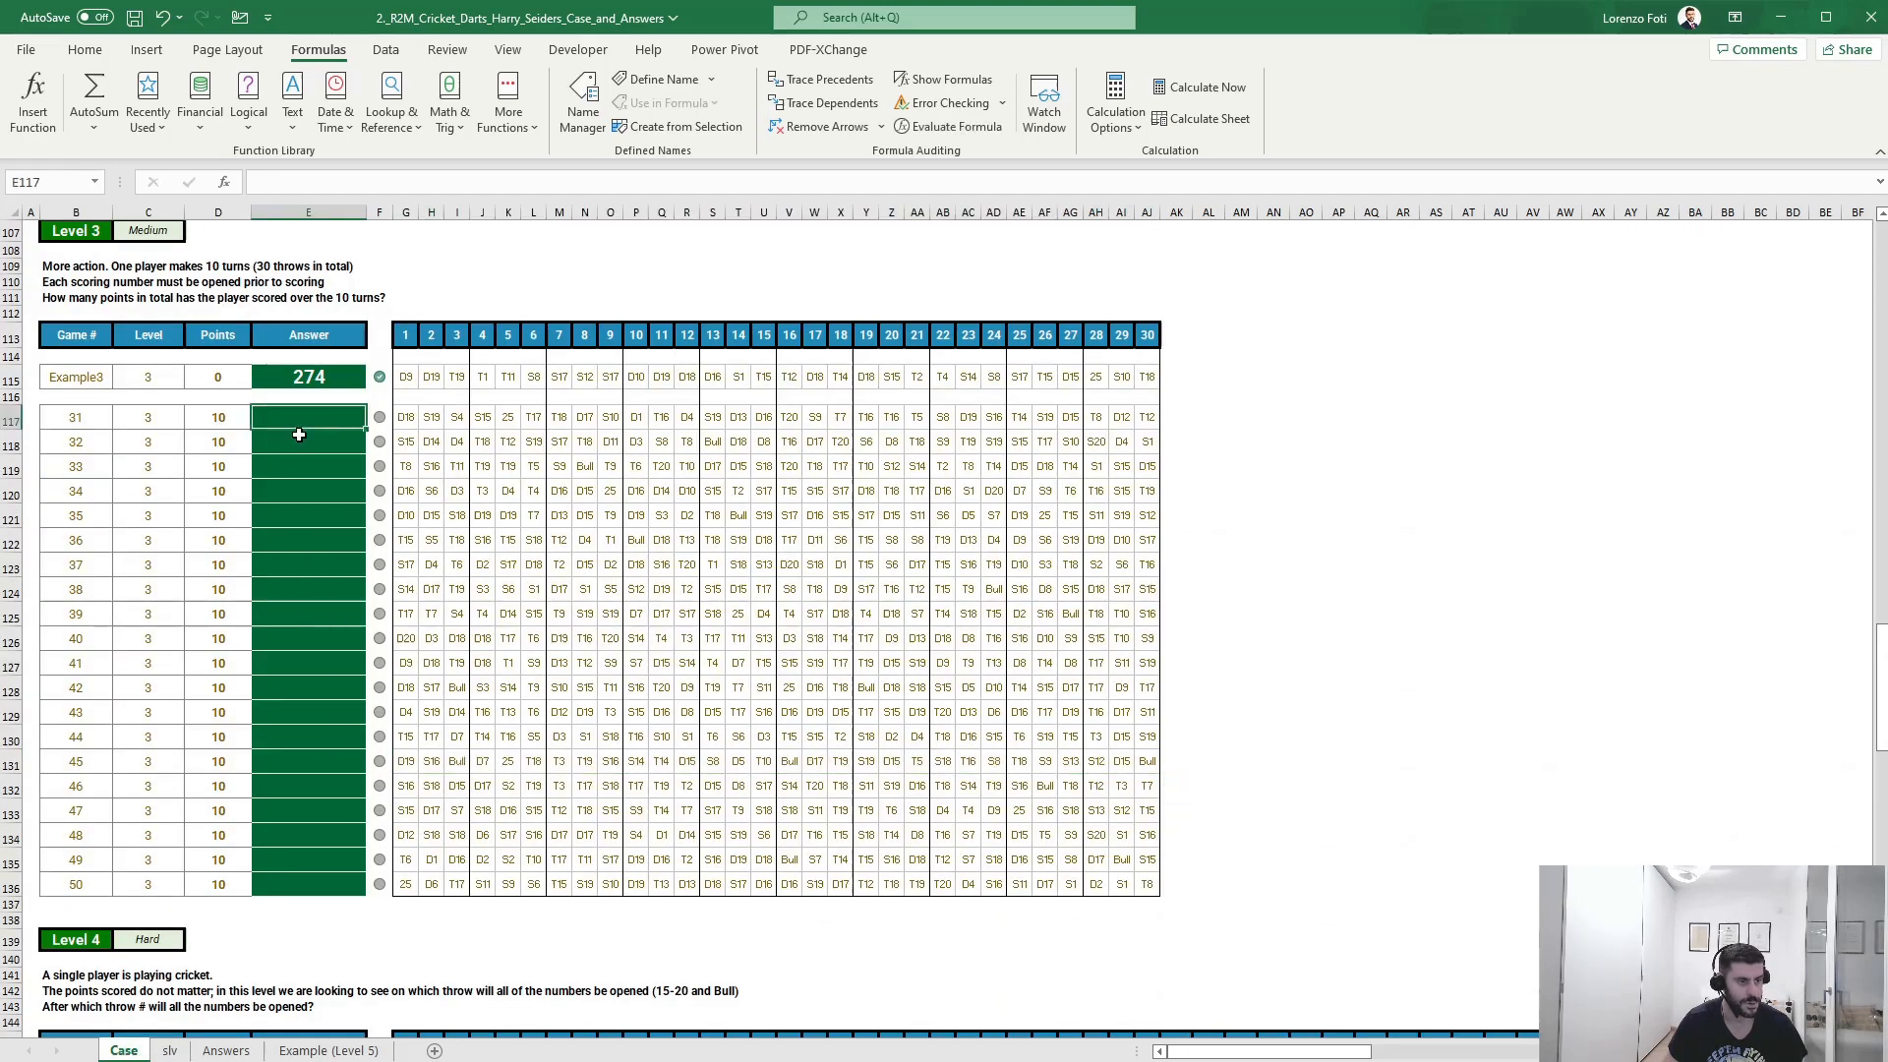
{"action": "left_click", "coordinate": [169, 1050]}
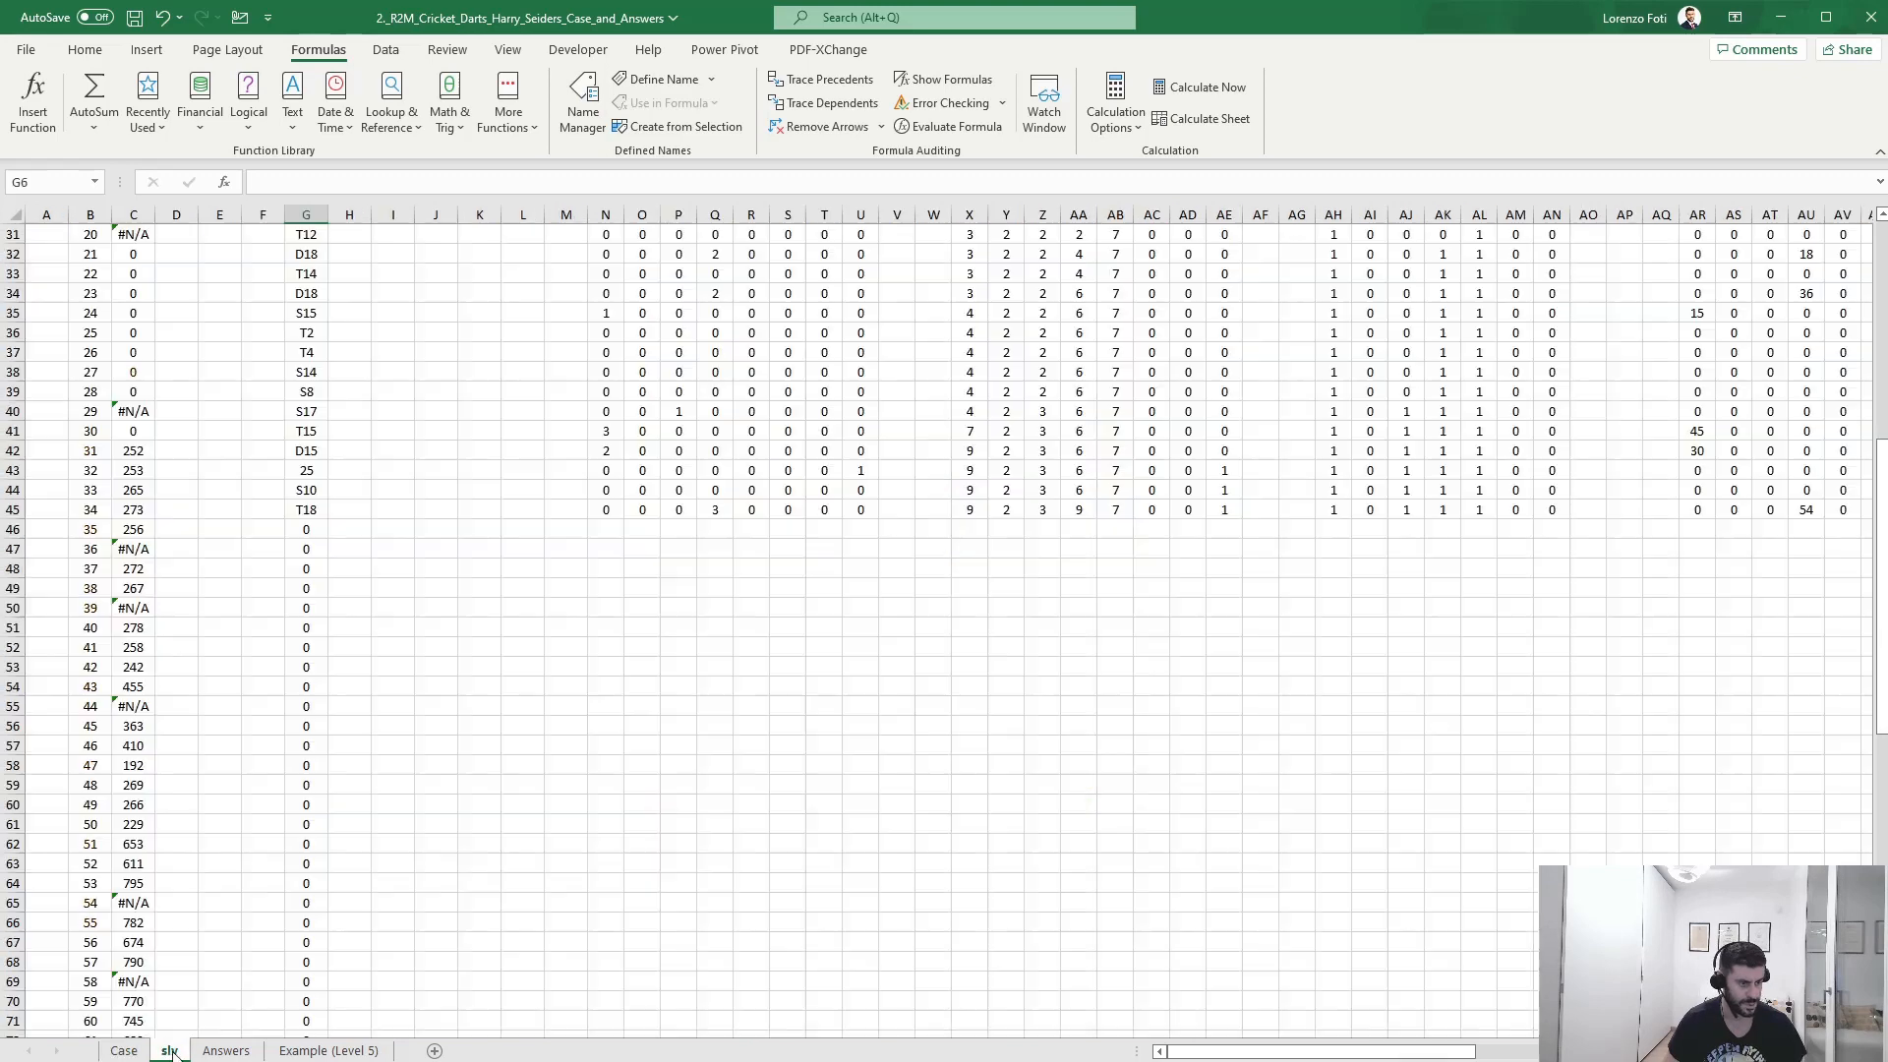
- Set the game selector in G5 to 36 and inspect the scoring formulas in AR16 and AR17
{"action": "scroll", "coordinate": [147, 657], "scroll_direction": "up", "scroll_amount": 9}
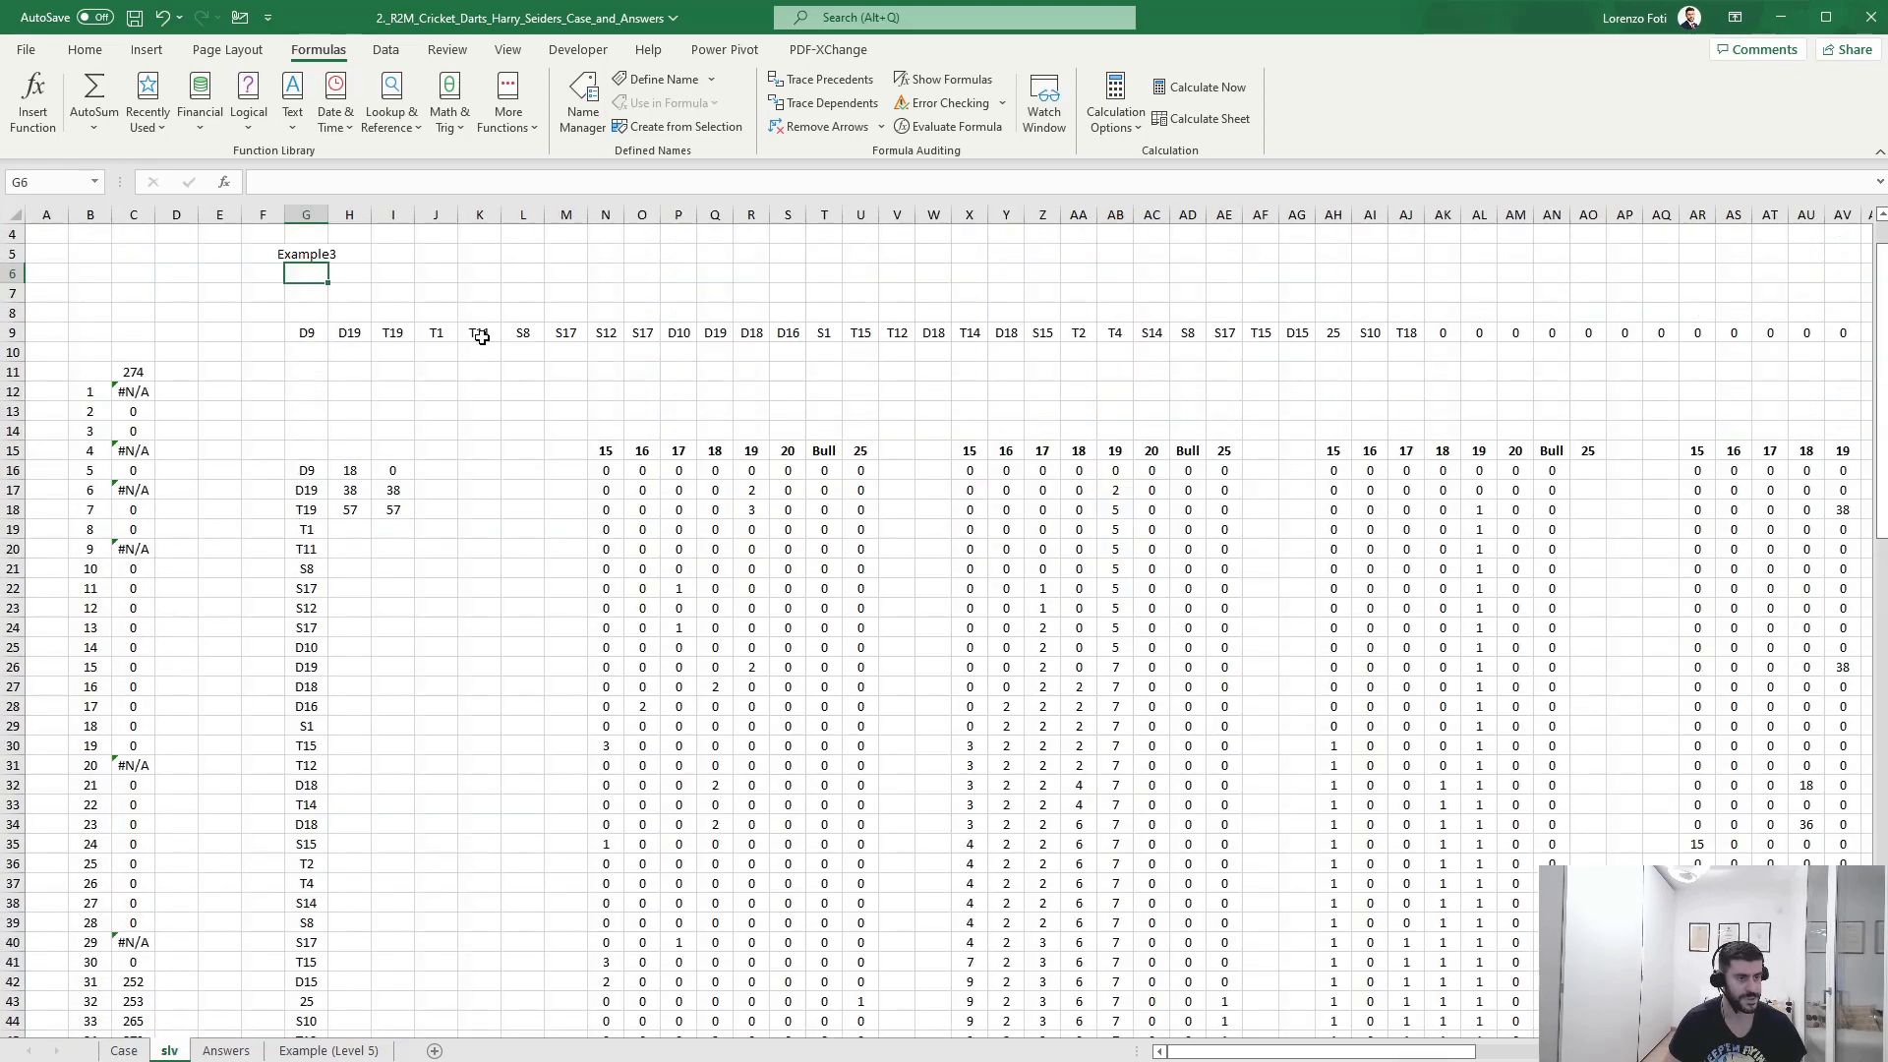
{"action": "left_click", "coordinate": [306, 257]}
{"action": "type", "text": "36"}
{"action": "key", "text": "Return"}
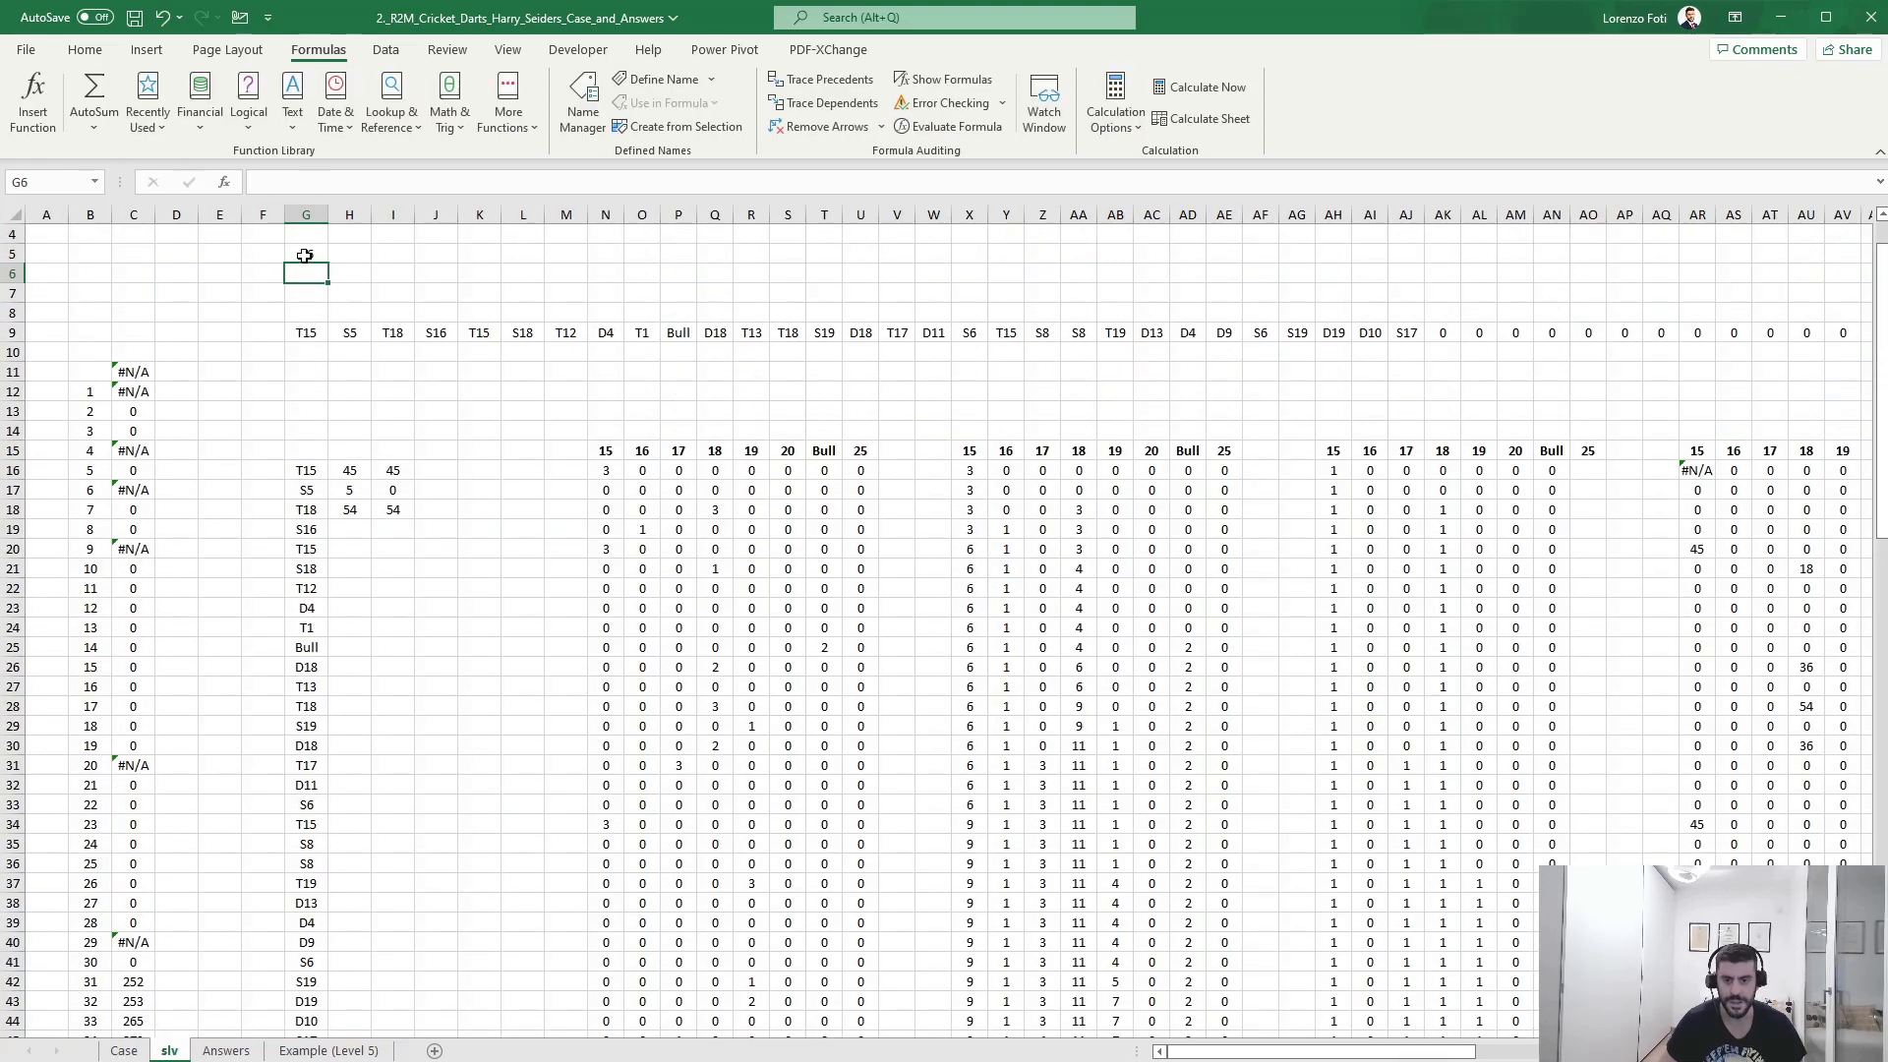
{"action": "left_click", "coordinate": [1697, 470]}
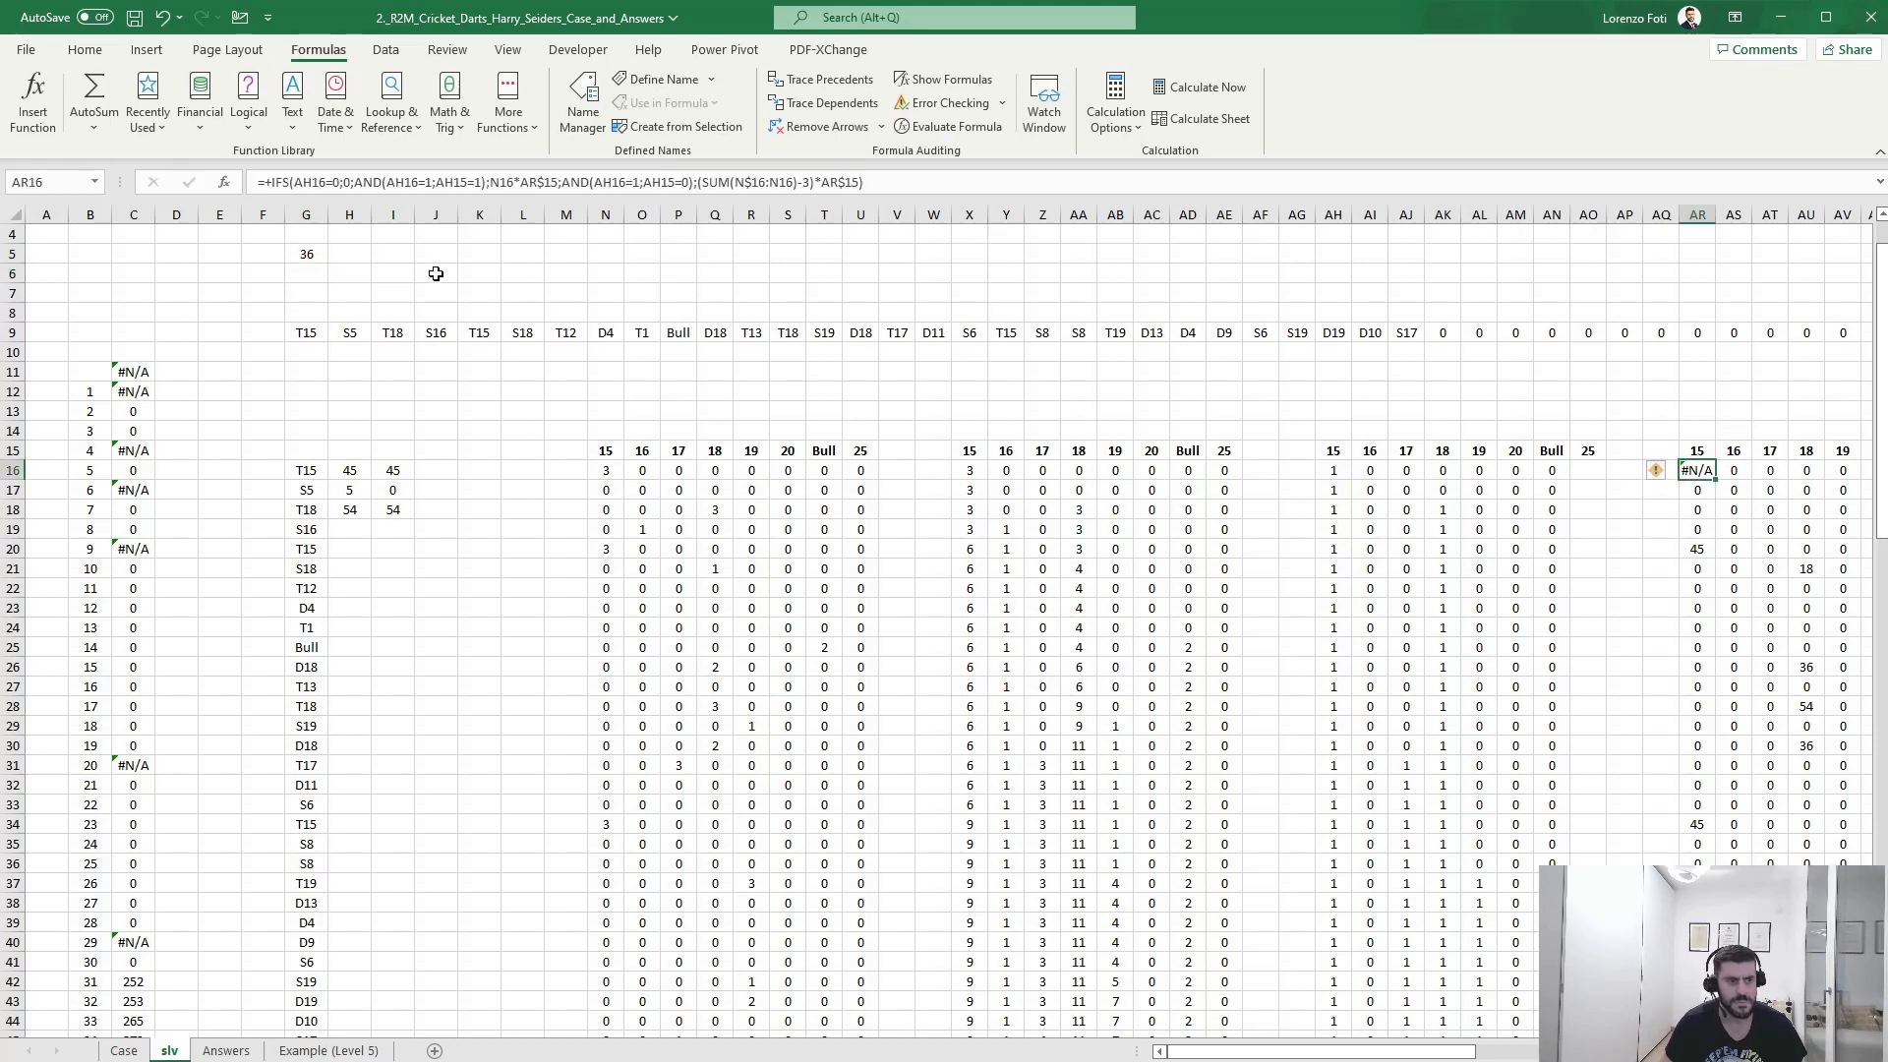
{"action": "left_click", "coordinate": [422, 181]}
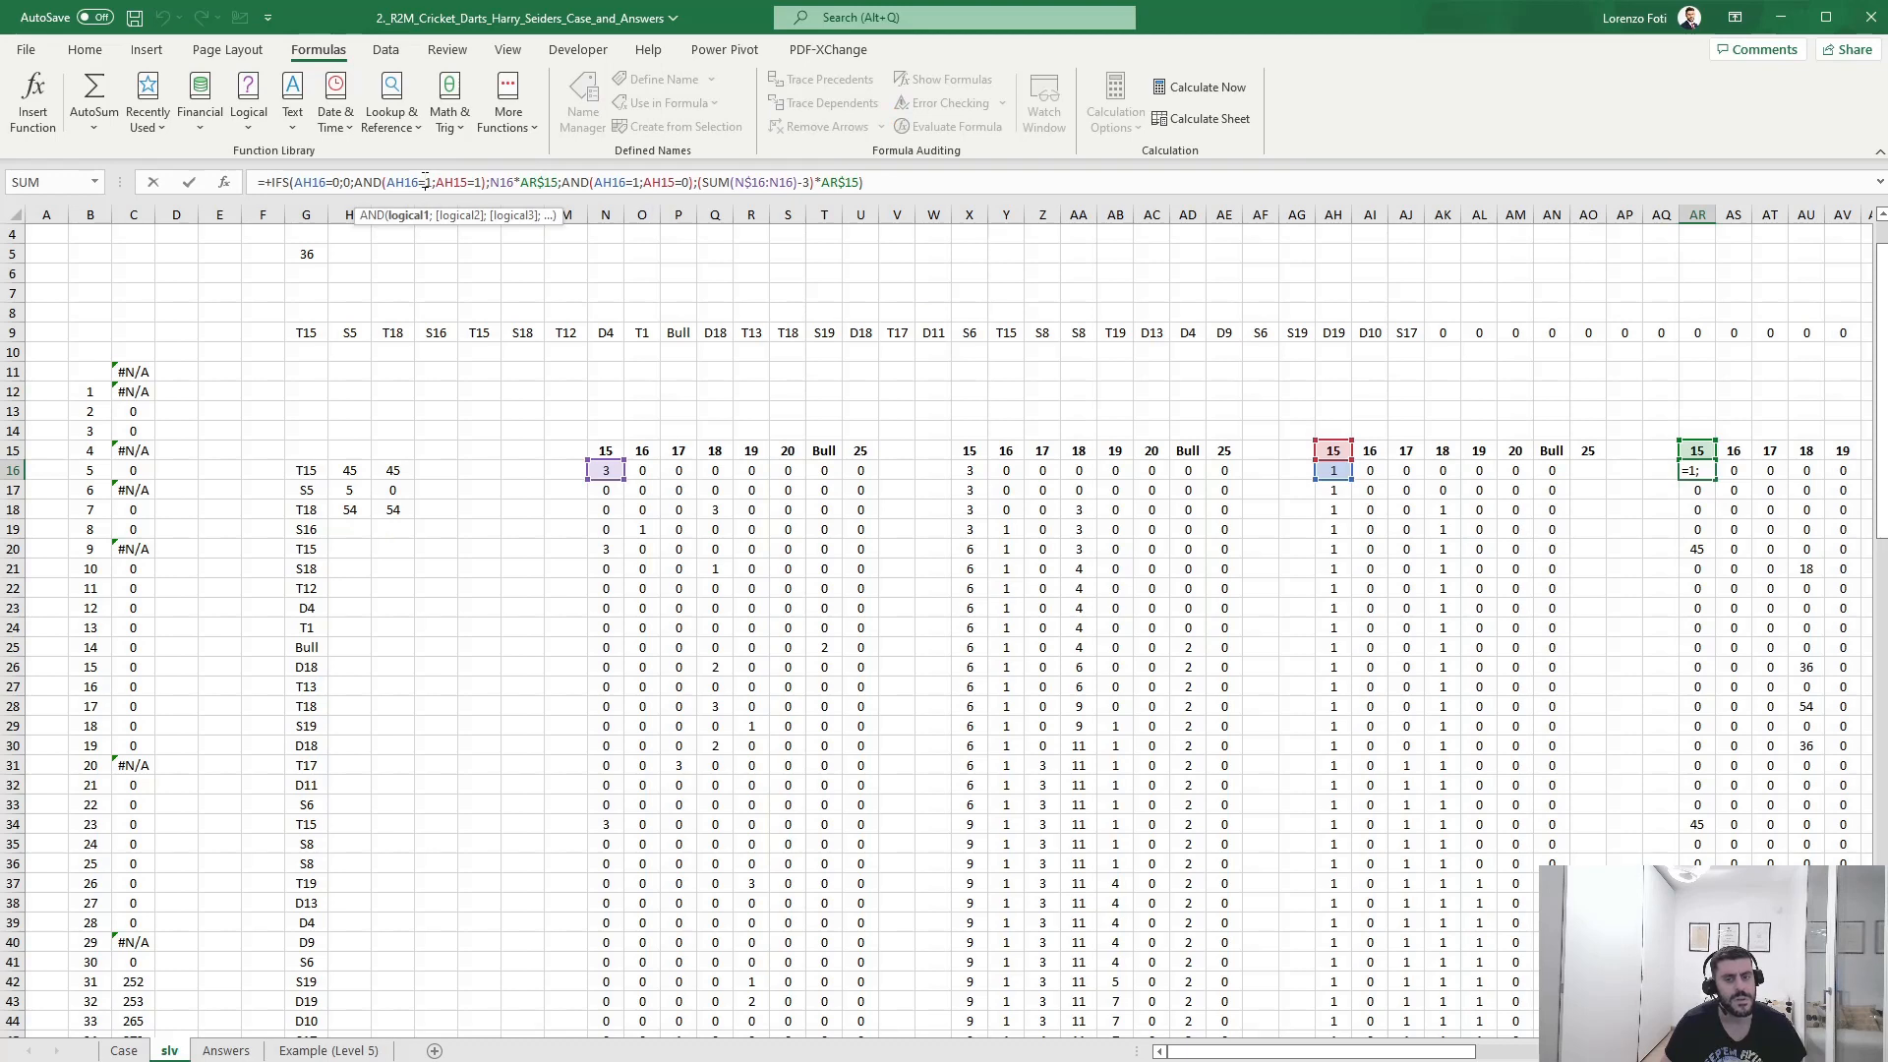
{"action": "key", "text": "Escape"}
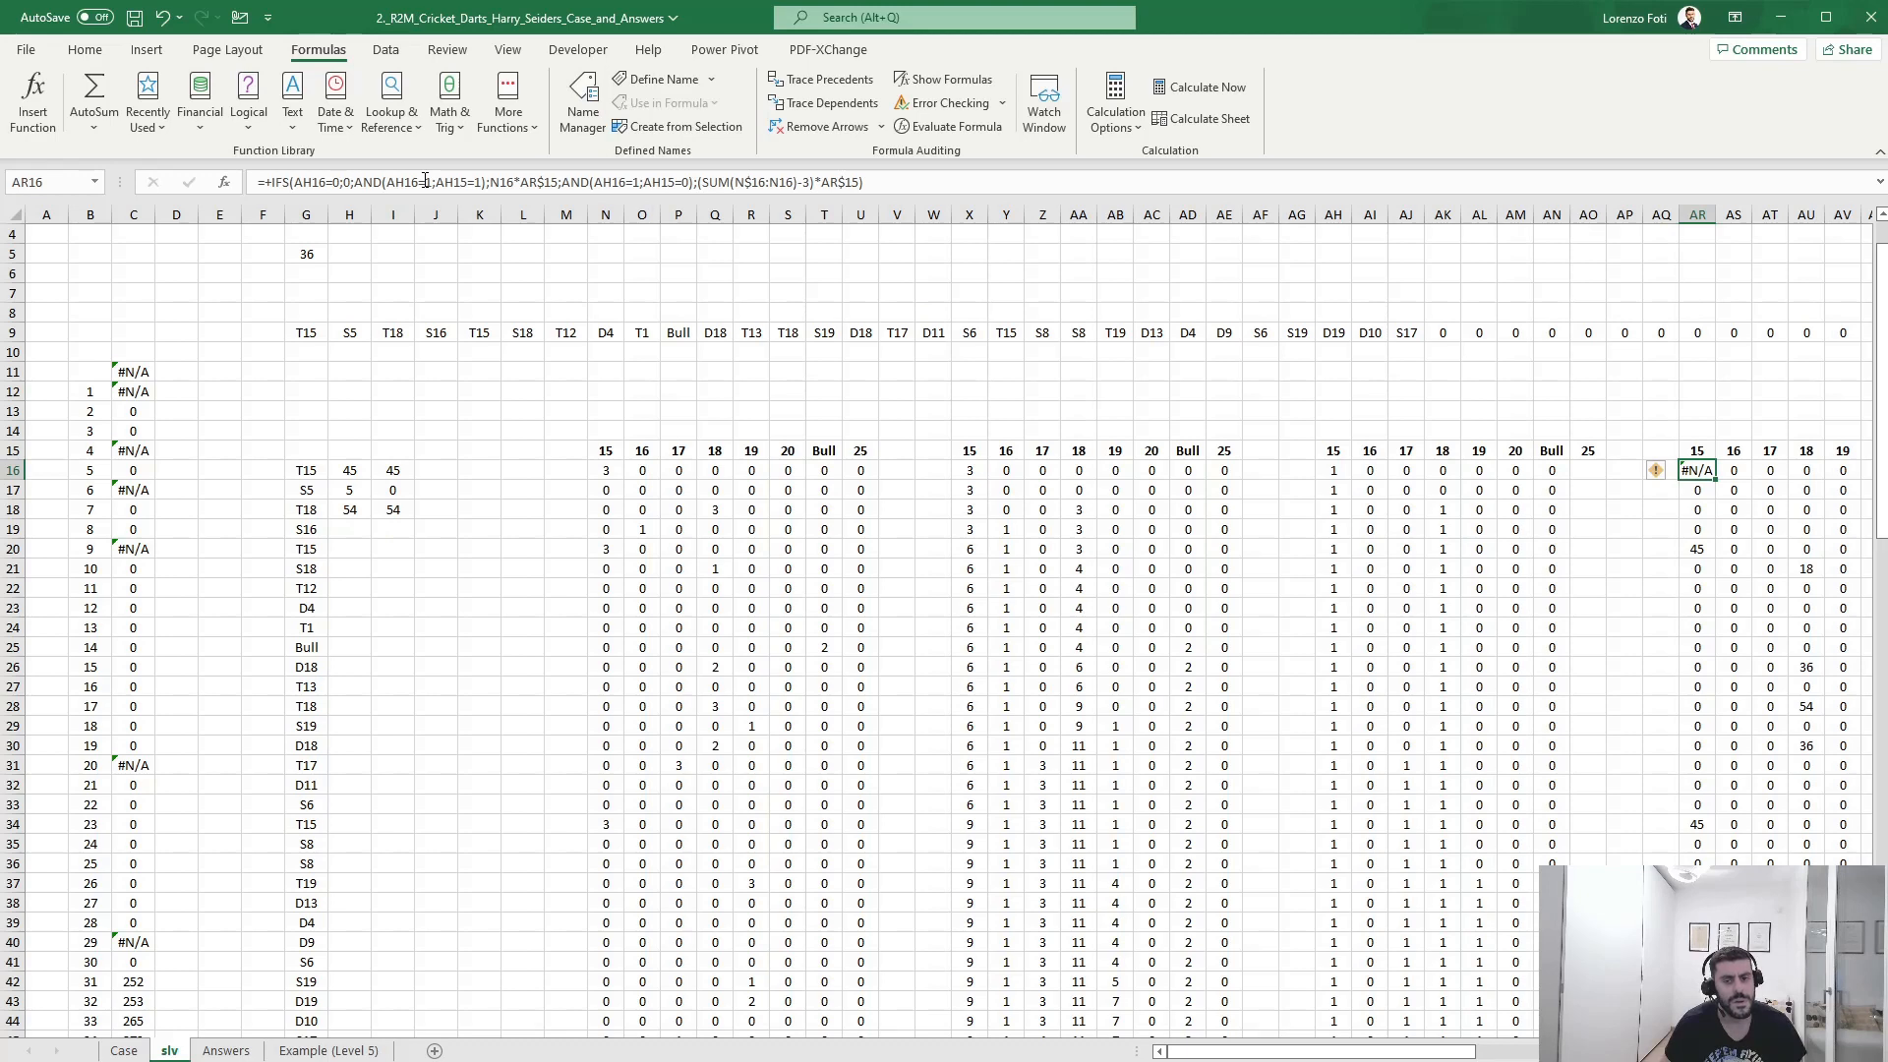
{"action": "key", "text": "Down"}
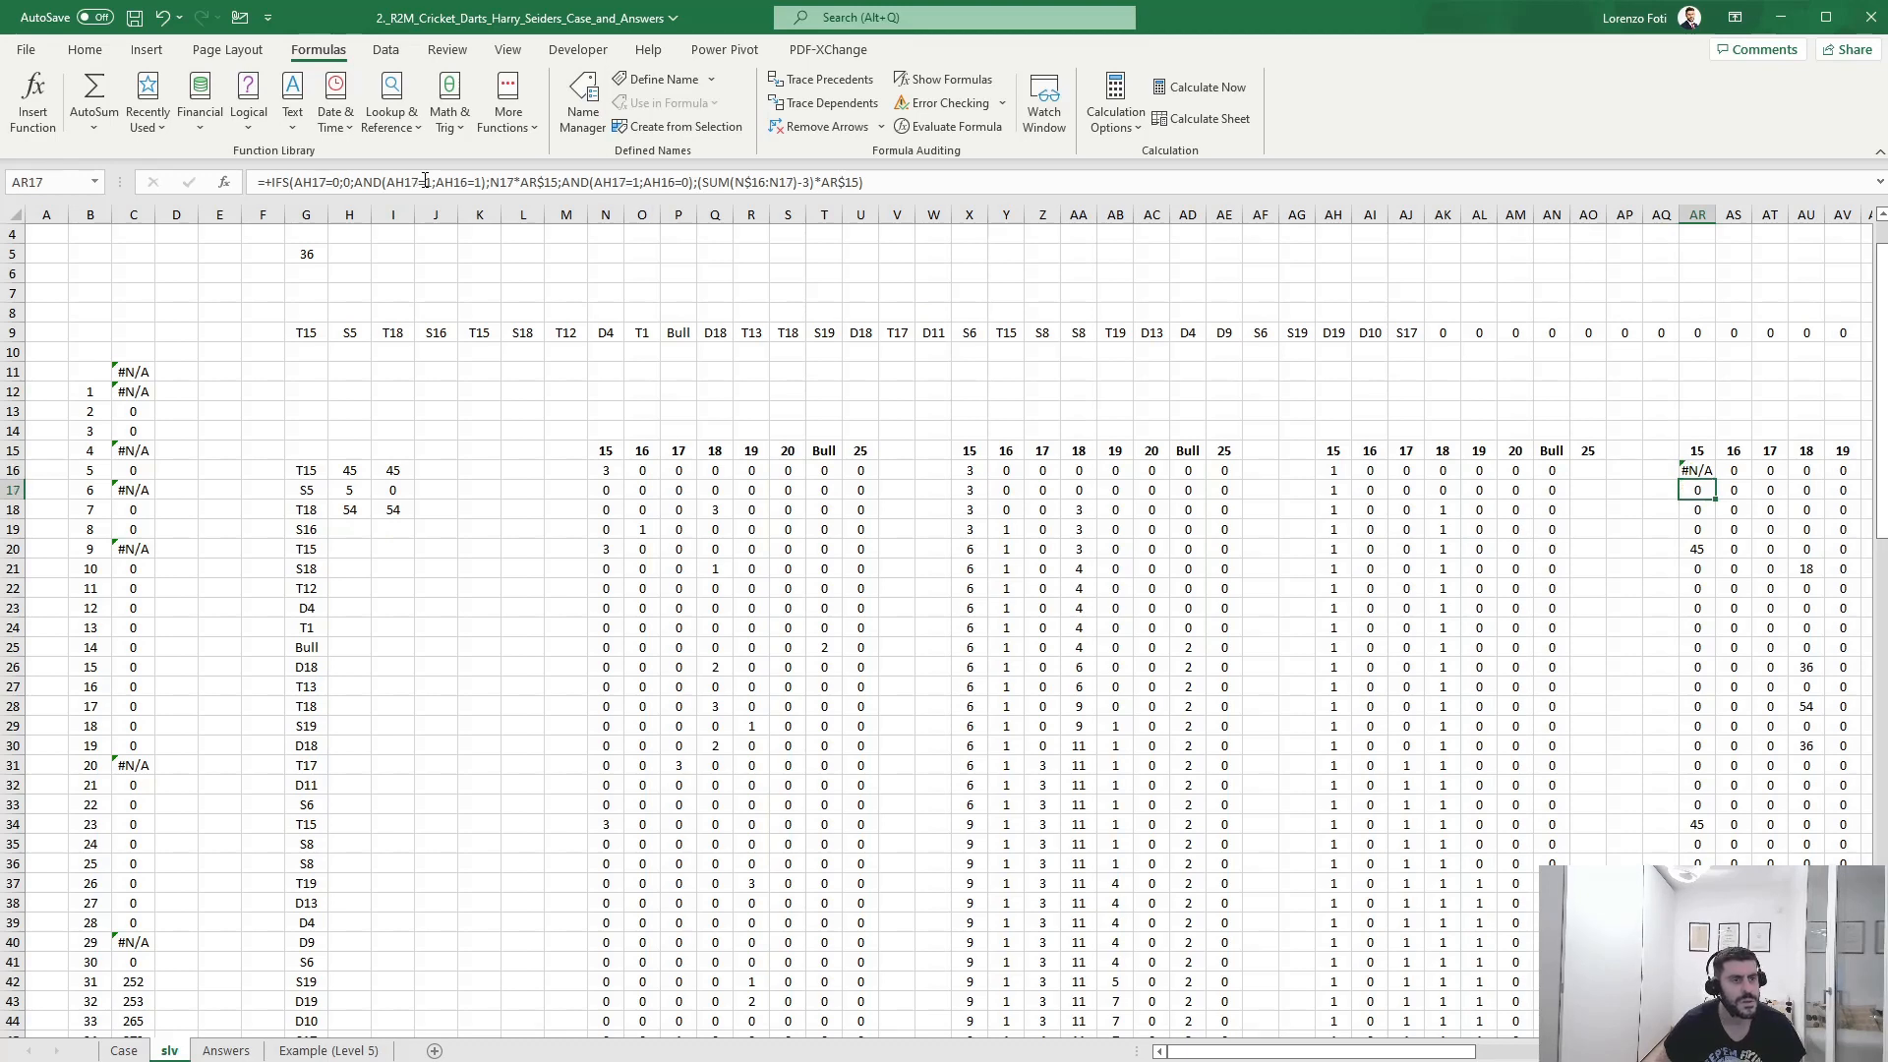
{"action": "key", "text": "Up"}
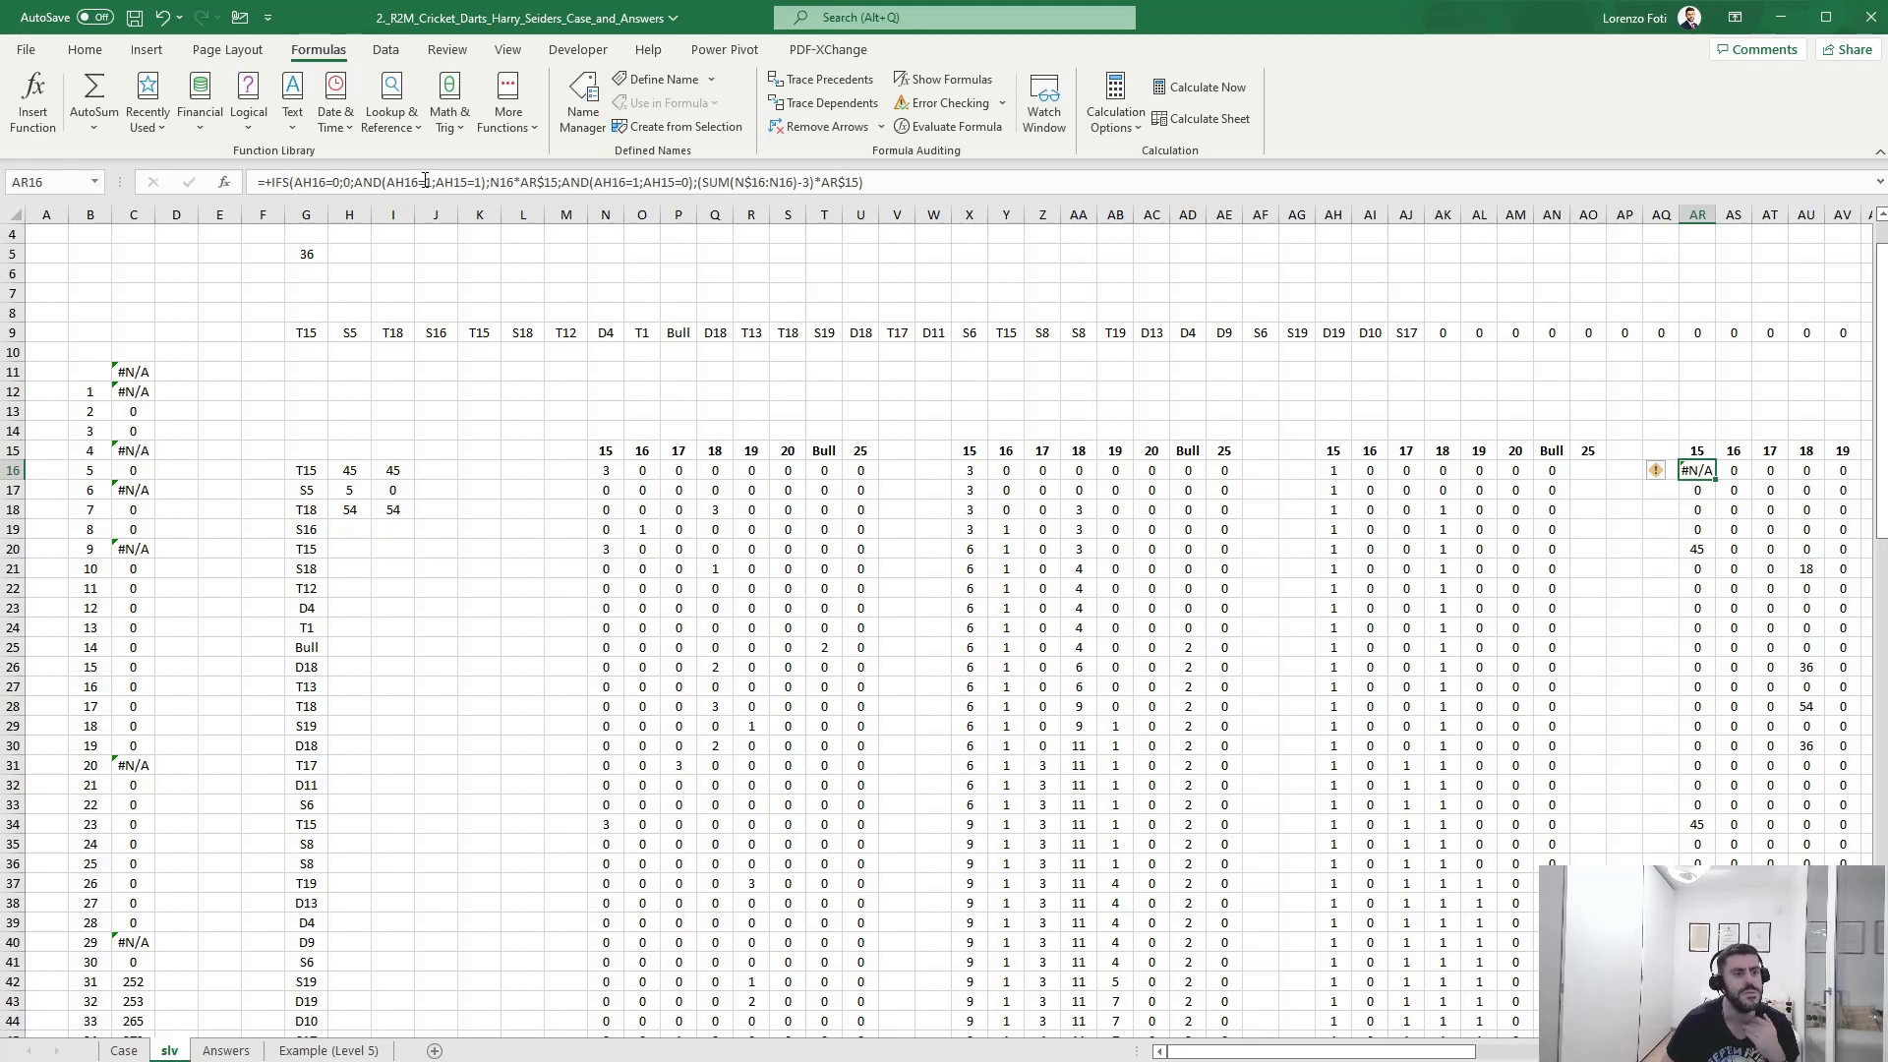
- Add a TRUE;0 fallback to the IFS formula in AR16 and copy it across the whole scoring block AR16:AY45
{"action": "left_click", "coordinate": [425, 182]}
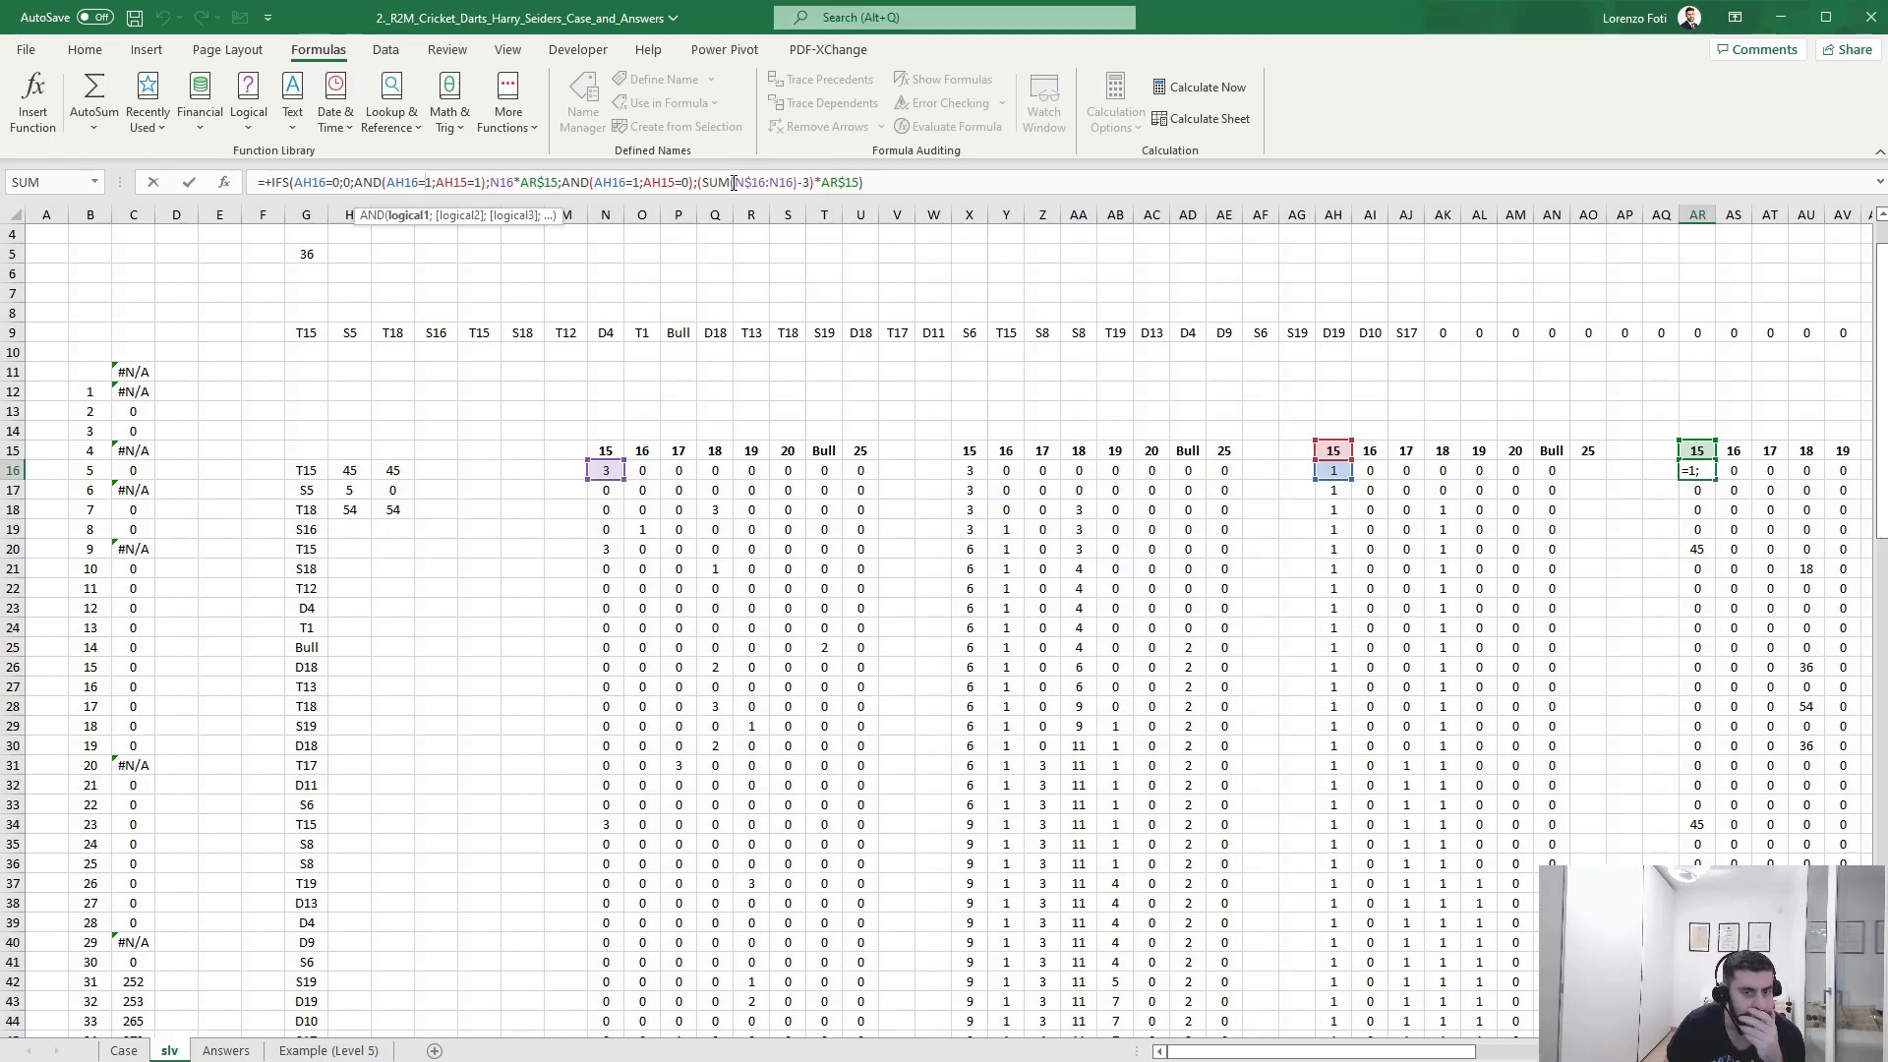
{"action": "left_click", "coordinate": [861, 183]}
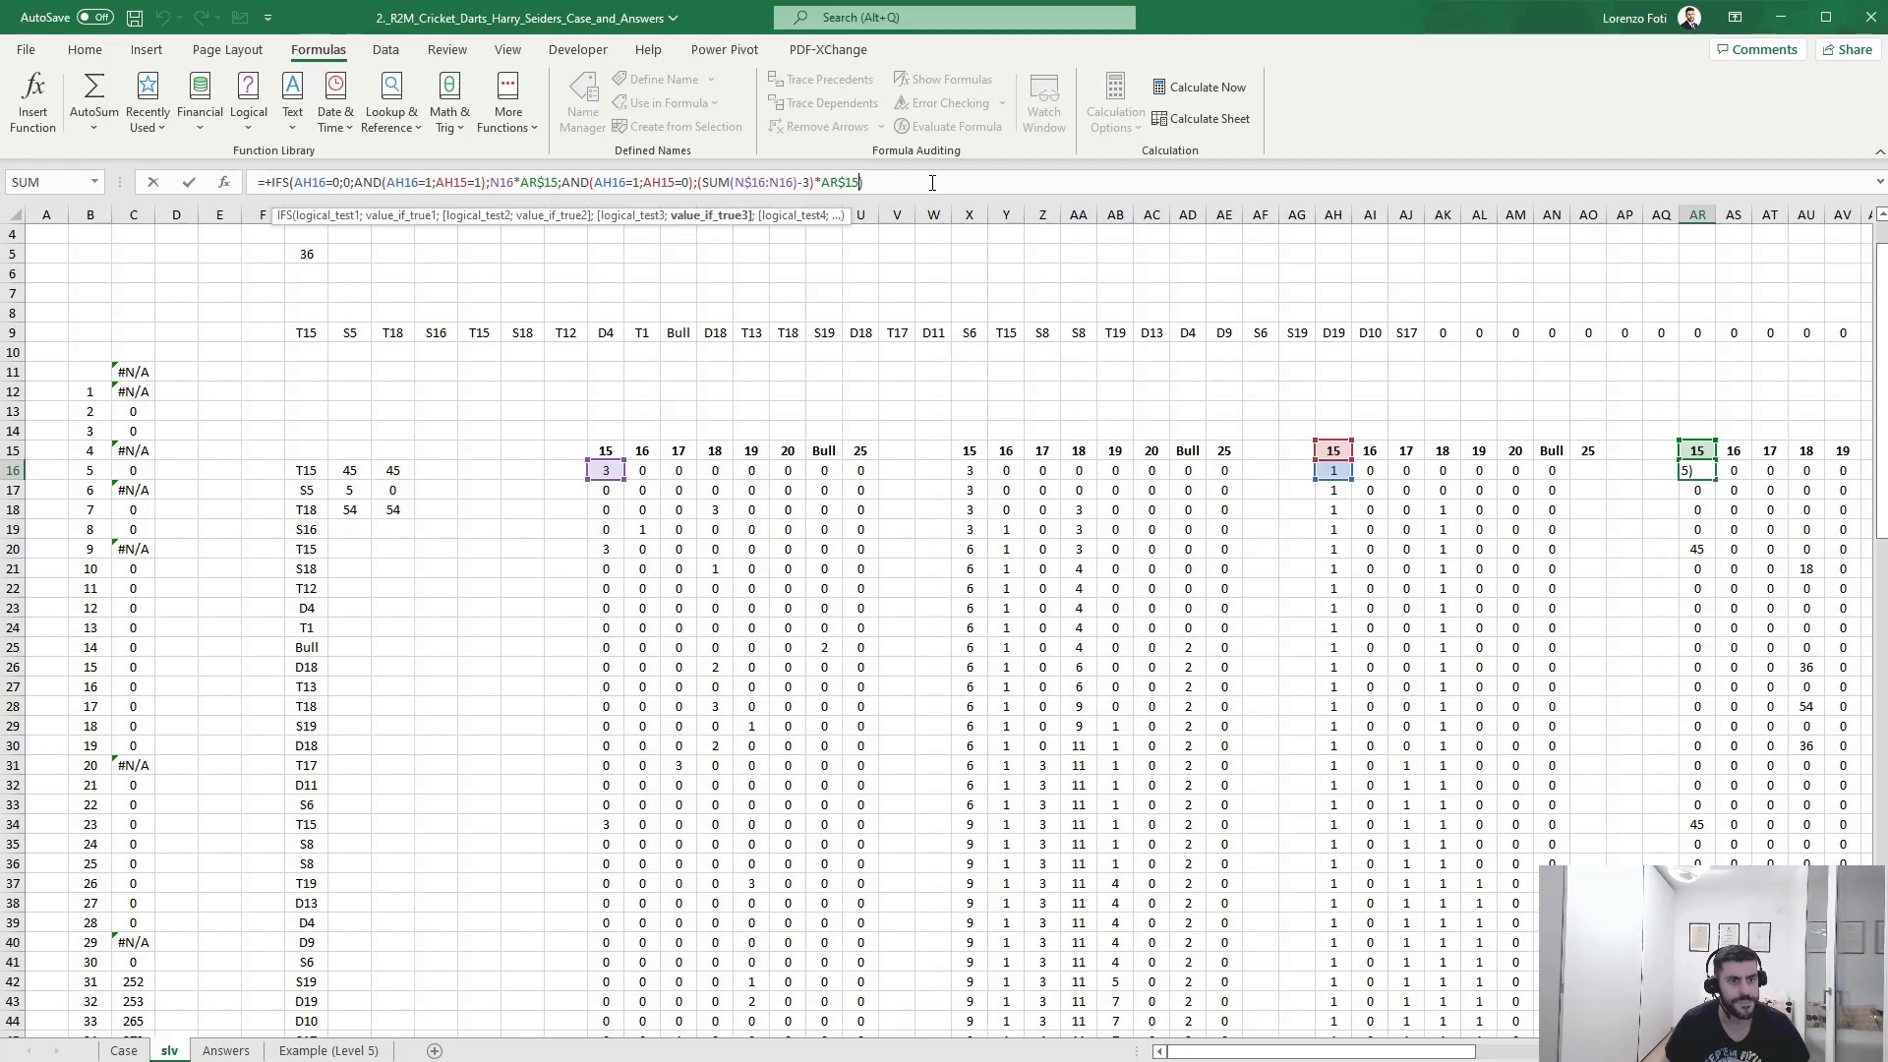
{"action": "type", "text": ";true;"}
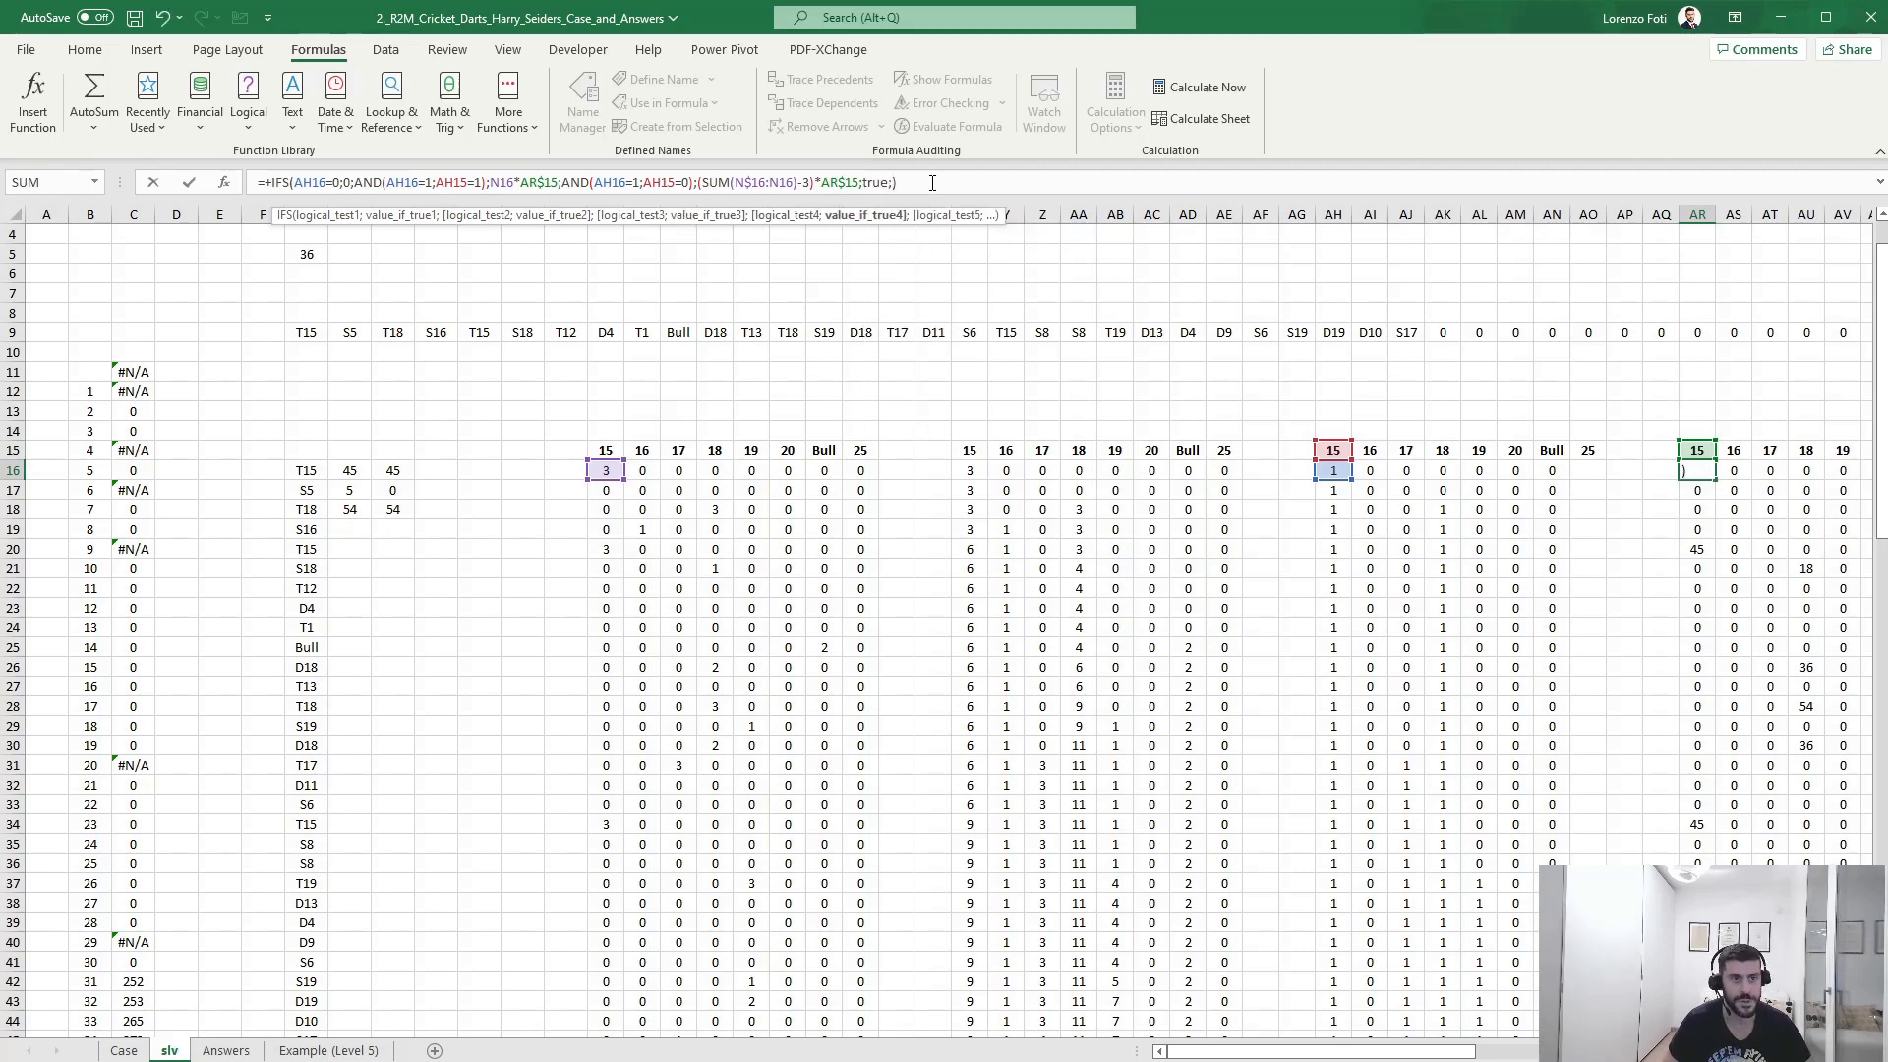
{"action": "type", "text": "0"}
{"action": "key", "text": "ctrl+Return"}
{"action": "key", "text": "ctrl+c"}
{"action": "key", "text": "ctrl+shift+Right"}
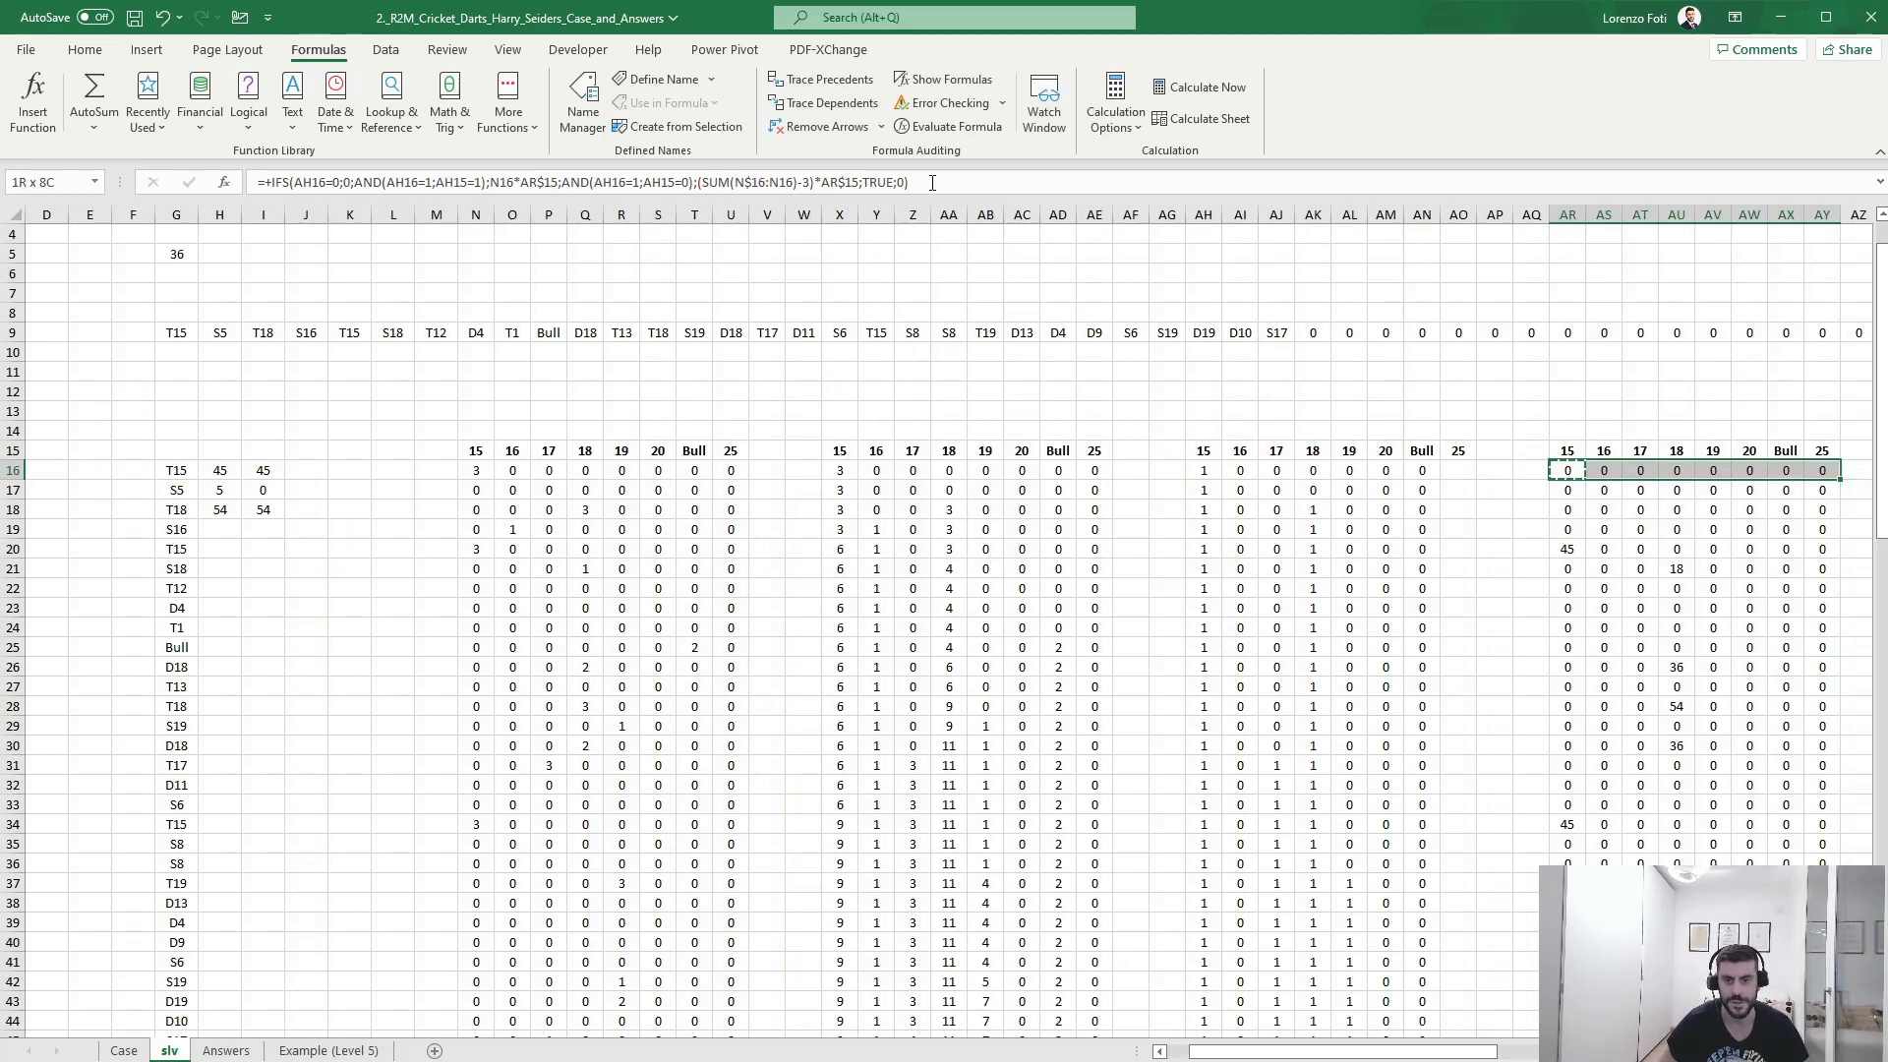
{"action": "key", "text": "ctrl+shift+Down"}
{"action": "key", "text": "Escape"}
{"action": "key", "text": "Up"}
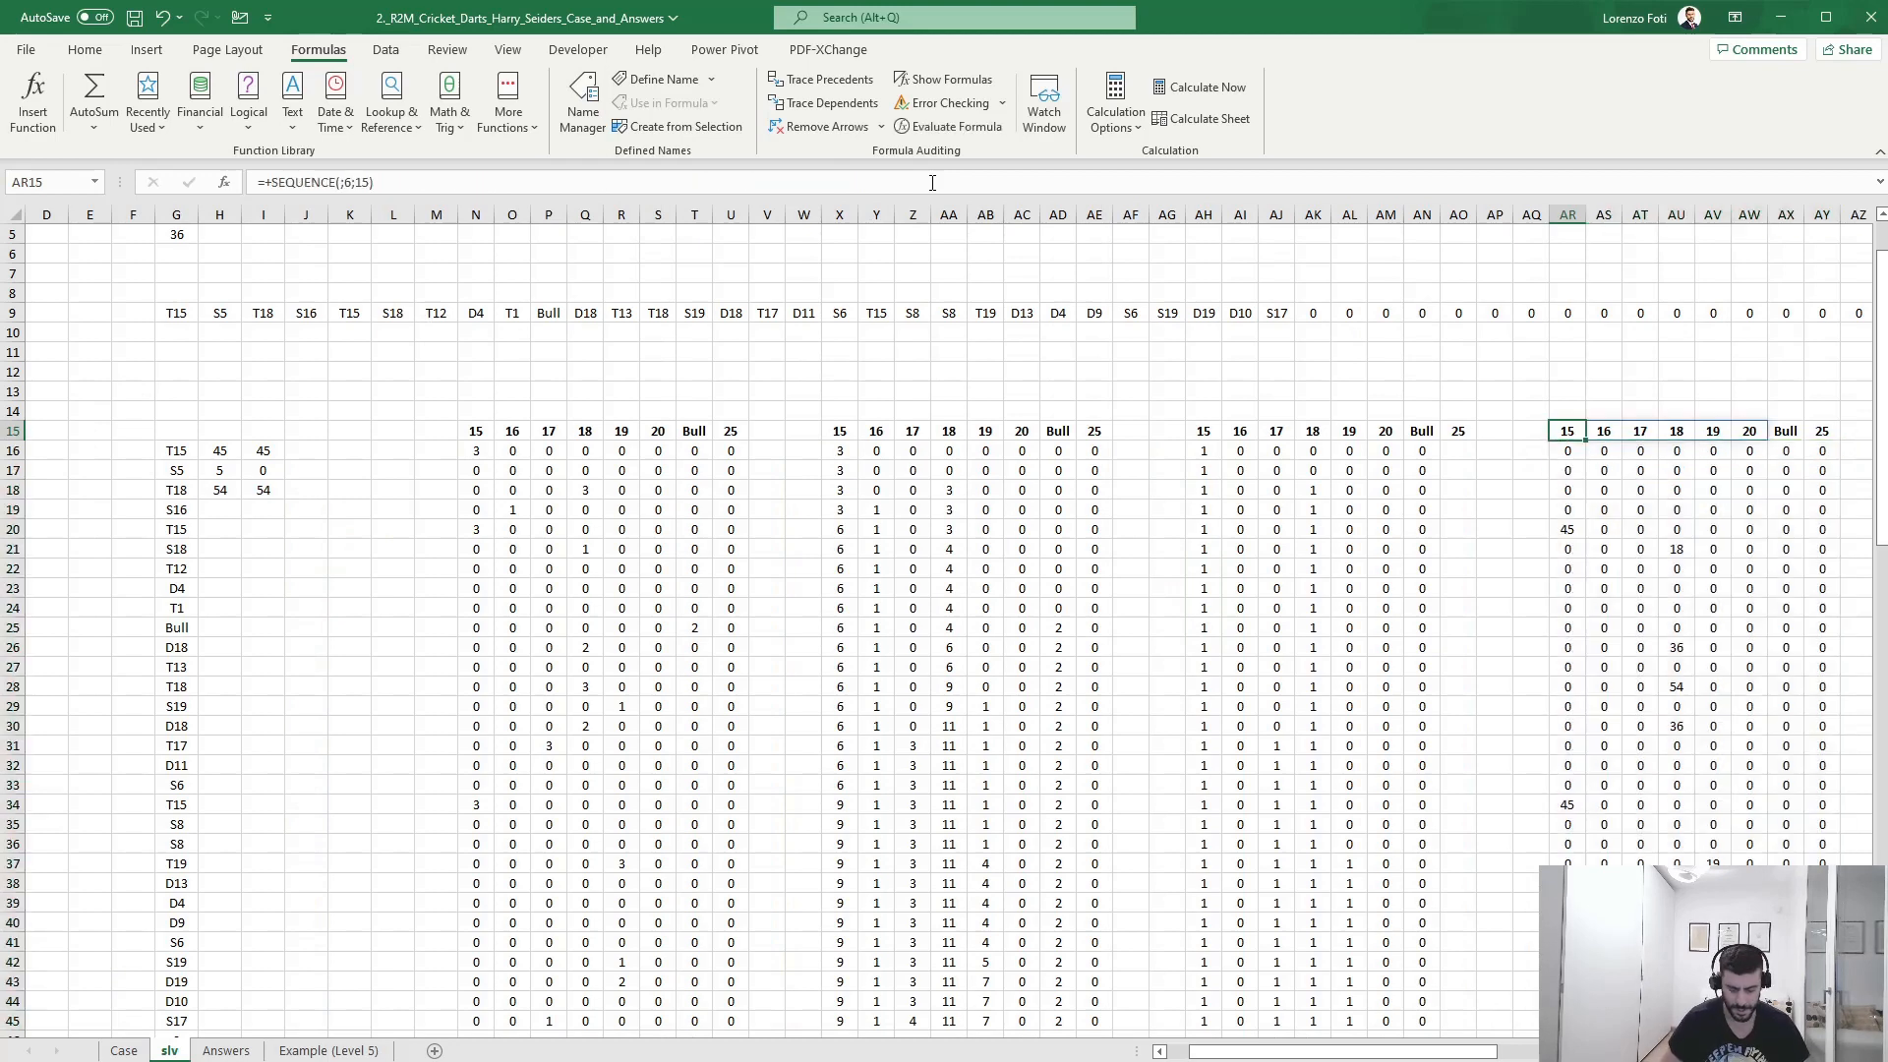
- Check the Level 3 game results in column C and autofit that column's width
{"action": "scroll", "coordinate": [453, 735], "scroll_direction": "down", "scroll_amount": 2}
{"action": "left_click_drag", "start_coordinate": [206, 824], "coordinate": [36, 706]}
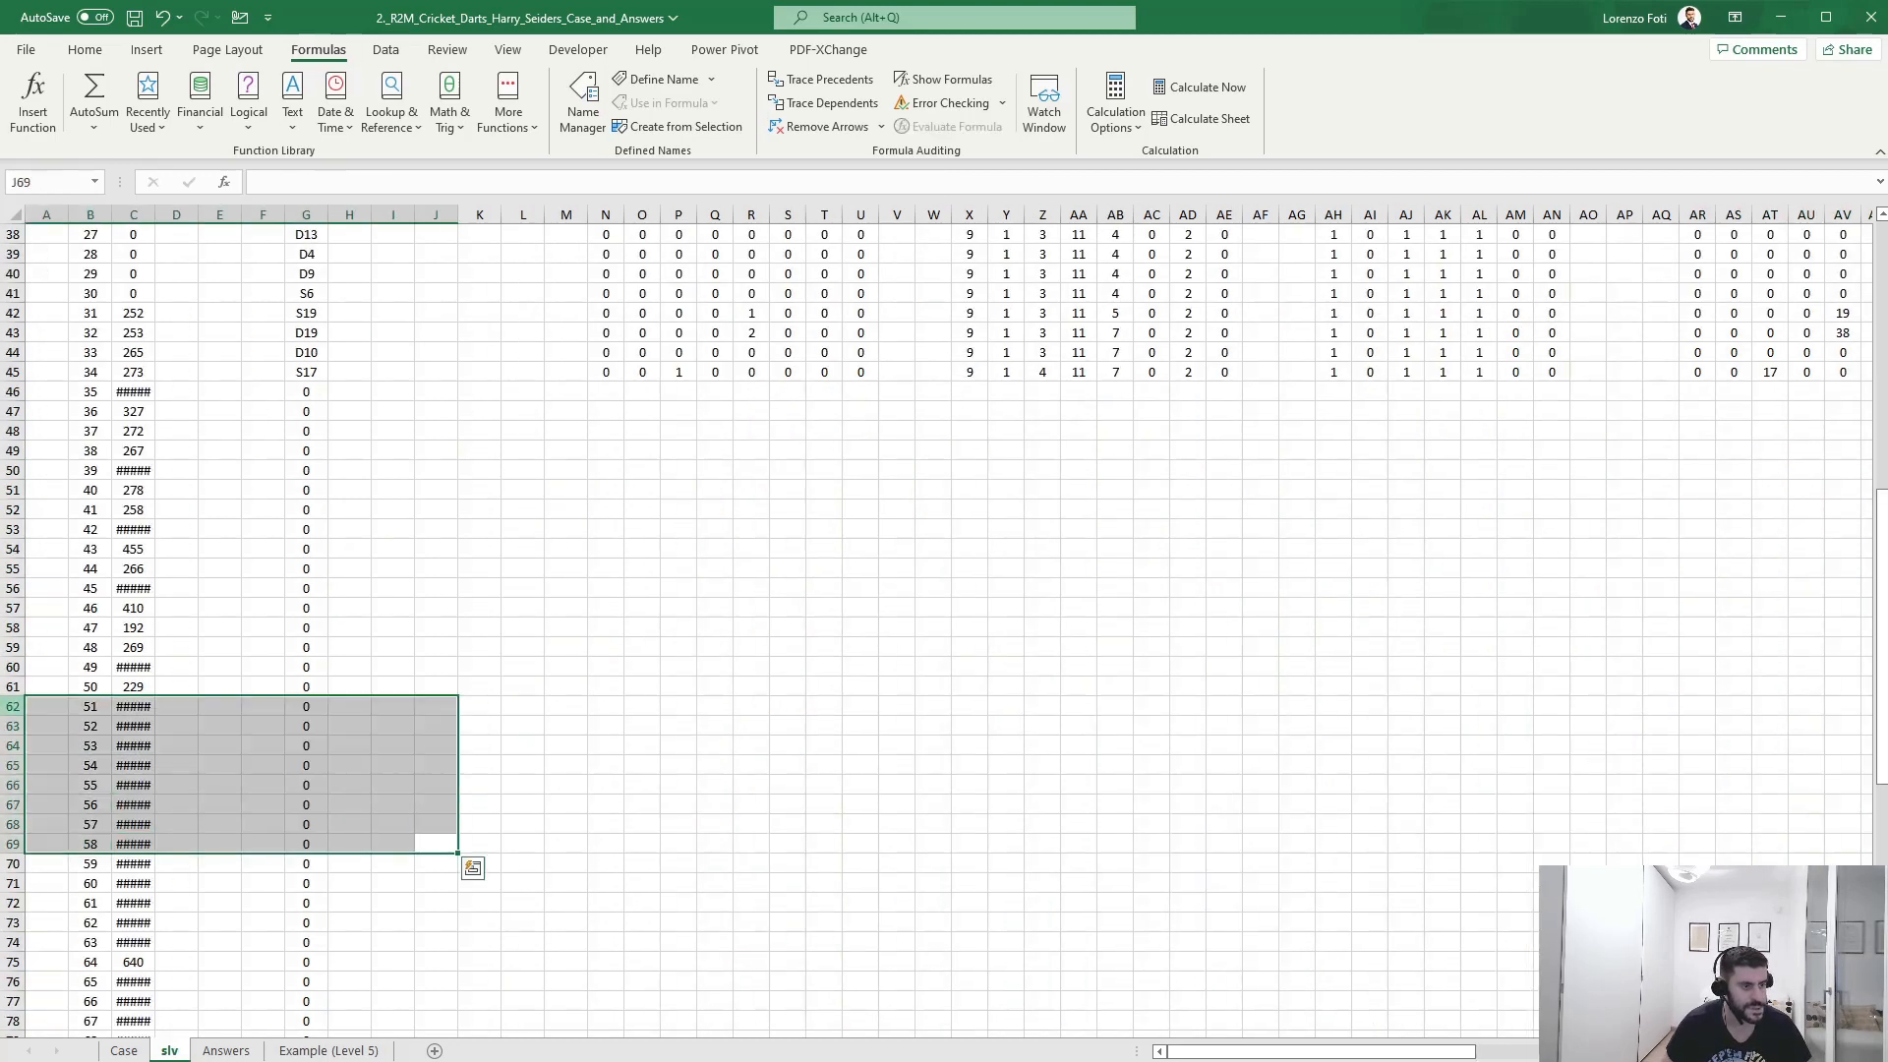
{"action": "left_click", "coordinate": [170, 585]}
{"action": "scroll", "coordinate": [169, 584], "scroll_direction": "up", "scroll_amount": 4}
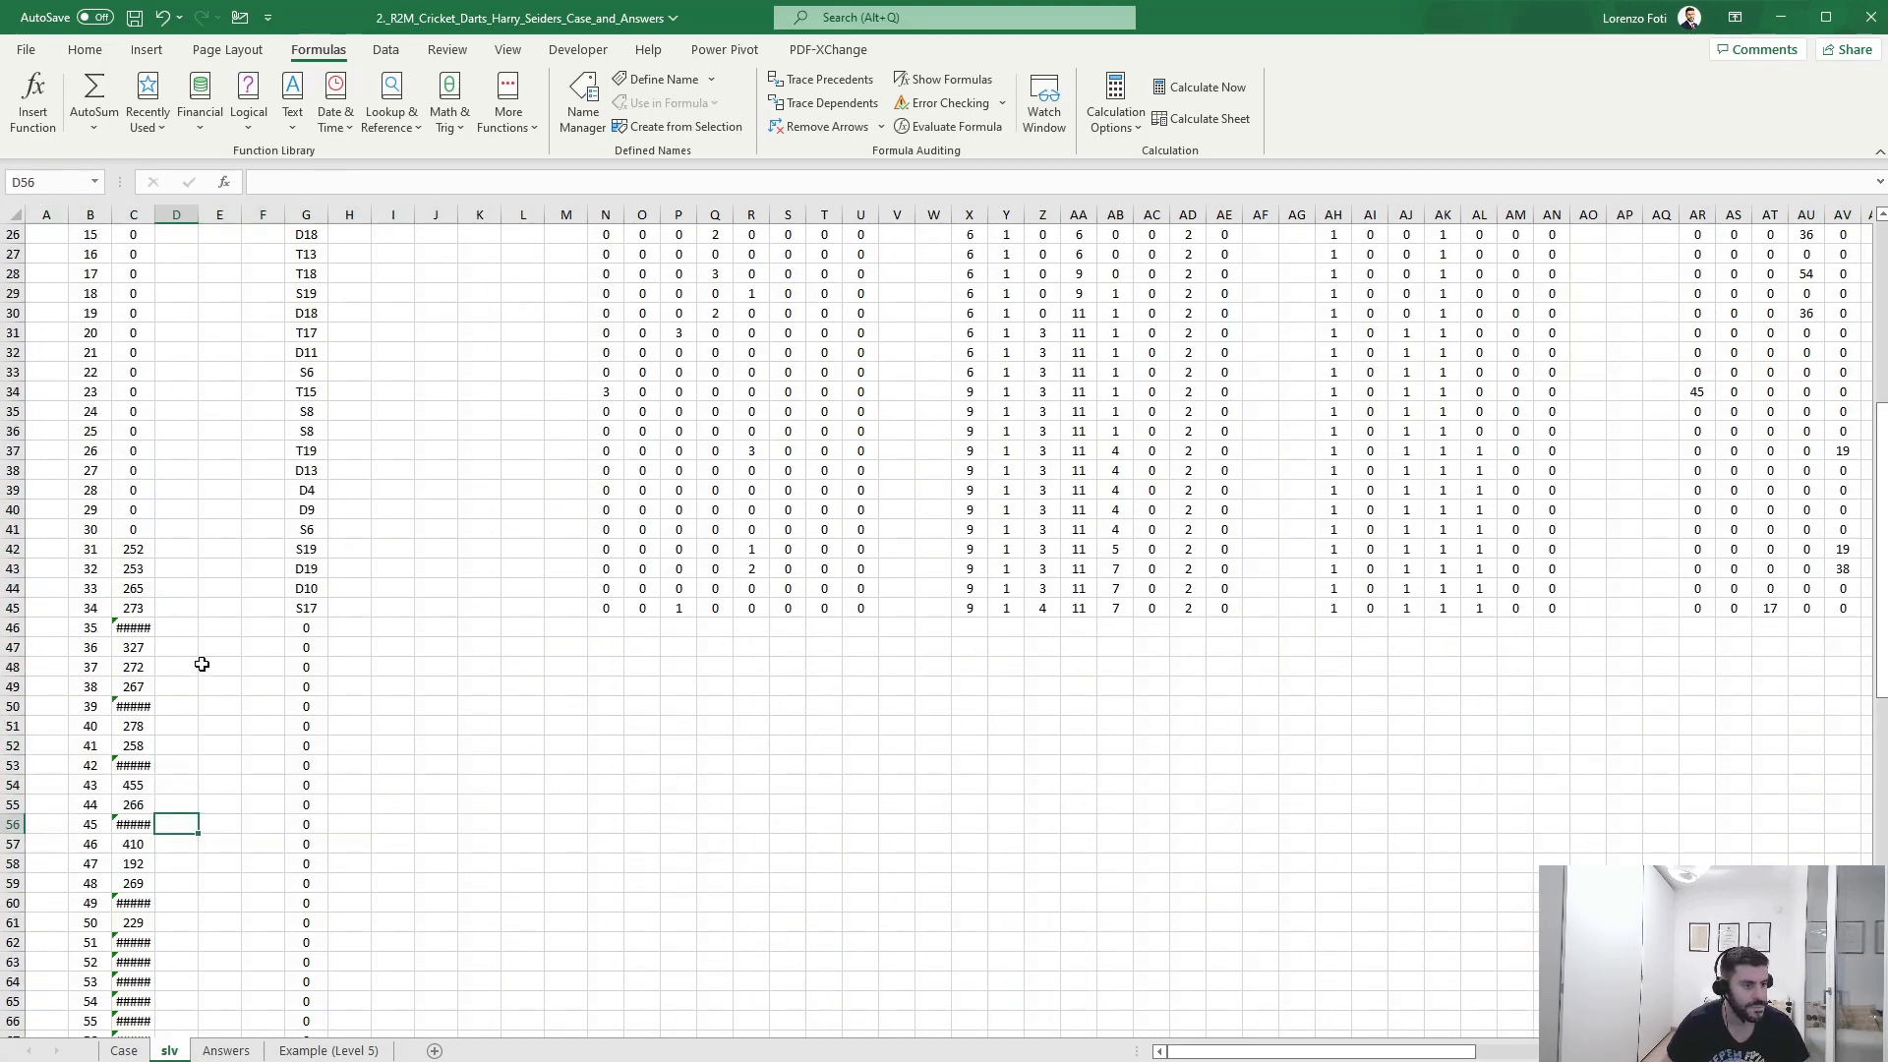
{"action": "scroll", "coordinate": [197, 727], "scroll_direction": "up", "scroll_amount": 2}
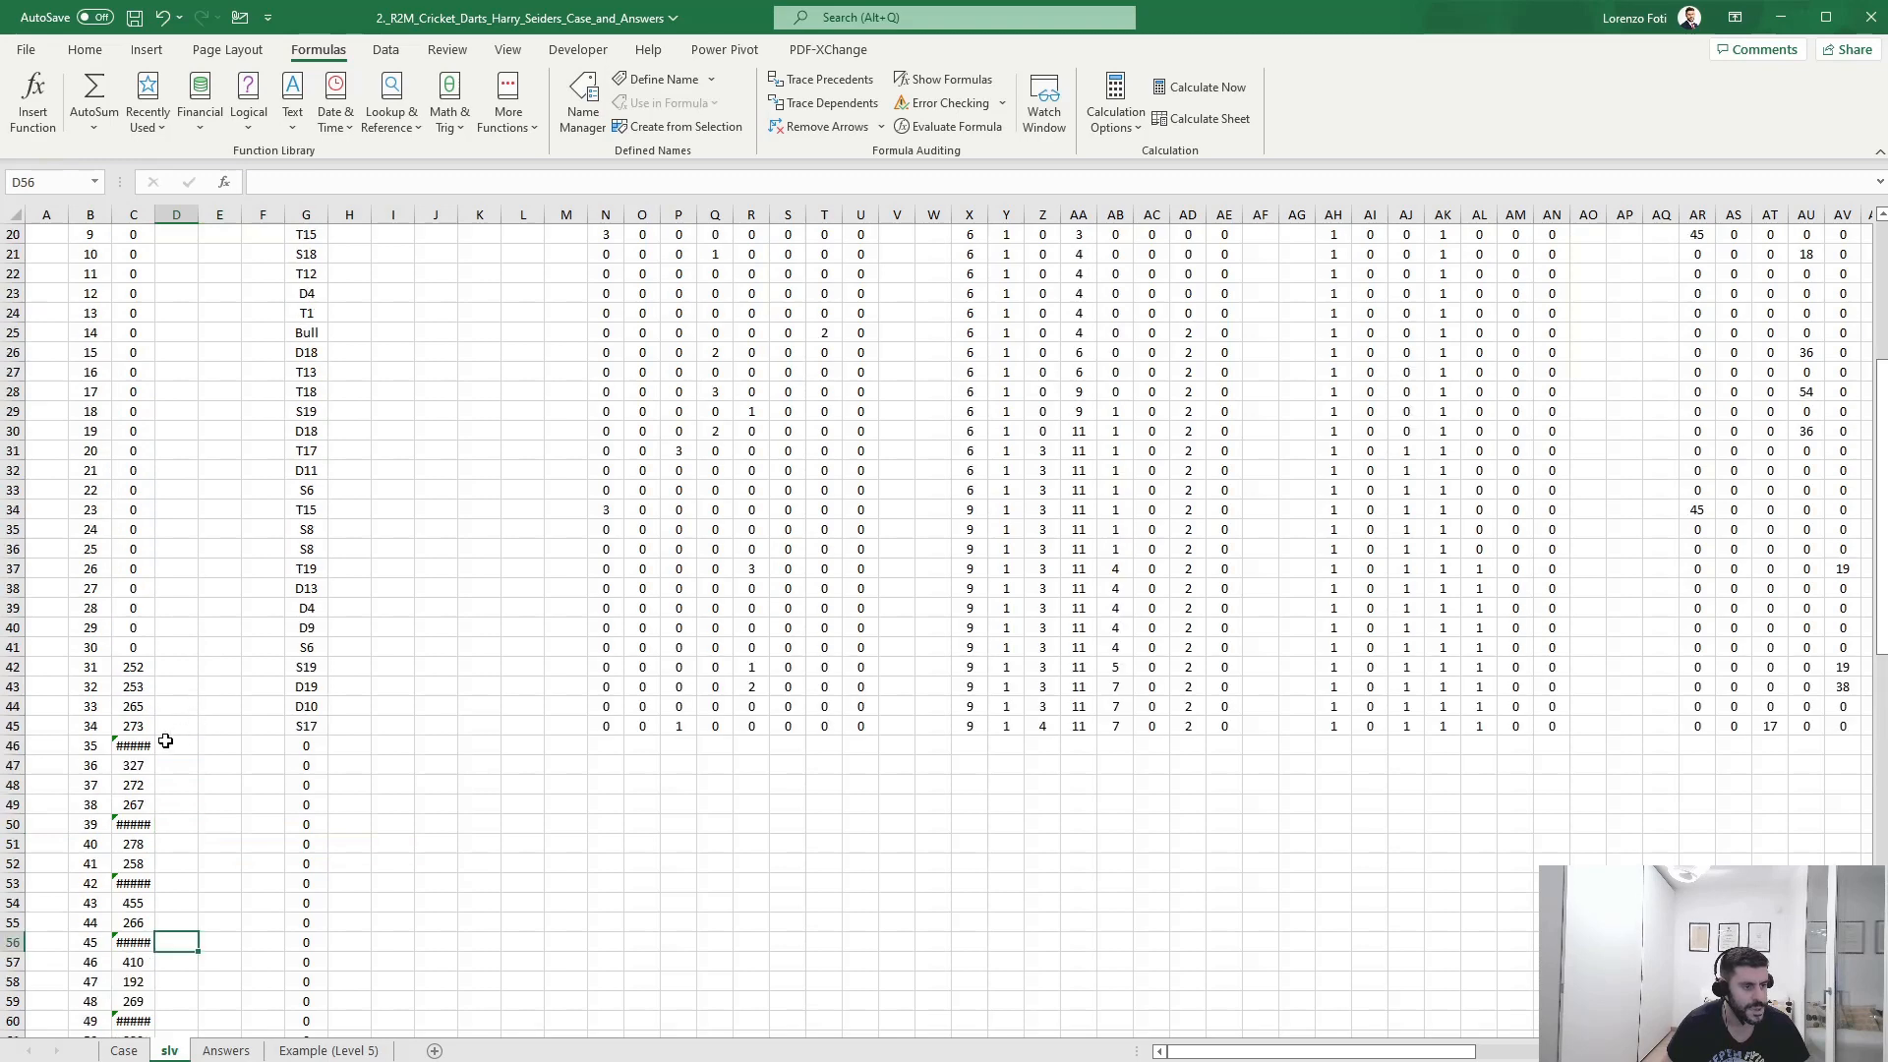
{"action": "double_click", "coordinate": [155, 215]}
{"action": "scroll", "coordinate": [420, 358], "scroll_direction": "up", "scroll_amount": 6}
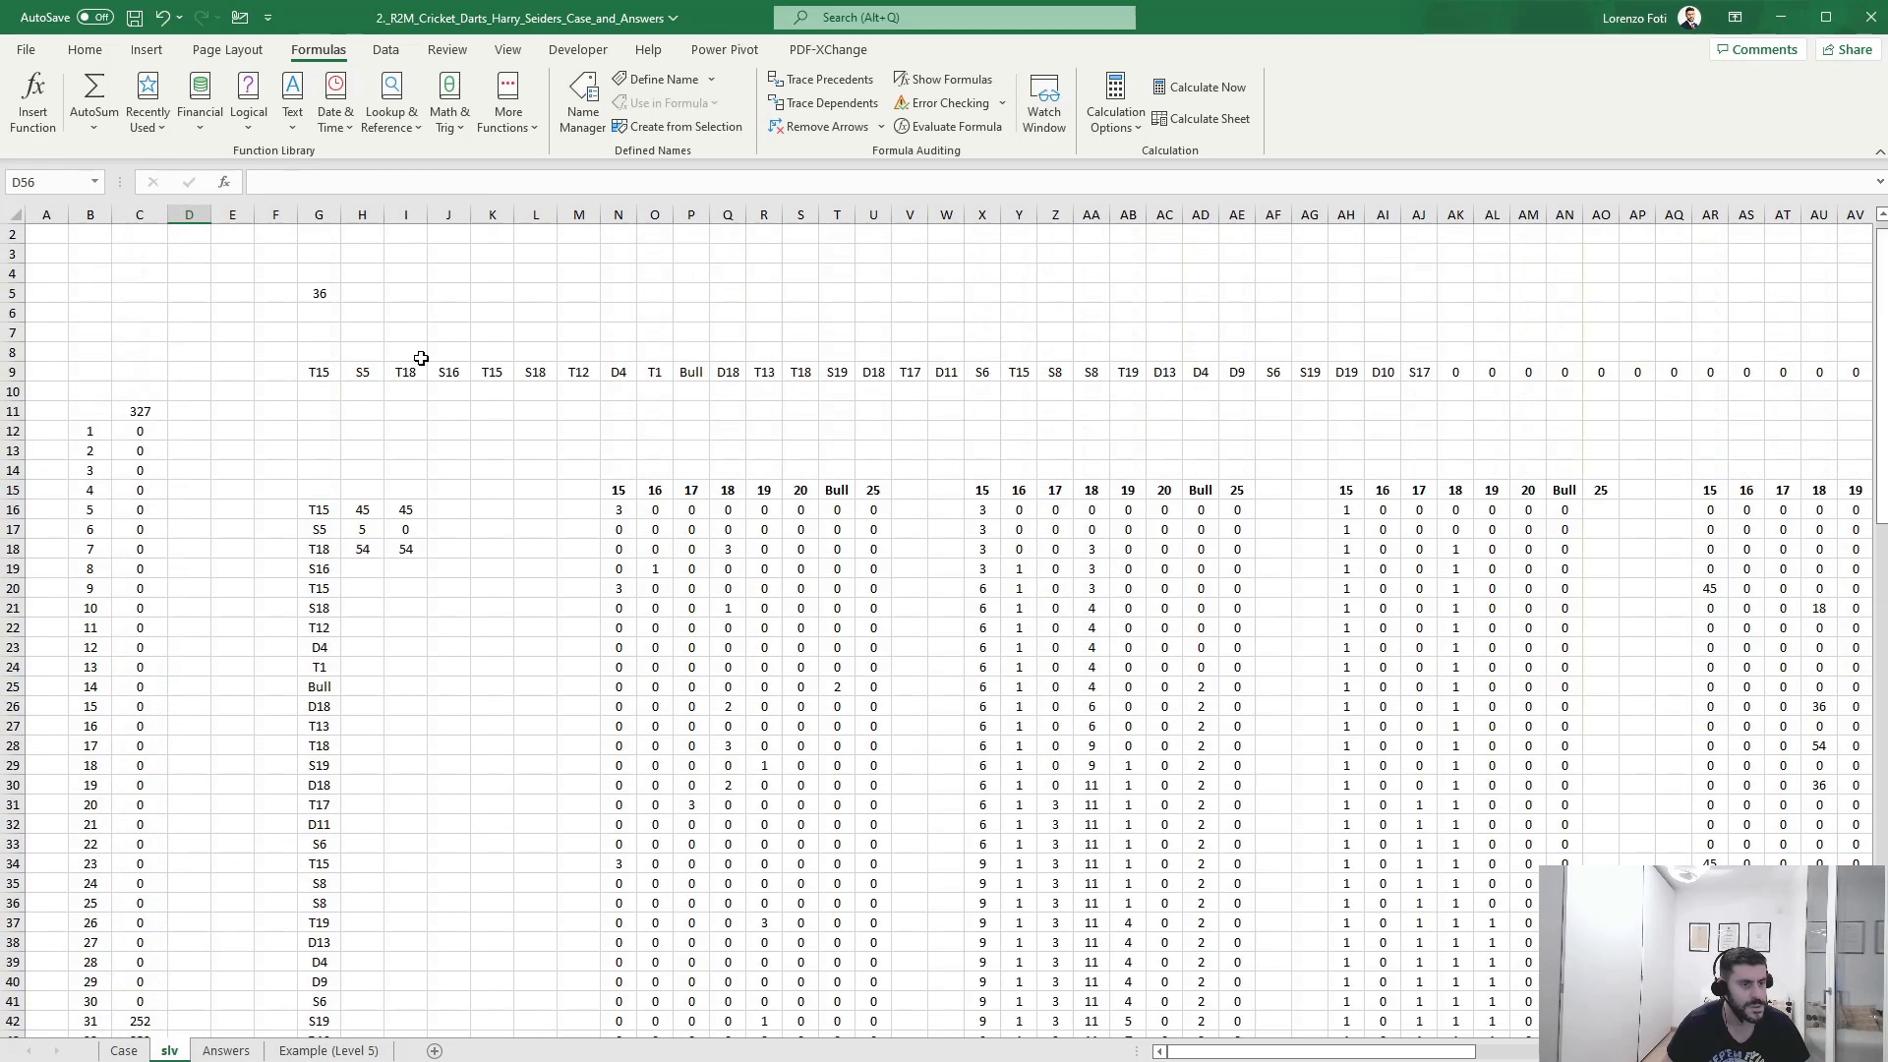
- Set the game selector in G5 to 35 and inspect the Bull scoring formula in AX41
{"action": "left_click", "coordinate": [315, 285]}
{"action": "type", "text": "35"}
{"action": "key", "text": "Return"}
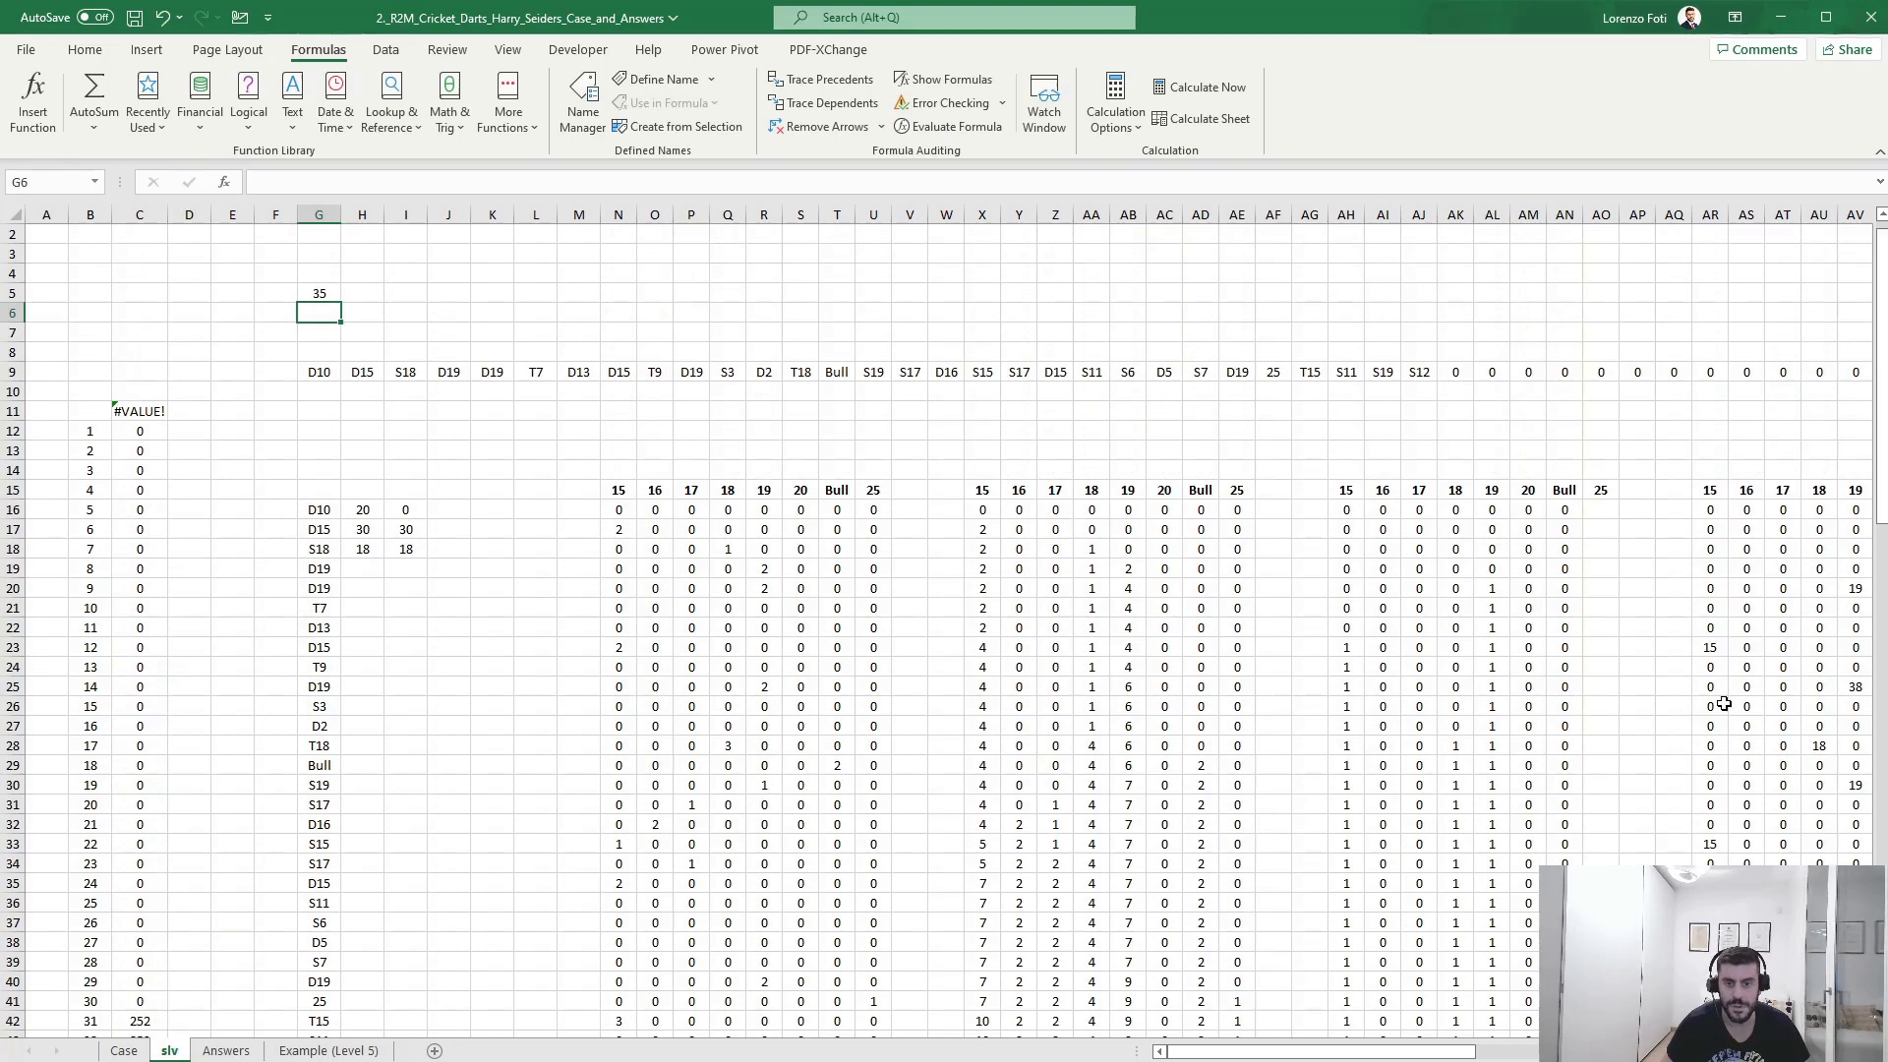
{"action": "left_click_drag", "start_coordinate": [1724, 704], "coordinate": [1793, 690]}
{"action": "scroll", "coordinate": [1753, 828], "scroll_direction": "down", "scroll_amount": 5}
{"action": "scroll", "coordinate": [1764, 816], "scroll_direction": "up", "scroll_amount": 4}
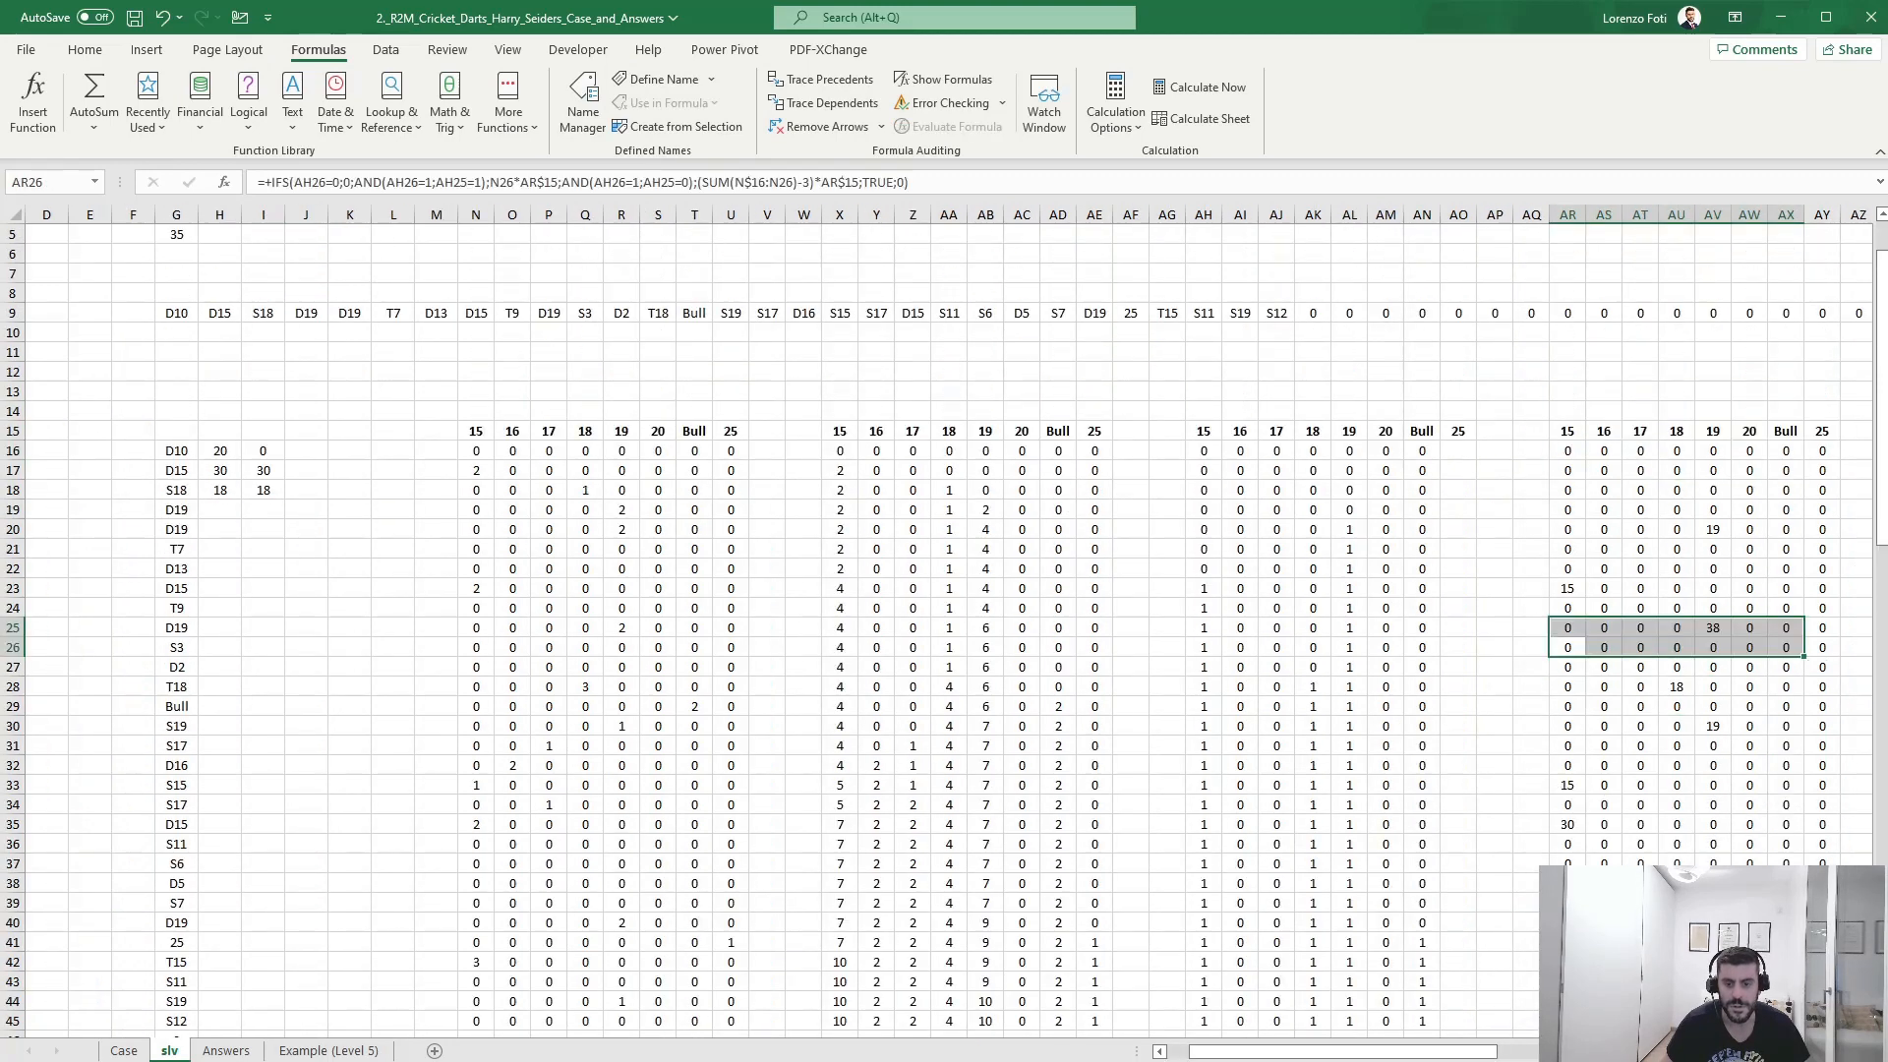
{"action": "left_click", "coordinate": [1786, 942]}
{"action": "key", "text": "F2"}
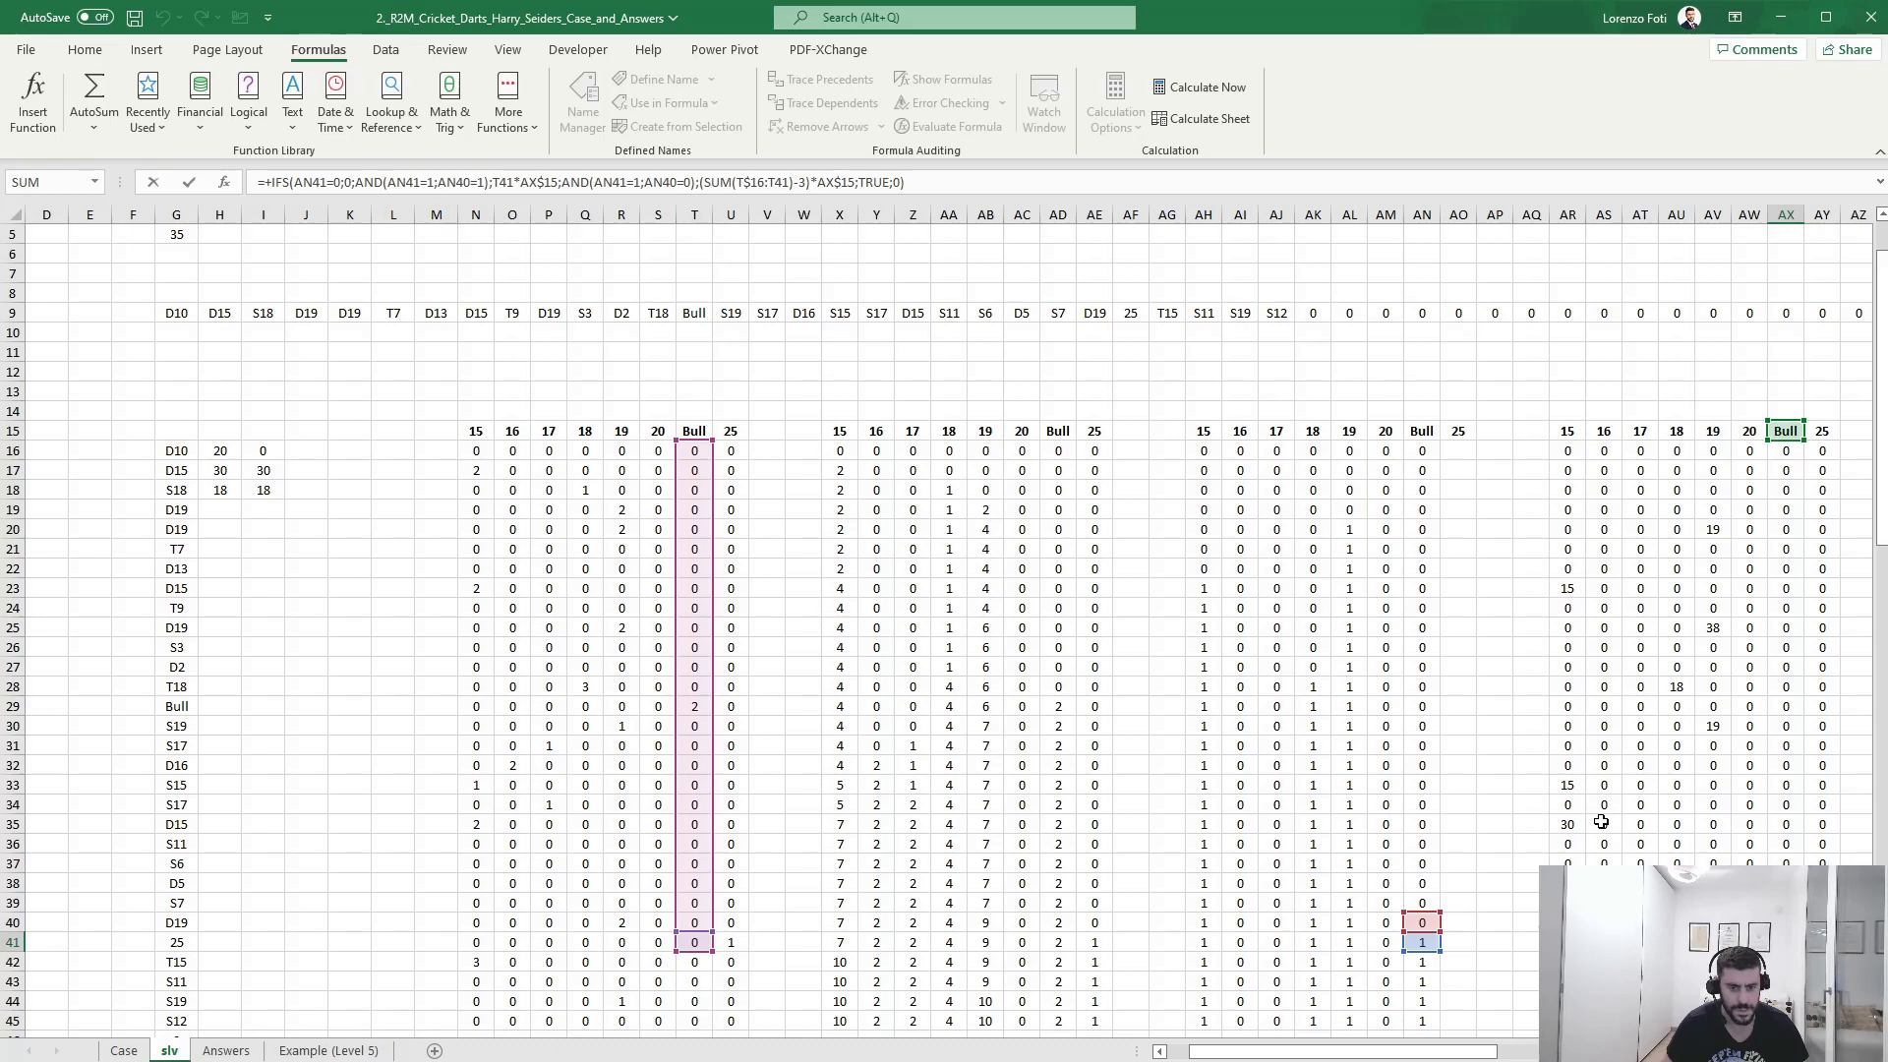
{"action": "key", "text": "Escape"}
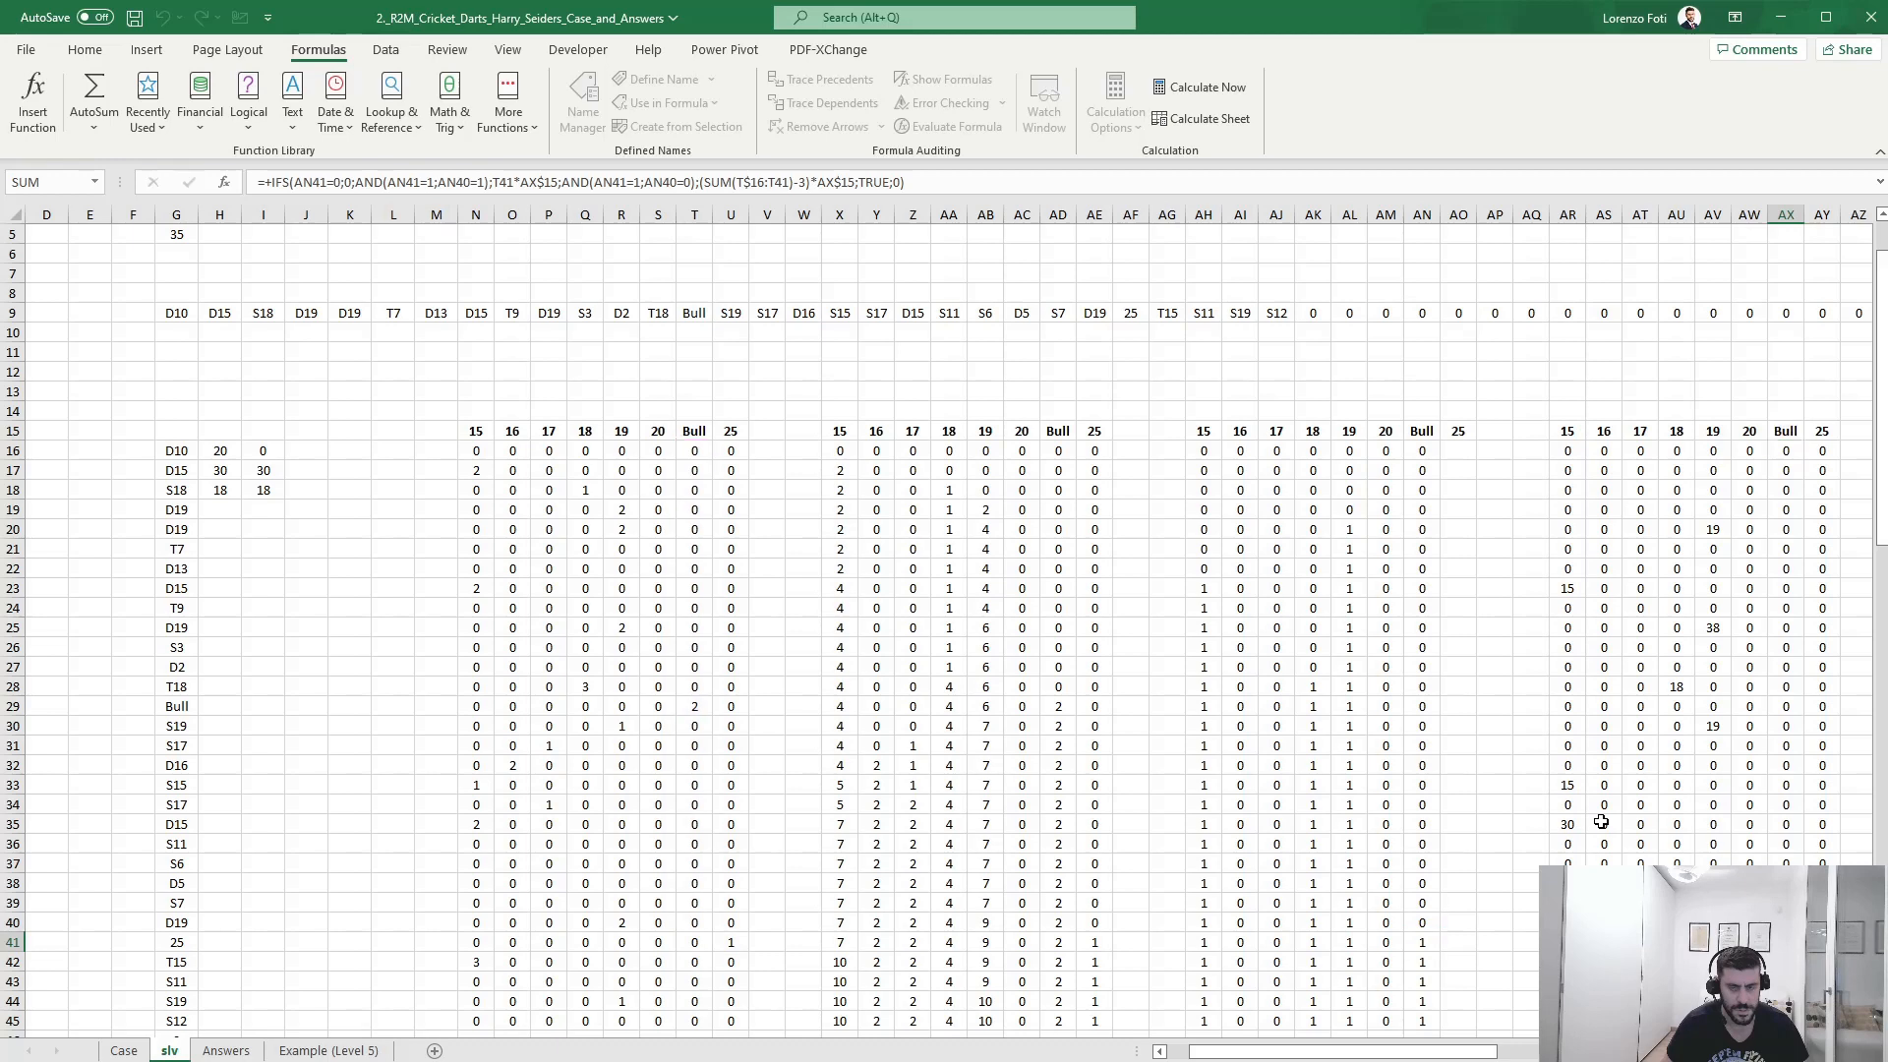
- Examine the formulas in the upper rows of the Bull and 25 scoring columns, including AX16 and AY18
{"action": "left_click", "coordinate": [1786, 451]}
{"action": "key", "text": "F2"}
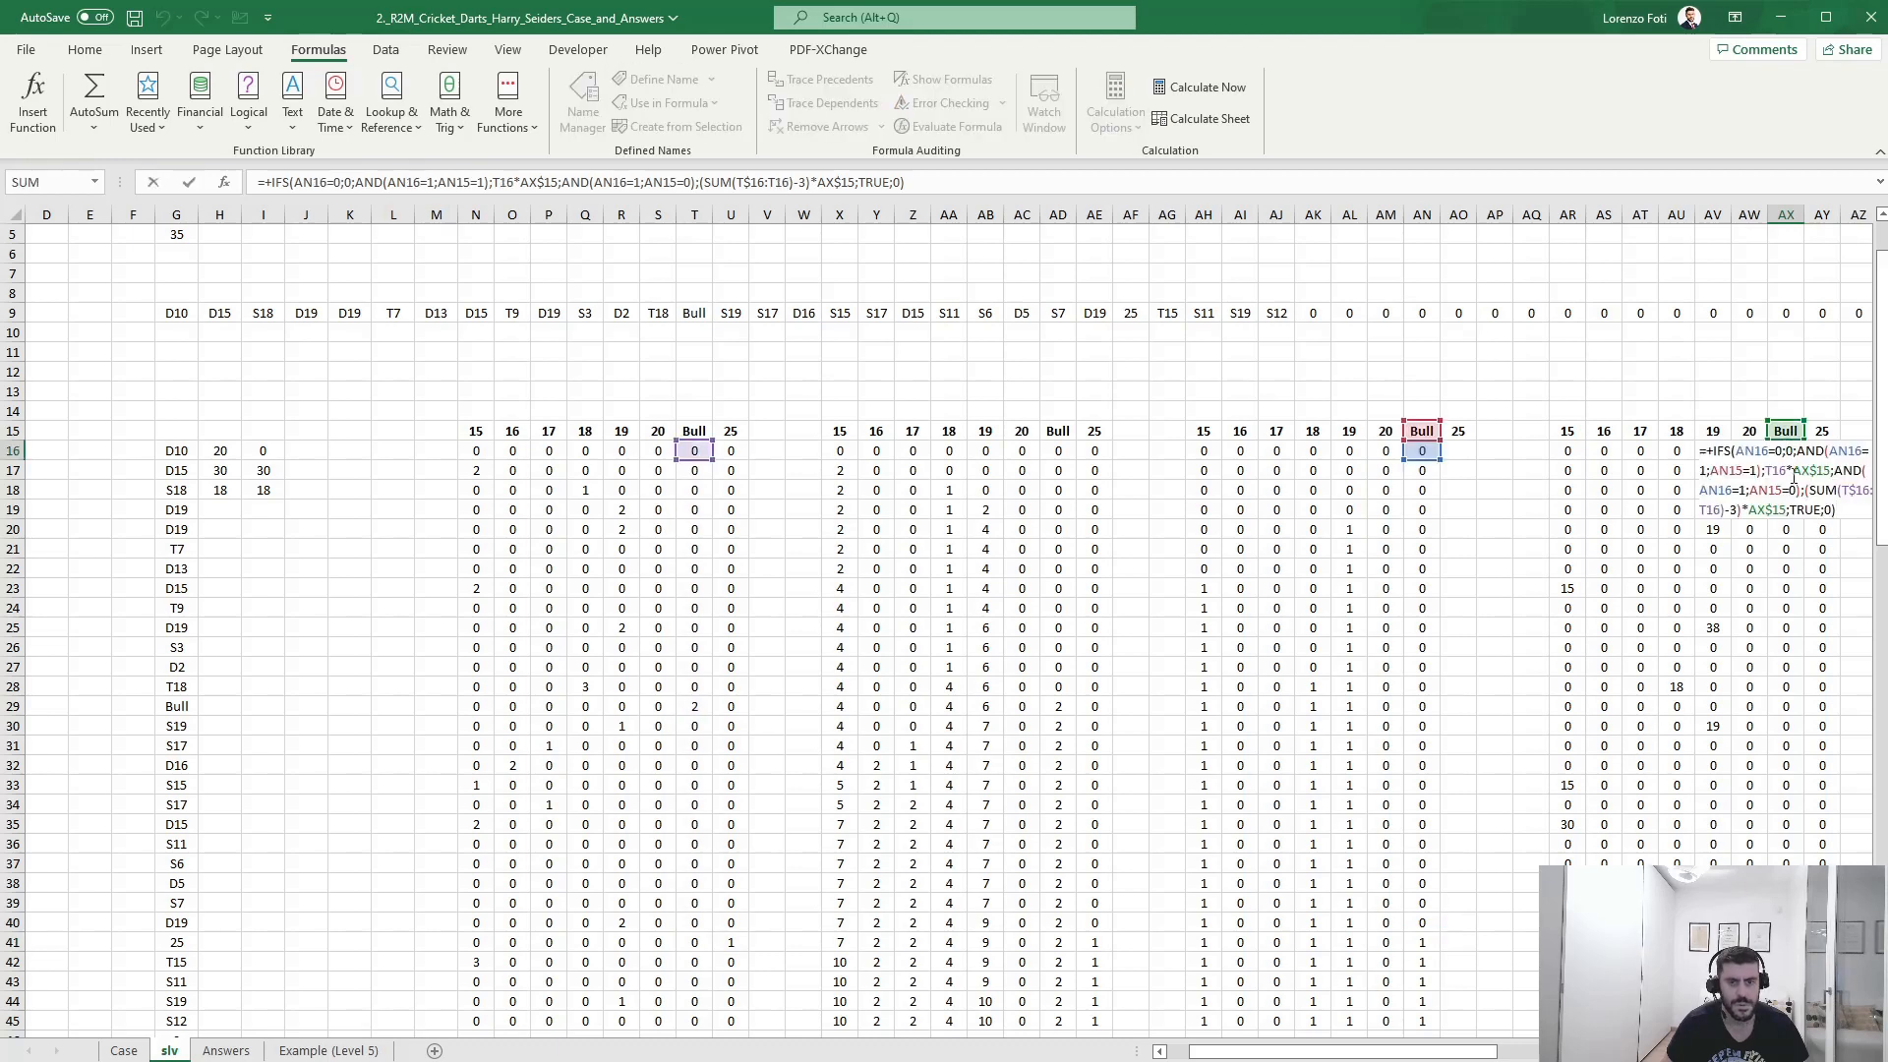
{"action": "key", "text": "Escape"}
{"action": "left_click", "coordinate": [1787, 548]}
{"action": "key", "text": "F2"}
{"action": "key", "text": "Escape"}
{"action": "left_click_drag", "start_coordinate": [1756, 766], "coordinate": [1876, 748]}
{"action": "left_click", "coordinate": [1519, 490]}
{"action": "key", "text": "F2"}
{"action": "key", "text": "Escape"}
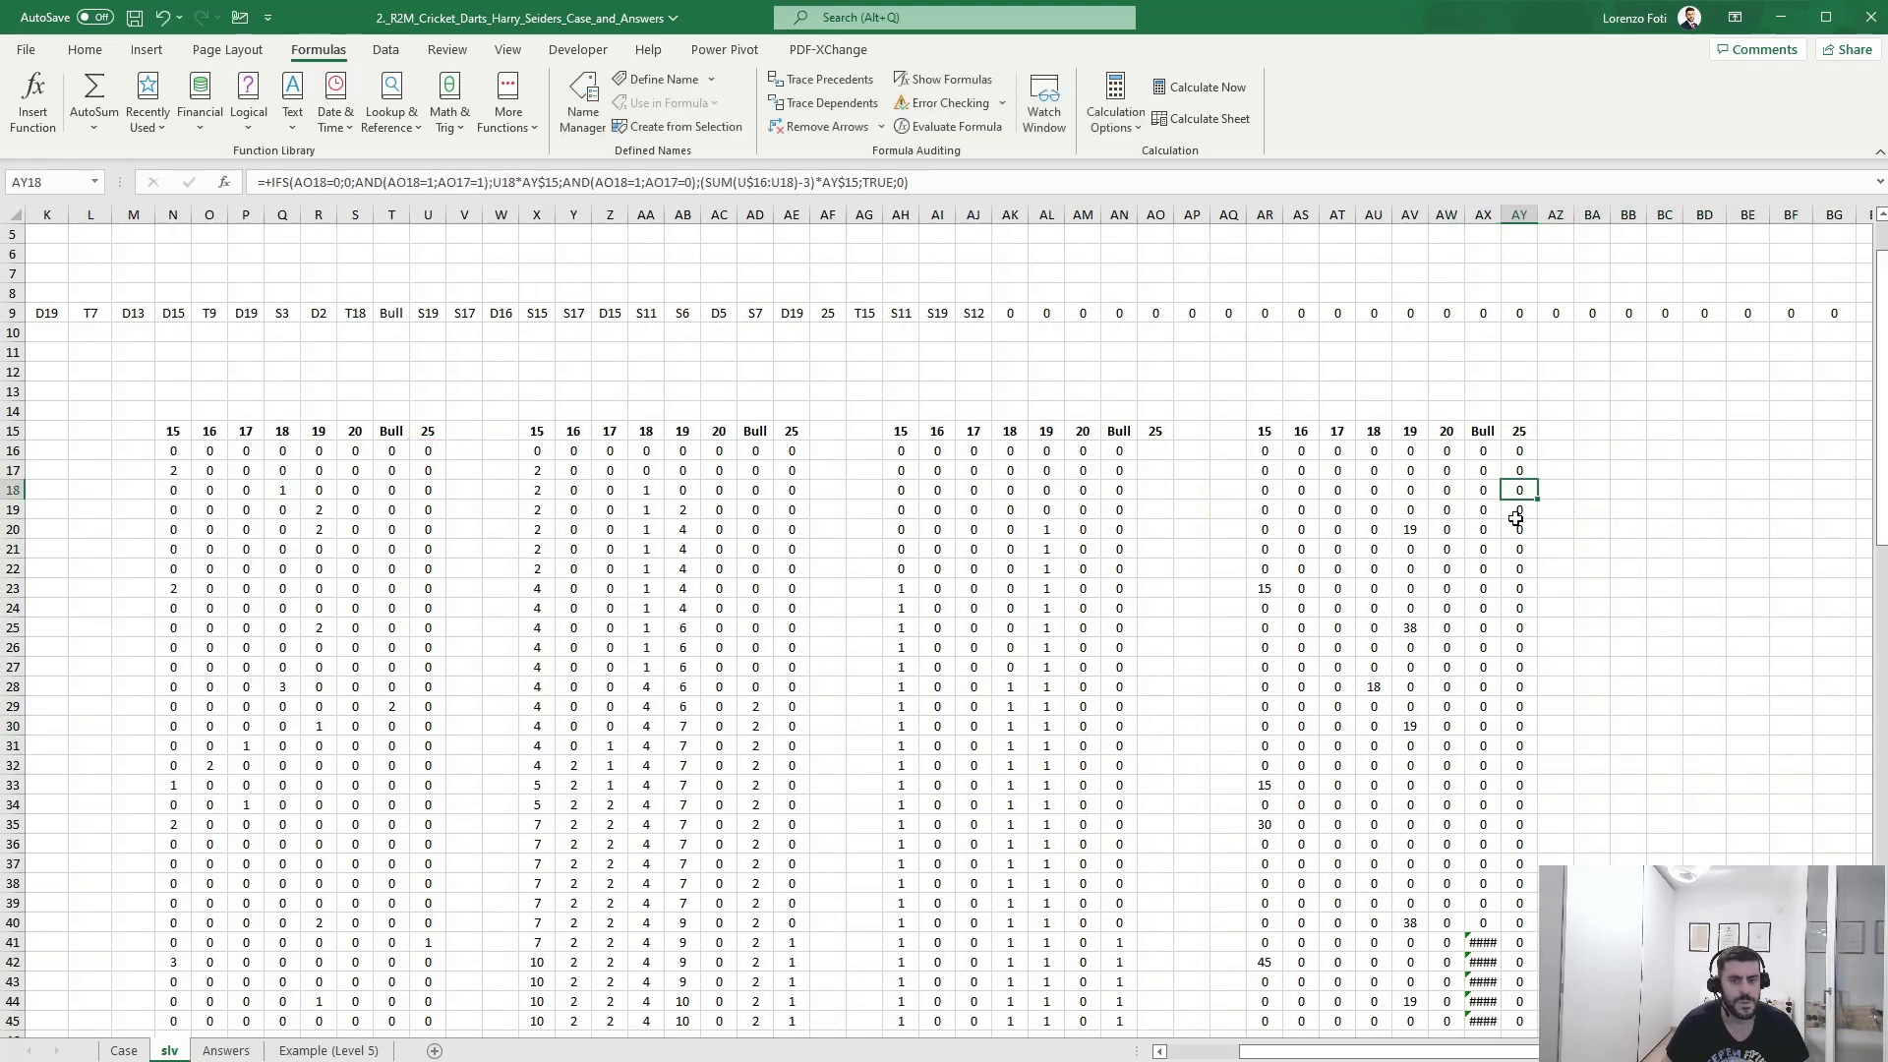
- Trace the references in the Bull scoring formulas in AX20 and AX16, and examine the Bull flag formula in AN16
{"action": "left_click", "coordinate": [1484, 529]}
{"action": "key", "text": "F2"}
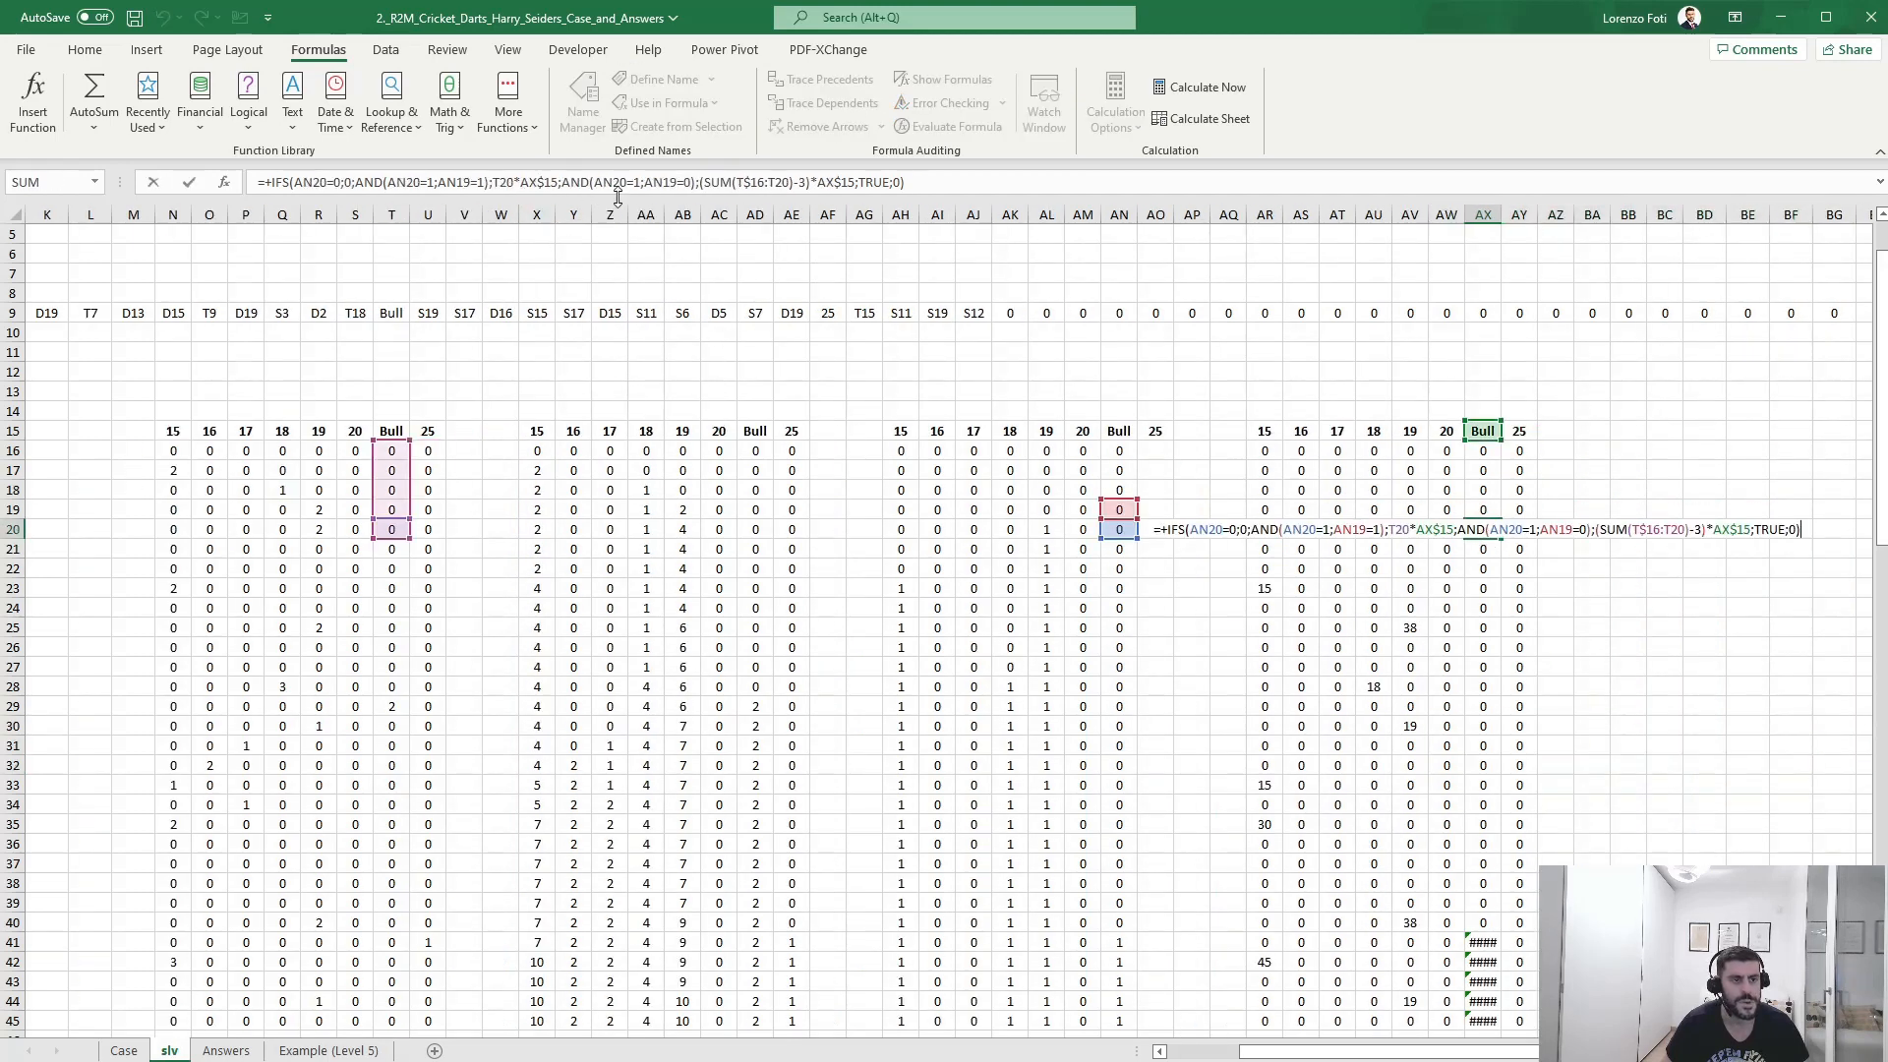
{"action": "left_click", "coordinate": [762, 185]}
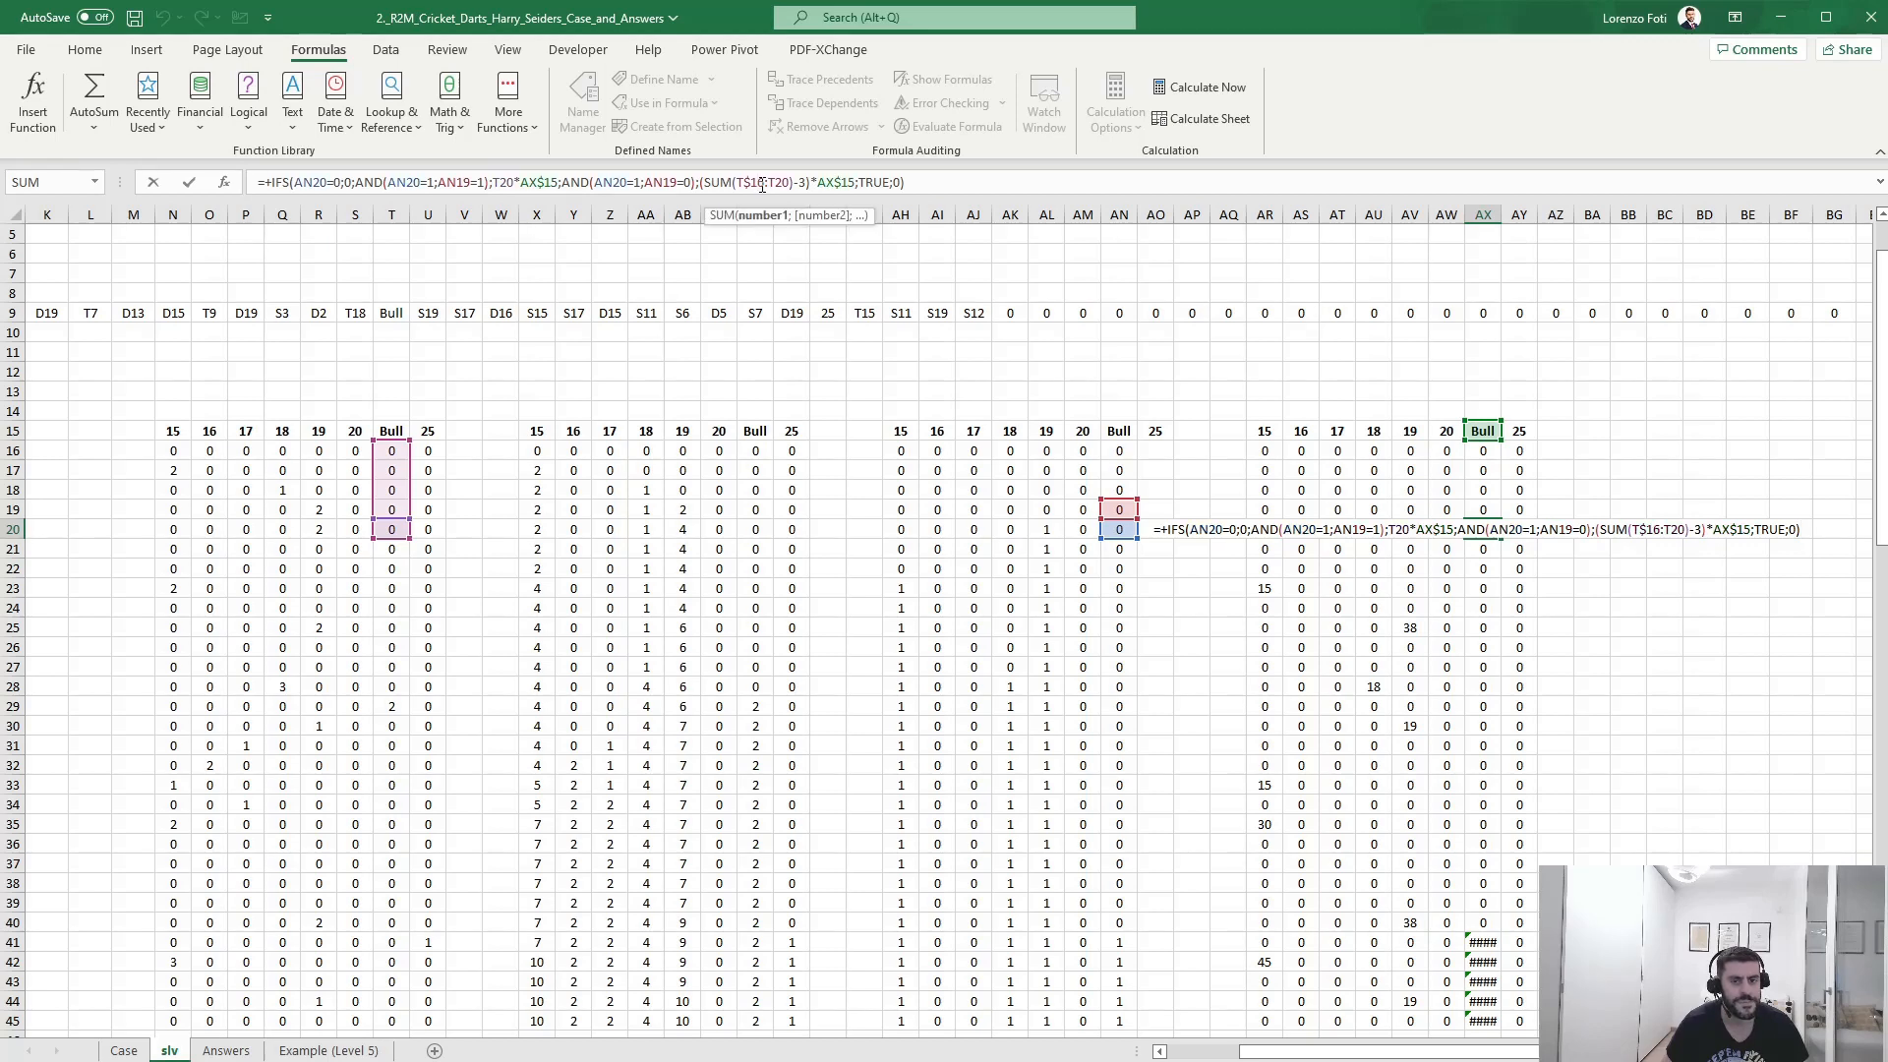
{"action": "key", "text": "Escape"}
{"action": "left_click", "coordinate": [1480, 451]}
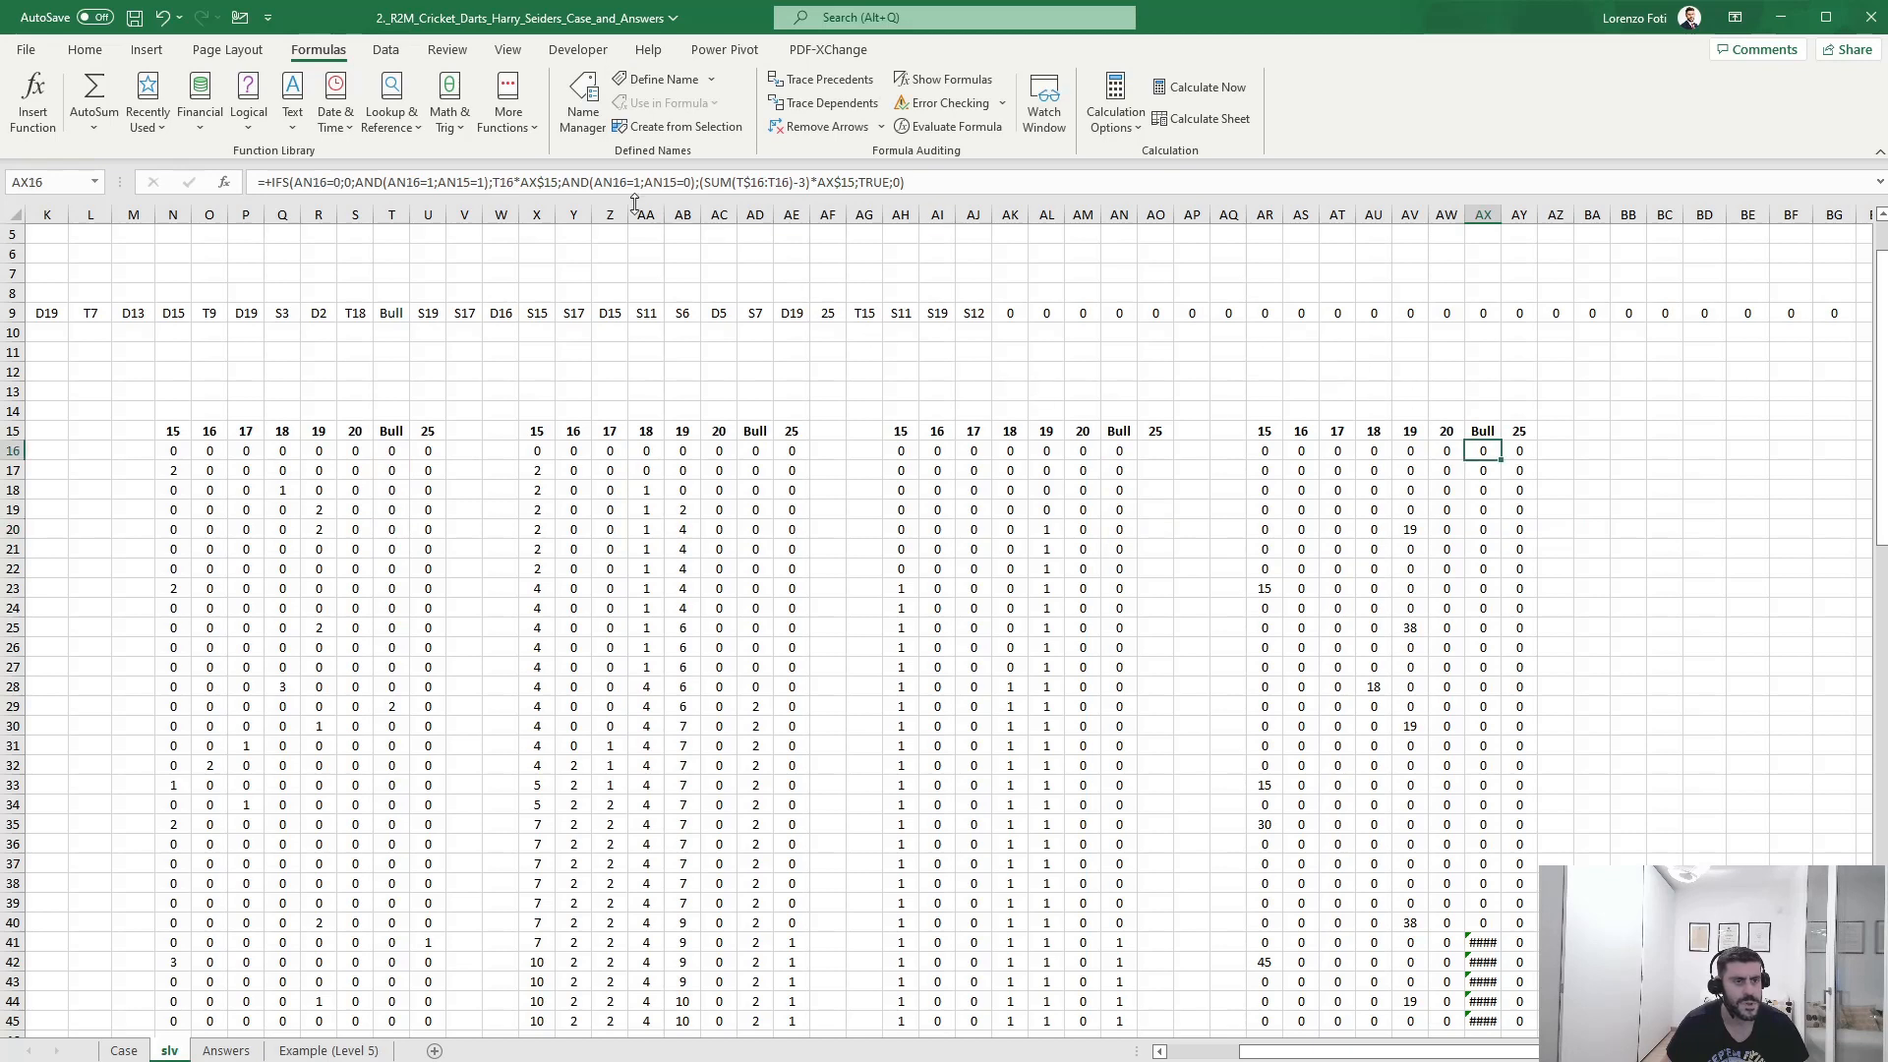
{"action": "left_click", "coordinate": [594, 185]}
{"action": "key", "text": "Escape"}
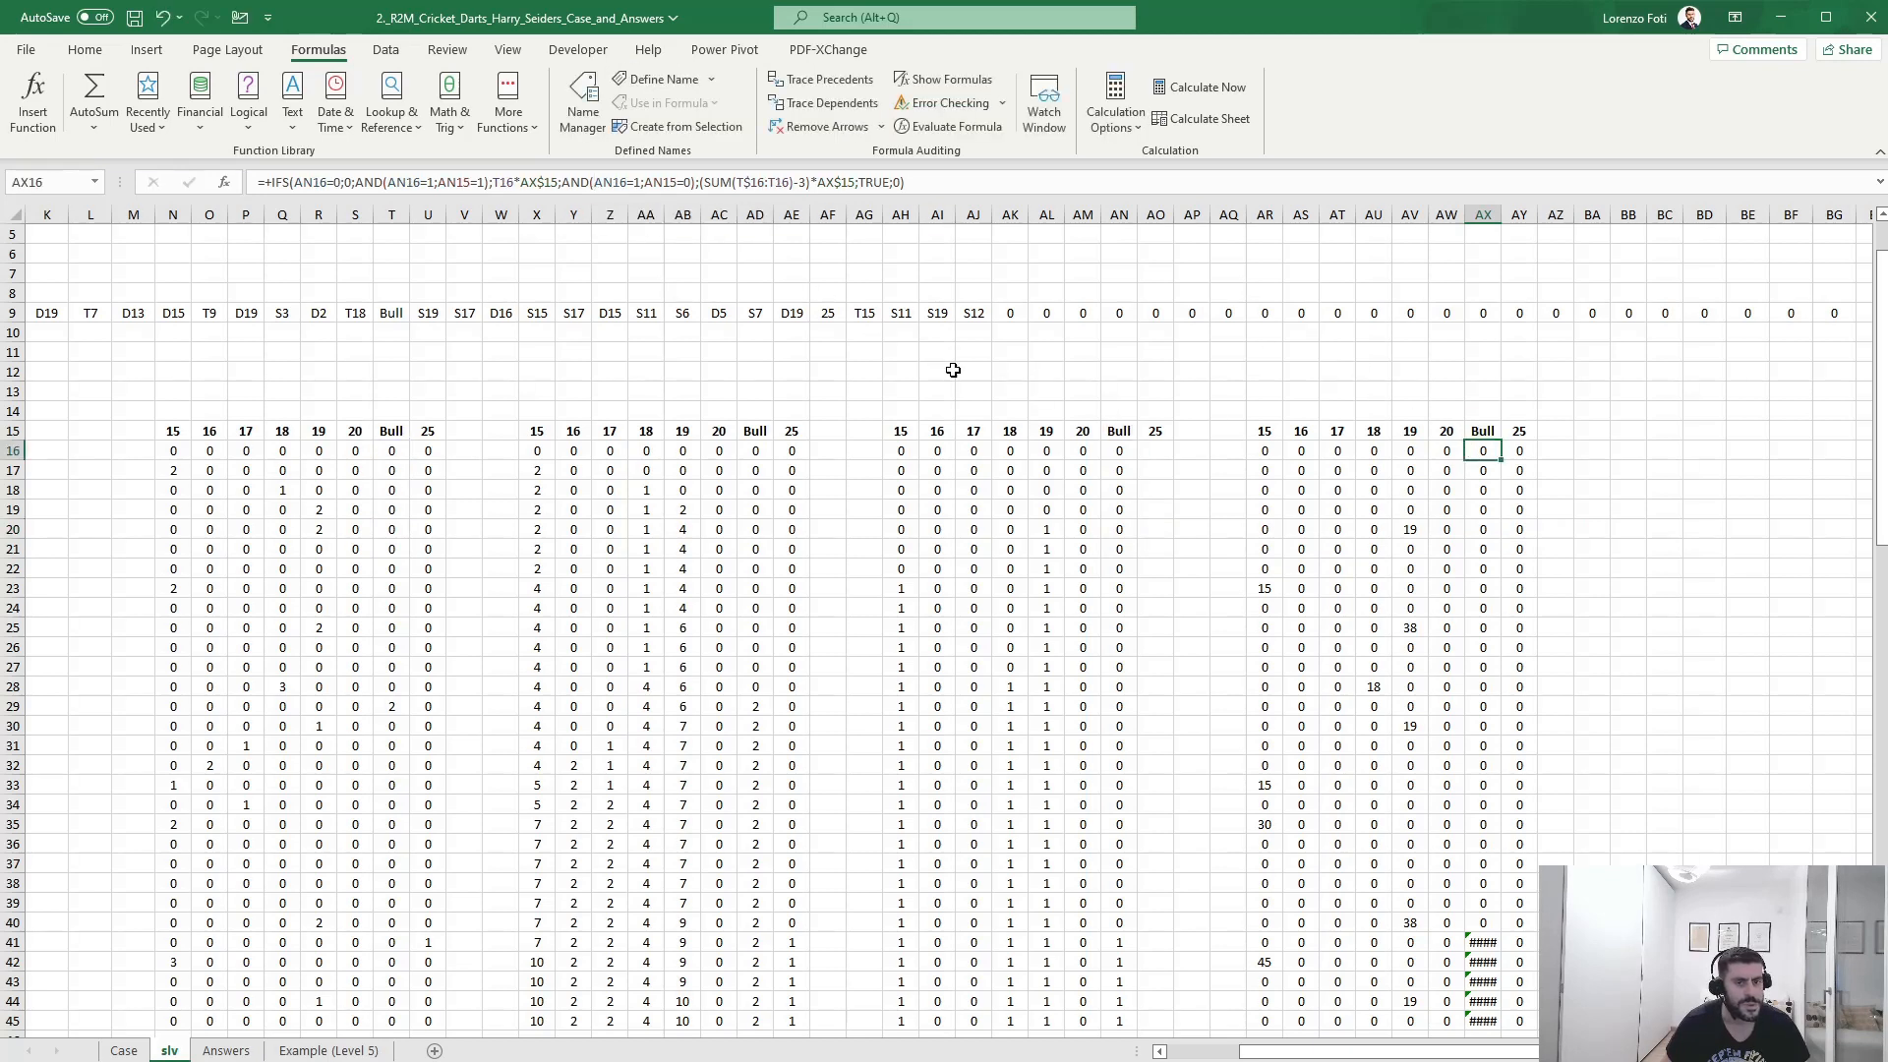
{"action": "double_click", "coordinate": [1118, 451]}
{"action": "key", "text": "Escape"}
- Extend the SUM range in the AX16 Bull scoring formula to T$16:U16 so it covers both Bull and 25
{"action": "double_click", "coordinate": [1484, 450]}
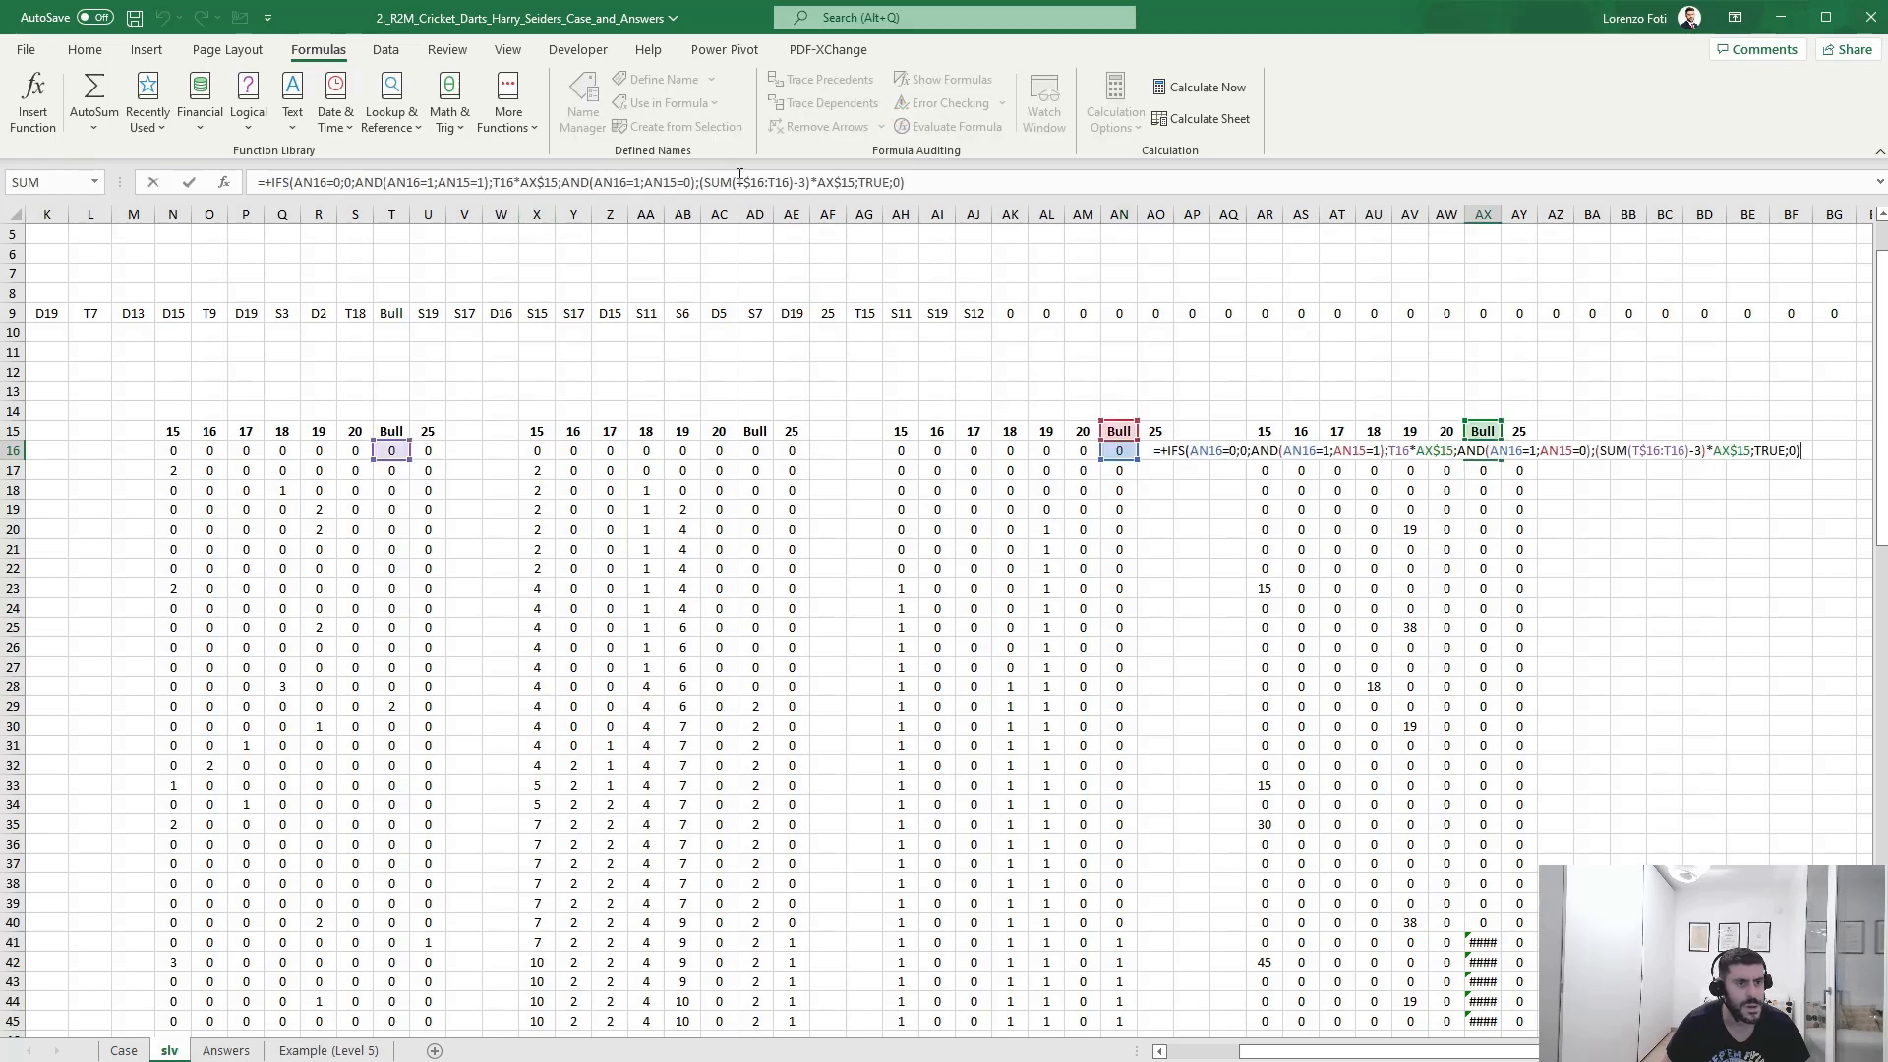
{"action": "left_click", "coordinate": [776, 183]}
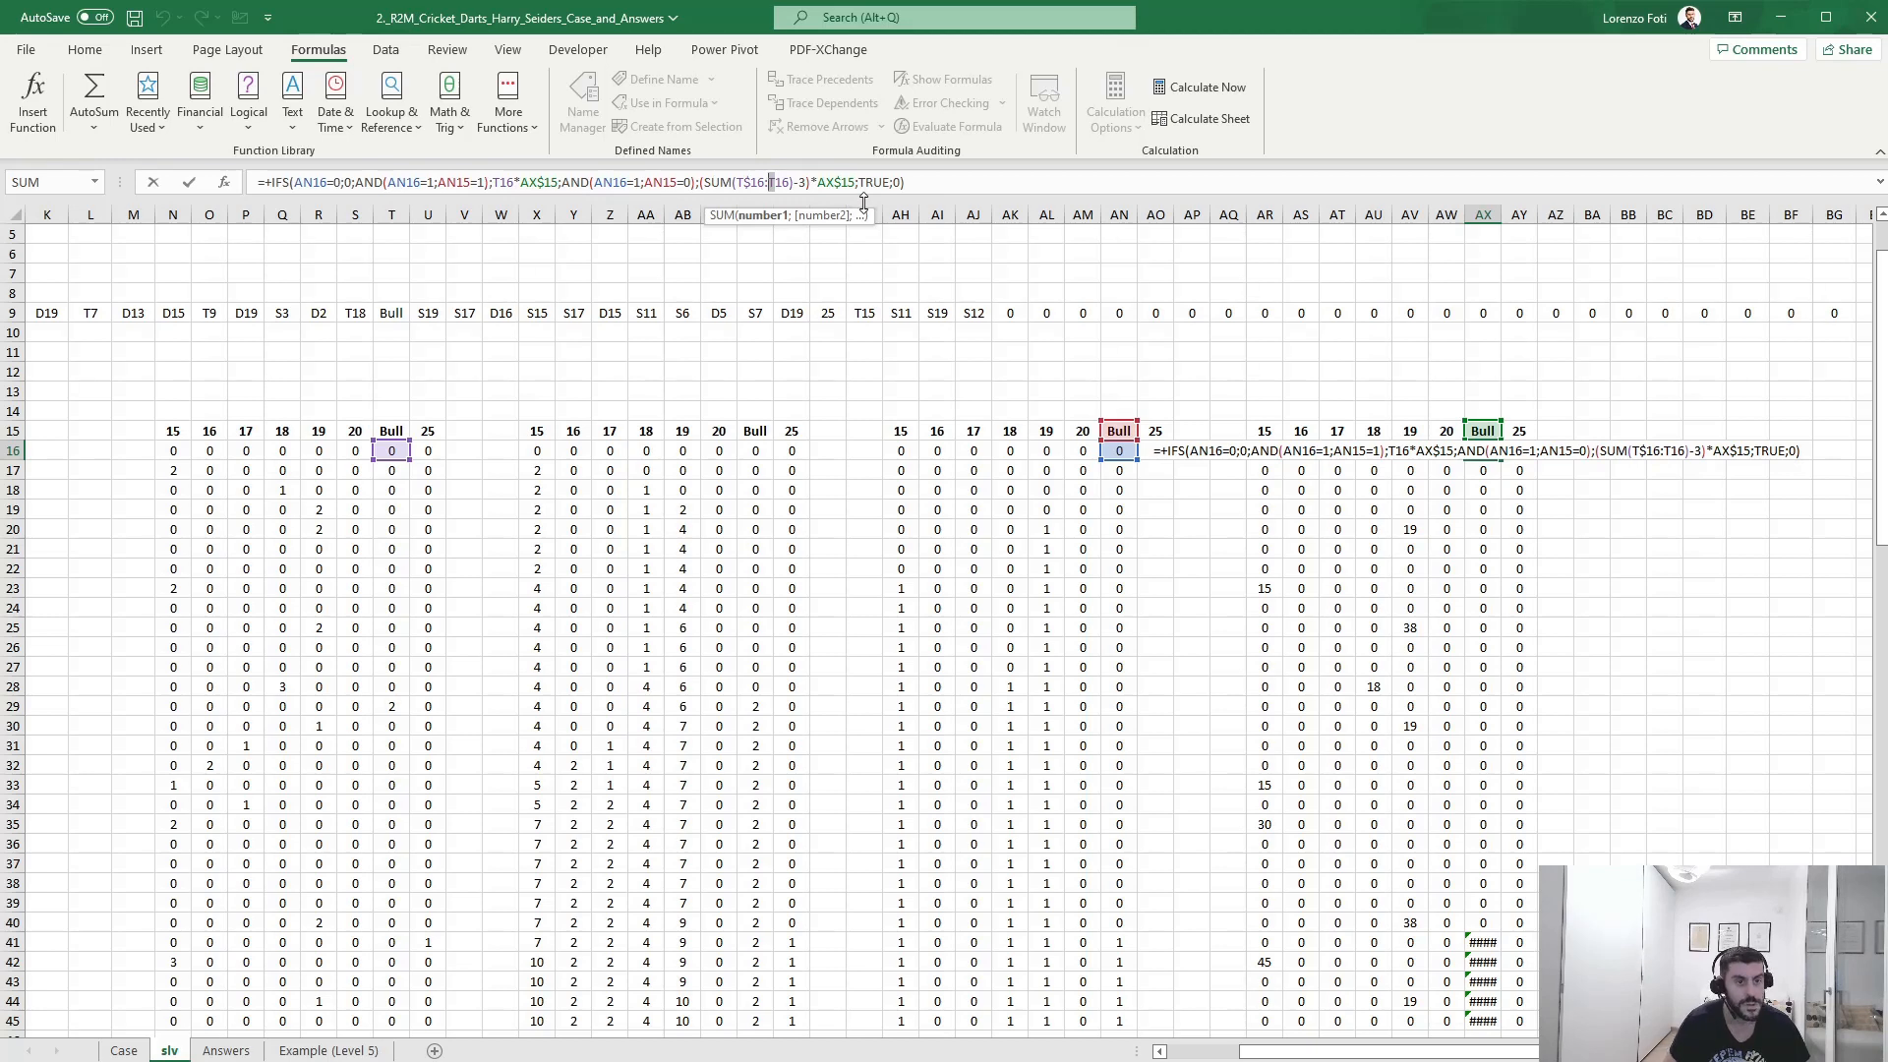
{"action": "type", "text": "U"}
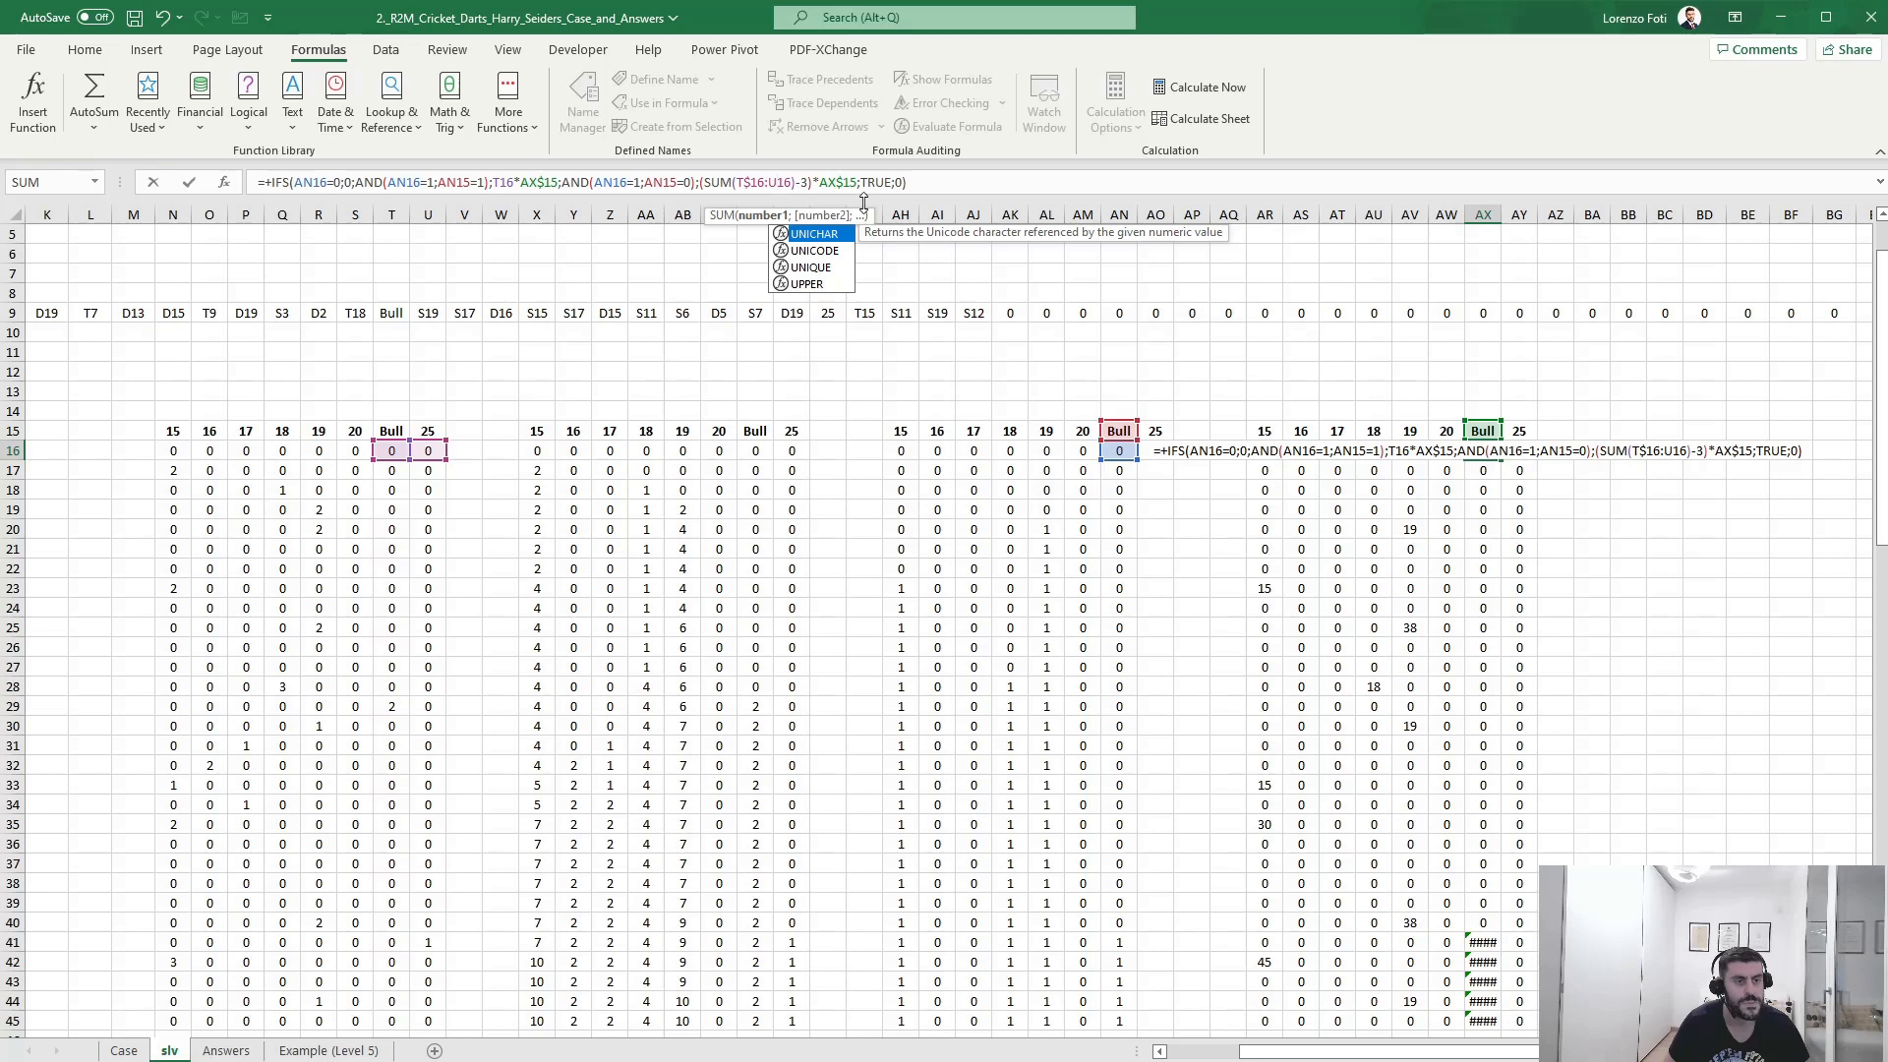
{"action": "key", "text": "Escape"}
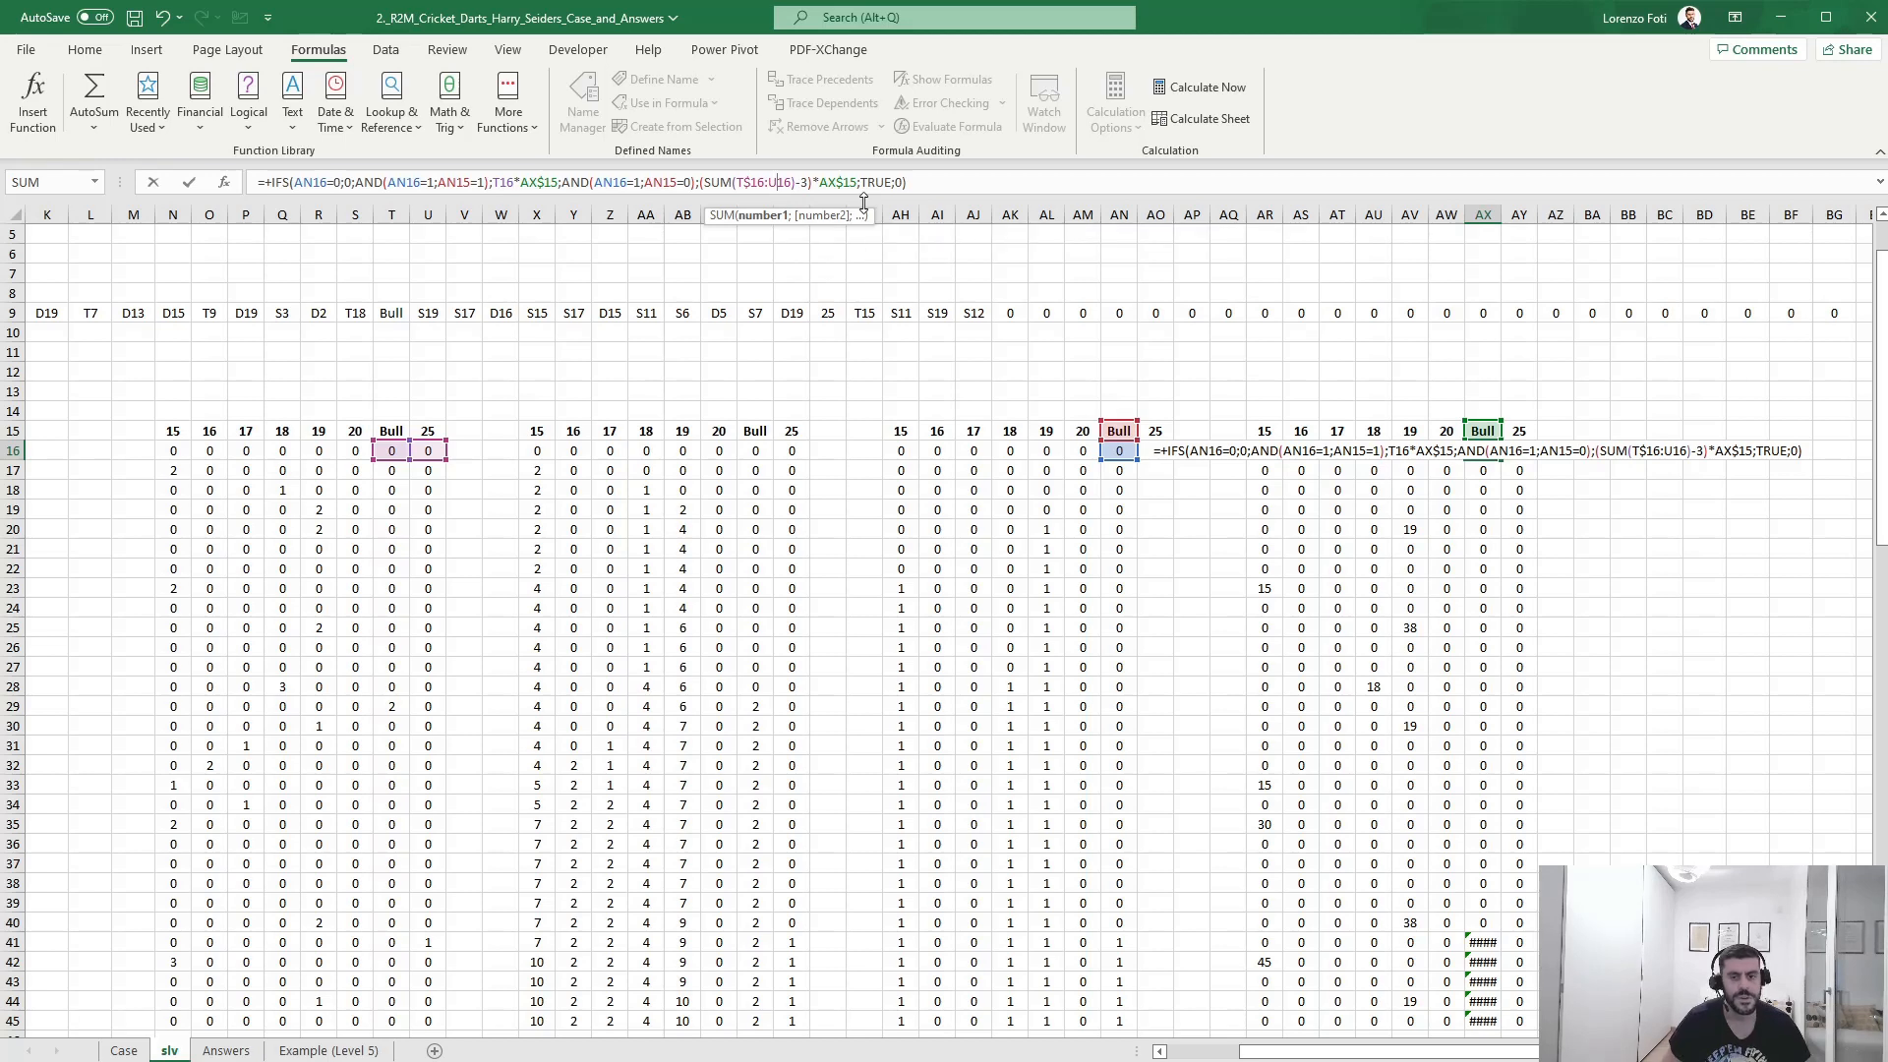
{"action": "key", "text": "Escape"}
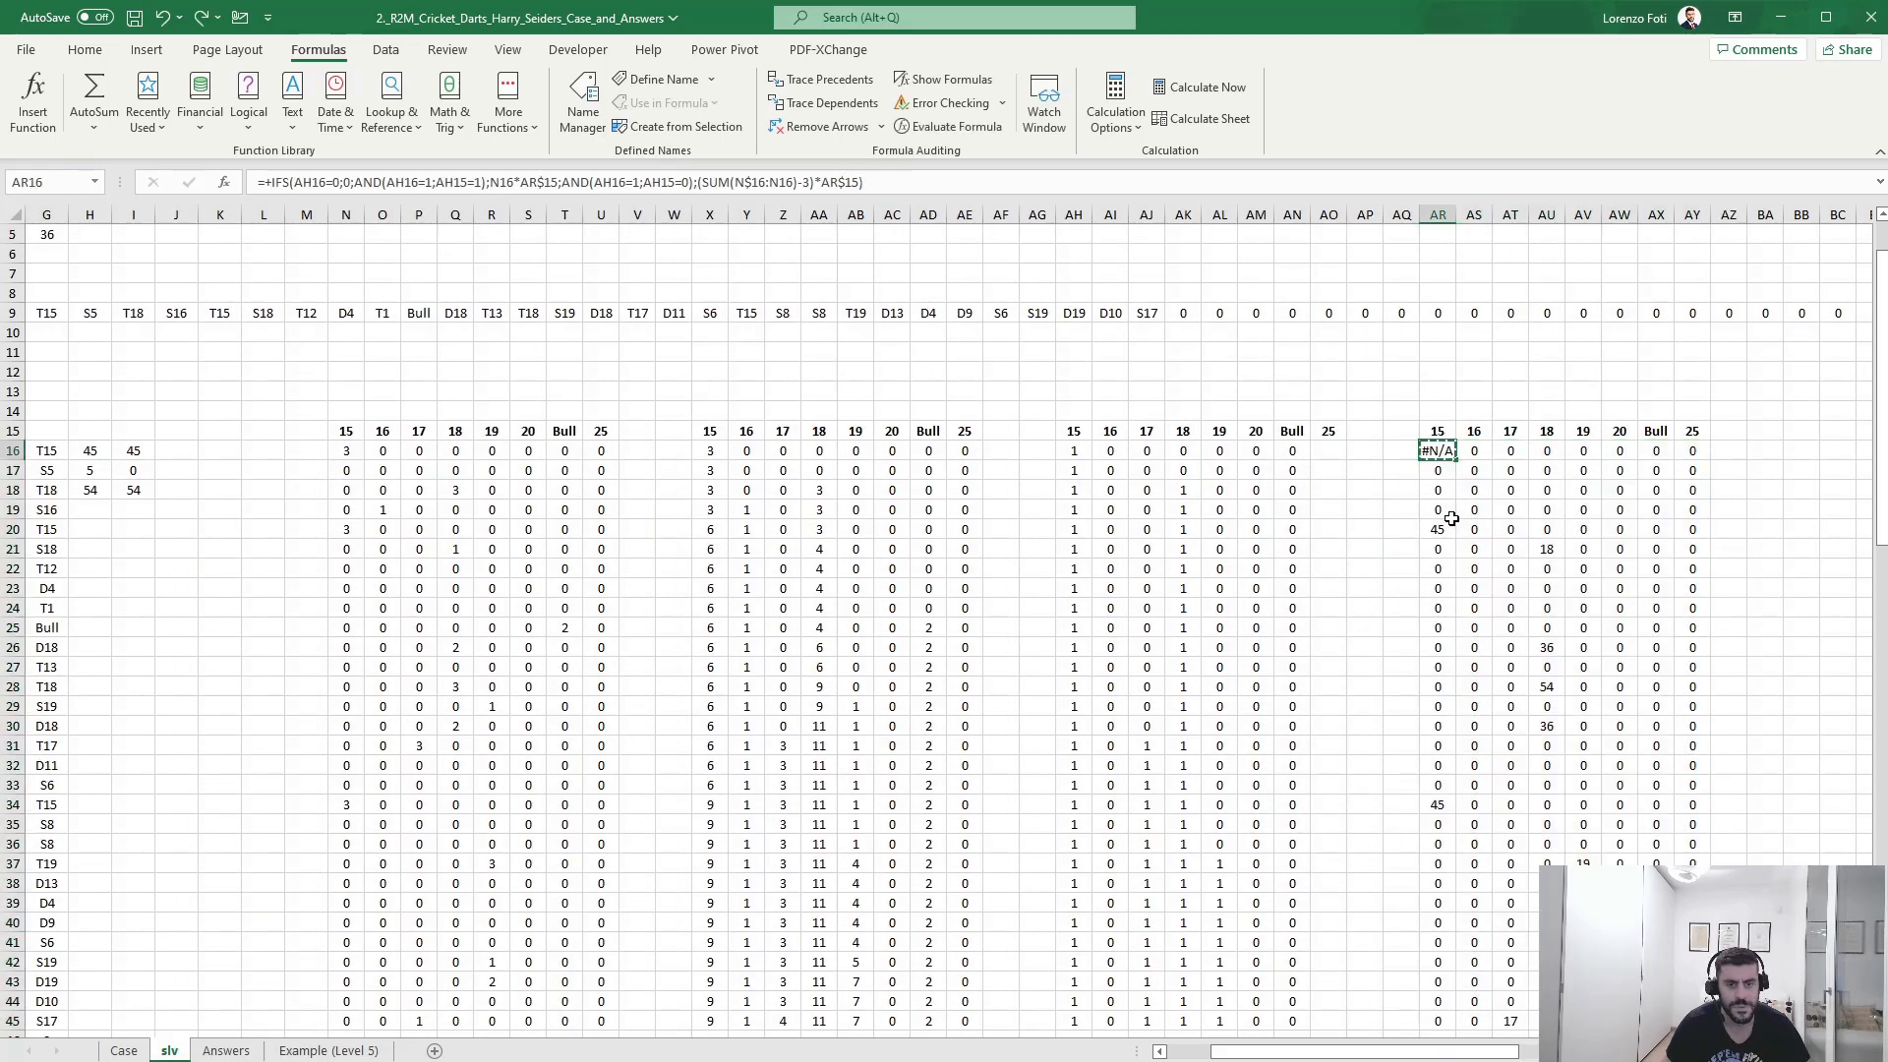
- Add a TRUE;0 fallback to the end of the IFS formula in AR16
{"action": "key", "text": "Escape"}
{"action": "left_click", "coordinate": [901, 180]}
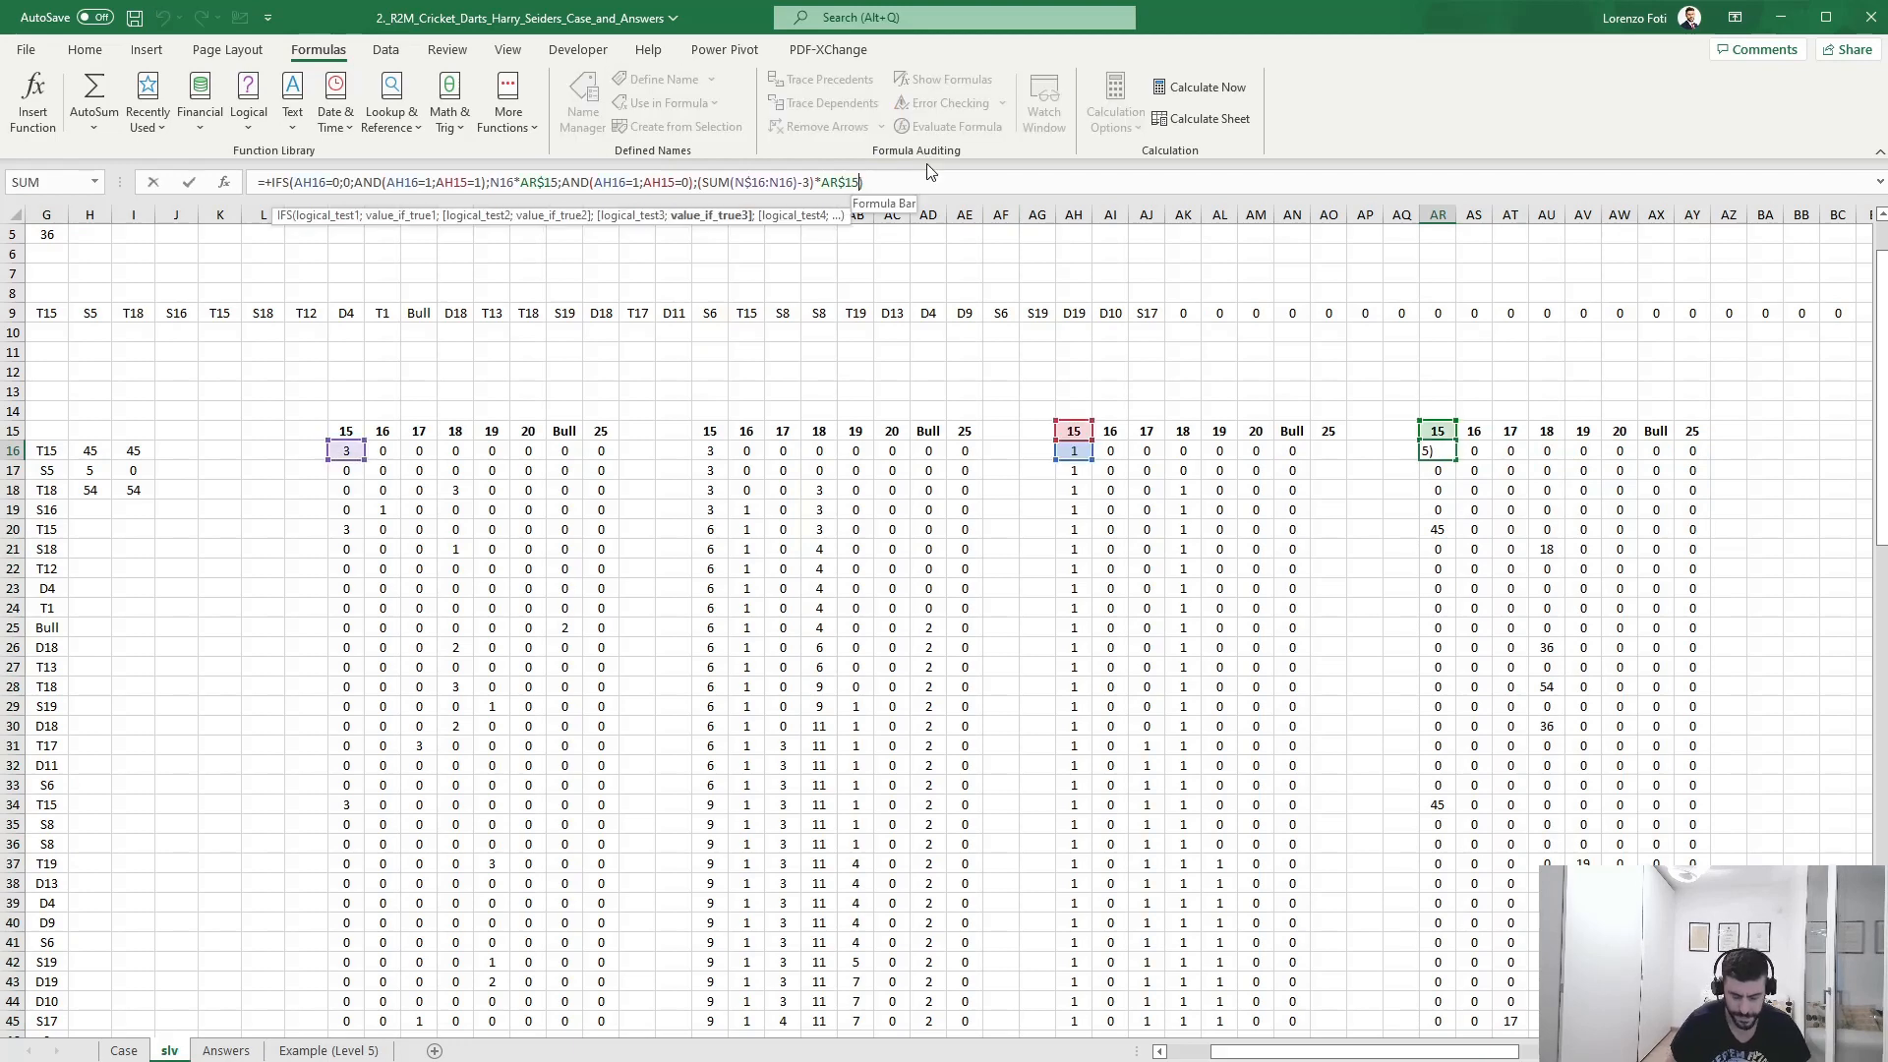
{"action": "key", "text": "Left"}
{"action": "type", "text": ";tru"}
{"action": "type", "text": "e;"}
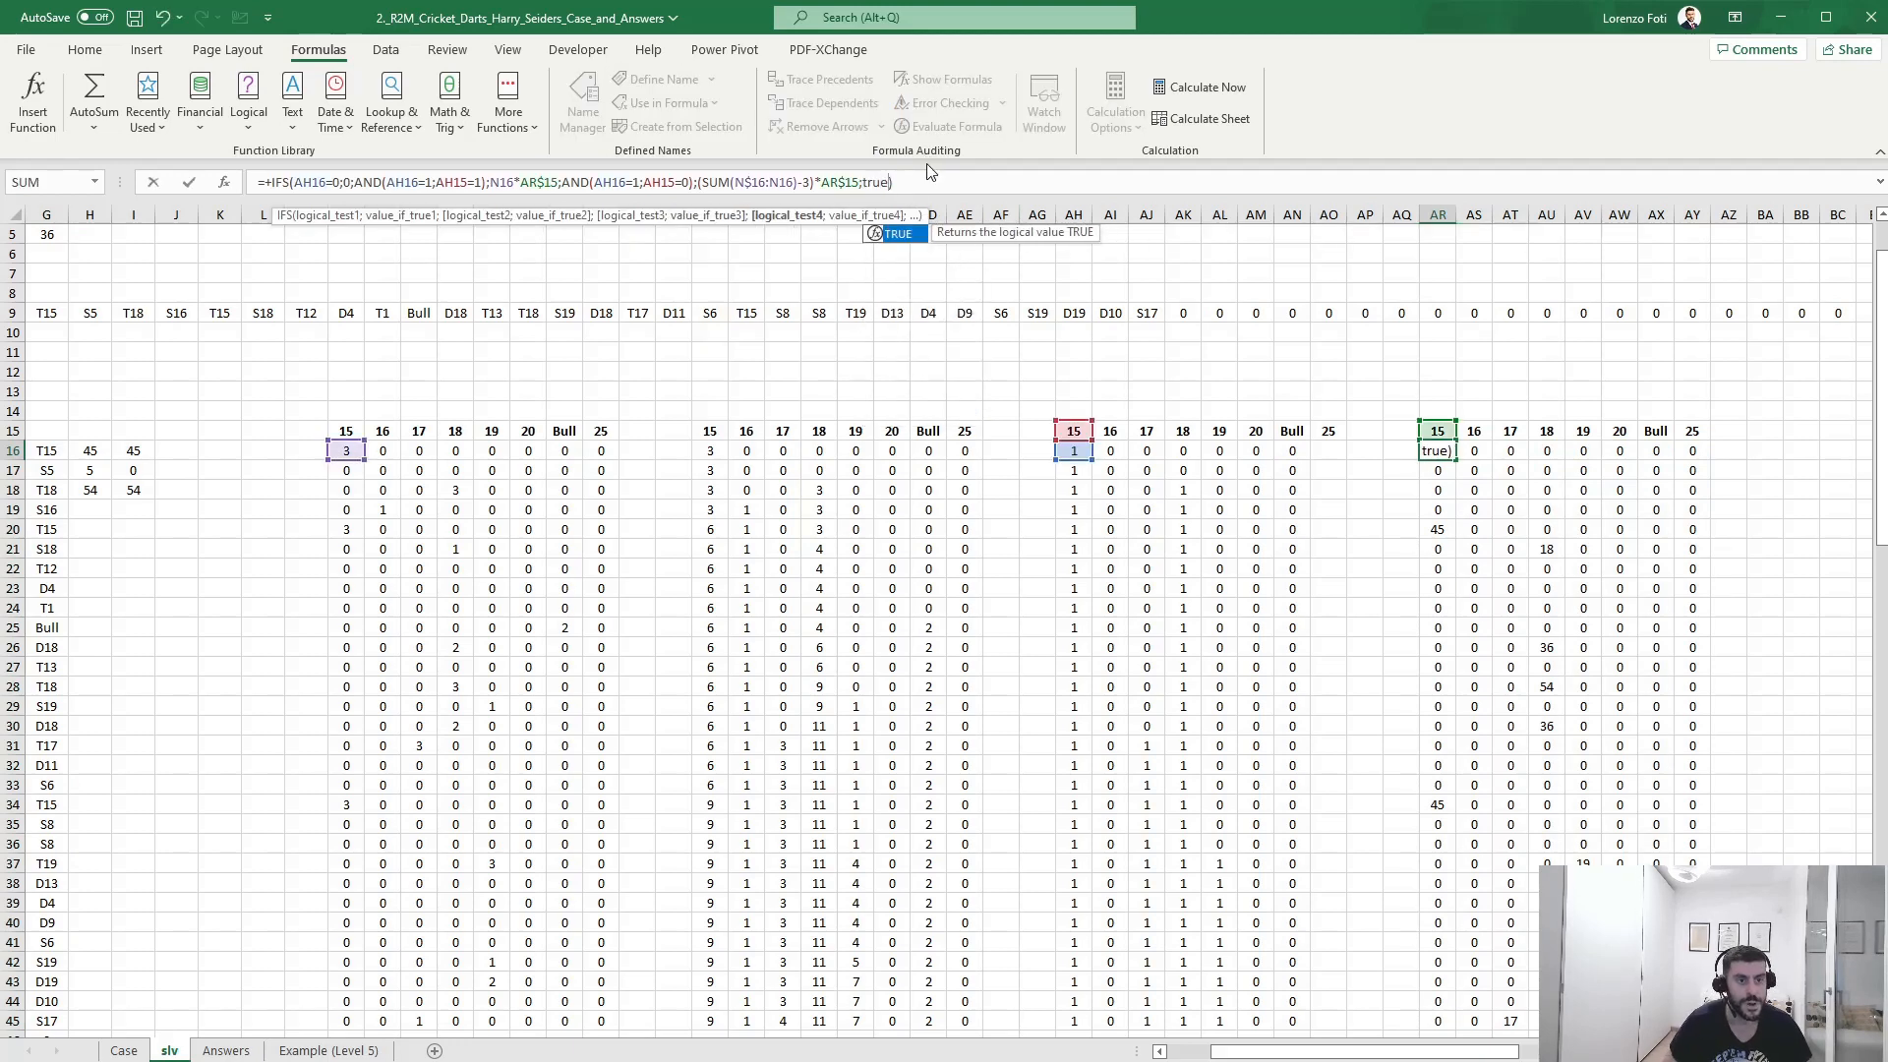
{"action": "key", "text": "Return"}
- Copy the AR16 formula across the 15 to 20 scoring columns and down through all their rows
{"action": "key", "text": "Up"}
{"action": "key", "text": "shift+Right"}
{"action": "key", "text": "shift+Right"}
{"action": "key", "text": "shift+Right"}
{"action": "key", "text": "shift+Right"}
{"action": "key", "text": "shift+Right"}
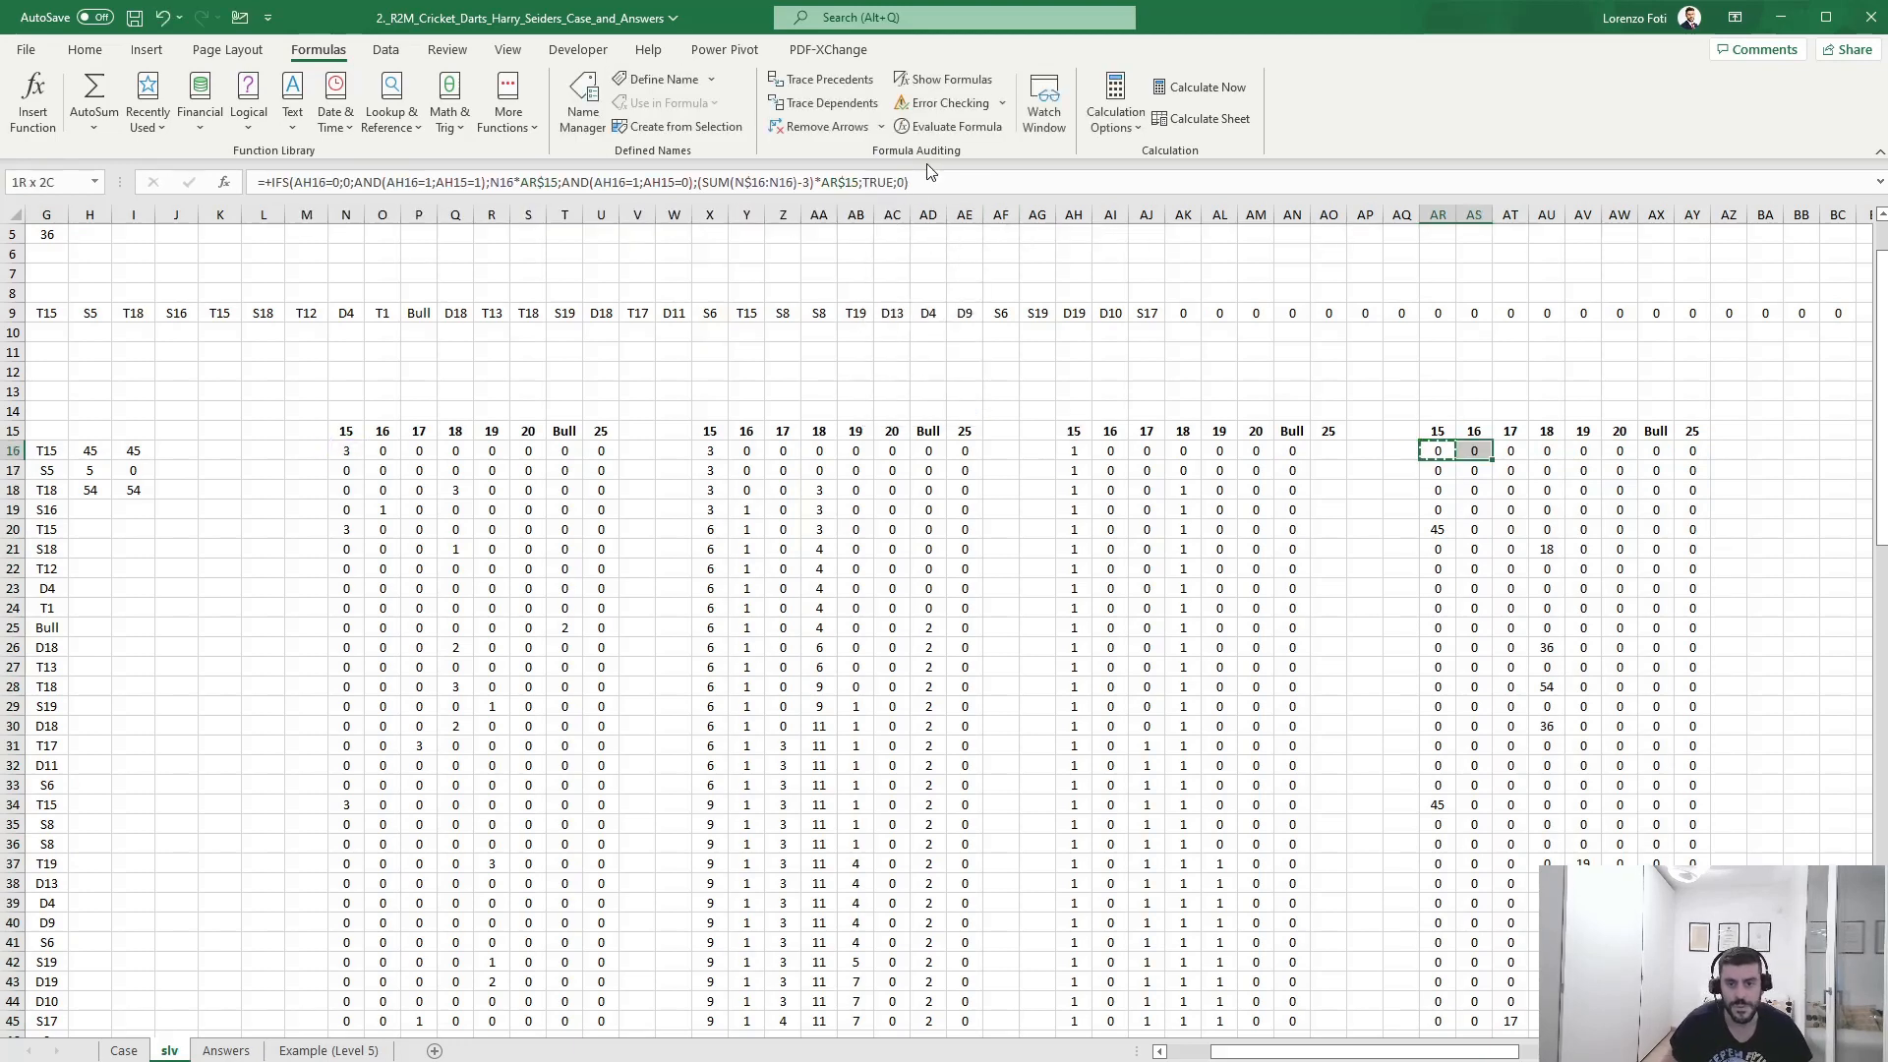
{"action": "key", "text": "ctrl+shift+Down"}
{"action": "key", "text": "Return"}
{"action": "key", "text": "Up"}
{"action": "key", "text": "Down"}
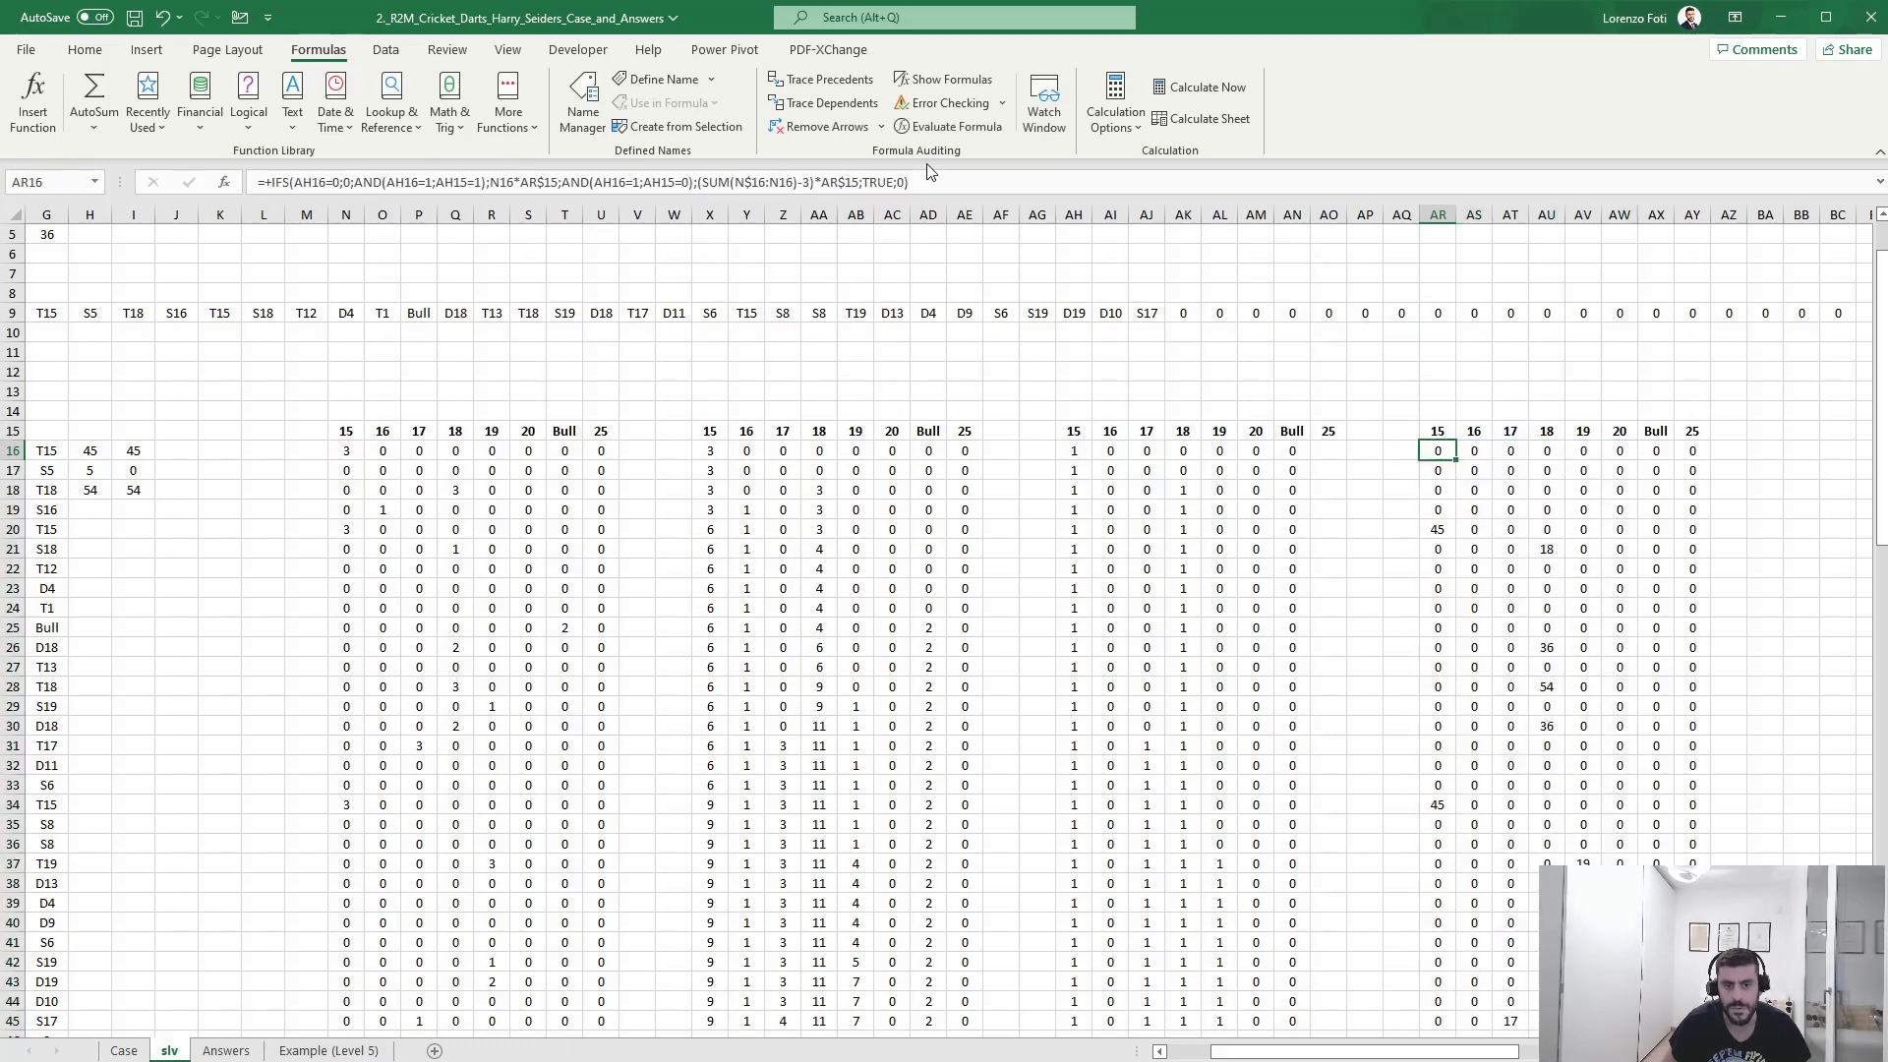
- Copy the results for games 31 to 50 from column C and paste them as values into the Case sheet's Level 3 answers, E117:E136
{"action": "key", "text": "ctrl+Left"}
{"action": "key", "text": "ctrl+Left"}
{"action": "key", "text": "ctrl+Left"}
{"action": "key", "text": "ctrl+Left"}
{"action": "key", "text": "ctrl+Left"}
{"action": "key", "text": "ctrl+Left"}
{"action": "key", "text": "ctrl+Left"}
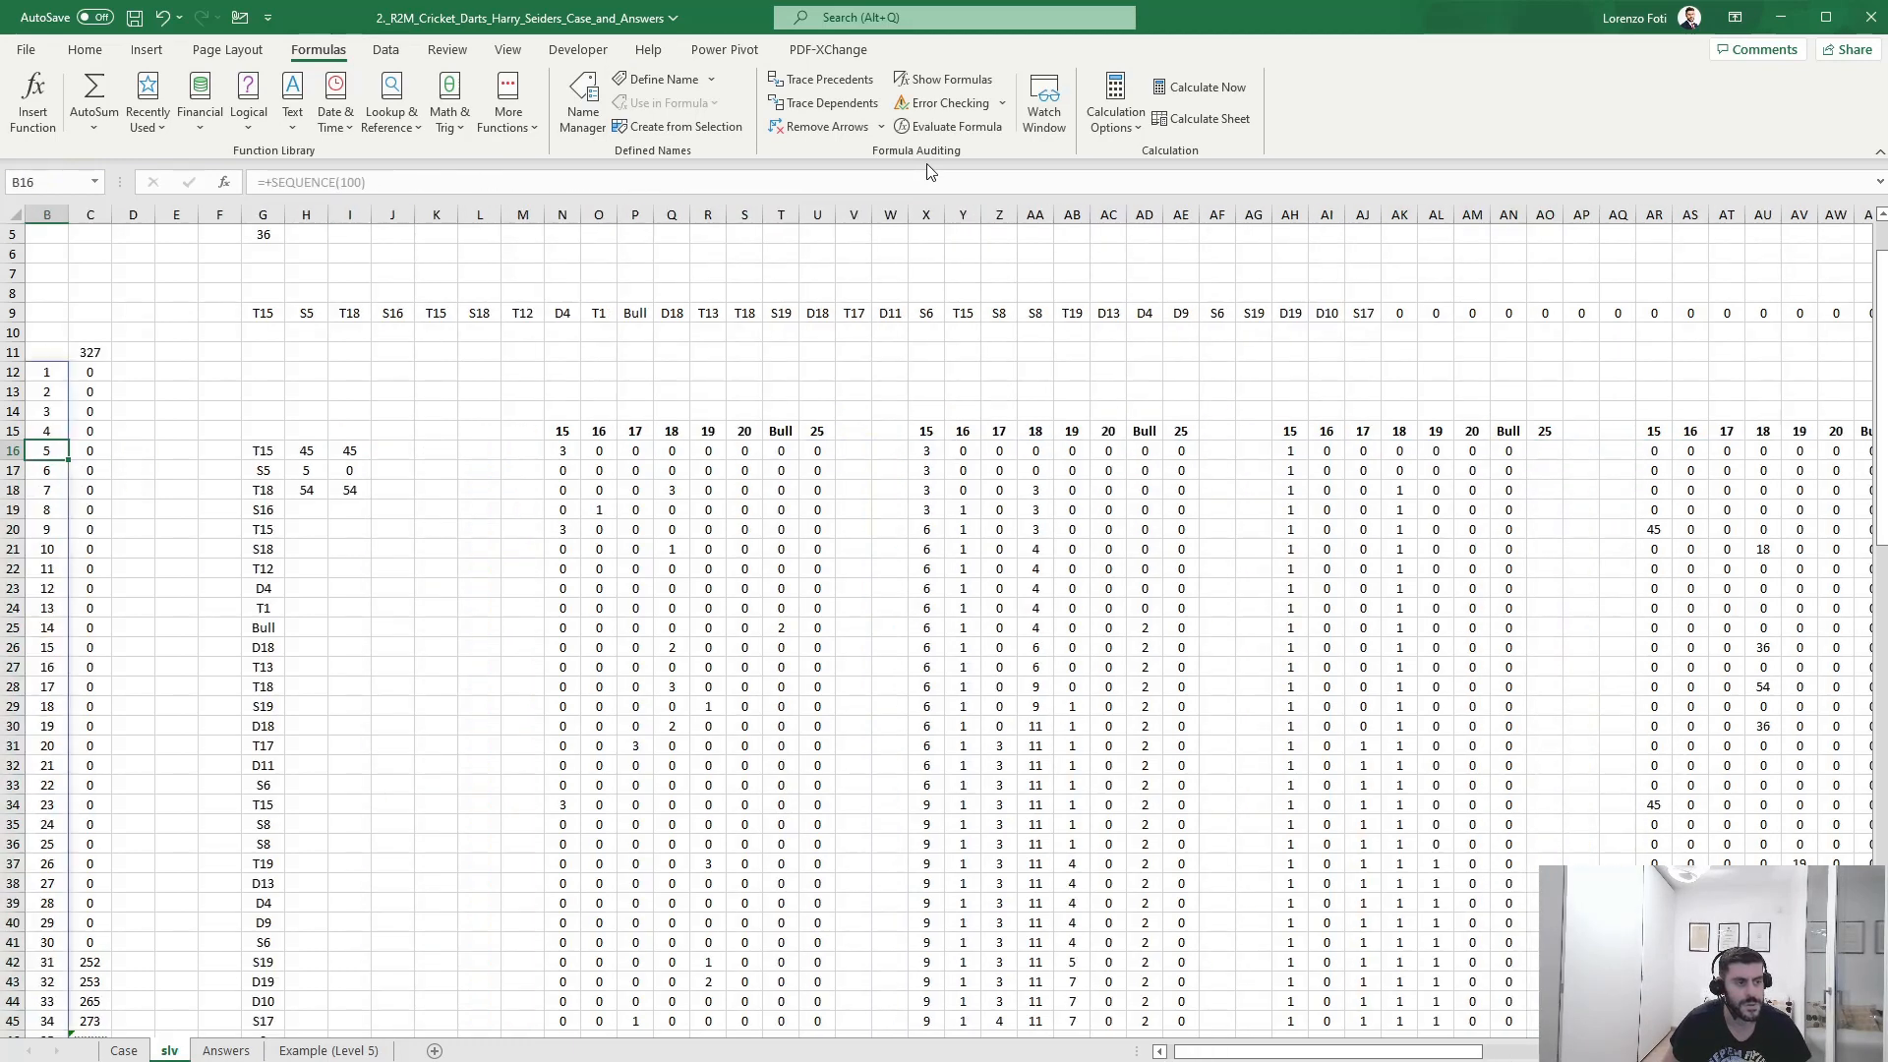
{"action": "scroll", "coordinate": [301, 779], "scroll_direction": "down", "scroll_amount": 8}
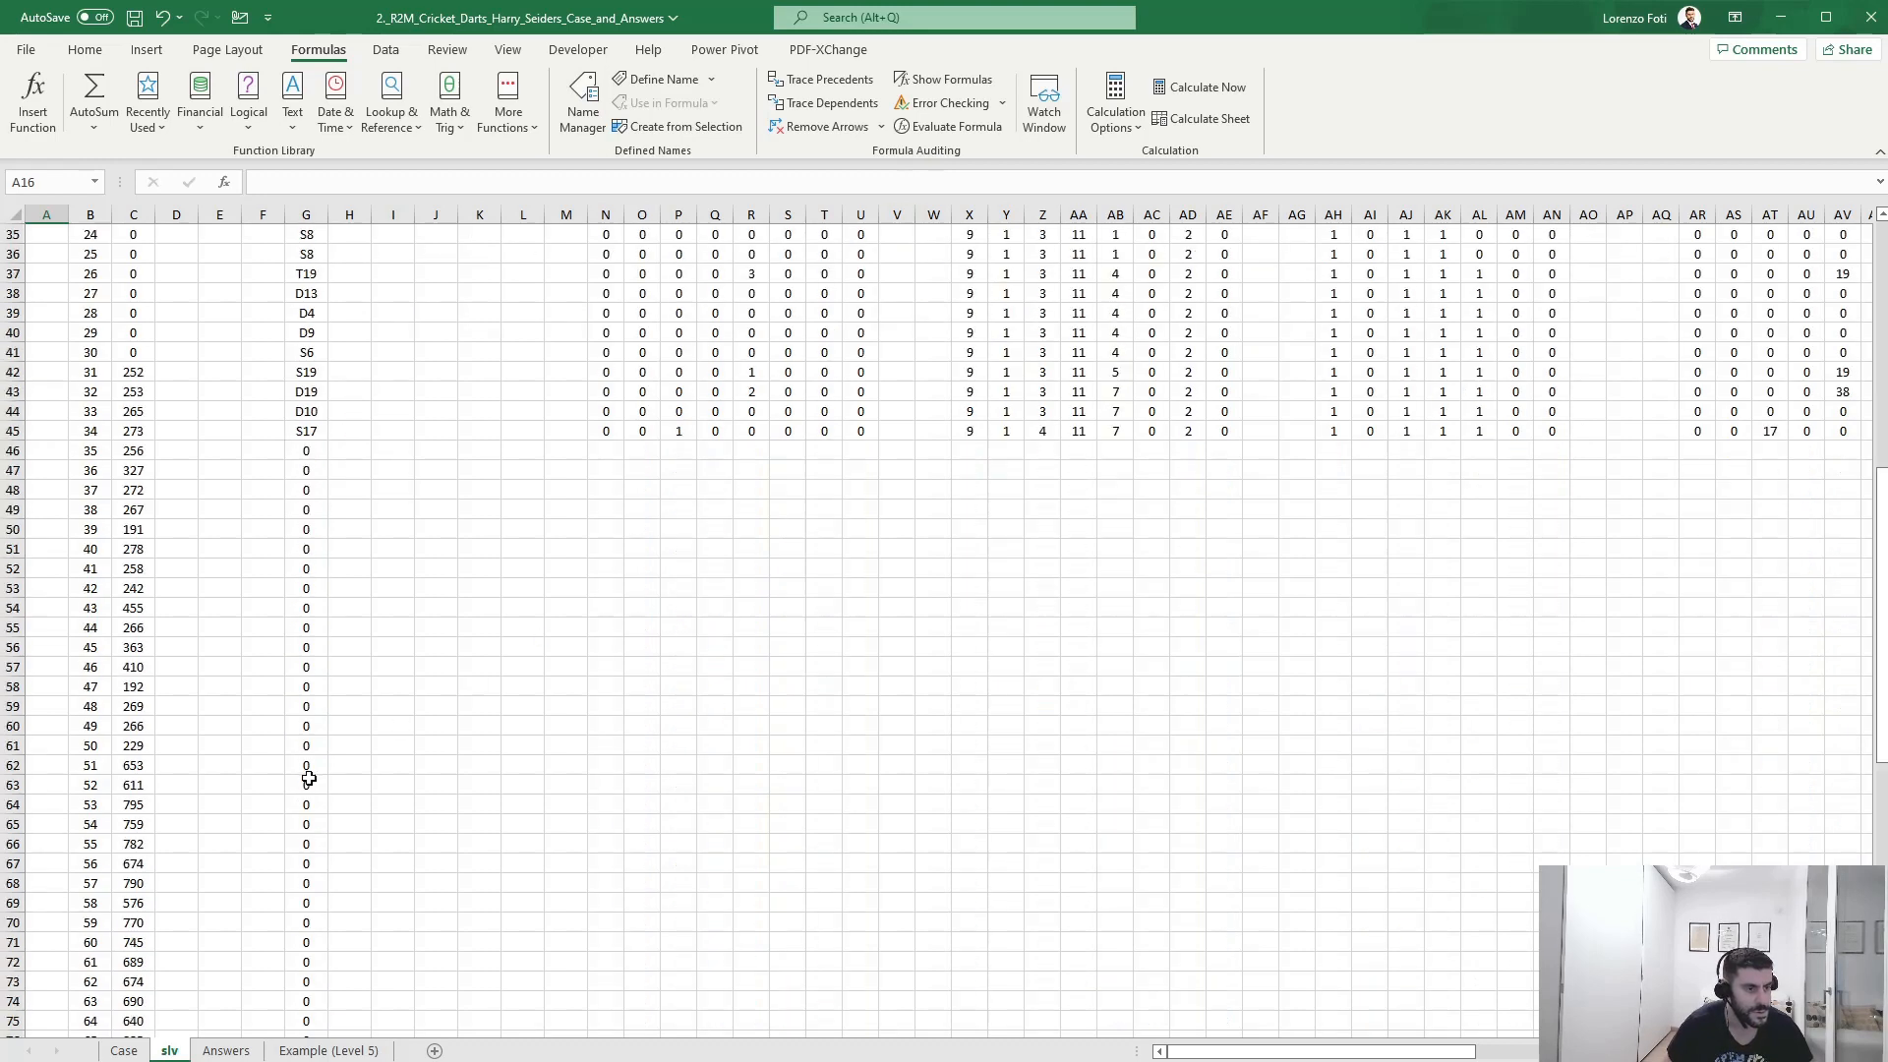
{"action": "left_click_drag", "start_coordinate": [149, 483], "coordinate": [131, 864]}
{"action": "key", "text": "ctrl+c"}
{"action": "left_click", "coordinate": [123, 1051]}
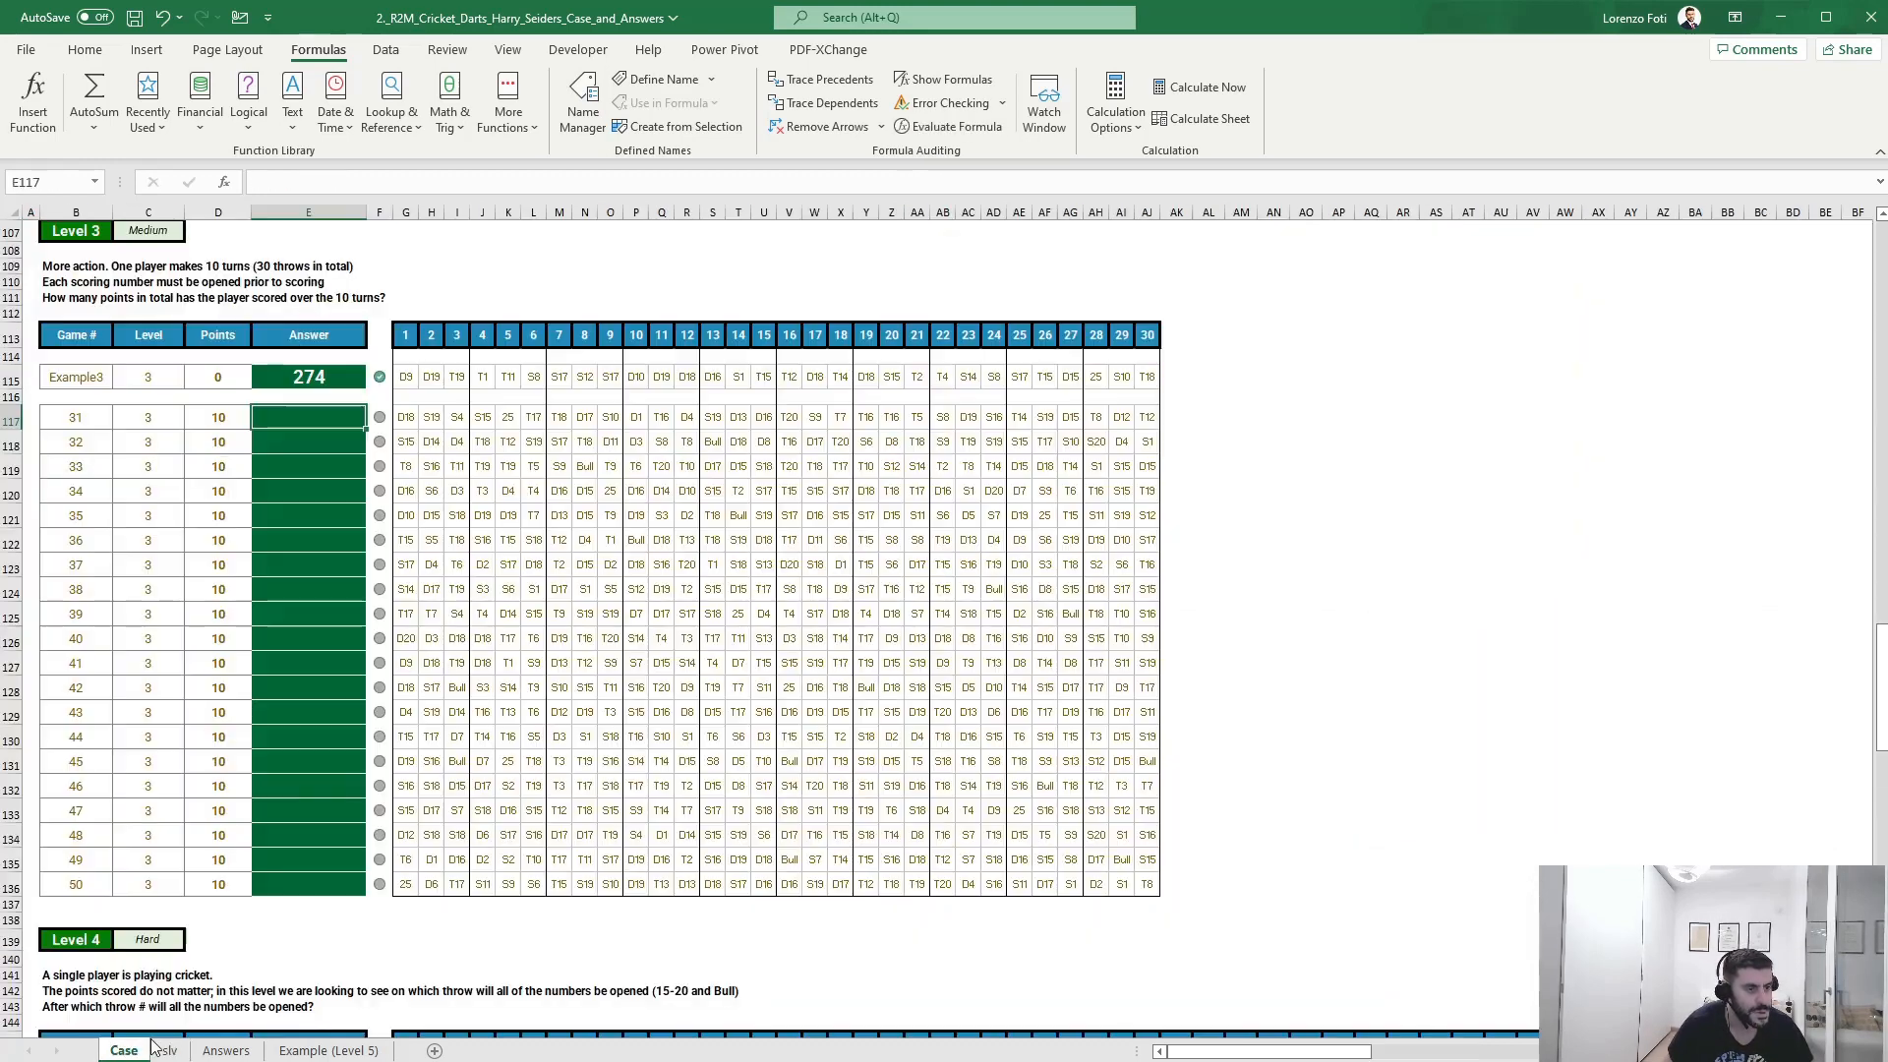
{"action": "key", "text": "alt+h"}
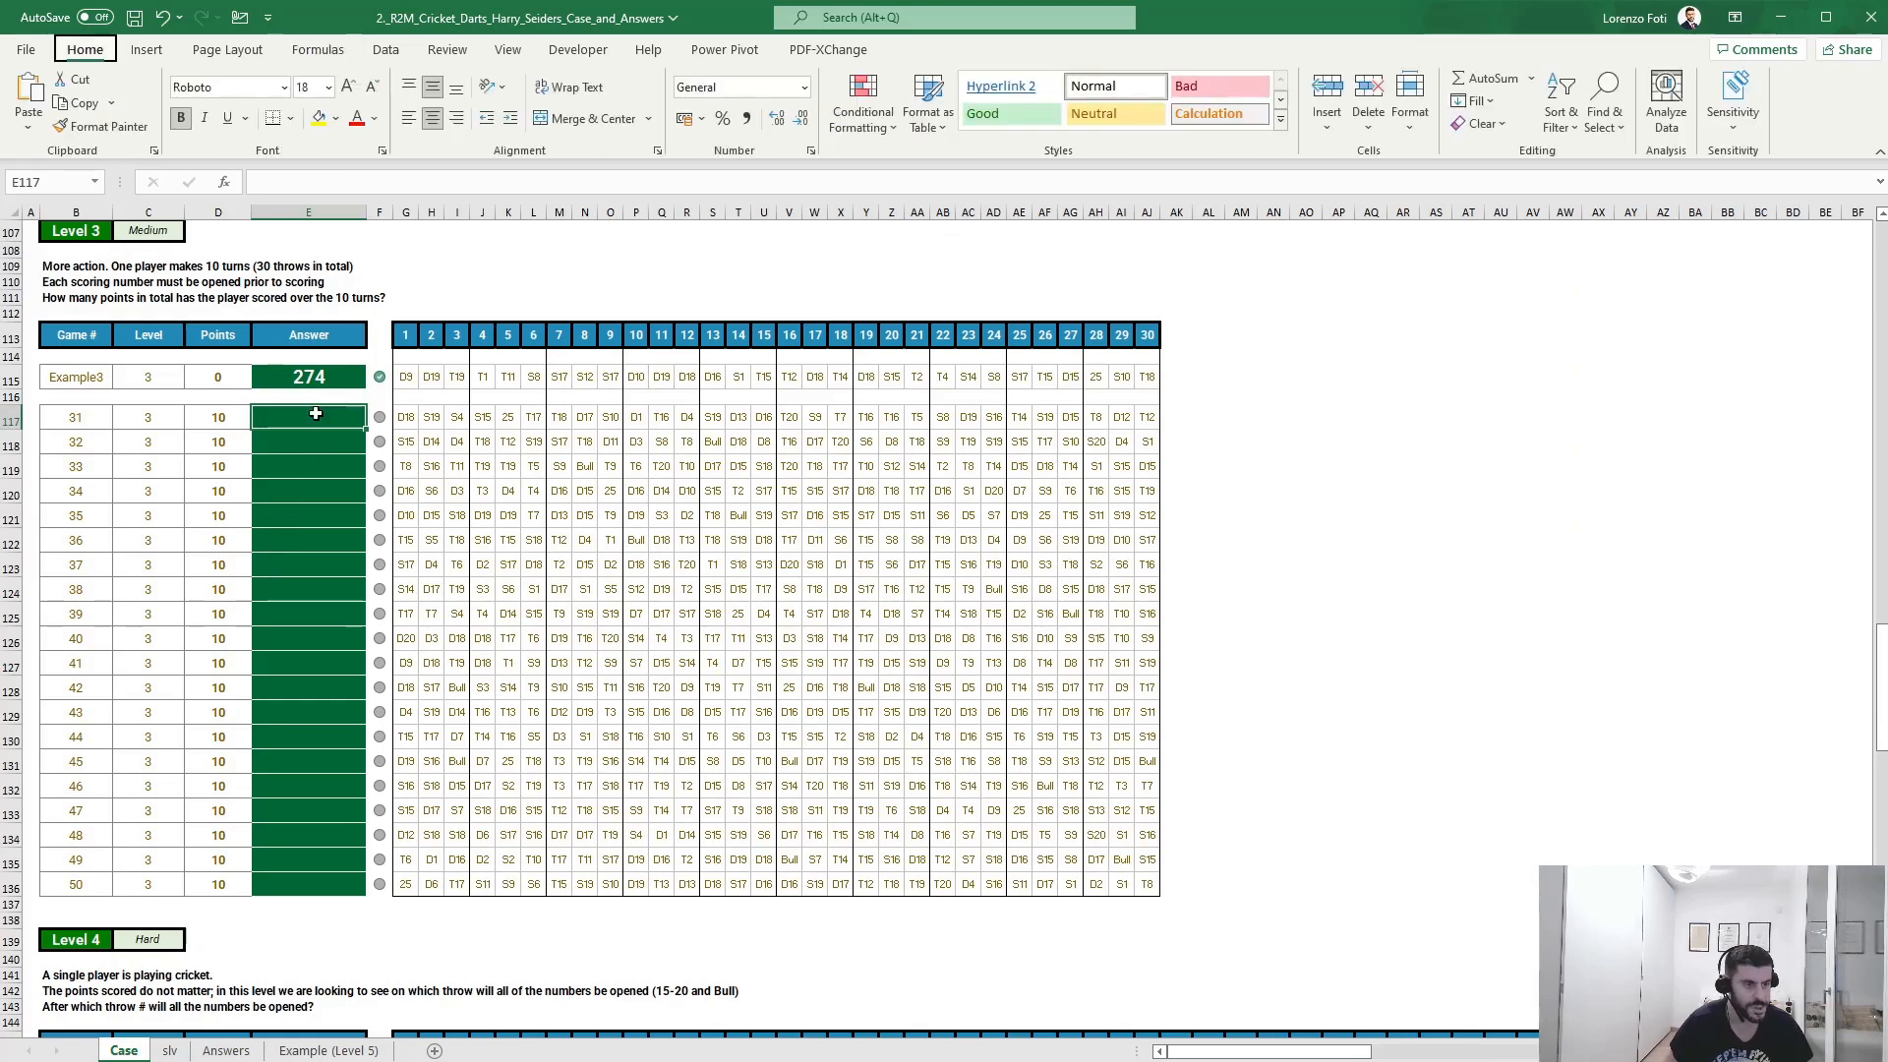
{"action": "key", "text": "v"}
{"action": "key", "text": "v"}
{"action": "key", "text": "ctrl"}
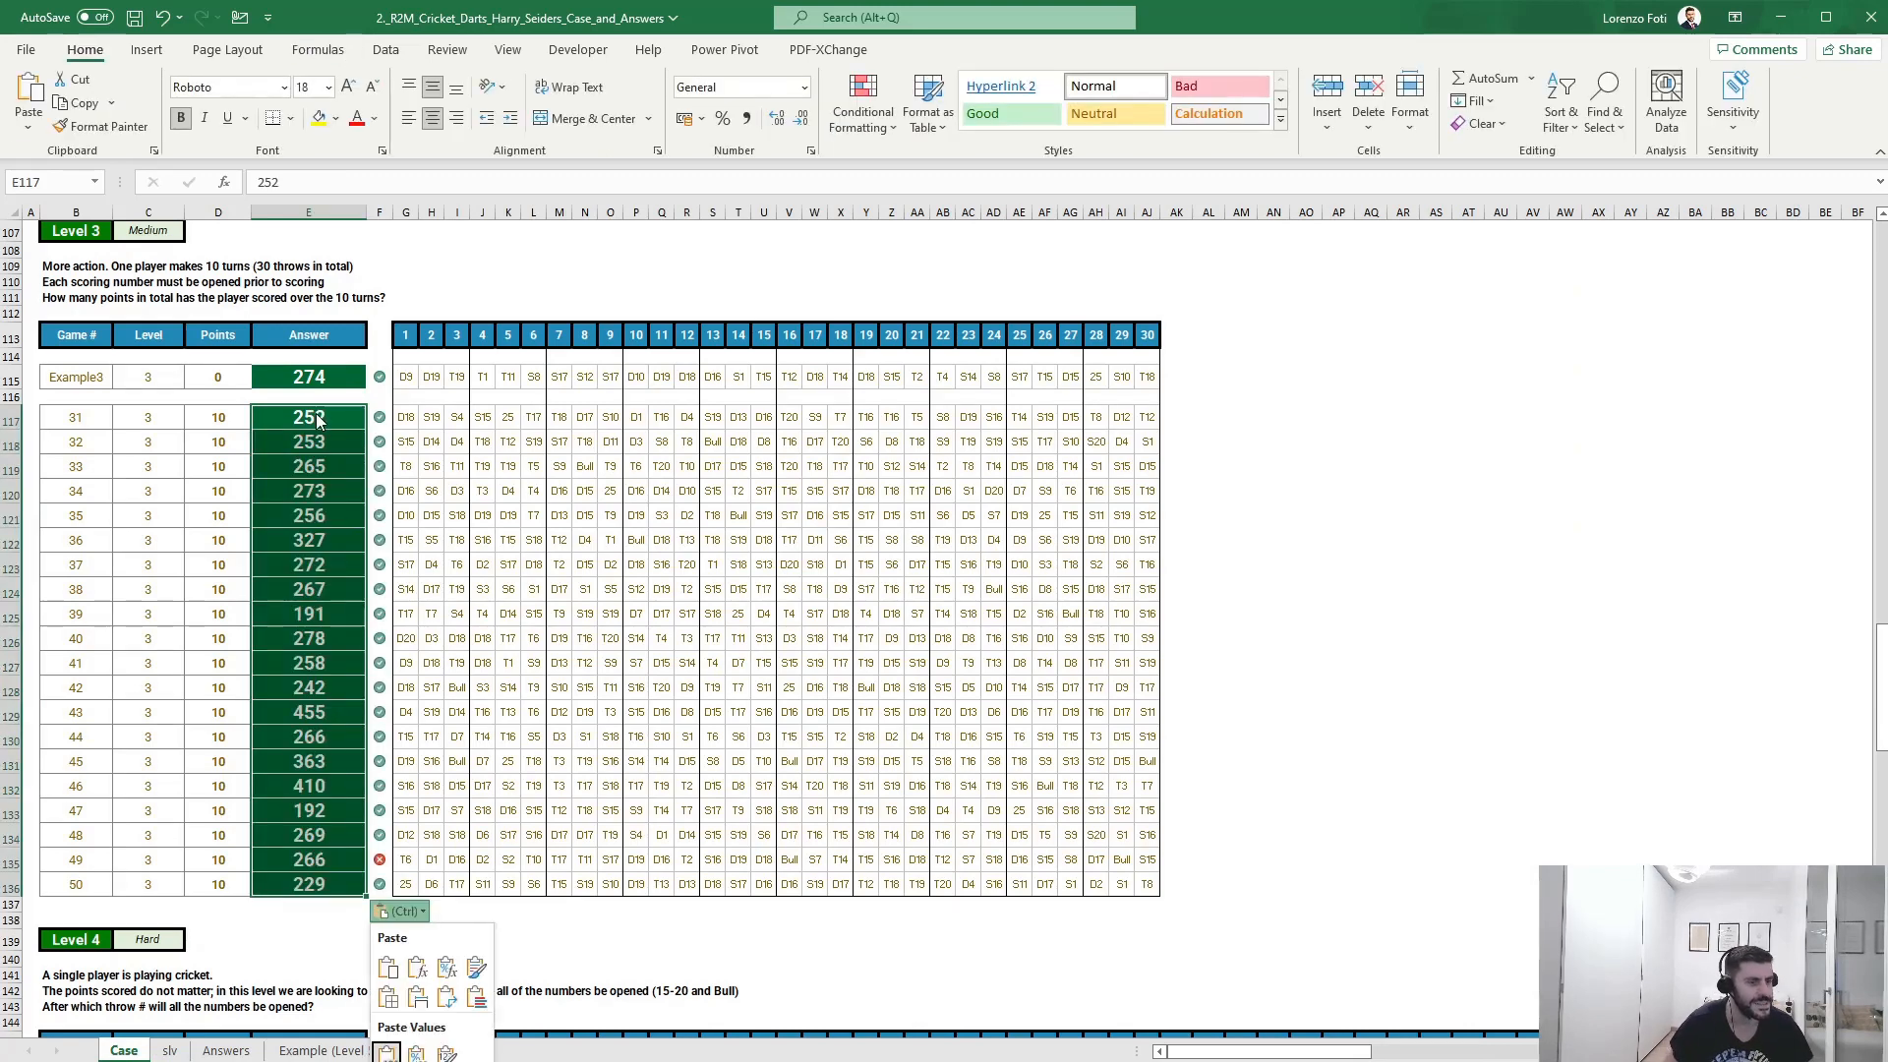
{"action": "key", "text": "Escape"}
- Set the game selector in G5 of the slv sheet to 49 and examine that game's Bull throw and scoring rows
{"action": "left_click", "coordinate": [304, 862]}
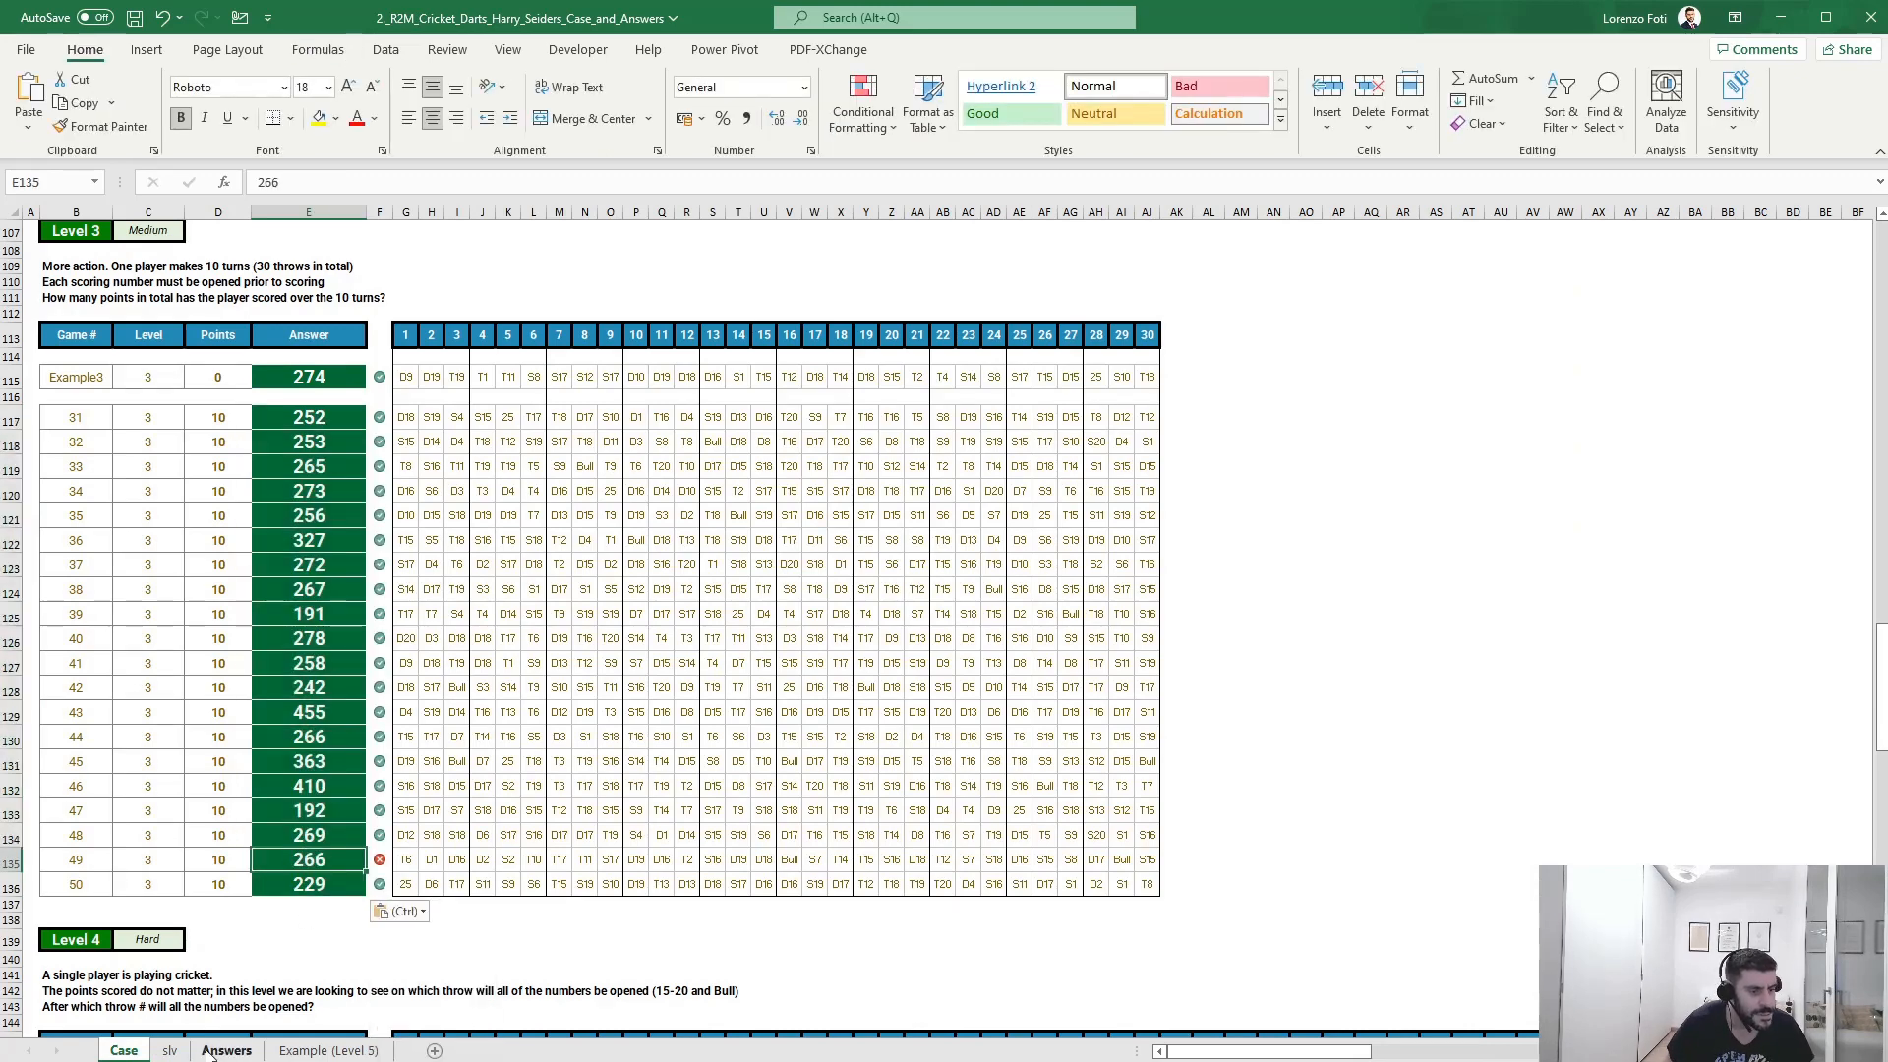
{"action": "left_click", "coordinate": [170, 1050]}
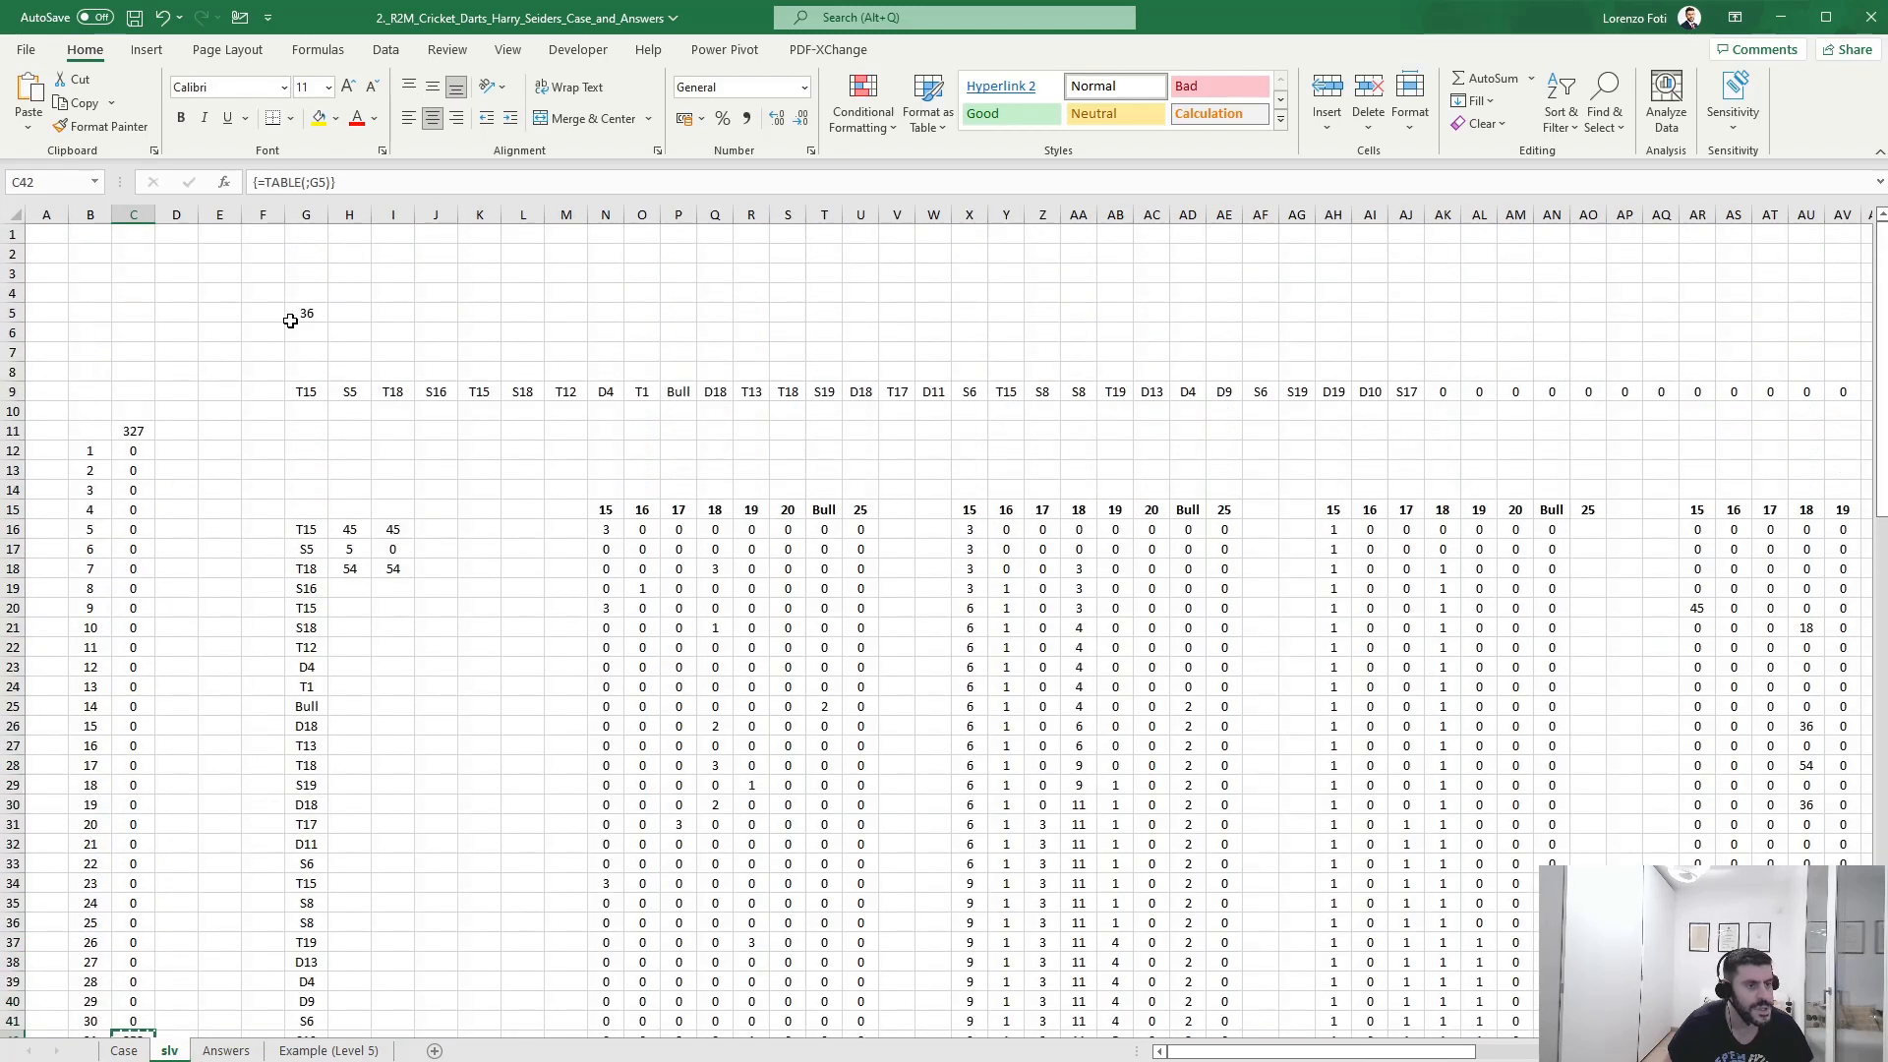
{"action": "left_click", "coordinate": [312, 307]}
{"action": "type", "text": "49"}
{"action": "key", "text": "Return"}
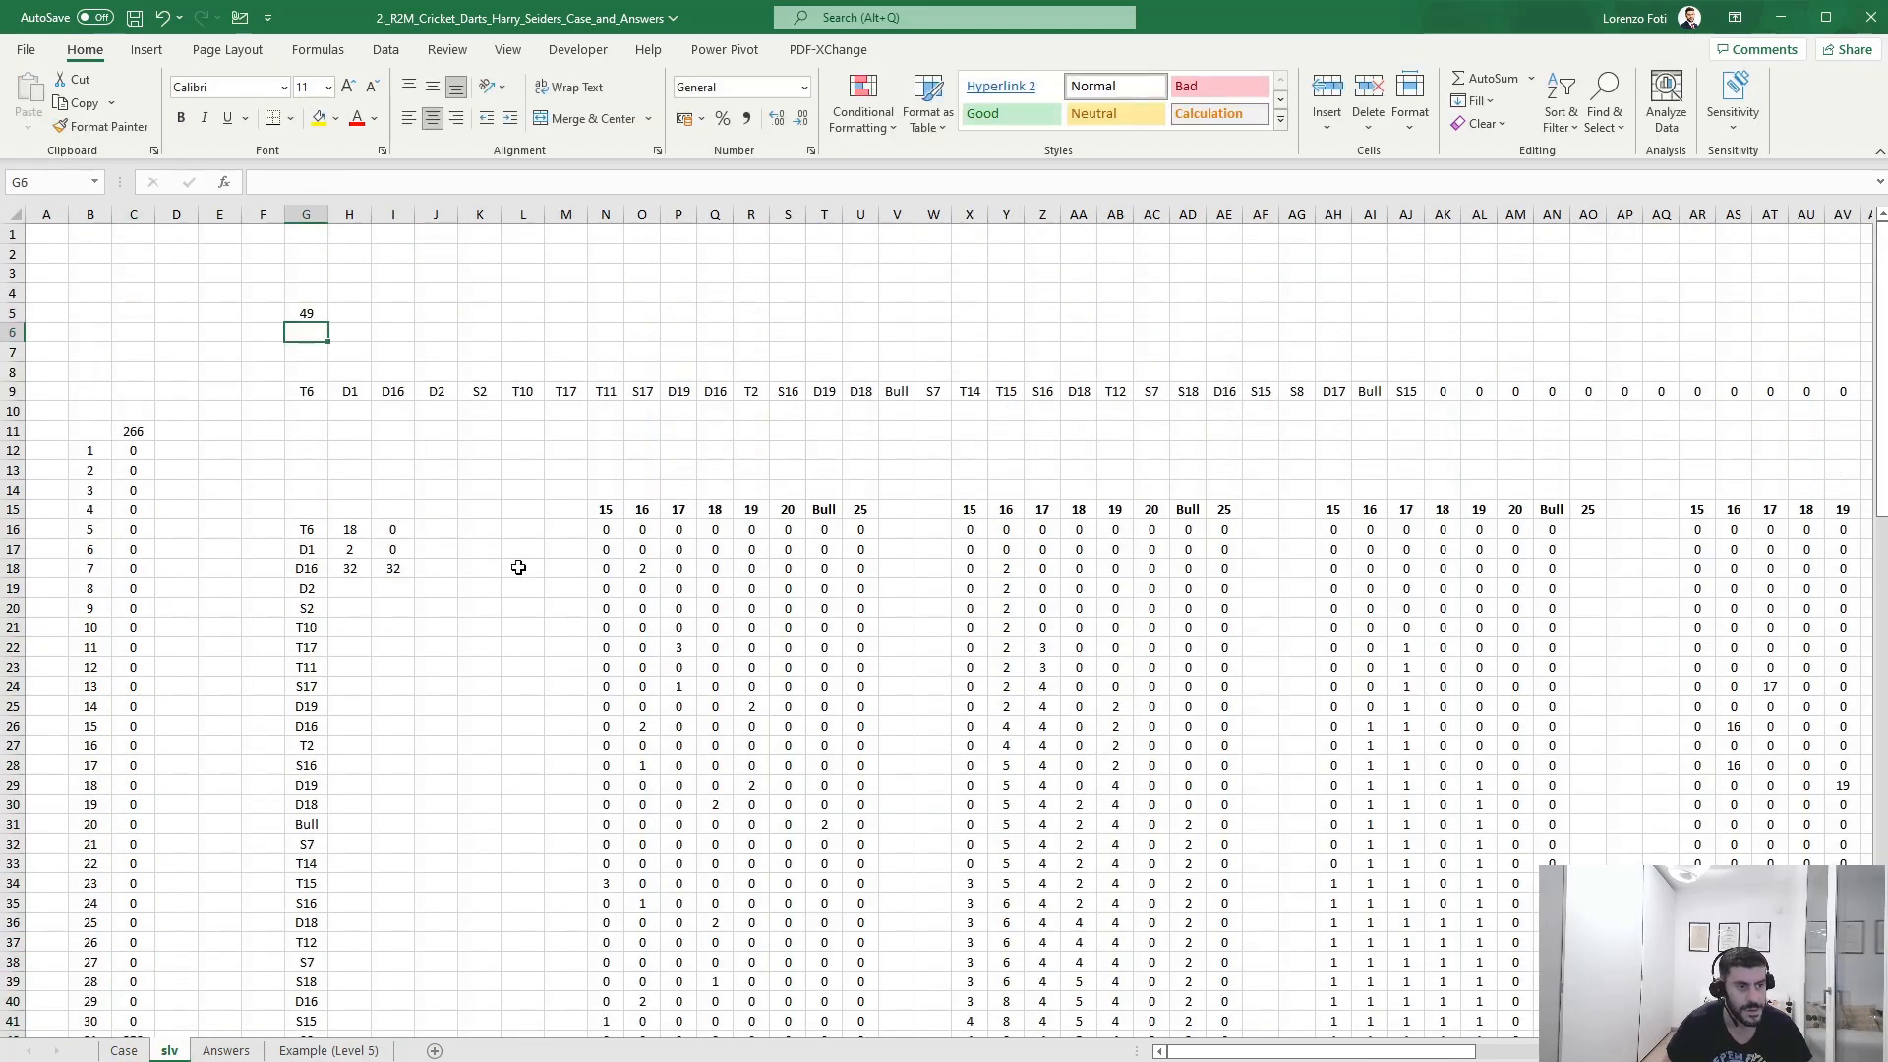
{"action": "scroll", "coordinate": [560, 719], "scroll_direction": "down", "scroll_amount": 3}
{"action": "left_click_drag", "start_coordinate": [1624, 786], "coordinate": [1880, 763]}
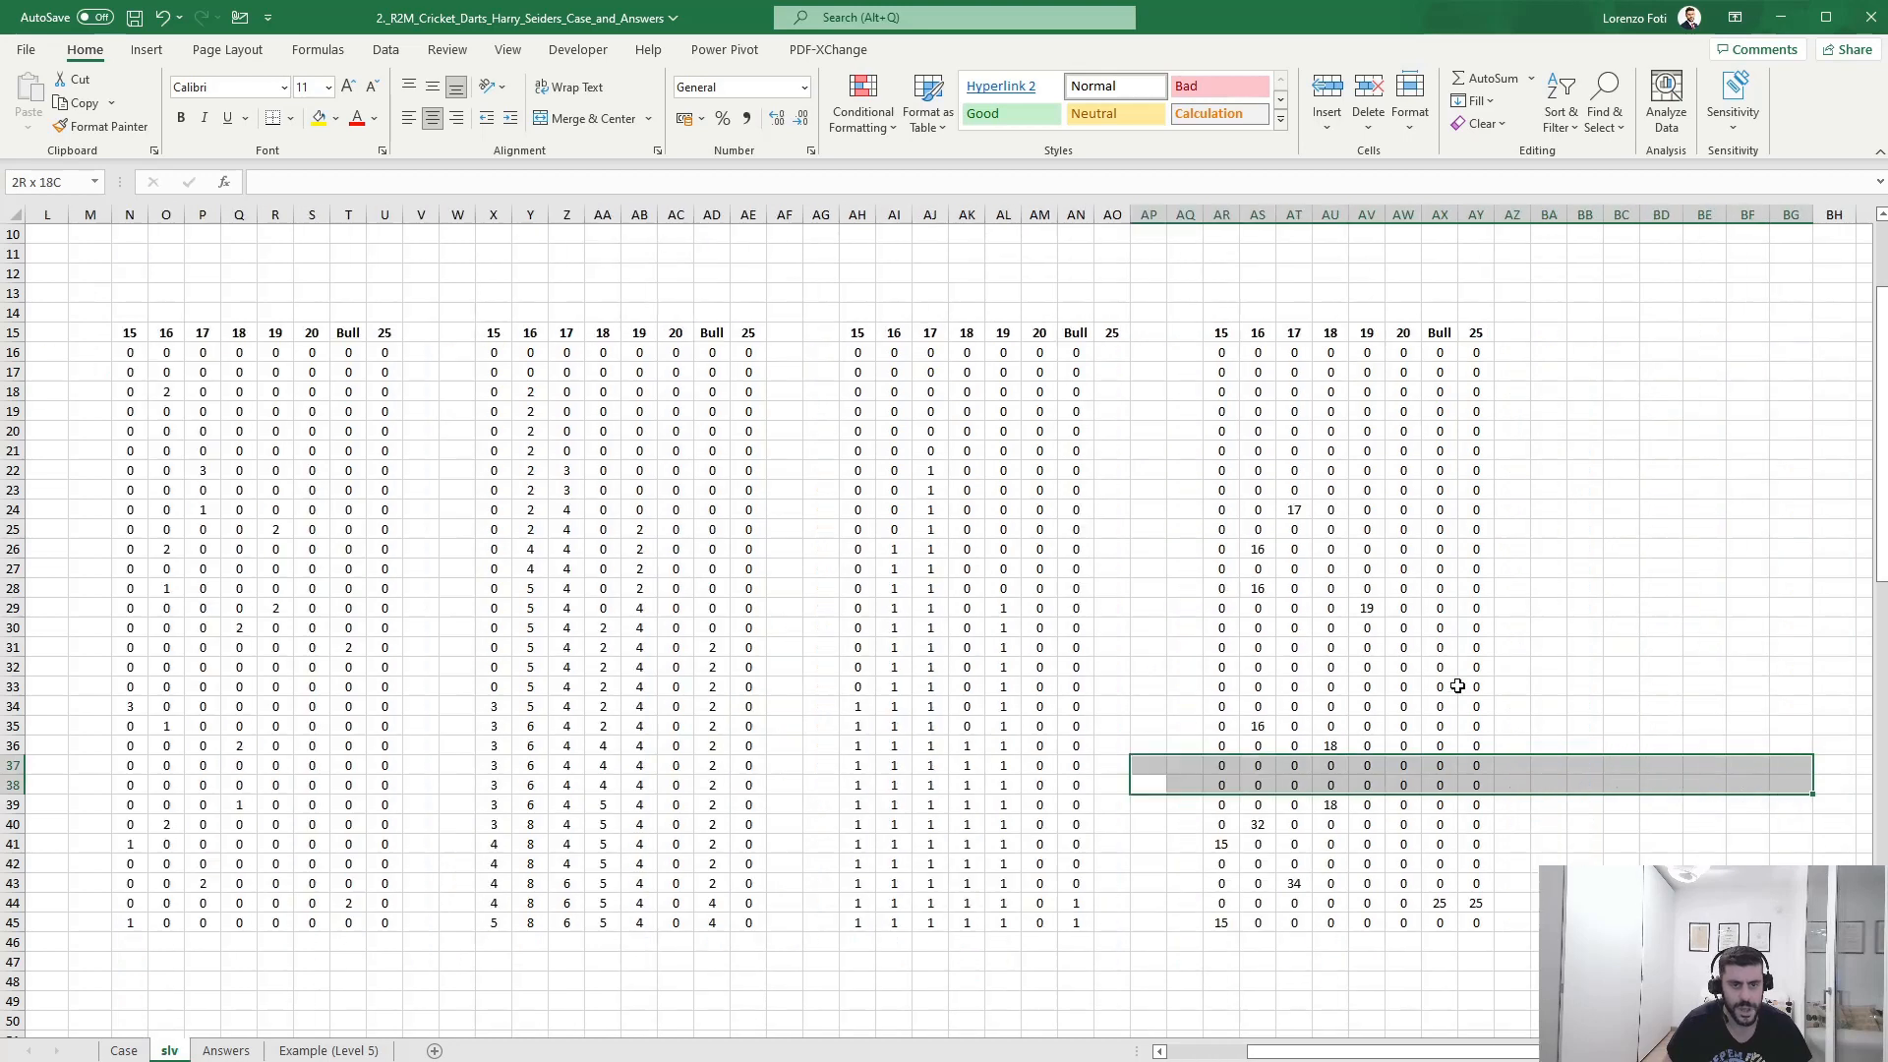
{"action": "left_click", "coordinate": [1455, 687]}
{"action": "left_click_drag", "start_coordinate": [783, 650], "coordinate": [13, 646]}
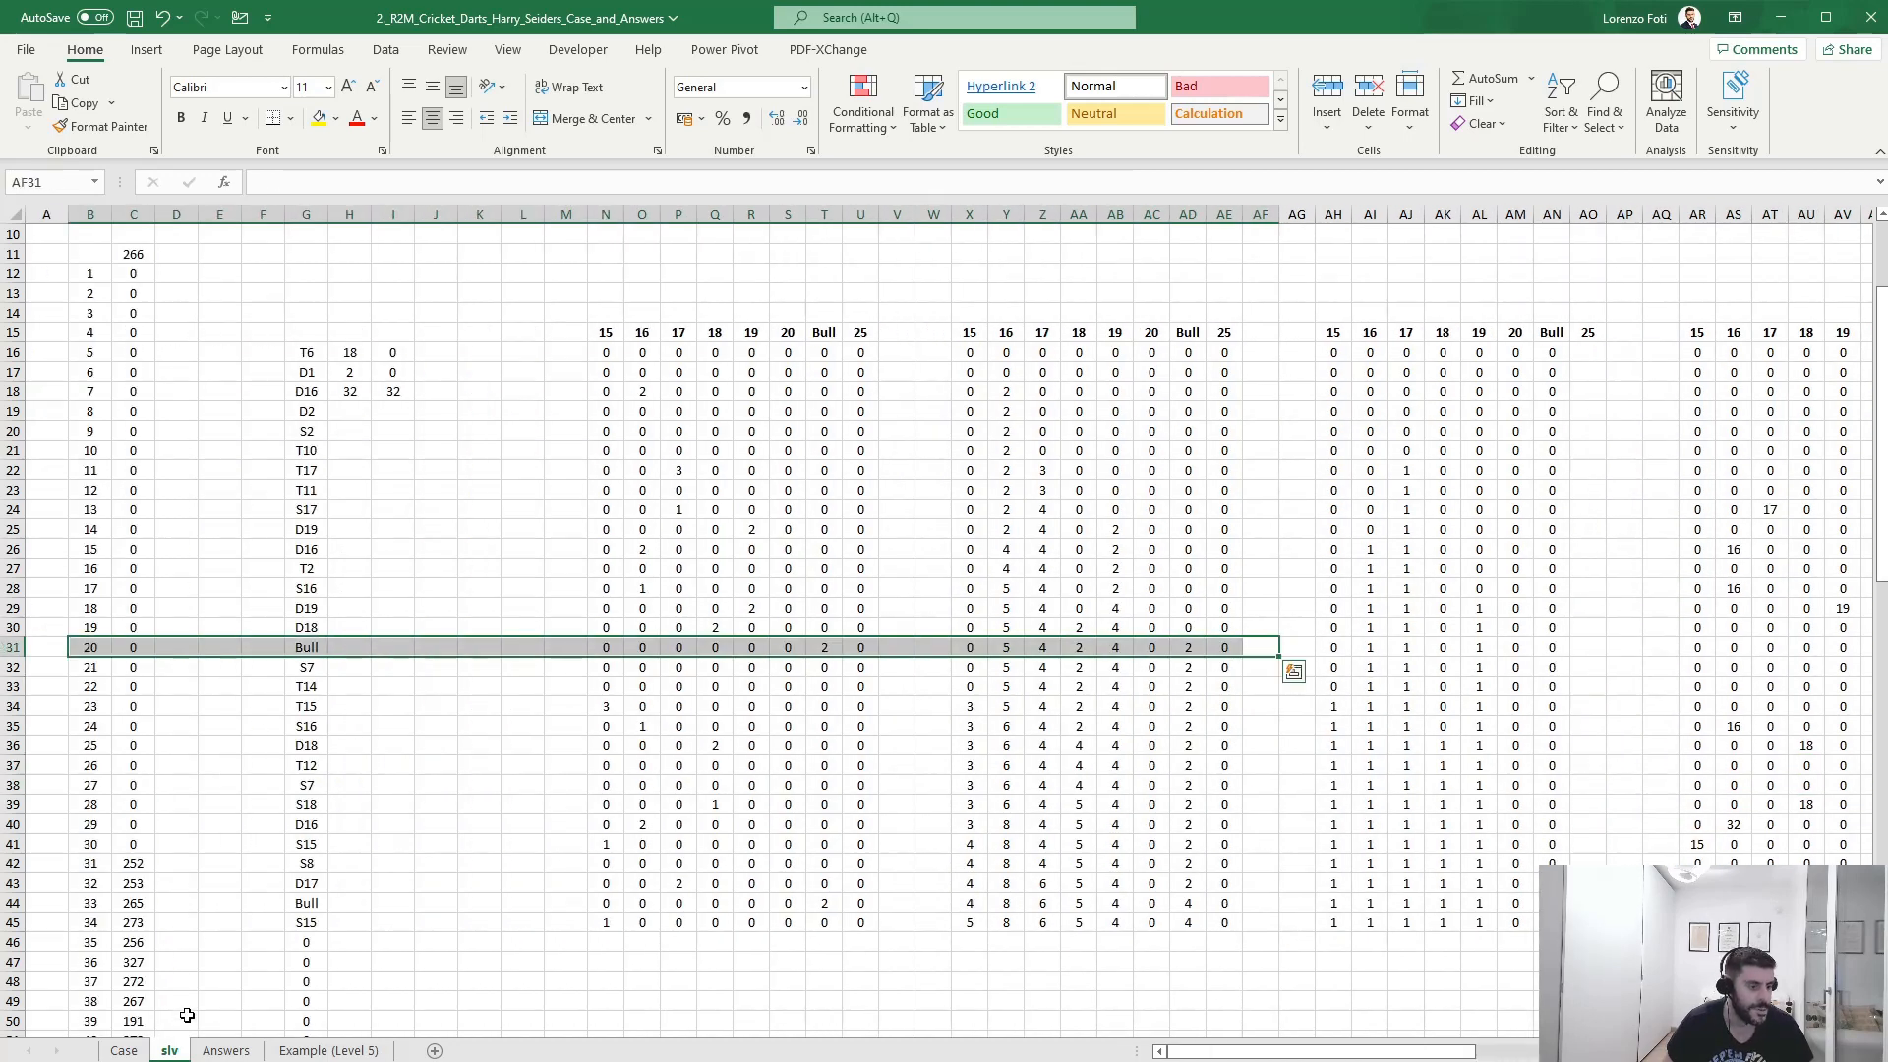
- Review the Case sheet from the title to the Level 3 answers and Level 4 instructions, and compare with the slv sheet
{"action": "left_click", "coordinate": [124, 1051]}
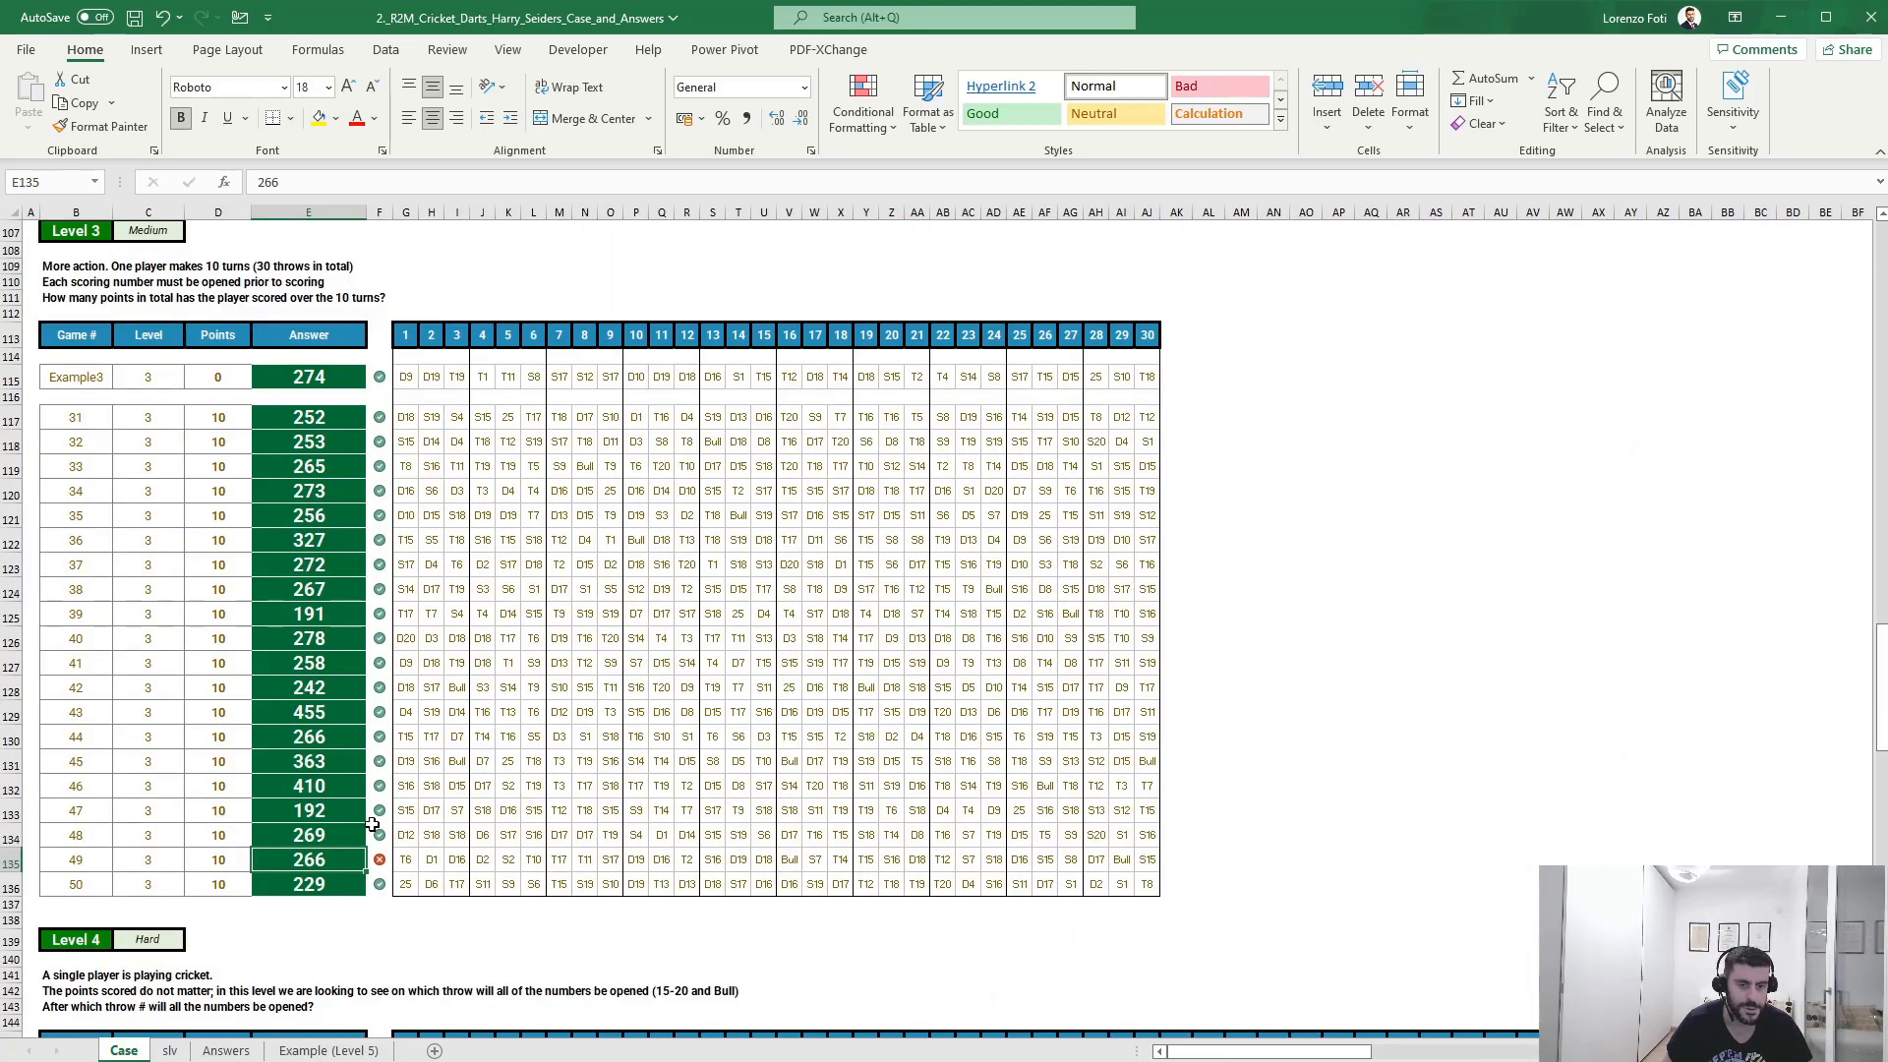
{"action": "left_click", "coordinate": [1361, 667]}
{"action": "key", "text": "ctrl+Up"}
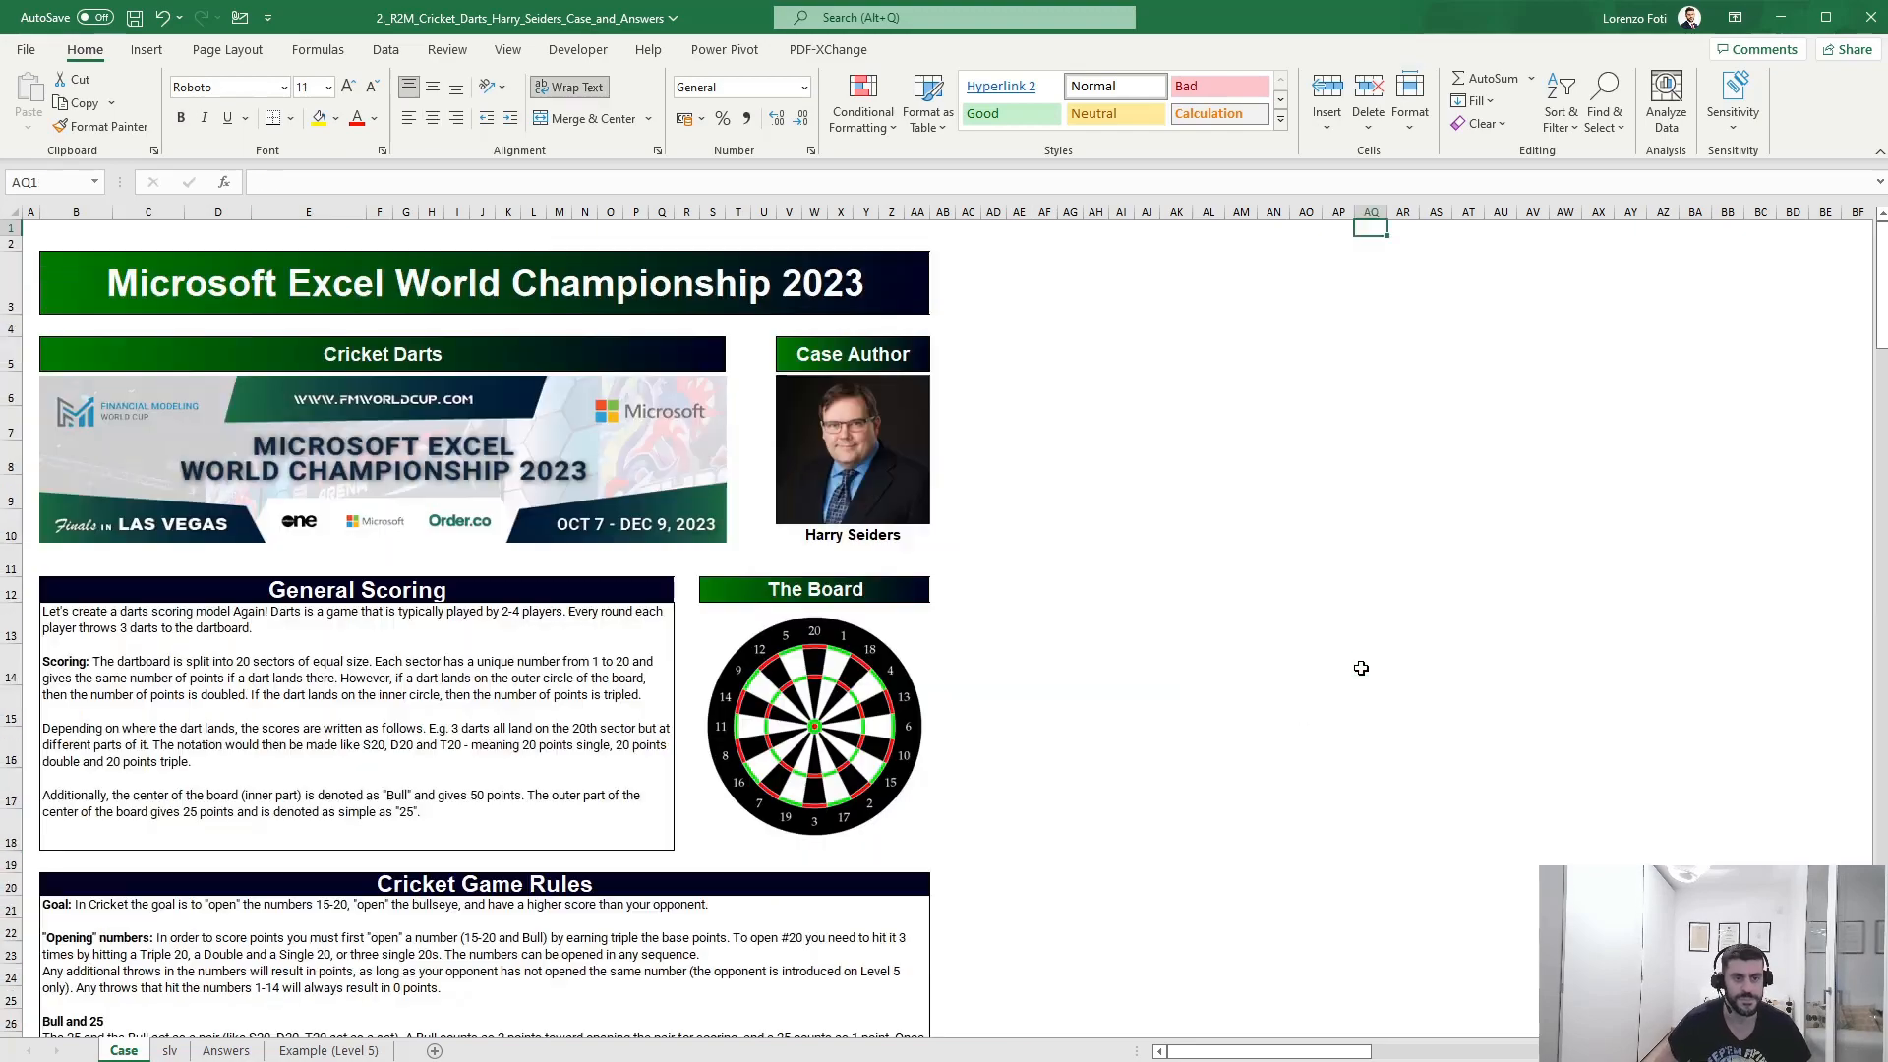
{"action": "scroll", "coordinate": [1361, 668], "scroll_direction": "down", "scroll_amount": 20}
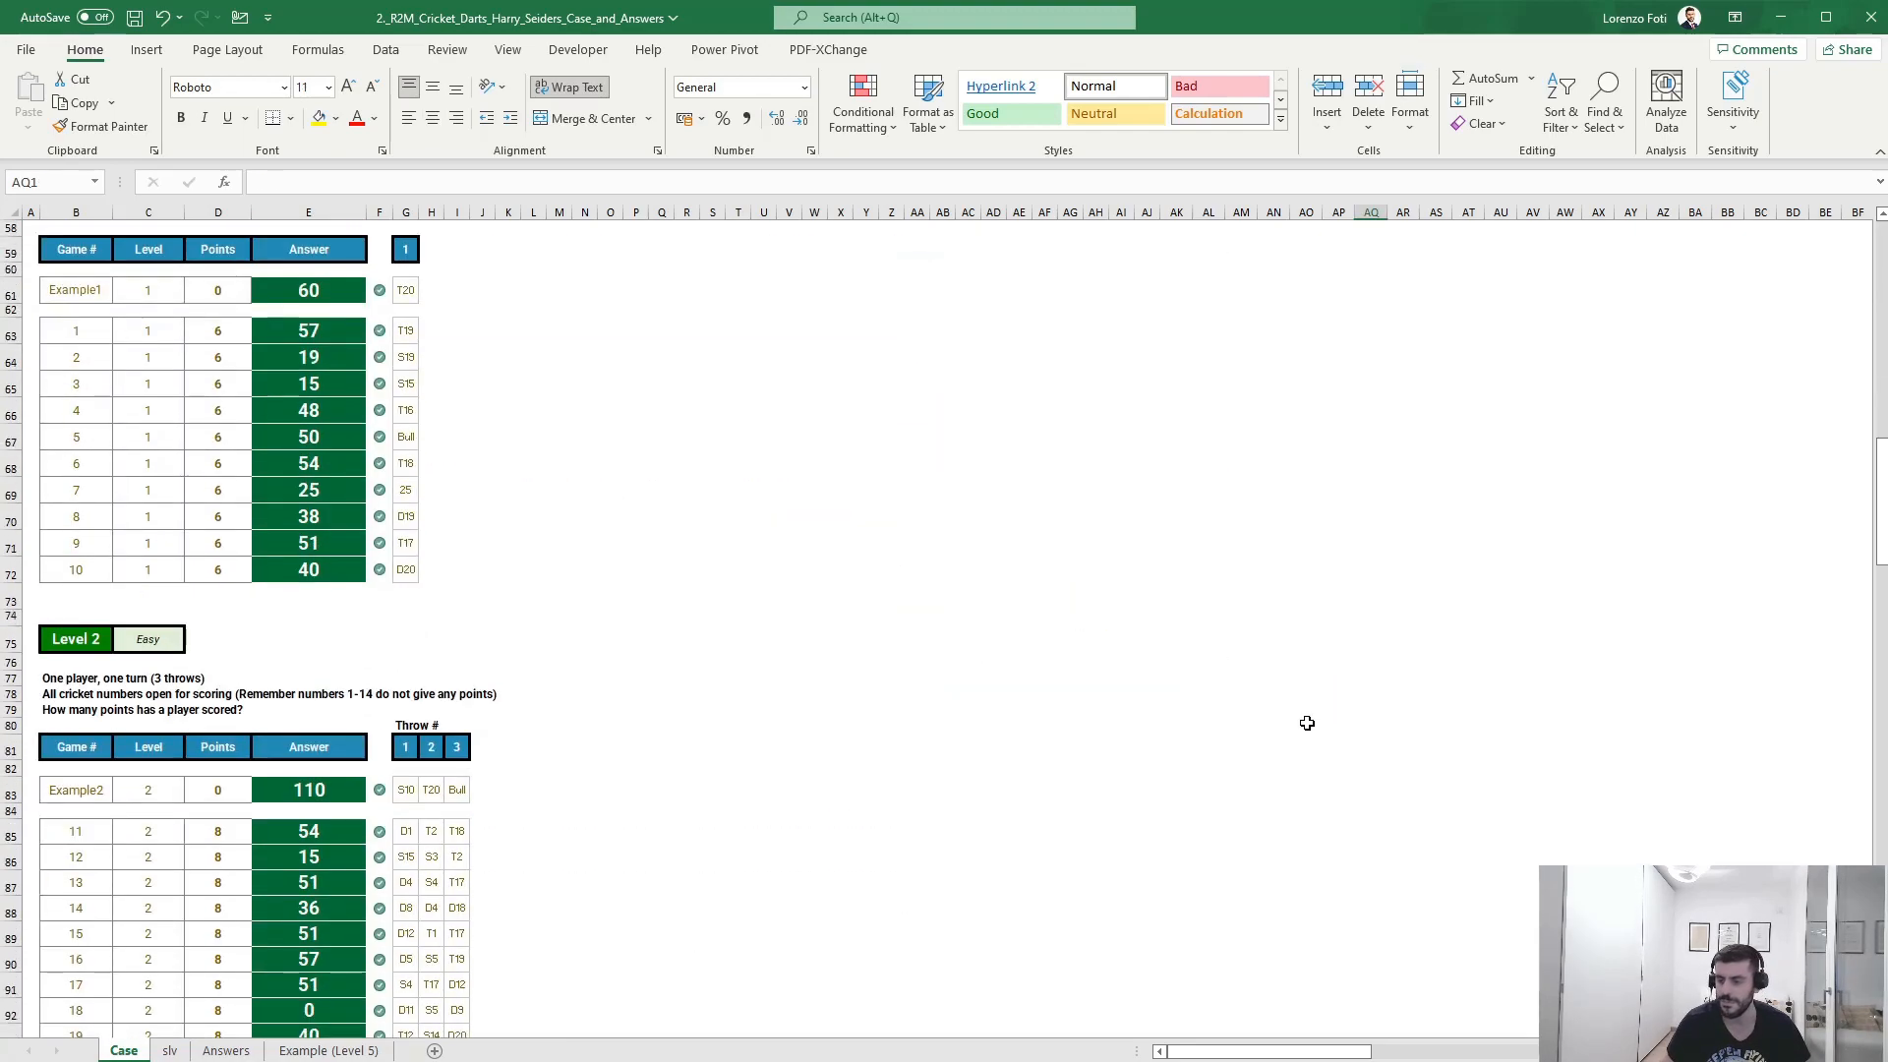
{"action": "scroll", "coordinate": [1305, 728], "scroll_direction": "down", "scroll_amount": 20}
{"action": "scroll", "coordinate": [826, 834], "scroll_direction": "up", "scroll_amount": 6}
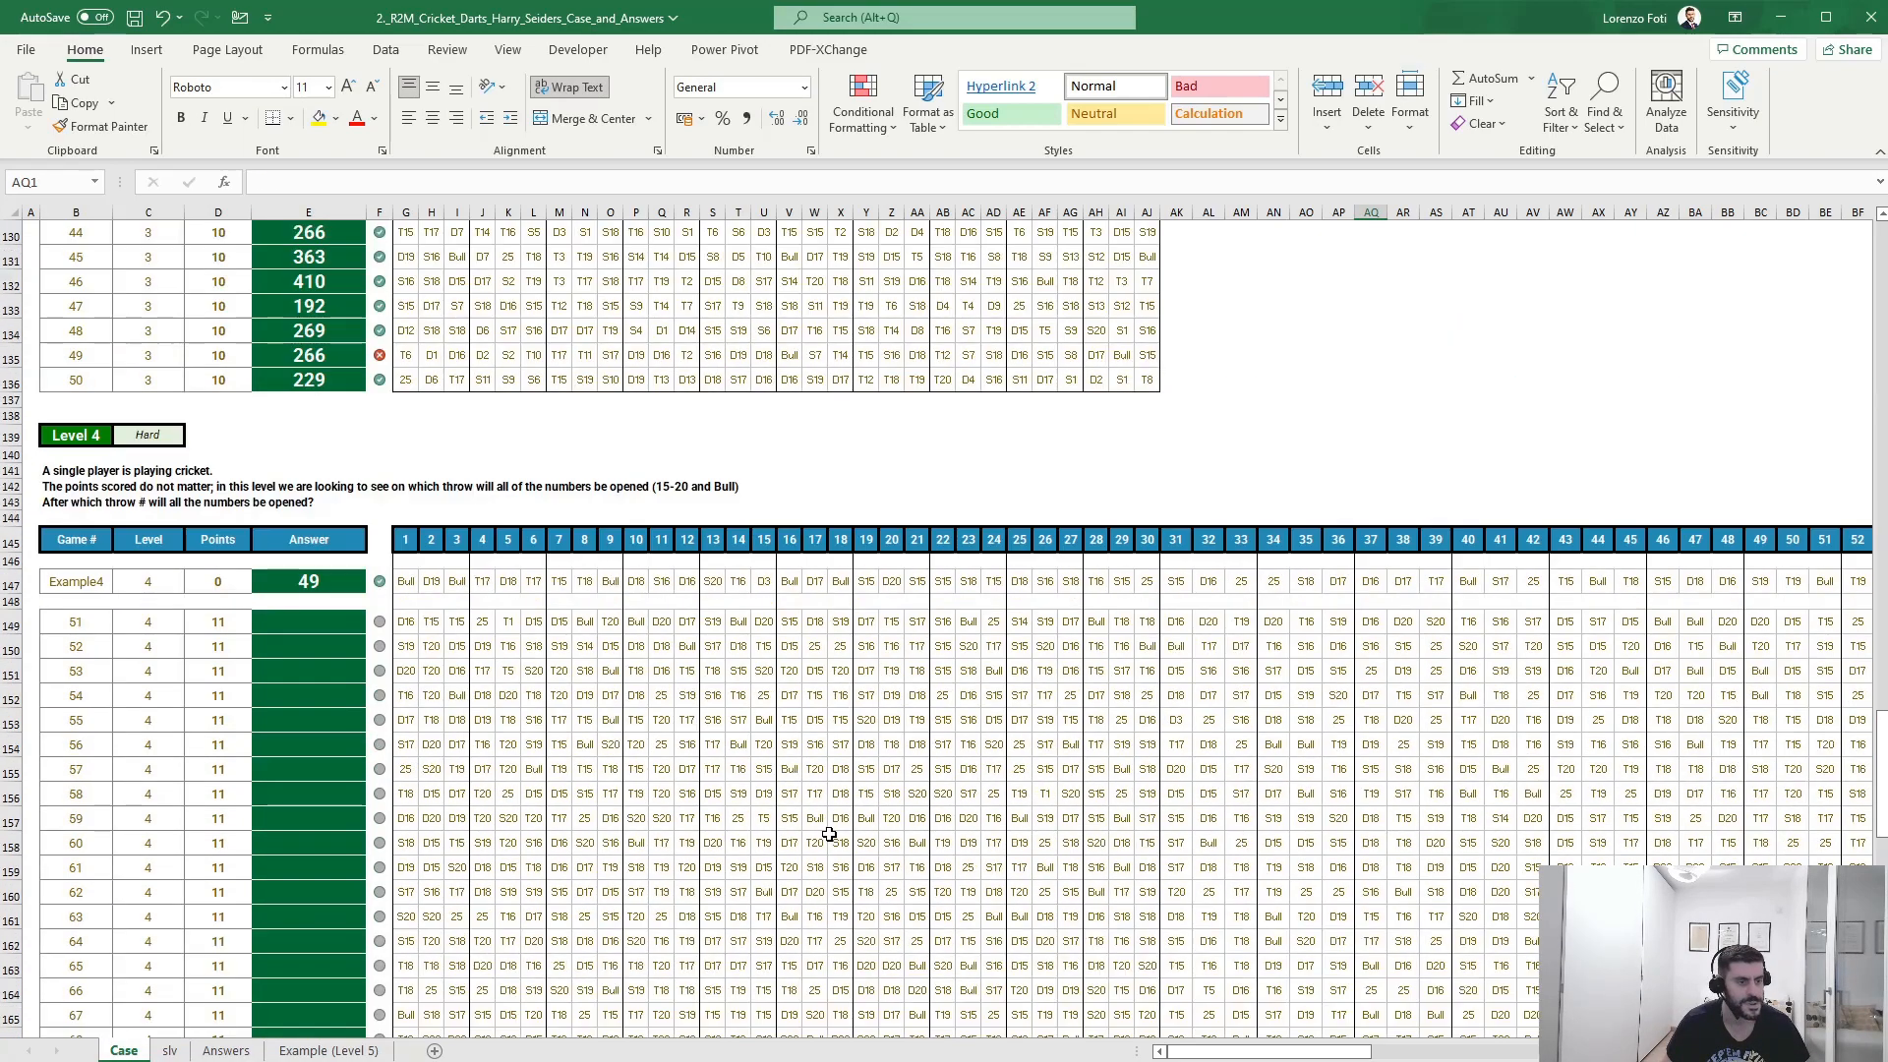
{"action": "scroll", "coordinate": [785, 793], "scroll_direction": "up", "scroll_amount": 2}
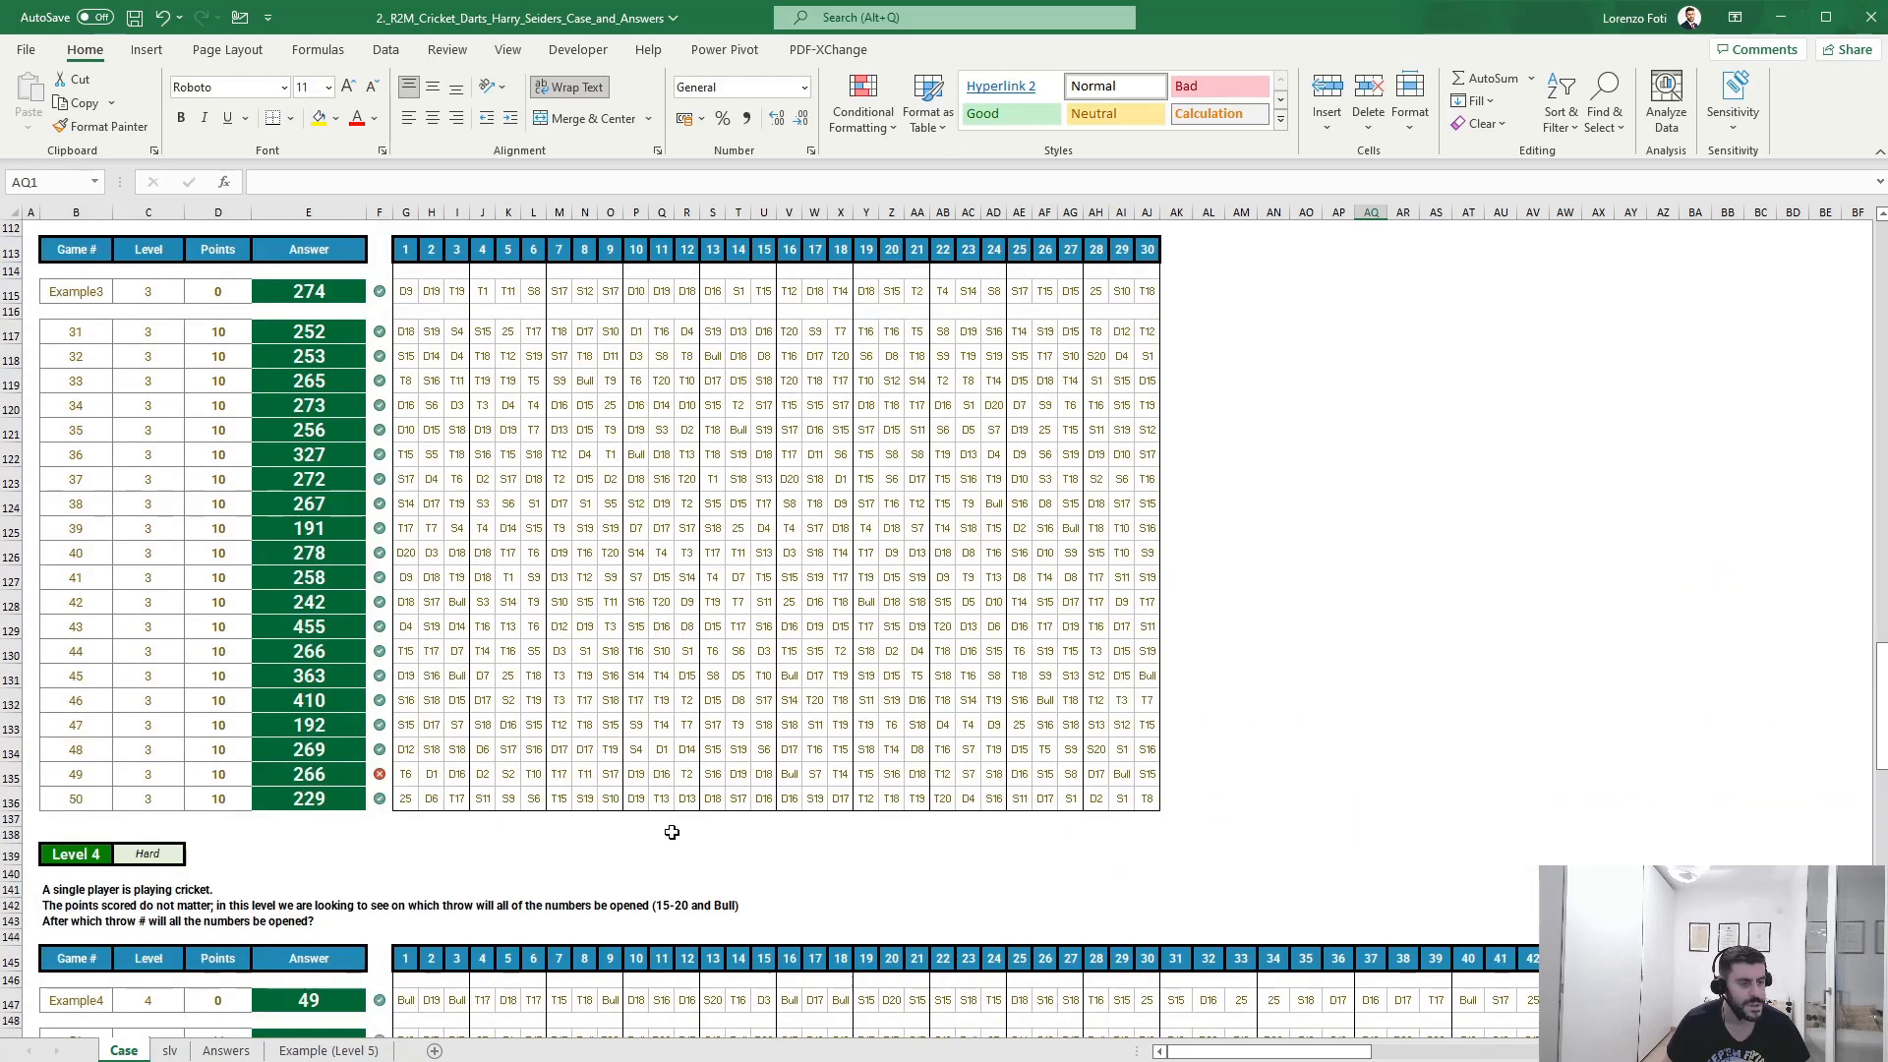
{"action": "left_click", "coordinate": [171, 1050]}
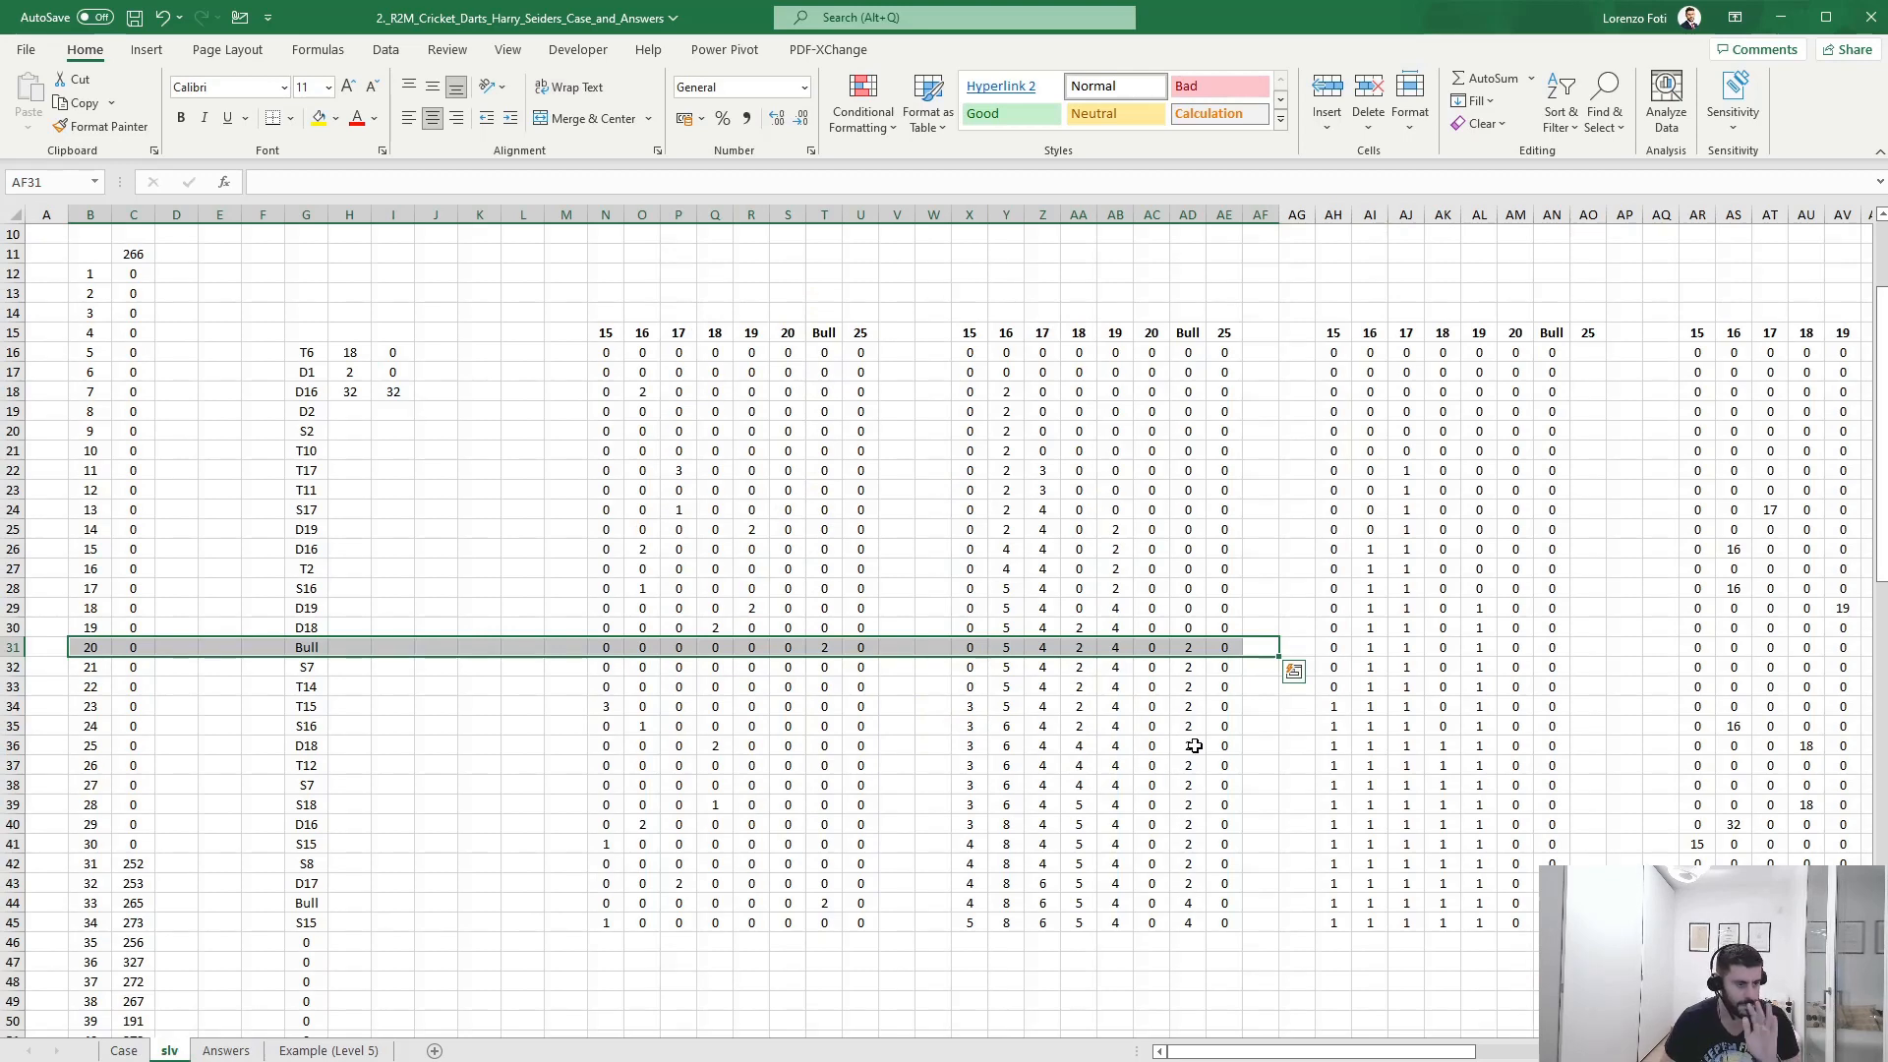
{"action": "scroll", "coordinate": [727, 678], "scroll_direction": "up", "scroll_amount": 3}
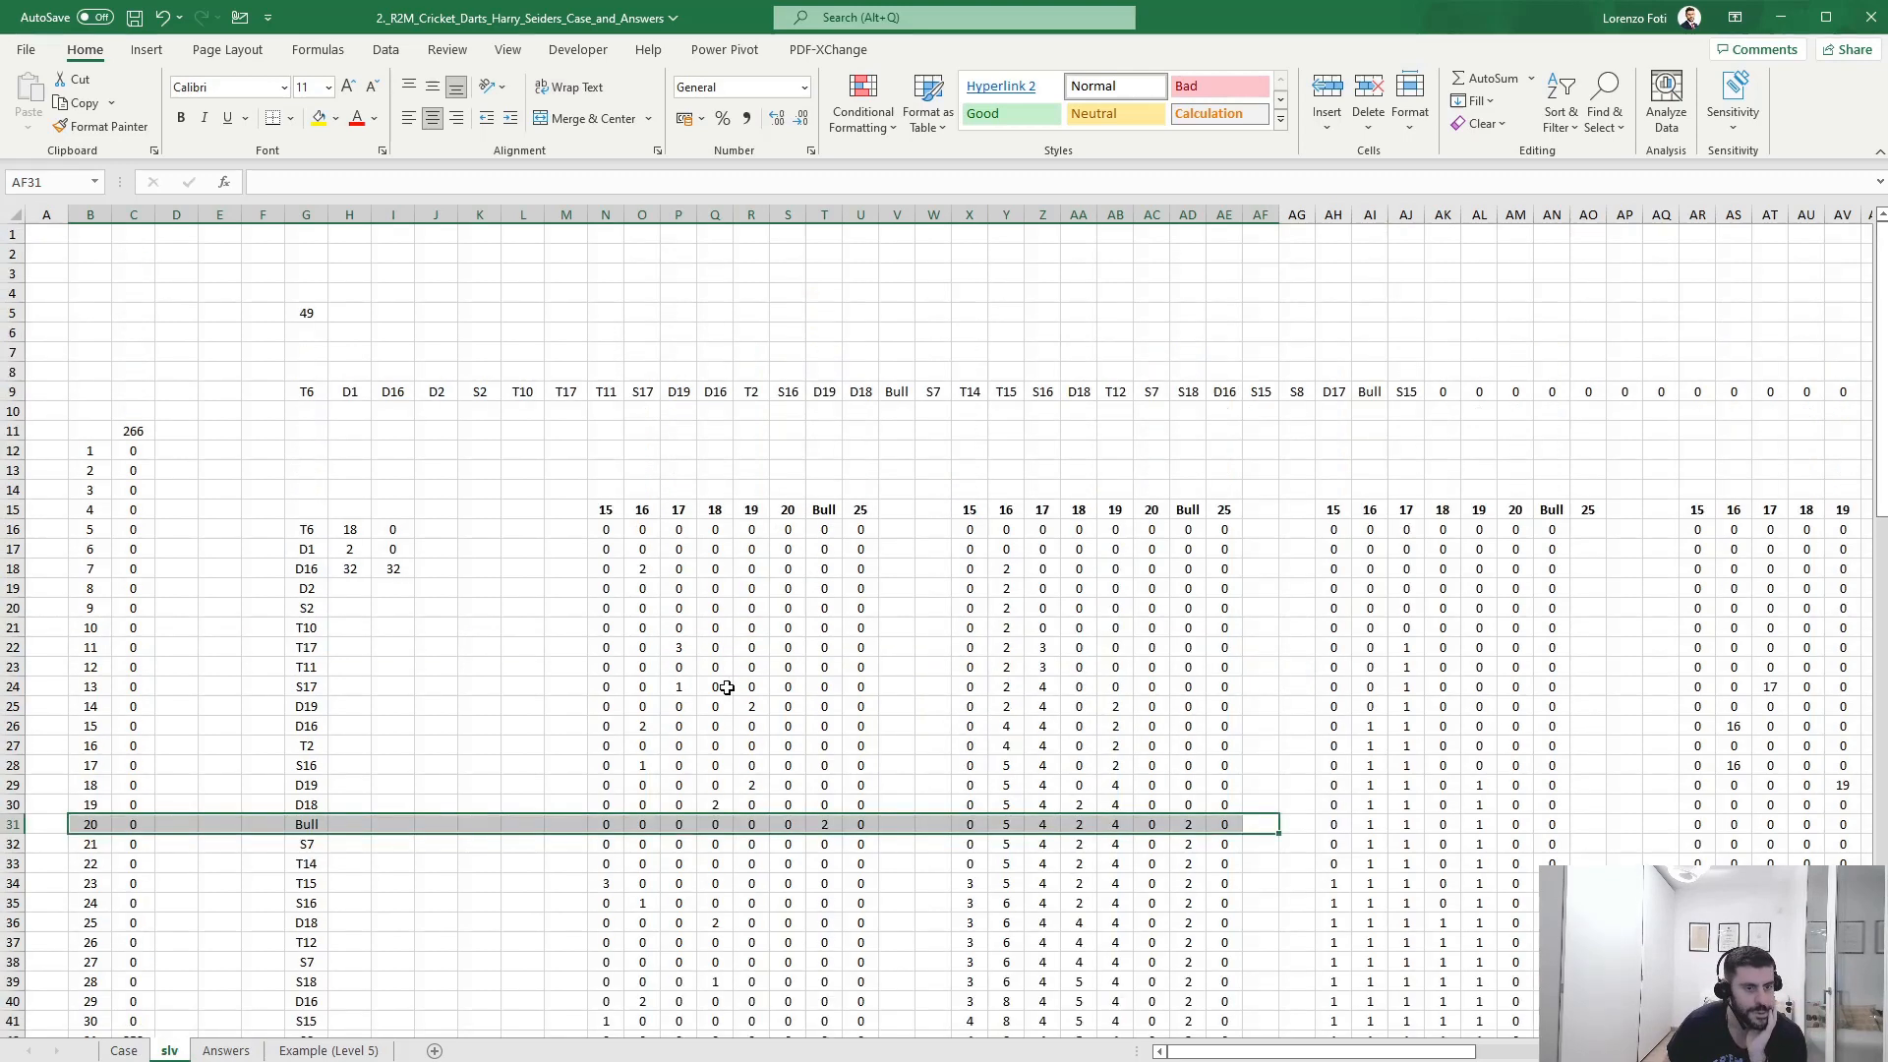
- Check the Level 4 example label on the Case sheet and set the slv game selector in G5 to Example4
{"action": "left_click", "coordinate": [124, 1050]}
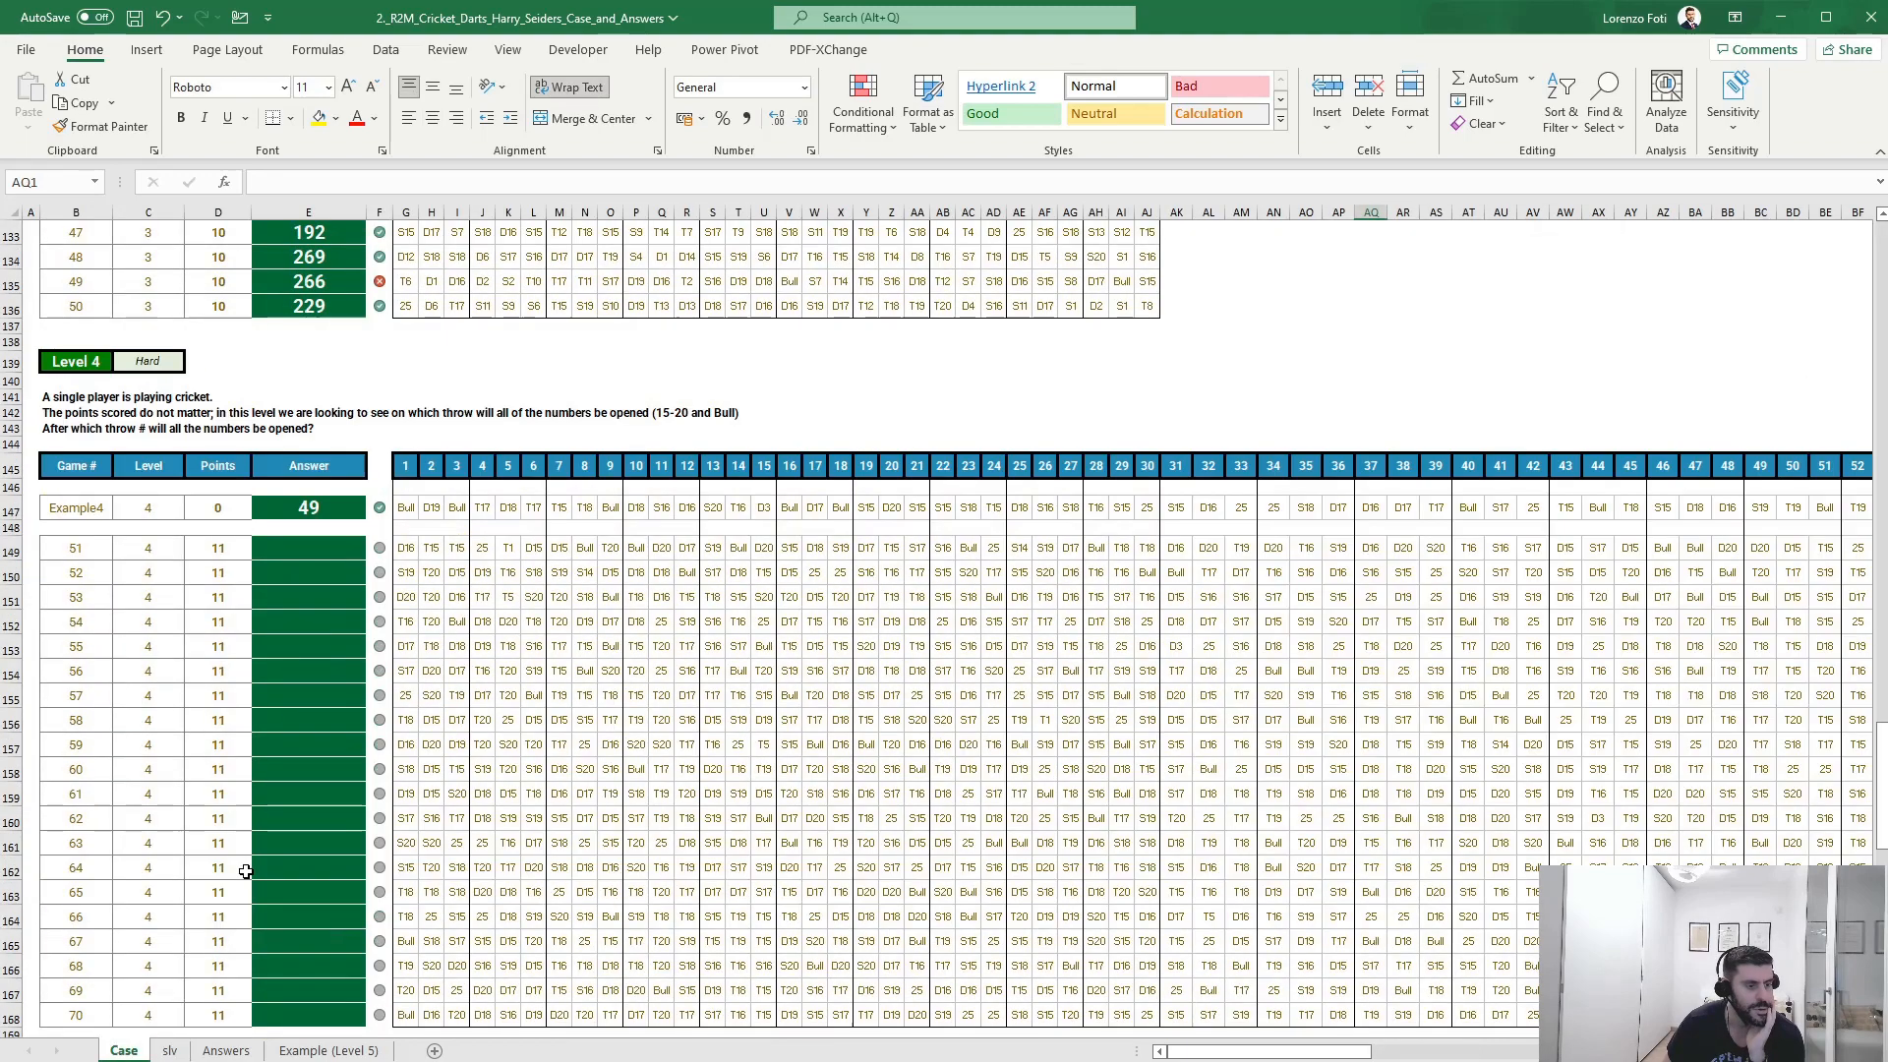
{"action": "left_click", "coordinate": [170, 1050]}
{"action": "left_click", "coordinate": [313, 308]}
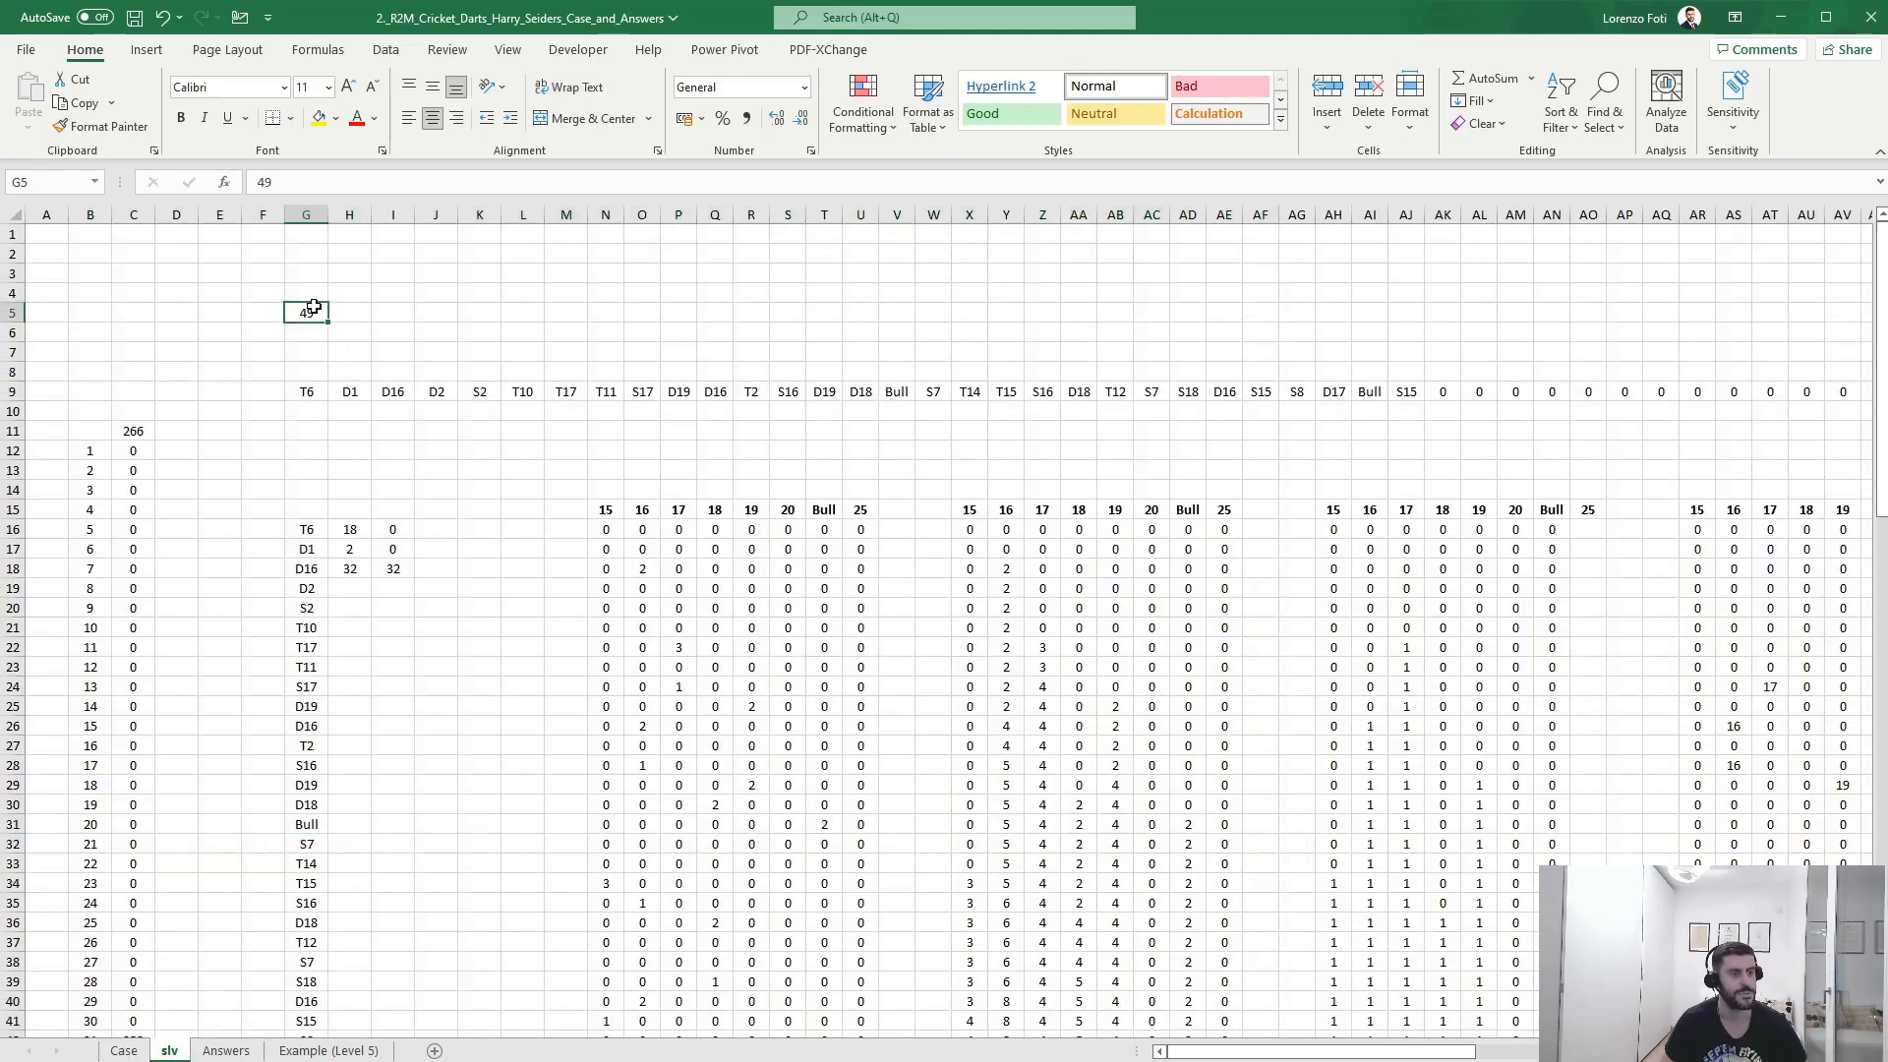
{"action": "type", "text": "Example4"}
{"action": "key", "text": "Return"}
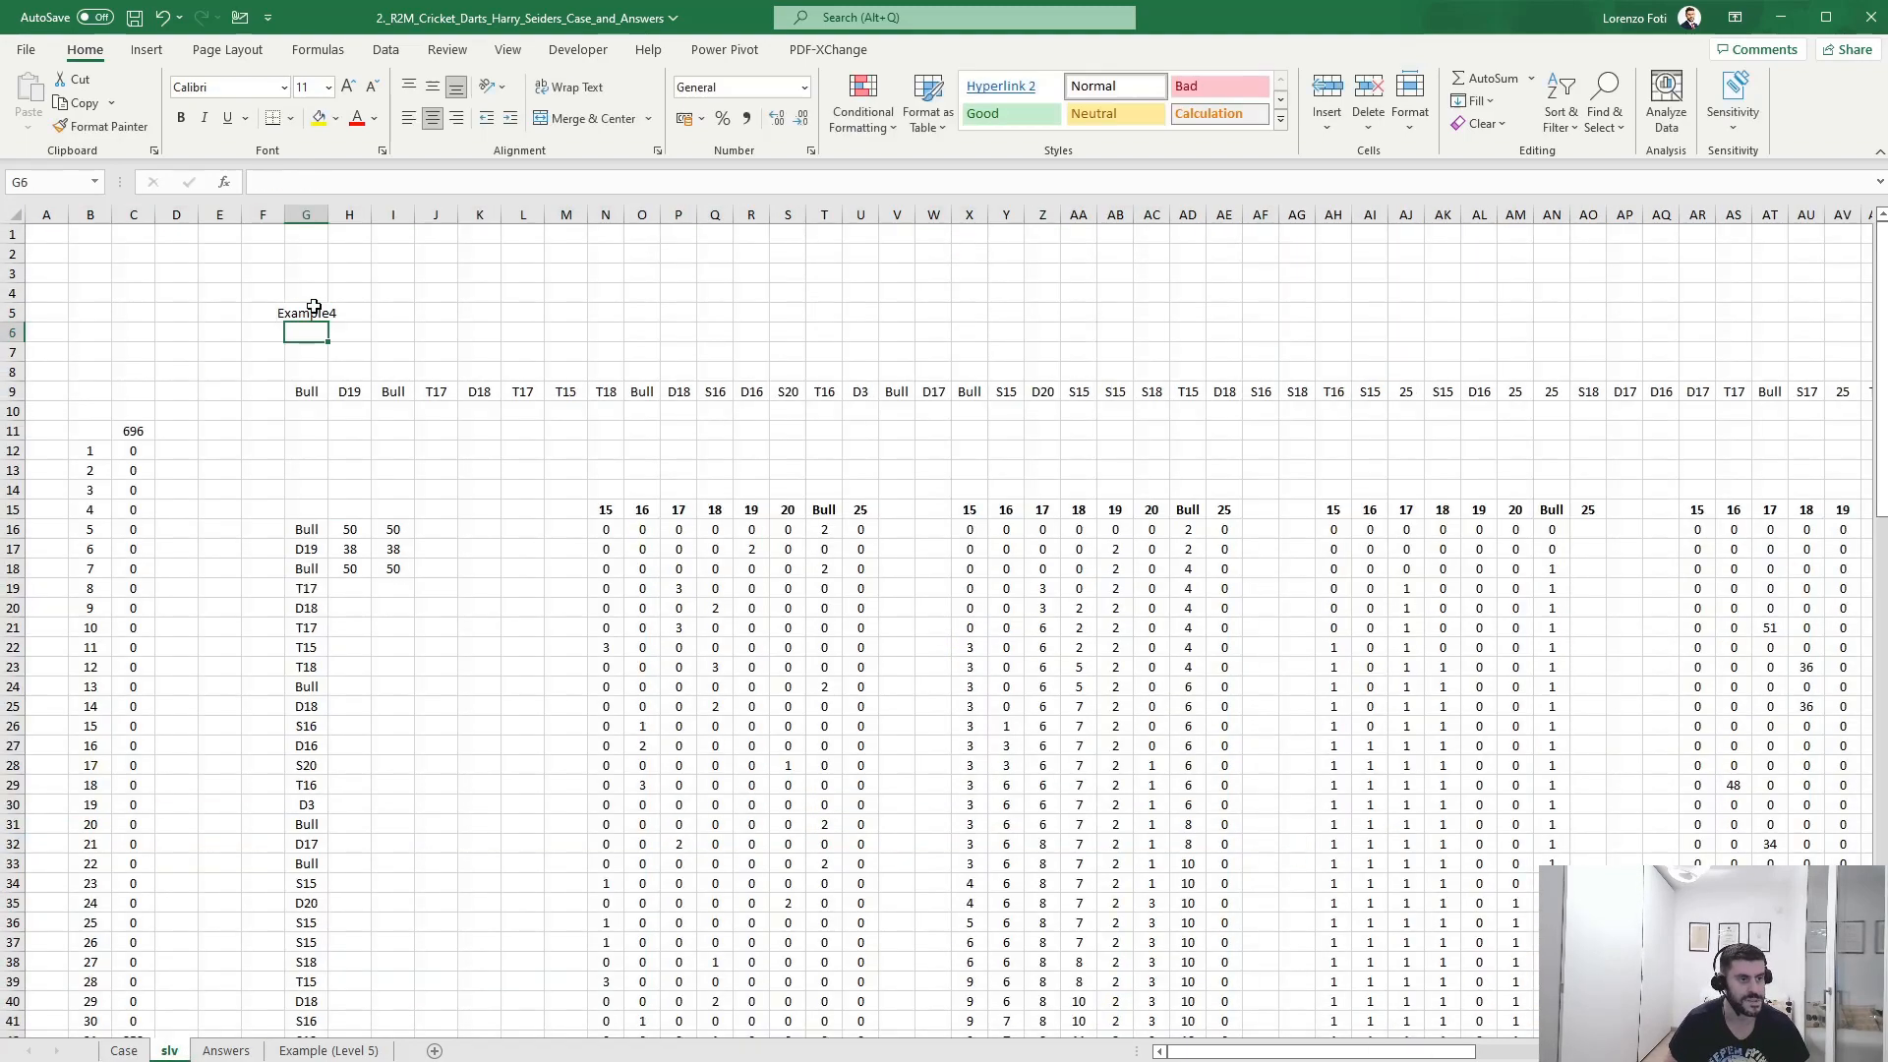
- Reread the Level 4 question on the Case sheet, dismiss the Accessibility pane, and return to the slv sheet
{"action": "left_click", "coordinate": [124, 1050]}
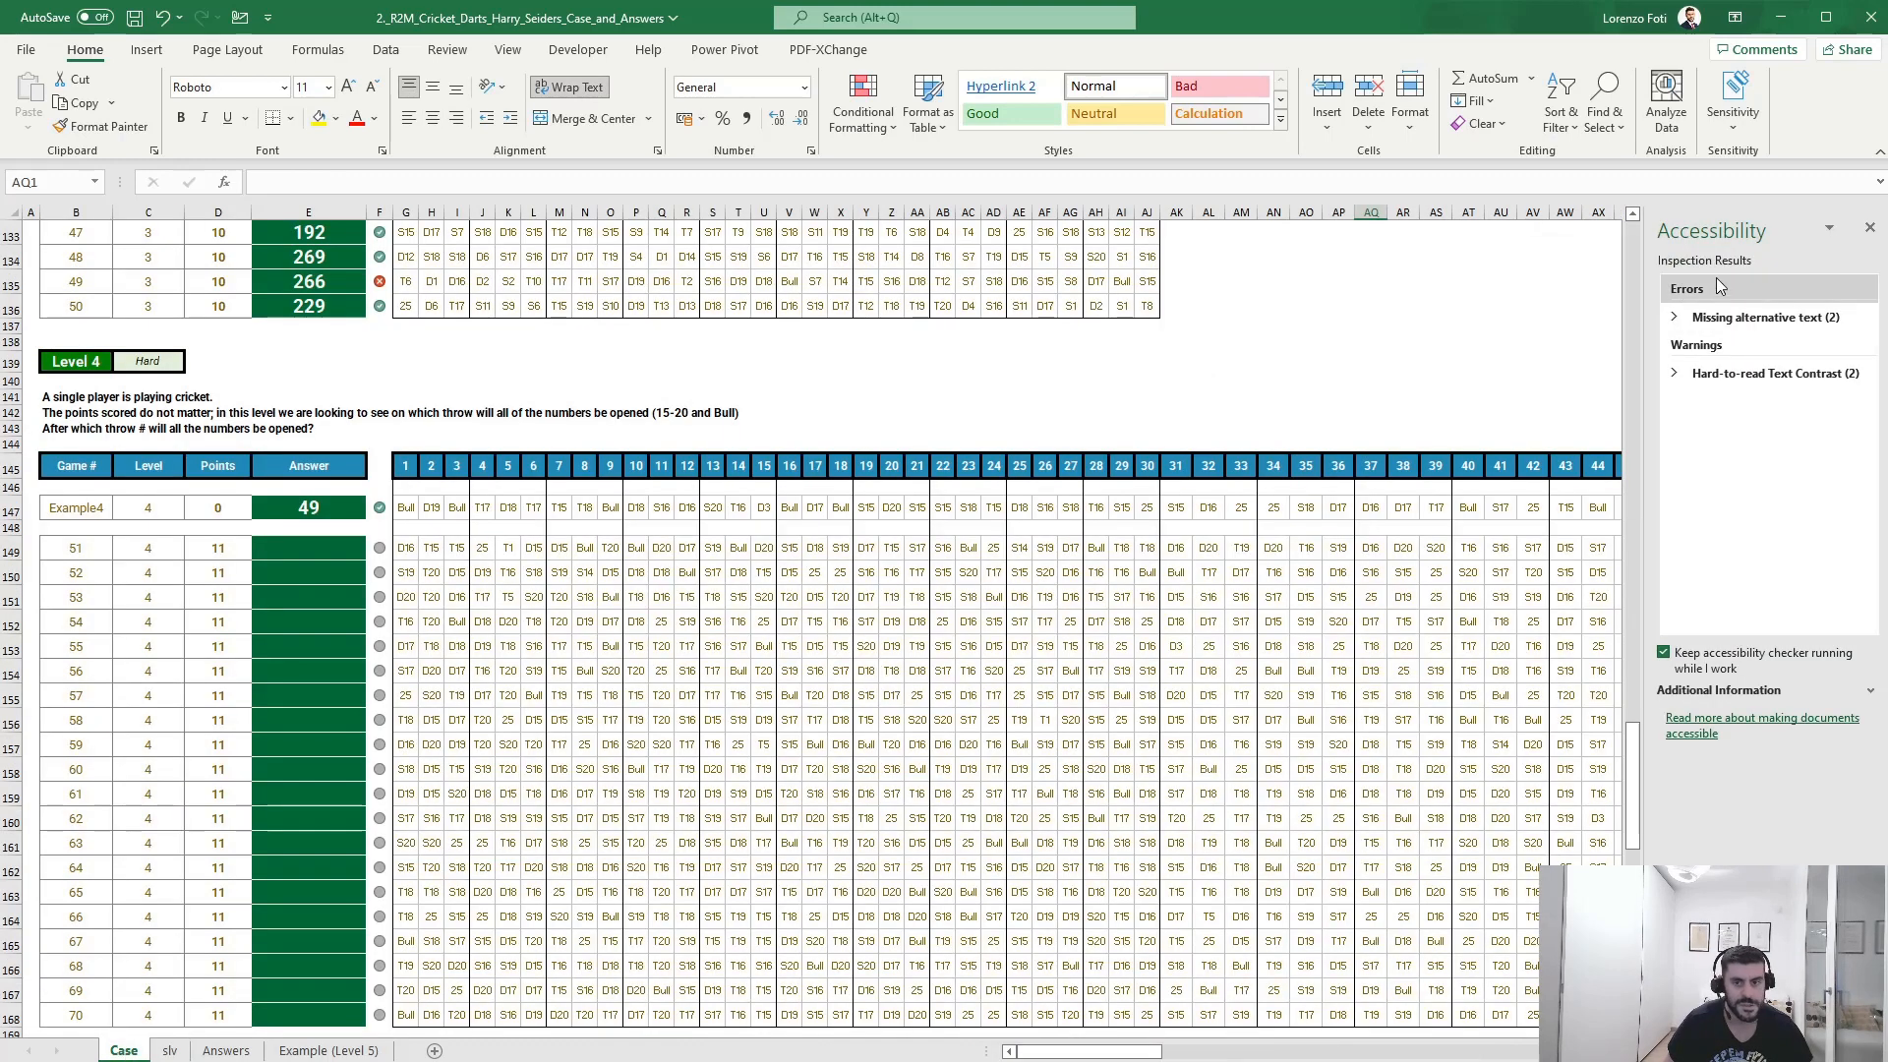
{"action": "left_click", "coordinate": [1870, 225]}
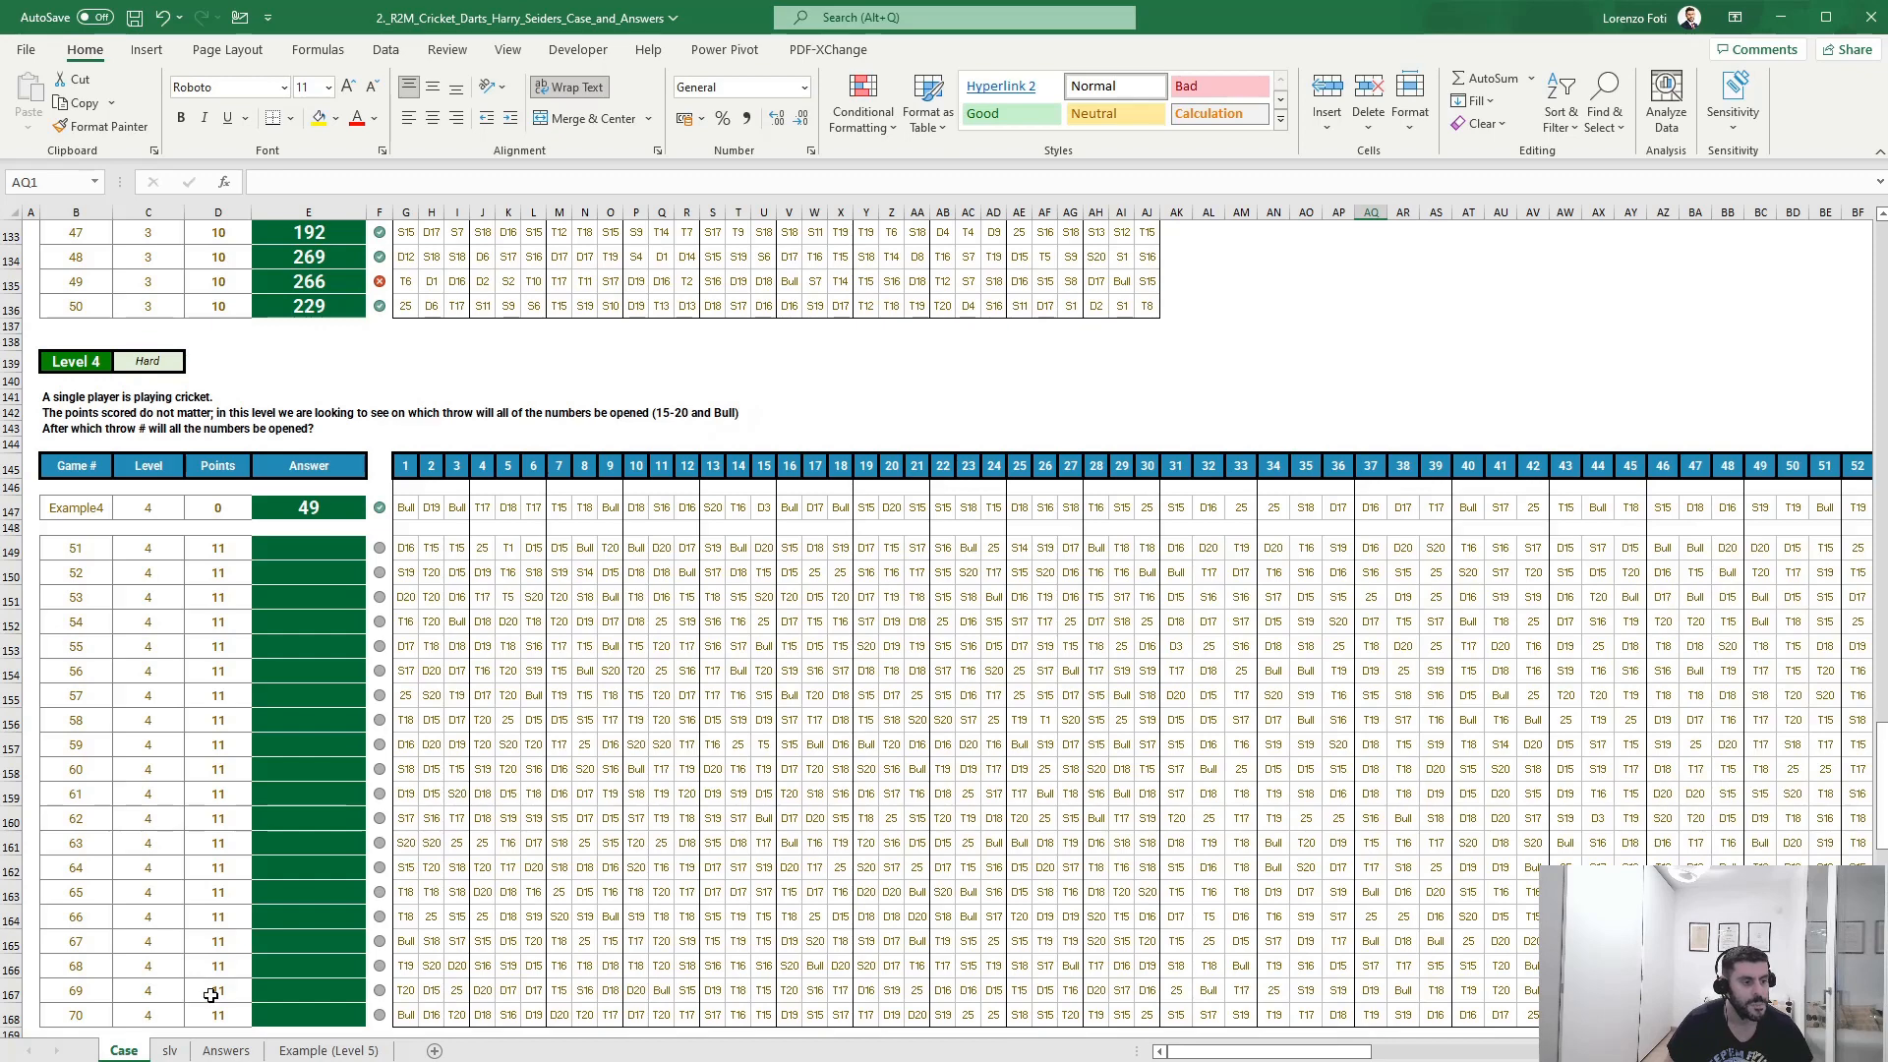
{"action": "left_click", "coordinate": [170, 1050]}
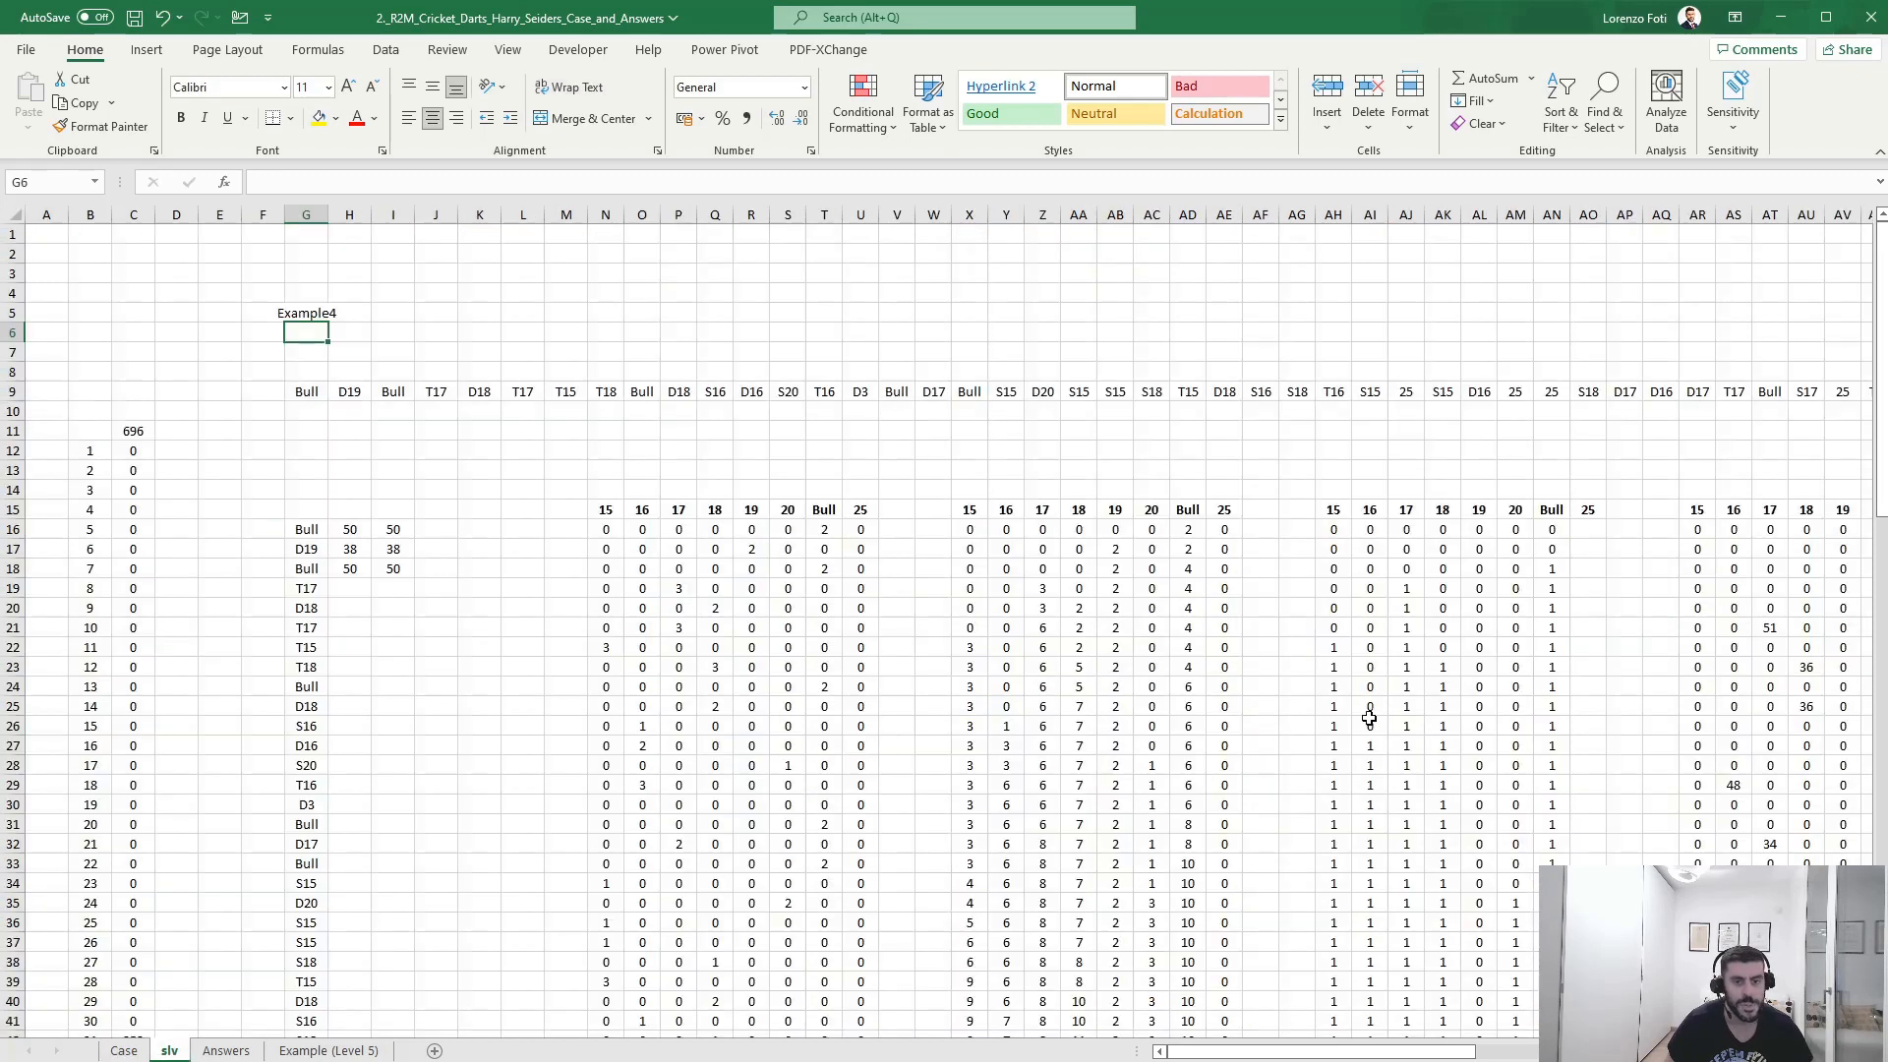
{"action": "left_click", "coordinate": [1333, 470]}
{"action": "type", "text": "+"}
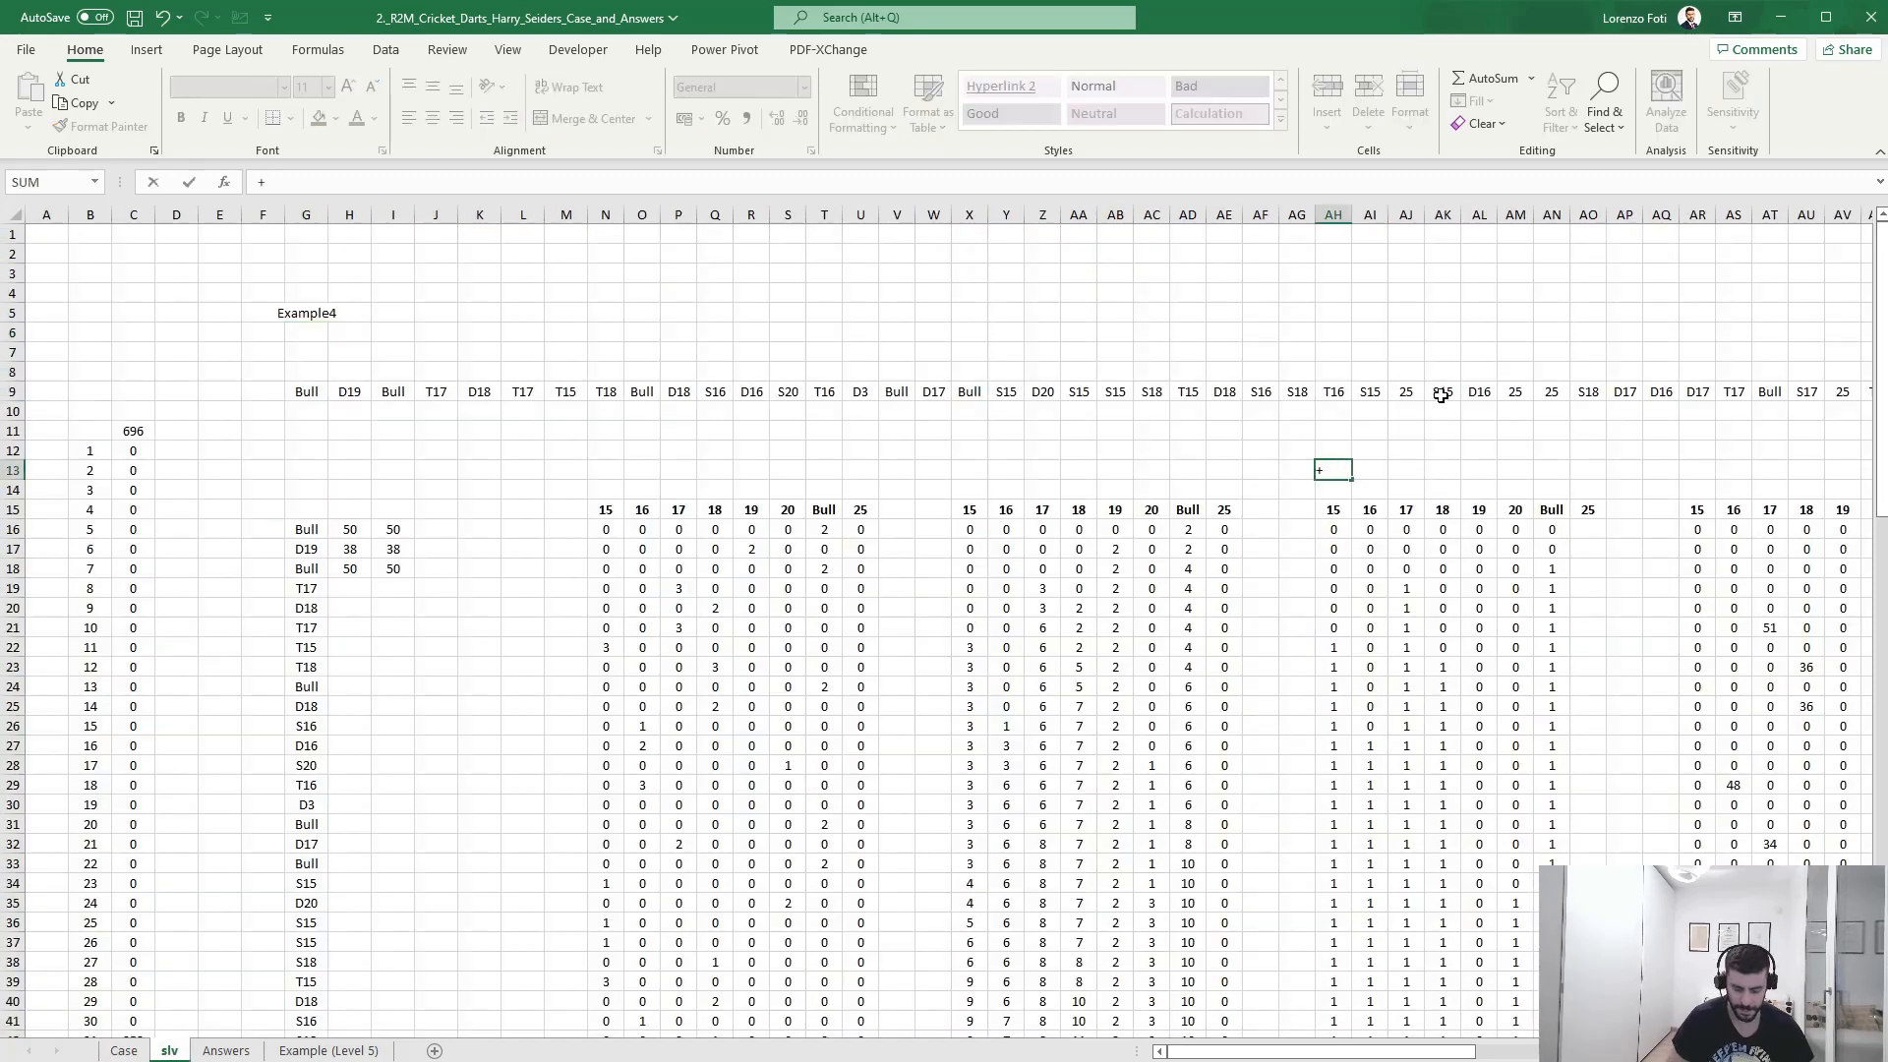
{"action": "key", "text": "Escape"}
- Copy the row 45 throw, cumulative, opening and points formulas from column N onward and fill them down through row 105
{"action": "scroll", "coordinate": [1003, 661], "scroll_direction": "down", "scroll_amount": 14}
{"action": "scroll", "coordinate": [787, 609], "scroll_direction": "up", "scroll_amount": 5}
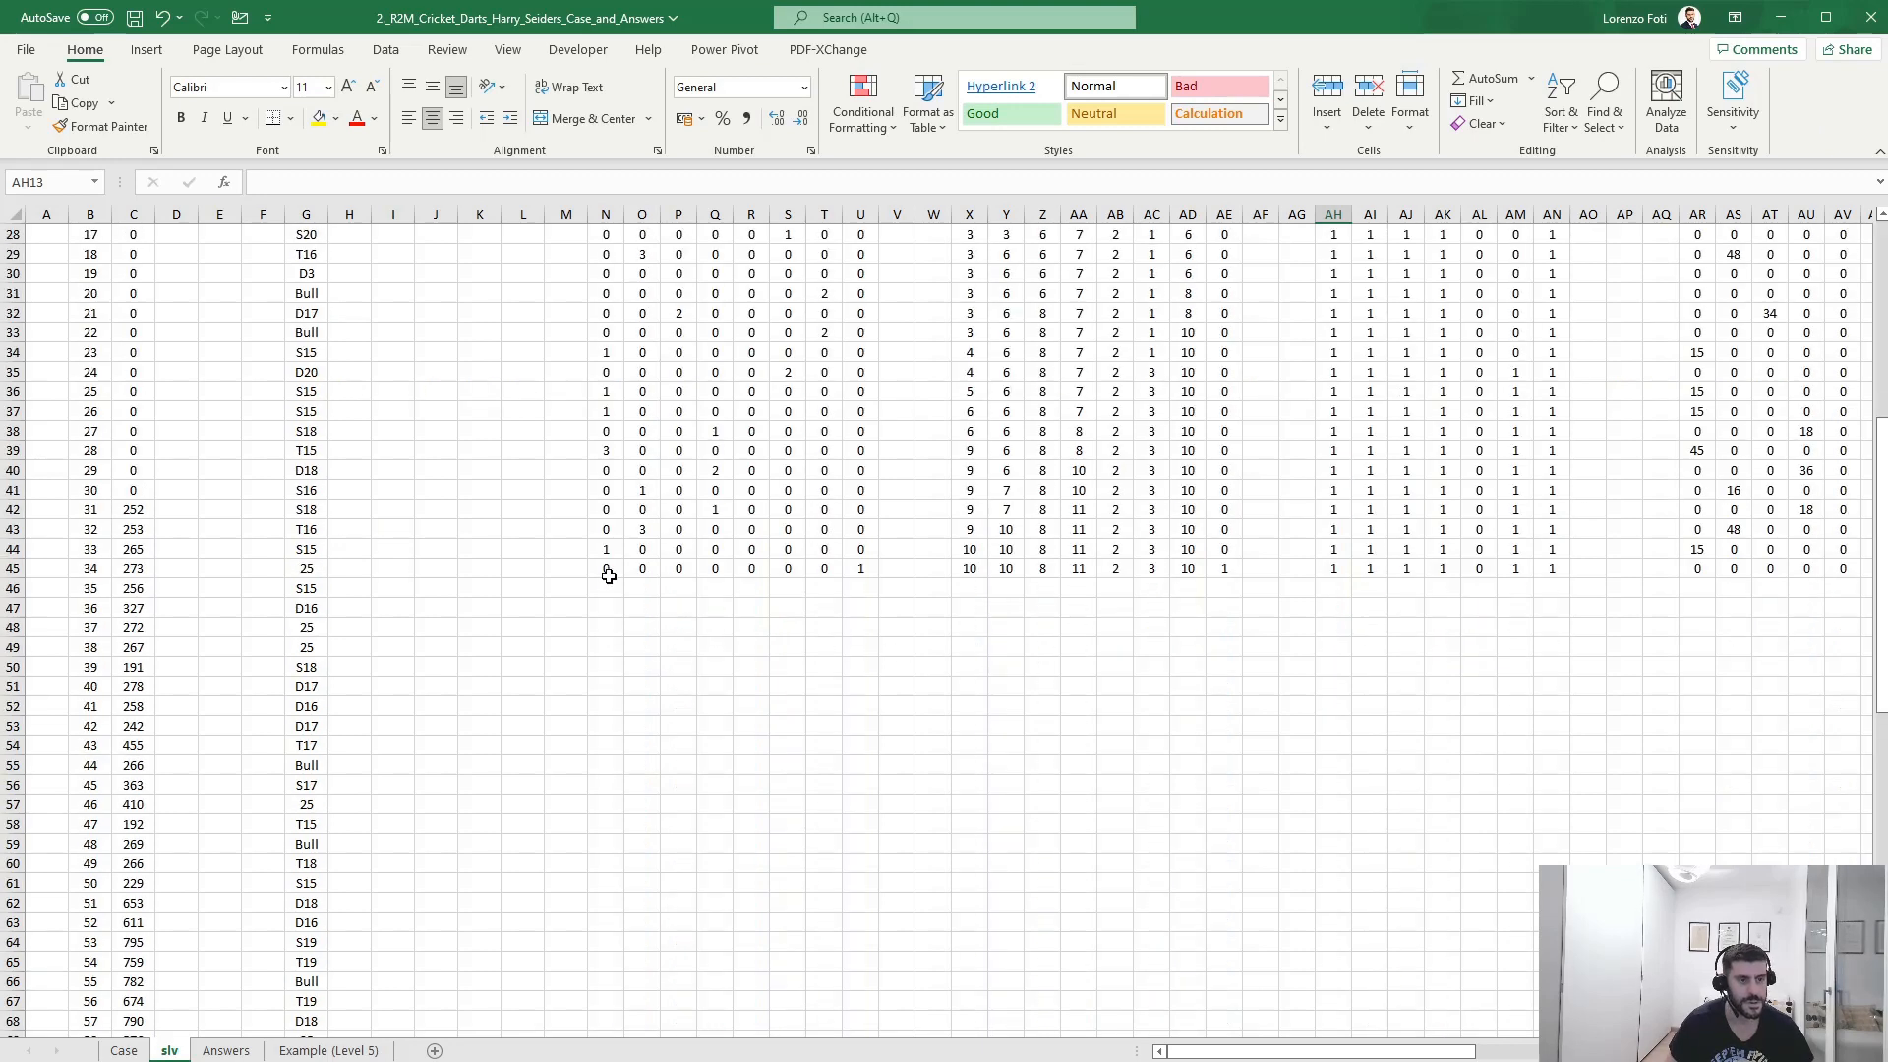
{"action": "left_click_drag", "start_coordinate": [602, 568], "coordinate": [1317, 568]}
{"action": "key", "text": "ctrl+c"}
{"action": "left_click_drag", "start_coordinate": [625, 706], "coordinate": [3, 706]}
{"action": "left_click", "coordinate": [220, 647]}
{"action": "key", "text": "ctrl+Down"}
{"action": "key", "text": "Right"}
{"action": "key", "text": "Right"}
{"action": "key", "text": "Right"}
{"action": "key", "text": "Right"}
{"action": "key", "text": "Right"}
{"action": "key", "text": "Right"}
{"action": "key", "text": "Right"}
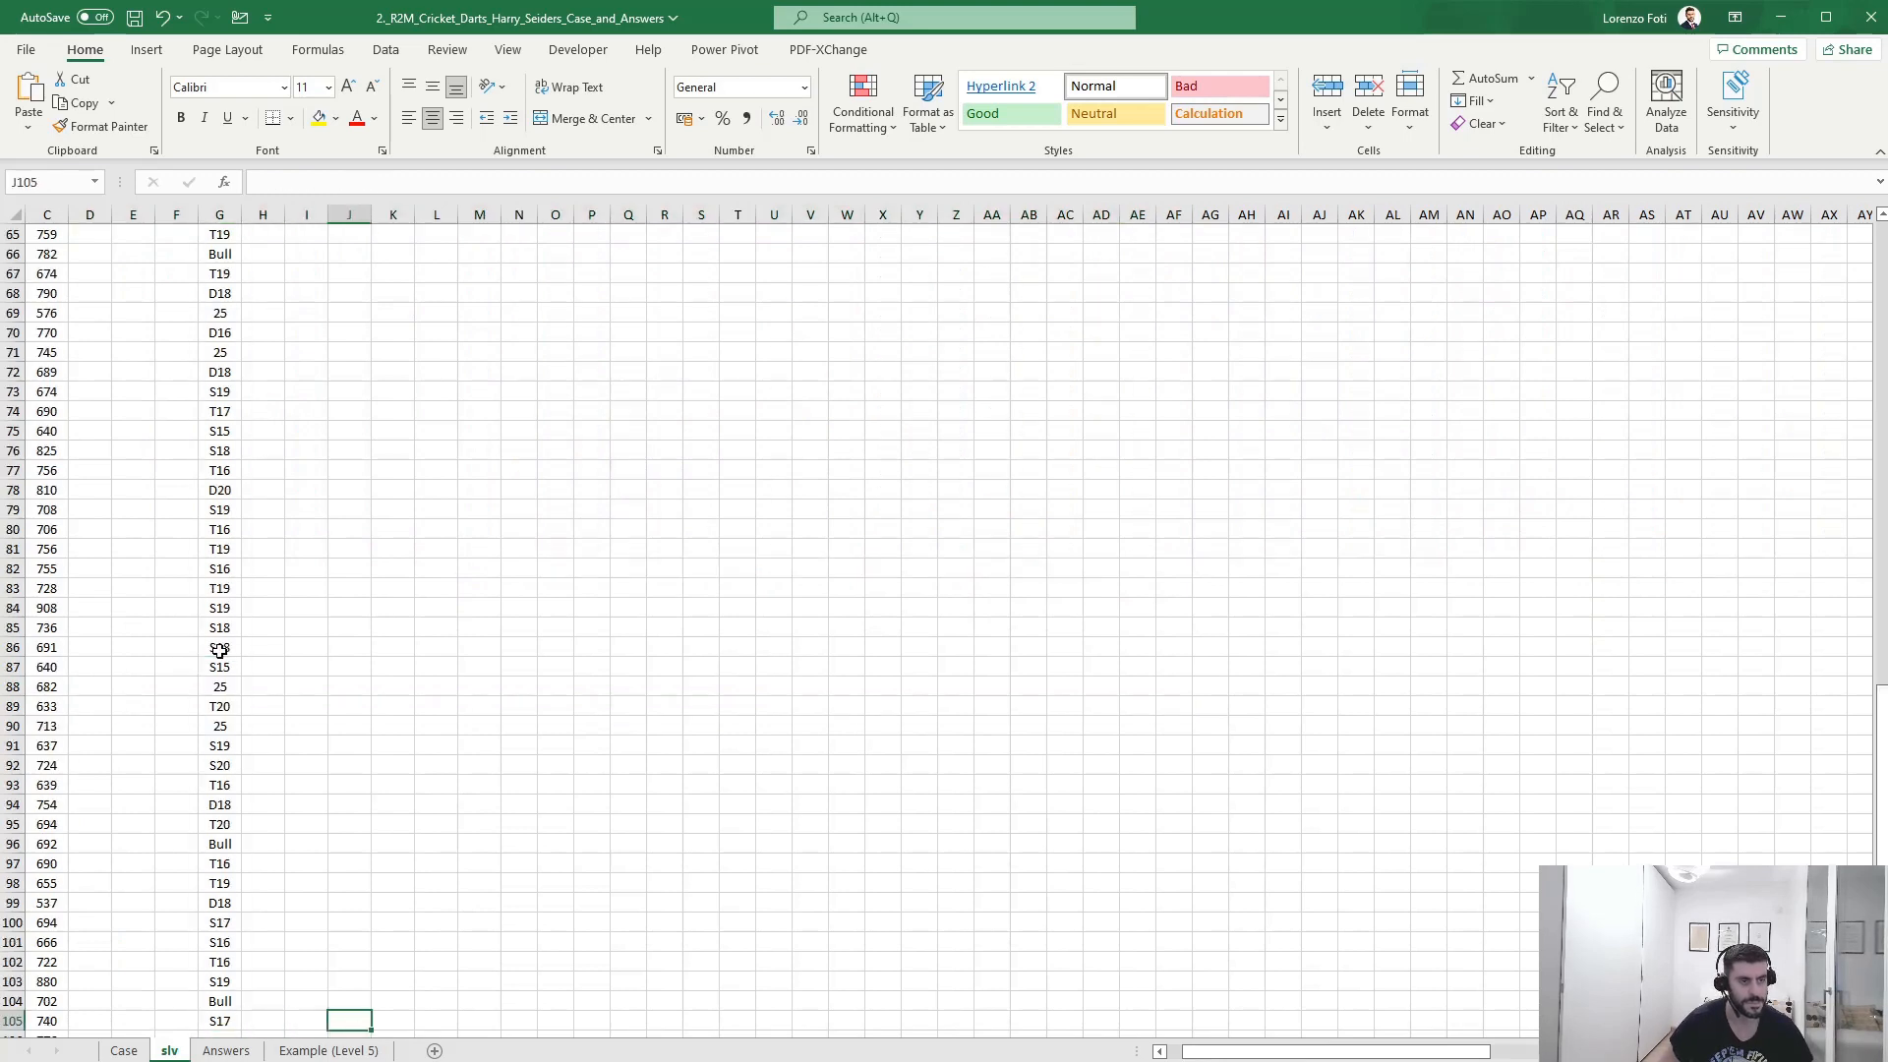
{"action": "key", "text": "ctrl+shift+Up"}
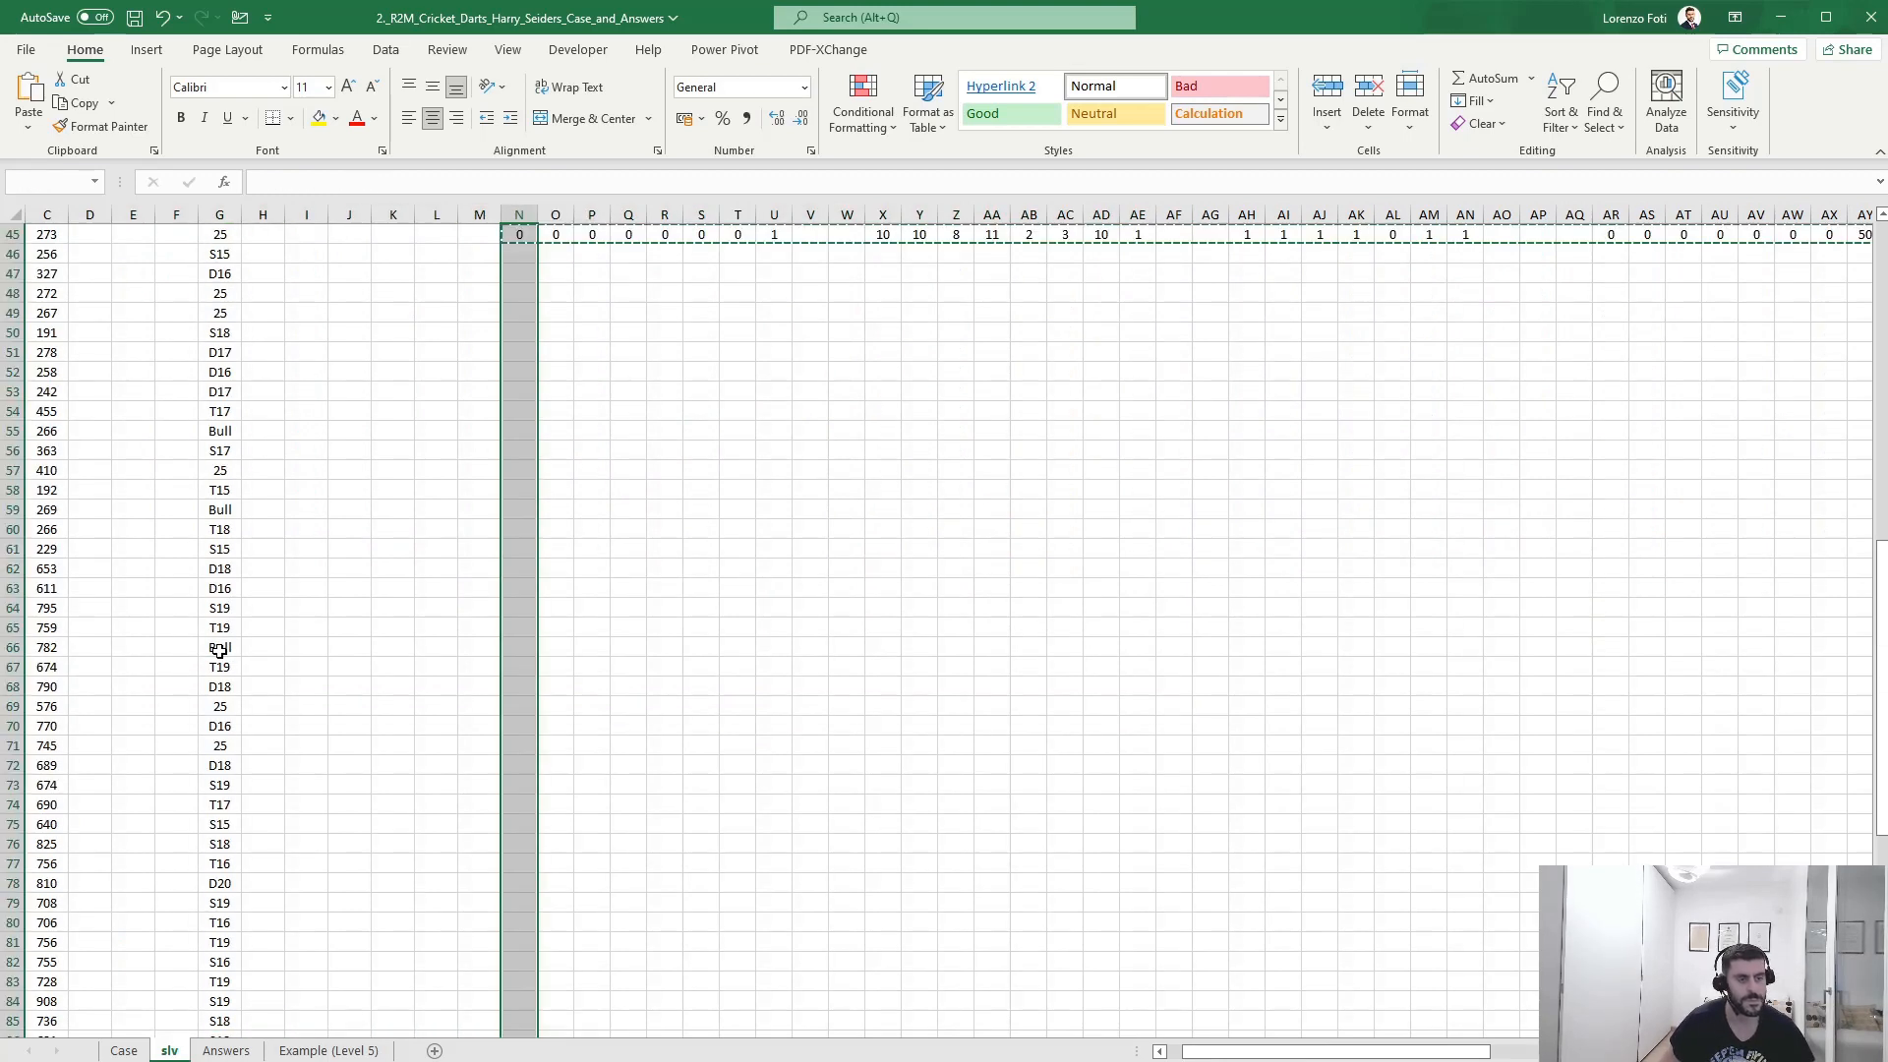
{"action": "key", "text": "ctrl+v"}
{"action": "key", "text": "Escape"}
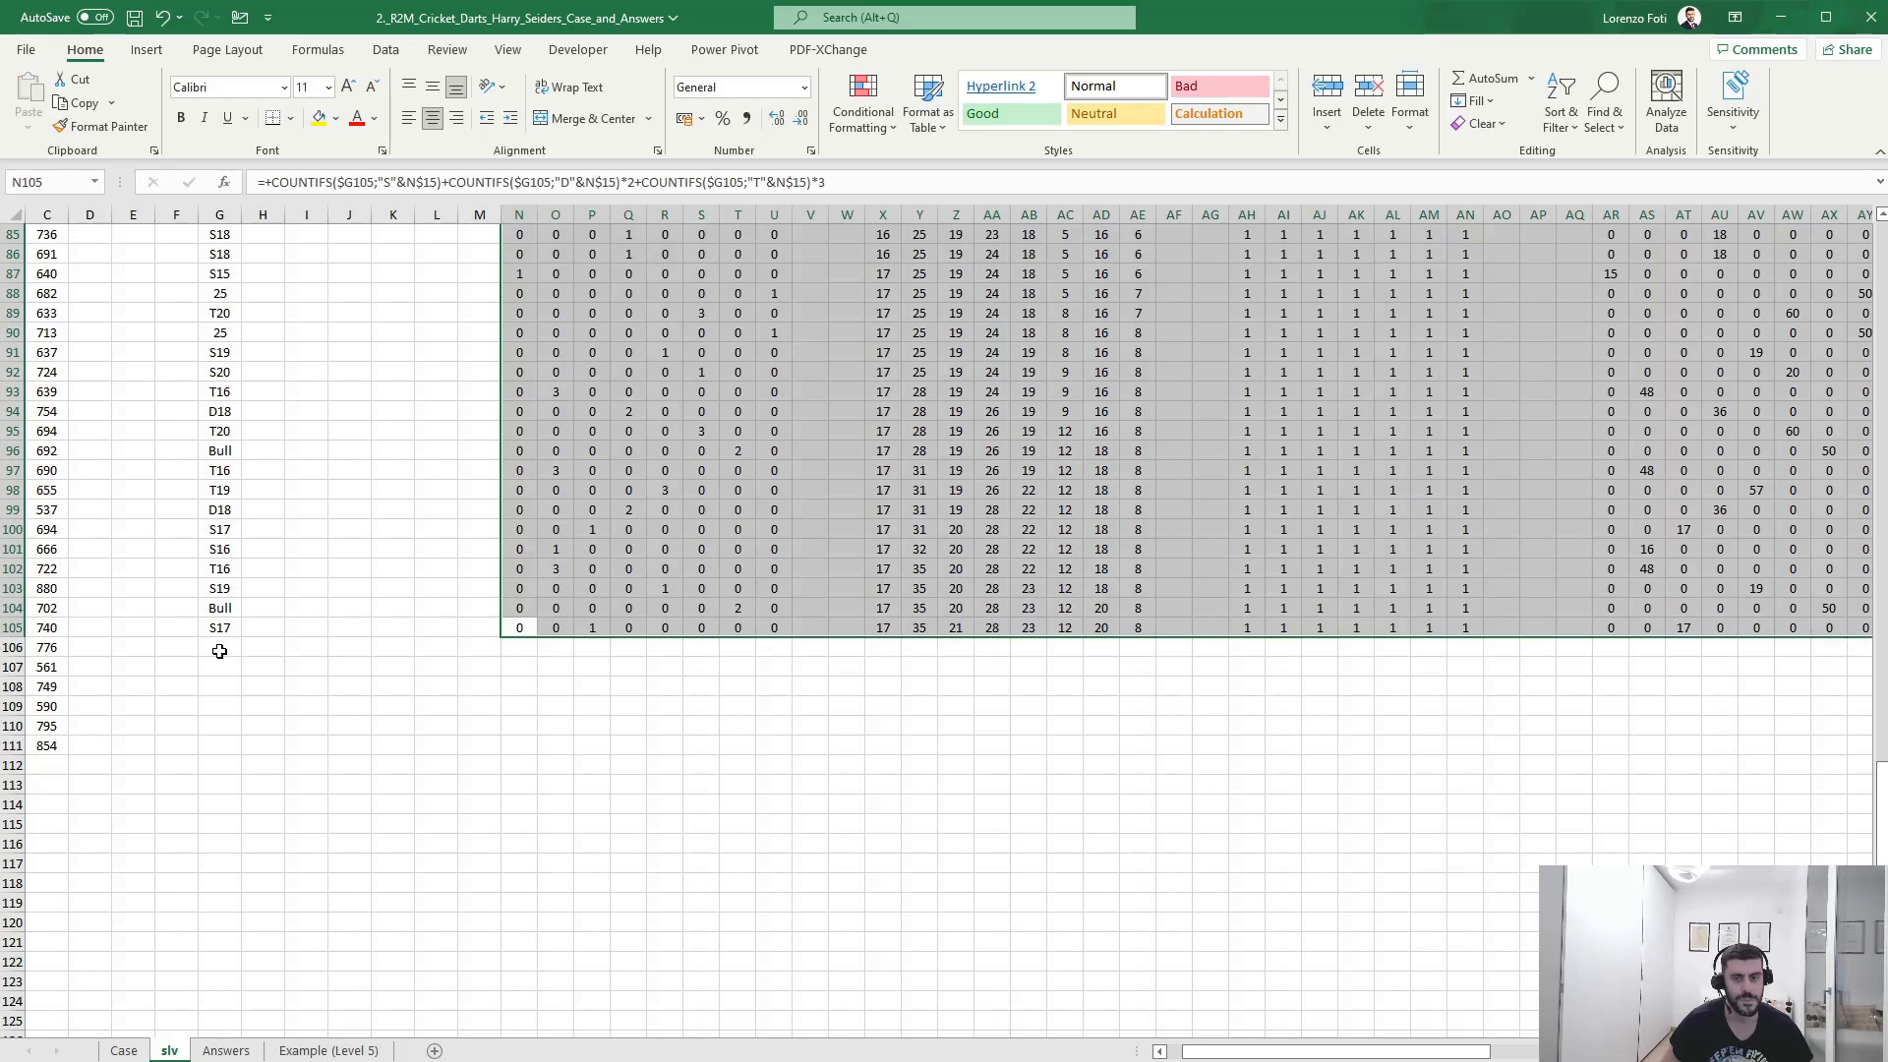
- Enter =+MATCH(1;AH16:AH105;0) in AH13 to find the throw that first opens number 15
{"action": "key", "text": "ctrl+Up"}
{"action": "key", "text": "ctrl+Up"}
{"action": "key", "text": "ctrl+Up"}
{"action": "key", "text": "Down"}
{"action": "key", "text": "Down"}
{"action": "key", "text": "Down"}
{"action": "key", "text": "Down"}
{"action": "key", "text": "Down"}
{"action": "key", "text": "Down"}
{"action": "key", "text": "Down"}
{"action": "key", "text": "Down"}
{"action": "key", "text": "Down"}
{"action": "key", "text": "Down"}
{"action": "key", "text": "Down"}
{"action": "key", "text": "Down"}
{"action": "key", "text": "Down"}
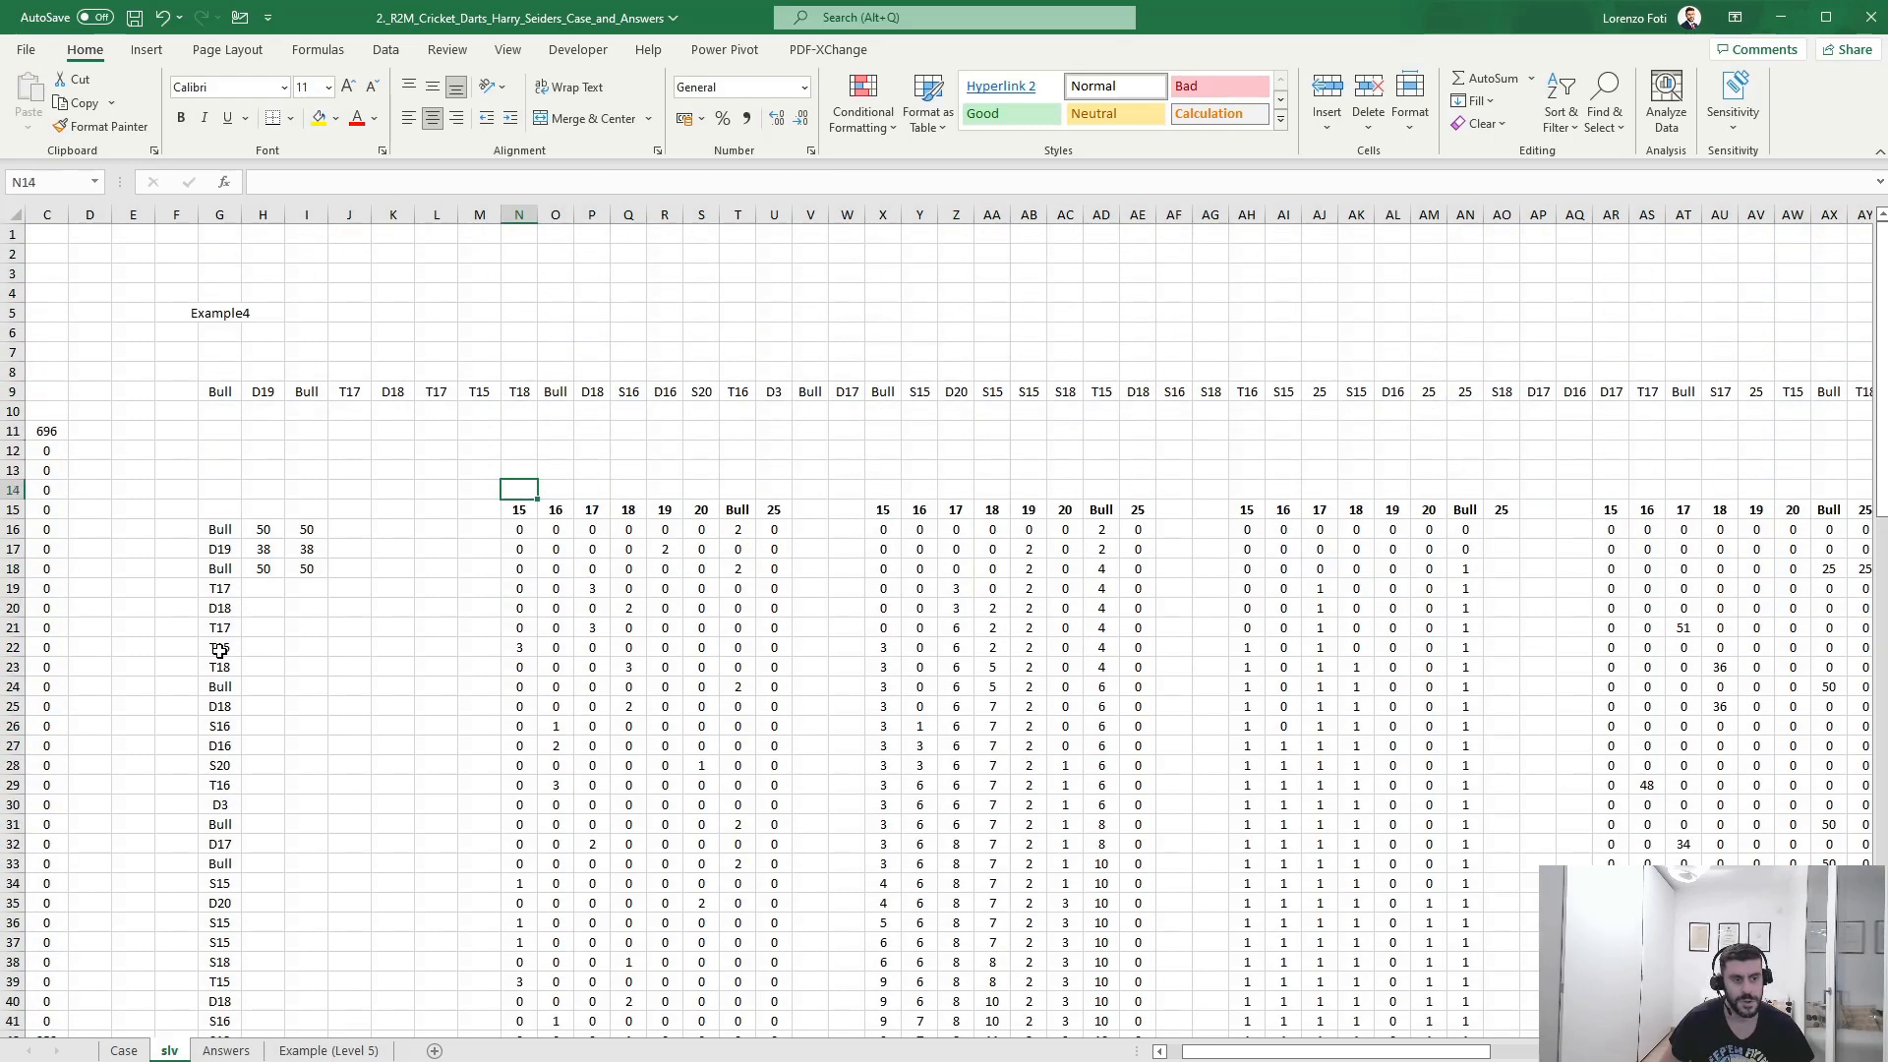
{"action": "key", "text": "Right"}
{"action": "key", "text": "Right"}
{"action": "key", "text": "Right"}
{"action": "key", "text": "Right"}
{"action": "key", "text": "Right"}
{"action": "key", "text": "Right"}
{"action": "key", "text": "Right"}
{"action": "key", "text": "Right"}
{"action": "key", "text": "Right"}
{"action": "key", "text": "Right"}
{"action": "key", "text": "Right"}
{"action": "key", "text": "Right"}
{"action": "key", "text": "Right"}
{"action": "key", "text": "Right"}
{"action": "key", "text": "Right"}
{"action": "key", "text": "Right"}
{"action": "key", "text": "Right"}
{"action": "key", "text": "Right"}
{"action": "key", "text": "Right"}
{"action": "key", "text": "Up"}
{"action": "key", "text": "Right"}
{"action": "type", "text": "+"}
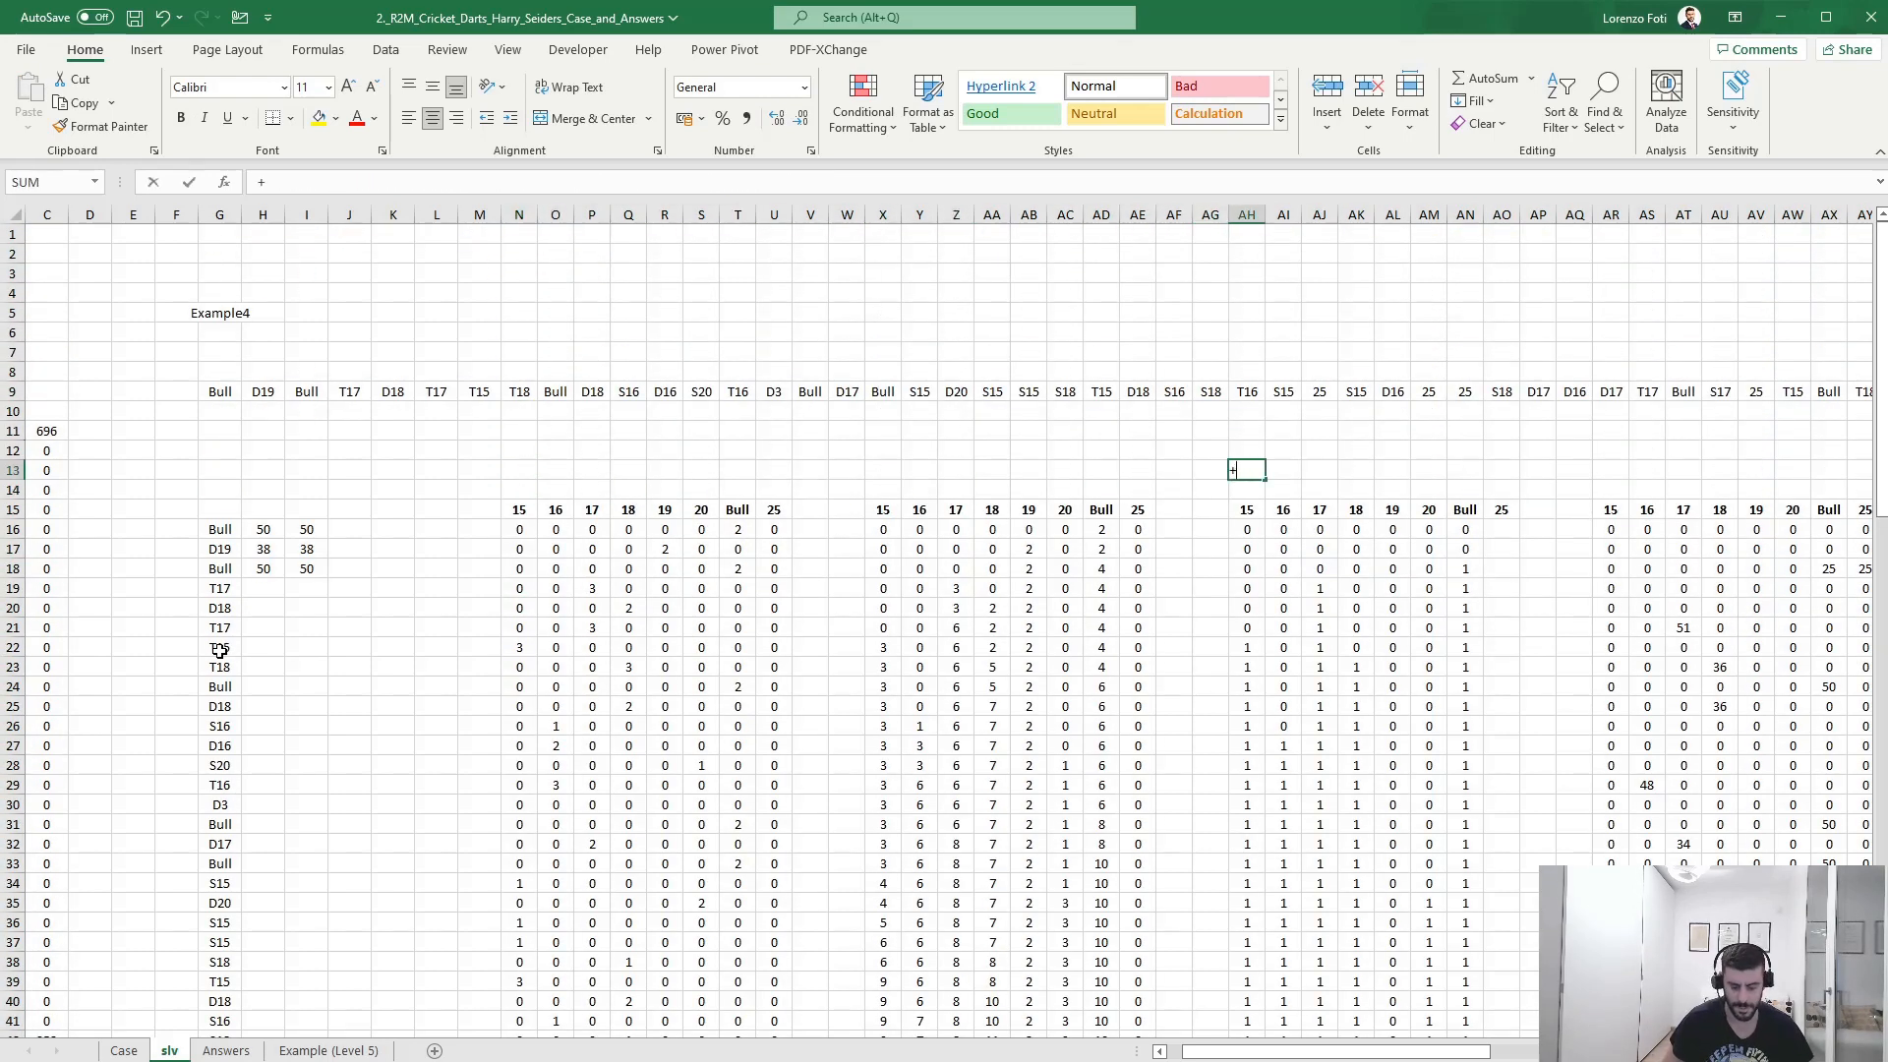
{"action": "type", "text": "matc"}
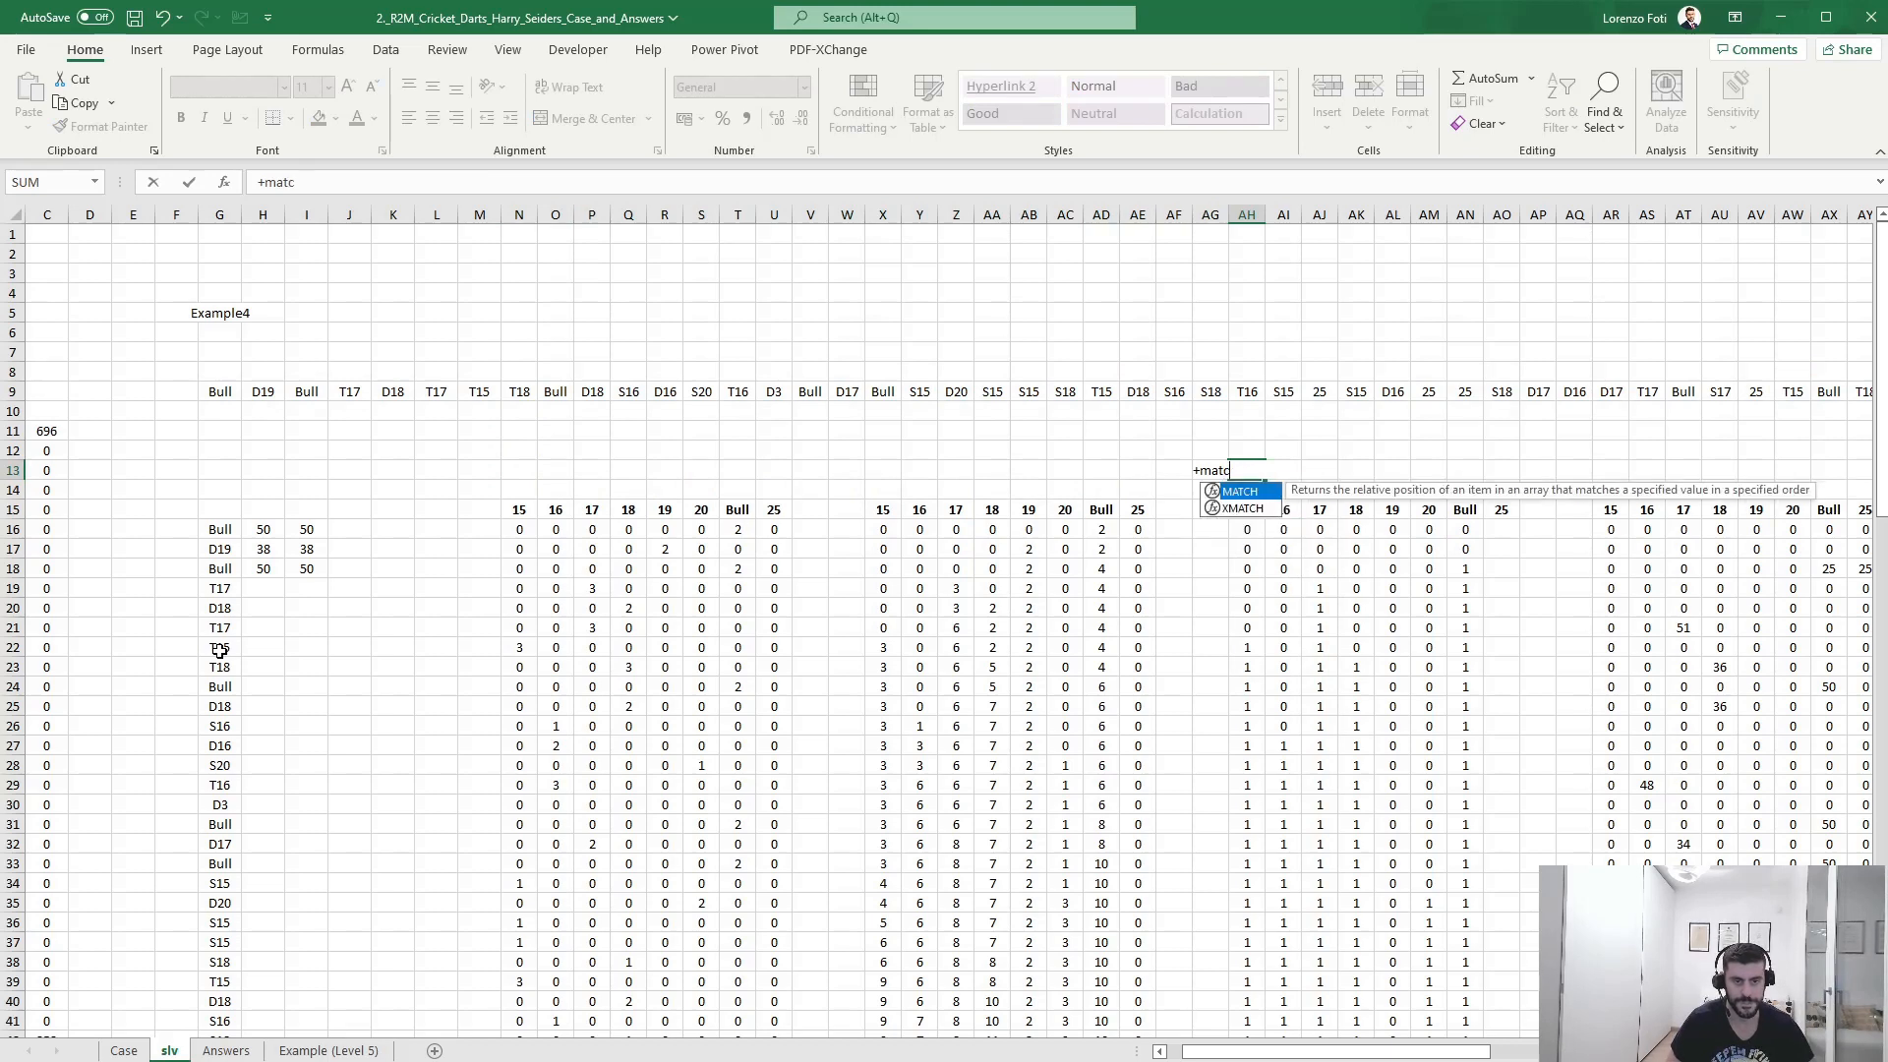
{"action": "type", "text": "h(1;"}
{"action": "key", "text": "Down"}
{"action": "key", "text": "Down"}
{"action": "key", "text": "Down"}
{"action": "key", "text": "ctrl+shift+Down"}
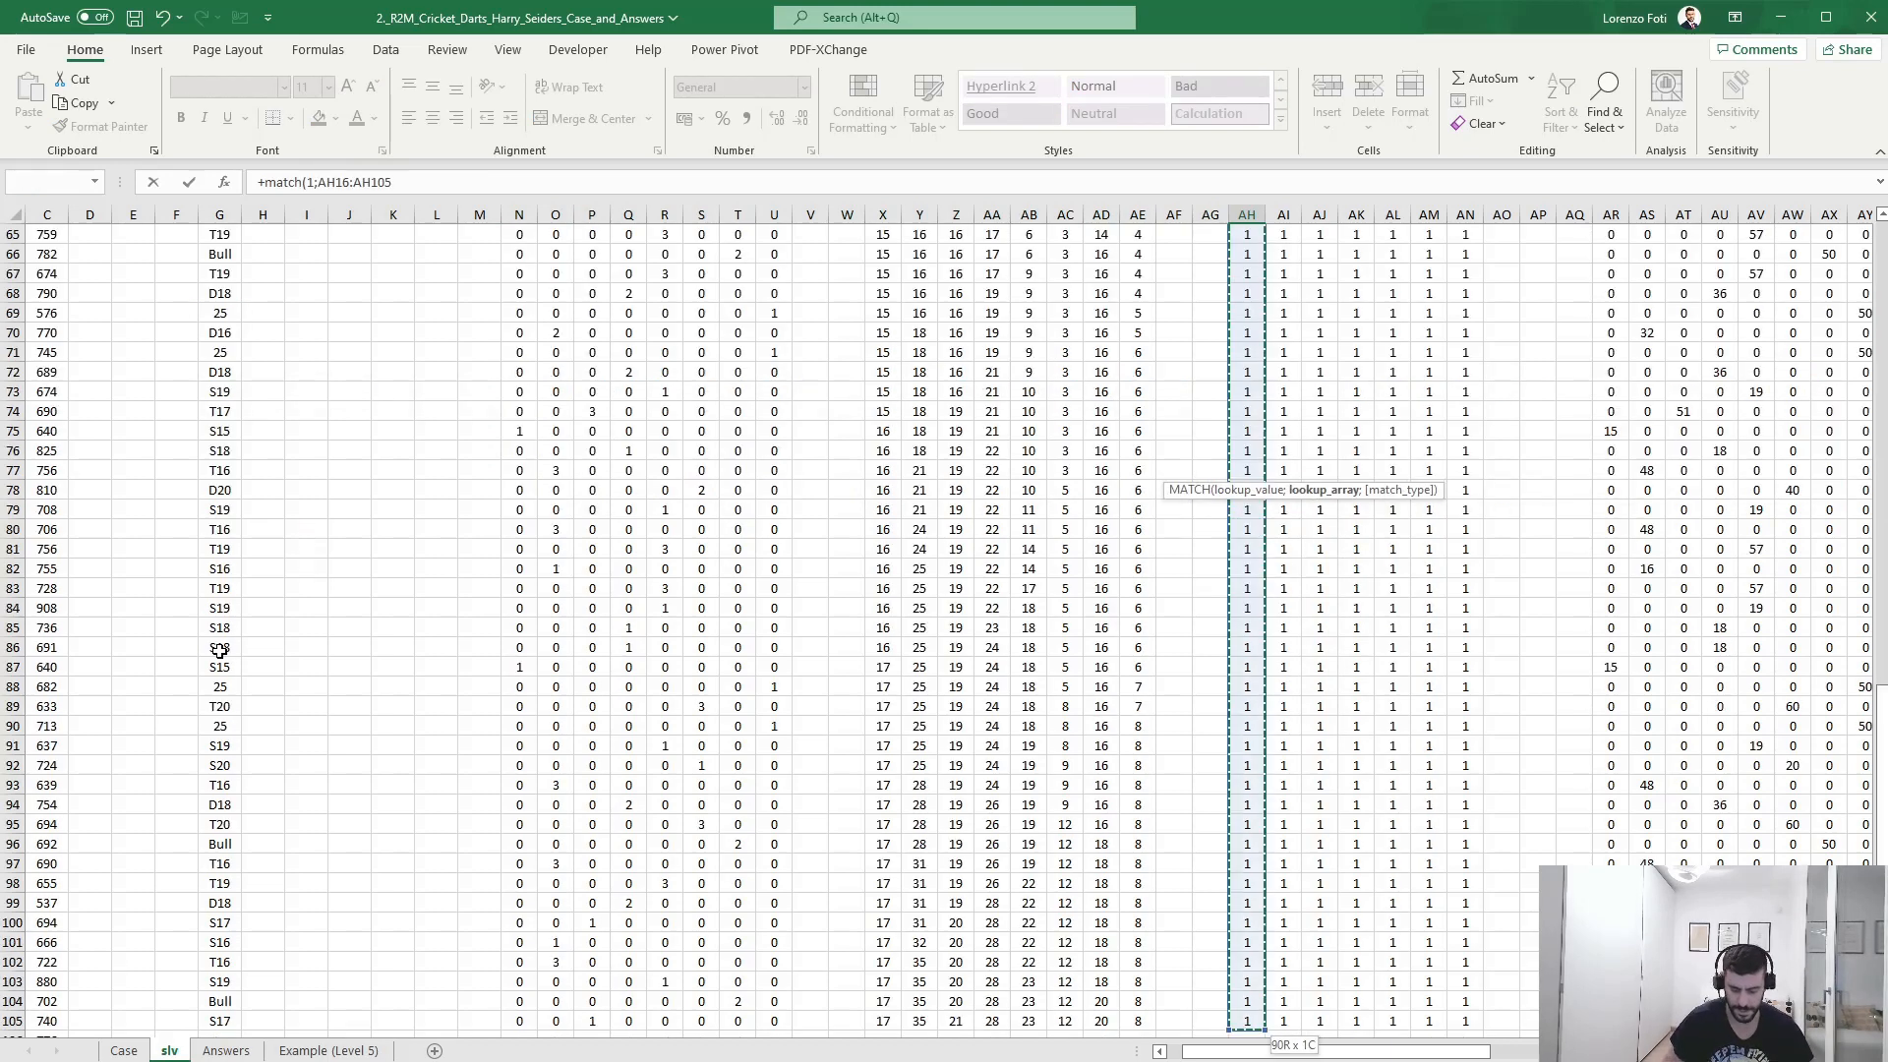
{"action": "type", "text": ";0"}
{"action": "key", "text": "ctrl+Return"}
- Copy the MATCH formula from AH13 across to AI13:AN13 for 16 to 20 and Bull
{"action": "key", "text": "ctrl+c"}
{"action": "key", "text": "Right"}
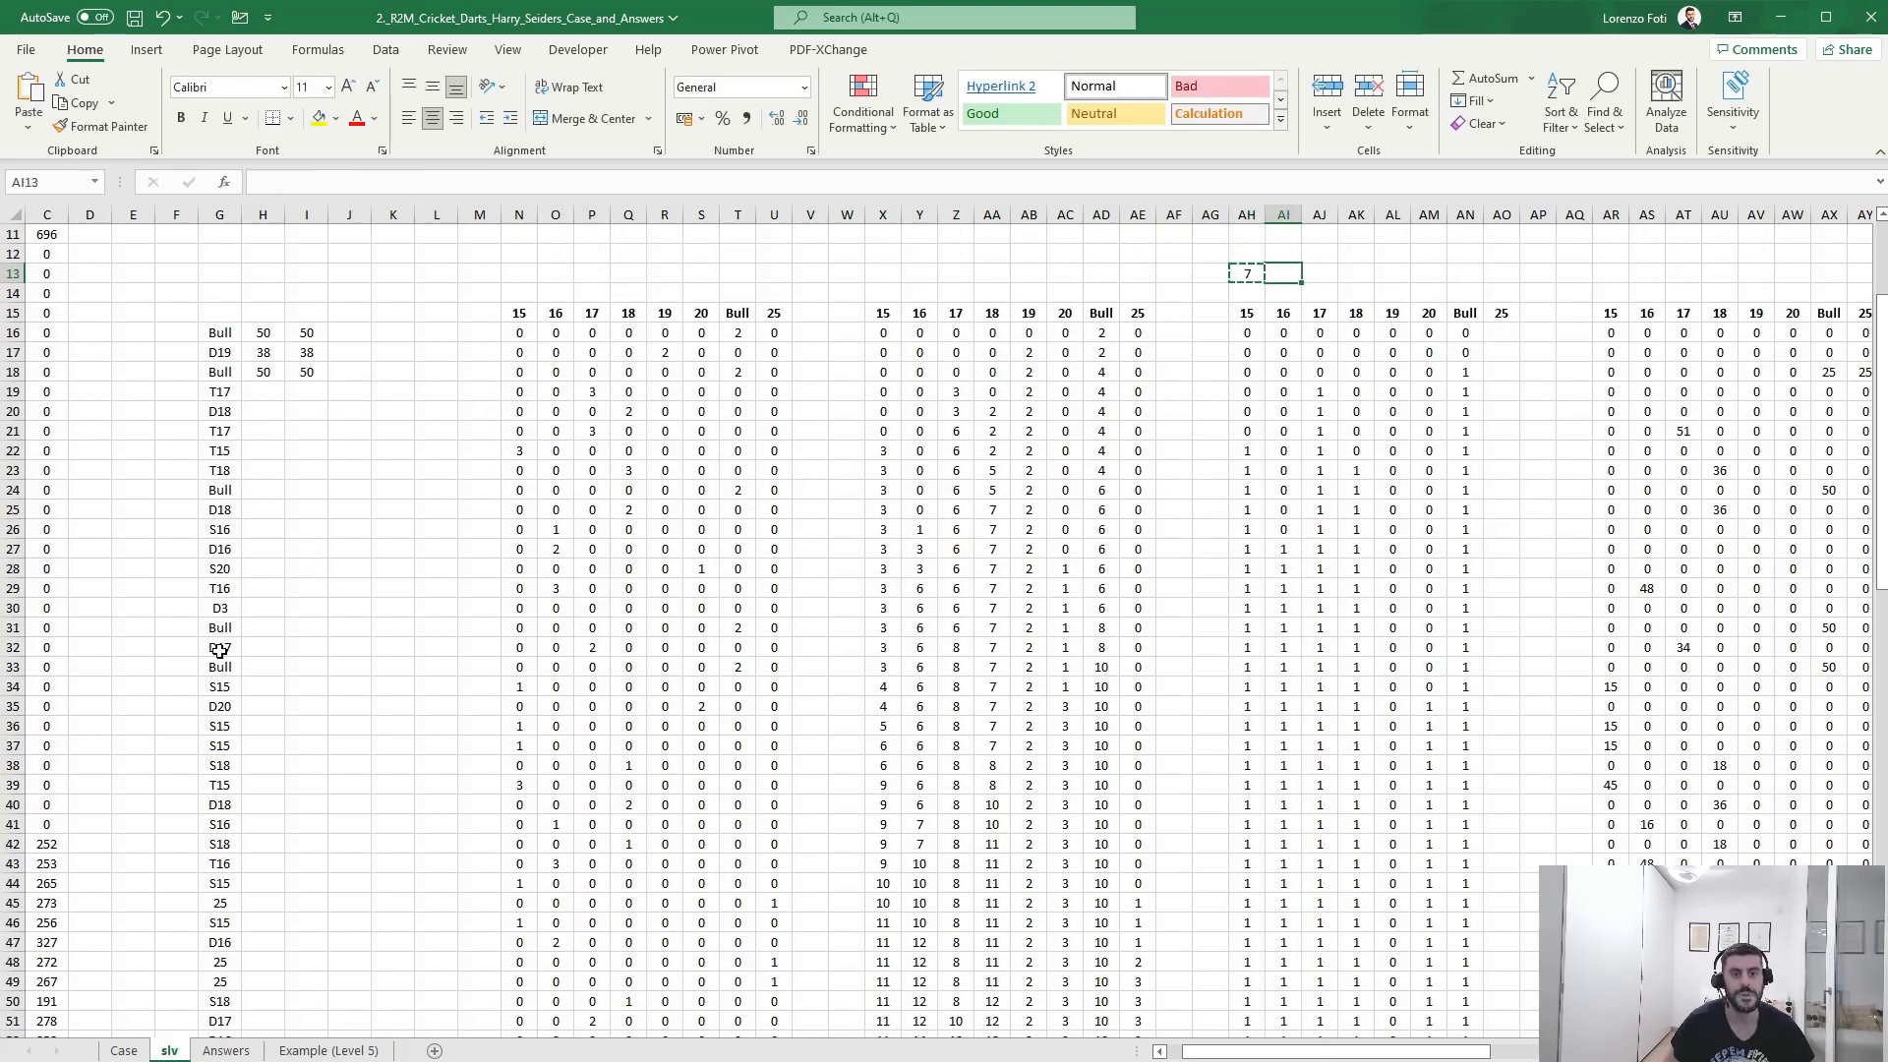
{"action": "key", "text": "shift+Right"}
{"action": "key", "text": "shift+Right"}
{"action": "key", "text": "shift+Right"}
{"action": "key", "text": "shift+Right"}
{"action": "key", "text": "shift+Right"}
{"action": "key", "text": "ctrl+v"}
{"action": "key", "text": "Escape"}
{"action": "key", "text": "Left"}
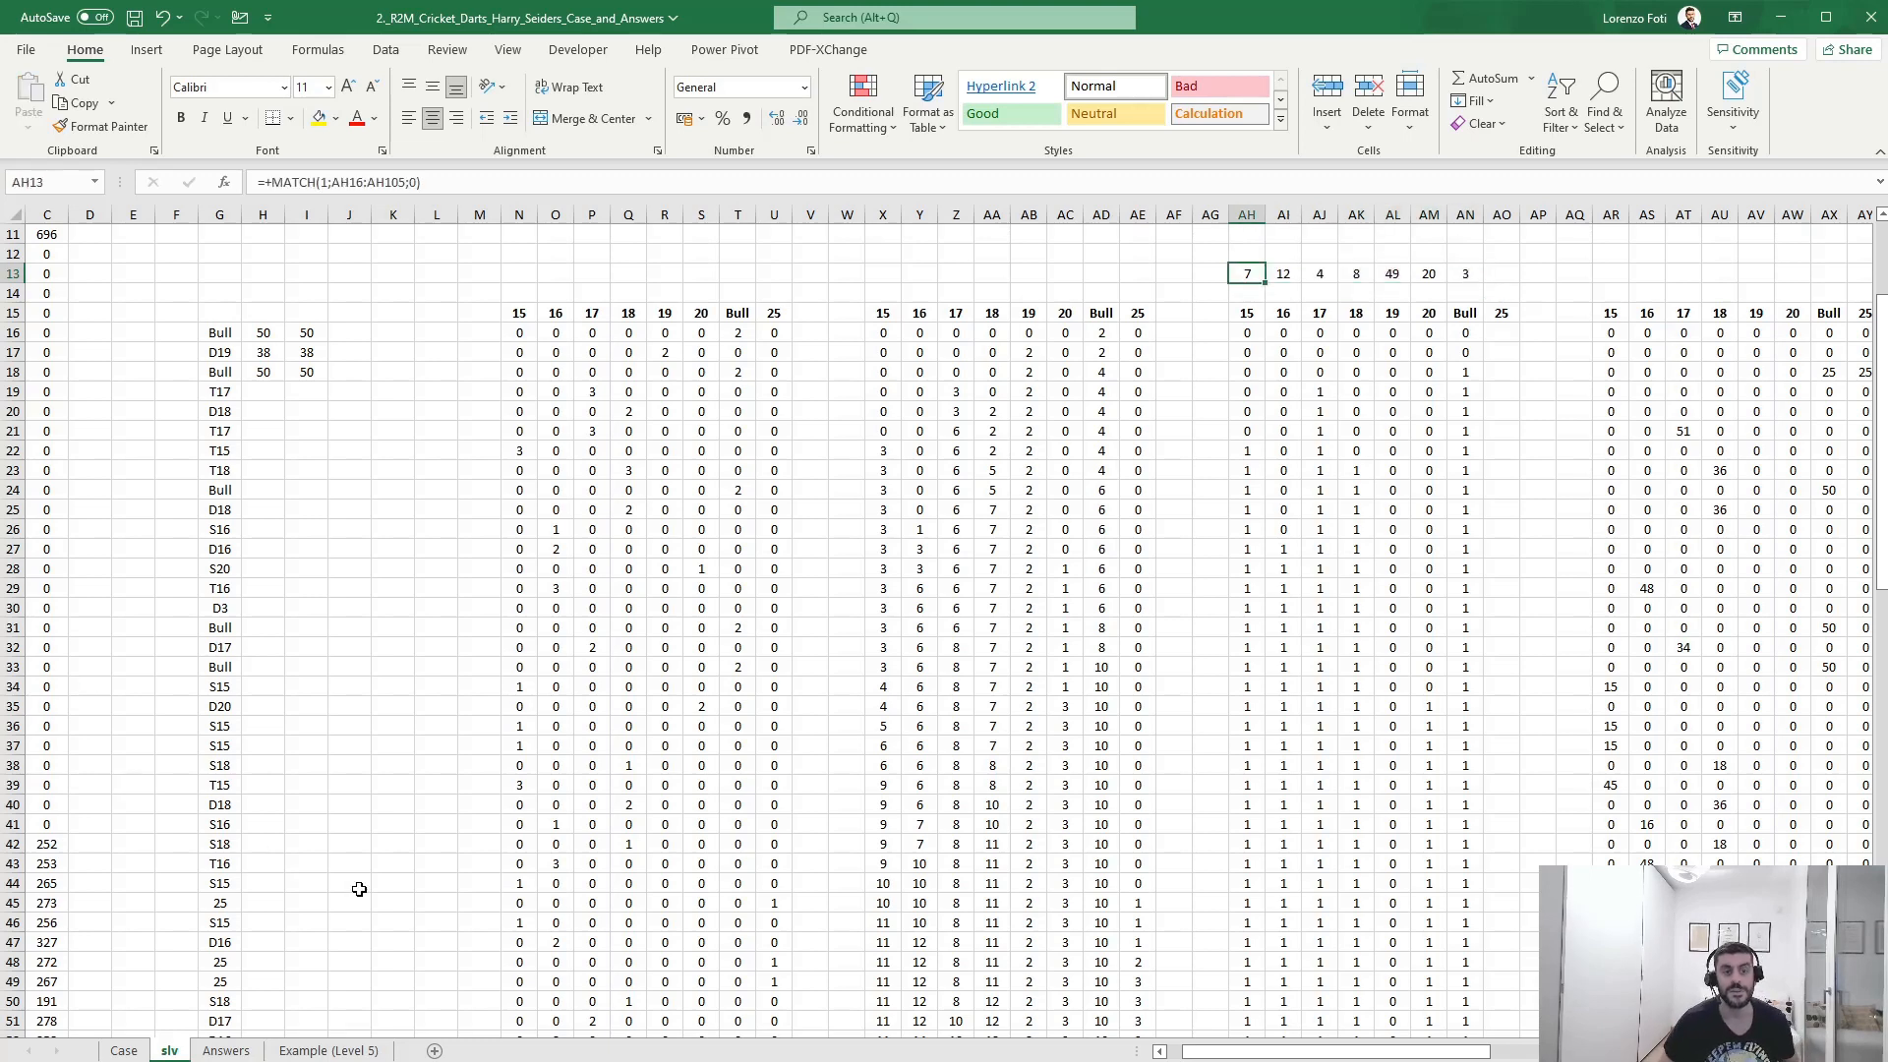
- Enter a MAX formula in D11 over the opening throw numbers in AH13:AN13
{"action": "scroll", "coordinate": [359, 889], "scroll_direction": "up", "scroll_amount": 4}
{"action": "left_click", "coordinate": [47, 432]}
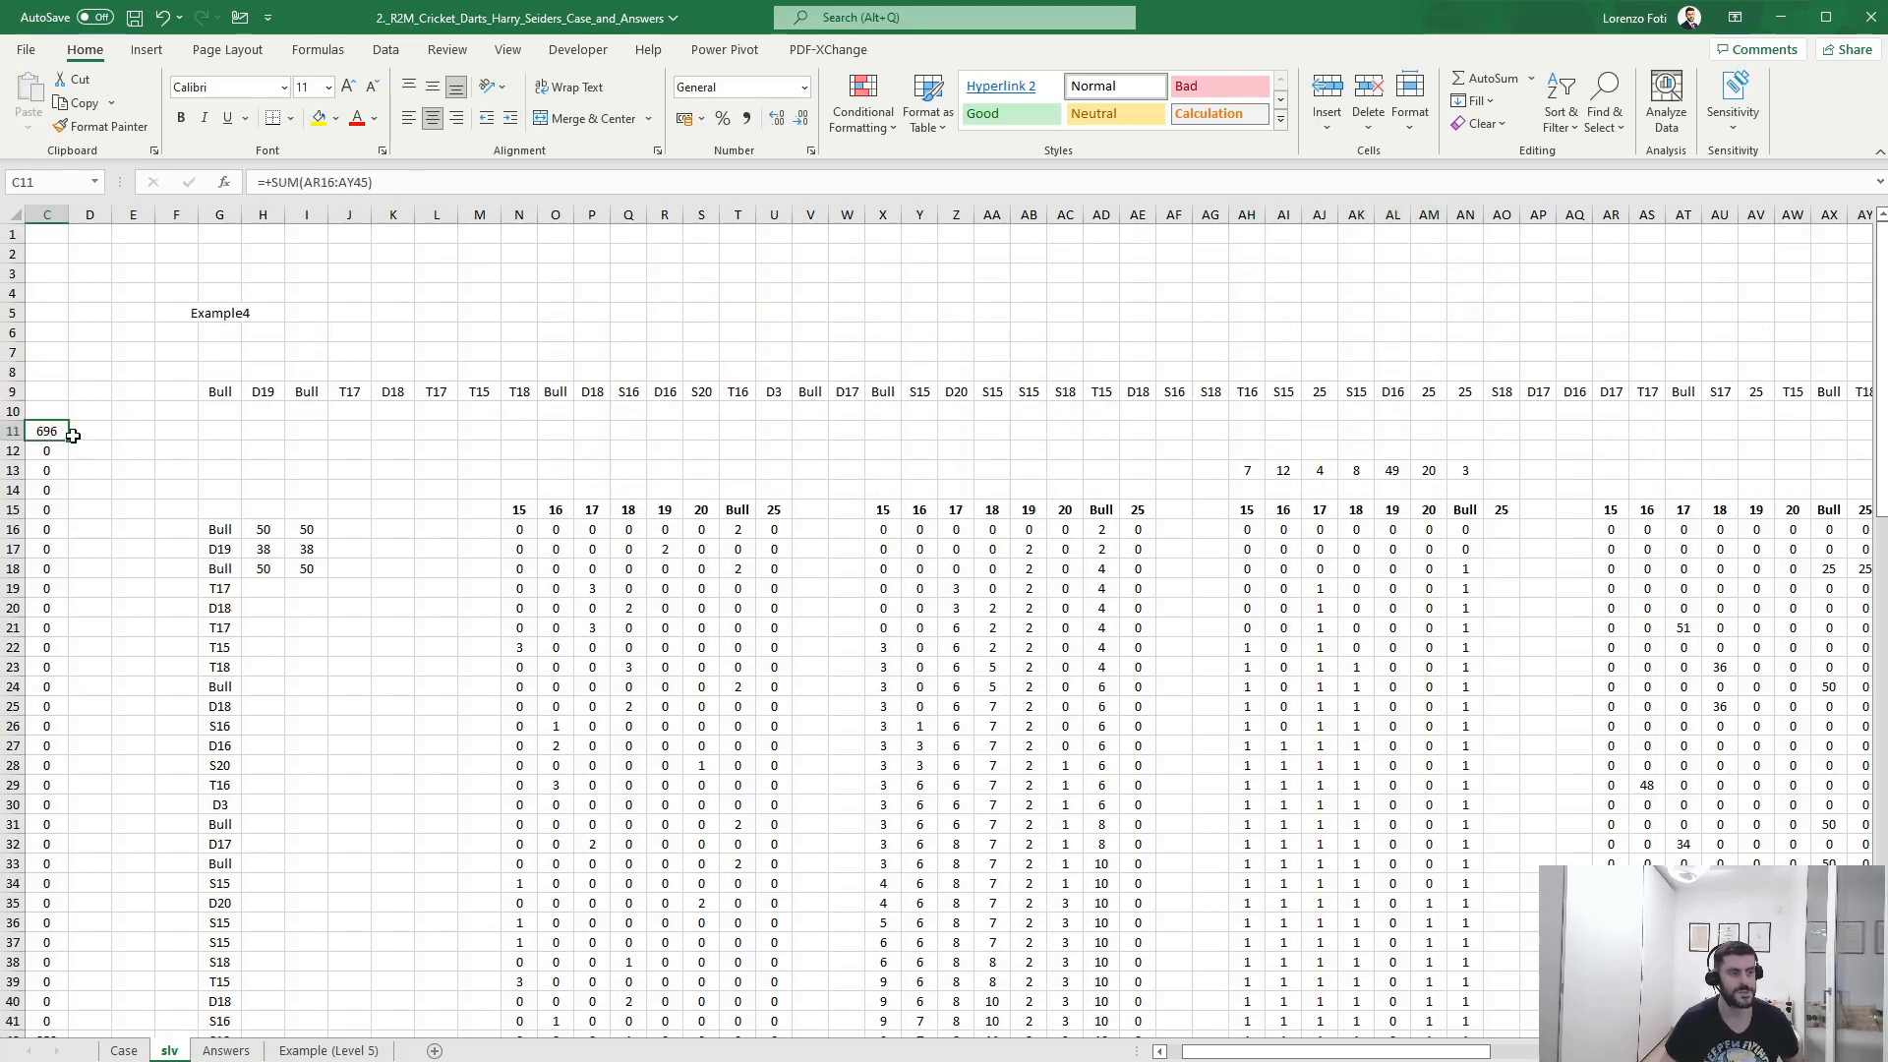
{"action": "left_click_drag", "start_coordinate": [50, 510], "coordinate": [12, 509]}
{"action": "left_click", "coordinate": [171, 433]}
{"action": "type", "text": "+max("}
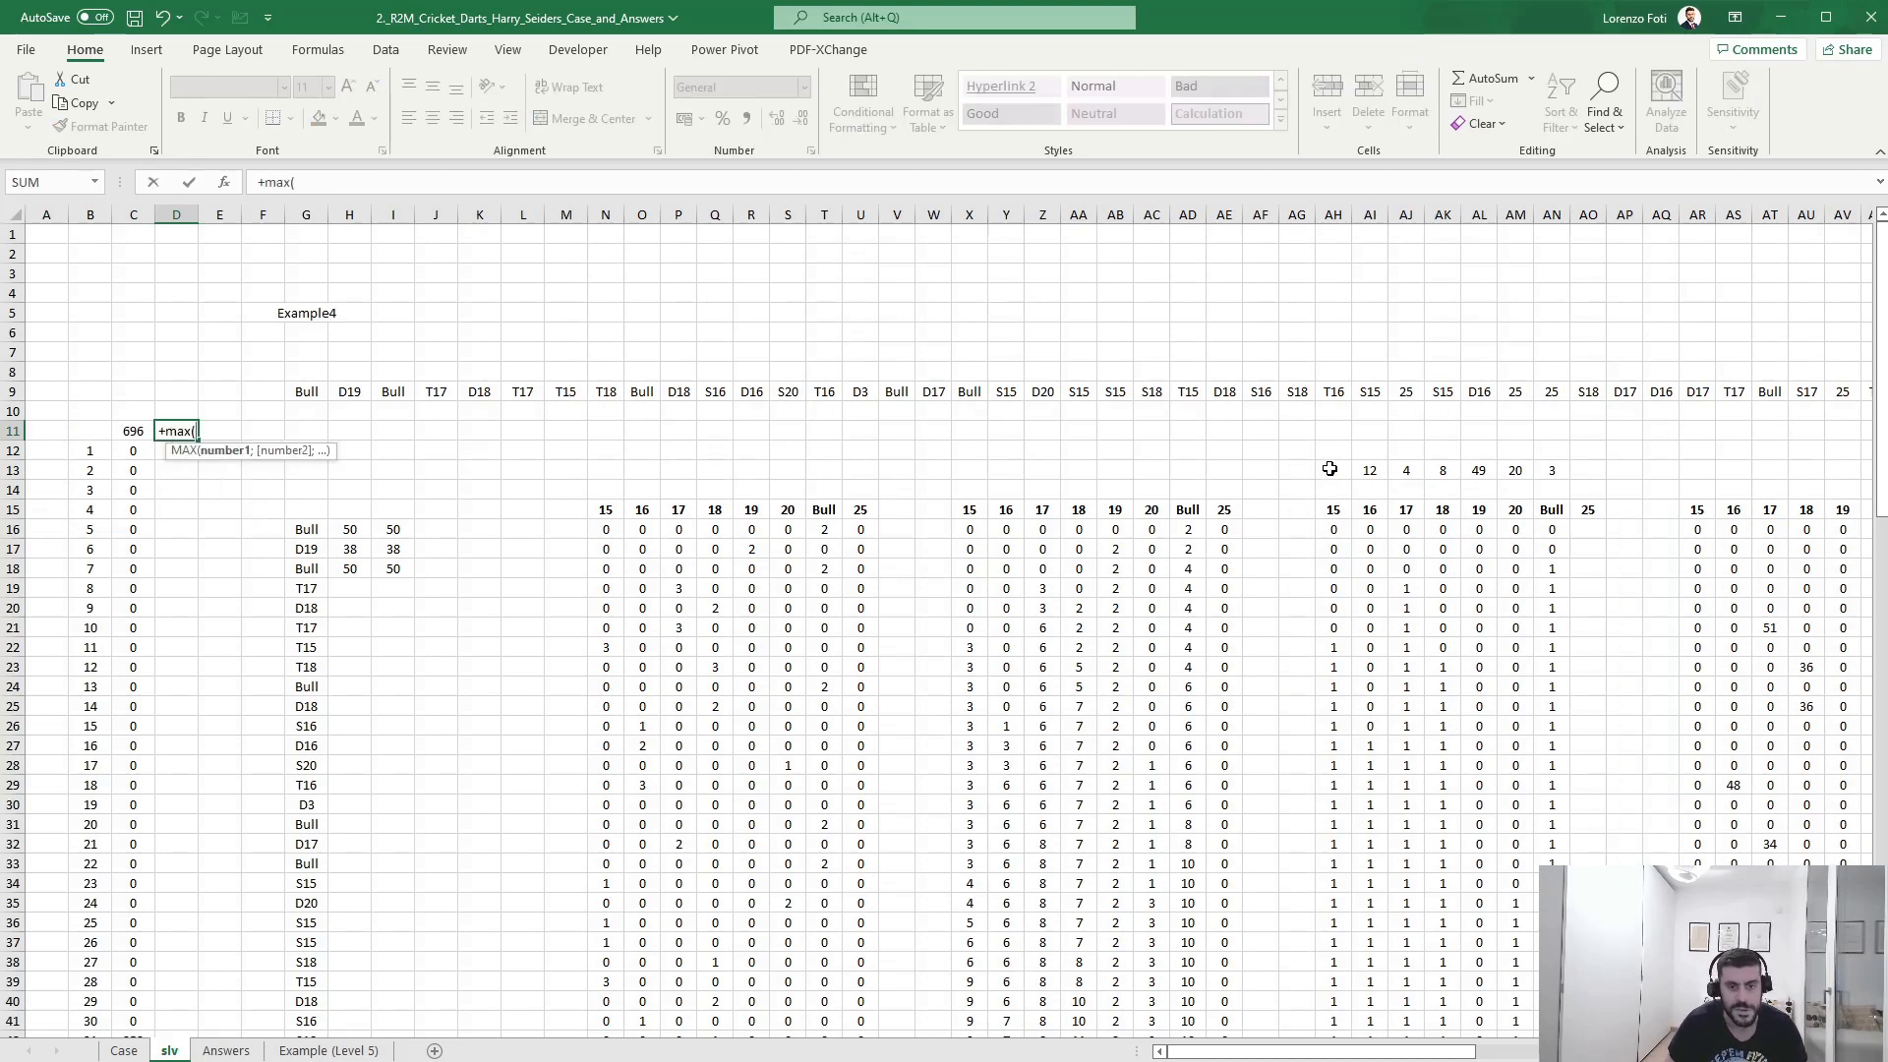
{"action": "left_click_drag", "start_coordinate": [1329, 469], "coordinate": [1569, 469]}
{"action": "key", "text": "Return"}
- Clear the existing data table results in C12:C111
{"action": "key", "text": "Left"}
{"action": "key", "text": "ctrl+shift+Down"}
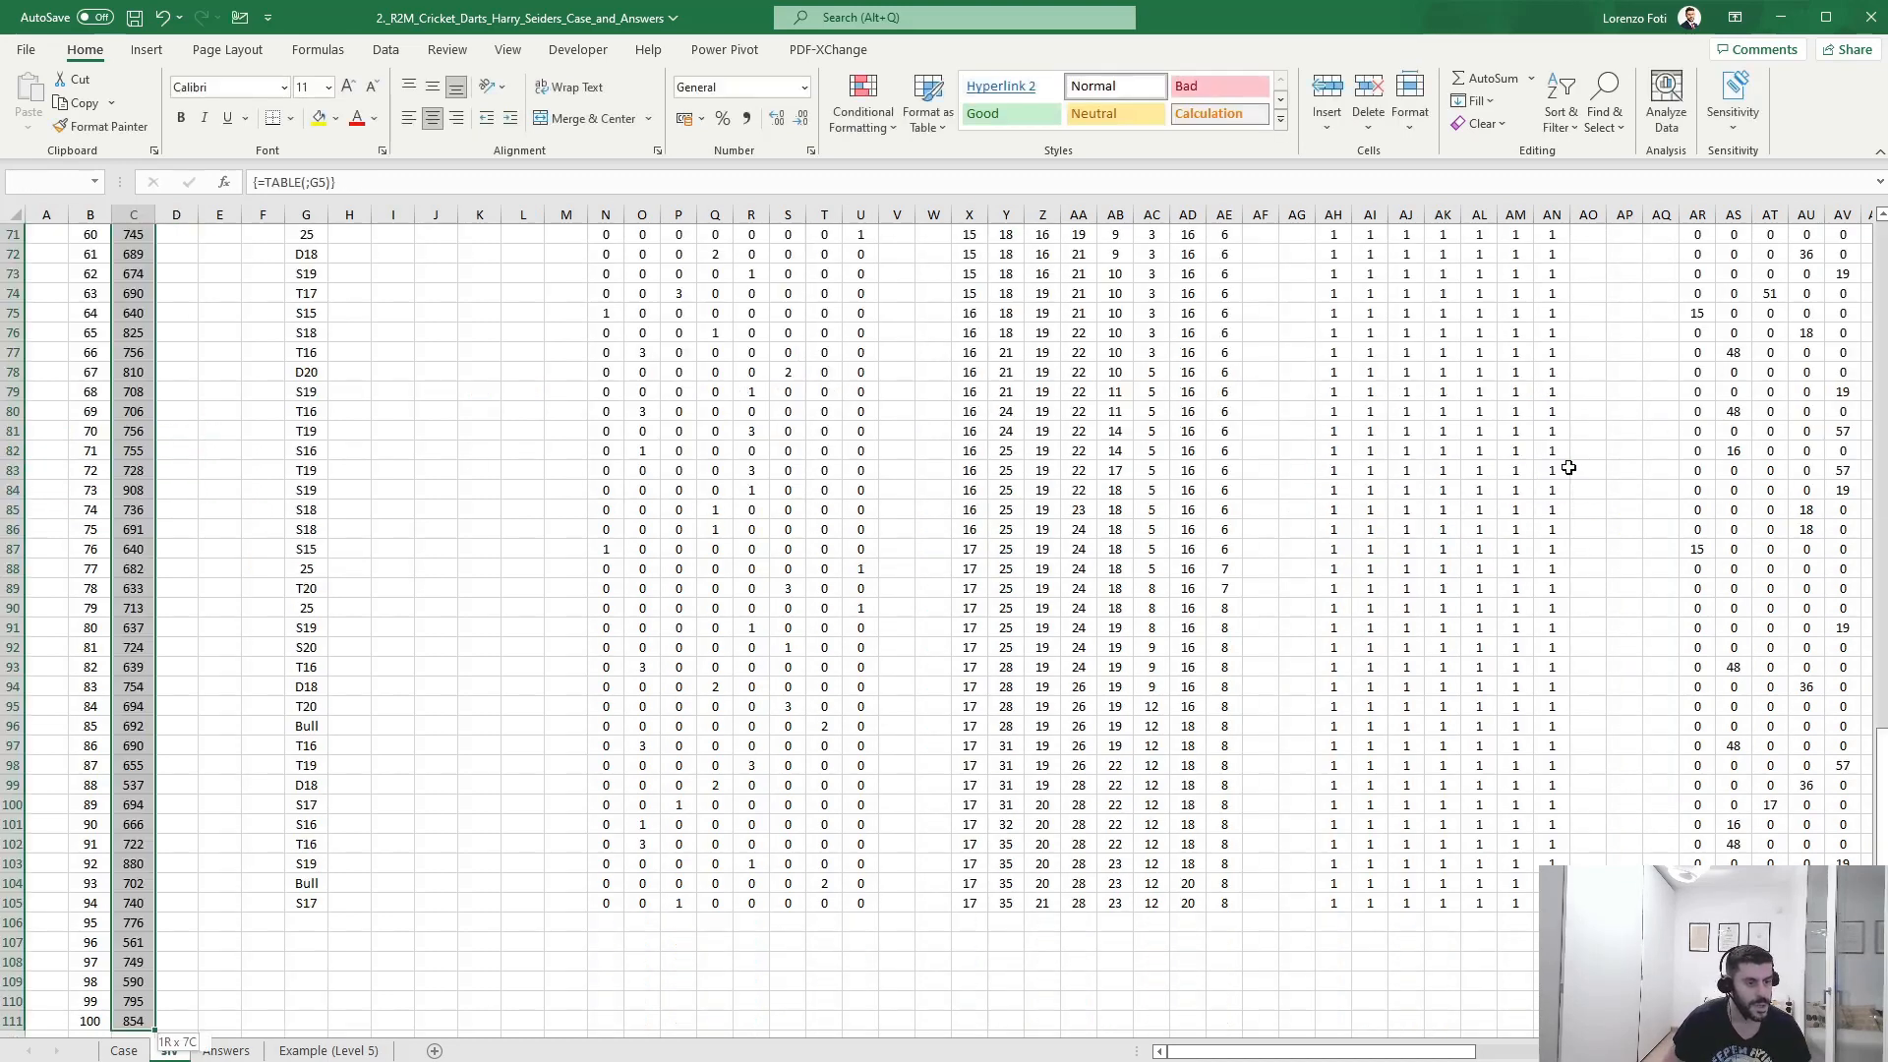
{"action": "key", "text": "ctrl+BackSpace"}
{"action": "key", "text": "Delete"}
- Create a data table over B11:D111 with G5 as the column input cell and recalculate the workbook
{"action": "key", "text": "Left"}
{"action": "key", "text": "Up"}
{"action": "key", "text": "ctrl+shift+Right"}
{"action": "key", "text": "ctrl+shift+Right"}
{"action": "key", "text": "ctrl+shift+Down"}
{"action": "key", "text": "ctrl+shift+Down"}
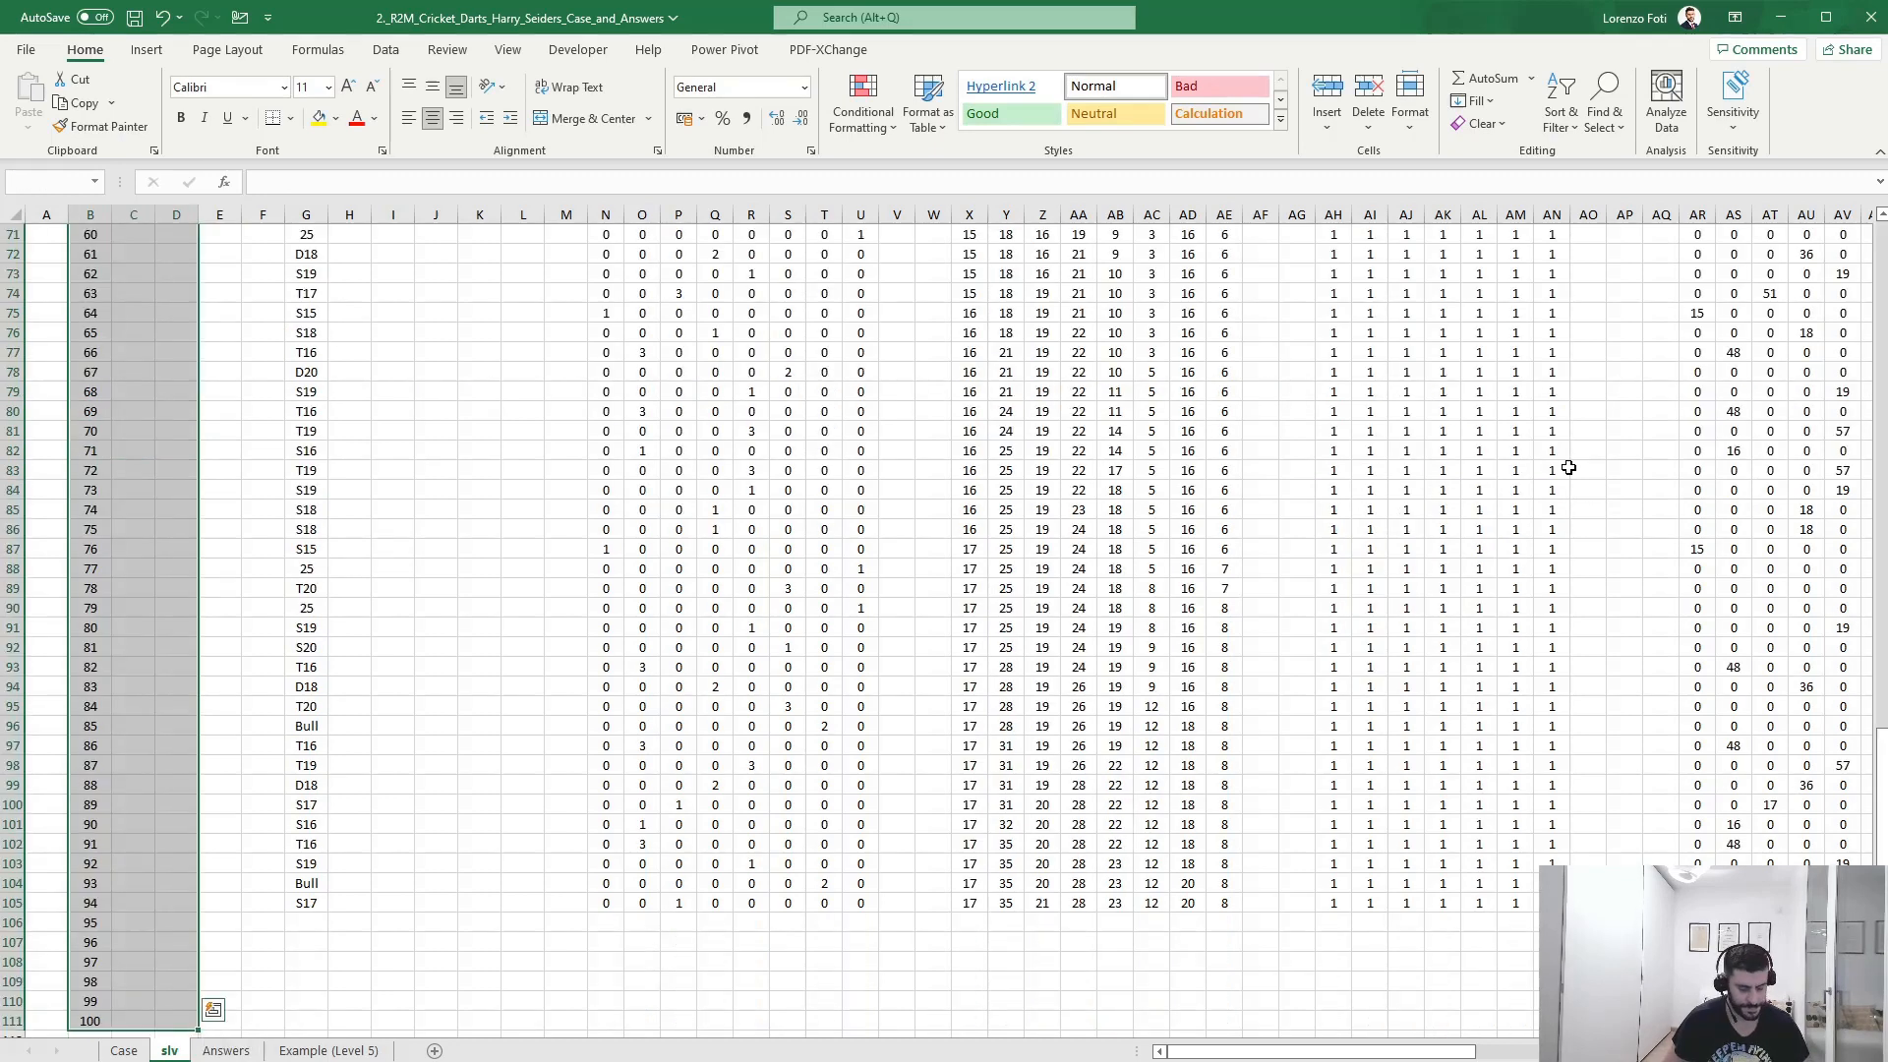
{"action": "key", "text": "alt+a"}
{"action": "key", "text": "w"}
{"action": "key", "text": "t"}
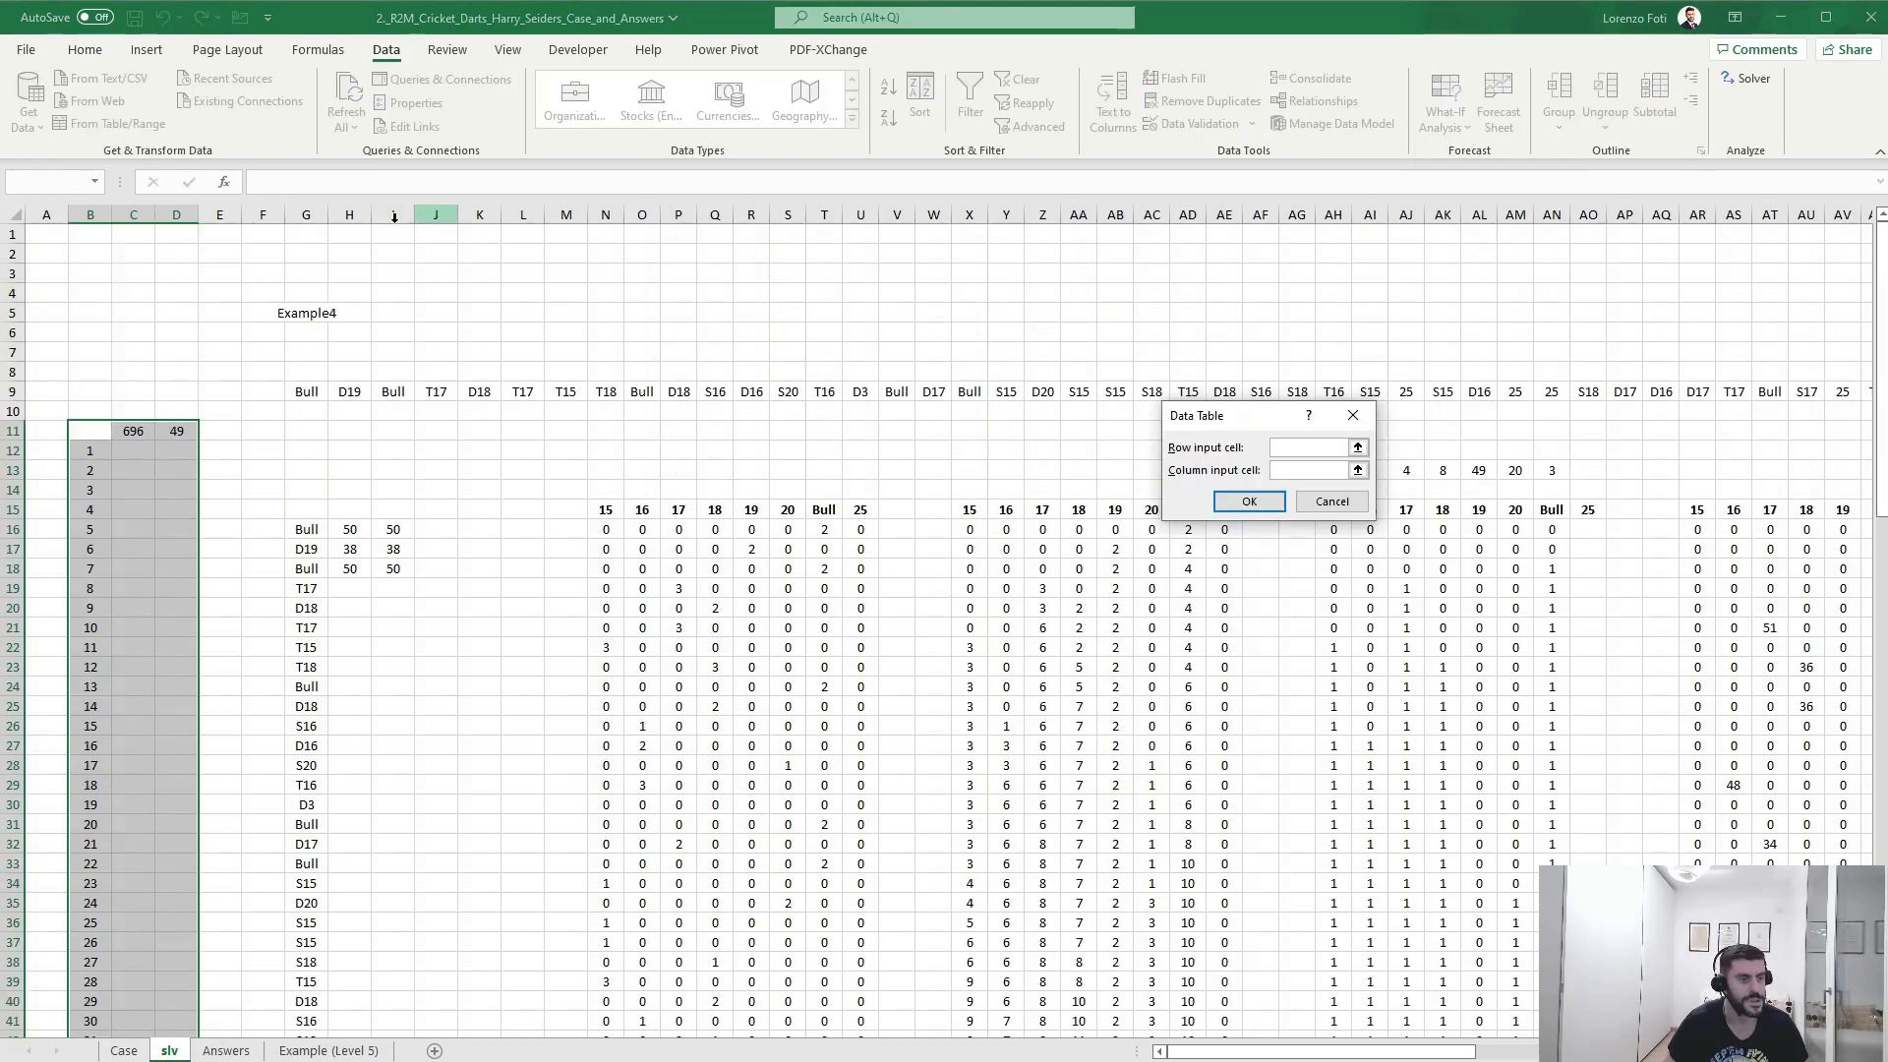
{"action": "left_click", "coordinate": [307, 314]}
{"action": "key", "text": "Return"}
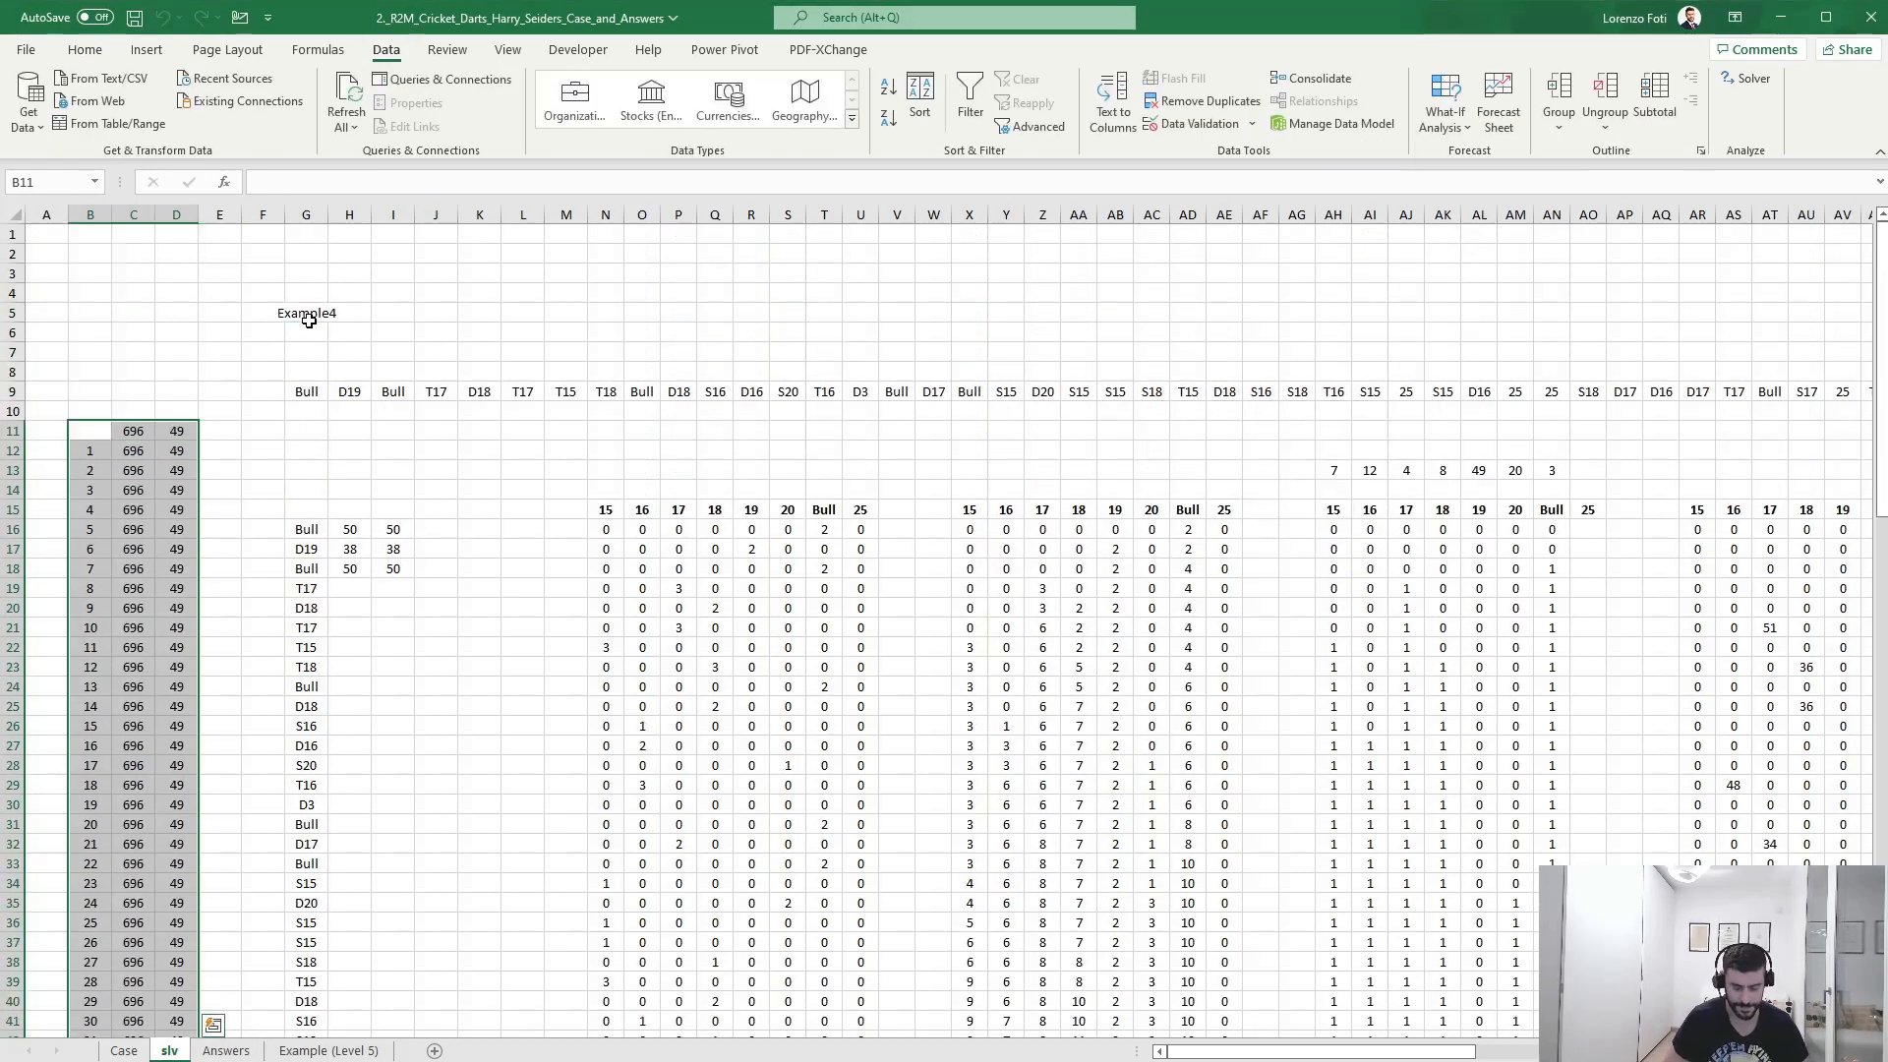
{"action": "key", "text": "alt+m"}
{"action": "key", "text": "b"}
- Copy the results for games 51 to 70 from D62:D81 and paste them as values into the Case sheet's Level 4 answers
{"action": "scroll", "coordinate": [404, 593], "scroll_direction": "down", "scroll_amount": 13}
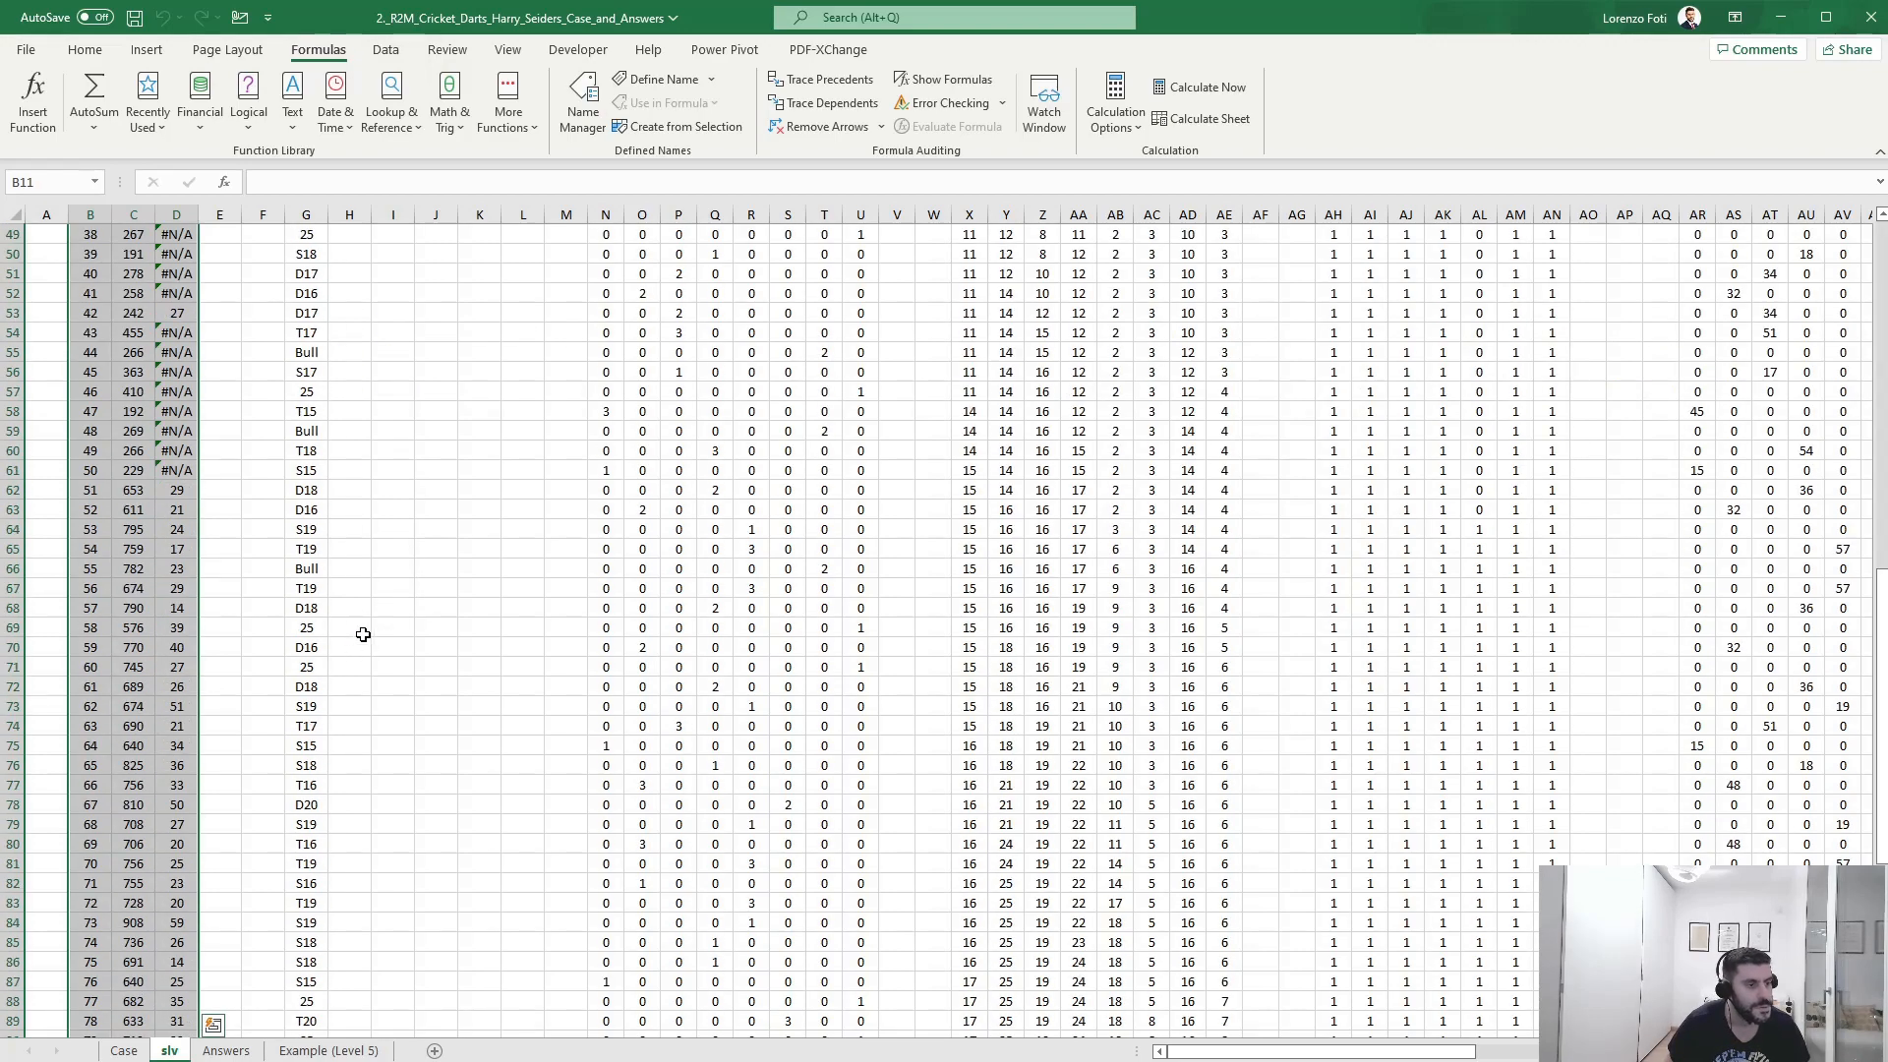
{"action": "left_click_drag", "start_coordinate": [177, 492], "coordinate": [183, 865]}
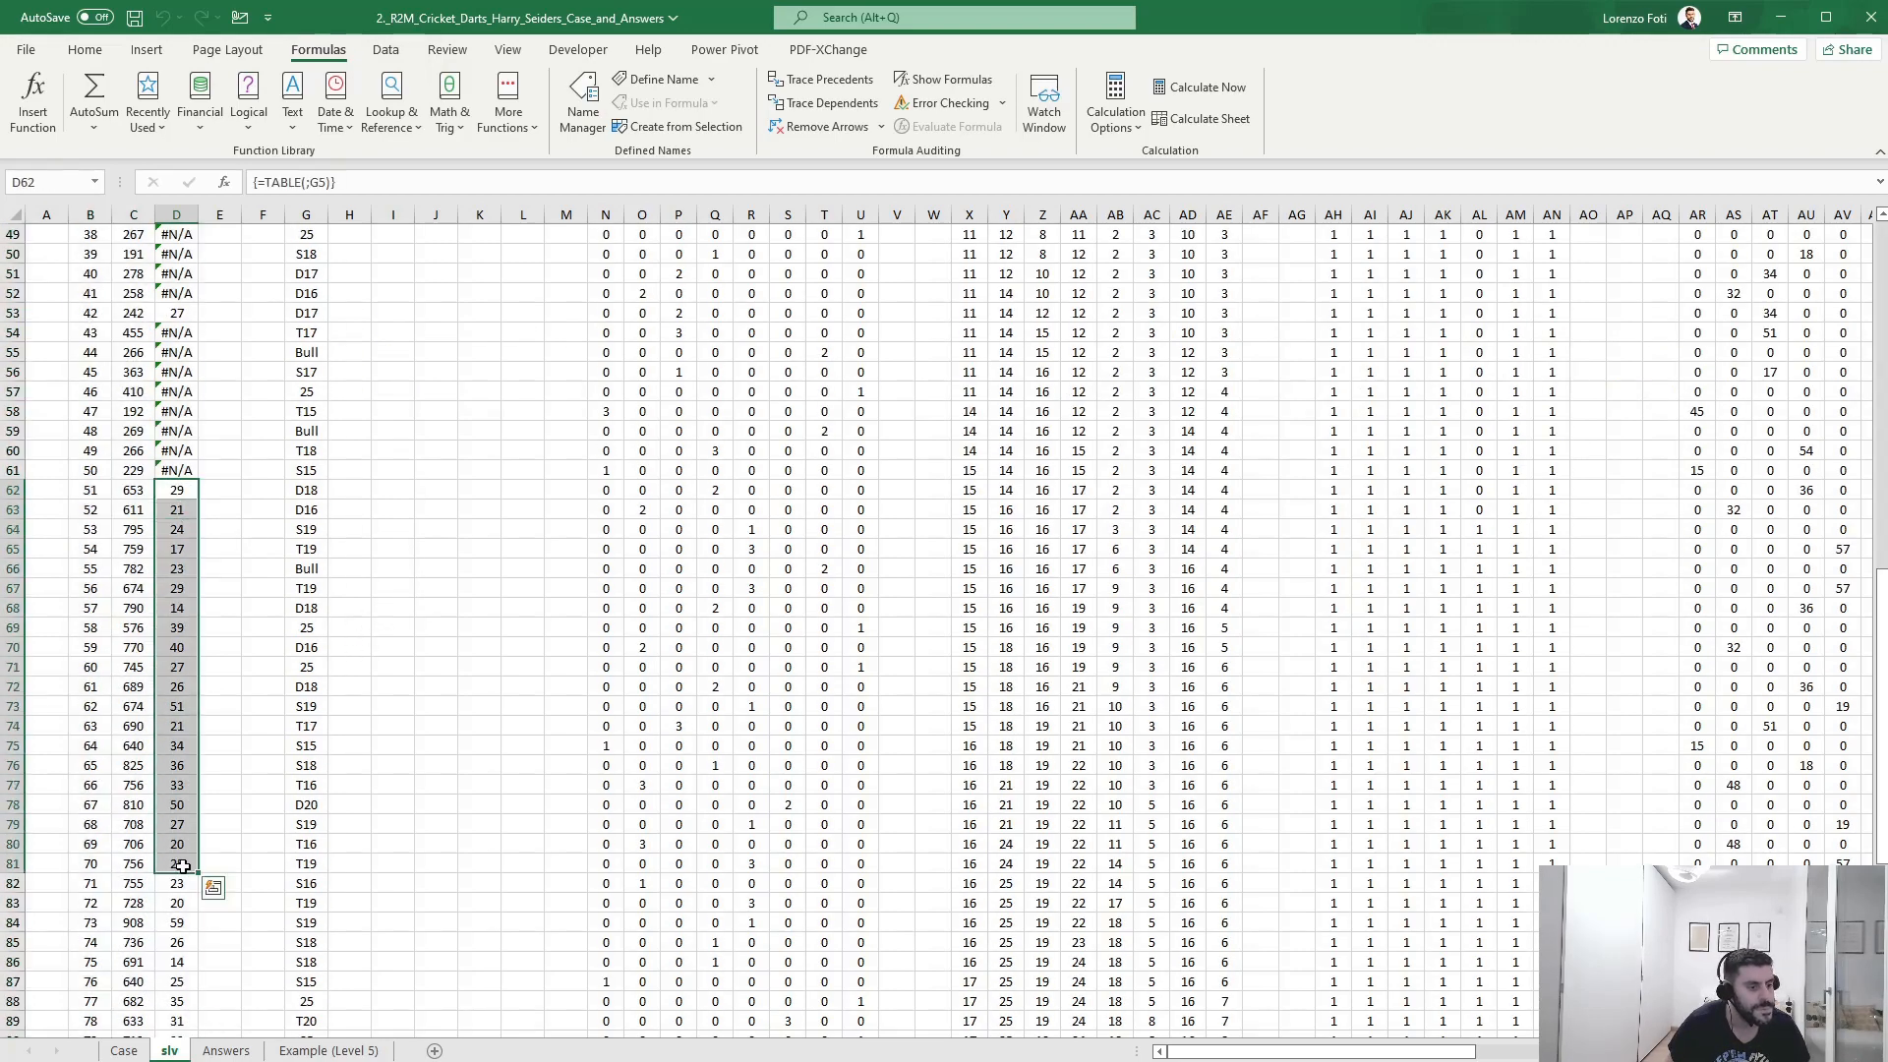
{"action": "left_click", "coordinate": [123, 1051]}
{"action": "left_click", "coordinate": [307, 546]}
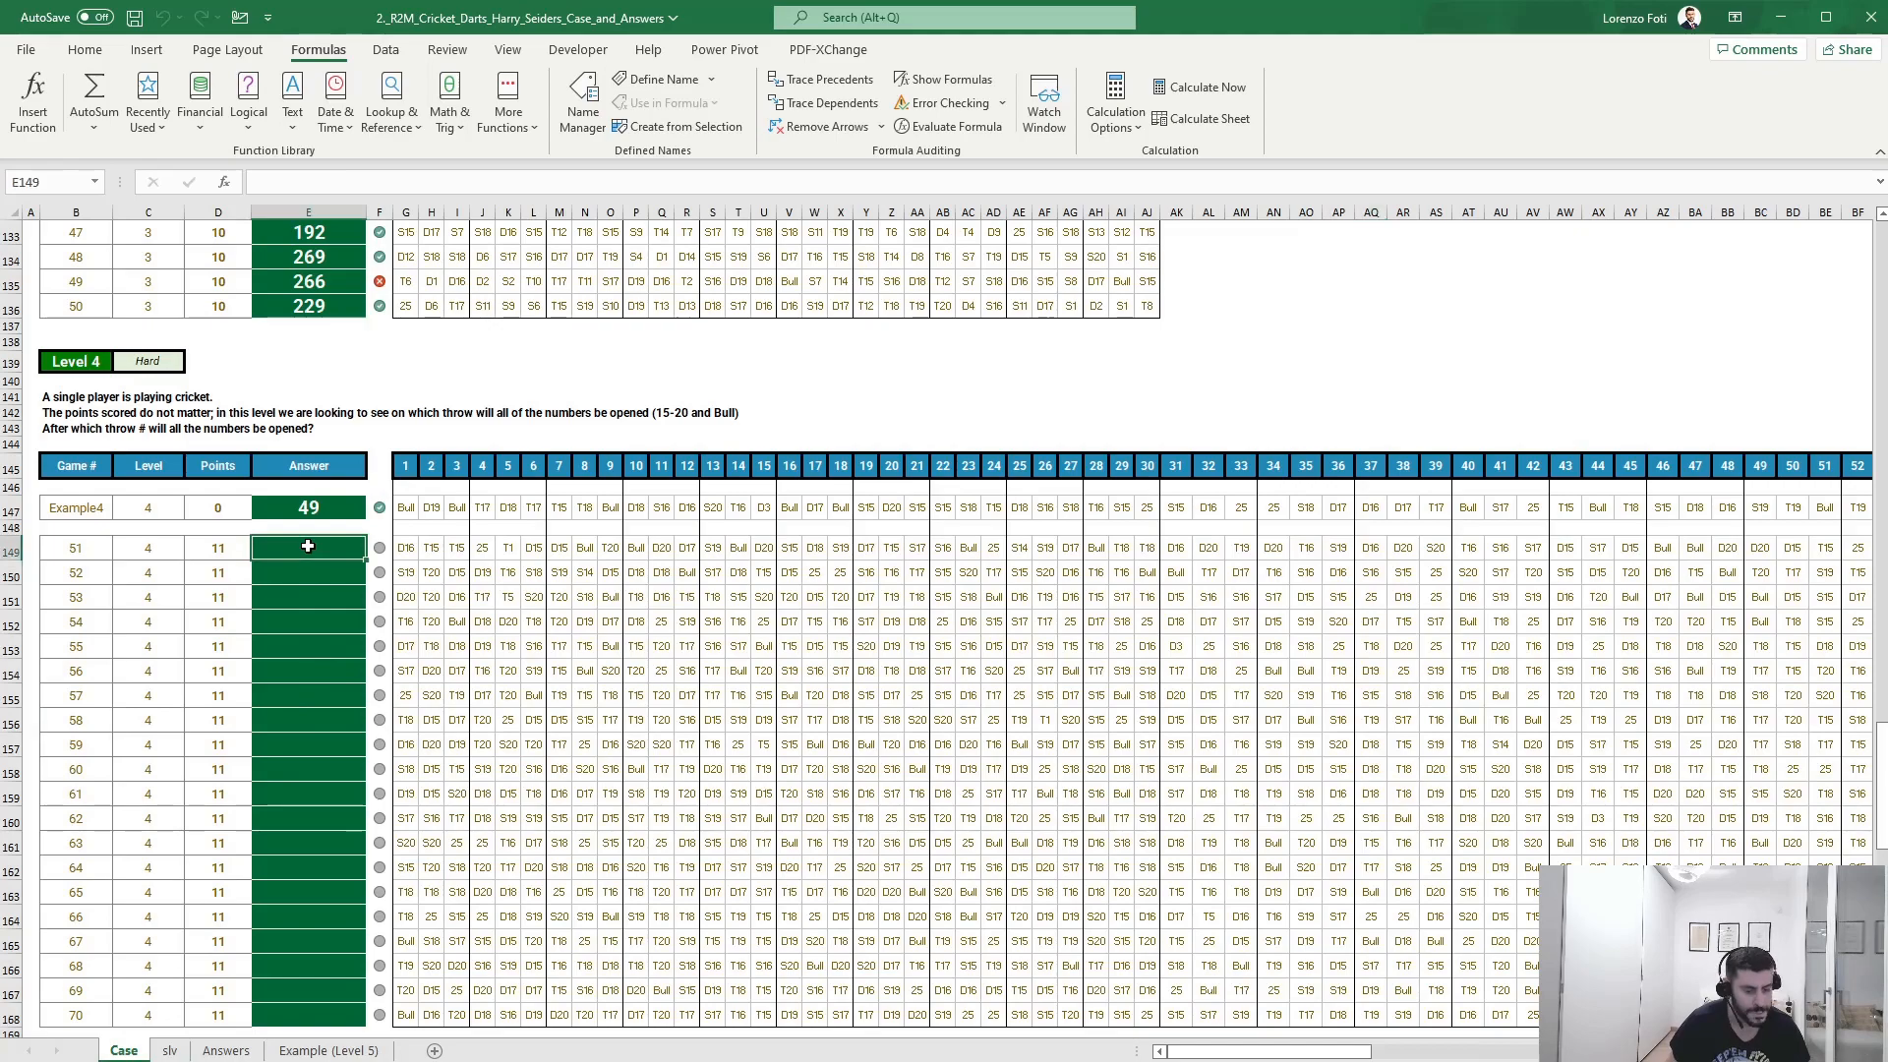
{"action": "key", "text": "alt+h"}
{"action": "key", "text": "v"}
{"action": "key", "text": "v"}
{"action": "key", "text": "ctrl+Down"}
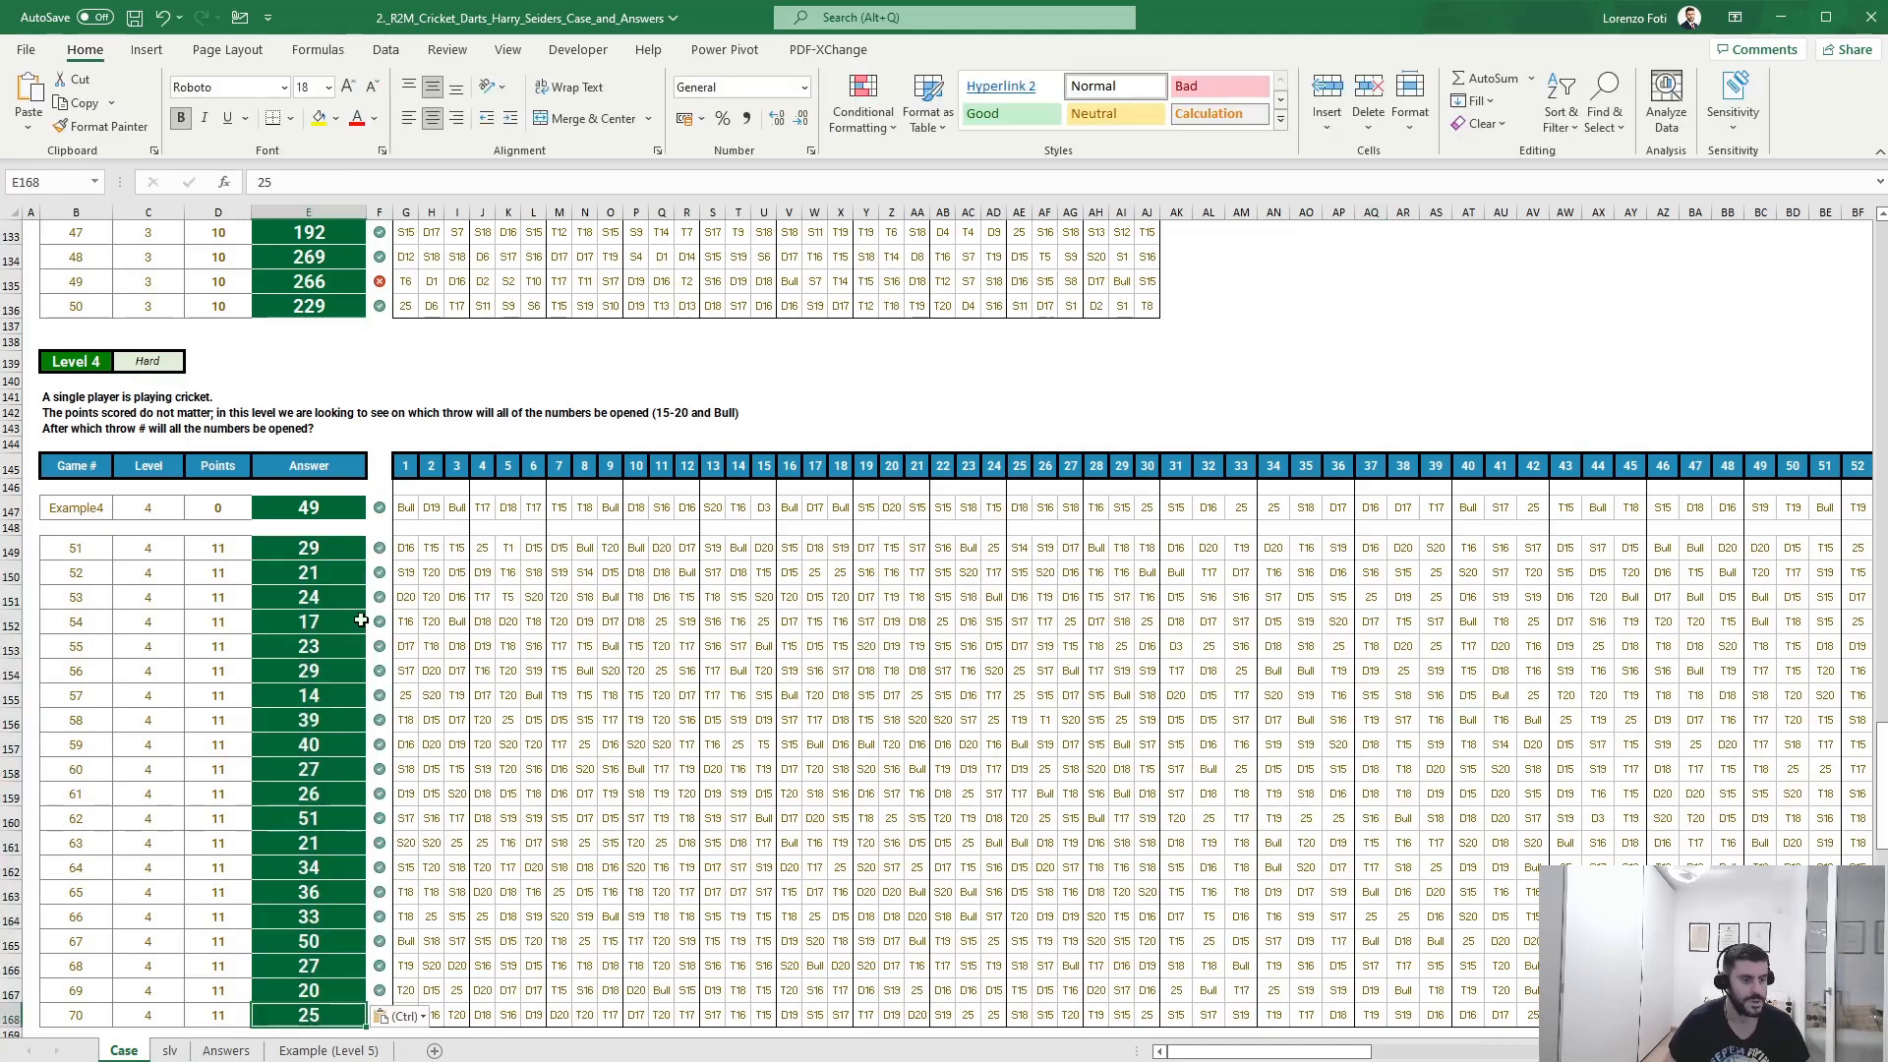
- Read the three bonus questions on the Case sheet and select the Bonus 1 answer cell
{"action": "scroll", "coordinate": [361, 620], "scroll_direction": "down", "scroll_amount": 15}
{"action": "scroll", "coordinate": [424, 730], "scroll_direction": "up", "scroll_amount": 20}
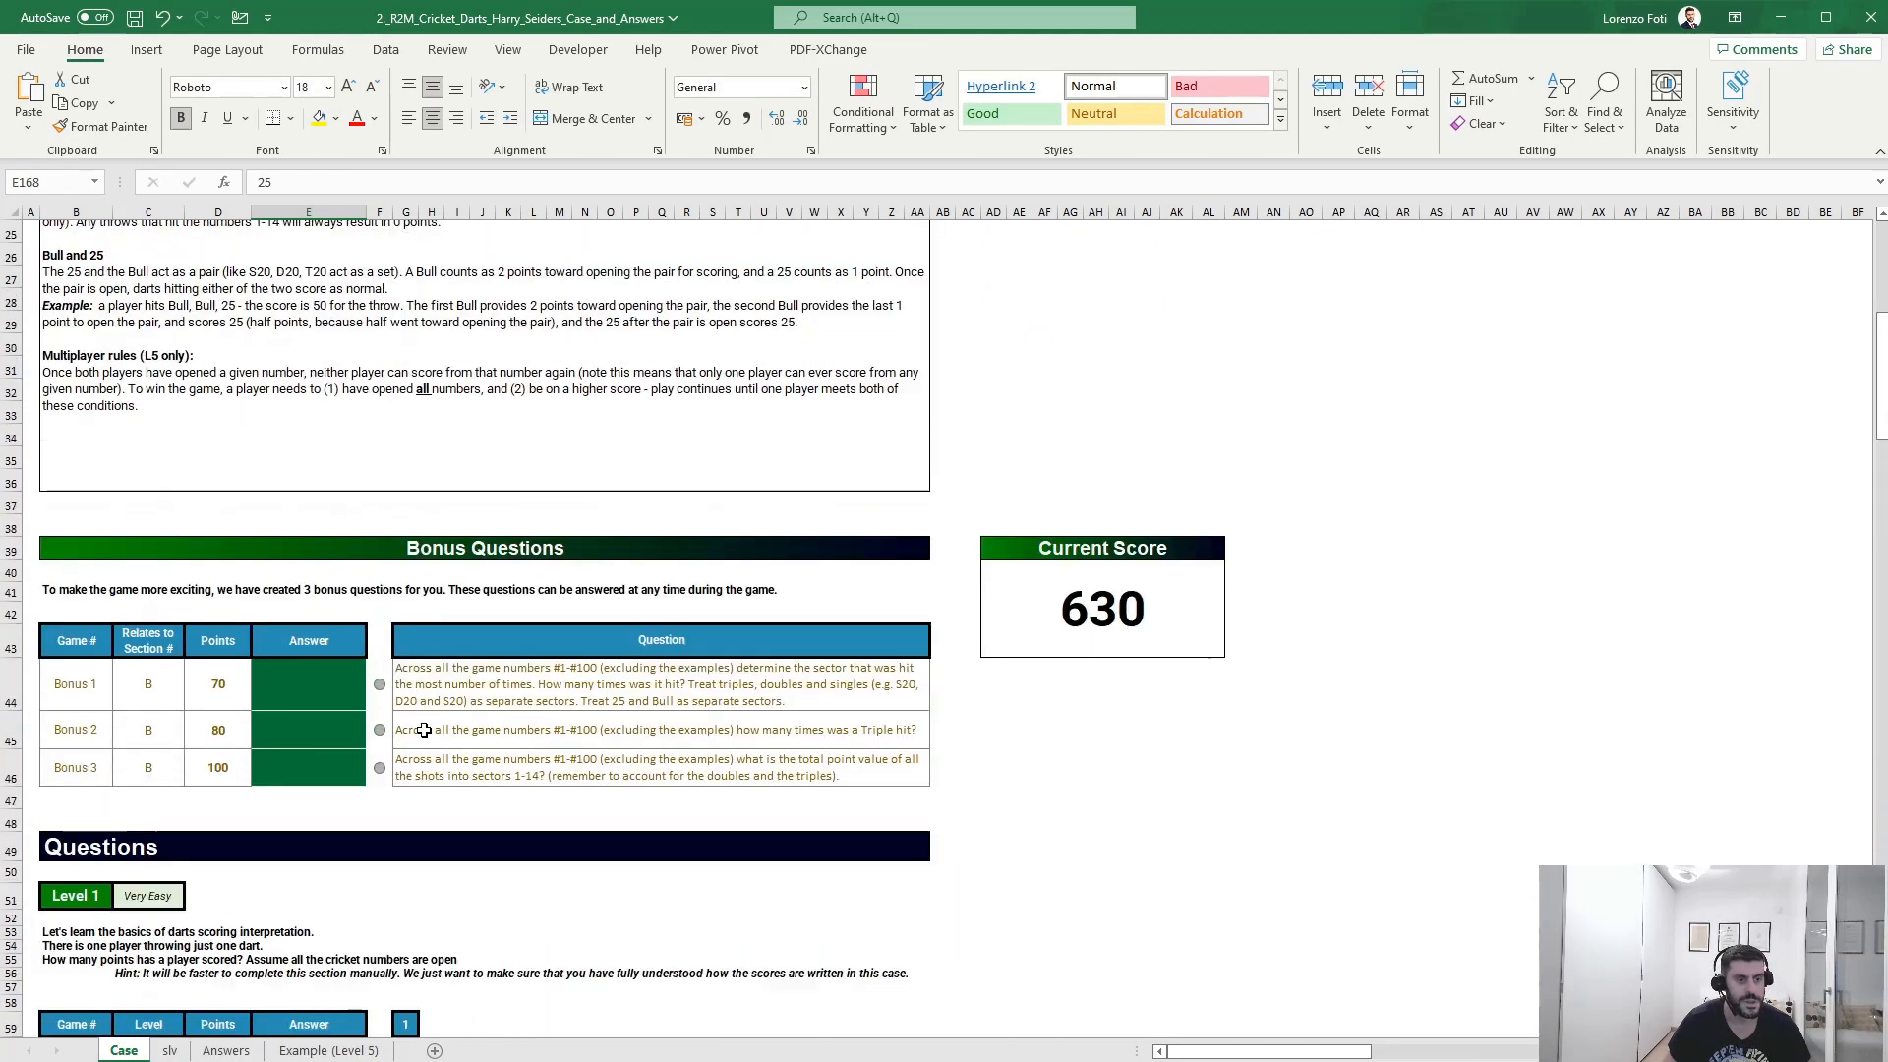
{"action": "scroll", "coordinate": [424, 729], "scroll_direction": "up", "scroll_amount": 2}
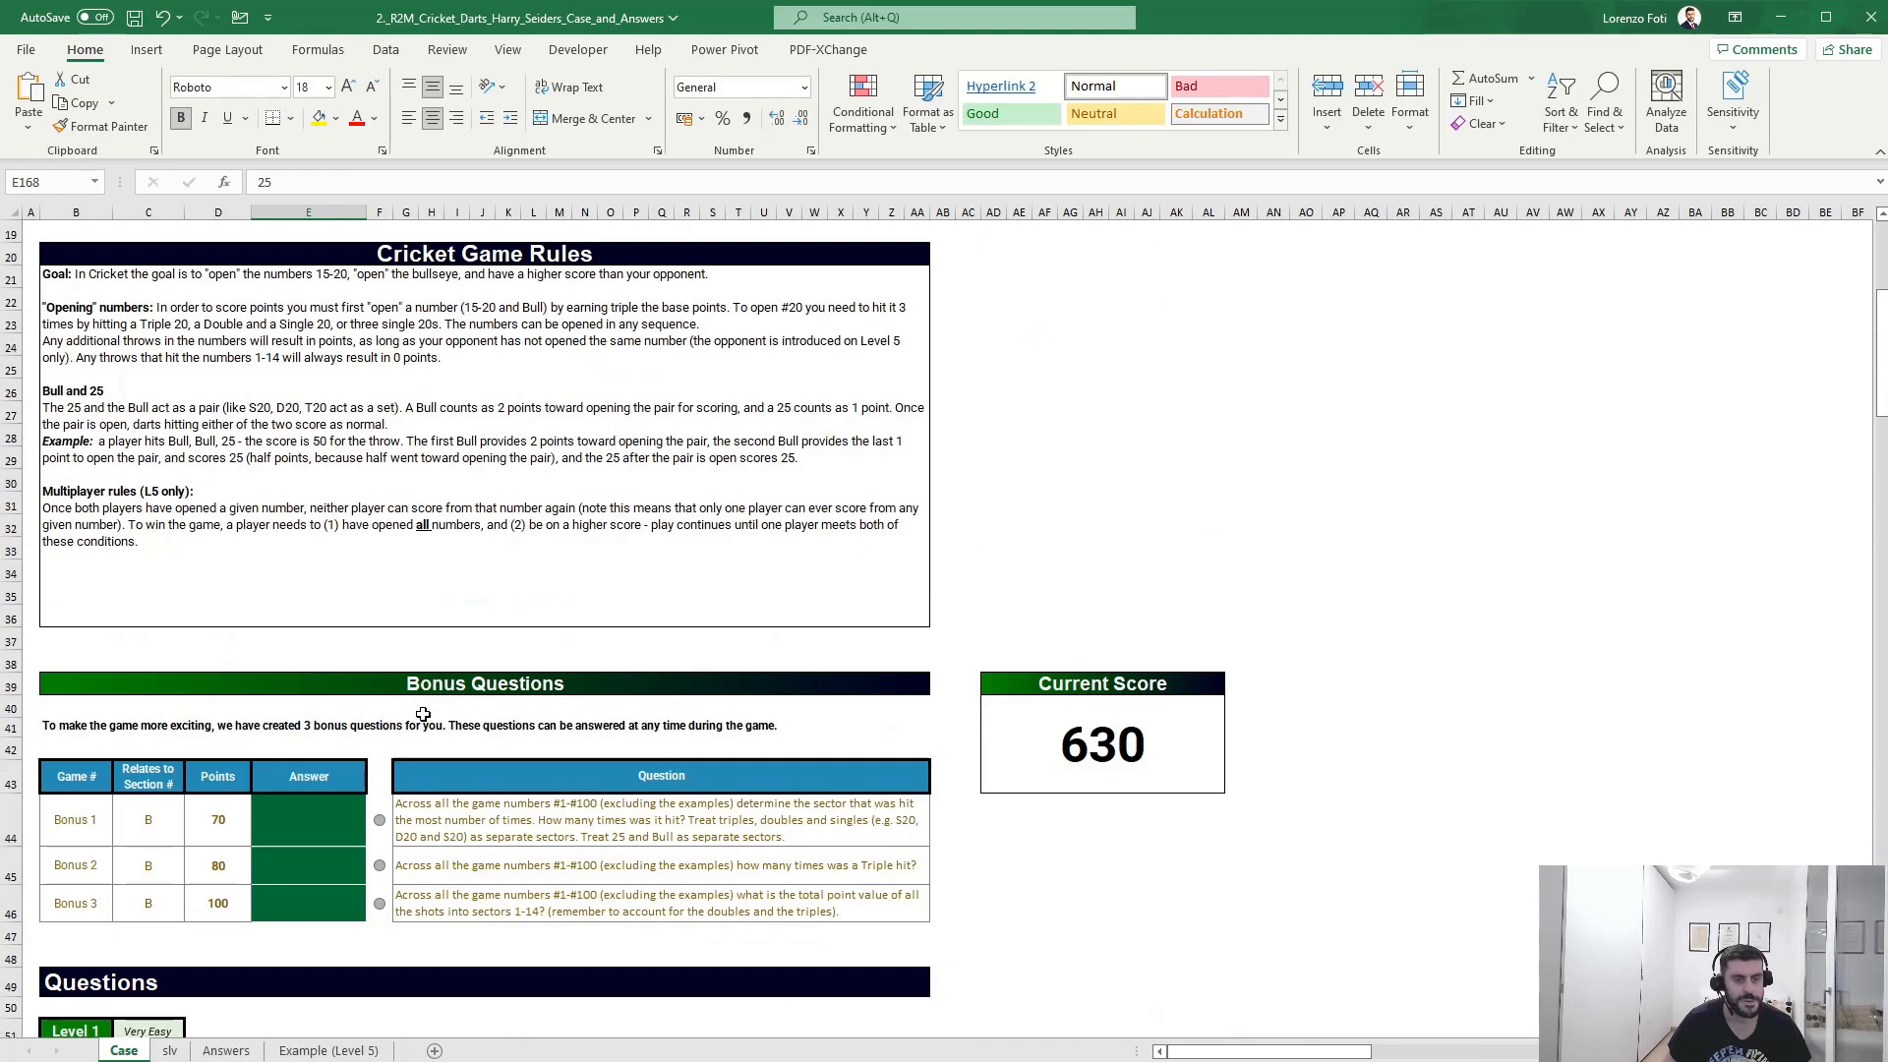
{"action": "left_click", "coordinate": [351, 814]}
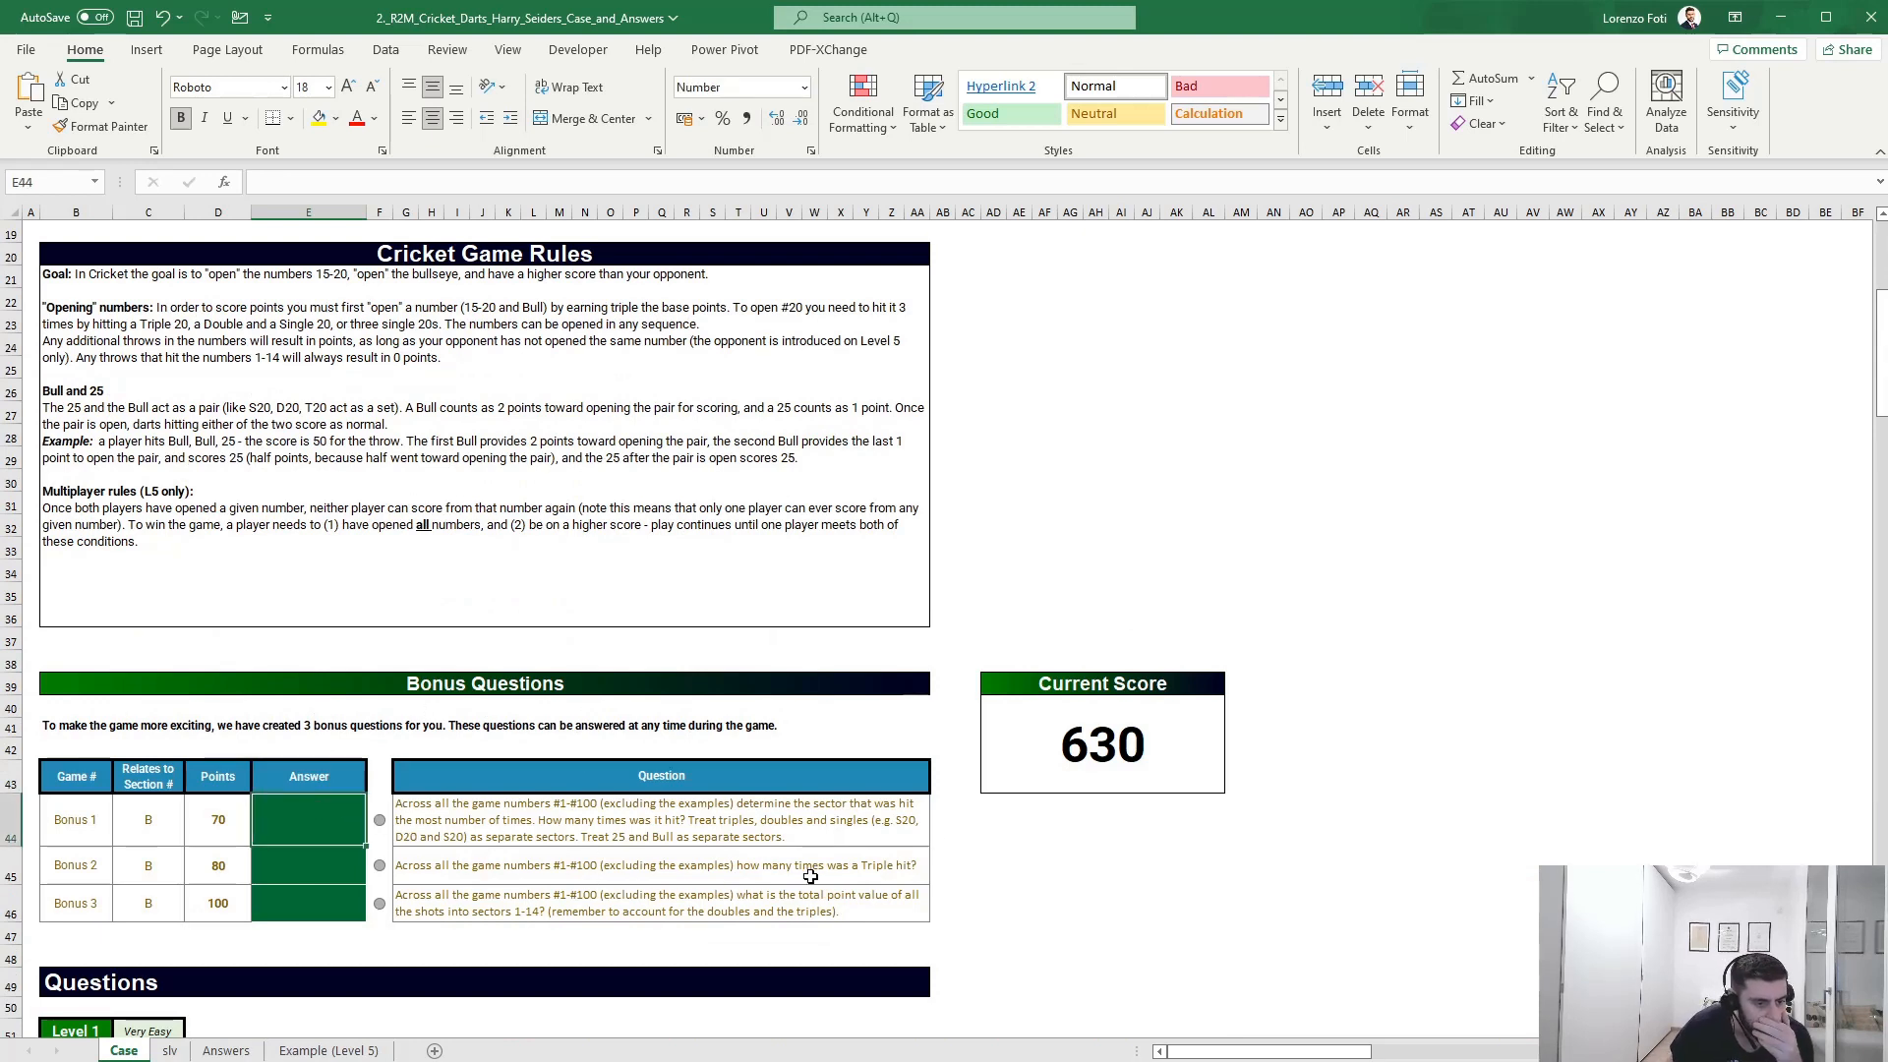
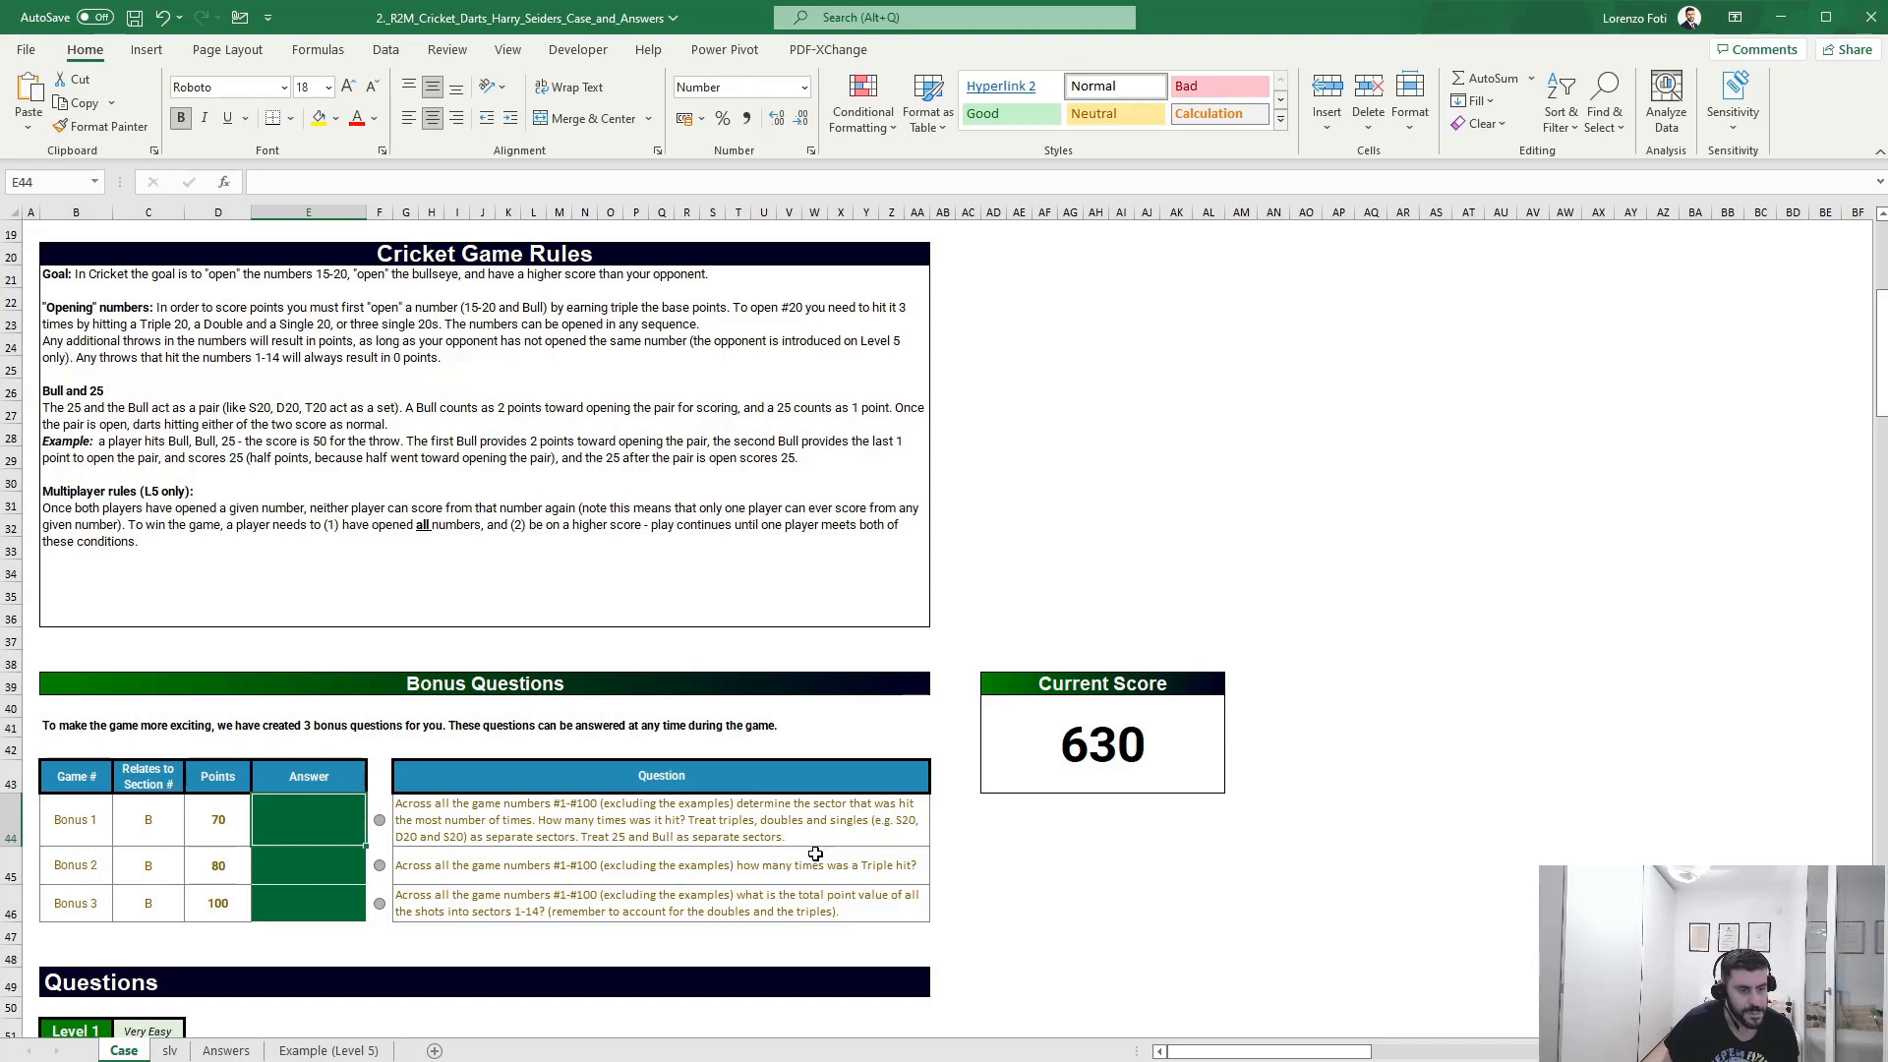
- Enter the sector labels S, D and T in BE15:BE17 of the slv sheet
{"action": "left_click", "coordinate": [171, 1050]}
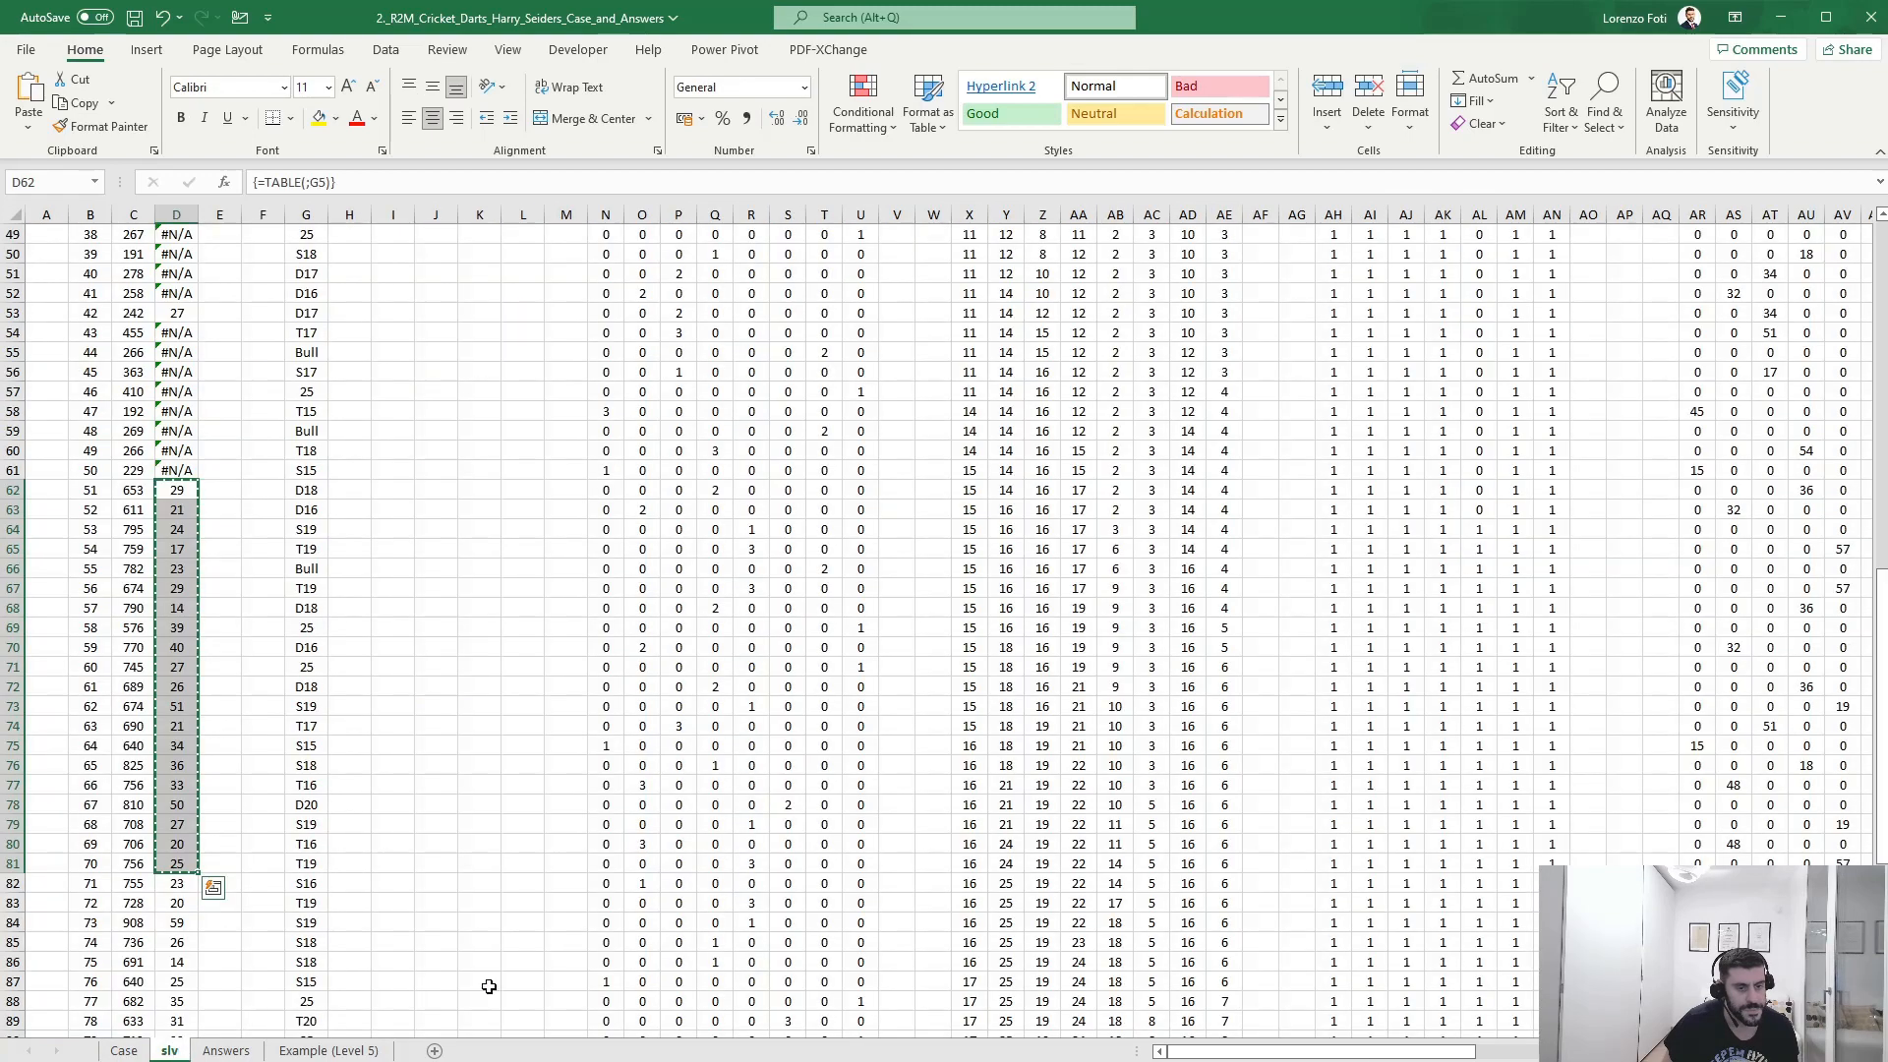
{"action": "scroll", "coordinate": [604, 990], "scroll_direction": "up", "scroll_amount": 10}
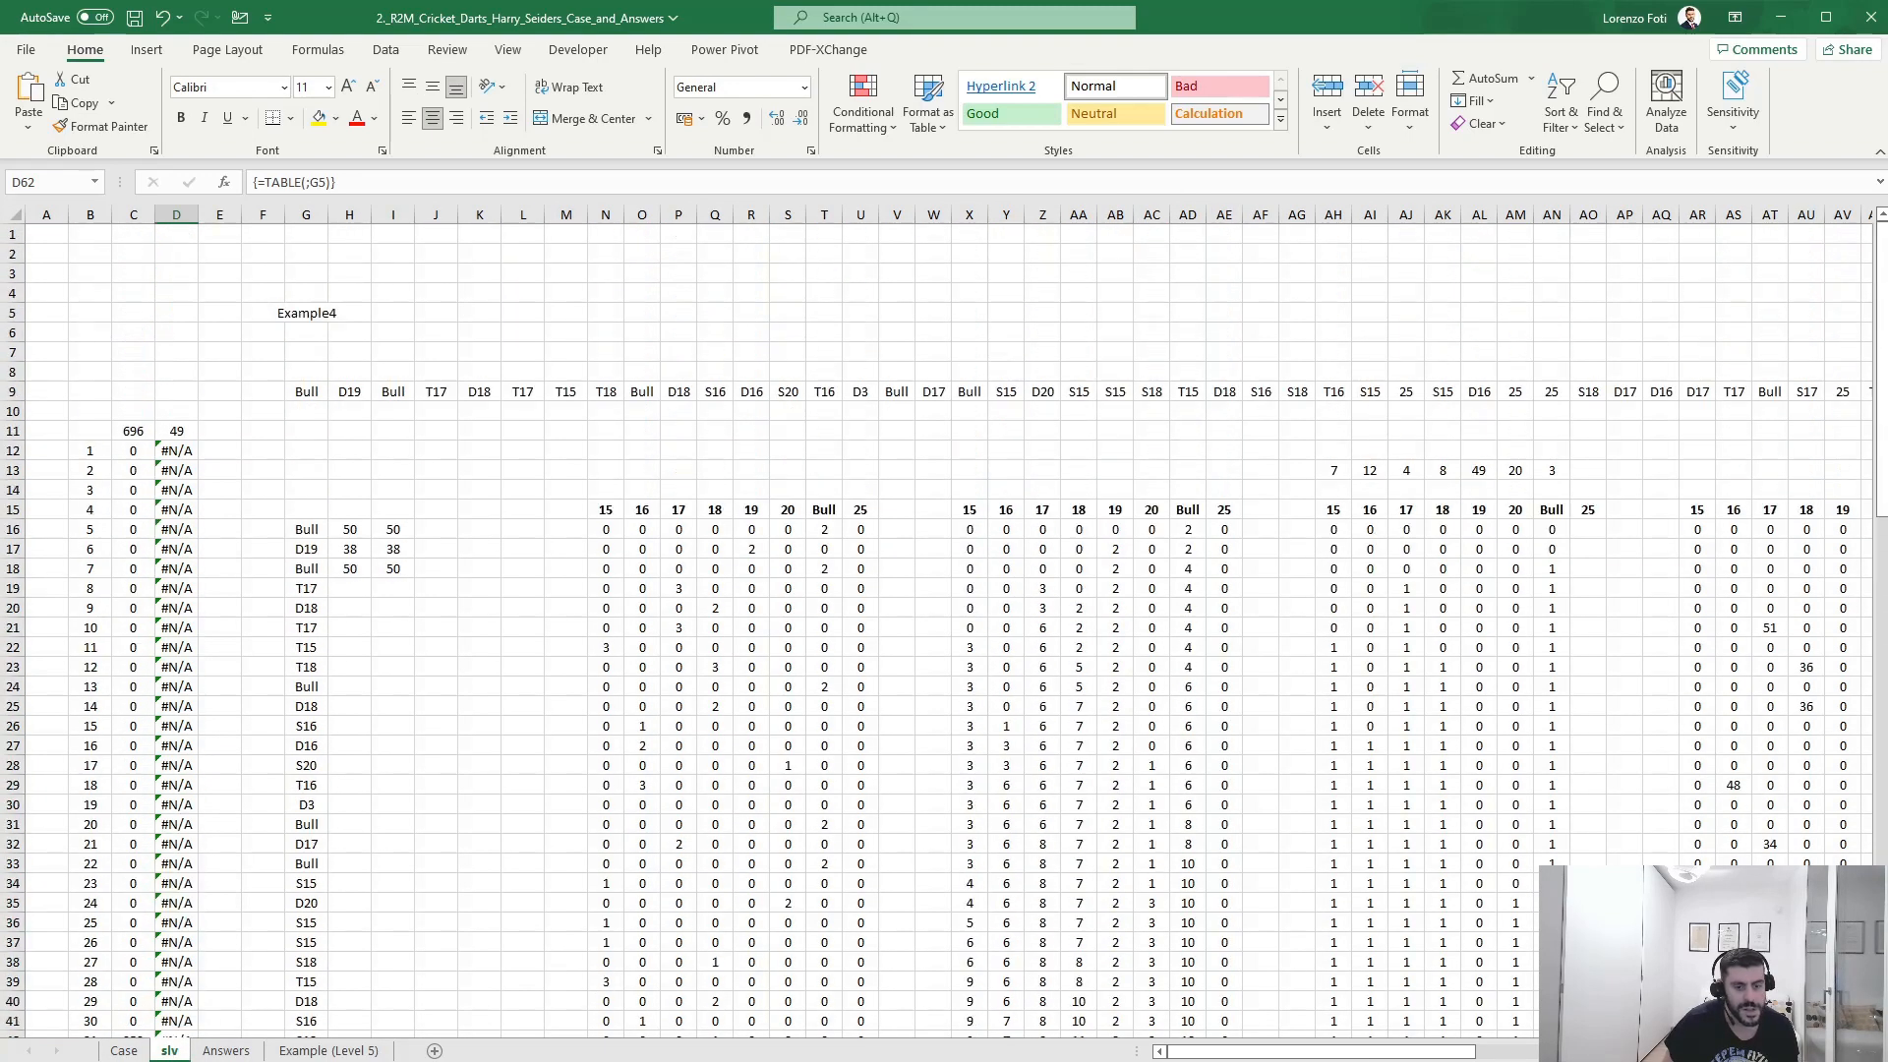
{"action": "left_click_drag", "start_coordinate": [1322, 1051], "coordinate": [1688, 1051]}
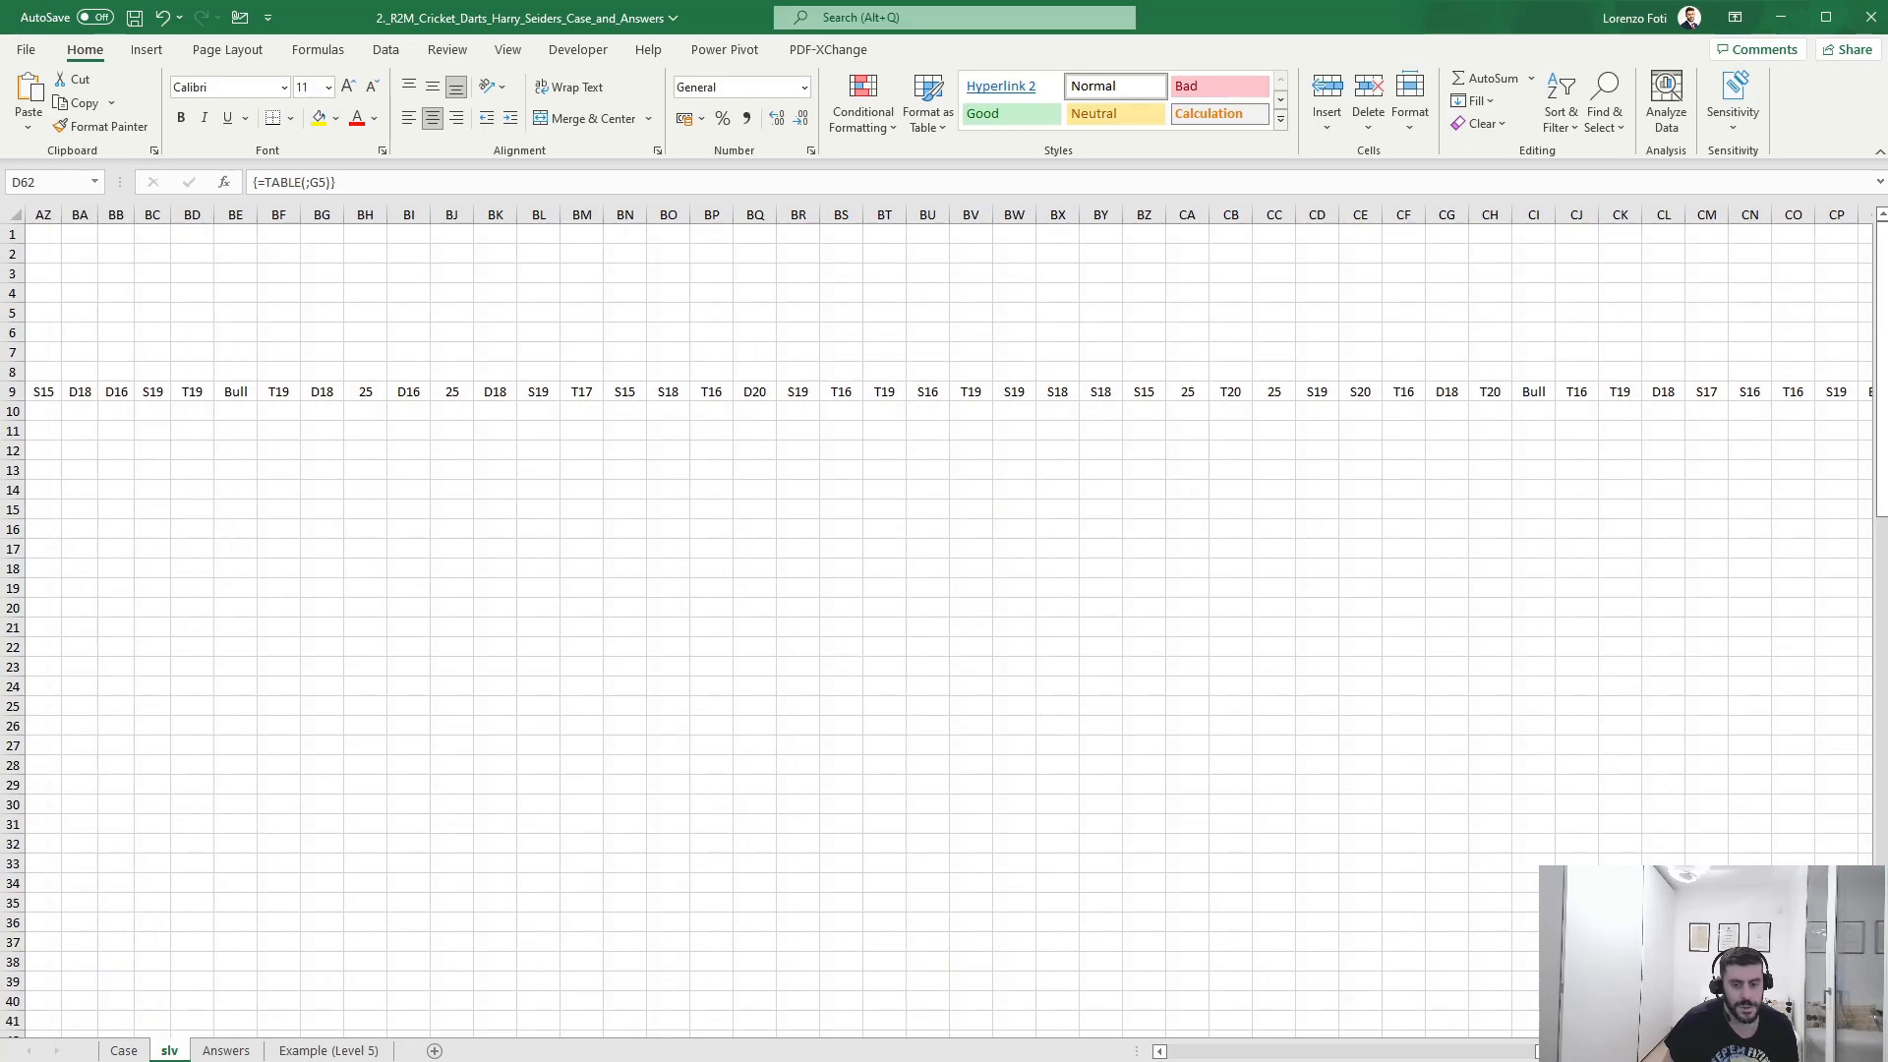
{"action": "scroll", "coordinate": [944, 630], "scroll_direction": "left", "scroll_amount": 6}
{"action": "left_click", "coordinate": [897, 508]}
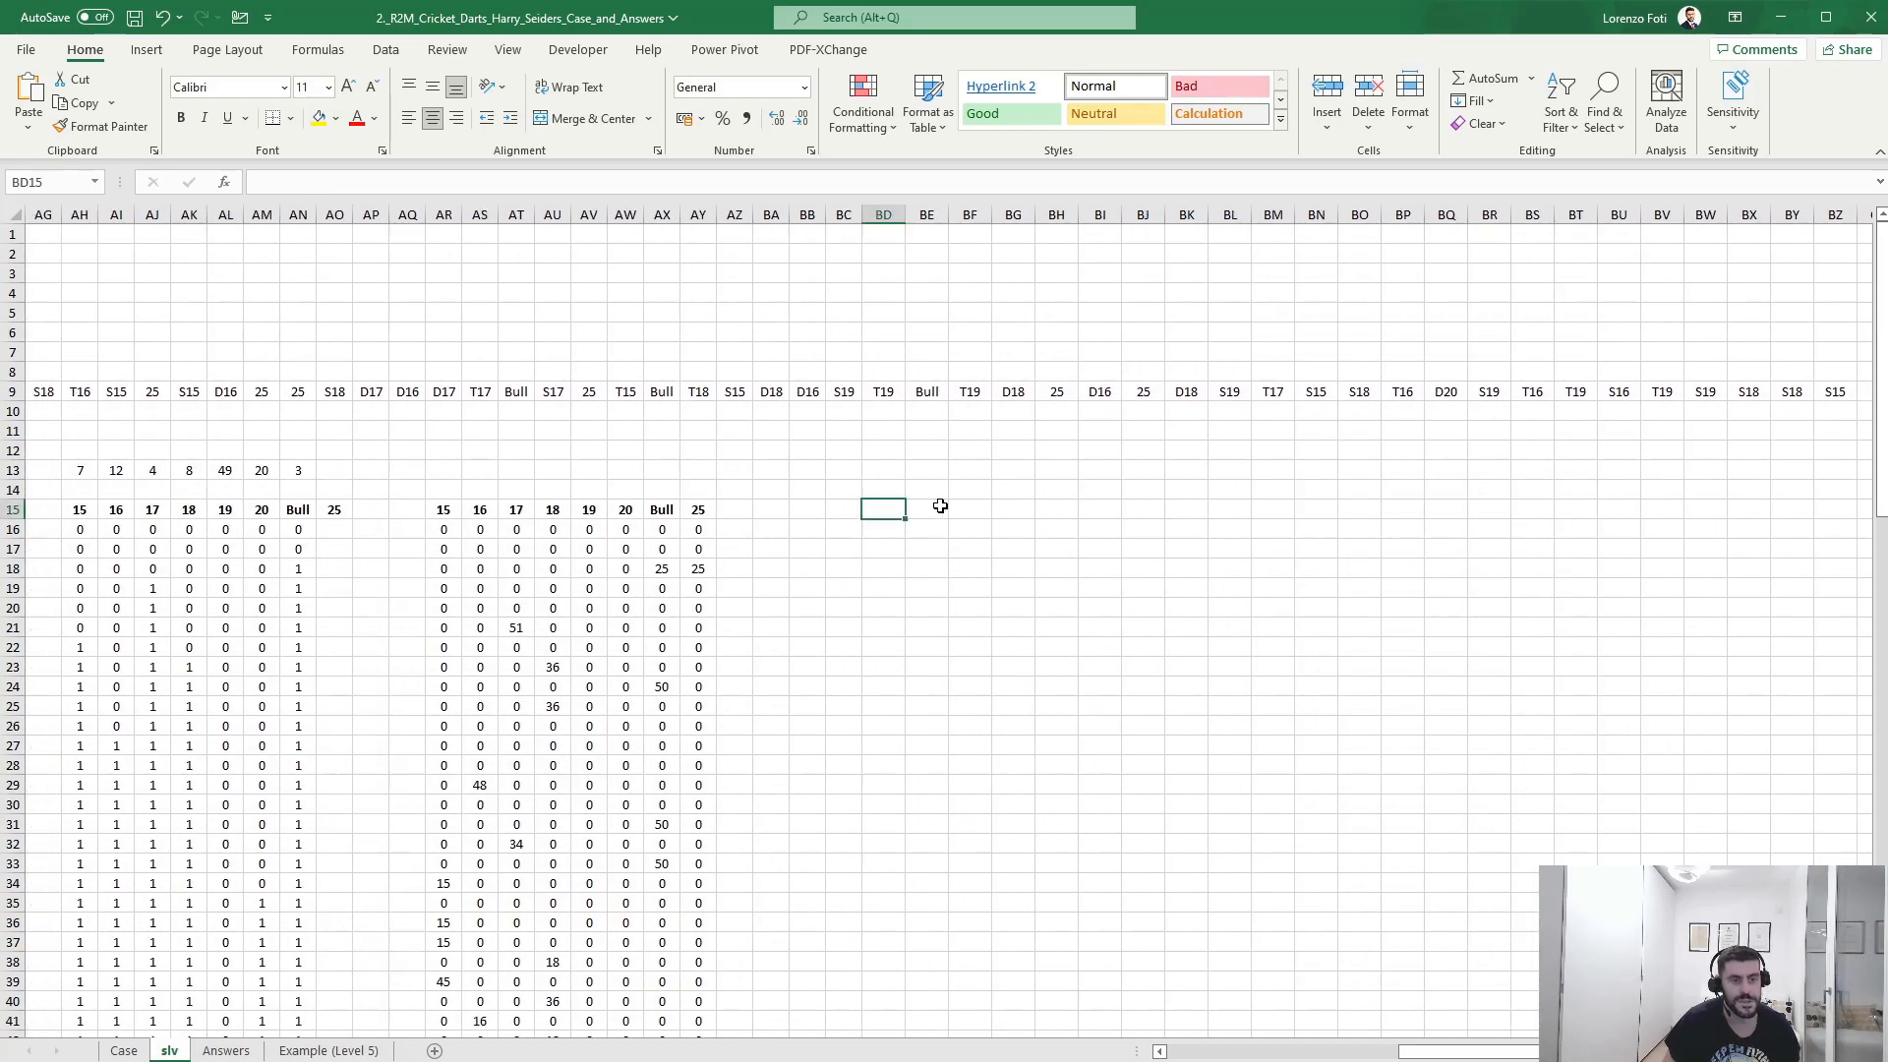
{"action": "left_click", "coordinate": [931, 507]}
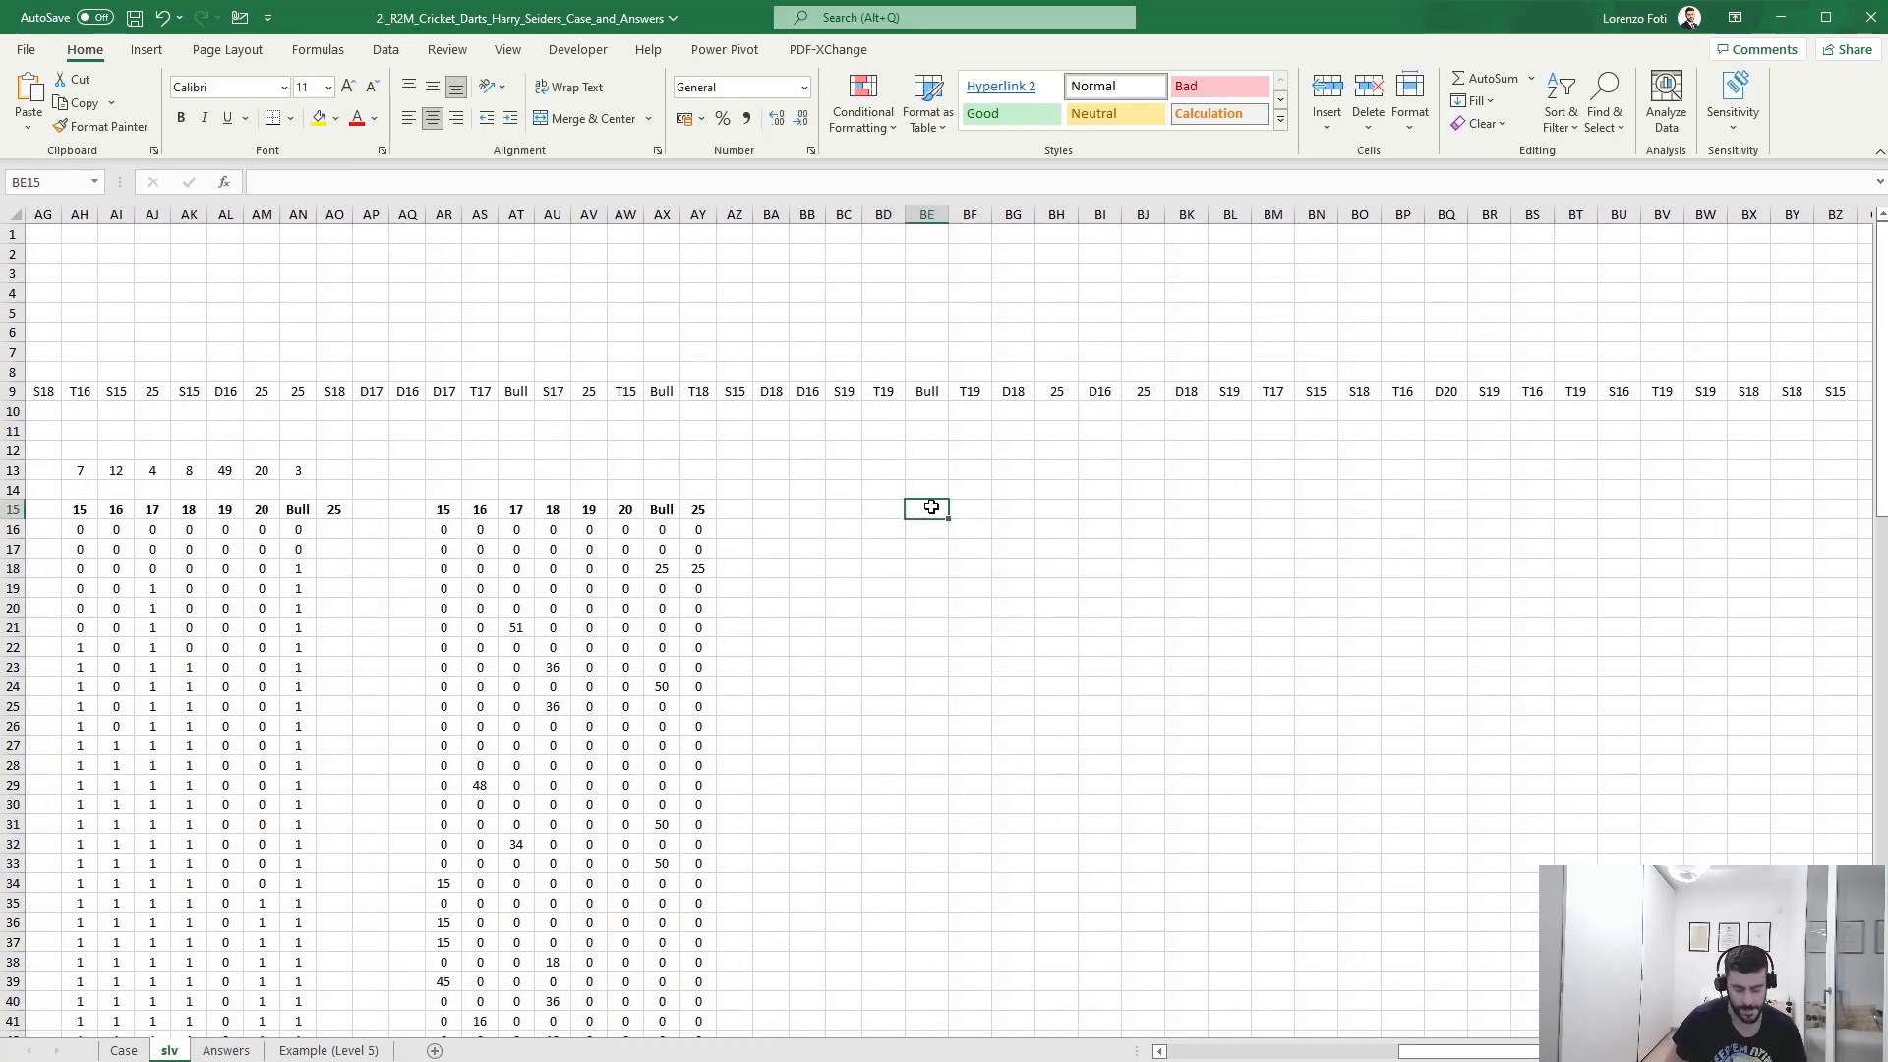
{"action": "key", "text": "Down"}
{"action": "type", "text": "D"}
{"action": "key", "text": "Return"}
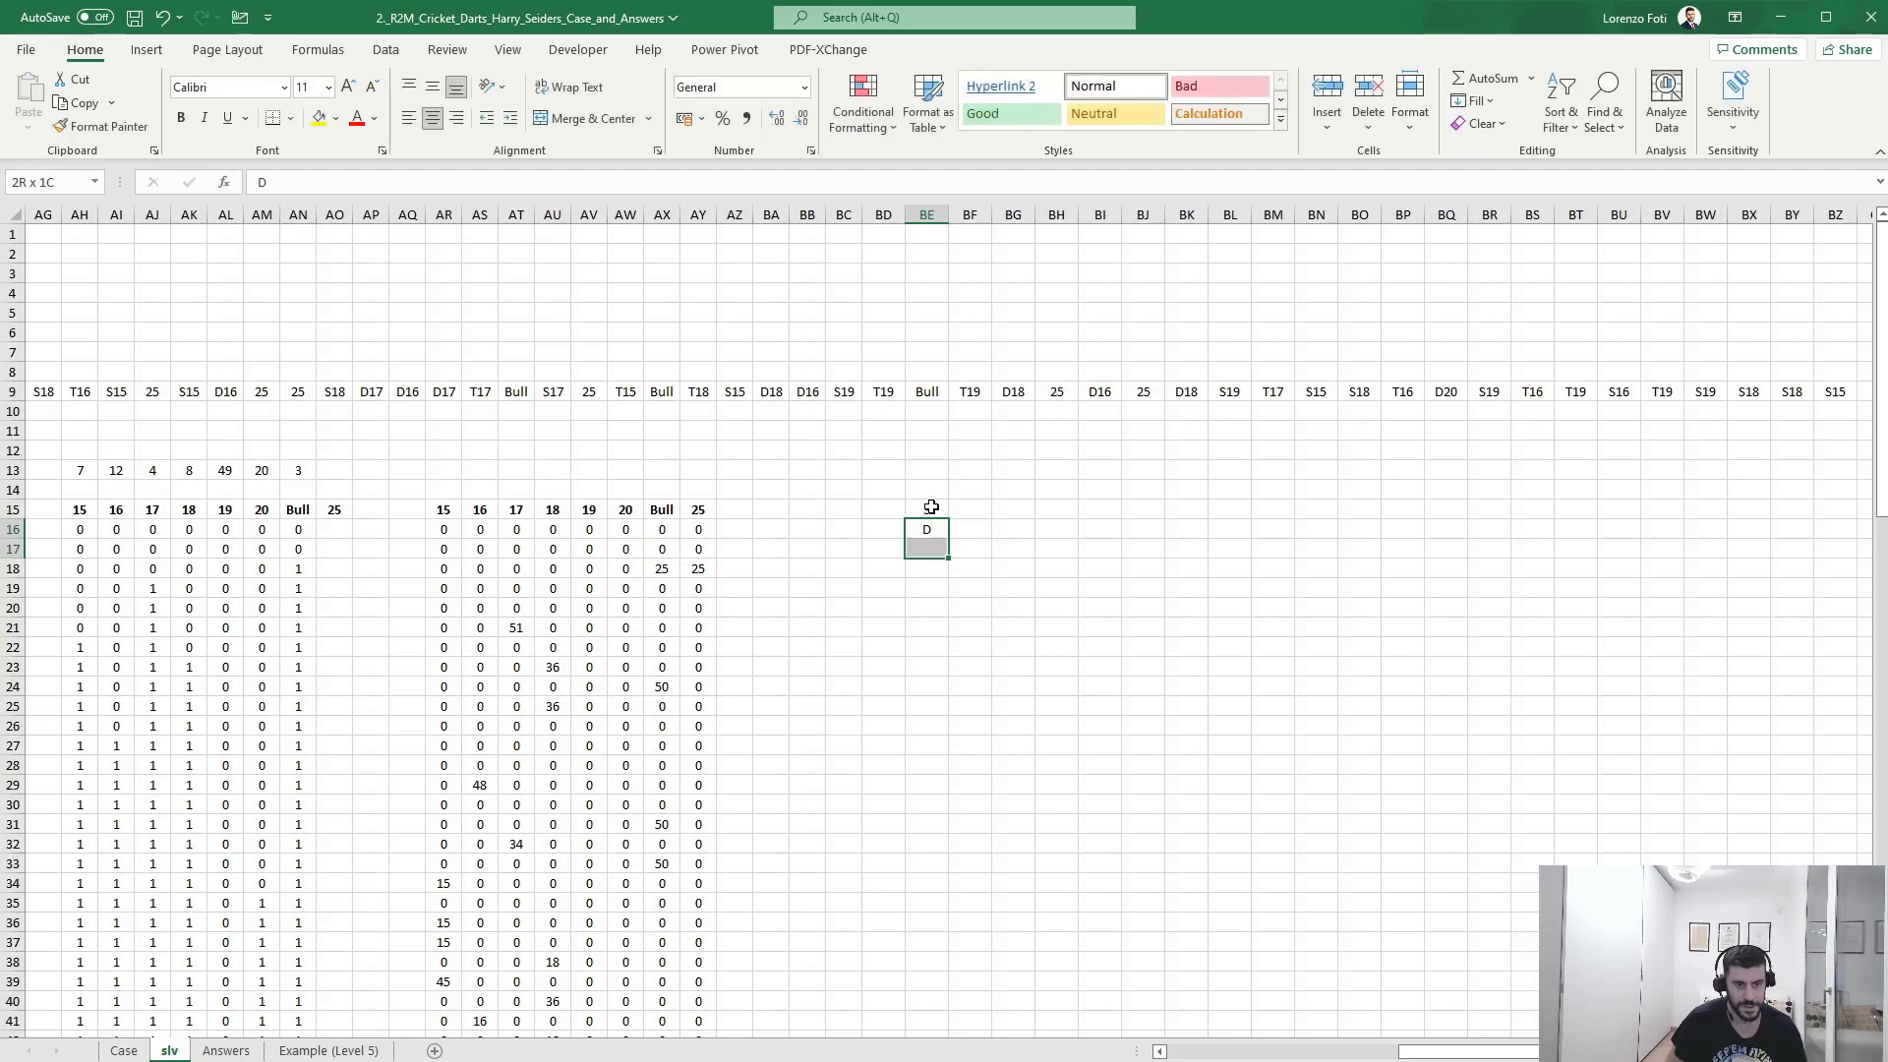
{"action": "type", "text": "T"}
{"action": "key", "text": "Right"}
- Enter +SEQUENCE(;20) in BF14 to create the column headers 1 to 20
{"action": "key", "text": "Right"}
{"action": "key", "text": "Up"}
{"action": "key", "text": "Up"}
{"action": "key", "text": "Up"}
{"action": "key", "text": "Left"}
{"action": "type", "text": "+sq"}
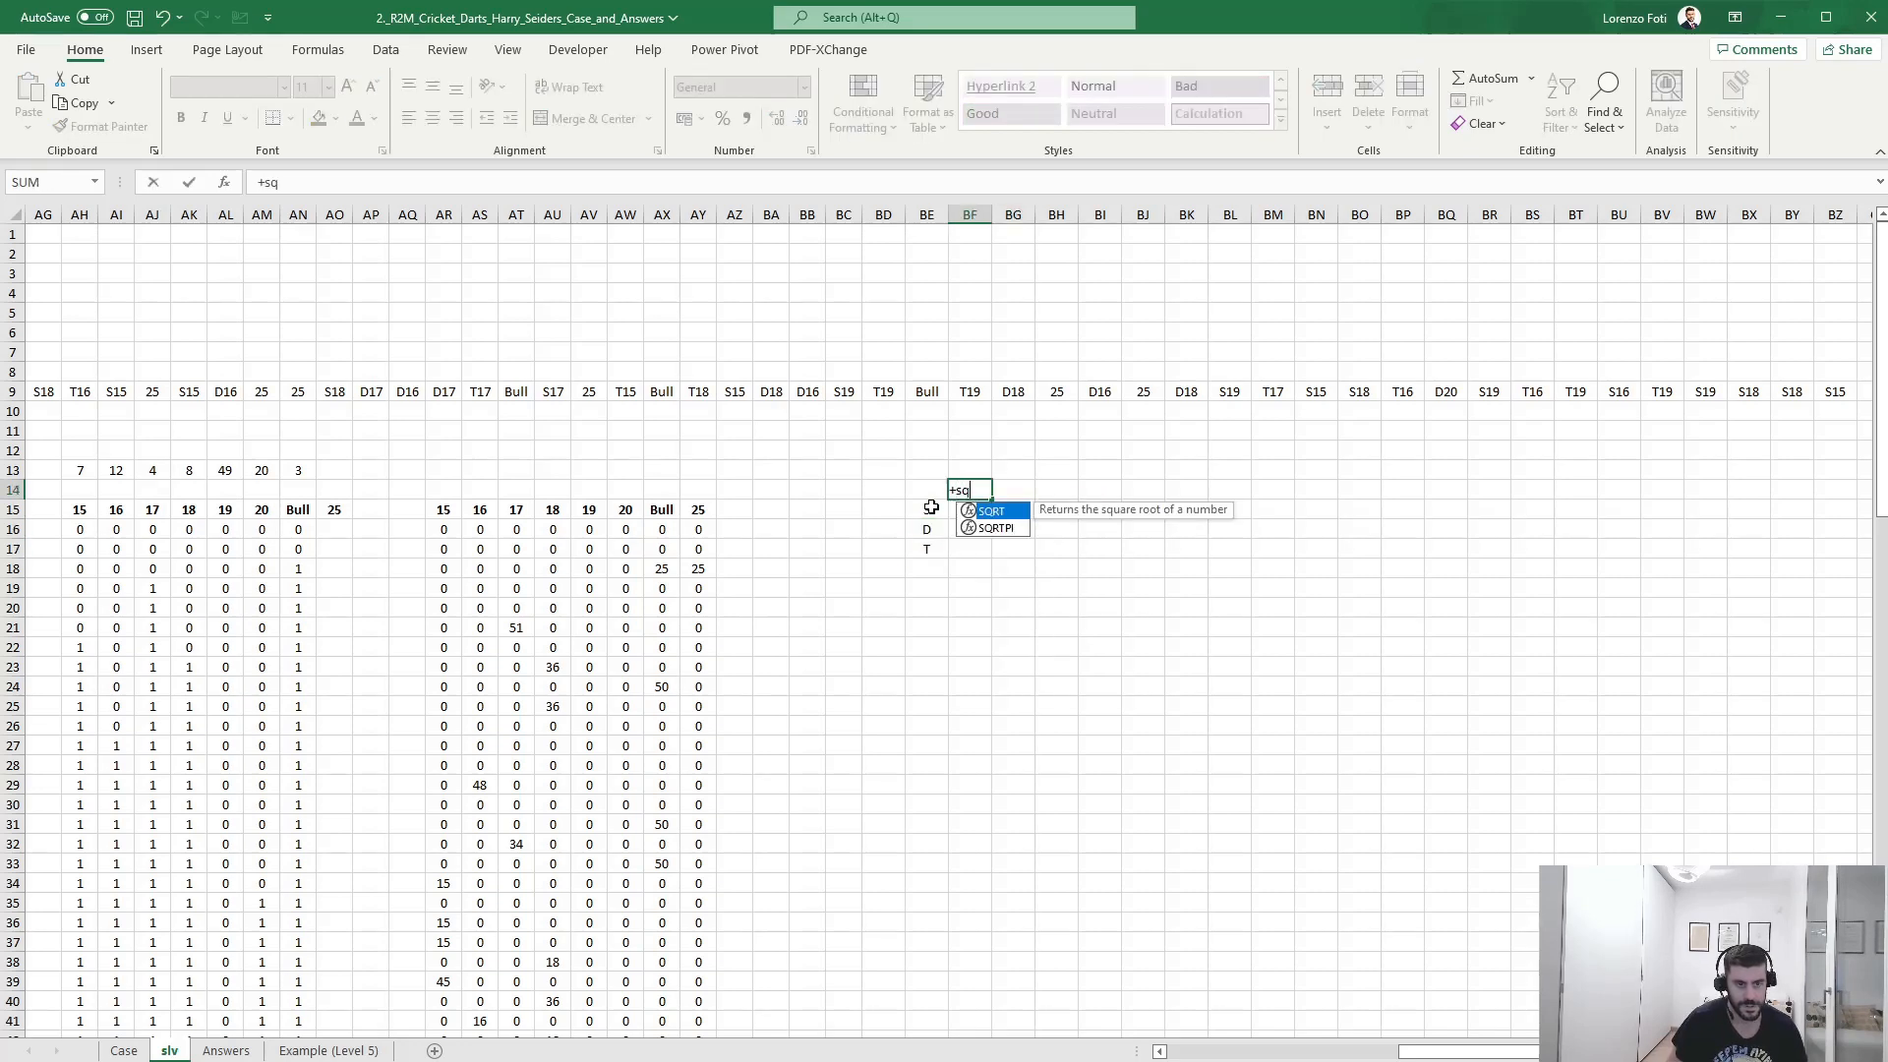
{"action": "key", "text": "BackSpace"}
{"action": "type", "text": "eq"}
{"action": "key", "text": "Tab"}
{"action": "type", "text": "1,20)"}
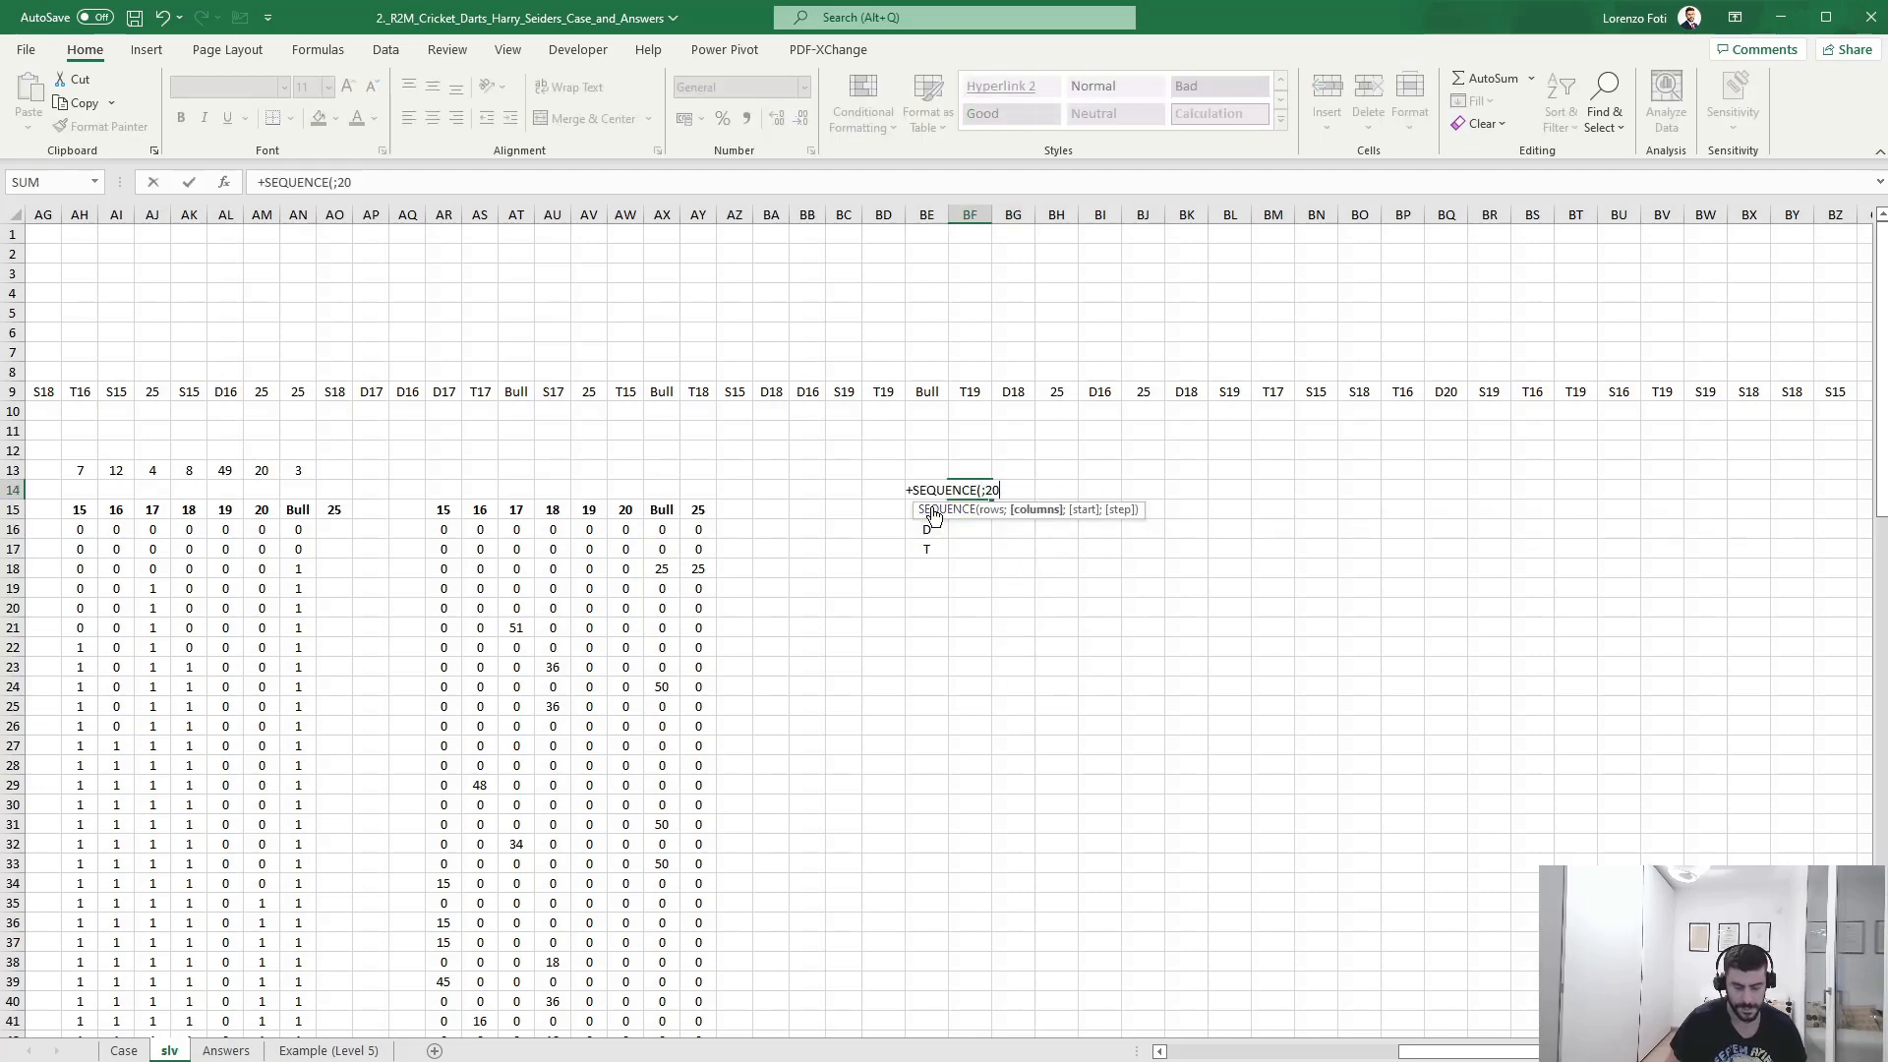
{"action": "key", "text": "Return"}
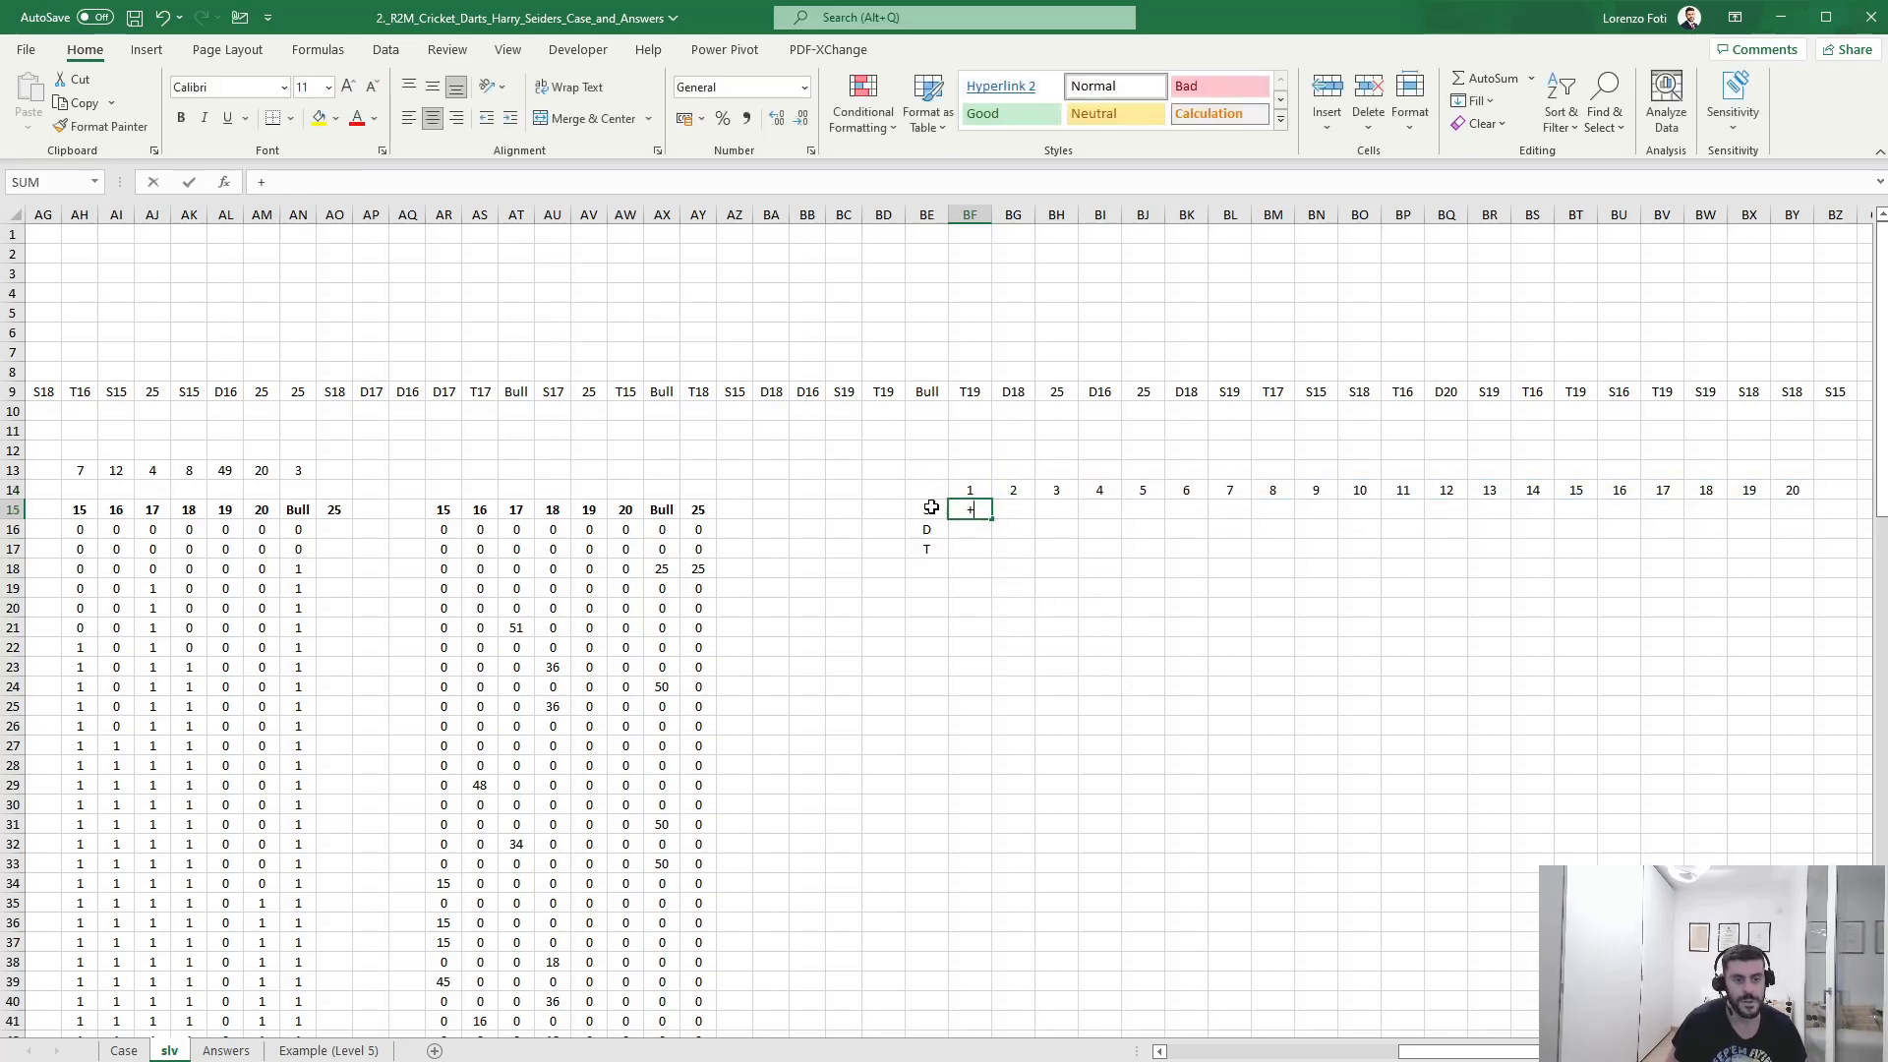
- Enter +$BE15&BF$14 in BF15 to join the sector letter with its column number
{"action": "type", "text": "+"}
{"action": "left_click", "coordinate": [930, 508]}
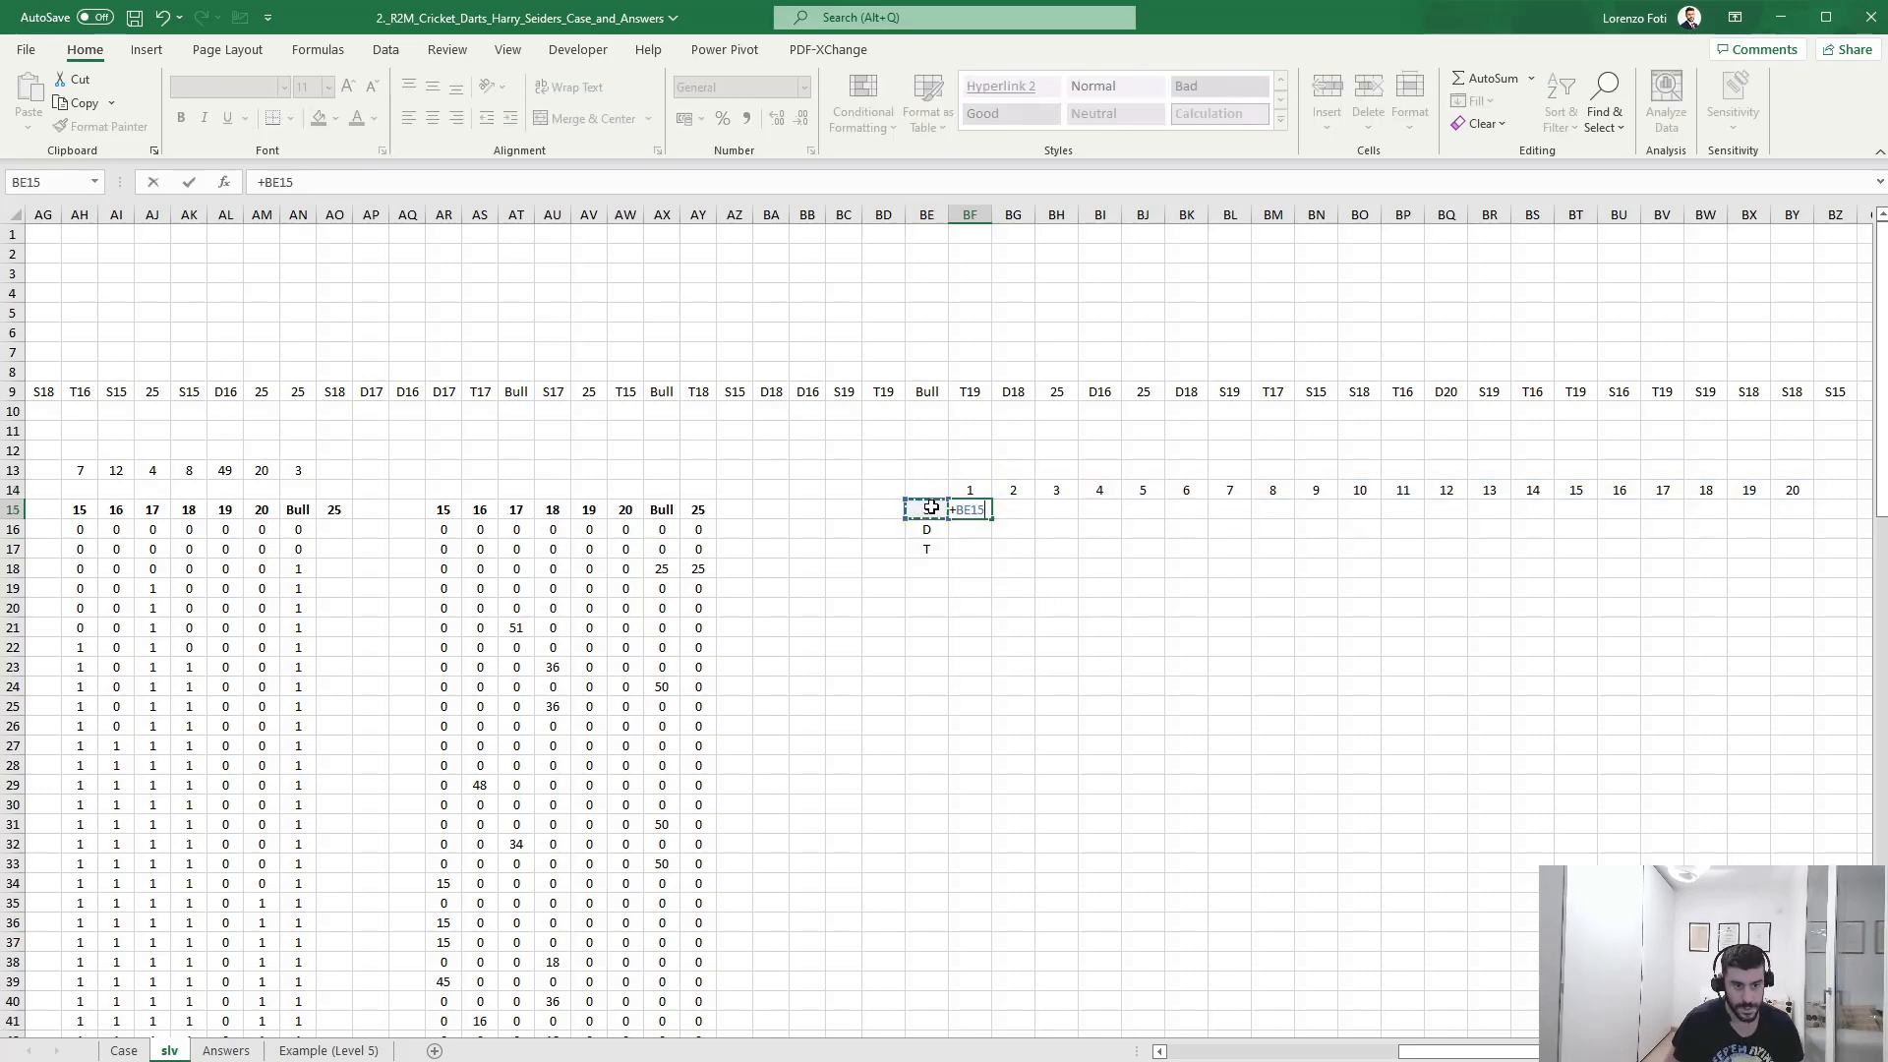
{"action": "key", "text": "F4"}
{"action": "key", "text": "F4"}
{"action": "key", "text": "F4"}
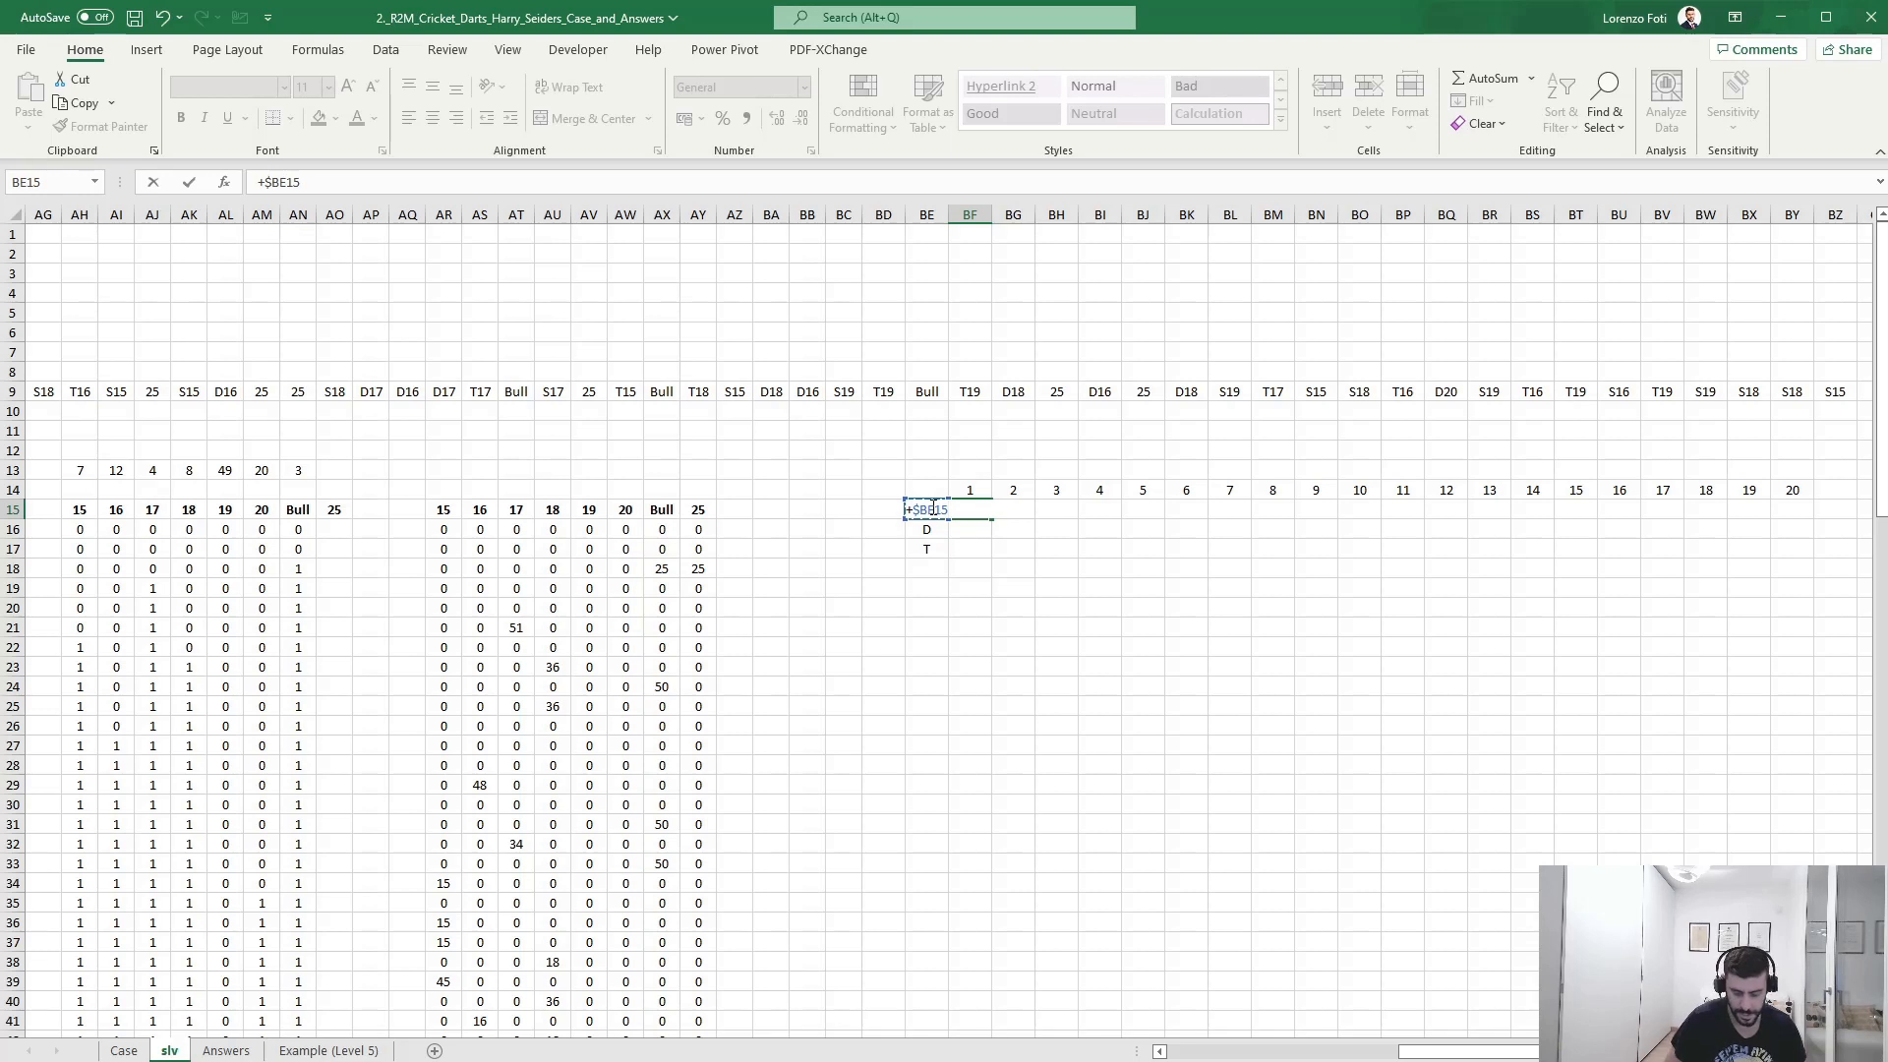
{"action": "type", "text": "&"}
{"action": "key", "text": "Up"}
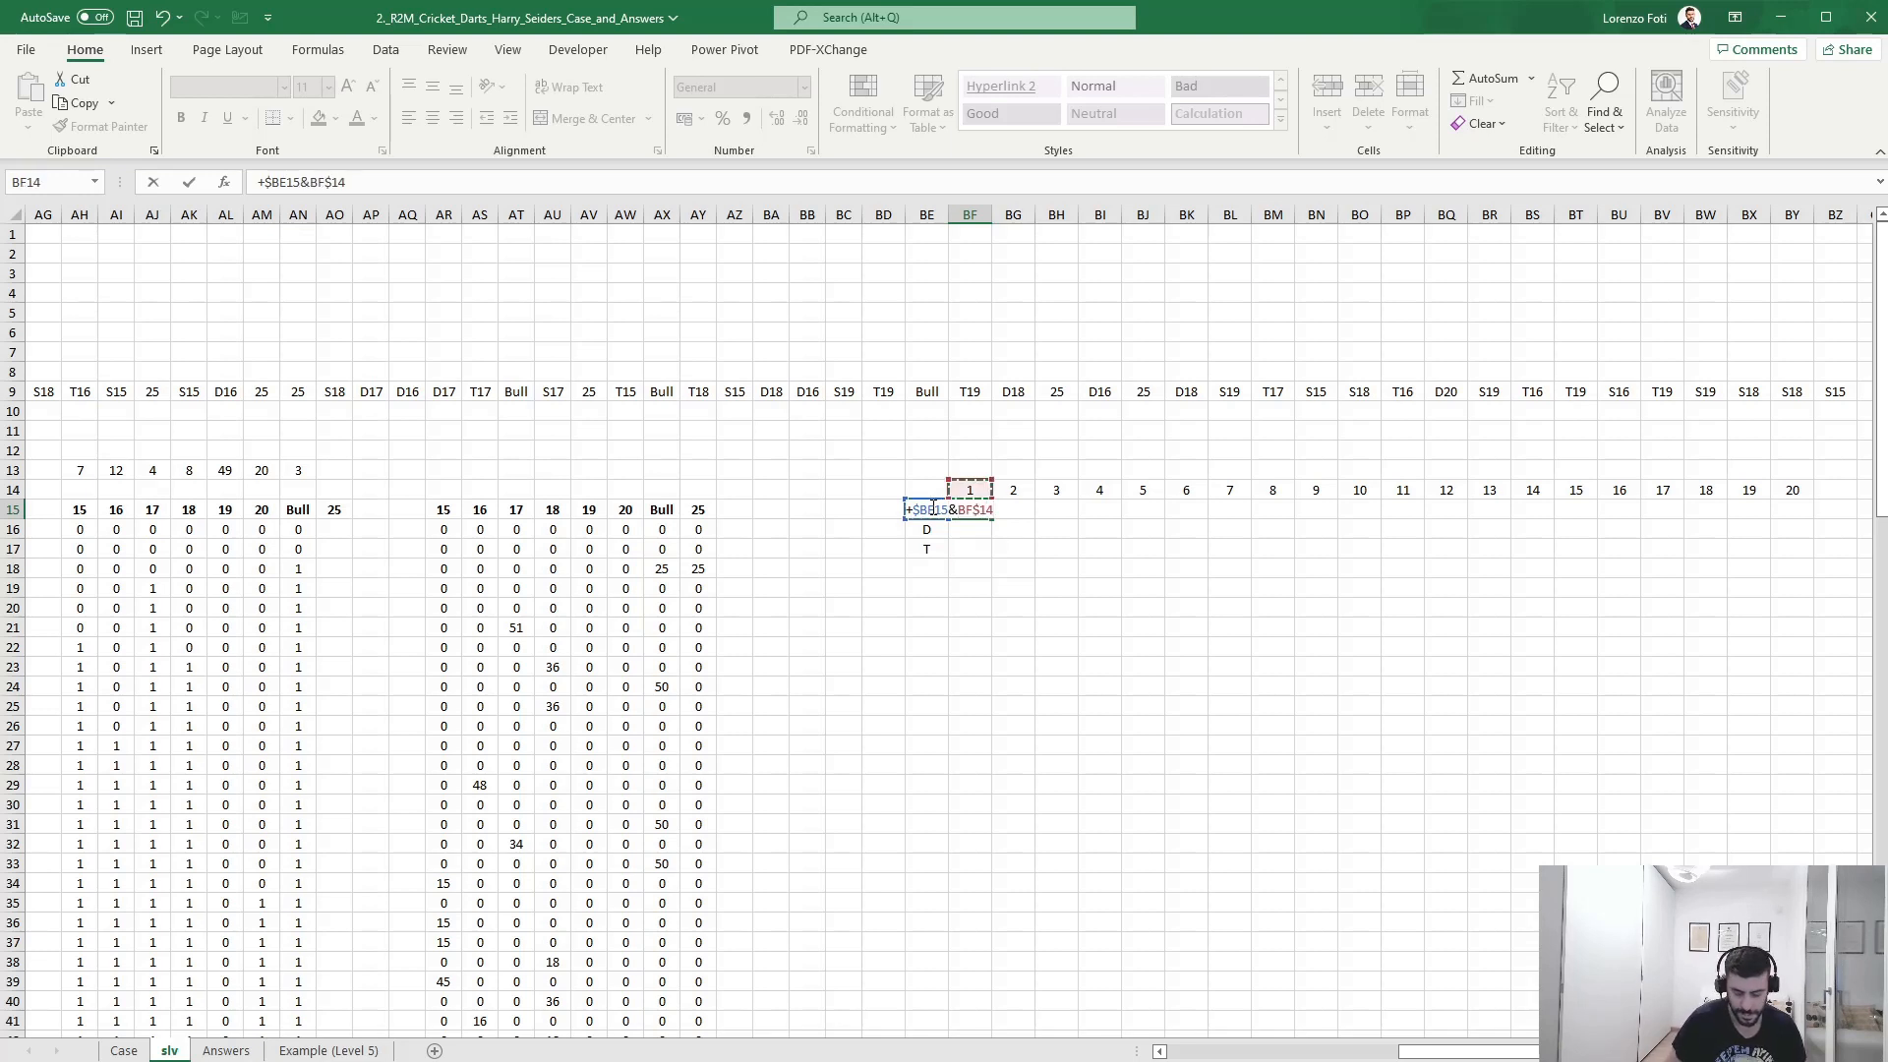
{"action": "key", "text": "ctrl+Return"}
- Fill the BF15 label formula through the whole grid BF15:BY17
{"action": "key", "text": "shift+Right"}
{"action": "key", "text": "shift+Right"}
{"action": "key", "text": "shift+Right"}
{"action": "key", "text": "shift+Right"}
{"action": "key", "text": "shift+Right"}
{"action": "key", "text": "shift+Right"}
{"action": "key", "text": "shift+Right"}
{"action": "key", "text": "shift+Right"}
{"action": "key", "text": "shift+Right"}
{"action": "key", "text": "shift+Right"}
{"action": "key", "text": "shift+Right"}
{"action": "key", "text": "shift+Right"}
{"action": "key", "text": "shift+Right"}
{"action": "key", "text": "shift+Right"}
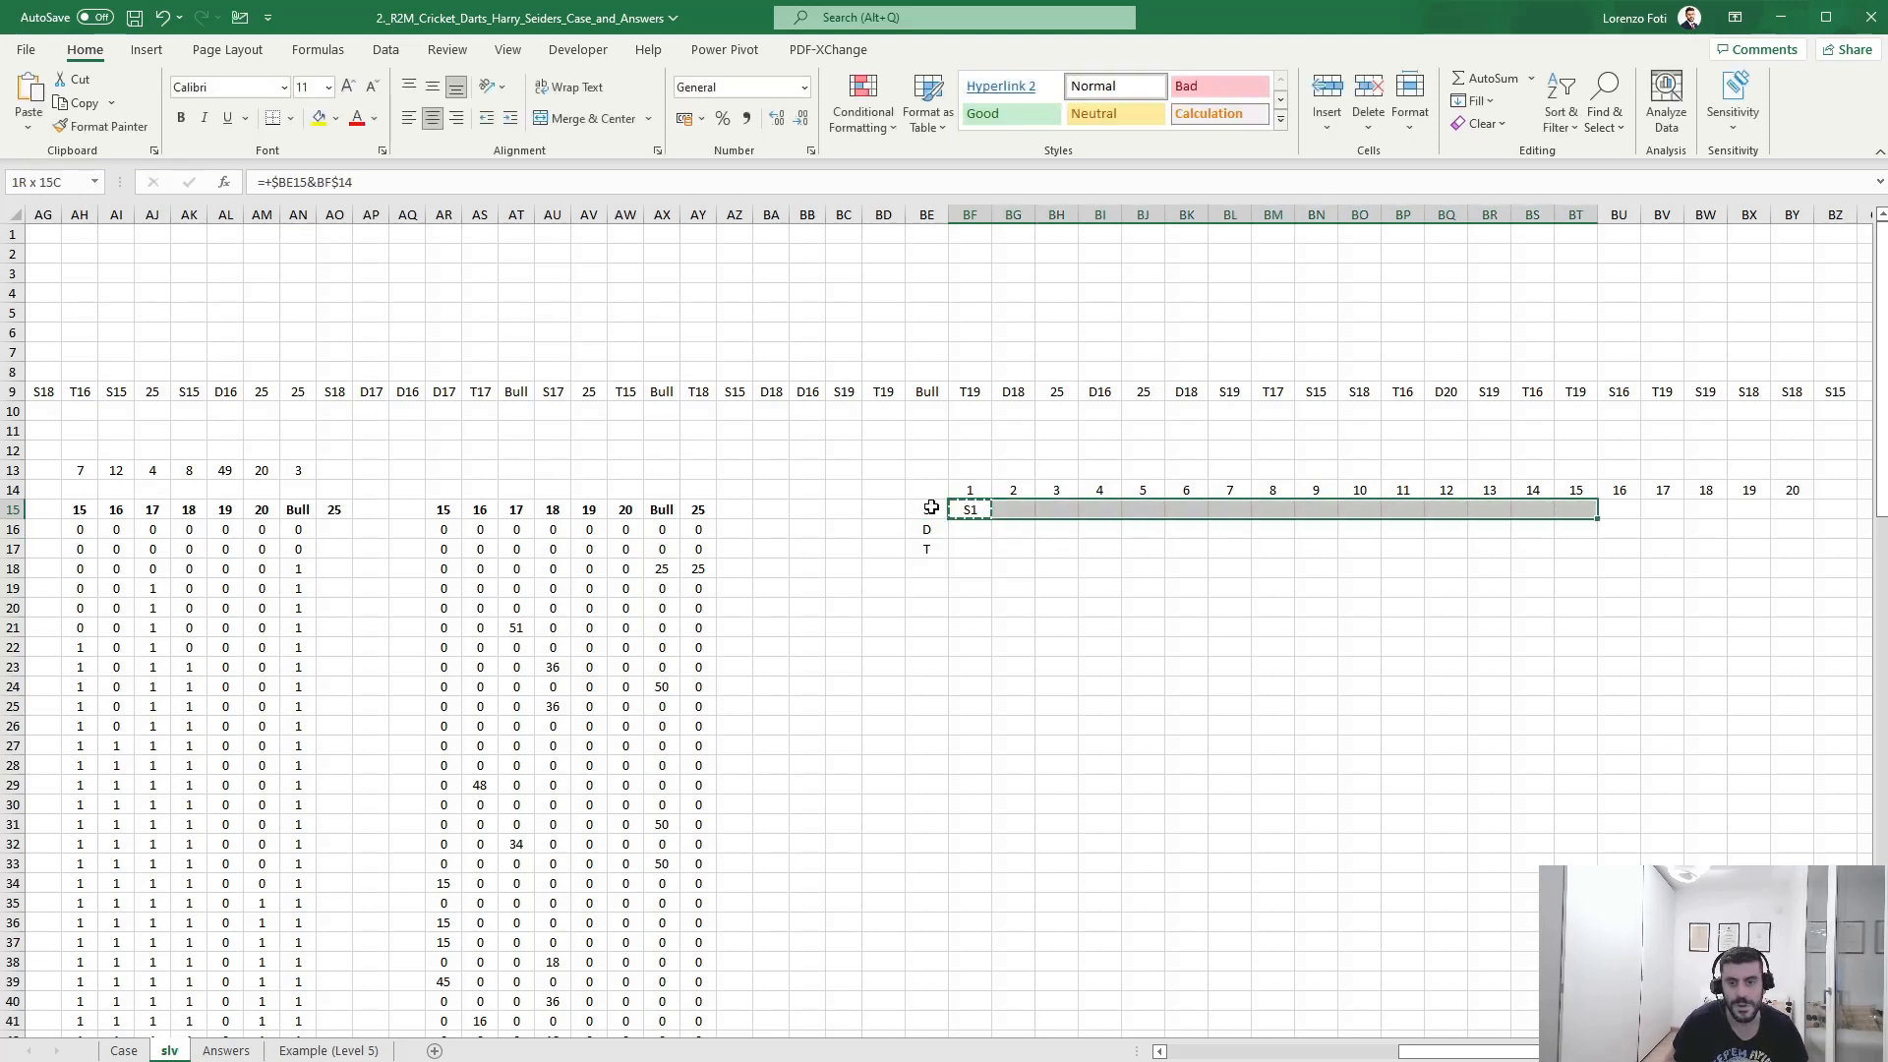
{"action": "key", "text": "shift+Right"}
{"action": "key", "text": "shift+Right"}
{"action": "key", "text": "shift+Right"}
{"action": "key", "text": "shift+Right"}
{"action": "key", "text": "shift+Right"}
{"action": "key", "text": "shift+Down"}
{"action": "key", "text": "shift+Down"}
{"action": "key", "text": "F2"}
{"action": "key", "text": "ctrl+Return"}
- Enter +TOROW(BF15:BY17) in BF22 to flatten the sector grid into one row
{"action": "key", "text": "Down"}
{"action": "key", "text": "Down"}
{"action": "key", "text": "Down"}
{"action": "key", "text": "Down"}
{"action": "key", "text": "Down"}
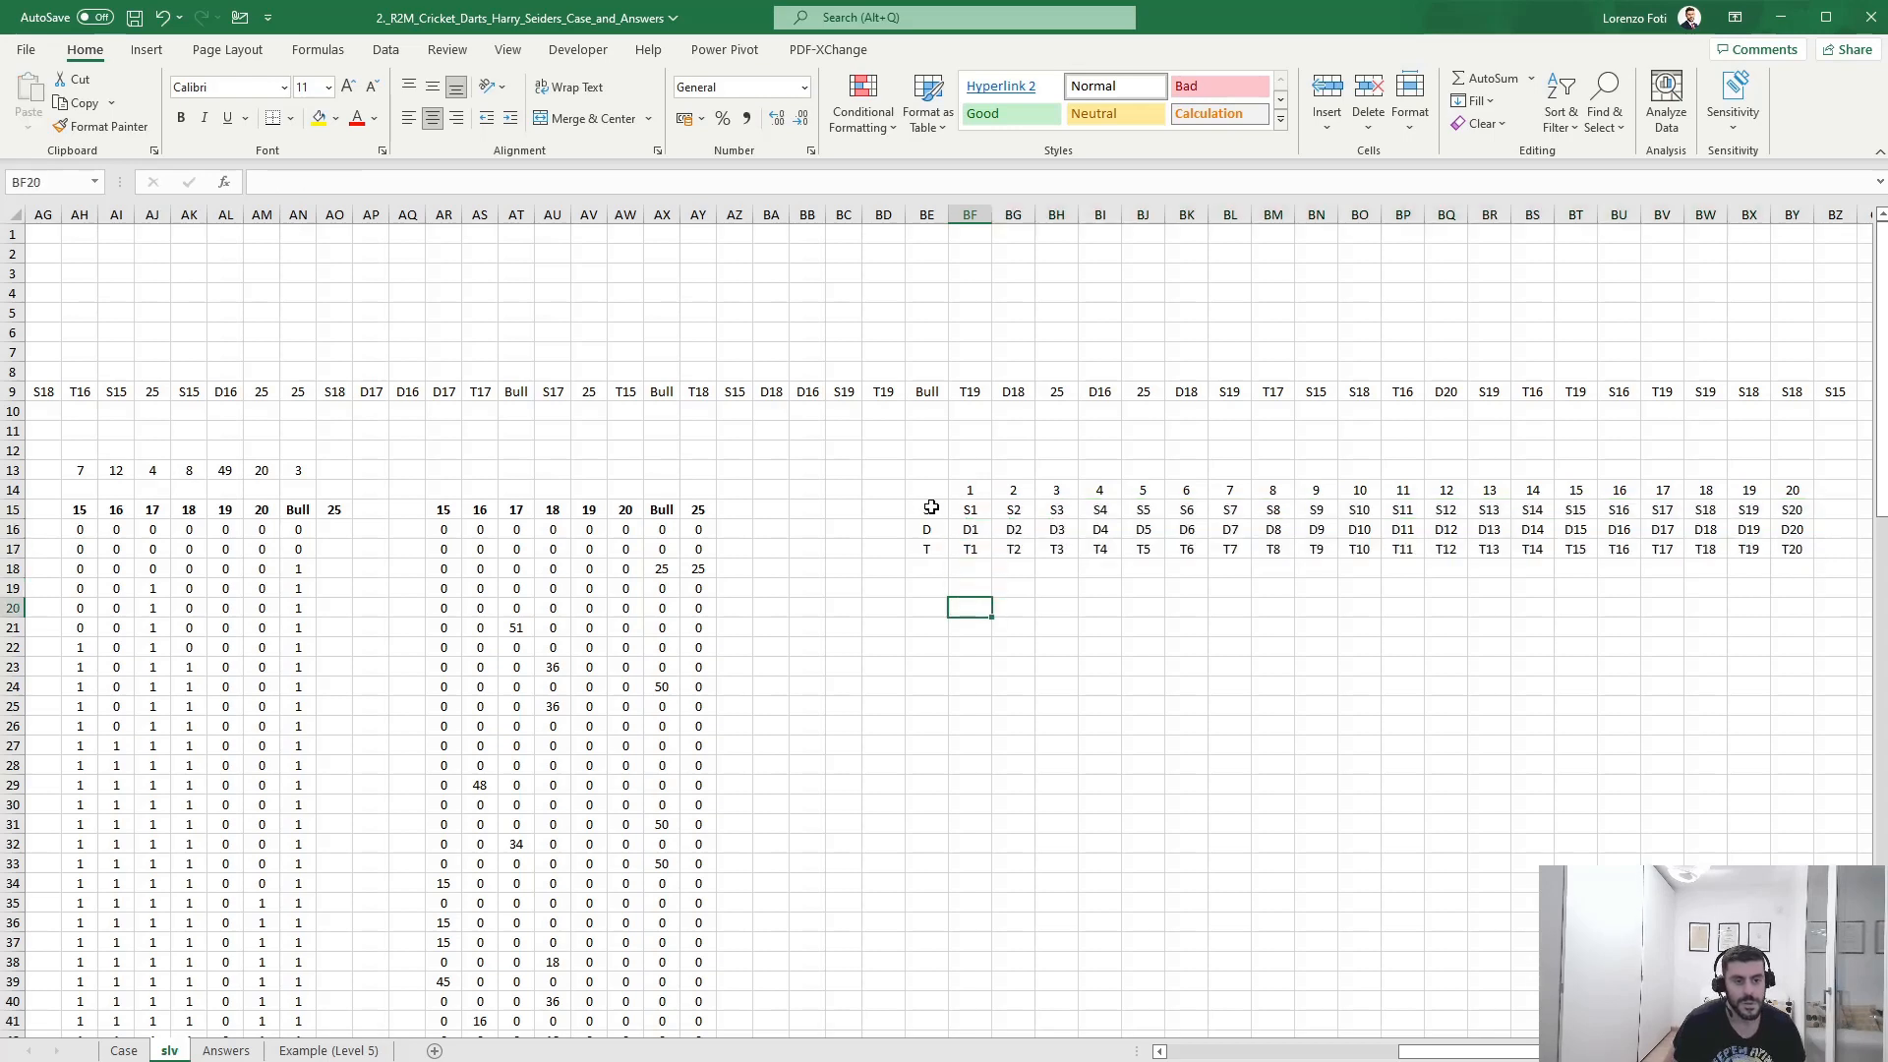
{"action": "key", "text": "Down"}
{"action": "key", "text": "Down"}
{"action": "type", "text": "+tOROW("}
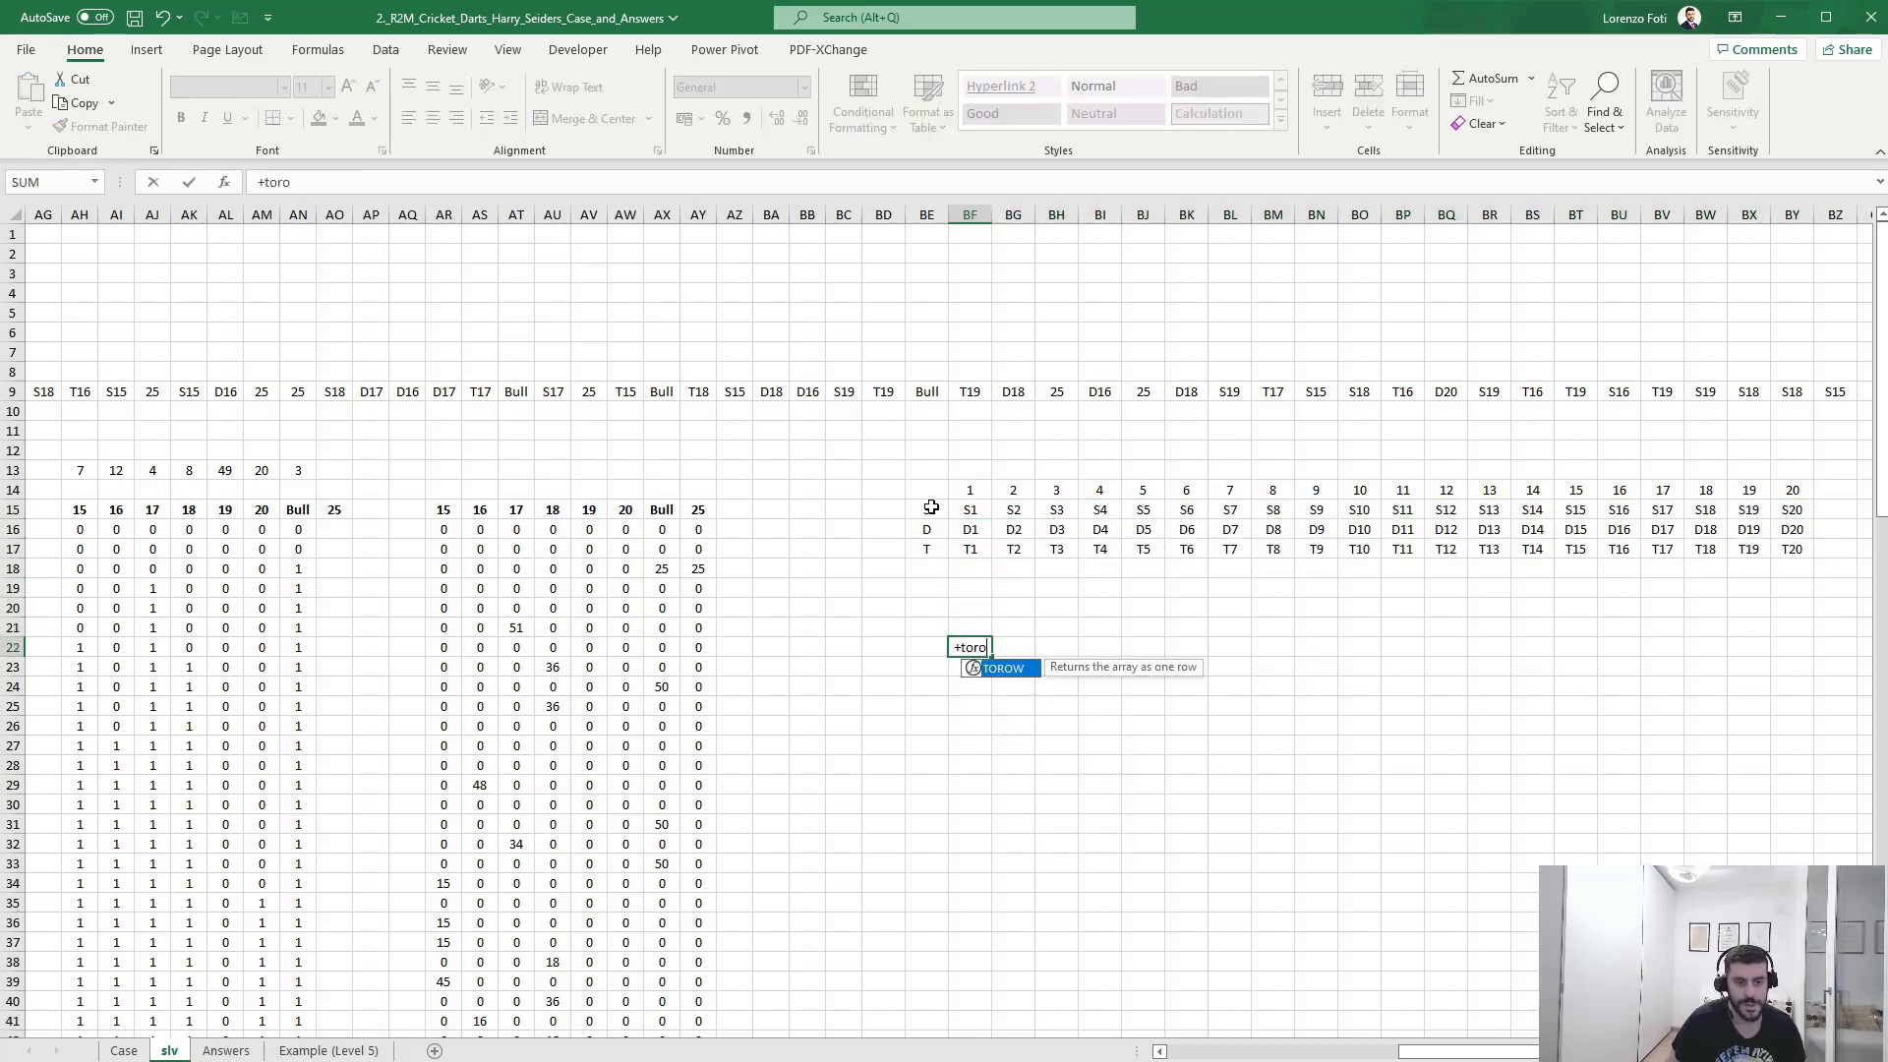
{"action": "key", "text": "ctrl+Up"}
{"action": "key", "text": "ctrl+Up"}
{"action": "key", "text": "Down"}
{"action": "key", "text": "ctrl+shift+Right"}
{"action": "key", "text": "ctrl+shift+Down"}
{"action": "key", "text": "Return"}
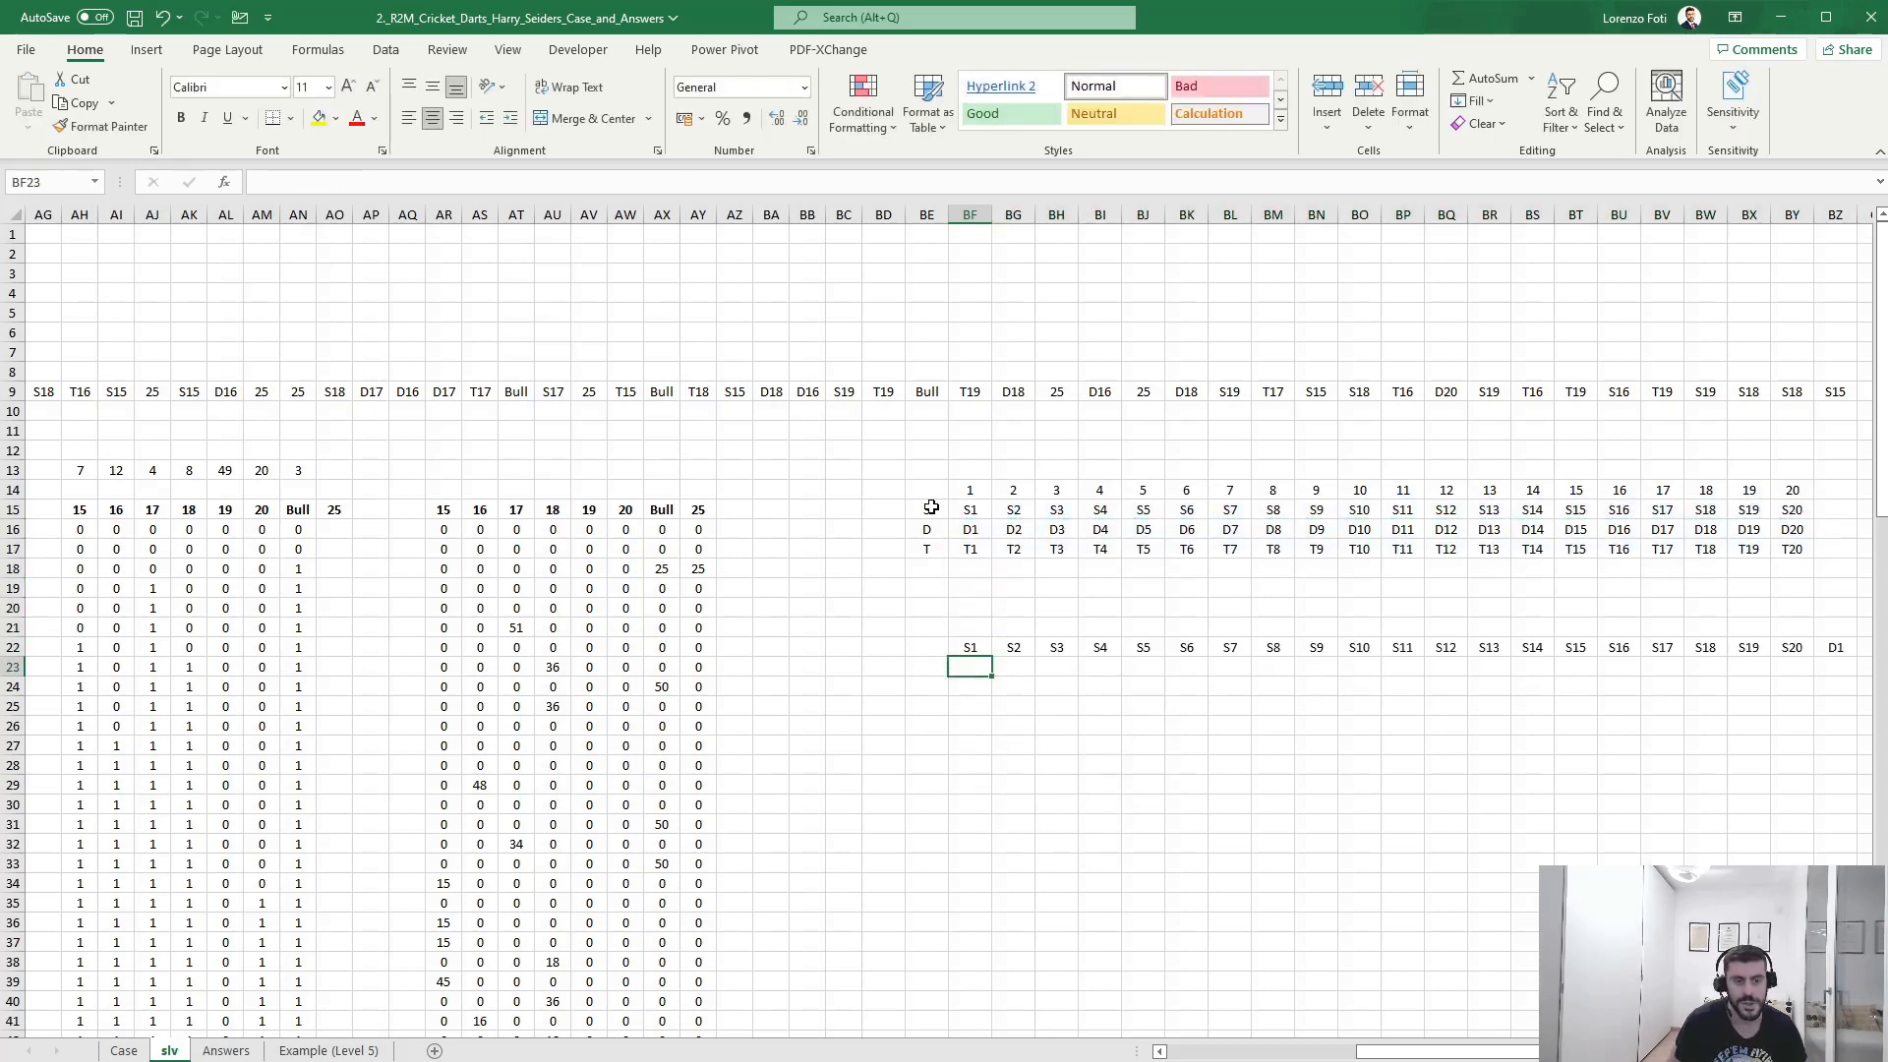
- Add the labels Bull in BD22 and 25 in BE22, ahead of the flattened sector row
{"action": "key", "text": "Up"}
{"action": "key", "text": "Left"}
{"action": "key", "text": "Left"}
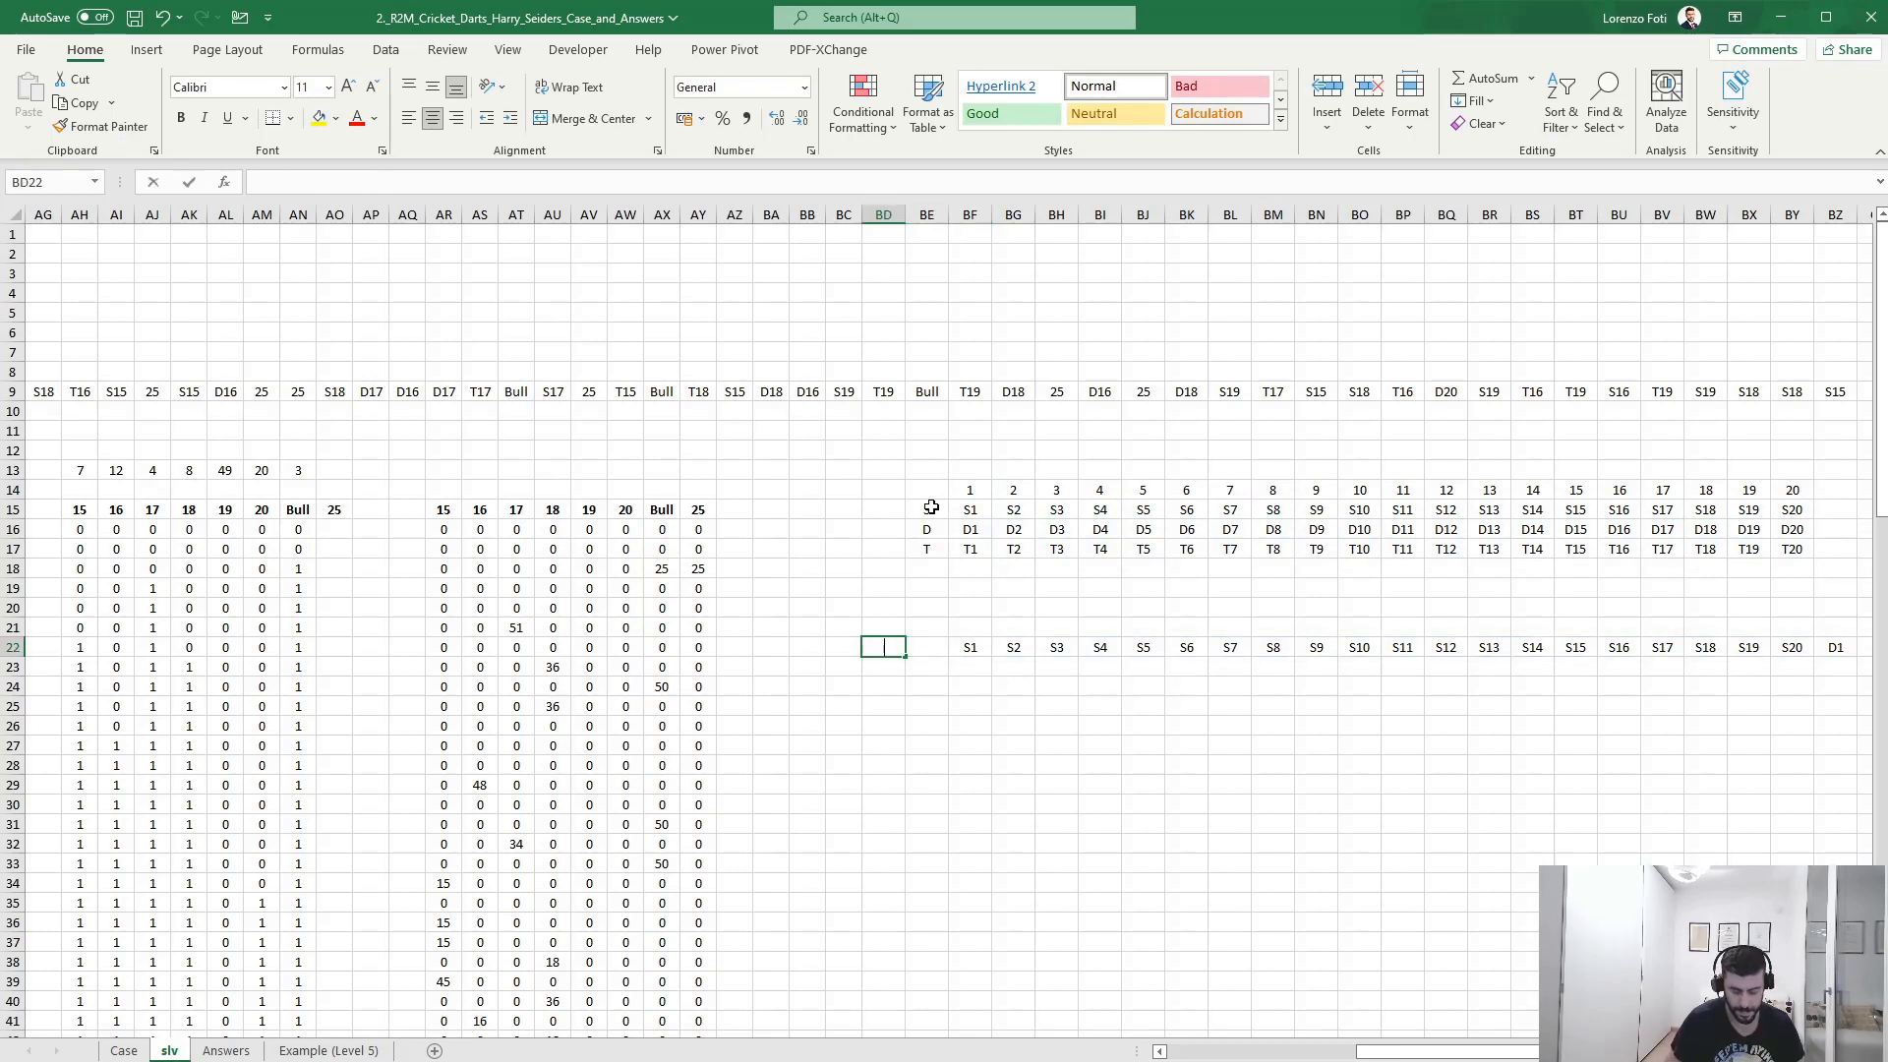
{"action": "type", "text": "Bull"}
{"action": "key", "text": "Tab"}
{"action": "type", "text": "25"}
{"action": "key", "text": "Return"}
- Enter +COUNTIFS($G$16#;BD22) in BD23 to count how often the Bull appears among the game's throws
{"action": "key", "text": "Left"}
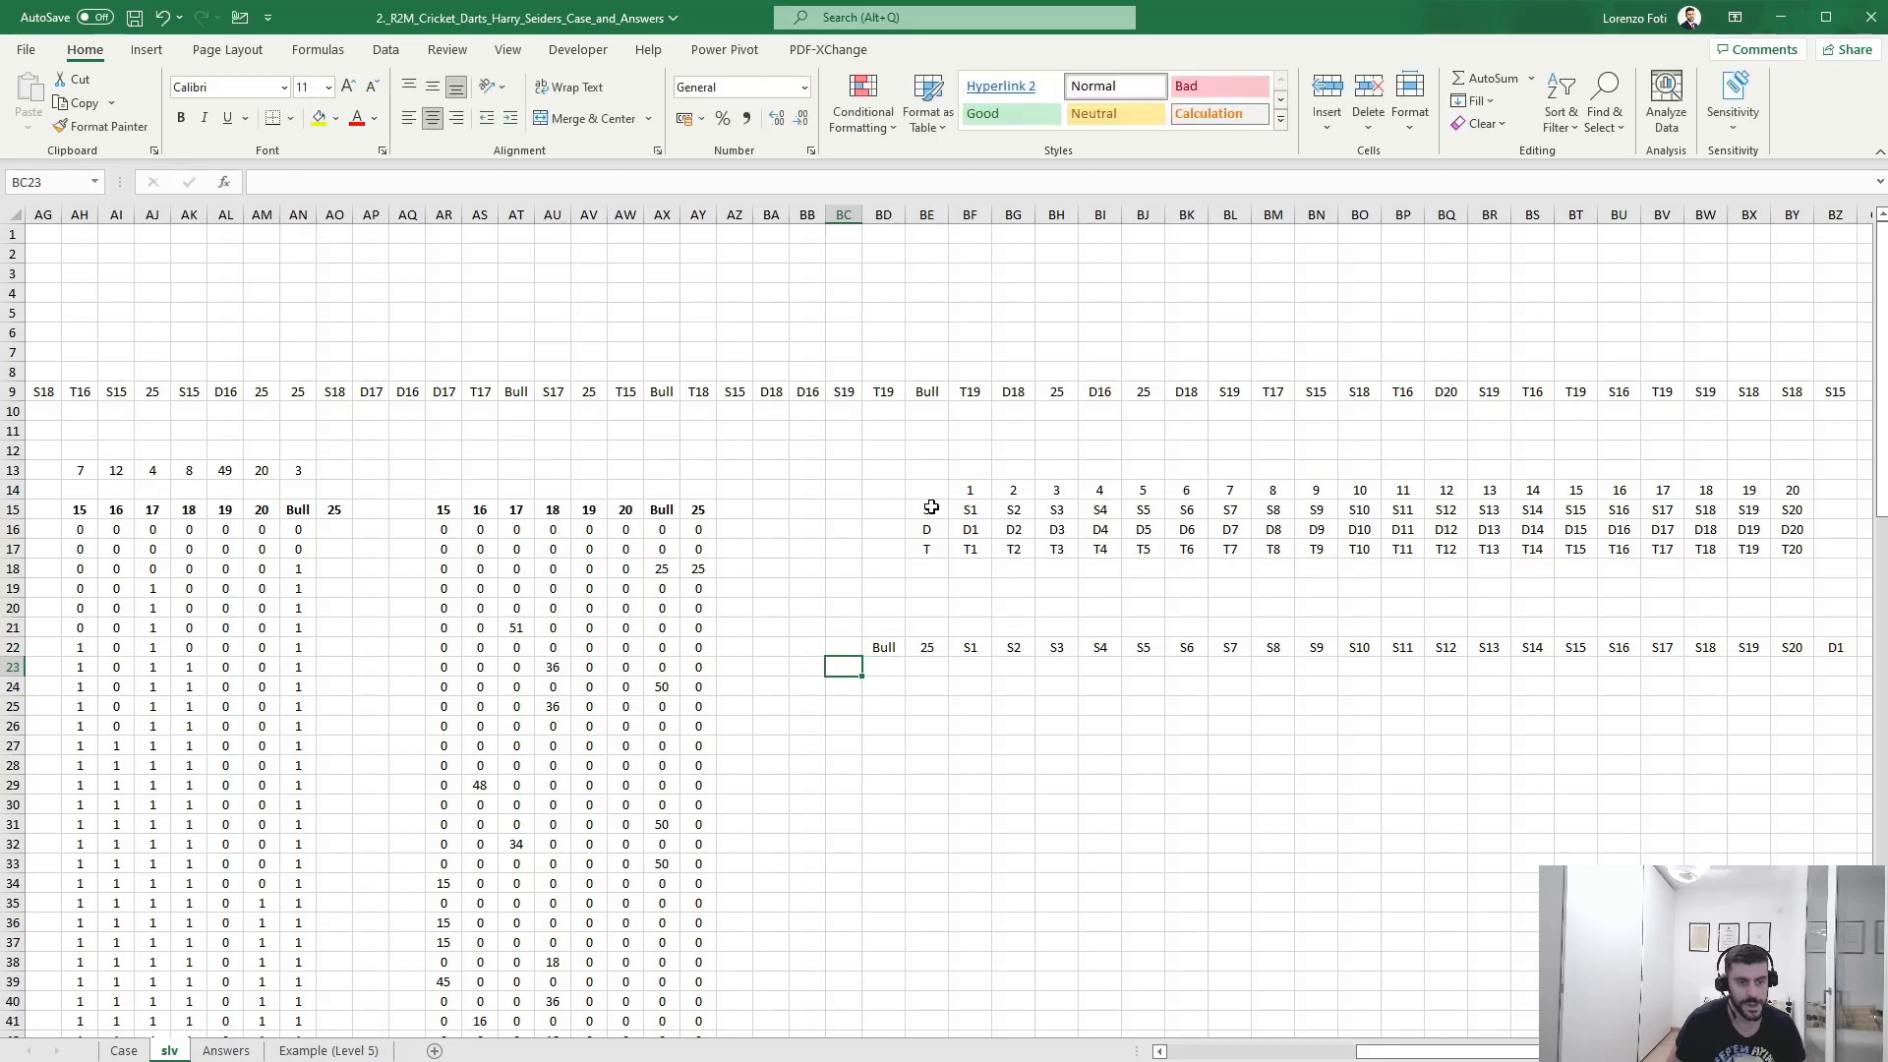
{"action": "key", "text": "Right"}
{"action": "type", "text": "+"}
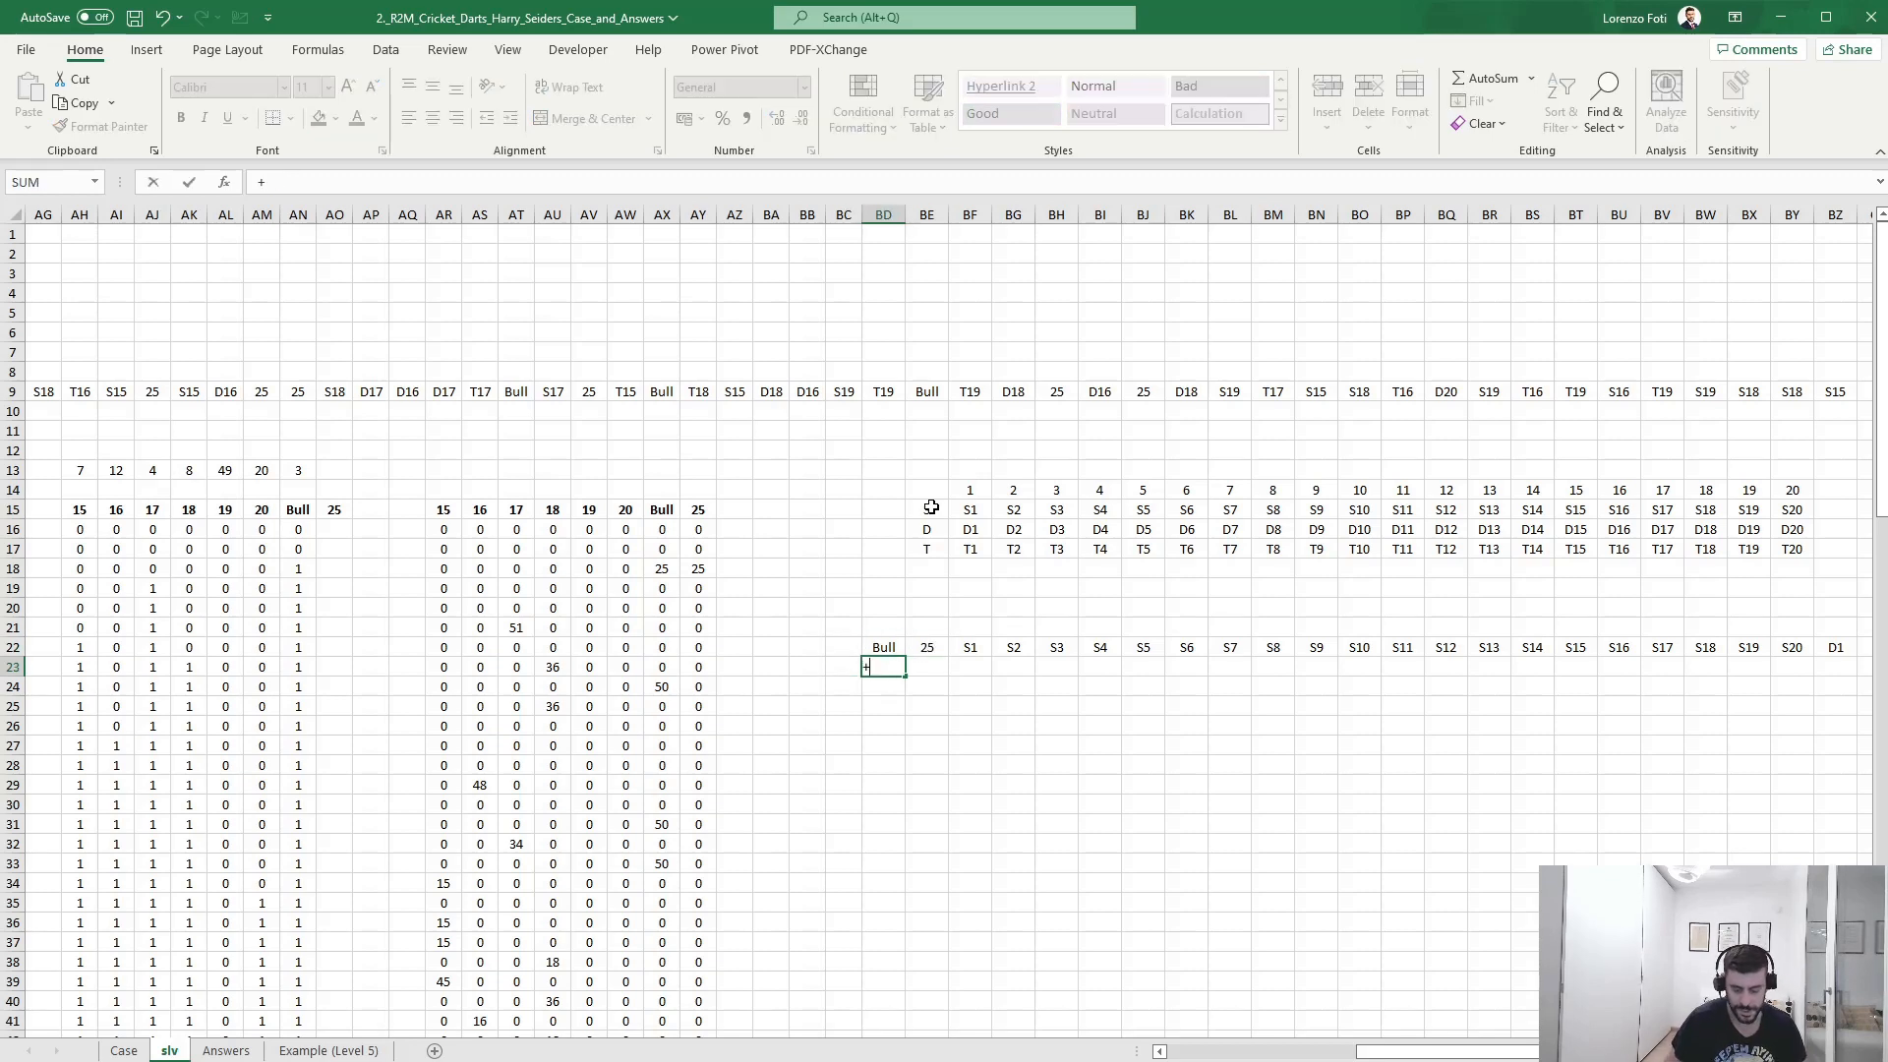
{"action": "type", "text": "countifs("}
{"action": "key", "text": "ctrl+Left"}
{"action": "key", "text": "ctrl+Left"}
{"action": "key", "text": "ctrl+Left"}
{"action": "key", "text": "ctrl+Left"}
{"action": "key", "text": "ctrl+Left"}
{"action": "key", "text": "ctrl+Left"}
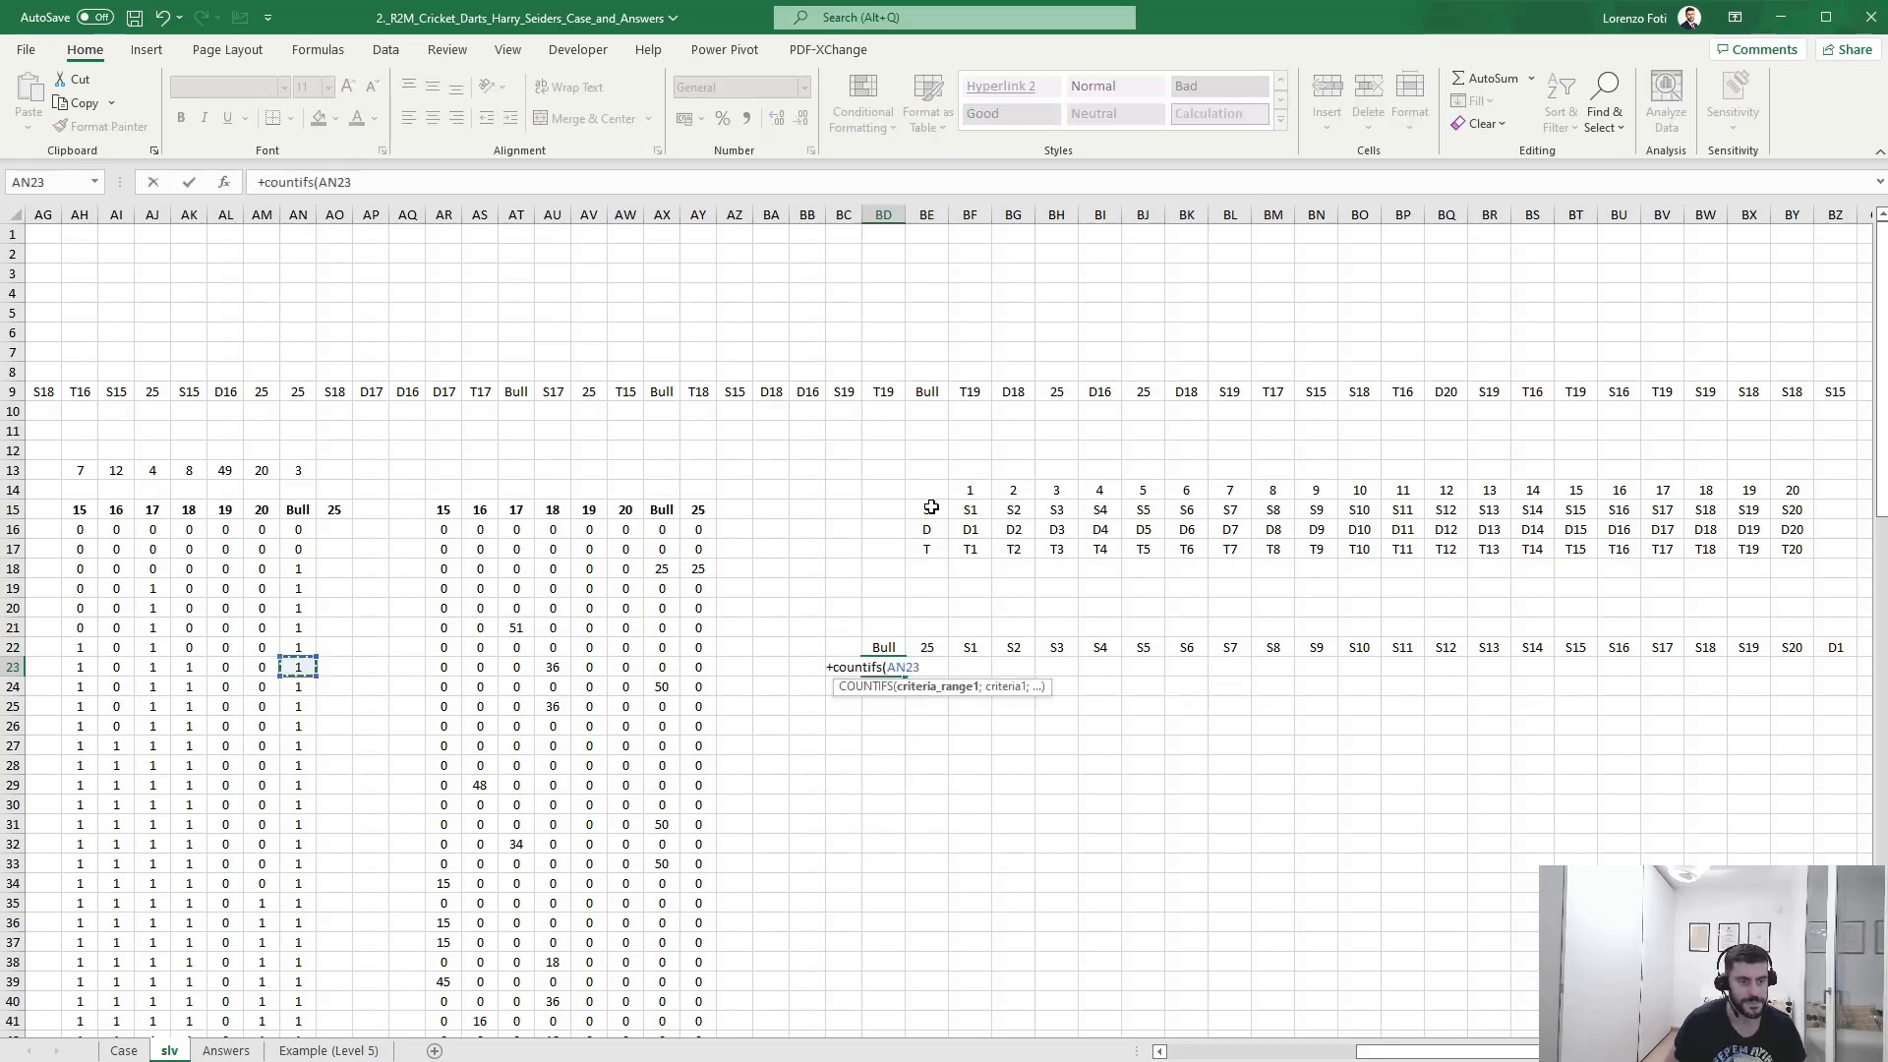
{"action": "key", "text": "ctrl+Left"}
{"action": "key", "text": "ctrl+Left"}
{"action": "key", "text": "ctrl+Left"}
{"action": "key", "text": "ctrl+Left"}
{"action": "key", "text": "ctrl+Right"}
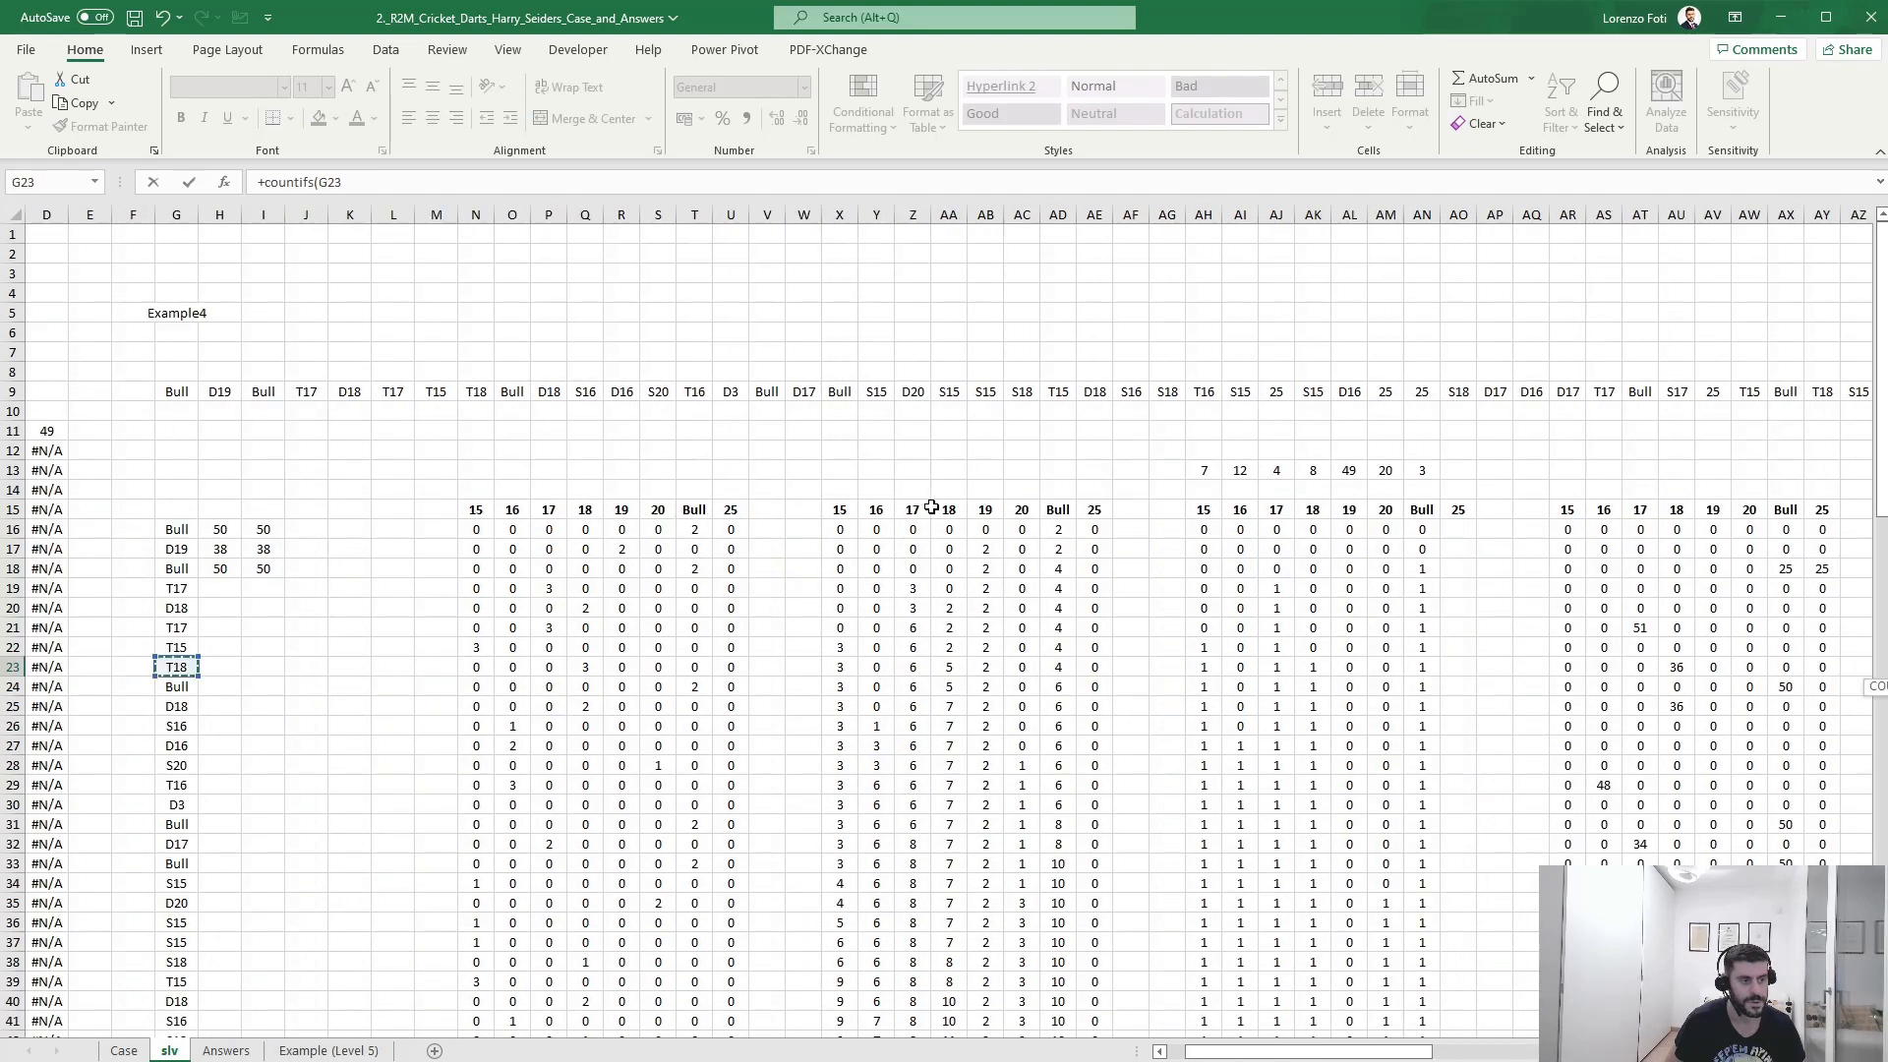
{"action": "key", "text": "ctrl+Up"}
{"action": "key", "text": "ctrl+shift+Down"}
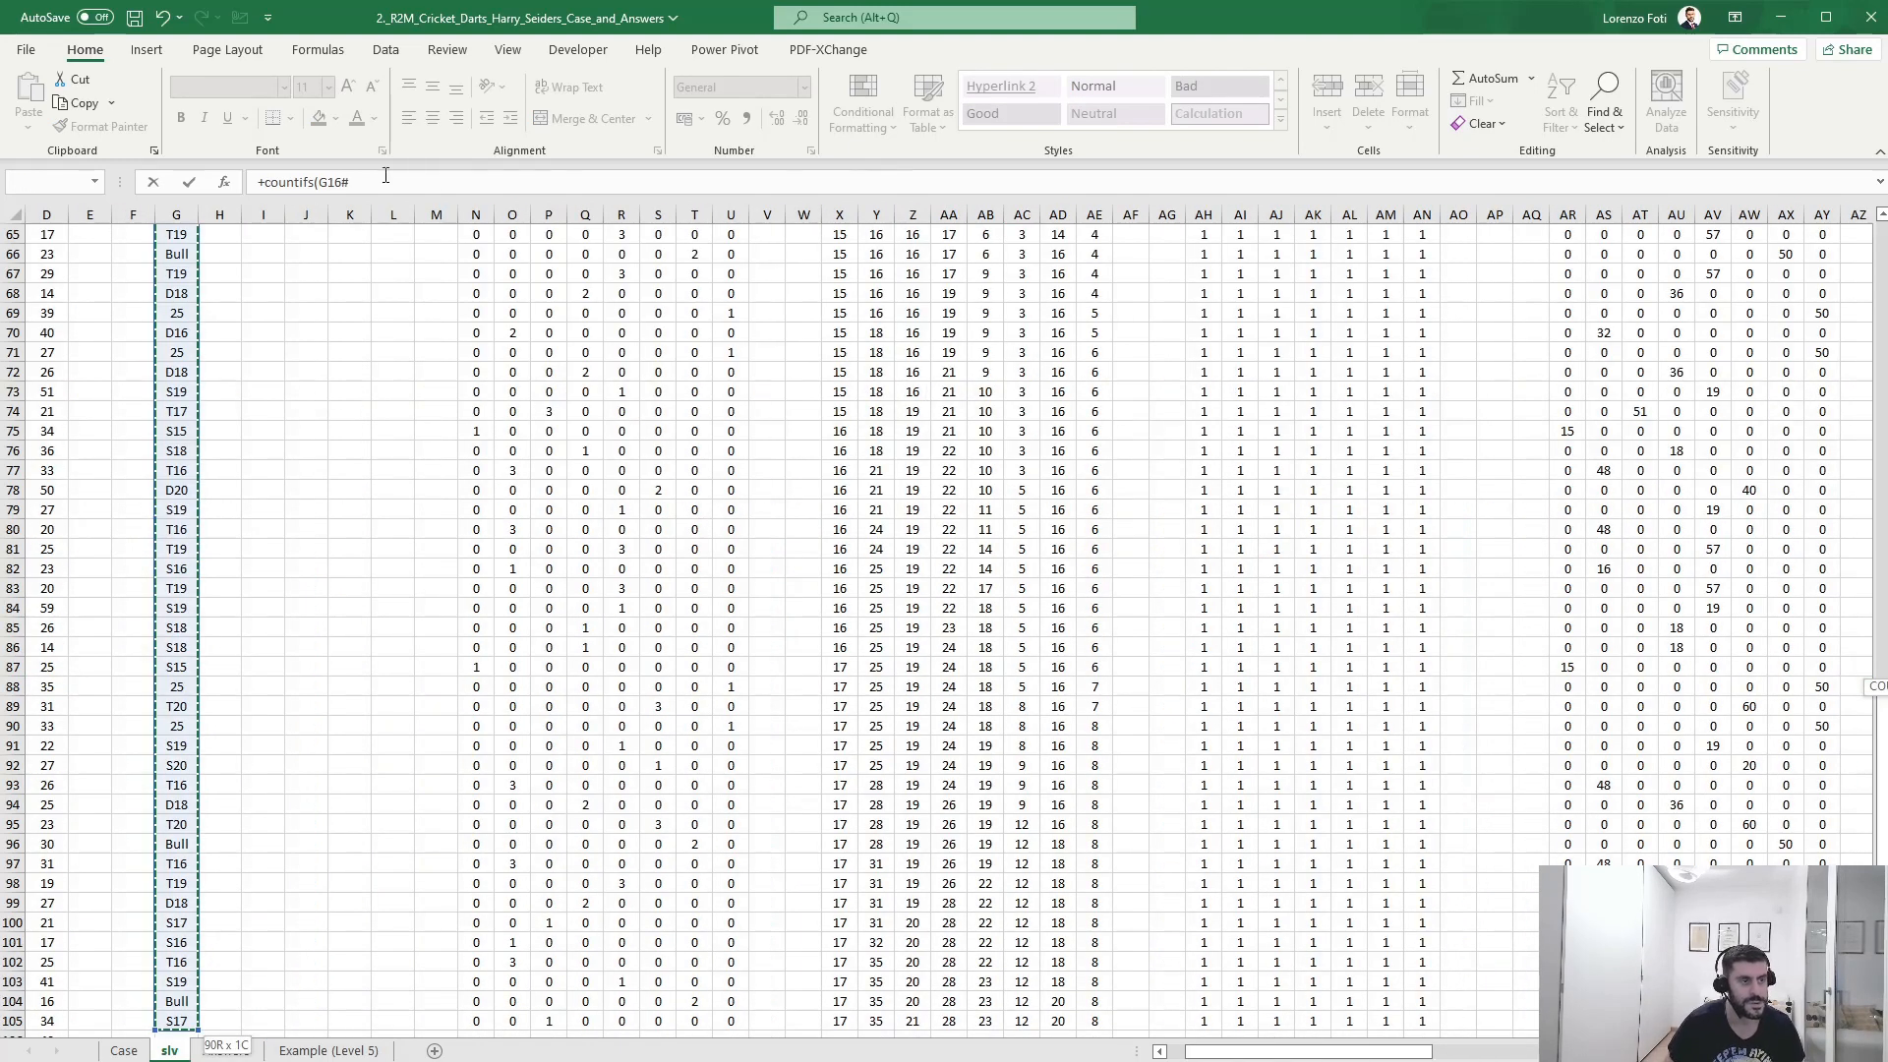
{"action": "left_click", "coordinate": [328, 182]}
{"action": "key", "text": "F4"}
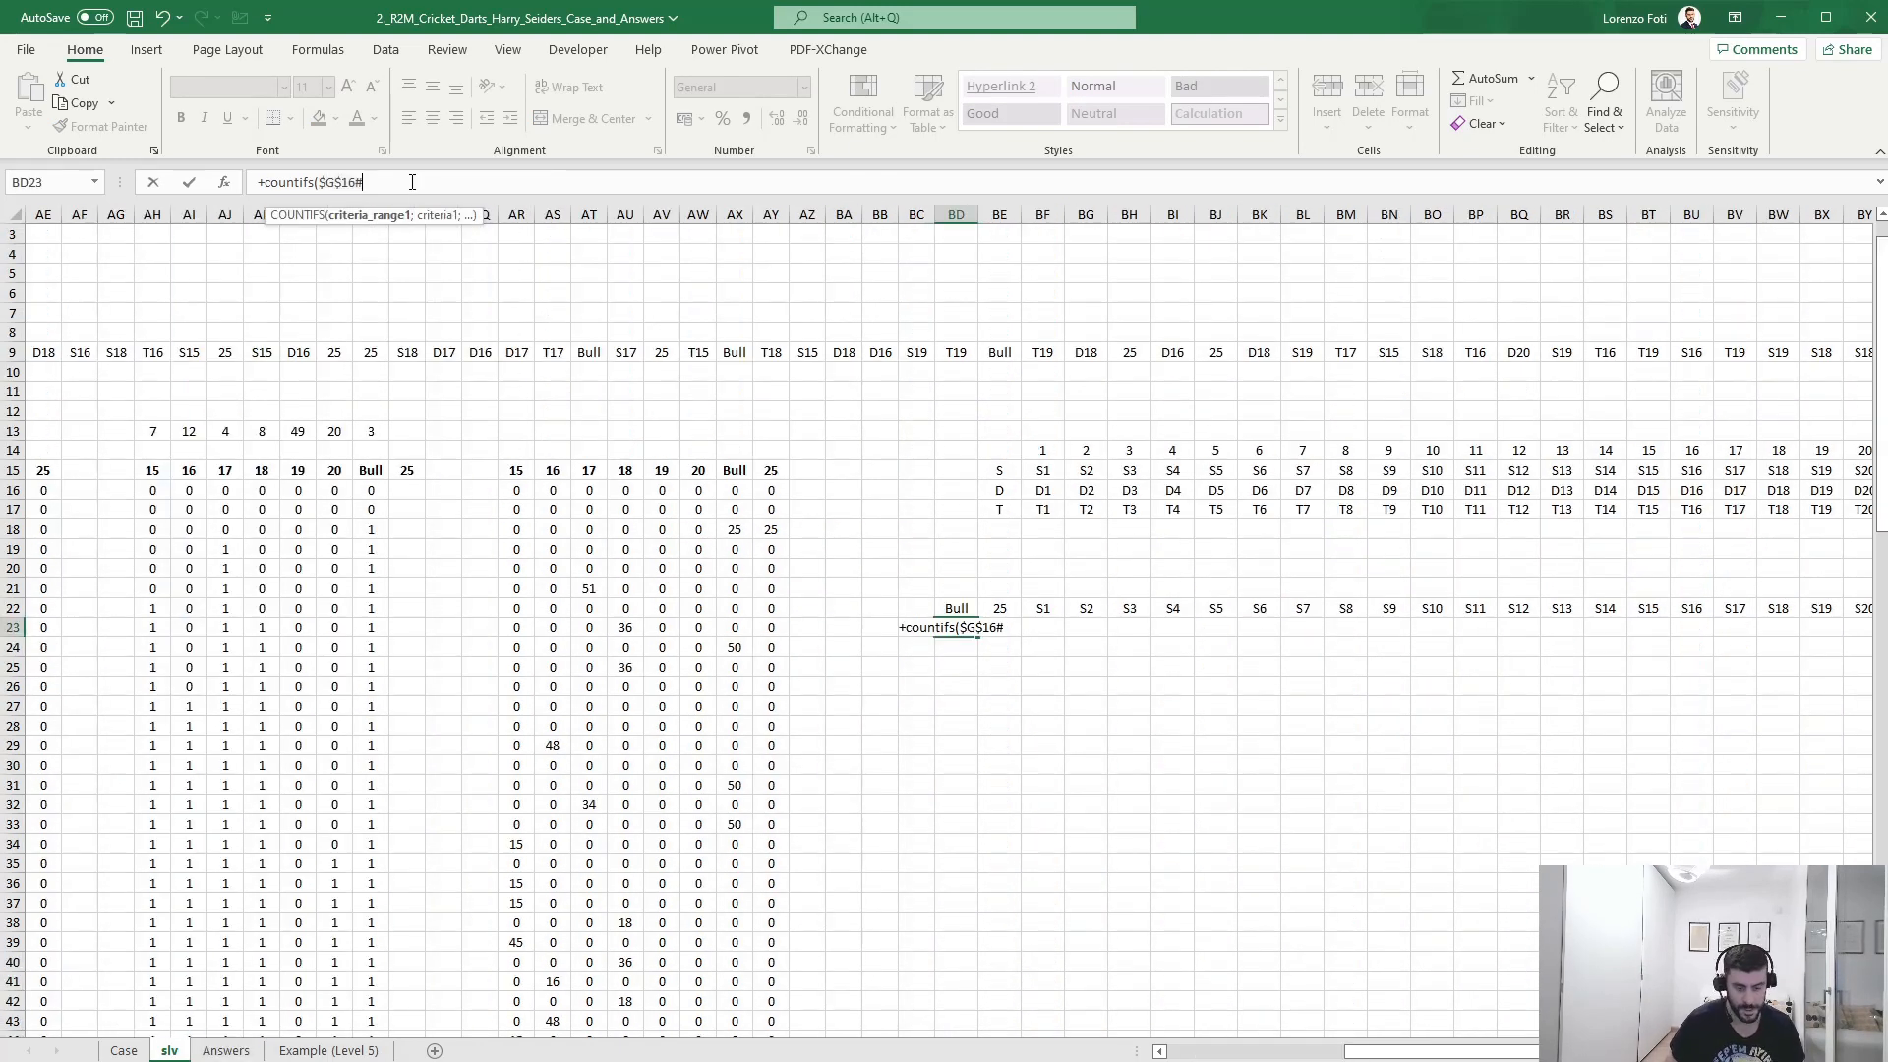
{"action": "type", "text": ";"}
{"action": "left_click", "coordinate": [969, 607]}
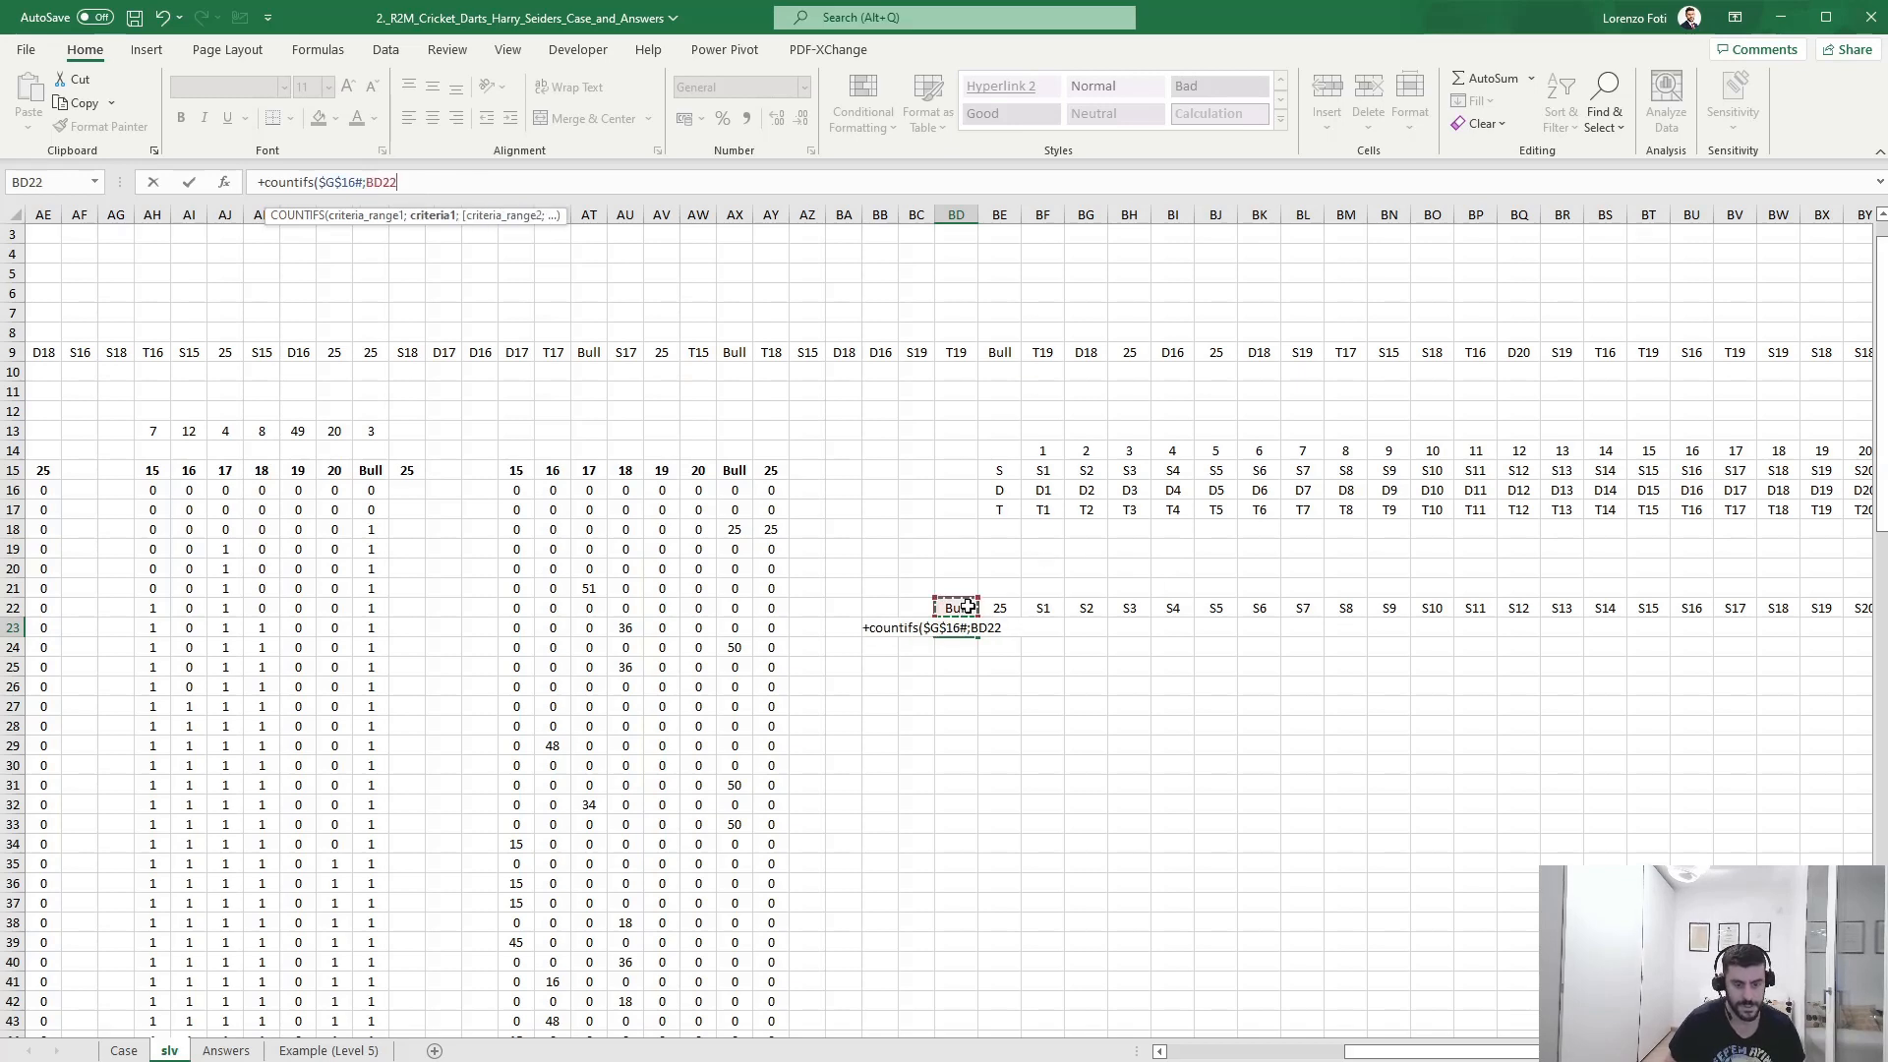
{"action": "key", "text": "Return"}
- Copy the COUNTIFS formula from BD23 across row 23 to DM23, under every sector label
{"action": "key", "text": "Up"}
{"action": "key", "text": "ctrl+Right"}
{"action": "key", "text": "ctrl+Down"}
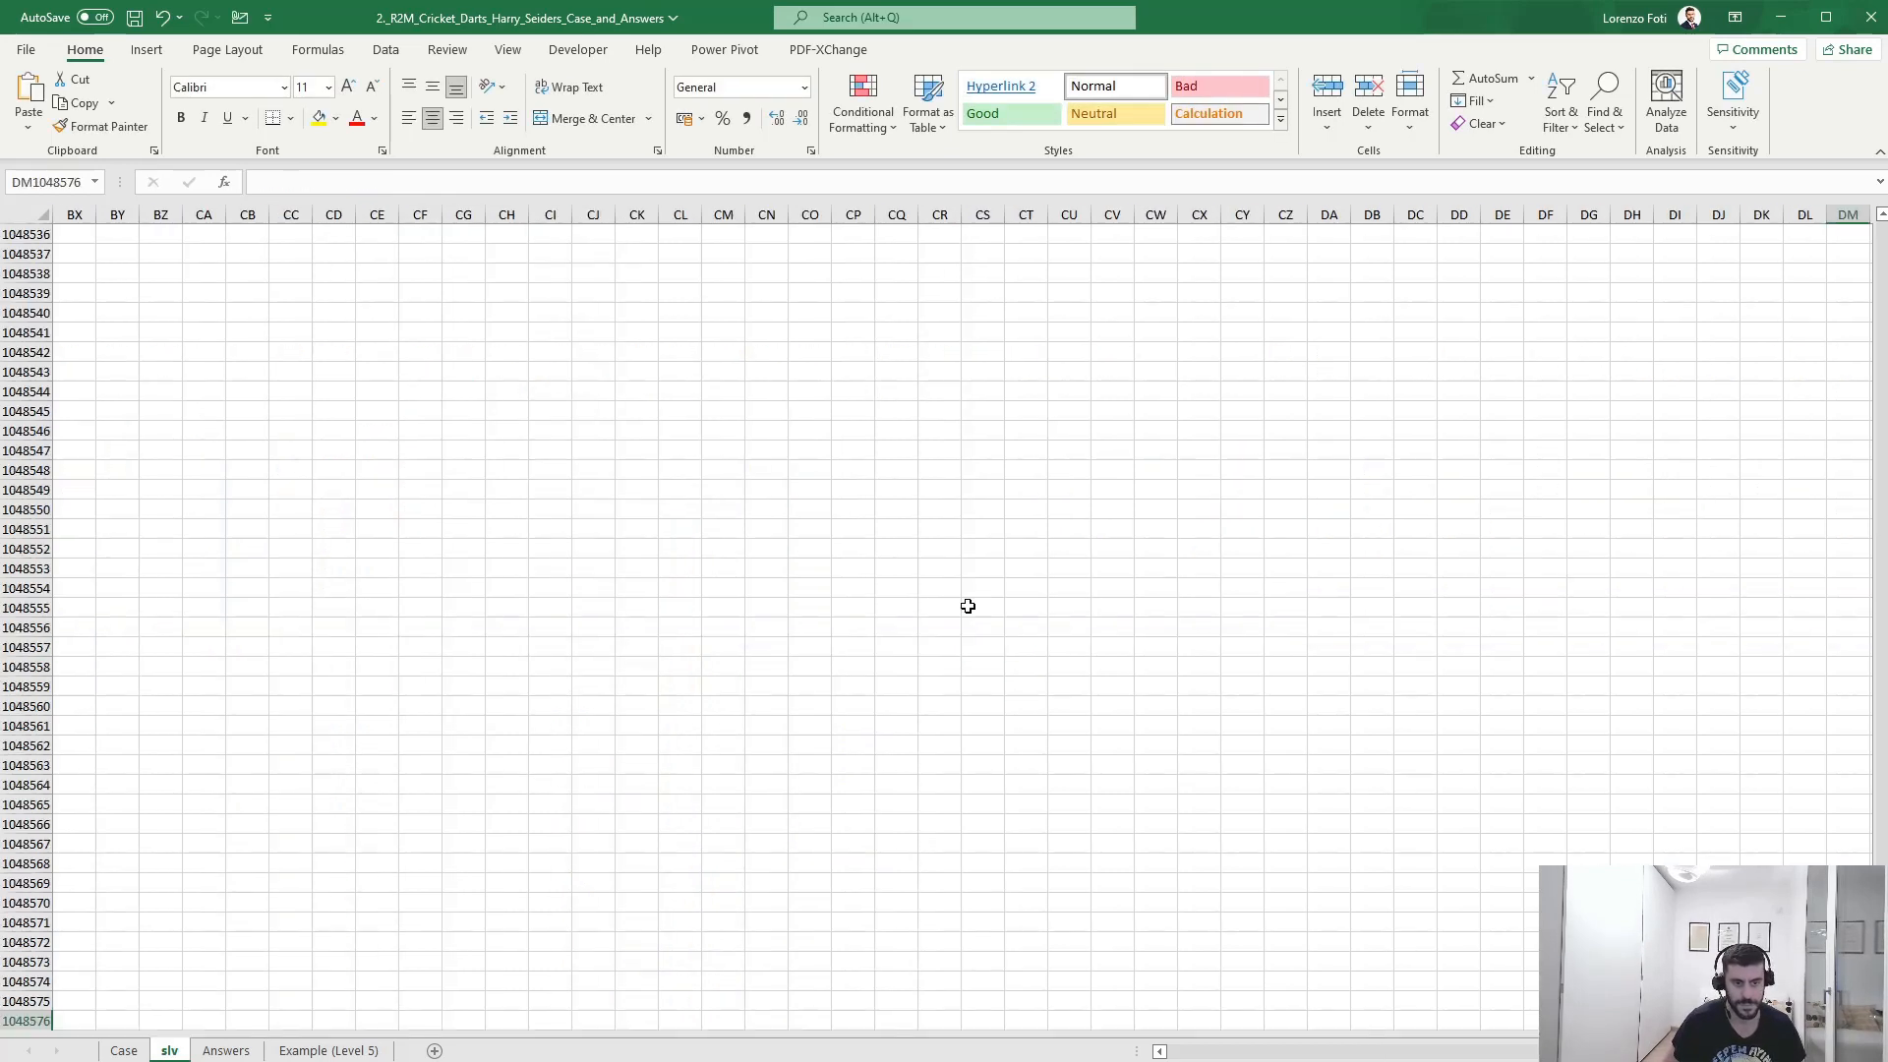
{"action": "key", "text": "ctrl+shift+Left"}
{"action": "key", "text": "Up"}
{"action": "key", "text": "ctrl+Up"}
{"action": "key", "text": "ctrl+Left"}
{"action": "key", "text": "ctrl+Left"}
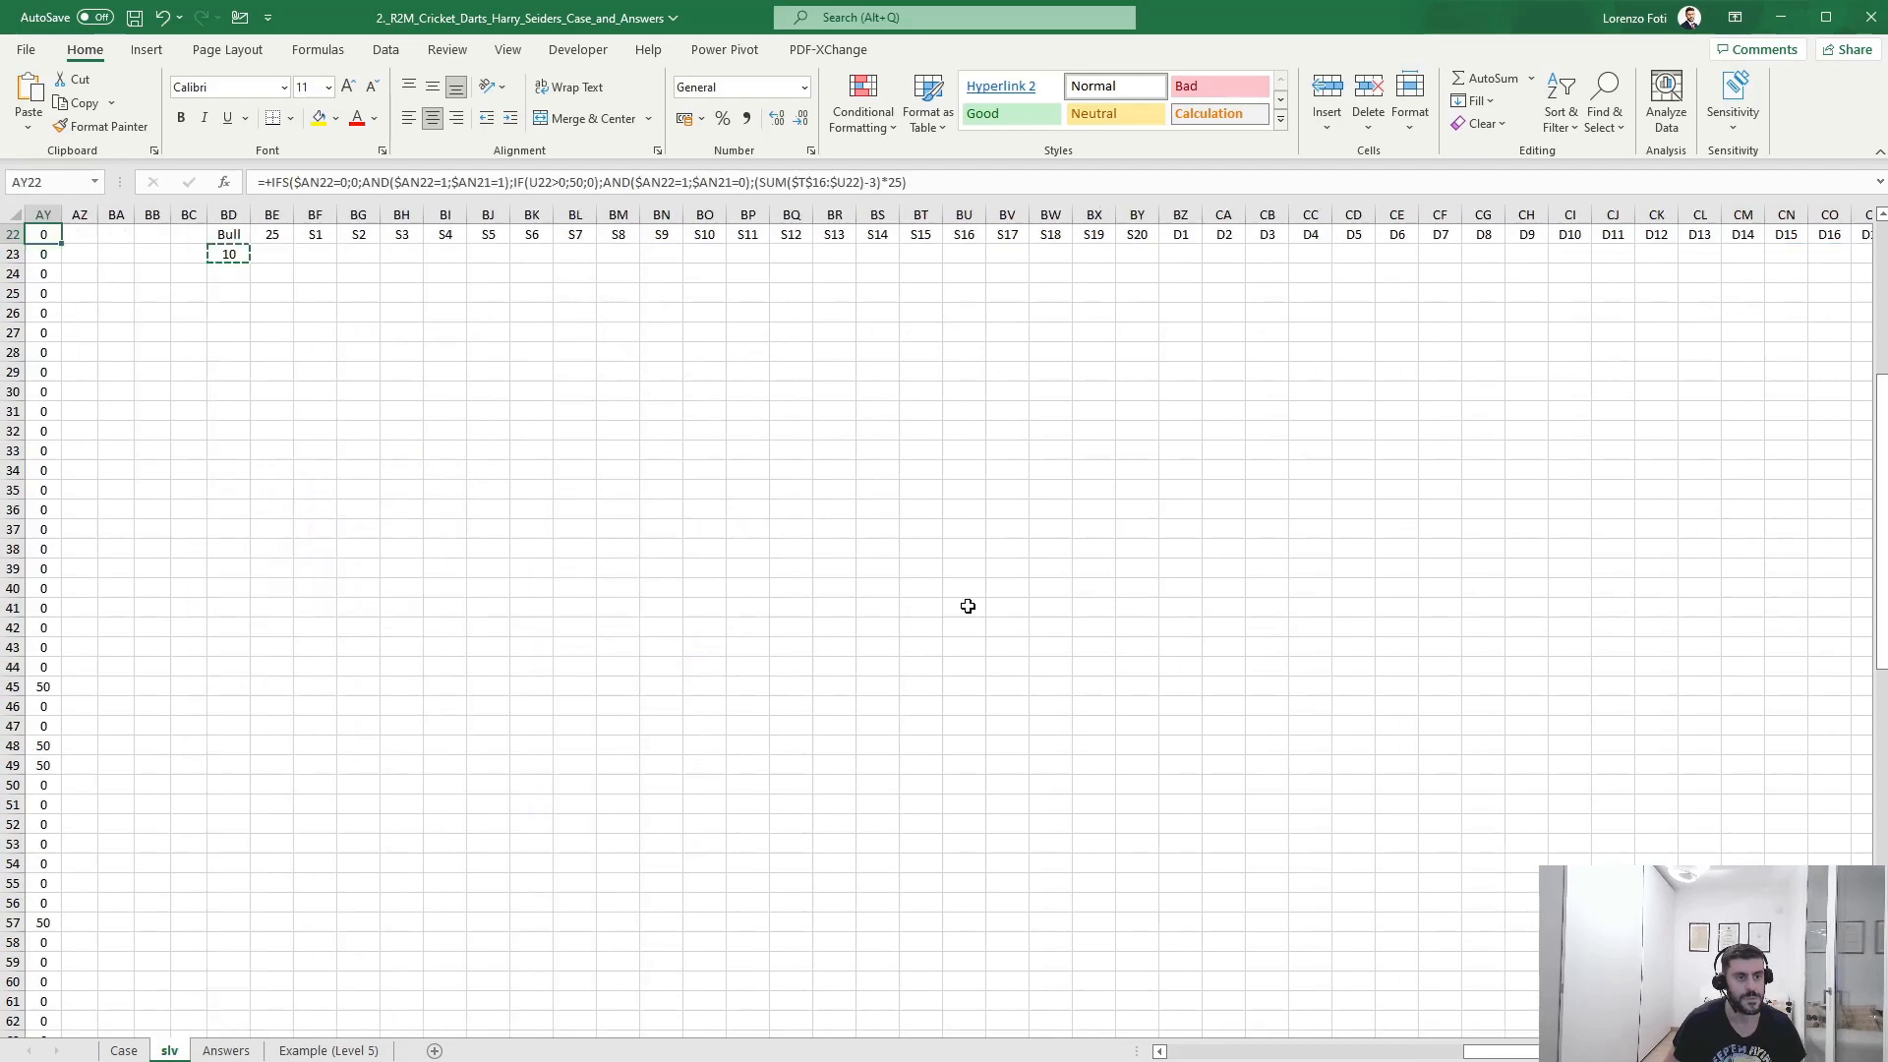
{"action": "key", "text": "Right"}
{"action": "key", "text": "Right"}
{"action": "key", "text": "Right"}
{"action": "key", "text": "Right"}
{"action": "key", "text": "Right"}
{"action": "key", "text": "ctrl+Right"}
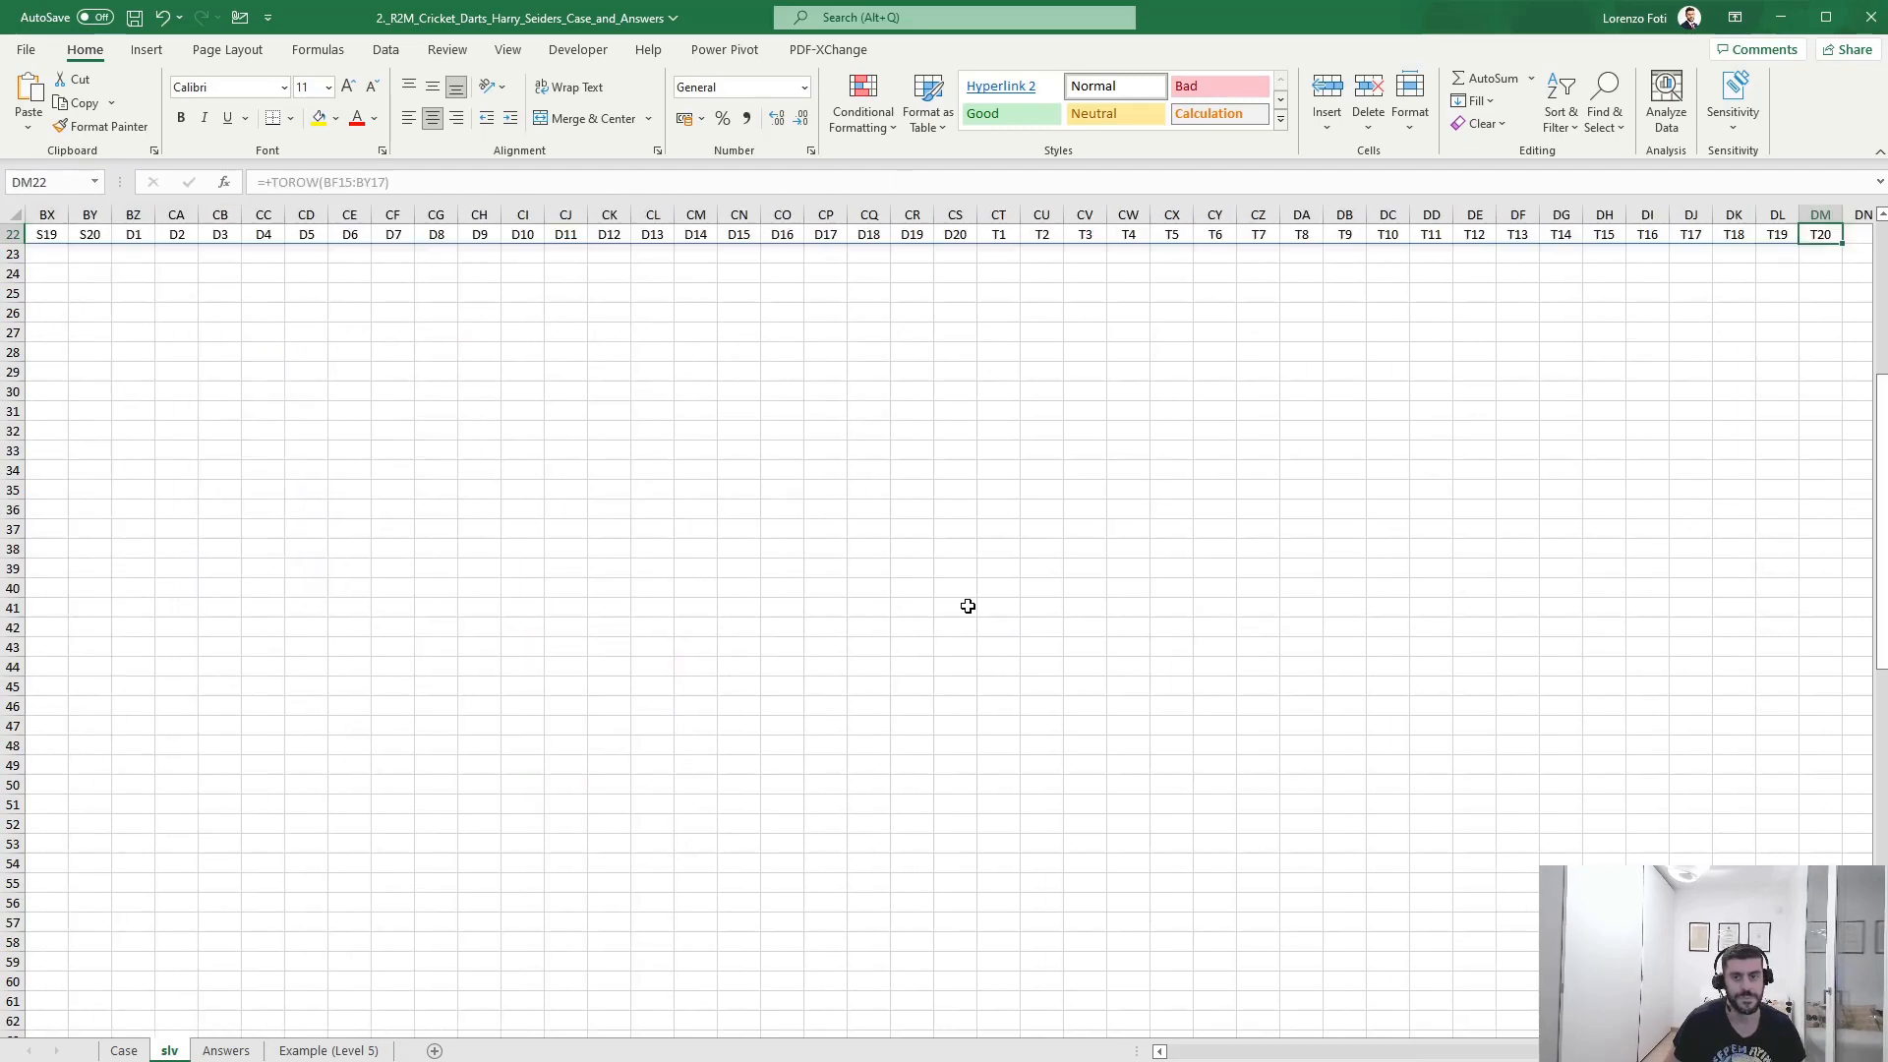
{"action": "key", "text": "Down"}
{"action": "key", "text": "ctrl+shift+Left"}
{"action": "key", "text": "ctrl+v"}
{"action": "key", "text": "ctrl+Left"}
{"action": "key", "text": "Escape"}
- Enter +SEQUENCE(100) in BC24 to list the game numbers 1 to 100 below the count row
{"action": "key", "text": "ctrl+Left"}
{"action": "key", "text": "ctrl+Left"}
{"action": "key", "text": "ctrl+Left"}
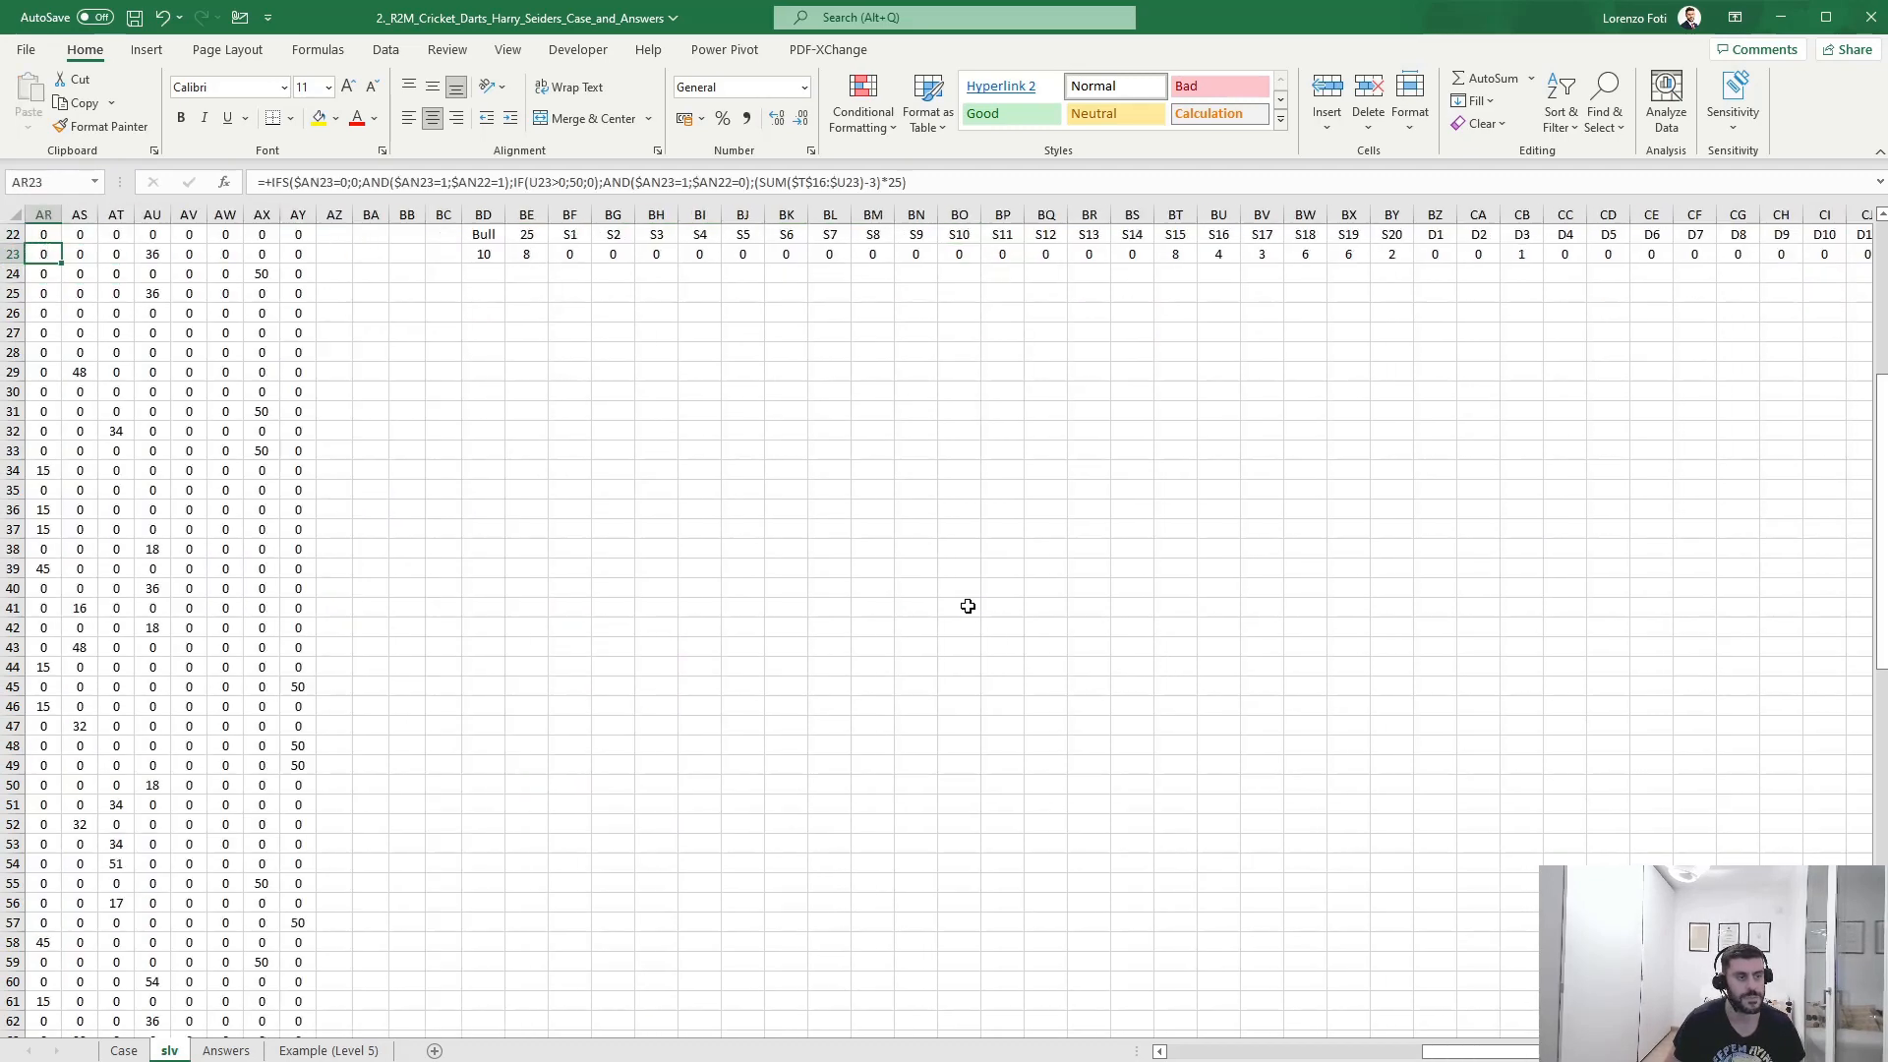
{"action": "key", "text": "ctrl+Right"}
{"action": "key", "text": "Right"}
{"action": "key", "text": "Up"}
{"action": "scroll", "coordinate": [968, 605], "scroll_direction": "up", "scroll_amount": 3}
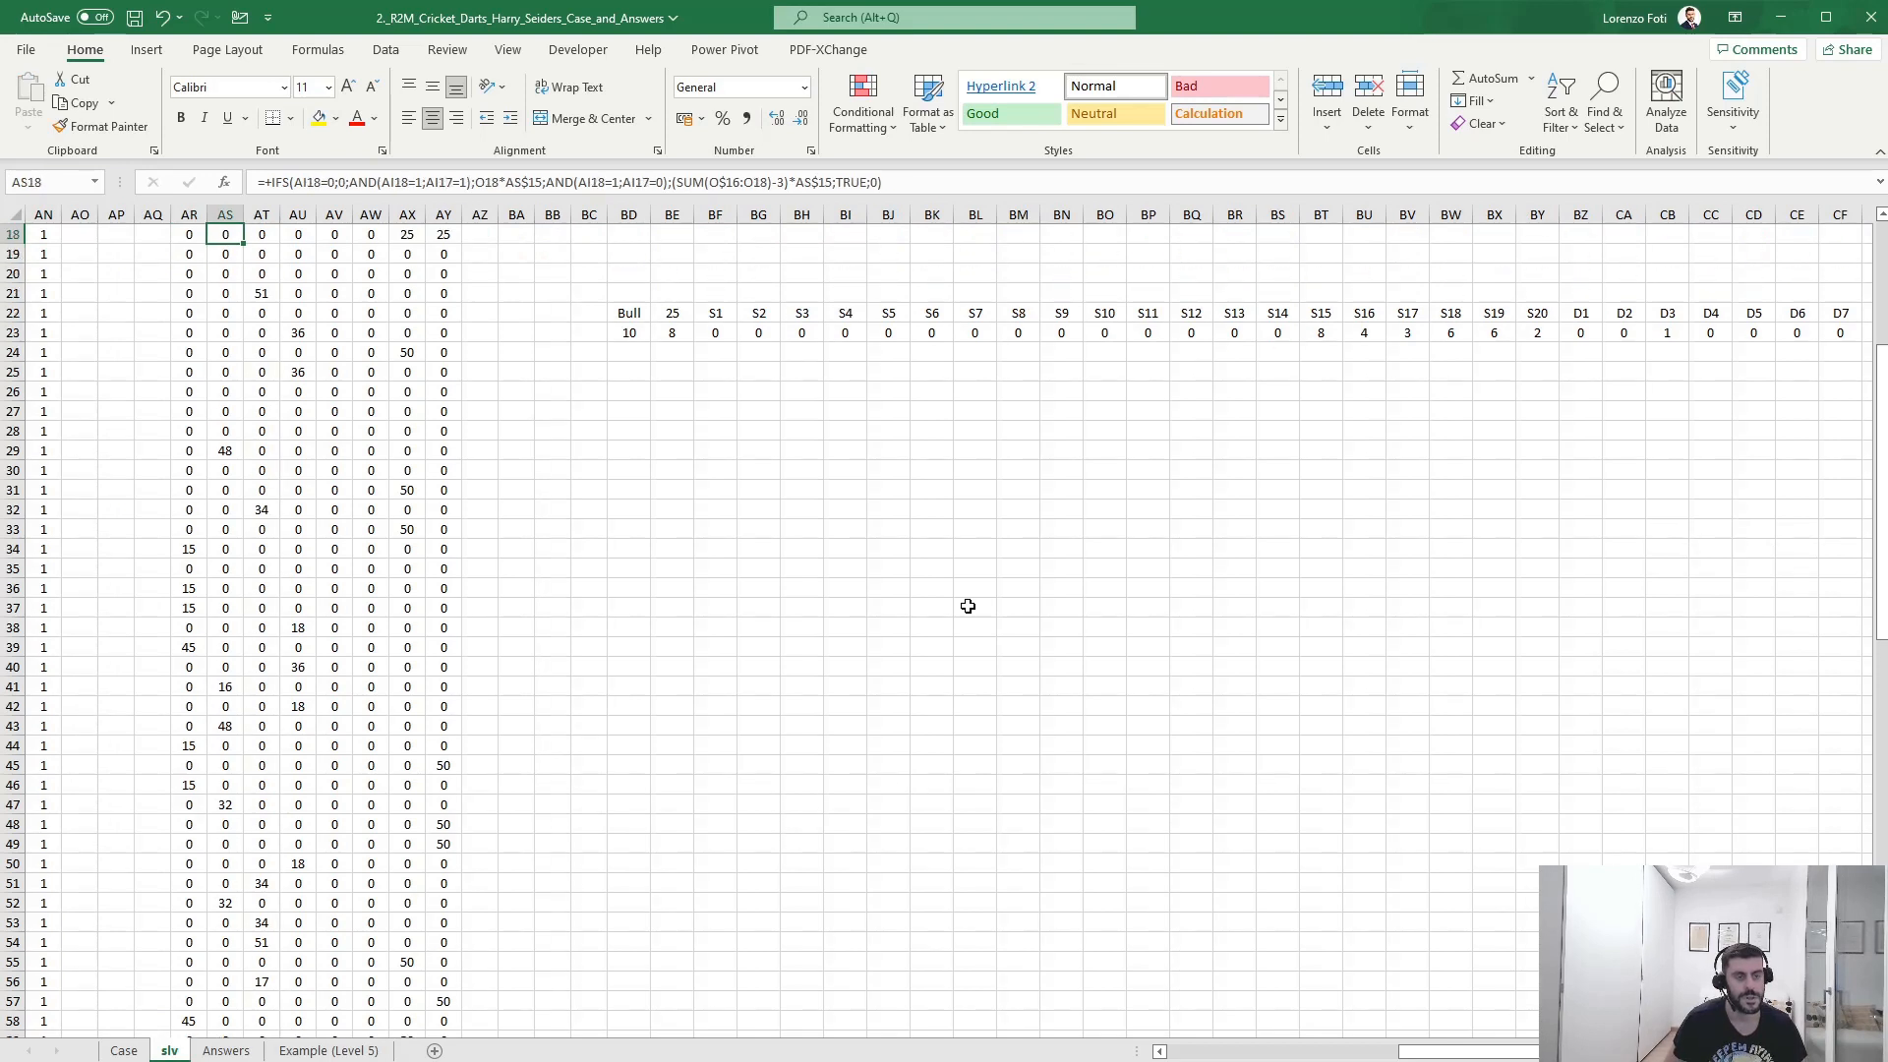
{"action": "key", "text": "ctrl+Up"}
{"action": "key", "text": "Down"}
{"action": "key", "text": "Down"}
{"action": "key", "text": "Down"}
{"action": "key", "text": "Down"}
{"action": "key", "text": "Down"}
{"action": "key", "text": "Down"}
{"action": "key", "text": "Down"}
{"action": "key", "text": "Down"}
{"action": "key", "text": "Down"}
{"action": "key", "text": "Right"}
{"action": "key", "text": "ctrl+Right"}
{"action": "key", "text": "Right"}
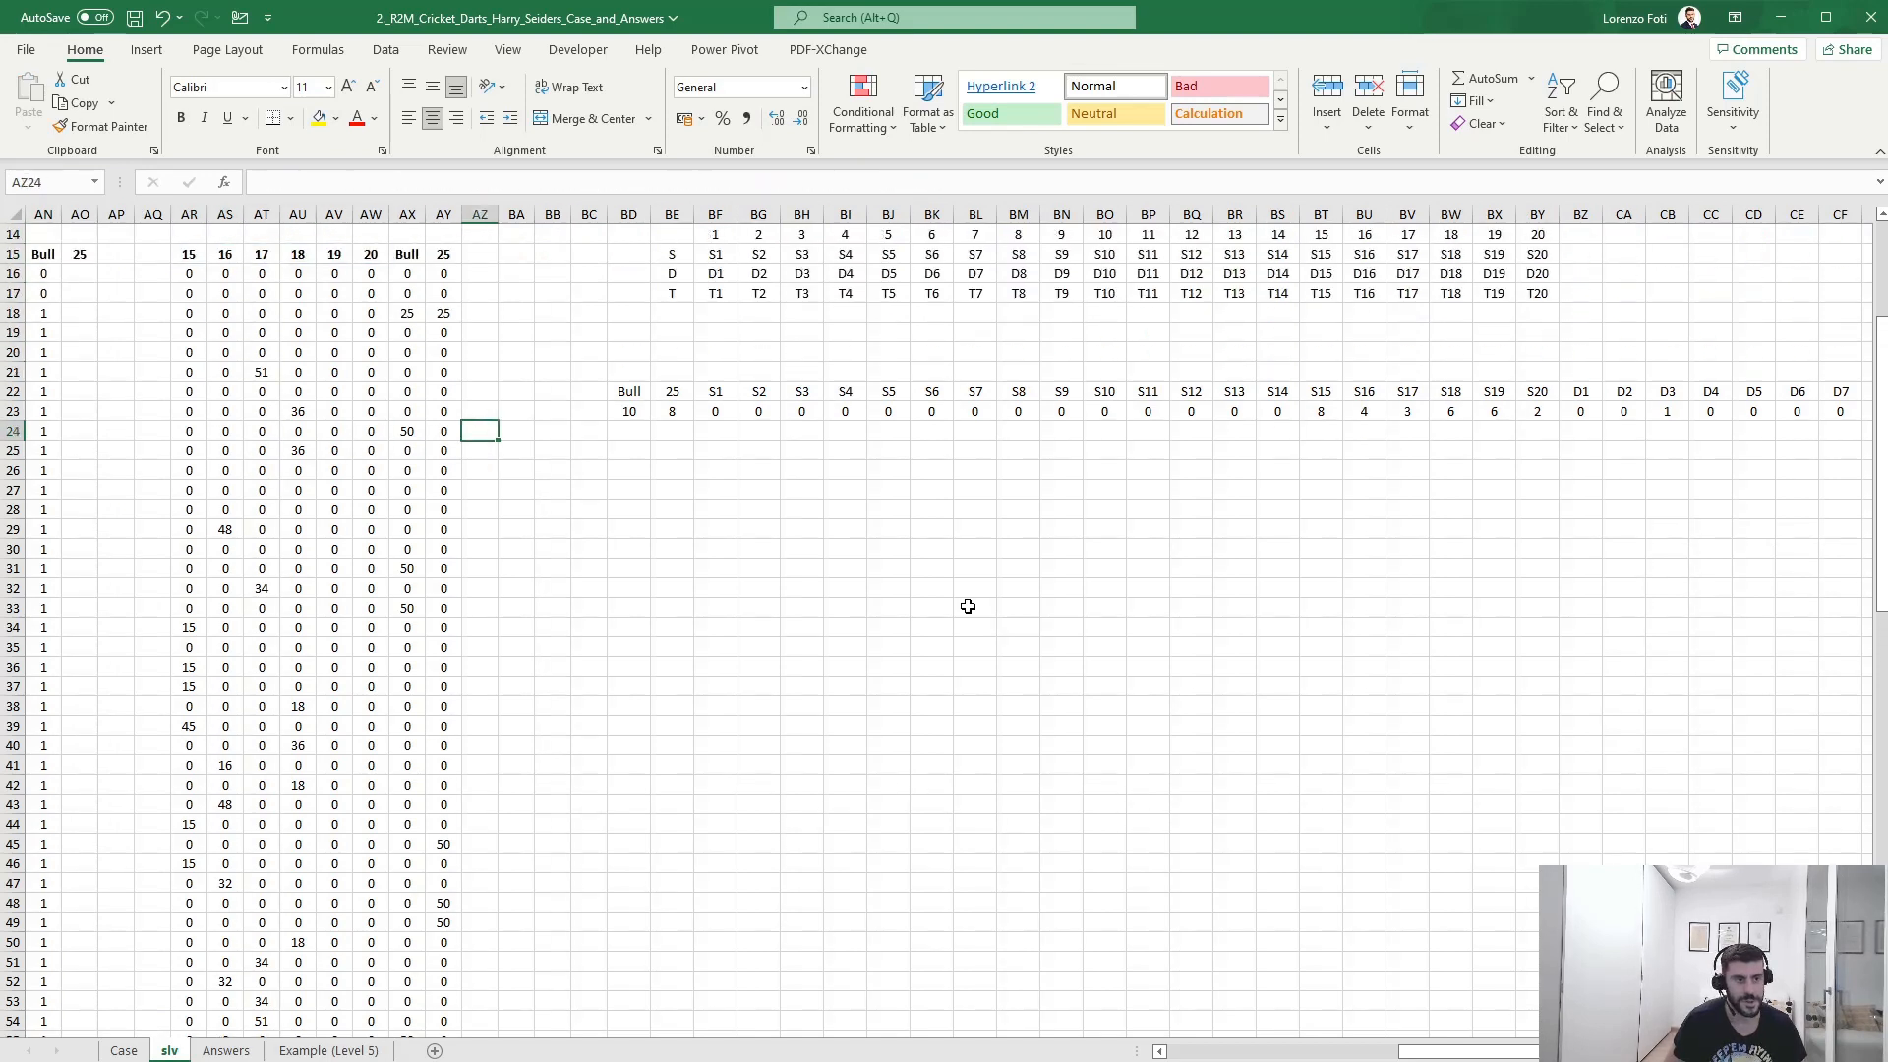
{"action": "key", "text": "Right"}
{"action": "key", "text": "Right"}
{"action": "key", "text": "Right"}
{"action": "type", "text": "+seq"}
{"action": "key", "text": "Tab"}
{"action": "type", "text": "100)"}
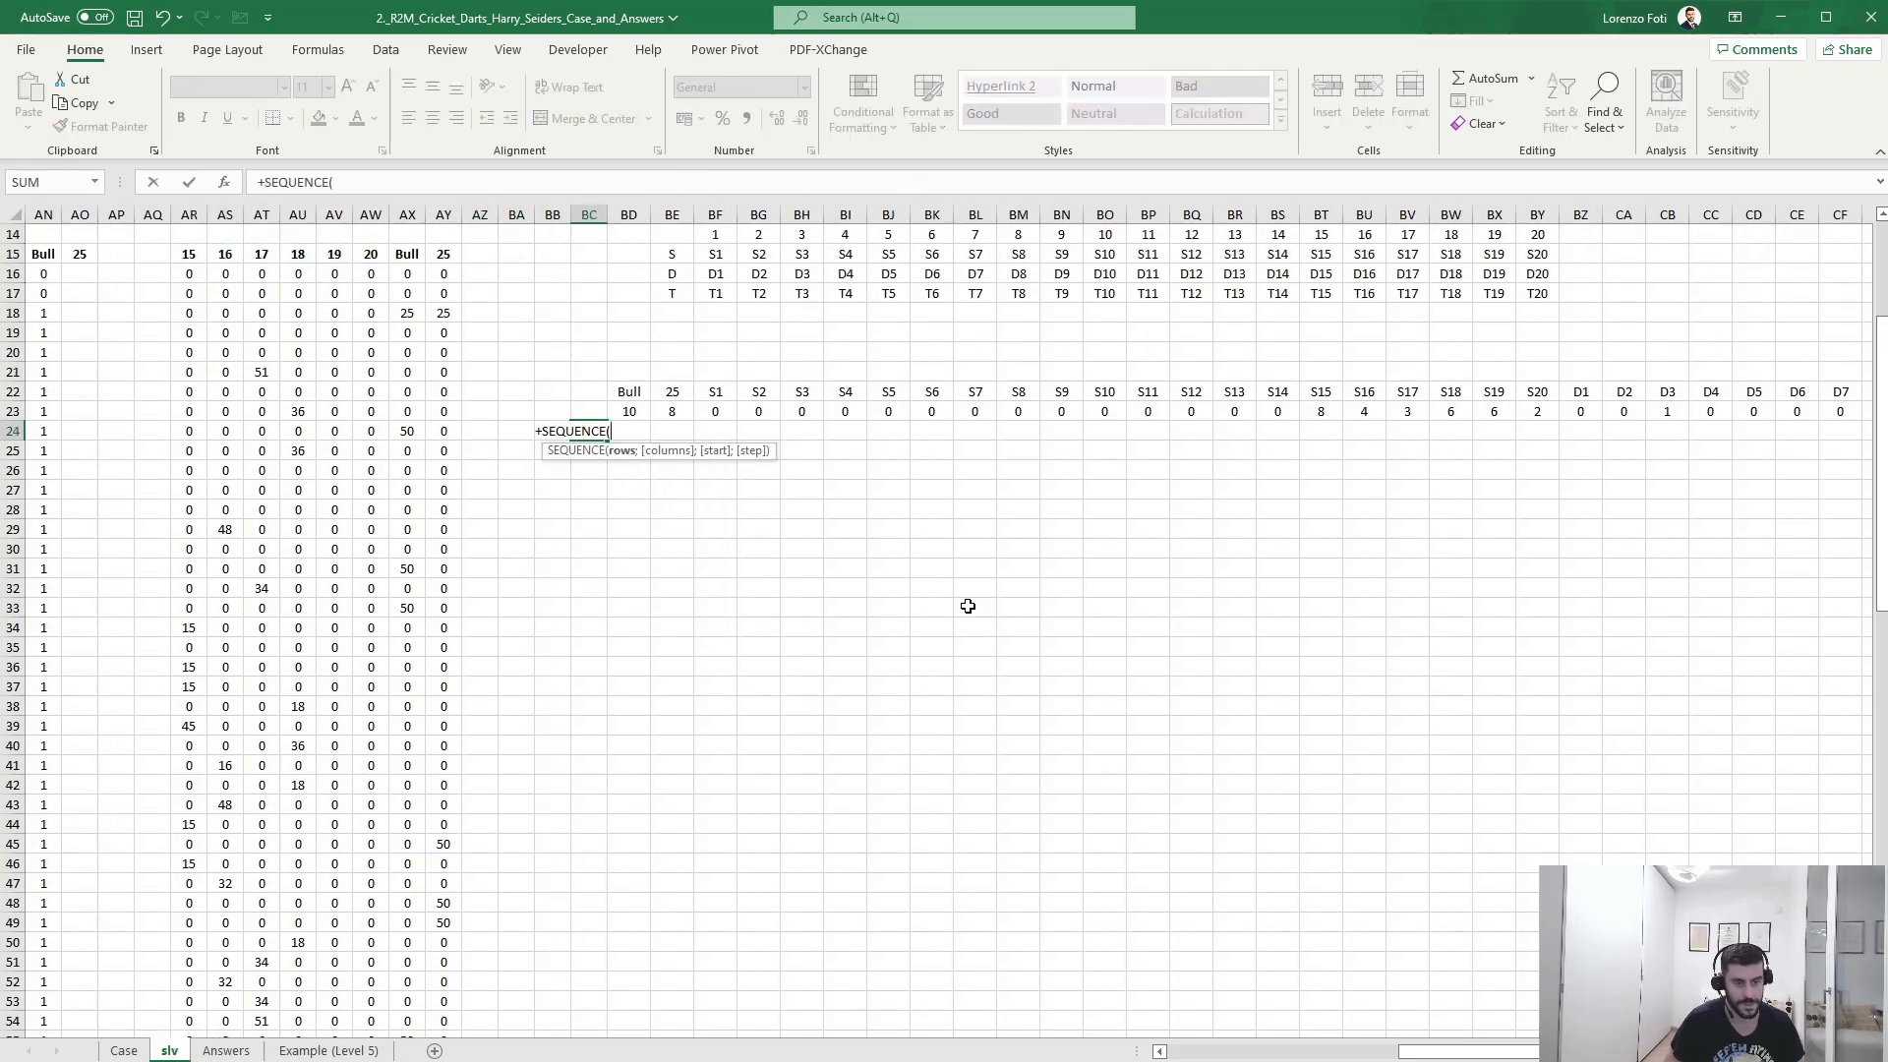
{"action": "key", "text": "Return"}
- Create a what-if data table over BC23:DM123 with G5 as the column input cell
{"action": "key", "text": "Up"}
{"action": "key", "text": "Up"}
{"action": "key", "text": "Up"}
{"action": "key", "text": "Down"}
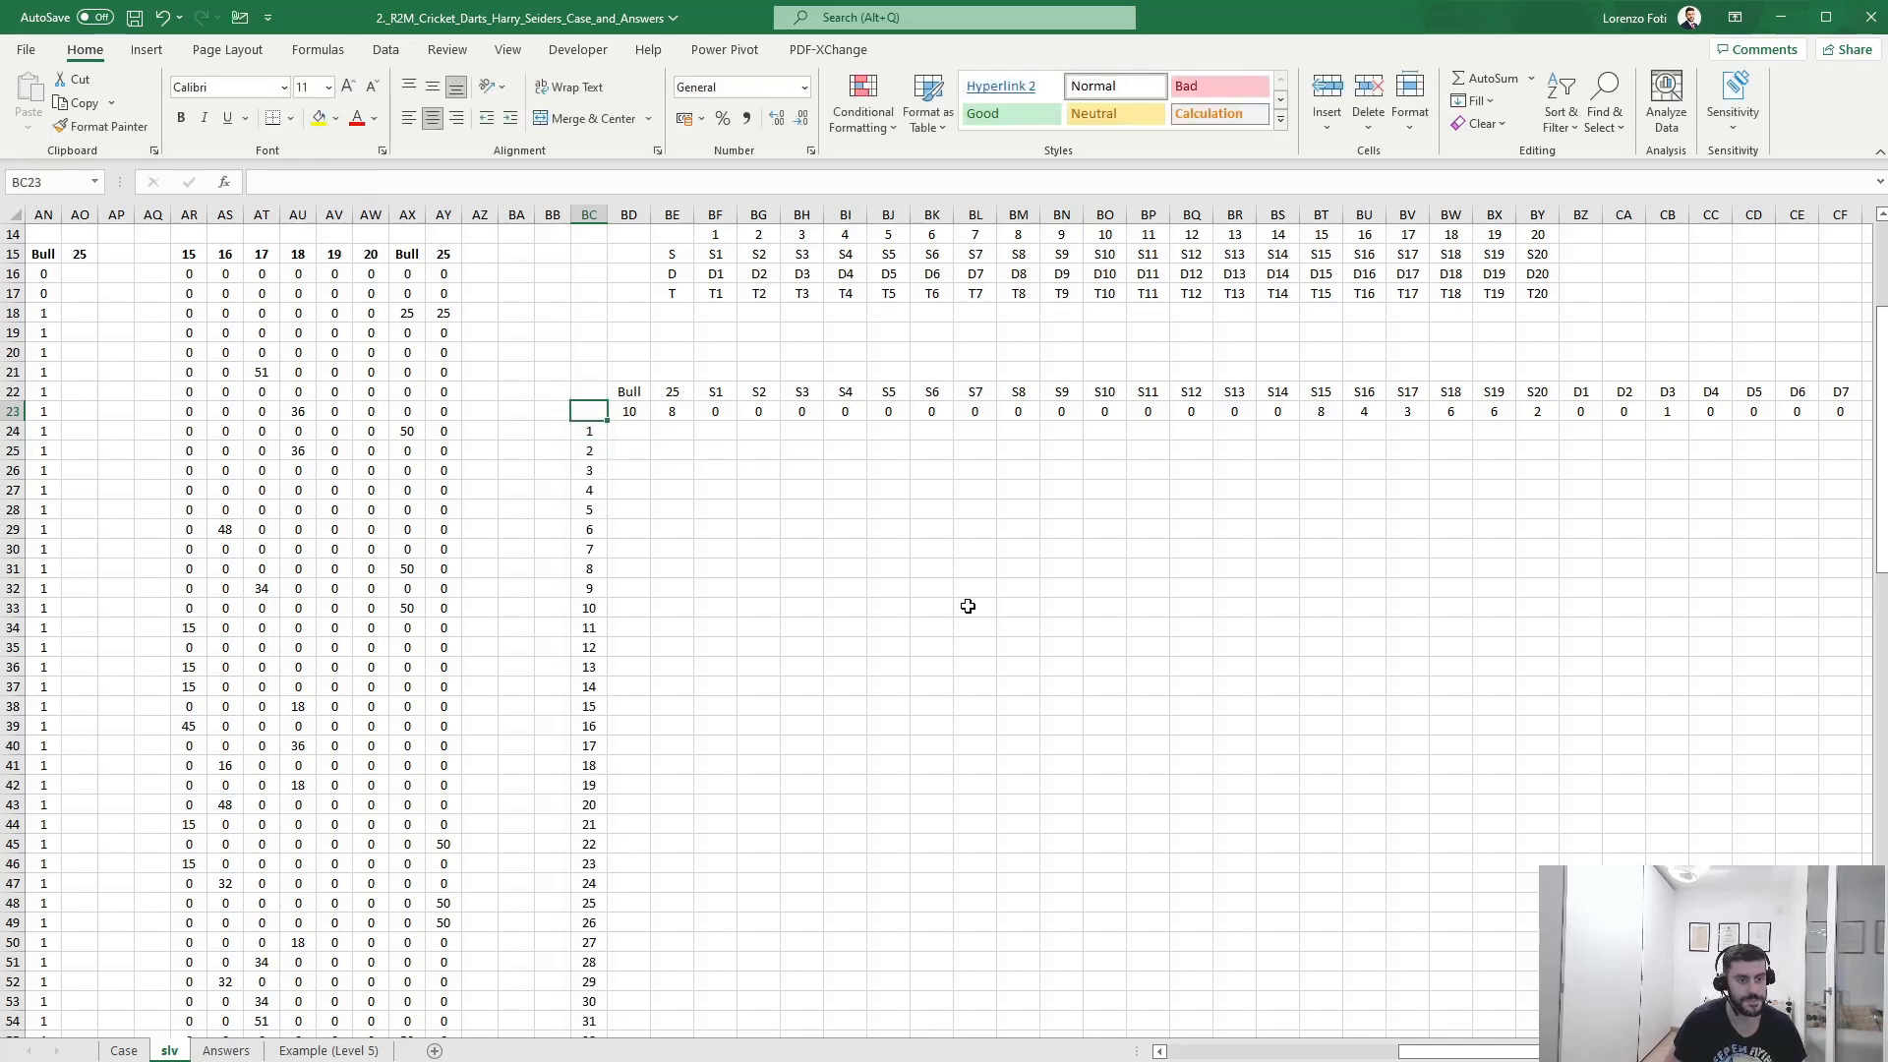
{"action": "key", "text": "ctrl+shift+Right"}
{"action": "key", "text": "ctrl+shift+Right"}
{"action": "key", "text": "shift+Down"}
{"action": "key", "text": "ctrl+shift+Down"}
{"action": "key", "text": "alt+a"}
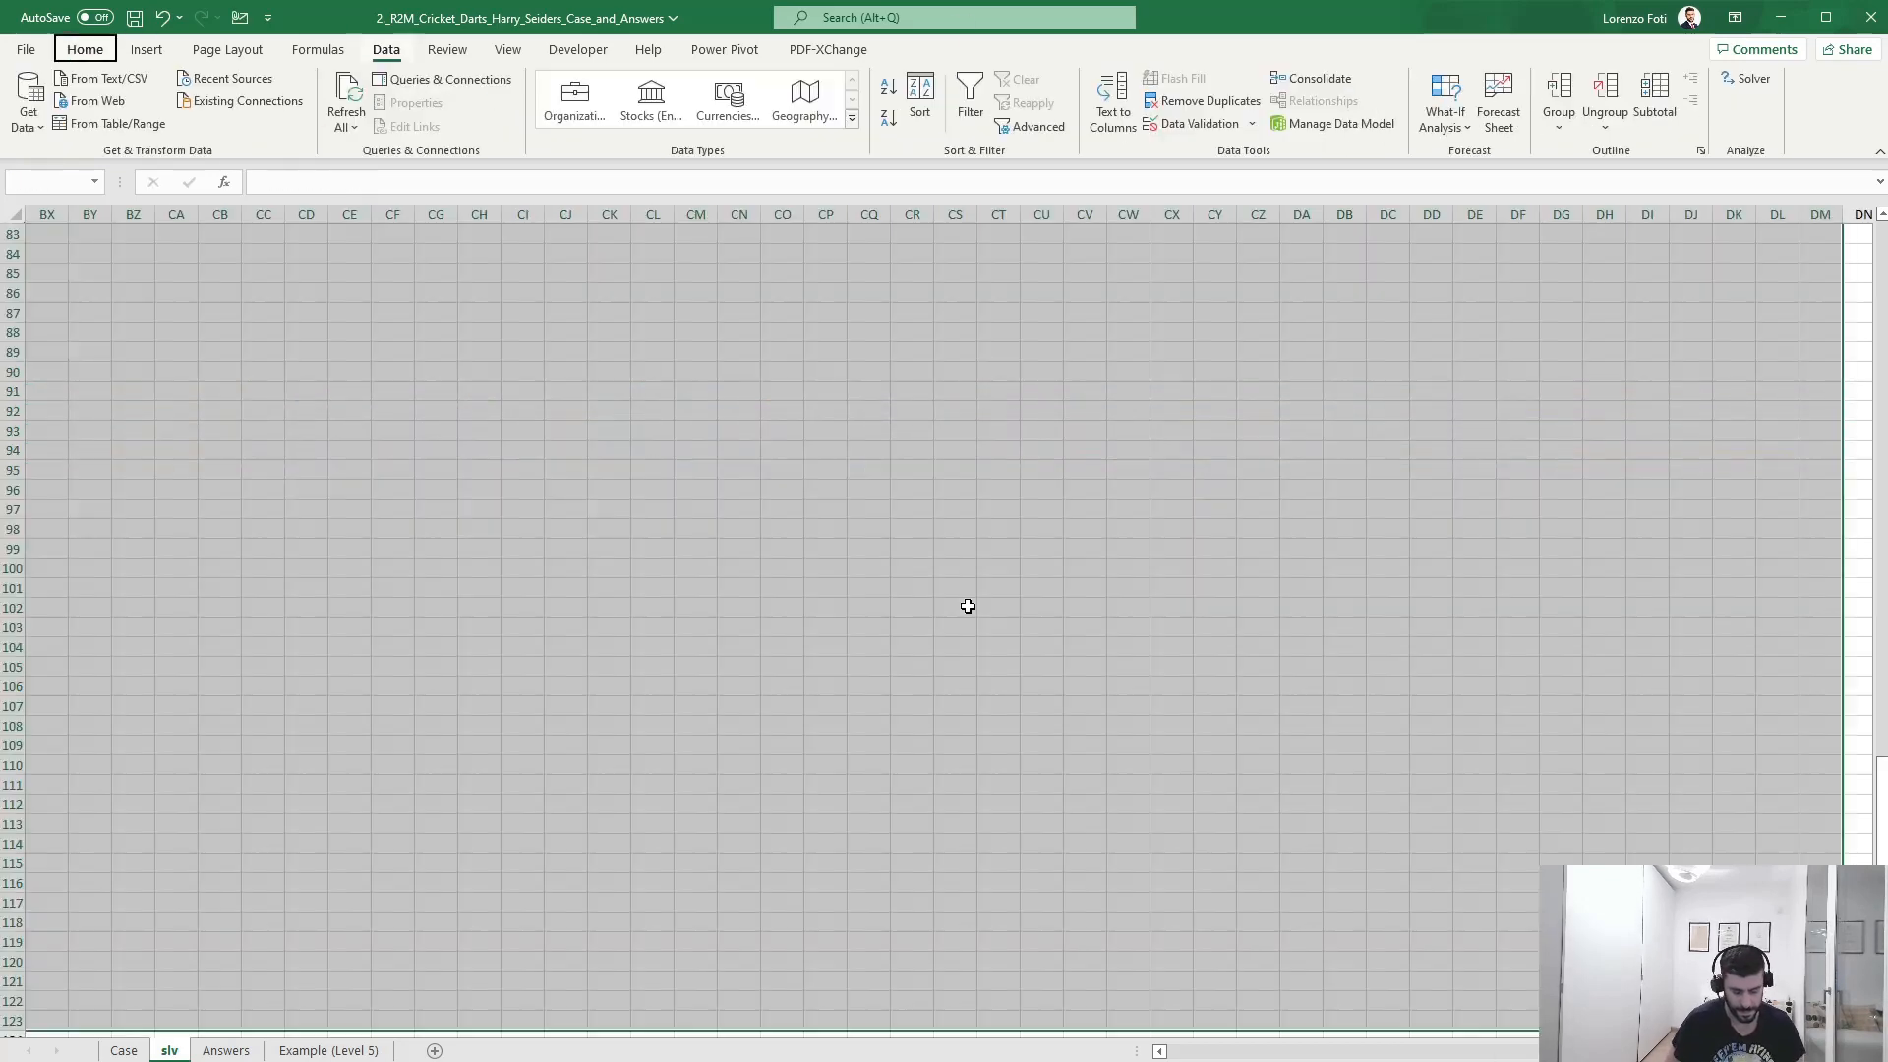
{"action": "key", "text": "w"}
{"action": "key", "text": "t"}
{"action": "key", "text": "Tab"}
{"action": "left_click", "coordinate": [708, 426]}
{"action": "key", "text": "ctrl+Left"}
{"action": "key", "text": "ctrl+Left"}
{"action": "key", "text": "ctrl+Up"}
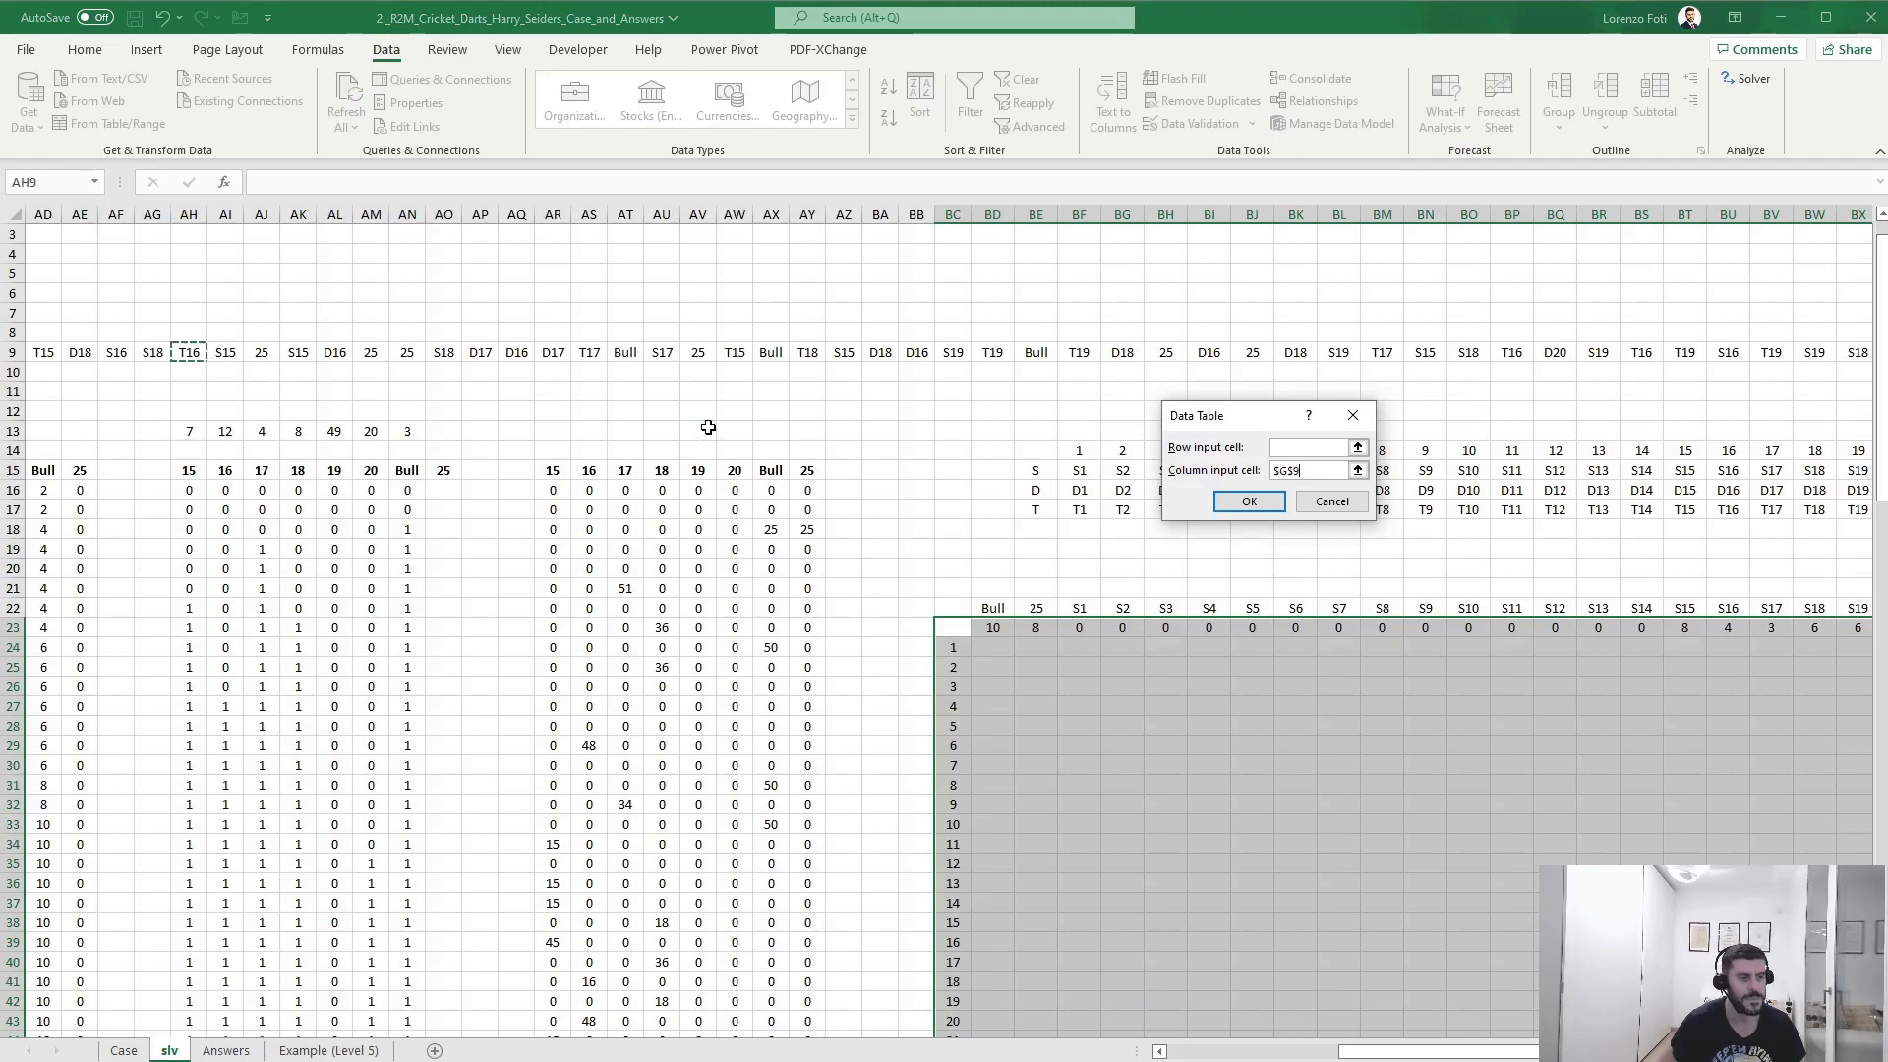
{"action": "key", "text": "ctrl+Left"}
{"action": "key", "text": "ctrl+Left"}
{"action": "key", "text": "ctrl+Up"}
{"action": "key", "text": "Right"}
{"action": "key", "text": "Right"}
{"action": "key", "text": "Right"}
{"action": "key", "text": "Right"}
{"action": "key", "text": "Down"}
{"action": "key", "text": "Down"}
{"action": "key", "text": "Return"}
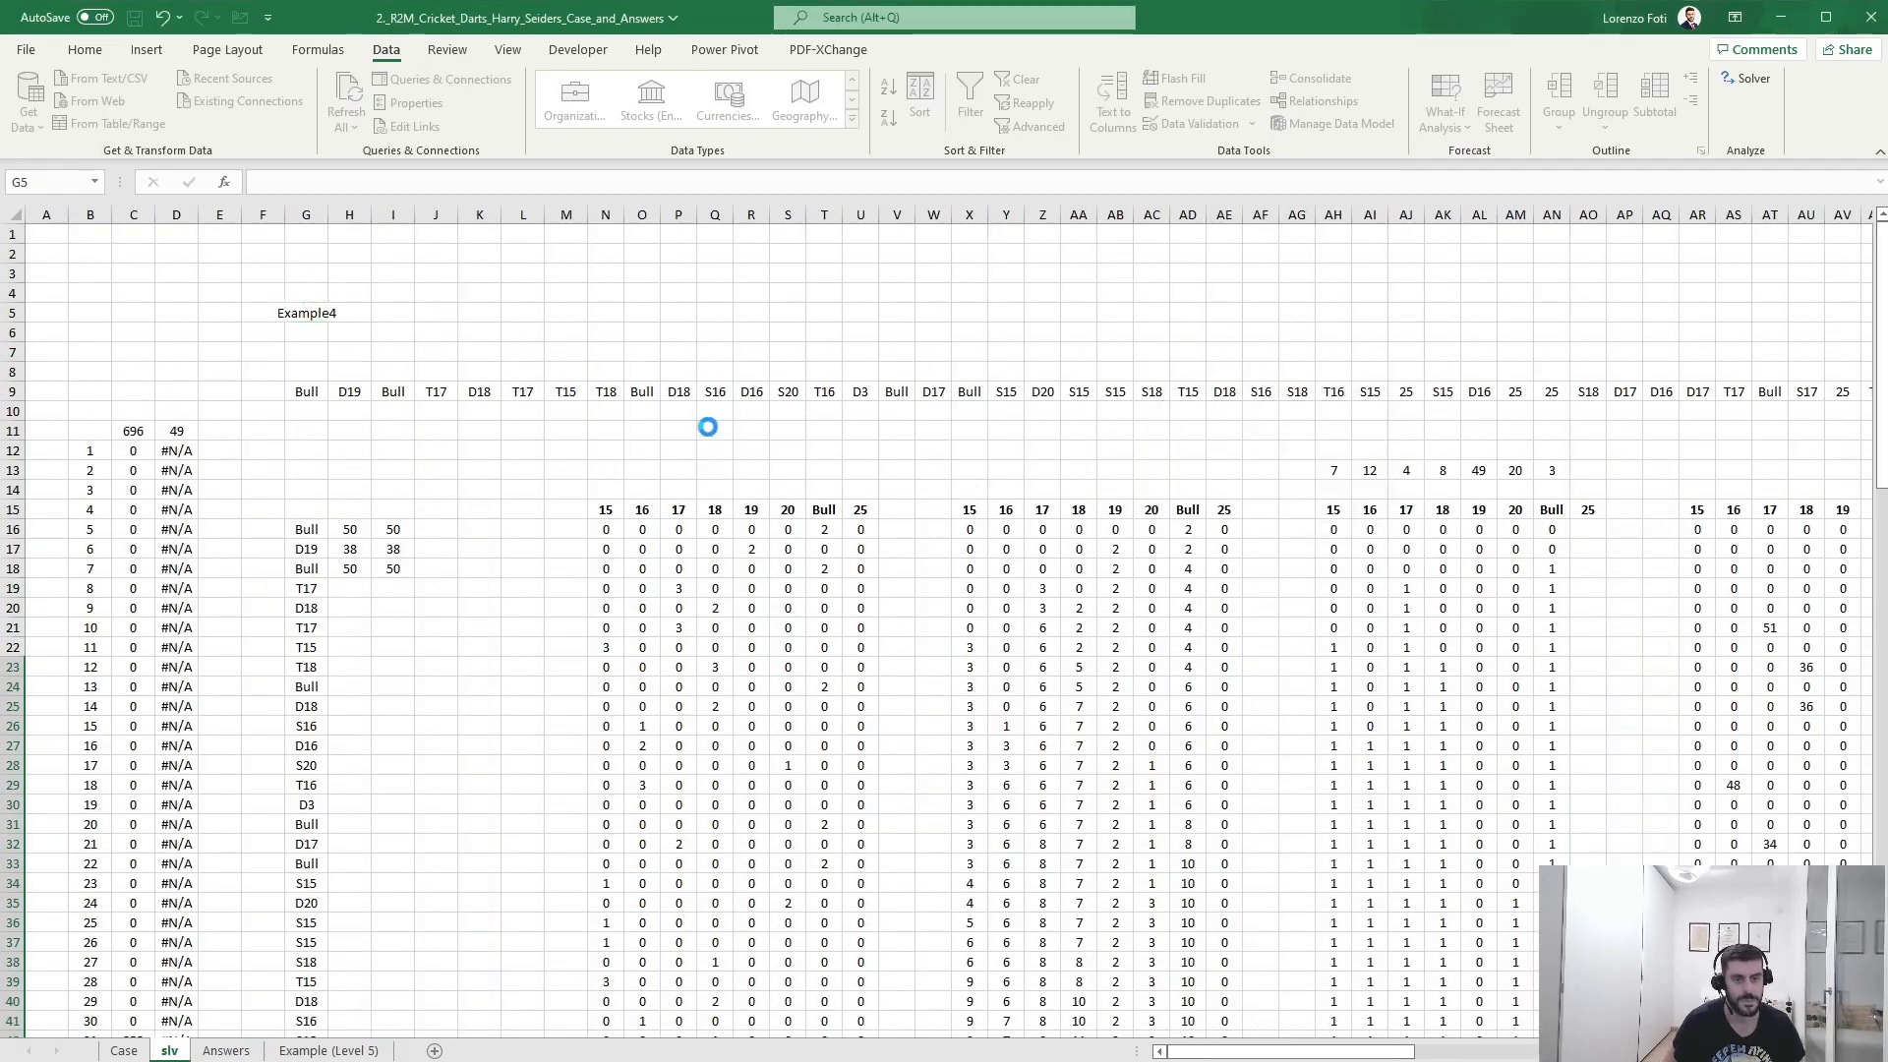
{"action": "key", "text": "alt+m"}
{"action": "left_click_drag", "start_coordinate": [1697, 686], "coordinate": [1862, 672]}
{"action": "left_click_drag", "start_coordinate": [1782, 783], "coordinate": [1837, 792]}
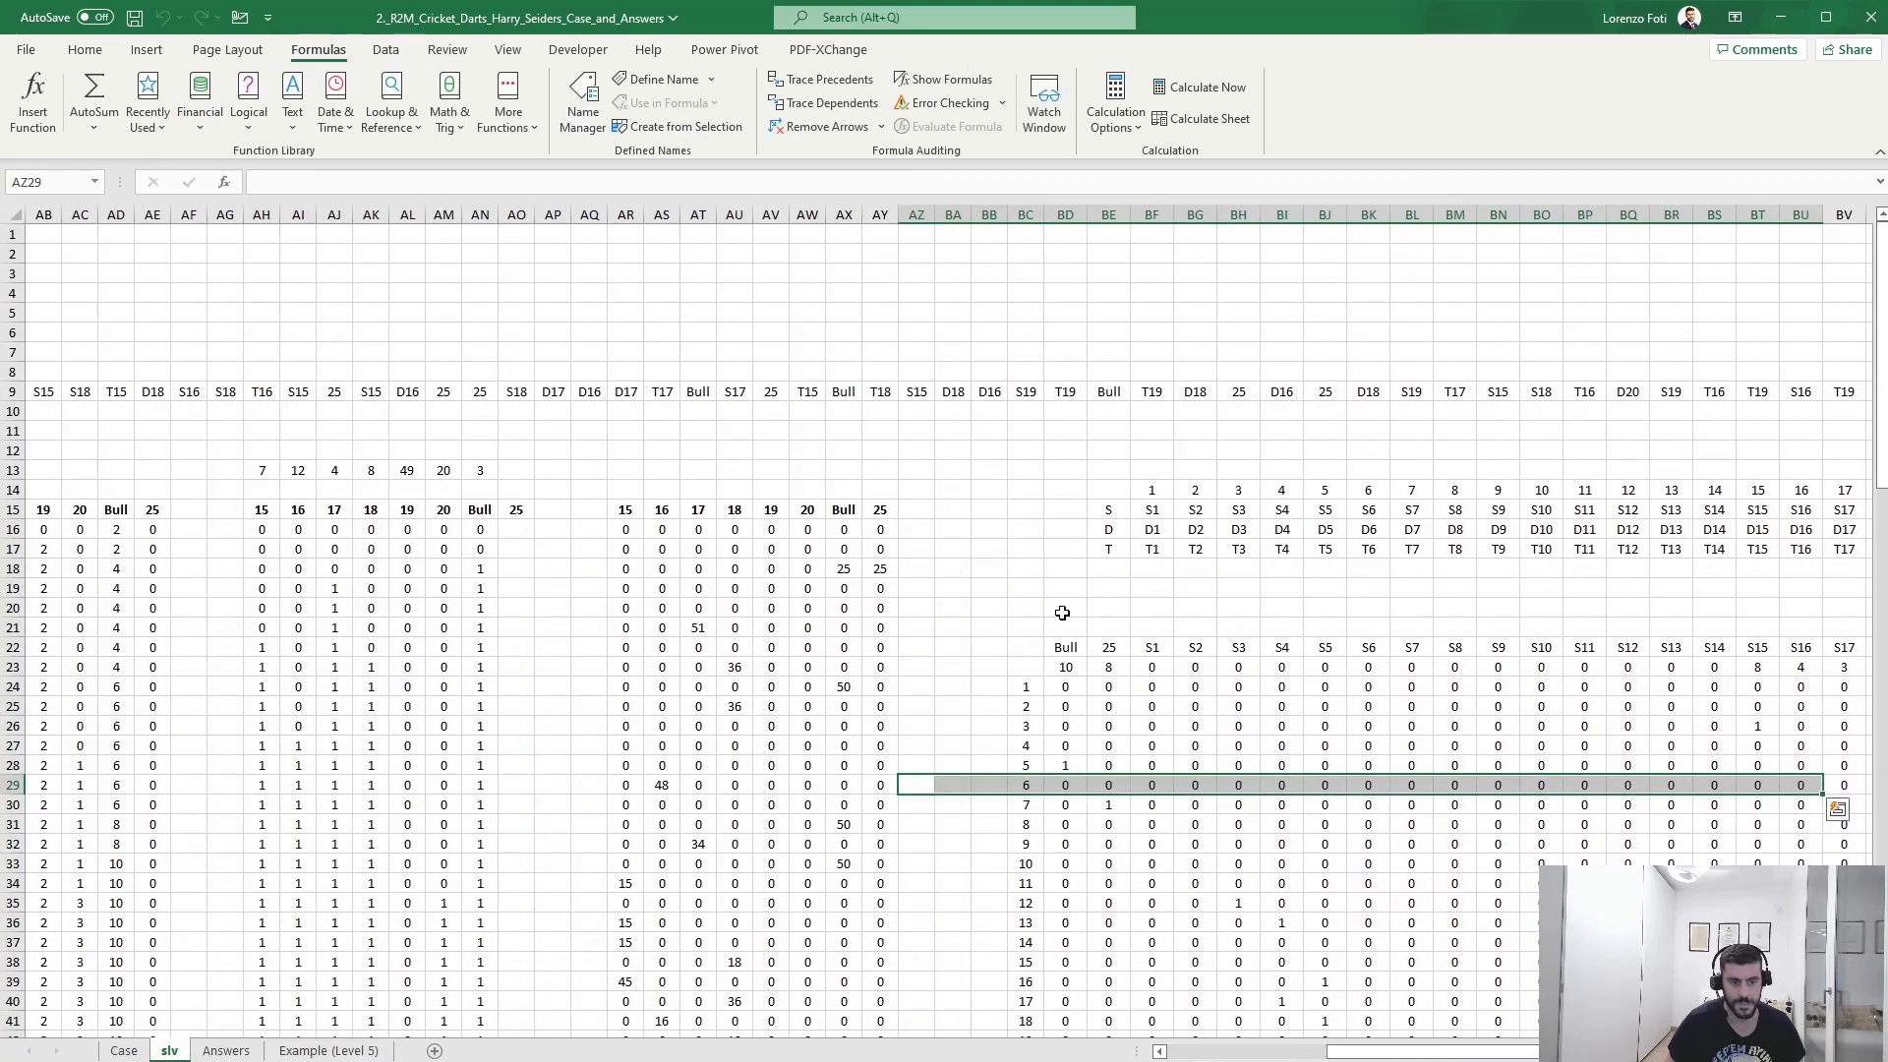
- Enter +SUM(BD24:BD123) in BD20 to total the Bull hits over all games
{"action": "left_click", "coordinate": [1069, 611]}
{"action": "type", "text": "+sum("}
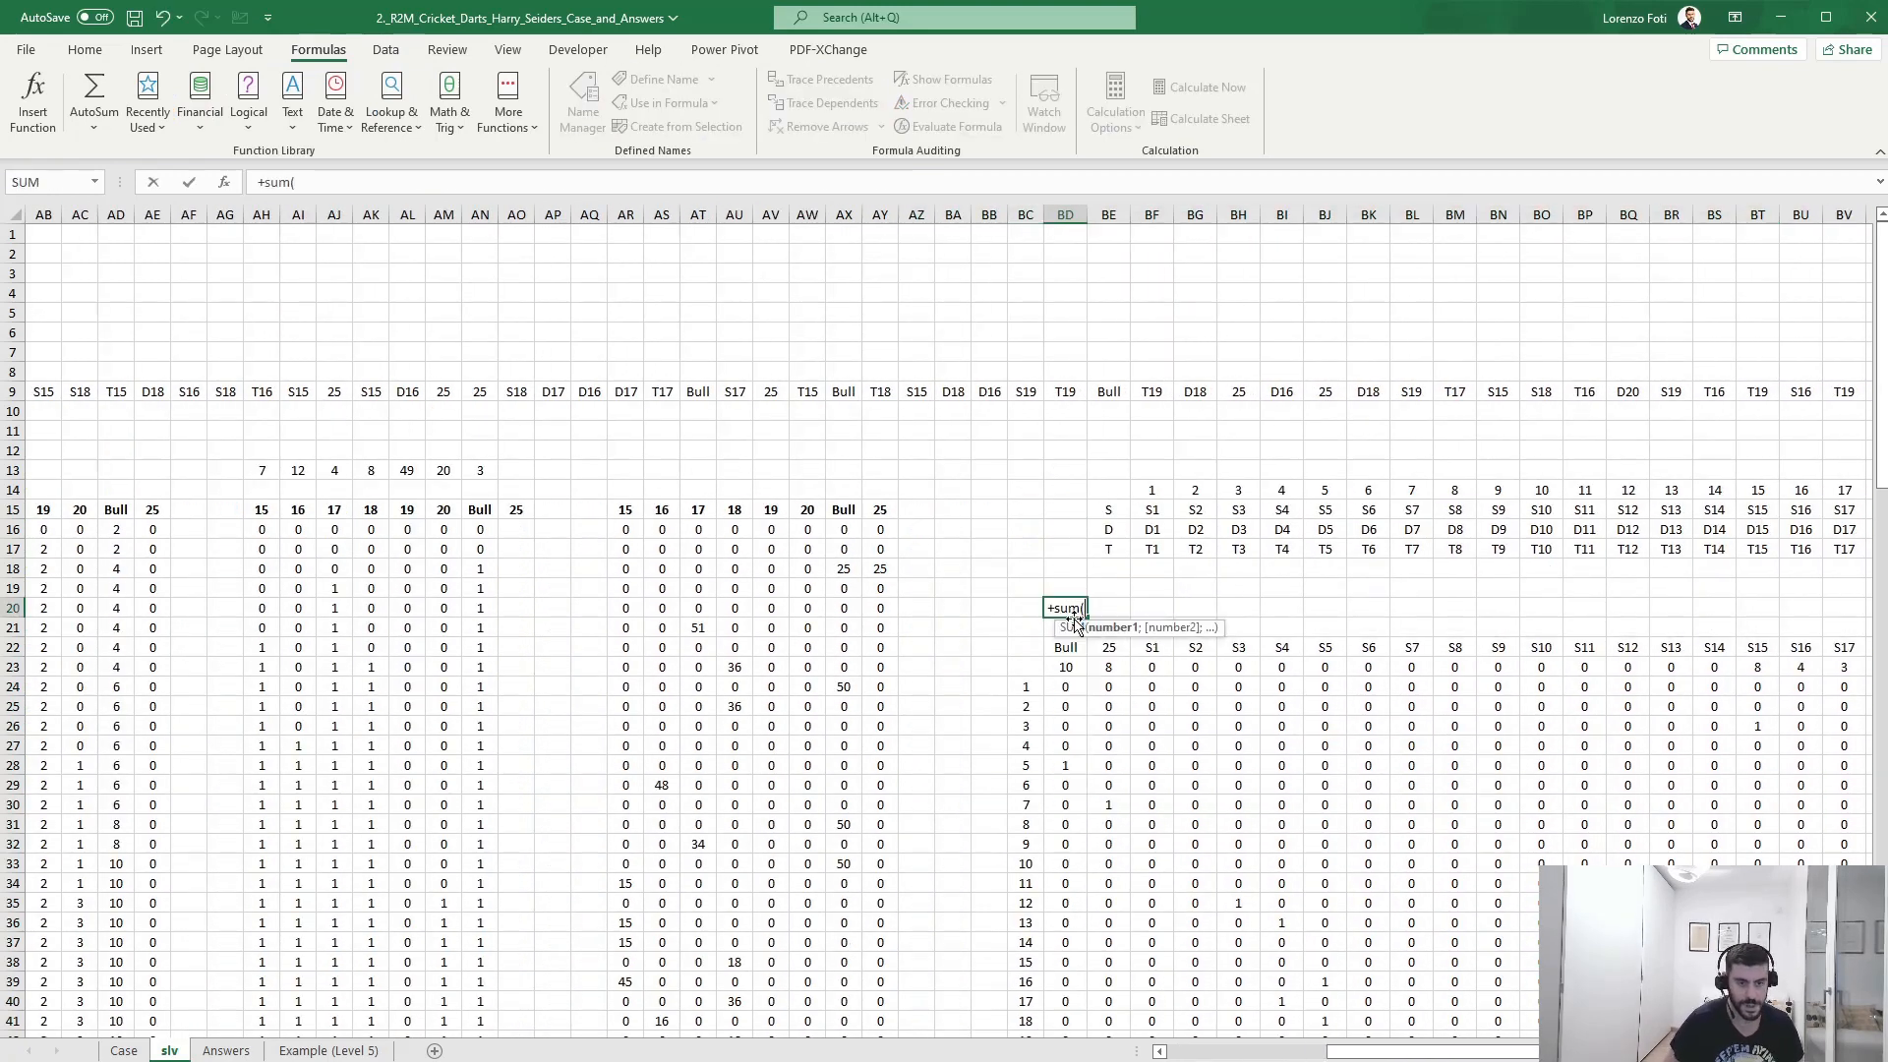
{"action": "key", "text": "Down"}
{"action": "key", "text": "Down"}
{"action": "key", "text": "Down"}
{"action": "key", "text": "Down"}
{"action": "key", "text": "ctrl+shift+Down"}
{"action": "key", "text": "Return"}
{"action": "key", "text": "Up"}
{"action": "key", "text": "Up"}
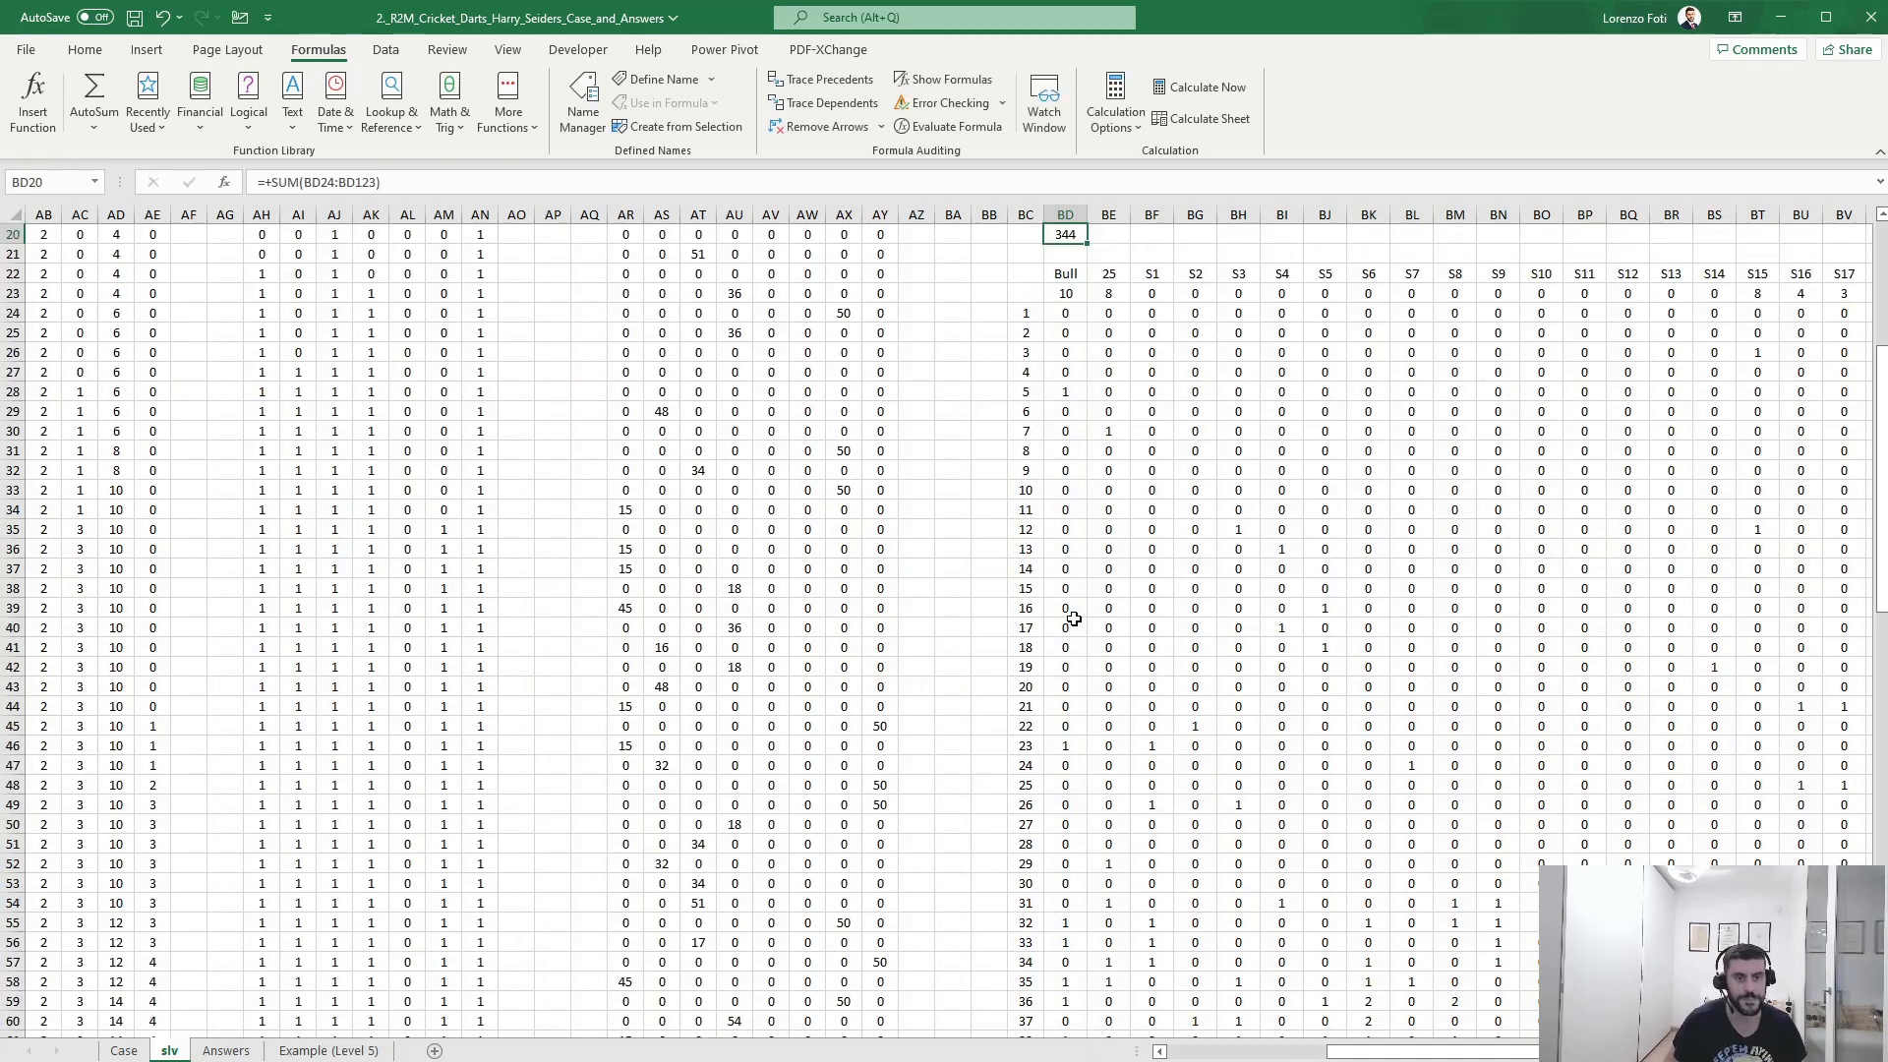
- Copy the SUM total from BD20 across row 20 to DM20, above every sector label
{"action": "key", "text": "Down"}
{"action": "key", "text": "ctrl+c"}
{"action": "key", "text": "ctrl+Down"}
{"action": "key", "text": "ctrl+Right"}
{"action": "key", "text": "Up"}
{"action": "key", "text": "Up"}
{"action": "key", "text": "ctrl+shift+Left"}
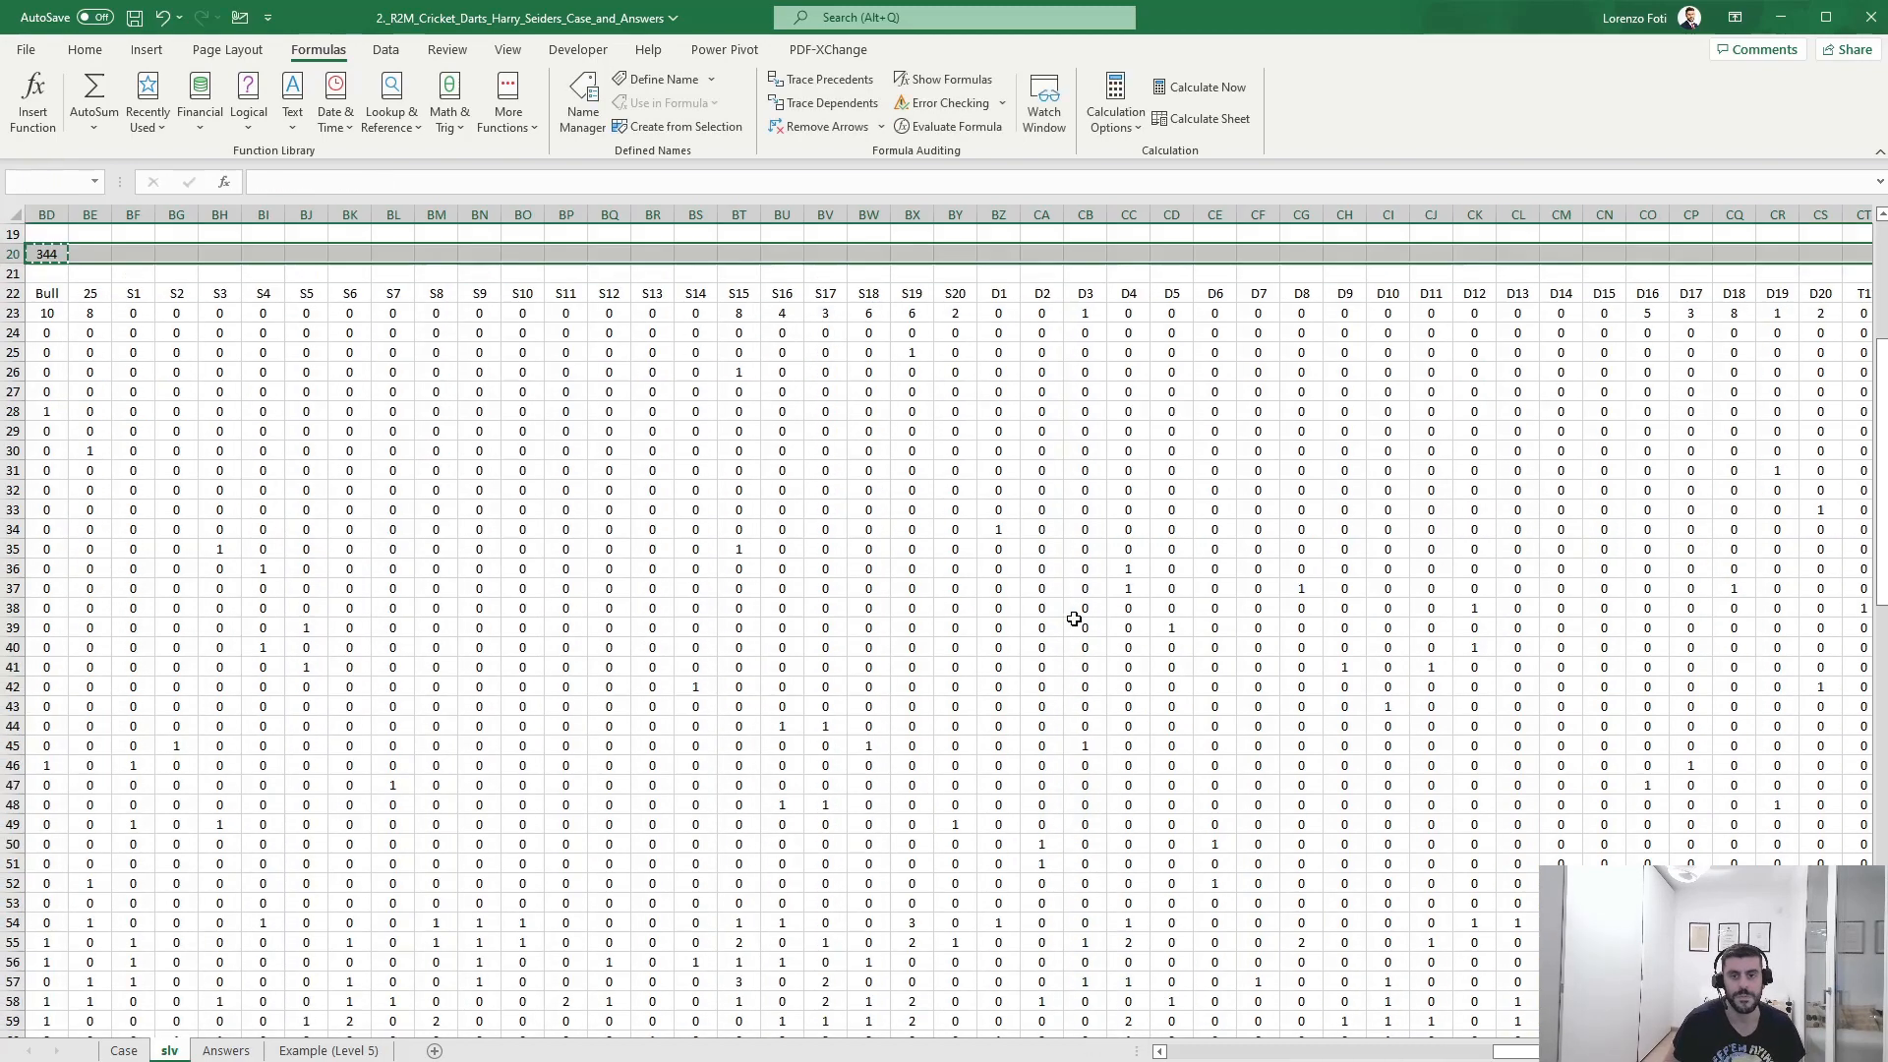
{"action": "key", "text": "ctrl+v"}
{"action": "key", "text": "Escape"}
- Enter +MAX(BD20:DM20) in BB20 to find the highest sector hit total
{"action": "key", "text": "ctrl+Left"}
{"action": "key", "text": "ctrl+Left"}
{"action": "key", "text": "Right"}
{"action": "key", "text": "Right"}
{"action": "key", "text": "Right"}
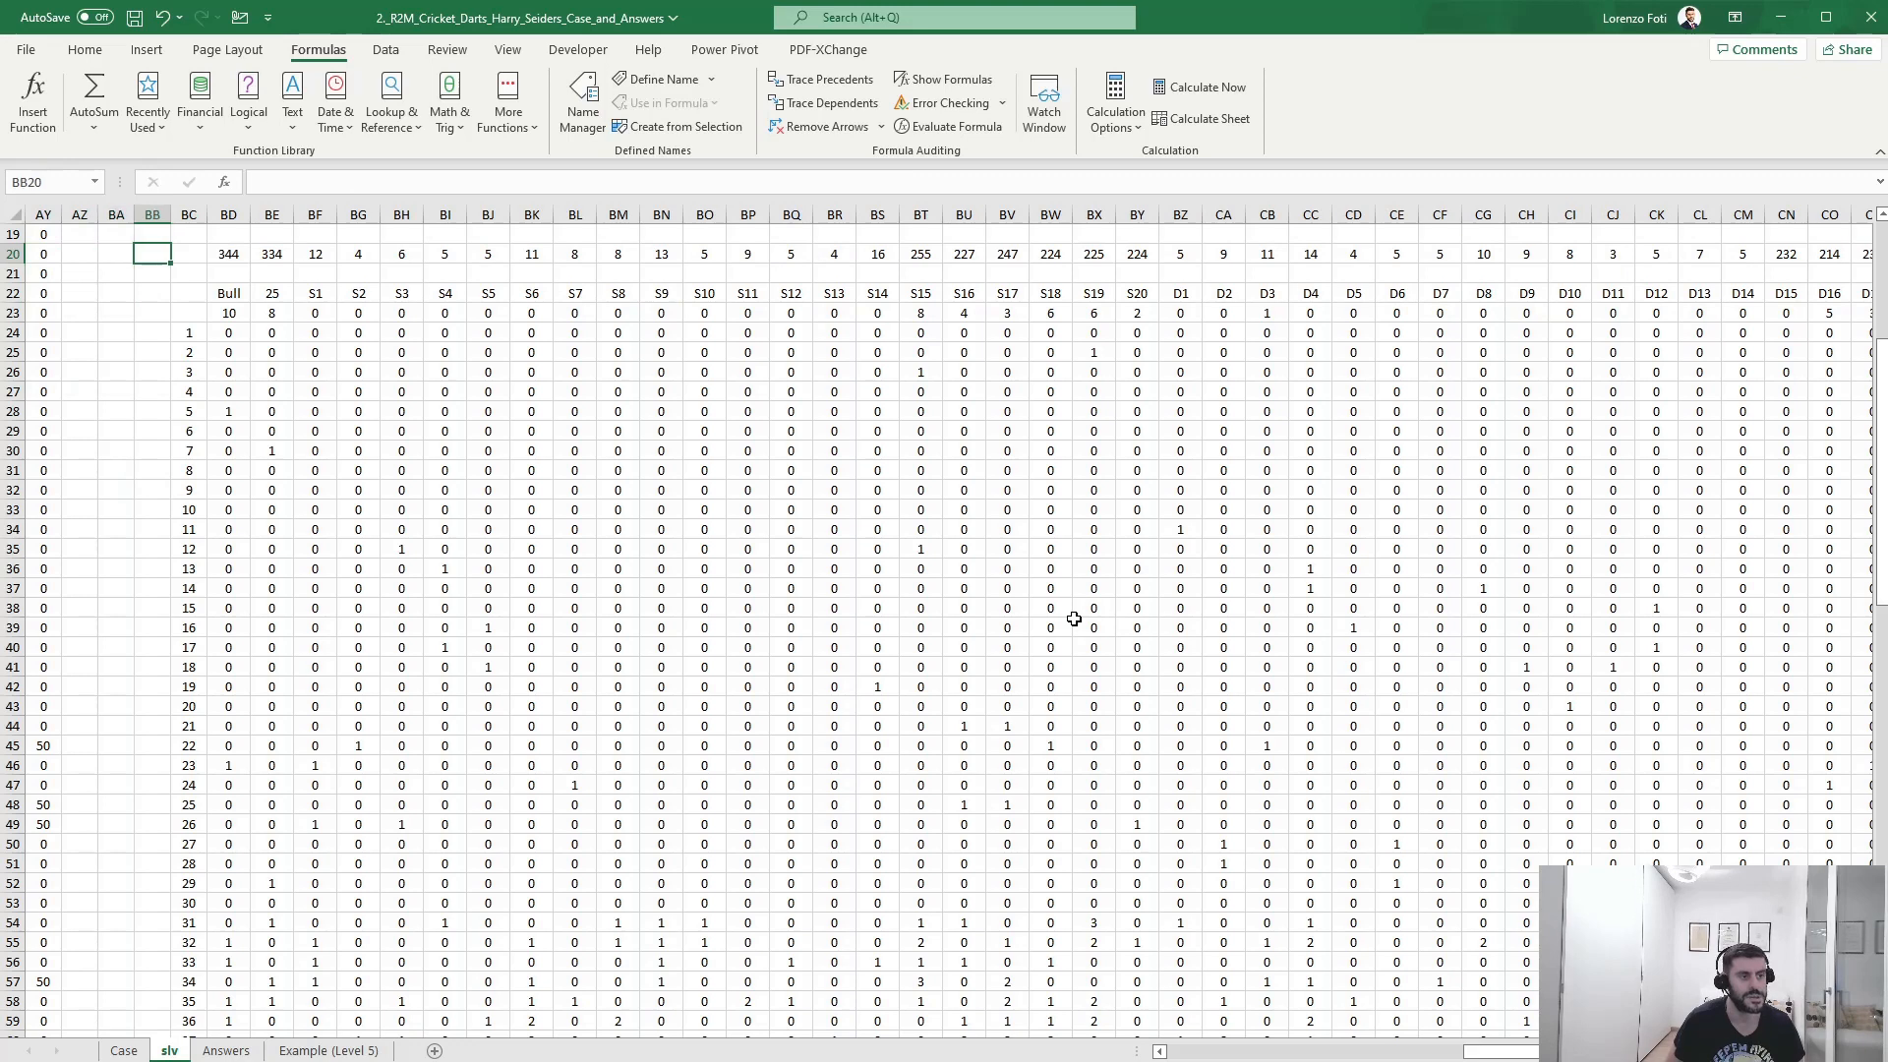
{"action": "type", "text": "+max("}
{"action": "key", "text": "Right"}
{"action": "key", "text": "Right"}
{"action": "key", "text": "ctrl+shift+Right"}
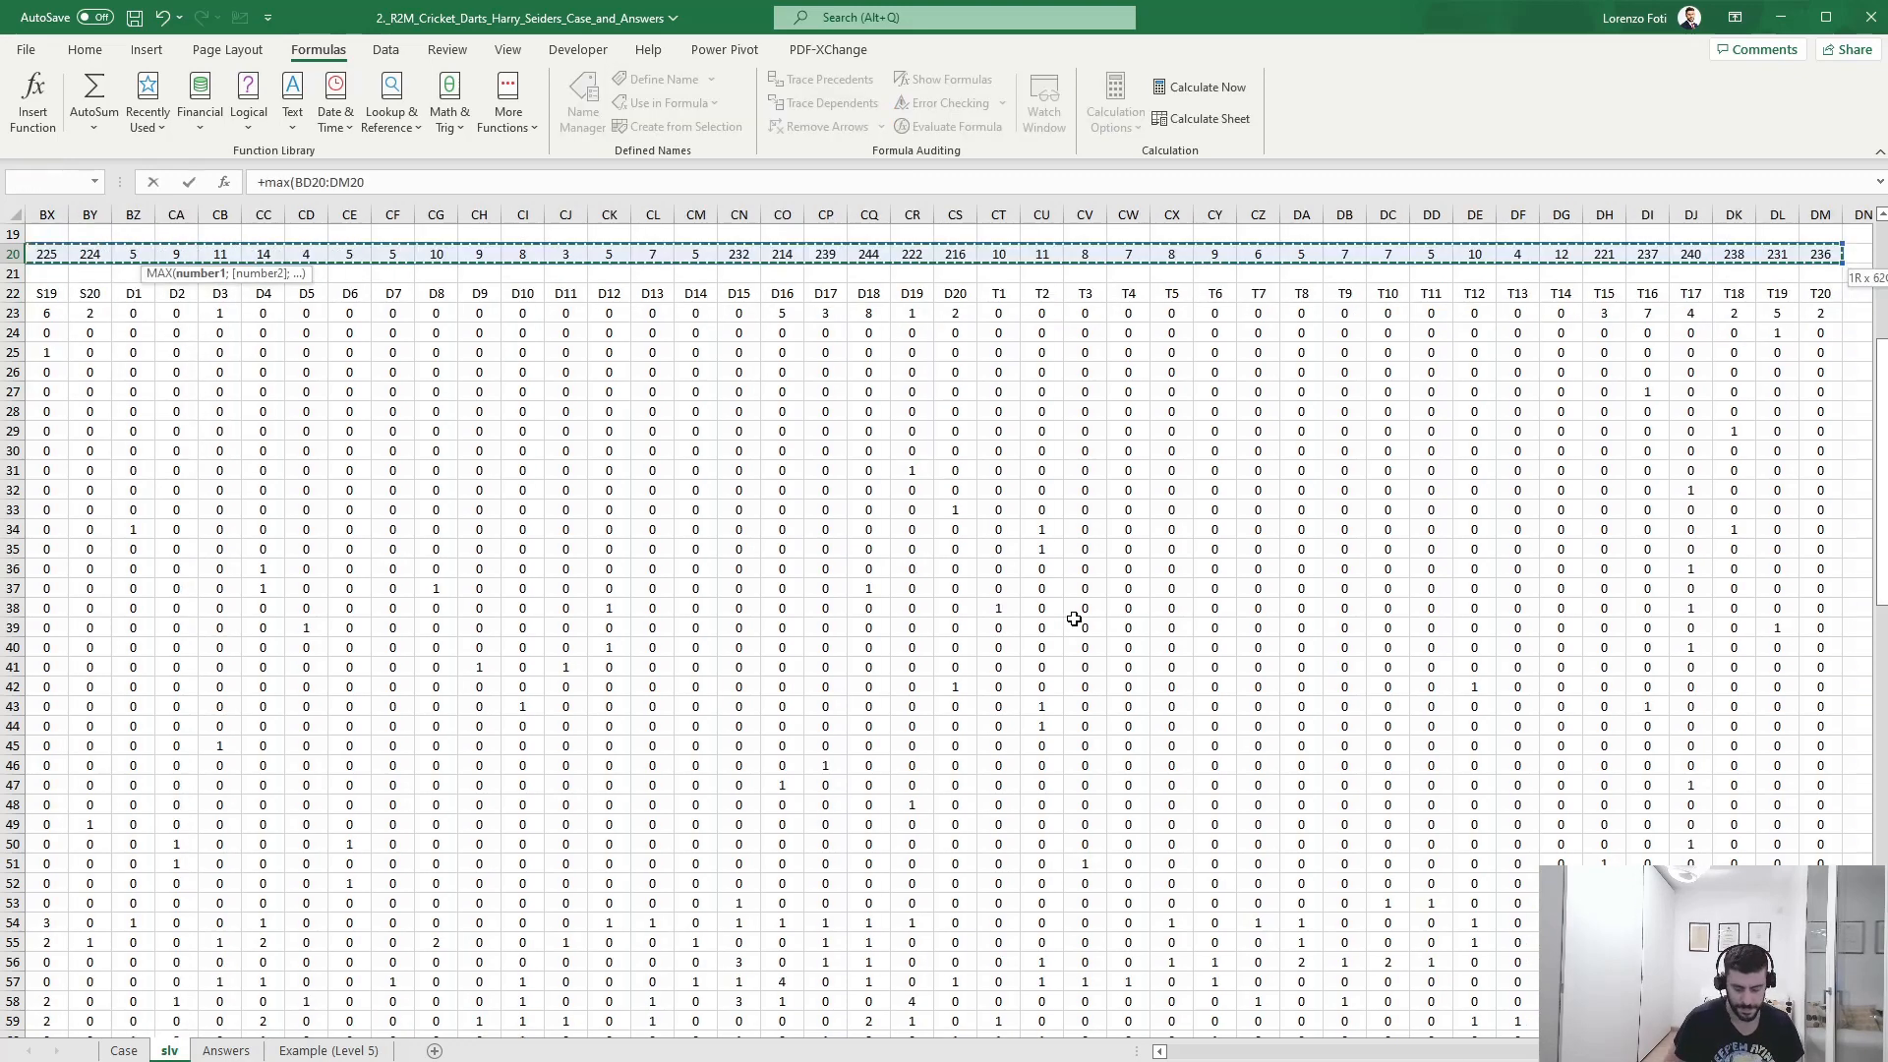
{"action": "key", "text": "Return"}
{"action": "key", "text": "Left"}
{"action": "key", "text": "Left"}
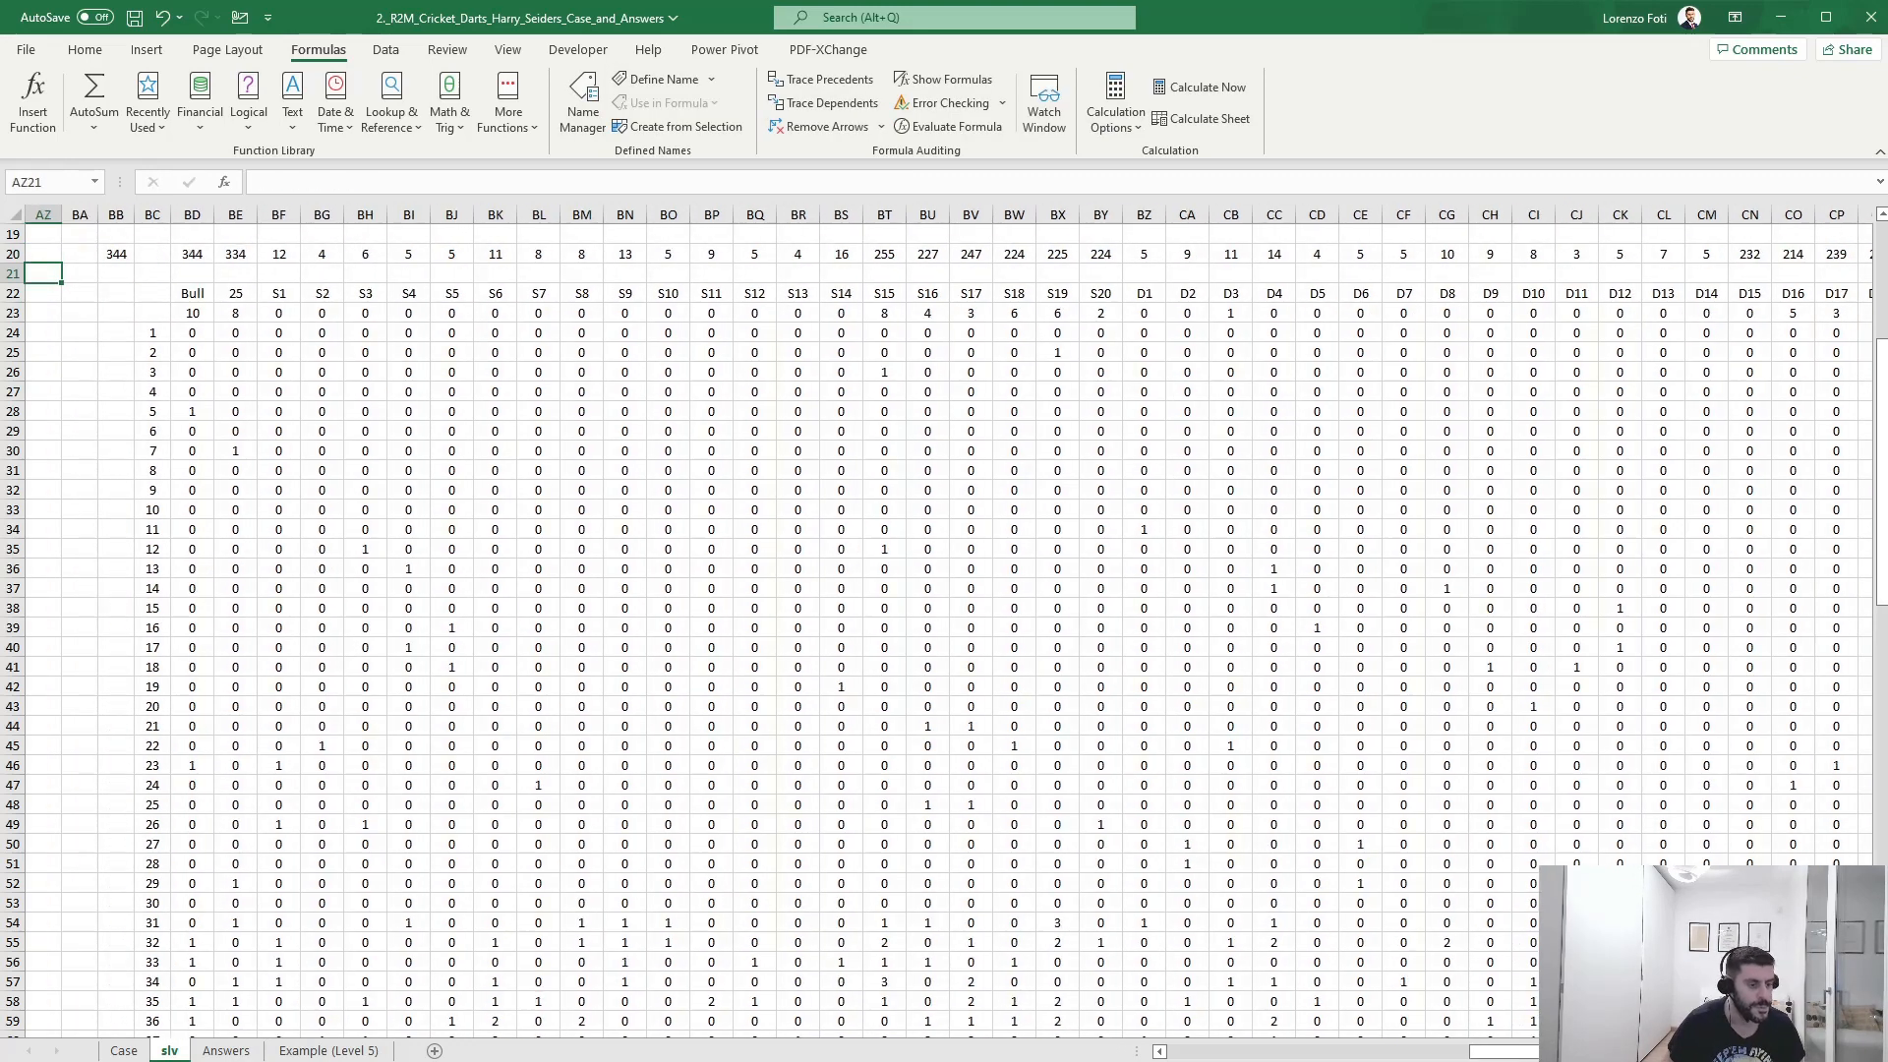
- Enter 344 as the answer to Bonus 1 on the Case sheet
{"action": "key", "text": "ctrl+Page_Up"}
{"action": "type", "text": "344"}
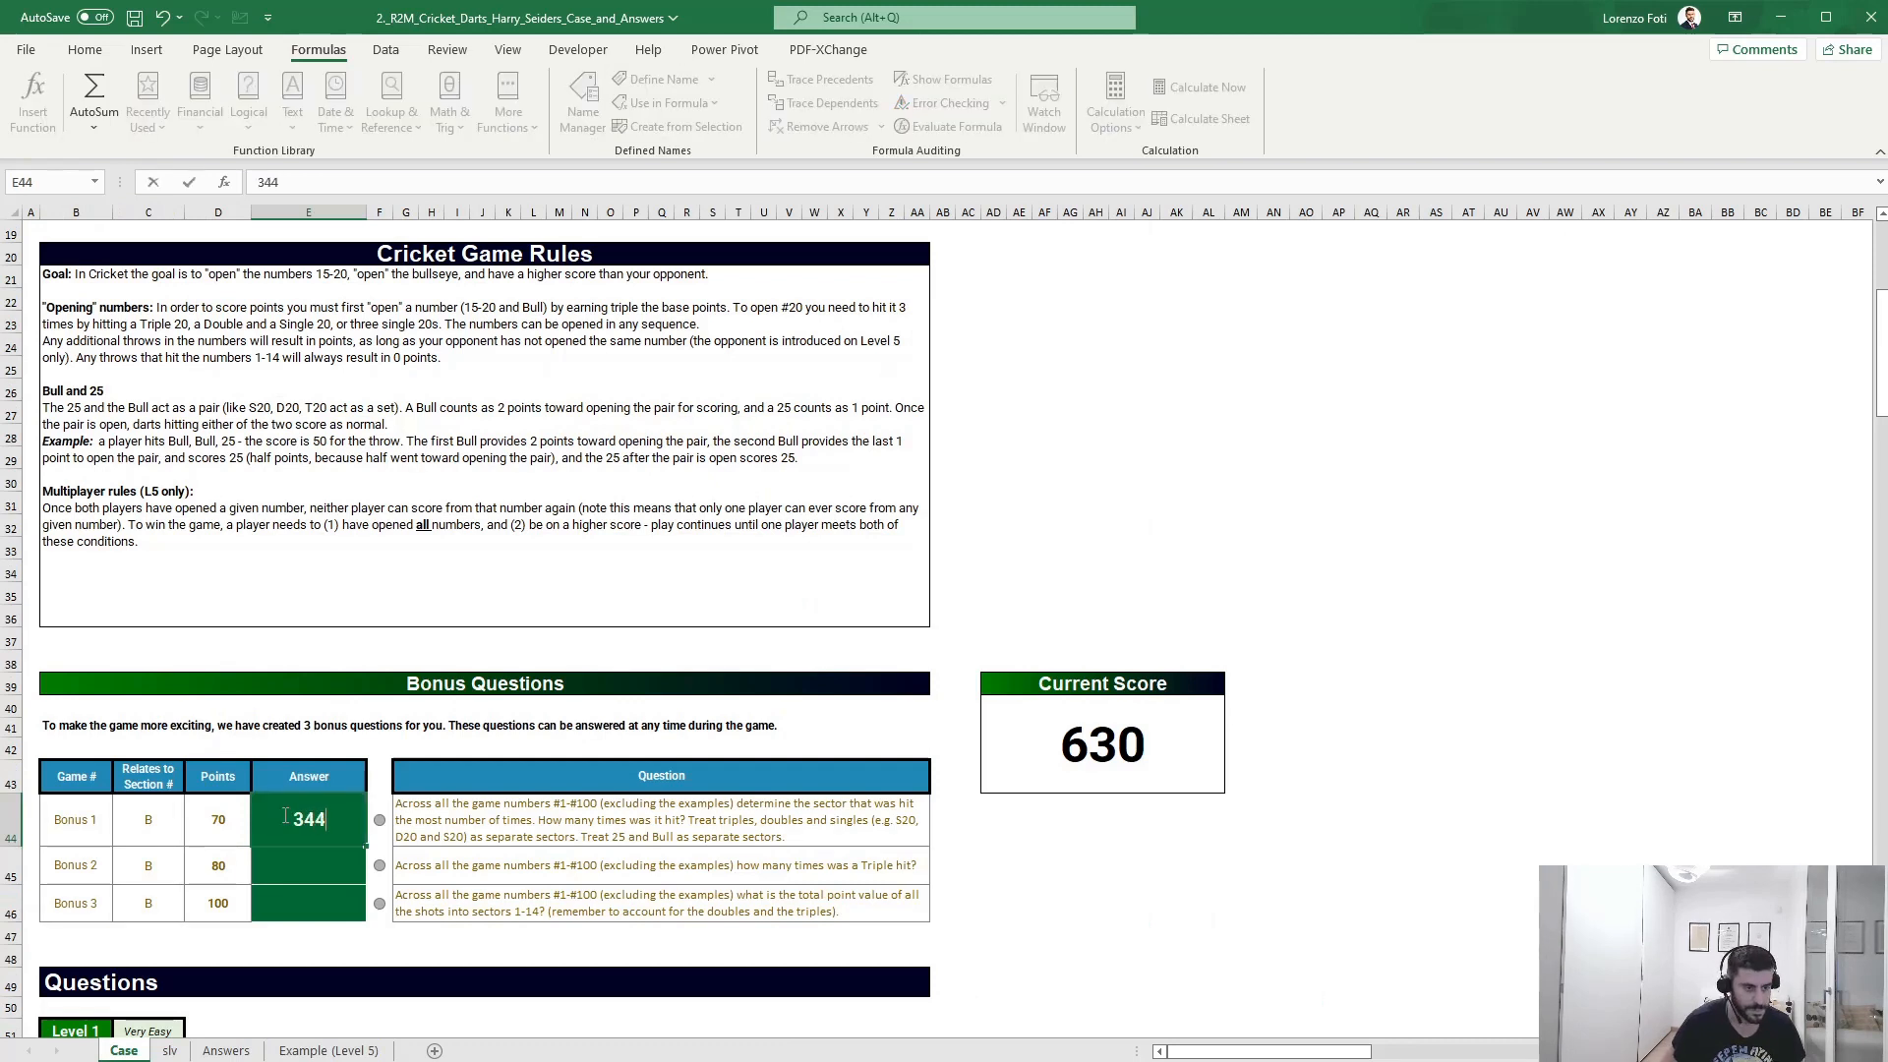
{"action": "key", "text": "Return"}
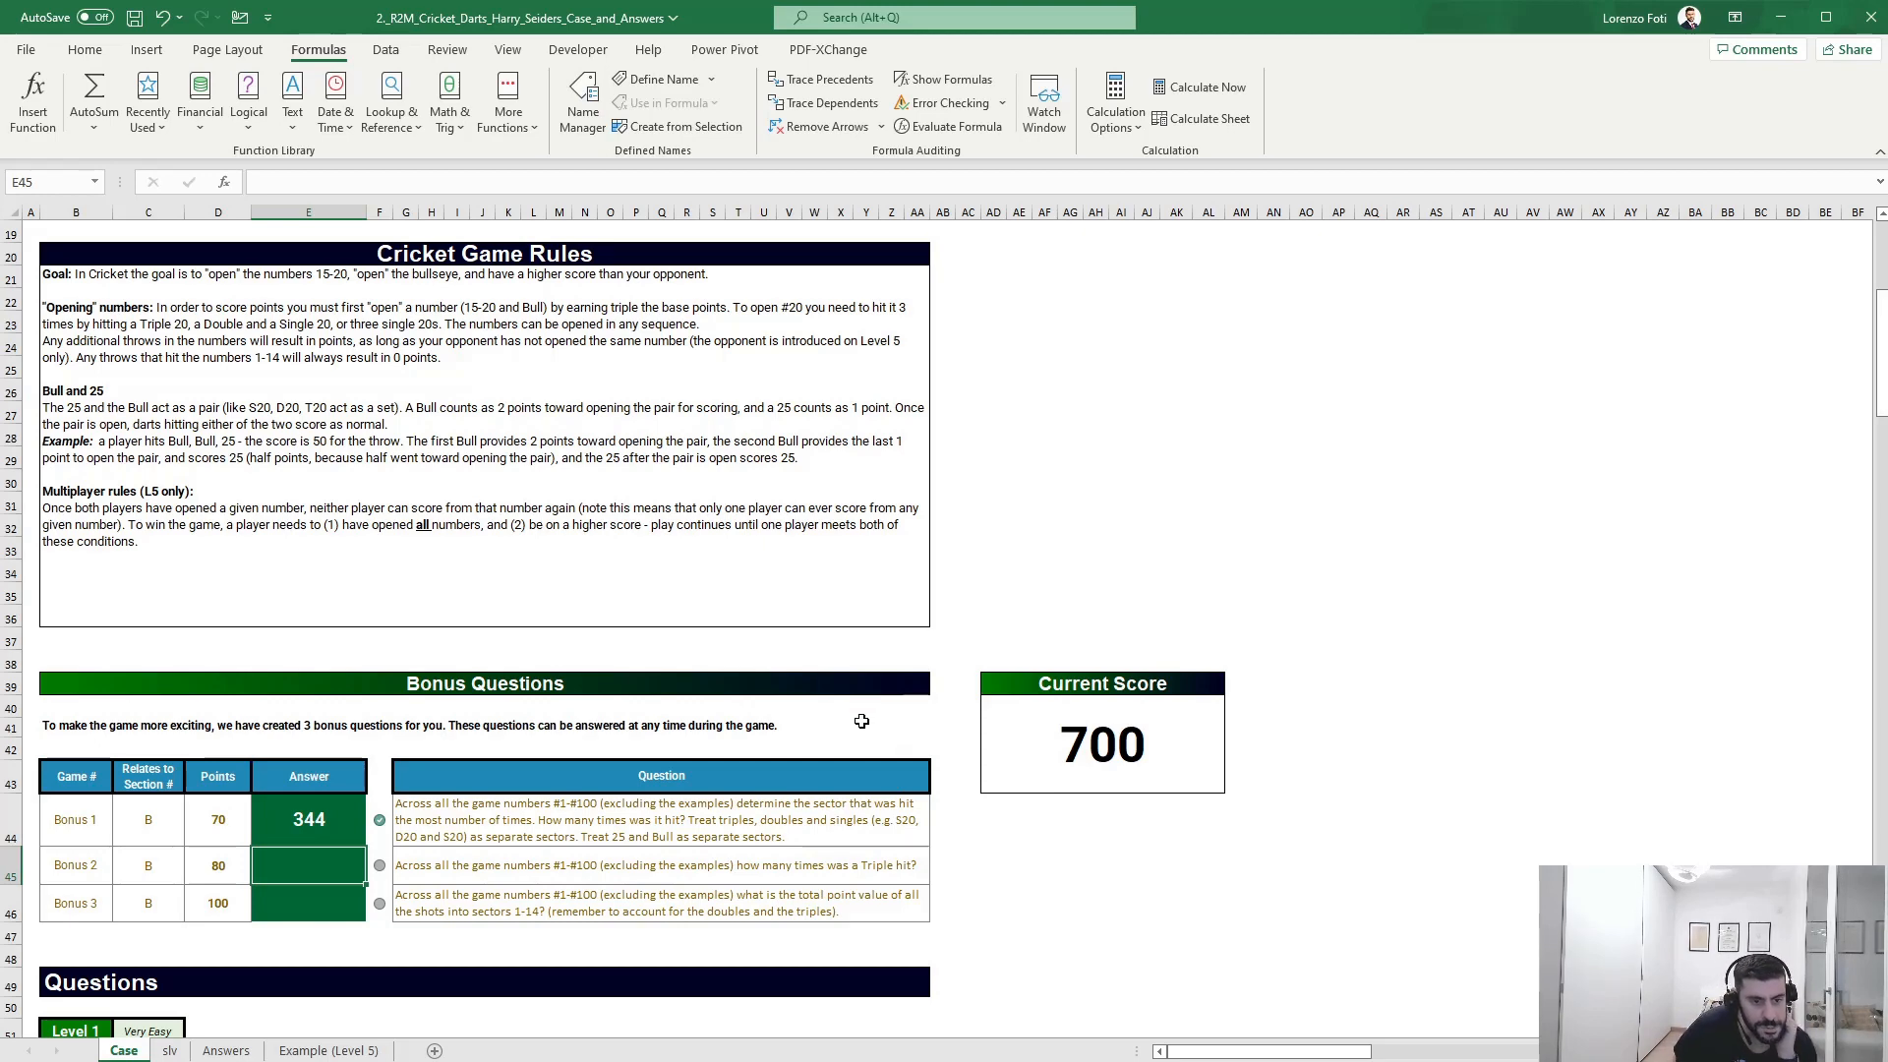
- Enter --LEFT(G16)="T" in K16 of the slv sheet to flag a triple throw
{"action": "left_click", "coordinate": [169, 1050]}
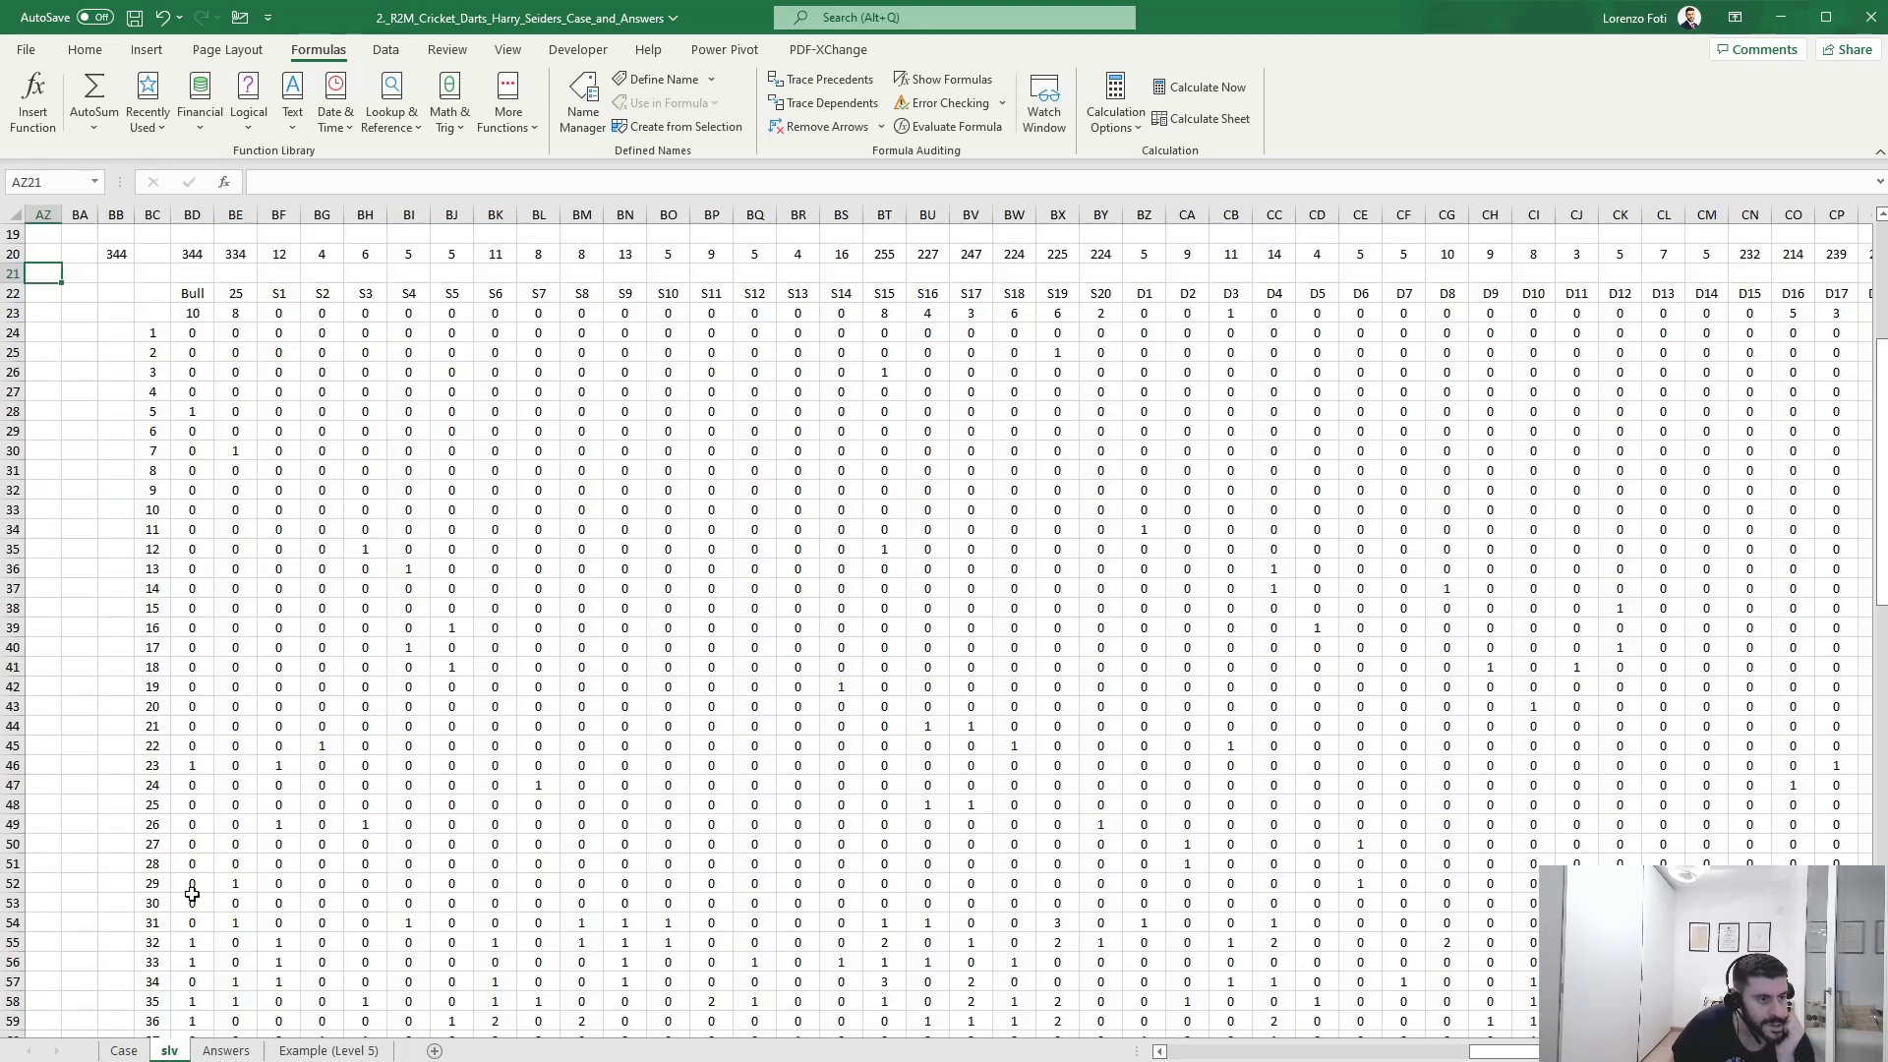
{"action": "left_click_drag", "start_coordinate": [196, 843], "coordinate": [5, 752]}
{"action": "scroll", "coordinate": [20, 728], "scroll_direction": "up", "scroll_amount": 6}
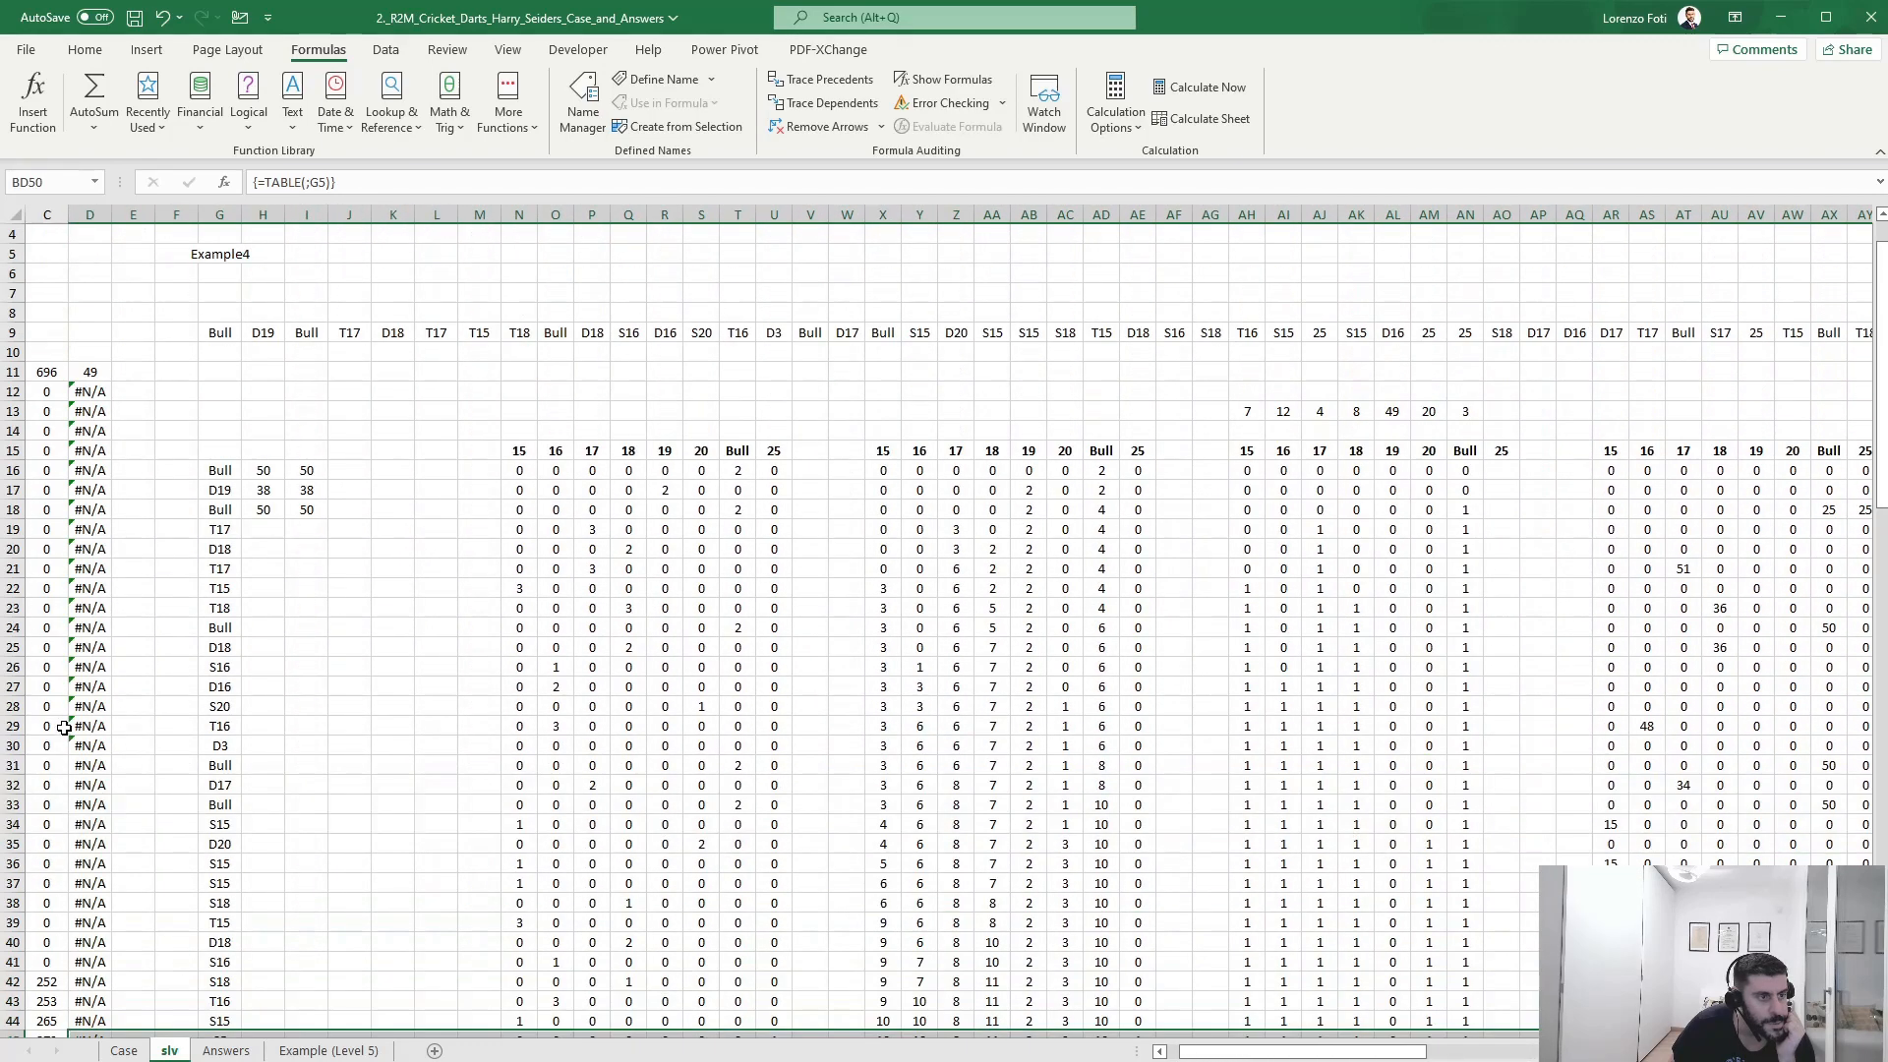
{"action": "left_click", "coordinate": [403, 514]}
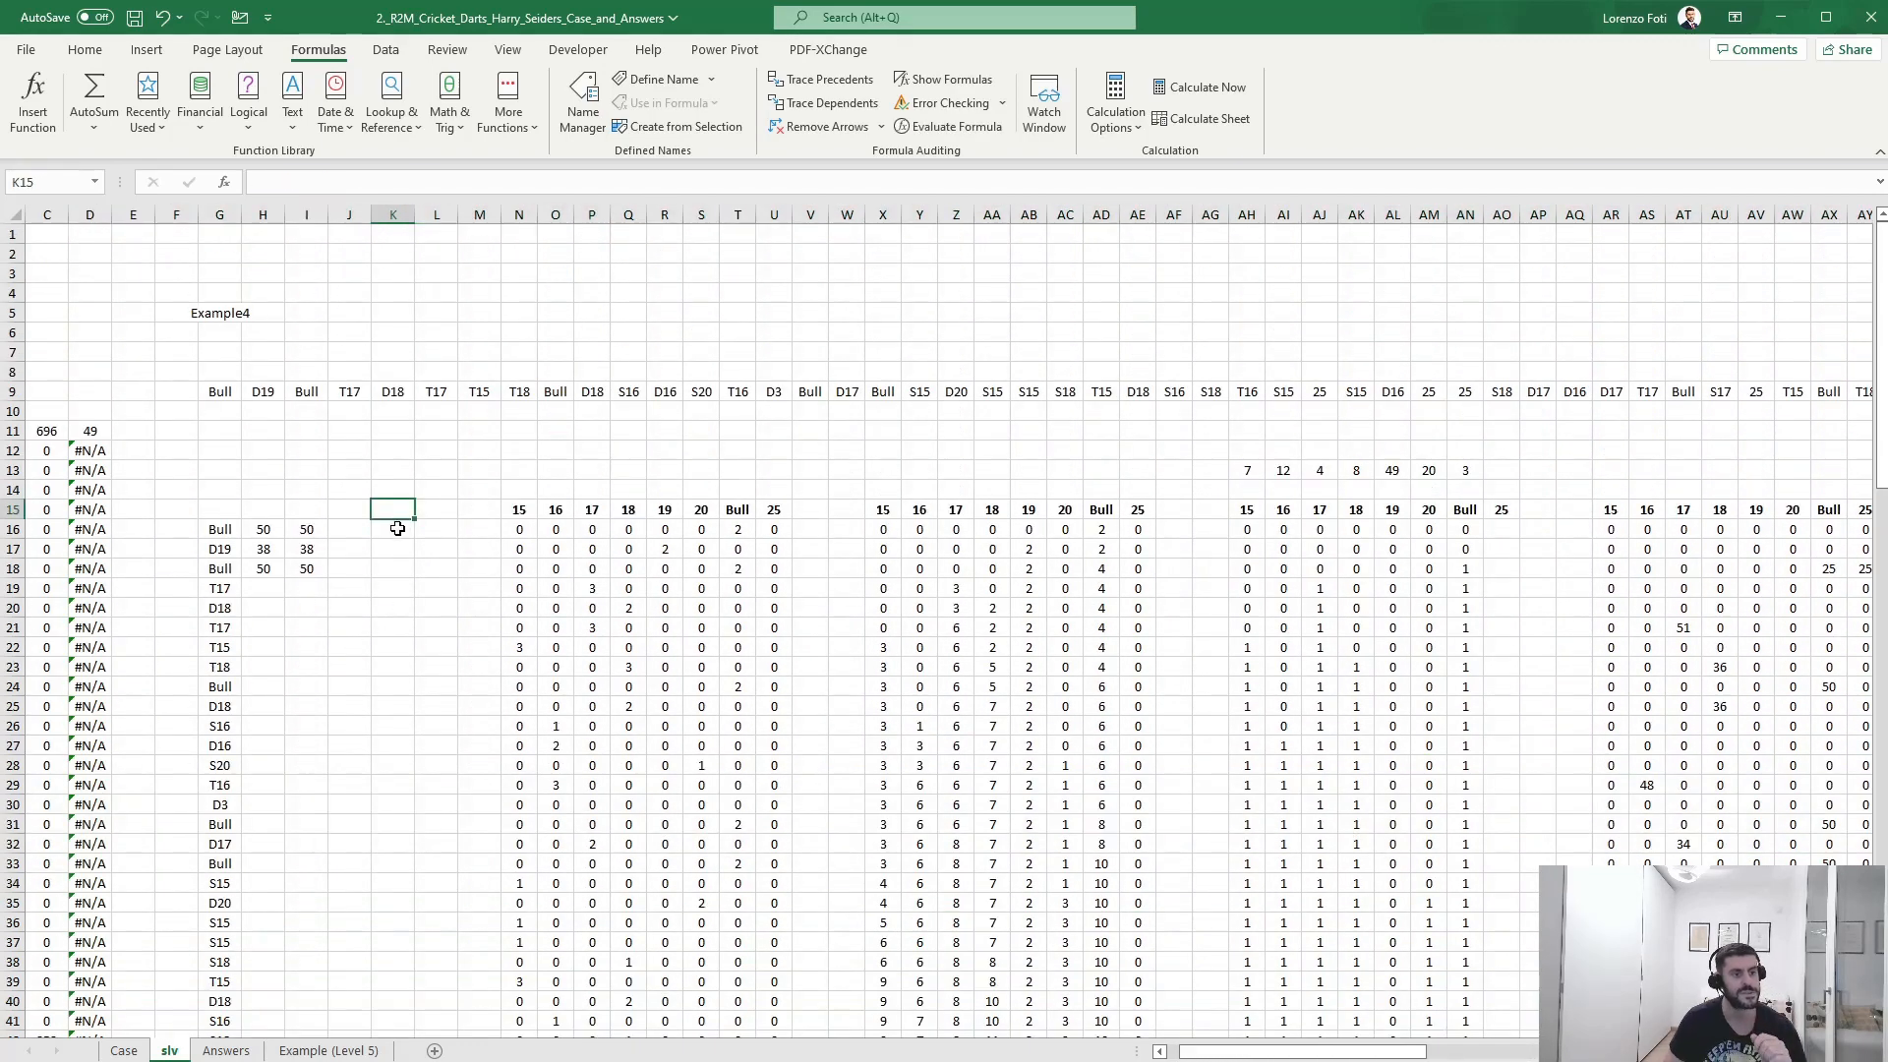
{"action": "left_click", "coordinate": [398, 529]}
{"action": "type", "text": "+left("}
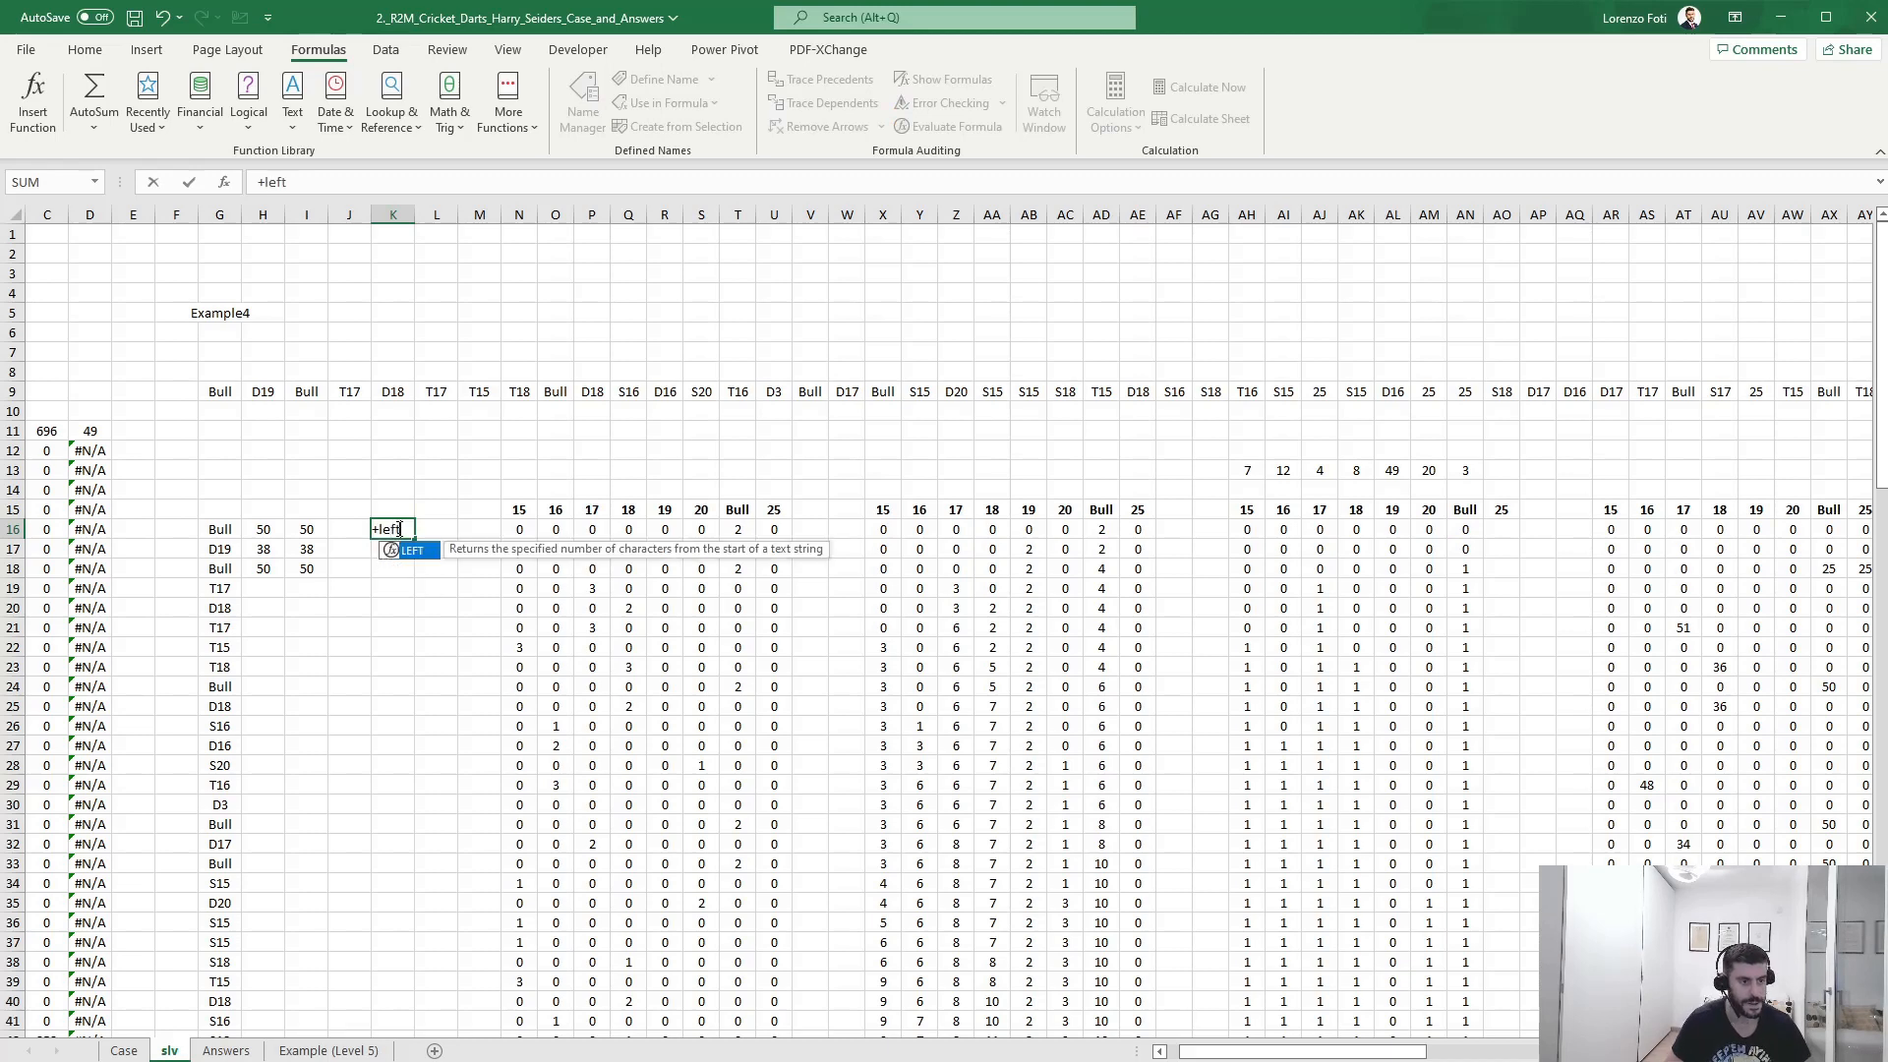
{"action": "key", "text": "Left"}
{"action": "key", "text": "Left"}
{"action": "key", "text": "Left"}
{"action": "key", "text": "Left"}
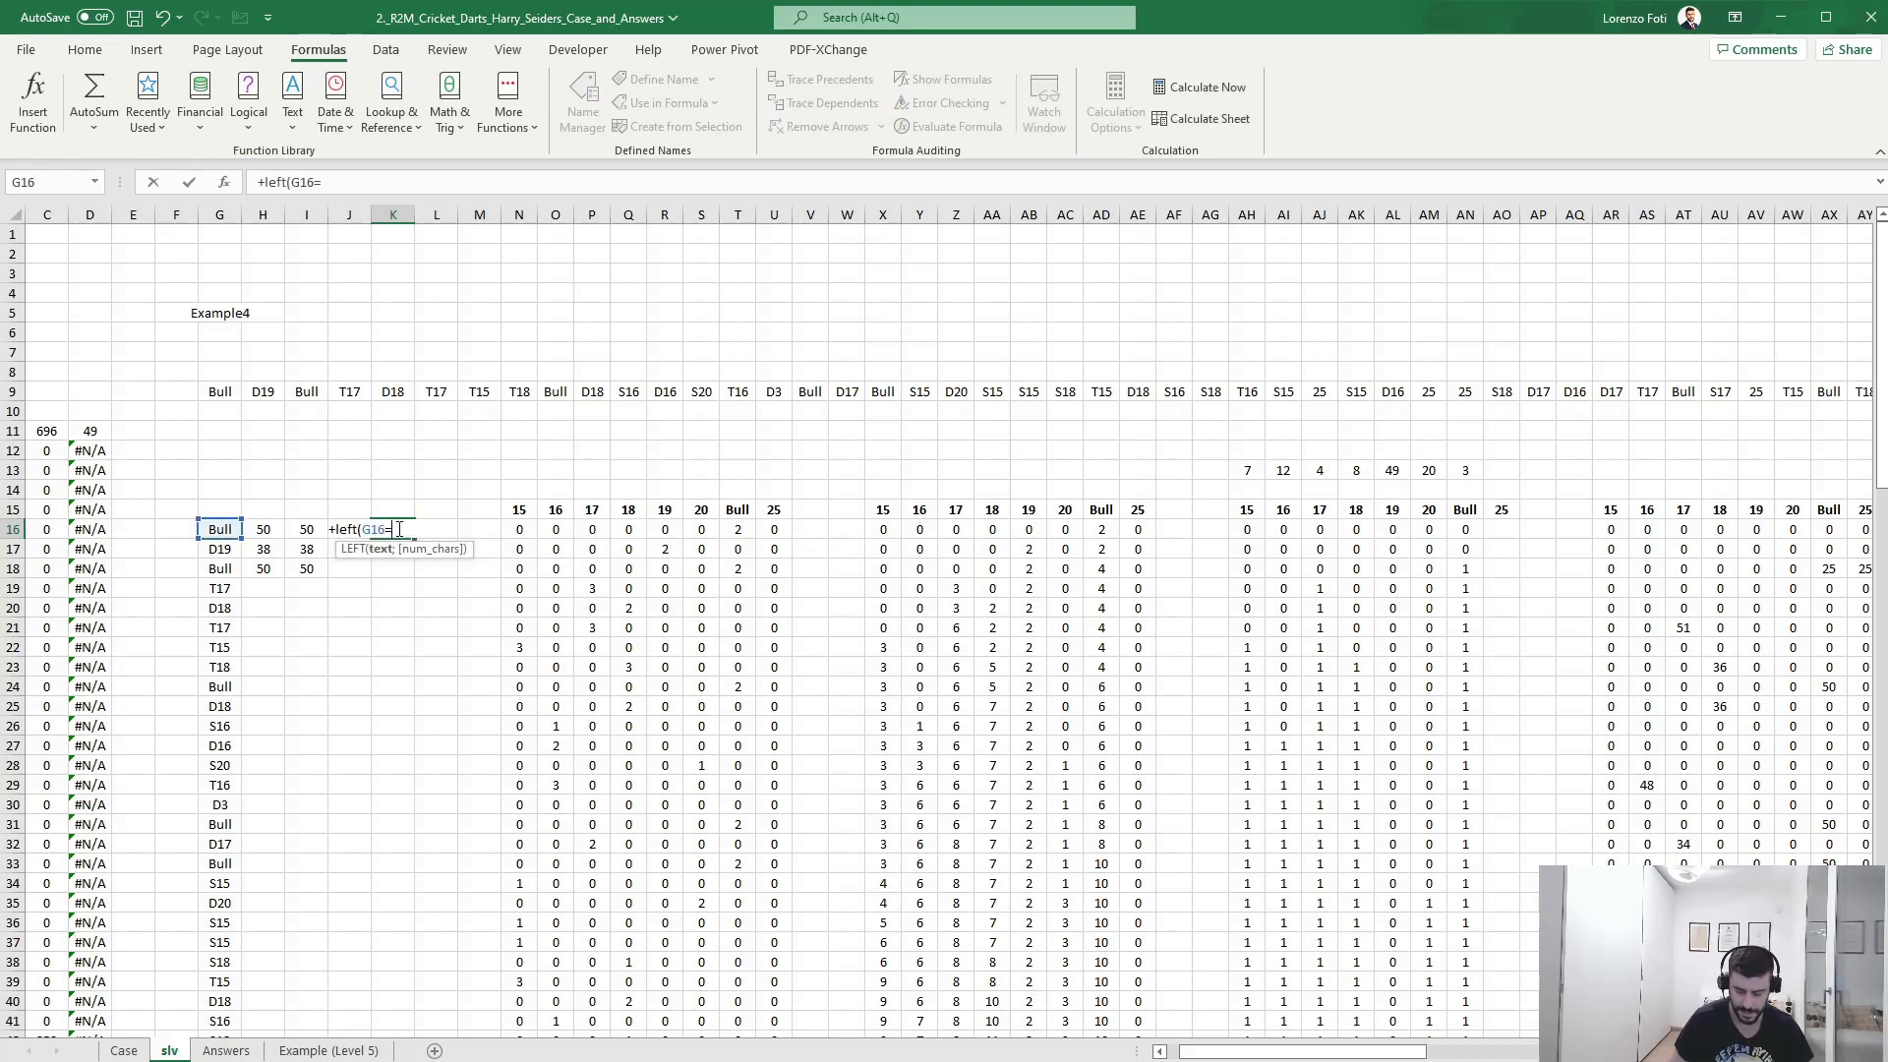
{"action": "type", "text": "="}
{"action": "key", "text": "BackSpace"}
{"action": "type", "text": ")"}
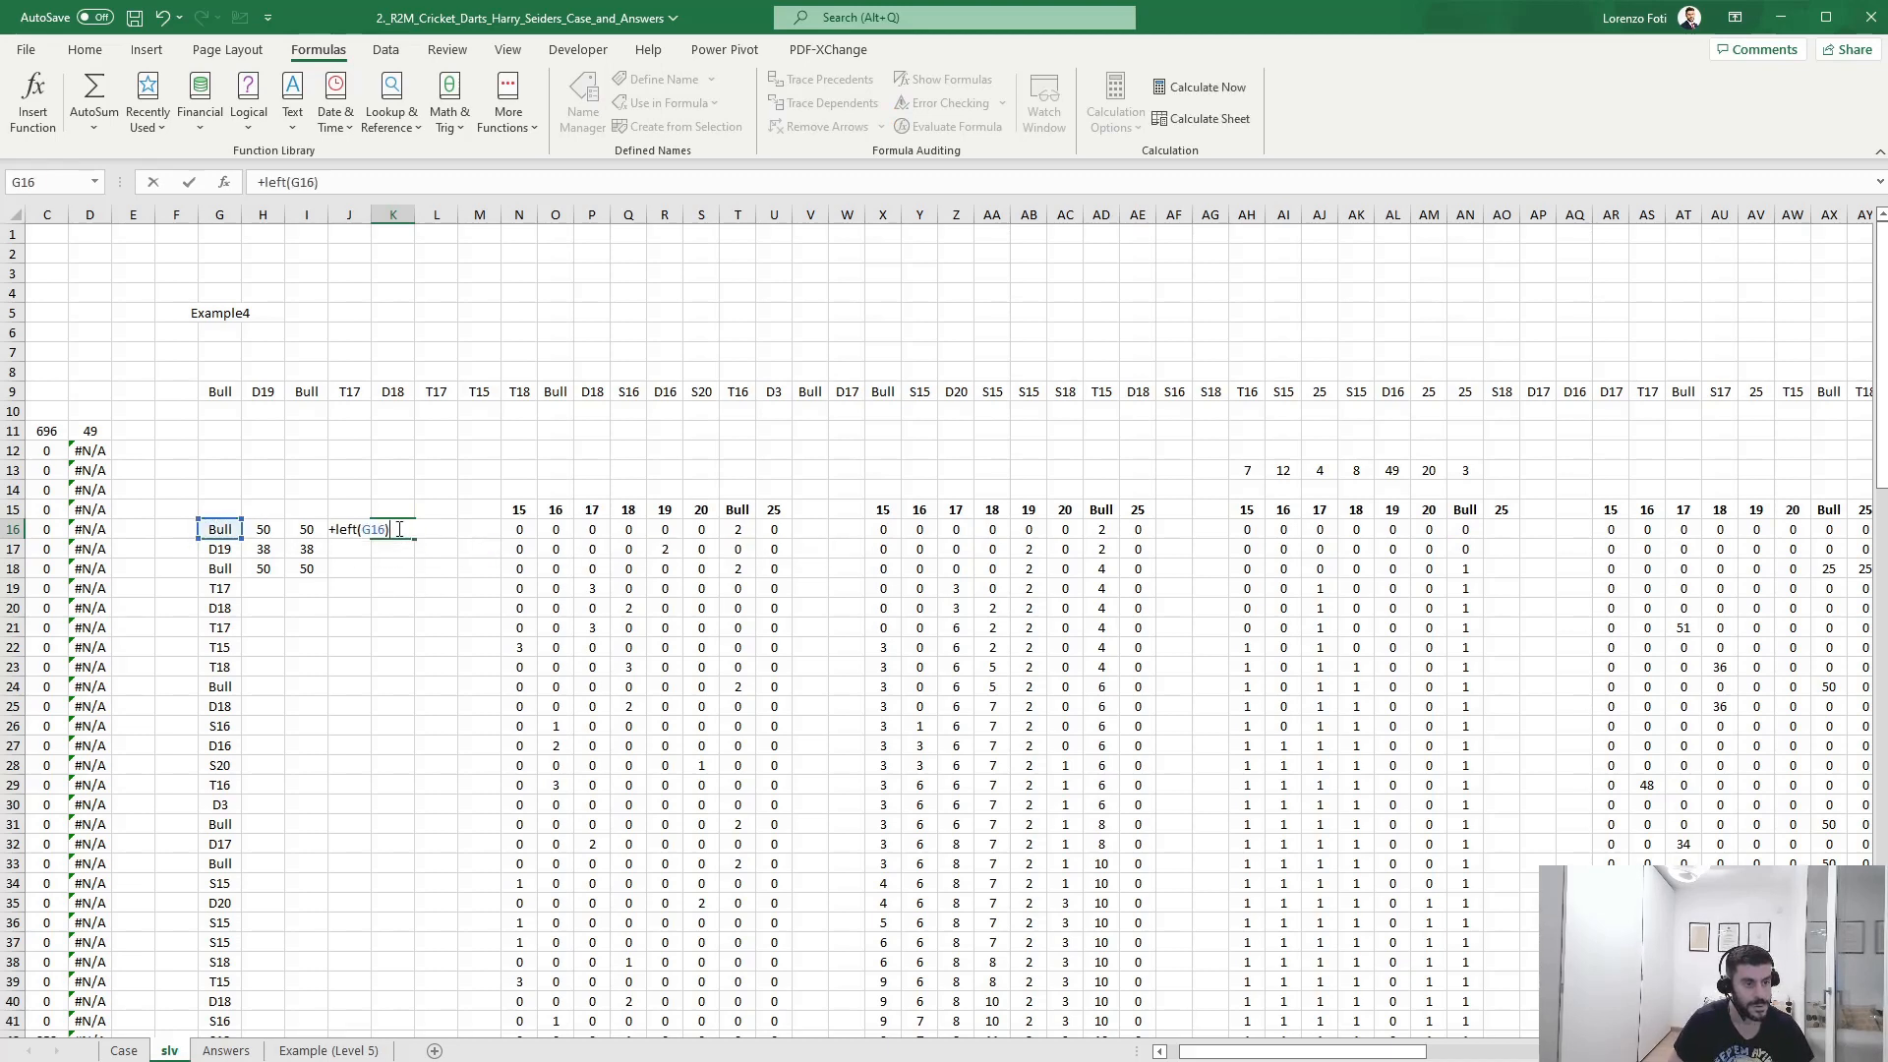
{"action": "key", "text": "BackSpace"}
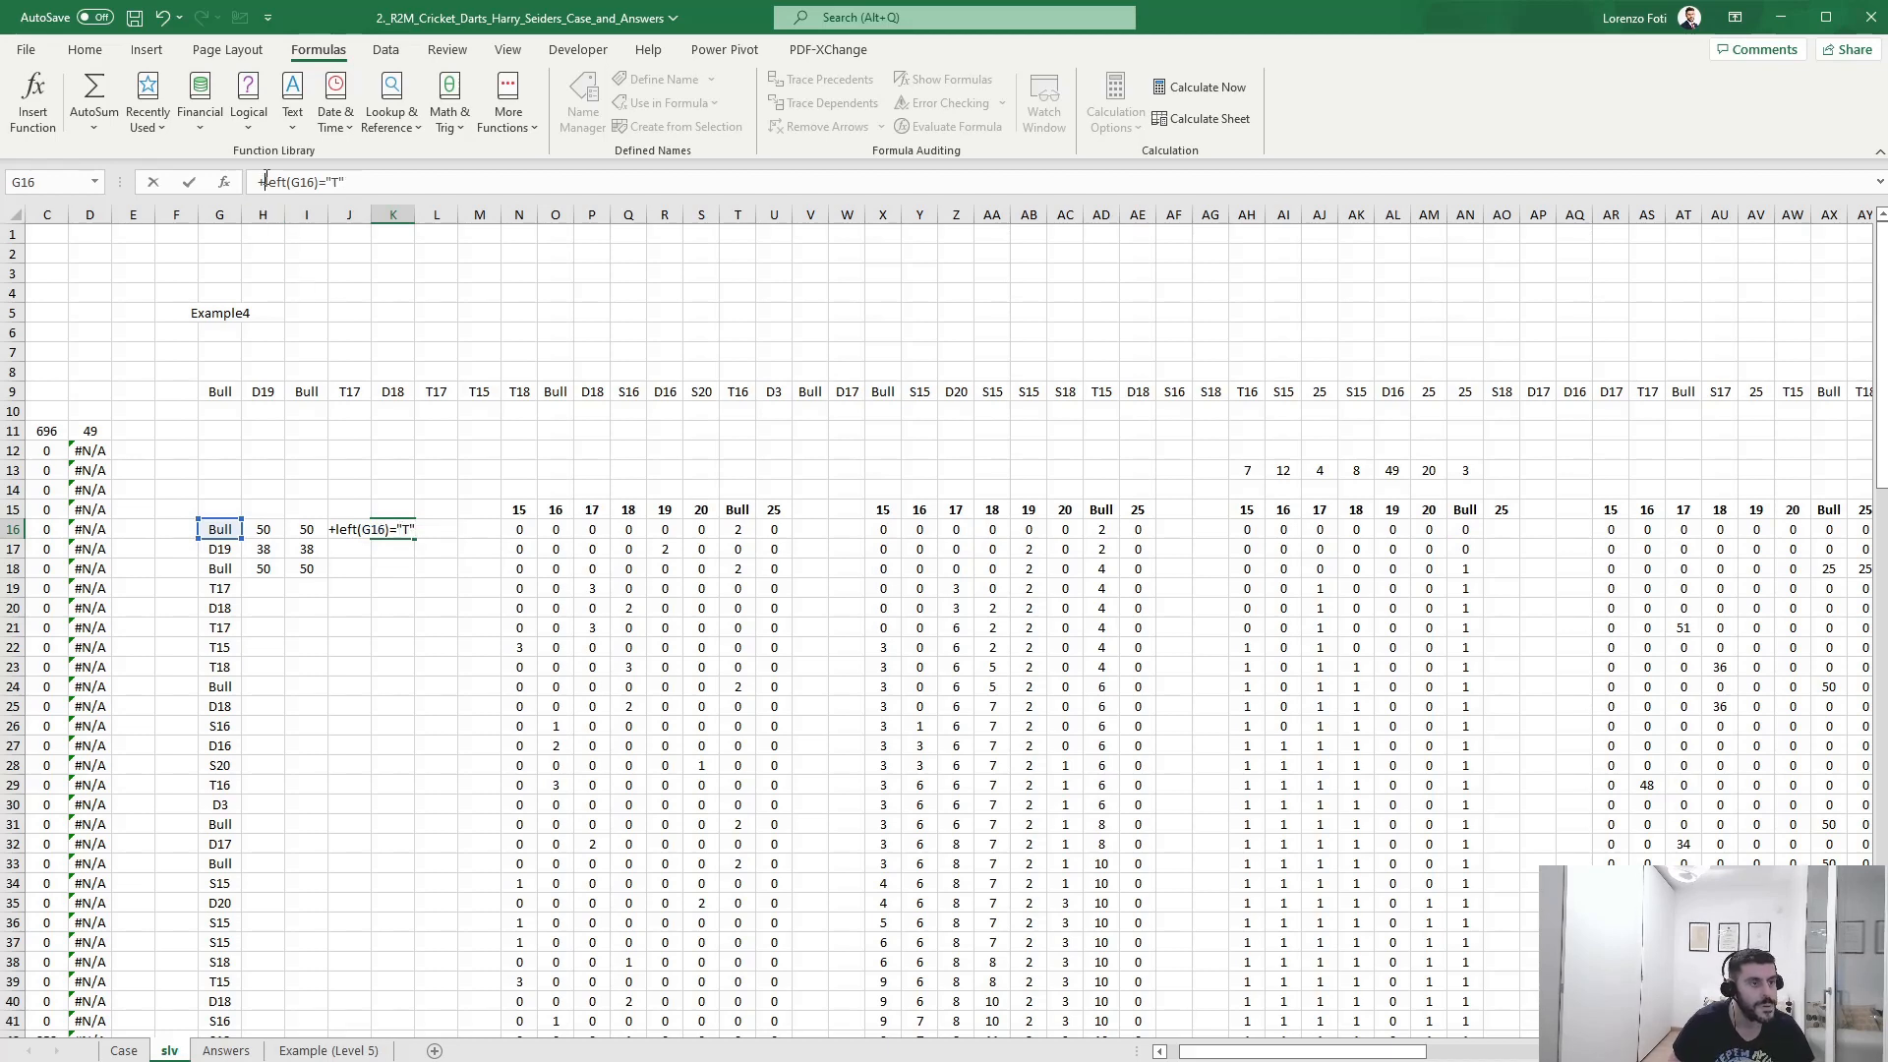
{"action": "key", "text": "Return"}
{"action": "key", "text": "Up"}
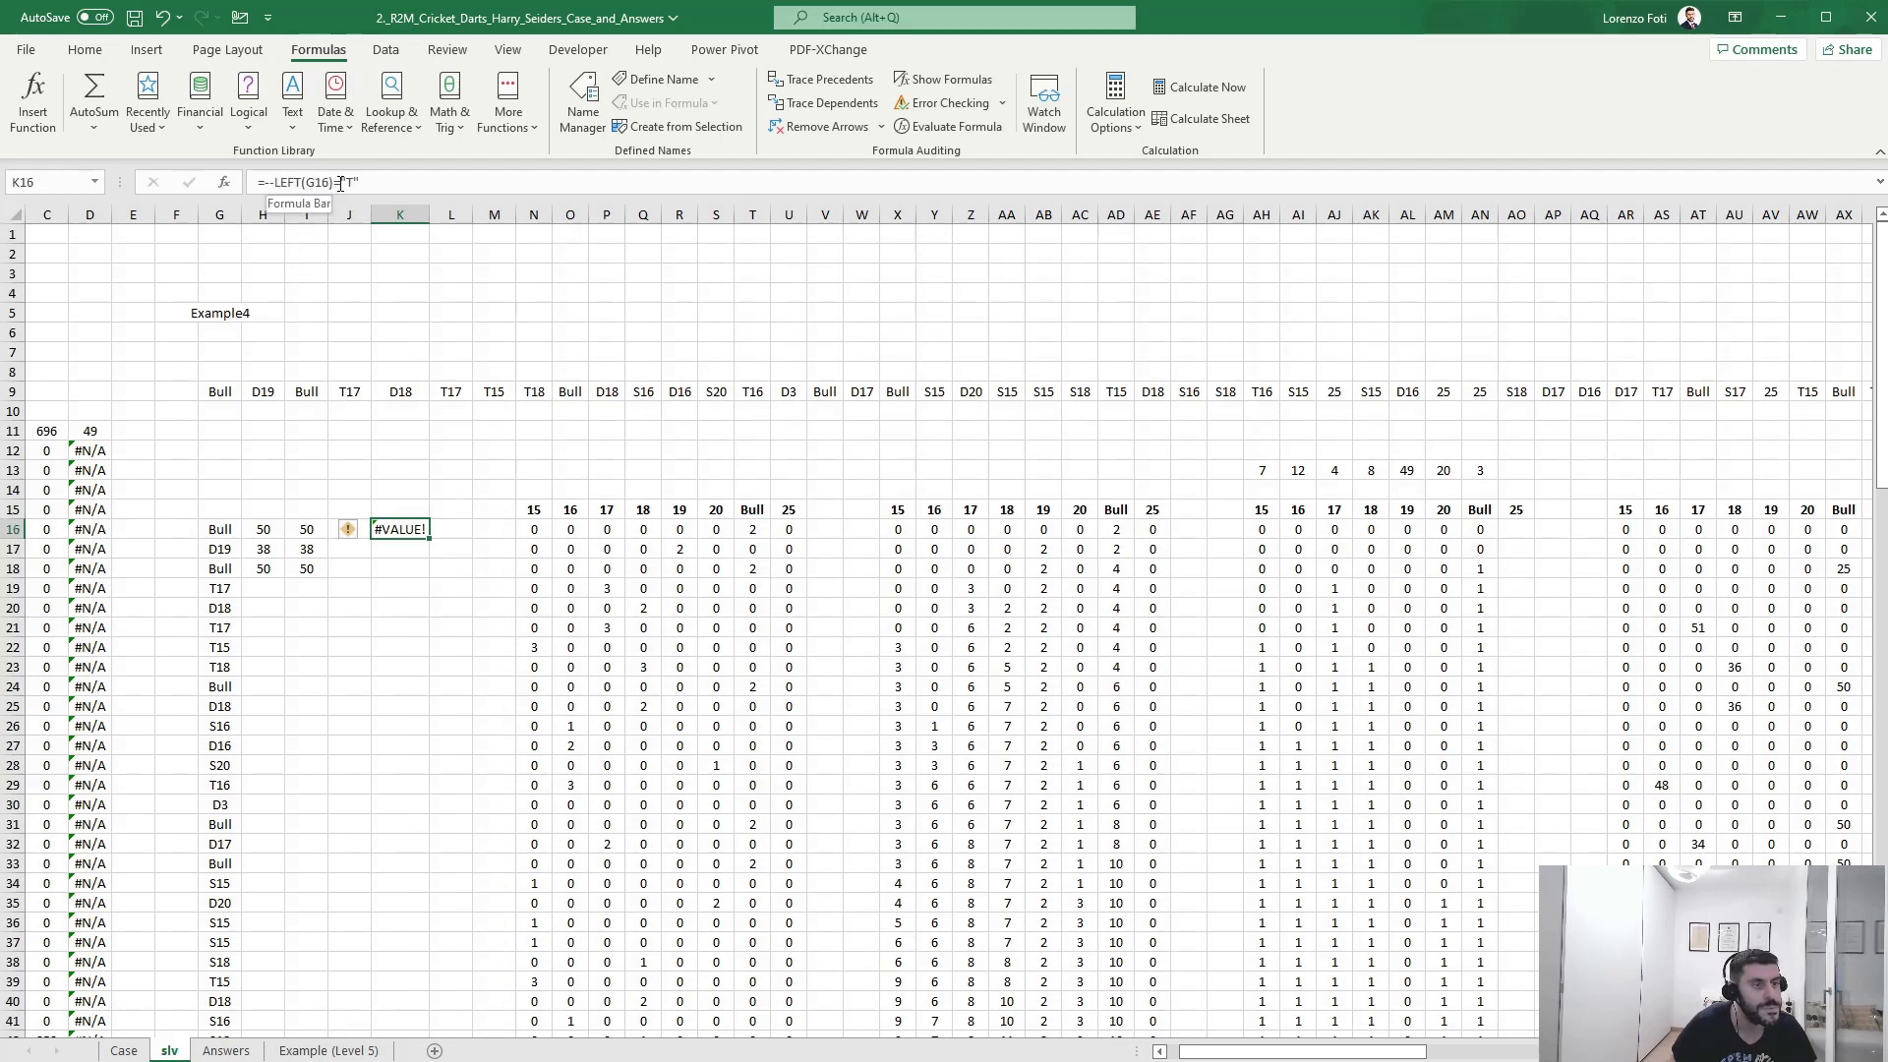
- Wrap the comparison in K16 in parentheses so the formula reads =--(LEFT(G16)="T")
{"action": "left_click", "coordinate": [278, 183]}
{"action": "type", "text": "("}
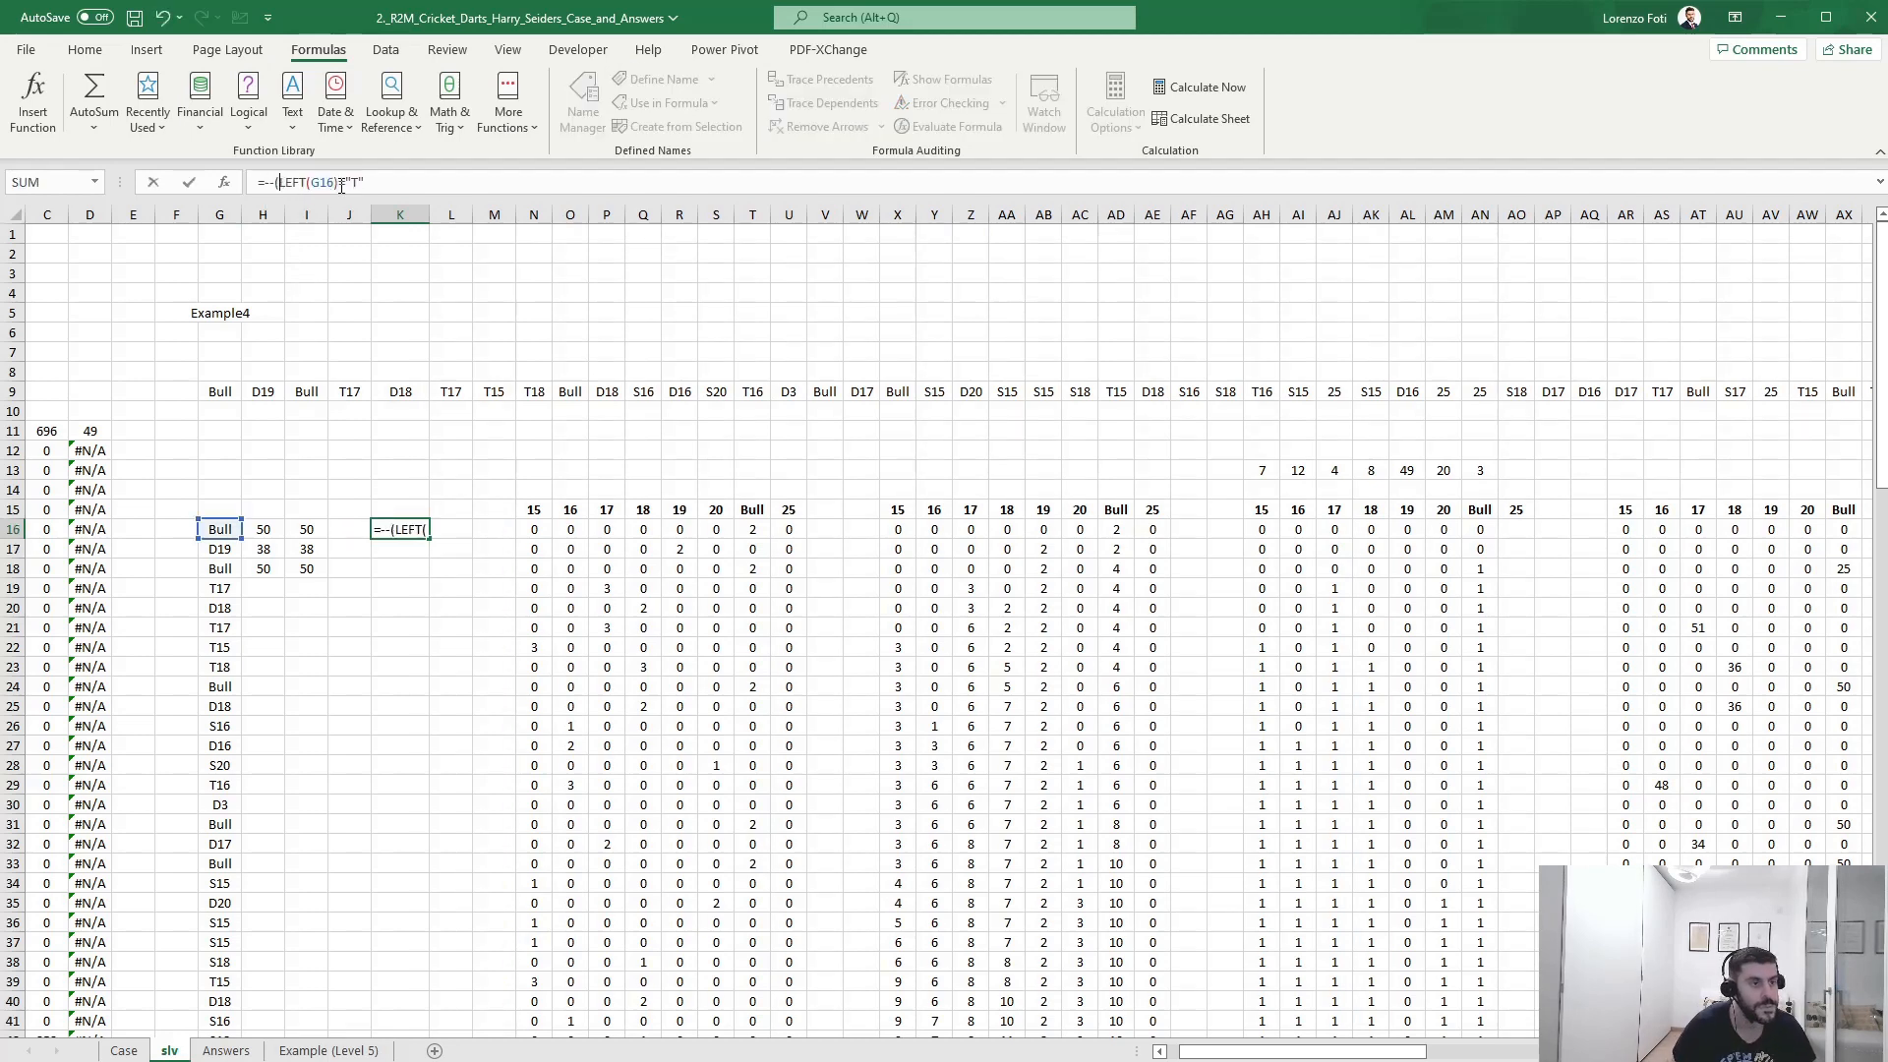
{"action": "key", "text": "Return"}
{"action": "key", "text": "Up"}
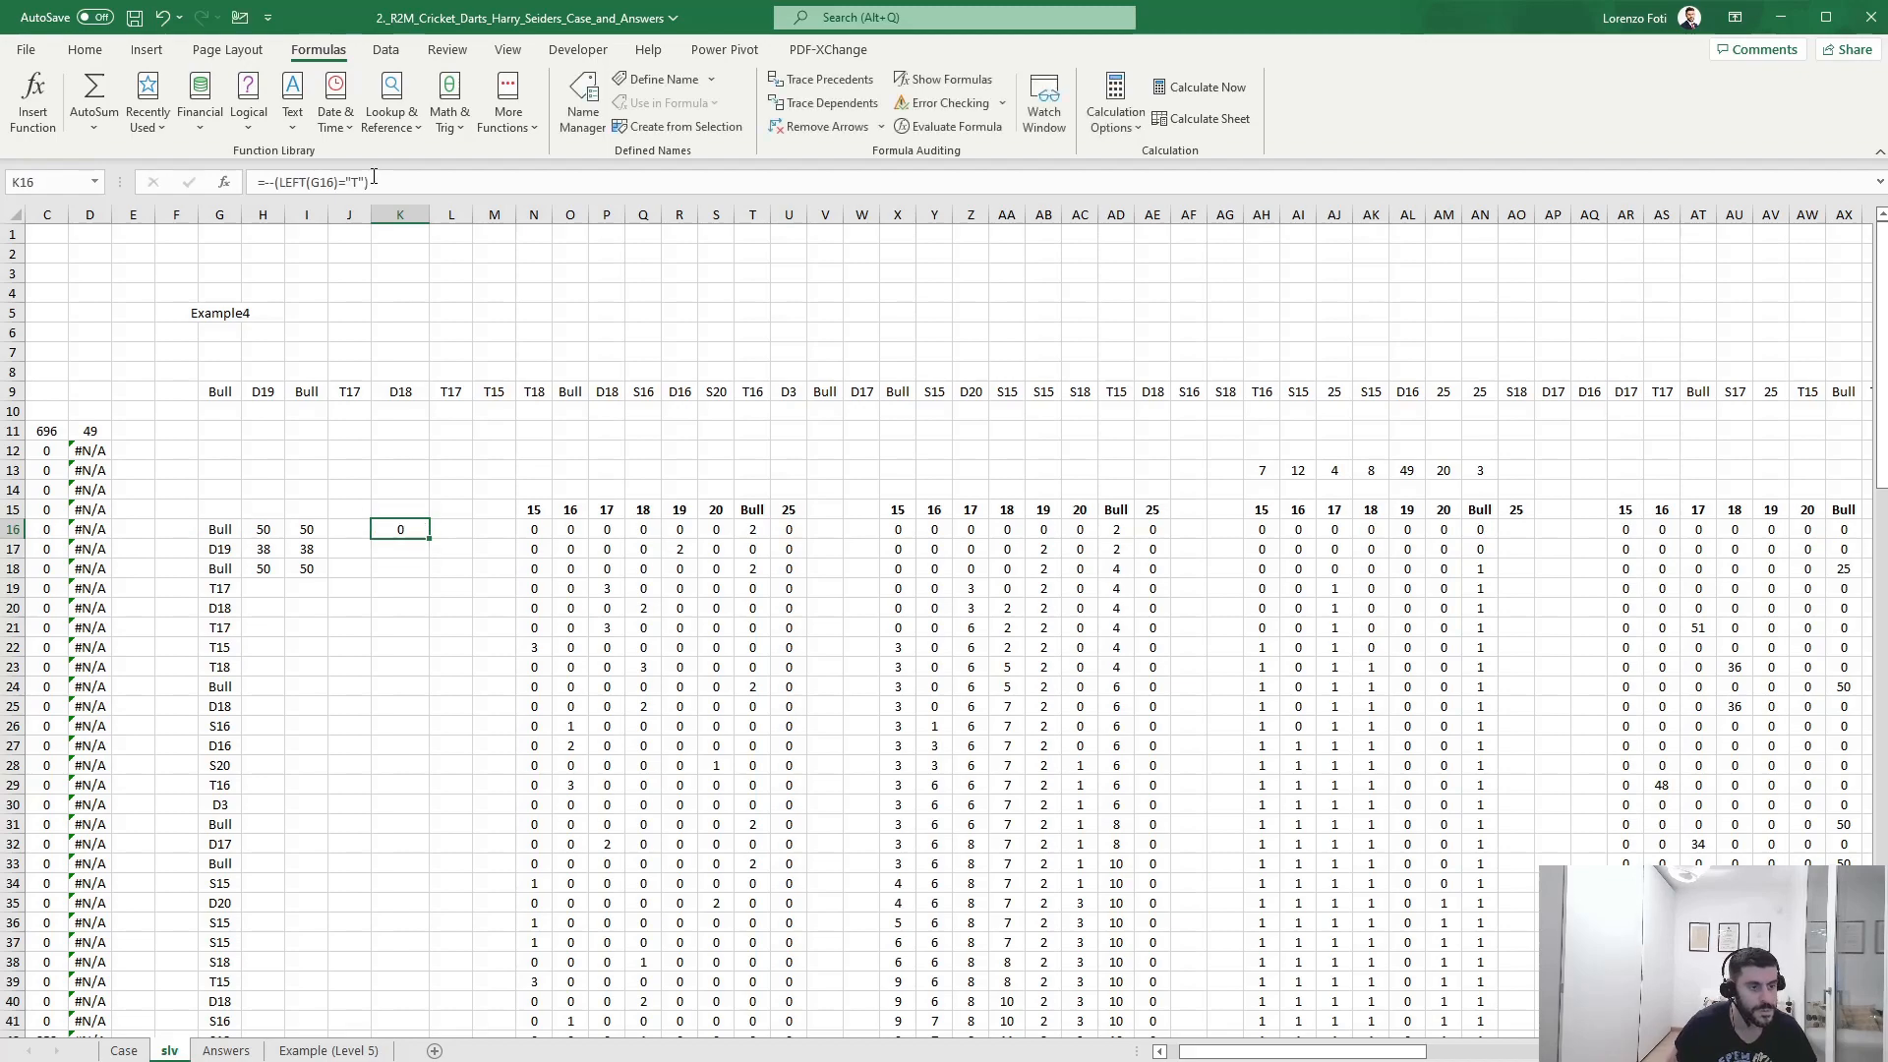
- Copy the triple flag formula from K16 down column K to K105, beside every throw
{"action": "key", "text": "Left"}
{"action": "key", "text": "Left"}
{"action": "key", "text": "ctrl+Left"}
{"action": "key", "text": "ctrl+Down"}
{"action": "key", "text": "Right"}
{"action": "key", "text": "Right"}
{"action": "key", "text": "Right"}
{"action": "key", "text": "Right"}
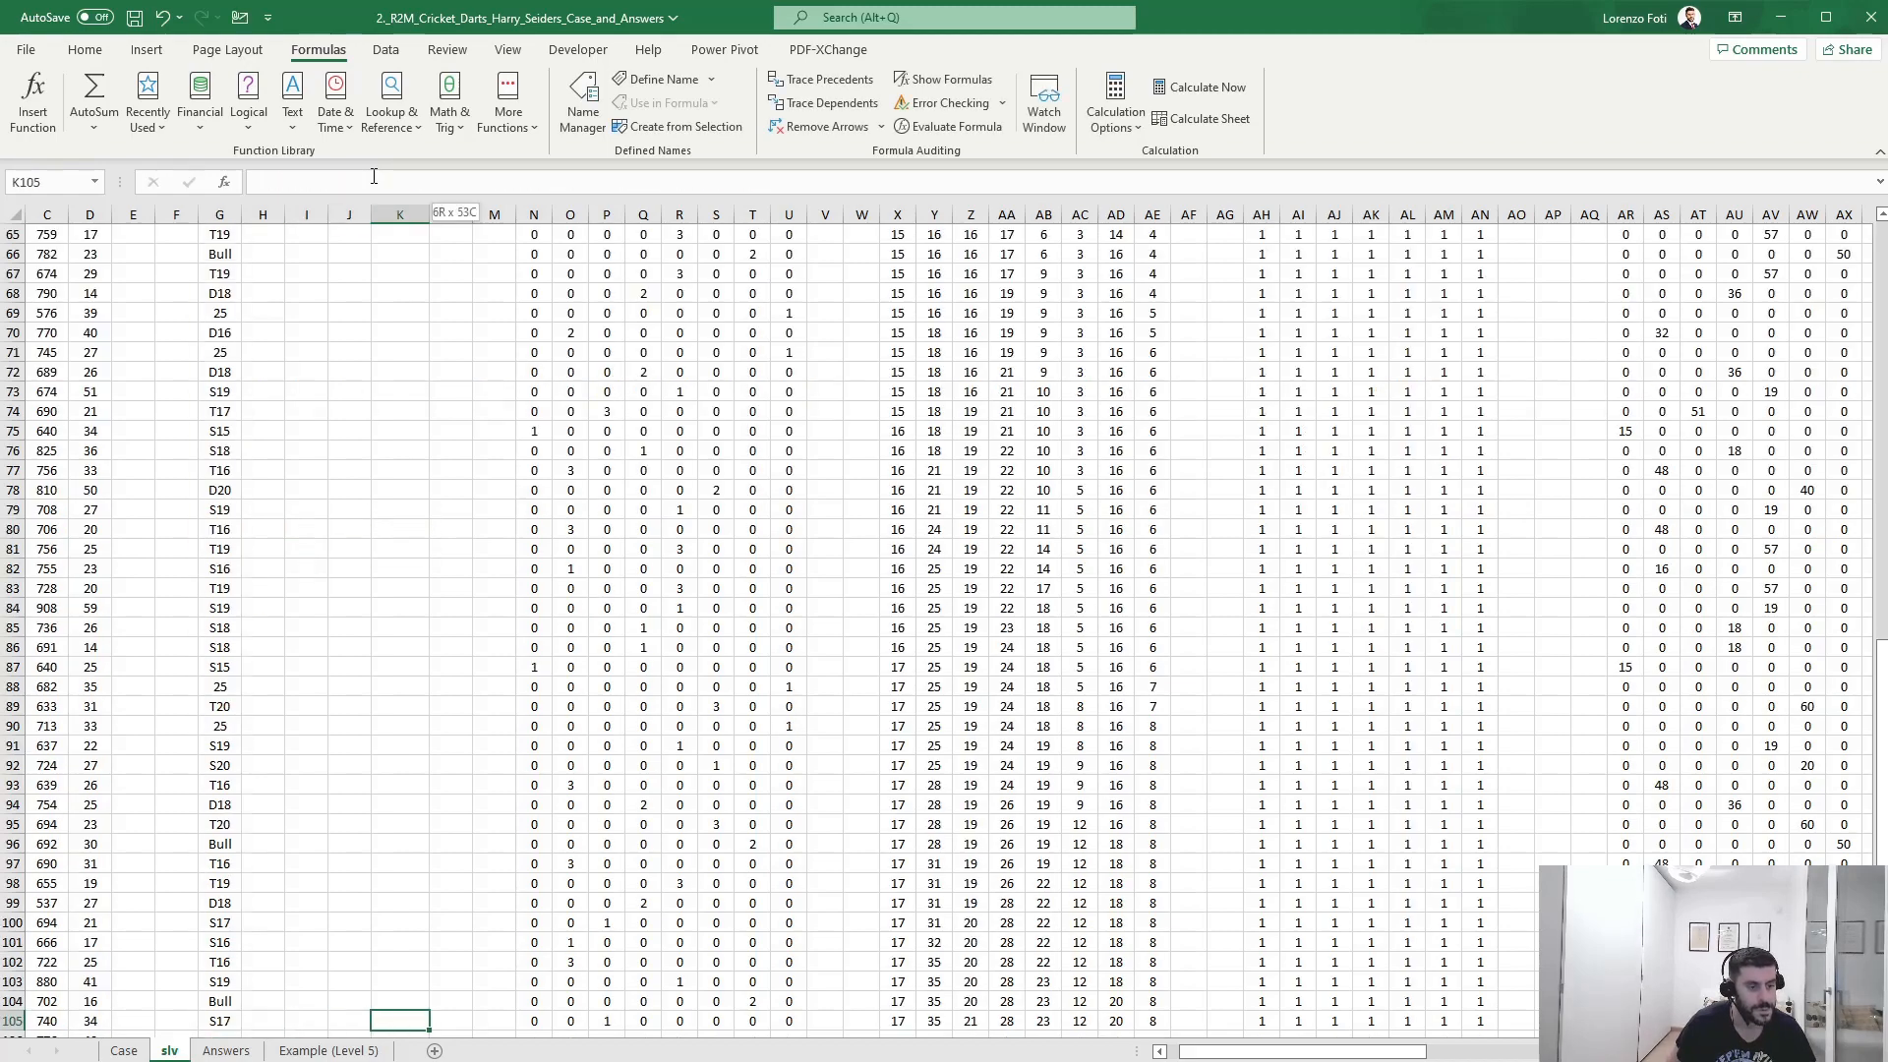
{"action": "key", "text": "ctrl+shift+Up"}
{"action": "key", "text": "ctrl+v"}
{"action": "key", "text": "Escape"}
- Enter +SUM(K16:K105) in E11 to count the selected game's triple hits
{"action": "key", "text": "ctrl+Up"}
{"action": "key", "text": "ctrl+Up"}
{"action": "key", "text": "ctrl+Up"}
{"action": "key", "text": "Down"}
{"action": "key", "text": "Down"}
{"action": "key", "text": "Down"}
{"action": "key", "text": "Down"}
{"action": "key", "text": "Down"}
{"action": "key", "text": "Down"}
{"action": "key", "text": "Down"}
{"action": "key", "text": "Down"}
{"action": "key", "text": "Down"}
{"action": "key", "text": "Down"}
{"action": "key", "text": "Down"}
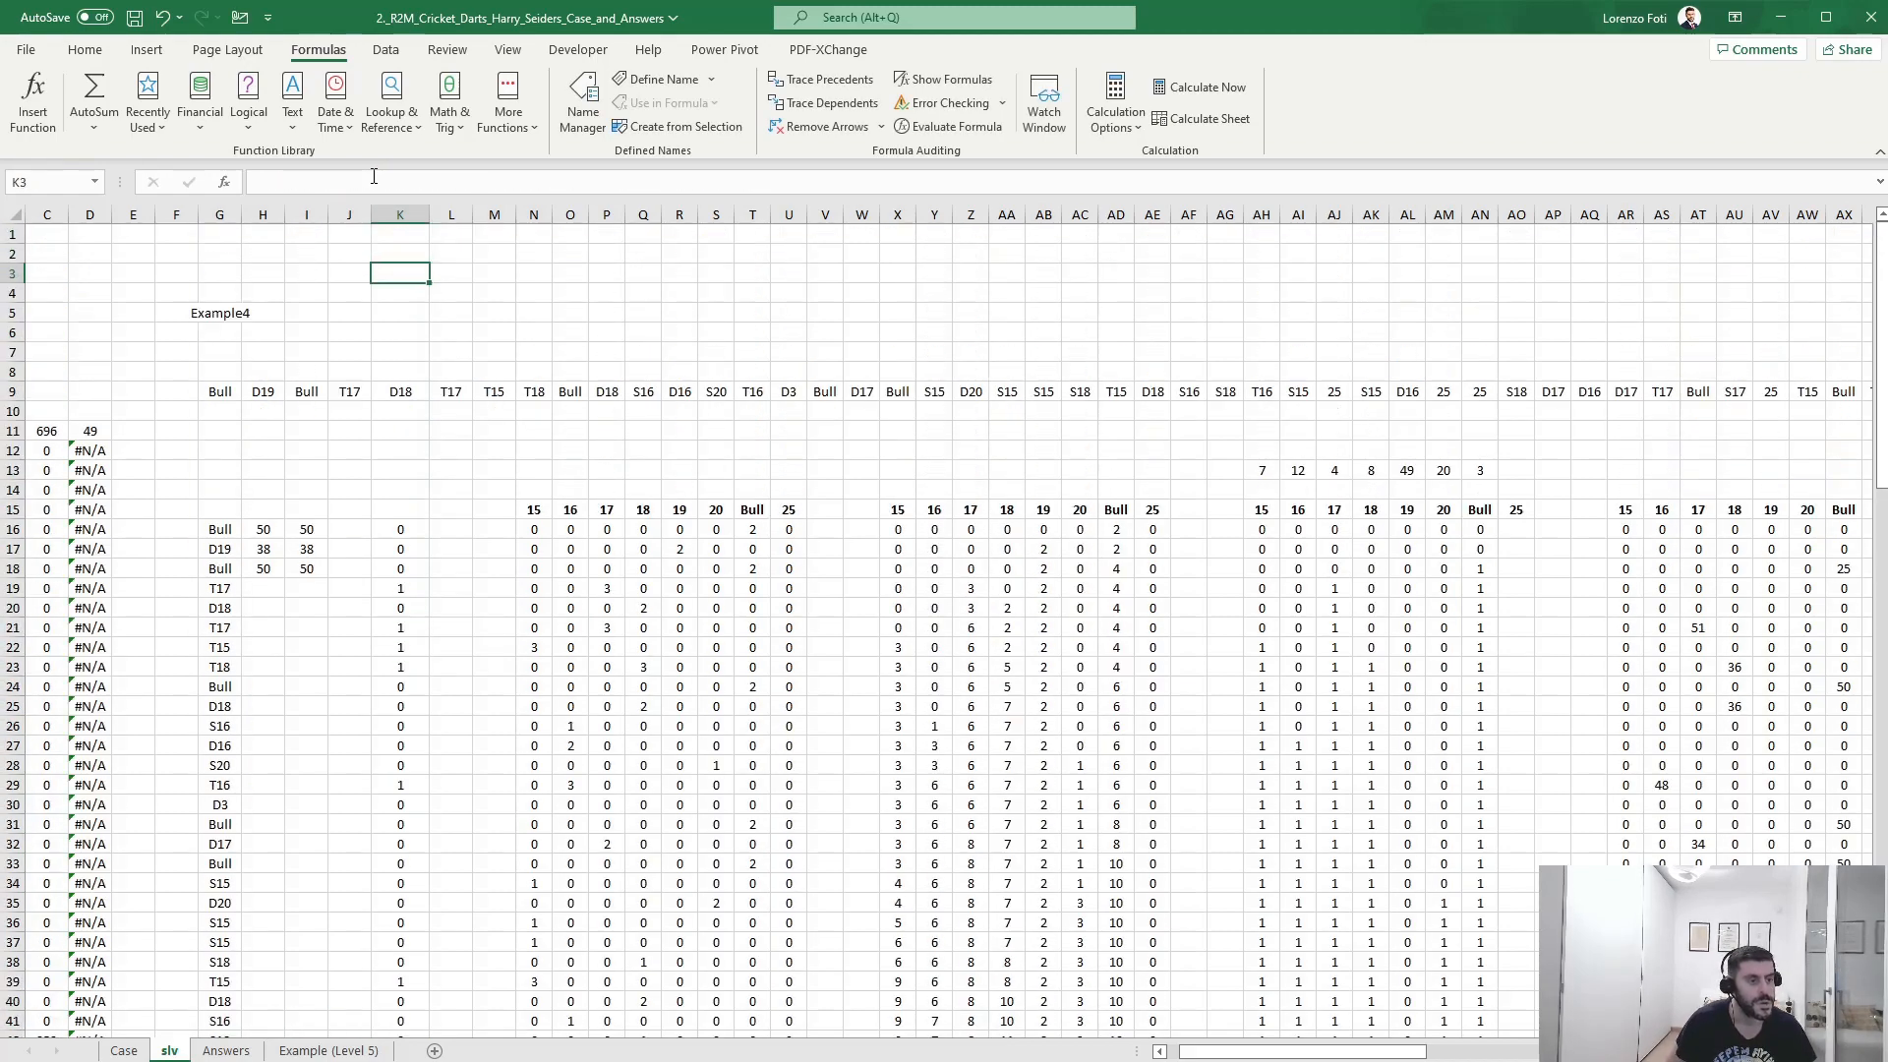
{"action": "key", "text": "Left"}
{"action": "key", "text": "Left"}
{"action": "key", "text": "Left"}
{"action": "key", "text": "Left"}
{"action": "key", "text": "Left"}
{"action": "key", "text": "Up"}
{"action": "key", "text": "Left"}
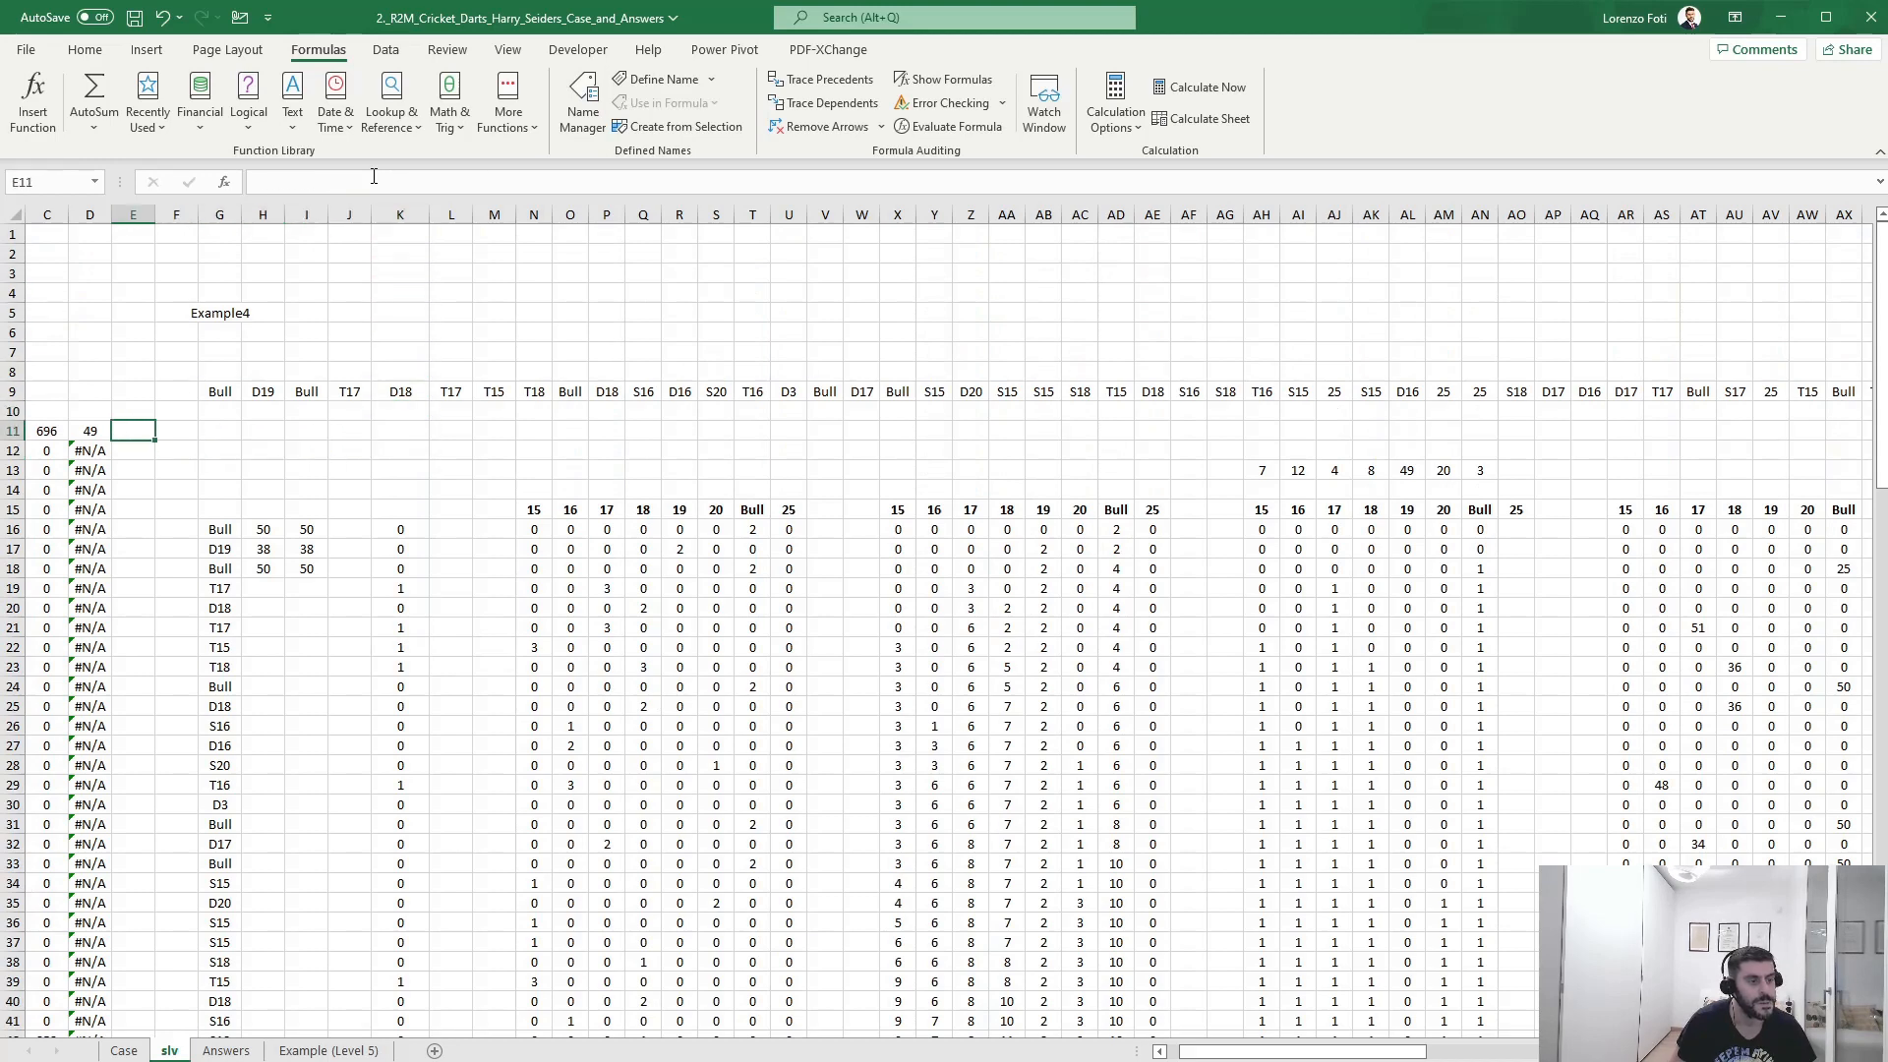
{"action": "type", "text": "+sum("}
{"action": "key", "text": "Right"}
{"action": "key", "text": "Right"}
{"action": "key", "text": "Right"}
{"action": "key", "text": "Down"}
{"action": "key", "text": "Down"}
{"action": "key", "text": "Right"}
{"action": "key", "text": "Down"}
{"action": "key", "text": "Right"}
{"action": "key", "text": "Right"}
{"action": "key", "text": "Down"}
{"action": "key", "text": "Down"}
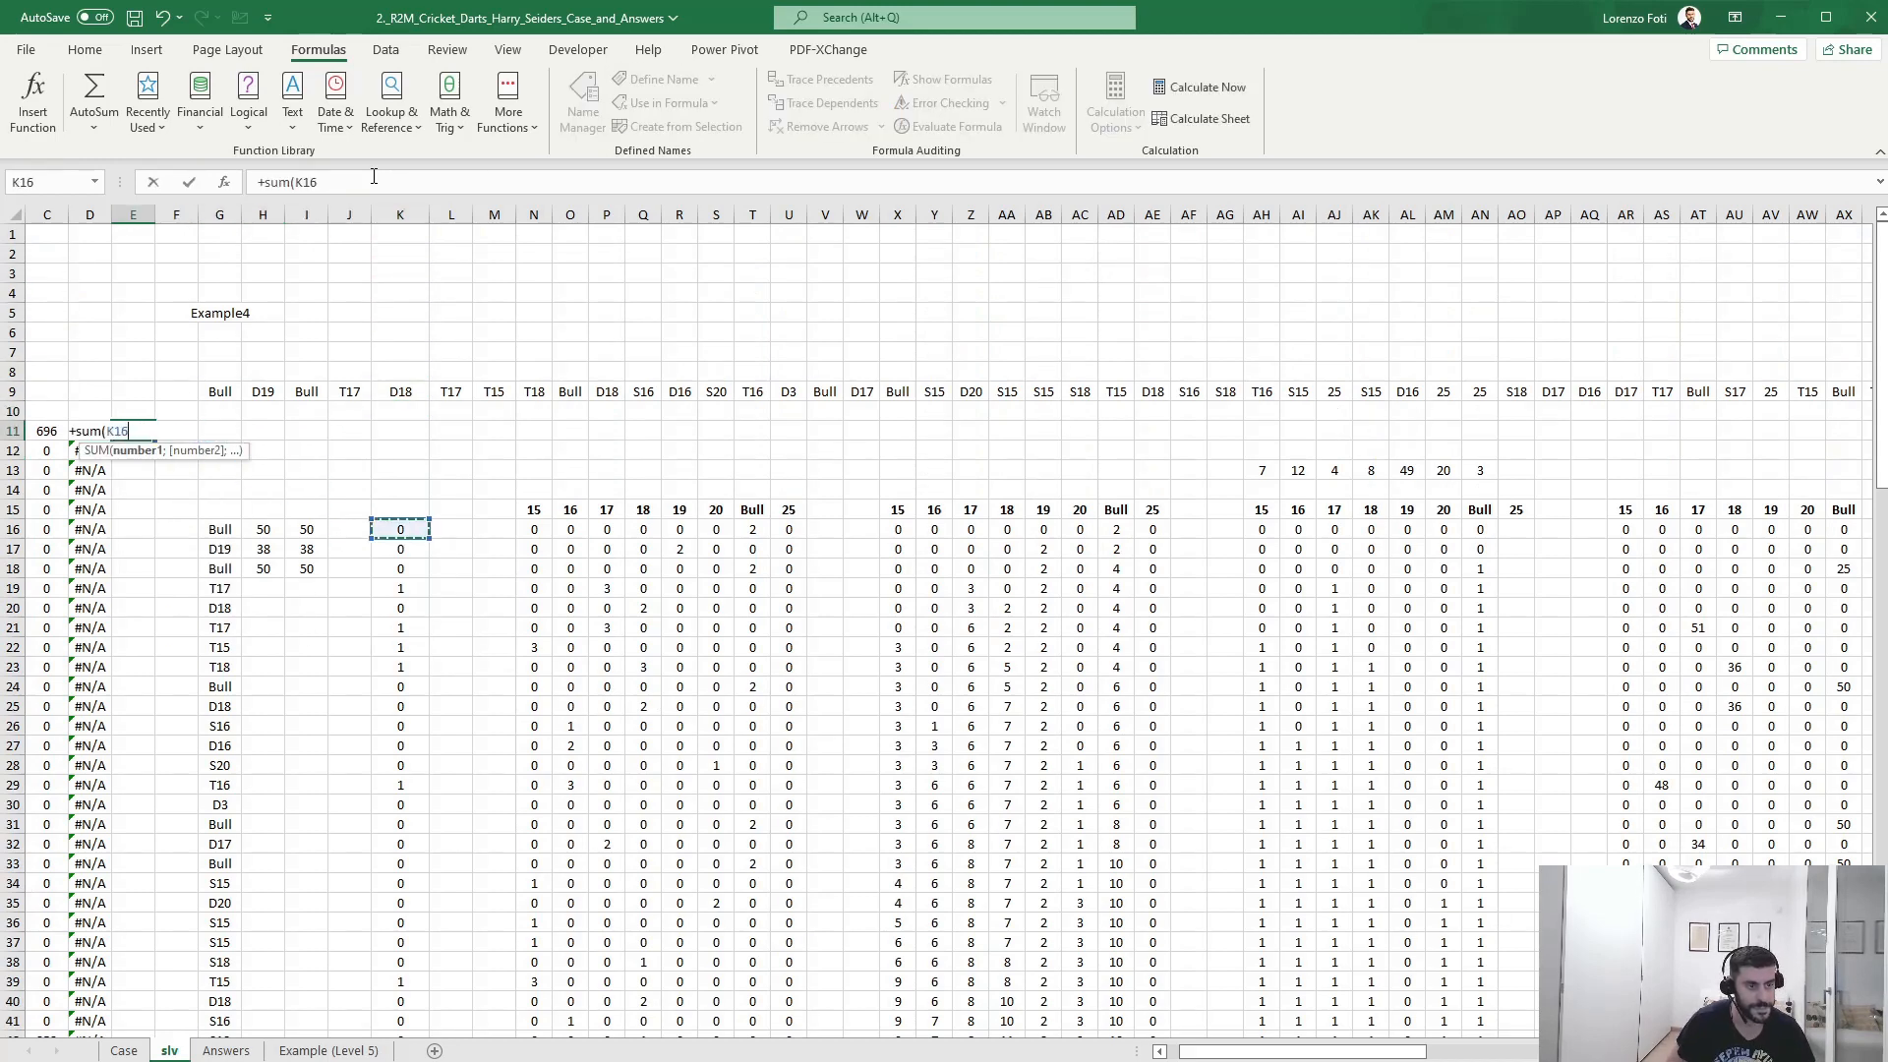
{"action": "key", "text": "ctrl+shift+Down"}
{"action": "key", "text": "Return"}
- Set the game selector in G5 to Example5
{"action": "key", "text": "Left"}
{"action": "key", "text": "Left"}
{"action": "key", "text": "Left"}
{"action": "key", "text": "ctrl+Home"}
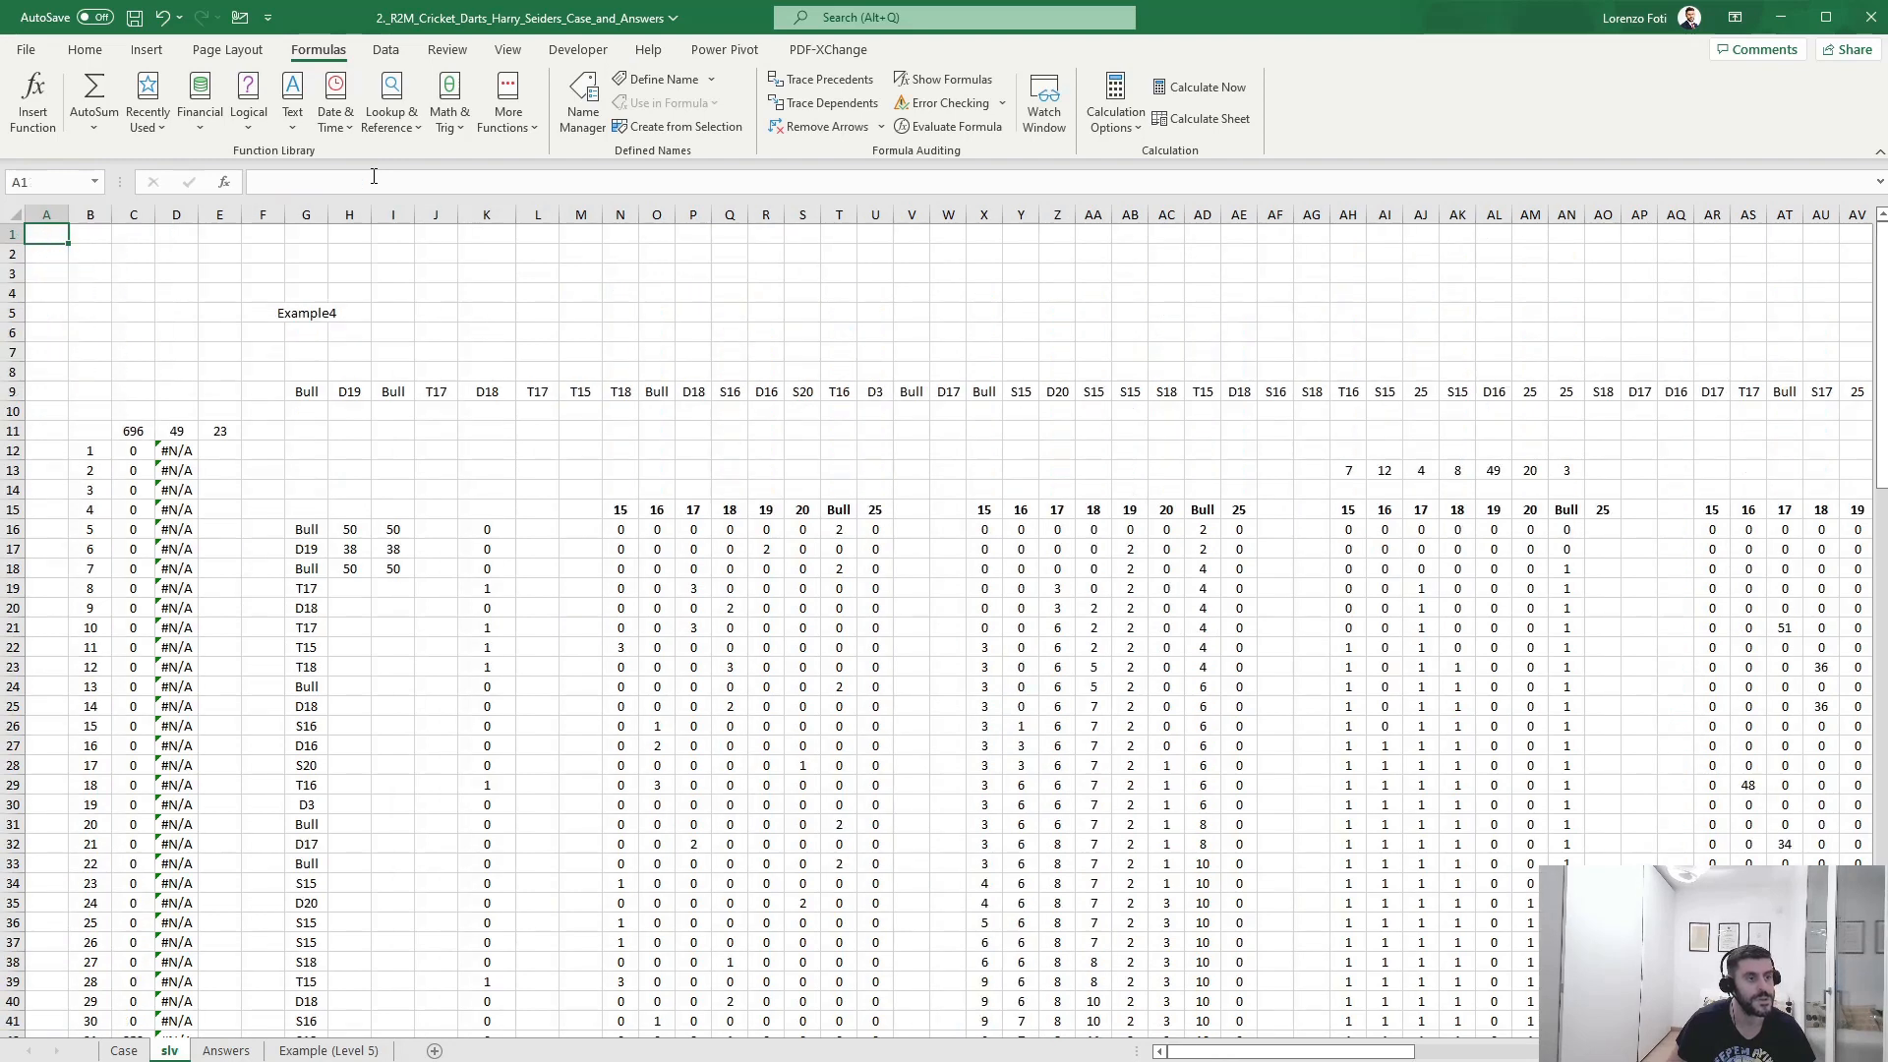
{"action": "left_click", "coordinate": [315, 311]}
{"action": "left_click", "coordinate": [350, 184]}
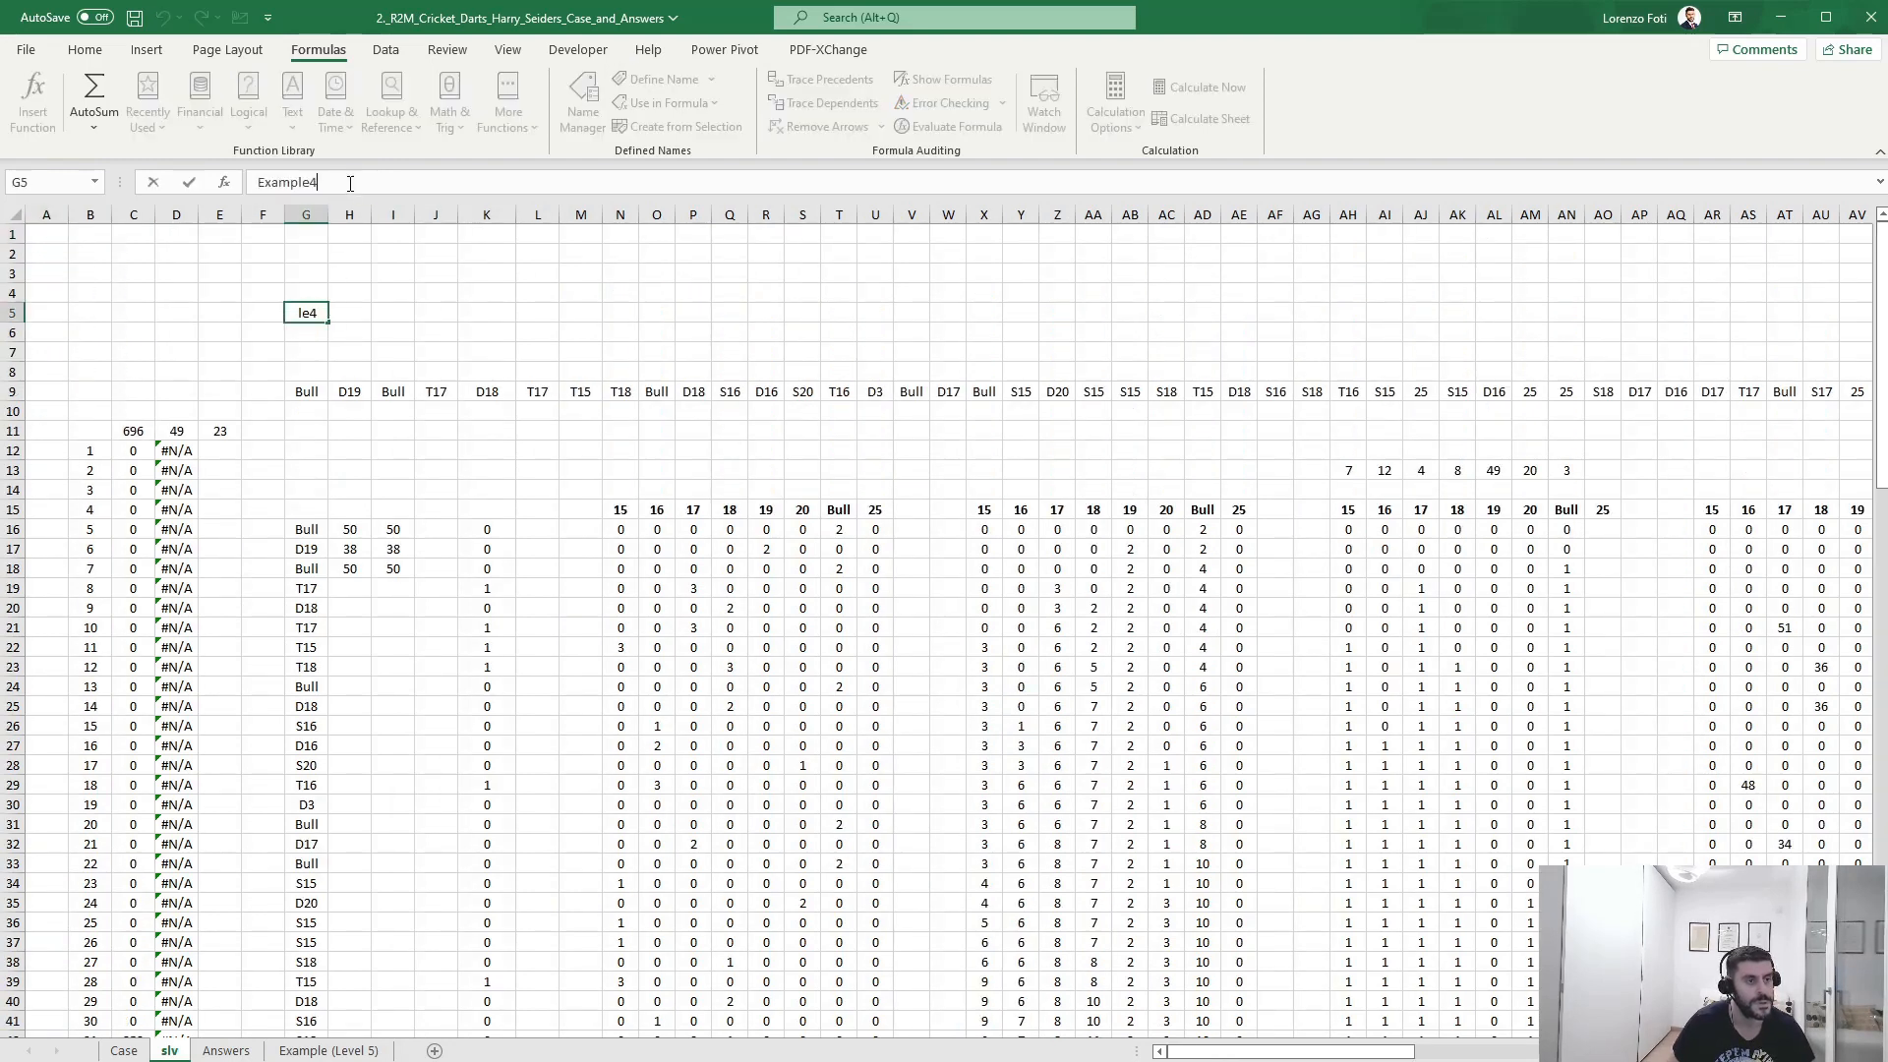
{"action": "key", "text": "Return"}
{"action": "key", "text": "Down"}
{"action": "key", "text": "Right"}
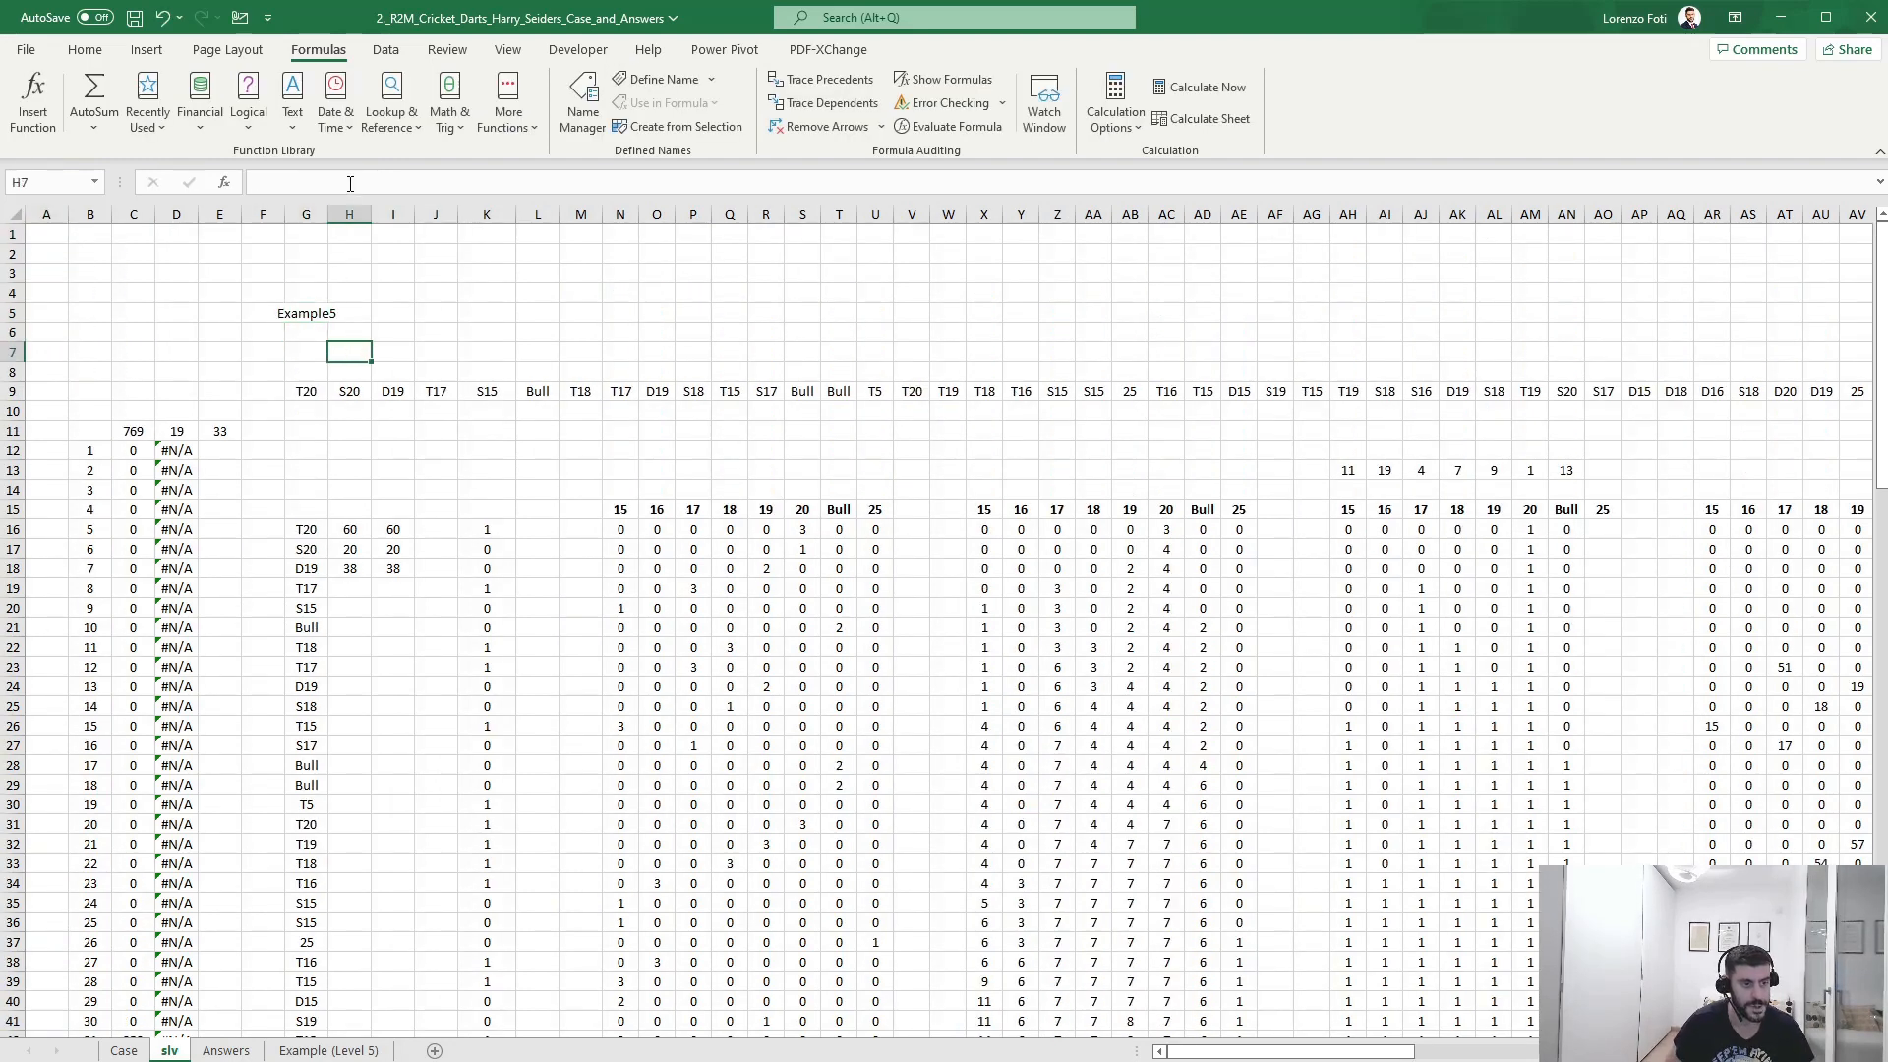
- Check whether the triple flags in column K run down to the last throw row
{"action": "key", "text": "Down"}
{"action": "key", "text": "Down"}
{"action": "key", "text": "Right"}
{"action": "key", "text": "Right"}
{"action": "key", "text": "Right"}
{"action": "key", "text": "Down"}
{"action": "key", "text": "Down"}
{"action": "key", "text": "Down"}
{"action": "key", "text": "Right"}
{"action": "key", "text": "Down"}
{"action": "key", "text": "Down"}
{"action": "key", "text": "Left"}
{"action": "key", "text": "Down"}
{"action": "key", "text": "Down"}
{"action": "key", "text": "ctrl+Down"}
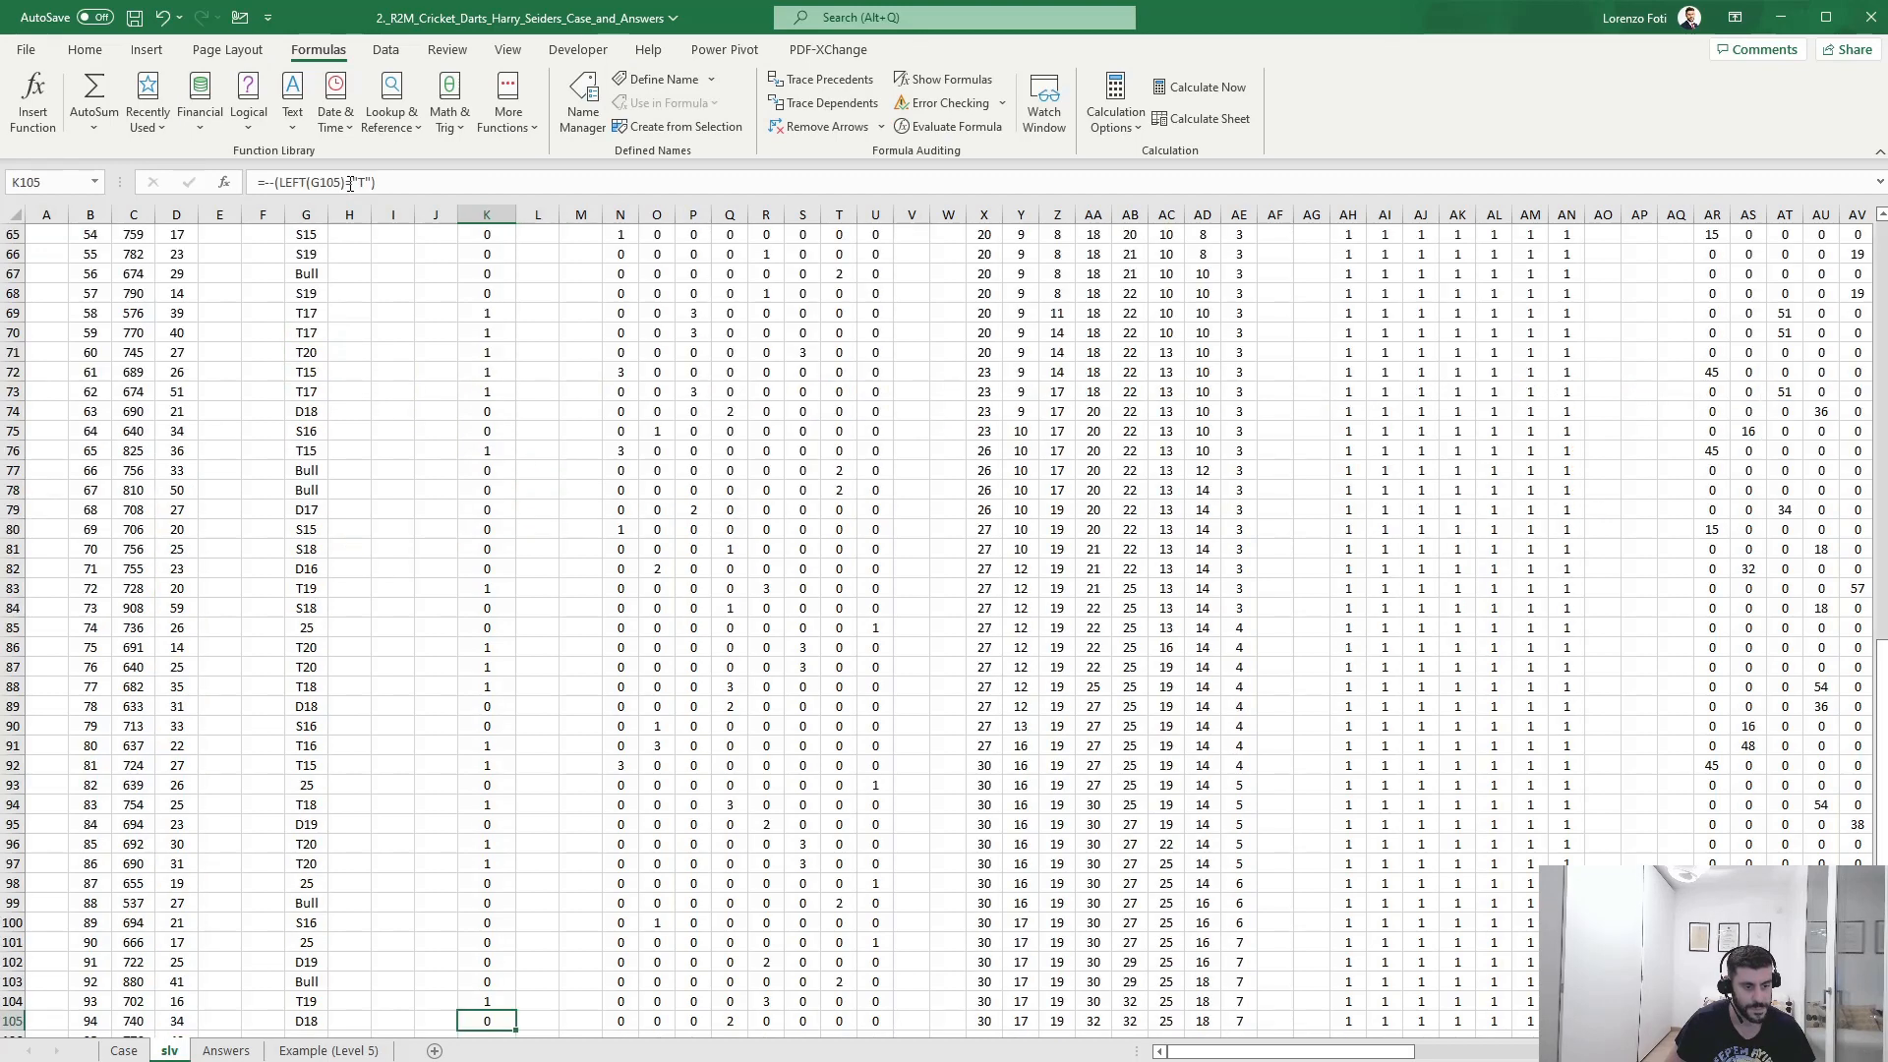
{"action": "key", "text": "Down"}
{"action": "key", "text": "Up"}
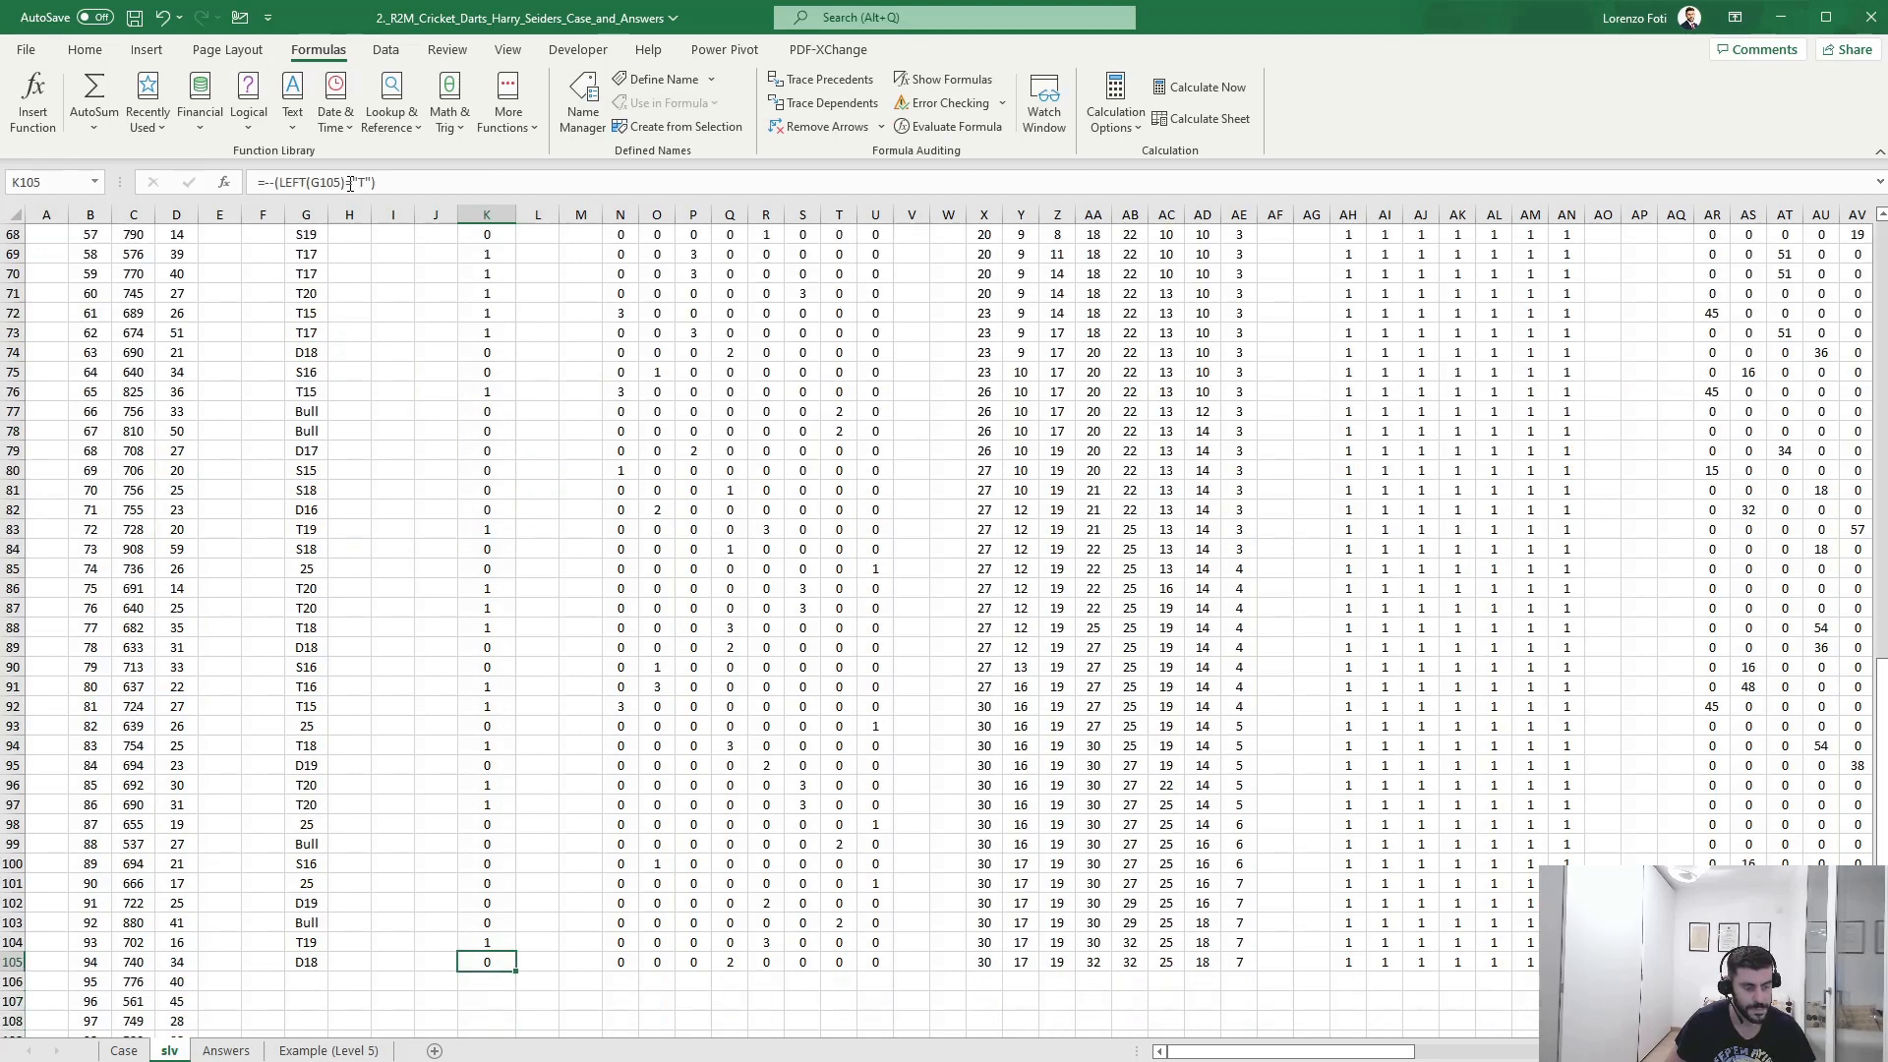
{"action": "key", "text": "ctrl+Up"}
{"action": "key", "text": "ctrl+Up"}
{"action": "key", "text": "ctrl+Up"}
{"action": "key", "text": "Down"}
{"action": "key", "text": "Down"}
{"action": "key", "text": "Down"}
{"action": "key", "text": "Down"}
{"action": "key", "text": "Down"}
{"action": "key", "text": "Down"}
{"action": "key", "text": "Down"}
{"action": "key", "text": "Down"}
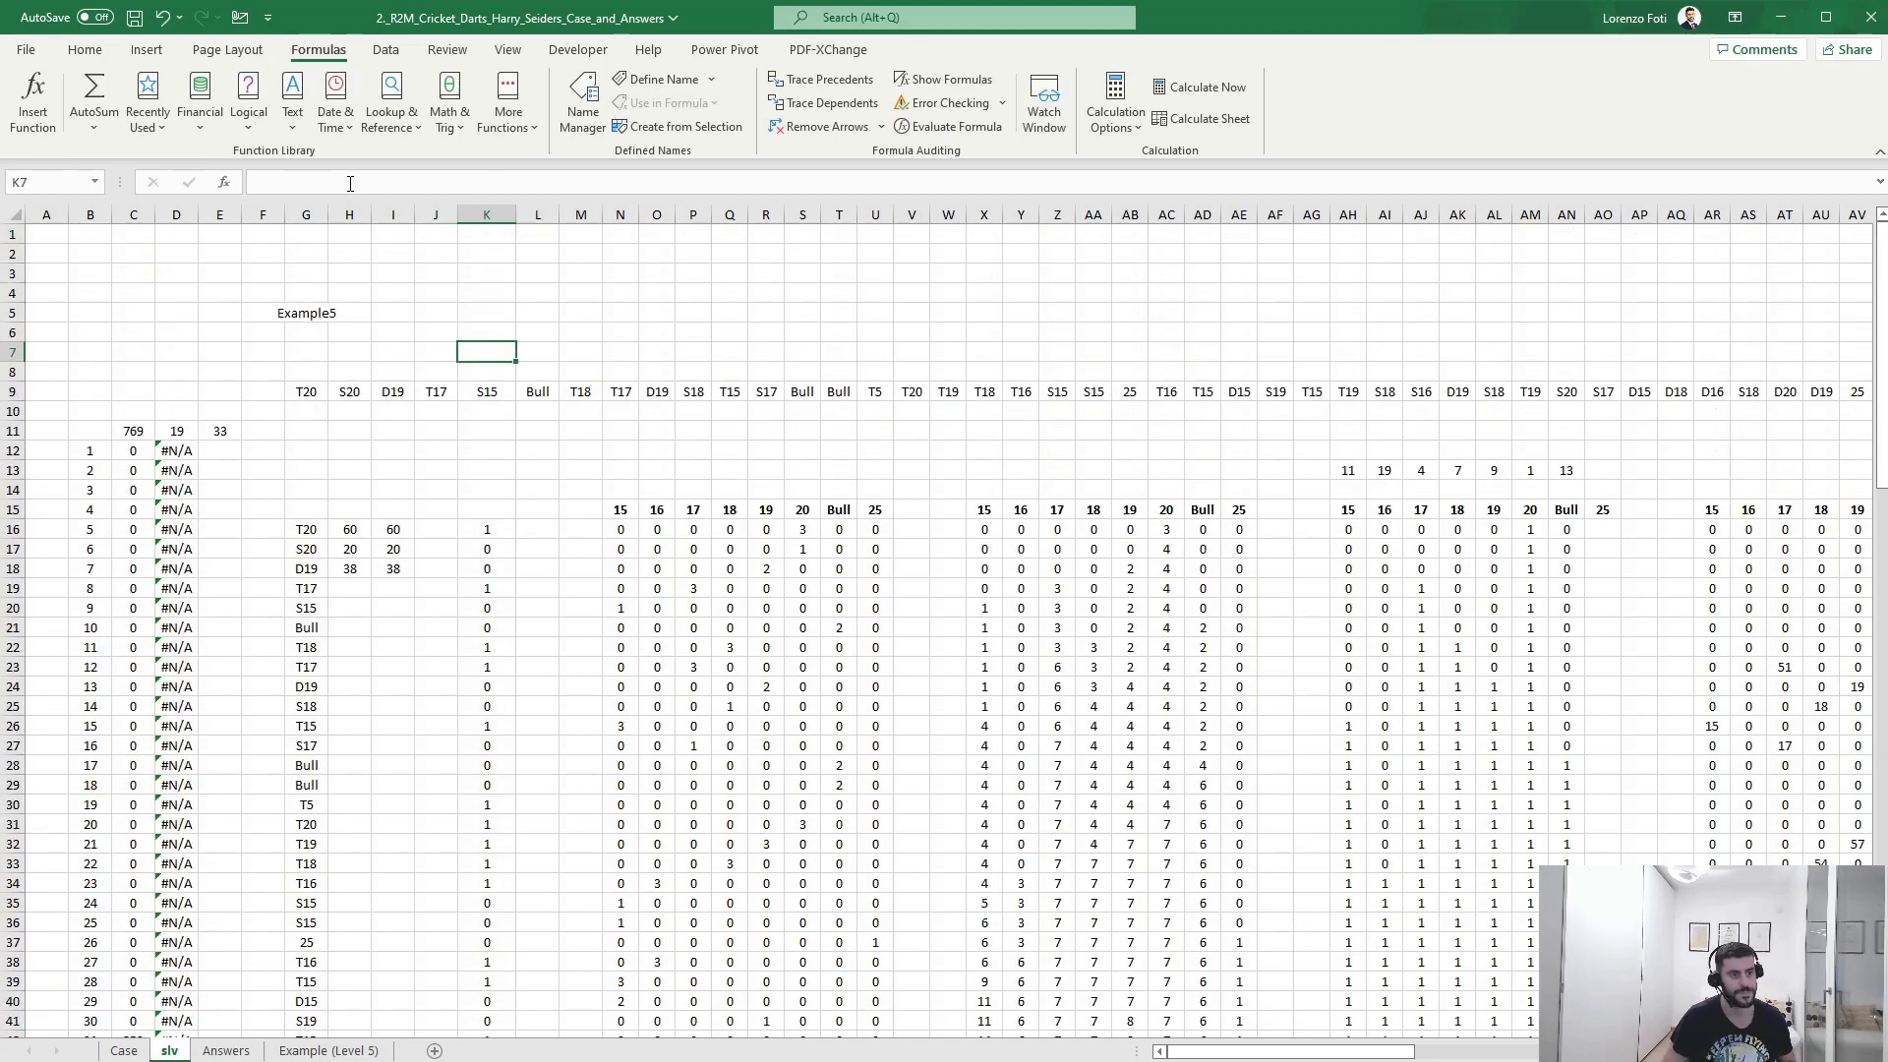
- Check how far the throw columns extend for the Level 5 games on the Case sheet
{"action": "key", "text": "ctrl+a"}
{"action": "left_click", "coordinate": [123, 1050]}
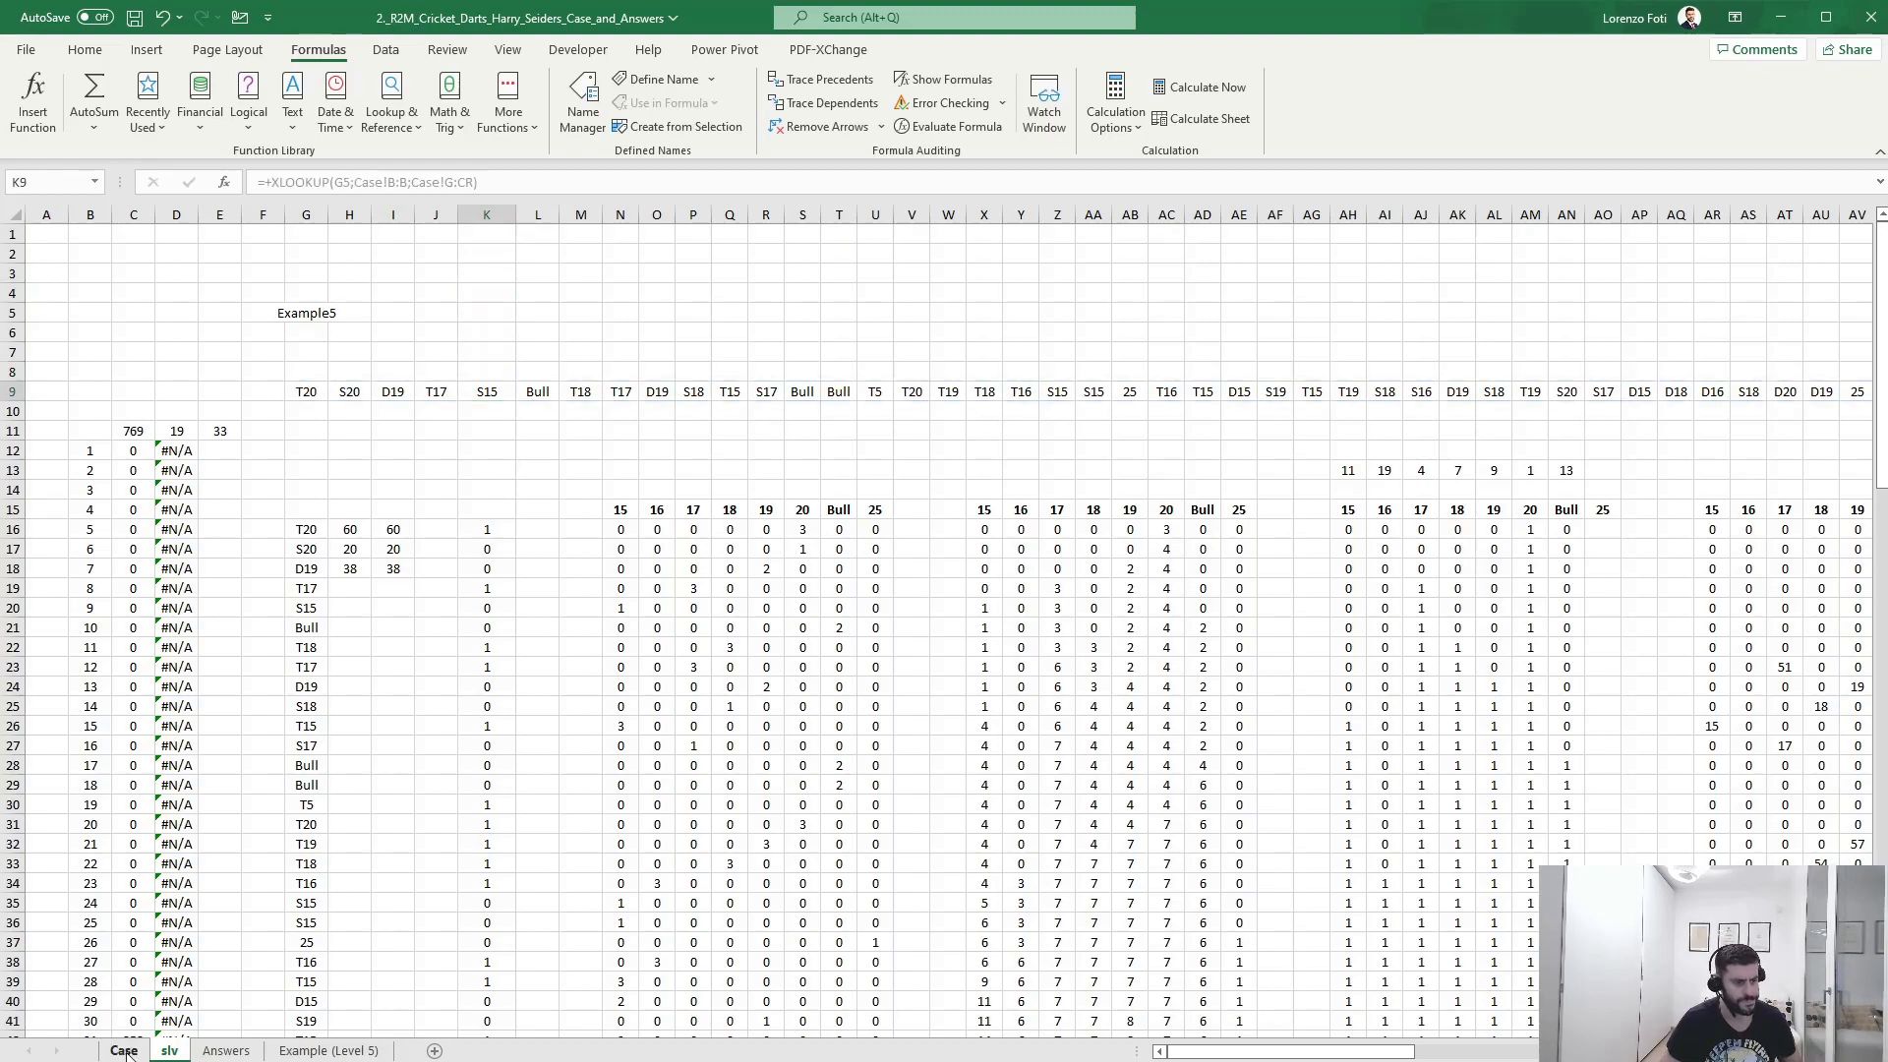
{"action": "scroll", "coordinate": [536, 907], "scroll_direction": "down", "scroll_amount": 15}
{"action": "scroll", "coordinate": [537, 906], "scroll_direction": "down", "scroll_amount": 20}
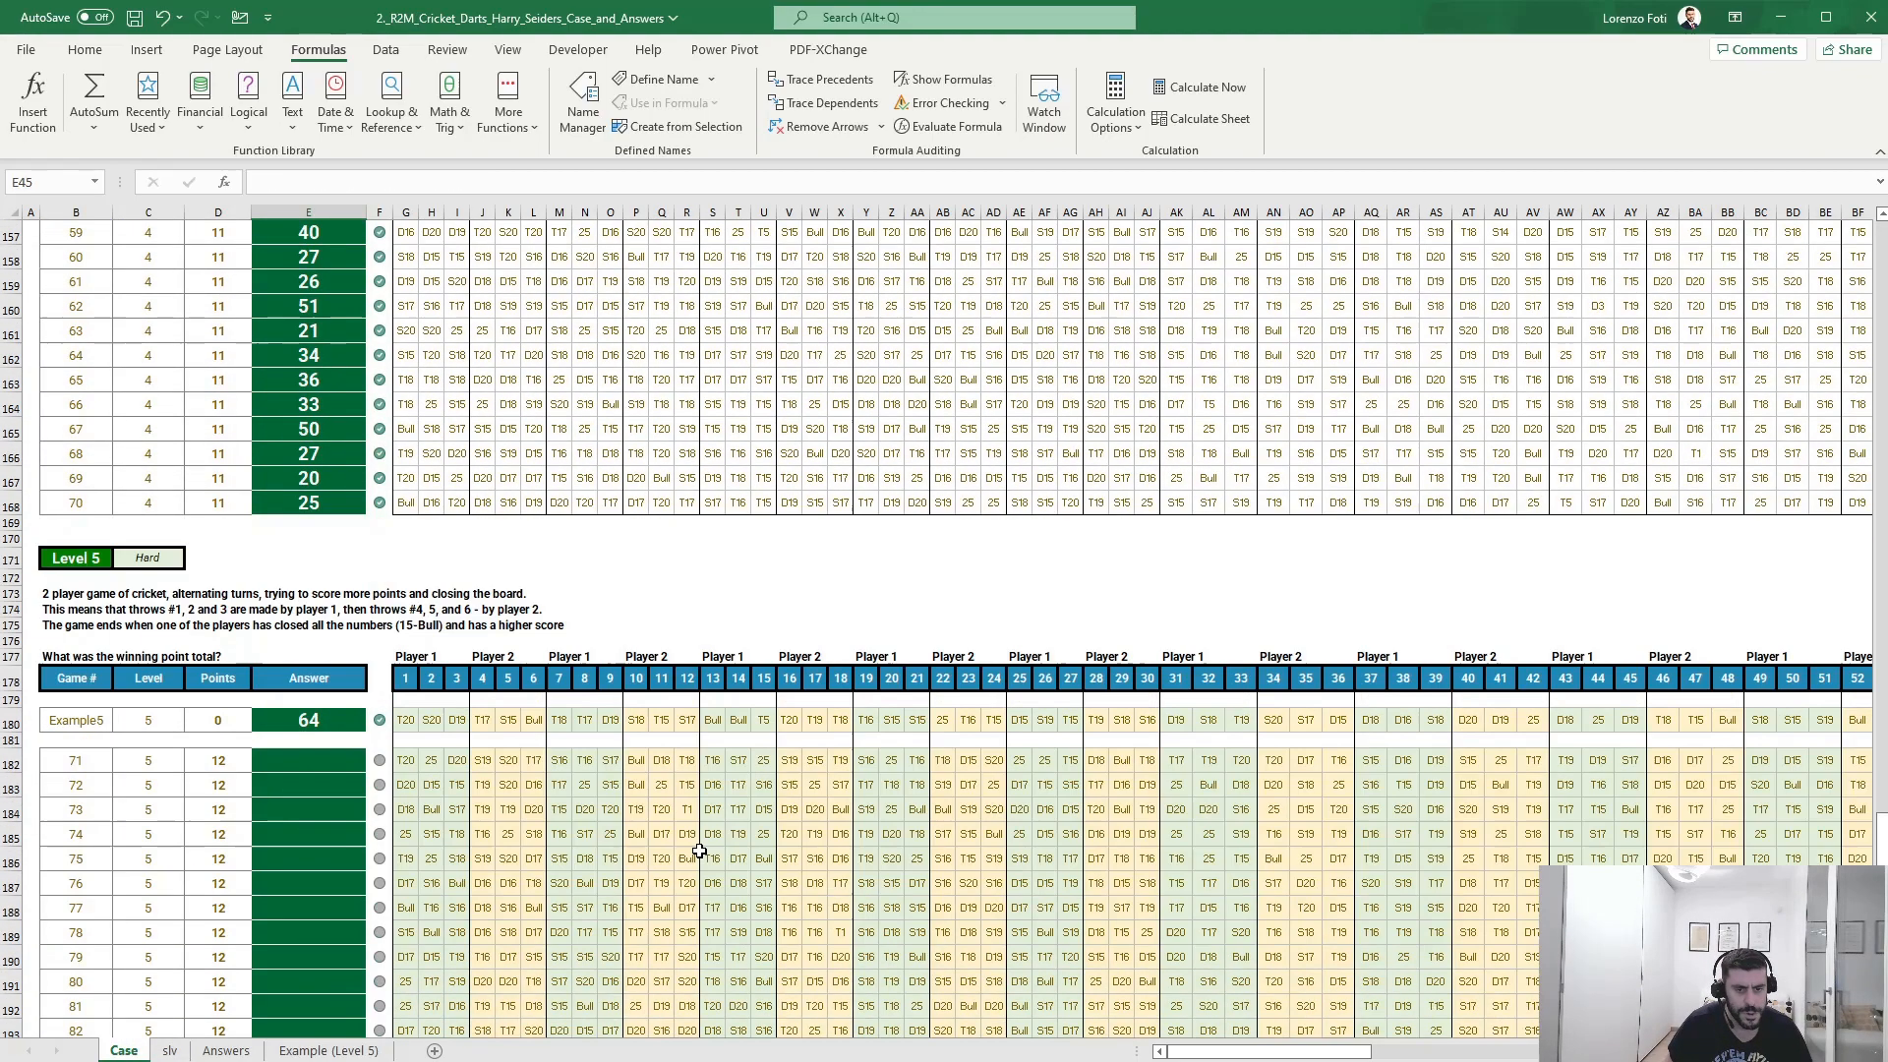
{"action": "left_click", "coordinate": [897, 876]}
{"action": "key", "text": "ctrl+Right"}
{"action": "key", "text": "Right"}
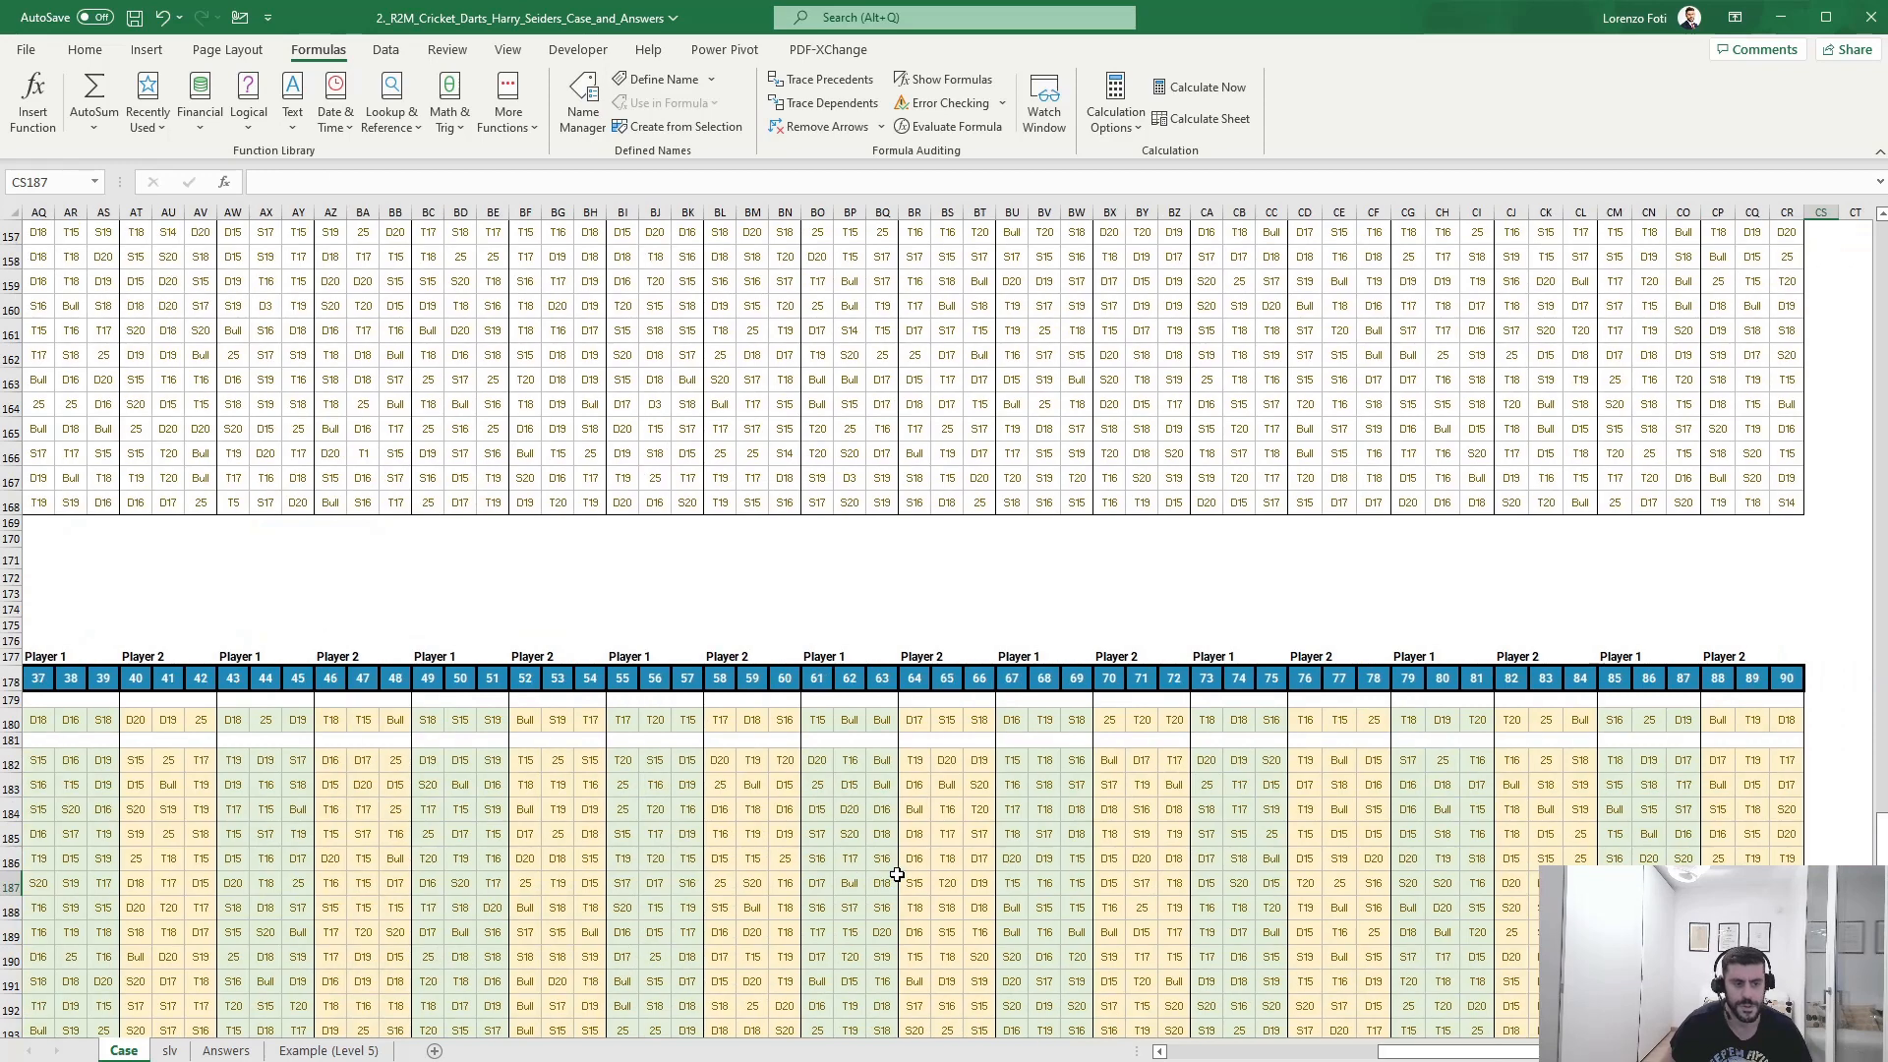
- Clear the old data table results from C12 downward in columns C and D of the slv sheet
{"action": "key", "text": "ctrl+Page_Down"}
{"action": "left_click", "coordinate": [134, 450]}
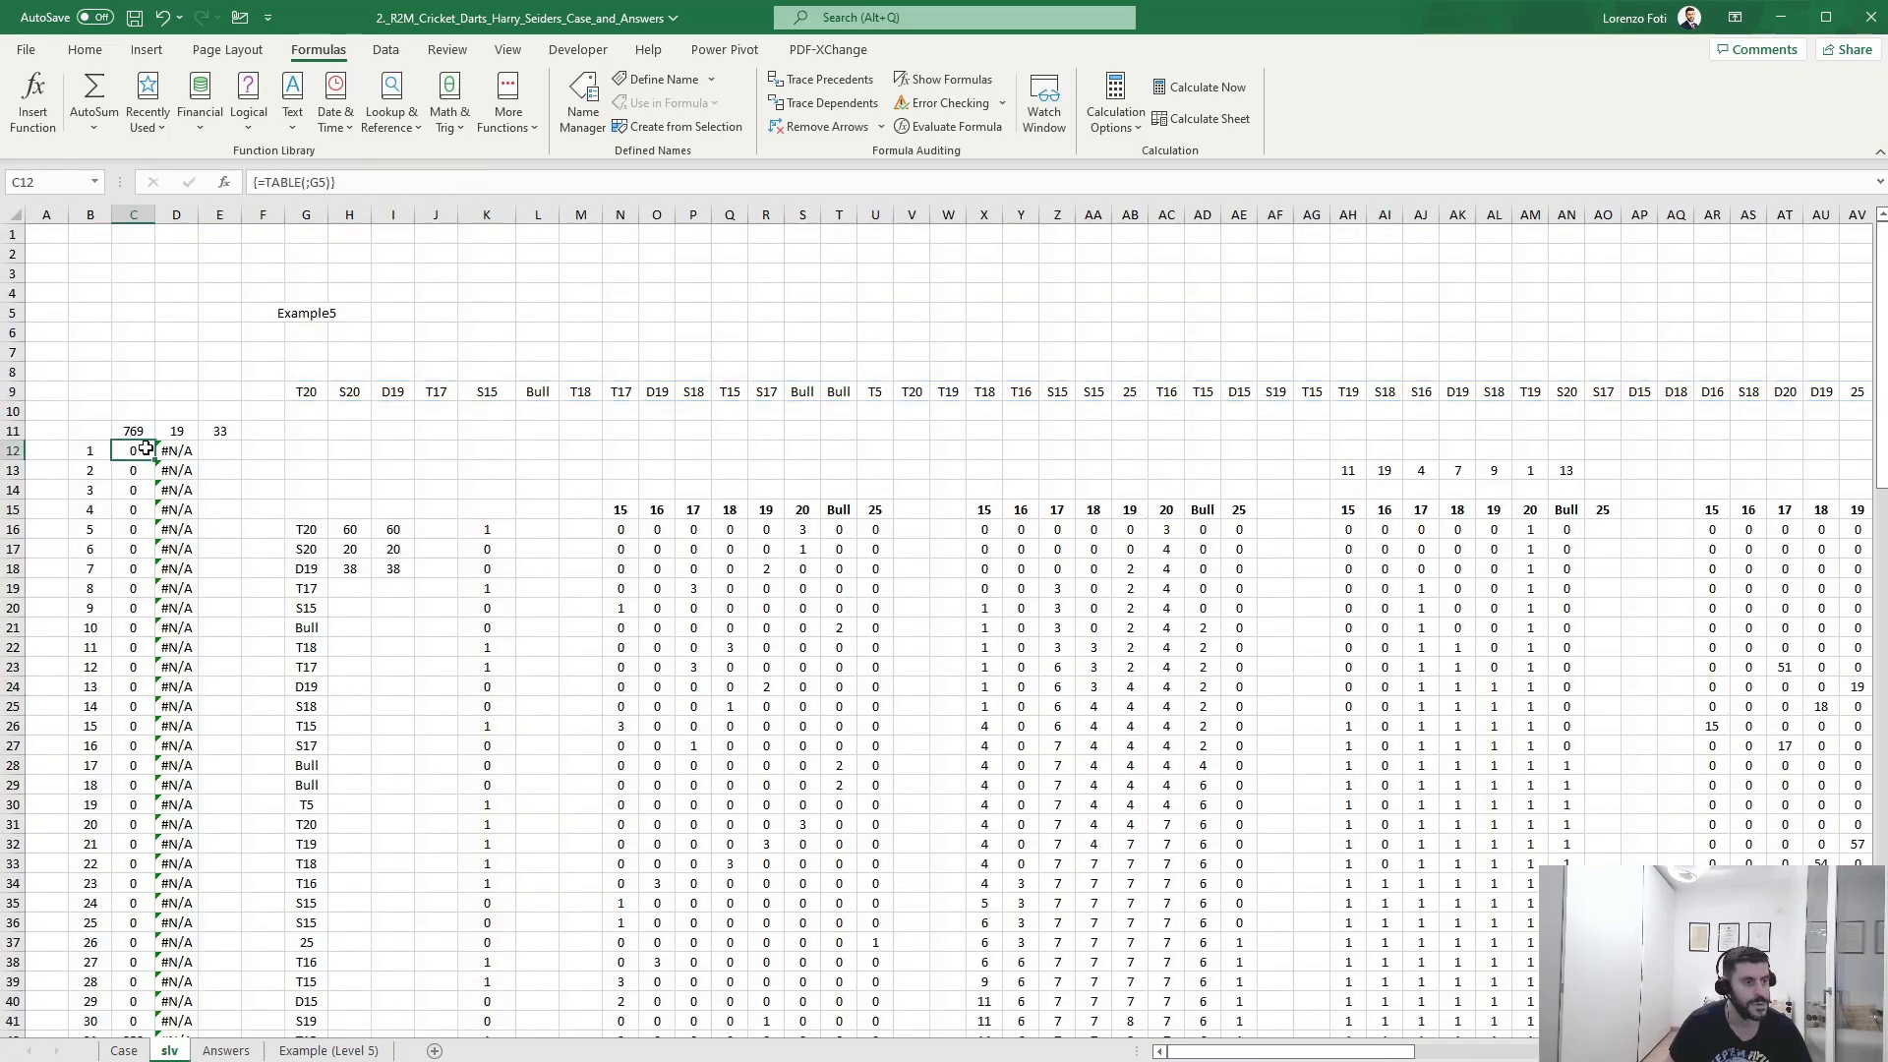
{"action": "key", "text": "ctrl+shift+Right"}
{"action": "key", "text": "ctrl+shift+Down"}
{"action": "key", "text": "Delete"}
- Create and recalculate a what-if data table from B11 through column E for all games, with G5 as the column input cell
{"action": "key", "text": "Left"}
{"action": "key", "text": "Up"}
{"action": "key", "text": "ctrl+shift+Right"}
{"action": "key", "text": "ctrl+shift+Right"}
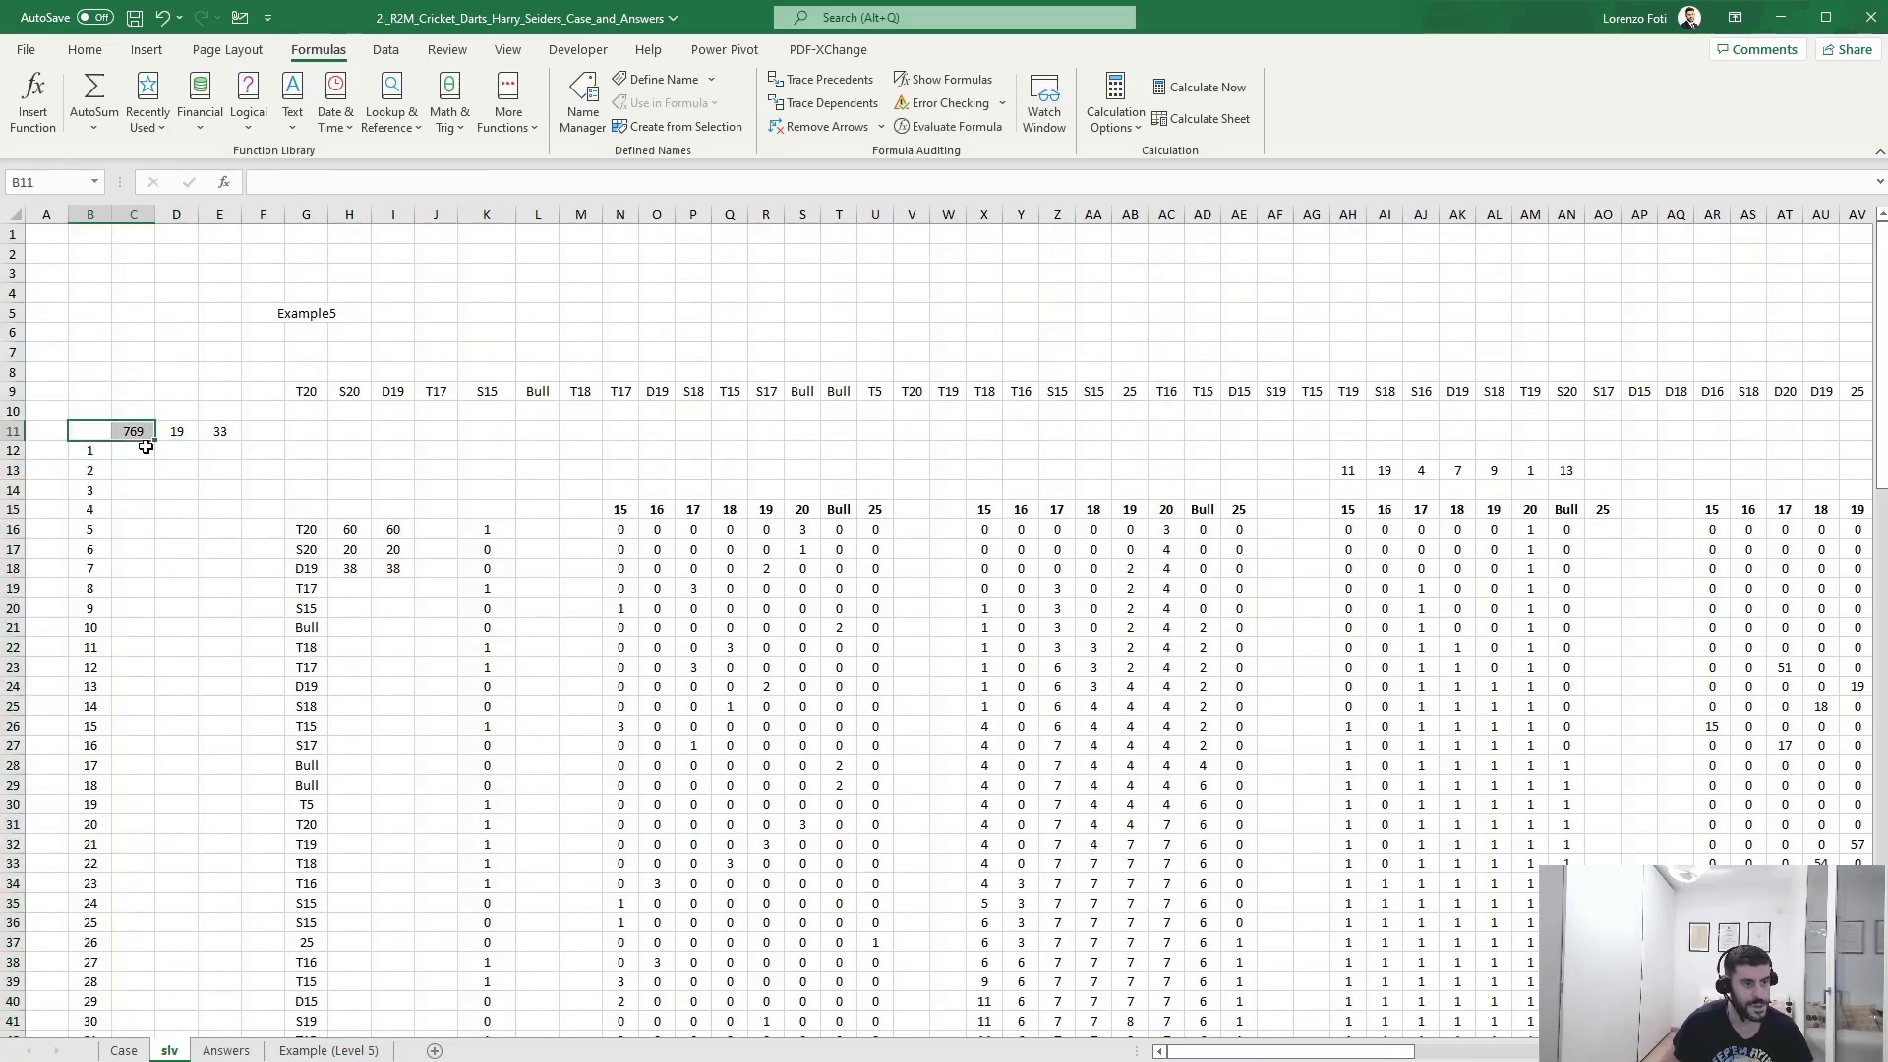
{"action": "key", "text": "ctrl+shift+Down"}
{"action": "key", "text": "ctrl+shift+Down"}
{"action": "key", "text": "alt+a"}
{"action": "key", "text": "w"}
{"action": "key", "text": "t"}
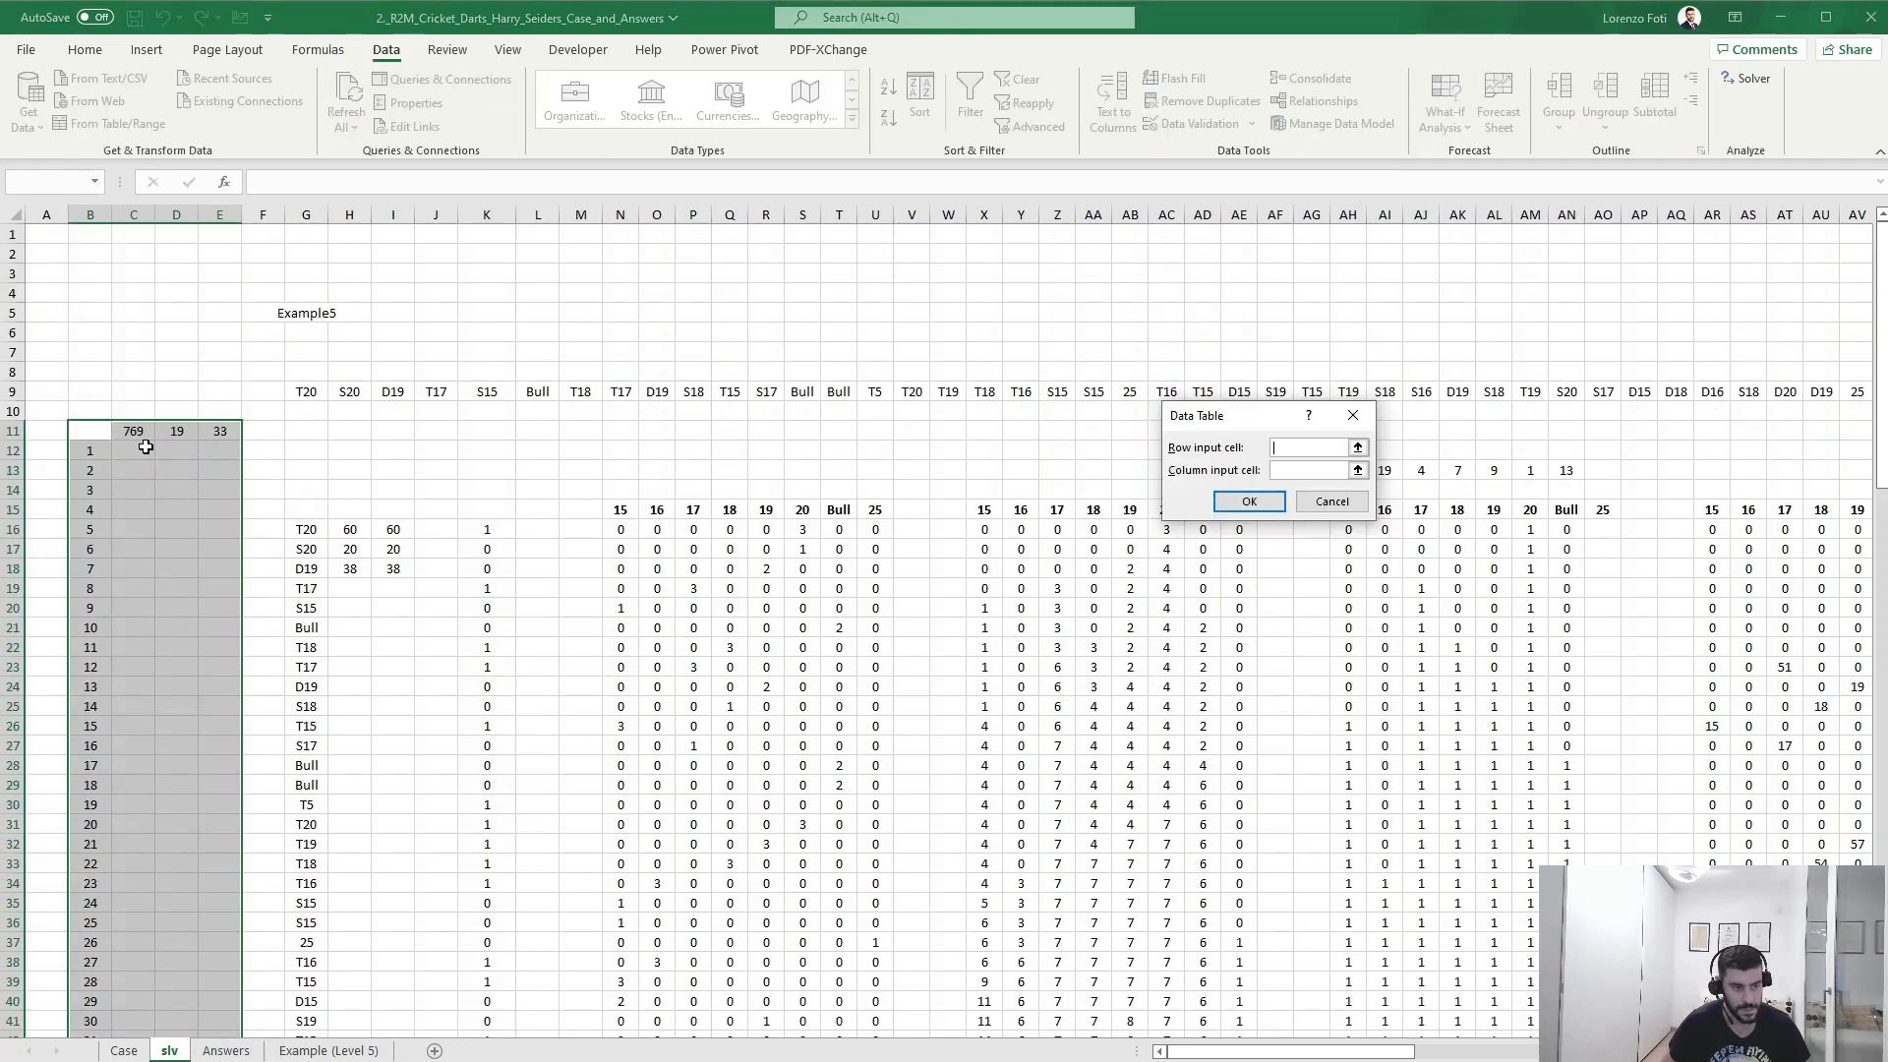
{"action": "left_click", "coordinate": [317, 313]}
{"action": "key", "text": "Return"}
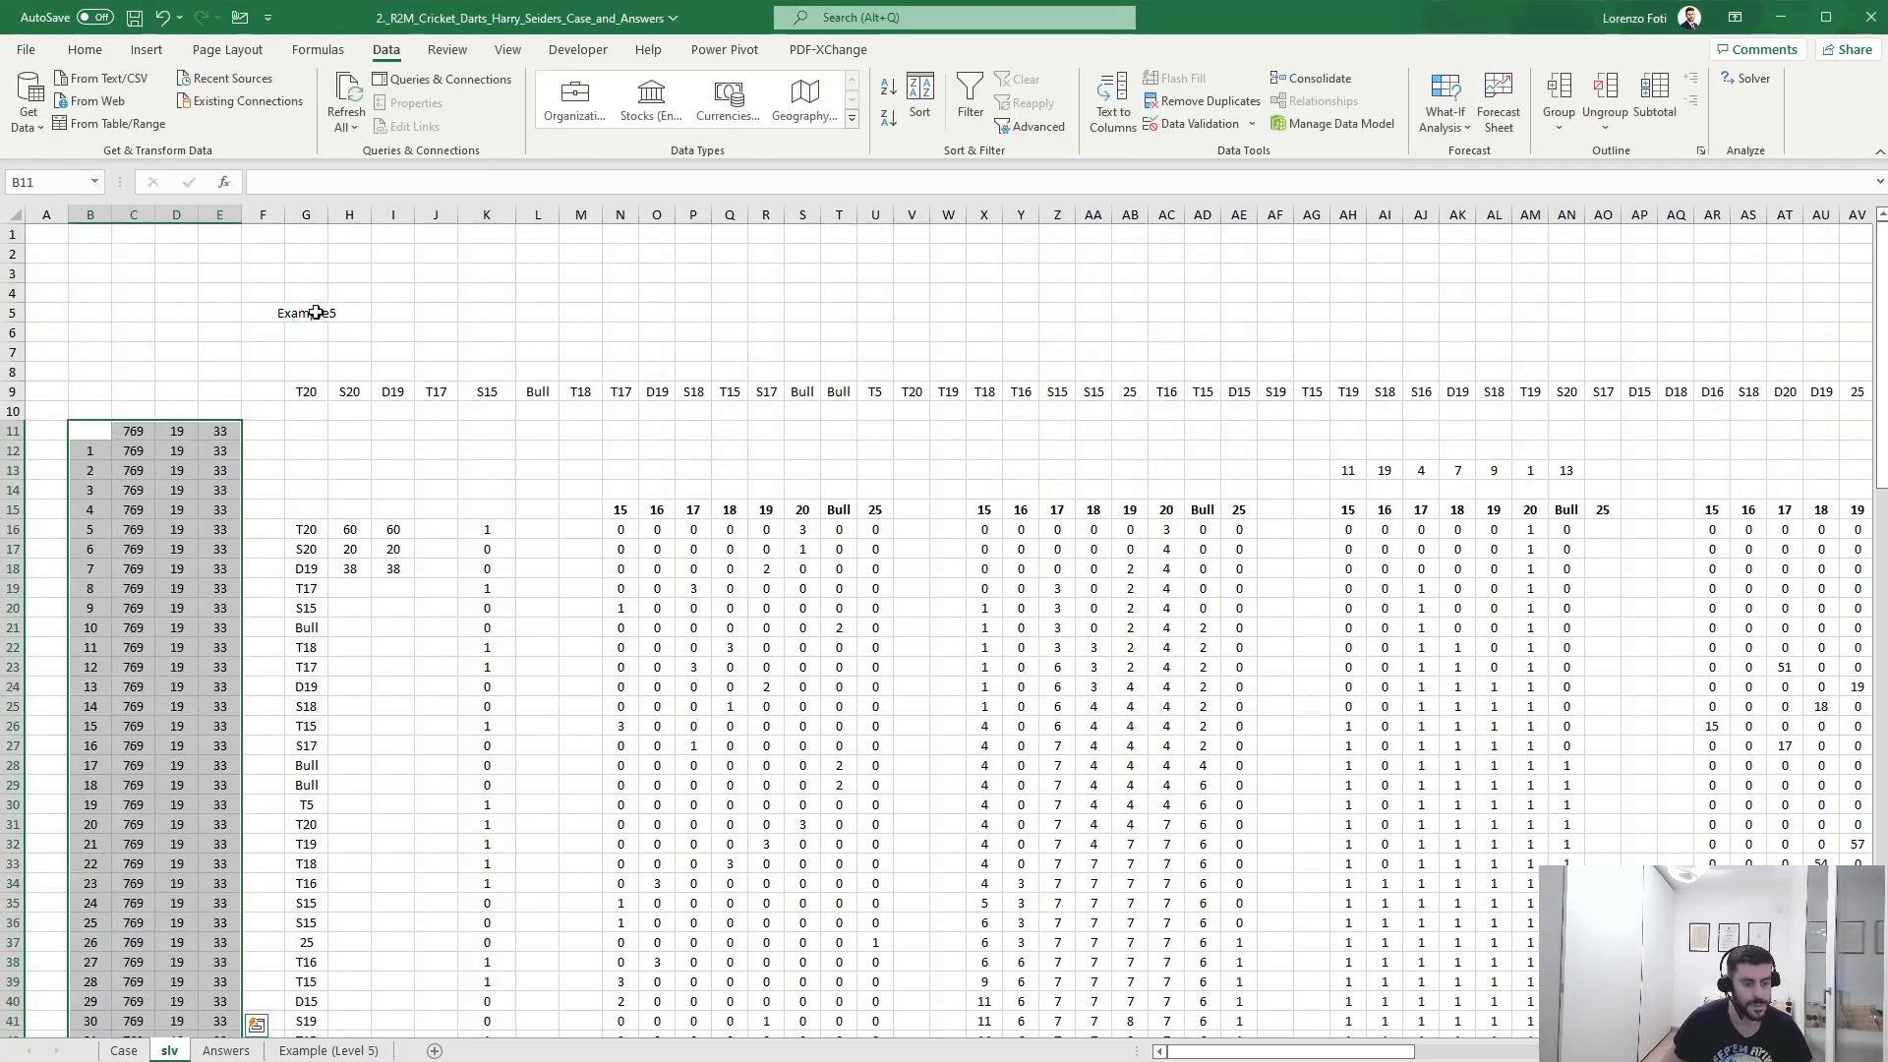
{"action": "key", "text": "alt+m"}
- Sum the per-game triple counts E12:E111 in cell E9 of the slv sheet
{"action": "key", "text": "Right"}
{"action": "key", "text": "Right"}
{"action": "key", "text": "Right"}
{"action": "key", "text": "Up"}
{"action": "key", "text": "Up"}
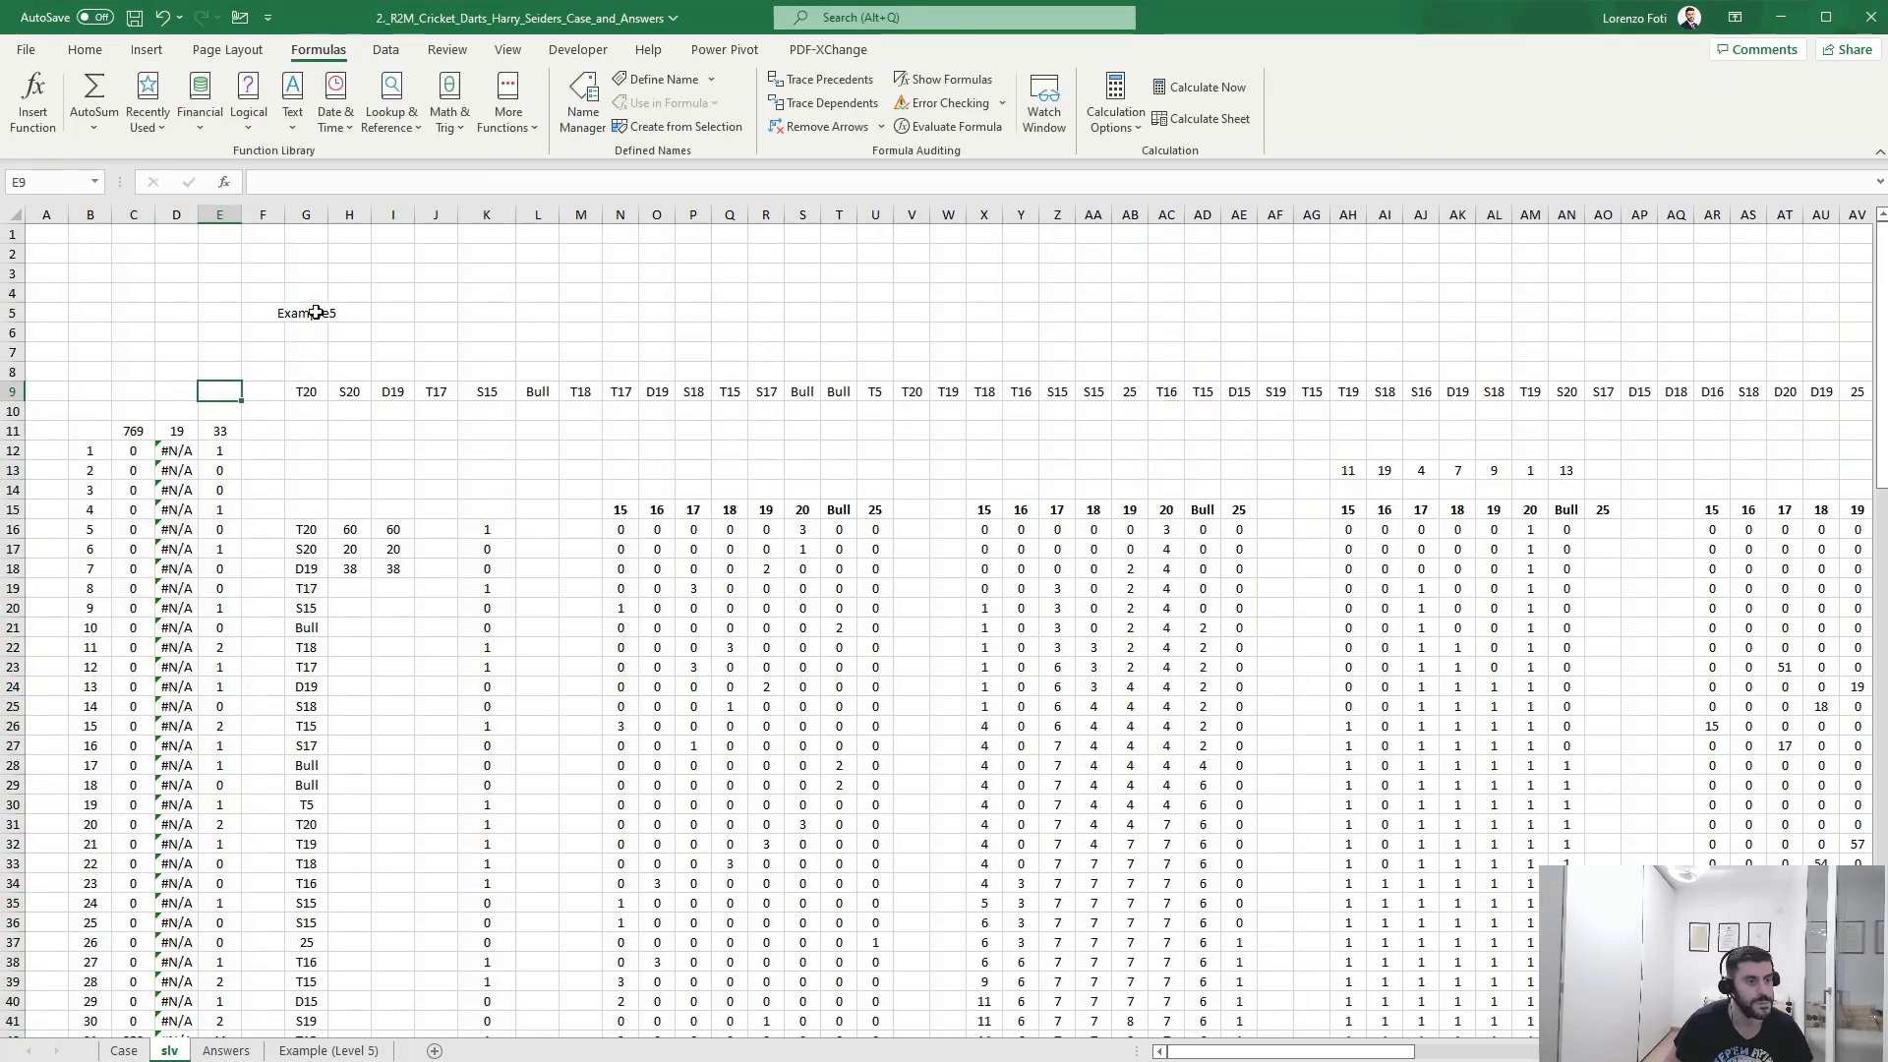
{"action": "type", "text": "+sum("}
{"action": "key", "text": "Down"}
{"action": "key", "text": "Down"}
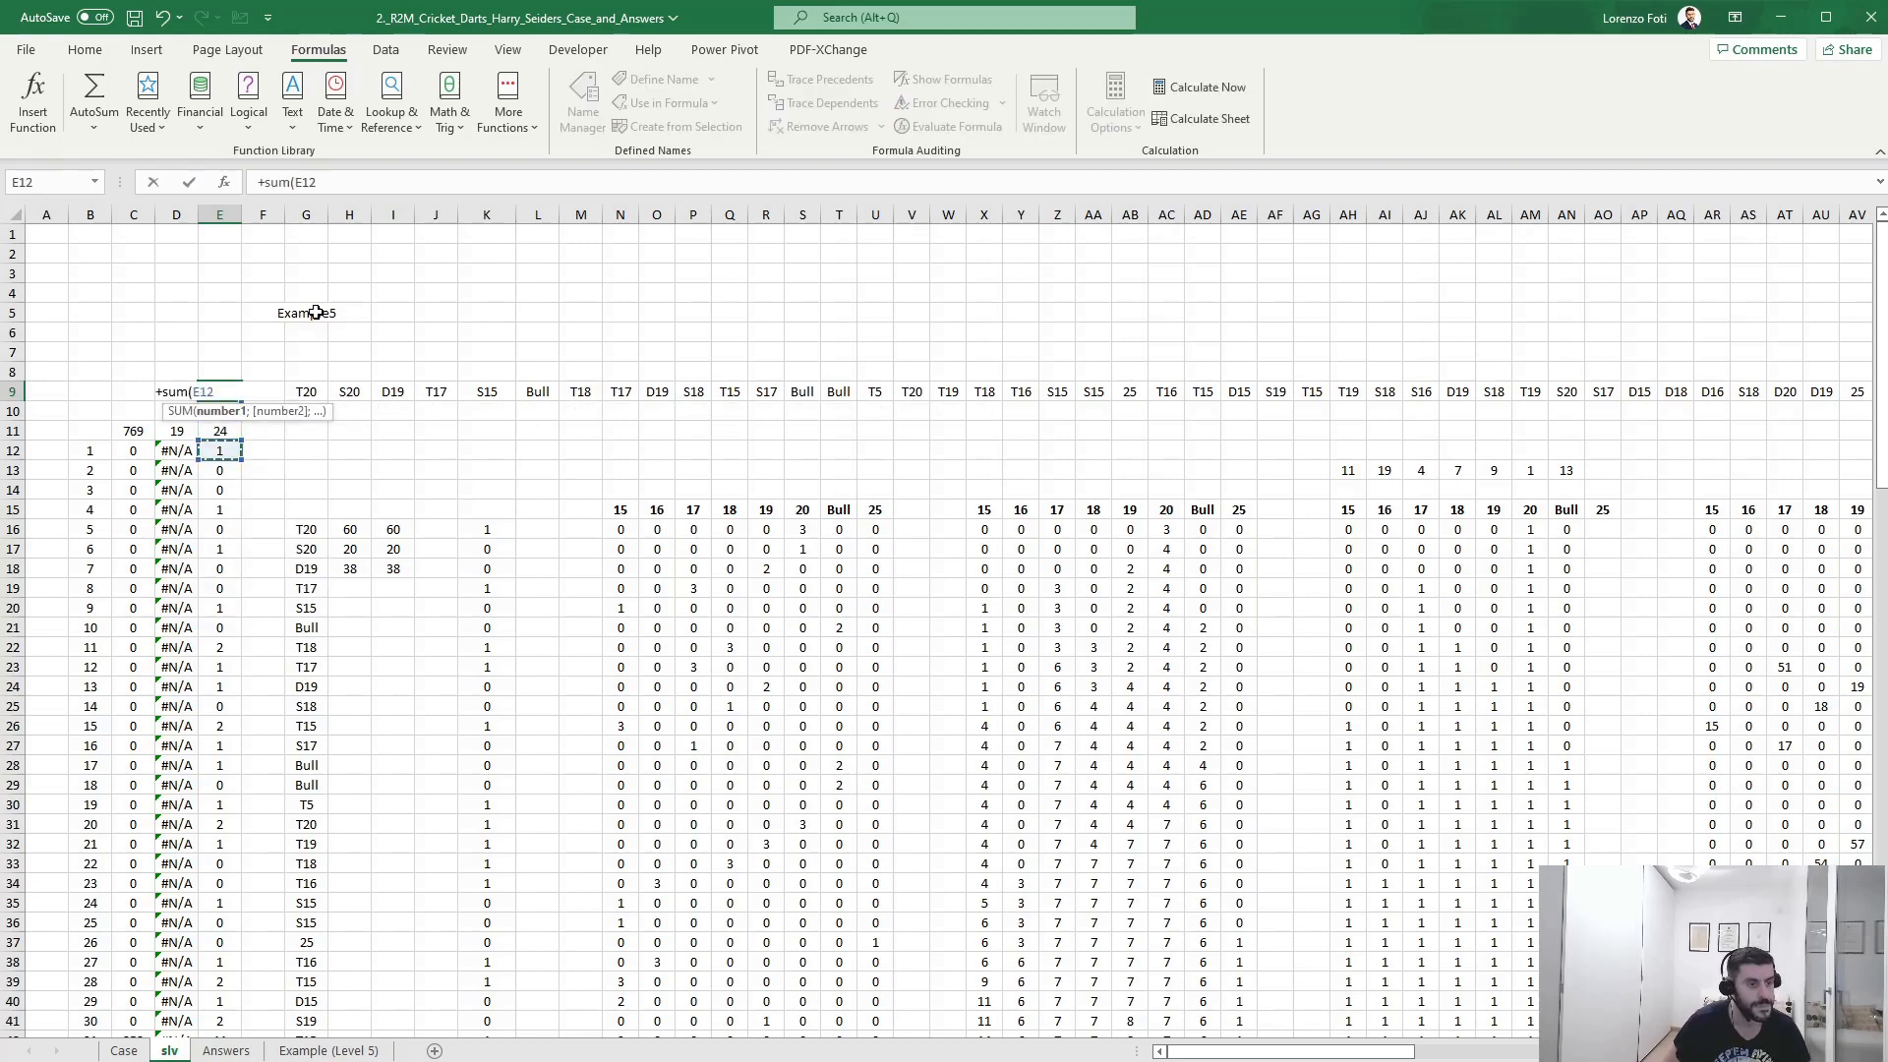
{"action": "key", "text": "ctrl+shift+Down"}
{"action": "key", "text": "Return"}
{"action": "key", "text": "Up"}
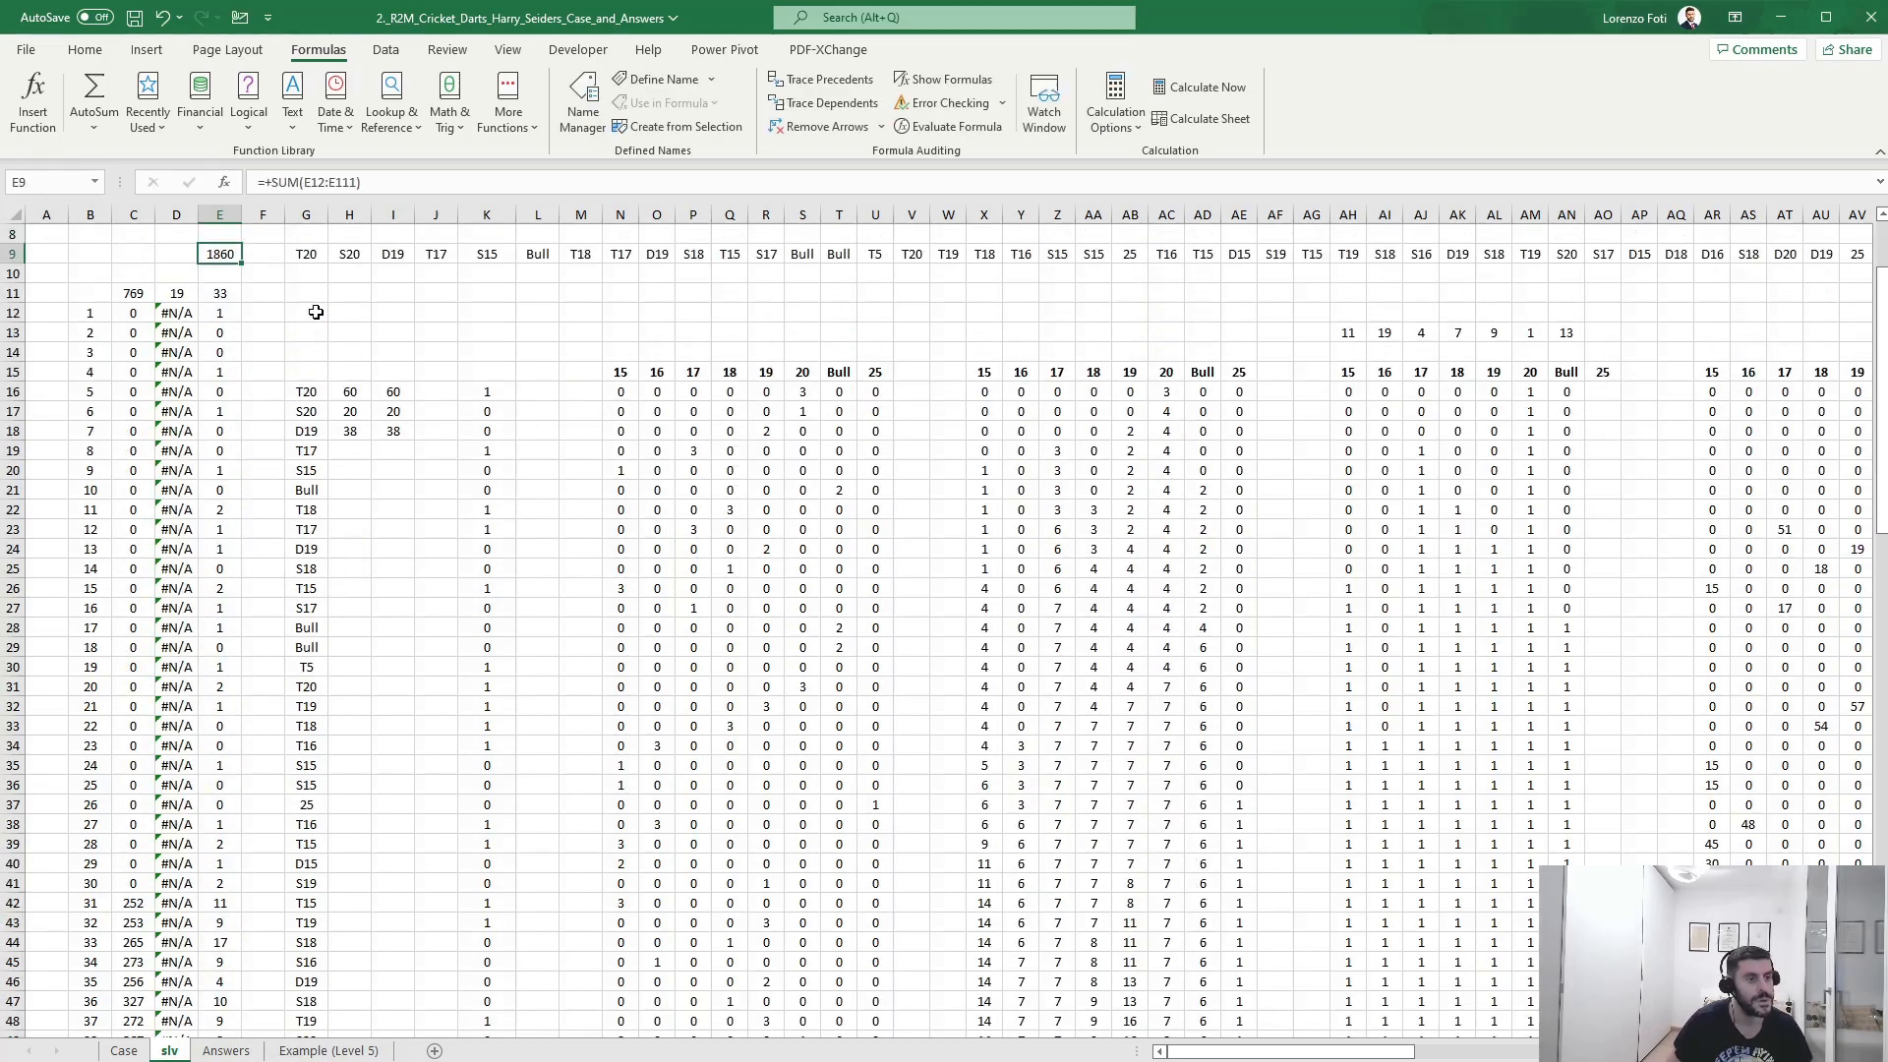
- Enter 1860 as the Bonus 2 answer in the bonus questions of the Case sheet
{"action": "left_click", "coordinate": [124, 1051]}
{"action": "left_click", "coordinate": [332, 676]}
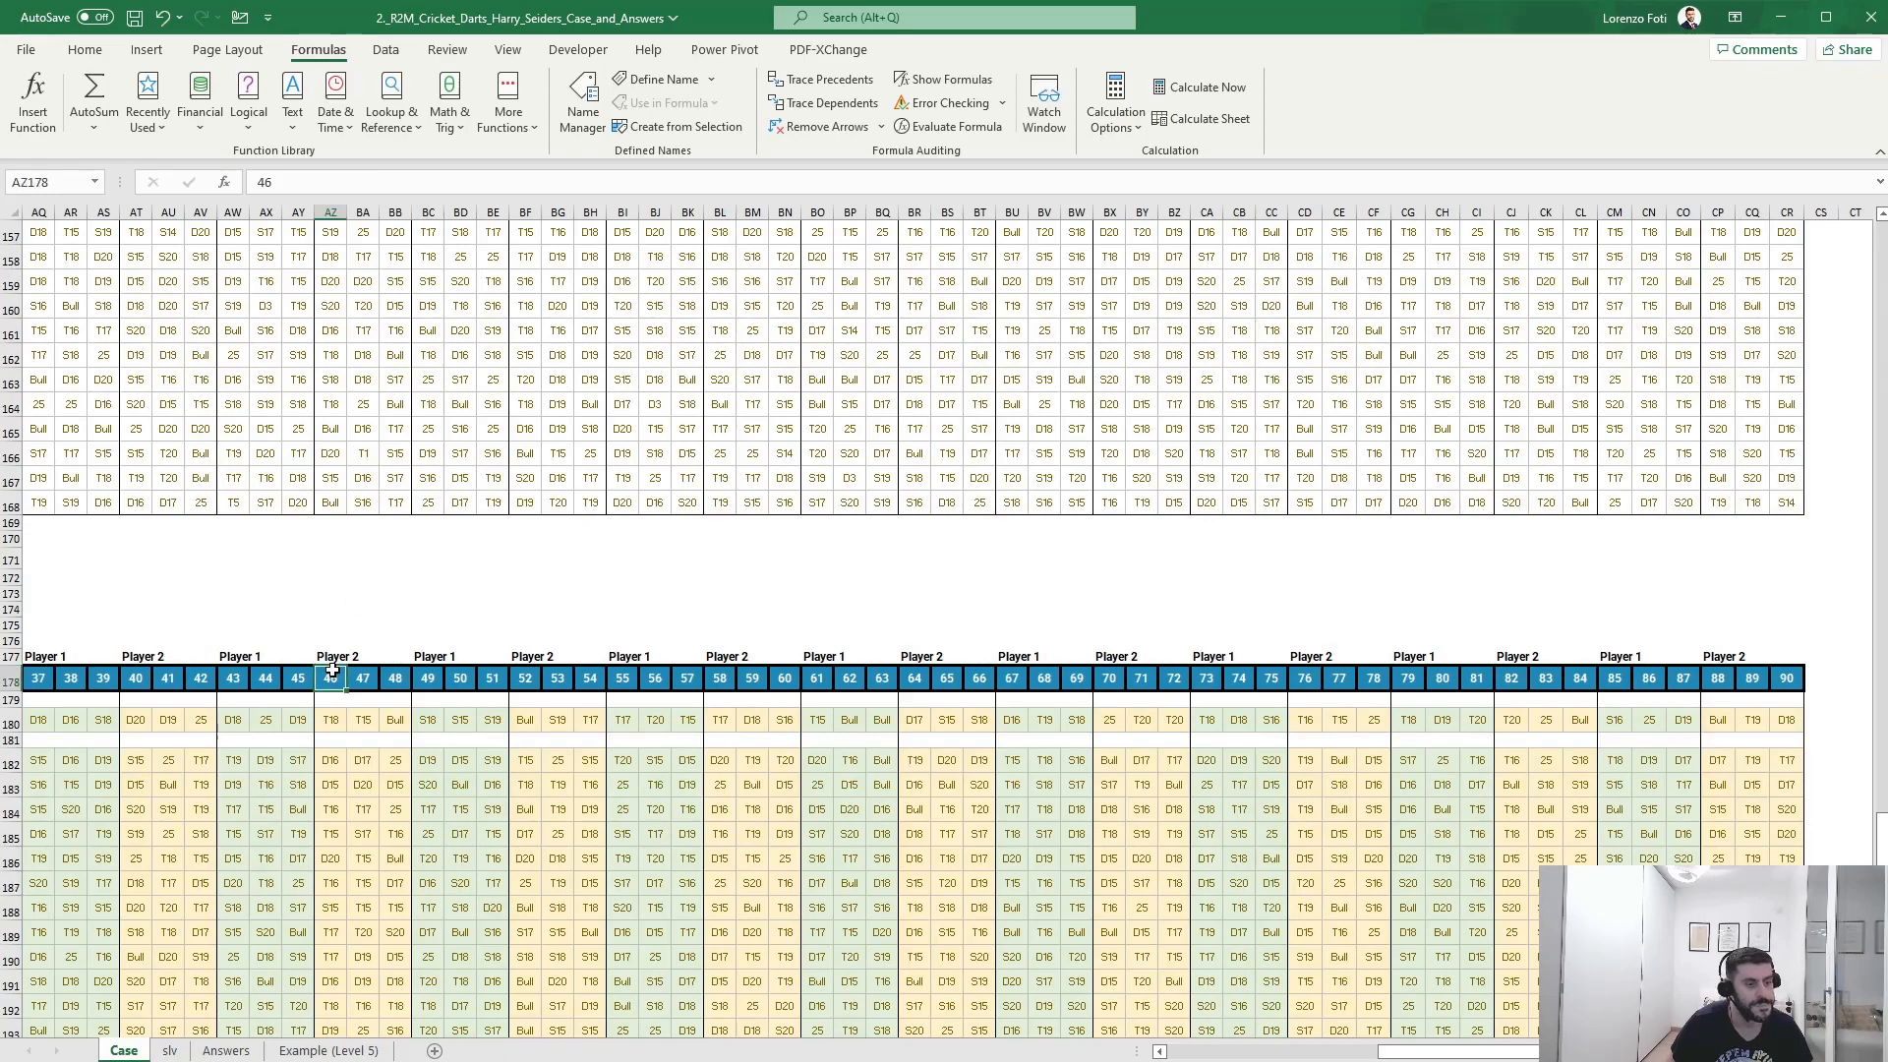
{"action": "key", "text": "ctrl+Up"}
{"action": "key", "text": "ctrl+Left"}
{"action": "key", "text": "ctrl+Home"}
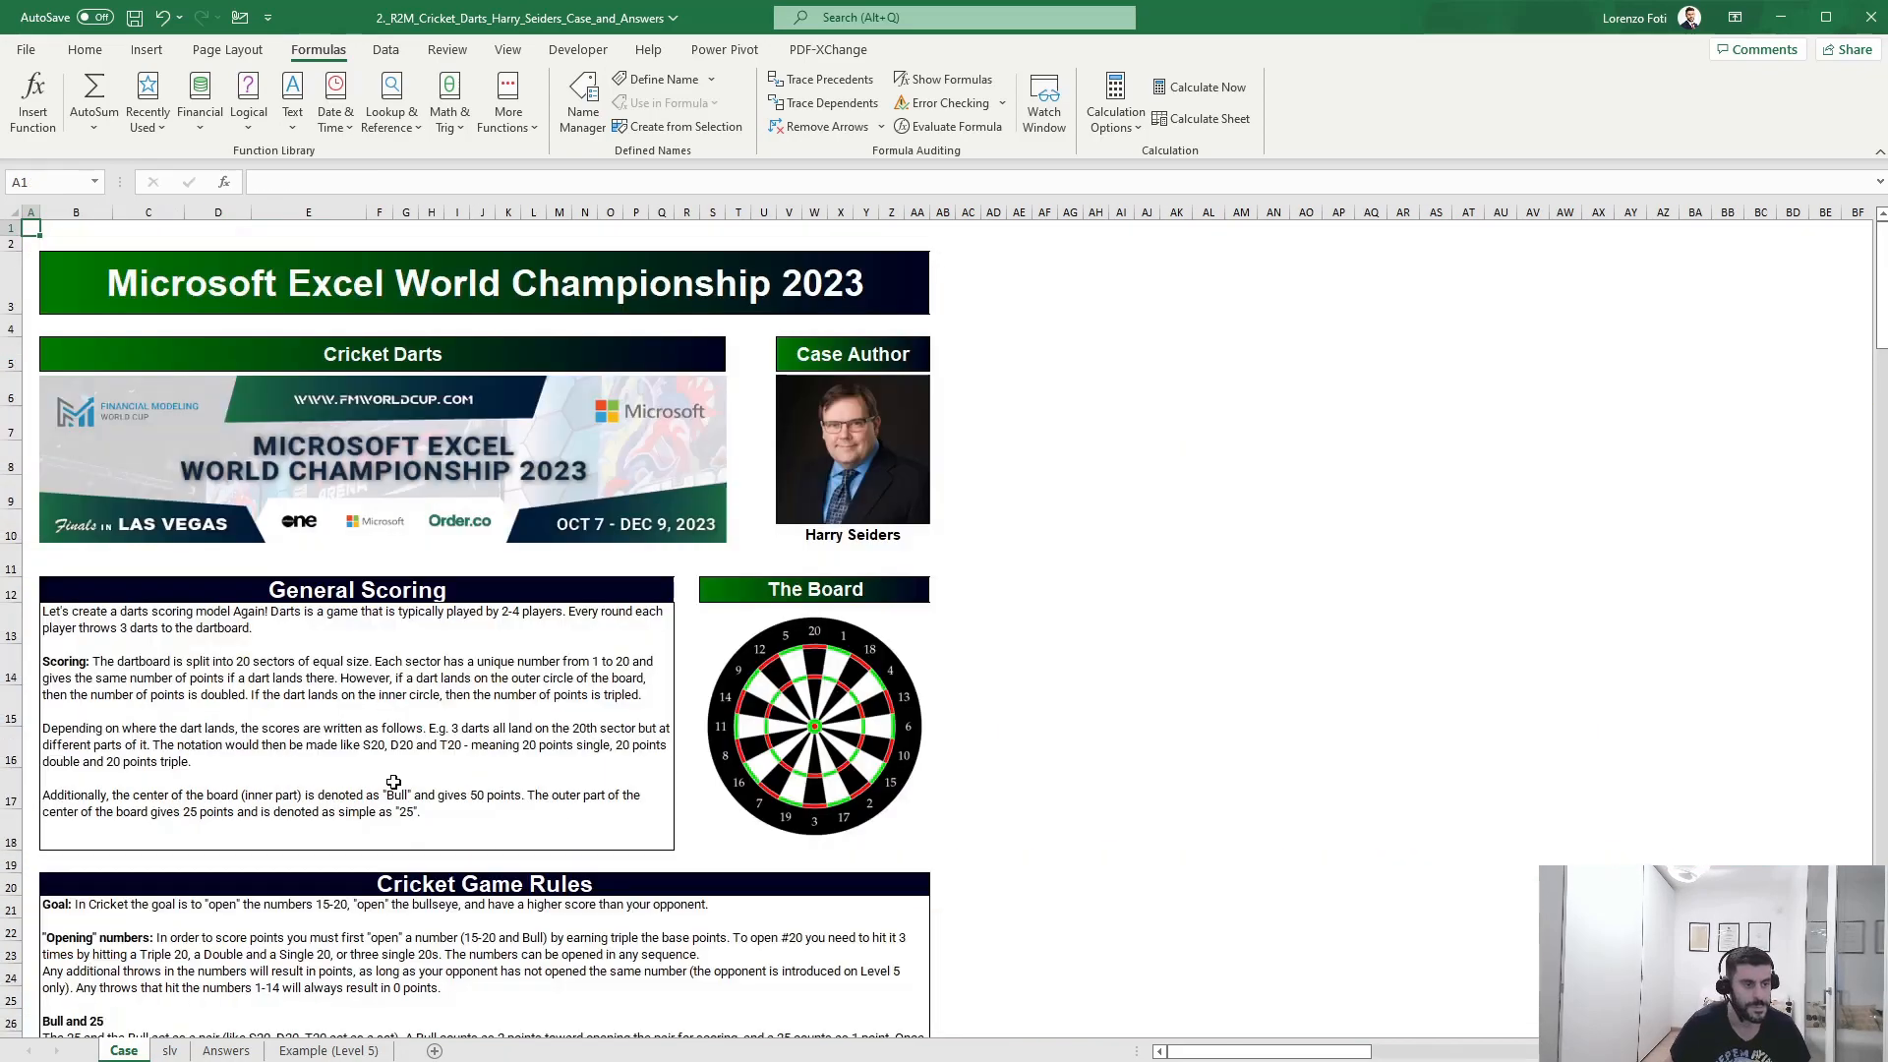
{"action": "scroll", "coordinate": [394, 781], "scroll_direction": "down", "scroll_amount": 9}
{"action": "left_click", "coordinate": [319, 660]}
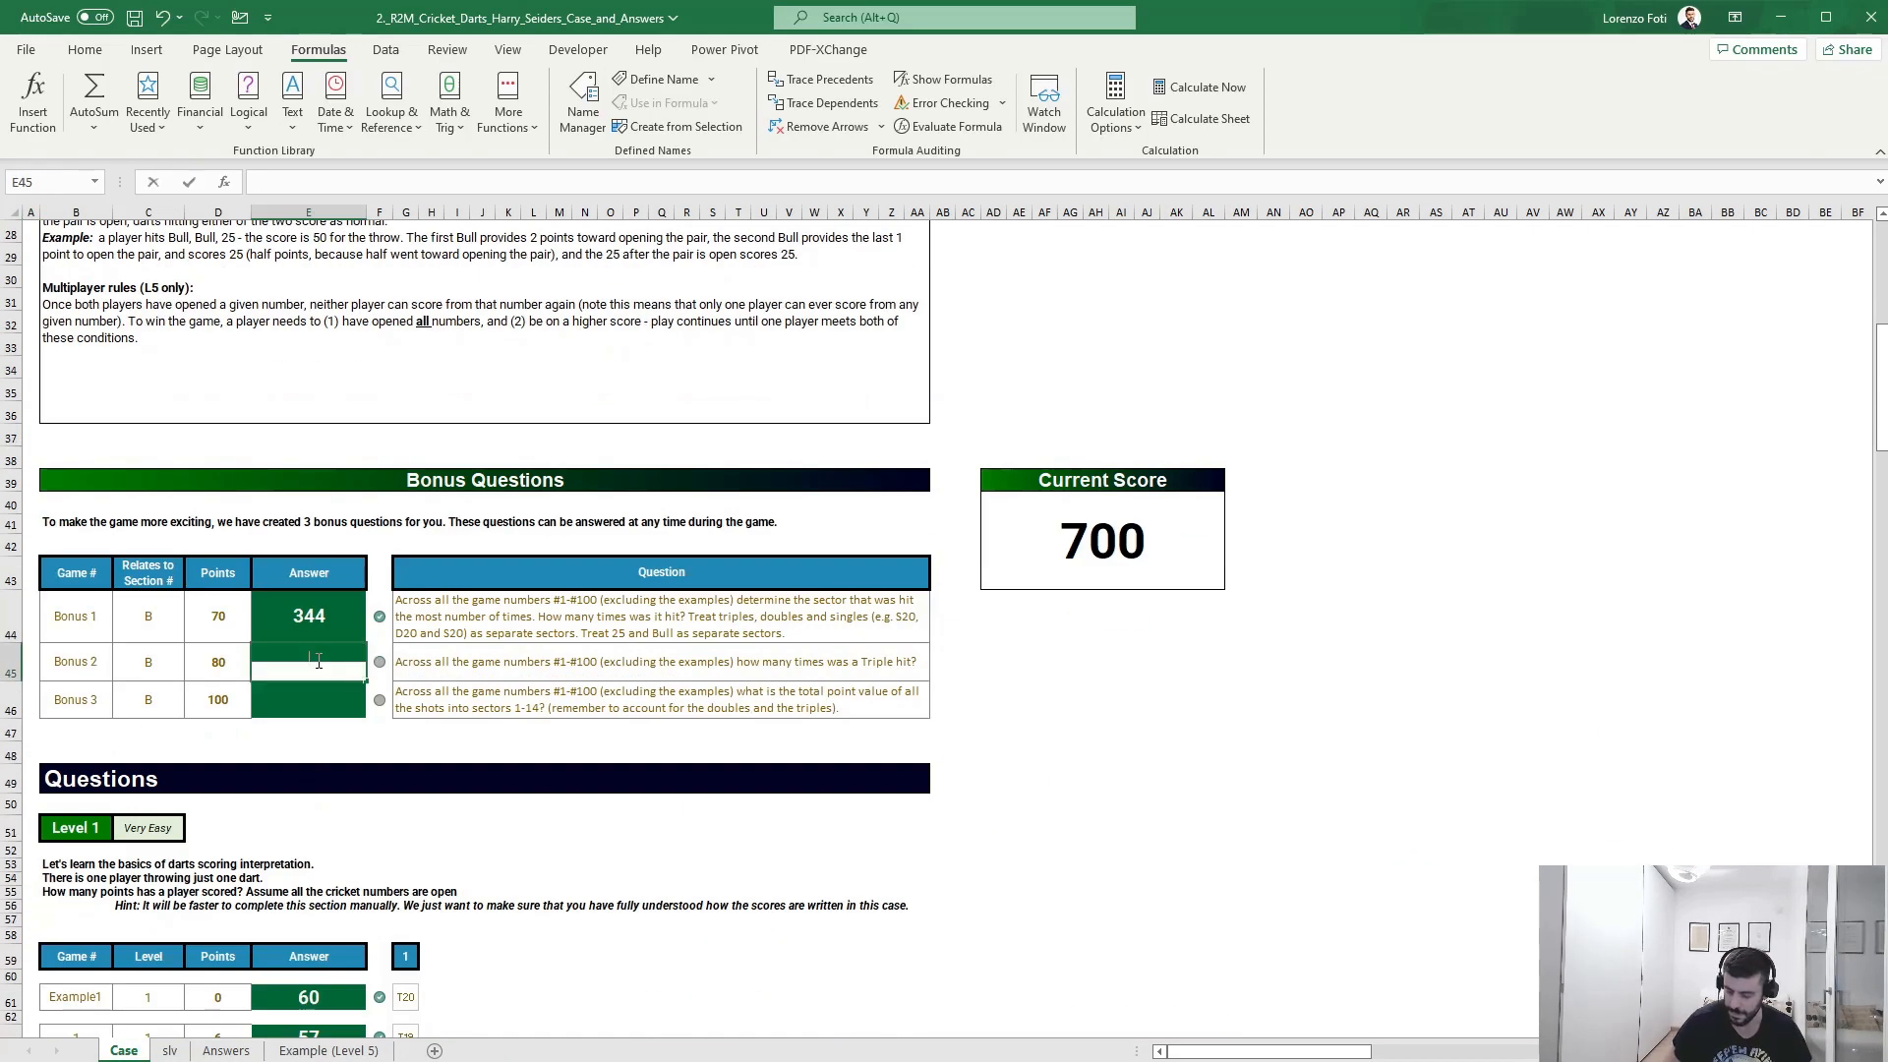
{"action": "type", "text": "1860"}
{"action": "key", "text": "Return"}
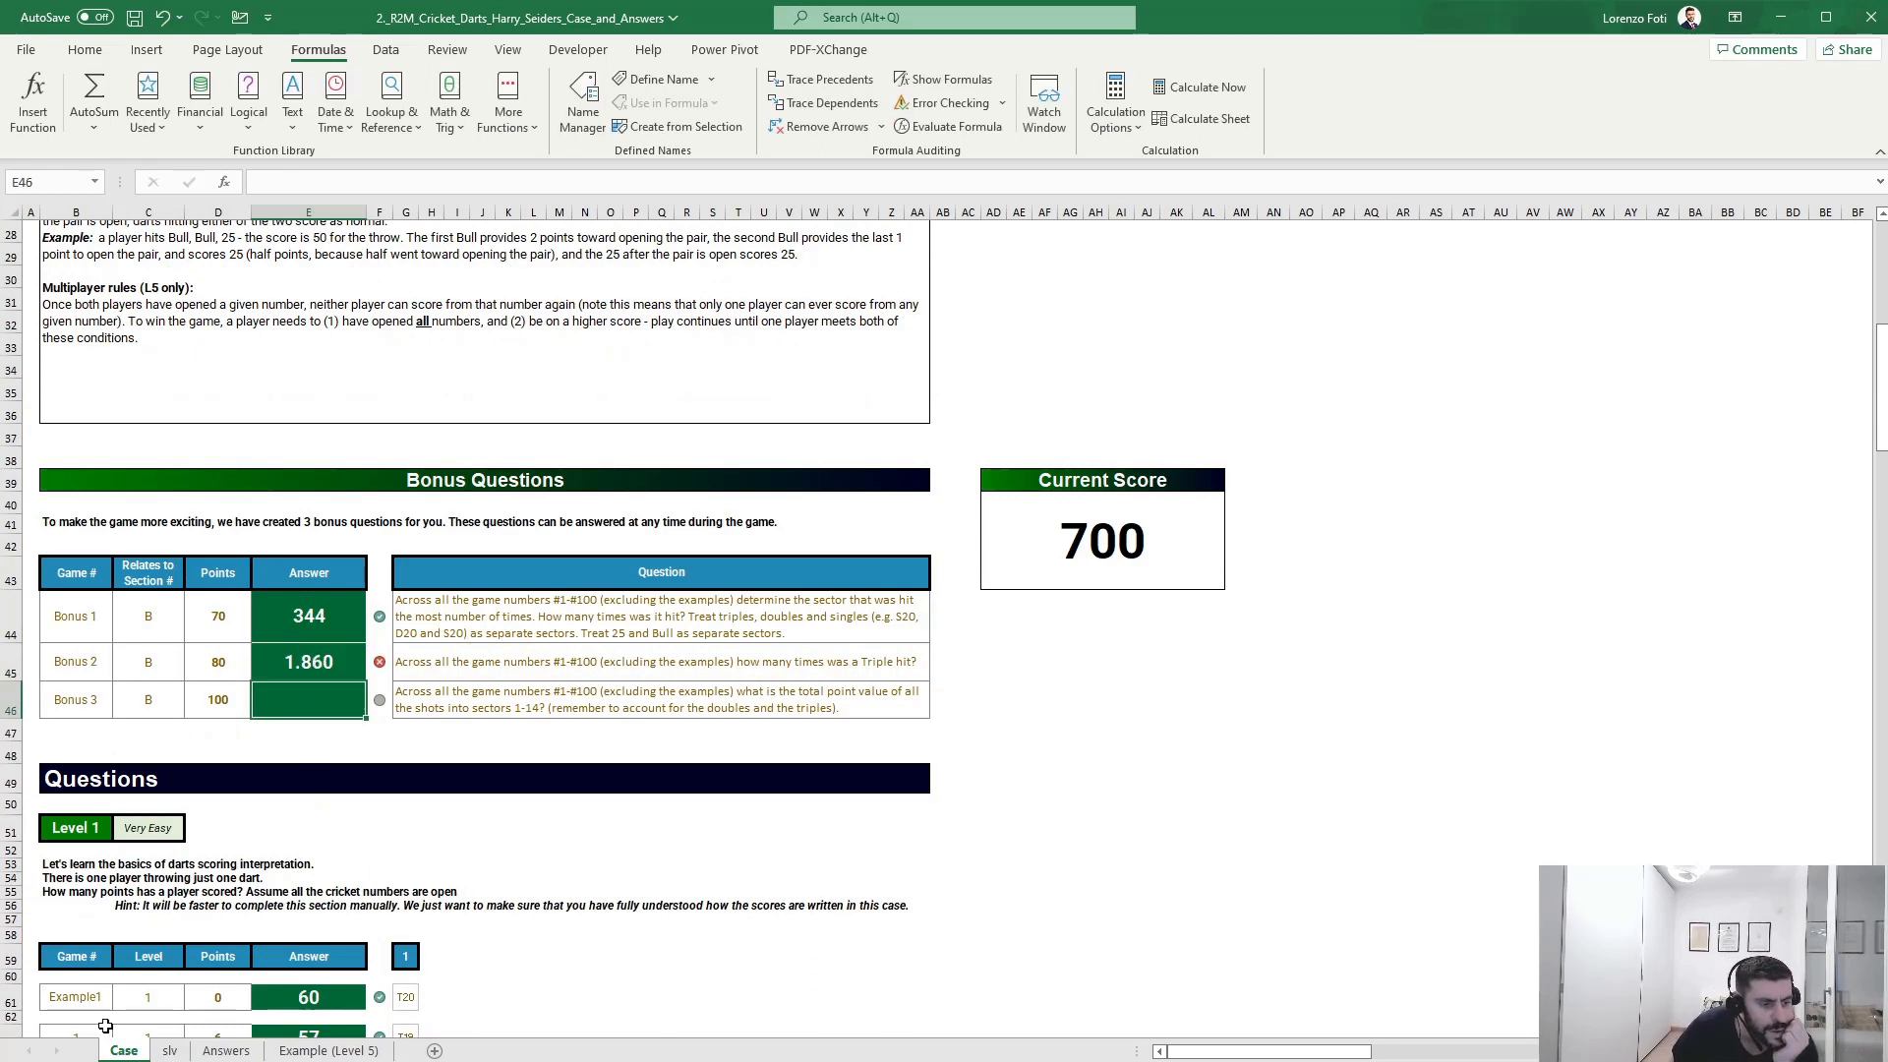
- Examine the triple flag formulas in column K down the throw list of the slv sheet
{"action": "left_click", "coordinate": [160, 1052]}
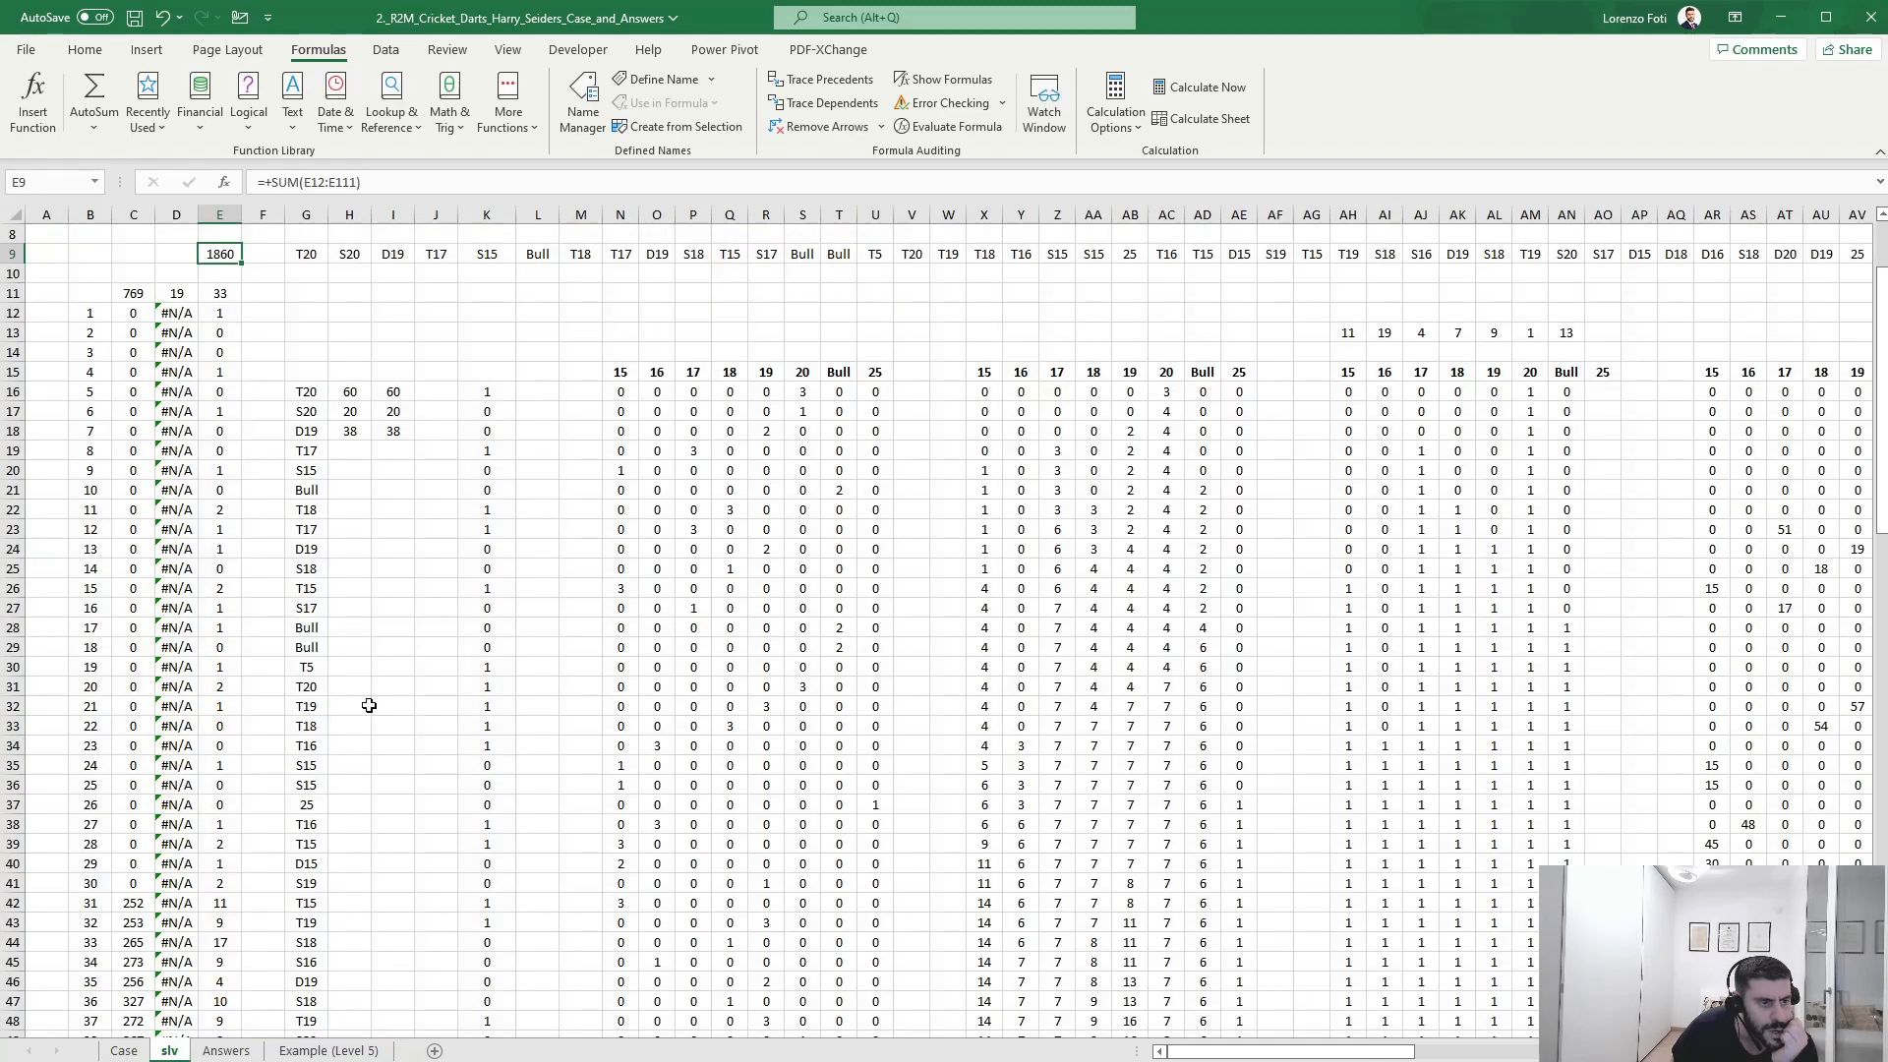
{"action": "left_click_drag", "start_coordinate": [489, 411], "coordinate": [492, 401]}
{"action": "left_click", "coordinate": [490, 565]}
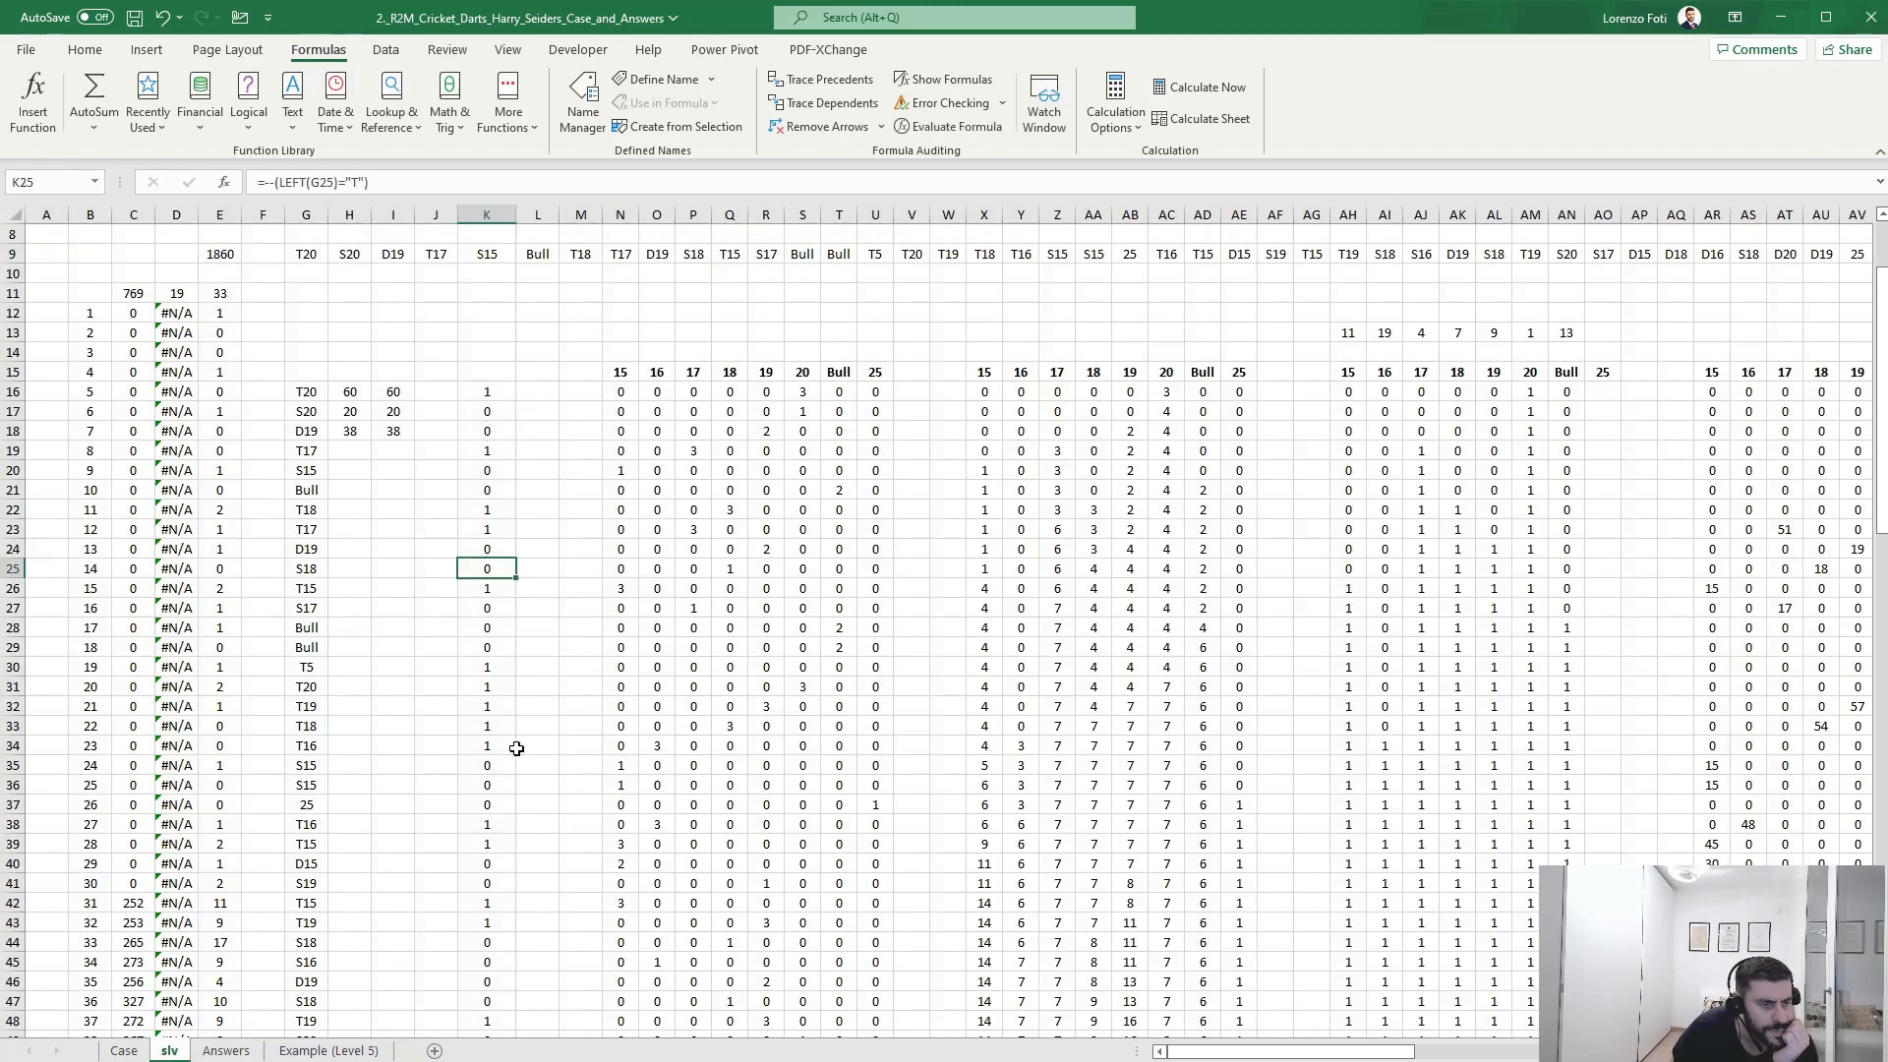
{"action": "scroll", "coordinate": [493, 816], "scroll_direction": "down", "scroll_amount": 20}
{"action": "scroll", "coordinate": [493, 820], "scroll_direction": "up", "scroll_amount": 20}
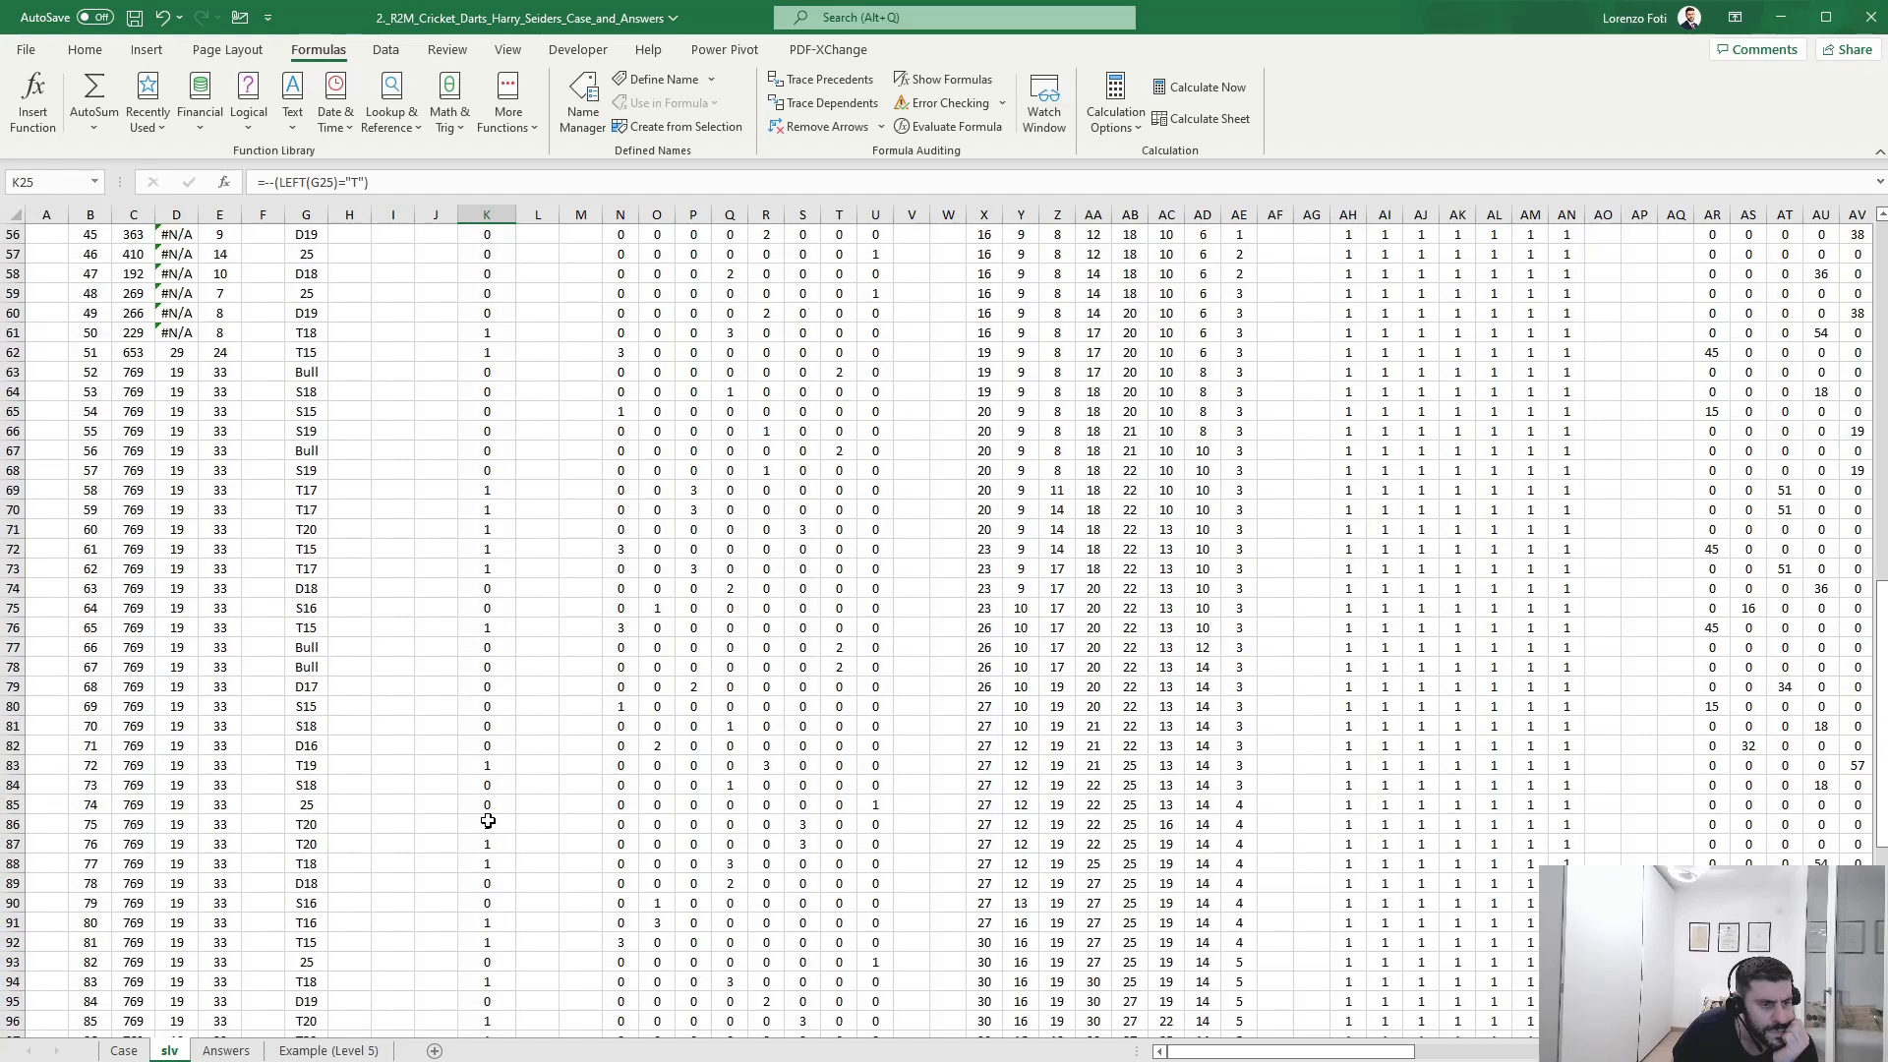
- Set the game in G5 to Example3 and check the column K flags down to its last throw
{"action": "left_click", "coordinate": [298, 316]}
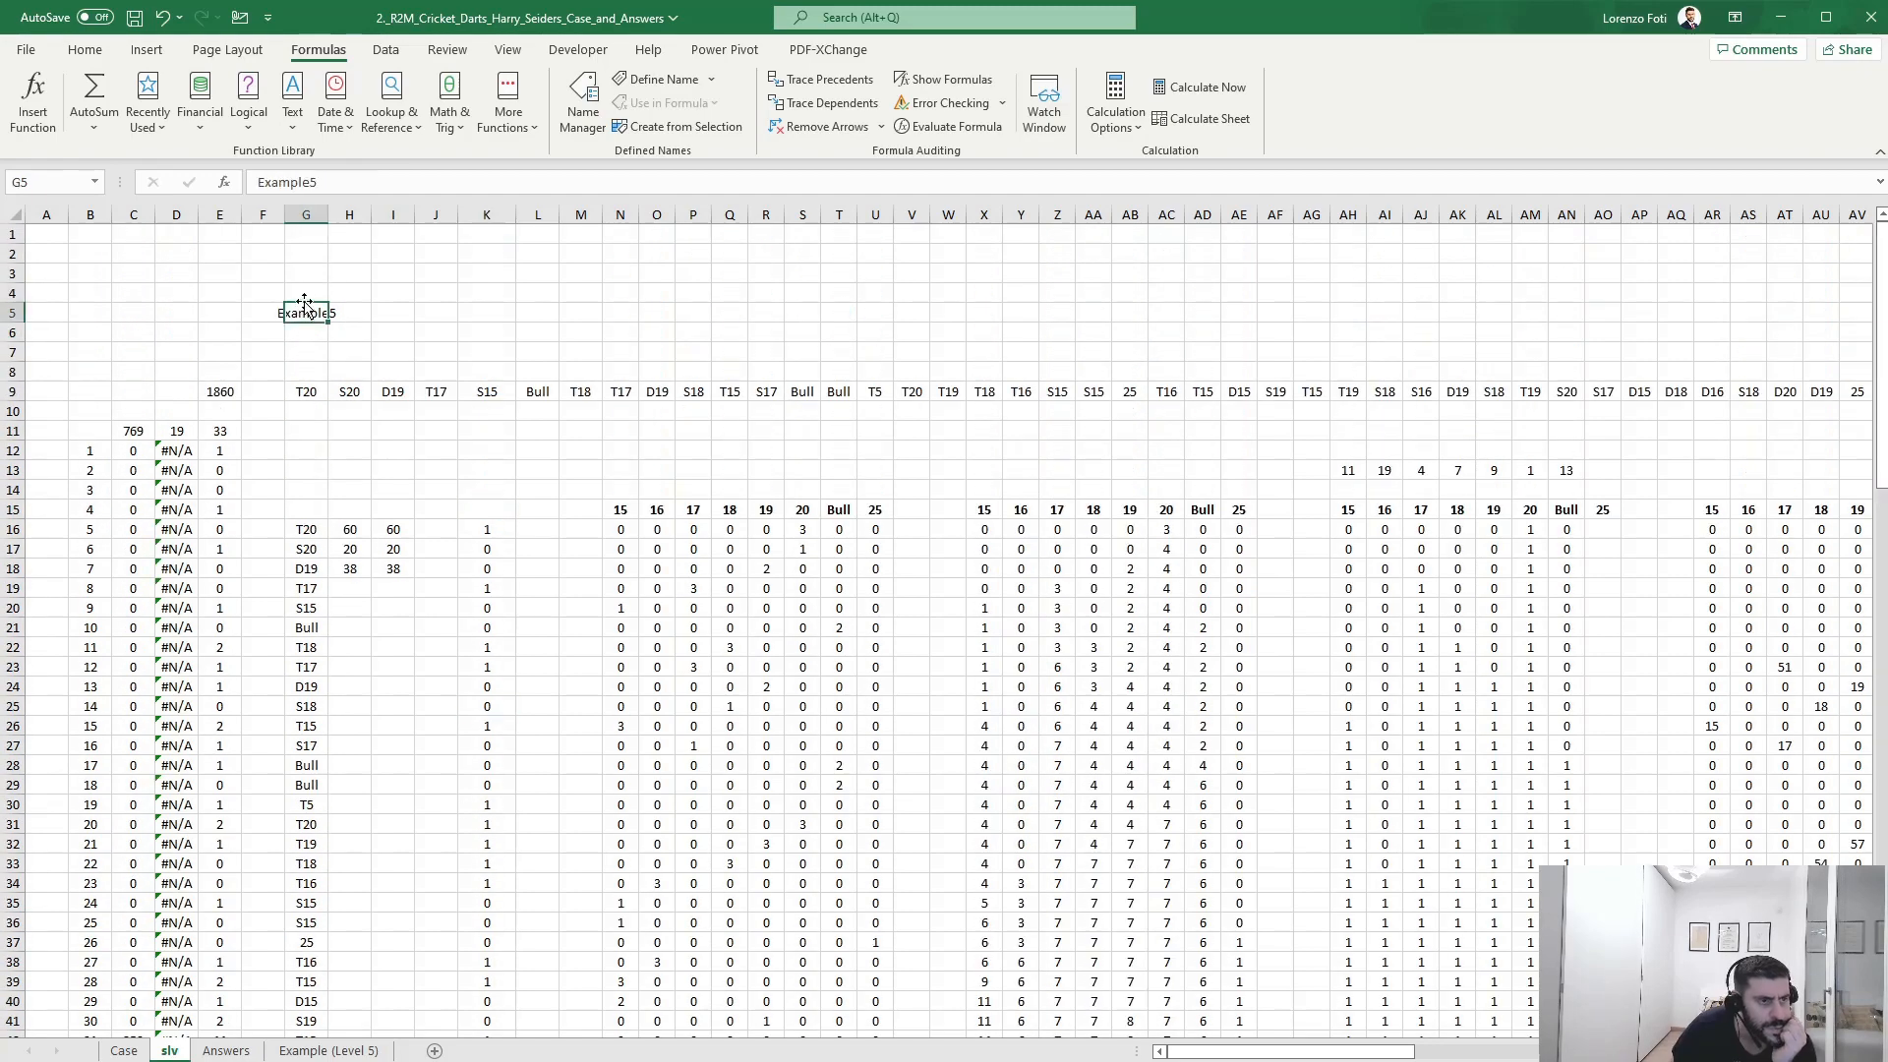
{"action": "left_click", "coordinate": [325, 179]}
{"action": "key", "text": "Return"}
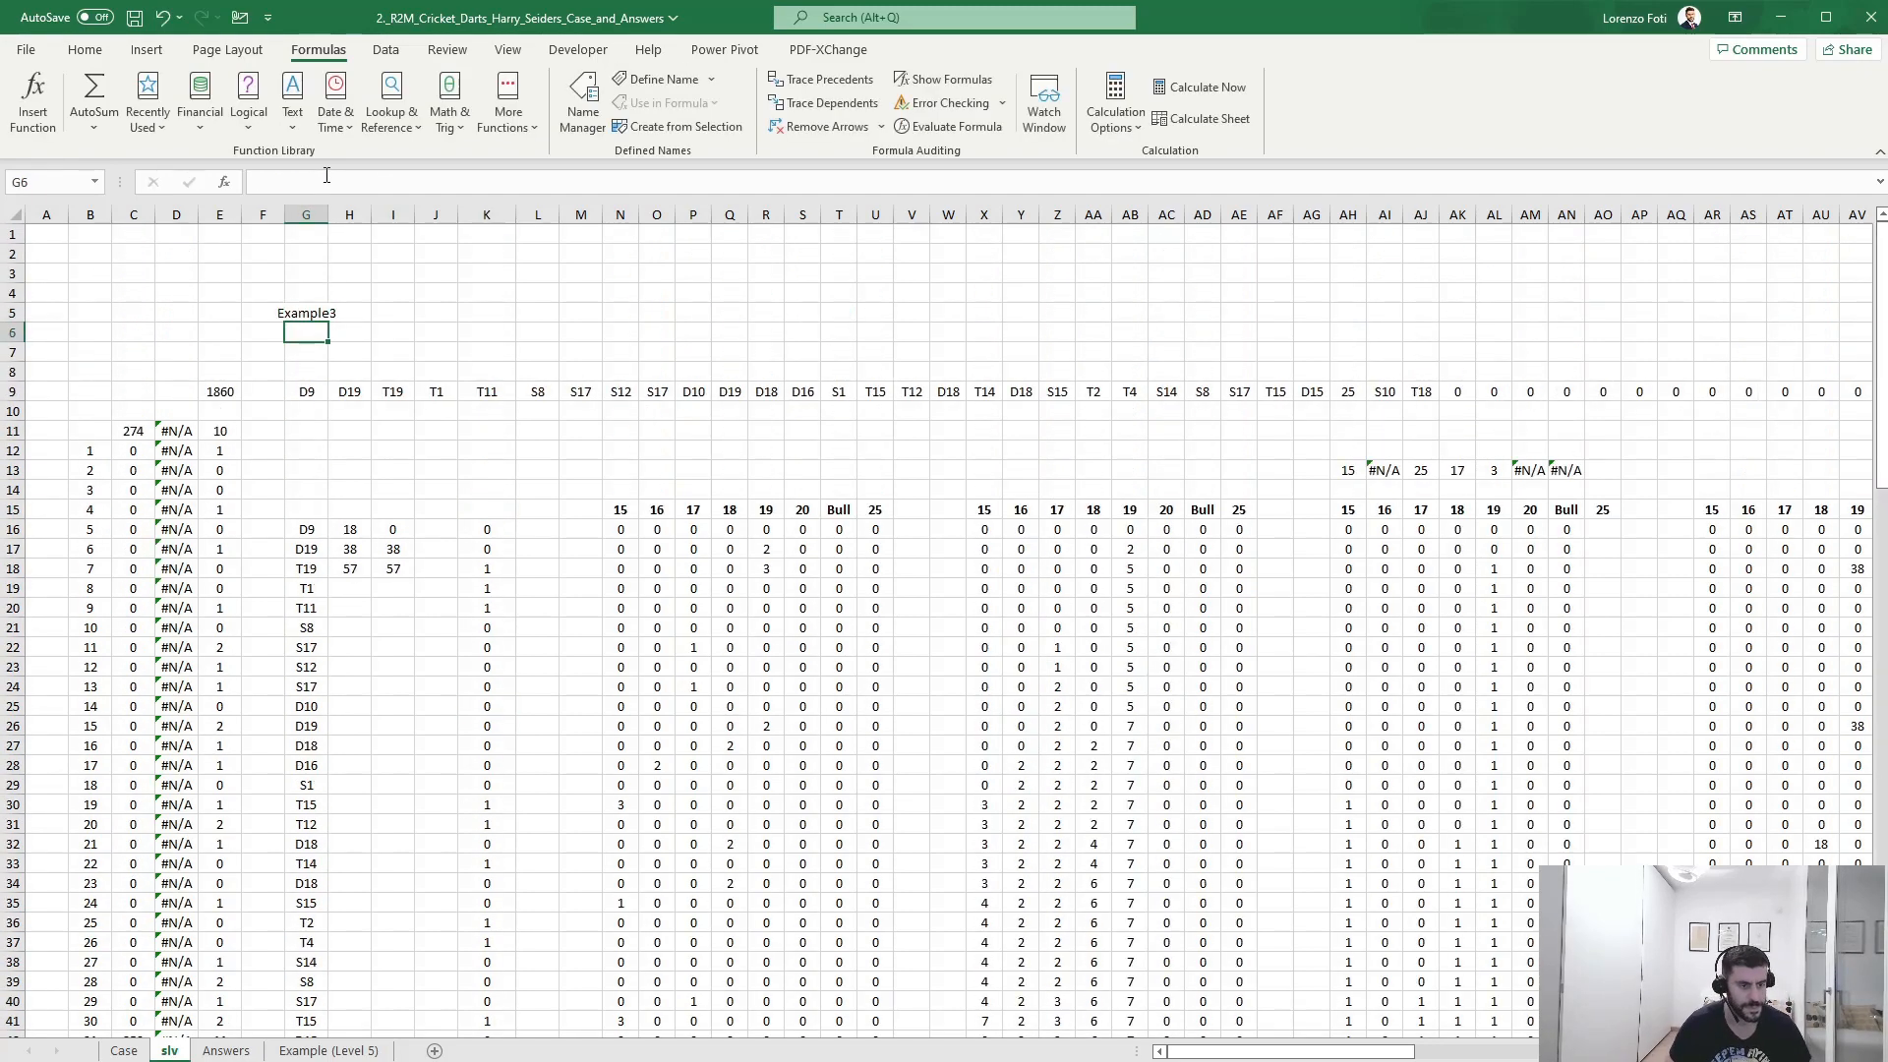
{"action": "scroll", "coordinate": [577, 782], "scroll_direction": "down", "scroll_amount": 11}
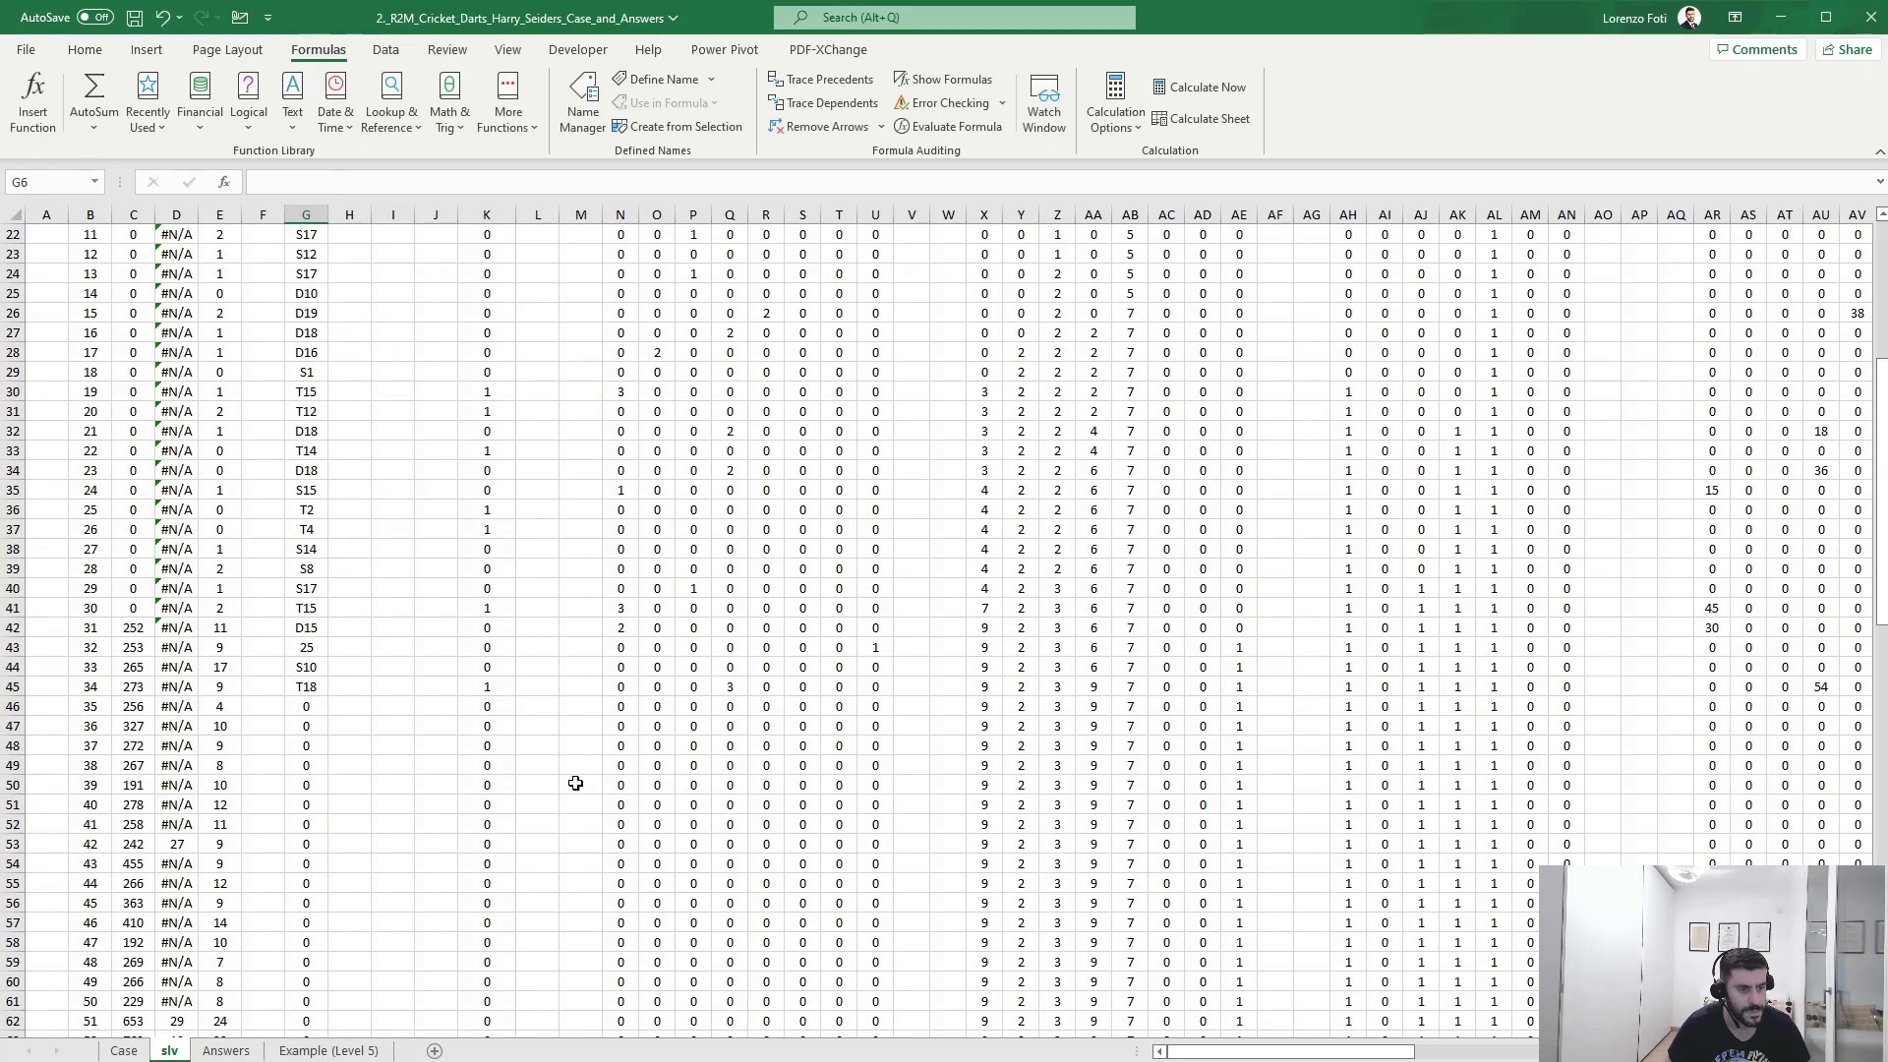
{"action": "left_click", "coordinate": [489, 454]}
{"action": "scroll", "coordinate": [481, 590], "scroll_direction": "up", "scroll_amount": 11}
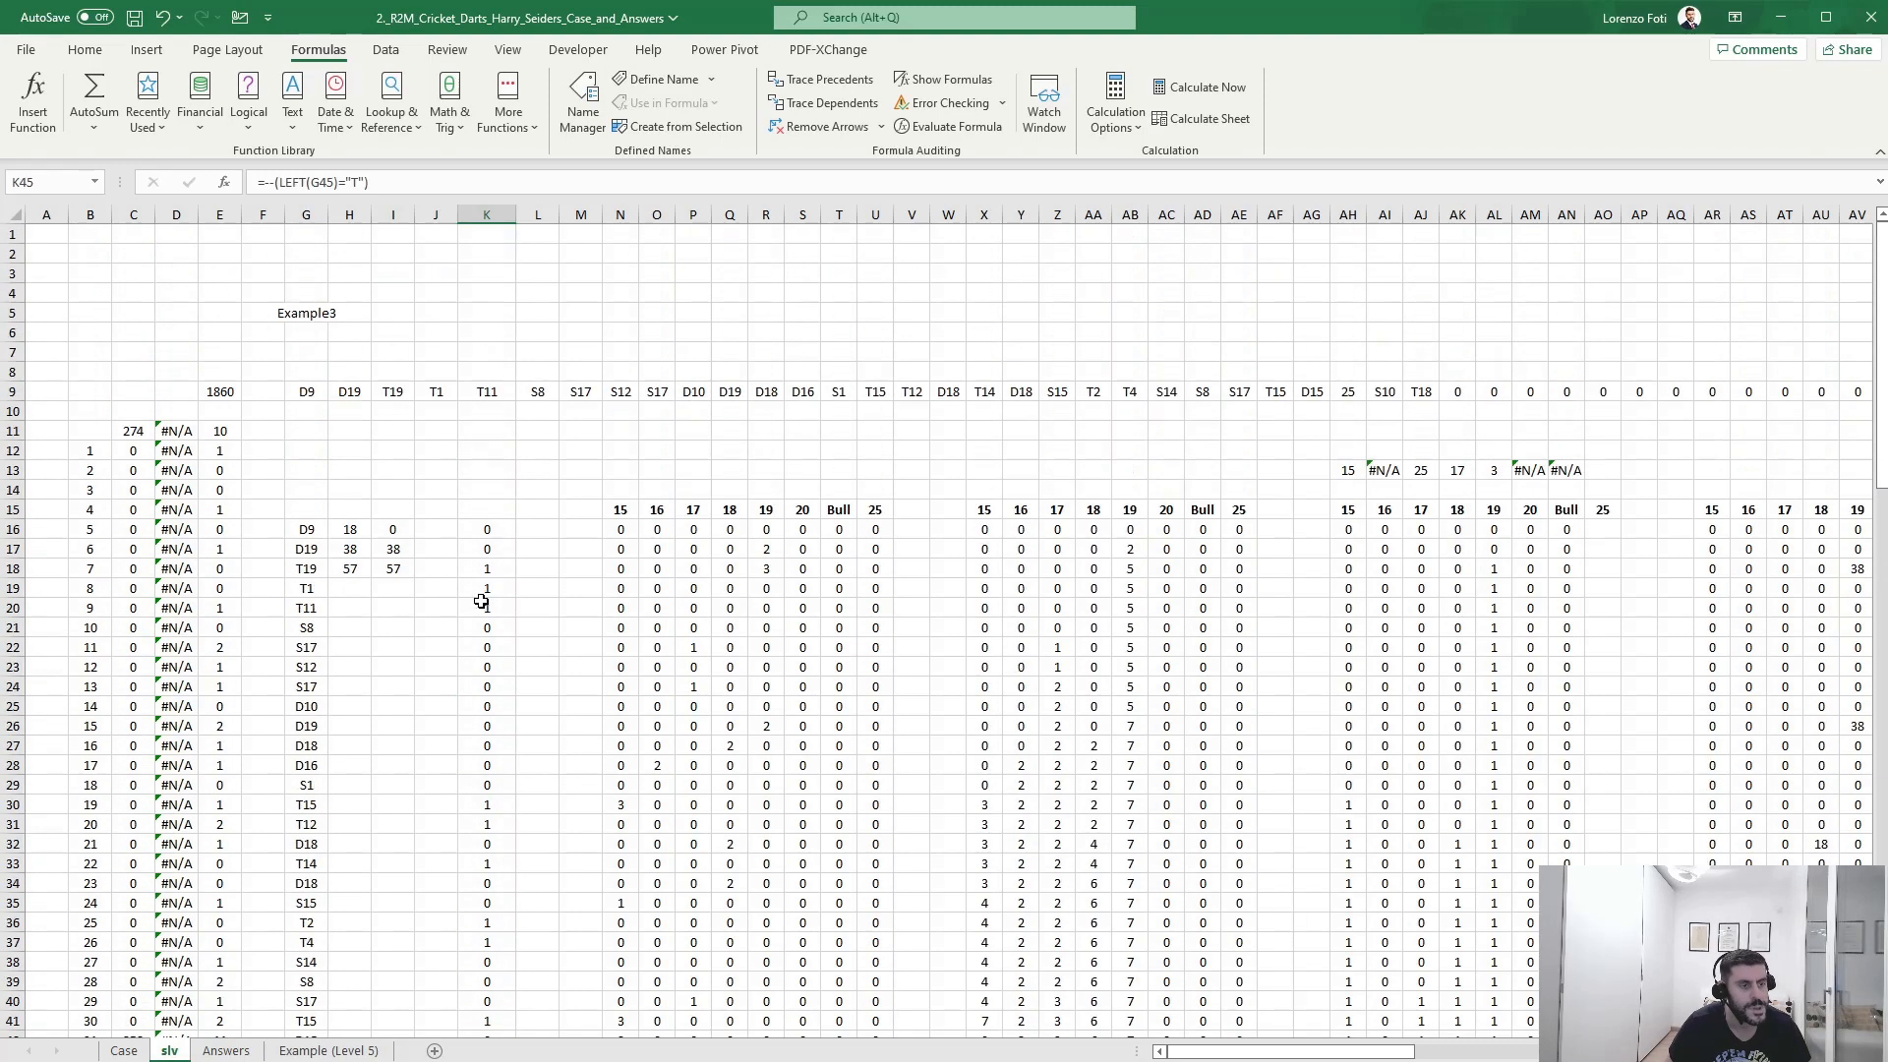
- Reread the Bonus 2 question on the Case sheet and recheck the triple flags in K18:K20 on slv
{"action": "left_click", "coordinate": [122, 1052]}
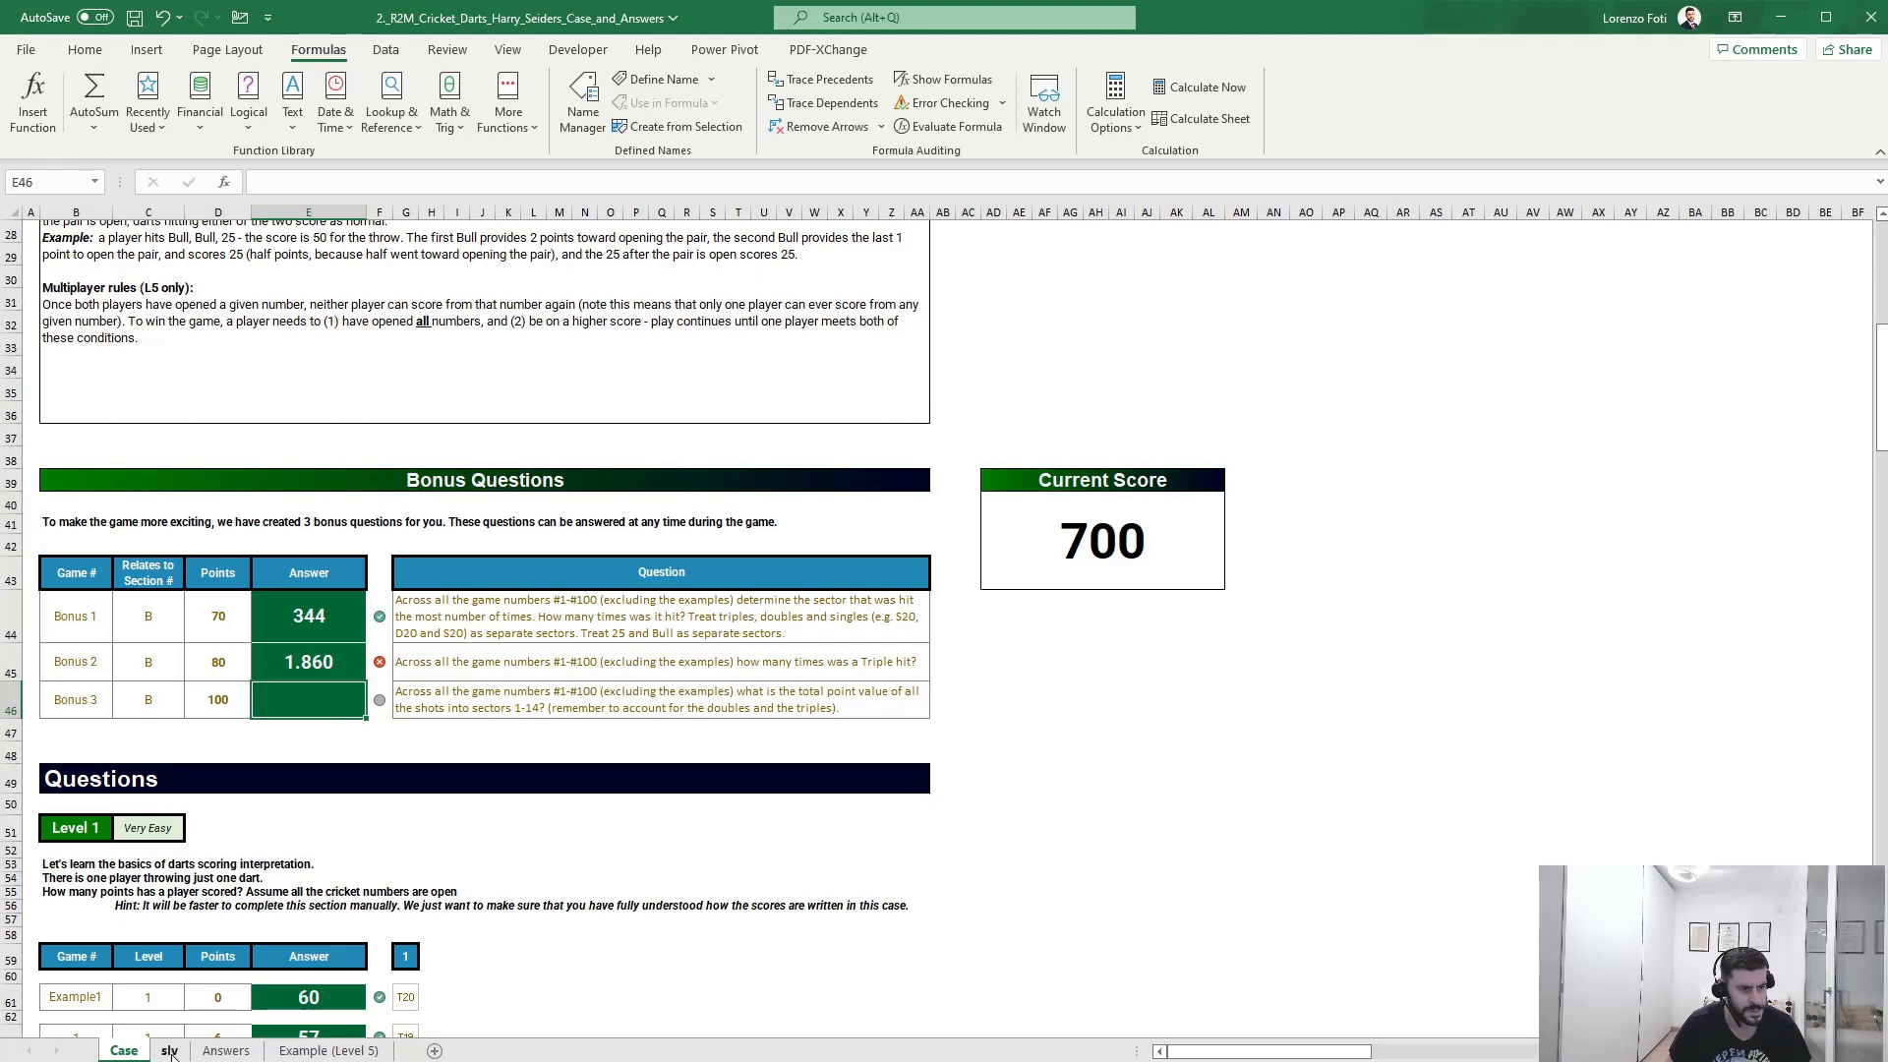
{"action": "left_click", "coordinate": [169, 1050]}
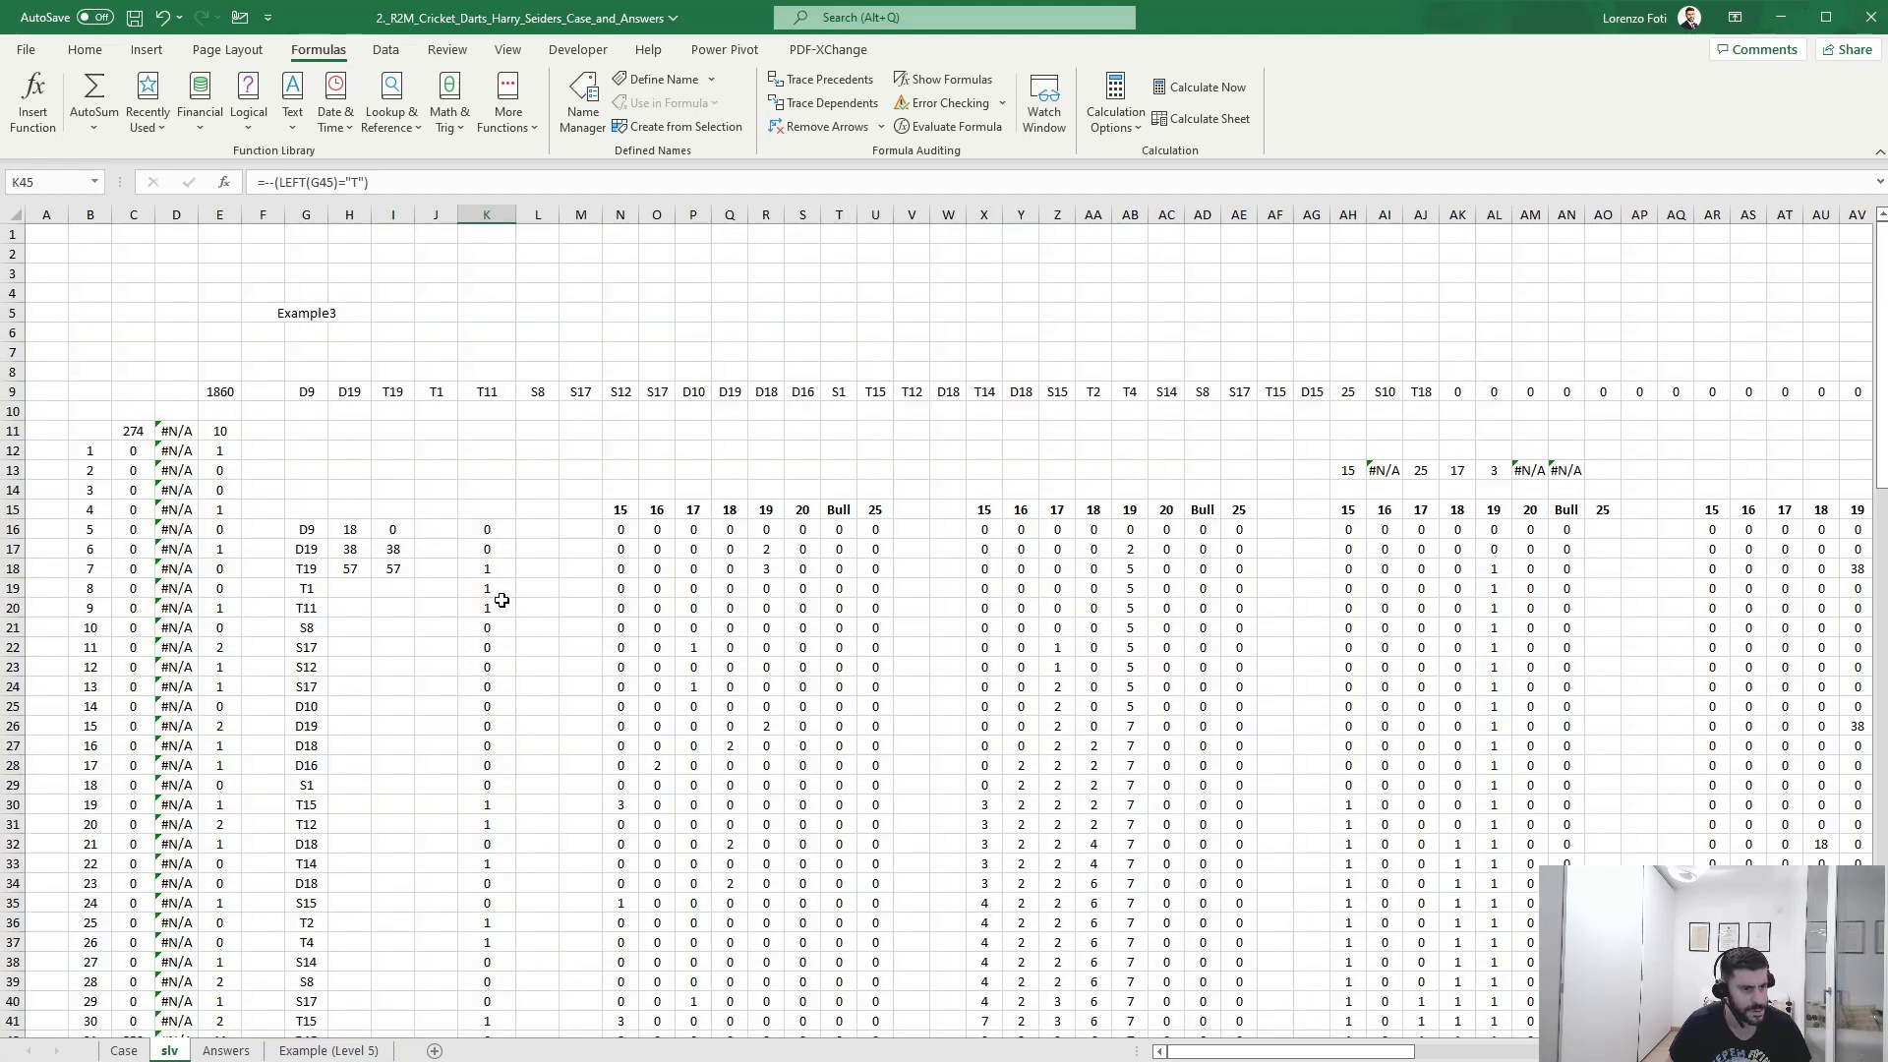
{"action": "left_click_drag", "start_coordinate": [489, 568], "coordinate": [486, 608]}
{"action": "scroll", "coordinate": [494, 764], "scroll_direction": "up", "scroll_amount": 7}
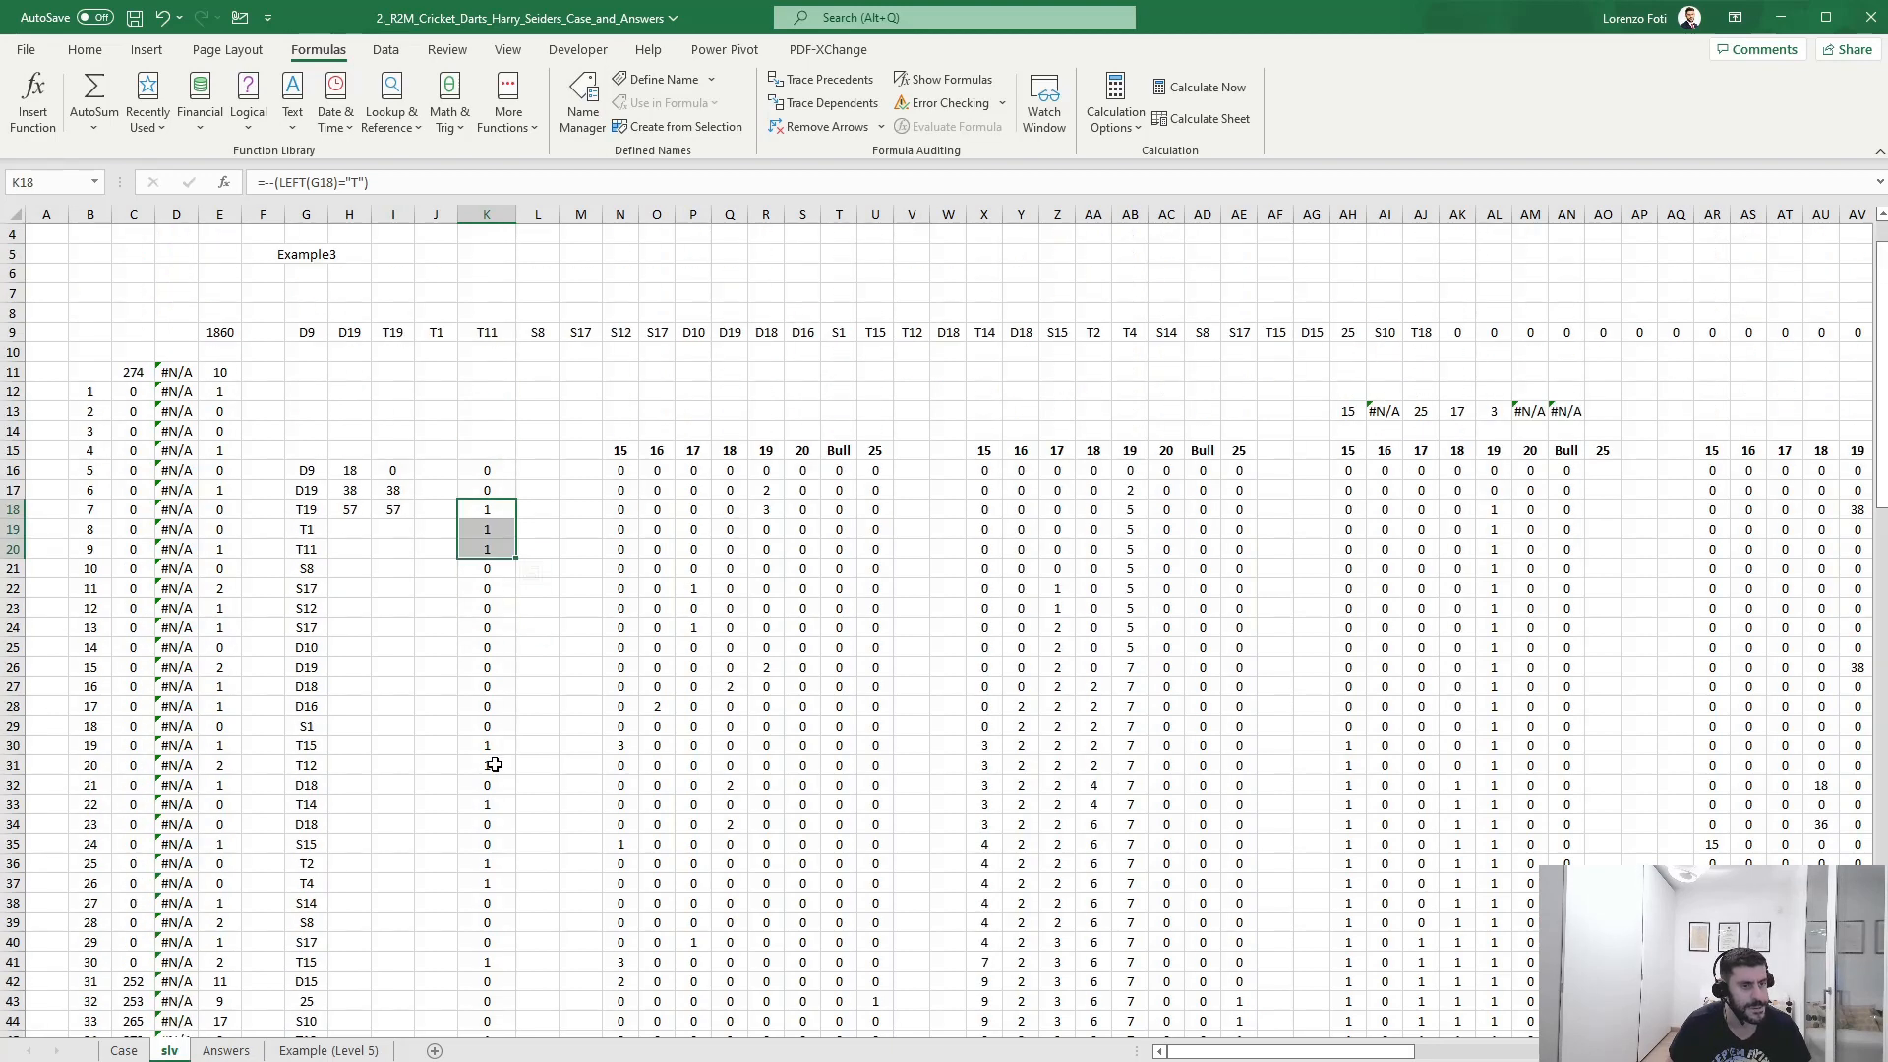
- Check which range the total formula in E9 sums
{"action": "left_click", "coordinate": [204, 341]}
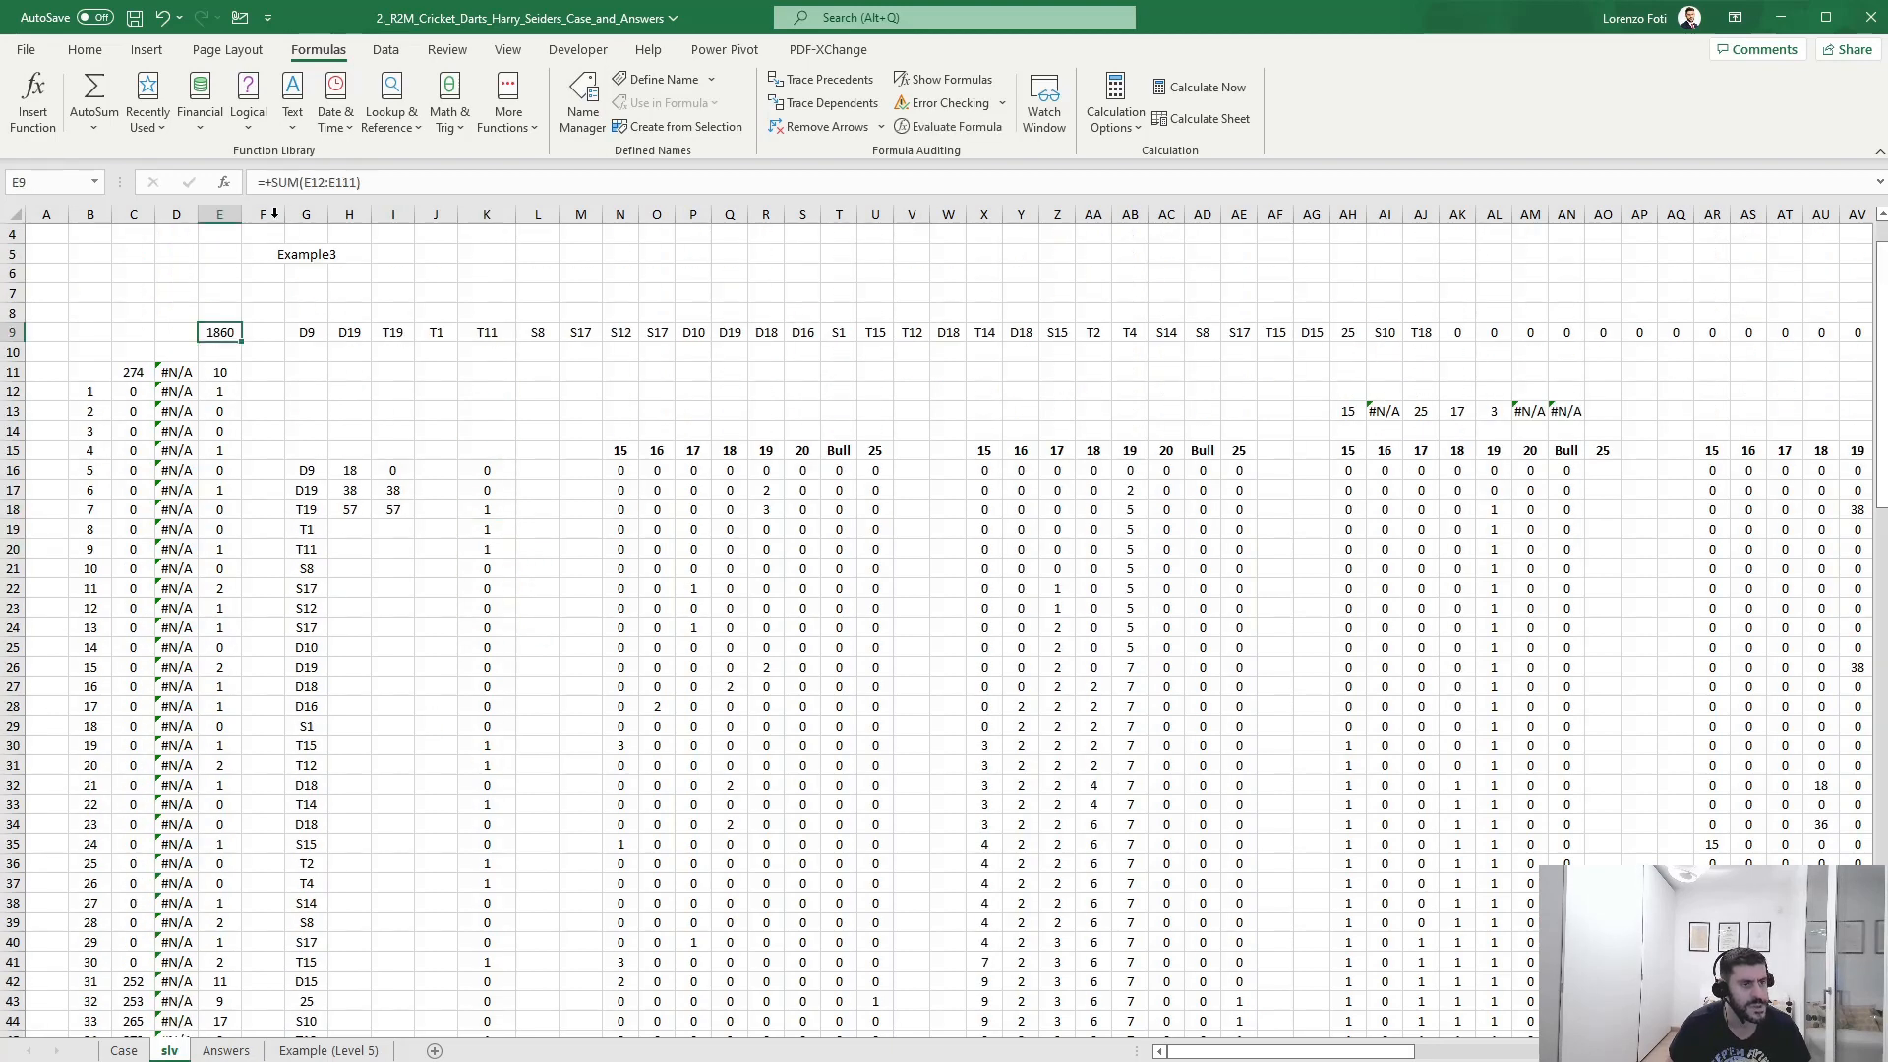
{"action": "left_click", "coordinate": [306, 192]}
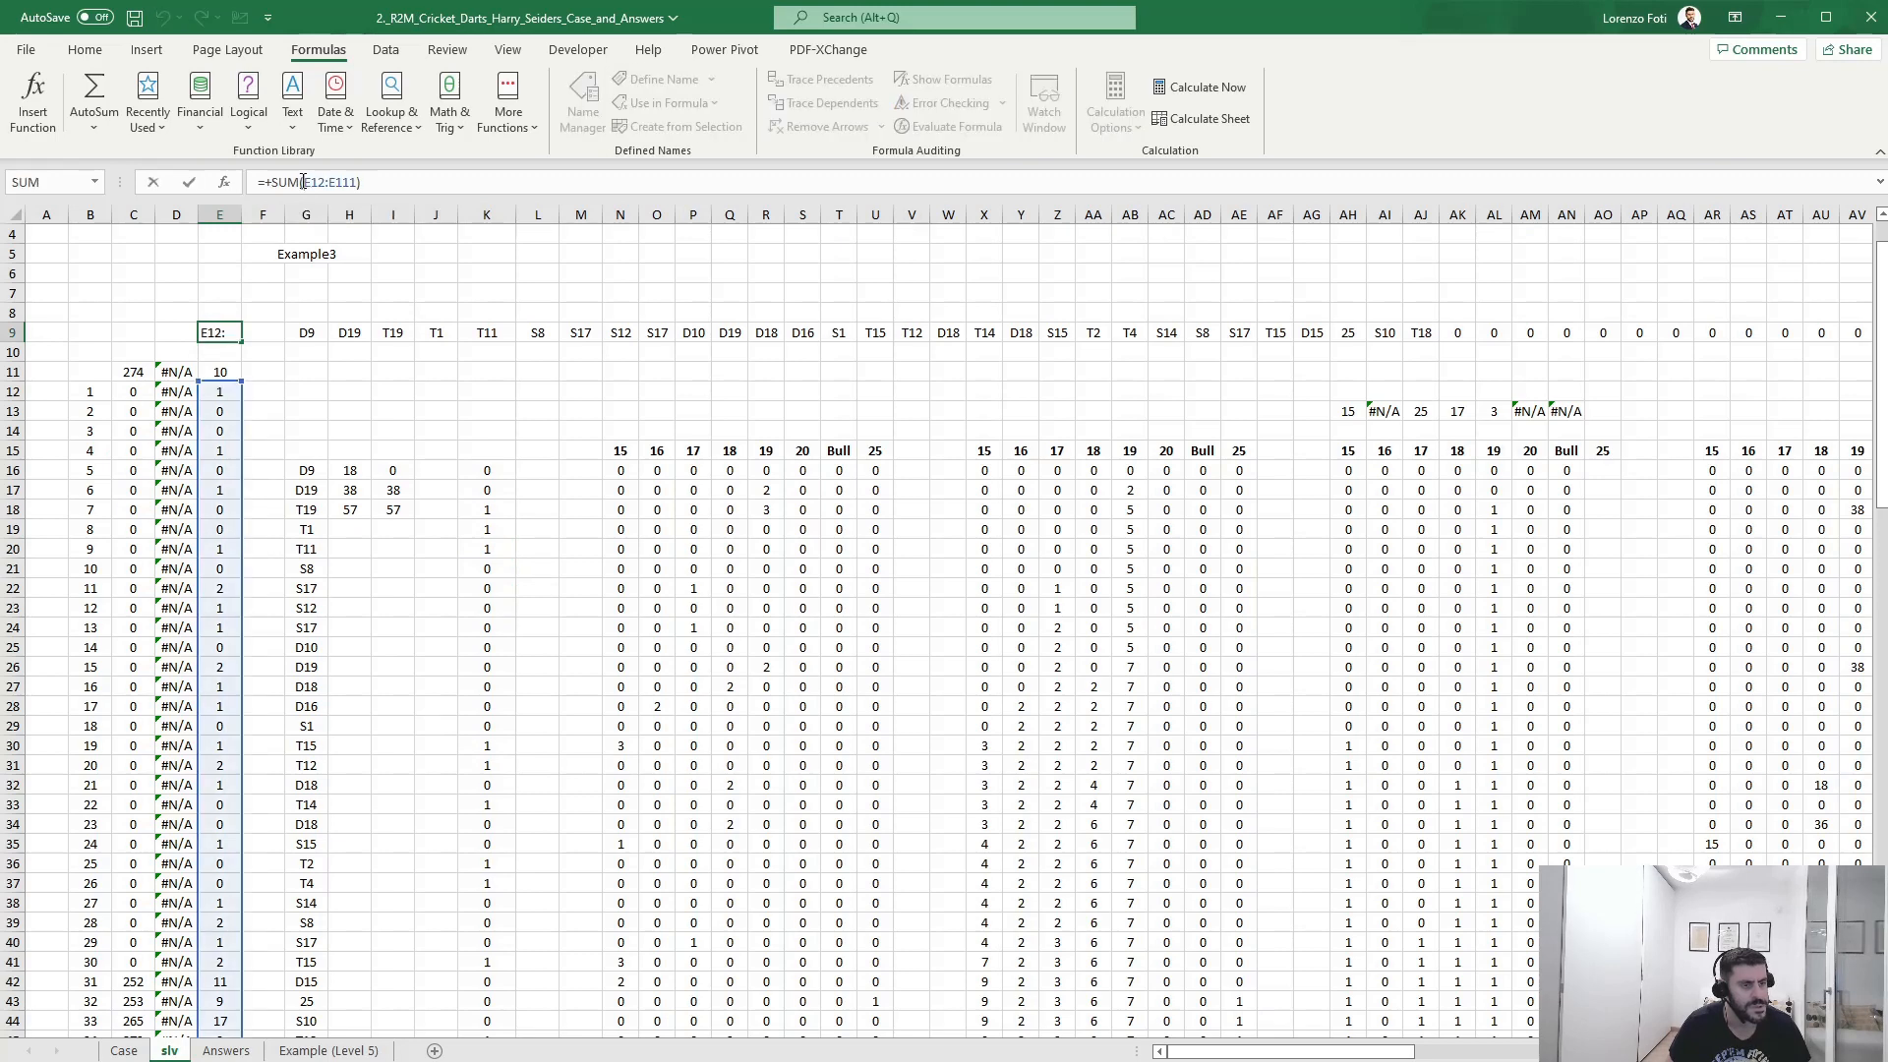
{"action": "key", "text": "Escape"}
- Set the game in G5 to Example1
{"action": "left_click", "coordinate": [307, 253]}
{"action": "key", "text": "F2"}
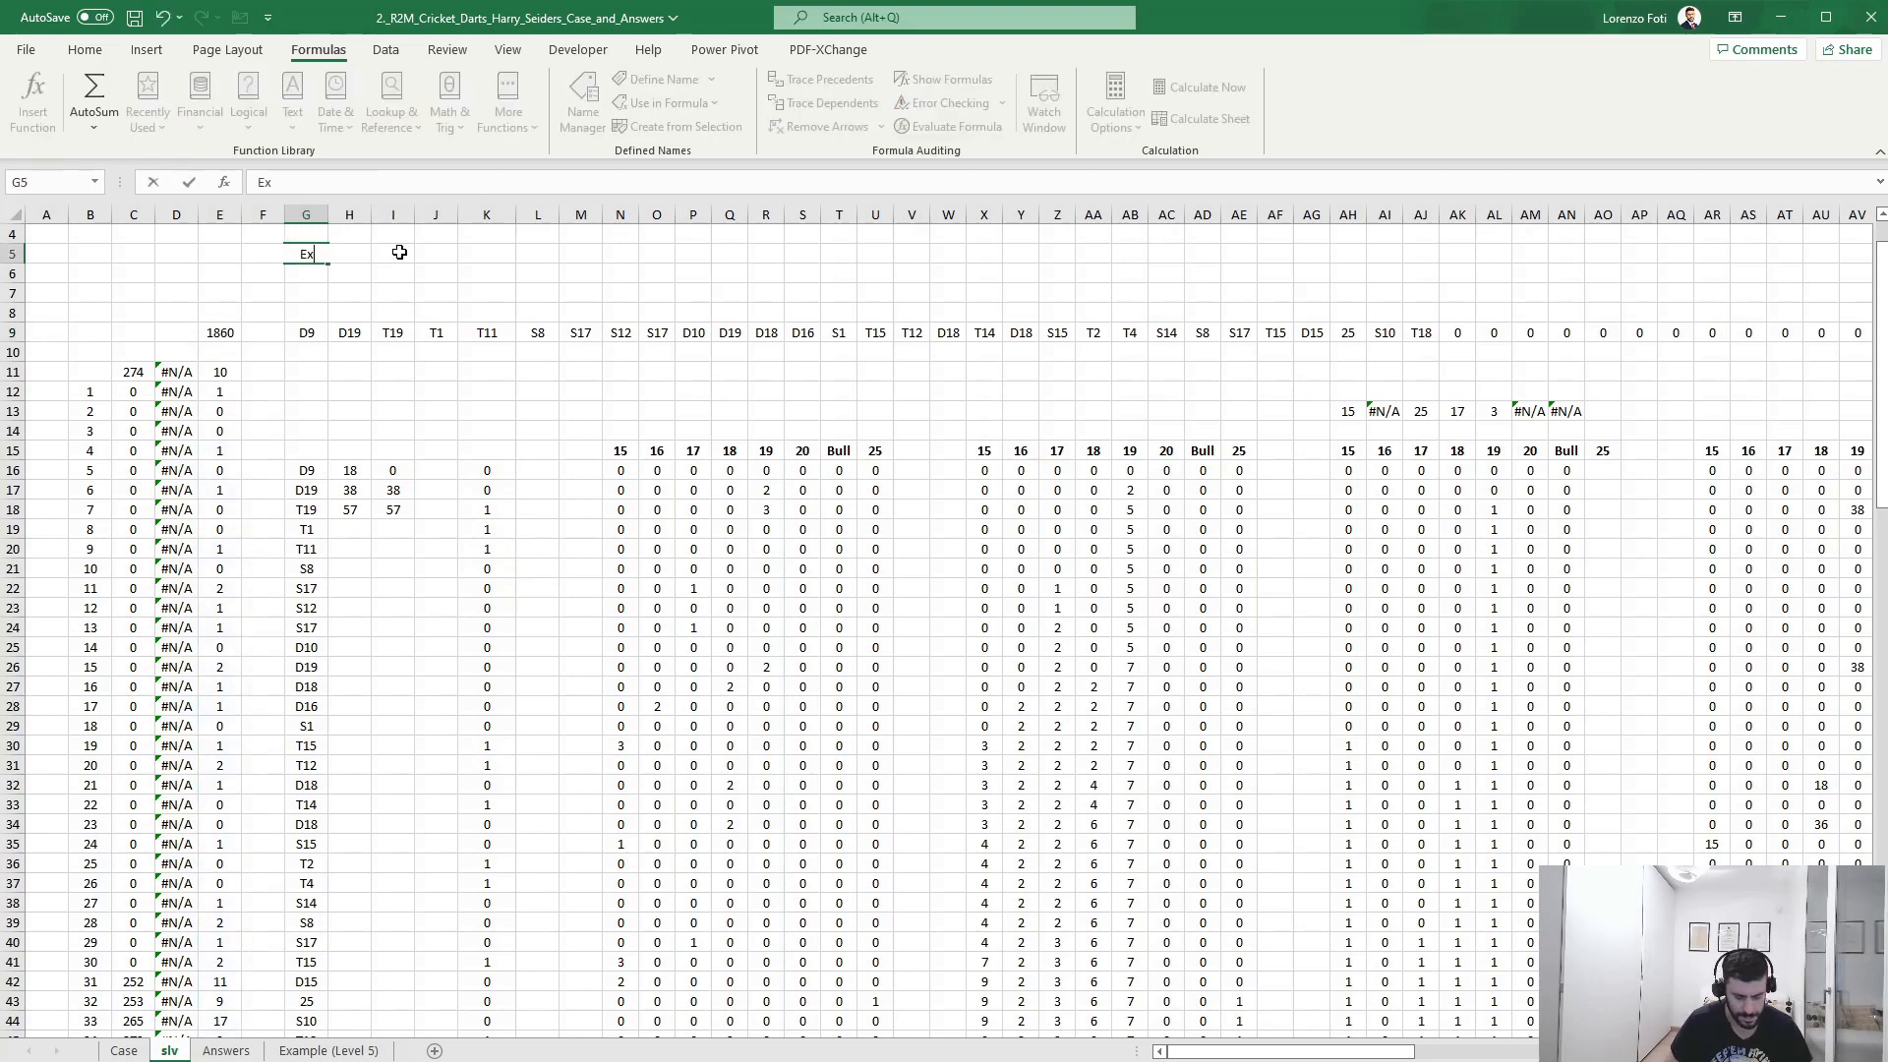
{"action": "key", "text": "BackSpace"}
{"action": "type", "text": "1"}
{"action": "key", "text": "Return"}
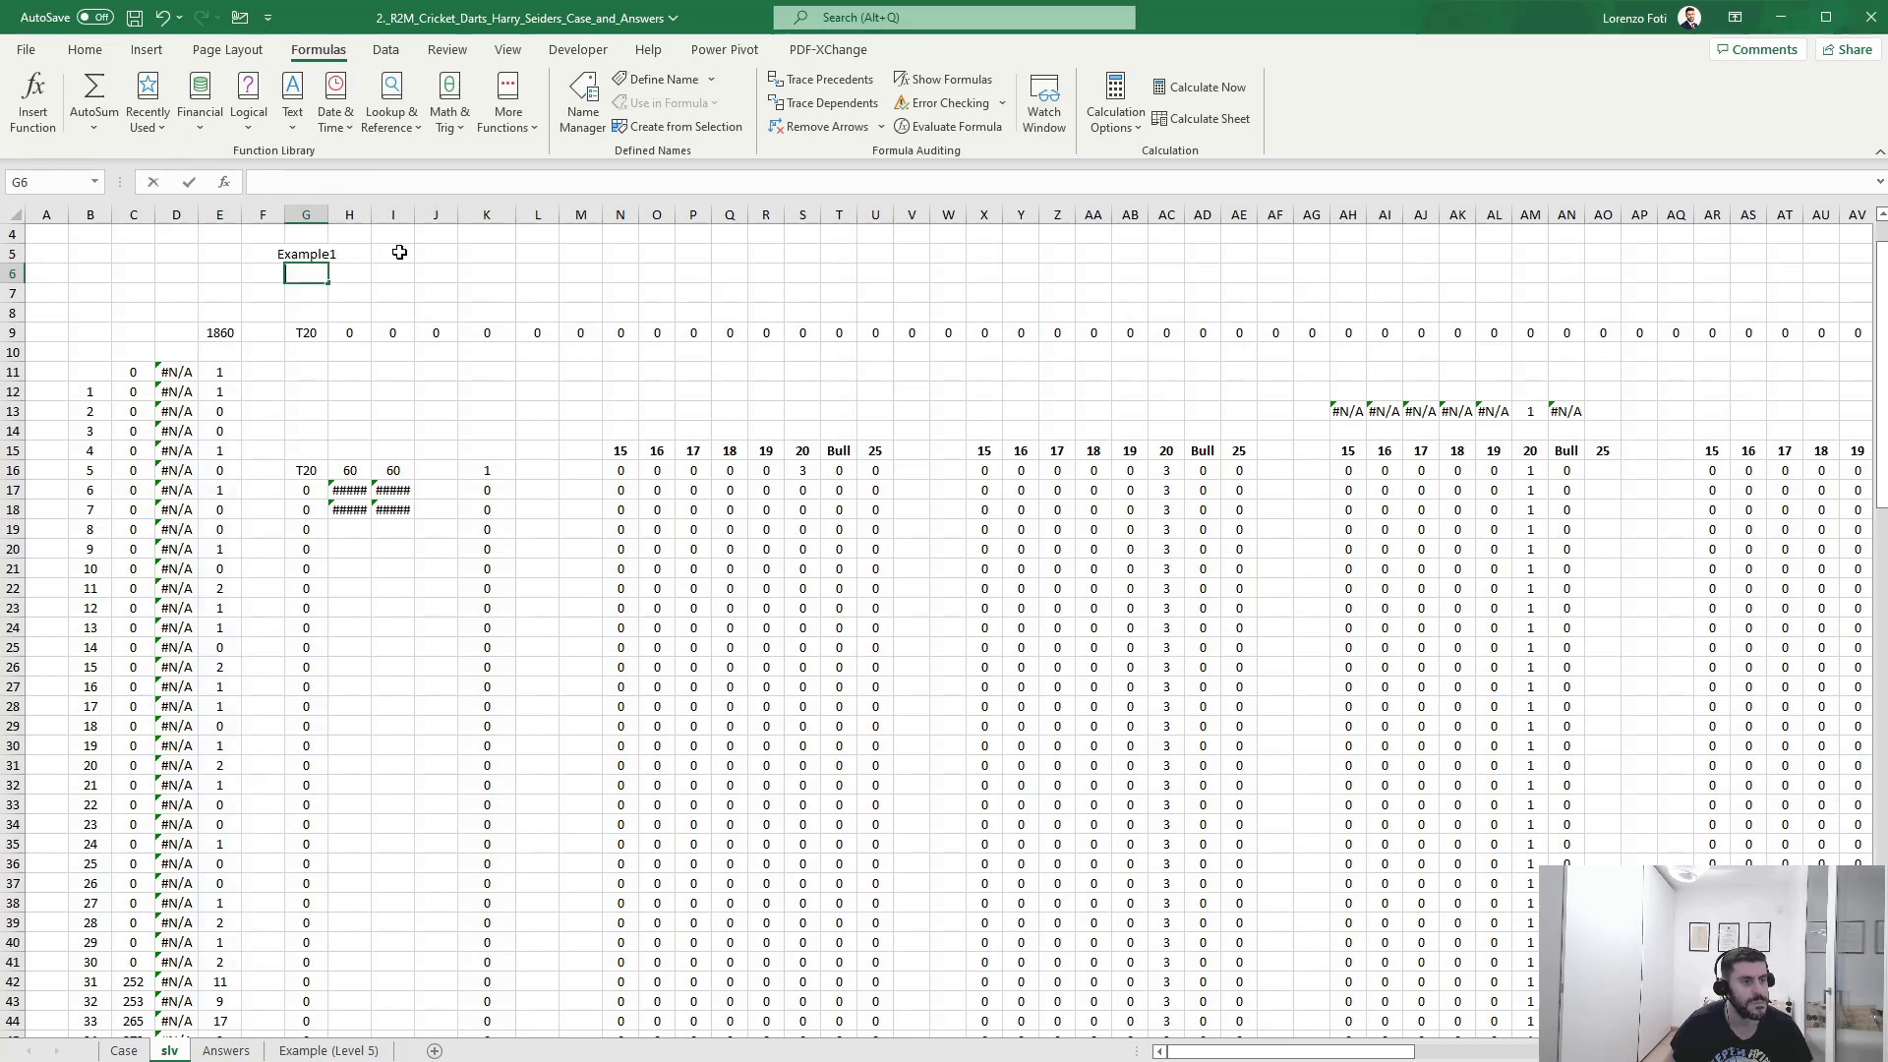
- Set the game in G5 to Example5
{"action": "key", "text": "Up"}
{"action": "key", "text": "F2"}
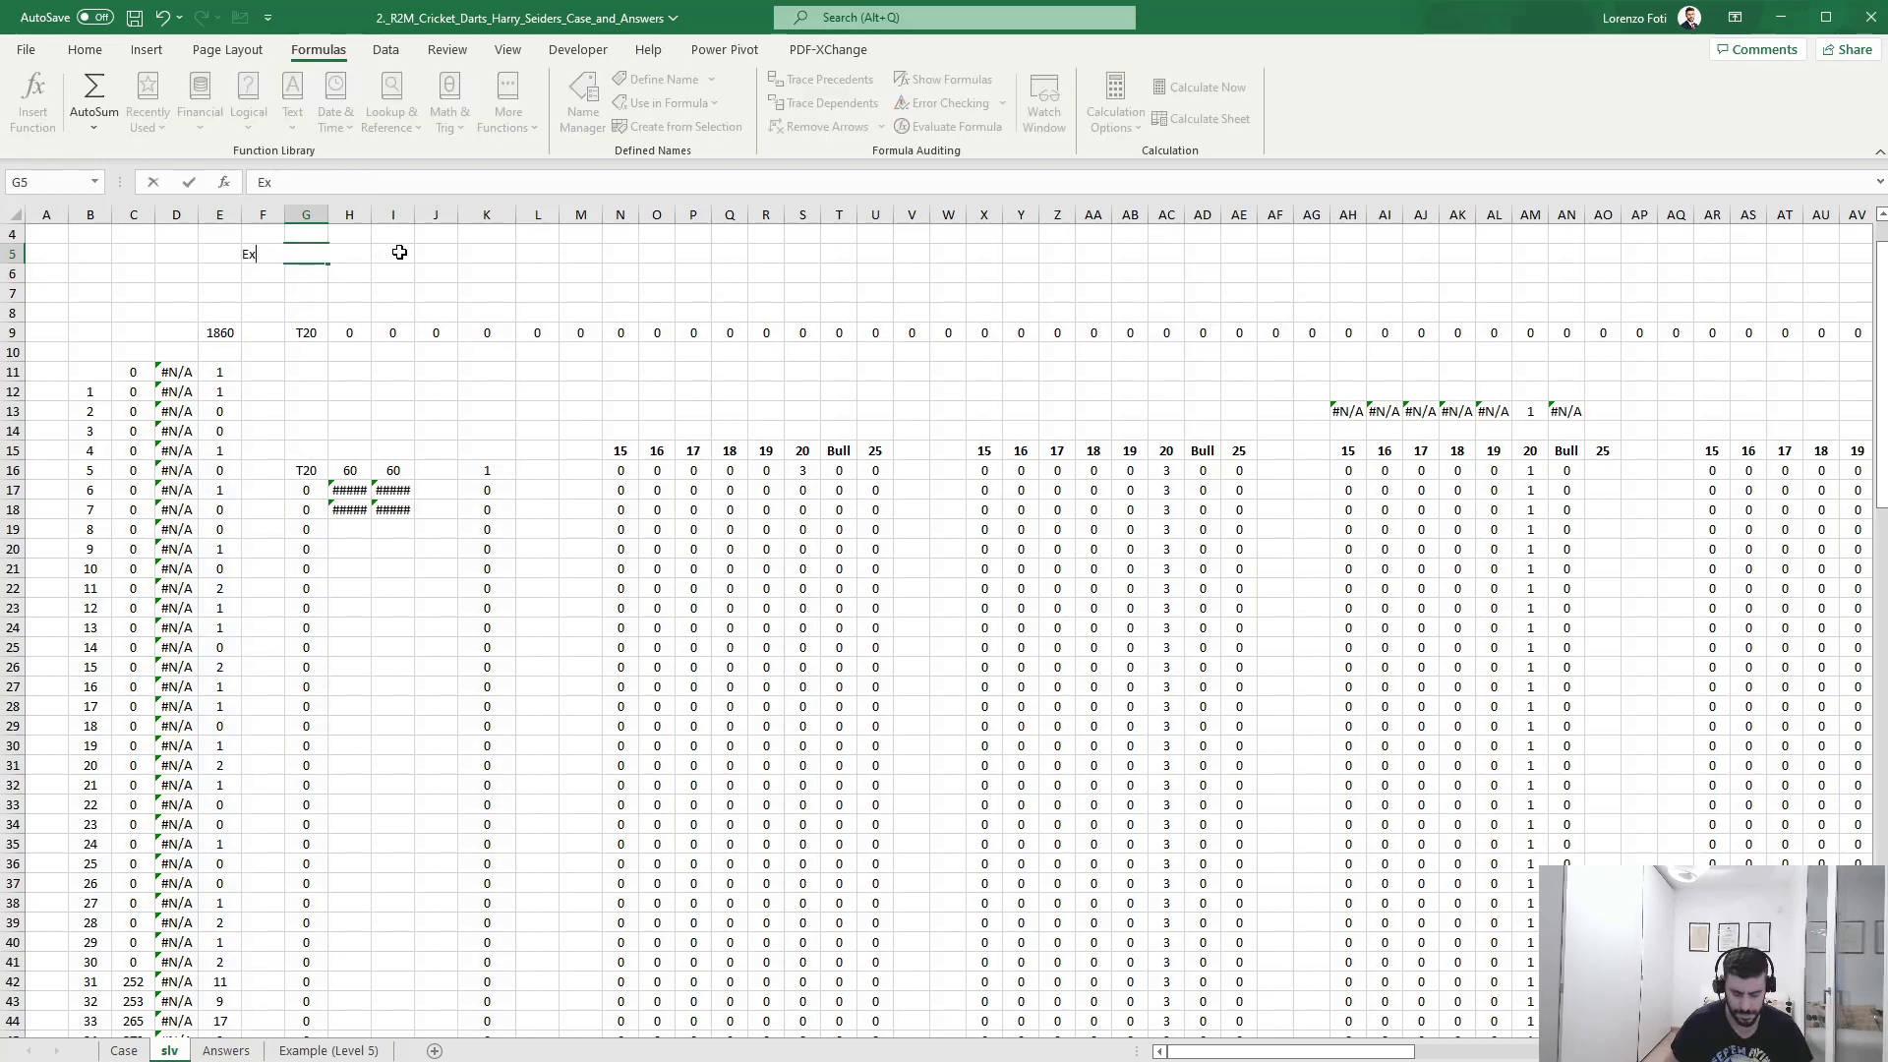
{"action": "key", "text": "BackSpace"}
{"action": "type", "text": "5"}
{"action": "key", "text": "Return"}
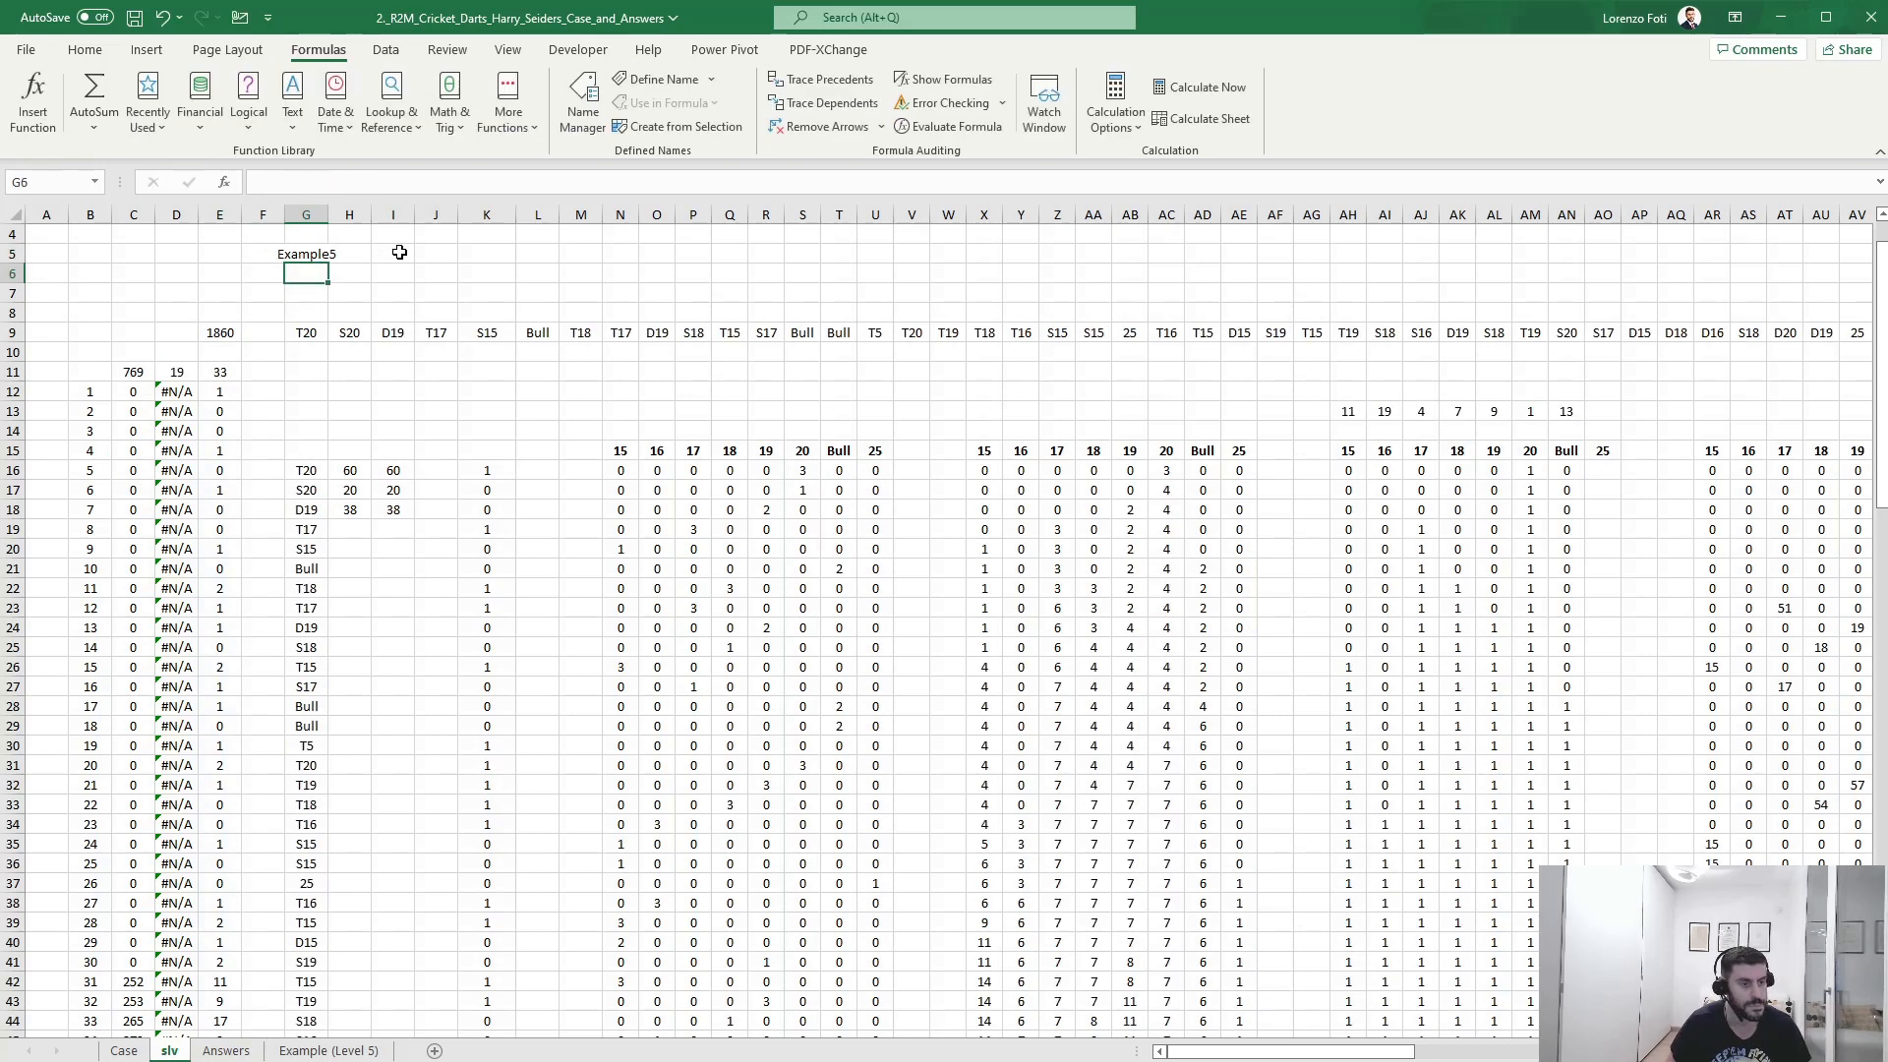
- Check that the triple count formula in E11 covers column K down to the last throw row
{"action": "left_click", "coordinate": [214, 371]}
{"action": "left_click", "coordinate": [331, 183]}
{"action": "scroll", "coordinate": [573, 887], "scroll_direction": "down", "scroll_amount": 20}
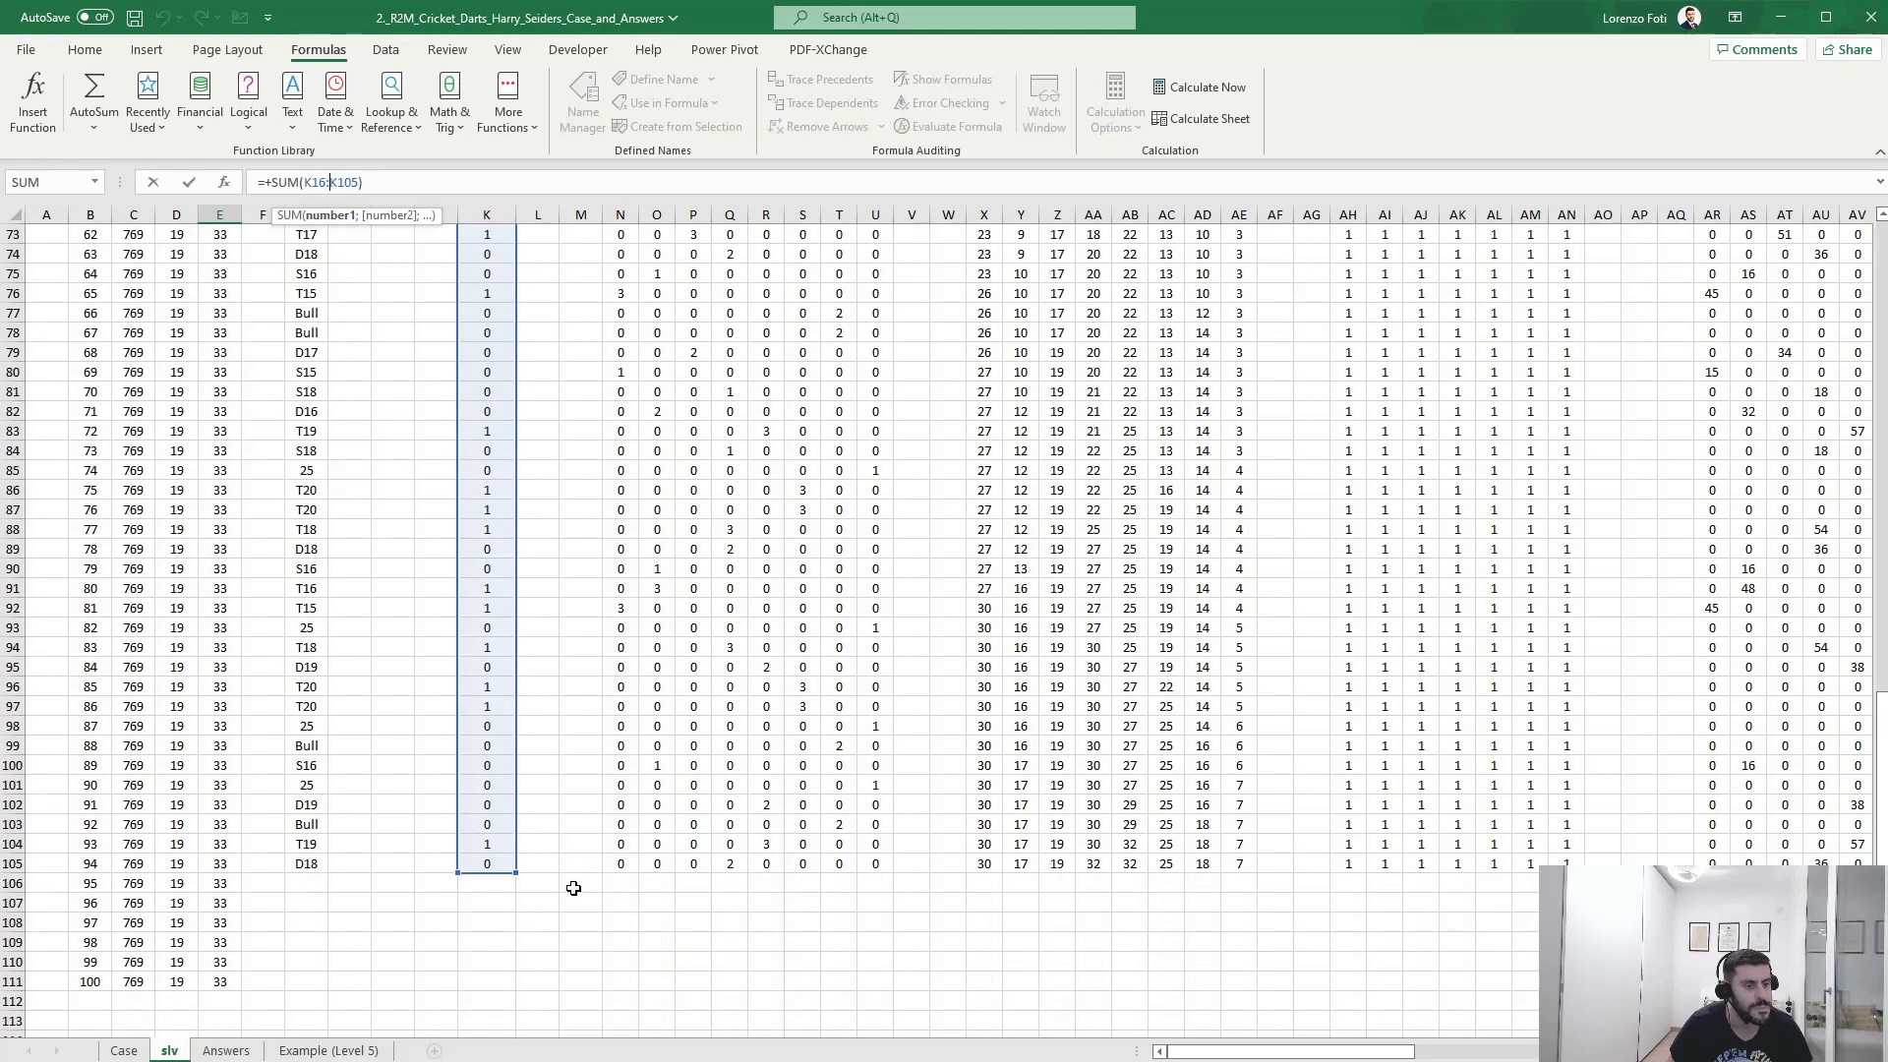
{"action": "scroll", "coordinate": [573, 888], "scroll_direction": "up", "scroll_amount": 20}
{"action": "key", "text": "Escape"}
- Look up the official Bonus 2 result on the Answers sheet and compare it with the Case sheet entry
{"action": "key", "text": "ctrl+Page_Down"}
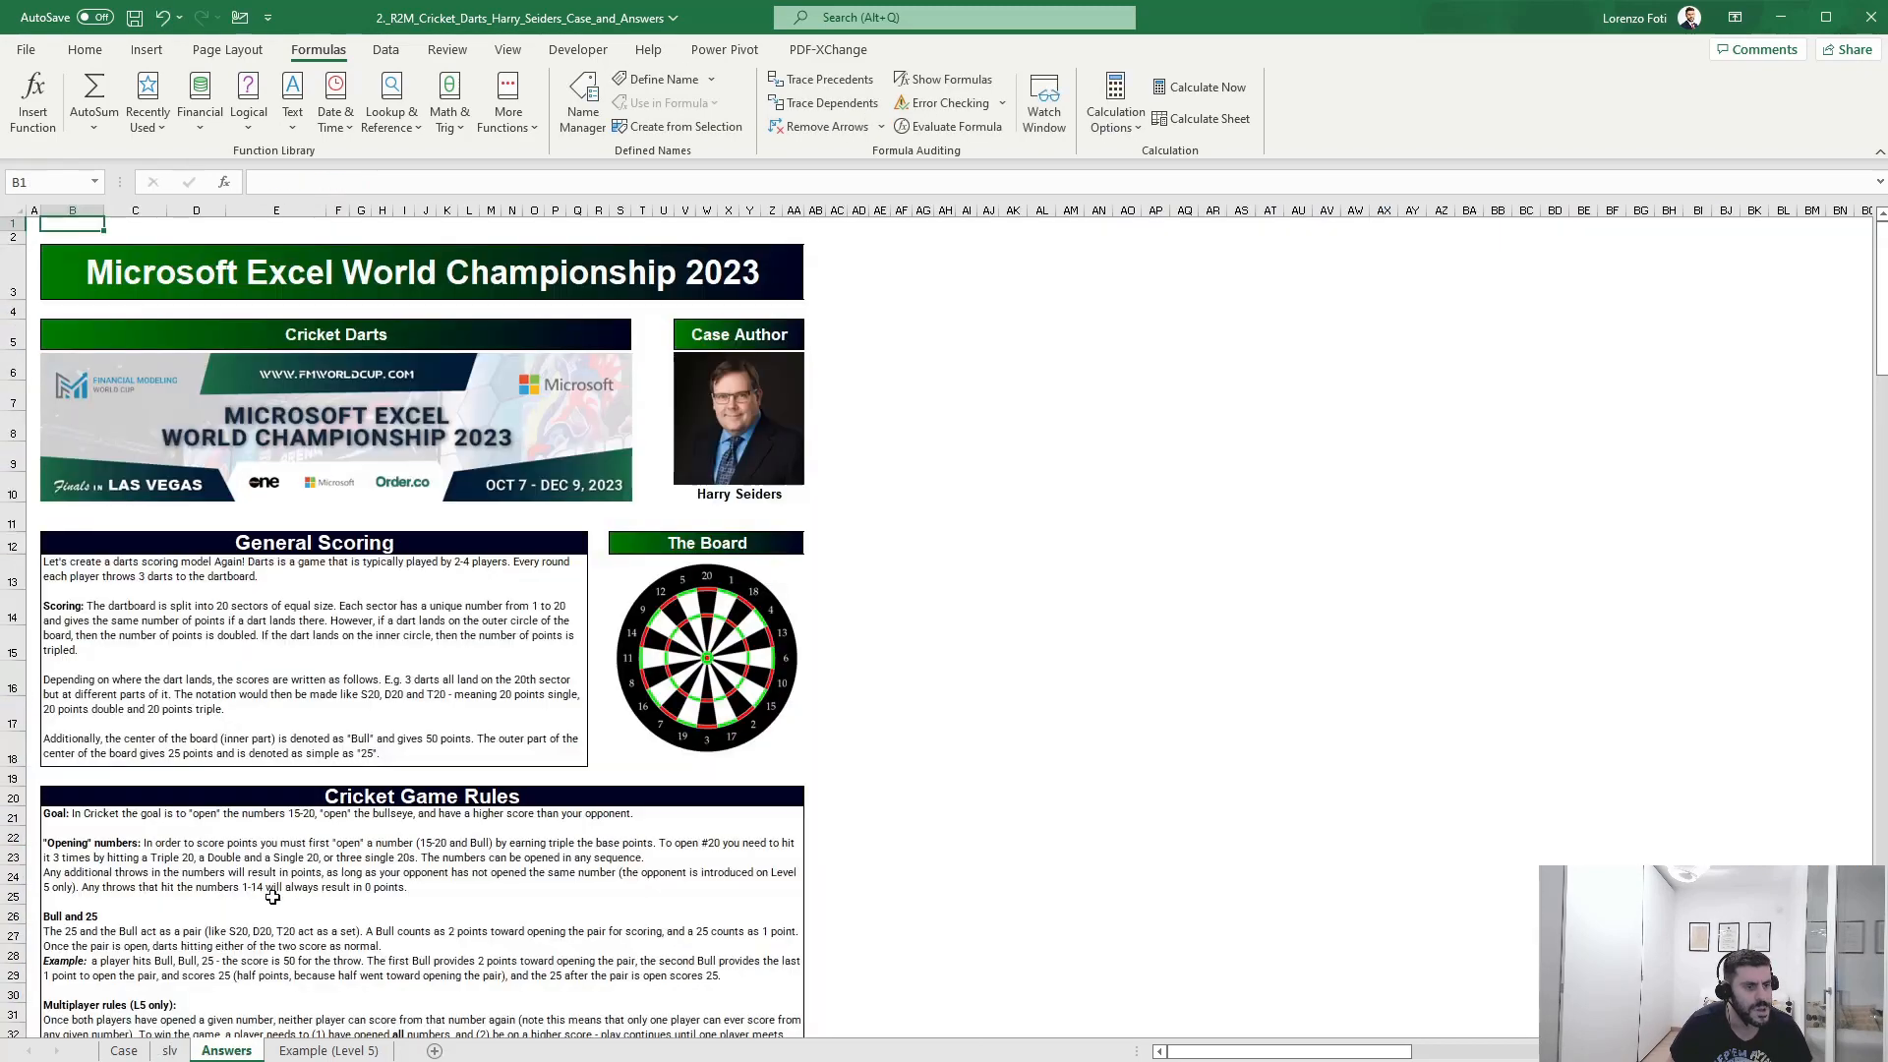
{"action": "scroll", "coordinate": [272, 897], "scroll_direction": "down", "scroll_amount": 7}
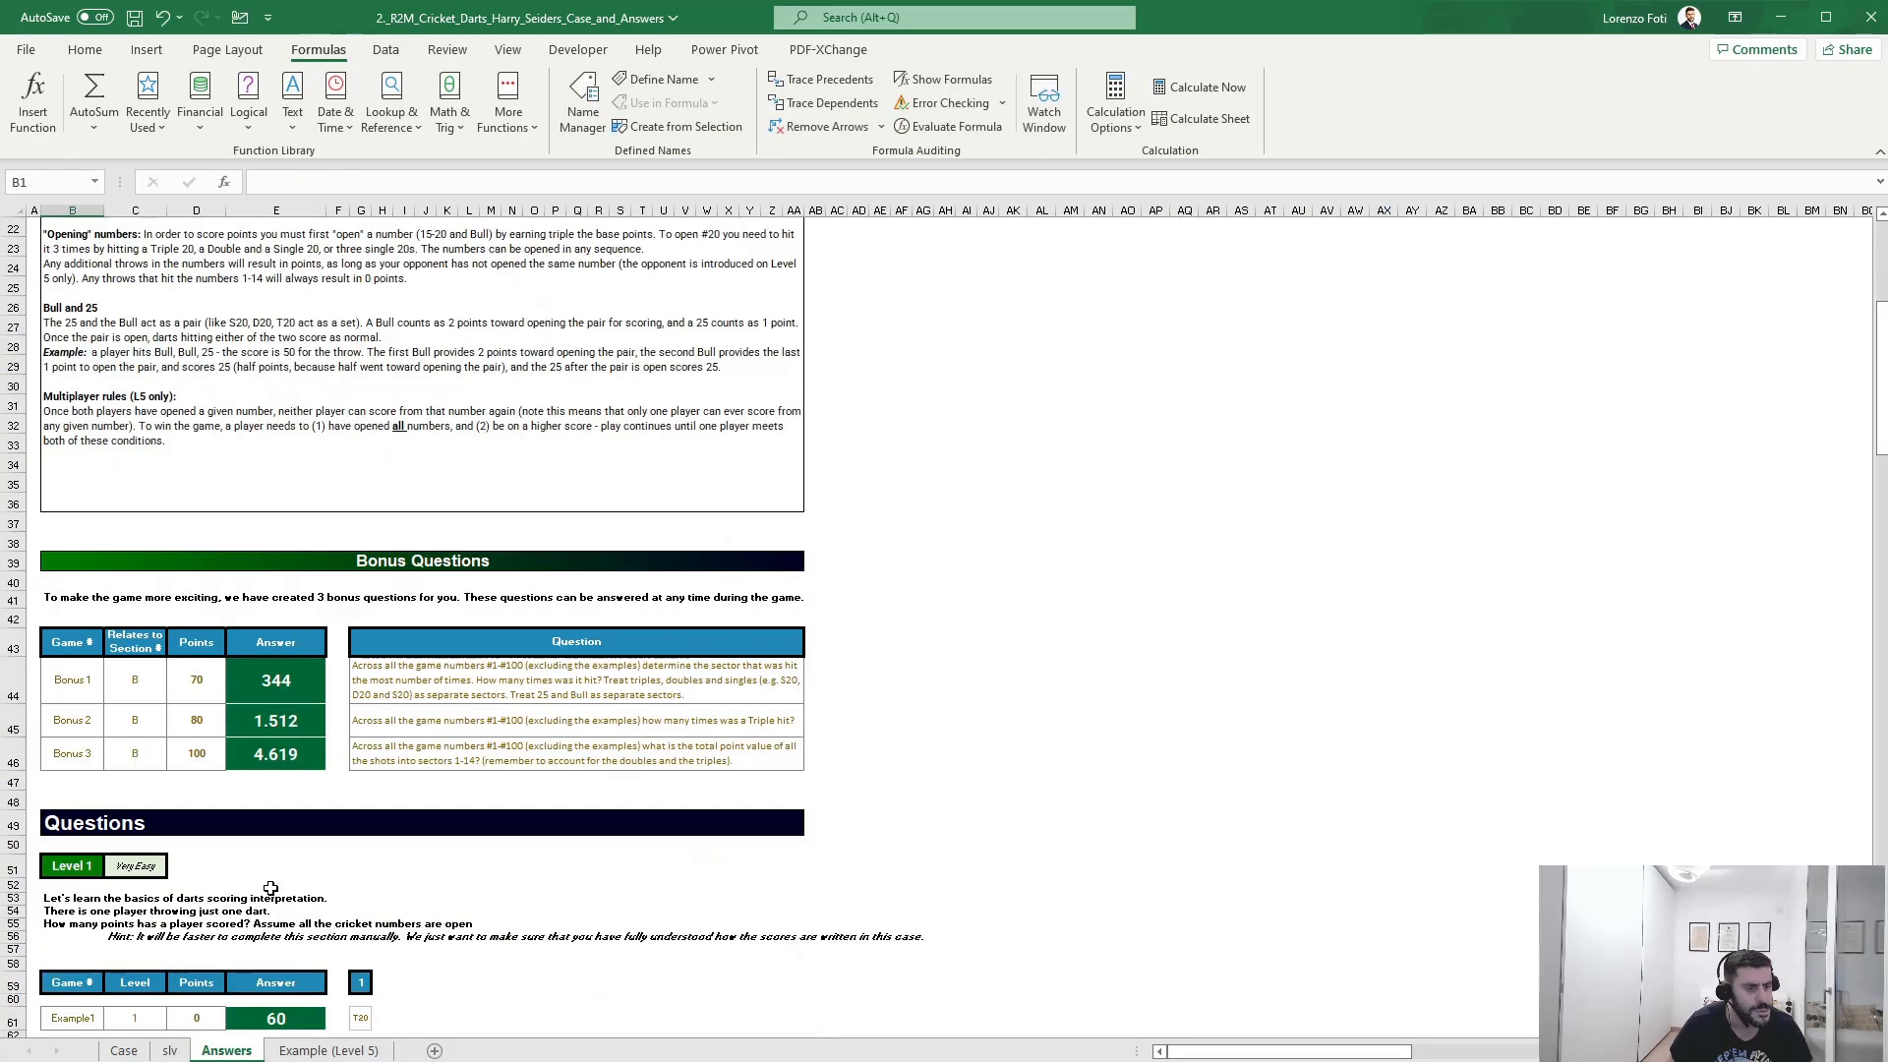
{"action": "left_click", "coordinate": [124, 1050]}
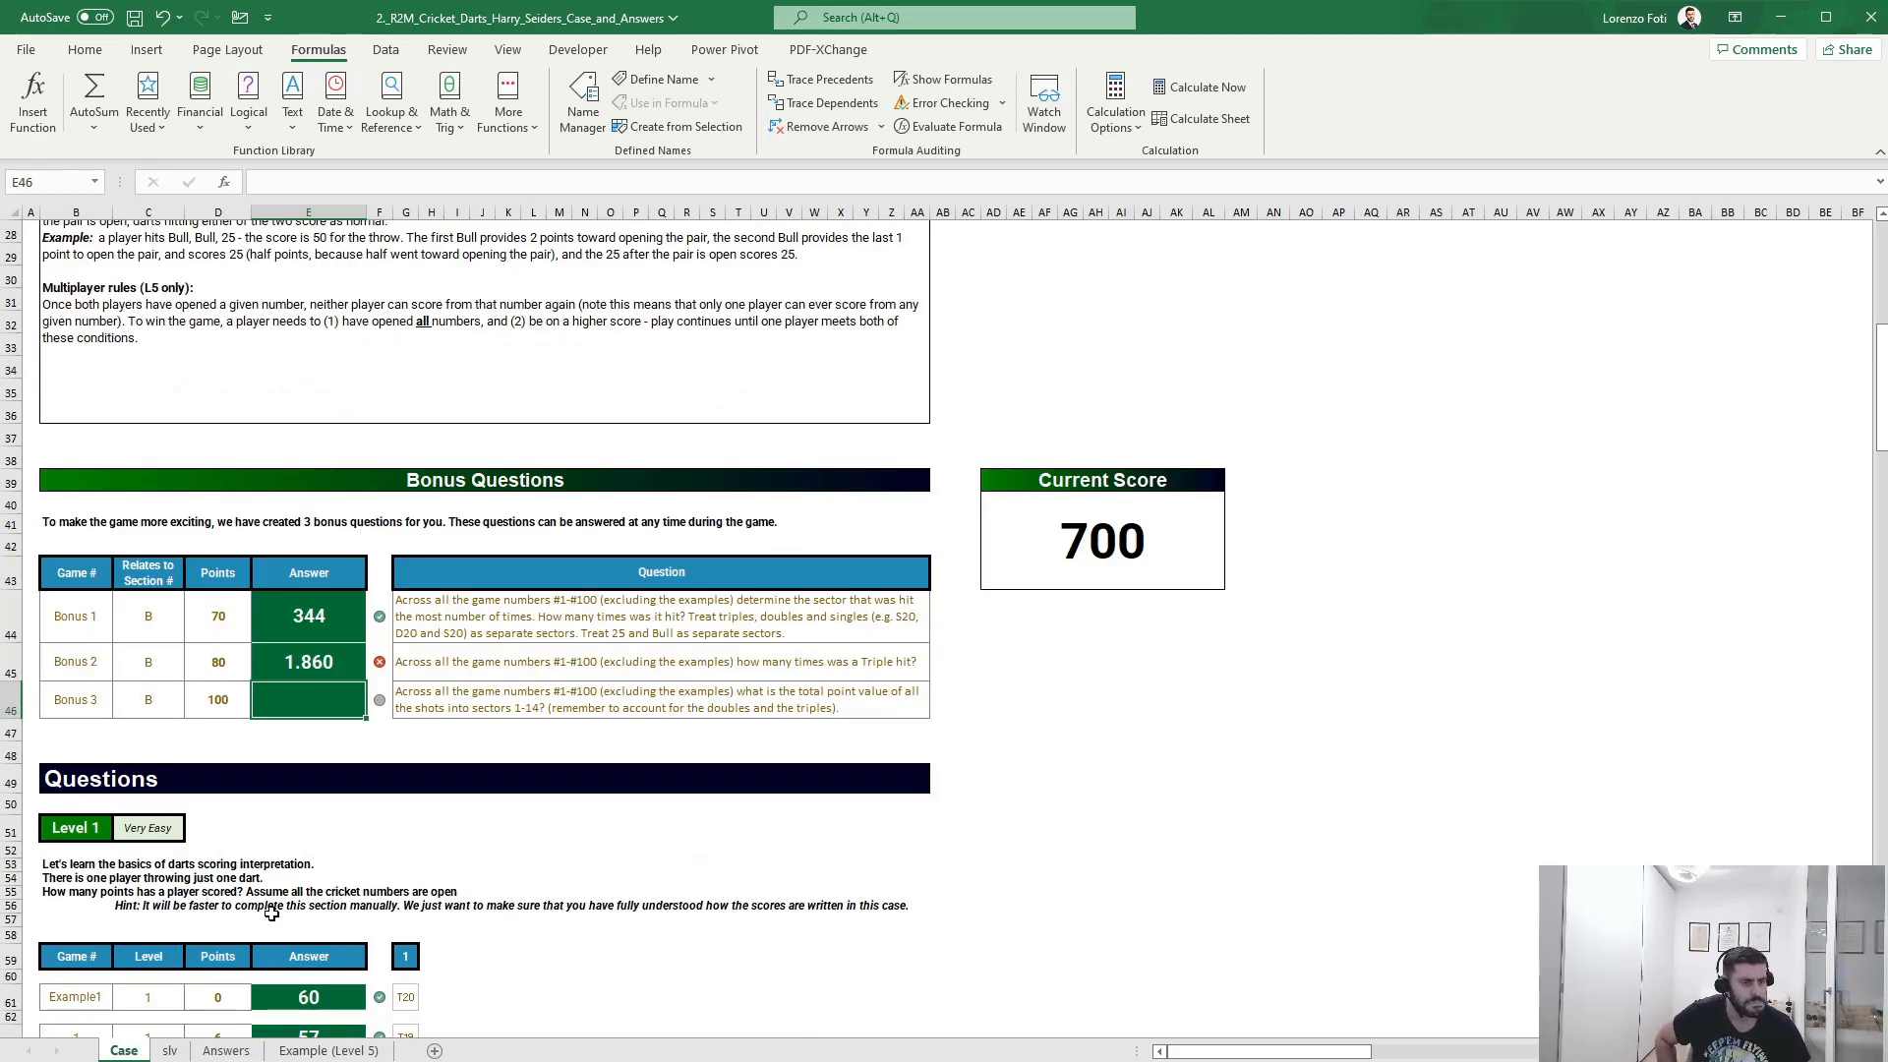
- Compare the triple flags in column K with the throws in column G along the whole slv list
{"action": "left_click", "coordinate": [170, 1050]}
{"action": "scroll", "coordinate": [416, 578], "scroll_direction": "up", "scroll_amount": 3}
{"action": "left_click", "coordinate": [497, 514]}
{"action": "left_click", "coordinate": [490, 531]}
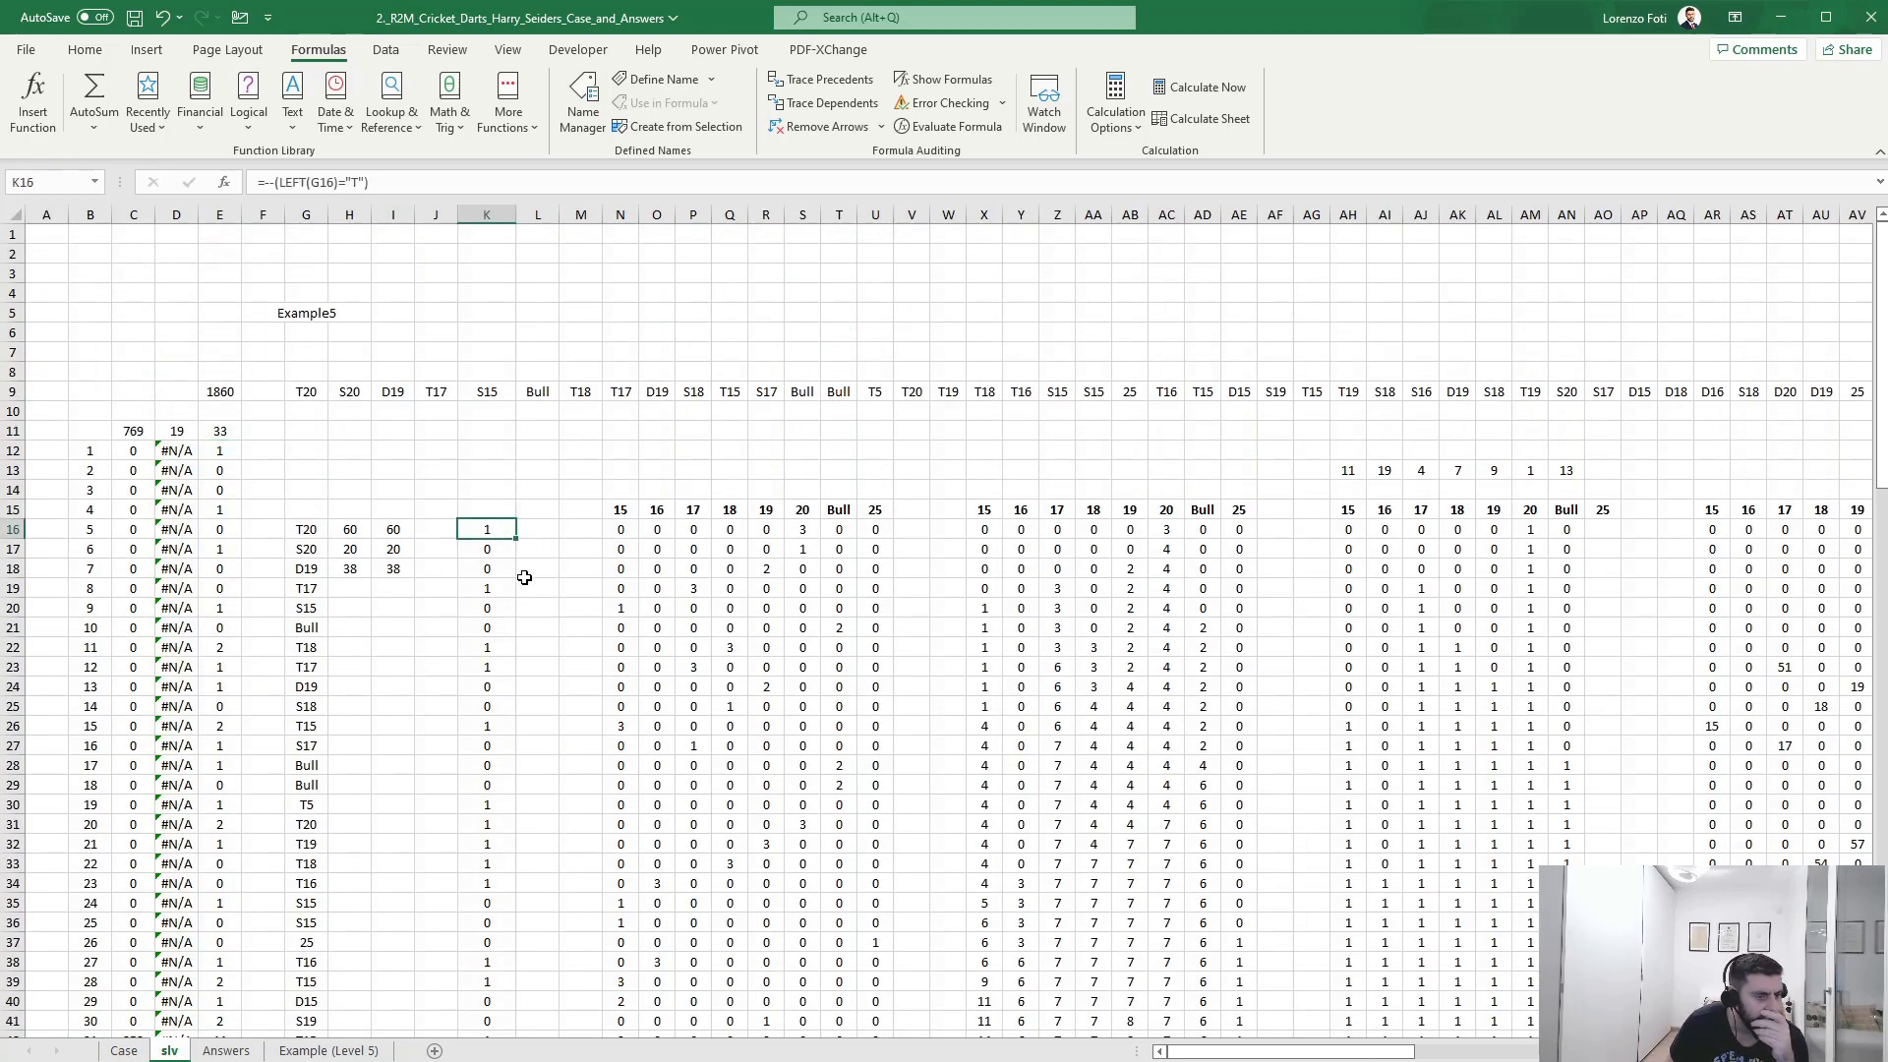
{"action": "left_click_drag", "start_coordinate": [487, 656], "coordinate": [489, 672]}
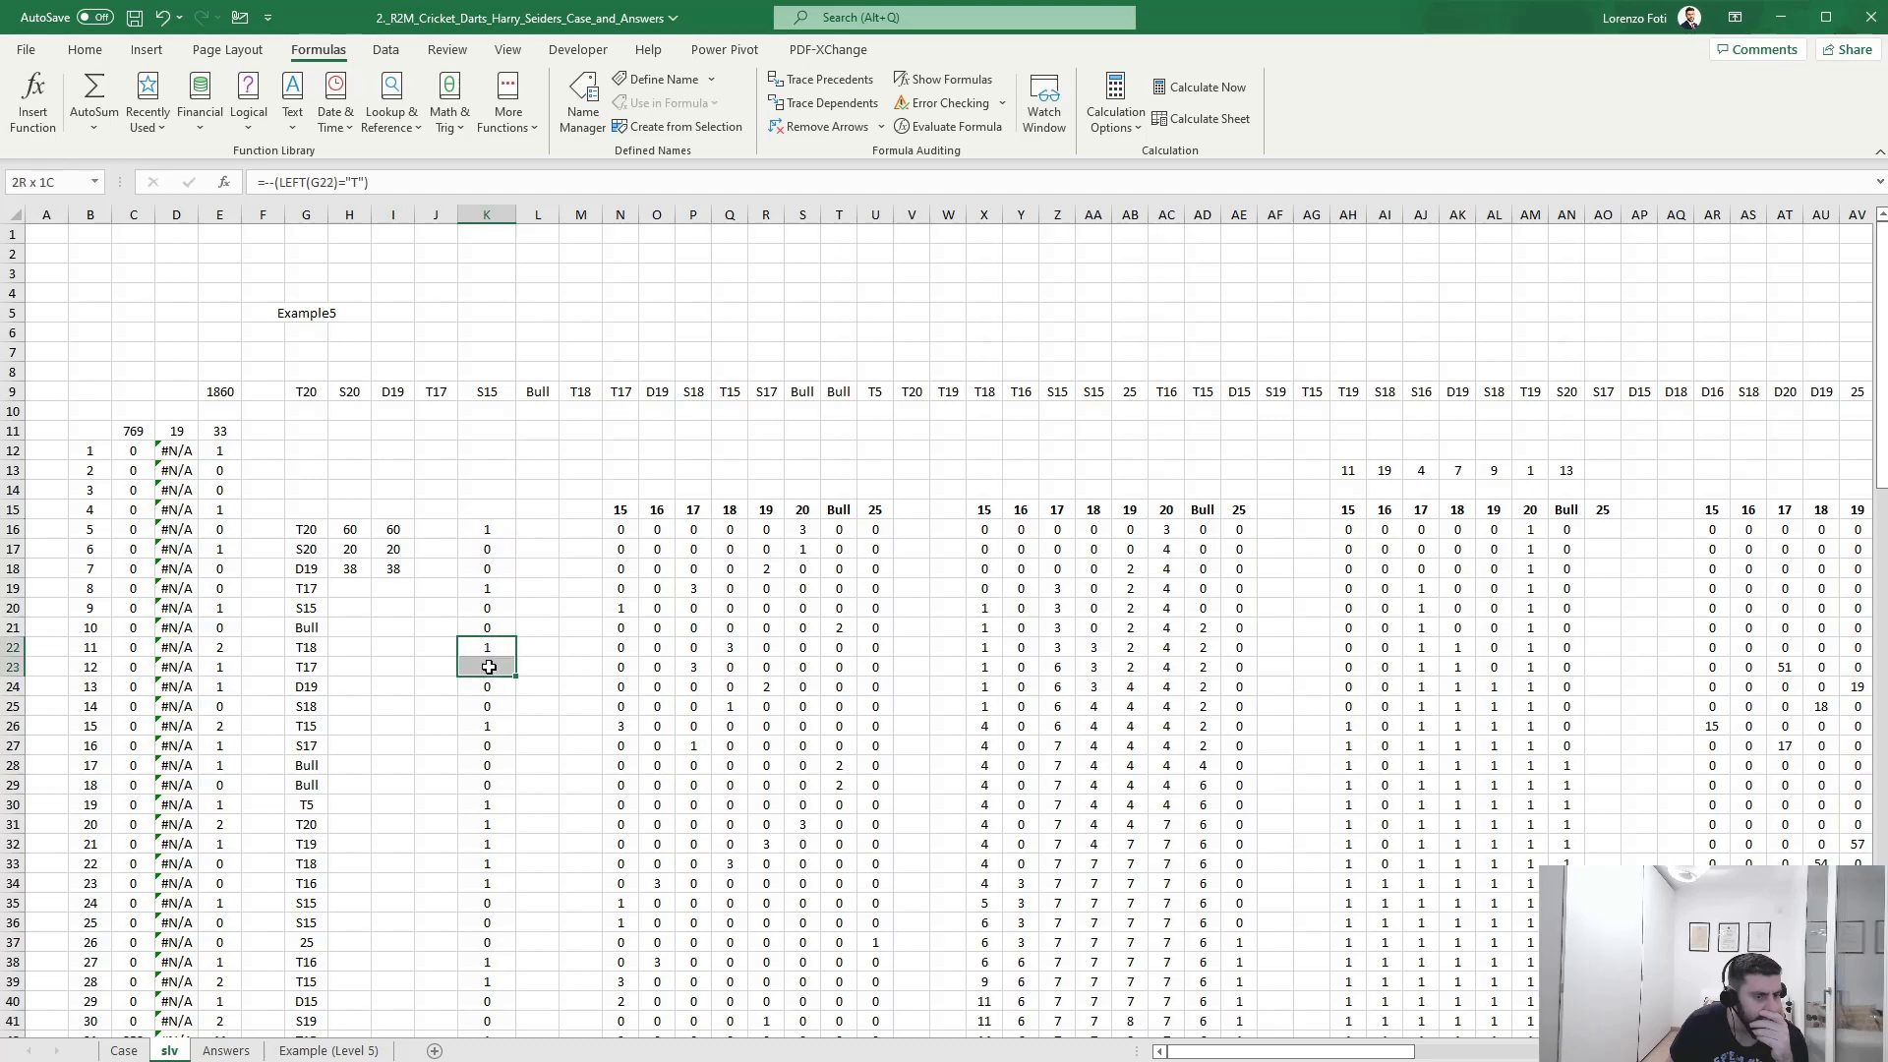
{"action": "left_click", "coordinate": [492, 732]}
{"action": "left_click_drag", "start_coordinate": [496, 804], "coordinate": [489, 882]}
{"action": "left_click", "coordinate": [294, 766]}
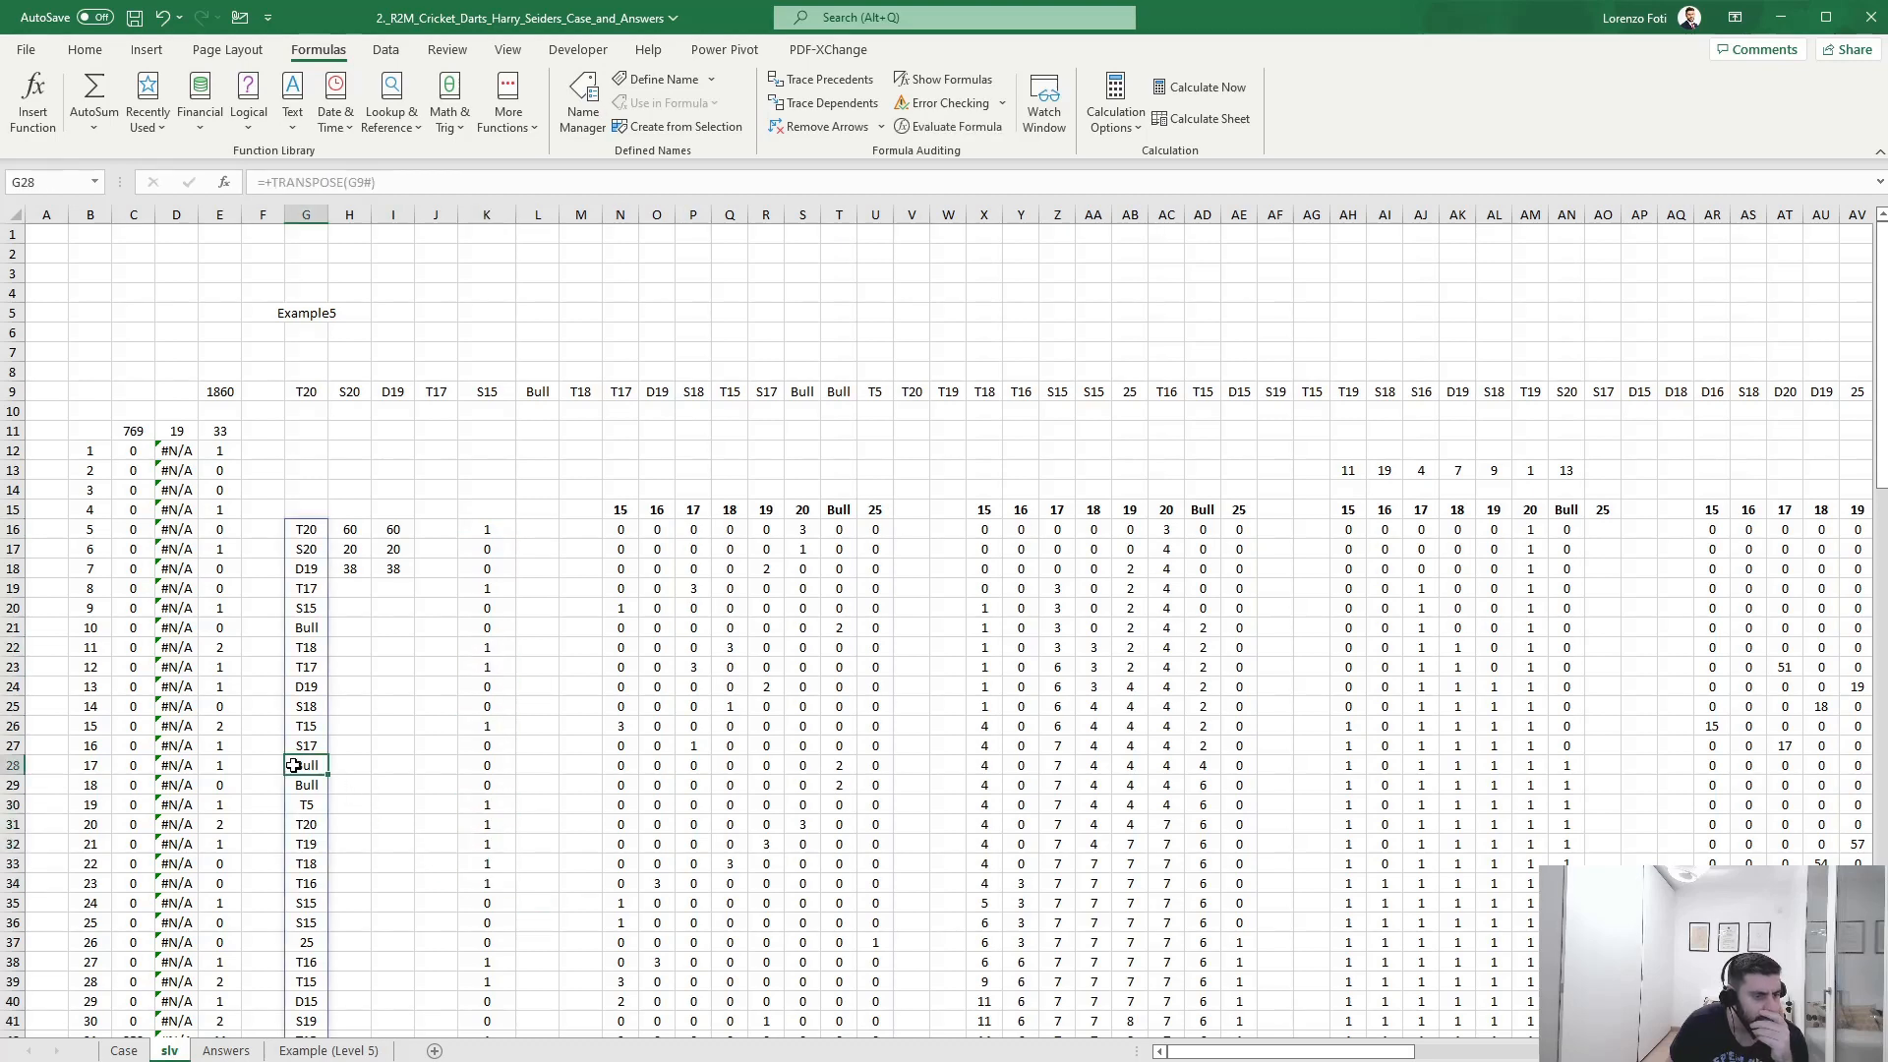
{"action": "left_click", "coordinate": [478, 532]}
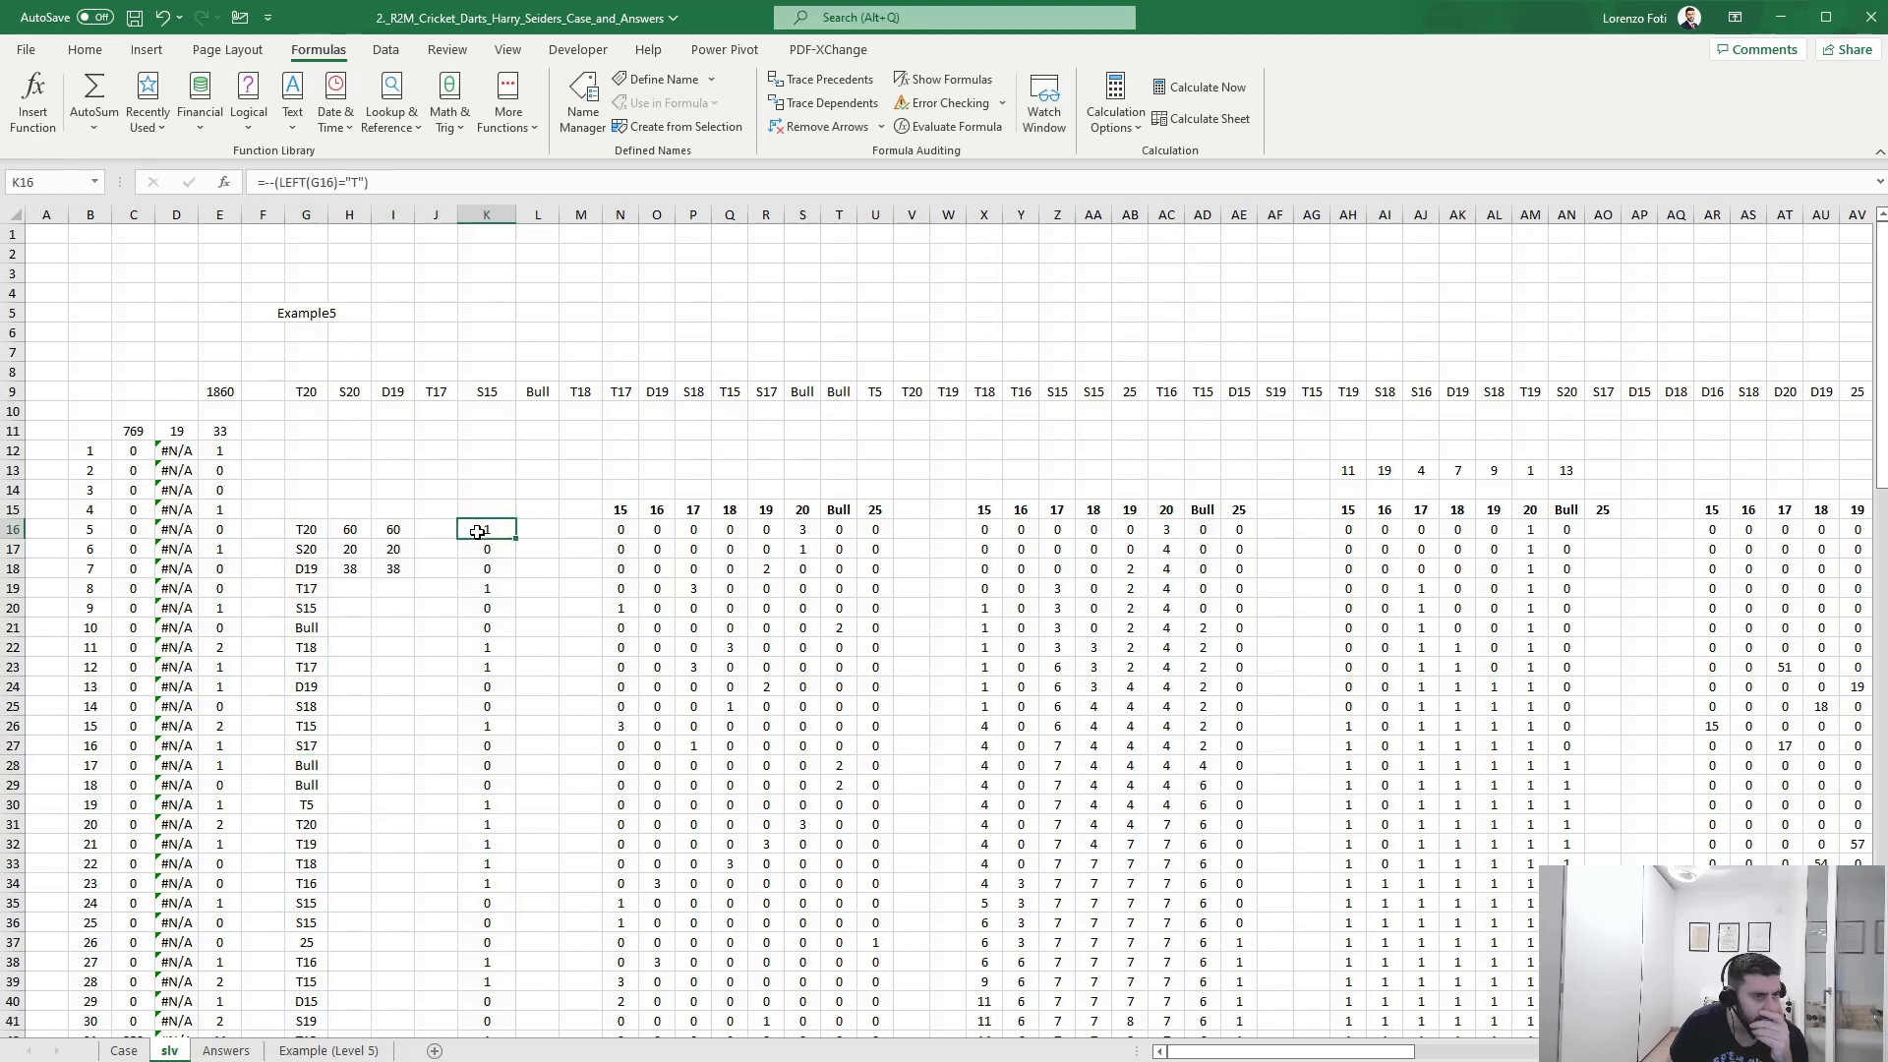
{"action": "scroll", "coordinate": [510, 860], "scroll_direction": "down", "scroll_amount": 6}
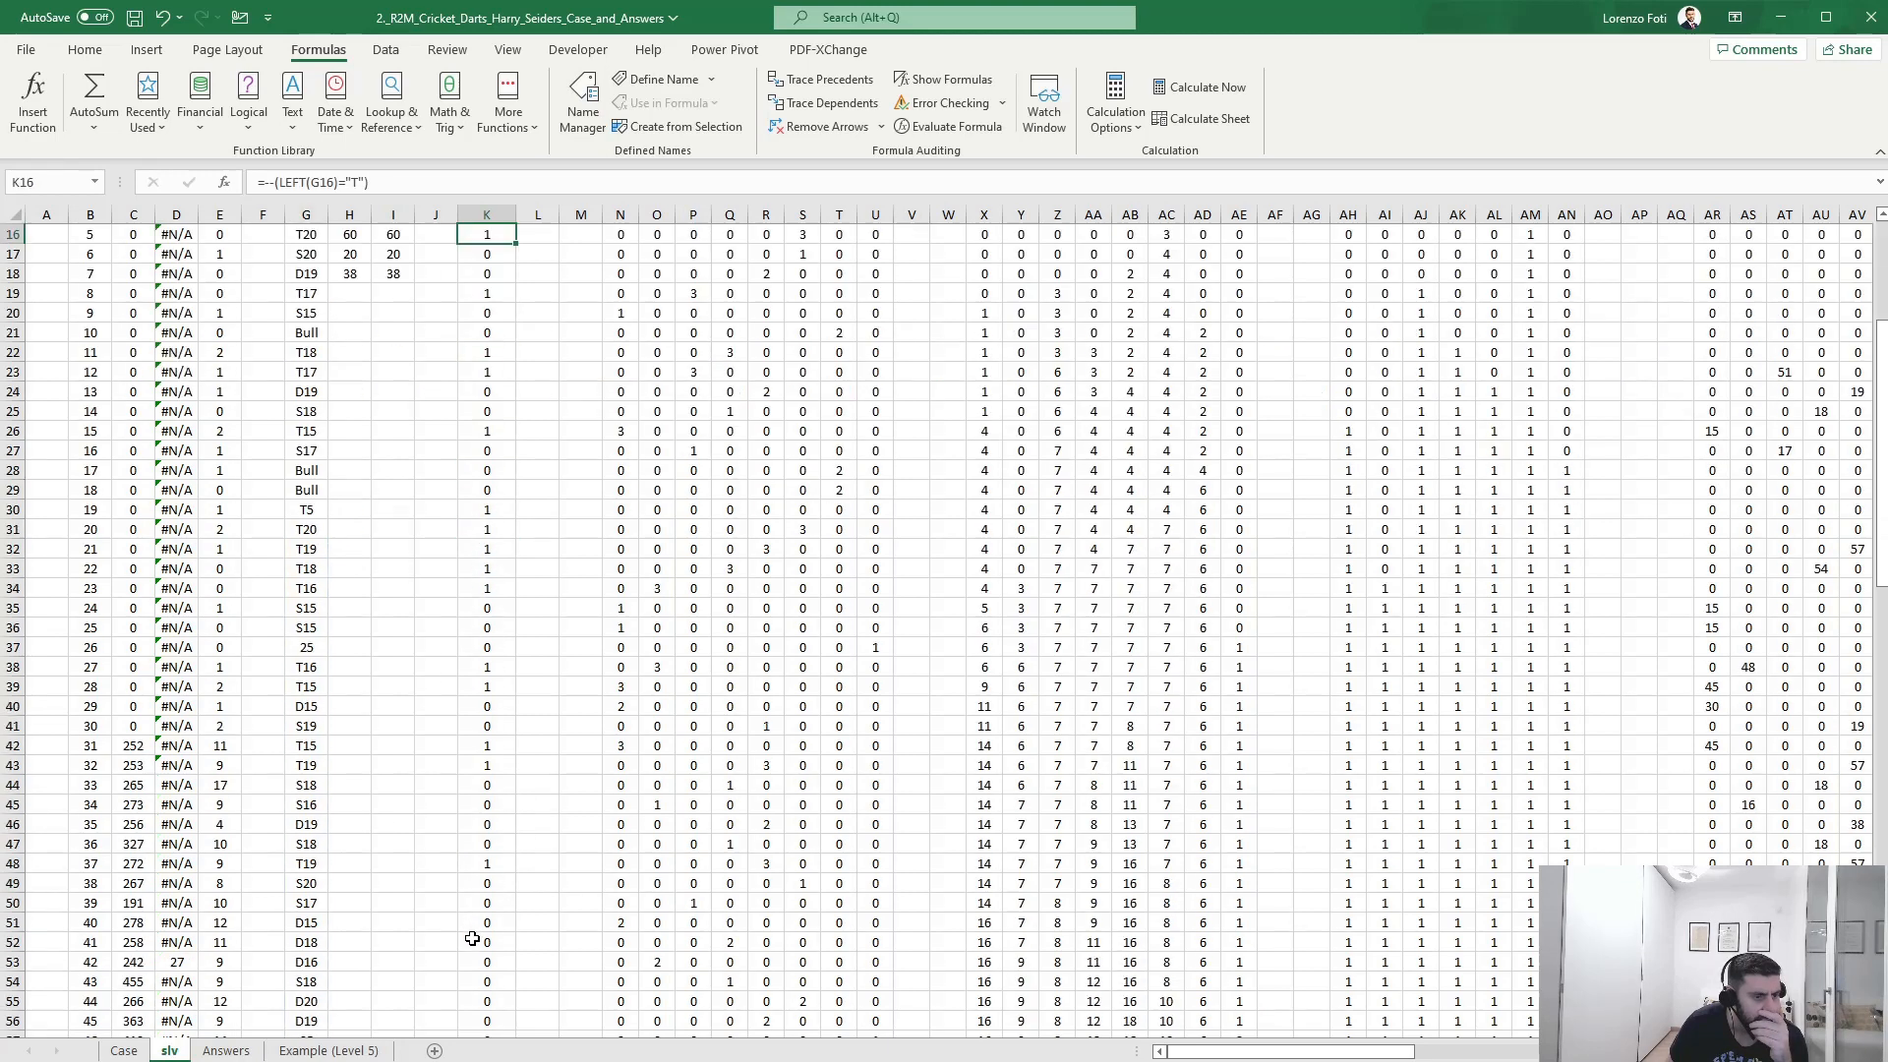
{"action": "scroll", "coordinate": [470, 941], "scroll_direction": "down", "scroll_amount": 17}
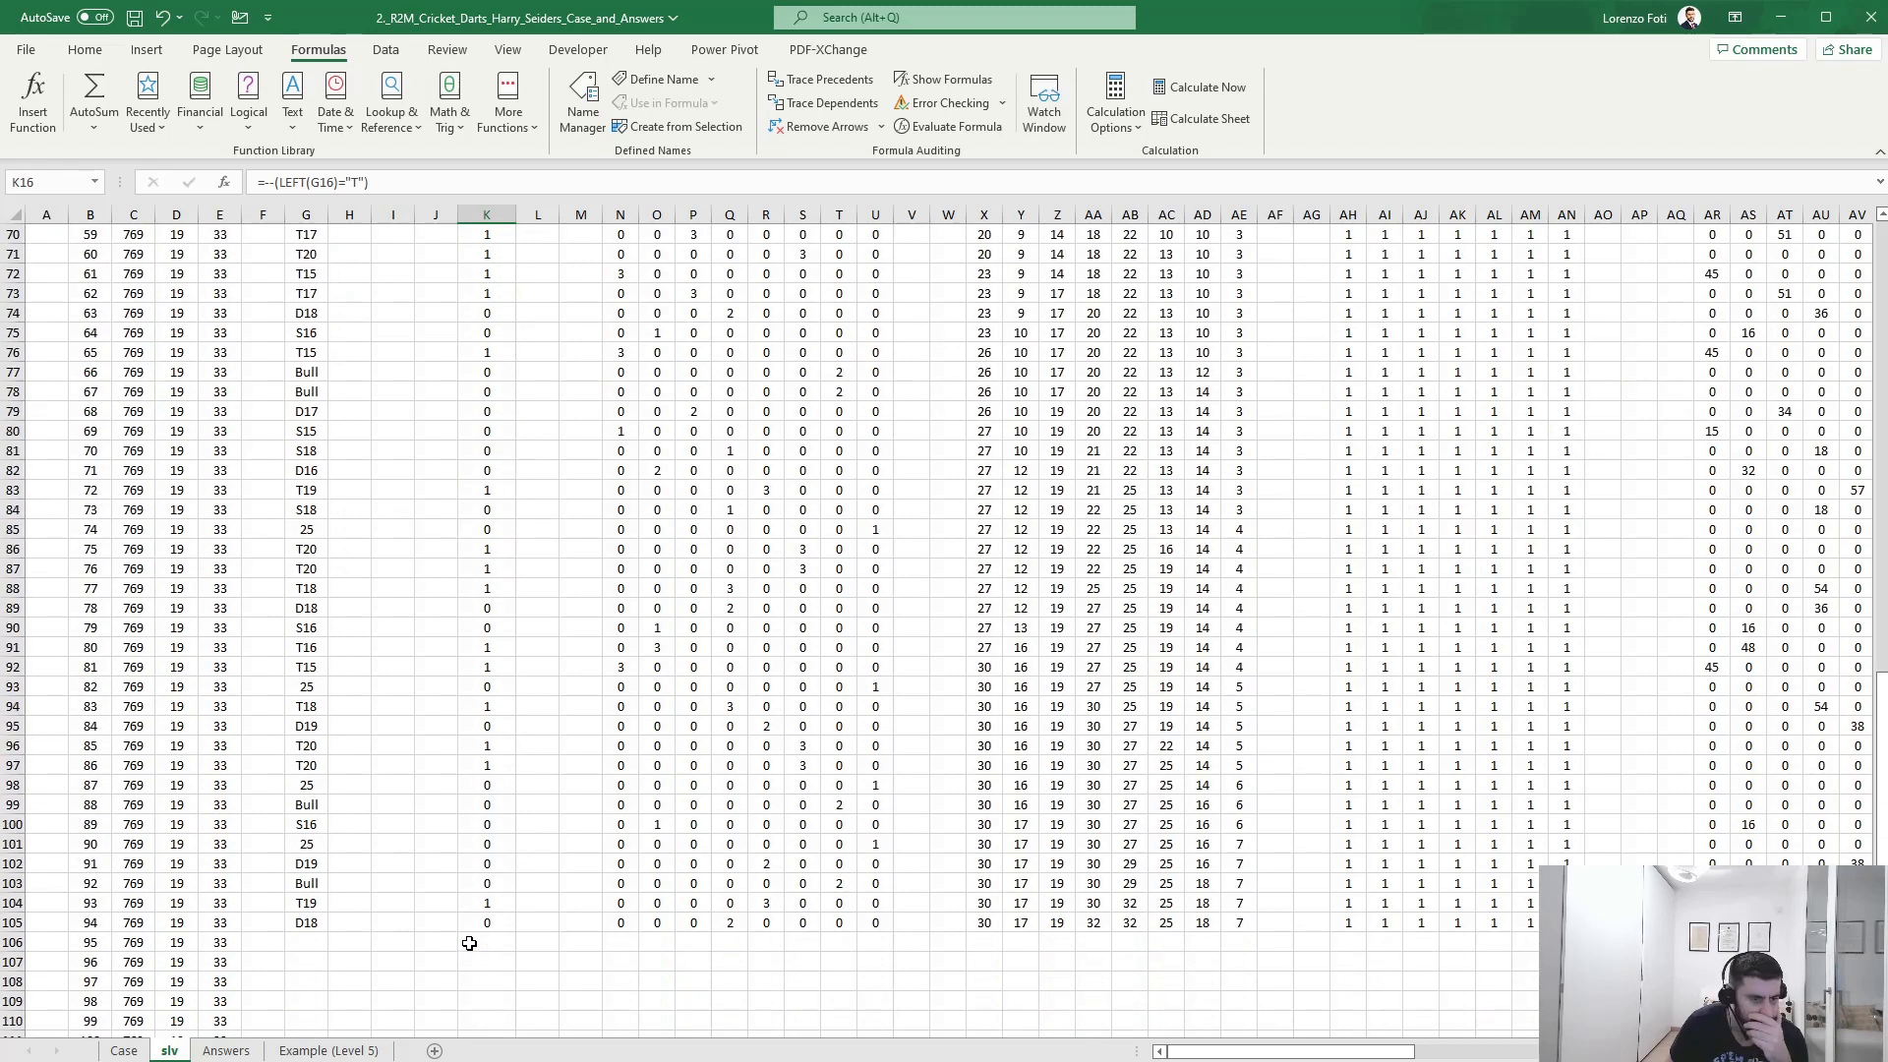
{"action": "scroll", "coordinate": [469, 939], "scroll_direction": "up", "scroll_amount": 2}
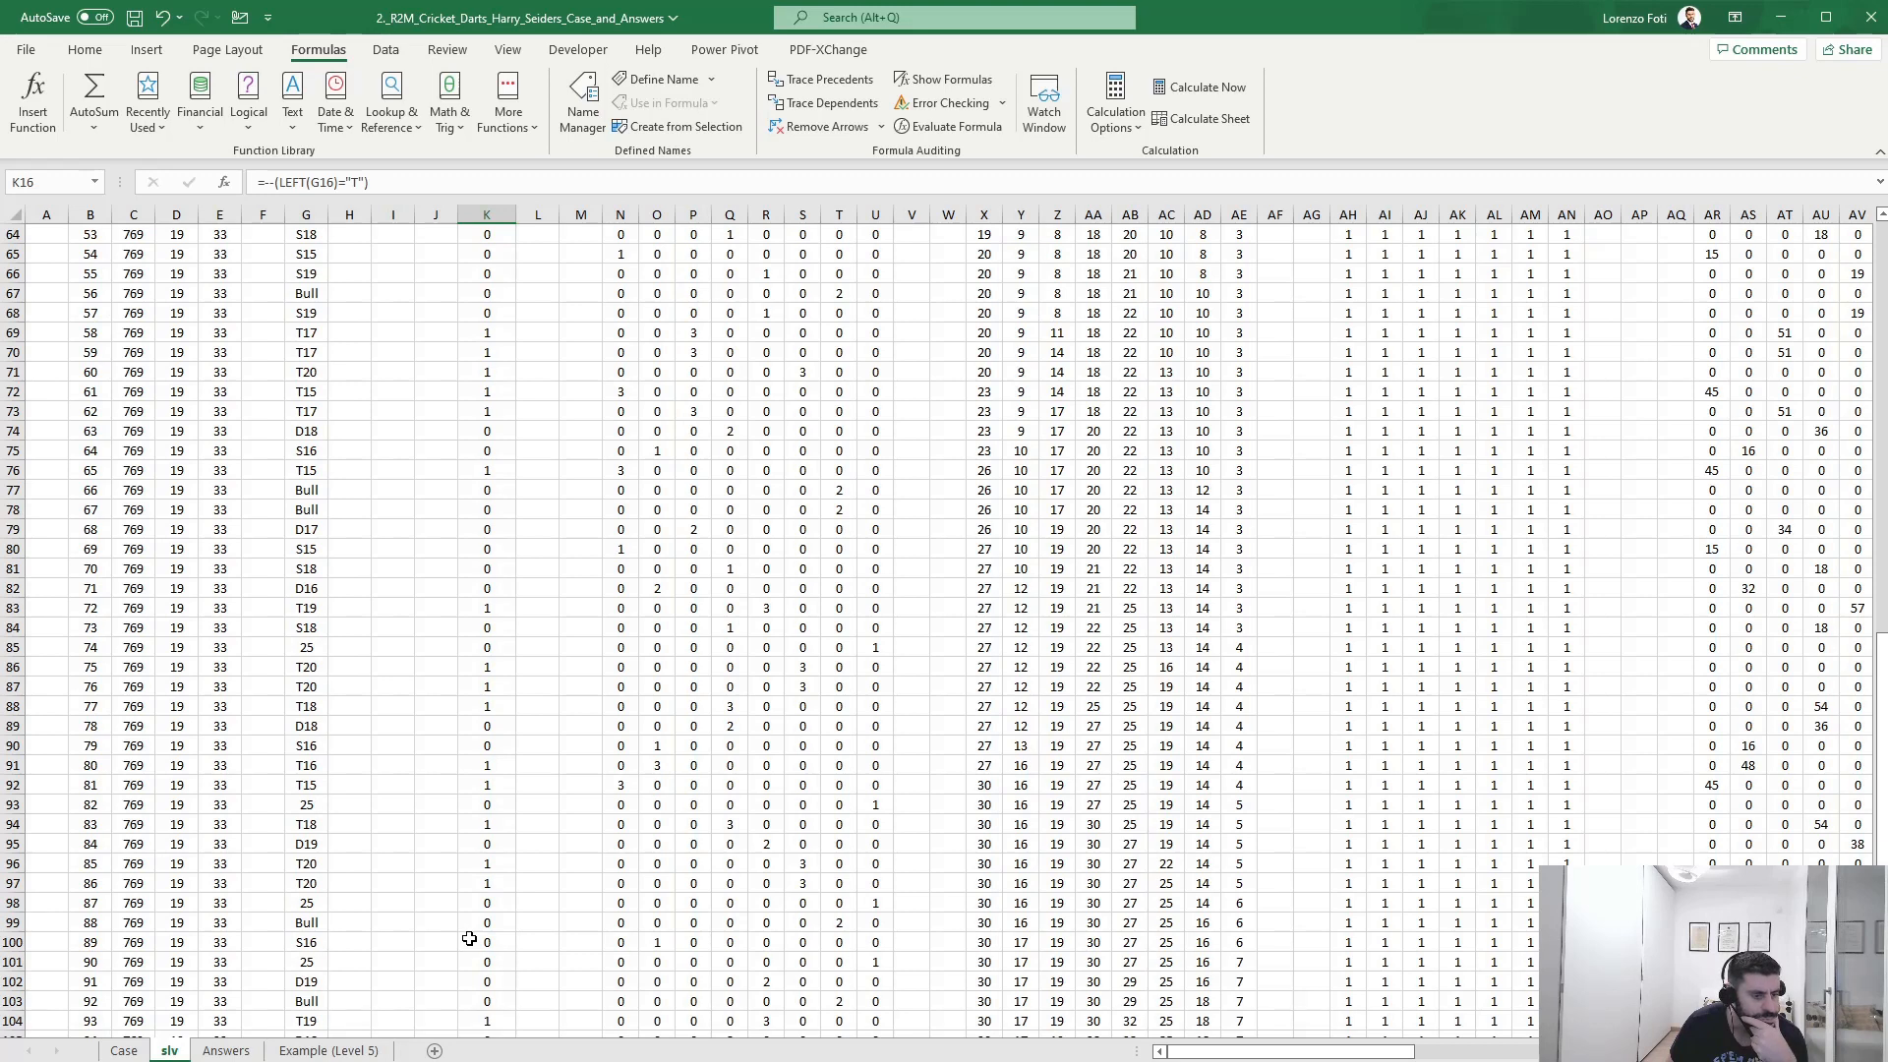
{"action": "scroll", "coordinate": [470, 939], "scroll_direction": "up", "scroll_amount": 20}
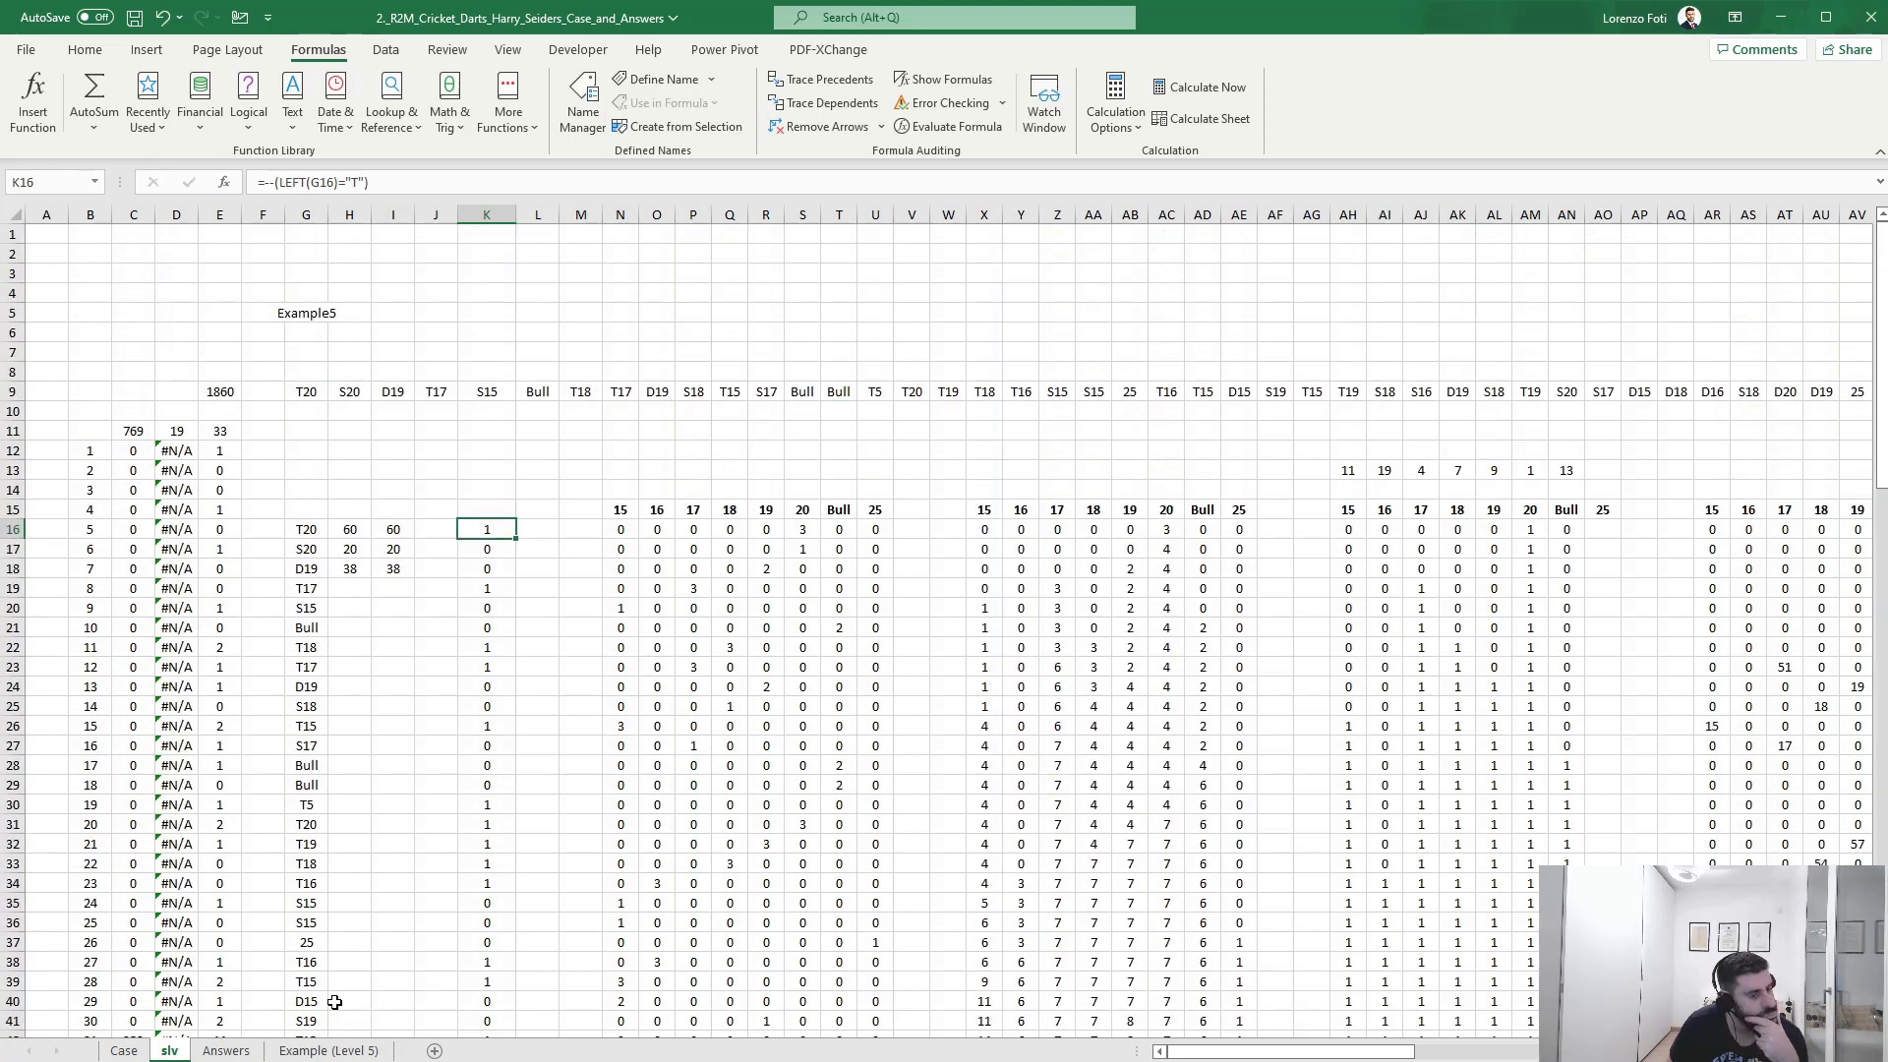
- Enter 0 as a placeholder answer for Bonus 3 on the Case sheet after reading its question
{"action": "left_click", "coordinate": [123, 1051]}
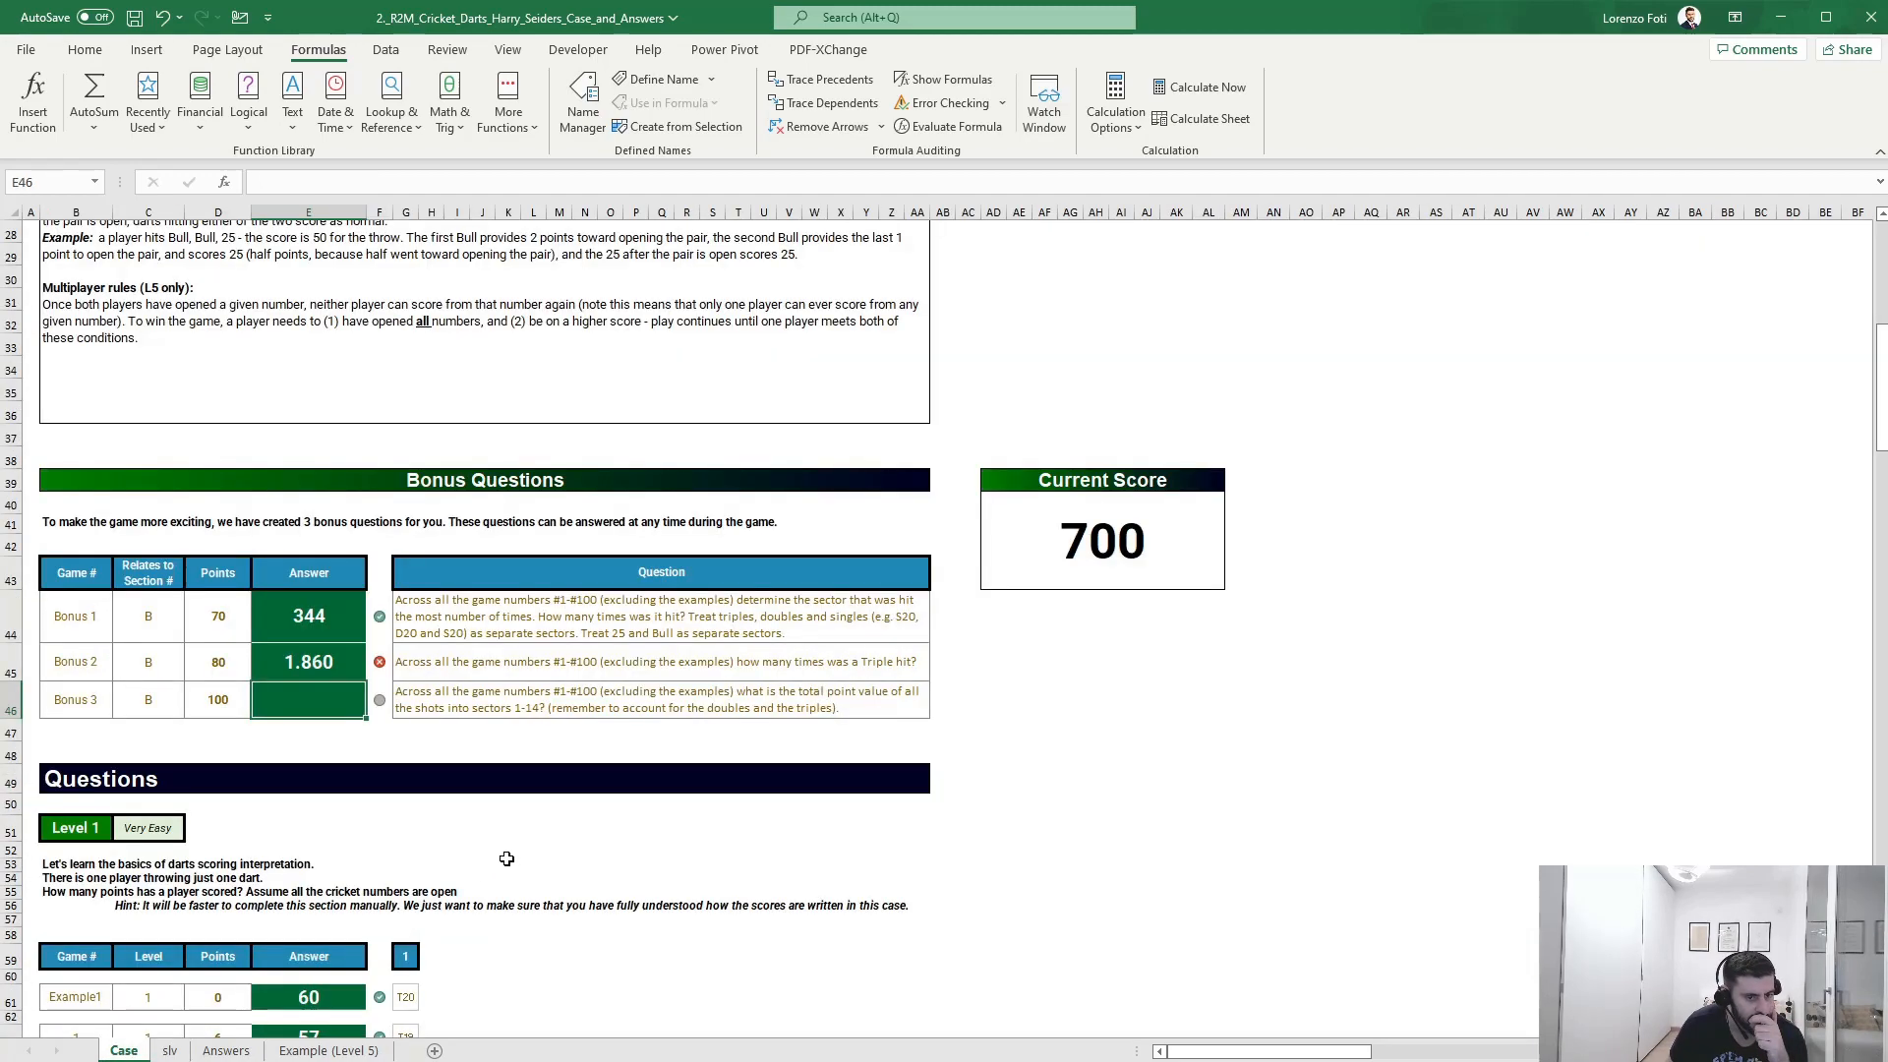
{"action": "scroll", "coordinate": [506, 858], "scroll_direction": "down", "scroll_amount": 15}
{"action": "scroll", "coordinate": [504, 858], "scroll_direction": "up", "scroll_amount": 16}
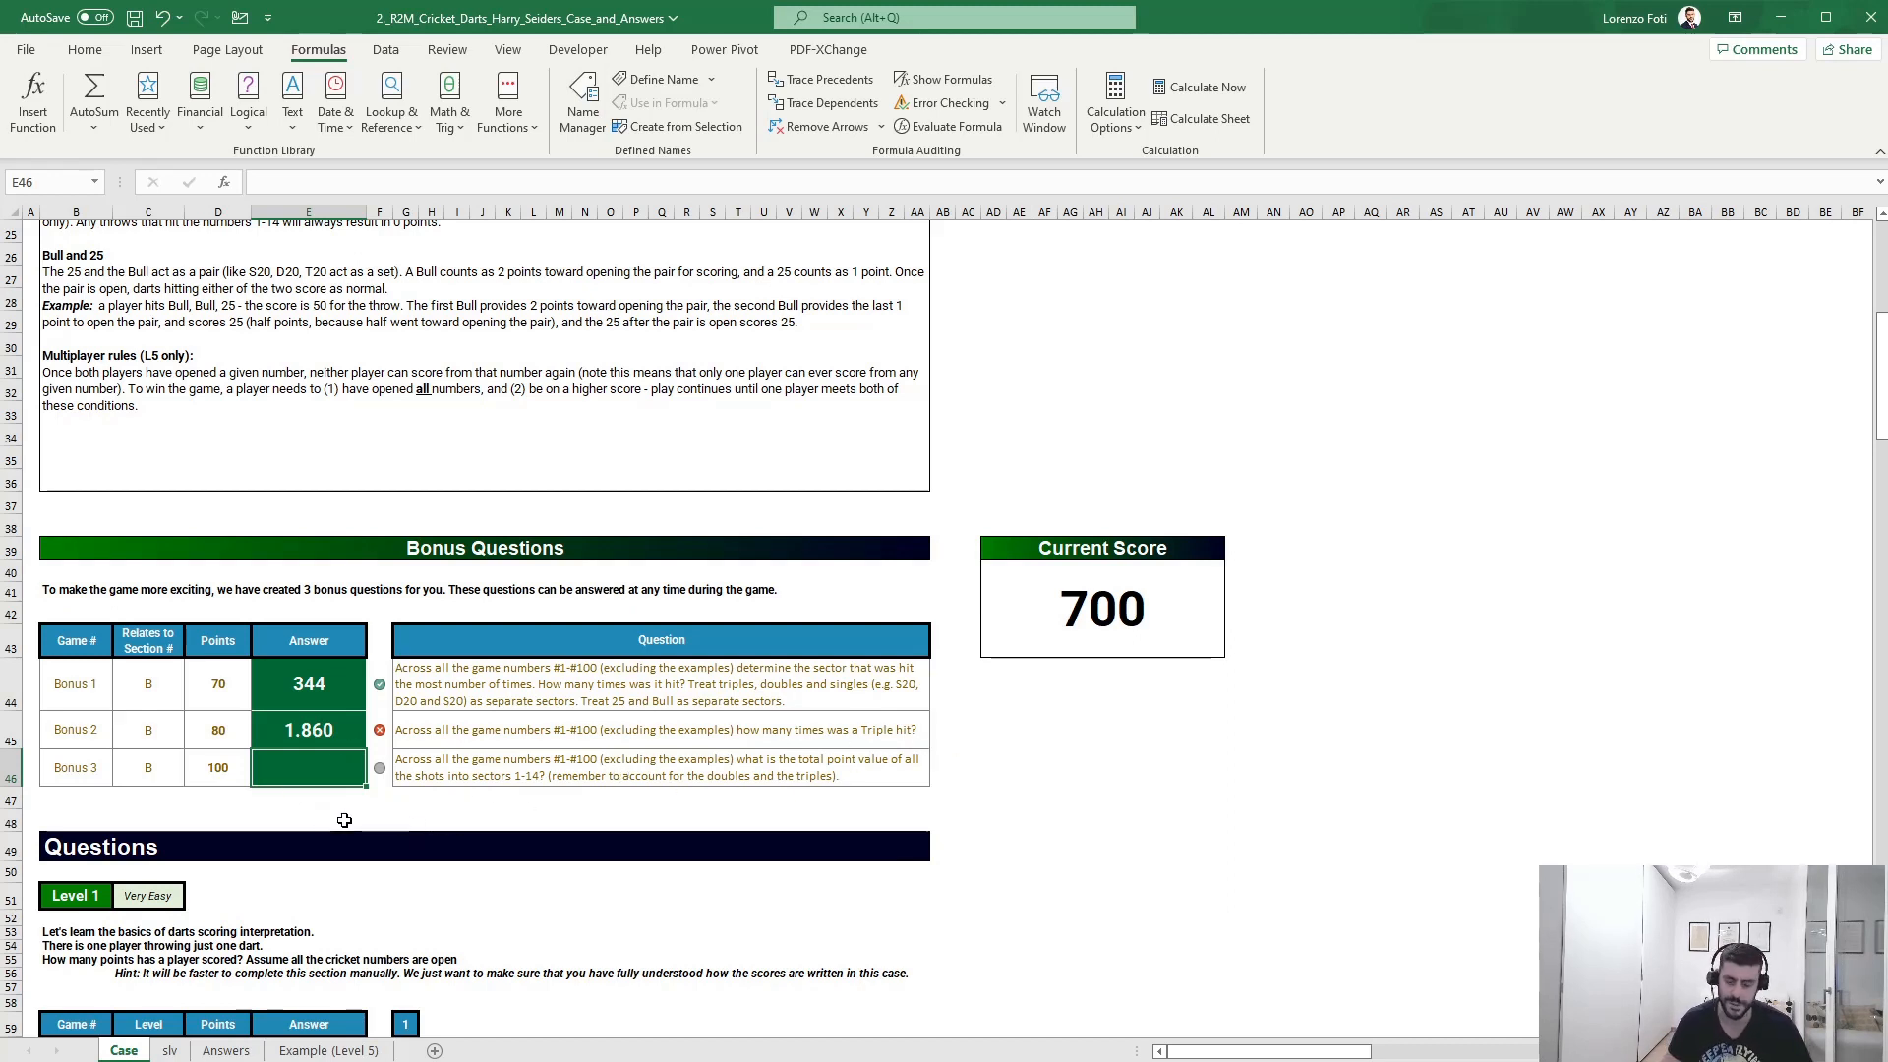
{"action": "type", "text": "0"}
{"action": "key", "text": "Return"}
{"action": "key", "text": "Up"}
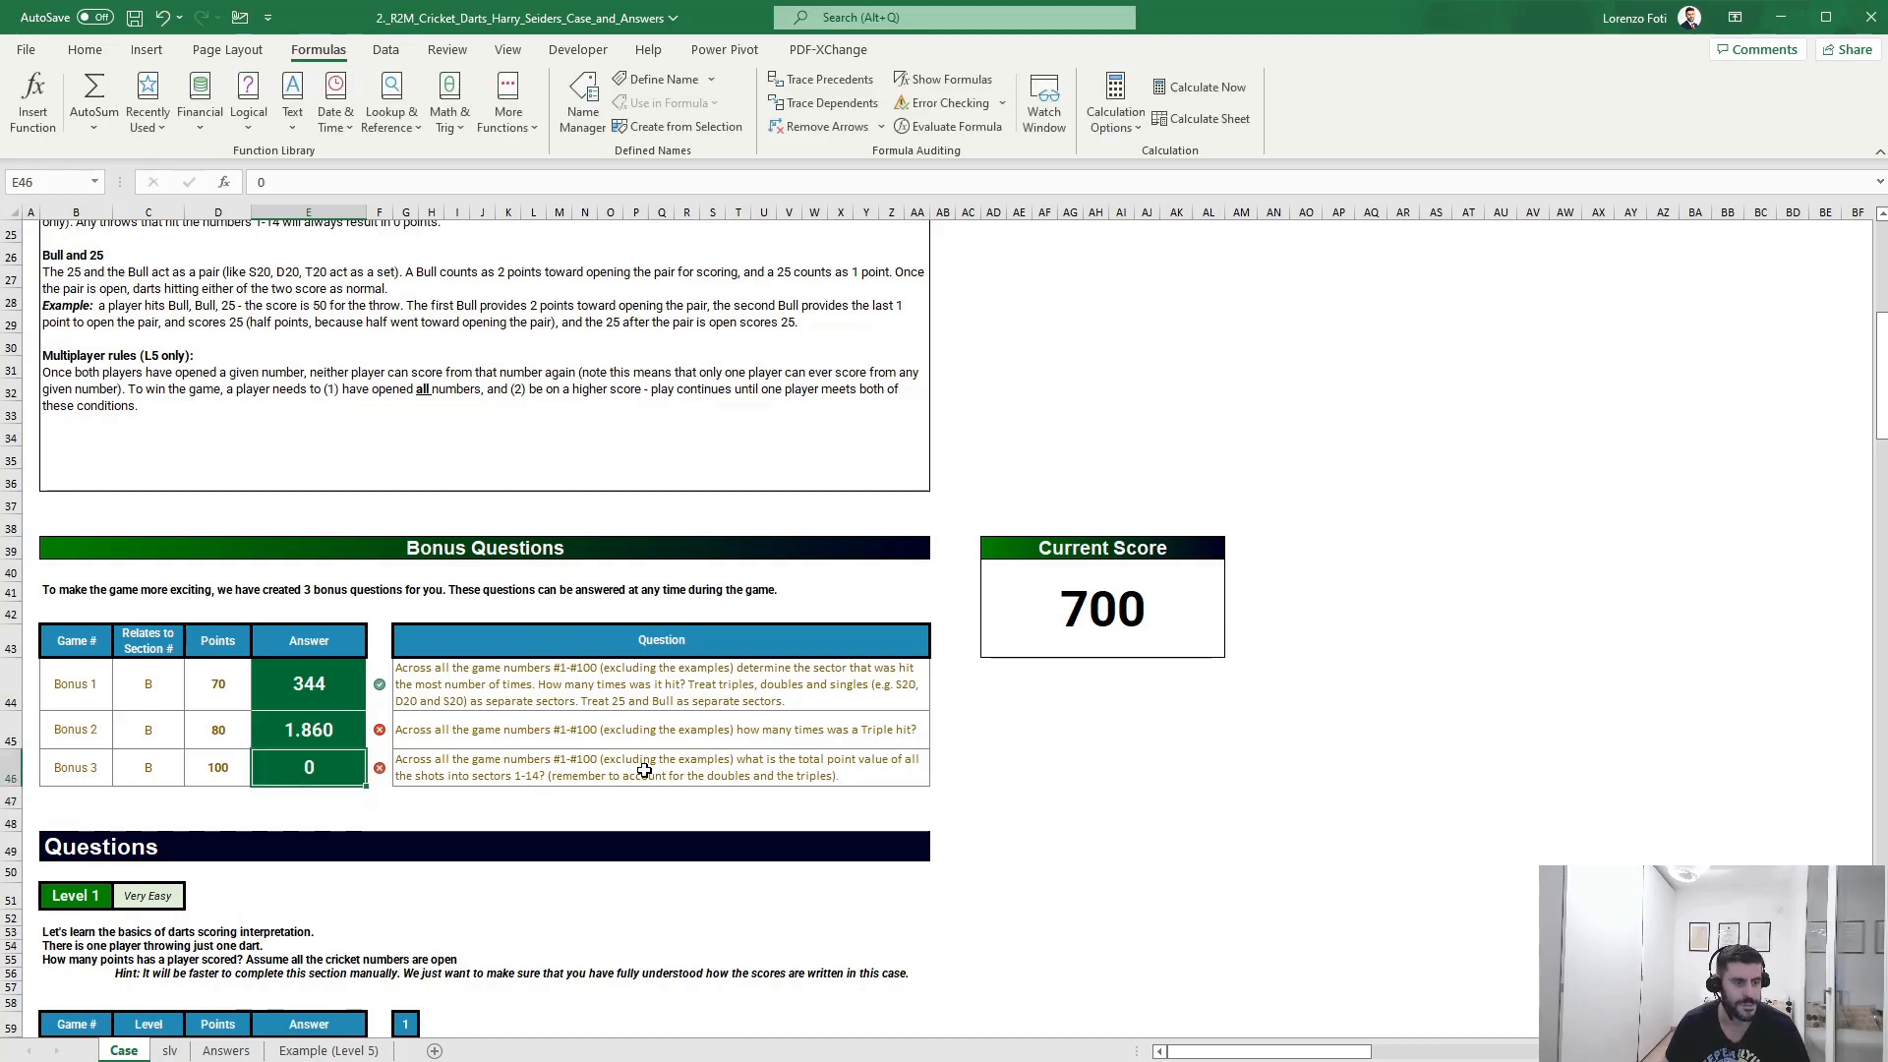
- Move the S/D/T sector label grid in BE14:BY17 on slv up two rows so it starts in row 12
{"action": "left_click", "coordinate": [169, 1051]}
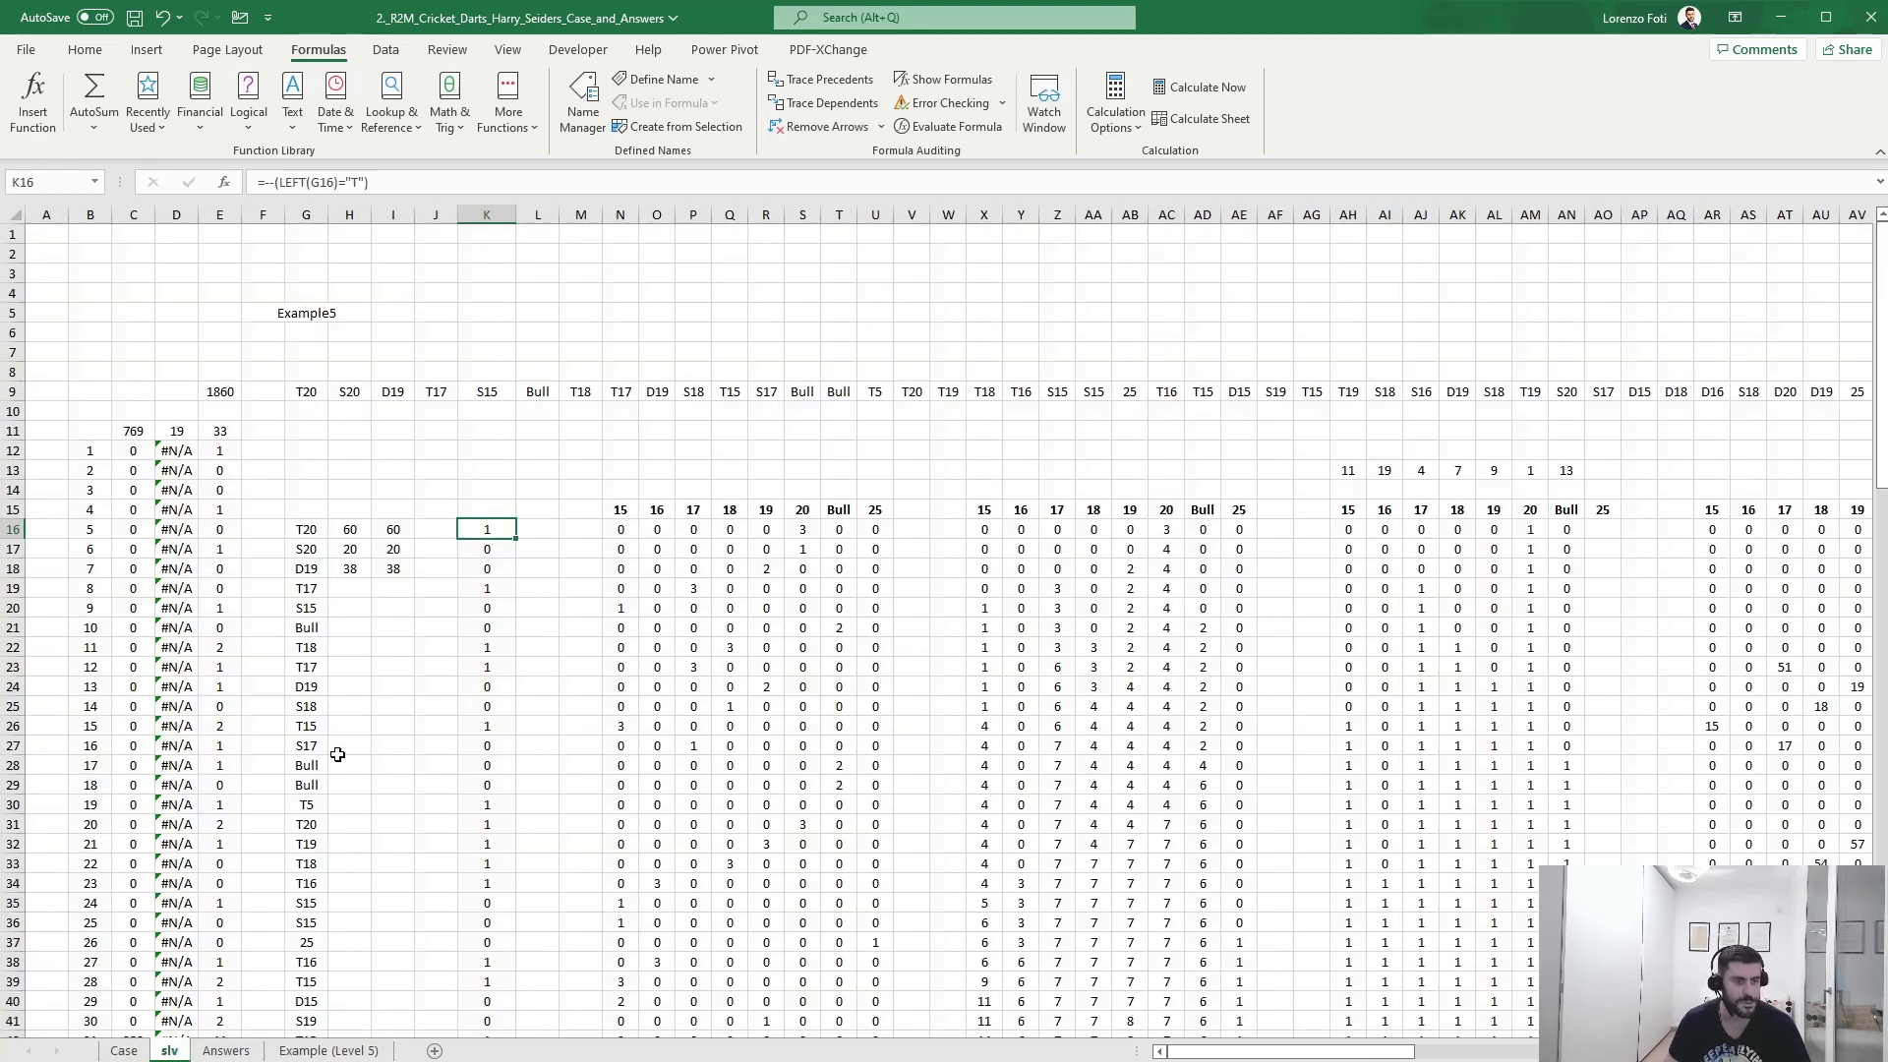
{"action": "left_click_drag", "start_coordinate": [1593, 742], "coordinate": [1776, 726]}
{"action": "left_click_drag", "start_coordinate": [1042, 923], "coordinate": [4, 869]}
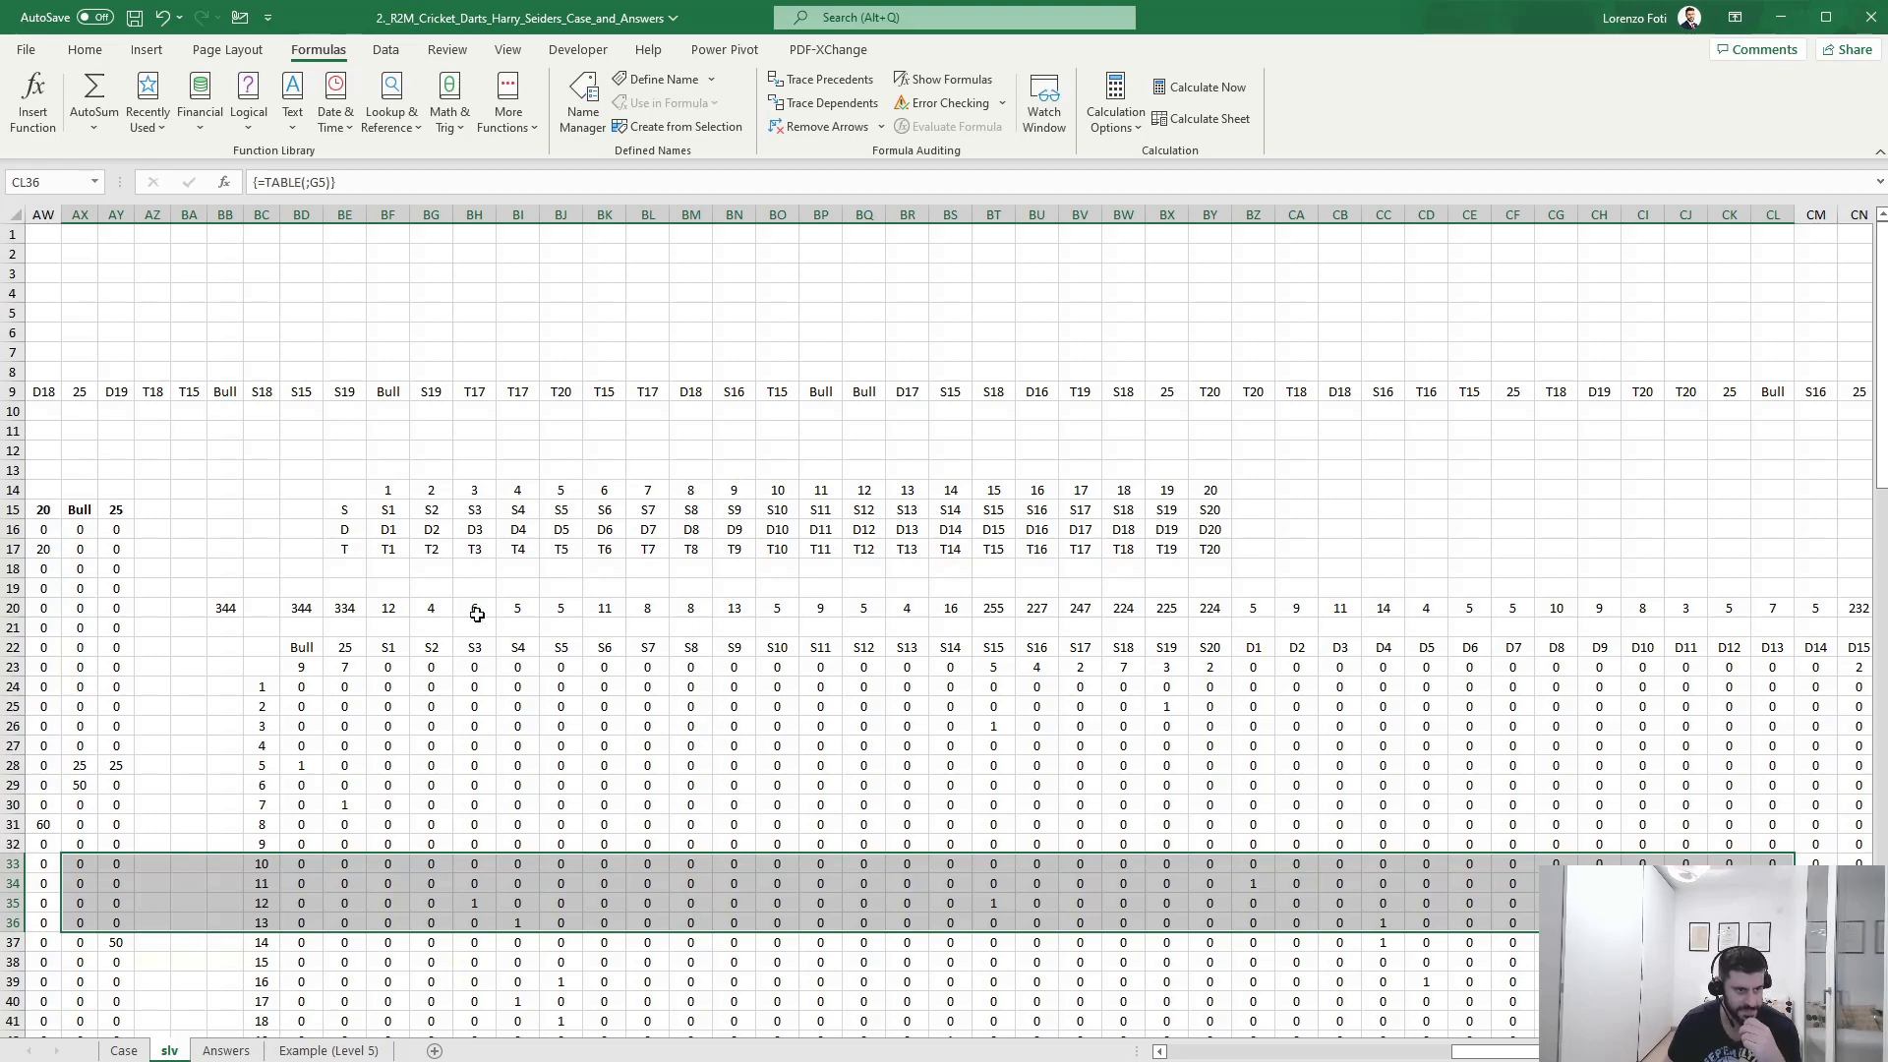
{"action": "left_click_drag", "start_coordinate": [346, 491], "coordinate": [1209, 548]}
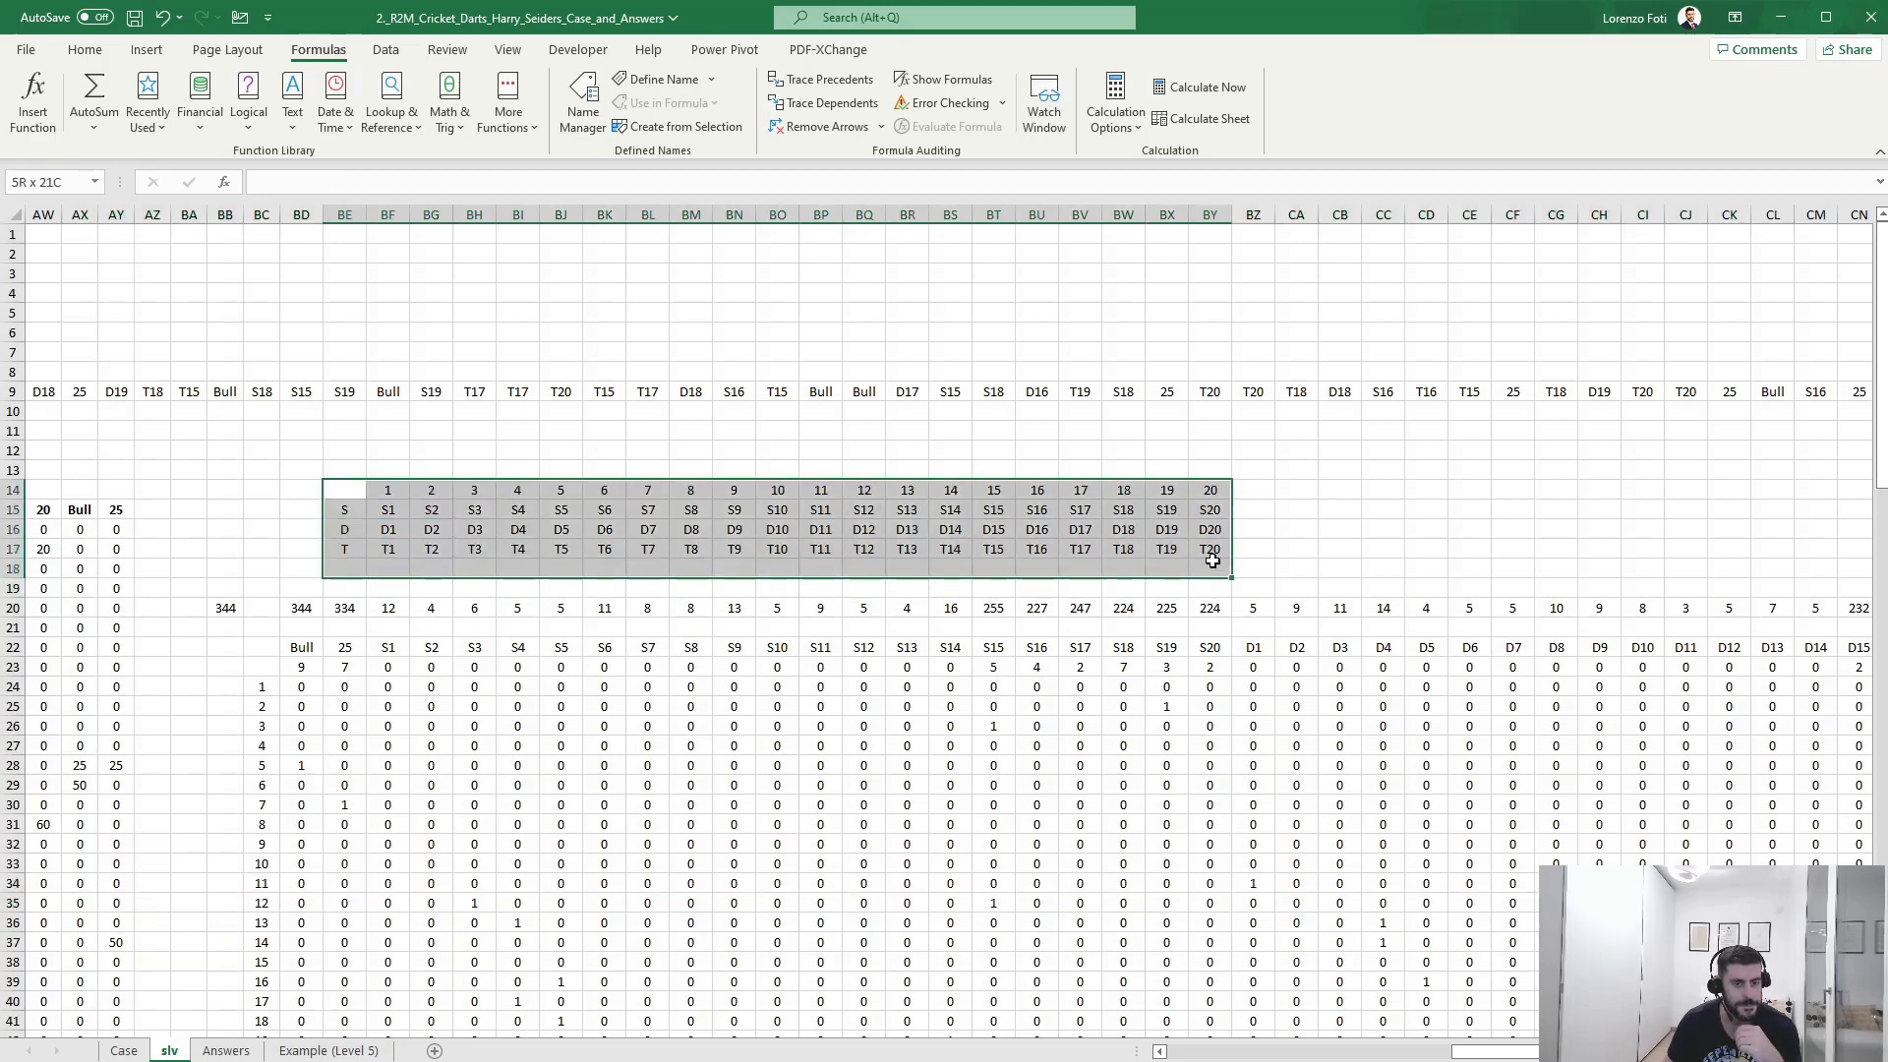
{"action": "left_click", "coordinate": [1210, 548]}
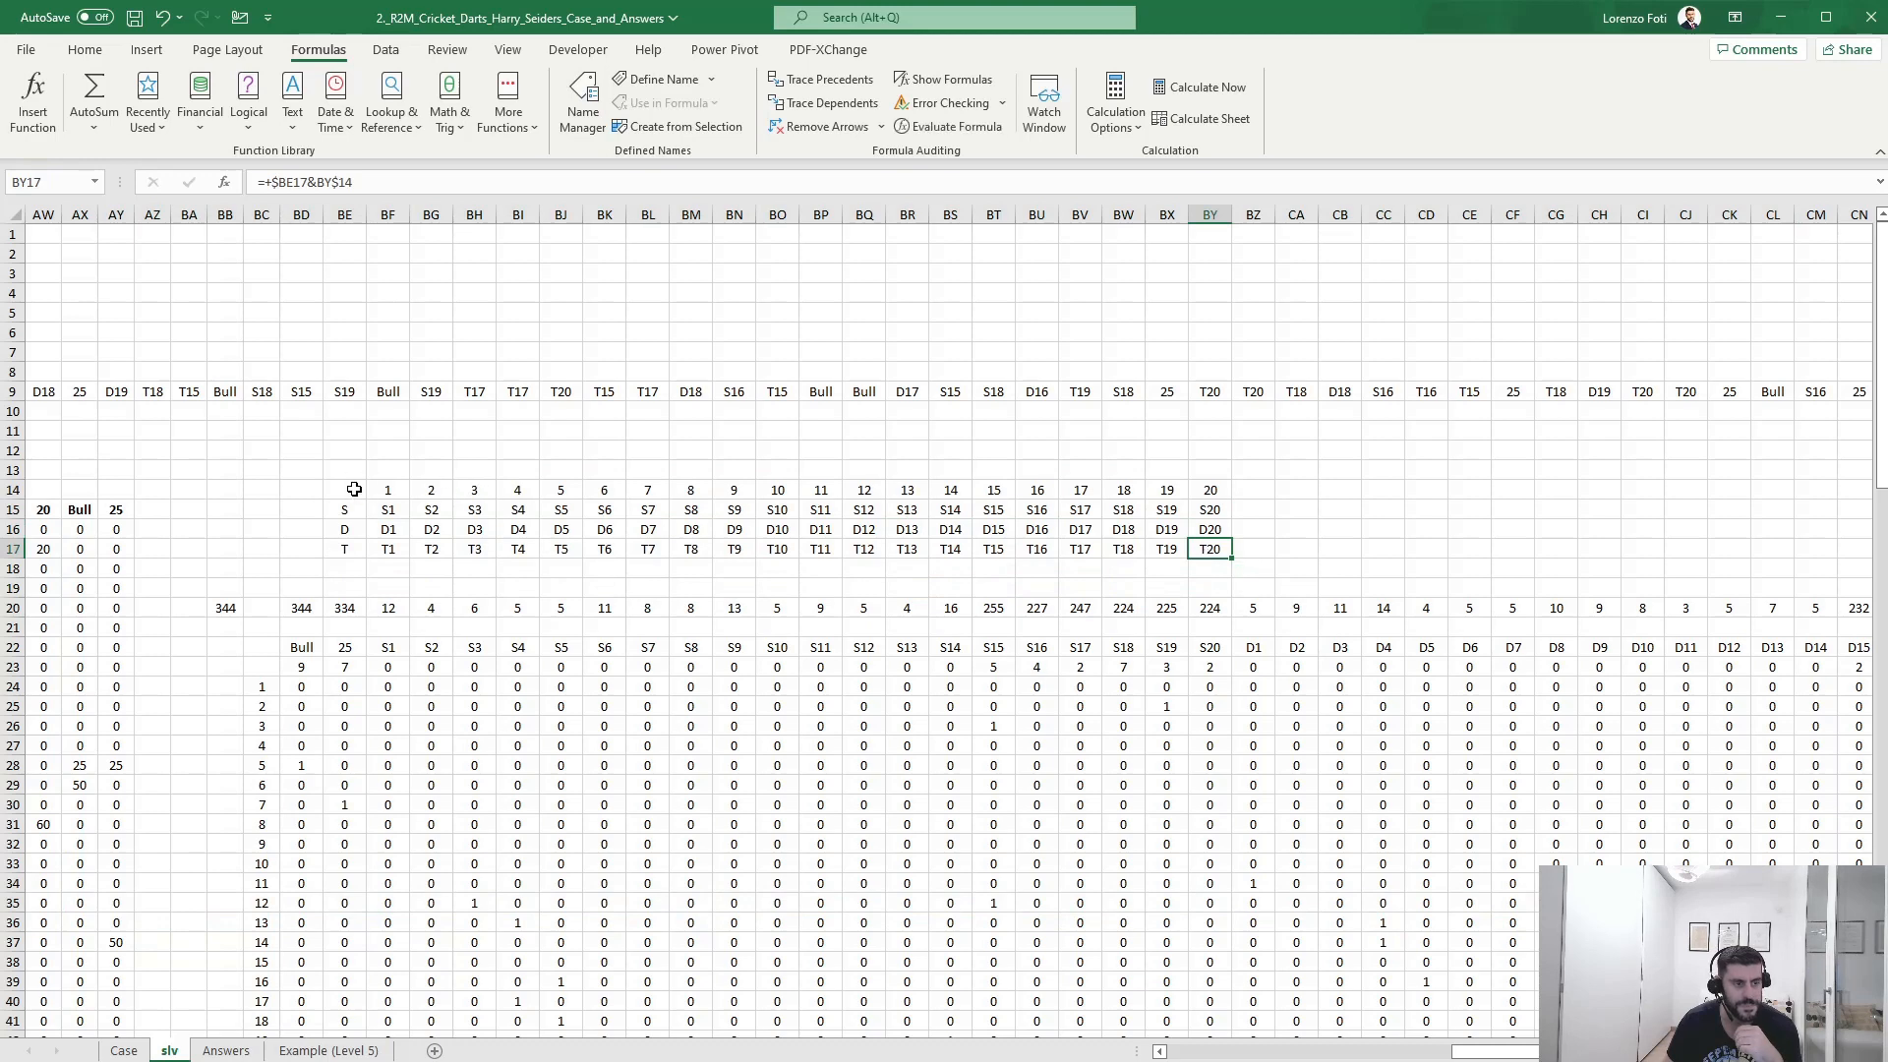
{"action": "left_click_drag", "start_coordinate": [354, 489], "coordinate": [1208, 510]}
{"action": "left_click", "coordinate": [1130, 568]}
- Copy the throw points formula from H16 into BF18, above the S1 hit total
{"action": "left_click_drag", "start_coordinate": [480, 685], "coordinate": [4, 683]}
{"action": "left_click", "coordinate": [263, 549]}
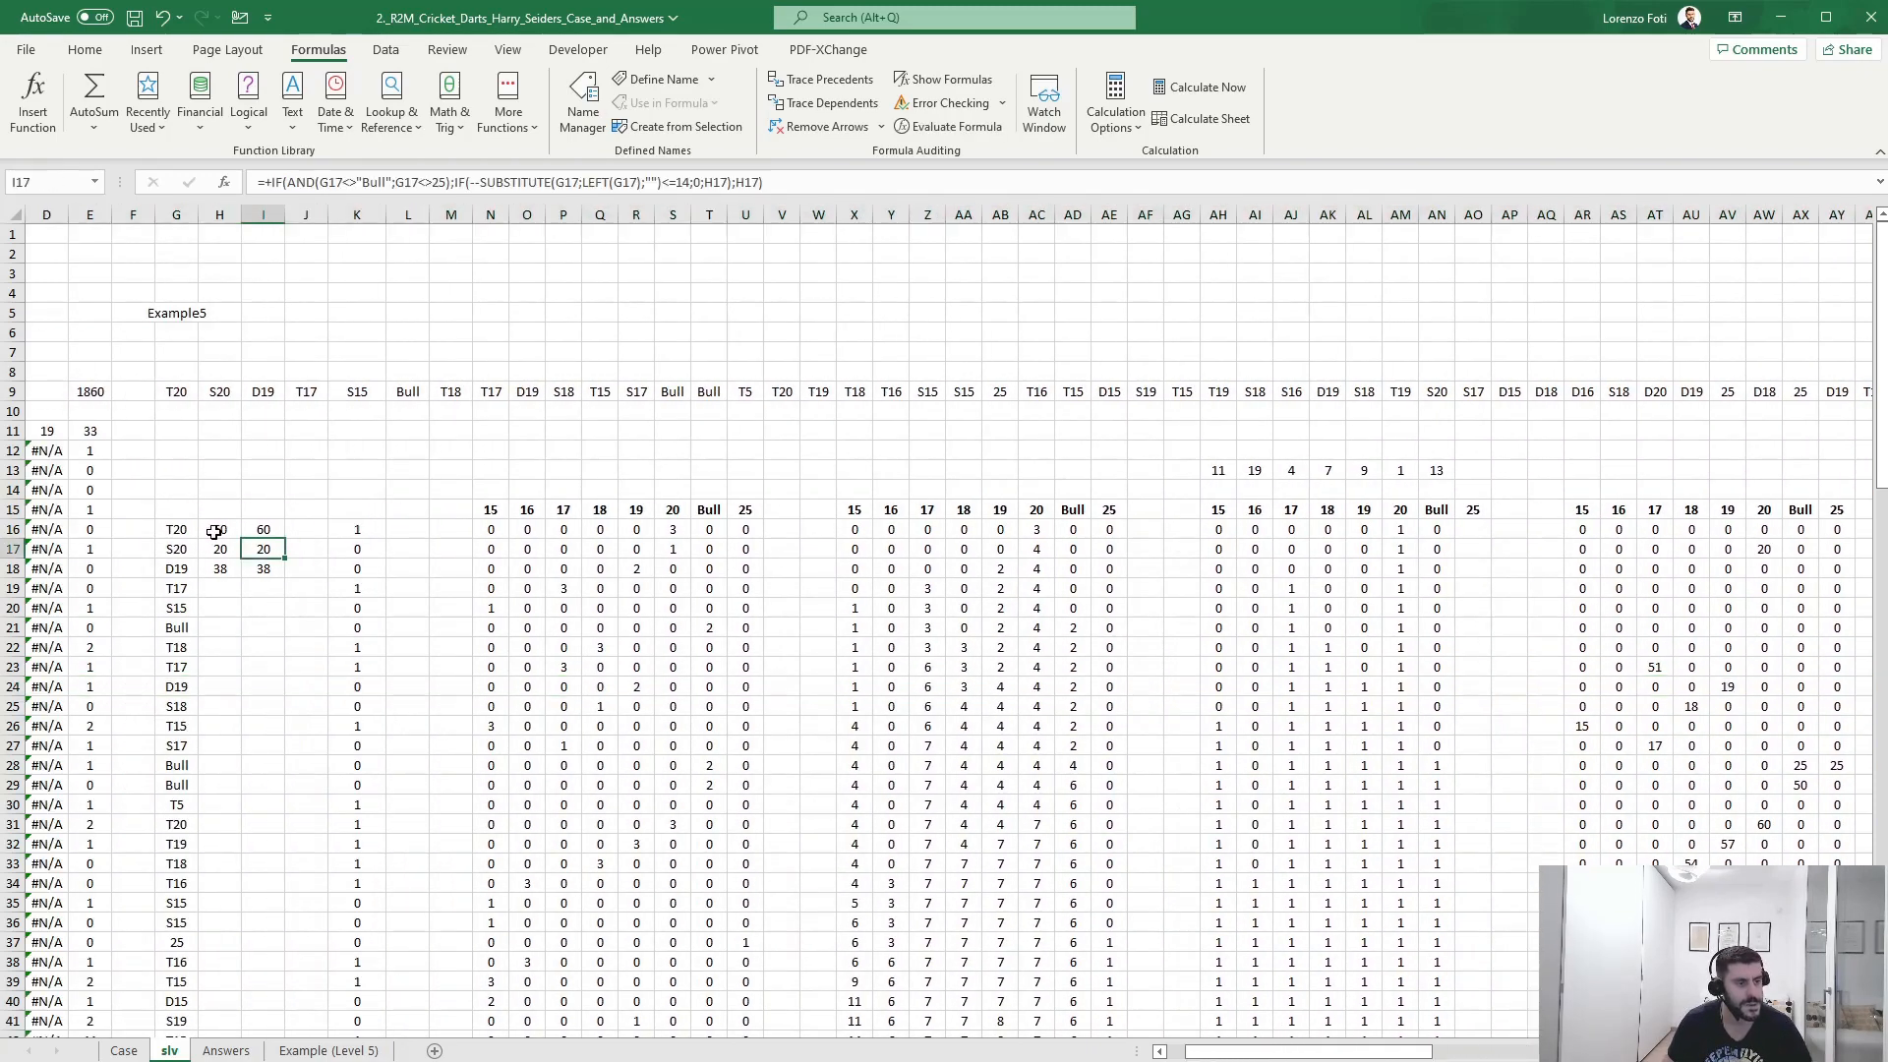
{"action": "left_click", "coordinate": [215, 532]}
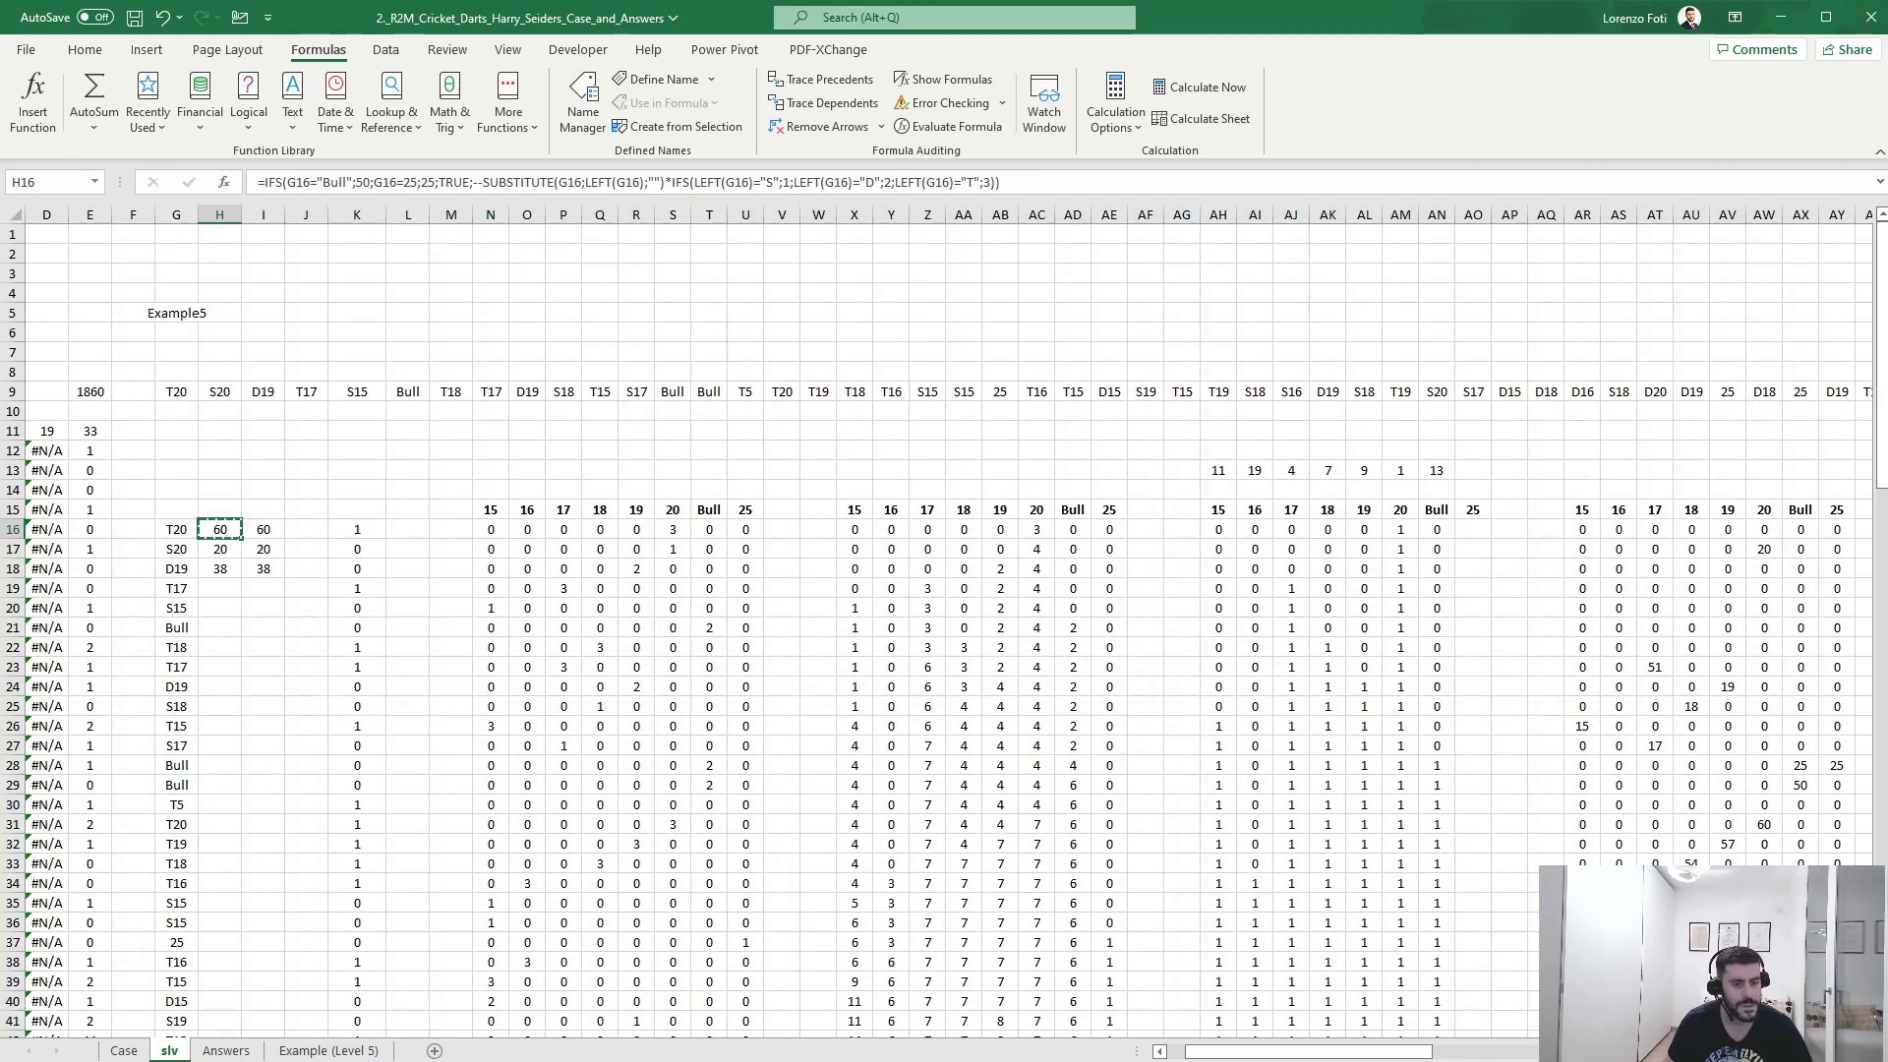
{"action": "left_click_drag", "start_coordinate": [1269, 1051], "coordinate": [1425, 1055]}
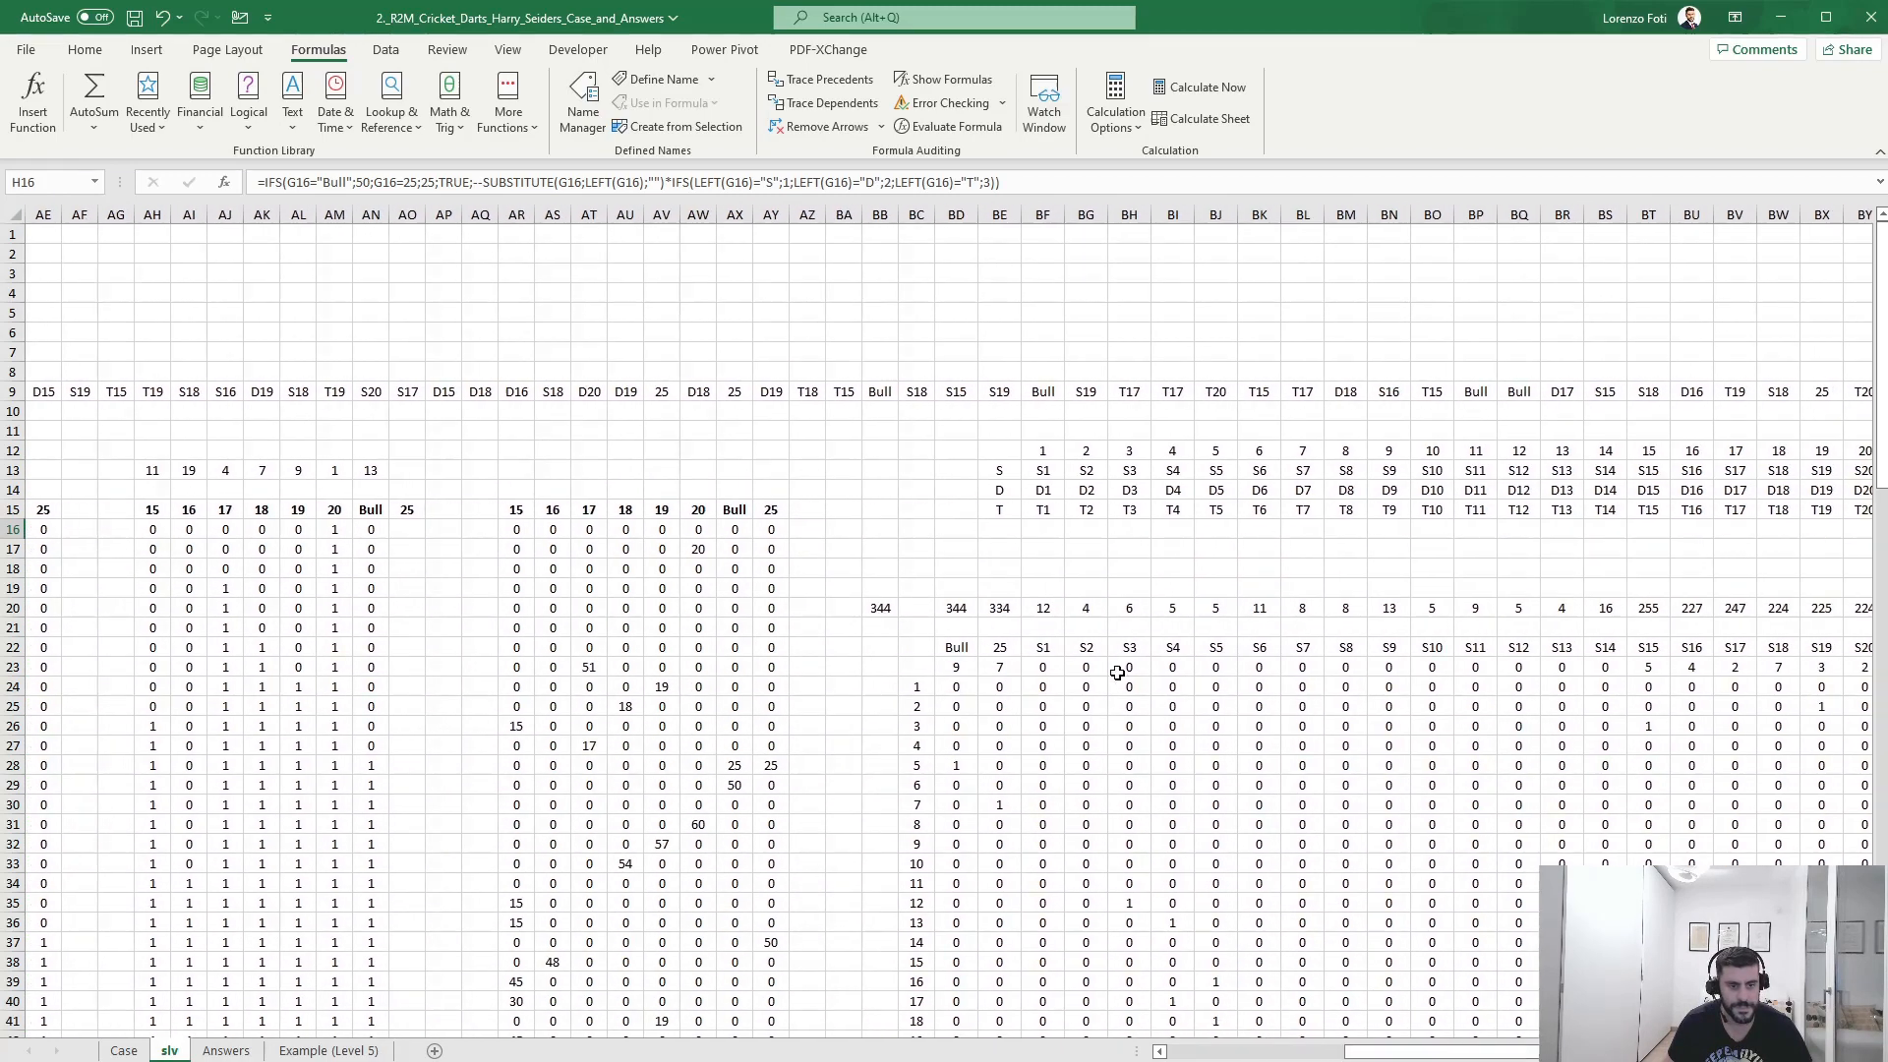
{"action": "left_click", "coordinate": [1046, 569]}
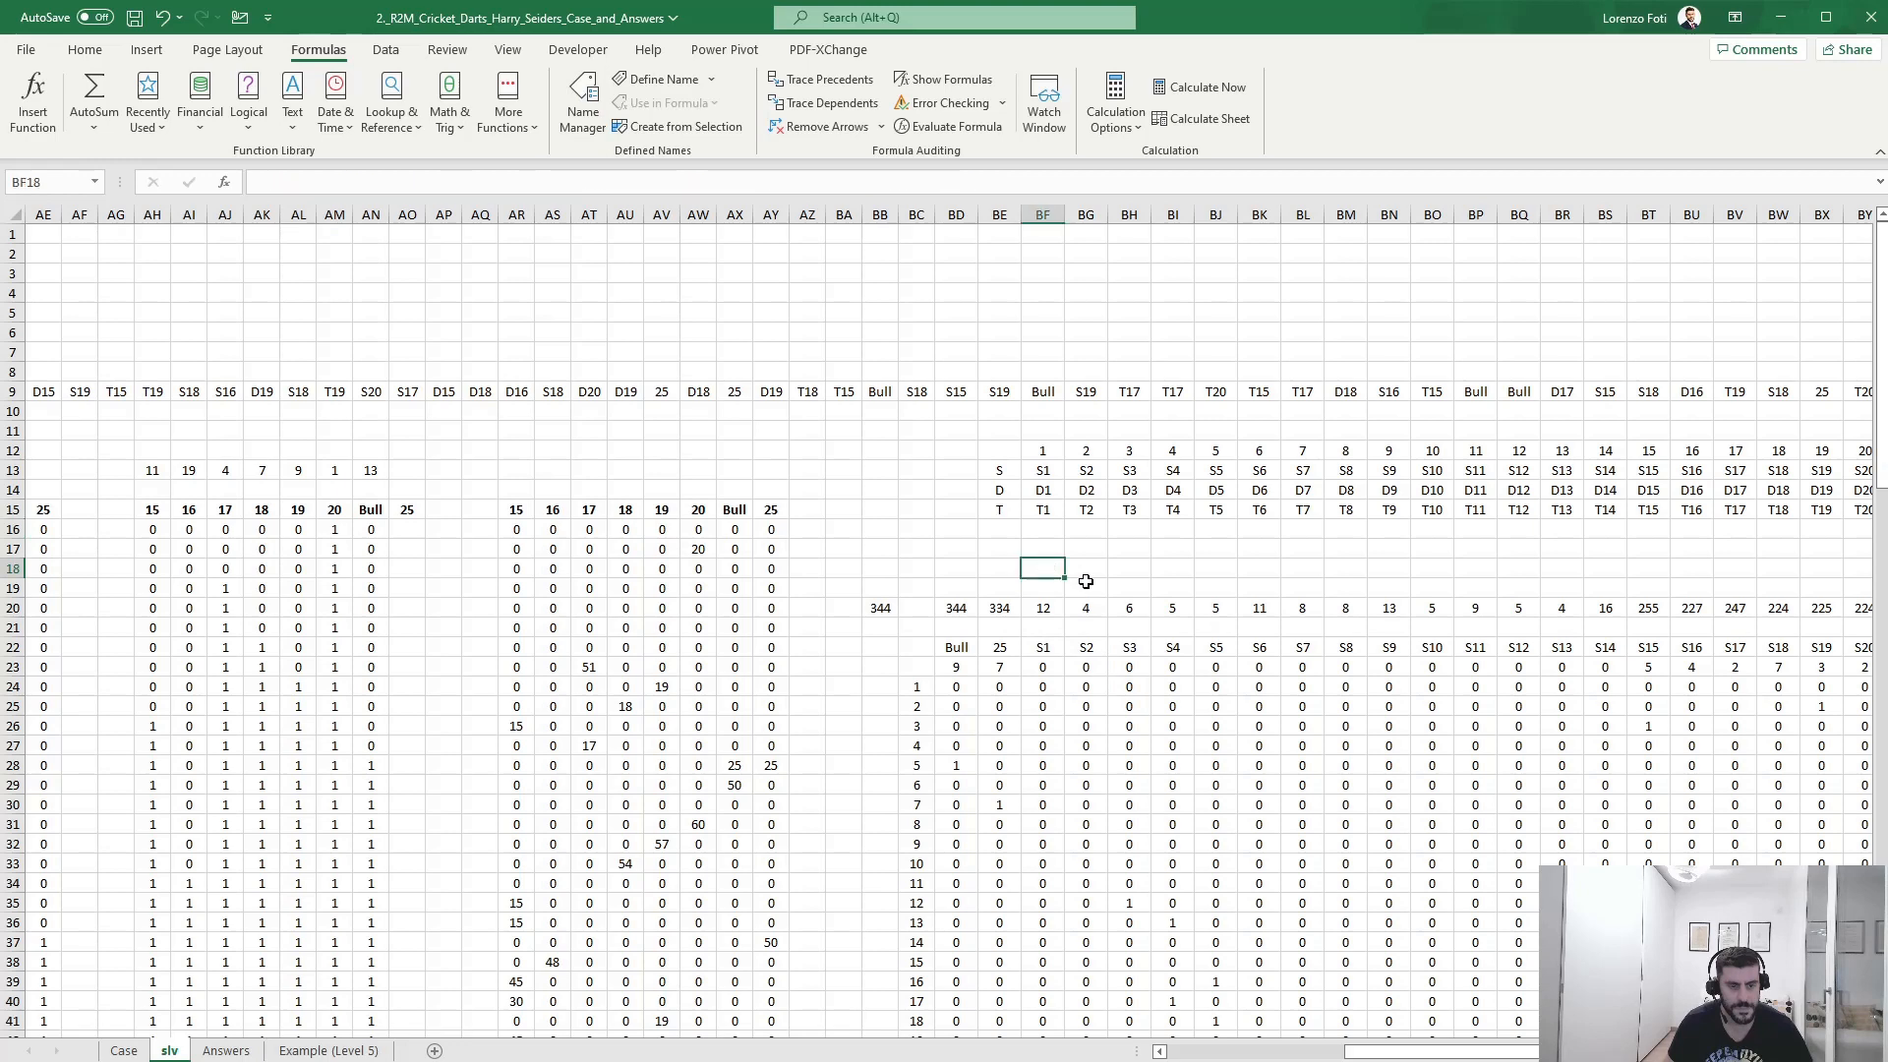
{"action": "type", "text": "=IFS(BE18=\"Bull\";50;BE18=25;25;TRUE;--SUBSTITUTE(BE18;LEFT(BE18);\"\")*IFS(LEFT(BE18)=\"S\";1;LEFT(BE18)=\"D\";2;LEFT(BE18)=\"T\";3))"}
- Repoint every throw reference in the BF18 points formula to the sector label in BF22
{"action": "left_click", "coordinate": [815, 183]}
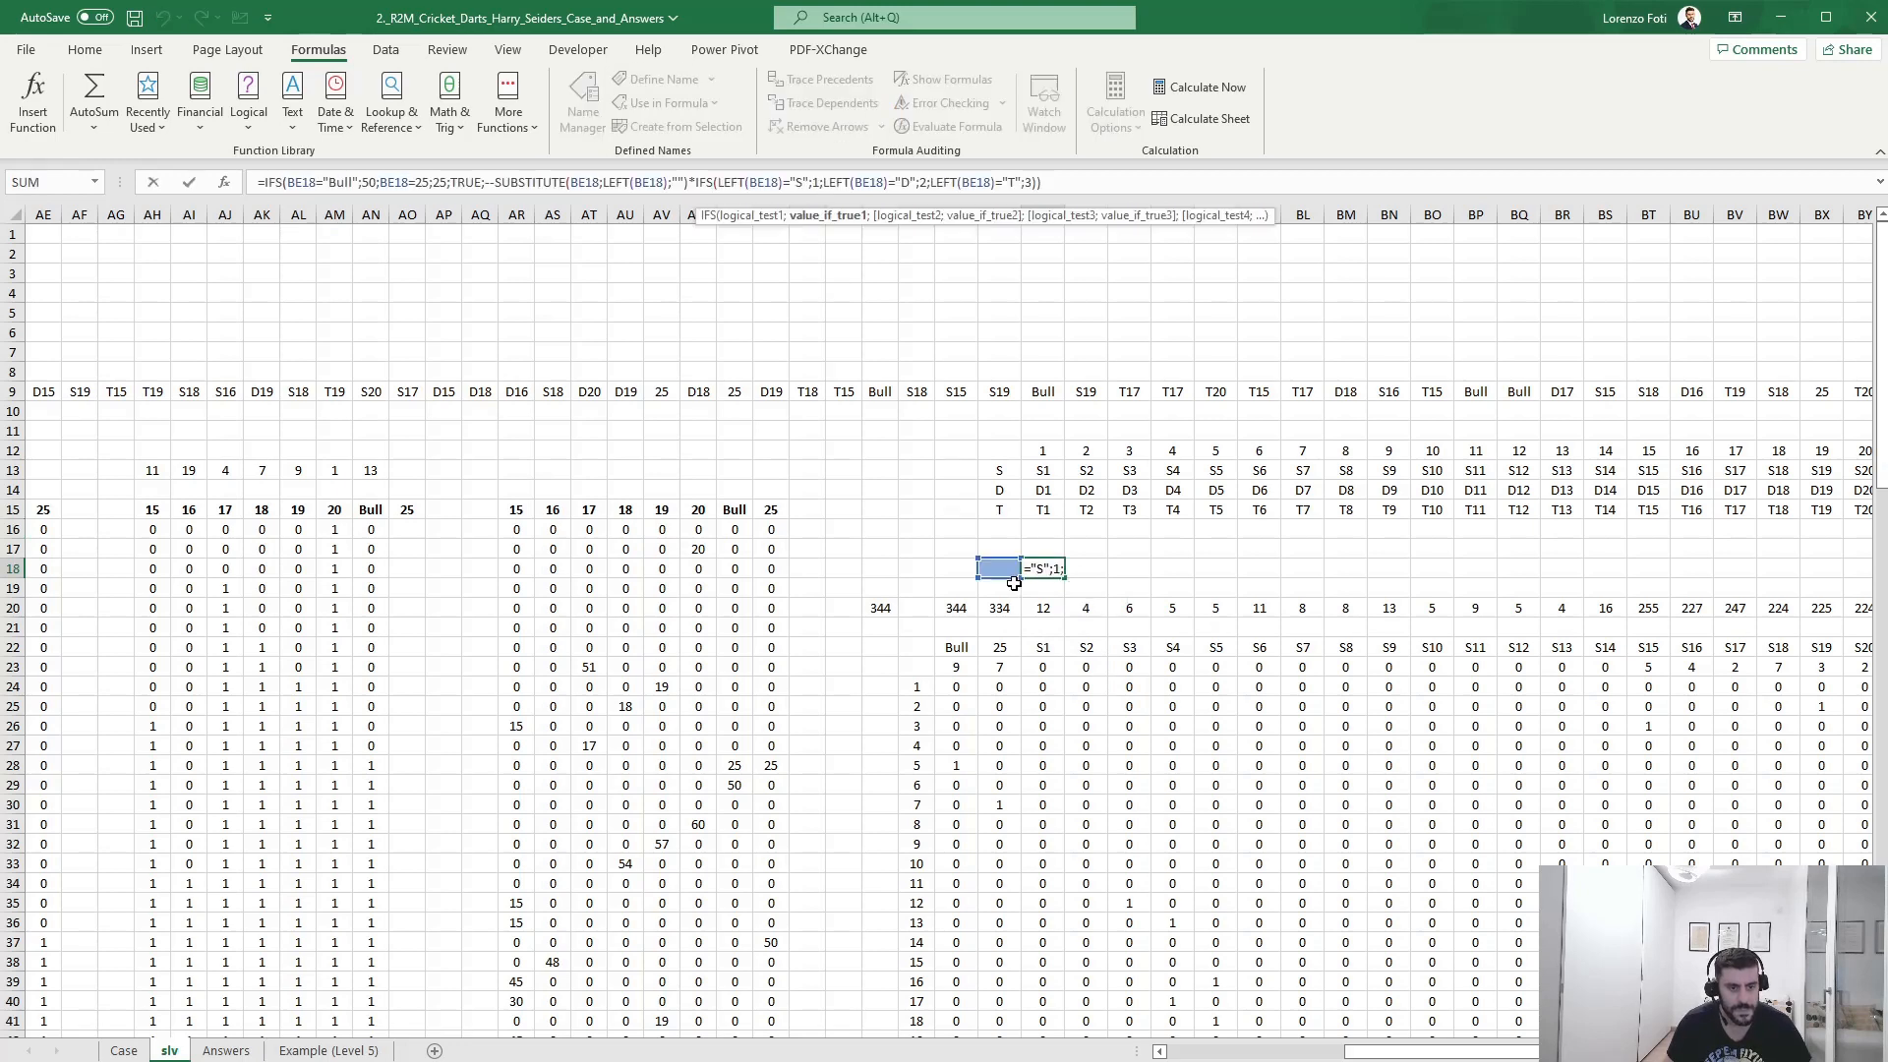
{"action": "left_click", "coordinate": [1042, 607]}
{"action": "left_click", "coordinate": [1042, 647]}
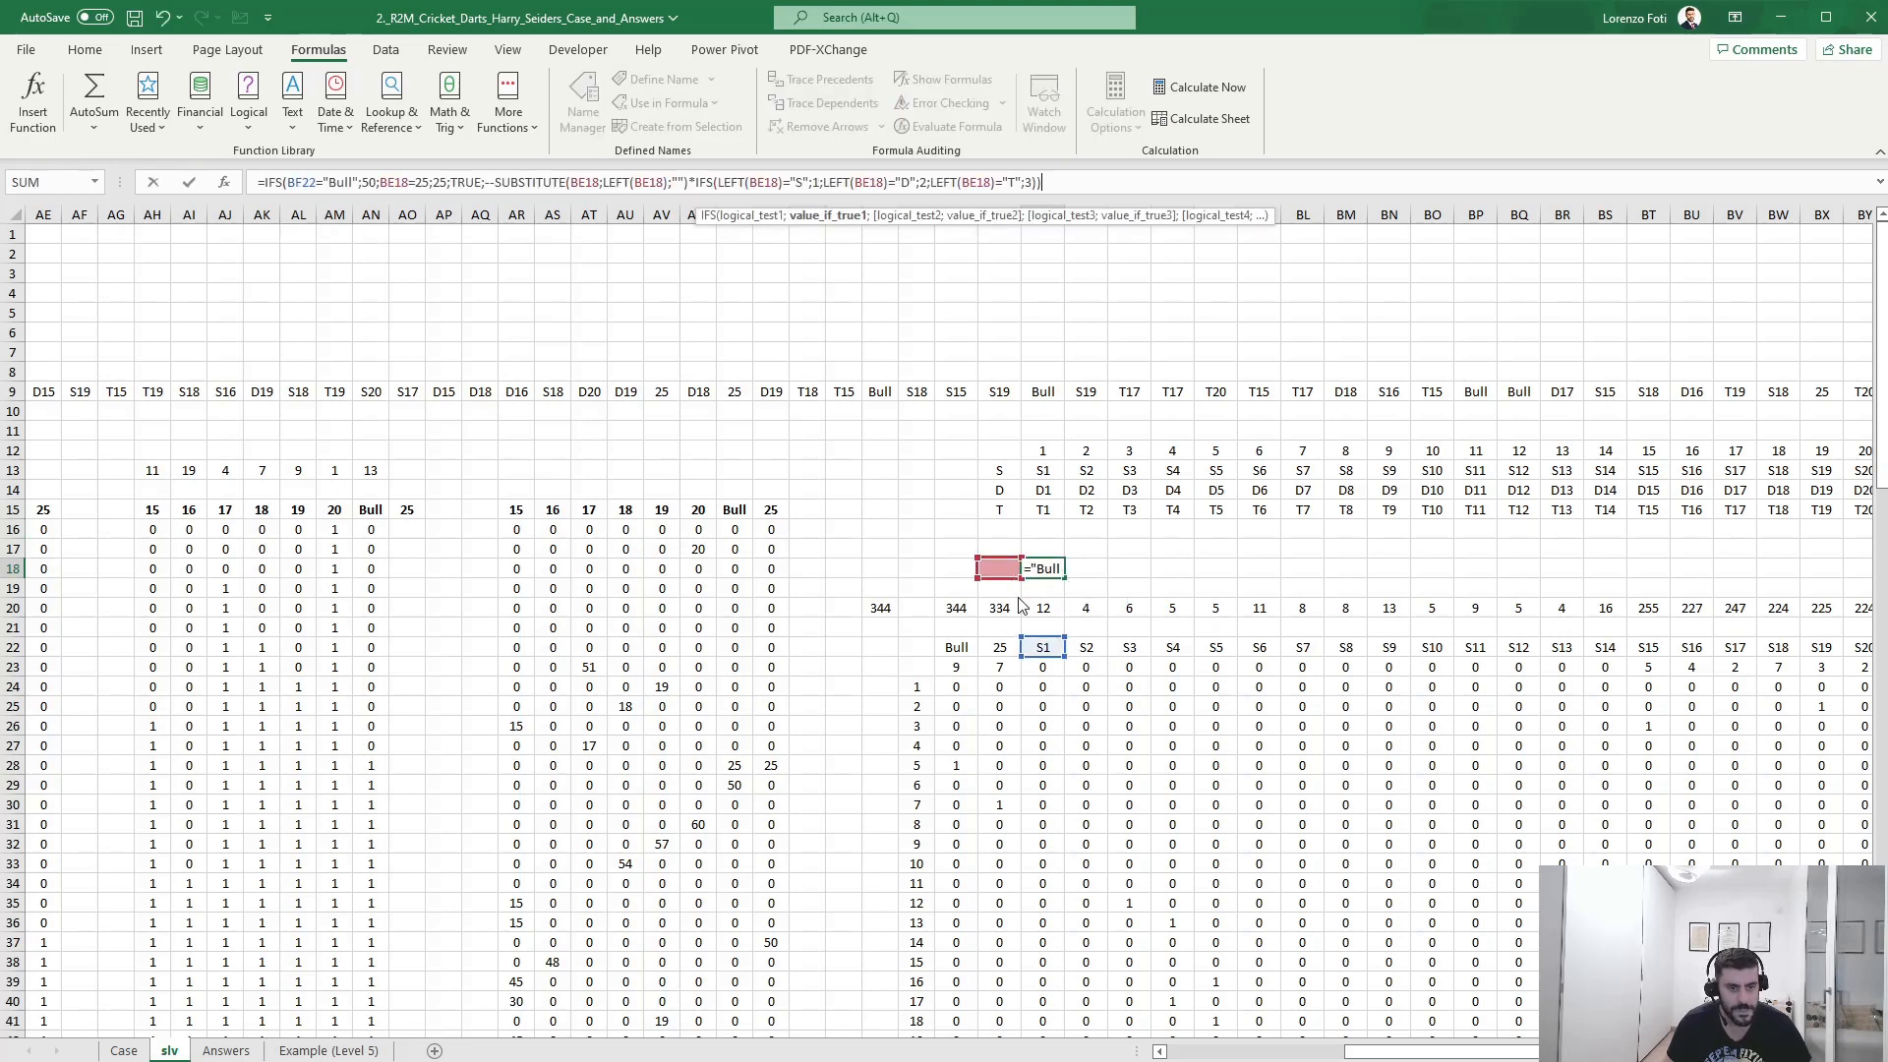
{"action": "left_click_drag", "start_coordinate": [1019, 599], "coordinate": [1039, 654]}
{"action": "left_click_drag", "start_coordinate": [1003, 579], "coordinate": [1038, 656]}
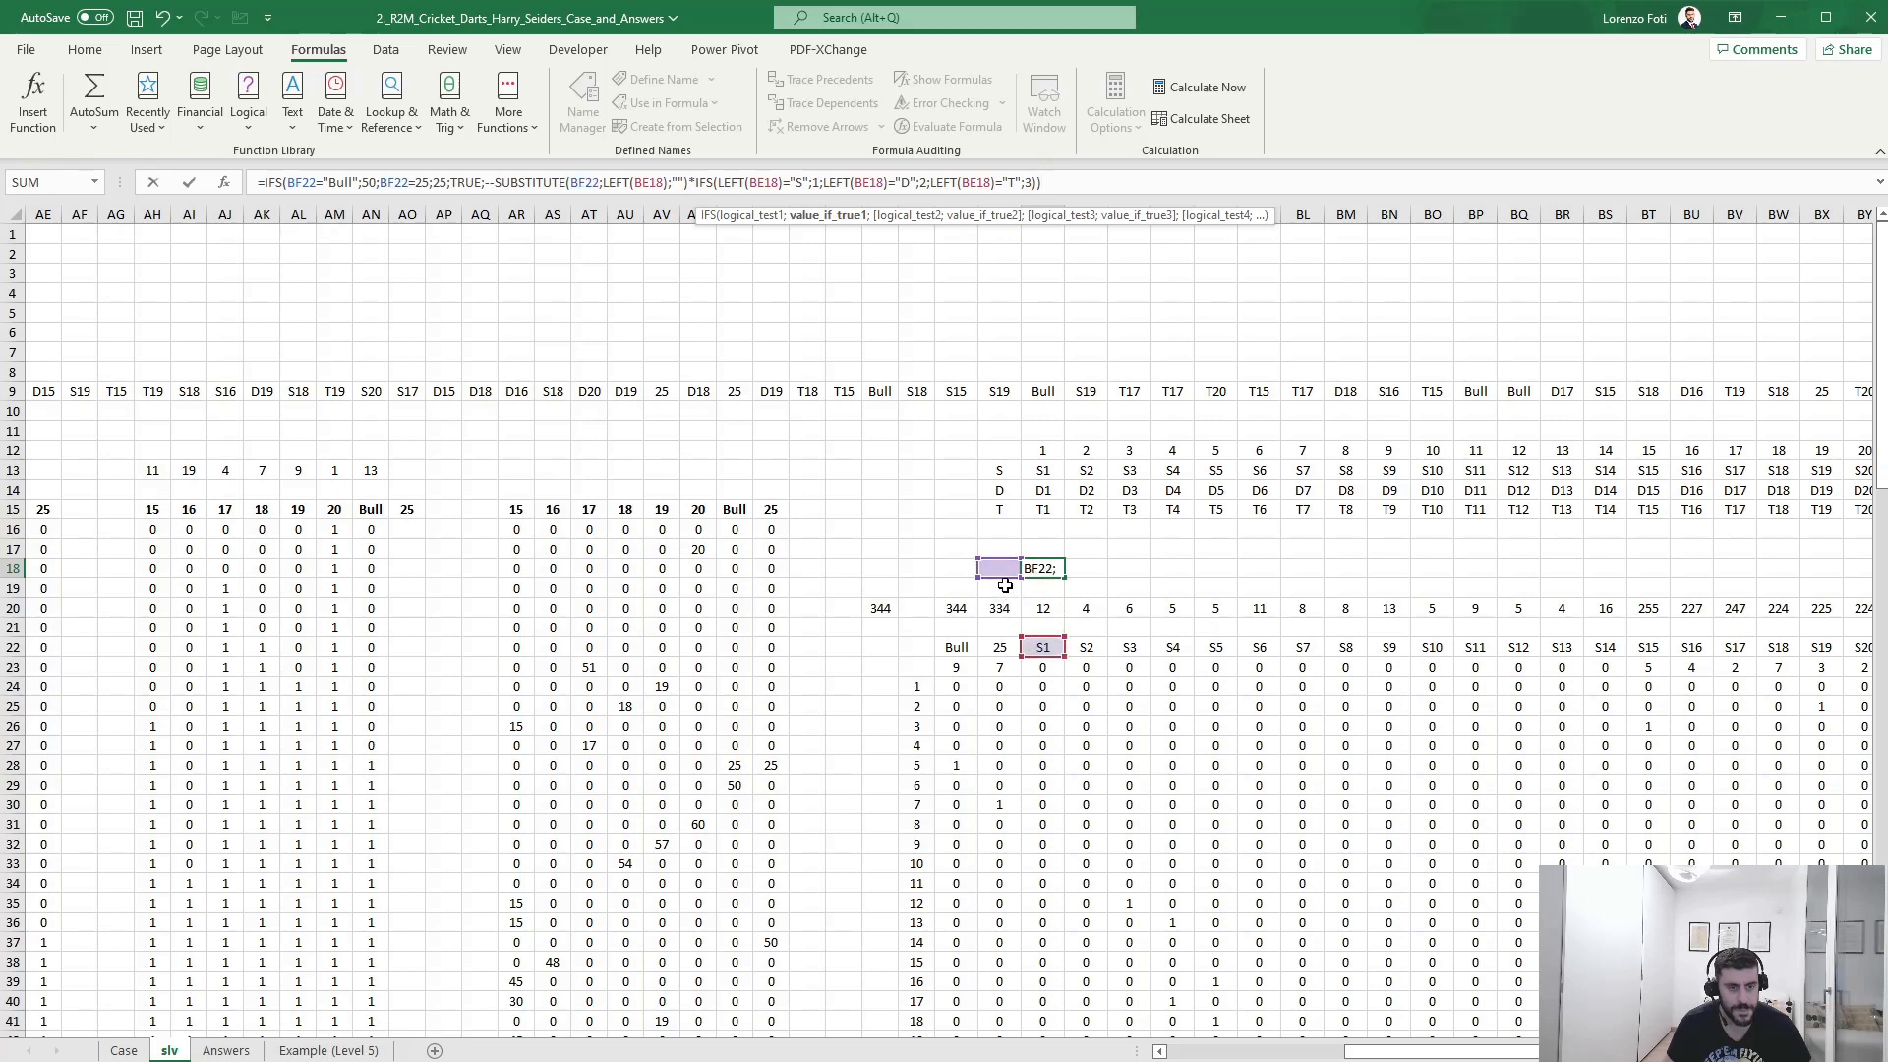
{"action": "left_click_drag", "start_coordinate": [1005, 586], "coordinate": [1041, 651]}
{"action": "left_click_drag", "start_coordinate": [998, 572], "coordinate": [1040, 647]}
{"action": "left_click_drag", "start_coordinate": [994, 572], "coordinate": [1040, 649]}
{"action": "key", "text": "Return"}
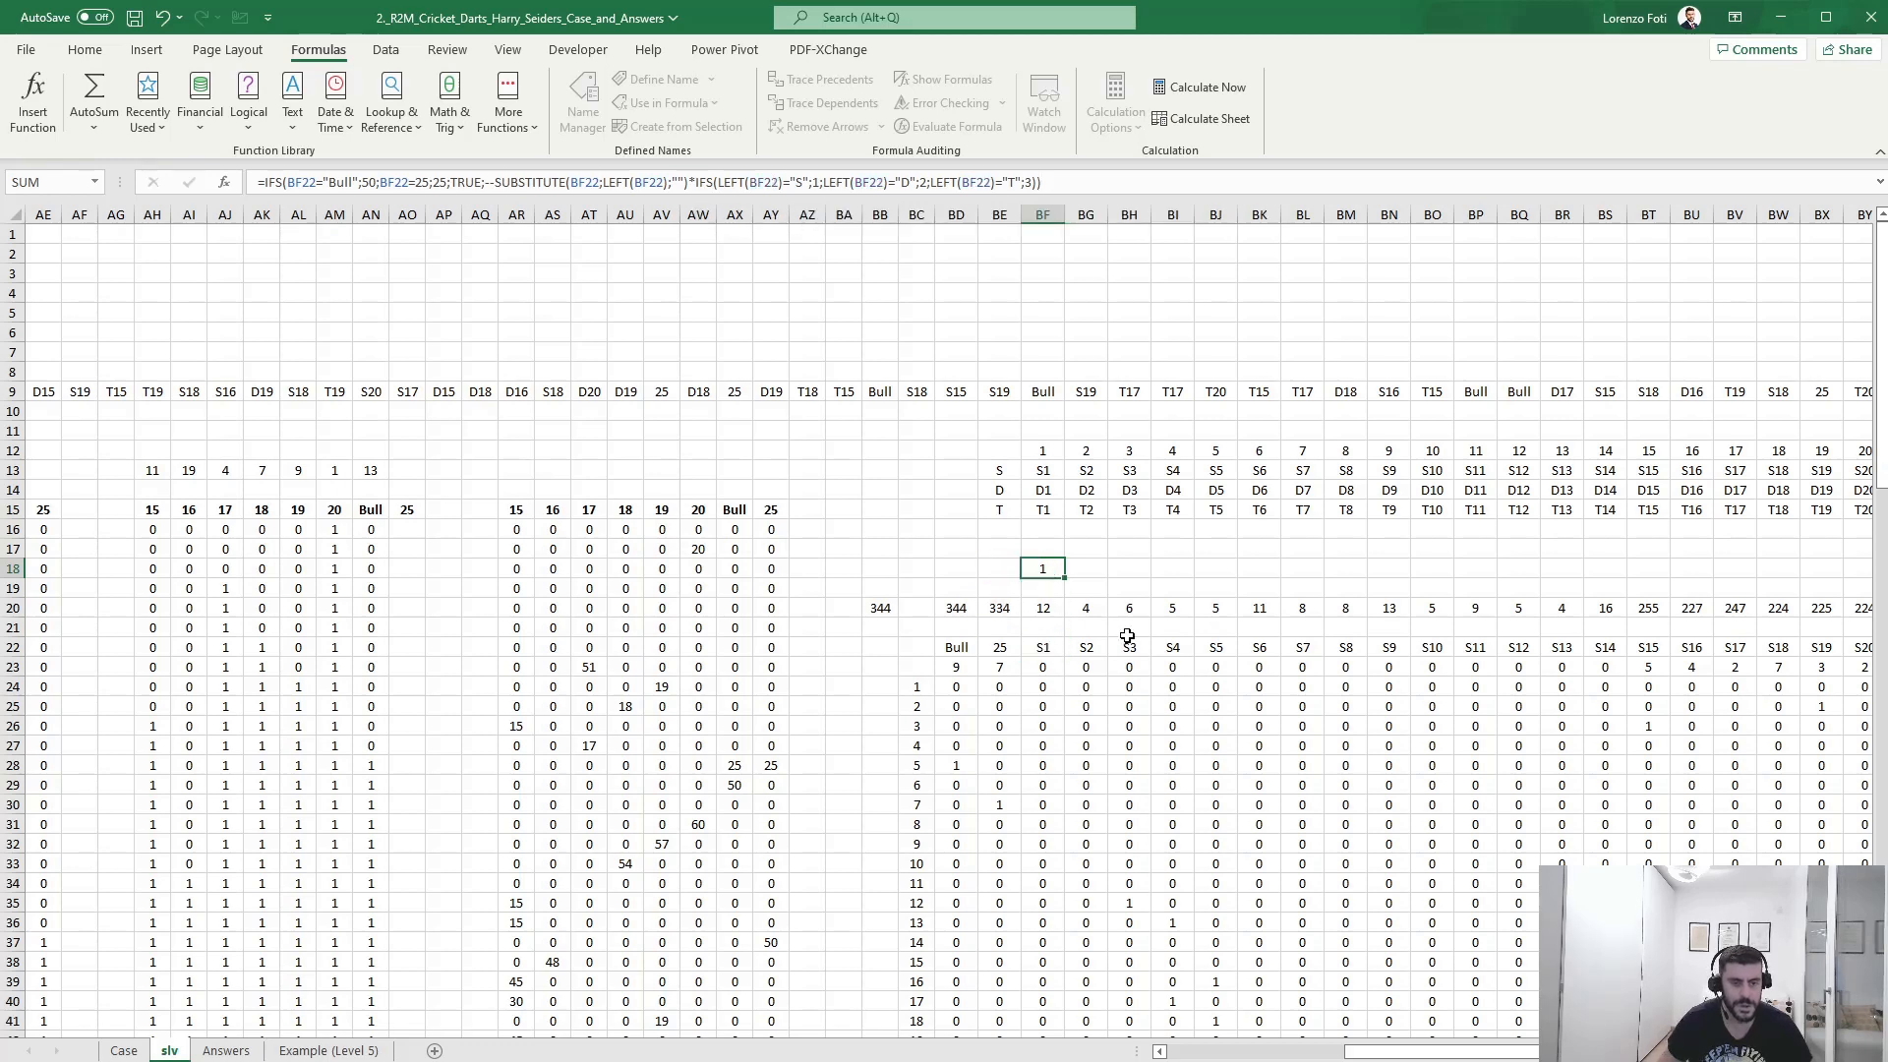
- Look along the row 20 hit totals to see how far the single, double and triple sectors extend
{"action": "key", "text": "Down"}
{"action": "key", "text": "Down"}
{"action": "key", "text": "Right"}
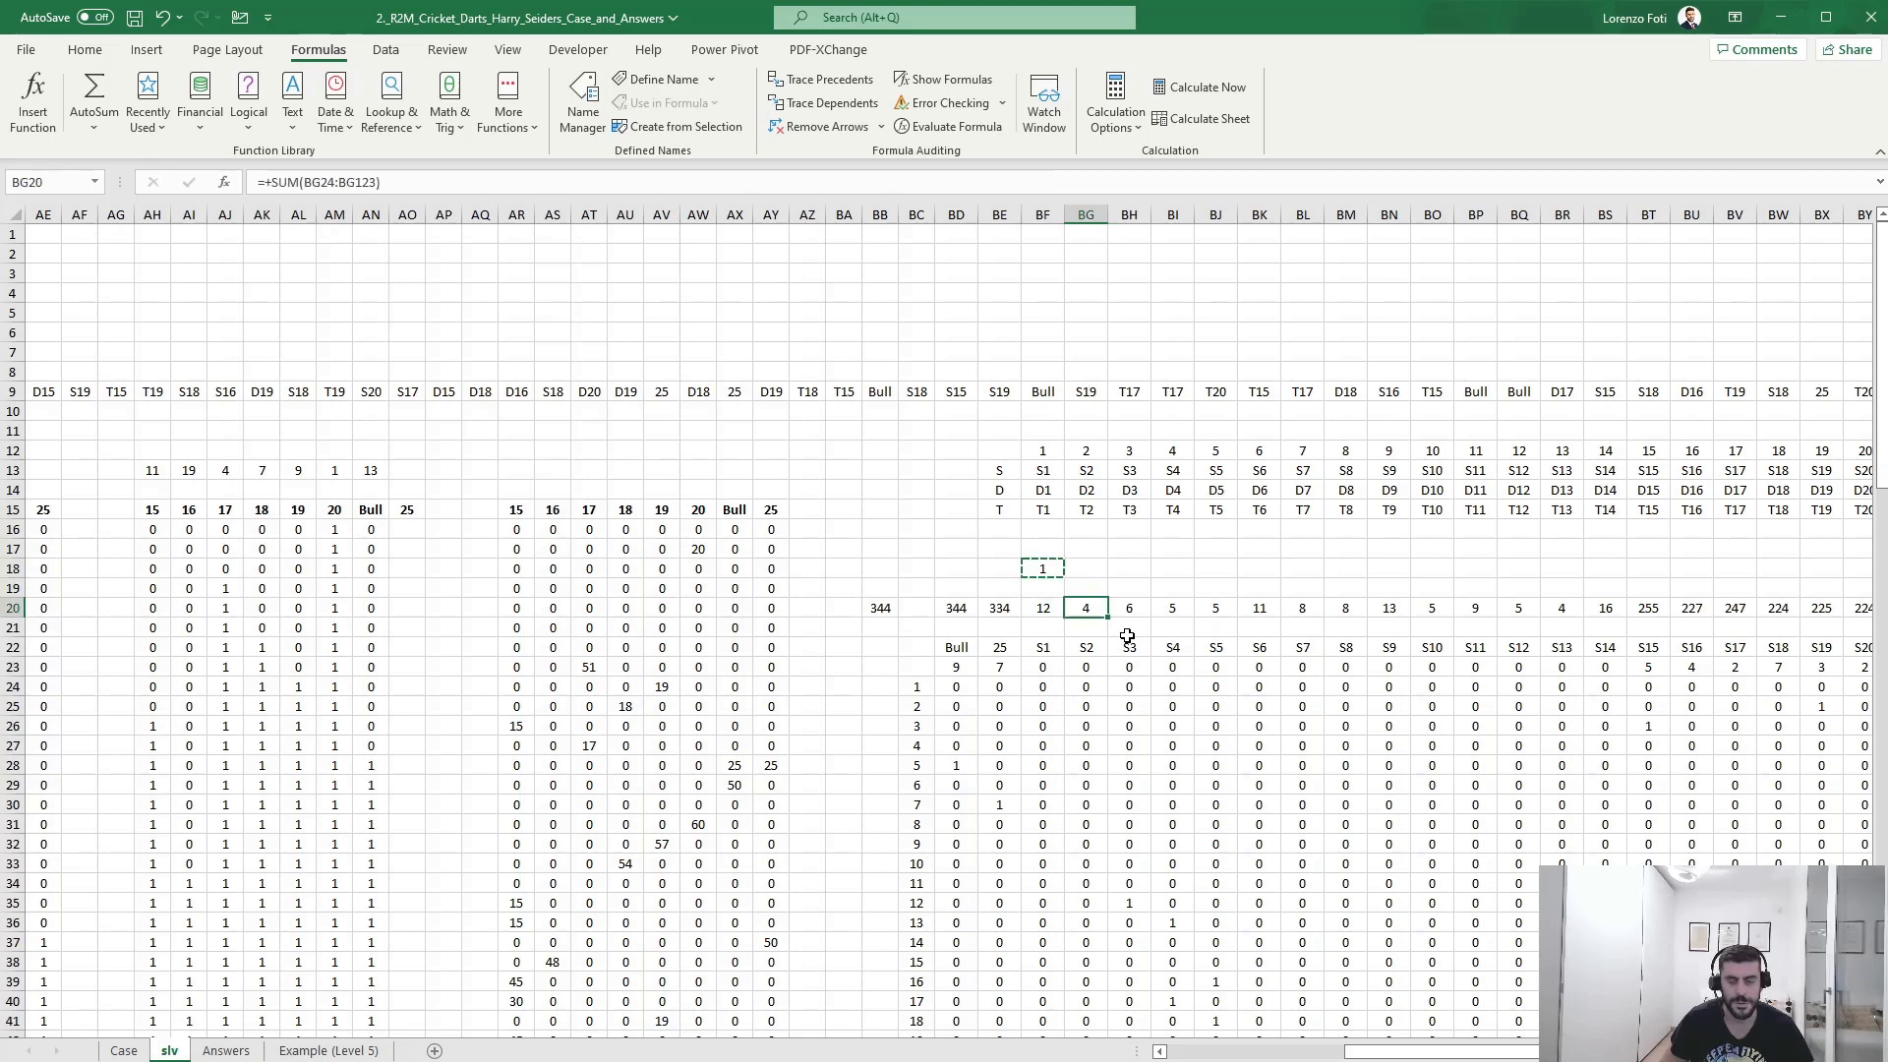
{"action": "key", "text": "ctrl+Right"}
{"action": "key", "text": "Left"}
{"action": "key", "text": "Left"}
{"action": "key", "text": "Left"}
{"action": "key", "text": "Left"}
{"action": "key", "text": "Left"}
{"action": "key", "text": "Left"}
{"action": "key", "text": "Left"}
{"action": "key", "text": "Left"}
{"action": "key", "text": "Left"}
{"action": "key", "text": "Left"}
{"action": "key", "text": "Left"}
{"action": "key", "text": "Left"}
{"action": "key", "text": "Left"}
{"action": "key", "text": "Left"}
{"action": "key", "text": "Left"}
{"action": "key", "text": "Left"}
{"action": "key", "text": "Left"}
{"action": "key", "text": "Left"}
{"action": "key", "text": "Left"}
{"action": "key", "text": "Left"}
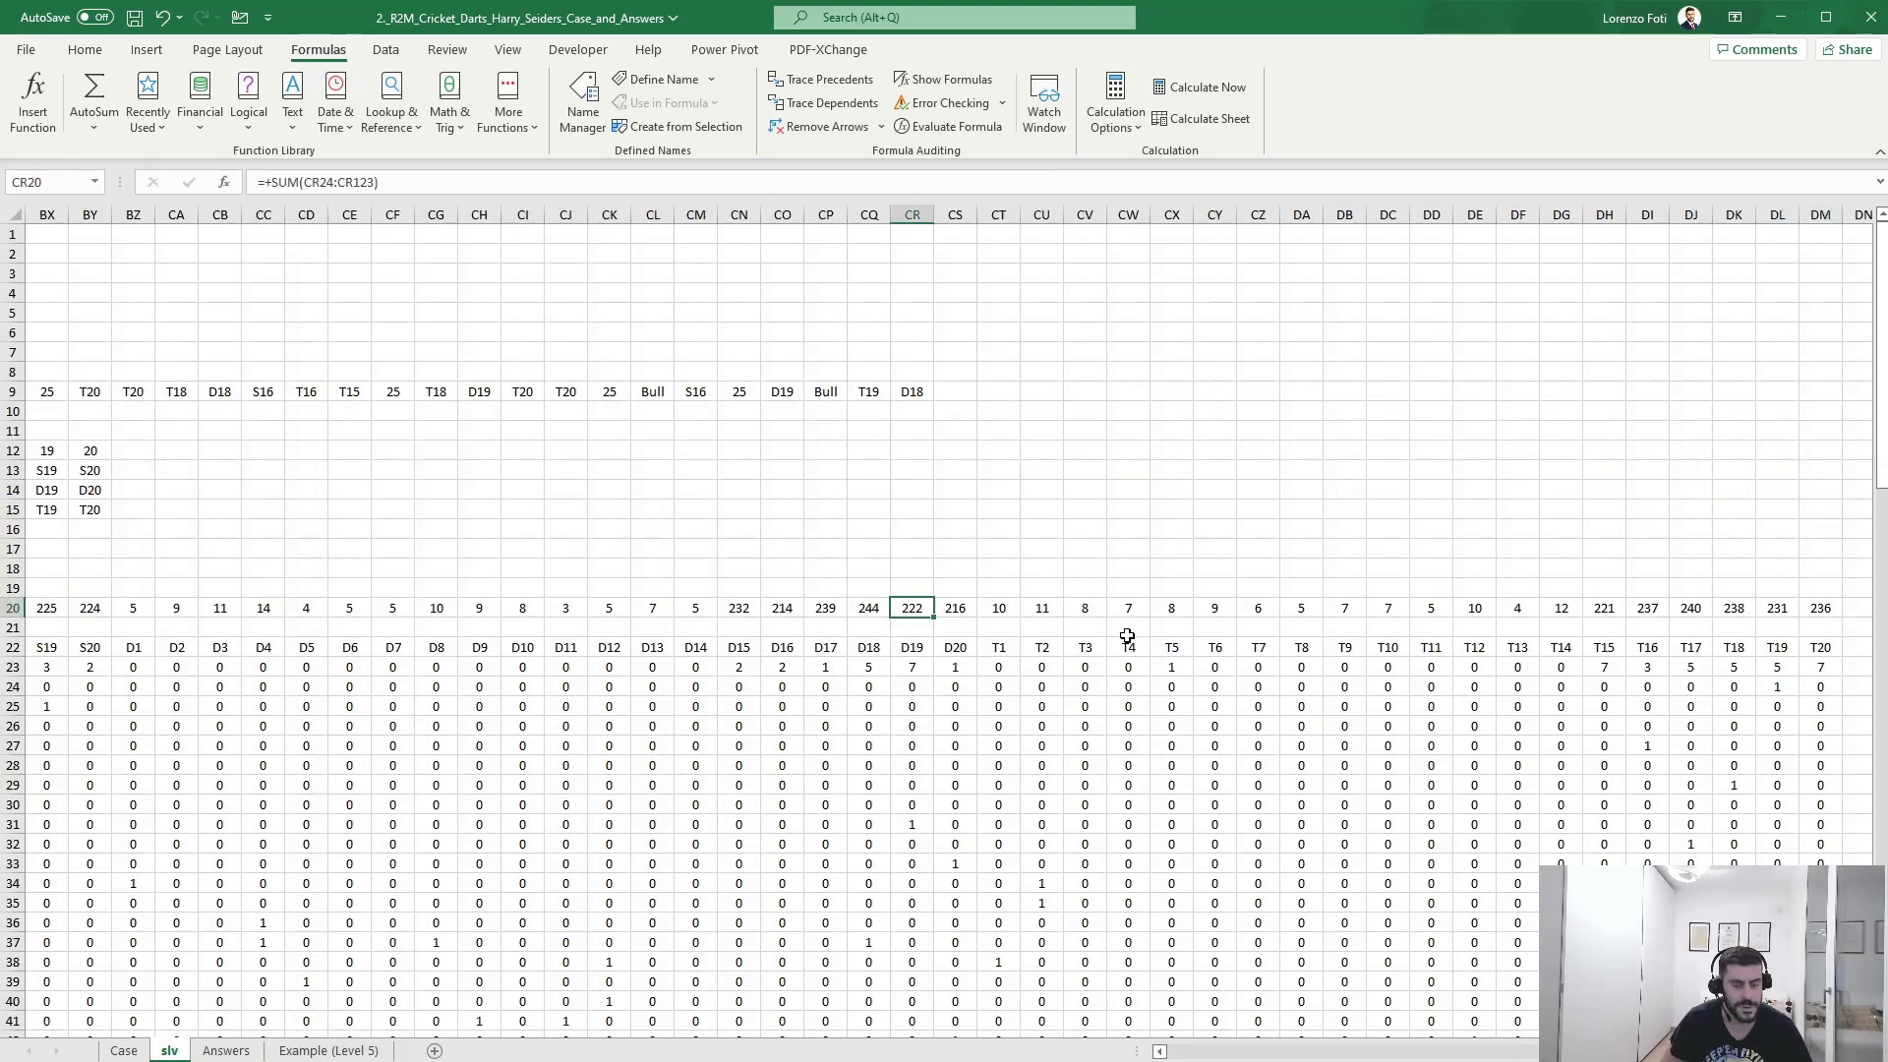
{"action": "key", "text": "Left"}
{"action": "key", "text": "Left"}
{"action": "key", "text": "Left"}
{"action": "key", "text": "Left"}
{"action": "key", "text": "Left"}
{"action": "key", "text": "Left"}
{"action": "key", "text": "Left"}
{"action": "key", "text": "Left"}
{"action": "key", "text": "Left"}
{"action": "key", "text": "Left"}
{"action": "key", "text": "Left"}
{"action": "key", "text": "Left"}
{"action": "key", "text": "Left"}
{"action": "key", "text": "Left"}
{"action": "key", "text": "Left"}
{"action": "key", "text": "Left"}
{"action": "key", "text": "Left"}
{"action": "key", "text": "Left"}
{"action": "key", "text": "Left"}
{"action": "key", "text": "Left"}
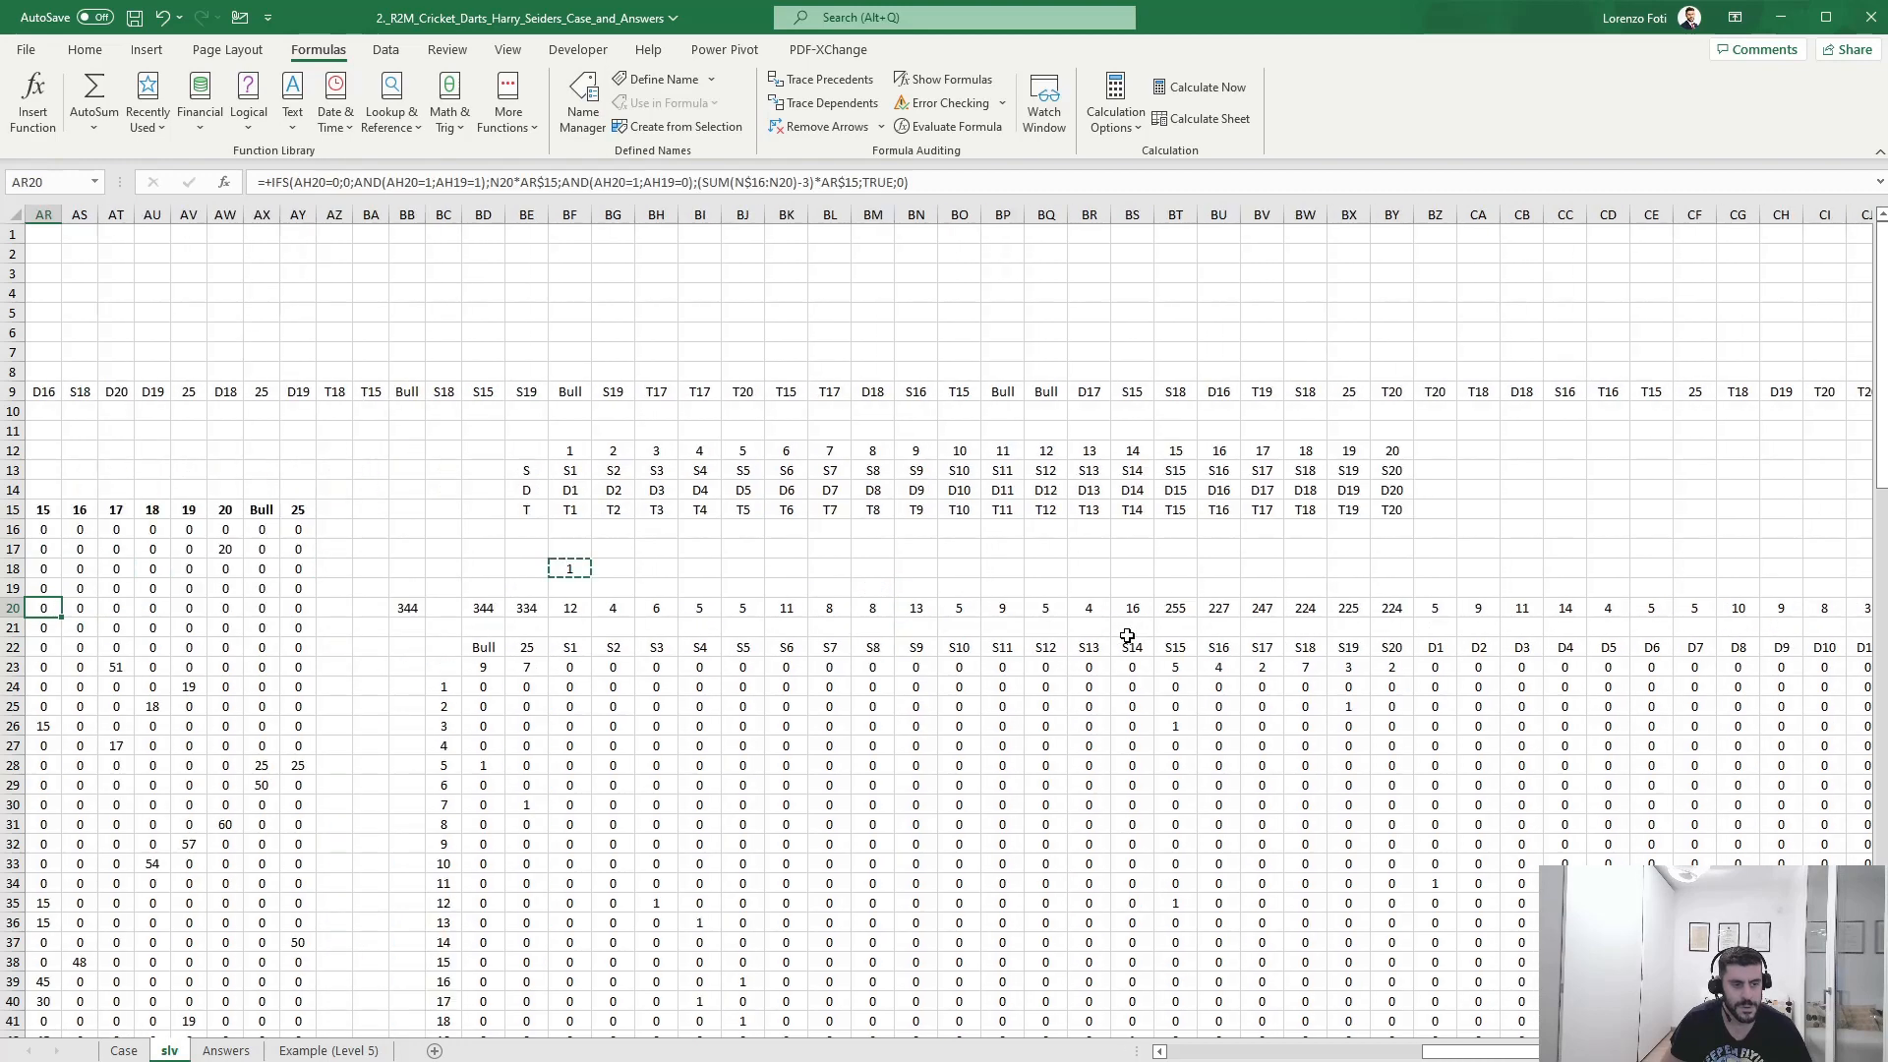
- Copy the BF18 points formula across BG18:BS18 for single sectors S2 to S14
{"action": "key", "text": "Right"}
{"action": "key", "text": "Right"}
{"action": "key", "text": "Right"}
{"action": "key", "text": "Right"}
{"action": "key", "text": "Right"}
{"action": "key", "text": "Right"}
{"action": "key", "text": "Right"}
{"action": "key", "text": "Right"}
{"action": "key", "text": "Right"}
{"action": "key", "text": "Right"}
{"action": "key", "text": "Right"}
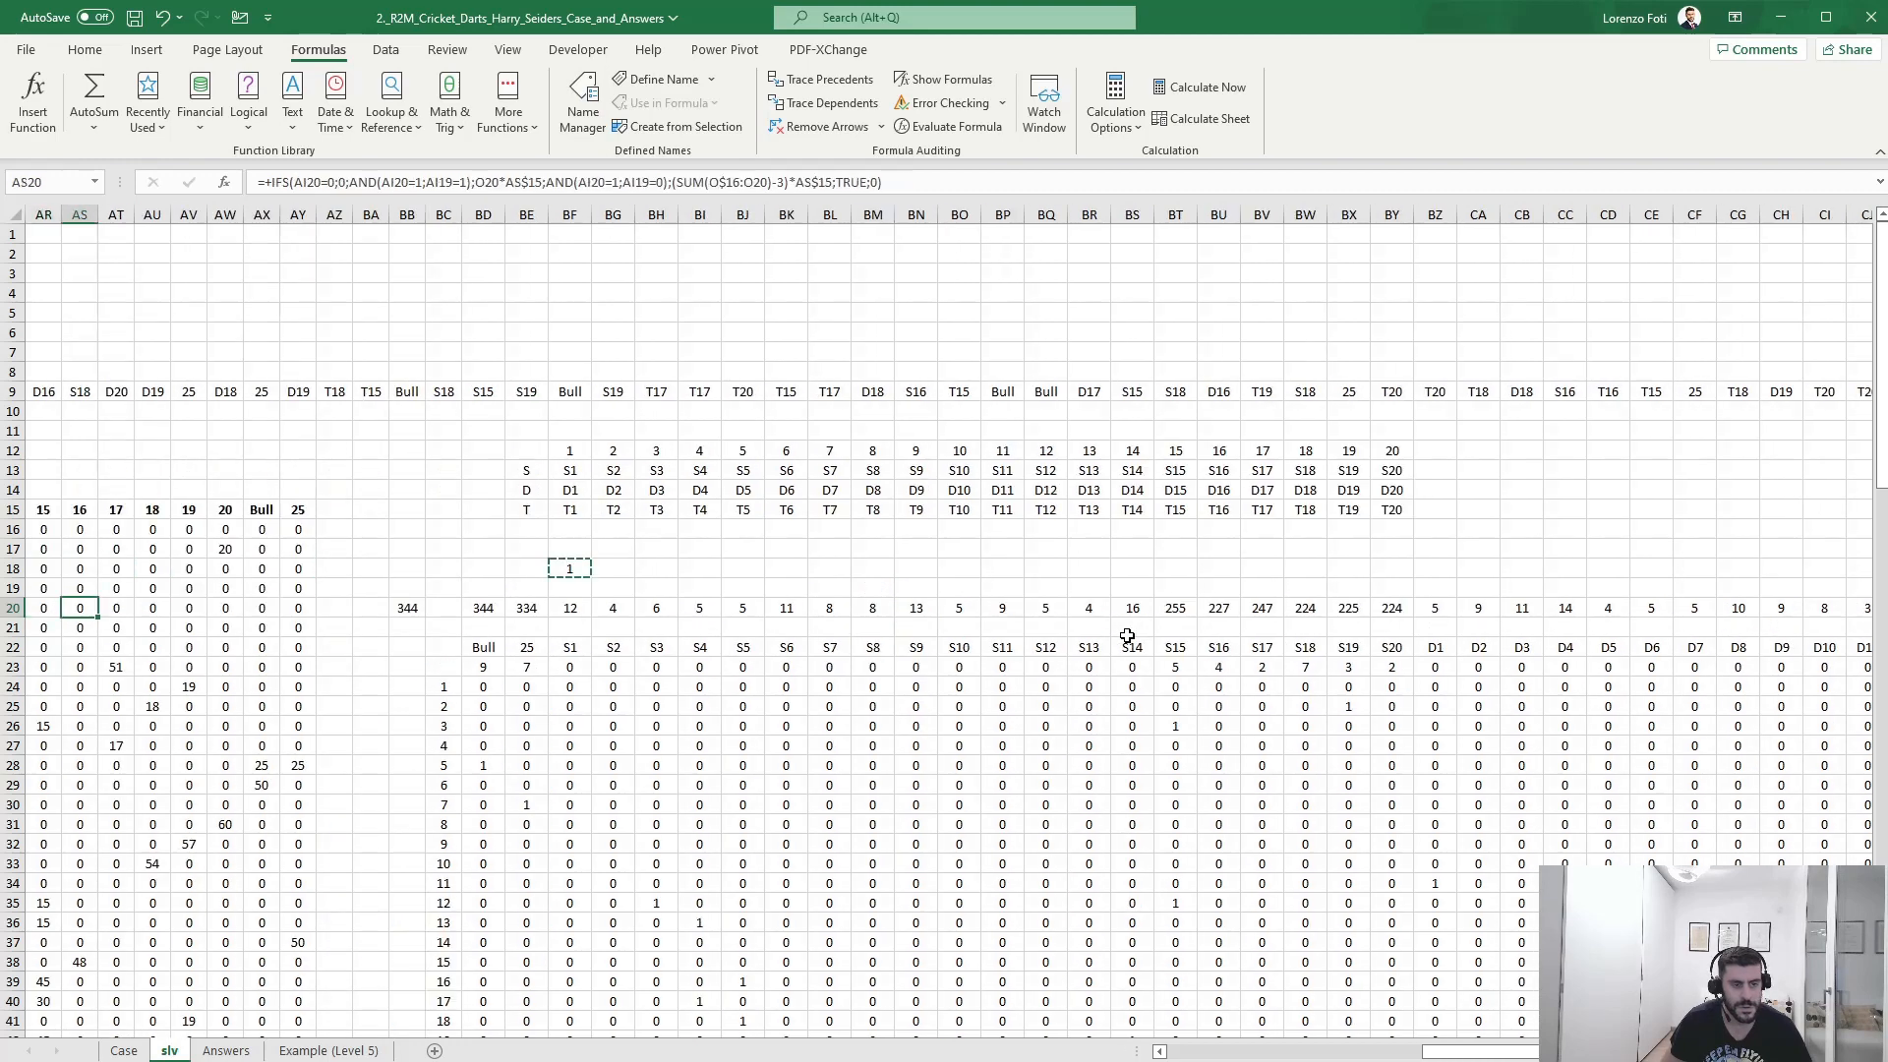
{"action": "key", "text": "Up"}
{"action": "key", "text": "Up"}
{"action": "key", "text": "Right"}
{"action": "key", "text": "Right"}
{"action": "key", "text": "Right"}
{"action": "key", "text": "Right"}
{"action": "key", "text": "shift+Right"}
{"action": "key", "text": "shift+Right"}
{"action": "key", "text": "shift+Right"}
{"action": "key", "text": "shift+Right"}
{"action": "key", "text": "shift+Right"}
{"action": "key", "text": "shift+Right"}
{"action": "key", "text": "shift+Right"}
{"action": "key", "text": "shift+Right"}
{"action": "key", "text": "shift+Right"}
{"action": "key", "text": "shift+Right"}
{"action": "key", "text": "shift+Right"}
{"action": "key", "text": "shift+Right"}
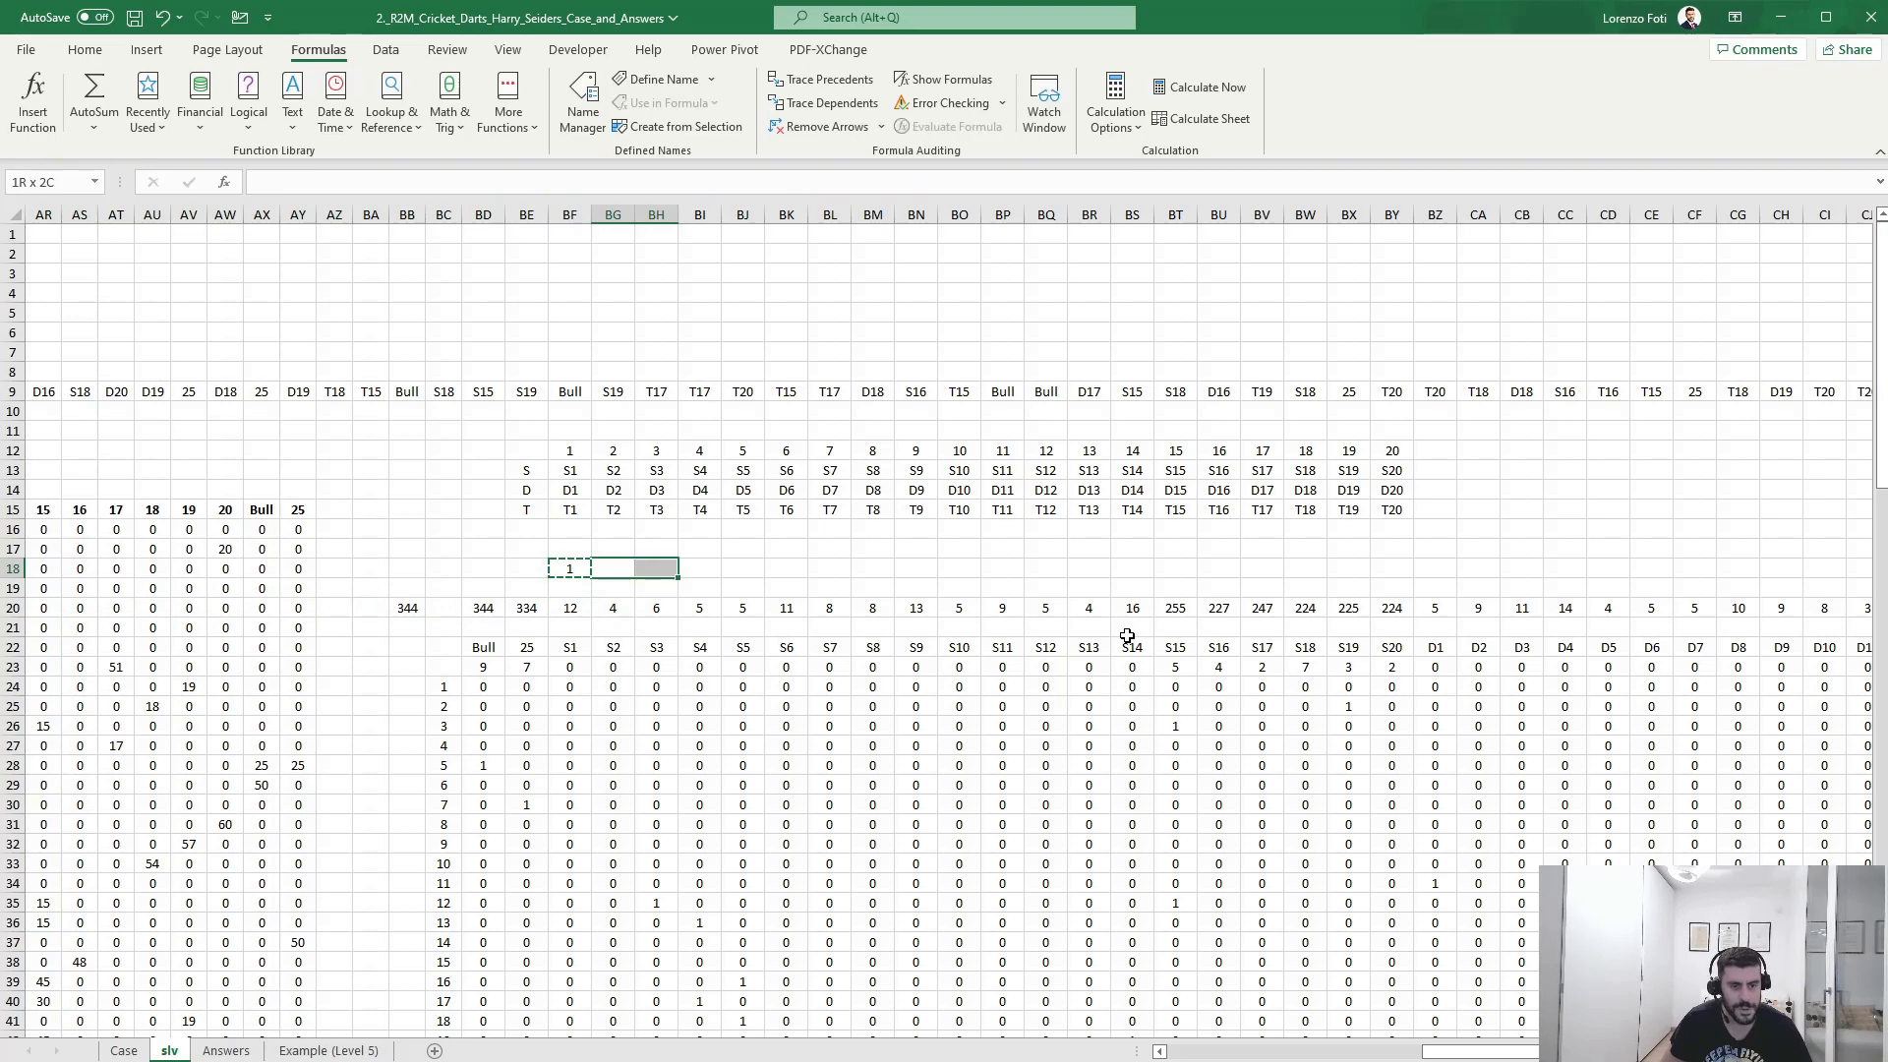
{"action": "key", "text": "ctrl+v"}
- Paste the same points formula into BZ18:CM18 for double sectors D1 to D14
{"action": "key", "text": "Right"}
{"action": "key", "text": "Right"}
{"action": "key", "text": "Right"}
{"action": "key", "text": "Right"}
{"action": "key", "text": "Right"}
{"action": "key", "text": "Right"}
{"action": "key", "text": "Right"}
{"action": "key", "text": "Right"}
{"action": "key", "text": "Right"}
{"action": "key", "text": "Right"}
{"action": "key", "text": "Right"}
{"action": "key", "text": "Right"}
{"action": "key", "text": "Right"}
{"action": "key", "text": "Right"}
{"action": "key", "text": "Right"}
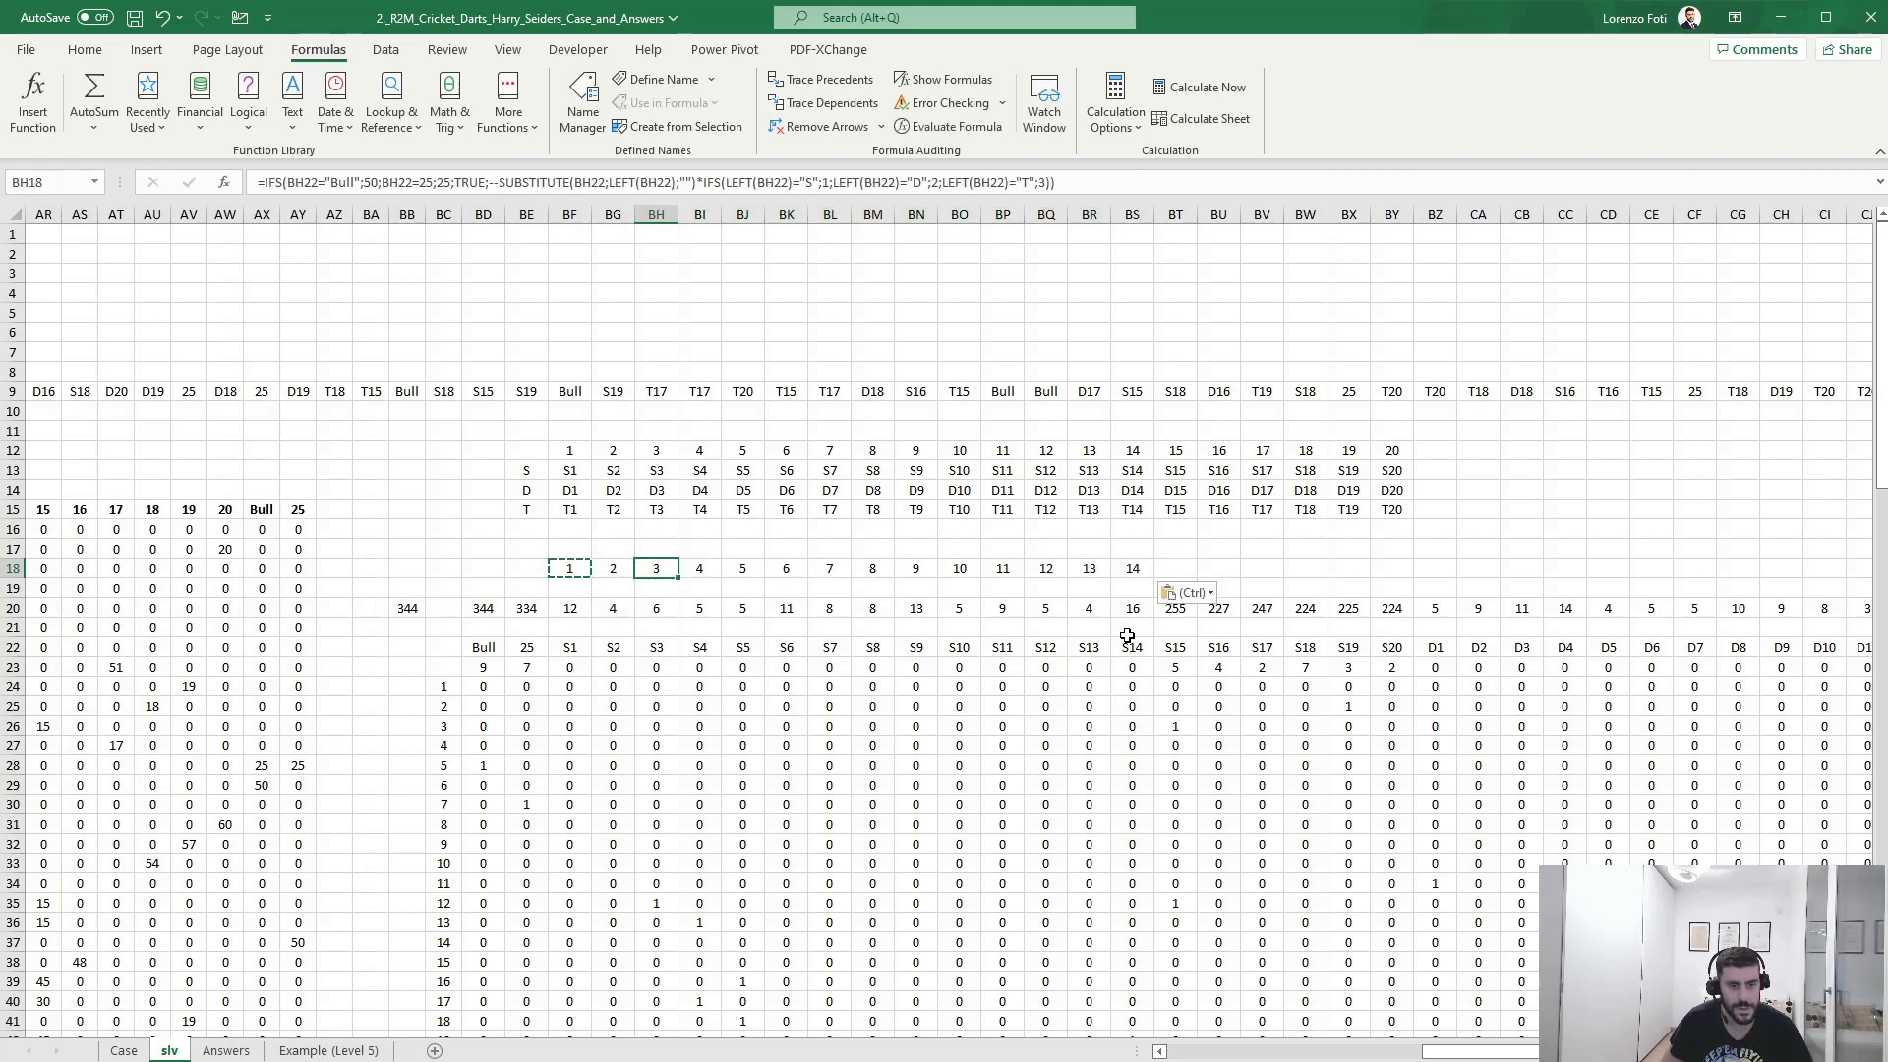
{"action": "key", "text": "Right"}
{"action": "key", "text": "Right"}
{"action": "key", "text": "Right"}
{"action": "key", "text": "Right"}
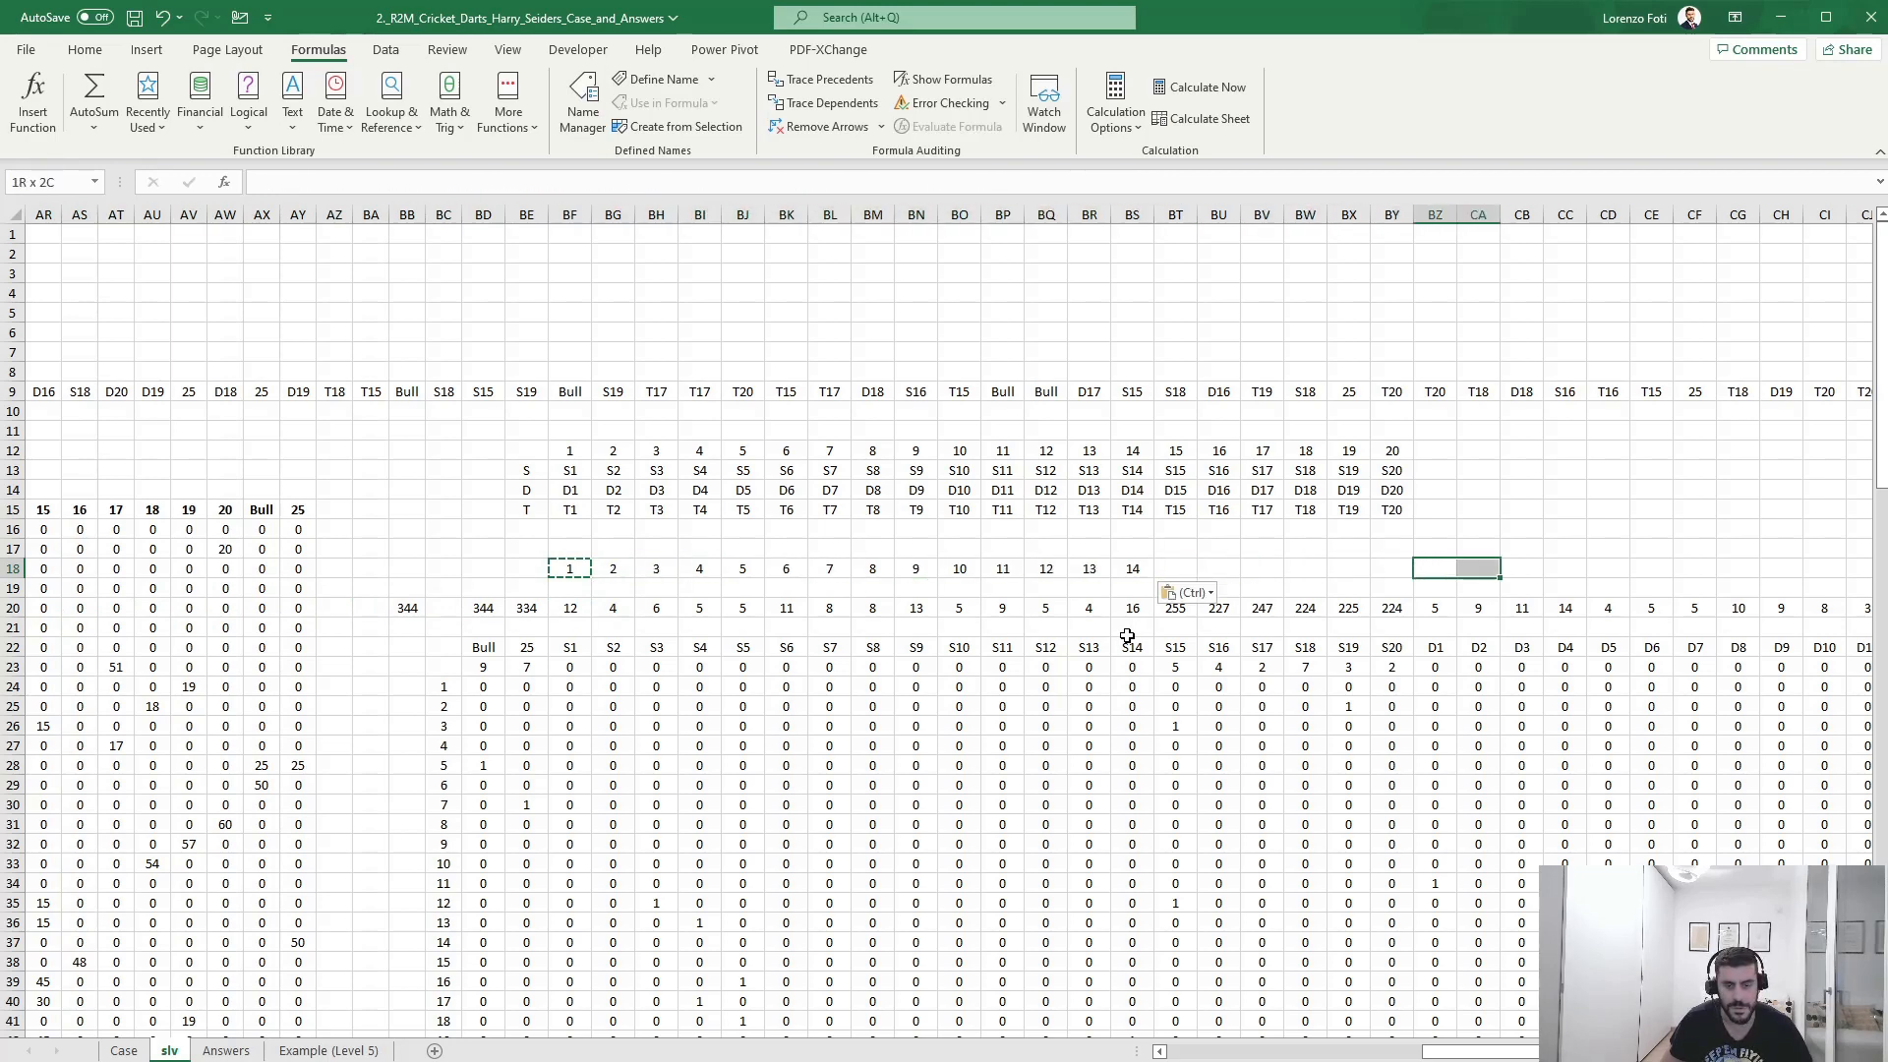
{"action": "key", "text": "shift+Right"}
{"action": "key", "text": "shift+Right"}
{"action": "key", "text": "shift+Right"}
{"action": "key", "text": "shift+Right"}
{"action": "key", "text": "shift+Right"}
{"action": "key", "text": "shift+Right"}
{"action": "key", "text": "shift+Right"}
{"action": "key", "text": "shift+Right"}
{"action": "key", "text": "shift+Right"}
{"action": "key", "text": "shift+Right"}
{"action": "key", "text": "shift+Right"}
{"action": "key", "text": "shift+Right"}
{"action": "key", "text": "shift+Right"}
{"action": "key", "text": "shift+Right"}
{"action": "key", "text": "shift+Right"}
{"action": "key", "text": "shift+Right"}
{"action": "key", "text": "shift+Right"}
{"action": "key", "text": "shift+Left"}
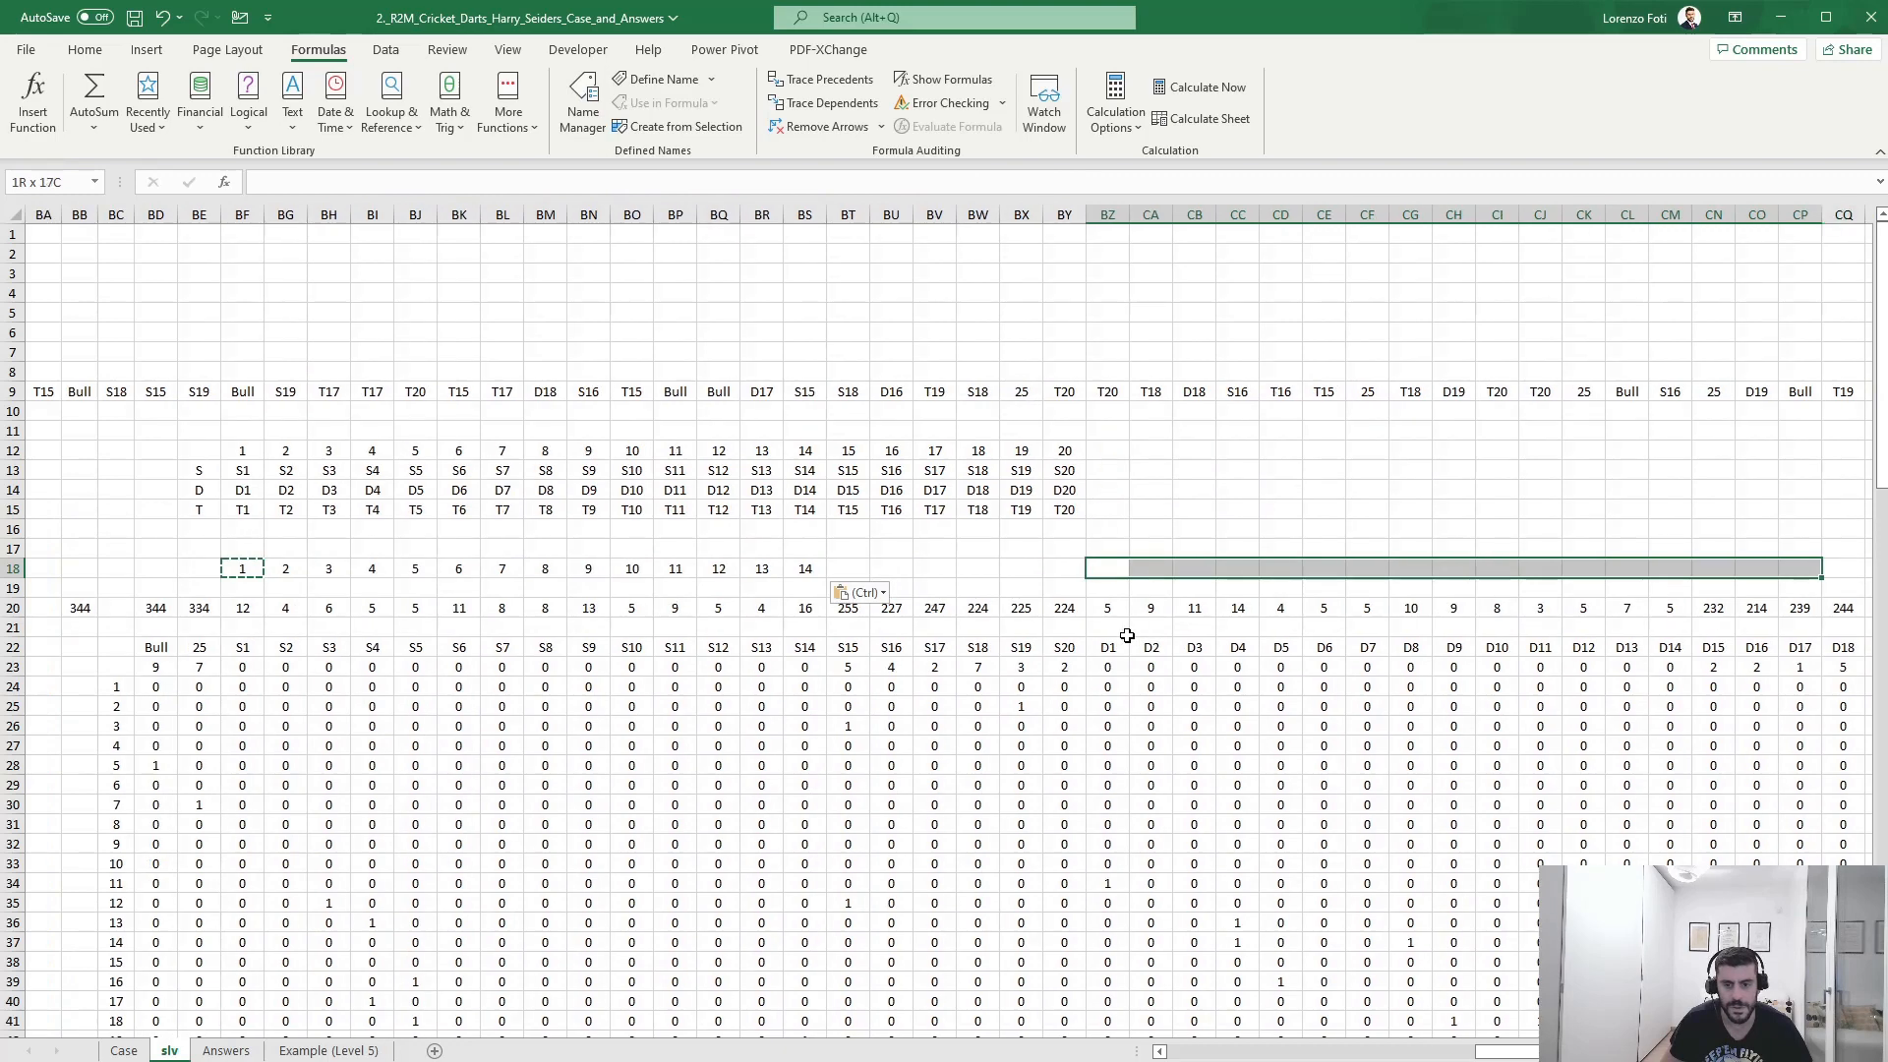
{"action": "key", "text": "shift+Left"}
{"action": "key", "text": "shift+Left"}
{"action": "key", "text": "shift+Left"}
{"action": "key", "text": "ctrl+v"}
{"action": "key", "text": "Right"}
{"action": "key", "text": "Right"}
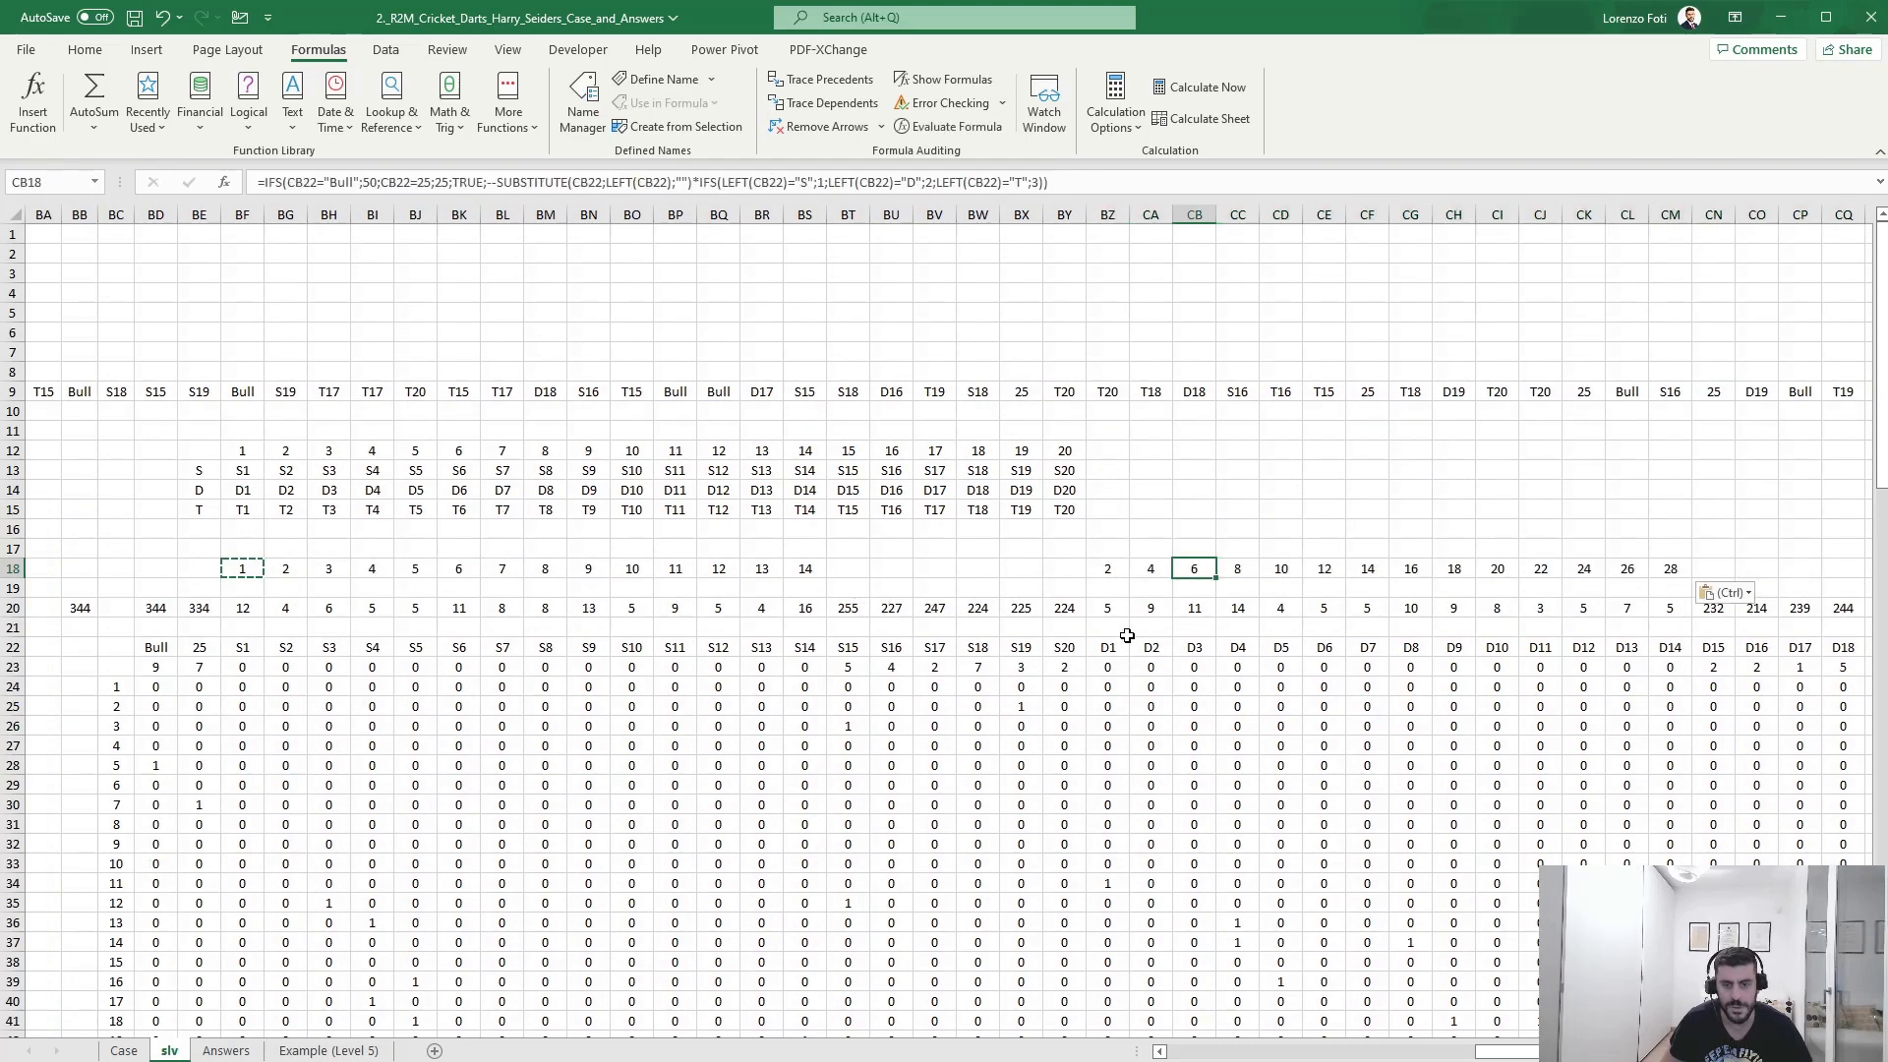
- Paste the points formula into CT18:DG18 for triple sectors T1 to T14
{"action": "key", "text": "Right"}
{"action": "key", "text": "Right"}
{"action": "key", "text": "Right"}
{"action": "key", "text": "Right"}
{"action": "key", "text": "Right"}
{"action": "key", "text": "Right"}
{"action": "key", "text": "Right"}
{"action": "key", "text": "Right"}
{"action": "key", "text": "Right"}
{"action": "key", "text": "Right"}
{"action": "key", "text": "Right"}
{"action": "key", "text": "Right"}
{"action": "key", "text": "Right"}
{"action": "key", "text": "Right"}
{"action": "key", "text": "Right"}
{"action": "key", "text": "Right"}
{"action": "key", "text": "Right"}
{"action": "key", "text": "Right"}
{"action": "key", "text": "Right"}
{"action": "key", "text": "Right"}
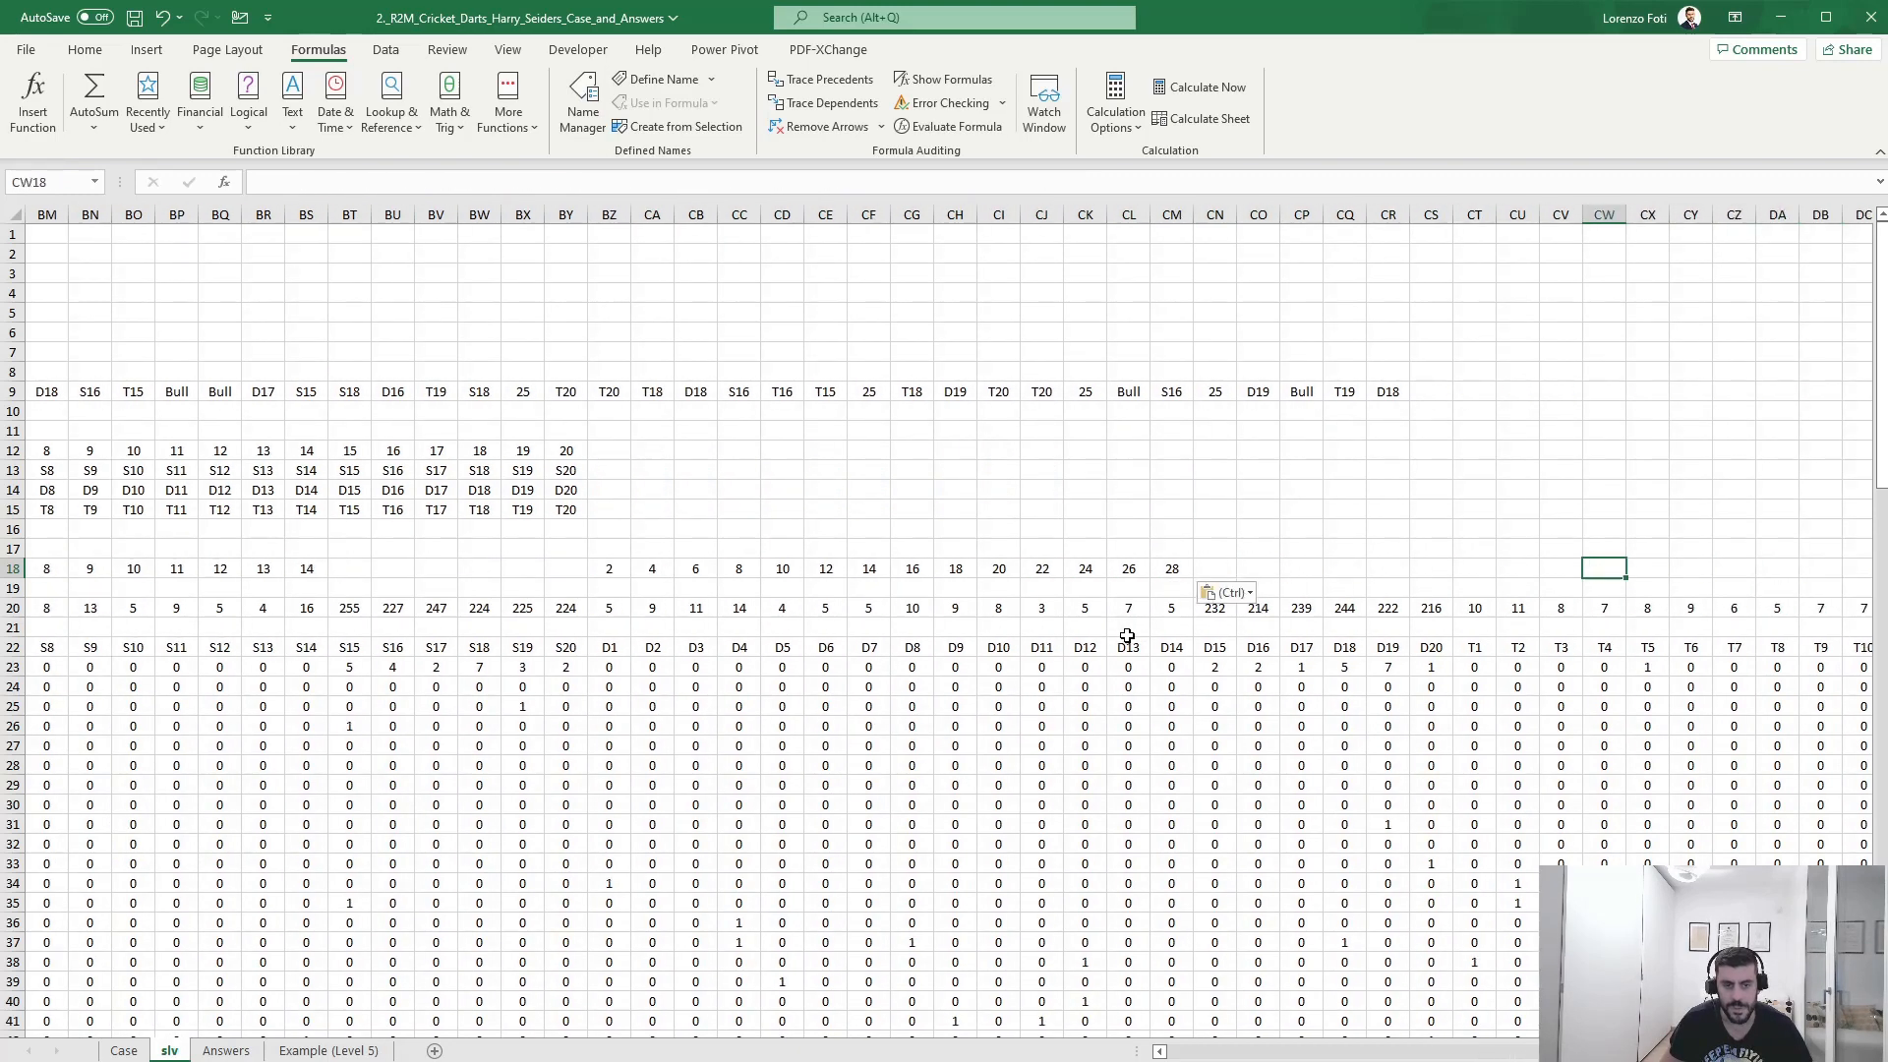
{"action": "key", "text": "Left"}
{"action": "key", "text": "Left"}
{"action": "key", "text": "Left"}
{"action": "key", "text": "shift+Right"}
{"action": "key", "text": "shift+Right"}
{"action": "key", "text": "shift+Right"}
{"action": "key", "text": "shift+Right"}
{"action": "key", "text": "shift+Right"}
{"action": "key", "text": "shift+Right"}
{"action": "key", "text": "shift+Right"}
{"action": "key", "text": "shift+Right"}
{"action": "key", "text": "shift+Right"}
{"action": "key", "text": "shift+Right"}
{"action": "key", "text": "shift+Right"}
{"action": "key", "text": "shift+Right"}
{"action": "key", "text": "shift+Right"}
{"action": "key", "text": "shift+Right"}
{"action": "key", "text": "shift+Right"}
{"action": "key", "text": "shift+Right"}
{"action": "key", "text": "shift+Right"}
{"action": "key", "text": "shift+Right"}
{"action": "key", "text": "shift+Right"}
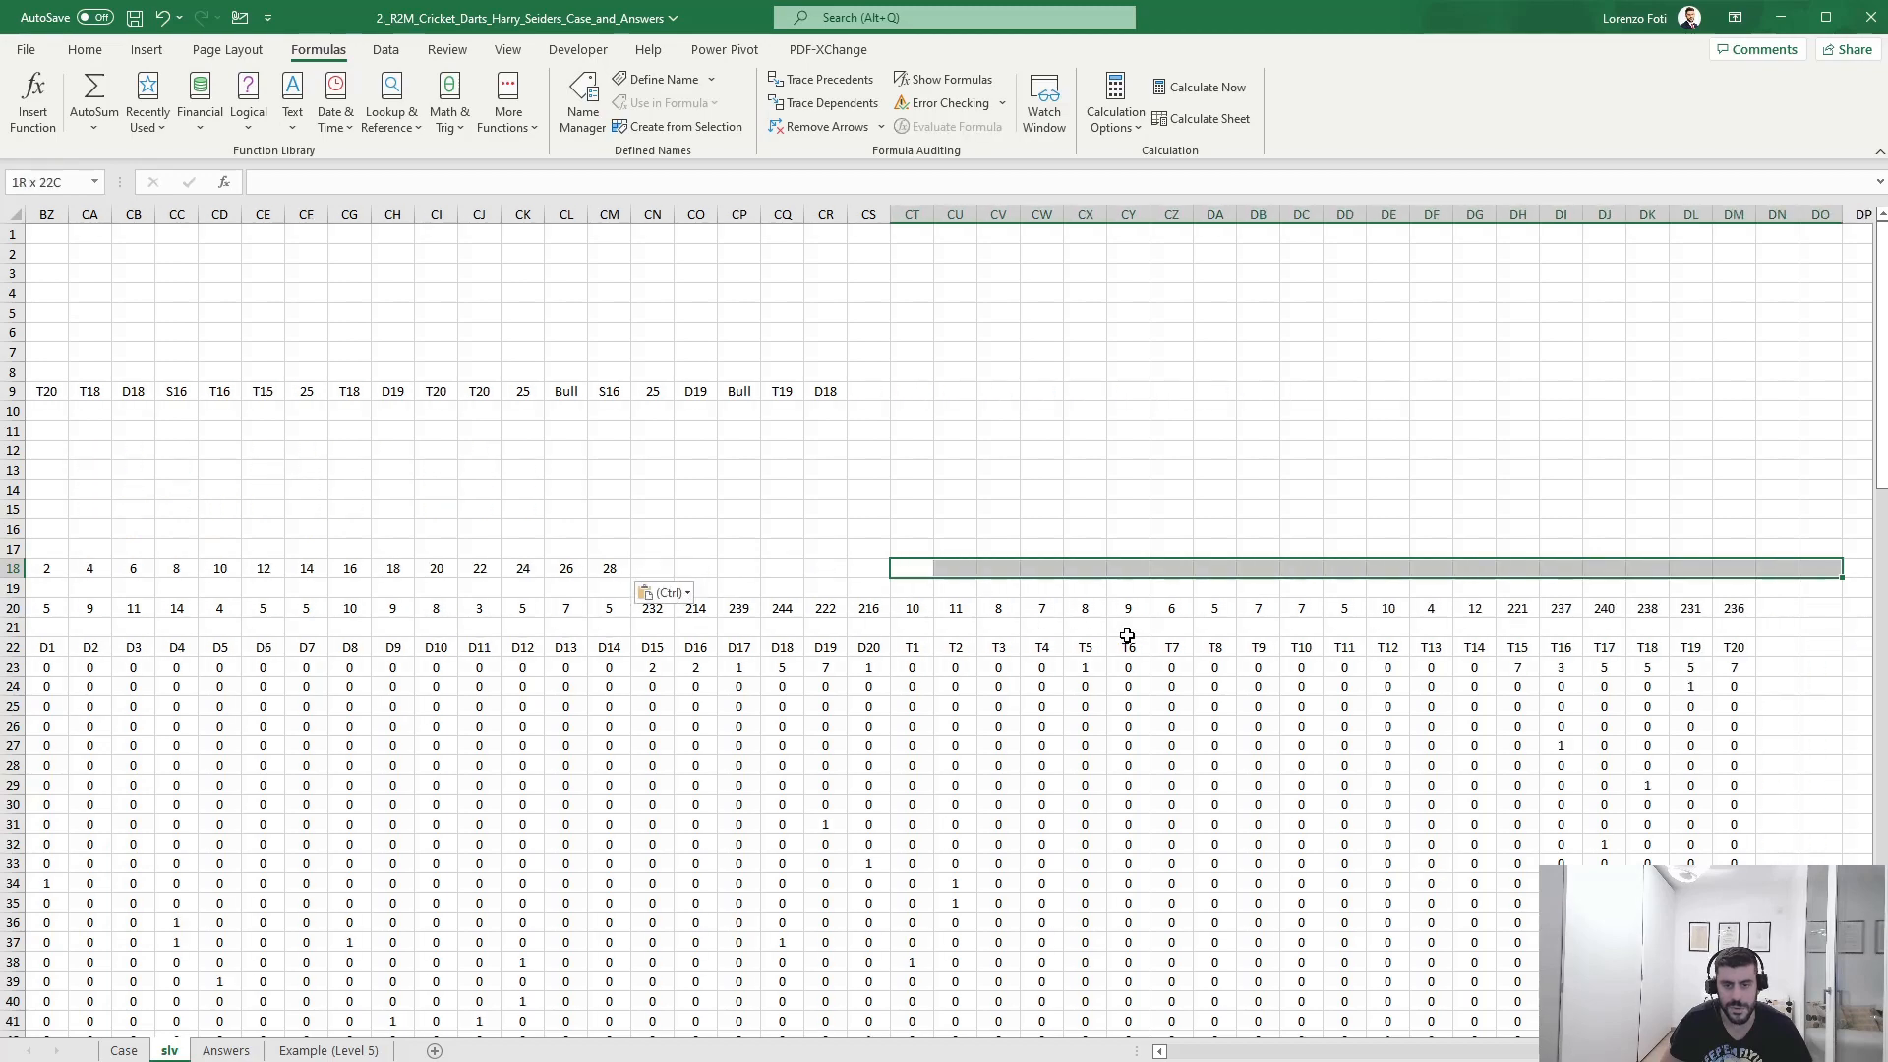
{"action": "key", "text": "shift+Left"}
{"action": "key", "text": "shift+Left"}
{"action": "key", "text": "shift+Left"}
{"action": "key", "text": "shift+Left"}
{"action": "key", "text": "shift+Left"}
{"action": "key", "text": "shift+Left"}
{"action": "key", "text": "shift+Left"}
{"action": "key", "text": "shift+Left"}
{"action": "key", "text": "ctrl+v"}
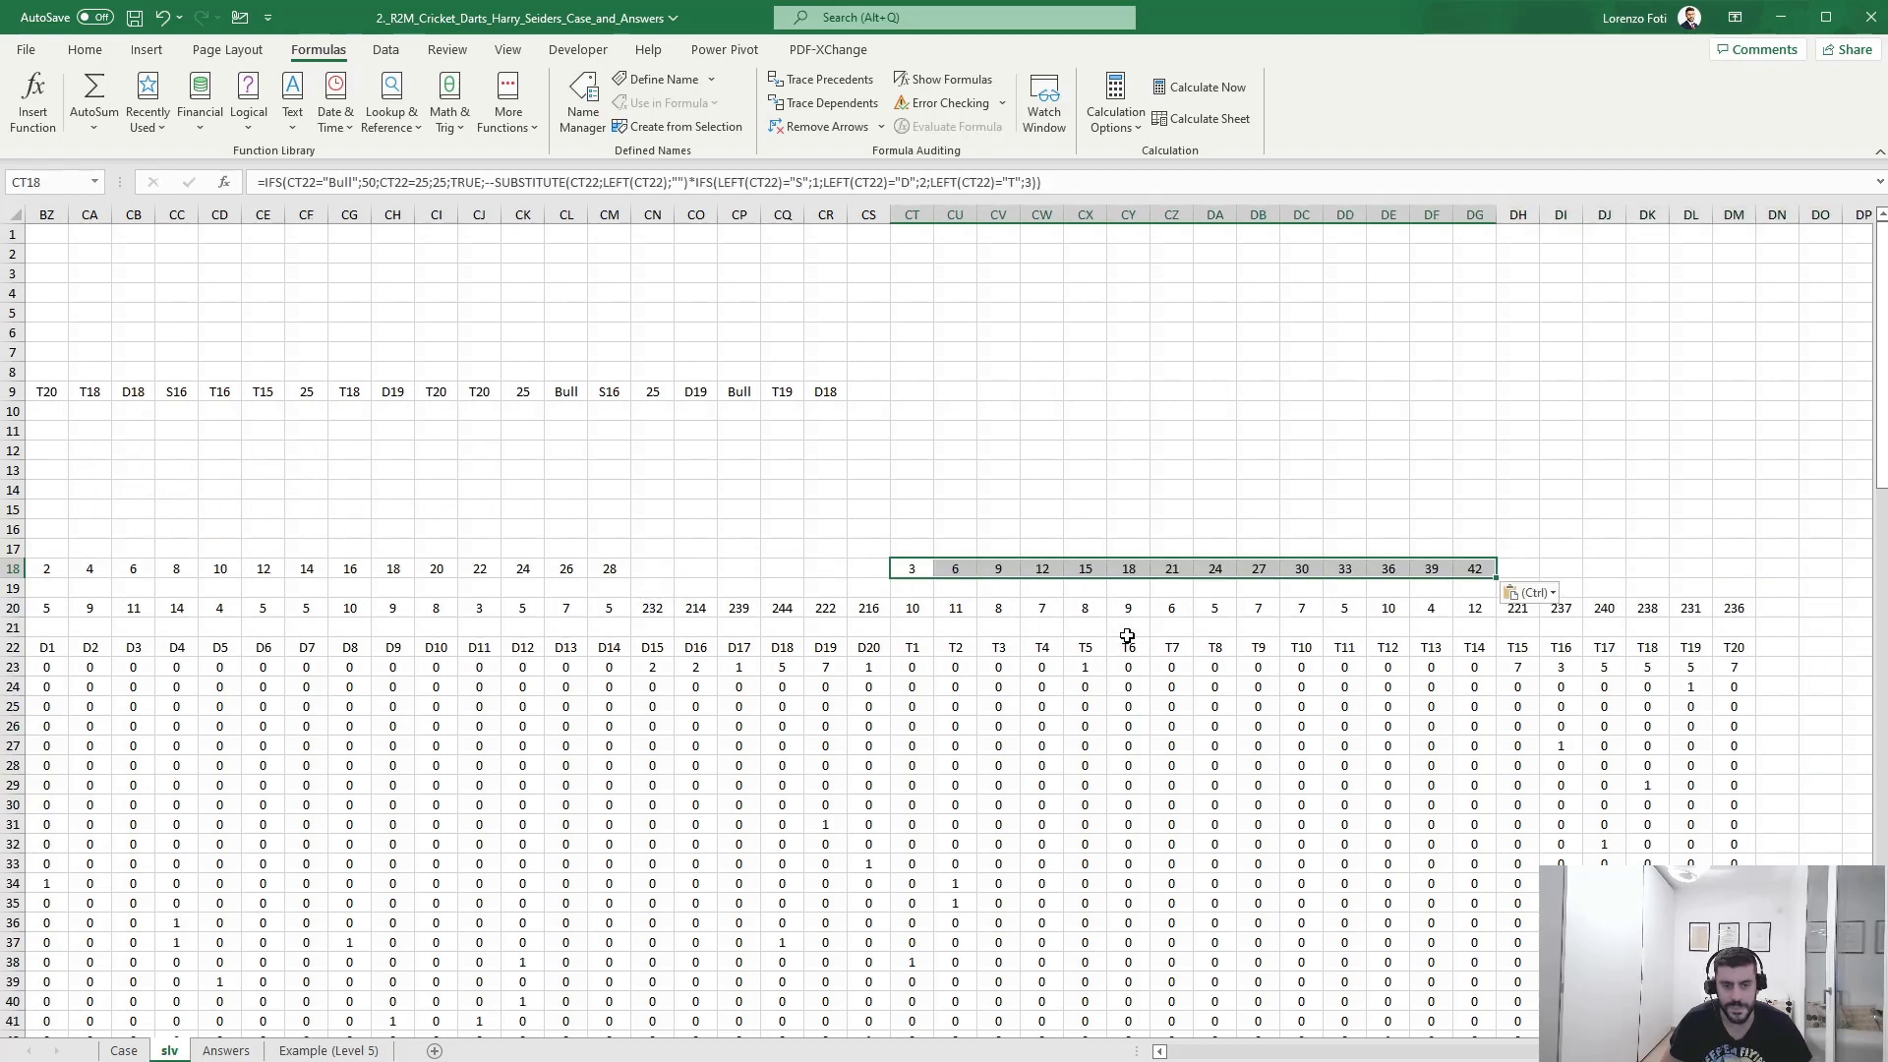
- Enter a formula in BF17 multiplying the S1 point value in BF18 by its hit total in BF20
{"action": "key", "text": "ctrl+Left"}
{"action": "key", "text": "ctrl+Left"}
{"action": "key", "text": "ctrl+Left"}
{"action": "key", "text": "ctrl+Left"}
{"action": "key", "text": "ctrl+Left"}
{"action": "key", "text": "ctrl+Left"}
{"action": "key", "text": "ctrl+Left"}
{"action": "key", "text": "ctrl+Left"}
{"action": "key", "text": "ctrl+Left"}
{"action": "key", "text": "ctrl+Left"}
{"action": "key", "text": "ctrl+Left"}
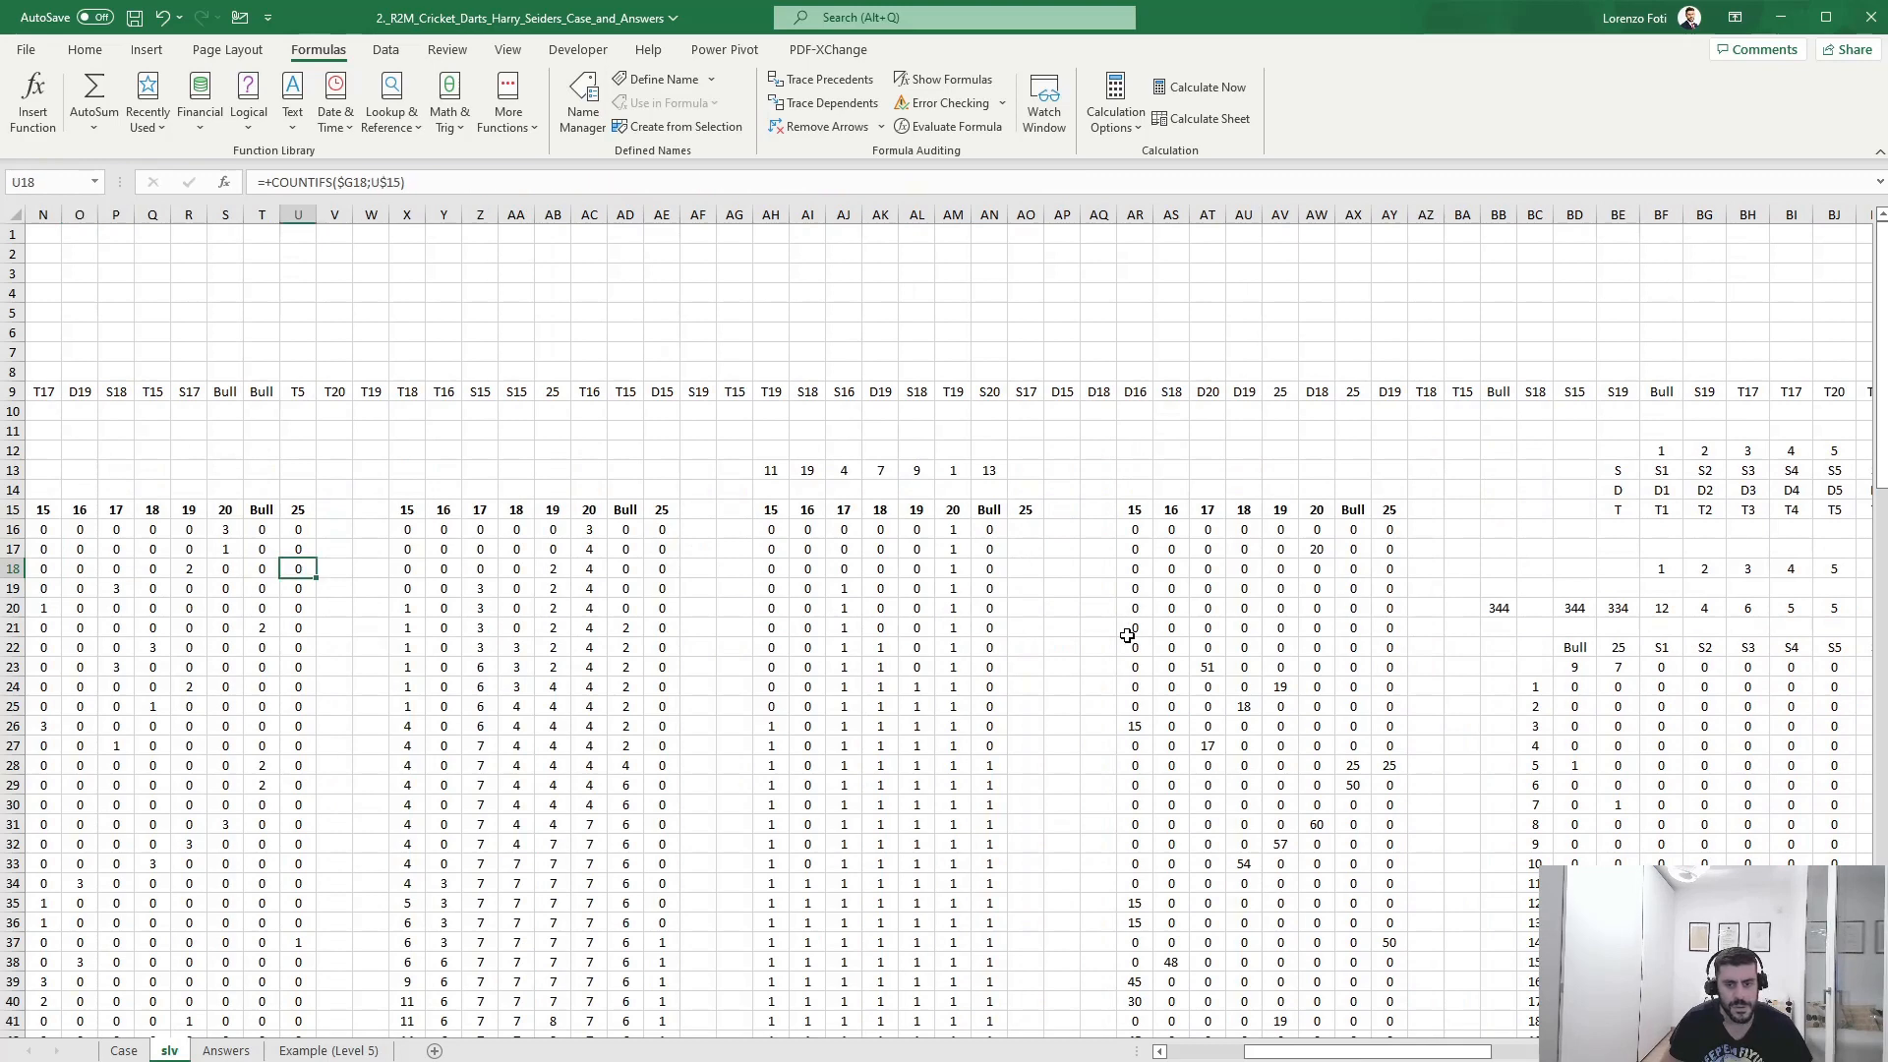
{"action": "key", "text": "ctrl+Right"}
{"action": "key", "text": "ctrl+Right"}
{"action": "key", "text": "ctrl+Right"}
{"action": "key", "text": "ctrl+Right"}
{"action": "key", "text": "ctrl+Right"}
{"action": "key", "text": "ctrl+Right"}
{"action": "key", "text": "ctrl+Right"}
{"action": "key", "text": "ctrl+Right"}
{"action": "key", "text": "Left"}
{"action": "key", "text": "Left"}
{"action": "key", "text": "Left"}
{"action": "key", "text": "Left"}
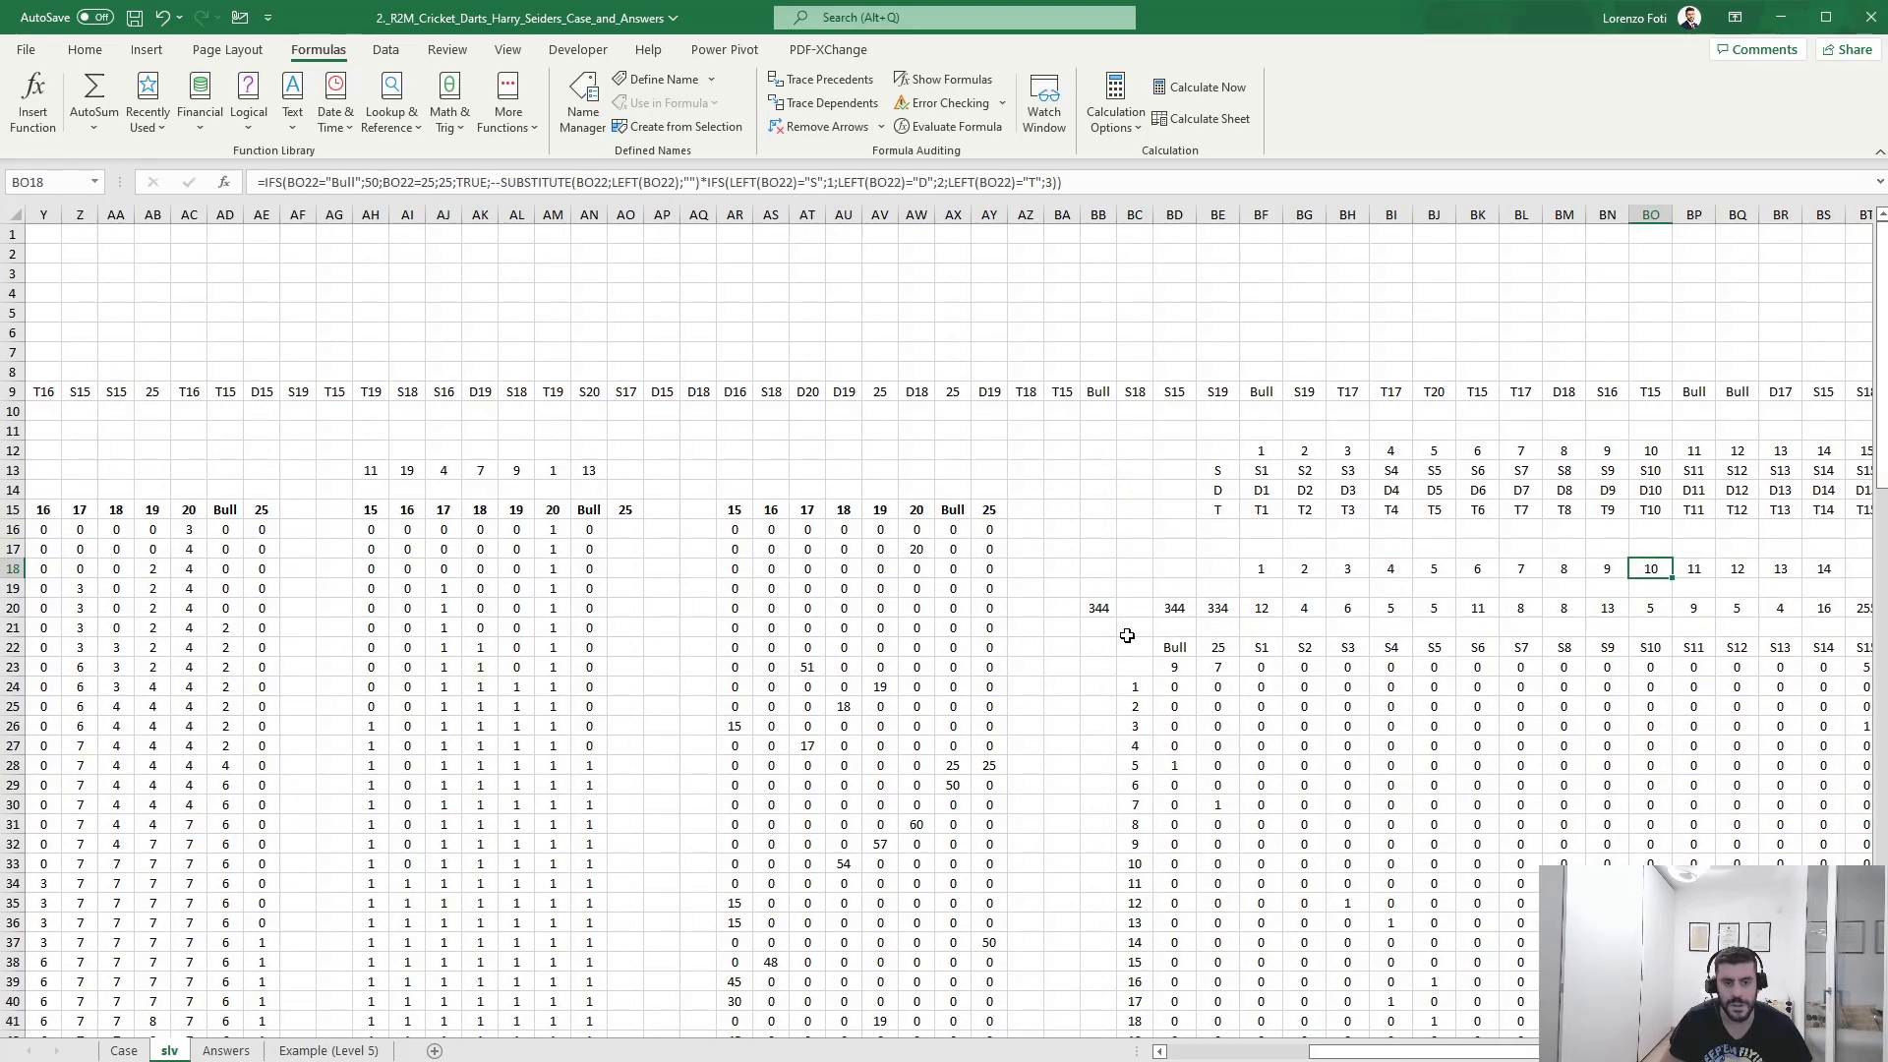
{"action": "key", "text": "Left"}
{"action": "key", "text": "Left"}
{"action": "key", "text": "Left"}
{"action": "key", "text": "Left"}
{"action": "key", "text": "Left"}
{"action": "key", "text": "Left"}
{"action": "key", "text": "Left"}
{"action": "key", "text": "Left"}
{"action": "key", "text": "Left"}
{"action": "key", "text": "Up"}
{"action": "type", "text": "+"}
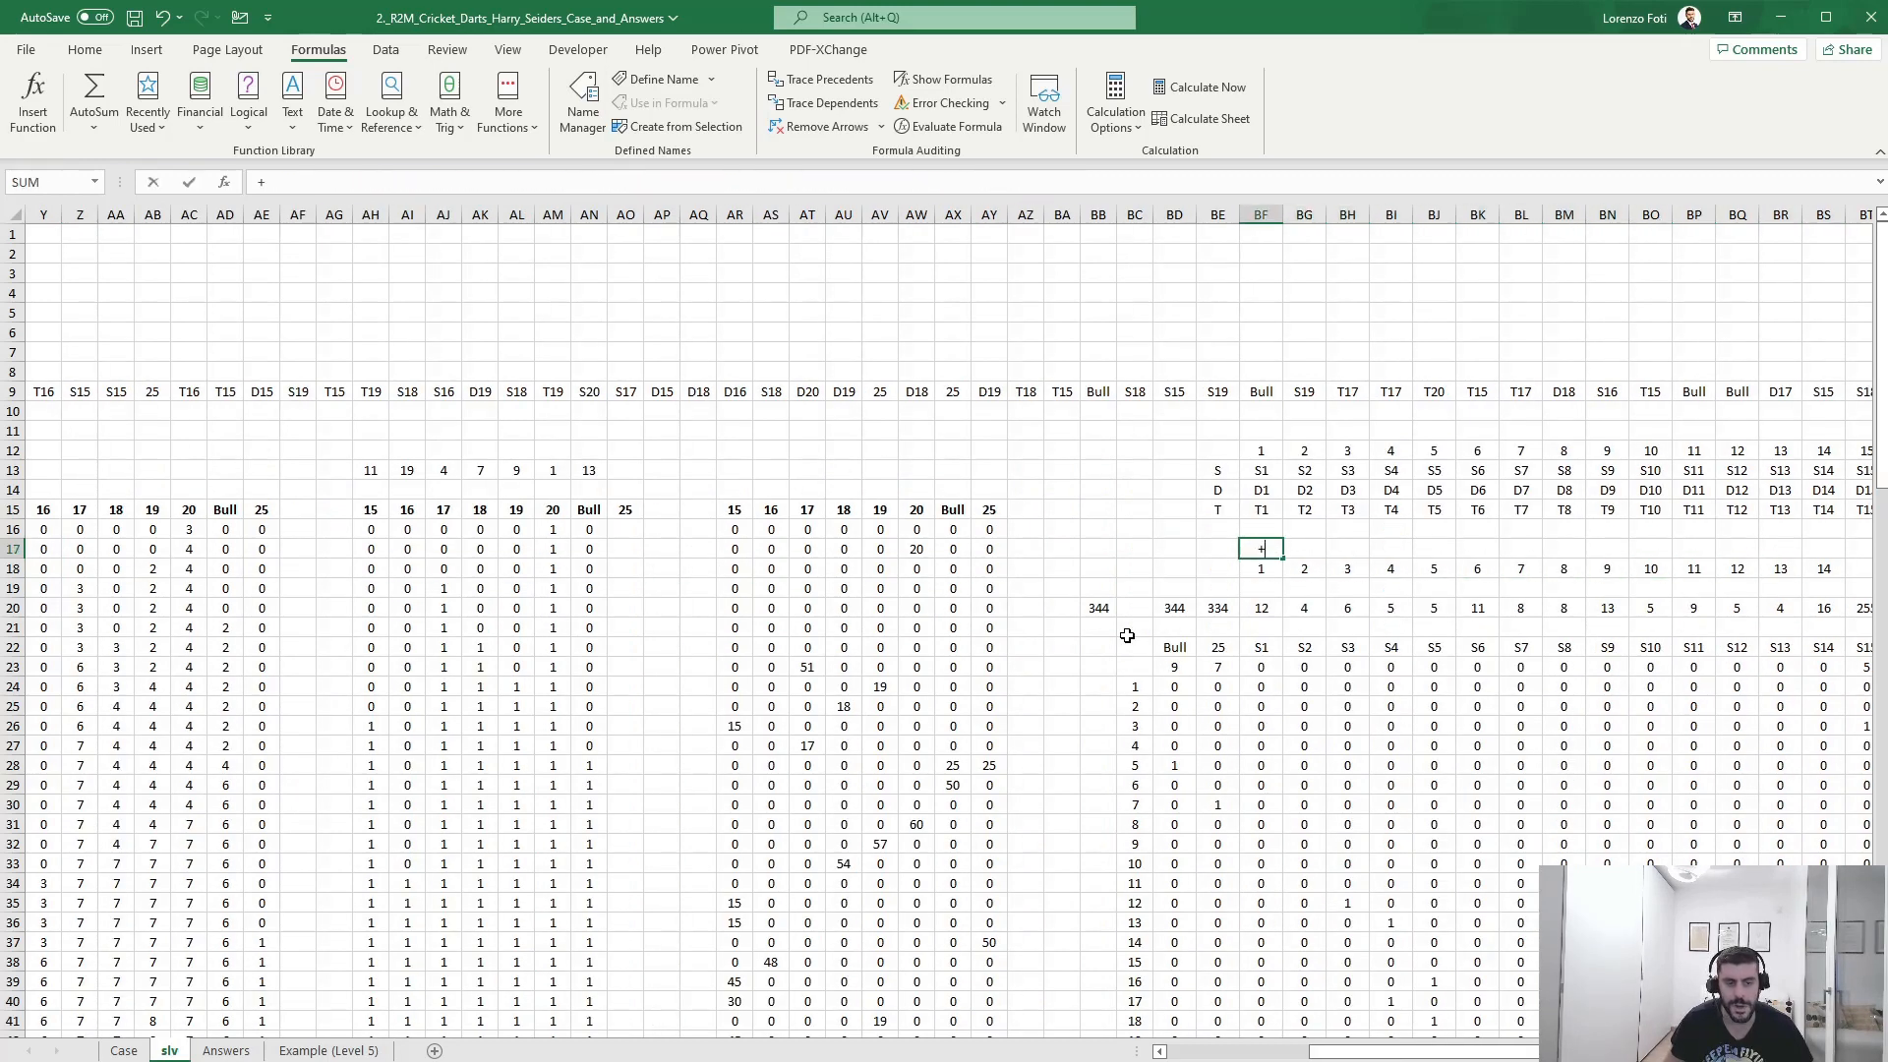
{"action": "key", "text": "Down"}
{"action": "type", "text": "*"}
{"action": "key", "text": "Down"}
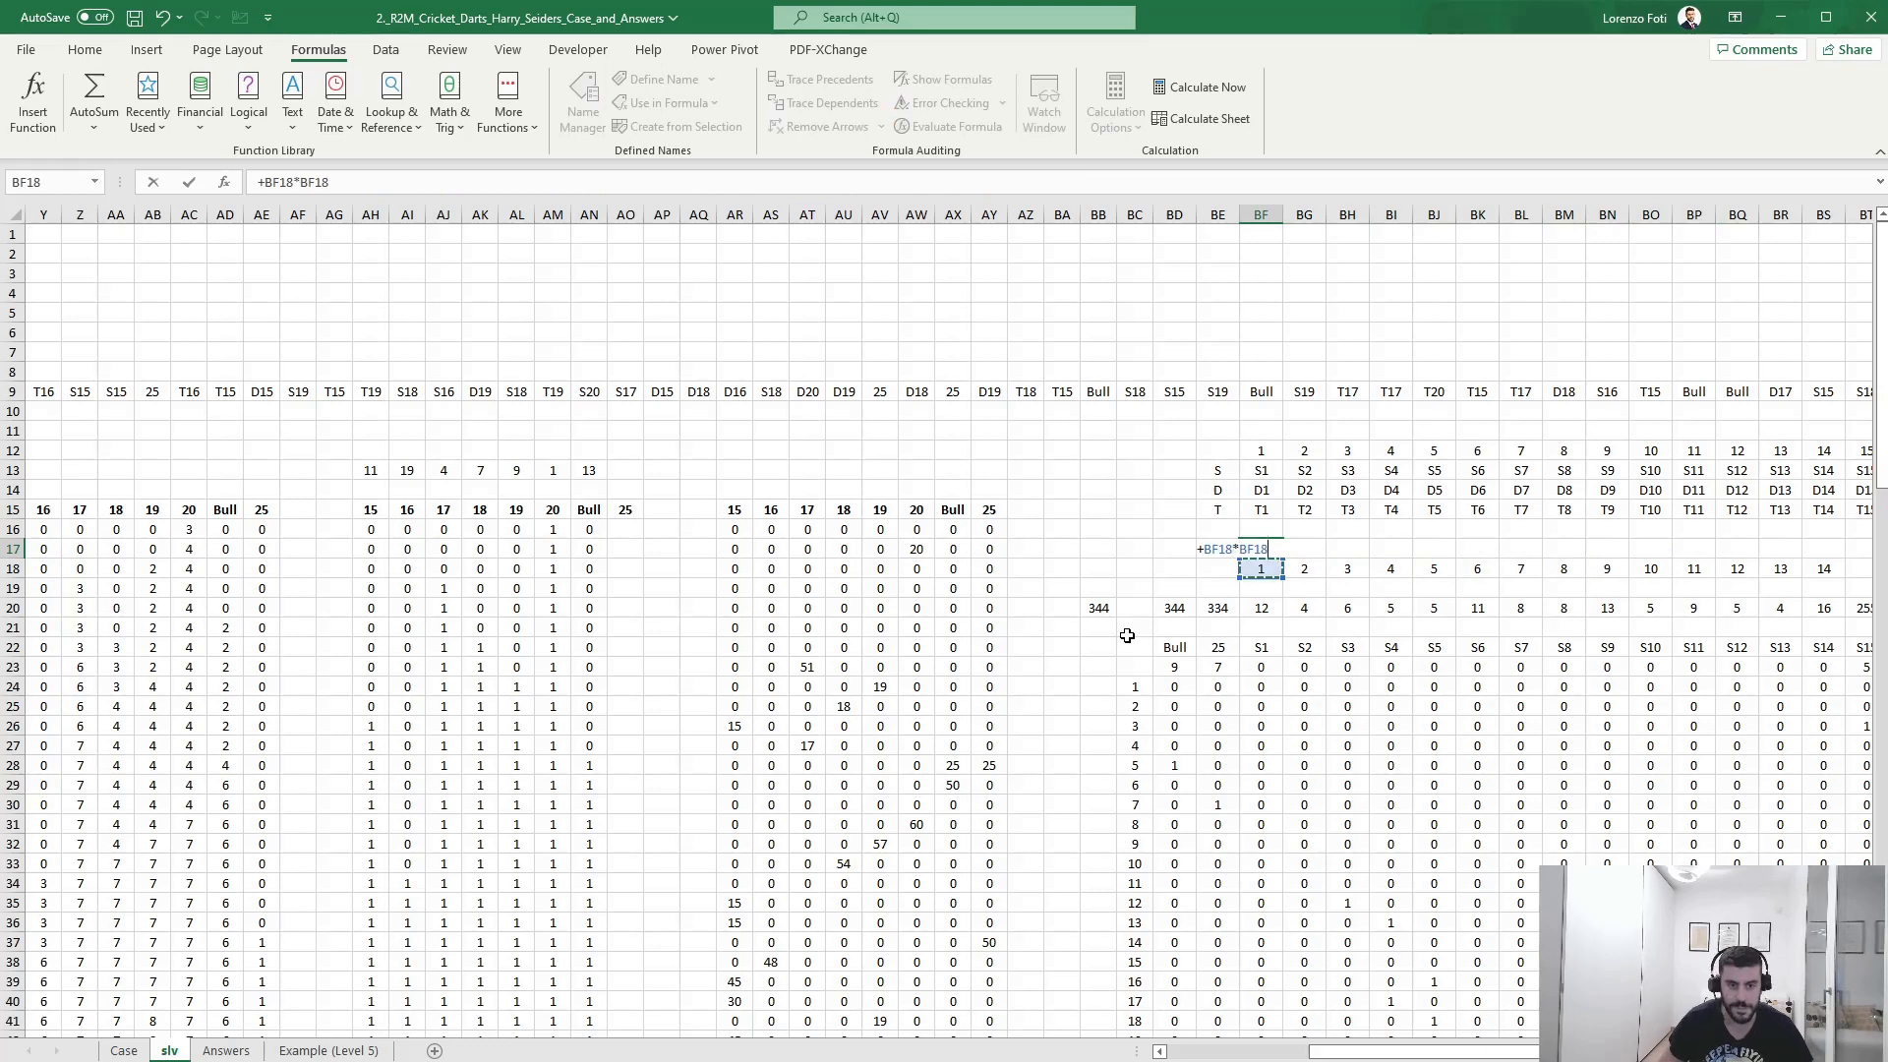
{"action": "key", "text": "Return"}
- Copy the BF17 product formula across row 17 to BS17 for the single sectors up to S14
{"action": "key", "text": "Up"}
{"action": "key", "text": "ctrl+c"}
{"action": "key", "text": "Down"}
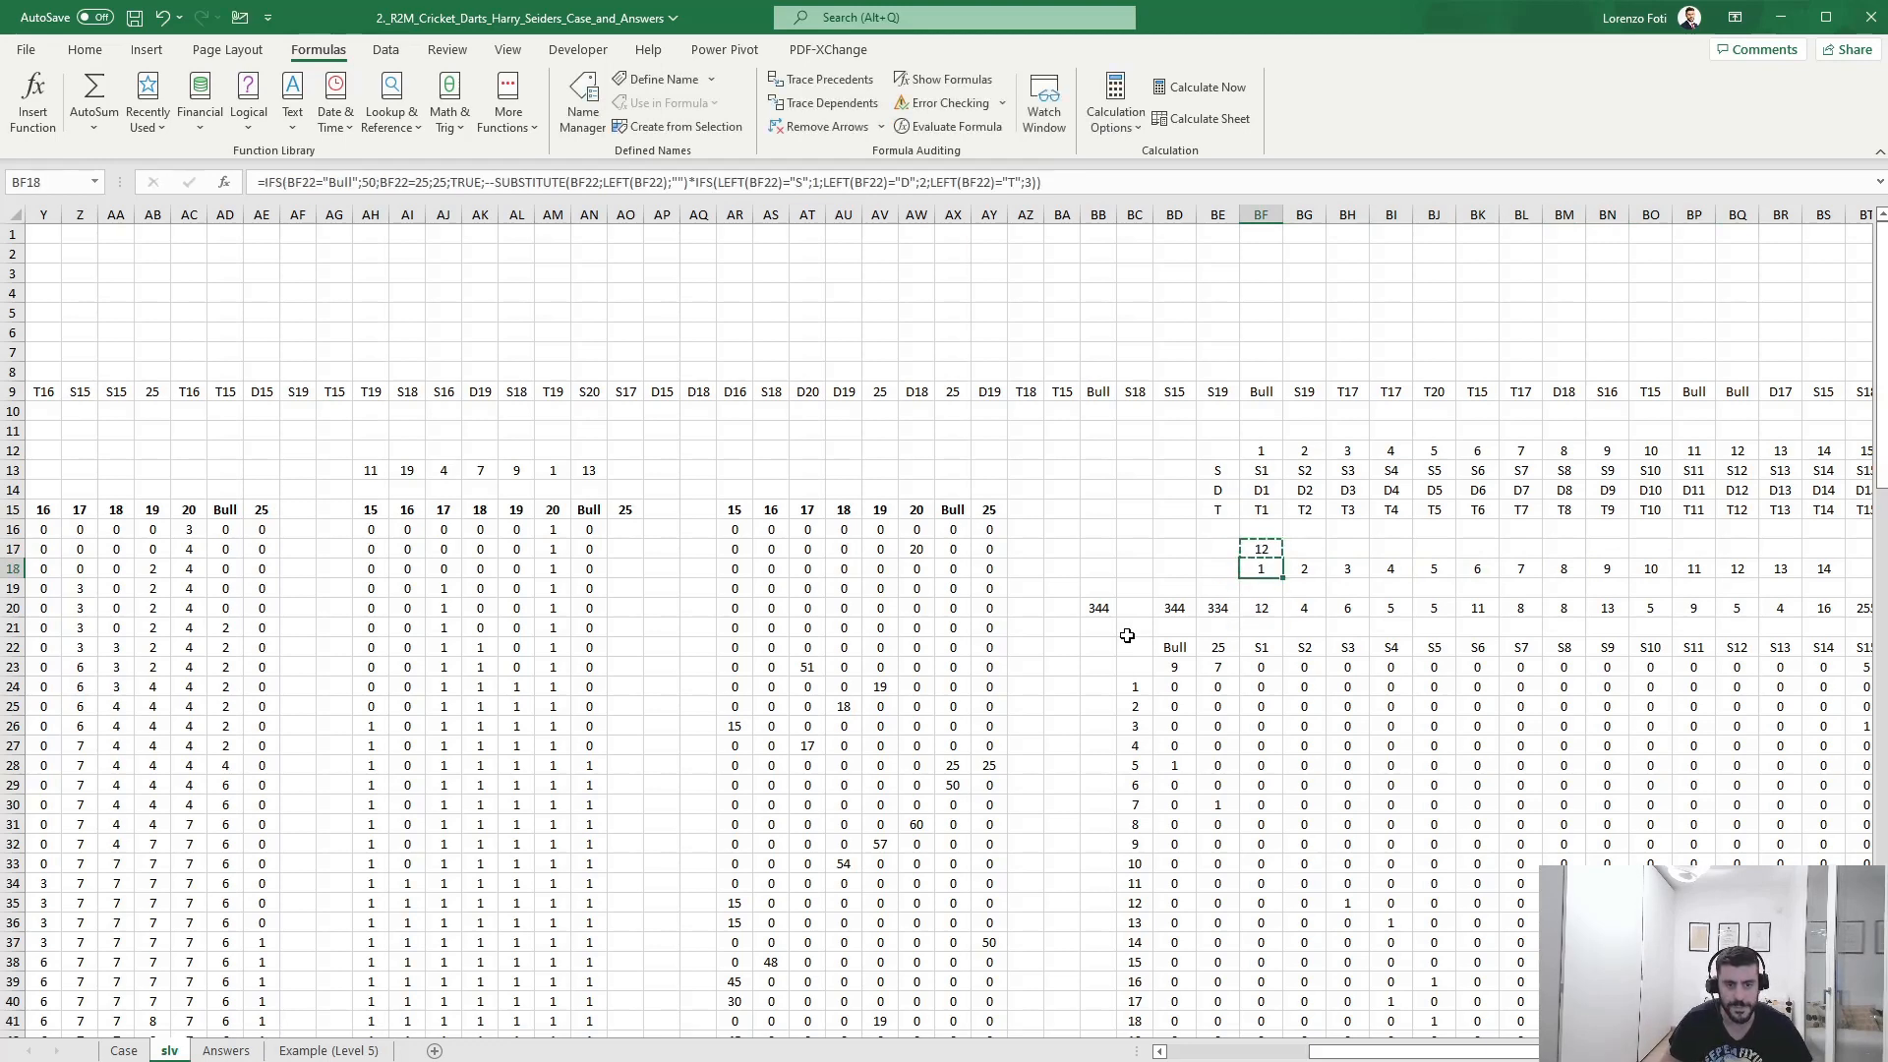
{"action": "key", "text": "ctrl+Right"}
{"action": "key", "text": "Up"}
{"action": "key", "text": "ctrl+shift+Left"}
{"action": "key", "text": "ctrl+v"}
- Paste the product formula into BZ17:CM17 for double sectors D1 to D14
{"action": "key", "text": "ctrl+Right"}
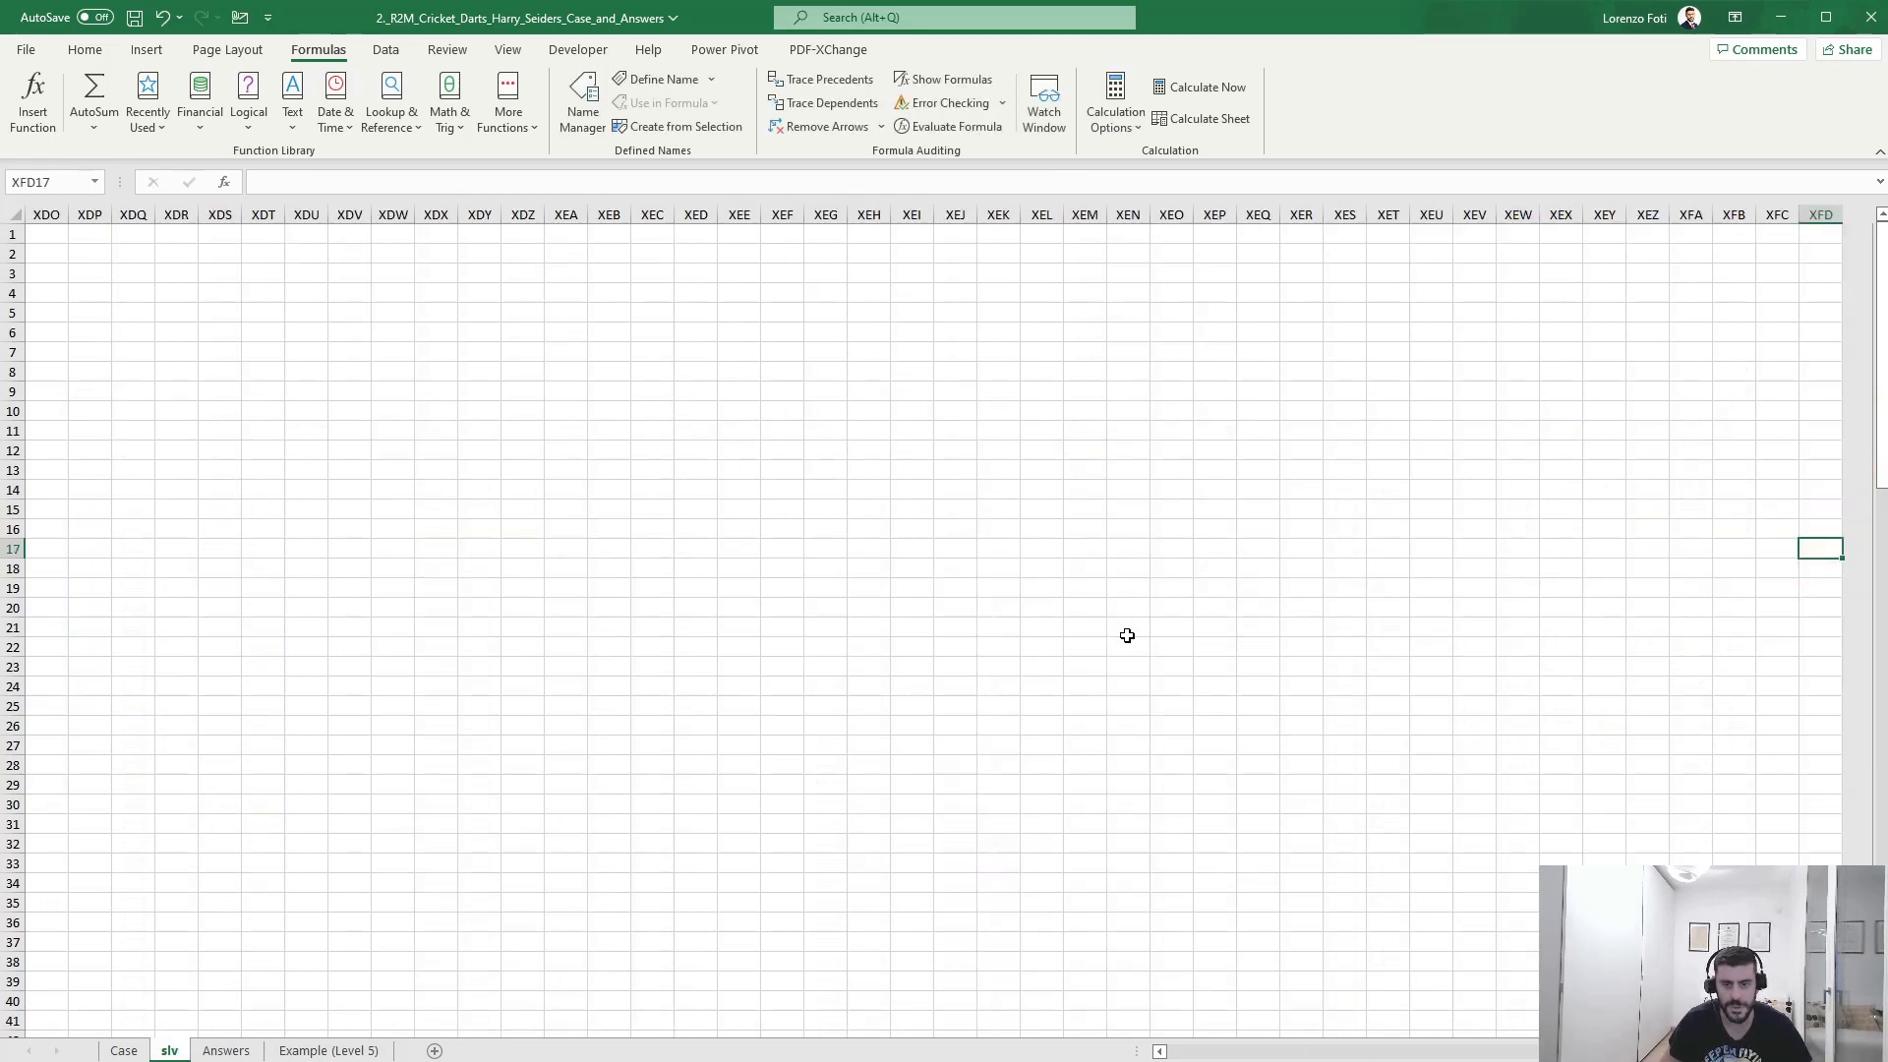
{"action": "key", "text": "ctrl+Left"}
{"action": "key", "text": "Right"}
{"action": "key", "text": "Right"}
{"action": "key", "text": "Right"}
{"action": "key", "text": "Right"}
{"action": "key", "text": "Right"}
{"action": "key", "text": "Right"}
{"action": "key", "text": "Right"}
{"action": "key", "text": "shift+Right"}
{"action": "key", "text": "shift+Right"}
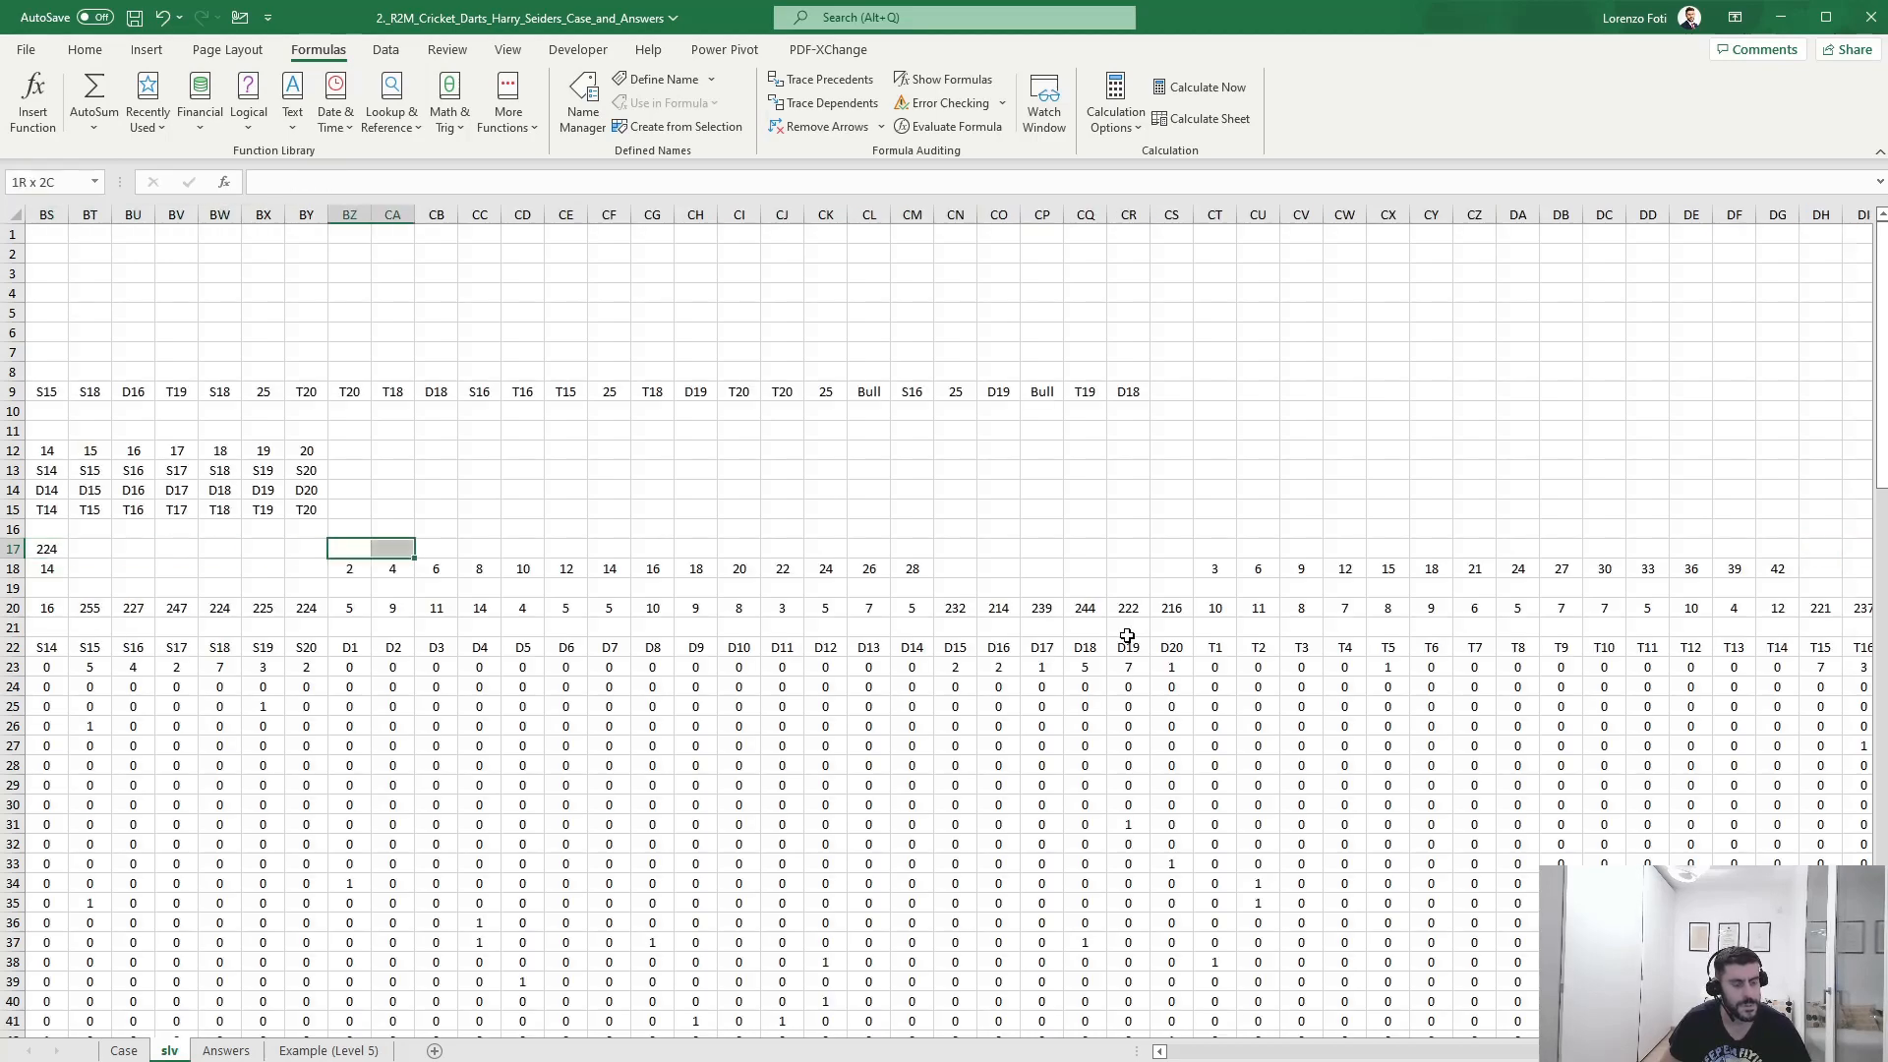
{"action": "key", "text": "shift+Right"}
{"action": "key", "text": "shift+Right"}
{"action": "key", "text": "shift+Right"}
{"action": "key", "text": "shift+Right"}
{"action": "key", "text": "shift+Right"}
{"action": "key", "text": "shift+Right"}
{"action": "key", "text": "shift+Right"}
{"action": "key", "text": "shift+Right"}
{"action": "key", "text": "shift+Right"}
{"action": "key", "text": "shift+Right"}
{"action": "key", "text": "shift+Right"}
{"action": "key", "text": "ctrl+v"}
- Paste the product formula into CT17:DG17 for triple sectors T1 to T14
{"action": "key", "text": "ctrl+Right"}
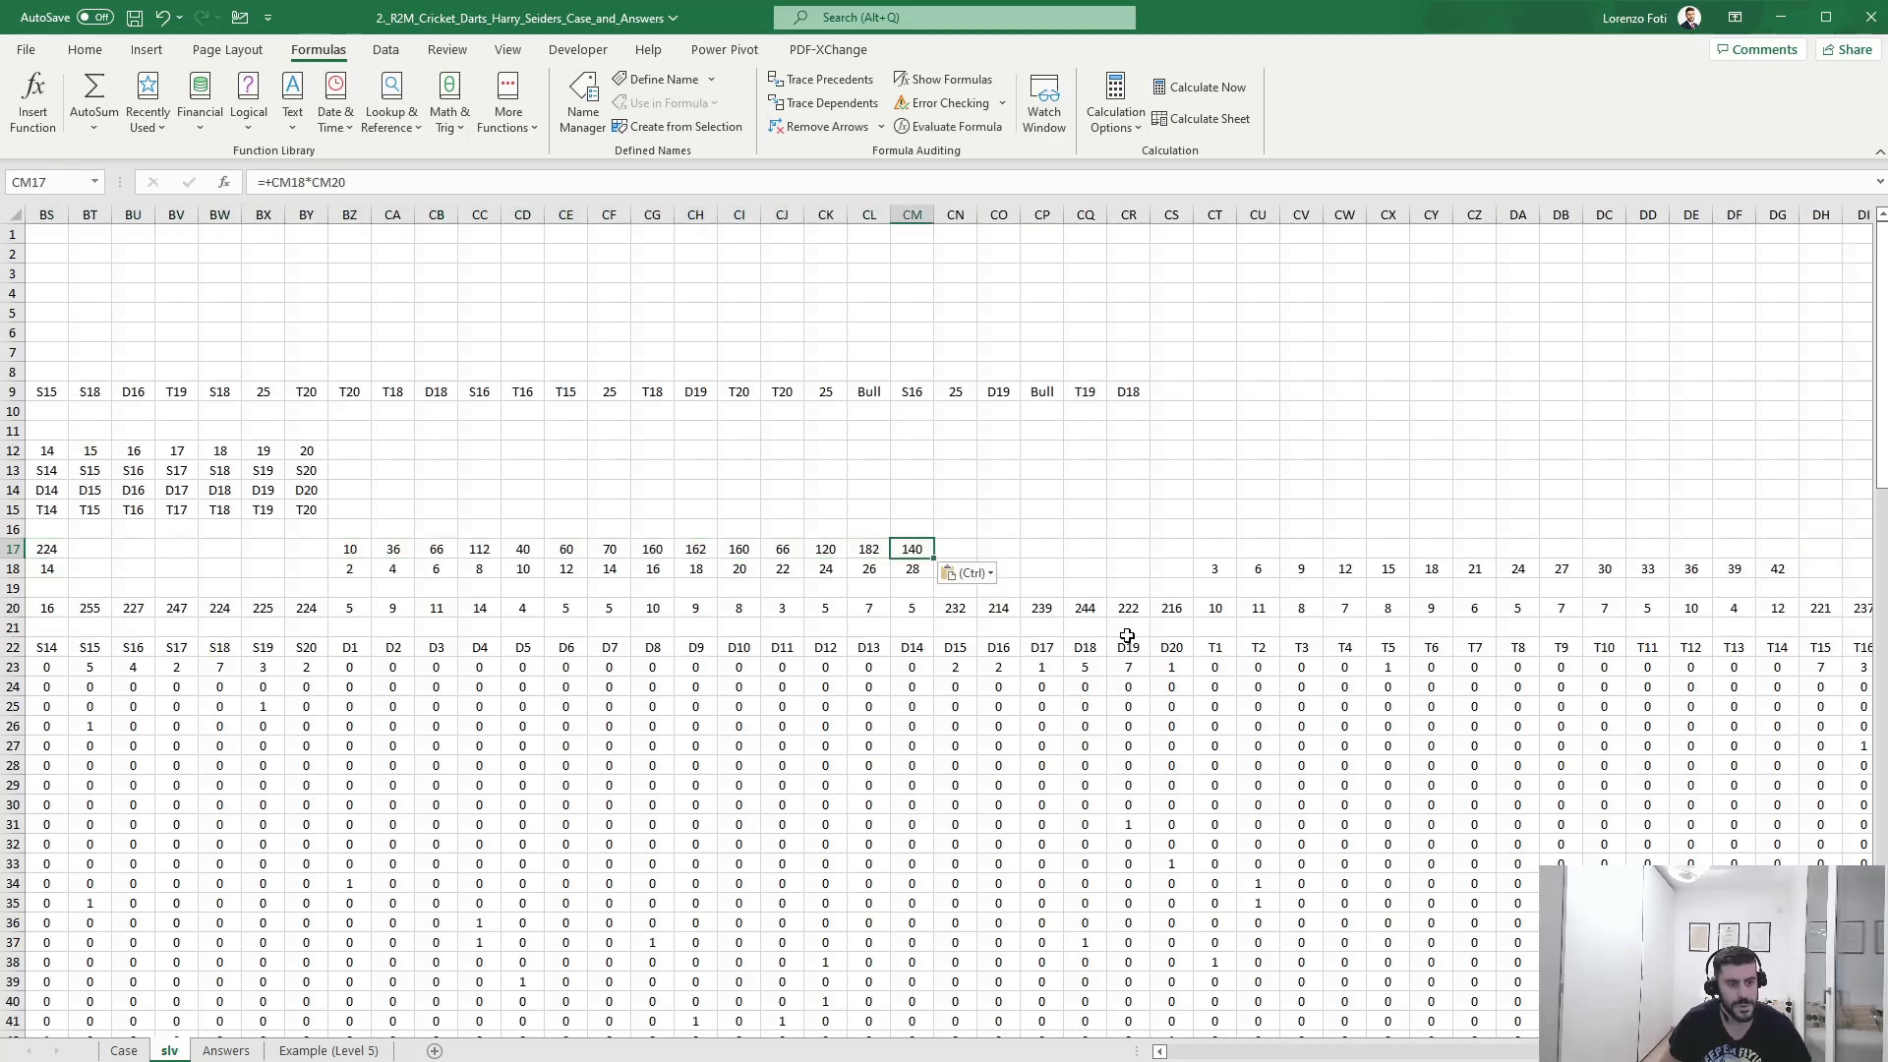
{"action": "key", "text": "Right"}
{"action": "key", "text": "Right"}
{"action": "key", "text": "Right"}
{"action": "key", "text": "Right"}
{"action": "key", "text": "Right"}
{"action": "key", "text": "Right"}
{"action": "key", "text": "Right"}
{"action": "key", "text": "shift+Right"}
{"action": "key", "text": "shift+Right"}
{"action": "key", "text": "shift+Right"}
{"action": "key", "text": "shift+Right"}
{"action": "key", "text": "shift+Right"}
{"action": "key", "text": "shift+Right"}
{"action": "key", "text": "shift+Right"}
{"action": "key", "text": "shift+Right"}
{"action": "key", "text": "shift+Right"}
{"action": "key", "text": "shift+Right"}
{"action": "key", "text": "shift+Right"}
{"action": "key", "text": "shift+Right"}
{"action": "key", "text": "shift+Right"}
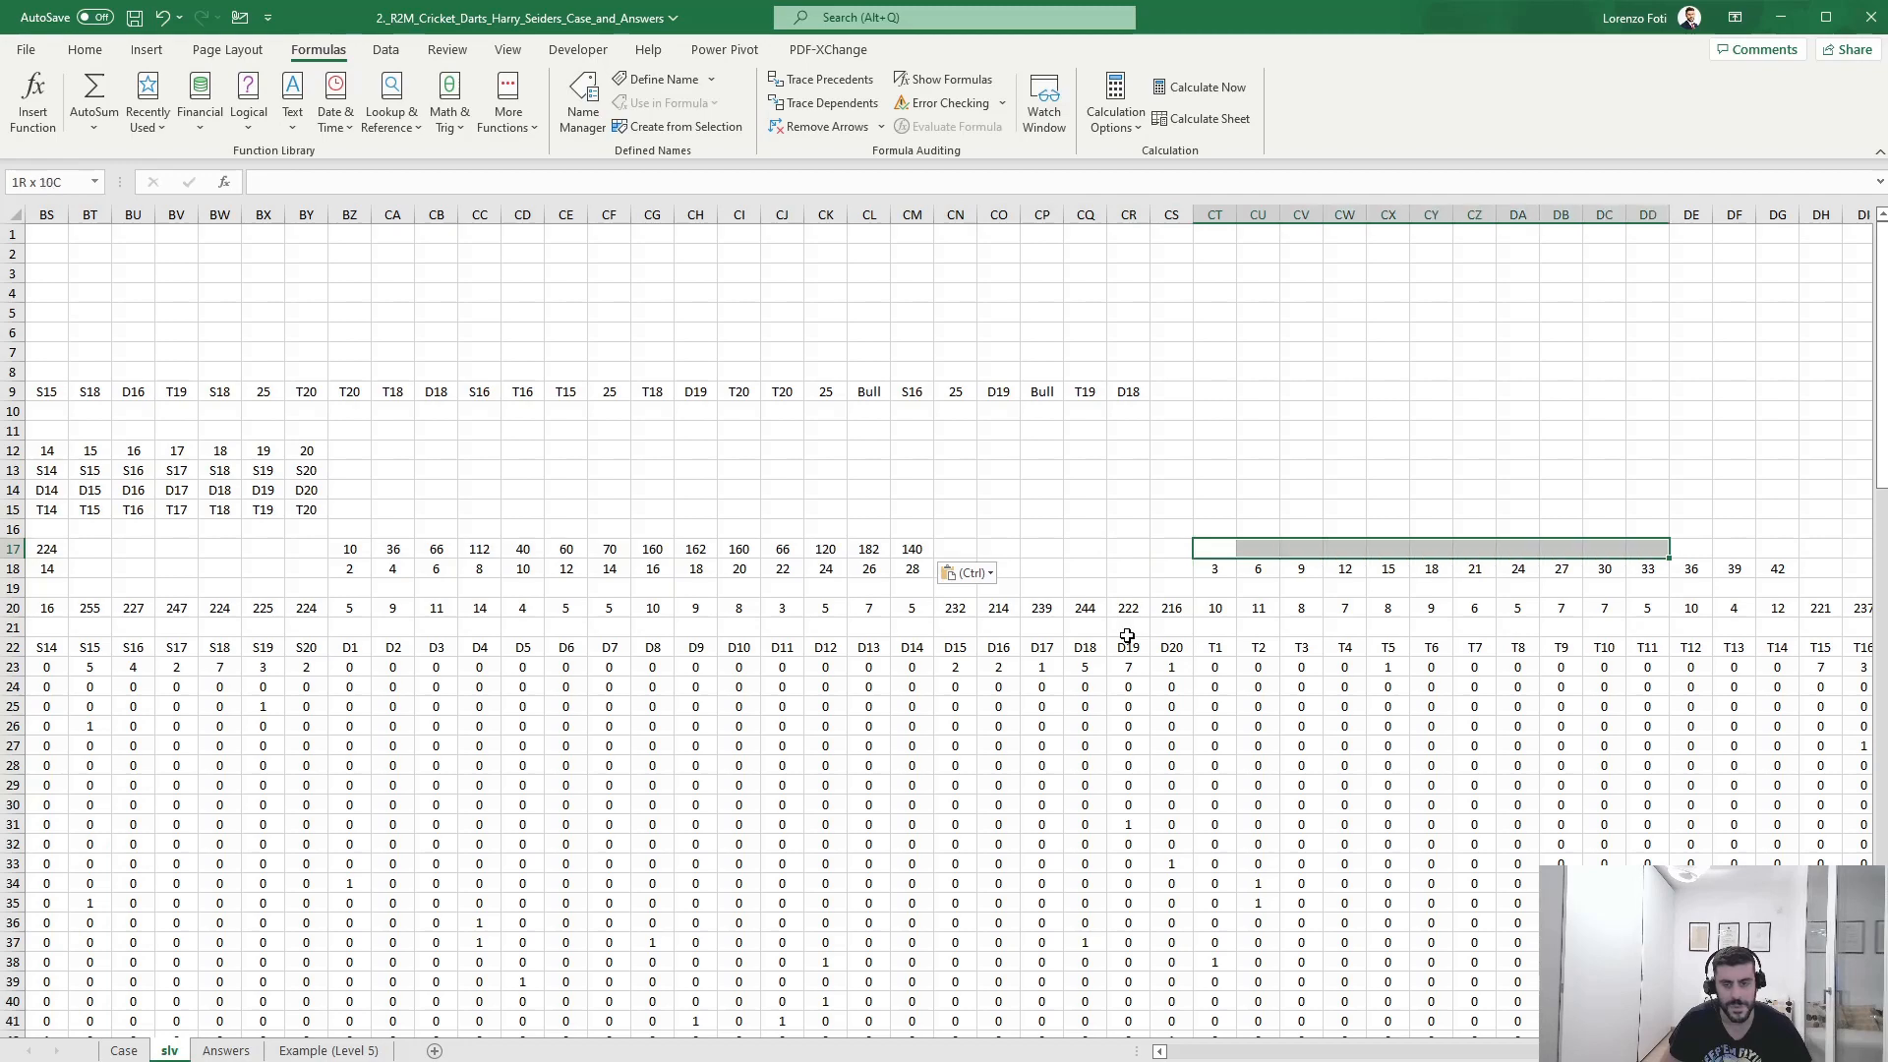
{"action": "key", "text": "ctrl+v"}
- Select the row 17 products from BF17 to DG17 to read their sum, and return to the bonus questions on the Case sheet
{"action": "key", "text": "ctrl+Left"}
{"action": "key", "text": "ctrl+Left"}
{"action": "key", "text": "ctrl+Left"}
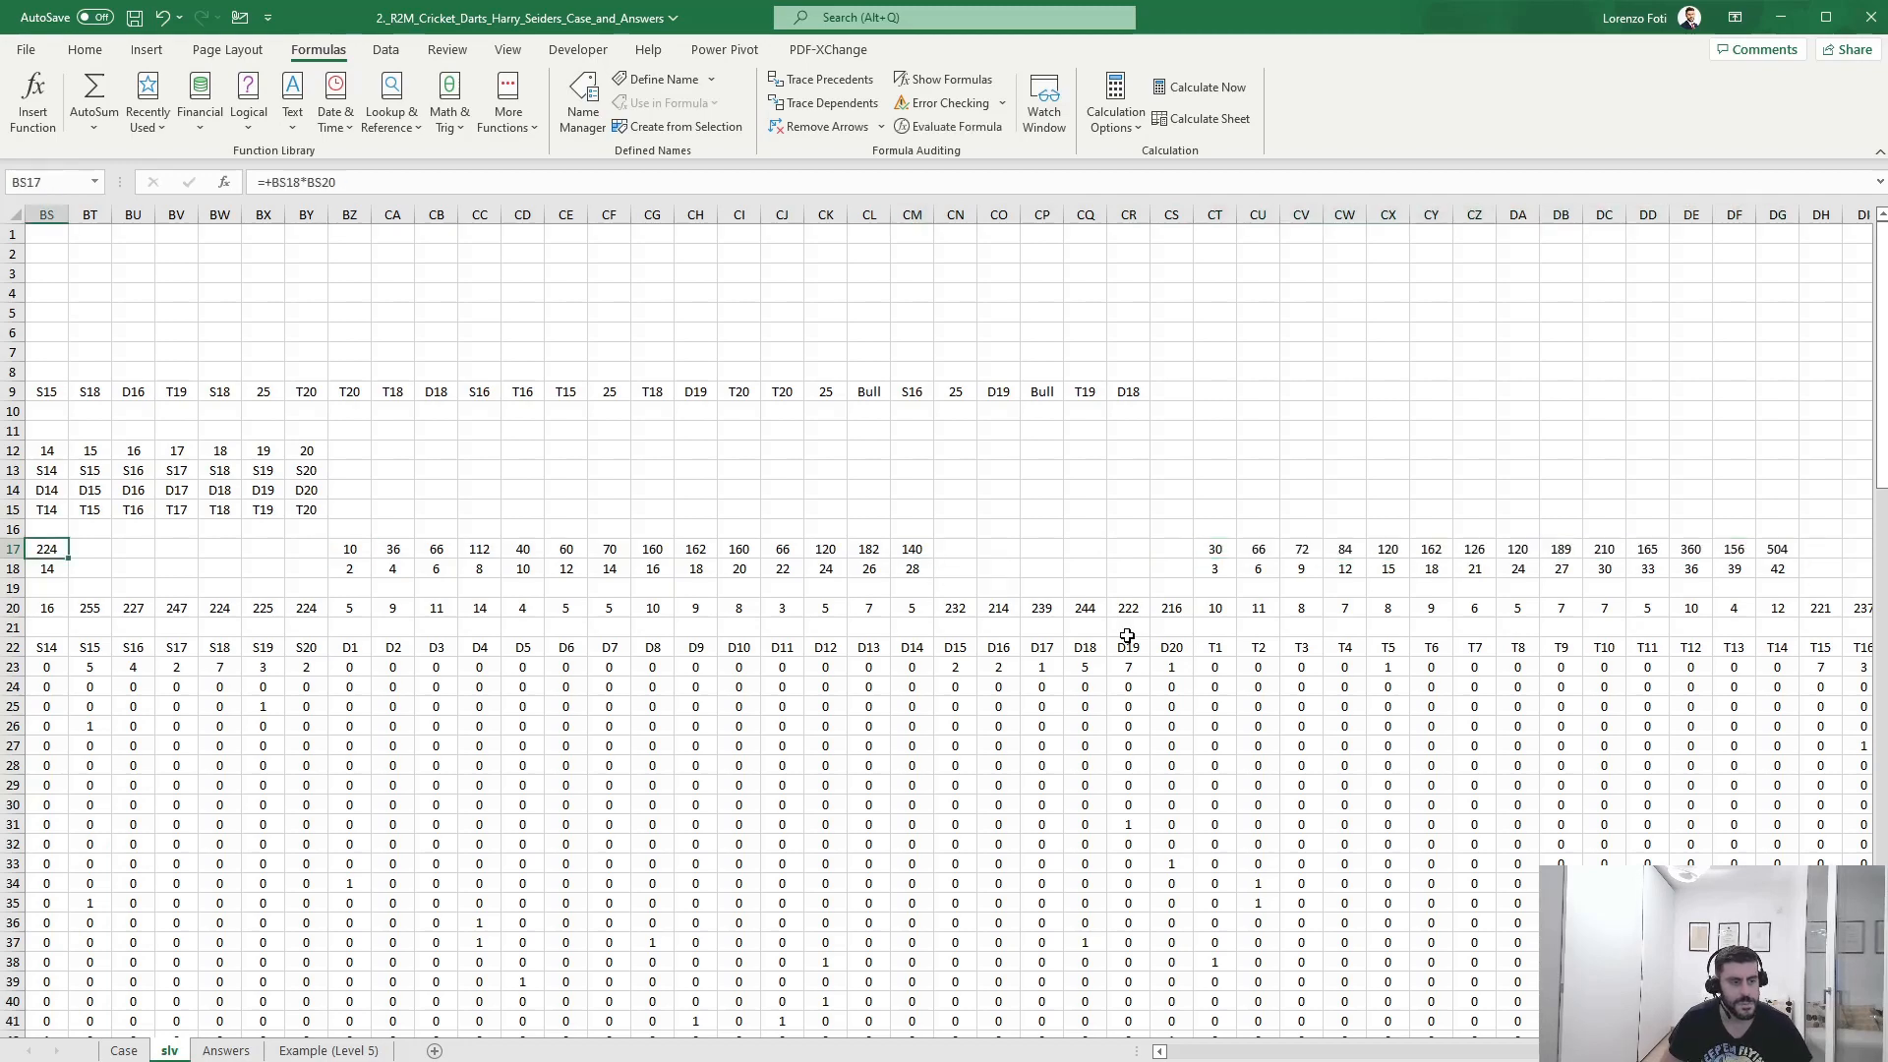
{"action": "key", "text": "ctrl+Left"}
{"action": "key", "text": "ctrl+Left"}
{"action": "key", "text": "ctrl+Right"}
{"action": "key", "text": "ctrl+Right"}
{"action": "key", "text": "ctrl+Right"}
{"action": "key", "text": "ctrl+Right"}
{"action": "key", "text": "ctrl+Right"}
{"action": "key", "text": "ctrl+shift+Right"}
{"action": "key", "text": "ctrl+shift+Right"}
{"action": "key", "text": "ctrl+shift+Right"}
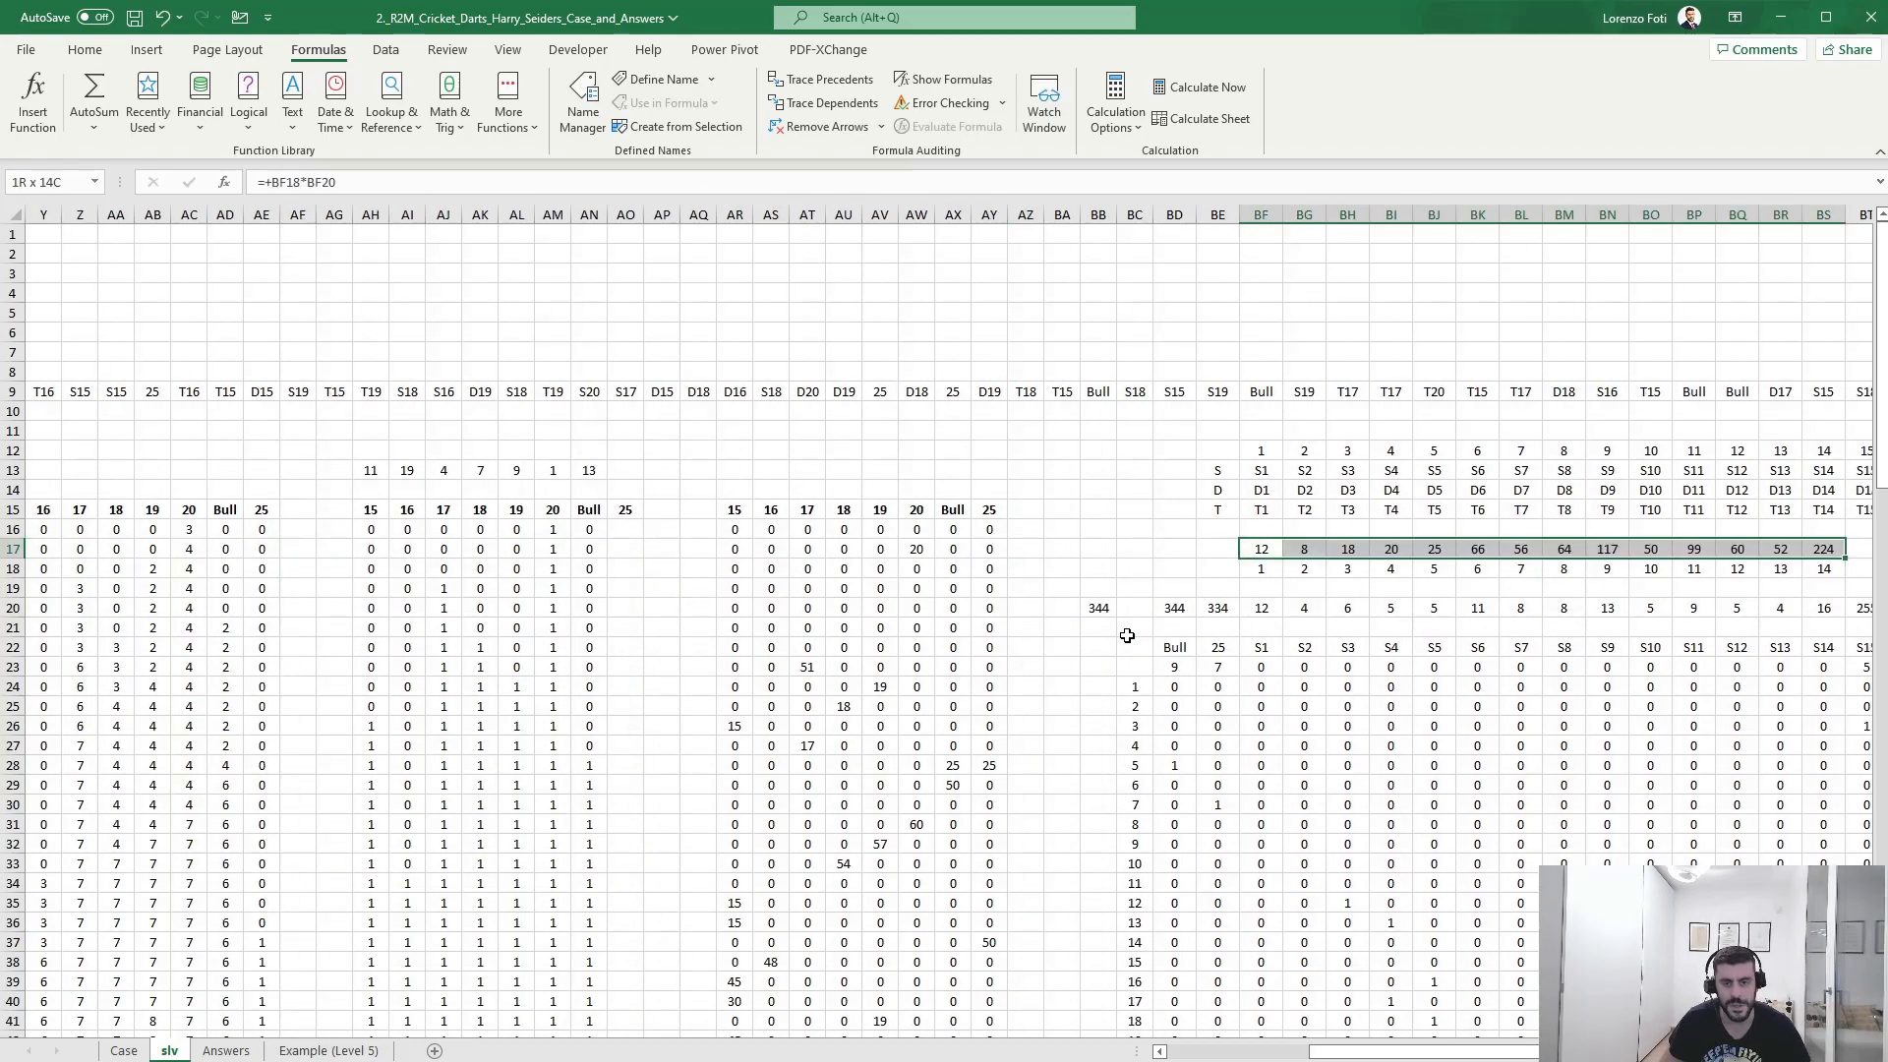
{"action": "key", "text": "ctrl+shift+Right"}
{"action": "key", "text": "ctrl+shift+Right"}
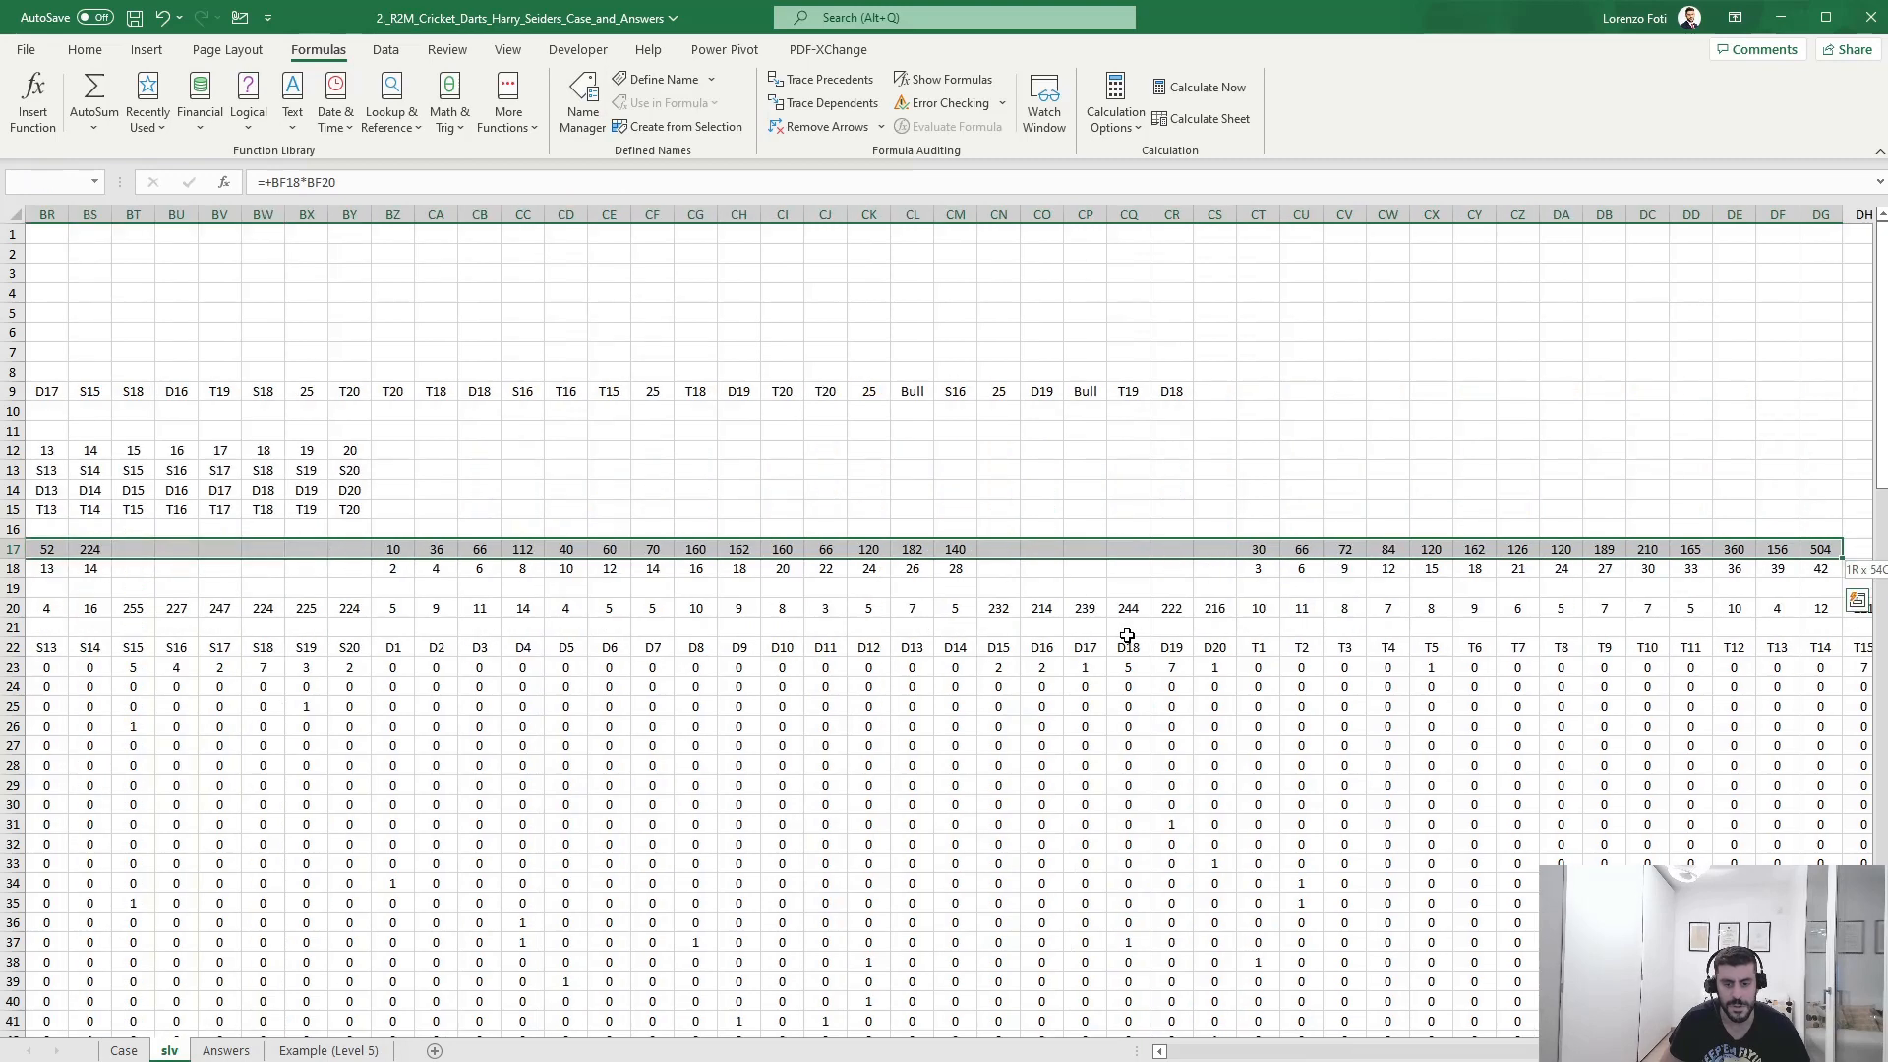
{"action": "key", "text": "shift+Right"}
{"action": "key", "text": "shift+Left"}
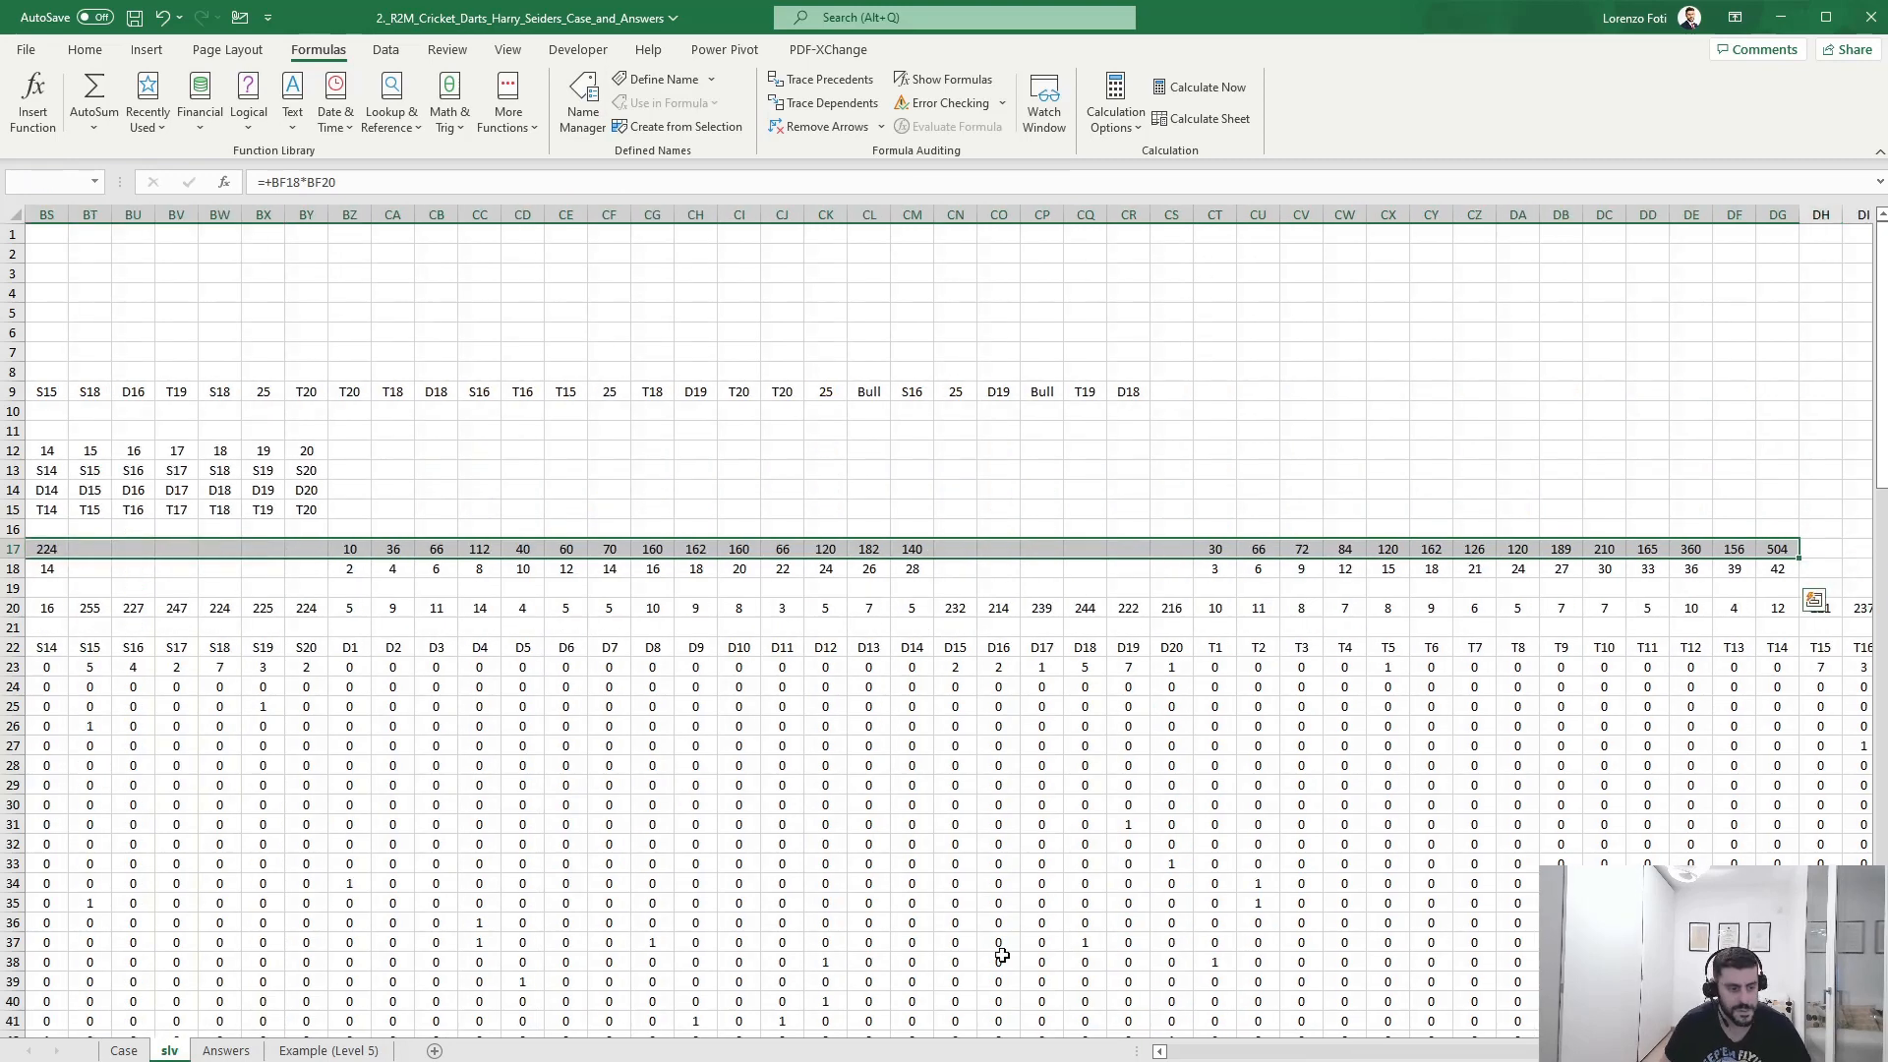
{"action": "left_click", "coordinate": [124, 1050]}
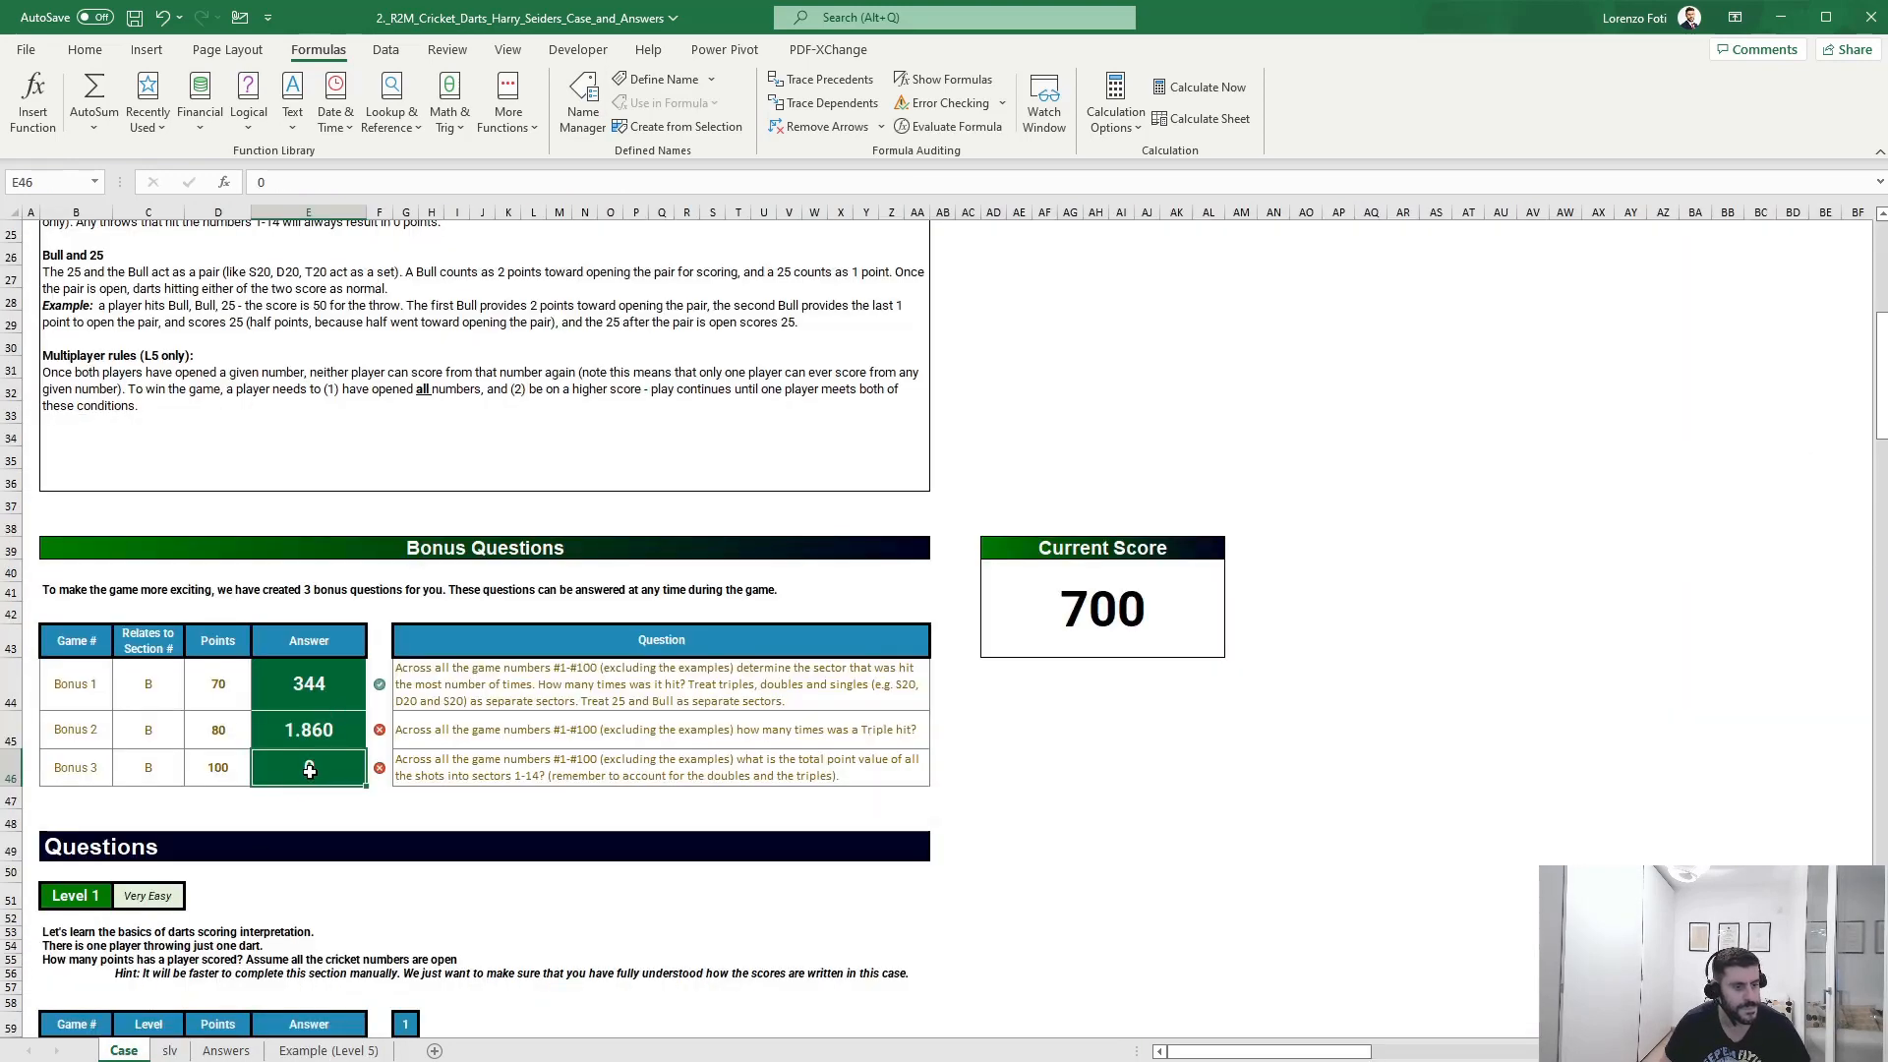
- Enter 4619 as the answer to Bonus 3
{"action": "type", "text": "4619"}
{"action": "key", "text": "Return"}
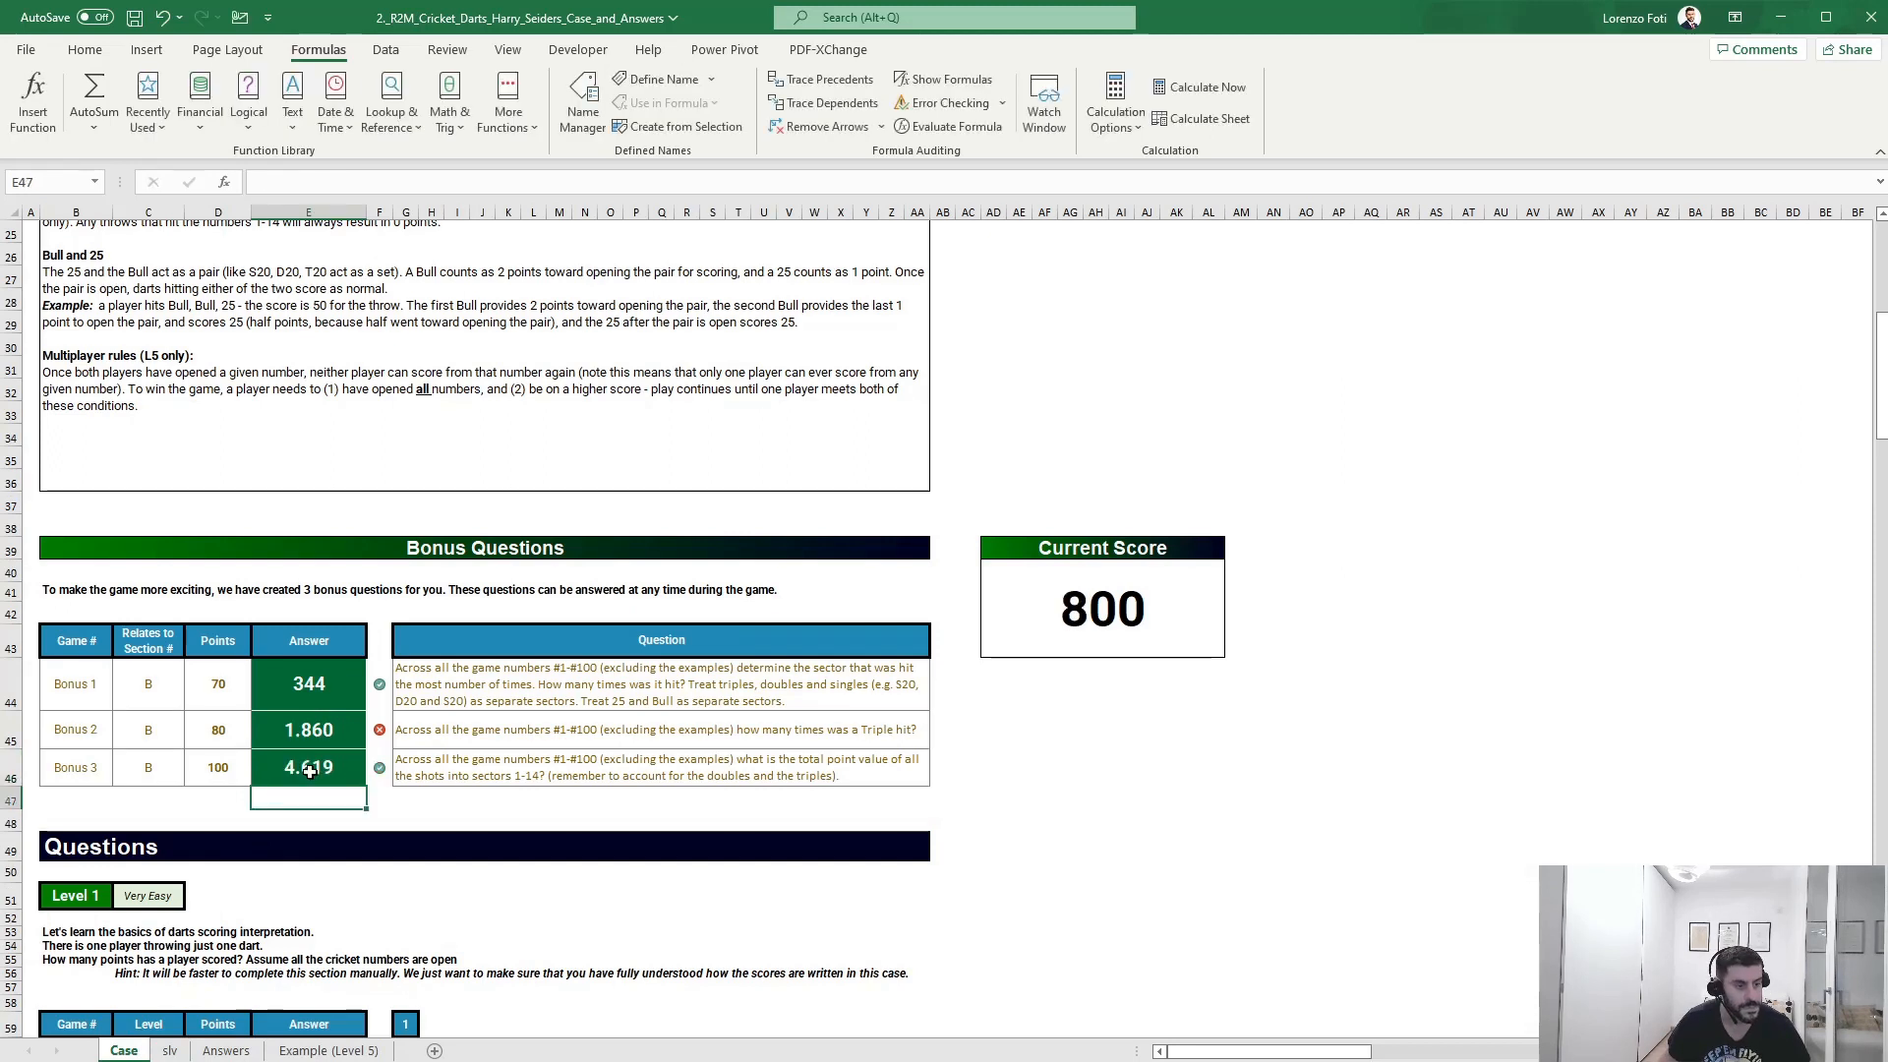
- Review the answer checks for Bonus 2 and the level questions, along with the current score on the Case sheet
{"action": "left_click", "coordinate": [327, 729]}
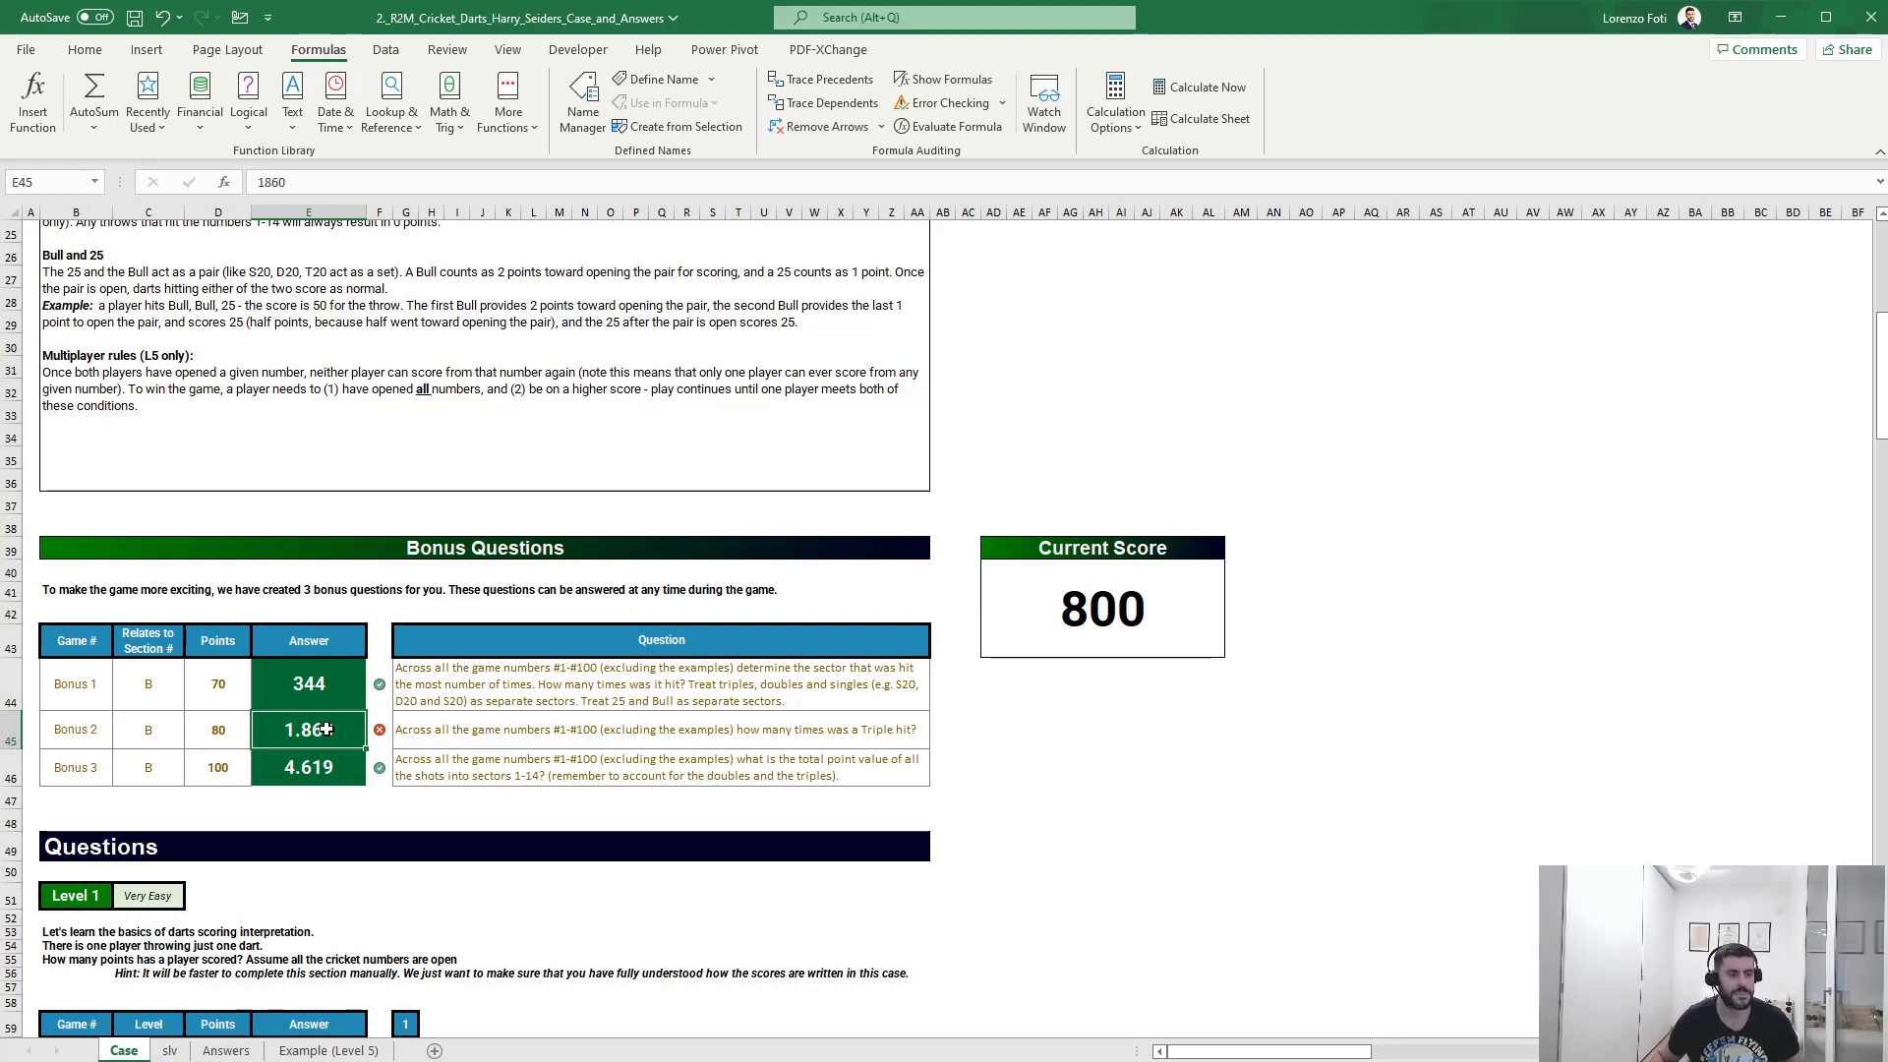
{"action": "scroll", "coordinate": [588, 916], "scroll_direction": "down", "scroll_amount": 20}
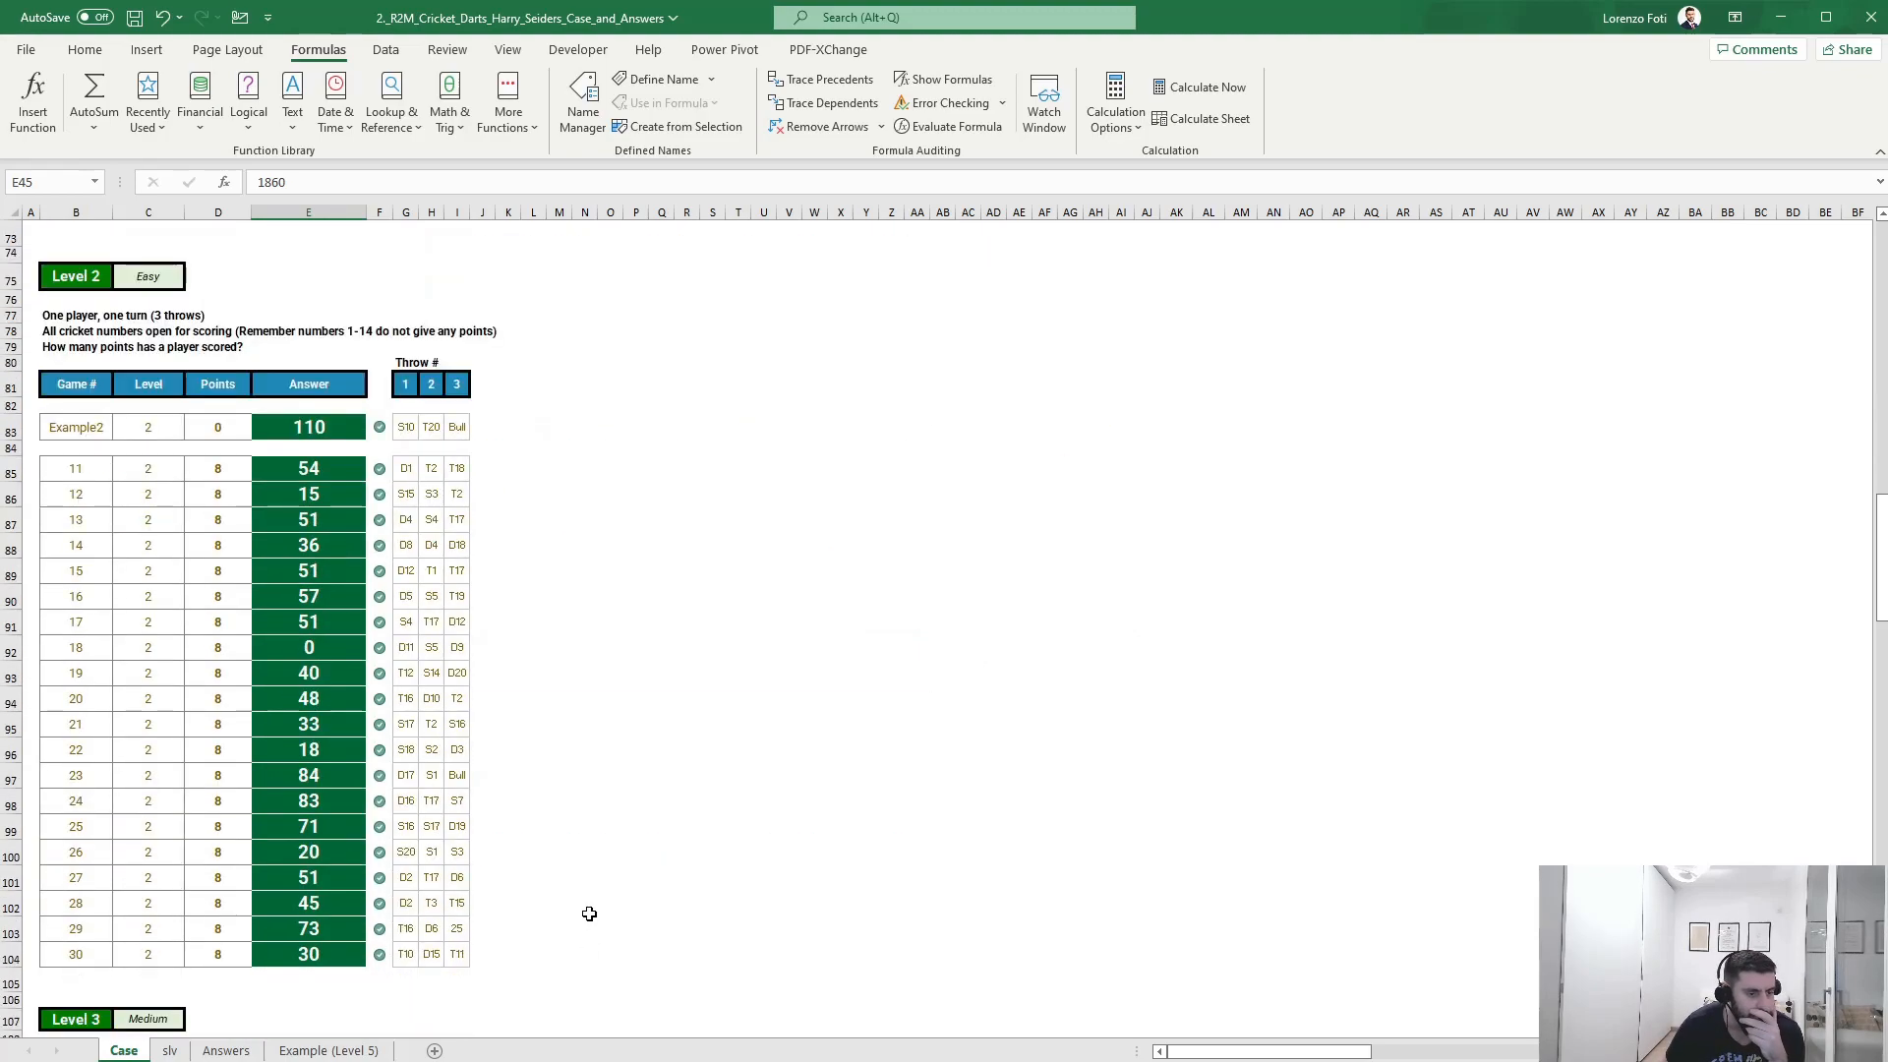
{"action": "scroll", "coordinate": [588, 916], "scroll_direction": "down", "scroll_amount": 12}
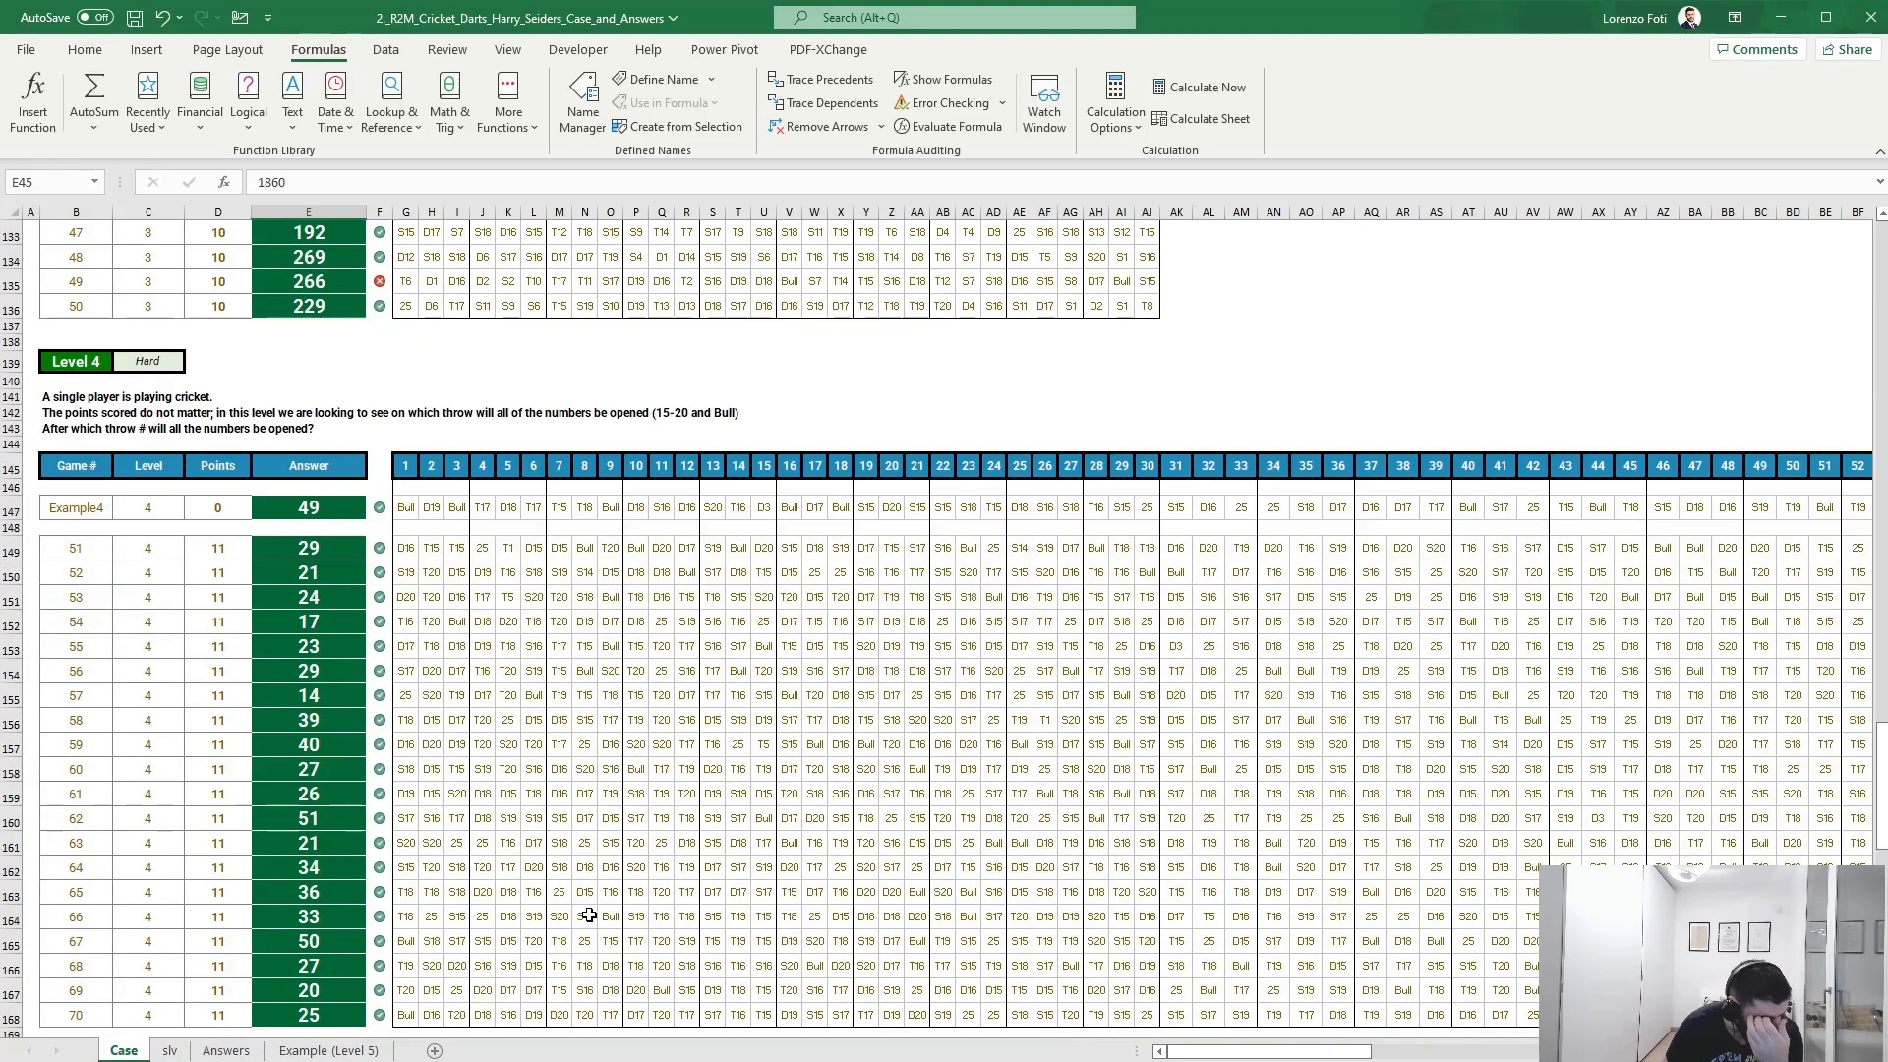
{"action": "scroll", "coordinate": [562, 860], "scroll_direction": "up", "scroll_amount": 6}
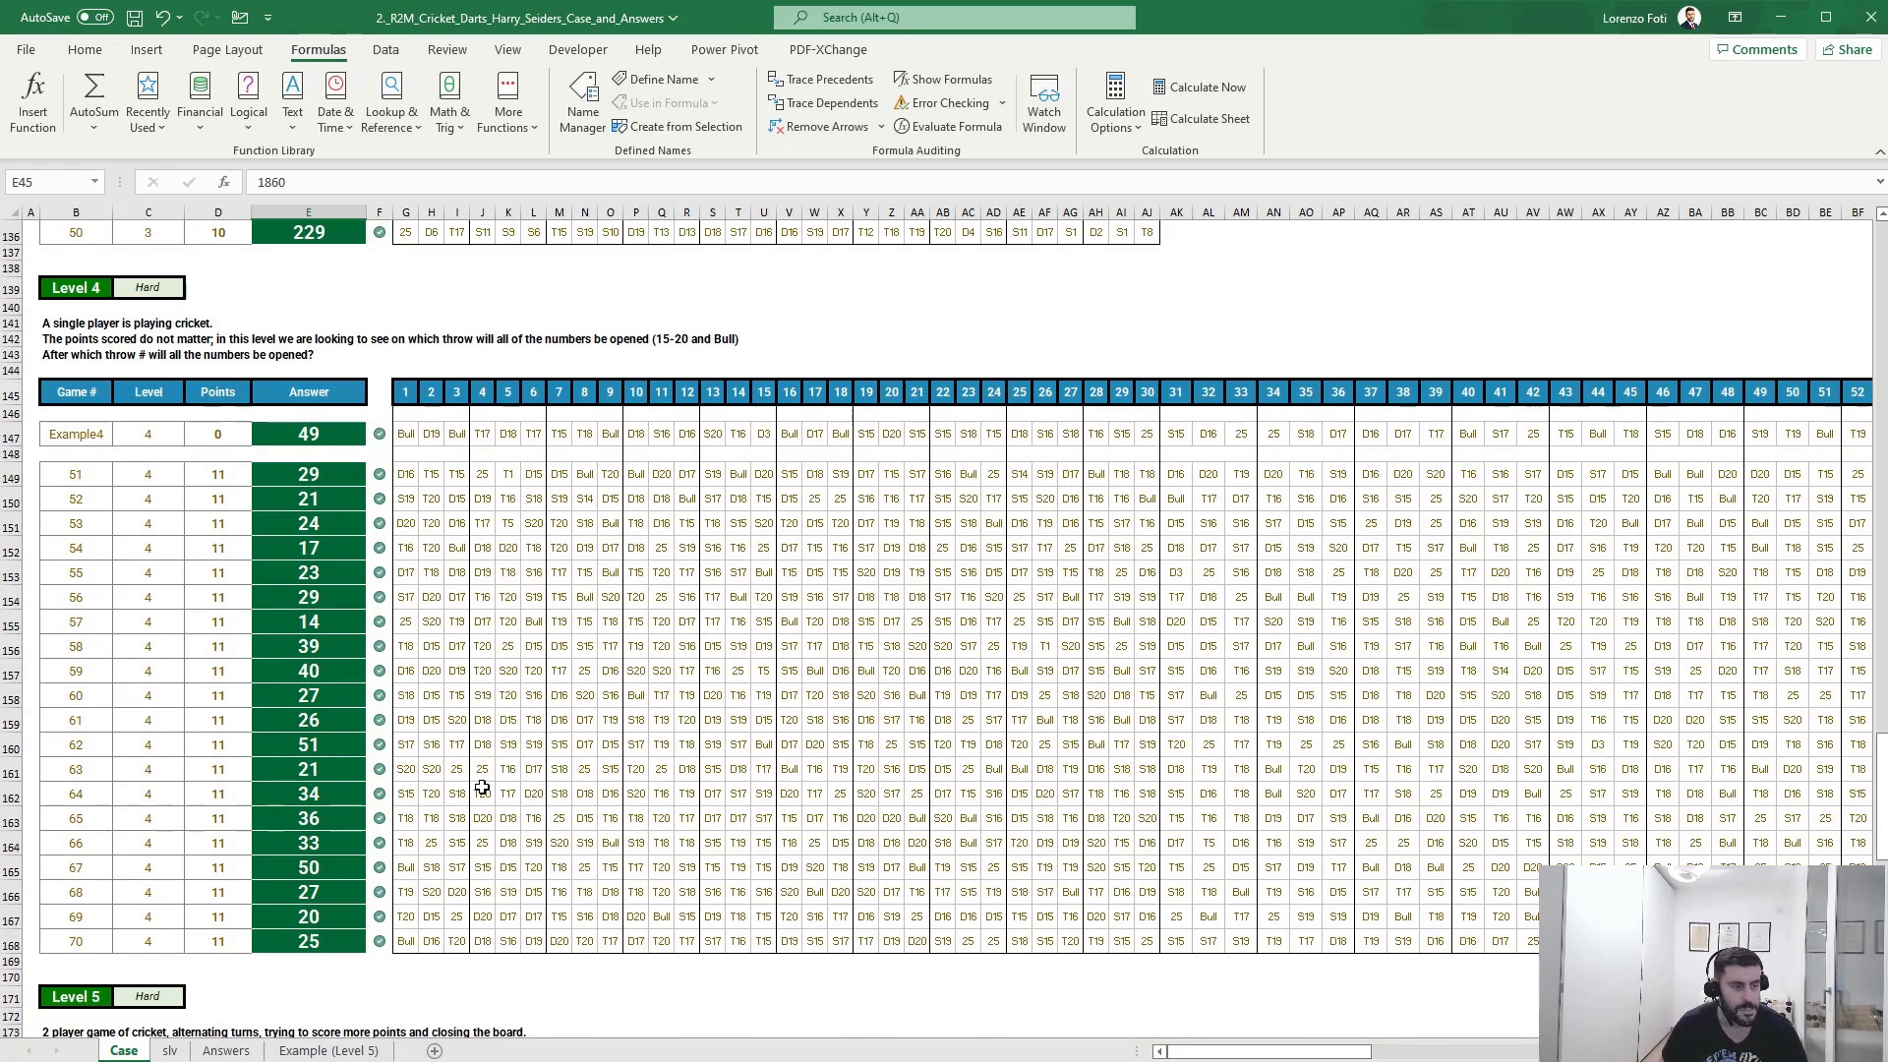
{"action": "scroll", "coordinate": [478, 779], "scroll_direction": "up", "scroll_amount": 11}
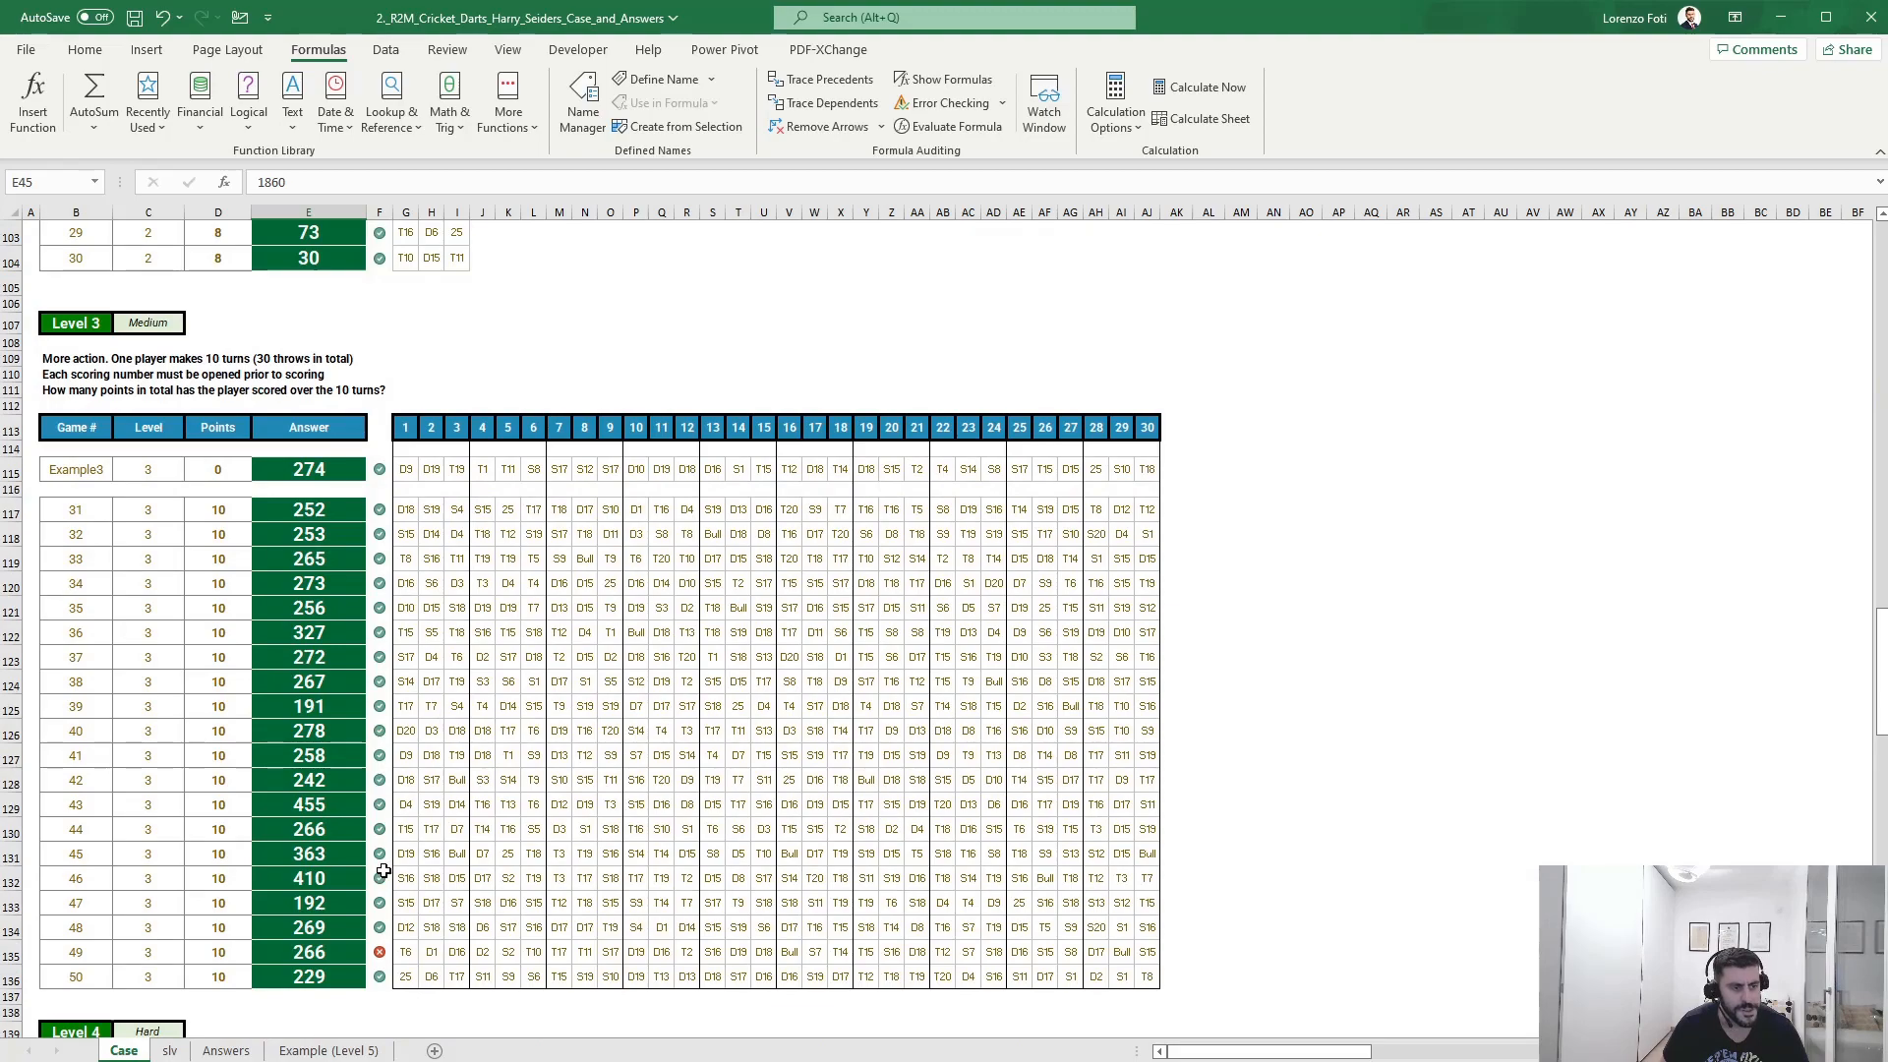
{"action": "scroll", "coordinate": [396, 864], "scroll_direction": "up", "scroll_amount": 20}
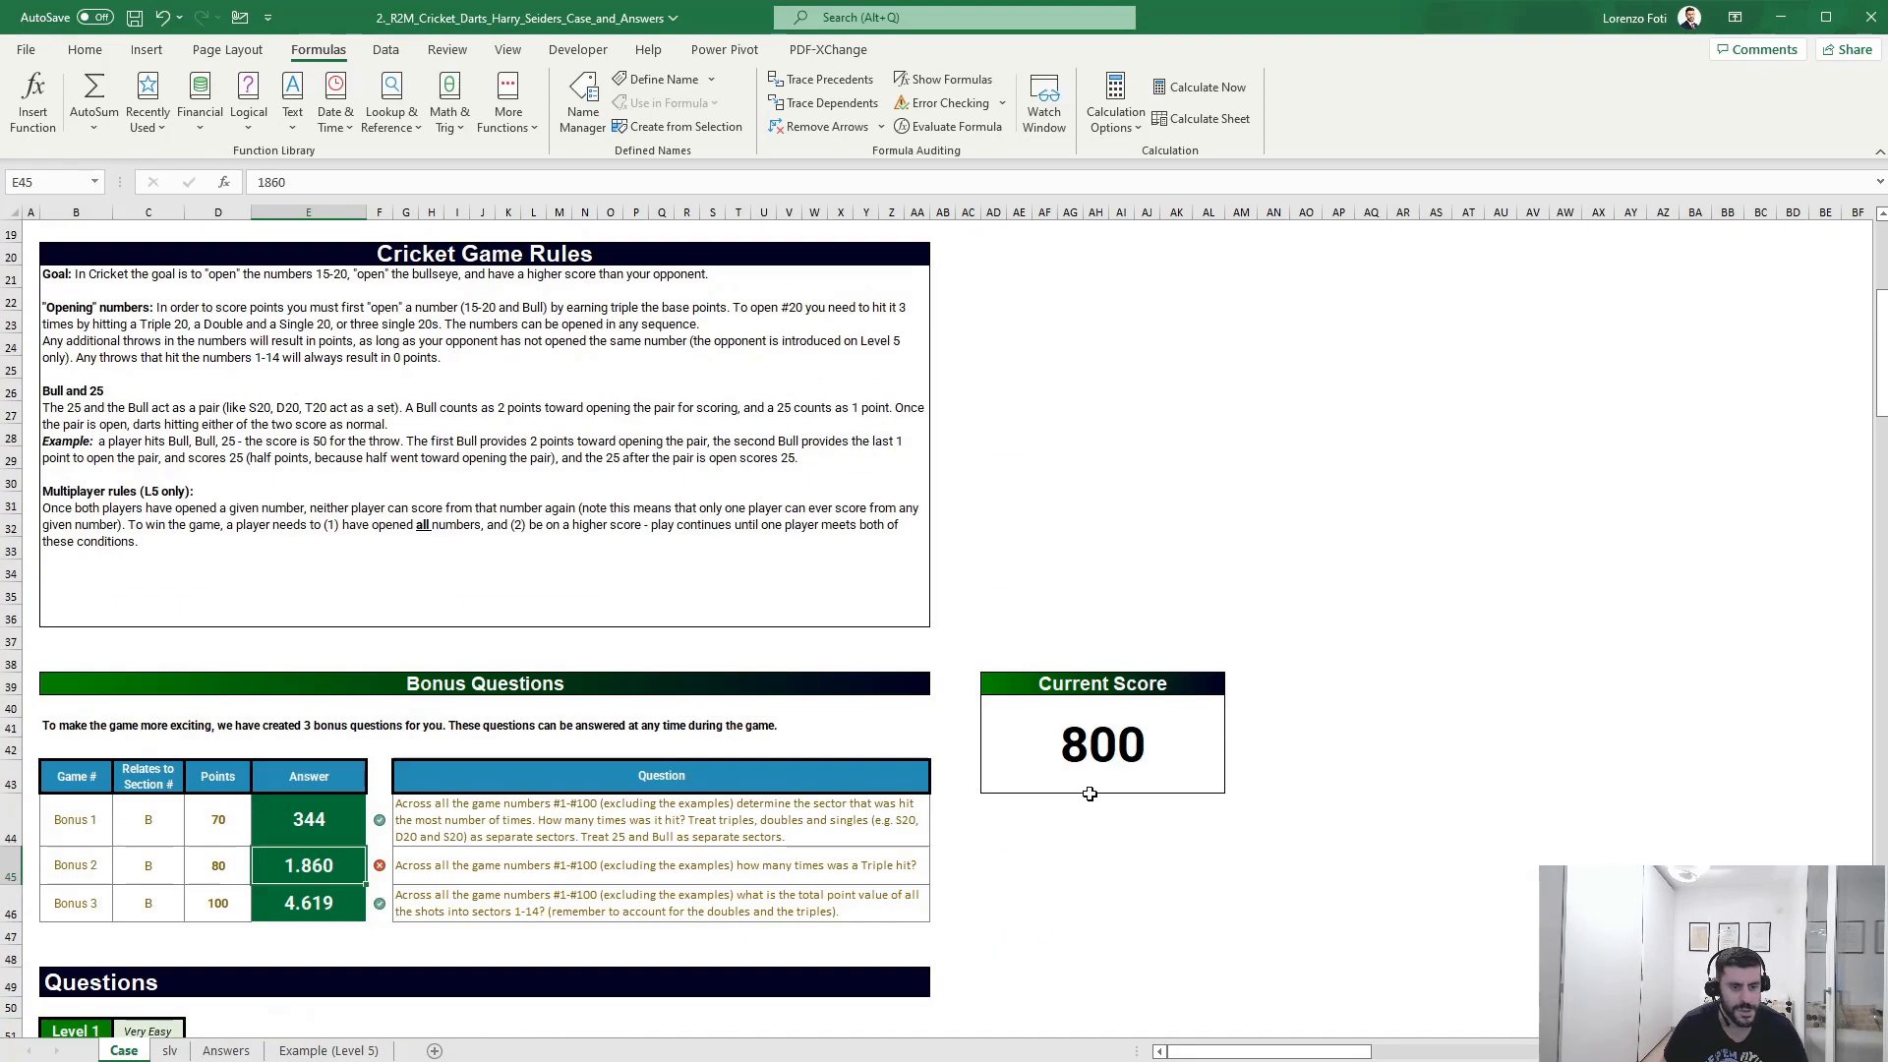
{"action": "scroll", "coordinate": [1100, 756], "scroll_direction": "down", "scroll_amount": 20}
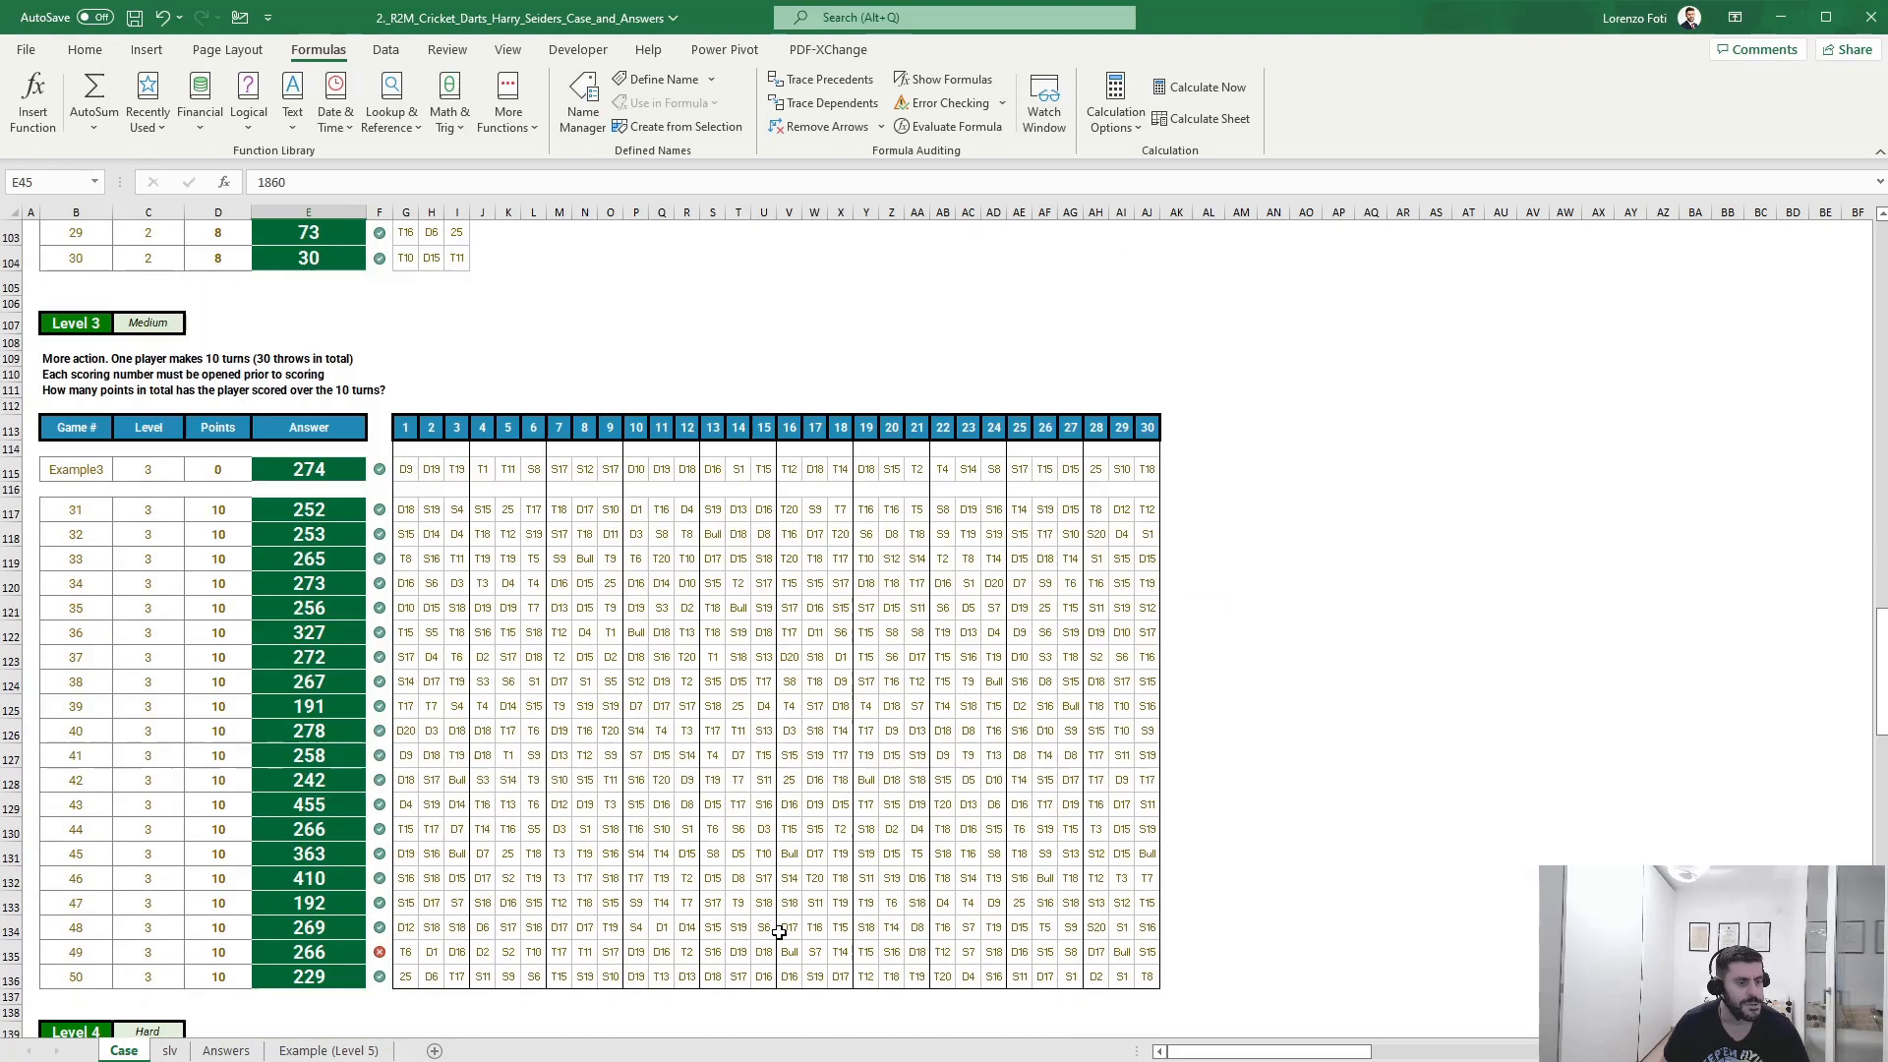
{"action": "scroll", "coordinate": [685, 928], "scroll_direction": "down", "scroll_amount": 4}
{"action": "scroll", "coordinate": [633, 877], "scroll_direction": "up", "scroll_amount": 3}
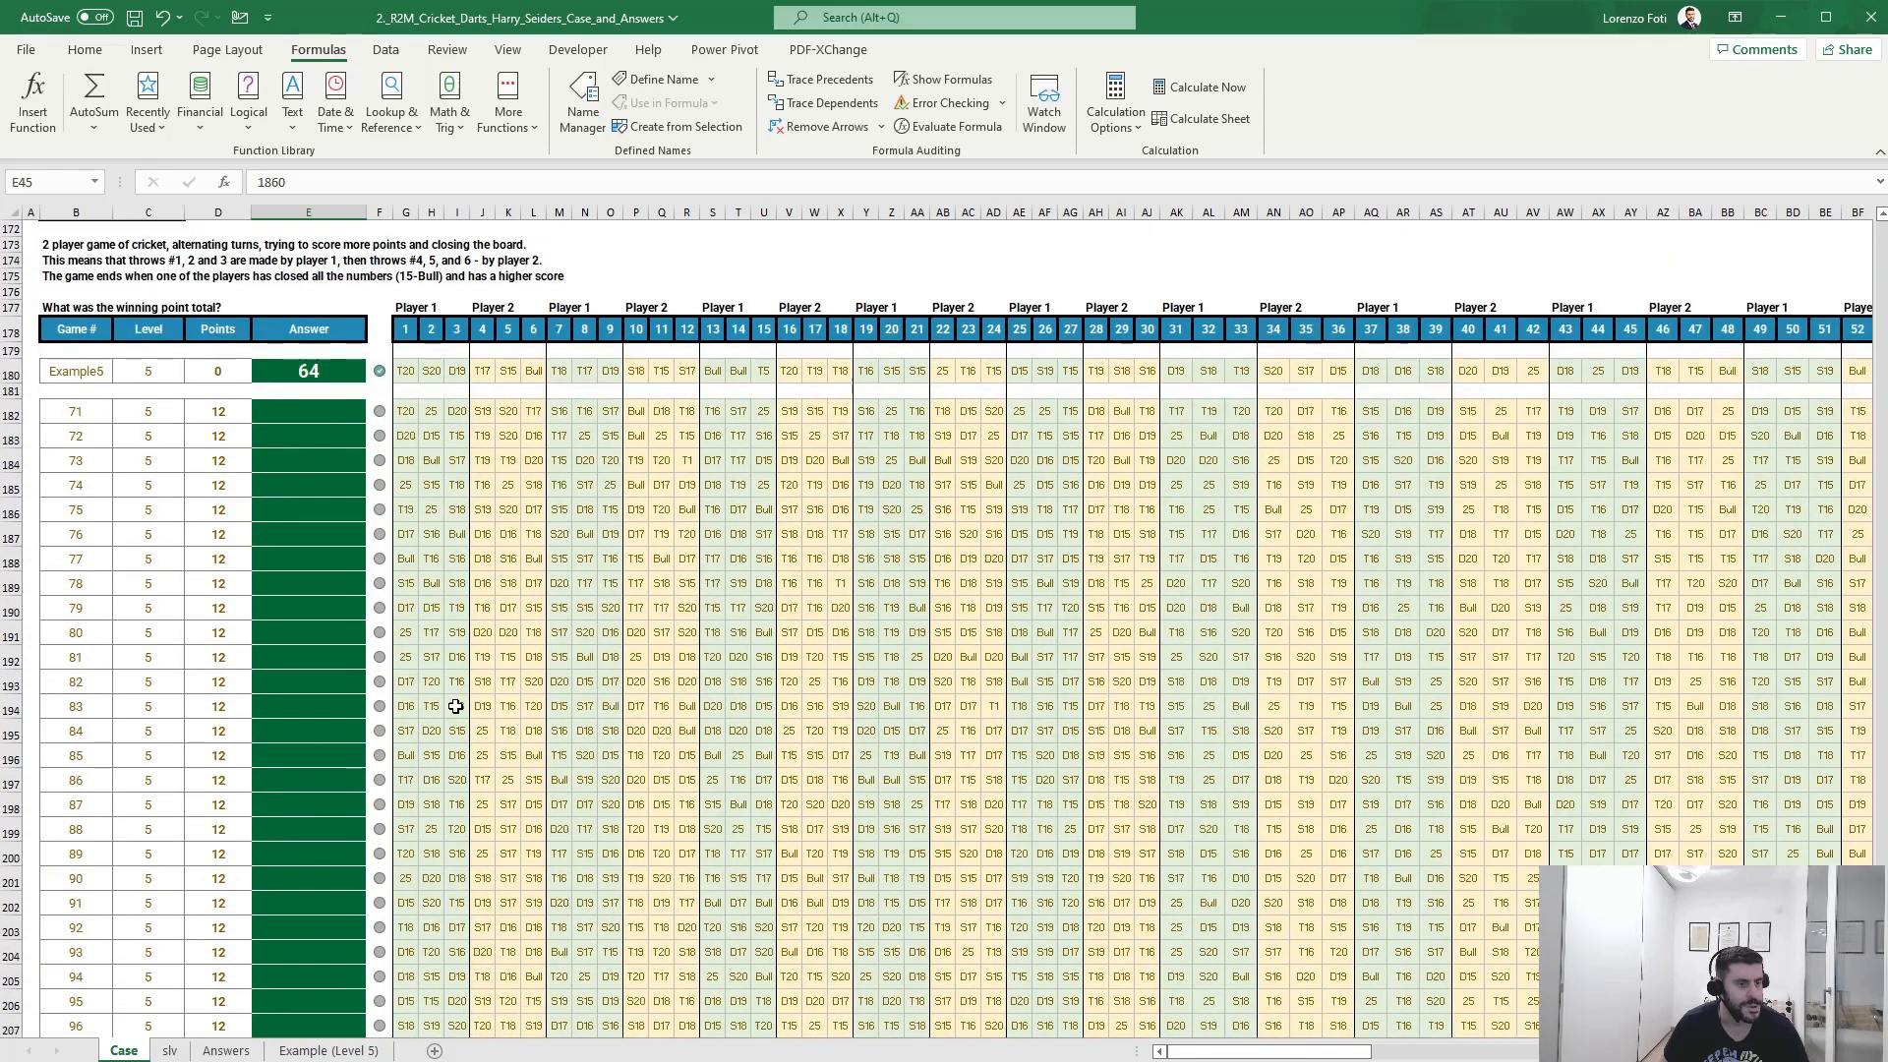
- Enter the formula +RANDBETWEEN(50;100) as the Level 5 answer for game 71 in E182
{"action": "left_click", "coordinate": [324, 406]}
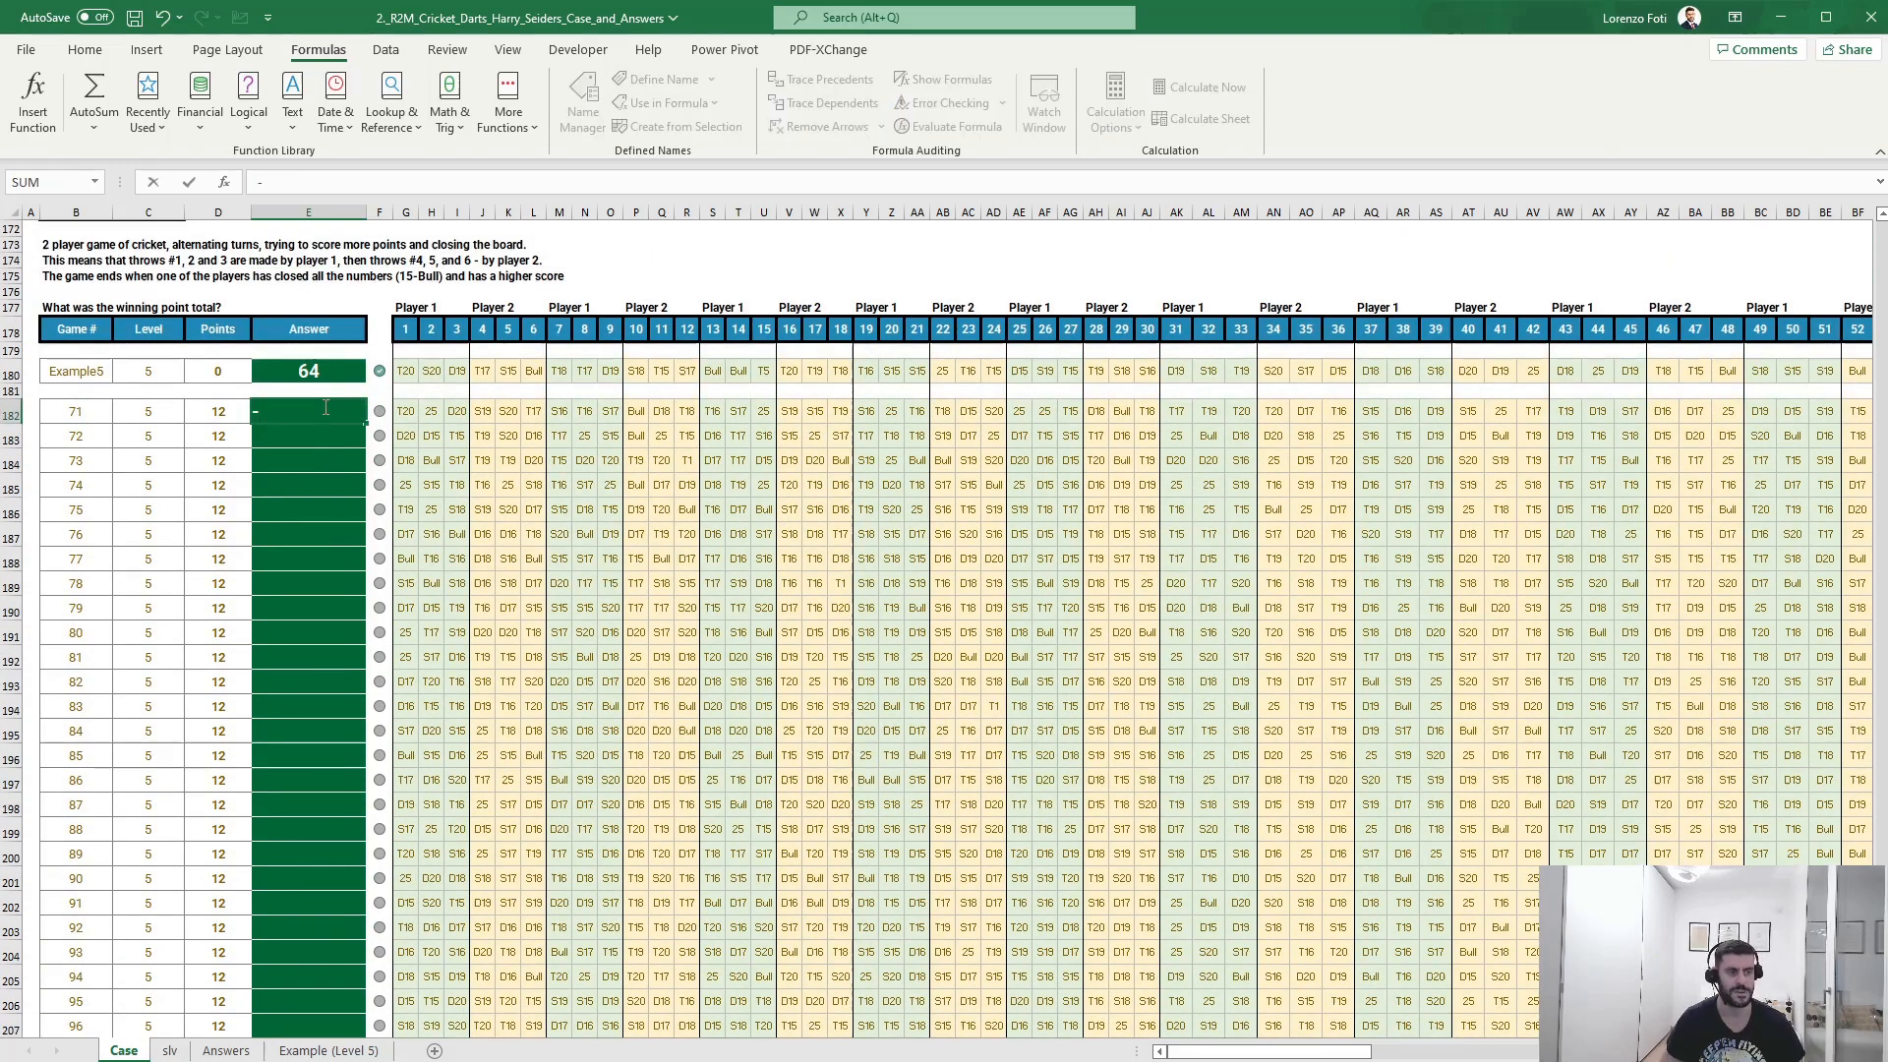
{"action": "type", "text": "+rand"}
{"action": "key", "text": "Down"}
{"action": "key", "text": "Down"}
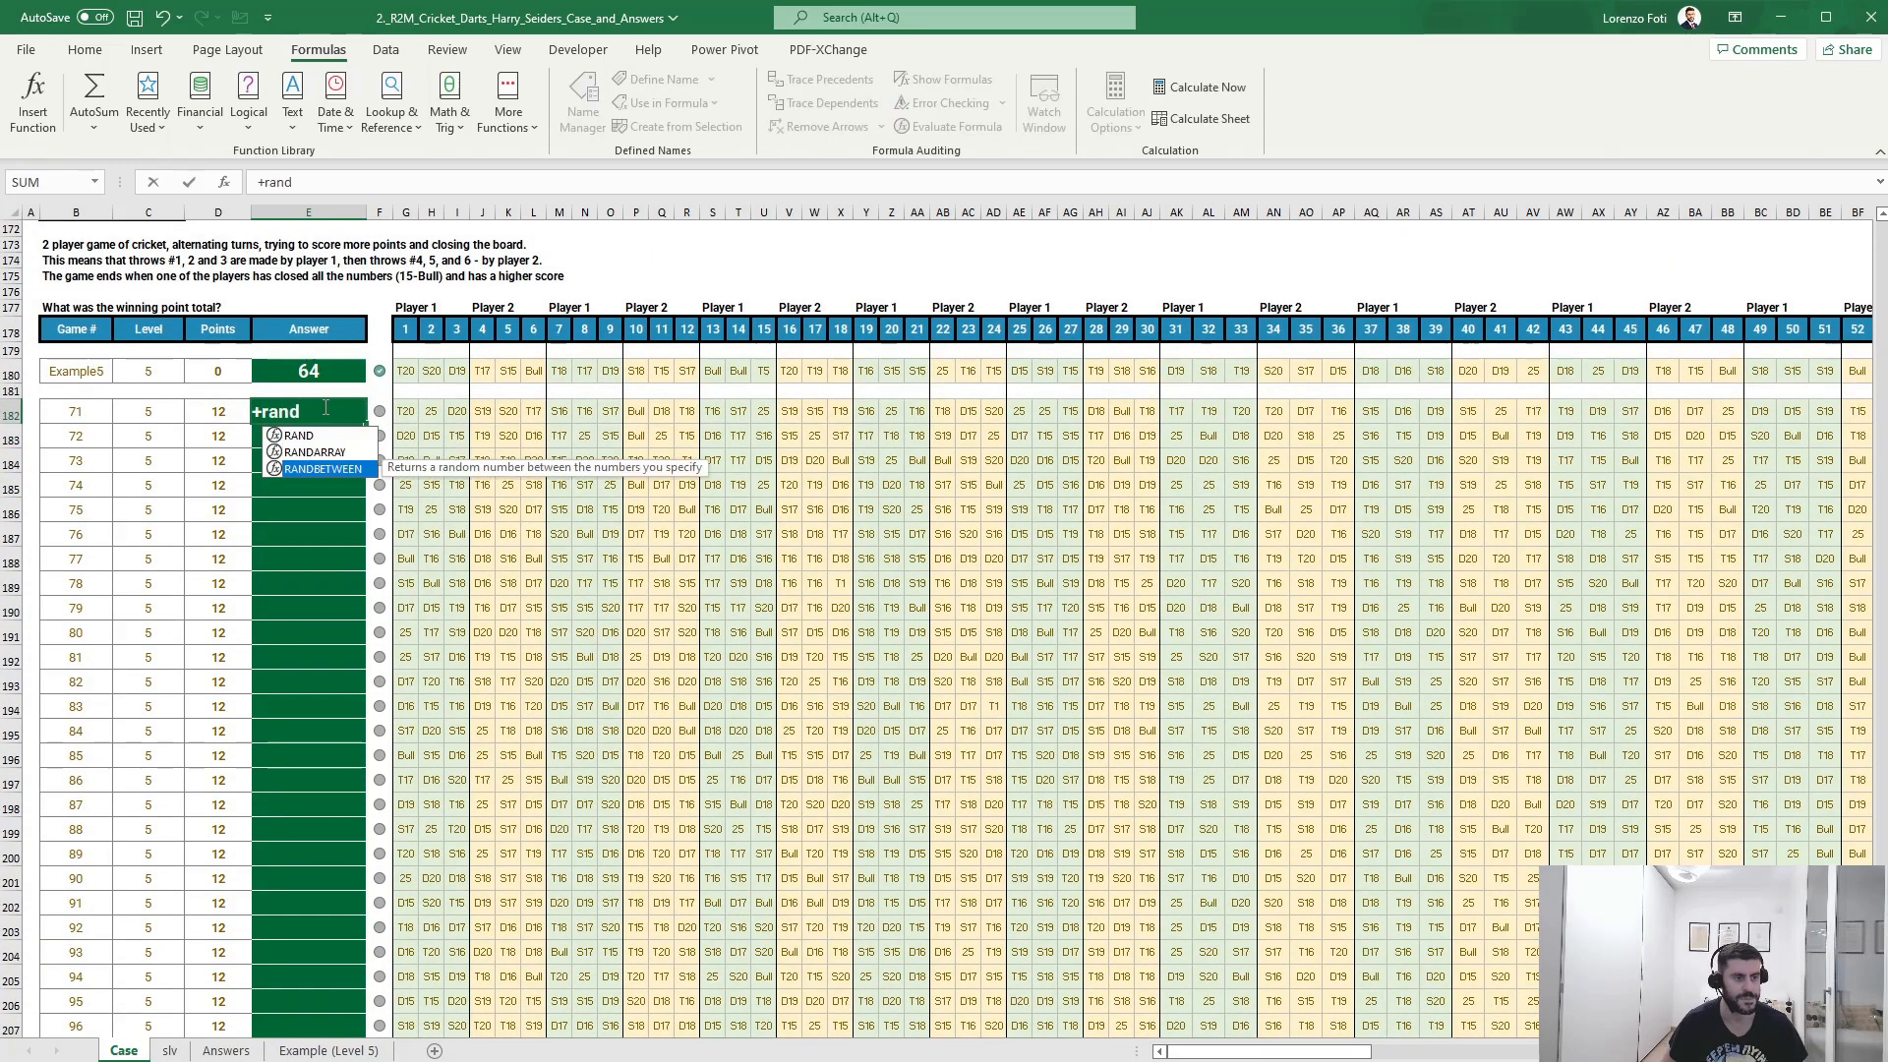
{"action": "key", "text": "Tab"}
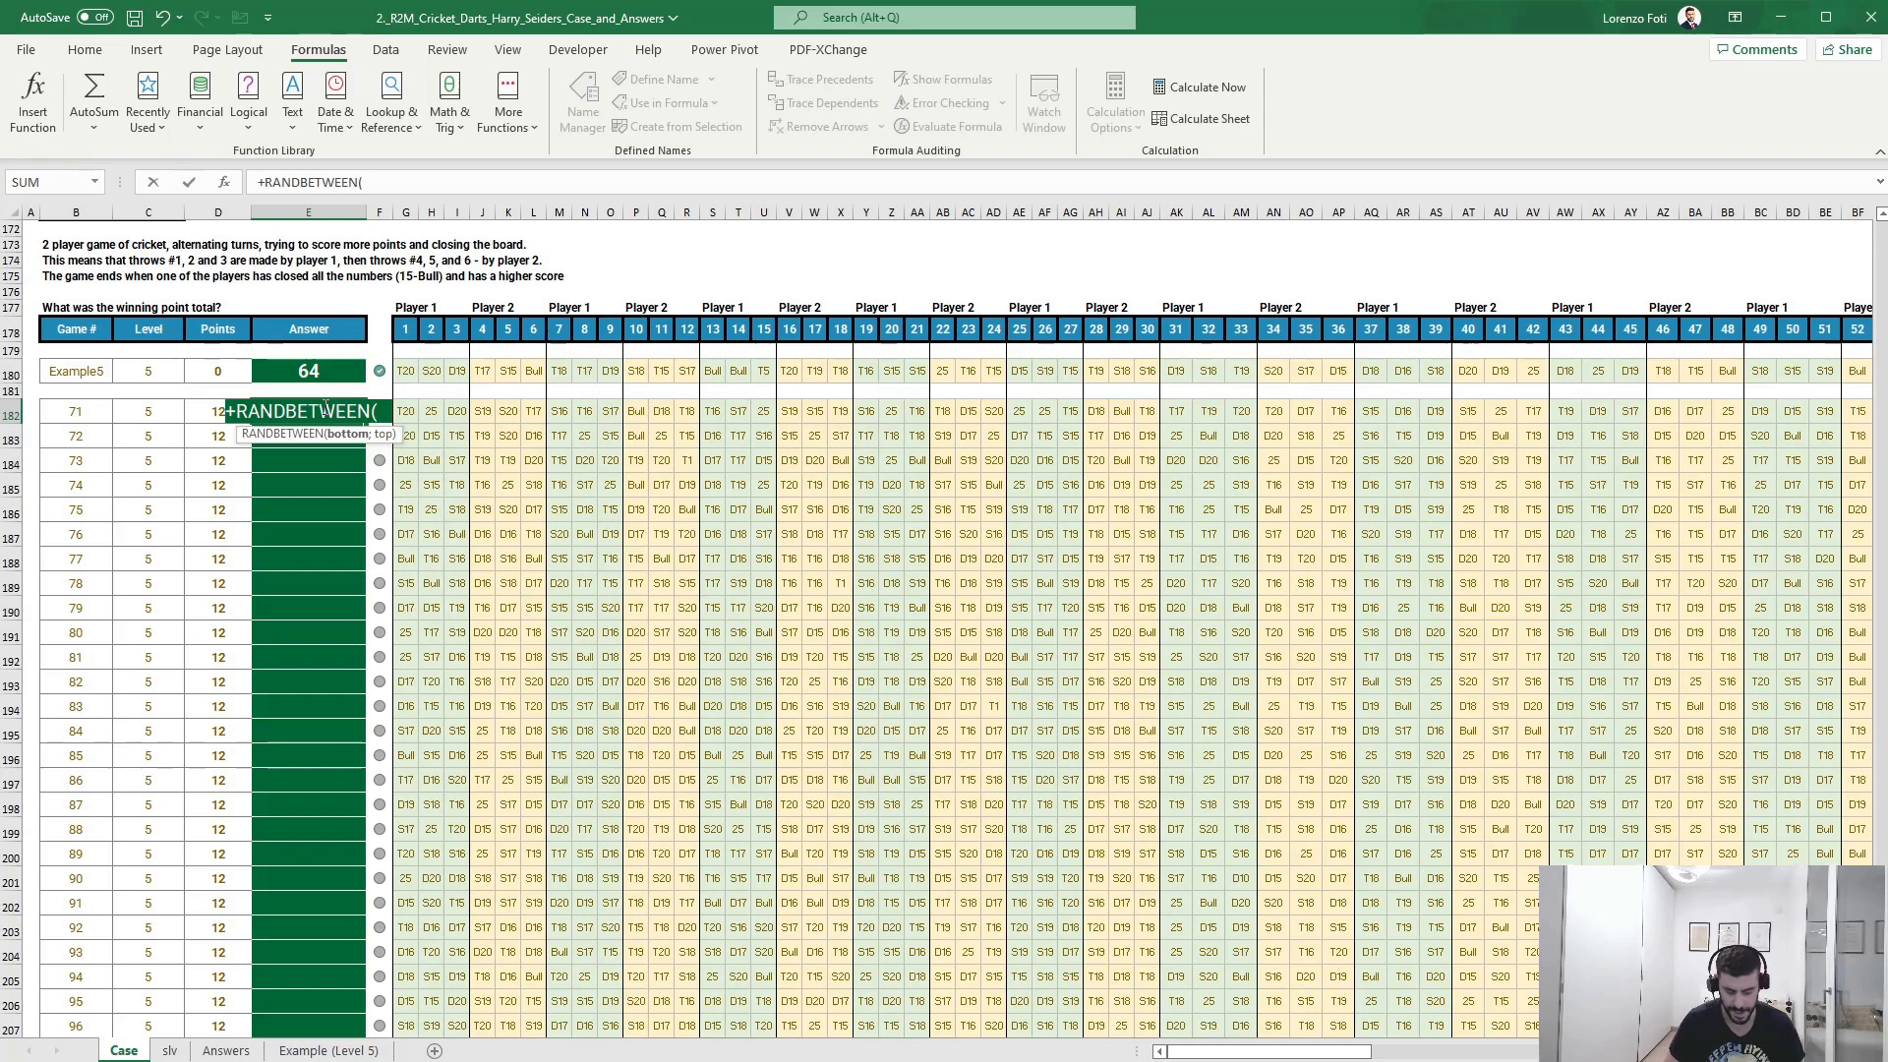
{"action": "type", "text": "50;100)"}
{"action": "key", "text": "ctrl+Return"}
- Copy the random-number formula from E182 down the Level 5 answers to game 100 in E211
{"action": "key", "text": "ctrl+c"}
{"action": "key", "text": "Left"}
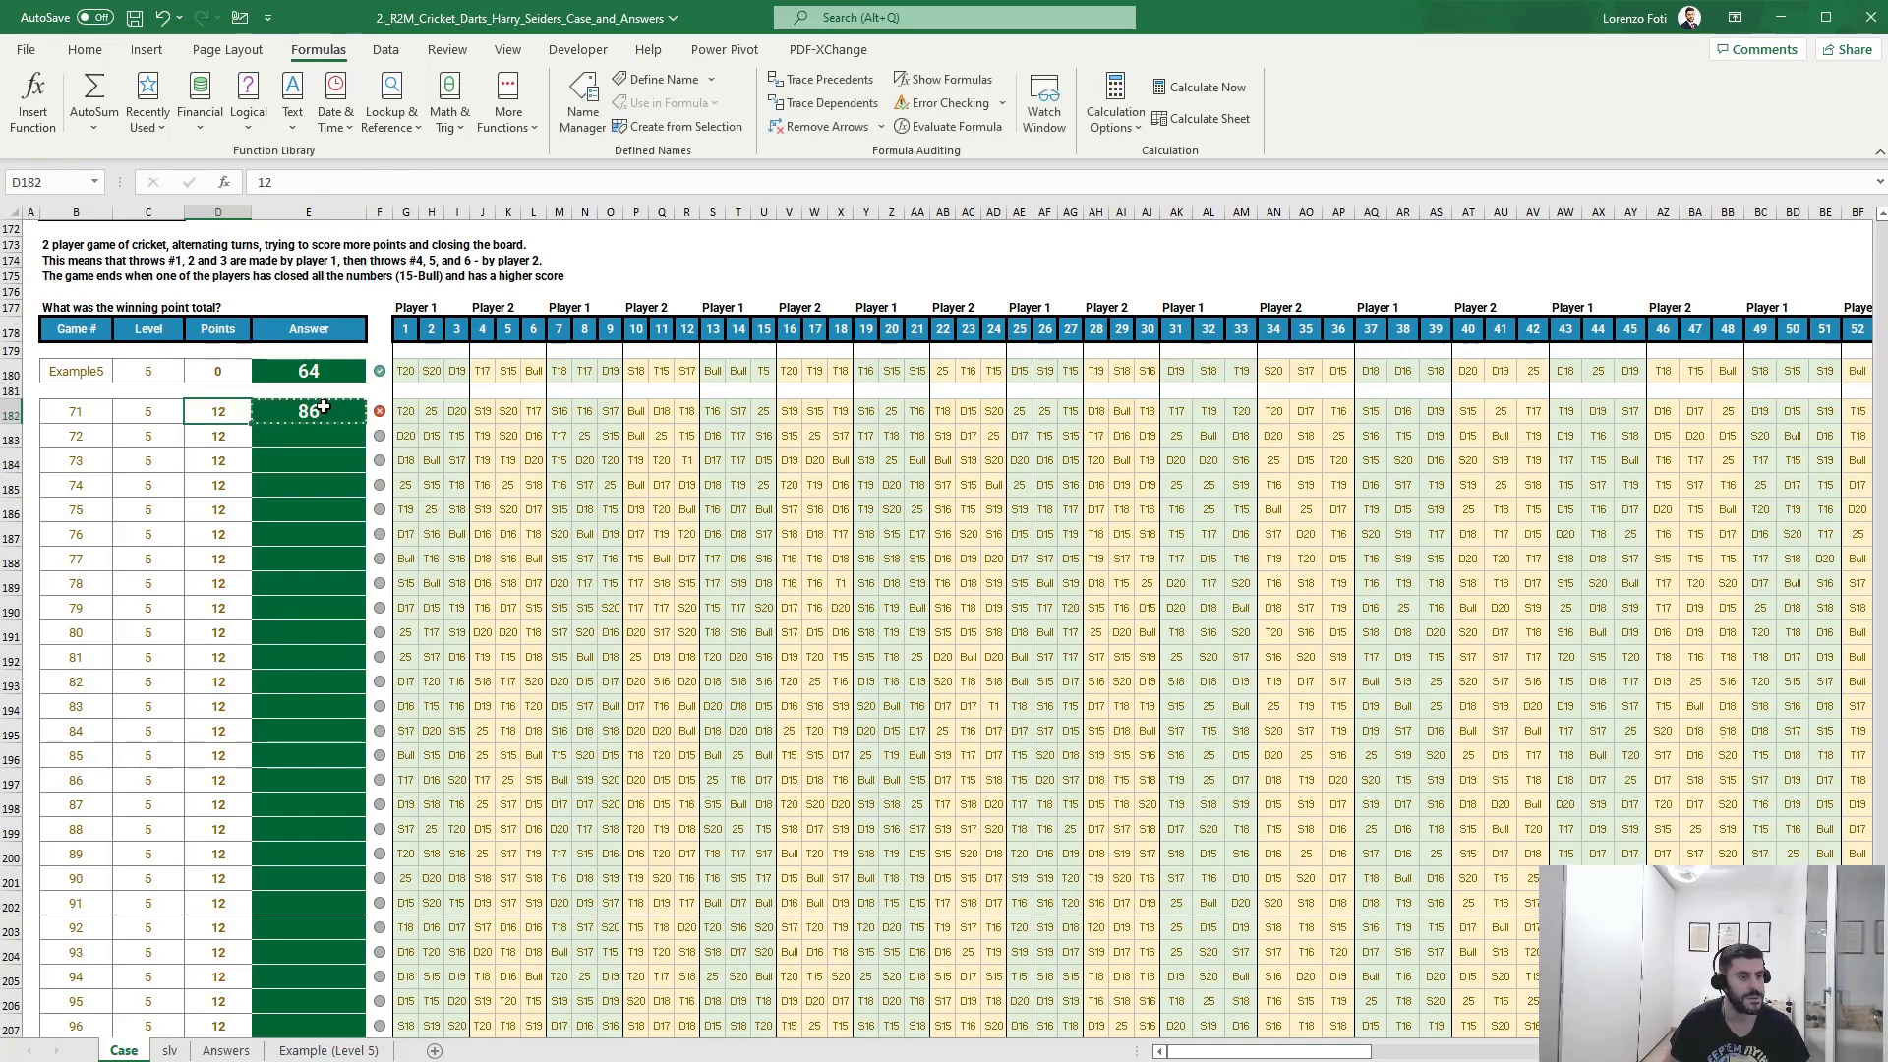
{"action": "key", "text": "ctrl+Down"}
{"action": "key", "text": "Right"}
{"action": "key", "text": "ctrl+shift+Up"}
{"action": "key", "text": "ctrl+v"}
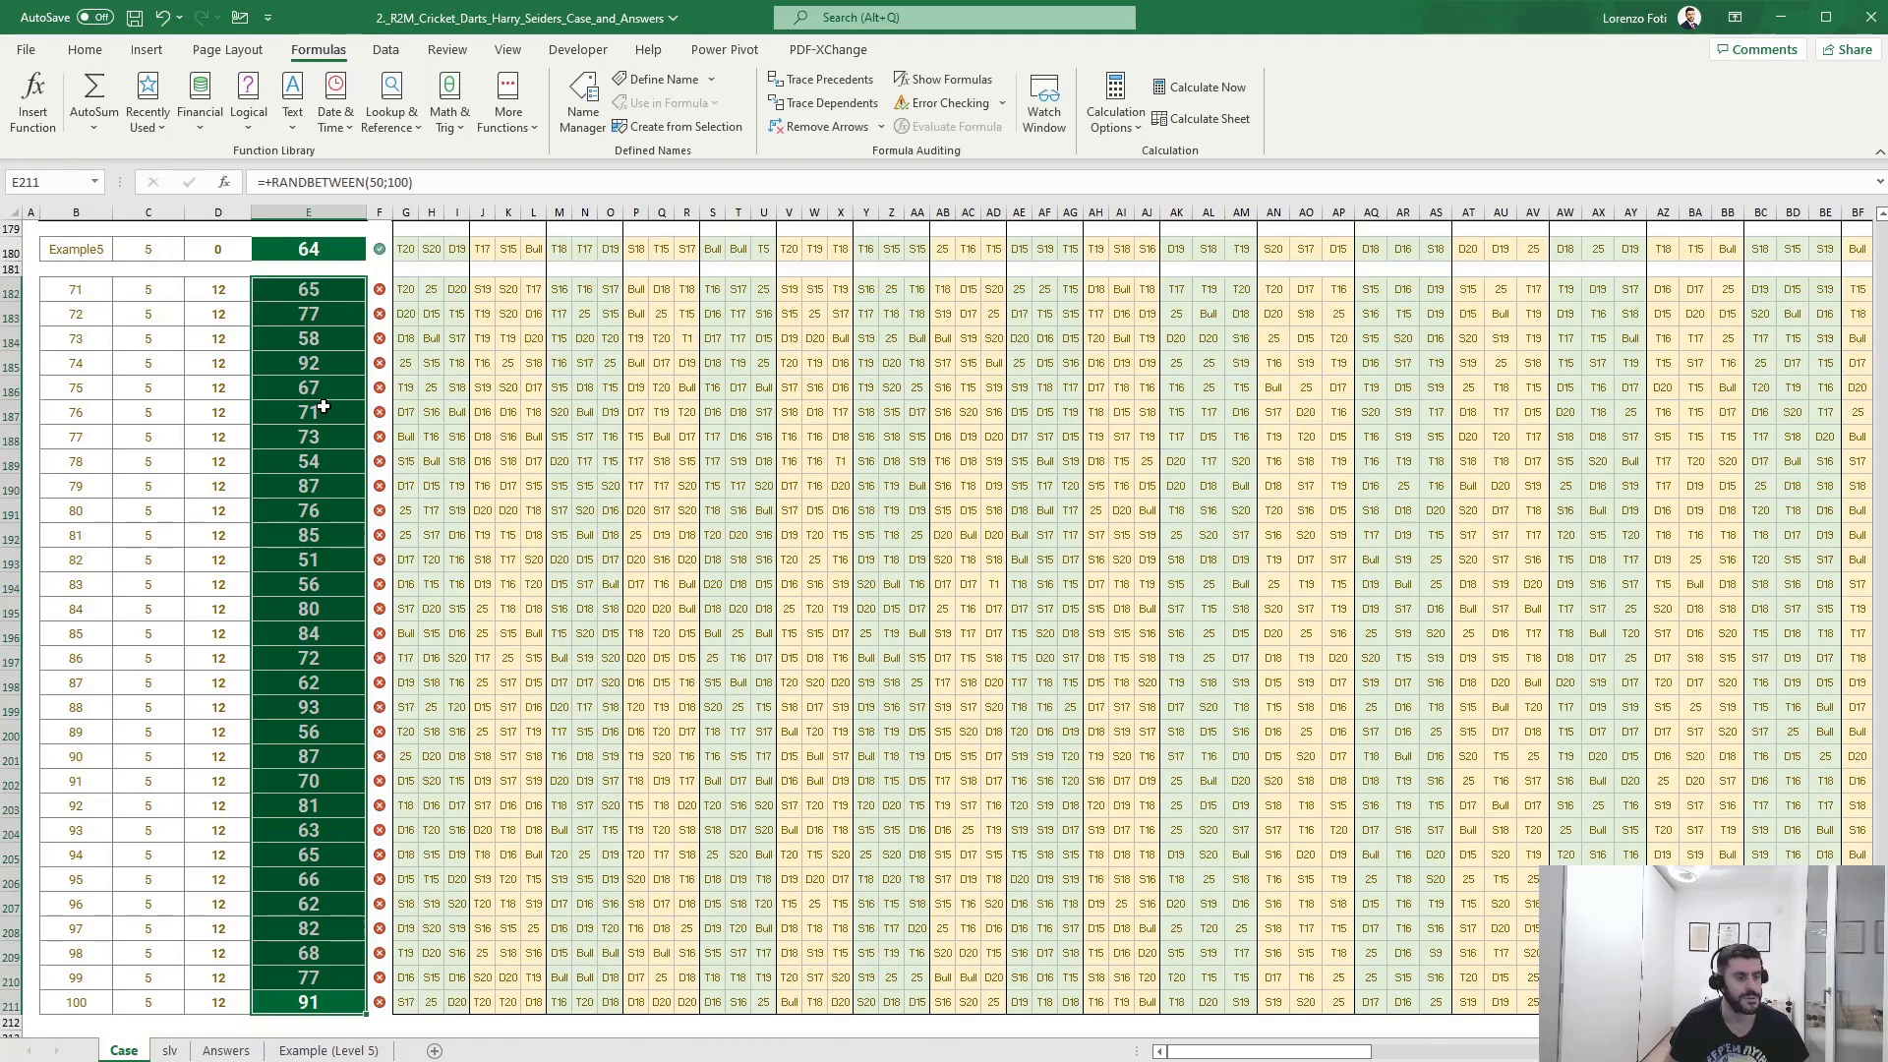
- Clear the random guesses from the Level 5 answers in E182:E211
{"action": "key", "text": "ctrl+Up"}
{"action": "scroll", "coordinate": [289, 669], "scroll_direction": "up", "scroll_amount": 12}
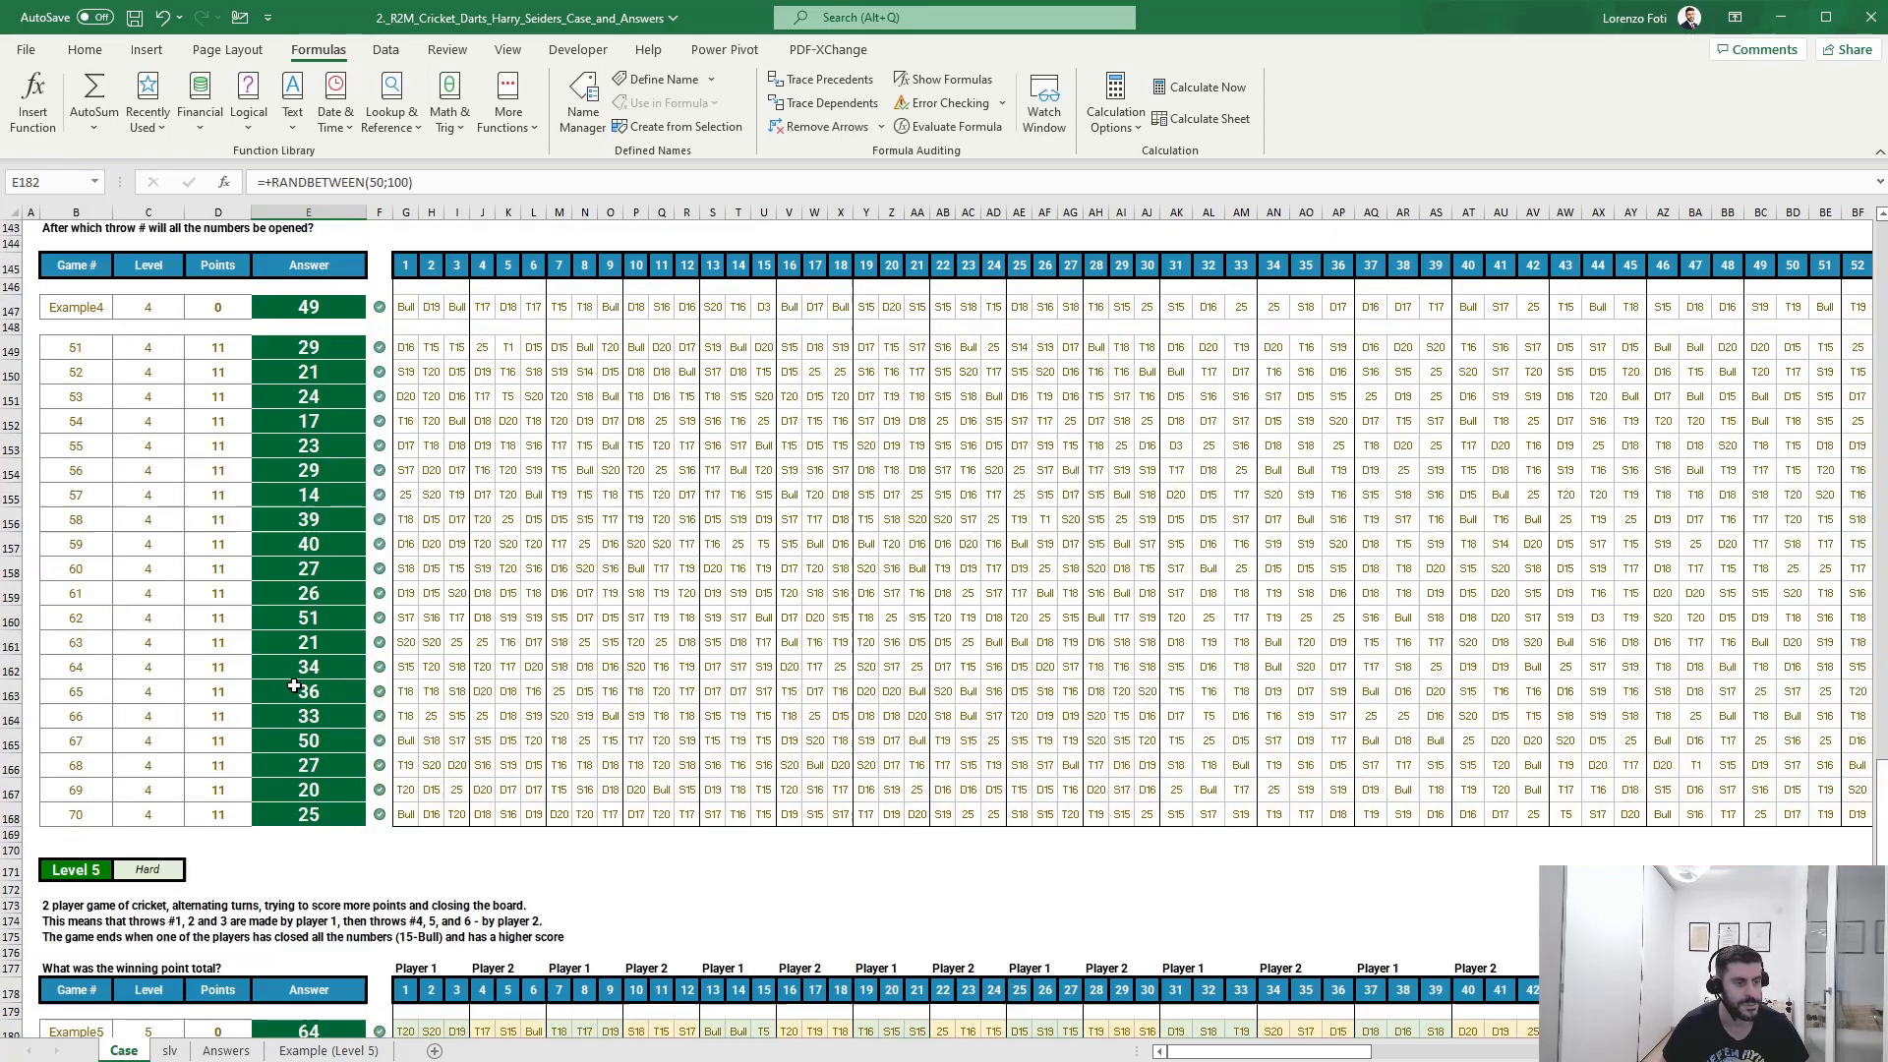
{"action": "scroll", "coordinate": [289, 704], "scroll_direction": "up", "scroll_amount": 12}
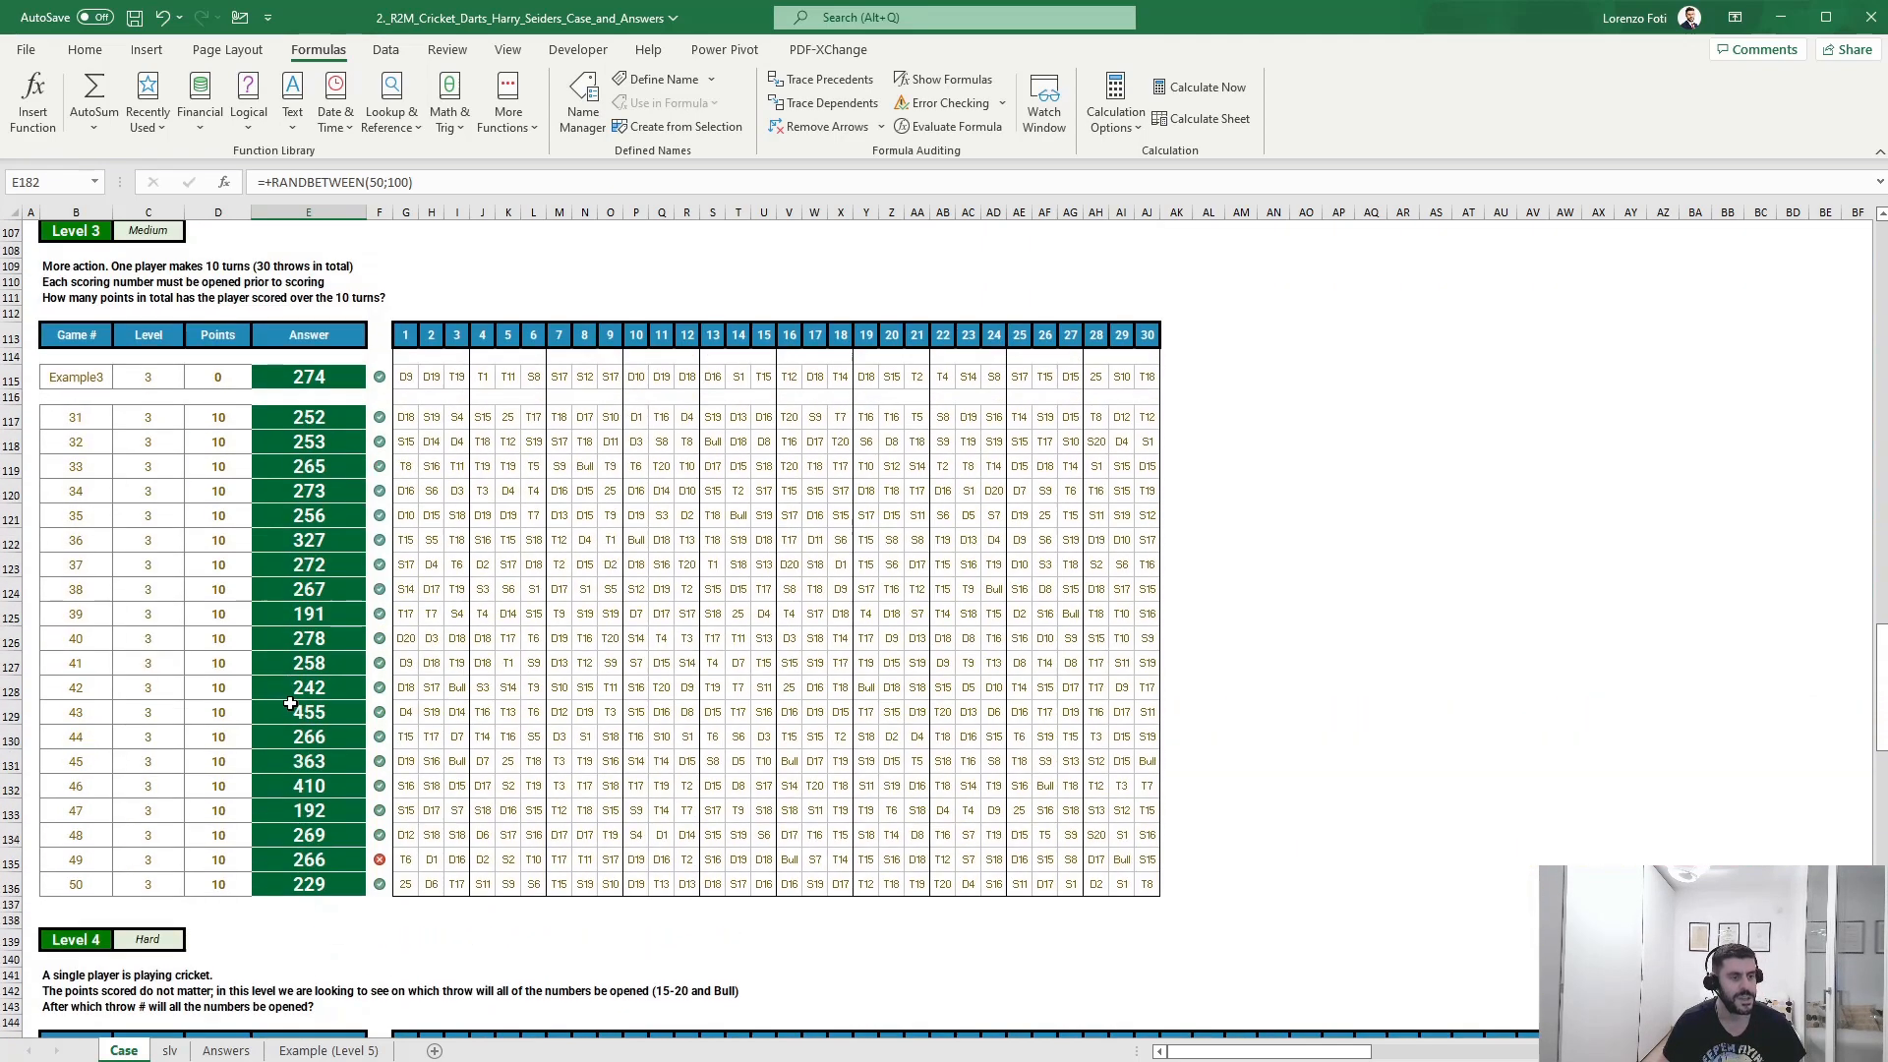
{"action": "scroll", "coordinate": [332, 859], "scroll_direction": "down", "scroll_amount": 20}
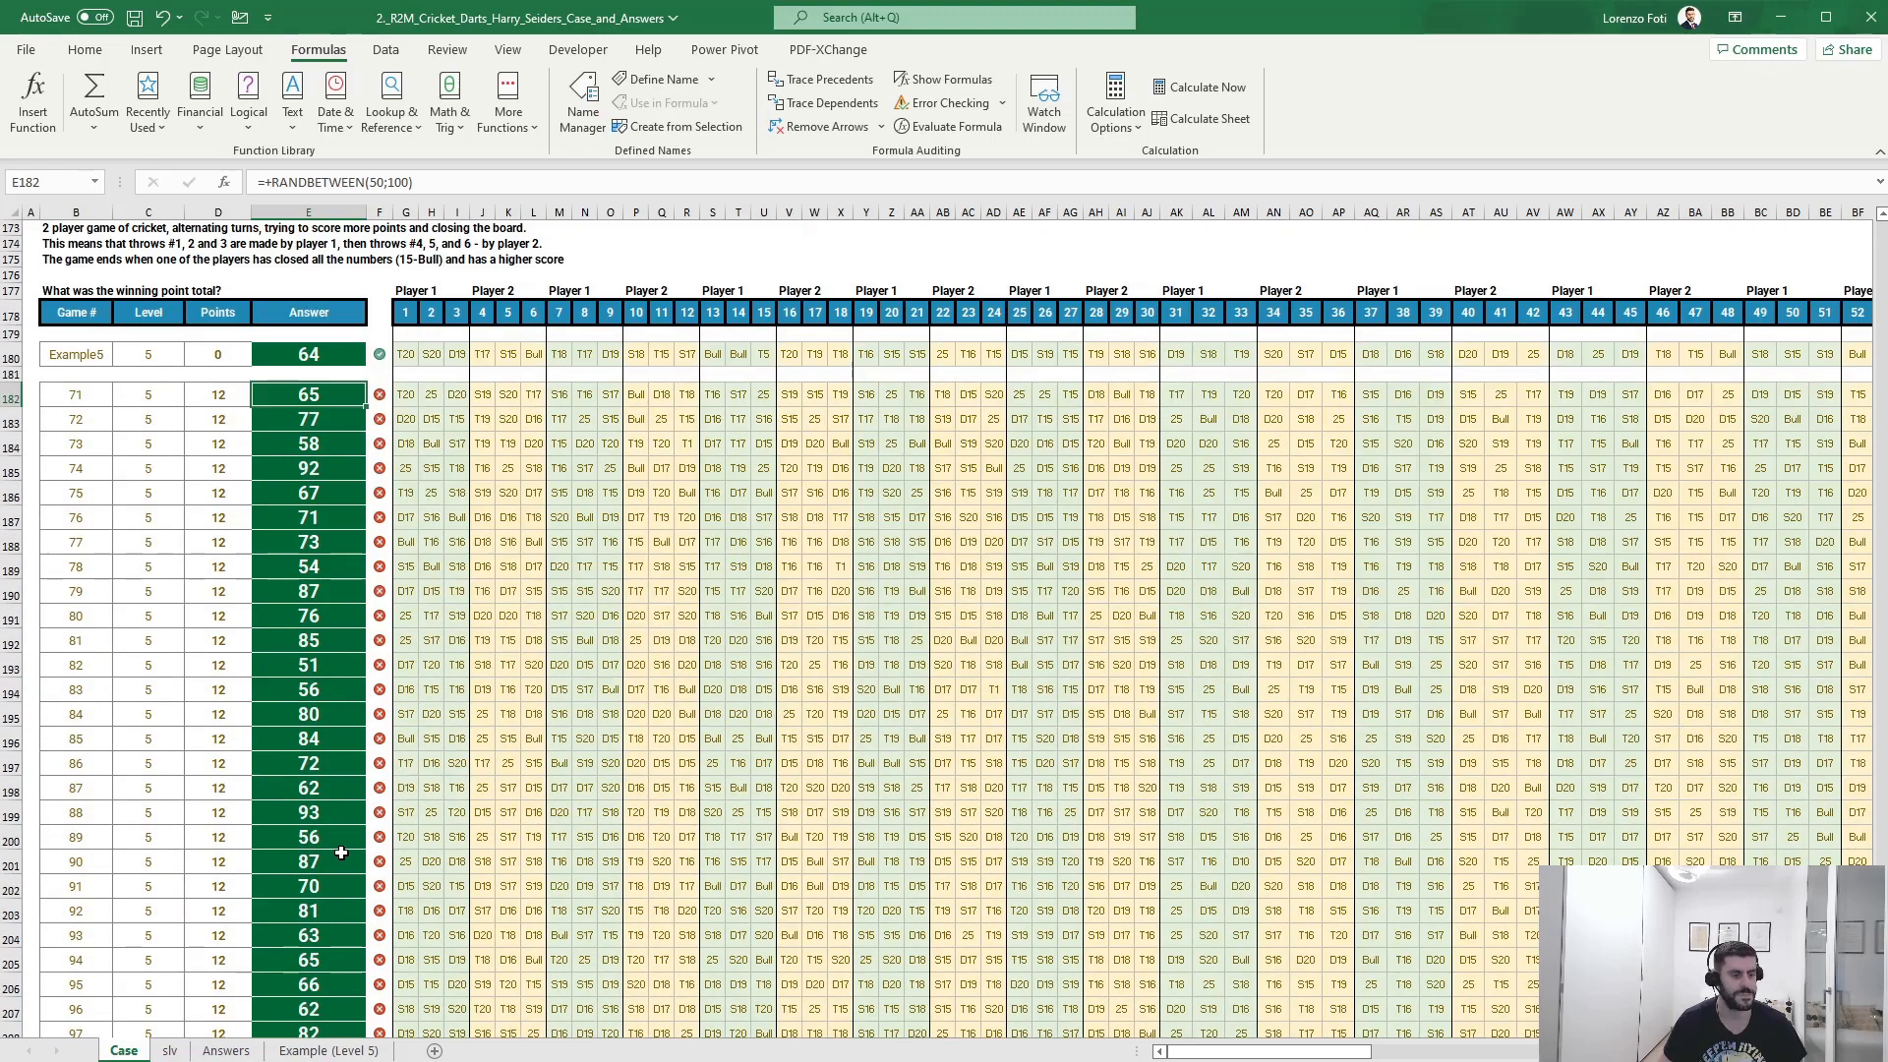
{"action": "scroll", "coordinate": [342, 854], "scroll_direction": "up", "scroll_amount": 4}
{"action": "key", "text": "ctrl+shift+Down"}
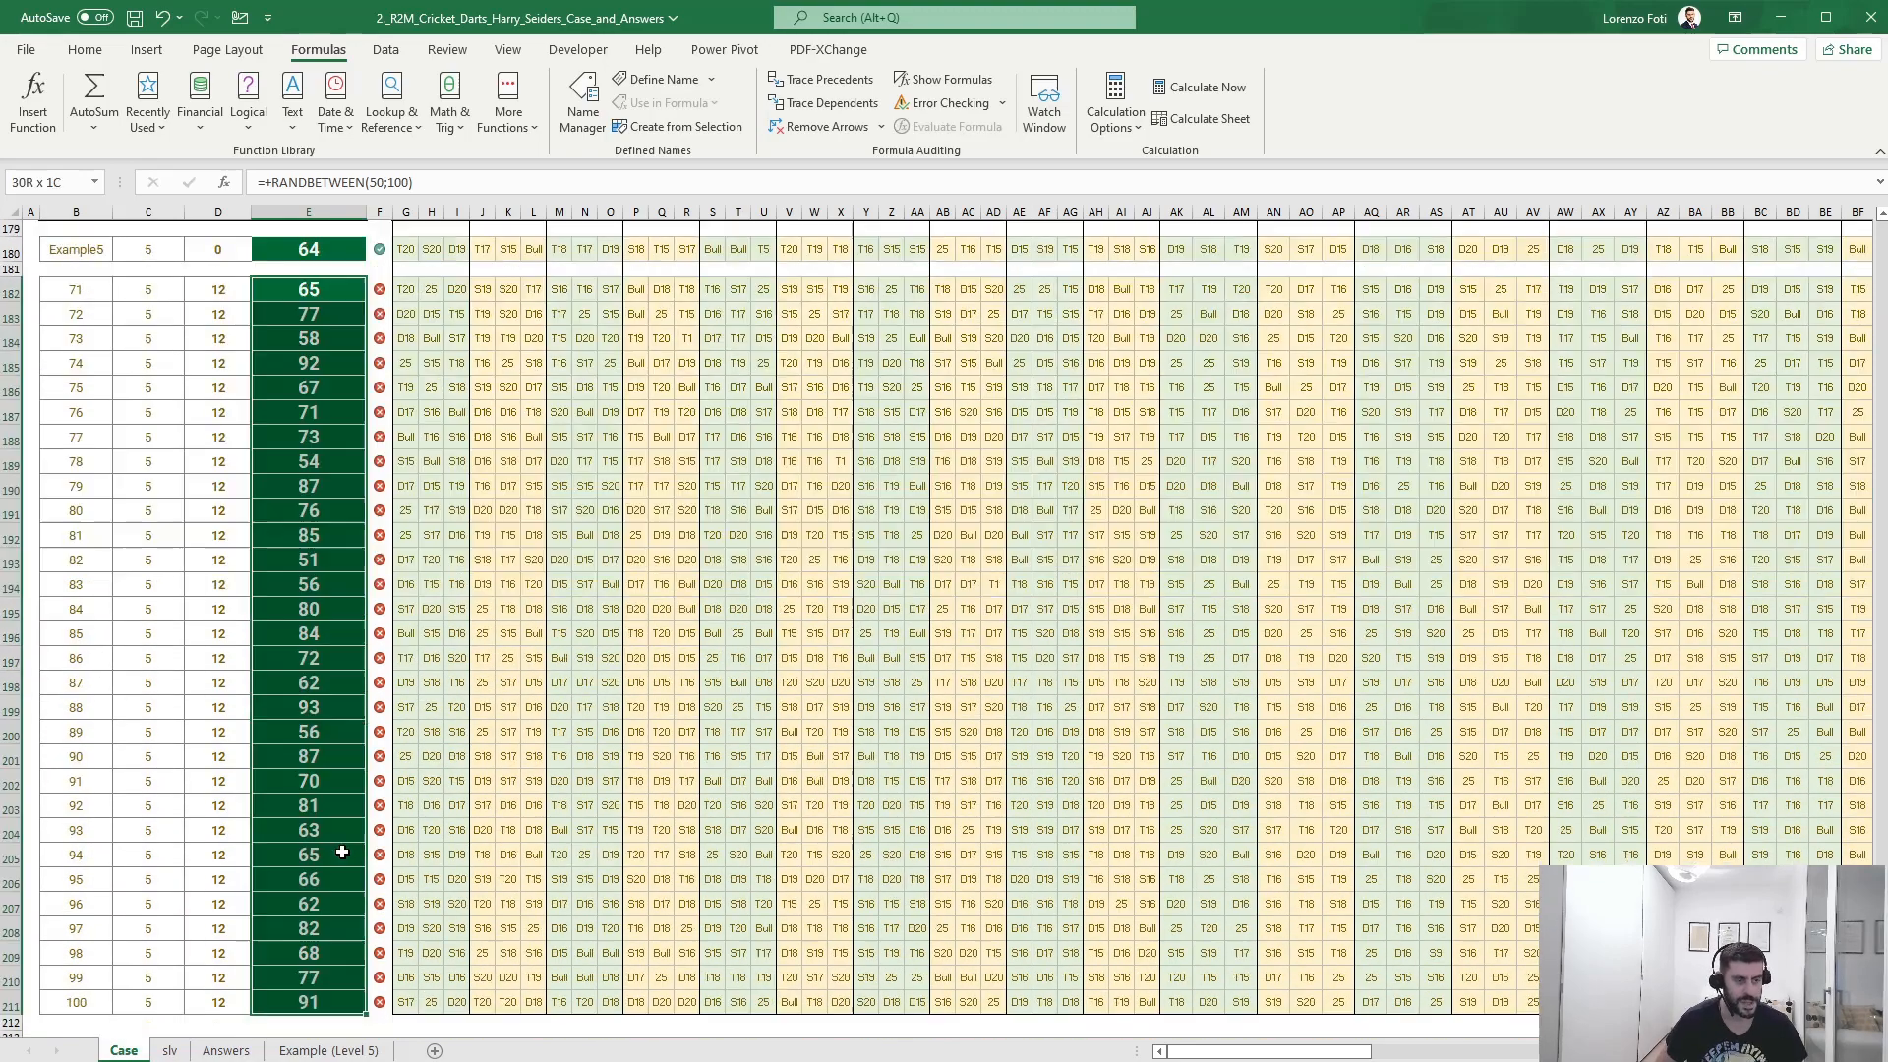
{"action": "key", "text": "Delete"}
{"action": "scroll", "coordinate": [271, 846], "scroll_direction": "up", "scroll_amount": 5}
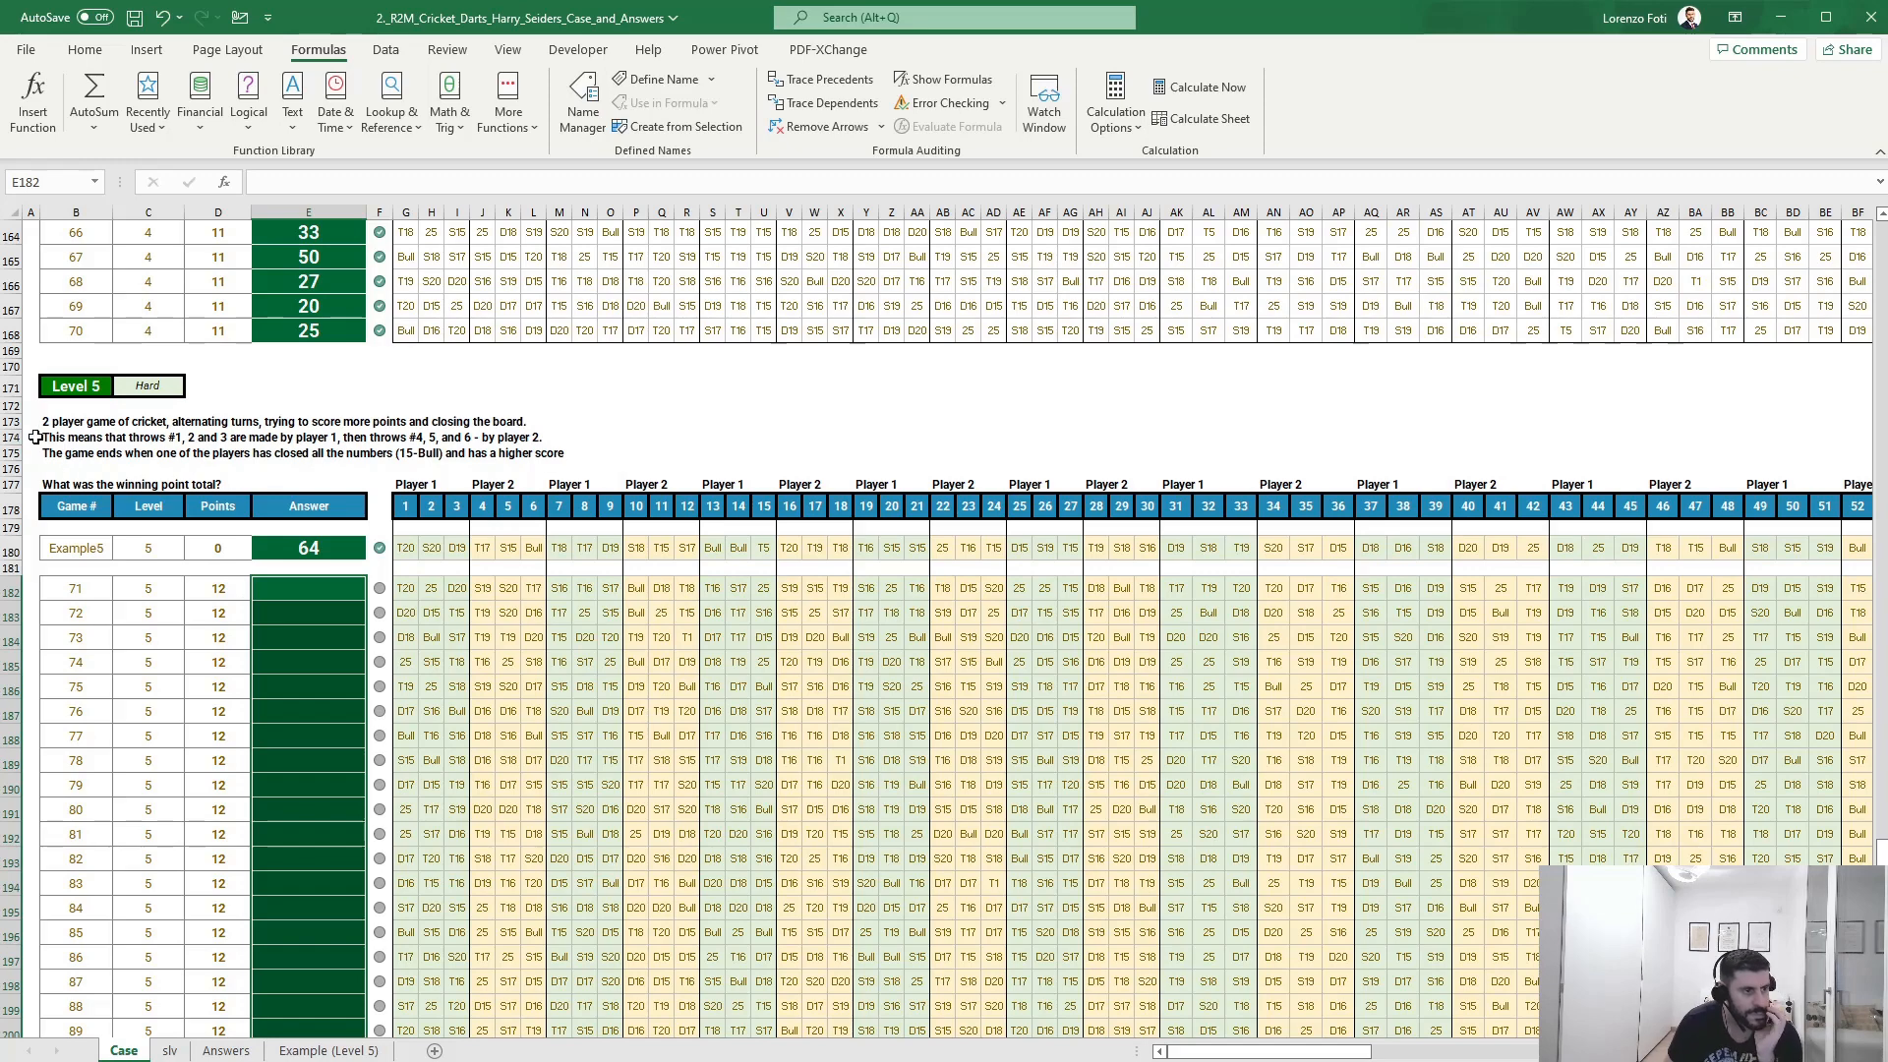
- Go back to the beginning of the Case sheet to view the scoring explanation and Cricket game rules
{"action": "key", "text": "ctrl+Home"}
{"action": "scroll", "coordinate": [40, 432], "scroll_direction": "down", "scroll_amount": 4}
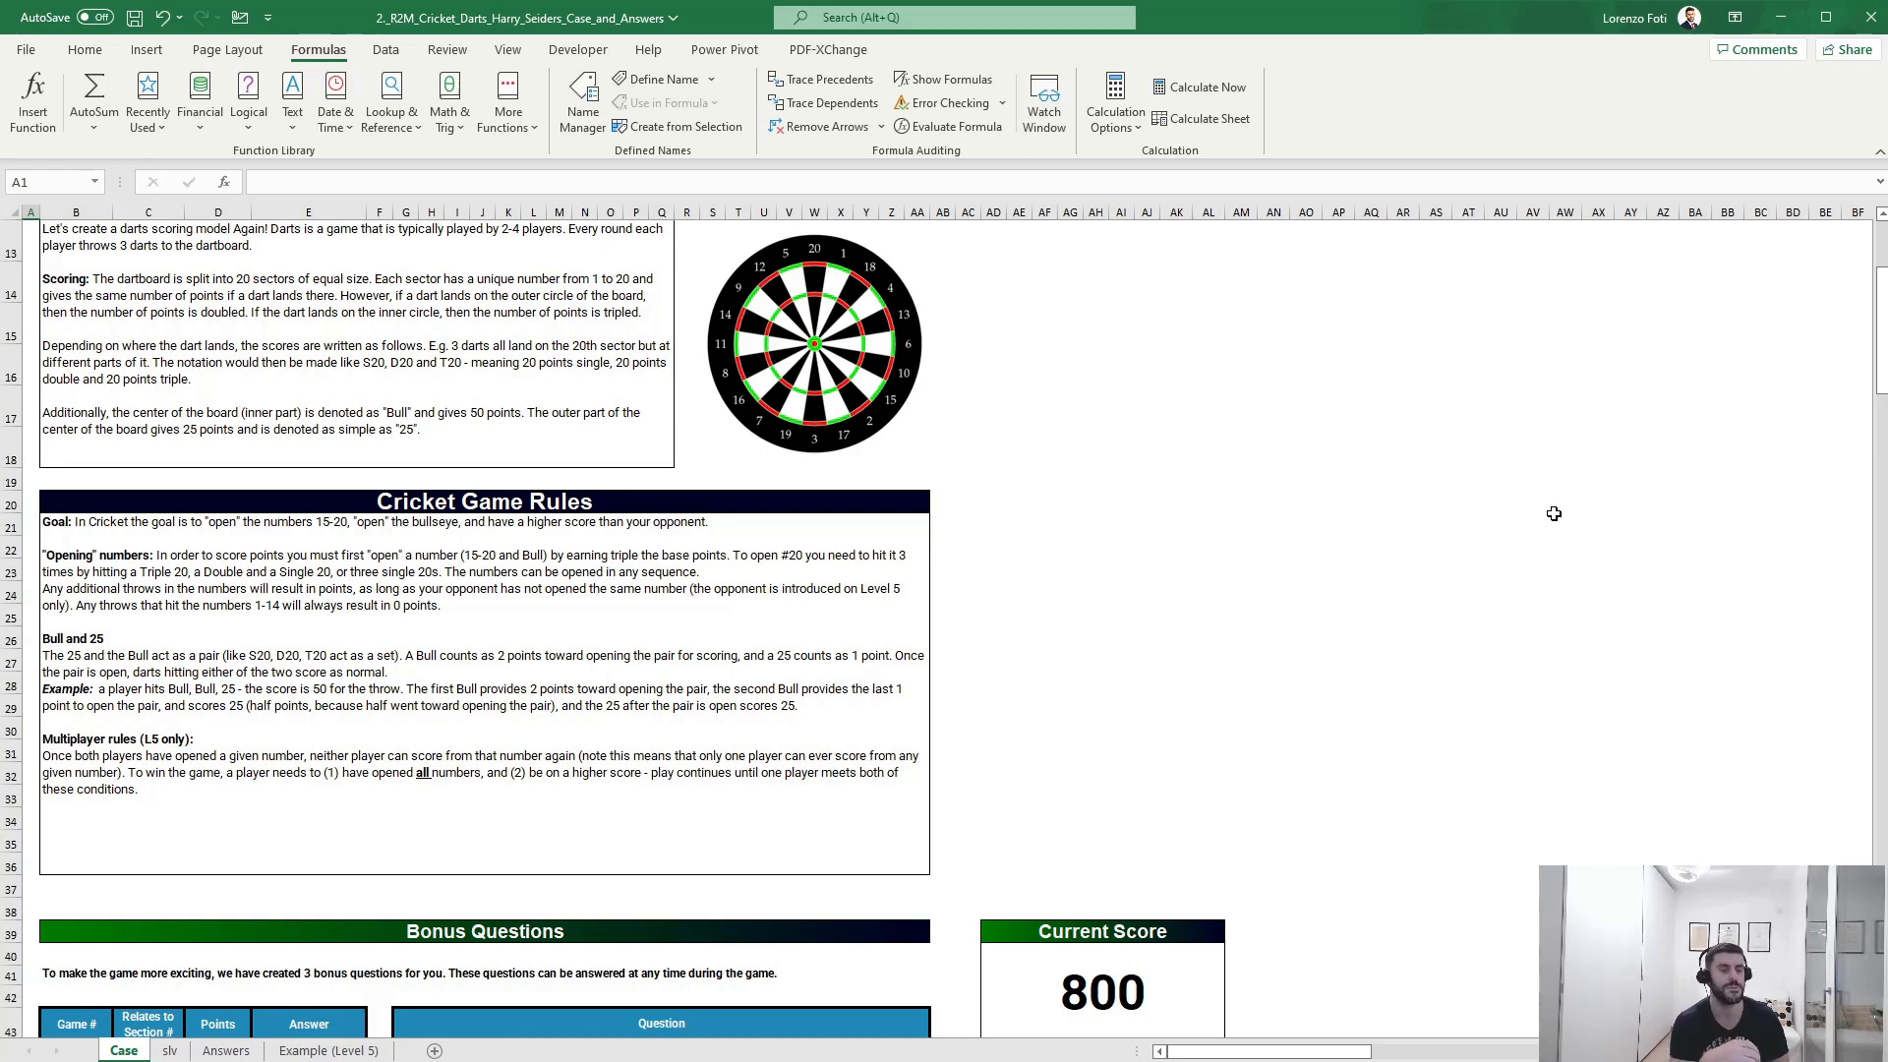
{"action": "left_click_drag", "start_coordinate": [1881, 317], "coordinate": [1880, 236]}
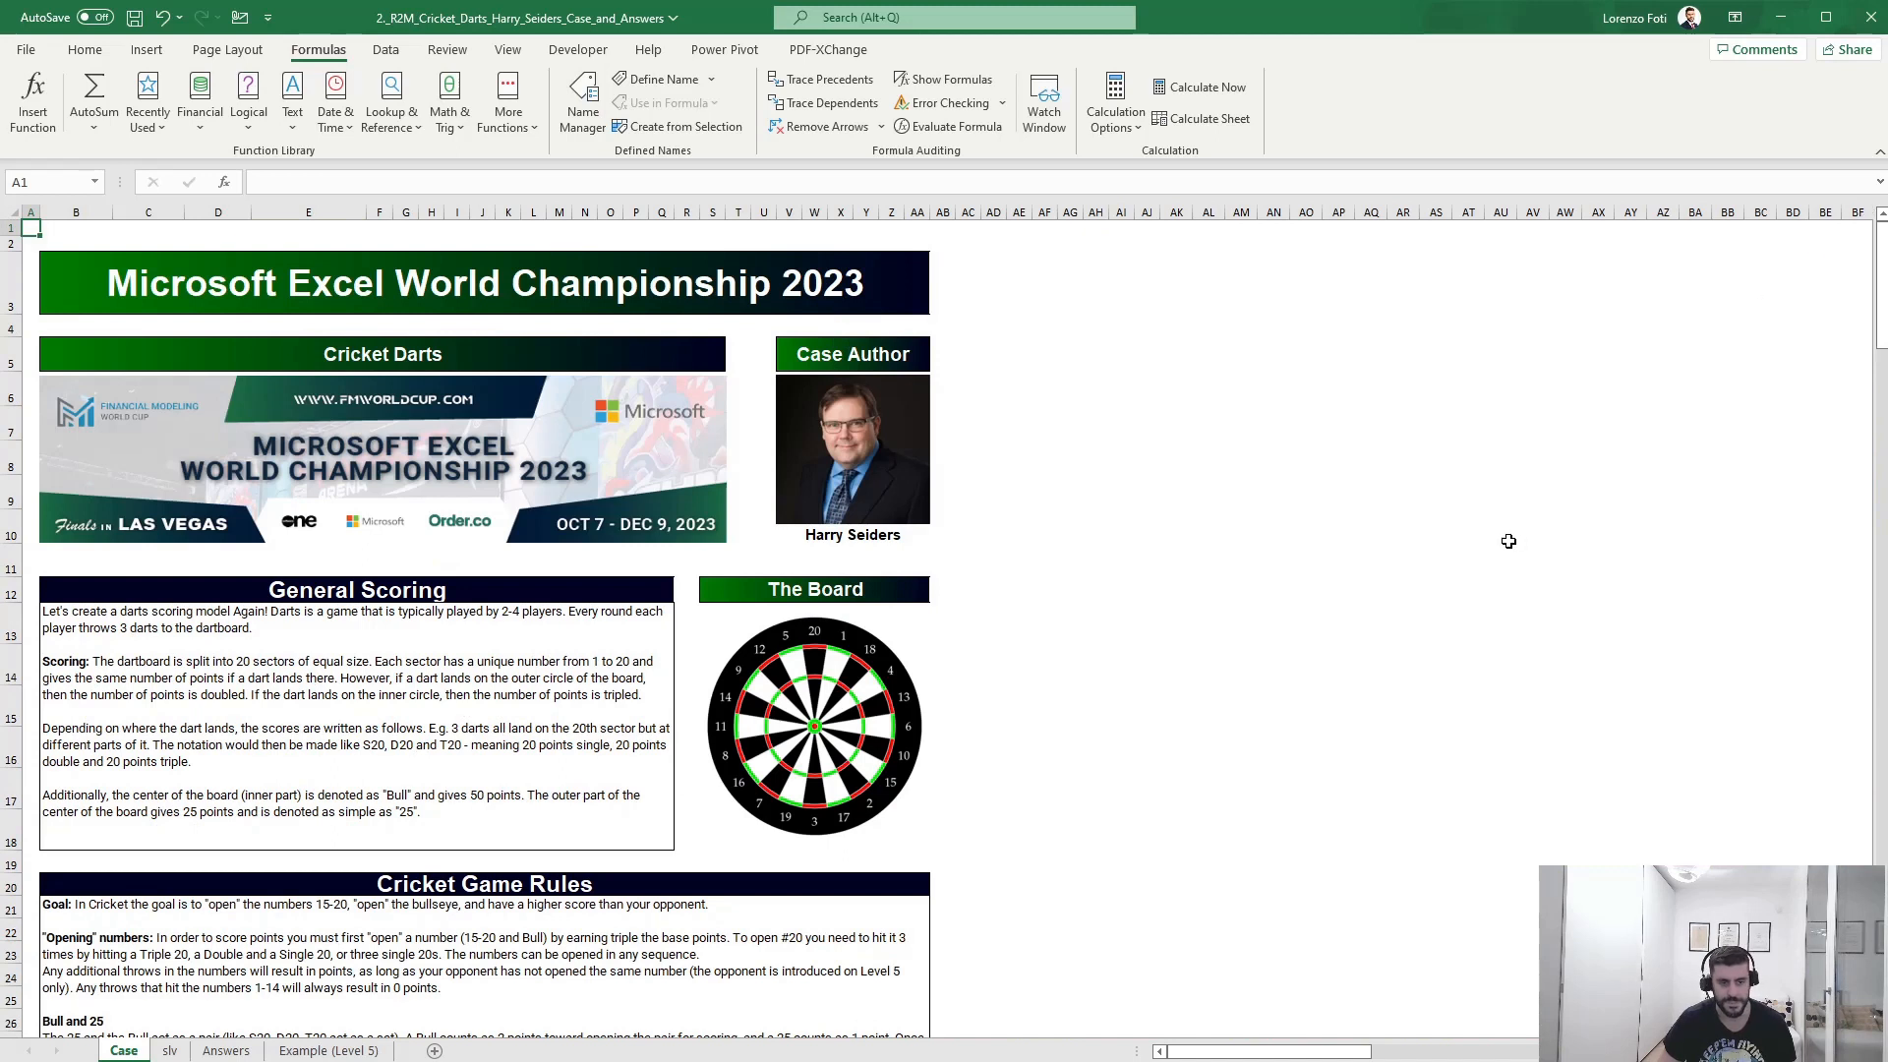